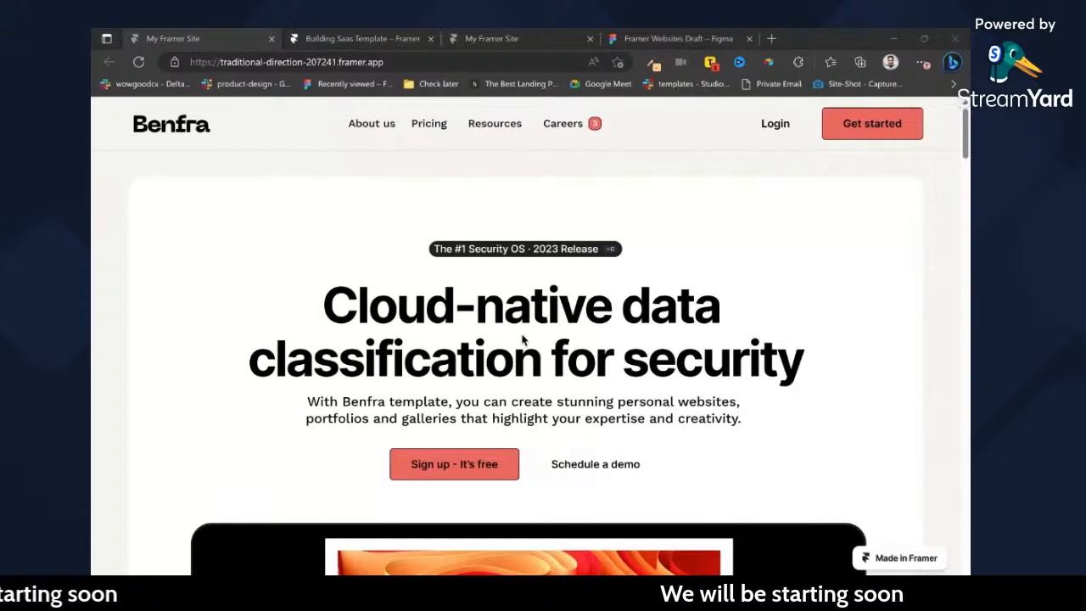
pyautogui.click(558, 358)
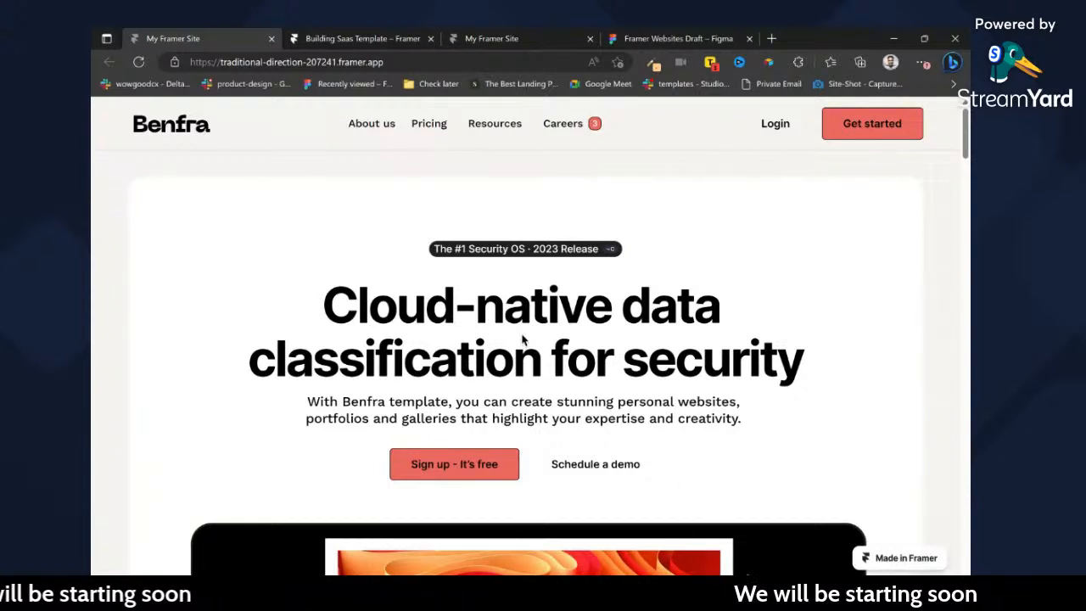
pyautogui.hotkey('alt', 'Tab')
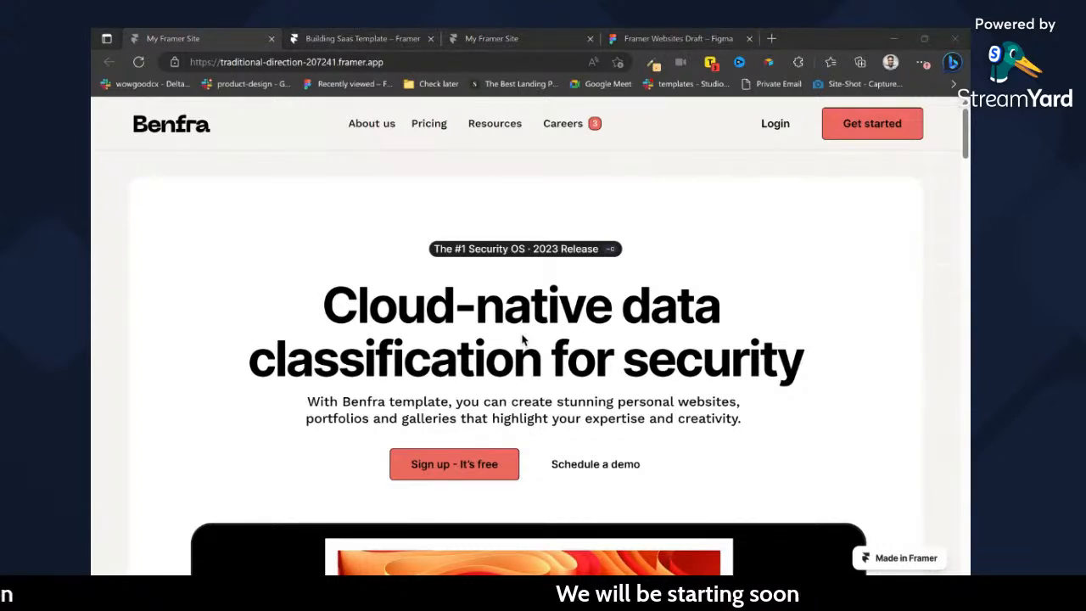
pyautogui.hotkey('alt', 'Tab')
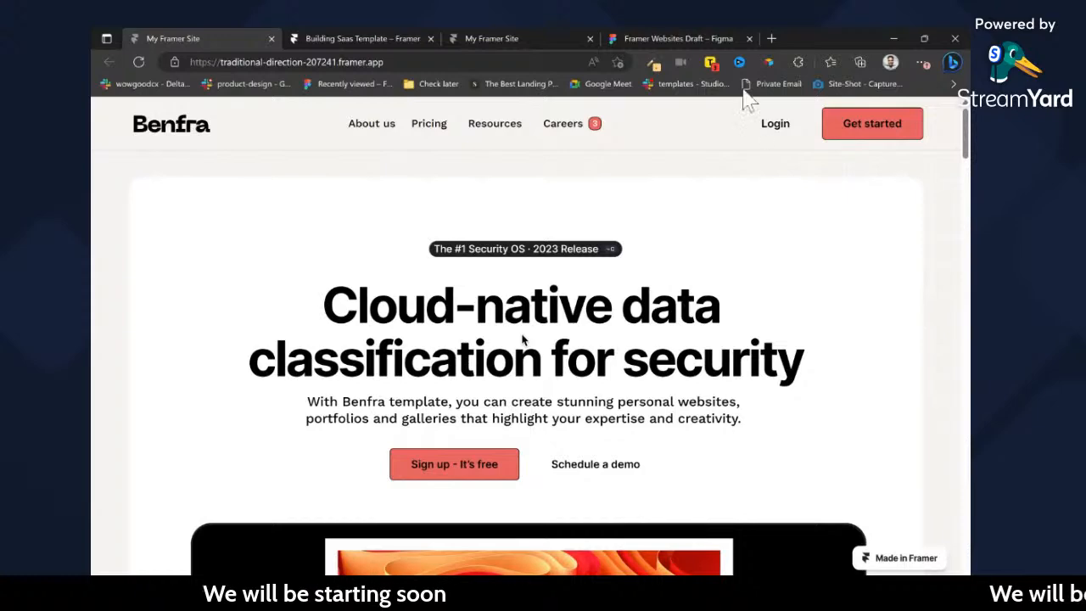
# Switch to the Framer Websites Draft file in Figma and review the sections of the Seclad landing page design.
pyautogui.click(683, 38)
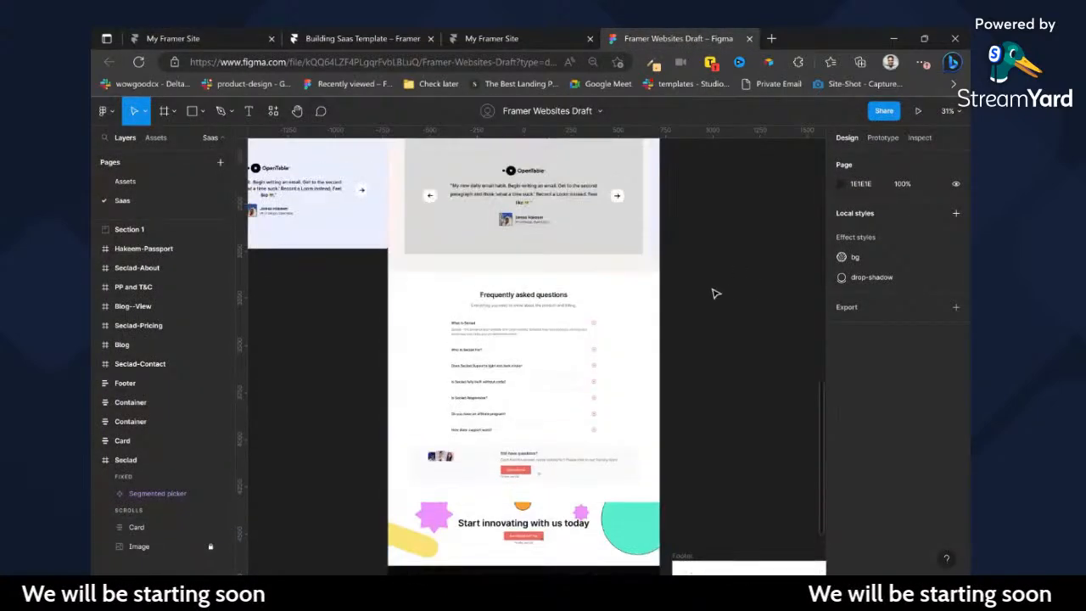
pyautogui.scroll(6, 713, 293)
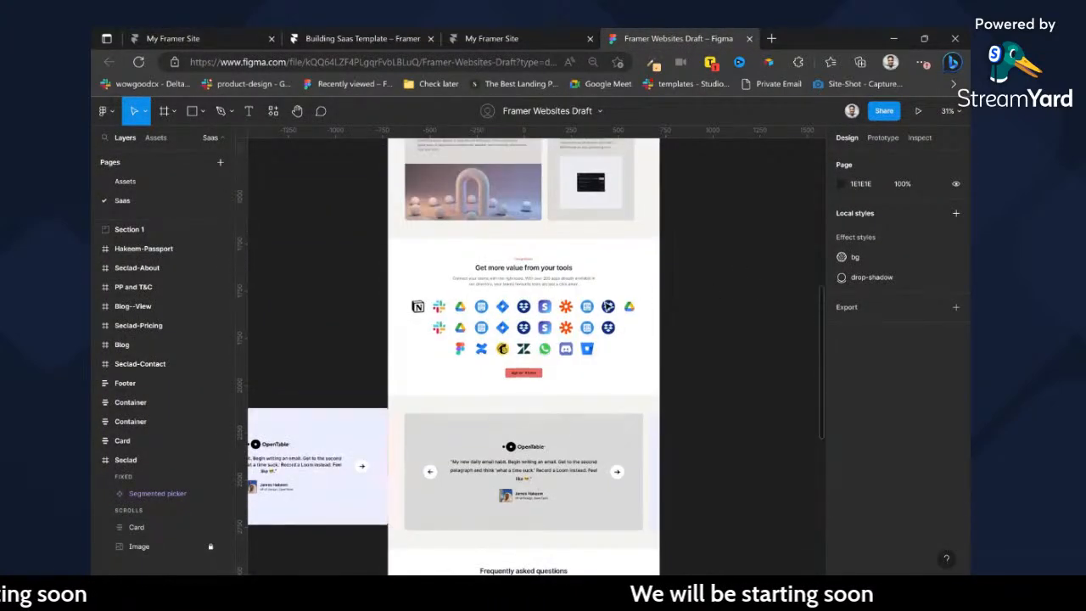
pyautogui.keyDown('ctrl'); pyautogui.scroll(-5, 628, 305); pyautogui.keyUp('ctrl')
pyautogui.scroll(6, 604, 308)
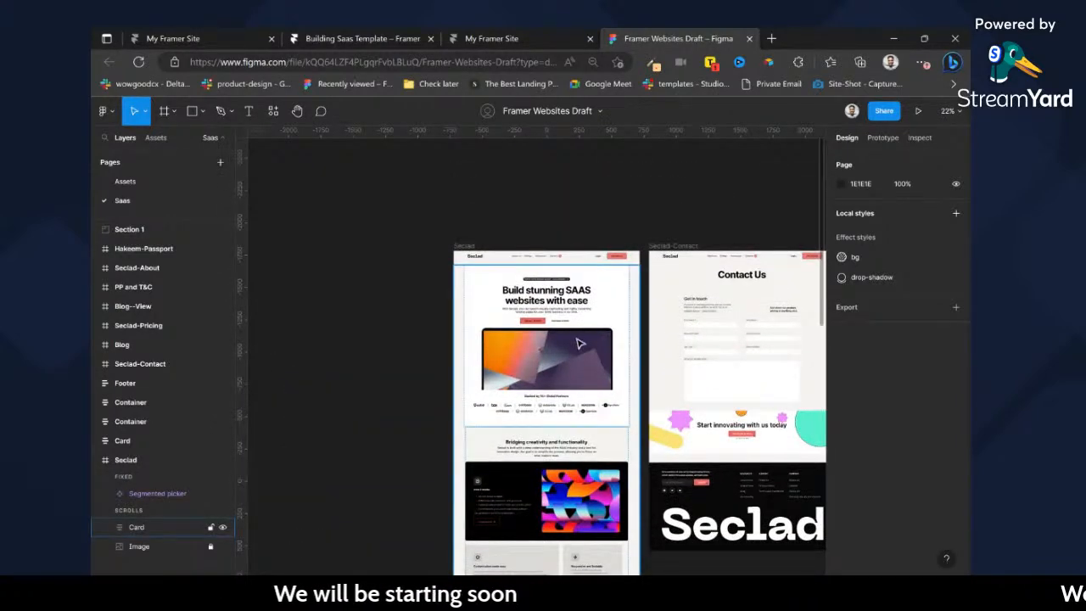
pyautogui.keyDown('ctrl'); pyautogui.scroll(5, 579, 344); pyautogui.keyUp('ctrl')
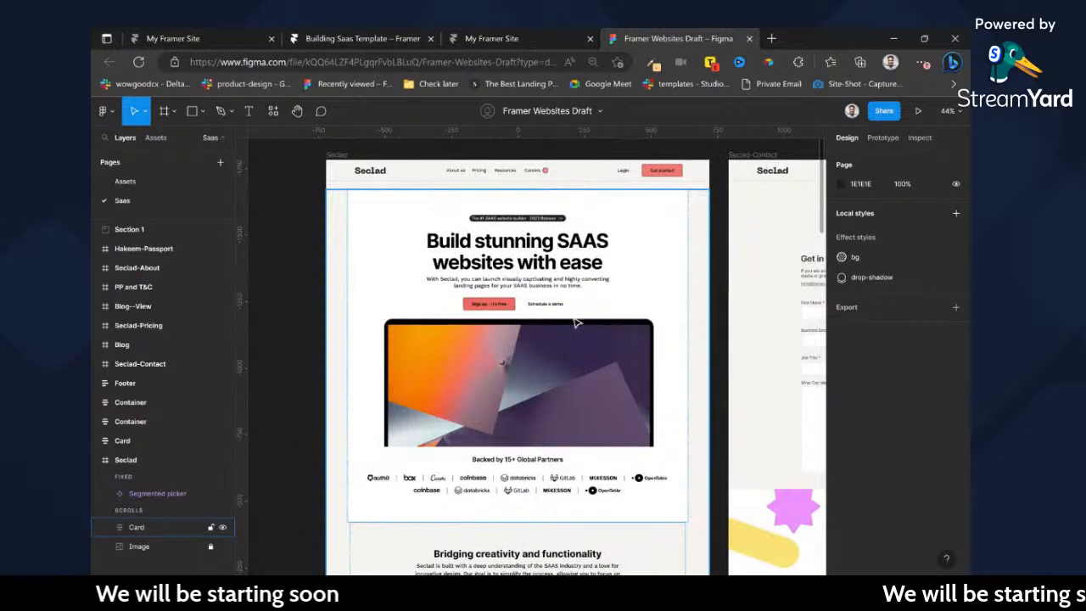
pyautogui.scroll(-10, 575, 322)
pyautogui.scroll(-6, 566, 349)
pyautogui.keyDown('ctrl'); pyautogui.scroll(-3, 577, 343); pyautogui.keyUp('ctrl')
pyautogui.keyDown('ctrl'); pyautogui.scroll(-2, 583, 338); pyautogui.keyUp('ctrl')
pyautogui.scroll(2, 678, 270)
pyautogui.keyDown('ctrl'); pyautogui.scroll(5, 647, 196); pyautogui.keyUp('ctrl')
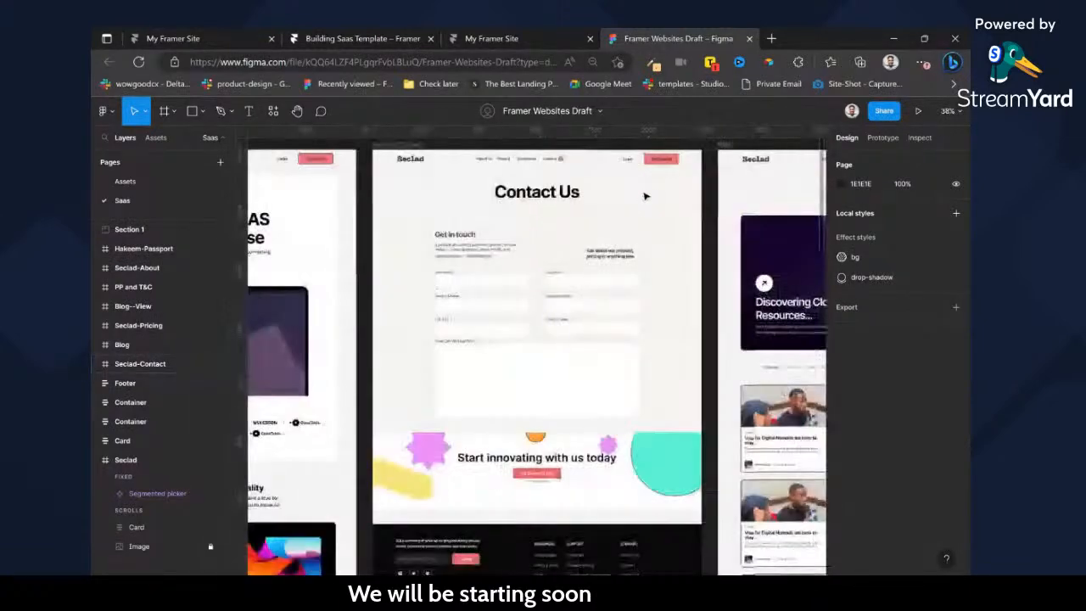
# Inspect the Contact Us page's input form, its first text input row, the header container and the "Ask about our product" text.
pyautogui.keyDown('ctrl'); pyautogui.scroll(3, 645, 196); pyautogui.keyUp('ctrl')
pyautogui.keyDown('ctrl'); pyautogui.scroll(-2, 540, 293); pyautogui.keyUp('ctrl')
pyautogui.keyDown('ctrl'); pyautogui.scroll(1, 475, 354); pyautogui.keyUp('ctrl')
pyautogui.keyDown('ctrl'); pyautogui.scroll(1, 474, 354); pyautogui.keyUp('ctrl')
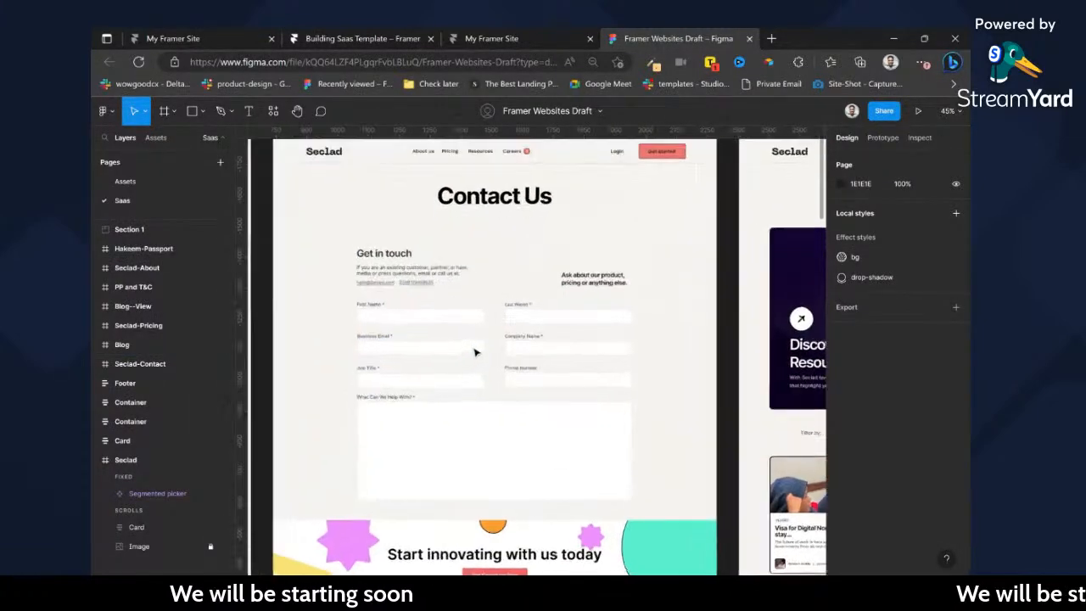
pyautogui.click(474, 347)
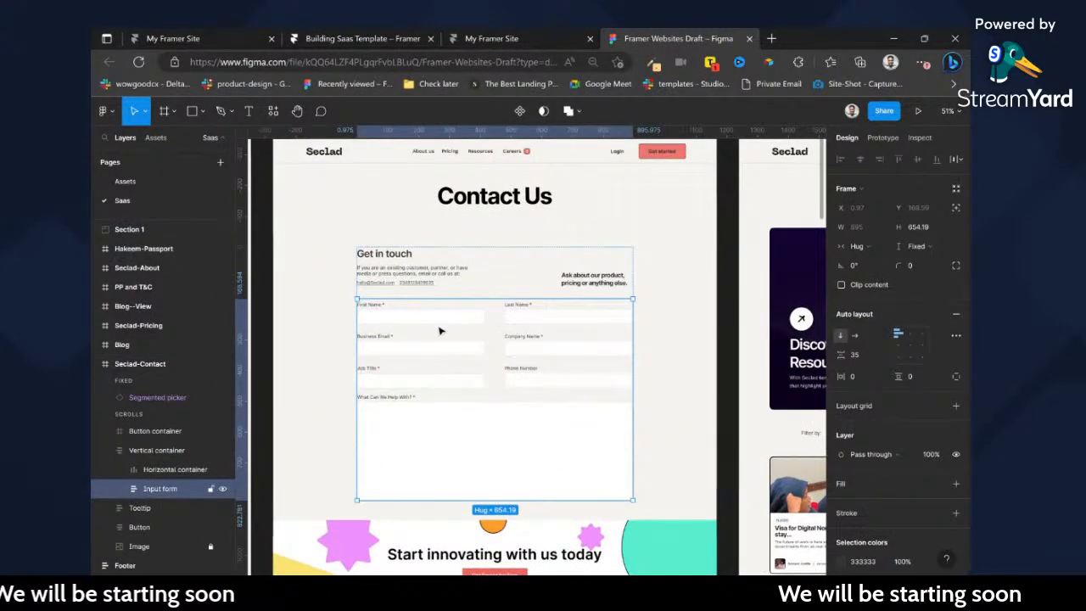
pyautogui.doubleClick(565, 317)
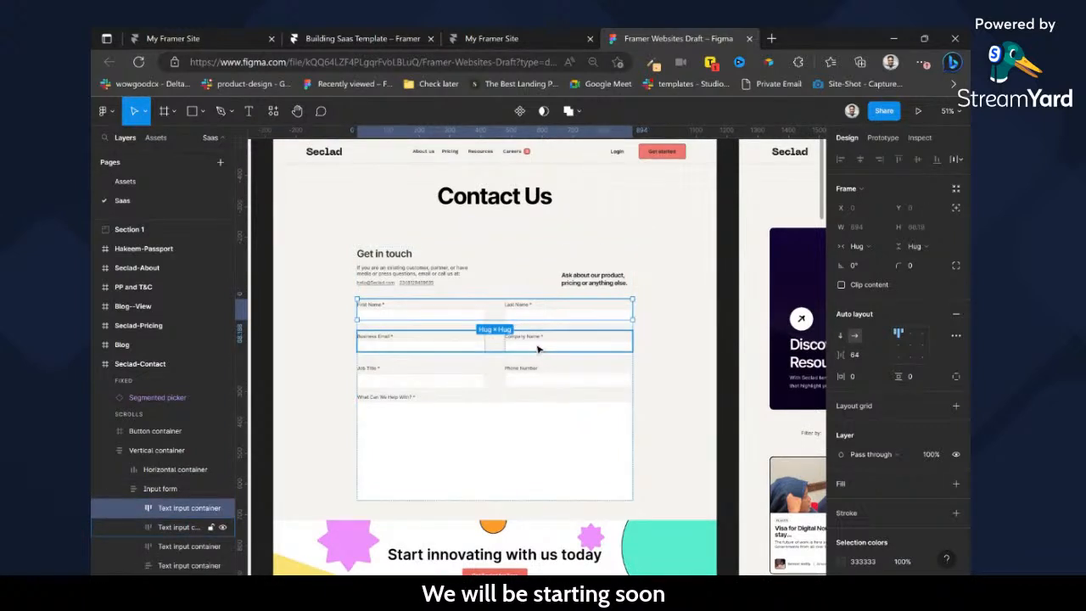
pyautogui.click(543, 277)
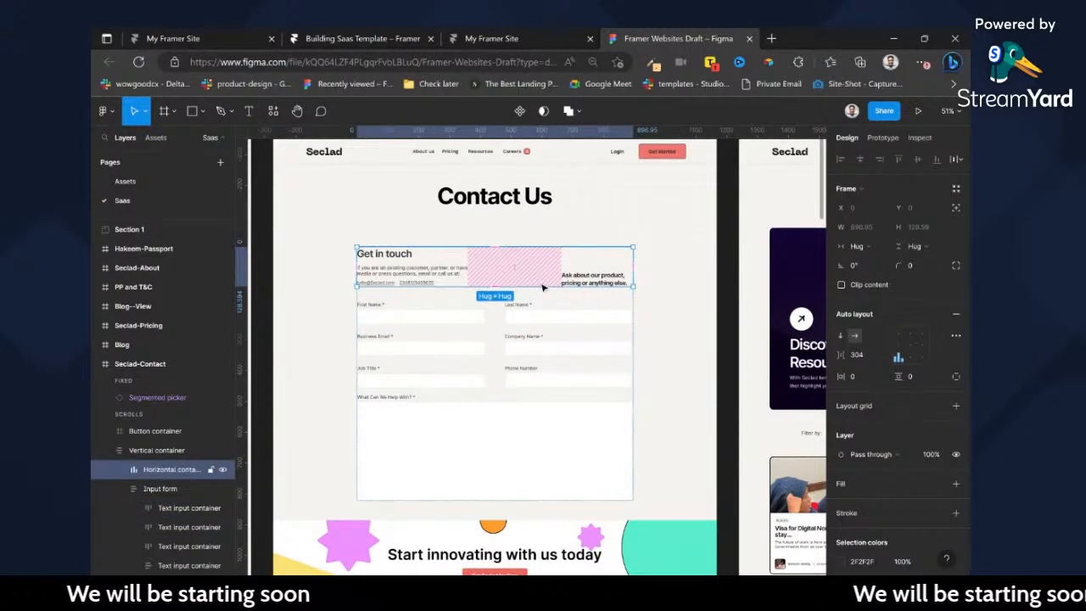
pyautogui.click(577, 282)
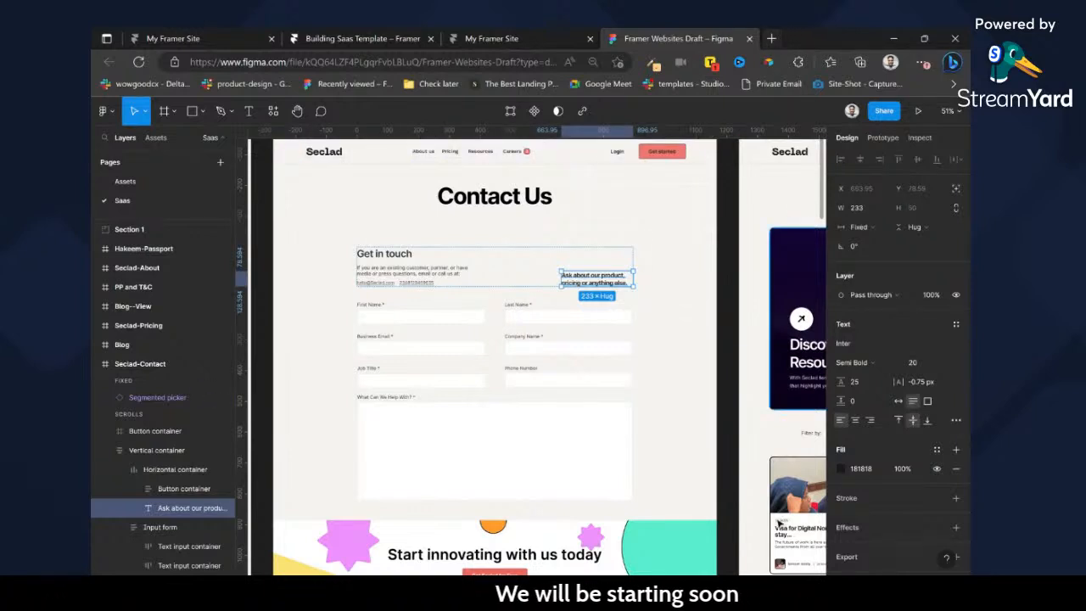
# Open the article "Create beautiful custom form in Framer within 10 minutes", skim its instructions and close it.
pyautogui.hotkey('alt', 'Tab')
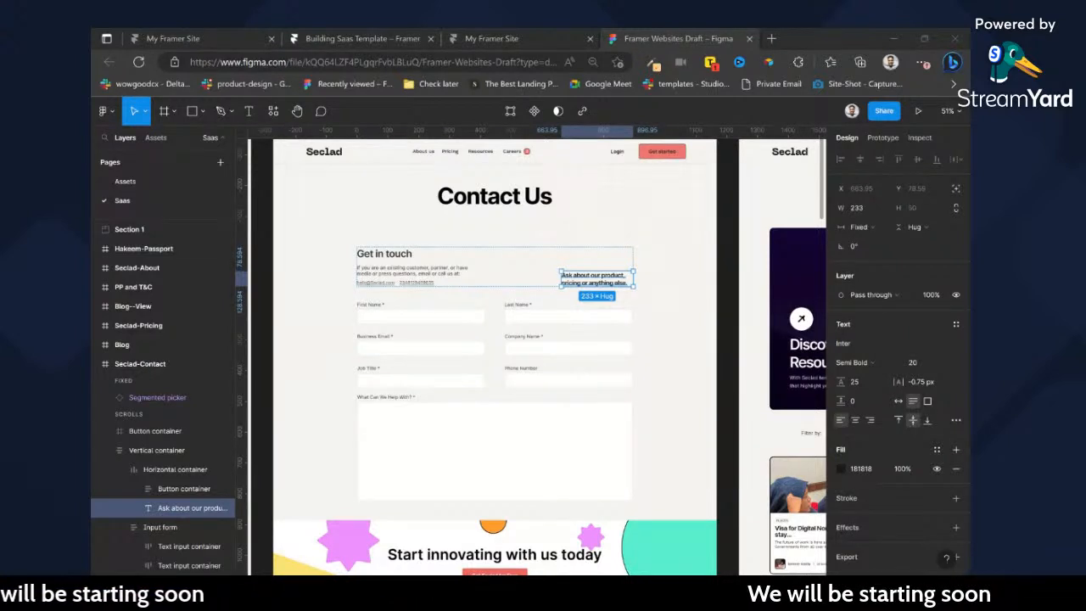
pyautogui.click(695, 98)
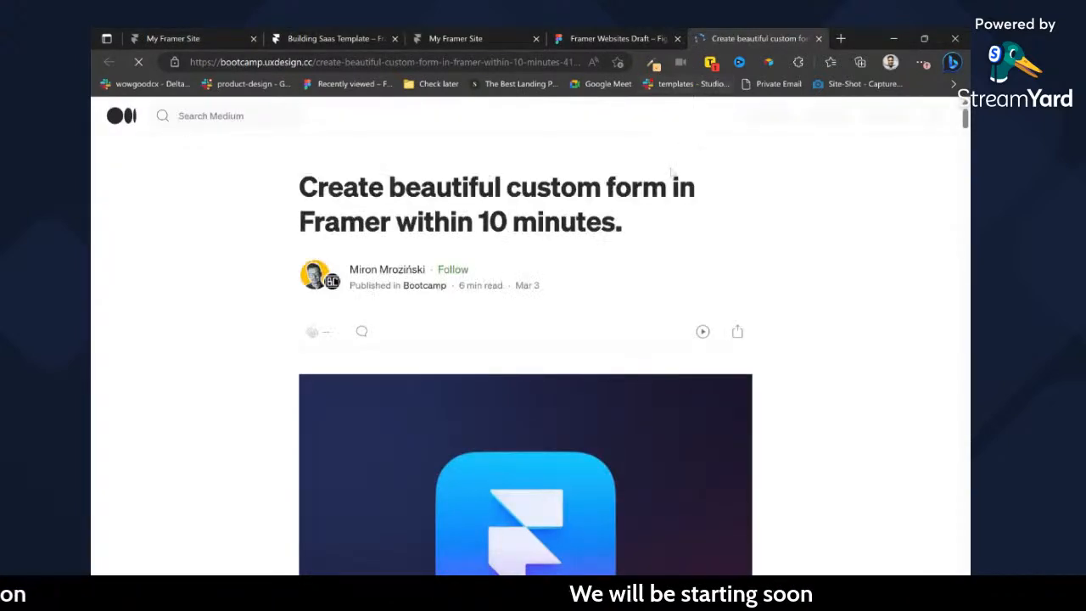
pyautogui.scroll(-15, 601, 337)
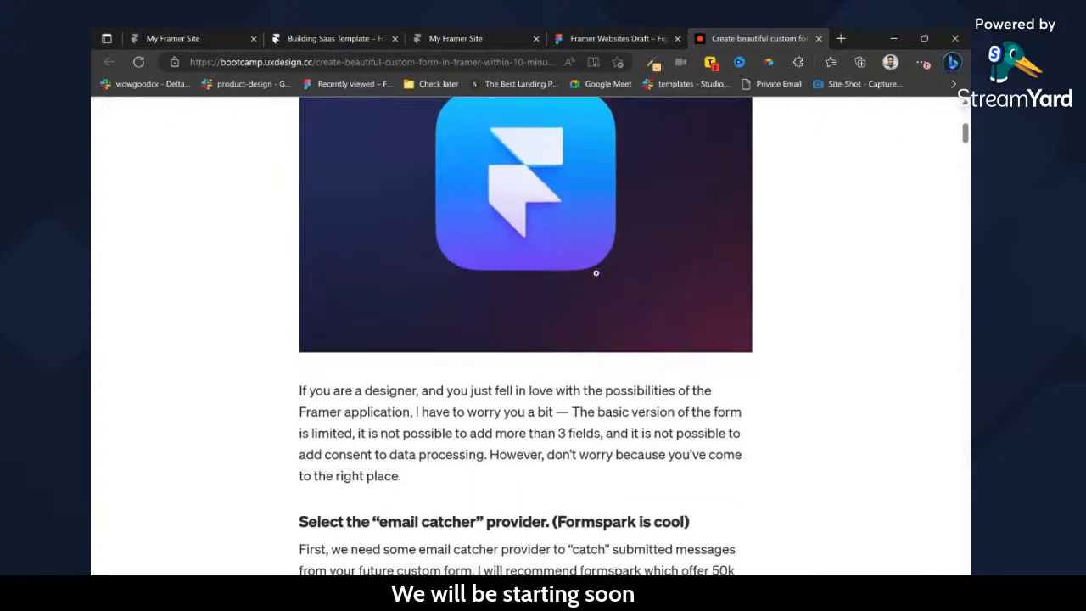
pyautogui.scroll(-1, 600, 337)
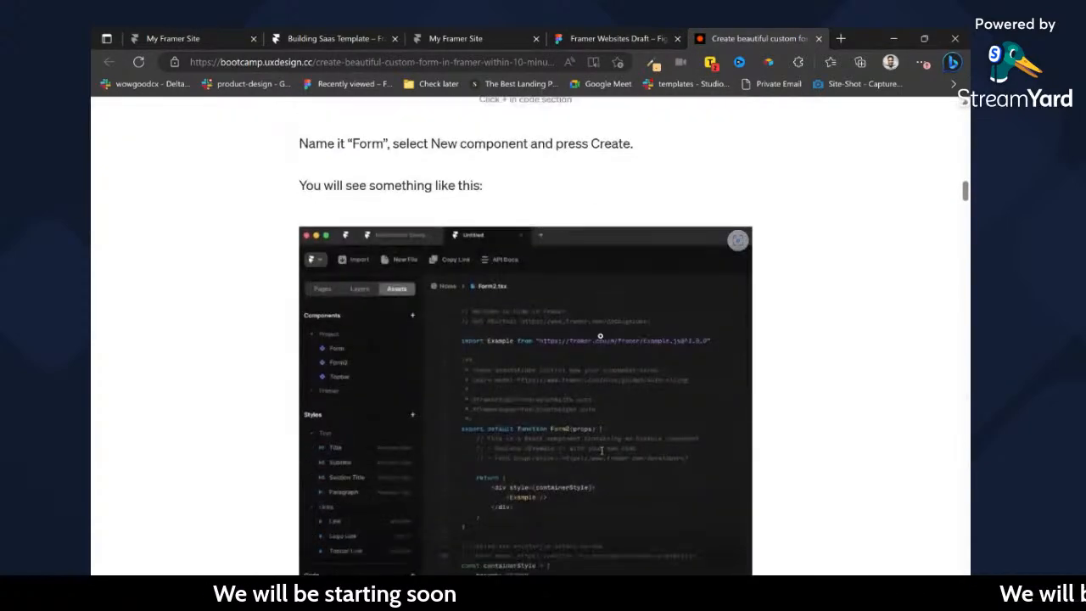
pyautogui.scroll(-10, 601, 337)
pyautogui.scroll(4, 601, 337)
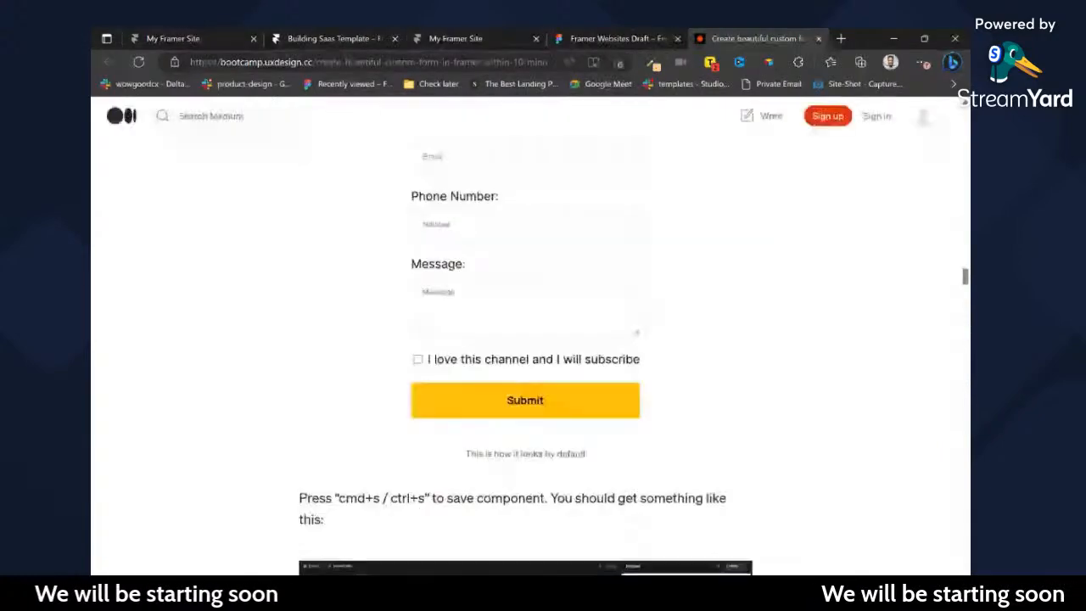
pyautogui.scroll(10, 530, 340)
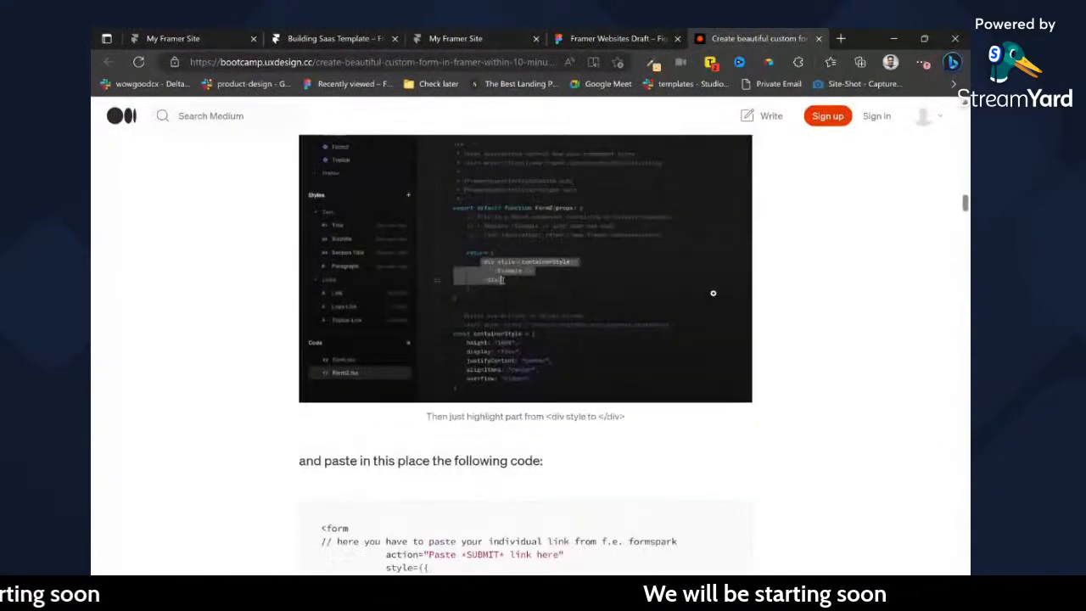
pyautogui.scroll(10, 702, 299)
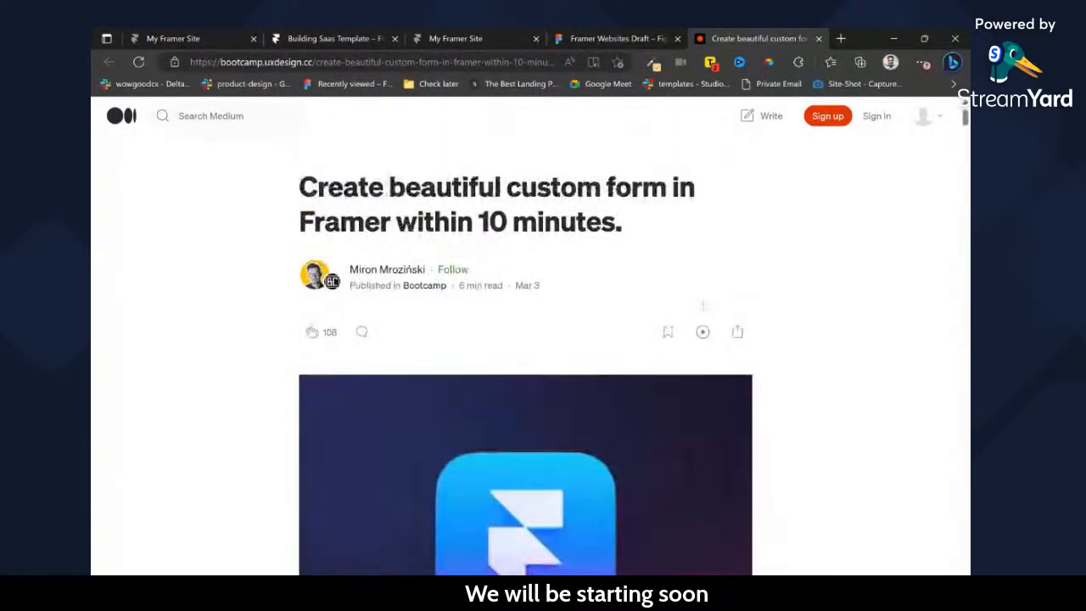
pyautogui.click(820, 39)
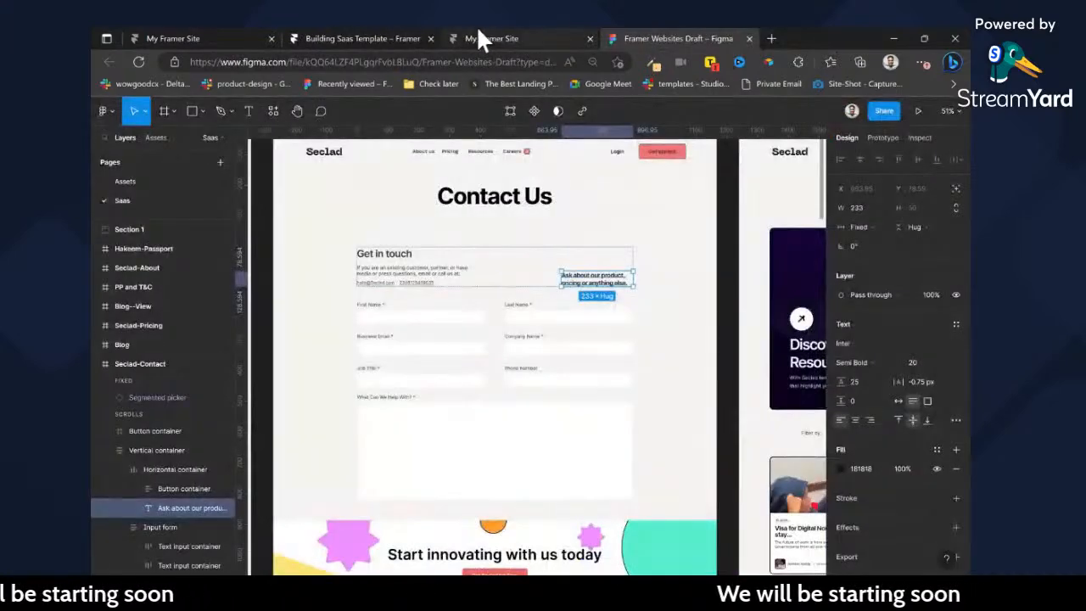
# Examine the Resource Vault blog page design, including its featured banner, filter row and article card grid.
pyautogui.hscroll(10, 577, 291)
pyautogui.hscroll(3, 577, 291)
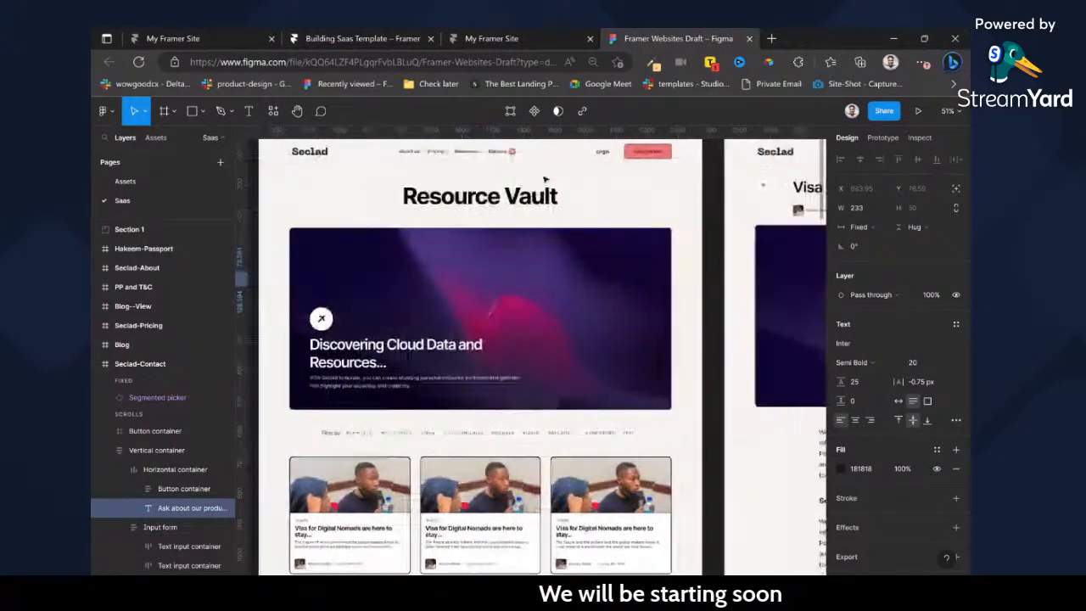
pyautogui.scroll(2, 344, 437)
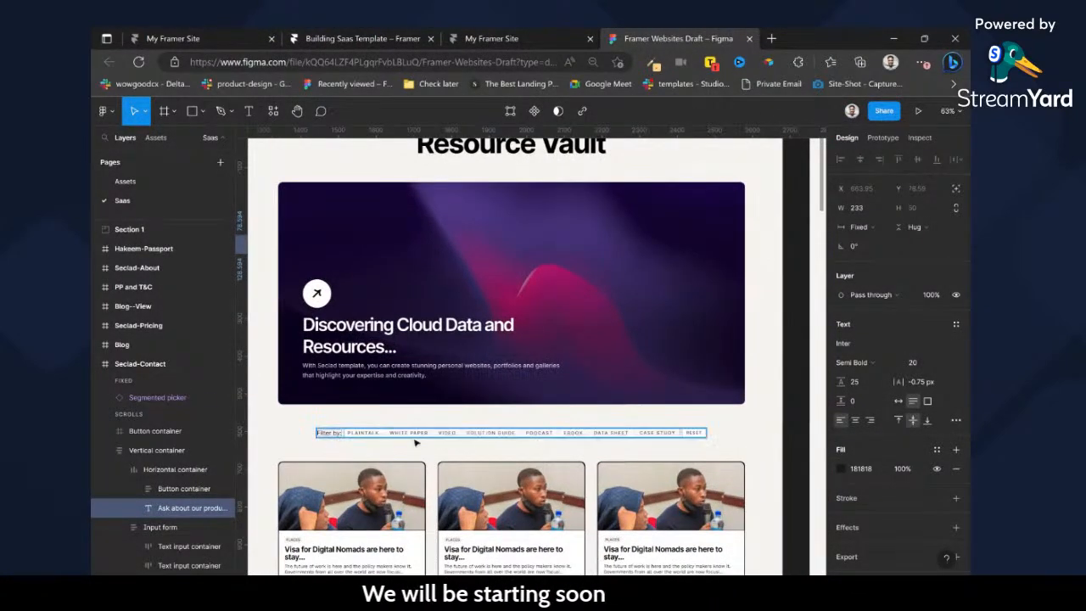
pyautogui.scroll(-2, 652, 383)
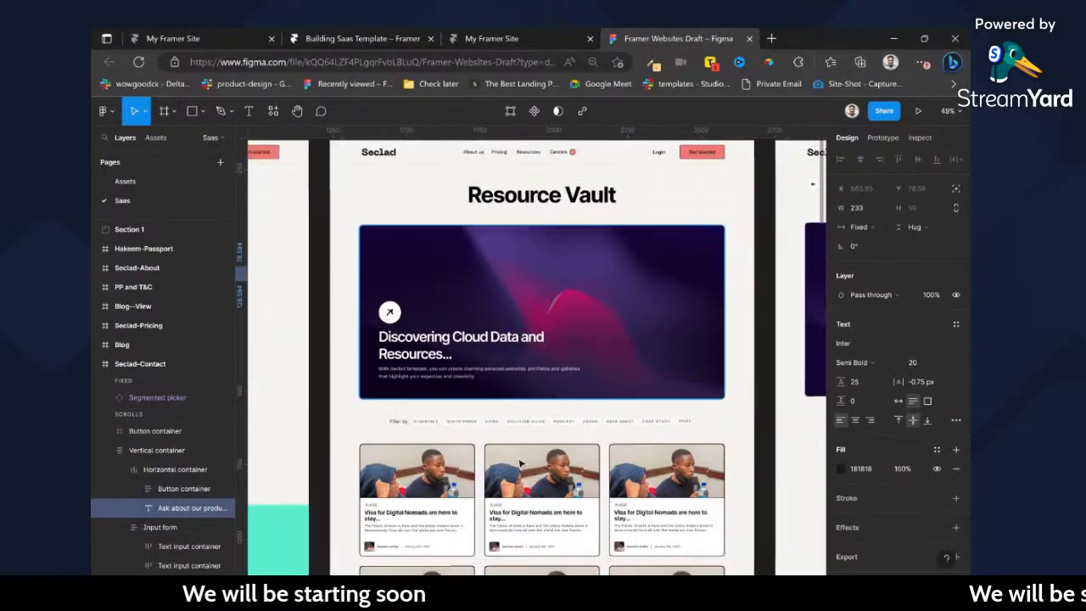
pyautogui.scroll(-8, 543, 448)
pyautogui.scroll(-3, 541, 444)
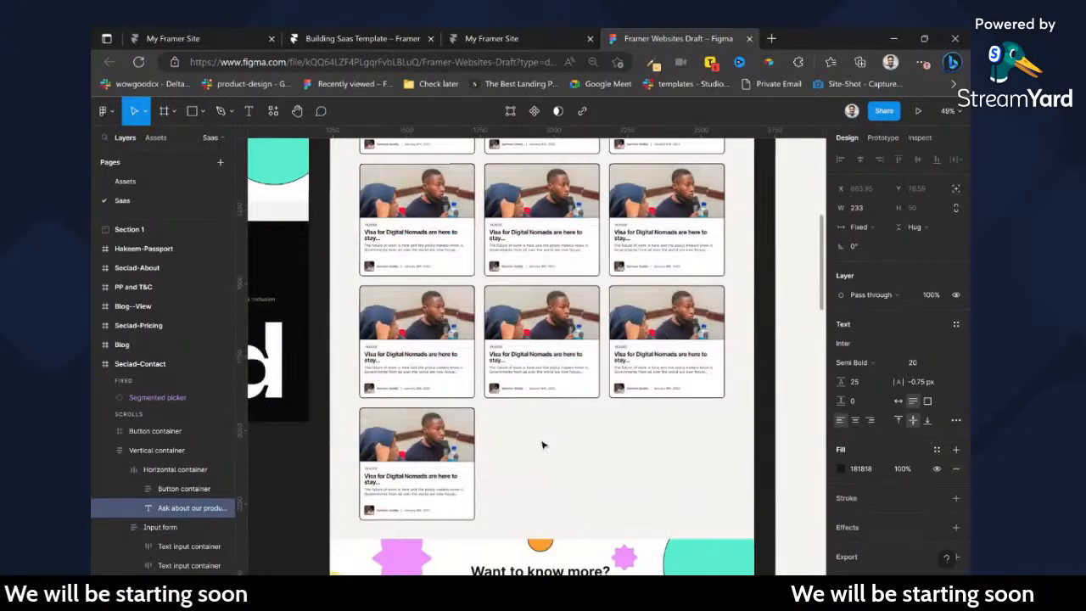
pyautogui.scroll(-5, 541, 444)
pyautogui.hscroll(3, 666, 382)
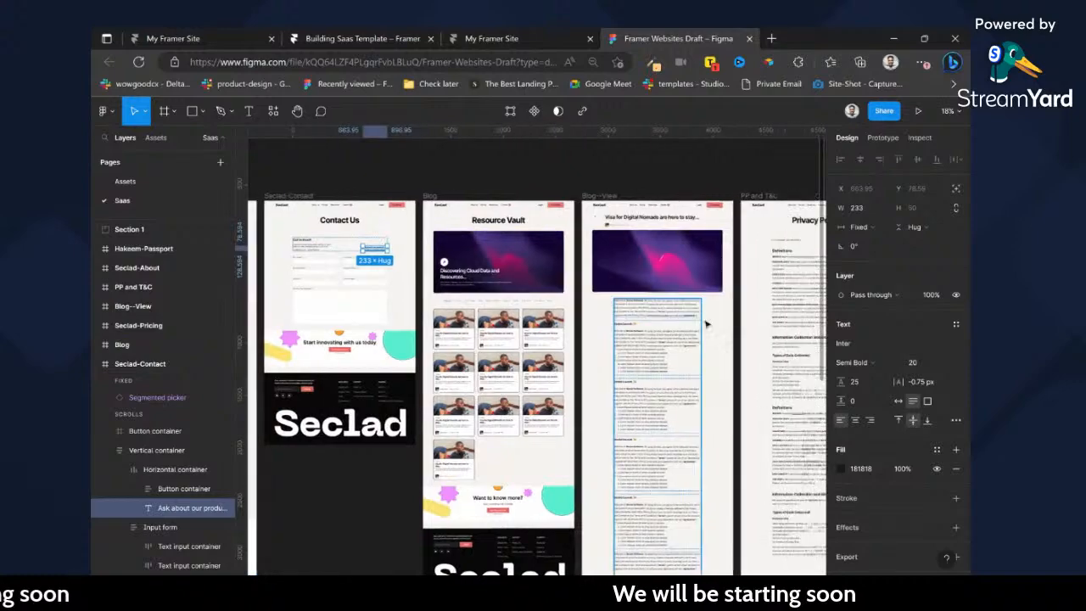
# Examine the blog article view and the Privacy Policy page designs.
pyautogui.scroll(5, 600, 238)
pyautogui.scroll(2, 601, 238)
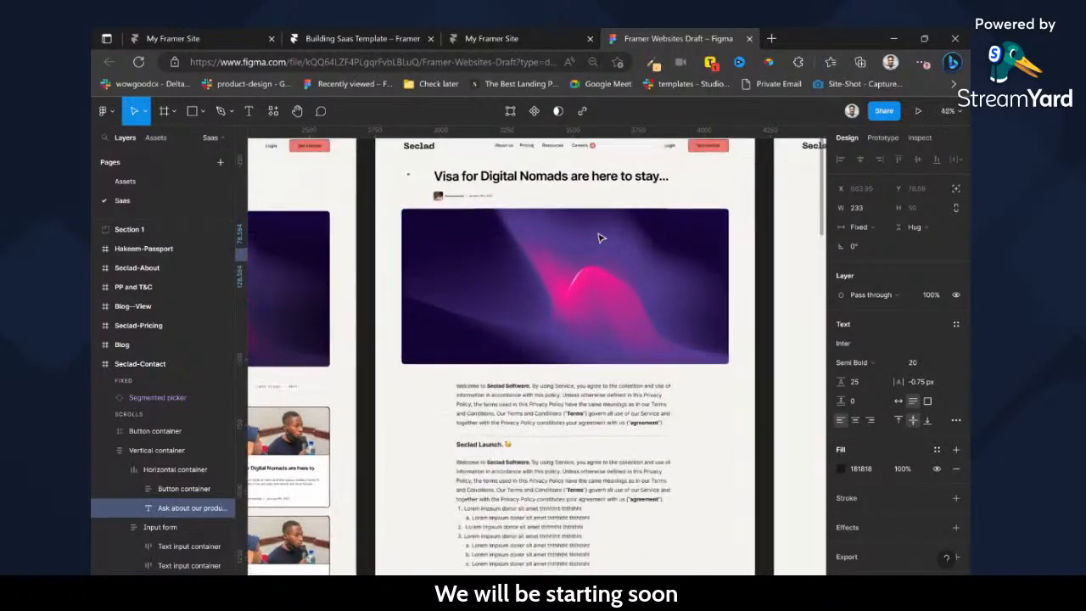
pyautogui.scroll(-5, 618, 368)
pyautogui.scroll(-8, 583, 386)
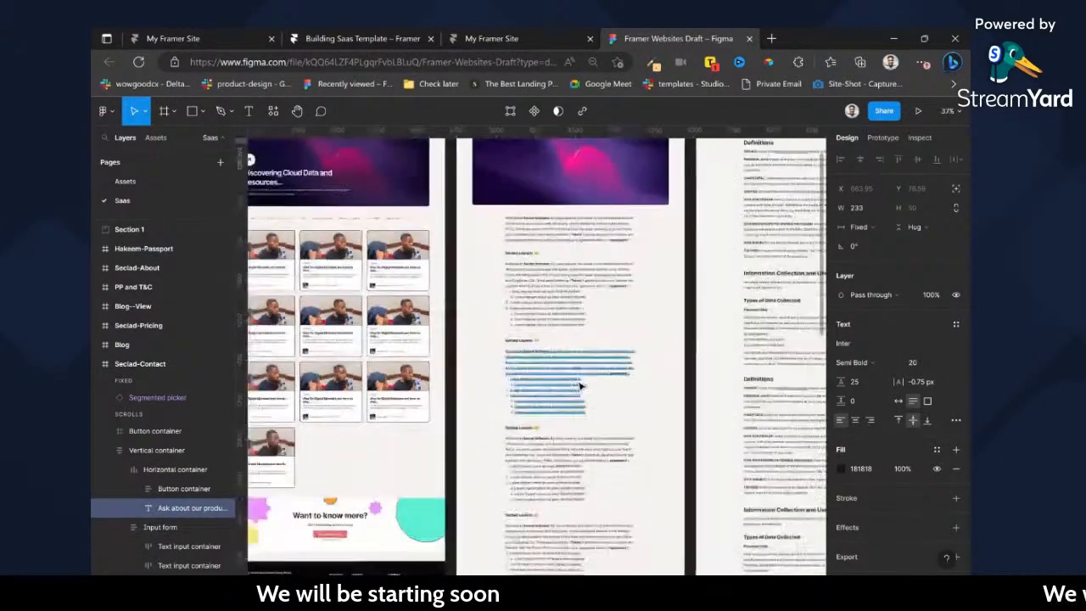
pyautogui.hscroll(3, 616, 322)
pyautogui.scroll(3, 616, 323)
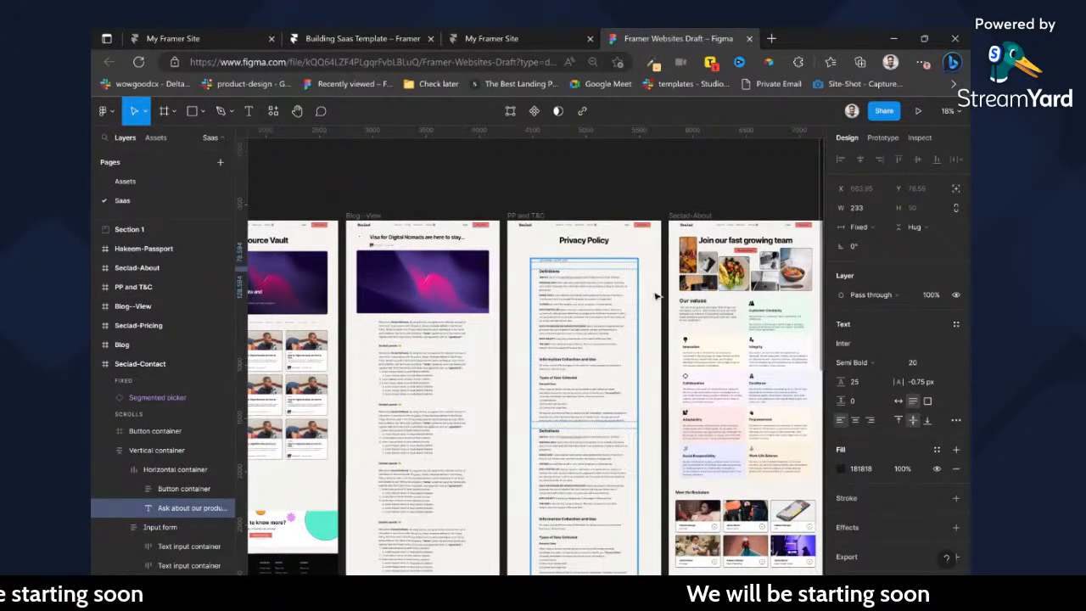
pyautogui.scroll(5, 601, 270)
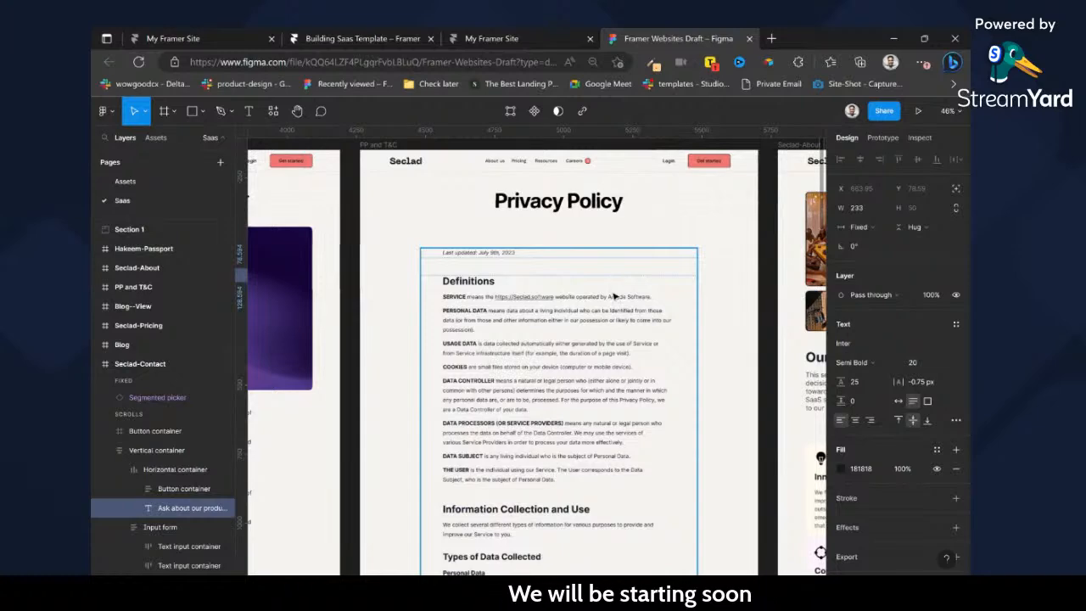
# Look over the Seclad-About and pricing page designs, and return to the contact and blog frames.
pyautogui.hscroll(5, 629, 306)
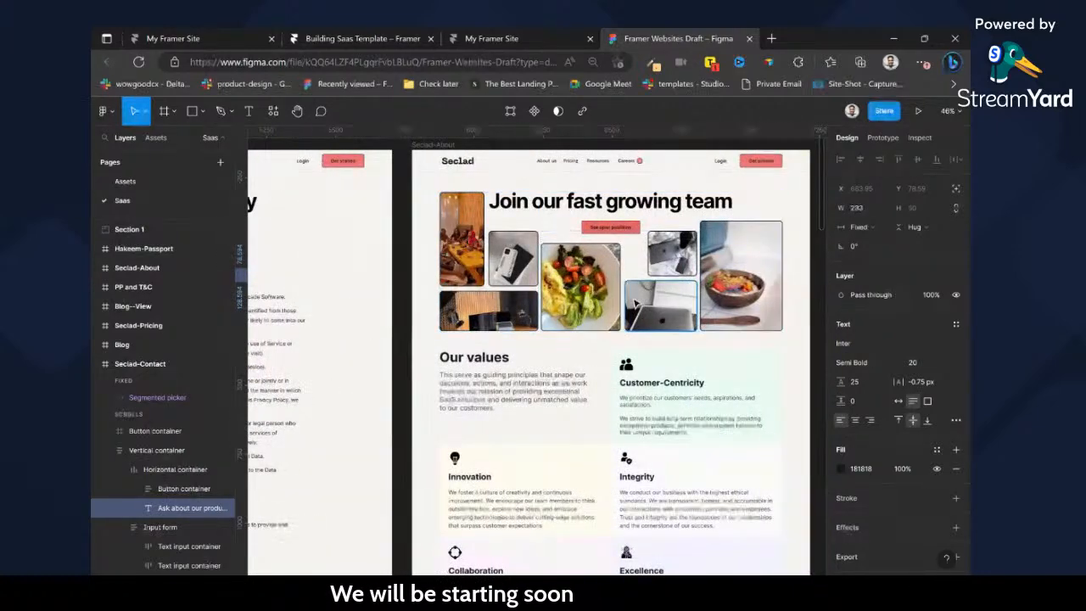
pyautogui.scroll(-5, 635, 304)
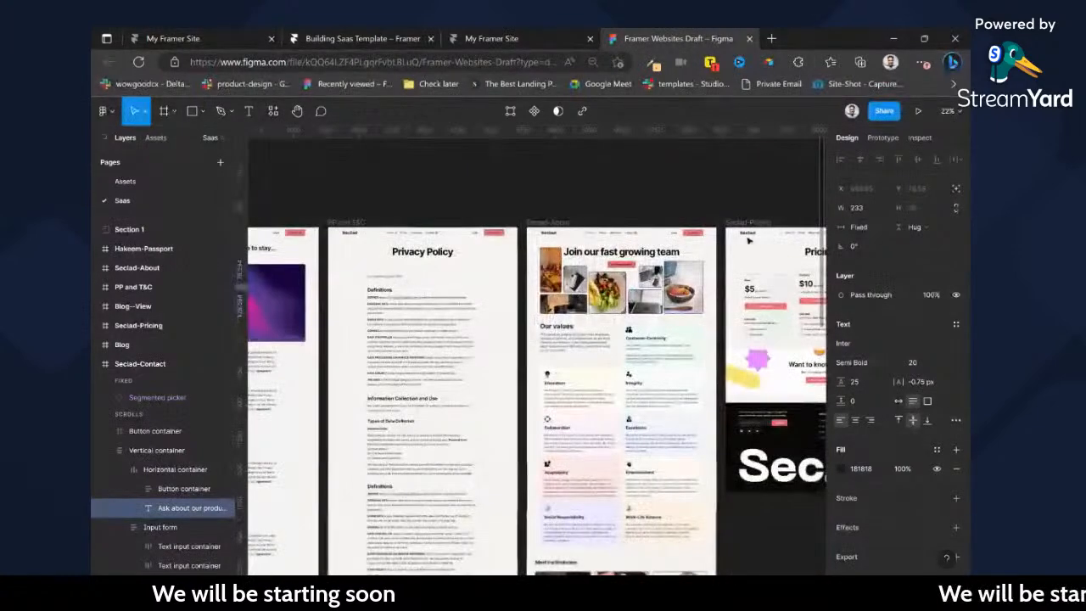
pyautogui.hscroll(3, 750, 246)
pyautogui.hscroll(-3, 750, 246)
pyautogui.hscroll(-5, 750, 246)
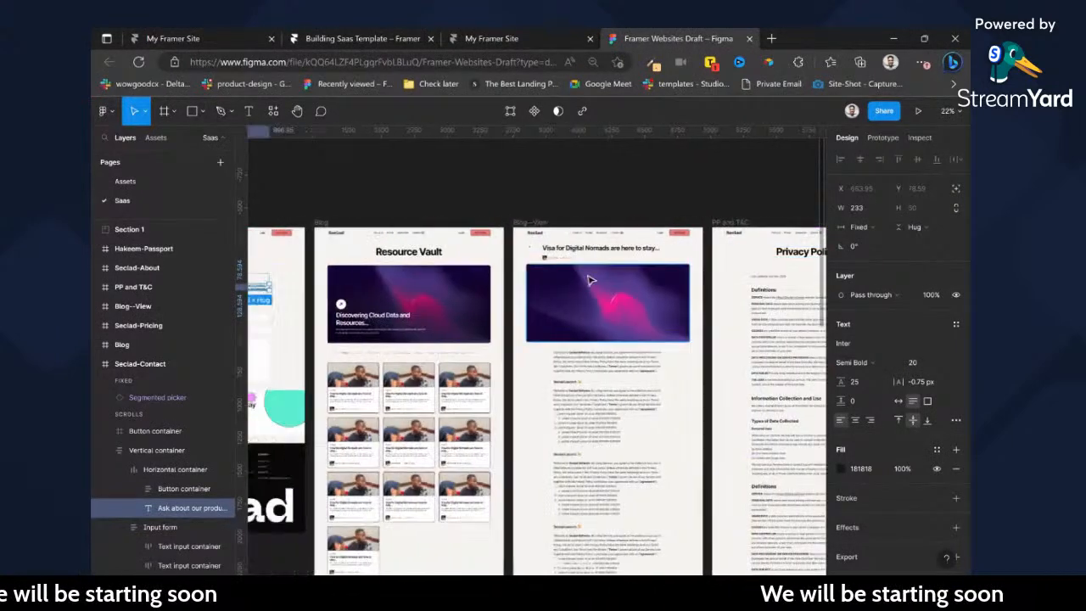
pyautogui.hscroll(-5, 578, 281)
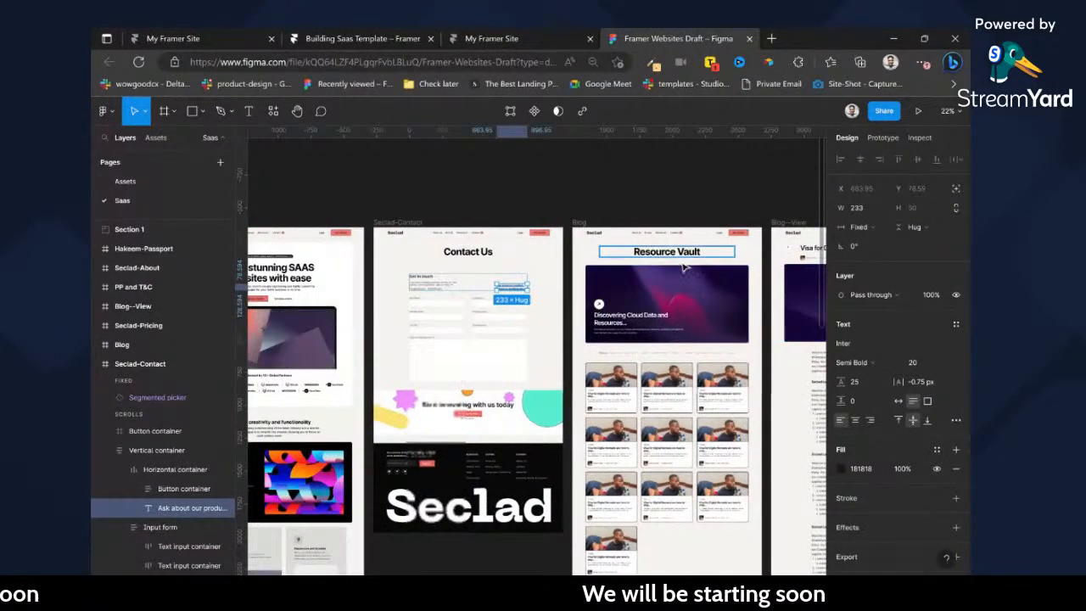
pyautogui.hscroll(5, 552, 257)
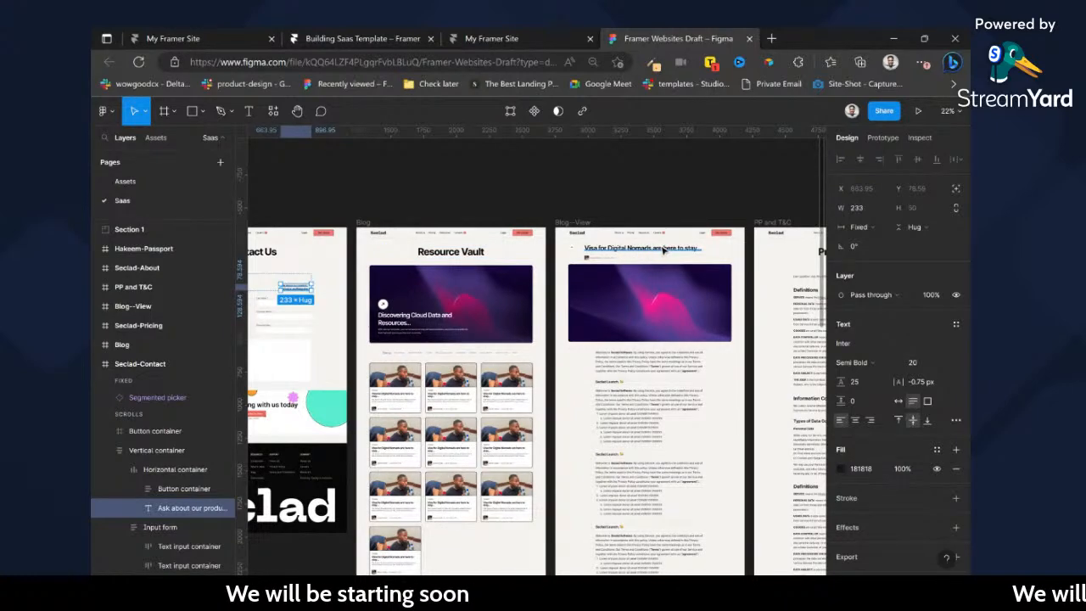
# Look over the Seclad page frames from pricing back to contact, and zoom in on the Seclad home page's hero section.
pyautogui.hscroll(10, 663, 249)
pyautogui.hscroll(5, 711, 261)
pyautogui.hscroll(-5, 711, 261)
pyautogui.scroll(-2, 700, 261)
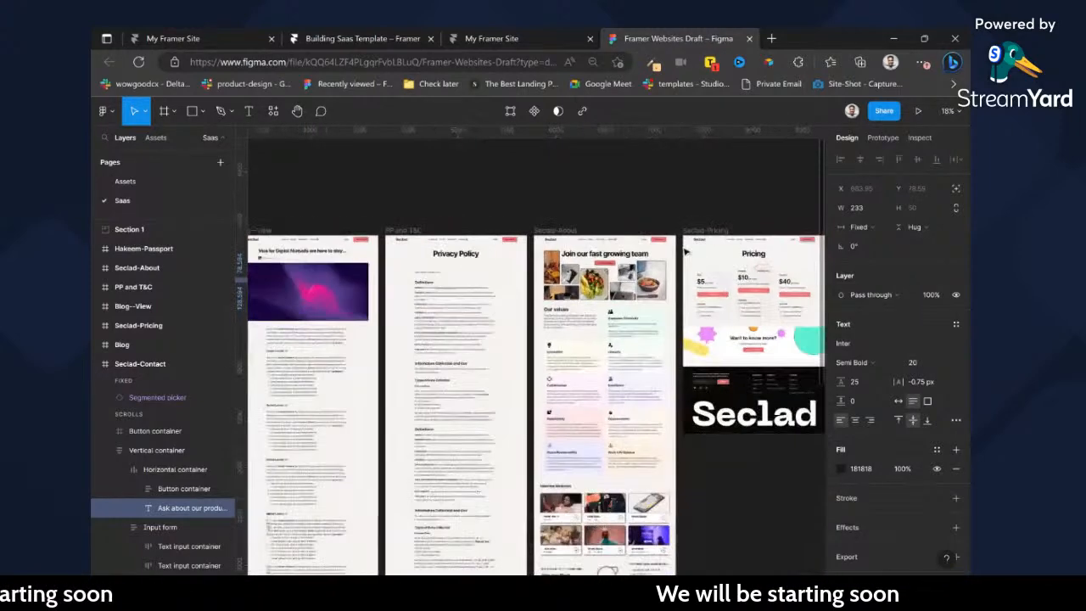
pyautogui.scroll(-3, 686, 252)
pyautogui.hscroll(-2, 362, 264)
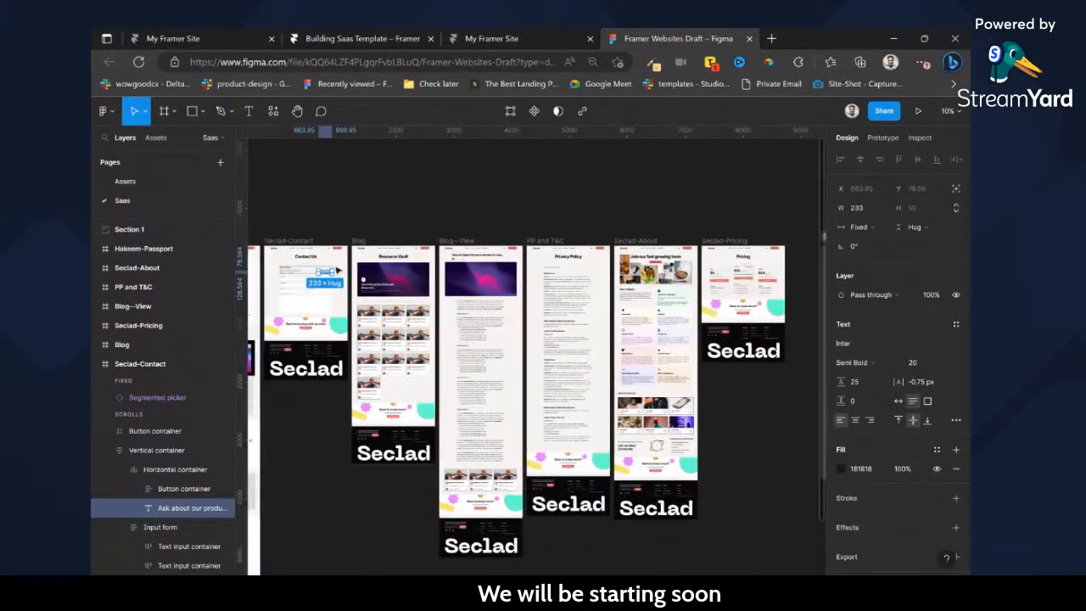
pyautogui.hscroll(-5, 336, 270)
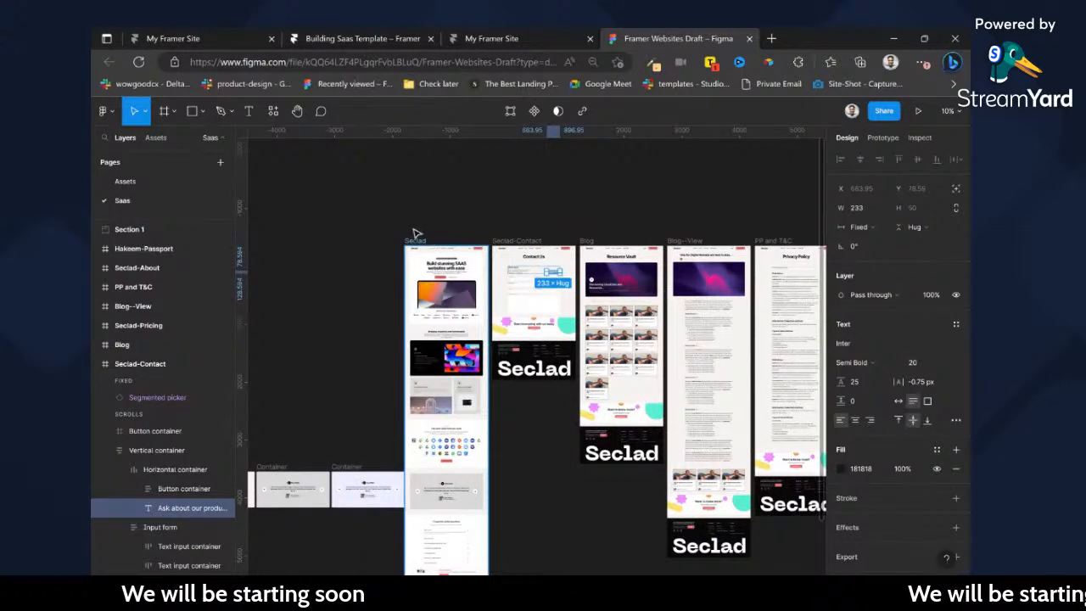
pyautogui.scroll(10, 416, 236)
pyautogui.scroll(-2, 429, 247)
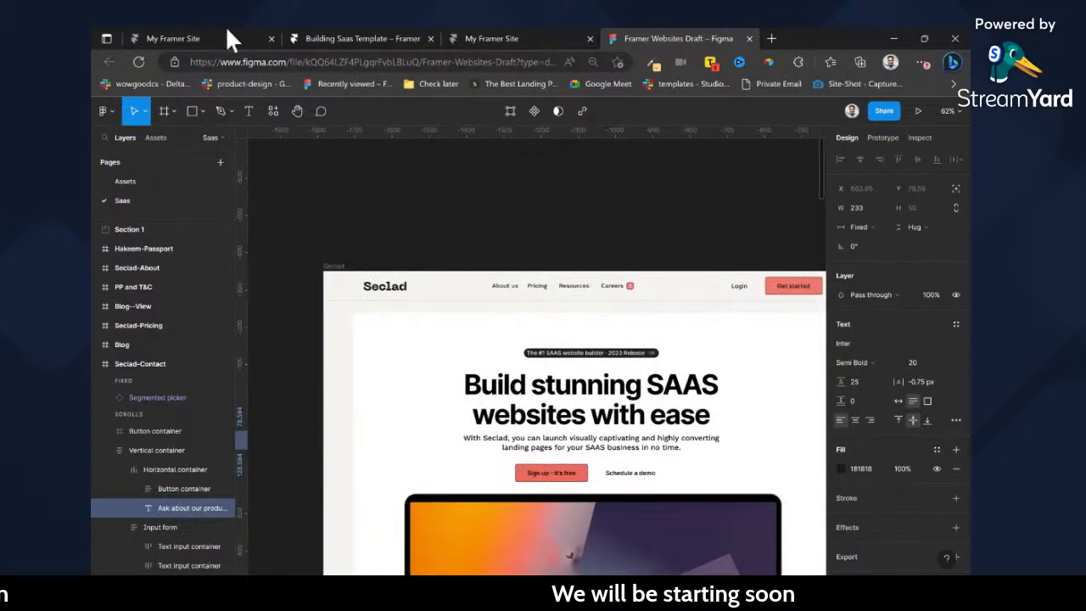
# Glance at the published Benfra site, switch to the Building Saas Template project in Framer and return from Form.tsx to the Styleguide canvas.
pyautogui.click(218, 30)
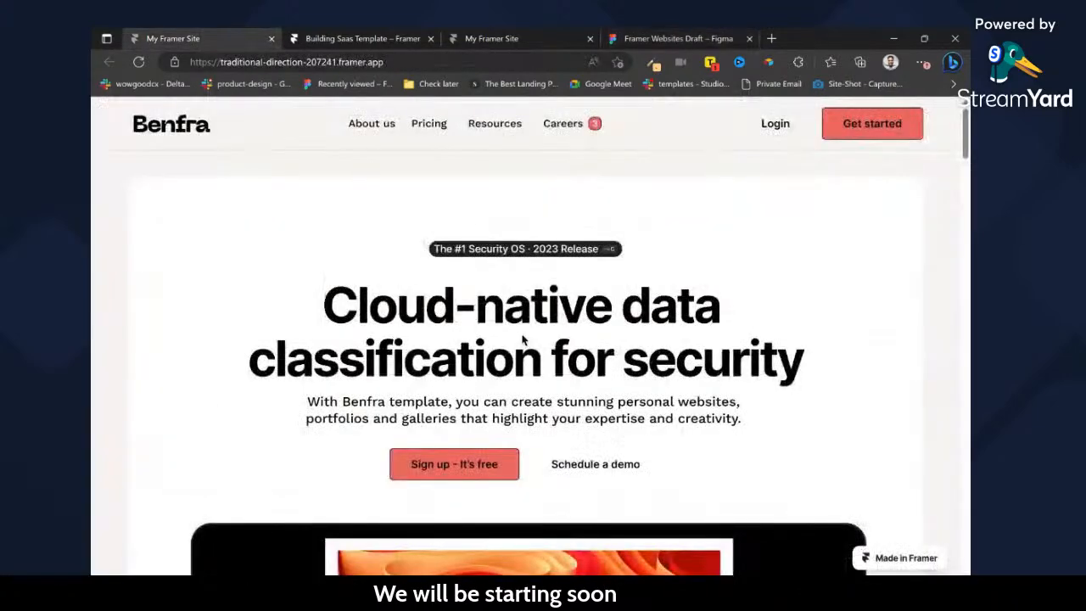
pyautogui.click(344, 34)
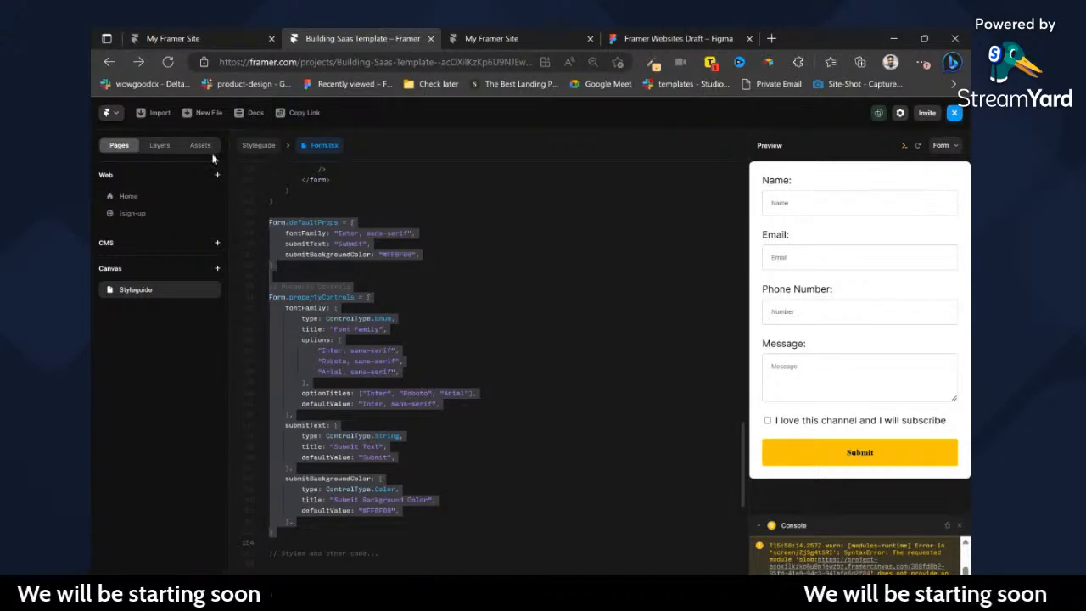
pyautogui.click(270, 149)
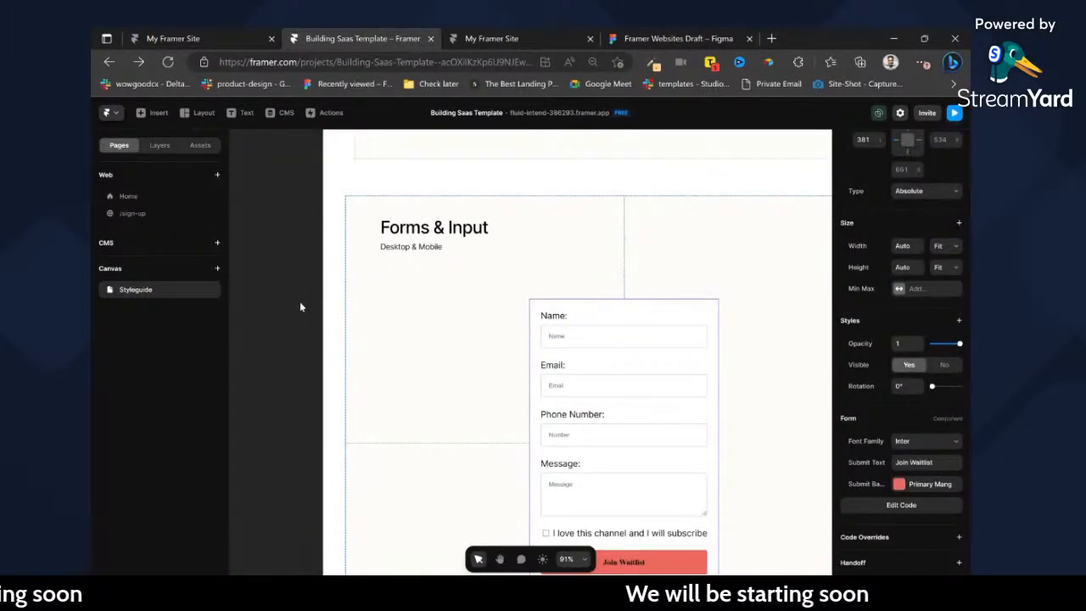
pyautogui.click(309, 346)
# Examine the style guide's colour swatches and the paragraph samples in its Text section.
pyautogui.scroll(-10, 311, 350)
pyautogui.scroll(6, 303, 216)
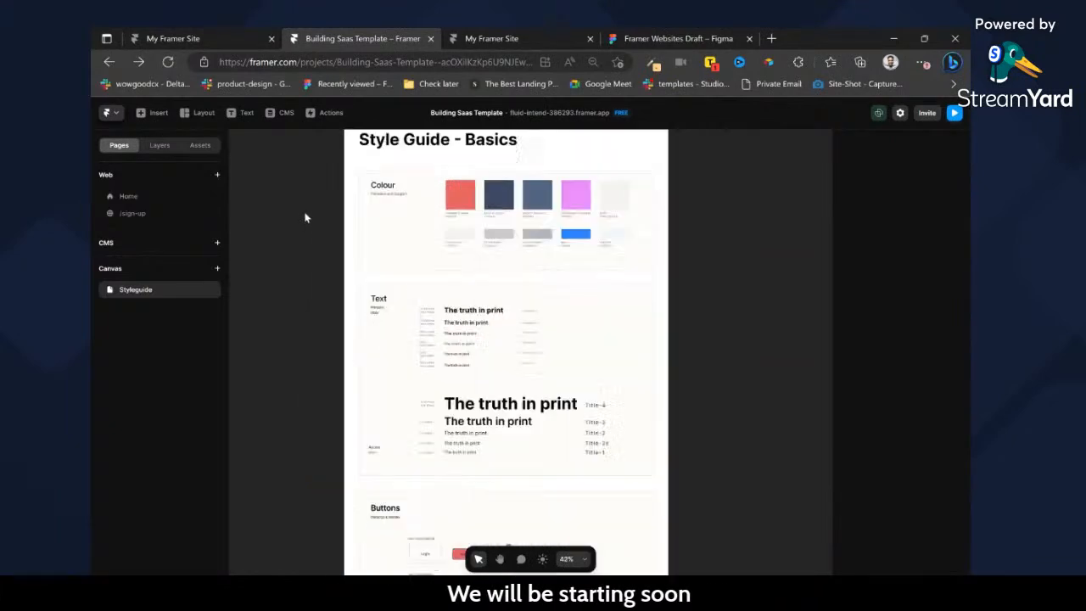
pyautogui.scroll(2, 575, 180)
pyautogui.hscroll(2, 572, 226)
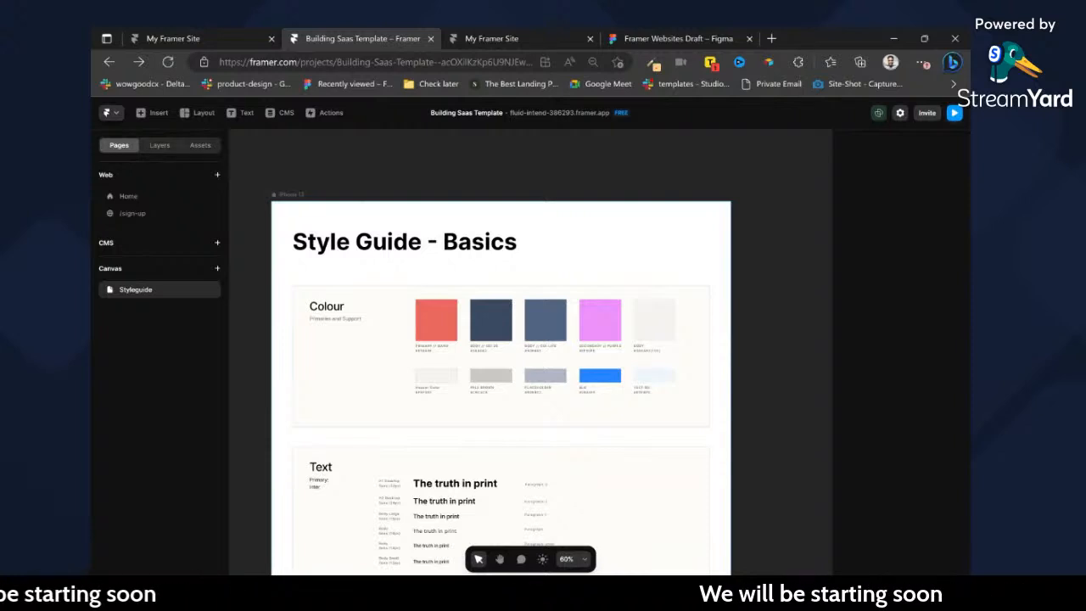
pyautogui.scroll(-3, 659, 249)
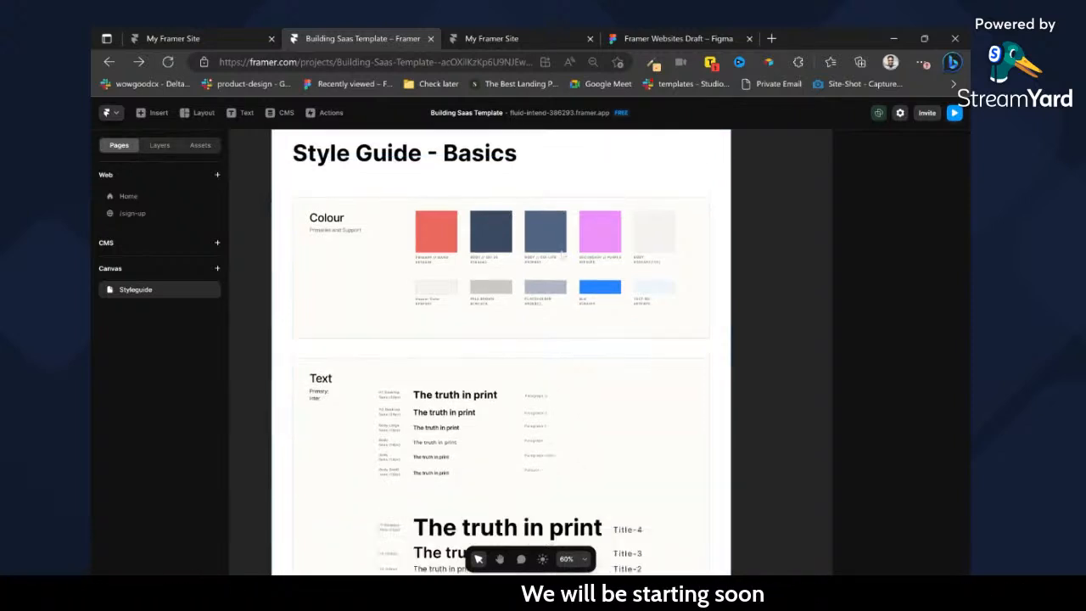
pyautogui.scroll(5, 660, 248)
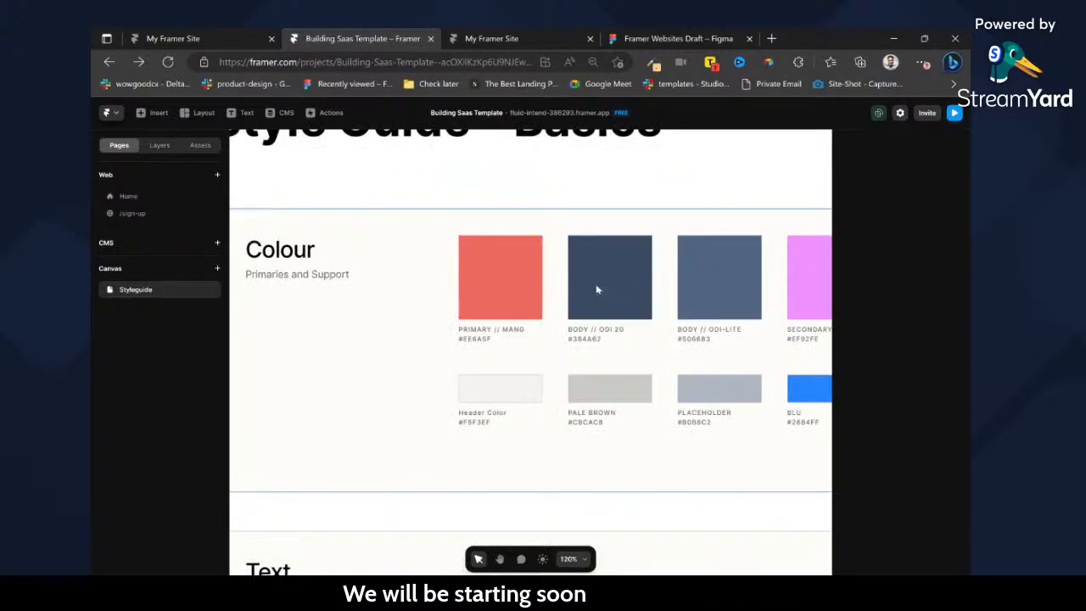
pyautogui.scroll(-3, 596, 290)
pyautogui.scroll(-3, 603, 323)
pyautogui.scroll(5, 606, 348)
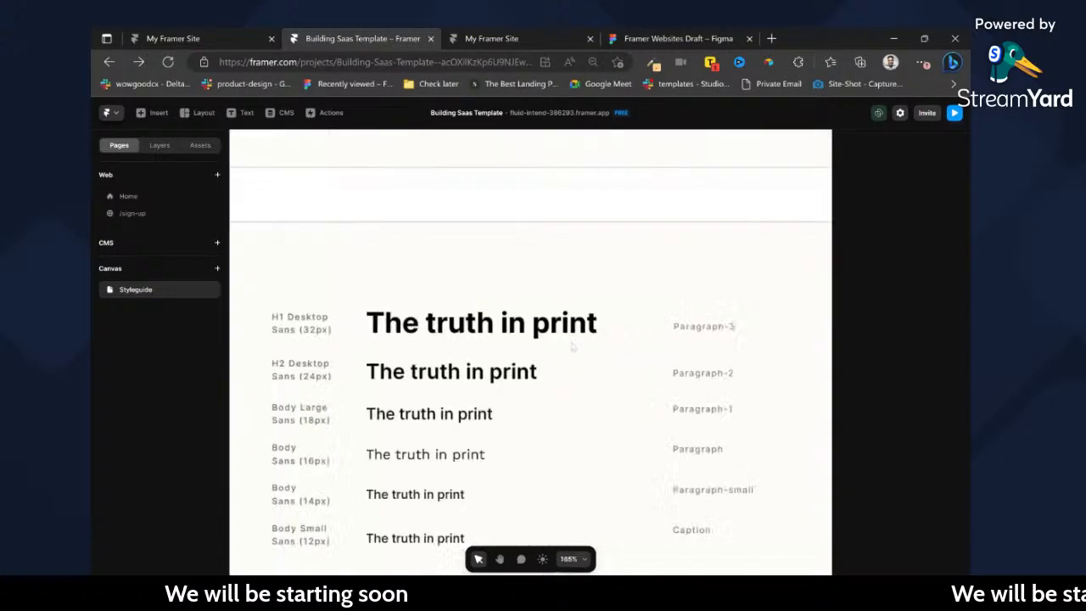
pyautogui.scroll(-2, 604, 339)
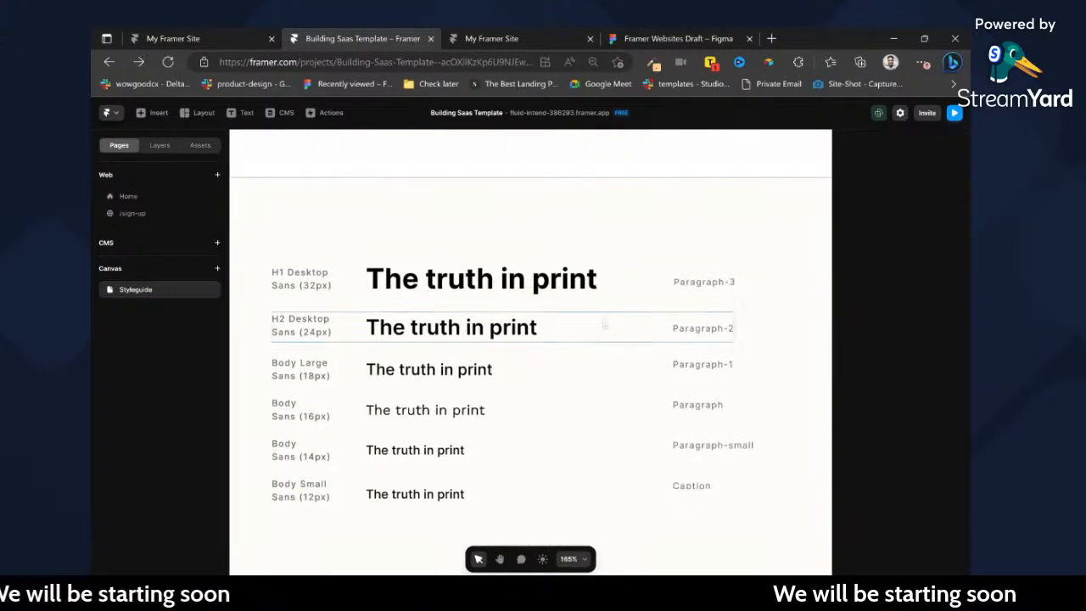
# Try to create a new Heading 1 text style from the Paragraph-3 label in the Text section.
pyautogui.click(679, 284)
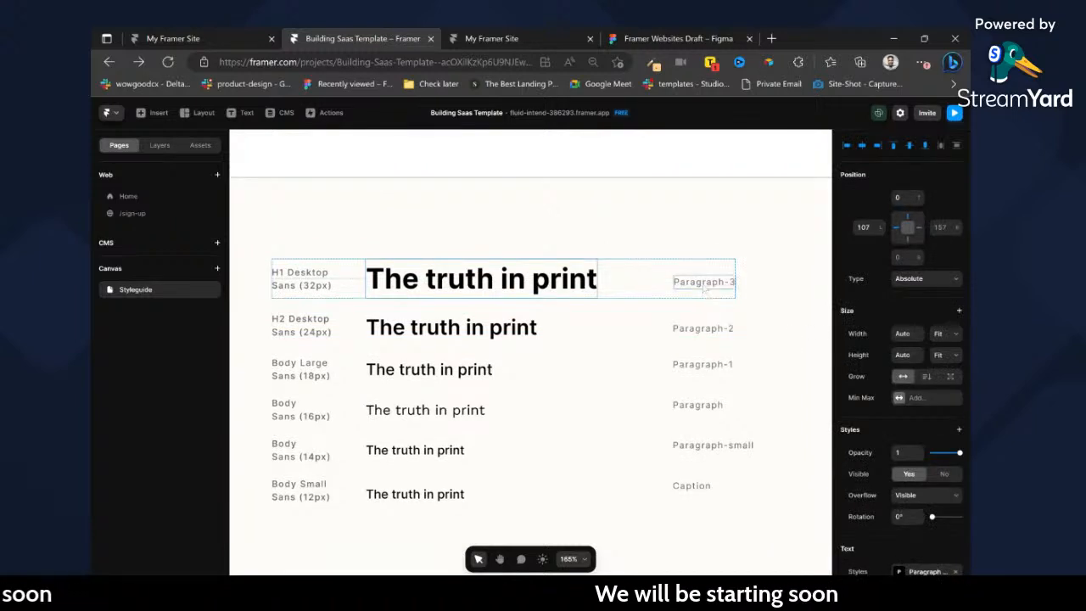
pyautogui.scroll(-4, 902, 394)
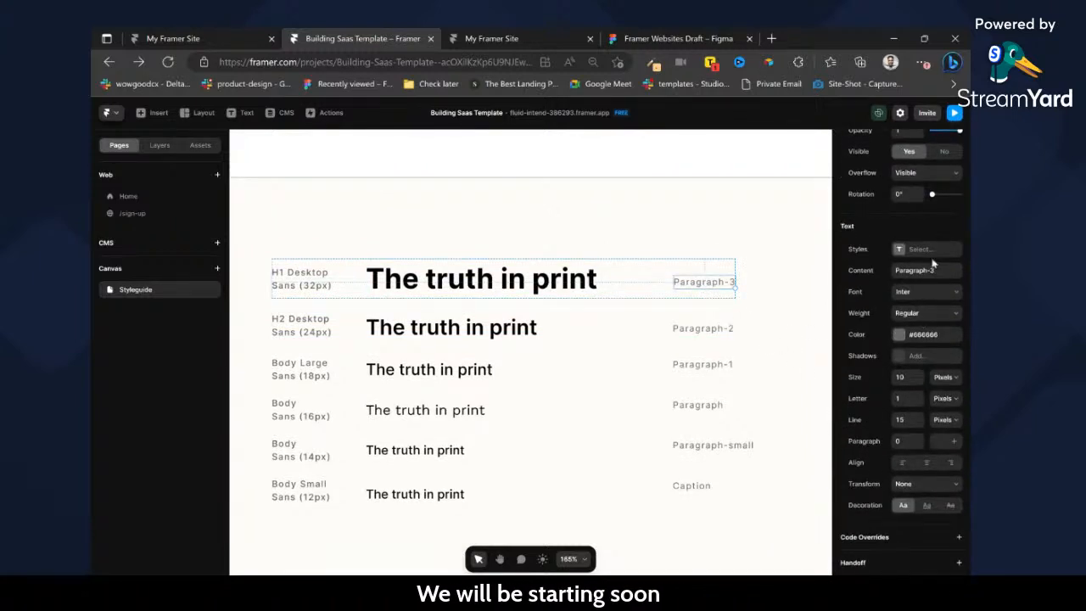
pyautogui.click(901, 249)
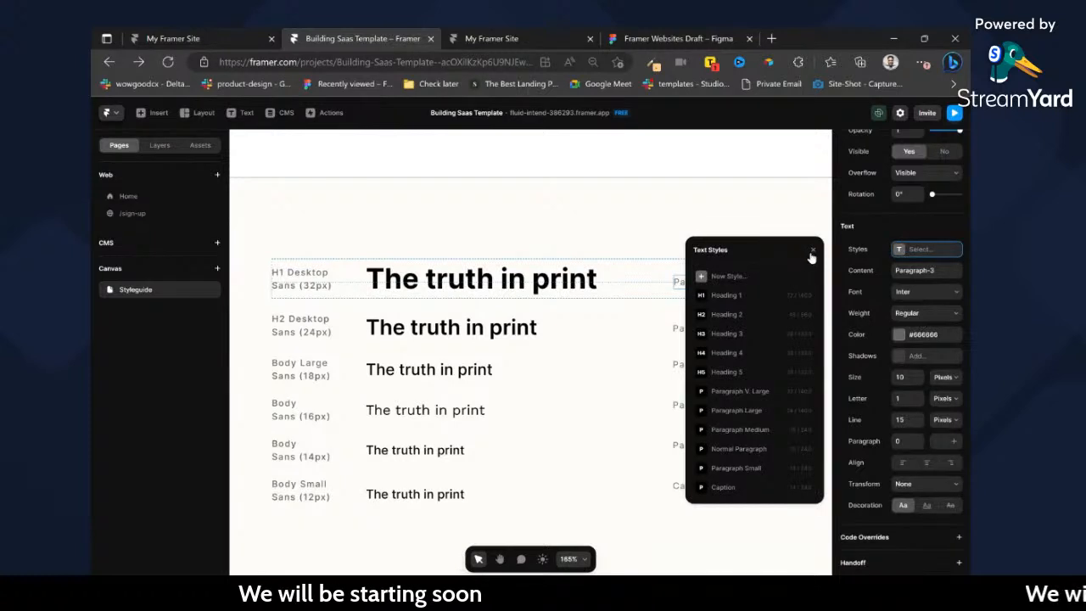
pyautogui.click(717, 280)
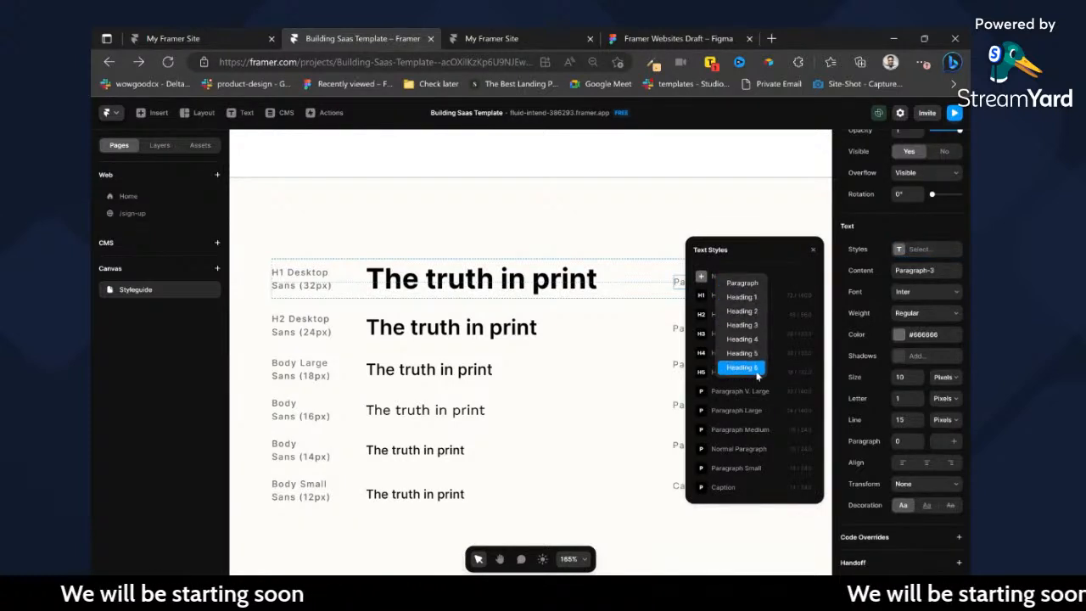
pyautogui.click(752, 298)
pyautogui.hotkey('ctrl', 'z')
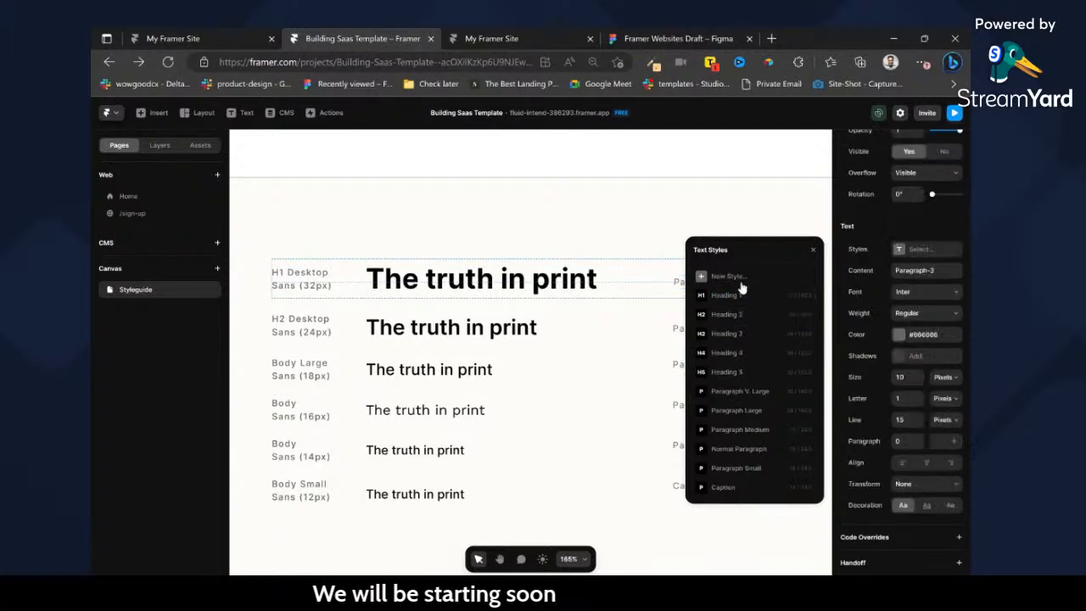
pyautogui.click(611, 275)
# Examine the title text samples and inspect the desktop Get started and Login buttons in the Buttons section.
pyautogui.scroll(-5, 608, 274)
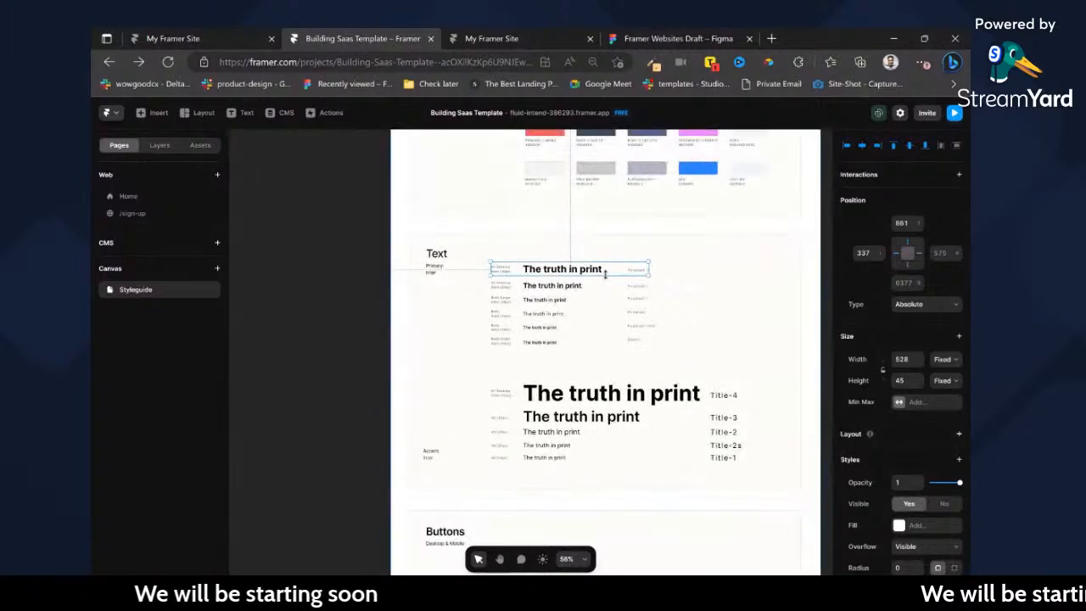
pyautogui.scroll(2, 607, 274)
pyautogui.scroll(-5, 608, 280)
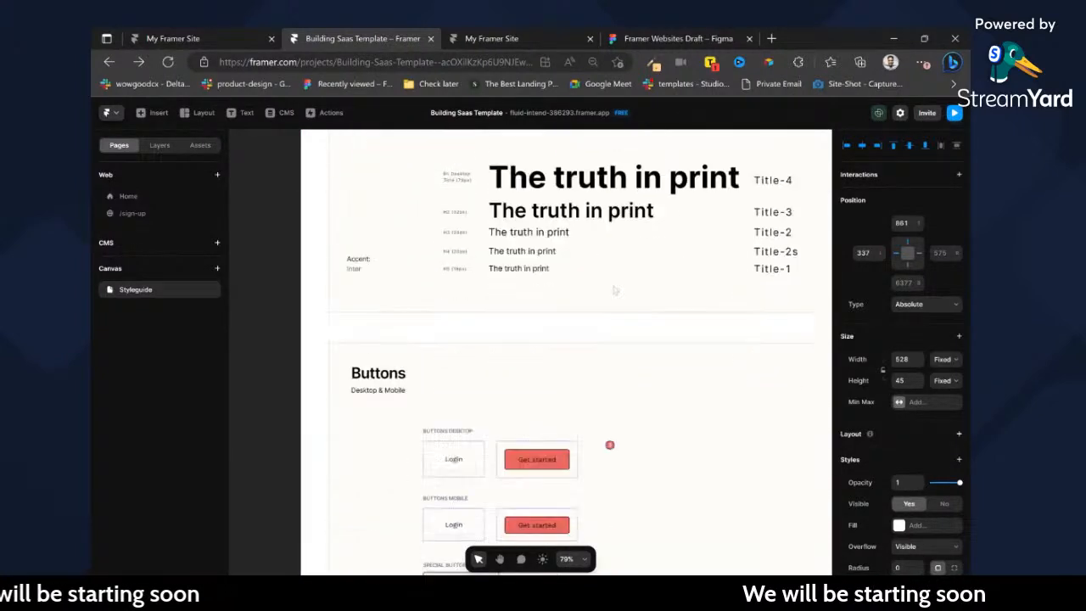
pyautogui.scroll(-3, 615, 306)
pyautogui.click(543, 289)
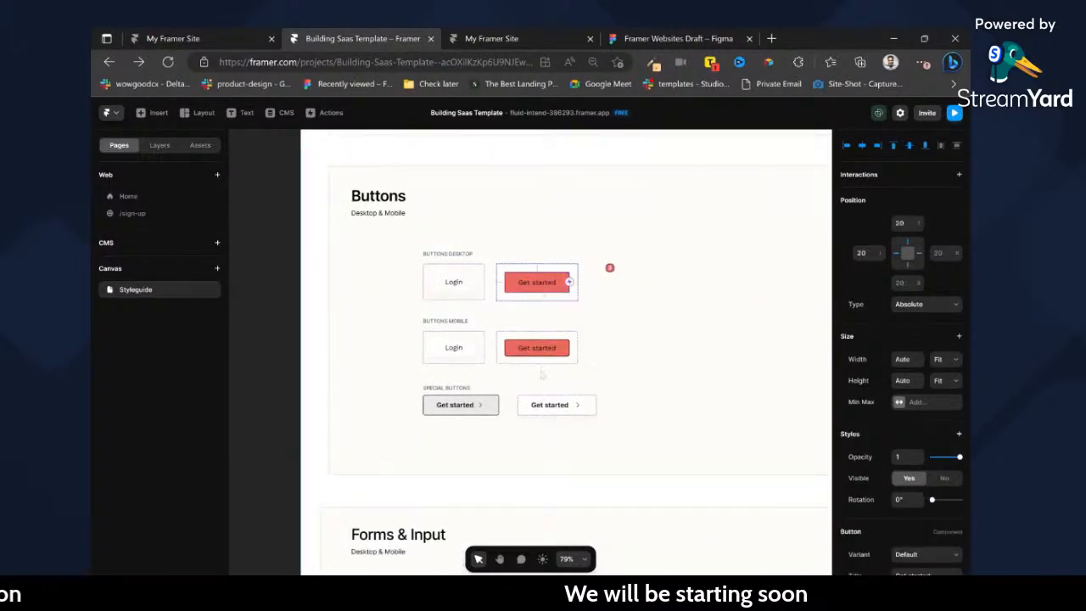
pyautogui.click(465, 285)
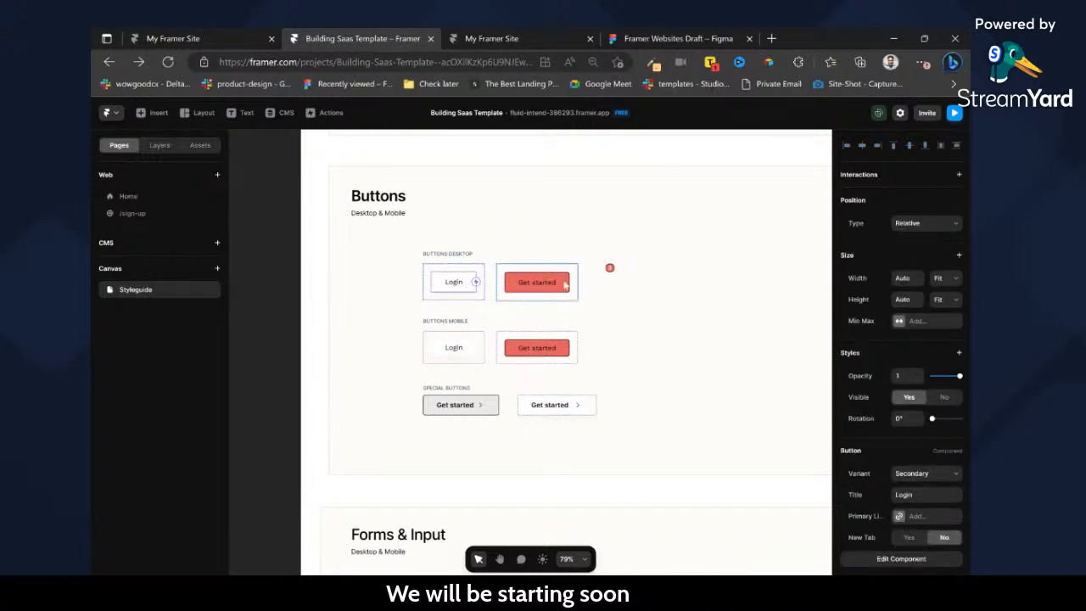
# Inspect the code behind the Forms & Input contact form and return to the Styleguide canvas.
pyautogui.scroll(-8, 564, 281)
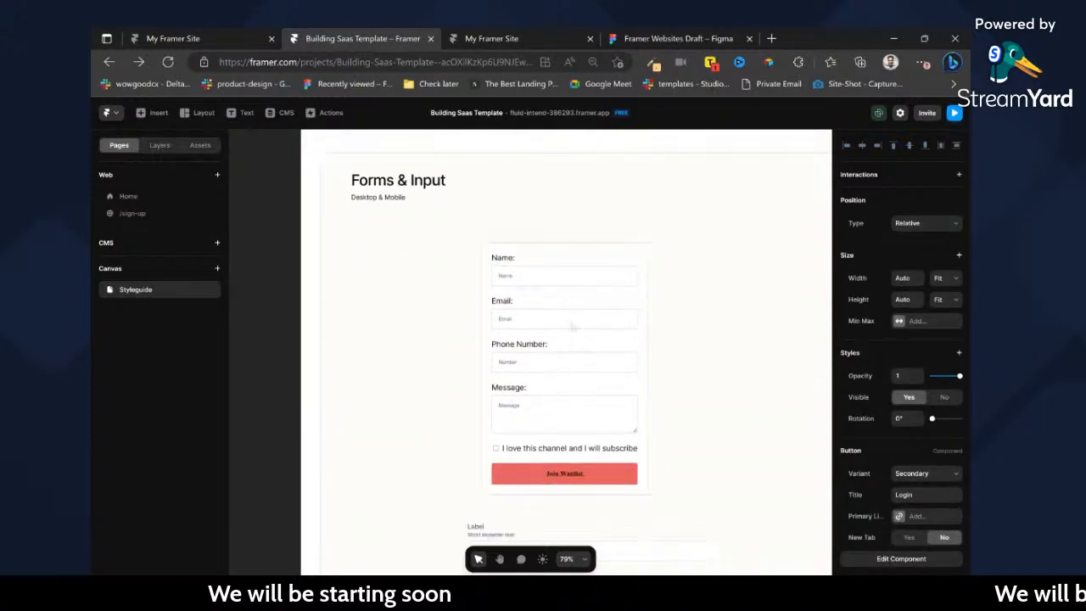
pyautogui.click(574, 328)
pyautogui.click(922, 510)
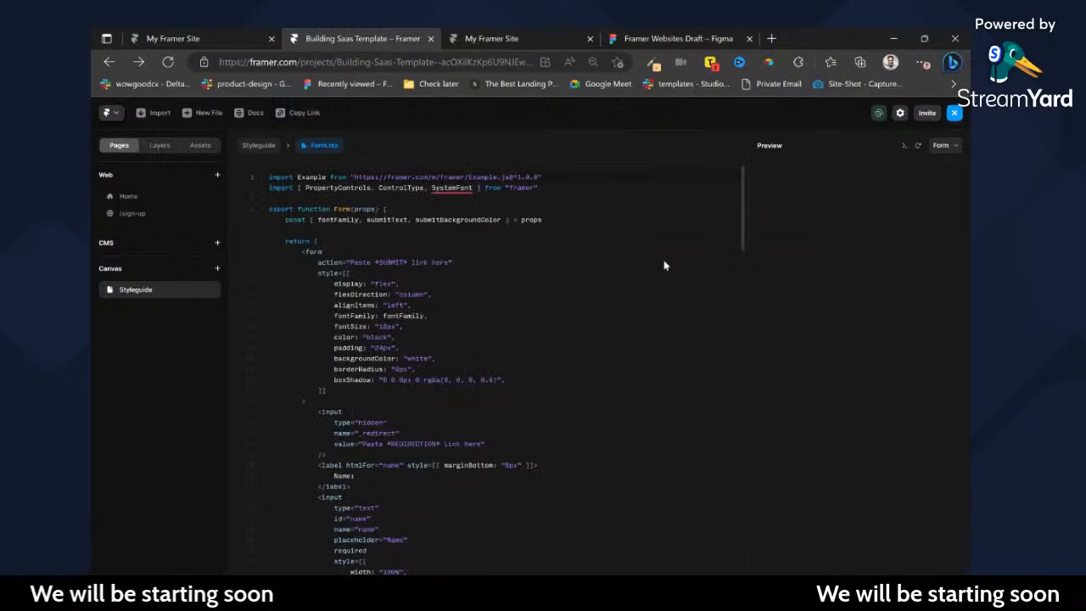
pyautogui.click(262, 146)
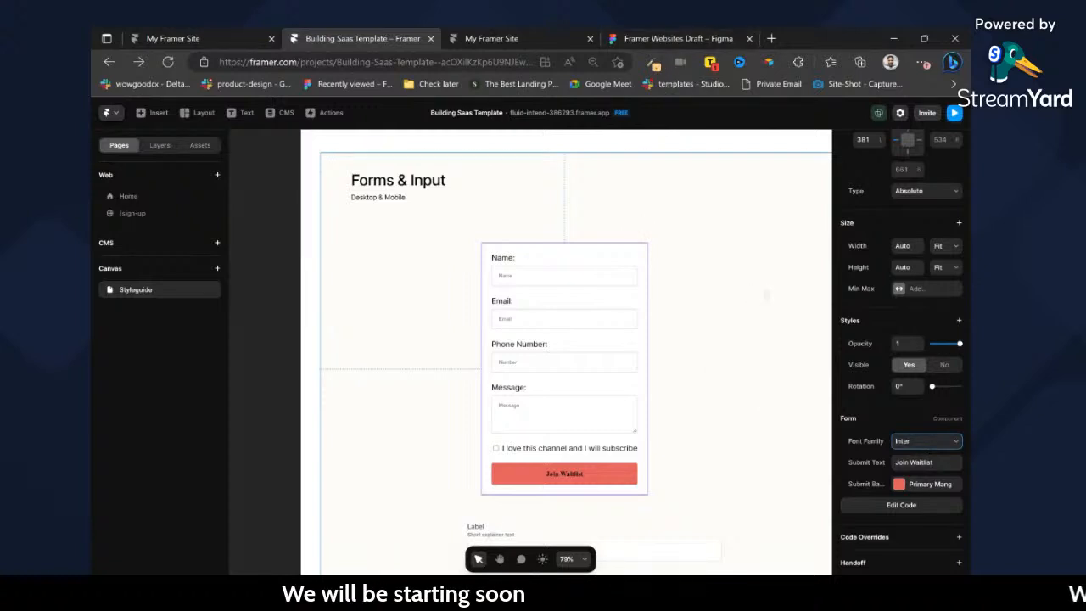
pyautogui.click(902, 505)
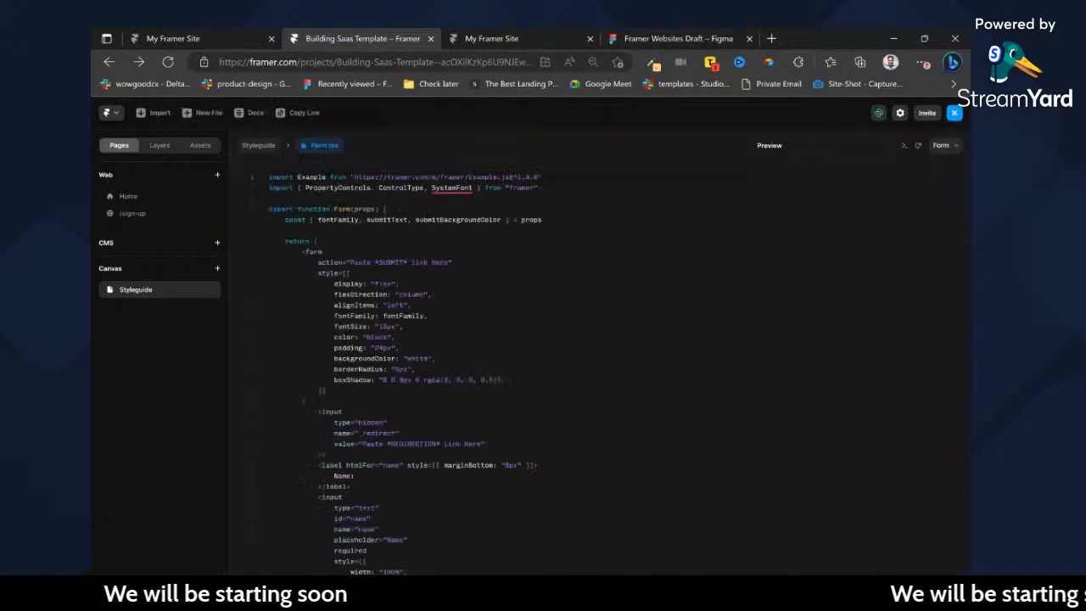
pyautogui.scroll(-5, 488, 365)
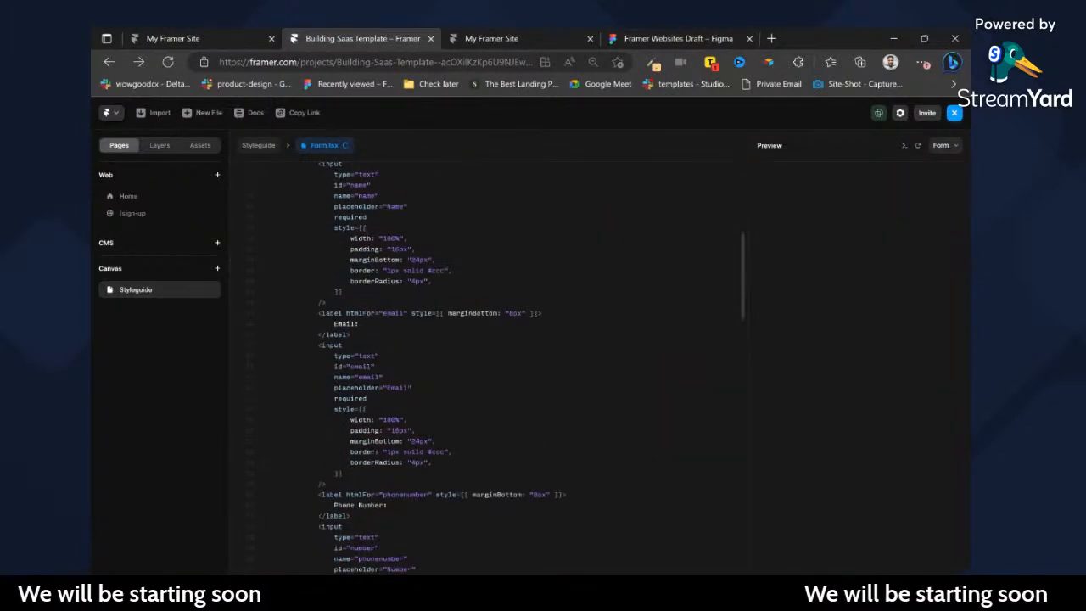
pyautogui.click(258, 145)
# Set the form's submit background colour to the Body colour style.
pyautogui.click(900, 488)
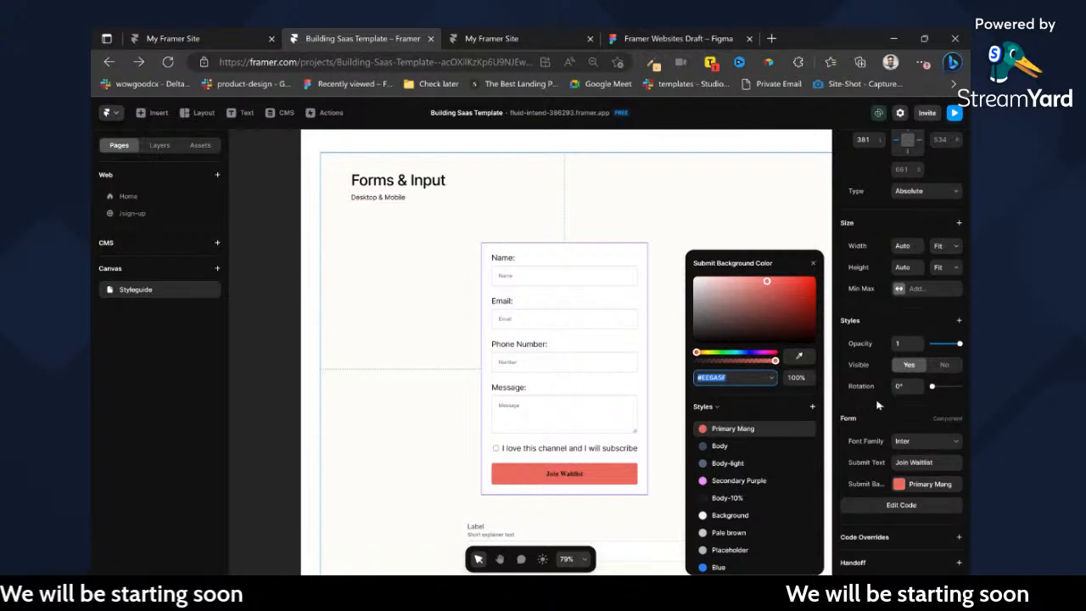
pyautogui.click(898, 488)
pyautogui.click(898, 488)
pyautogui.click(721, 447)
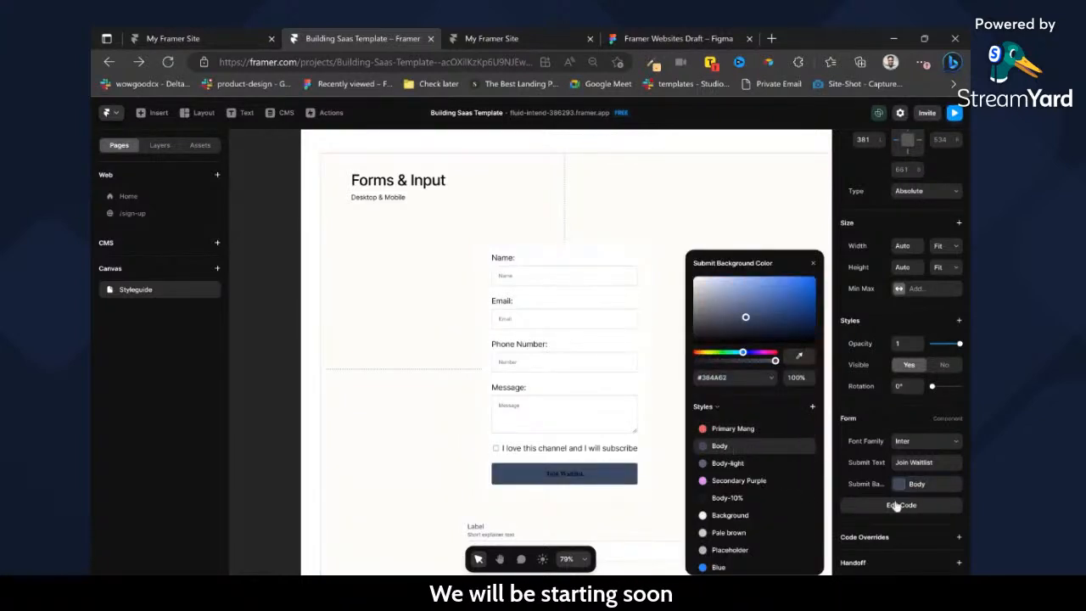
# Restore the form's submit background colour to the Primary Mang style and close the colour picker.
pyautogui.click(903, 490)
pyautogui.click(897, 485)
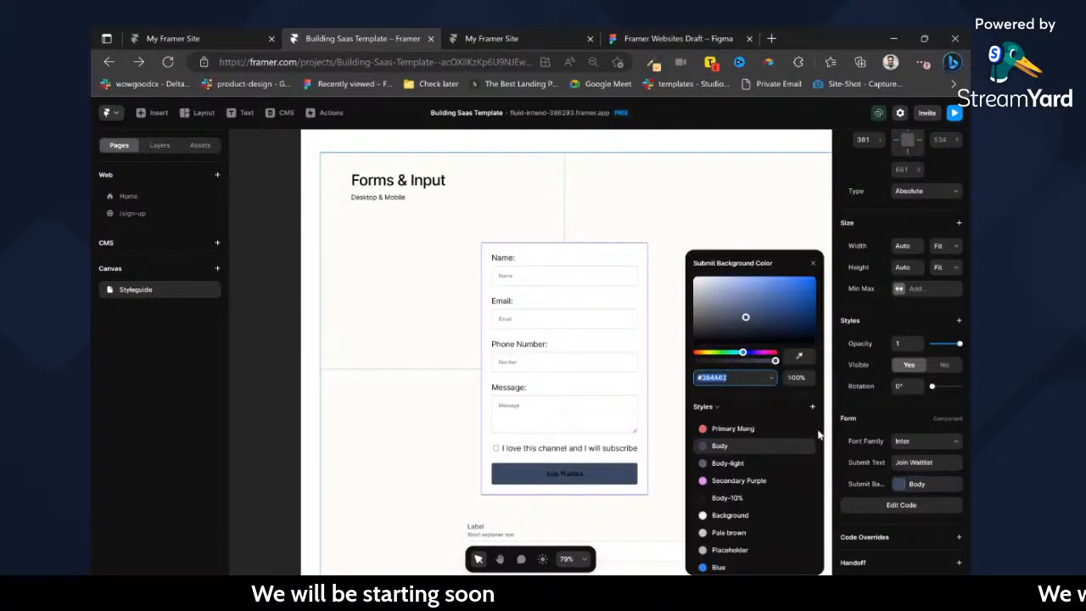
pyautogui.click(778, 432)
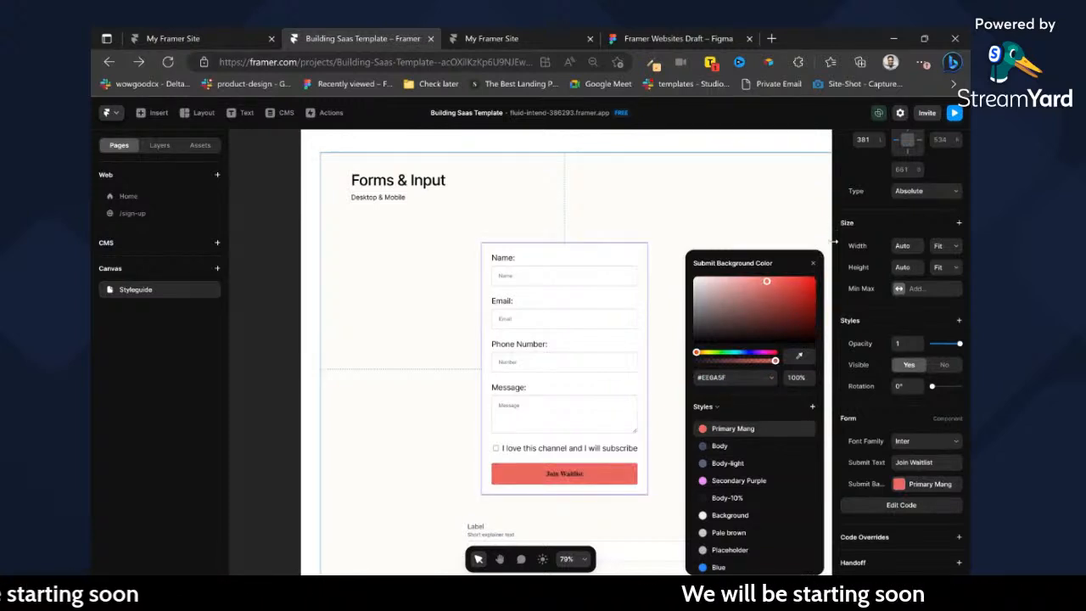
pyautogui.click(813, 264)
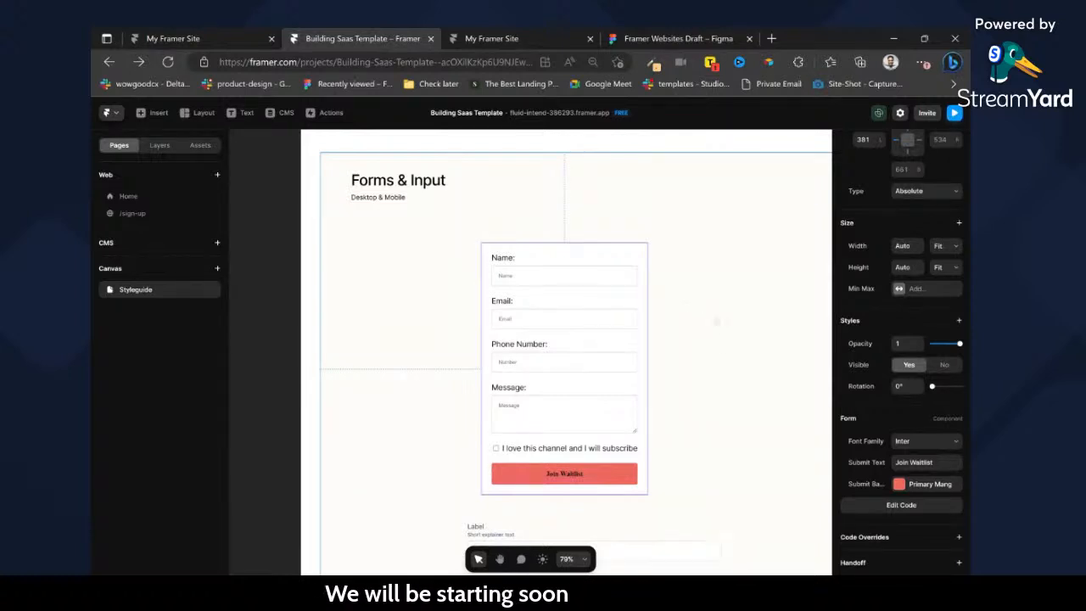
# Review the remaining form samples and the Navigation section, and open the desktop Seclad navigation component for editing.
pyautogui.scroll(-5, 701, 363)
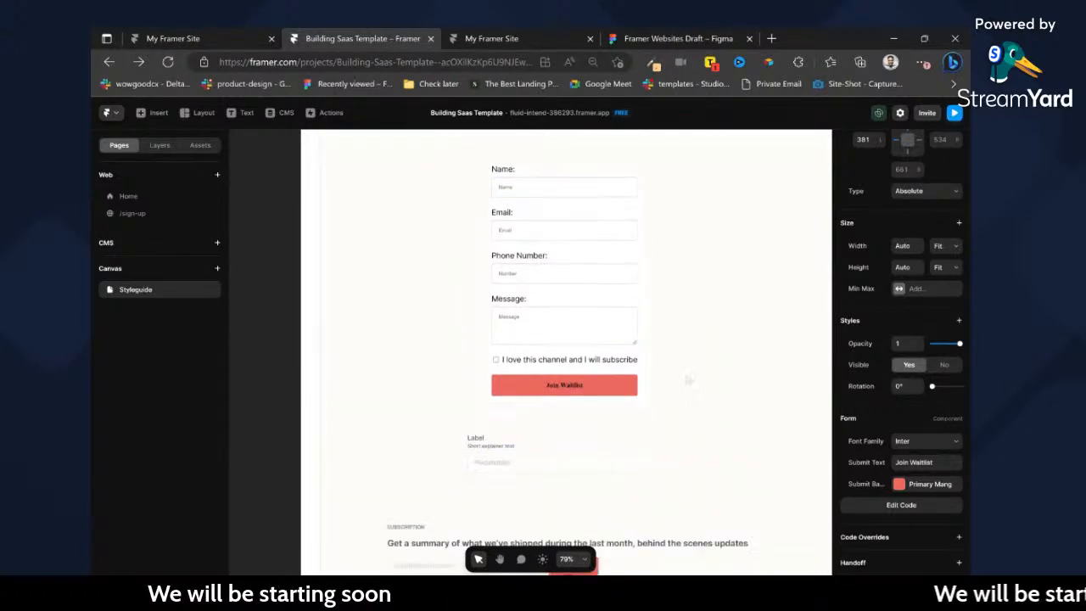
pyautogui.scroll(-3, 551, 409)
pyautogui.scroll(-3, 552, 409)
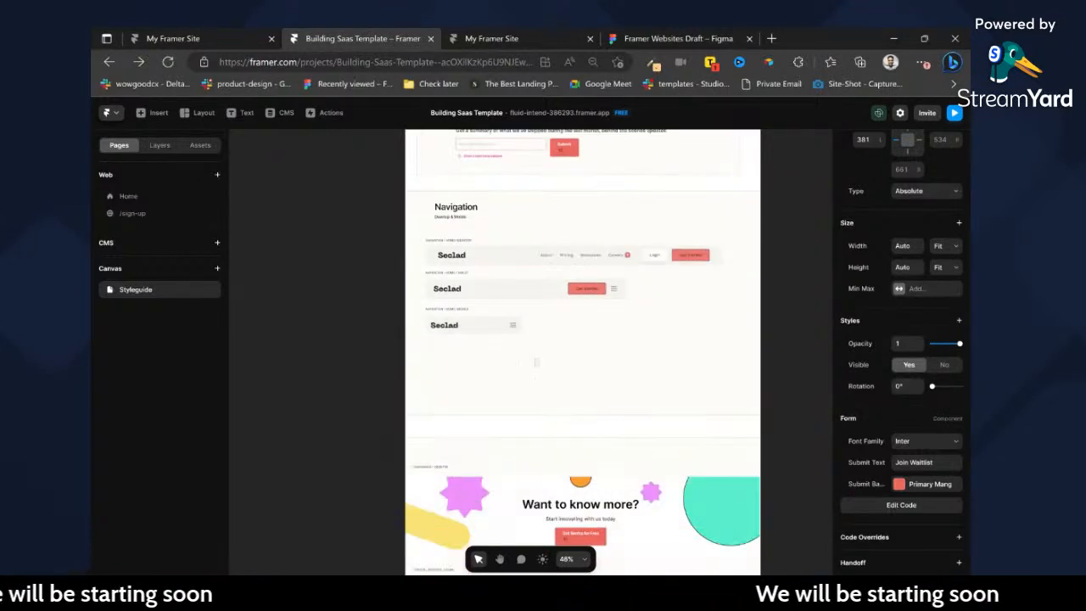
pyautogui.scroll(5, 539, 253)
pyautogui.doubleClick(540, 253)
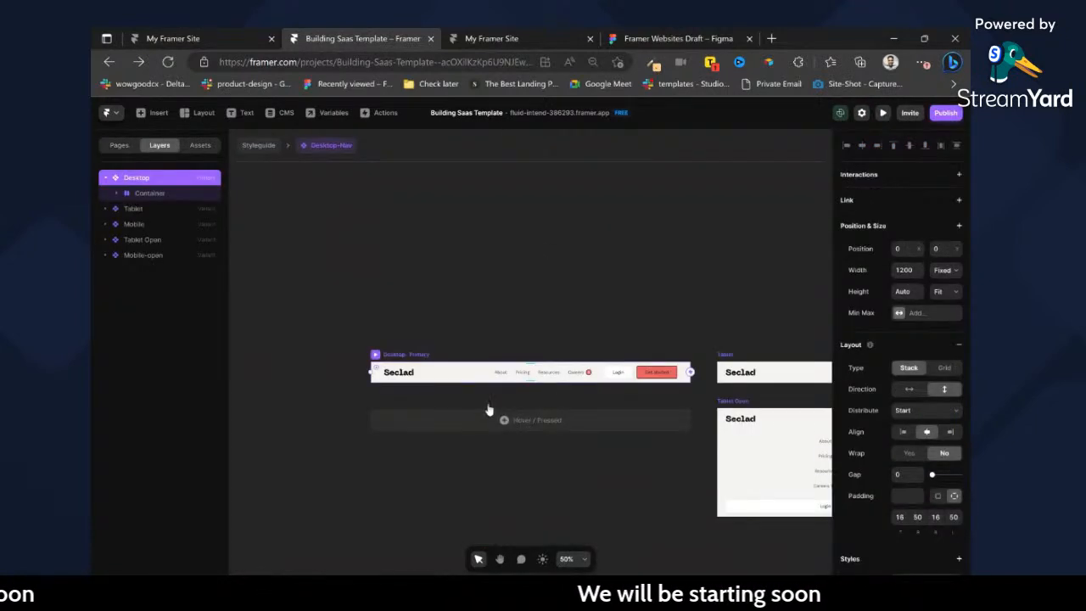
# Examine the tablet and mobile variants of the Seclad navigation component, including their open states, and return to the Styleguide canvas.
pyautogui.scroll(5, 594, 360)
pyautogui.hscroll(3, 594, 362)
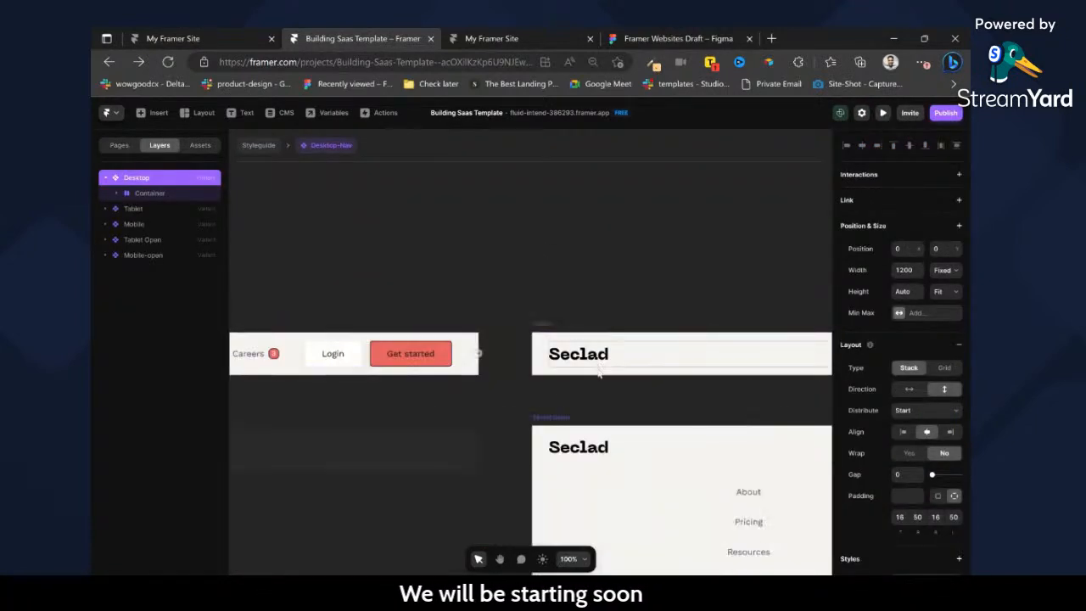
pyautogui.scroll(-5, 597, 365)
pyautogui.scroll(4, 668, 436)
pyautogui.hscroll(5, 728, 363)
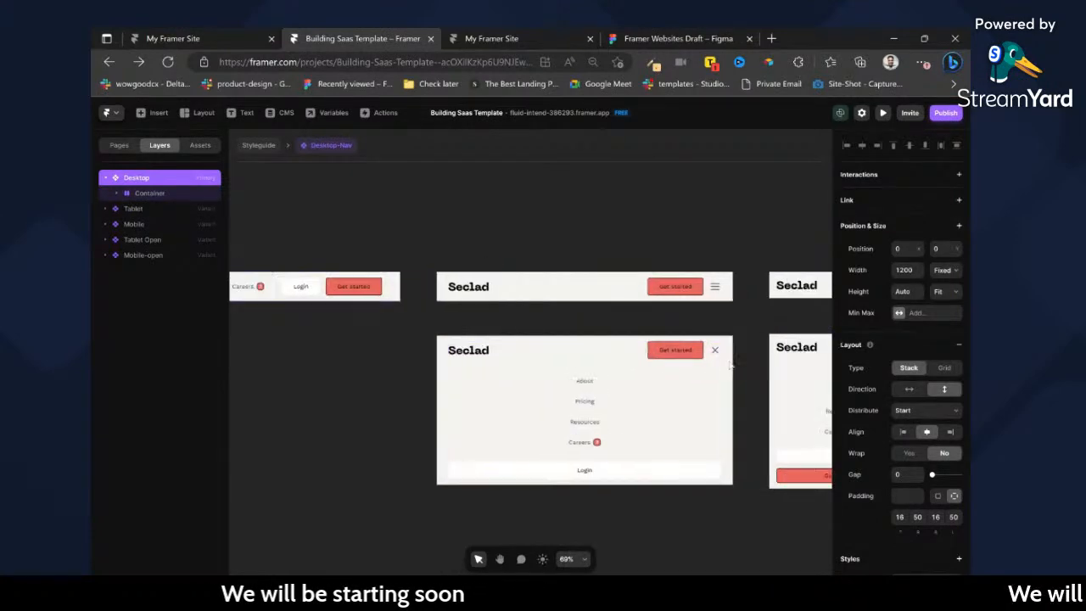
pyautogui.click(275, 148)
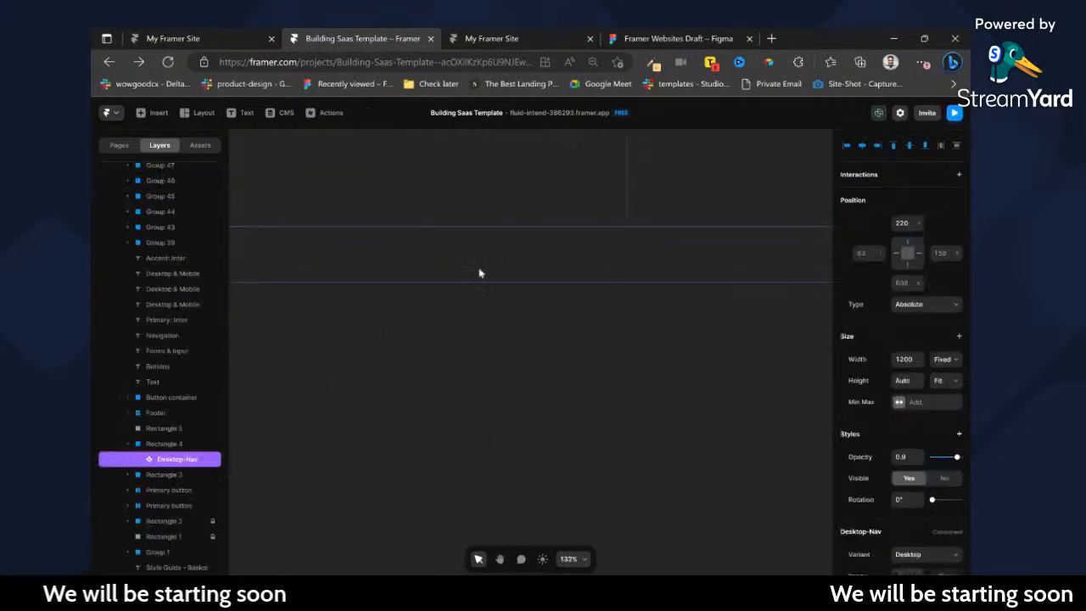
# Review the "Want to know more?" call-to-action and the dark desktop footer samples, and open the Home page.
pyautogui.scroll(-5, 560, 379)
pyautogui.scroll(10, 563, 379)
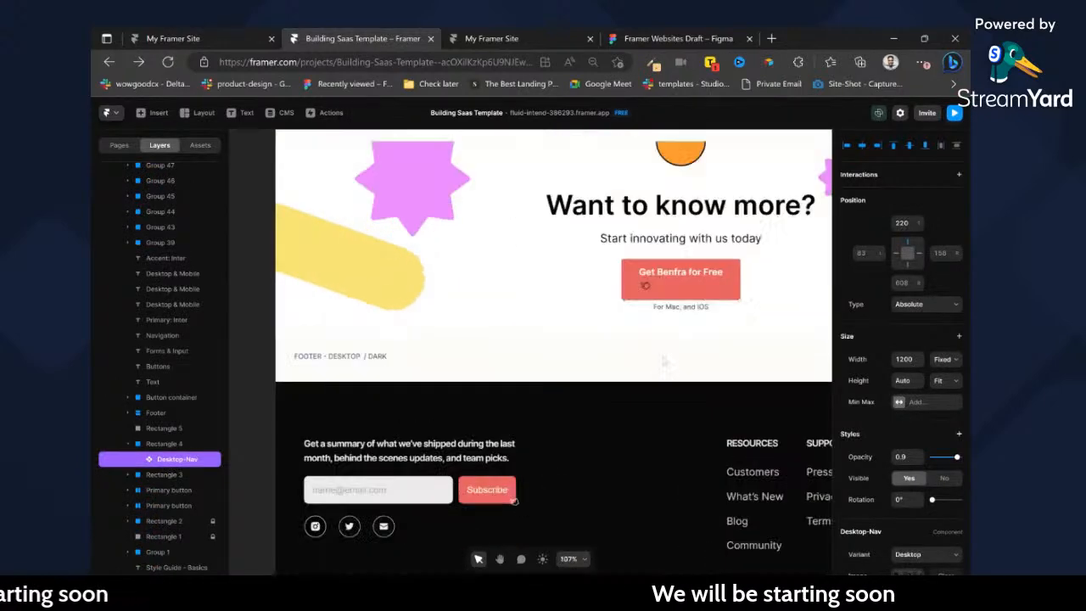
pyautogui.scroll(-3, 642, 387)
pyautogui.scroll(-6, 642, 387)
pyautogui.scroll(4, 643, 387)
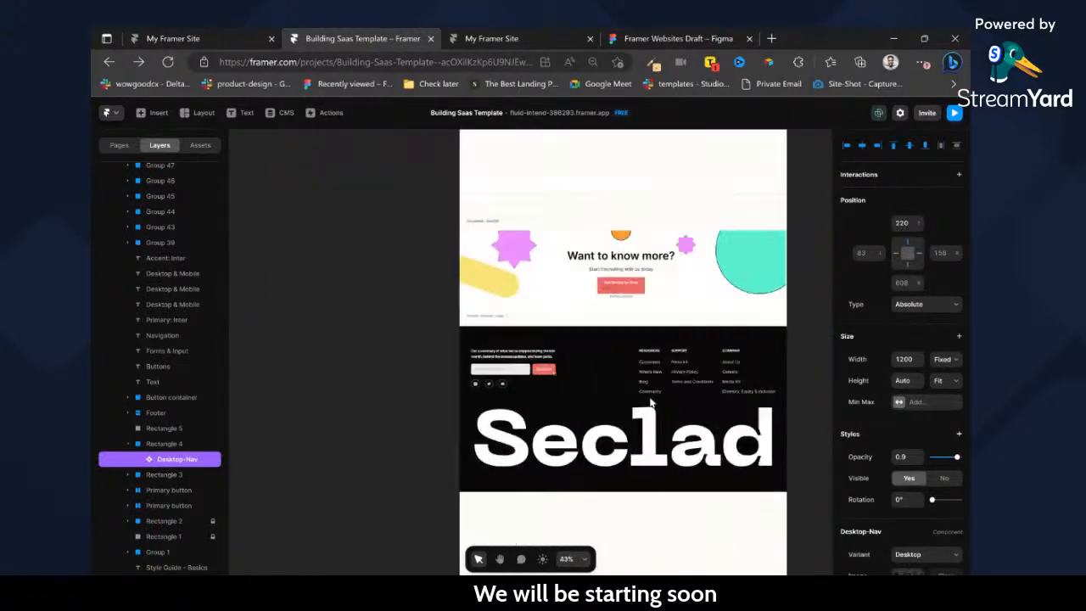
pyautogui.click(116, 146)
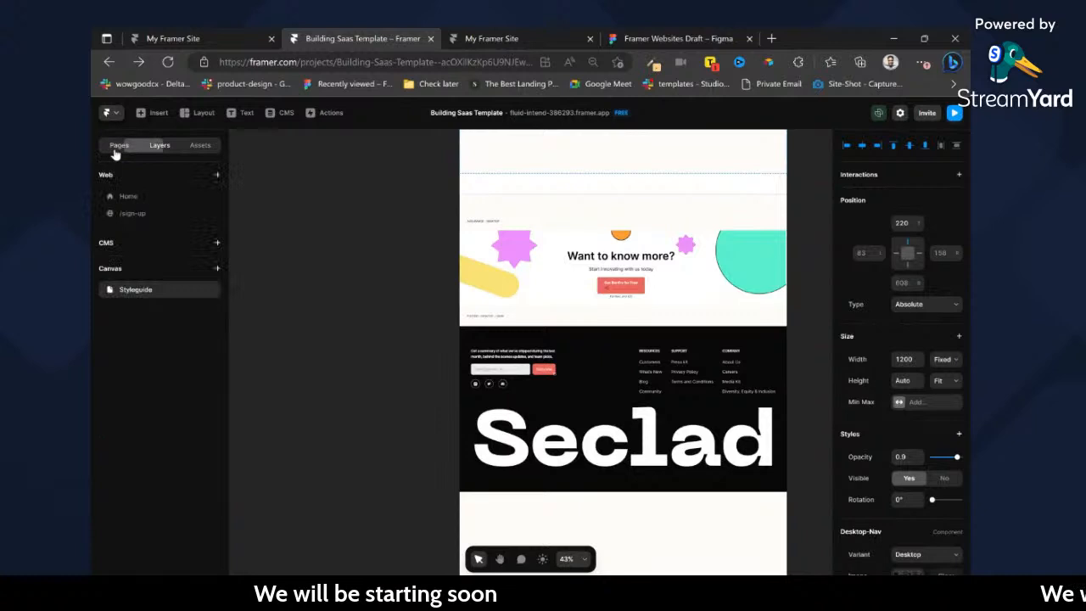
pyautogui.click(128, 196)
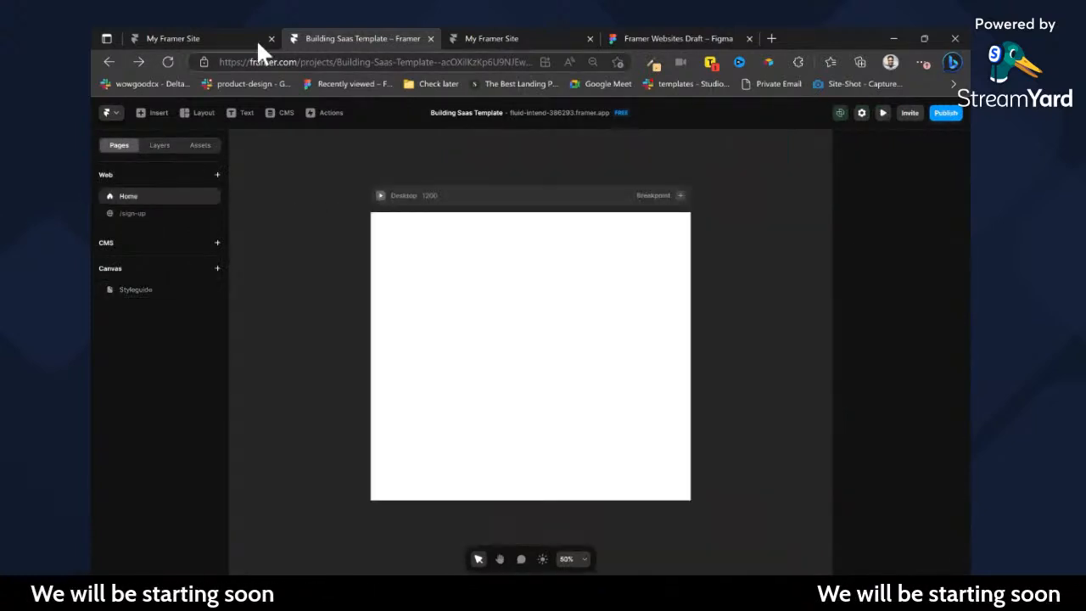
# Check the published sign-up page and the live Benfra landing page in the browser, and return to the Framer project.
pyautogui.click(477, 32)
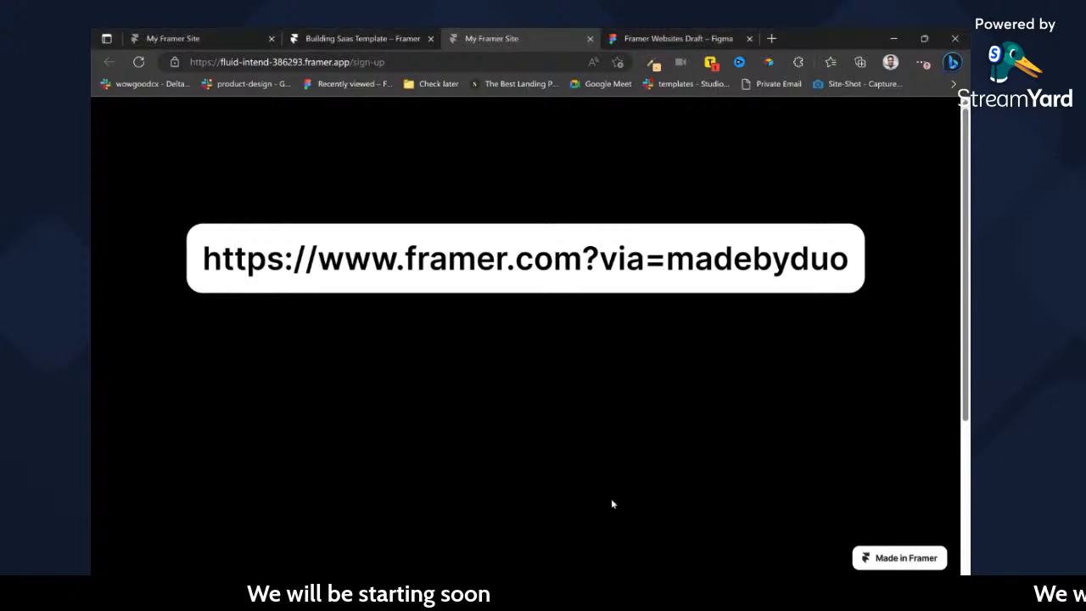
pyautogui.click(207, 34)
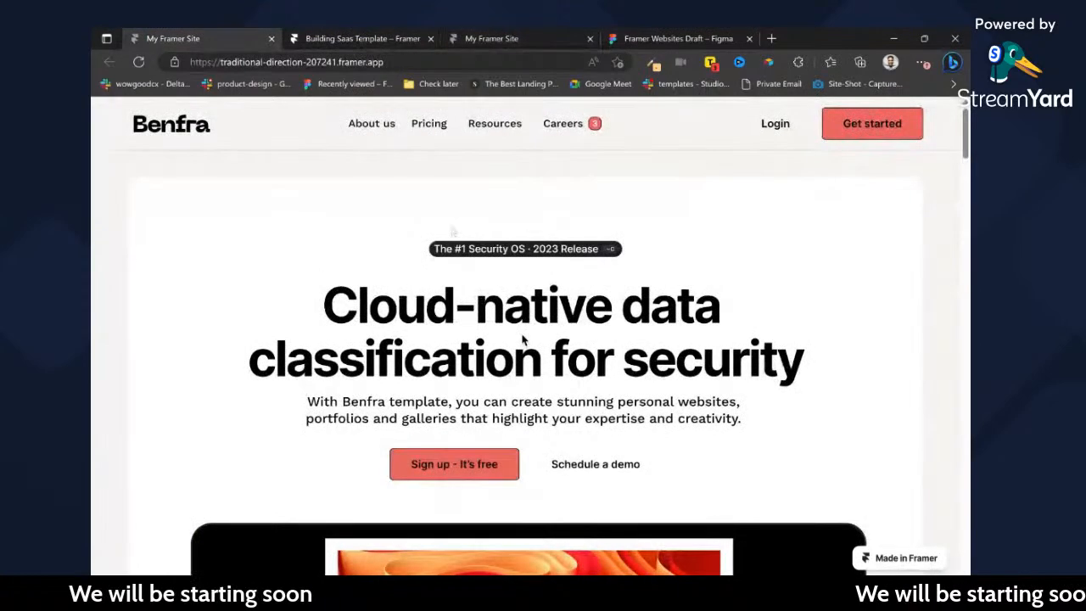
pyautogui.click(346, 37)
# Switch to the Figma draft, examine the Contact, Resource Vault and blog article designs, and clear the text selection.
pyautogui.click(694, 36)
pyautogui.scroll(-3, 515, 247)
pyautogui.scroll(-2, 484, 324)
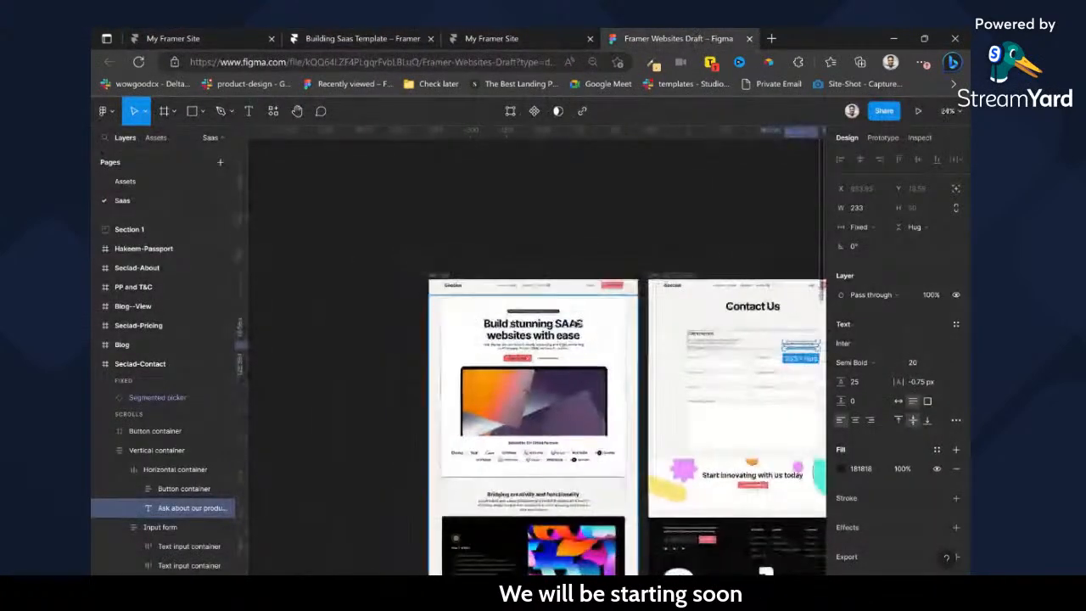
pyautogui.scroll(-3, 580, 323)
pyautogui.hscroll(6, 581, 331)
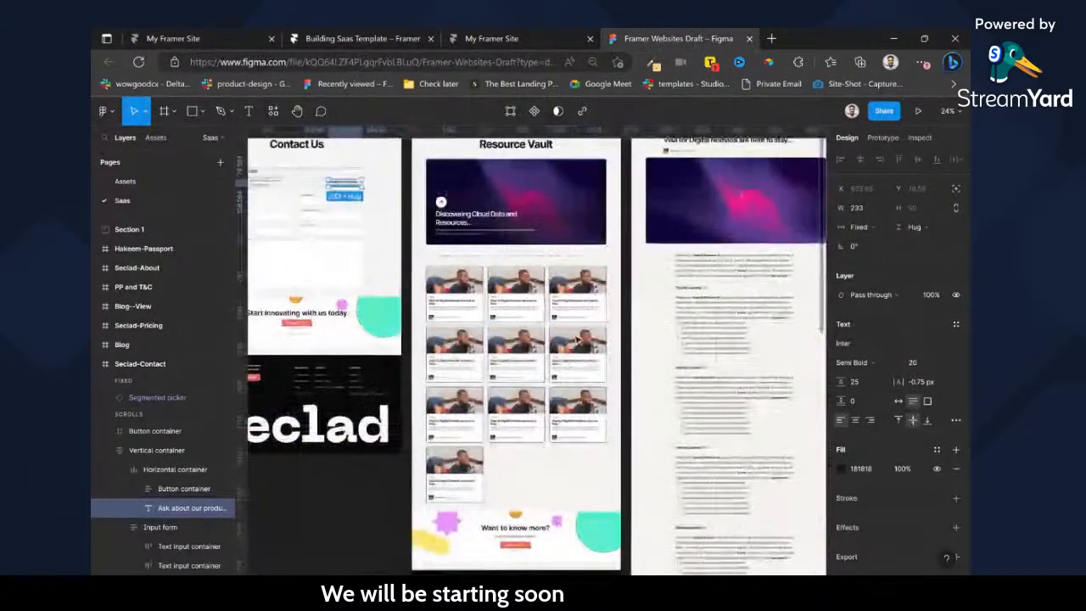
pyautogui.hscroll(3, 577, 340)
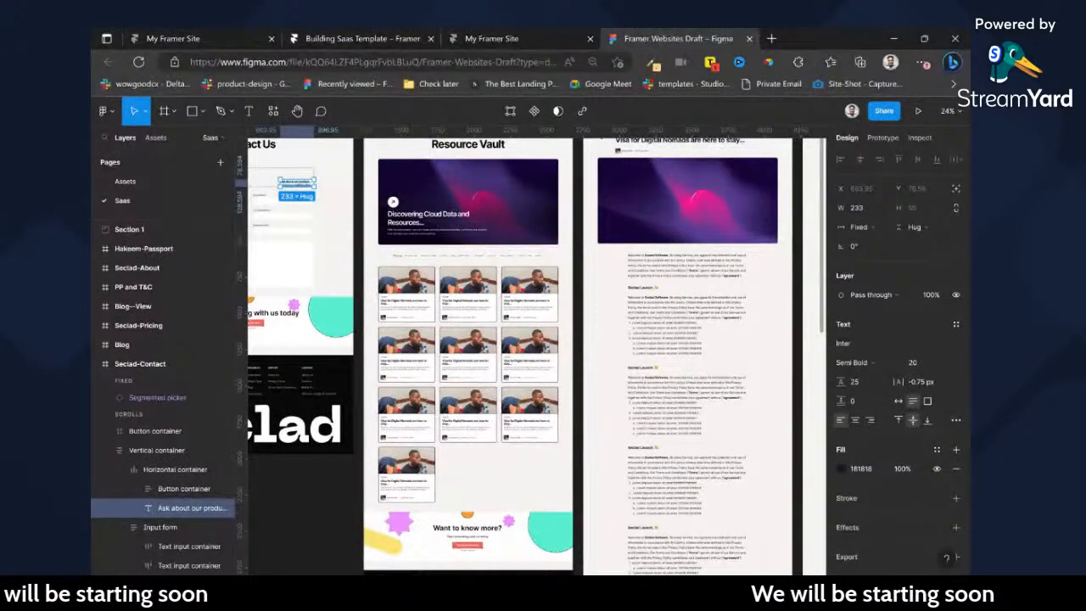
pyautogui.scroll(3, 581, 345)
pyautogui.hscroll(-2, 581, 345)
pyautogui.hscroll(-5, 577, 342)
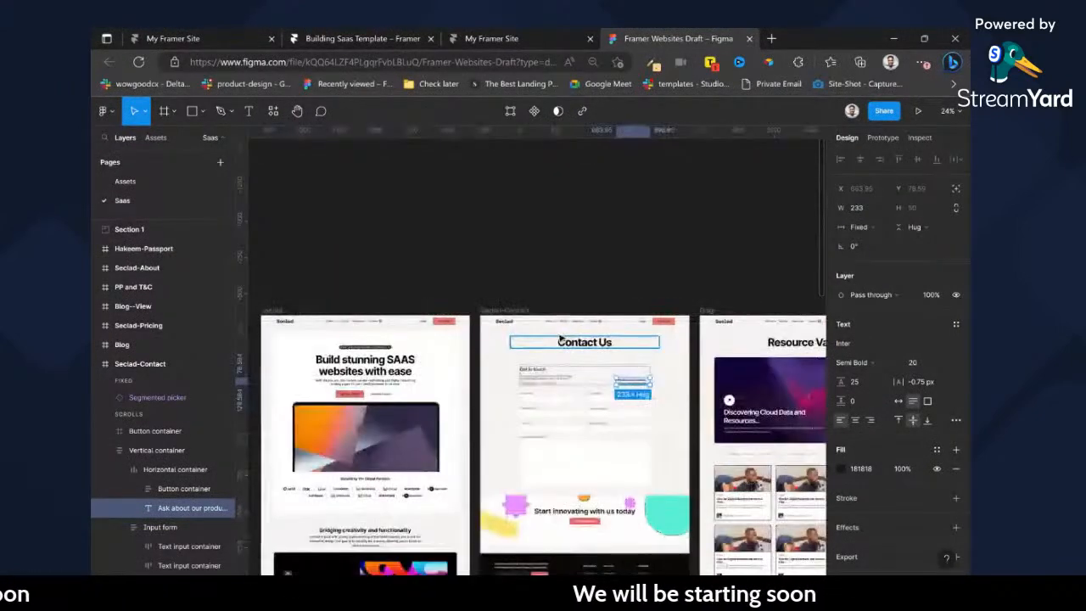
pyautogui.click(507, 291)
pyautogui.scroll(-2, 506, 291)
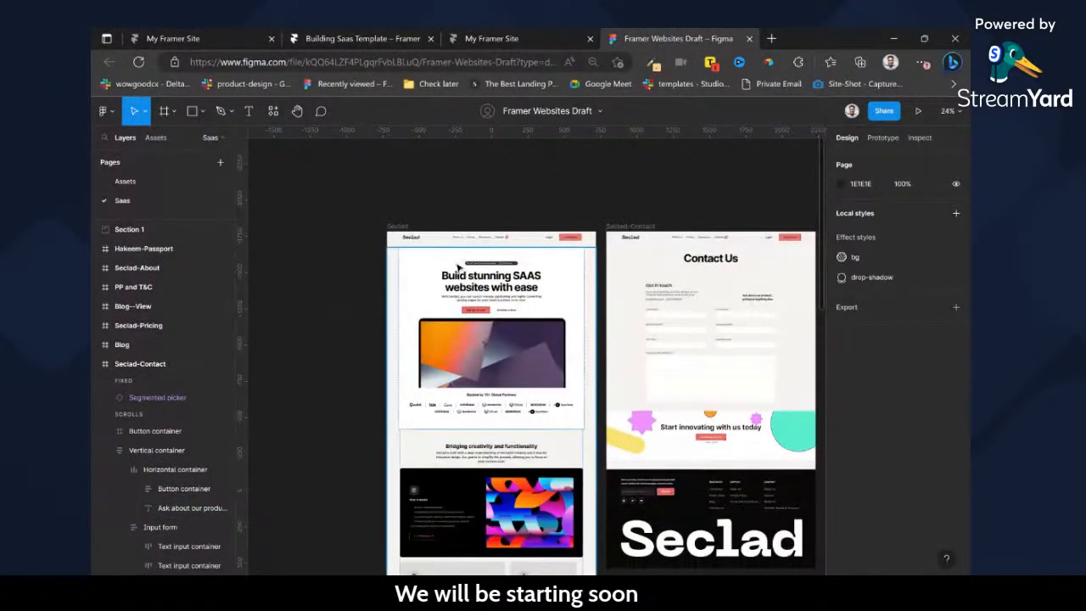
# Search Figma's quick actions for "framer" and close the search without running a plugin.
pyautogui.hotkey('ctrl', '/')
pyautogui.write('framer')
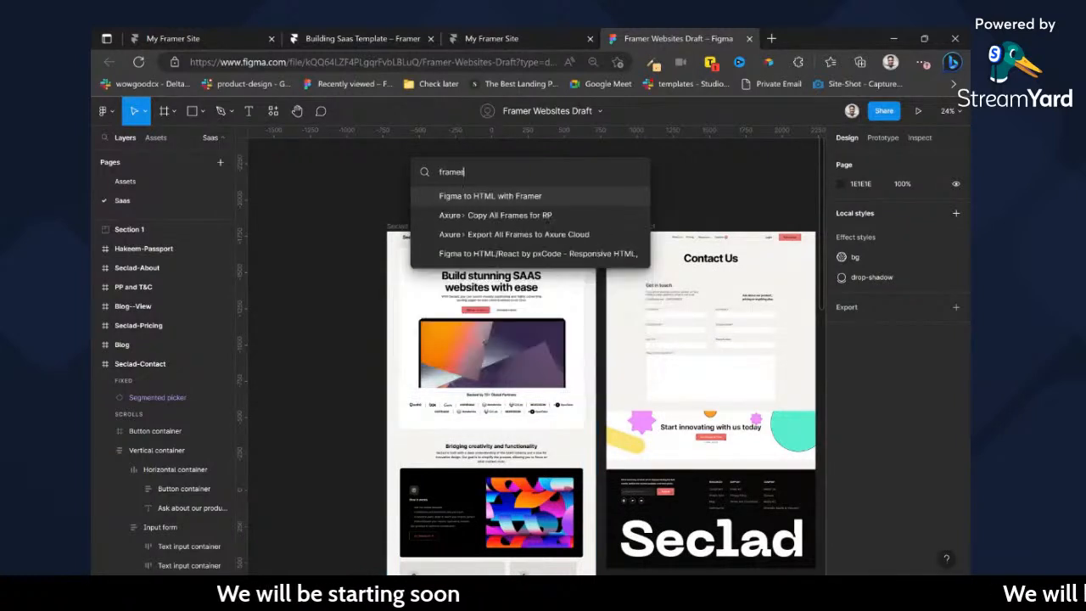
pyautogui.press('Escape')
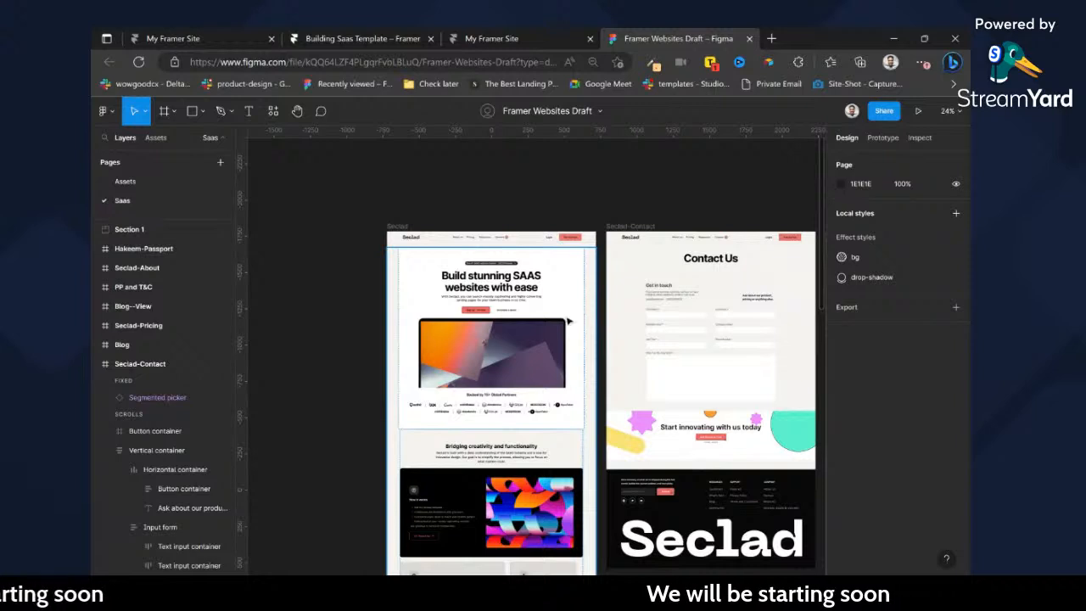
pyautogui.hotkey('ctrl', 'c')
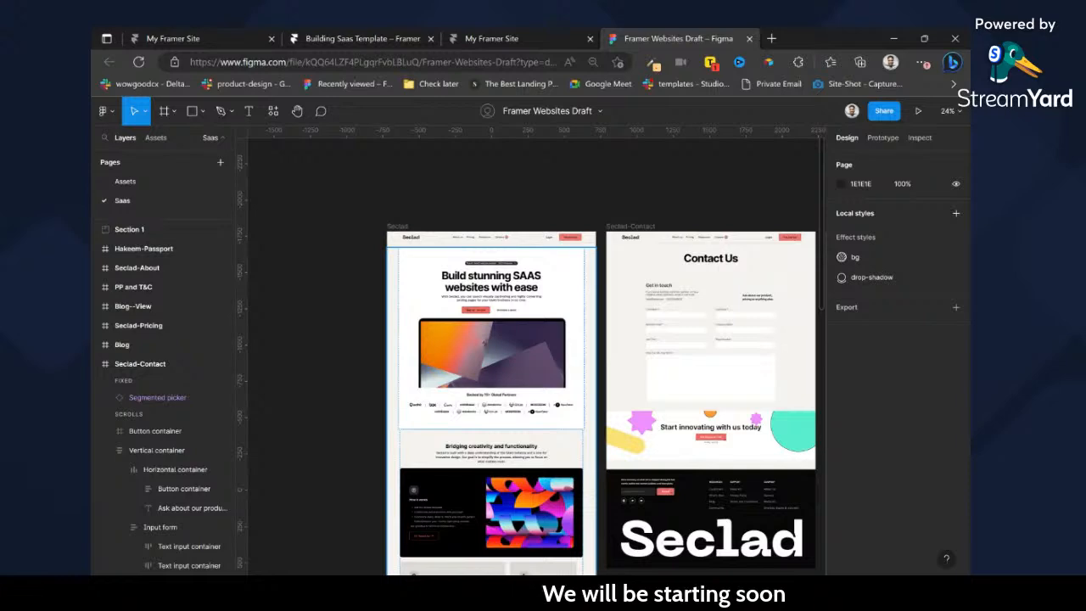
# Examine the Seclad landing page design from hero to FAQ, compare the neighbouring page frames, and return to its navigation and hero.
pyautogui.scroll(5, 498, 266)
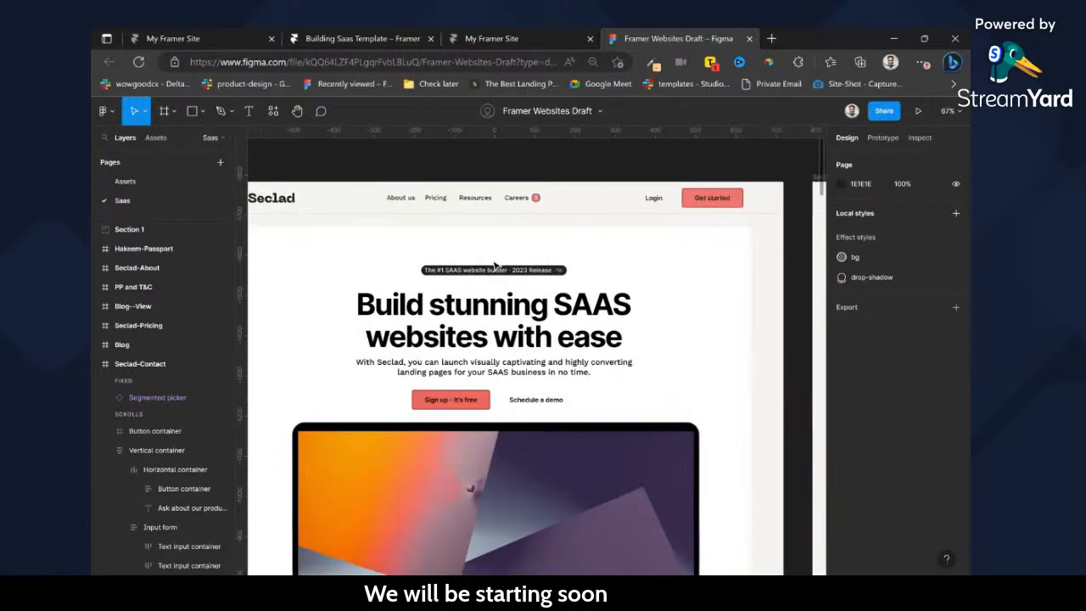
pyautogui.scroll(-2, 497, 266)
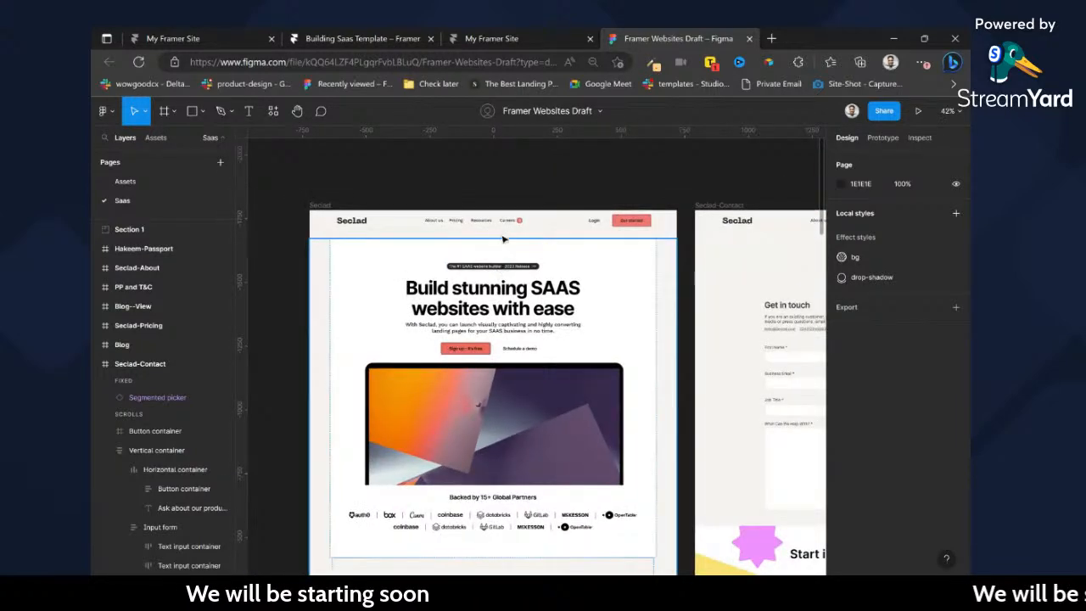
pyautogui.scroll(-5, 514, 255)
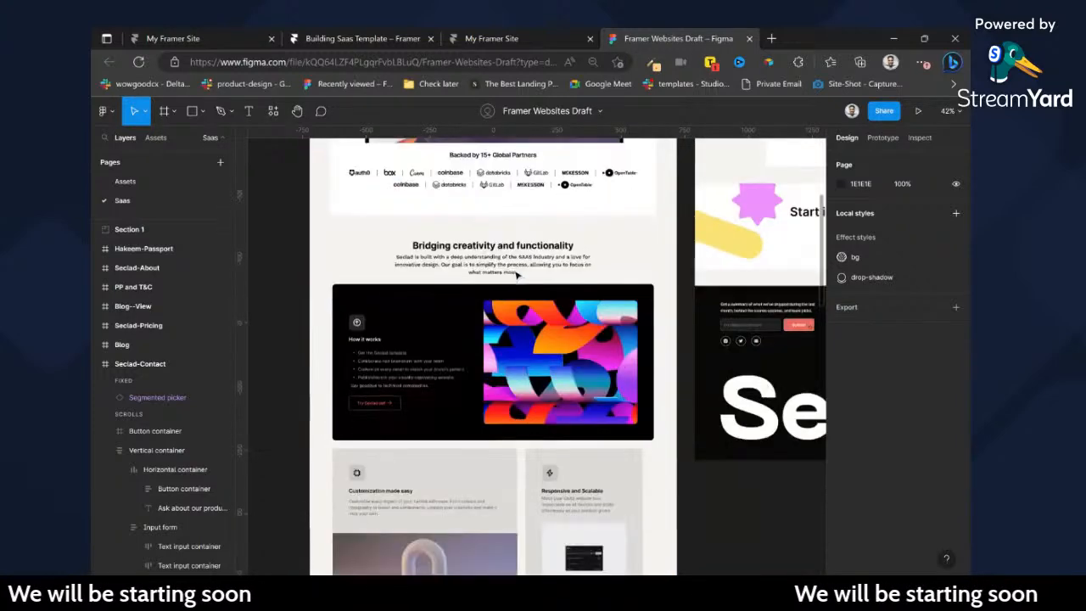
pyautogui.scroll(-4, 516, 274)
pyautogui.scroll(-3, 516, 274)
pyautogui.scroll(-1, 531, 424)
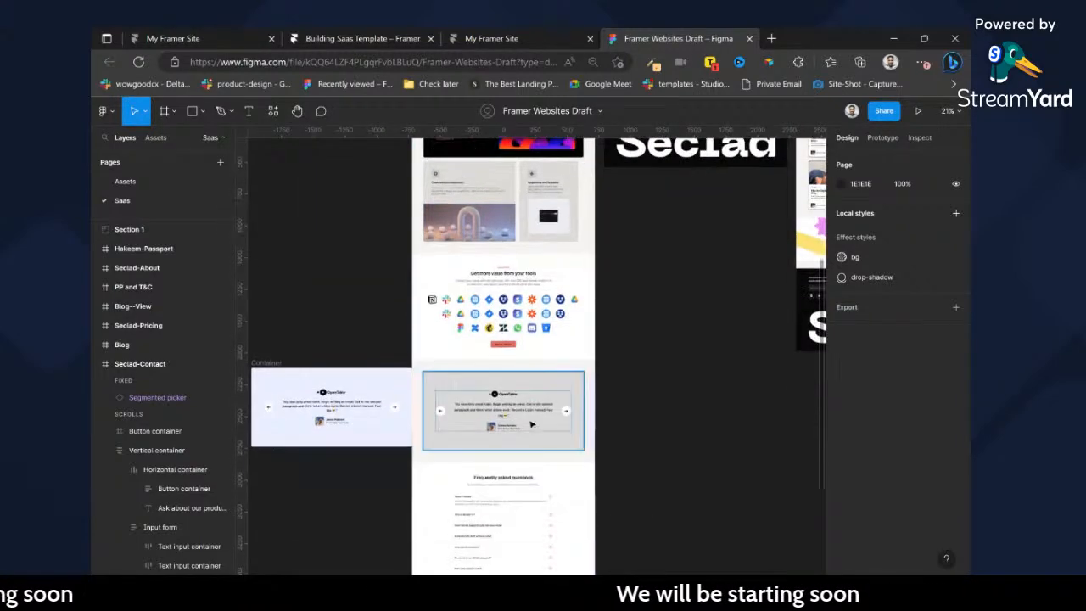
pyautogui.scroll(-5, 531, 424)
pyautogui.hscroll(1, 594, 255)
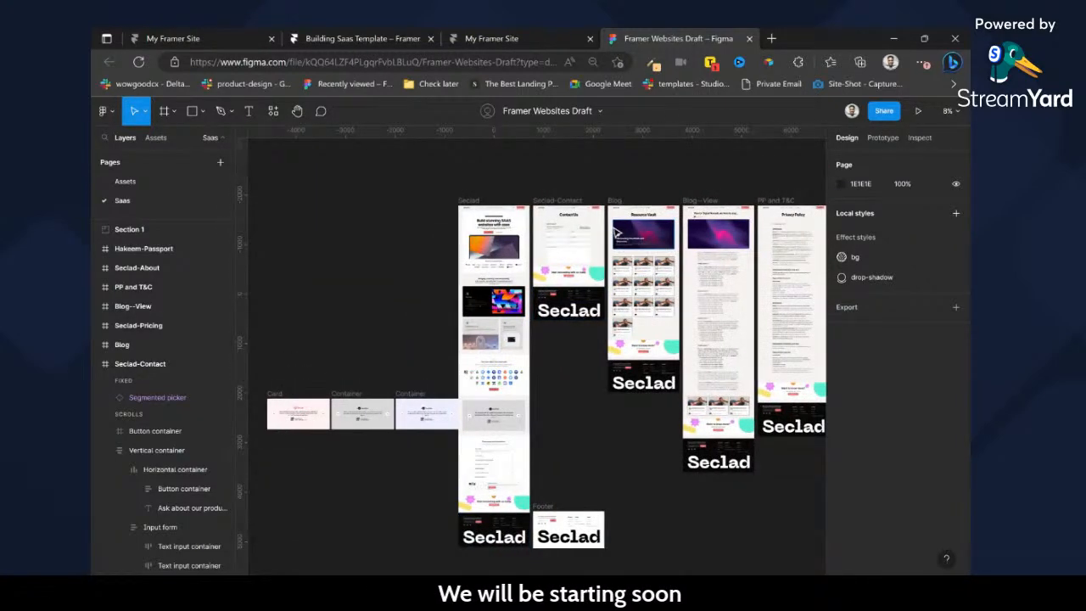
pyautogui.scroll(2, 616, 232)
pyautogui.hscroll(8, 679, 234)
pyautogui.hscroll(3, 711, 237)
pyautogui.hscroll(-10, 704, 239)
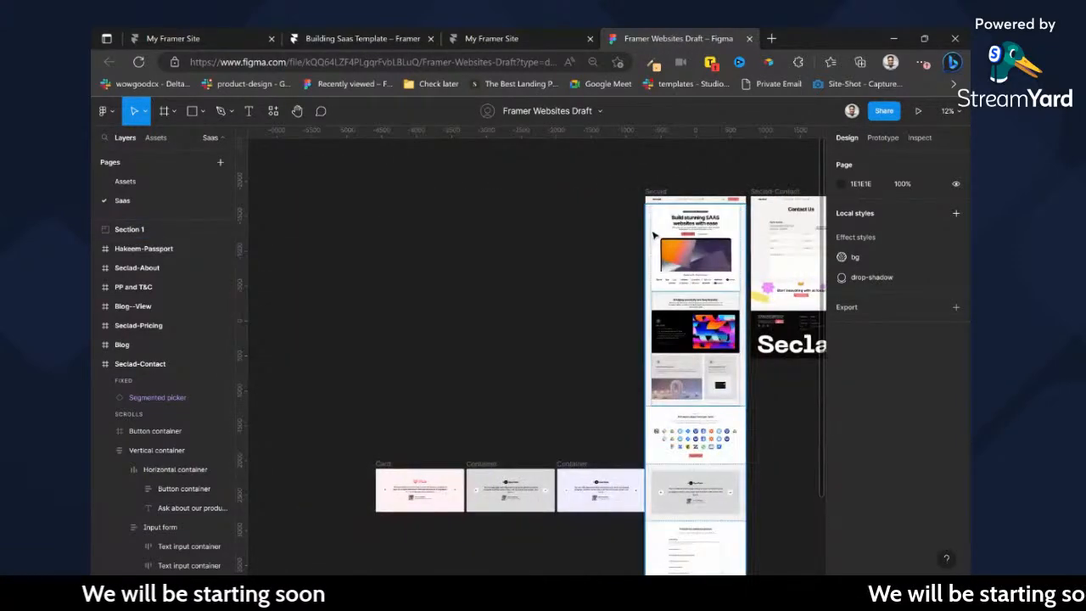
pyautogui.scroll(2, 733, 201)
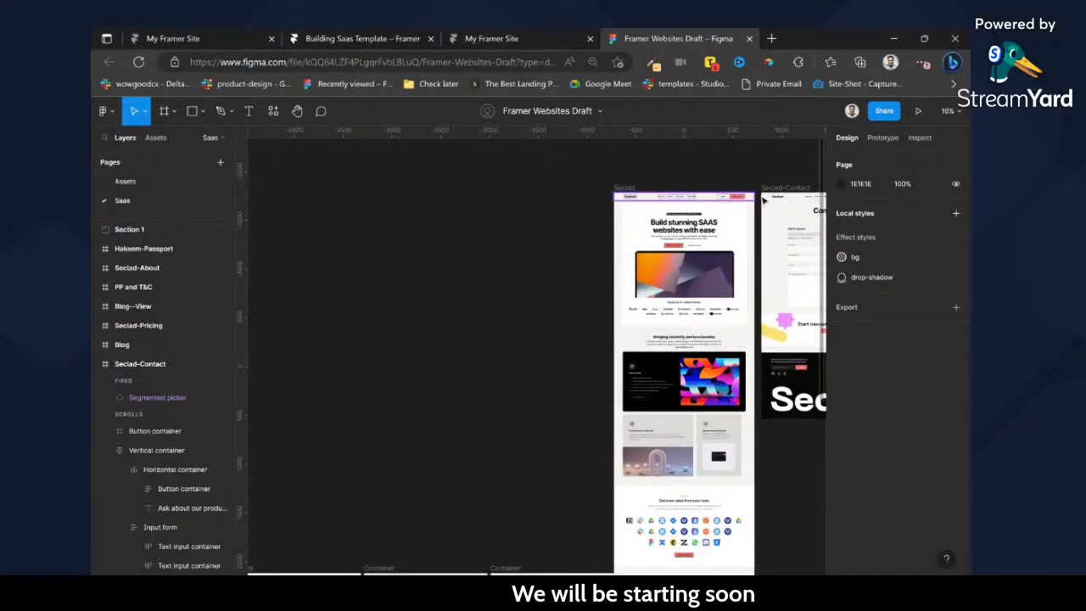
pyautogui.scroll(8, 763, 200)
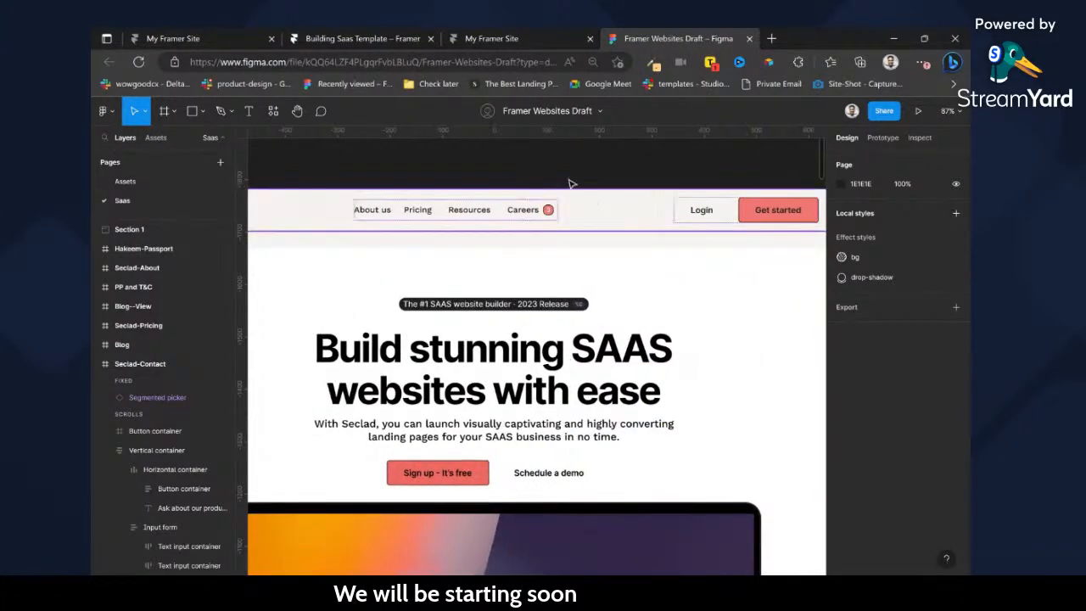
# Switch to the Framer project and draw a frame about 1044 by 880 px inside the Home page's Desktop breakpoint.
pyautogui.click(393, 38)
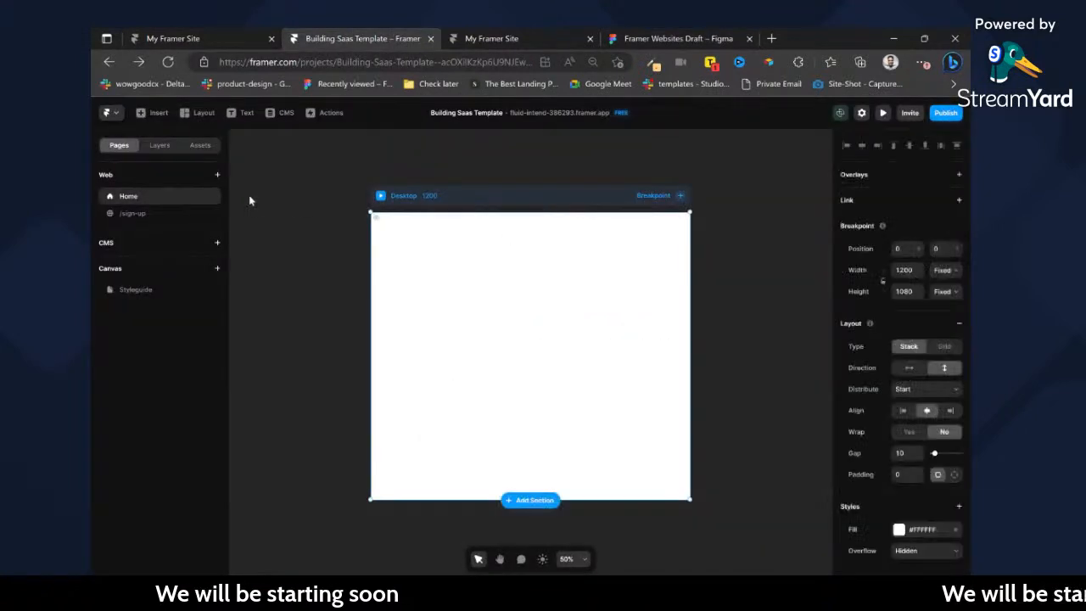
pyautogui.click(159, 145)
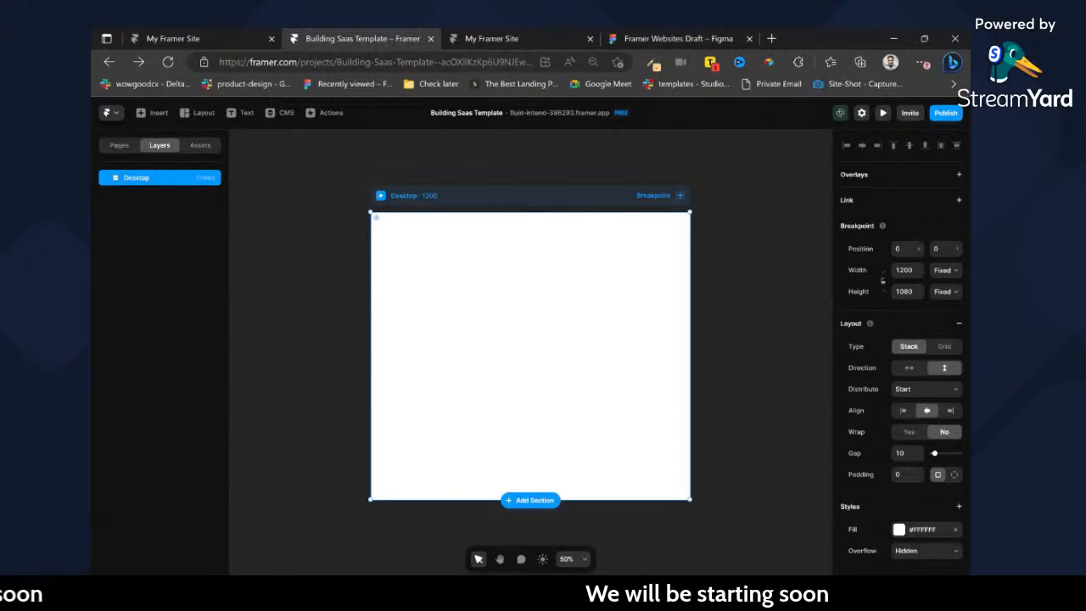
pyautogui.click(650, 196)
pyautogui.click(613, 195)
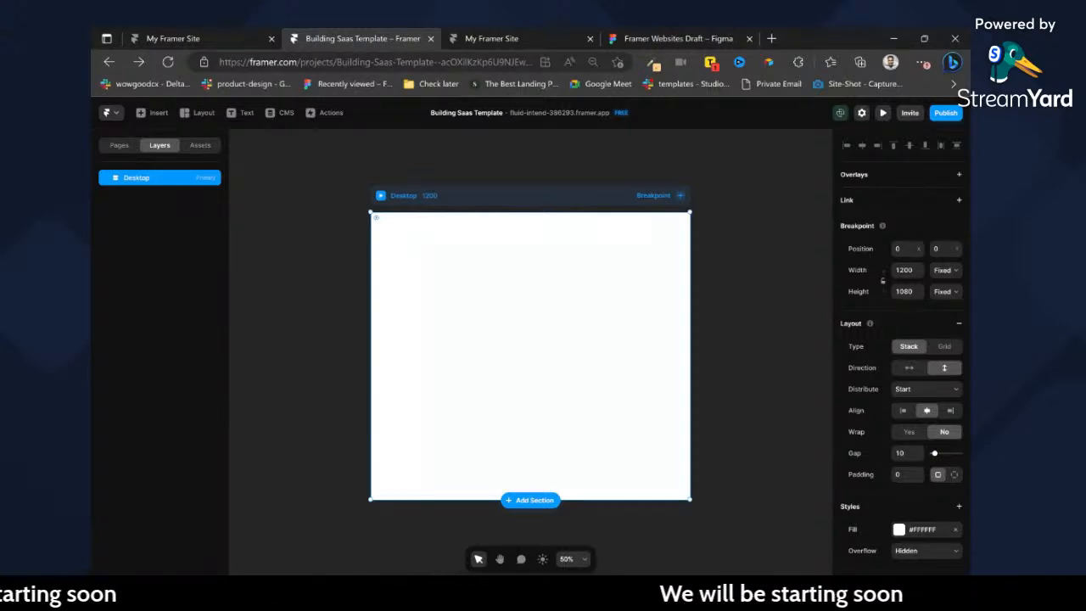
pyautogui.press('f')
pyautogui.moveTo(392, 220); pyautogui.dragTo(670, 459)
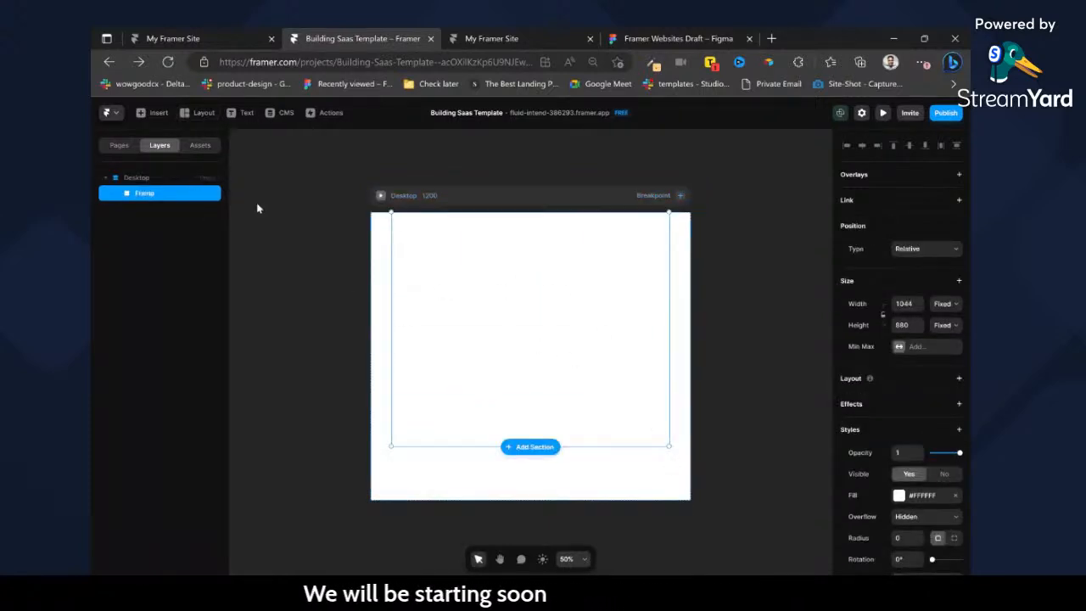
# Set the new frame's width to Fill and rename the frame Page-wrapper.
pyautogui.click(941, 333)
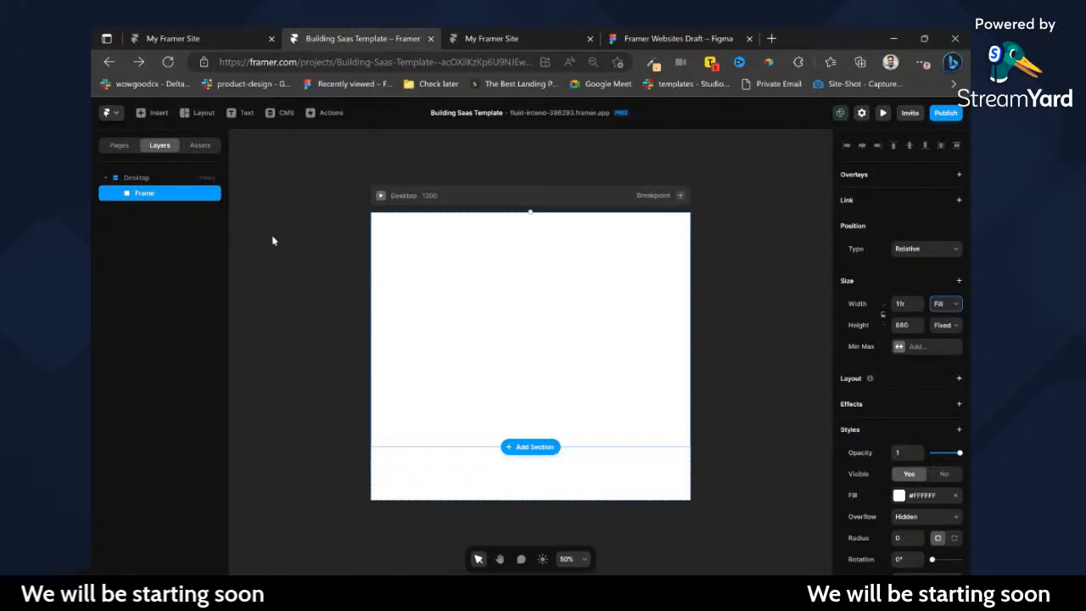
pyautogui.doubleClick(145, 194)
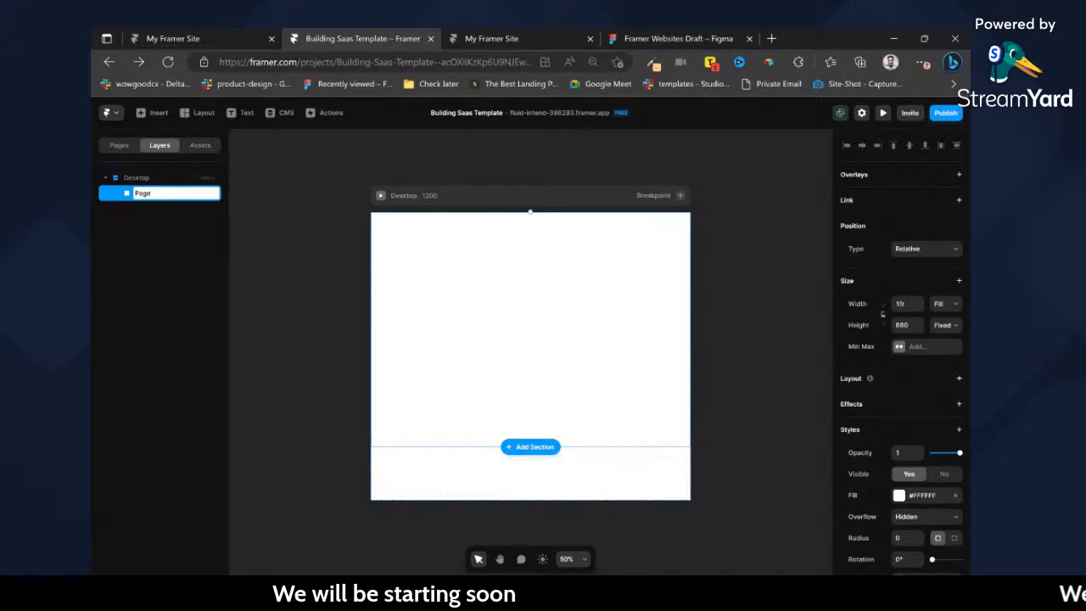
pyautogui.write('Page-wrapper')
pyautogui.press('Return')
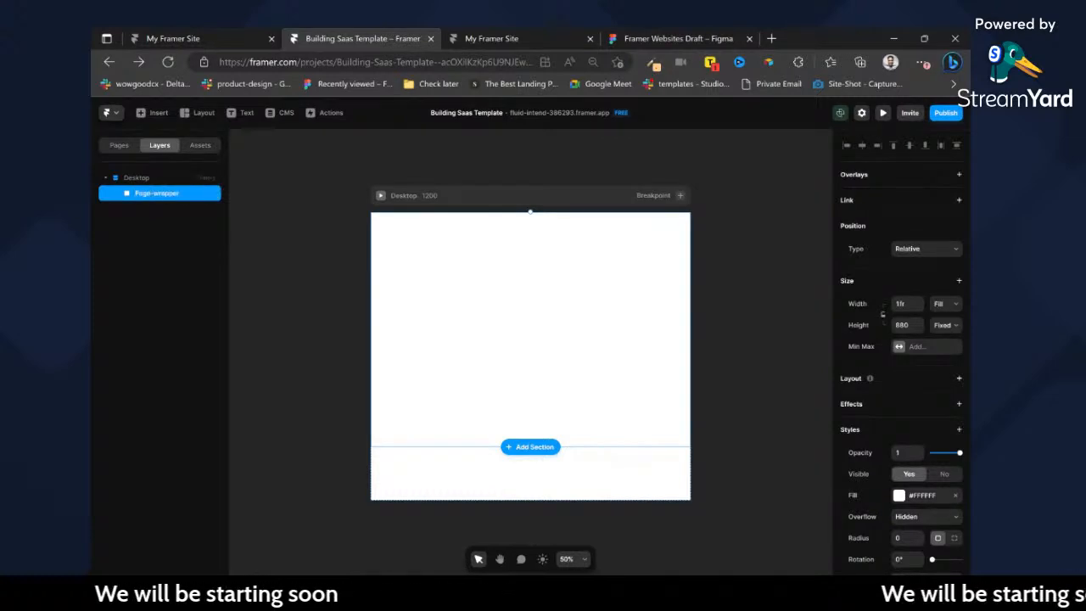
# Set the Desktop breakpoint's fill to the Background colour style.
pyautogui.click(145, 178)
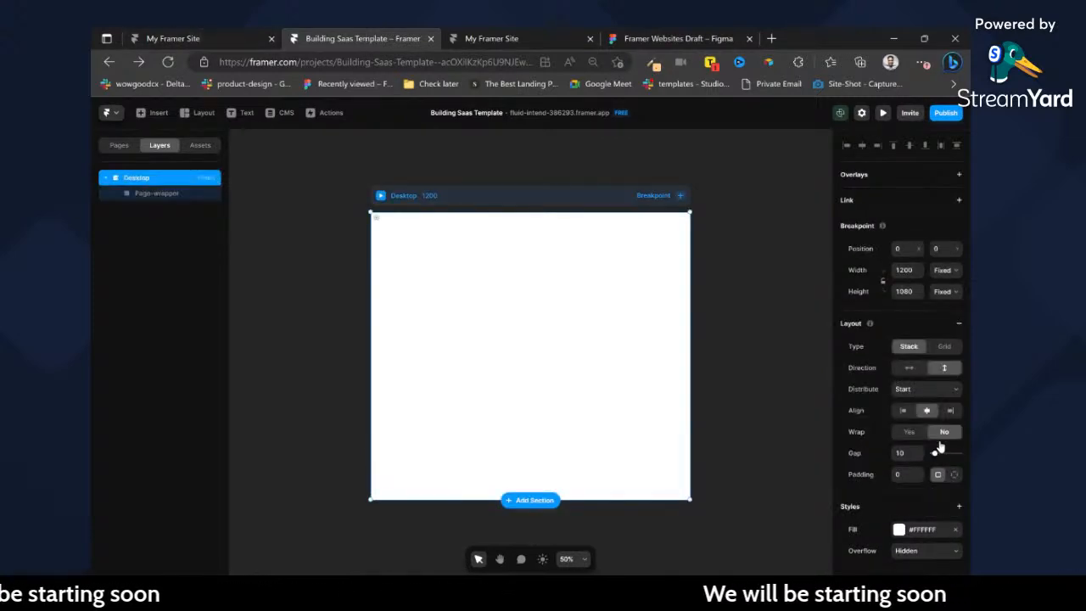
pyautogui.scroll(-1, 930, 467)
pyautogui.click(898, 485)
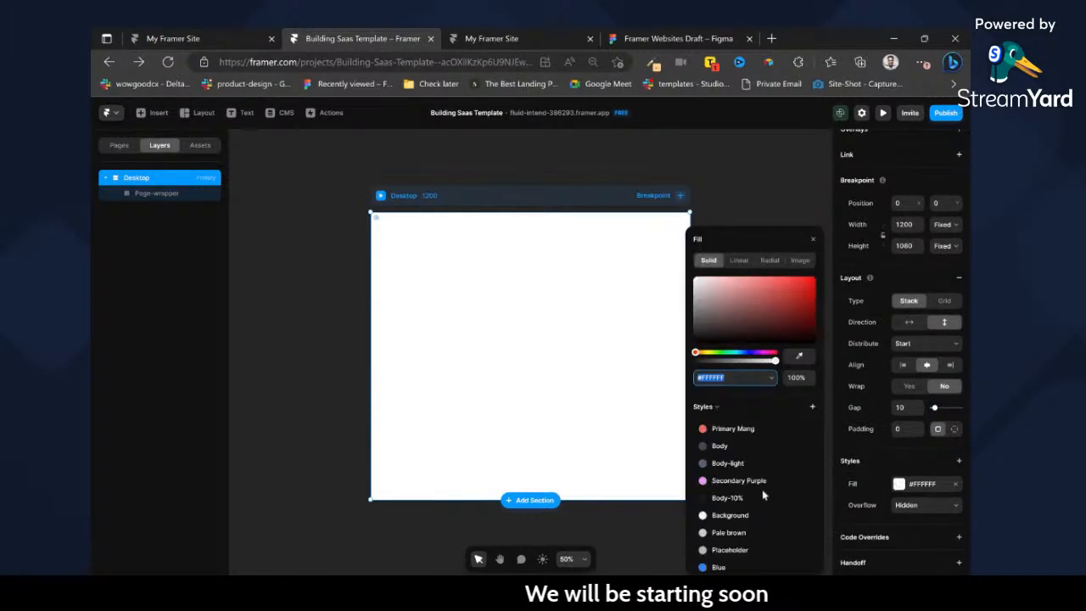
pyautogui.click(723, 516)
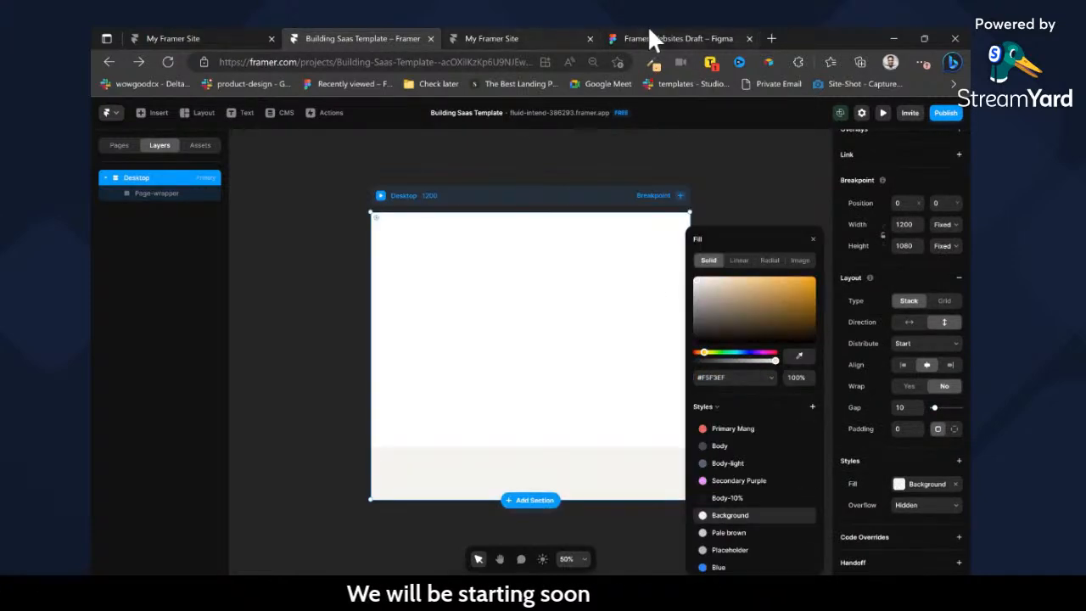
# Check the Seclad frame's settings in Figma, close the extra published-site tab, and return to the Framer project.
pyautogui.click(652, 37)
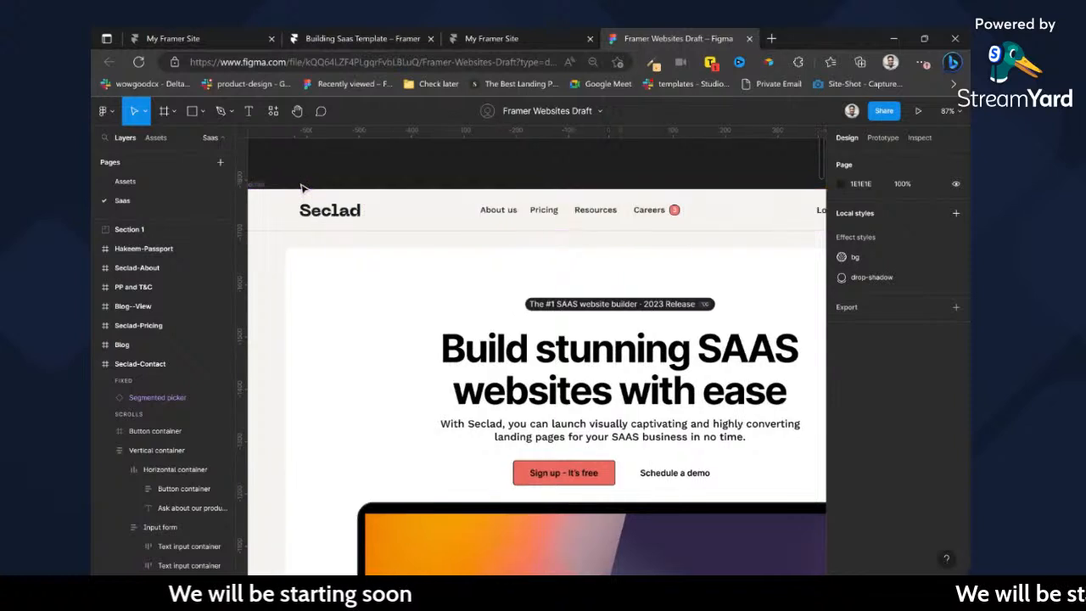
pyautogui.click(293, 184)
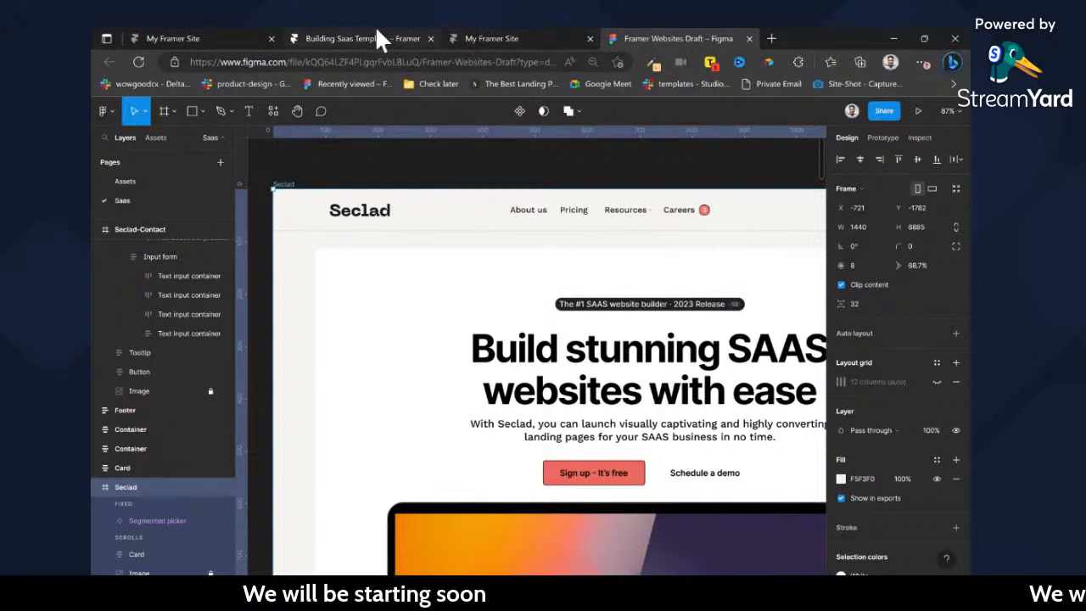
pyautogui.click(190, 38)
pyautogui.click(465, 38)
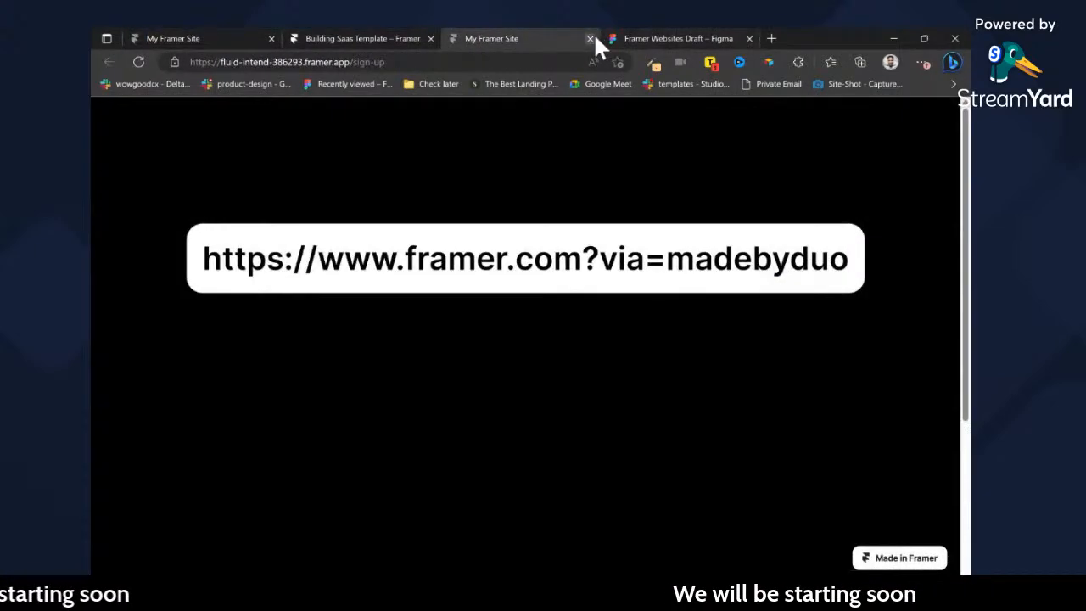
pyautogui.click(591, 38)
pyautogui.click(421, 37)
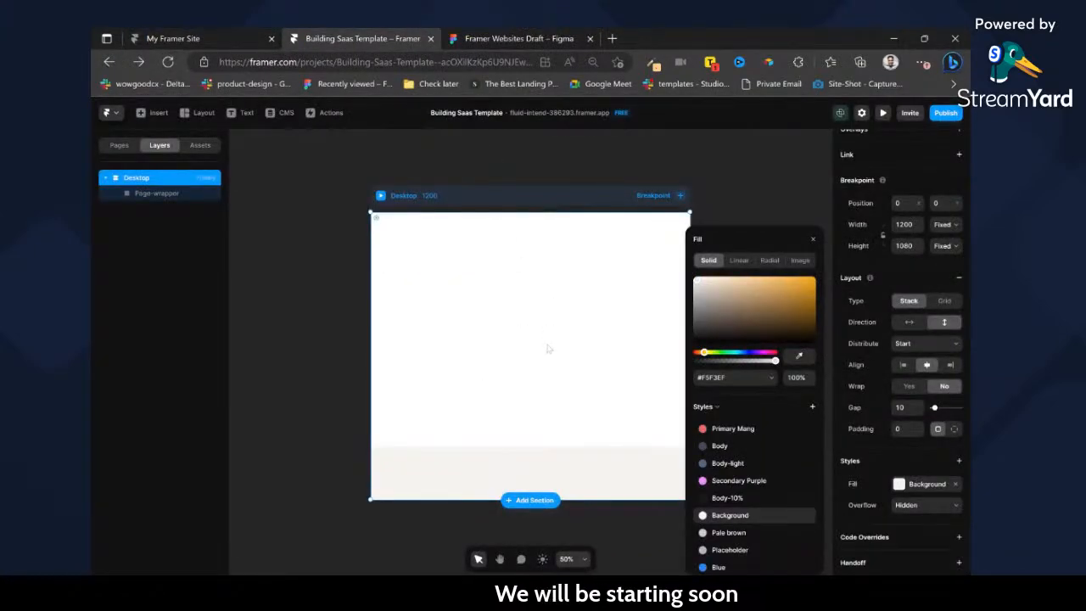
# Remove the Page-wrapper frame's white fill and add a stack layout to it.
pyautogui.click(145, 195)
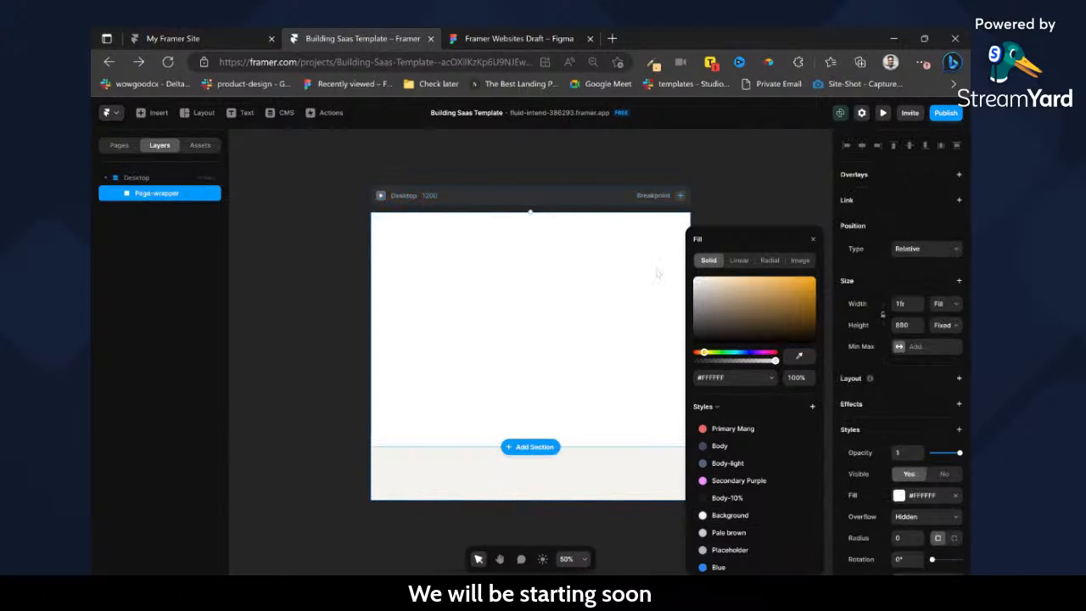
pyautogui.click(956, 498)
pyautogui.click(959, 378)
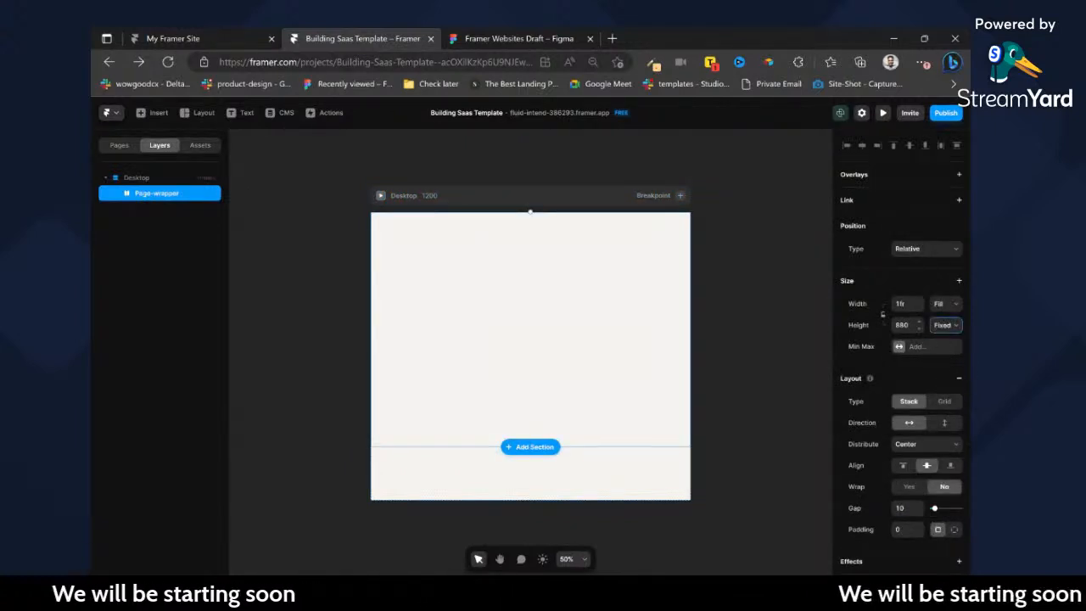
# Stretch Page-wrapper to the breakpoint's full 1080 px height and let the Desktop breakpoint's height fit its content.
pyautogui.click(956, 333)
pyautogui.click(579, 196)
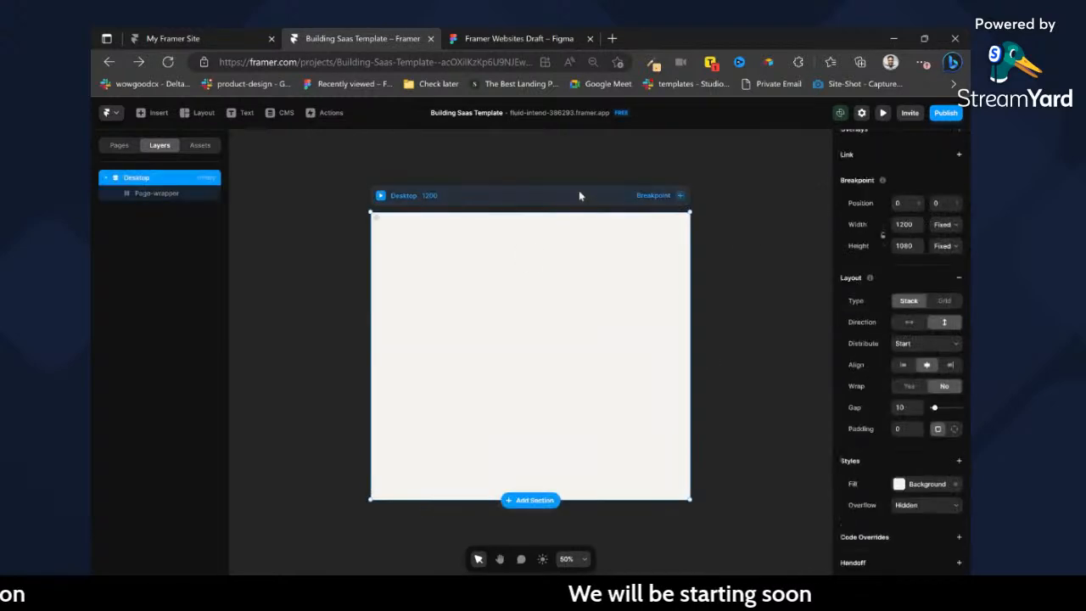
pyautogui.click(945, 265)
# Insert the Desktop-Nav component into Page-wrapper and show the layer tree again.
pyautogui.click(553, 284)
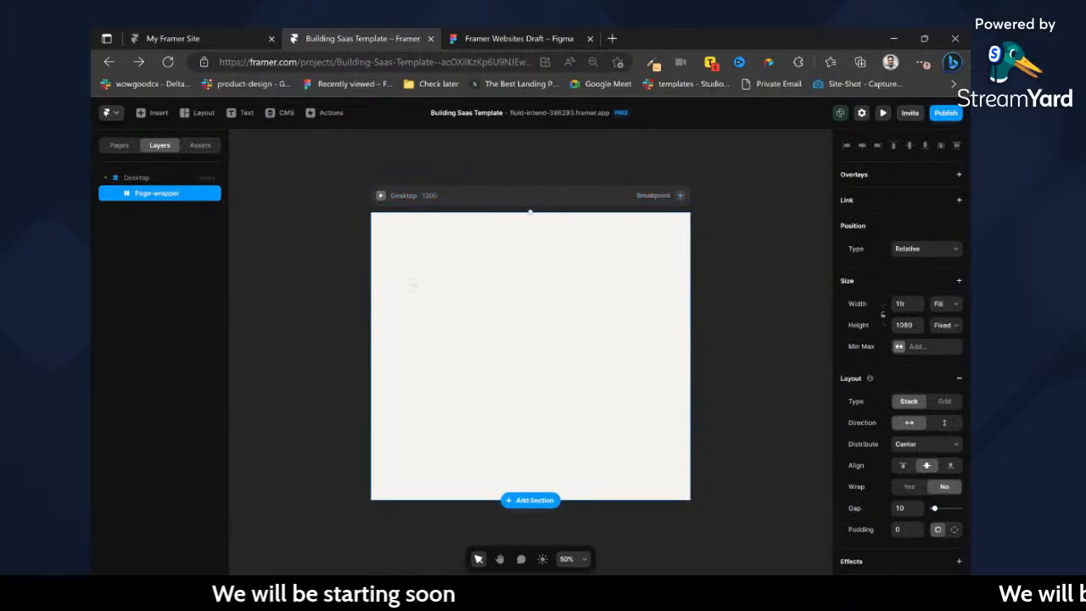
pyautogui.press('f')
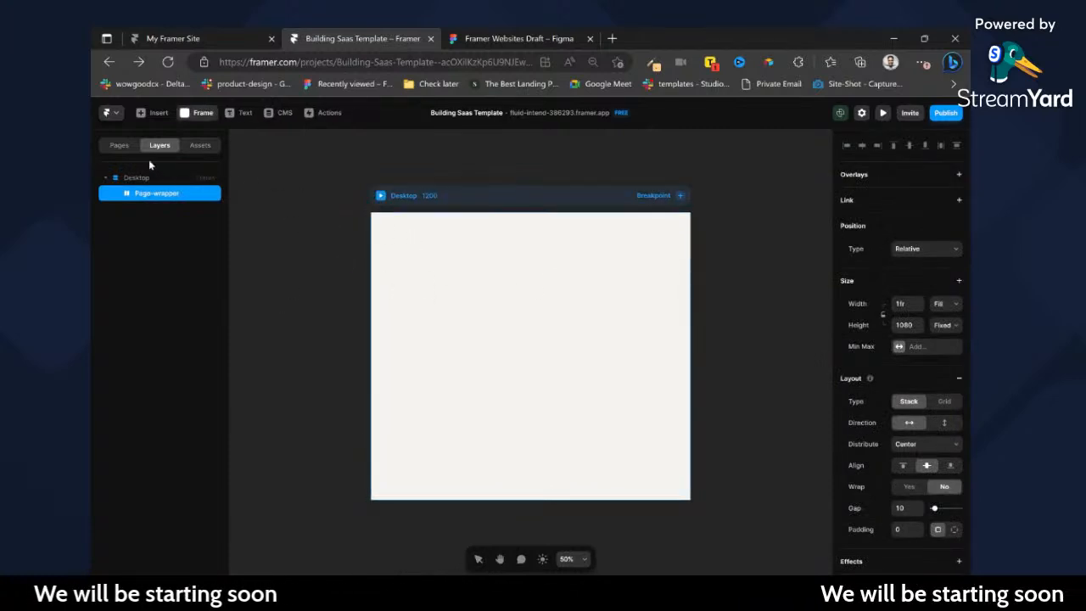
pyautogui.click(201, 146)
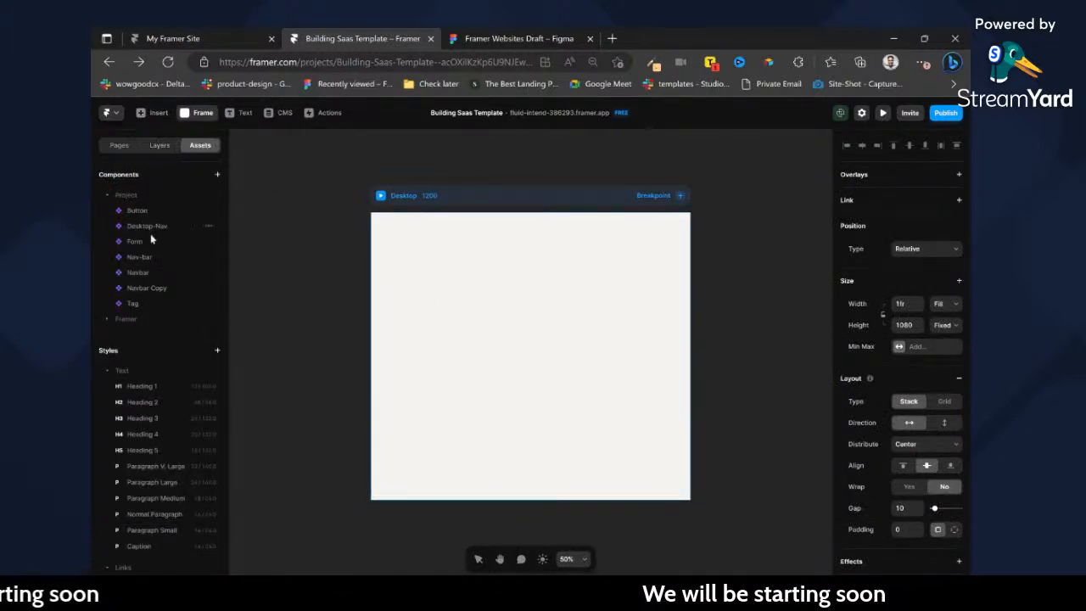
pyautogui.moveTo(143, 223); pyautogui.dragTo(478, 251)
pyautogui.click(158, 146)
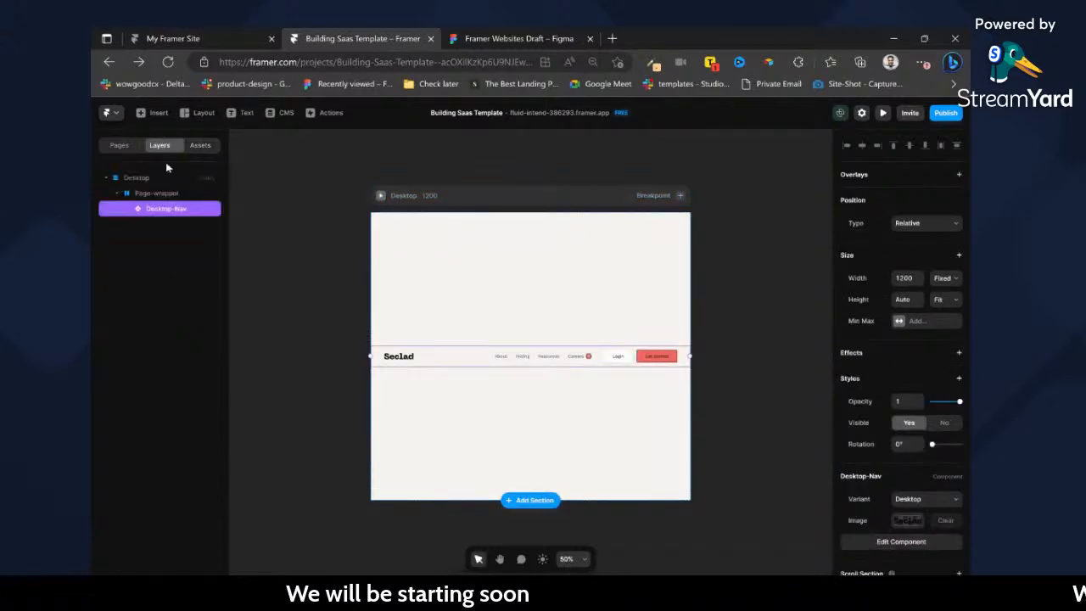
# Move the Desktop-Nav layer out of Page-wrapper to sit above it in Desktop, and set its position type to Fixed.
pyautogui.click(882, 254)
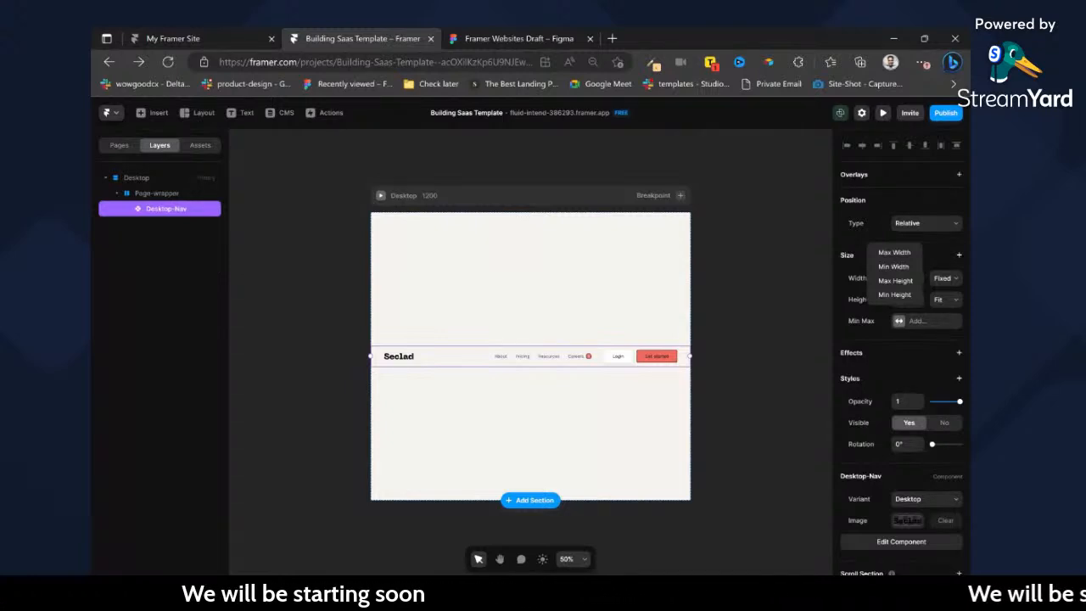
pyautogui.click(207, 202)
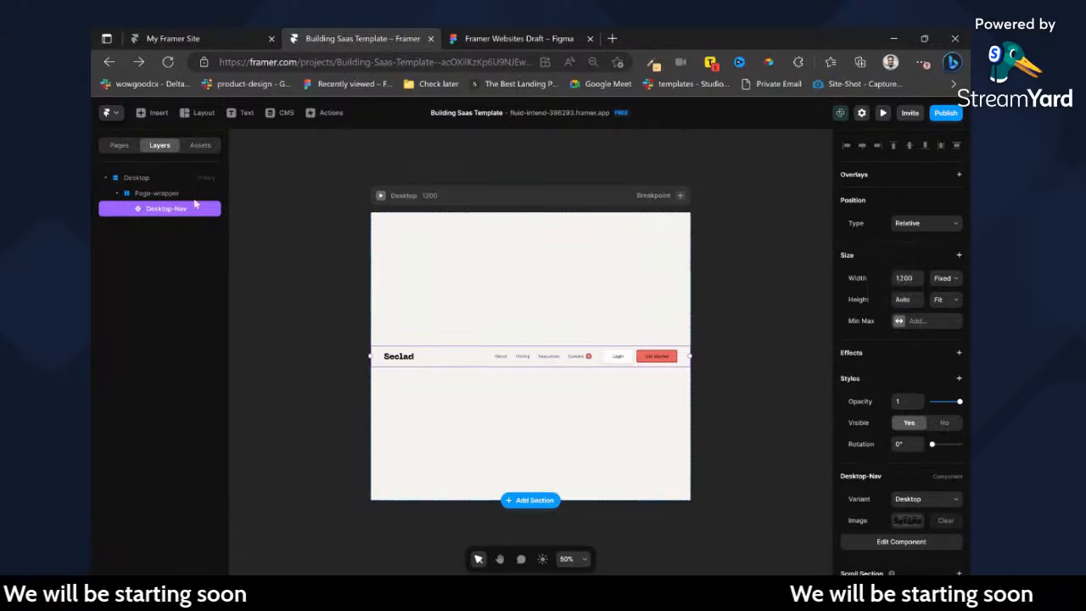
pyautogui.click(206, 195)
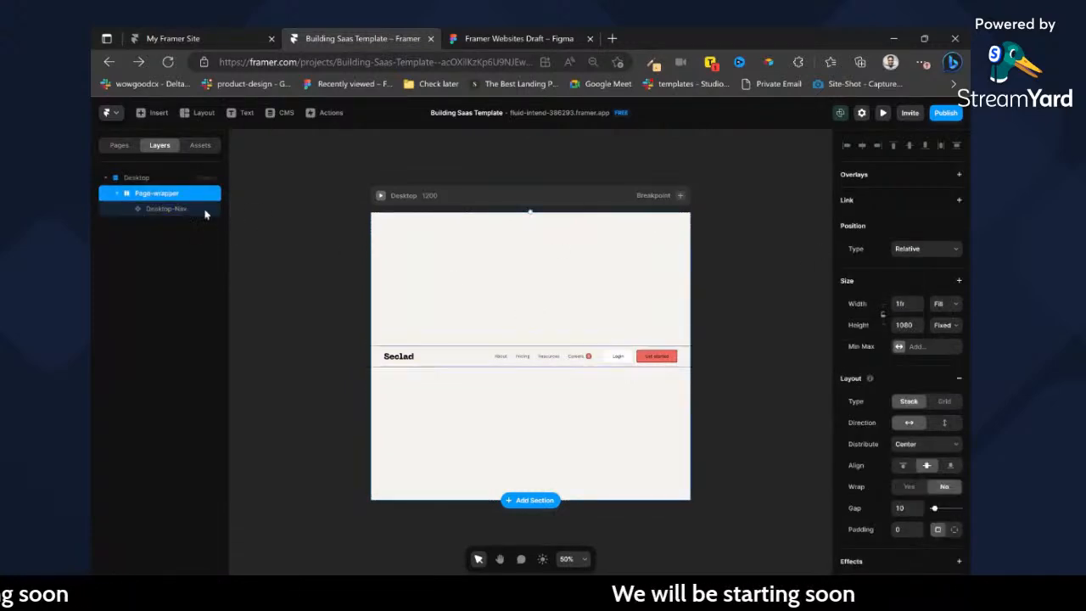
pyautogui.click(204, 209)
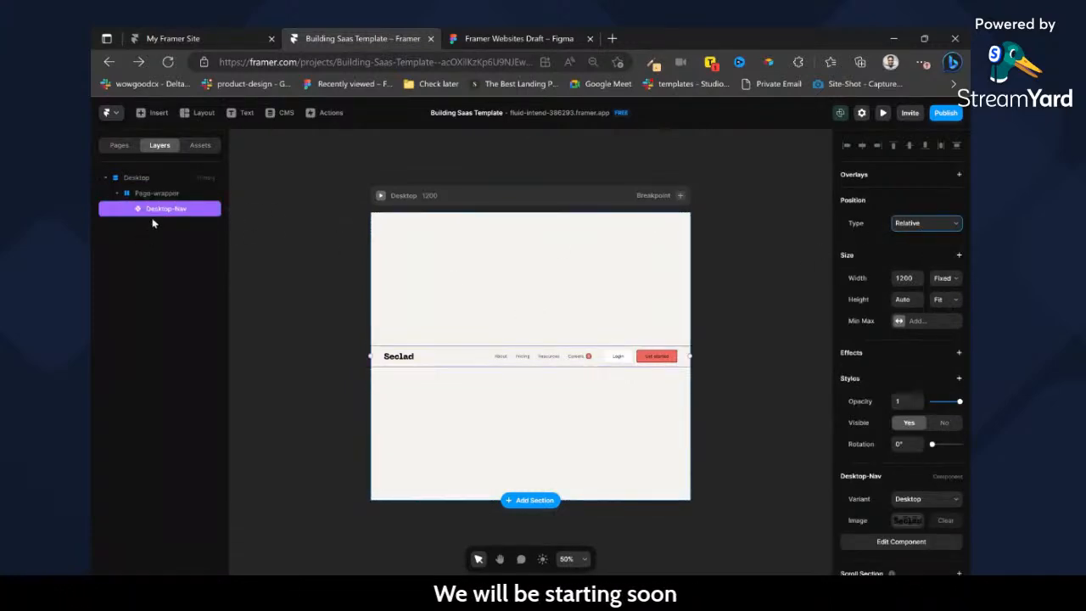
pyautogui.moveTo(157, 200); pyautogui.dragTo(153, 194)
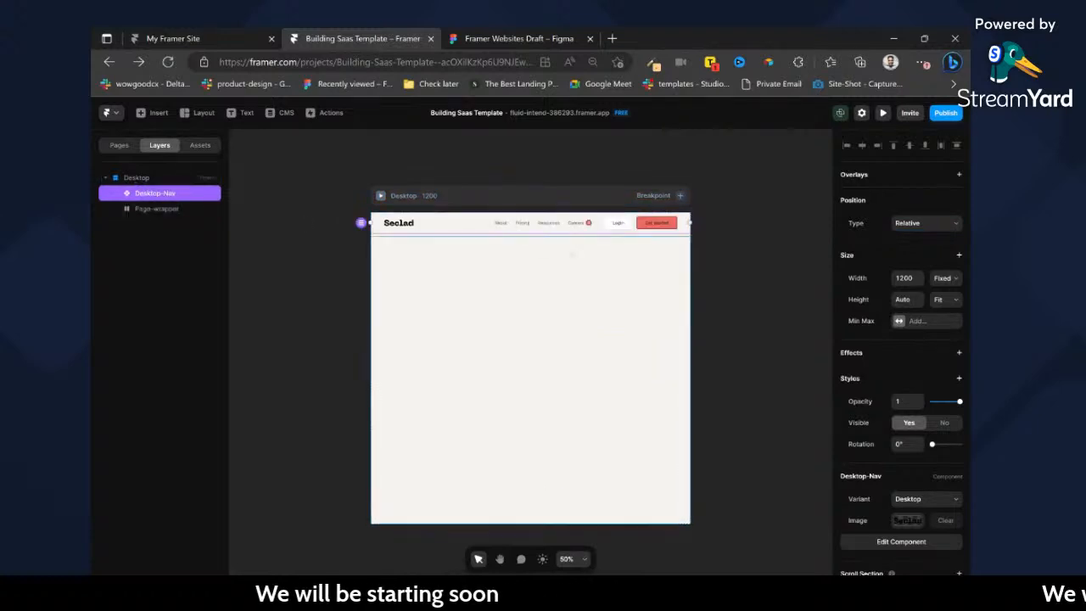
pyautogui.click(917, 260)
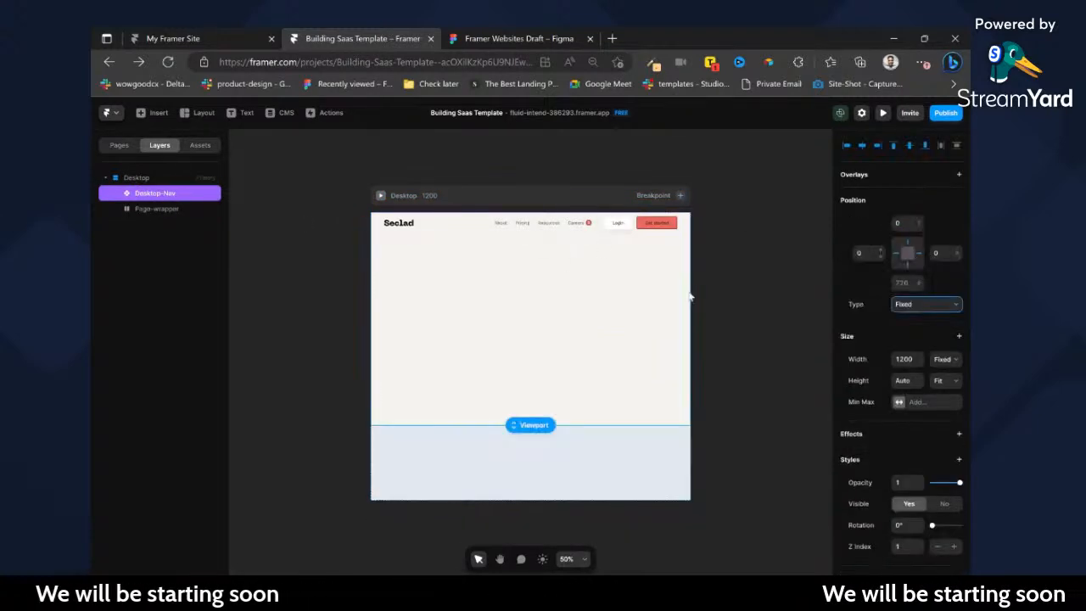
# Preview the Desktop breakpoint to check how the navigation behaves on scroll, and return to the canvas.
pyautogui.click(378, 204)
pyautogui.click(381, 197)
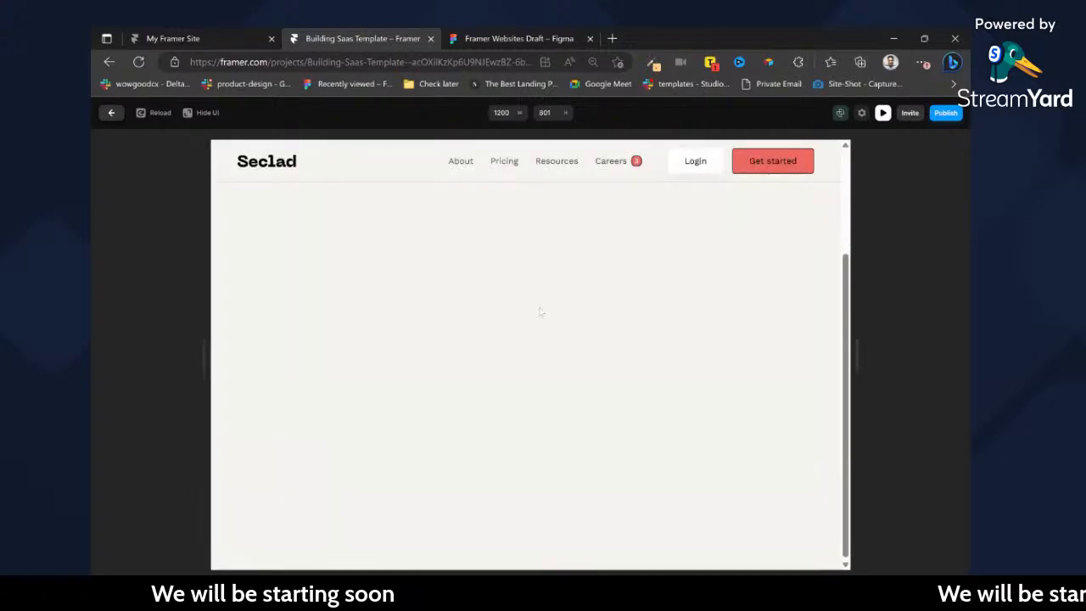
pyautogui.click(109, 113)
pyautogui.click(92, 190)
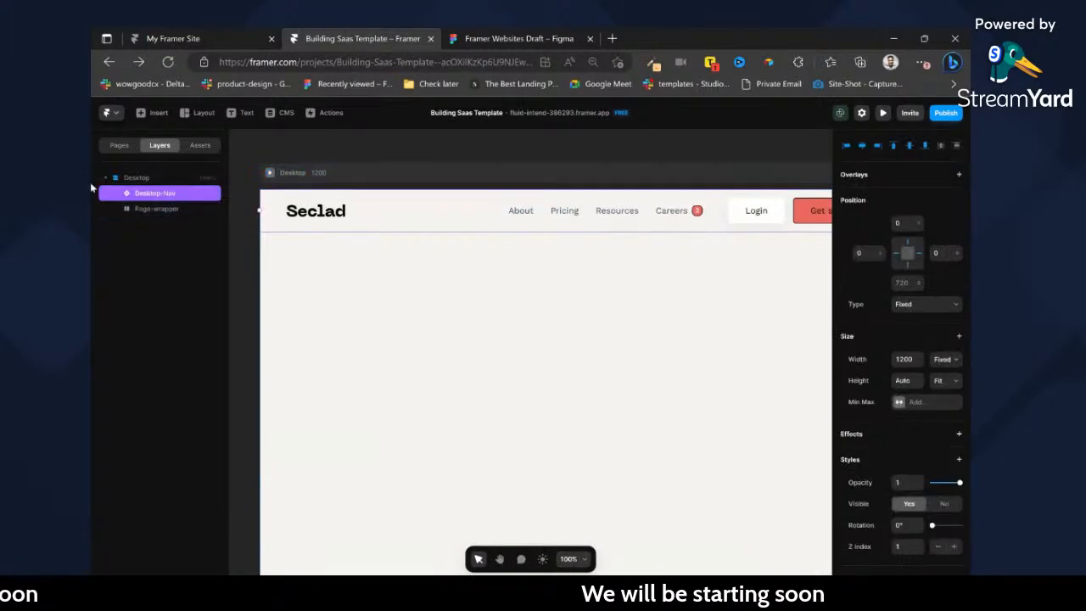
# Draw an unfilled frame about 770 by 360 px inside Page-wrapper and name it hero-section.
pyautogui.click(146, 213)
pyautogui.click(402, 222)
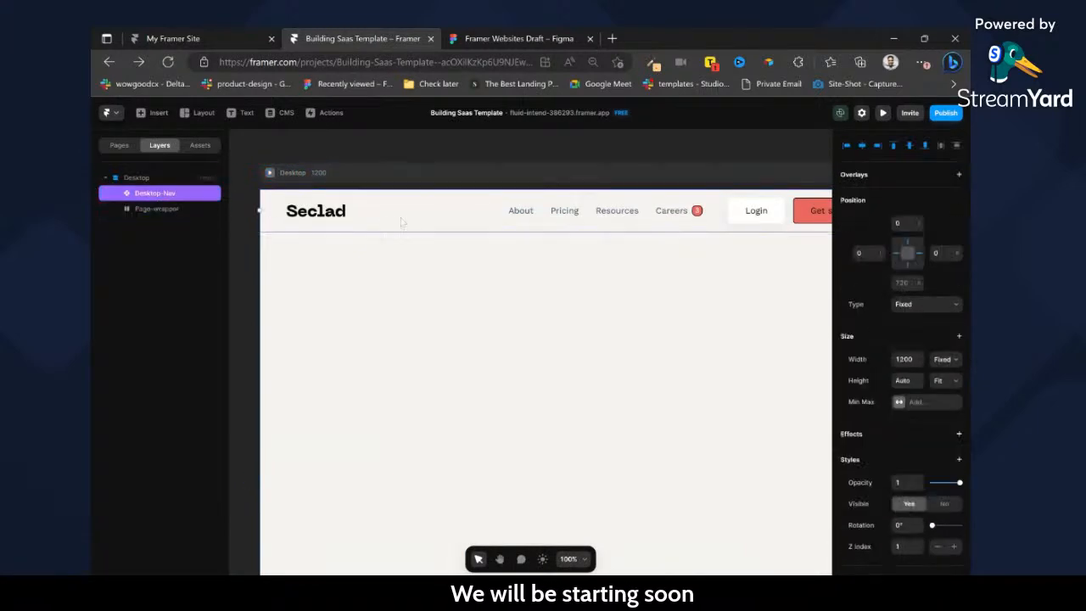
pyautogui.click(146, 210)
pyautogui.press('f')
pyautogui.moveTo(330, 262); pyautogui.dragTo(741, 453)
pyautogui.click(957, 495)
pyautogui.doubleClick(155, 224)
pyautogui.write('hero-section')
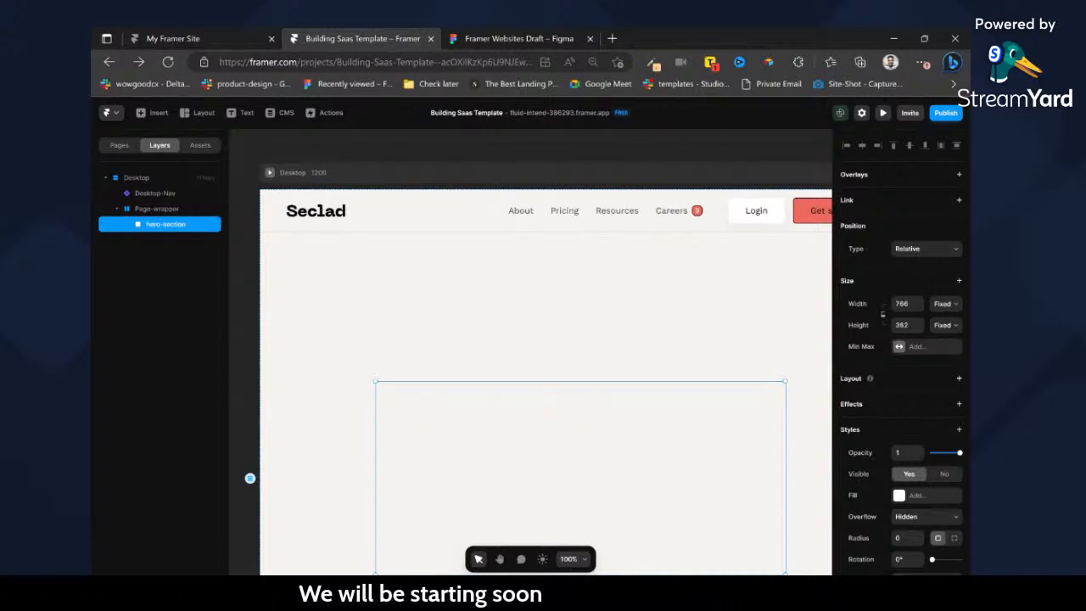
# Set the hero-section's width to Fill and stretch its height to Page-wrapper's full 1080 px.
pyautogui.click(955, 352)
pyautogui.click(946, 327)
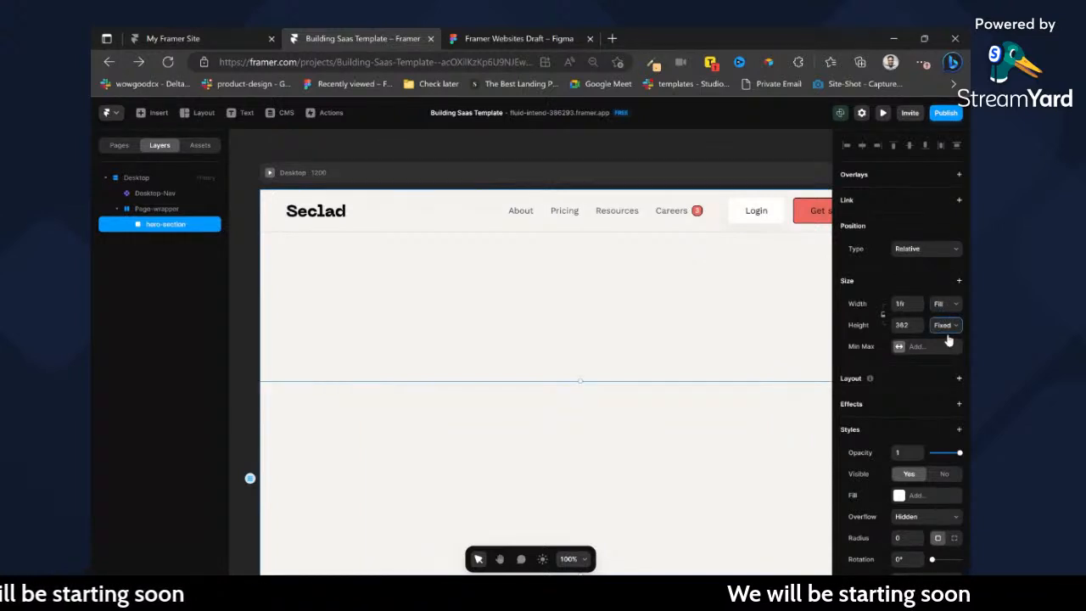
pyautogui.click(952, 374)
pyautogui.click(178, 210)
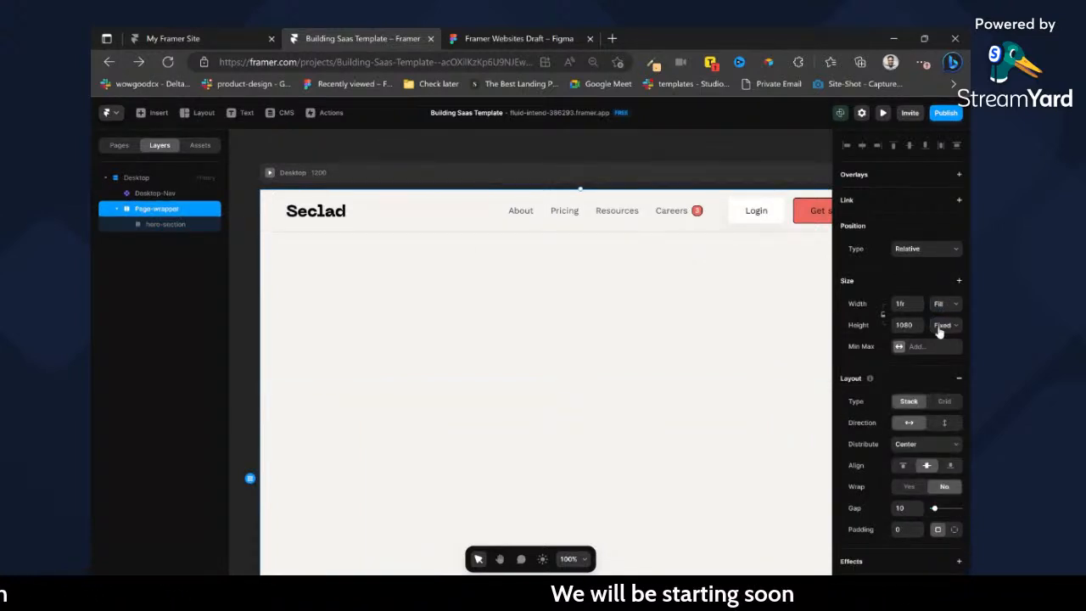
pyautogui.click(196, 226)
pyautogui.hotkey('shift', '2')
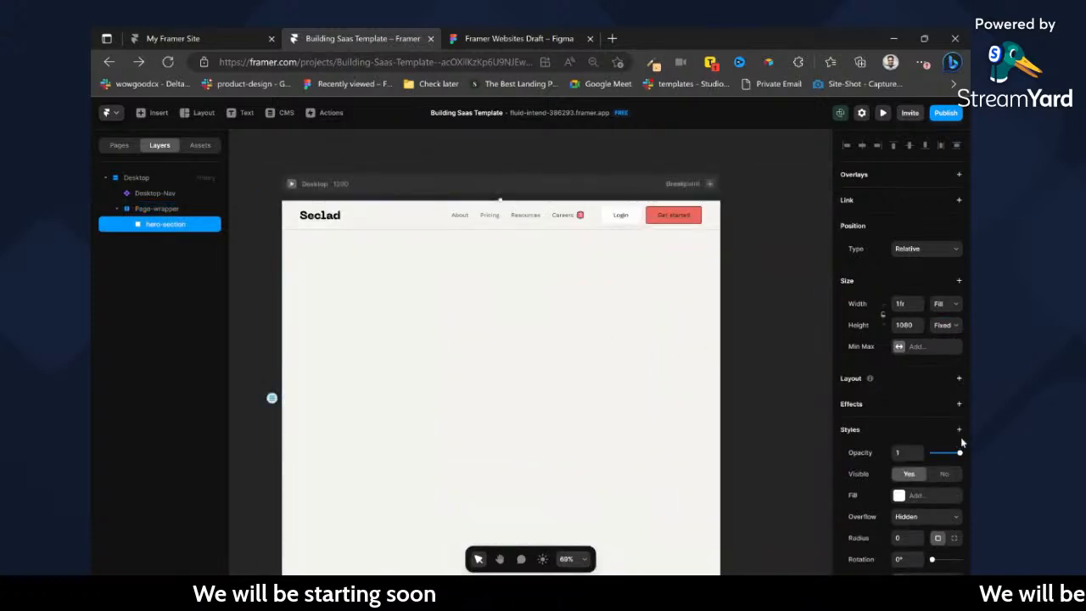
# Add a stack layout to the hero-section with individual side padding, using 50 on the right and left.
pyautogui.click(958, 379)
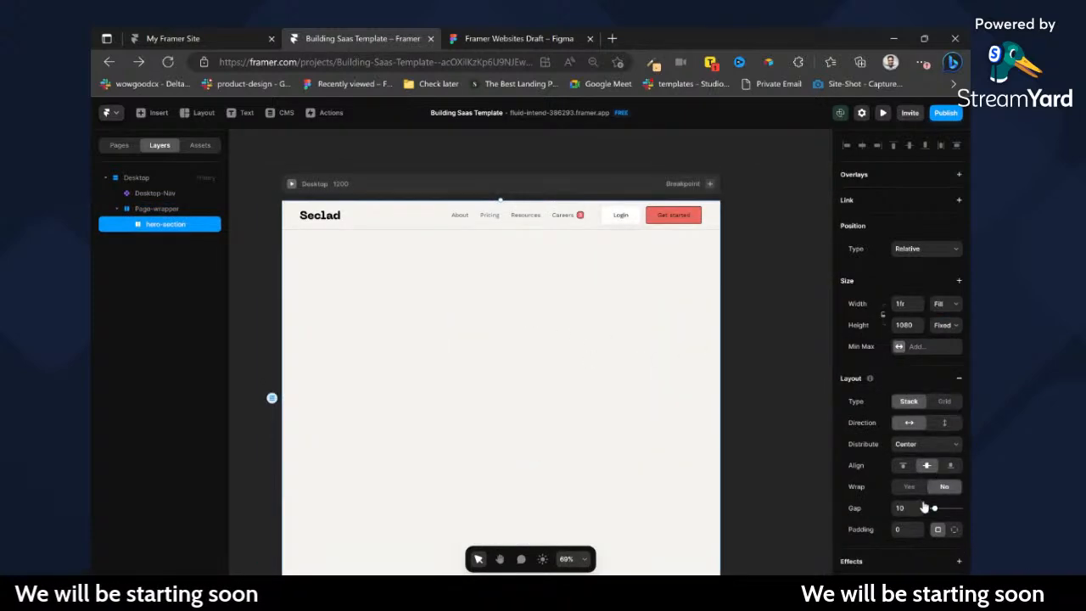
pyautogui.click(954, 529)
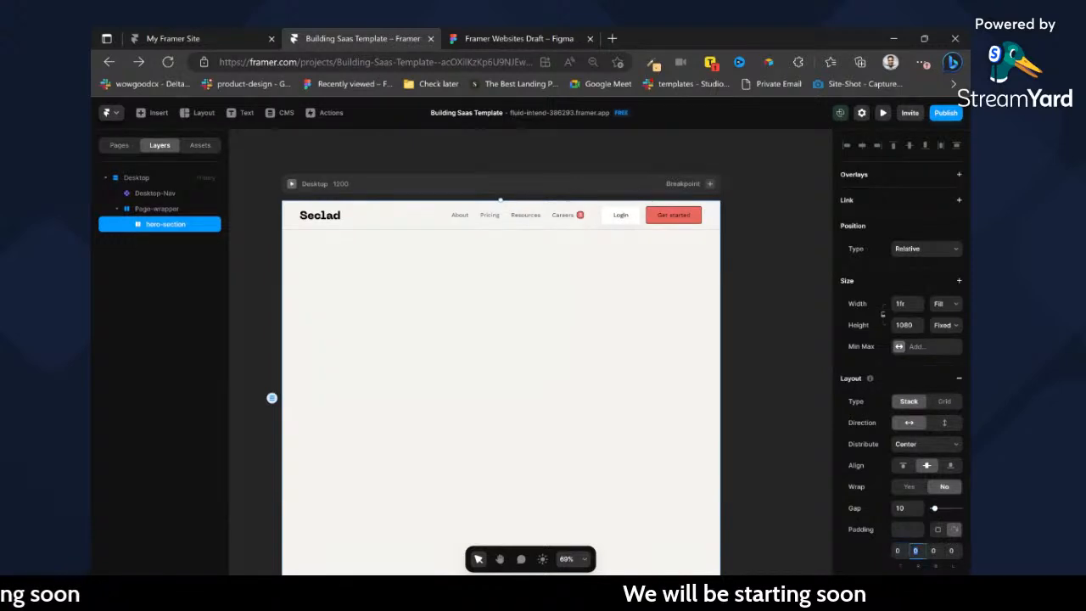
pyautogui.write('50')
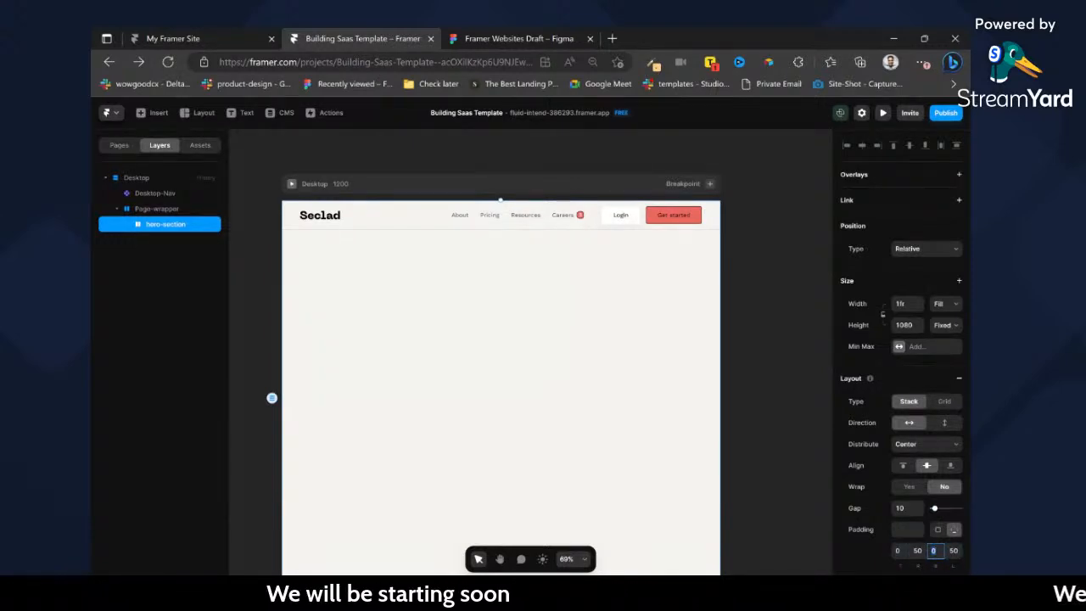
pyautogui.write('12')
# Set the hero-section's top padding to 144 and its bottom padding to 56.
pyautogui.press('BackSpace')
pyautogui.write('44')
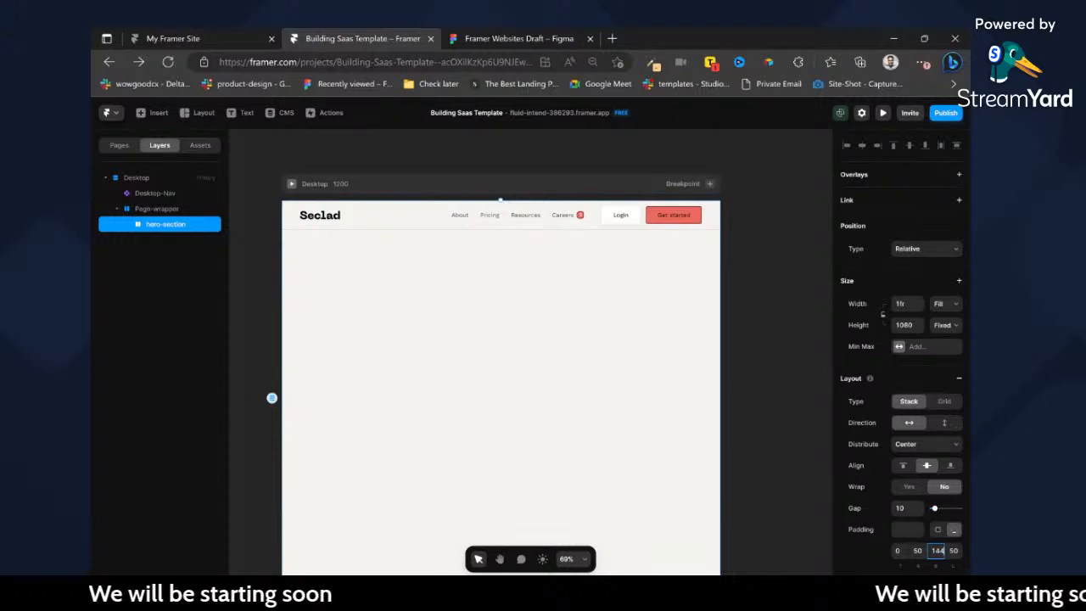
pyautogui.click(899, 551)
pyautogui.write('144')
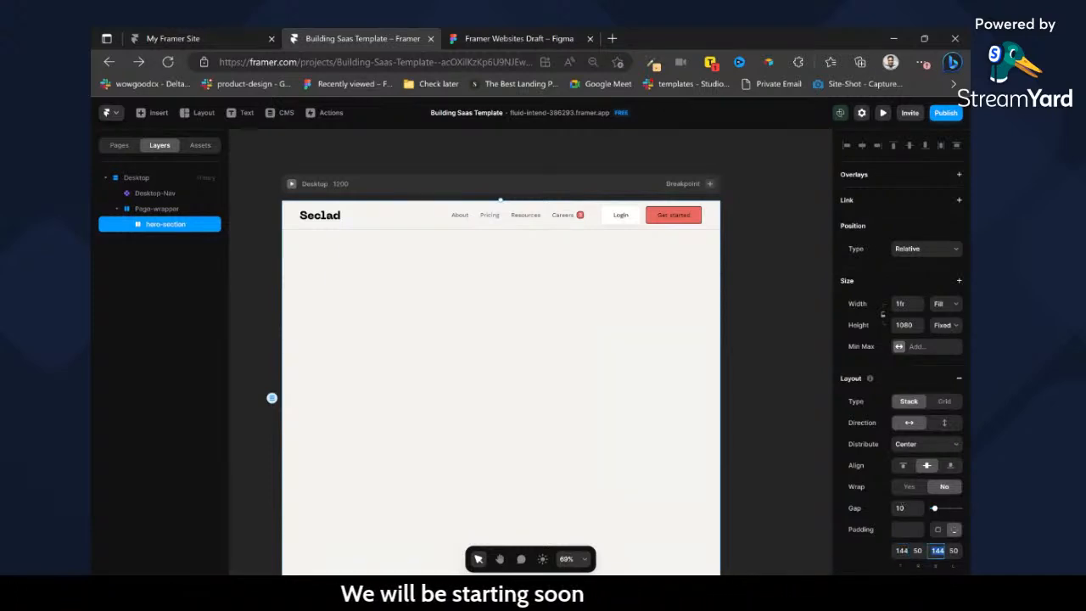
pyautogui.write('58')
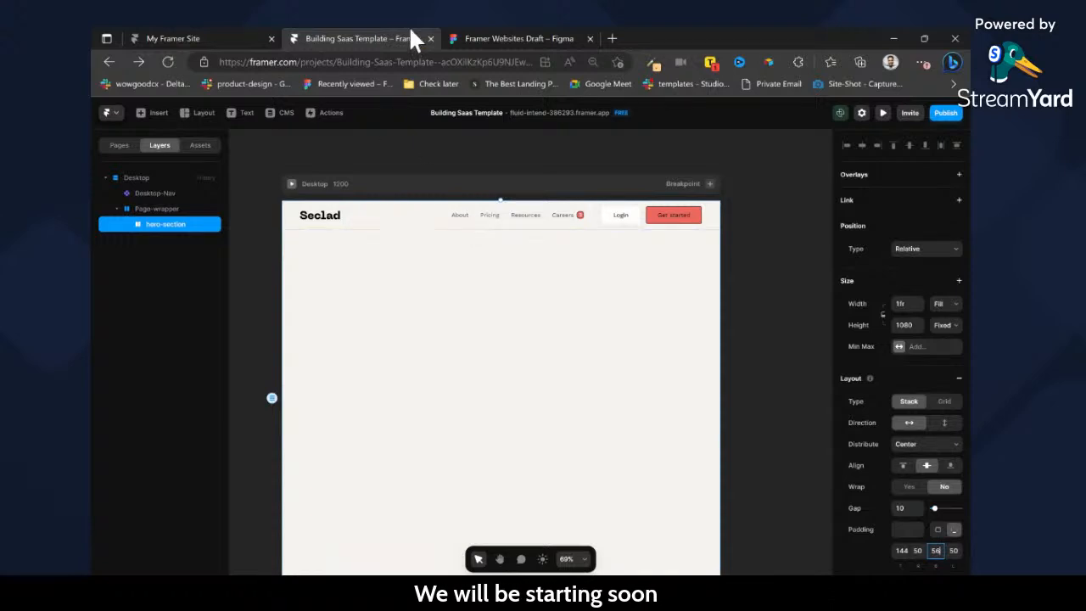
# Inspect the white hero card's size, corner radius, padding and fill in the Figma Seclad design, and return to Framer.
pyautogui.click(565, 34)
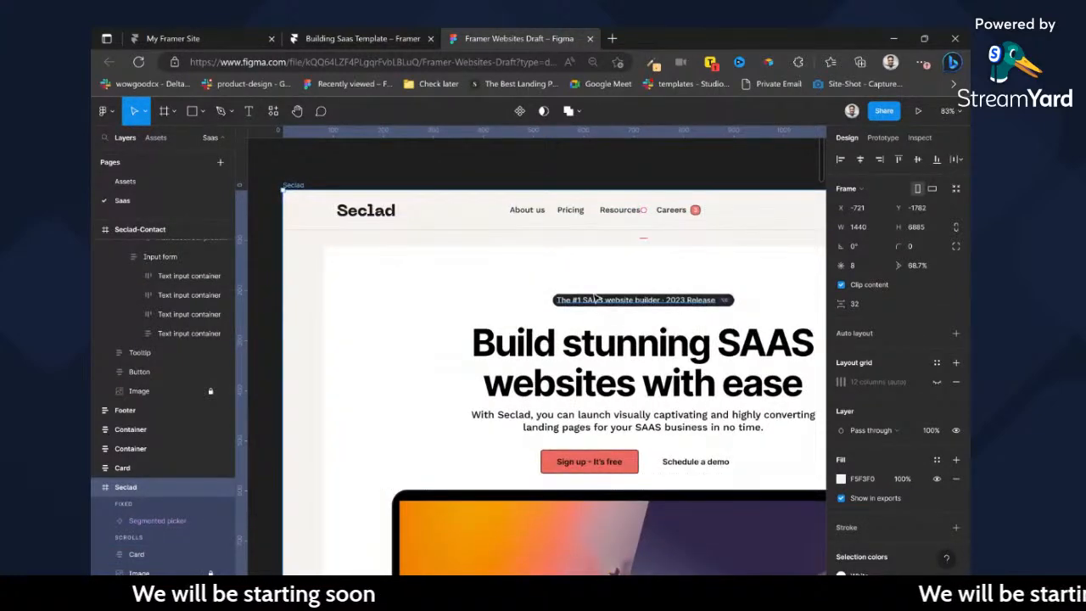
pyautogui.scroll(-1, 608, 307)
pyautogui.scroll(-3, 577, 297)
pyautogui.scroll(-4, 564, 289)
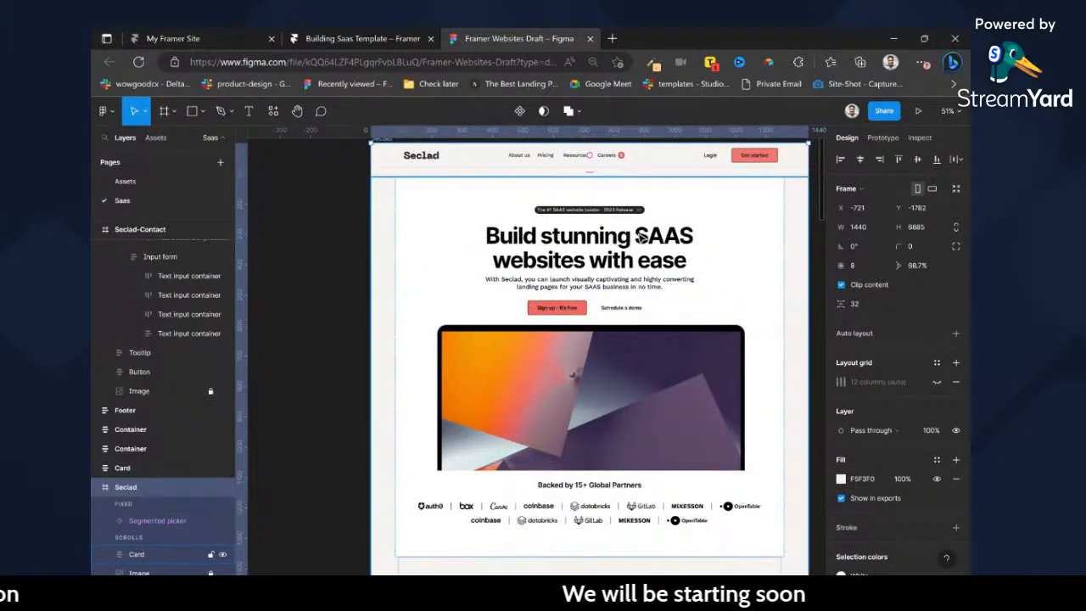
pyautogui.click(642, 238)
pyautogui.doubleClick(642, 238)
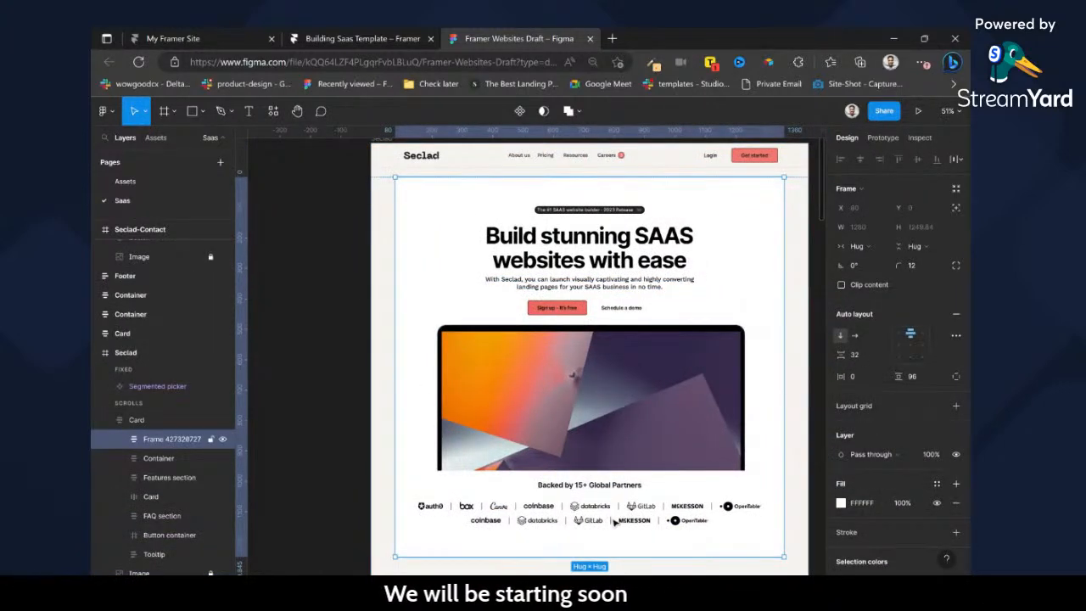
pyautogui.hscroll(2, 387, 231)
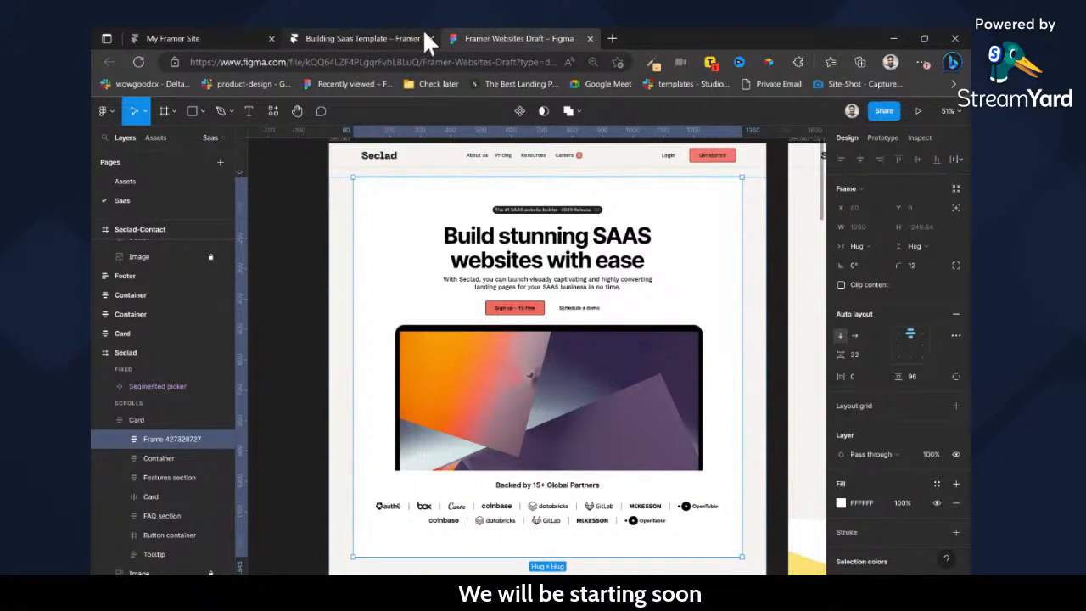
pyautogui.click(313, 34)
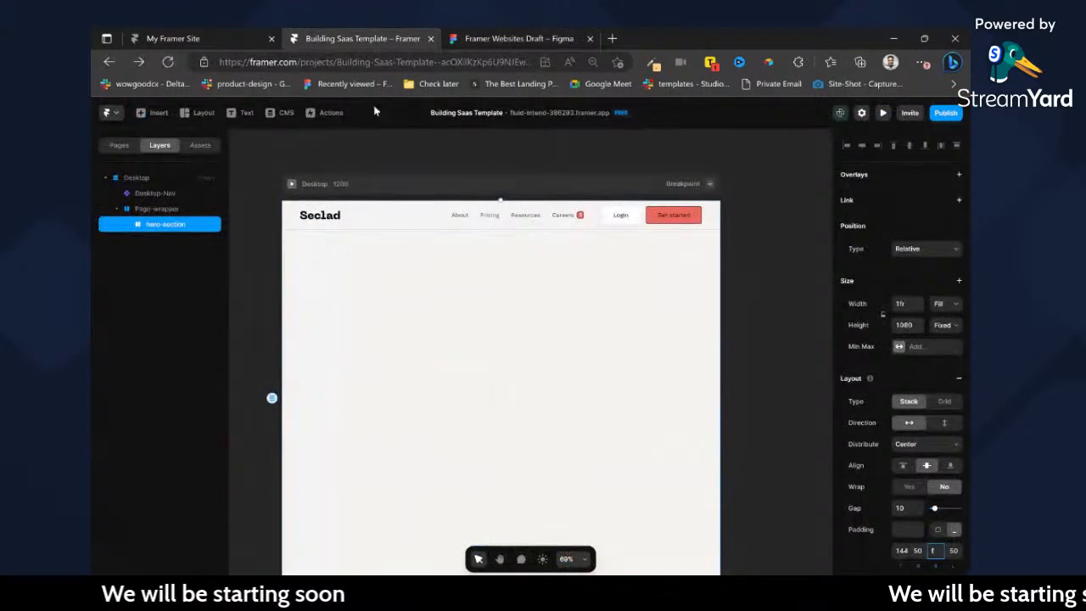
# Draw a frame inside the hero-section with width and height set to Fill, and set the hero-section's height to Fit.
pyautogui.press('f')
pyautogui.moveTo(344, 243); pyautogui.dragTo(624, 434)
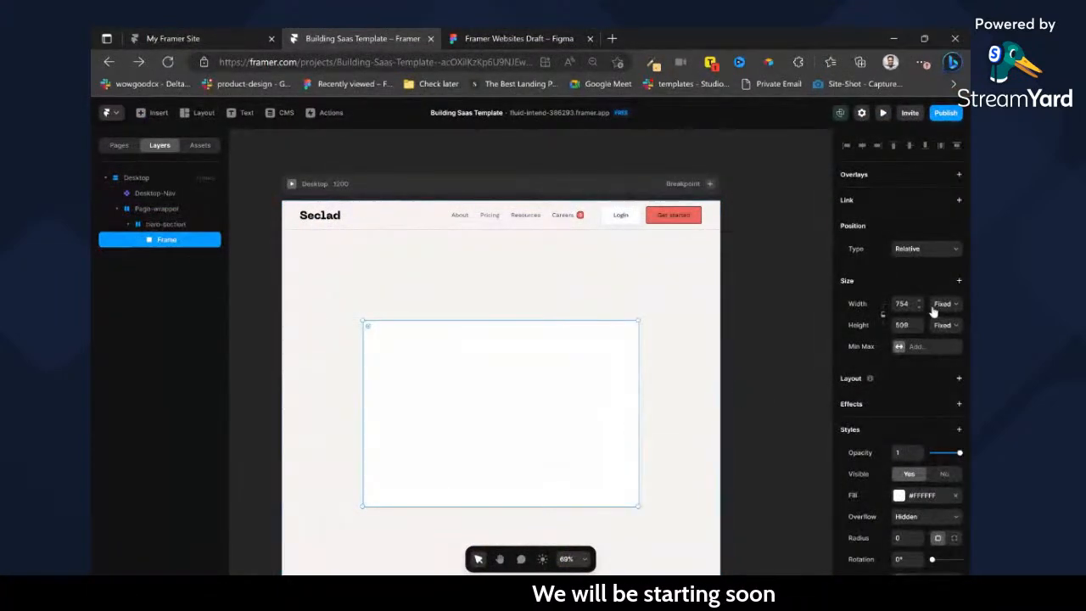
pyautogui.click(937, 338)
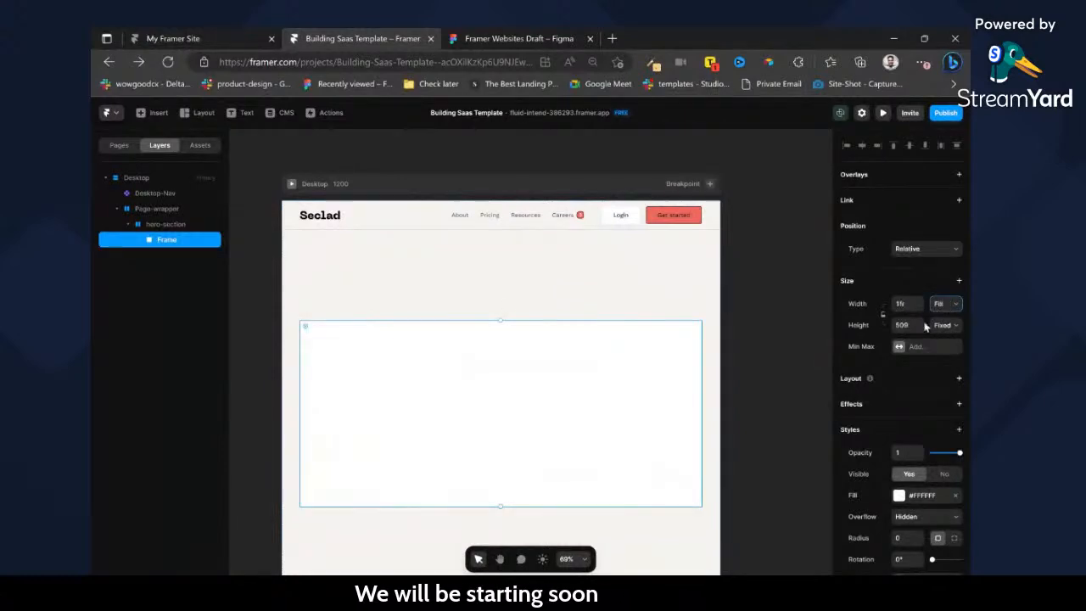
pyautogui.click(941, 358)
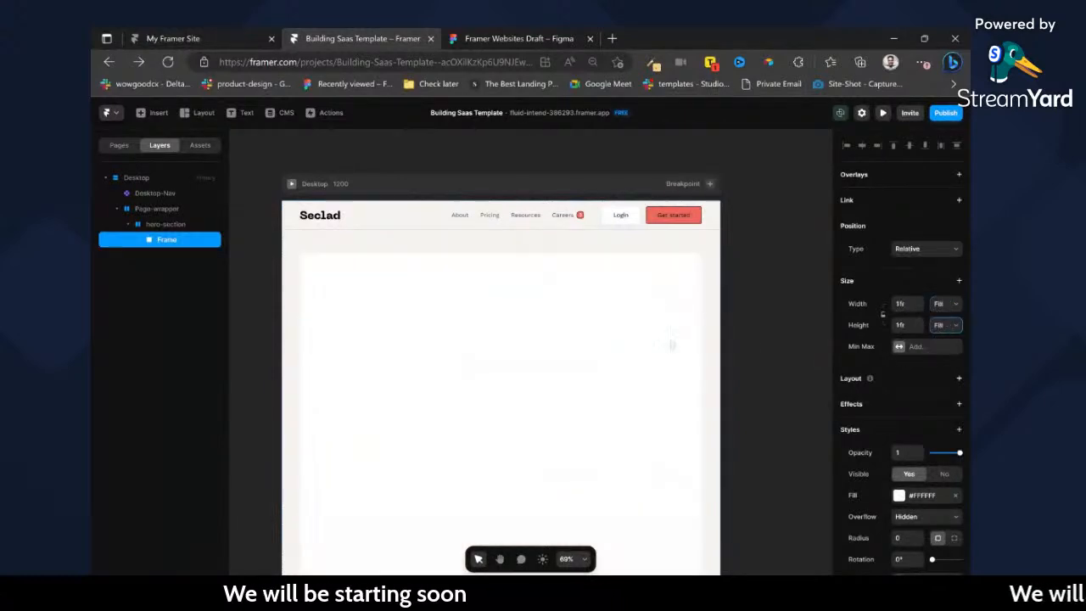
pyautogui.click(712, 271)
pyautogui.click(943, 324)
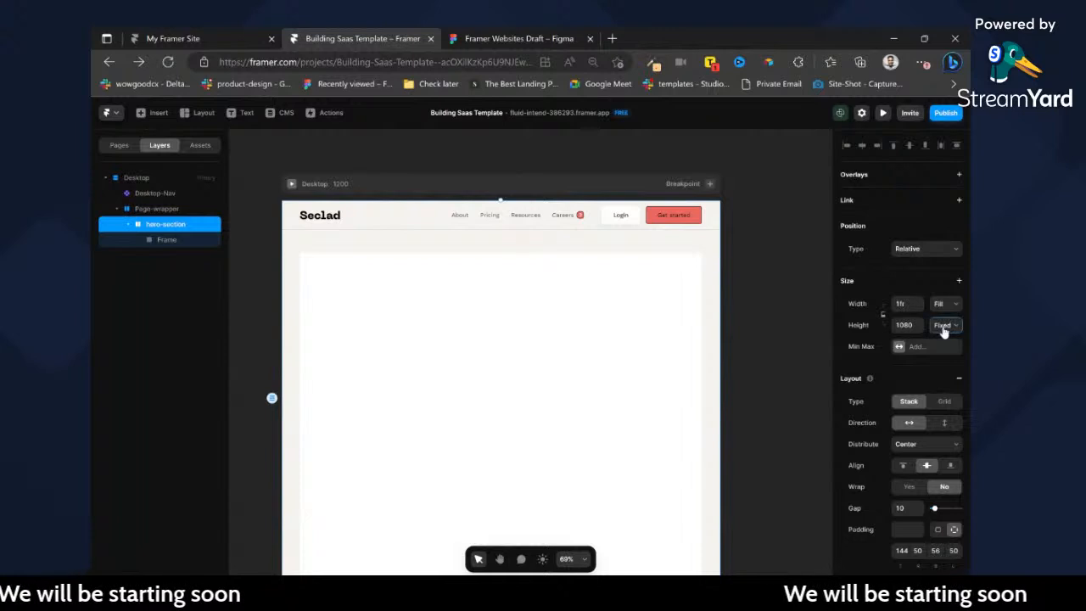
# Widen the Desktop breakpoint to about 2579 px to test how the layout stretches, and undo the resize.
pyautogui.click(574, 187)
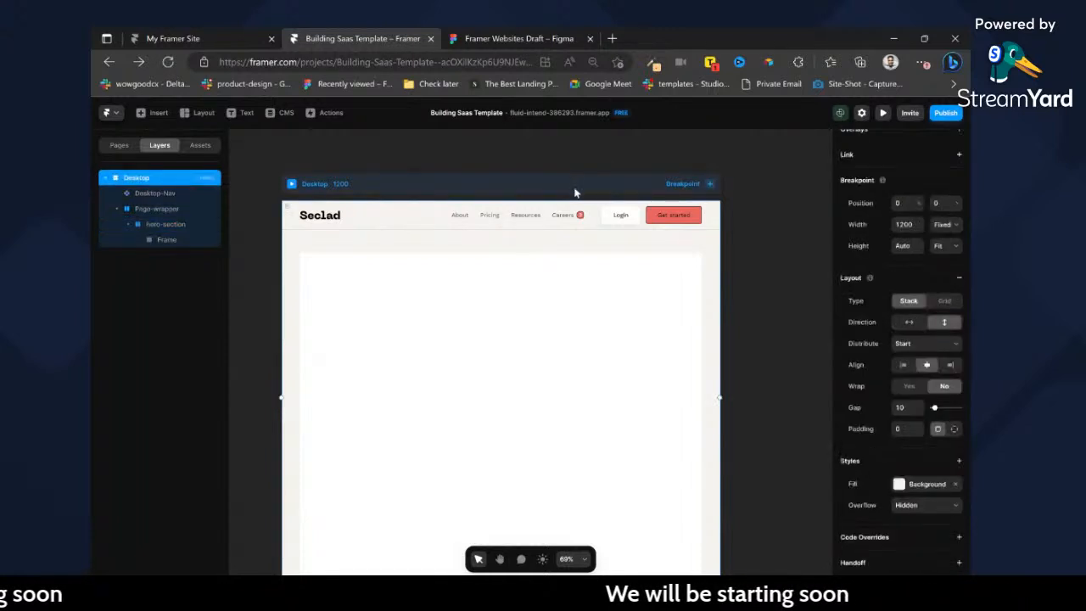
pyautogui.scroll(-5, 575, 188)
pyautogui.moveTo(663, 257); pyautogui.dragTo(793, 275)
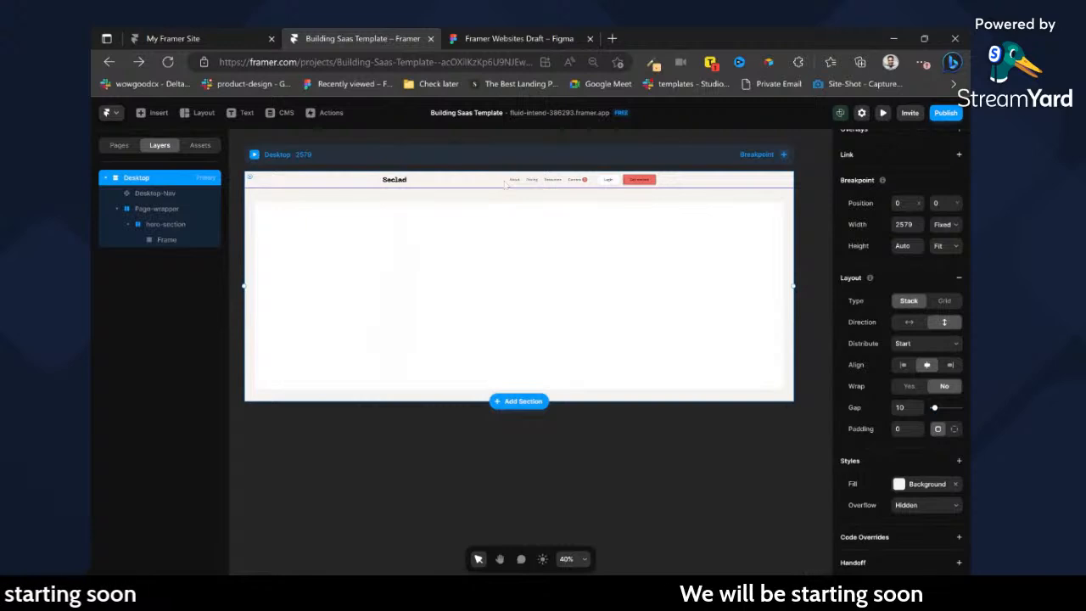
pyautogui.click(527, 185)
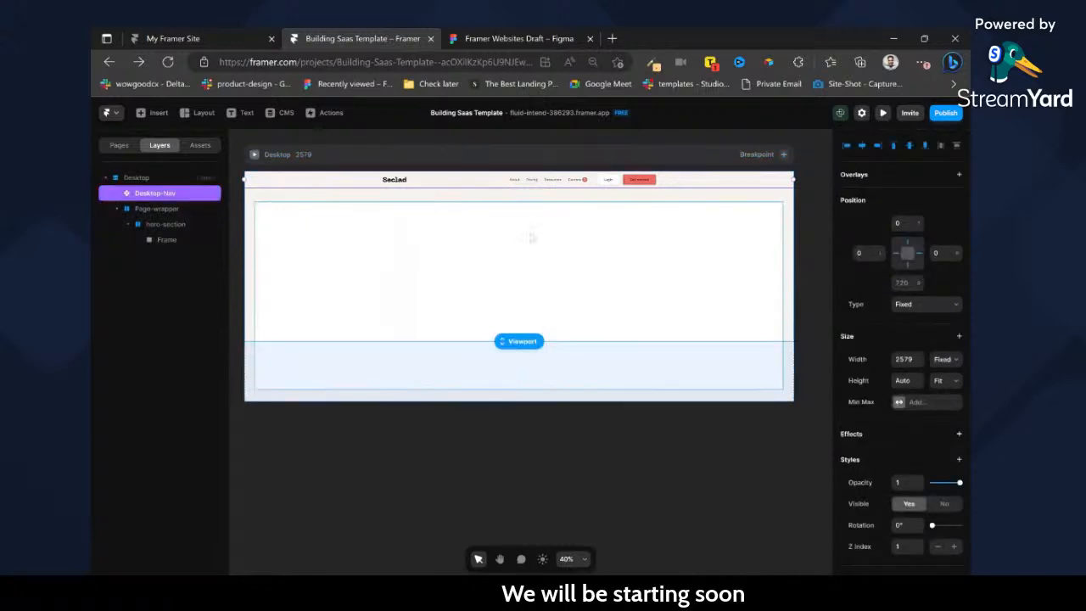
pyautogui.hotkey('ctrl', 'z')
pyautogui.hscroll(-1, 465, 225)
pyautogui.hscroll(-1, 465, 225)
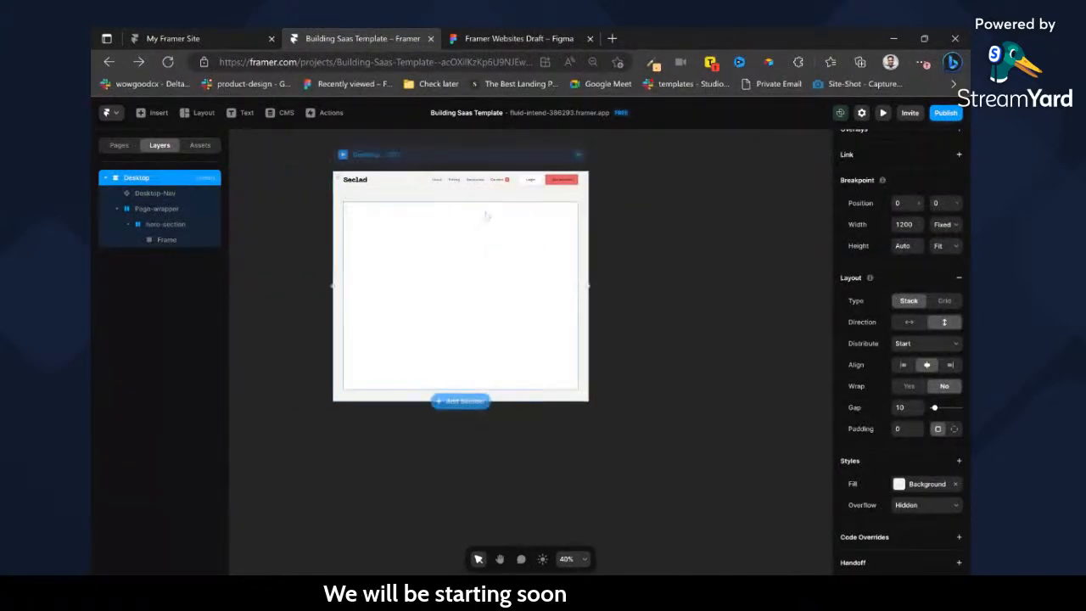
# Rename the frame inside the hero-section as Container.
pyautogui.click(486, 215)
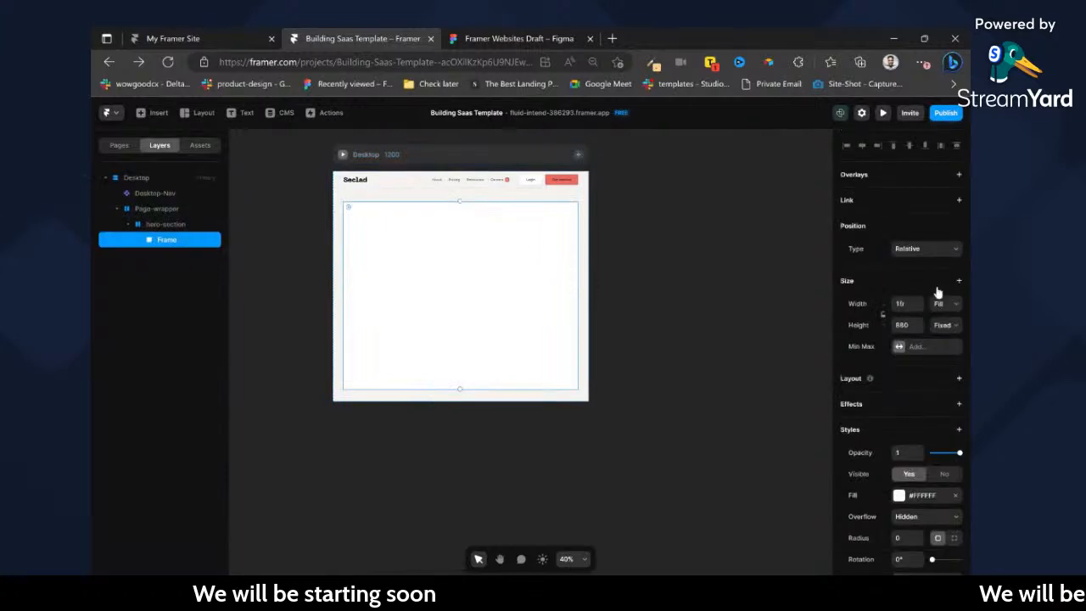
pyautogui.doubleClick(167, 240)
pyautogui.write('Cont')
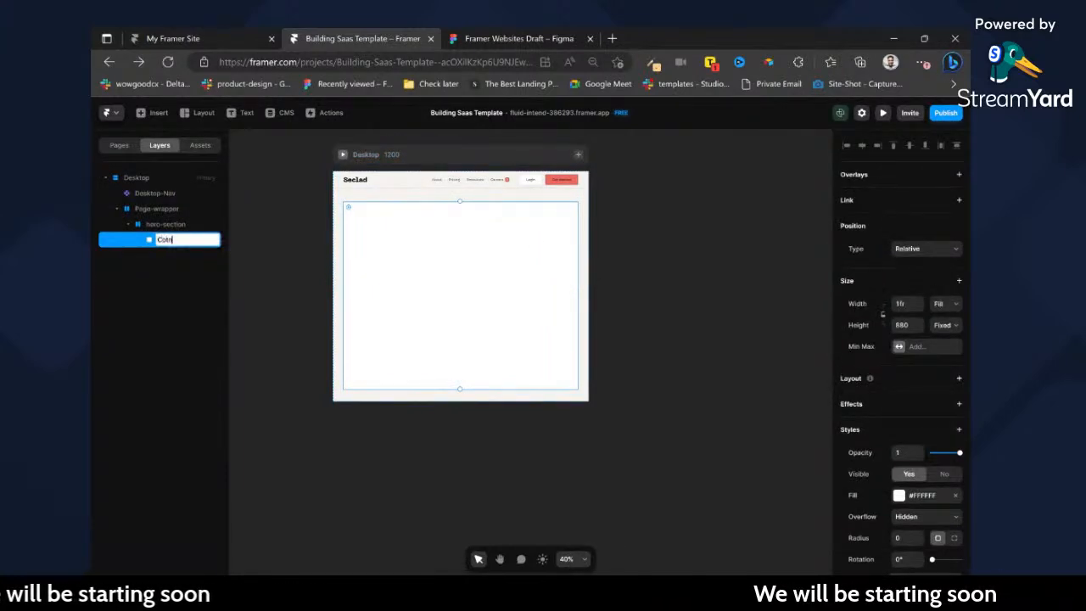
pyautogui.write('ainer')
pyautogui.press('Return')
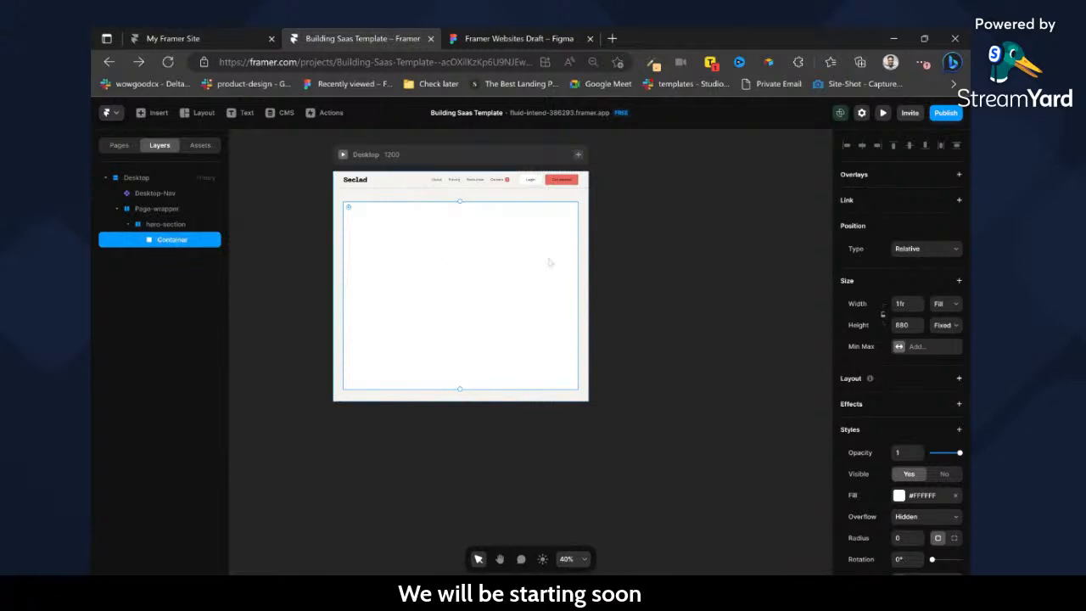
# Add a maximum width of 1280 to the Container.
pyautogui.click(959, 281)
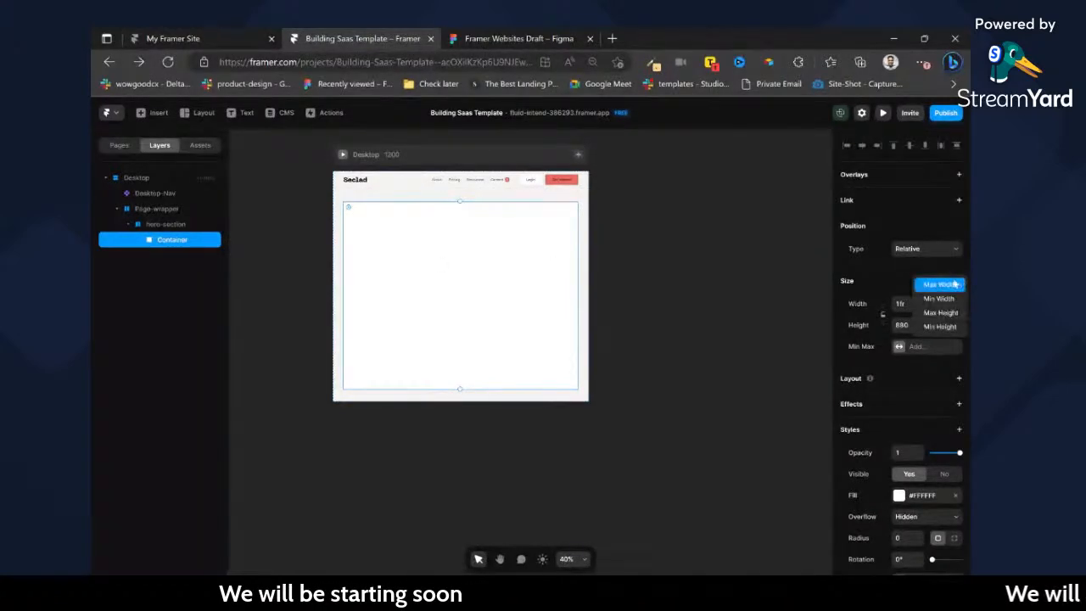
pyautogui.click(942, 298)
pyautogui.write('1280')
pyautogui.press('Return')
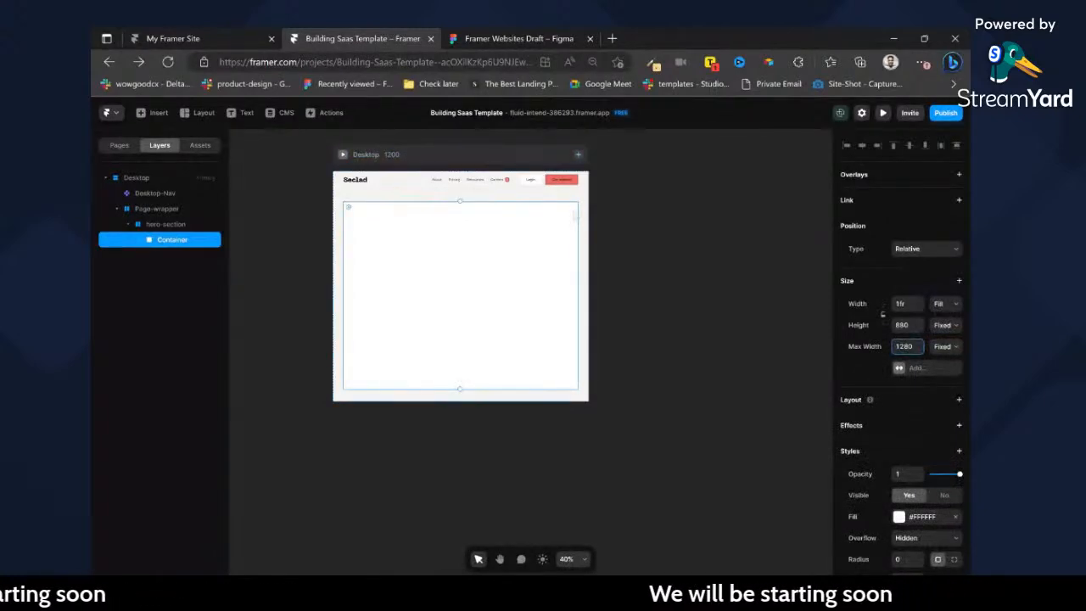
# Set the hero-section's top padding to 120.
pyautogui.scroll(3, 548, 180)
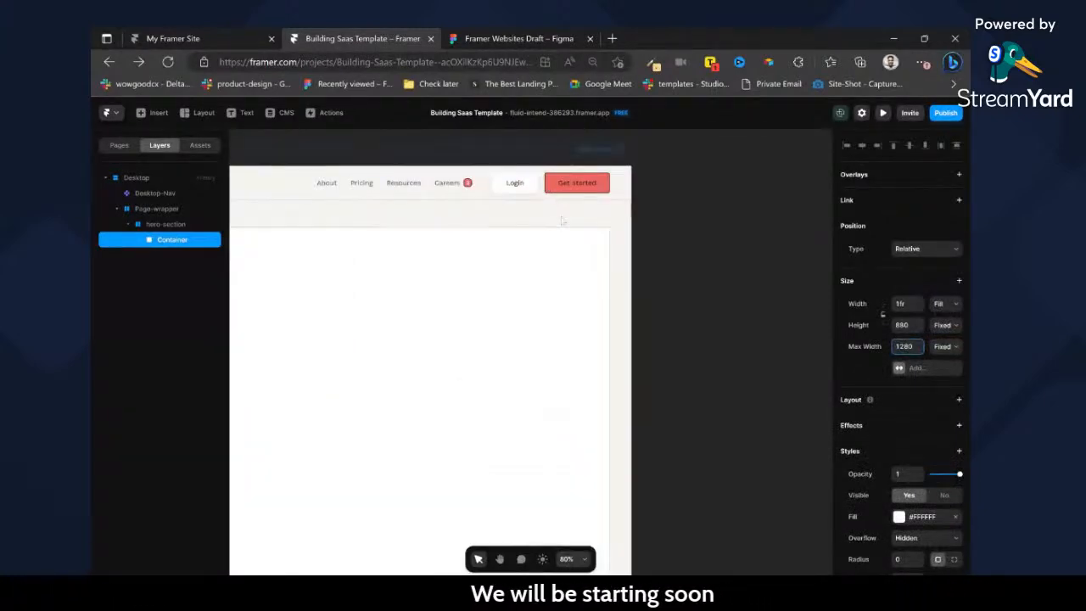
pyautogui.click(562, 221)
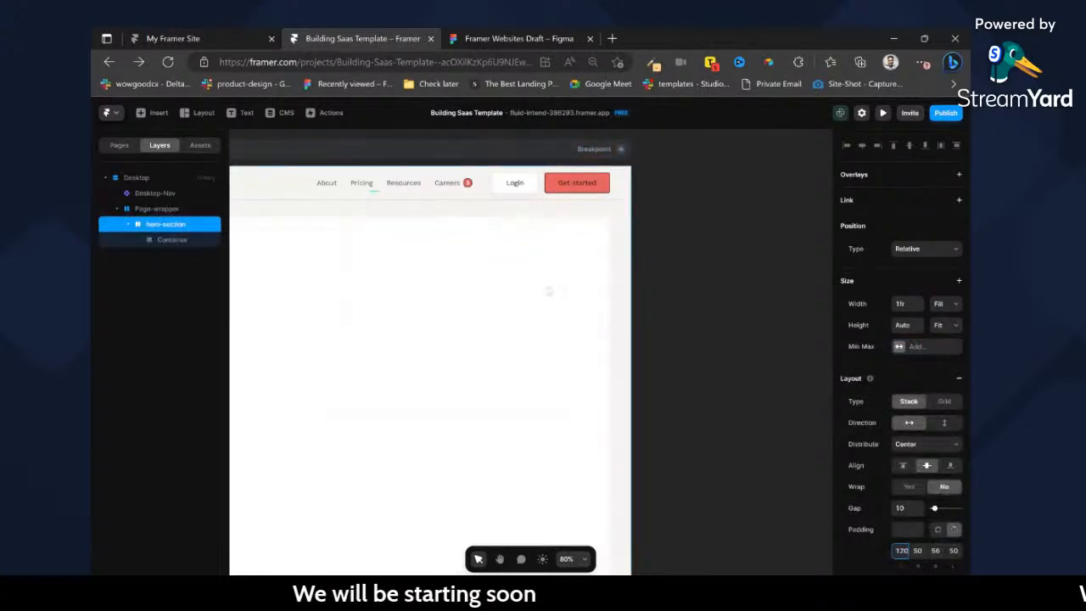
pyautogui.hscroll(-3, 594, 270)
# Set the Container's corner radius to 24.
pyautogui.click(594, 270)
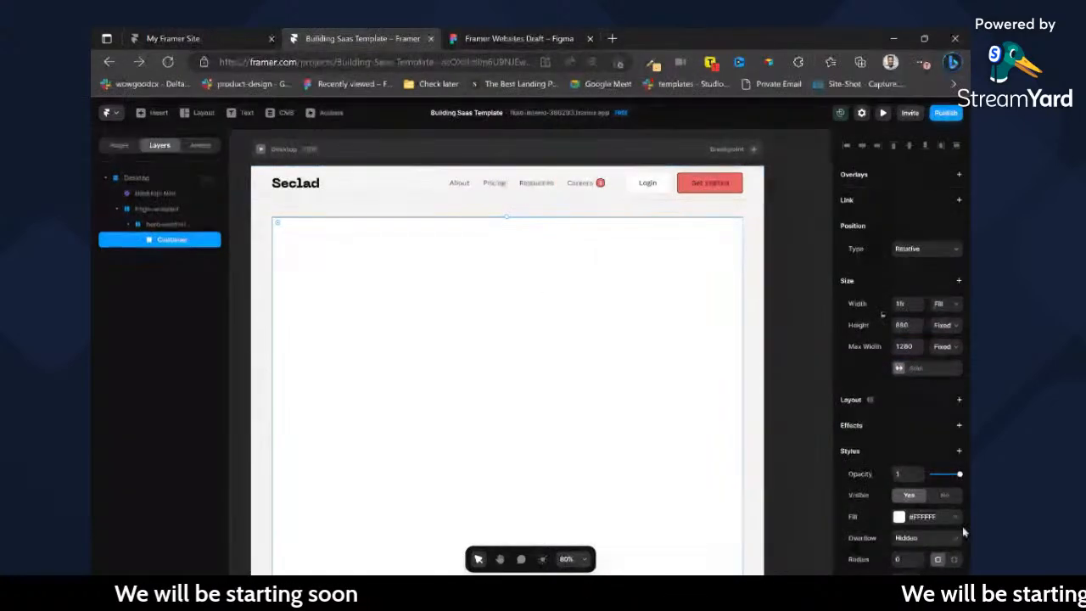
pyautogui.scroll(-2, 963, 509)
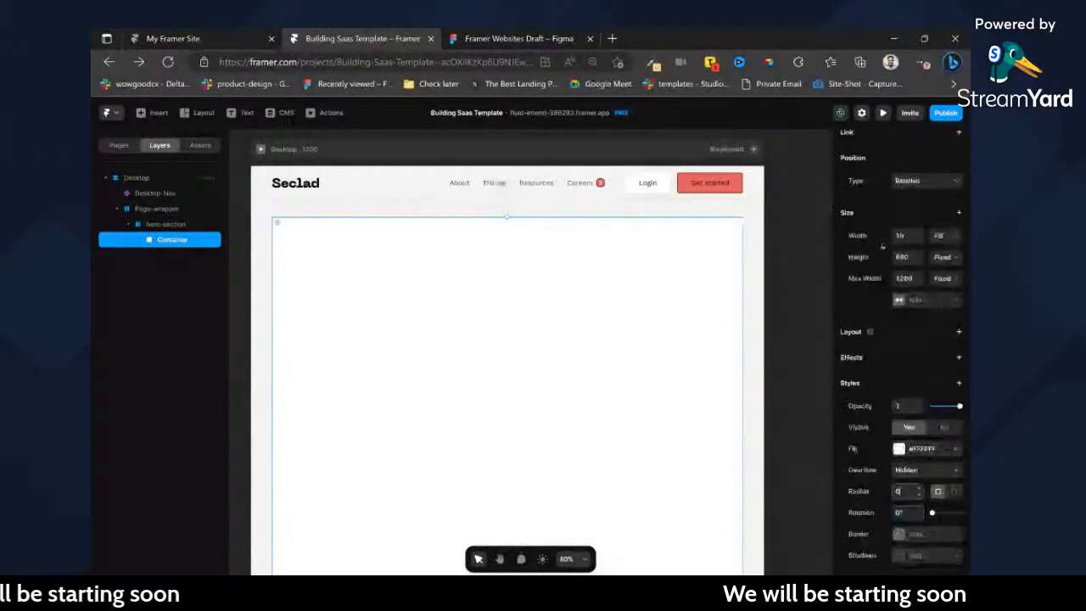
pyautogui.click(786, 363)
pyautogui.hscroll(-2, 774, 340)
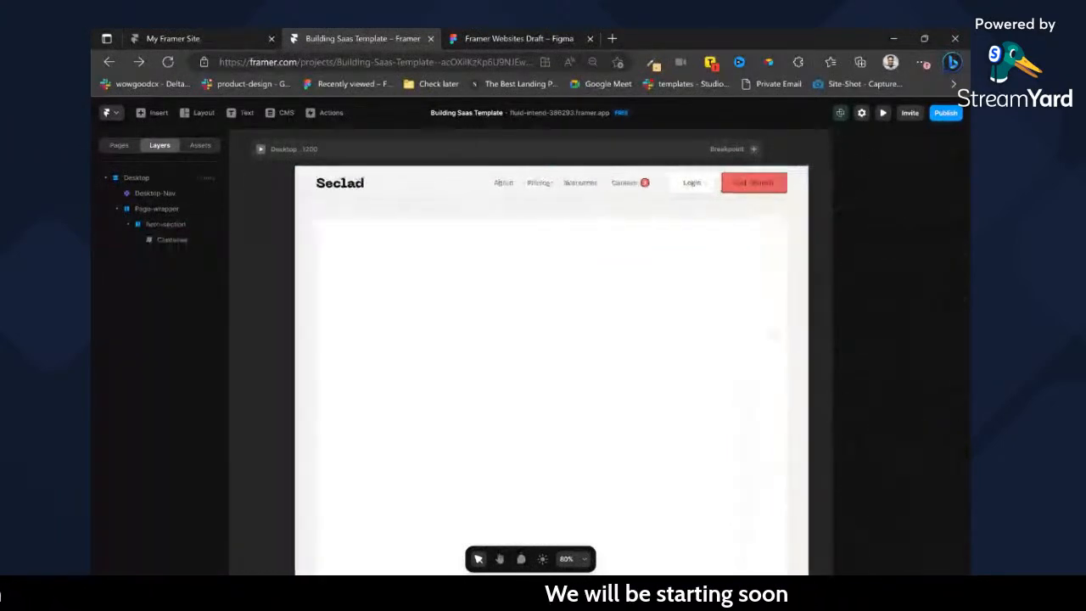
# Add a stack layout to the Container, check the hero card's auto layout in the Figma design, and return to Framer.
pyautogui.click(591, 312)
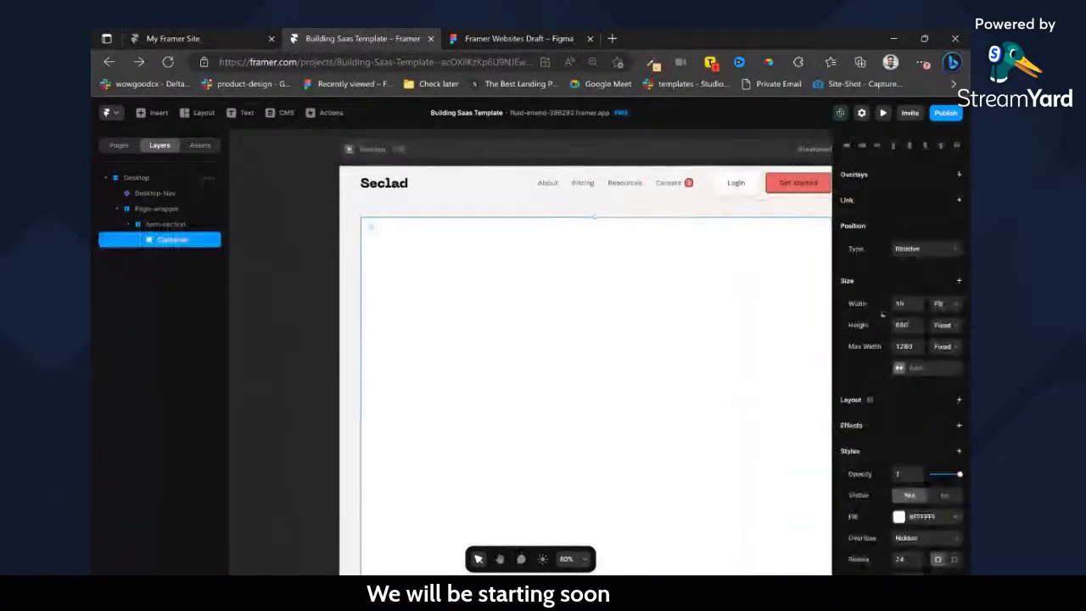
pyautogui.click(959, 400)
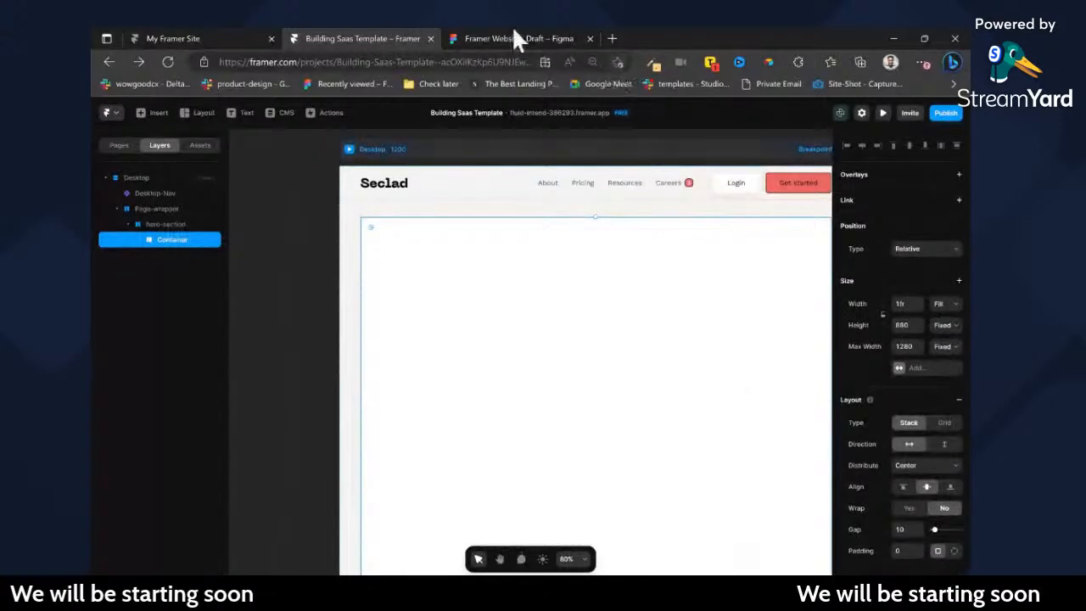
pyautogui.click(514, 33)
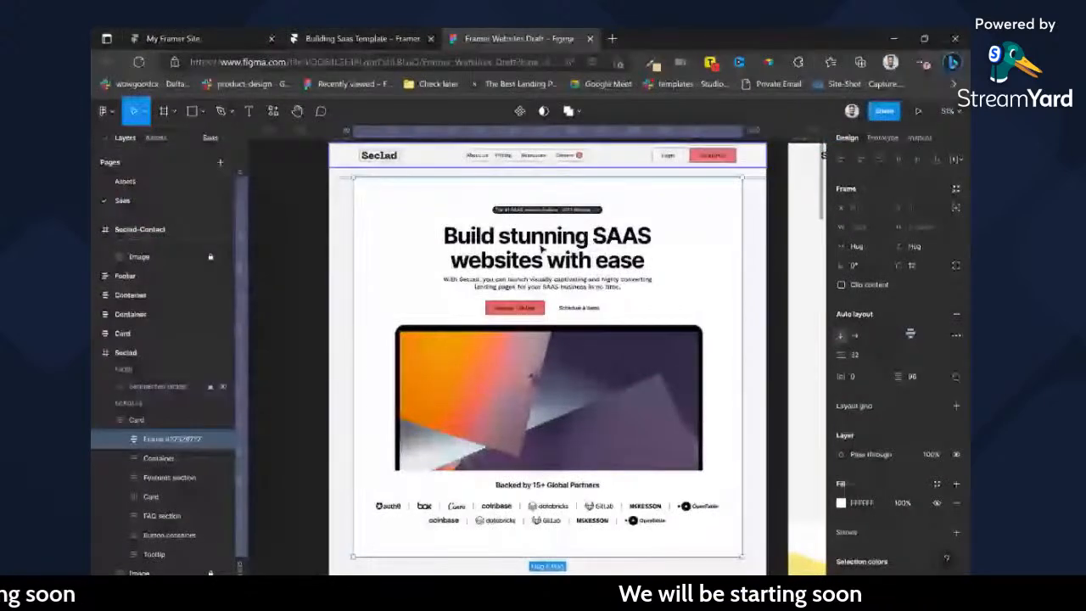
pyautogui.click(361, 38)
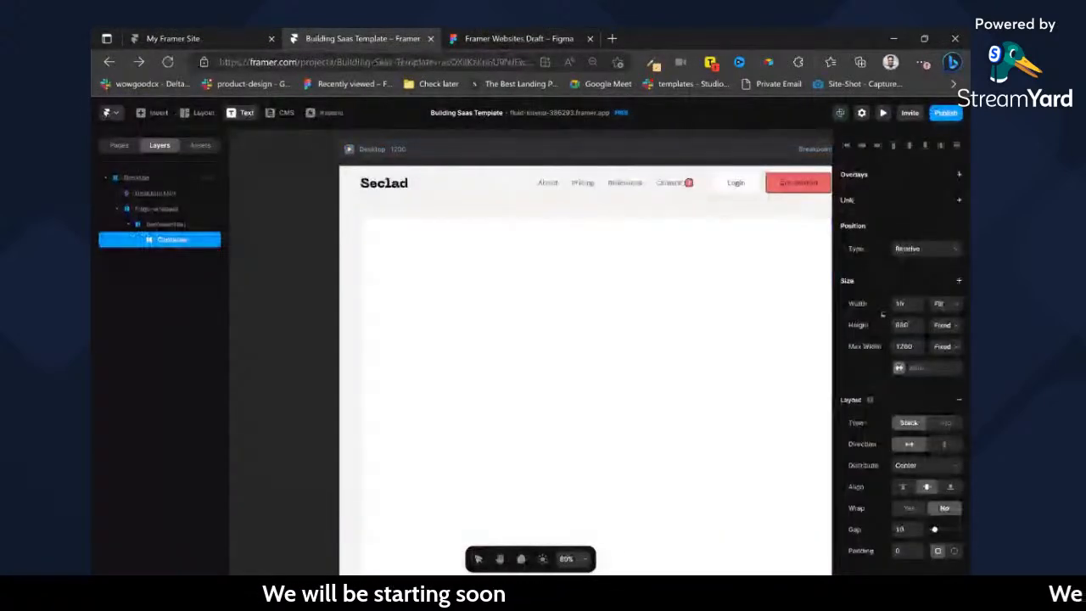
pyautogui.click(592, 295)
pyautogui.click(267, 282)
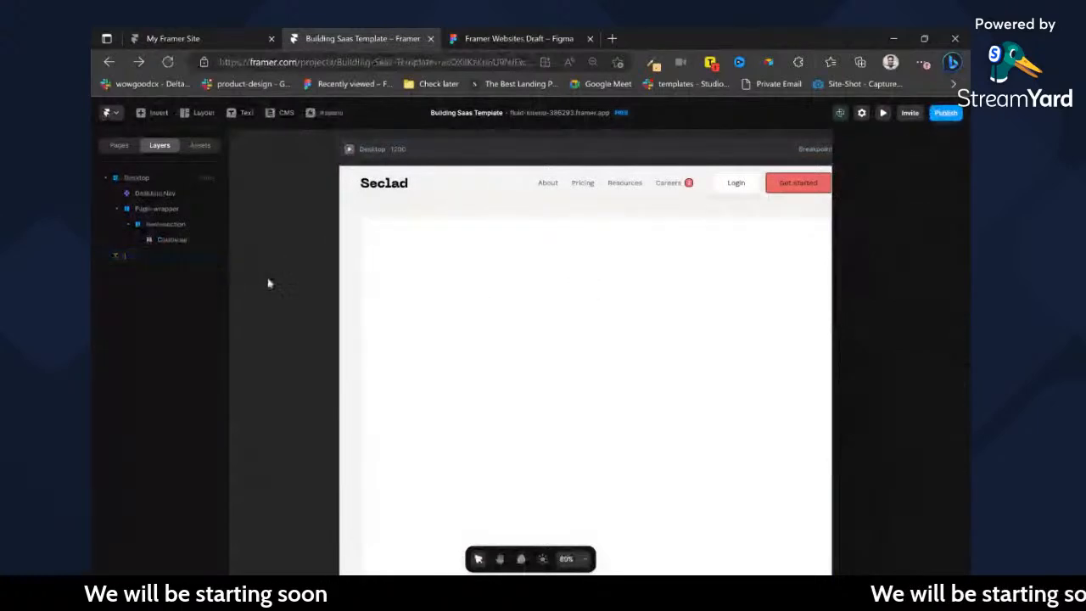
pyautogui.moveTo(275, 253); pyautogui.dragTo(306, 267)
pyautogui.press('Delete')
# Add a text layer in the Container containing "Build stunning SAAS websites with ease", copied from the hero heading in Figma.
pyautogui.press('t')
pyautogui.click(387, 292)
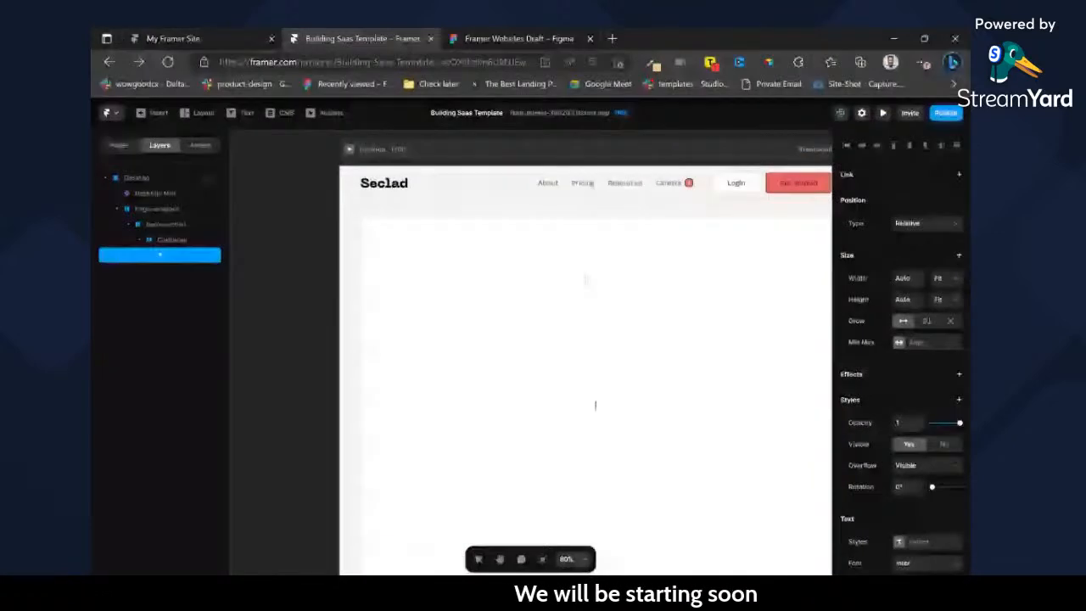
pyautogui.hotkey('ctrl', 'Tab')
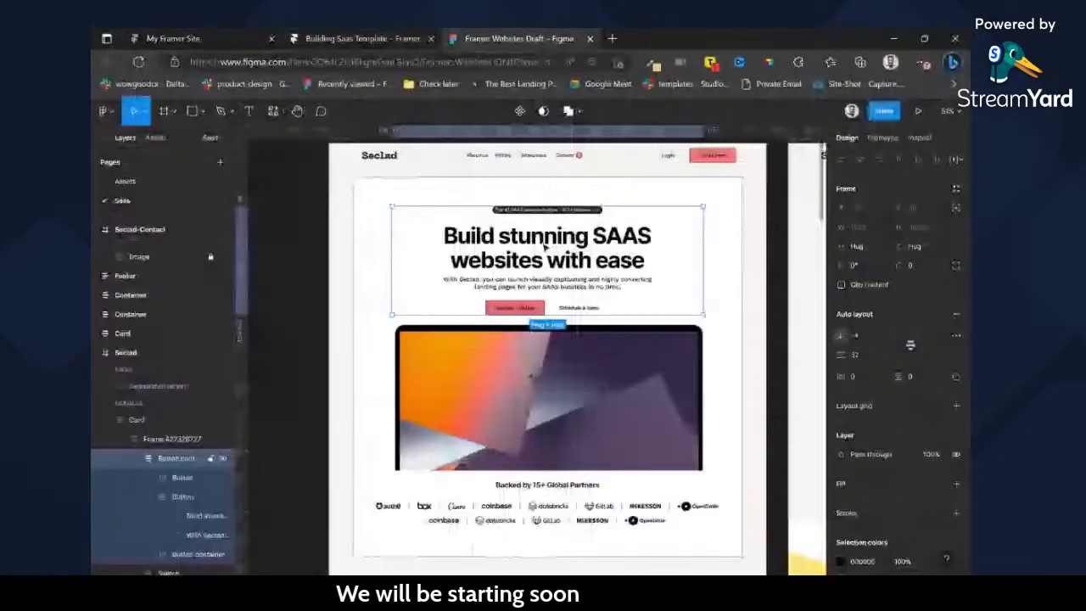
pyautogui.doubleClick(544, 244)
pyautogui.hotkey('ctrl', 'c')
pyautogui.click(380, 32)
pyautogui.hotkey('ctrl', 'v')
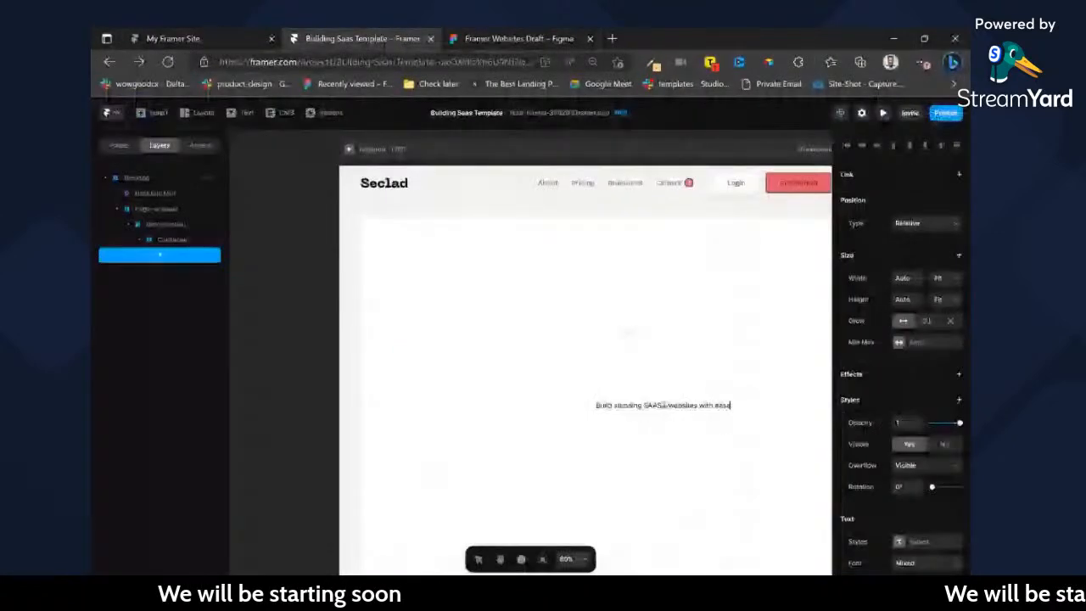
# Apply the Heading 1 text style to the hero heading in the Container.
pyautogui.scroll(-3, 883, 399)
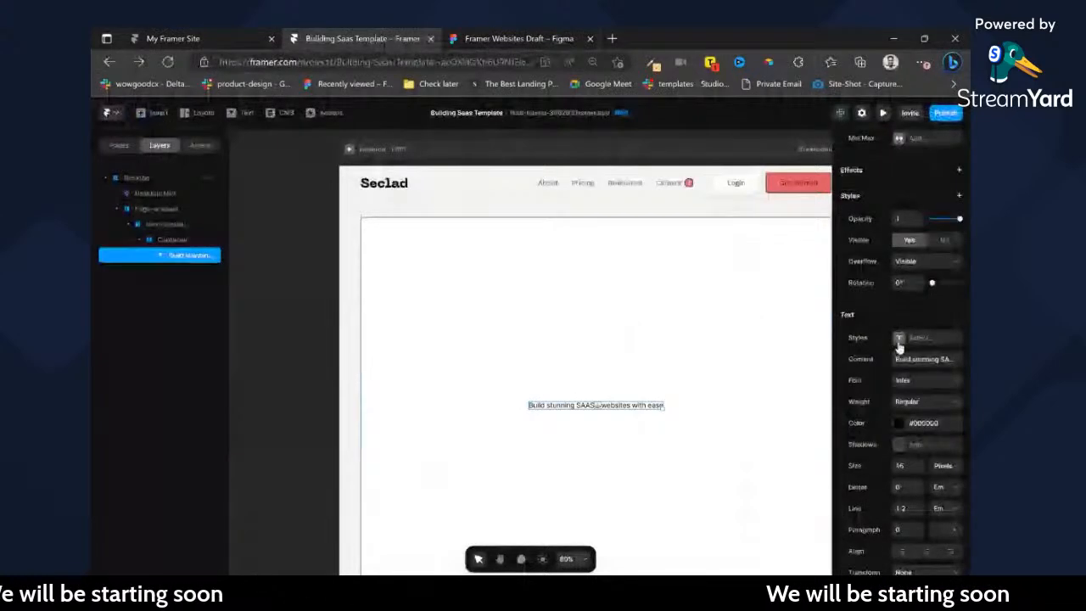
pyautogui.click(899, 337)
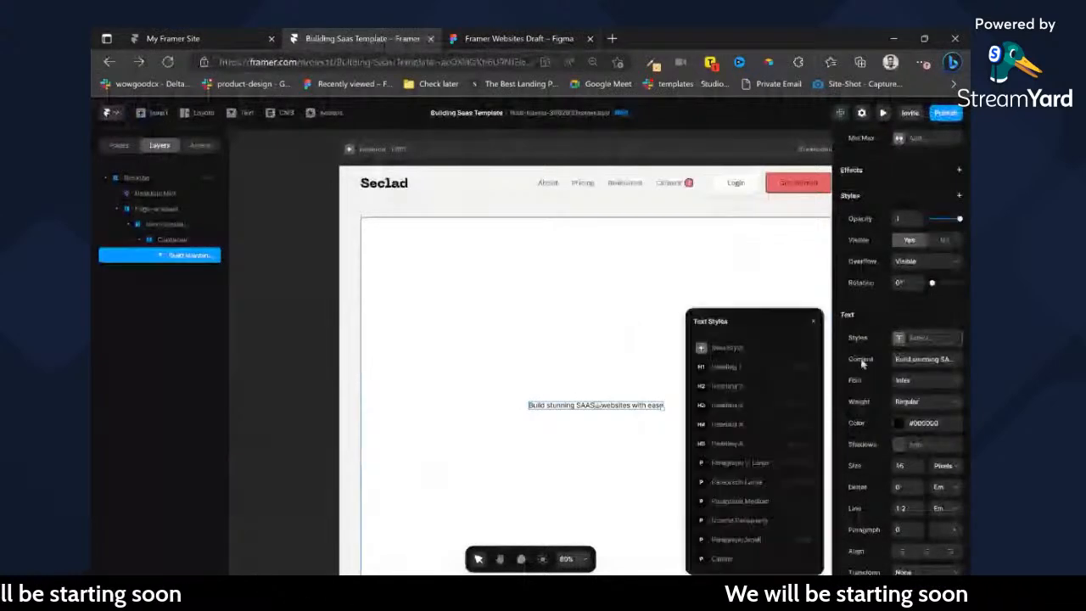
pyautogui.click(740, 366)
pyautogui.press('BackSpace')
pyautogui.press('Escape')
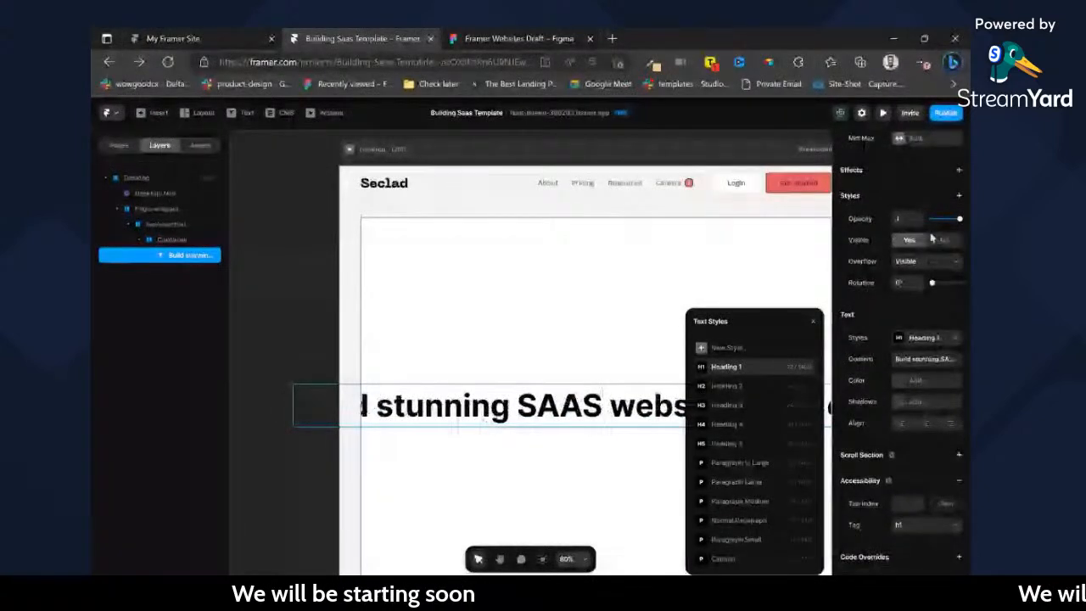
# Set the hero heading's width to Fill and center-align its text.
pyautogui.scroll(3, 933, 238)
pyautogui.click(938, 277)
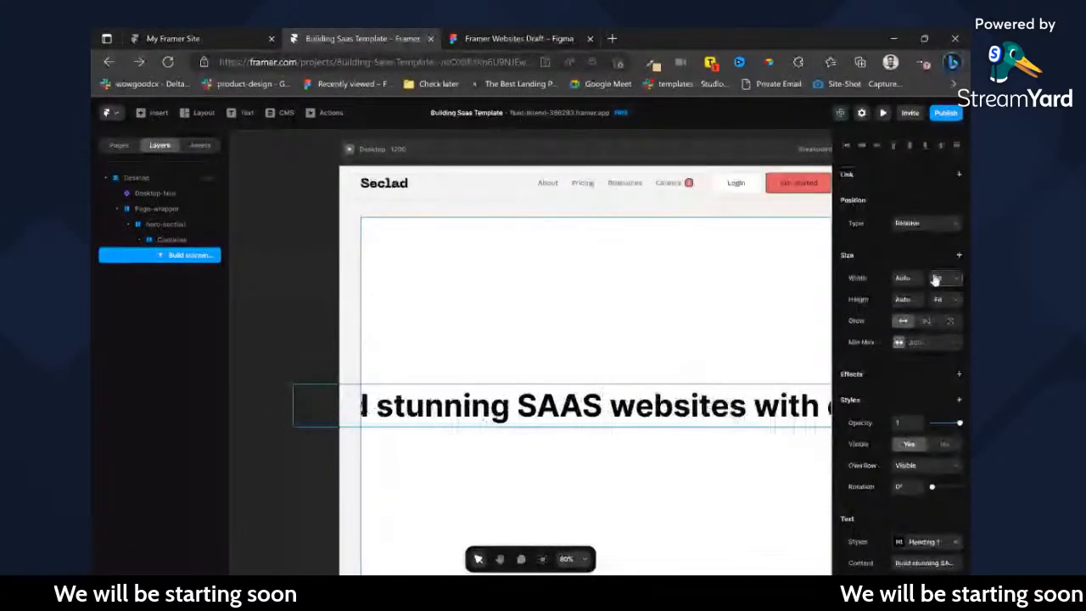
pyautogui.click(941, 315)
pyautogui.scroll(-3, 914, 378)
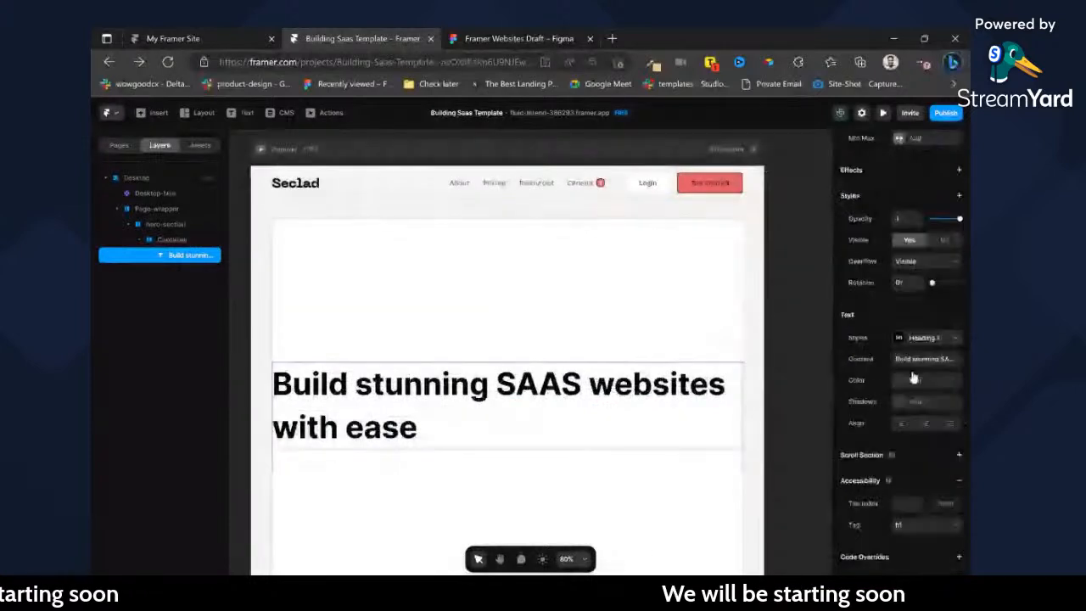
pyautogui.click(926, 423)
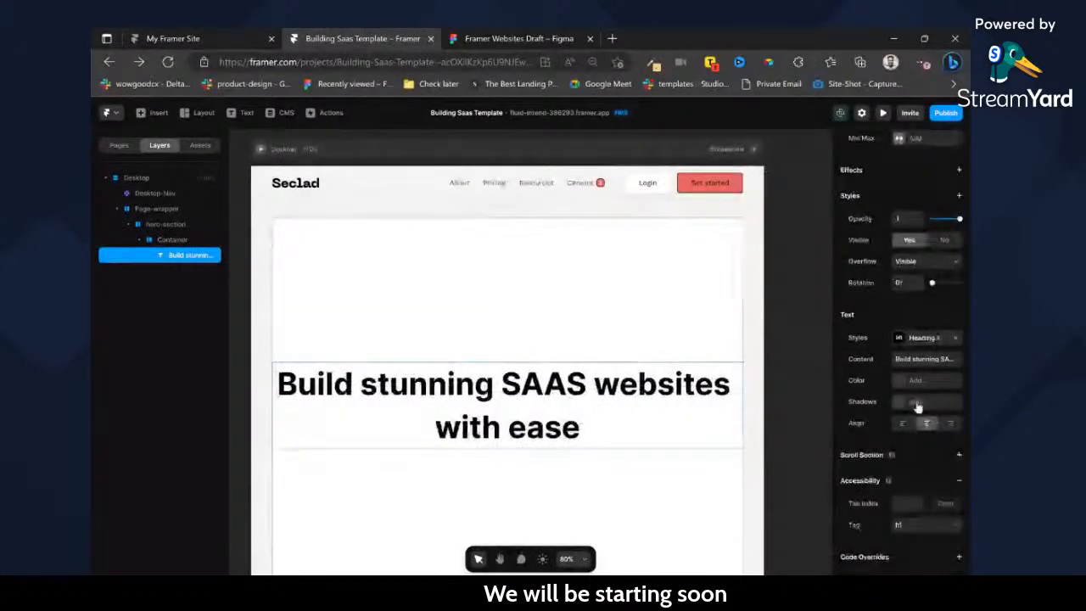
# Try the Body color style on the hero heading and undo it.
pyautogui.click(898, 381)
pyautogui.click(721, 447)
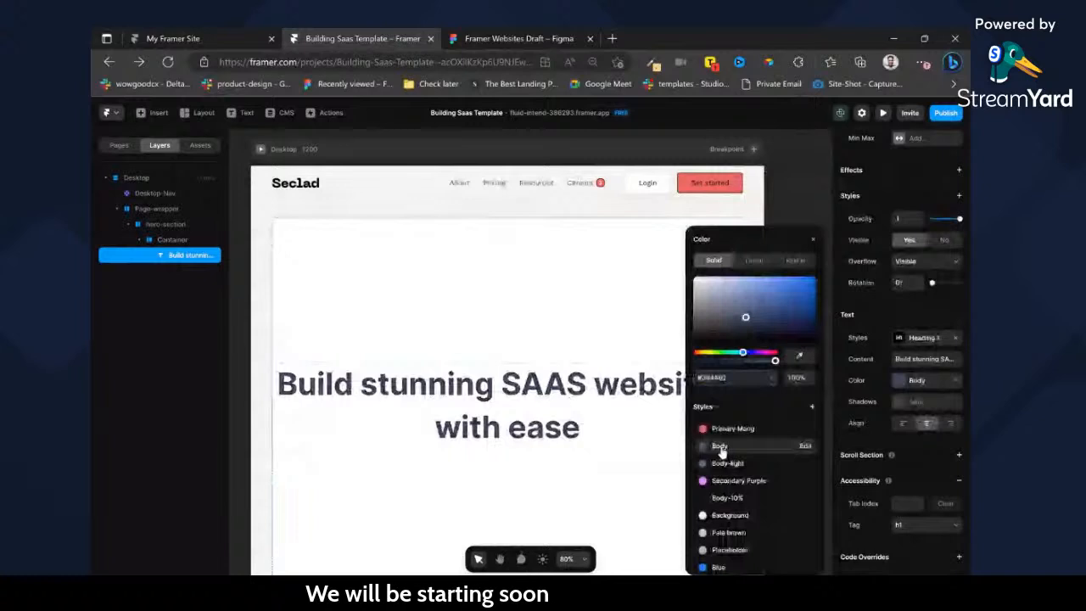
pyautogui.scroll(-1, 745, 500)
pyautogui.hotkey('ctrl', 'z')
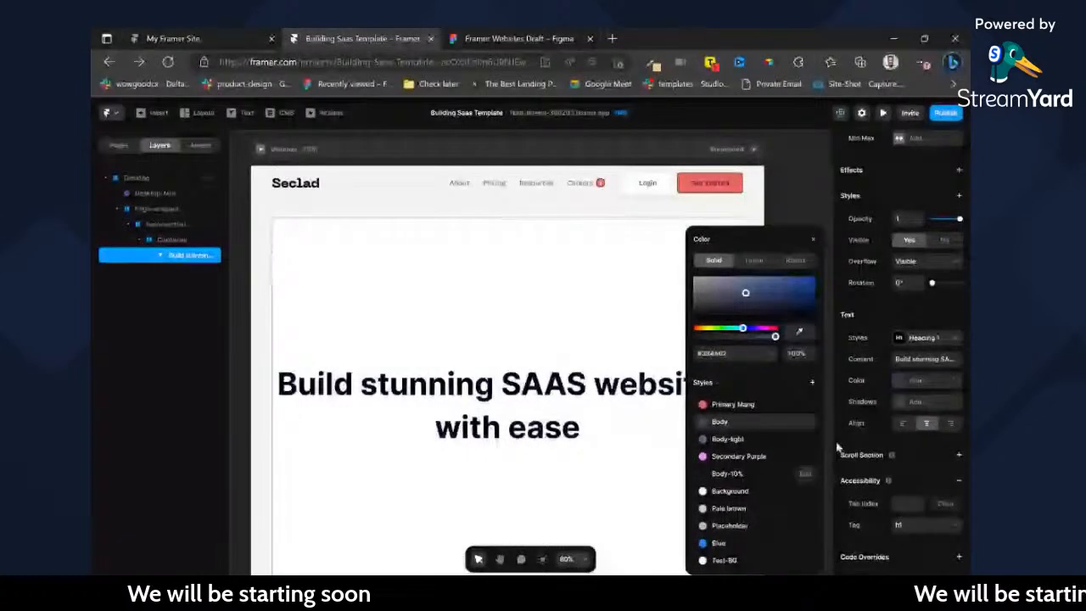
# Compare the hero heading with its Figma design and close the heading's color picker in Framer.
pyautogui.click(527, 32)
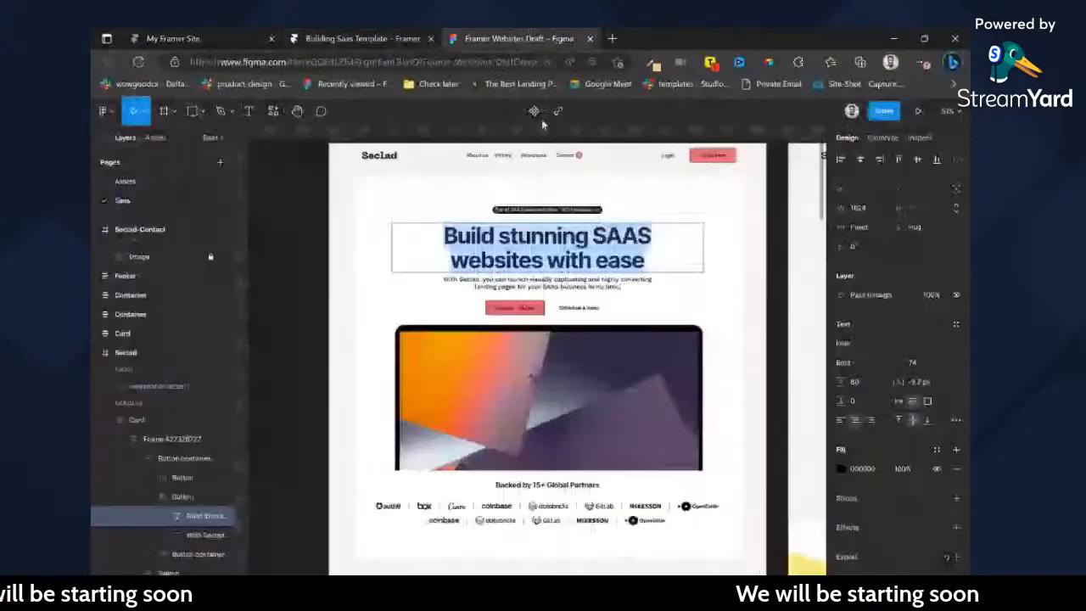
pyautogui.hotkey('ctrl', 'shift', 'Tab')
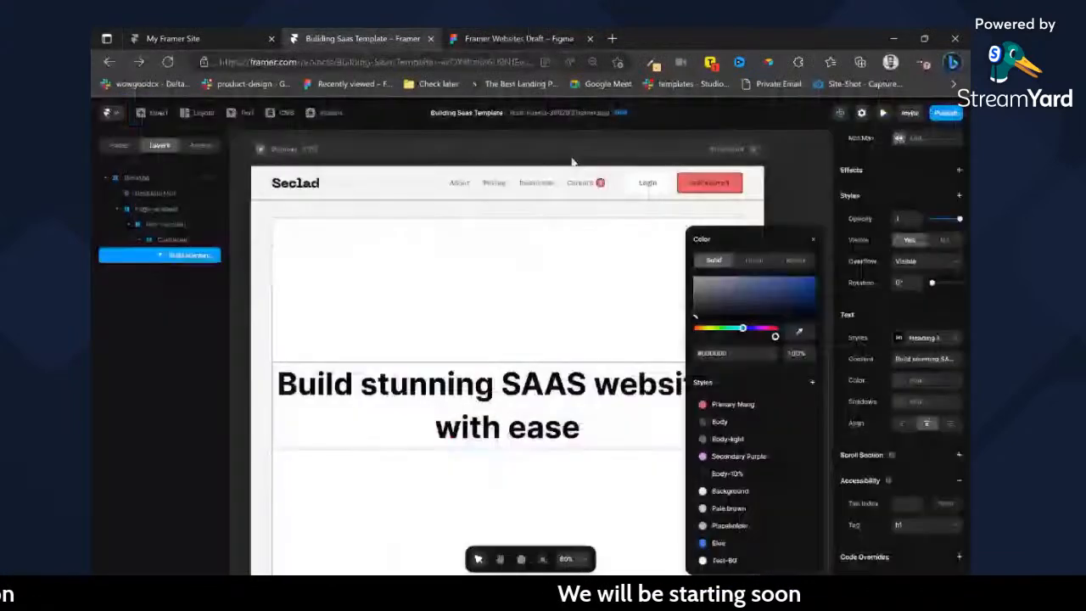
pyautogui.click(572, 160)
pyautogui.click(507, 406)
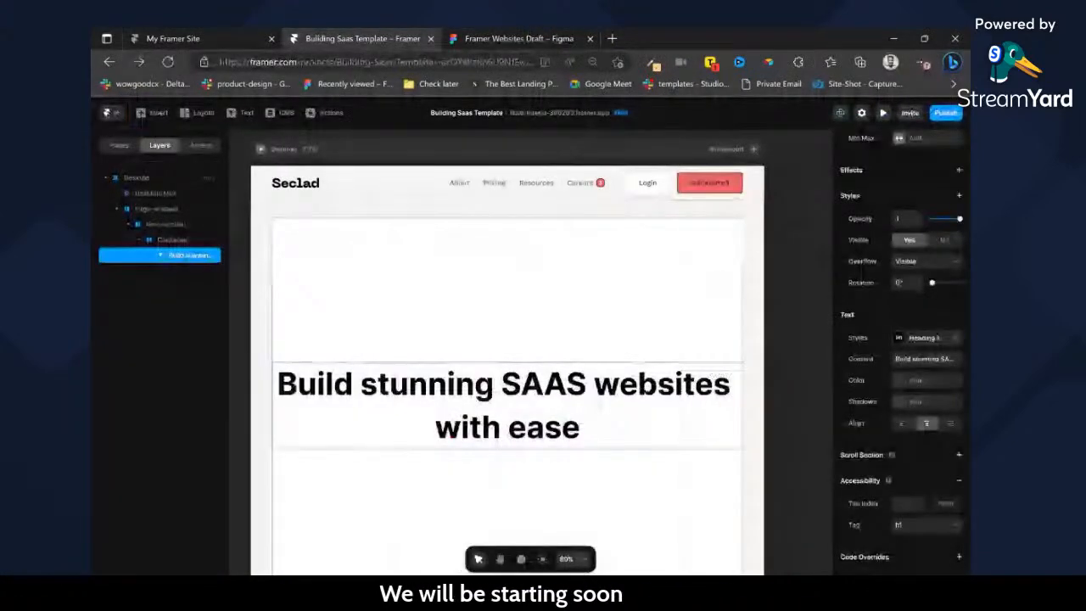
# Wrap the hero heading in a new frame inside the Container and name the frame header-wrapper.
pyautogui.hscroll(-1, 599, 404)
pyautogui.rightClick(597, 404)
pyautogui.click(552, 379)
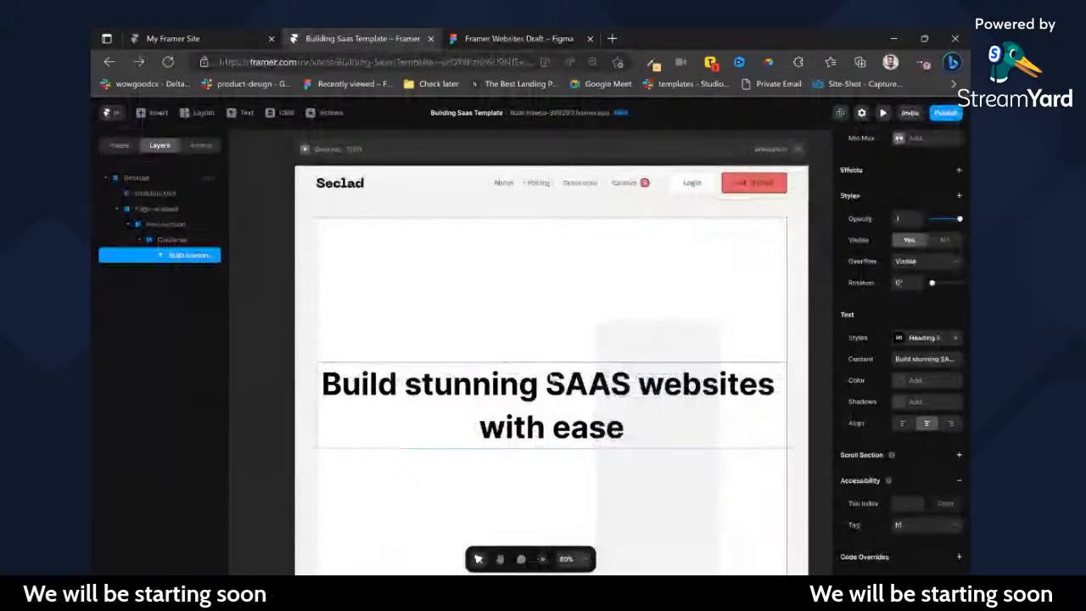
pyautogui.hotkey('ctrl', 'alt', 'Return')
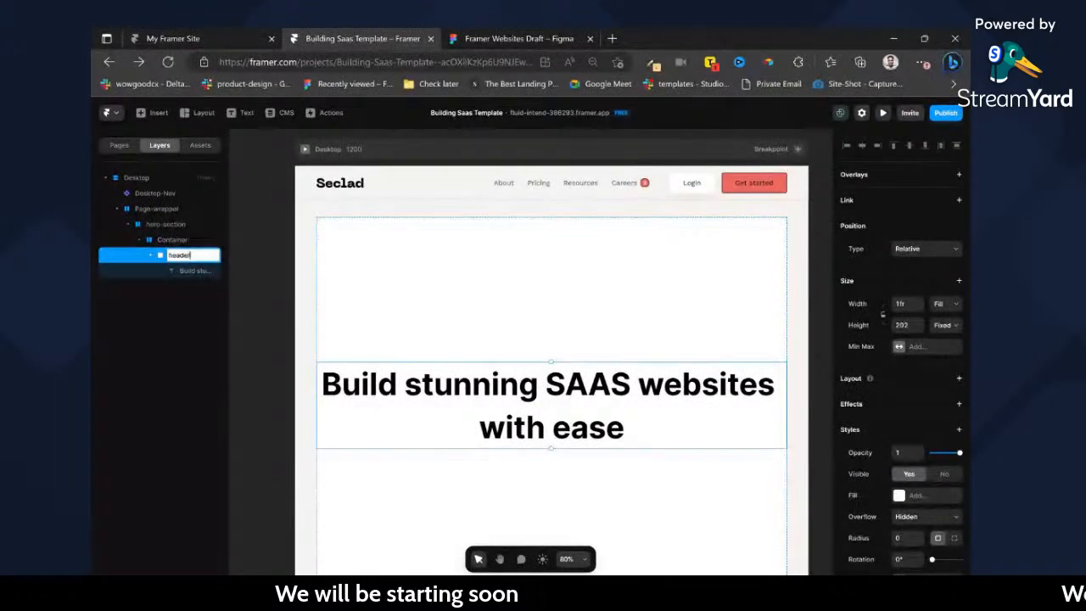
pyautogui.write('header-wrapper')
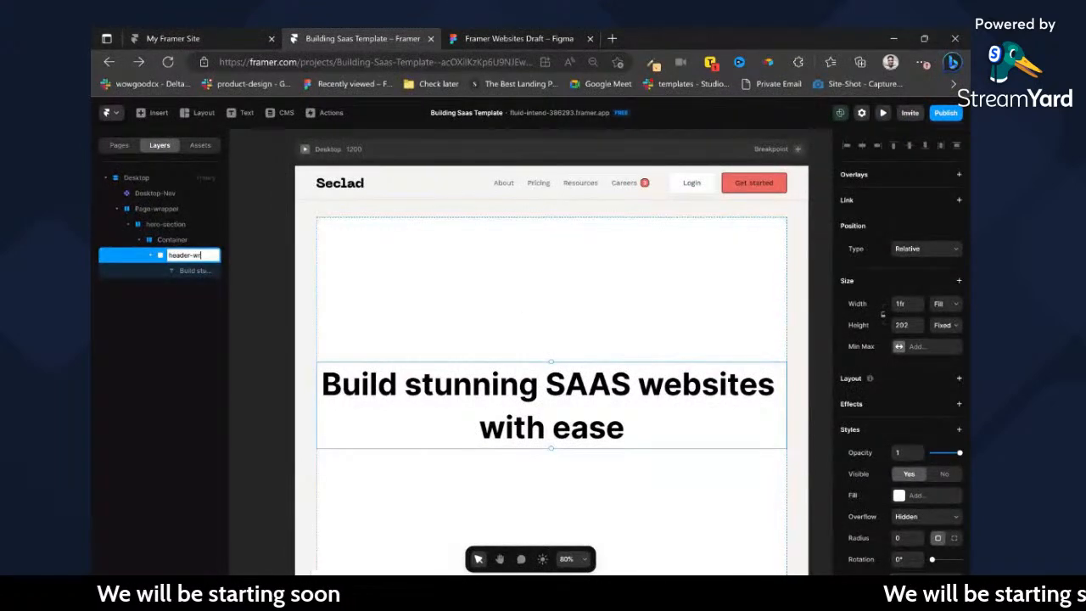
pyautogui.press('Return')
pyautogui.press('BackSpace')
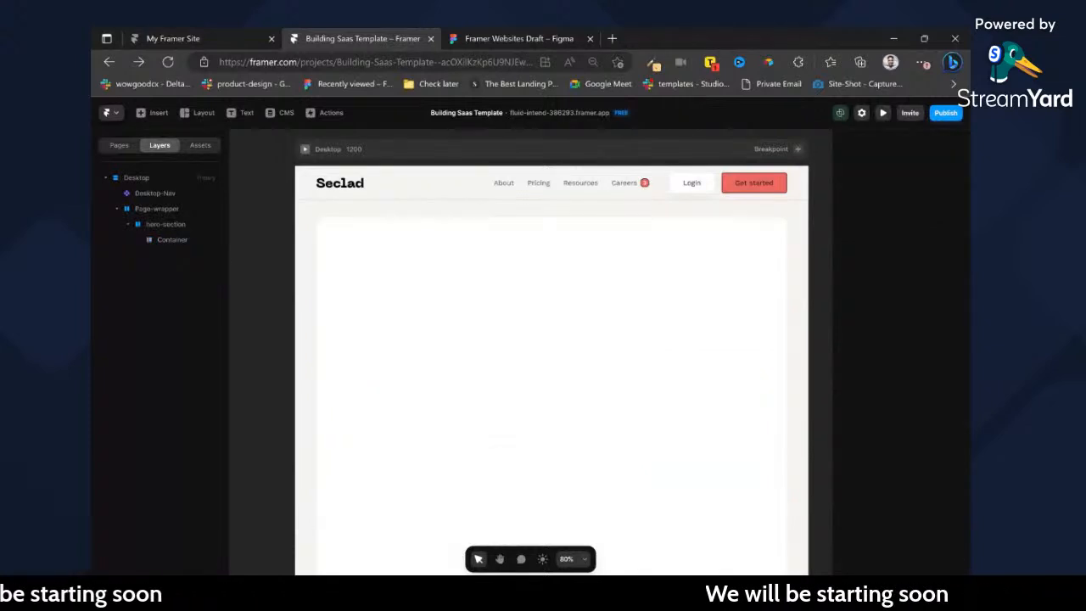
pyautogui.hotkey('ctrl', 'z')
pyautogui.hotkey('ctrl', 'r')
pyautogui.write('header-wrapper')
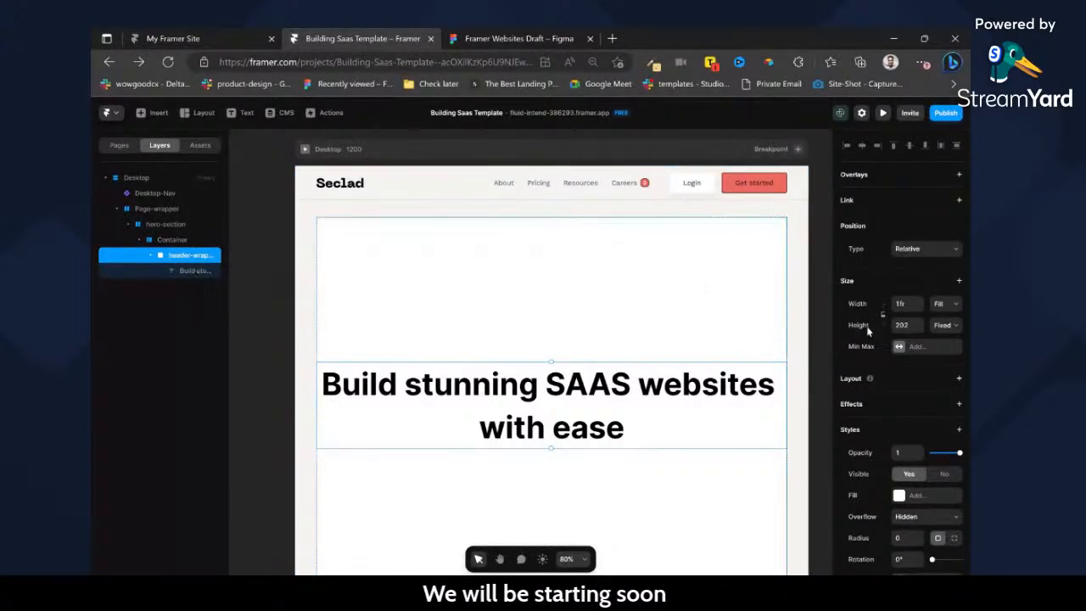
# Add a vertical stack layout to header-wrapper and set its height to Fit.
pyautogui.click(959, 381)
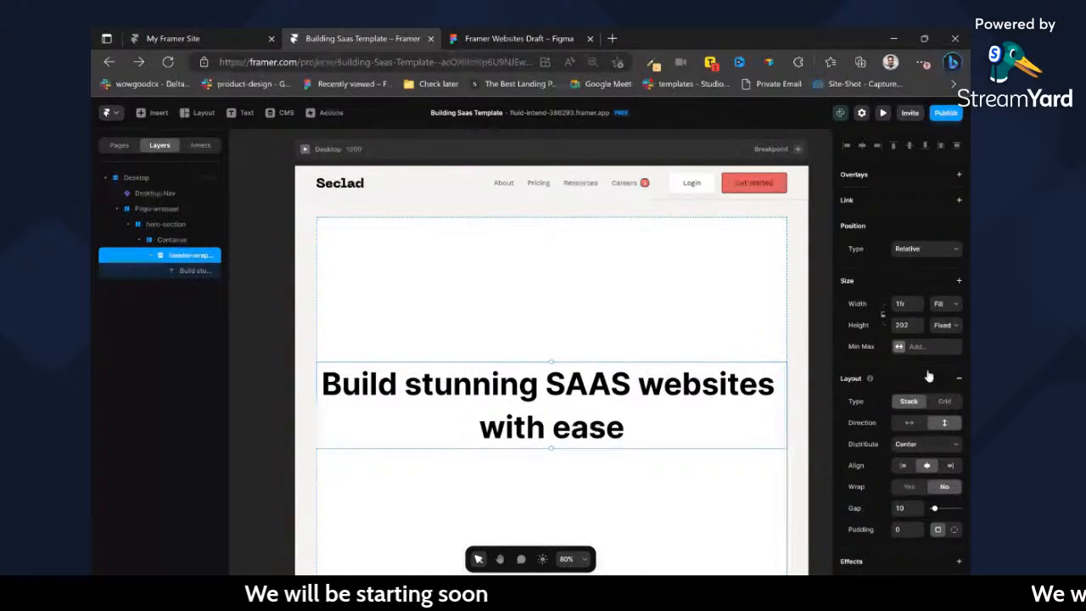
pyautogui.click(945, 325)
pyautogui.click(943, 366)
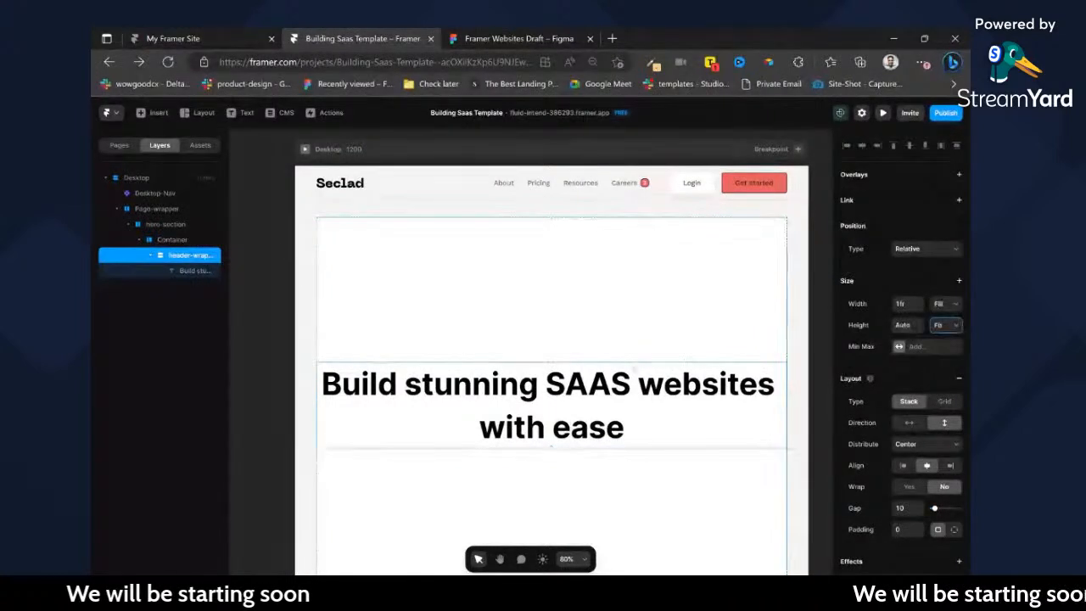
# Check the header block's proportions in Figma and set header-wrapper's width to 80% in Framer.
pyautogui.click(485, 39)
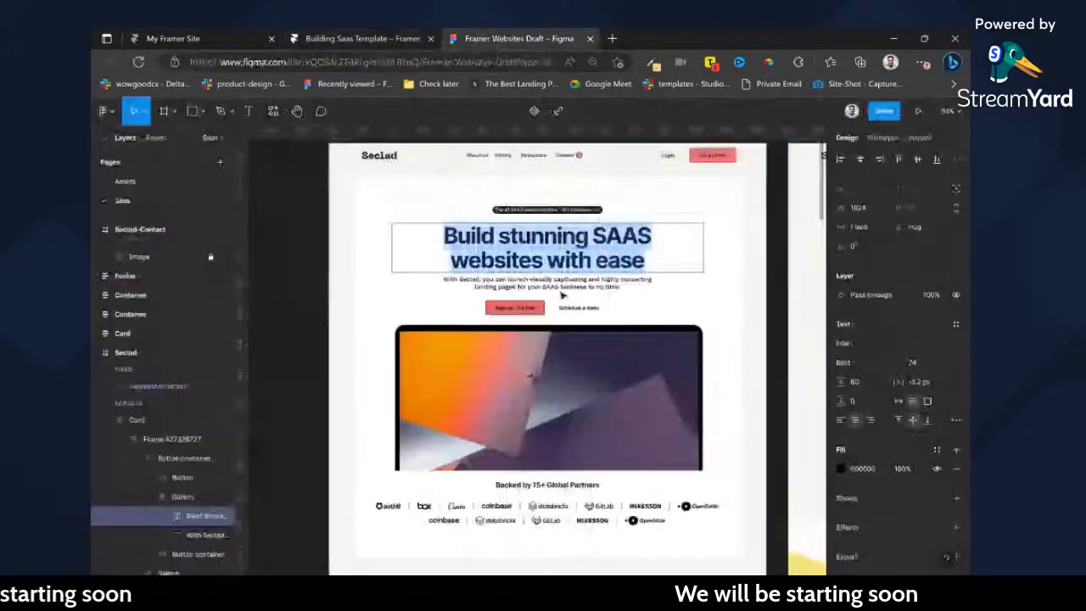
pyautogui.click(685, 217)
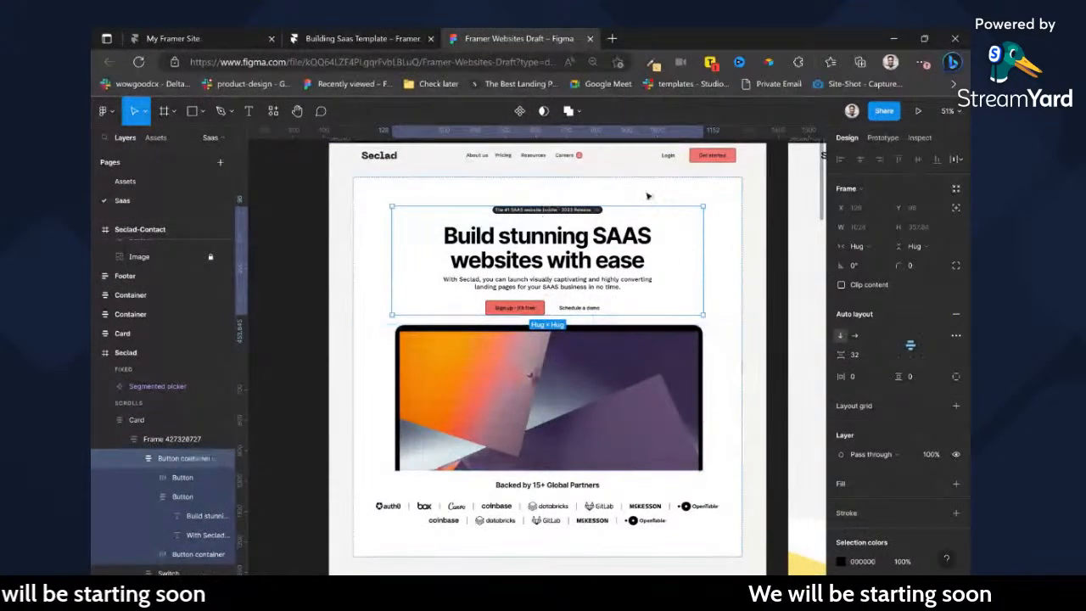
pyautogui.click(337, 39)
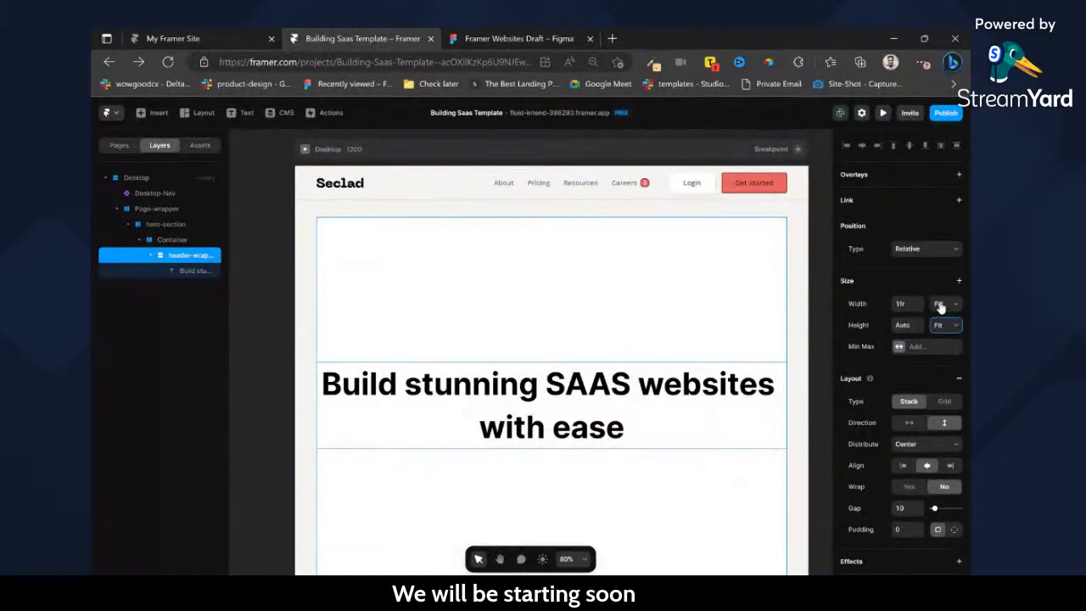
pyautogui.write('80')
pyautogui.press('Return')
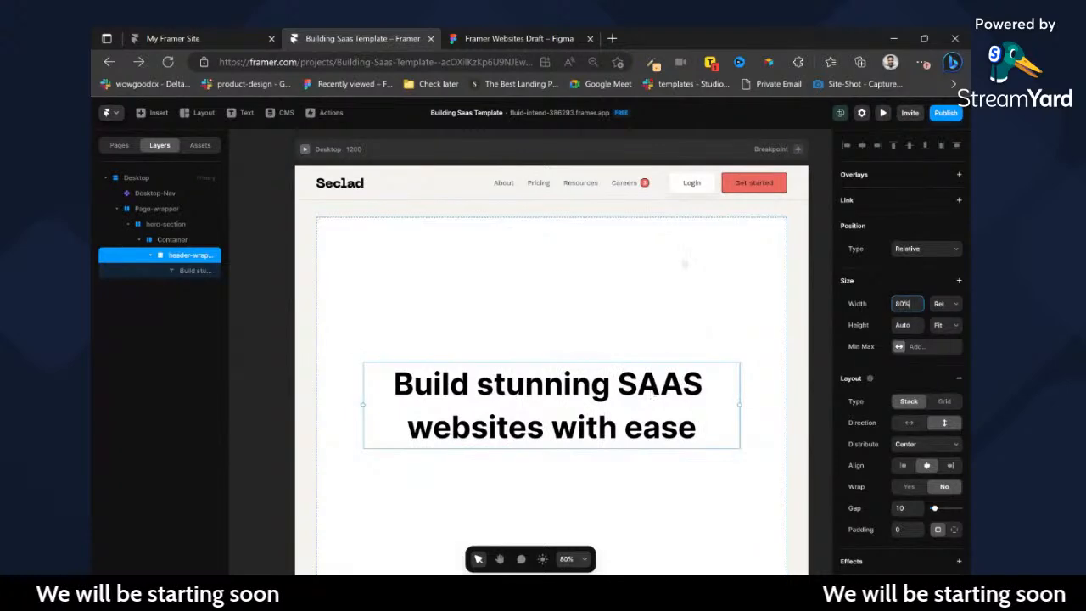
# Copy the "With Seclad, you can launch…" paragraph from Figma into a new text layer below the heading in header-wrapper.
pyautogui.click(526, 39)
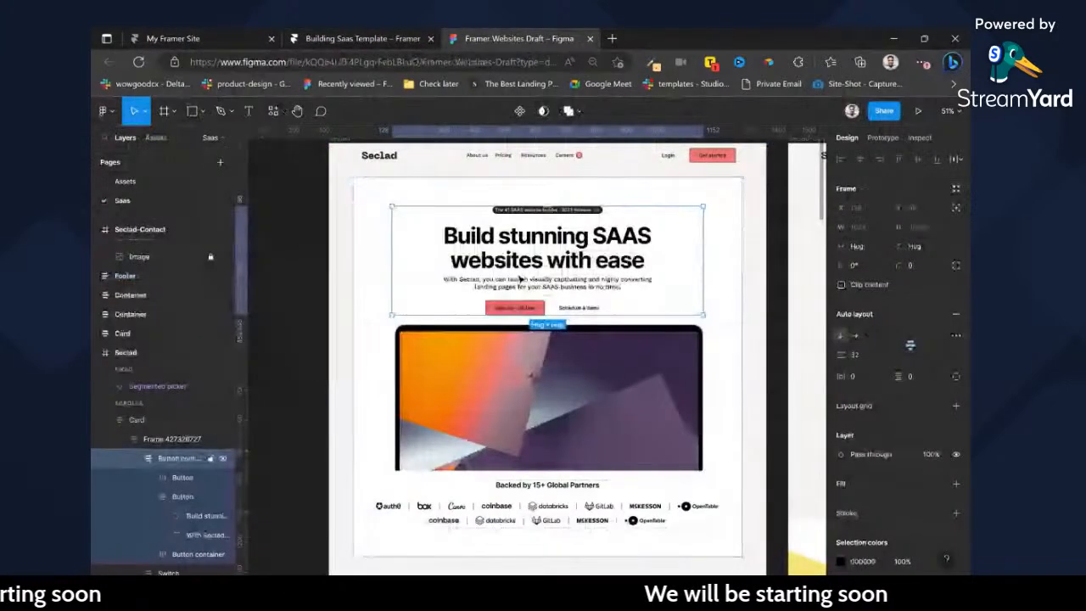
pyautogui.doubleClick(522, 282)
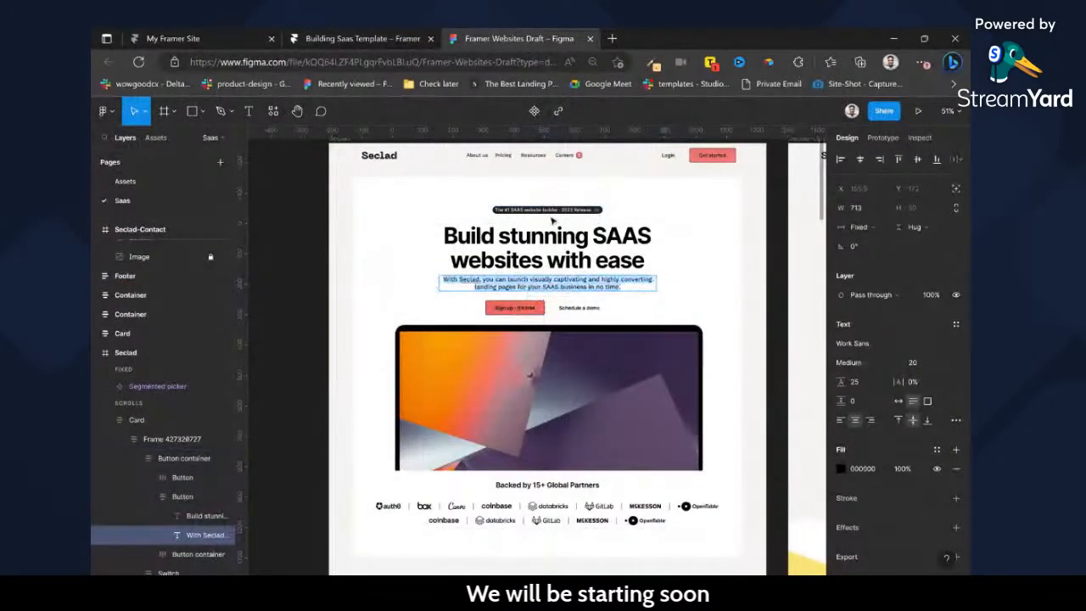
pyautogui.click(393, 38)
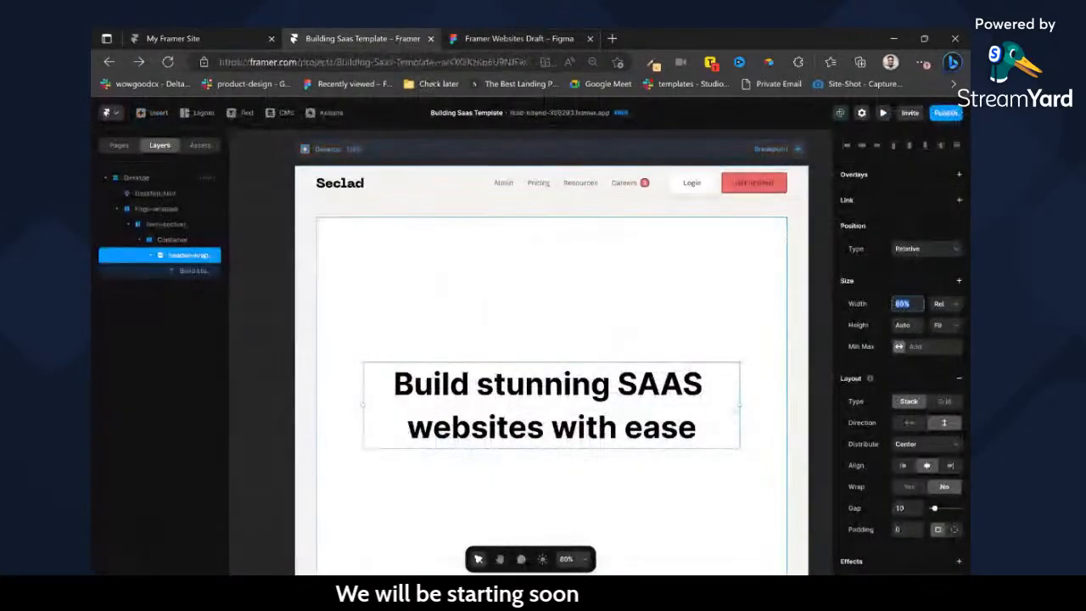
pyautogui.doubleClick(719, 408)
pyautogui.press('t')
pyautogui.click(723, 418)
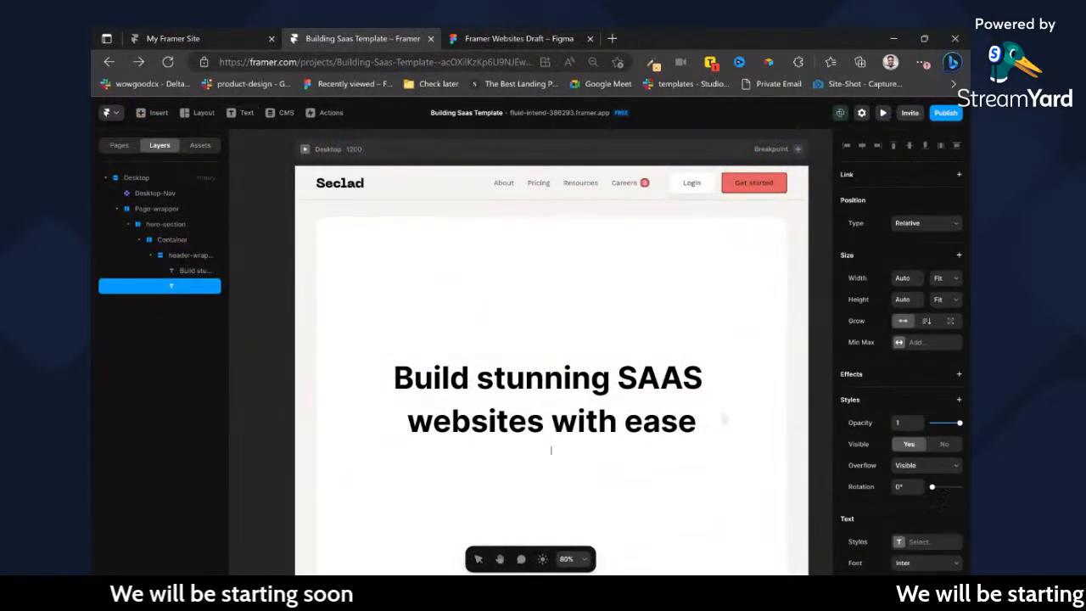
pyautogui.hotkey('ctrl', 'v')
# Apply the Paragraph Medium text style to the hero paragraph.
pyautogui.scroll(-3, 885, 358)
pyautogui.click(901, 339)
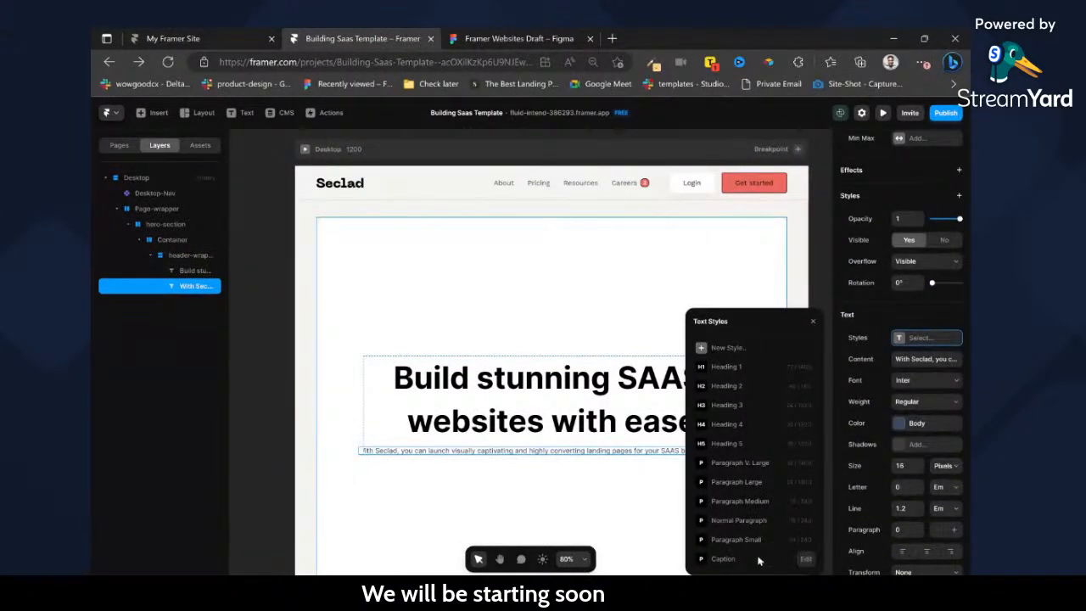
pyautogui.click(752, 487)
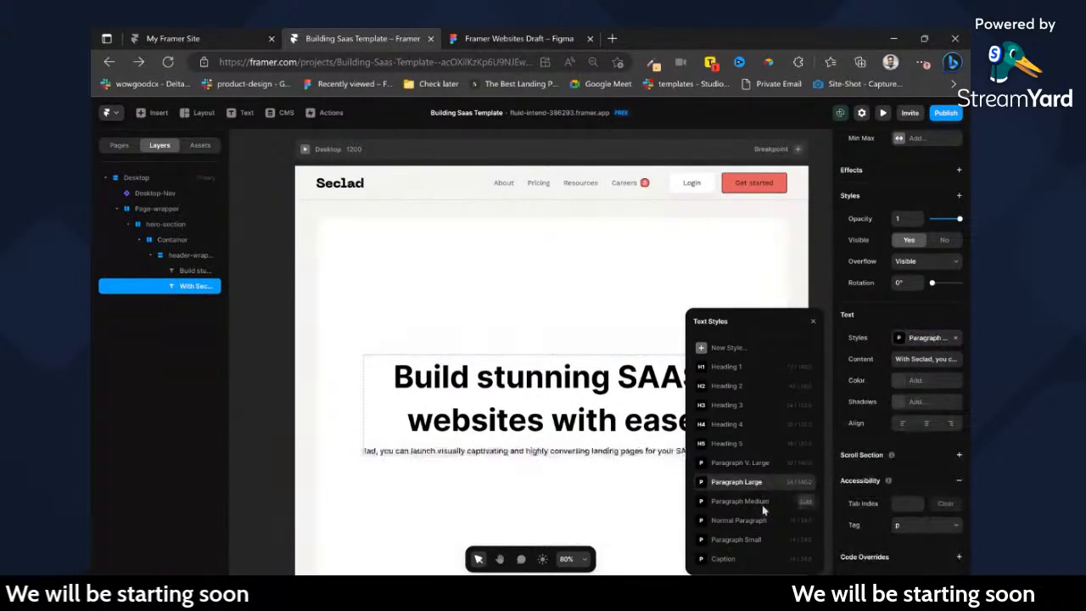
pyautogui.click(763, 507)
# Set the hero paragraph's width to 80% and center-align its text.
pyautogui.scroll(4, 940, 245)
pyautogui.click(947, 282)
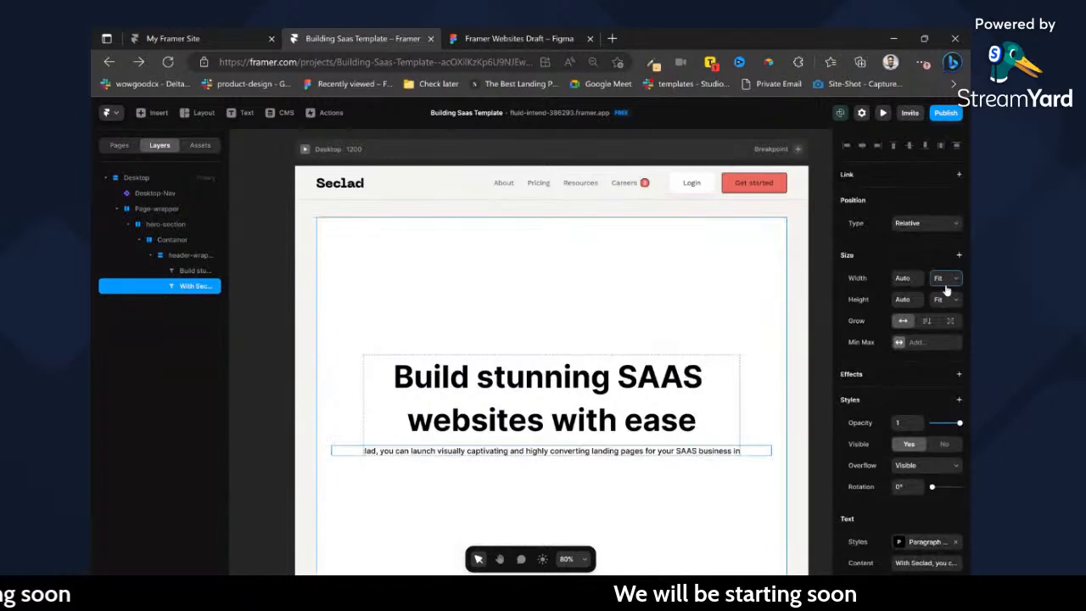
pyautogui.click(904, 341)
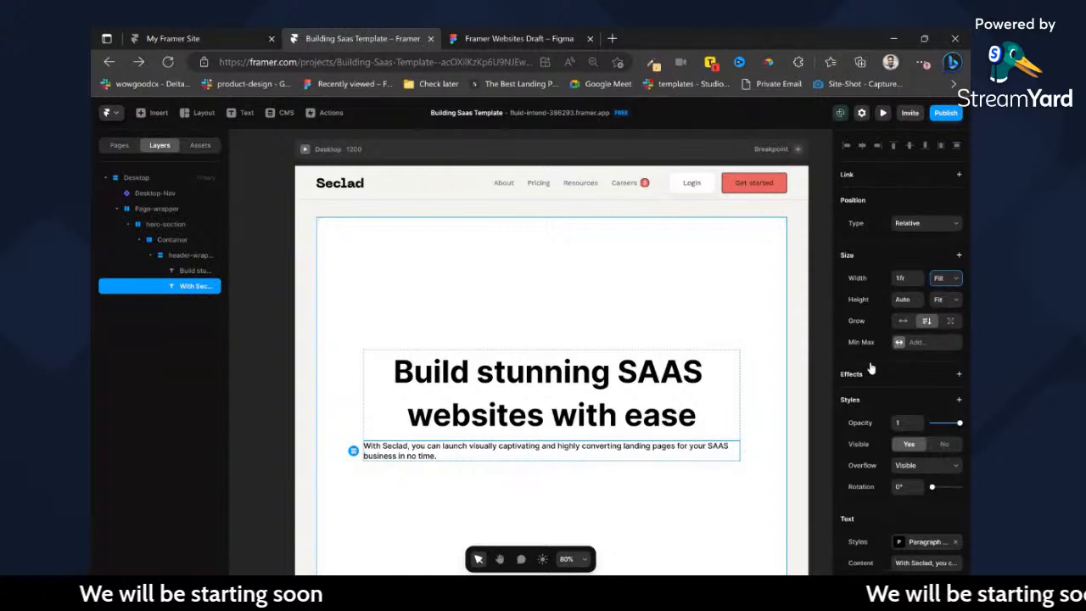
pyautogui.click(915, 294)
pyautogui.click(905, 278)
pyautogui.write('80')
pyautogui.press('Return')
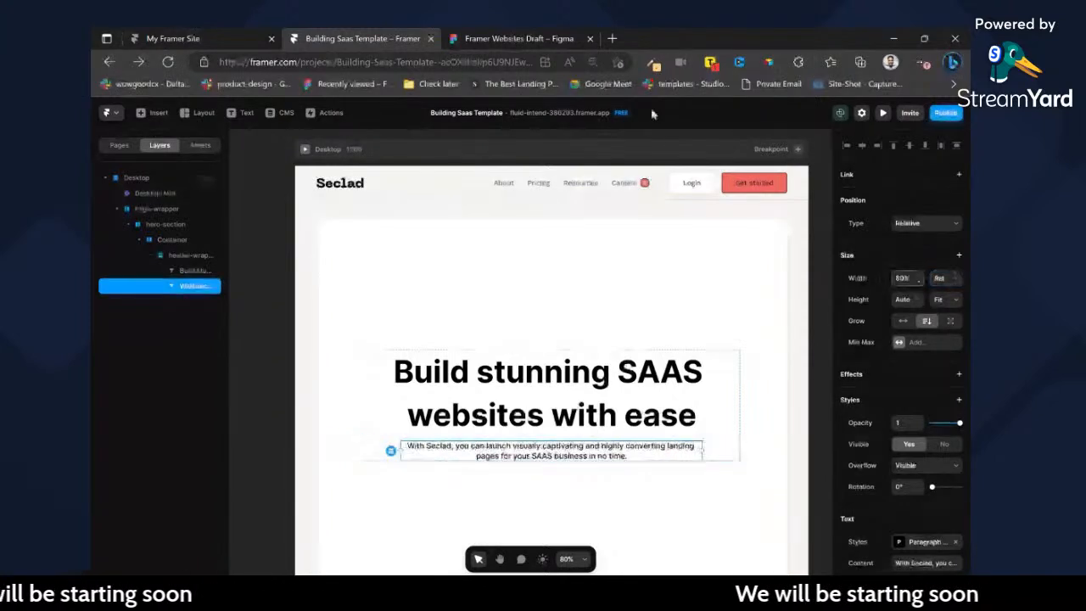
# Check the header grouping in Figma, then wrap header-wrapper in a new frame named hero-header in Framer.
pyautogui.click(513, 34)
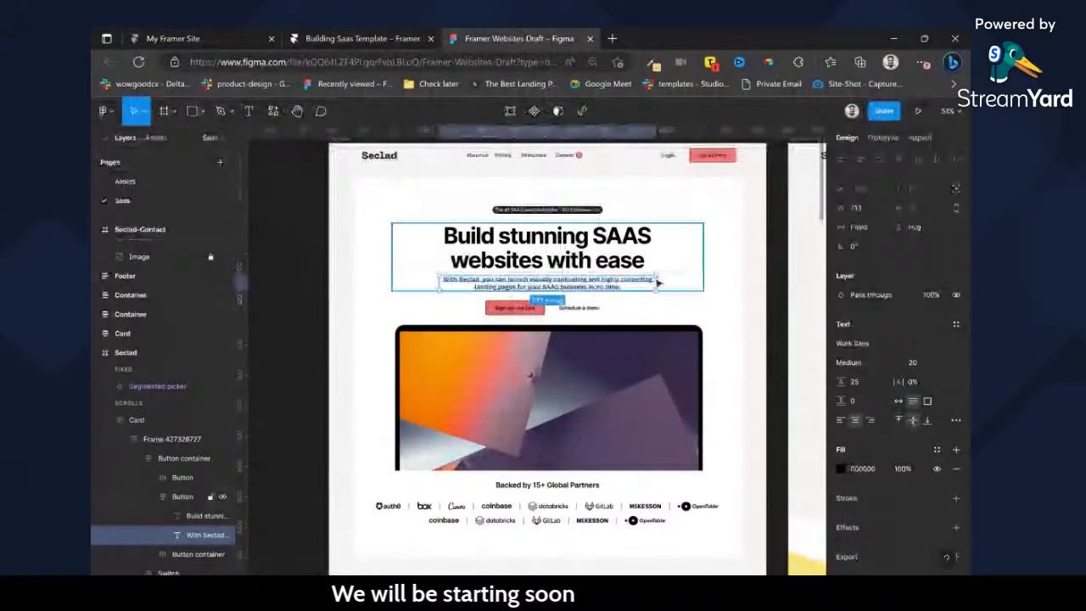
pyautogui.click(387, 37)
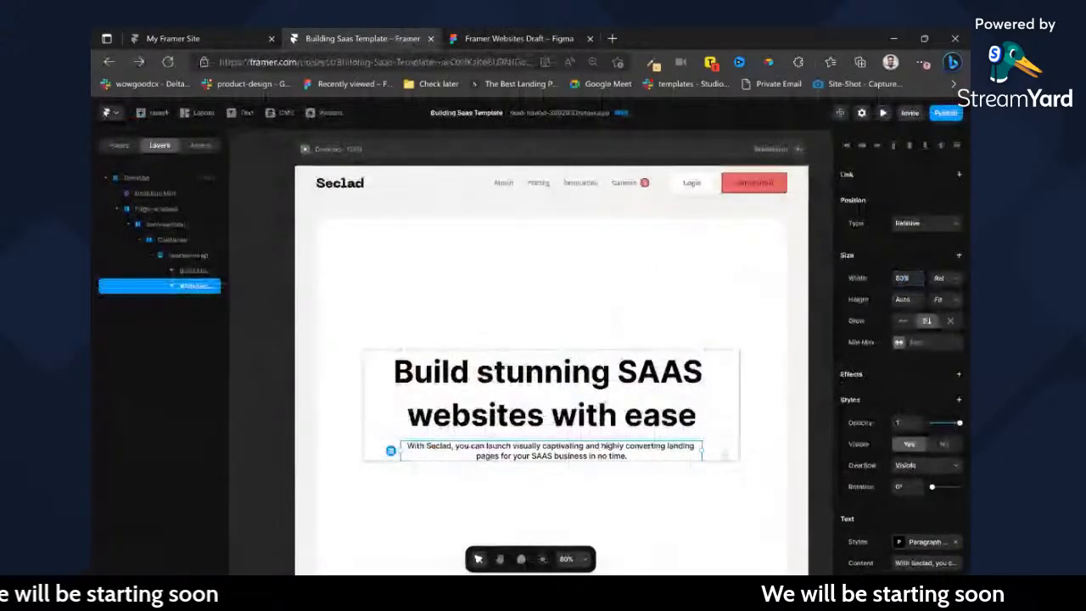
pyautogui.click(725, 454)
pyautogui.hotkey('ctrl', 'Return')
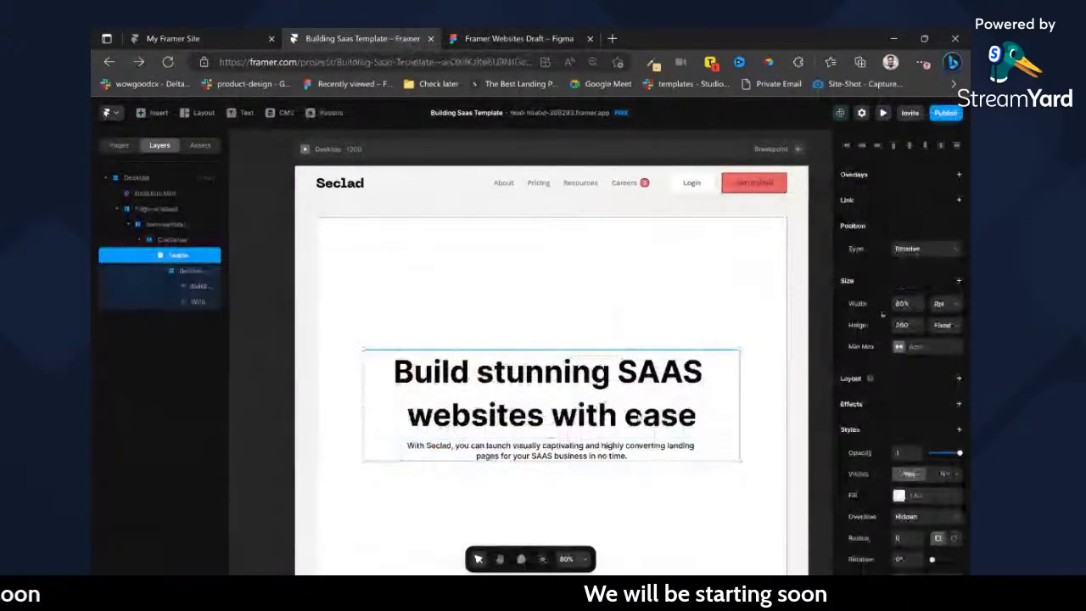
pyautogui.hotkey('ctrl', 'r')
pyautogui.write('hero')
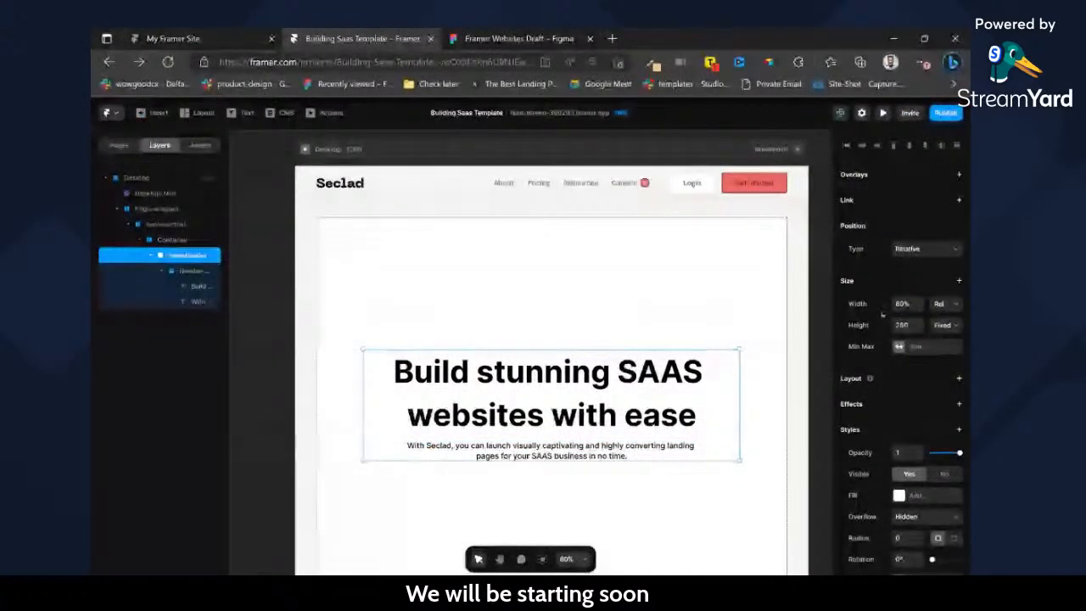
# Give hero-header a vertical stack layout with Fit height, and set the nested header-wrapper's width to Fill.
pyautogui.click(946, 324)
pyautogui.click(942, 368)
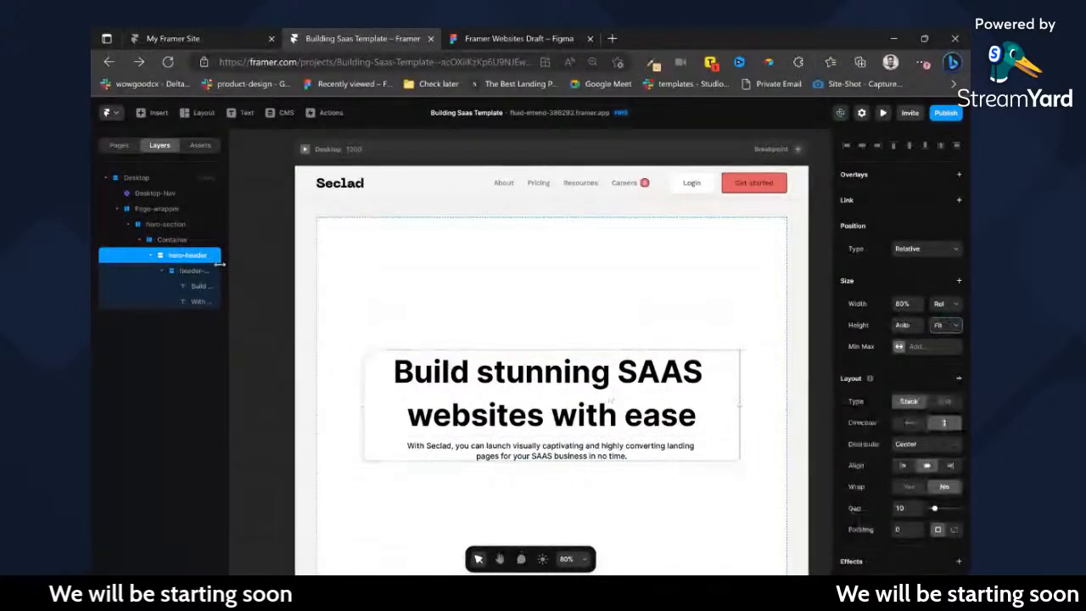
pyautogui.click(190, 271)
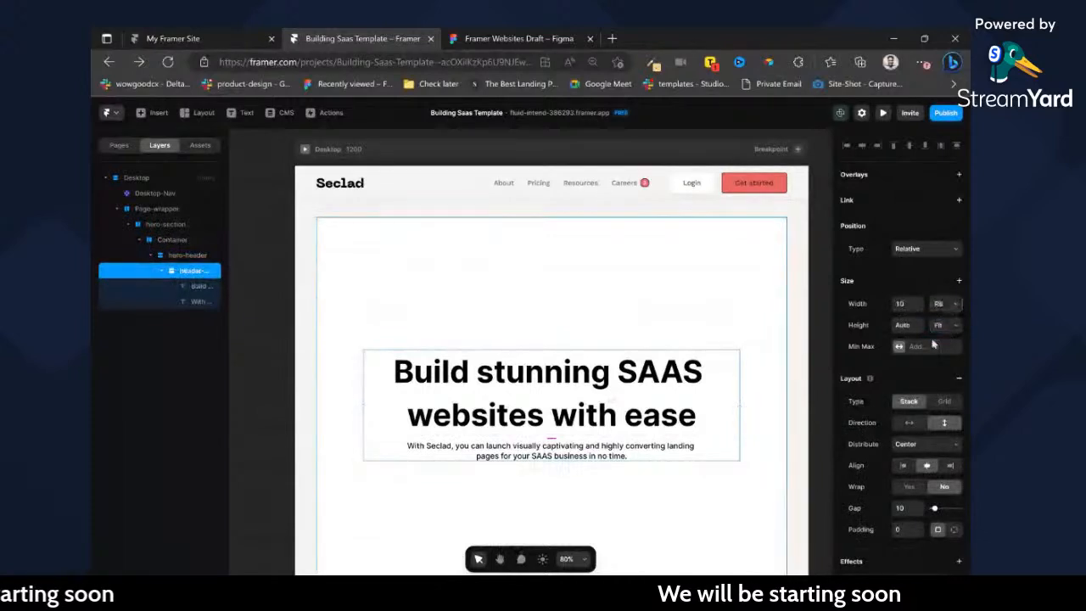
# Look up the spacing of the hero header group in Figma and set hero-header's gap to 32 in Framer.
pyautogui.click(179, 257)
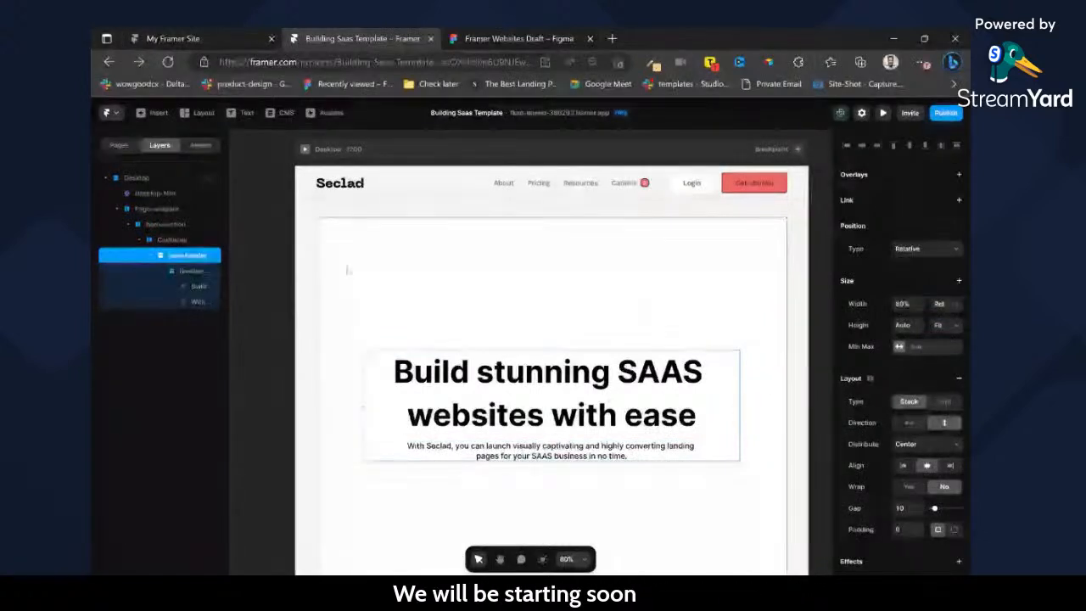
pyautogui.click(488, 32)
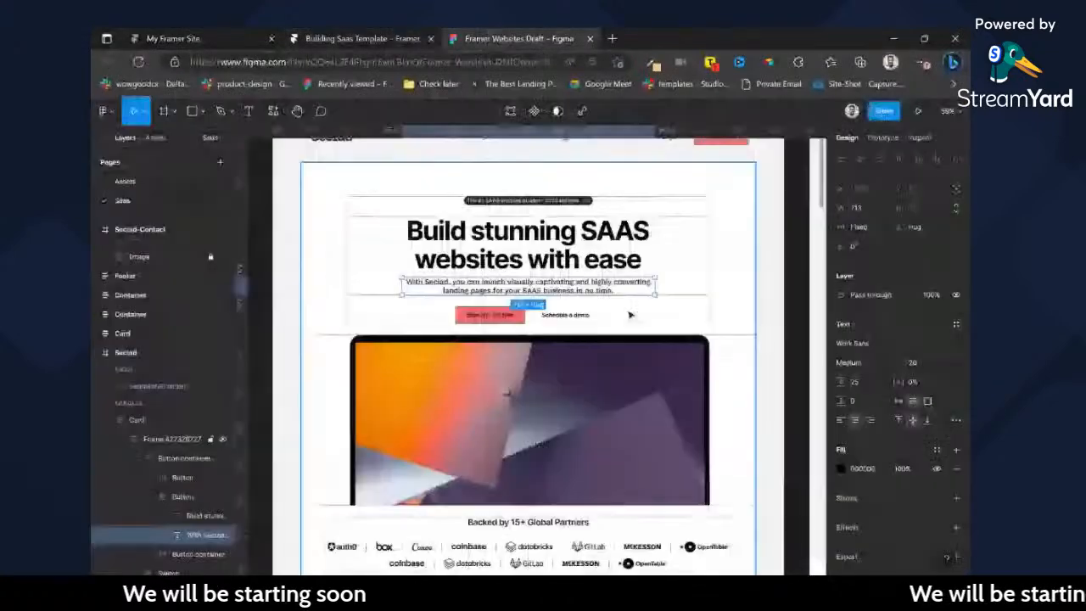
pyautogui.click(573, 313)
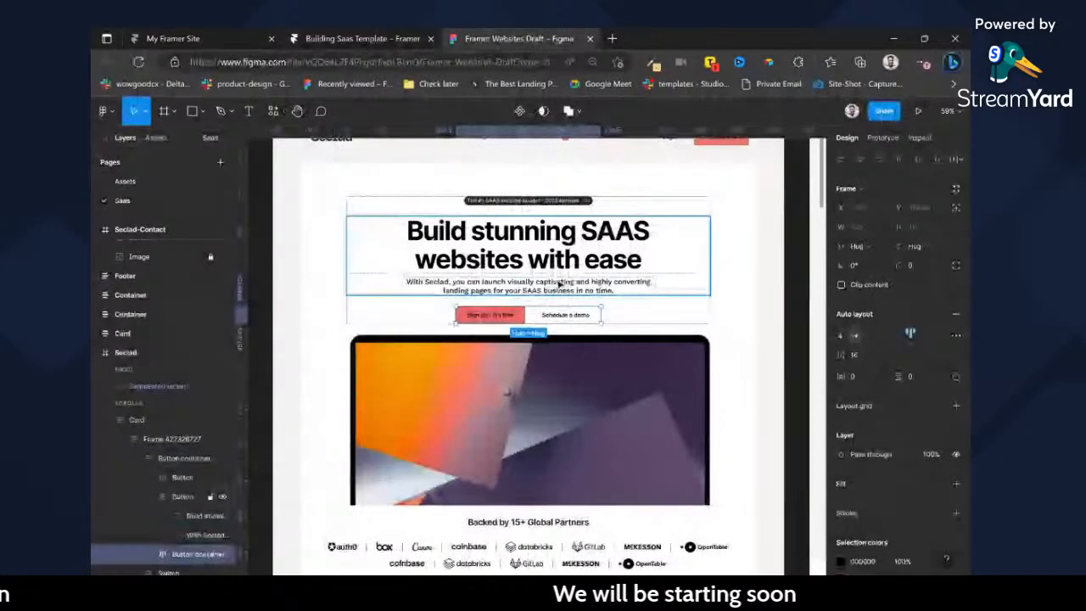
pyautogui.click(641, 215)
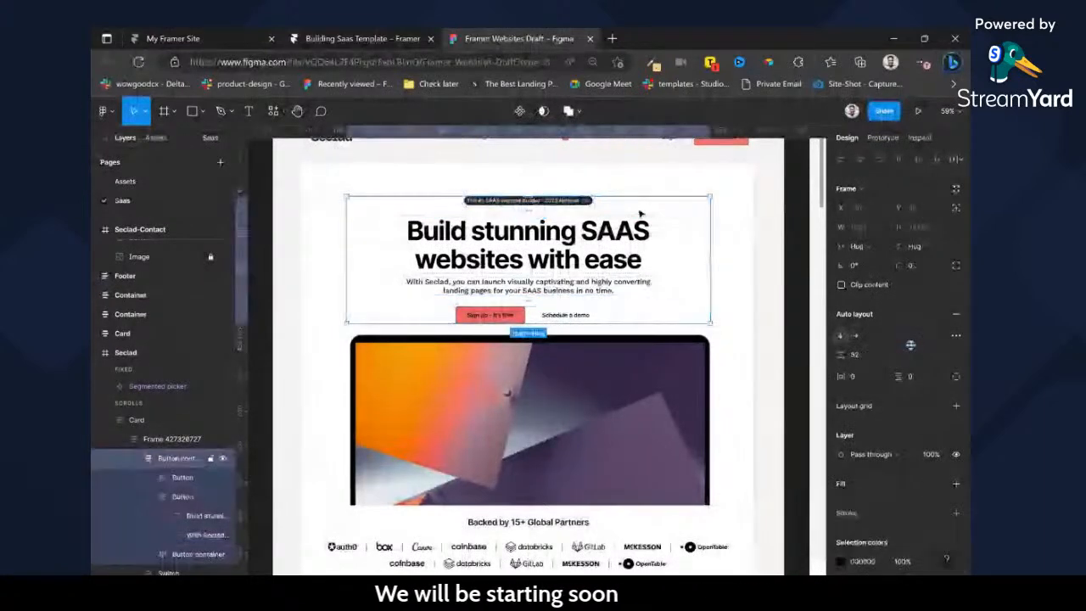
pyautogui.click(364, 31)
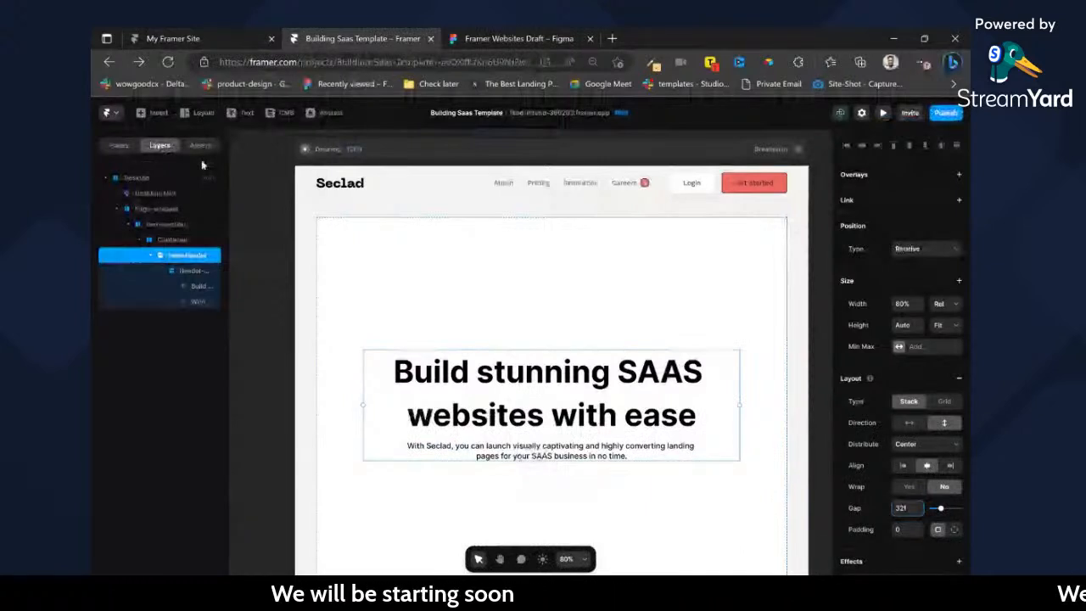
# Paste the Get started button into the hero, move it out of header-wrapper into hero-header, and duplicate it.
pyautogui.hotkey('ctrl', 'v')
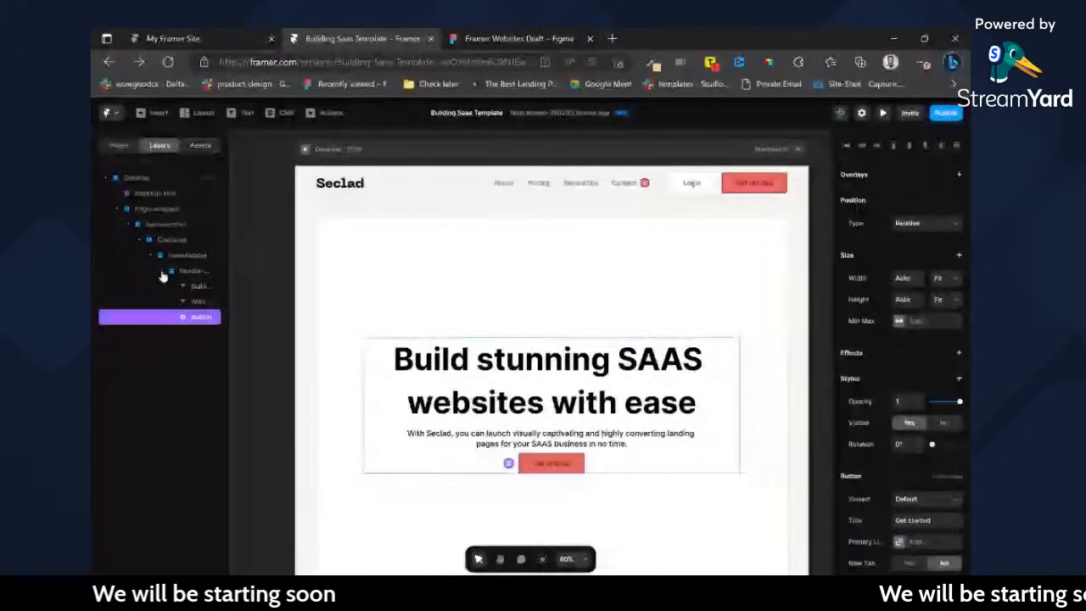
pyautogui.moveTo(187, 271)
pyautogui.mouseDown()
pyautogui.moveTo(188, 304)
pyautogui.moveTo(189, 292)
pyautogui.mouseUp()
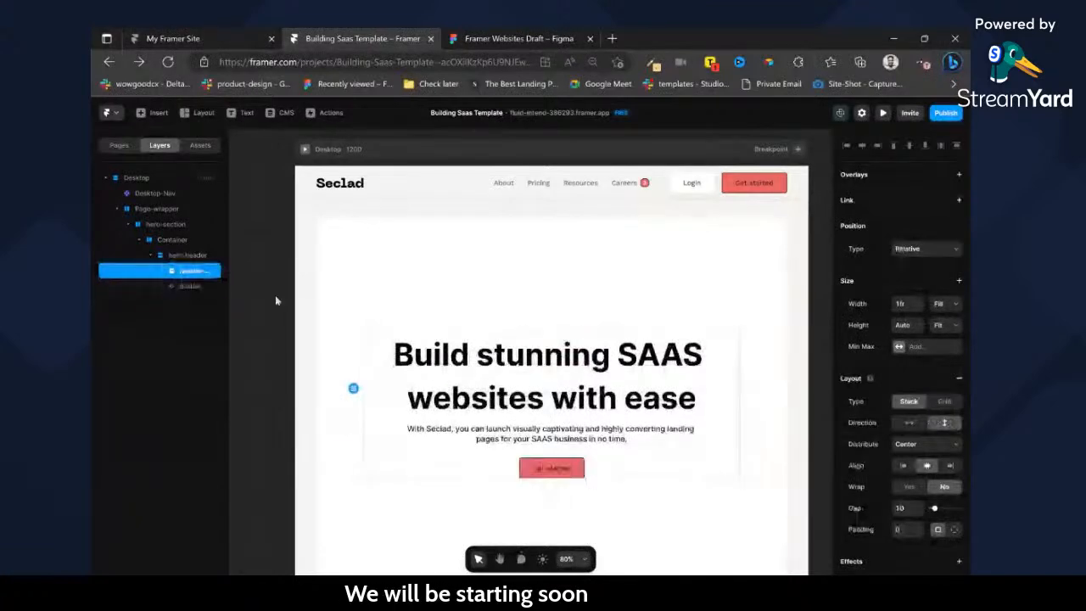
pyautogui.hotkey('ctrl', 'd')
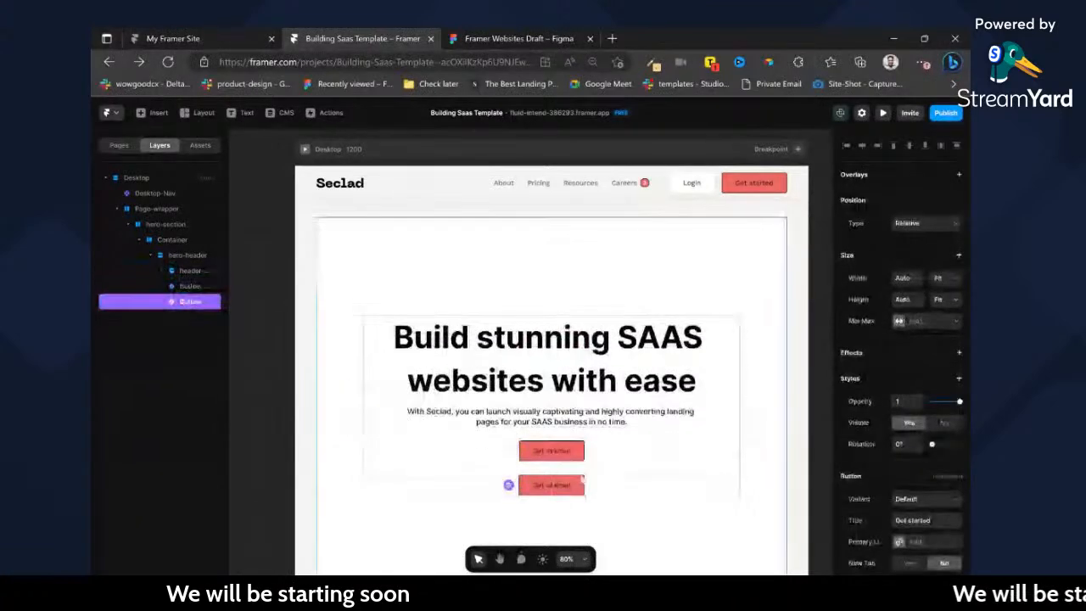
# Set the duplicate hero button's variant to Secondary and its title to "Schedule a Demo".
pyautogui.scroll(-3, 925, 457)
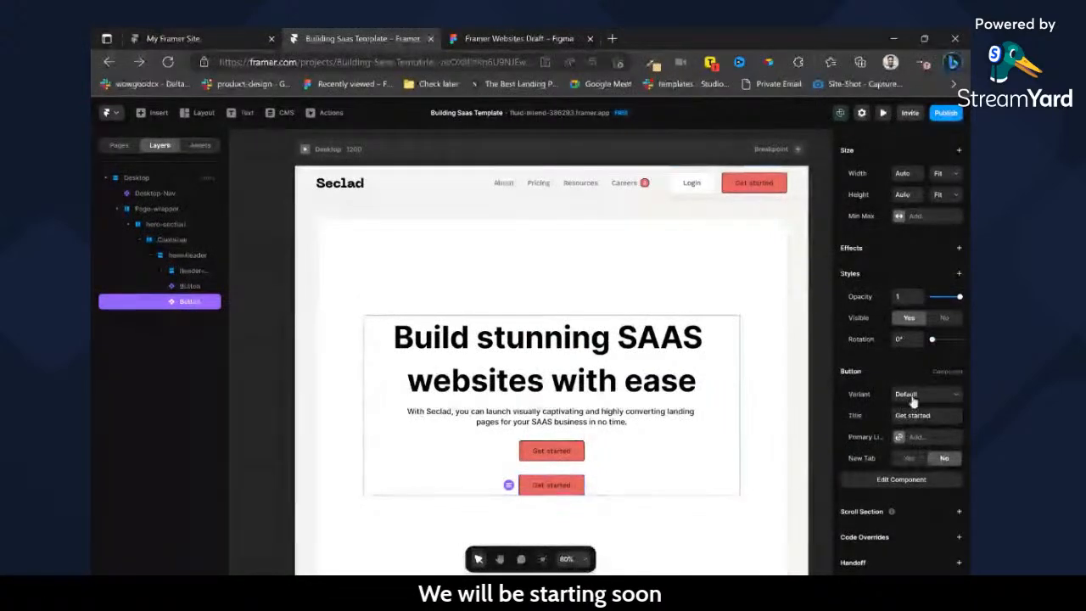
pyautogui.click(912, 443)
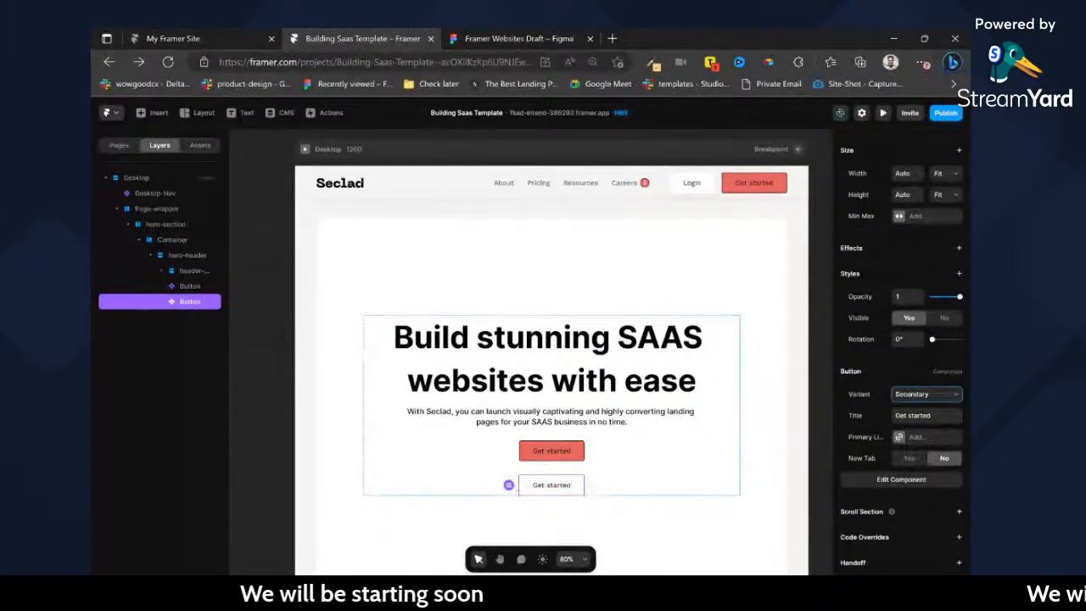
pyautogui.click(920, 416)
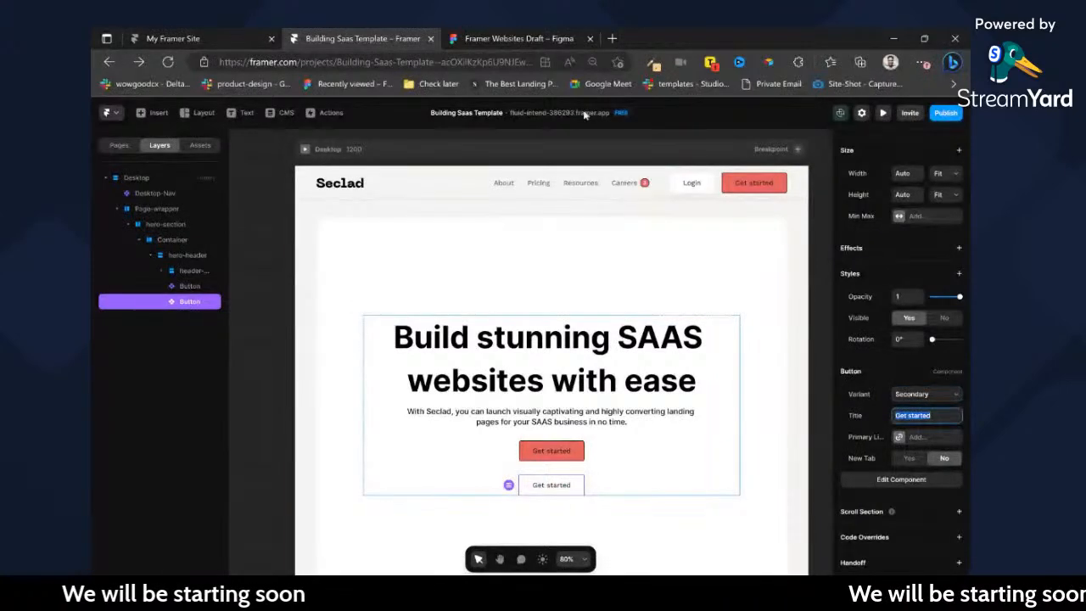
pyautogui.click(521, 31)
pyautogui.click(362, 38)
pyautogui.write('Schedule a Demo')
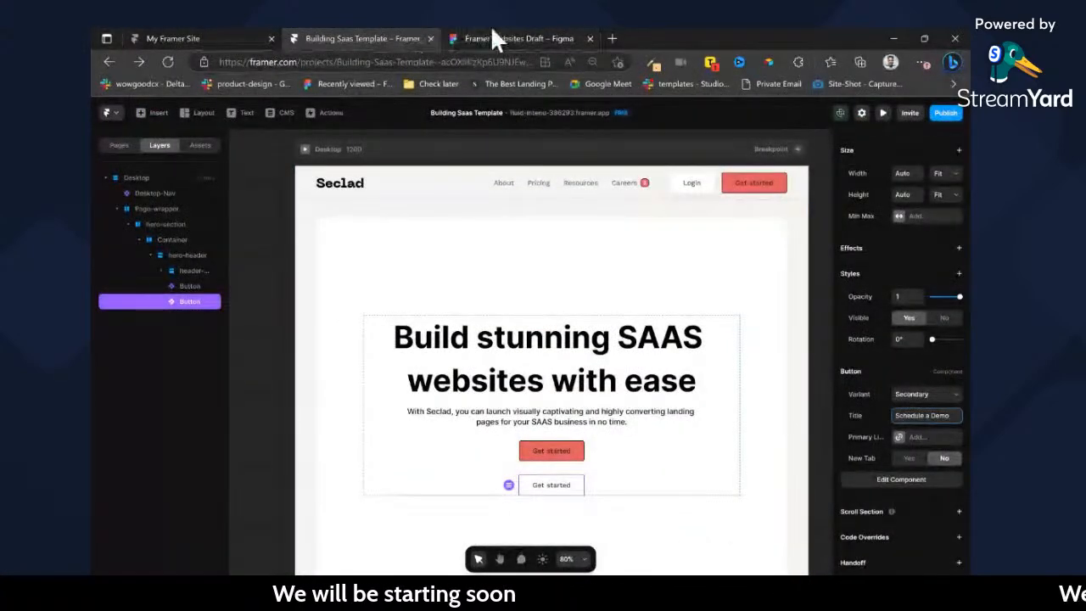
# Check the primary button's label in Figma, then set the first hero button's title to "Sign up, it's free" in Framer.
pyautogui.click(492, 31)
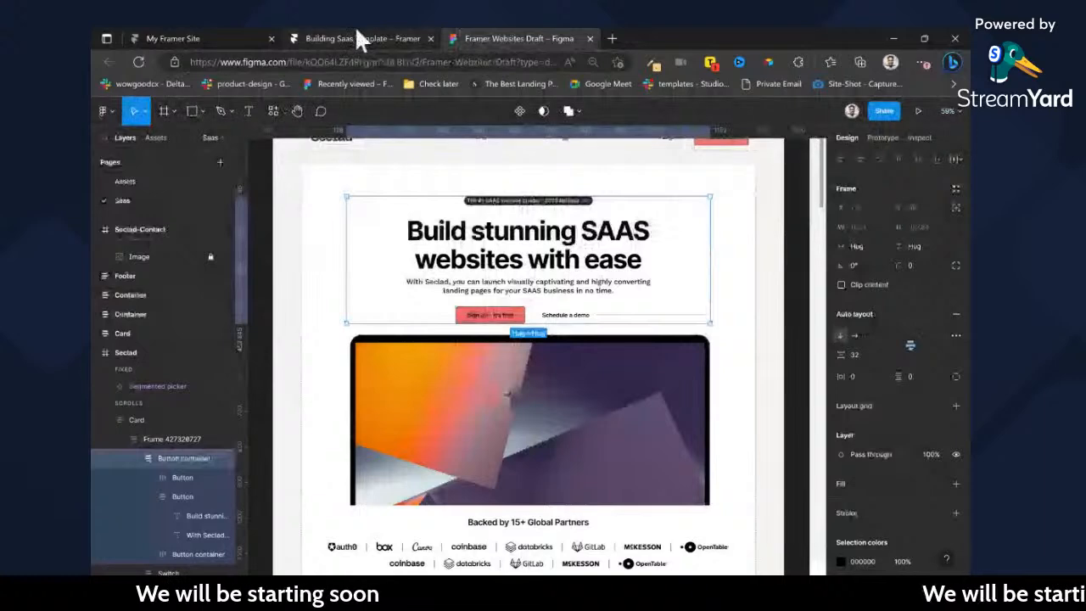
pyautogui.click(356, 35)
pyautogui.write('Sign up')
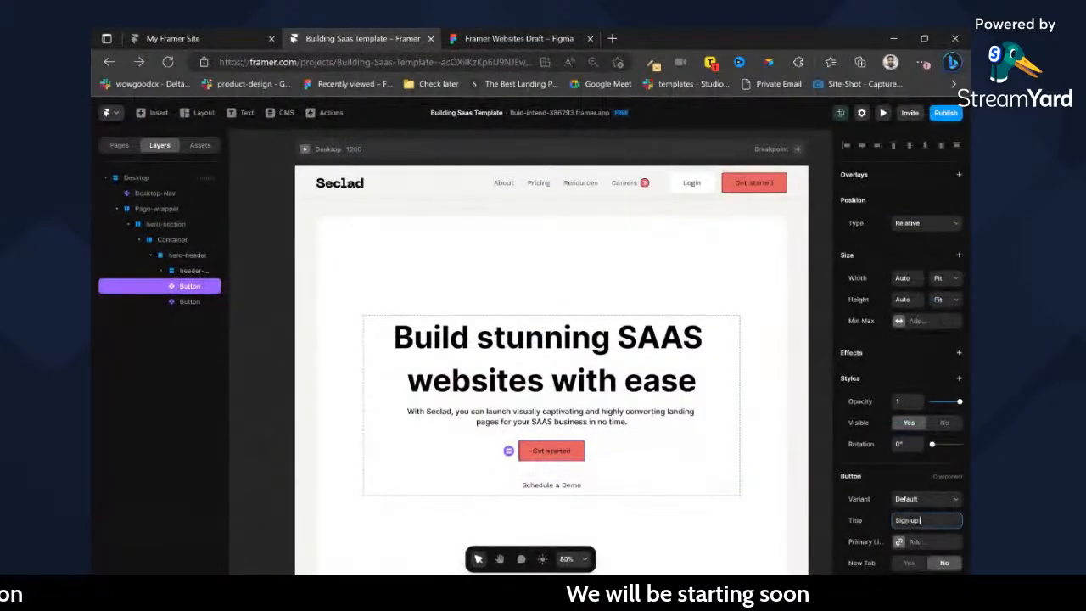
pyautogui.write(", it's free")
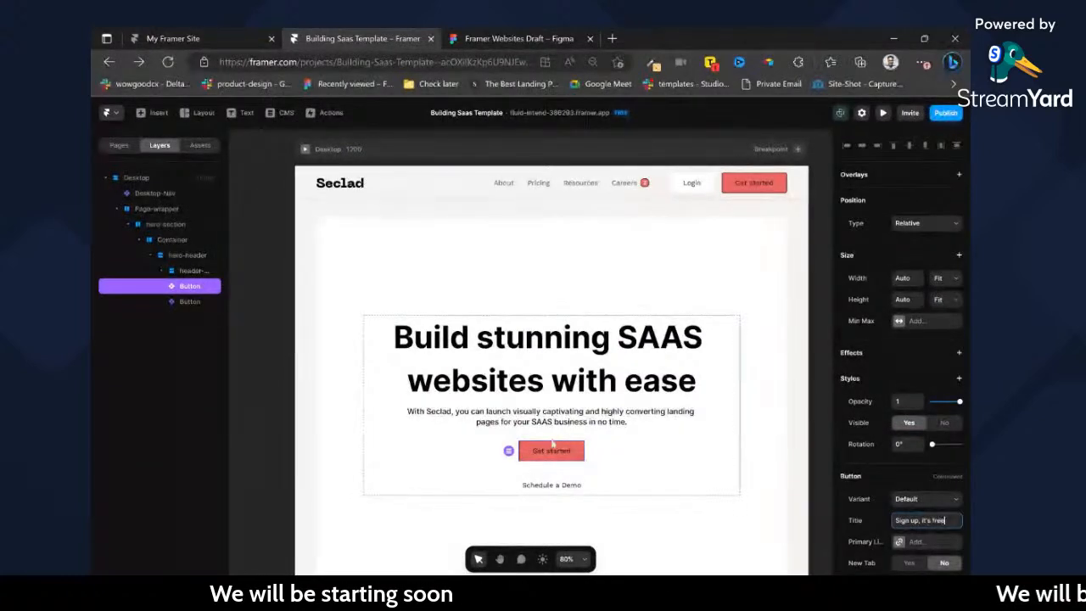
# Wrap both hero buttons in a frame named button-wrapper and give it a horizontal stack layout with Fit width and height.
pyautogui.click(553, 484)
pyautogui.keyDown('shift'); pyautogui.click(558, 455); pyautogui.keyUp('shift')
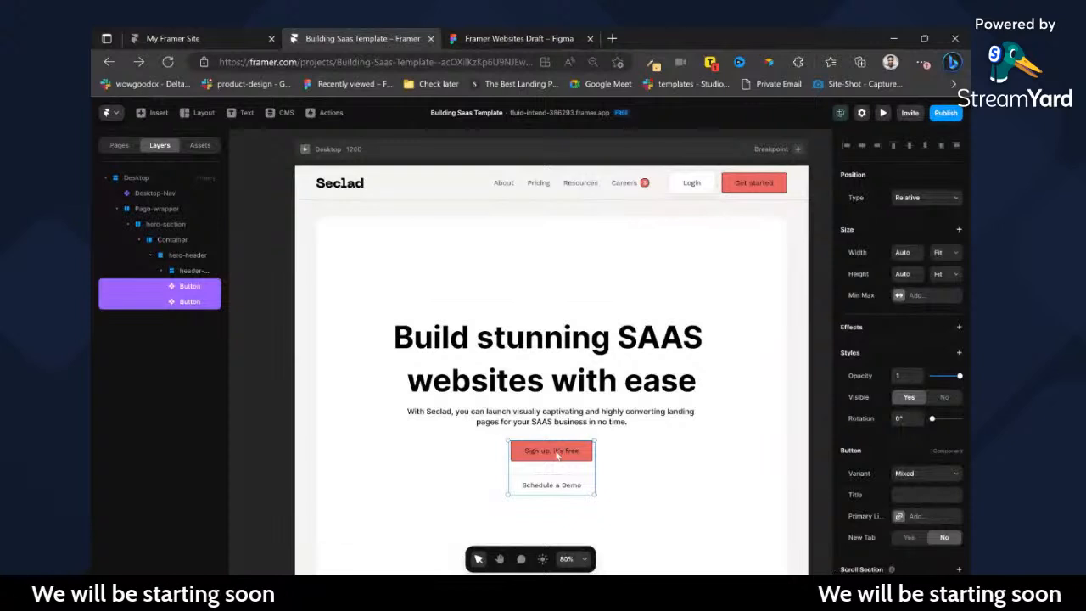
pyautogui.hotkey('ctrl', 'alt', 'g')
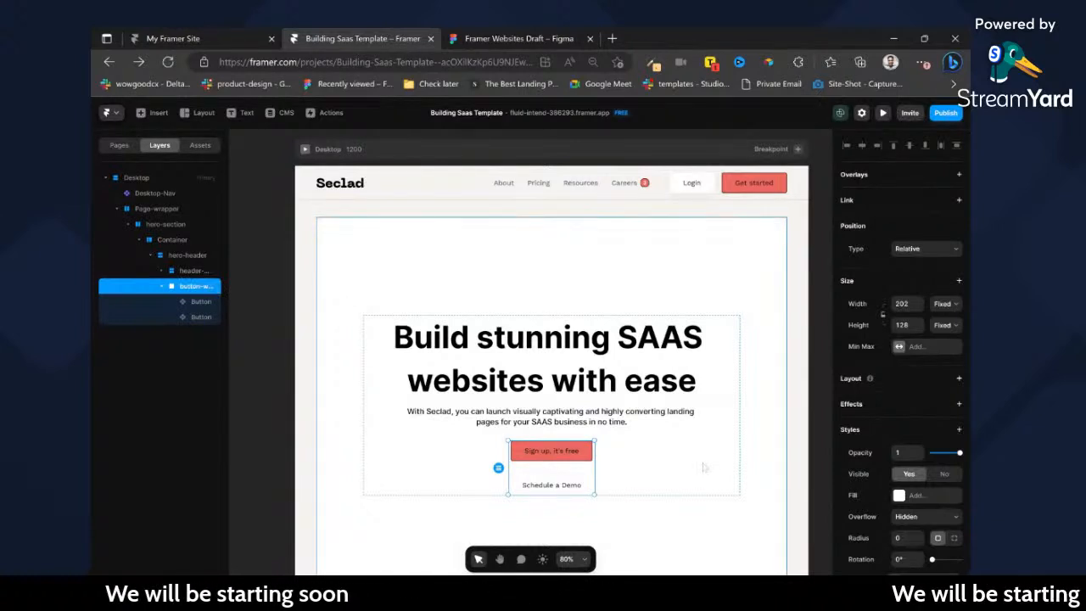
pyautogui.click(959, 378)
pyautogui.click(943, 382)
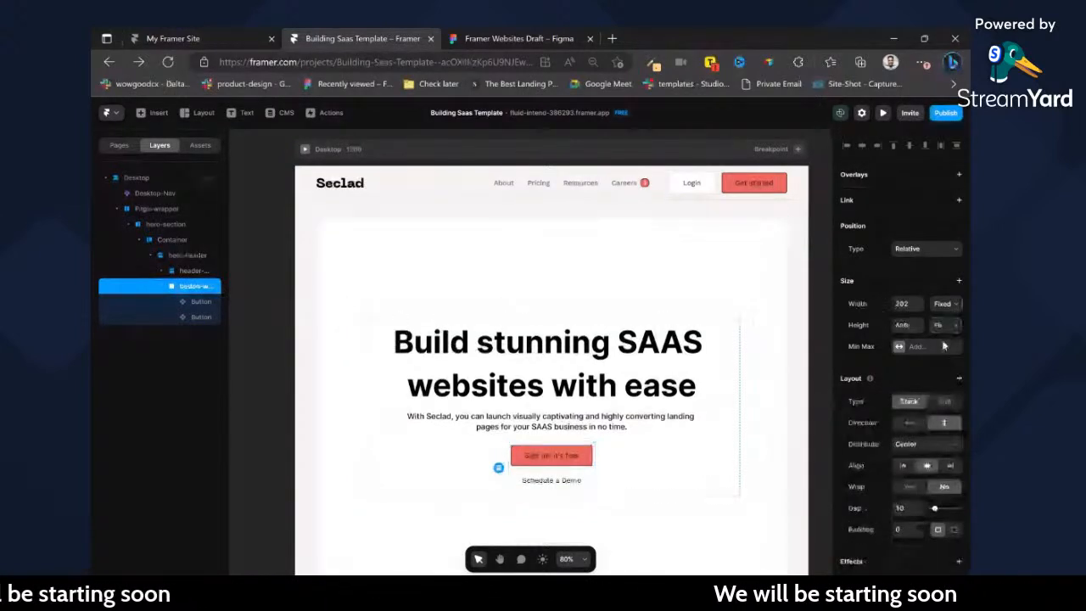
pyautogui.click(911, 423)
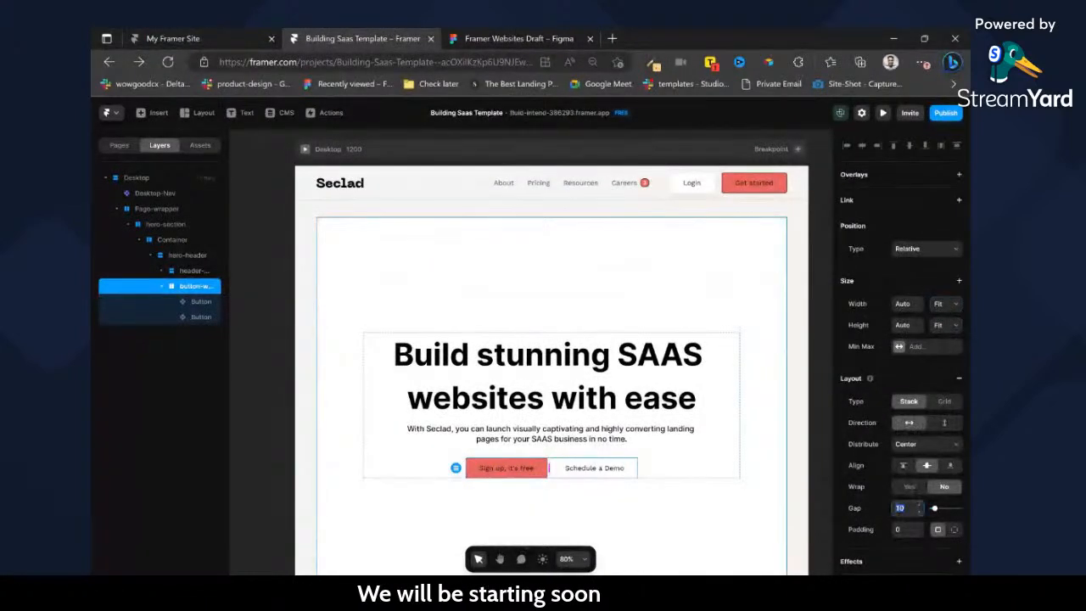
# Copy the hero paragraph into hero-header below the buttons and replace its text with Figma's "The #1 SAAS website builder · 2023 Release".
pyautogui.click(684, 461)
pyautogui.keyDown('ctrl'); pyautogui.click(625, 439); pyautogui.keyUp('ctrl')
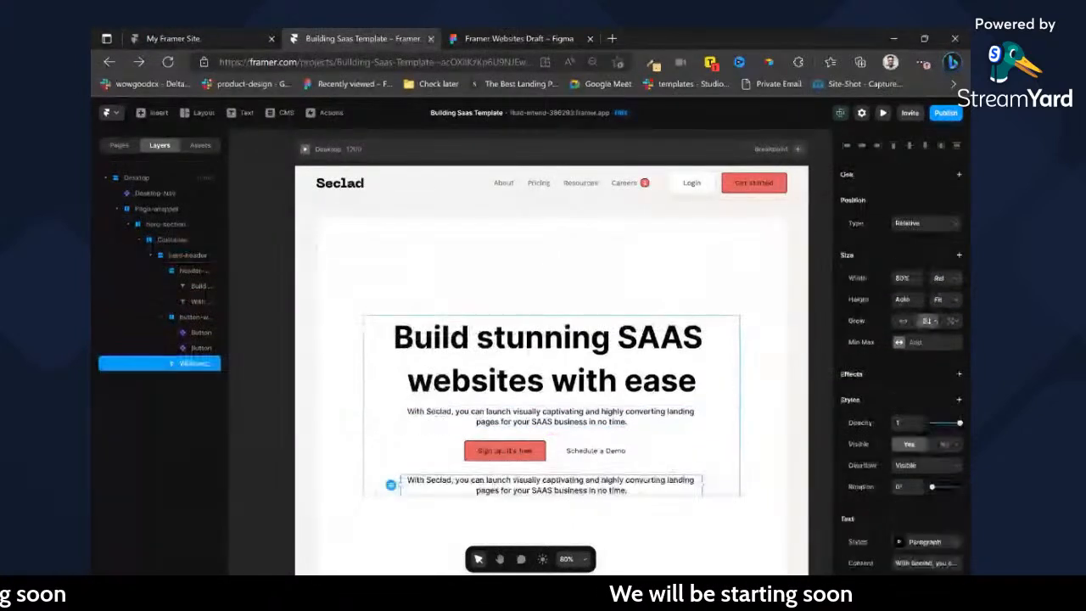
pyautogui.click(506, 39)
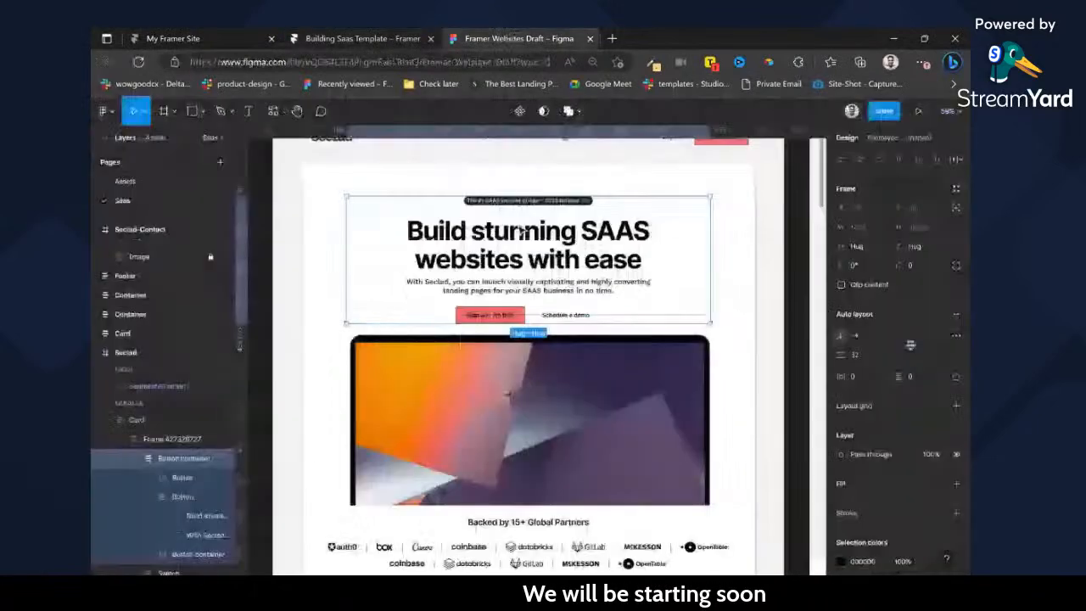
pyautogui.keyDown('ctrl'); pyautogui.click(521, 200); pyautogui.keyUp('ctrl')
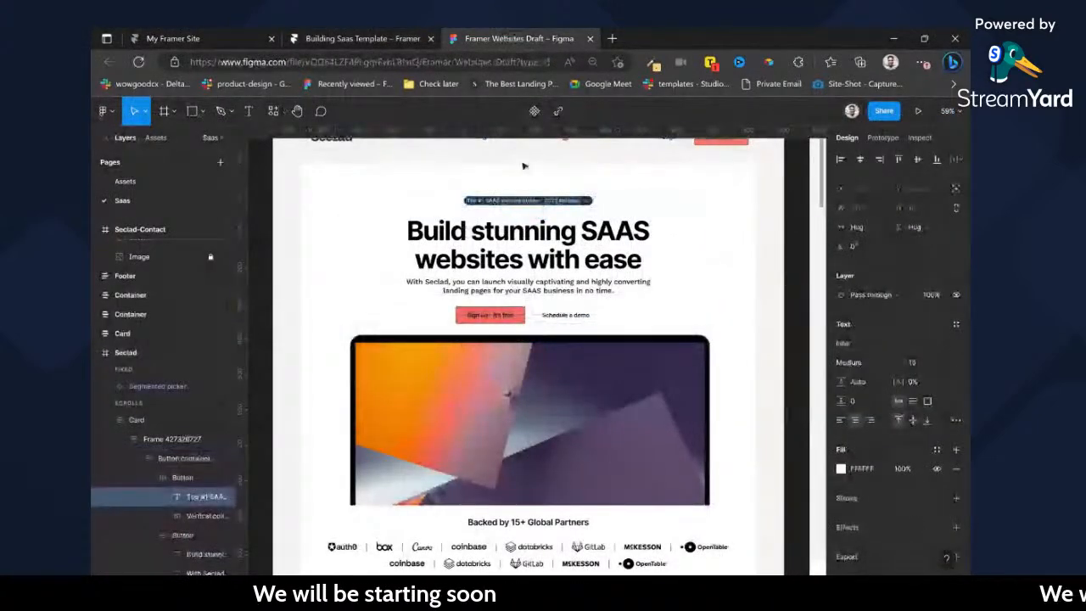
pyautogui.click(416, 39)
pyautogui.doubleClick(613, 482)
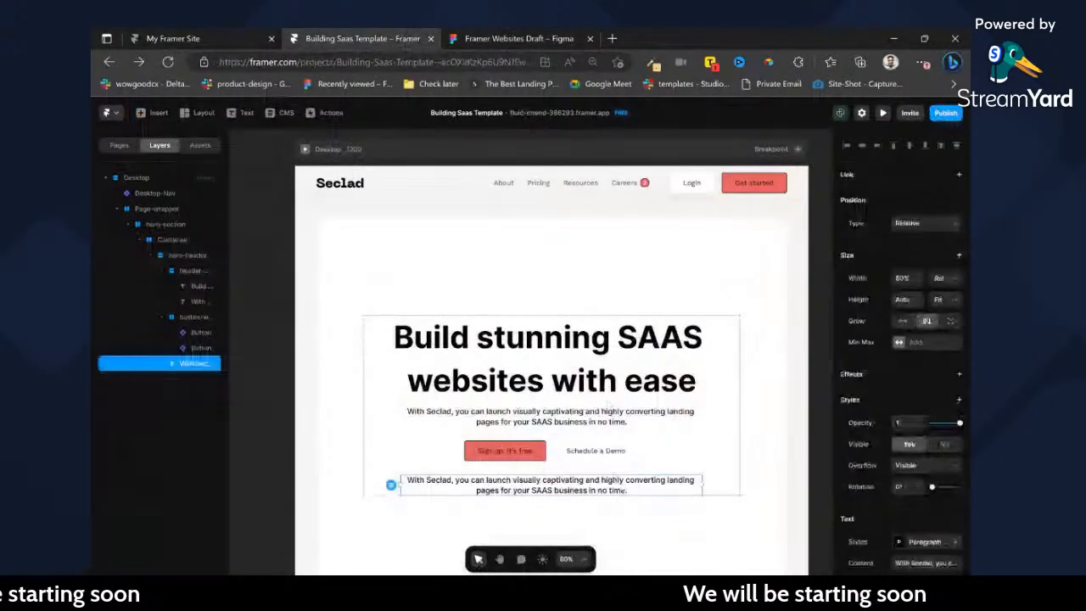
pyautogui.write('The #1 SAAS website builder - 2023 Release')
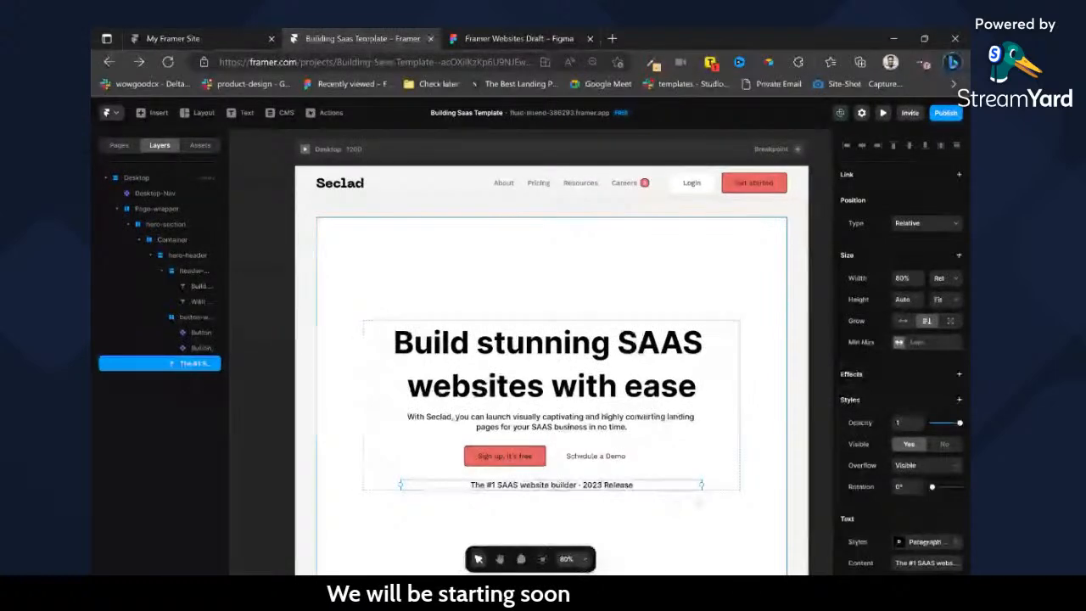
# Apply the Caption text style to the website builder release line and set its width to Fit.
pyautogui.scroll(-2, 913, 408)
pyautogui.click(913, 406)
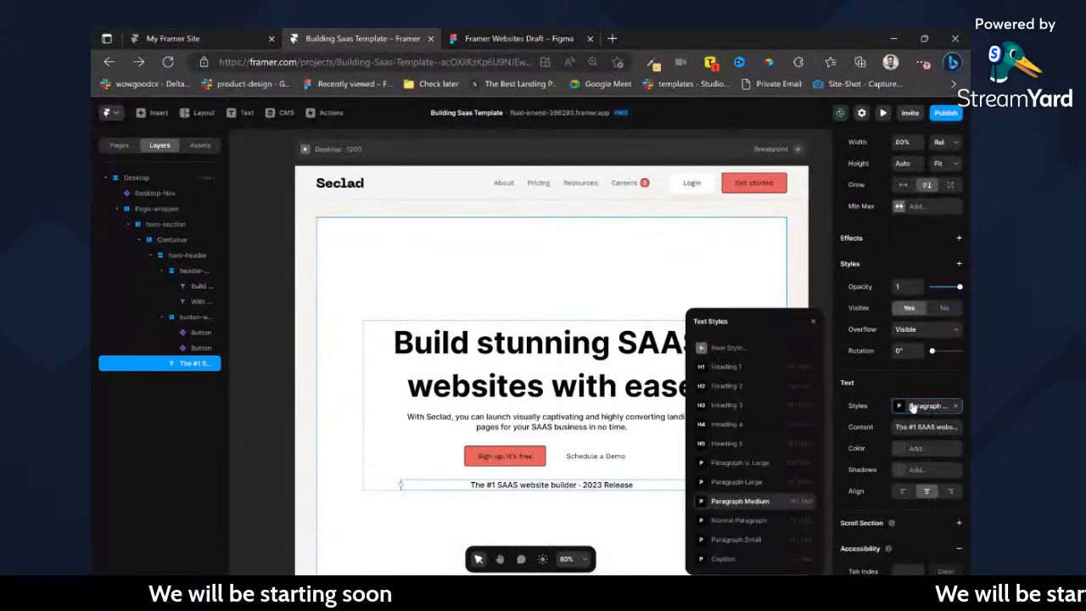
pyautogui.click(738, 558)
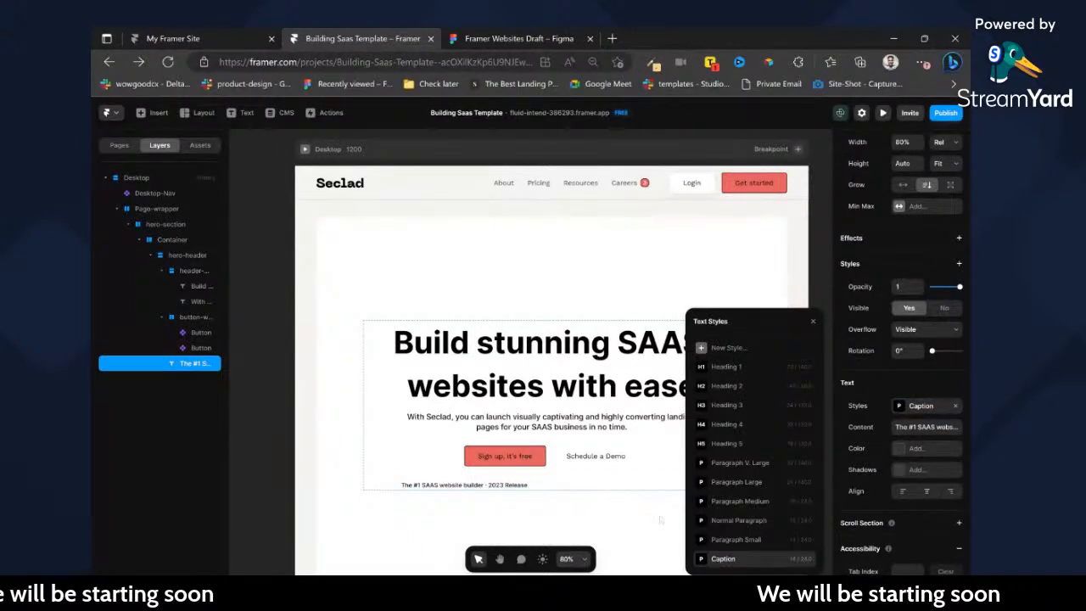
pyautogui.click(812, 322)
pyautogui.scroll(2, 900, 326)
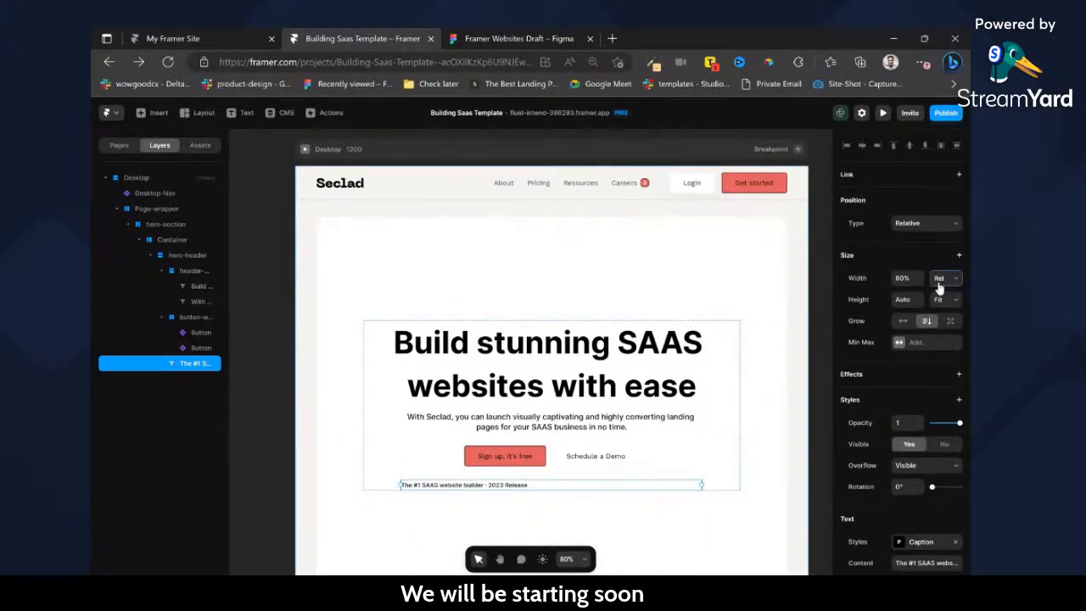
pyautogui.click(942, 325)
# Wrap the release line in a frame and give it a horizontal stack layout with Fit width and height.
pyautogui.hotkey('ctrl', 'Return')
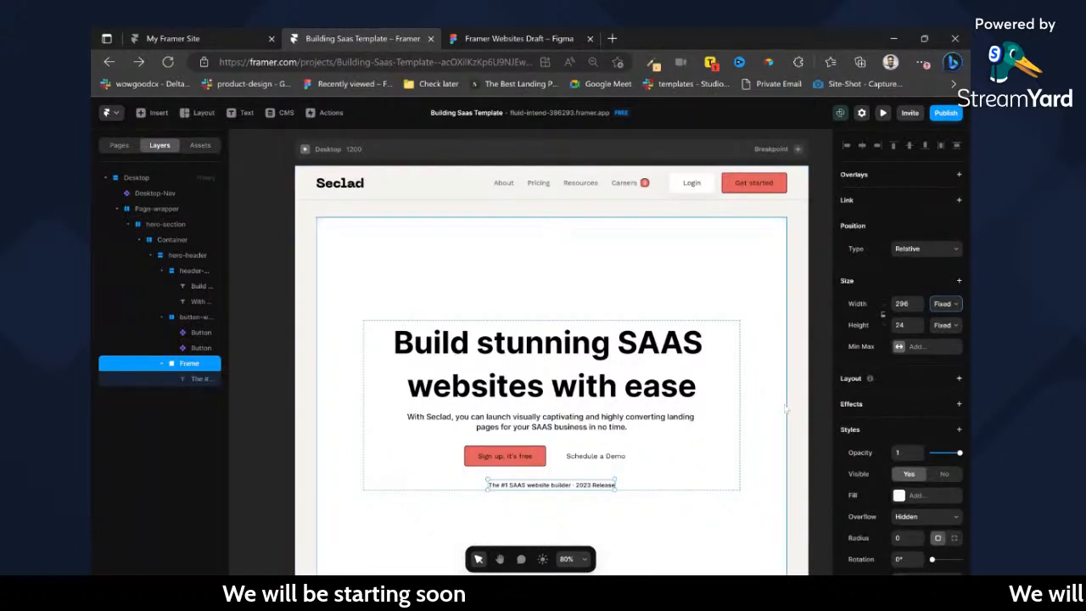
pyautogui.scroll(-2, 934, 517)
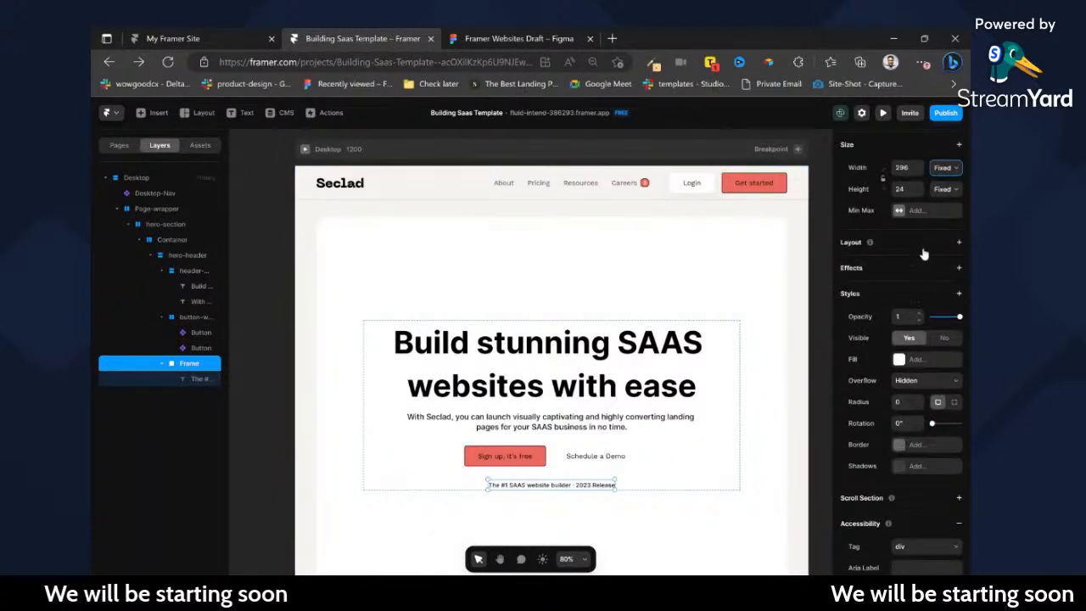
pyautogui.click(959, 242)
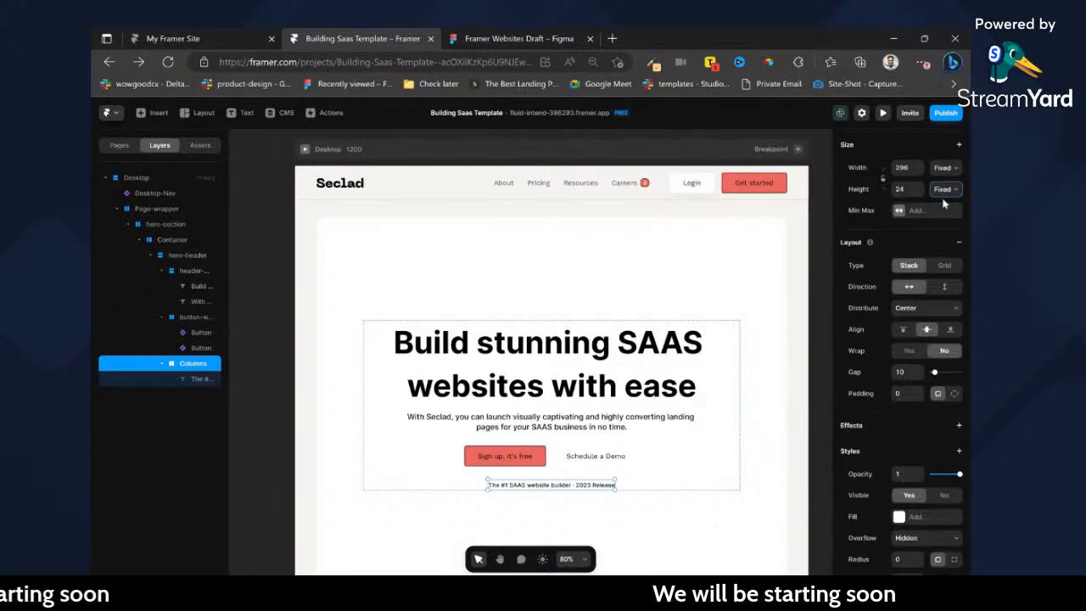
pyautogui.click(948, 213)
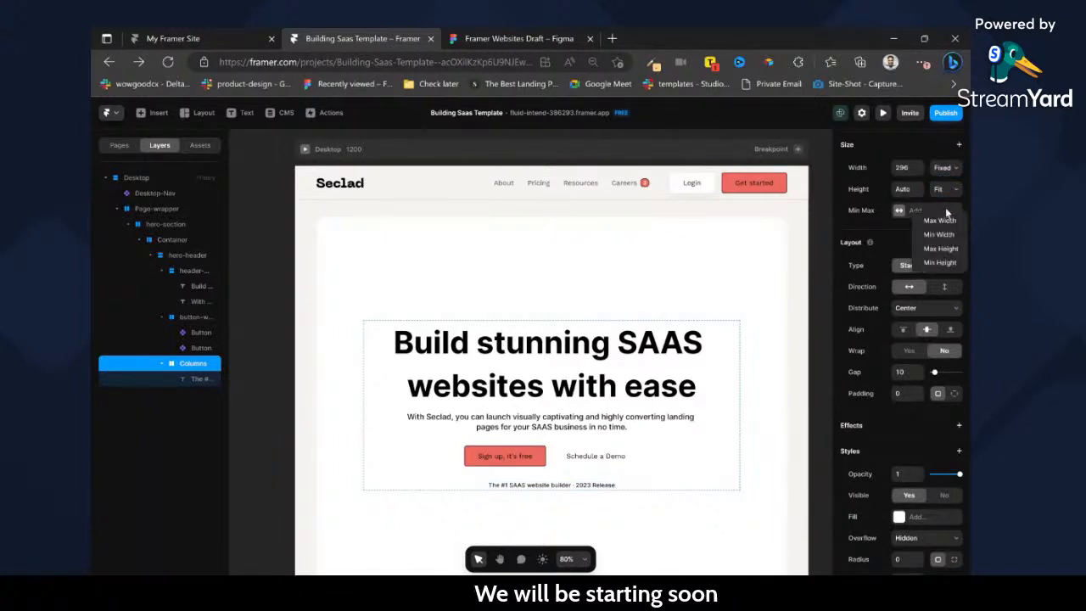
pyautogui.click(944, 173)
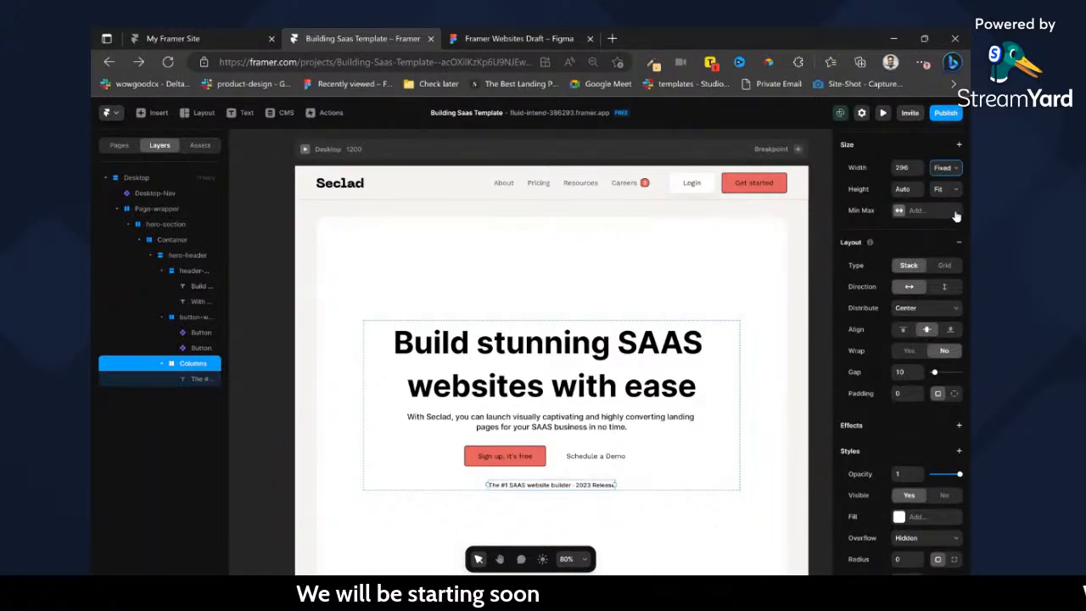
# Set the release badge frame's padding to 4 at top and bottom and 8 at left and right.
pyautogui.click(904, 393)
pyautogui.write('4')
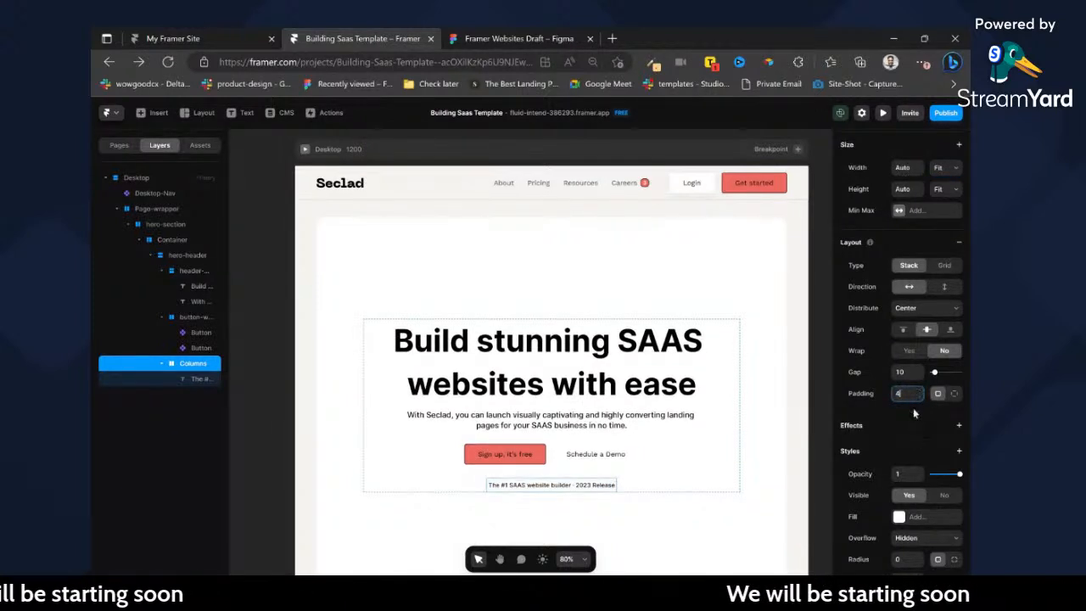
pyautogui.click(953, 394)
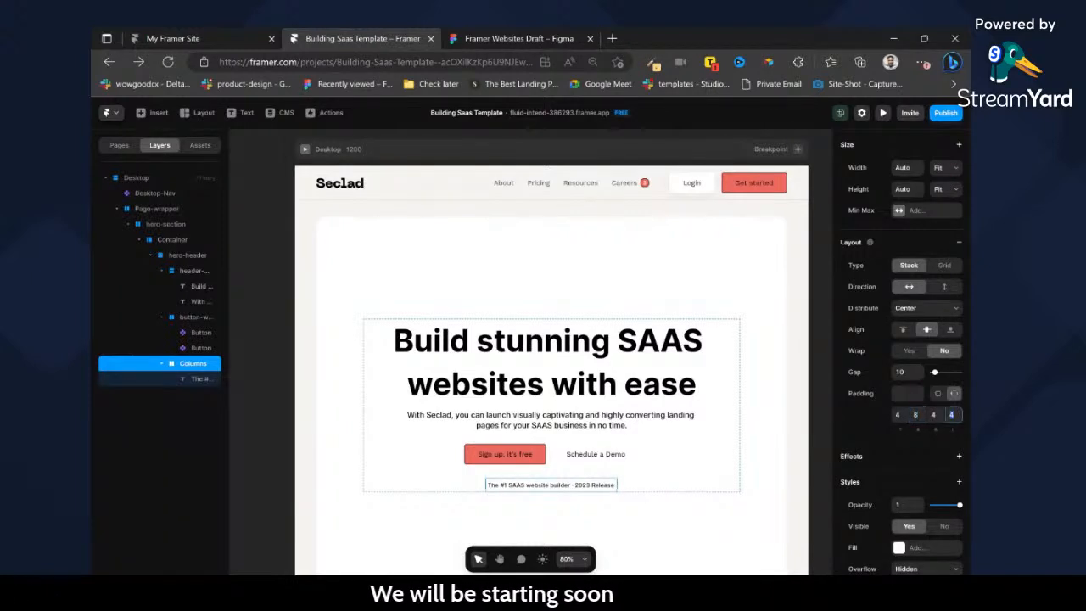
# Fill the release badge frame with solid black, #000000.
pyautogui.scroll(-5, 905, 350)
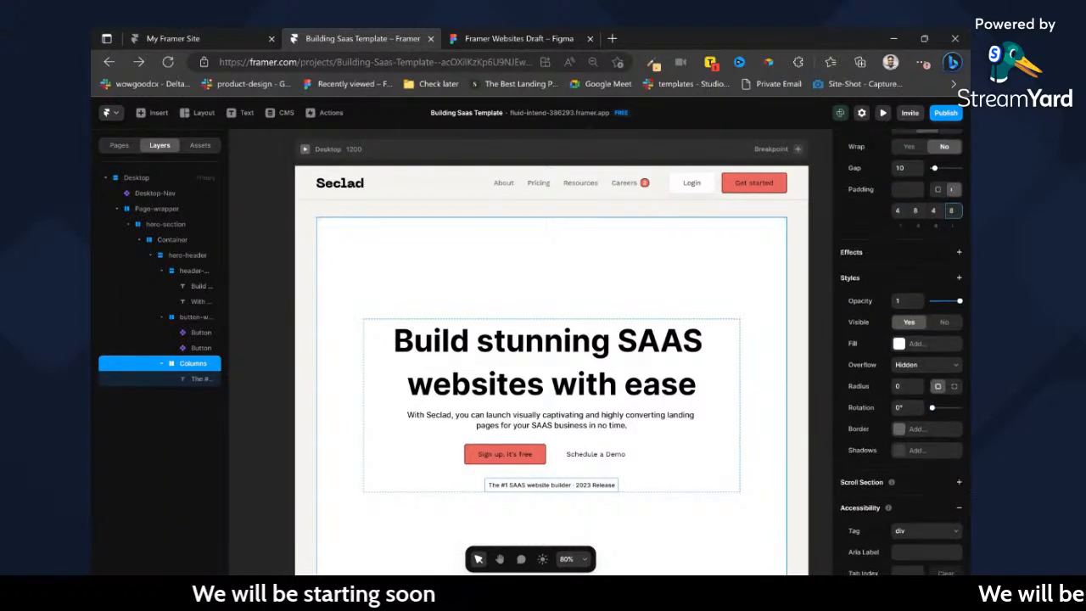
pyautogui.click(903, 347)
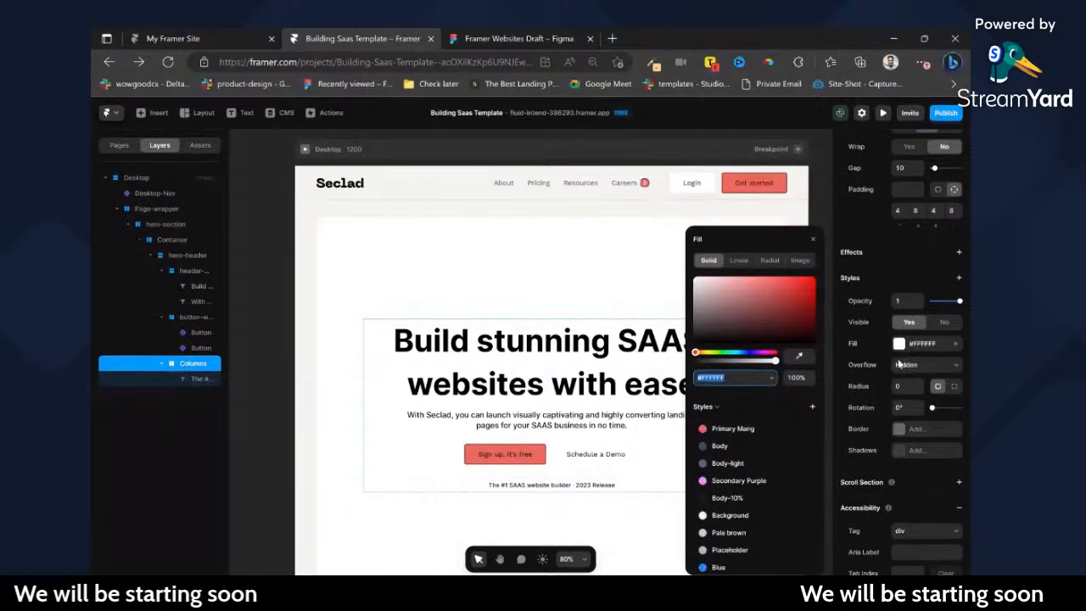
pyautogui.moveTo(771, 329); pyautogui.dragTo(776, 360)
# Set the release badge's text color to white and reselect the badge frame.
pyautogui.click(613, 484)
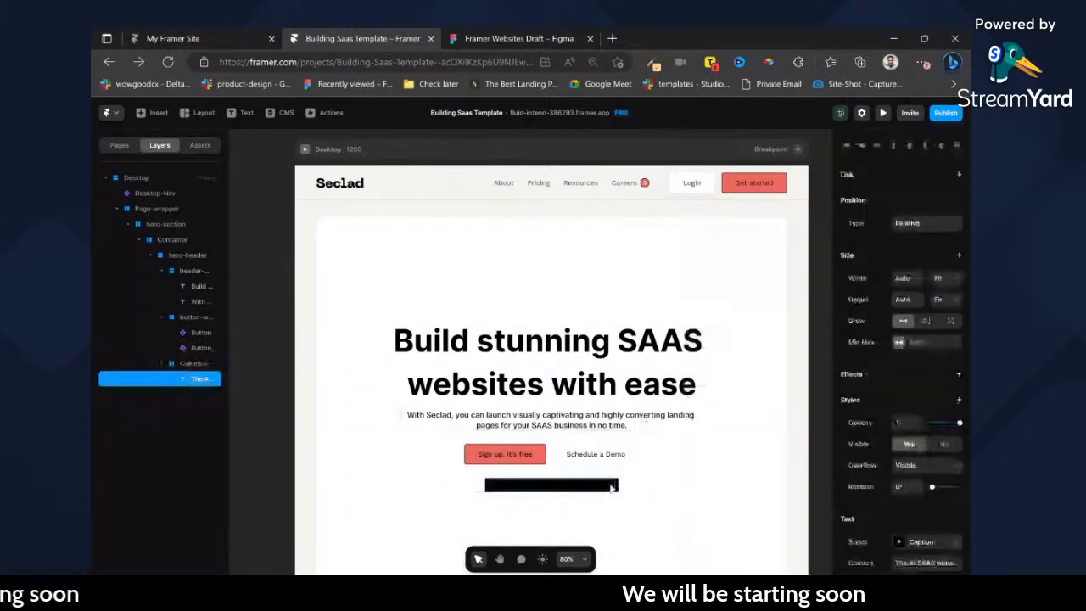
pyautogui.scroll(-5, 903, 554)
pyautogui.click(899, 380)
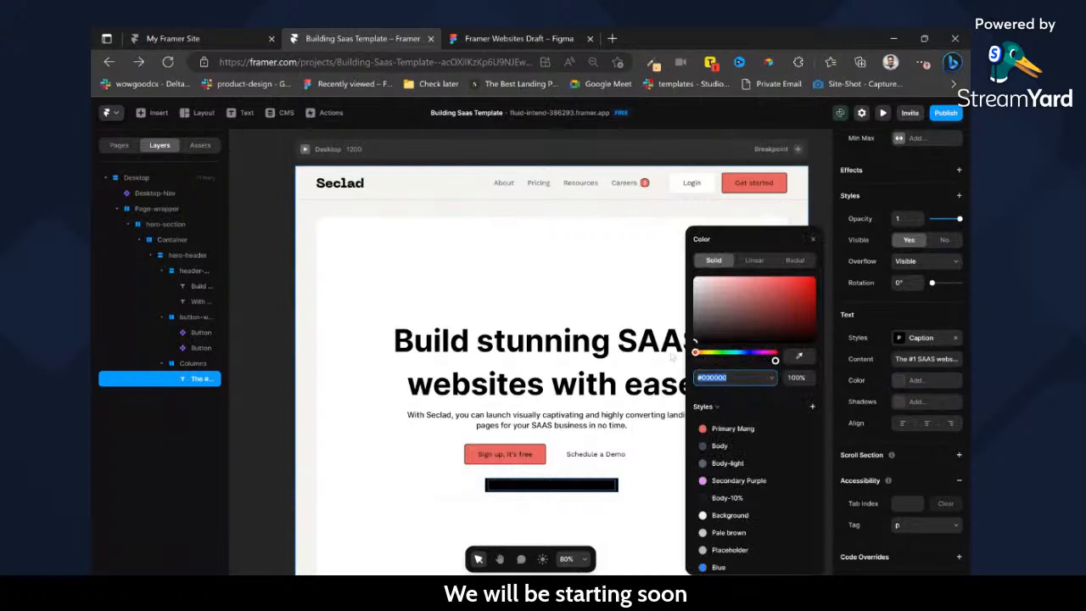
pyautogui.moveTo(712, 315); pyautogui.dragTo(647, 247)
pyautogui.click(632, 363)
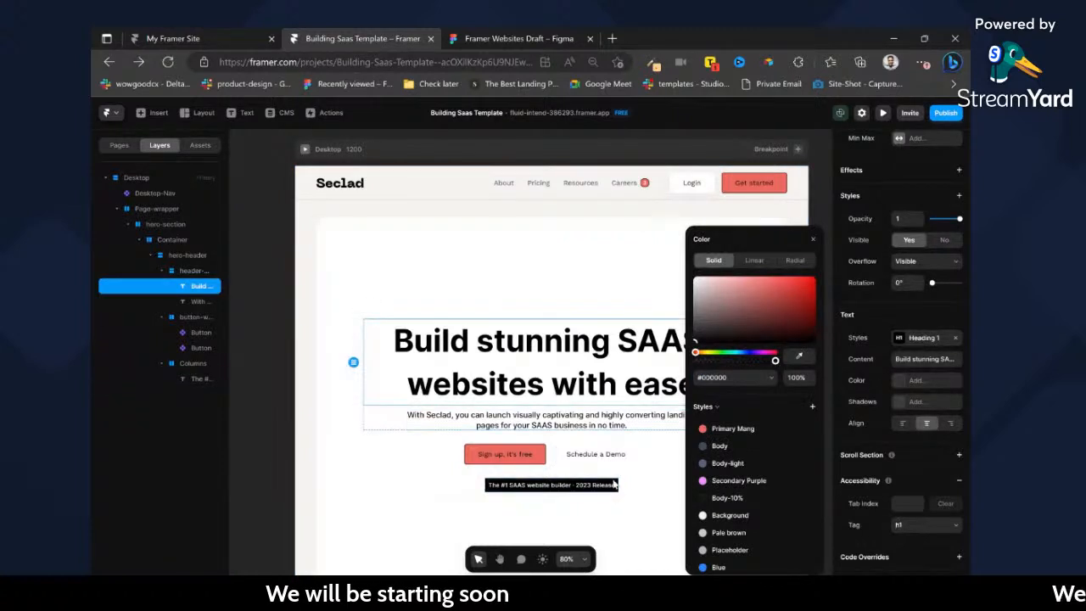
pyautogui.click(617, 485)
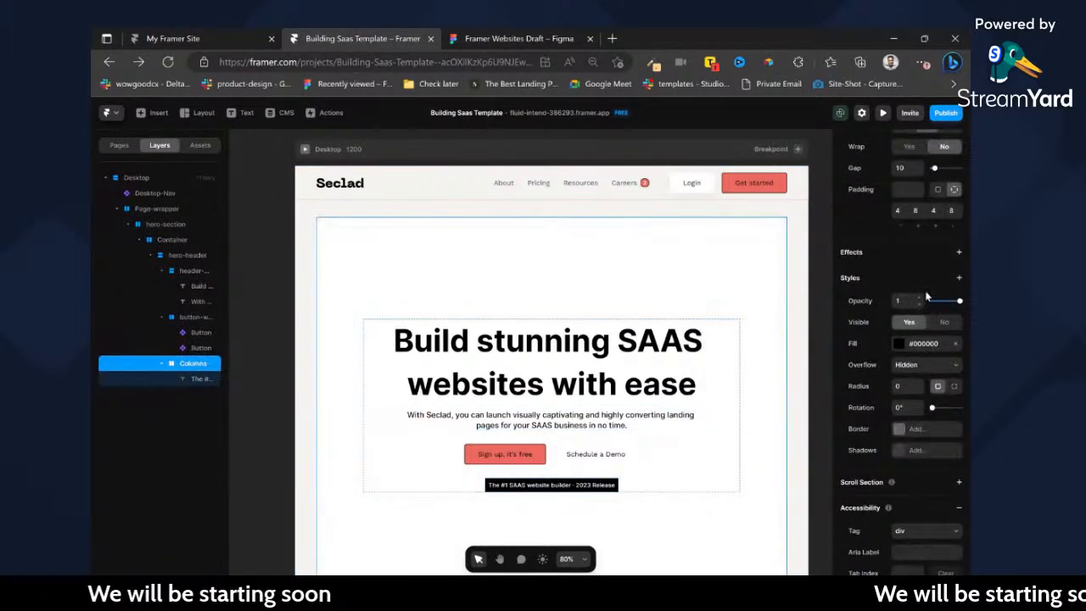
# Set the release badge frame's left and right padding to 12 and its corner radius to 500.
pyautogui.scroll(2, 927, 296)
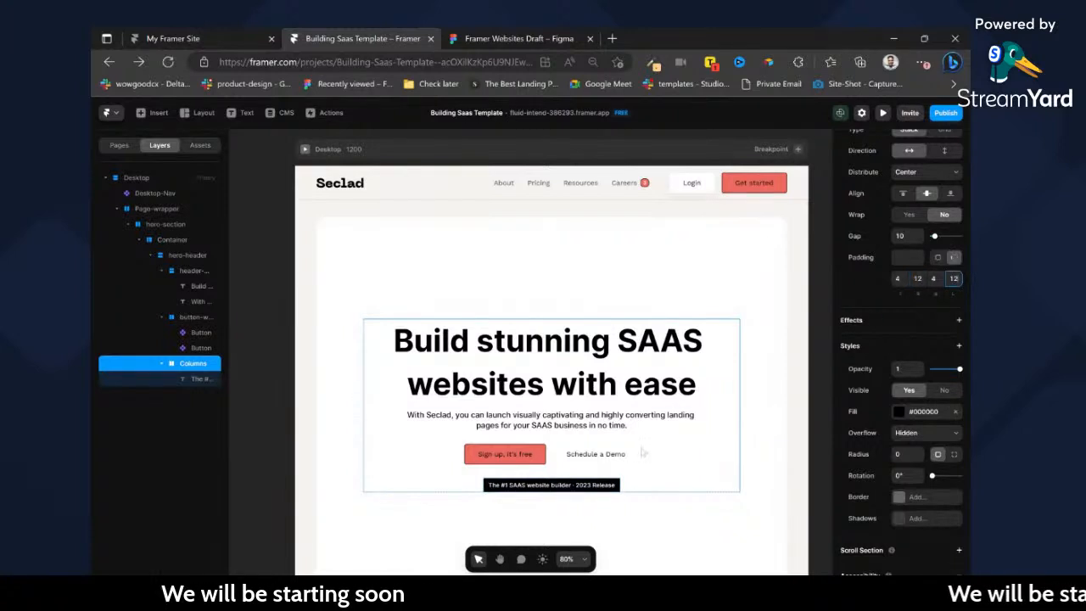
pyautogui.scroll(-1, 637, 459)
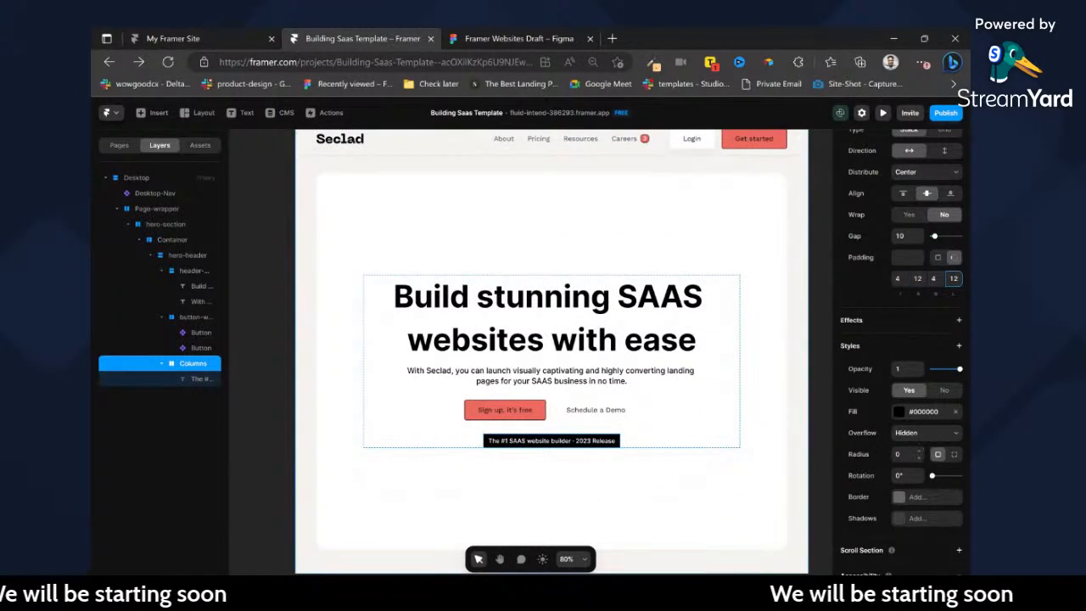
pyautogui.click(908, 454)
pyautogui.write('5')
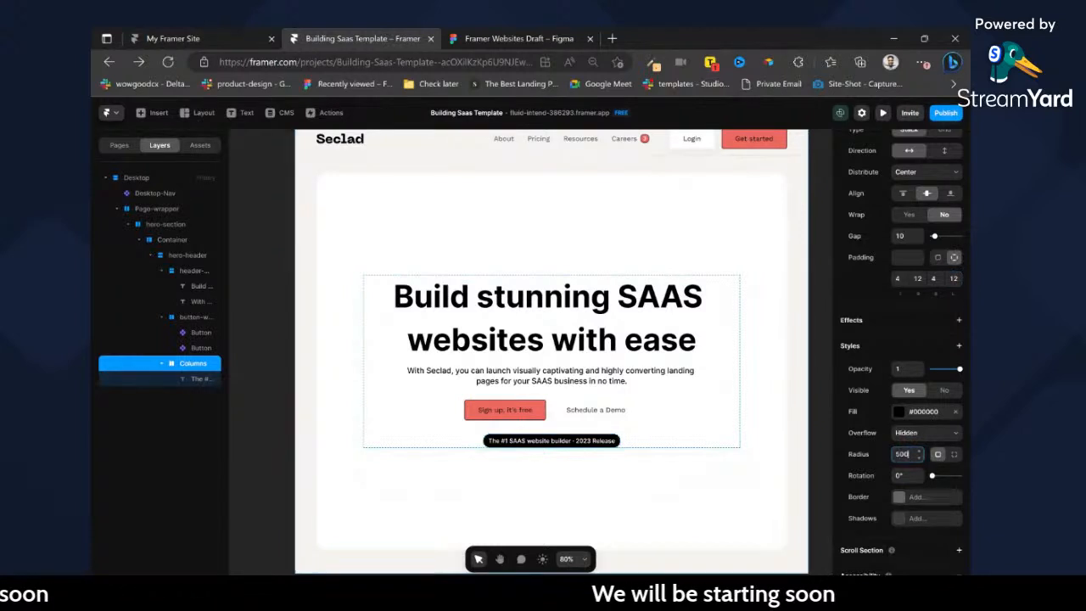
pyautogui.write('00')
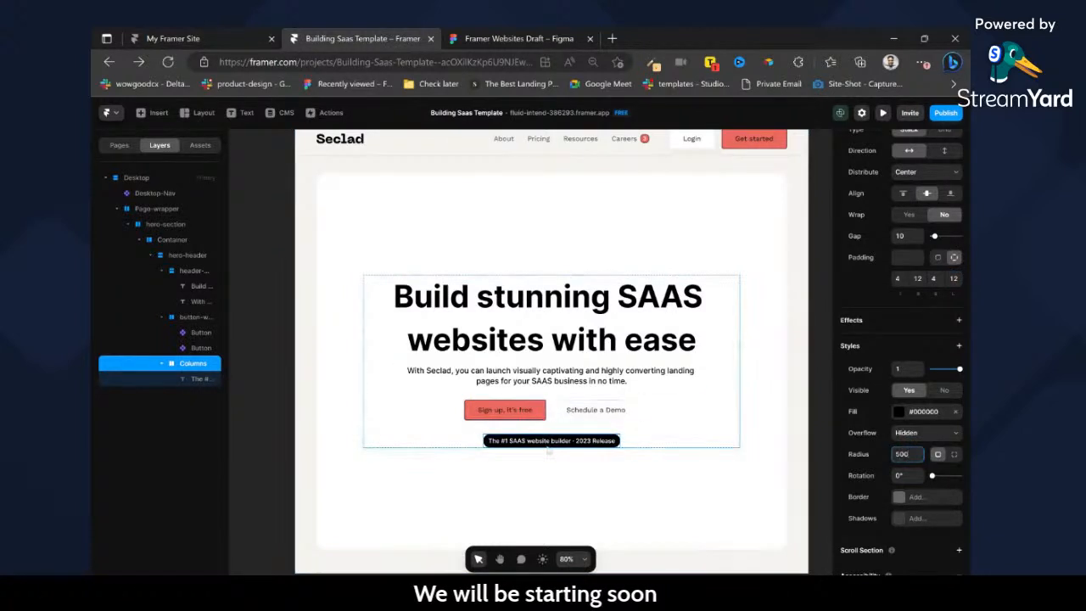
# Rename the release badge's Columns layer to "tag".
pyautogui.click(573, 442)
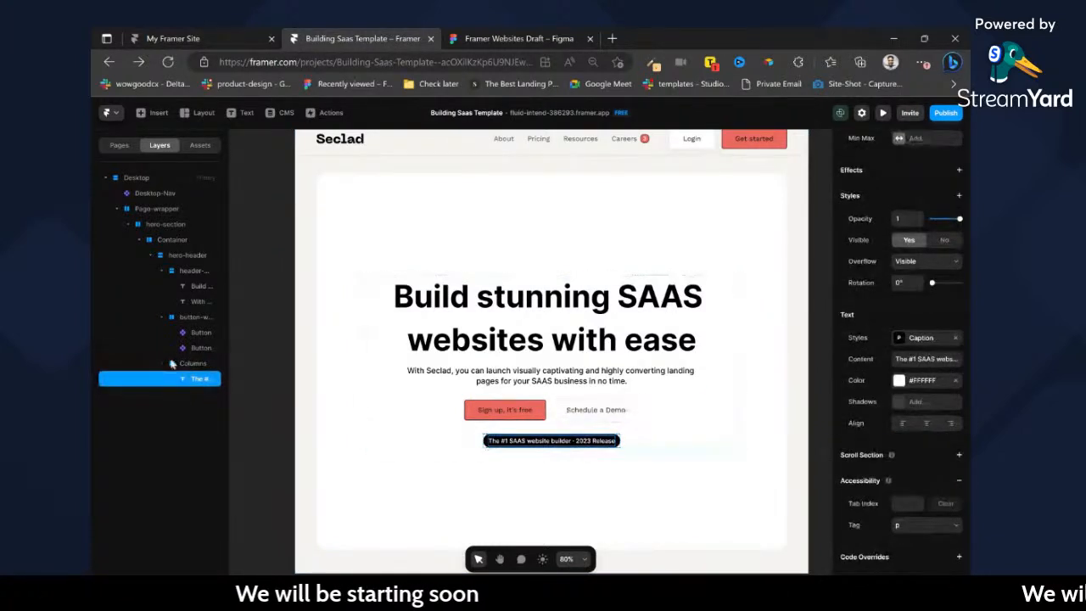
pyautogui.click(190, 366)
pyautogui.doubleClick(190, 366)
pyautogui.write('tag')
pyautogui.click(262, 369)
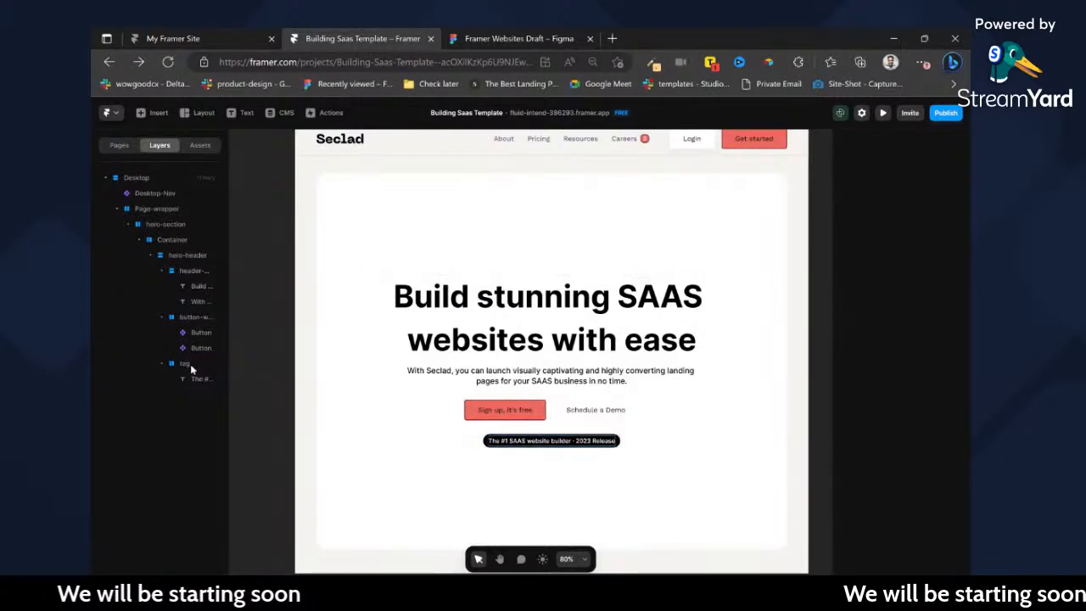
# Collapse the hero-header's child layers and move the tag layer above the header text group, making it the first item in hero-header.
pyautogui.click(161, 363)
pyautogui.click(161, 316)
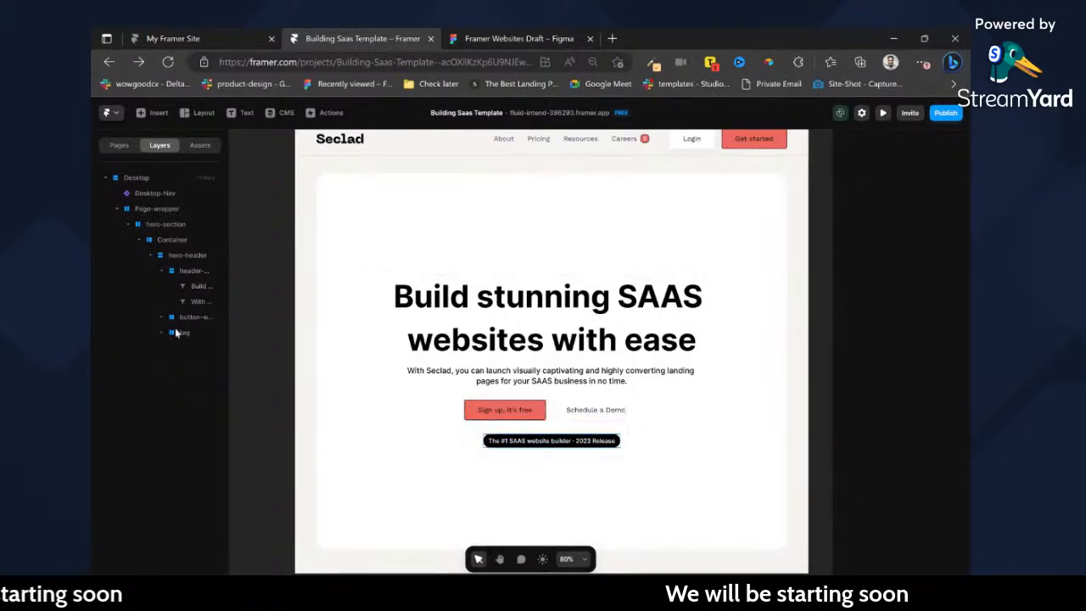
pyautogui.click(188, 302)
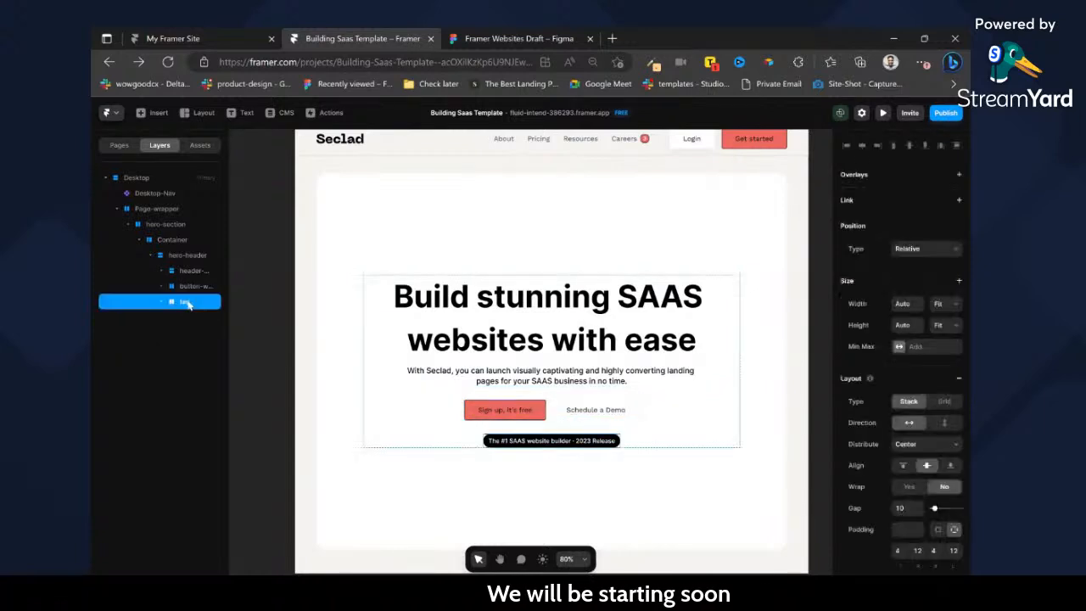
pyautogui.moveTo(189, 287); pyautogui.dragTo(191, 266)
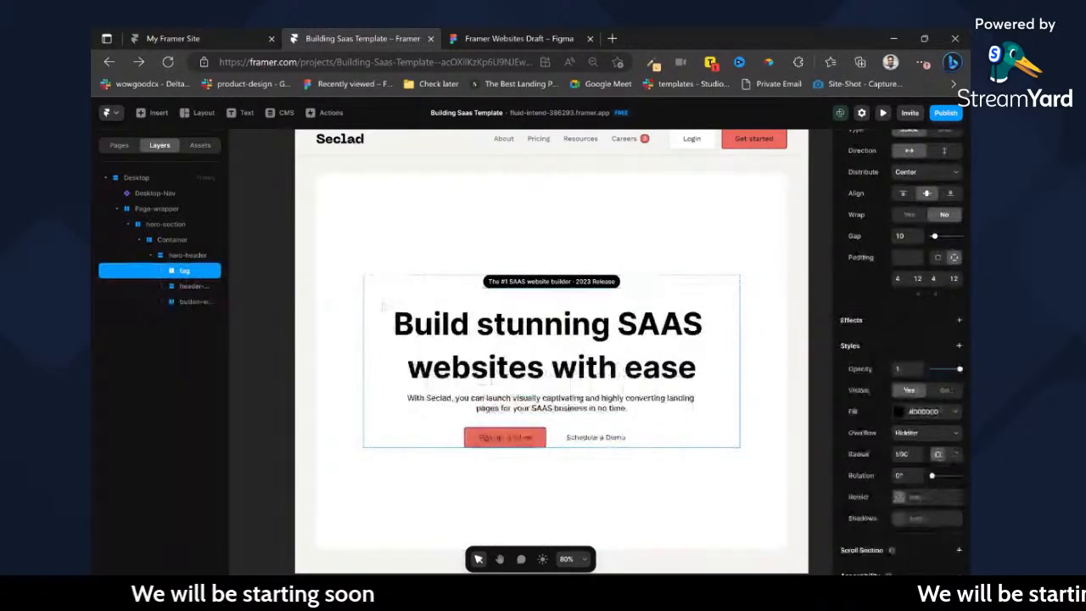
# Change the hero section Container's height from a fixed value to Fit.
pyautogui.click(173, 240)
pyautogui.click(944, 327)
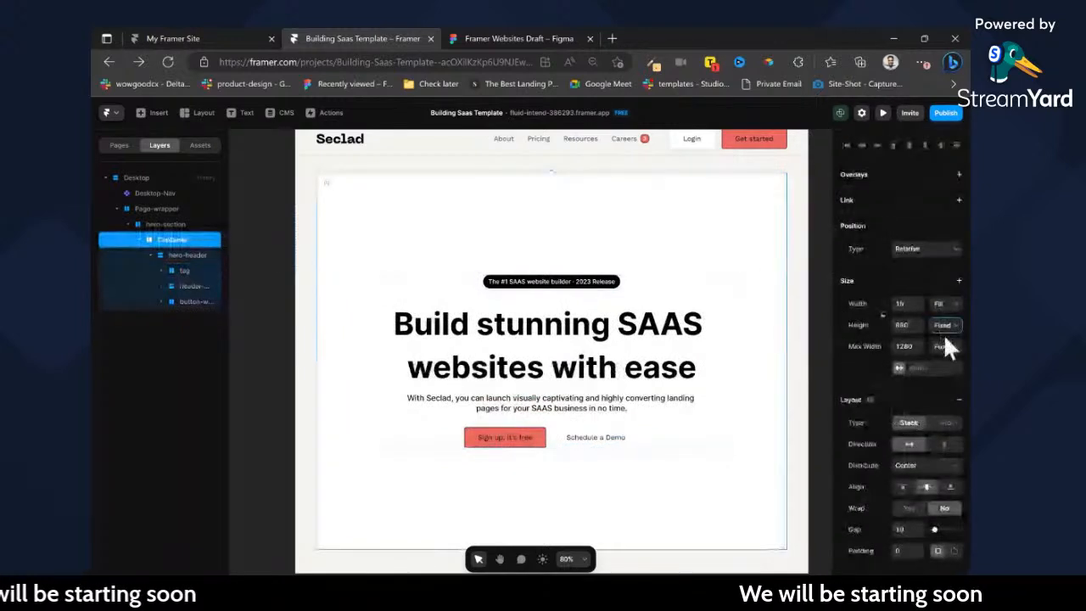
pyautogui.click(957, 366)
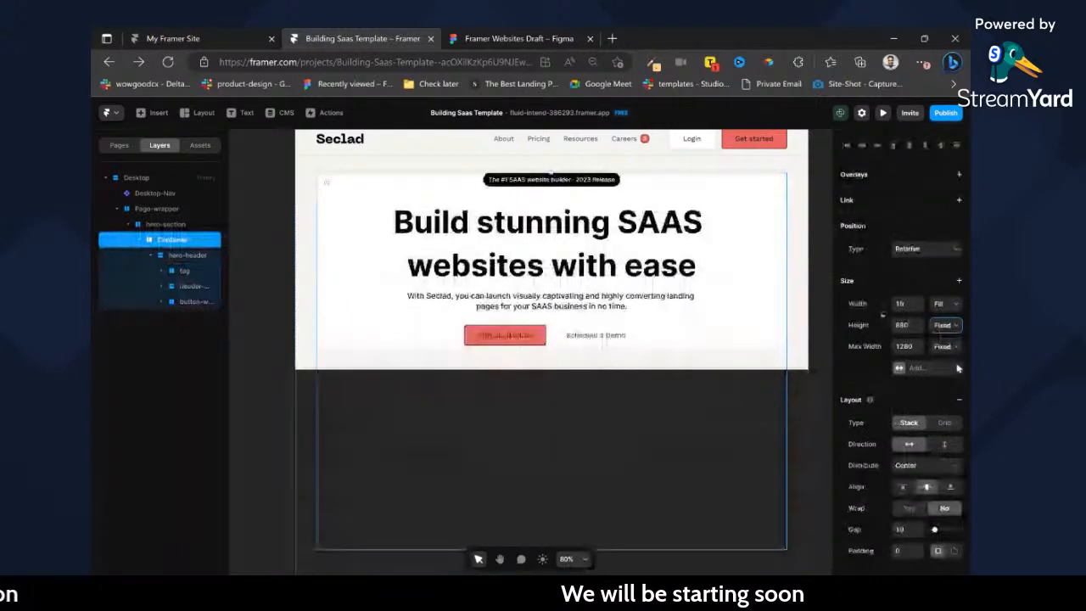
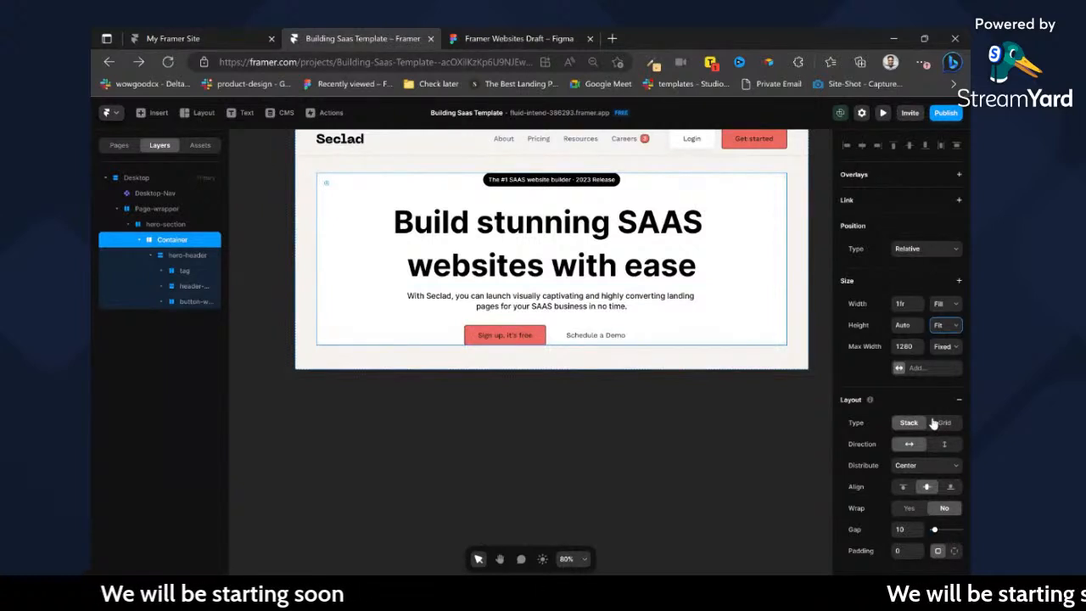
# Set the hero Container's top and bottom padding to 40 each, using individual side values.
pyautogui.scroll(-3, 946, 433)
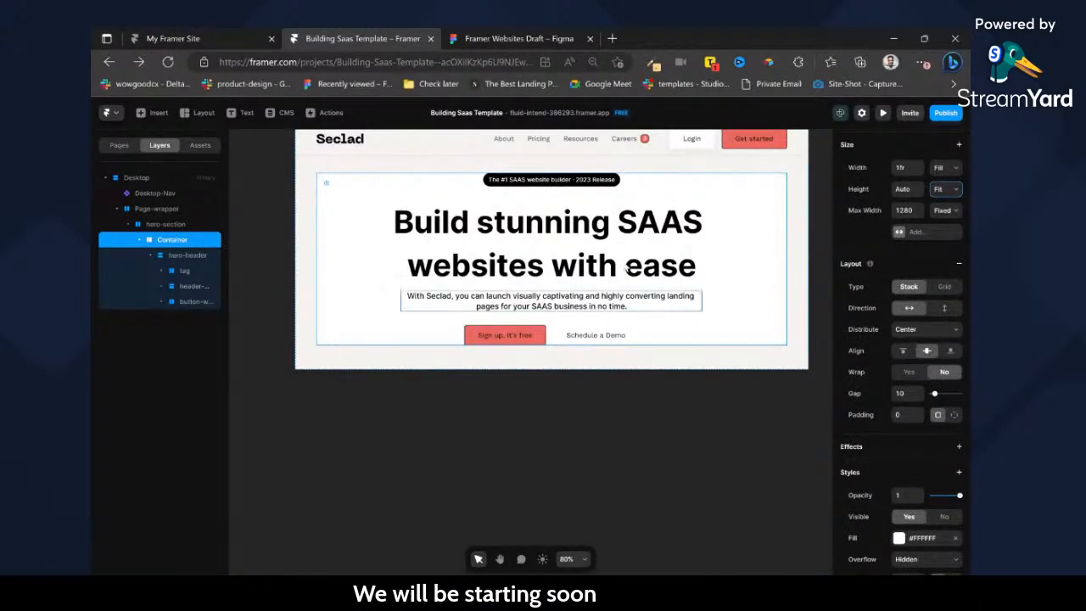
pyautogui.click(901, 394)
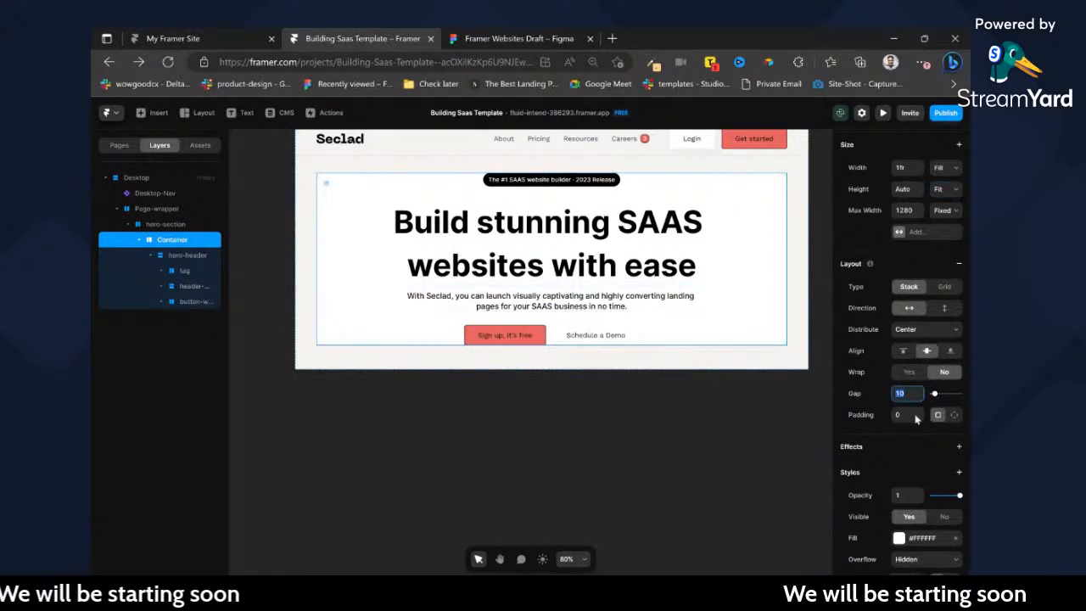
pyautogui.click(954, 414)
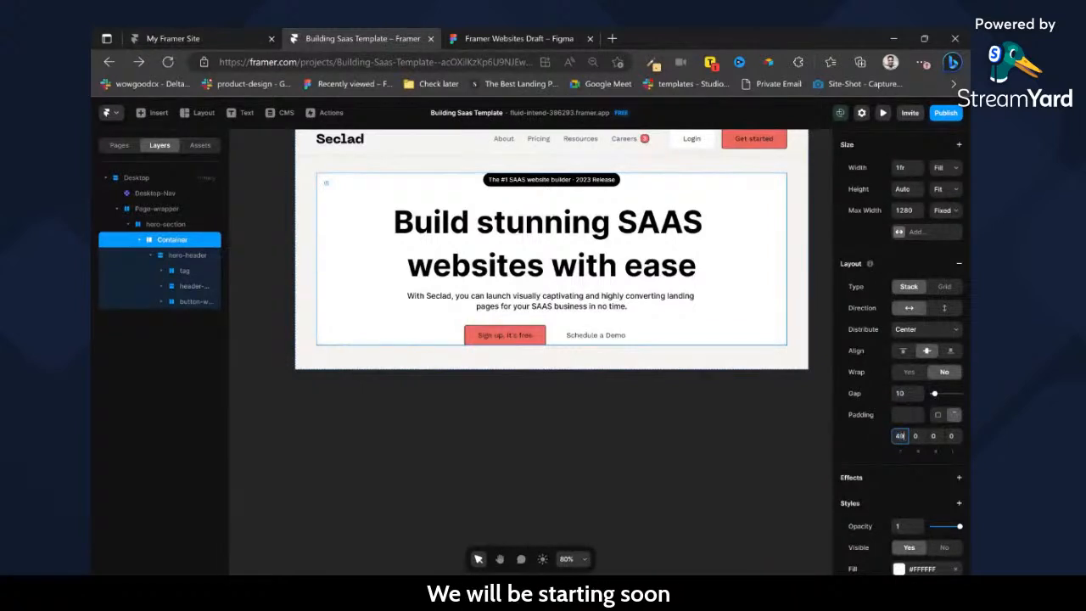
pyautogui.press('Return')
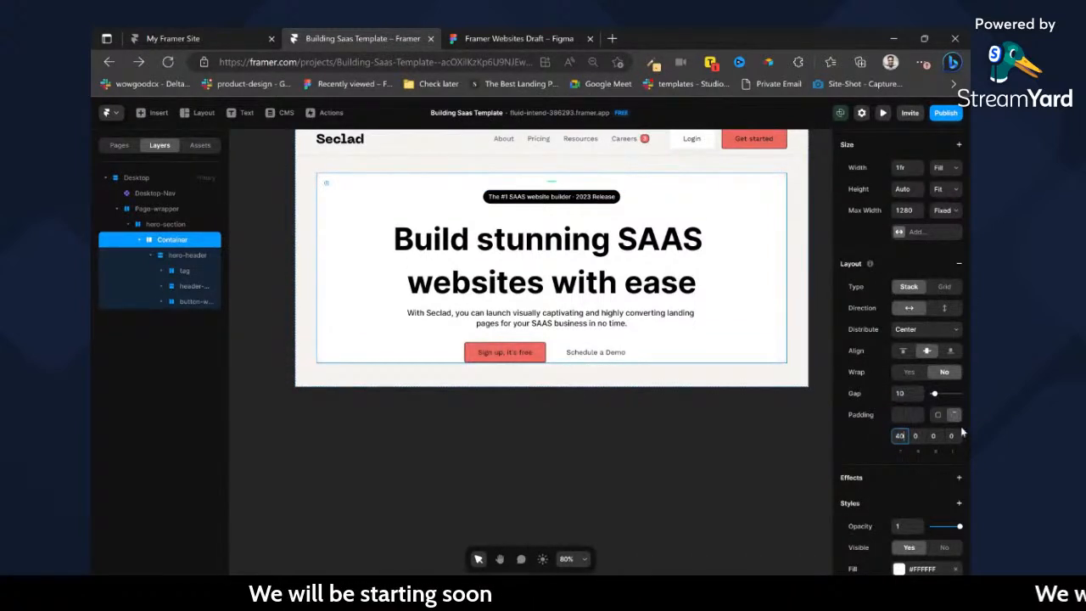
pyautogui.write('40')
pyautogui.press('Return')
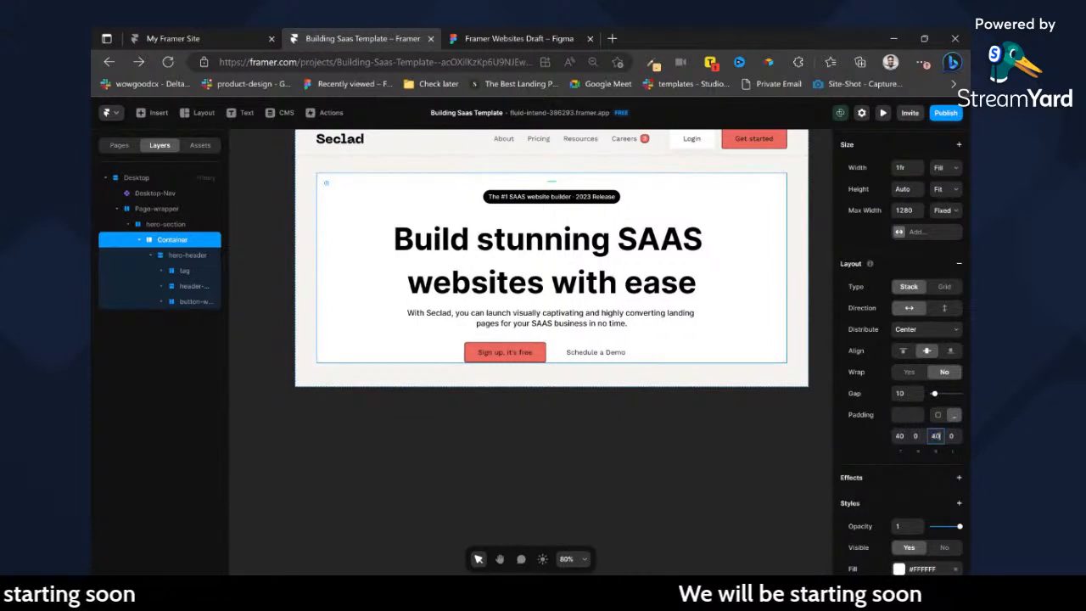
pyautogui.write('40')
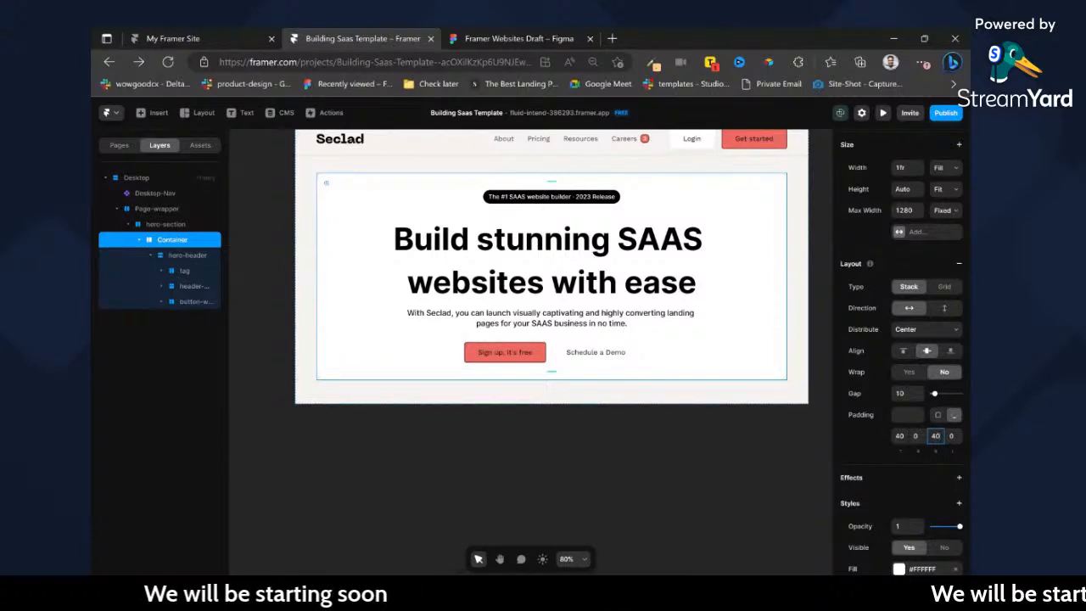
# Switch to the Figma design and export the container holding the hero's laptop mockup as SVG.
pyautogui.click(498, 37)
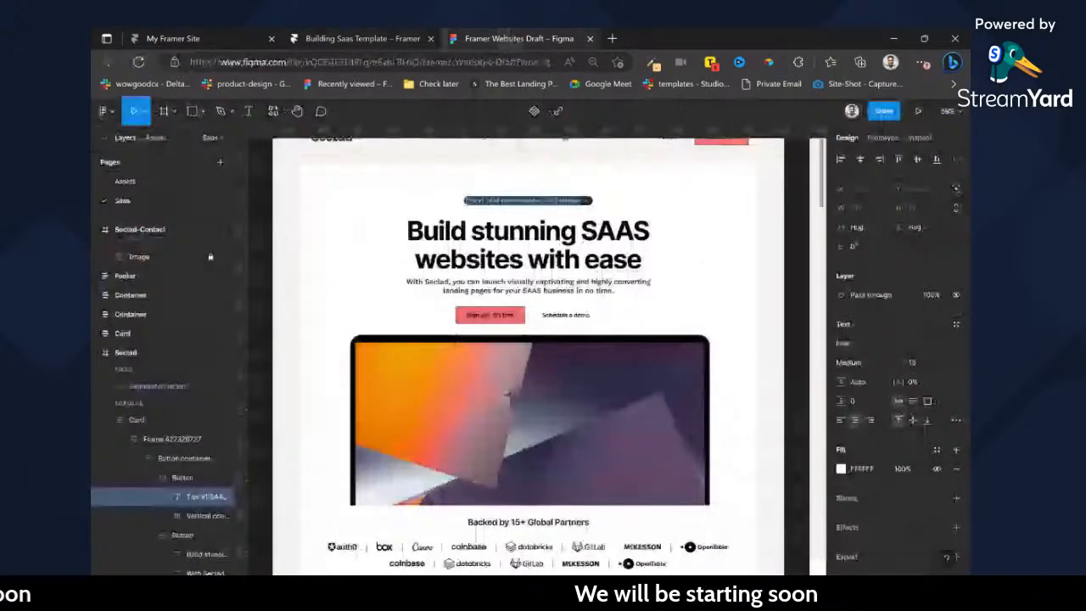
pyautogui.scroll(-2, 713, 228)
pyautogui.click(714, 228)
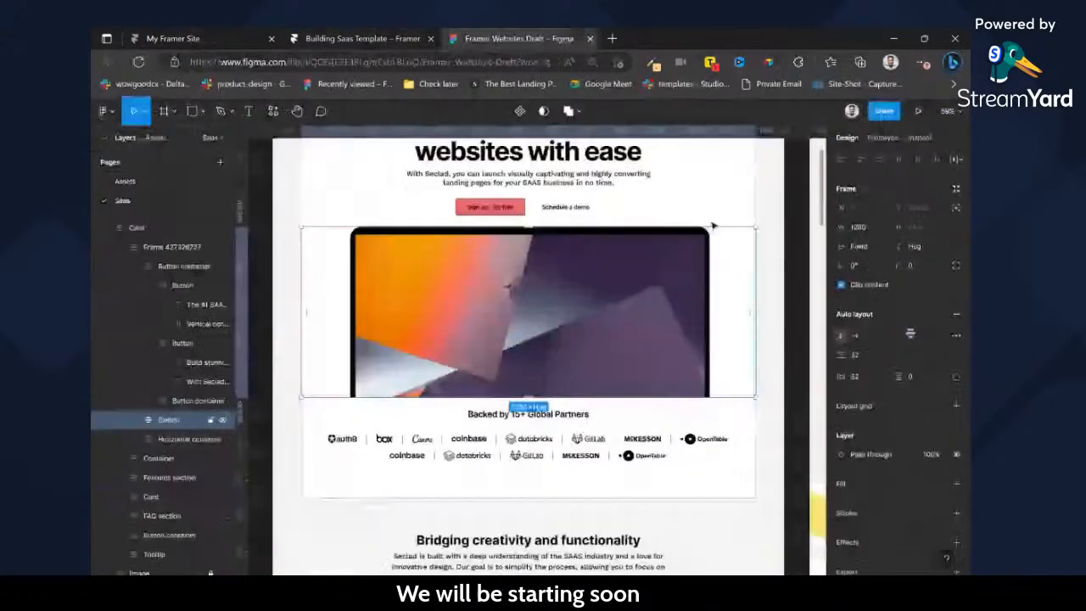
pyautogui.click(701, 262)
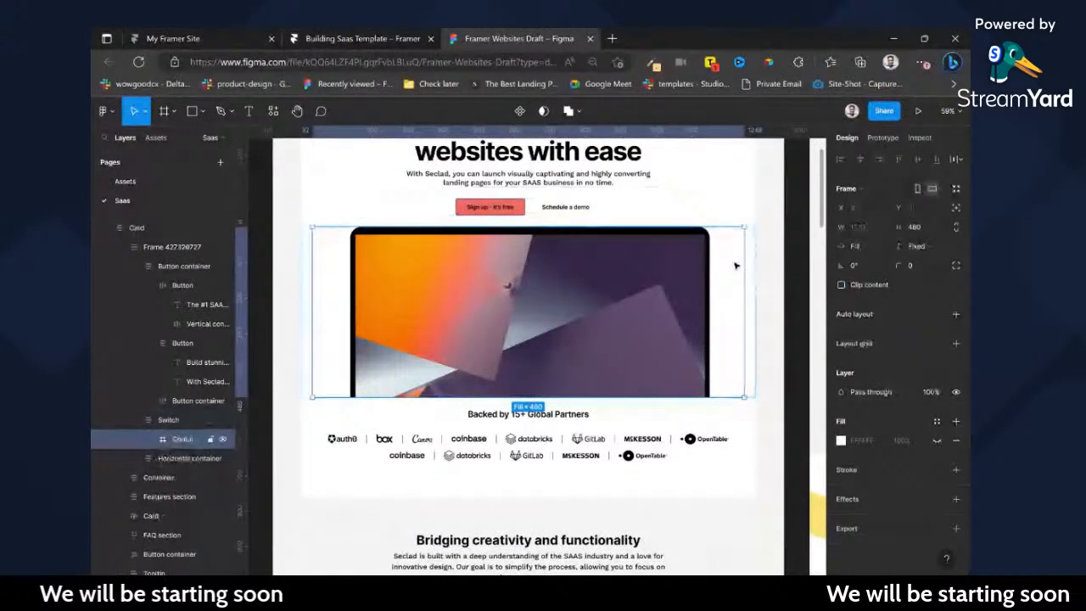
pyautogui.click(956, 528)
pyautogui.scroll(-1, 926, 543)
pyautogui.scroll(-1, 926, 526)
pyautogui.click(921, 492)
pyautogui.click(927, 514)
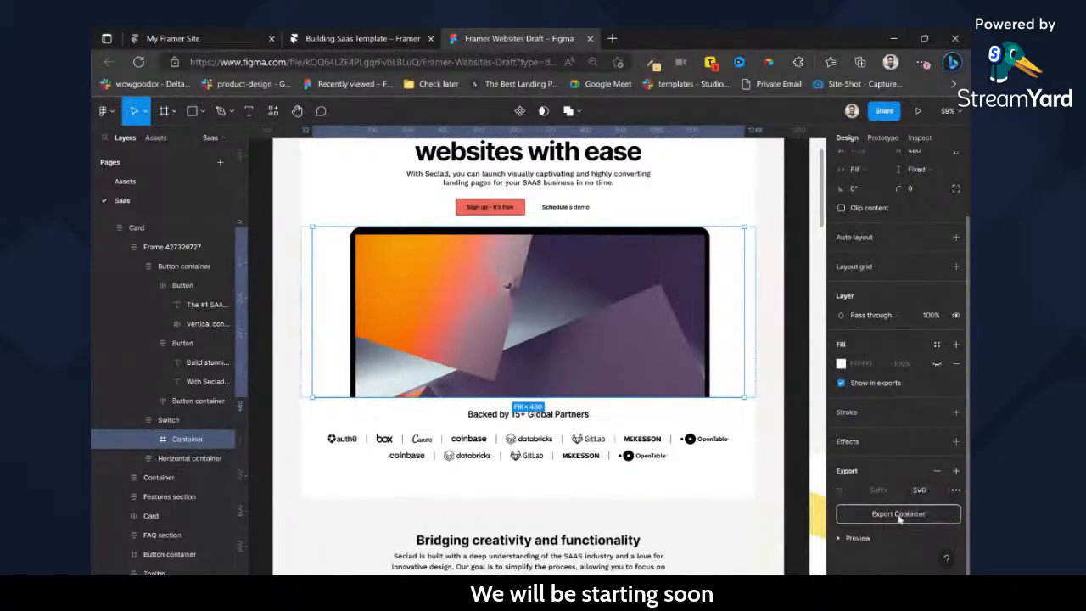
# Return to Framer, draw a frame about 773 × 142 under the hero buttons, and nest it in Container below hero-header.
pyautogui.click(393, 36)
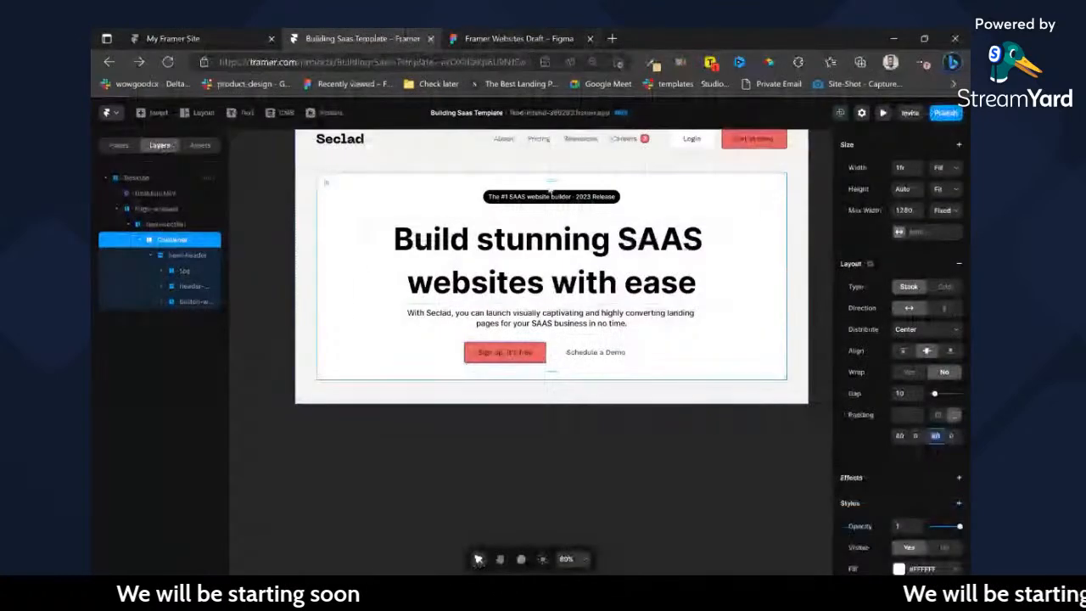
pyautogui.click(521, 40)
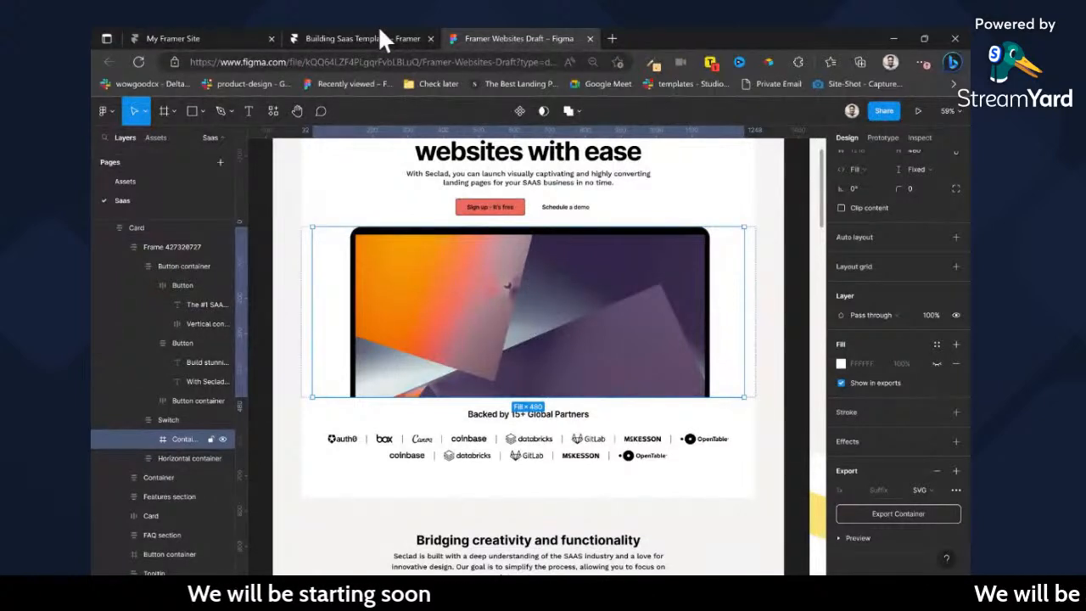
pyautogui.click(351, 27)
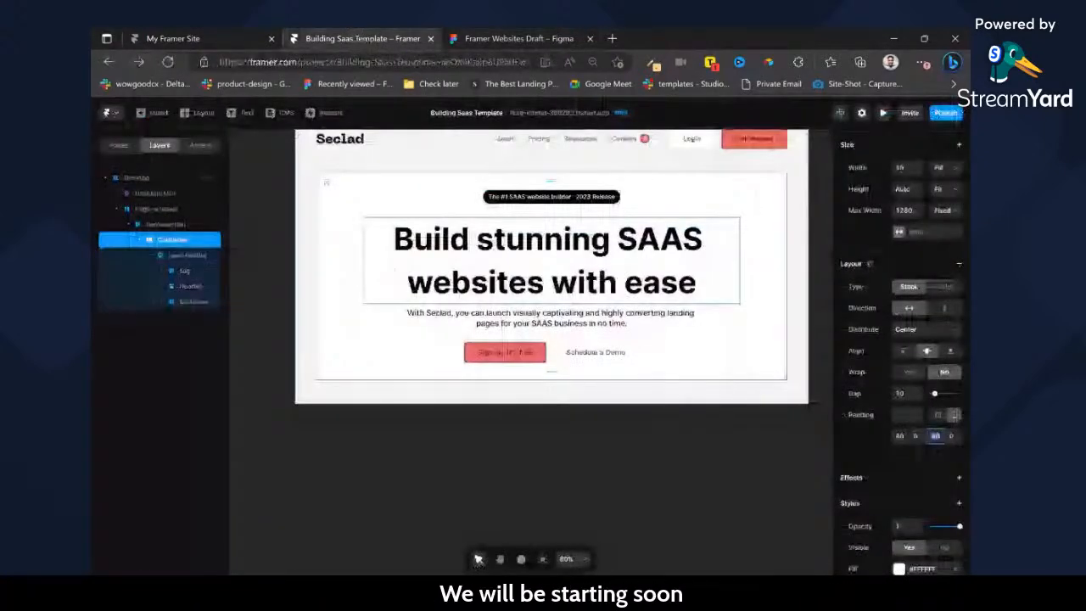
pyautogui.press('f')
pyautogui.moveTo(423, 374); pyautogui.dragTo(756, 437)
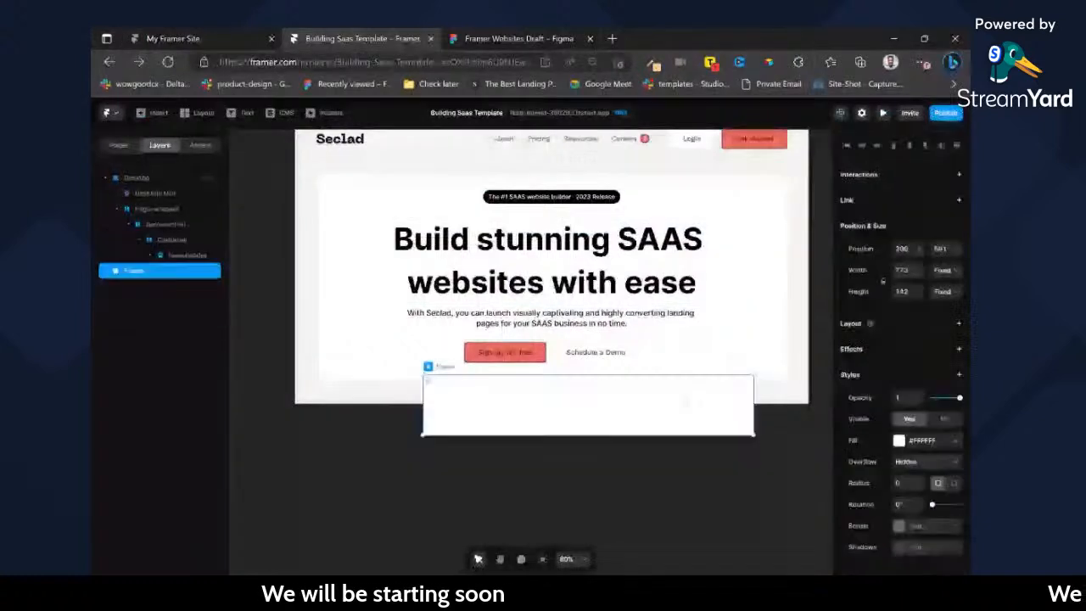
pyautogui.click(152, 254)
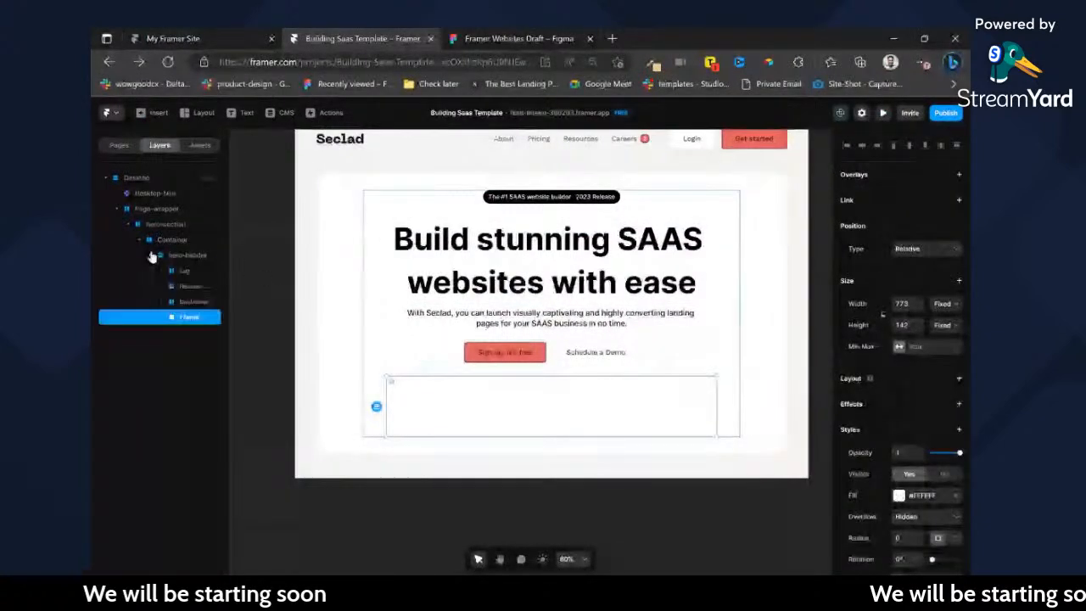
pyautogui.moveTo(181, 303); pyautogui.dragTo(181, 278)
# Change the hero Container's stack direction to vertical and set its gap to 32.
pyautogui.click(179, 241)
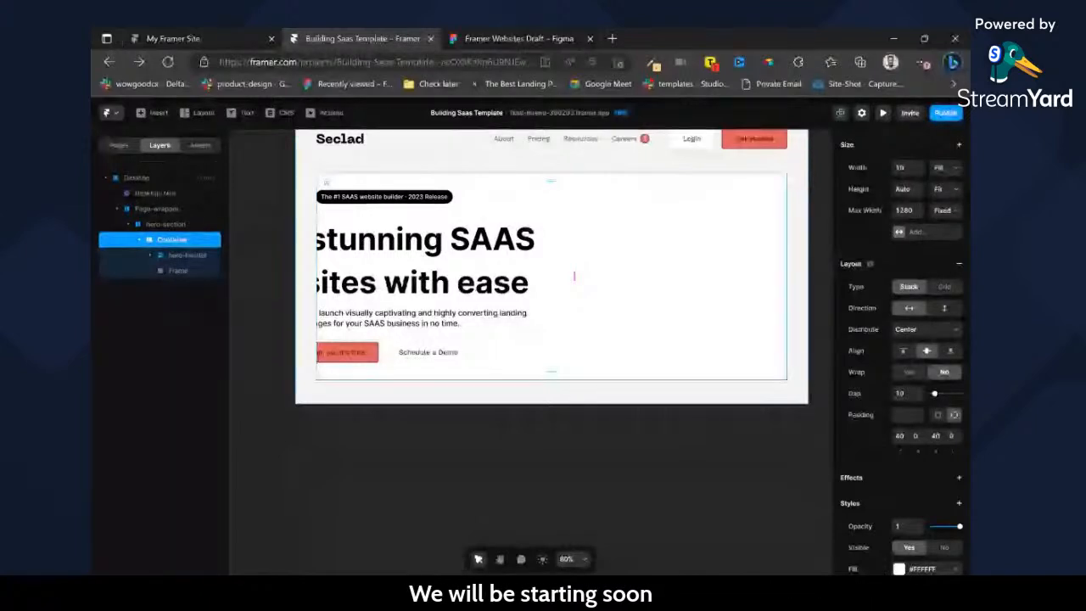
pyautogui.click(940, 310)
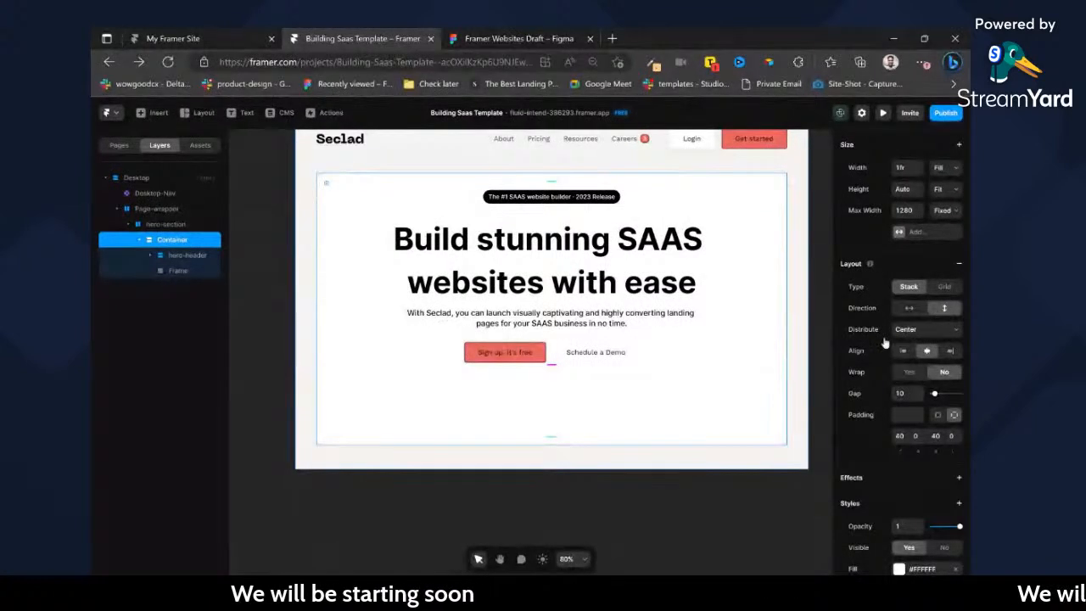
pyautogui.doubleClick(600, 412)
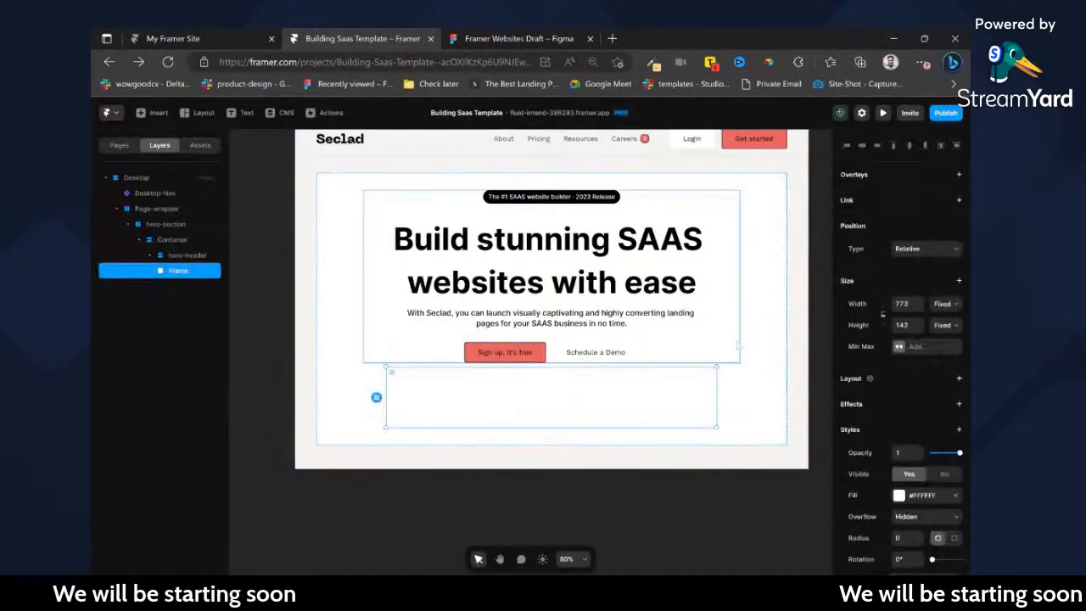
pyautogui.click(499, 38)
pyautogui.click(390, 39)
pyautogui.click(751, 348)
pyautogui.write('32')
pyautogui.press('Return')
# Set the new frame's width to Fill and its fixed height to 480, matching the Figma mockup container.
pyautogui.click(575, 417)
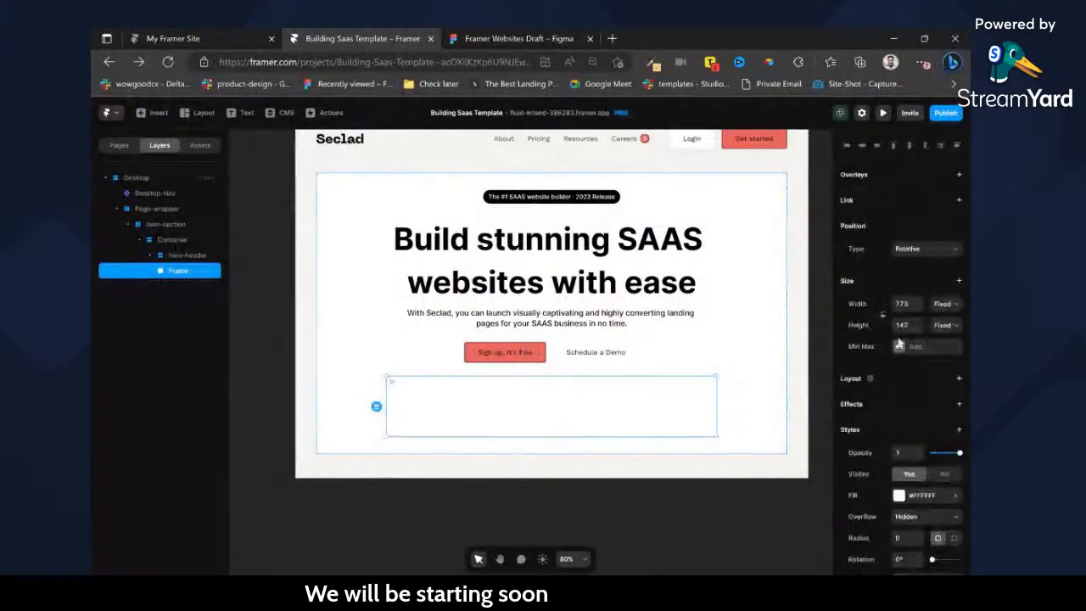
pyautogui.click(945, 328)
pyautogui.click(945, 326)
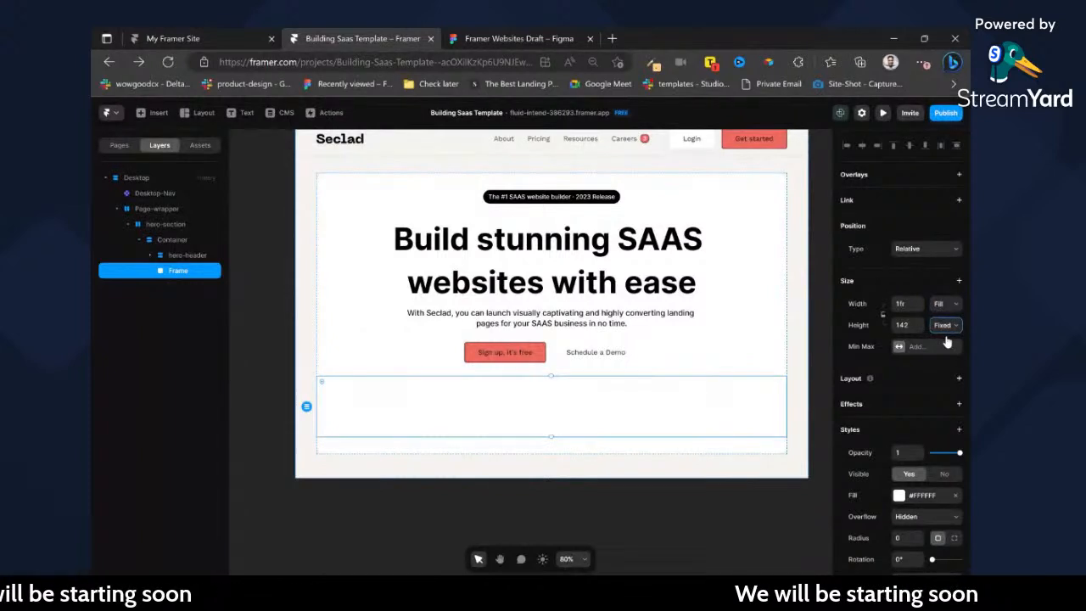
pyautogui.click(914, 327)
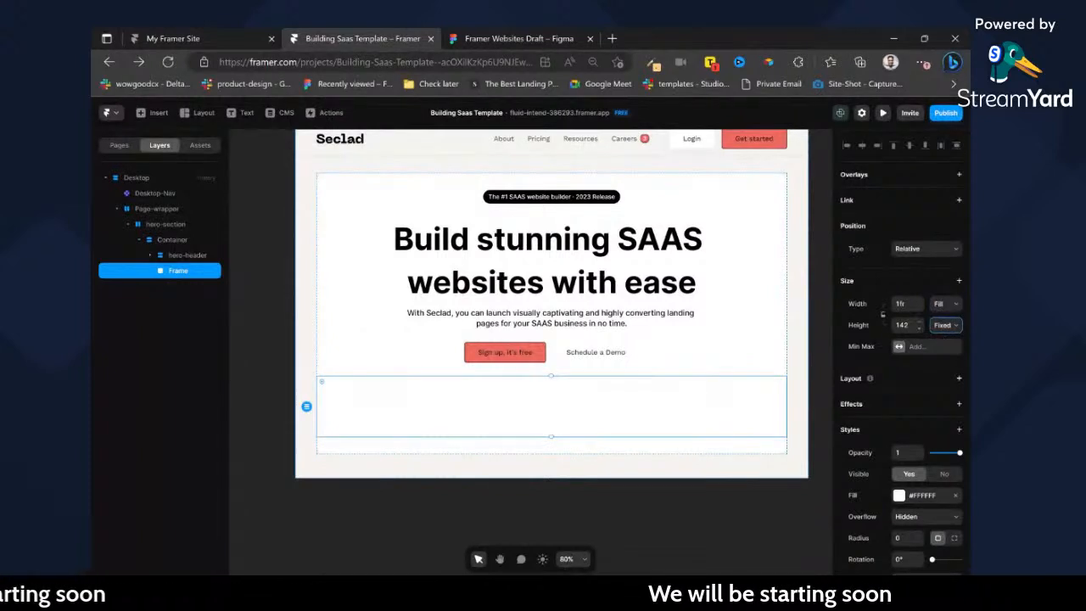
pyautogui.click(495, 39)
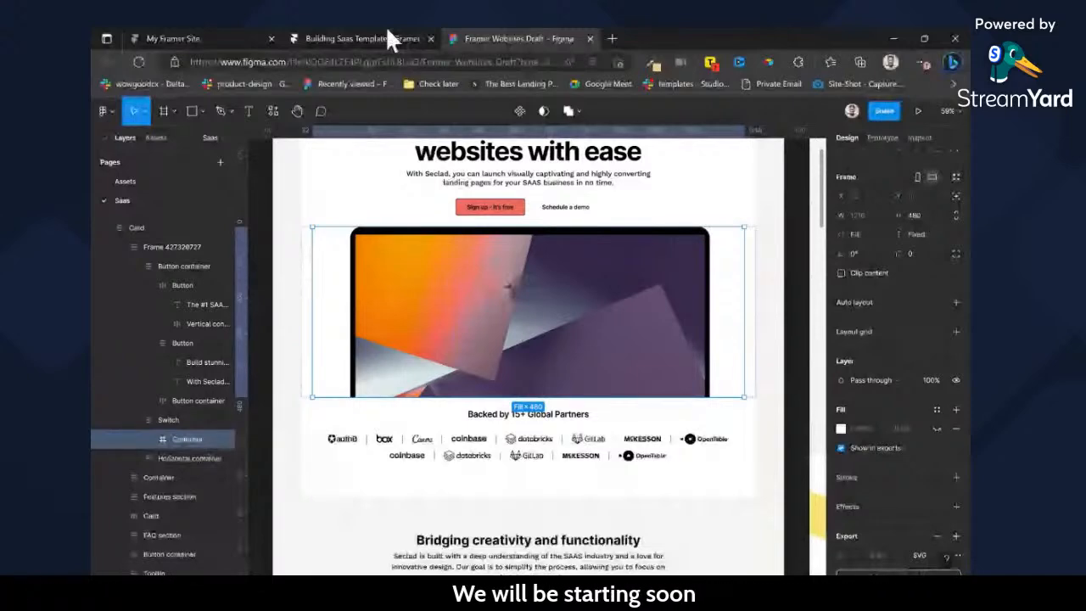
pyautogui.click(387, 36)
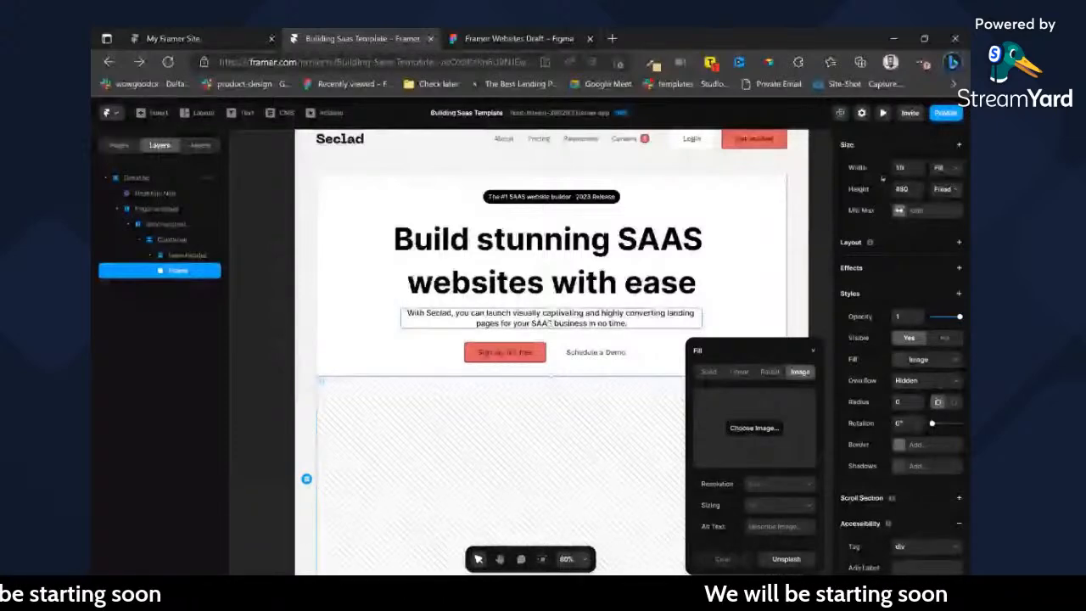
# Apply the exported Container.svg as the frame's image fill and close the fill settings.
pyautogui.scroll(-1, 641, 315)
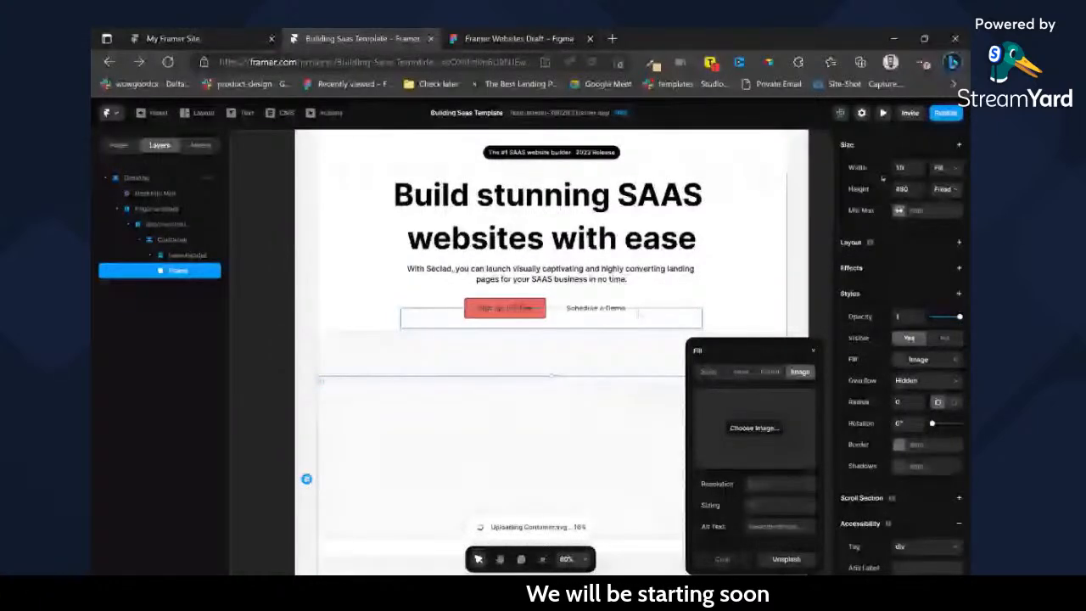
pyautogui.scroll(-1, 638, 314)
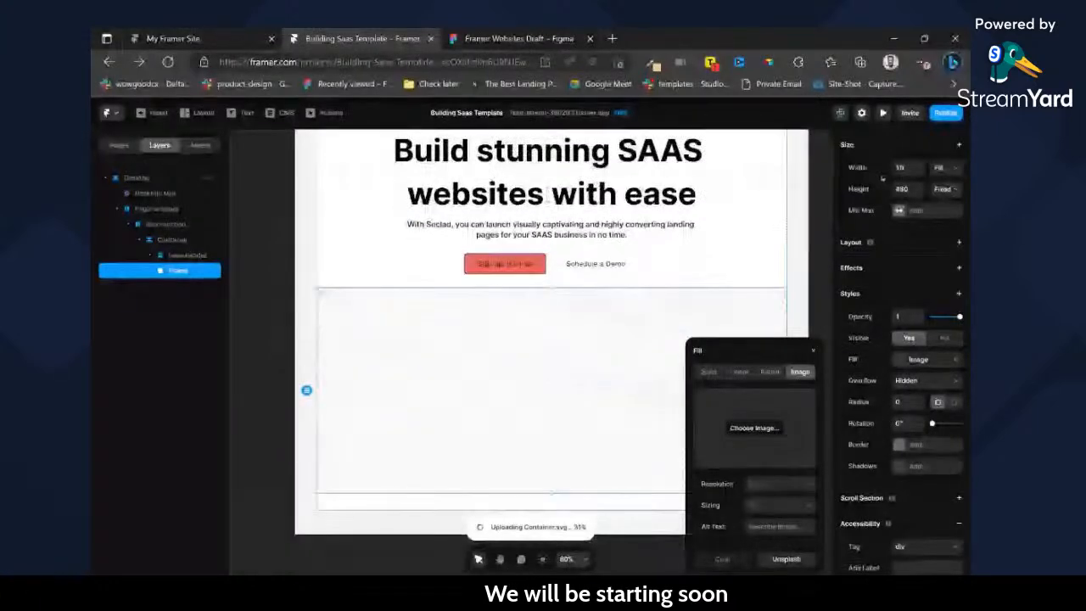
pyautogui.click(812, 349)
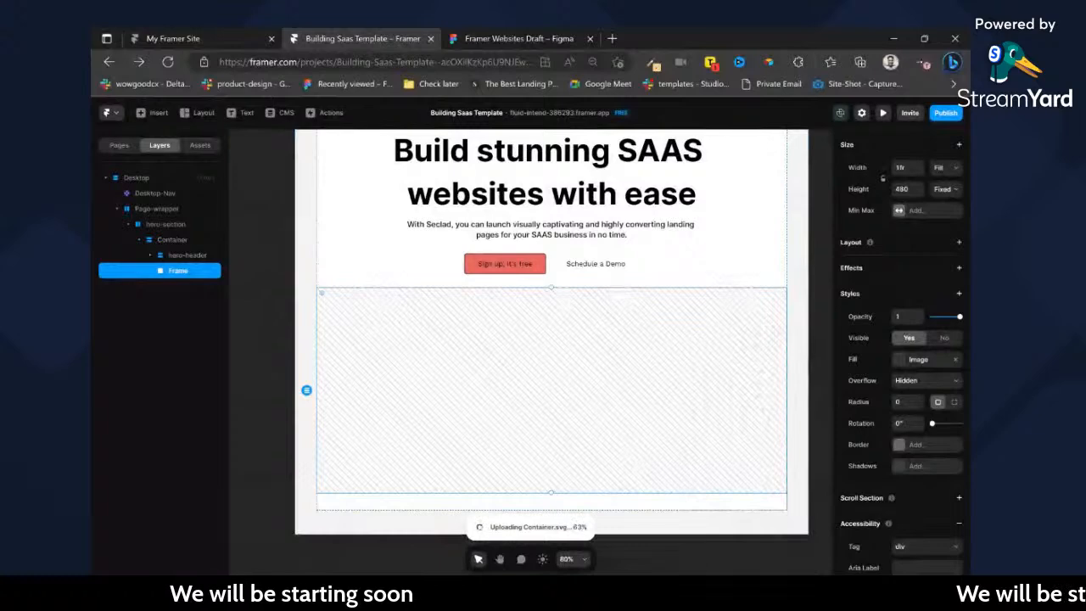
# In Figma, copy the "Backed by 15+ Global Partners" logo block with the Figma to HTML with Framer plugin.
pyautogui.click(526, 38)
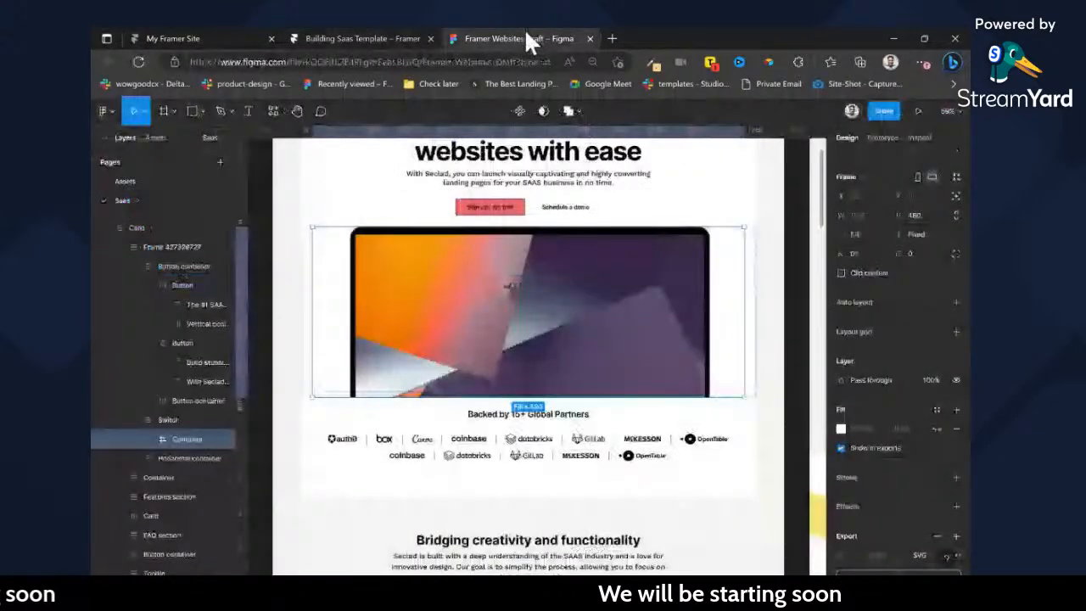
pyautogui.doubleClick(575, 413)
pyautogui.scroll(-1, 575, 409)
pyautogui.click(702, 403)
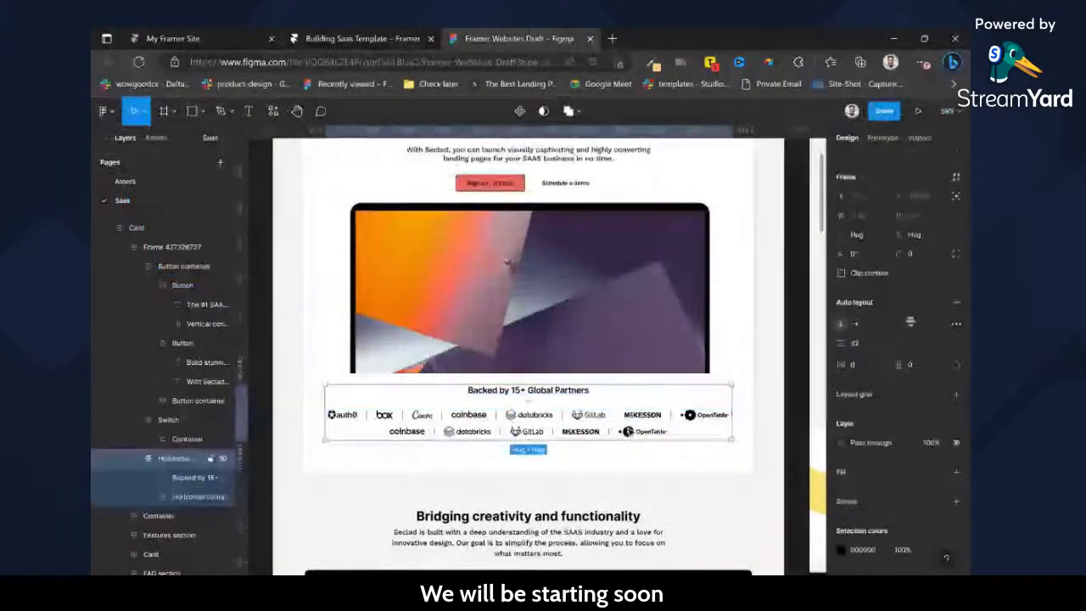
pyautogui.doubleClick(629, 431)
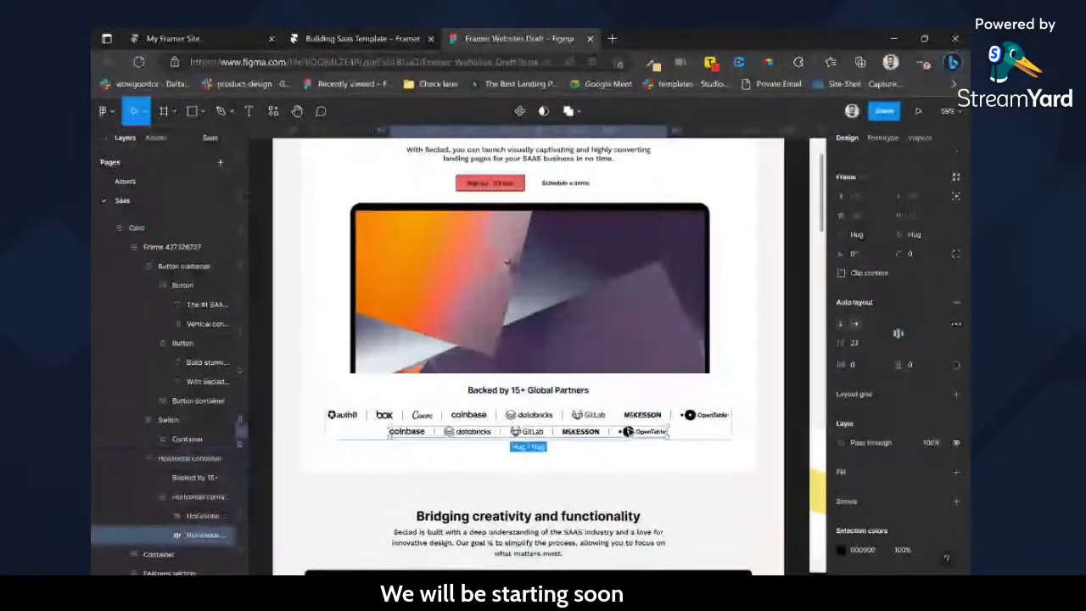
pyautogui.click(665, 396)
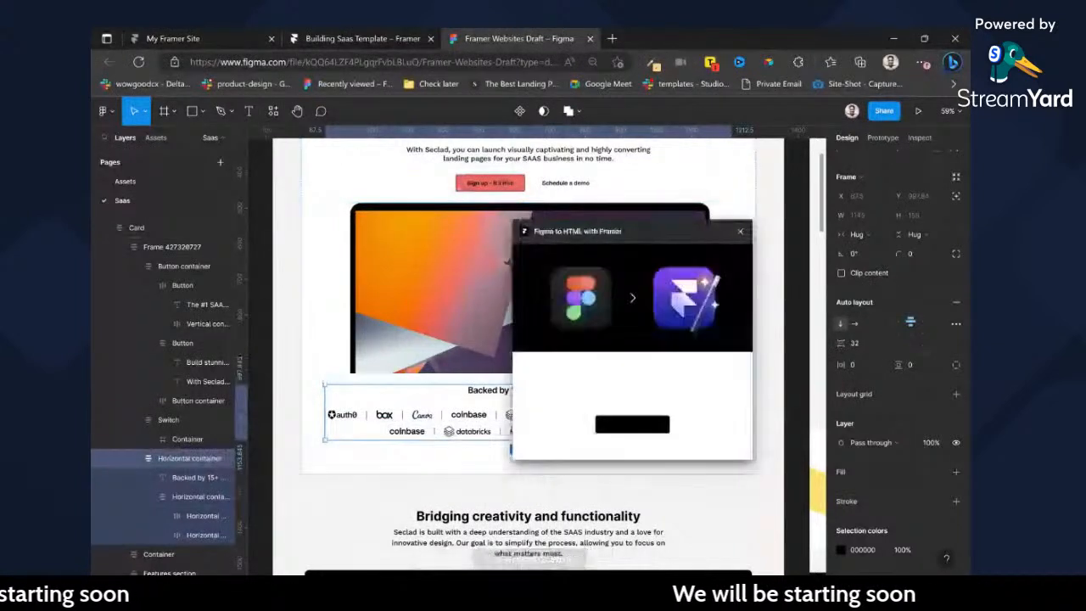
pyautogui.click(633, 425)
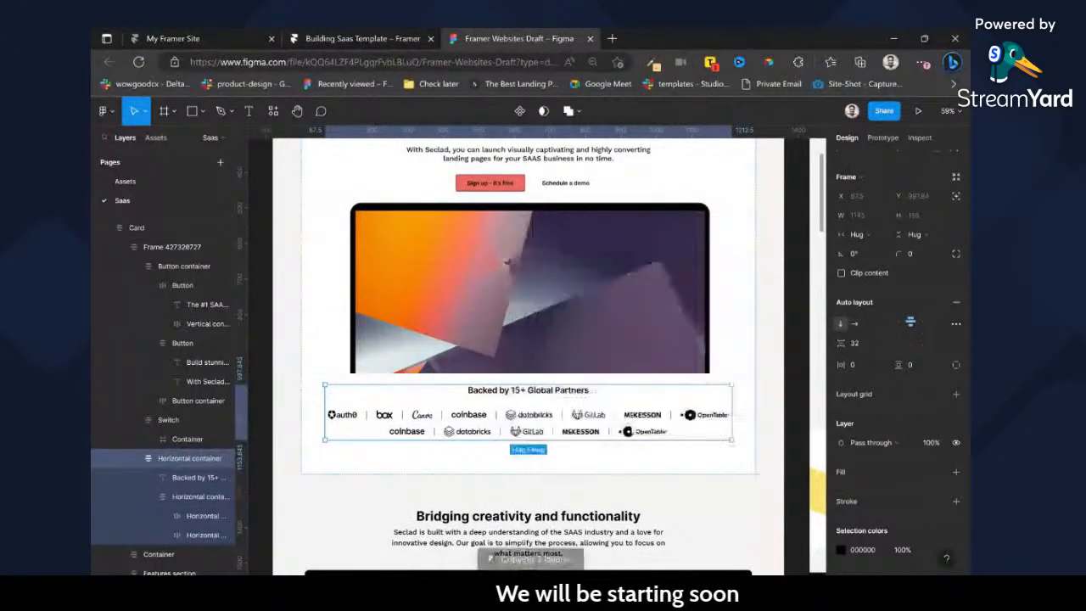
# Return to Framer and insert a frame about 100 × 65 in the hero Container between hero-header and the mockup frame.
pyautogui.click(373, 36)
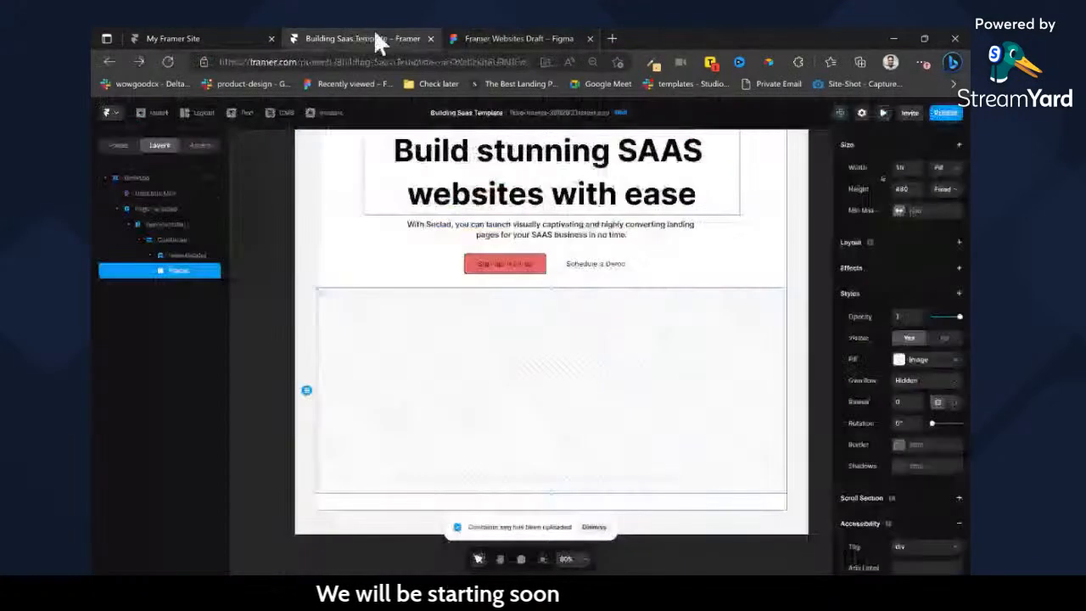
pyautogui.click(172, 239)
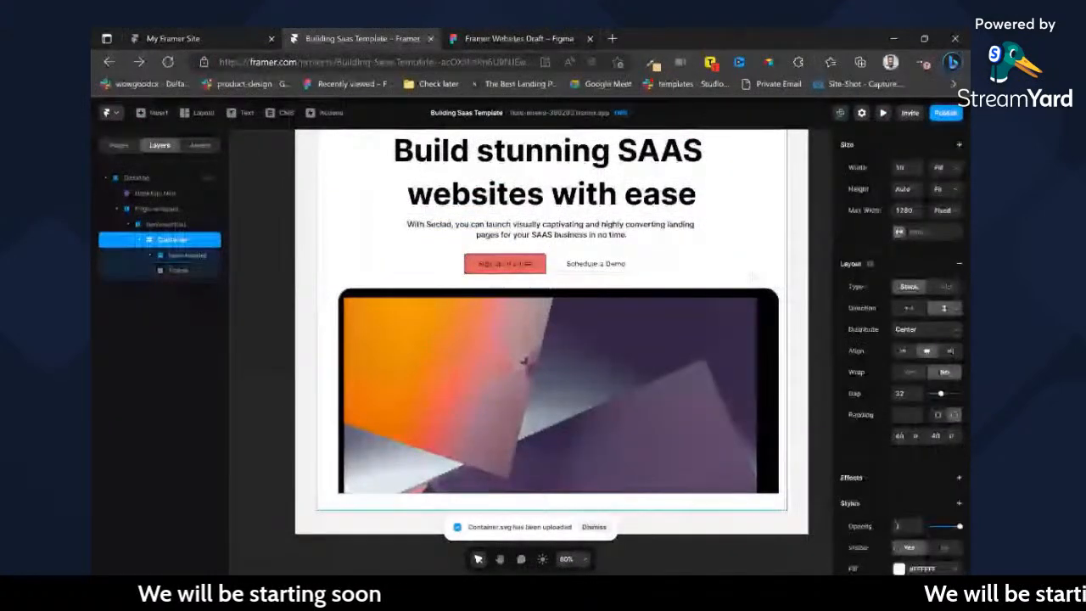
pyautogui.hotkey('ctrl', 'e')
pyautogui.write('d')
pyautogui.click(167, 224)
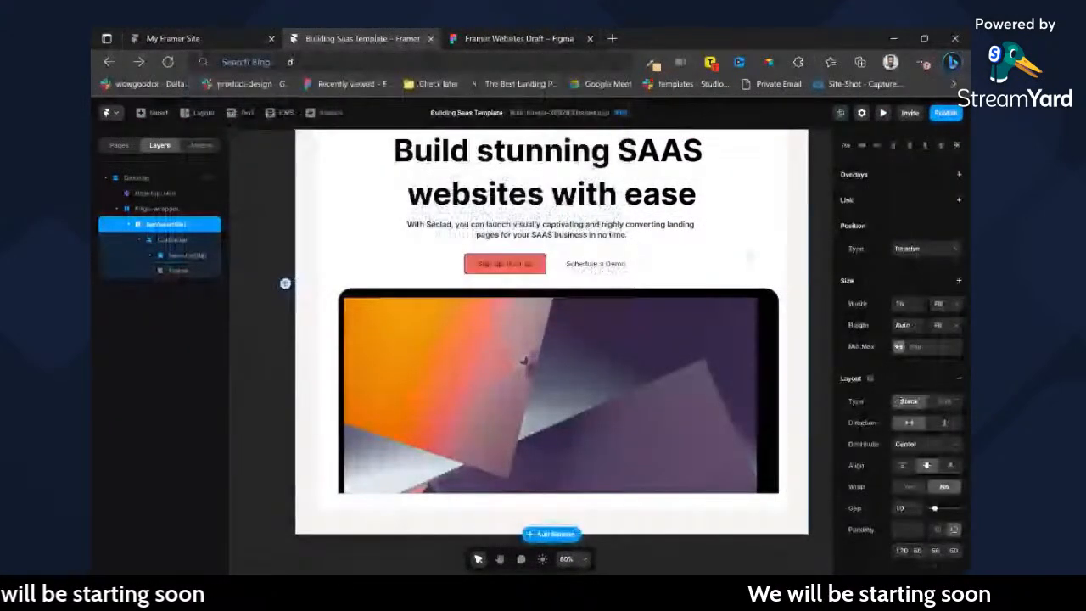
pyautogui.doubleClick(752, 258)
pyautogui.press('f')
pyautogui.click(777, 291)
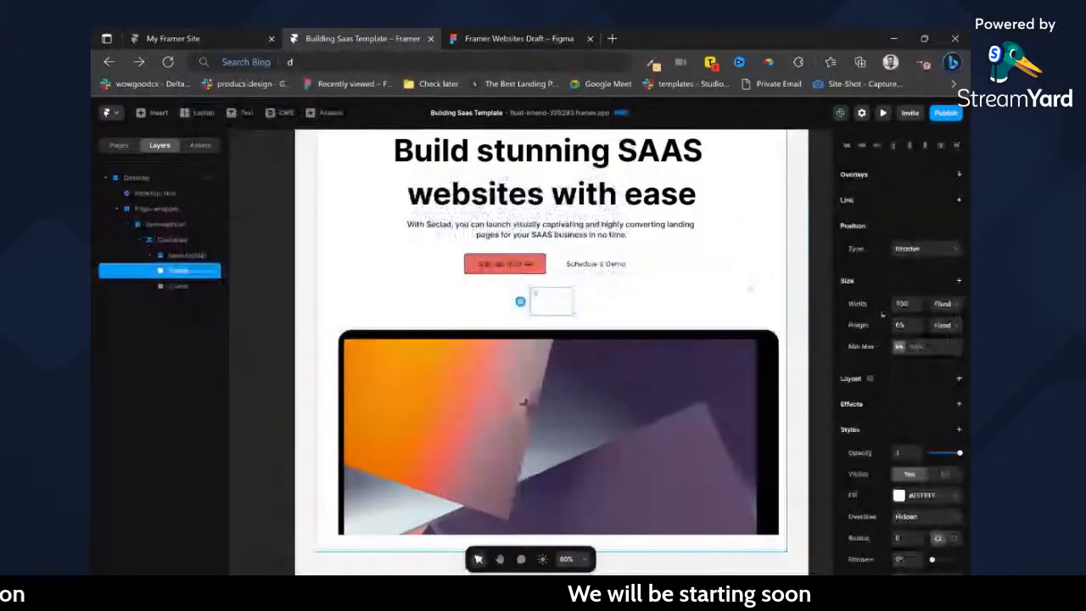
# Move the small empty frame below the mockup frame and rename the mockup frame Hero-image and the empty frame companies.
pyautogui.press('Delete')
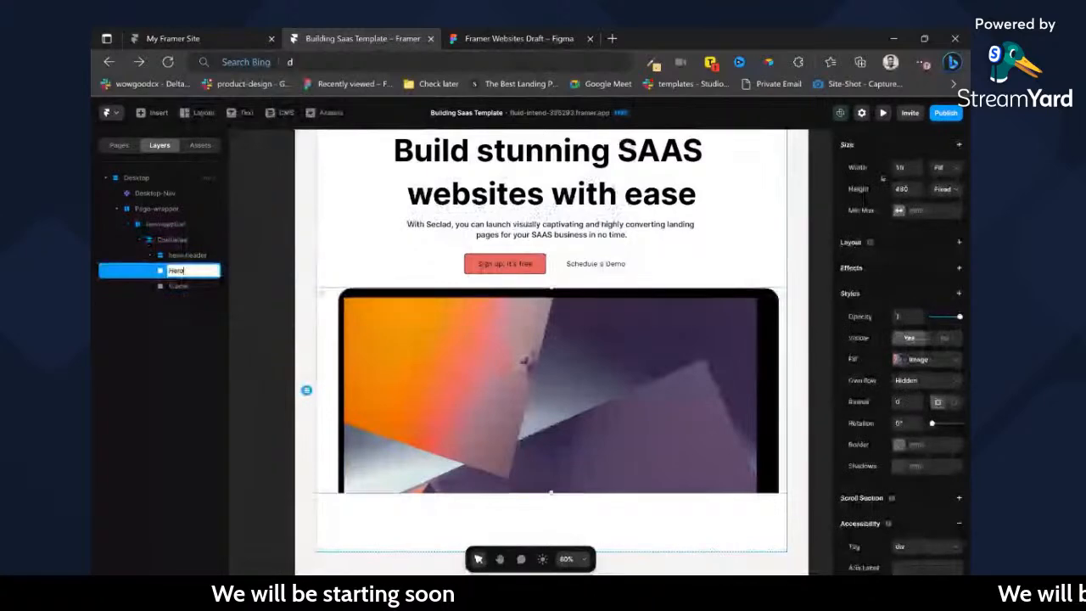
pyautogui.doubleClick(178, 271)
pyautogui.write('Hero-image')
pyautogui.press('Return')
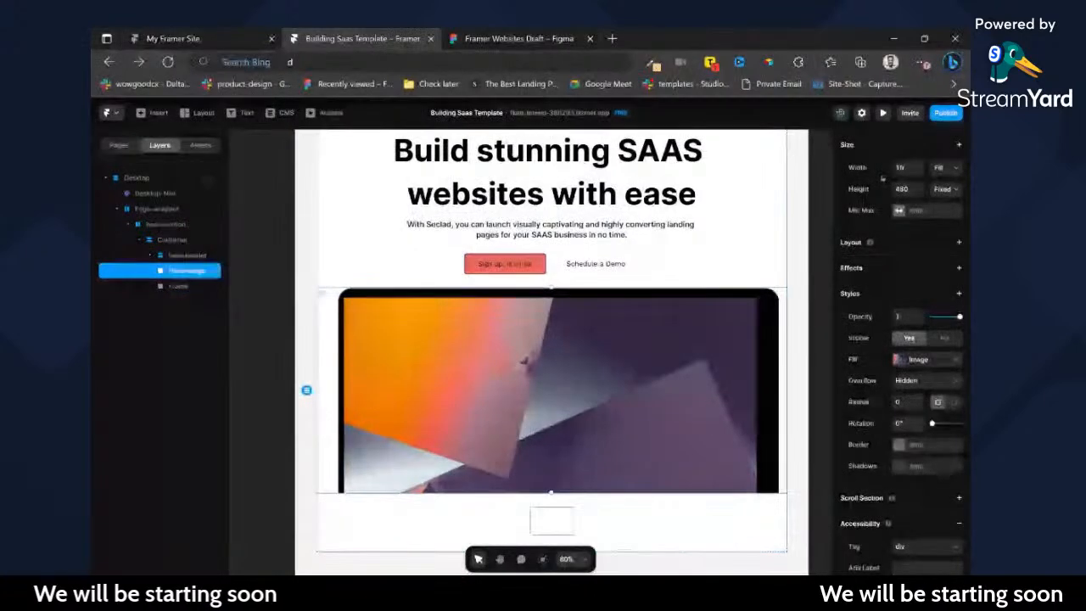
pyautogui.doubleClick(178, 286)
pyautogui.write('compone')
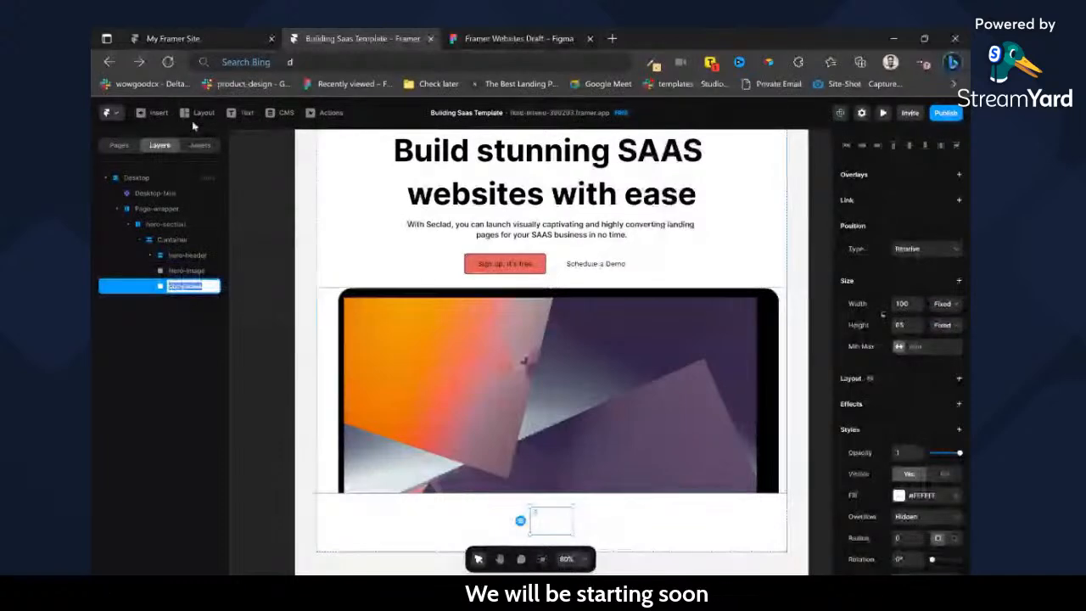
# Recheck the partners block in Figma, return to Framer and paste the copied block into the hero Container.
pyautogui.click(445, 38)
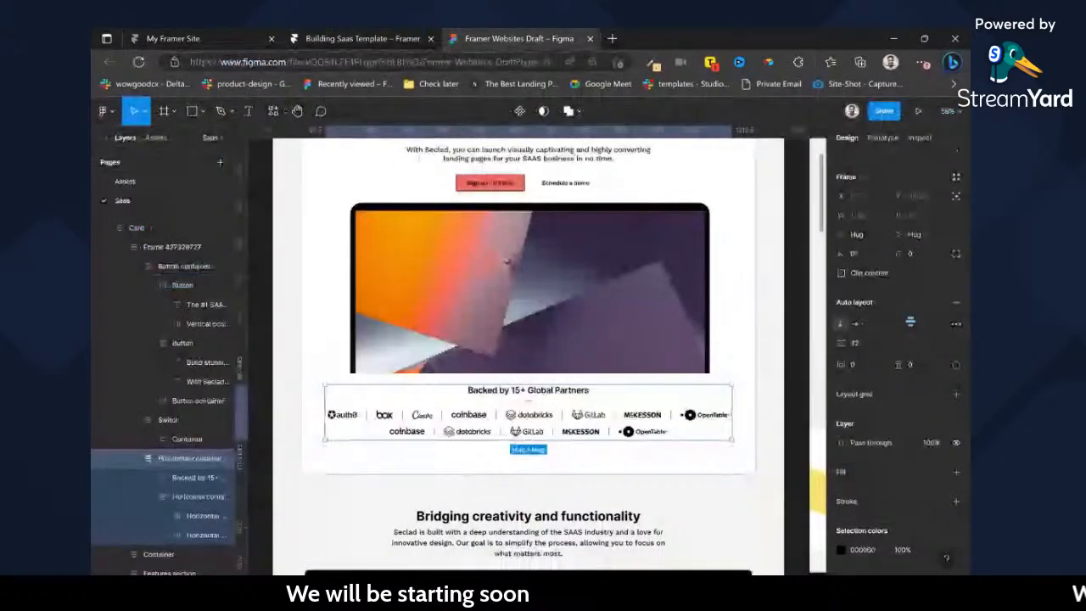
pyautogui.click(377, 38)
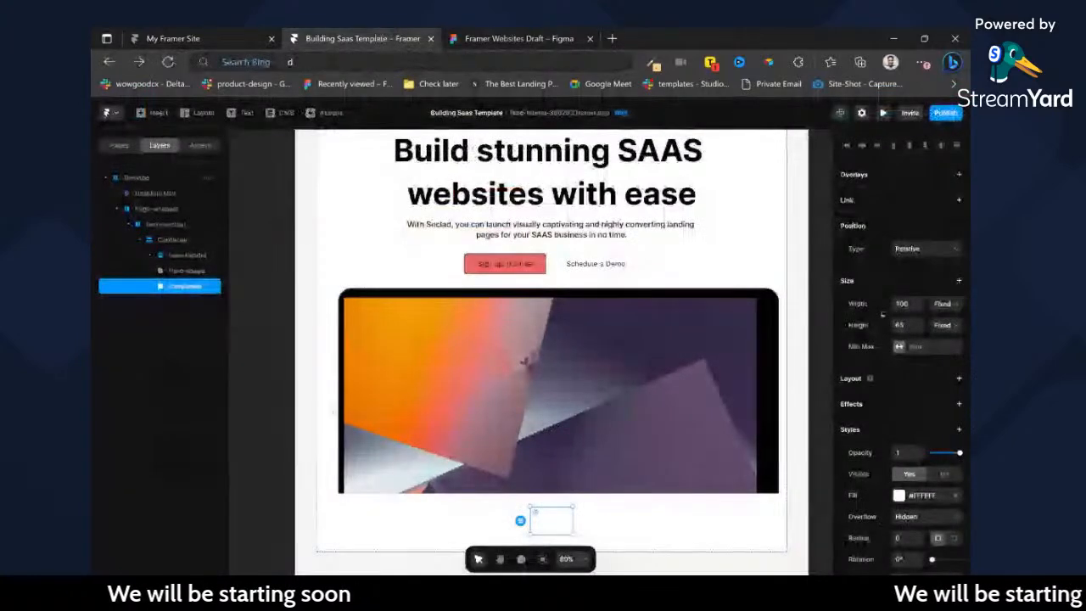
pyautogui.click(599, 523)
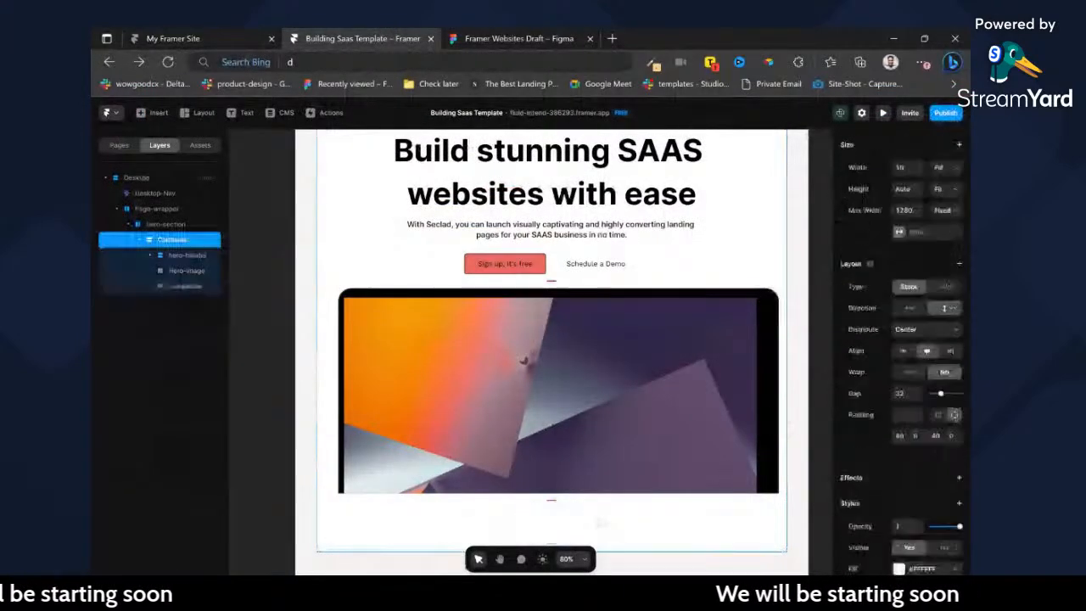
pyautogui.scroll(-1, 599, 523)
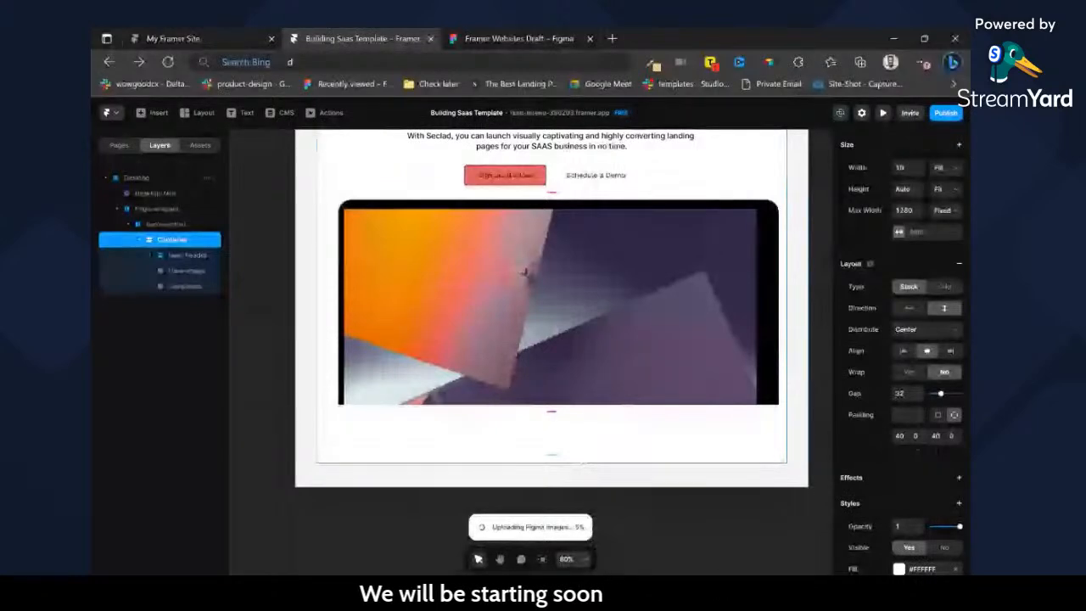
# Apply the Paragraph Large text style to "Backed by 15+ Global Partners" and centre-align the text.
pyautogui.click(601, 422)
pyautogui.scroll(-4, 947, 414)
pyautogui.click(927, 338)
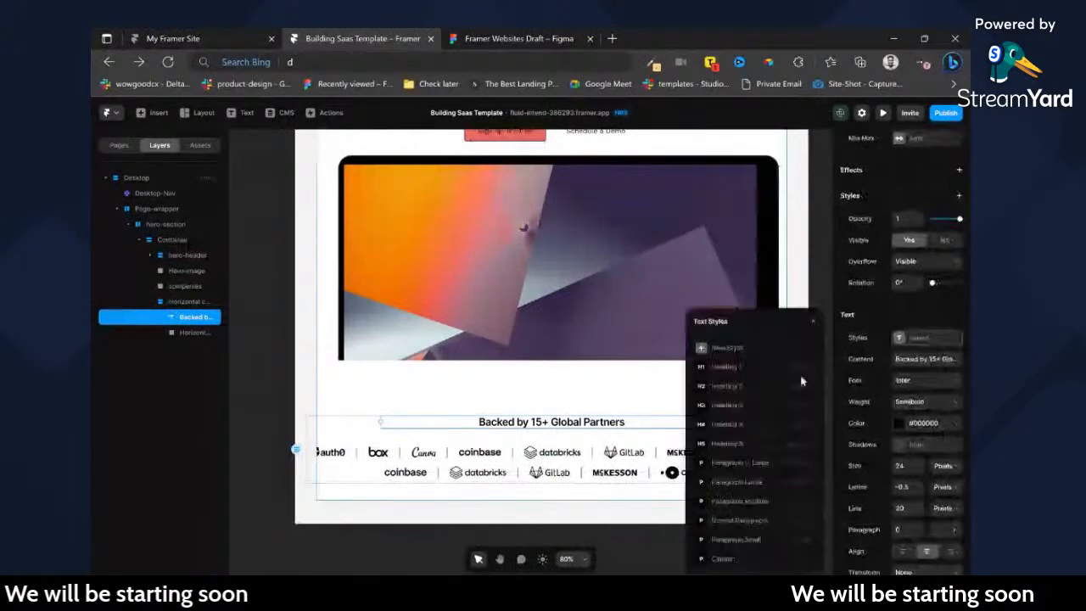
pyautogui.click(748, 484)
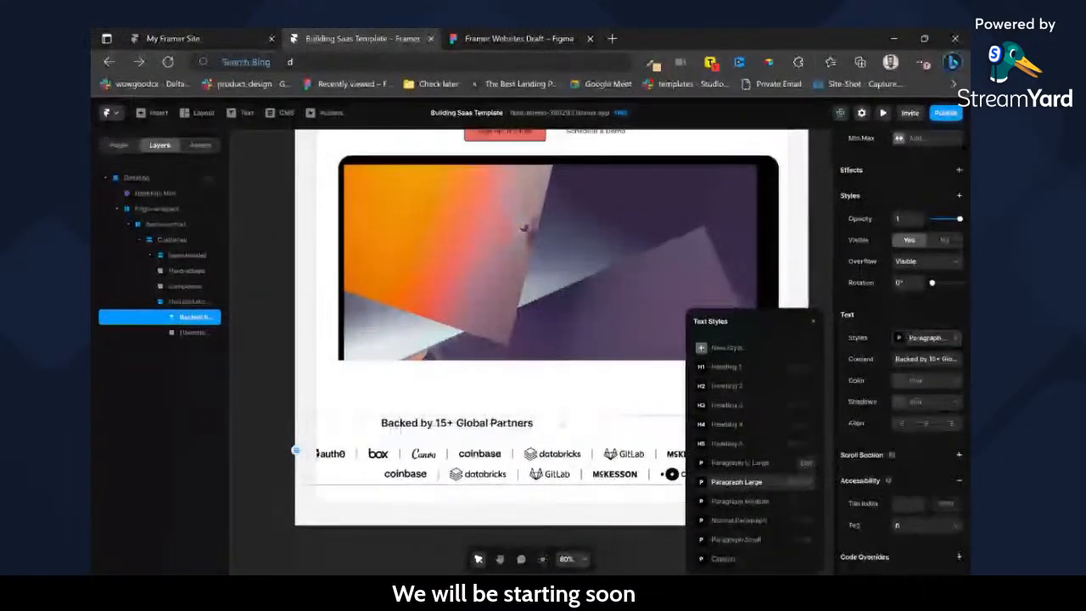
pyautogui.click(925, 423)
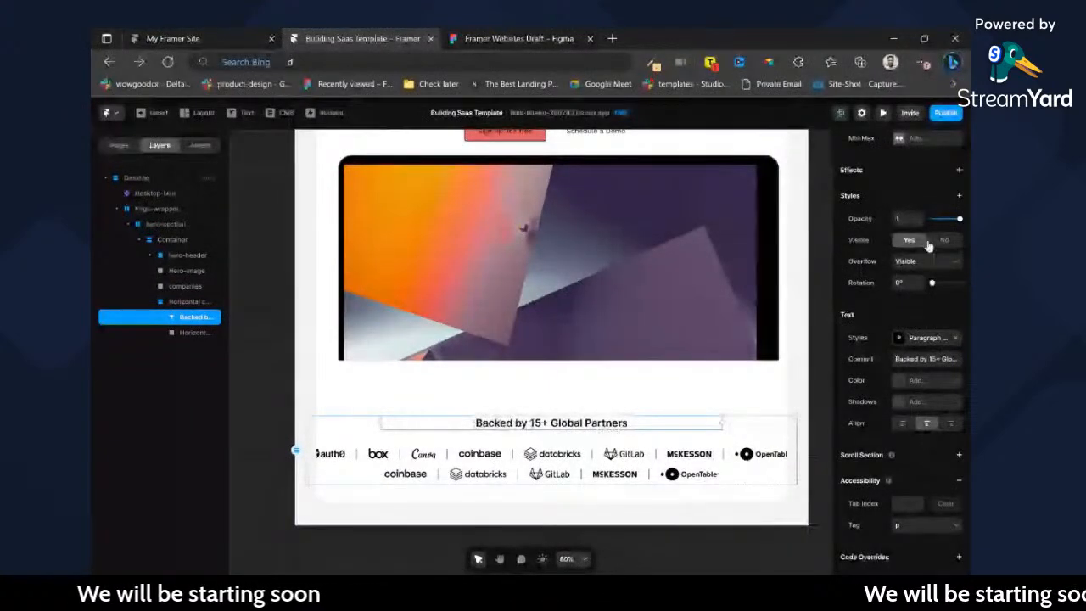
# Set the width of the "Backed by 15+ Global Partners" text to Fit.
pyautogui.scroll(5, 942, 243)
pyautogui.click(959, 254)
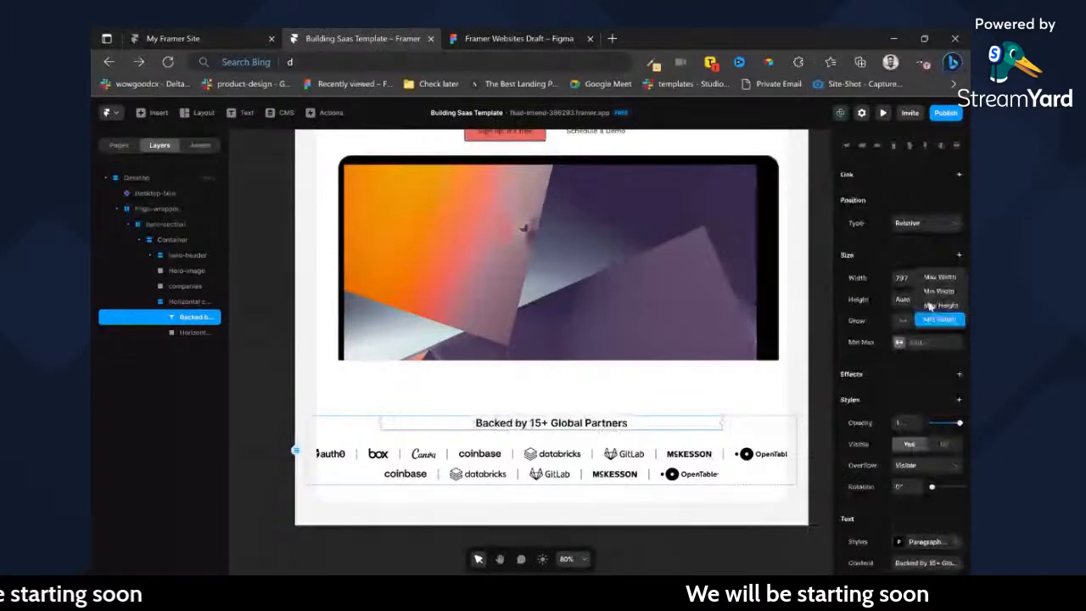
pyautogui.click(939, 319)
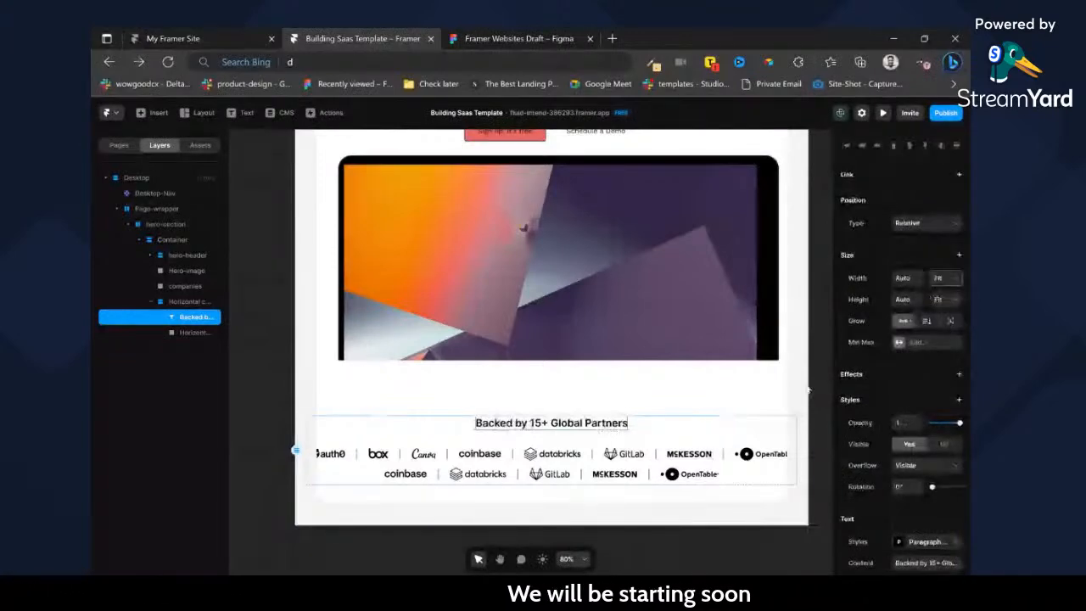
# Set the partner logo image and its parent partners block to Fill width.
pyautogui.click(721, 460)
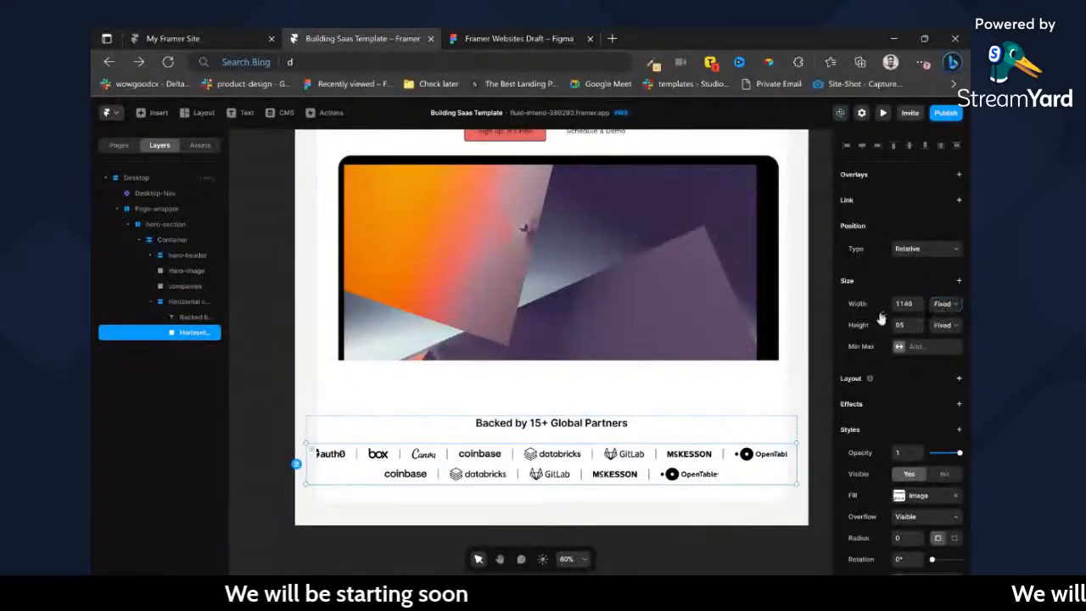
pyautogui.click(943, 304)
pyautogui.click(941, 332)
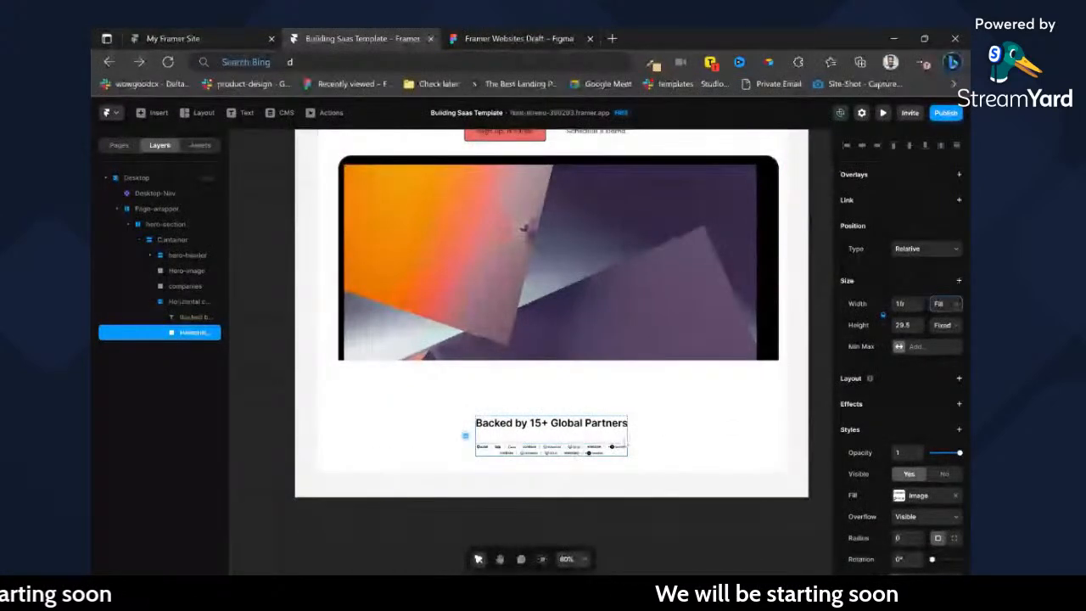
pyautogui.click(624, 440)
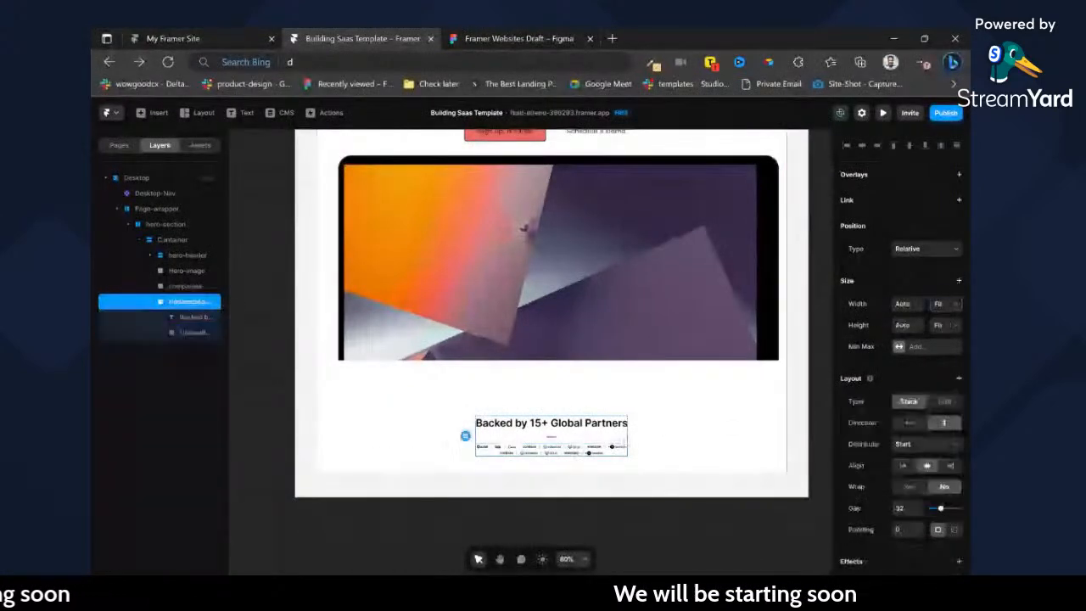
pyautogui.click(940, 331)
pyautogui.doubleClick(552, 459)
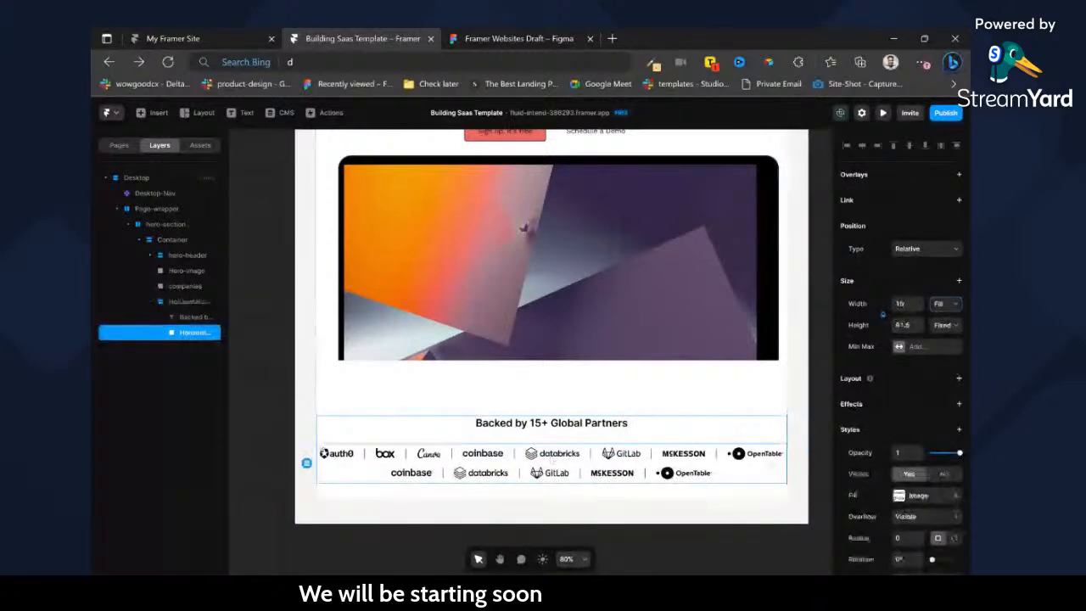
# Give the partners block separate side paddings, with 32 on both its left and right sides.
pyautogui.press('Escape')
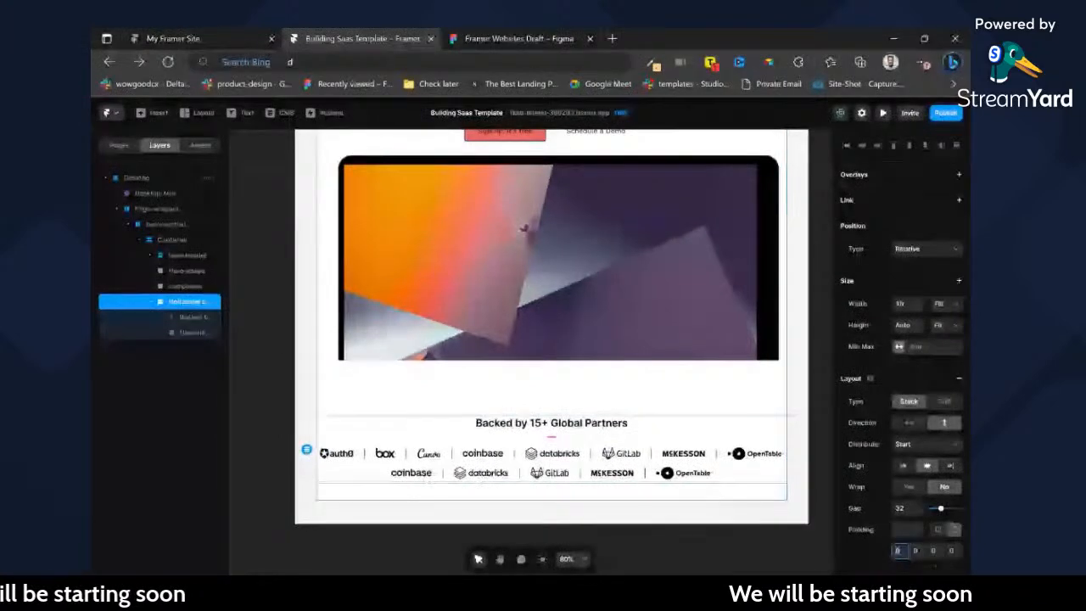
pyautogui.click(955, 530)
pyautogui.press('Tab')
pyautogui.write('32')
pyautogui.press('Tab')
pyautogui.press('Tab')
pyautogui.write('32')
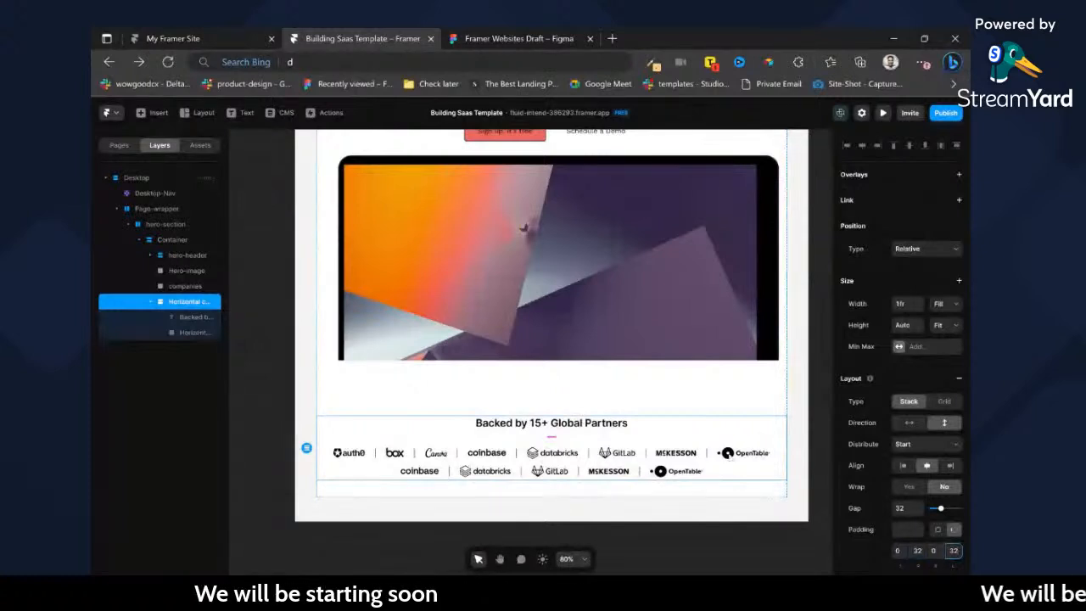
# Set the gap between the partners heading and the logo image to 16.
pyautogui.doubleClick(481, 475)
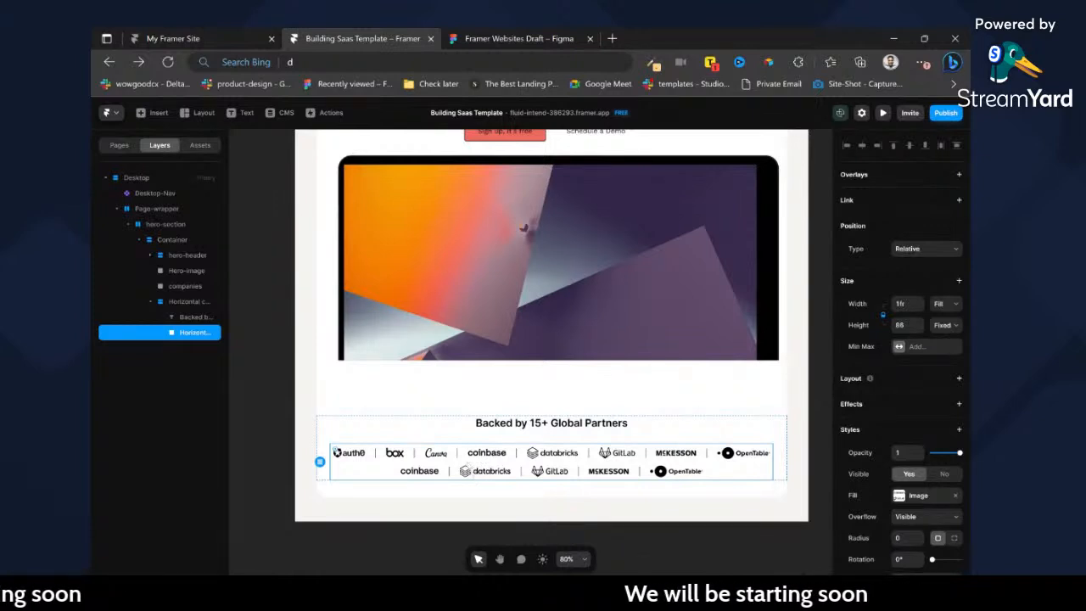
pyautogui.click(641, 435)
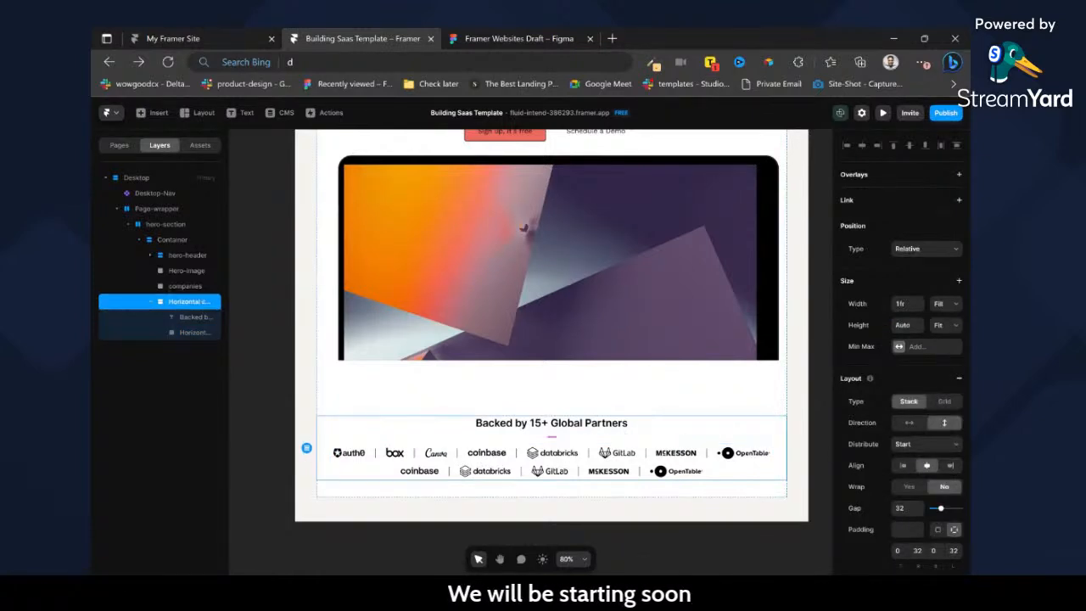
pyautogui.write('16')
pyautogui.press('Return')
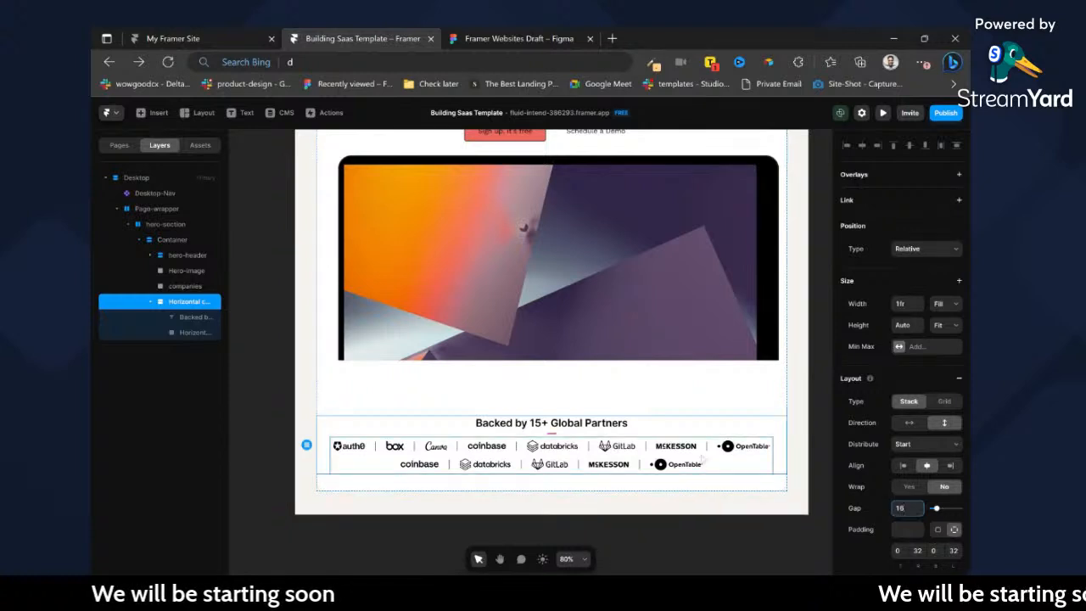
pyautogui.click(706, 448)
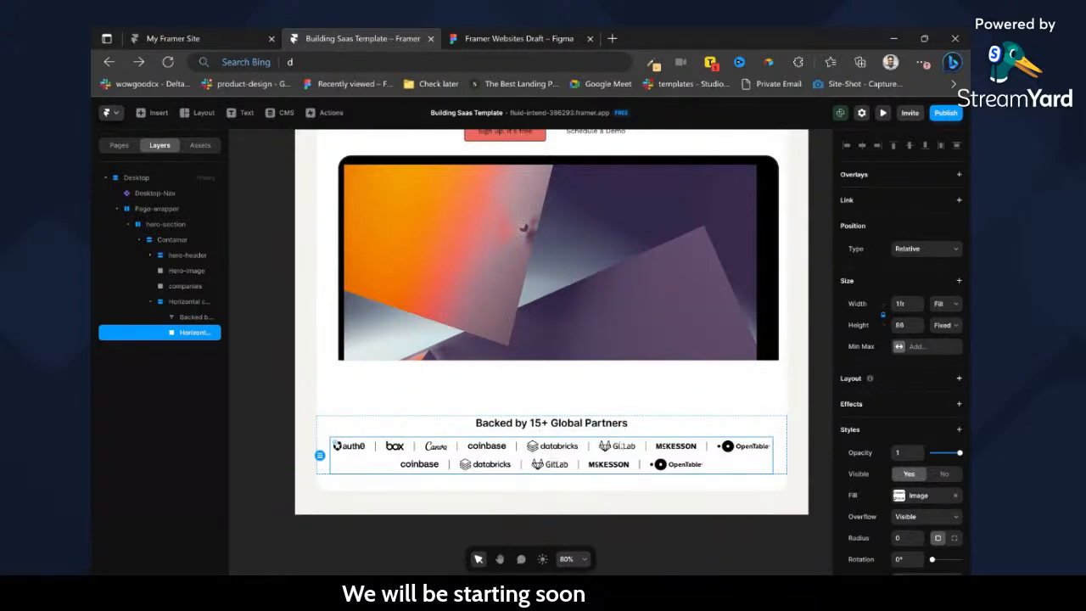
pyautogui.click(660, 507)
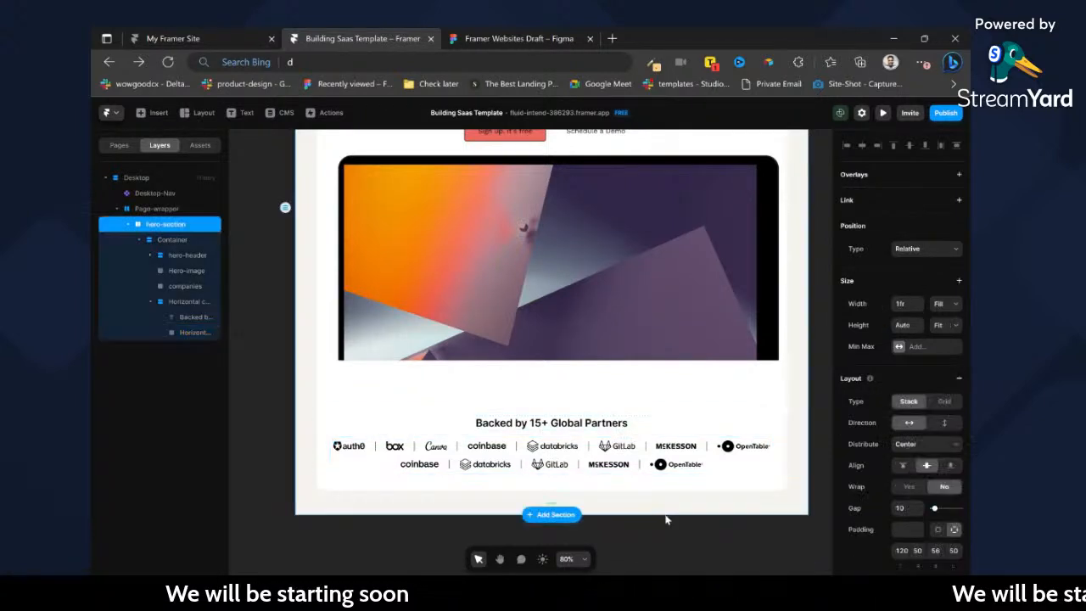
pyautogui.scroll(-2, 656, 512)
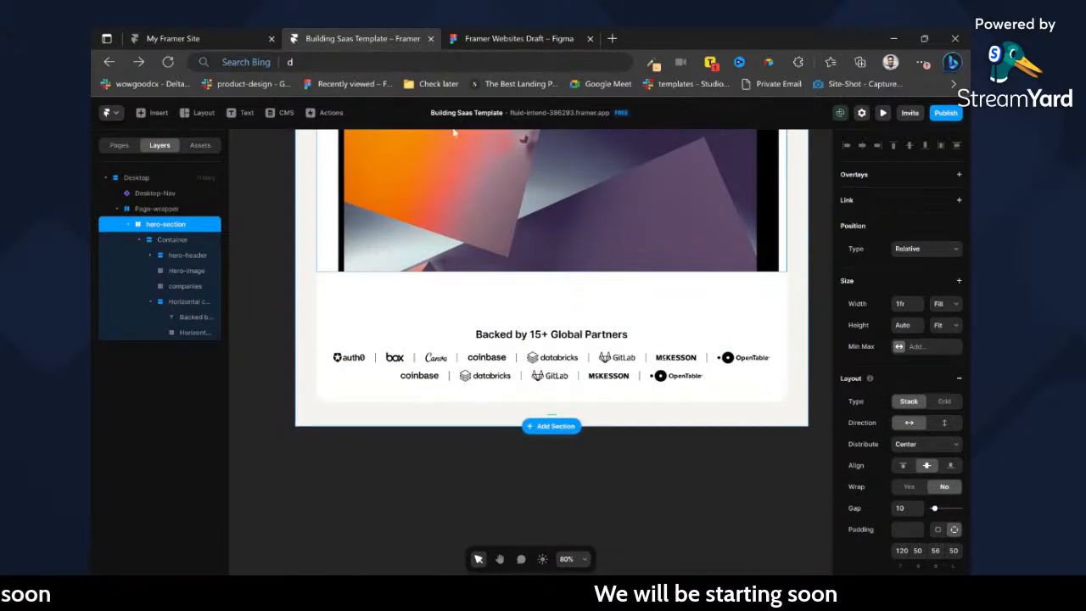
# In Figma, examine the design below the hero and the auto layout of the "Bridging creativity and functionality" container.
pyautogui.click(472, 32)
pyautogui.scroll(-1, 598, 331)
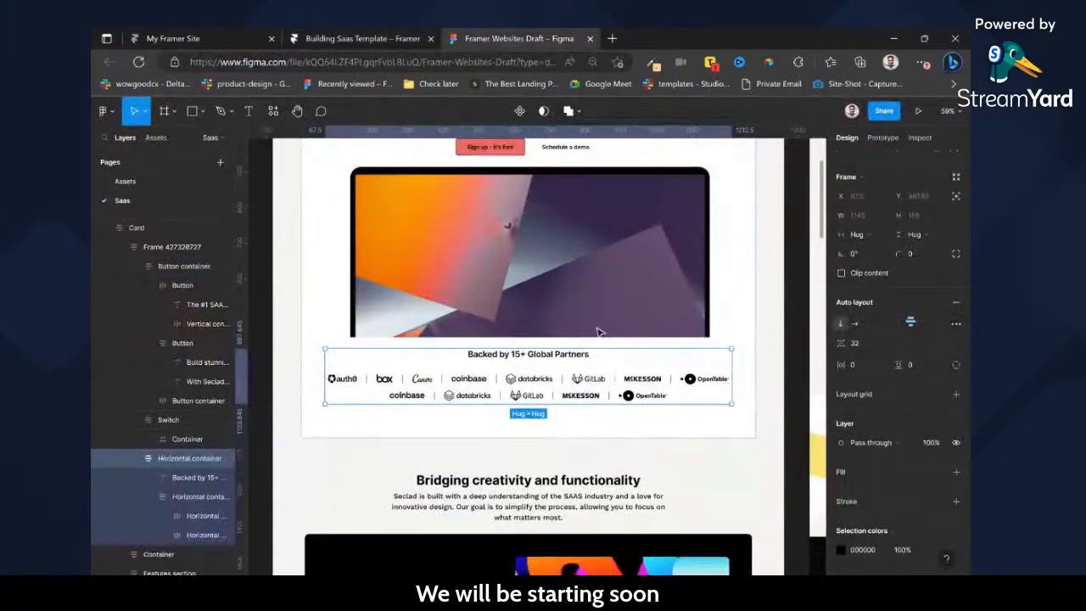
pyautogui.scroll(-1, 603, 356)
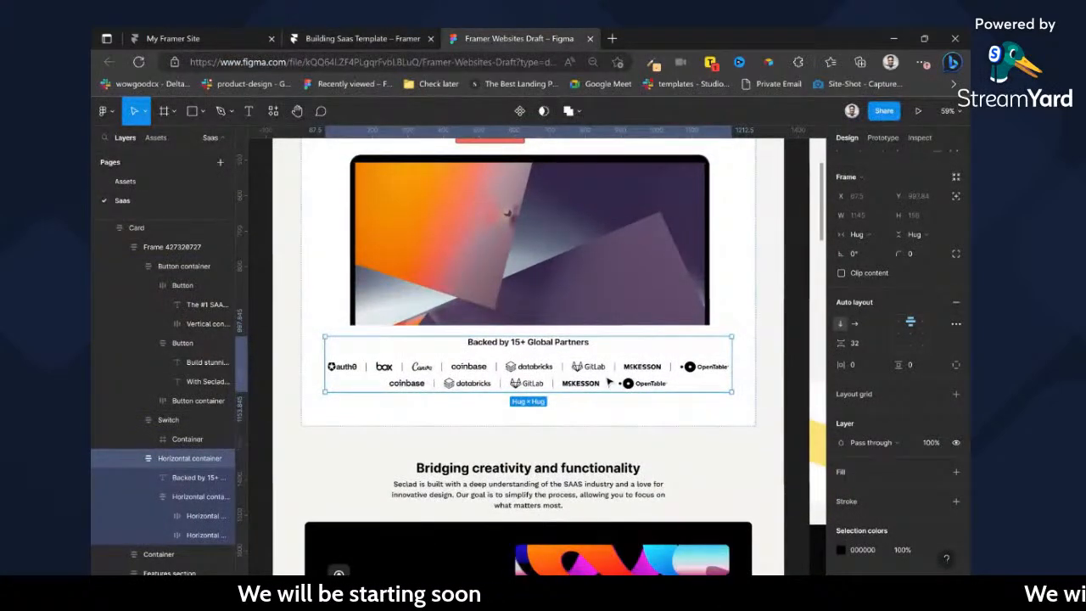
pyautogui.scroll(-2, 605, 415)
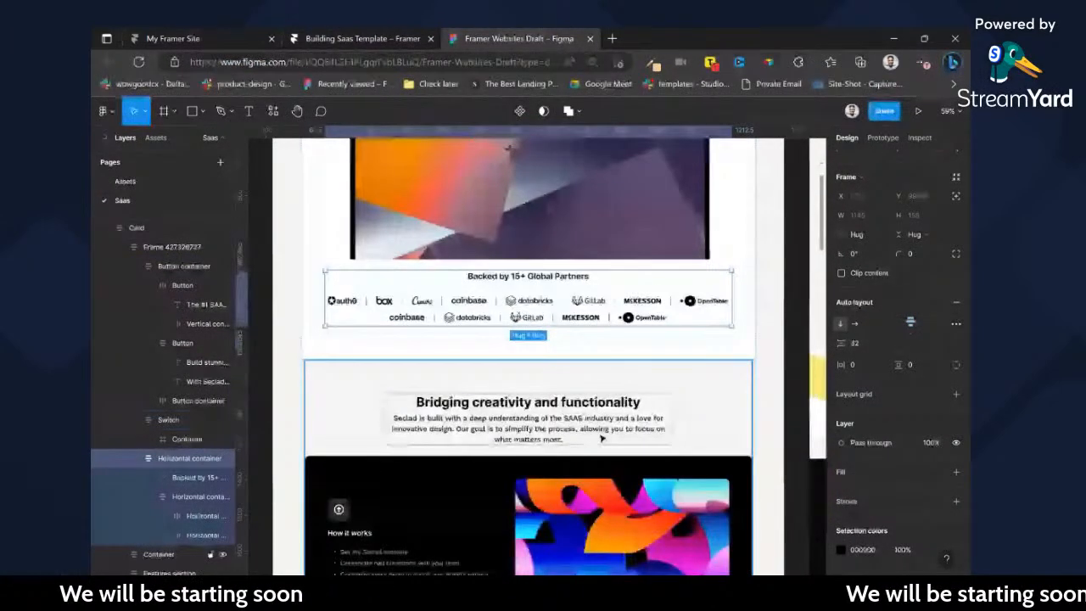
pyautogui.scroll(-10, 602, 439)
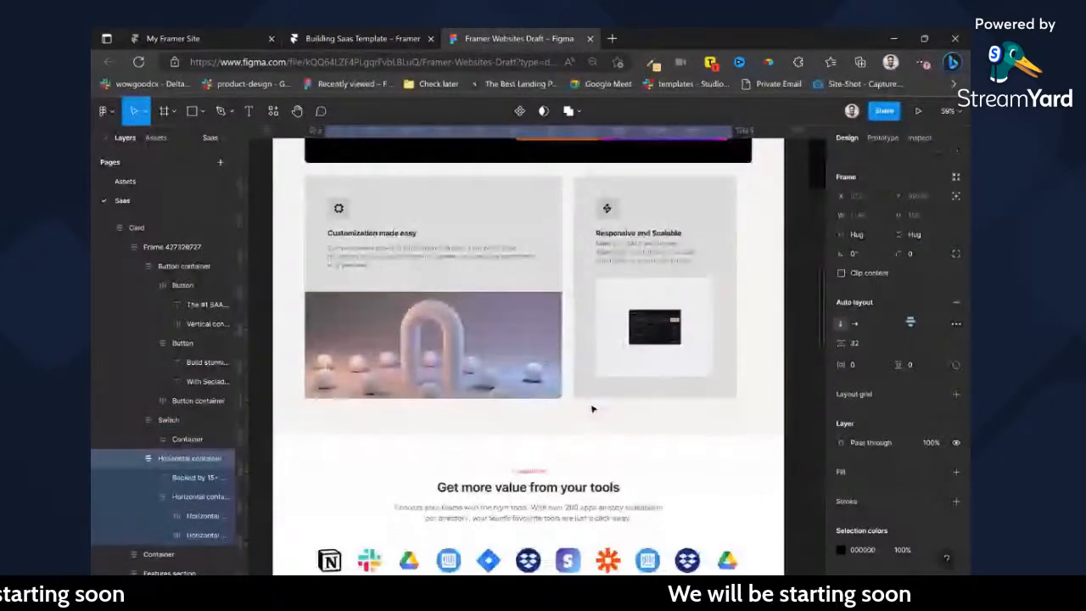
pyautogui.scroll(8, 592, 409)
pyautogui.click(745, 295)
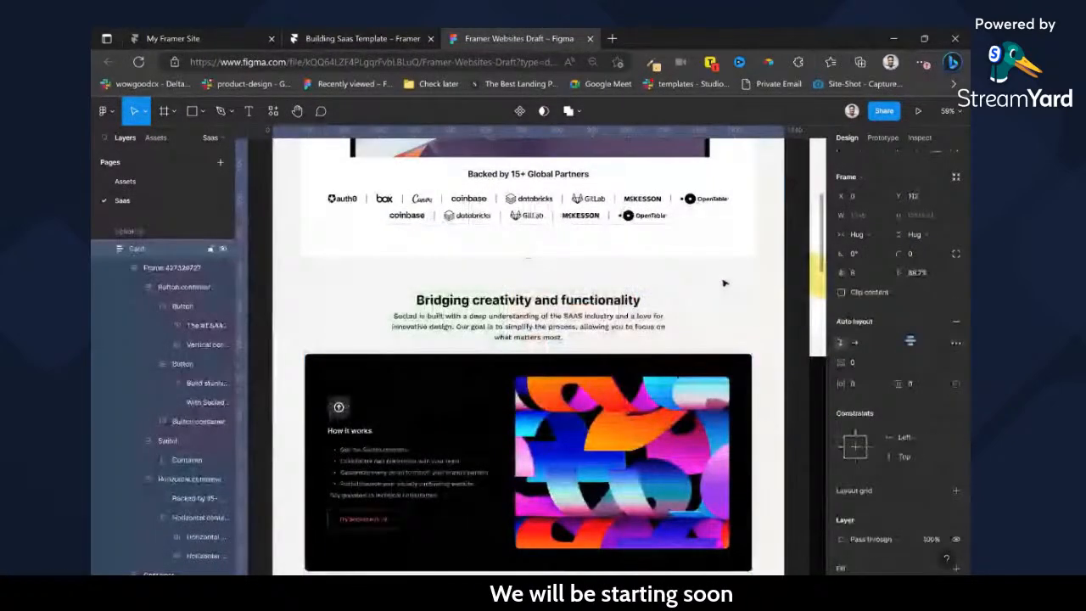
pyautogui.click(724, 283)
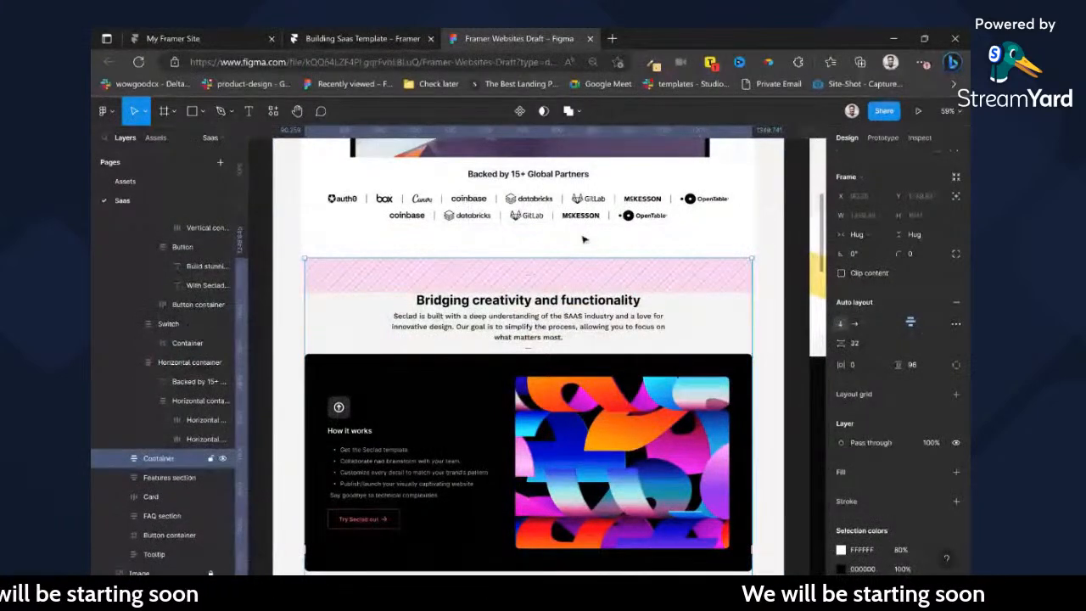
# Return to Framer and insert a frame about 248 × 137 directly inside Page-wrapper, after hero-section.
pyautogui.click(381, 30)
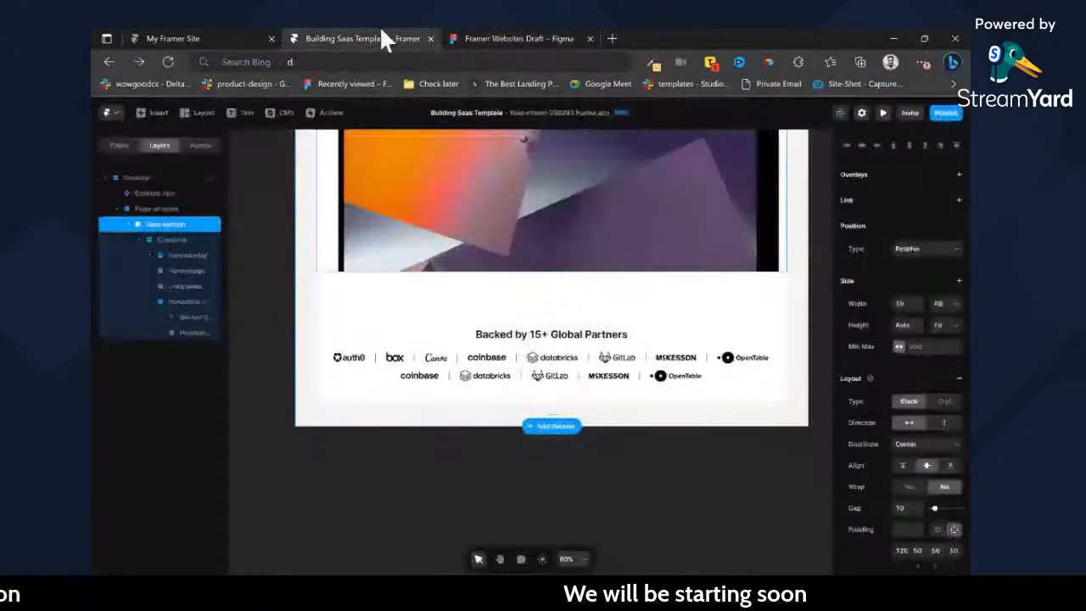
pyautogui.click(145, 212)
pyautogui.press('f')
pyautogui.moveTo(345, 371); pyautogui.dragTo(451, 430)
pyautogui.moveTo(146, 240); pyautogui.dragTo(166, 223)
pyautogui.click(156, 244)
pyautogui.click(169, 240)
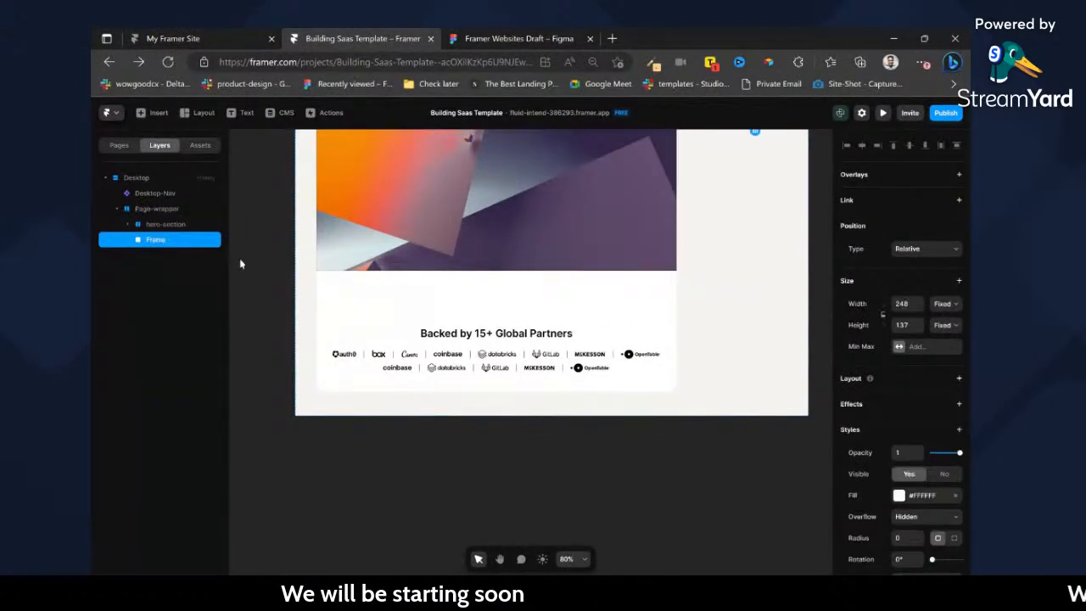
# Set Page-wrapper's stack direction to vertical and select the new frame beneath the hero section.
pyautogui.click(157, 210)
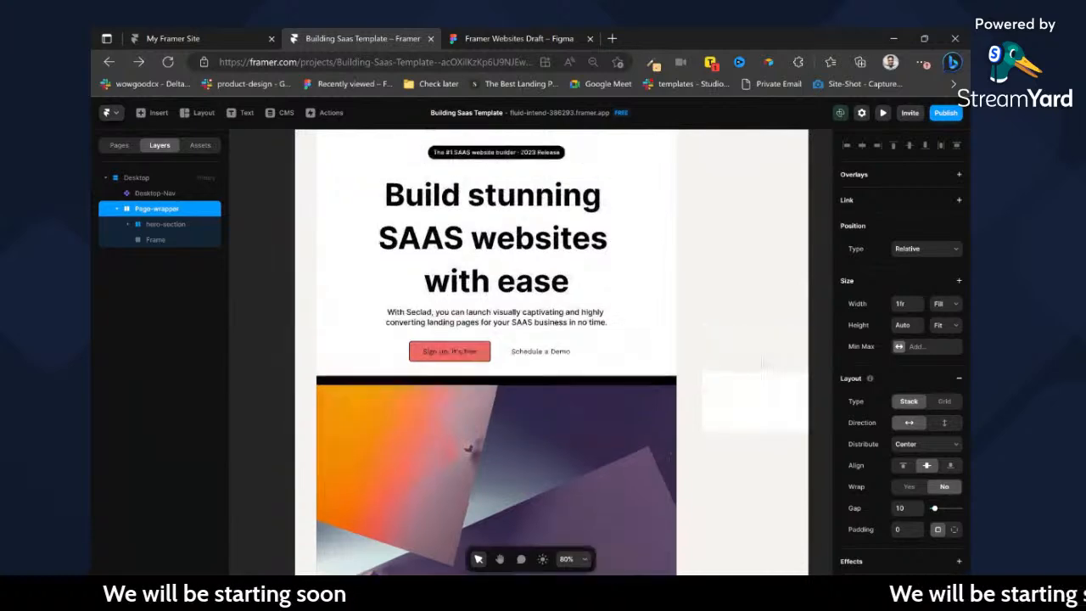
pyautogui.click(944, 422)
pyautogui.scroll(-10, 567, 397)
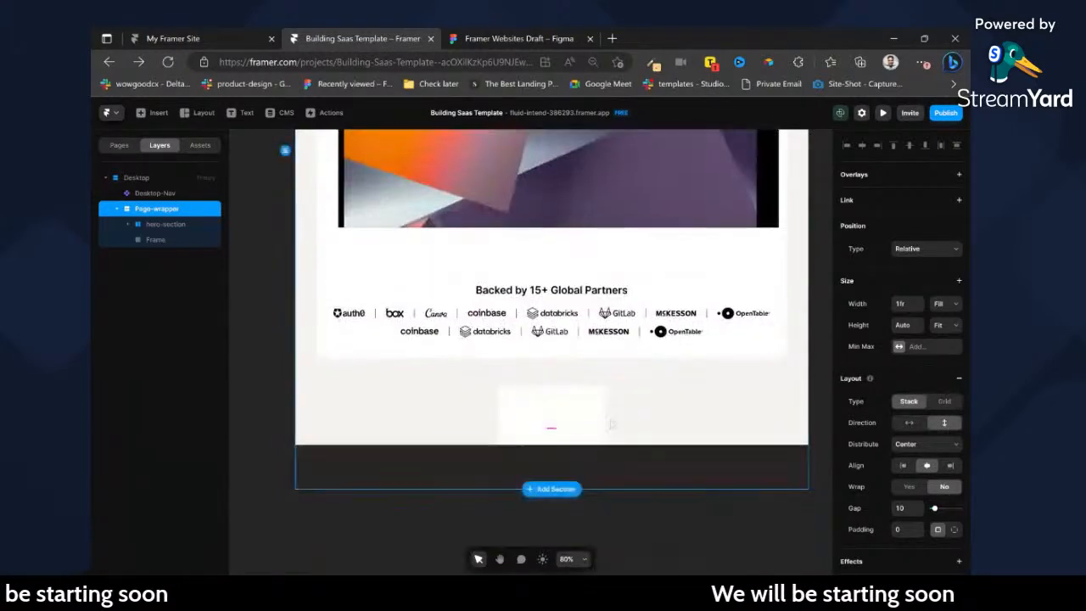
pyautogui.click(567, 396)
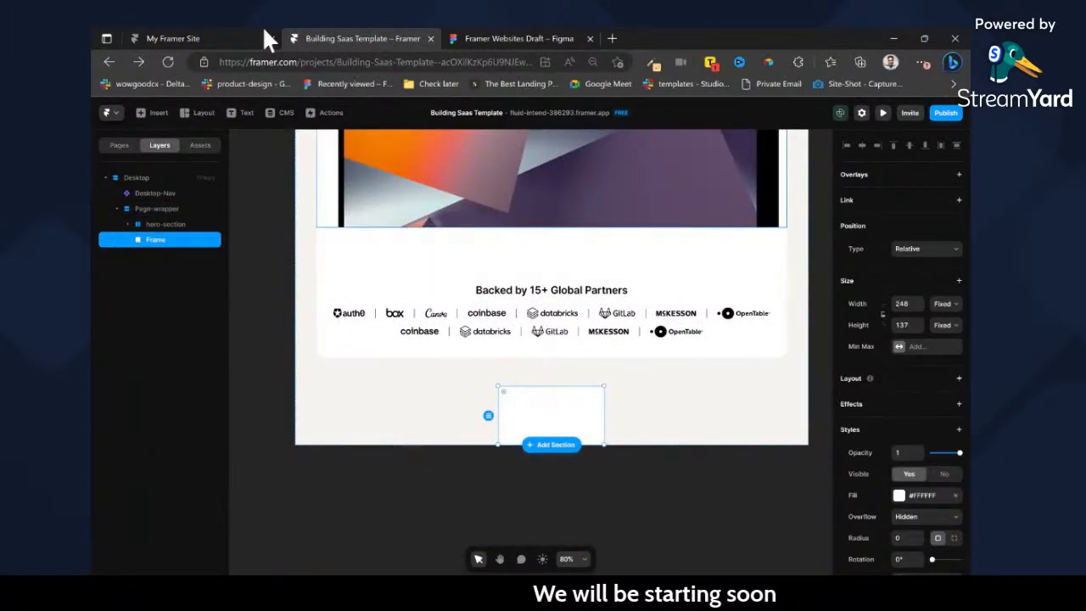
# Switch to Figma, review the sections below the hero, and run the Framer copy plugin on the "Bridging creativity and functionality" container.
pyautogui.click(450, 39)
pyautogui.scroll(-10, 536, 307)
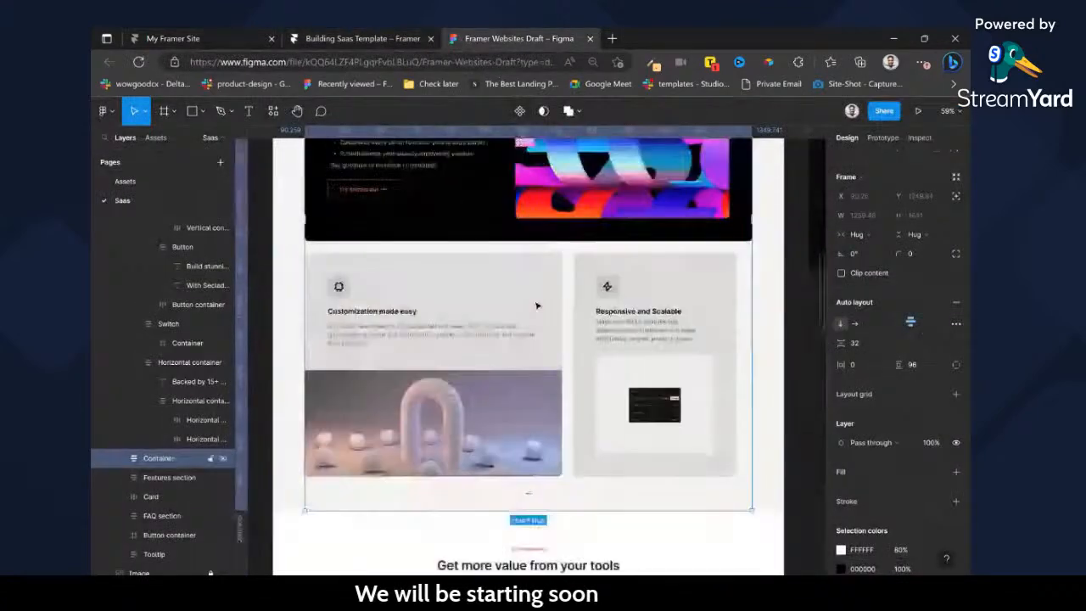
pyautogui.scroll(1, 556, 346)
pyautogui.scroll(-3, 561, 353)
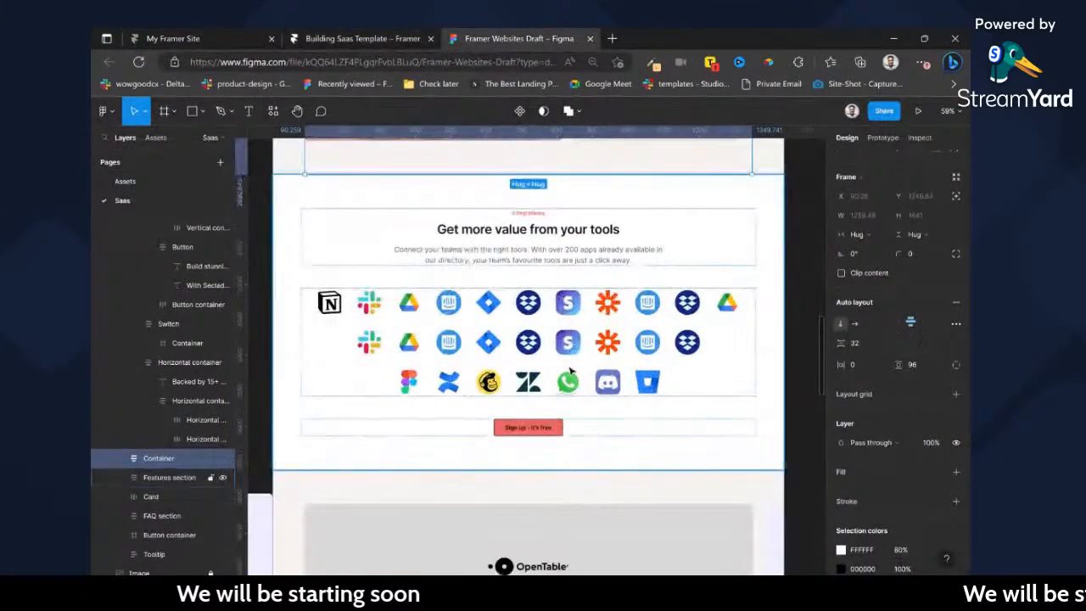
pyautogui.scroll(5, 568, 361)
pyautogui.scroll(5, 576, 367)
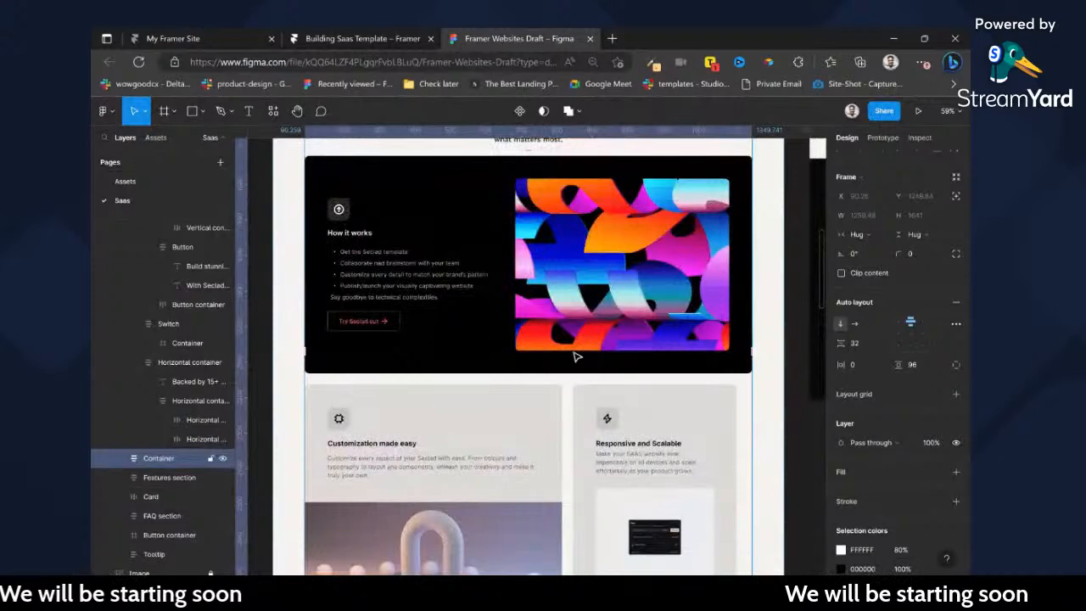
pyautogui.hotkey('ctrl', '/')
pyautogui.press('Return')
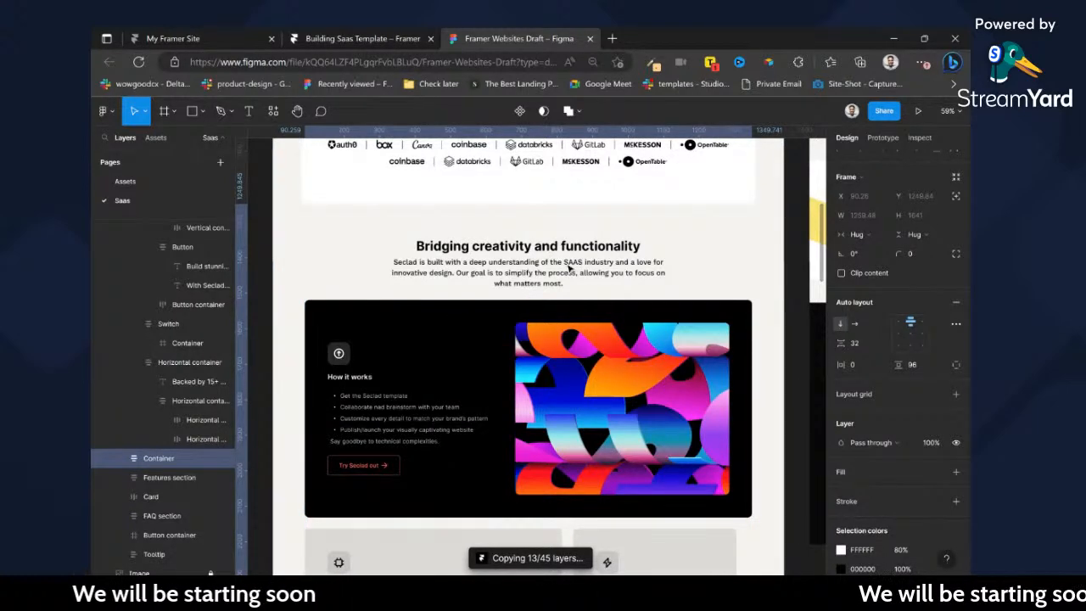
# Return to Framer, set the new frame's width to Fill, and rename the frame features-section.
pyautogui.click(386, 37)
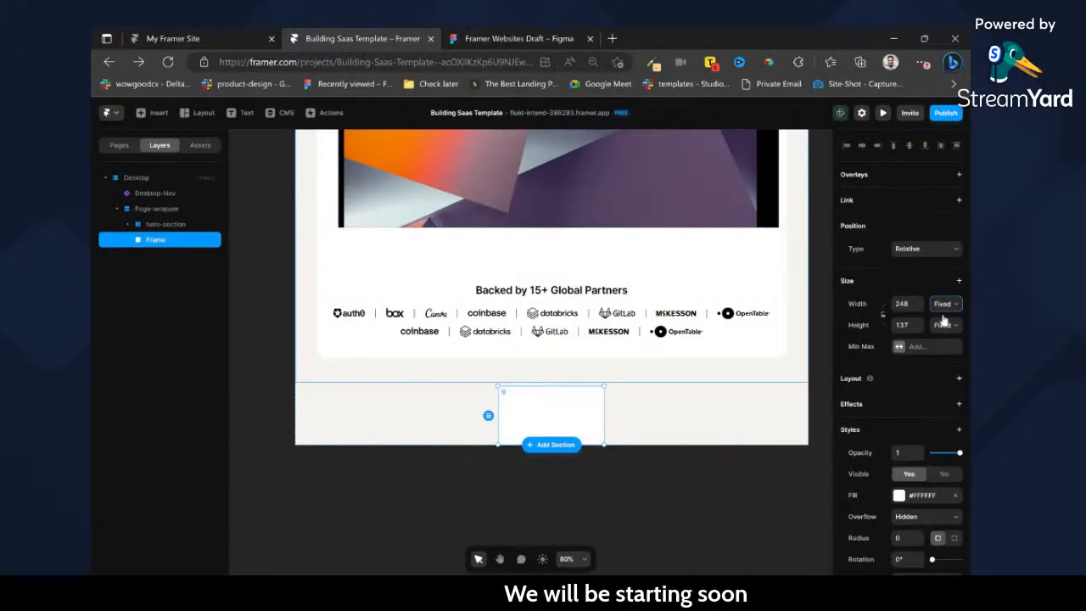
pyautogui.click(944, 339)
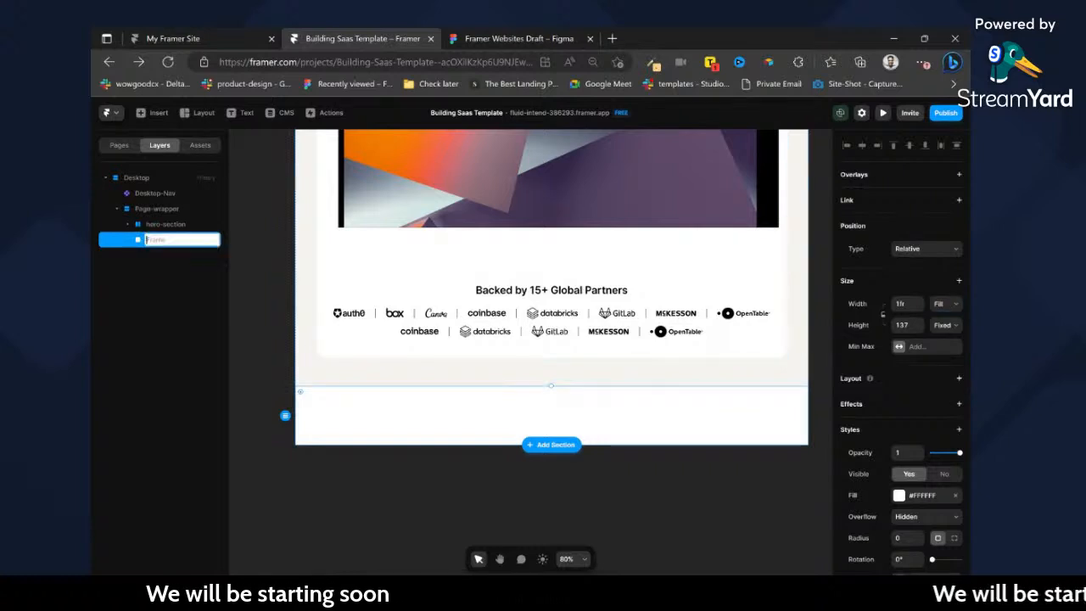
pyautogui.doubleClick(156, 241)
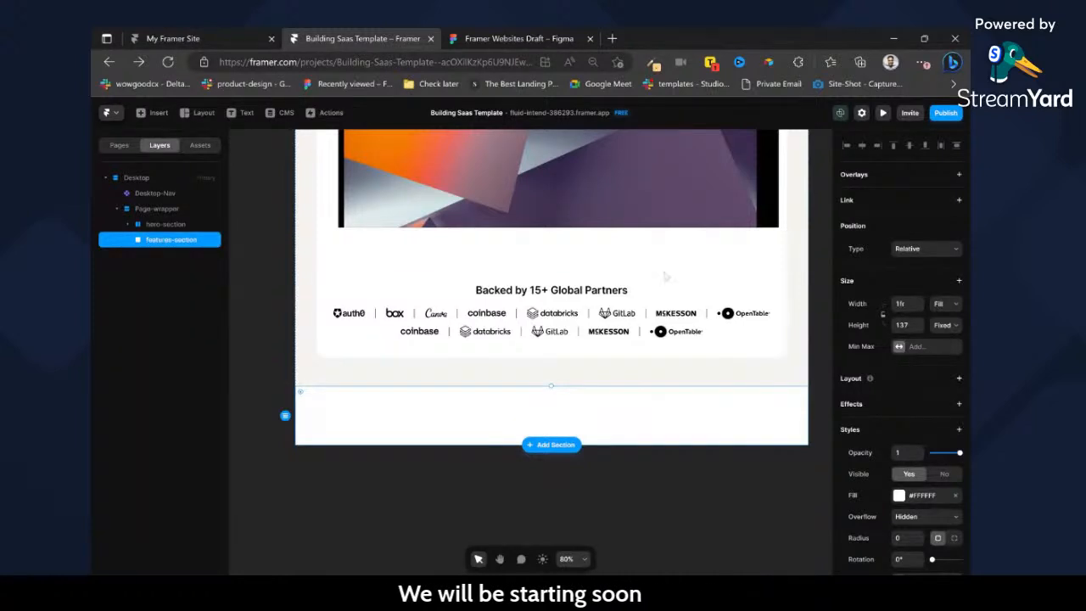
# Remove the white fill from features-section.
pyautogui.click(957, 497)
pyautogui.hotkey('ctrl', 'e')
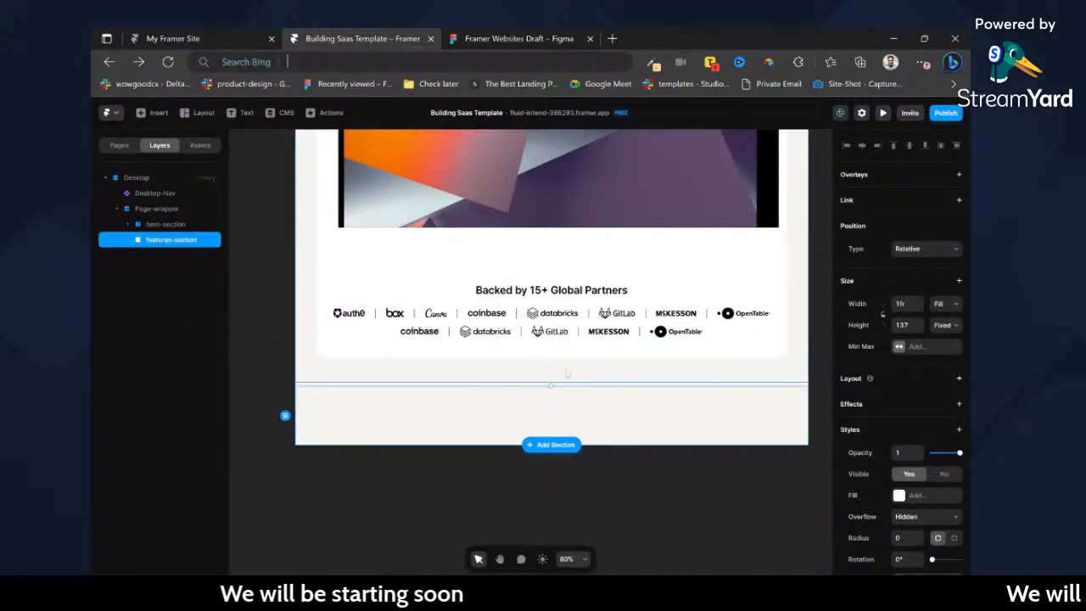
pyautogui.write('d')
pyautogui.click(623, 399)
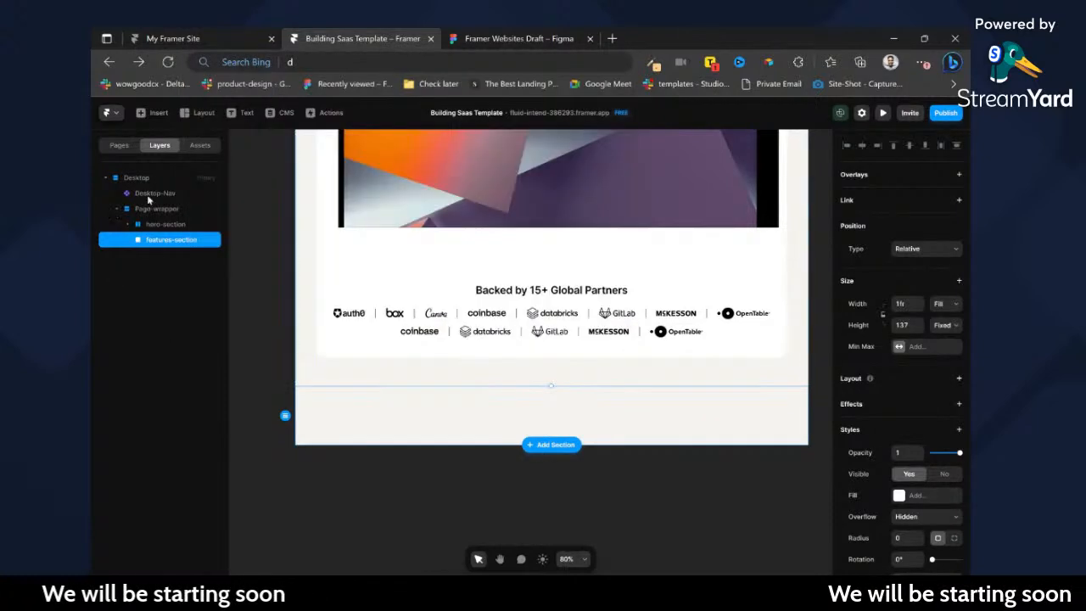
# Set the gap of the Page-wrapper stack to 0.
pyautogui.click(155, 194)
pyautogui.click(159, 209)
pyautogui.click(902, 508)
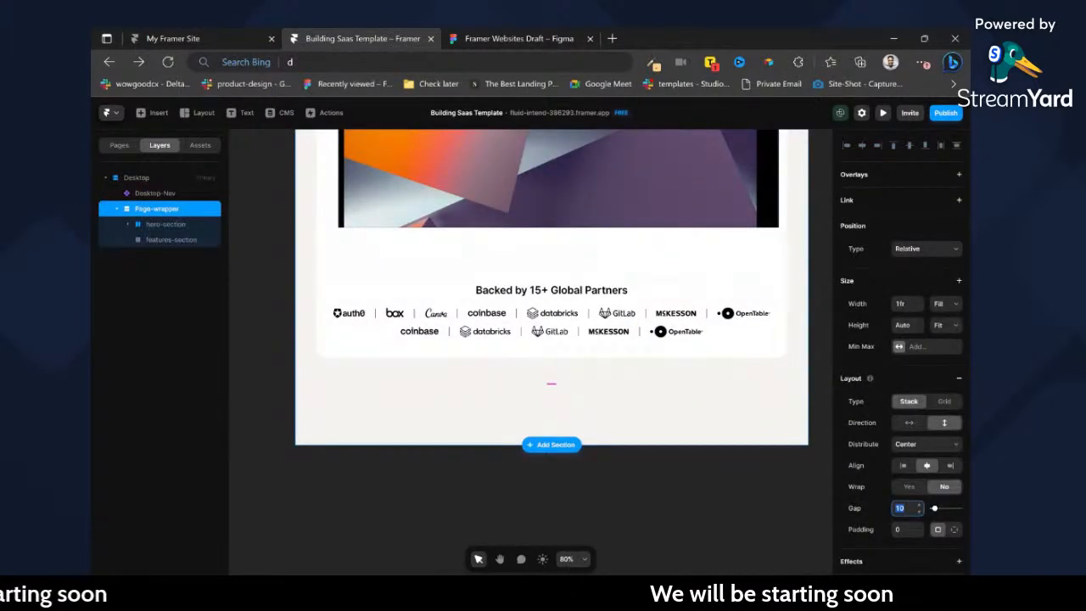
pyautogui.write('0')
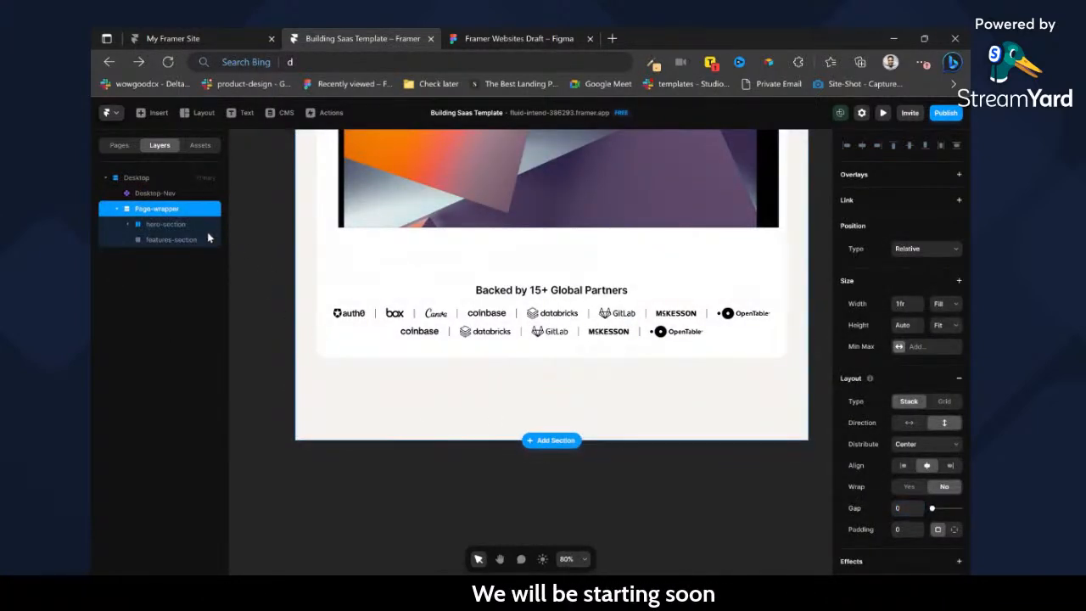
# Draw a frame about 366 × 102 inside features-section.
pyautogui.click(182, 240)
pyautogui.press('f')
pyautogui.moveTo(409, 396); pyautogui.dragTo(567, 440)
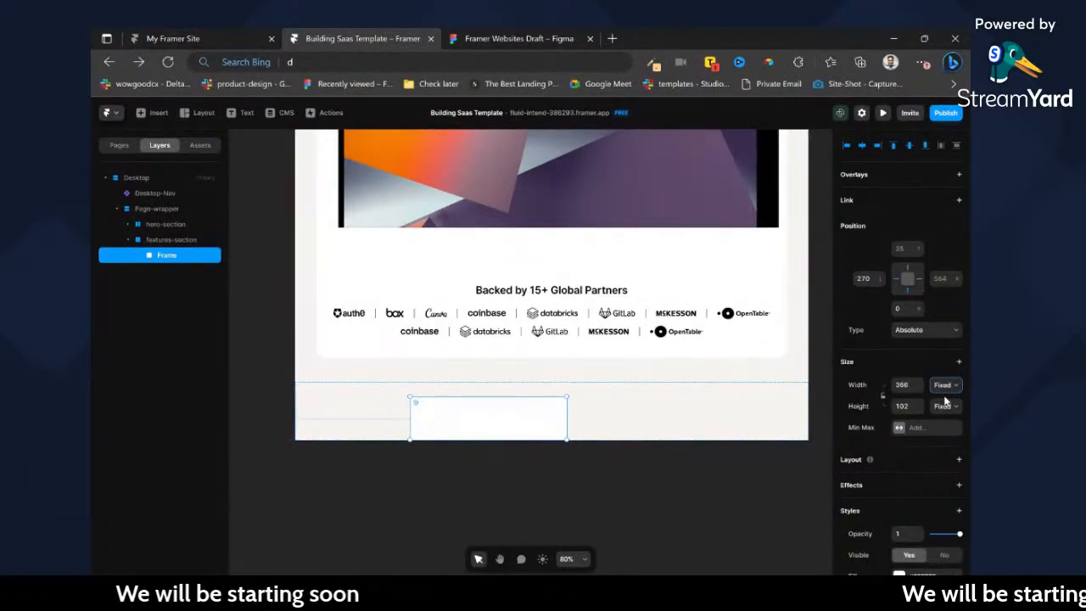
# Add a stack layout to features-section and set its height to Fit.
pyautogui.click(153, 244)
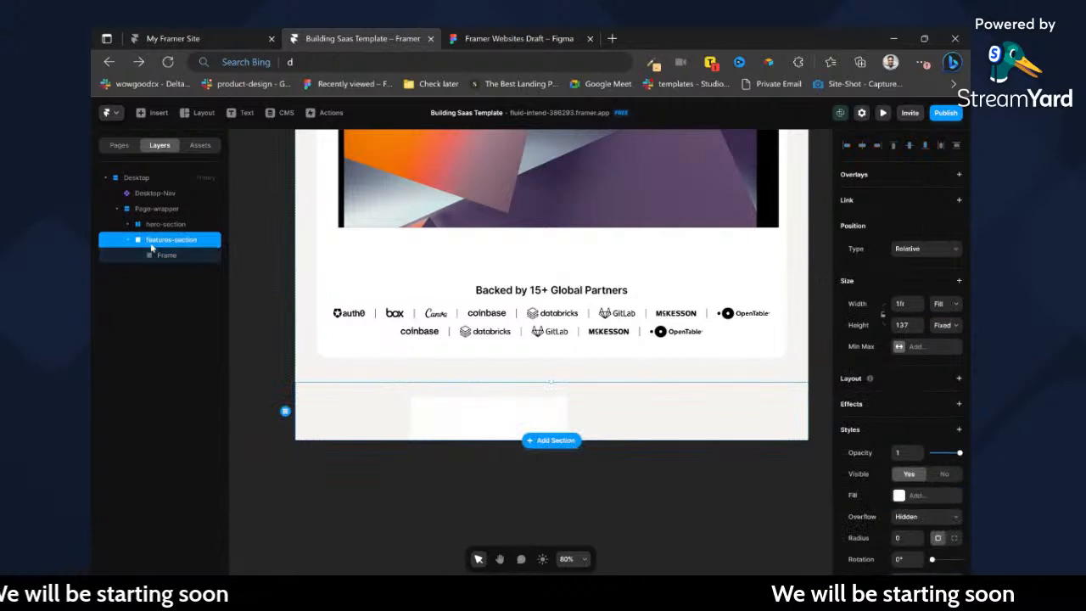
pyautogui.click(959, 378)
pyautogui.click(942, 371)
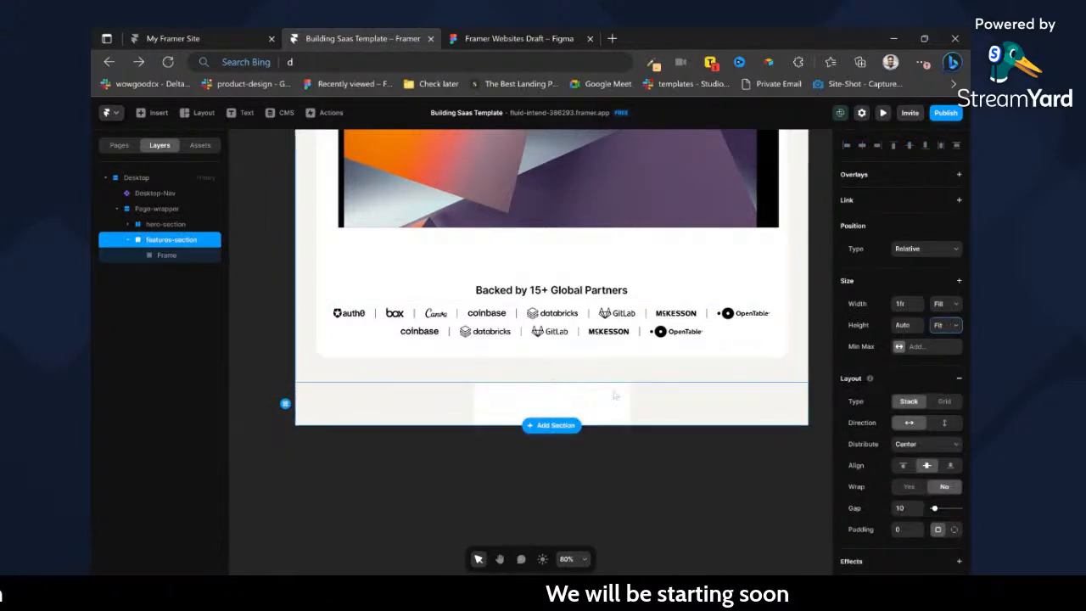
# Rename the frame inside features-section to container and set its width to Fill.
pyautogui.click(583, 402)
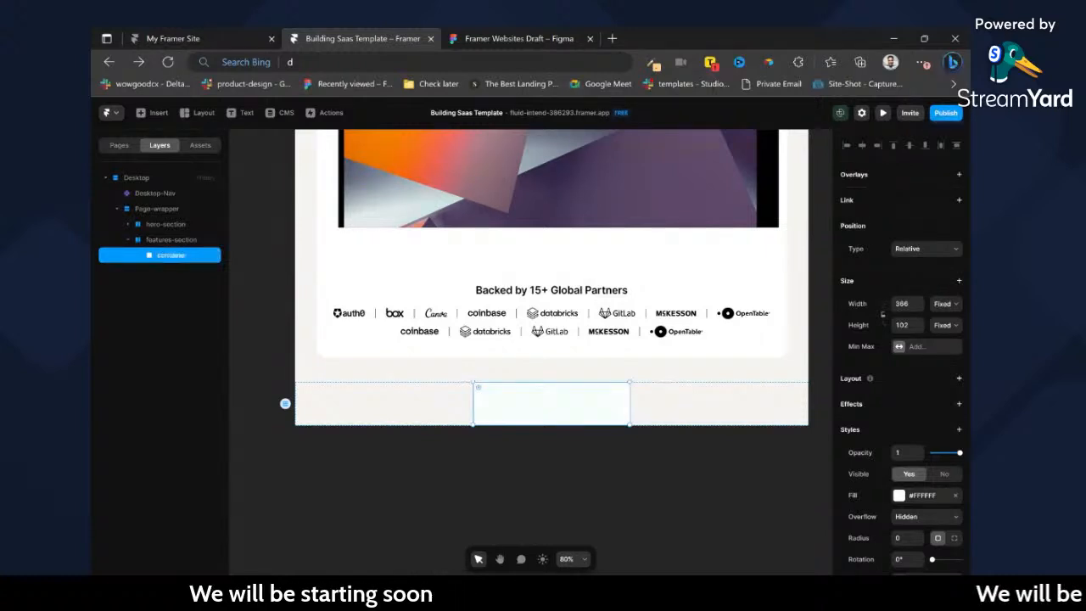
pyautogui.click(947, 305)
pyautogui.click(948, 337)
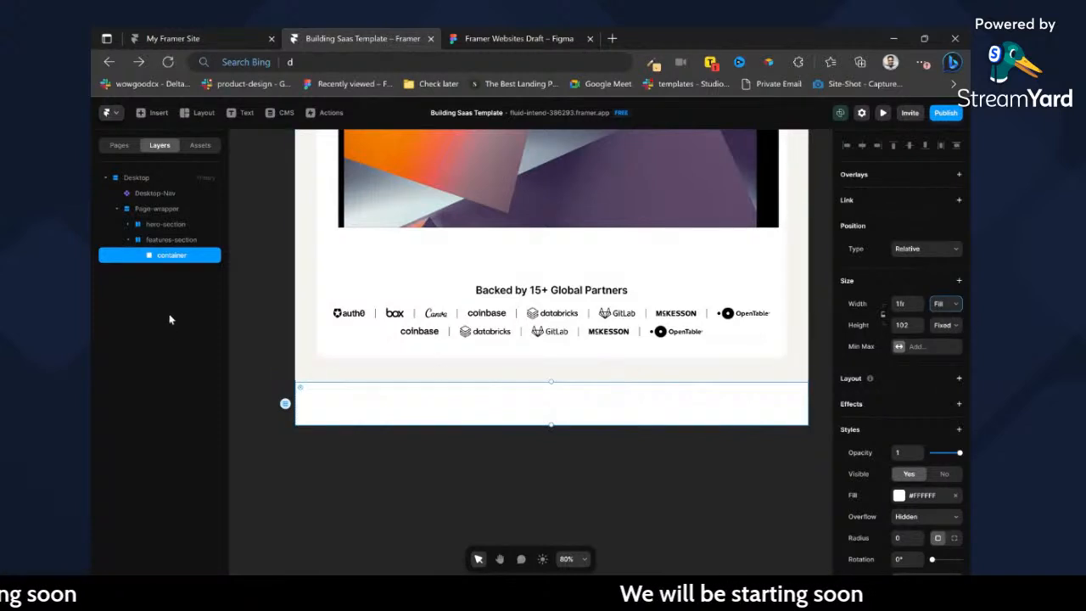
# Give features-section individual padding of 32 top, 50 right, 56 bottom and 50 left.
pyautogui.click(174, 241)
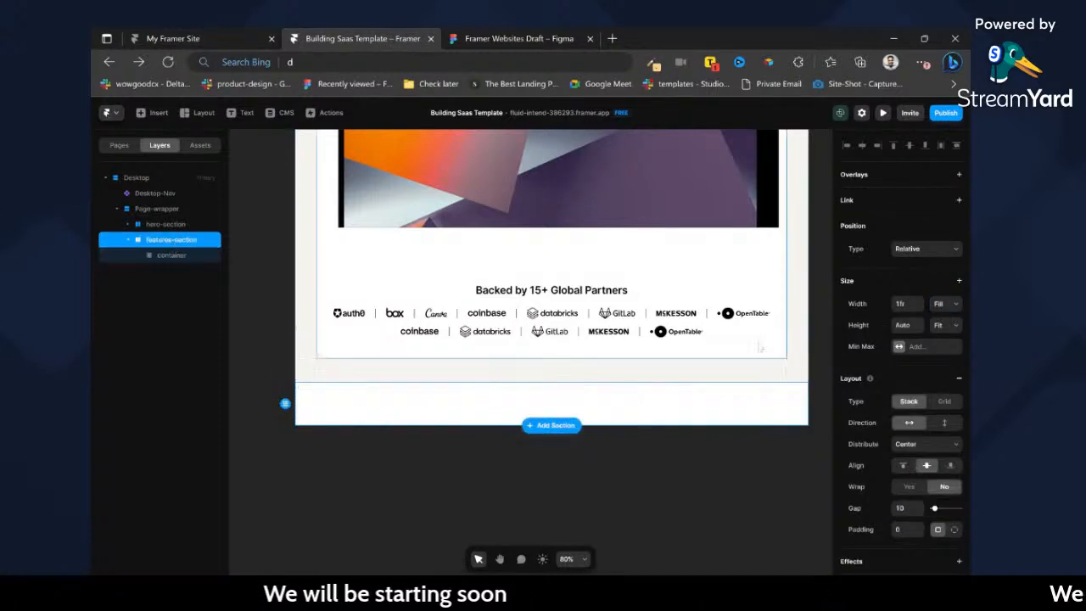
pyautogui.click(904, 529)
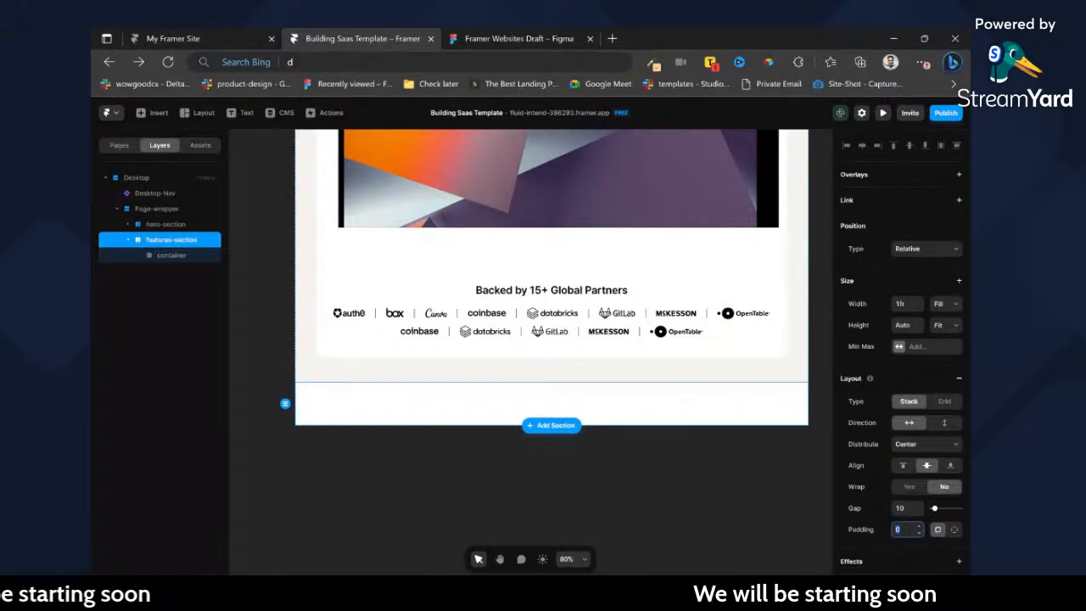
pyautogui.click(954, 531)
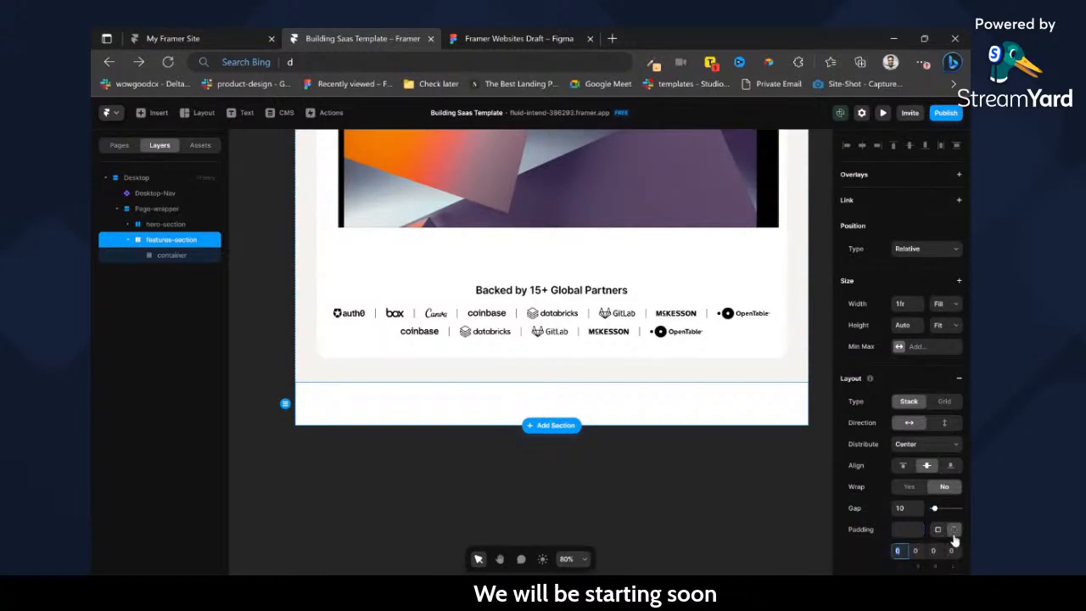
pyautogui.click(155, 257)
pyautogui.scroll(-3, 552, 356)
pyautogui.scroll(-5, 933, 392)
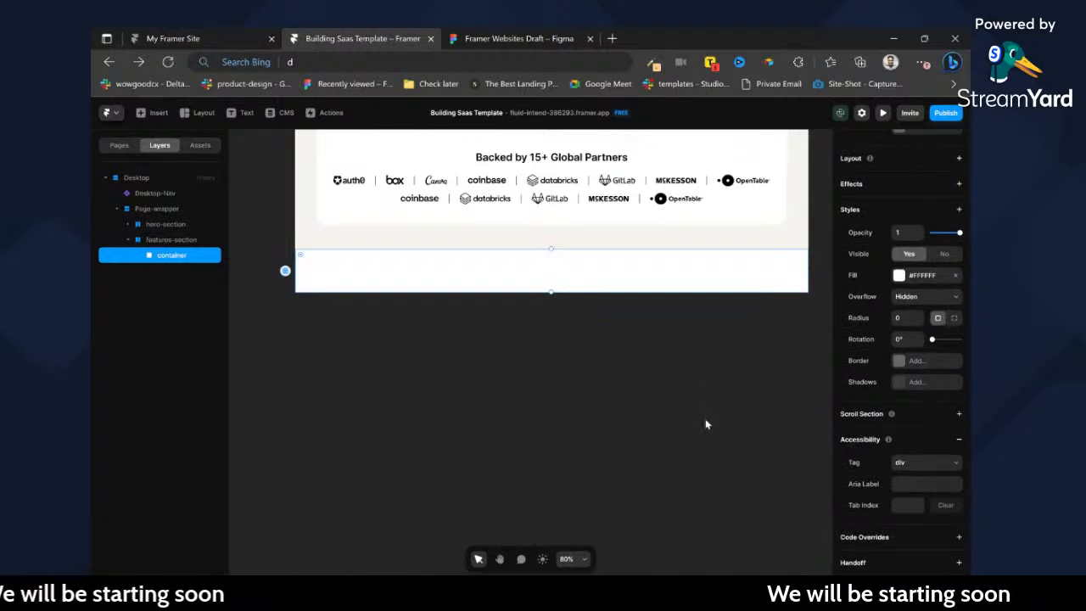
pyautogui.scroll(2, 705, 424)
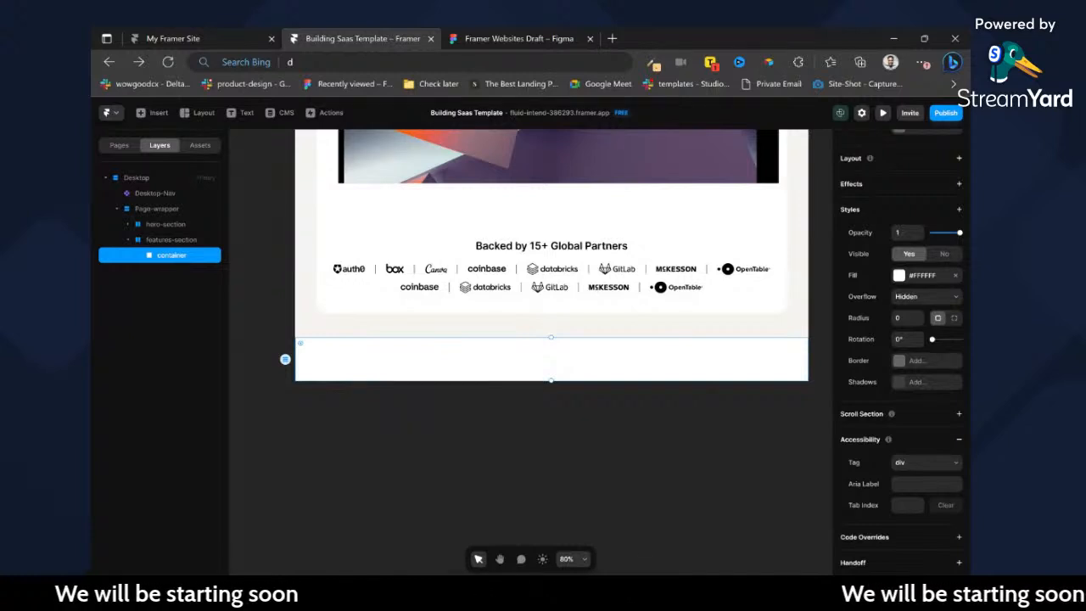
pyautogui.click(149, 239)
pyautogui.scroll(-3, 927, 499)
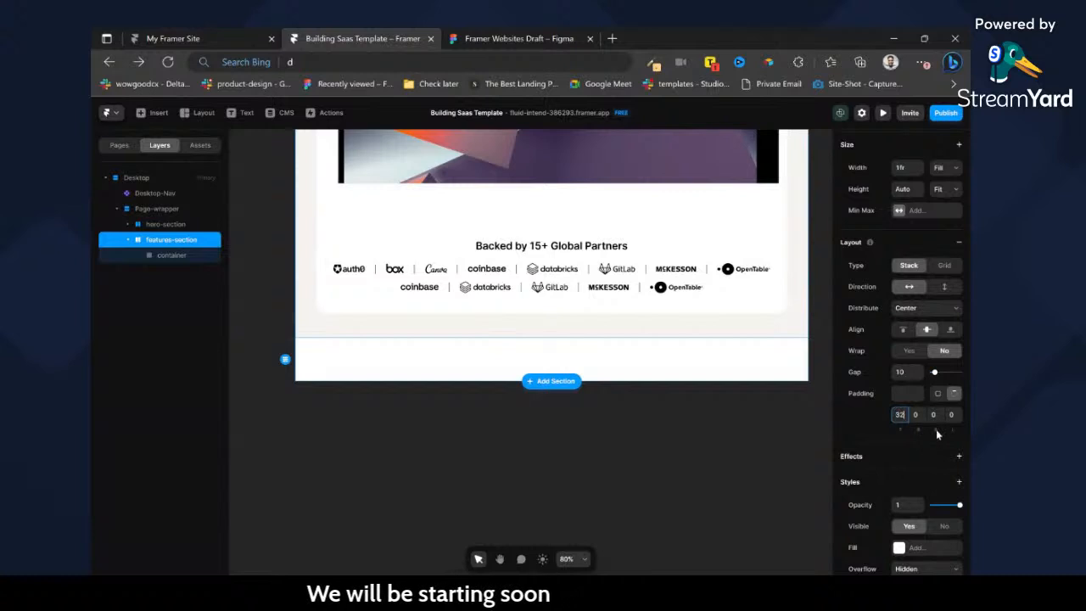
pyautogui.press('Tab')
pyautogui.write('50')
pyautogui.press('Tab')
pyautogui.write('56')
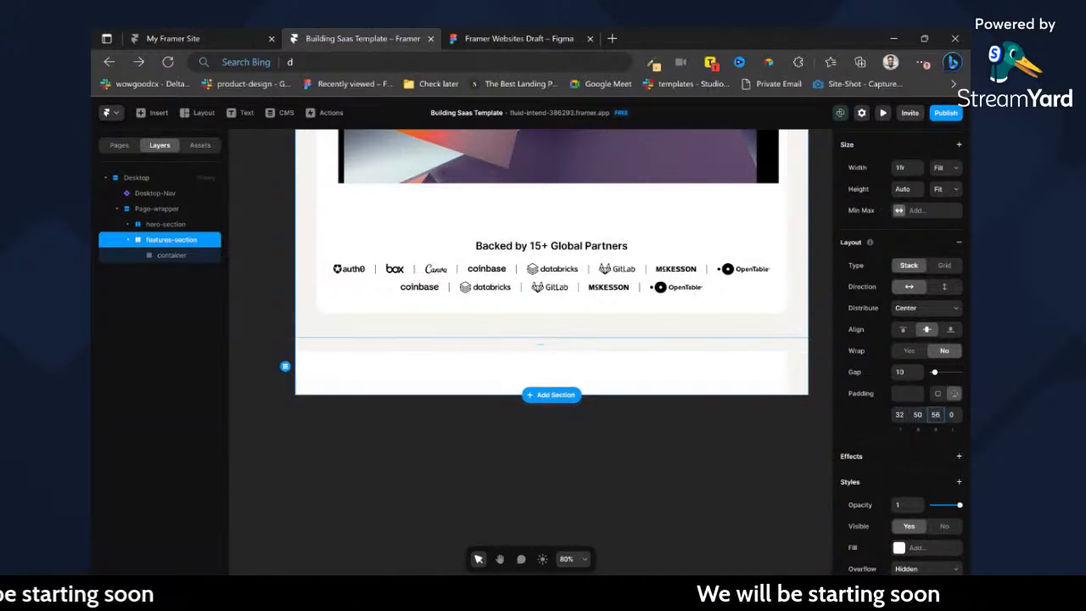
pyautogui.press('Tab')
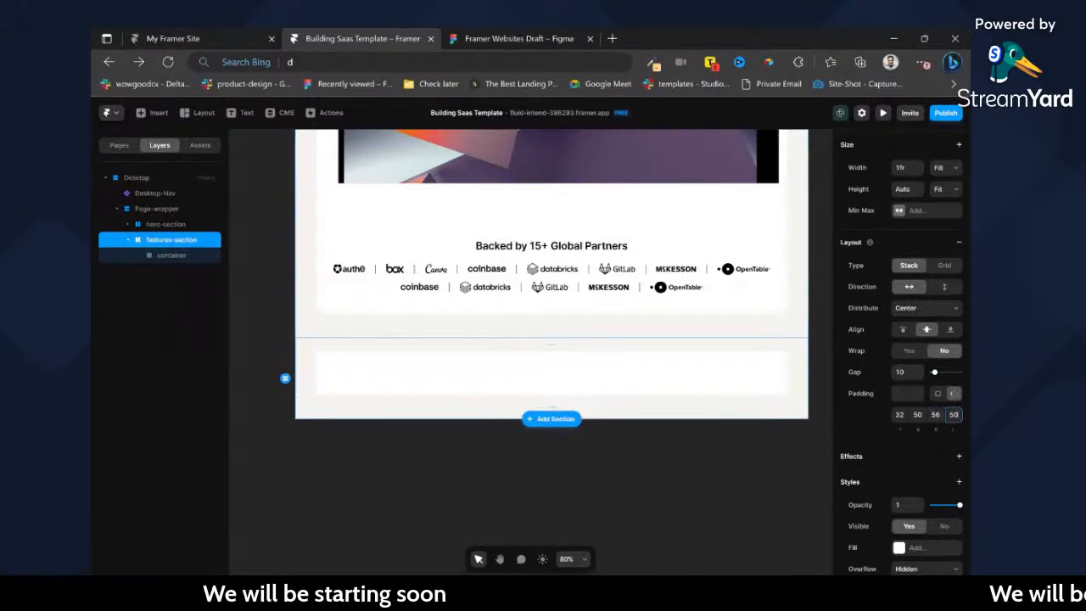
# Copy the "Bridging creativity and functionality" container from Figma with the Framer plugin and paste it onto an empty area of the Framer canvas.
pyautogui.click(534, 38)
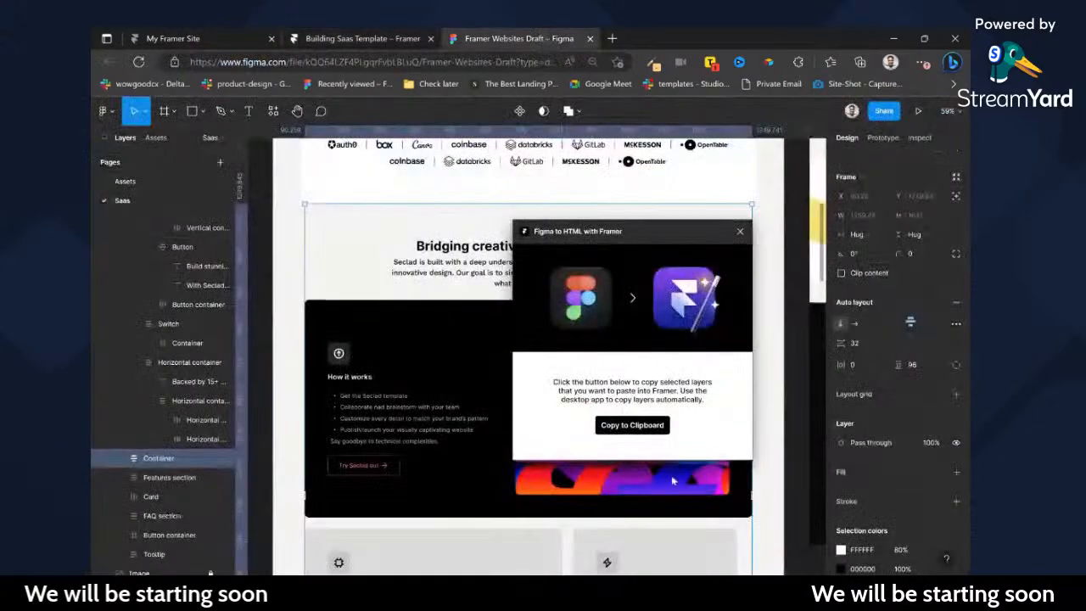
pyautogui.click(622, 426)
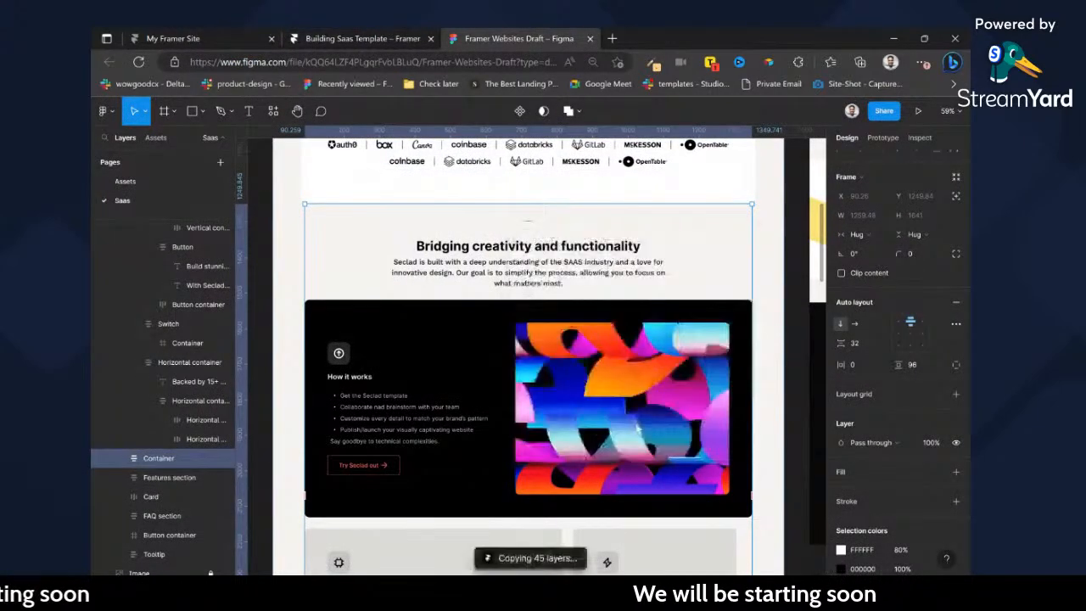
pyautogui.click(388, 39)
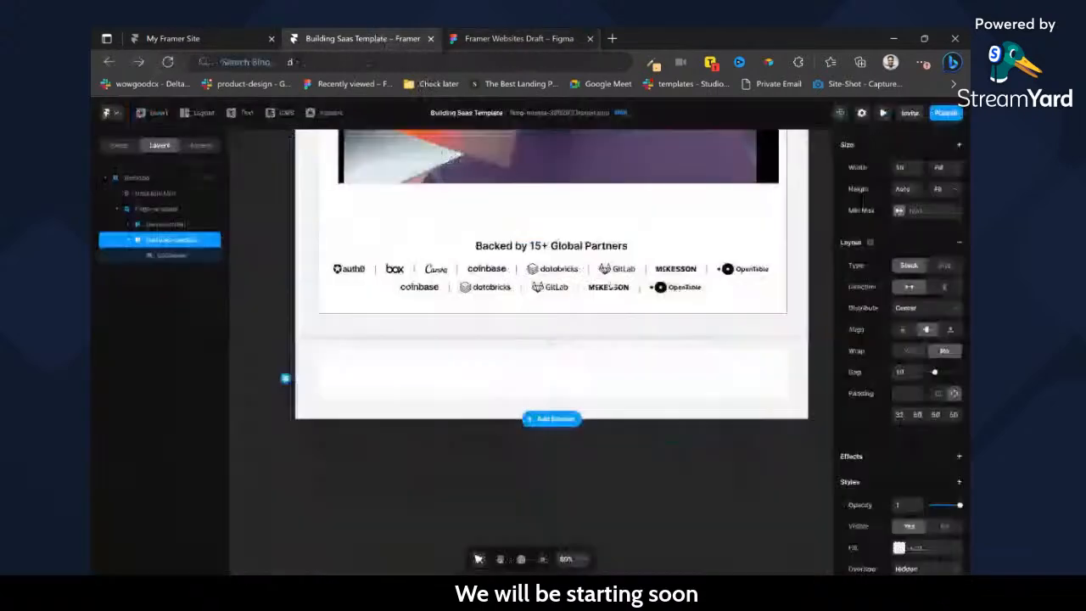
pyautogui.scroll(5, 744, 339)
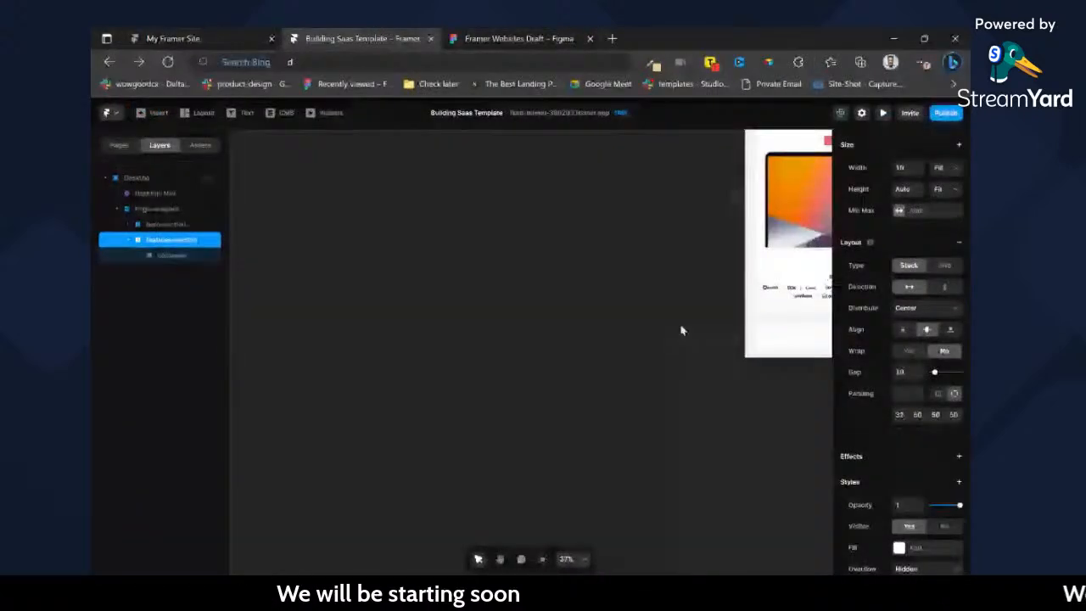
pyautogui.click(641, 332)
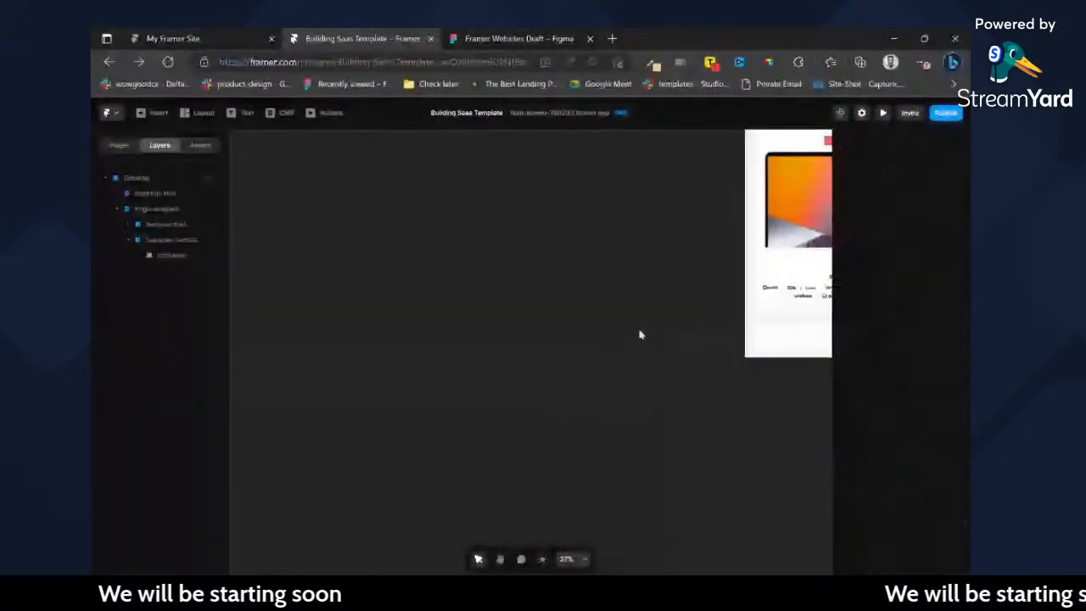
pyautogui.hotkey('ctrl', 'v')
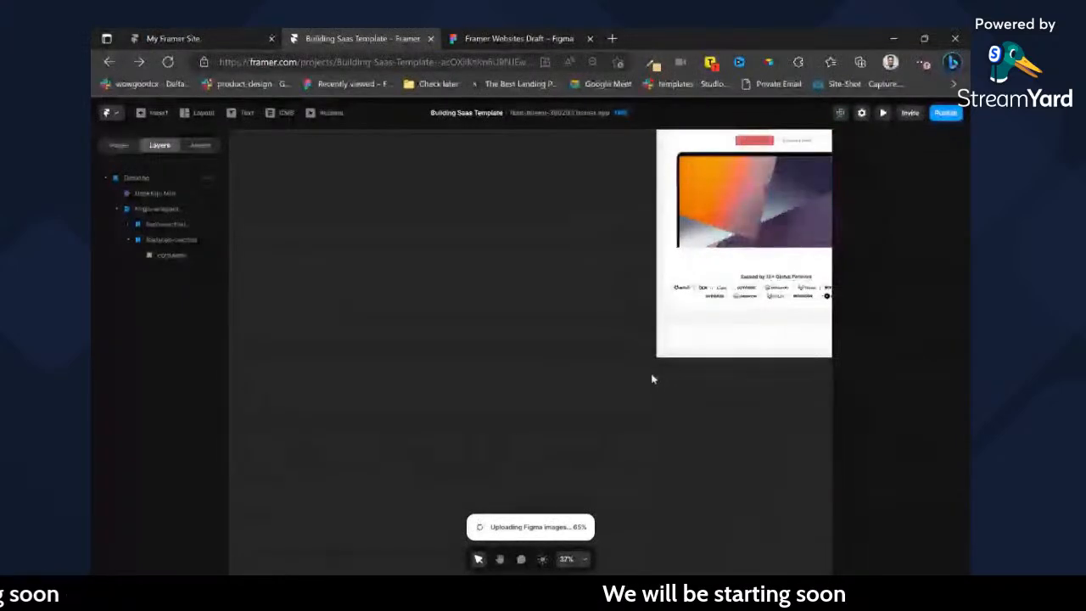
pyautogui.hscroll(2, 641, 421)
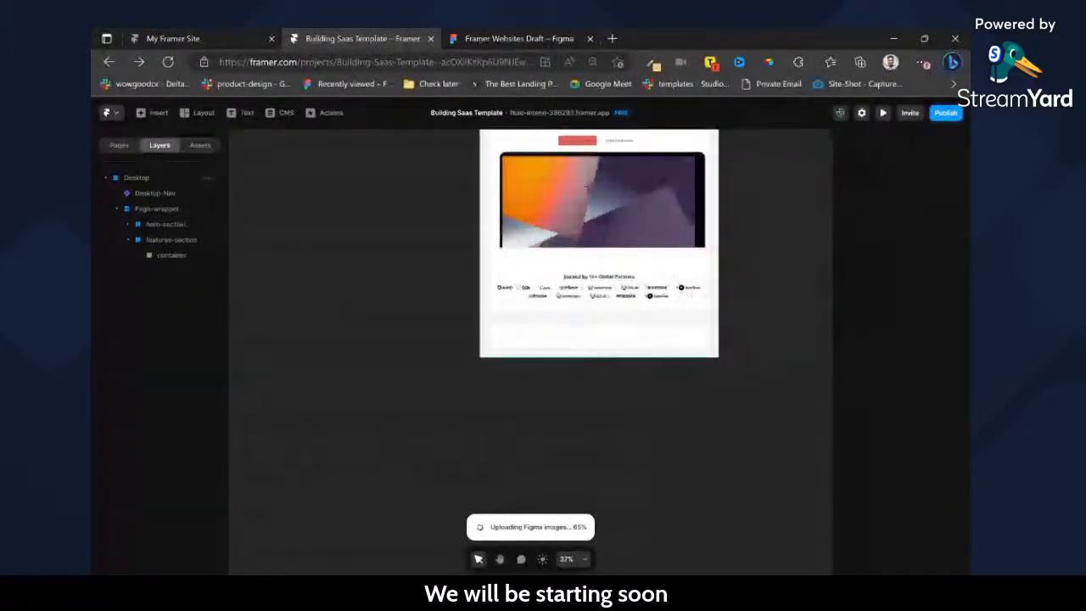
pyautogui.hotkey('ctrl', '=')
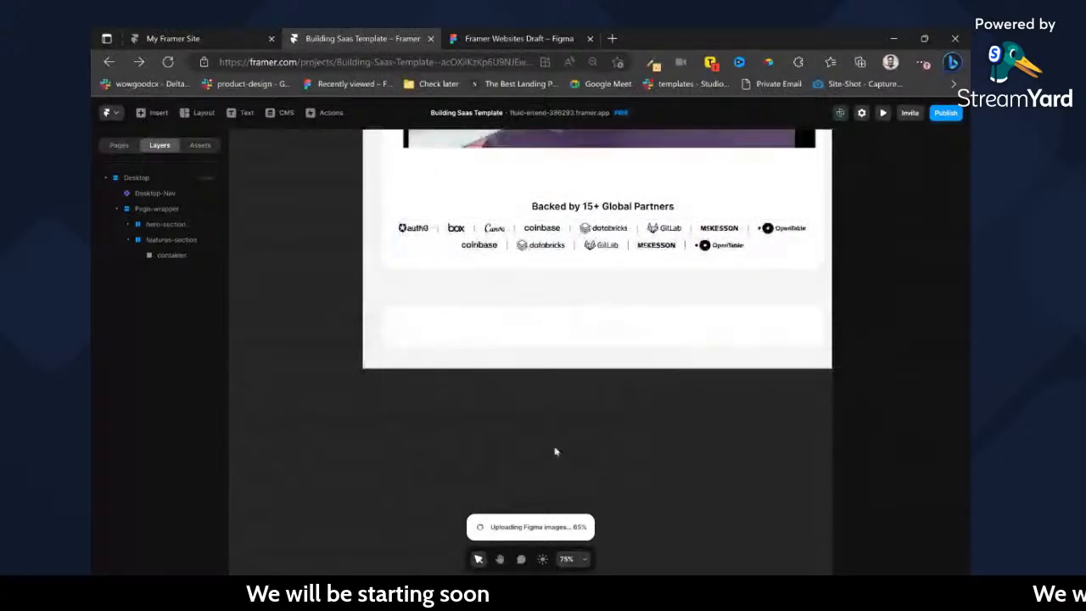
# Remove the white fill from the container inside features-section.
pyautogui.click(504, 325)
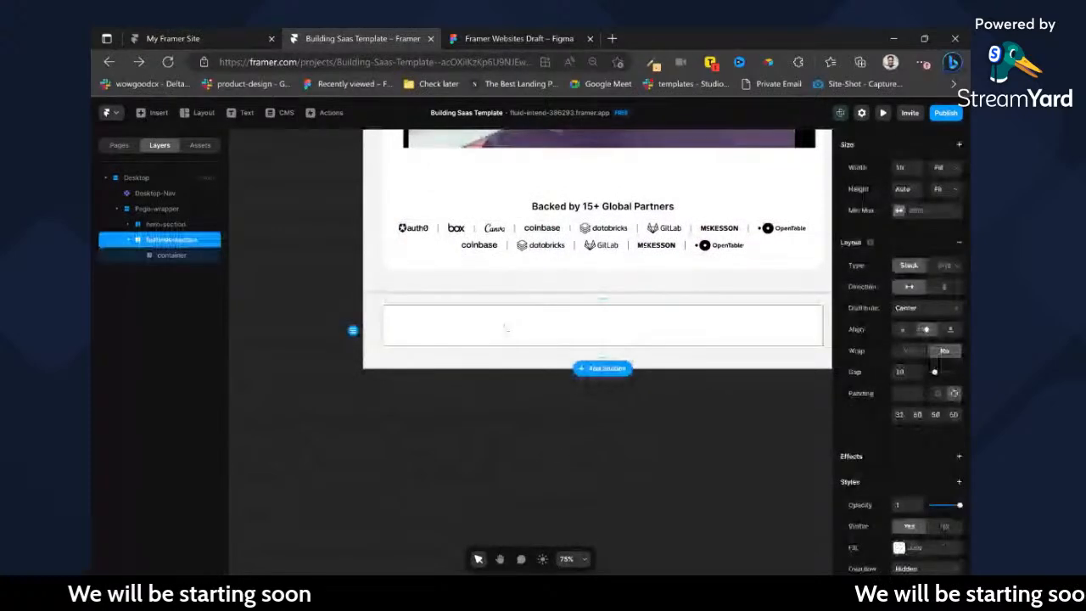
pyautogui.click(504, 325)
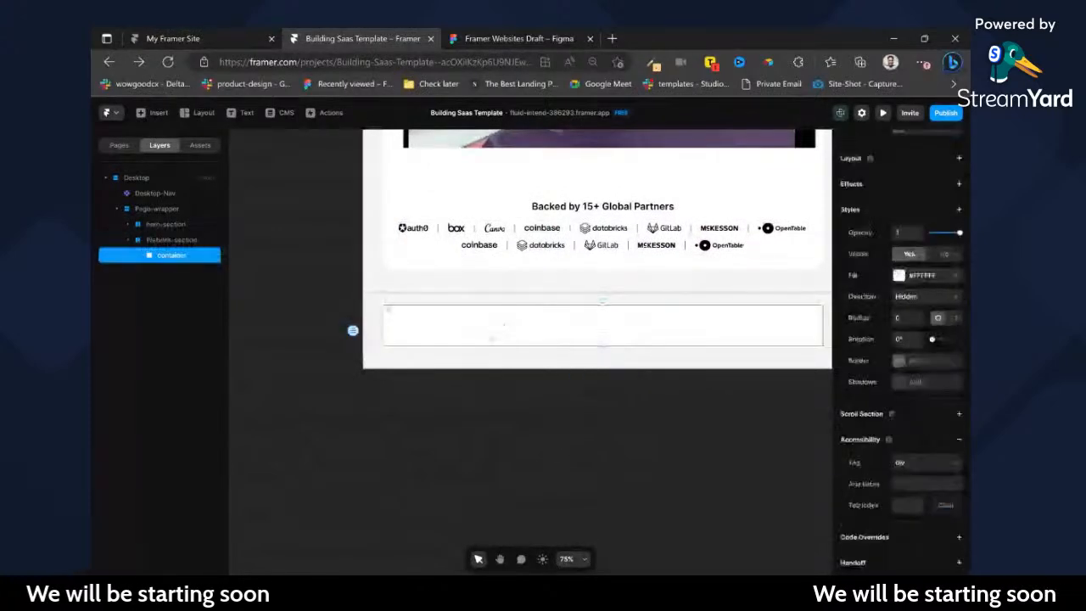
pyautogui.click(944, 254)
pyautogui.scroll(2, 955, 278)
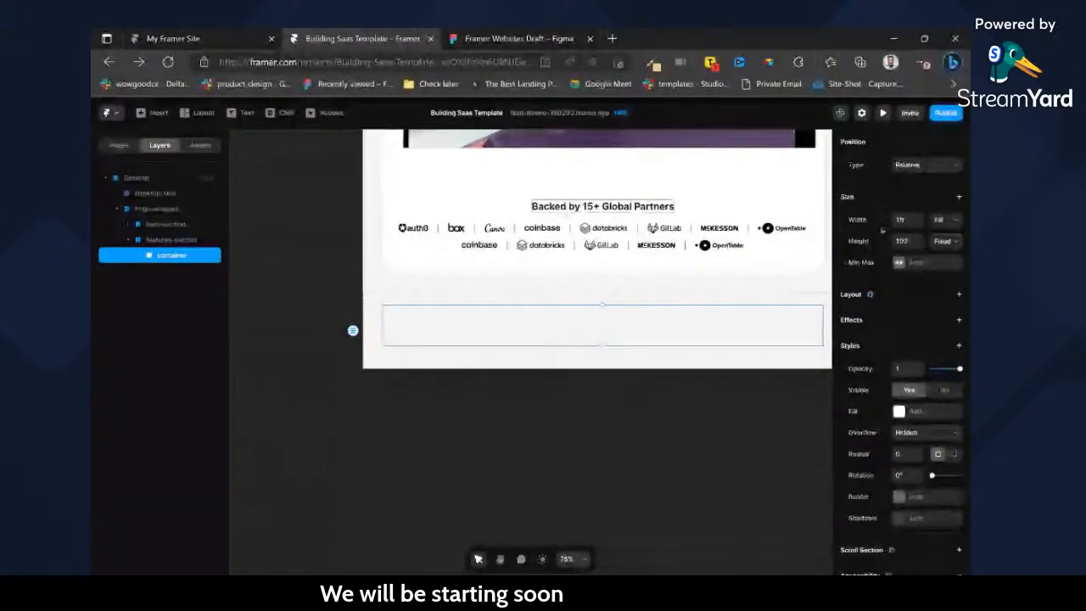
# Add a text layer reading "Bridging creativity and functionality" inside the features-section container.
pyautogui.keyDown('ctrl'); pyautogui.click(594, 207); pyautogui.keyUp('ctrl')
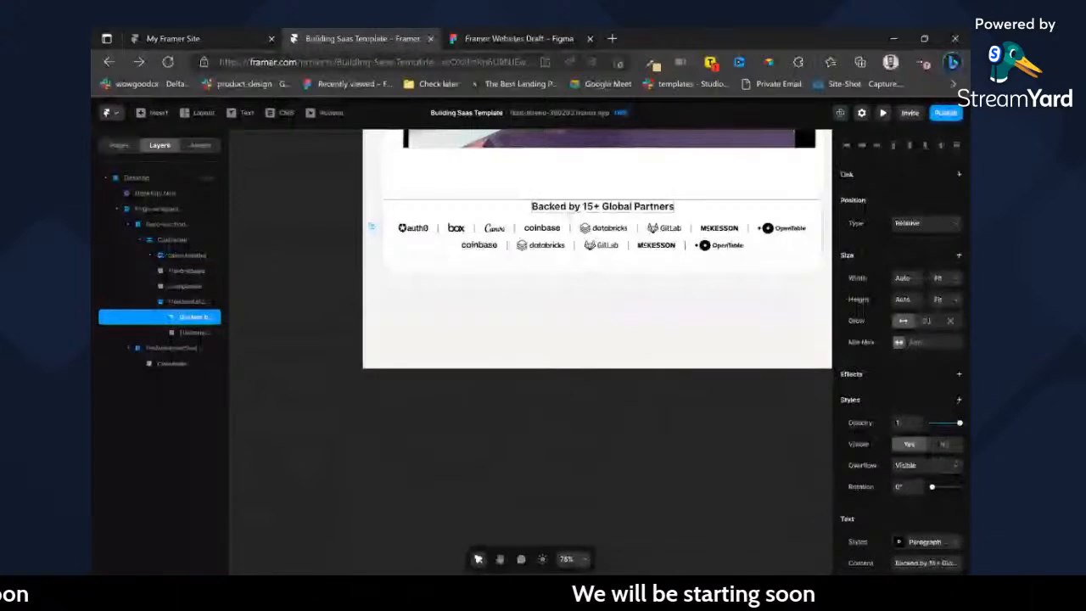
pyautogui.click(600, 325)
pyautogui.hotkey('ctrl', 'k')
pyautogui.write('t')
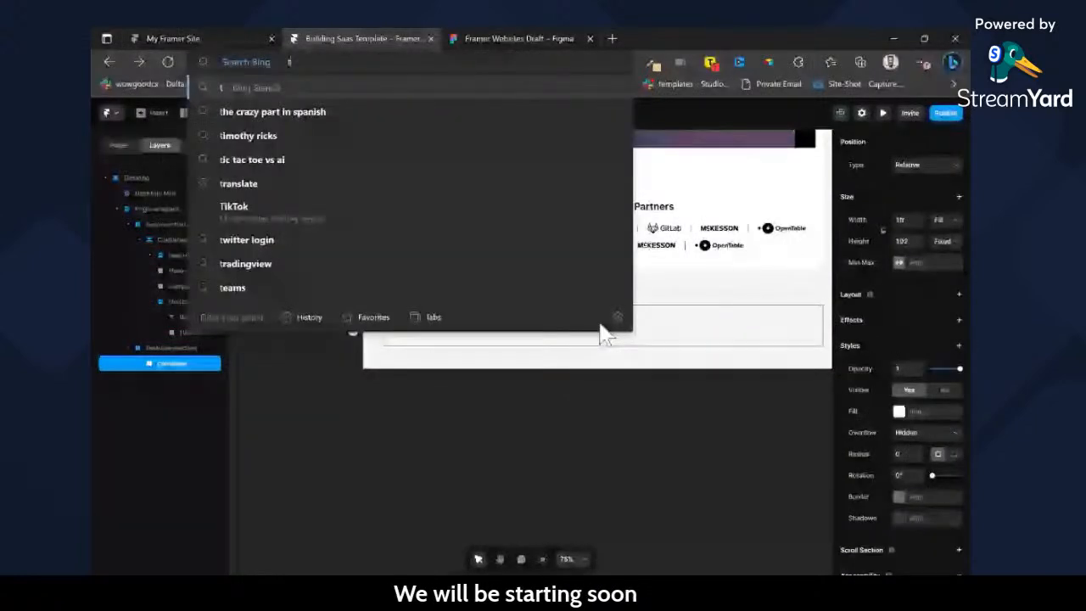
pyautogui.click(566, 333)
pyautogui.click(567, 333)
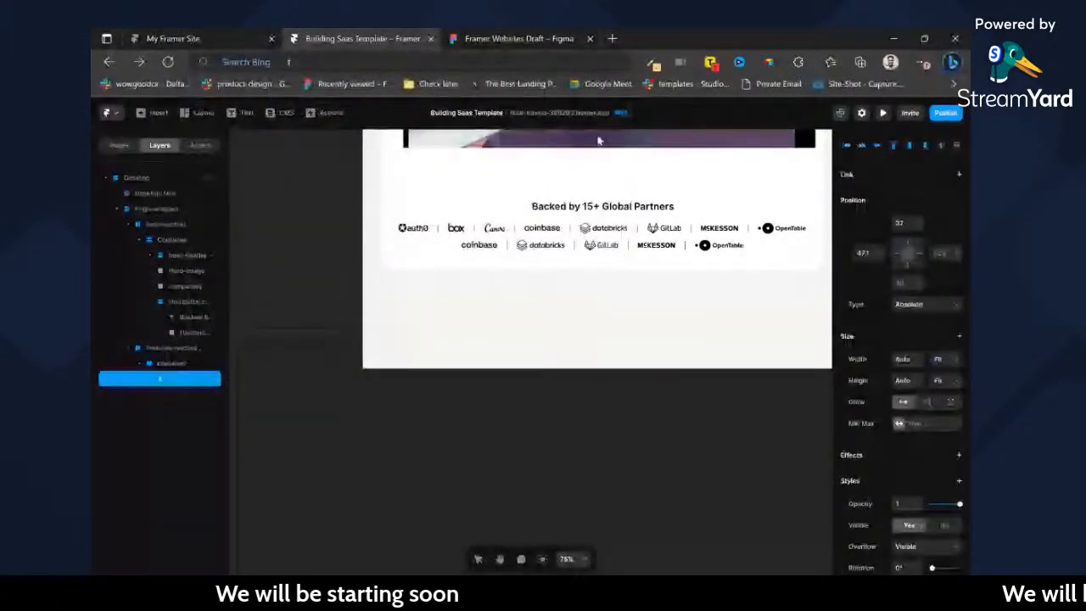
pyautogui.hotkey('ctrl', 'Tab')
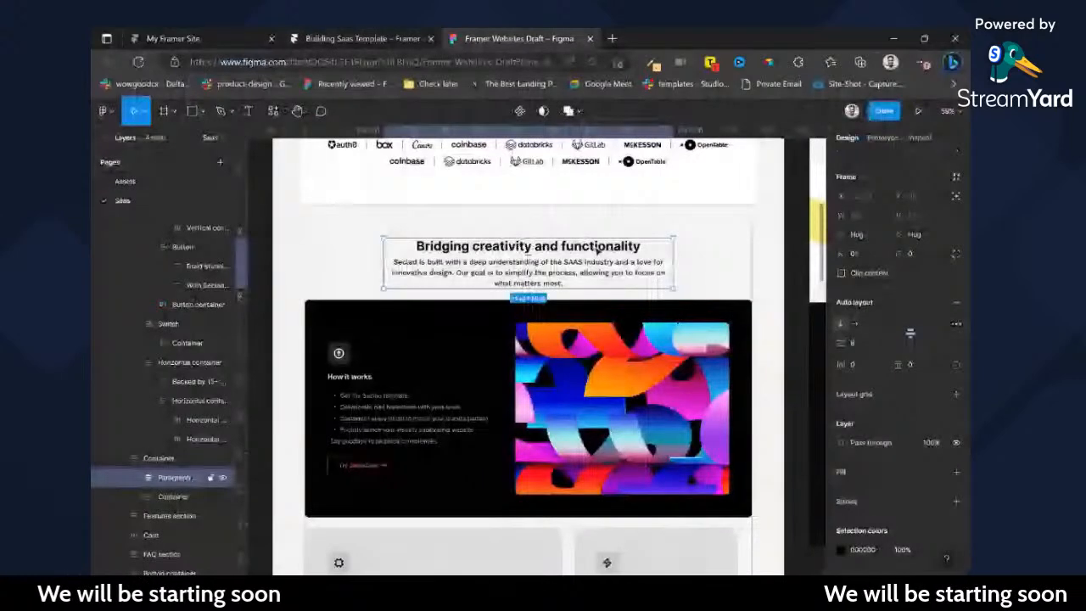
pyautogui.hotkey('ctrl', 'shift', 'Tab')
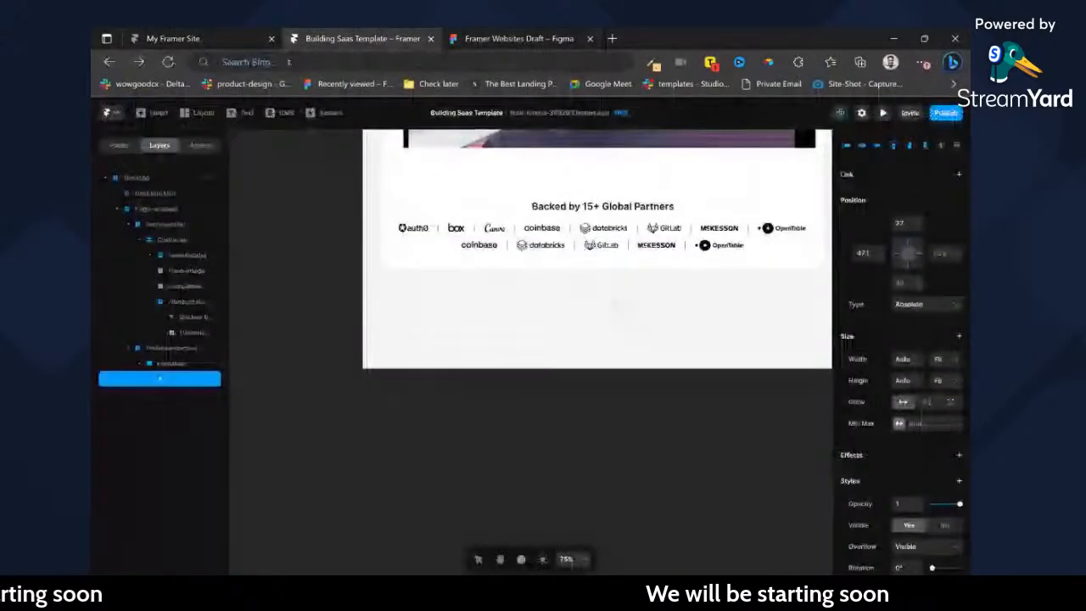
pyautogui.press('Escape')
pyautogui.press('t')
pyautogui.press('Escape')
pyautogui.doubleClick(626, 324)
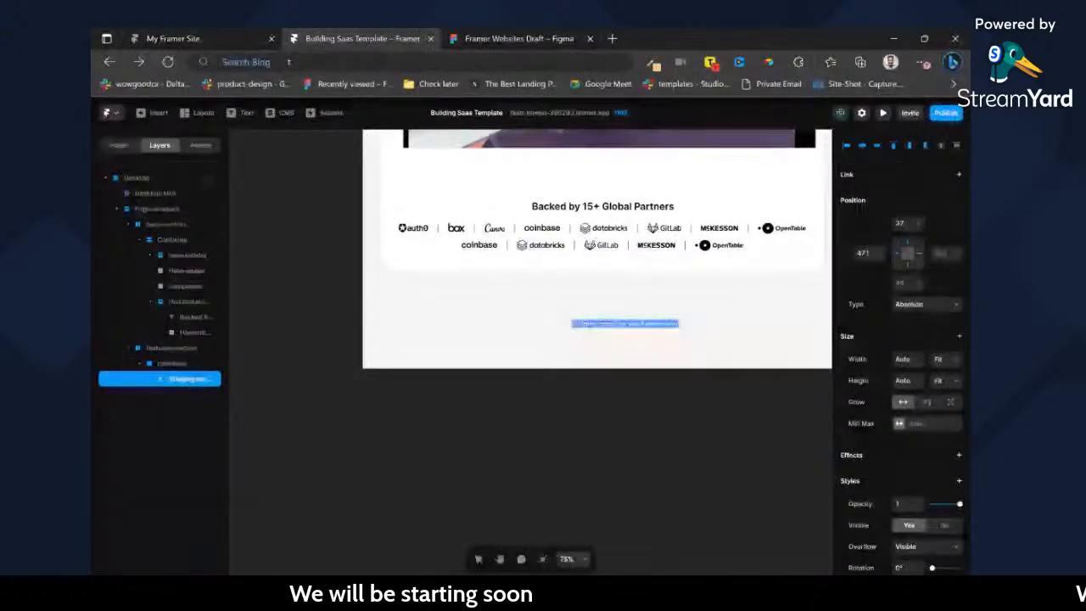
# Apply the Heading 2 text style to the "Bridging creativity and functionality" text in features-section.
pyautogui.scroll(-5, 636, 414)
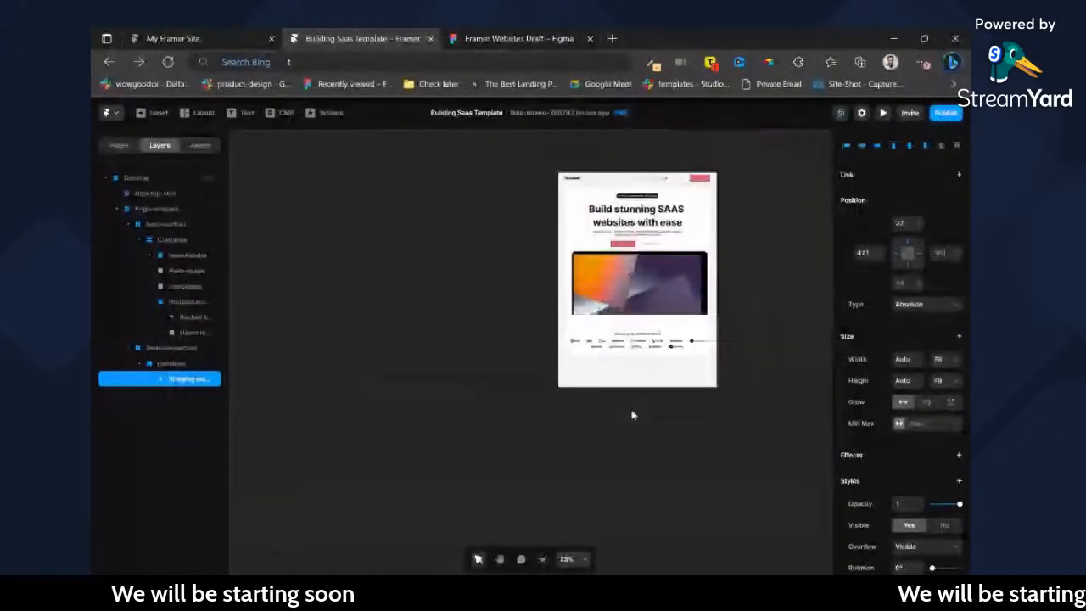
pyautogui.click(452, 388)
pyautogui.hscroll(-2, 450, 388)
pyautogui.click(116, 211)
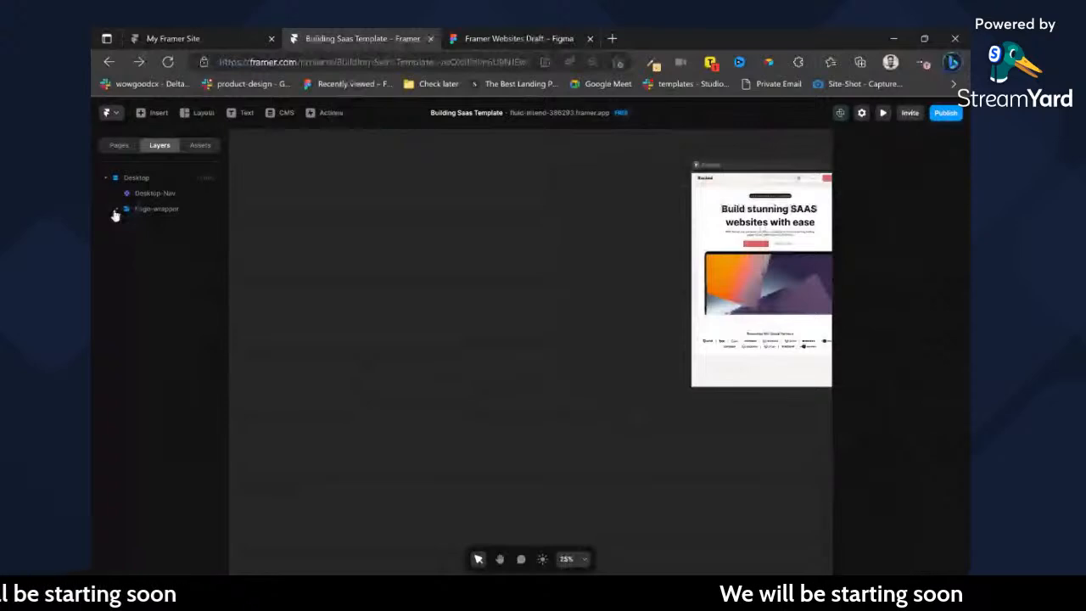
pyautogui.click(116, 211)
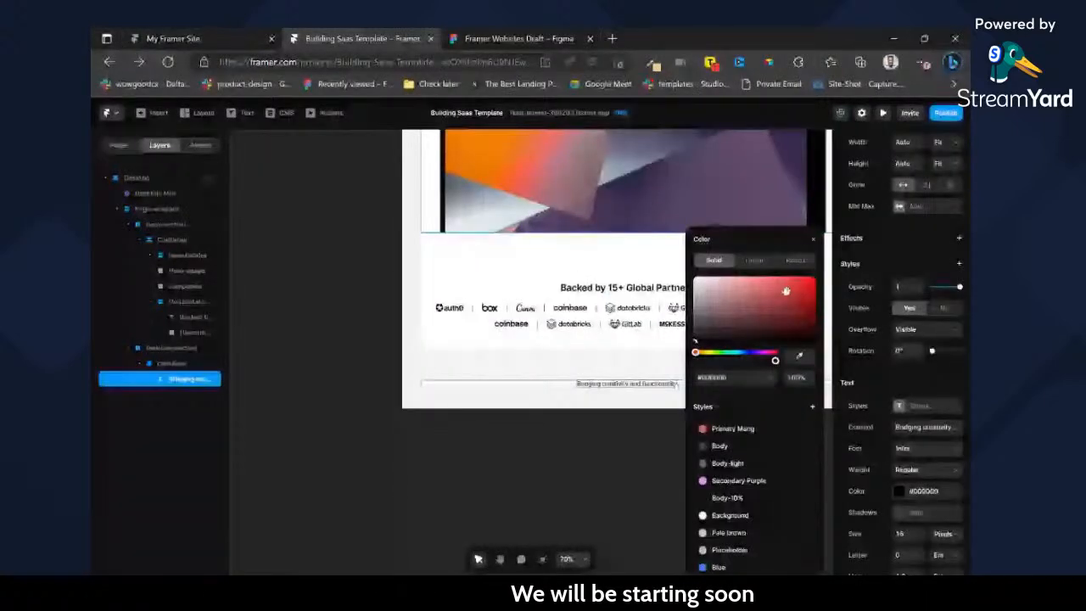
pyautogui.click(925, 406)
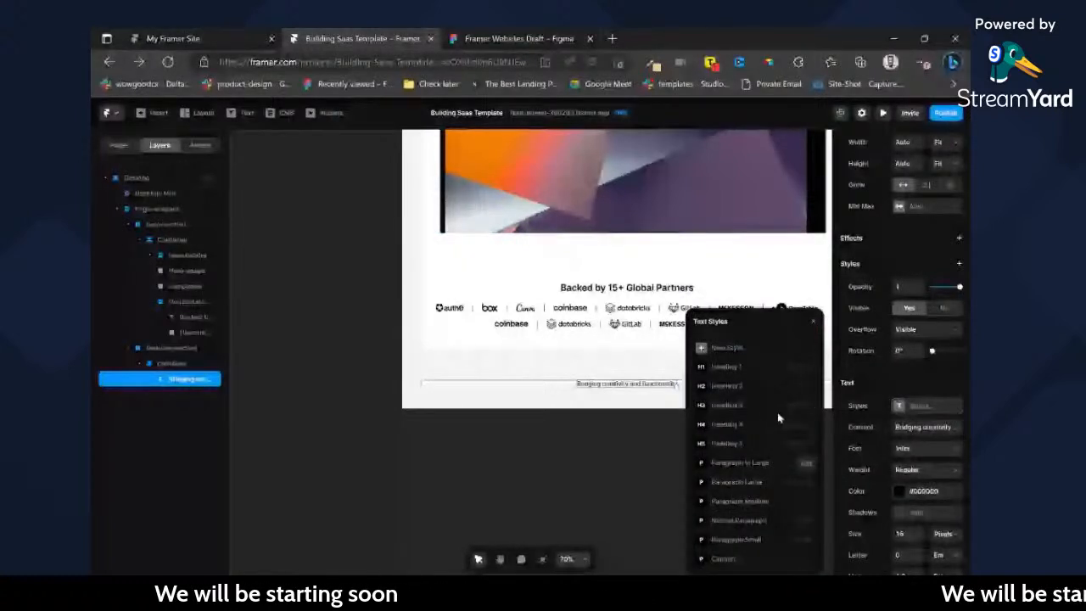
pyautogui.click(766, 390)
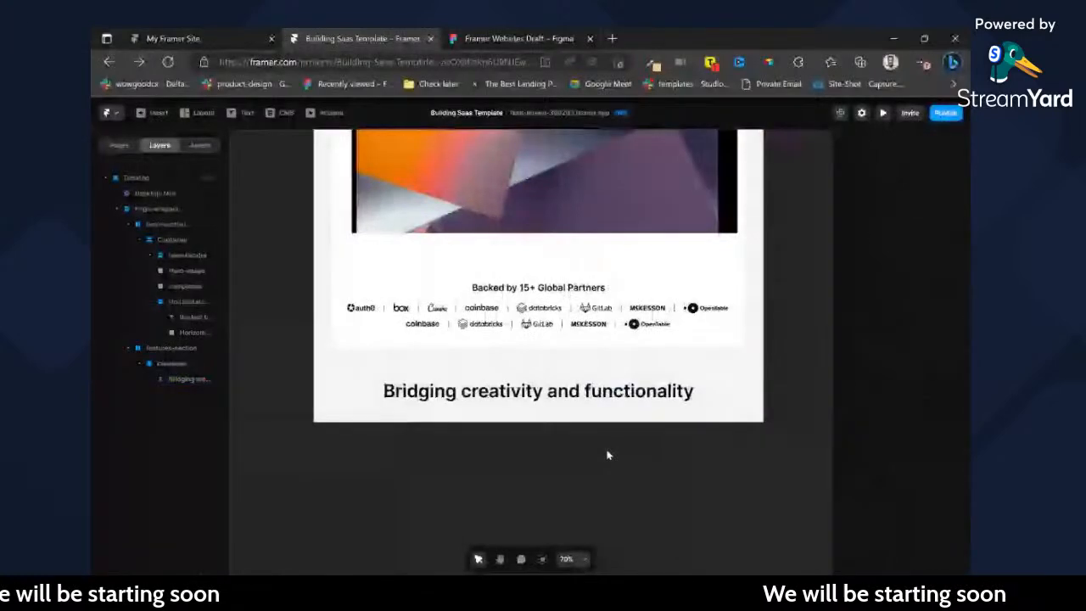
# Check the section heading in the Figma design and set the Heading 2 text style to size 36 and line height 44 pixels.
pyautogui.click(613, 393)
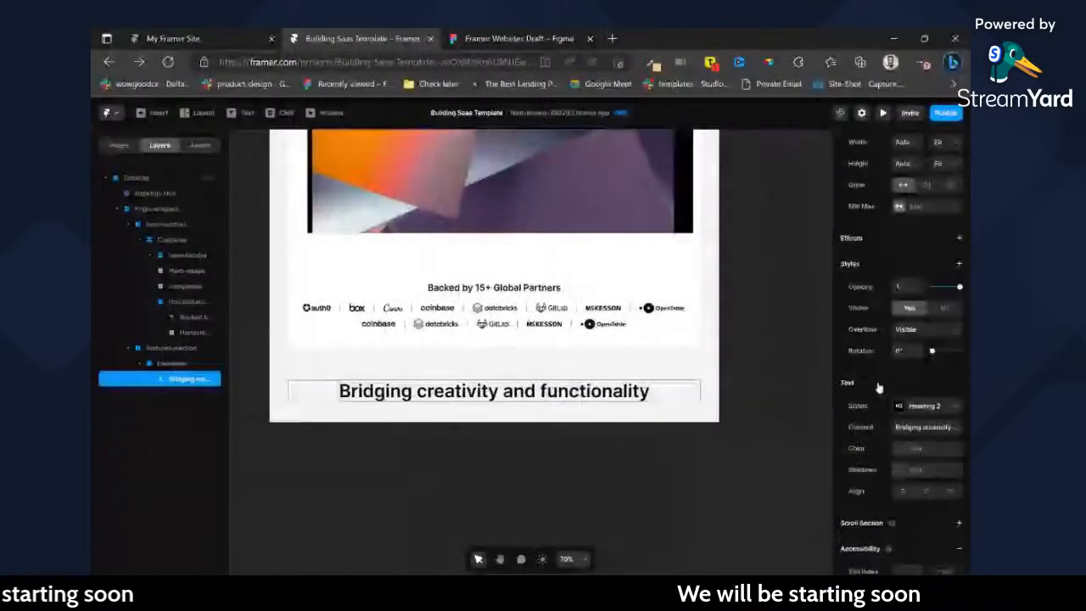
pyautogui.click(458, 31)
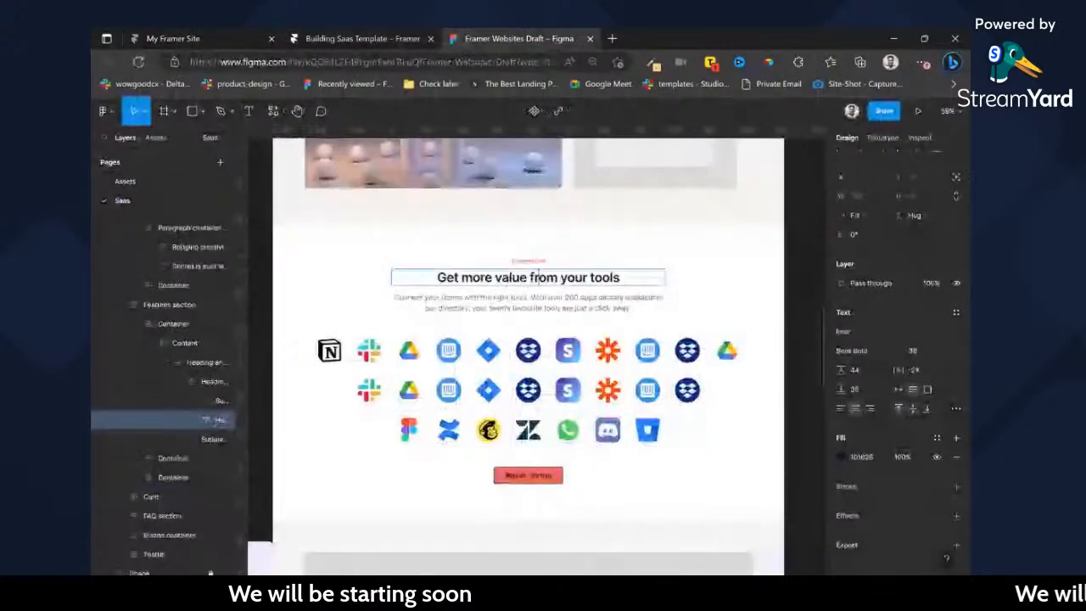
pyautogui.click(397, 39)
pyautogui.click(900, 403)
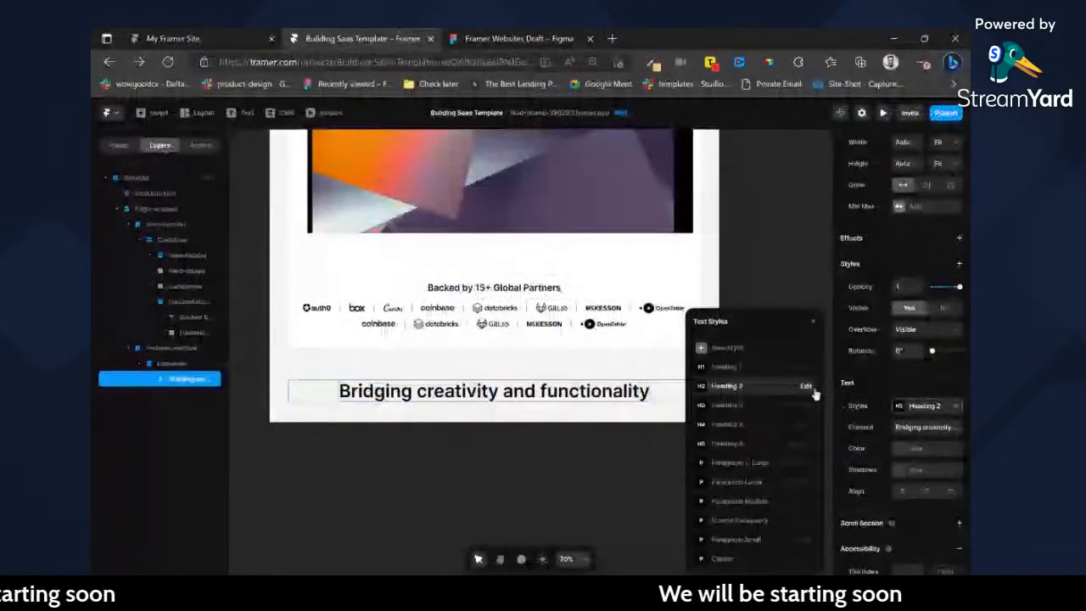
pyautogui.click(745, 389)
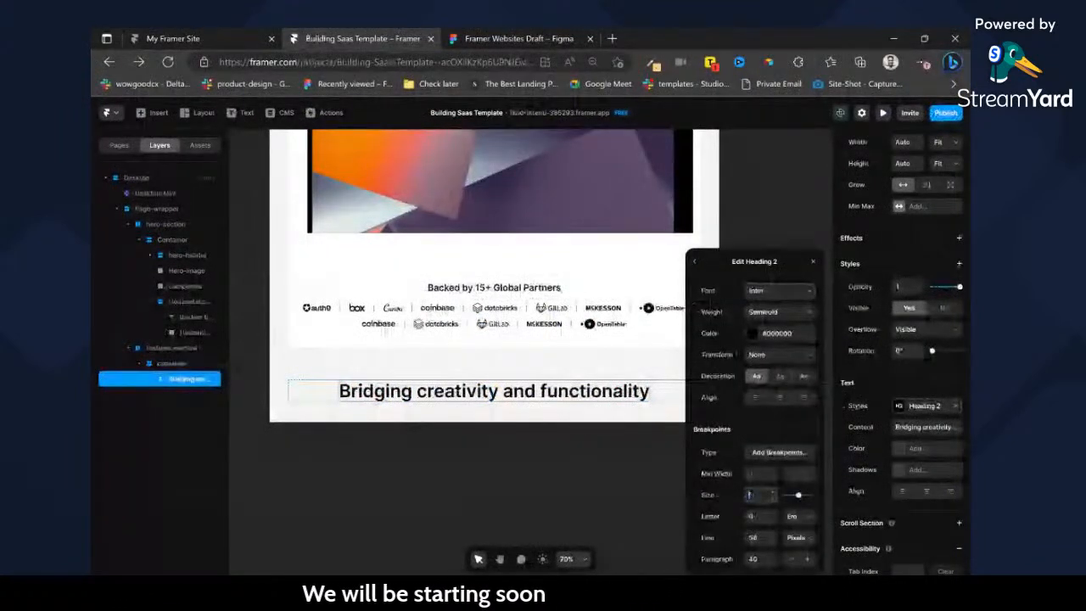
pyautogui.press('Return')
pyautogui.write('44')
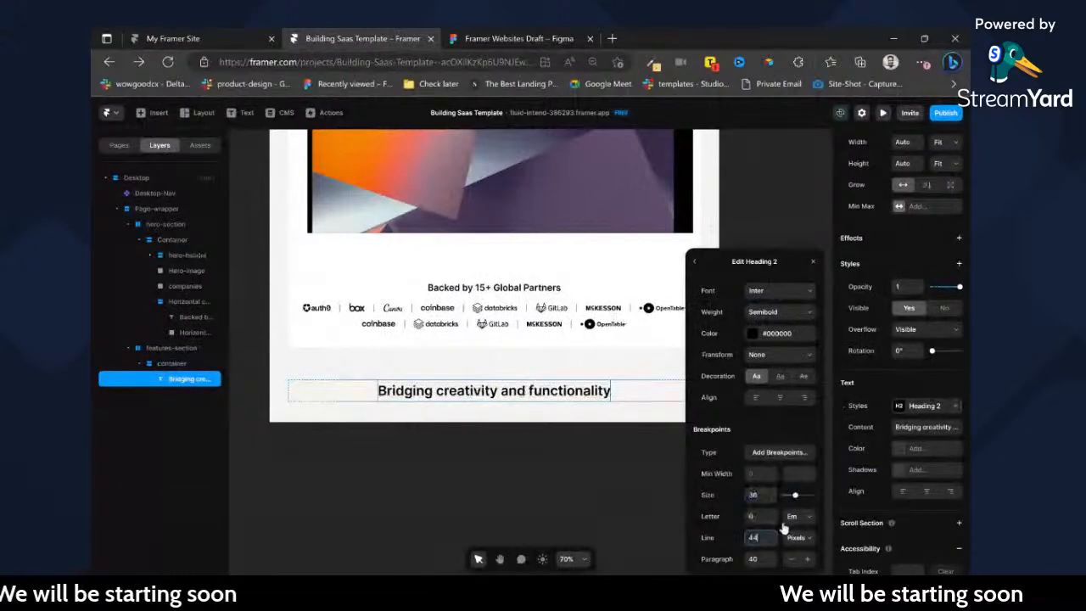
pyautogui.press('Return')
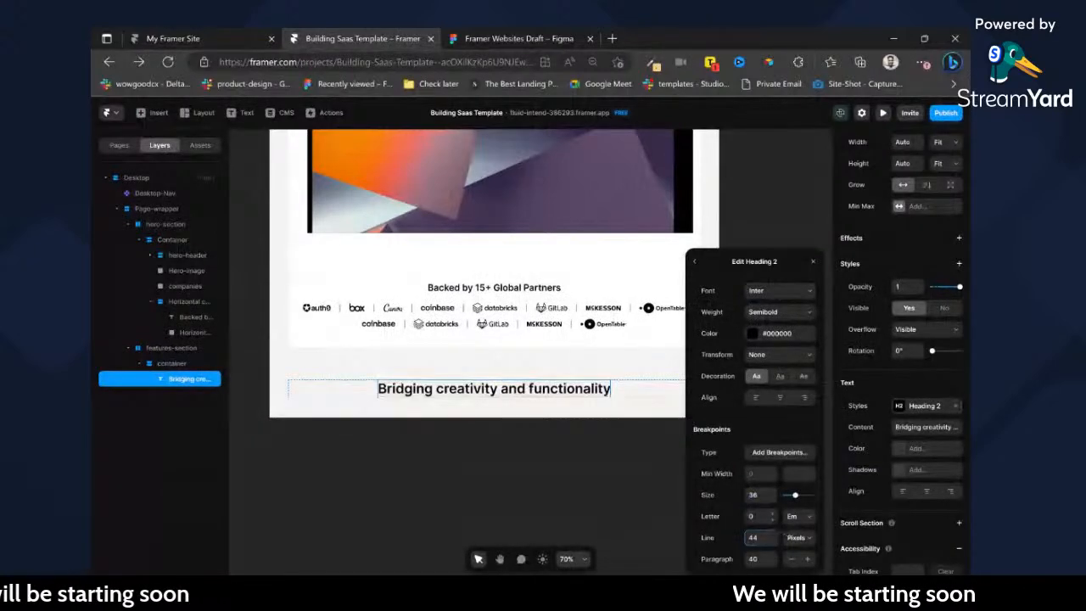
pyautogui.click(650, 490)
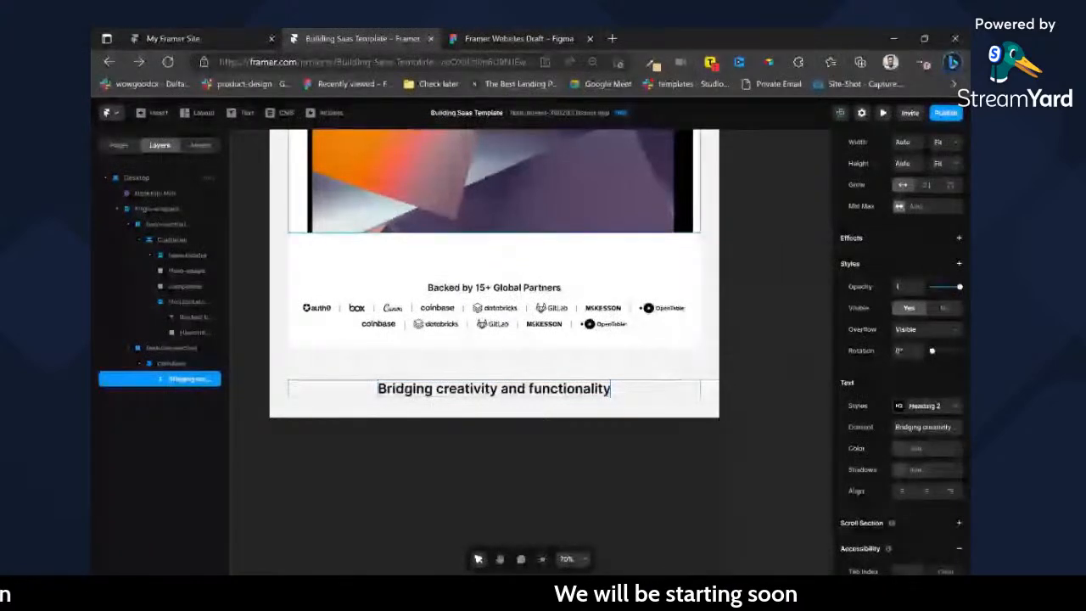
# Copy the "Bridging creativity and functionality" container from Figma with the Framer plugin and paste it into the features-section container in Framer.
pyautogui.hscroll(-4, 530, 352)
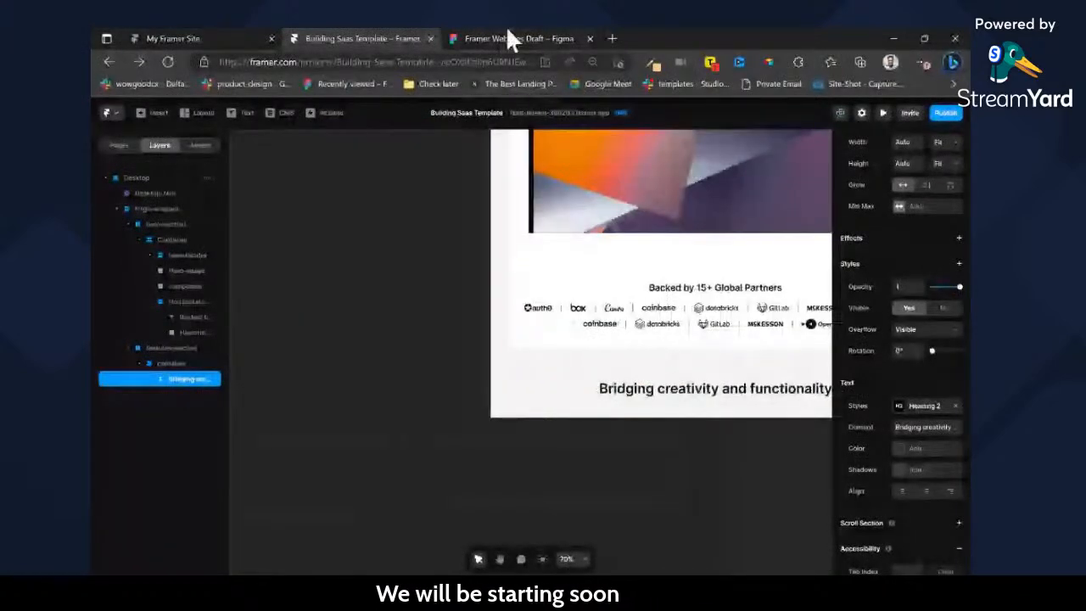
pyautogui.click(507, 34)
pyautogui.click(676, 260)
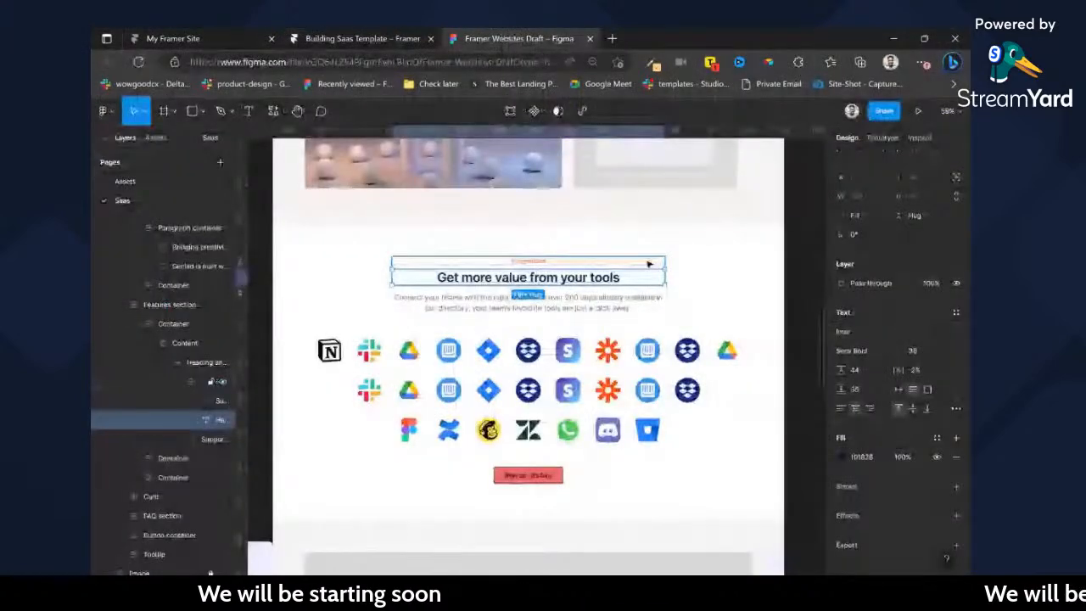
pyautogui.scroll(10, 649, 264)
pyautogui.click(705, 331)
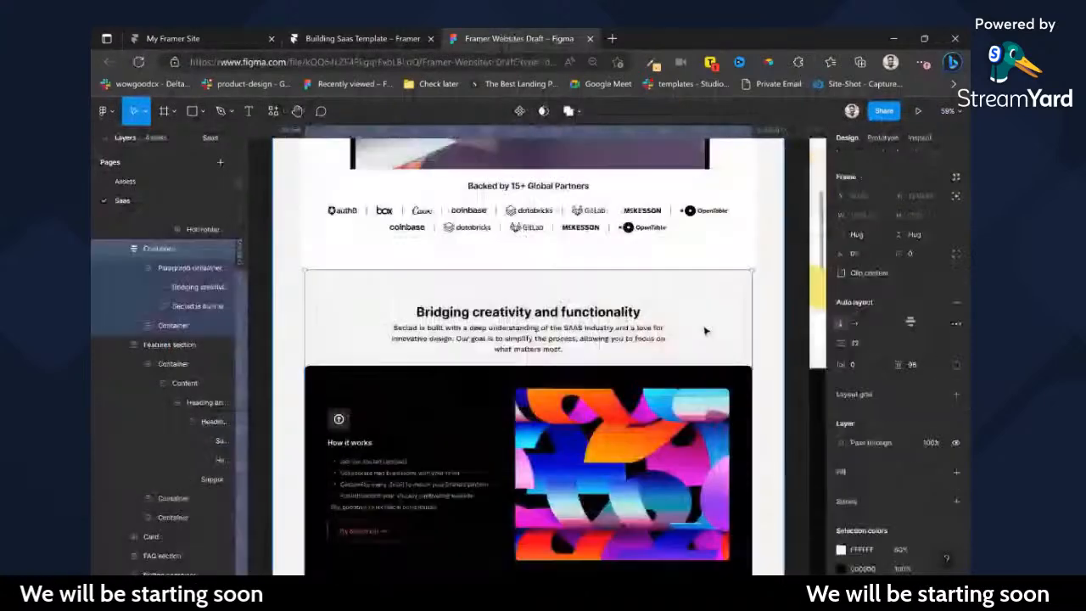
pyautogui.hotkey('ctrl', 'alt', 'p')
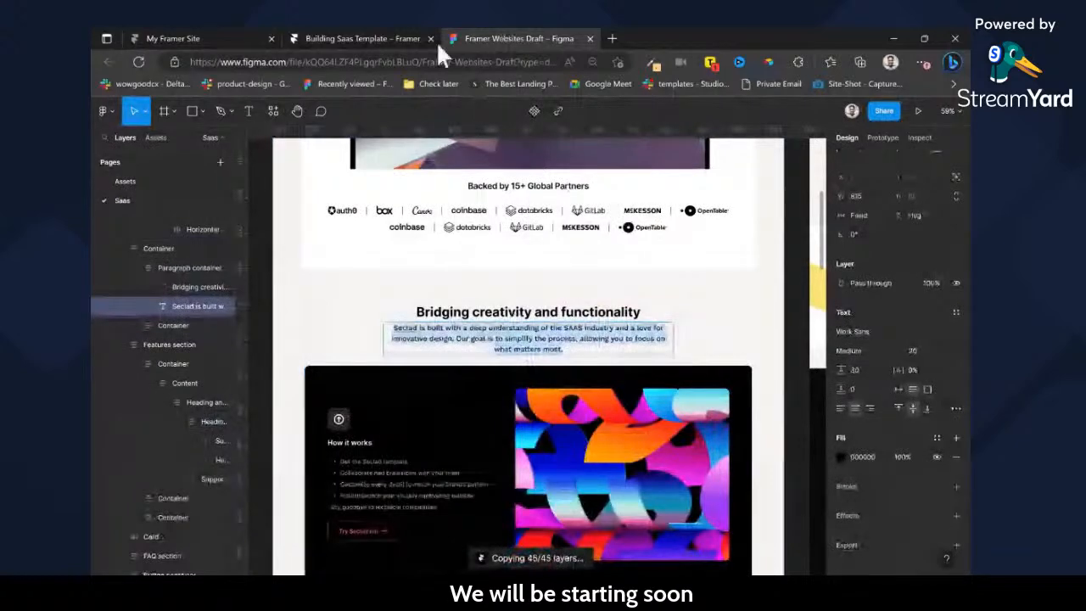
pyautogui.click(408, 27)
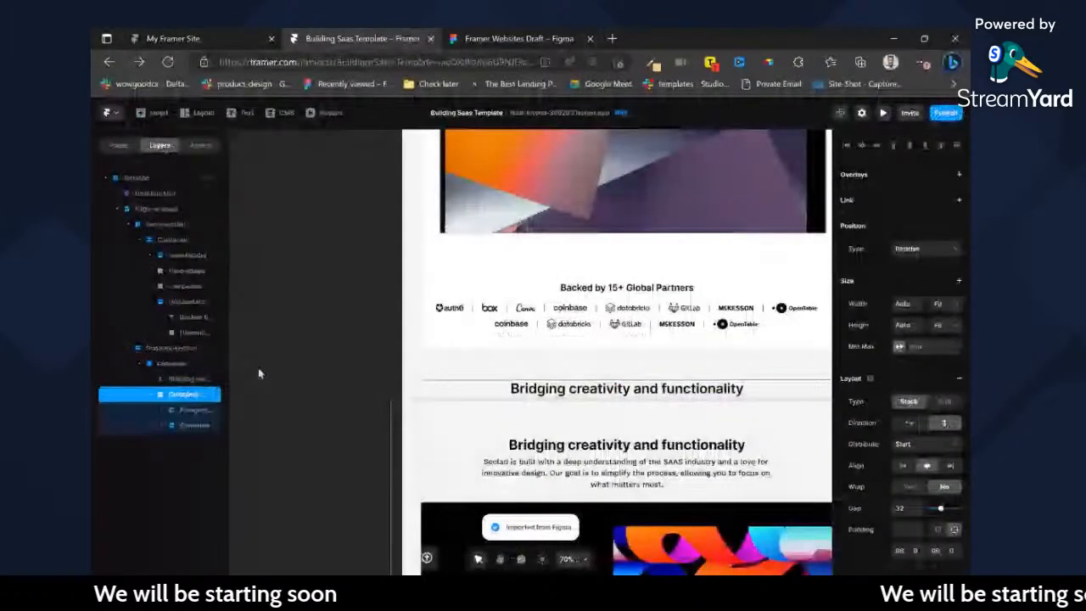
# Unwrap the imported outer container so its paragraph and content containers sit directly inside the features-section container.
pyautogui.scroll(3, 470, 403)
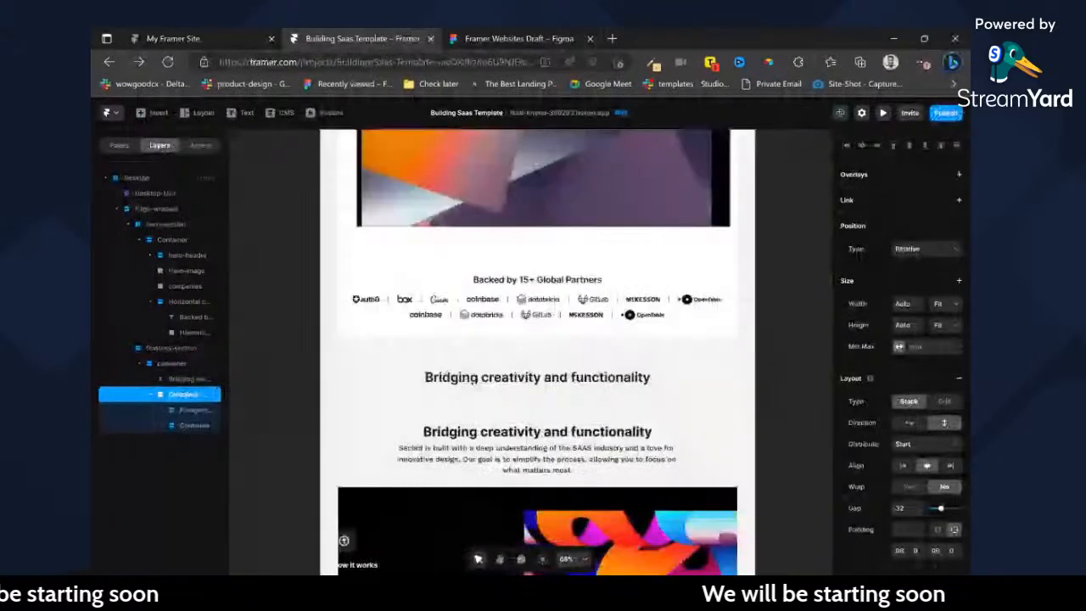
pyautogui.hotkey('ctrl', 'BackSpace')
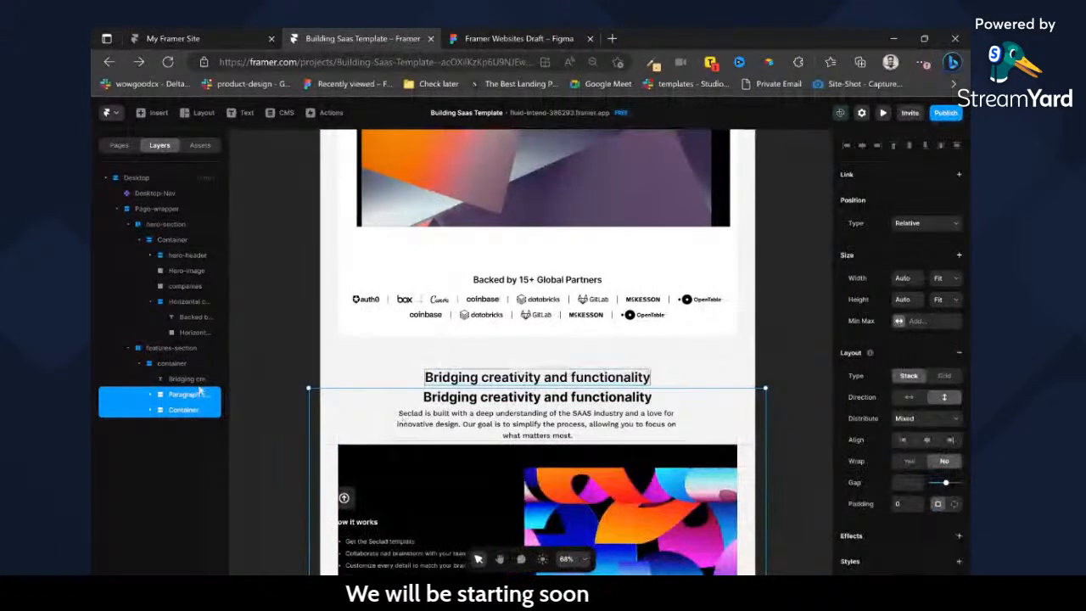
pyautogui.click(292, 369)
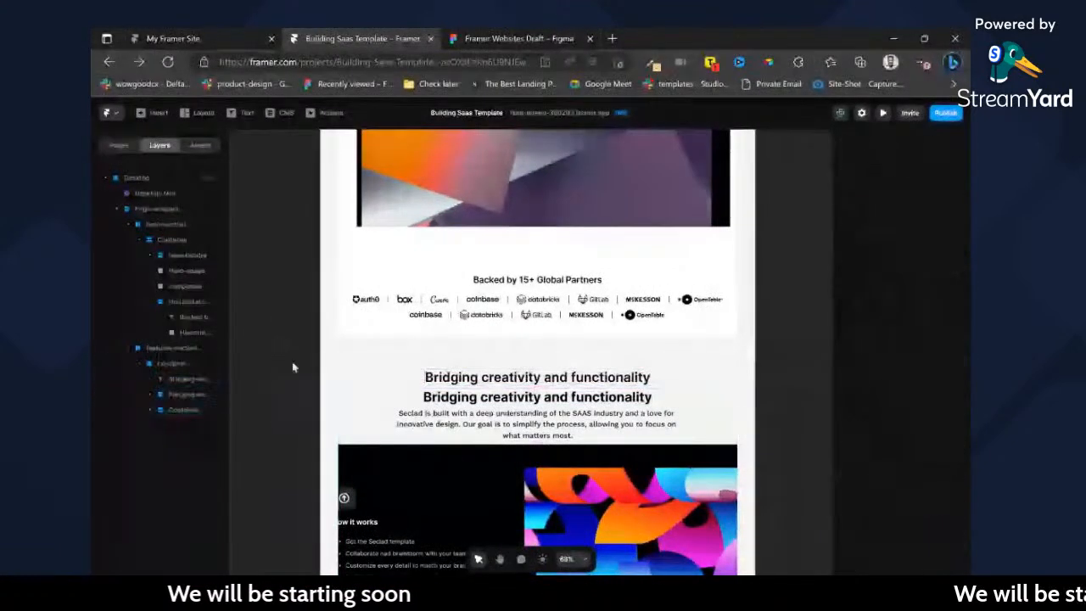
# Apply the Heading 2 text style to the imported "Bridging creativity and functionality" heading and set its width to Fit.
pyautogui.keyDown('ctrl'); pyautogui.click(499, 398); pyautogui.keyUp('ctrl')
pyautogui.scroll(-4, 933, 490)
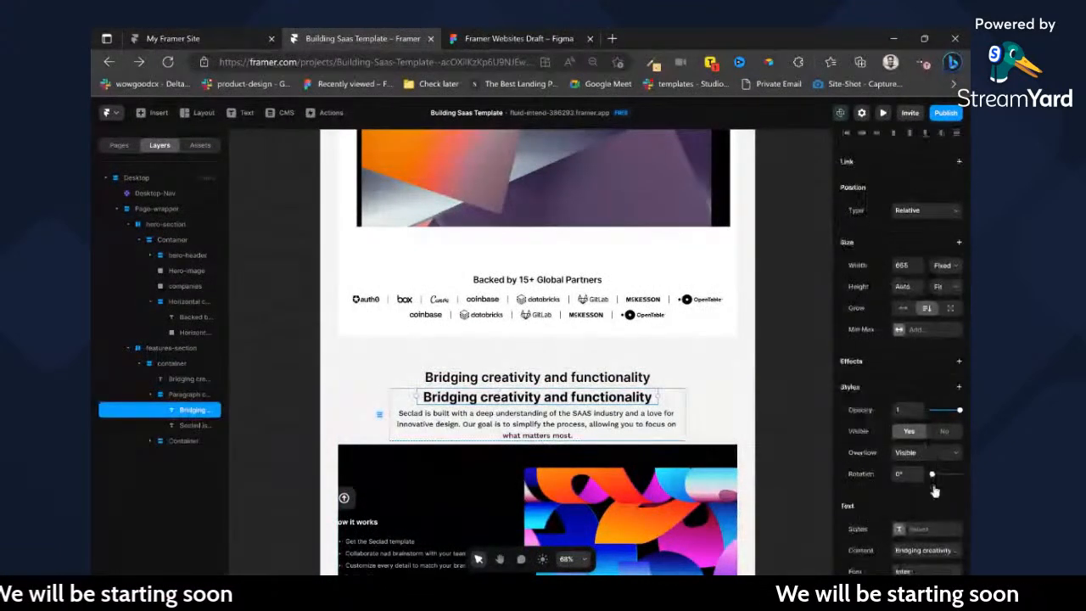
pyautogui.click(920, 338)
pyautogui.click(764, 387)
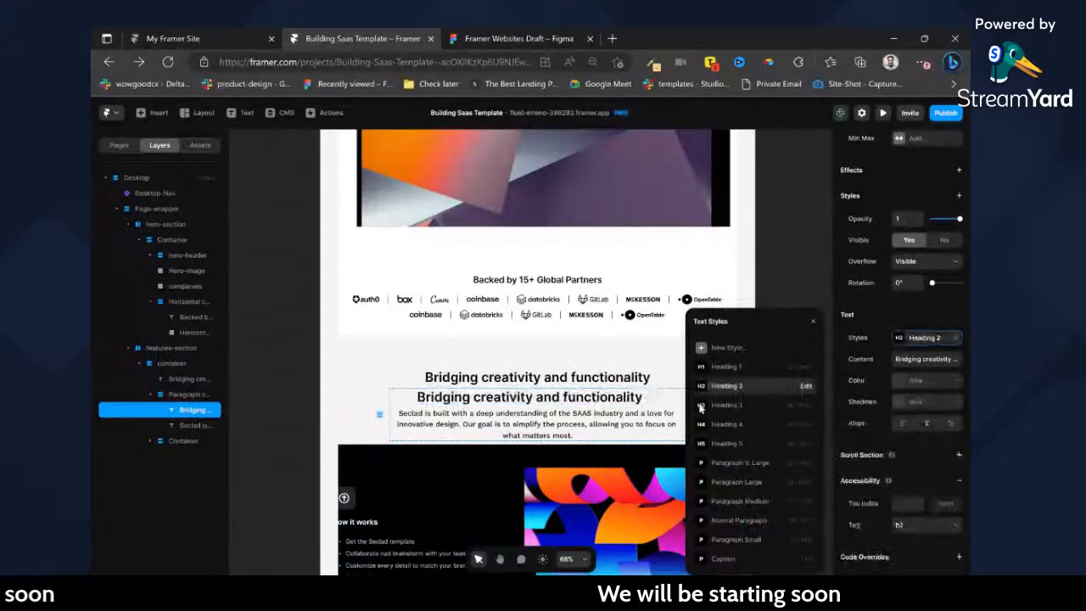
pyautogui.scroll(3, 954, 326)
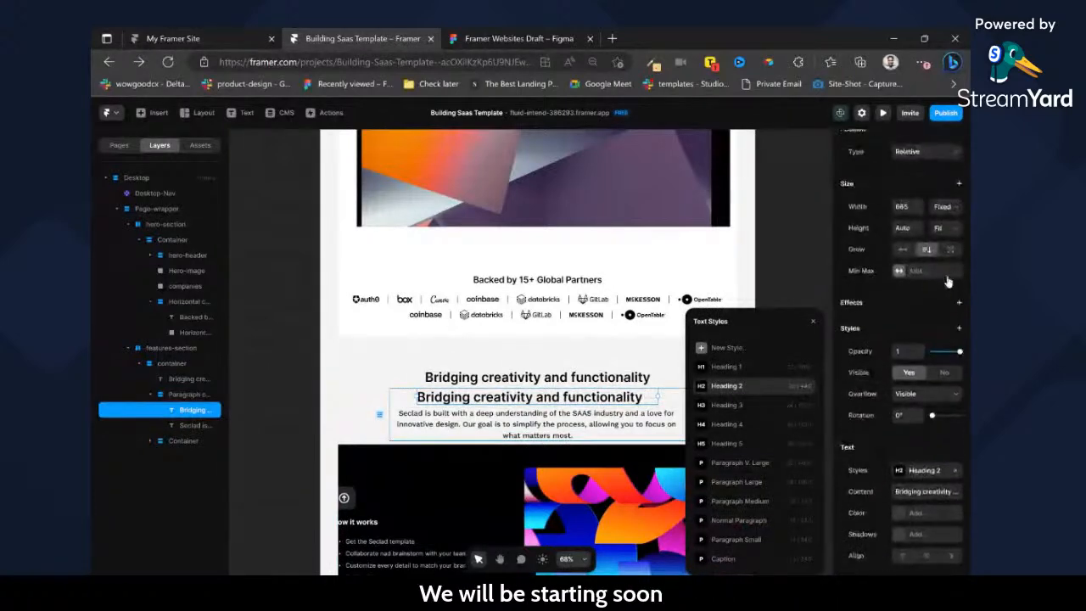
pyautogui.click(945, 211)
pyautogui.click(946, 254)
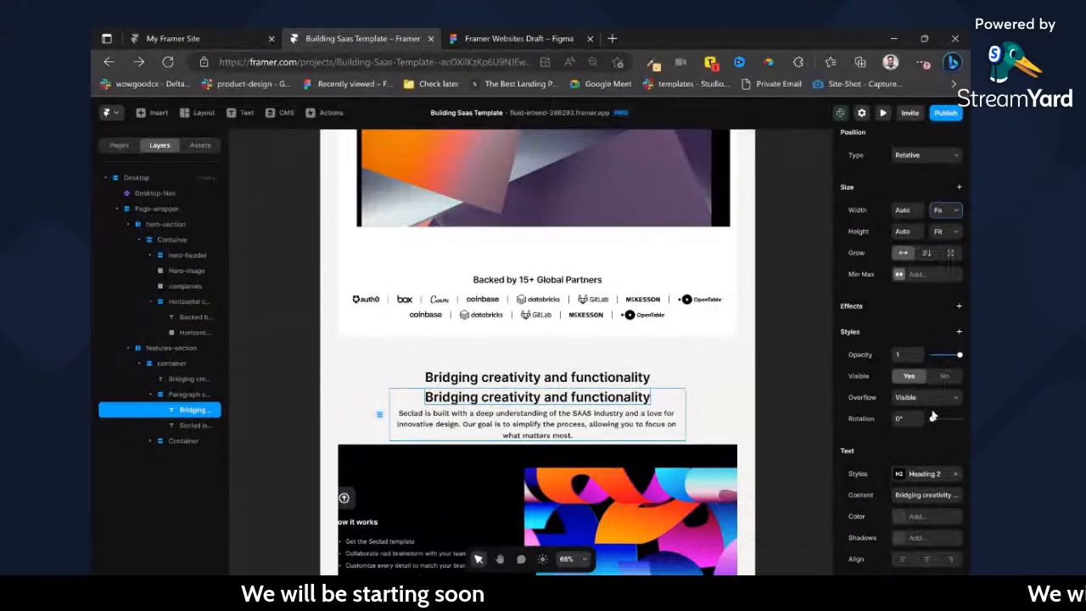
# Compare the text settings of the imported features paragraph with those of the hero section's subtitle.
pyautogui.scroll(-3, 934, 416)
pyautogui.click(543, 425)
pyautogui.scroll(-3, 931, 382)
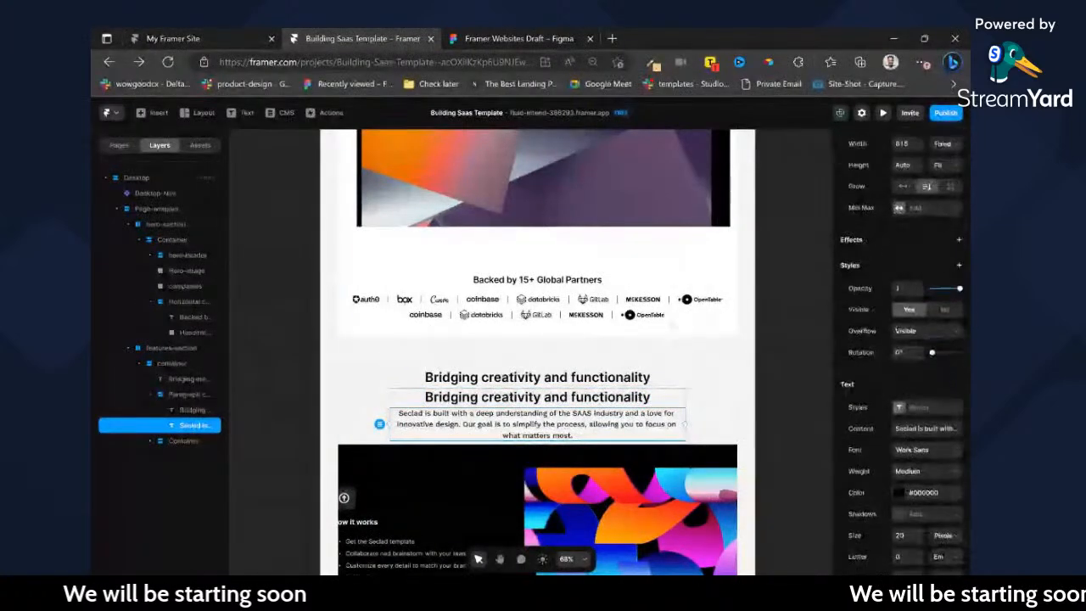
pyautogui.scroll(3, 618, 322)
pyautogui.click(526, 269)
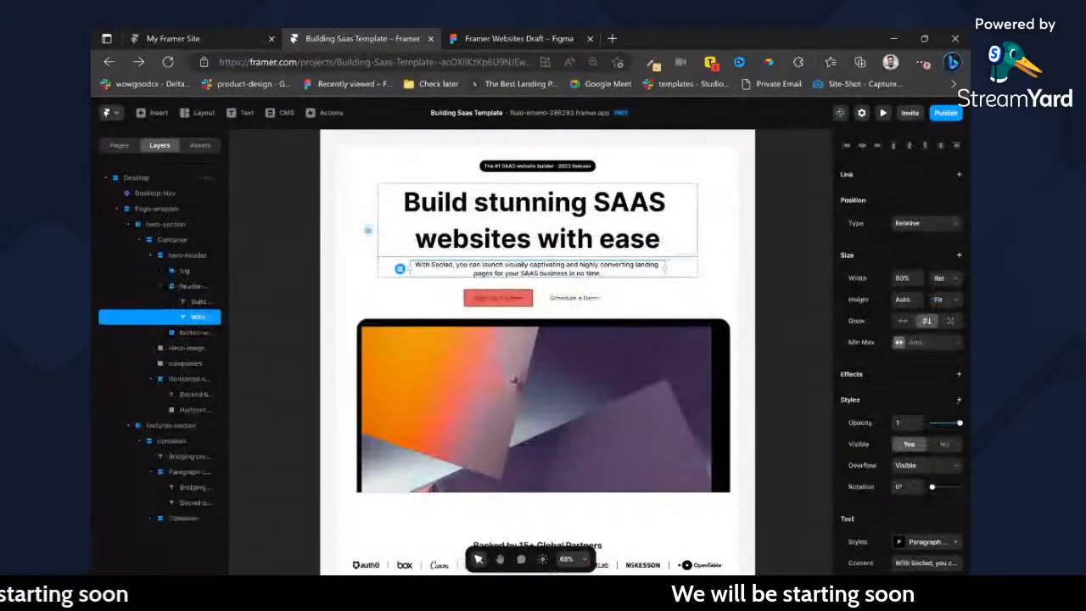
# Edit the Heading 1 text style from the hero heading and set its line height to 110%.
pyautogui.click(551, 229)
pyautogui.scroll(-3, 919, 348)
pyautogui.click(898, 320)
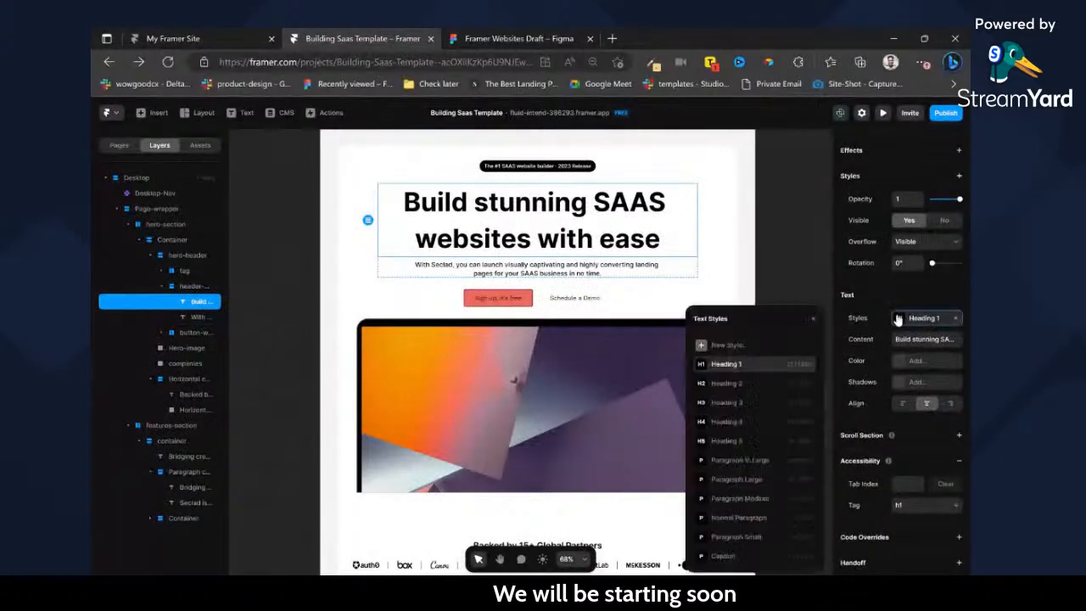
pyautogui.click(806, 364)
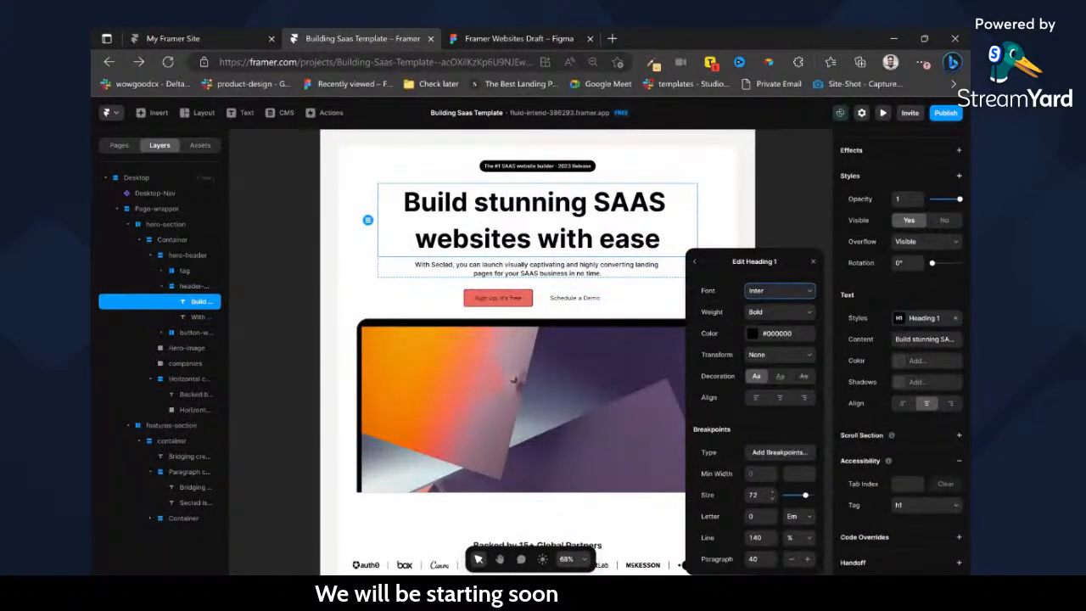
pyautogui.click(755, 559)
pyautogui.click(756, 538)
pyautogui.click(755, 516)
pyautogui.click(755, 495)
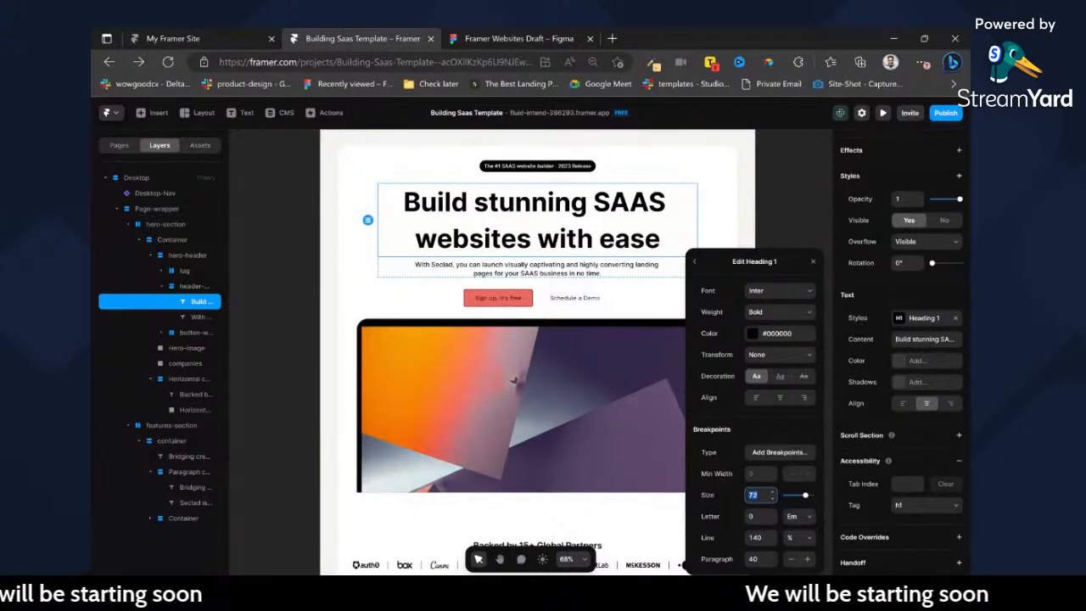
pyautogui.click(755, 538)
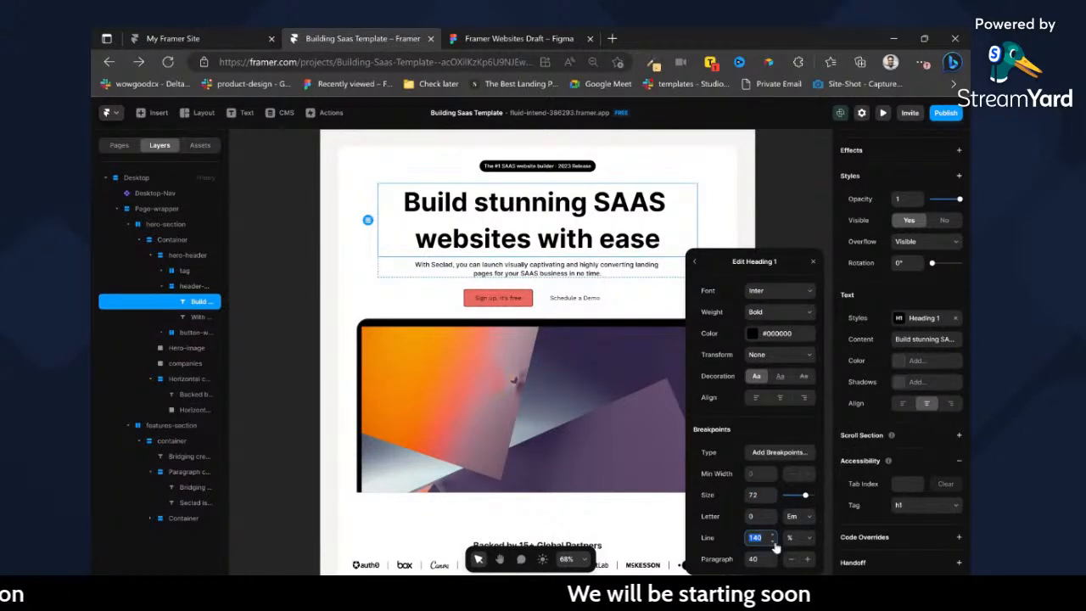
pyautogui.write('120')
pyautogui.press('Return')
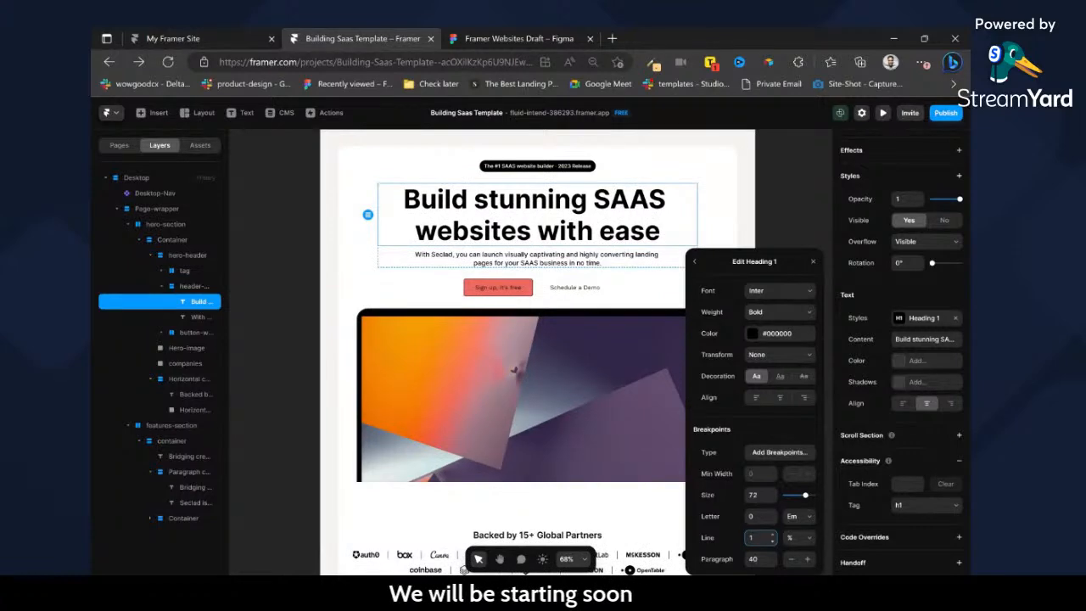
pyautogui.write('0')
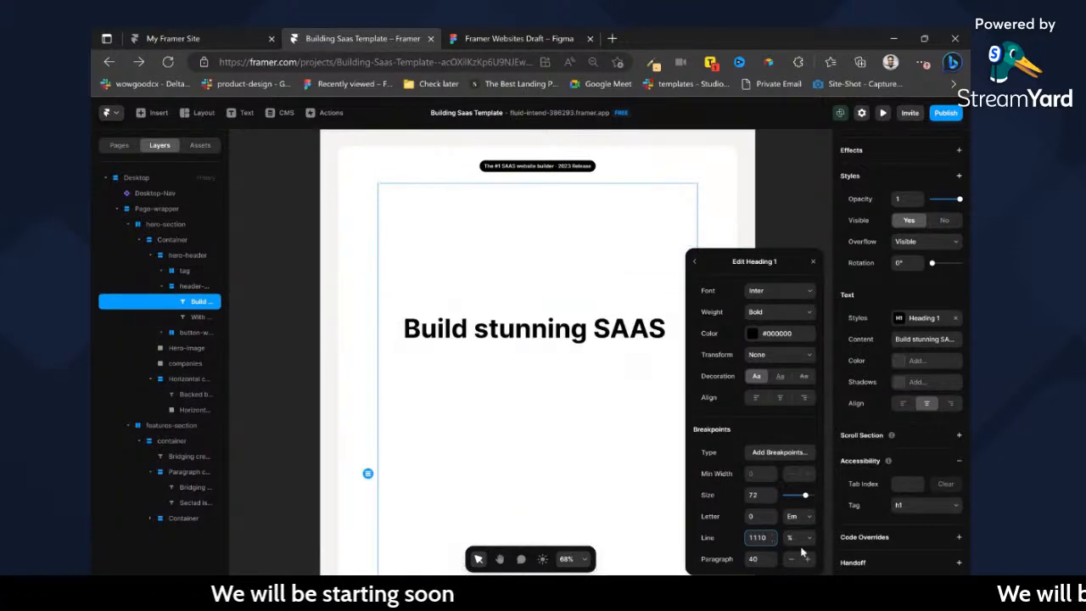
pyautogui.press('BackSpace')
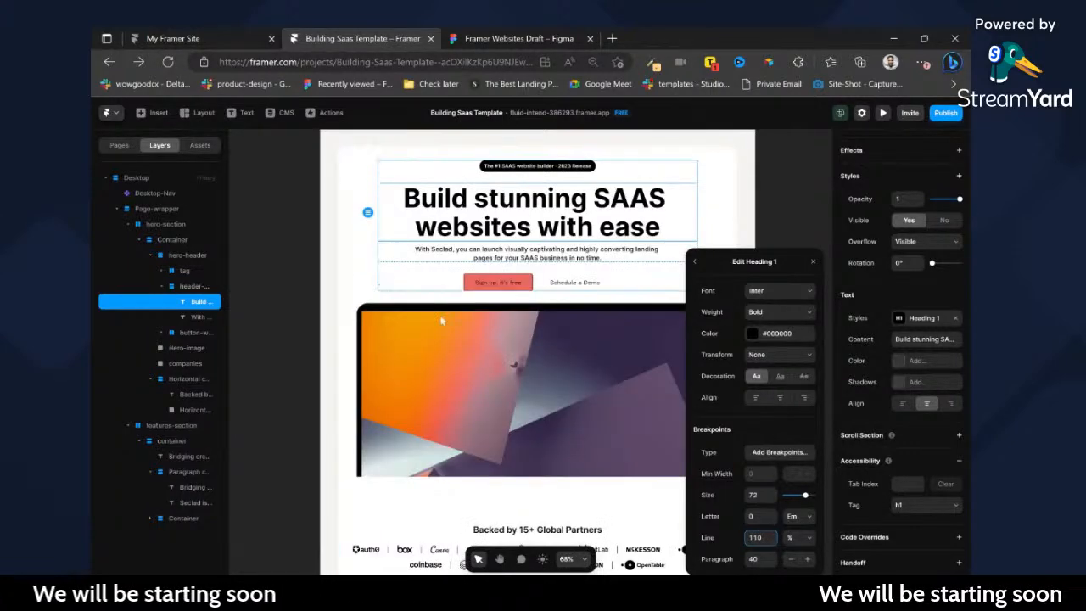
# Delete the duplicate "Bridging creativity and functionality" heading above the paragraph container in the features section.
pyautogui.scroll(-3, 472, 331)
pyautogui.scroll(-3, 473, 331)
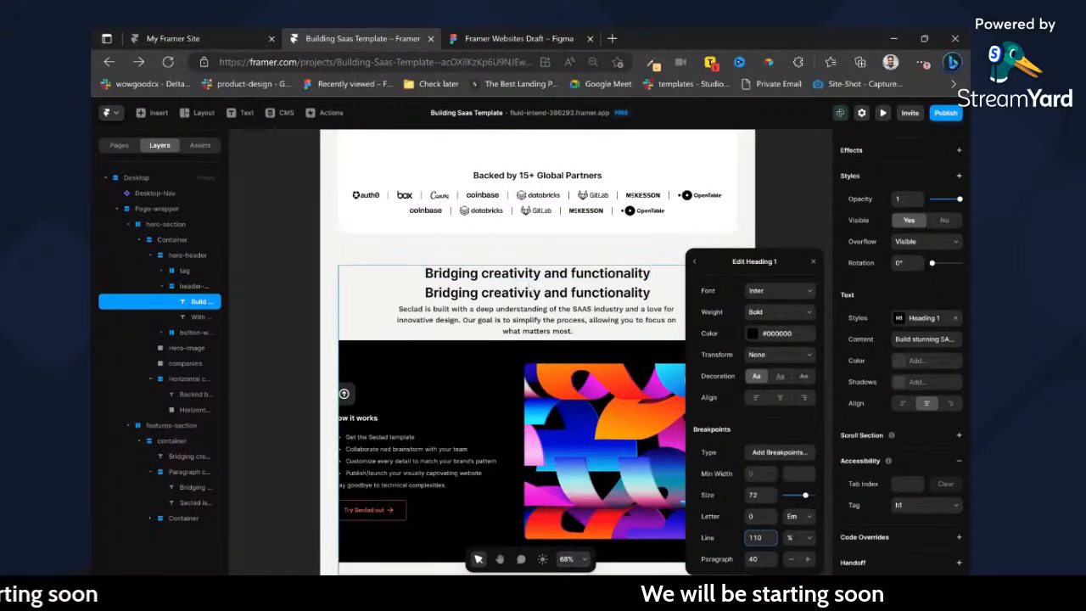
pyautogui.keyDown('ctrl'); pyautogui.click(528, 278); pyautogui.keyUp('ctrl')
pyautogui.press('Delete')
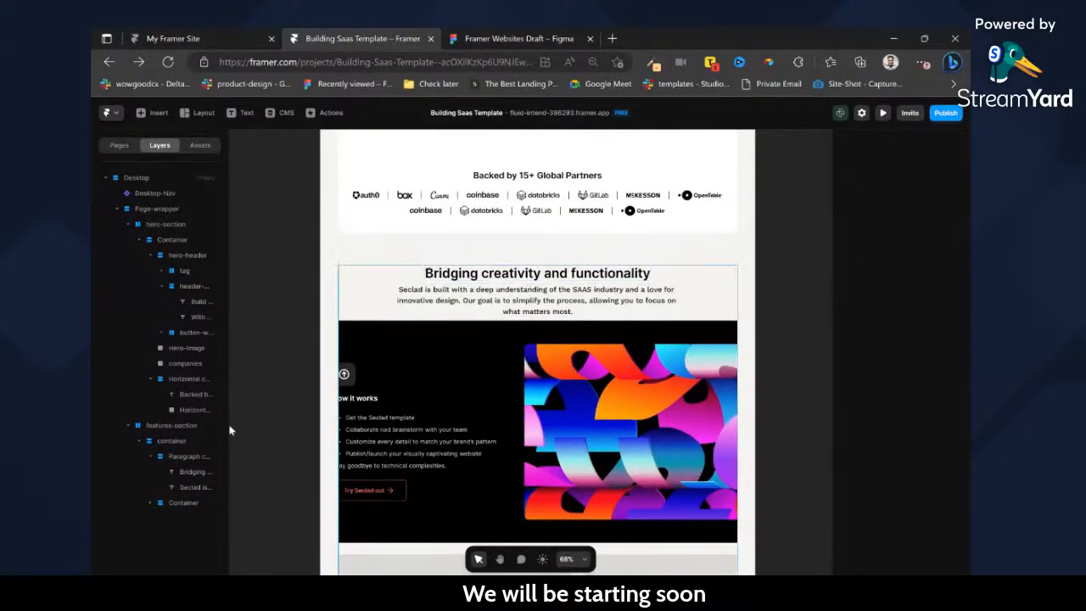
# Rename the features section's paragraph container layer as "heading-wrapper".
pyautogui.doubleClick(195, 458)
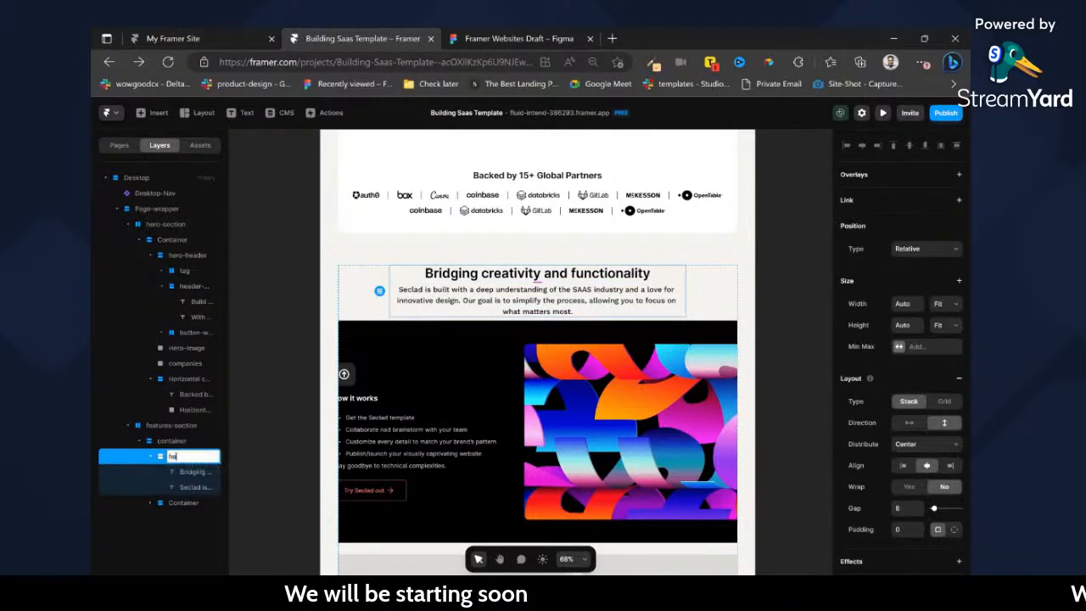
pyautogui.write('heading')
pyautogui.write('-wrapper')
pyautogui.press('Return')
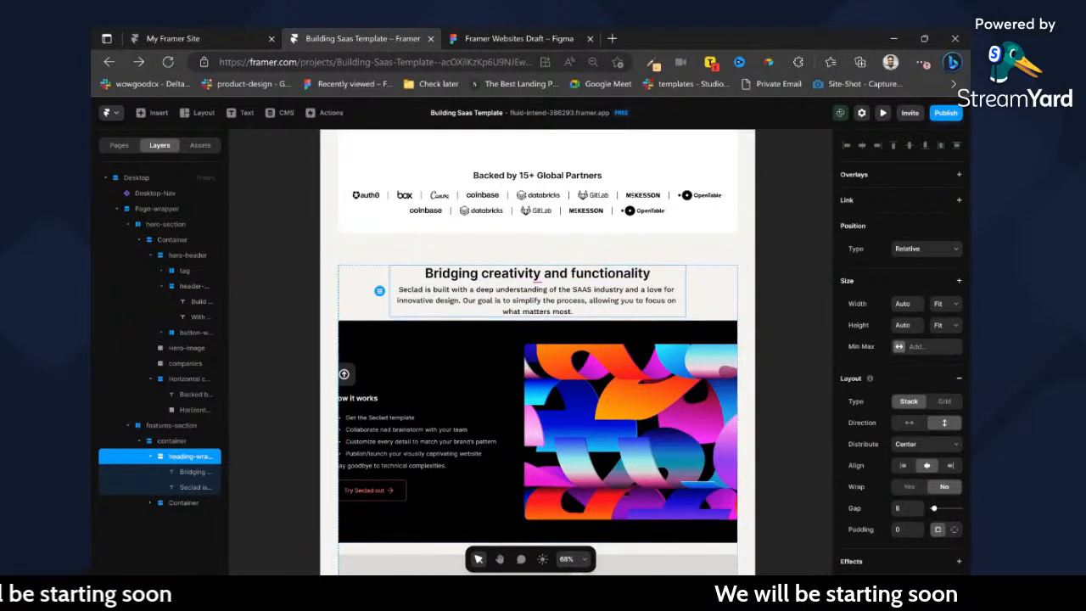
# Apply the Paragraph Medium text style to the "Seclad is built with..." paragraph in the heading wrapper.
pyautogui.click(196, 487)
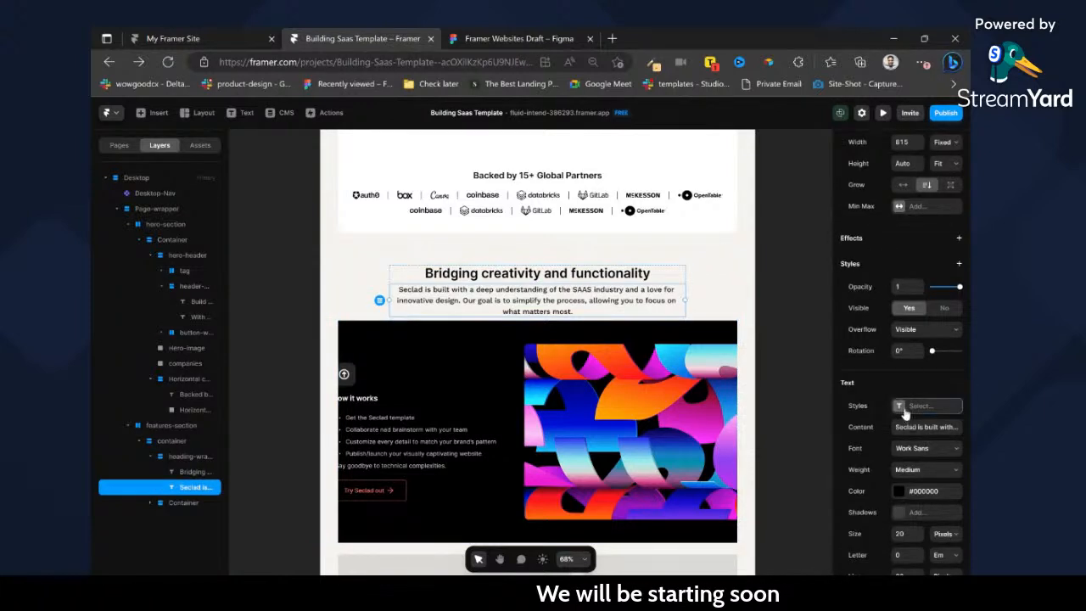
pyautogui.click(905, 408)
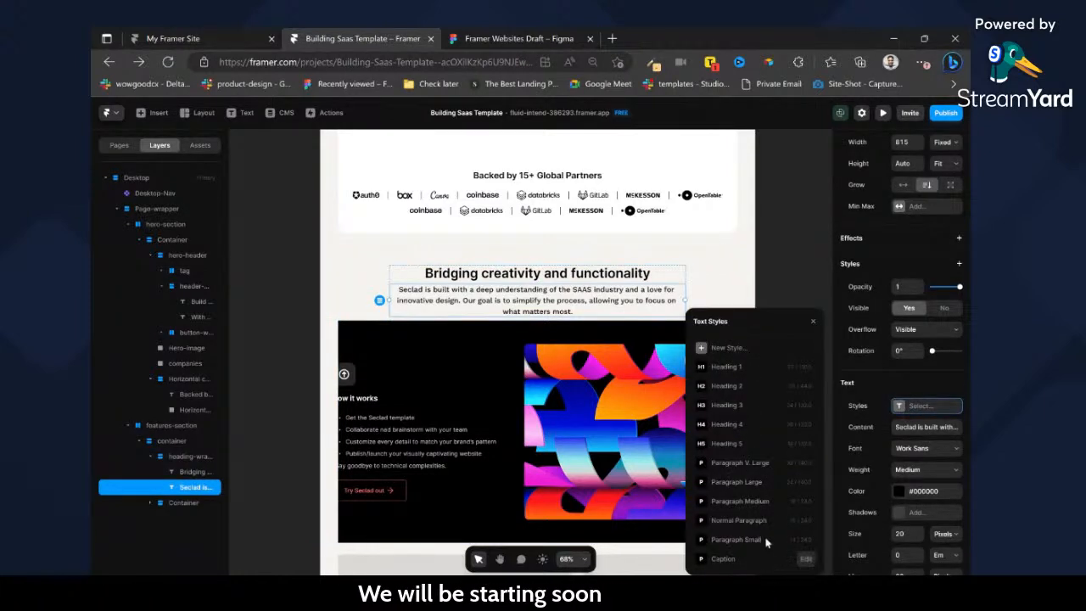
pyautogui.click(740, 501)
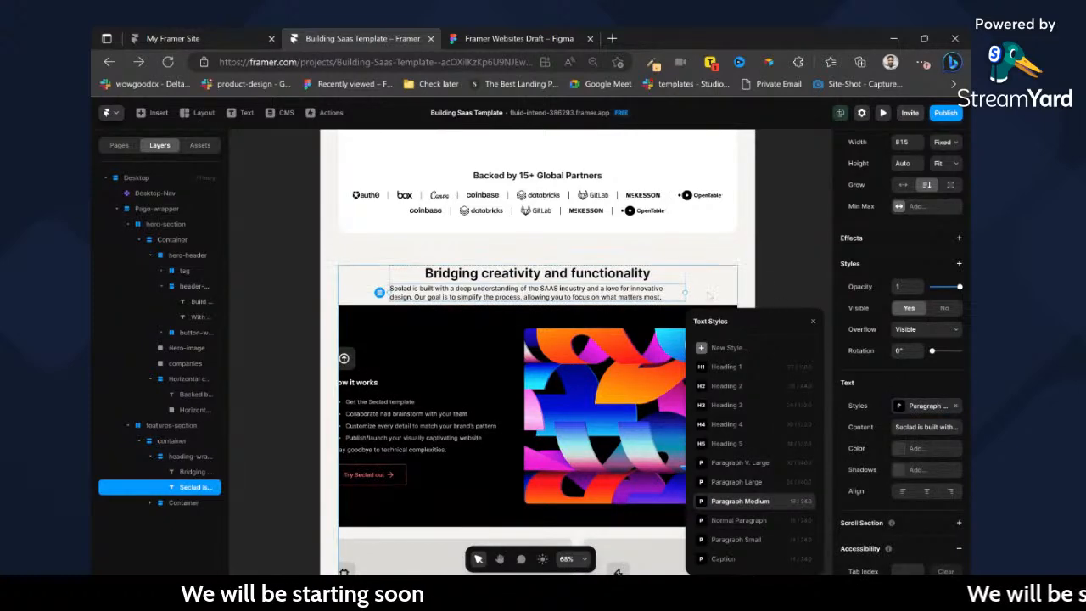
# Set the features paragraph's width to Fill and center-align its text.
pyautogui.scroll(3, 895, 277)
pyautogui.click(947, 282)
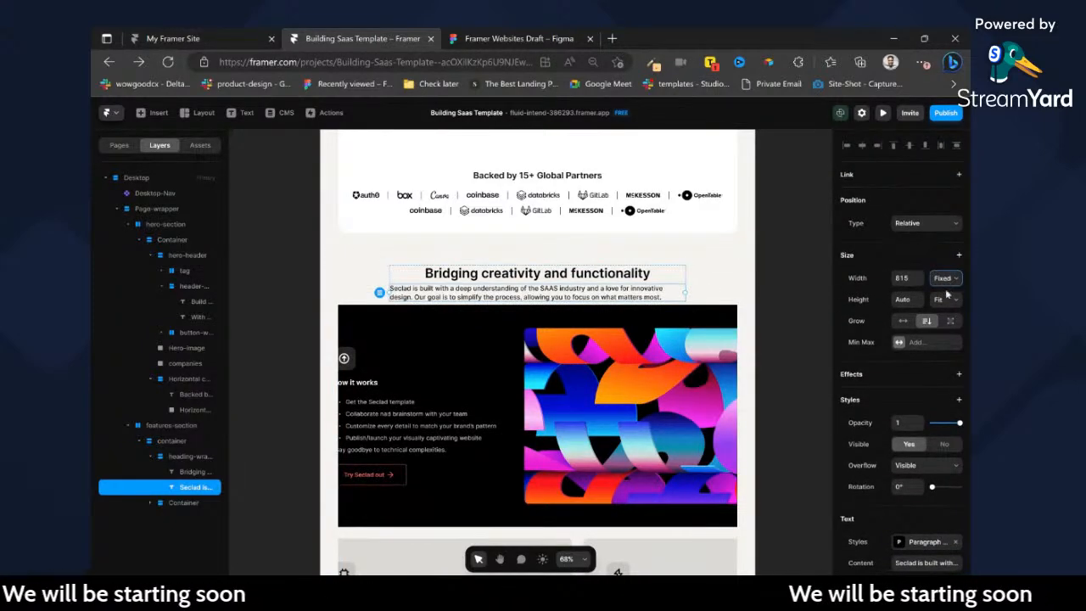
pyautogui.click(947, 293)
pyautogui.scroll(-1, 926, 458)
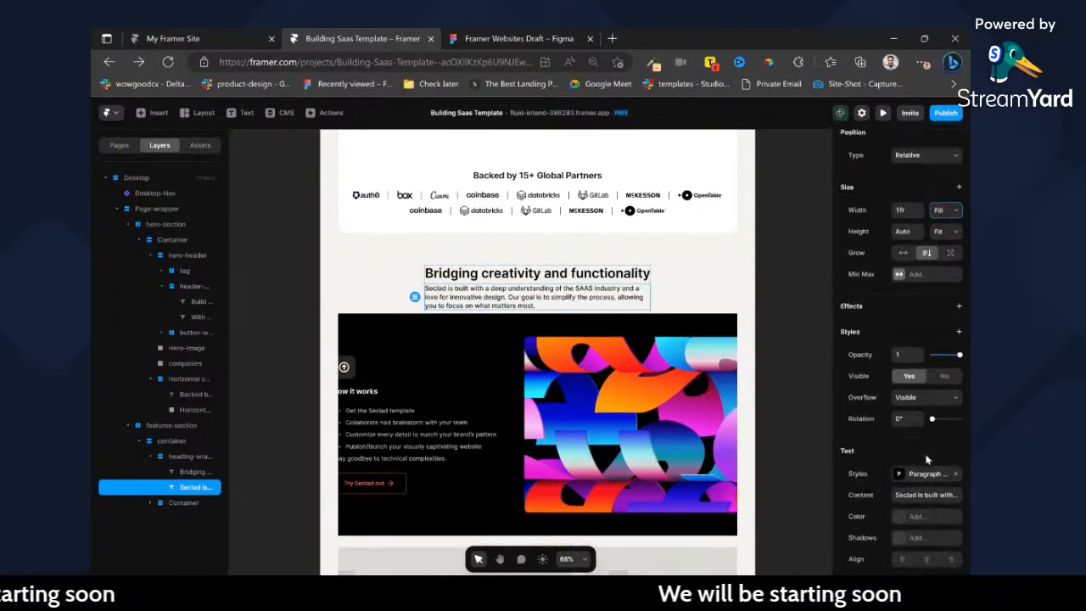
pyautogui.click(927, 560)
# Set the heading-wrapper's width to 80% relative to its parent container.
pyautogui.click(690, 294)
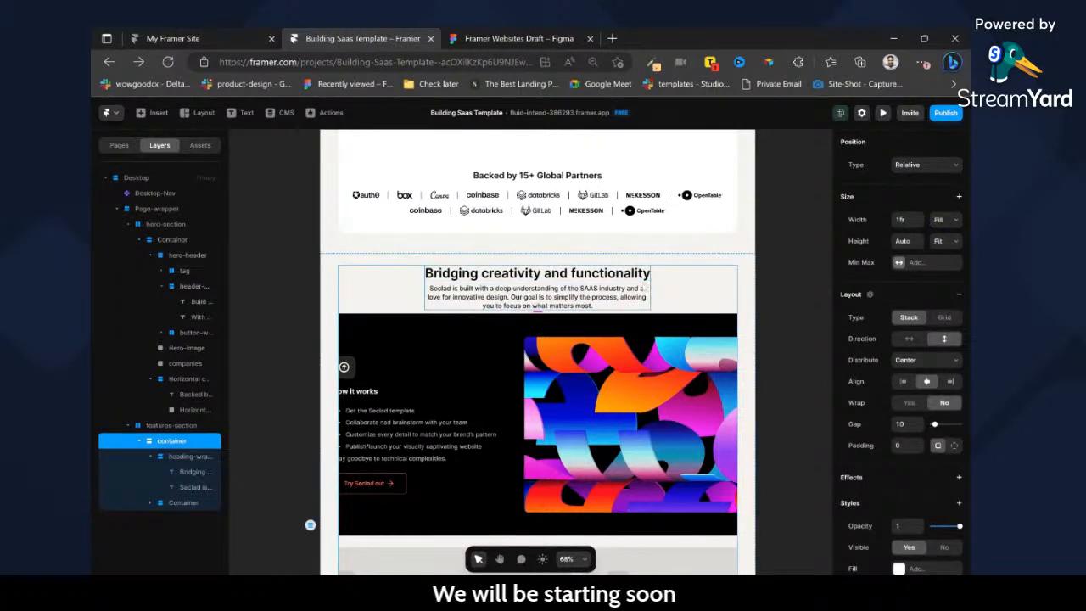
pyautogui.click(646, 290)
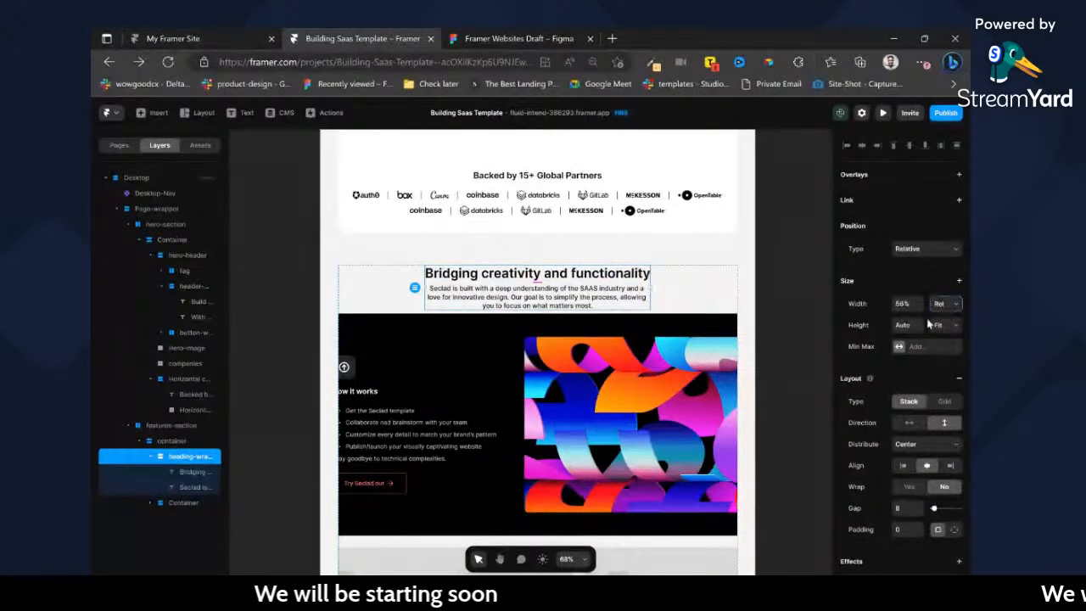
pyautogui.click(904, 304)
pyautogui.write('80')
pyautogui.press('Return')
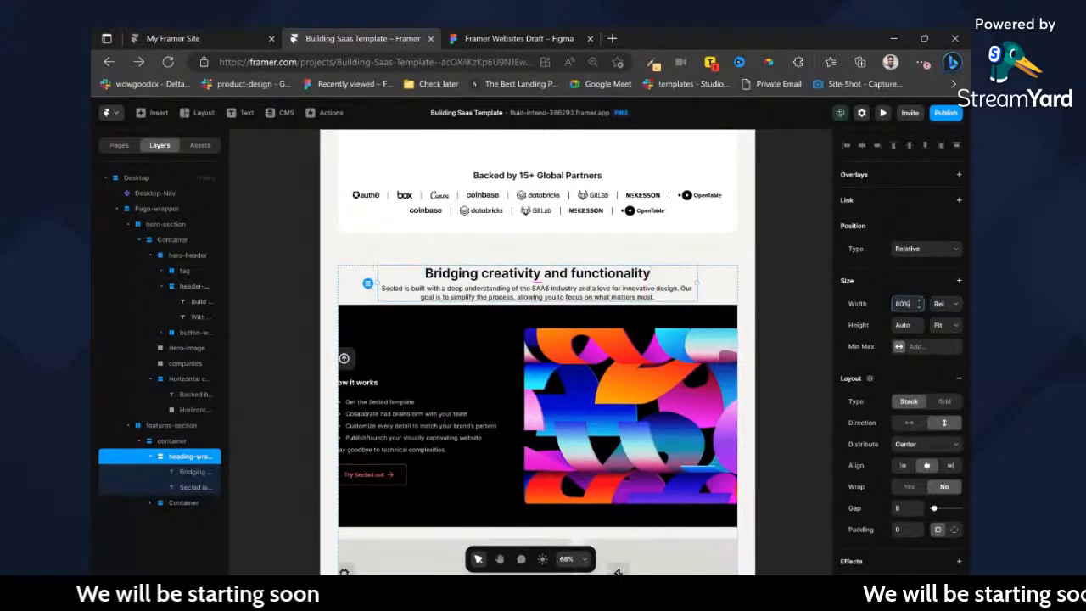
# Set the gap of the features-section's parent container stack to 32.
pyautogui.press('Escape')
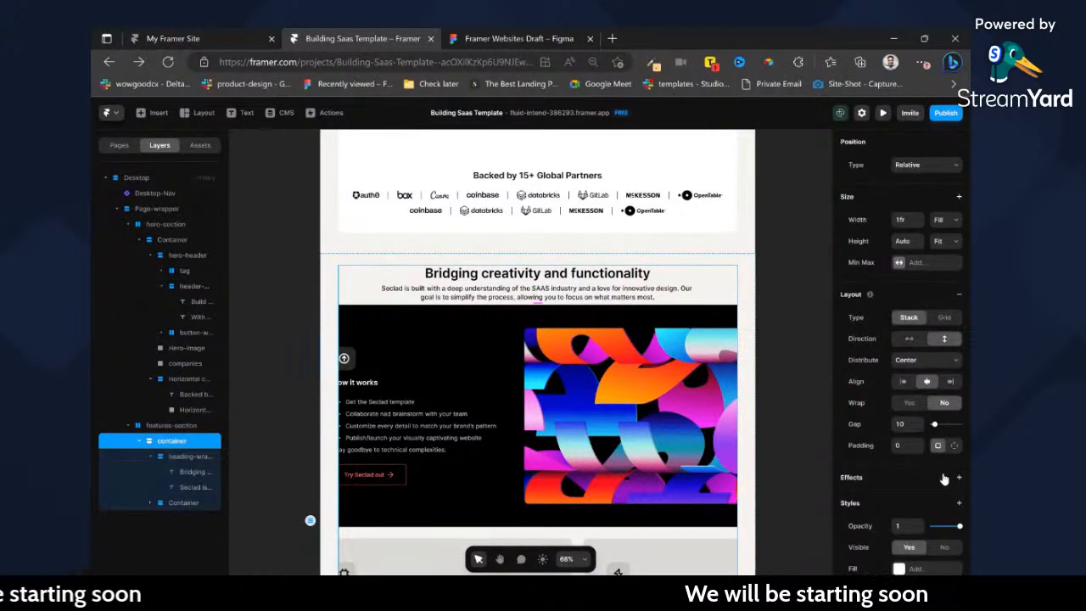
pyautogui.write('32')
pyautogui.press('Return')
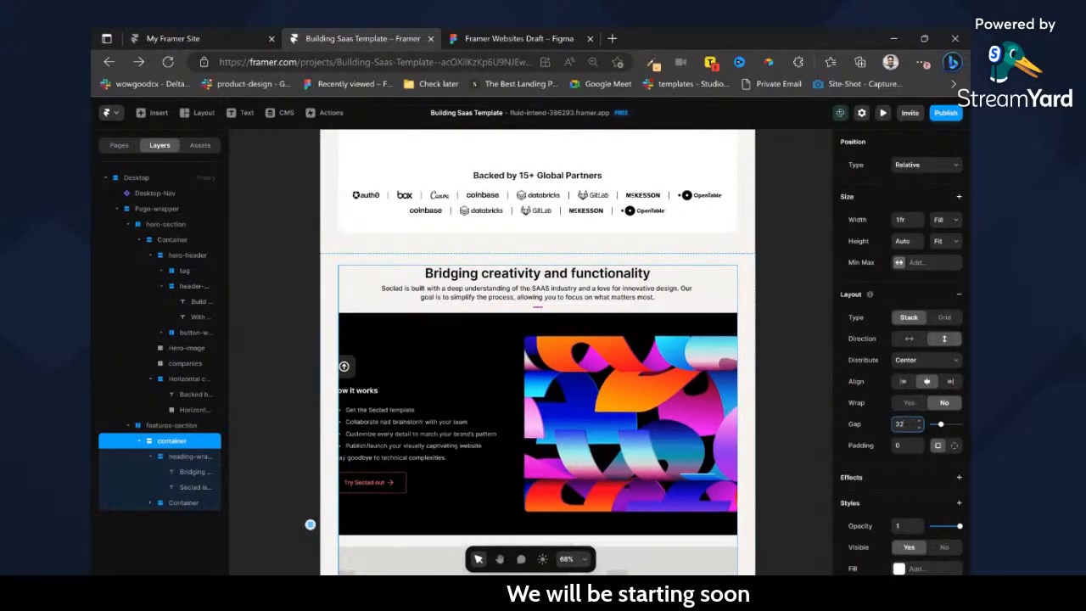
# Check in the Figma design the spacing below the features heading text and the dimensions of the Seclad page frame.
pyautogui.scroll(-2, 510, 363)
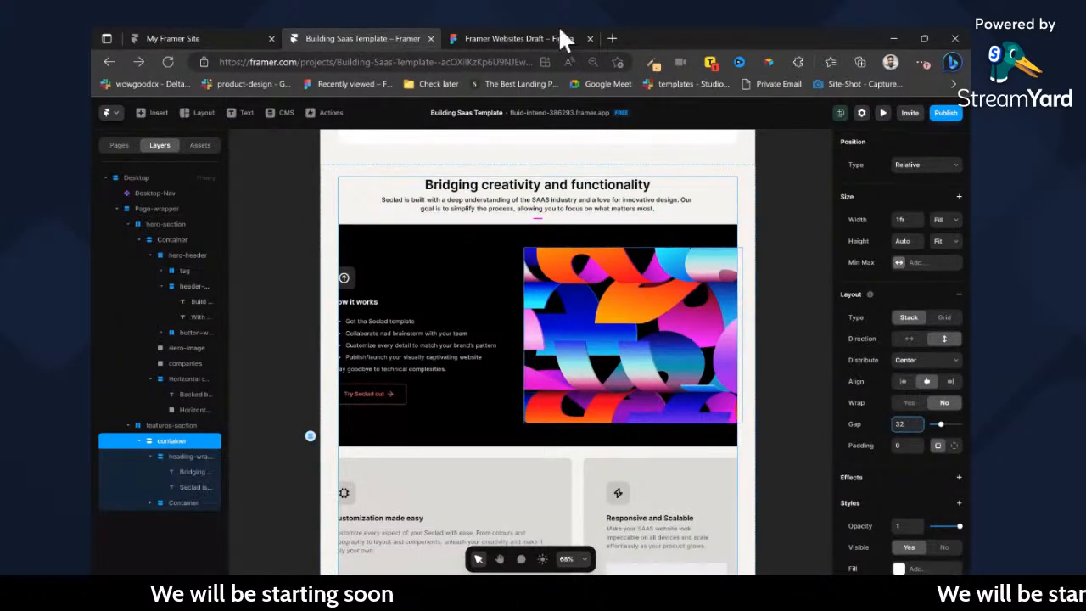
pyautogui.click(534, 39)
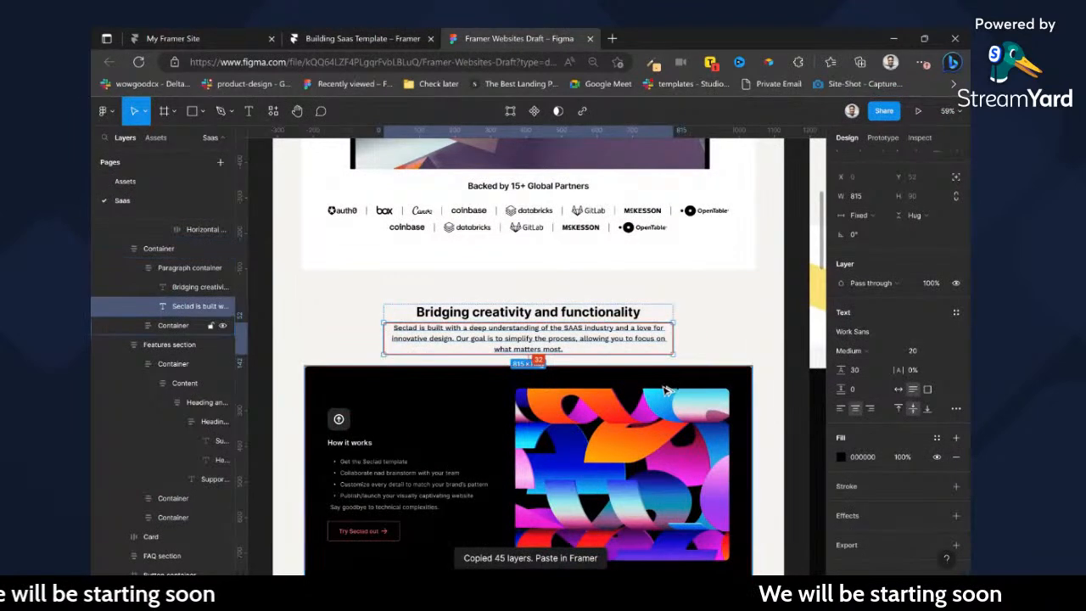
pyautogui.click(417, 38)
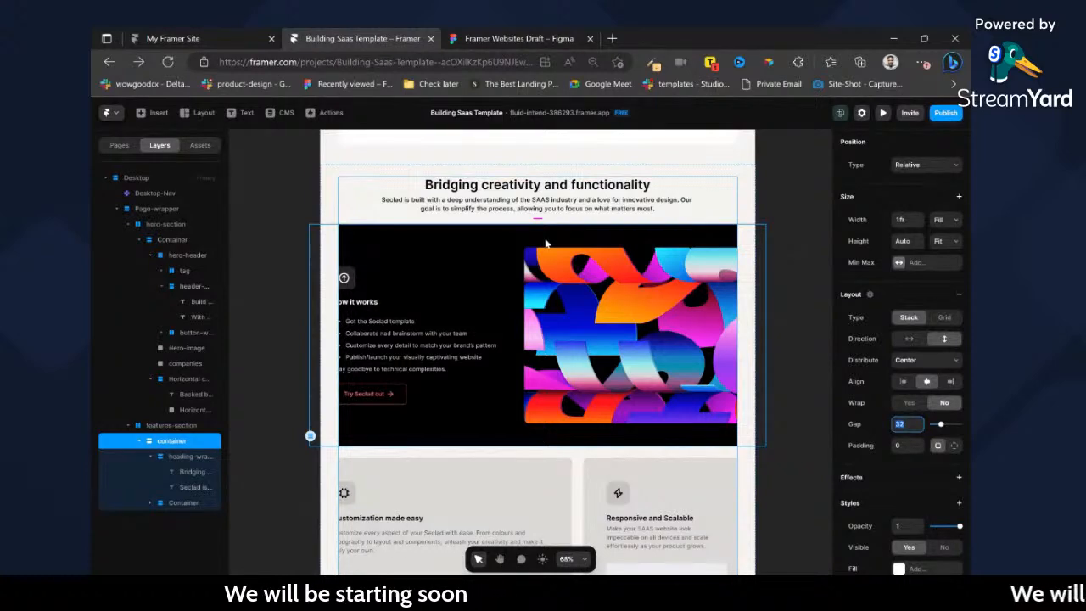
pyautogui.click(550, 38)
pyautogui.scroll(10, 456, 316)
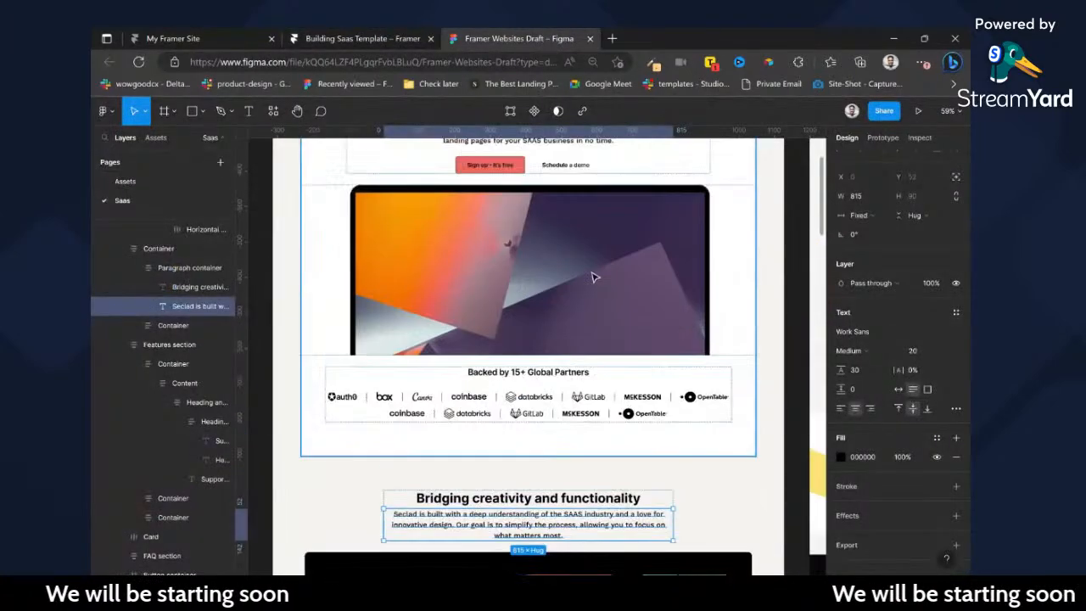
pyautogui.scroll(5, 315, 388)
pyautogui.click(303, 492)
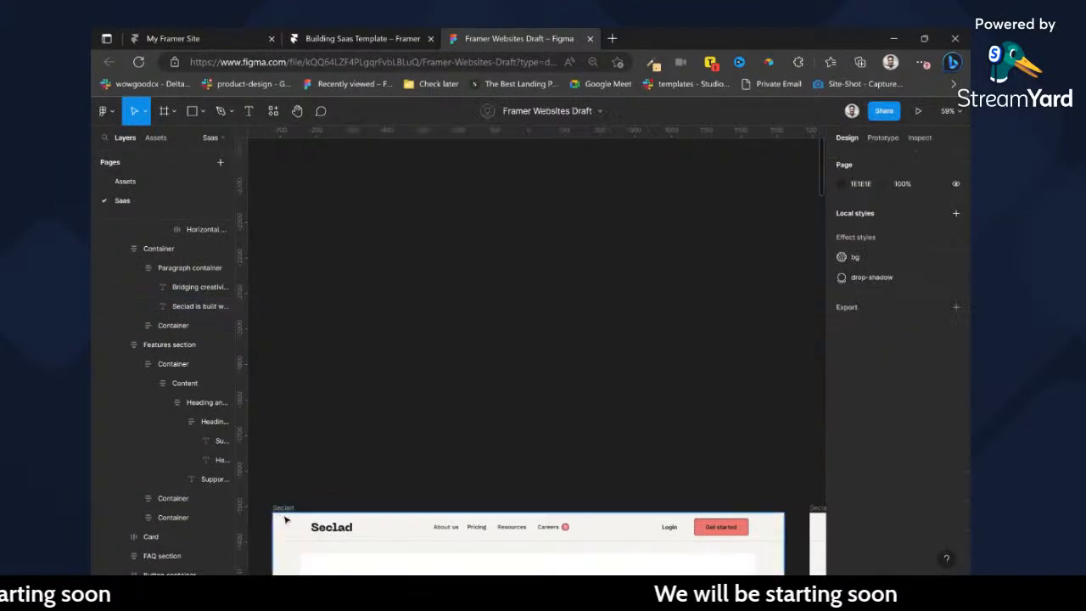
pyautogui.click(283, 509)
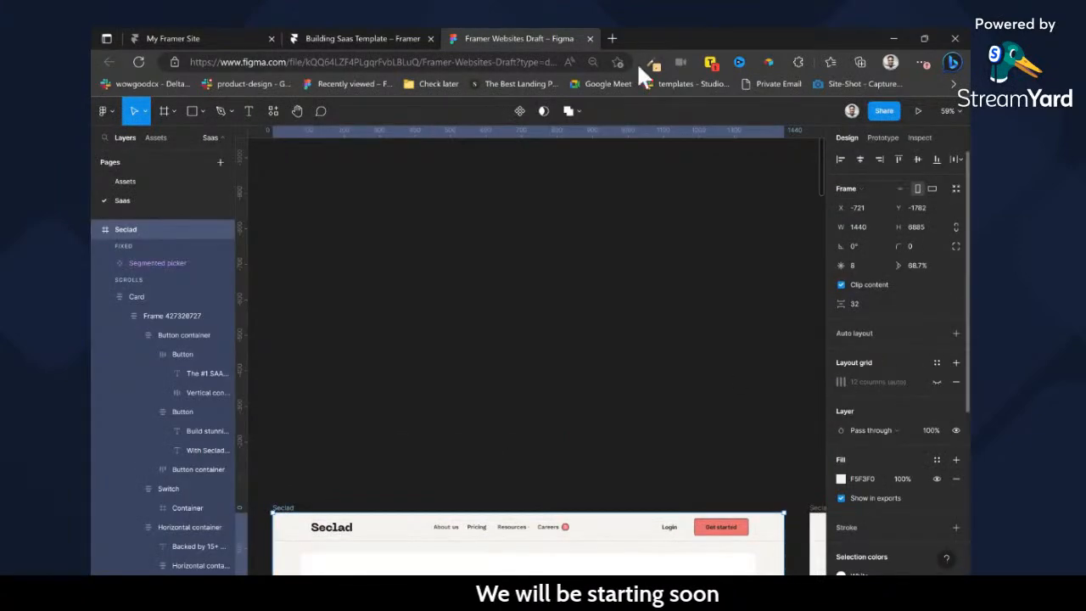
# Switch back to Framer, try a width of 1440 on the Desktop breakpoint and review the page layout at that size.
pyautogui.click(373, 38)
pyautogui.scroll(10, 471, 279)
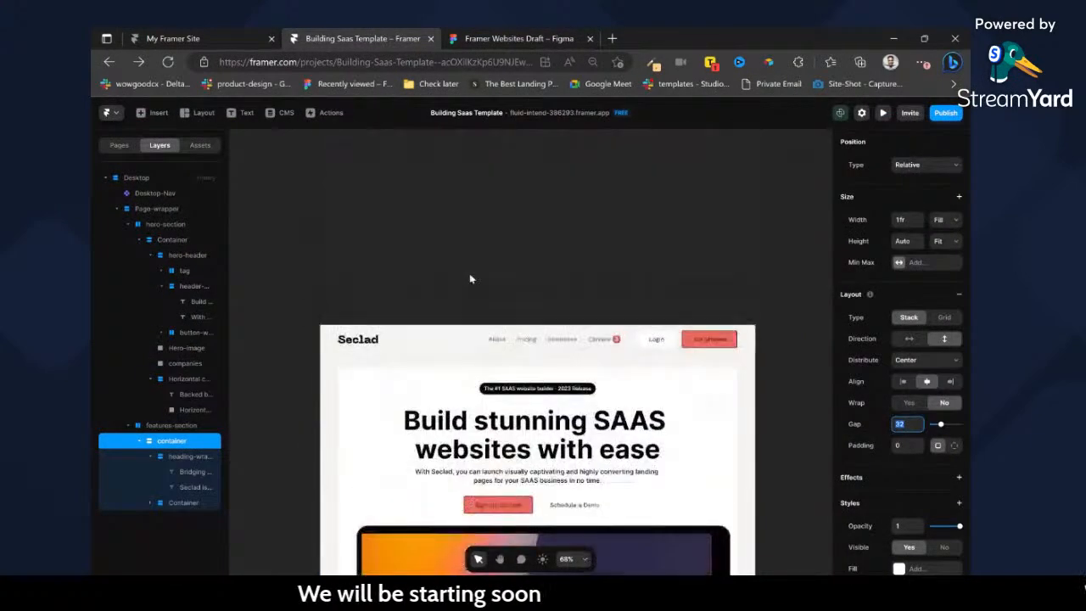
pyautogui.click(377, 311)
pyautogui.click(904, 224)
pyautogui.write('1440')
pyautogui.press('Return')
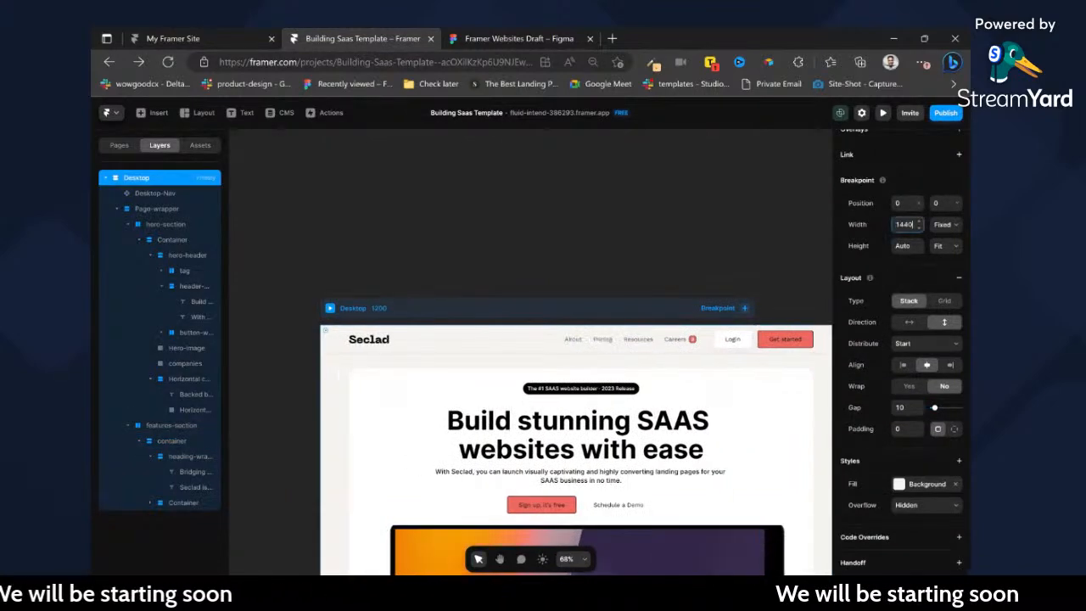
pyautogui.click(645, 231)
pyautogui.scroll(-5, 606, 269)
pyautogui.scroll(-10, 606, 269)
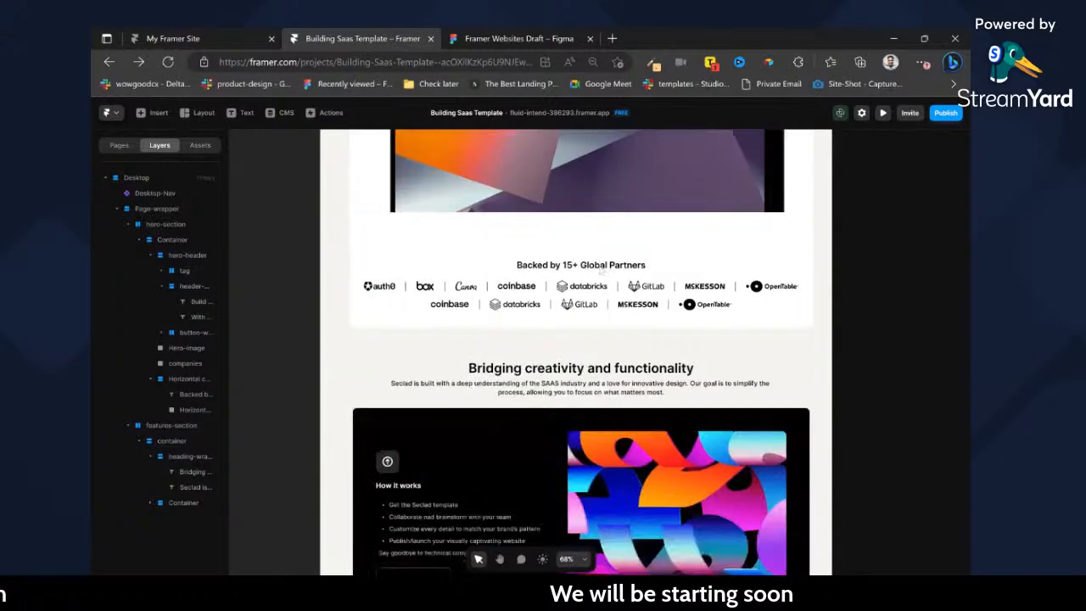
pyautogui.scroll(15, 618, 357)
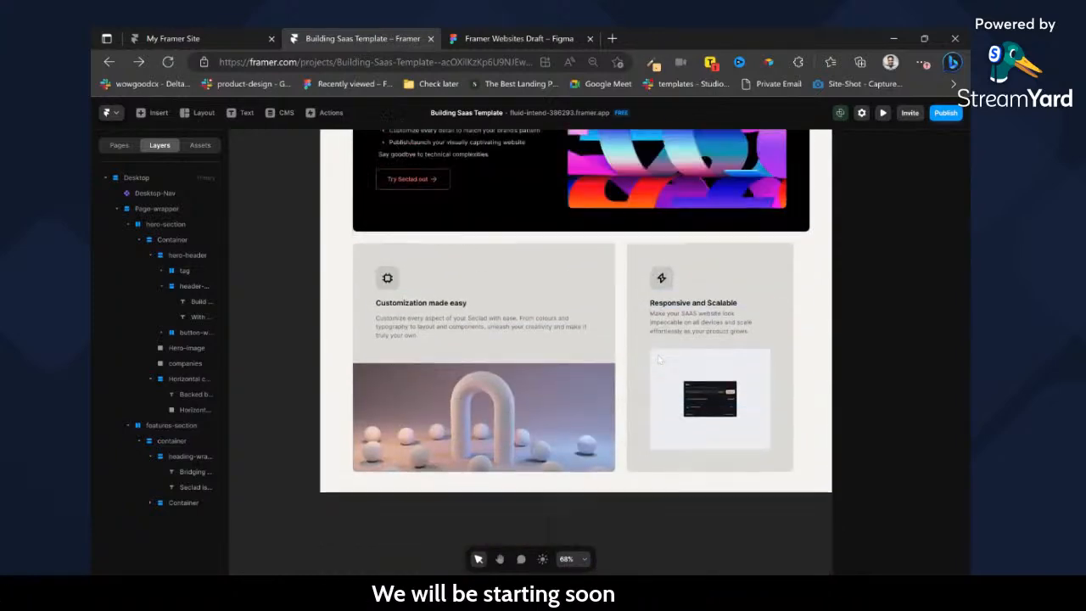
pyautogui.scroll(1, 684, 354)
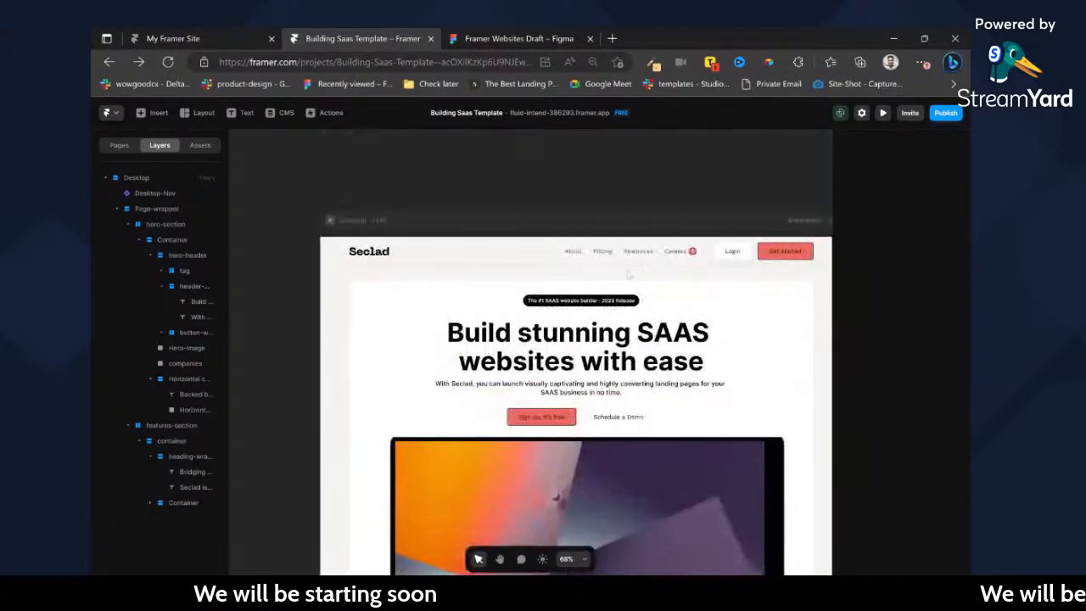
pyautogui.hscroll(1, 645, 278)
pyautogui.scroll(-1, 562, 242)
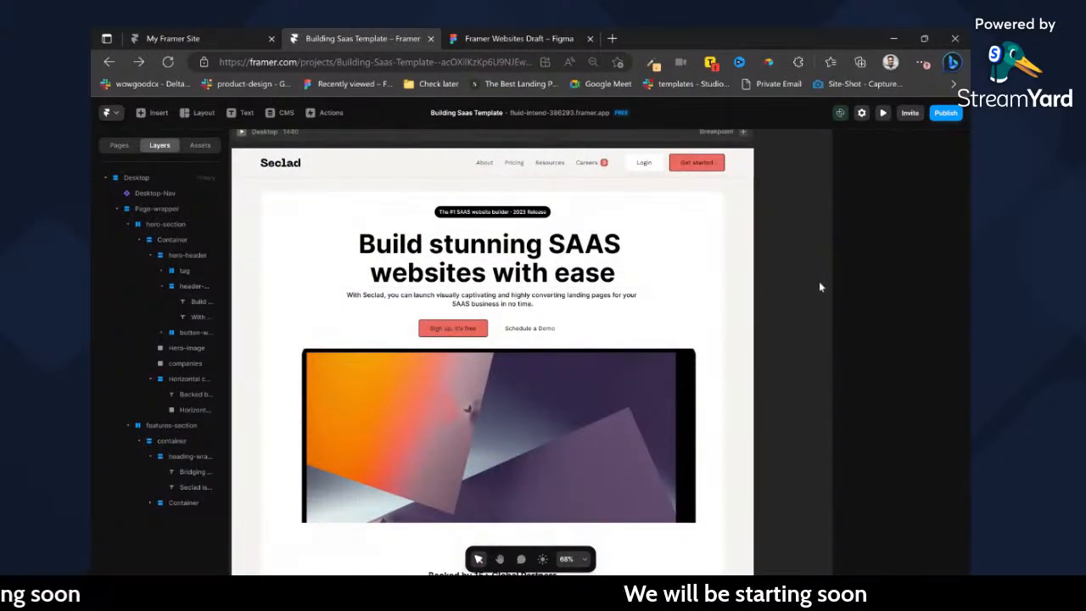
# Undo the Desktop breakpoint's width change and return to the features section.
pyautogui.hotkey('ctrl', 'z')
pyautogui.hscroll(-1, 769, 278)
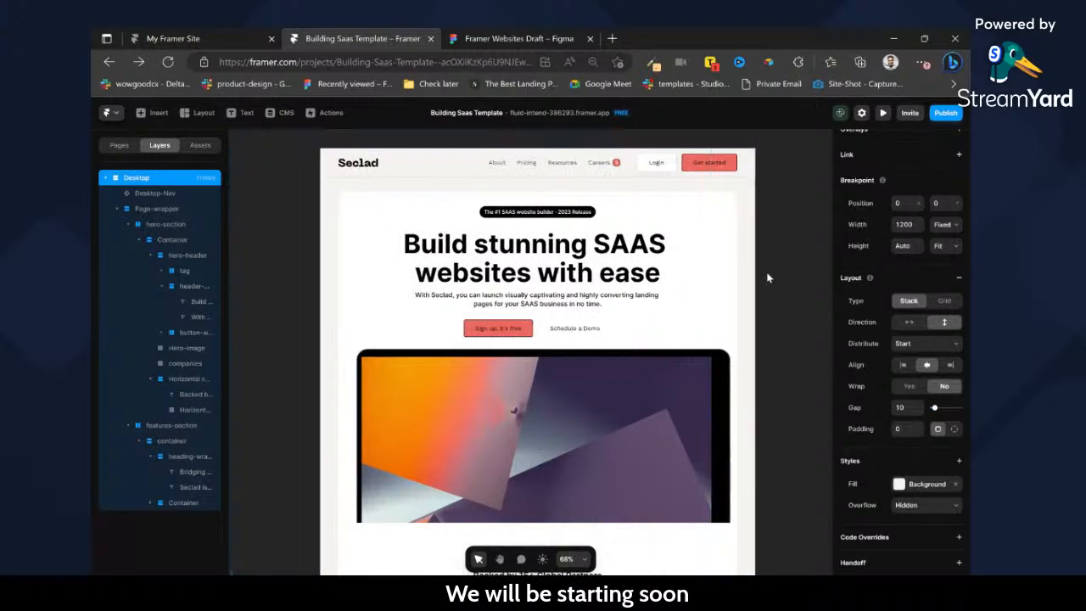
pyautogui.scroll(-7, 768, 278)
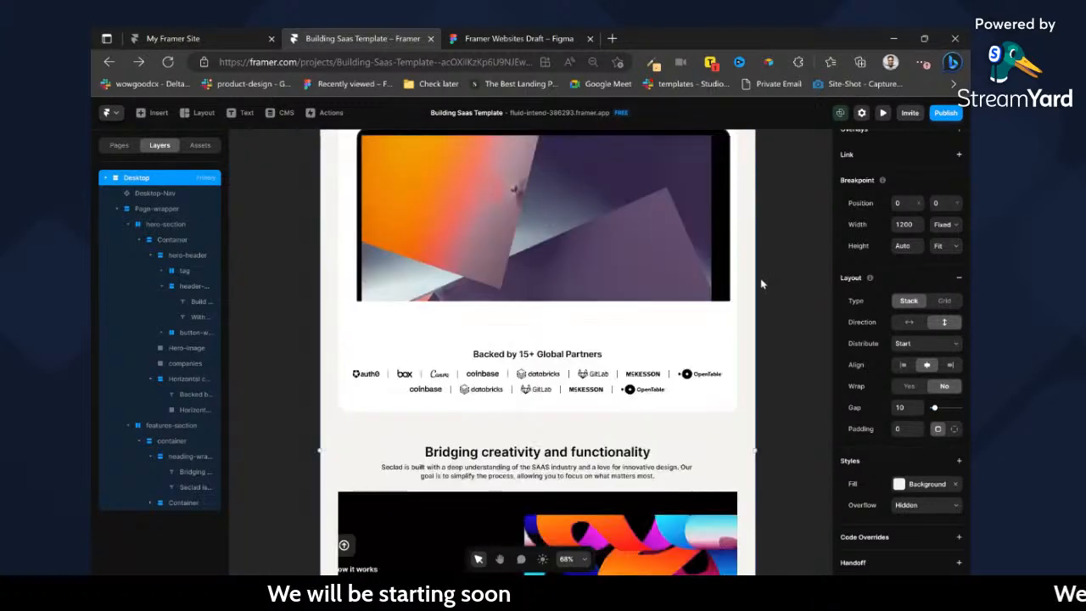
# Rename the stack holding the feature cards as features-wrapper and set its width to Fill.
pyautogui.click(470, 190)
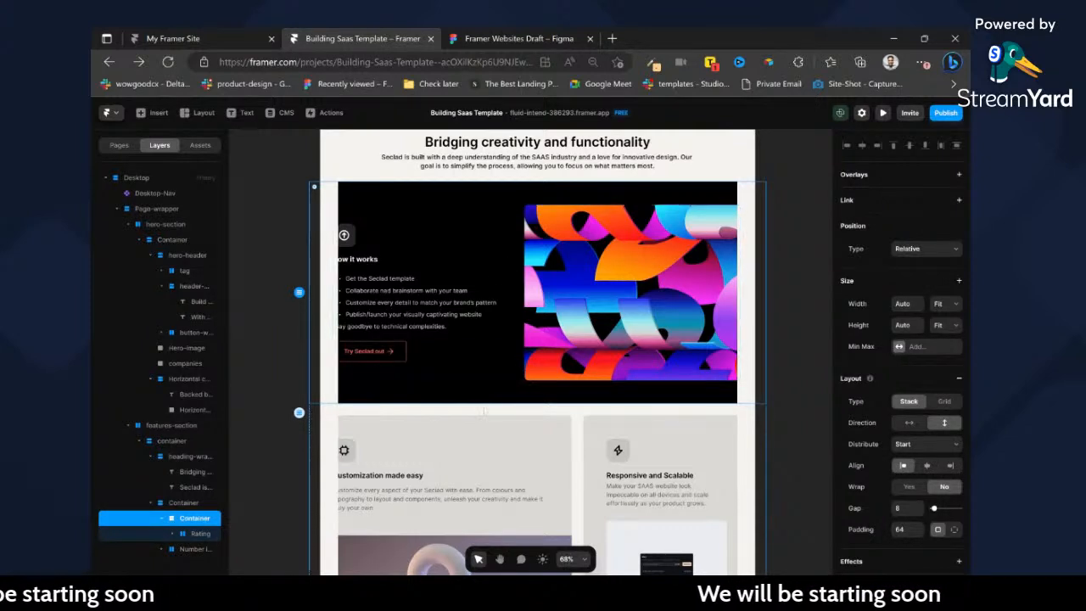
pyautogui.click(618, 409)
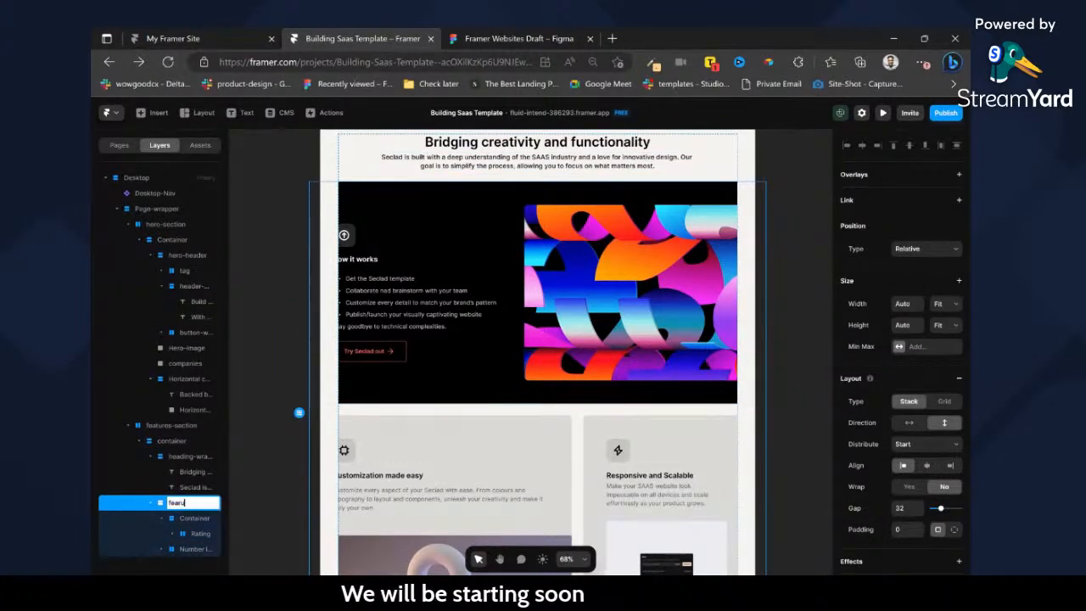
pyautogui.press('Return')
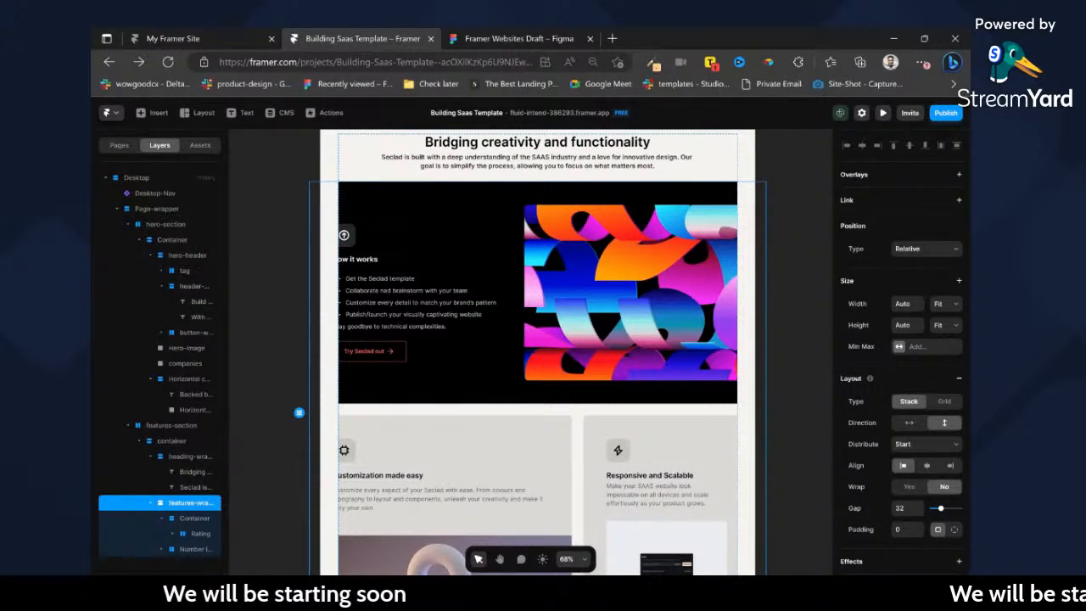
pyautogui.click(958, 306)
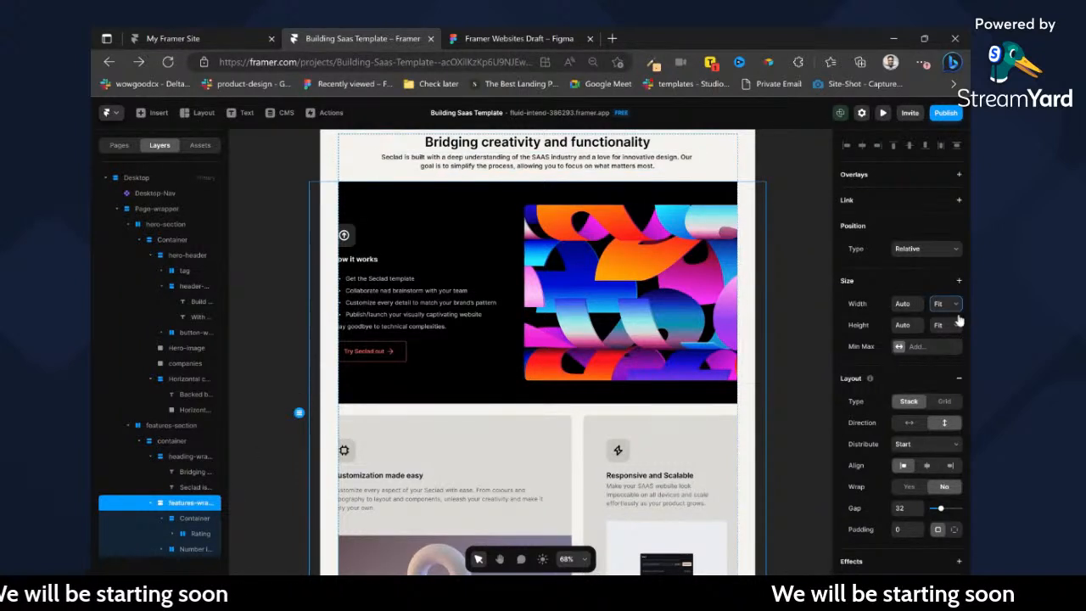
pyautogui.click(952, 332)
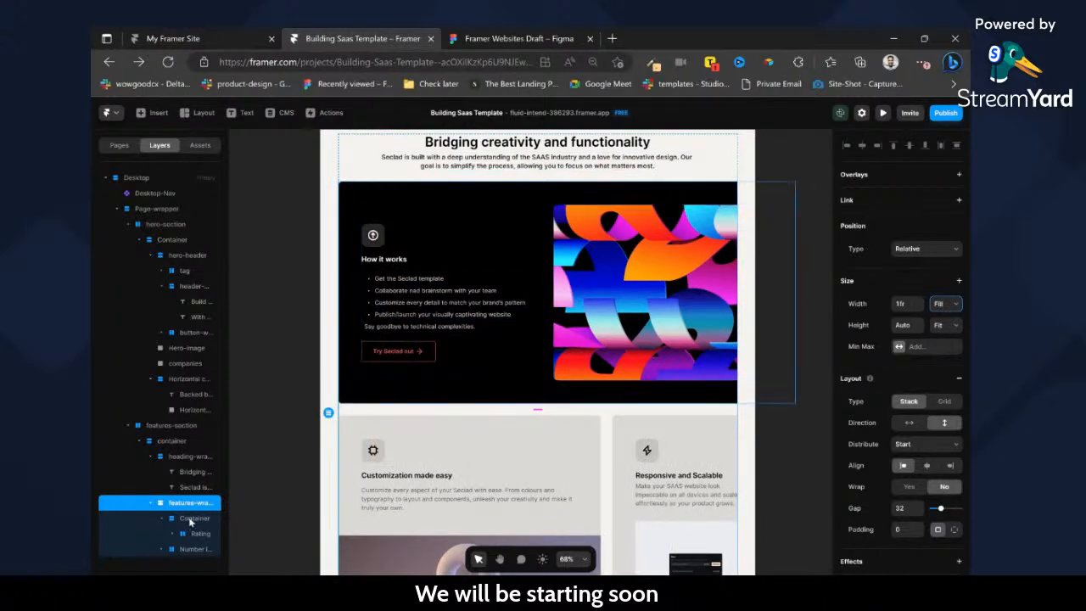
# Rename the black How it works card container as is-1 and set its width to Fill.
pyautogui.doubleClick(191, 519)
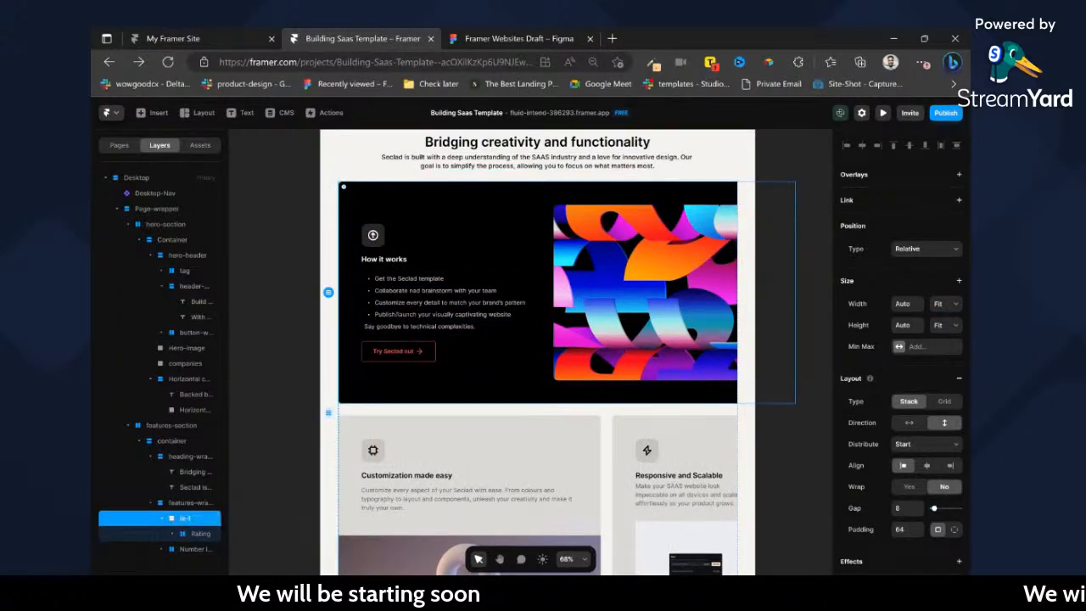
pyautogui.click(952, 307)
pyautogui.click(941, 344)
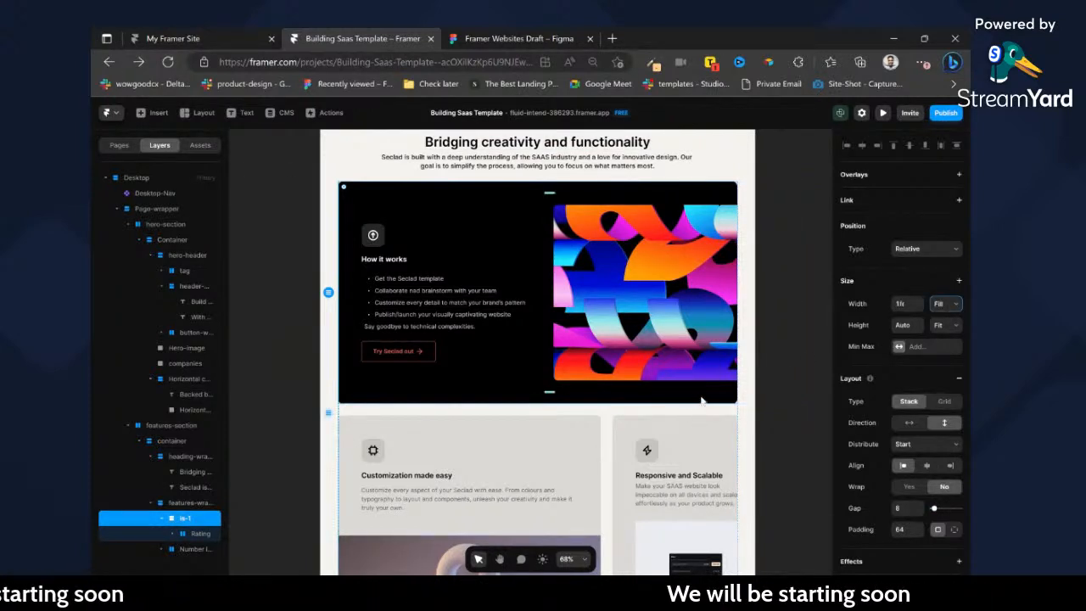
# Set the padding of the black How it works card to 32.
pyautogui.click(185, 535)
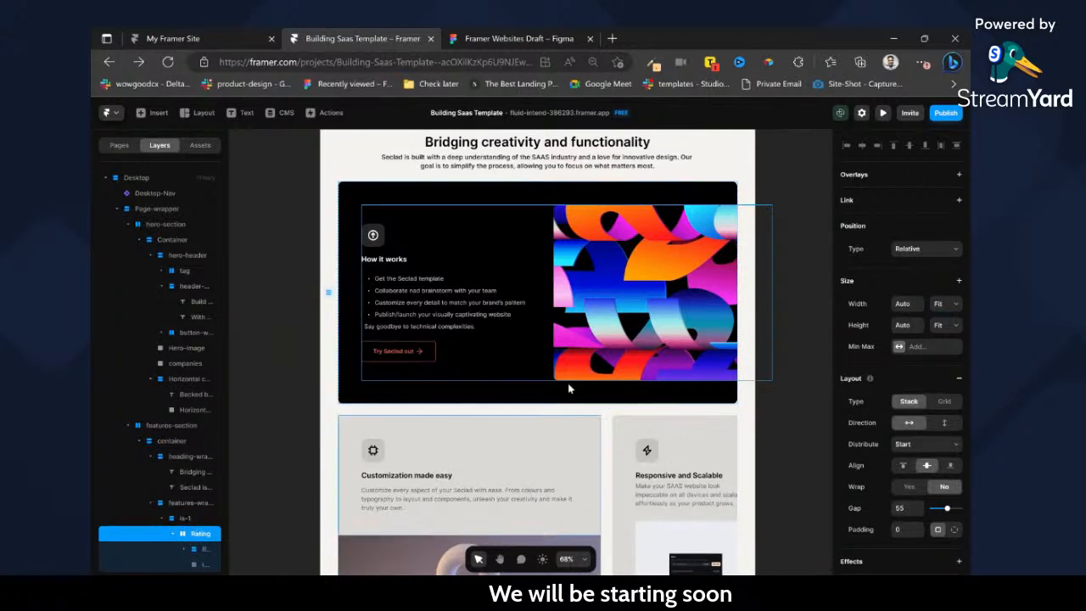
pyautogui.click(187, 518)
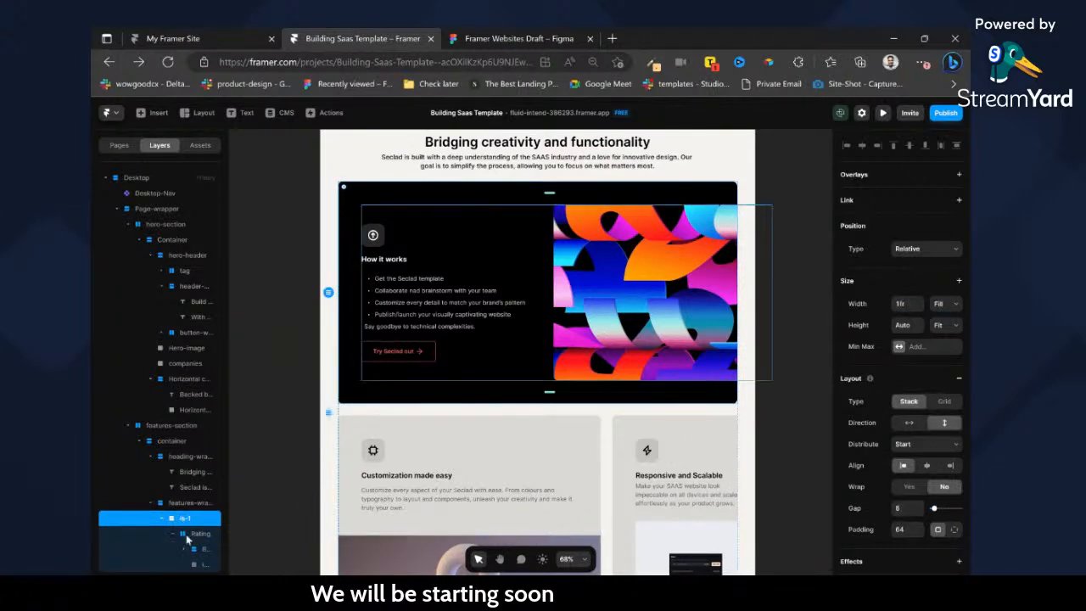
pyautogui.scroll(-3, 953, 375)
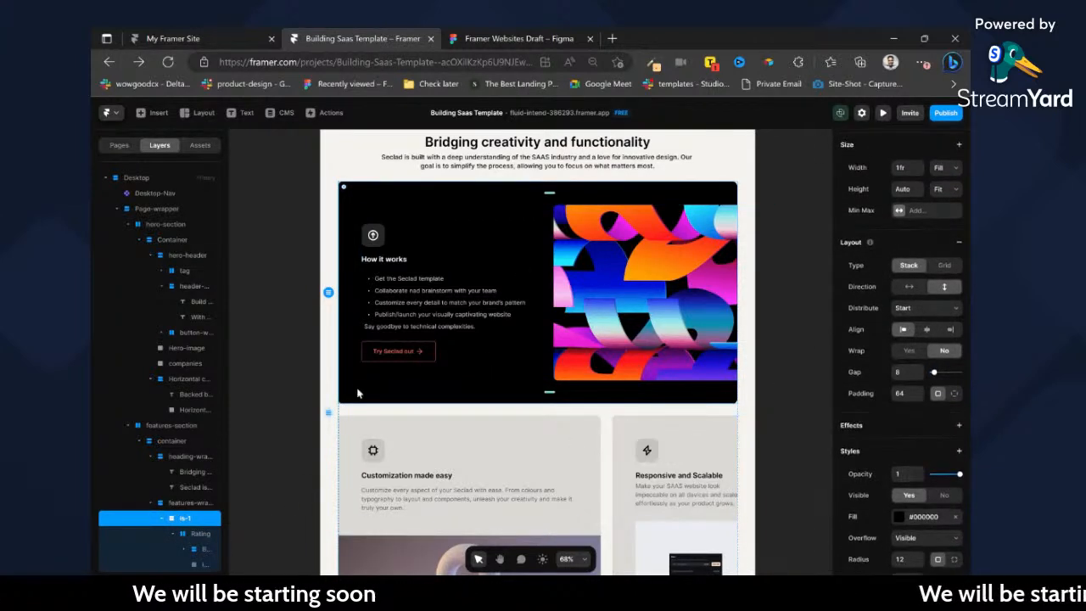
pyautogui.click(903, 394)
pyautogui.write('32')
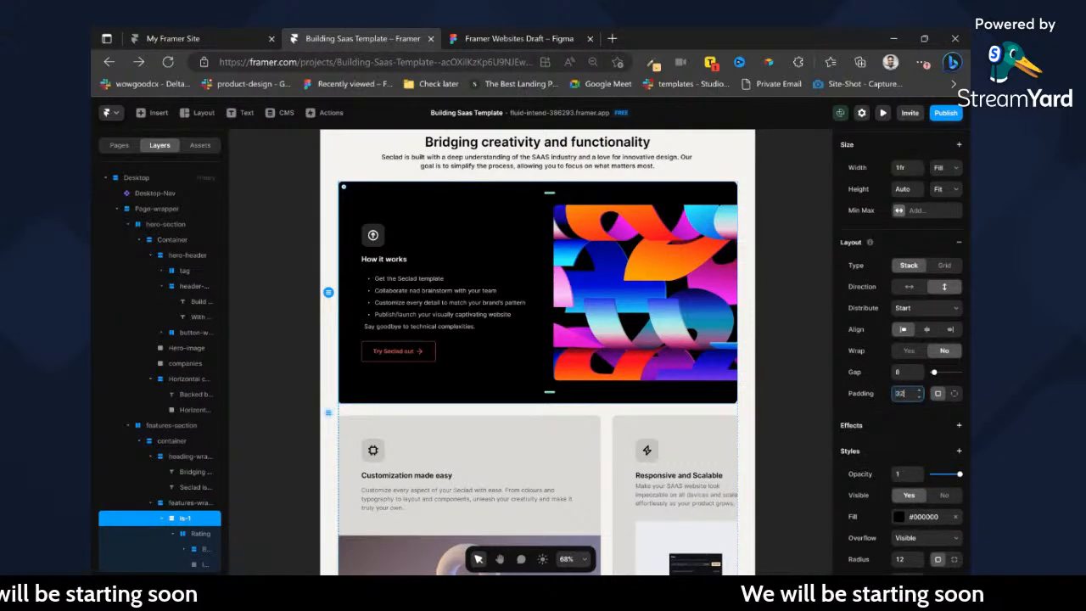
pyautogui.press('Return')
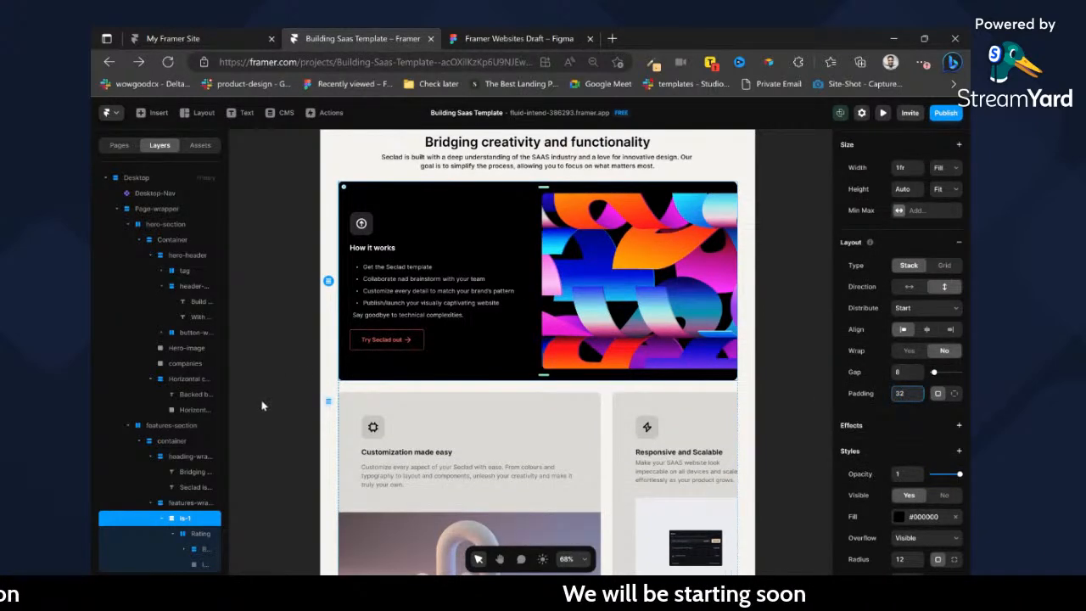
# Rename the Rating row inside the black card with a name starting with Feature-.
pyautogui.click(193, 539)
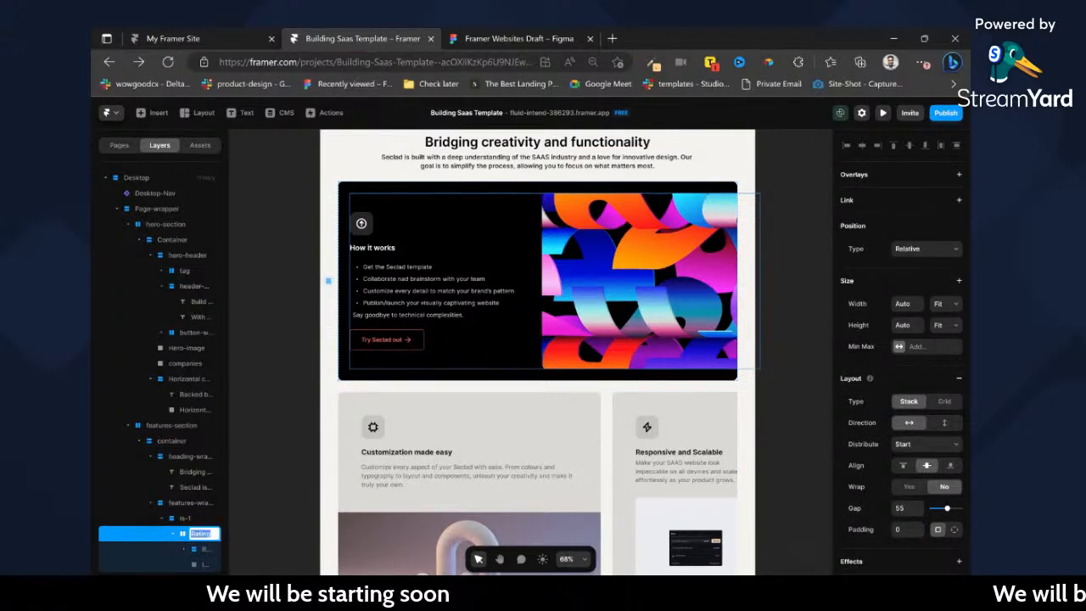
pyautogui.write('Feature-')
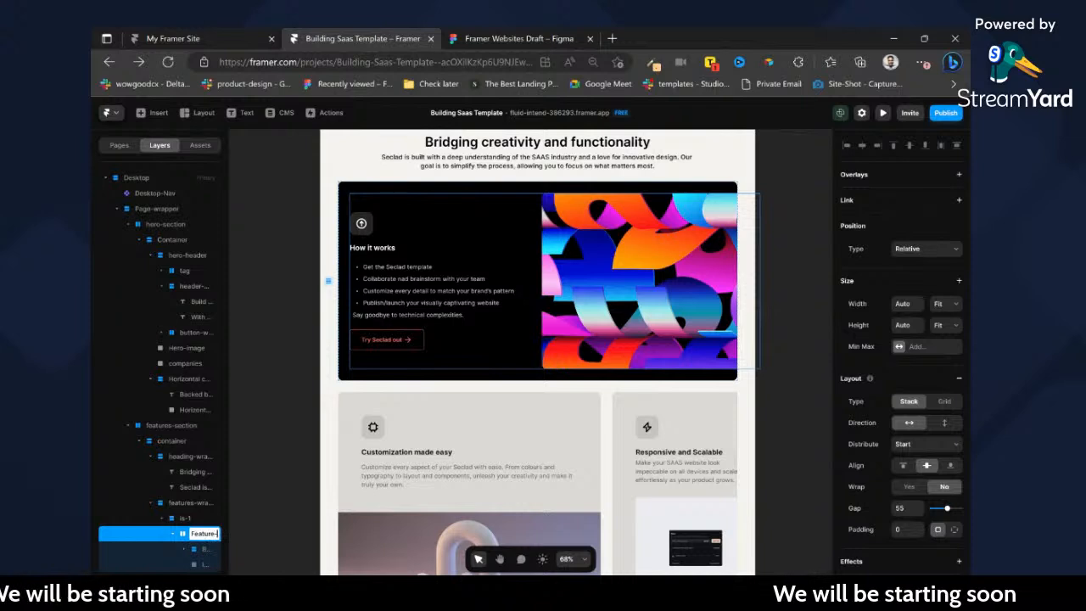
pyautogui.press('Return')
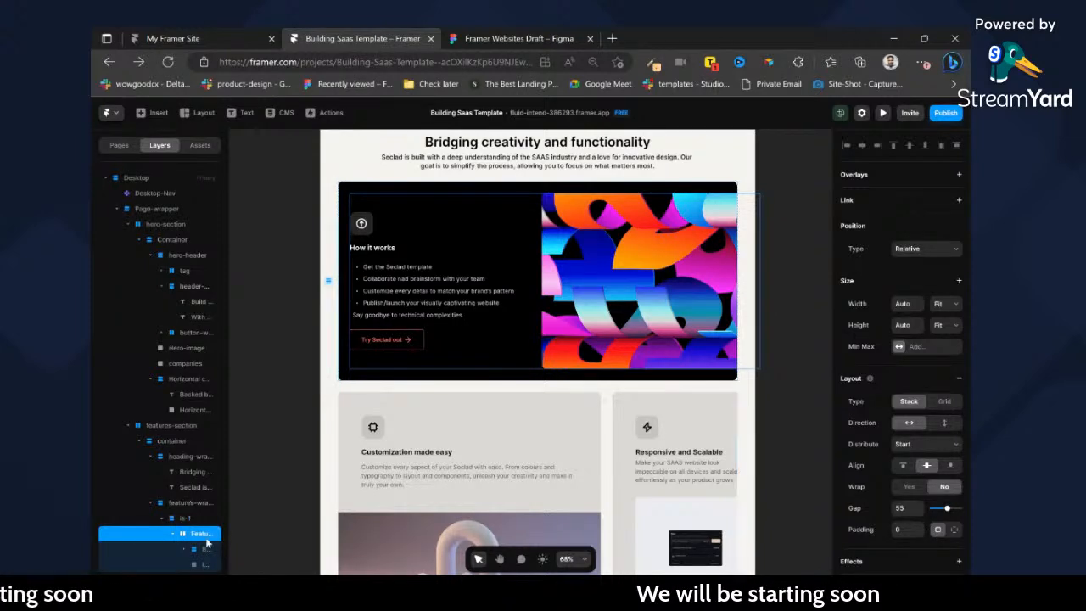
# Rename the How it works text stack as Feature-content and look through the layers nested inside it.
pyautogui.click(209, 553)
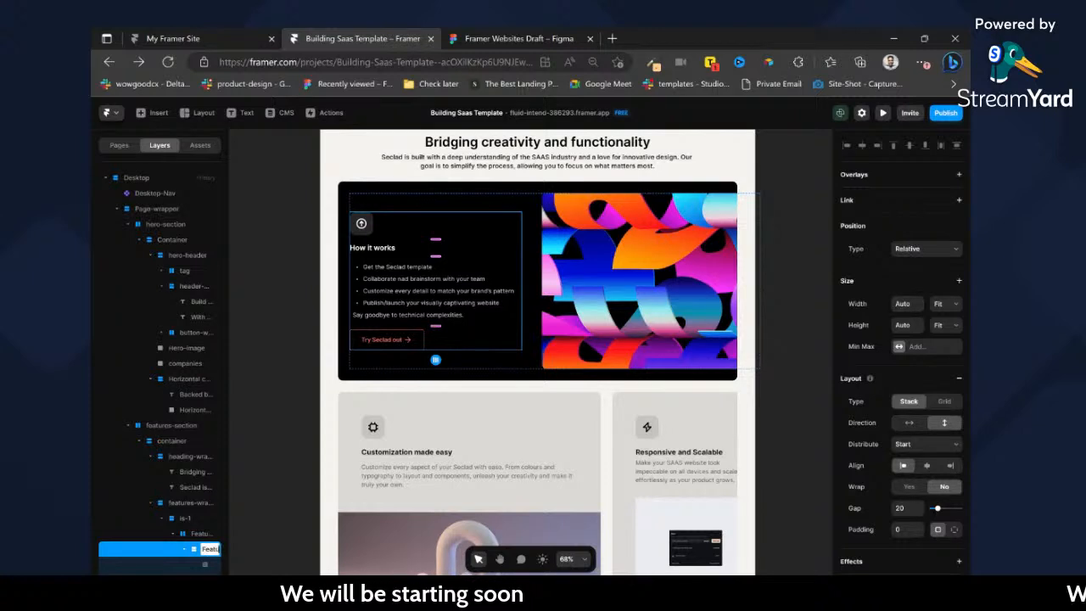
pyautogui.write('contnet')
pyautogui.press('BackSpace')
pyautogui.press('BackSpace')
pyautogui.press('BackSpace')
pyautogui.write('ent')
pyautogui.press('Return')
pyautogui.scroll(-2, 202, 498)
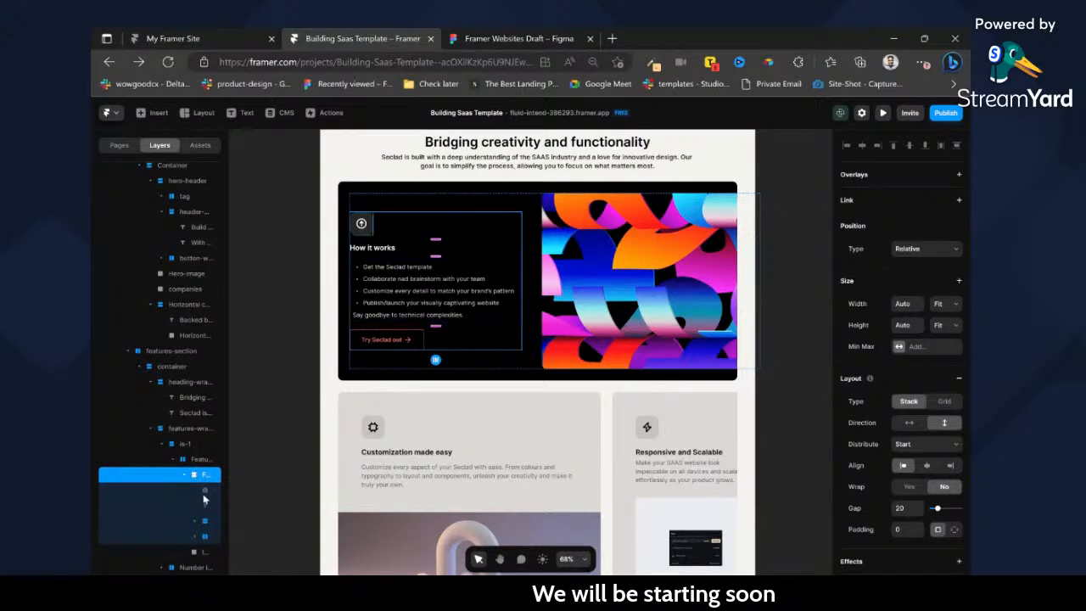
pyautogui.click(202, 496)
pyautogui.click(202, 506)
pyautogui.click(203, 521)
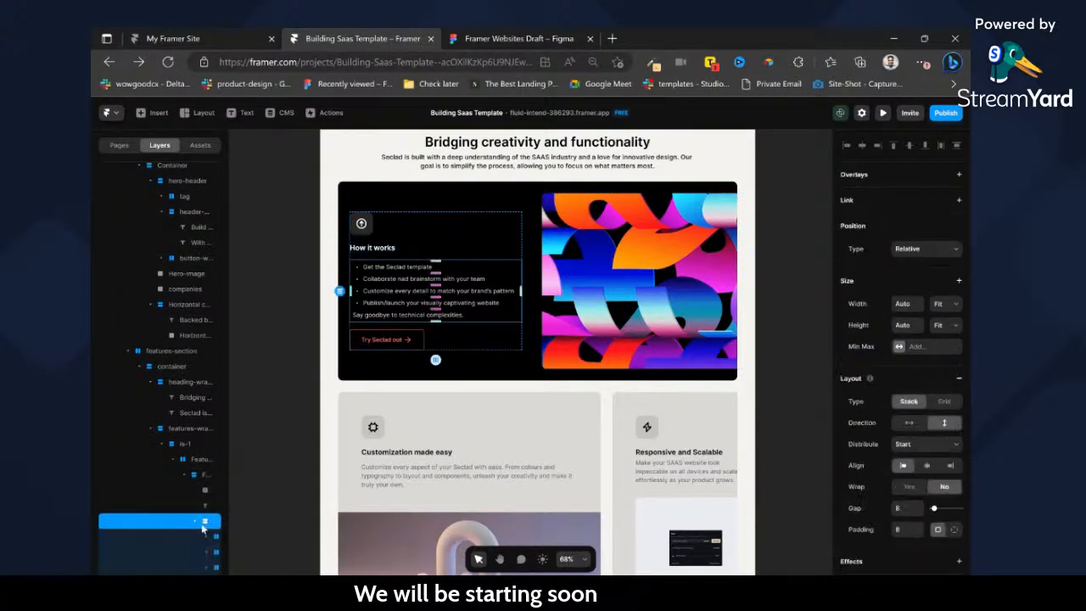
# Set the widths of the colourful image and of its parent row in the How it works card to Fill.
pyautogui.click(435, 243)
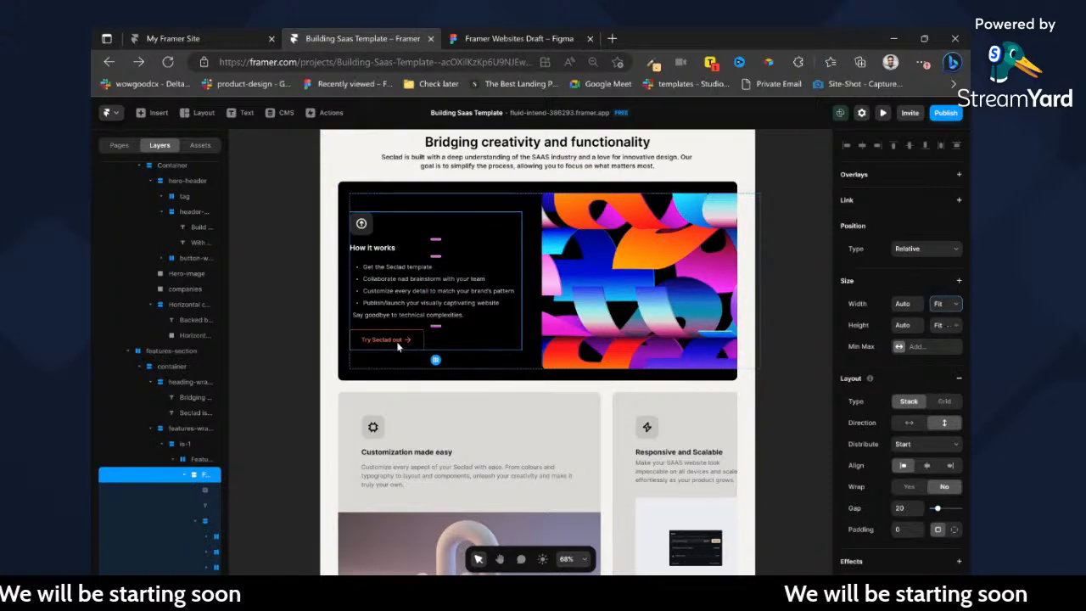
pyautogui.click(615, 294)
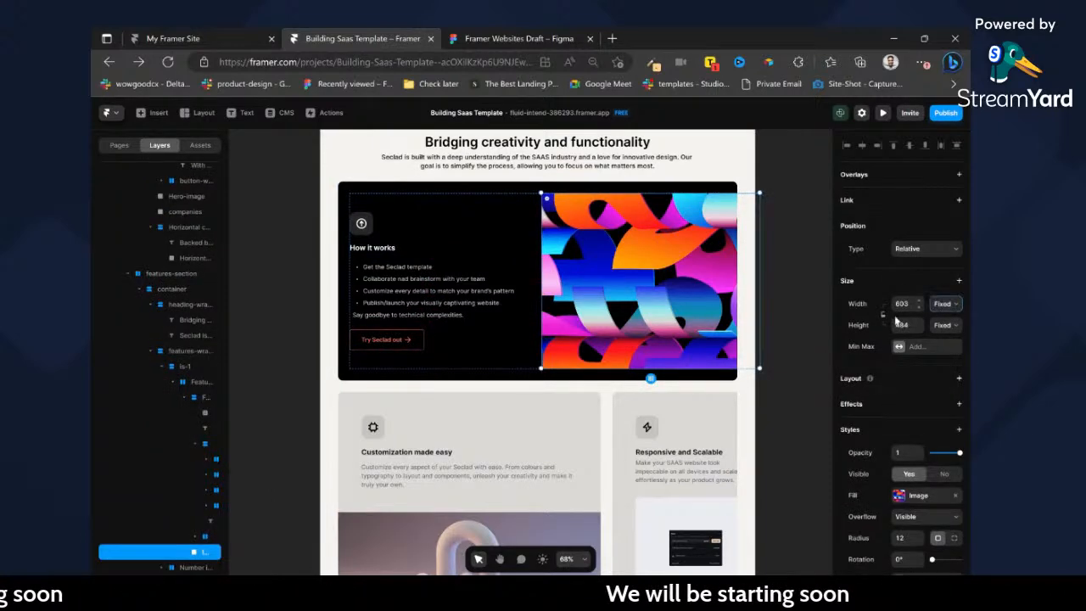
pyautogui.click(955, 325)
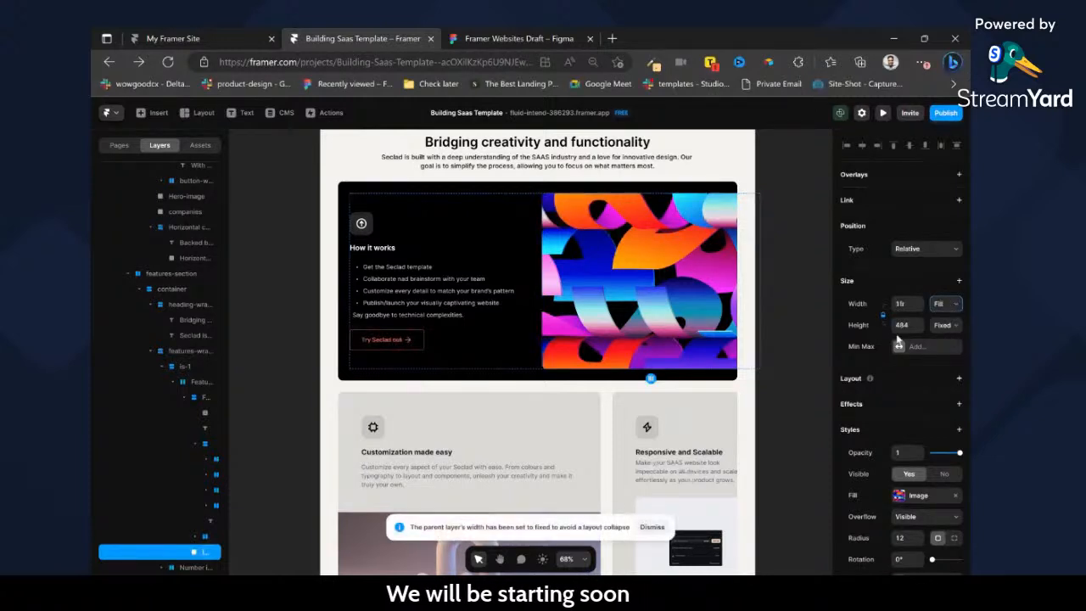
pyautogui.click(536, 273)
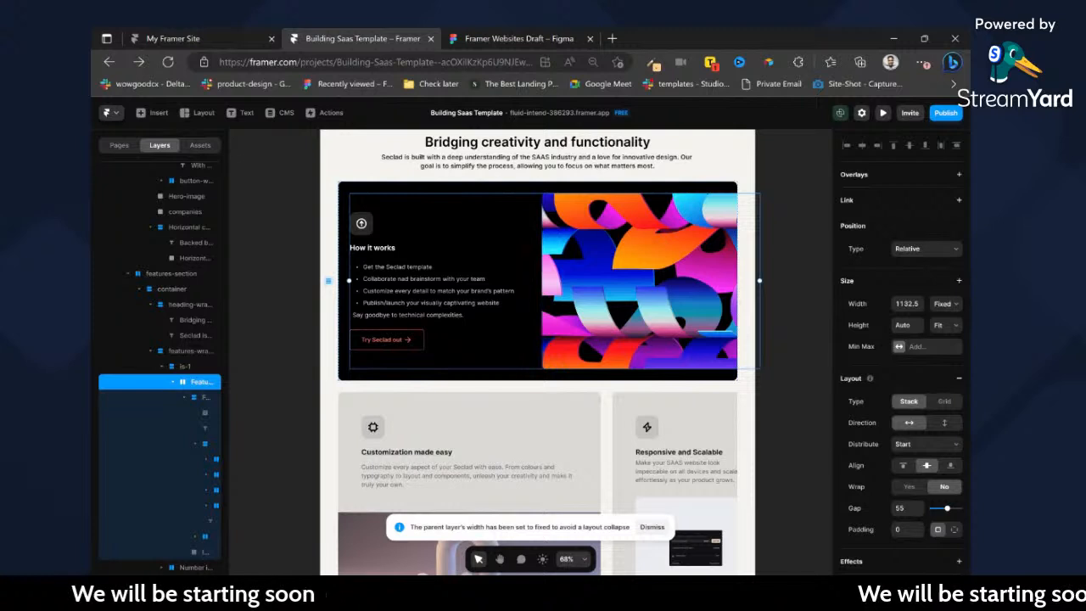
pyautogui.click(947, 306)
pyautogui.click(948, 326)
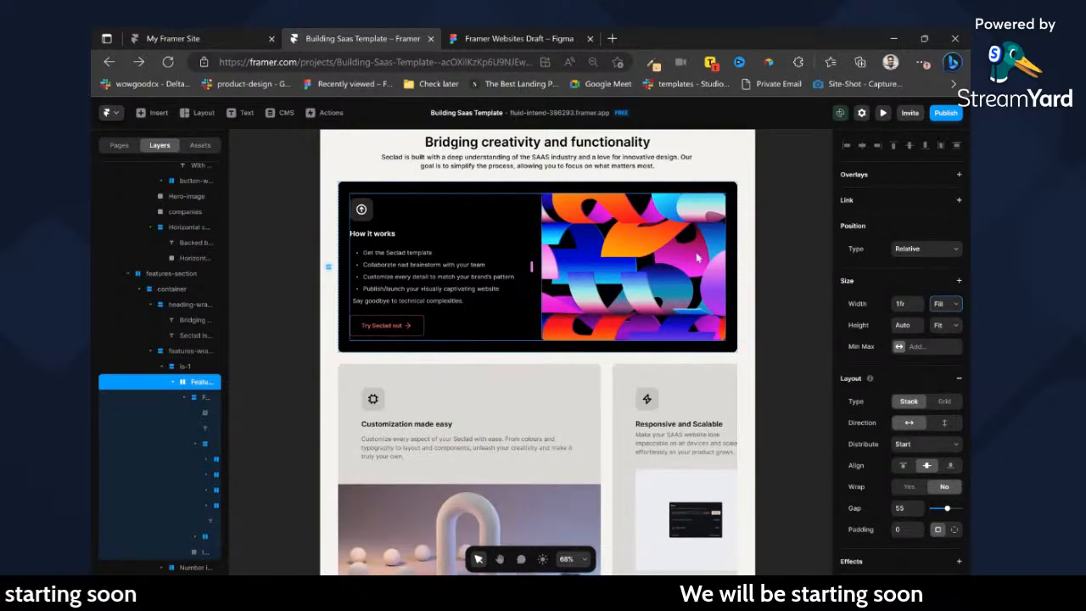
pyautogui.click(773, 236)
pyautogui.scroll(1, 549, 251)
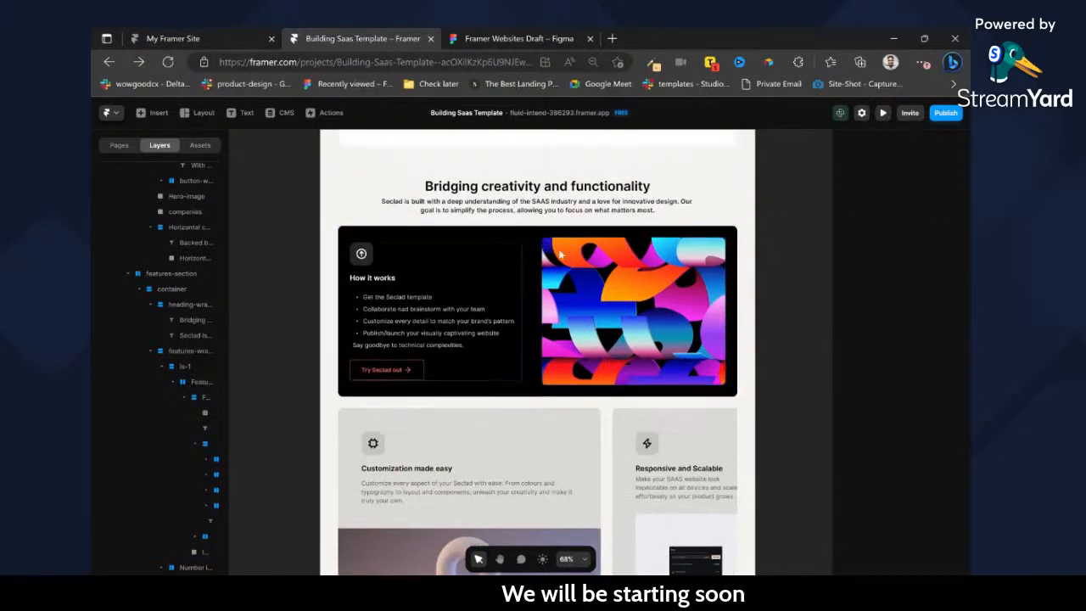
# Rename the row holding the two lower feature cards with a name starting with feature- and set its width to Fill.
pyautogui.click(543, 207)
pyautogui.scroll(-3, 591, 363)
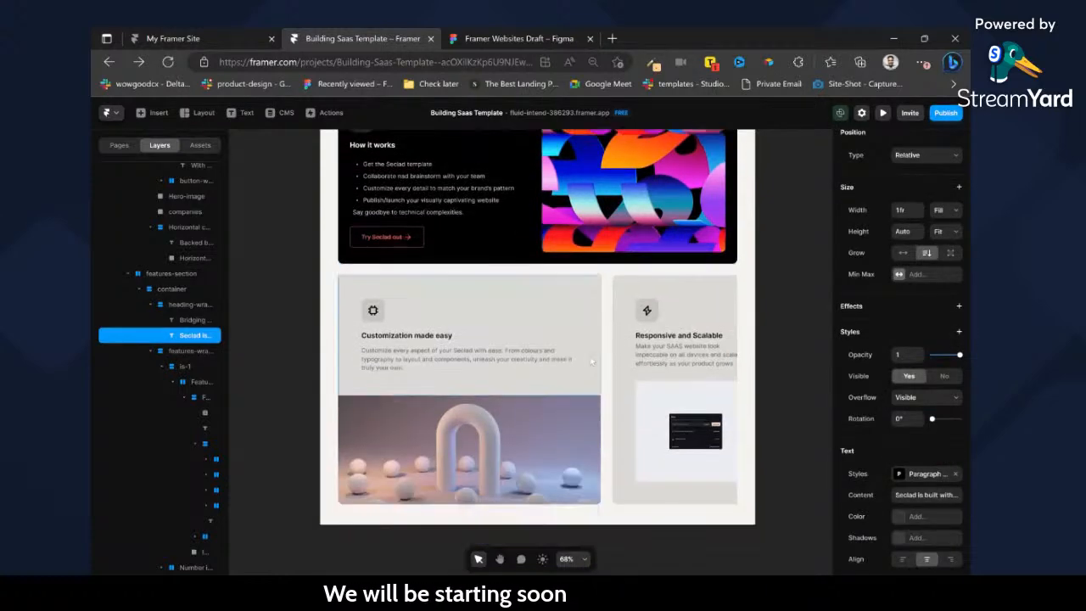
pyautogui.click(604, 344)
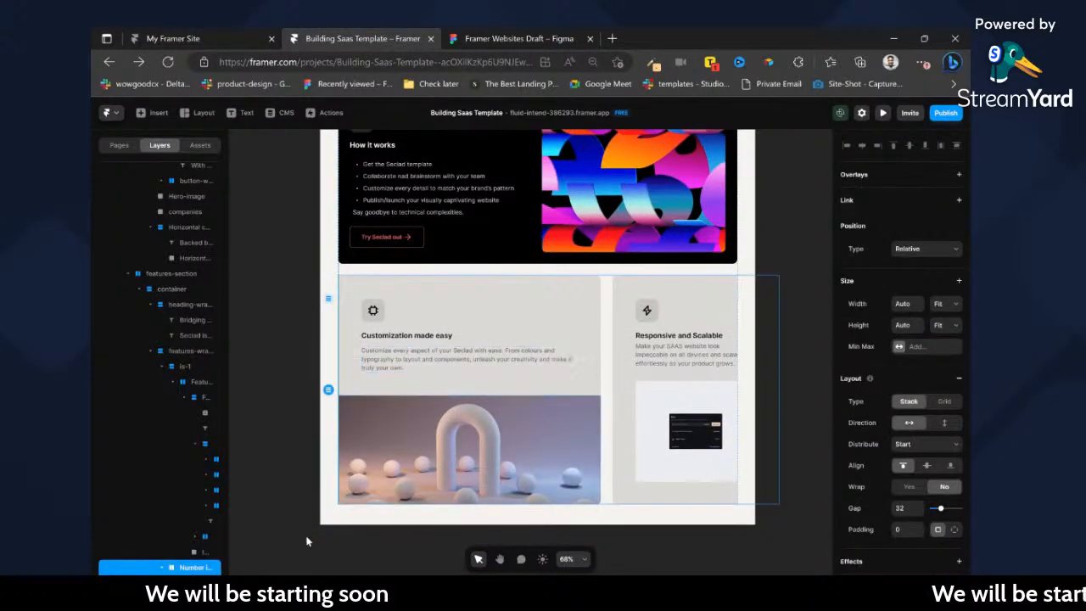
pyautogui.doubleClick(196, 566)
pyautogui.write('is')
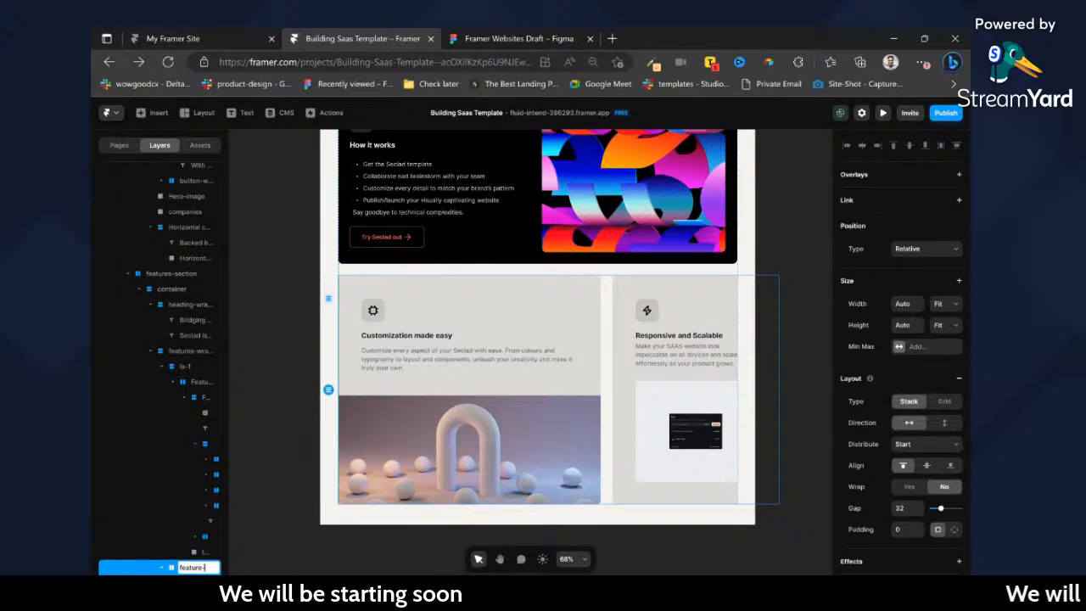
pyautogui.write('per2')
pyautogui.press('Return')
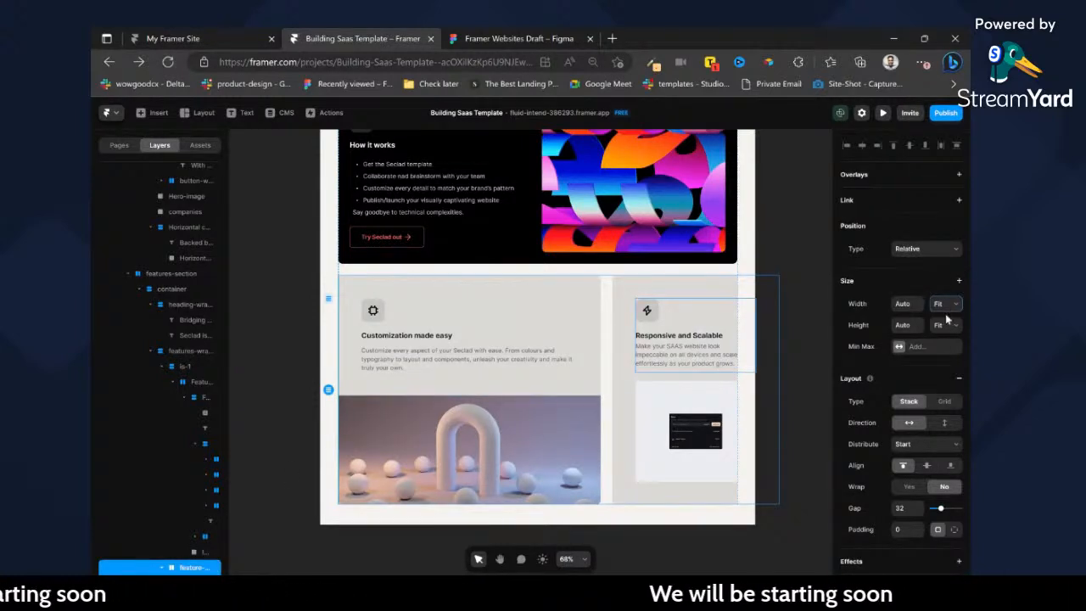
pyautogui.click(950, 343)
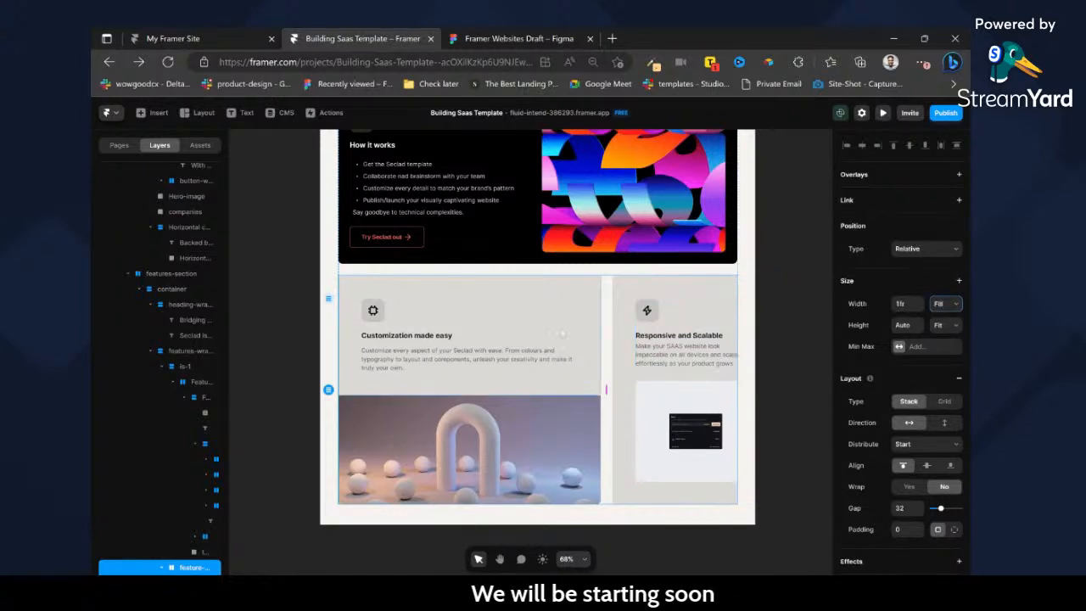
# Compare the two lower feature cards with the Seclad page in the Figma design, and return to their row in Framer.
pyautogui.click(377, 404)
pyautogui.click(203, 475)
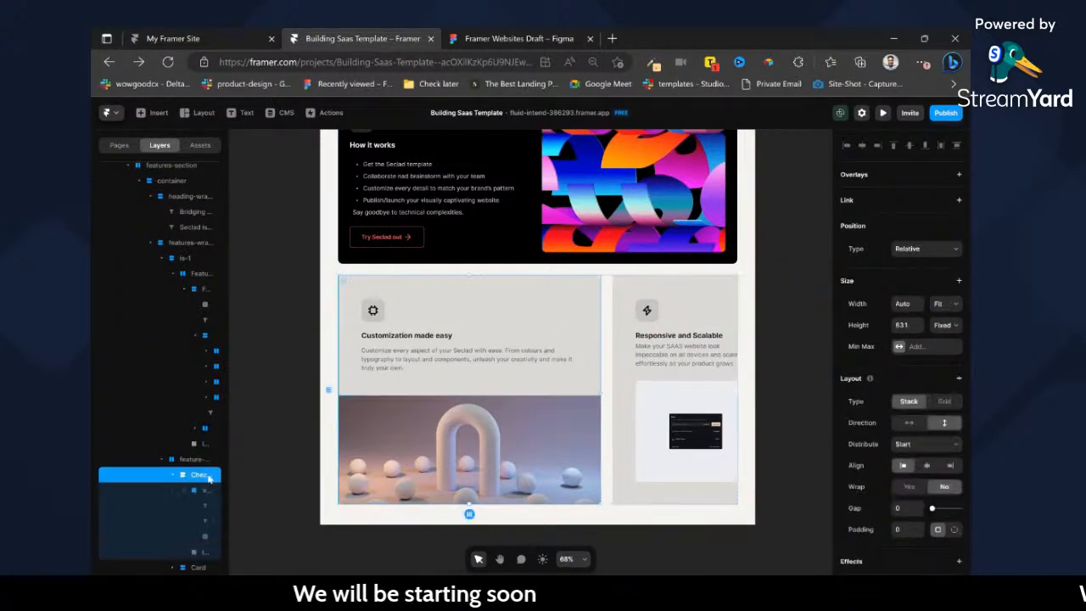
pyautogui.click(468, 38)
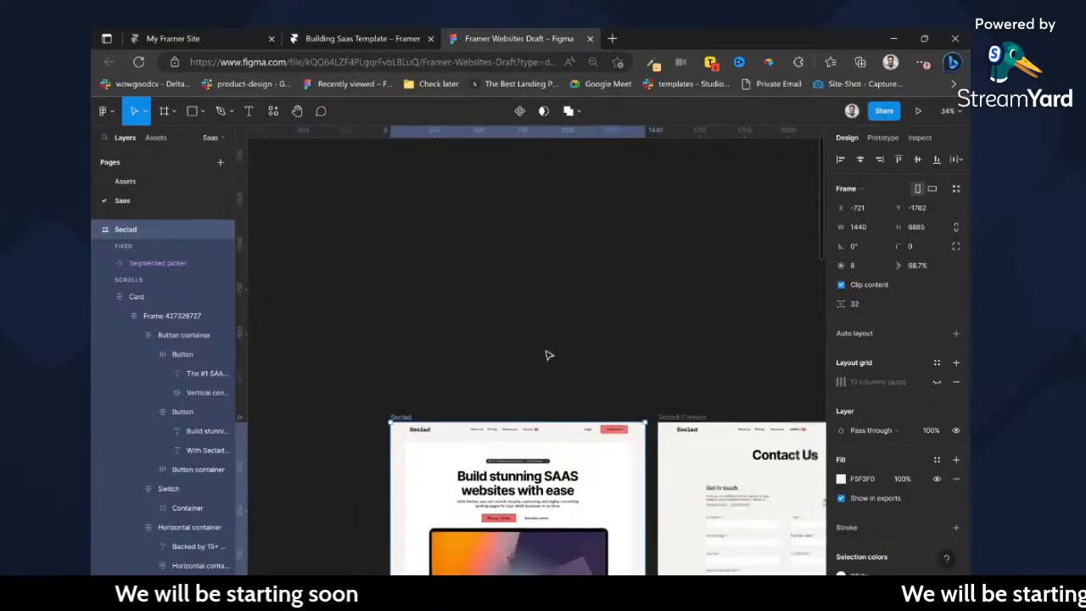
pyautogui.keyDown('ctrl'); pyautogui.scroll(-3, 560, 360); pyautogui.keyUp('ctrl')
pyautogui.scroll(-3, 594, 407)
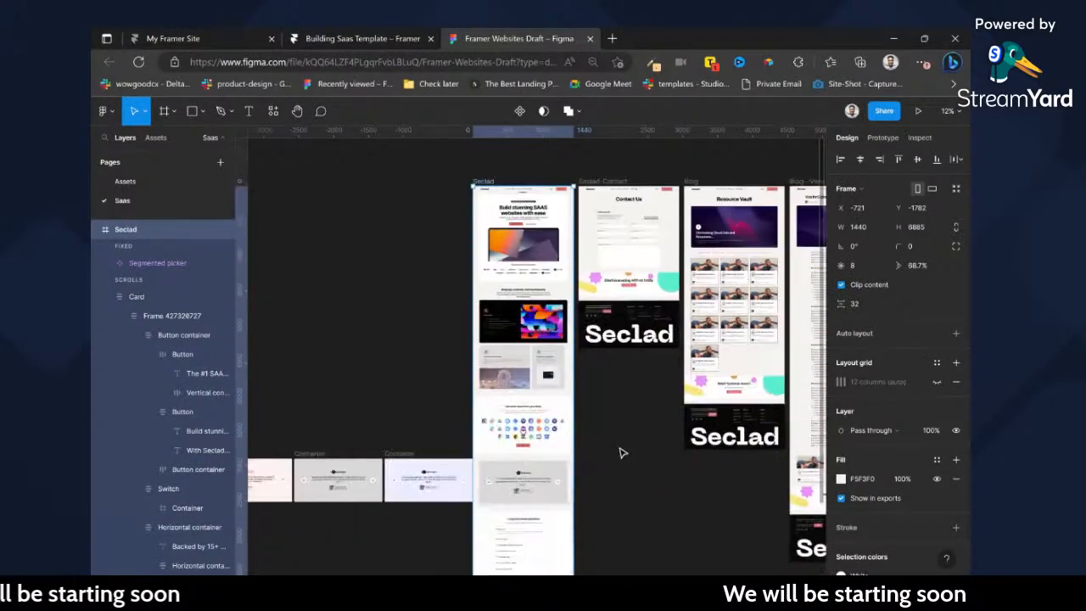
pyautogui.scroll(-3, 608, 431)
pyautogui.scroll(2, 607, 432)
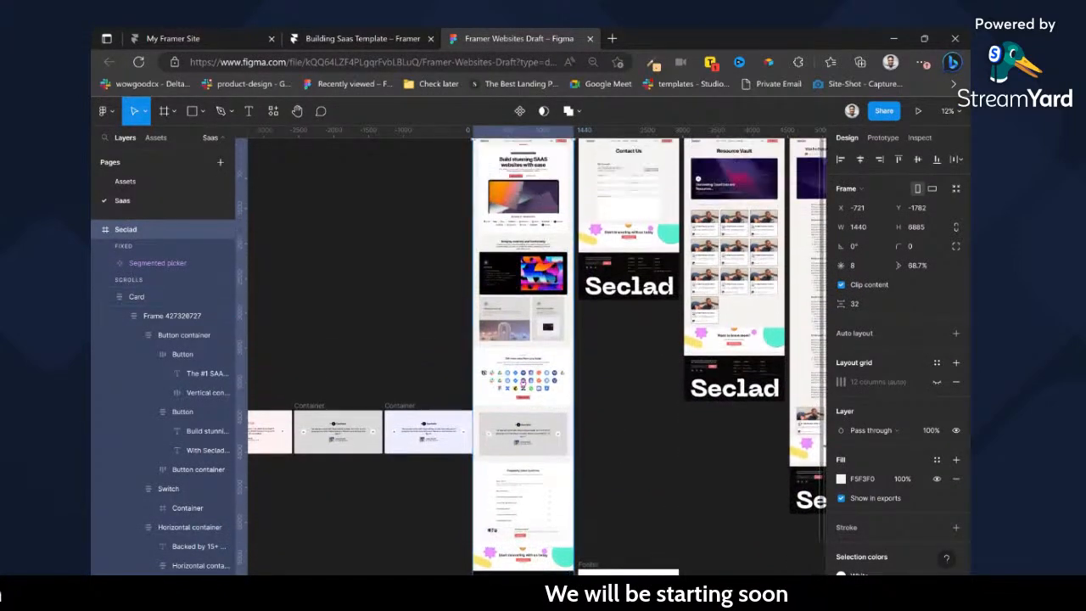
pyautogui.click(336, 39)
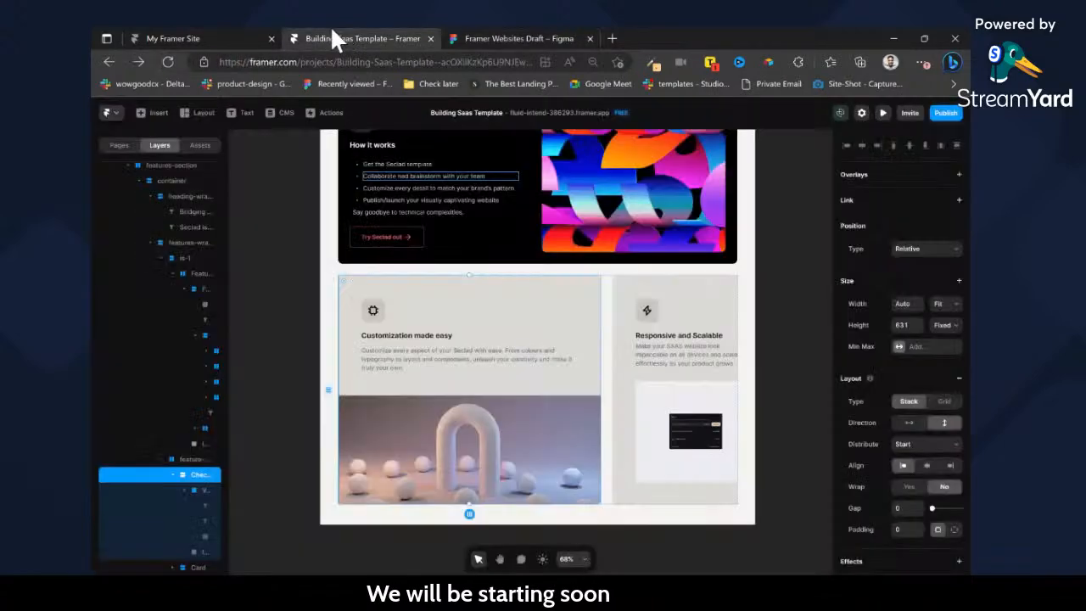
pyautogui.click(608, 307)
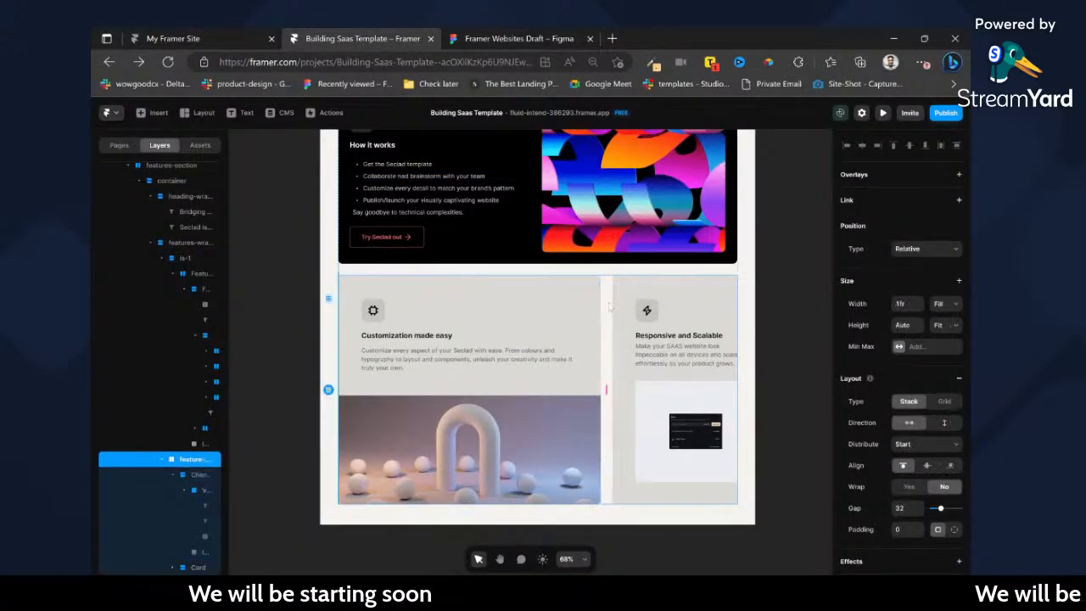
# Try to give the Customization made easy card's text frame a relative width of 80%.
pyautogui.keyDown('ctrl'); pyautogui.click(592, 309); pyautogui.keyUp('ctrl')
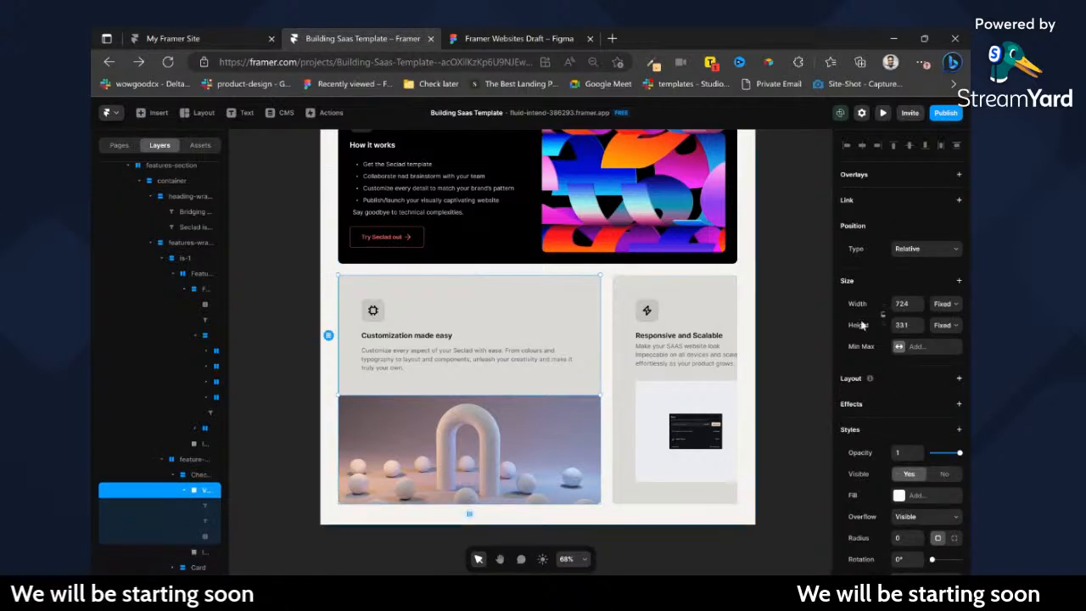
pyautogui.click(945, 322)
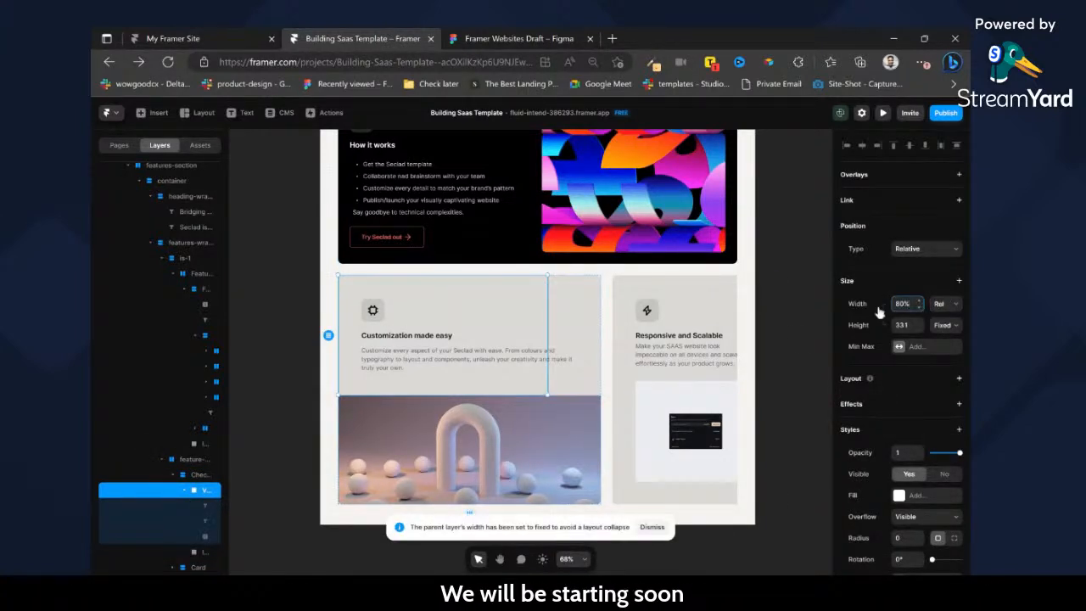
pyautogui.click(795, 361)
pyautogui.hotkey('ctrl', 'z')
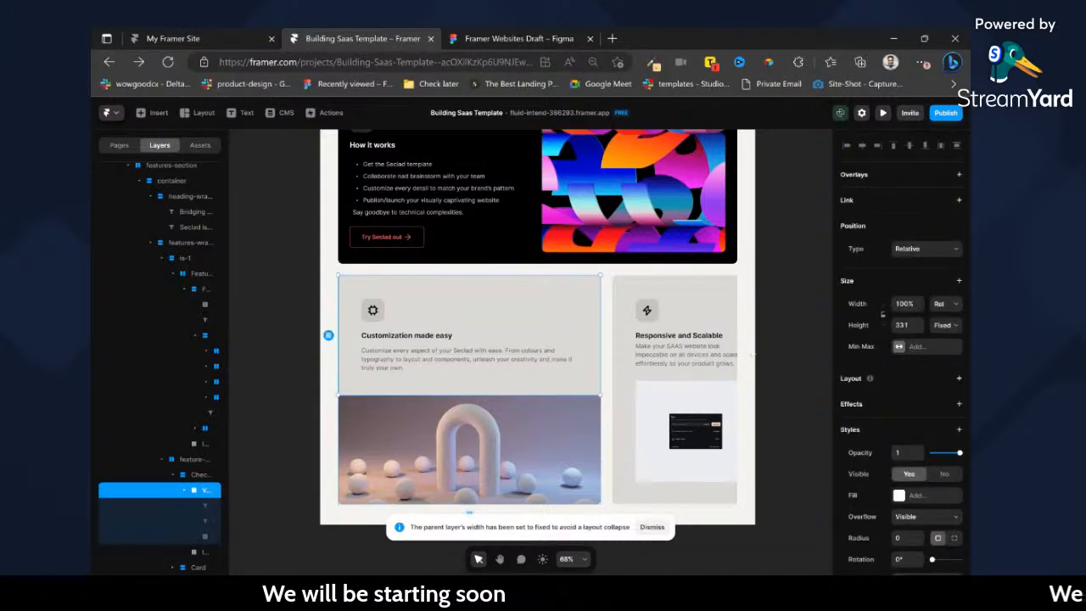
# Rename the two lower feature card layers as is-2 and is-3.
pyautogui.click(195, 474)
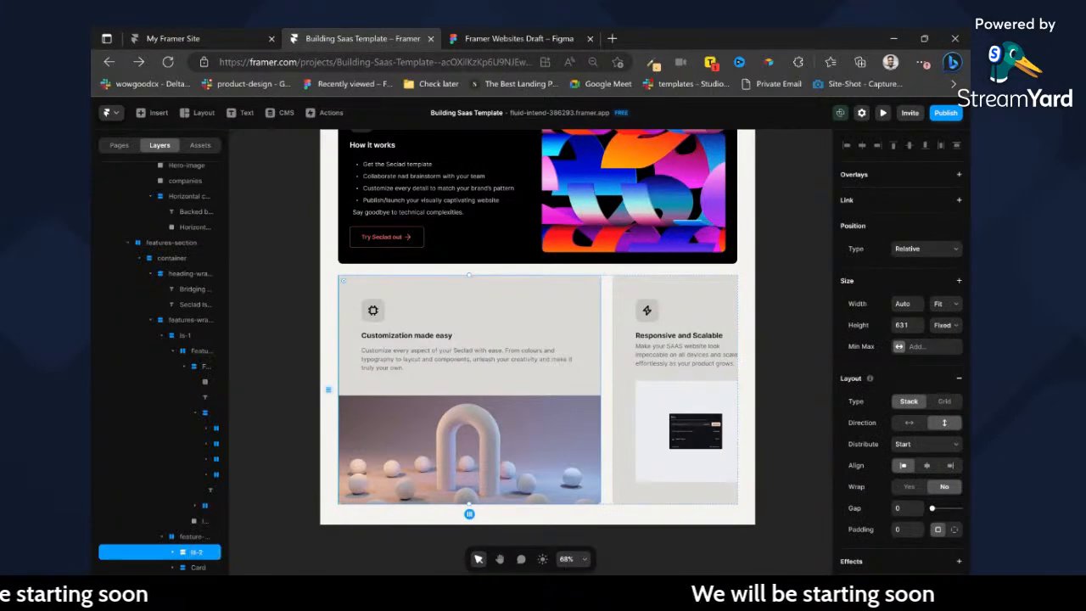
pyautogui.doubleClick(198, 567)
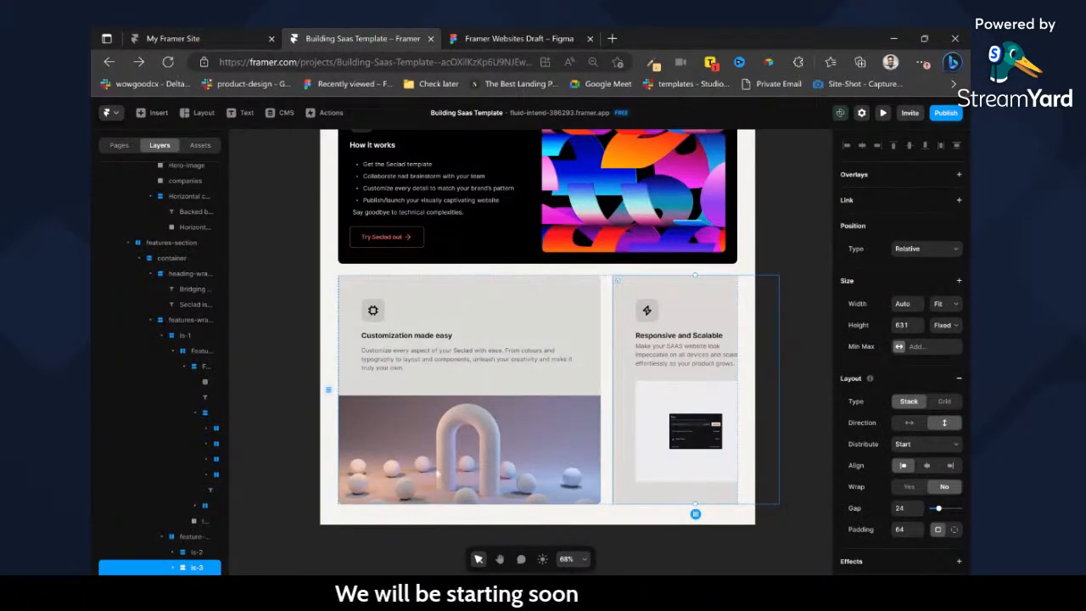
pyautogui.keyDown('ctrl'); pyautogui.click(603, 336); pyautogui.keyUp('ctrl')
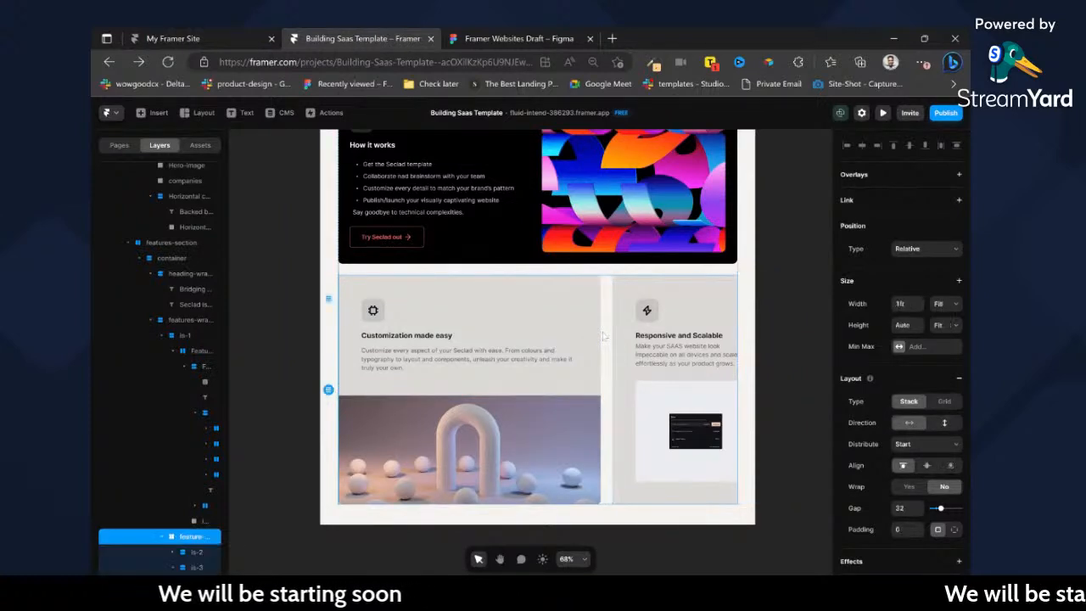
# Set the width of the is-2 card to a relative 64%.
pyautogui.keyDown('ctrl'); pyautogui.click(597, 334); pyautogui.keyUp('ctrl')
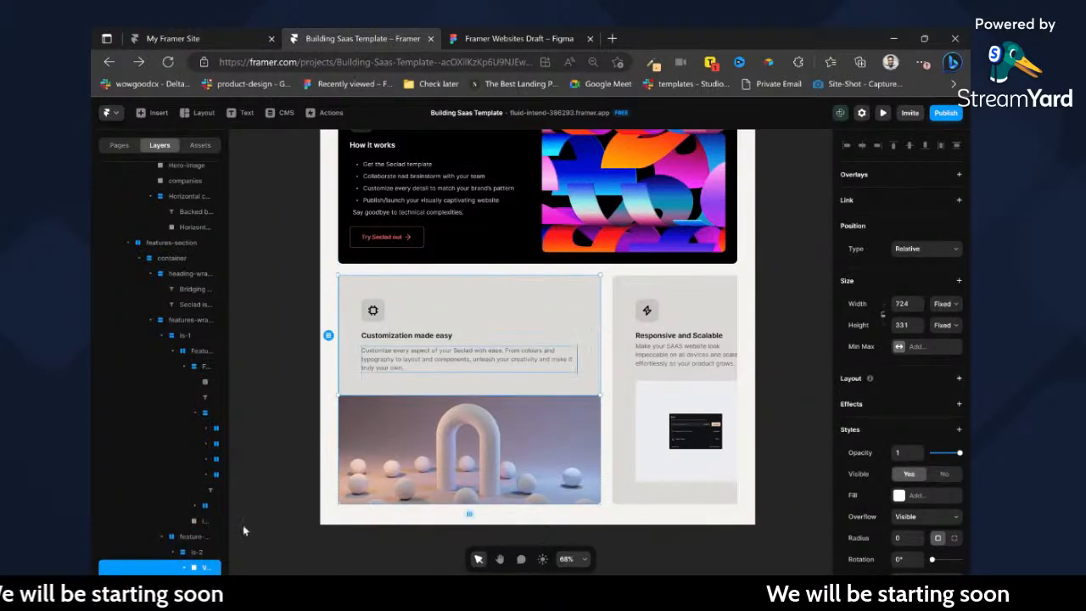
pyautogui.click(186, 557)
pyautogui.scroll(-1, 187, 559)
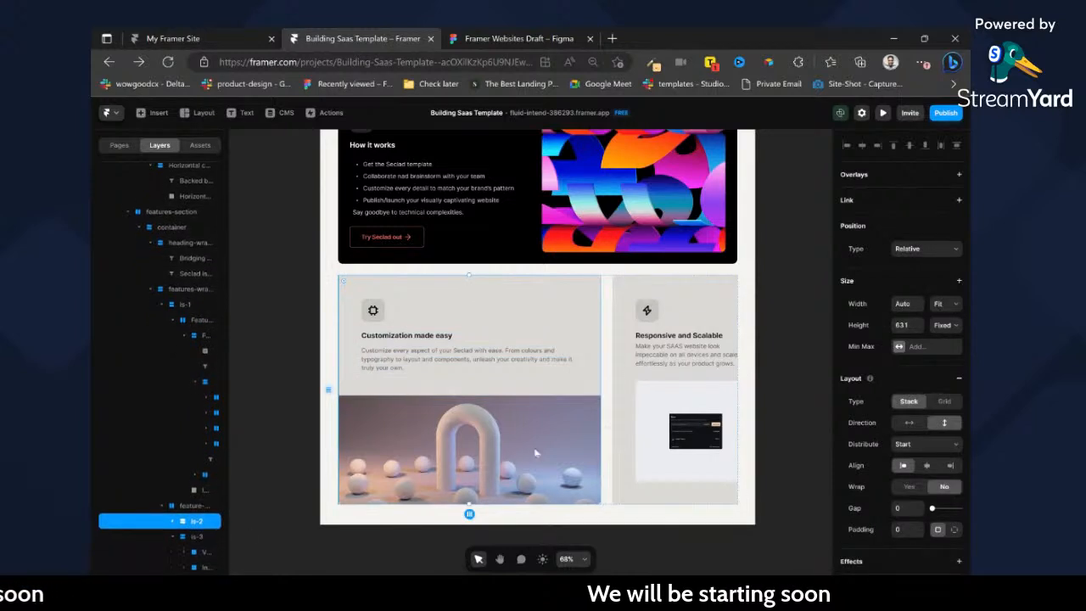
pyautogui.click(947, 319)
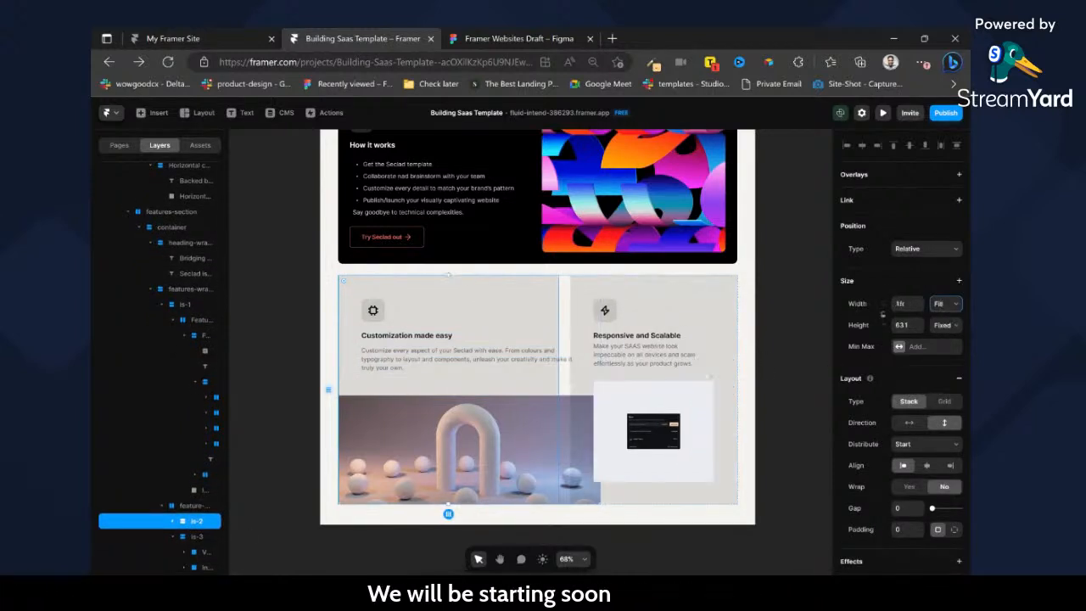
pyautogui.click(943, 306)
pyautogui.click(942, 324)
pyautogui.click(903, 304)
pyautogui.write('64')
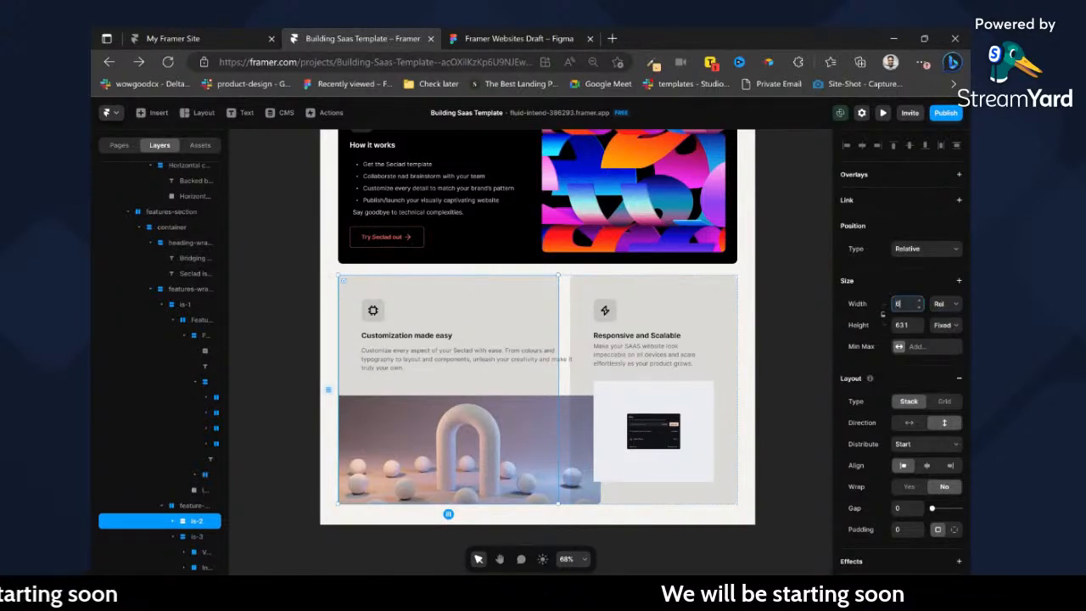
pyautogui.press('Return')
# Set the width of the Responsive and Scalable card (is-3) to a relative 40%.
pyautogui.click(630, 292)
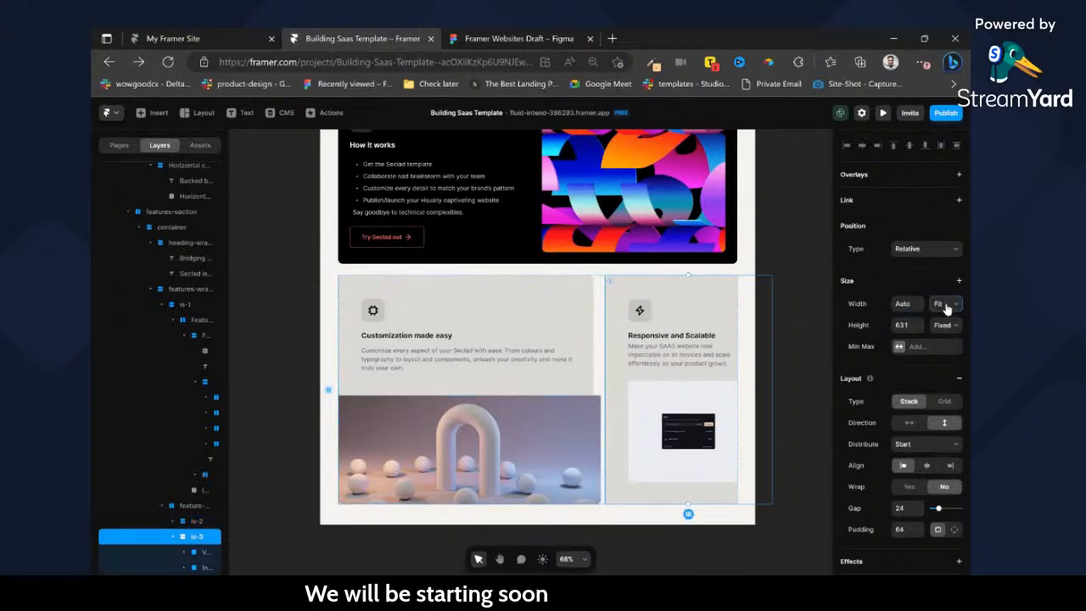
pyautogui.click(944, 335)
pyautogui.click(903, 304)
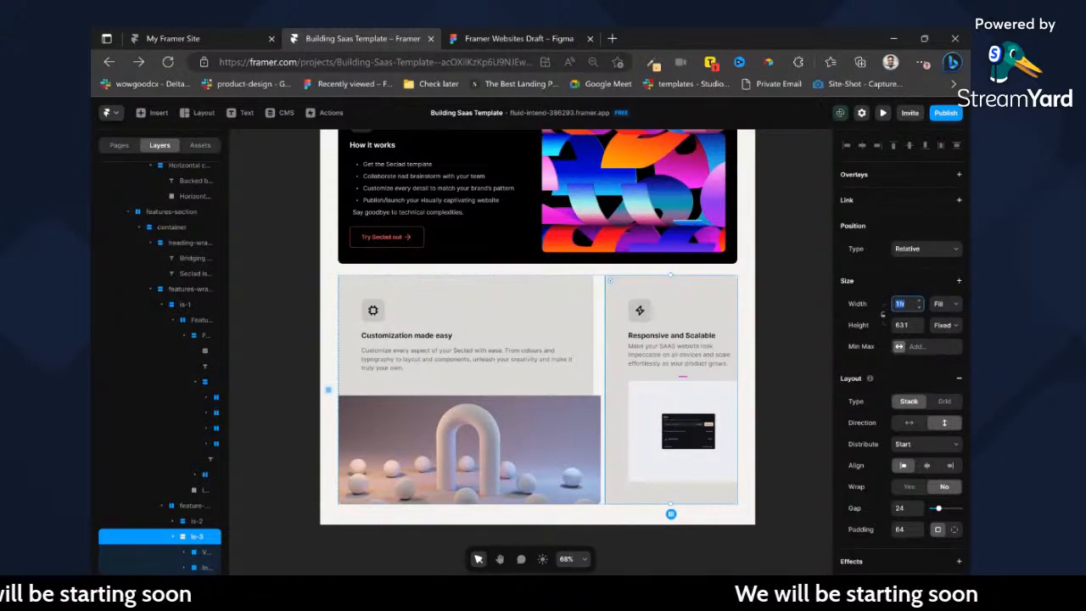
pyautogui.write('32')
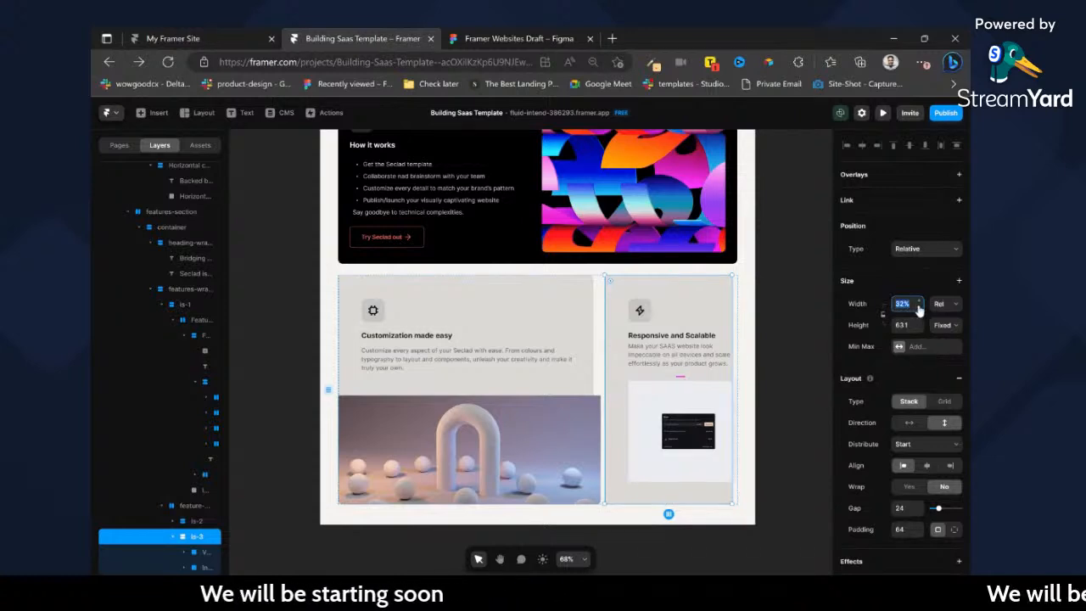
pyautogui.write('40')
pyautogui.press('Return')
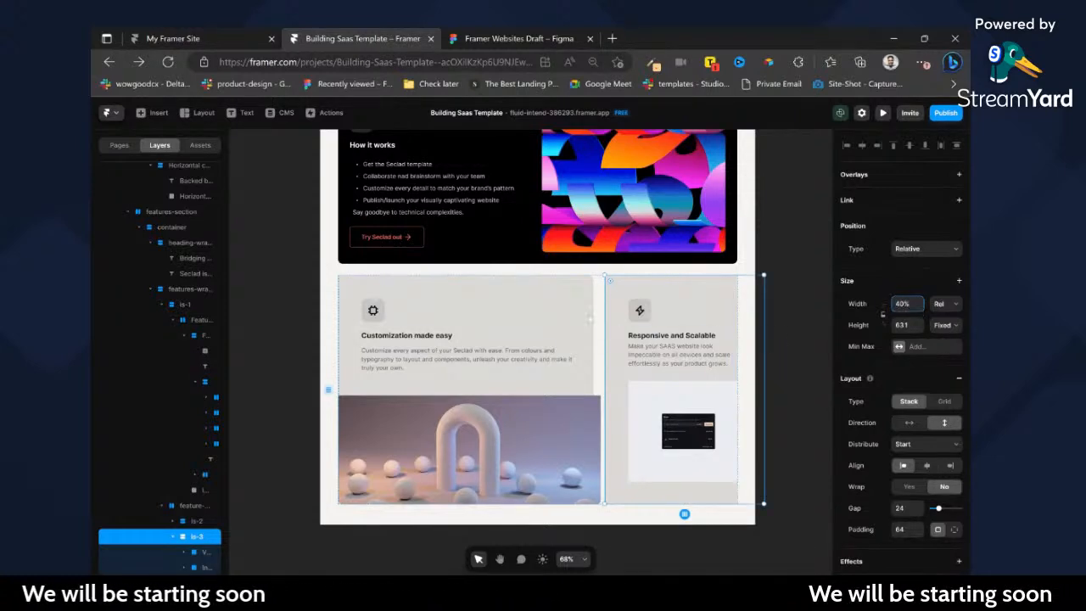
# Set the width of the Customization made easy card (is-2) to Fill.
pyautogui.doubleClick(570, 329)
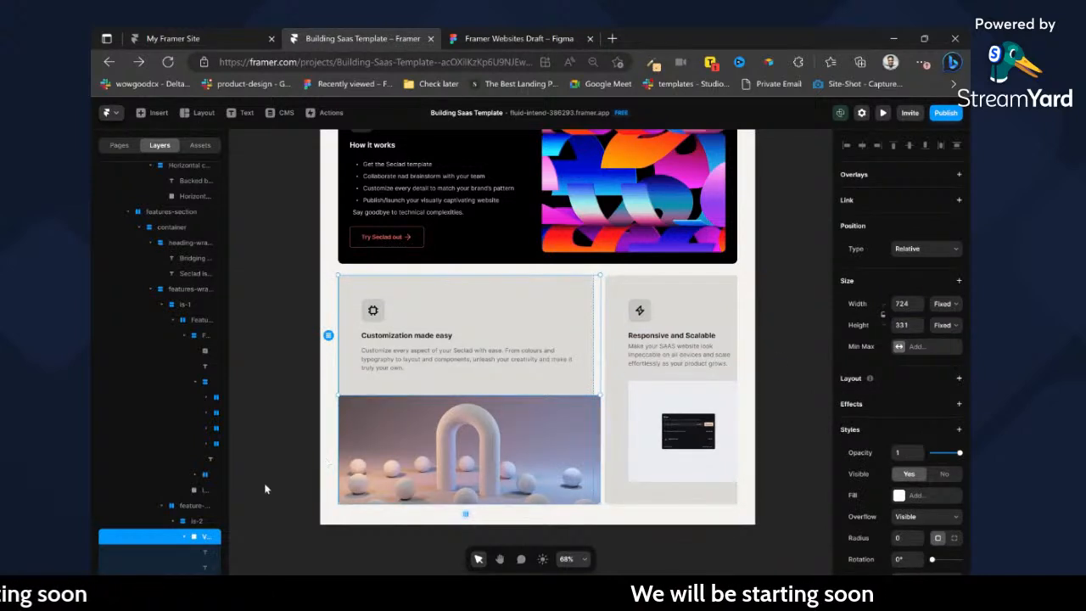
pyautogui.click(200, 518)
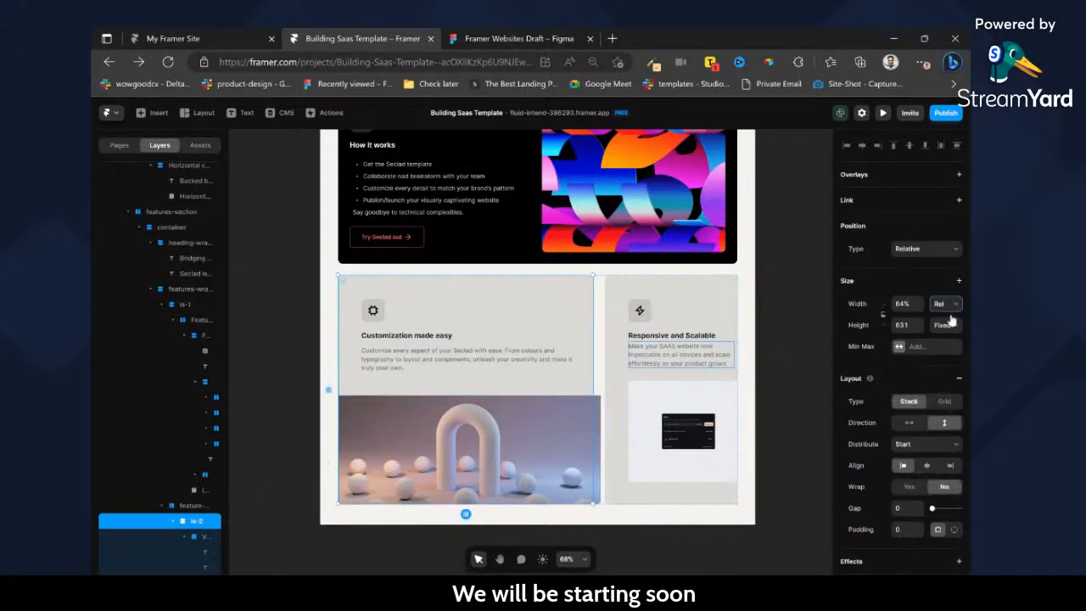
pyautogui.click(948, 340)
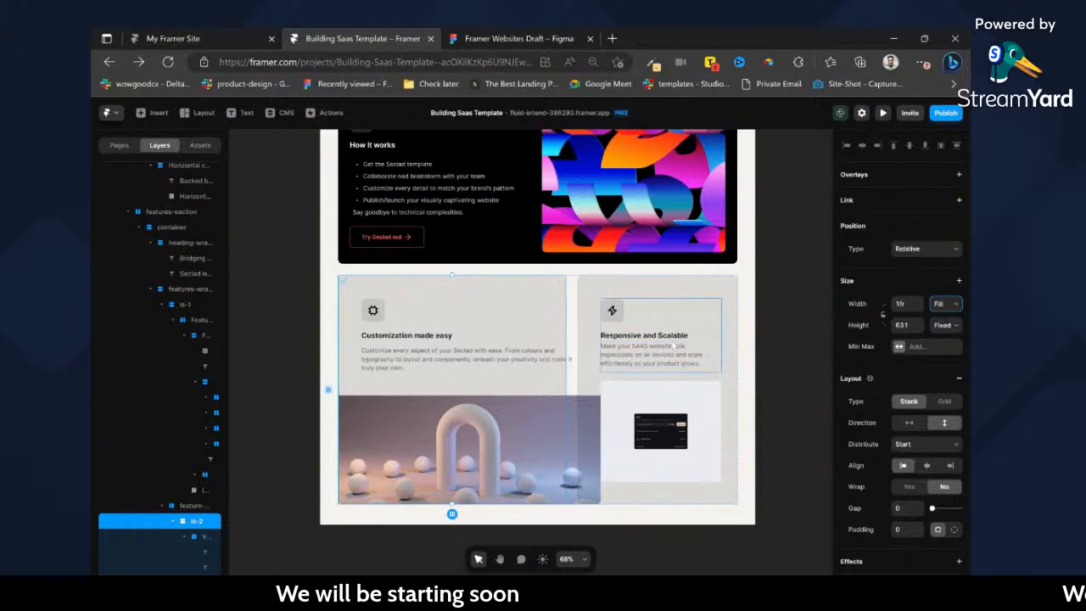
# Set the padding of the Responsive and Scalable card to 32.
pyautogui.click(659, 302)
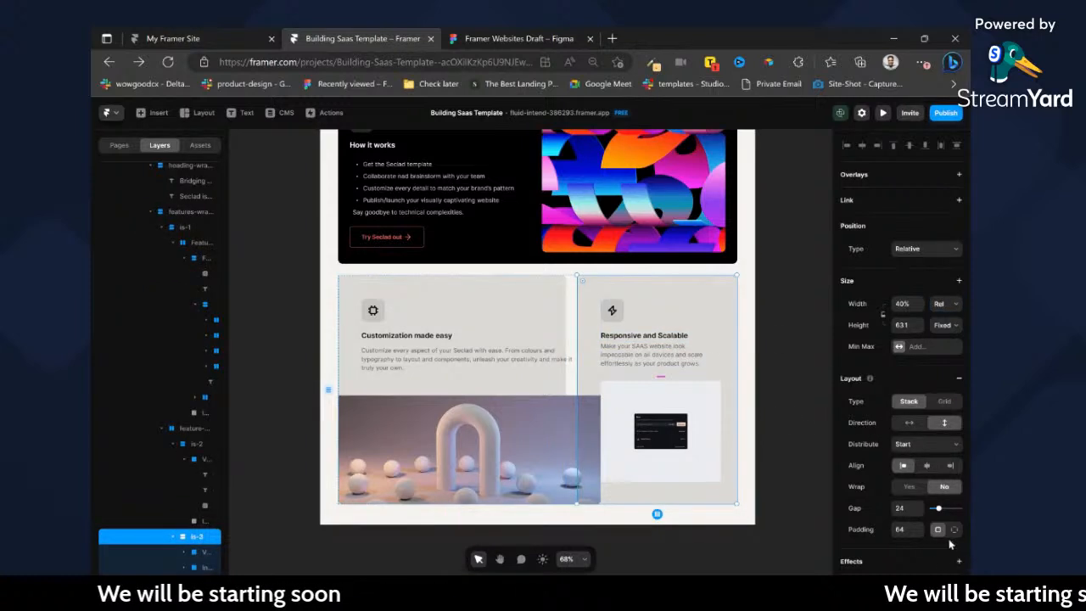
pyautogui.write('32')
pyautogui.press('Return')
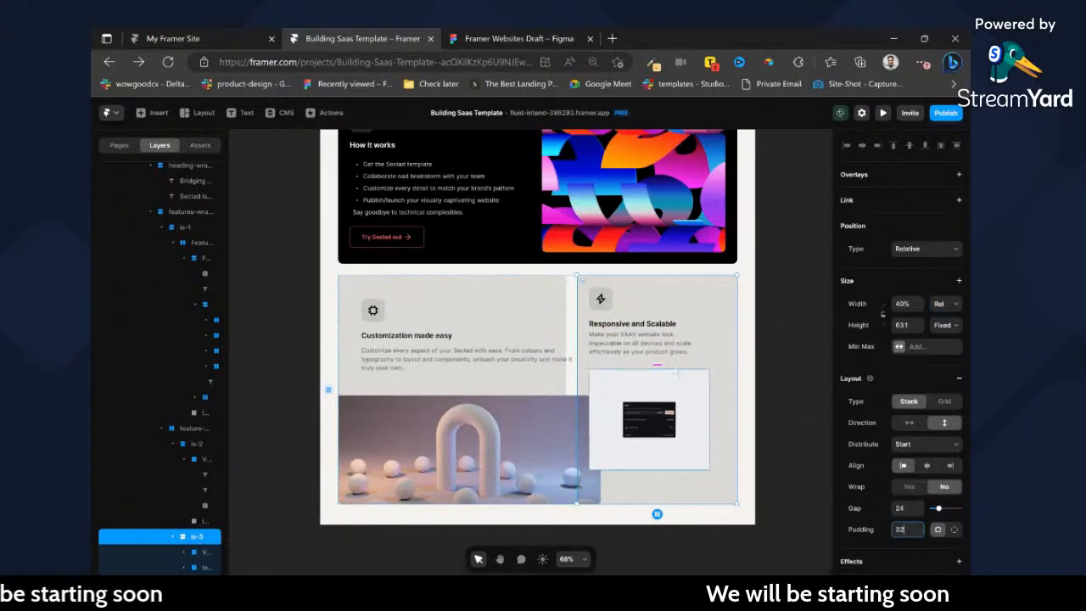
pyautogui.click(682, 403)
pyautogui.click(713, 494)
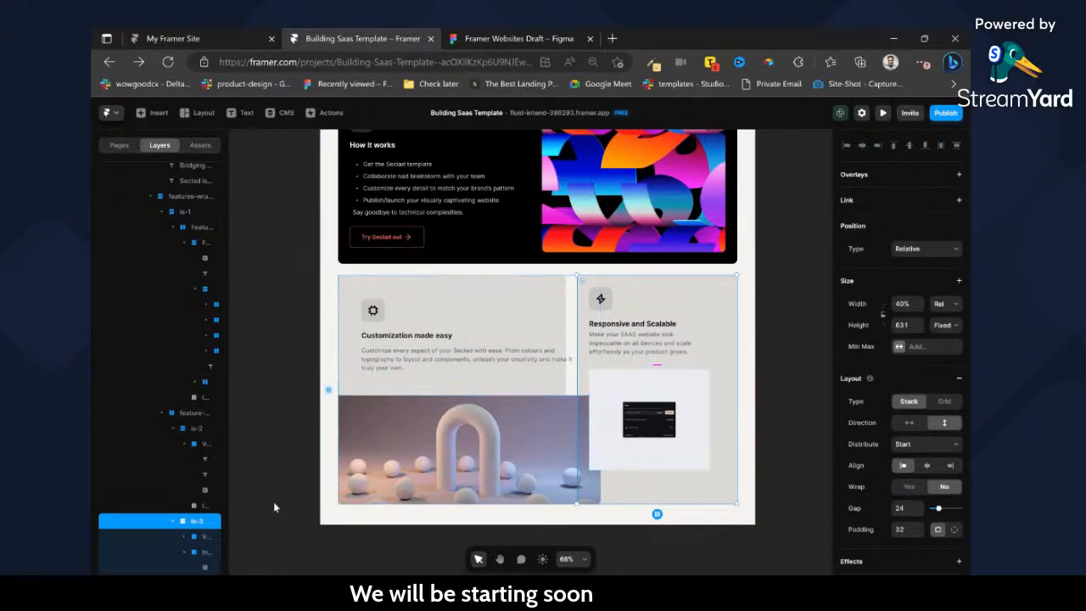
# Turn the Customization made easy card's text frame into a stack with its width and height set to Fit.
pyautogui.click(202, 443)
pyautogui.click(202, 429)
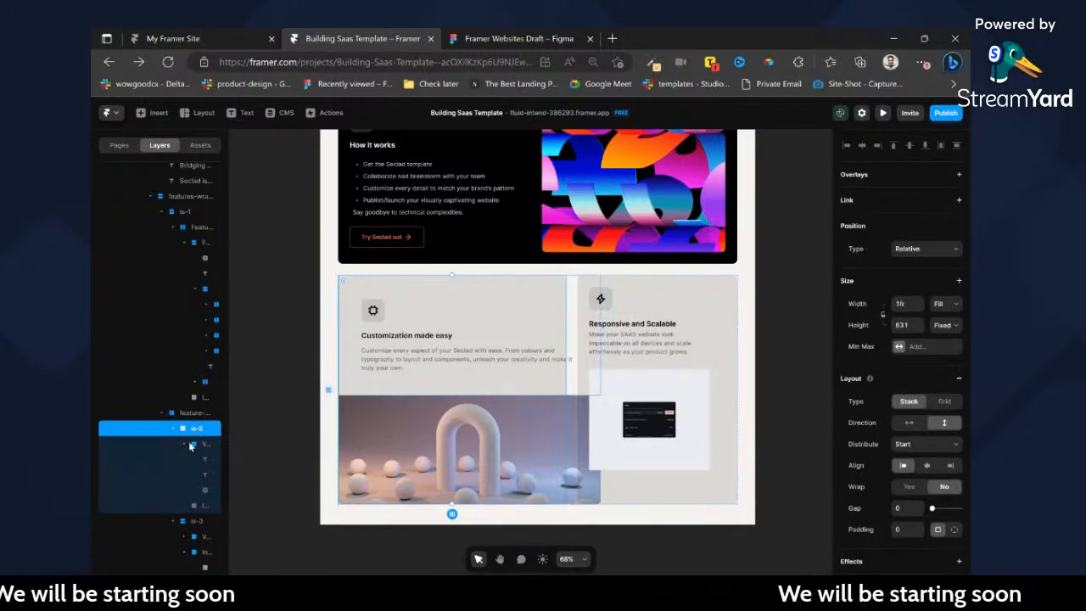
pyautogui.click(203, 443)
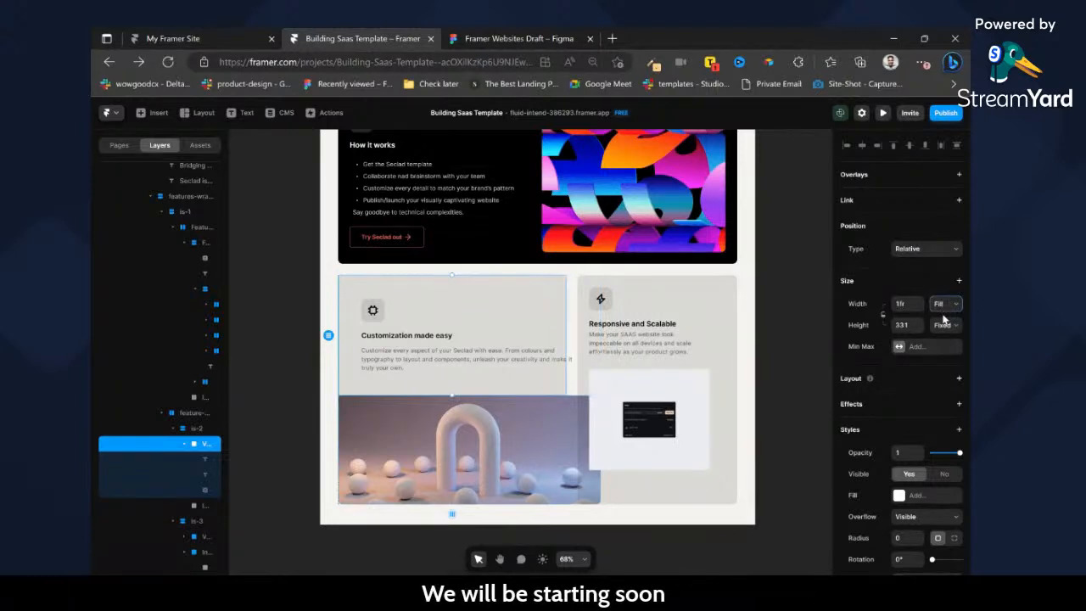
pyautogui.click(949, 346)
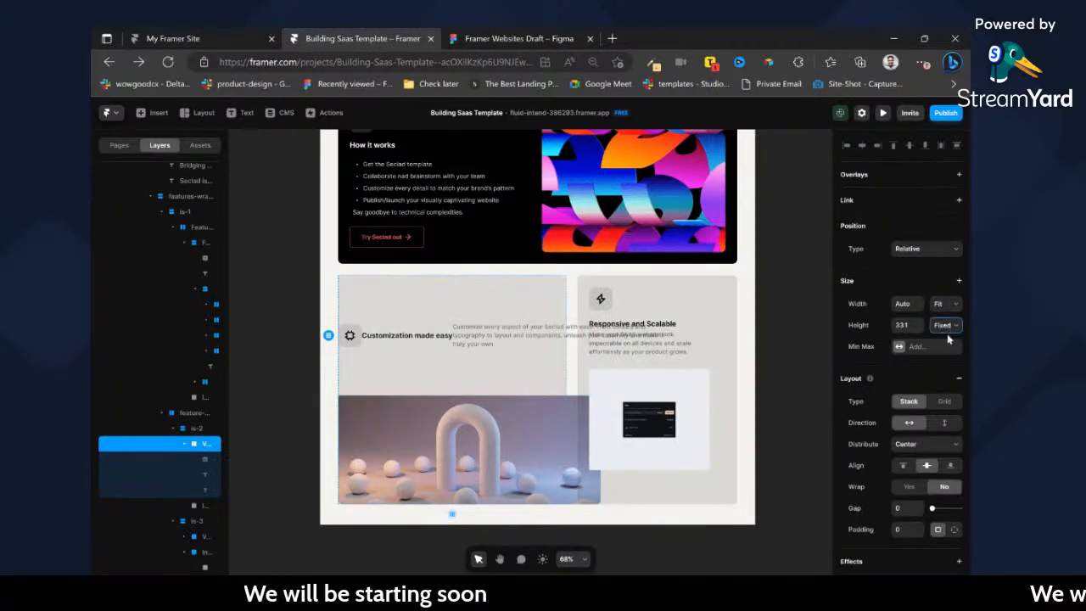
pyautogui.click(949, 340)
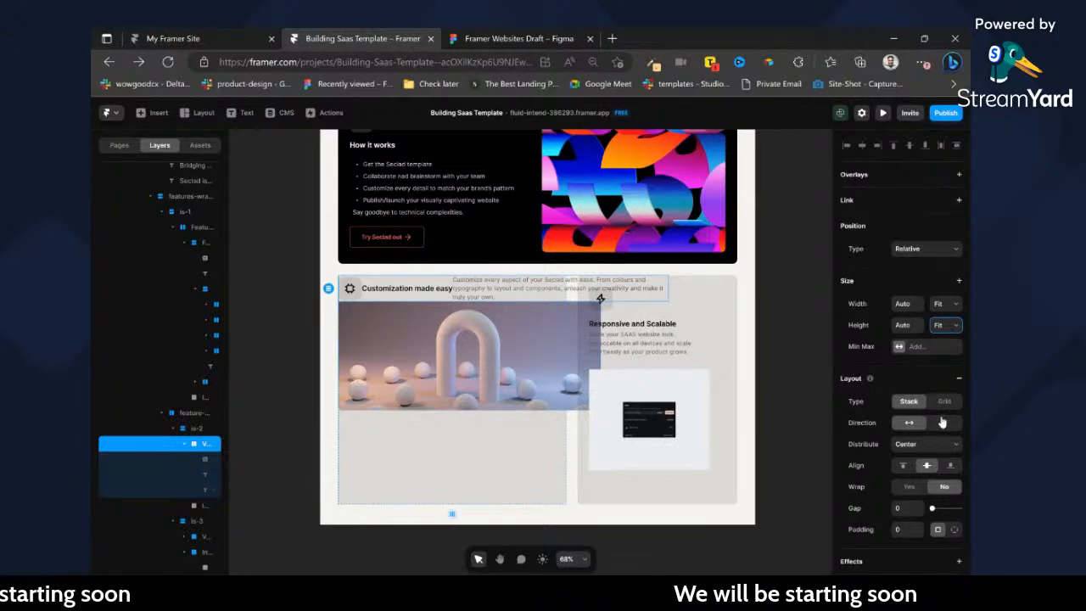
# Give the Customization made easy text stack a padding of 32, vertical direction, left alignment and a gap of 16.
pyautogui.write('32')
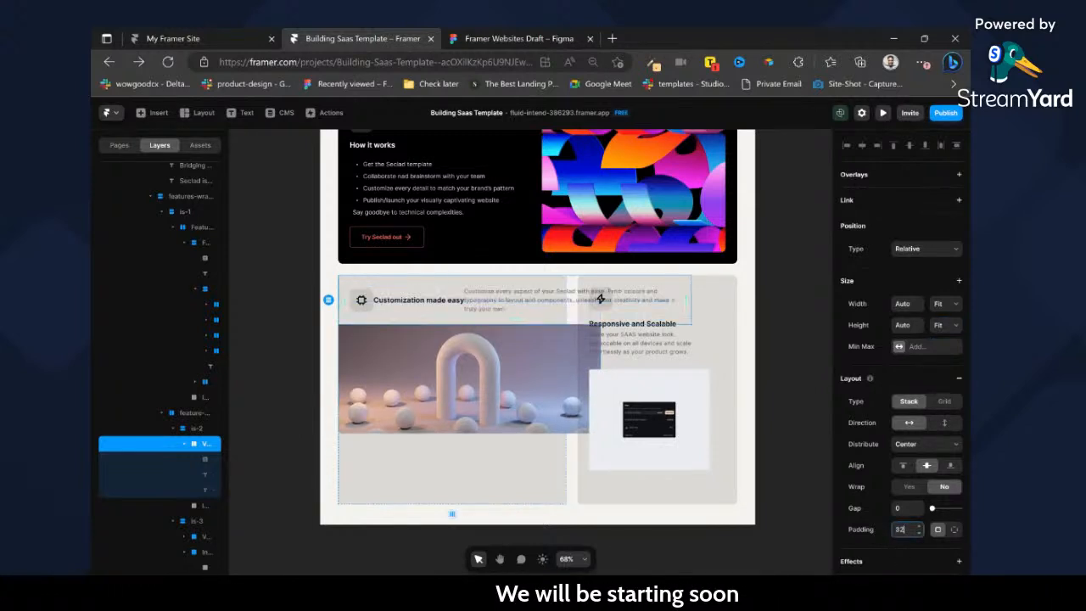
pyautogui.click(945, 424)
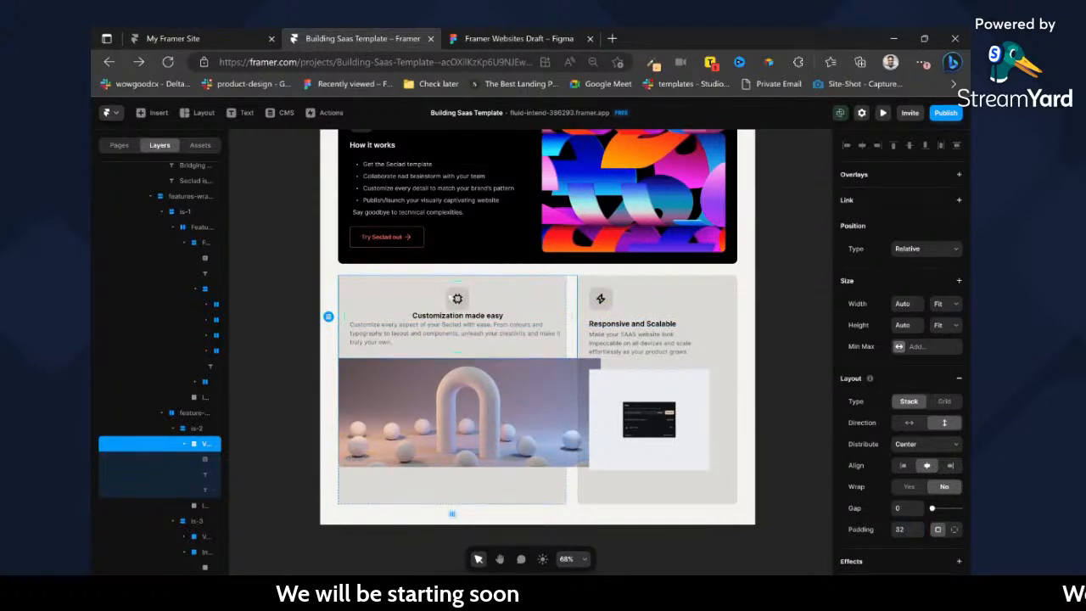
pyautogui.click(903, 465)
pyautogui.click(918, 512)
pyautogui.write('16')
pyautogui.press('Return')
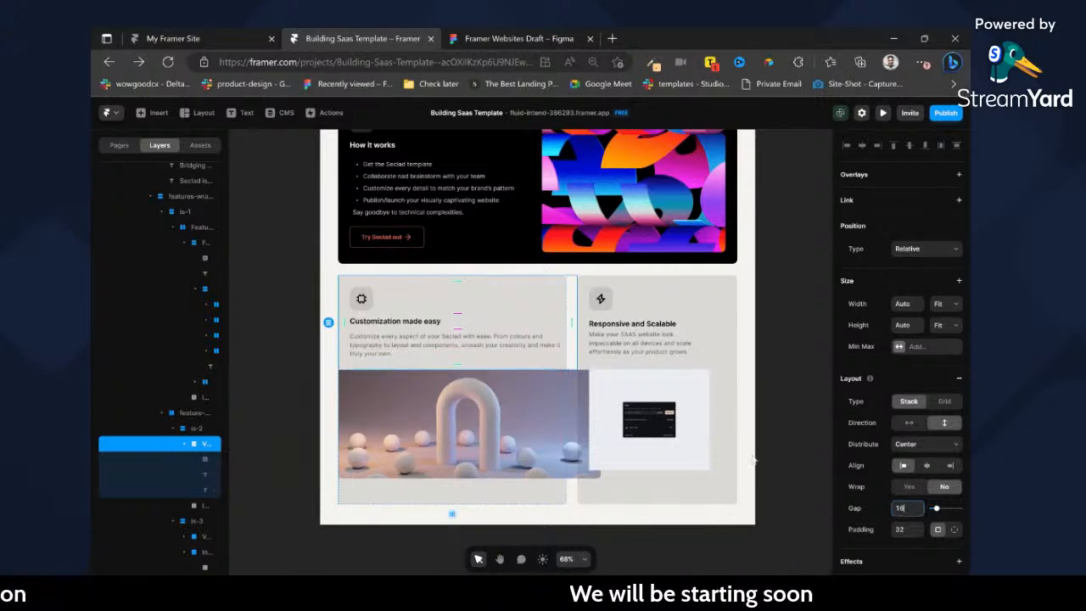
# Check the spacing of the How it works text stack and set the Customization made easy text stack's gap to 20.
pyautogui.scroll(1, 488, 206)
pyautogui.scroll(1, 487, 203)
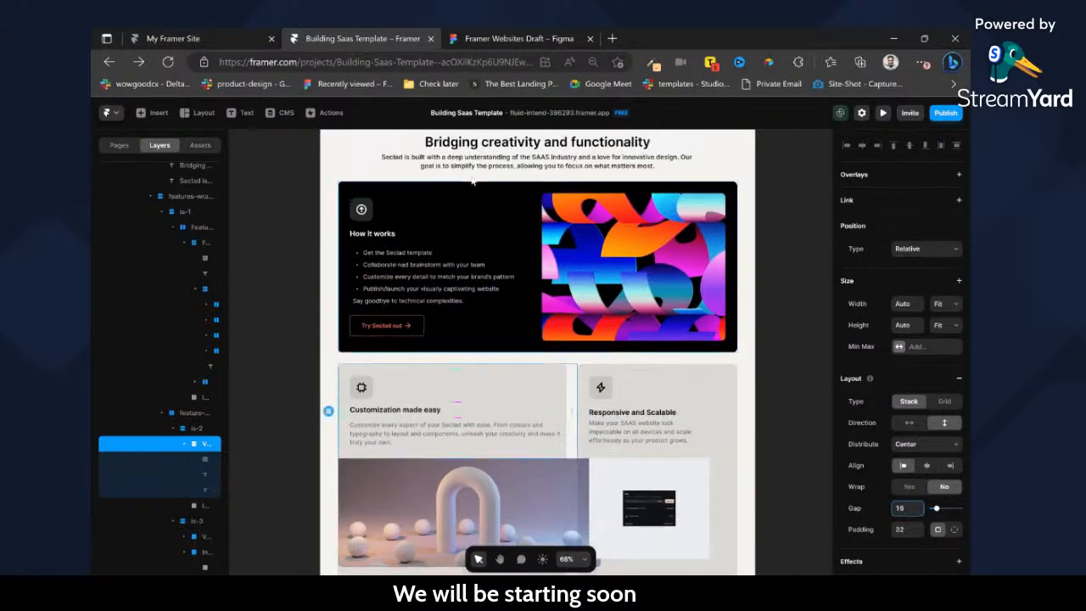
pyautogui.click(463, 222)
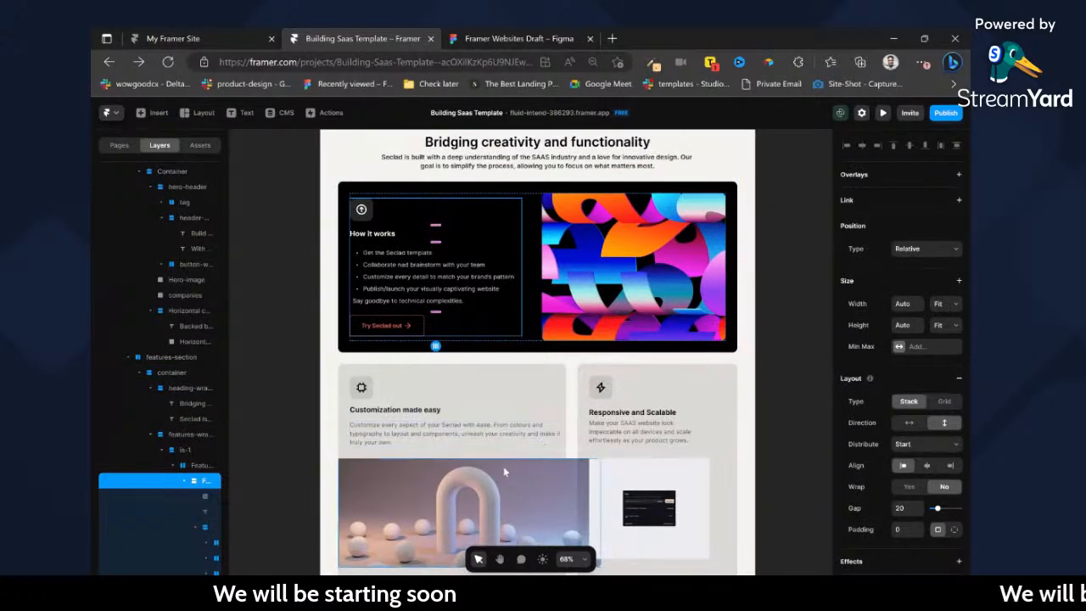
pyautogui.click(461, 396)
pyautogui.click(901, 508)
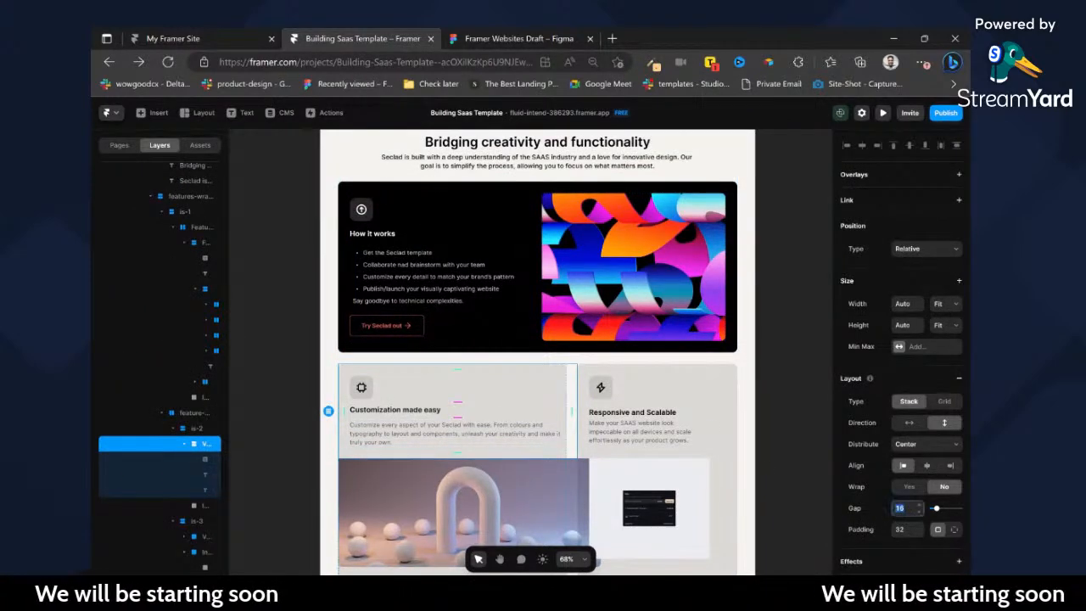
pyautogui.write('20')
pyautogui.press('Return')
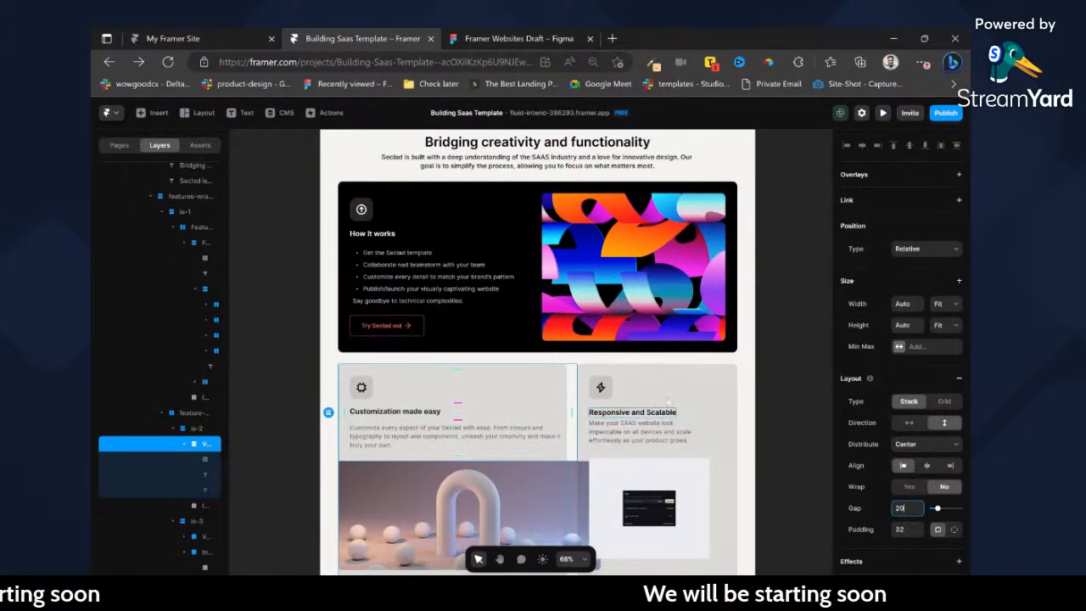
# Turn the Responsive and Scalable card's text frame into a stack with its width and height set to Fit.
pyautogui.click(681, 399)
pyautogui.scroll(-2, 887, 514)
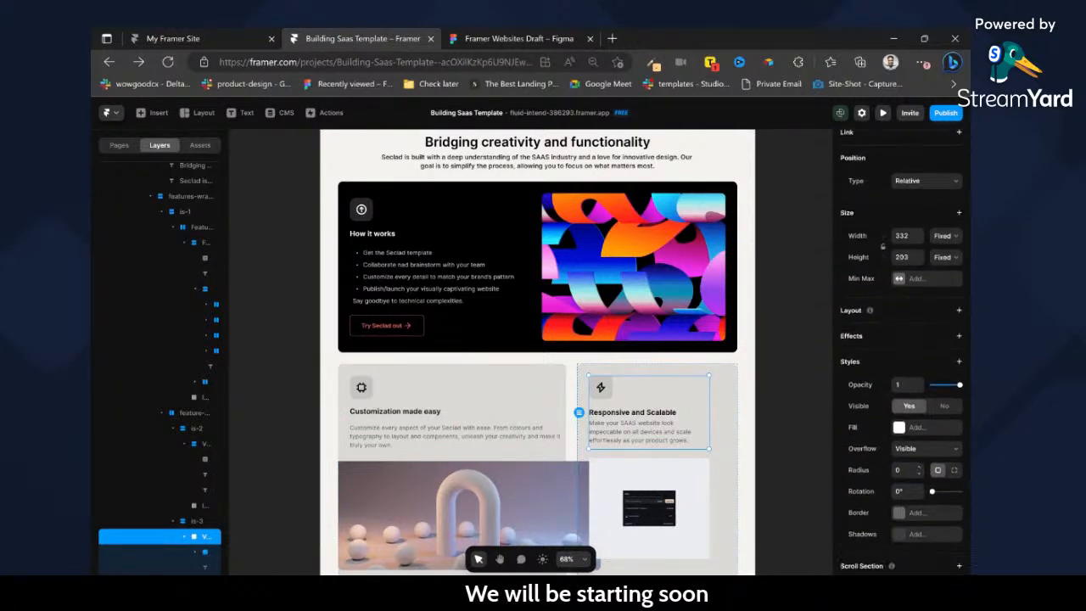
pyautogui.click(958, 311)
pyautogui.click(942, 237)
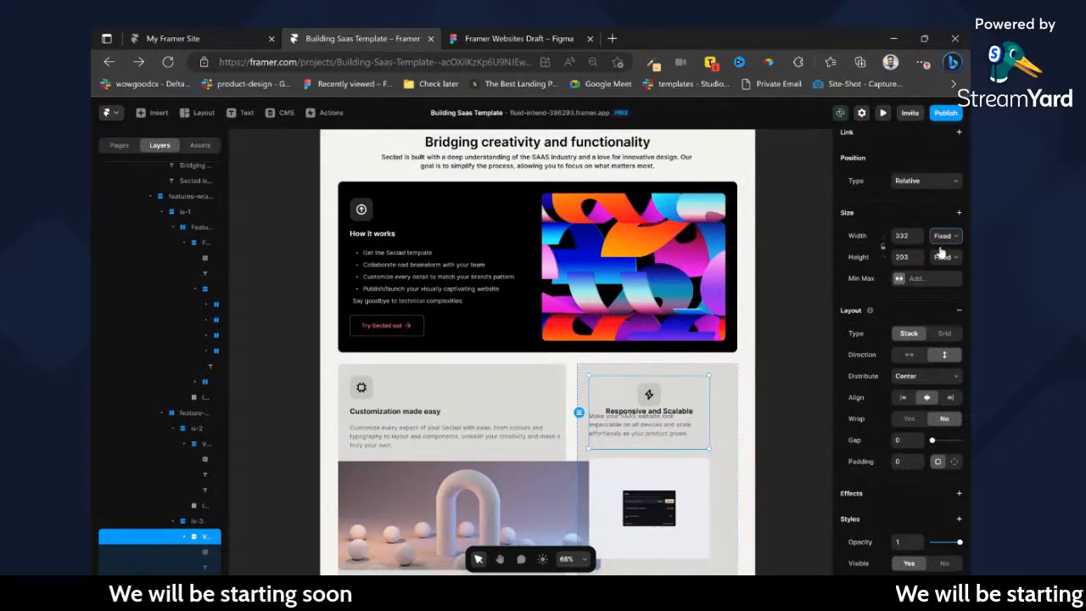
pyautogui.click(941, 257)
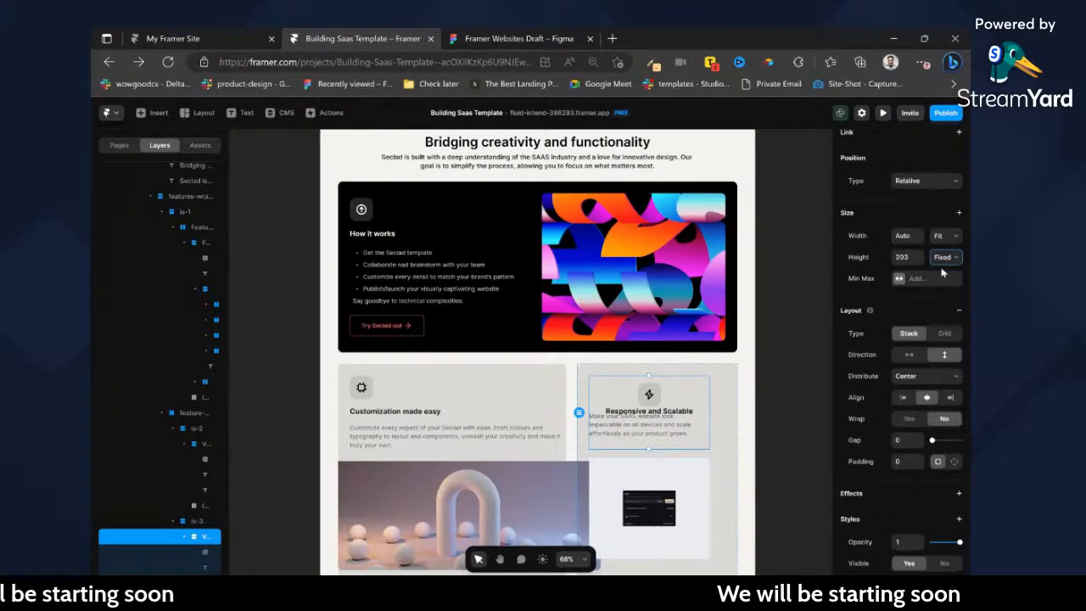
pyautogui.click(945, 300)
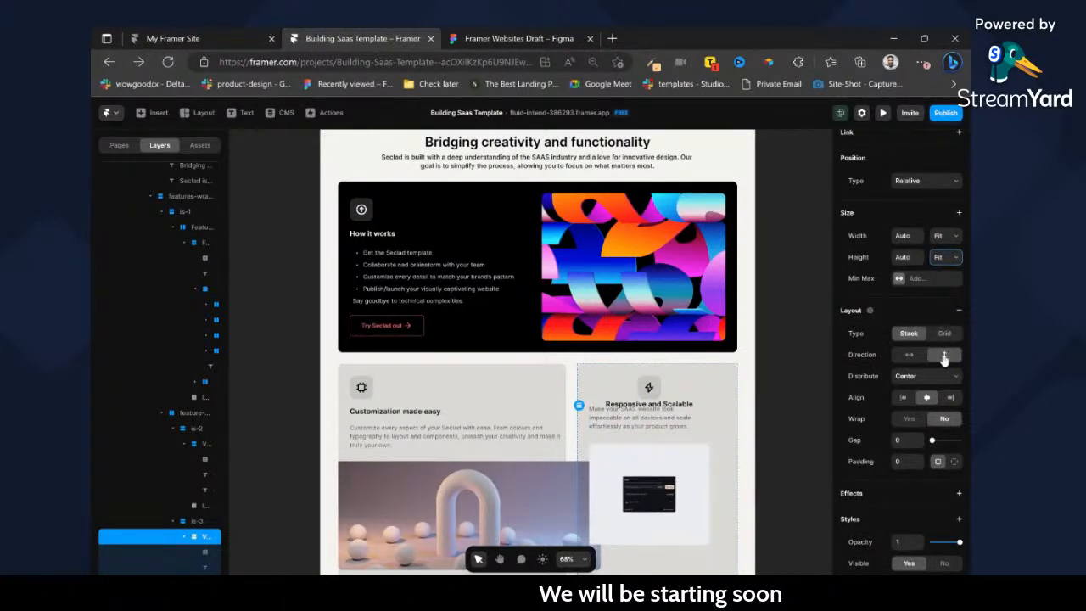
# Give the Responsive and Scalable text stack left alignment, Start distribution and a gap of 20.
pyautogui.click(903, 397)
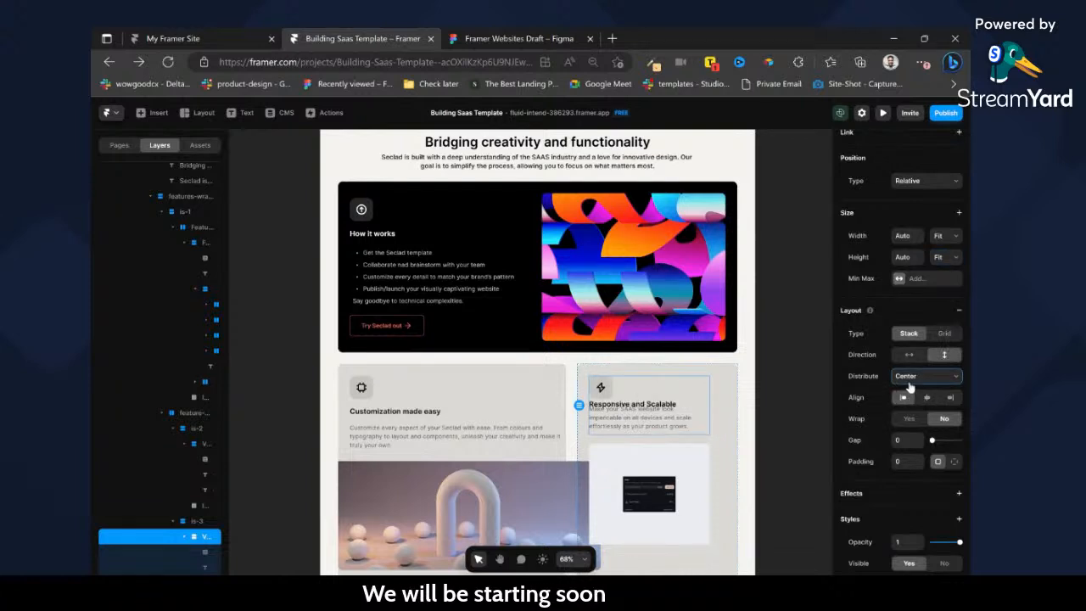
pyautogui.click(914, 399)
pyautogui.click(903, 440)
pyautogui.write('20')
pyautogui.press('Return')
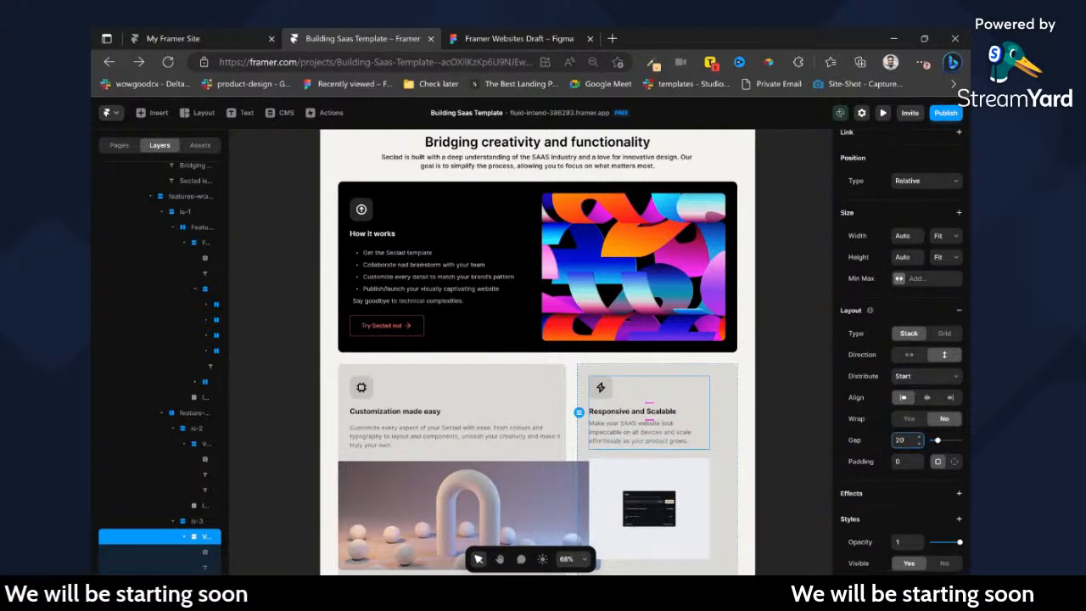
# Set the width of the Customization made easy description and its text stack to Fill.
pyautogui.click(528, 437)
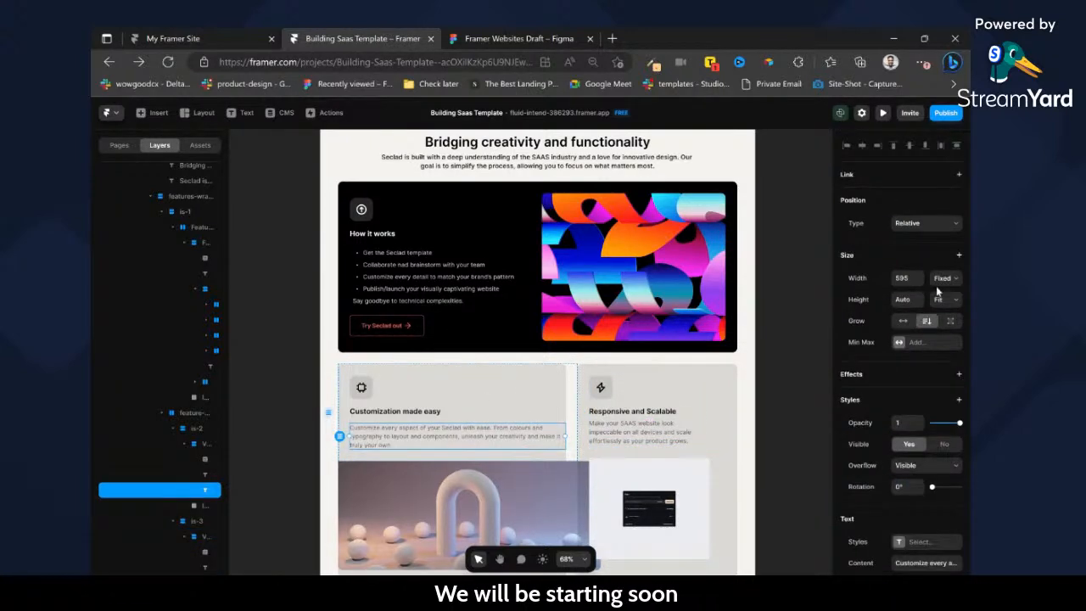
pyautogui.click(948, 318)
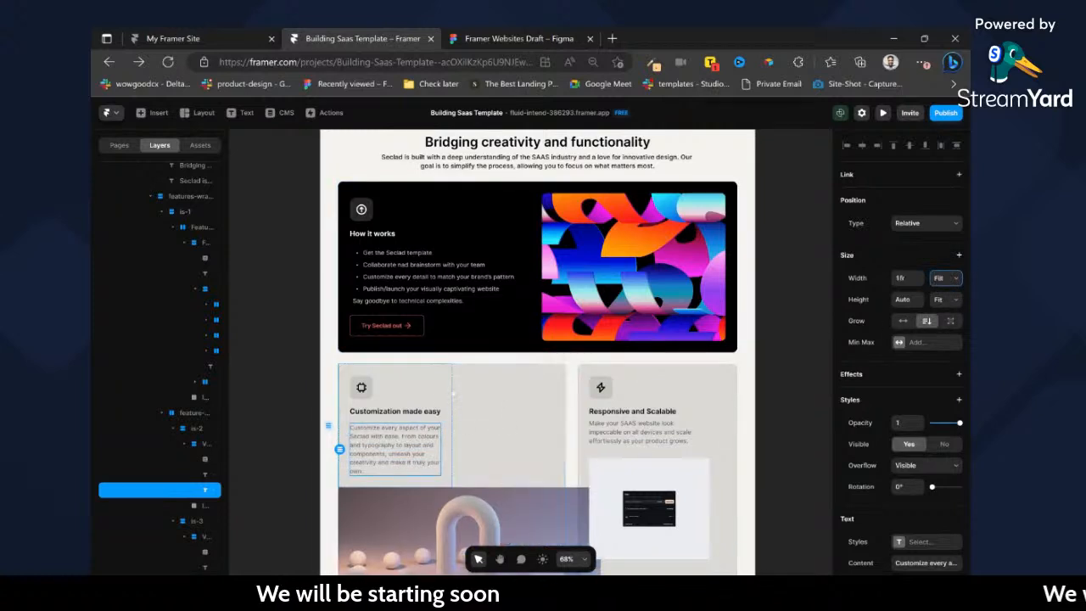
pyautogui.click(428, 390)
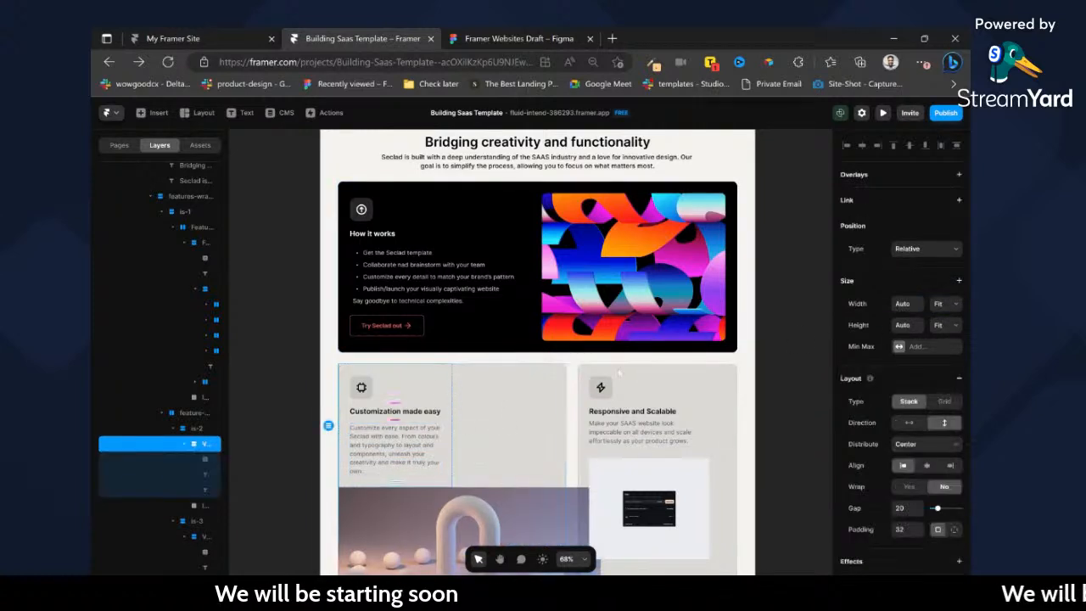
pyautogui.click(947, 303)
pyautogui.scroll(-1, 509, 420)
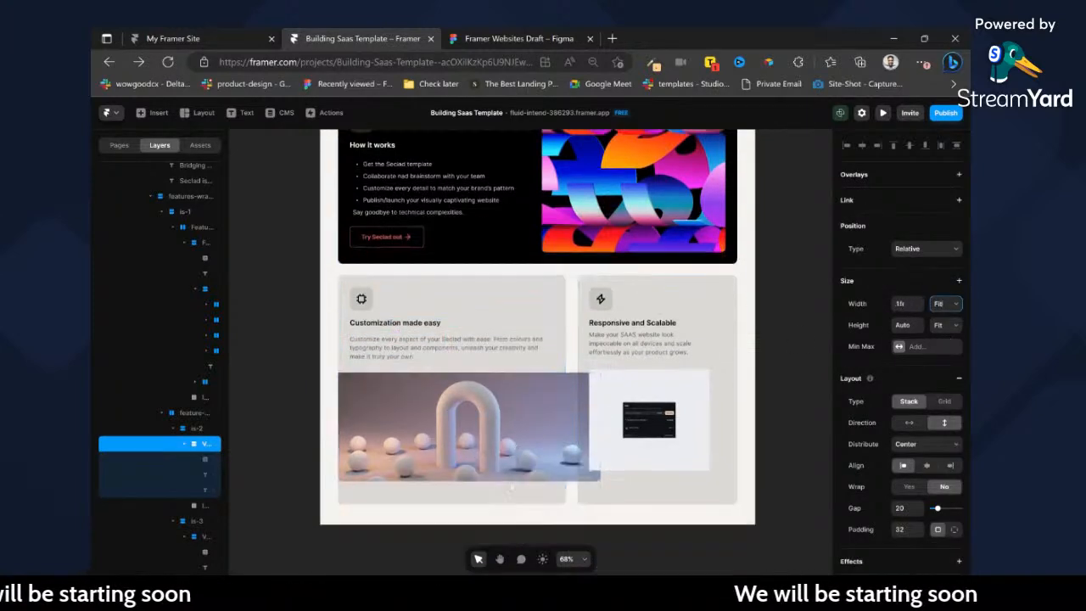
# Set the Customization made easy image's width to Fill and the heights of the is-2 and is-3 cards to Fit.
pyautogui.click(509, 420)
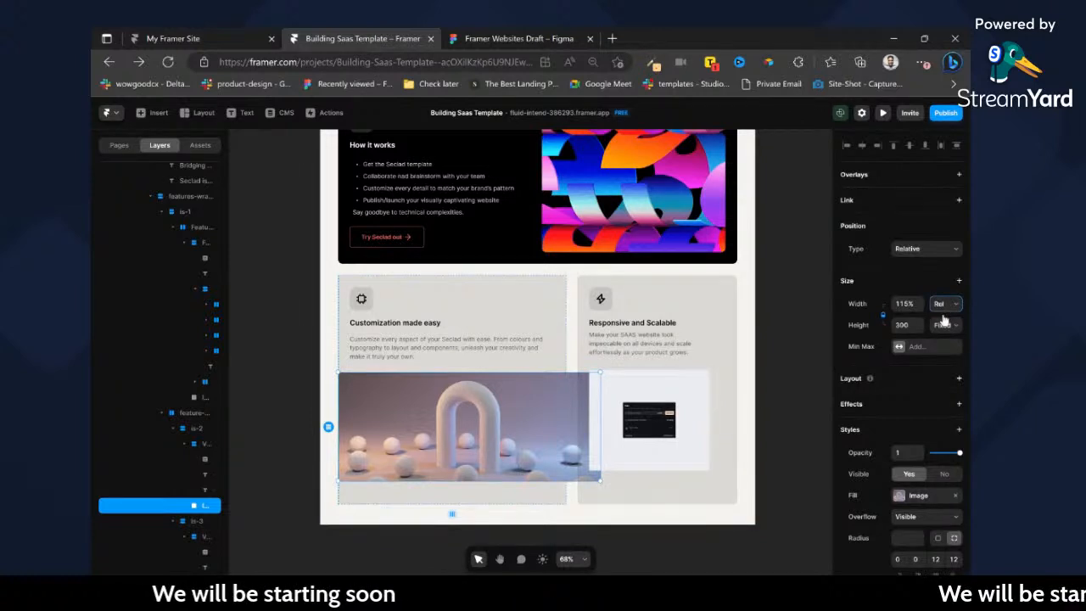
pyautogui.click(944, 321)
pyautogui.click(544, 487)
pyautogui.click(948, 327)
pyautogui.click(943, 358)
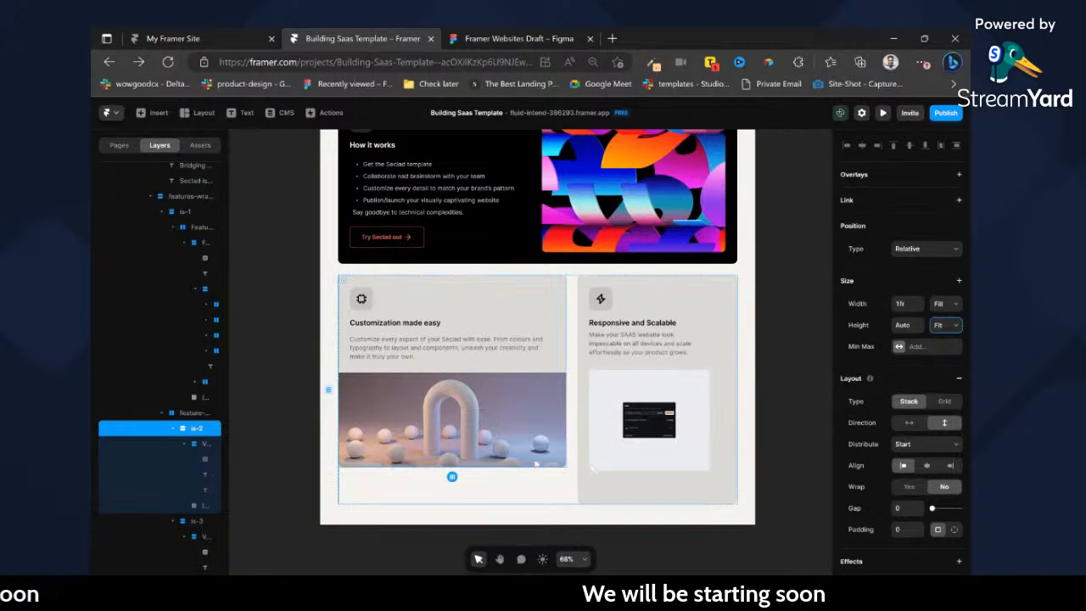
pyautogui.click(600, 484)
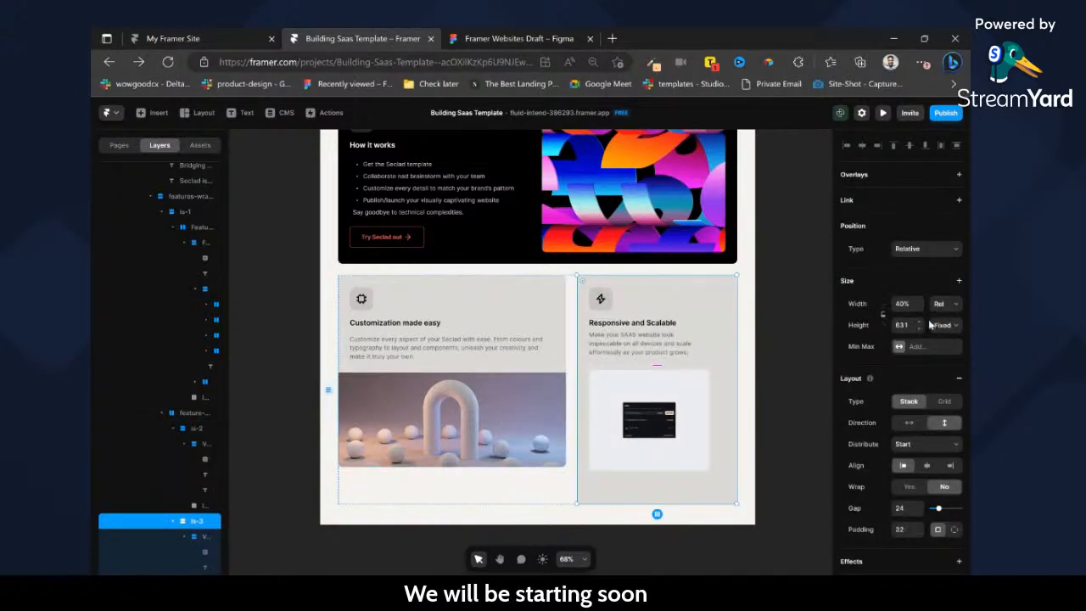
pyautogui.click(943, 357)
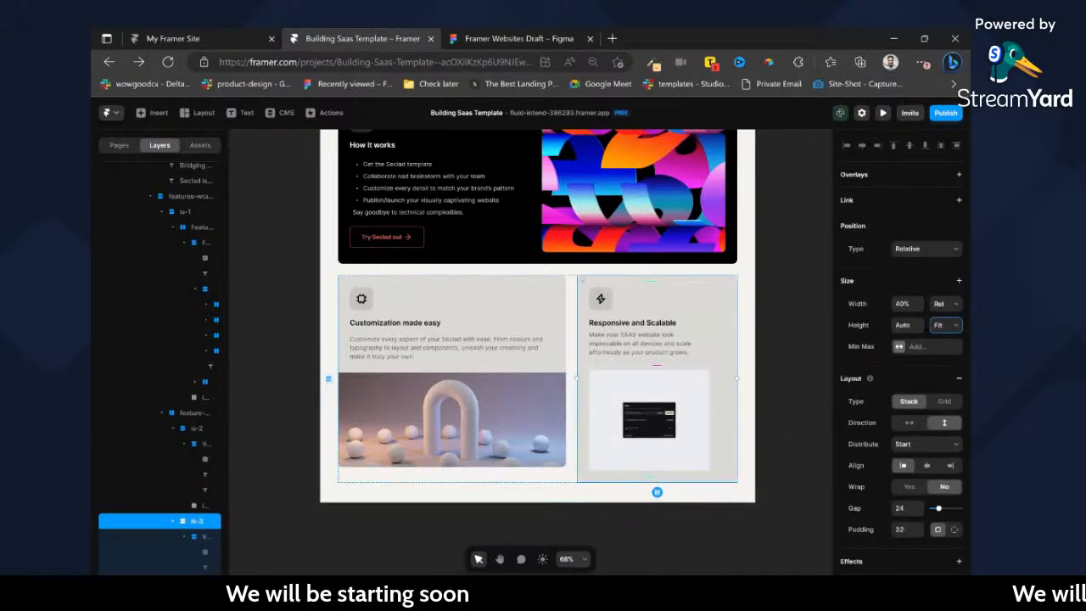
pyautogui.doubleClick(682, 452)
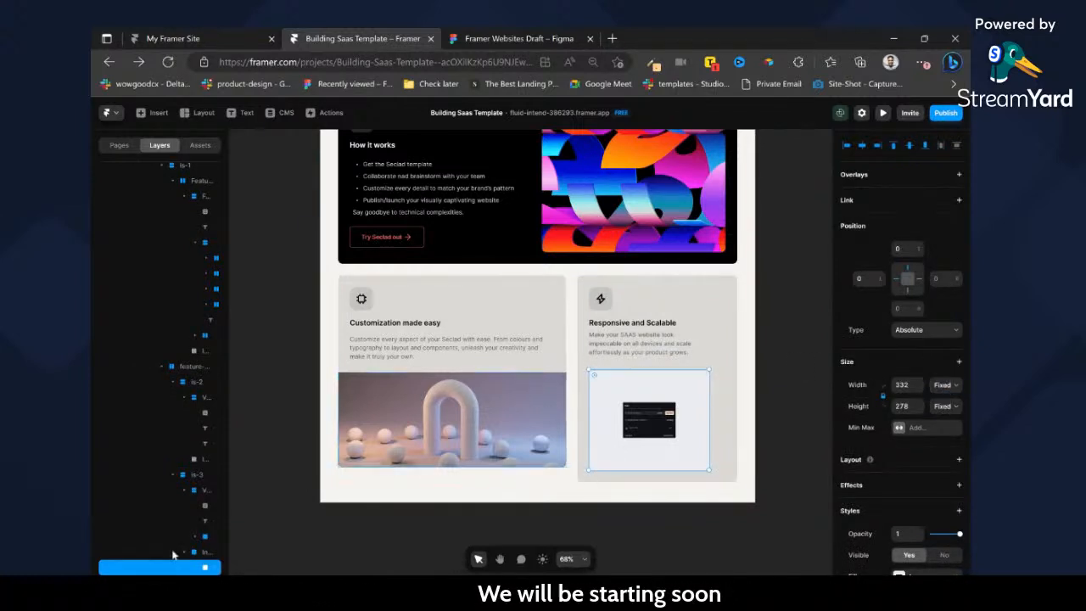
pyautogui.click(202, 554)
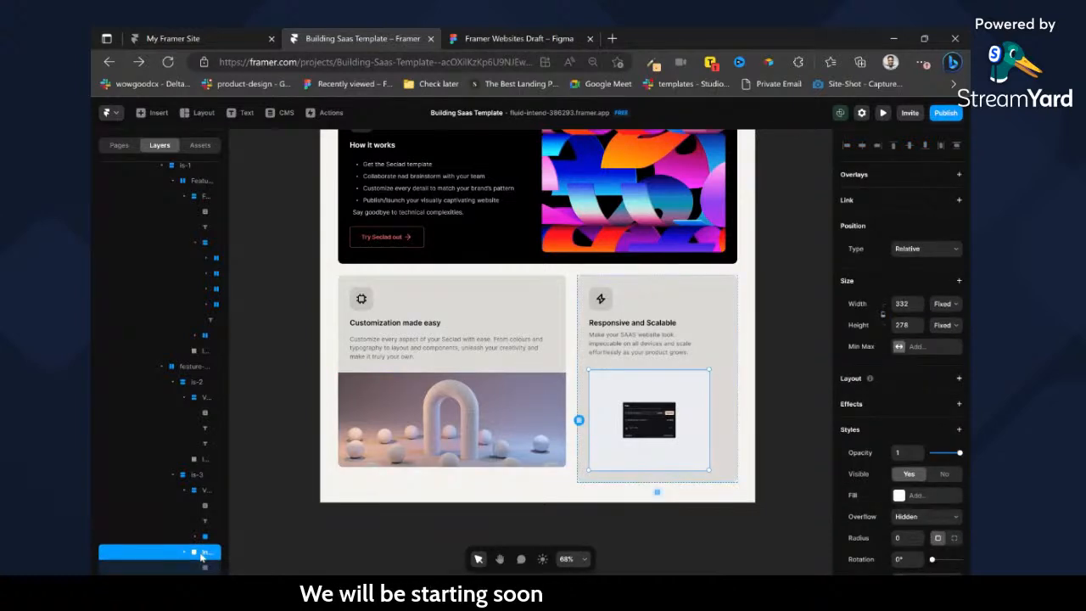
pyautogui.click(204, 568)
pyautogui.hotkey('ctrl', 'z')
pyautogui.hotkey('ctrl', 'z')
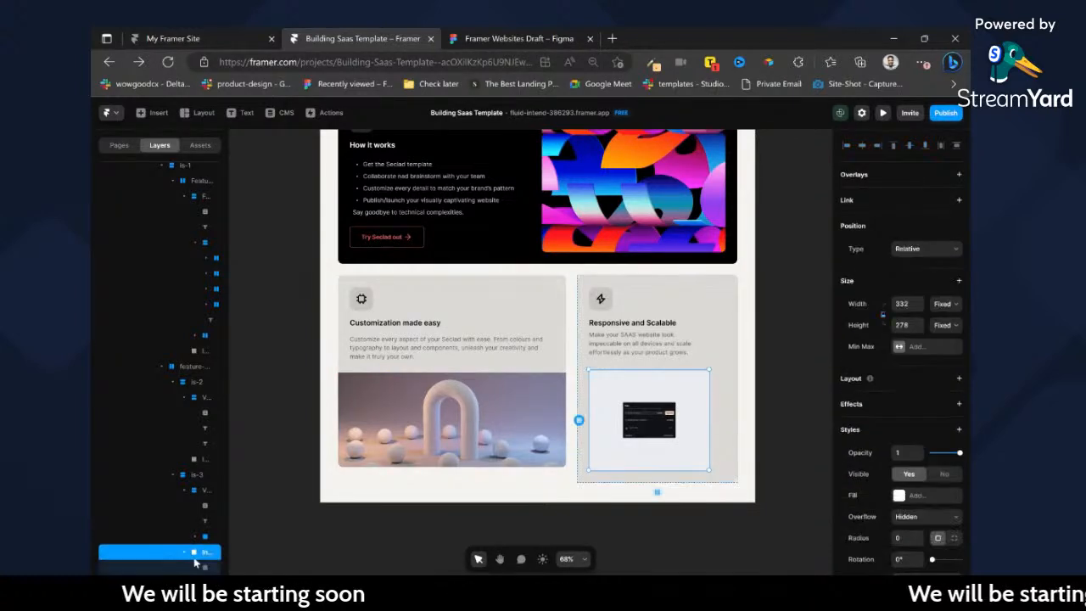
# Set the Responsive and Scalable card image's width to Fill, unlock its proportions and set its height to 223.
pyautogui.click(946, 303)
pyautogui.click(895, 367)
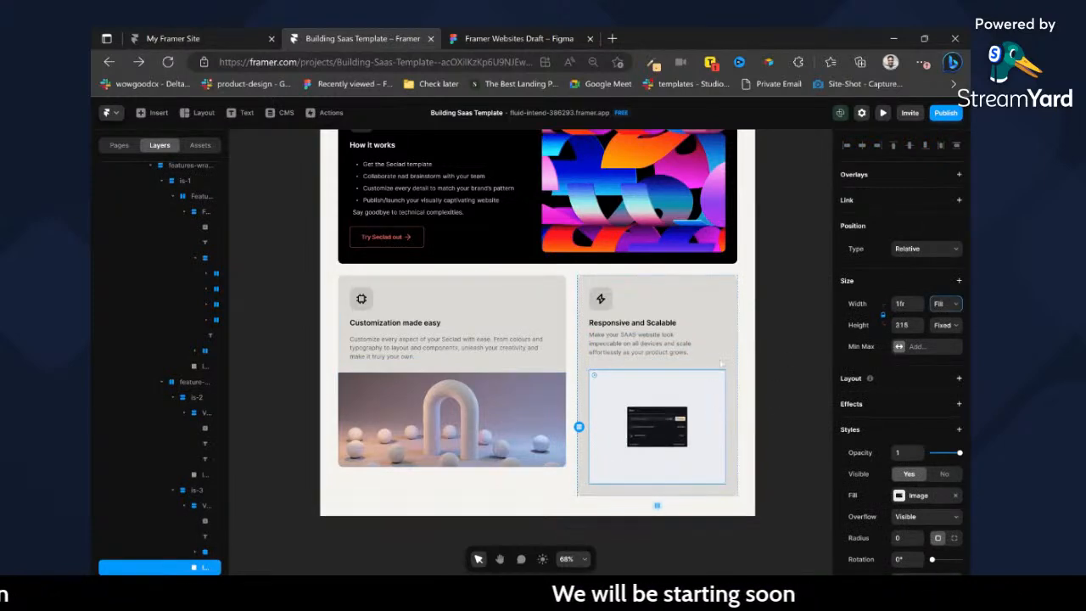
pyautogui.press('Escape')
pyautogui.click(684, 480)
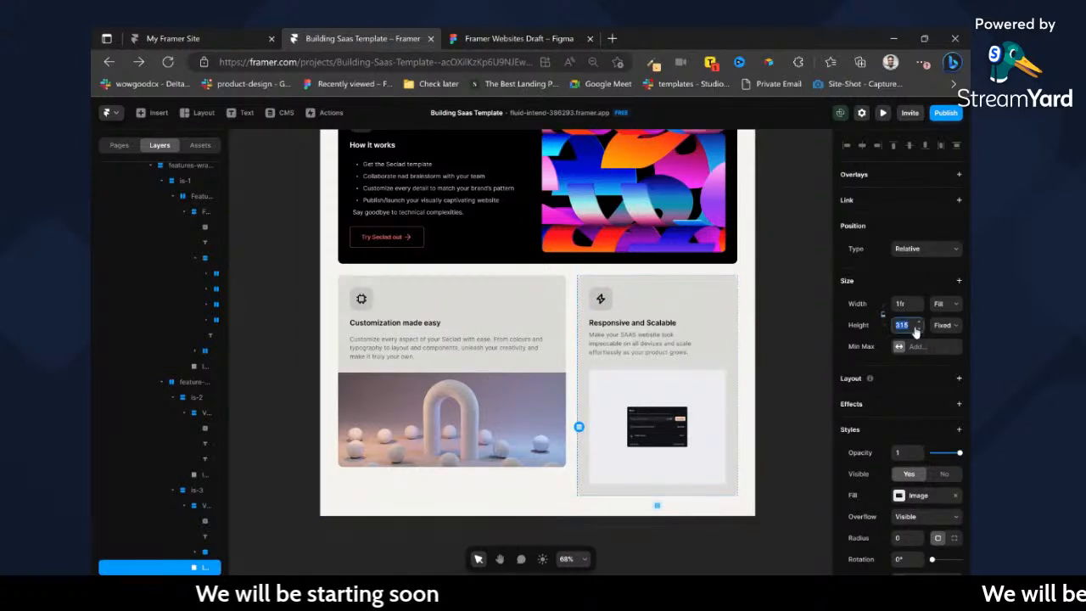
pyautogui.write('305')
pyautogui.press('Down')
pyautogui.press('Down')
pyautogui.press('Down')
pyautogui.press('Down')
pyautogui.press('Down')
pyautogui.press('Down')
pyautogui.press('Down')
pyautogui.press('Down')
pyautogui.press('Down')
pyautogui.press('Down')
pyautogui.press('Down')
pyautogui.press('Down')
pyautogui.press('Down')
pyautogui.press('Down')
pyautogui.press('Down')
pyautogui.press('Down')
pyautogui.press('Down')
pyautogui.press('Down')
pyautogui.press('Down')
pyautogui.press('Down')
pyautogui.press('Down')
pyautogui.press('Down')
pyautogui.press('Down')
pyautogui.press('Down')
pyautogui.press('Down')
pyautogui.press('Down')
pyautogui.press('Down')
pyautogui.press('Down')
pyautogui.press('Down')
pyautogui.press('Down')
pyautogui.press('Down')
pyautogui.press('Down')
pyautogui.press('Down')
pyautogui.press('Down')
pyautogui.press('Down')
pyautogui.press('Down')
pyautogui.press('Down')
pyautogui.press('Down')
pyautogui.press('Down')
pyautogui.press('Down')
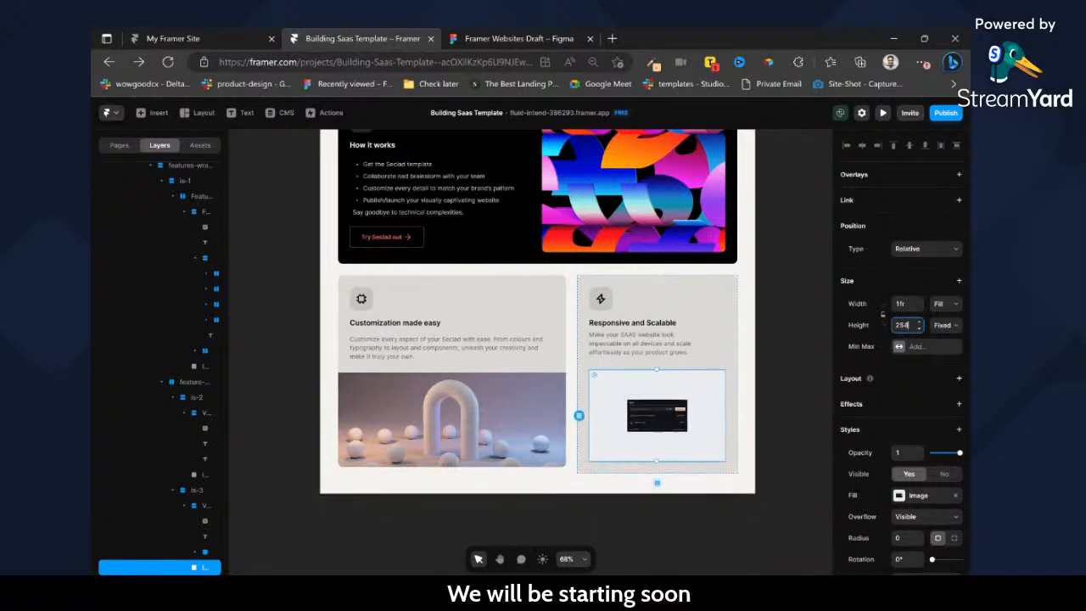
pyautogui.press('Down')
pyautogui.press('Down')
pyautogui.press('Down')
pyautogui.press('Down')
pyautogui.press('Down')
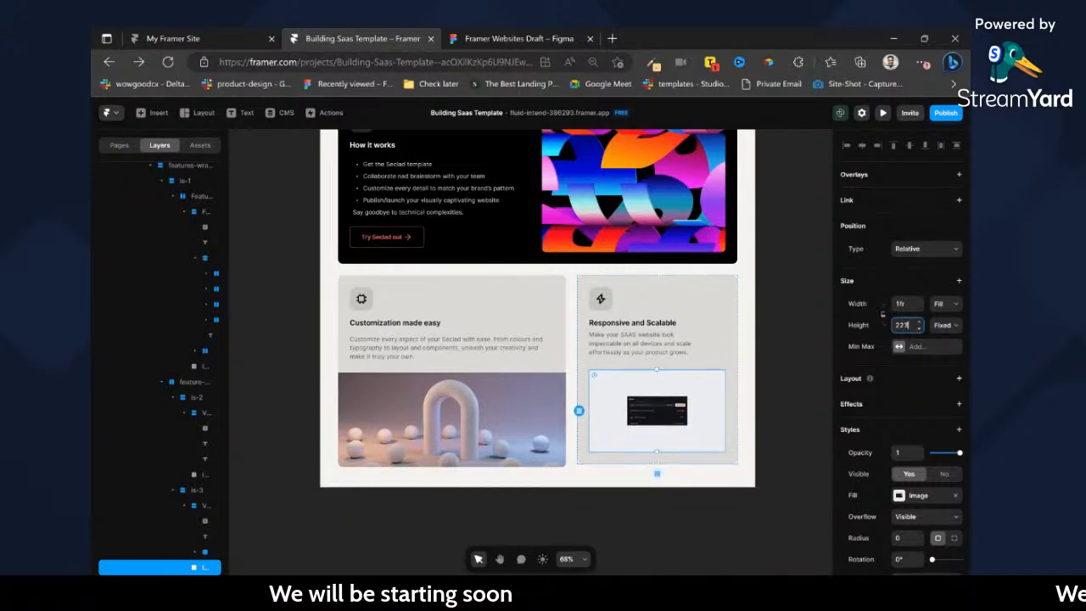
# Set the Responsive and Scalable card's height to Fill and resize its image to a height of 236 with proportions locked.
pyautogui.click(730, 360)
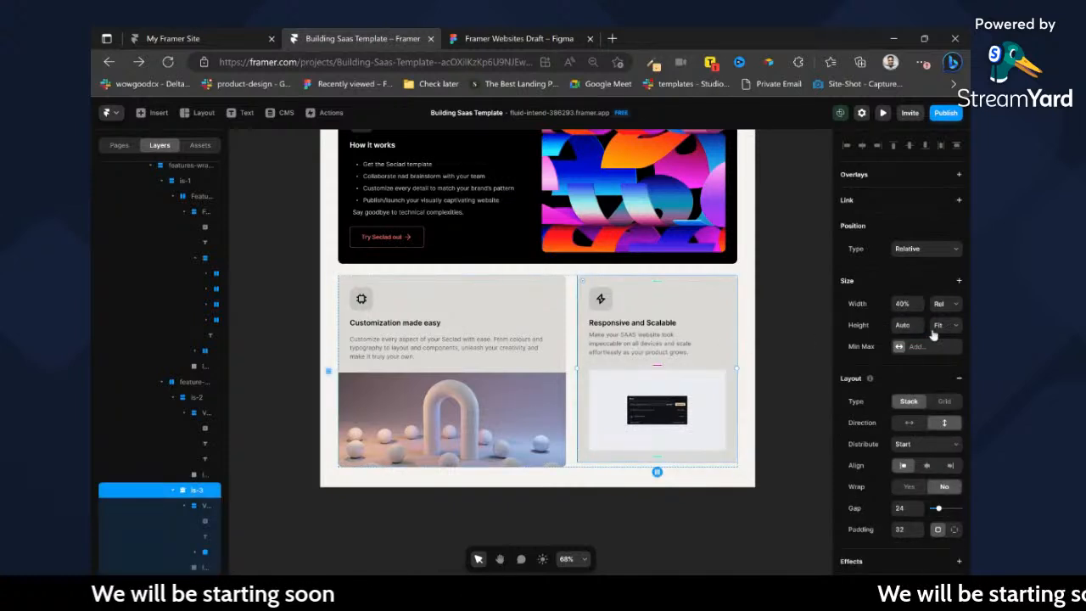
pyautogui.click(942, 363)
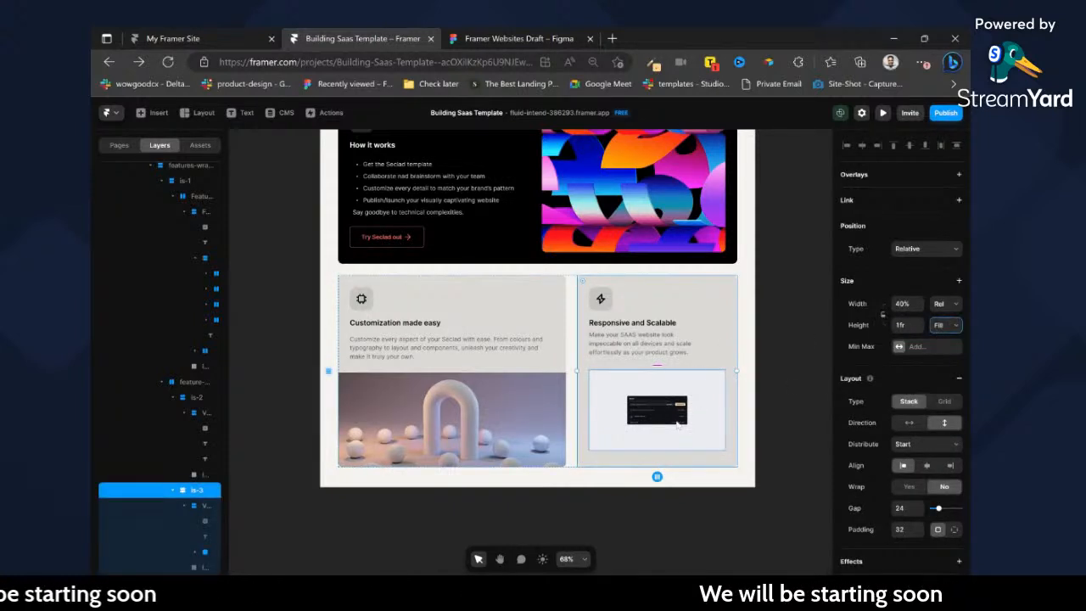
pyautogui.doubleClick(684, 416)
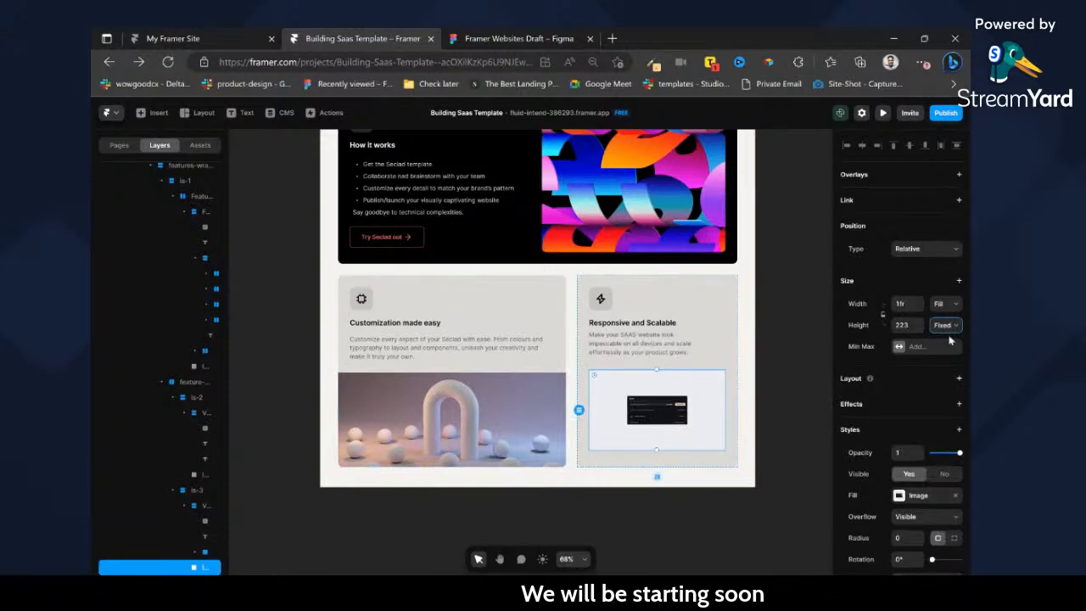
pyautogui.click(940, 312)
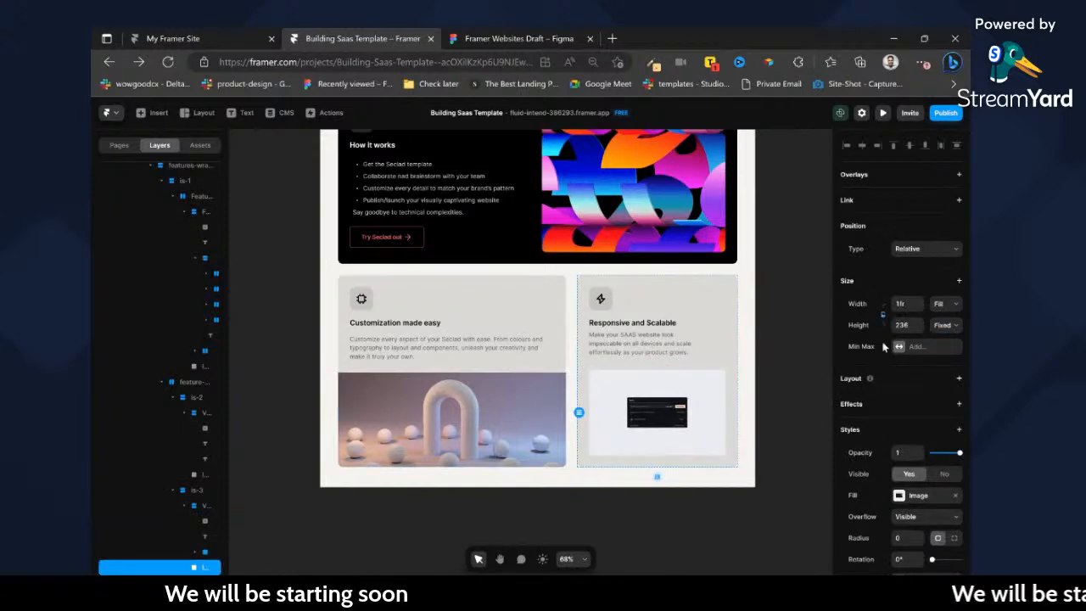
pyautogui.press('Escape')
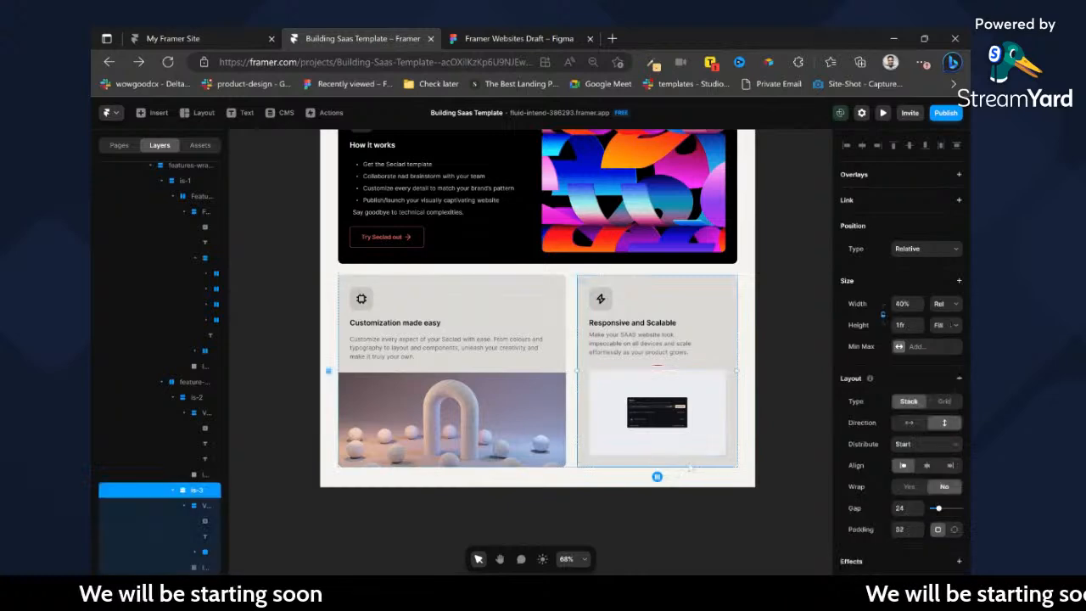
pyautogui.click(941, 341)
pyautogui.click(793, 431)
pyautogui.scroll(1, 654, 359)
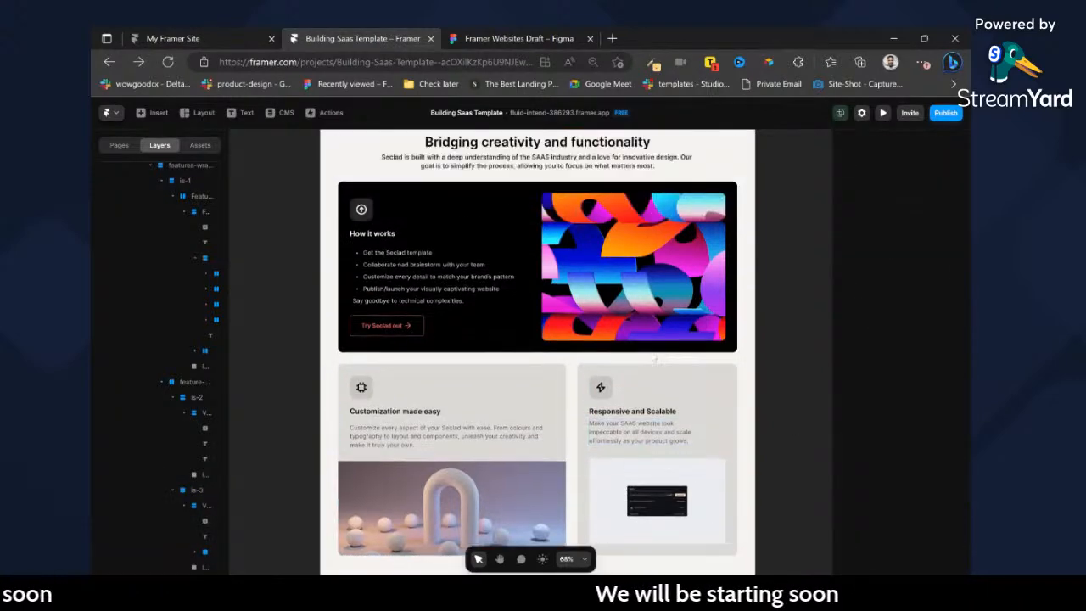
# Check the section below the feature cards in the Figma Seclad design, then return to the features section in Framer.
pyautogui.click(450, 38)
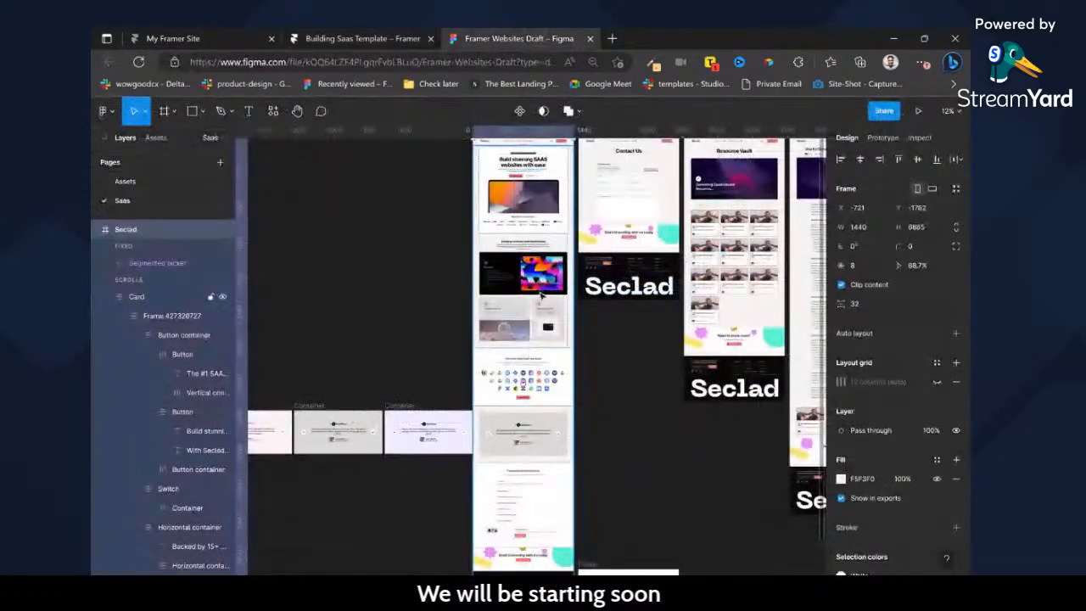
pyautogui.scroll(6, 524, 310)
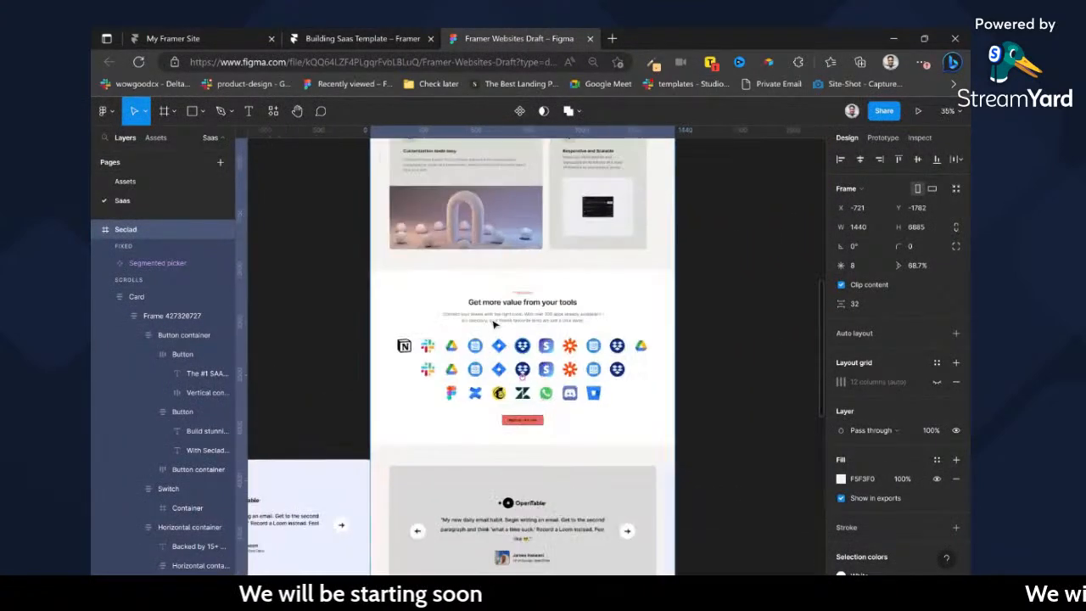
pyautogui.click(398, 38)
pyautogui.scroll(-3, 524, 252)
pyautogui.scroll(7, 517, 220)
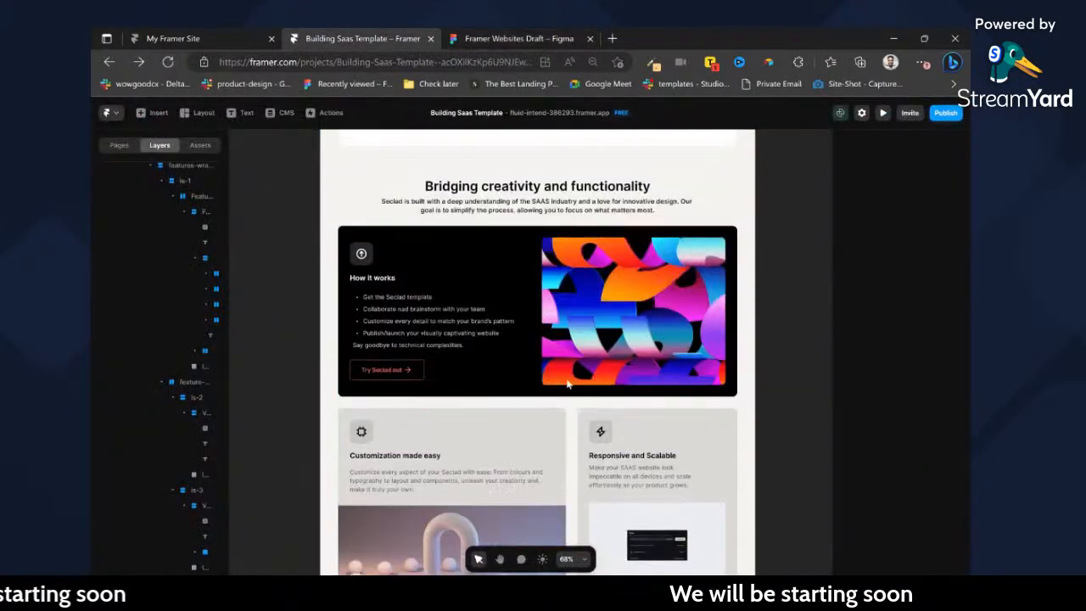
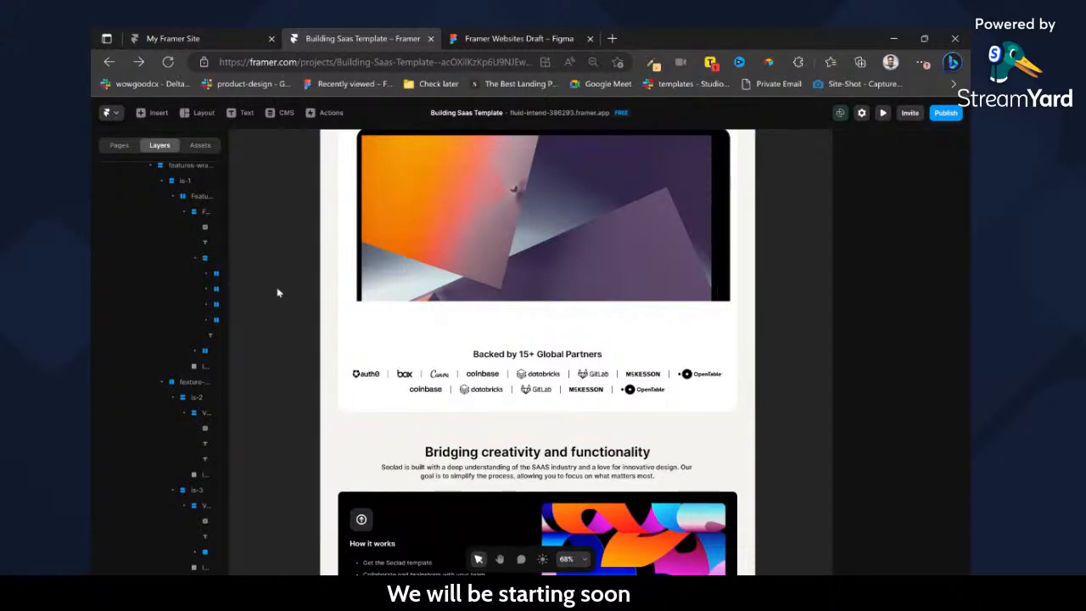
# Check the Get more value from your tools section in the Figma design, then collapse the section layers in Framer.
pyautogui.scroll(-3, 365, 296)
pyautogui.click(502, 39)
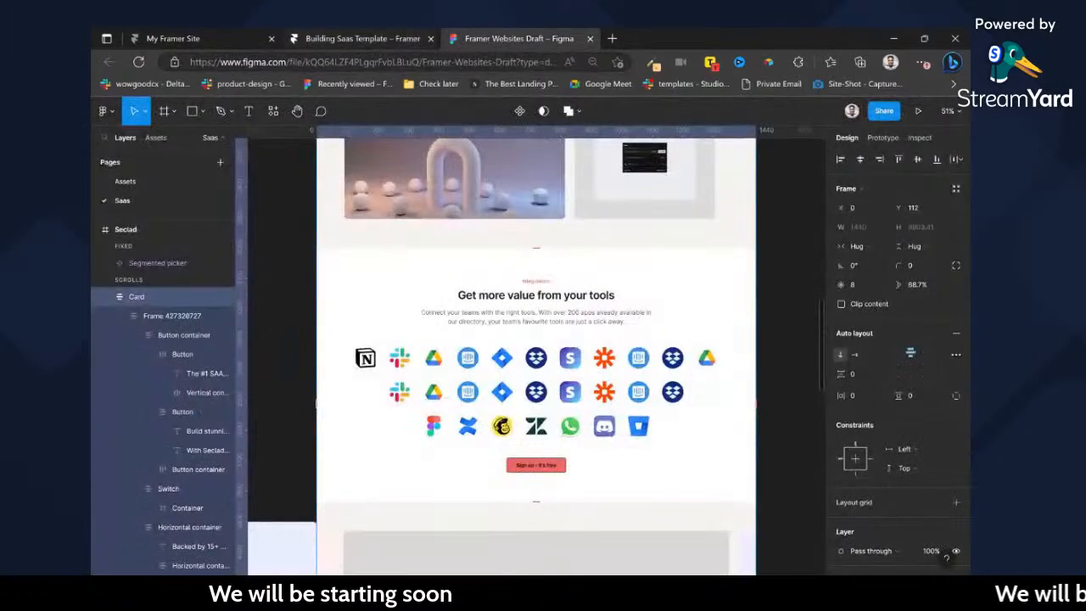
pyautogui.click(363, 39)
pyautogui.scroll(-3, 438, 377)
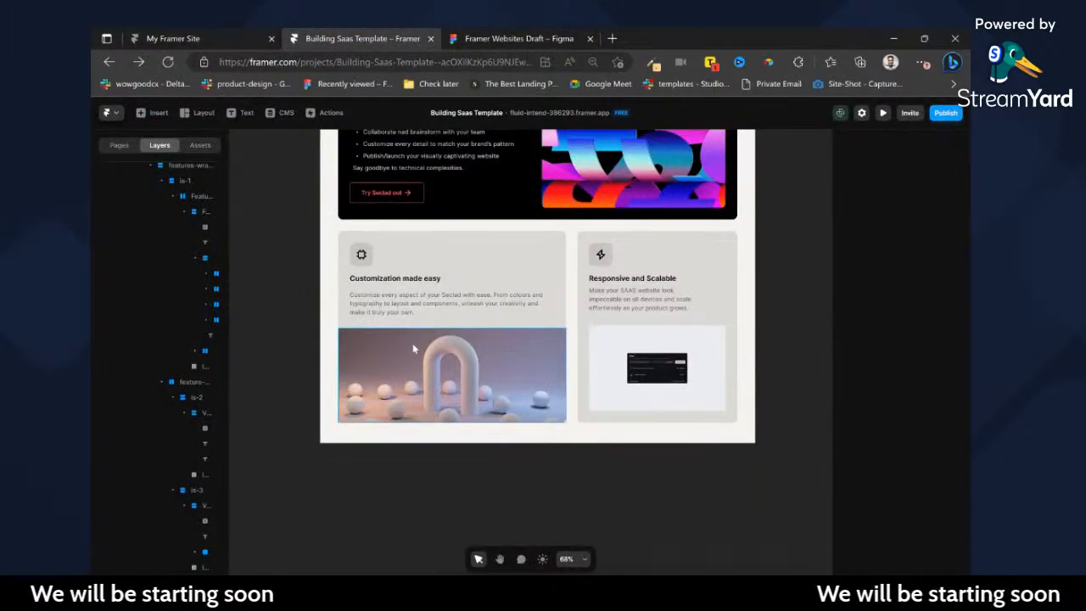
pyautogui.scroll(5, 185, 334)
pyautogui.click(127, 224)
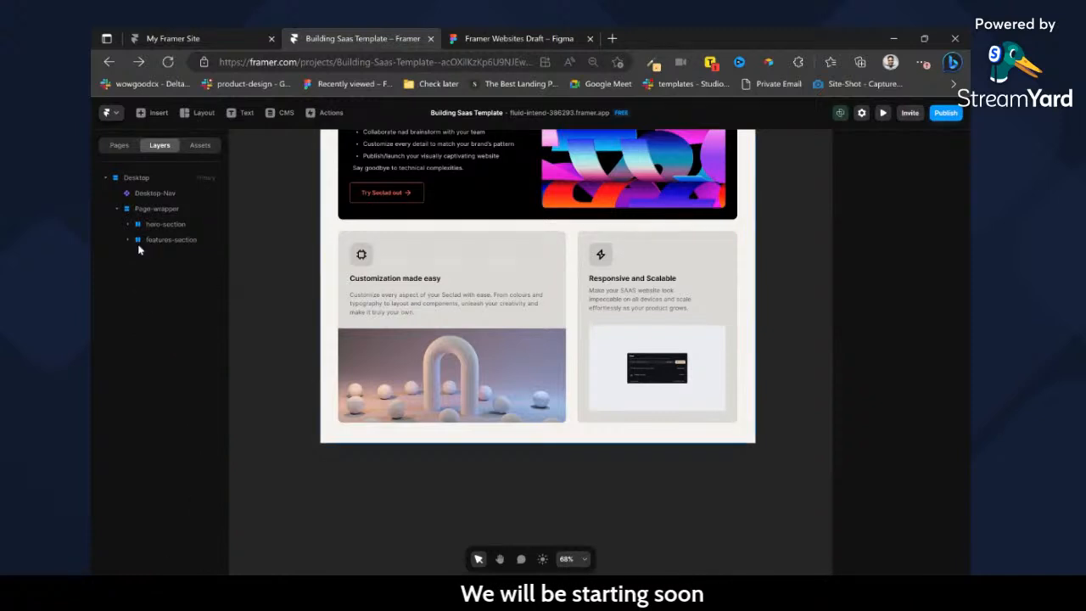
pyautogui.click(161, 210)
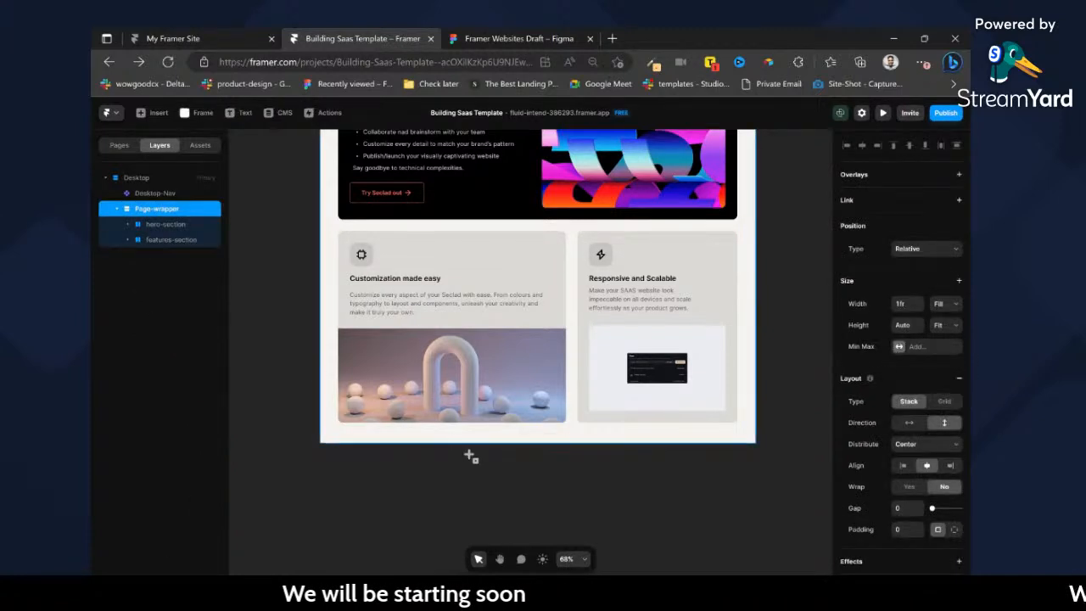
pyautogui.click(260, 374)
pyautogui.hotkey('ctrl', 'z')
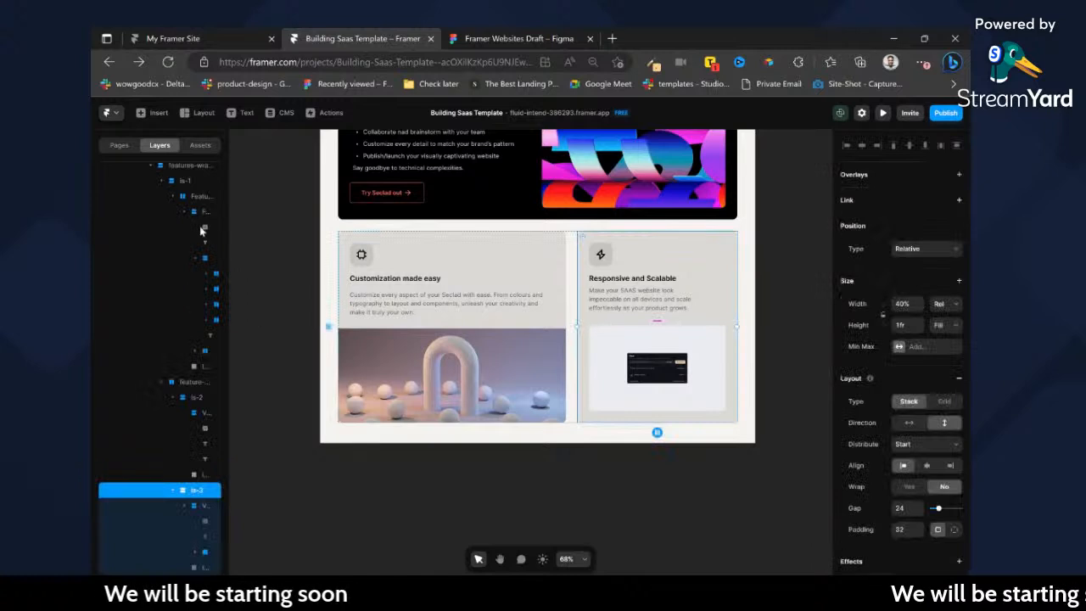
pyautogui.scroll(2, 204, 281)
pyautogui.click(128, 238)
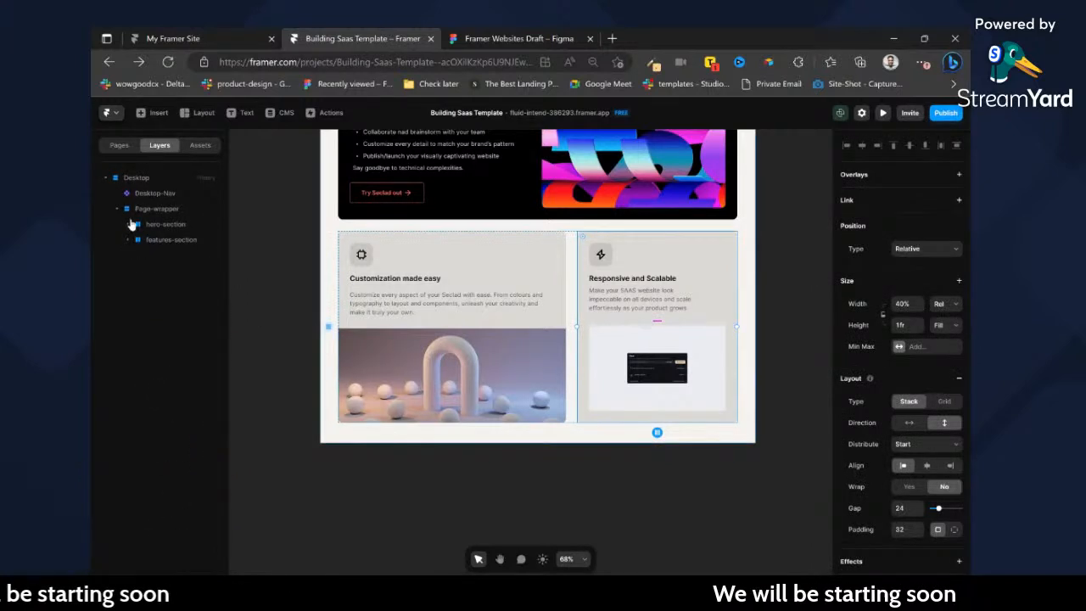
pyautogui.click(157, 212)
pyautogui.click(527, 444)
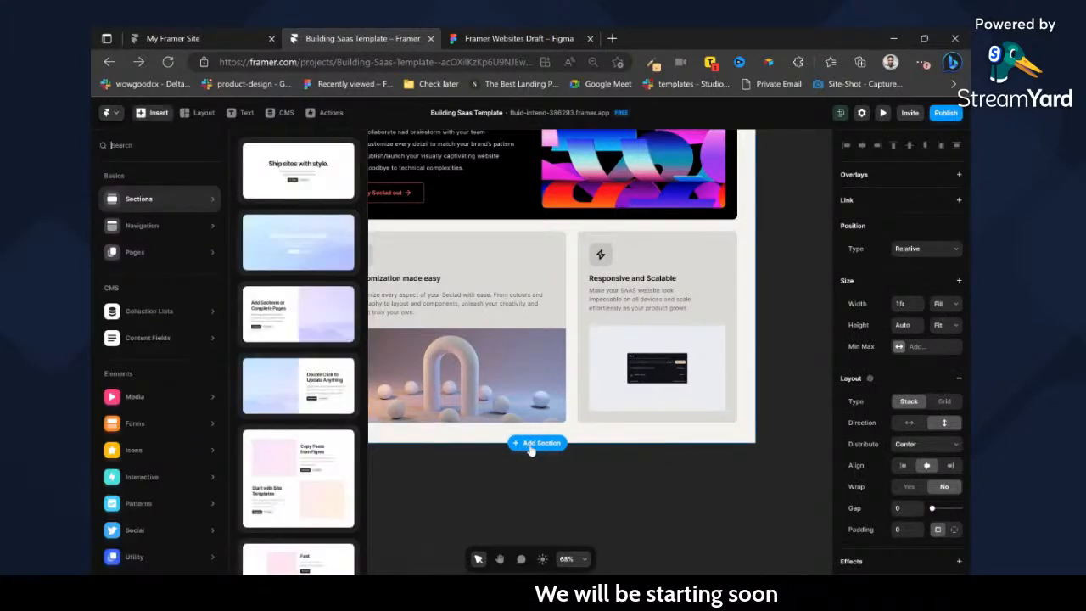
pyautogui.click(567, 492)
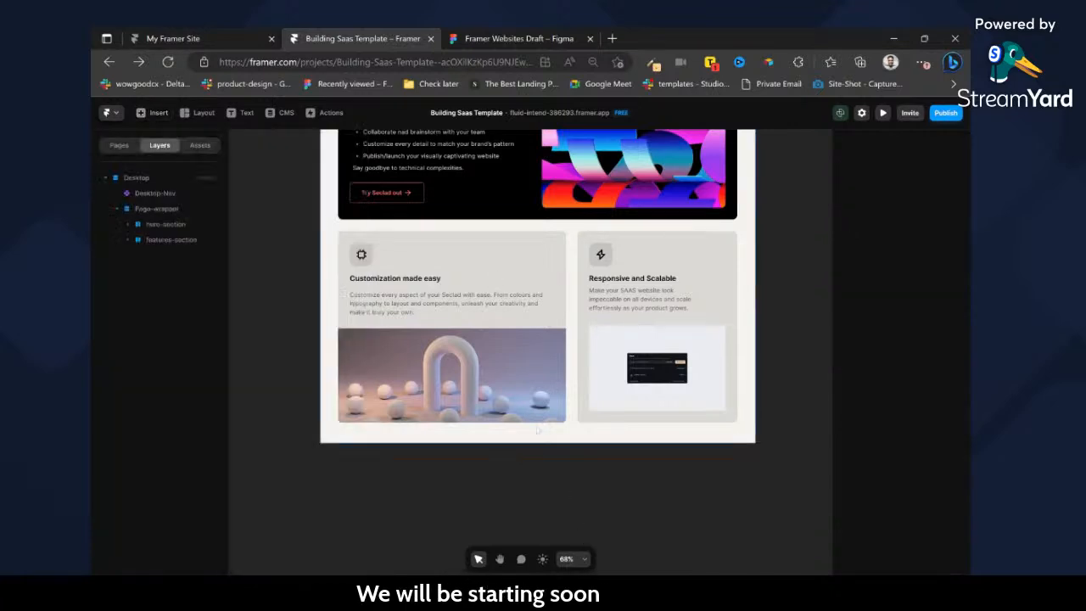
pyautogui.click(163, 225)
pyautogui.click(165, 209)
pyautogui.press('f')
pyautogui.moveTo(402, 437); pyautogui.dragTo(570, 518)
pyautogui.moveTo(162, 257)
pyautogui.mouseDown()
pyautogui.moveTo(177, 234)
pyautogui.moveTo(180, 251)
pyautogui.mouseUp()
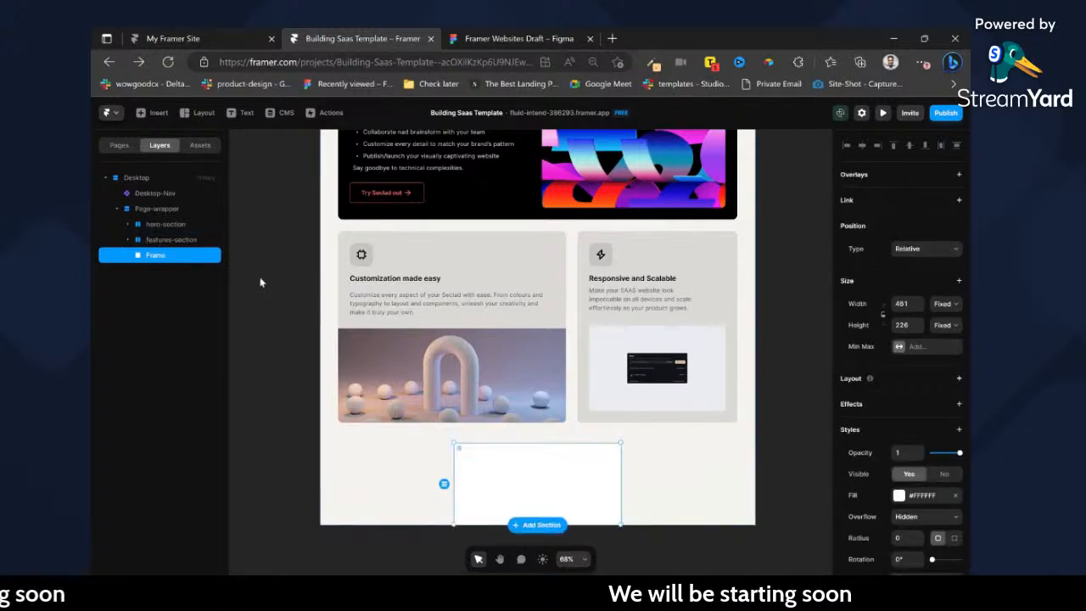
pyautogui.press('Delete')
# Duplicate the features-section inside Page-wrapper and rename the copy tools-section.
pyautogui.click(156, 224)
pyautogui.click(166, 240)
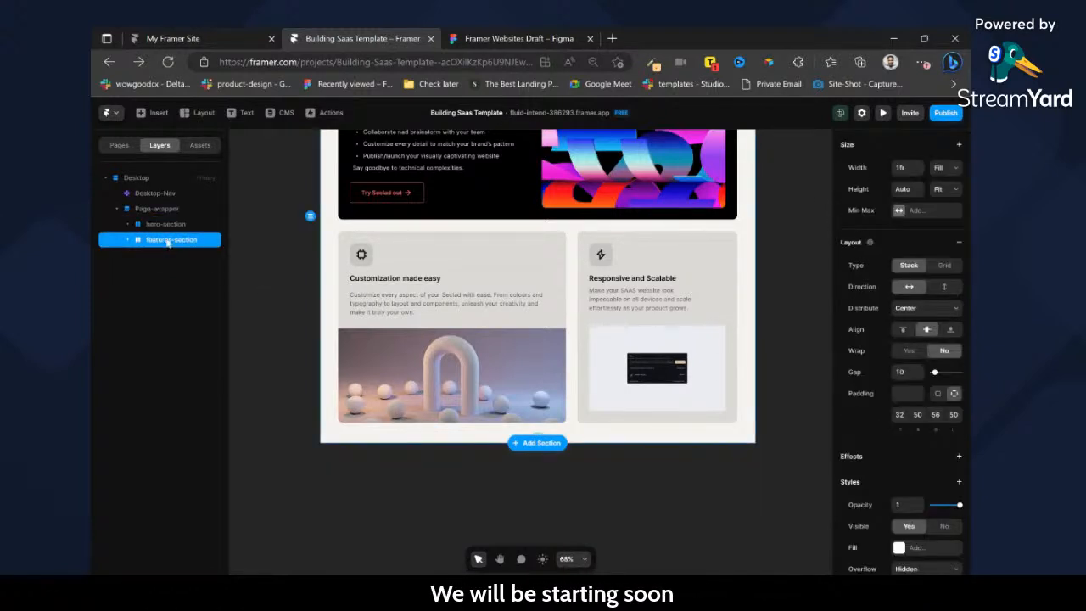
pyautogui.rightClick(167, 241)
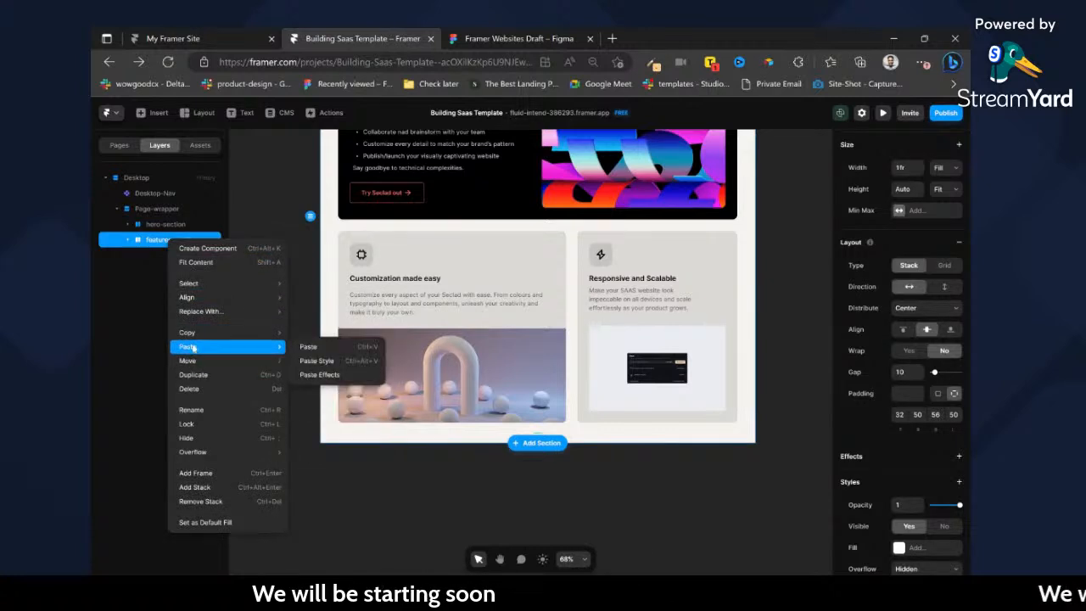
pyautogui.moveTo(191, 342)
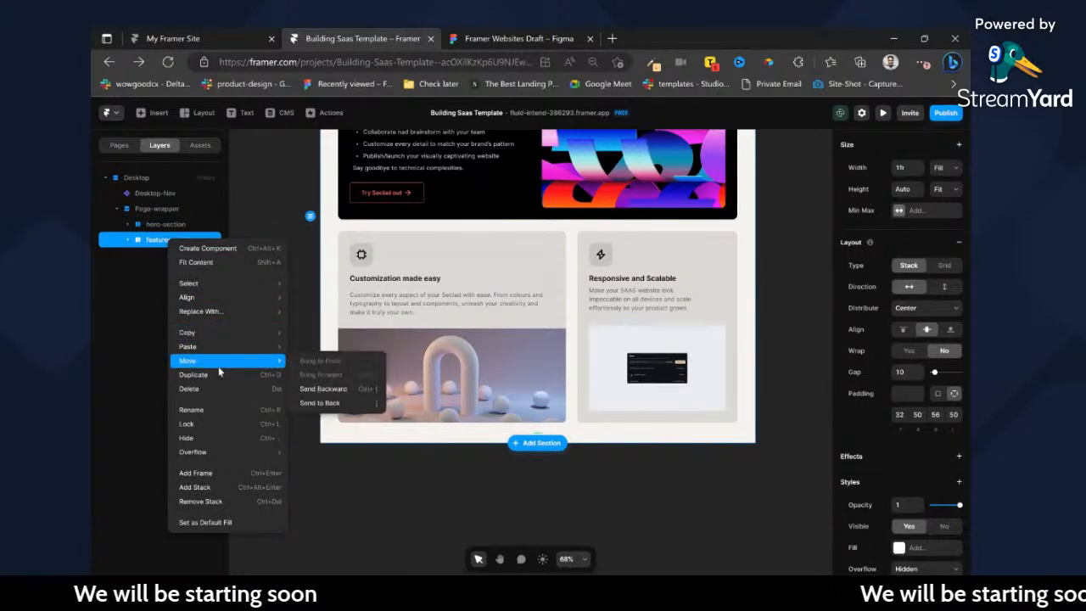
pyautogui.click(197, 375)
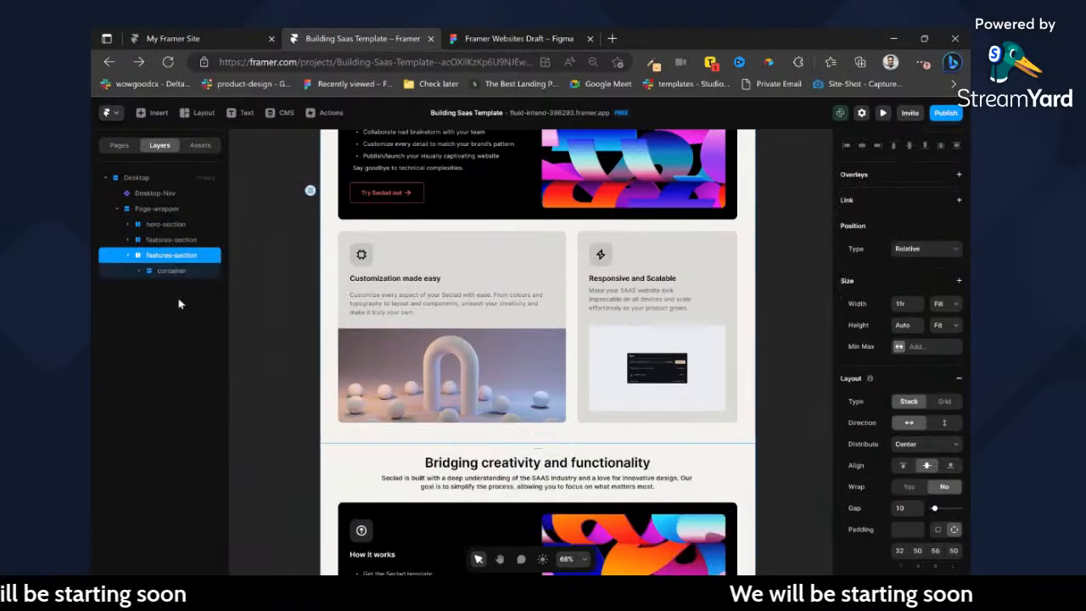
pyautogui.doubleClick(162, 256)
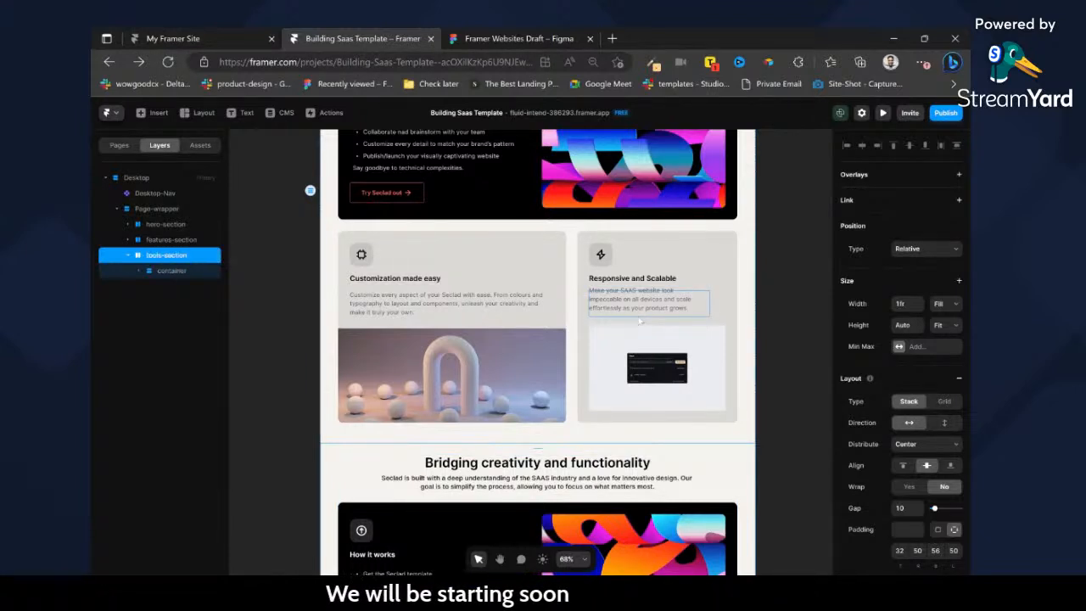
# Compare with the Figma integrations section and give the tools-section a solid #FFFFFF fill.
pyautogui.click(509, 38)
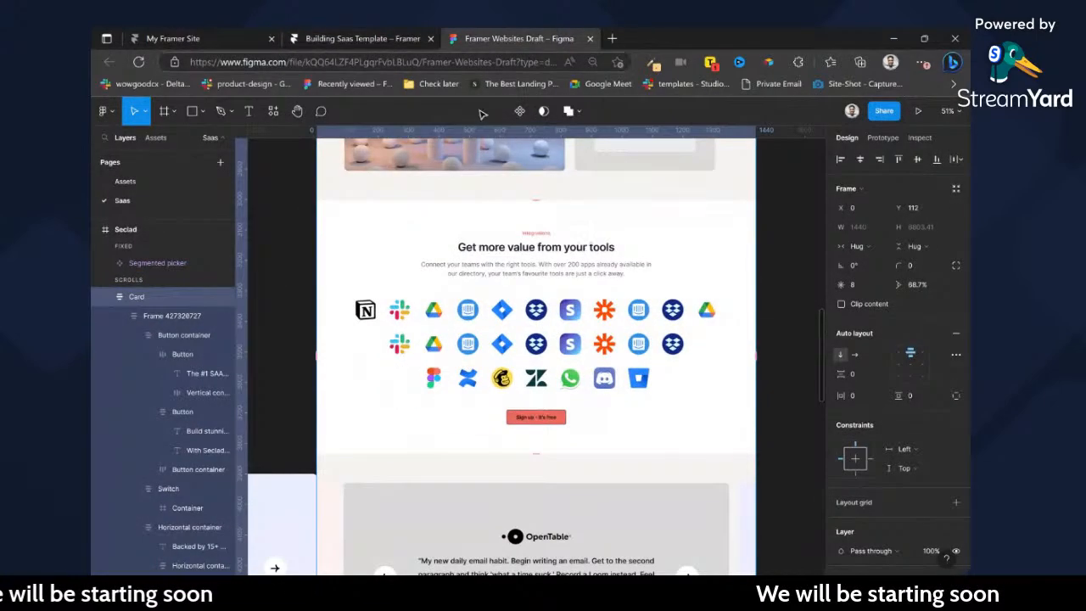
pyautogui.click(399, 39)
pyautogui.scroll(-3, 538, 382)
pyautogui.scroll(-5, 900, 475)
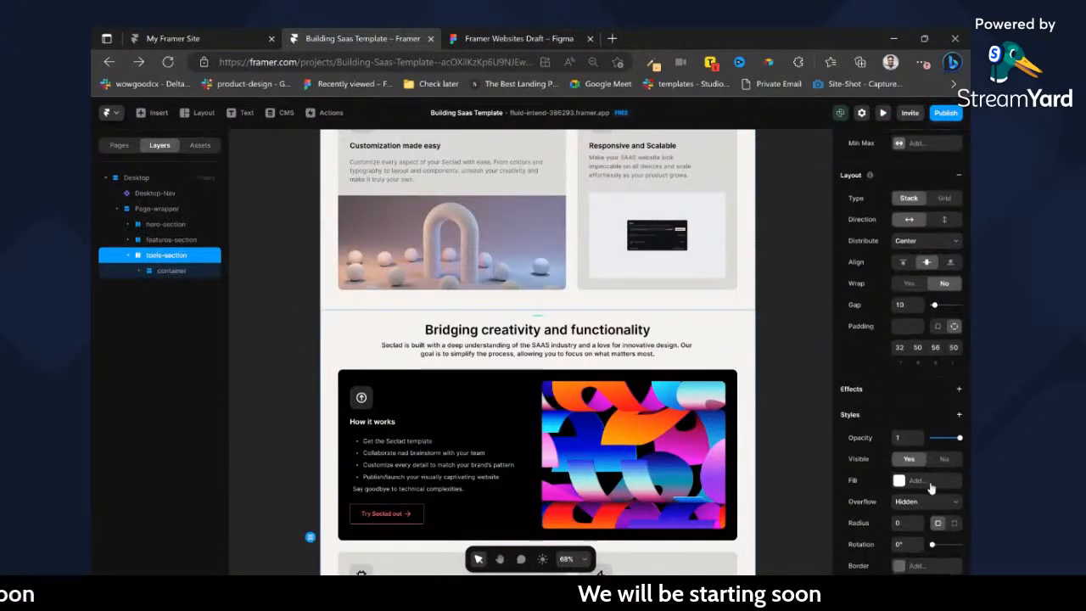
pyautogui.click(901, 481)
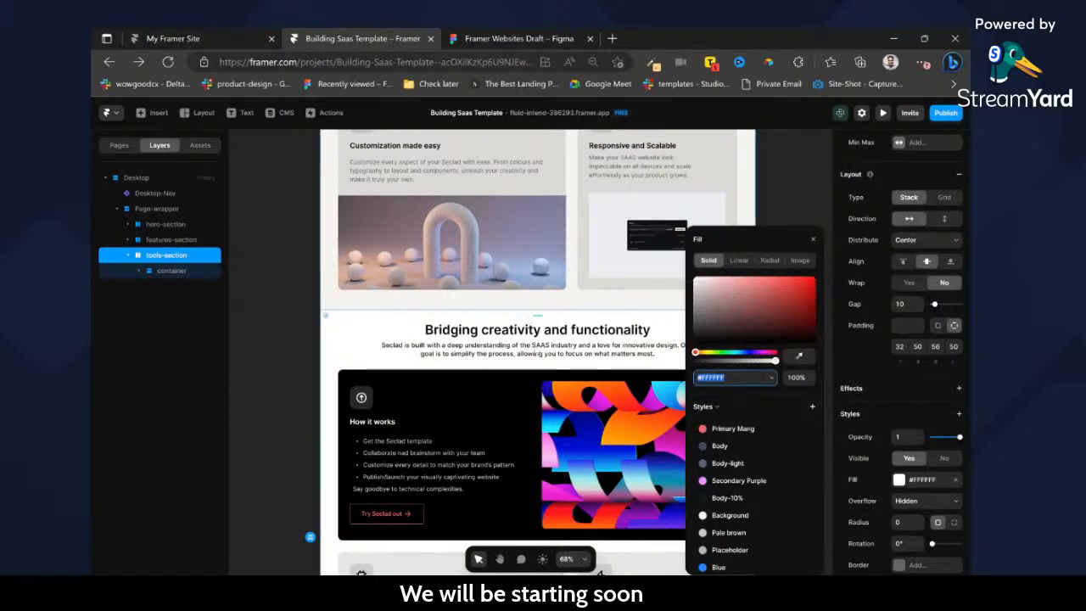
pyautogui.click(810, 208)
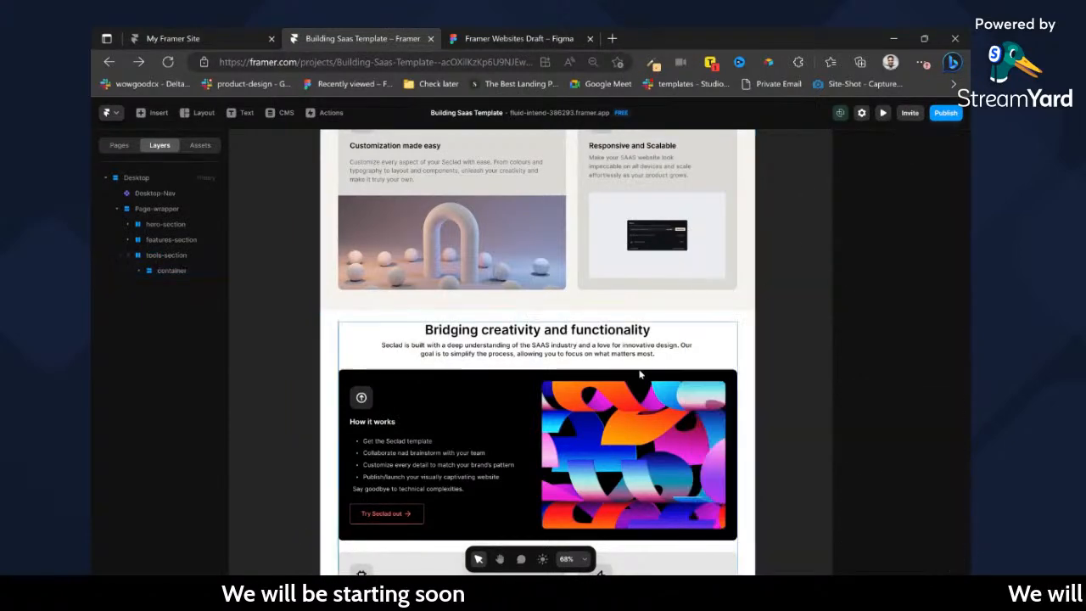
# Move the tools-section's supporting paragraph above its heading and replace its text with "Integrations".
pyautogui.keyDown('ctrl'); pyautogui.click(642, 353); pyautogui.keyUp('ctrl')
pyautogui.press('Up')
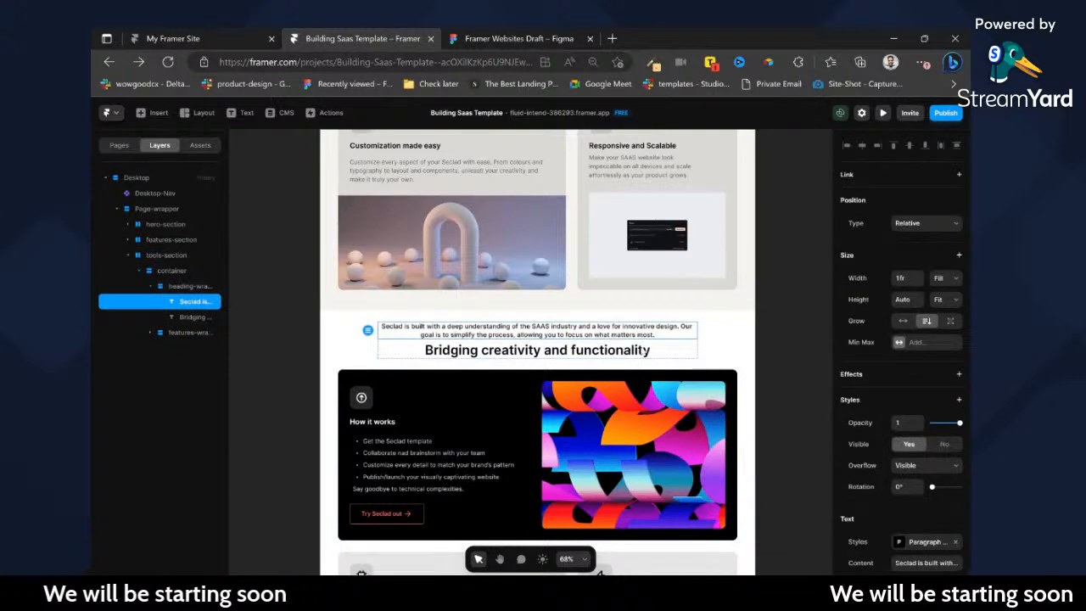
pyautogui.press('Return')
pyautogui.write('init')
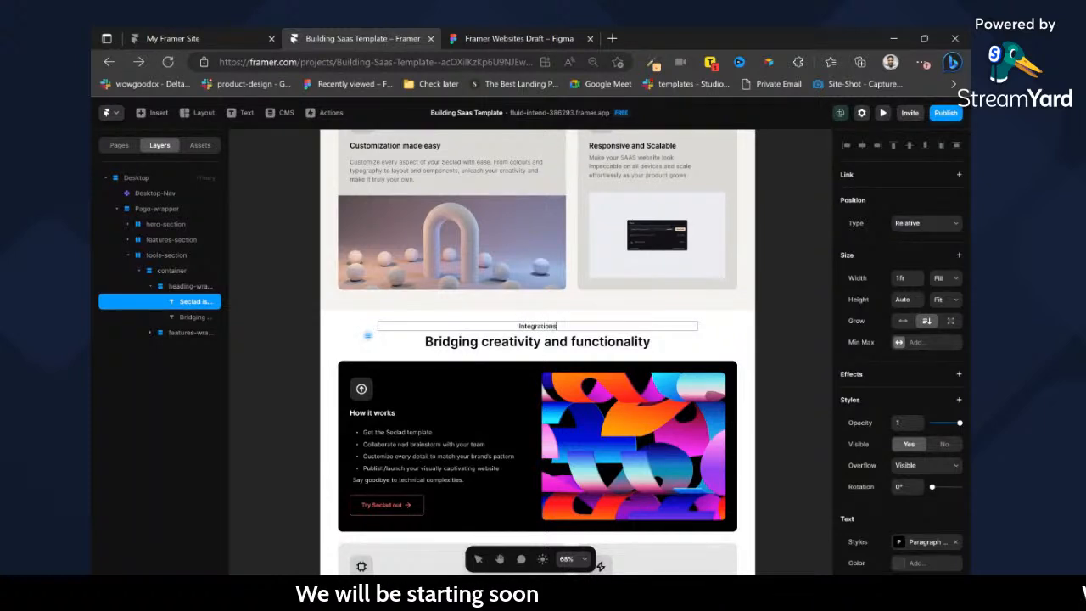
# Apply the Caption text style to the Integrations label, set its width to Fit and its color to Primary Mang.
pyautogui.scroll(-3, 865, 371)
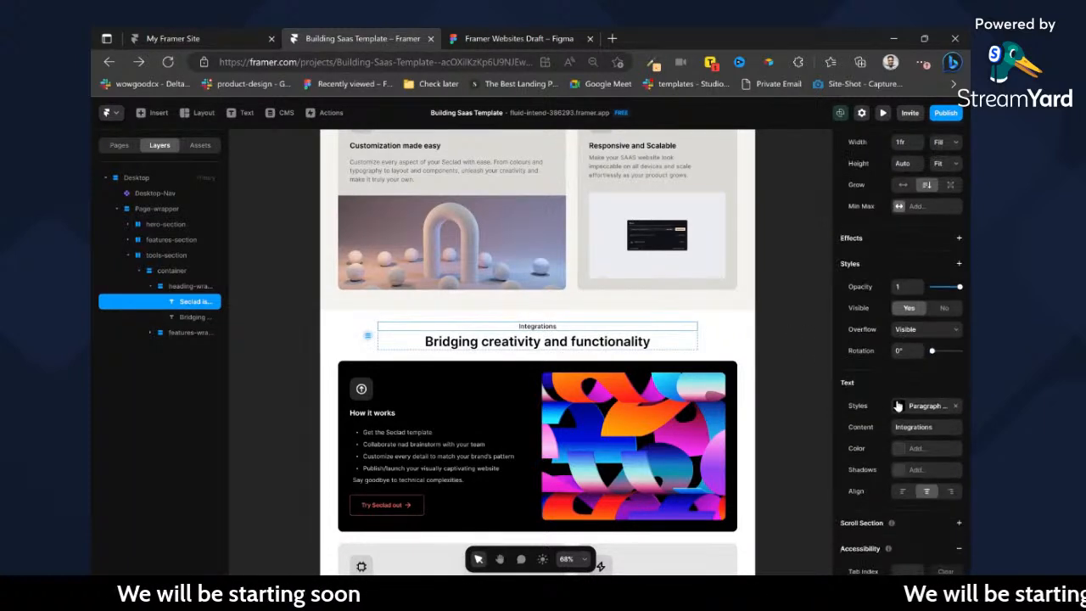
pyautogui.click(921, 405)
pyautogui.click(723, 559)
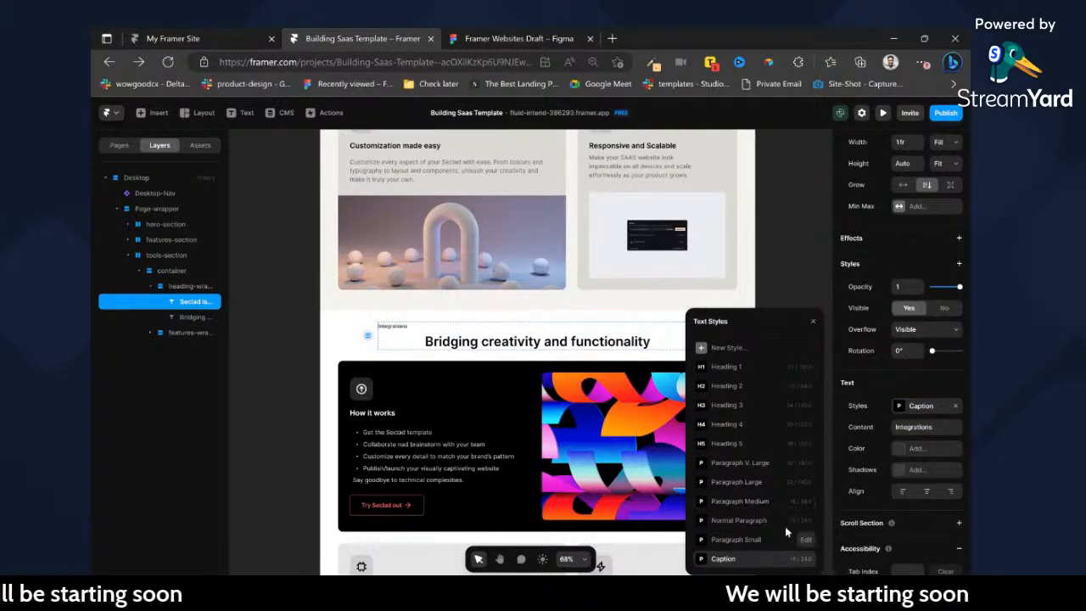
pyautogui.scroll(3, 954, 450)
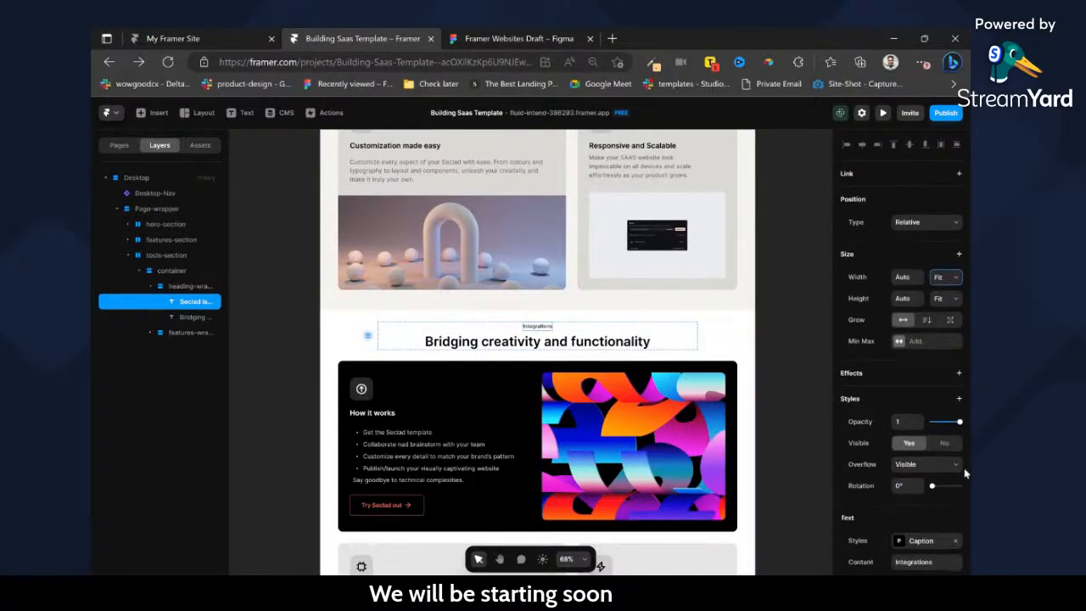
pyautogui.scroll(-5, 965, 474)
pyautogui.click(927, 361)
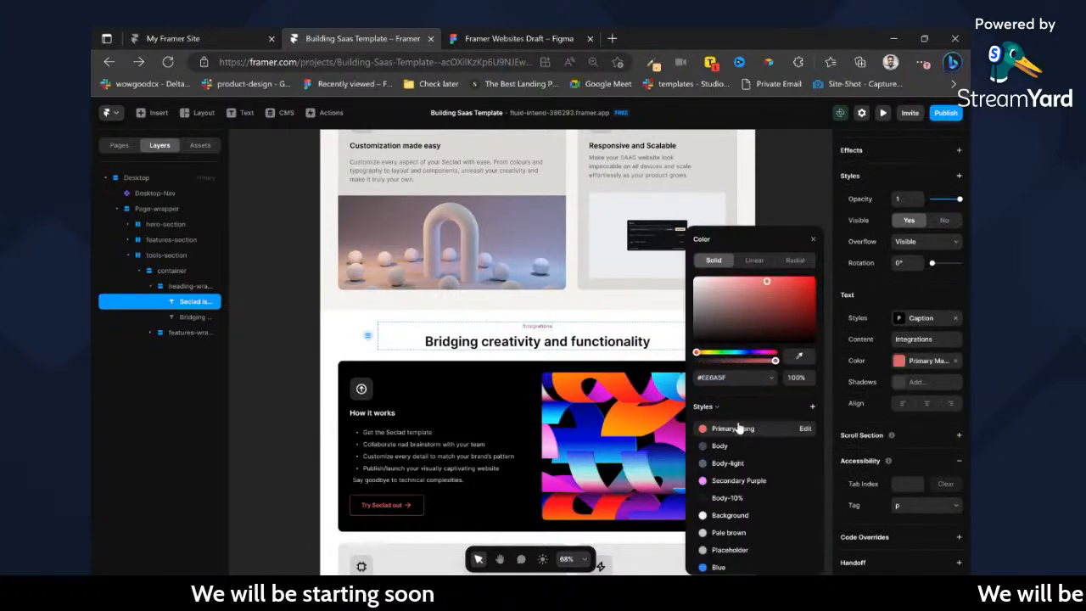
# Copy the heading text from Figma and replace the tools-section heading with "Get more value from your tools".
pyautogui.click(520, 38)
pyautogui.click(551, 247)
pyautogui.click(371, 36)
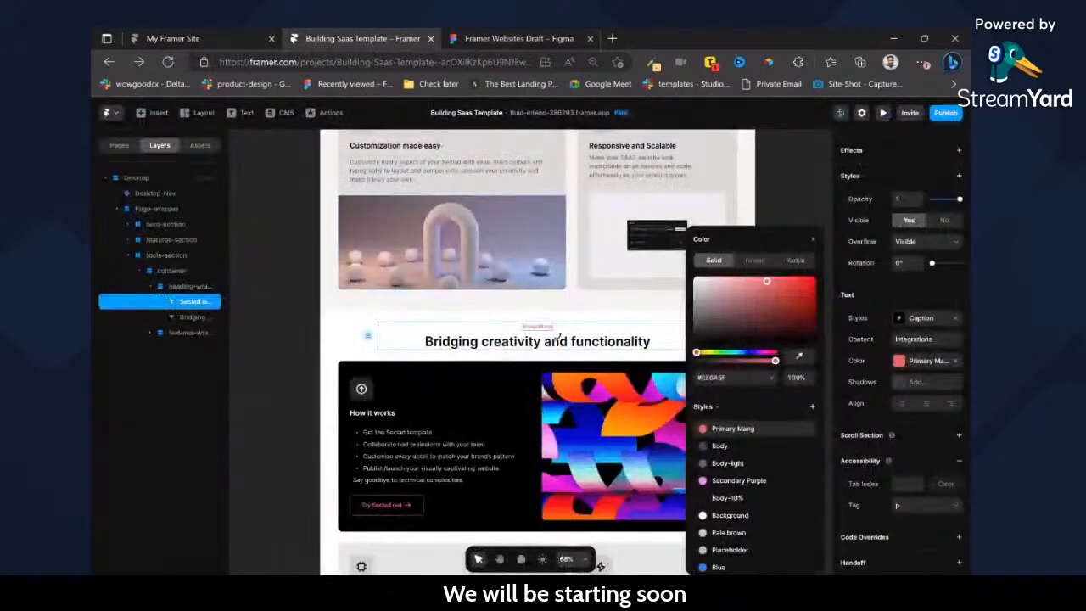
pyautogui.write('Get more value from your tools')
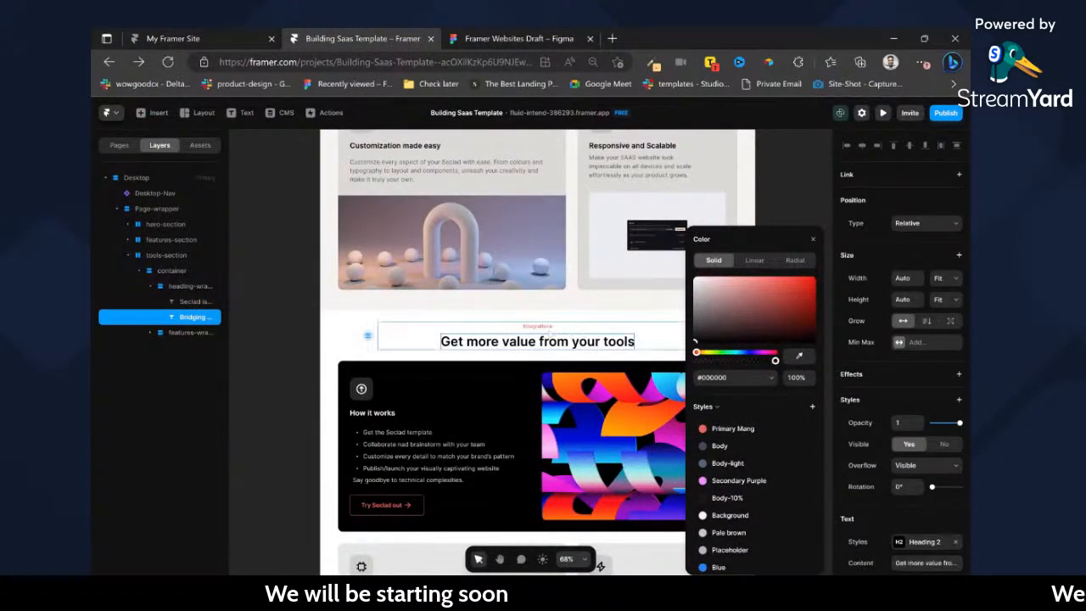
pyautogui.click(546, 327)
pyautogui.hotkey('ctrl', 'd')
pyautogui.hotkey('ctrl', 'z')
# Copy the features-section's supporting paragraph and paste it below the Get more value from your tools heading.
pyautogui.scroll(2, 563, 310)
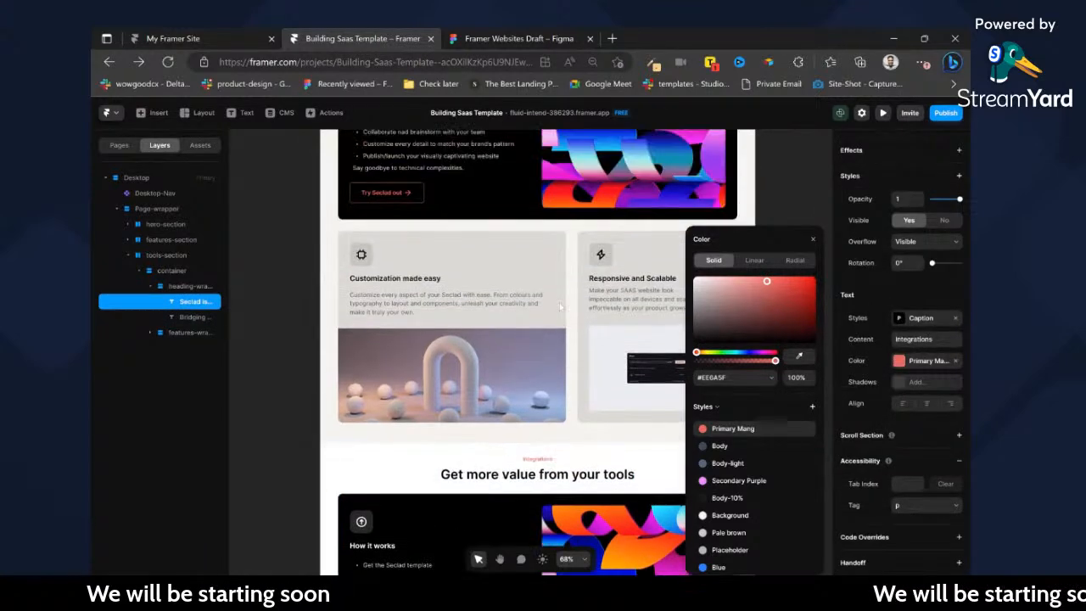
pyautogui.scroll(3, 564, 309)
pyautogui.click(560, 296)
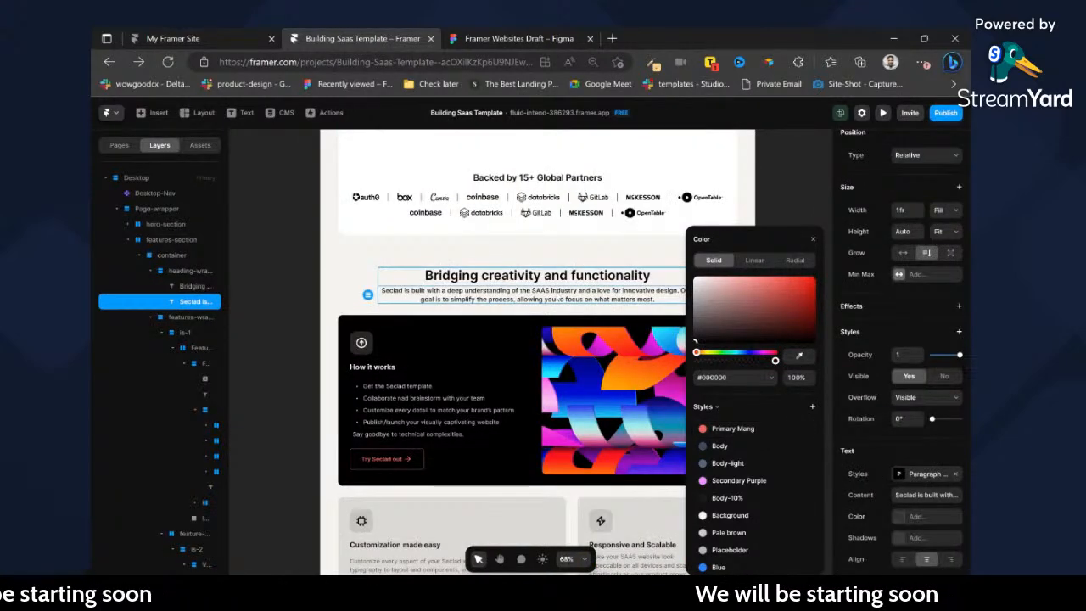
pyautogui.scroll(-5, 561, 299)
pyautogui.click(633, 336)
pyautogui.hotkey('ctrl', 'v')
# Check the supporting text in the Figma design, then set the pasted paragraph's color to the Body style in Framer.
pyautogui.click(547, 36)
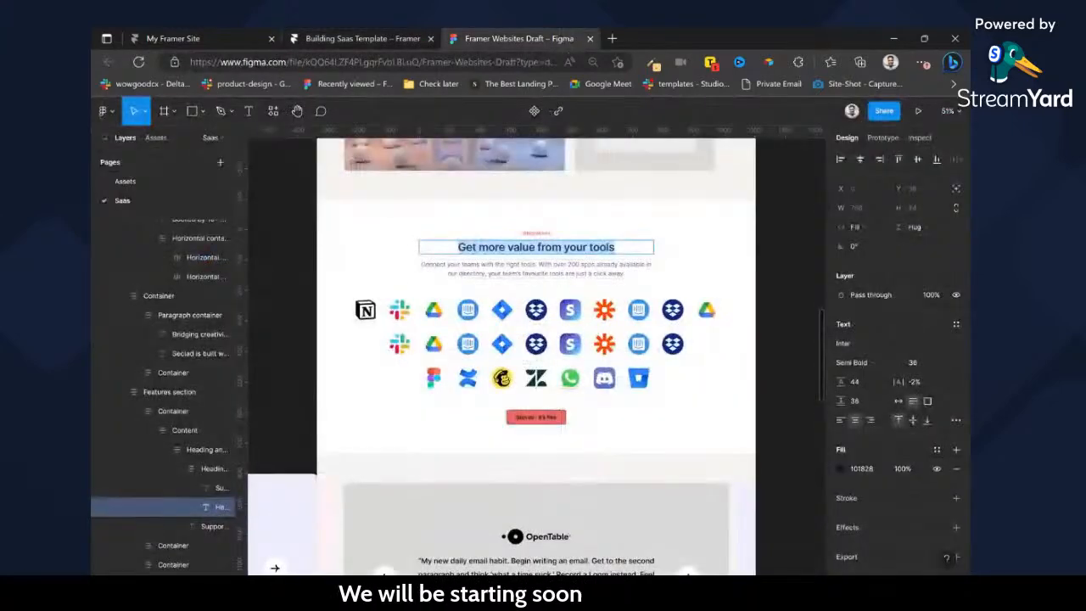
pyautogui.click(387, 34)
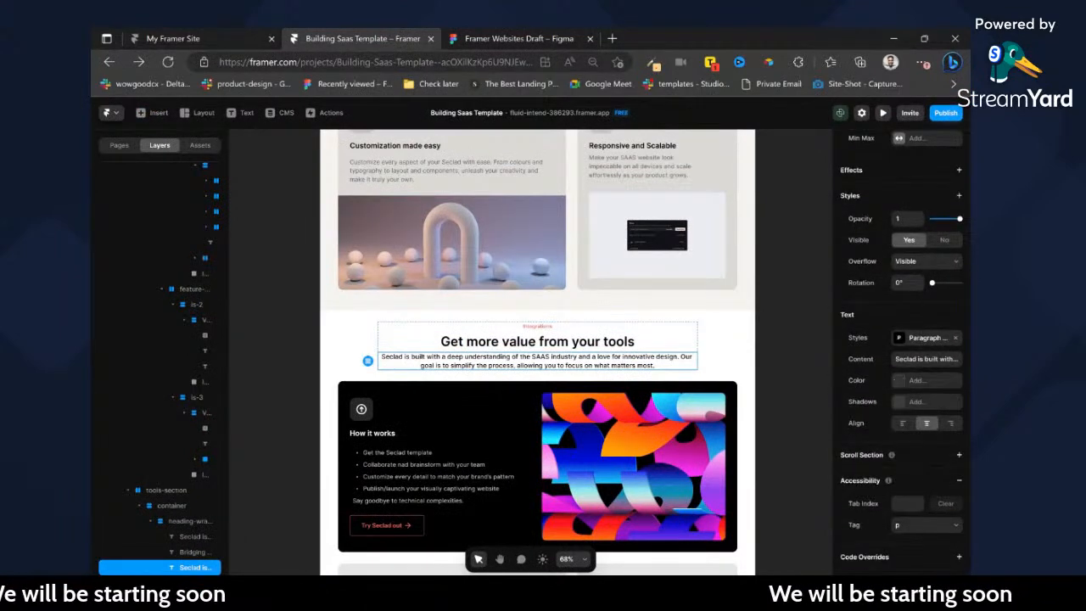
pyautogui.click(903, 383)
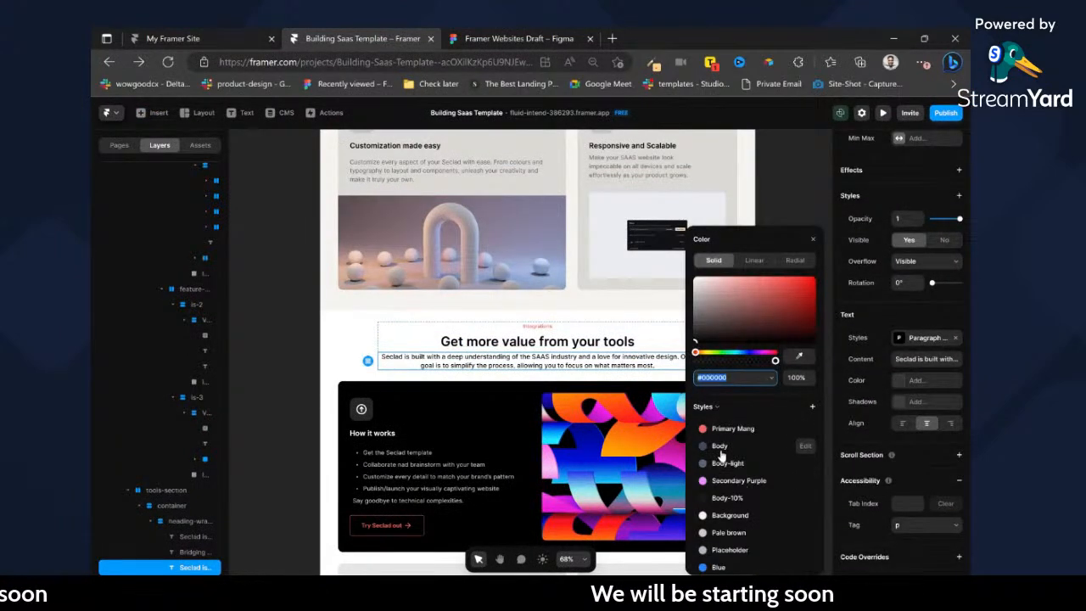
pyautogui.click(719, 447)
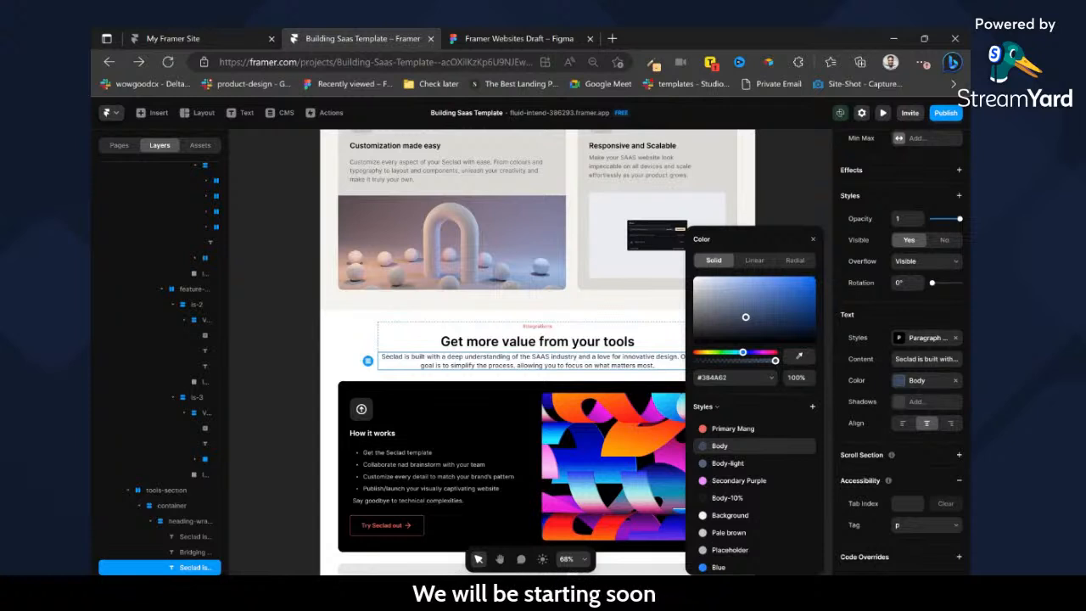
# Review the Paragraph Medium style settings and apply the Normal Paragraph text style to the pasted supporting paragraph.
pyautogui.click(900, 353)
pyautogui.click(924, 338)
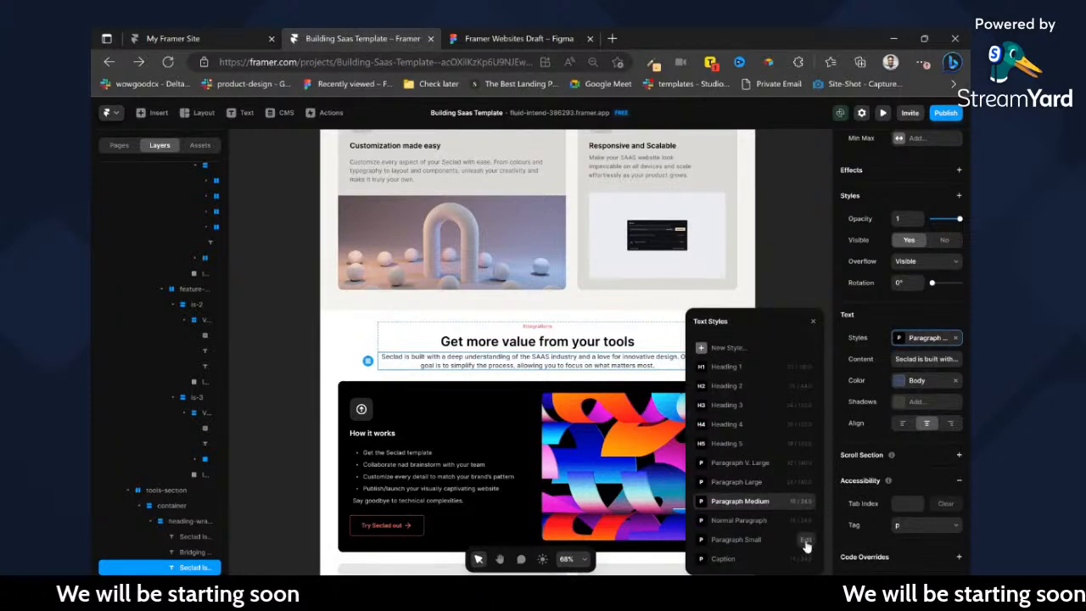
pyautogui.click(804, 501)
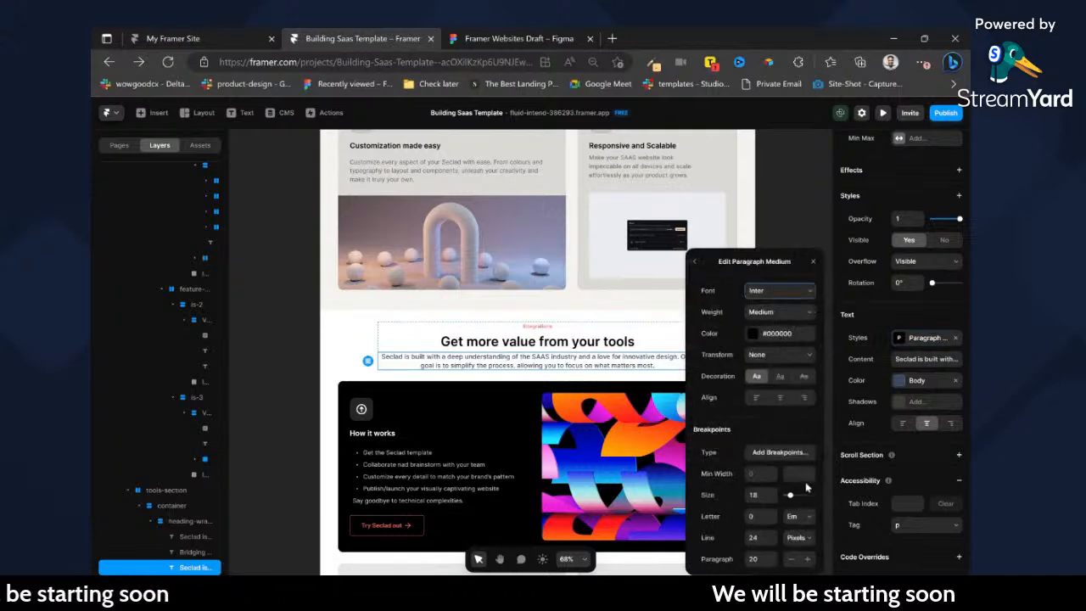
pyautogui.click(694, 261)
pyautogui.press('Escape')
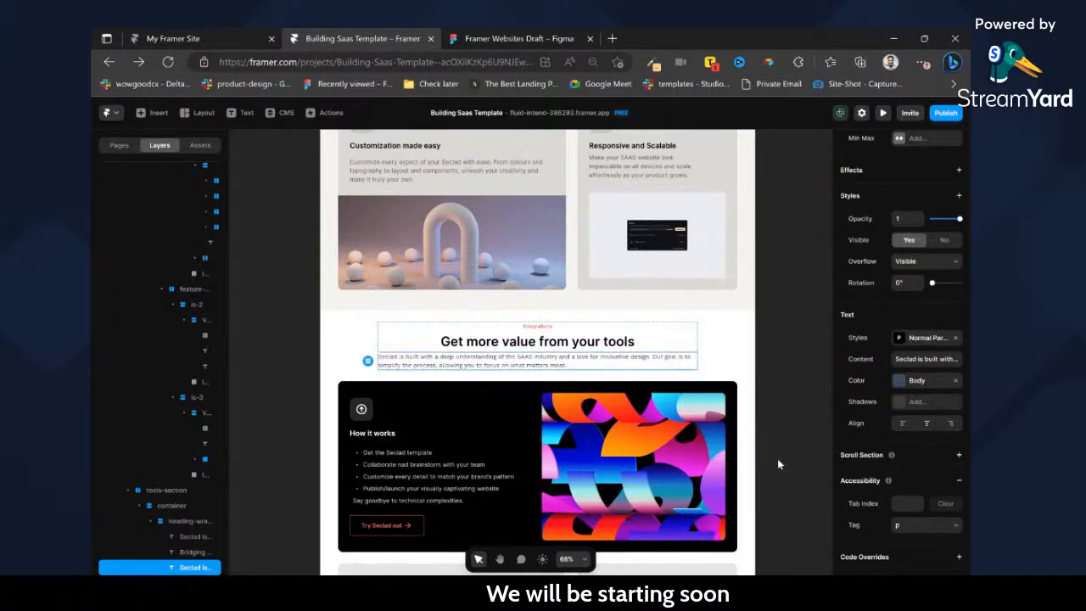
# Check the supporting text in Figma, then restore the tools paragraph's Paragraph Medium style in Framer and review that style's settings.
pyautogui.click(463, 37)
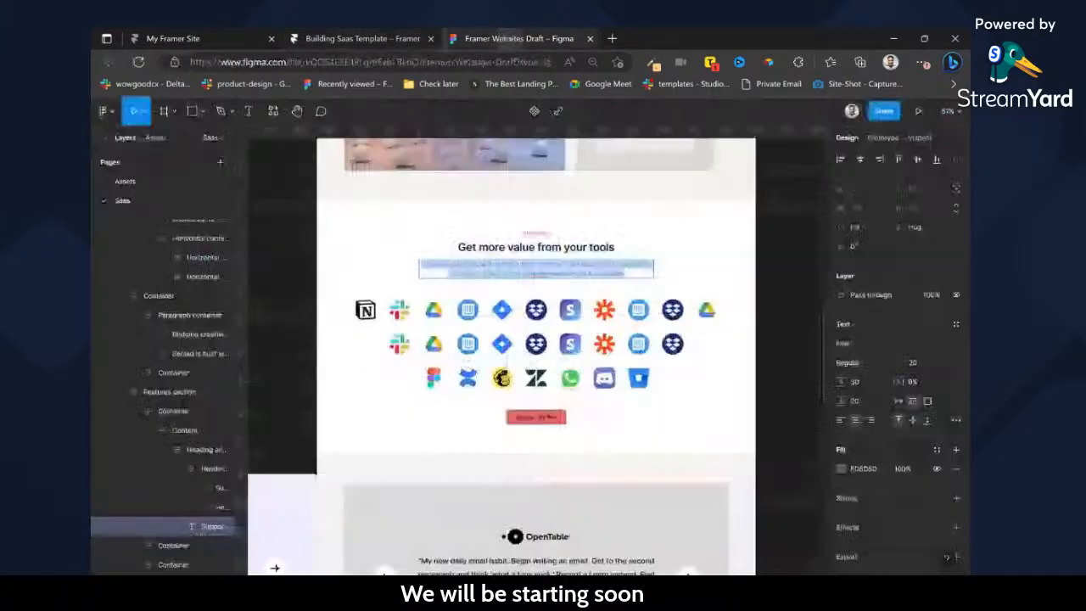
pyautogui.click(332, 37)
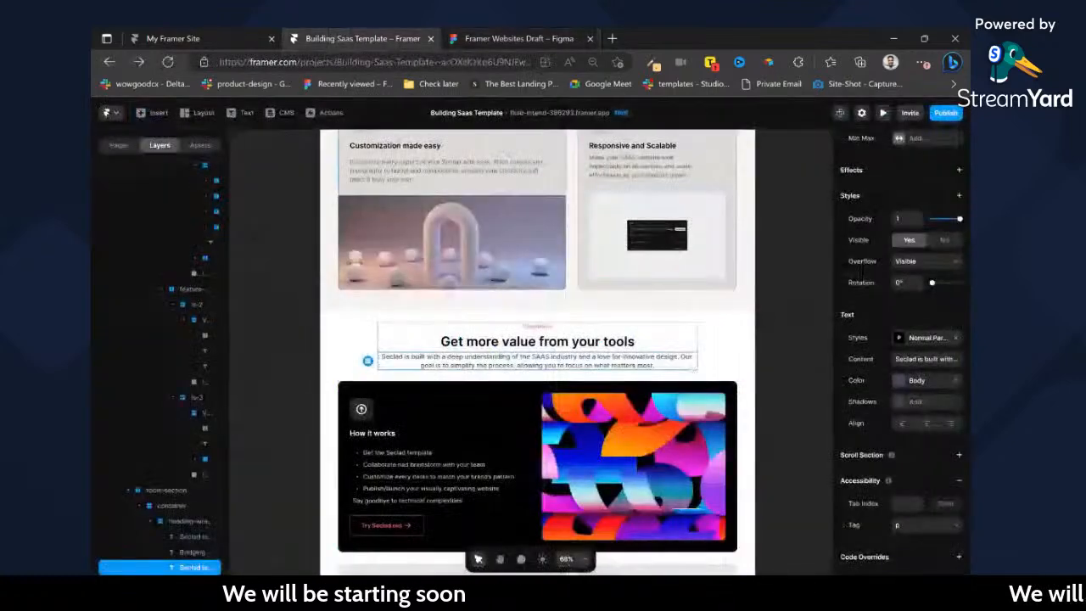
pyautogui.click(927, 338)
pyautogui.click(806, 503)
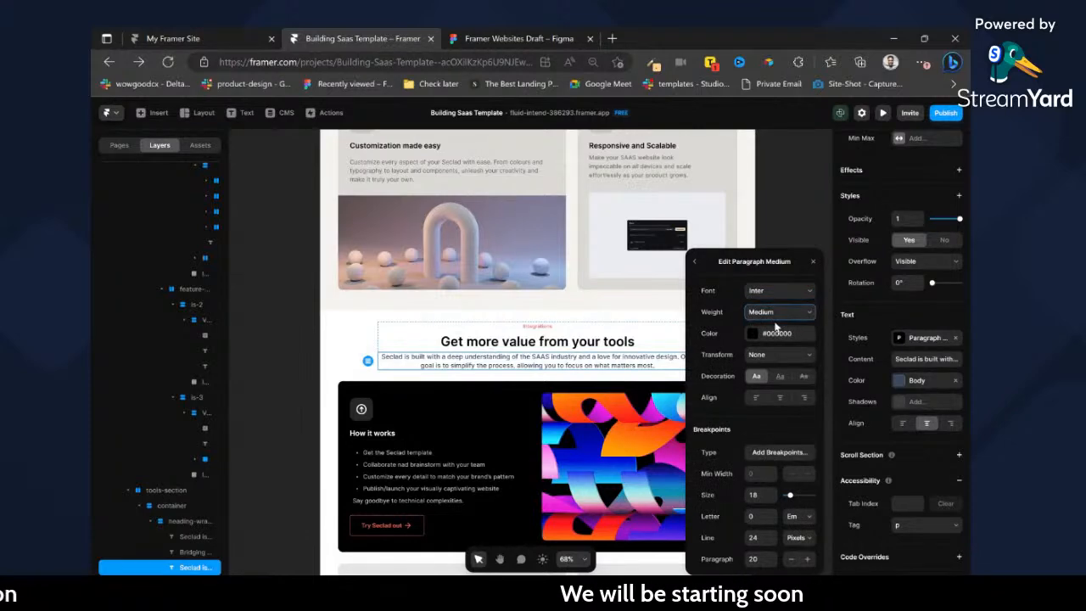
pyautogui.click(696, 262)
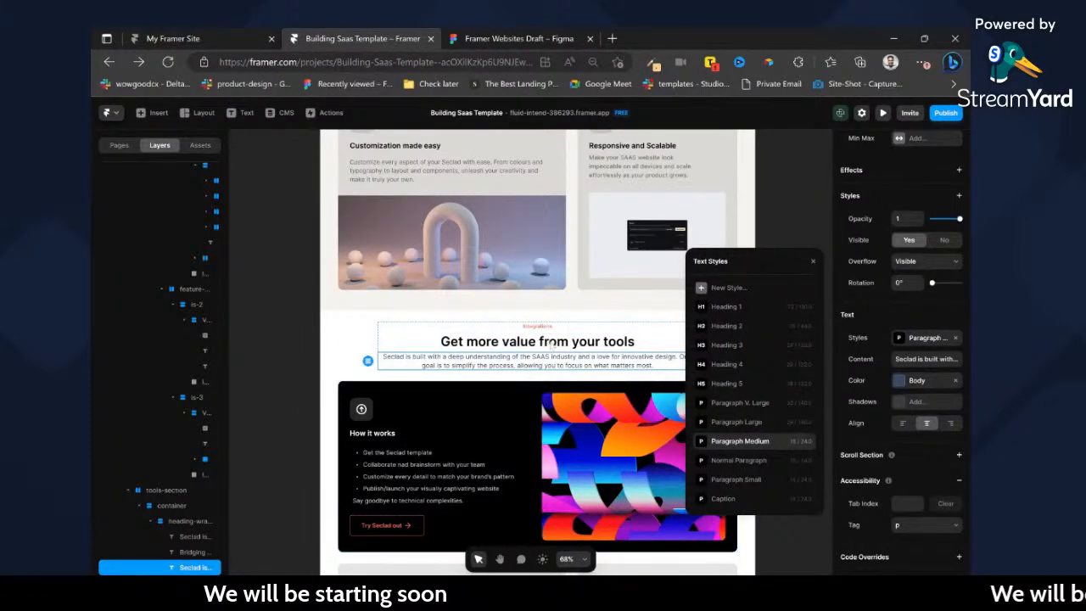
# Apply the Body color style to the paragraph under Bridging creativity and functionality, and compare it with the hero and tools paragraphs.
pyautogui.scroll(6, 569, 377)
pyautogui.click(569, 378)
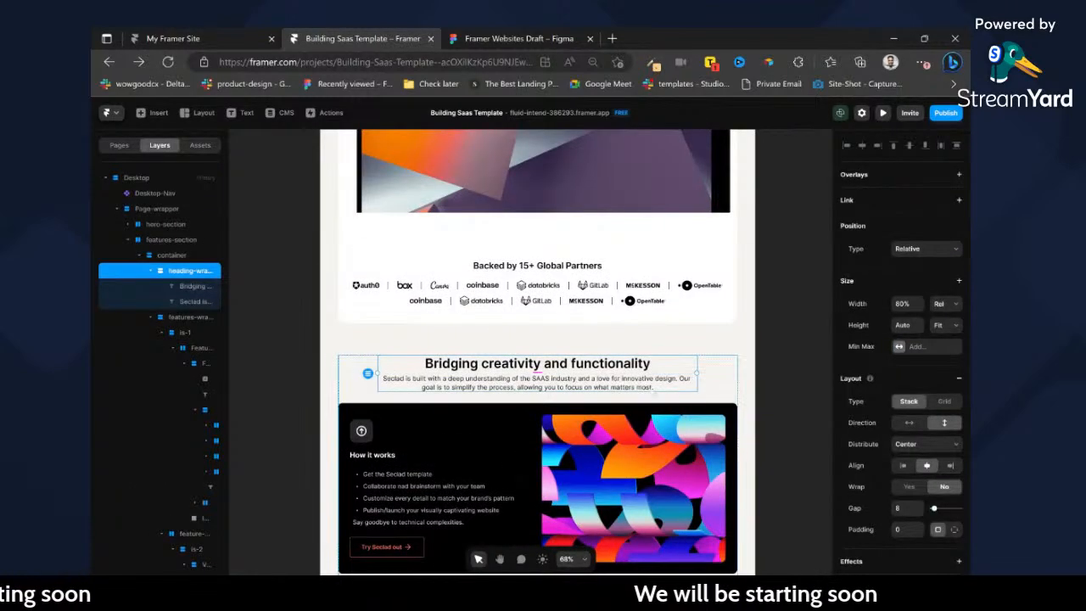
pyautogui.doubleClick(648, 387)
pyautogui.click(902, 517)
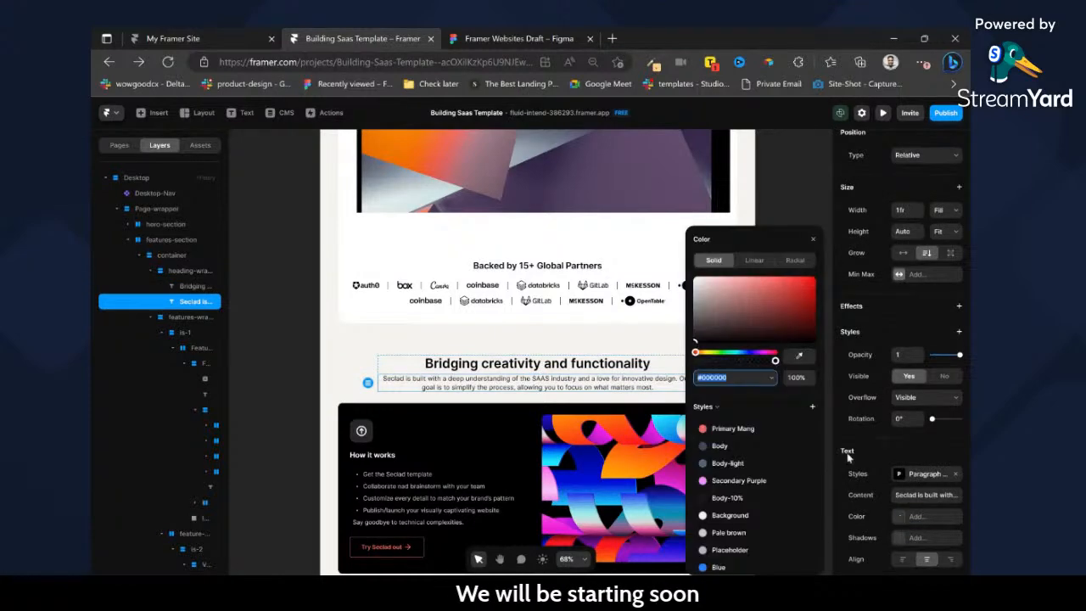
pyautogui.click(740, 450)
pyautogui.scroll(6, 649, 378)
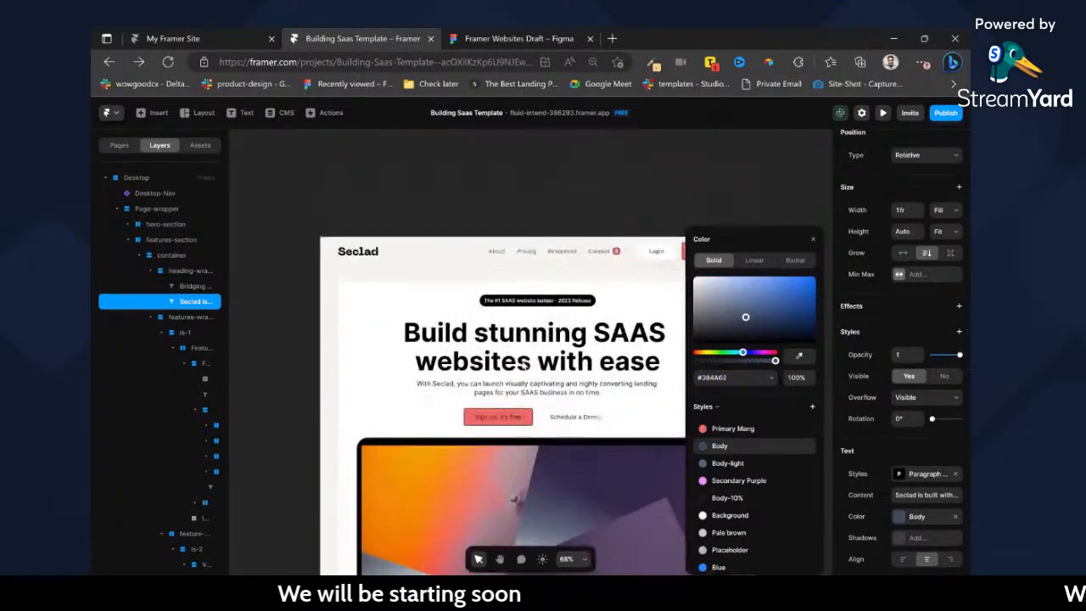
pyautogui.click(646, 390)
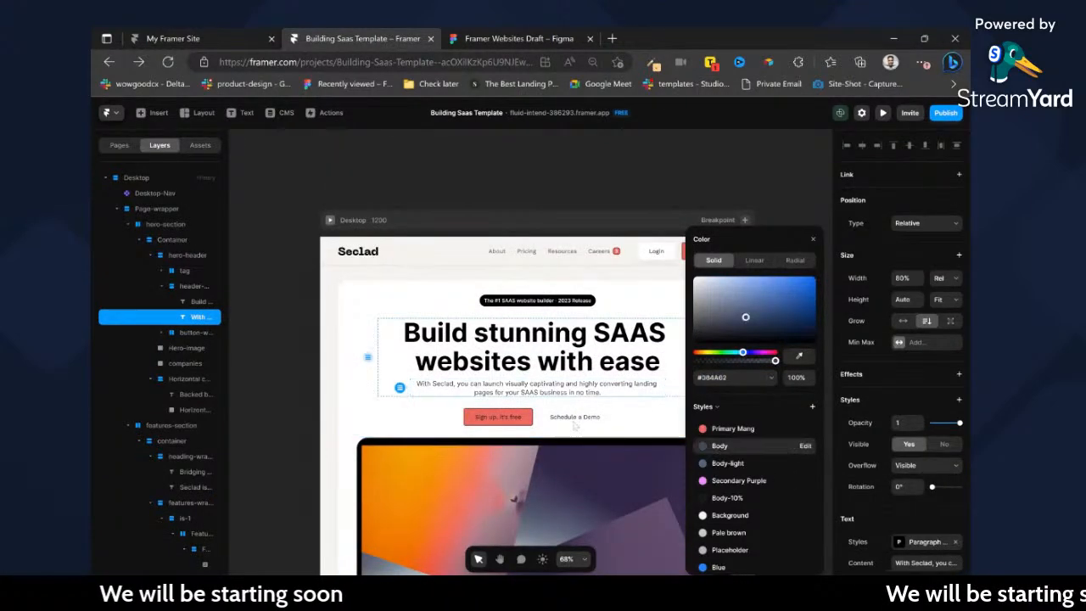
pyautogui.scroll(-10, 536, 412)
pyautogui.scroll(-3, 535, 412)
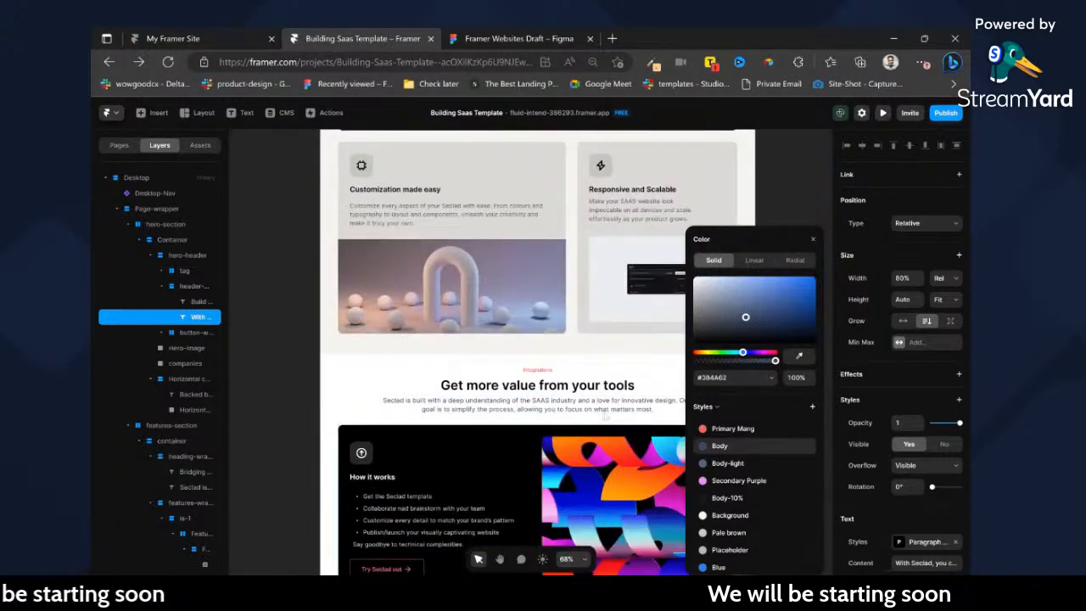
pyautogui.click(632, 389)
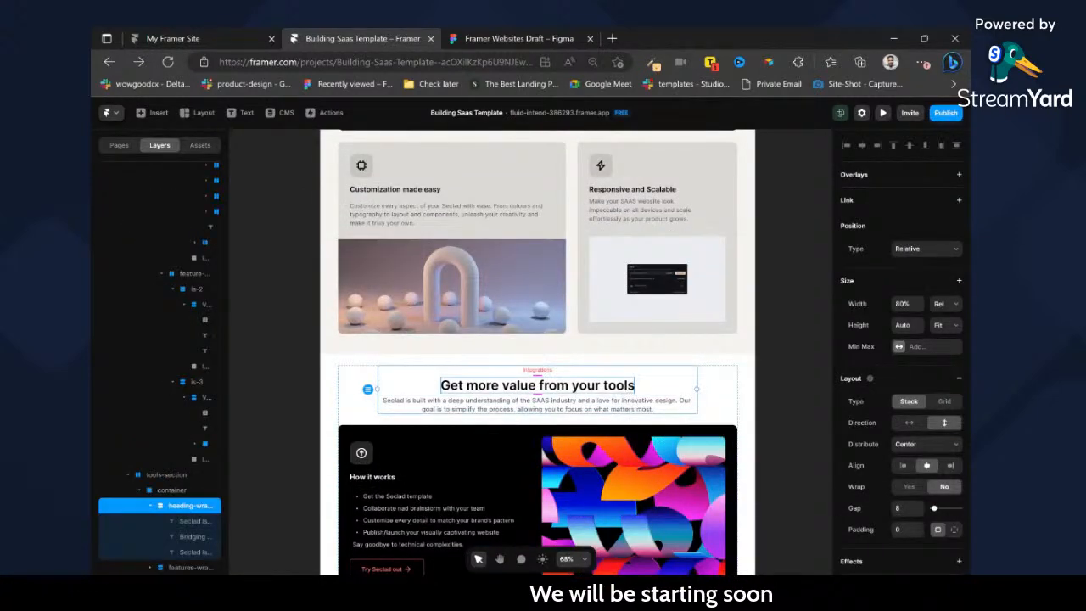
# Switch to Figma and export the container of tool logos below the Get more value from your tools heading as SVG.
pyautogui.scroll(-3, 537, 391)
pyautogui.click(512, 36)
pyautogui.click(596, 290)
pyautogui.hotkey('ctrl', '/')
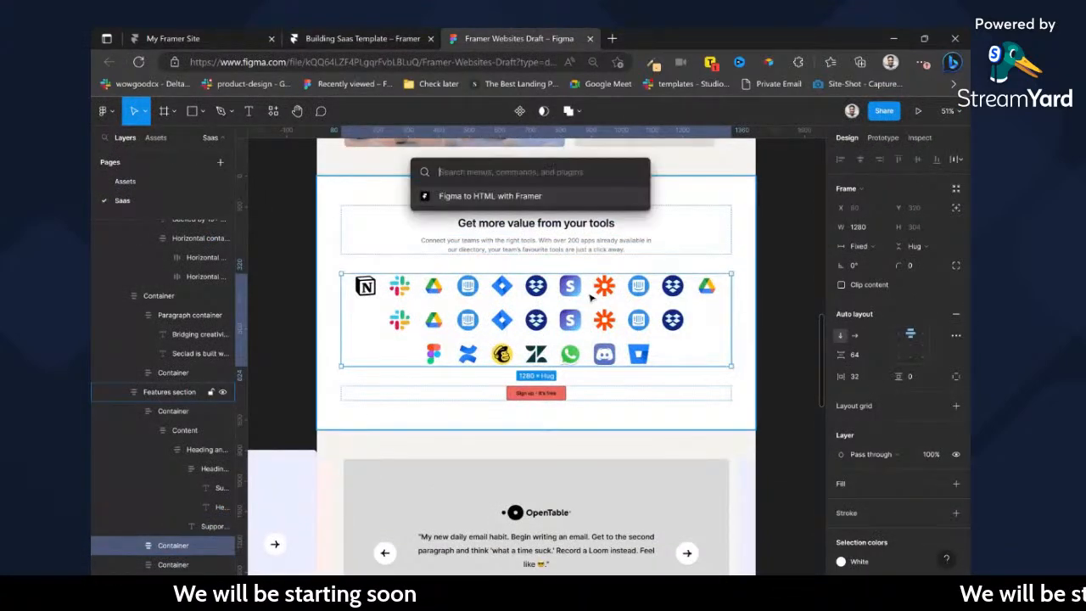
pyautogui.press('Escape')
pyautogui.scroll(-3, 944, 464)
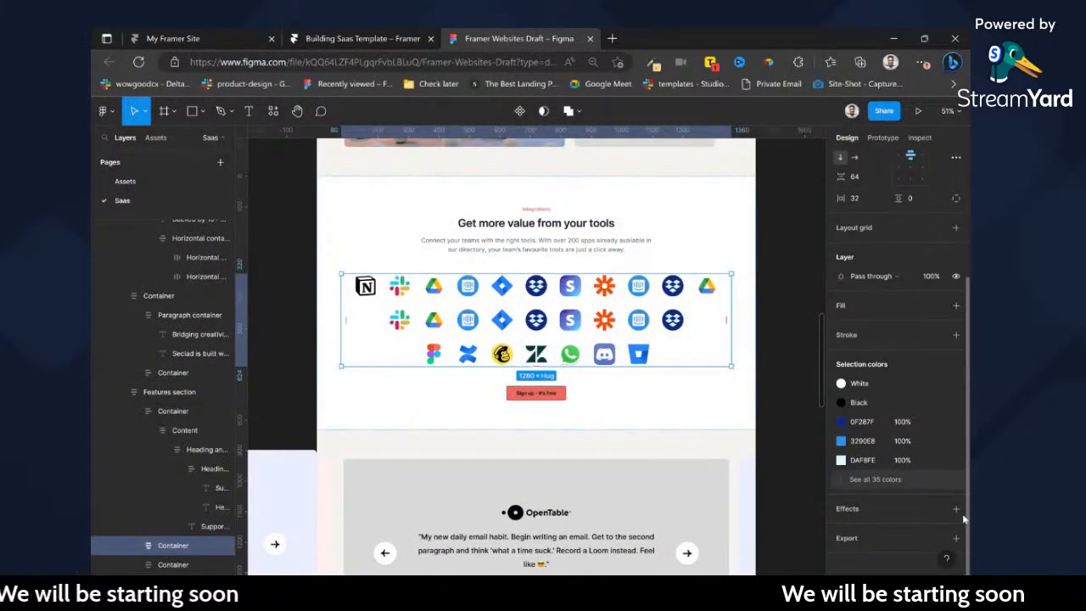
pyautogui.click(956, 538)
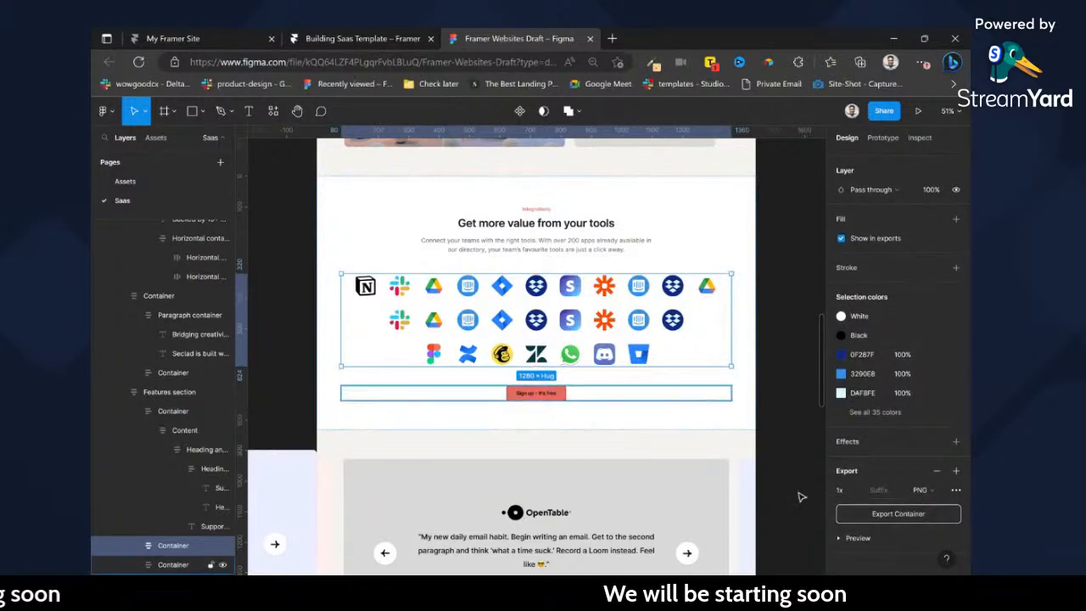
pyautogui.click(919, 490)
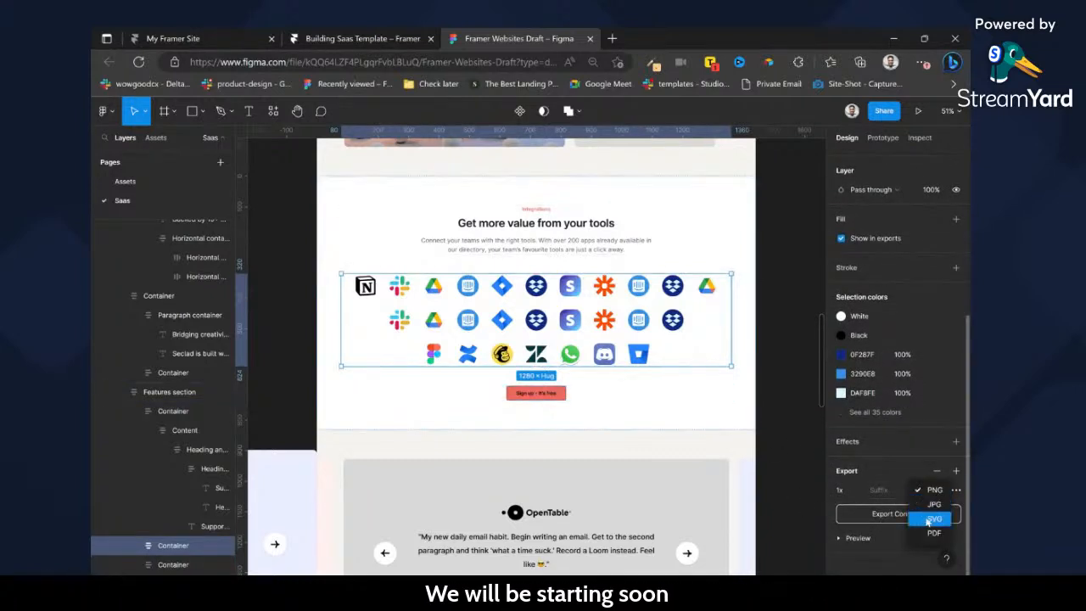
pyautogui.click(929, 519)
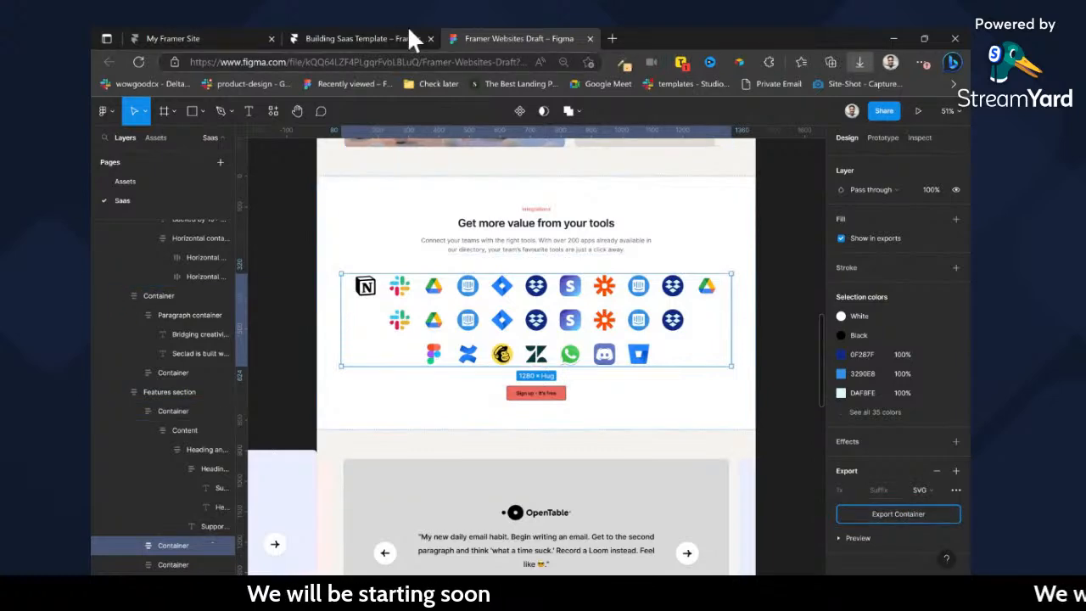
# Return to Framer and delete the How it works content and the row of two feature cards from the tools-section.
pyautogui.click(373, 38)
pyautogui.keyDown('ctrl'); pyautogui.click(534, 410); pyautogui.keyUp('ctrl')
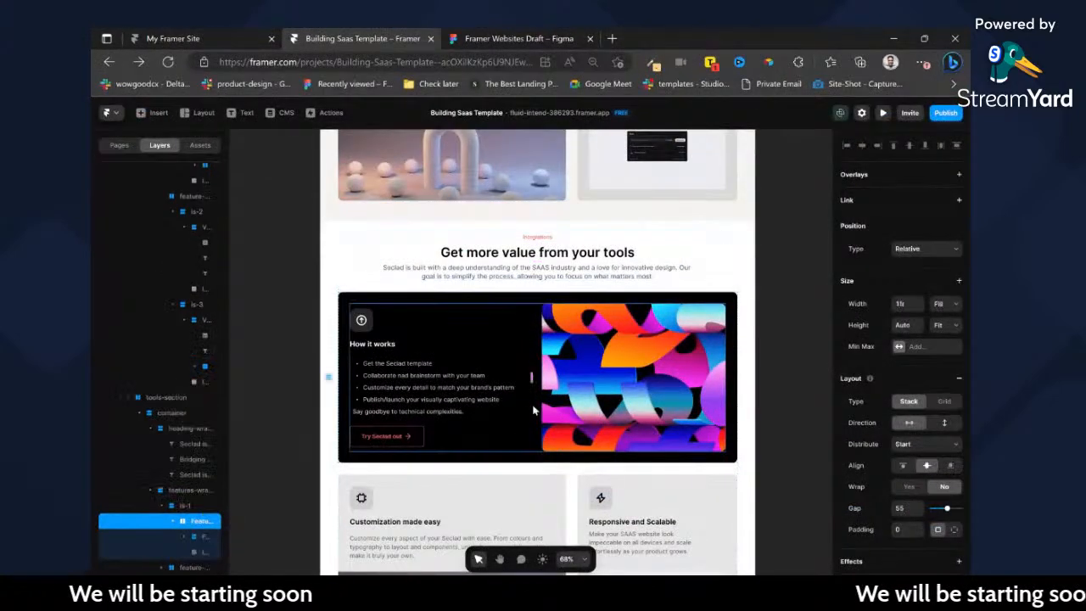
pyautogui.press('Delete')
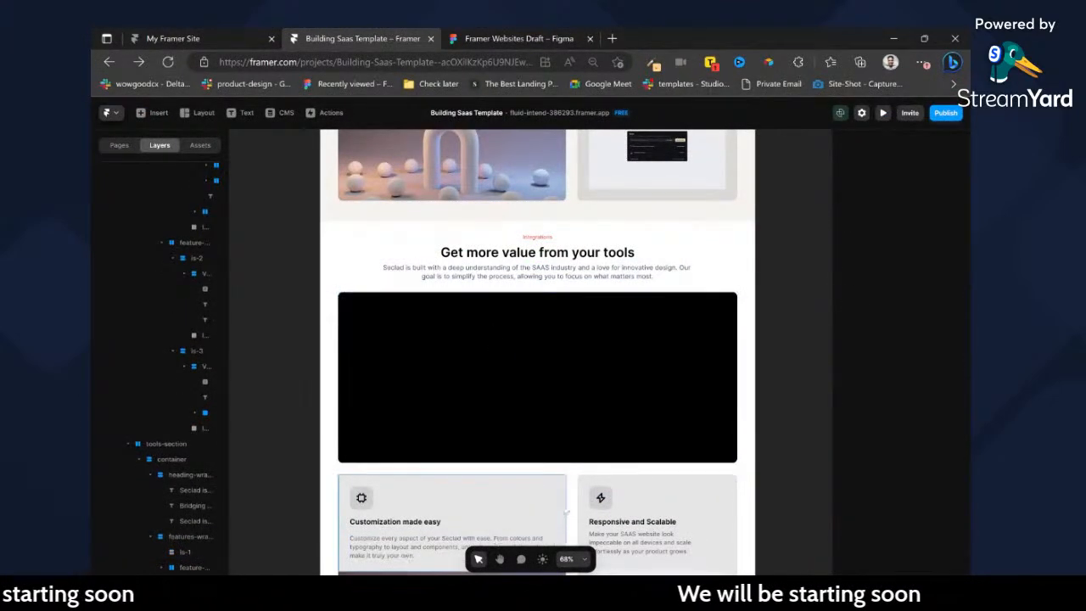
pyautogui.keyDown('ctrl'); pyautogui.click(585, 508); pyautogui.keyUp('ctrl')
pyautogui.click(568, 501)
pyautogui.press('Delete')
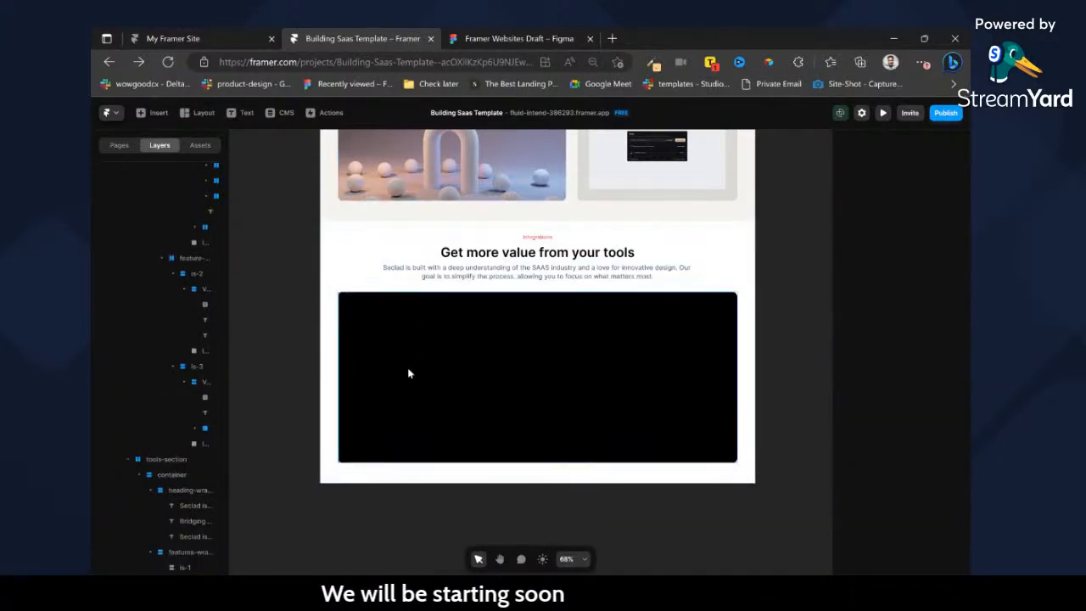
# Rename the tools-section's features-wrapper layer as tools-imgs and delete the black card frame inside it.
pyautogui.click(408, 373)
pyautogui.click(179, 554)
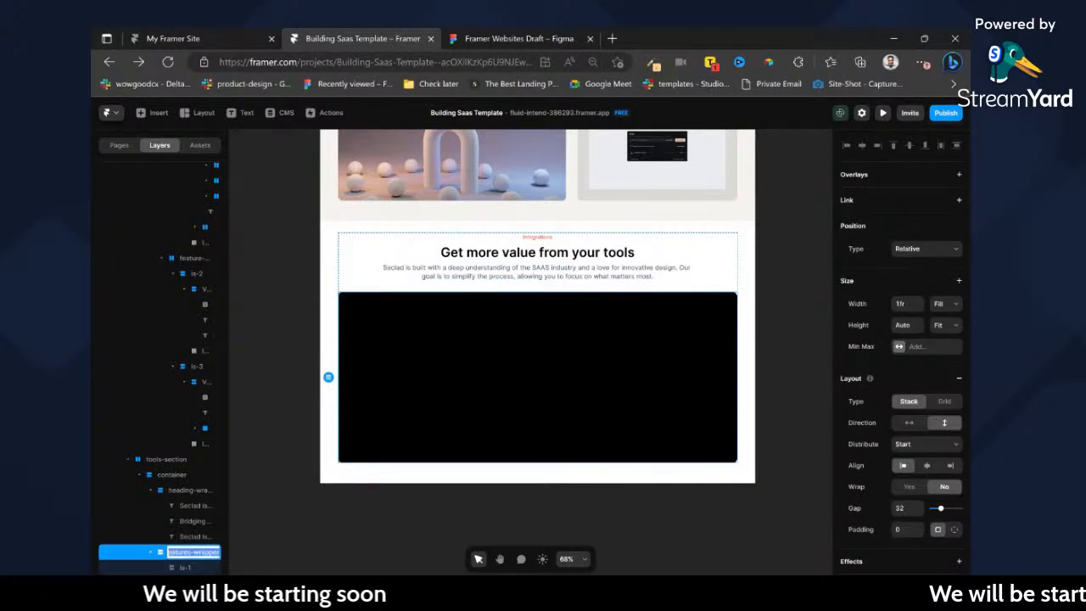
pyautogui.write('tools-i')
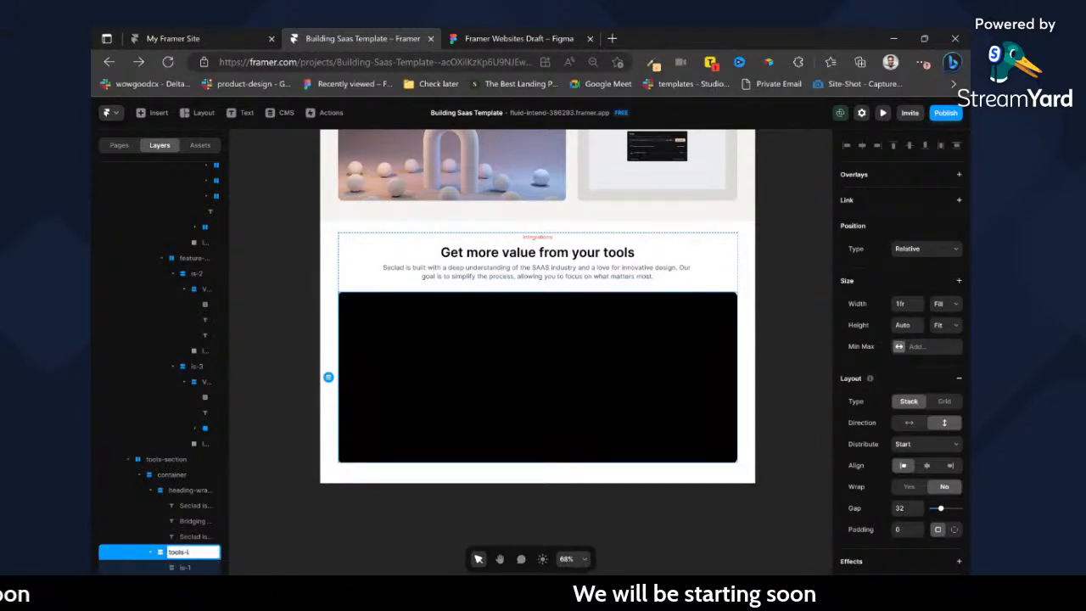
pyautogui.scroll(-4, 957, 463)
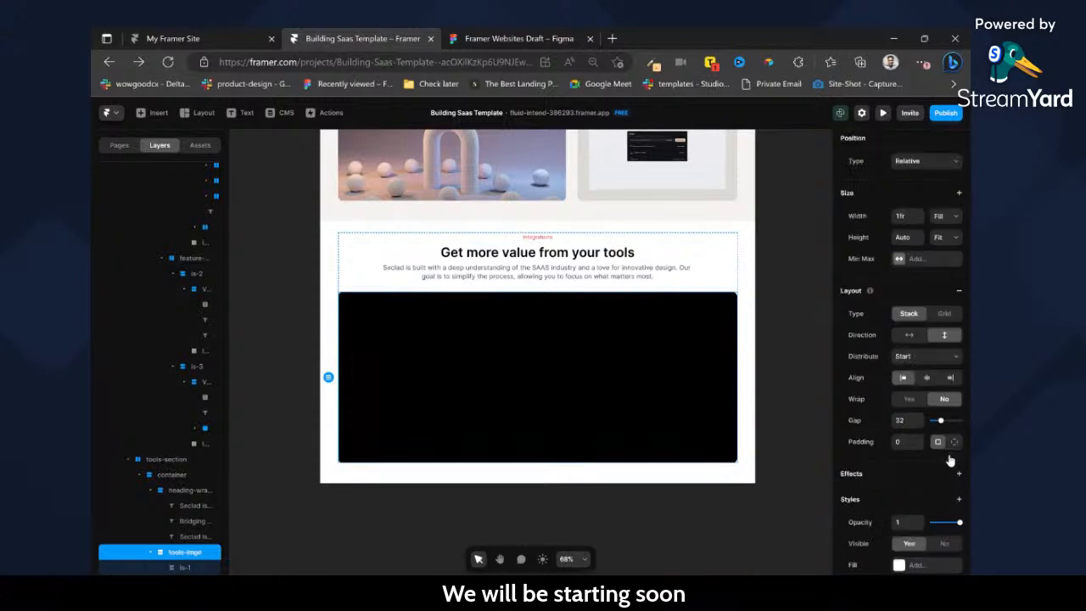
pyautogui.click(181, 570)
pyautogui.press('Delete')
# Give the tools-imgs frame an image fill using the exported SVG of tool logos.
pyautogui.click(180, 571)
pyautogui.scroll(-3, 917, 440)
pyautogui.click(901, 448)
pyautogui.scroll(-2, 874, 384)
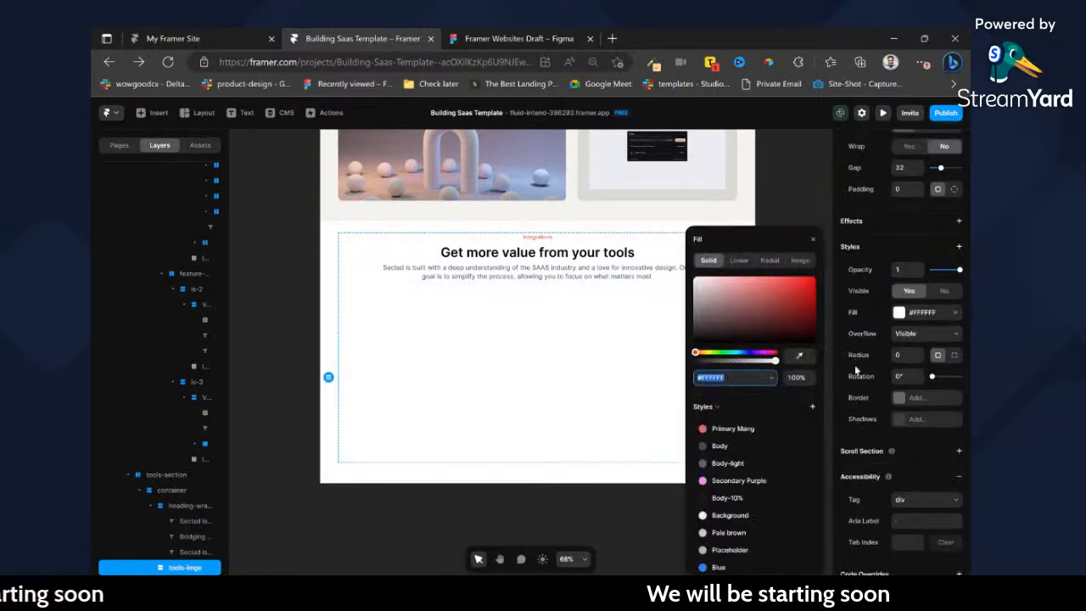
pyautogui.click(798, 261)
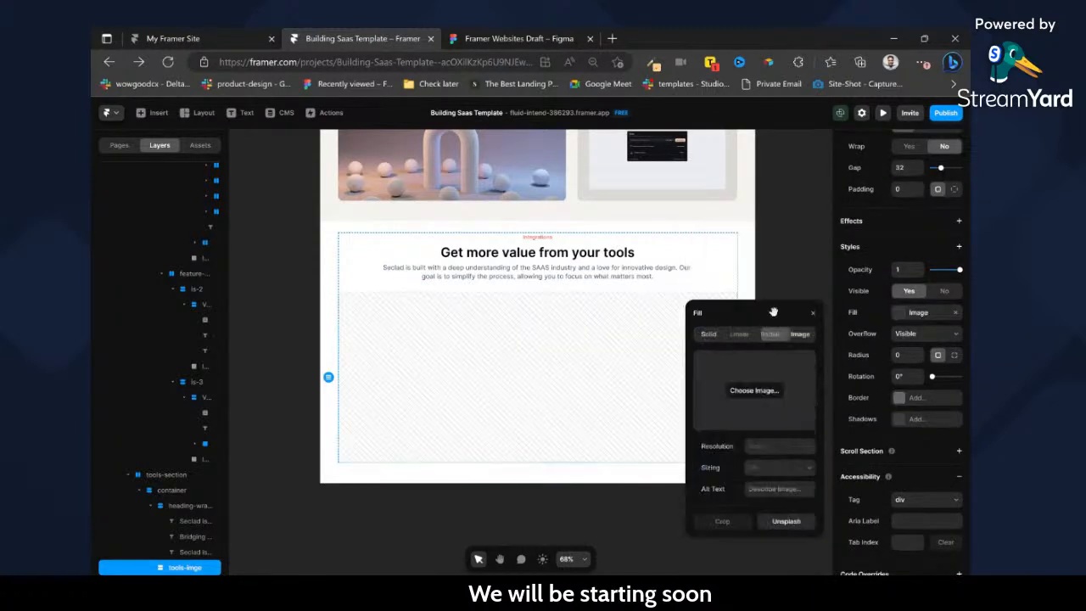
pyautogui.click(766, 396)
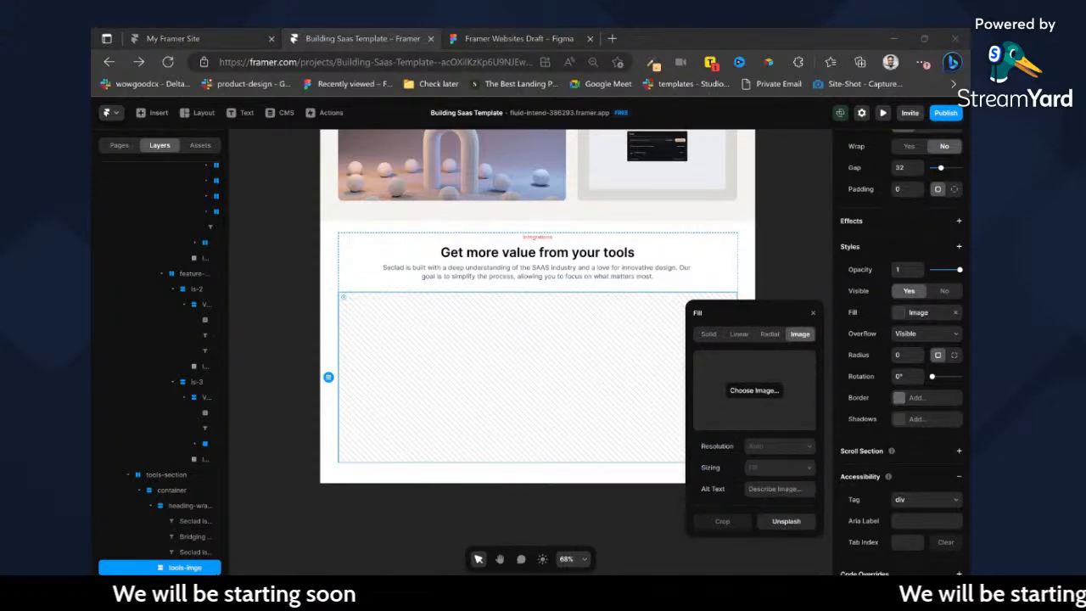
pyautogui.doubleClick(474, 28)
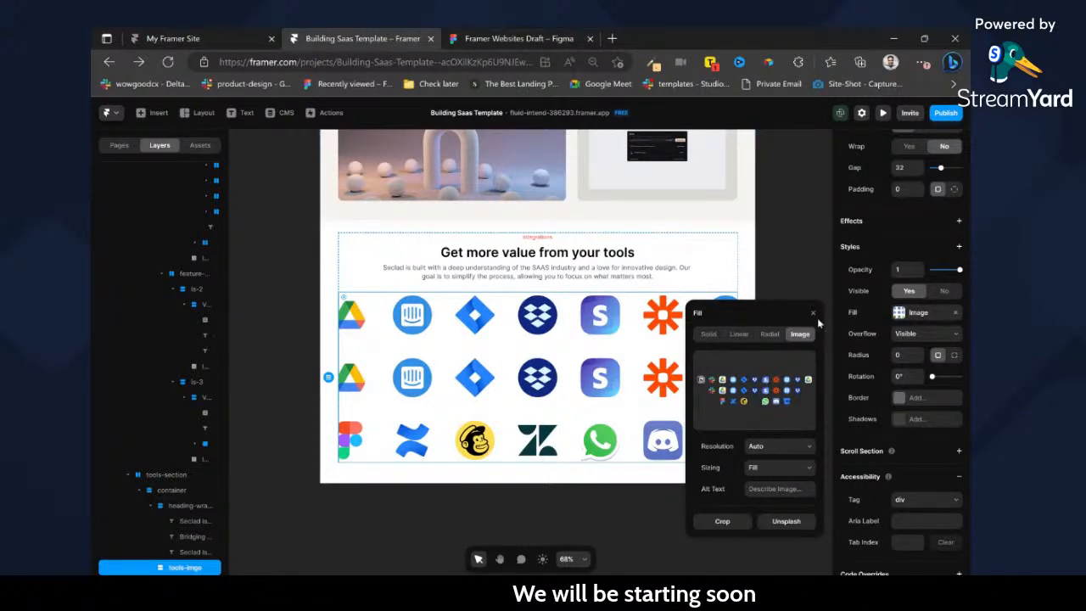
# Size the tools-imgs frame to Fill width with a fixed height of about 274 so every logo fits.
pyautogui.scroll(5, 900, 339)
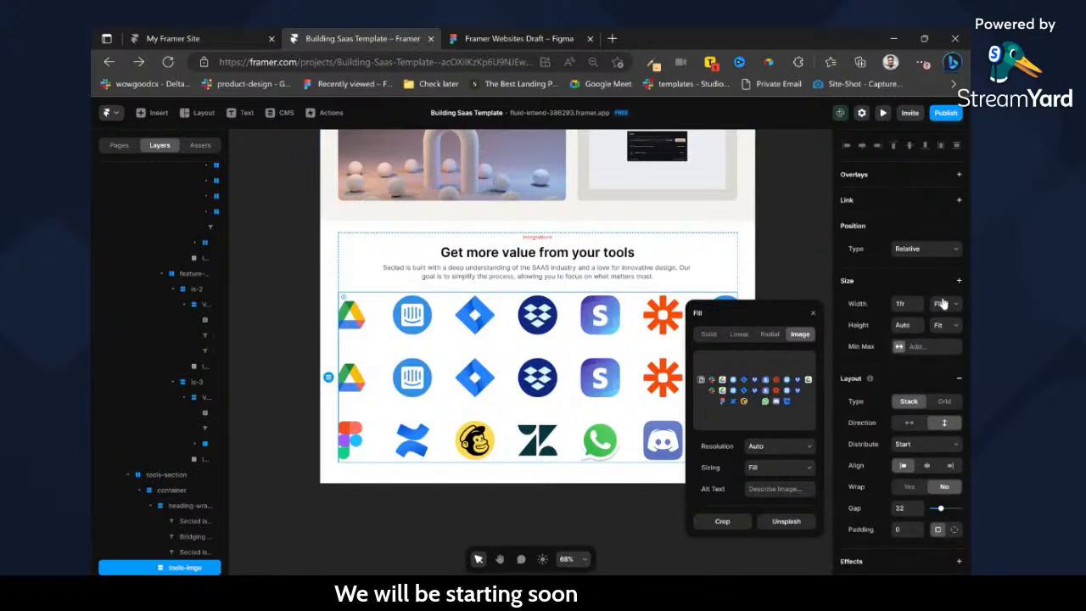
pyautogui.click(942, 304)
pyautogui.click(947, 327)
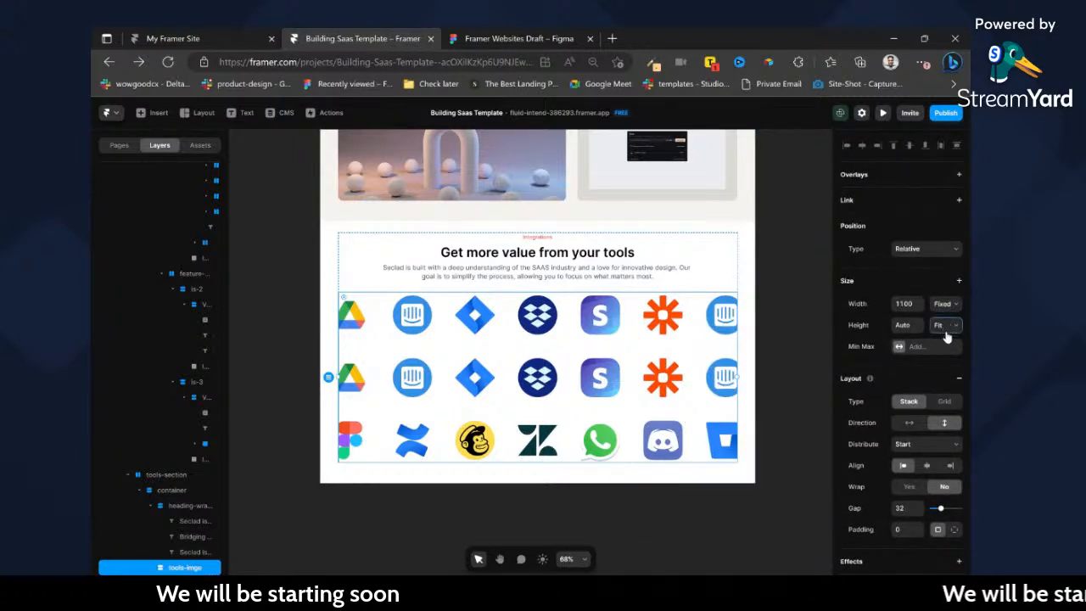
pyautogui.click(951, 342)
pyautogui.click(940, 309)
pyautogui.click(943, 329)
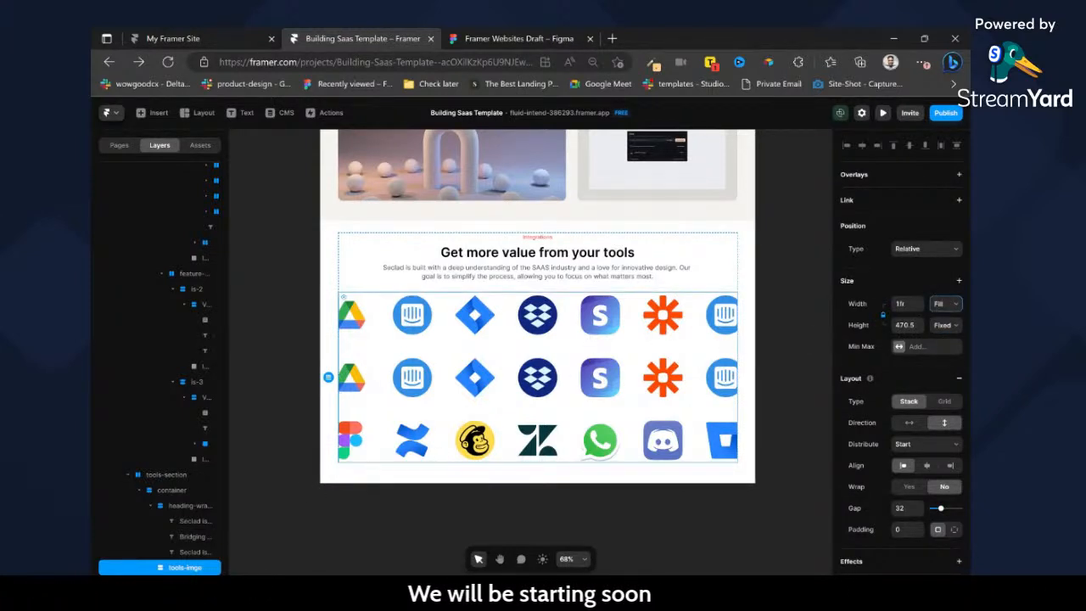
pyautogui.scroll(-5, 938, 339)
pyautogui.scroll(5, 938, 297)
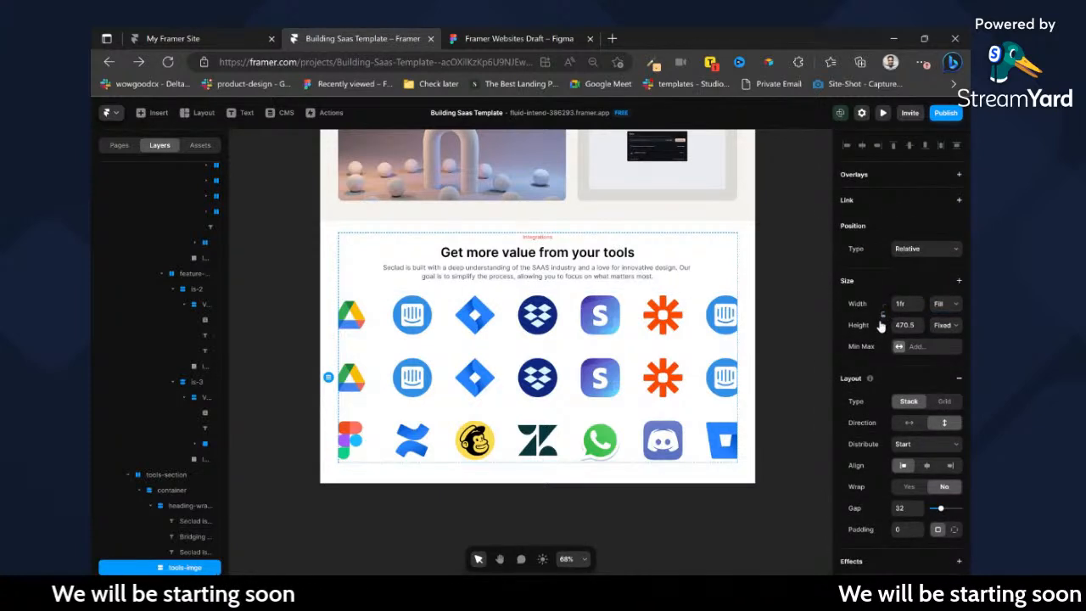
pyautogui.moveTo(536, 463); pyautogui.dragTo(528, 390)
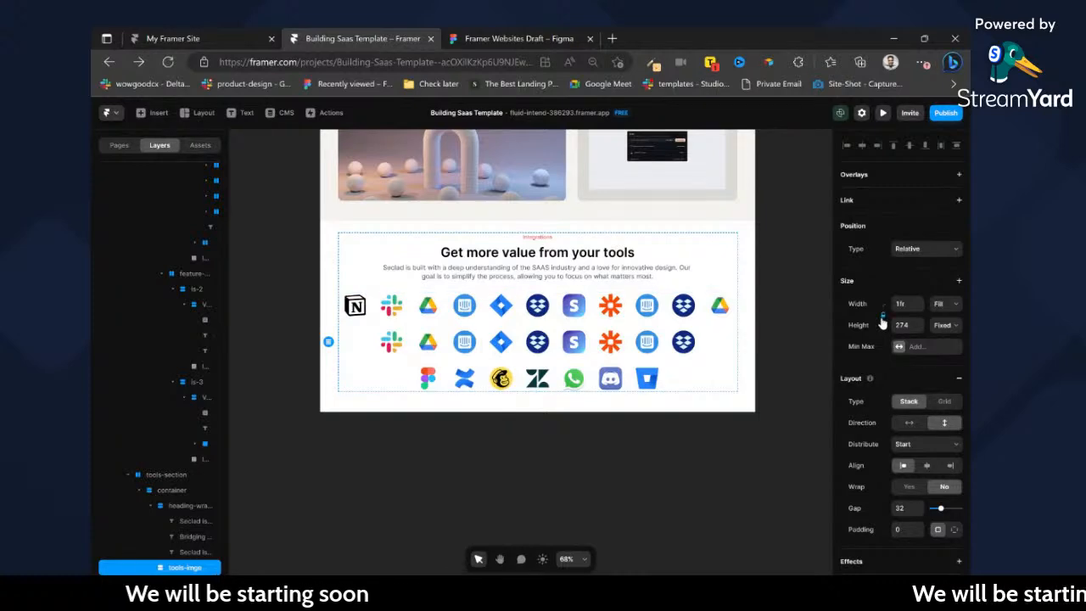
# Review the testimonial card design in Figma, then duplicate the tools-section in Framer and rename the copy Testimonials.
pyautogui.click(716, 269)
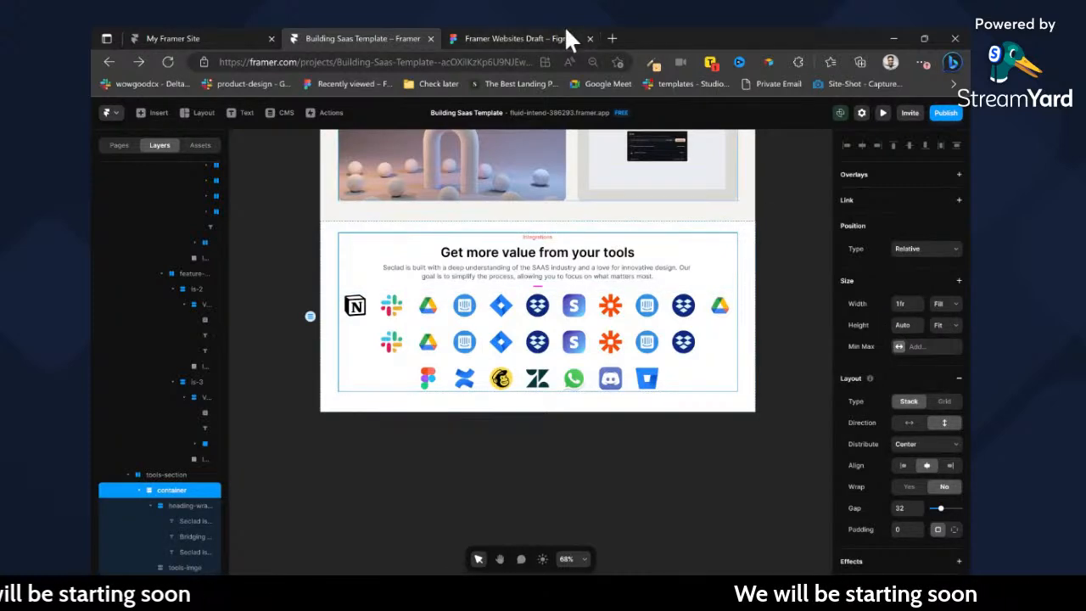
pyautogui.click(509, 38)
pyautogui.scroll(-3, 595, 341)
pyautogui.click(606, 296)
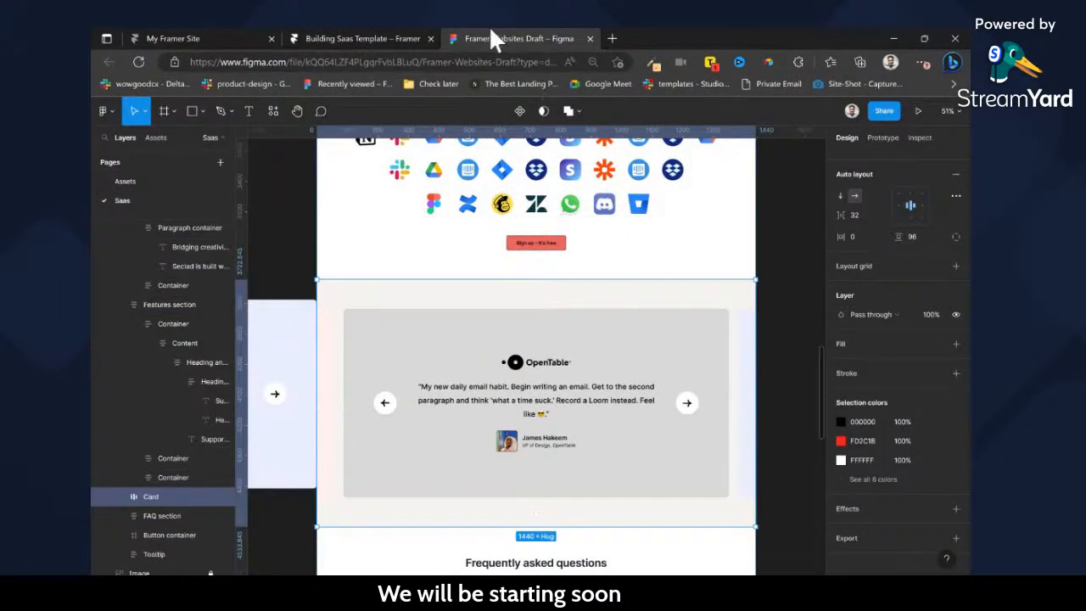
pyautogui.click(399, 38)
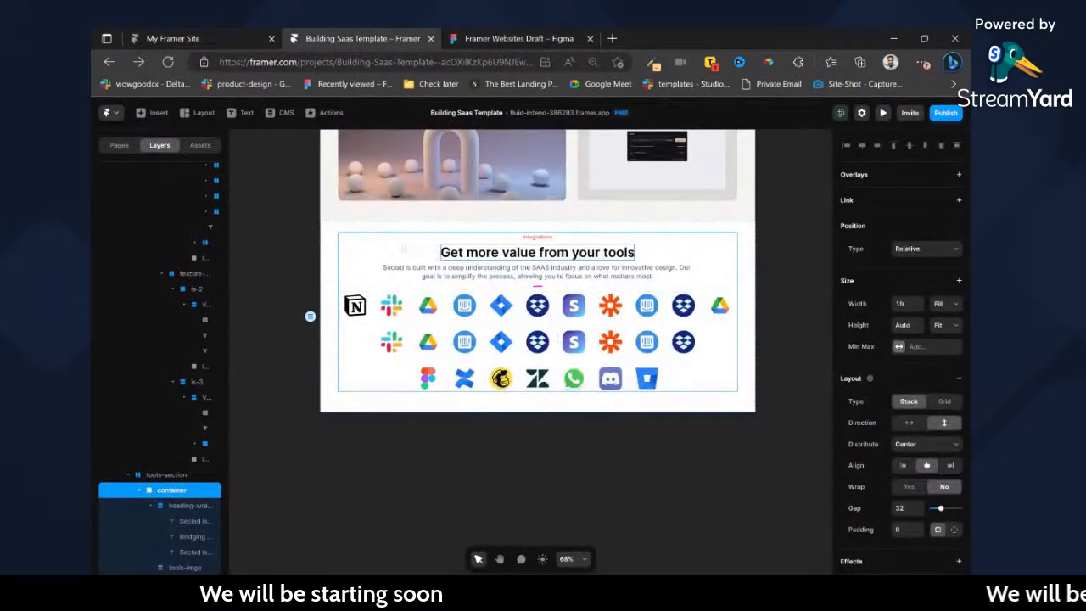
pyautogui.click(369, 229)
pyautogui.hotkey('ctrl', 'd')
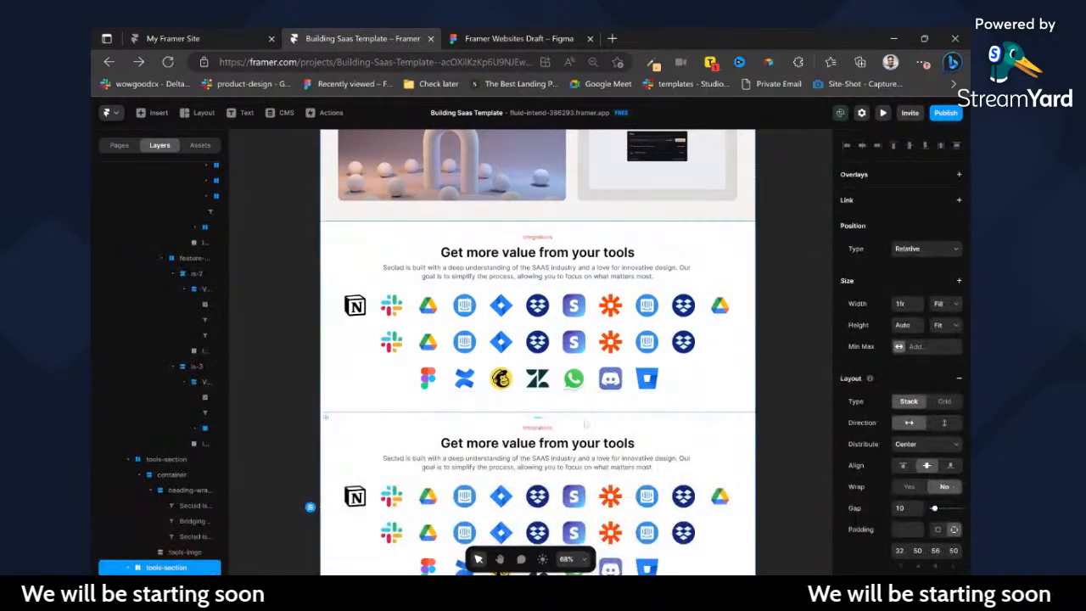
pyautogui.doubleClick(167, 567)
pyautogui.write('Testimonials')
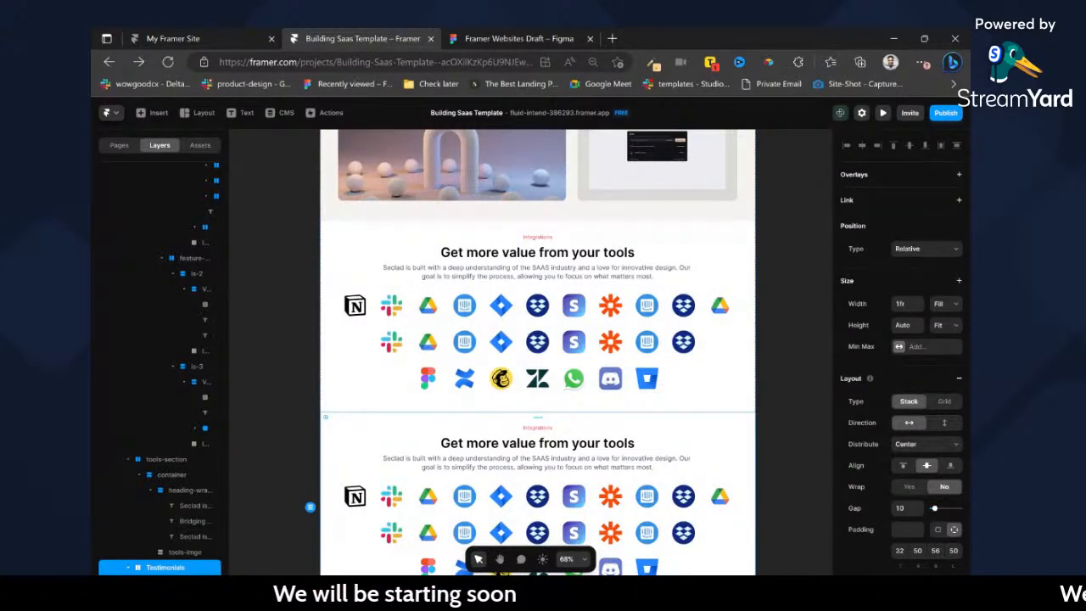
# Remove the Testimonials section's white fill in Framer, then review the row of testimonial cards in Figma.
pyautogui.scroll(-3, 509, 468)
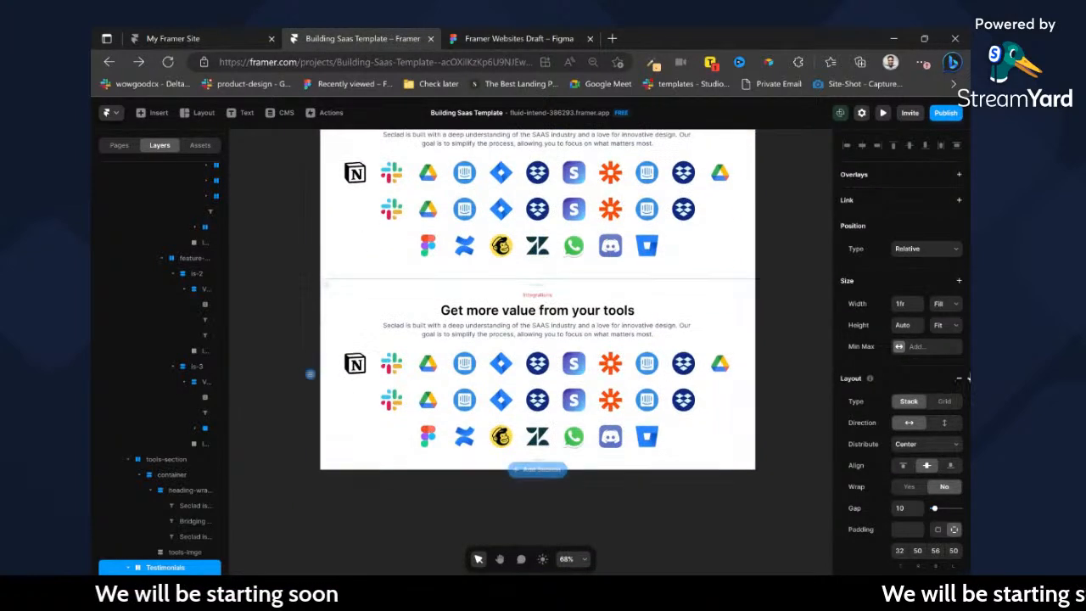
pyautogui.scroll(-5, 958, 488)
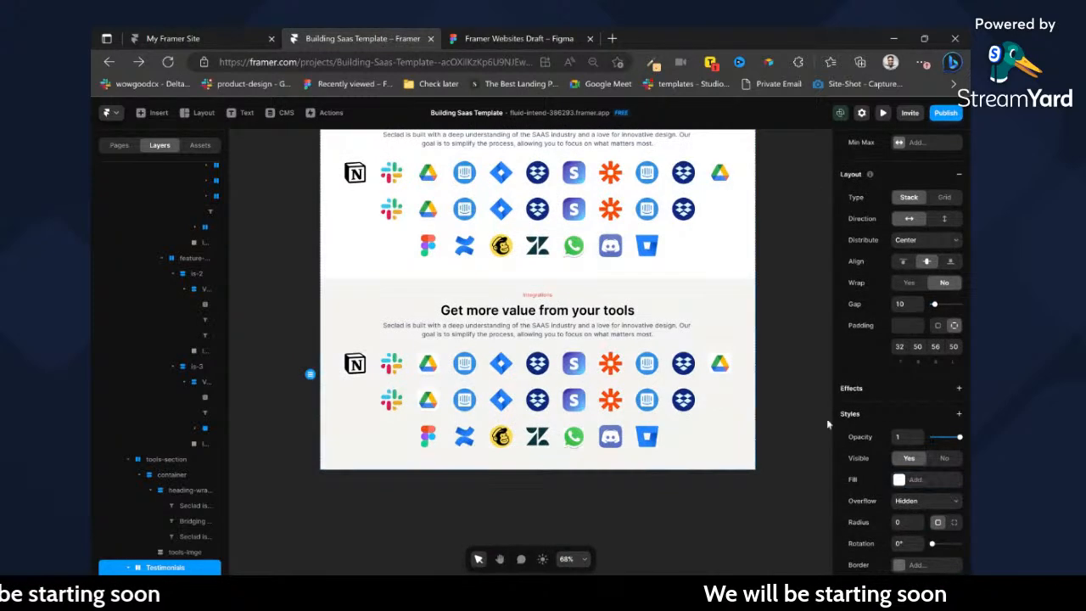
pyautogui.click(493, 38)
pyautogui.scroll(-2, 589, 283)
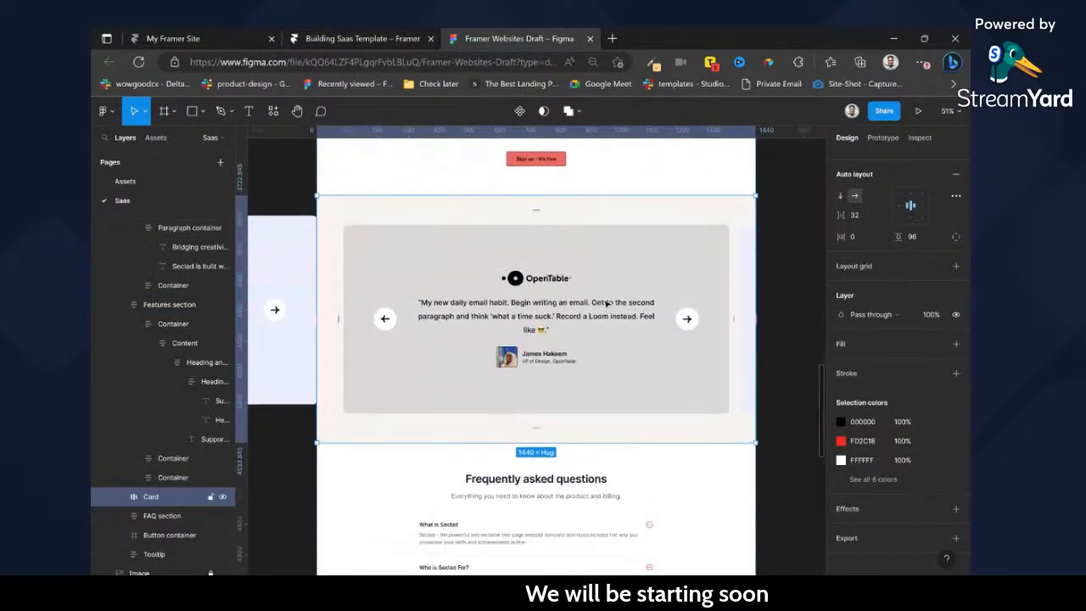
pyautogui.scroll(-5, 594, 293)
pyautogui.hscroll(-3, 607, 304)
pyautogui.hscroll(-2, 607, 304)
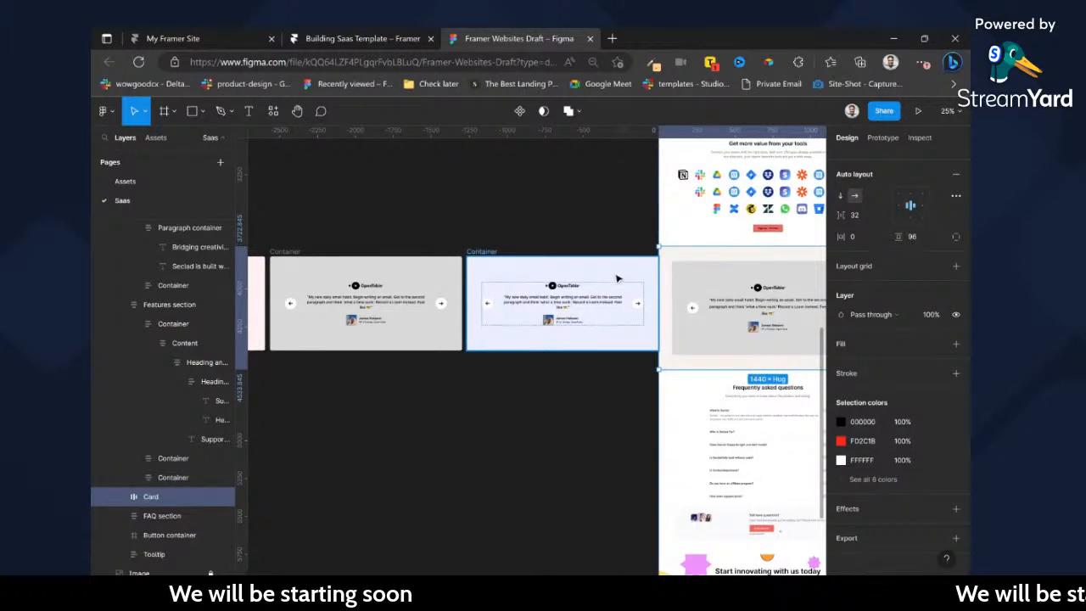
pyautogui.hscroll(4, 626, 305)
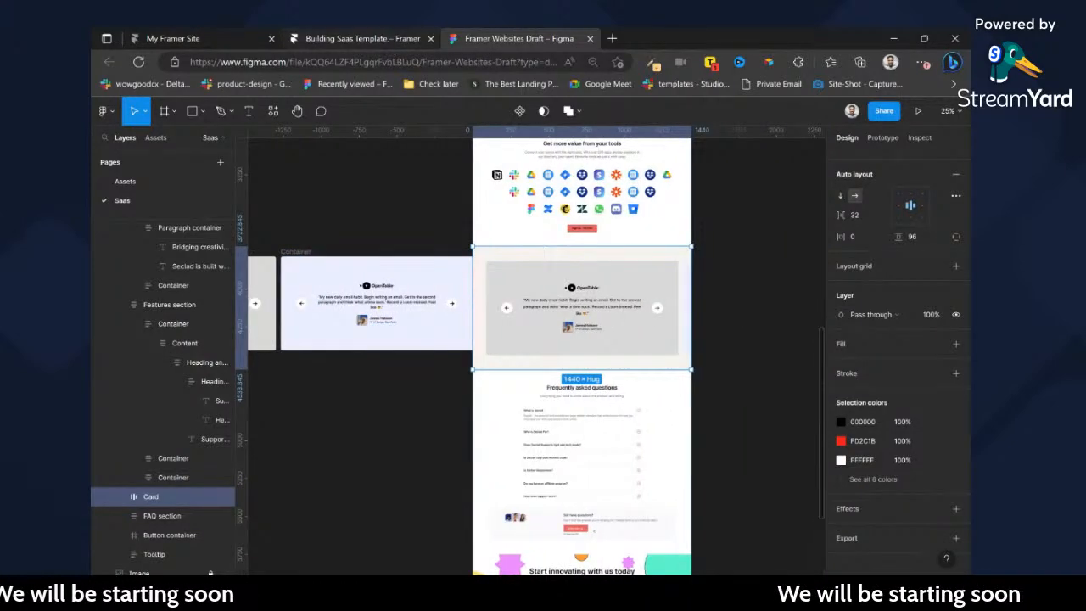
# Switch back to Framer and insert the interactive Carousel component beneath the heading text in the Testimonials section.
pyautogui.click(362, 38)
pyautogui.click(153, 112)
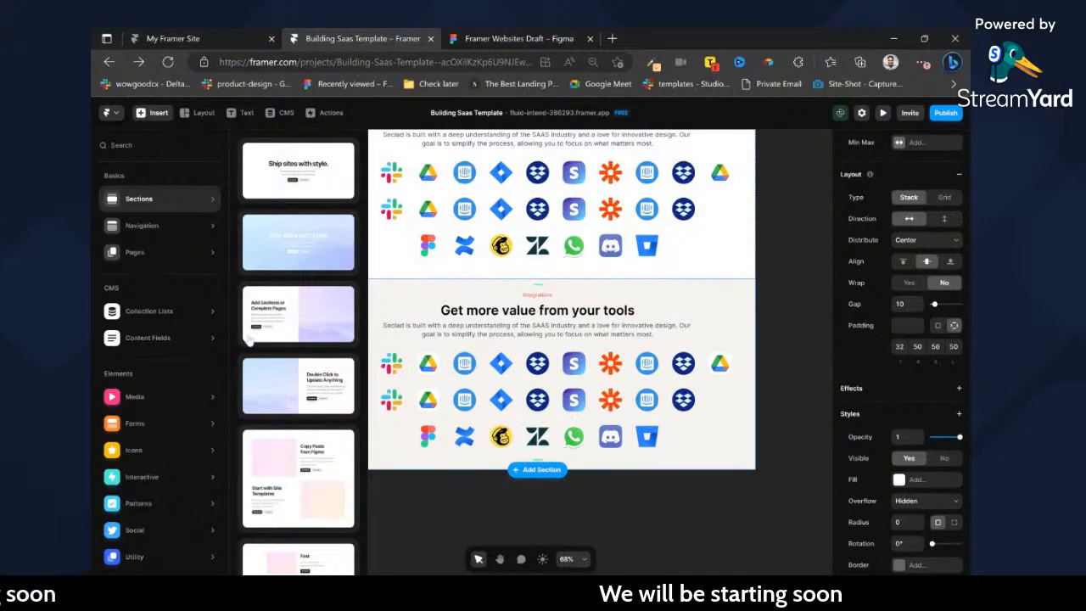
pyautogui.moveTo(158, 488)
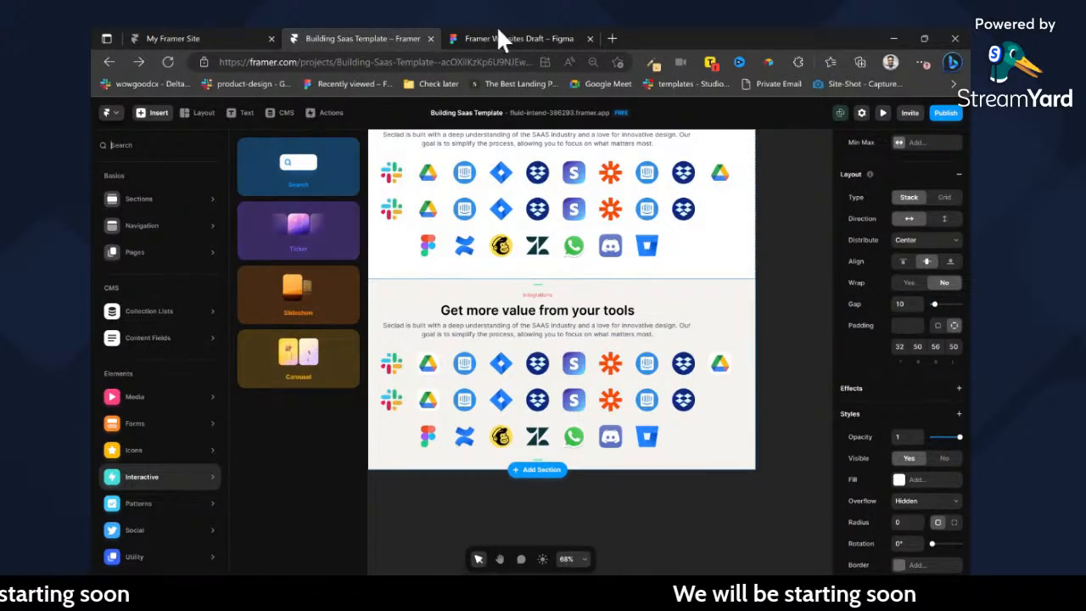
pyautogui.moveTo(285, 355); pyautogui.dragTo(559, 339)
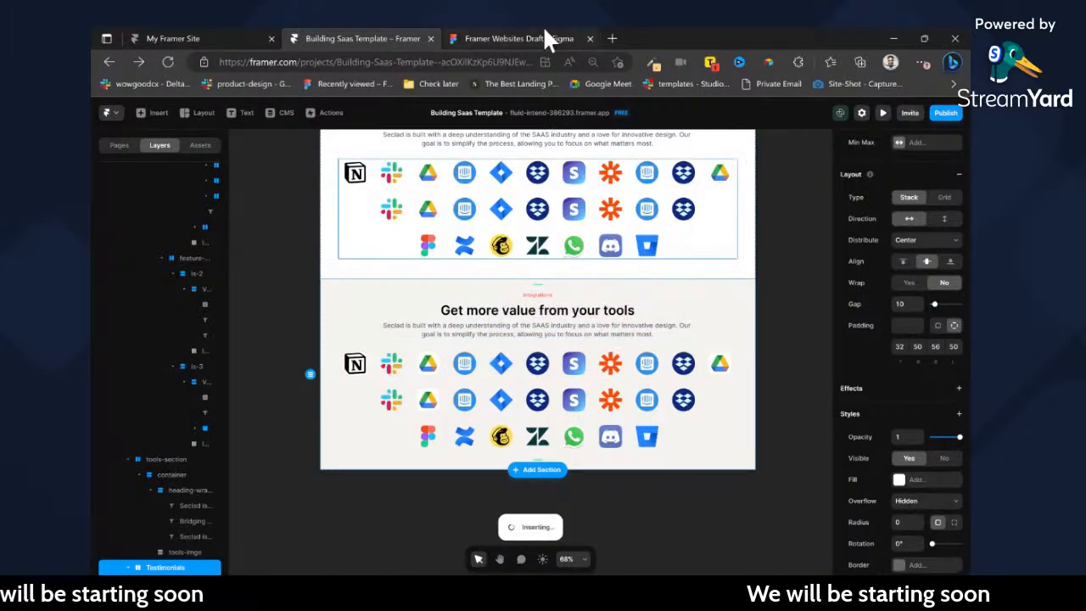
# In Figma, select the three loose testimonial cards and move them slightly away from the page design.
pyautogui.click(543, 36)
pyautogui.hscroll(-5, 582, 325)
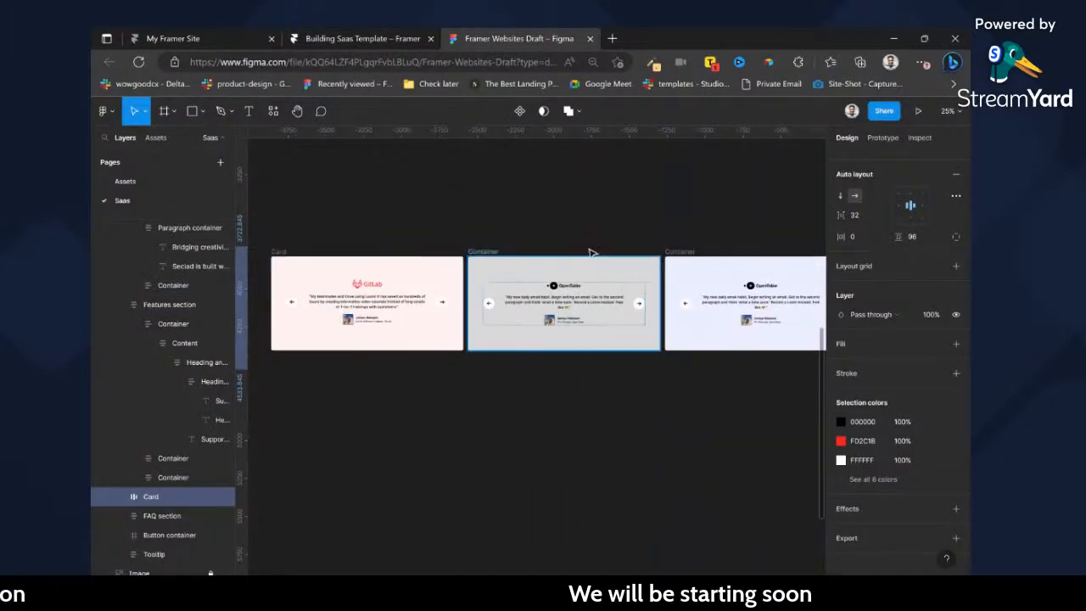
pyautogui.click(346, 258)
pyautogui.keyDown('shift'); pyautogui.click(498, 259); pyautogui.keyUp('shift')
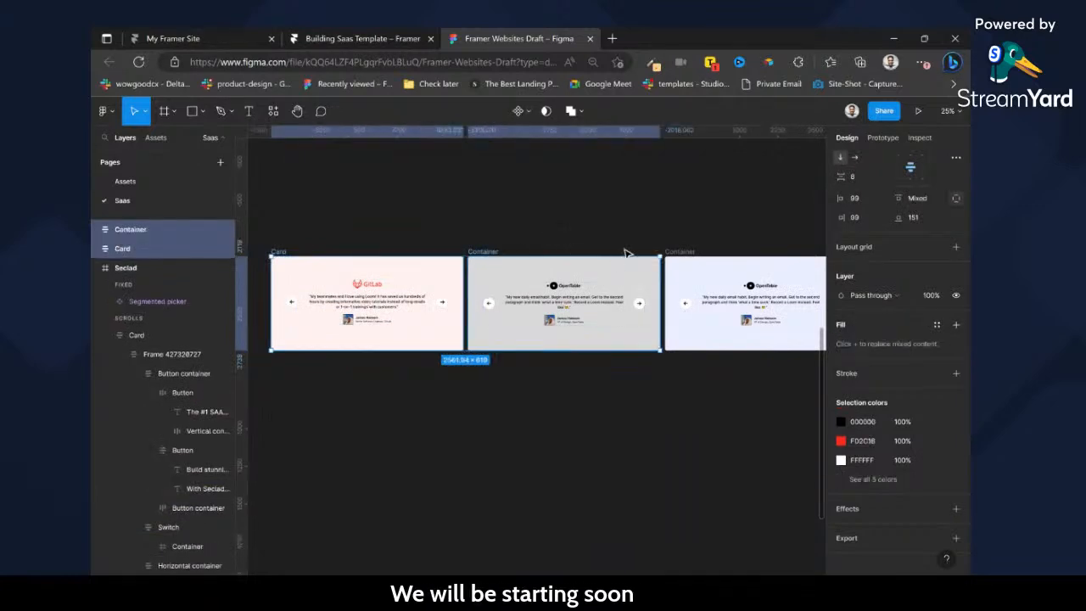
pyautogui.keyDown('shift'); pyautogui.click(689, 257); pyautogui.keyUp('shift')
pyautogui.hscroll(5, 668, 271)
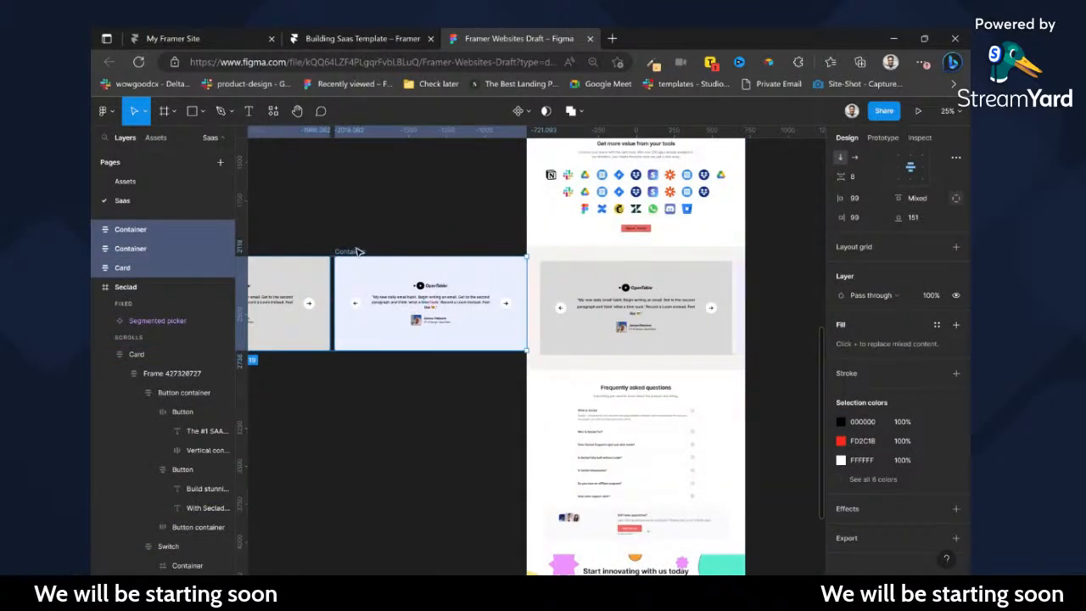
pyautogui.moveTo(350, 252); pyautogui.dragTo(325, 252)
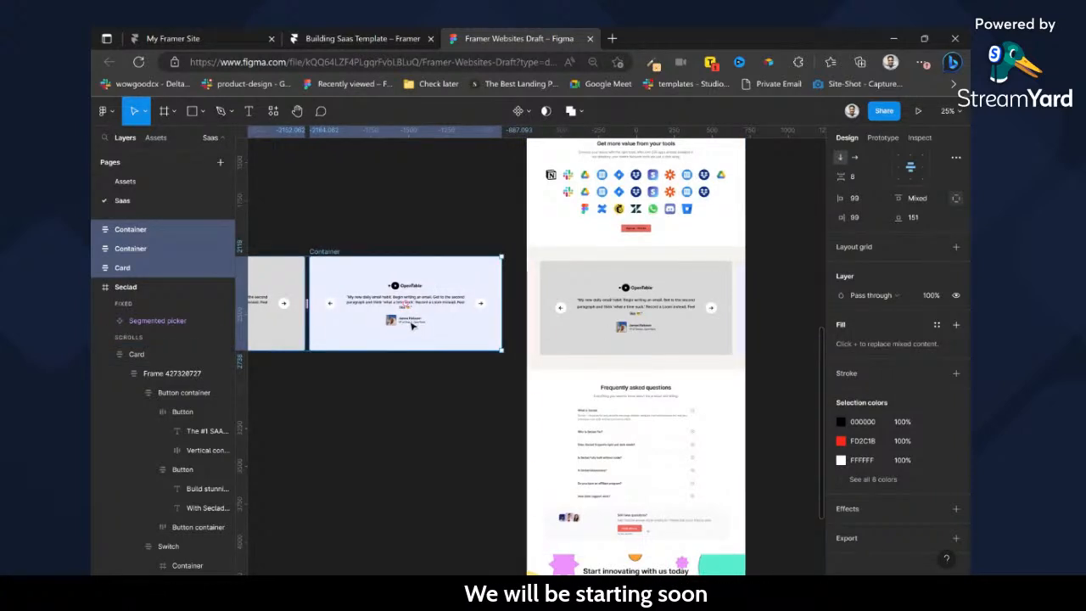
pyautogui.press('Delete')
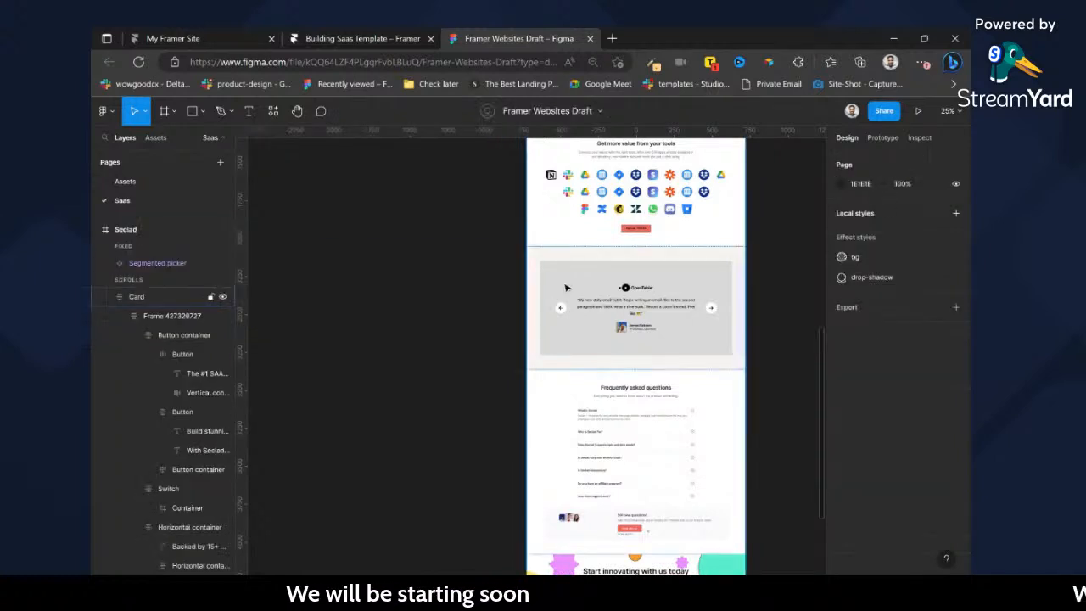
pyautogui.click(567, 288)
pyautogui.click(581, 287)
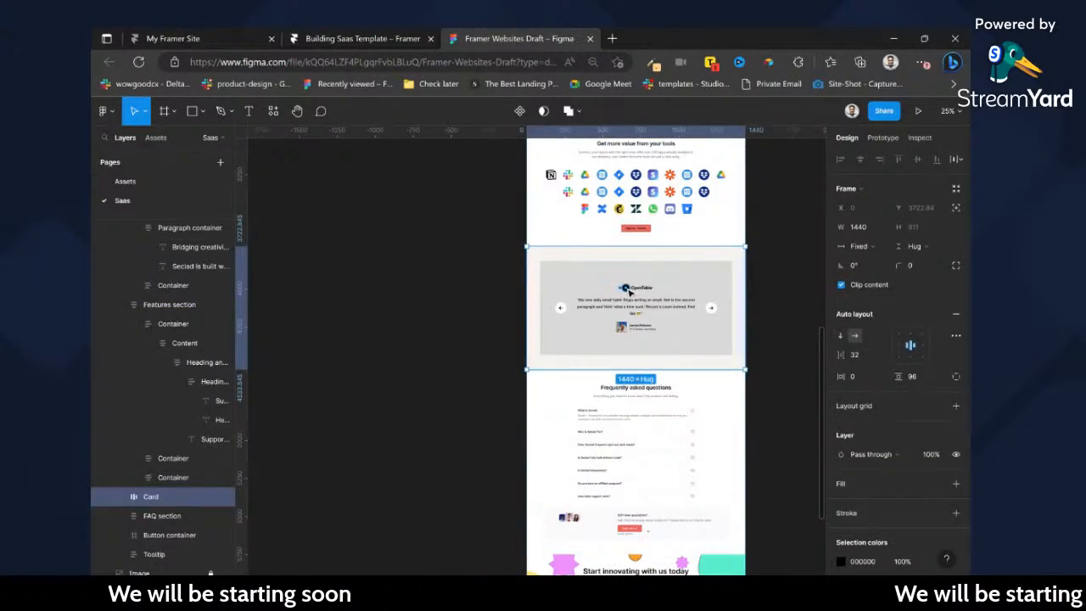
pyautogui.hotkey('ctrl', 'z')
pyautogui.hotkey('ctrl', 'z')
pyautogui.hotkey('ctrl', 'z')
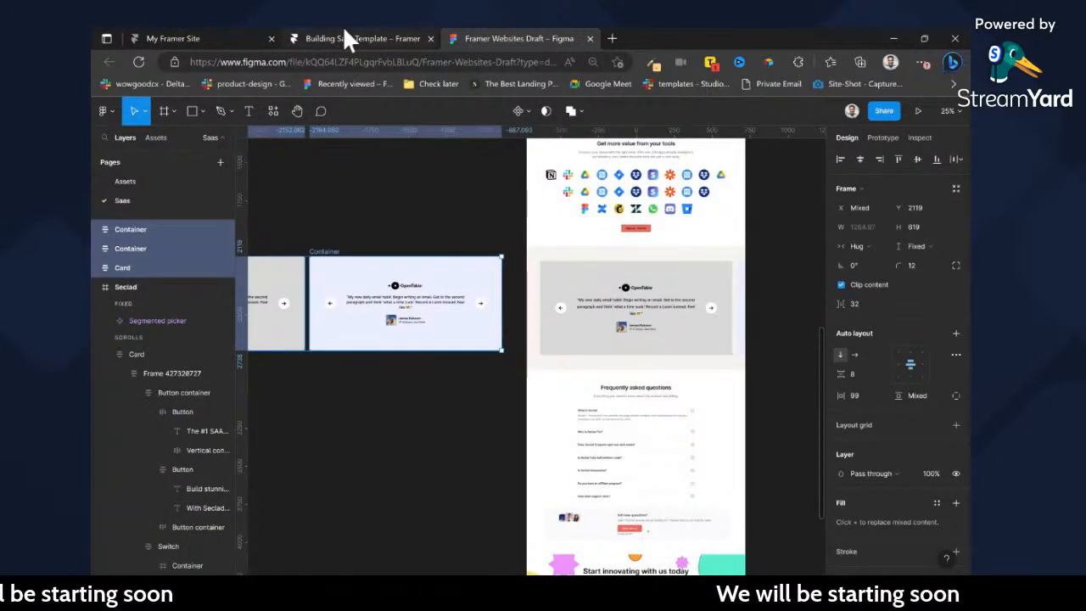
# Return to Framer and delete the copied tools-imgs frame from the Testimonials section.
pyautogui.click(348, 37)
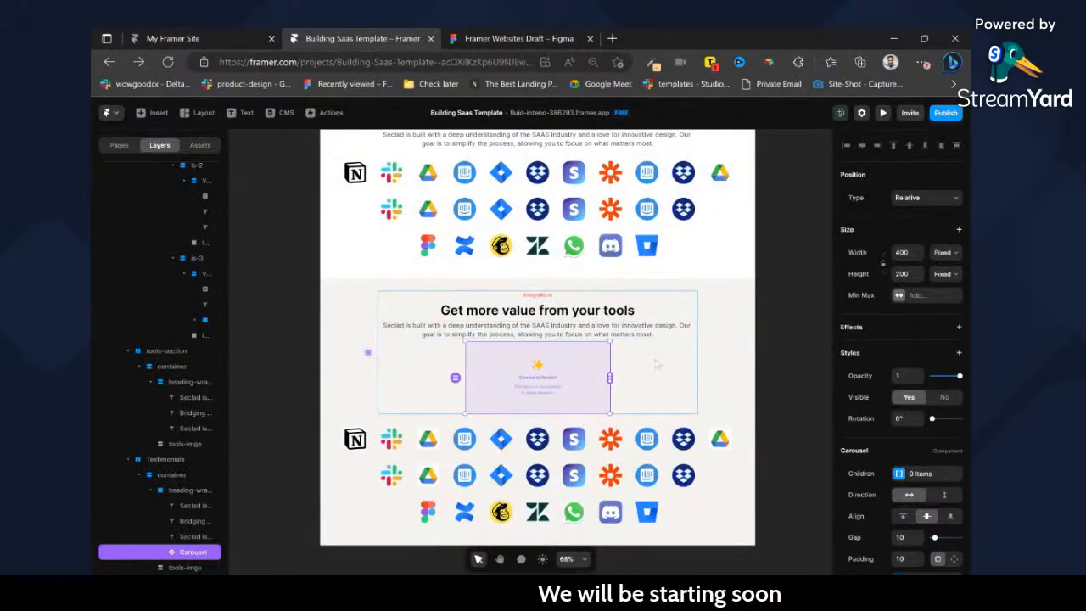
pyautogui.click(482, 34)
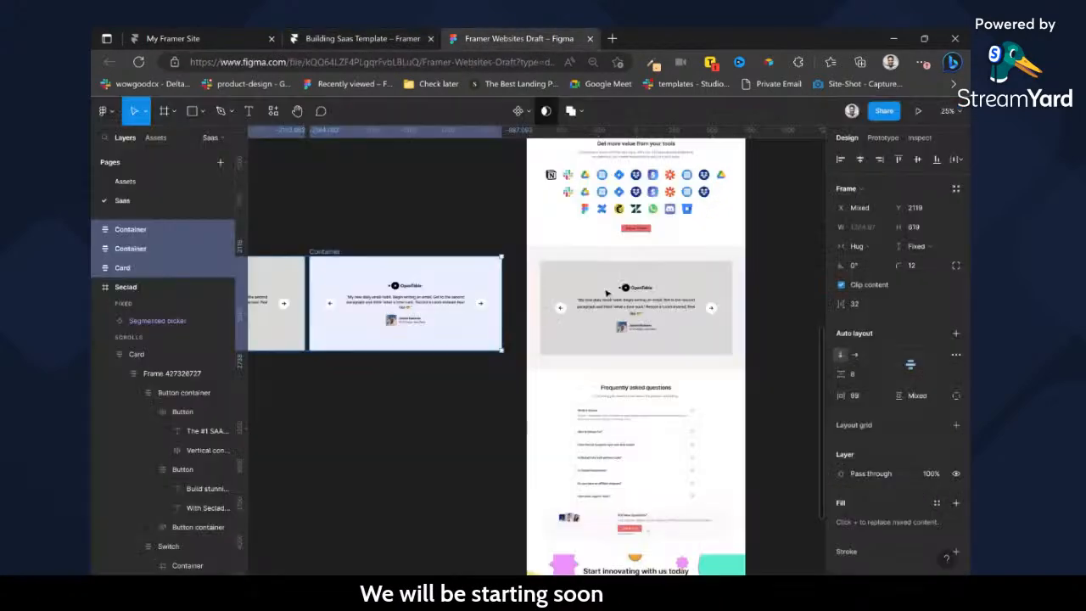
pyautogui.click(378, 38)
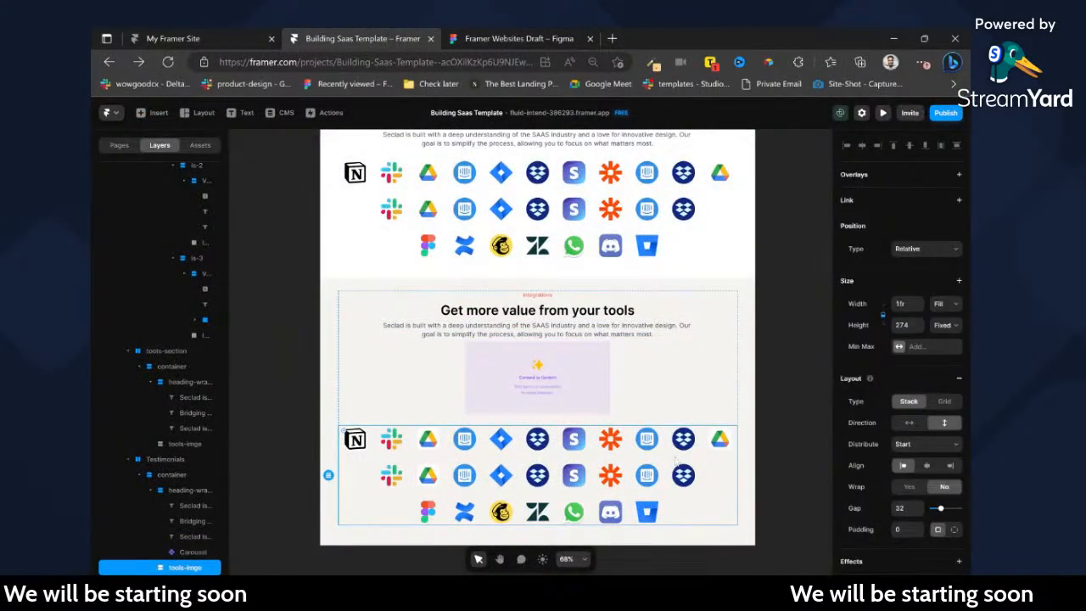
pyautogui.press('Delete')
# Move the Carousel out of the heading wrapper into the Testimonials container and delete the heading wrapper.
pyautogui.click(177, 521)
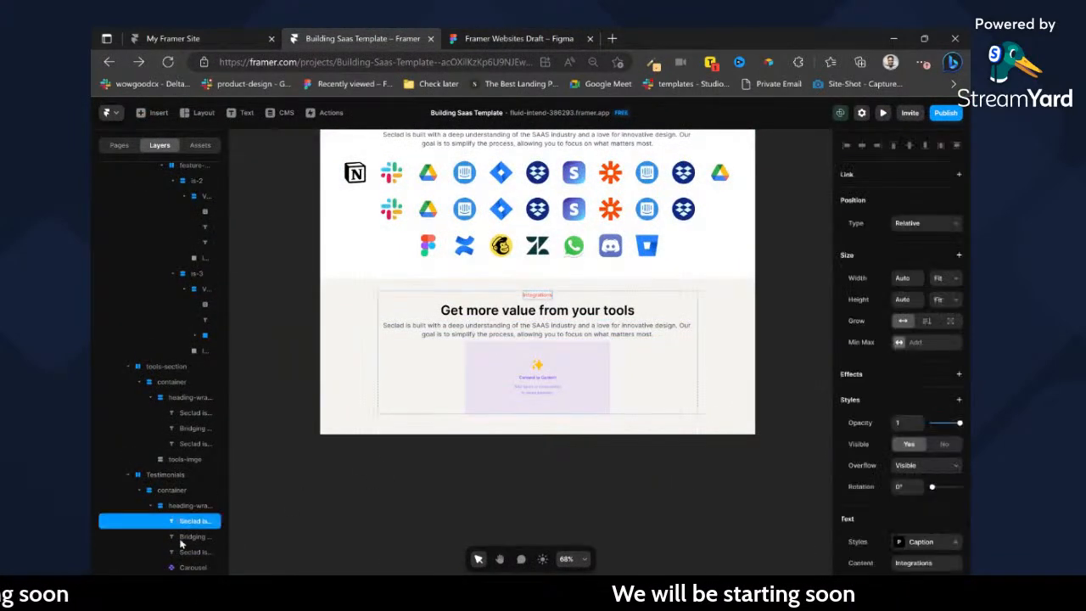
pyautogui.click(181, 567)
pyautogui.moveTo(174, 504); pyautogui.dragTo(178, 515)
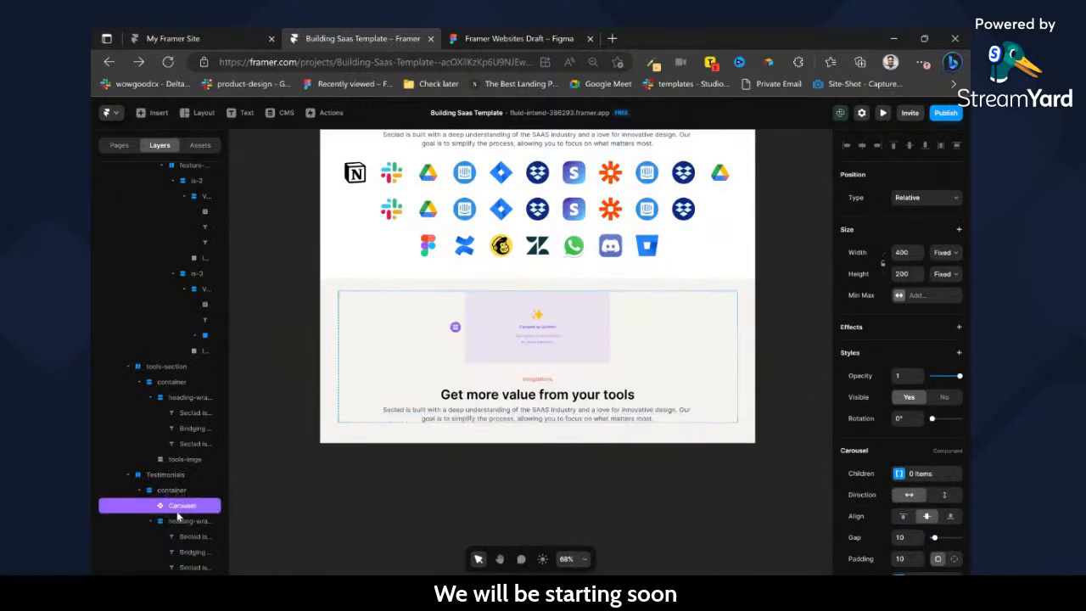
pyautogui.click(180, 521)
pyautogui.press('Delete')
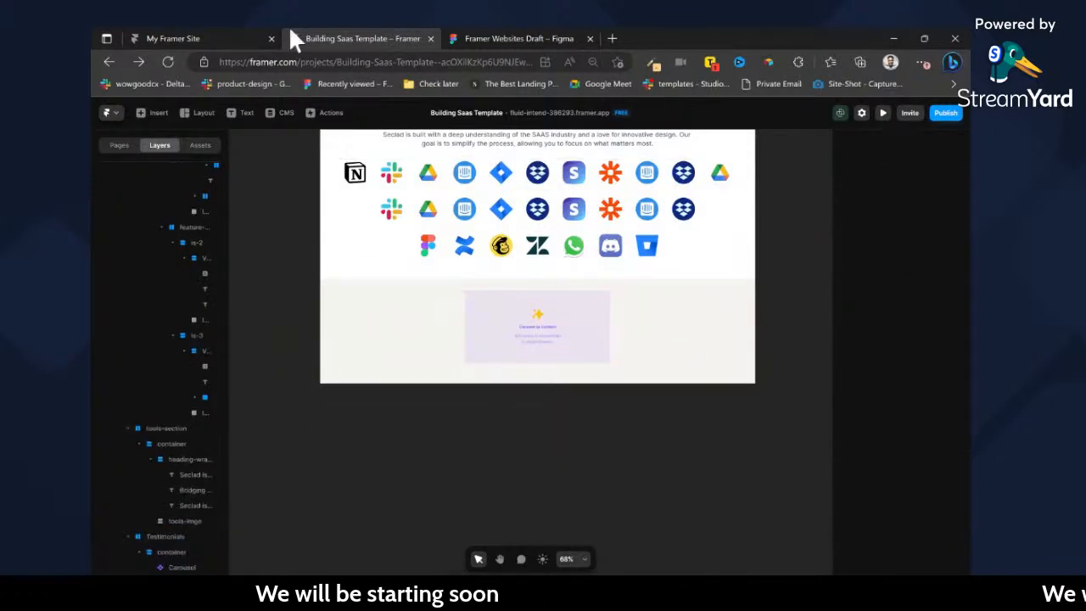
# Check the testimonial card's height in Figma, then size Framer's Carousel to Fill width and a fixed height of 540.
pyautogui.click(519, 39)
pyautogui.click(557, 274)
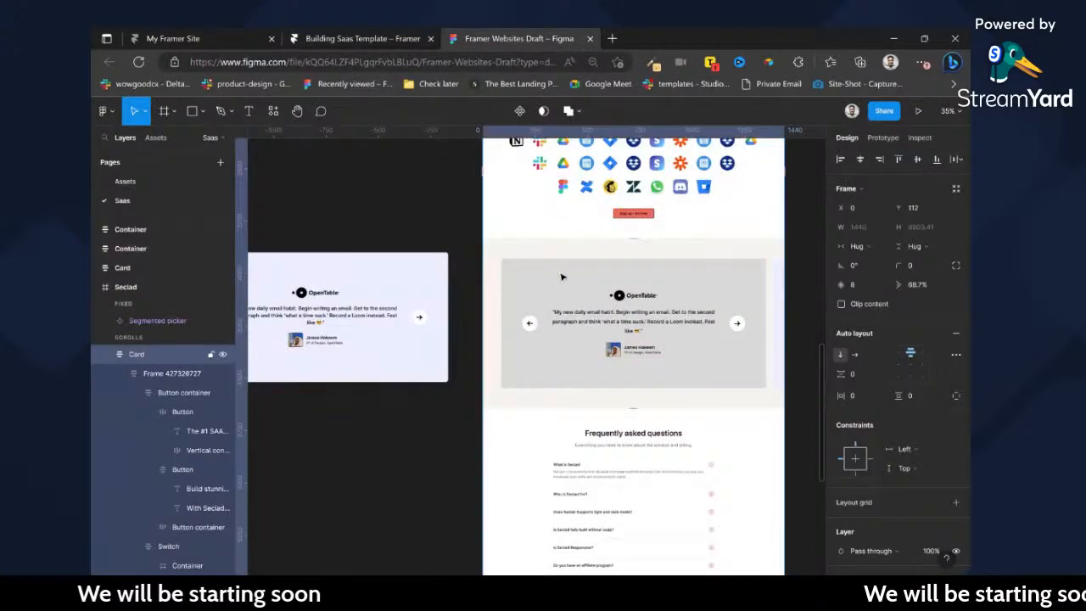
pyautogui.doubleClick(562, 277)
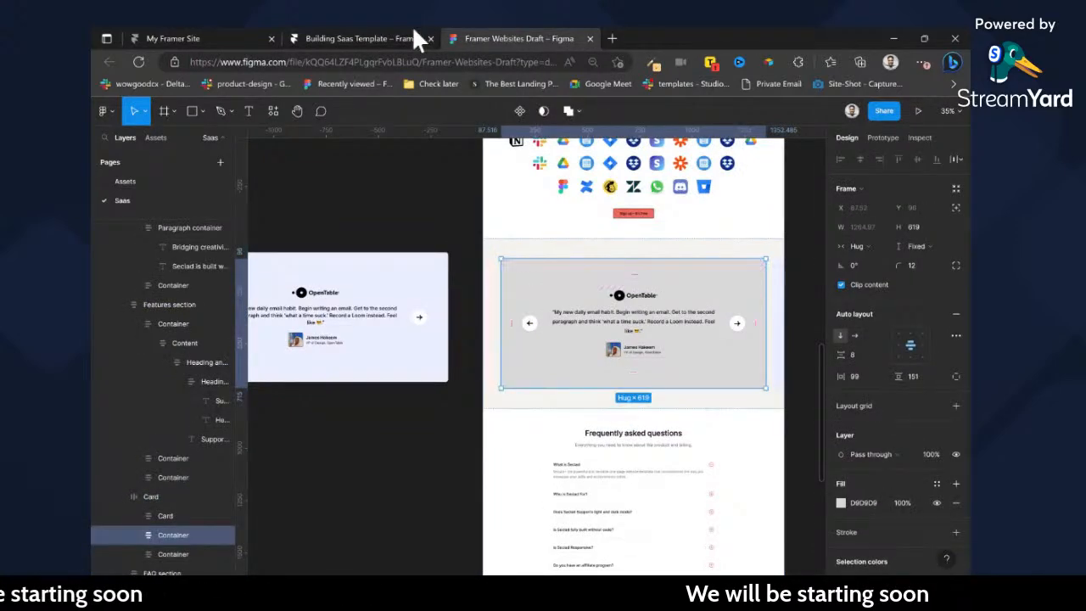
pyautogui.click(407, 39)
pyautogui.click(556, 328)
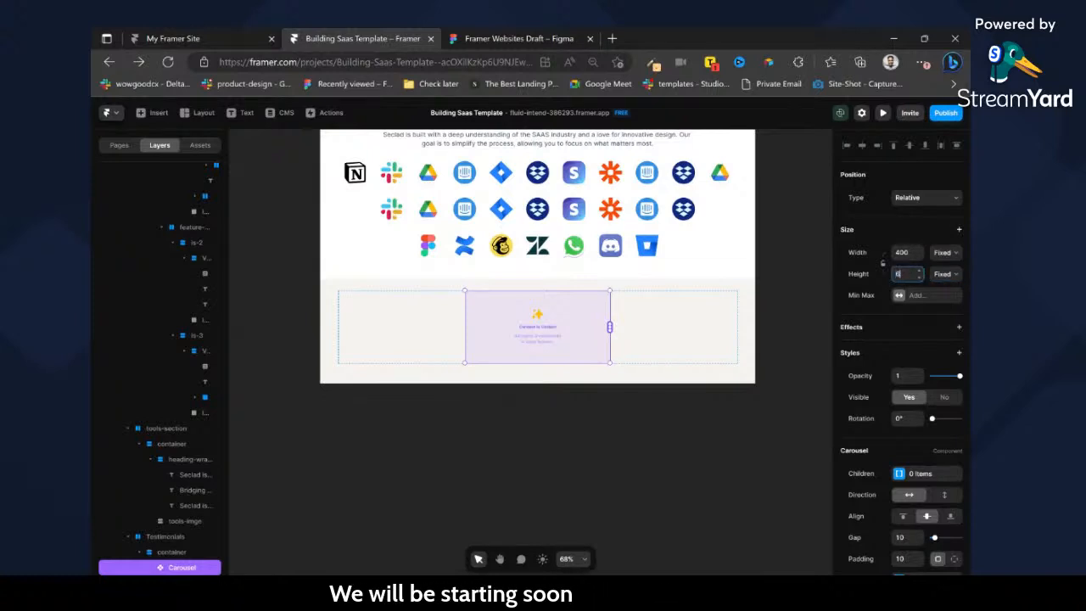
pyautogui.press('Return')
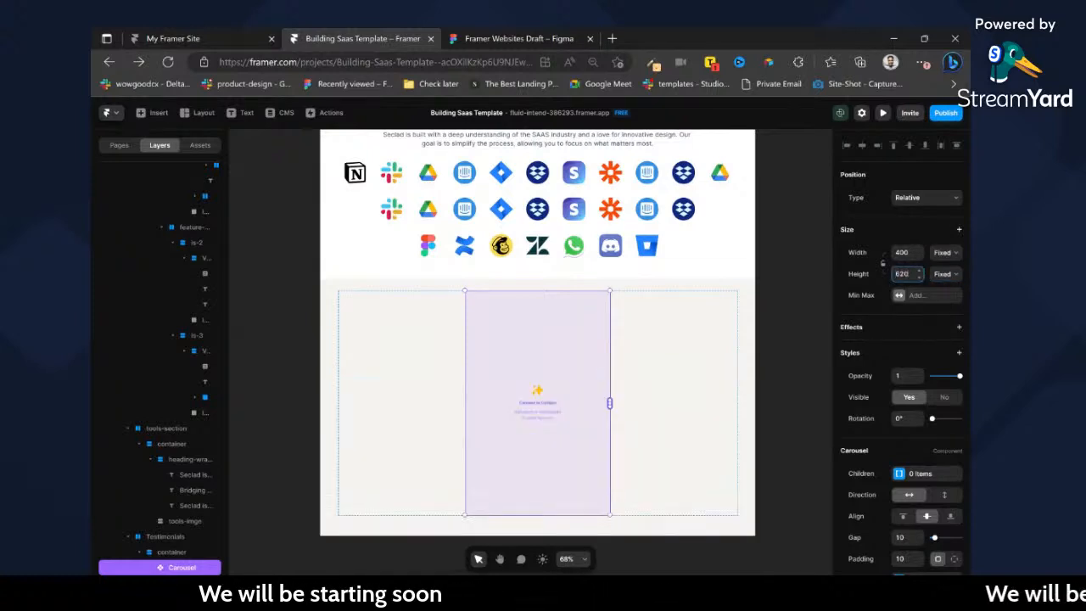
pyautogui.click(946, 268)
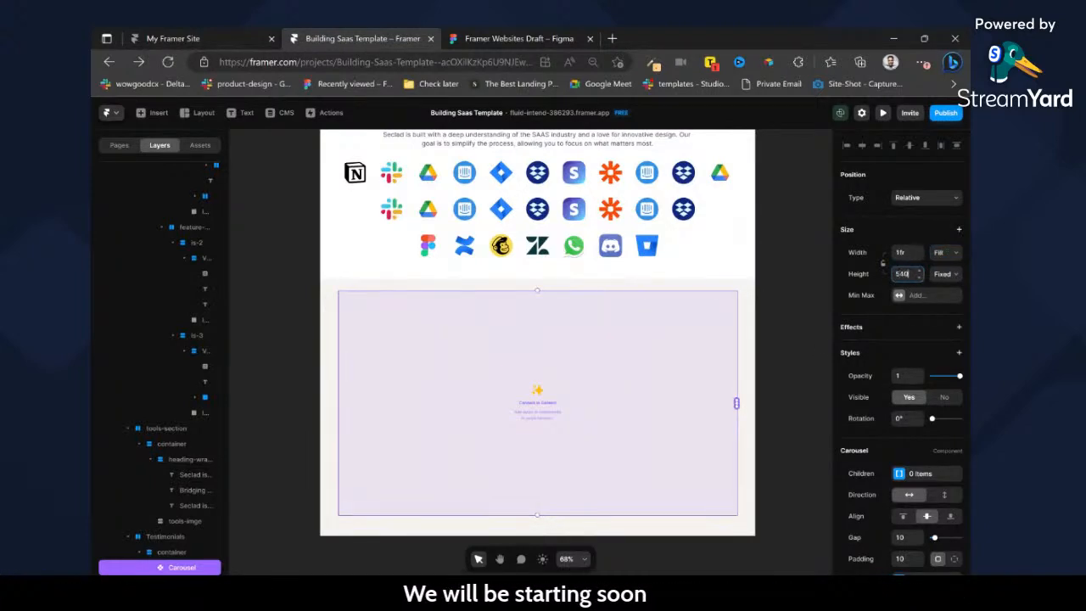
pyautogui.press('Return')
pyautogui.click(803, 330)
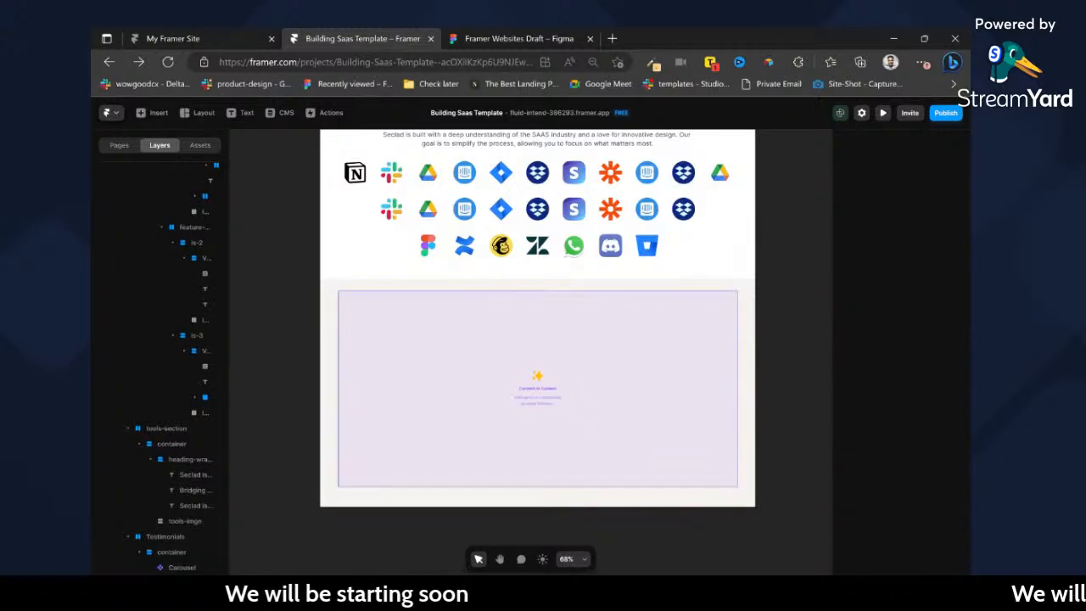
# Wrap the Carousel in a new frame and name that frame Testimonials.
pyautogui.click(634, 345)
pyautogui.rightClick(634, 345)
pyautogui.click(624, 346)
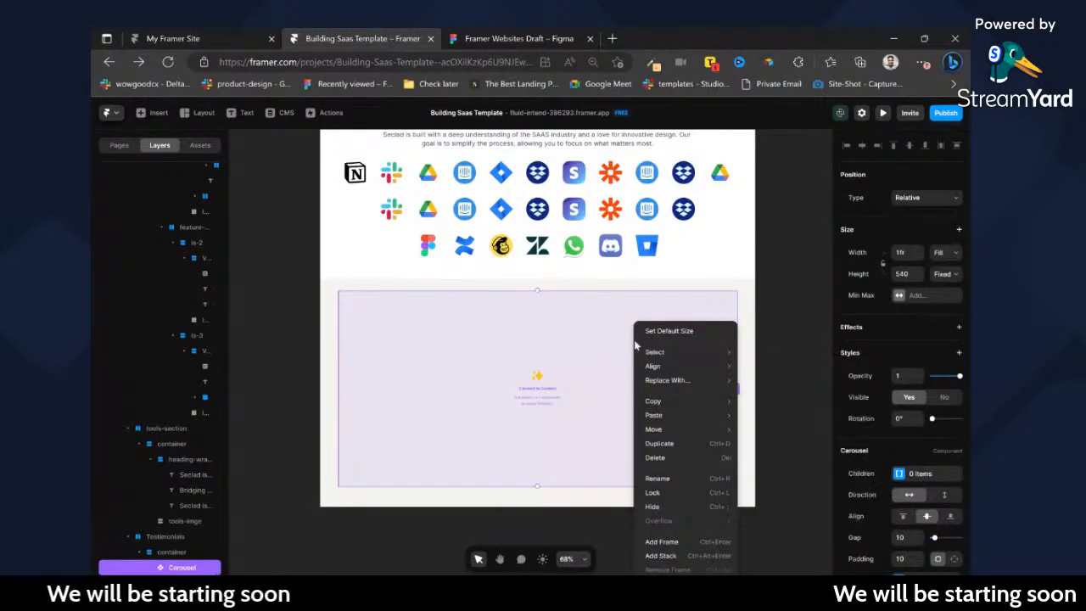
pyautogui.hotkey('ctrl', 'alt', 'g')
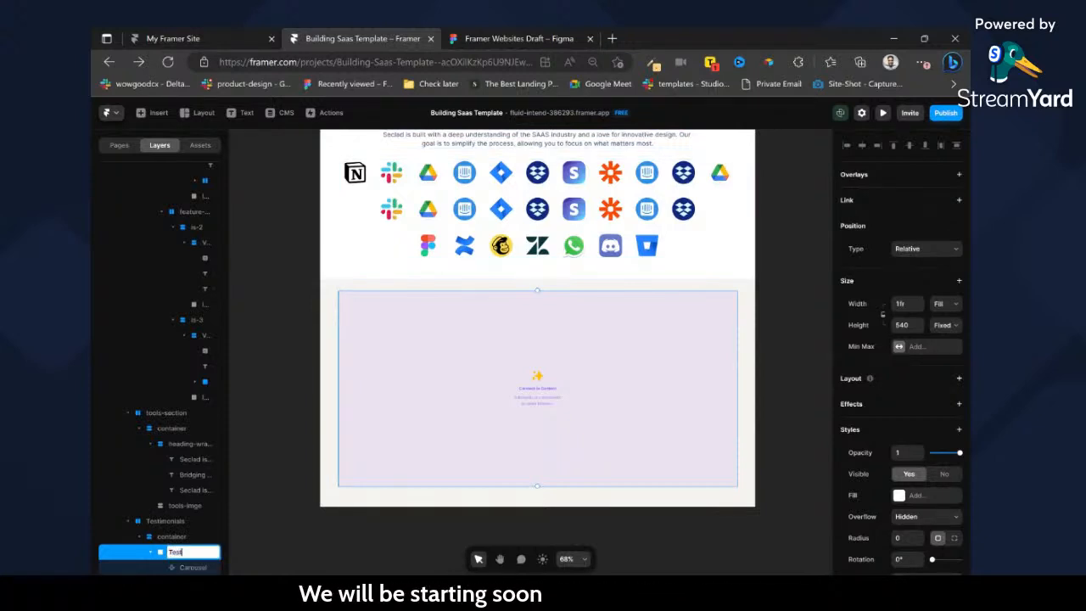
pyautogui.write('Testimonials')
pyautogui.press('Return')
# Collapse the hero-section and features-section groups in the layer tree.
pyautogui.scroll(10, 171, 389)
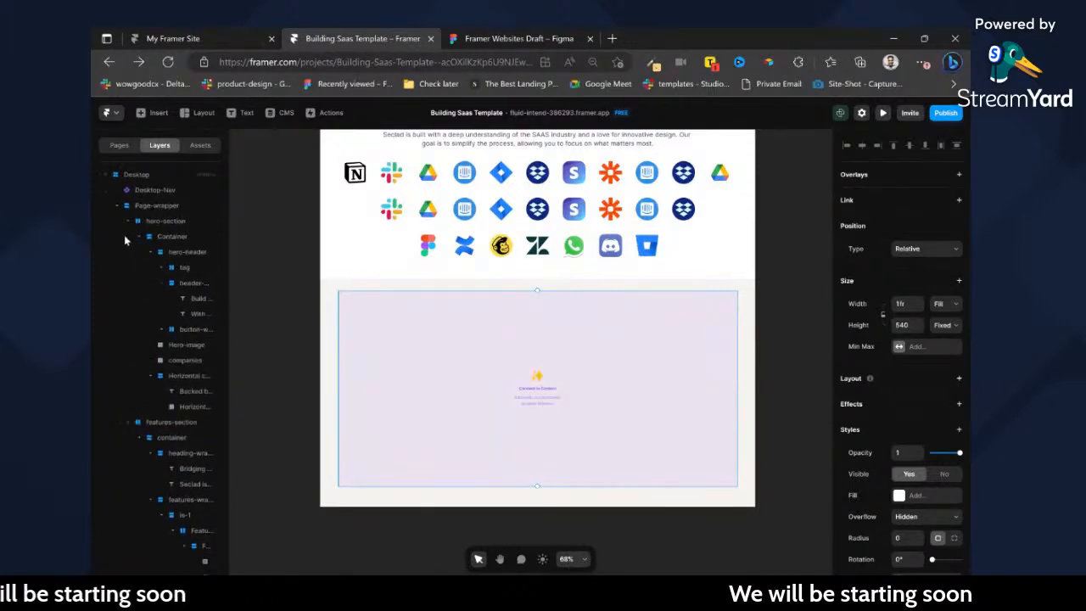
pyautogui.click(128, 224)
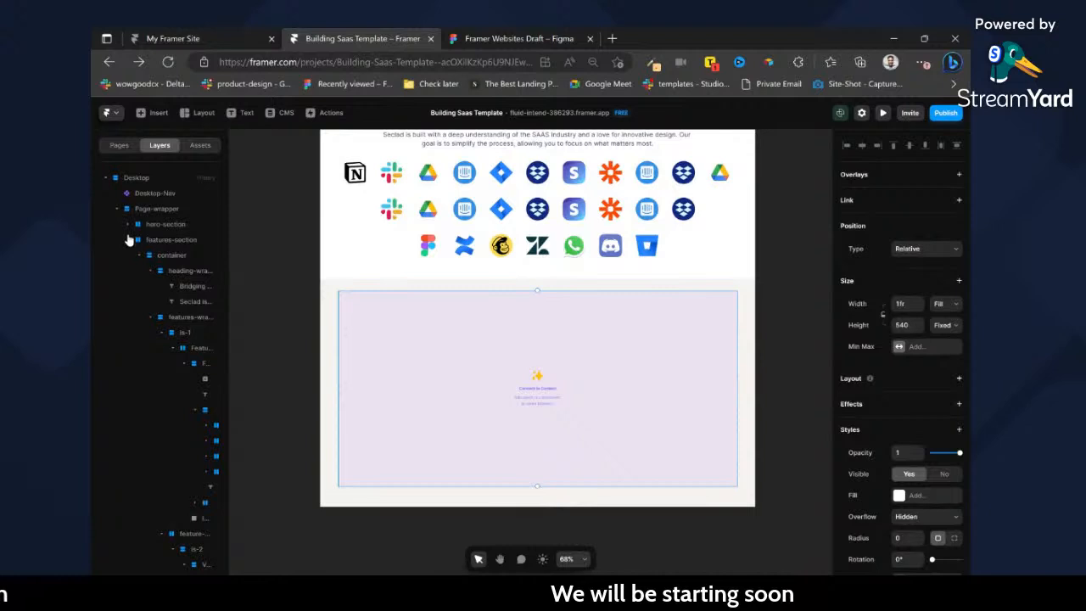
pyautogui.click(127, 239)
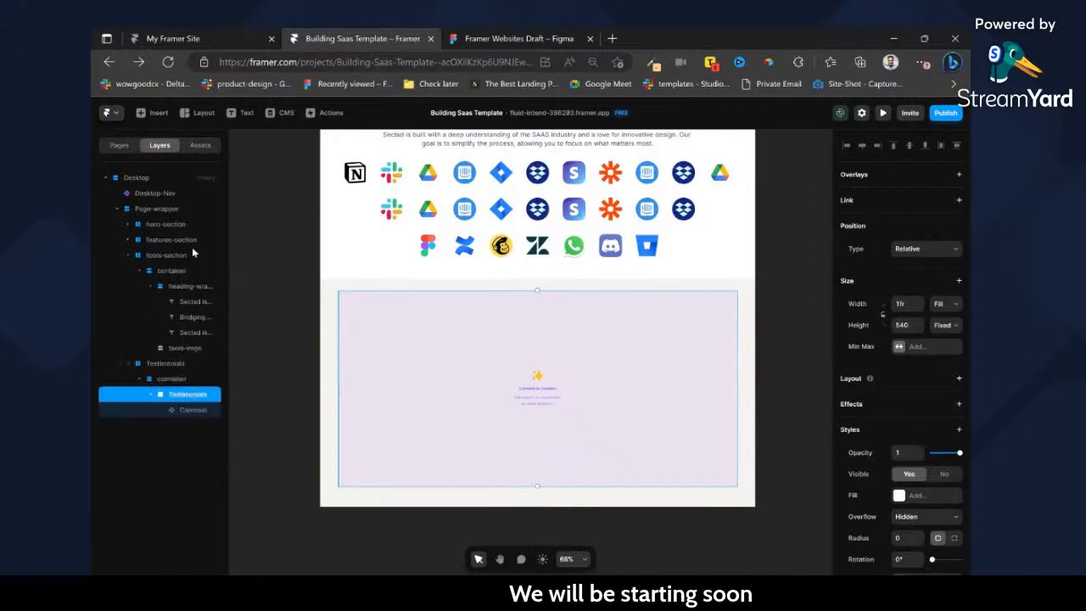
# Set the outer Testimonials section's top padding to 50.
pyautogui.click(739, 345)
pyautogui.scroll(-3, 836, 289)
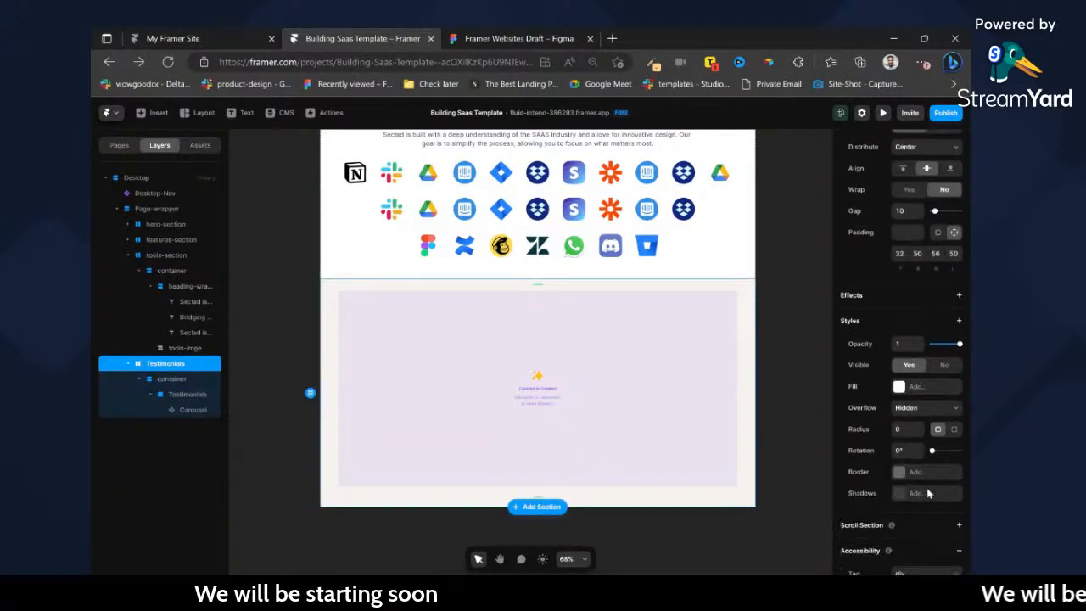
pyautogui.click(901, 210)
pyautogui.write('50')
pyautogui.press('Return')
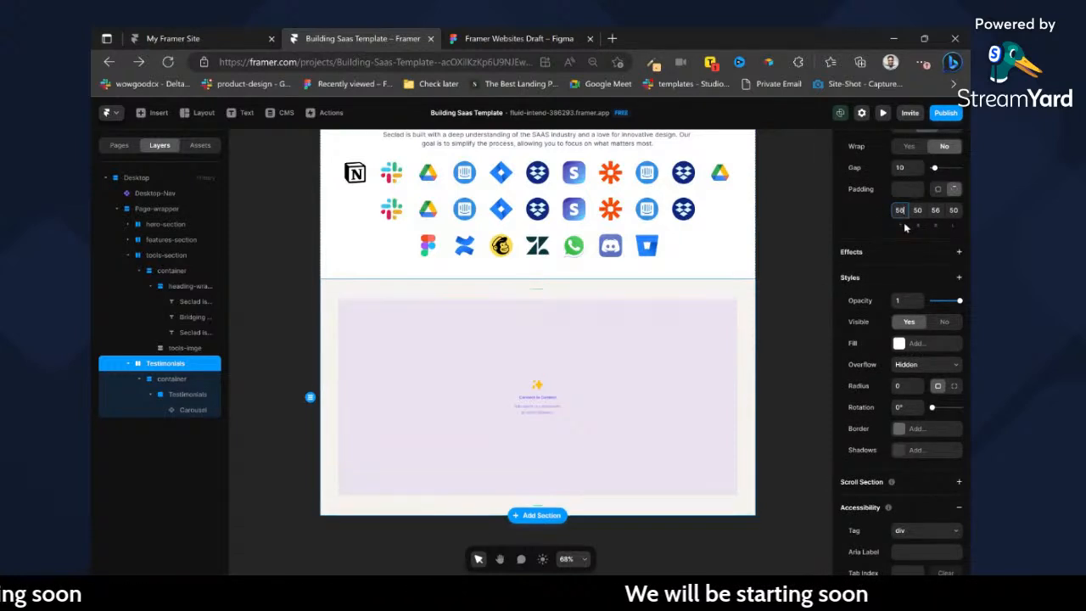
# Turn the inner Testimonials frame that holds the Carousel into a new component named Testimonials.
pyautogui.click(505, 369)
pyautogui.click(185, 394)
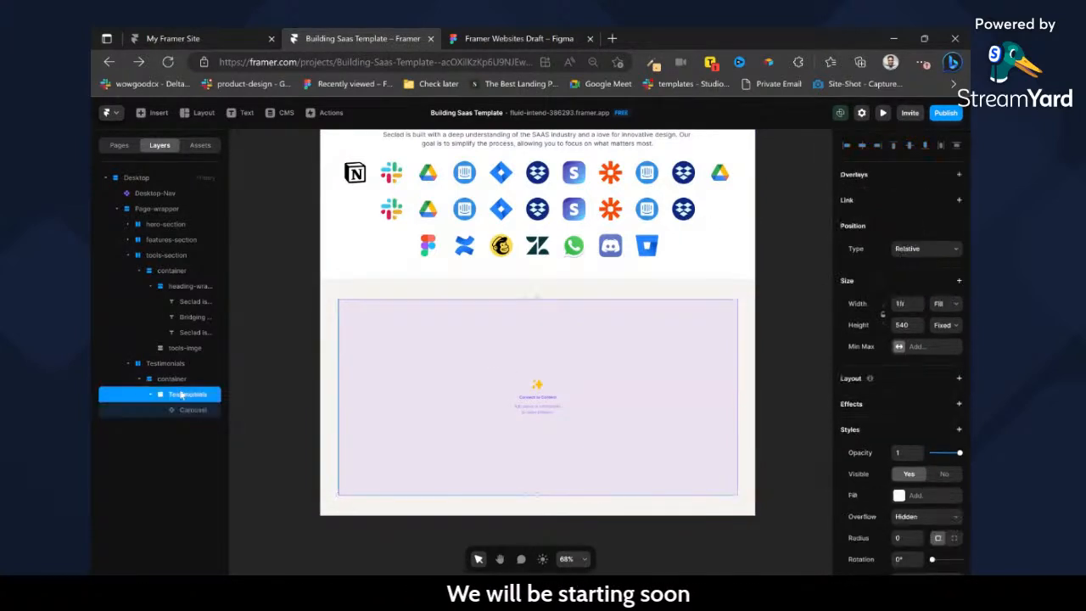
pyautogui.rightClick(185, 394)
pyautogui.click(246, 303)
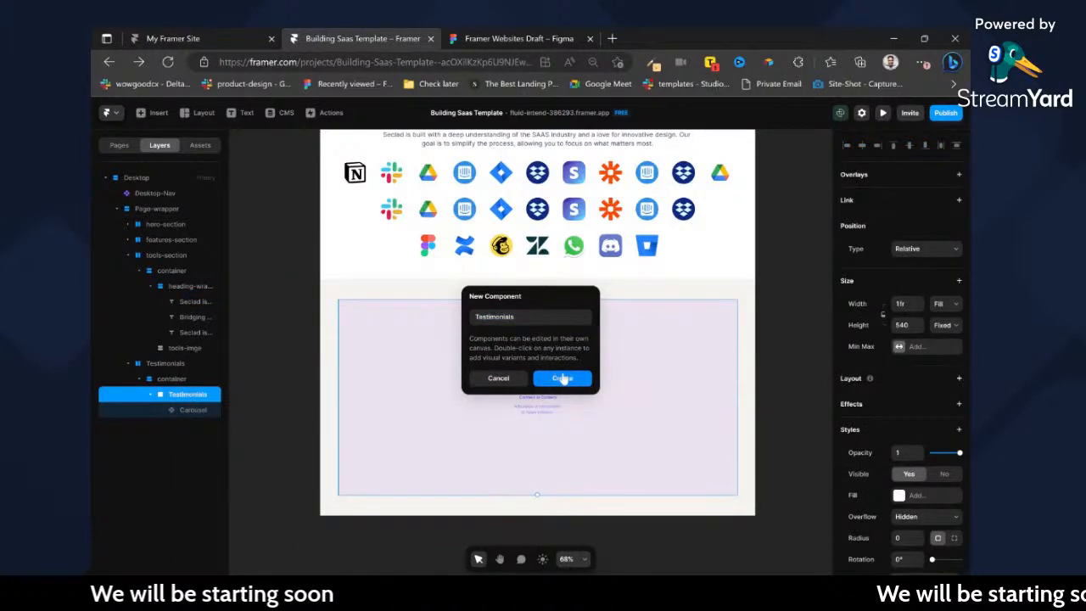
pyautogui.click(555, 379)
pyautogui.scroll(-5, 591, 339)
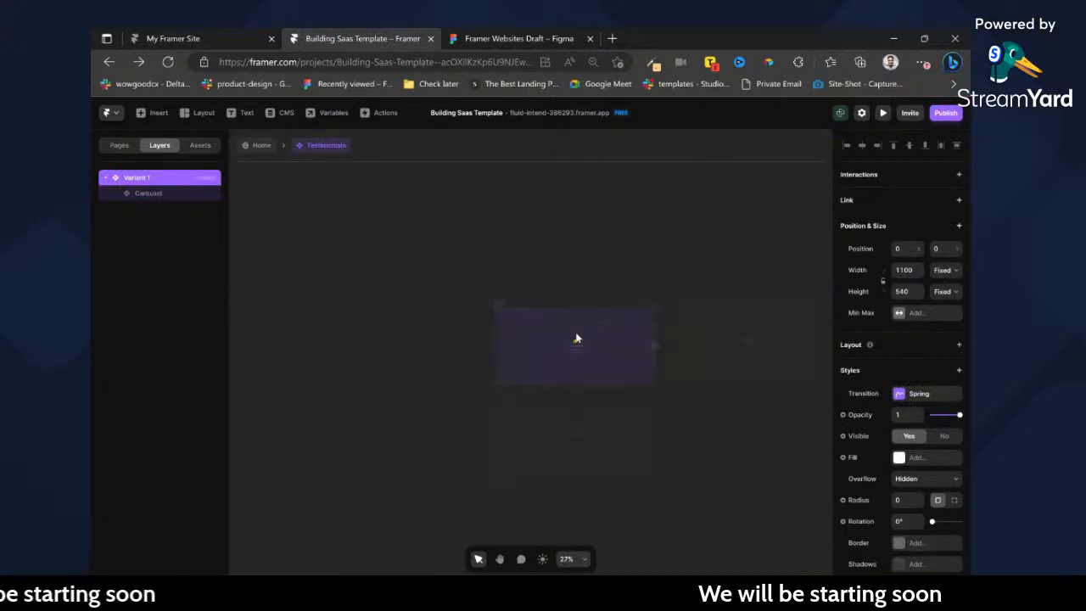
# Draw a new frame about 1114 by 592 on the component canvas beside the primary variant.
pyautogui.click(494, 319)
pyautogui.hscroll(-3, 522, 322)
pyautogui.moveTo(434, 290)
pyautogui.mouseDown()
pyautogui.moveTo(609, 376)
pyautogui.moveTo(594, 371)
pyautogui.mouseUp()
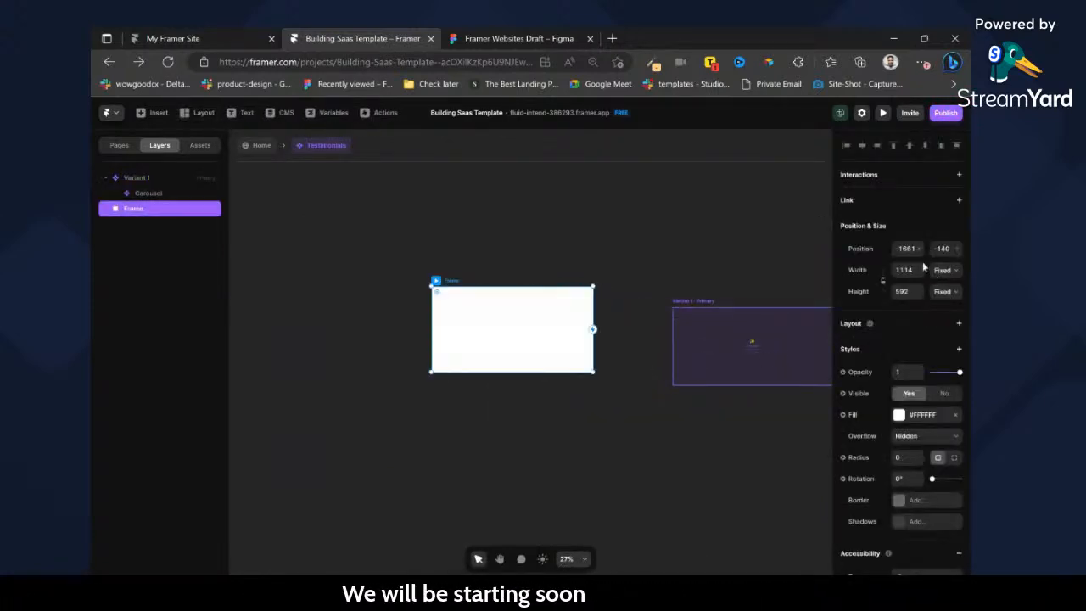
# Check the Carousel's size, align the new frame with the variant, and set the frame to 1110 wide and 540 high.
pyautogui.click(761, 330)
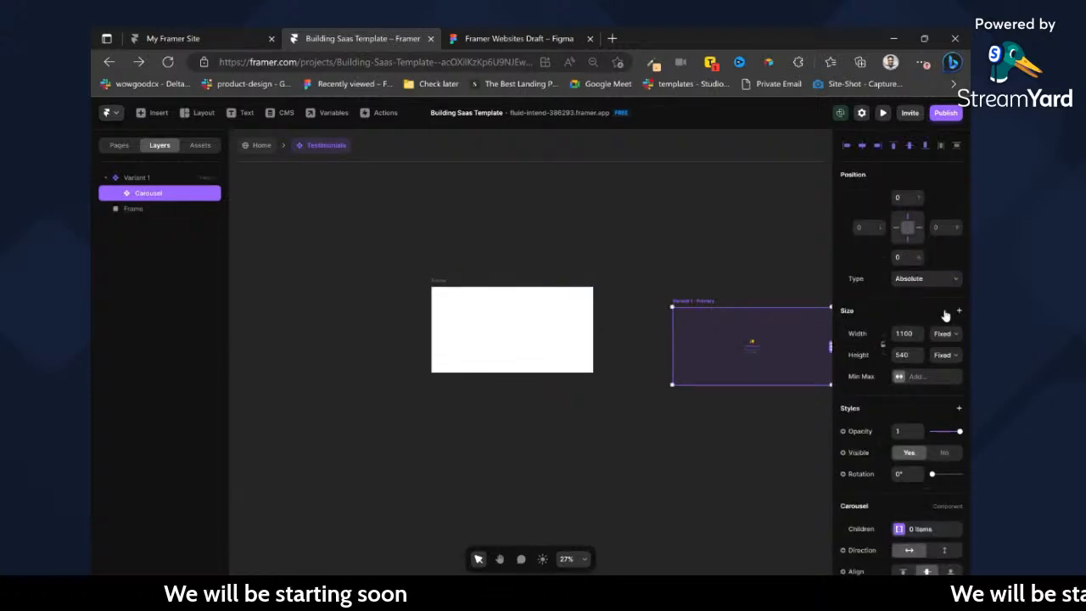
pyautogui.moveTo(494, 313); pyautogui.dragTo(547, 333)
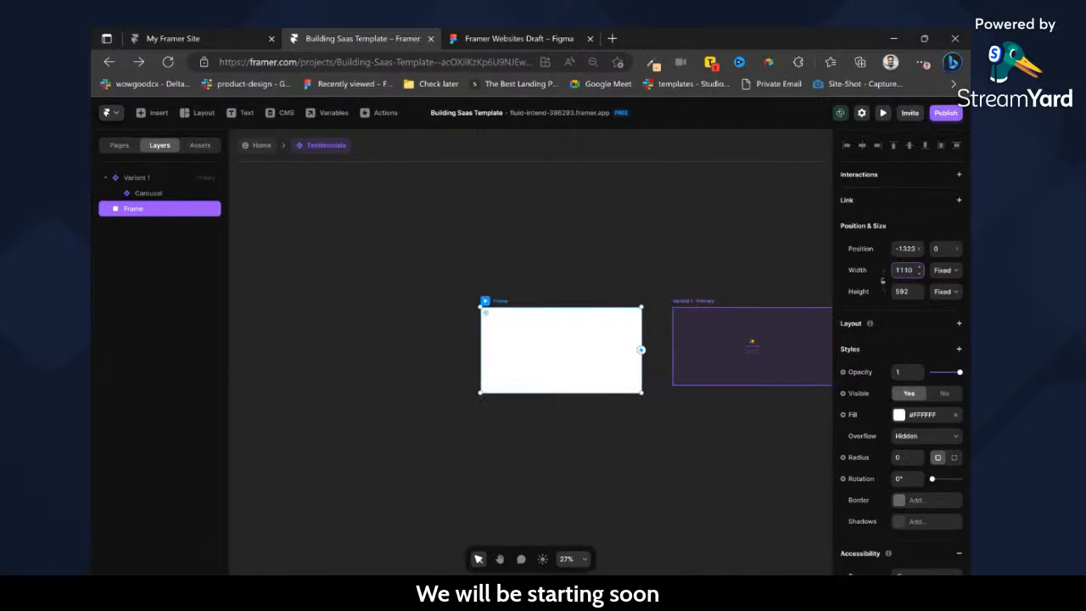
pyautogui.write('54')
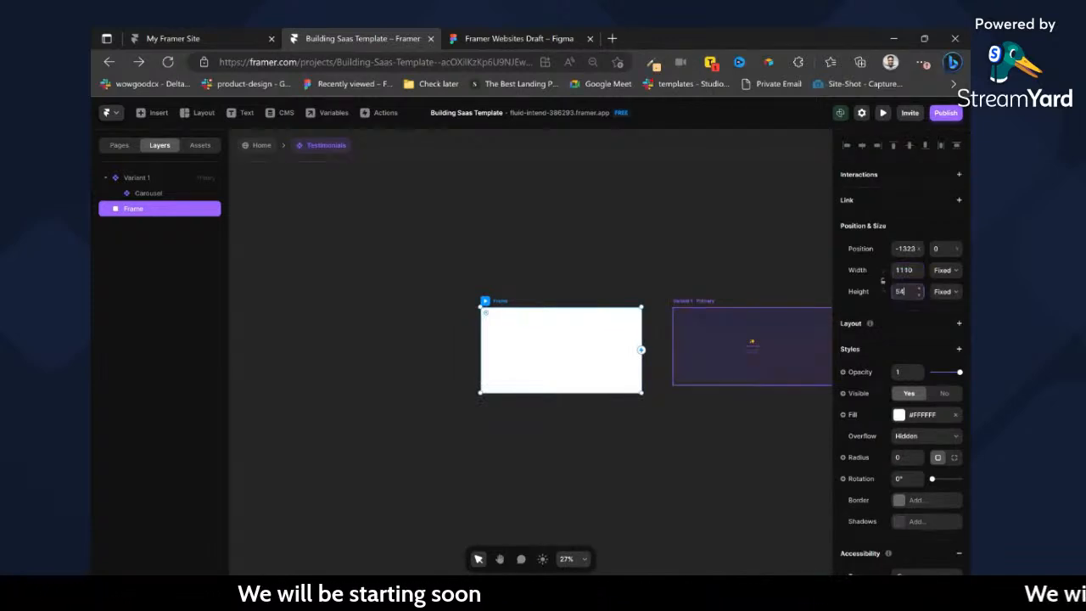
pyautogui.write('0')
pyautogui.press('Return')
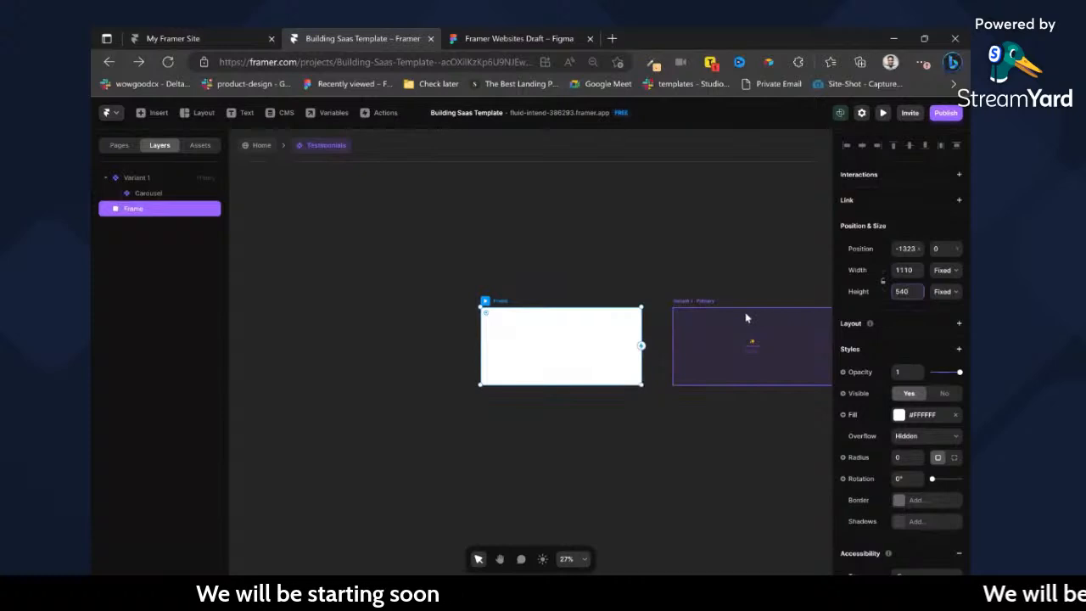
# Move the white frame closer to the primary variant and connect the Carousel to it as its child item.
pyautogui.click(681, 301)
pyautogui.hscroll(1, 488, 367)
pyautogui.moveTo(488, 367); pyautogui.dragTo(493, 367)
pyautogui.click(668, 330)
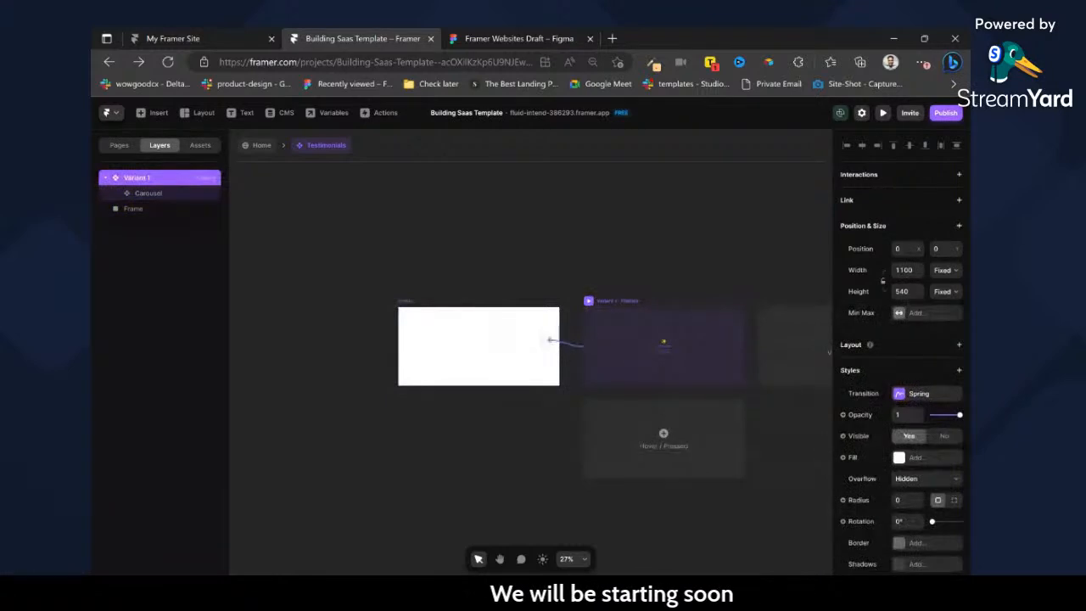
pyautogui.click(409, 303)
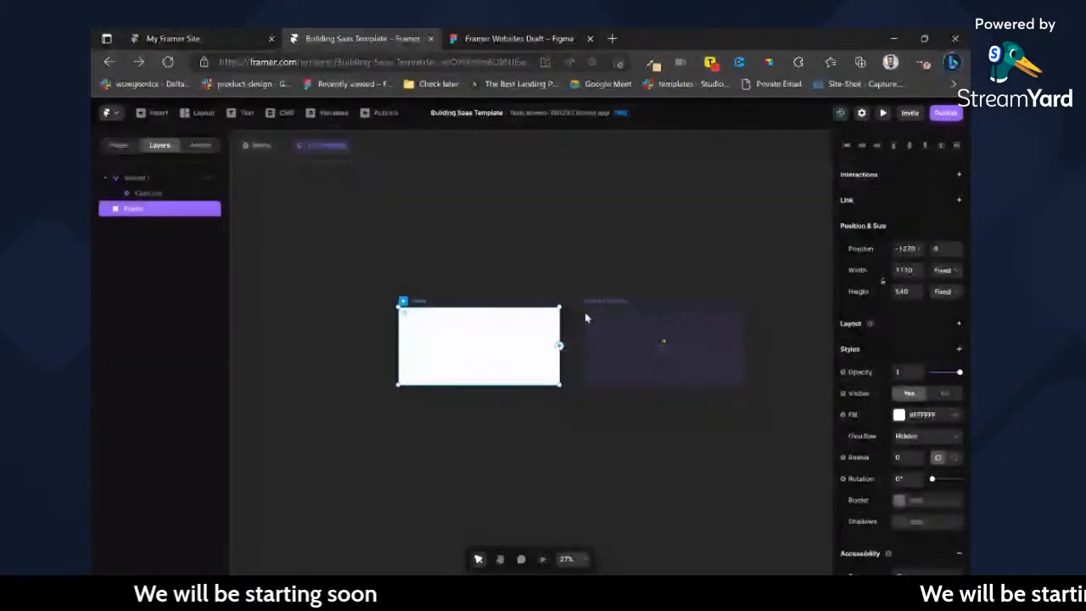
pyautogui.click(654, 344)
pyautogui.moveTo(555, 348); pyautogui.dragTo(637, 340)
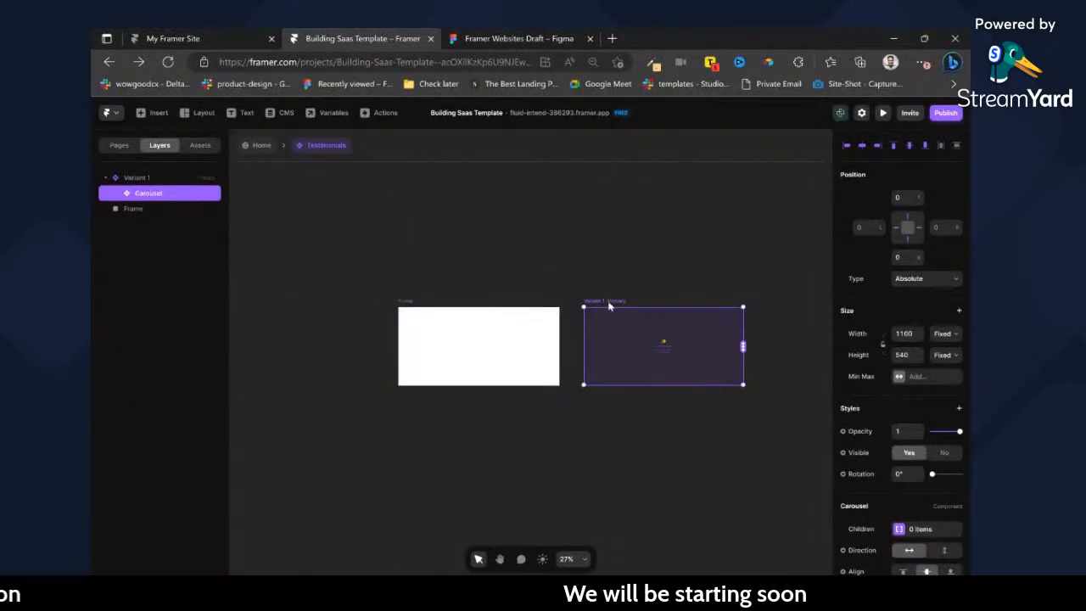
pyautogui.moveTo(744, 347); pyautogui.dragTo(460, 348)
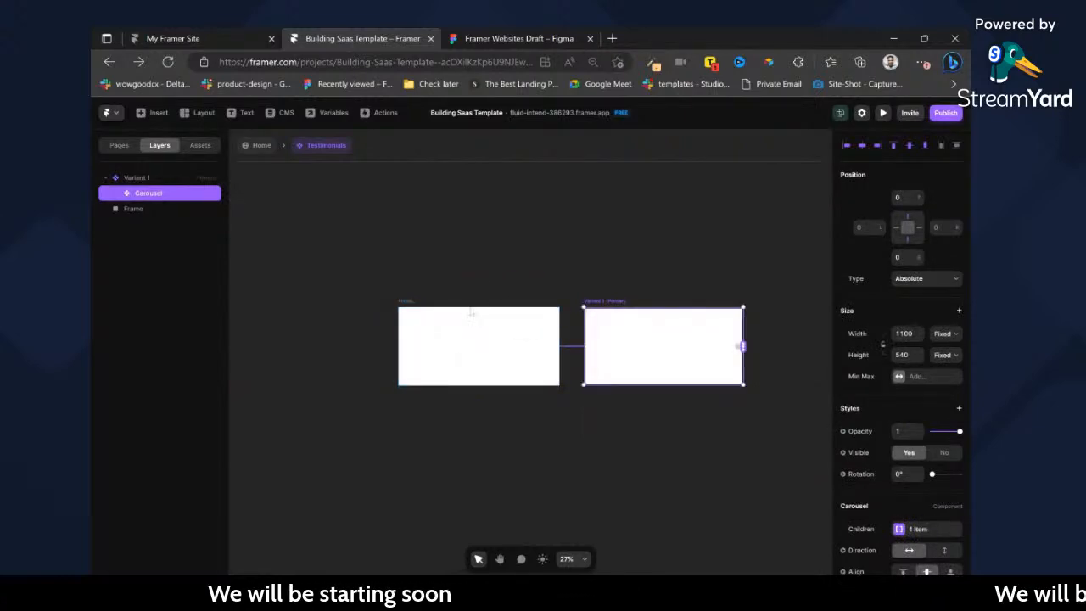
# Rename the connected white frame as Testimonials.
pyautogui.scroll(5, 470, 311)
pyautogui.click(342, 297)
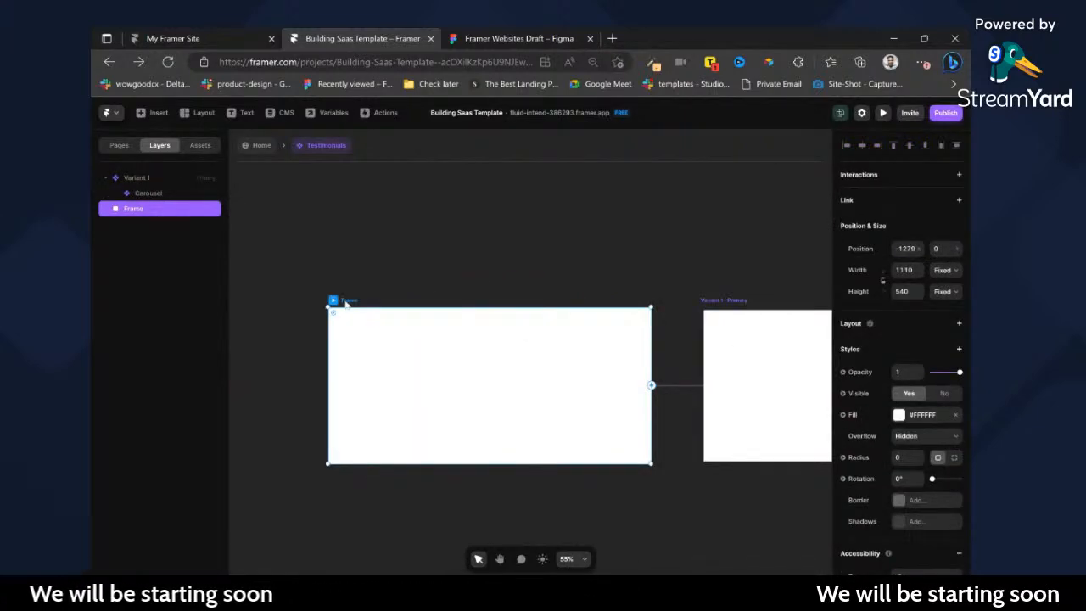
pyautogui.doubleClick(347, 301)
pyautogui.hotkey('ctrl', 'z')
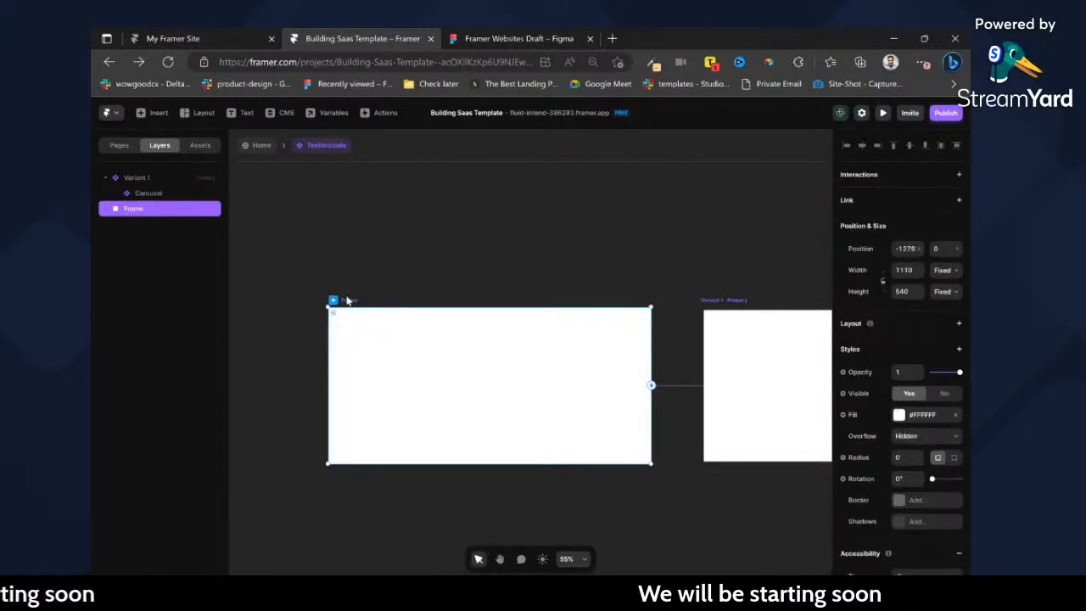
pyautogui.doubleClick(136, 210)
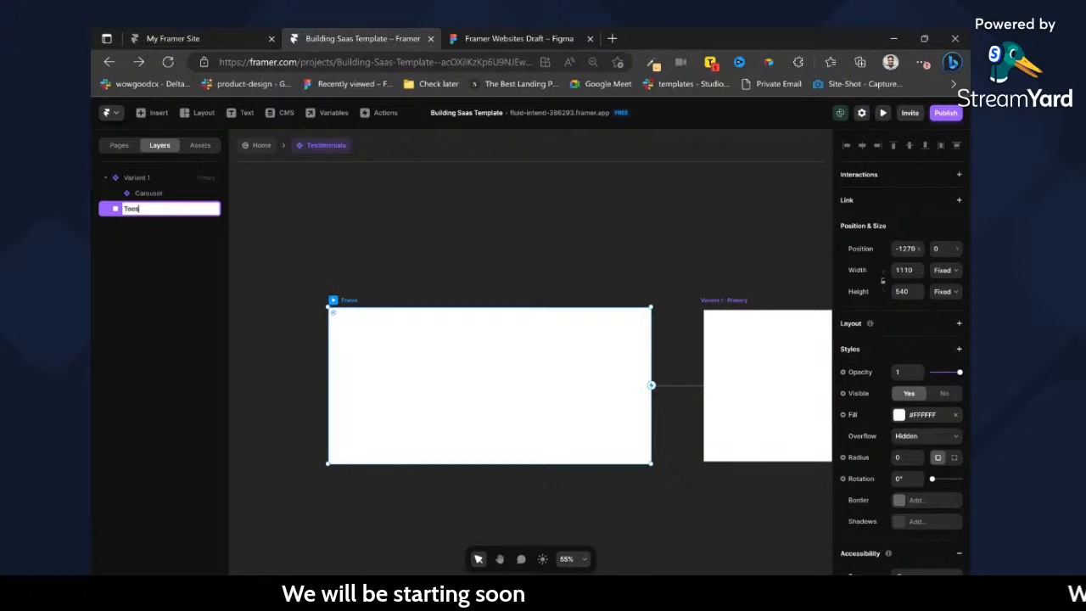
pyautogui.write('Testimonials')
pyautogui.press('Return')
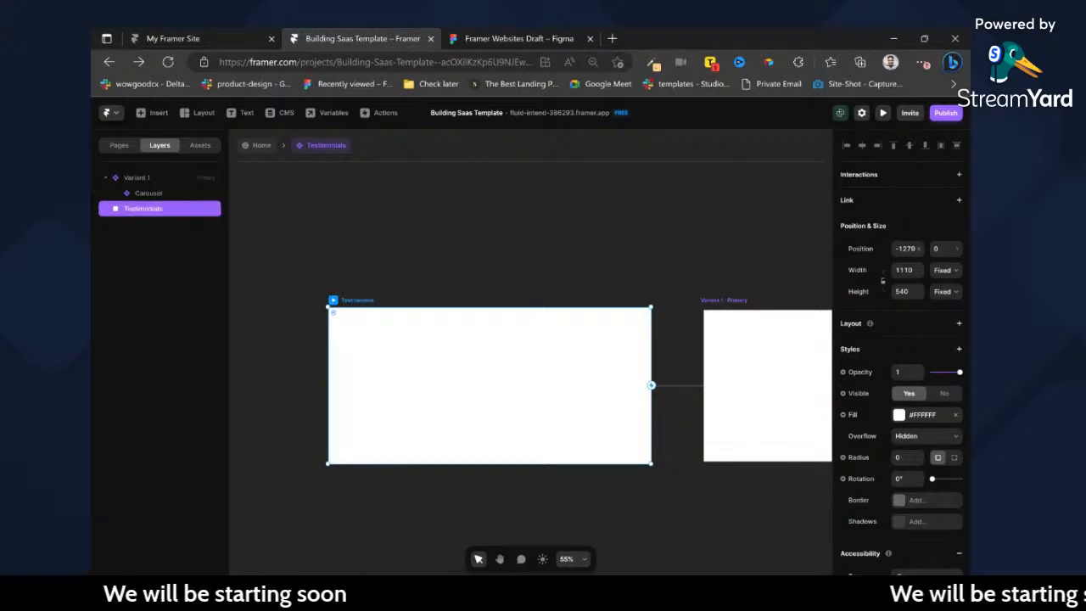
# Copy the testimonial card's fill colour from Figma, apply #D9D9D9 to Framer's Testimonials frame, and set its corner radius to 24.
pyautogui.click(507, 39)
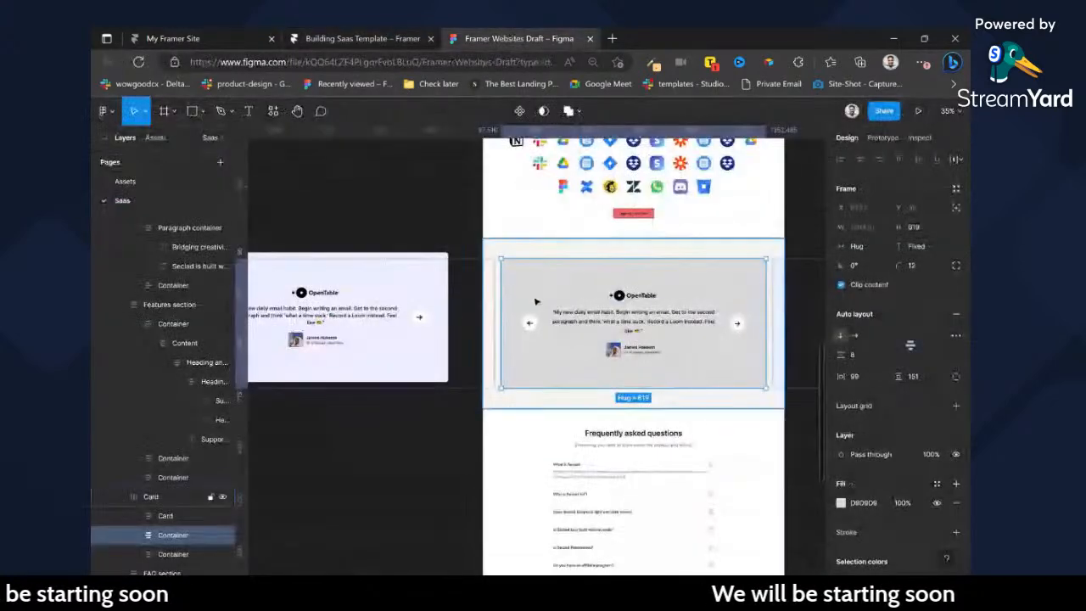
pyautogui.scroll(-3, 900, 388)
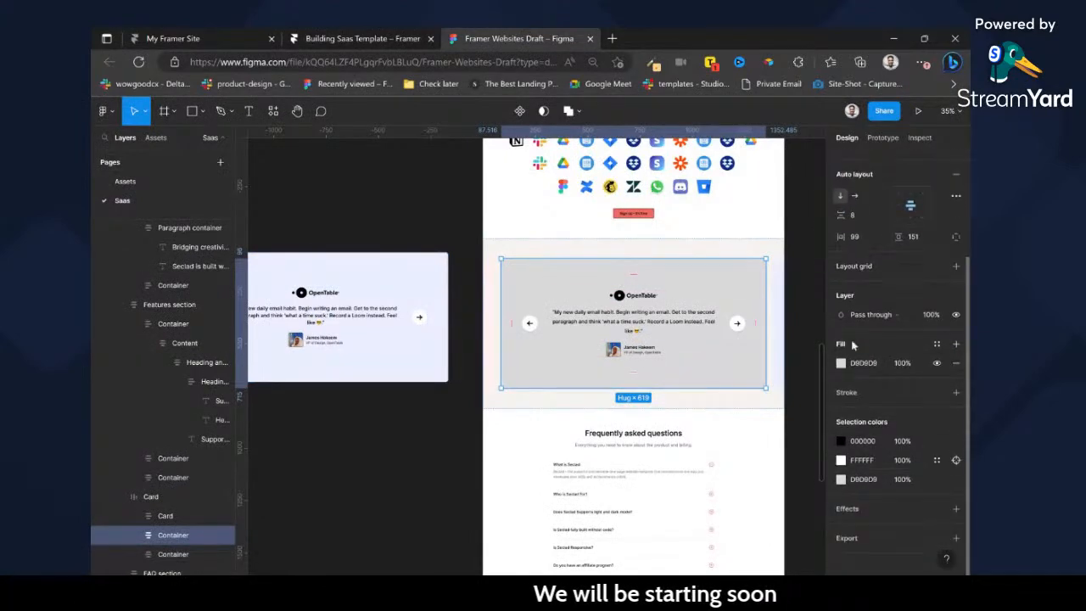
pyautogui.click(438, 38)
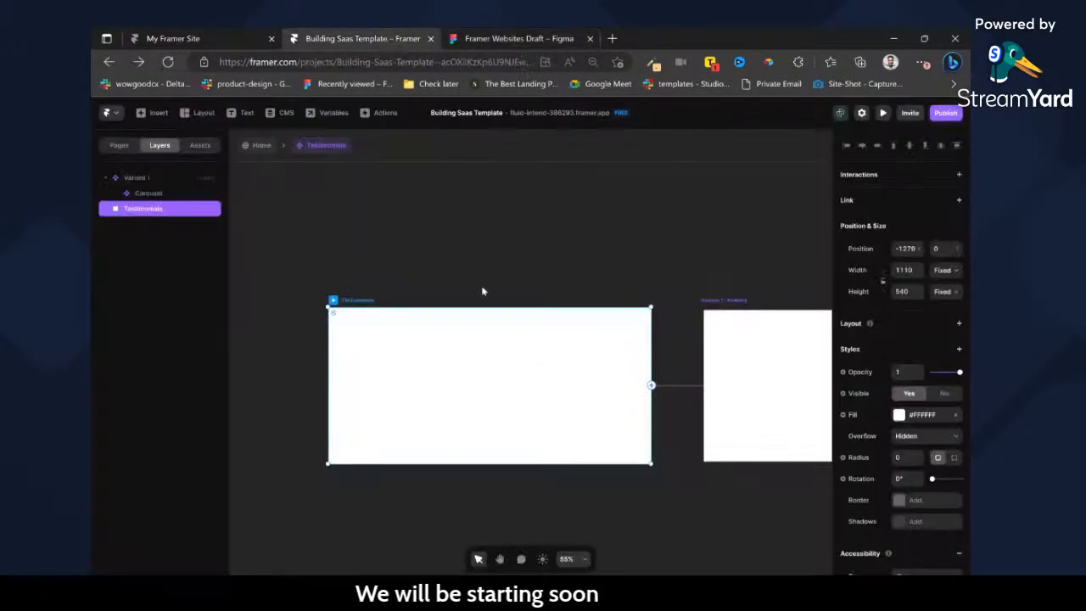
pyautogui.click(911, 417)
pyautogui.write('#D9D9D9')
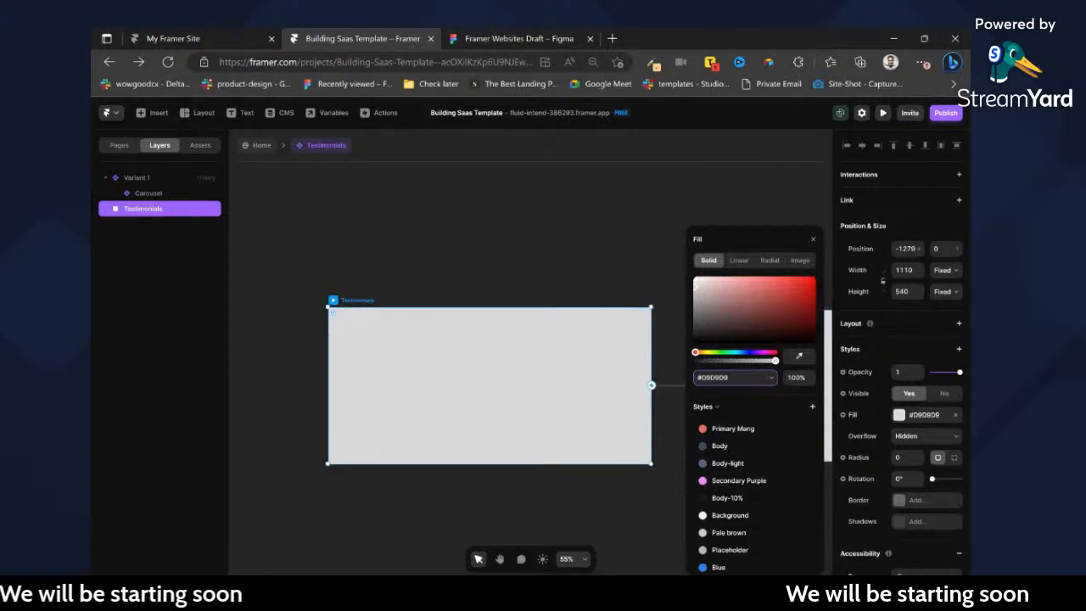
pyautogui.click(903, 457)
pyautogui.write('24')
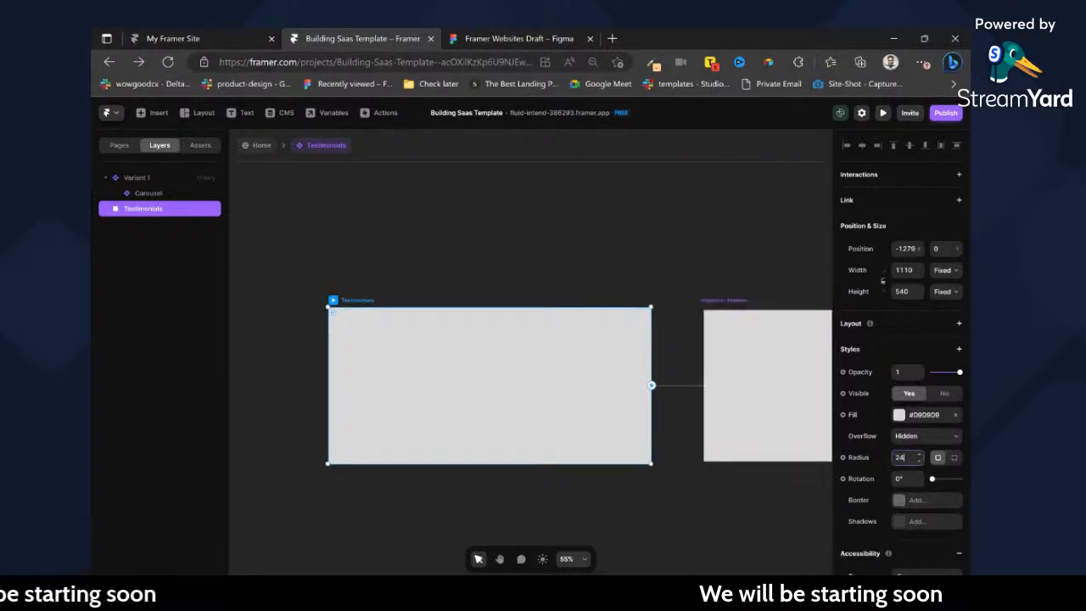
# Copy the "My new daily email habit" quote from the Figma card and paste it into Framer's Testimonials frame.
pyautogui.click(509, 35)
pyautogui.doubleClick(626, 293)
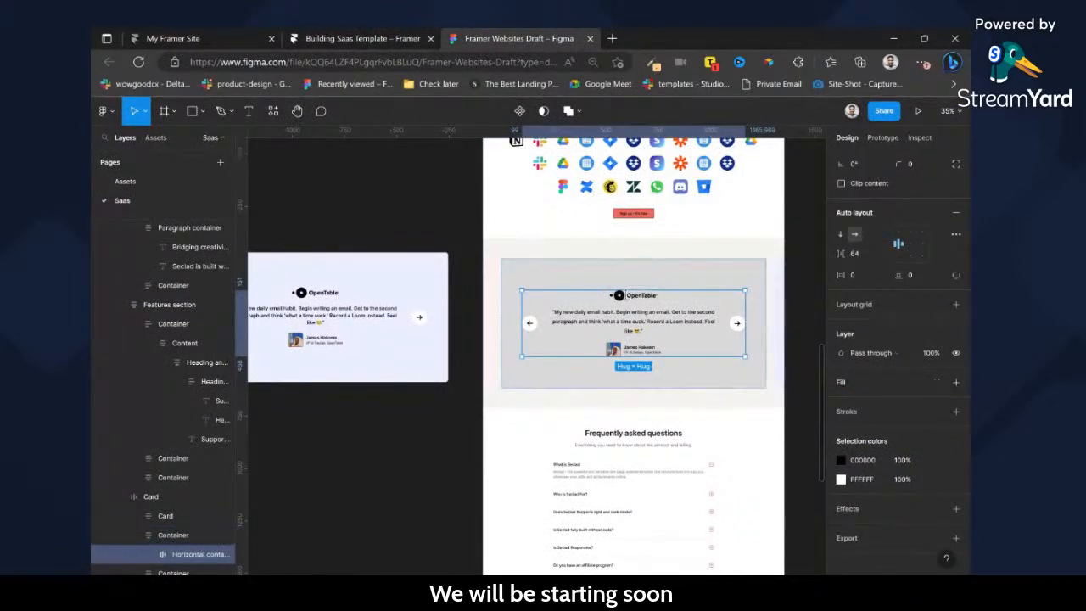
pyautogui.doubleClick(642, 320)
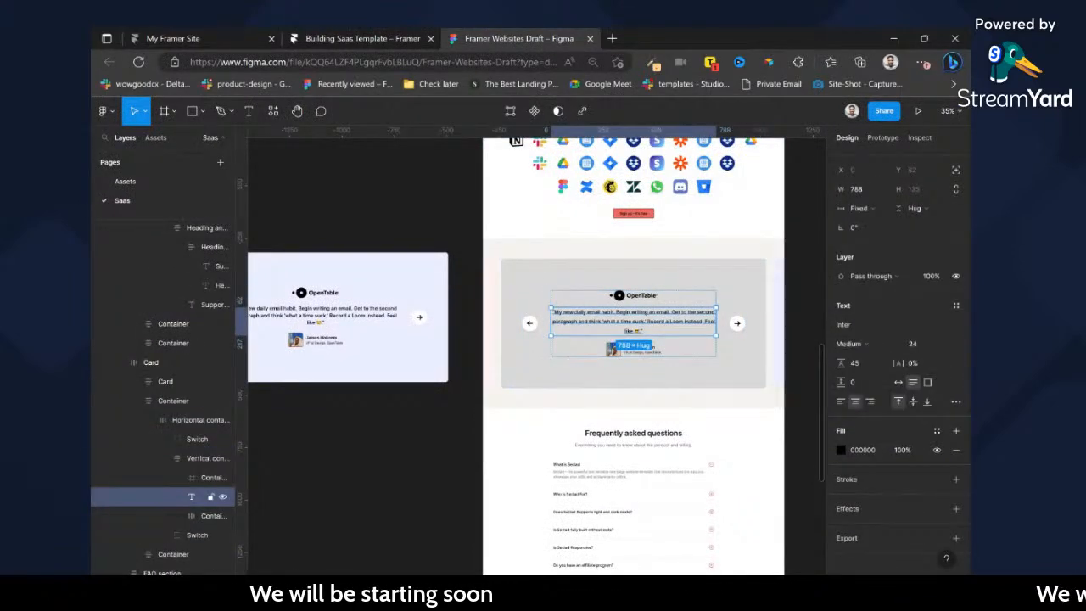
pyautogui.press('Return')
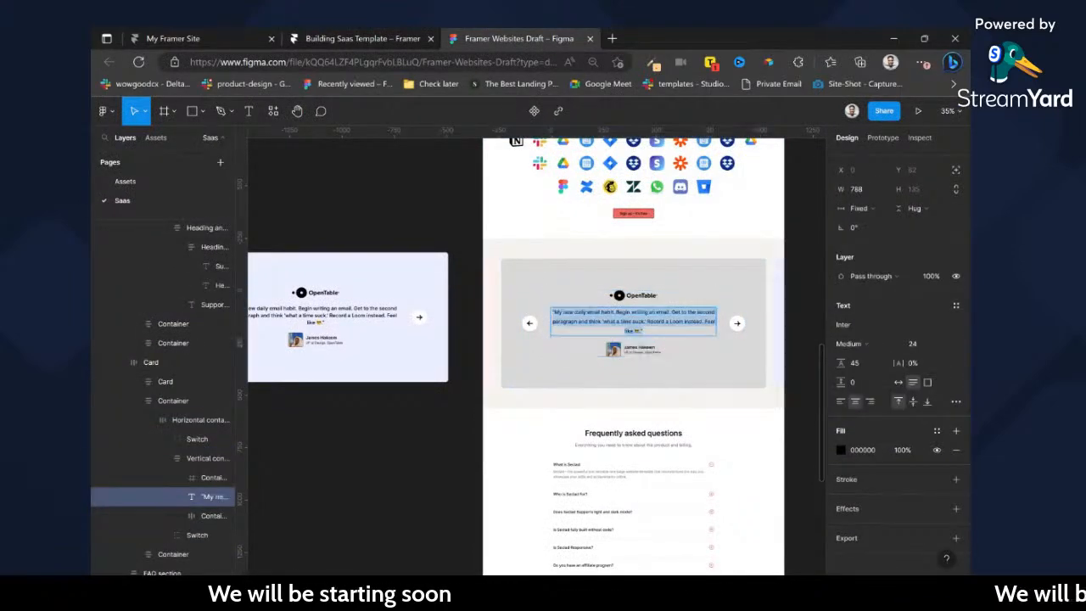
pyautogui.click(400, 32)
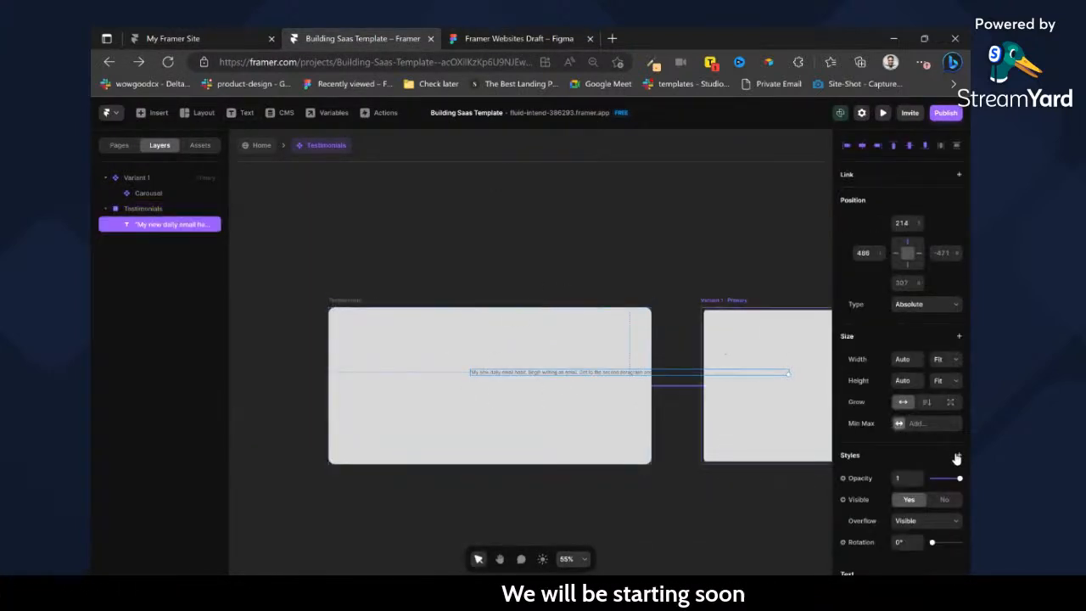
# Apply the Paragraph Large text style to the pasted quote and shift the text toward the card's left edge.
pyautogui.scroll(-4, 942, 454)
pyautogui.click(914, 410)
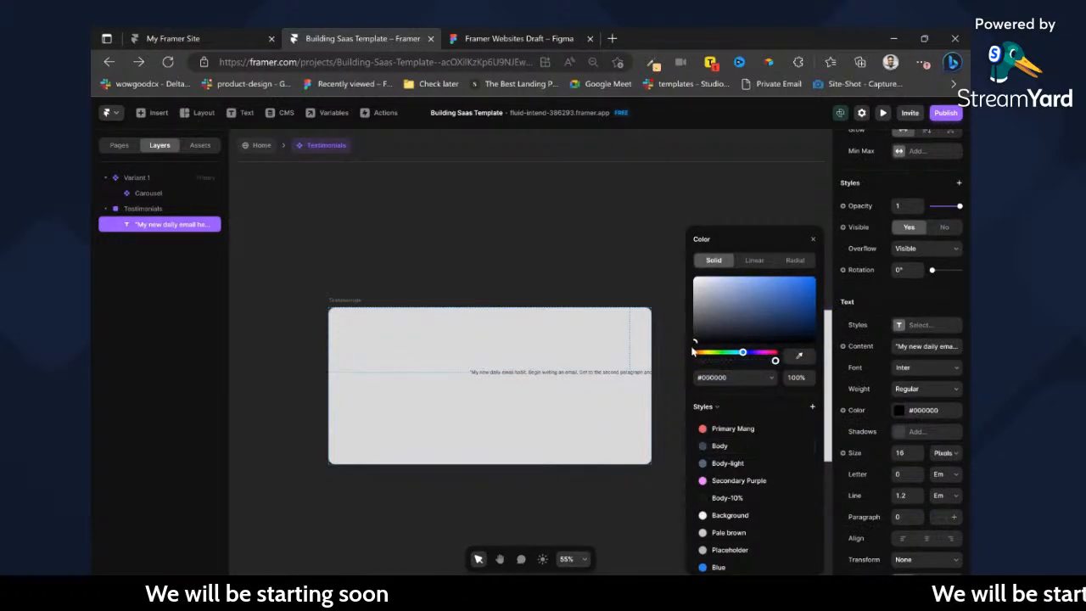
pyautogui.click(900, 325)
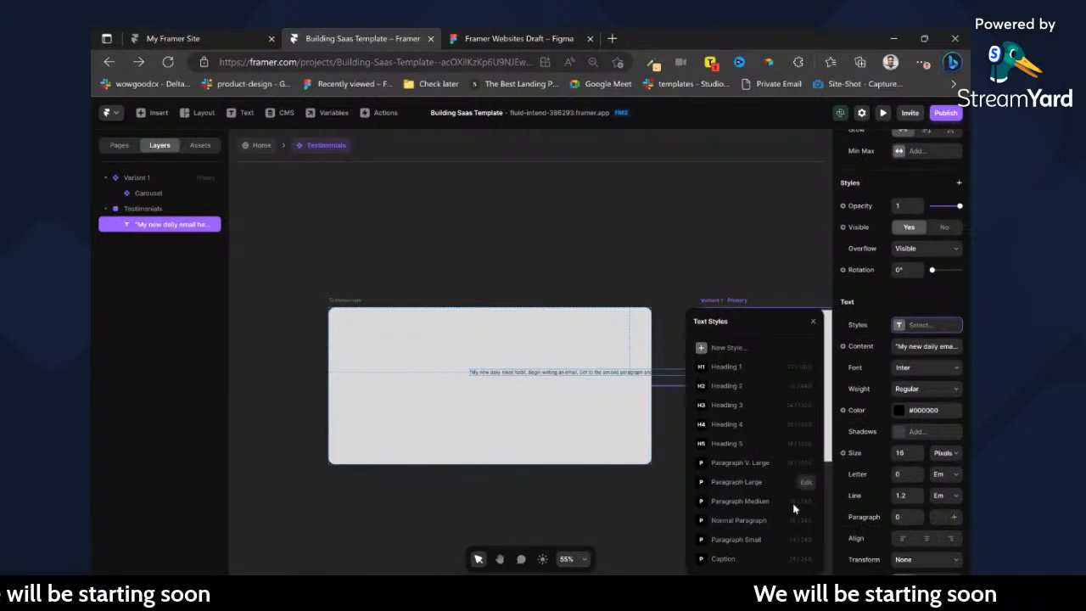
pyautogui.click(758, 485)
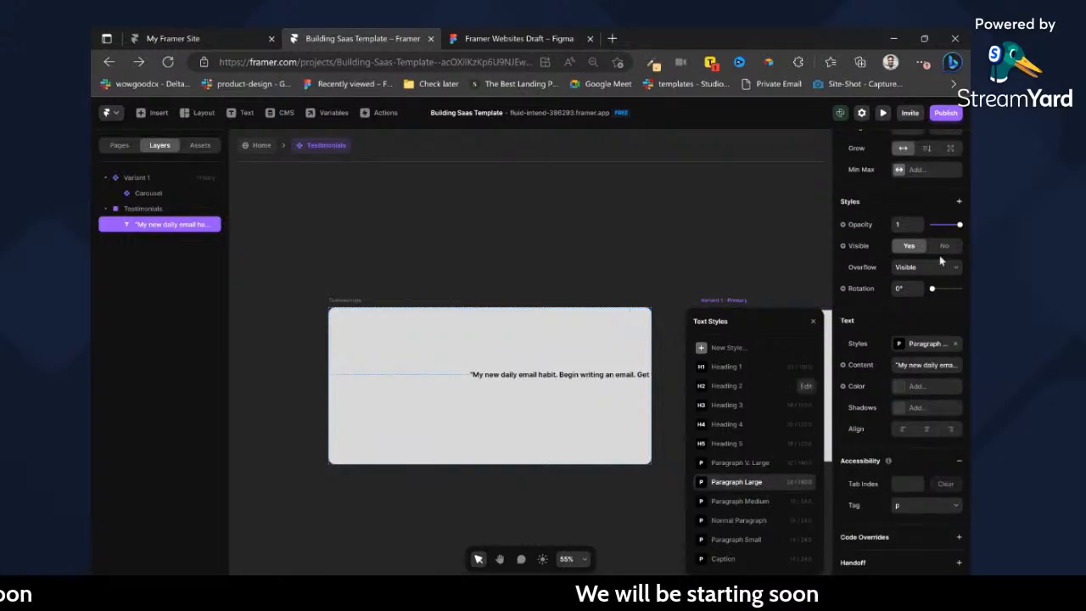
pyautogui.scroll(3, 940, 257)
pyautogui.click(653, 272)
pyautogui.click(558, 376)
pyautogui.moveTo(559, 376); pyautogui.dragTo(468, 371)
pyautogui.hscroll(3, 829, 381)
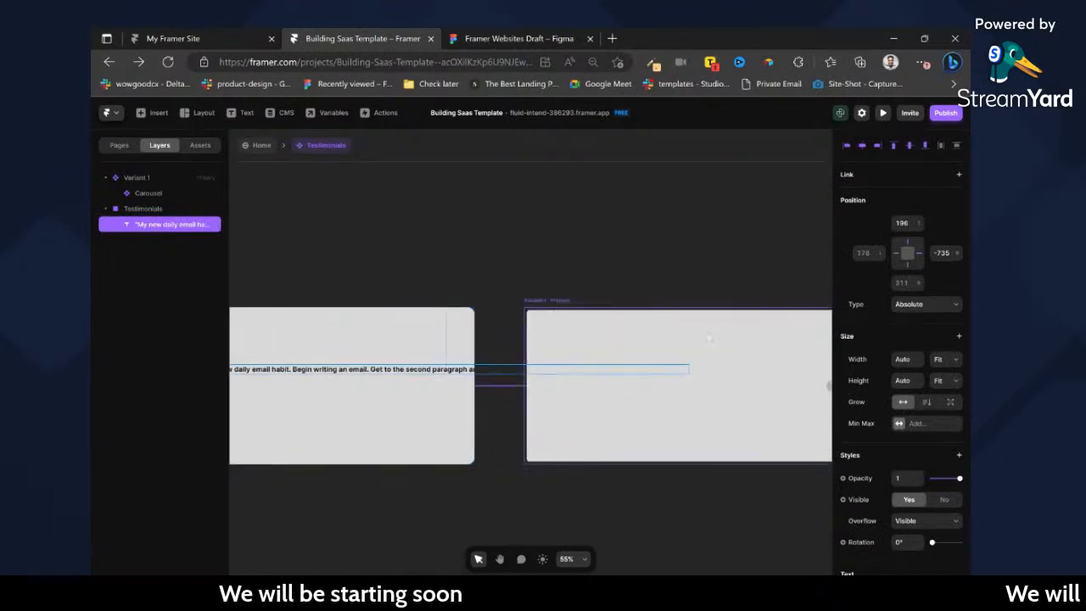
pyautogui.hscroll(-3, 337, 426)
# Wrap the quote text in a new frame and name that frame Container.
pyautogui.hotkey('ctrl', 'Return')
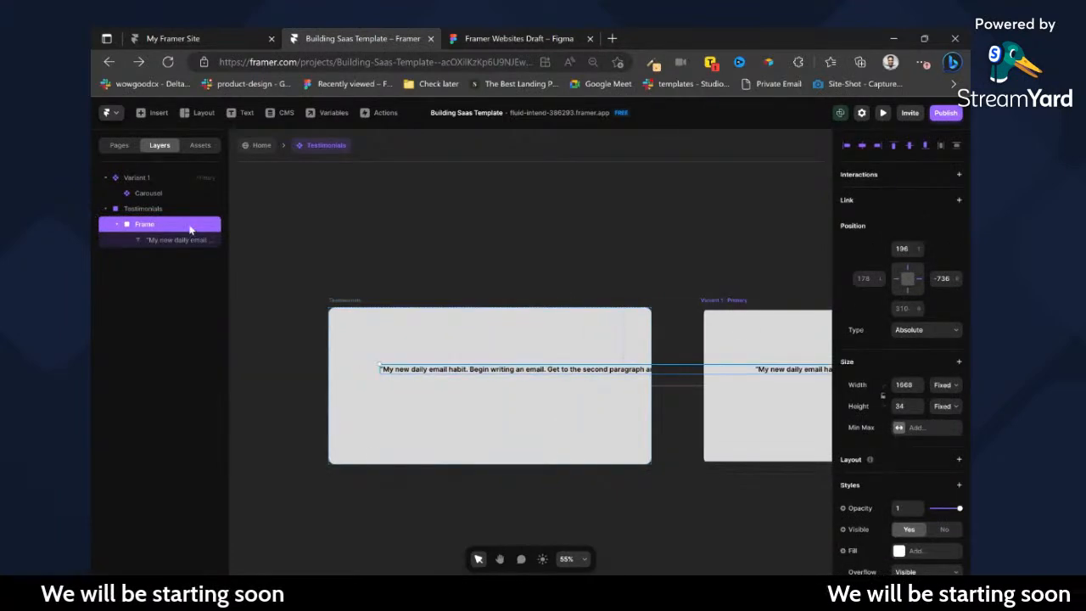
pyautogui.doubleClick(145, 224)
pyautogui.write('Container')
pyautogui.press('Return')
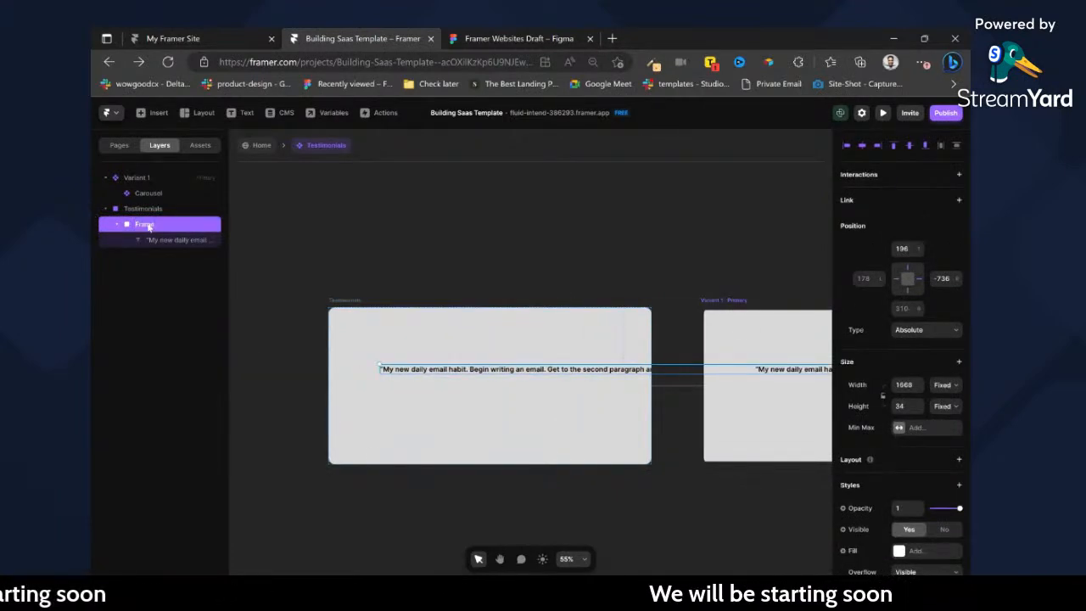
# Add a vertical, centred stack layout to the Testimonials frame and inspect the Container's sizing.
pyautogui.click(151, 212)
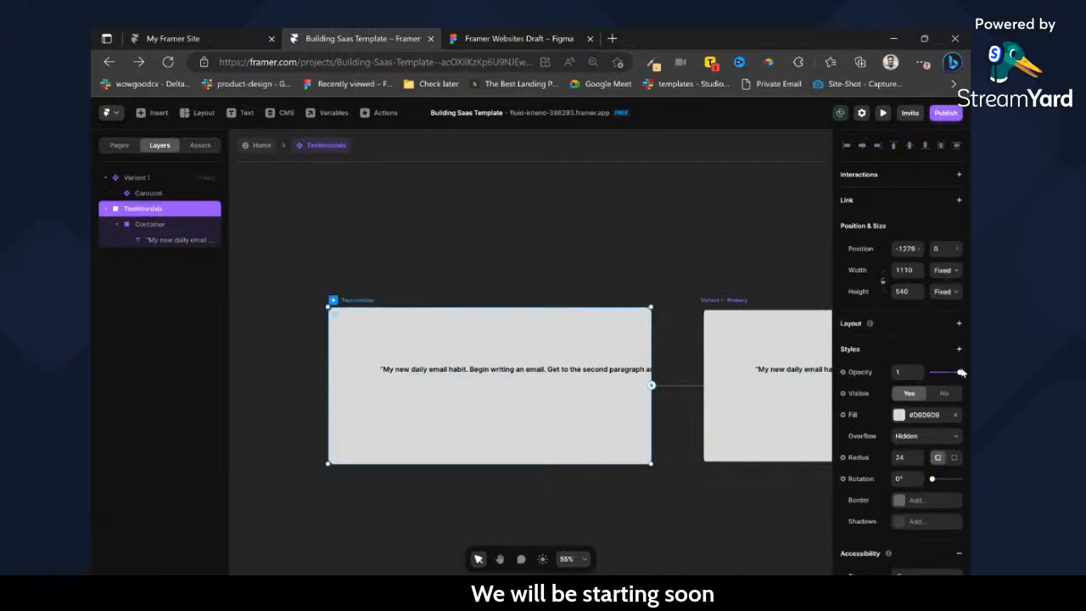
pyautogui.click(959, 324)
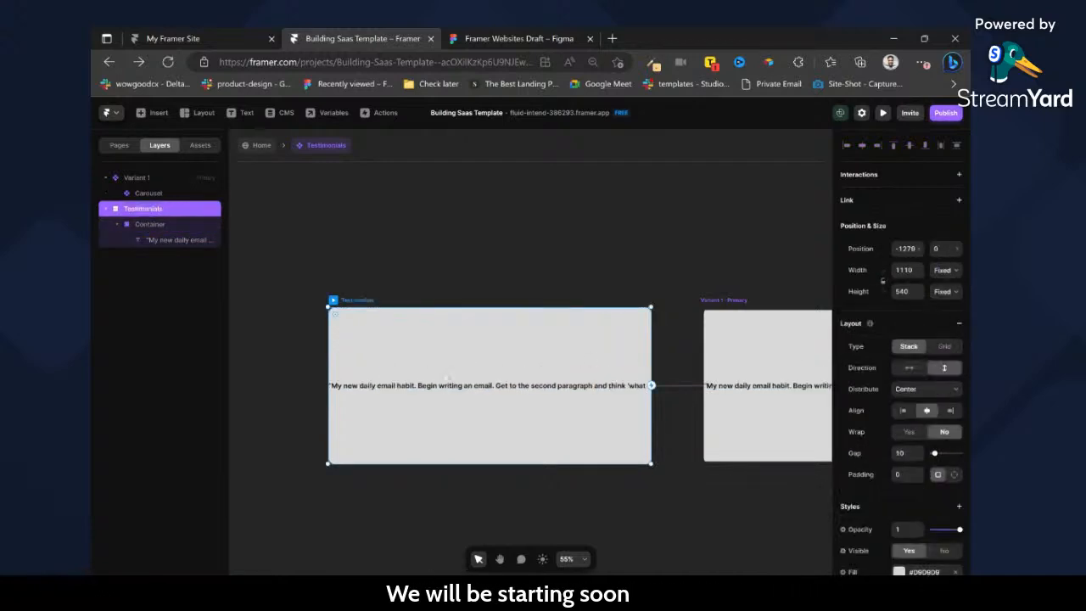
pyautogui.click(492, 389)
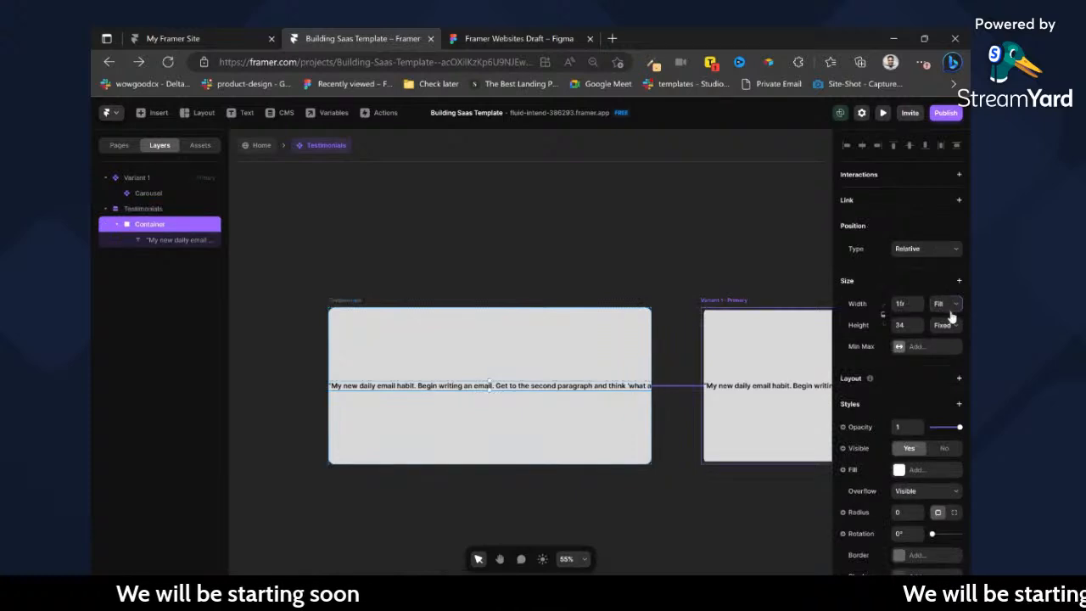
pyautogui.click(329, 367)
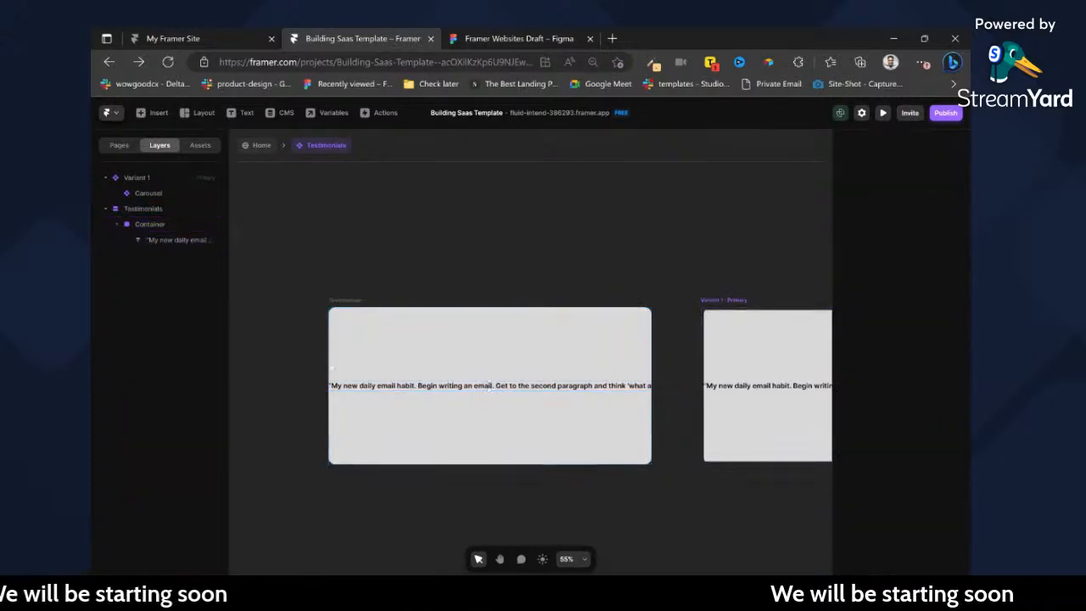
# Set the padding of the Testimonials frame to 120.
pyautogui.click(161, 209)
pyautogui.write('40')
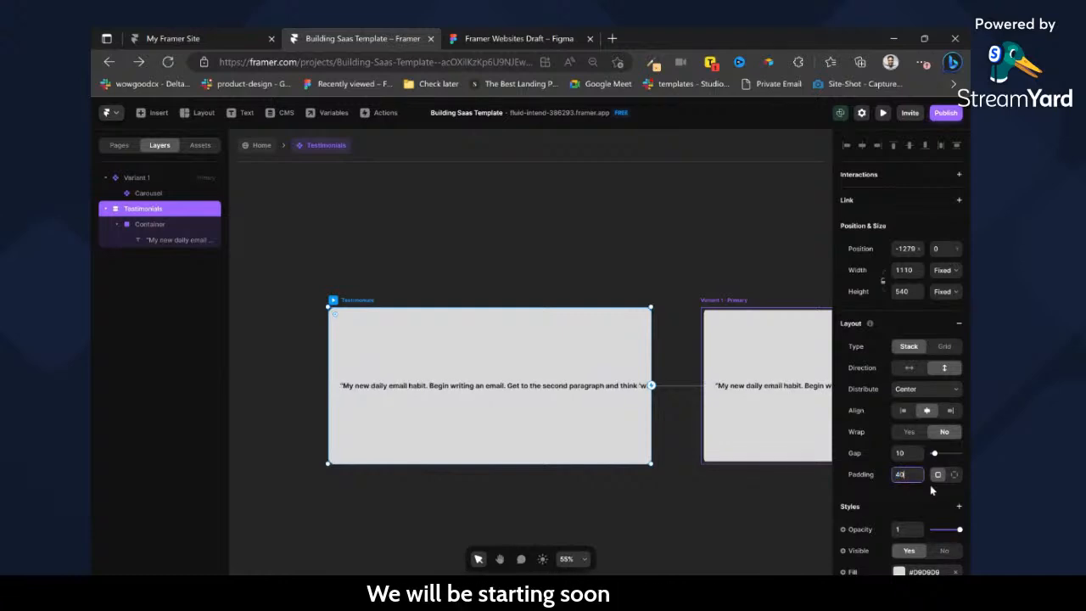
pyautogui.write('120')
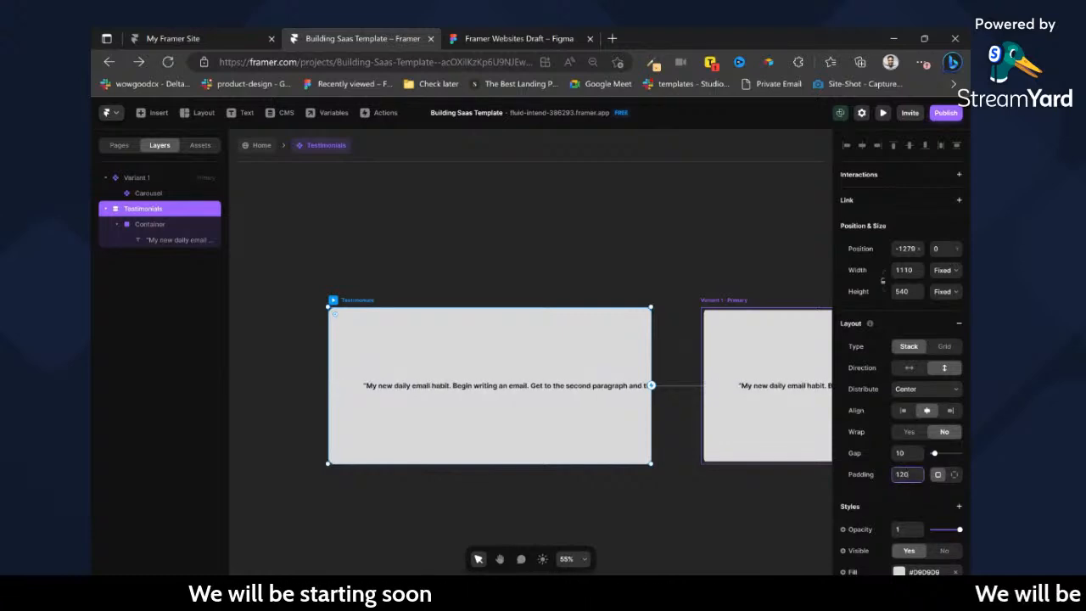
# Set the height of the Container around the quote to fit its content.
pyautogui.click(489, 386)
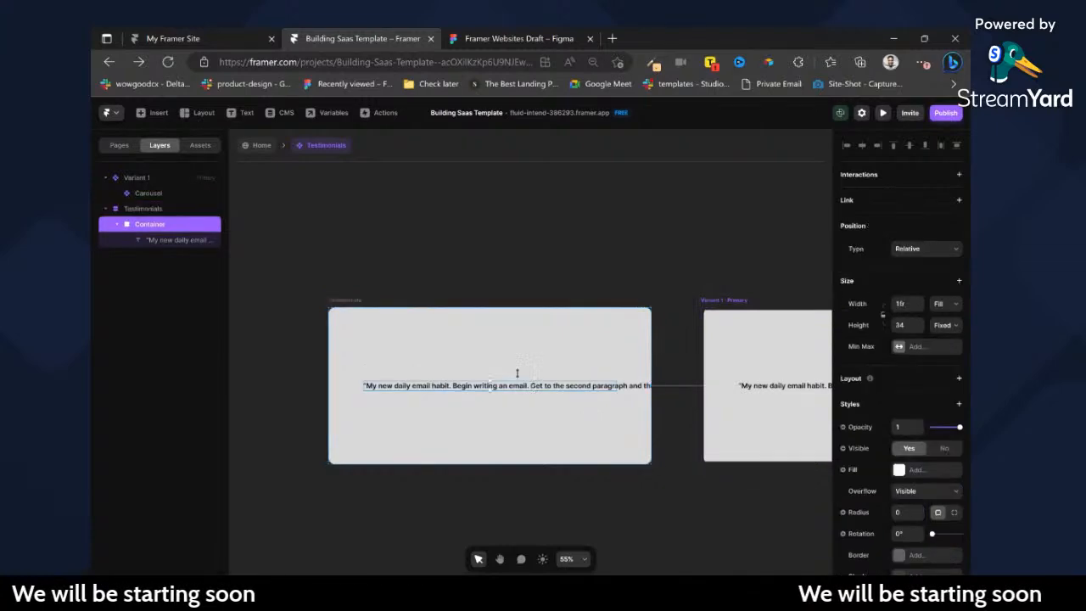
pyautogui.click(946, 327)
pyautogui.click(937, 368)
pyautogui.click(478, 404)
# Set the quote text's width to Fill and centre-align the text.
pyautogui.doubleClick(463, 387)
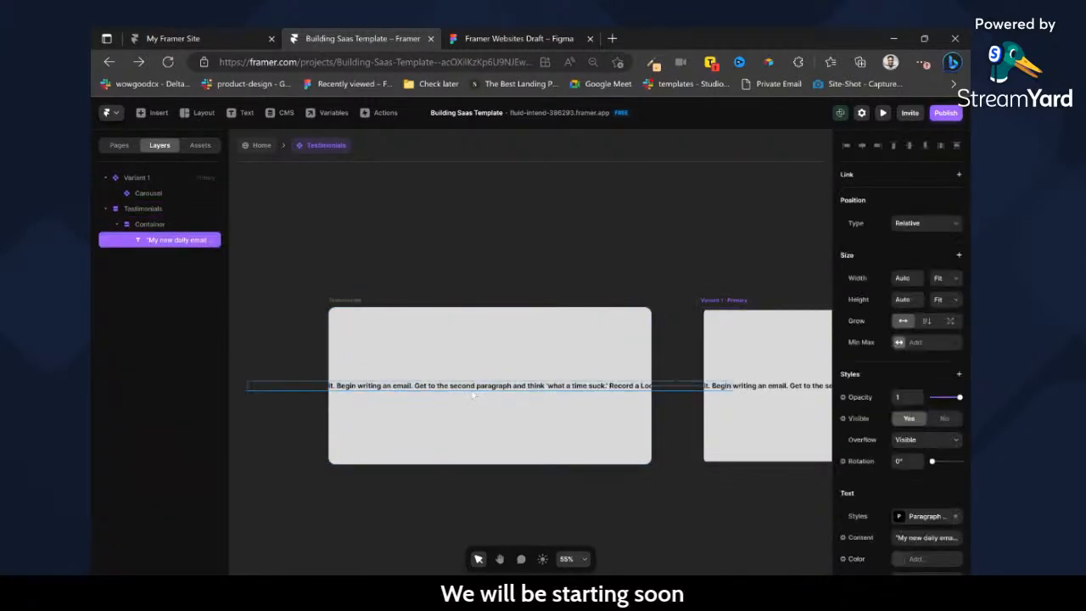
pyautogui.click(556, 413)
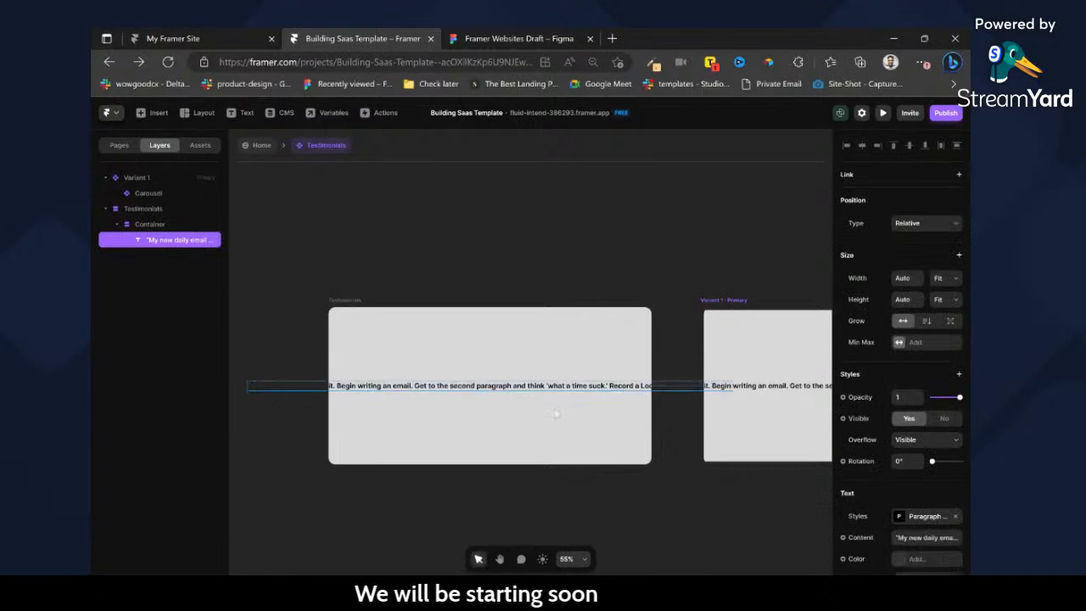
pyautogui.click(947, 313)
pyautogui.scroll(-3, 926, 424)
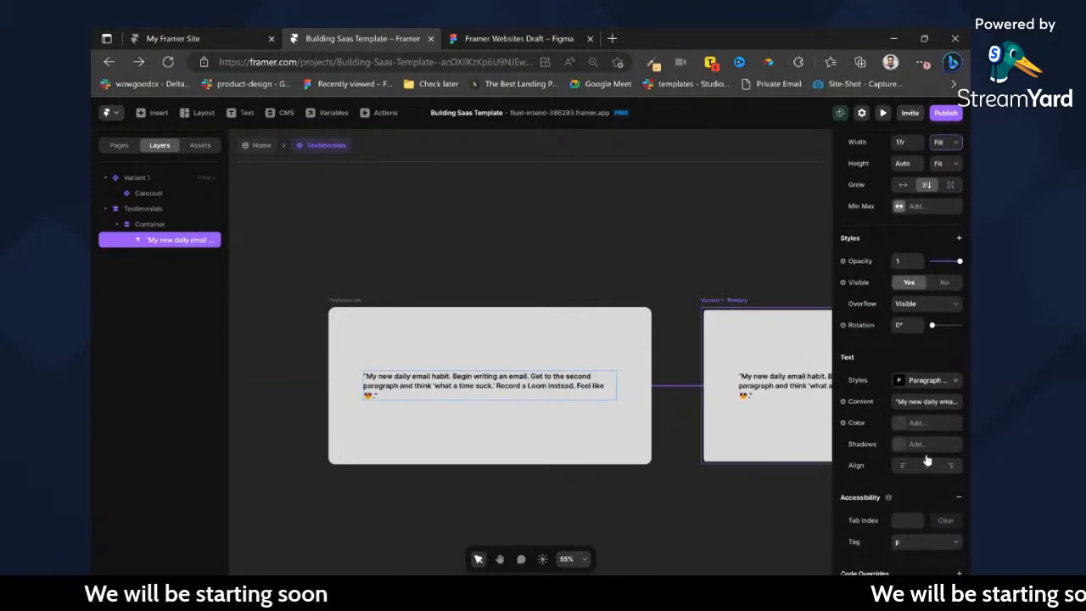
pyautogui.click(927, 468)
pyautogui.press('Escape')
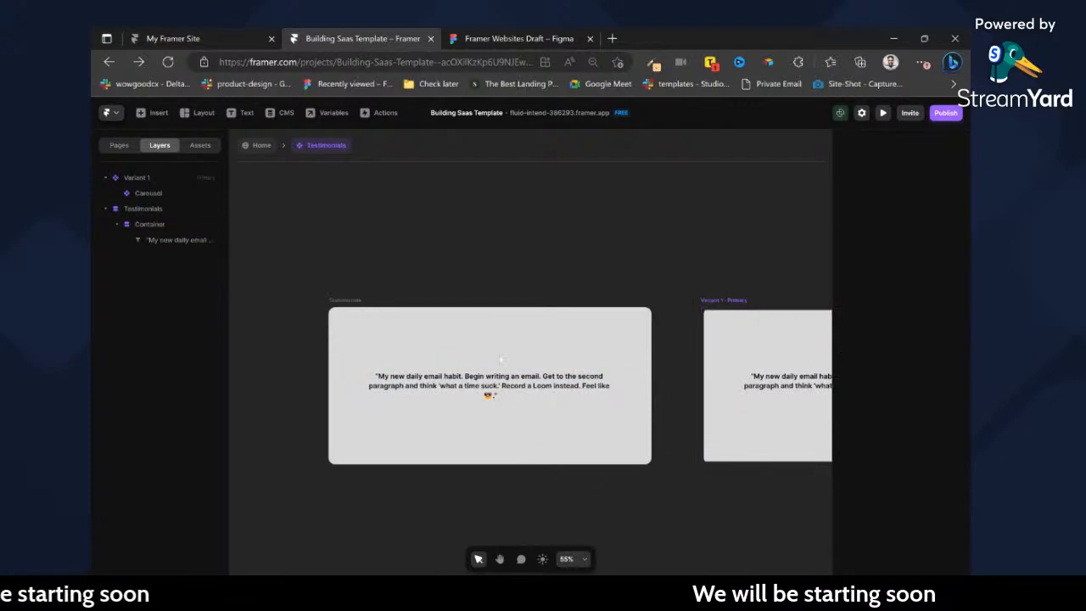
# Switch to Figma and copy the card's author photo-and-name container with the Figma to HTML with Framer plugin.
pyautogui.hotkey('ctrl', 'Tab')
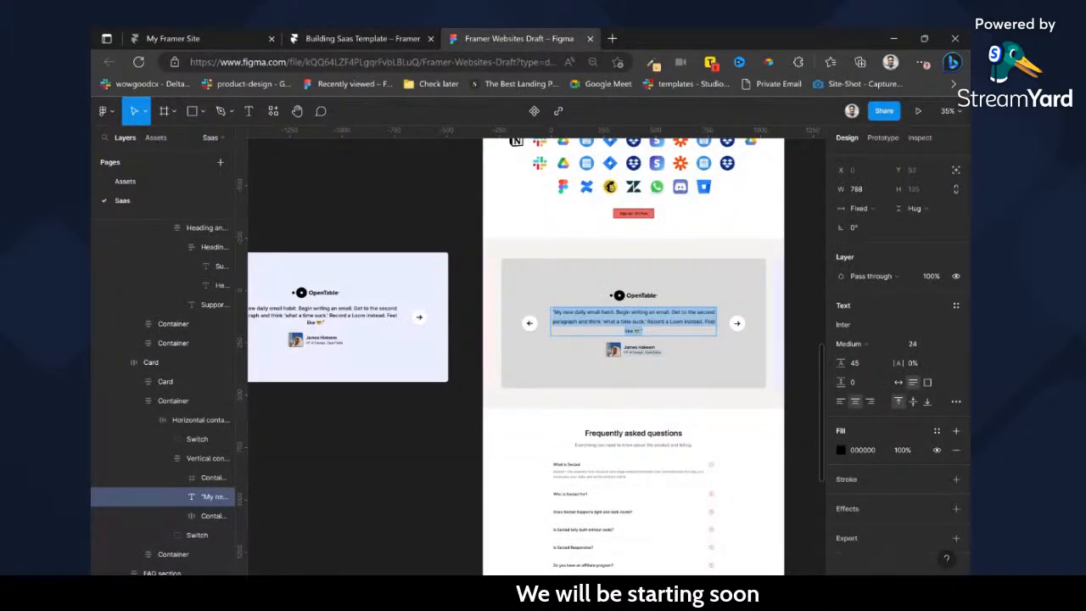
pyautogui.scroll(3, 664, 356)
pyautogui.click(619, 349)
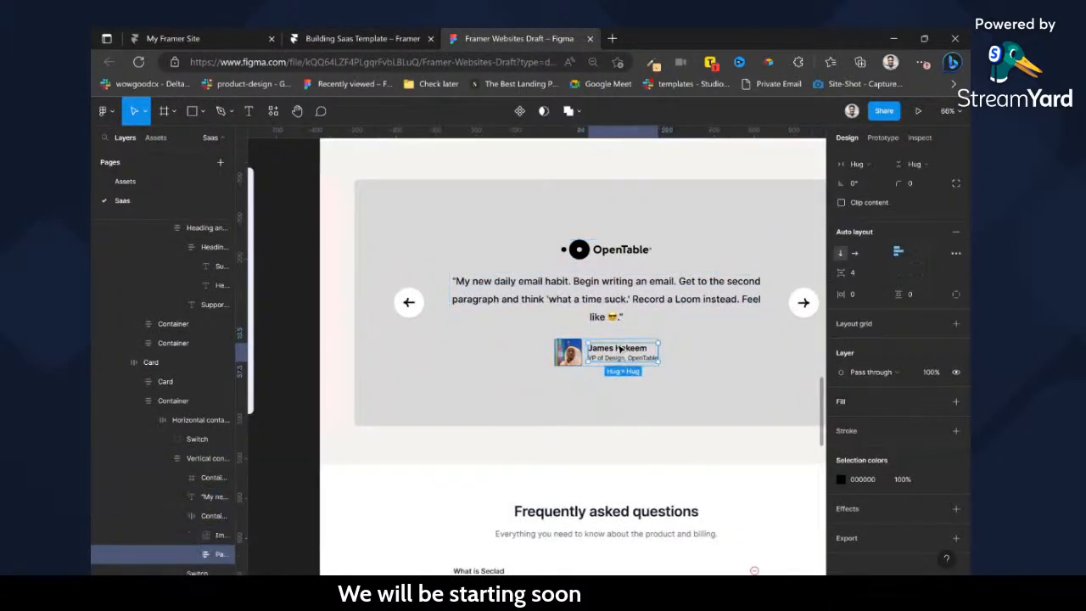
pyautogui.click(616, 298)
pyautogui.click(619, 352)
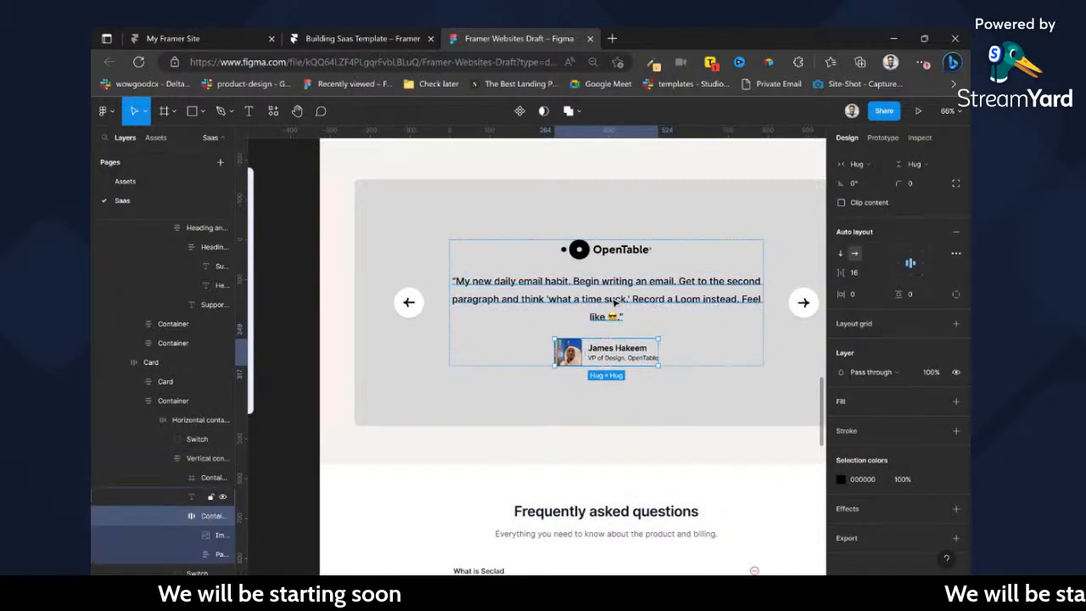
pyautogui.hotkey('ctrl', '/')
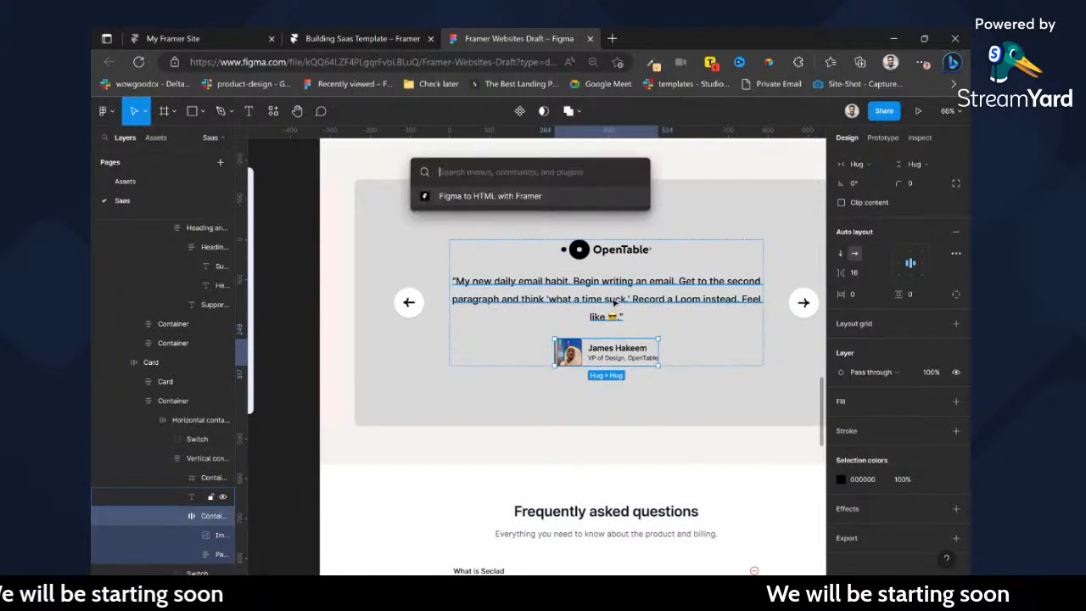
pyautogui.press('Return')
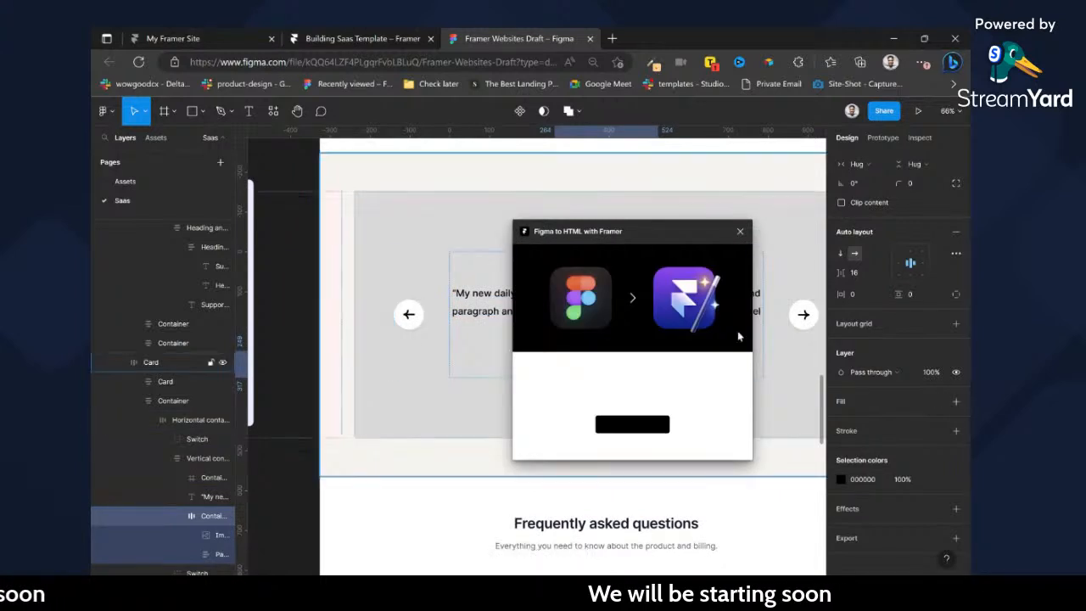
pyautogui.click(632, 424)
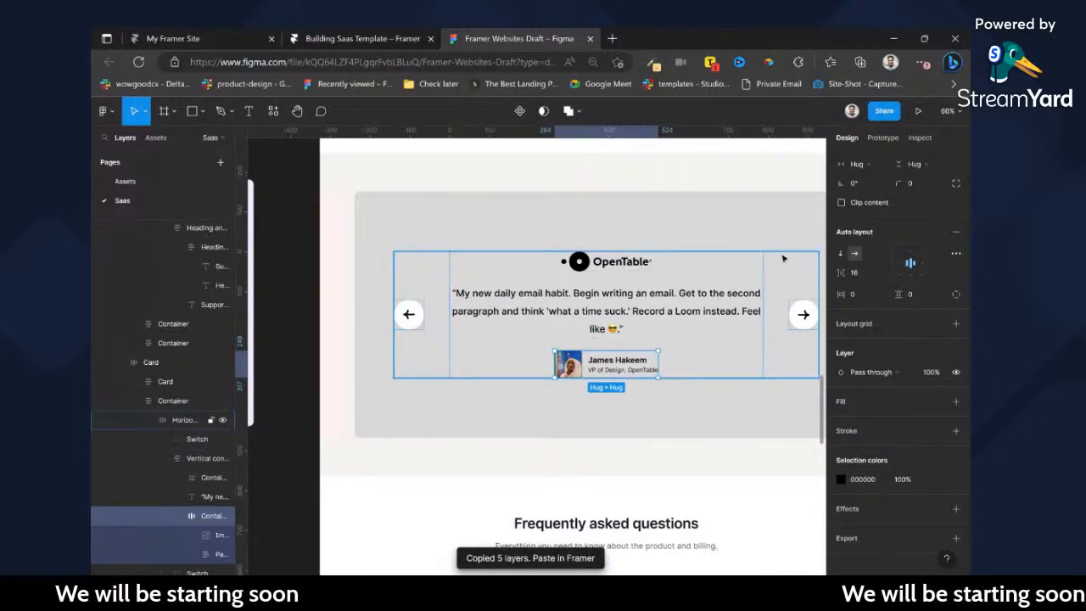
# Switch to Framer and paste the copied author block into the Testimonials frame.
pyautogui.click(431, 32)
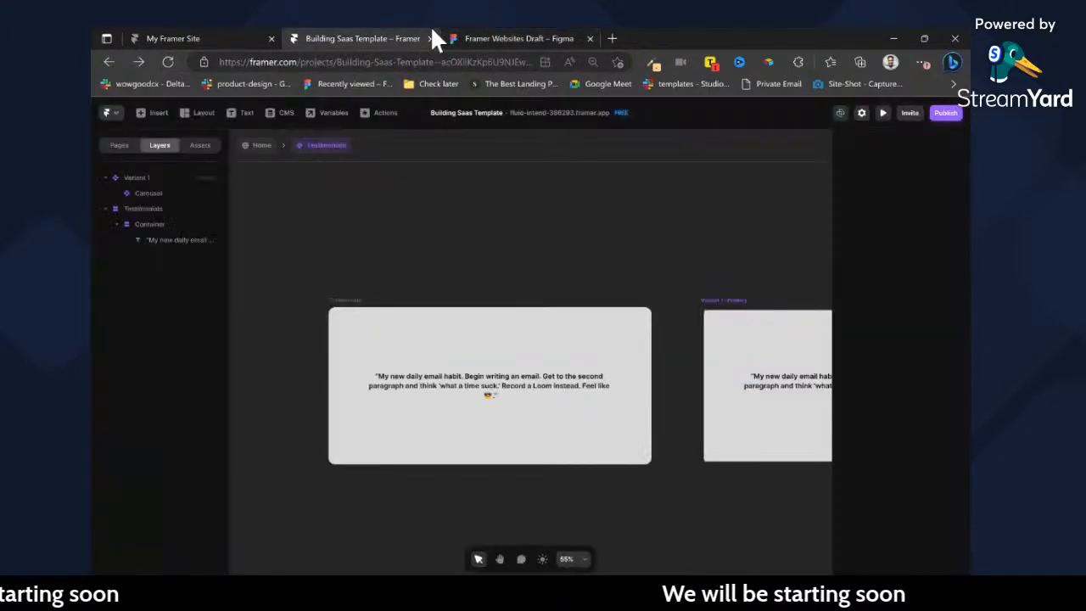
pyautogui.click(371, 325)
pyautogui.hotkey('ctrl', 'v')
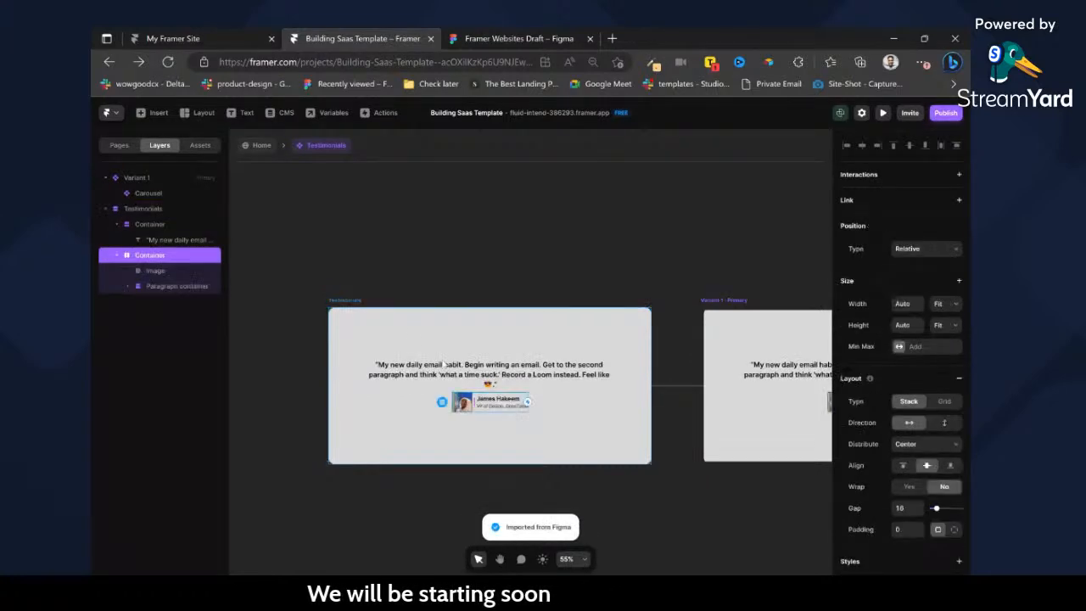
pyautogui.press('Escape')
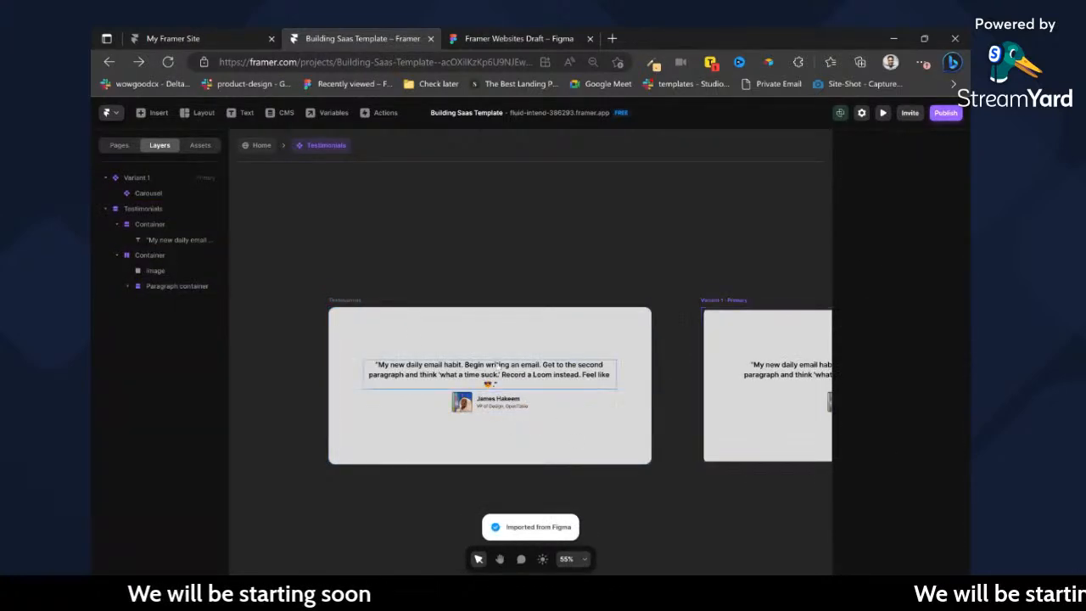
# Set the gap between items in the Testimonials frame to 40.
pyautogui.click(477, 310)
pyautogui.click(902, 453)
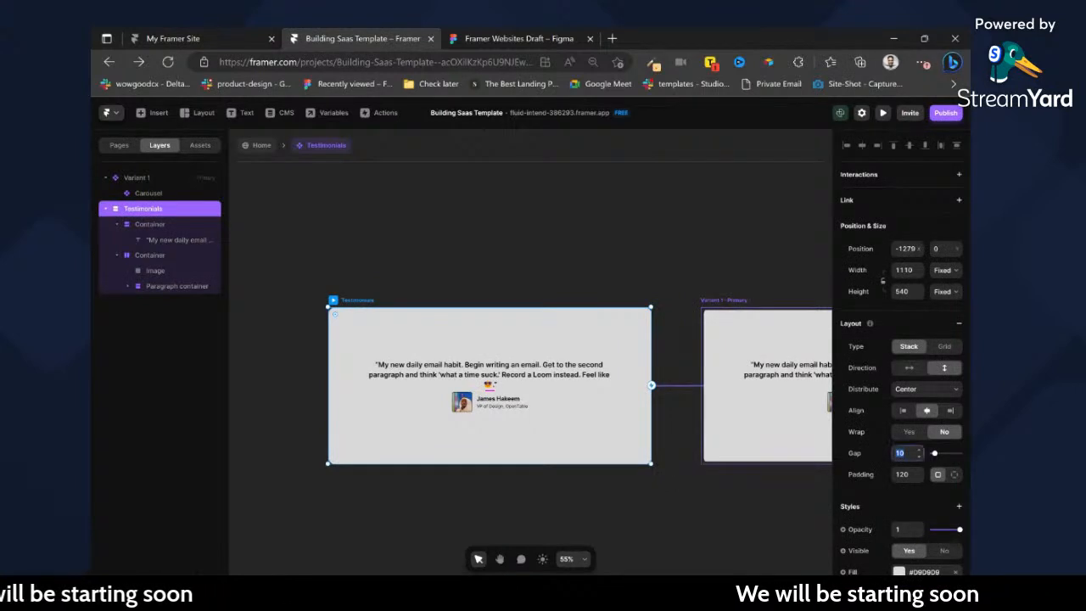
pyautogui.write('40')
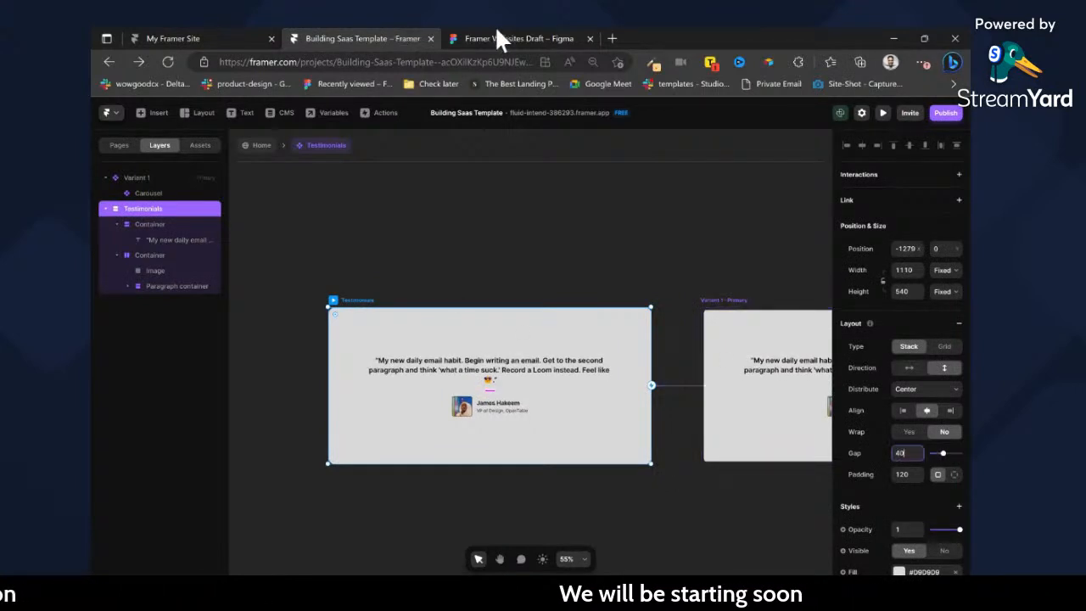
# Switch to Figma and copy the OpenTable logo container with the Figma to HTML with Framer plugin.
pyautogui.click(496, 34)
pyautogui.hotkey('ctrl', '/')
pyautogui.press('Return')
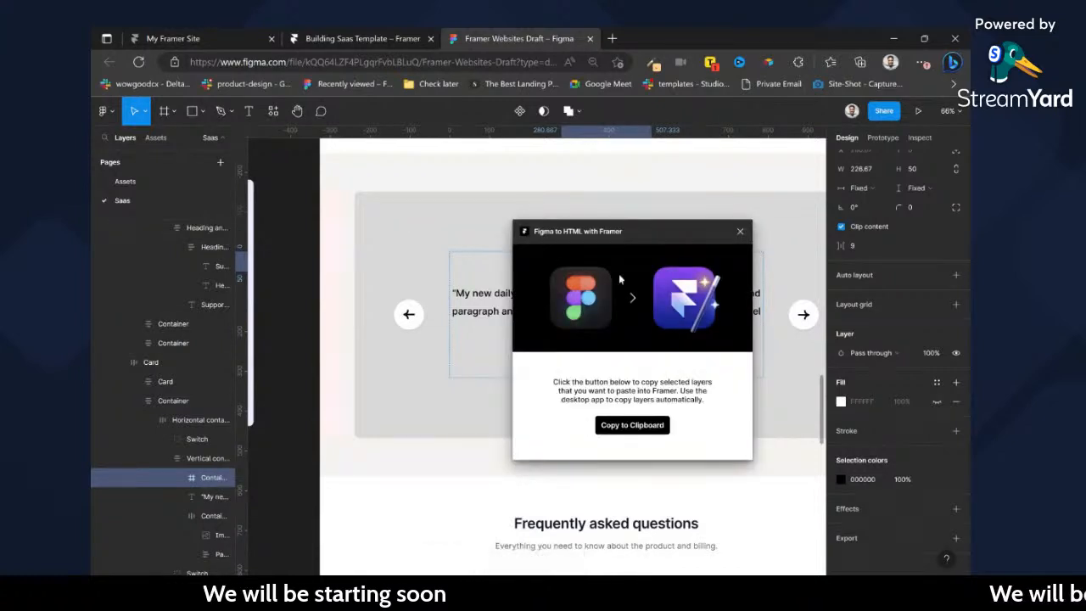
pyautogui.click(645, 426)
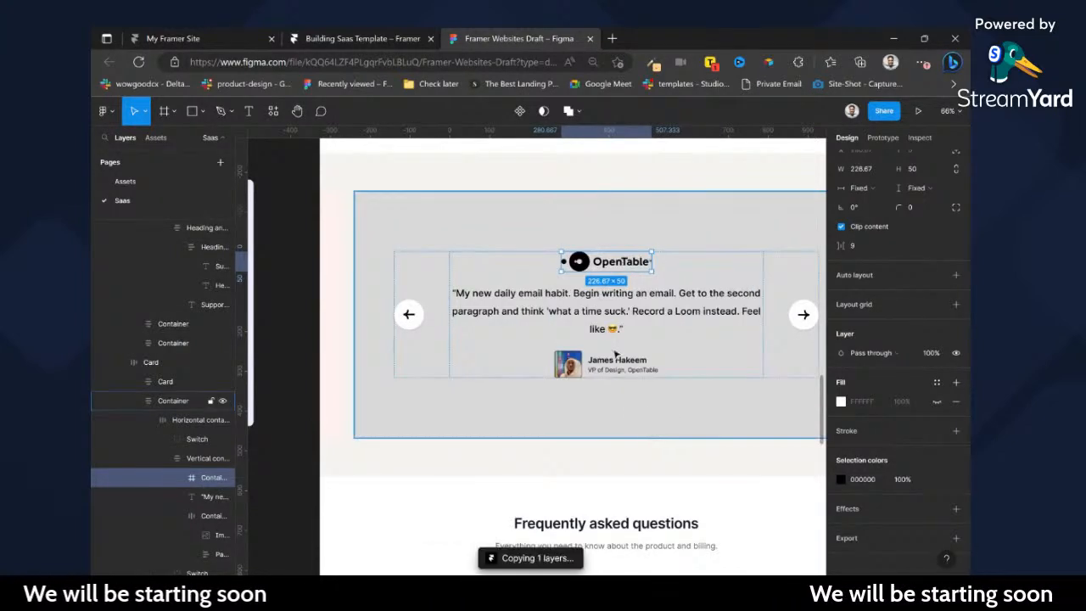
# Switch to Framer and paste the OpenTable logo into the Testimonials frame.
pyautogui.click(361, 35)
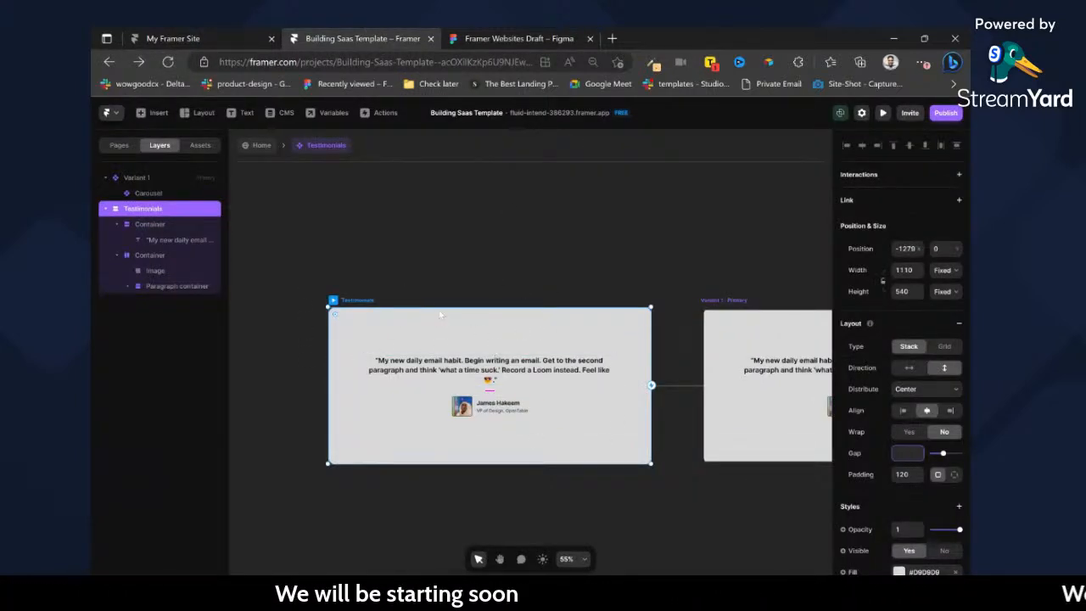
pyautogui.write('40')
pyautogui.press('Return')
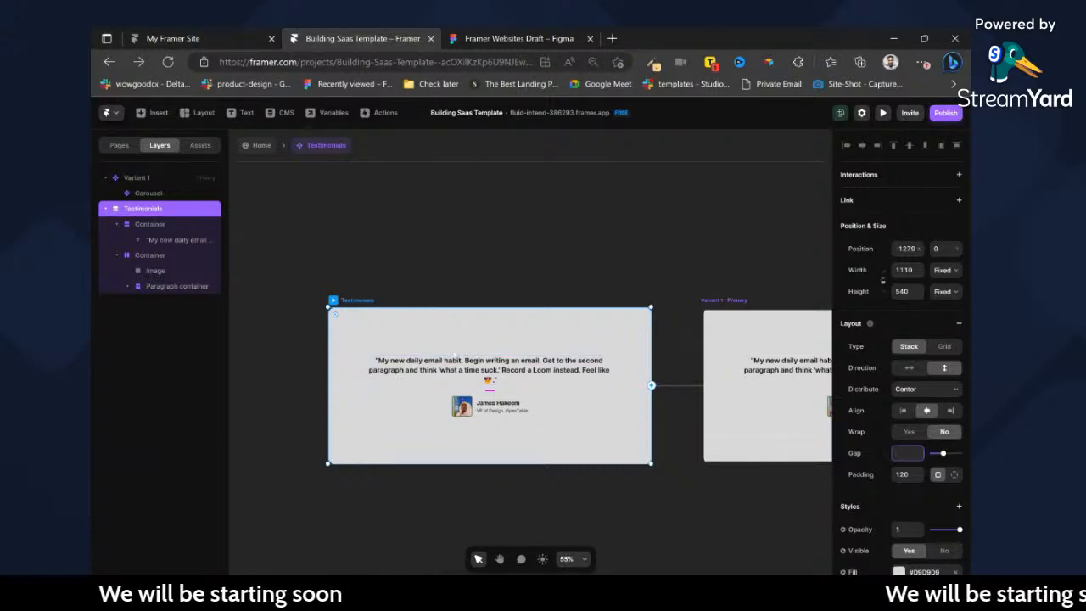
pyautogui.hotkey('ctrl', 'v')
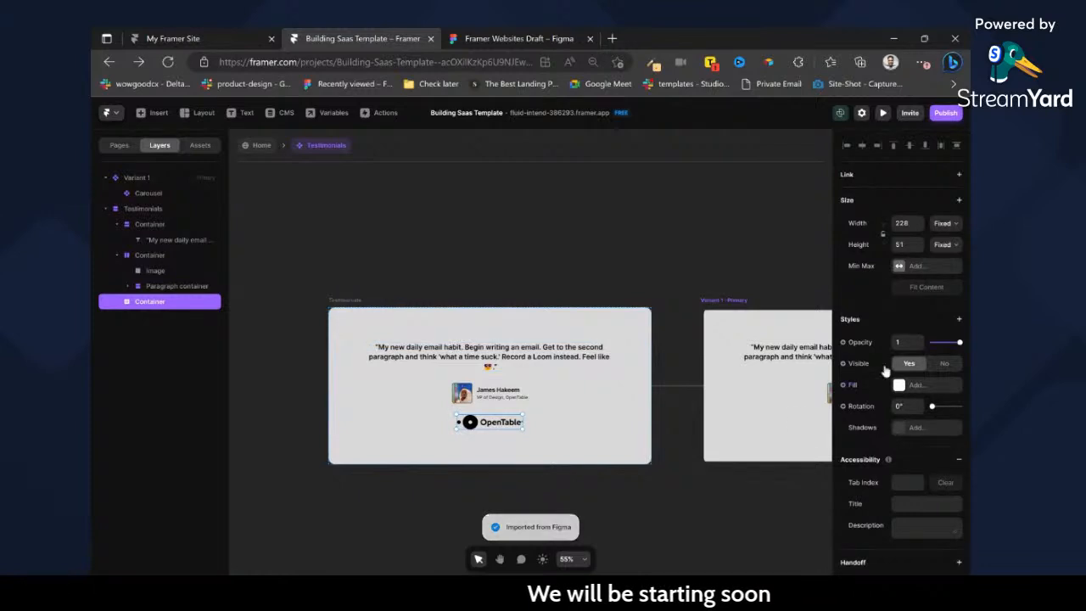
pyautogui.press('Delete')
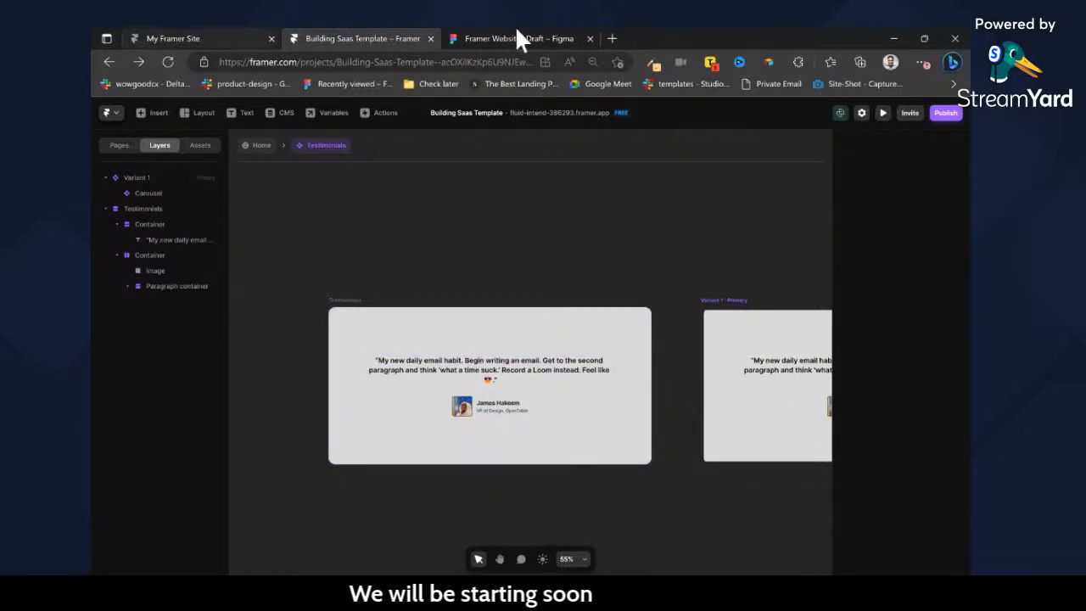
pyautogui.hotkey('ctrl', 'z')
# Switch to Figma and export the OpenTable logo container as an SVG file.
pyautogui.click(538, 34)
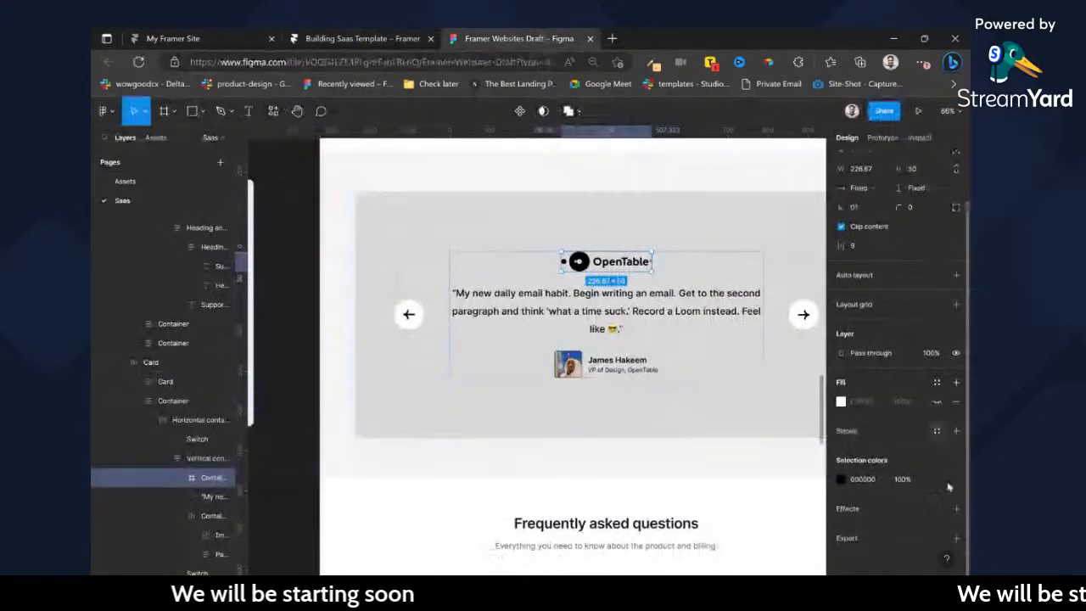
pyautogui.click(957, 538)
pyautogui.scroll(-2, 942, 509)
pyautogui.click(923, 491)
pyautogui.click(925, 531)
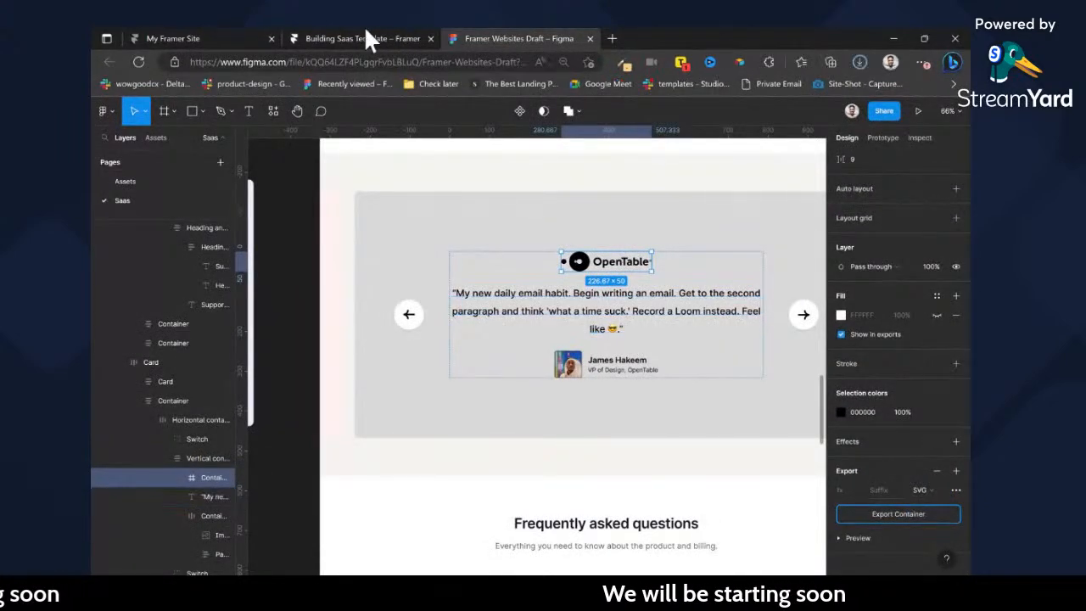
# Switch to Framer, wrap the pasted OpenTable logo in a new frame and name that frame Logo.
pyautogui.click(368, 41)
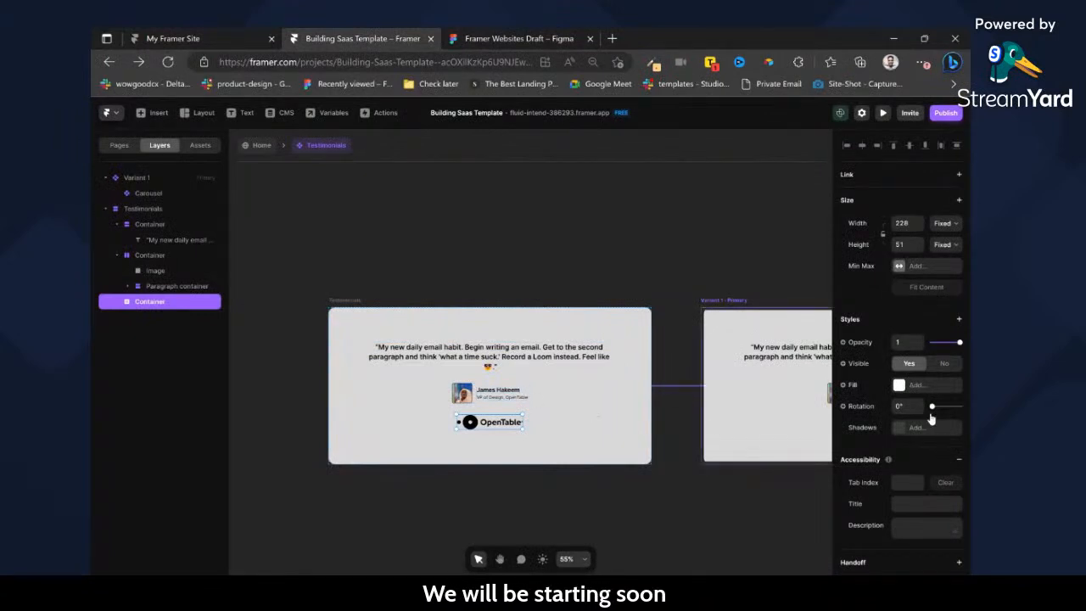
pyautogui.hotkey('ctrl', 'Return')
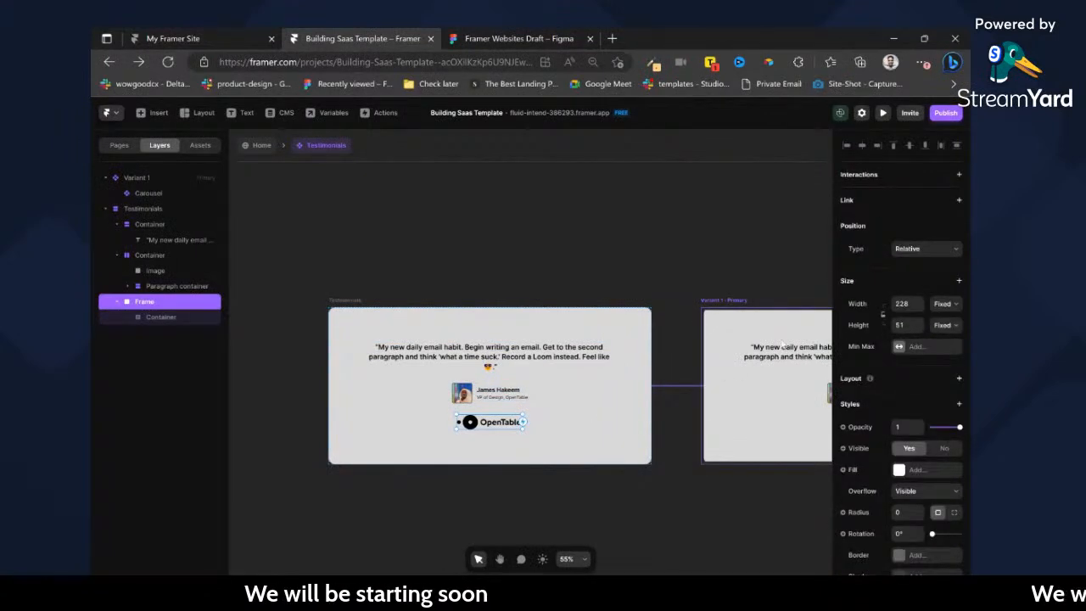
pyautogui.doubleClick(144, 302)
pyautogui.write('Logo')
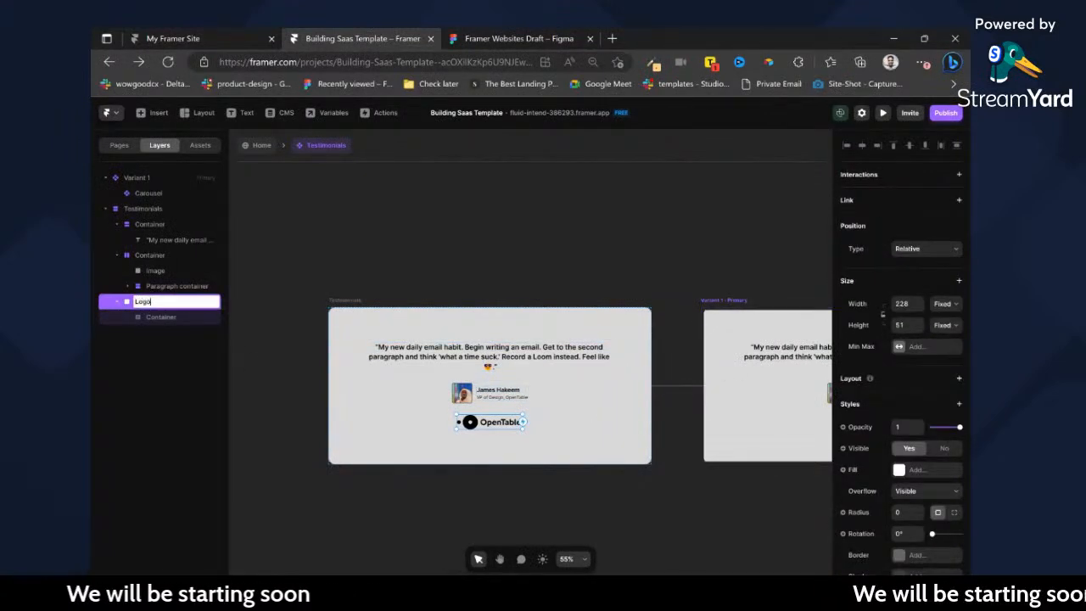
pyautogui.press('Return')
# Give the Logo frame an image fill using the exported file Container (2).svg.
pyautogui.click(902, 471)
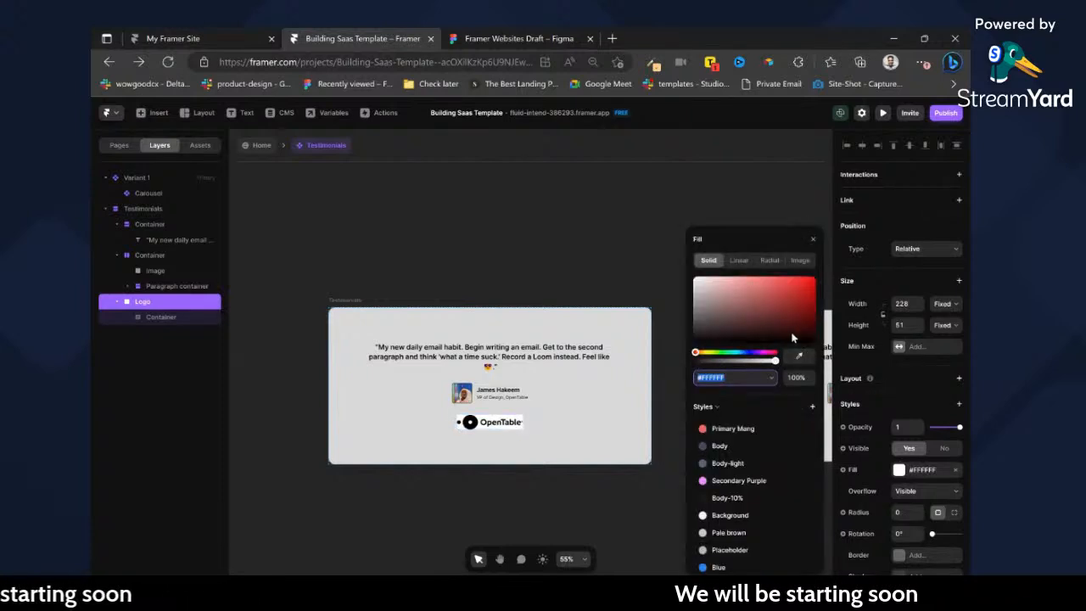
pyautogui.click(806, 264)
pyautogui.click(745, 429)
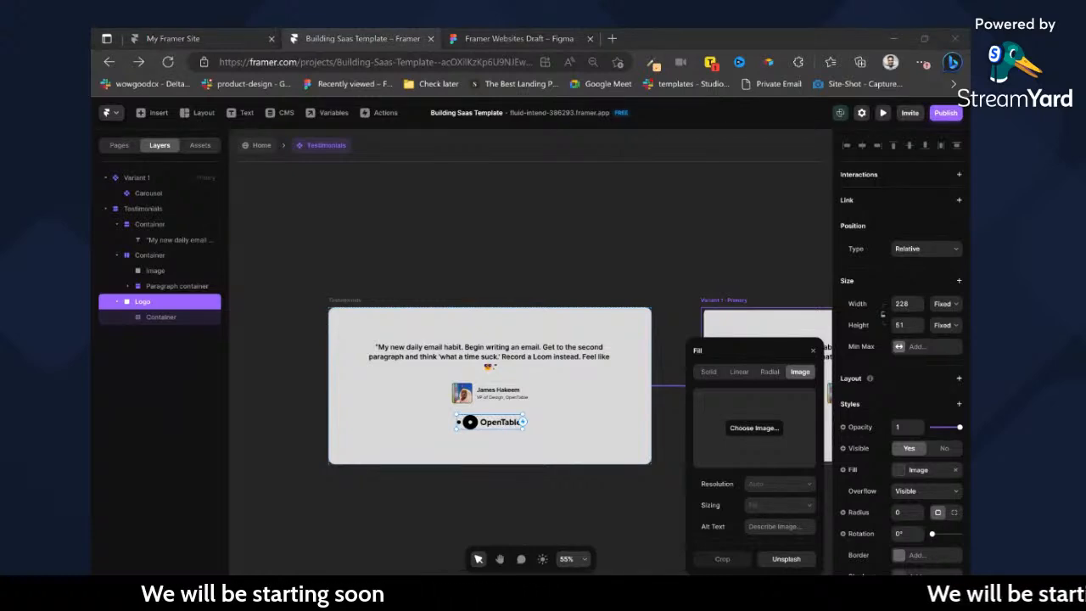
pyautogui.press('Return')
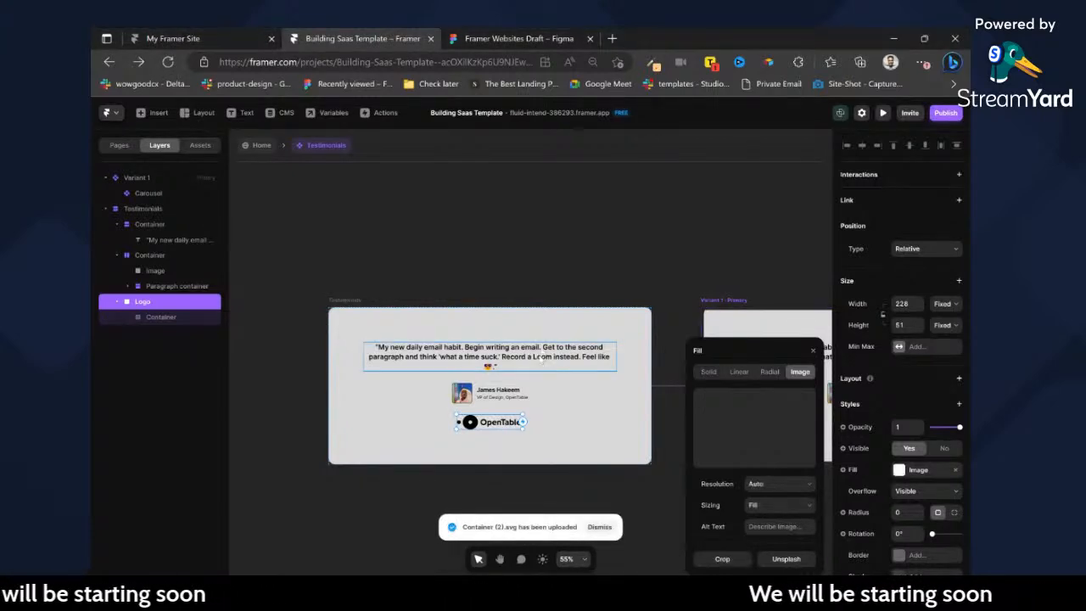
# Delete the Container nested in the Logo frame and move Logo above the quote in the Testimonials stack.
pyautogui.click(145, 317)
pyautogui.press('Delete')
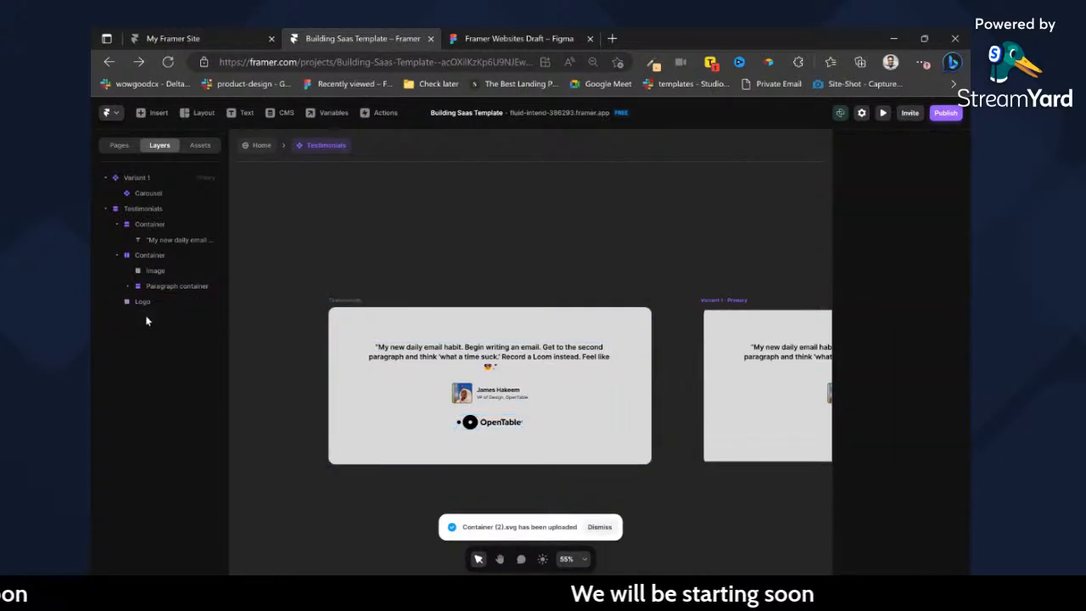
pyautogui.click(502, 422)
pyautogui.press('Up')
pyautogui.press('Up')
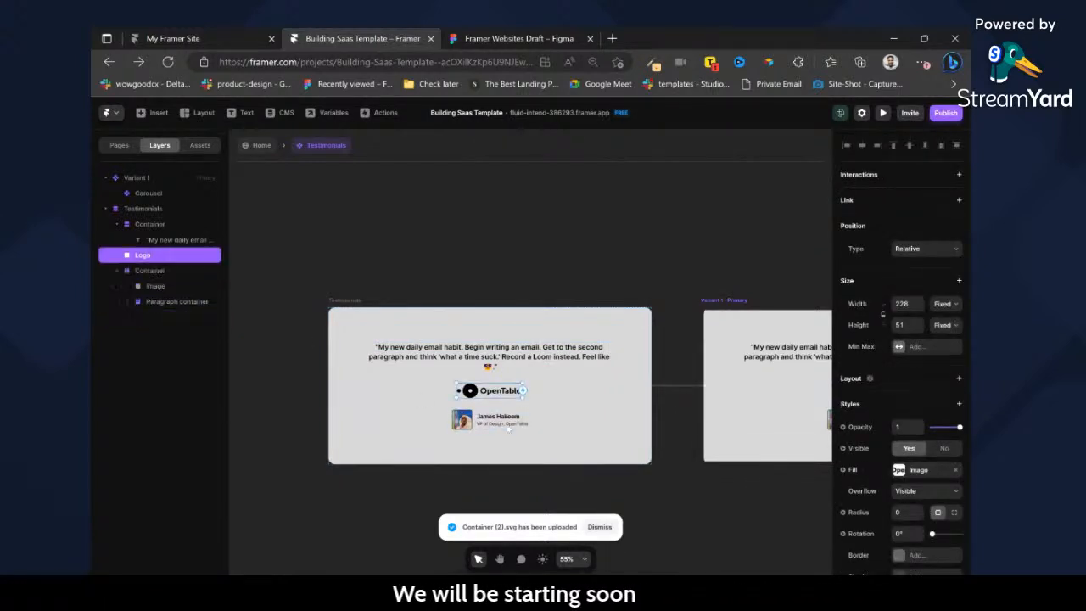
# Rename the container holding the author's photo and text as Client details and its nested paragraph container as Client-info.
pyautogui.doubleClick(463, 420)
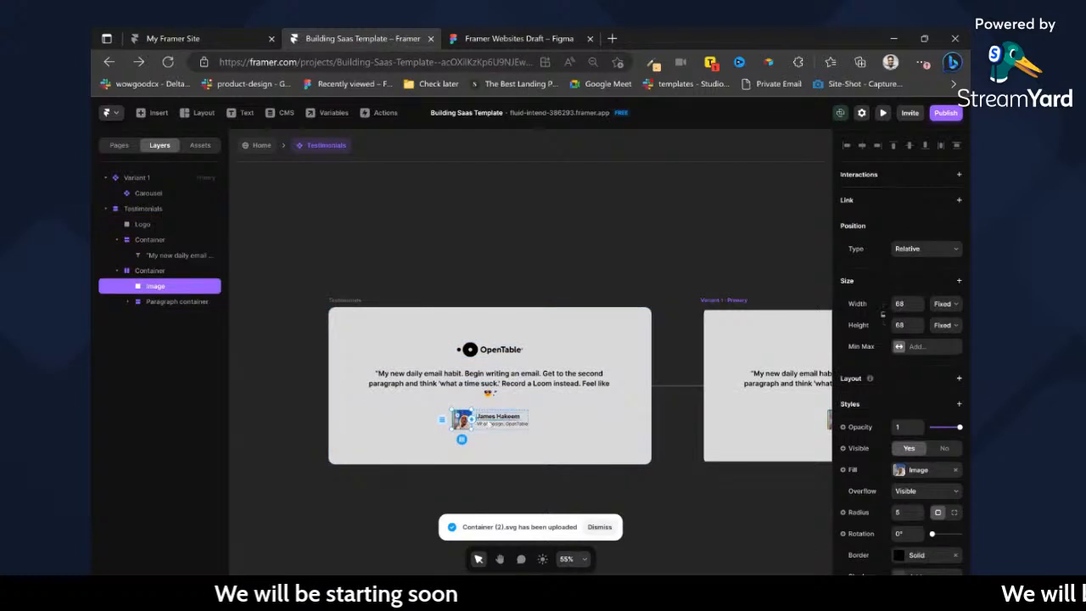
pyautogui.doubleClick(150, 271)
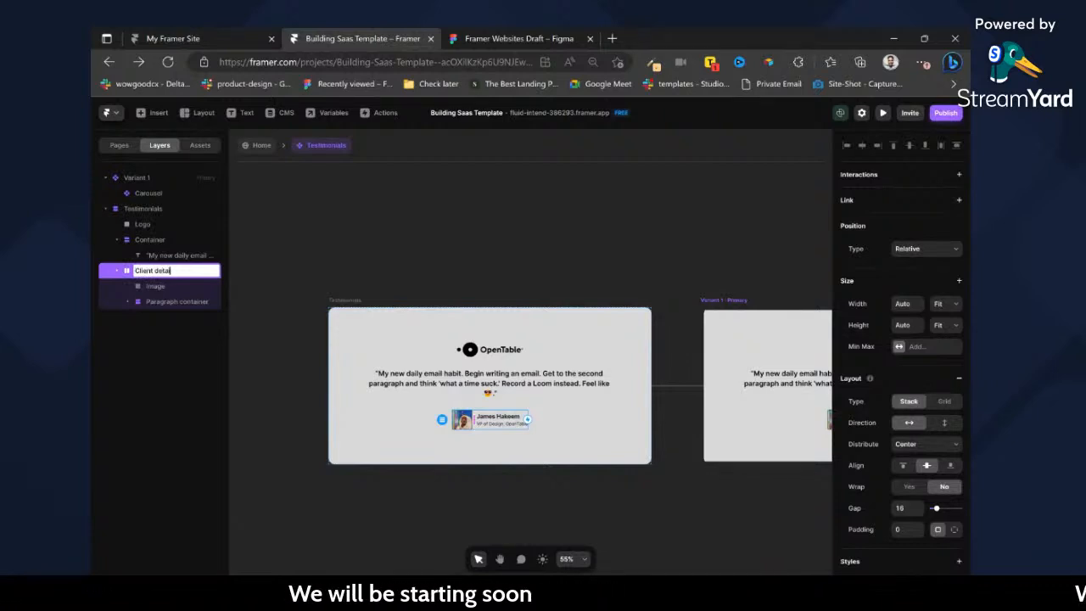
pyautogui.doubleClick(174, 301)
pyautogui.write('Client-info')
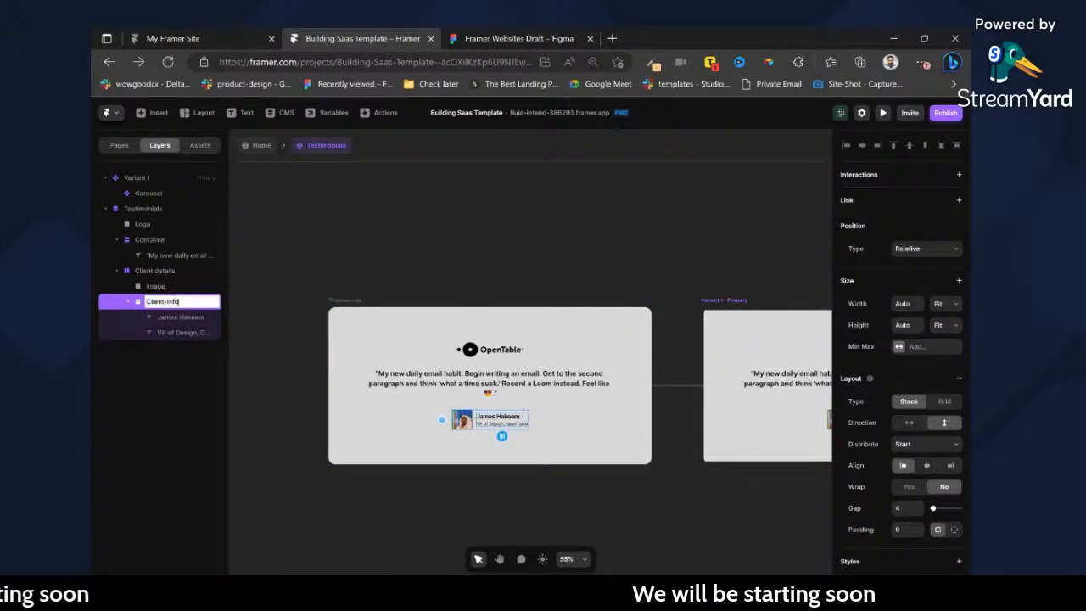
pyautogui.press('Return')
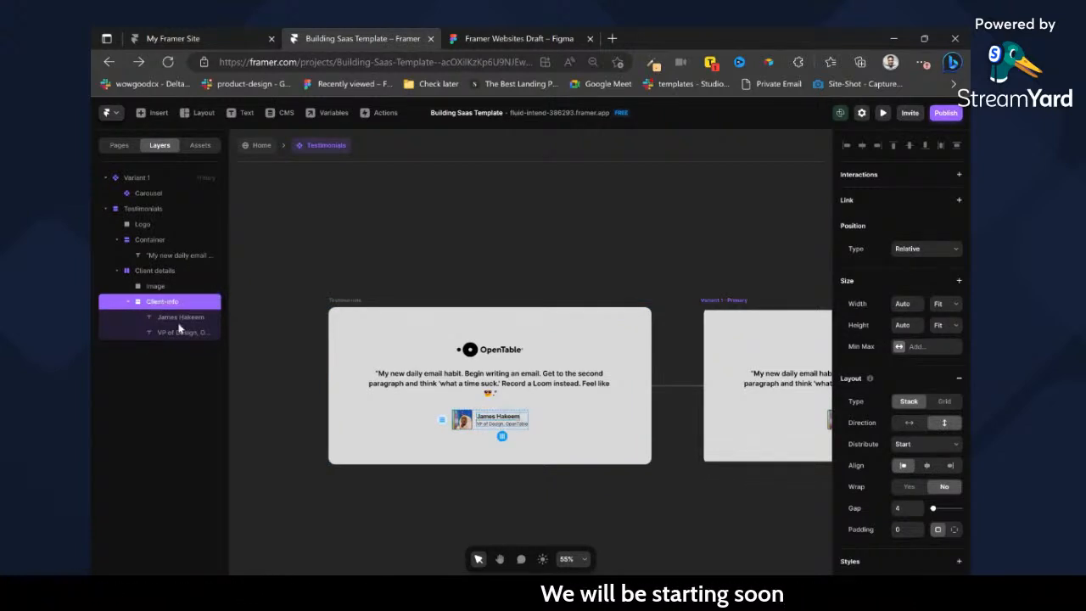
# Turn the Testimonials stack into a component named Testimonials-component.
pyautogui.click(356, 301)
pyautogui.rightClick(357, 301)
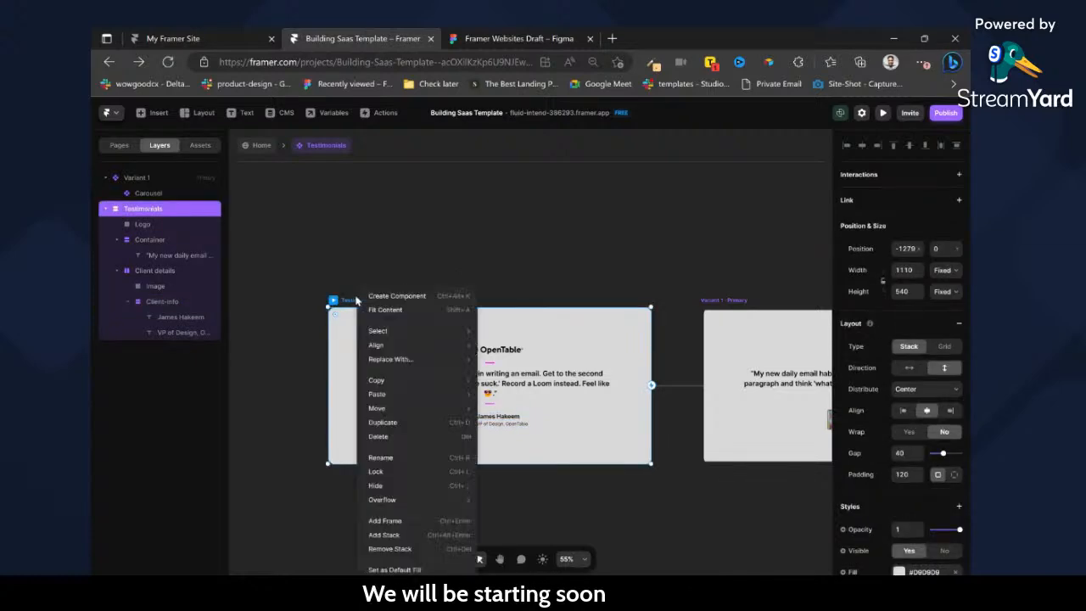
pyautogui.click(405, 298)
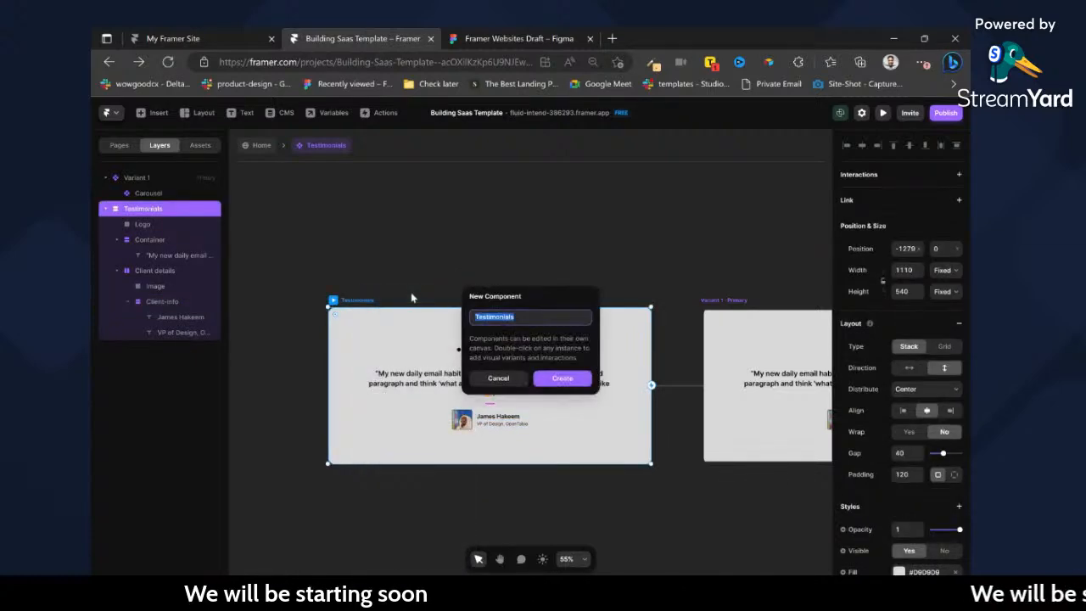
pyautogui.write('-c')
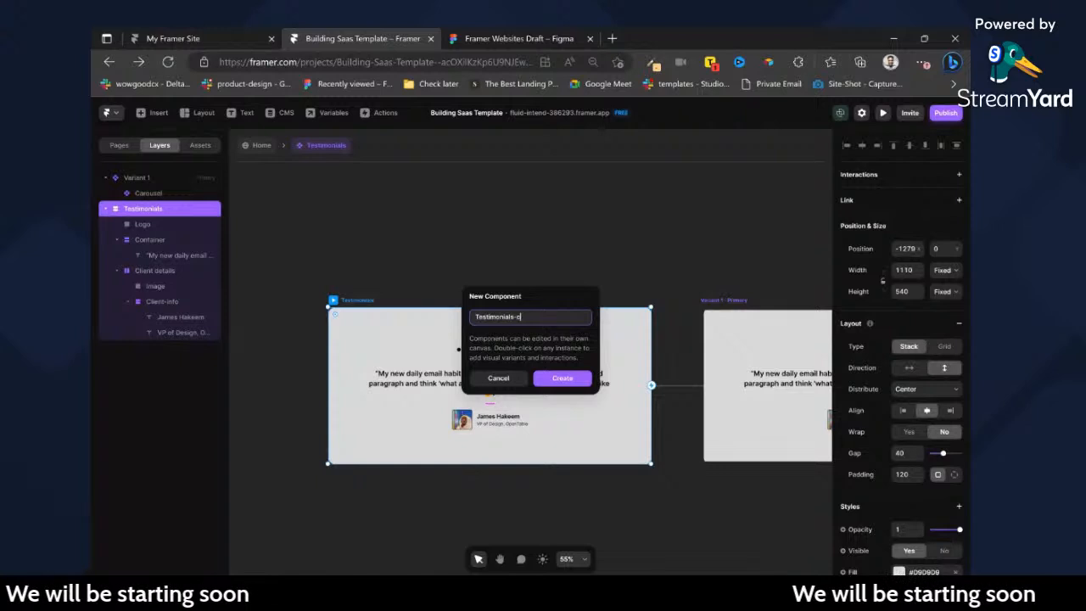
pyautogui.write('omponent')
pyautogui.press('Return')
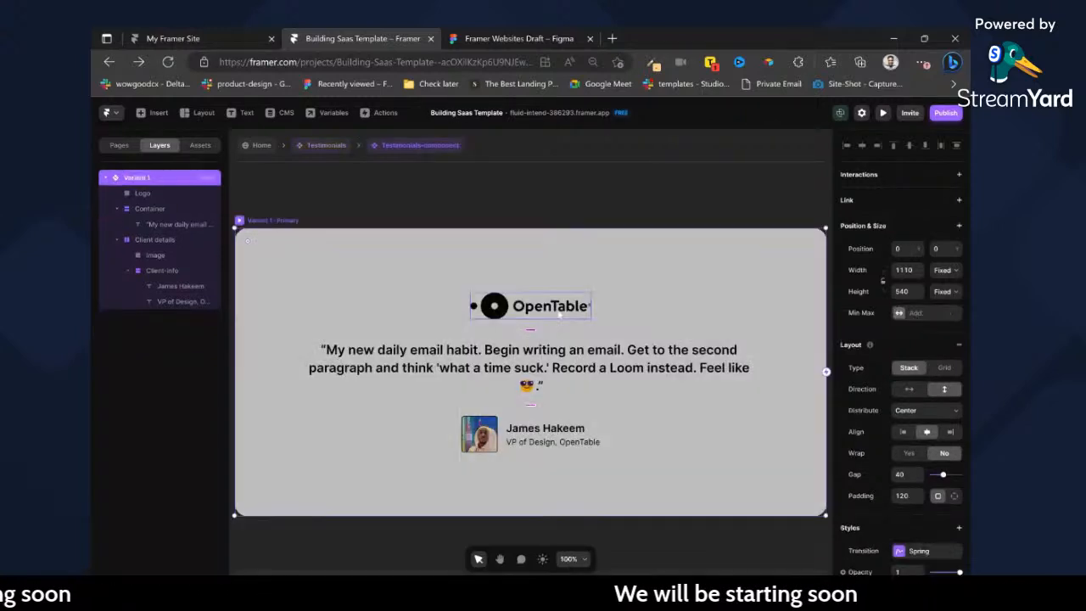
# Move Client details and Logo into the quote's Container, with Logo above the quote and Client details below it.
pyautogui.click(544, 308)
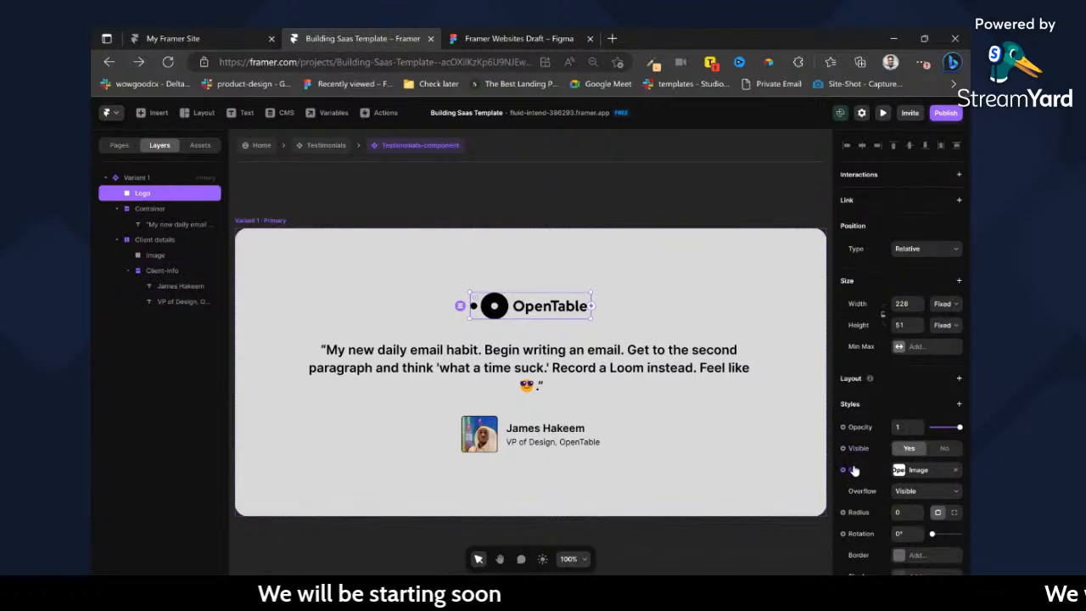
pyautogui.click(118, 209)
pyautogui.click(118, 208)
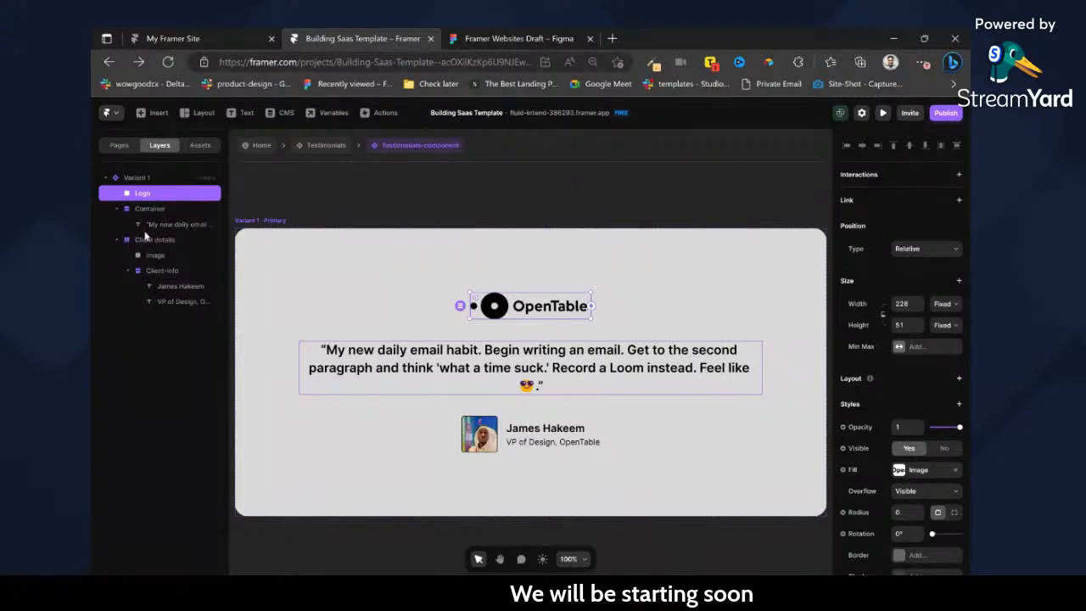
pyautogui.click(149, 226)
pyautogui.click(146, 240)
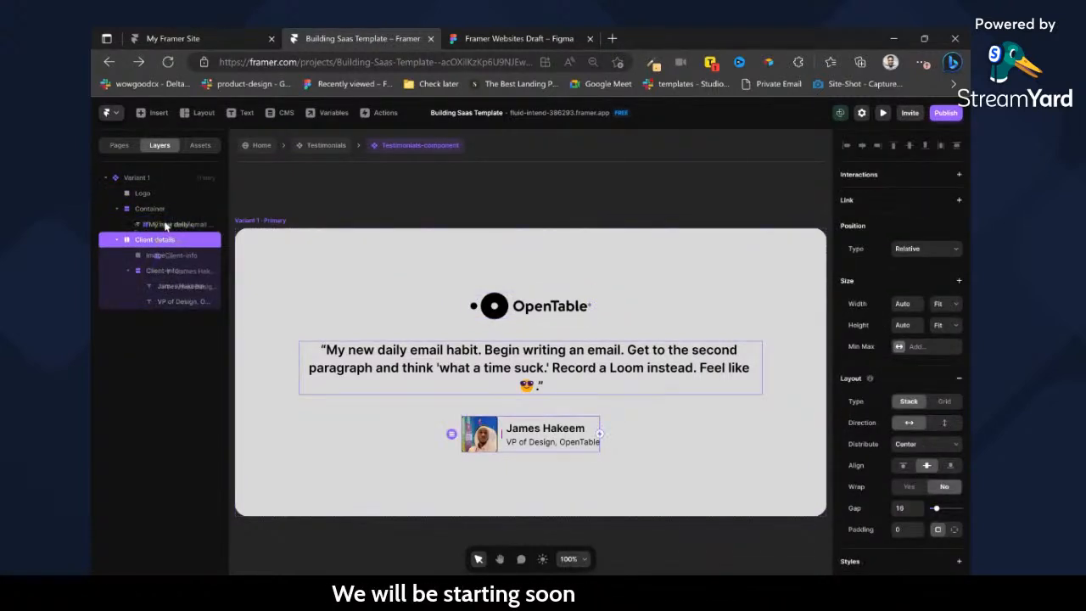
pyautogui.moveTo(168, 229)
pyautogui.mouseDown()
pyautogui.moveTo(171, 270)
pyautogui.moveTo(169, 240)
pyautogui.mouseUp()
pyautogui.click(167, 286)
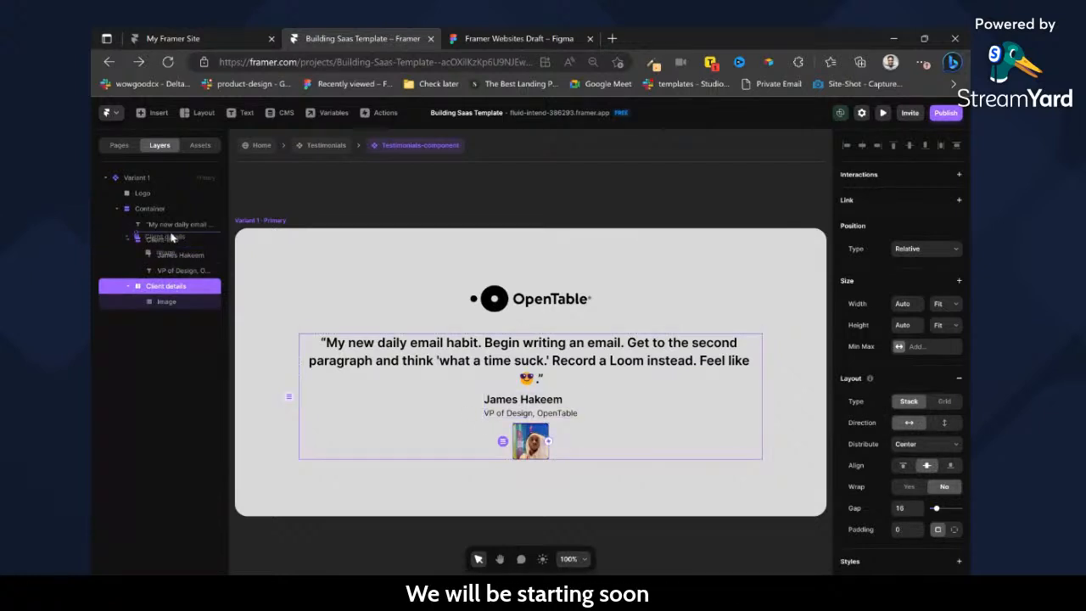
pyautogui.moveTo(171, 238); pyautogui.dragTo(171, 239)
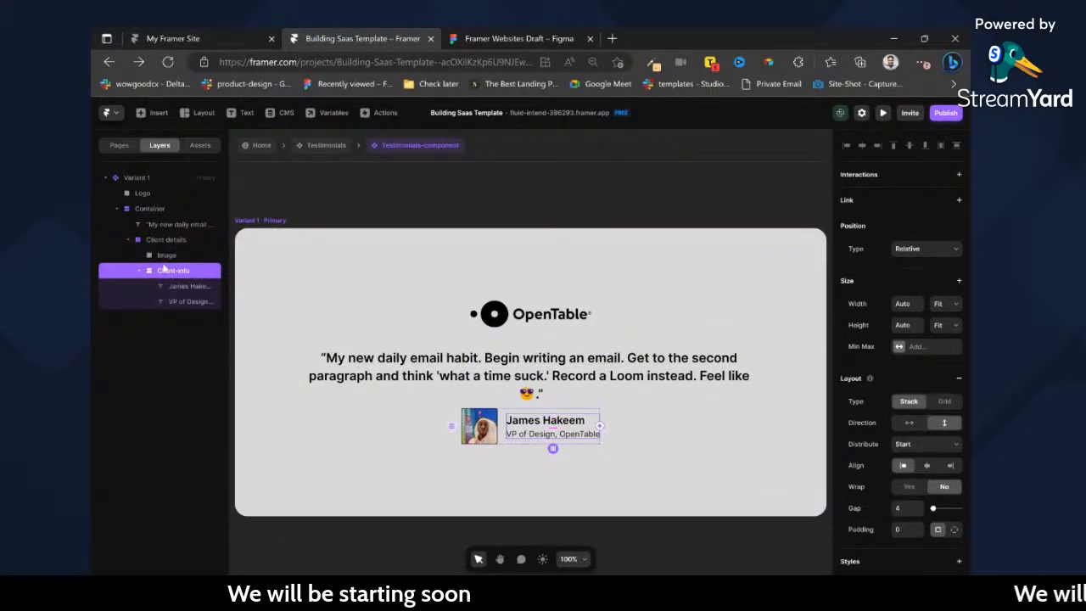
pyautogui.click(127, 239)
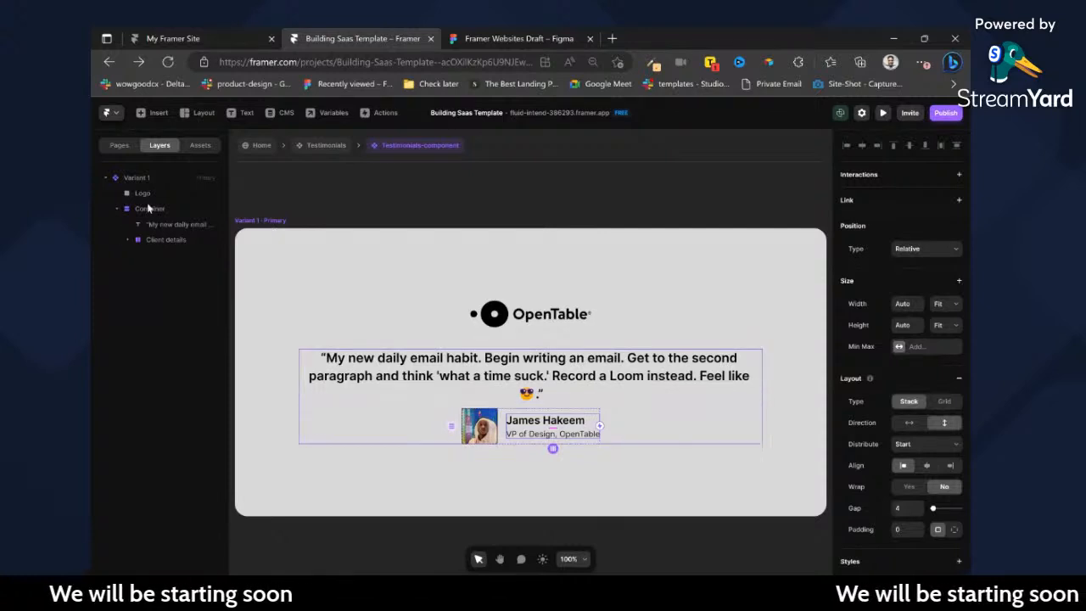
pyautogui.moveTo(139, 197); pyautogui.dragTo(173, 217)
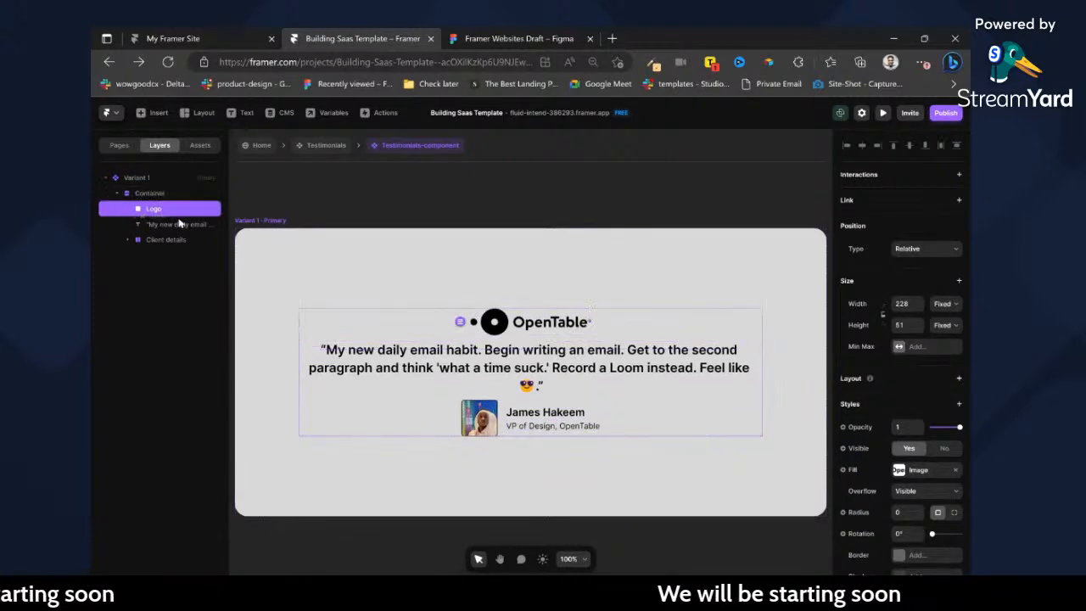
# Set the gap of the Container holding the logo, quote and client details to 40.
pyautogui.click(689, 339)
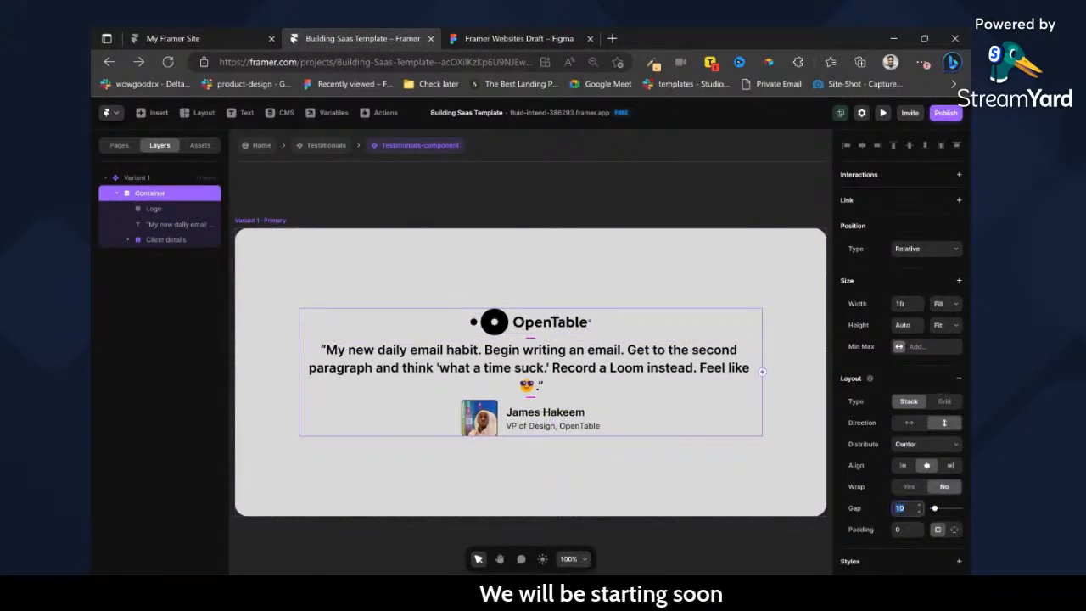
pyautogui.press('Return')
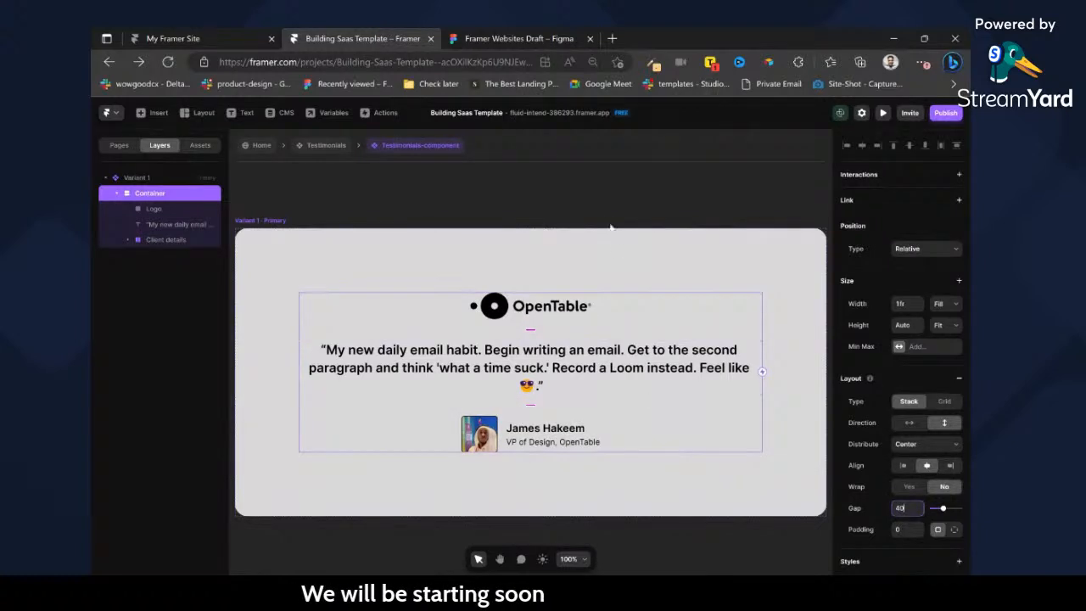
pyautogui.click(526, 225)
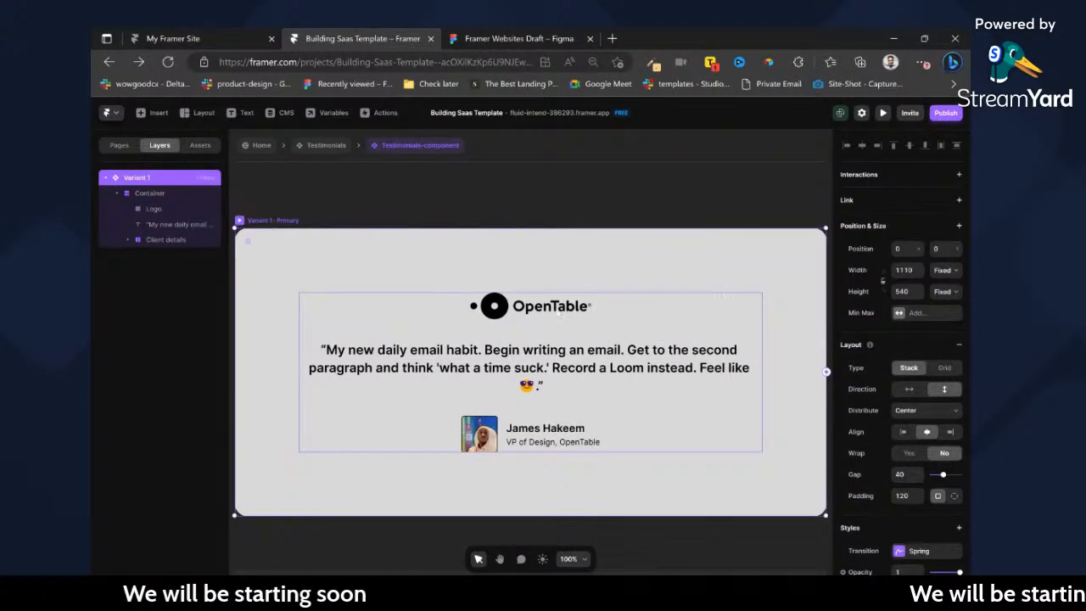
# Create an image variable named Logo for the Logo frame's fill.
pyautogui.doubleClick(509, 306)
pyautogui.click(861, 469)
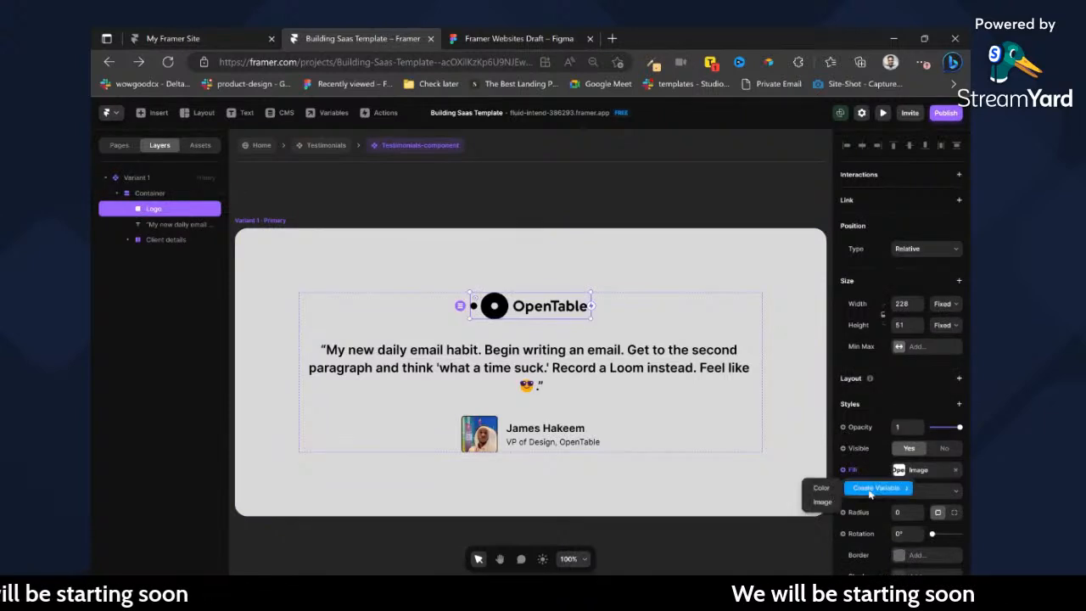
pyautogui.click(835, 504)
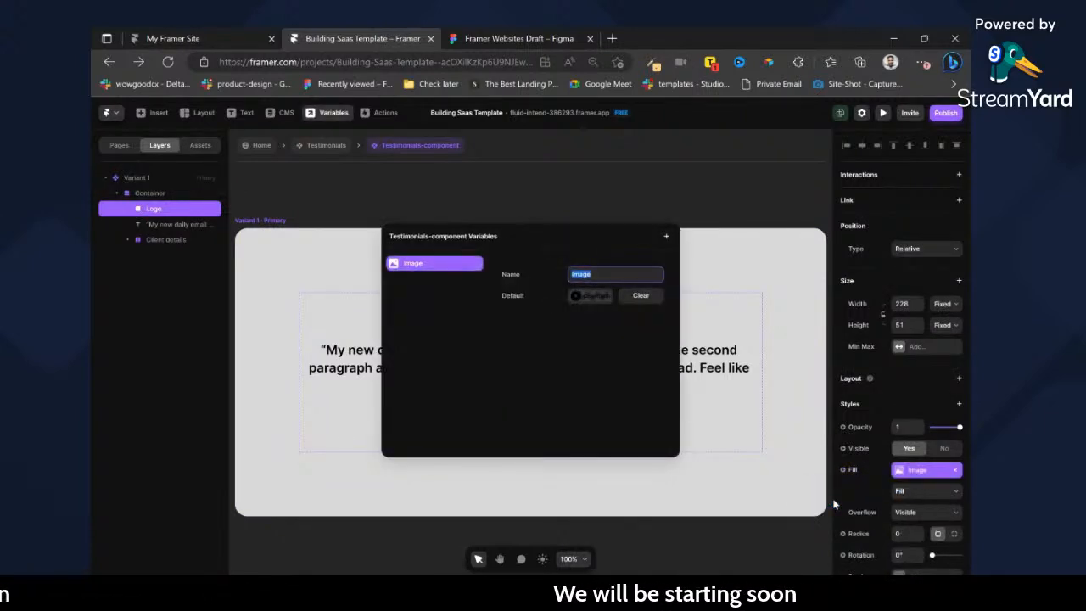
pyautogui.click(718, 378)
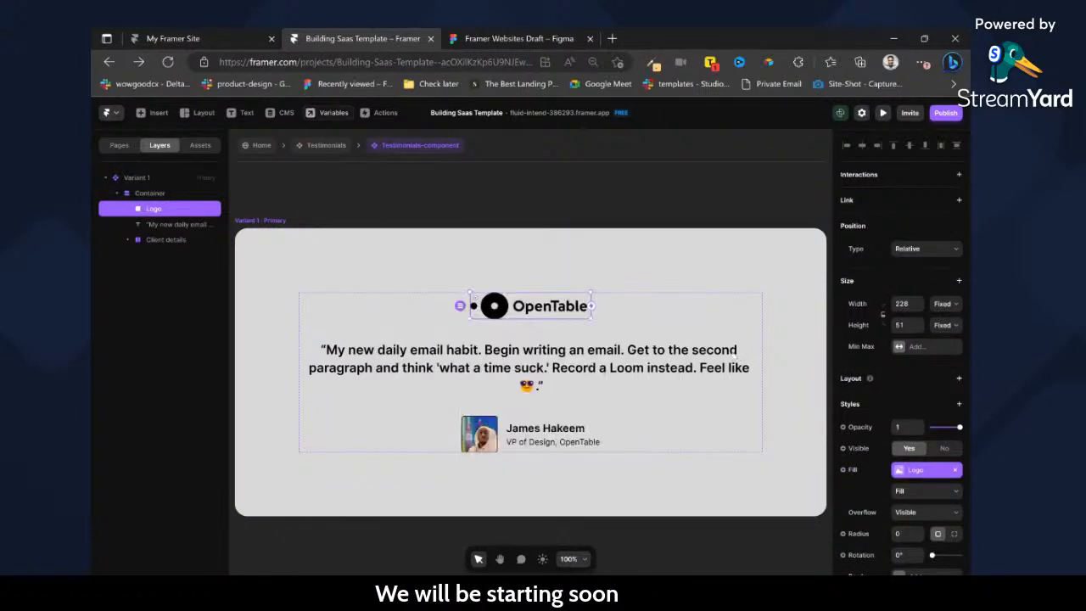
# Try to link the quote's content to a new formatted text variable.
pyautogui.click(718, 377)
pyautogui.click(861, 402)
pyautogui.moveTo(868, 422)
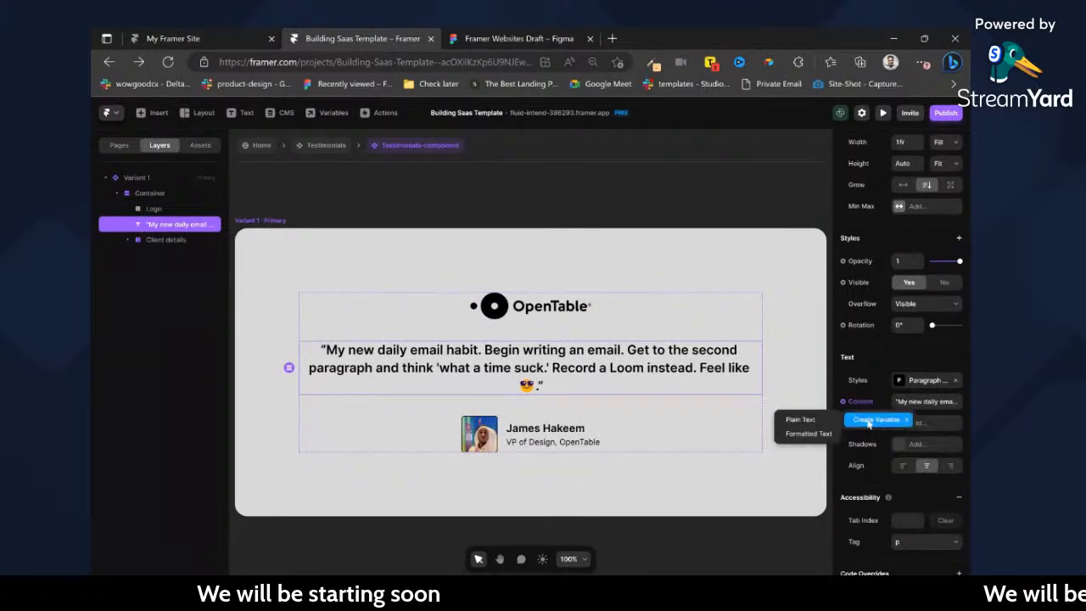
pyautogui.click(815, 433)
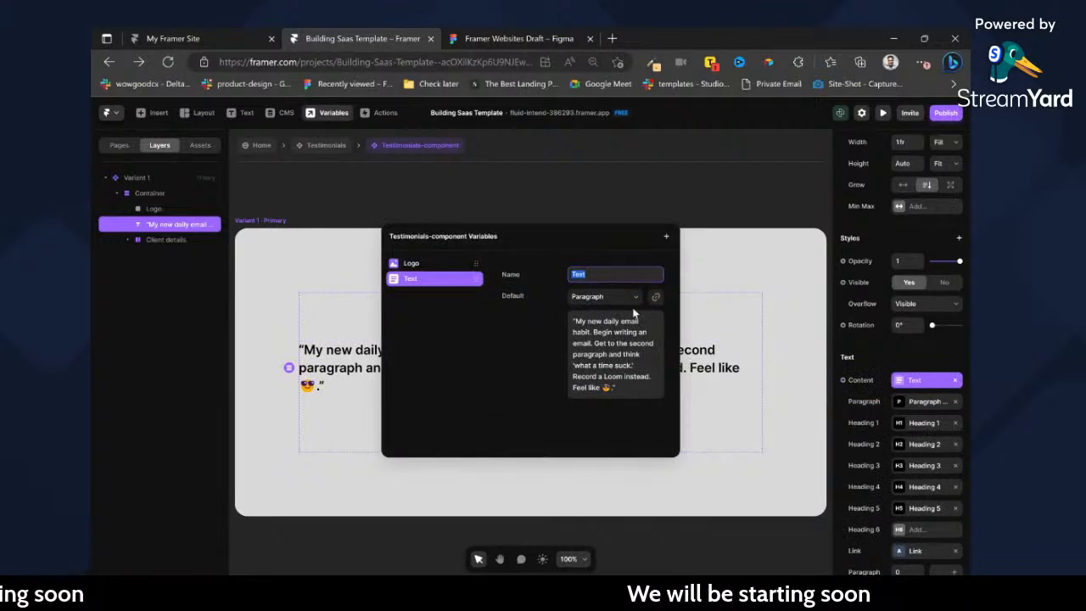
pyautogui.click(897, 446)
pyautogui.scroll(-2, 911, 523)
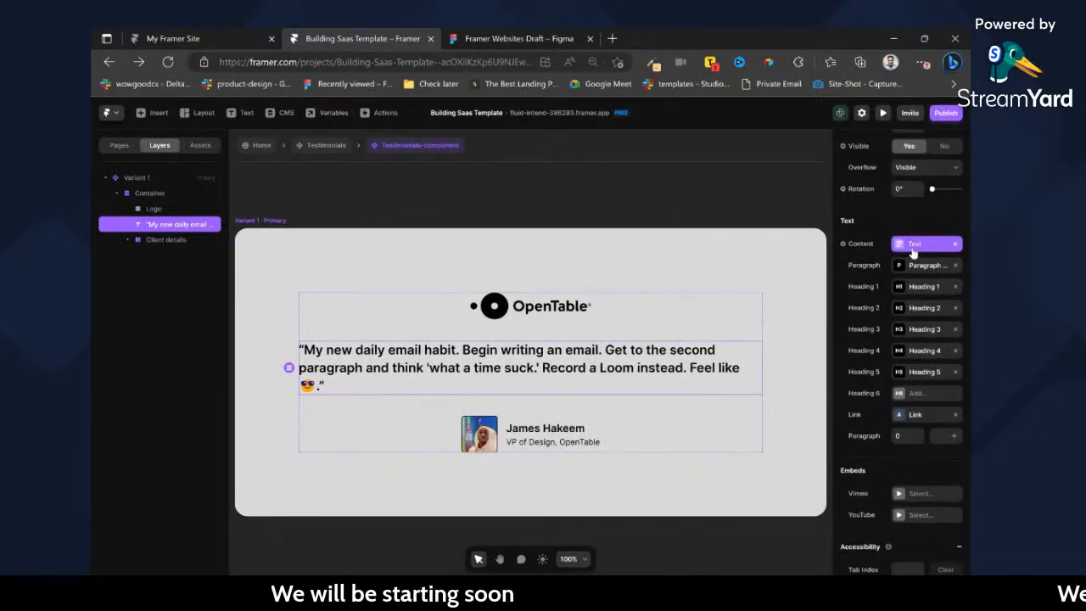
# Delete the formatted text variable from the Testimonials-component variables.
pyautogui.click(914, 247)
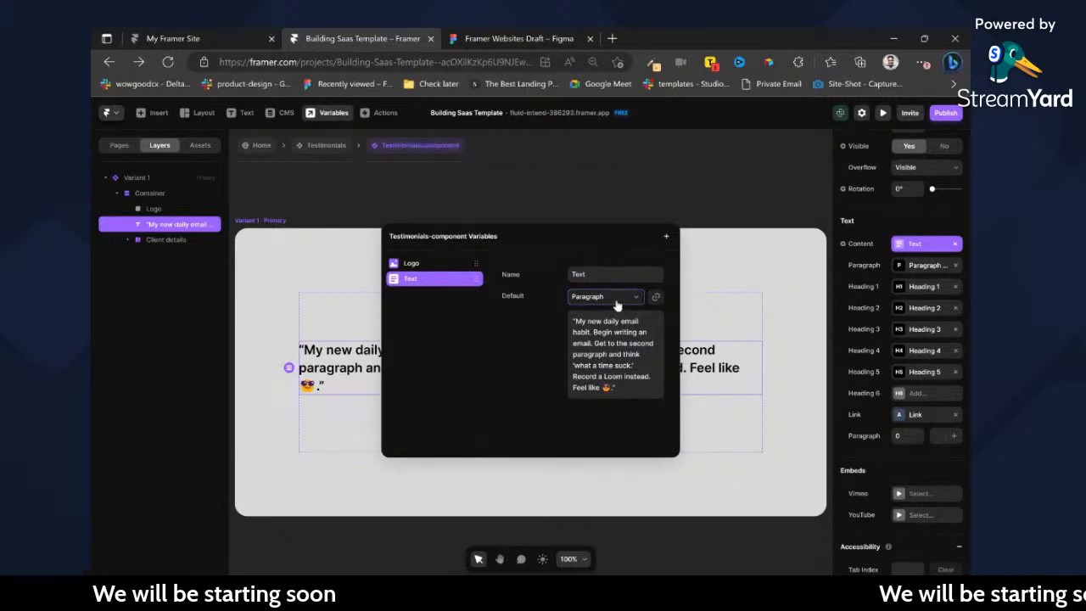
pyautogui.click(707, 213)
pyautogui.click(956, 245)
pyautogui.hotkey('ctrl', 'z')
pyautogui.hotkey('ctrl', 'shift', 'z')
pyautogui.hotkey('ctrl', 'shift', 'z')
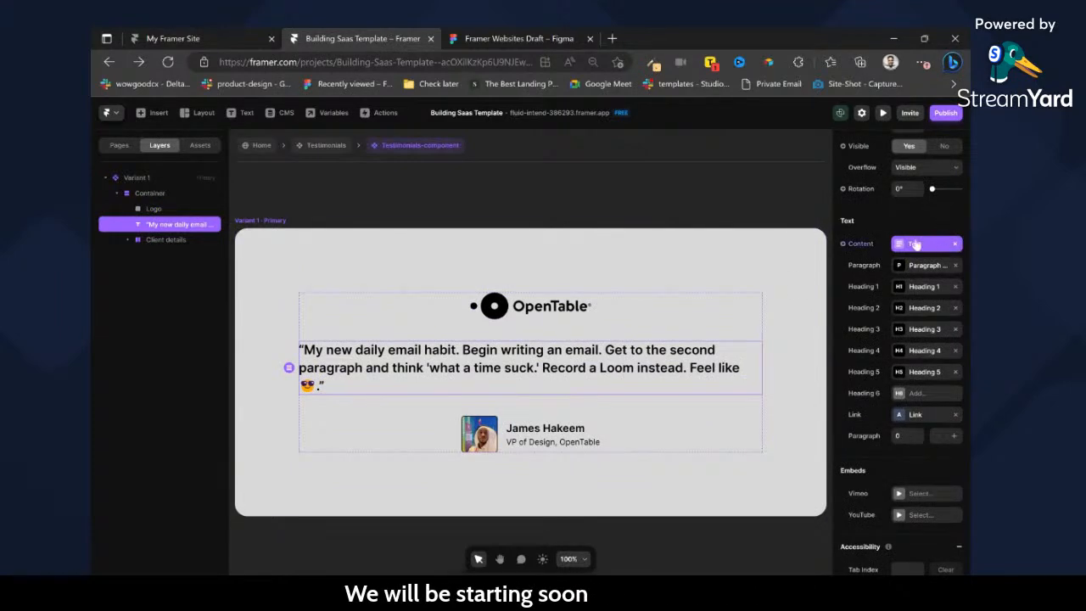
pyautogui.click(878, 246)
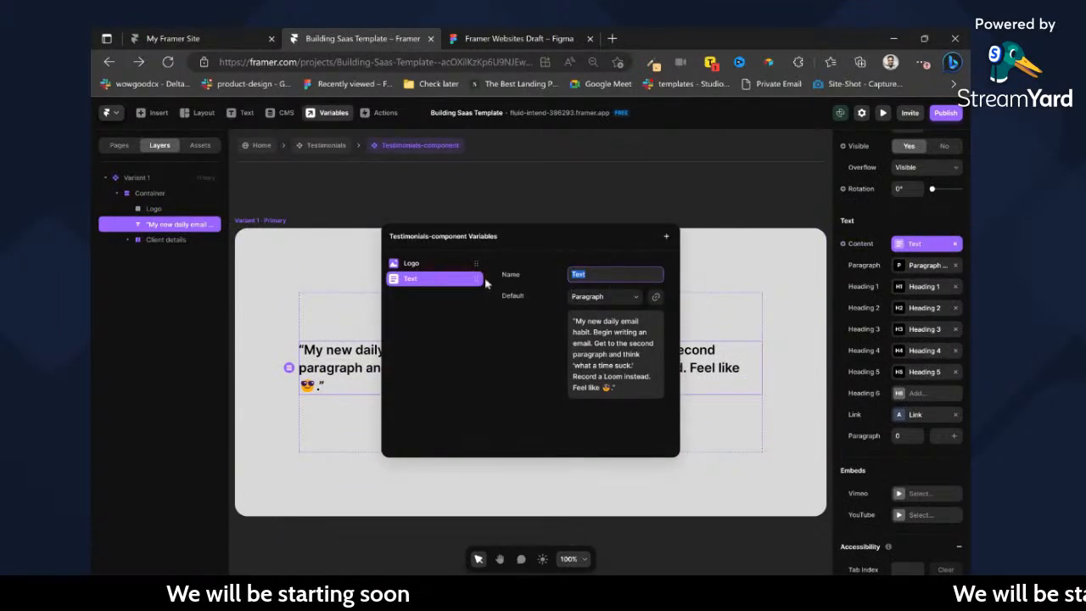
pyautogui.rightClick(476, 279)
pyautogui.click(483, 290)
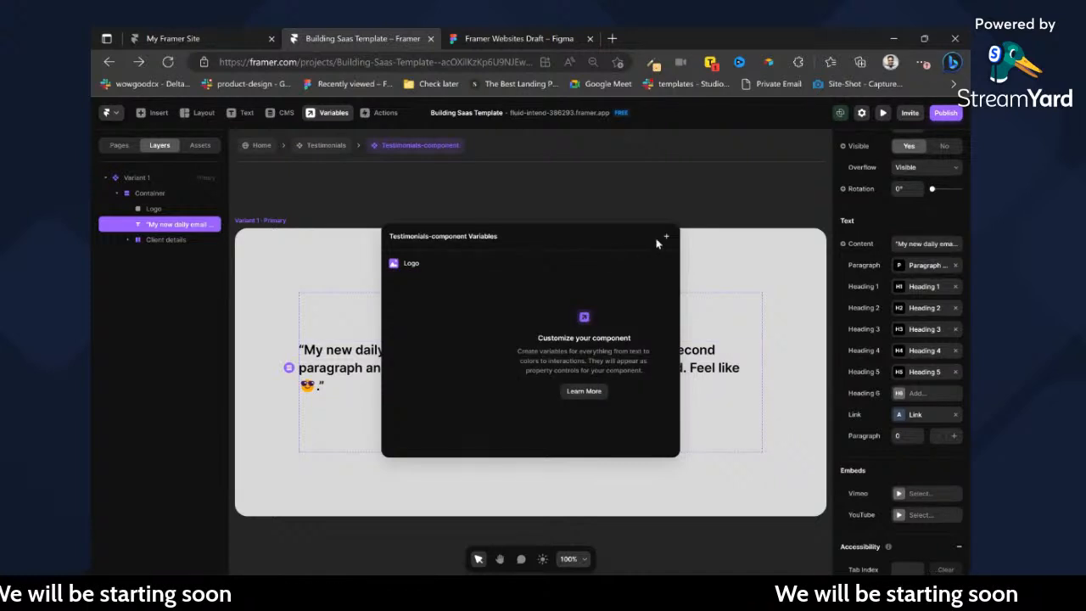
pyautogui.click(692, 206)
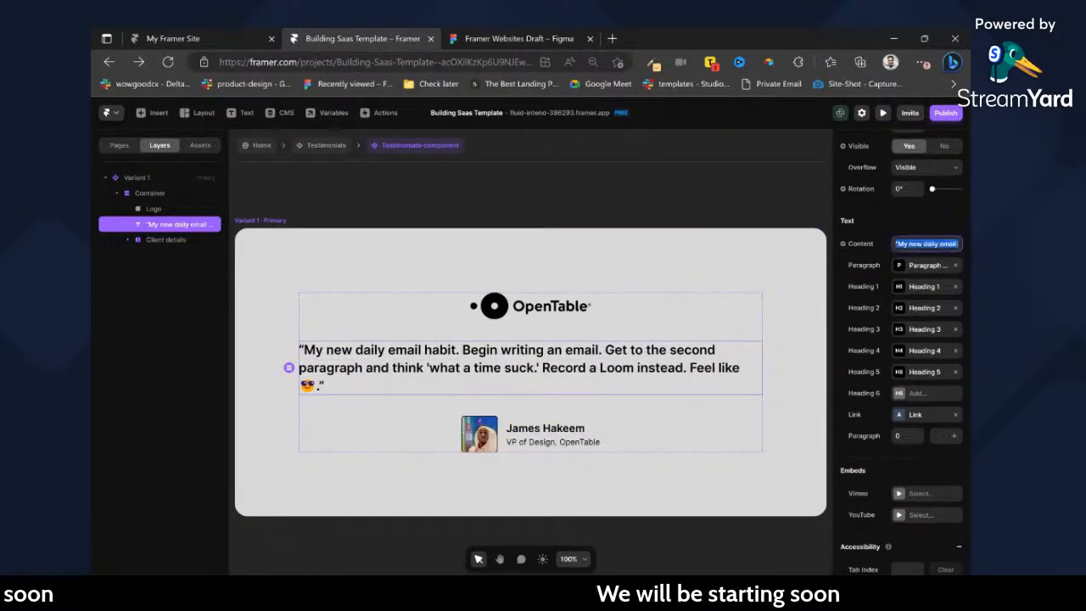
# Create a plain text variable for the quote's content.
pyautogui.moveTo(878, 252)
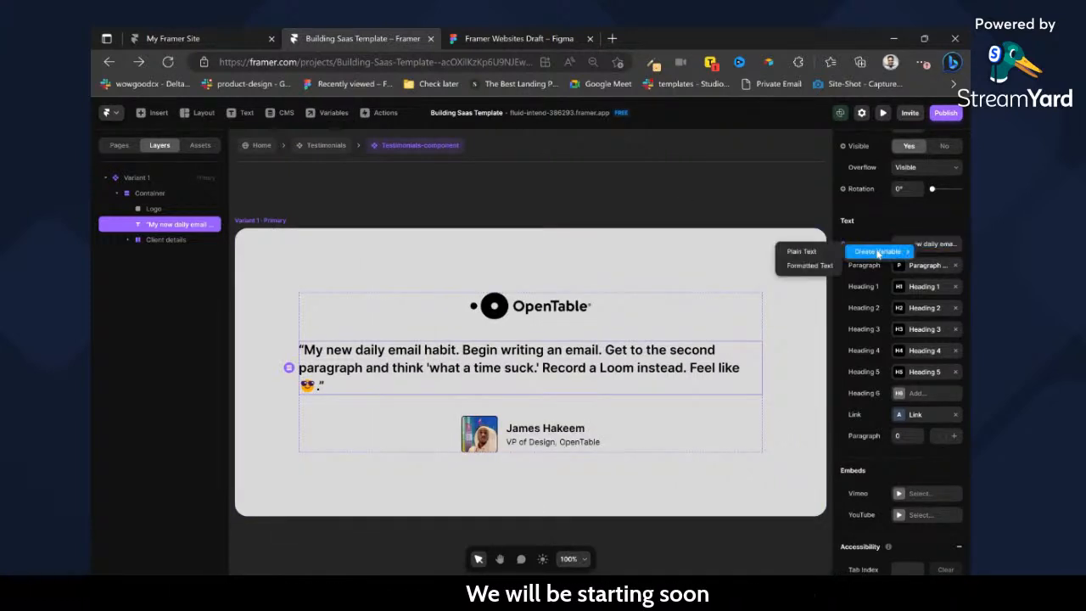
pyautogui.click(802, 252)
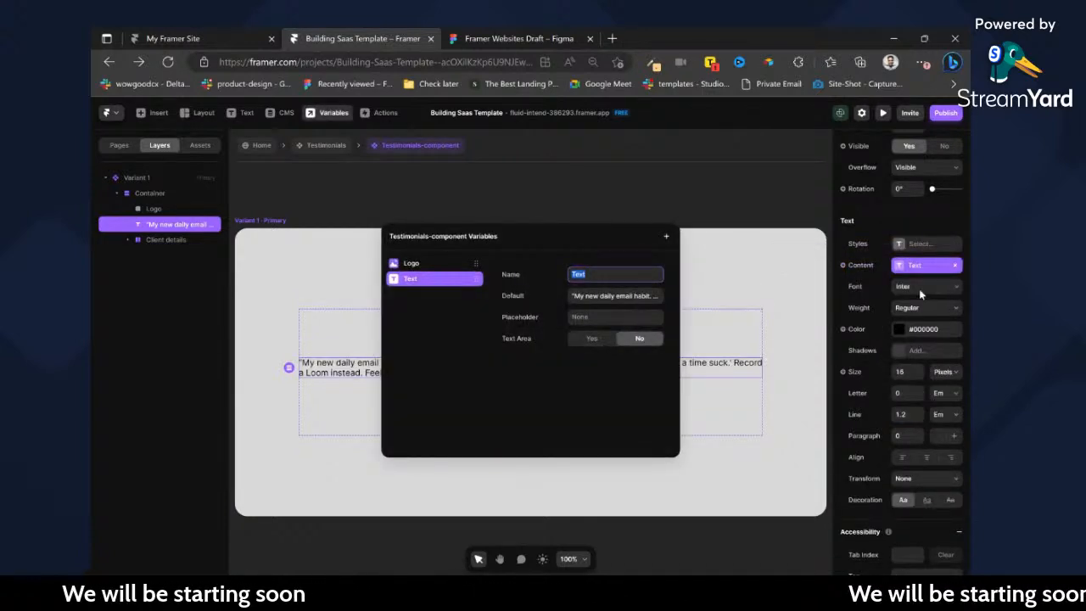
pyautogui.click(910, 260)
# Apply the Paragraph Large text style to the quote and centre-align it.
pyautogui.click(904, 246)
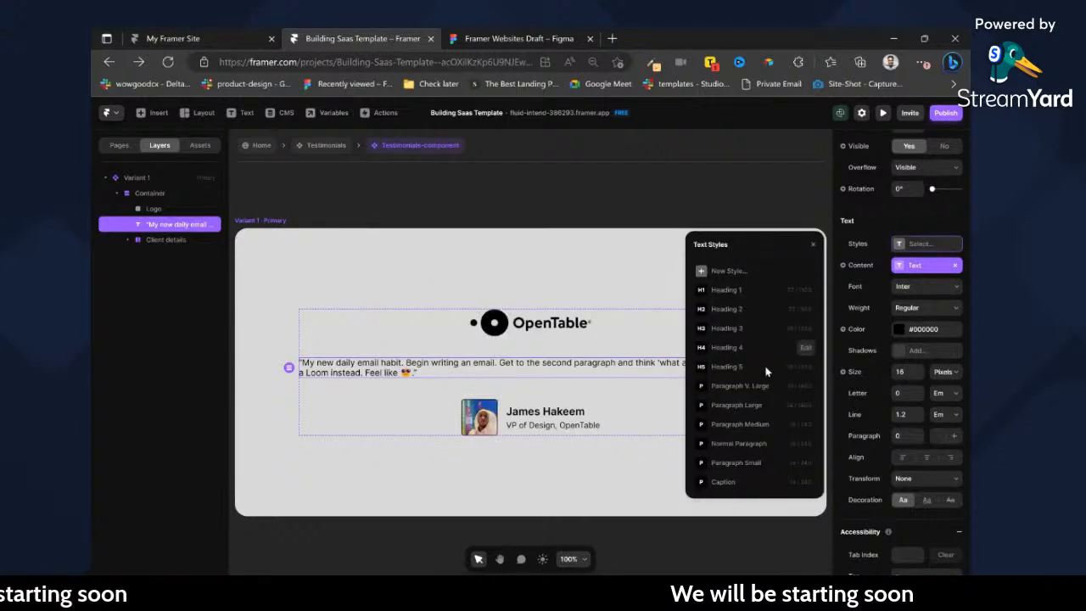
pyautogui.click(737, 405)
pyautogui.click(926, 429)
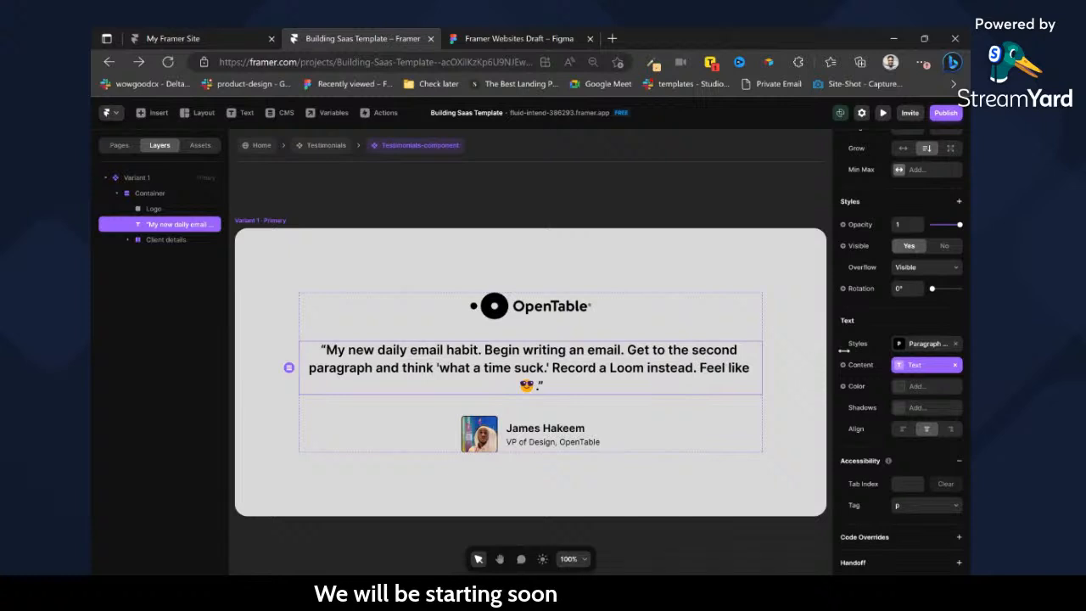
# Rename the quote's text variable to Testimonial.
pyautogui.click(903, 365)
pyautogui.write('Testi')
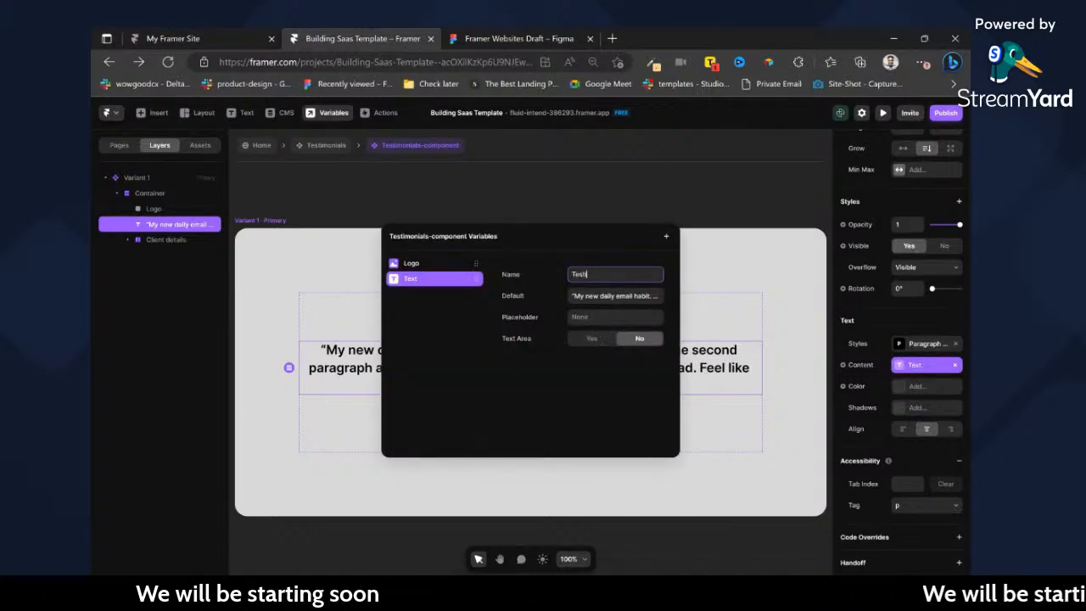
pyautogui.hotkey('ctrl', 'a')
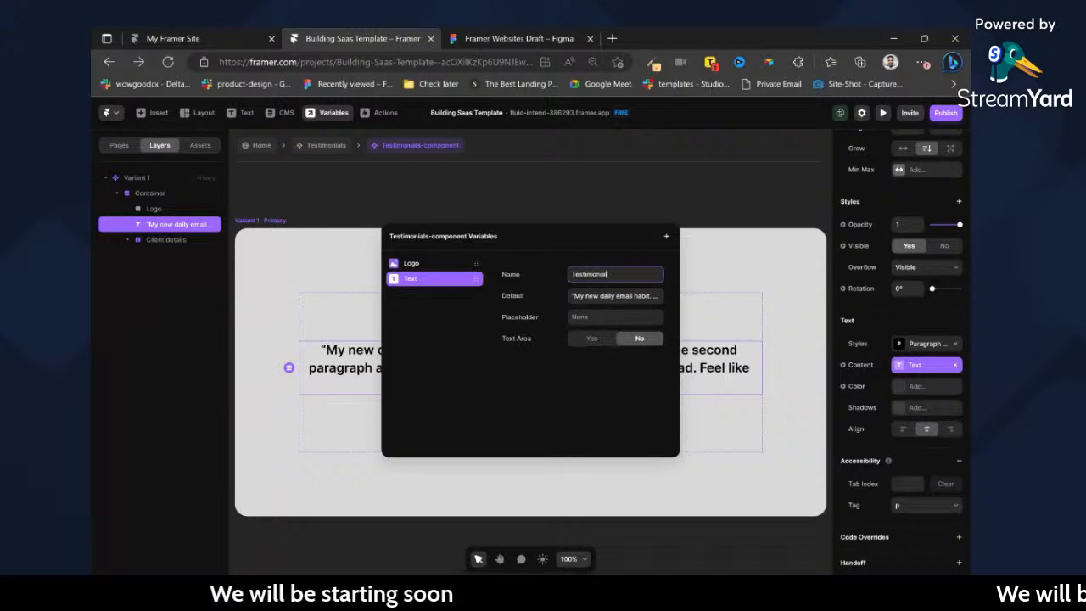
pyautogui.click(729, 195)
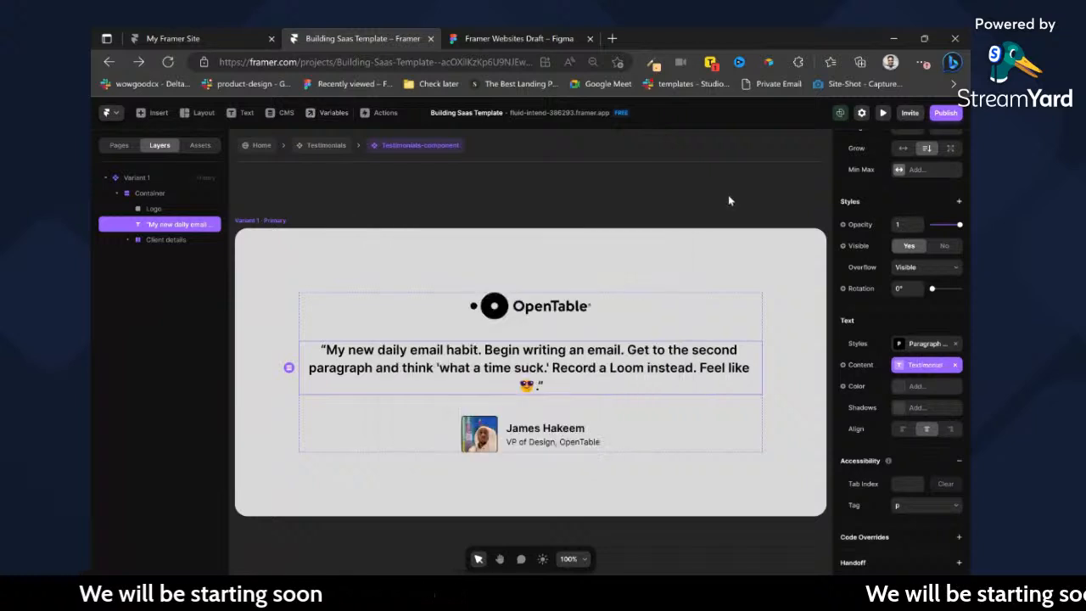
# Create a plain text variable named Client Name for the content of the client's name text.
pyautogui.click(552, 428)
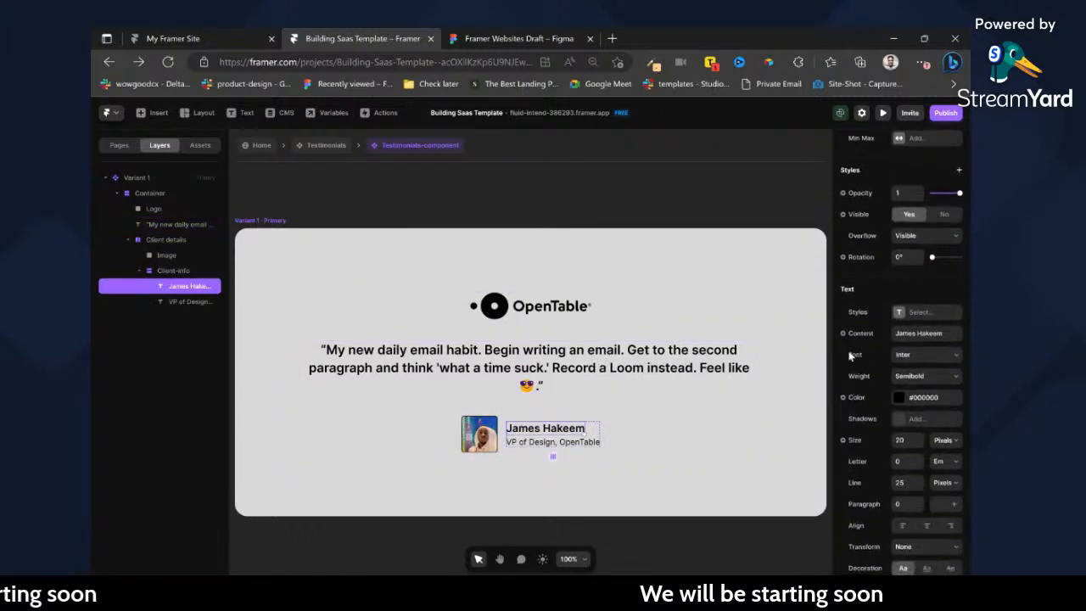
pyautogui.click(853, 336)
pyautogui.moveTo(868, 357)
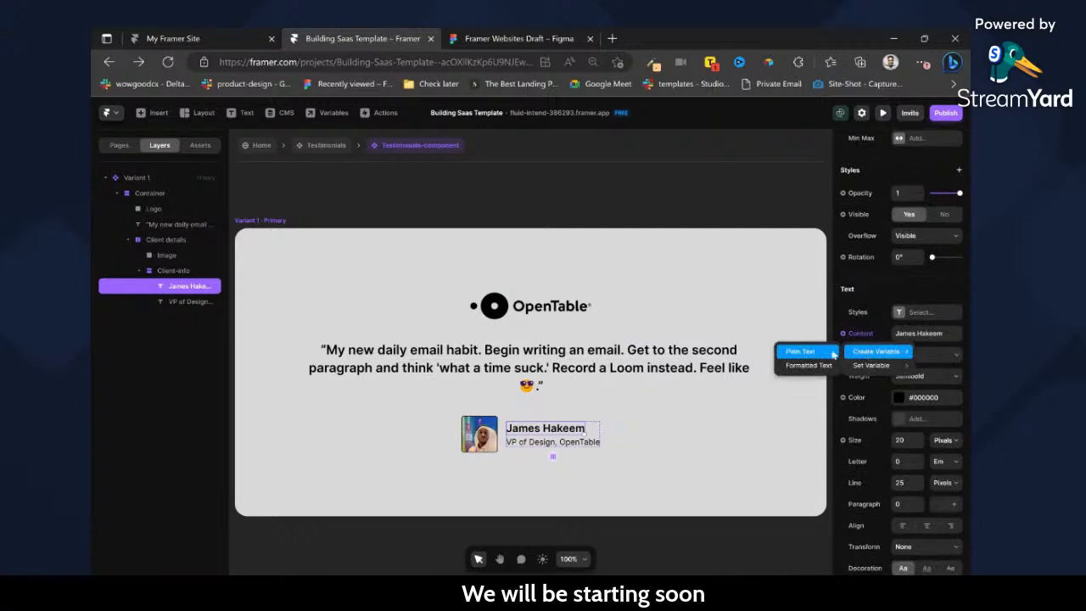
pyautogui.click(834, 353)
pyautogui.write('Client Name')
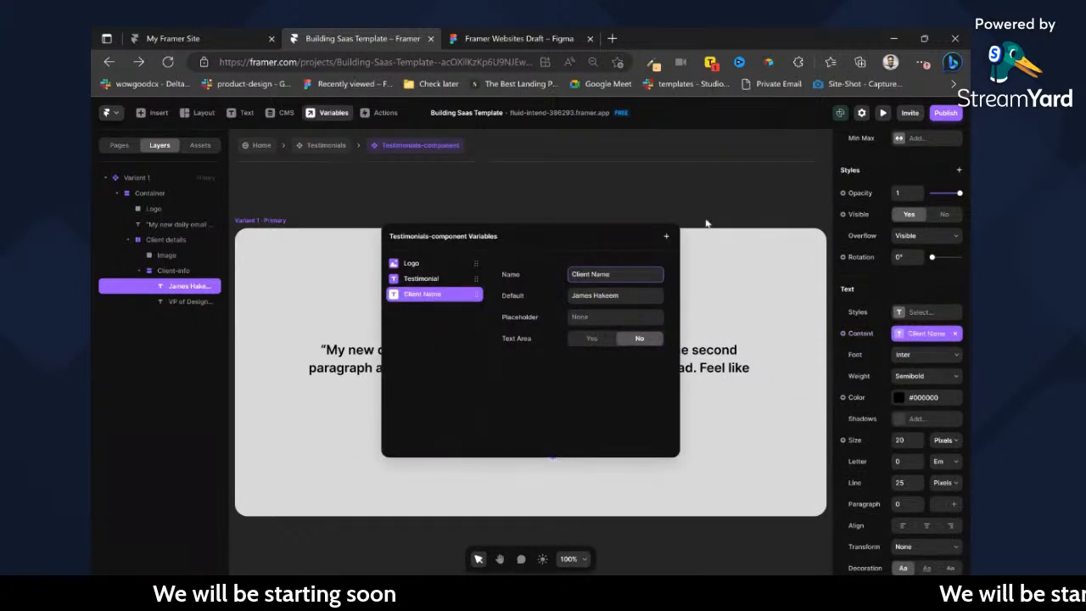
pyautogui.click(707, 223)
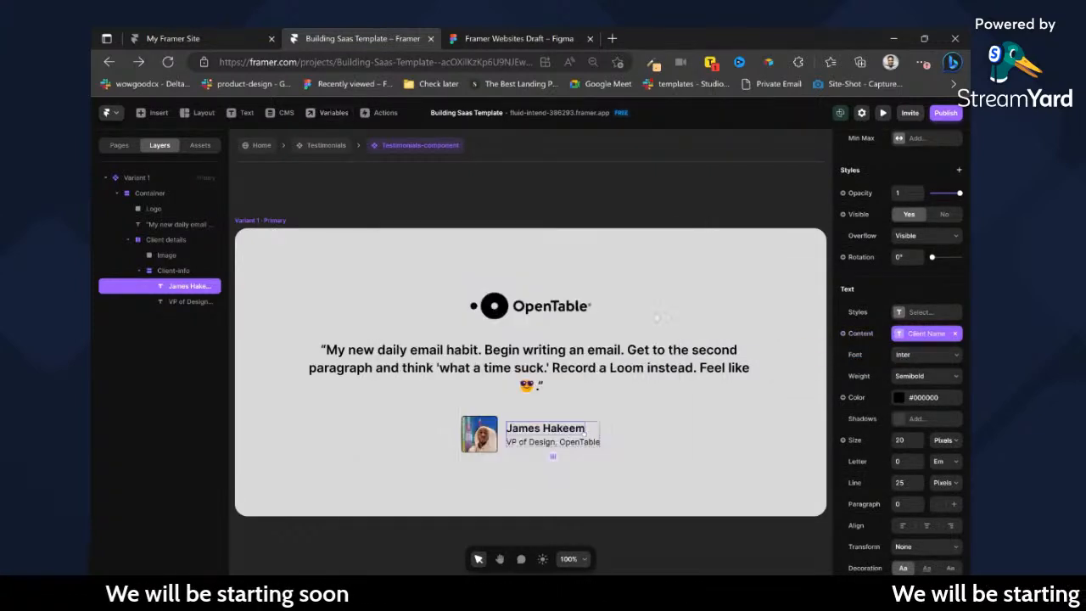
# Create a plain text variable named Role for the content of the job title line under the client's name.
pyautogui.click(591, 442)
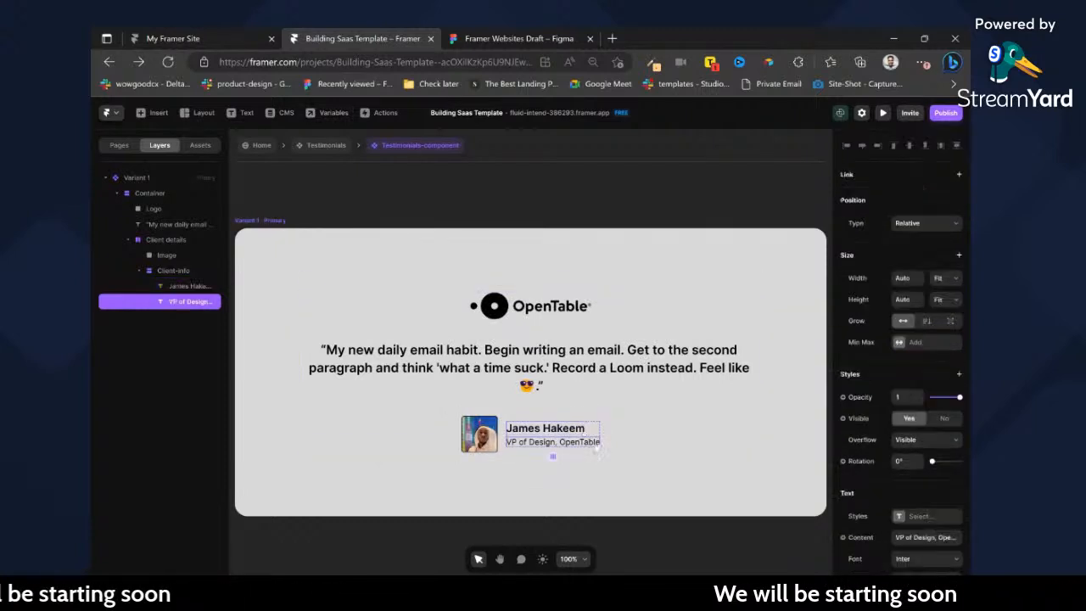
pyautogui.scroll(1, 866, 409)
pyautogui.click(863, 404)
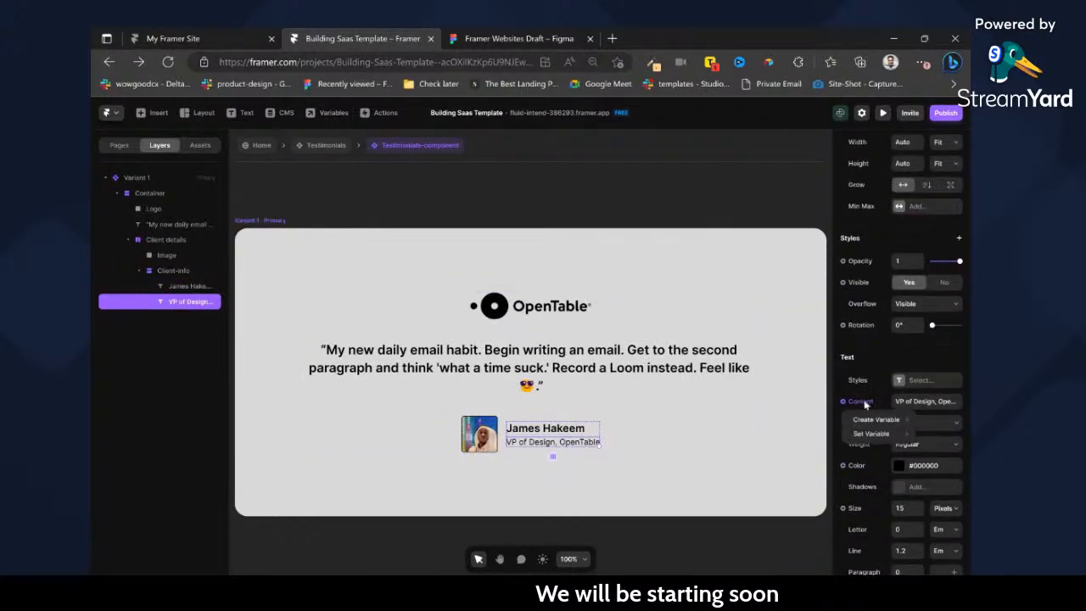
pyautogui.moveTo(880, 433)
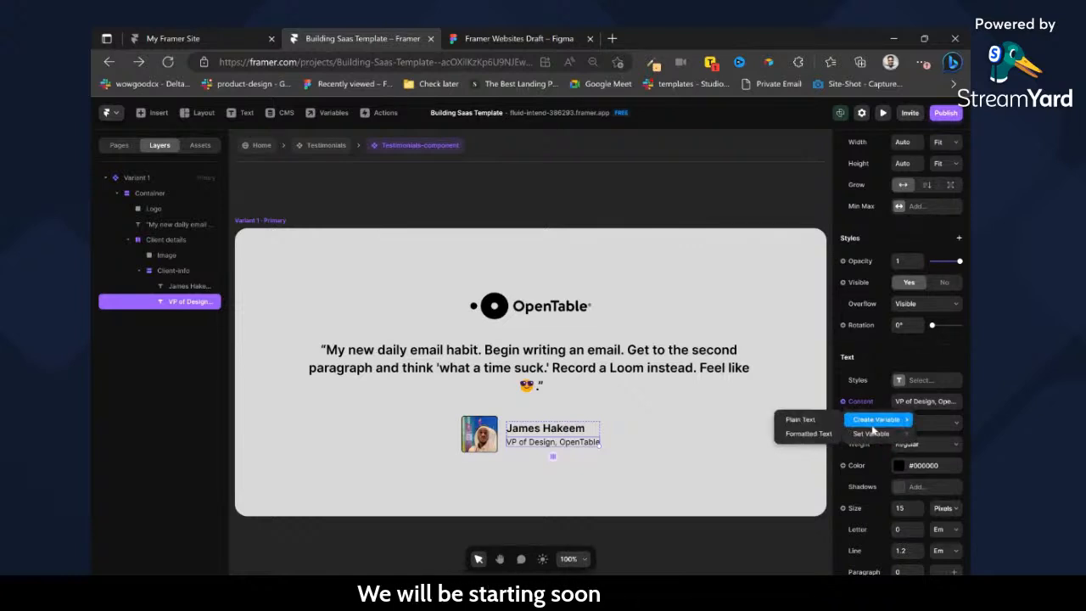
pyautogui.click(815, 421)
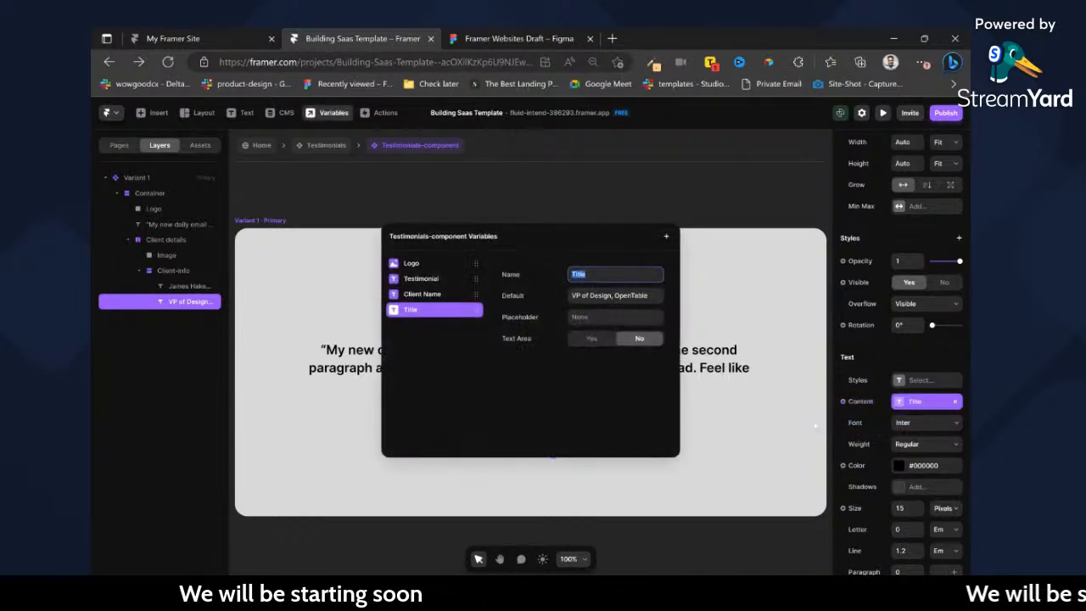
pyautogui.write('Role')
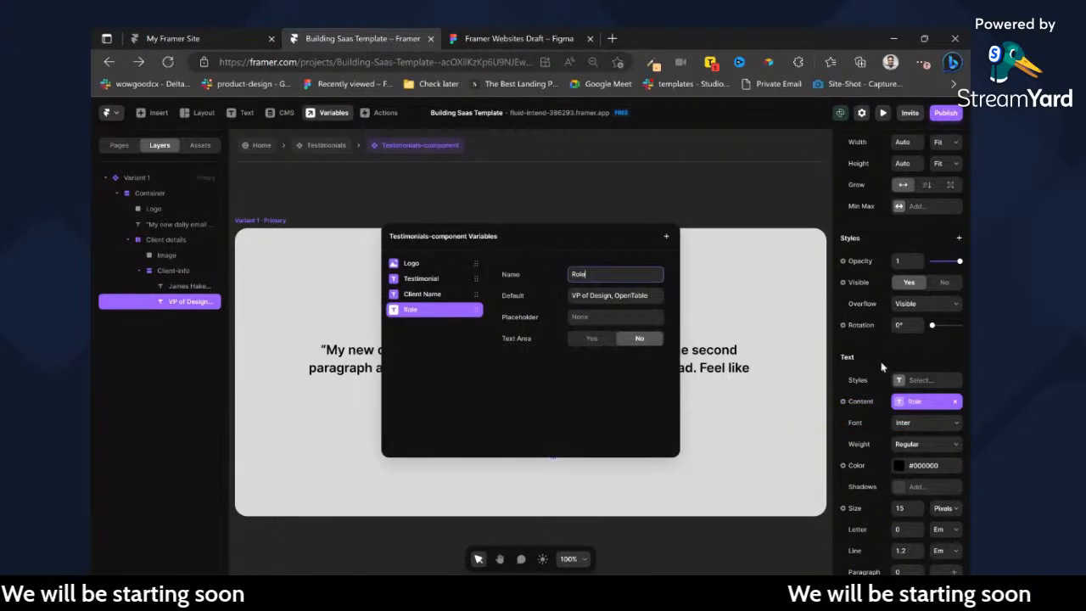
pyautogui.click(602, 201)
# Create an image variable named Client Image for the fill of the client's photo.
pyautogui.click(481, 435)
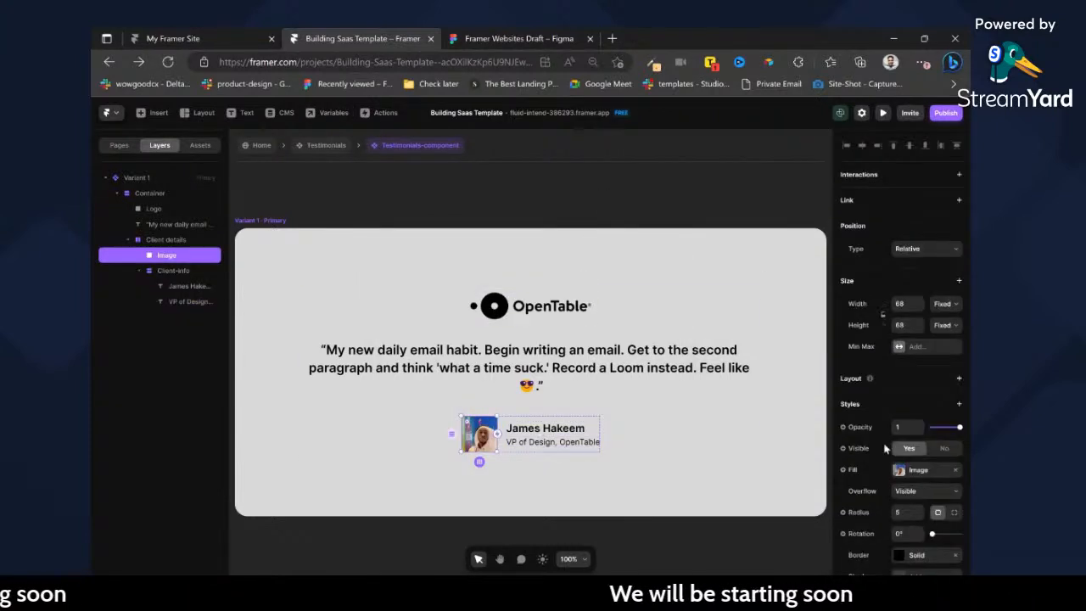
pyautogui.click(854, 474)
pyautogui.moveTo(874, 490)
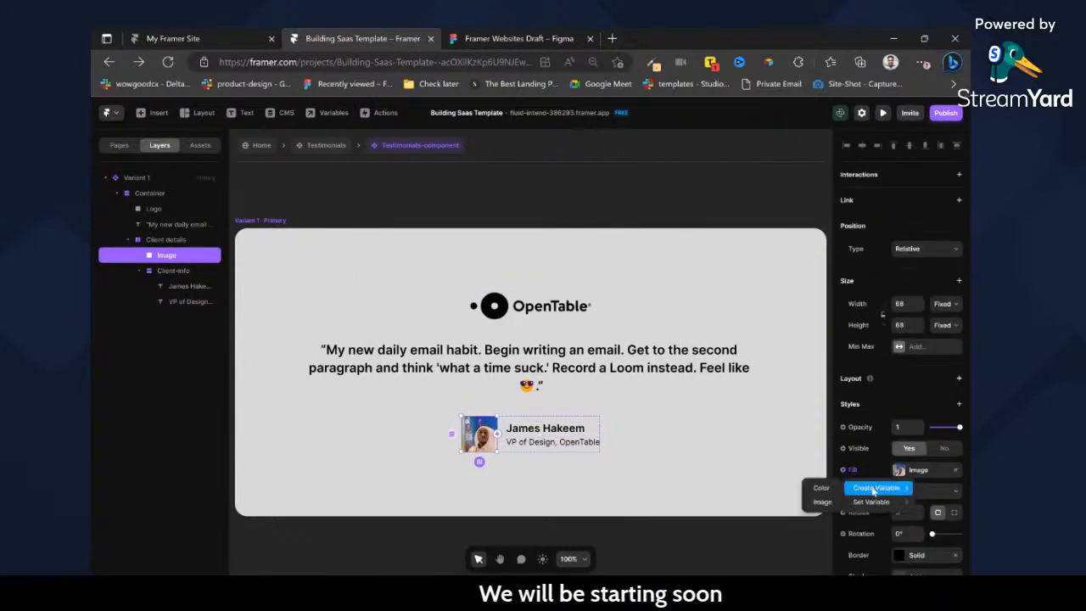
pyautogui.click(822, 504)
pyautogui.write('Clie')
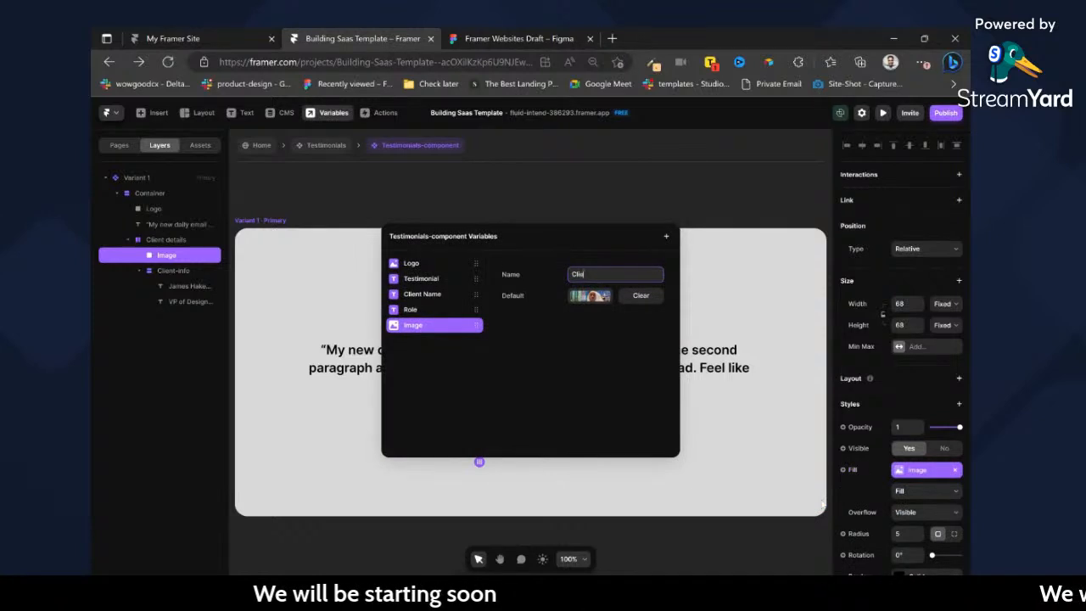
pyautogui.write('nt Image')
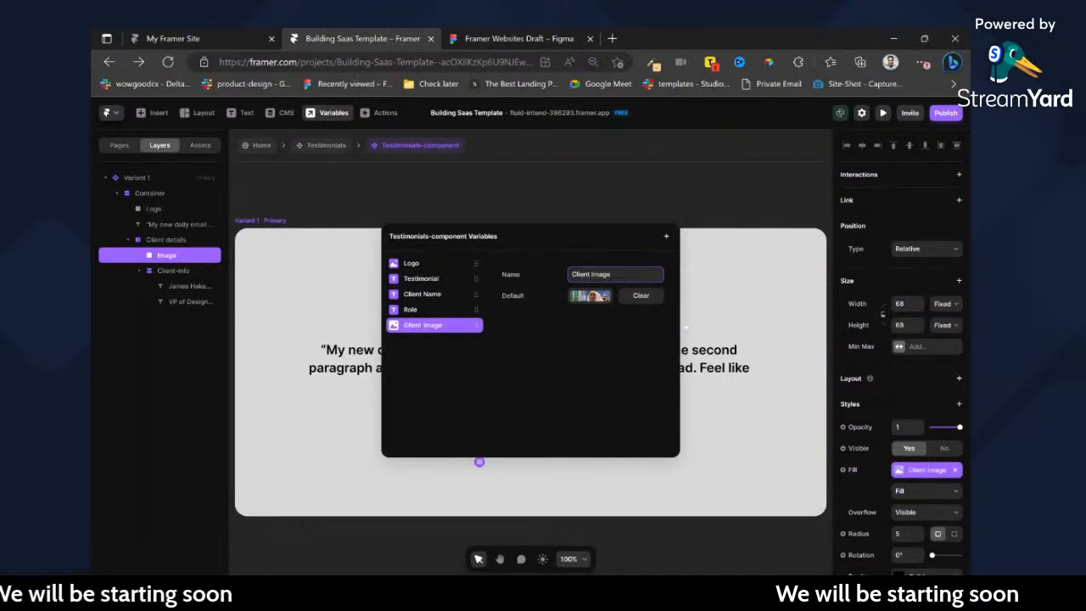
pyautogui.click(572, 212)
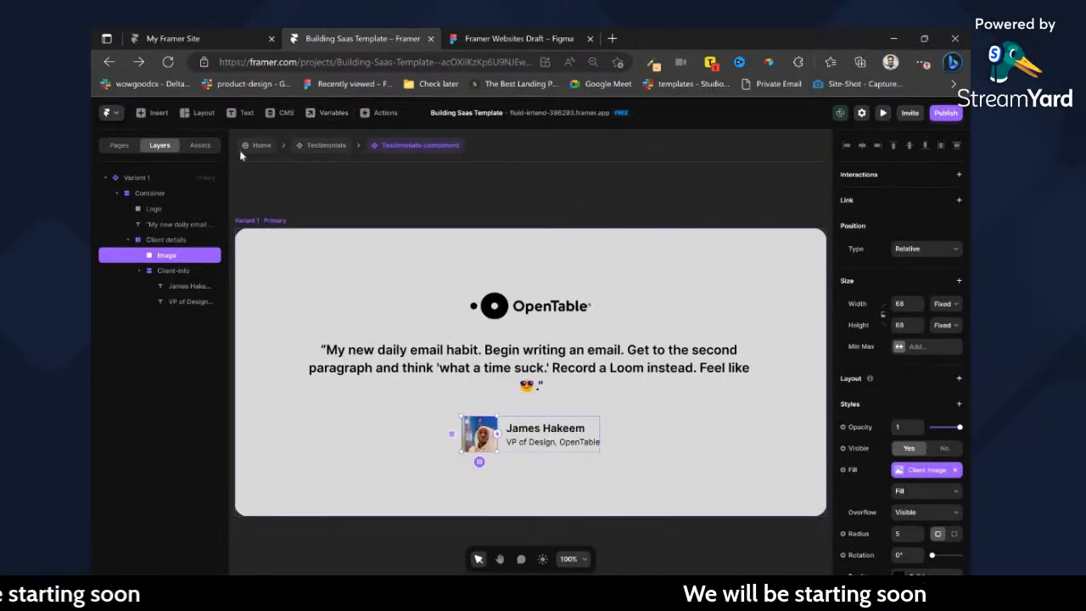
# Create a colour variable named Background for the testimonial card's fill, and return to the Testimonials component.
pyautogui.click(320, 145)
pyautogui.scroll(-2, 551, 263)
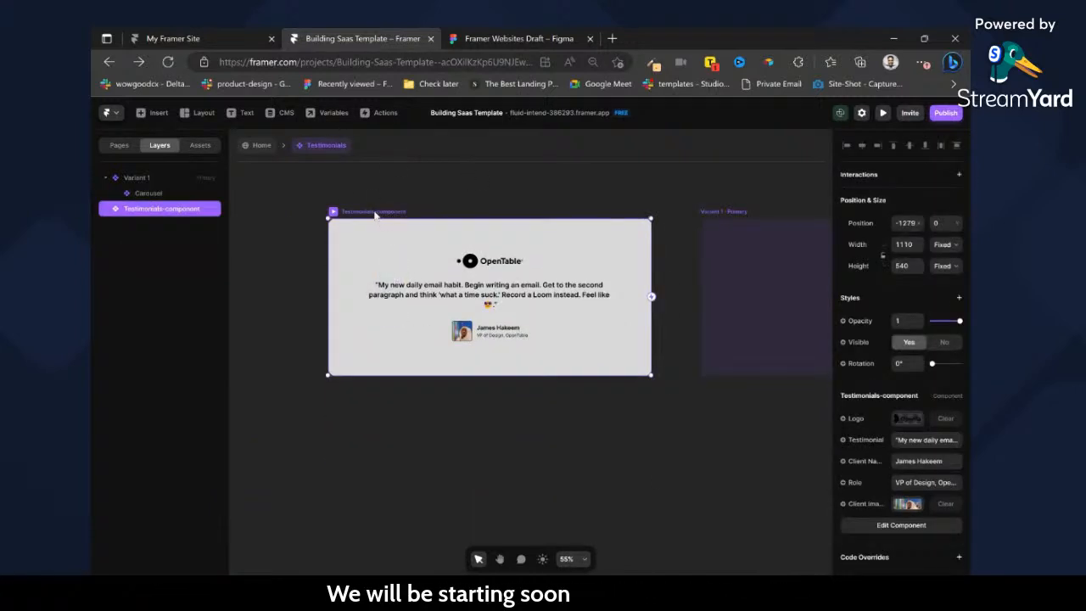
pyautogui.doubleClick(575, 296)
pyautogui.scroll(-3, 922, 446)
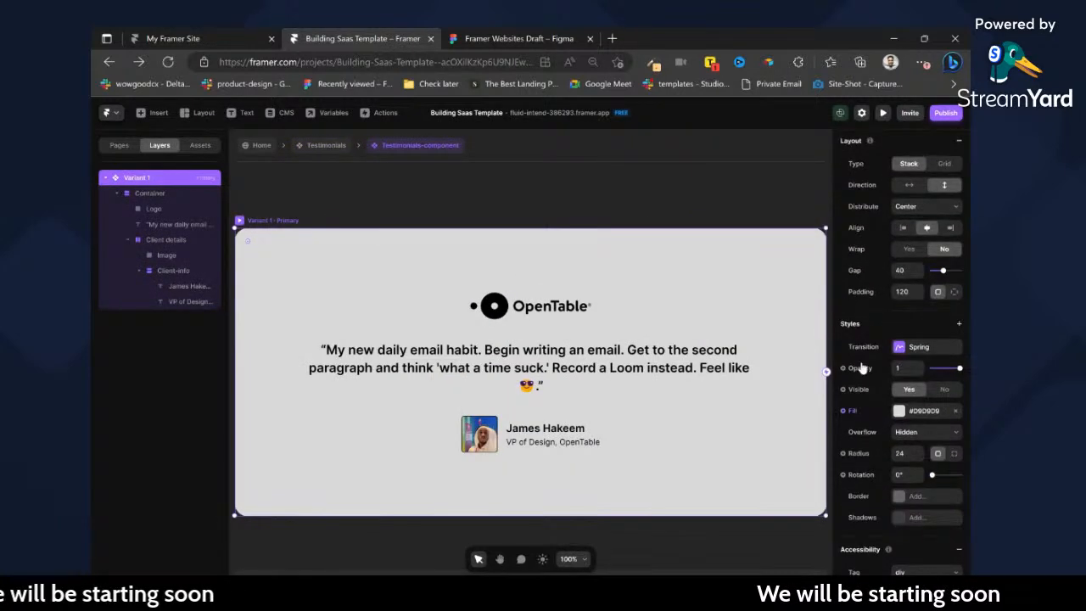
pyautogui.click(853, 412)
pyautogui.moveTo(866, 430)
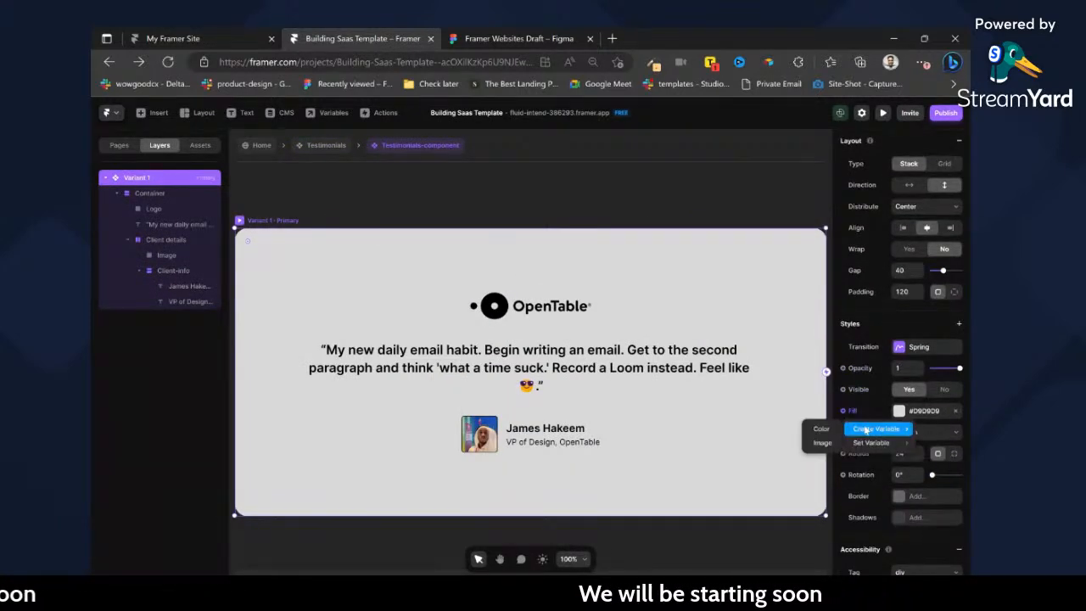
pyautogui.click(823, 430)
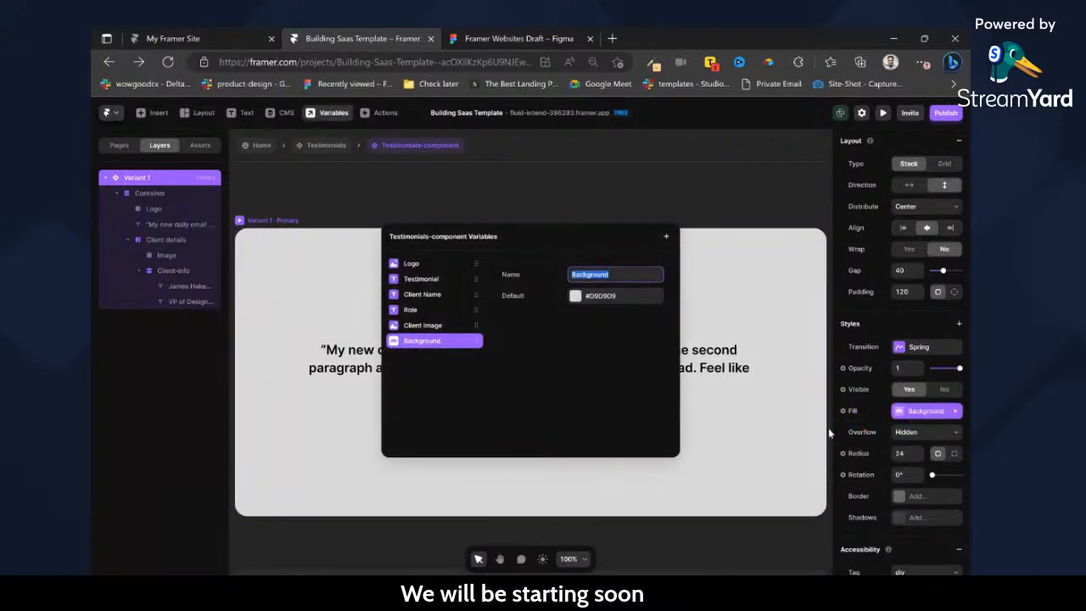
pyautogui.click(328, 148)
pyautogui.click(329, 146)
# Connect the Carousel in the Testimonials component's primary variant to the testimonial card as its content.
pyautogui.click(529, 184)
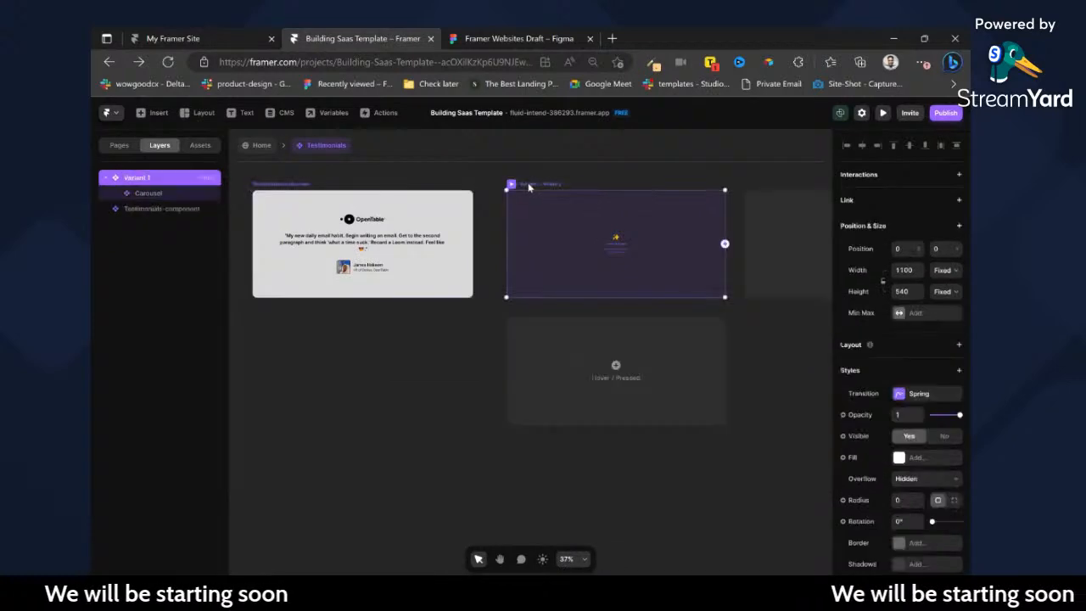
pyautogui.click(274, 183)
pyautogui.click(713, 245)
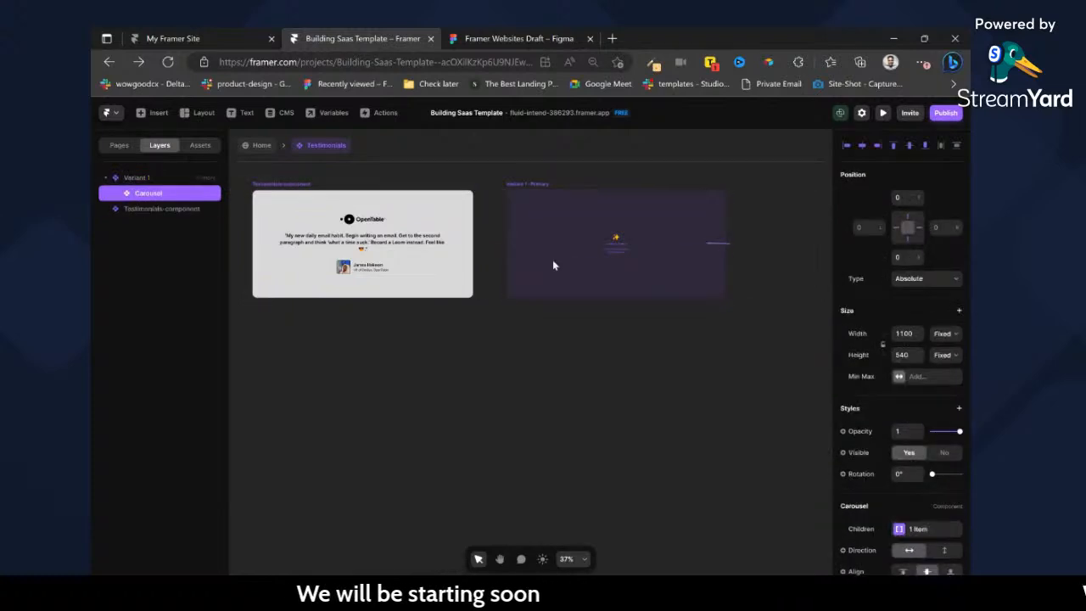
pyautogui.moveTo(718, 244); pyautogui.dragTo(441, 227)
# Duplicate the testimonial card directly below the original.
pyautogui.moveTo(392, 196); pyautogui.dragTo(383, 374)
pyautogui.hscroll(-1, 366, 181)
pyautogui.click(363, 185)
# Switch to the Figma design and copy the fill colour of the pale blue testimonial container.
pyautogui.click(545, 34)
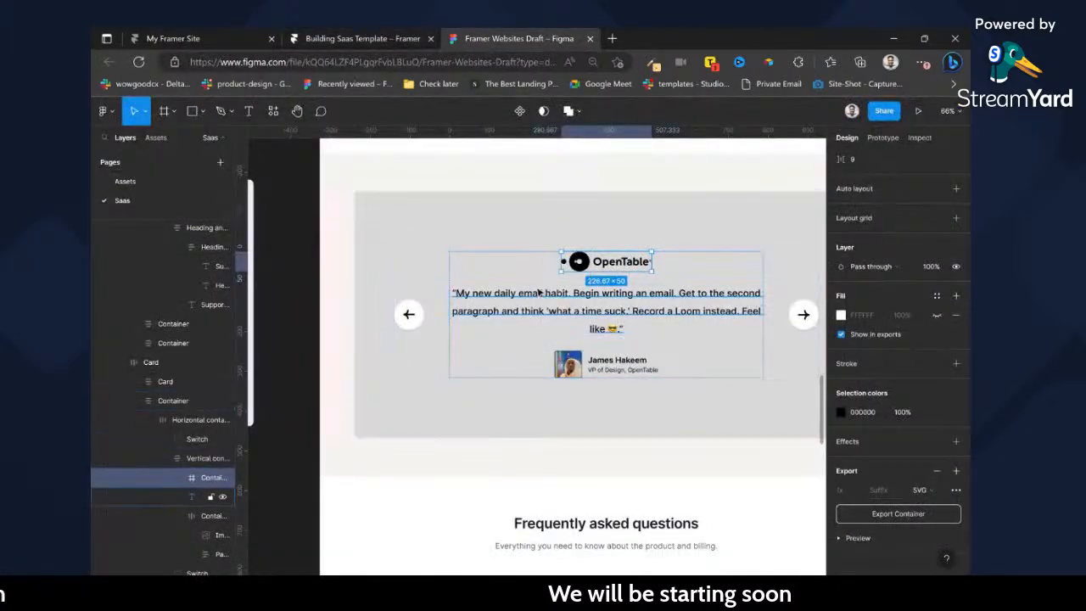
pyautogui.hscroll(-5, 499, 278)
pyautogui.hscroll(-10, 499, 278)
pyautogui.click(432, 209)
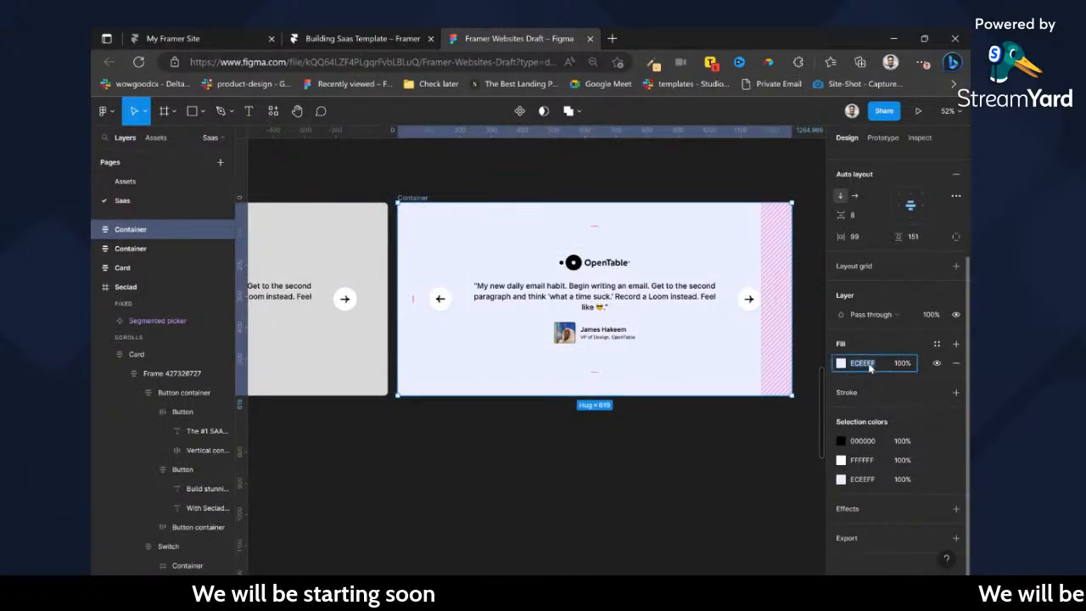
# Back in Framer, set the duplicated testimonial card's Background variable to #ECEEFF.
pyautogui.click(420, 34)
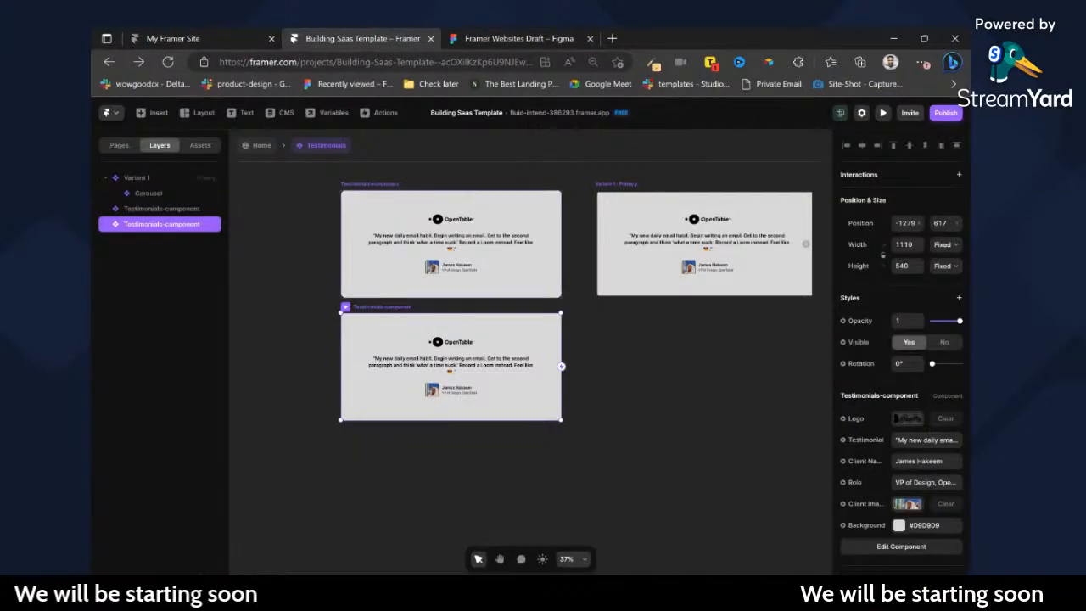
pyautogui.click(899, 525)
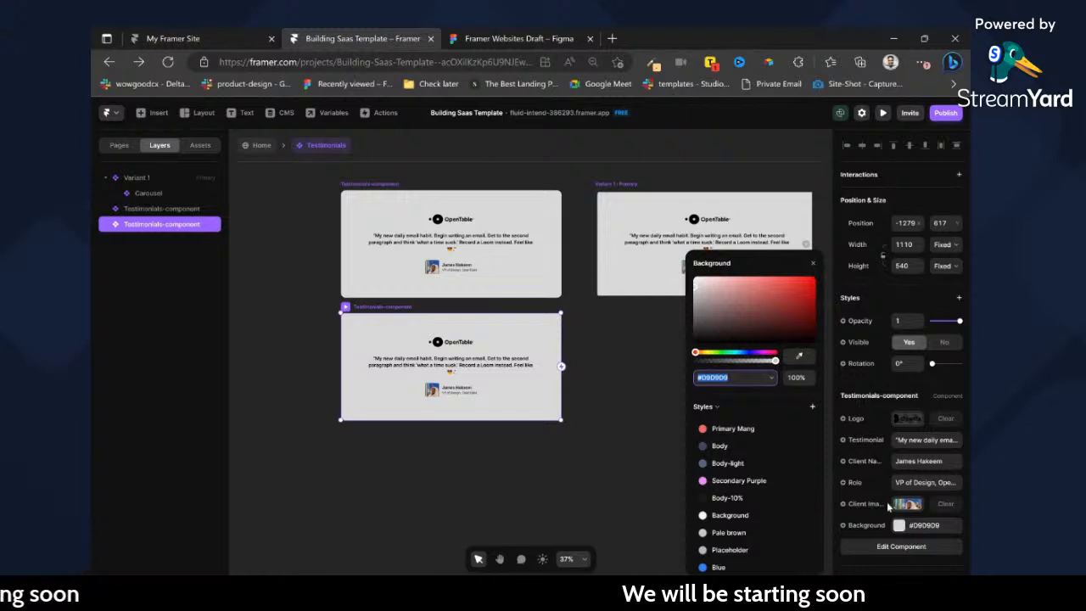
pyautogui.write('ECEEFF')
pyautogui.press('Return')
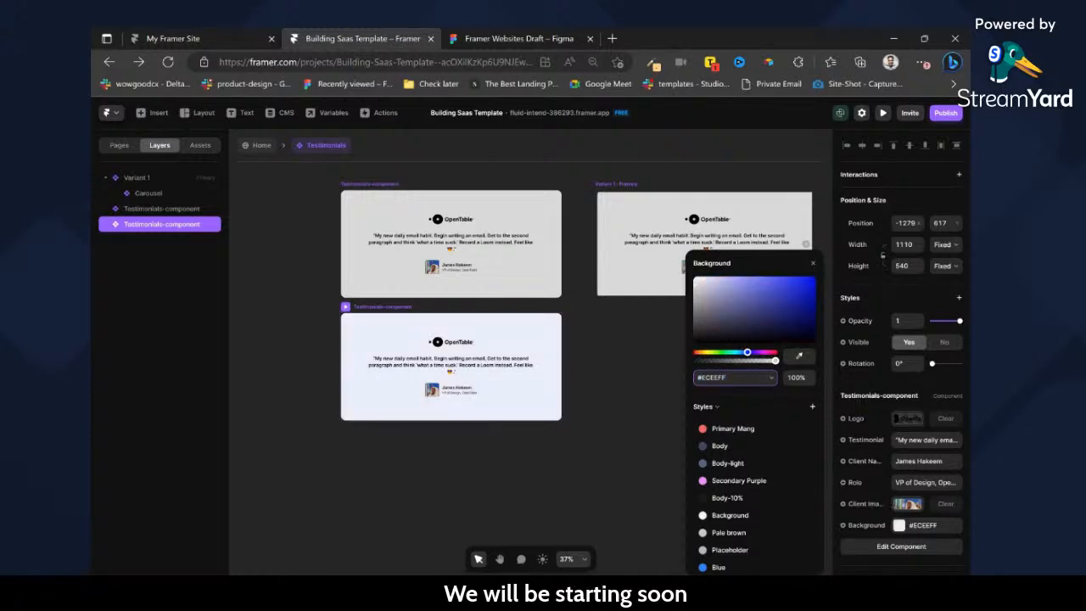
# Try setting the duplicated card's Testimonial text to "I love Framer".
pyautogui.click(927, 440)
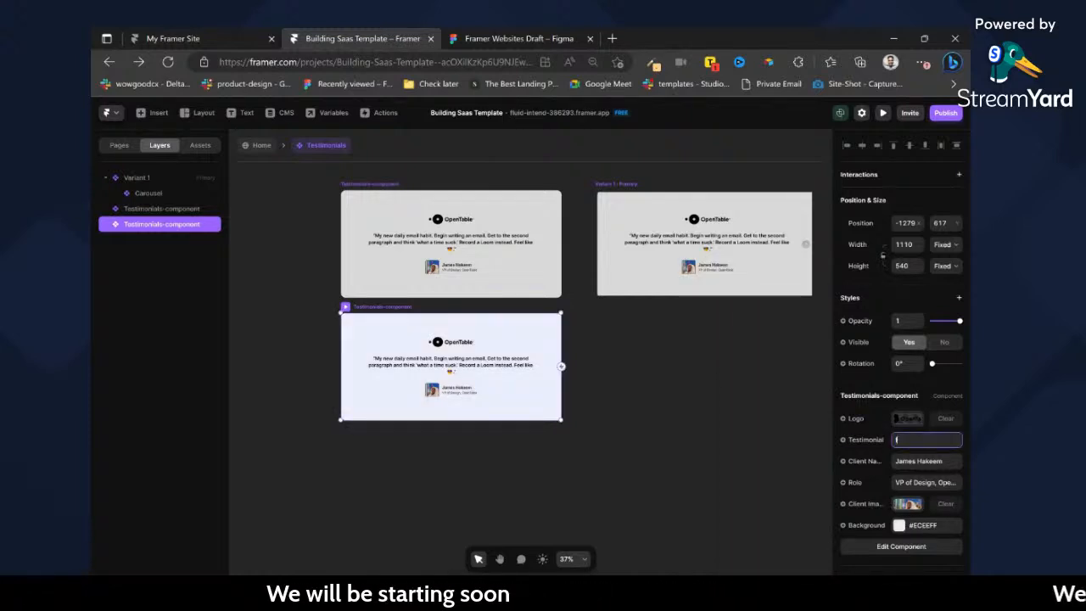
pyautogui.write('I love Framer')
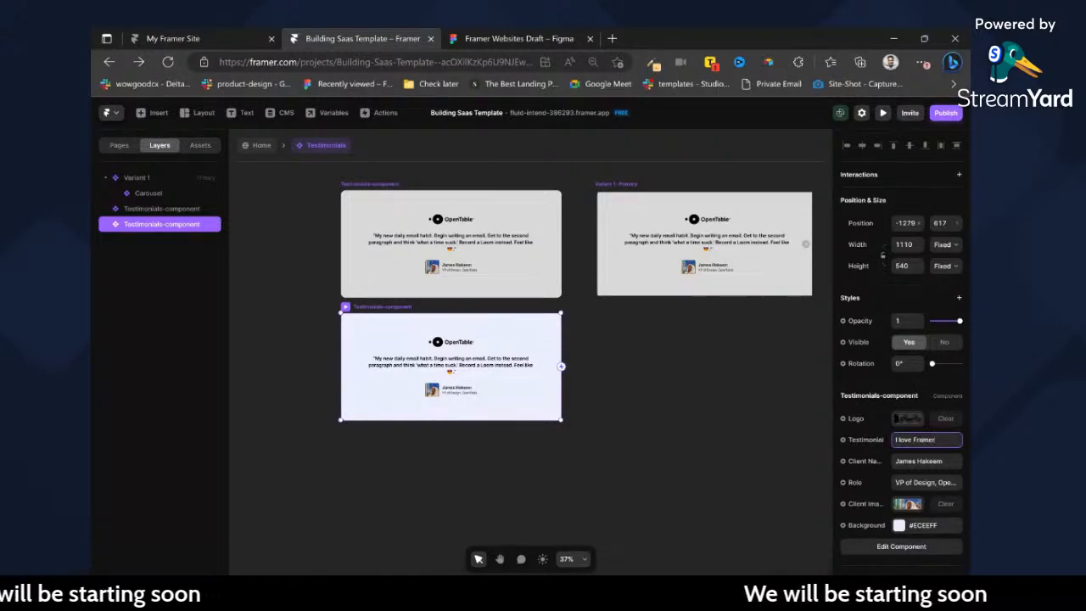
pyautogui.click(719, 411)
pyautogui.hotkey('ctrl', 'z')
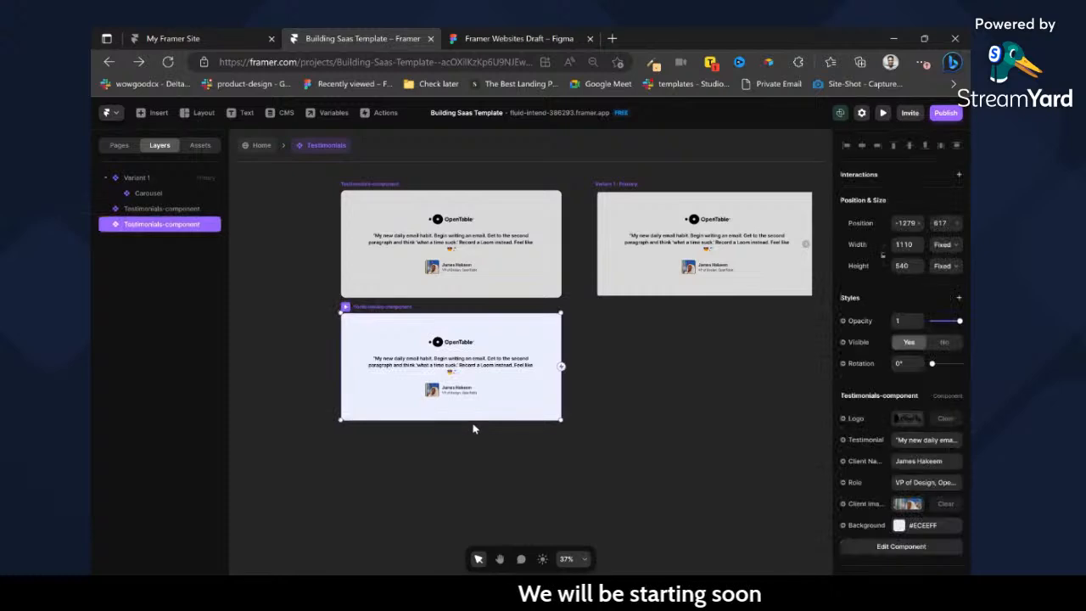
# Switch to the Figma design and add an SVG export setting to the GitLab logo on the pale pink testimonial card.
pyautogui.click(506, 44)
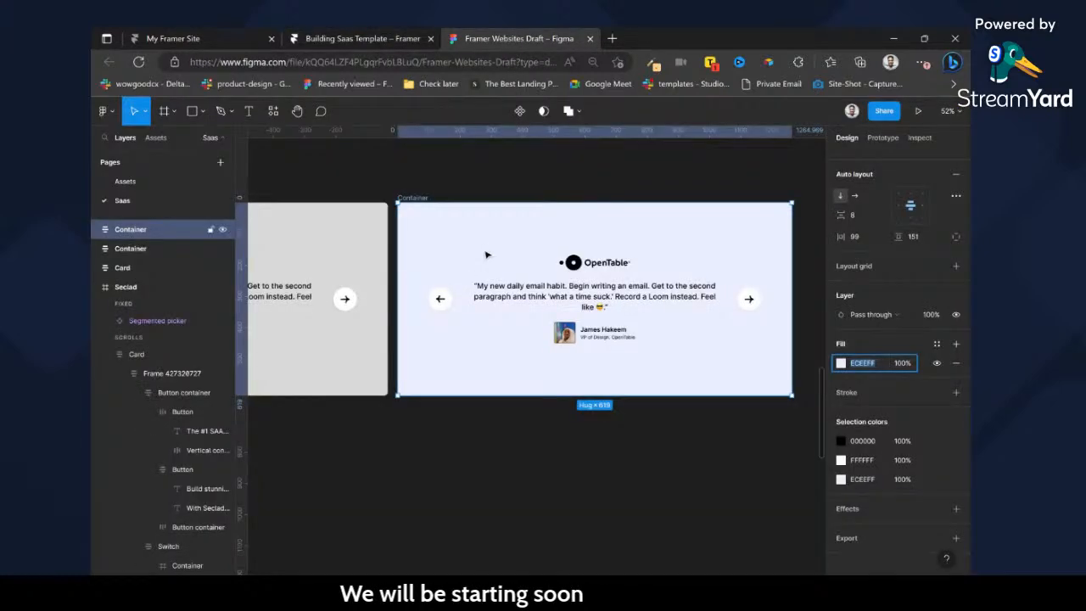
pyautogui.hscroll(-3, 486, 254)
pyautogui.hscroll(-5, 475, 248)
pyautogui.hscroll(-3, 382, 218)
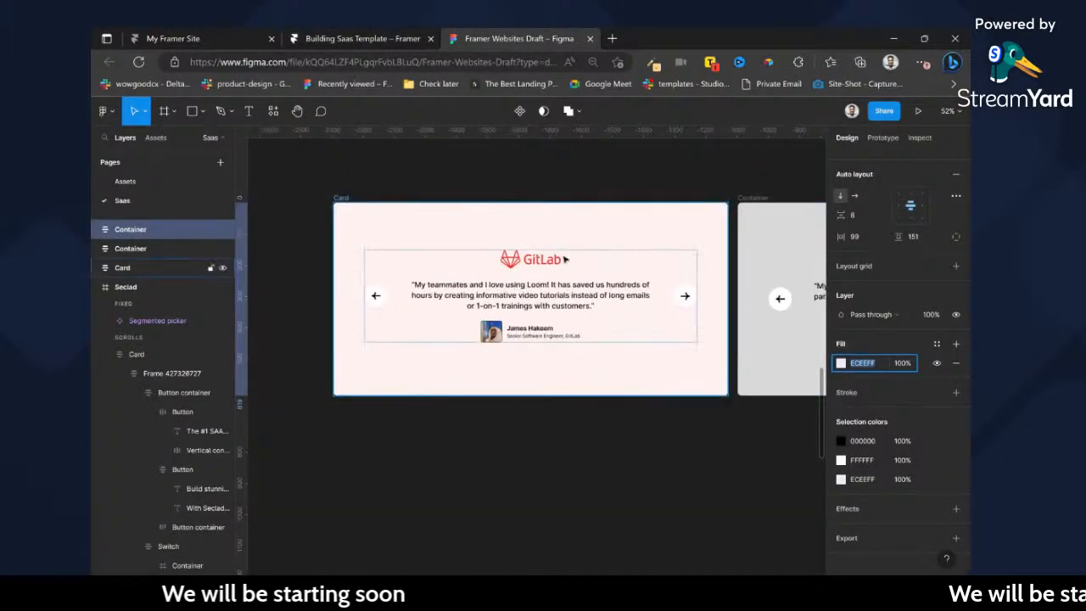
pyautogui.click(530, 266)
pyautogui.doubleClick(530, 266)
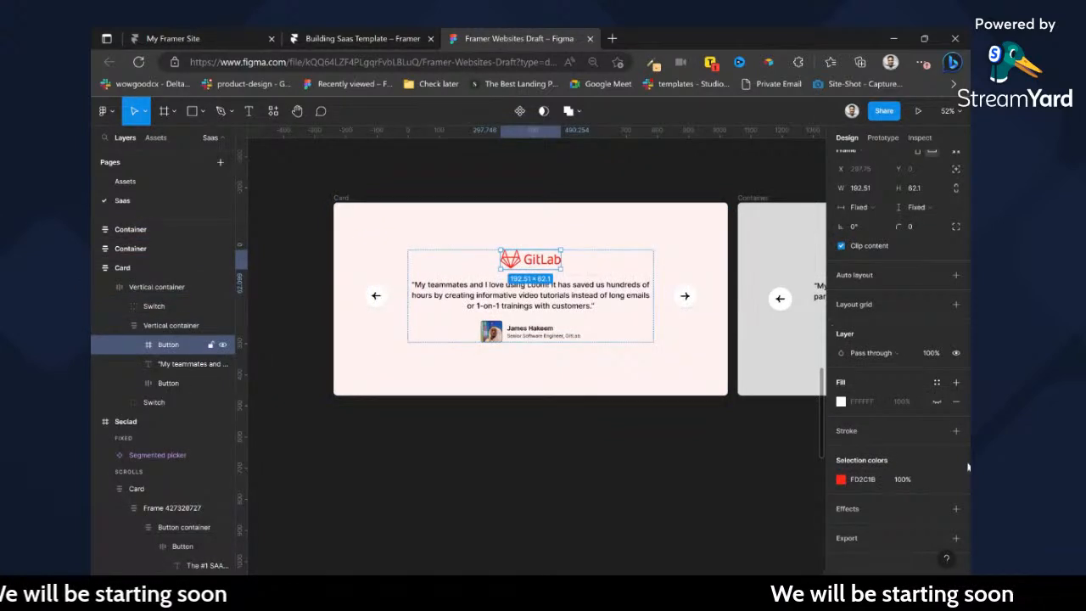
pyautogui.click(957, 539)
pyautogui.scroll(-1, 949, 529)
pyautogui.click(922, 490)
pyautogui.click(931, 519)
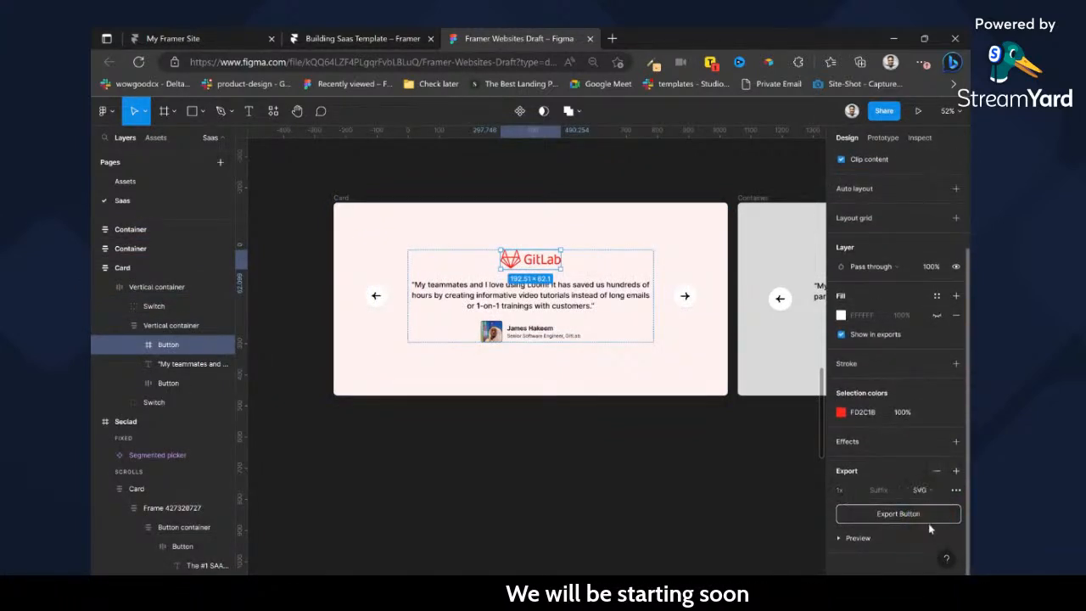
# Copy the GitLab card's quote from the Figma design and paste it in Framer as the duplicated card's Testimonial text.
pyautogui.doubleClick(521, 300)
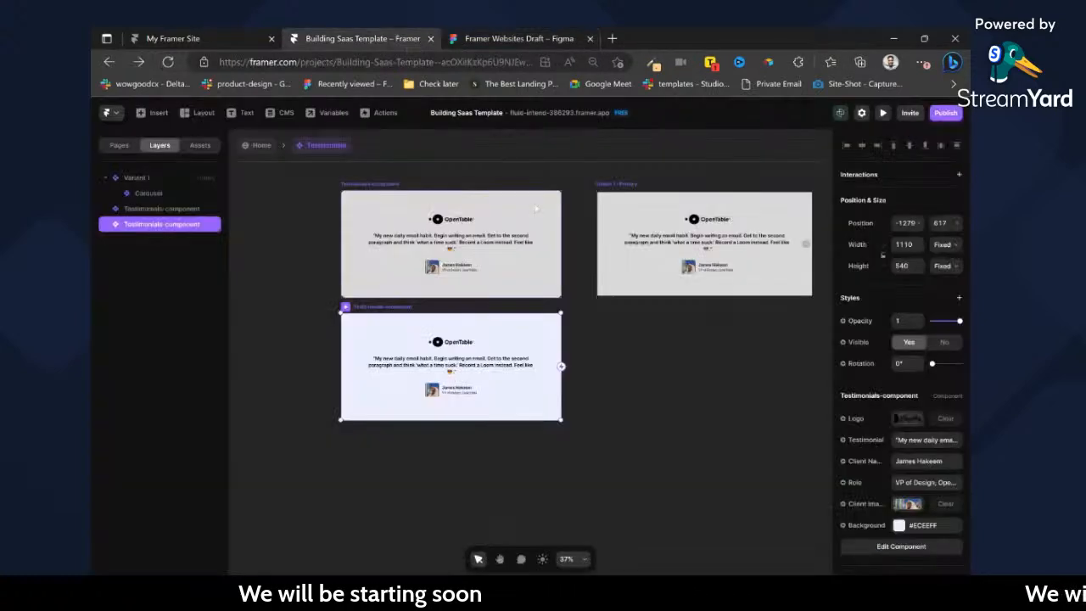
pyautogui.click(402, 41)
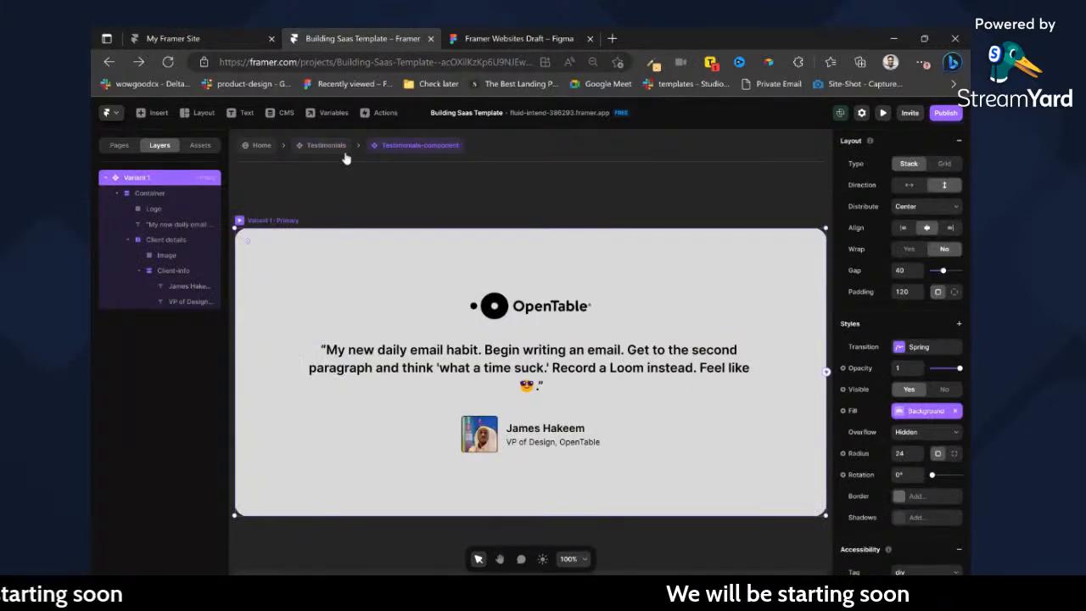
pyautogui.scroll(-1, 953, 464)
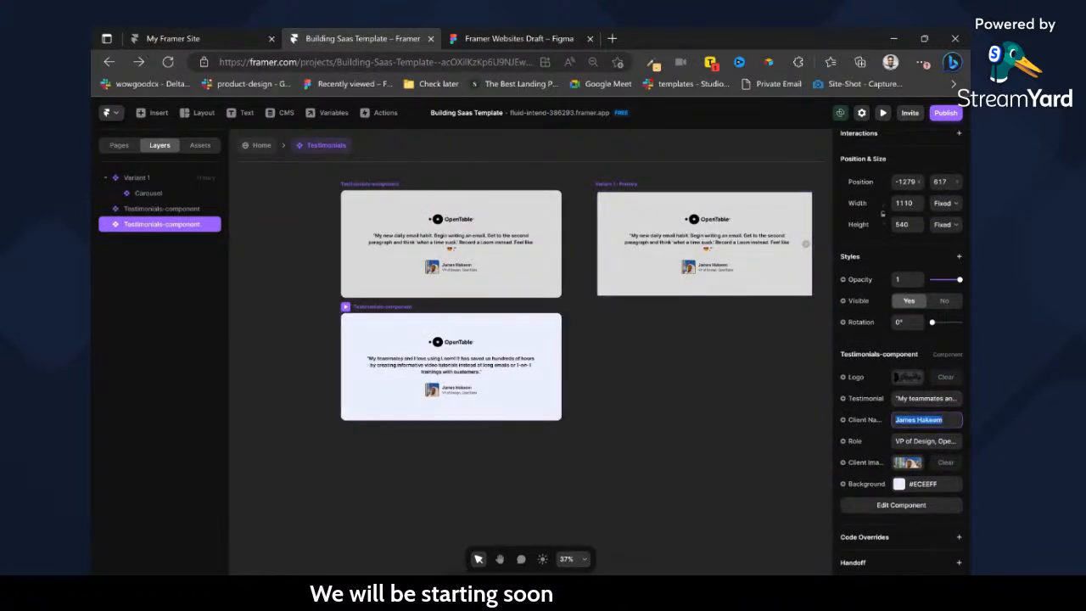
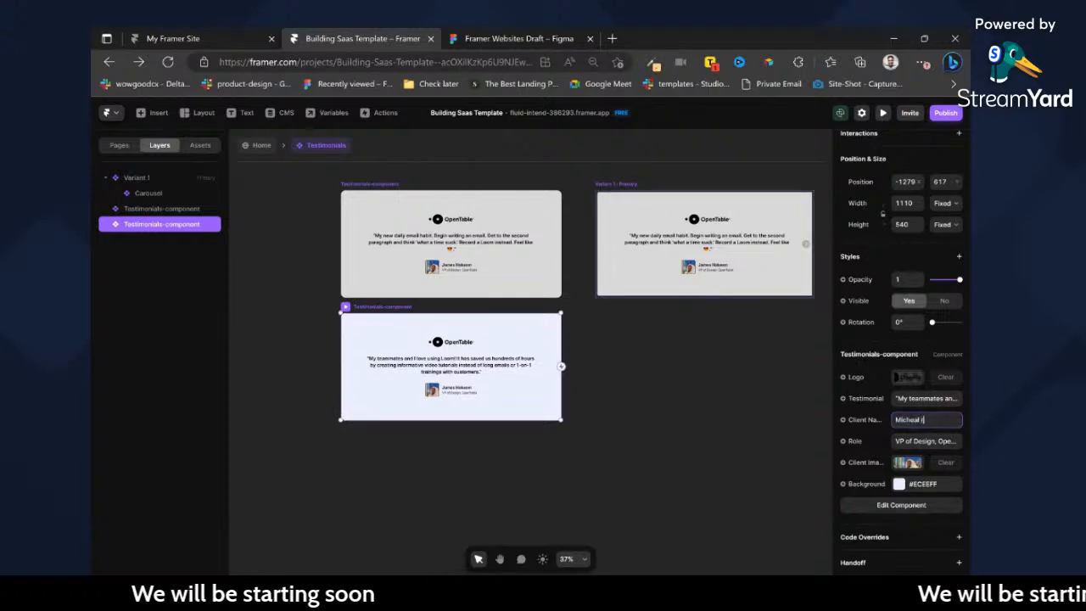
# Enter the new client's full name as the duplicated card's Client Name and set its Logo to Button (1).svg.
pyautogui.press('Left')
pyautogui.press('Left')
pyautogui.press('Left')
pyautogui.press('Left')
pyautogui.press('Left')
pyautogui.press('BackSpace')
pyautogui.write('R')
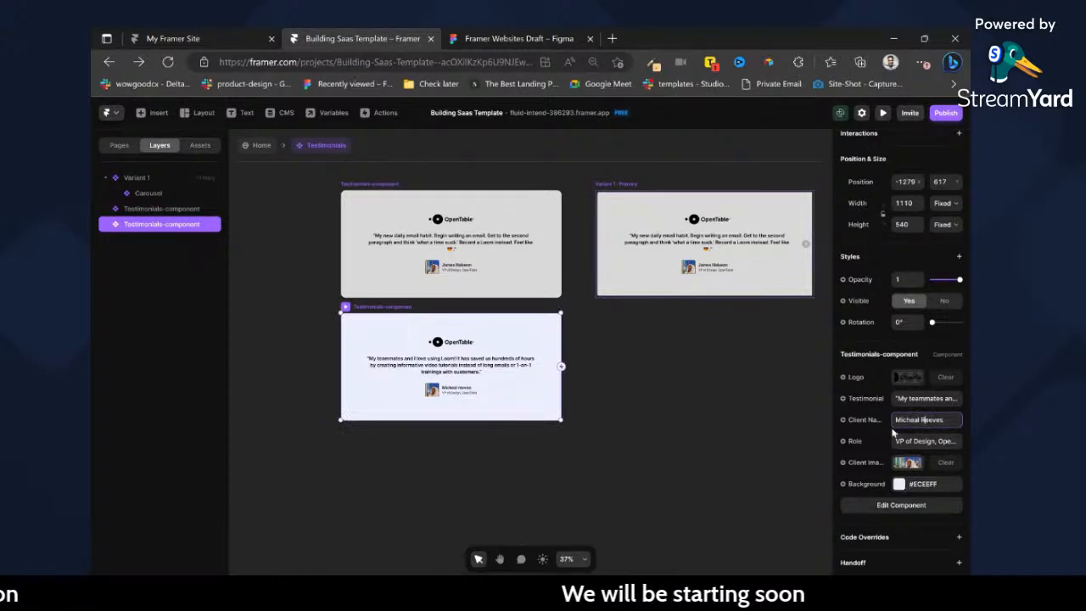
pyautogui.click(900, 376)
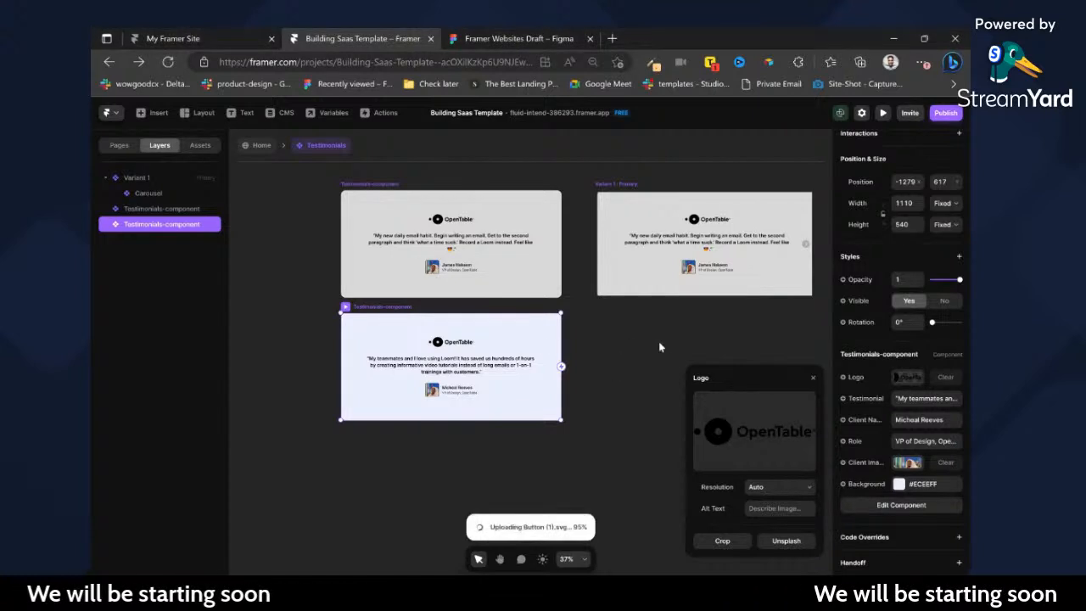
pyautogui.click(612, 339)
# Connect the carousel to the GitLab testimonial card as one of its children.
pyautogui.hscroll(2, 613, 338)
pyautogui.click(534, 228)
pyautogui.moveTo(636, 246); pyautogui.dragTo(527, 306)
pyautogui.moveTo(370, 359); pyautogui.dragTo(359, 359)
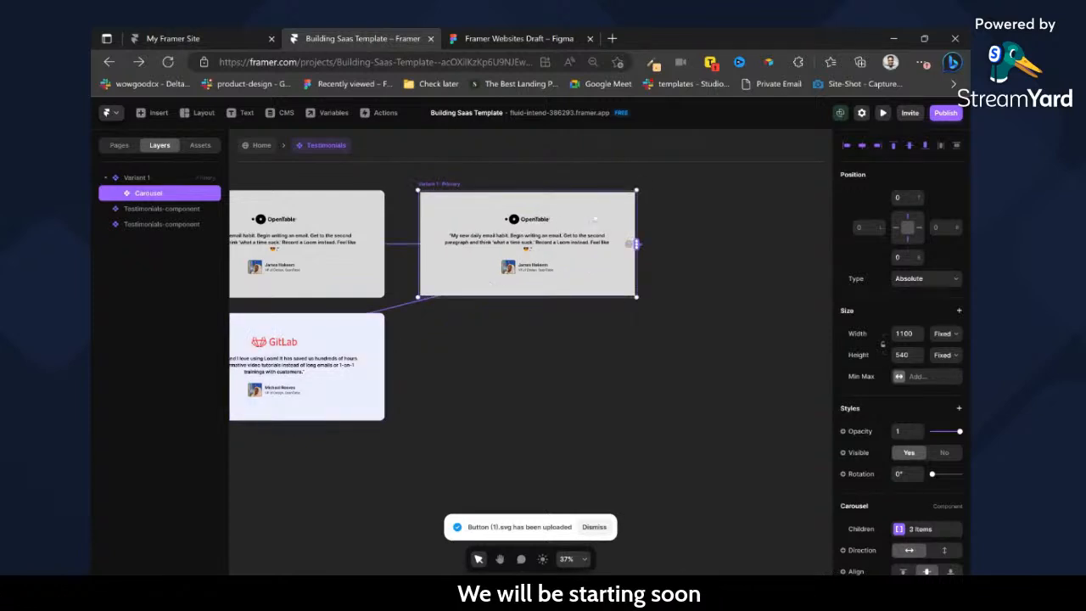
# Remove the empty entry from the carousel's children, keeping only the two Testimonials-component items.
pyautogui.scroll(5, 574, 213)
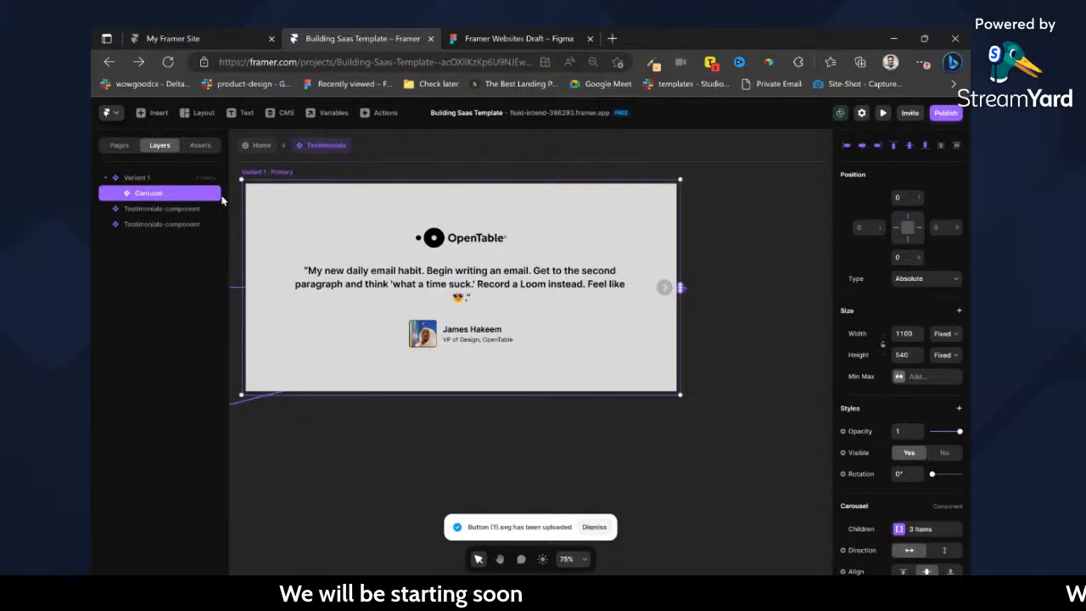
pyautogui.scroll(-5, 887, 339)
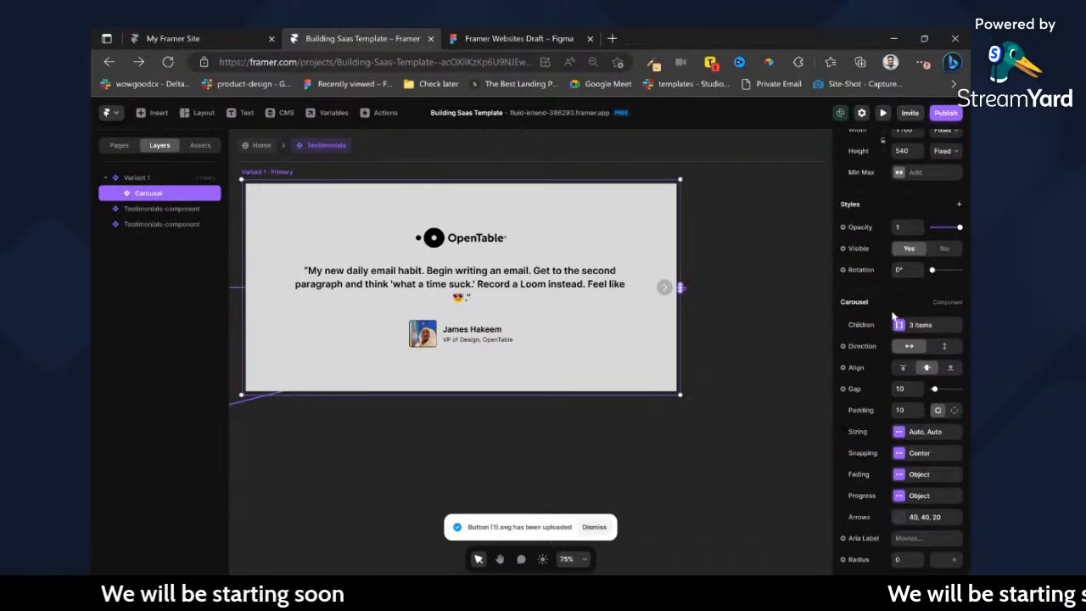
pyautogui.click(897, 324)
pyautogui.click(813, 376)
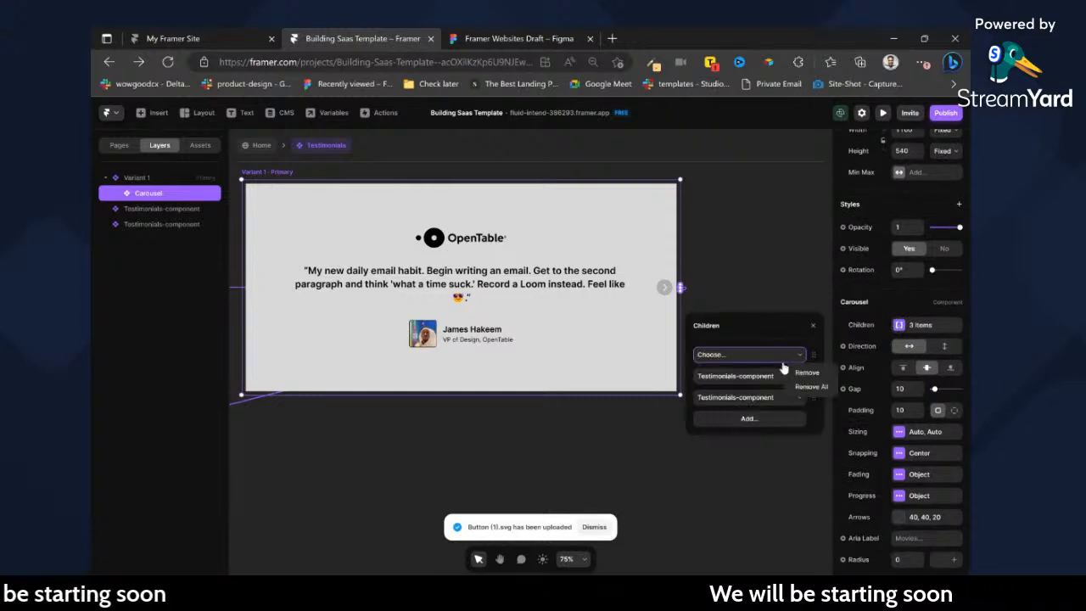
pyautogui.click(802, 373)
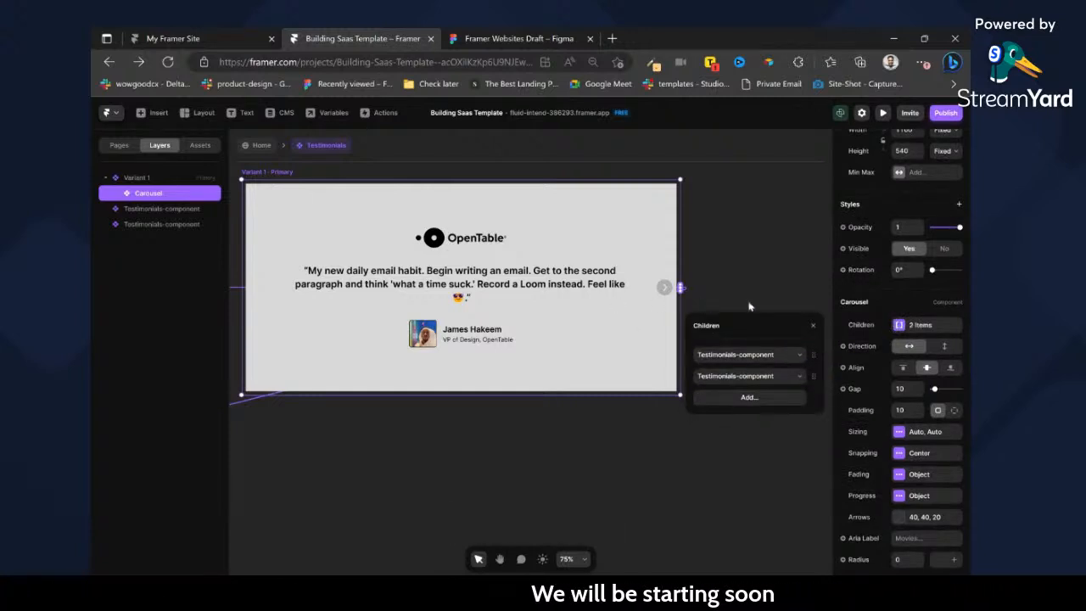
# Set the carousel arrows' fill to #FFFFFF at 100% opacity, checking the arrow style in the Figma design.
pyautogui.click(897, 517)
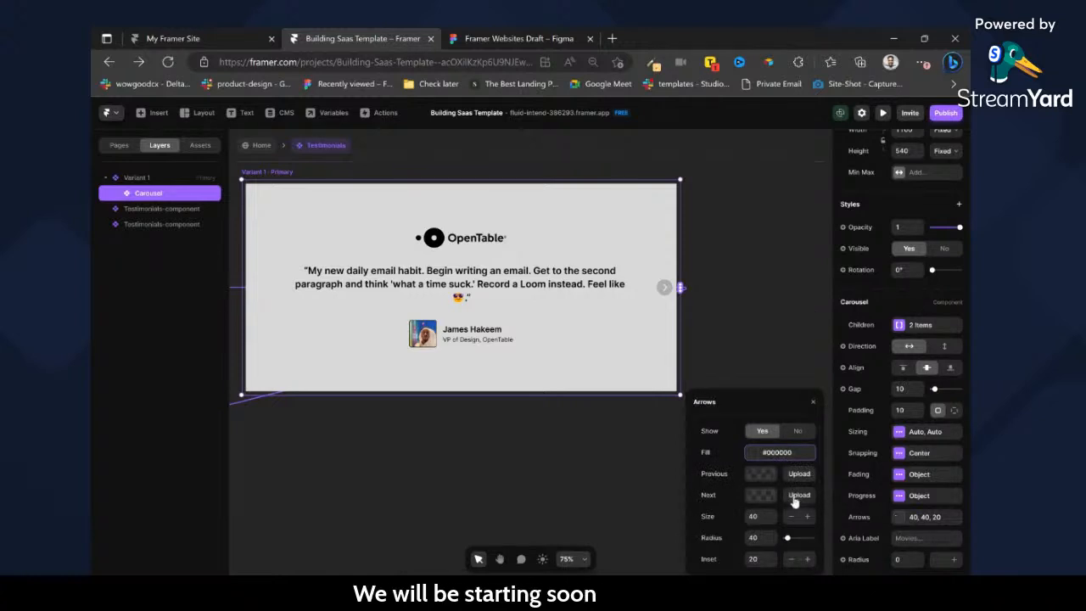
pyautogui.click(764, 453)
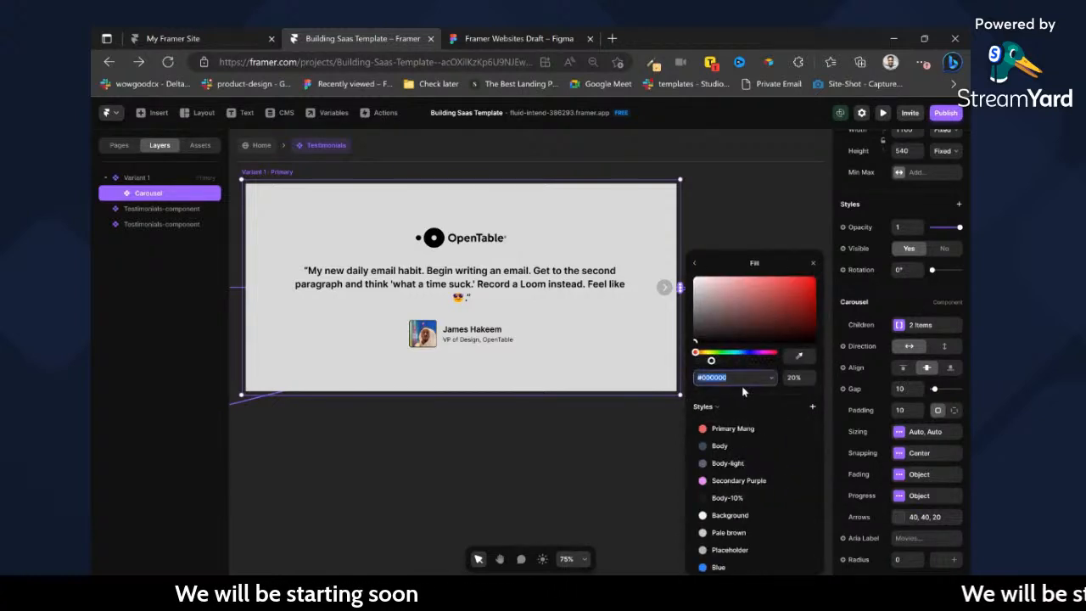
pyautogui.moveTo(706, 334); pyautogui.dragTo(691, 274)
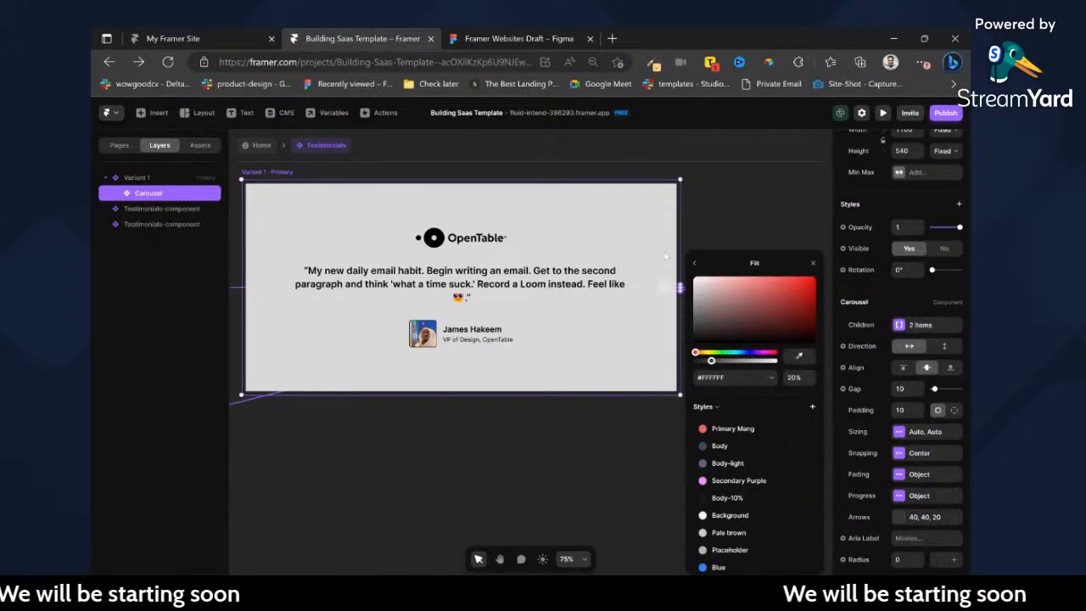
pyautogui.click(526, 39)
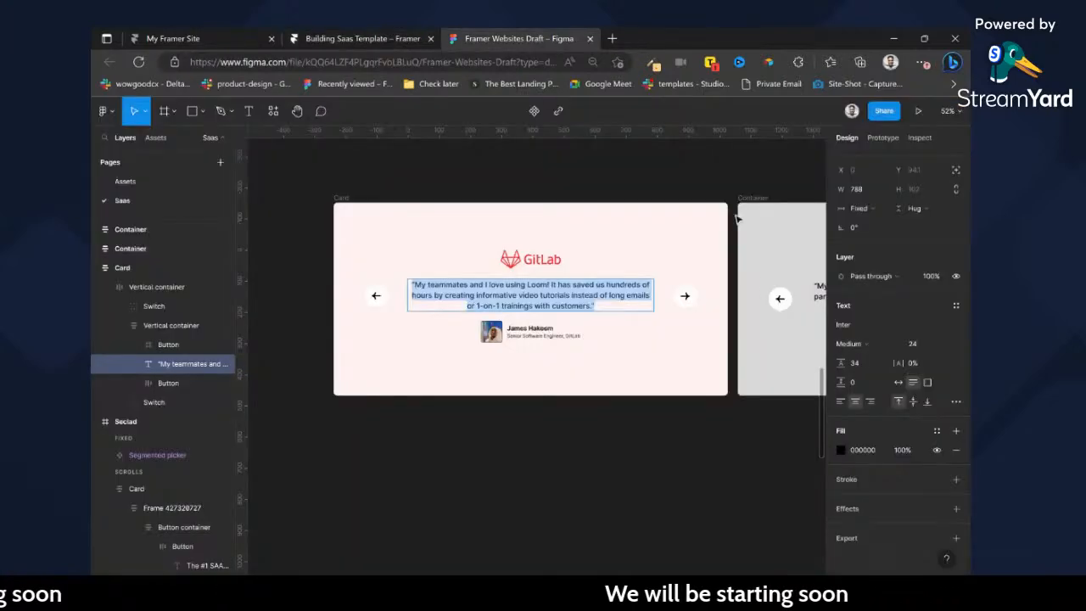
pyautogui.click(323, 37)
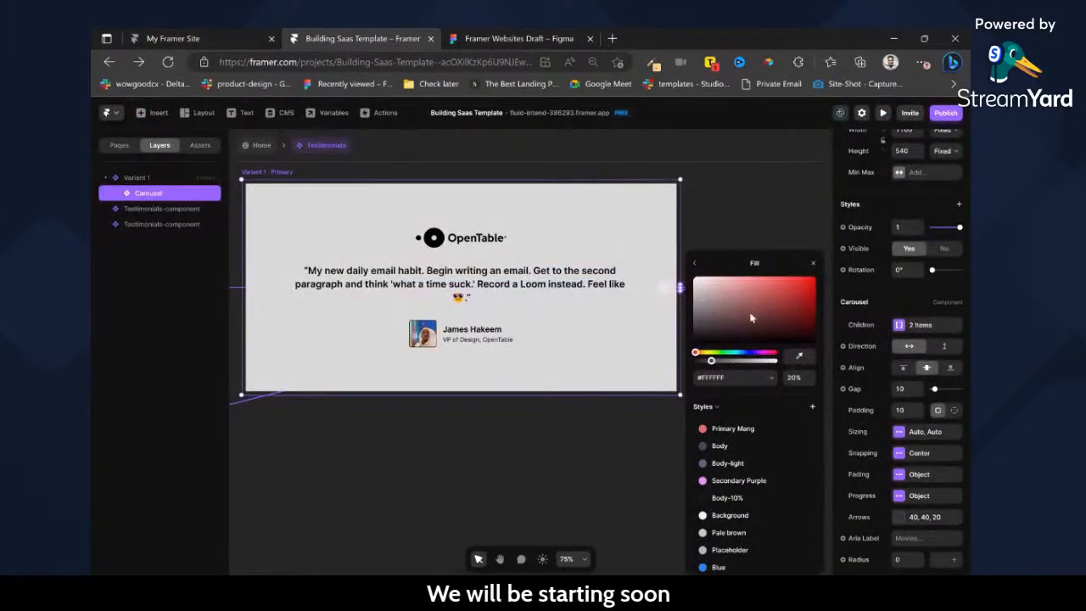
pyautogui.click(782, 362)
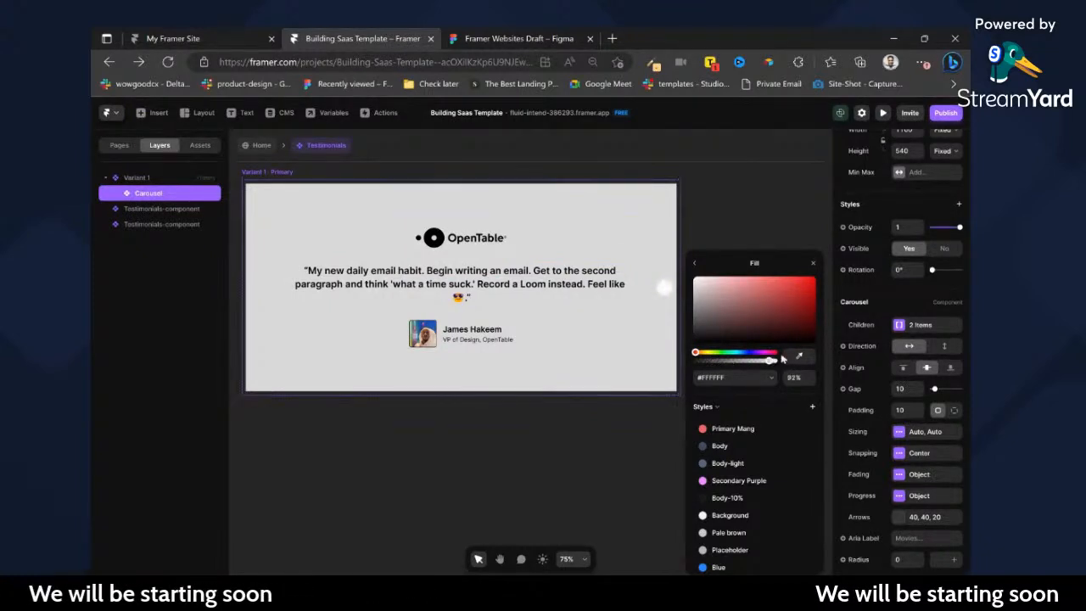
pyautogui.click(694, 264)
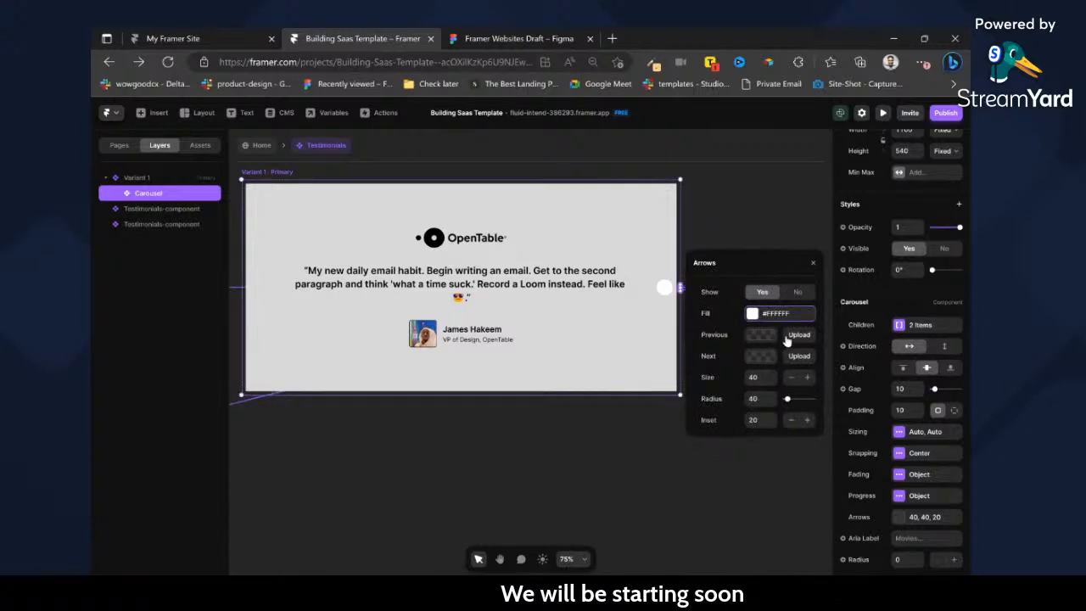
# Switch to the Figma design and add an SVG export to the card's right arrow and a PNG export to its left arrow.
pyautogui.click(497, 40)
pyautogui.doubleClick(684, 296)
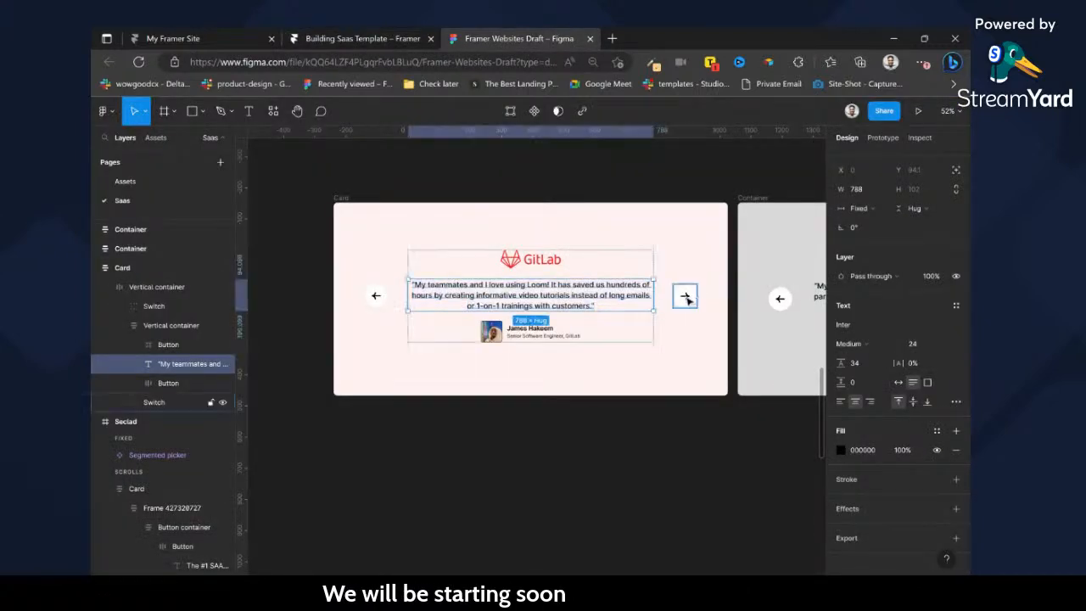
pyautogui.click(955, 509)
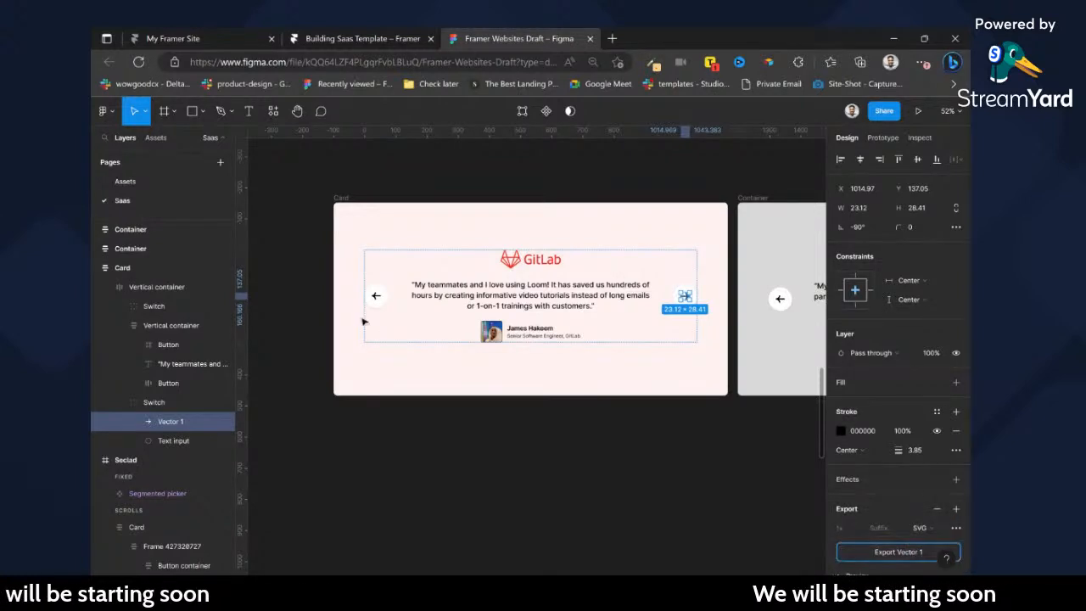
pyautogui.click(376, 297)
pyautogui.click(955, 509)
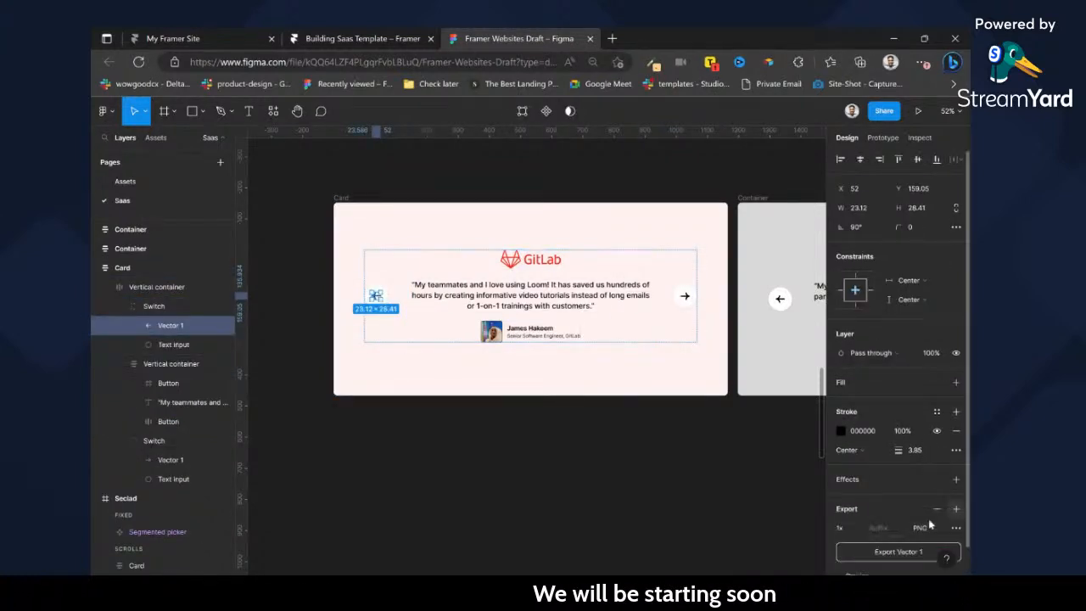
# Back in Framer, upload Vector 1.svg as the carousel's Previous and Next arrow images.
pyautogui.click(344, 36)
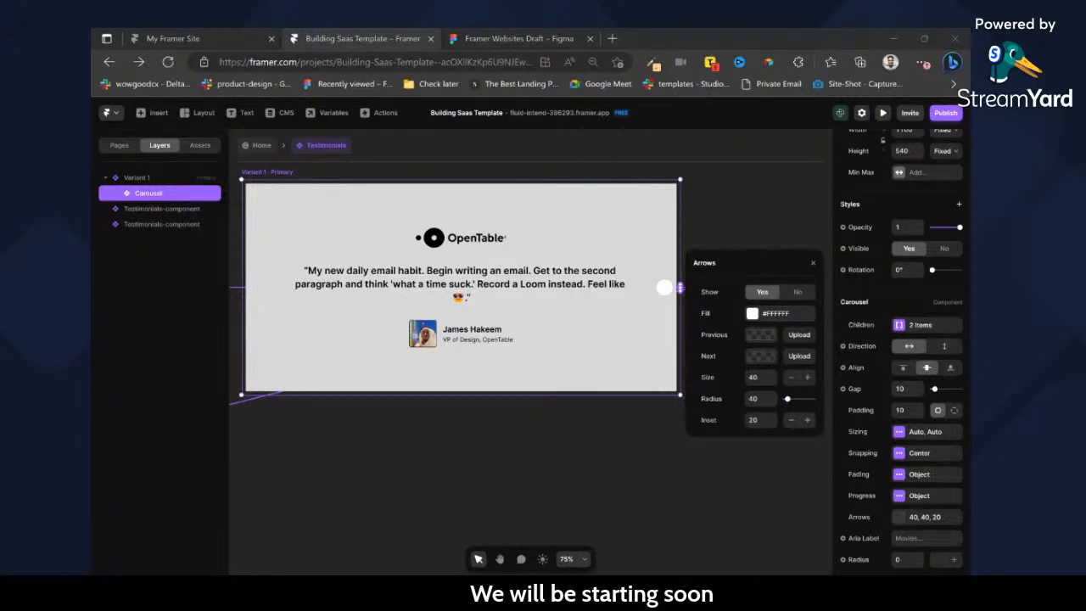
pyautogui.click(635, 309)
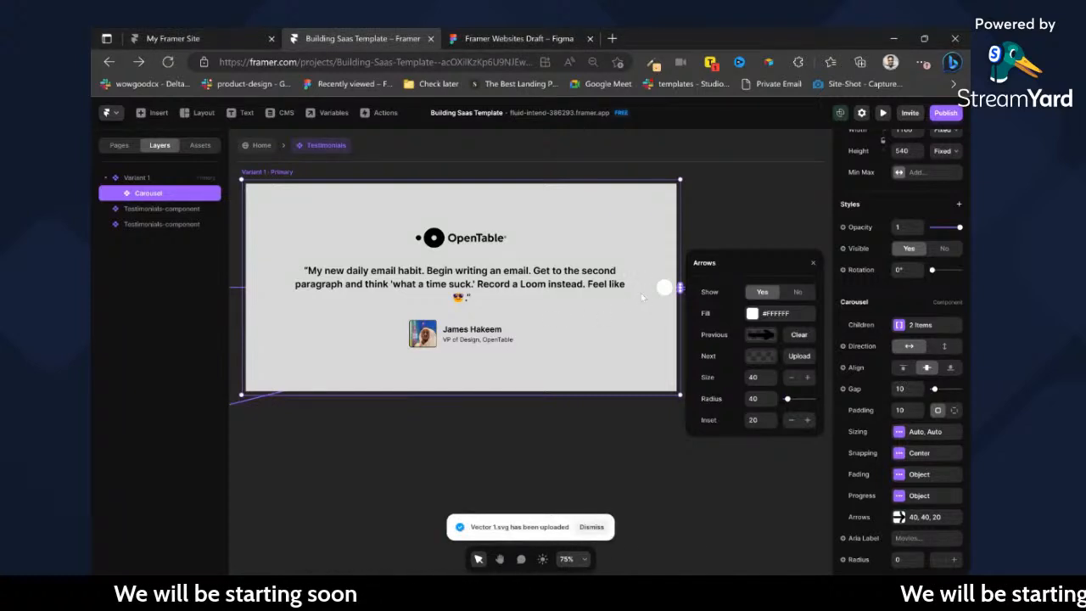
pyautogui.click(798, 356)
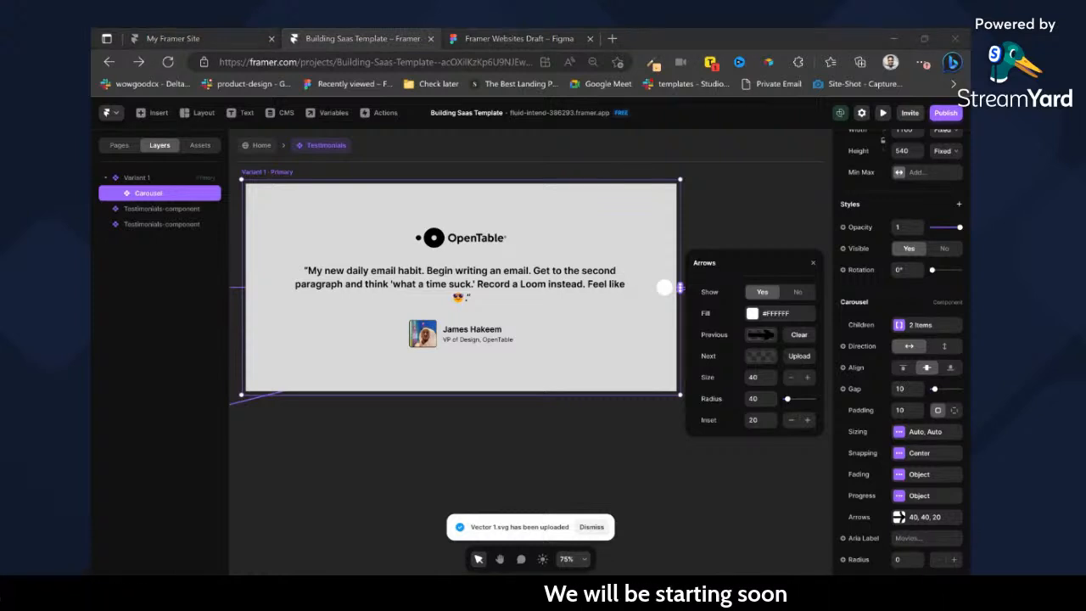
# Switch to the Figma design, change the left arrow's export format to SVG and export it.
pyautogui.click(477, 28)
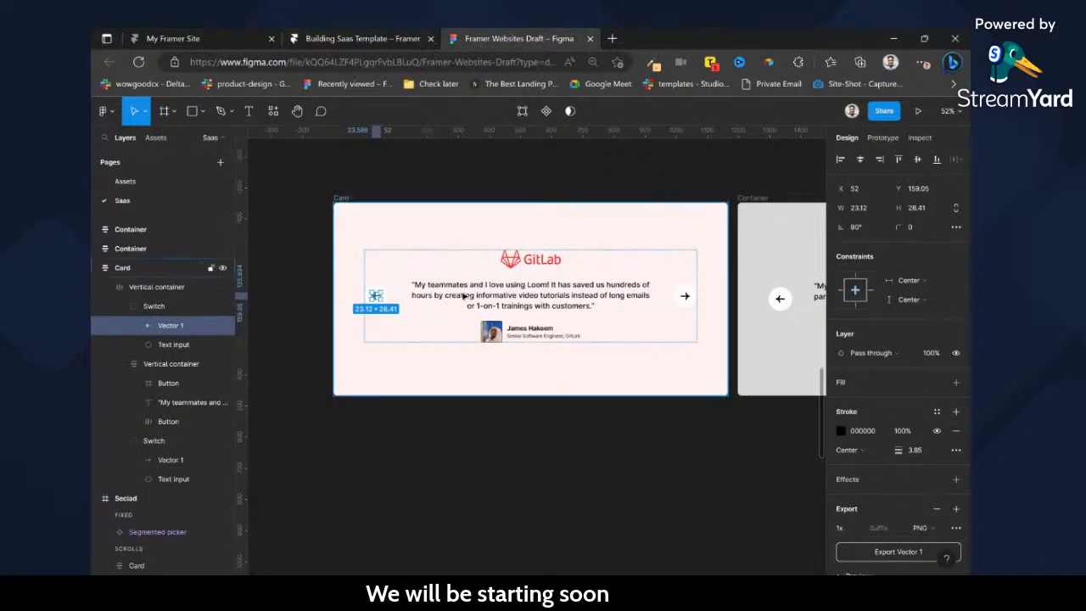
pyautogui.click(923, 528)
pyautogui.click(935, 552)
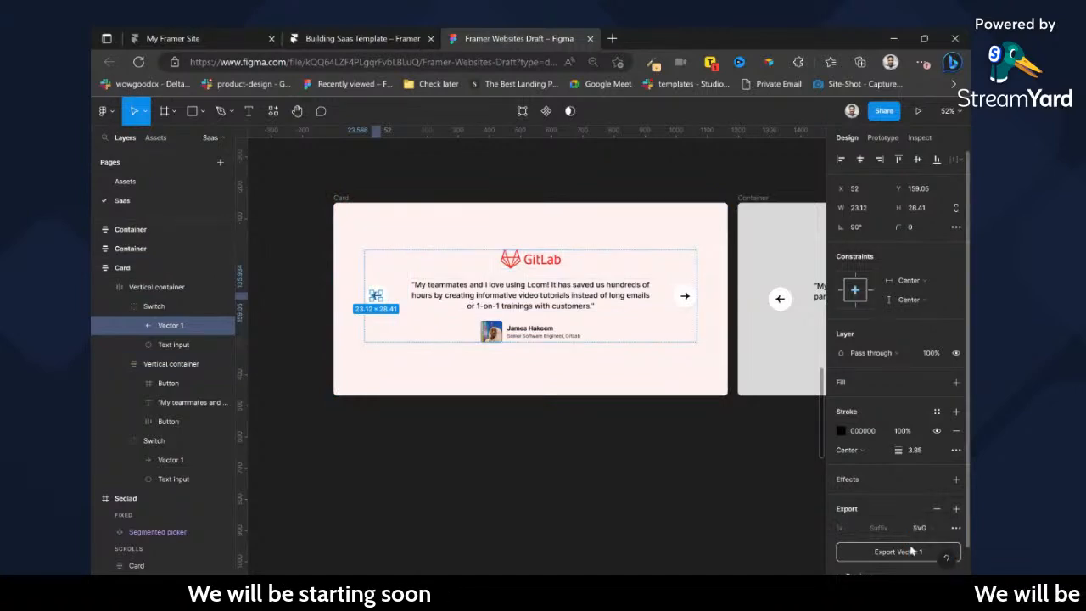
# Back in Framer, replace the carousel's Previous arrow image with Vector 1 (1).svg.
pyautogui.click(367, 38)
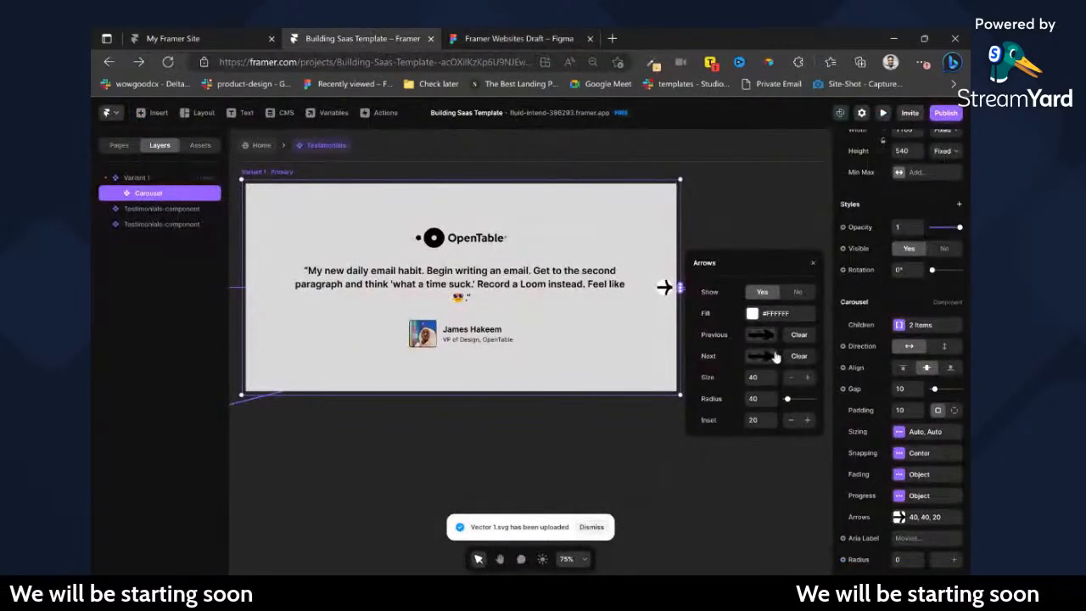
pyautogui.click(799, 335)
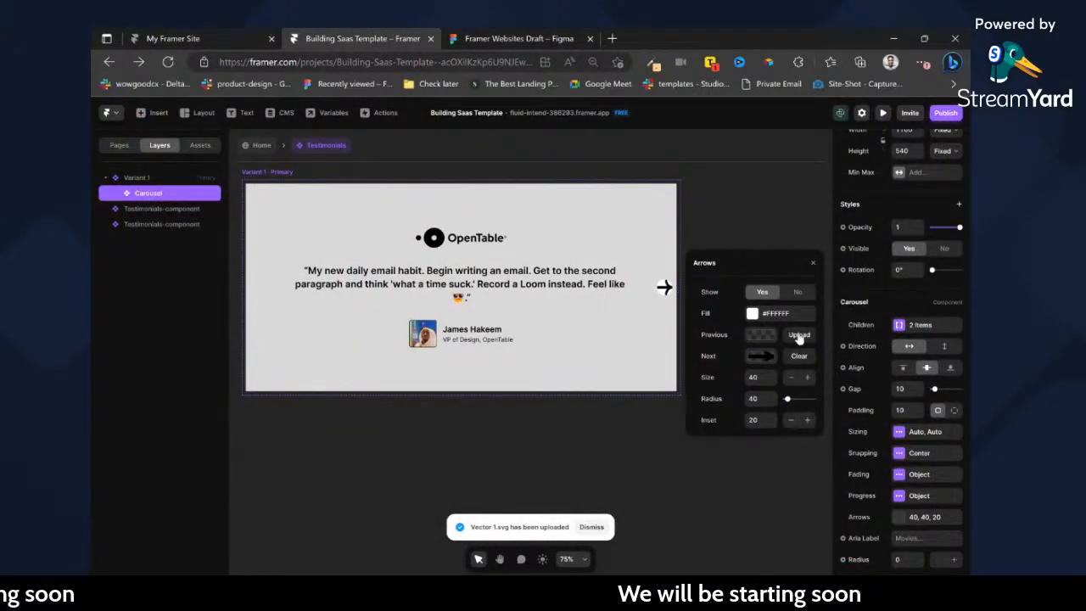
pyautogui.click(798, 336)
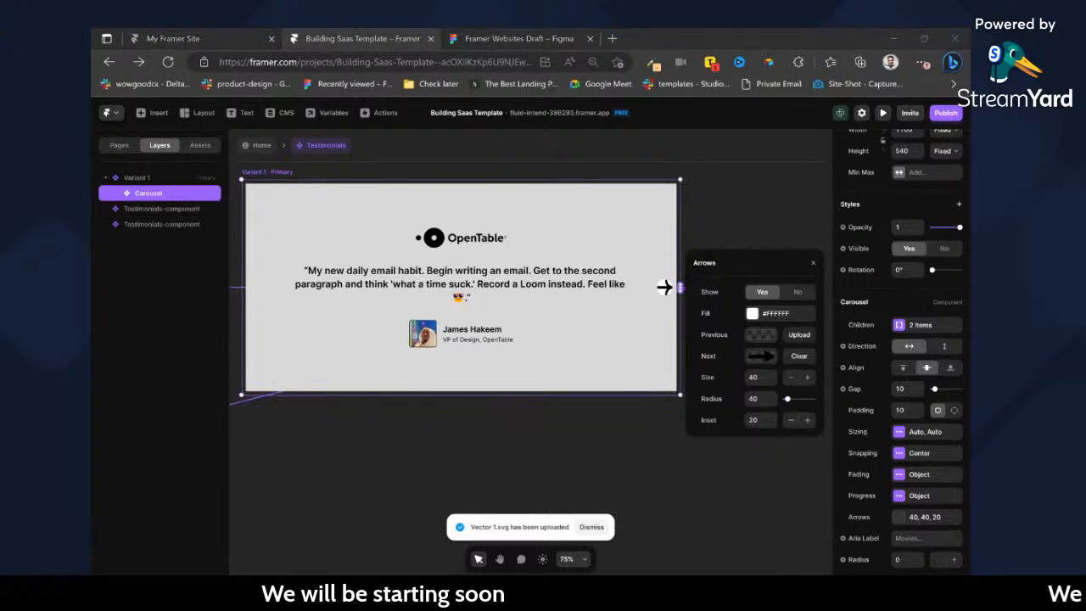
# Set the carousel arrows' size to 23, radius to 24 and inset to 24.
pyautogui.click(767, 378)
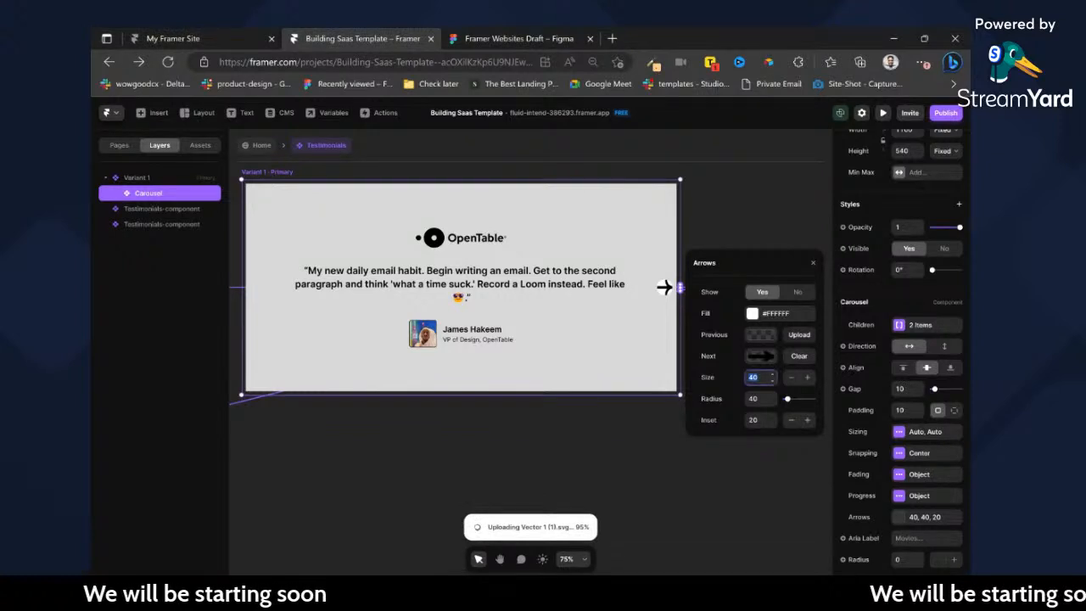
pyautogui.write('56')
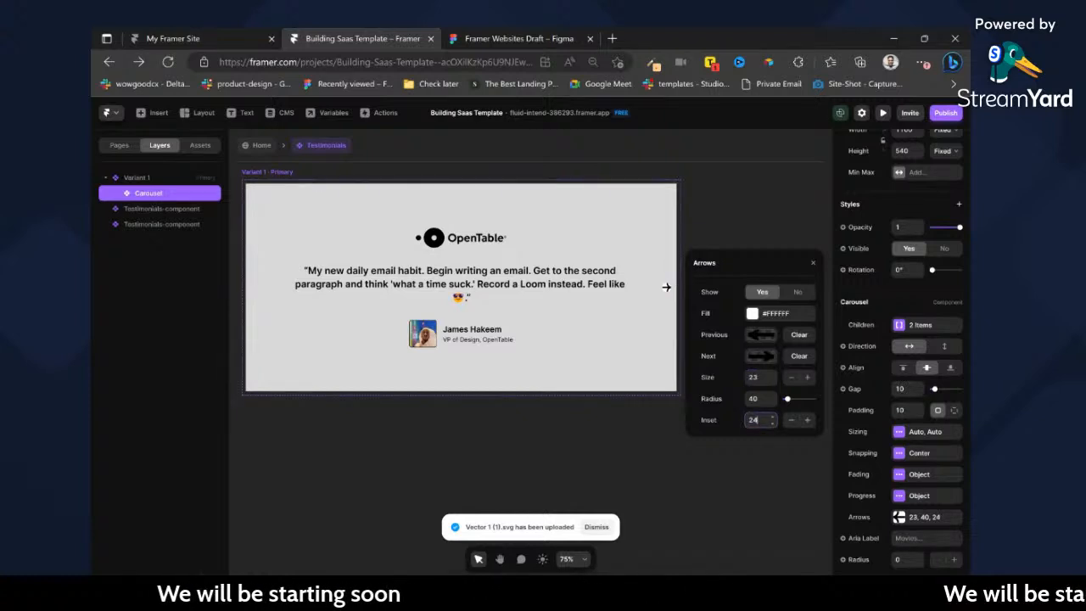
pyautogui.click(756, 399)
pyautogui.press('Down')
pyautogui.press('Down')
pyautogui.press('Down')
pyautogui.press('Down')
pyautogui.press('Down')
pyautogui.press('Down')
pyautogui.press('Down')
pyautogui.press('Down')
pyautogui.press('Down')
pyautogui.press('Down')
pyautogui.press('Down')
pyautogui.press('Down')
pyautogui.press('Down')
pyautogui.press('Down')
pyautogui.press('Down')
pyautogui.press('Down')
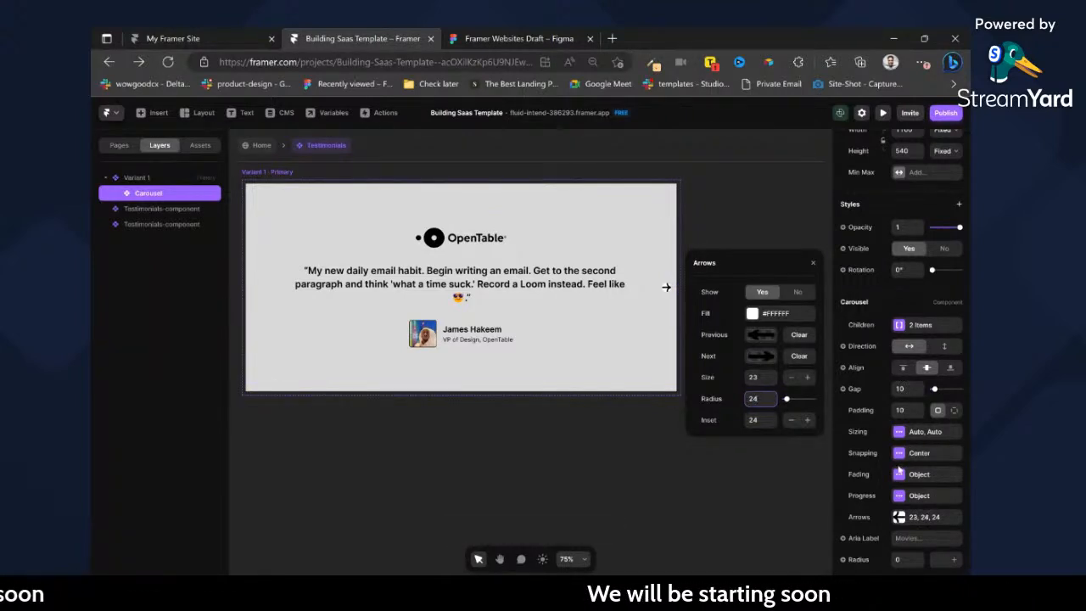
# Undo the carousel's arrow image, size, radius and inset changes, and reopen its Arrows settings.
pyautogui.scroll(3, 879, 438)
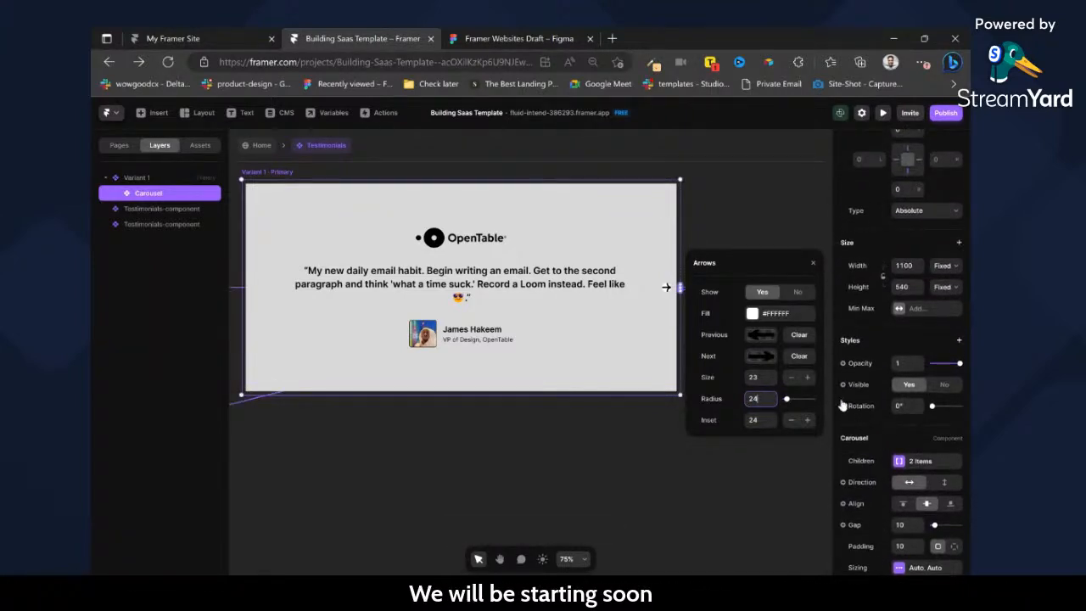
pyautogui.click(675, 439)
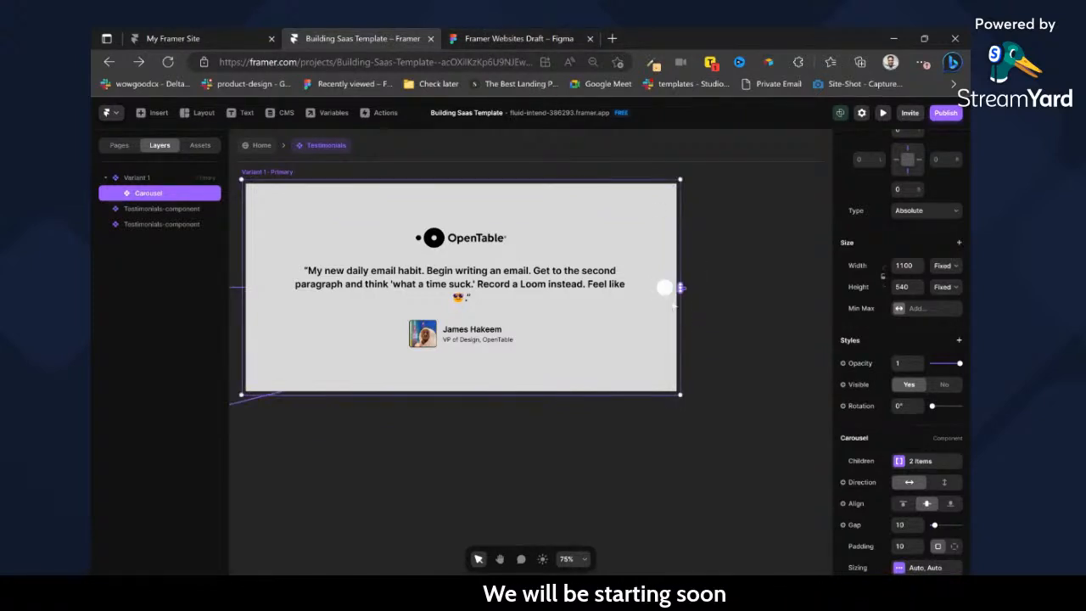
pyautogui.scroll(-3, 934, 425)
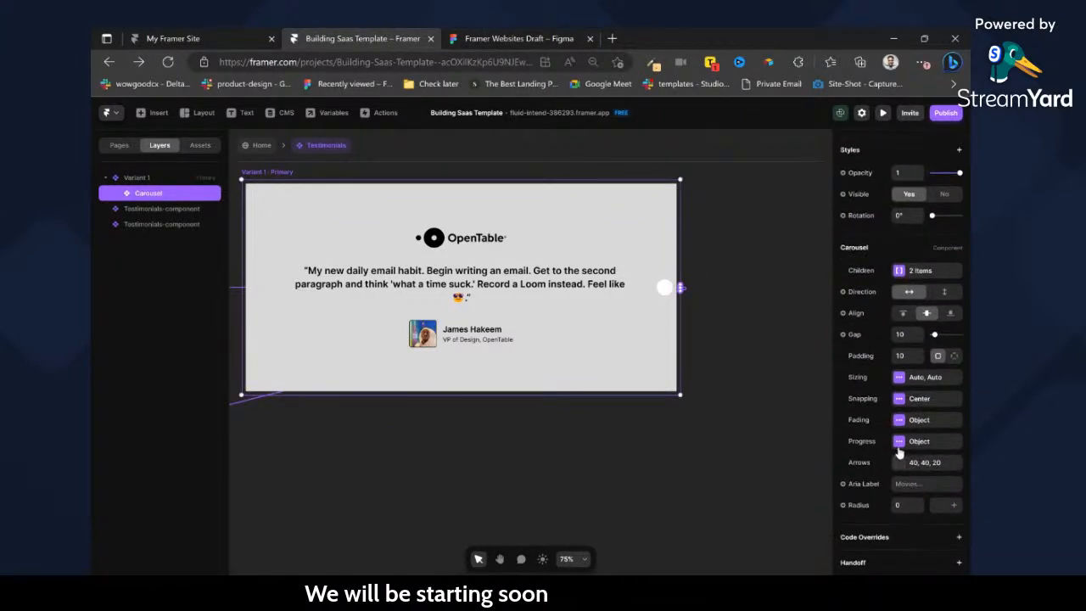
pyautogui.click(894, 463)
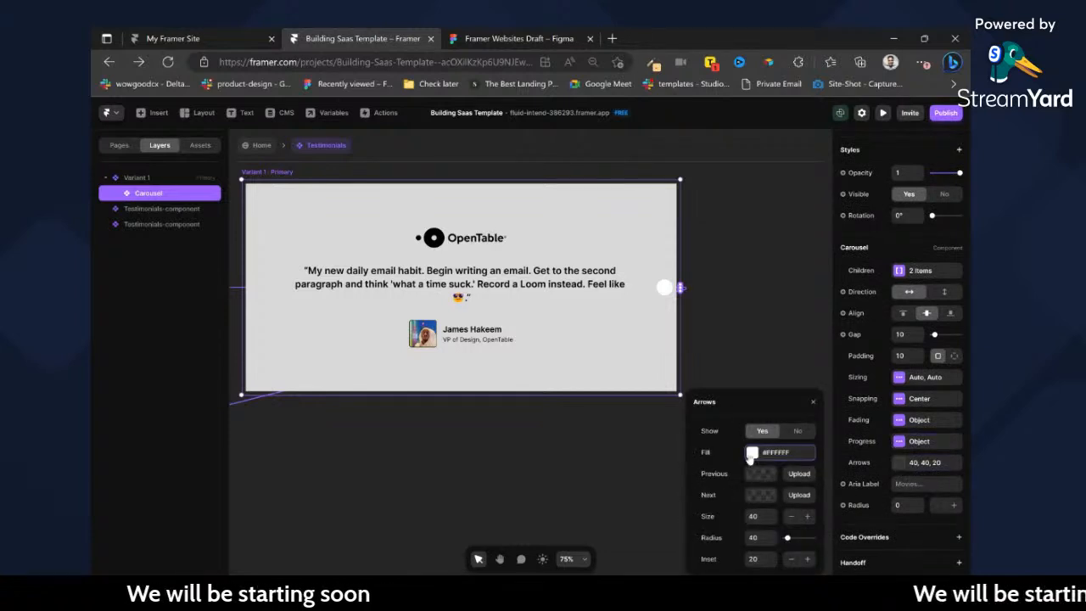
# Set the carousel arrows' fill to #000000 and their inset to 40.
pyautogui.click(753, 455)
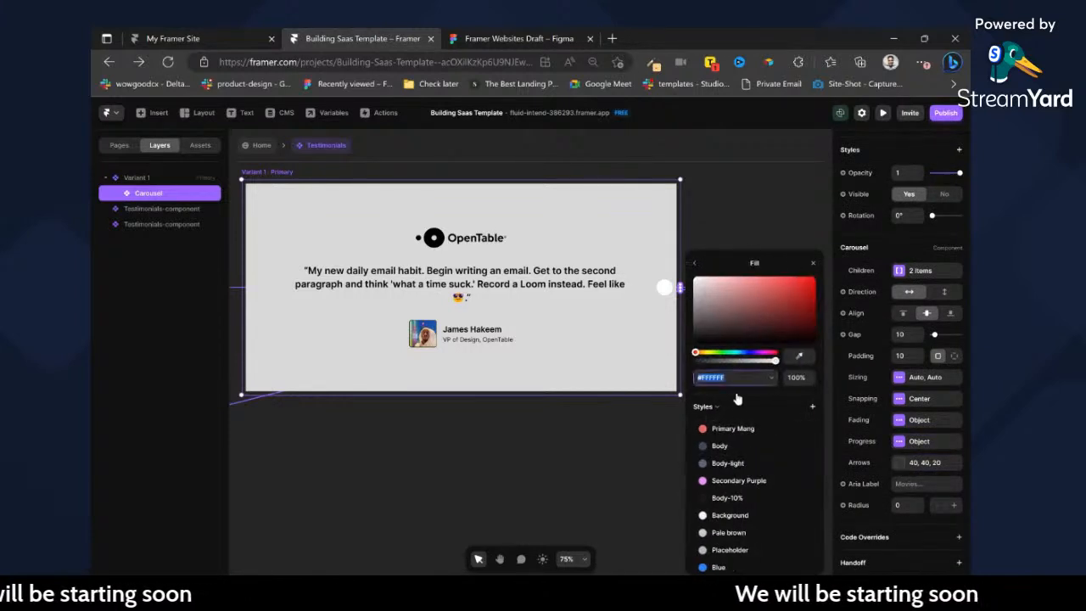
pyautogui.moveTo(724, 338); pyautogui.dragTo(675, 353)
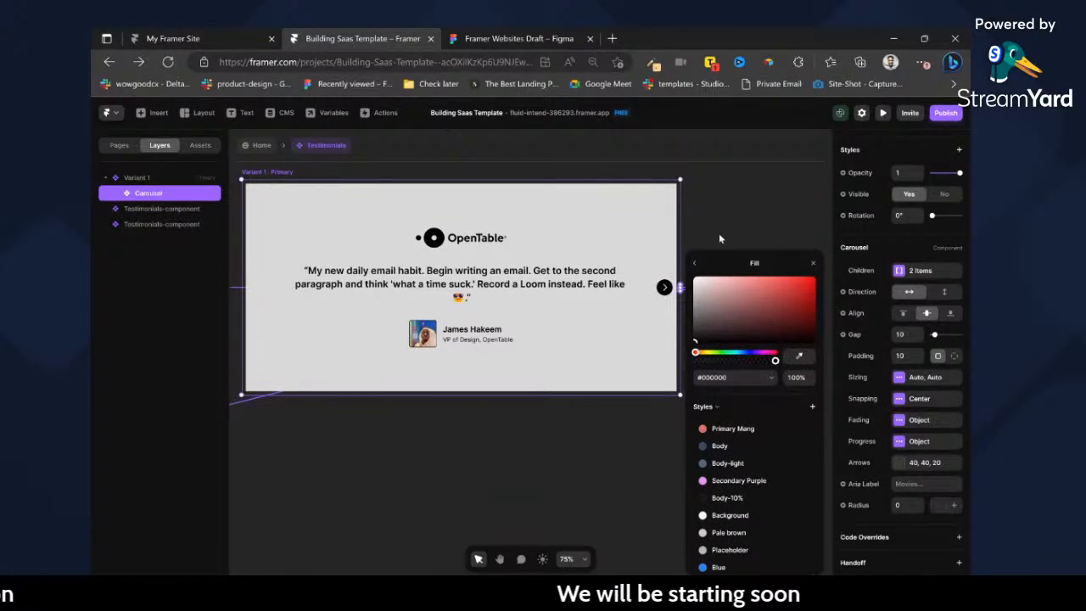
pyautogui.click(694, 266)
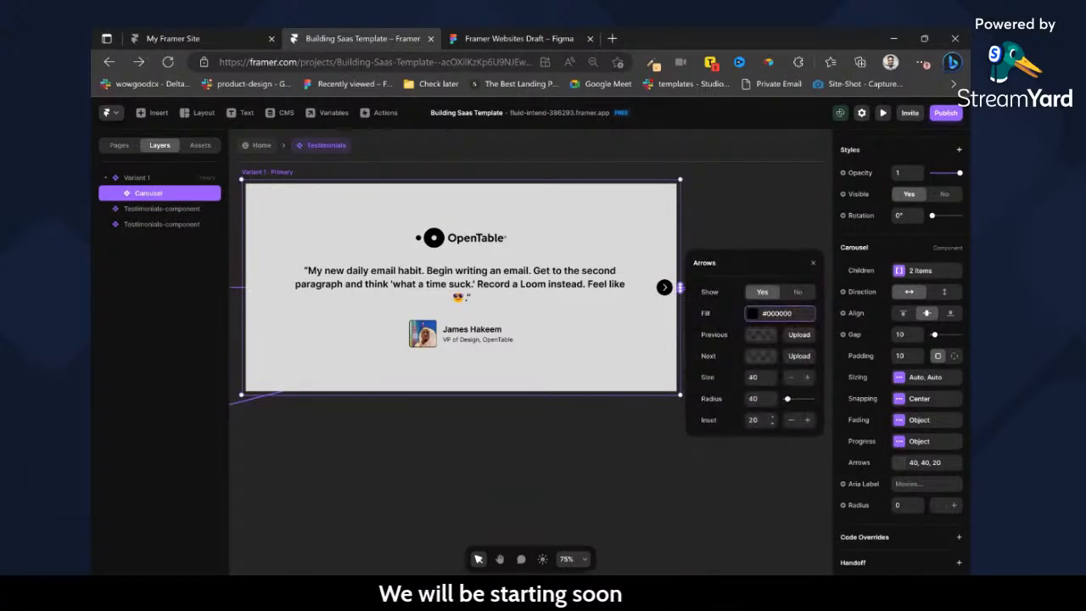
pyautogui.write('40')
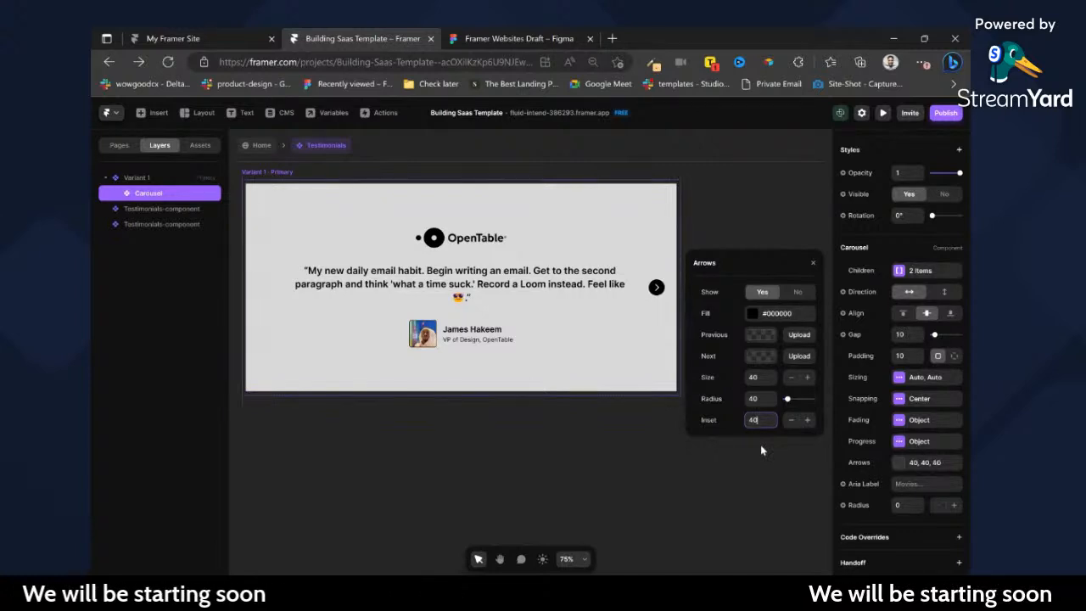
# Examine the testimonials carousel on the Home page and its component's primary variant properties, finishing back on Home.
pyautogui.click(263, 145)
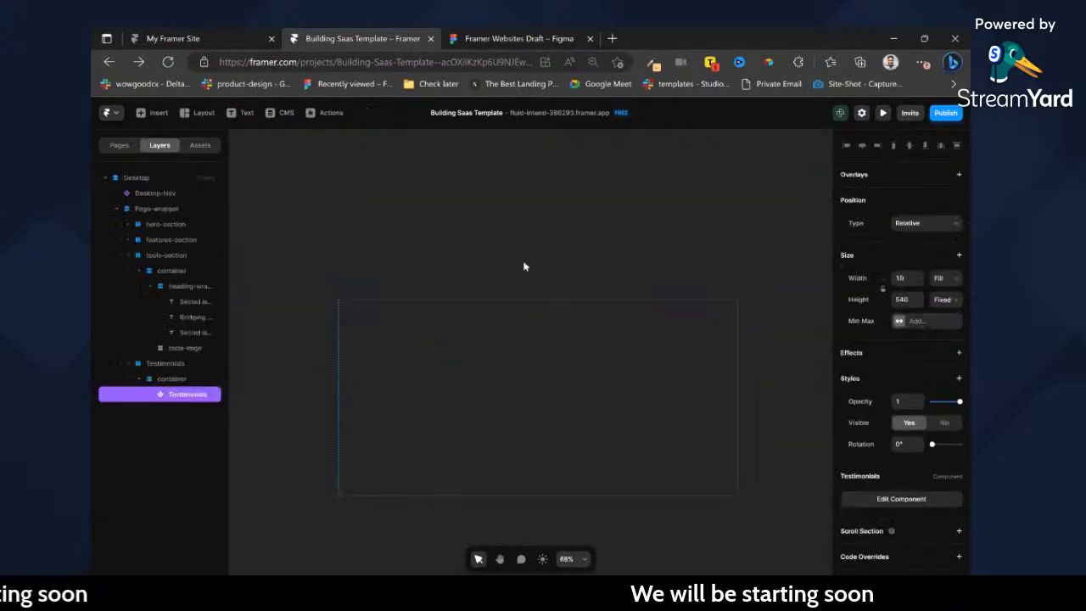
pyautogui.scroll(-5, 541, 317)
pyautogui.scroll(2, 533, 364)
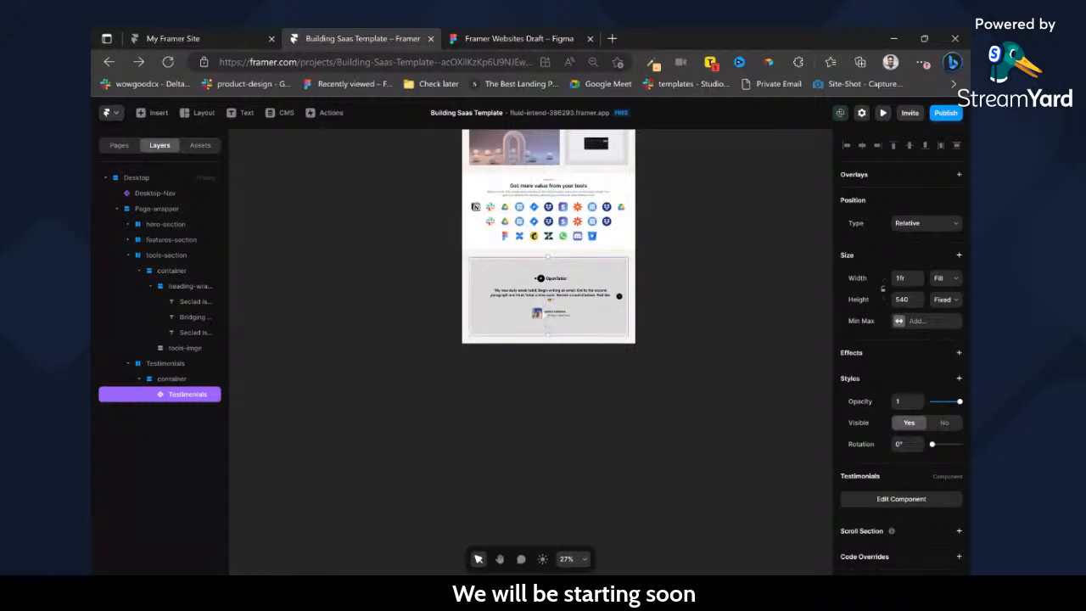
pyautogui.scroll(5, 541, 311)
pyautogui.doubleClick(540, 304)
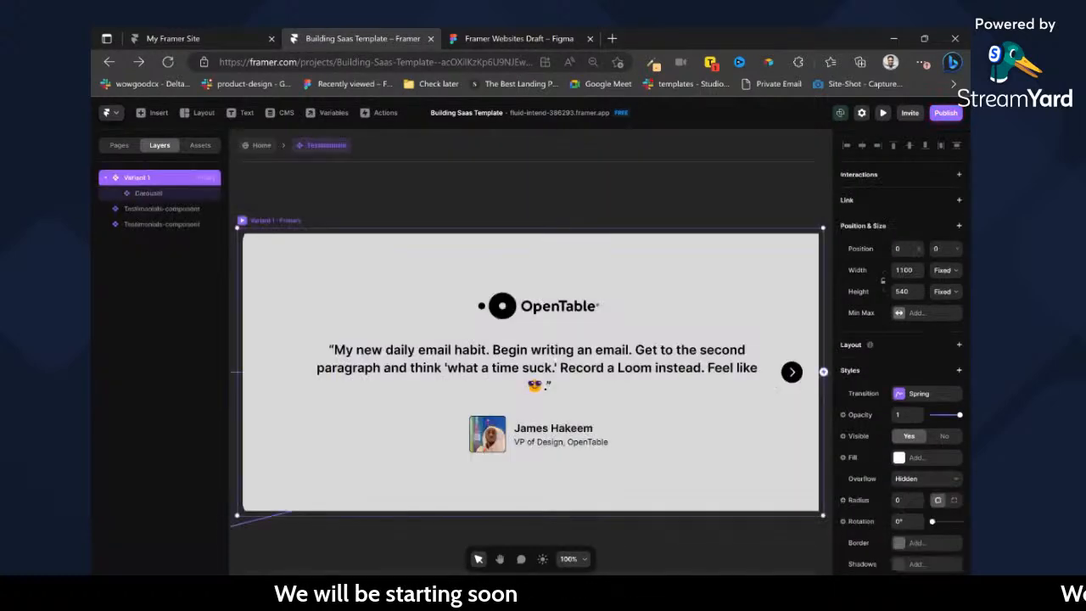
pyautogui.scroll(-2, 914, 404)
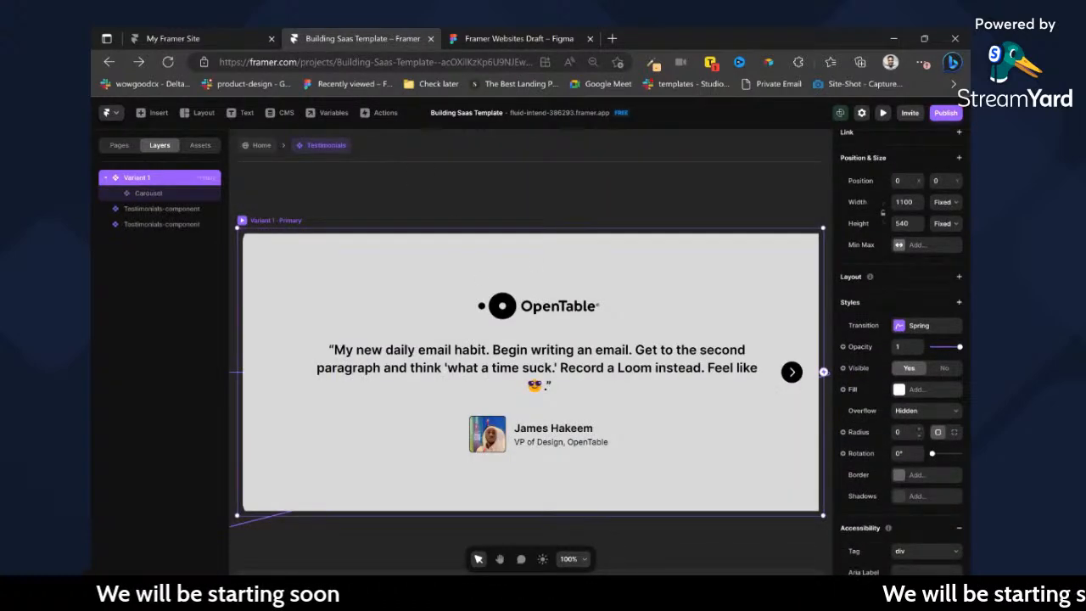
pyautogui.scroll(1, 913, 405)
pyautogui.scroll(-3, 913, 405)
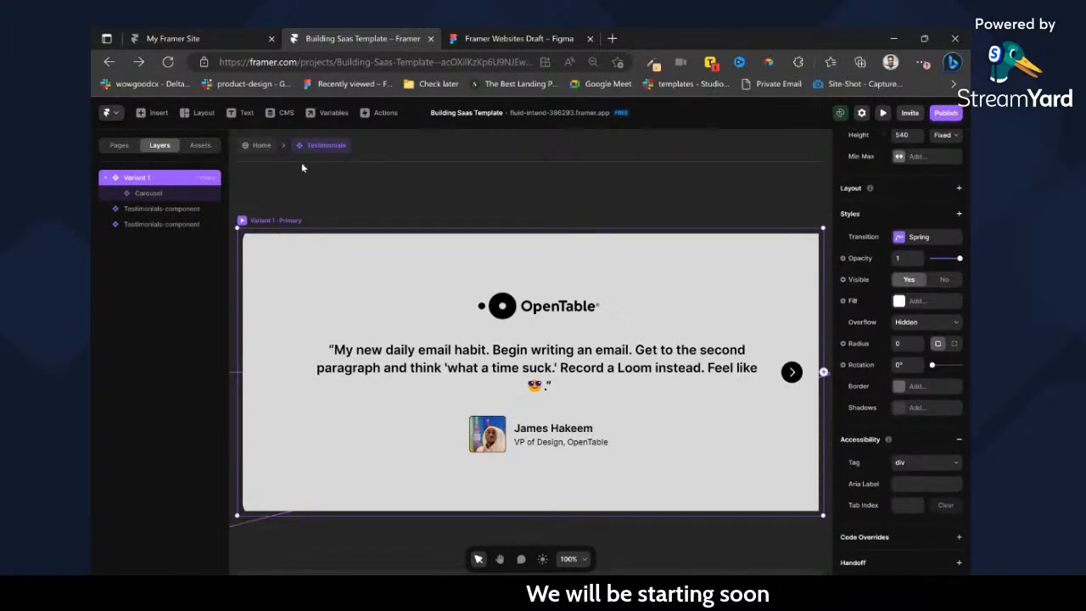
pyautogui.click(259, 145)
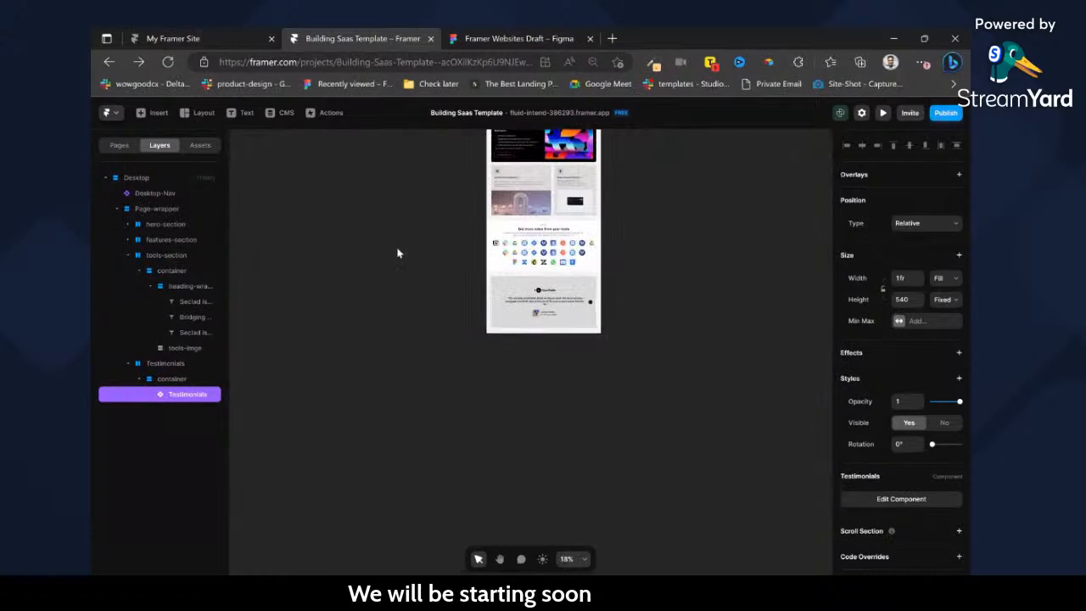
# Switch to the Figma design, deselect the arrow vector and locate the Frequently asked questions section below the testimonials.
pyautogui.click(485, 37)
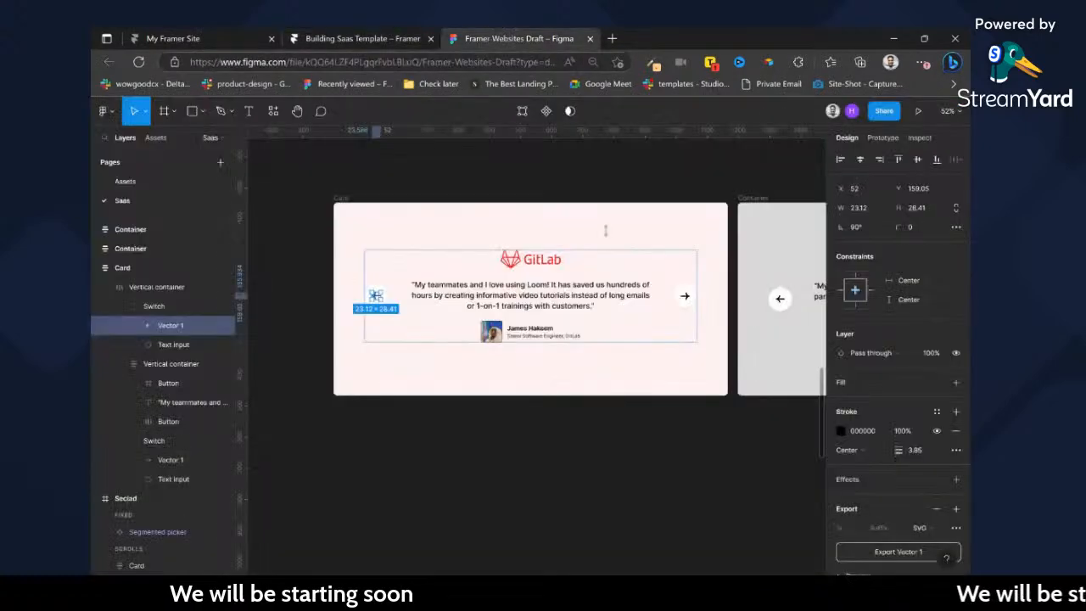
pyautogui.click(352, 173)
pyautogui.scroll(-5, 395, 213)
pyautogui.scroll(-6, 526, 271)
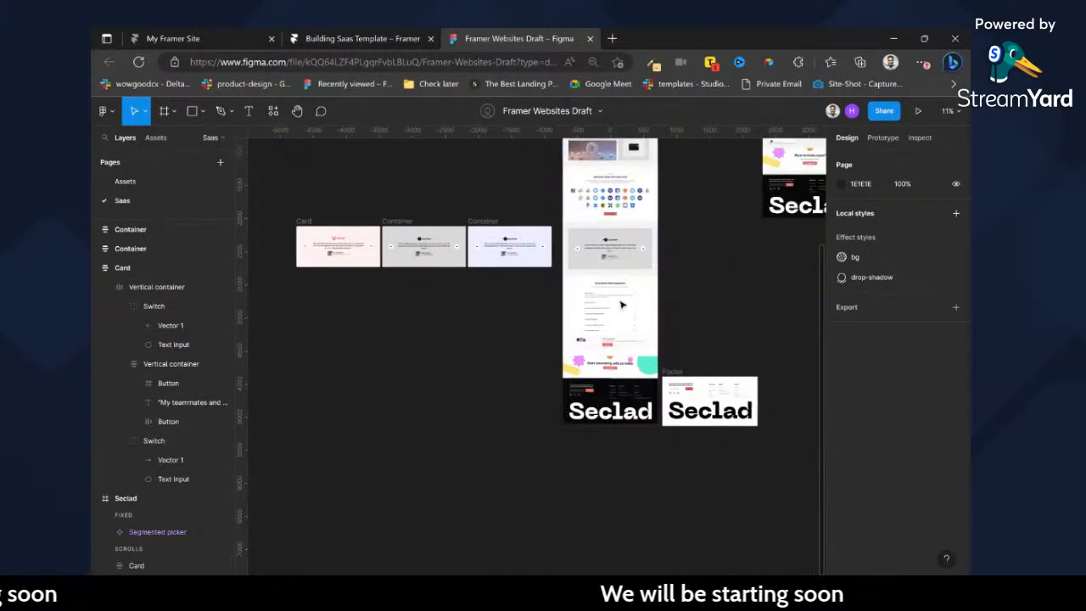
pyautogui.scroll(8, 617, 299)
pyautogui.scroll(5, 617, 298)
pyautogui.scroll(3, 581, 265)
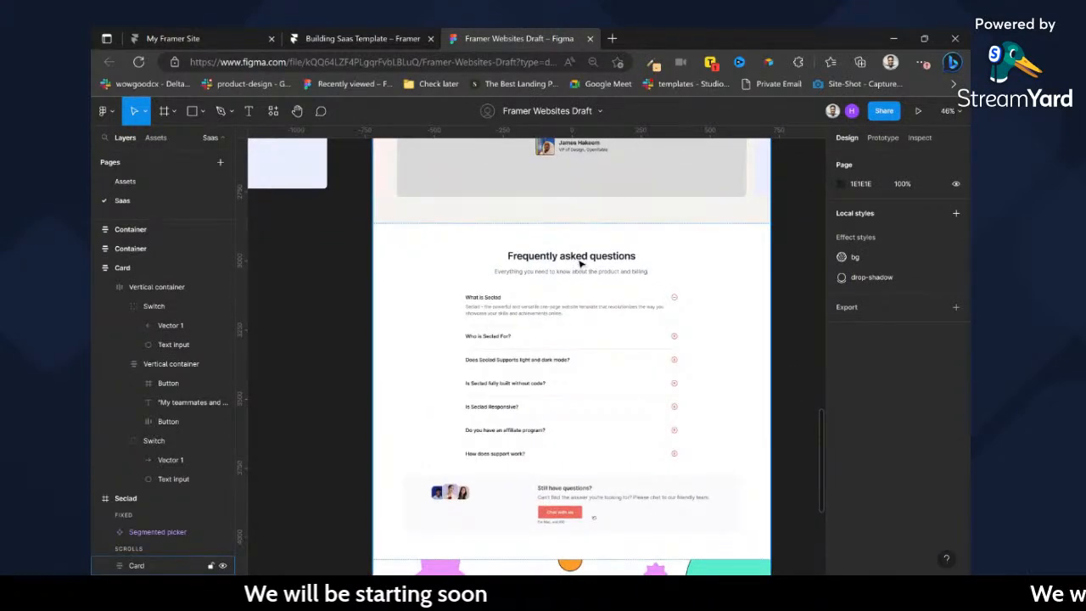
# Select the whole FAQ section frame and copy it to the clipboard with the Figma to HTML with Framer plugin.
pyautogui.click(581, 265)
pyautogui.click(581, 265)
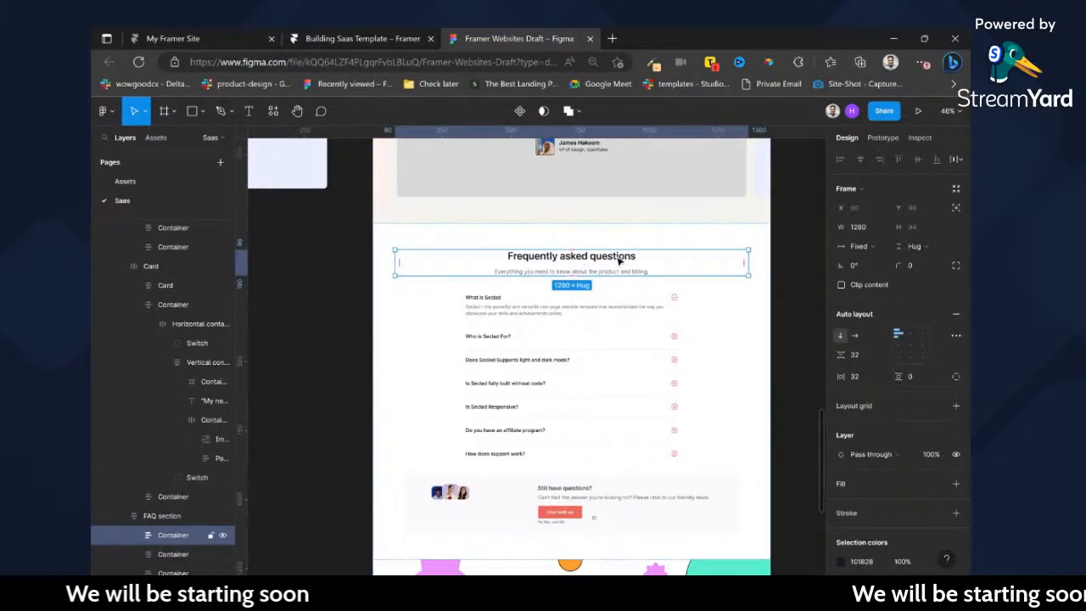
pyautogui.click(673, 237)
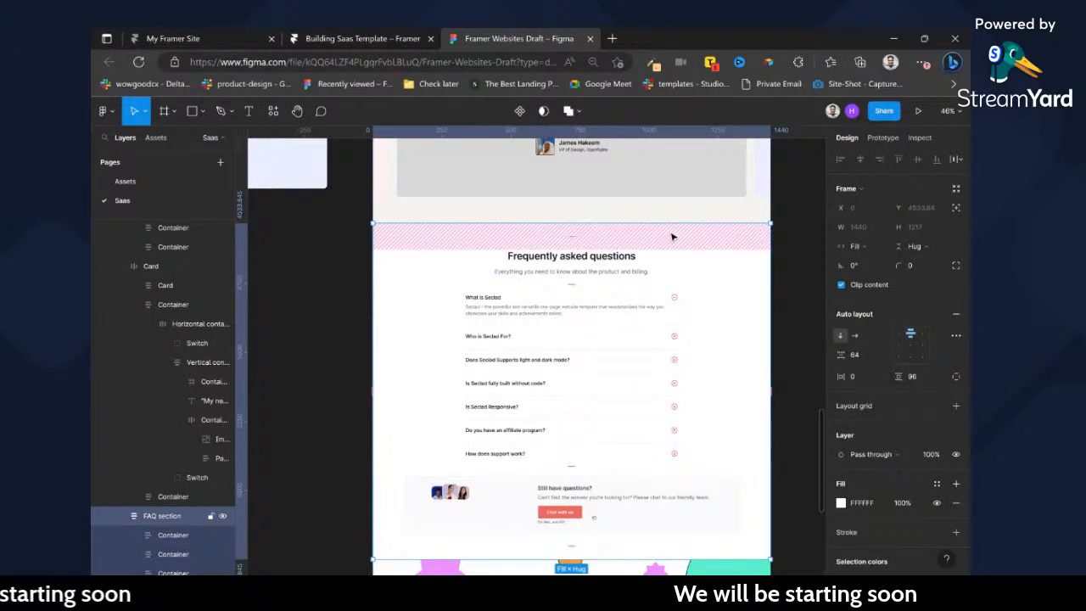
pyautogui.hotkey('ctrl', '/')
pyautogui.press('Return')
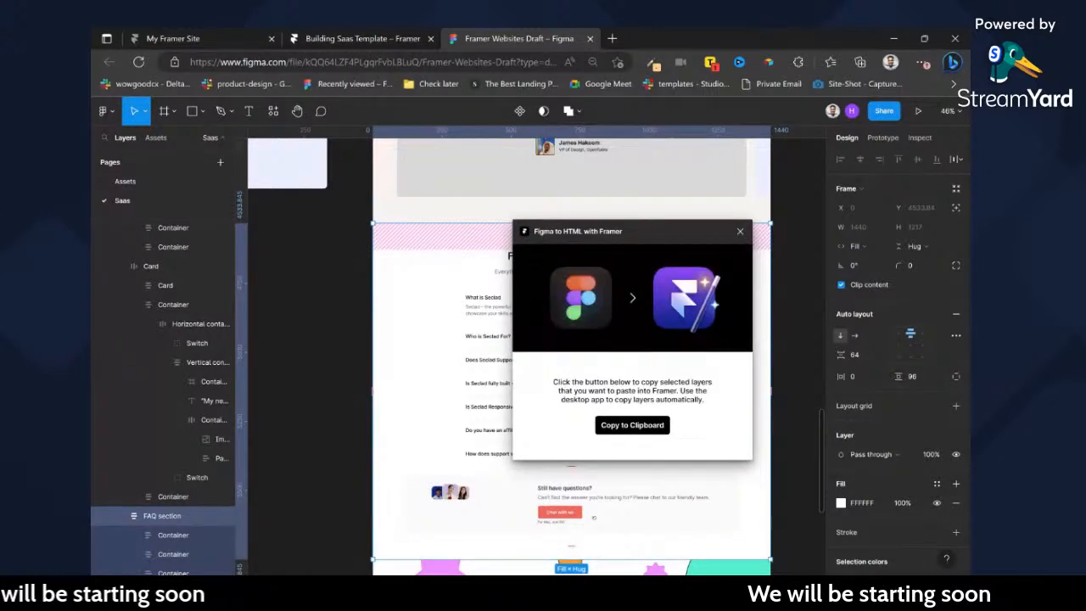
pyautogui.click(631, 425)
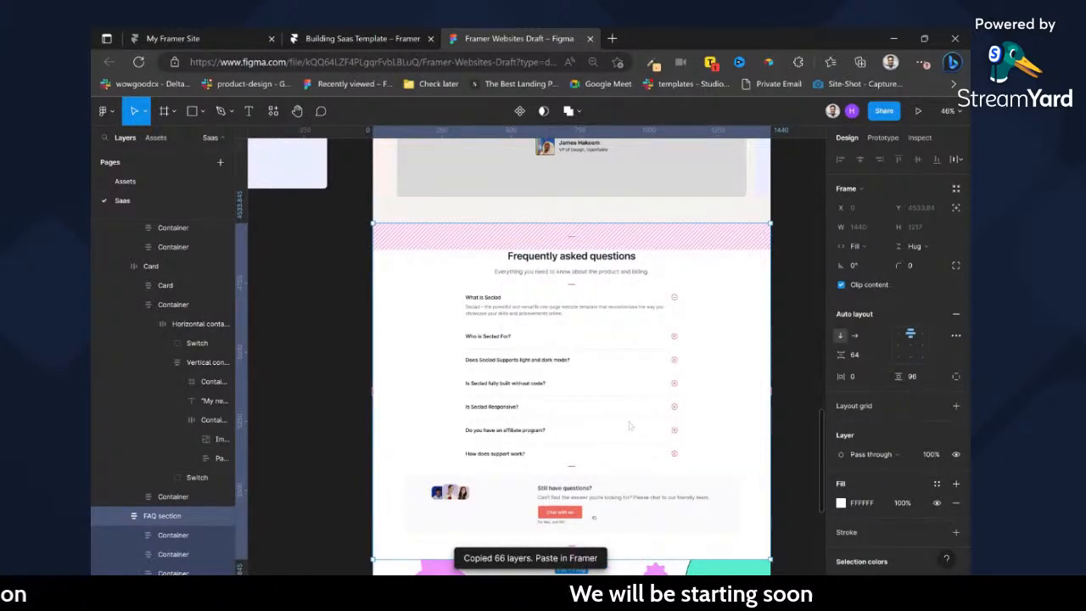
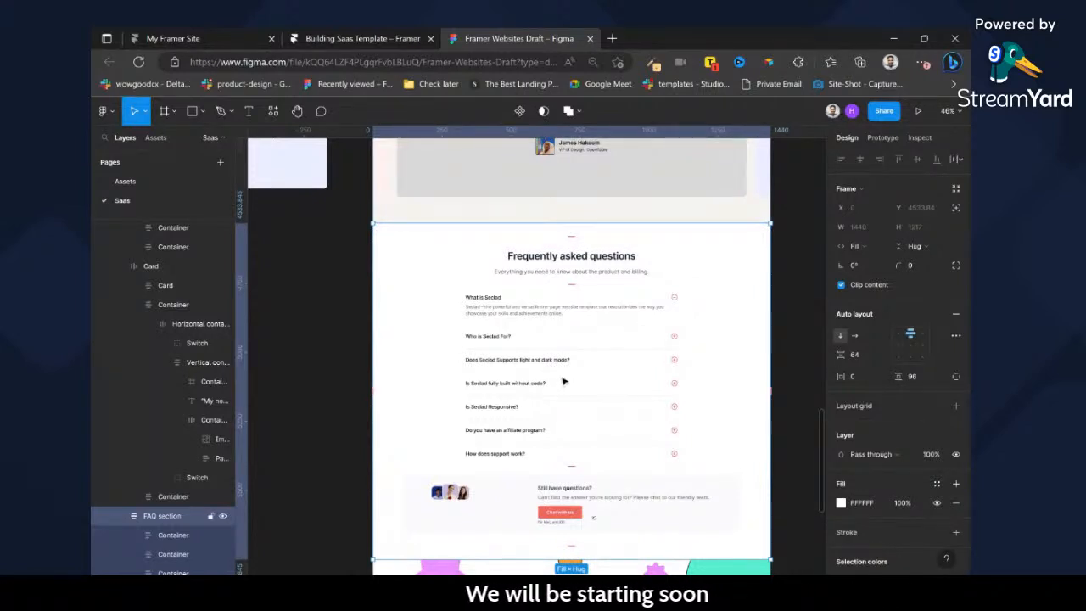
# Copy the FAQ section with the Figma to HTML with Framer plugin and switch to the Building Saas Template project in Framer.
pyautogui.hotkey('ctrl', '/')
pyautogui.press('Return')
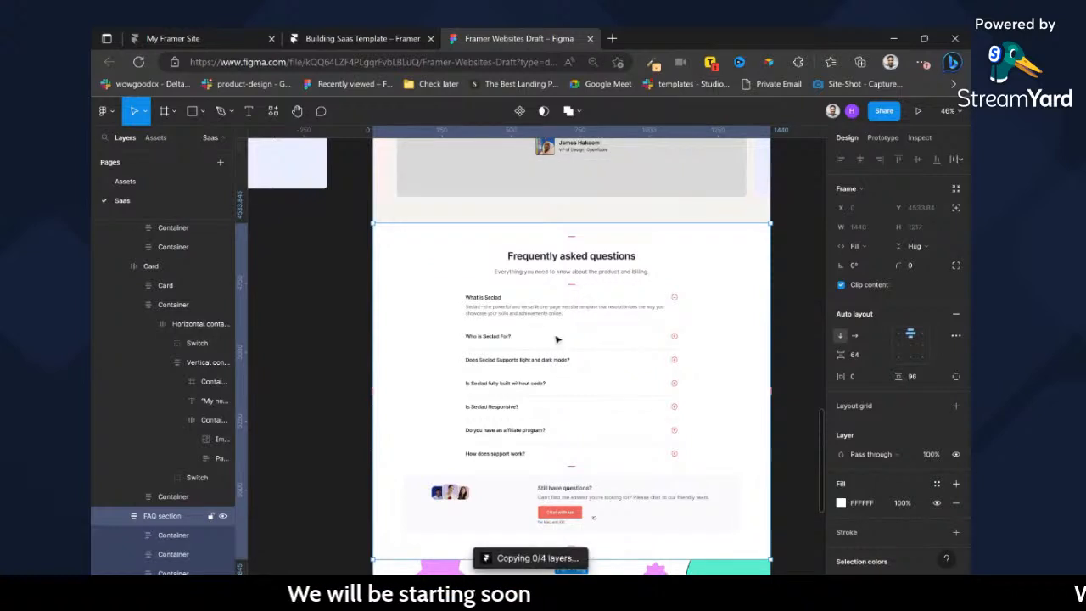
pyautogui.click(402, 37)
pyautogui.hscroll(3, 660, 295)
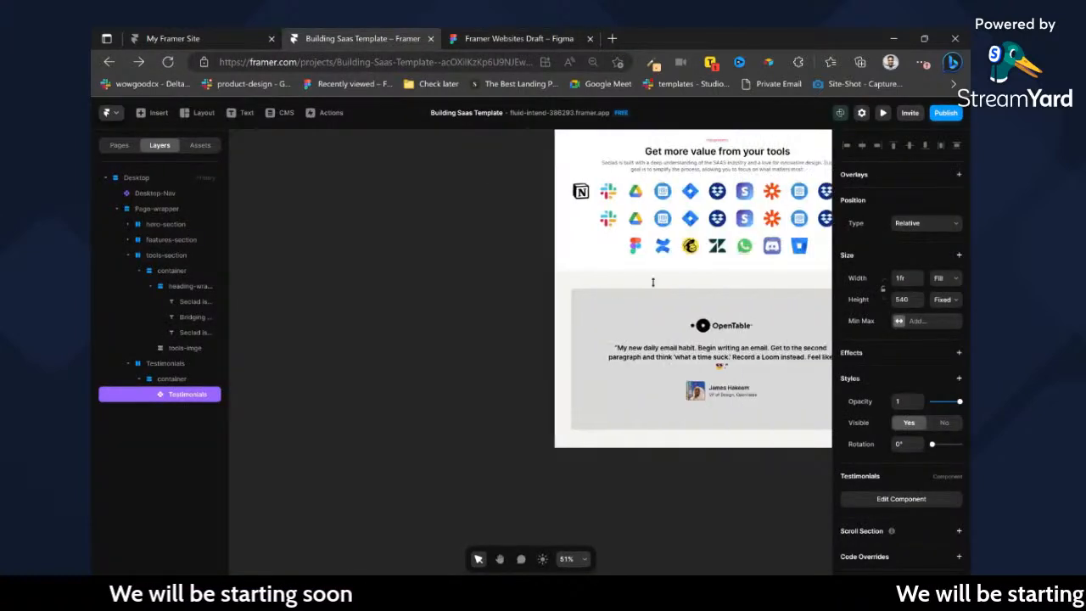
# Select the Testimonials section and collapse its nested layers.
pyautogui.click(639, 281)
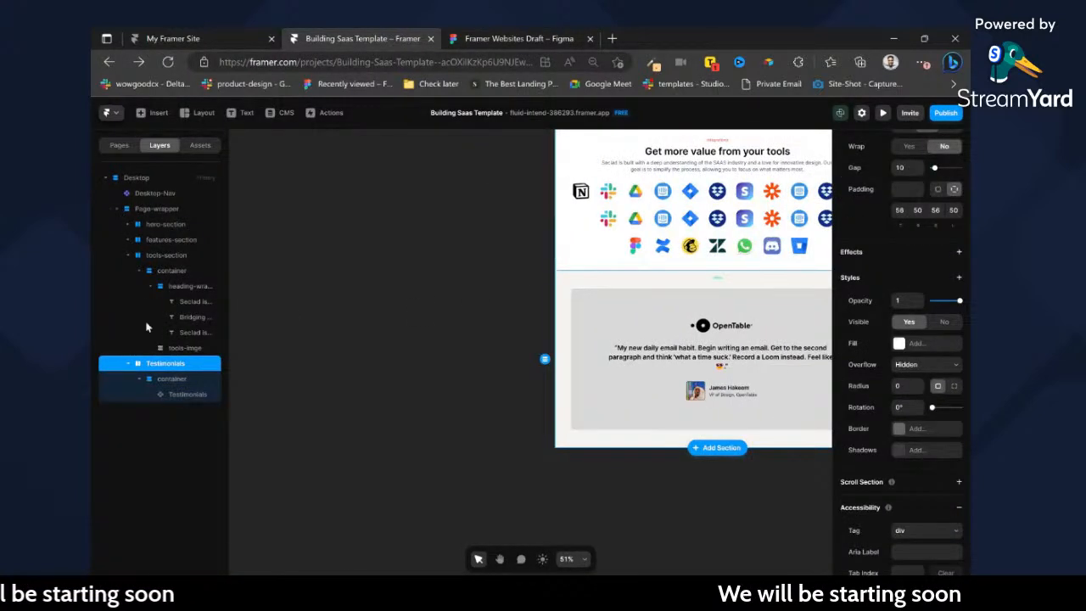
pyautogui.click(165, 379)
pyautogui.click(127, 363)
pyautogui.click(148, 362)
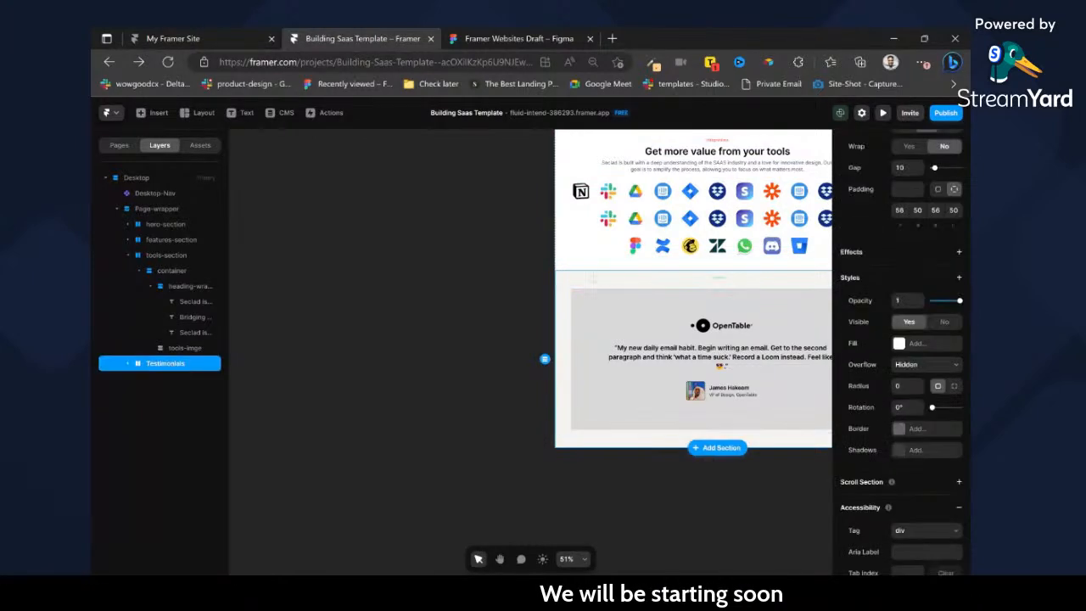
# Set the top padding of the tools-section to 50.
pyautogui.scroll(4, 543, 287)
pyautogui.click(596, 323)
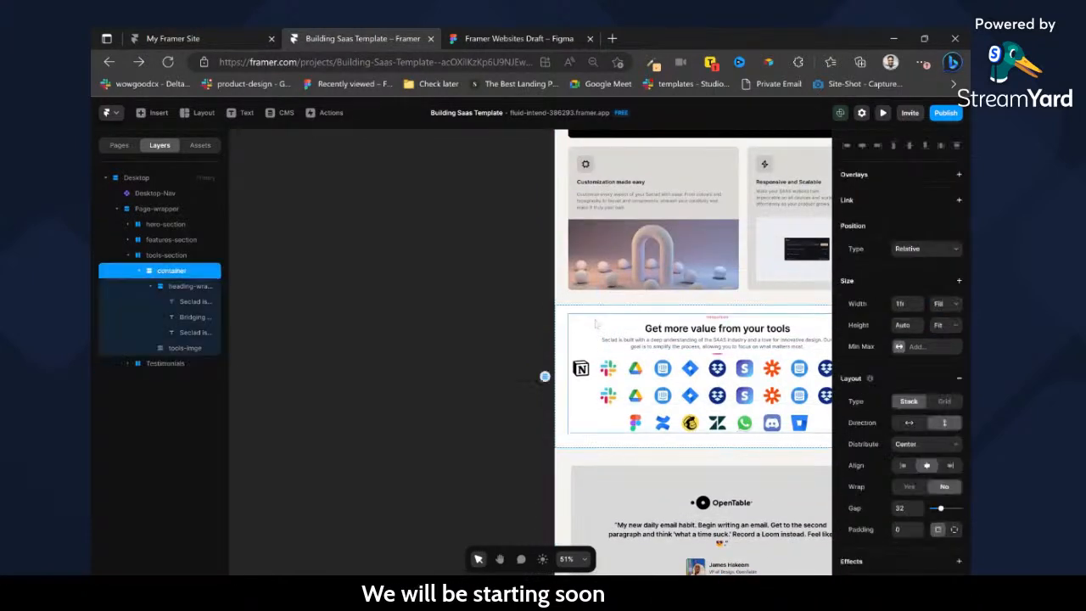
pyautogui.click(596, 314)
pyautogui.scroll(-2, 923, 473)
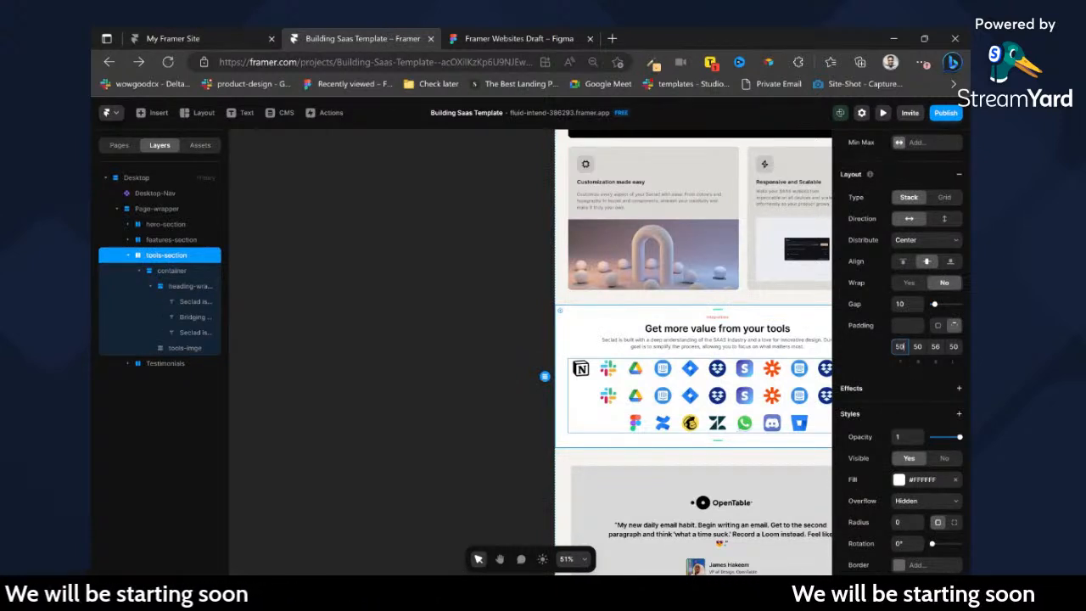
pyautogui.write('50')
# Duplicate the tools-section on the Desktop page.
pyautogui.hotkey('ctrl', 'd')
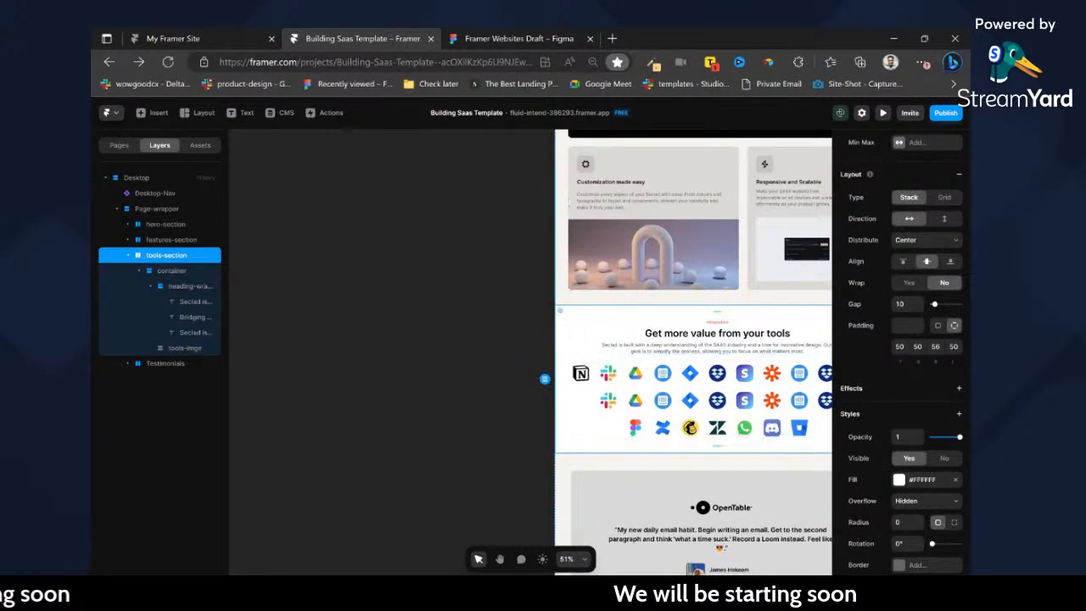
pyautogui.click(584, 254)
pyautogui.click(589, 327)
pyautogui.click(588, 315)
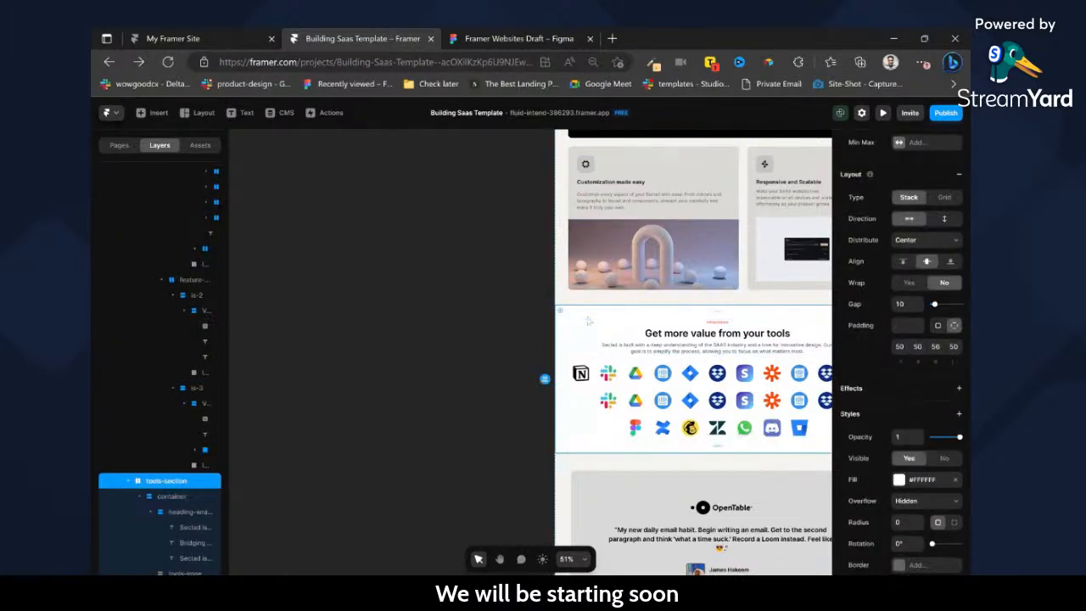
pyautogui.hotkey('ctrl', 'd')
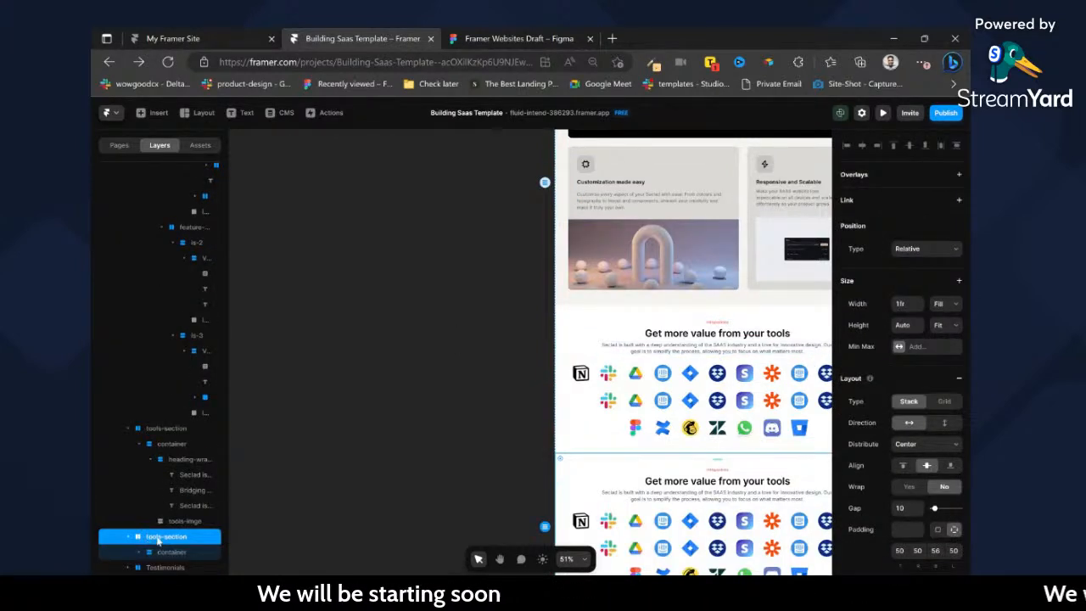
# Collapse both tools-section layers and move the duplicate below the Testimonials section.
pyautogui.click(128, 429)
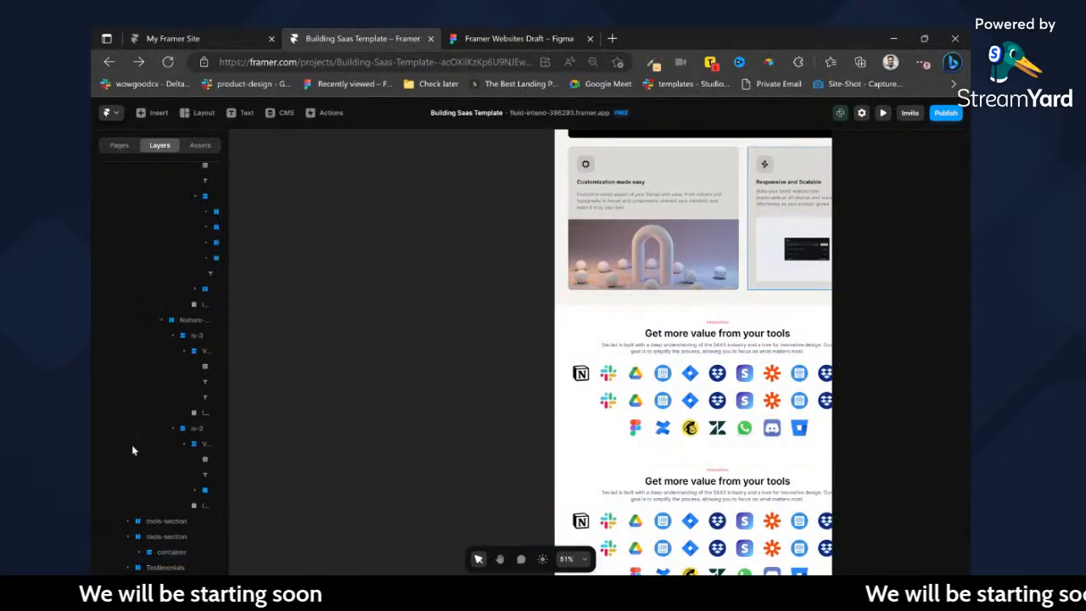
pyautogui.click(128, 536)
pyautogui.moveTo(152, 552); pyautogui.dragTo(155, 576)
pyautogui.scroll(-4, 569, 344)
pyautogui.hscroll(3, 569, 344)
pyautogui.scroll(-3, 569, 344)
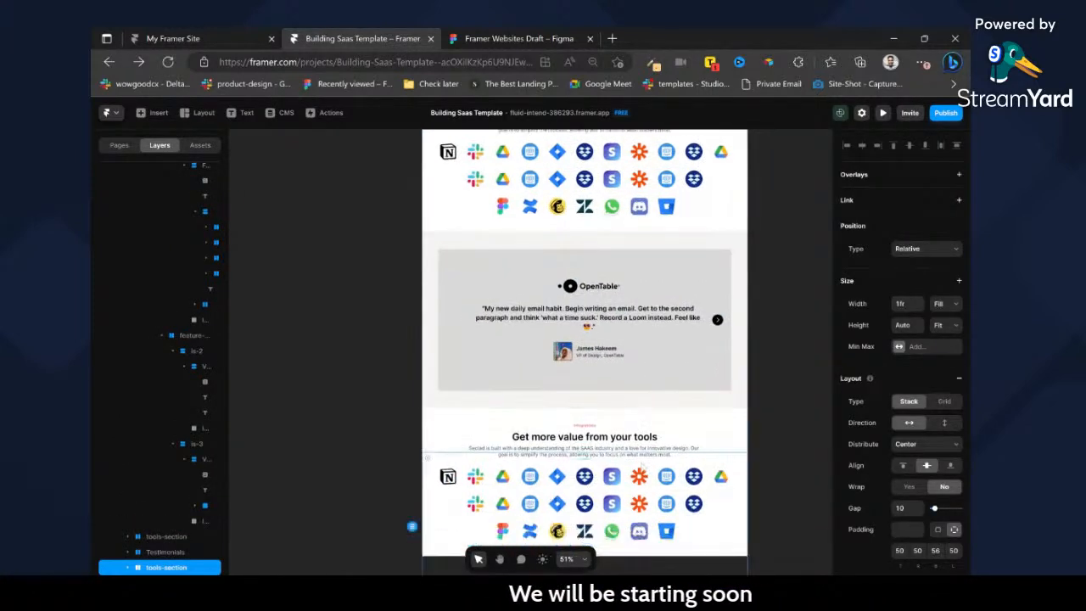
# Rename the duplicated section below Testimonials as FAQ.
pyautogui.hotkey('alt', 'Tab')
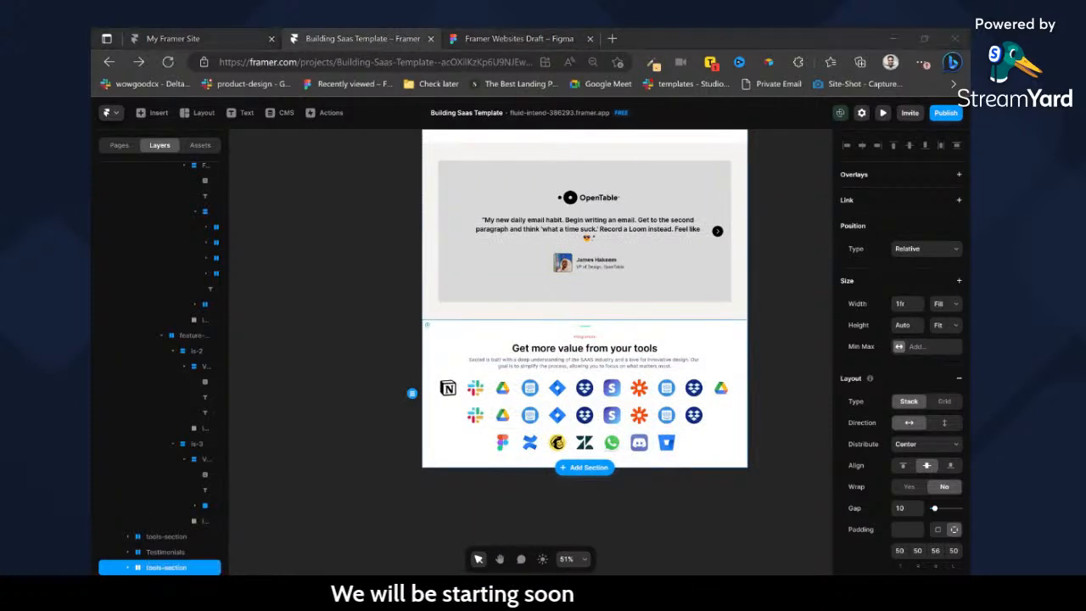
pyautogui.hotkey('alt', 'Tab')
pyautogui.doubleClick(170, 569)
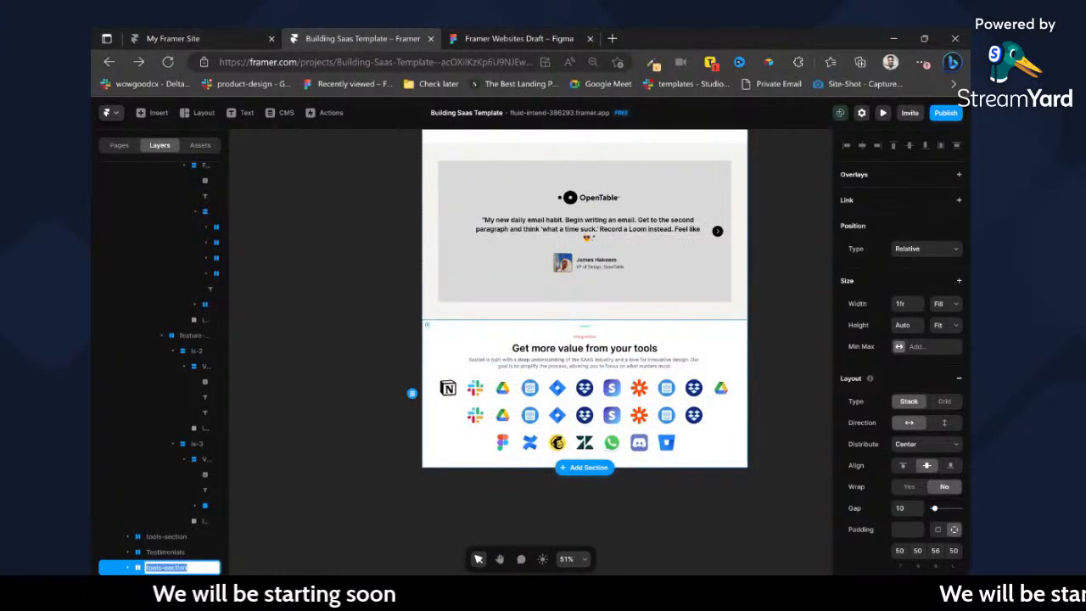
pyautogui.write('FAQ')
pyautogui.press('Return')
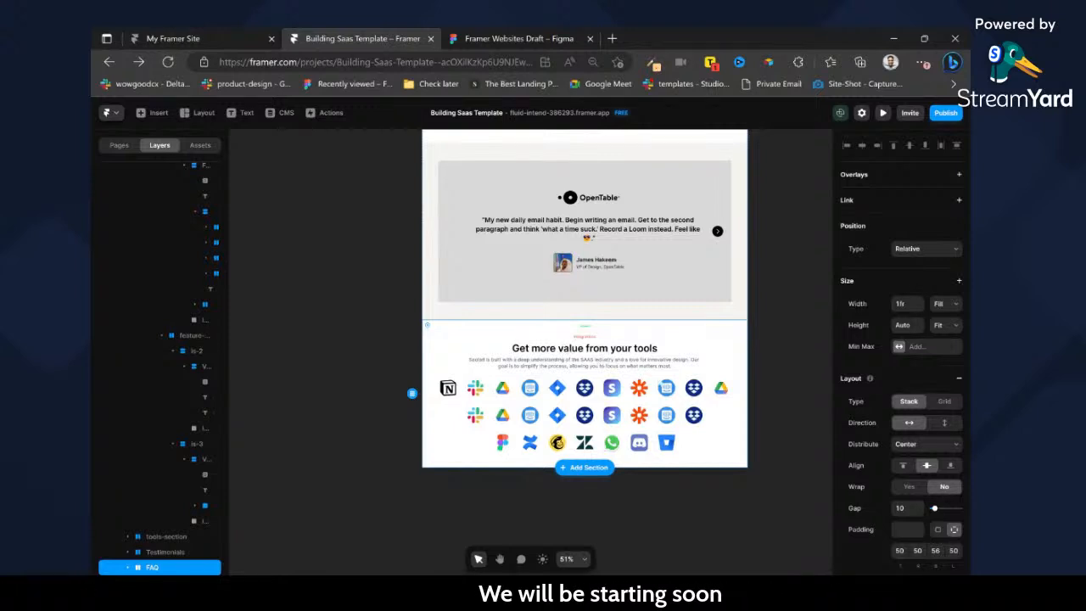
# Finish copying the FAQ section's layers in the Figma file, close the export plugin, and return to the Framer project.
pyautogui.click(501, 38)
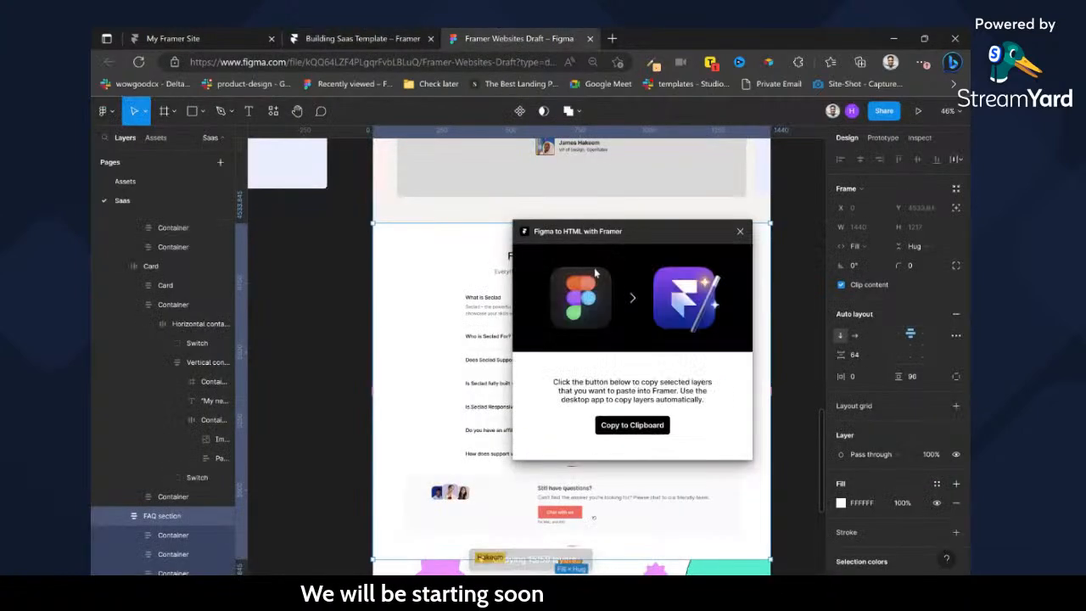
pyautogui.hotkey('ctrl', '-')
pyautogui.hotkey('ctrl', '-')
pyautogui.hotkey('ctrl', '-')
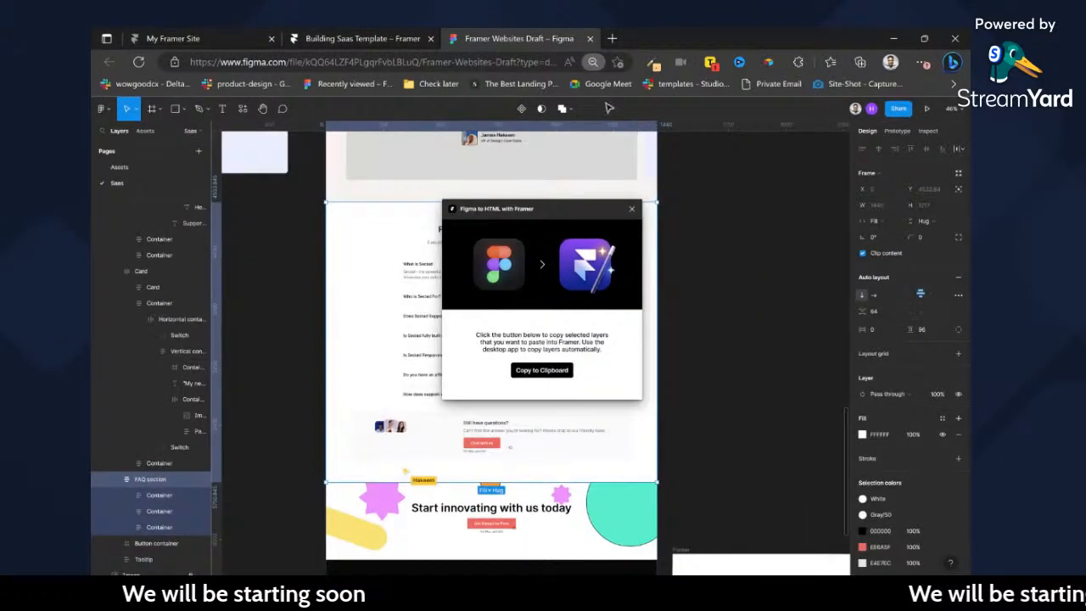
pyautogui.hotkey('ctrl', '-')
pyautogui.hotkey('ctrl', '-')
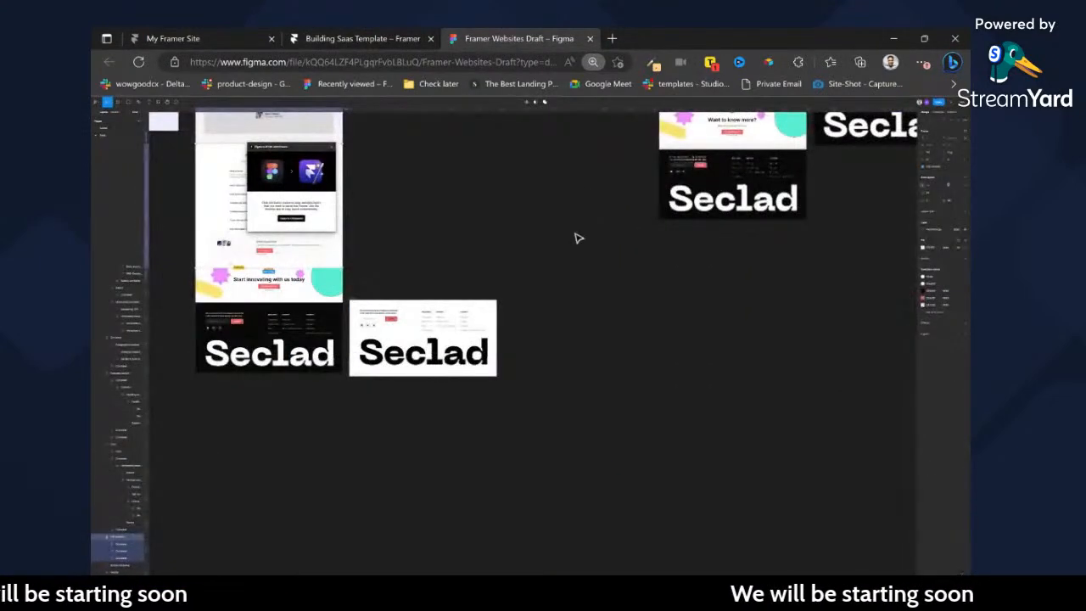
pyautogui.hotkey('ctrl', '0')
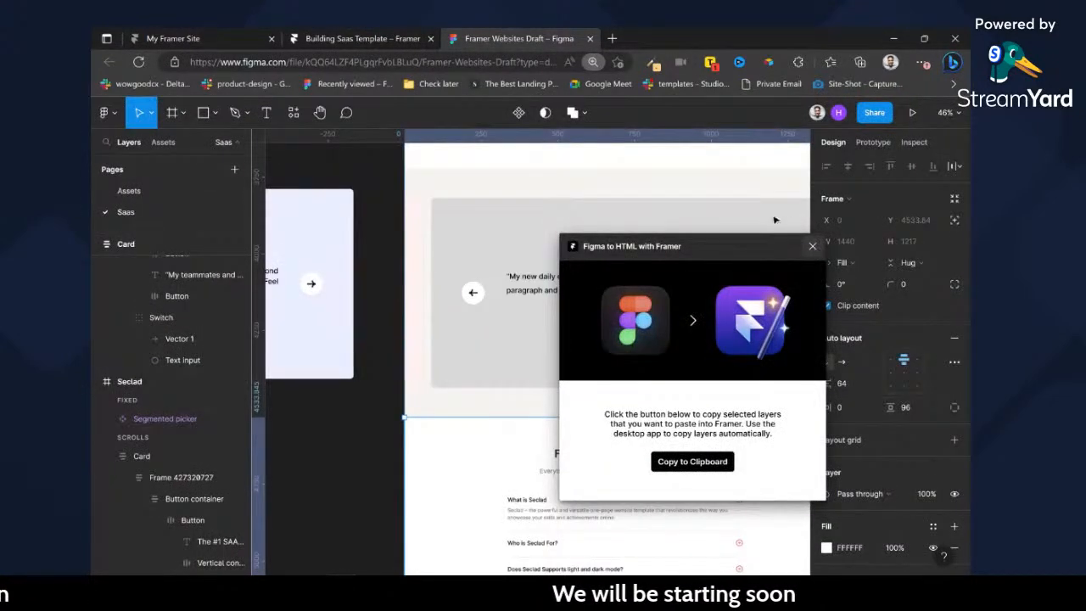
pyautogui.click(812, 246)
pyautogui.click(392, 38)
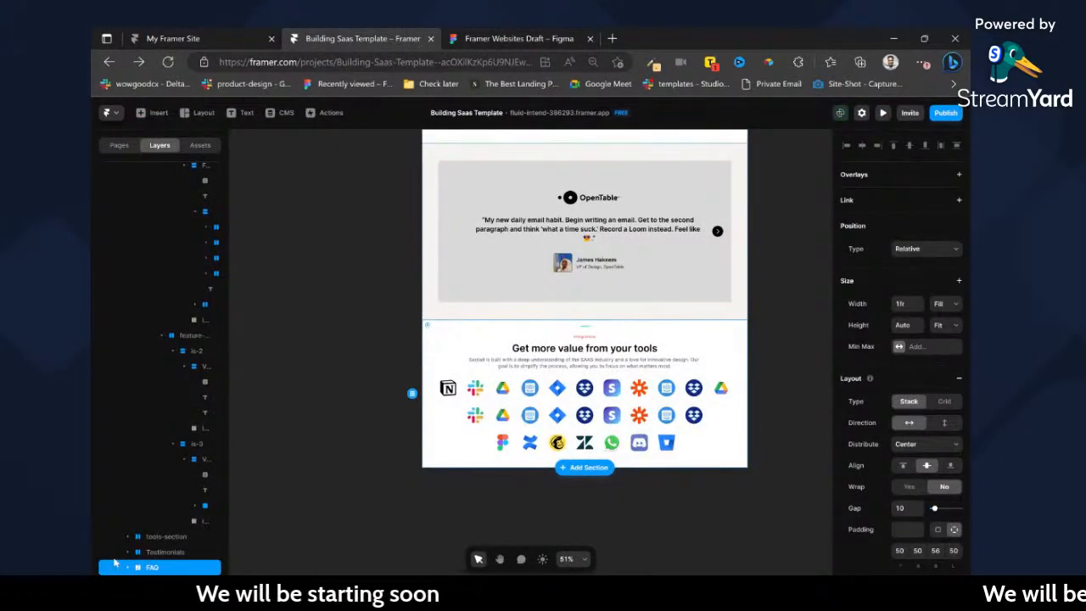
# Collapse the features-section and paste the copied Figma FAQ section into the container of the new FAQ section.
pyautogui.scroll(10, 135, 360)
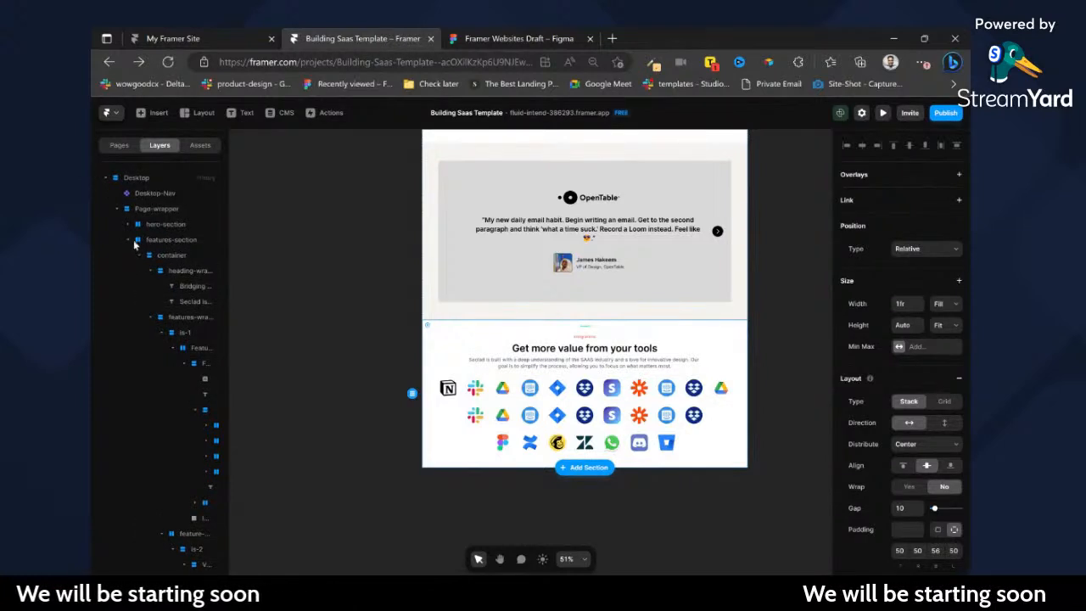
pyautogui.click(129, 240)
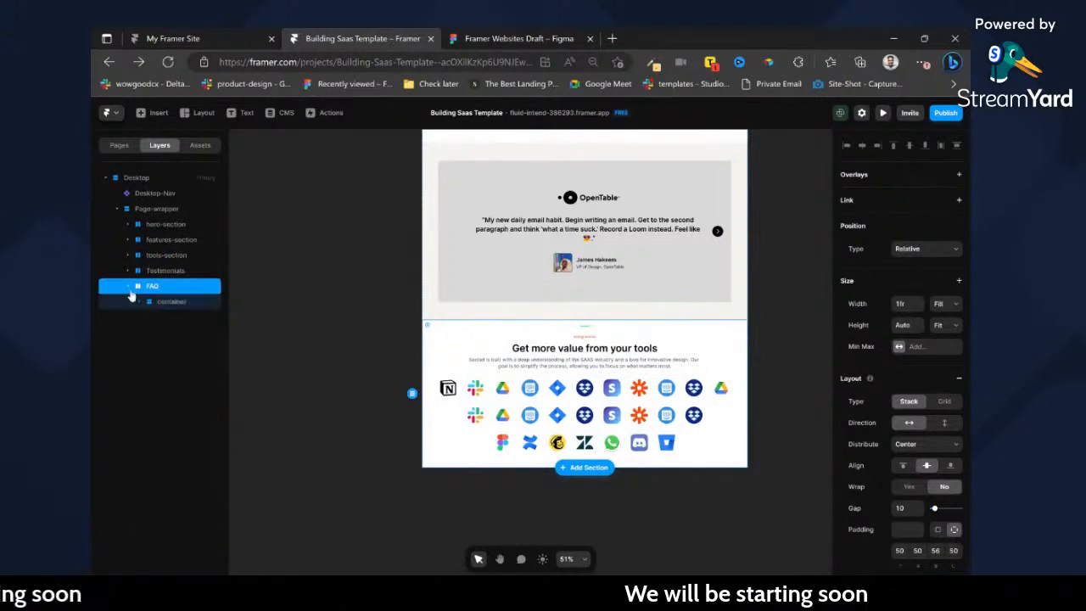
pyautogui.click(140, 302)
pyautogui.click(169, 302)
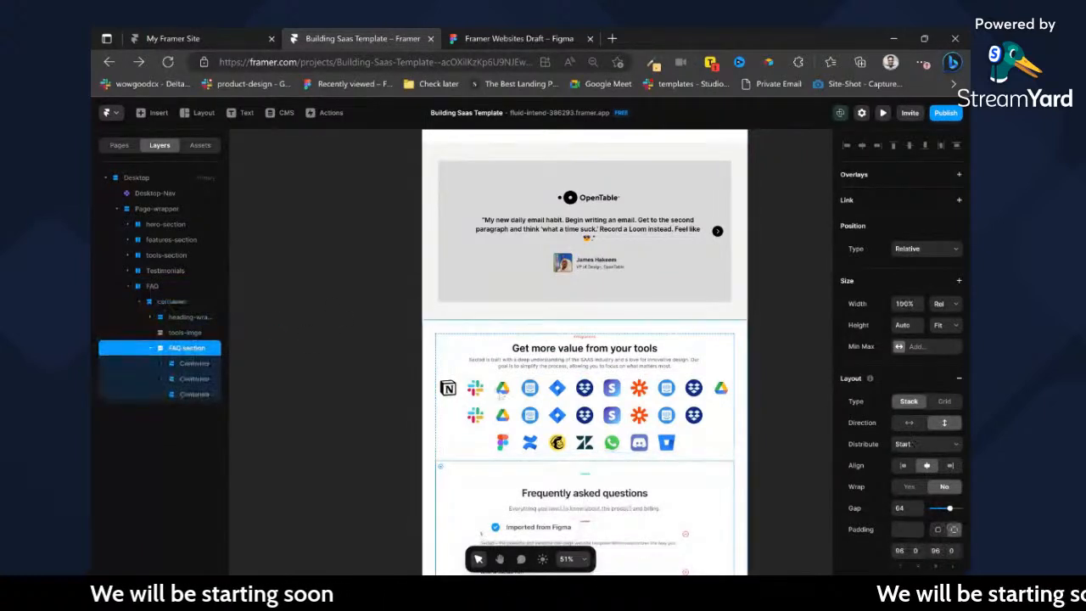
# Delete the small red label above the "Get more value from your tools" heading in the FAQ section.
pyautogui.scroll(-3, 585, 381)
pyautogui.click(583, 361)
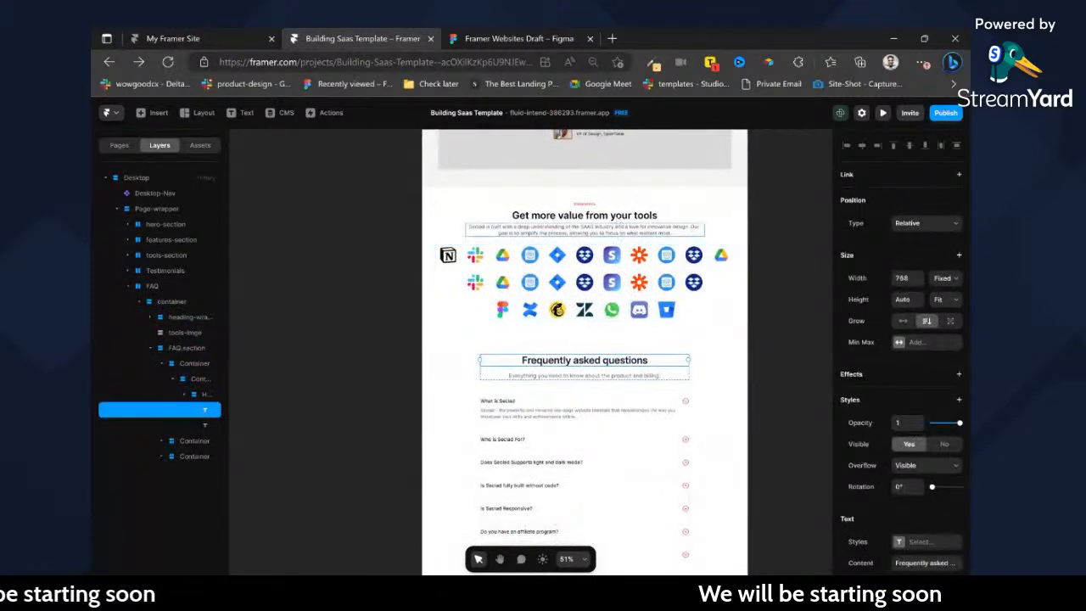
pyautogui.click(592, 205)
pyautogui.press('Delete')
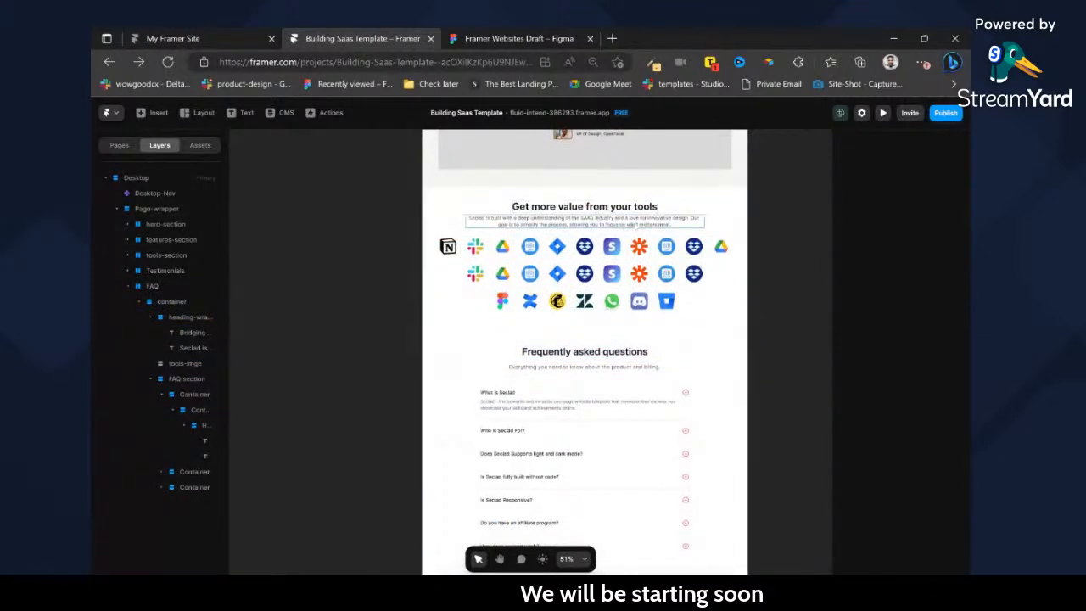
# Replace the FAQ section's tools paragraph with "Everything you need to know about the product and billing." and delete the tool icons image.
pyautogui.doubleClick(659, 367)
pyautogui.hotkey('ctrl', 'c')
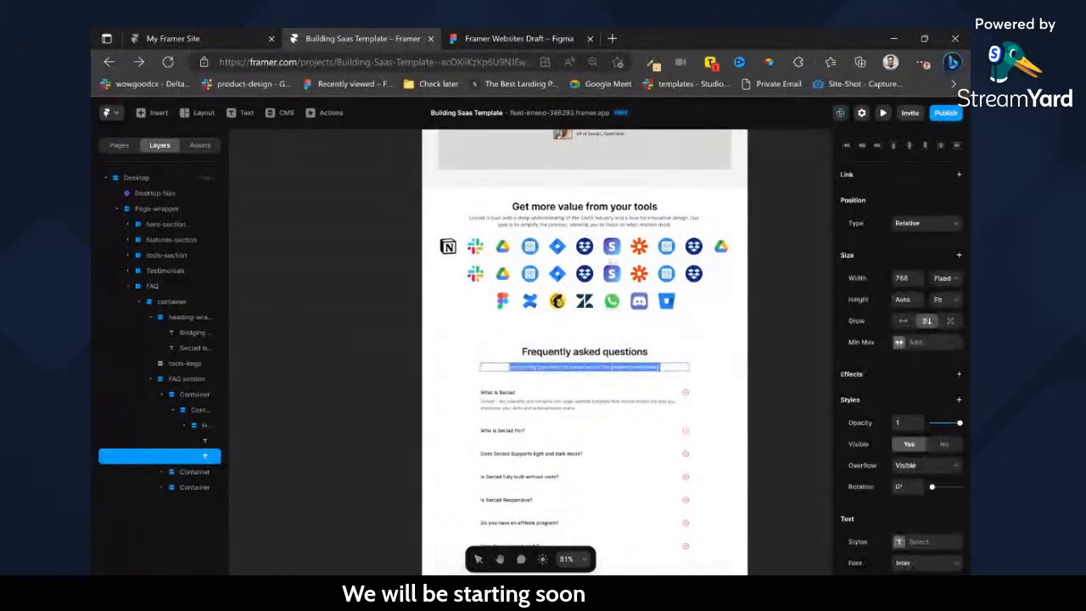
pyautogui.click(602, 224)
pyautogui.doubleClick(603, 228)
pyautogui.hotkey('ctrl', 'v')
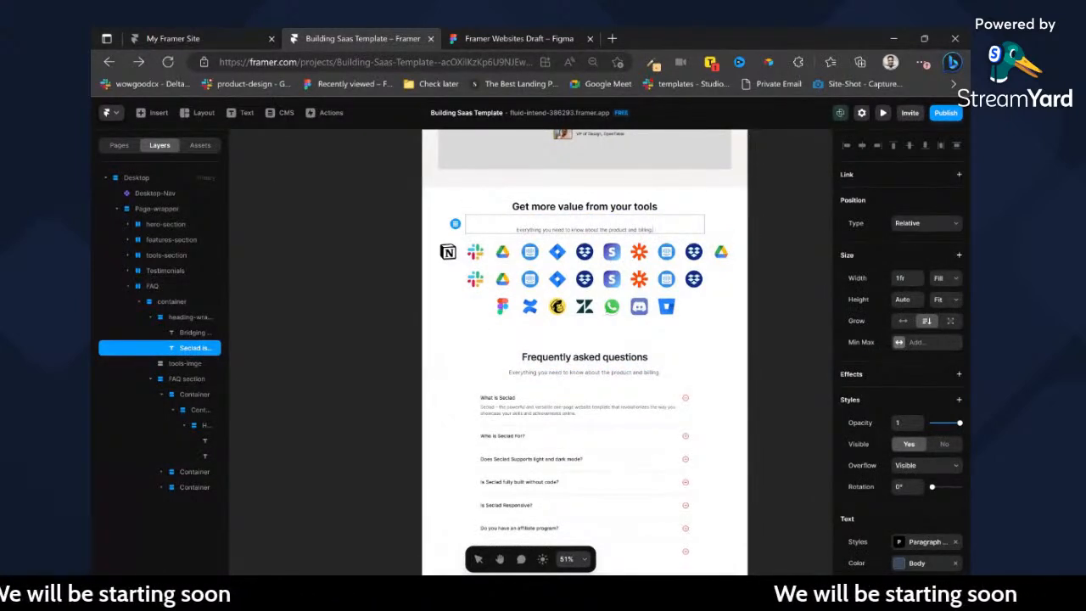
pyautogui.press('BackSpace')
pyautogui.click(697, 268)
pyautogui.press('Delete')
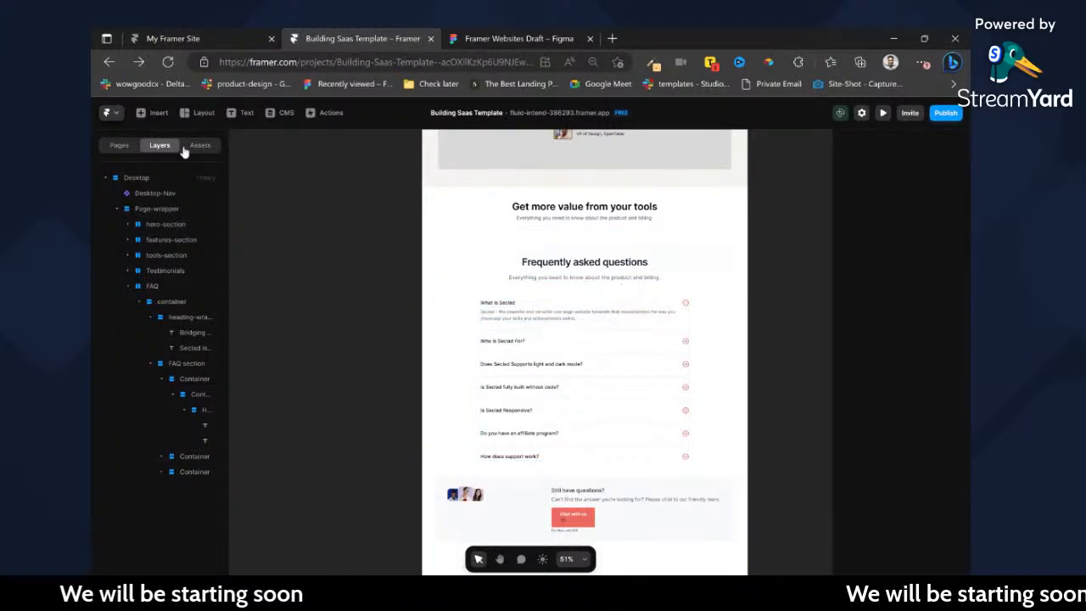
# Insert the ready-made FAQ section from the Sections library into the Desktop page and locate it near the page's top.
pyautogui.click(154, 113)
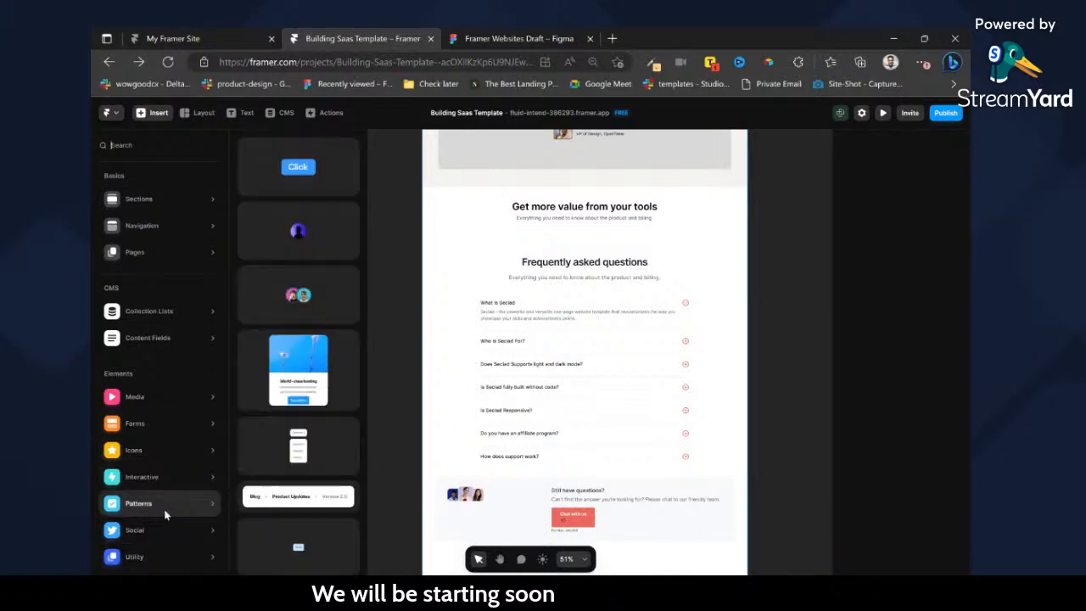
pyautogui.scroll(-10, 304, 461)
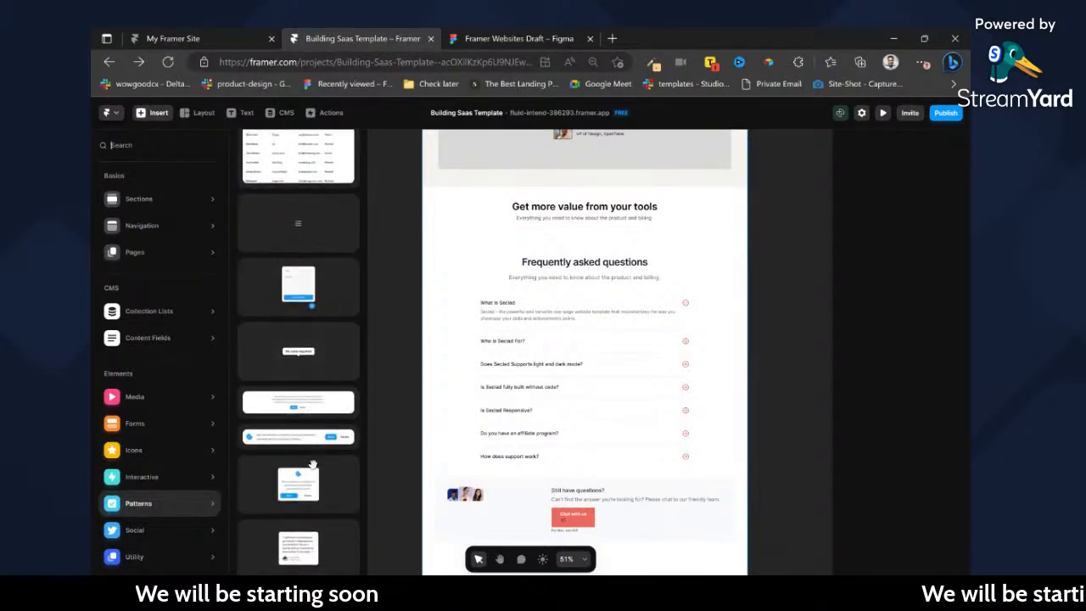
pyautogui.scroll(-10, 306, 461)
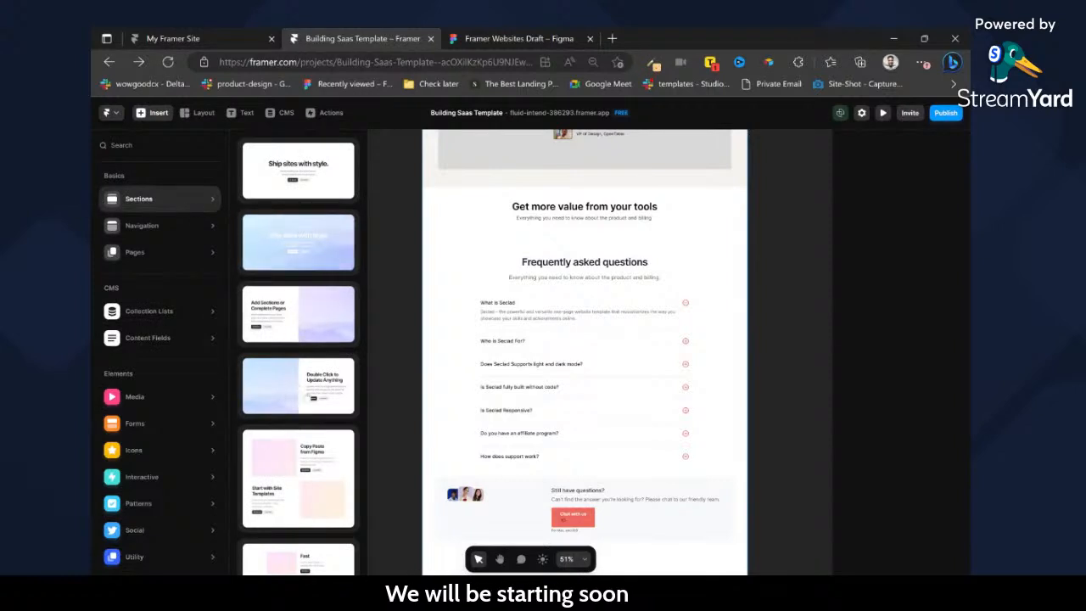
pyautogui.scroll(-10, 306, 407)
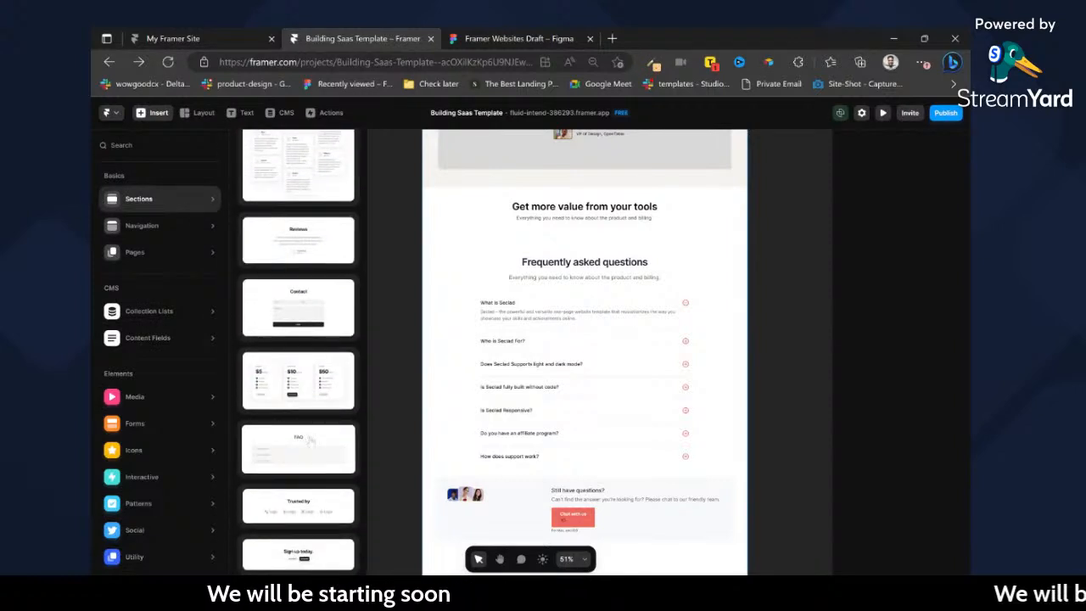
pyautogui.moveTo(310, 442); pyautogui.dragTo(562, 251)
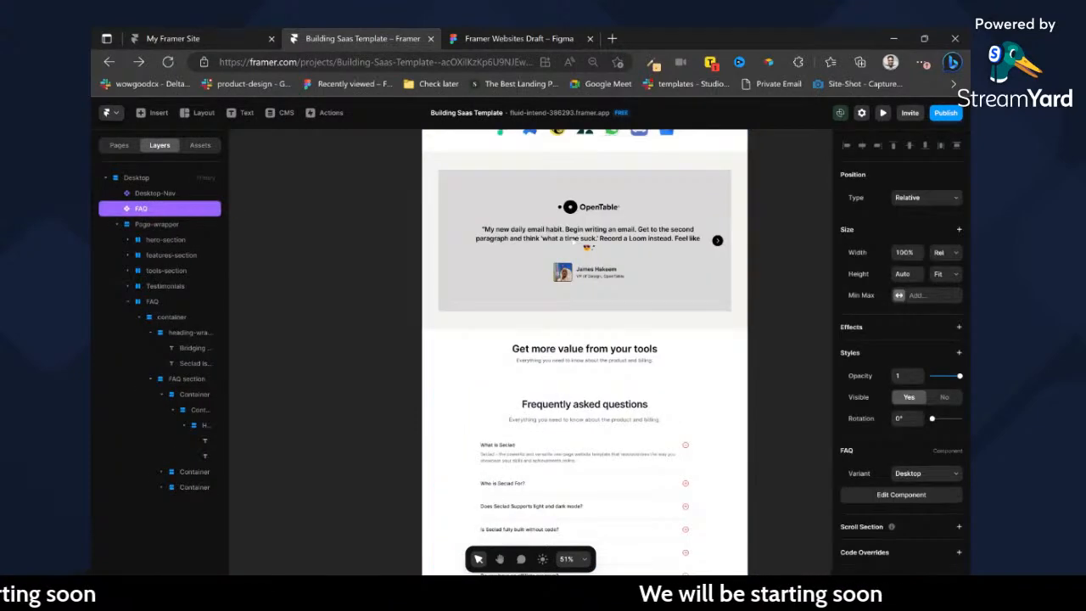
pyautogui.scroll(2, 579, 373)
pyautogui.scroll(-5, 584, 367)
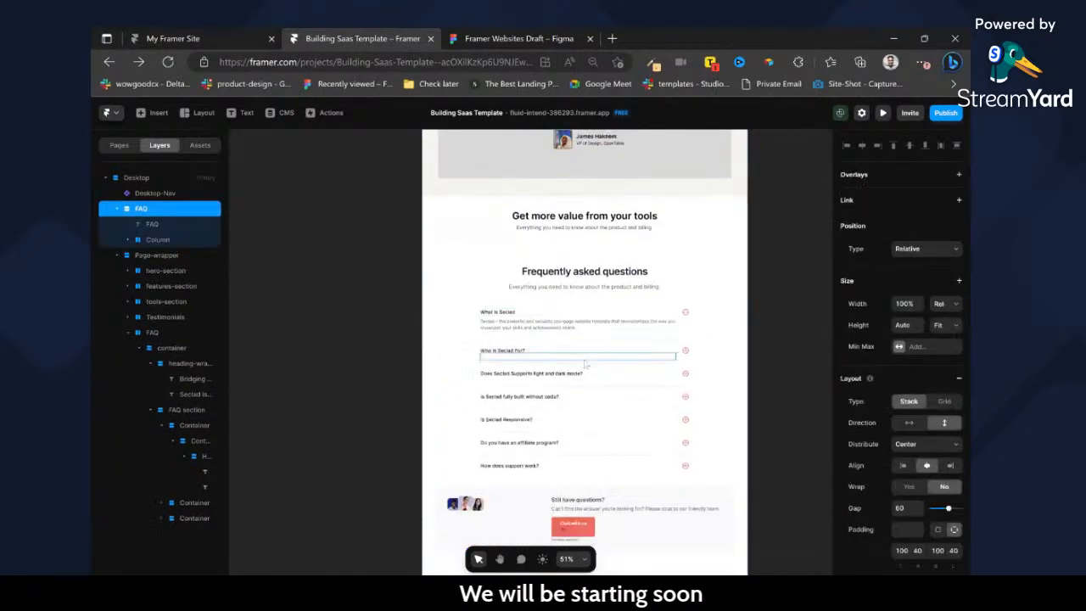
pyautogui.scroll(15, 583, 365)
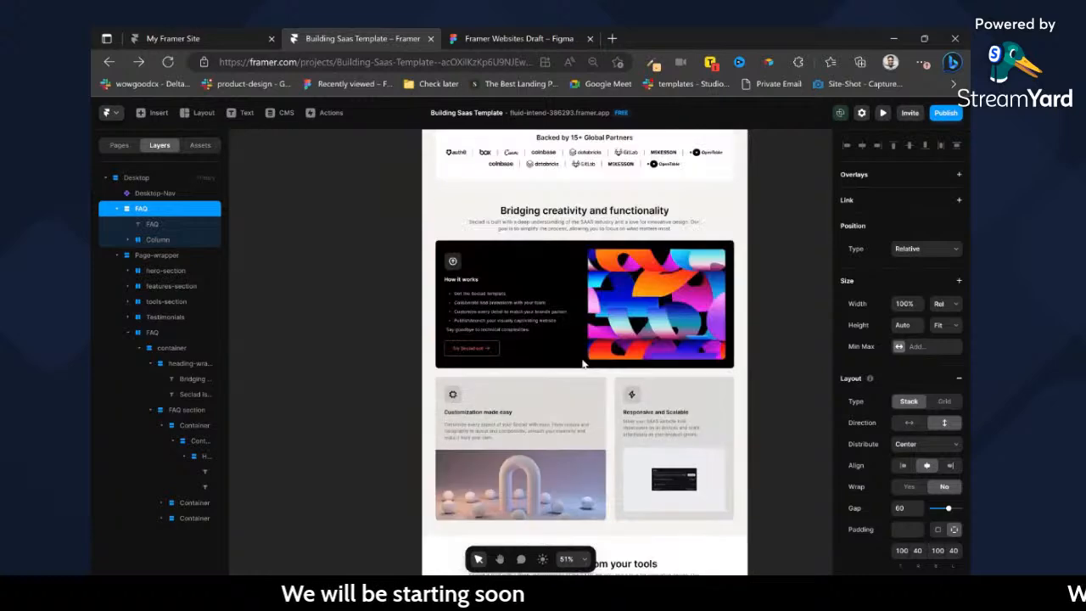
pyautogui.scroll(5, 550, 355)
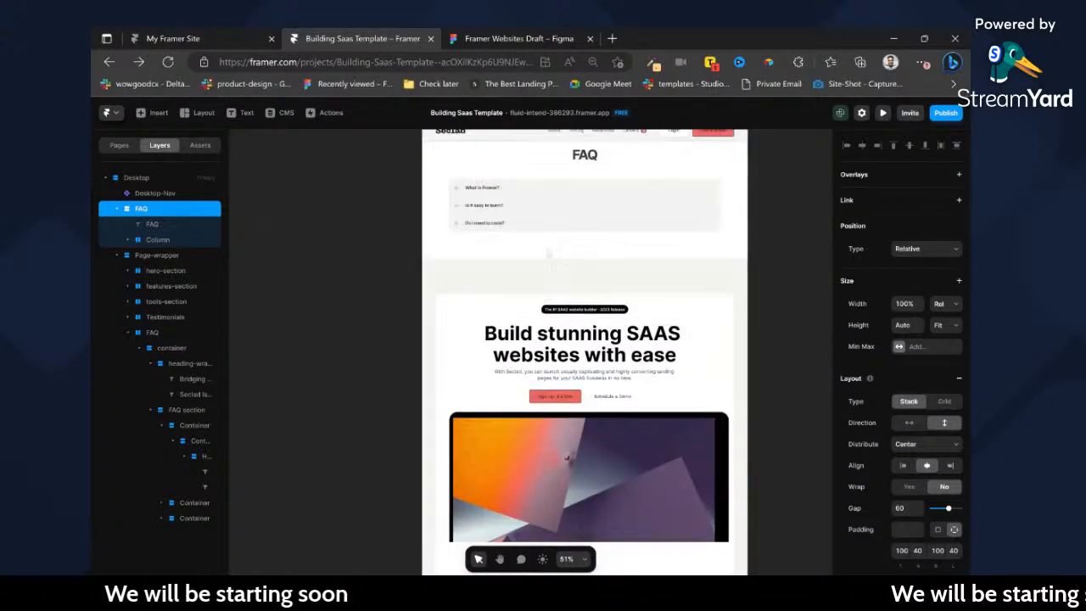
# Move the ready-made FAQ block from the Desktop page into the FAQ section frame, above its pasted containers.
pyautogui.click(118, 208)
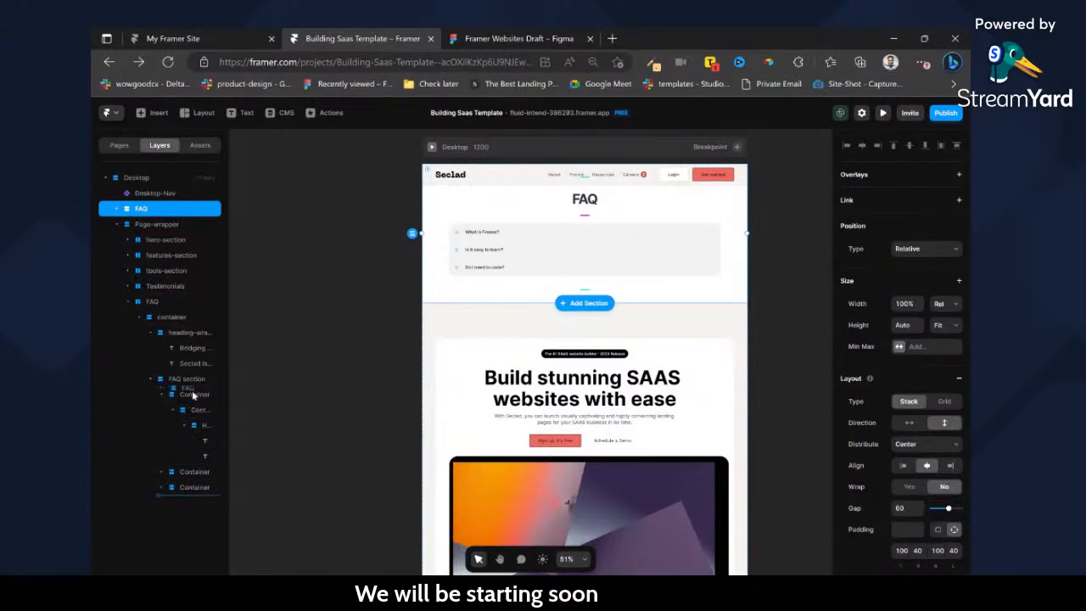
pyautogui.moveTo(193, 395); pyautogui.dragTo(194, 392)
pyautogui.scroll(-10, 552, 445)
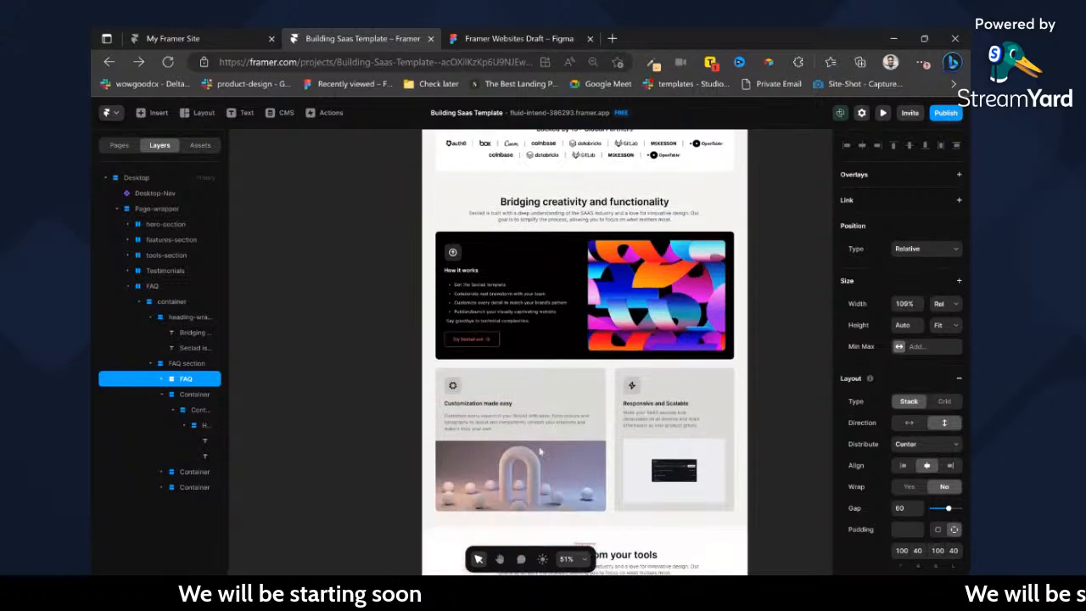
pyautogui.scroll(-5, 552, 446)
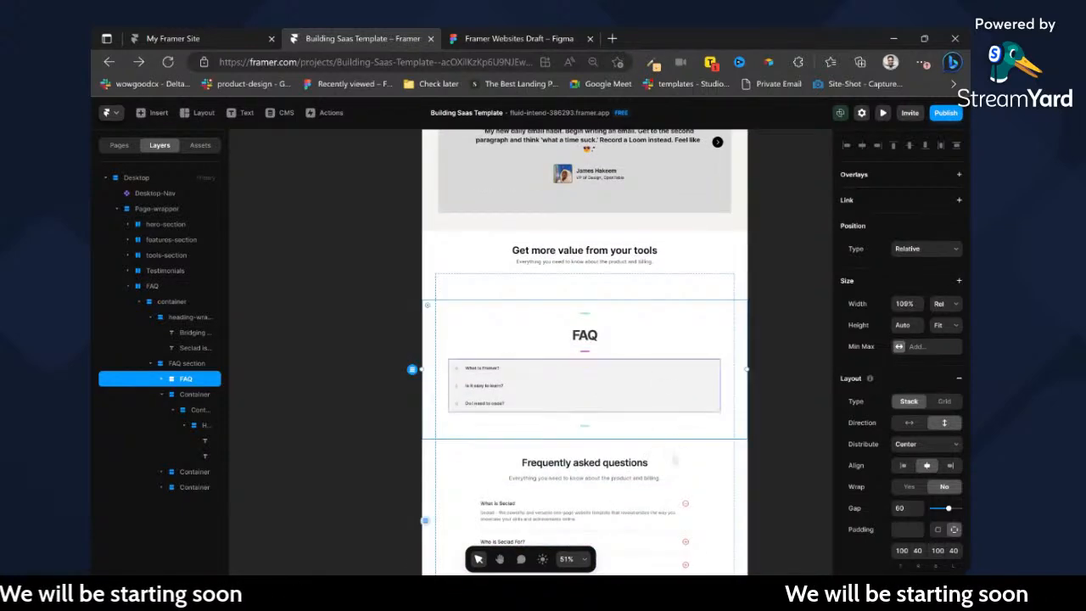
# Cut the "Still have questions?" content block out of its container and paste it into the FAQ section's main container.
pyautogui.scroll(-3, 686, 470)
pyautogui.click(660, 509)
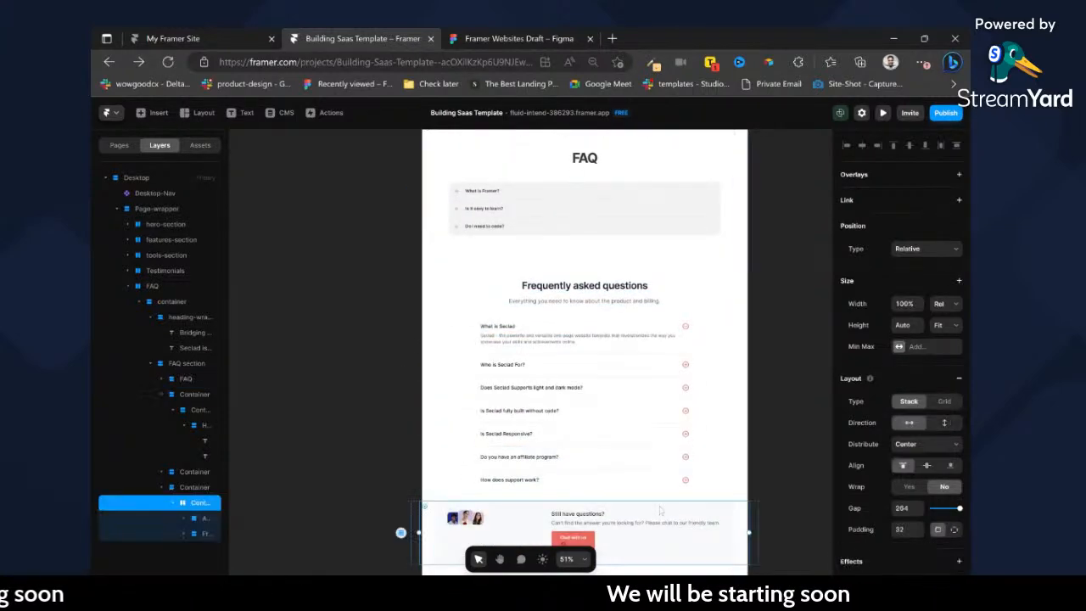
pyautogui.press('Delete')
pyautogui.scroll(2, 658, 259)
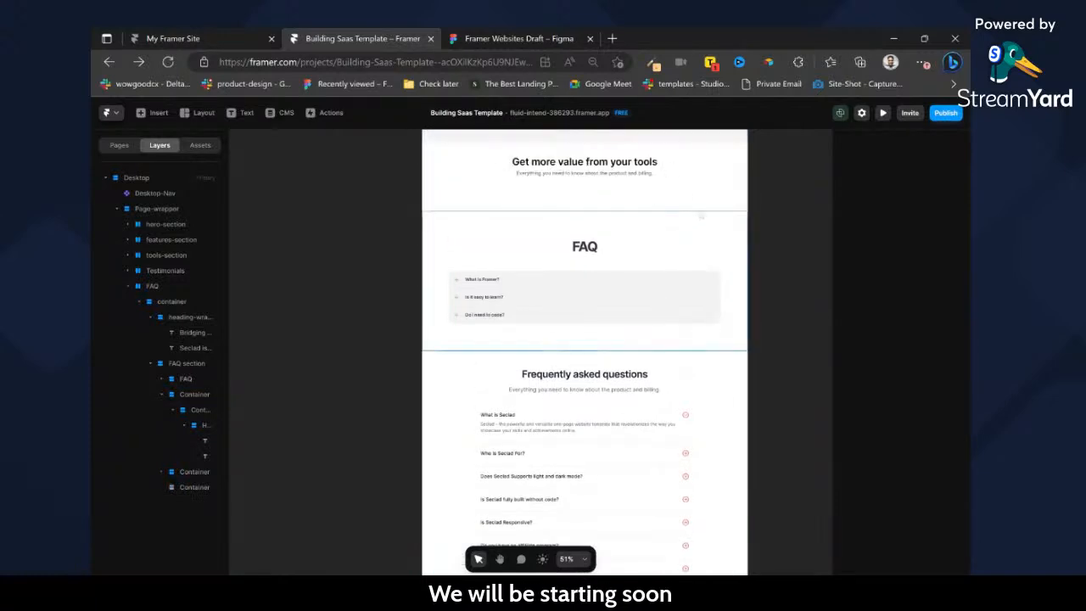
pyautogui.click(700, 202)
pyautogui.click(703, 170)
pyautogui.click(718, 173)
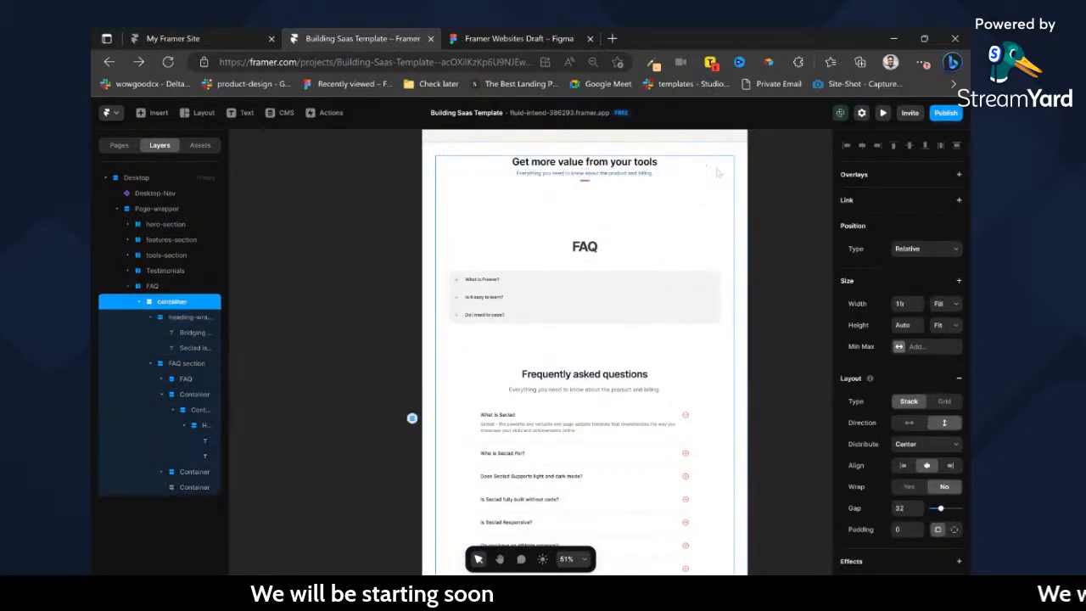
pyautogui.hotkey('ctrl', 'v')
pyautogui.scroll(-3, 692, 253)
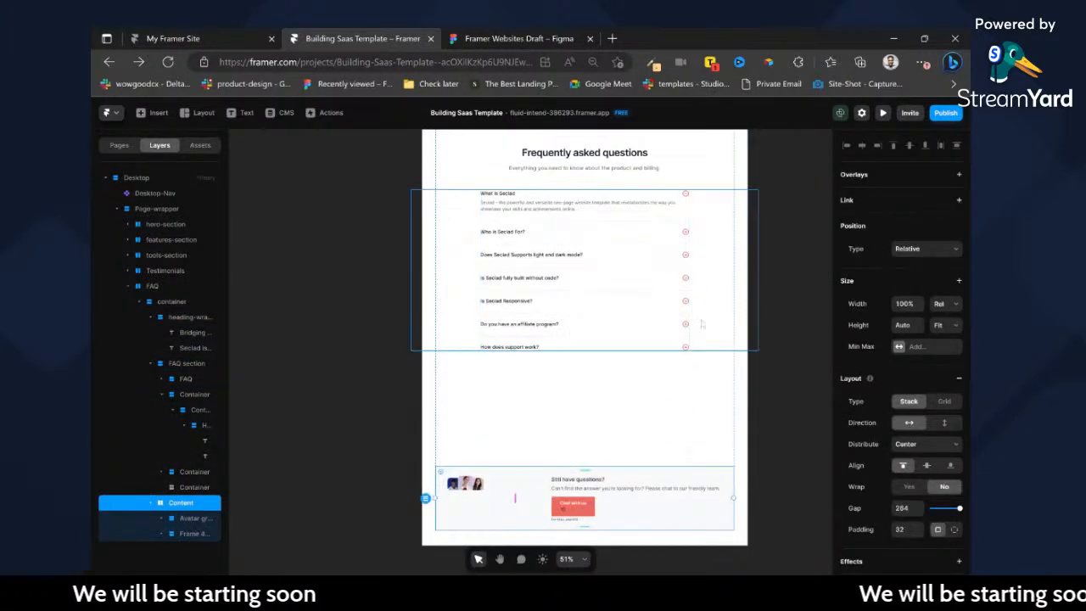
# Cut the container with the Seclad questions out of the page and place it on the empty canvas beside the page.
pyautogui.scroll(1, 709, 249)
pyautogui.click(694, 293)
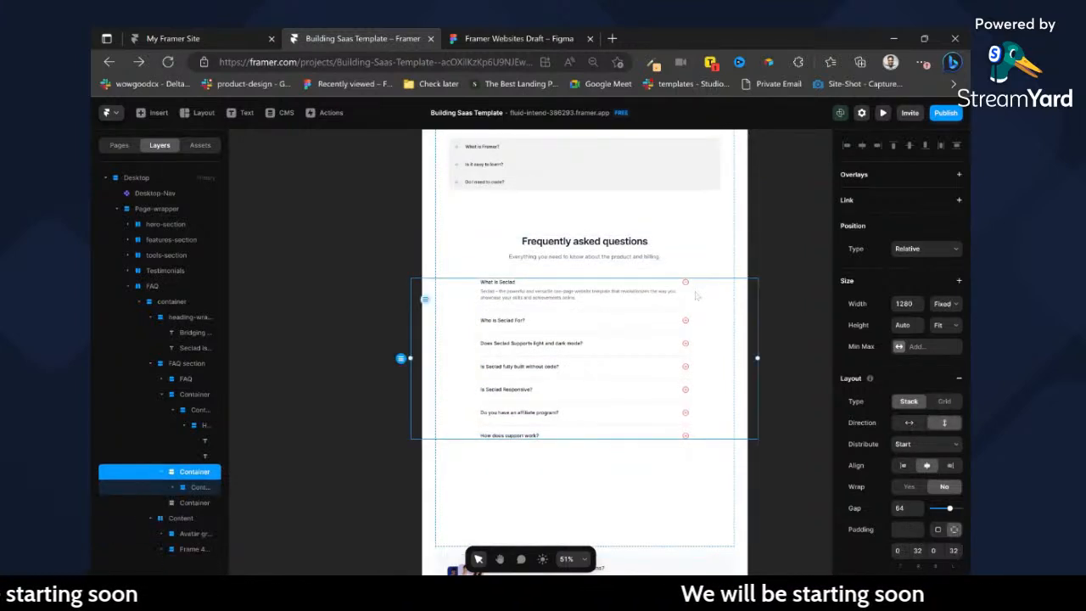
pyautogui.moveTo(703, 298); pyautogui.dragTo(823, 300)
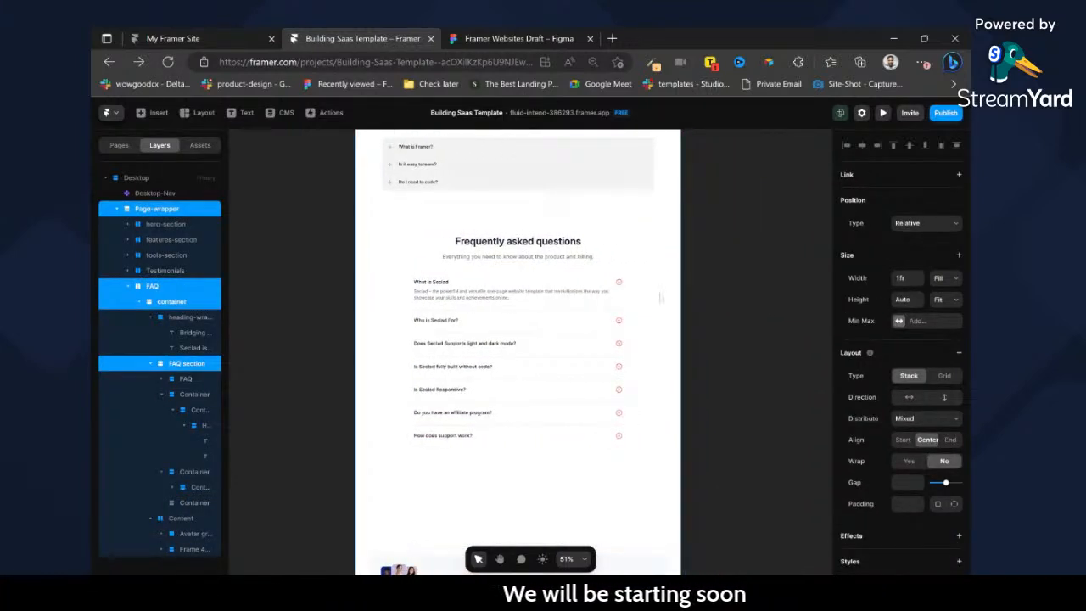
pyautogui.click(690, 246)
pyautogui.click(587, 296)
pyautogui.click(659, 294)
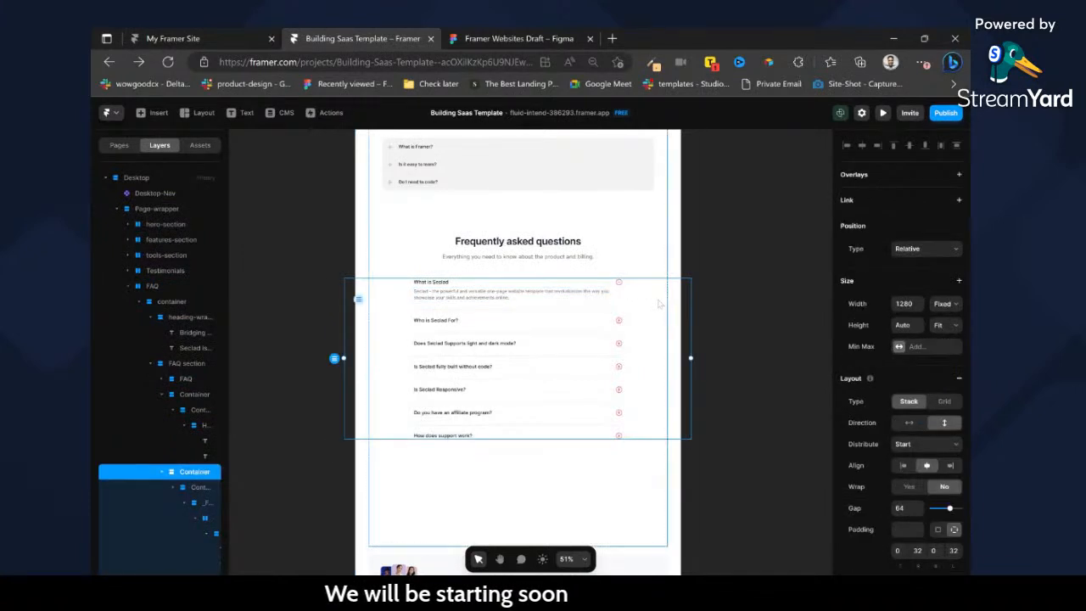
pyautogui.press('Delete')
pyautogui.hotkey('ctrl', 'z')
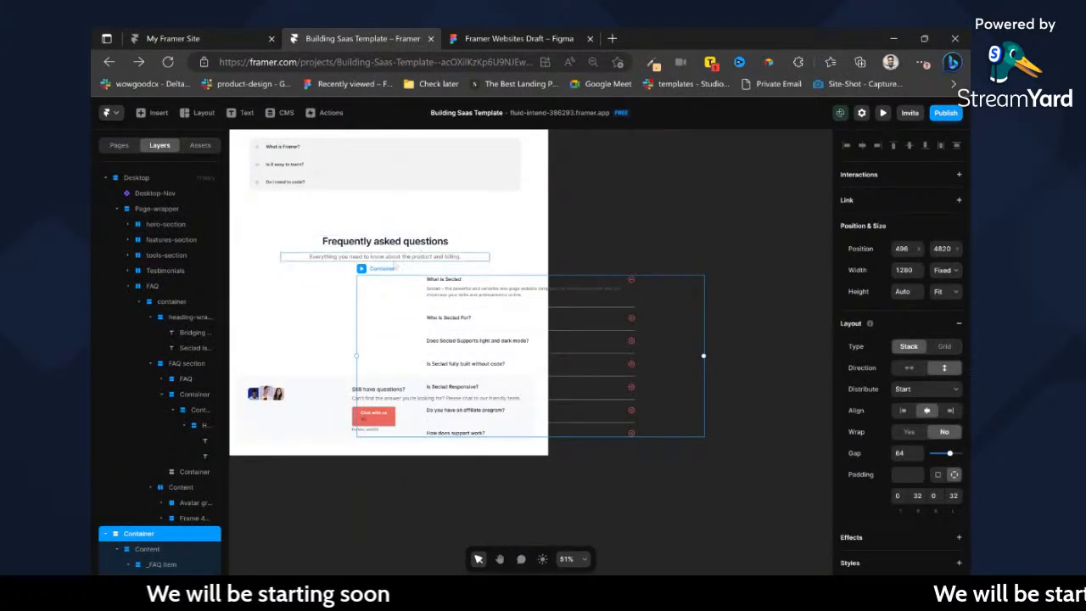
pyautogui.moveTo(390, 269); pyautogui.dragTo(609, 223)
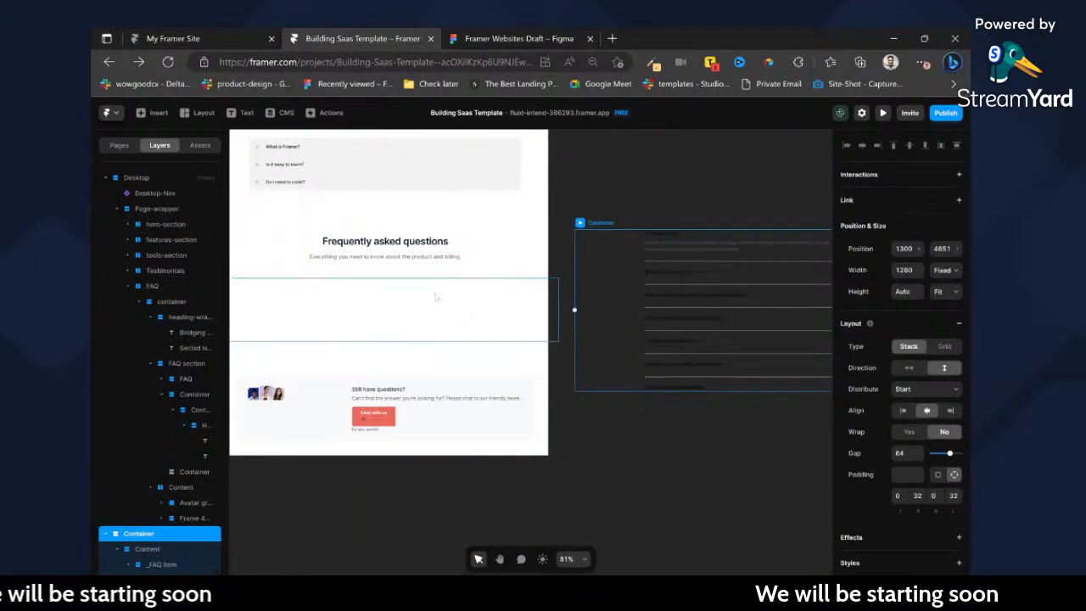
# Delete the "Frequently asked questions" heading container and the leftover empty containers from the FAQ section frame.
pyautogui.click(436, 299)
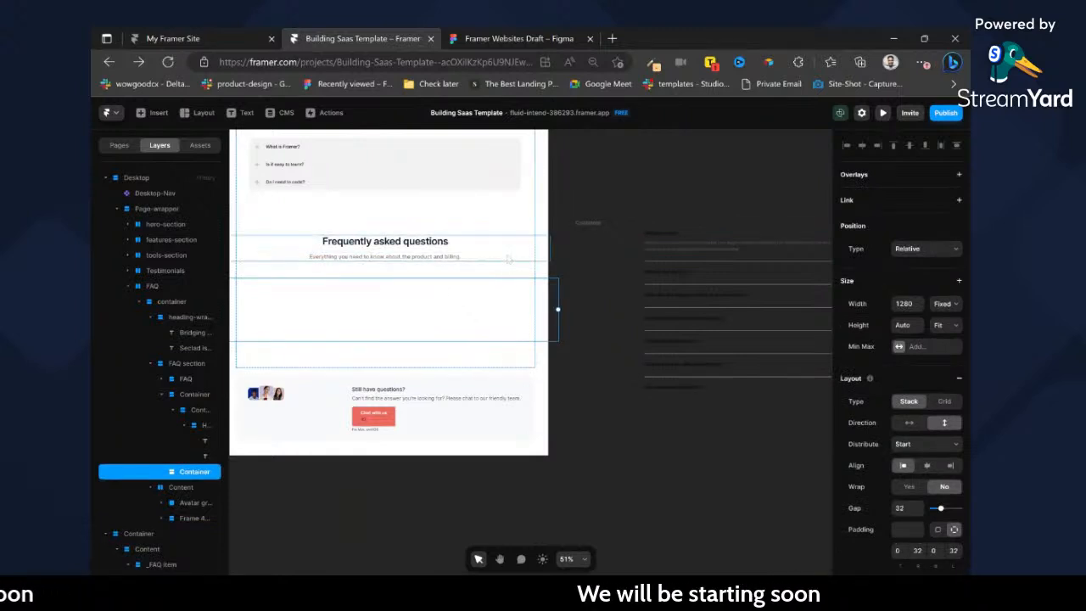
pyautogui.click(185, 394)
pyautogui.press('Delete')
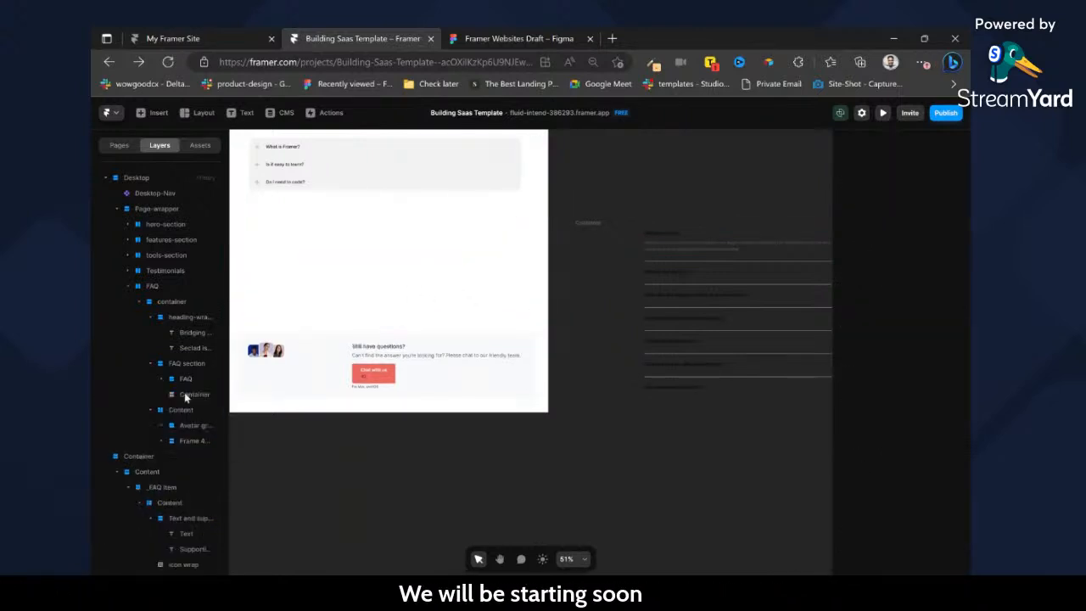
pyautogui.click(331, 254)
pyautogui.press('Delete')
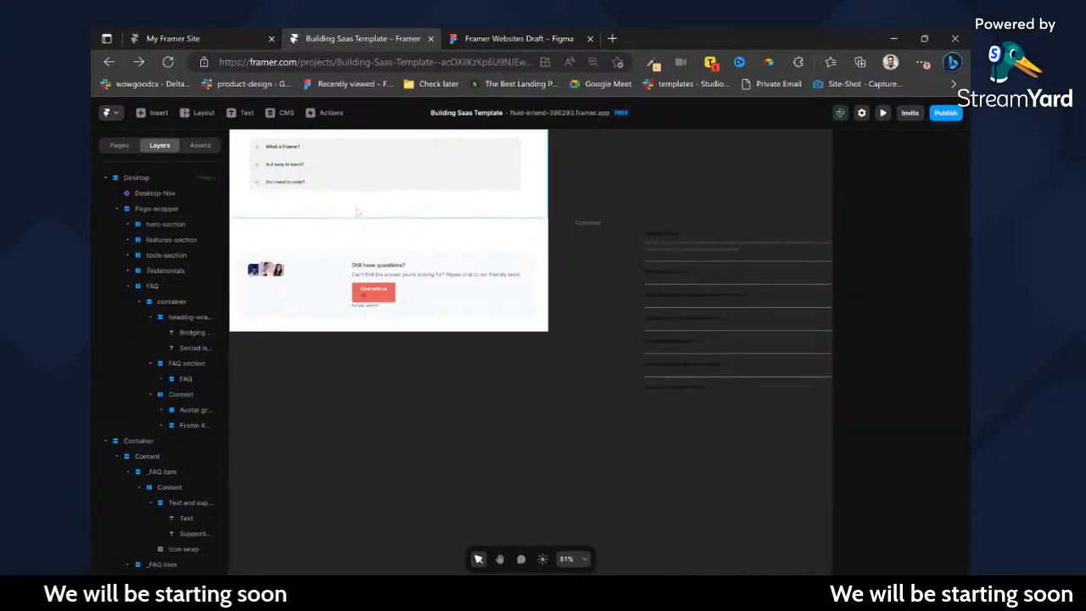
# Cut the three-question accordion out of the ready-made FAQ block and paste it into the FAQ section's main container.
pyautogui.scroll(5, 365, 254)
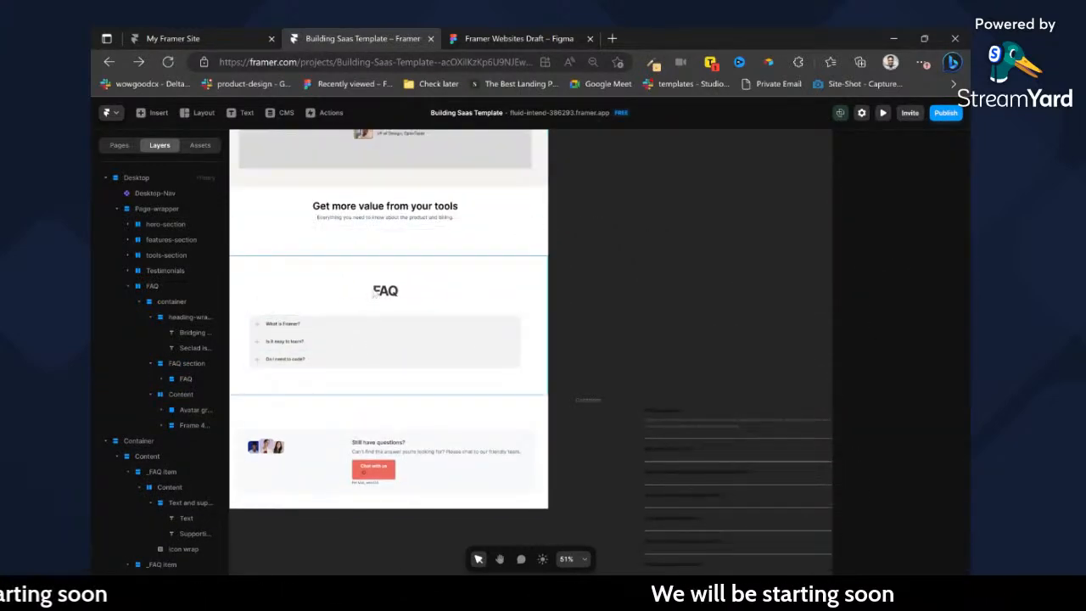
pyautogui.click(394, 327)
pyautogui.press('Delete')
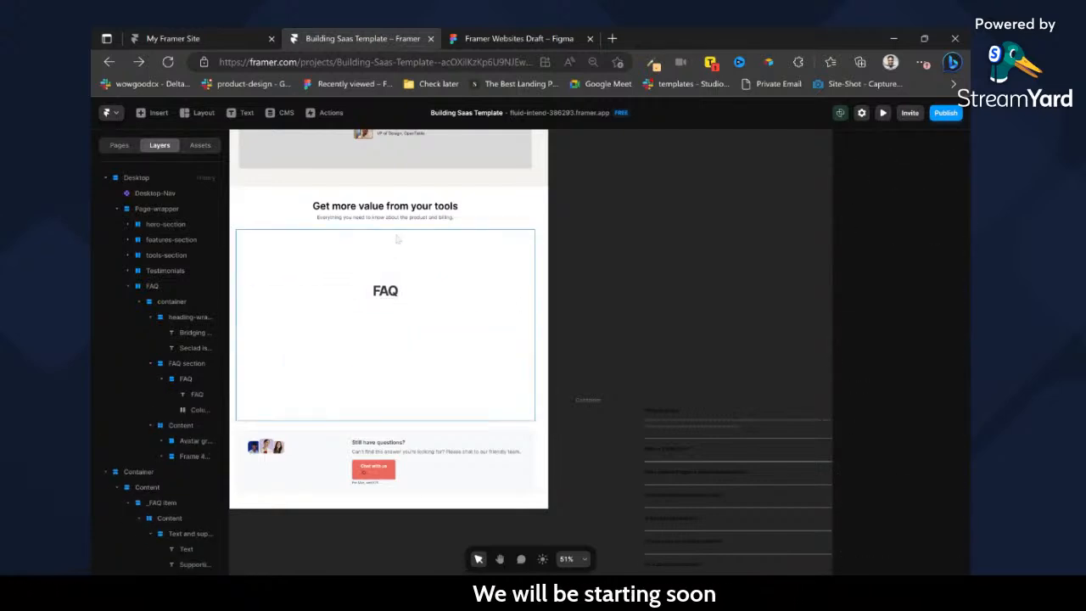
pyautogui.click(514, 214)
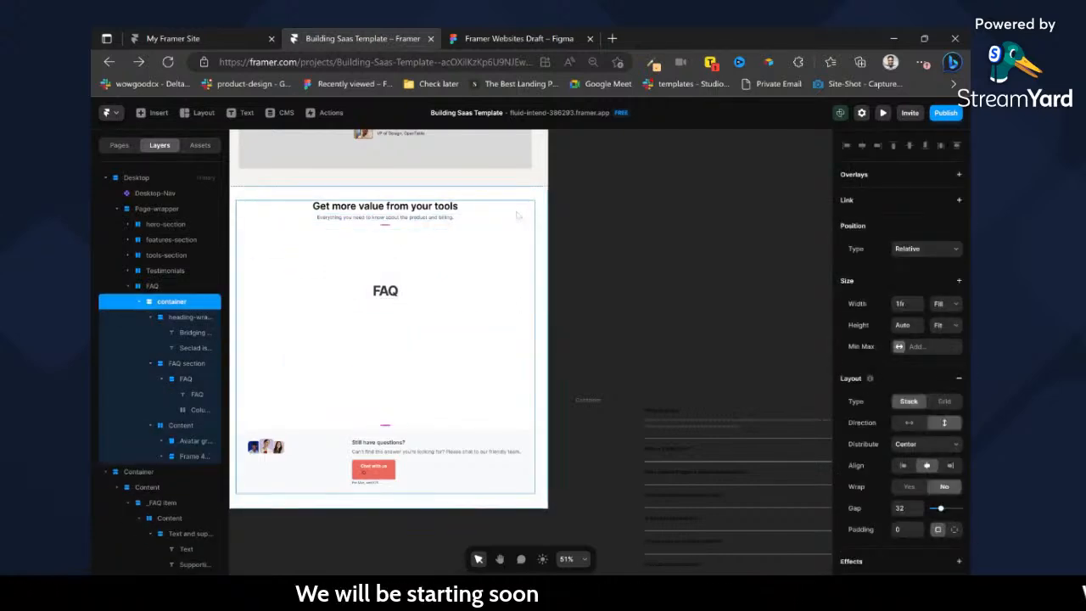
pyautogui.hotkey('ctrl', 'z')
# Delete the remaining ready-made FAQ heading block and the empty FAQ section frame that held it.
pyautogui.click(443, 283)
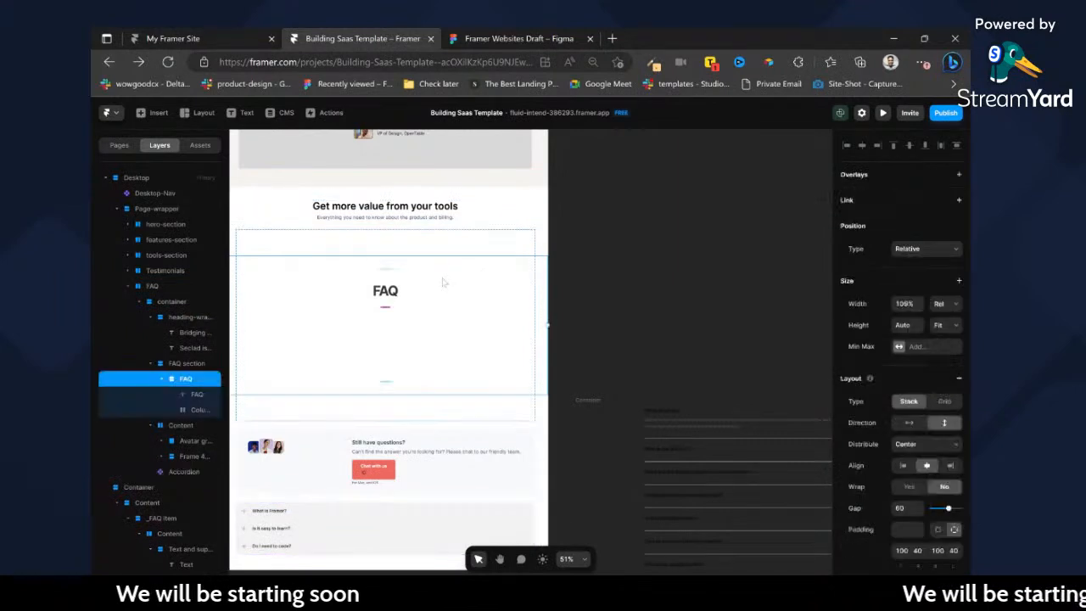
pyautogui.press('Delete')
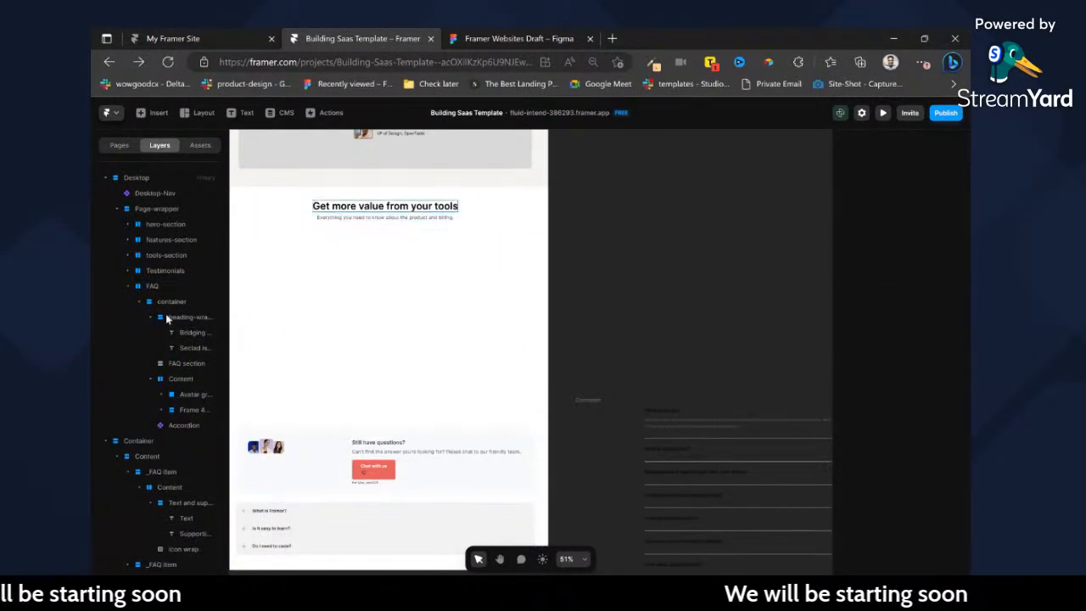
pyautogui.click(174, 363)
pyautogui.press('Delete')
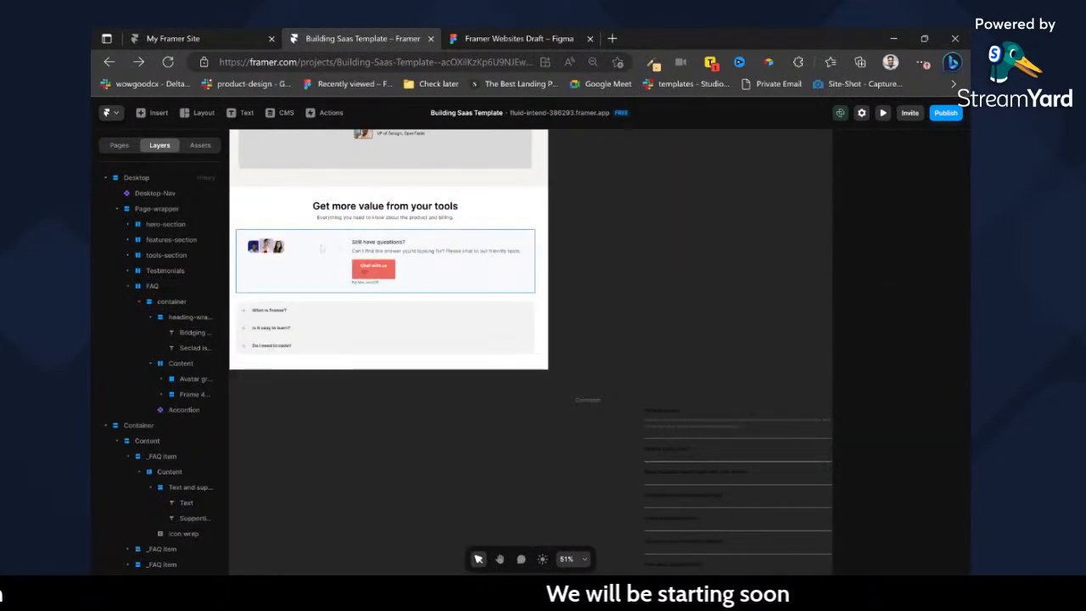
# Reorder the accordion above the "Still have questions?" block in the container and collapse the heading wrapper layer.
pyautogui.click(275, 314)
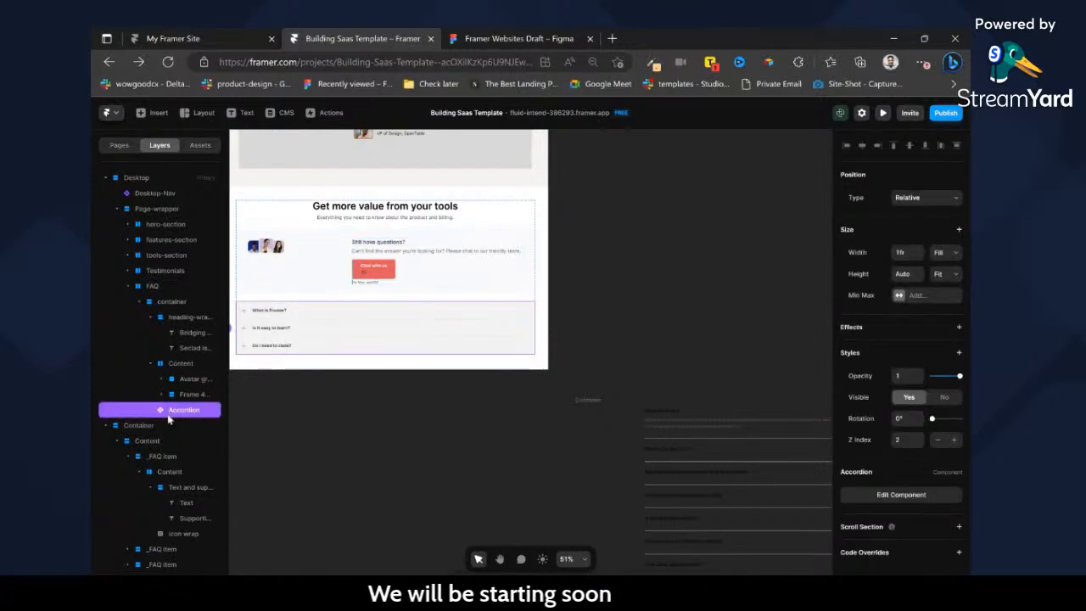
pyautogui.moveTo(165, 351); pyautogui.dragTo(165, 312)
pyautogui.click(150, 334)
# Move the detached questions container up beside the page's FAQ section and give it a white fill.
pyautogui.hscroll(-1, 510, 288)
pyautogui.moveTo(654, 402); pyautogui.dragTo(637, 223)
pyautogui.scroll(-3, 966, 533)
pyautogui.click(899, 425)
pyautogui.click(643, 434)
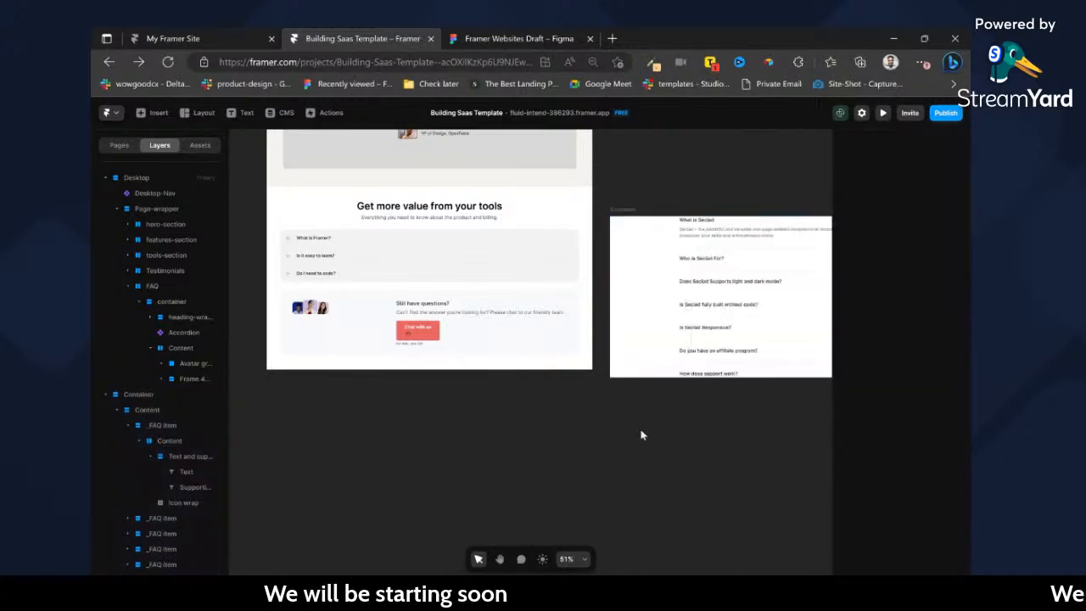
# Select the text of the first question, "What is Seclad", in the detached questions container.
pyautogui.hscroll(4, 643, 434)
pyautogui.hscroll(-2, 588, 239)
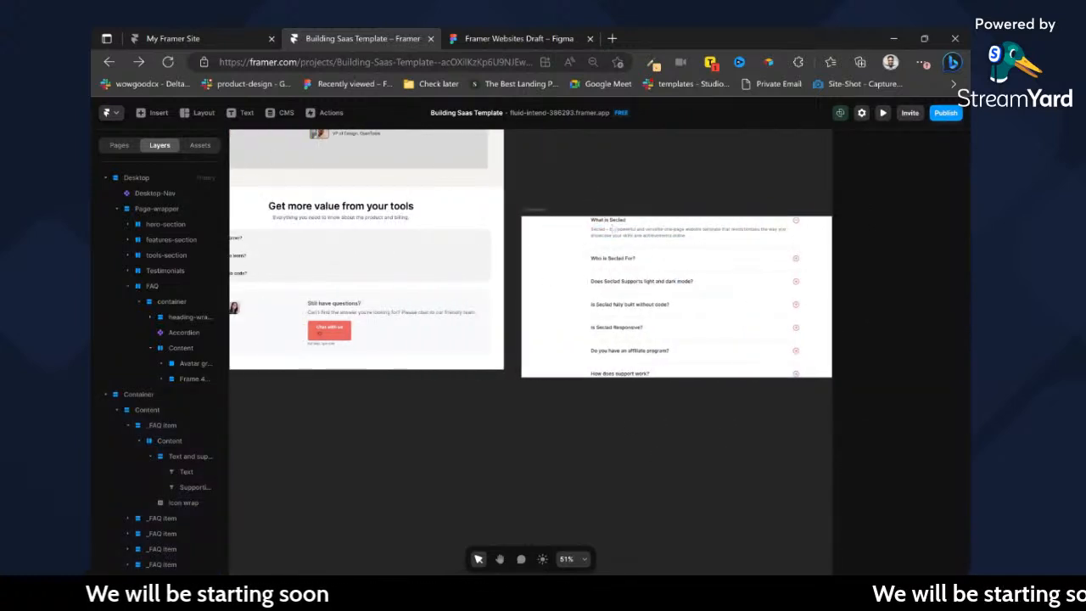
pyautogui.click(607, 232)
pyautogui.doubleClick(609, 221)
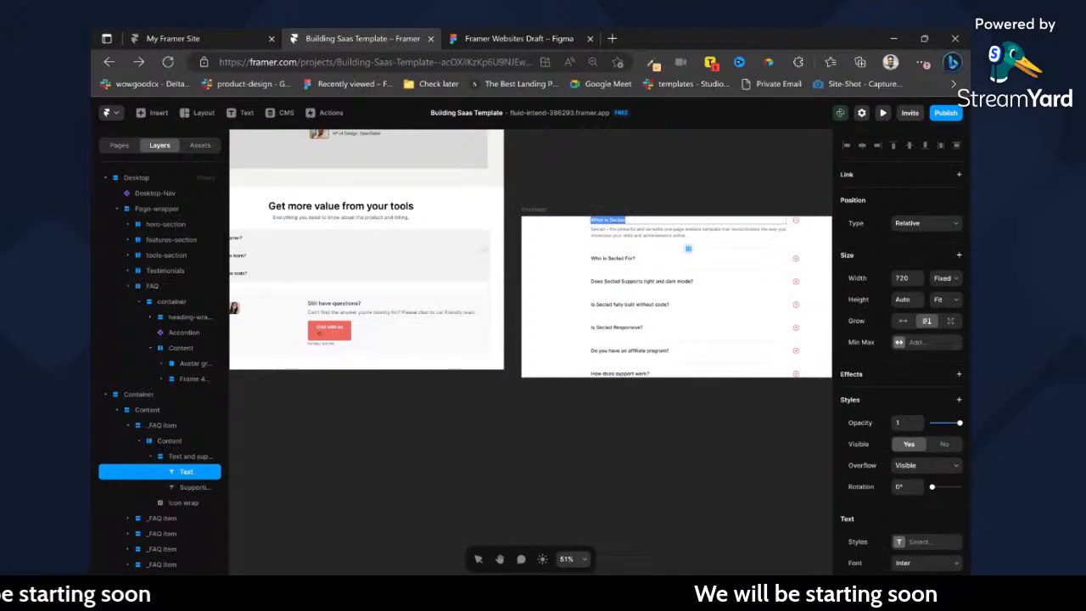
# Set the accordion's width to 80% relative within the FAQ section's container.
pyautogui.hscroll(-3, 689, 249)
pyautogui.click(562, 245)
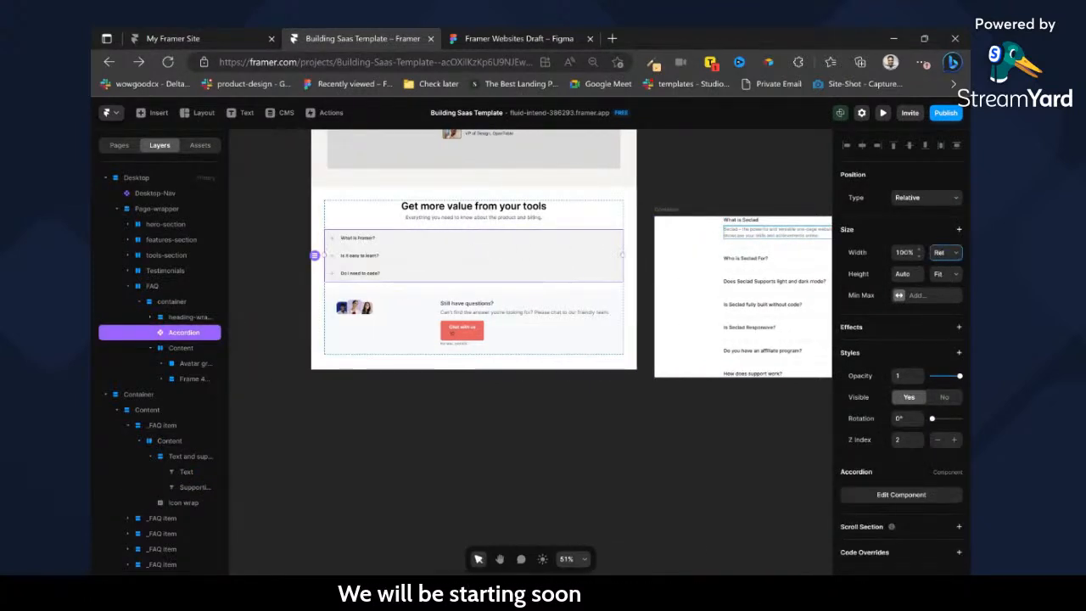
pyautogui.write('80%')
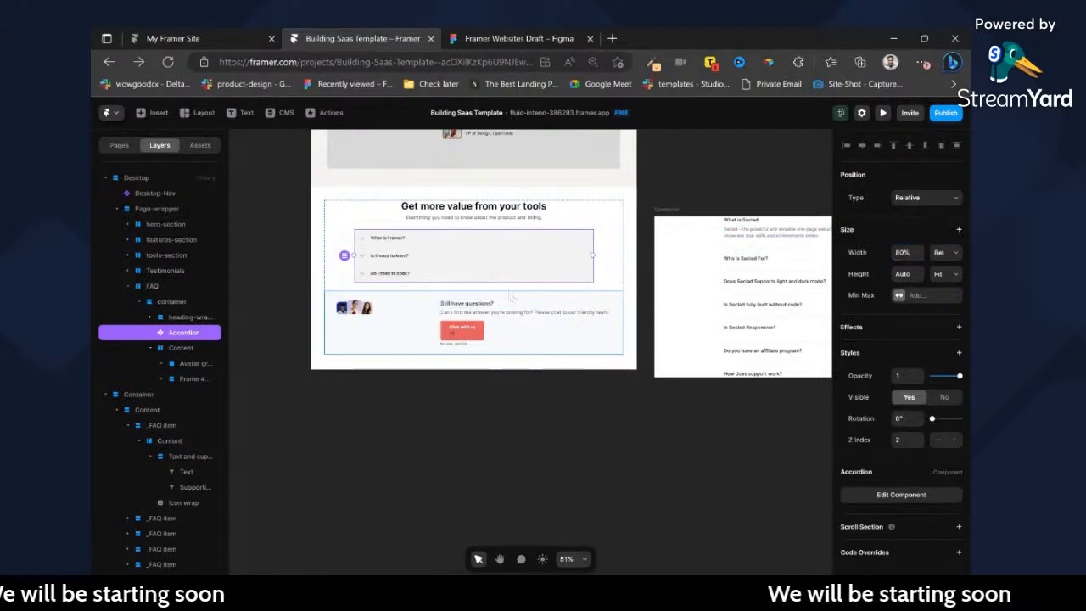
pyautogui.click(404, 322)
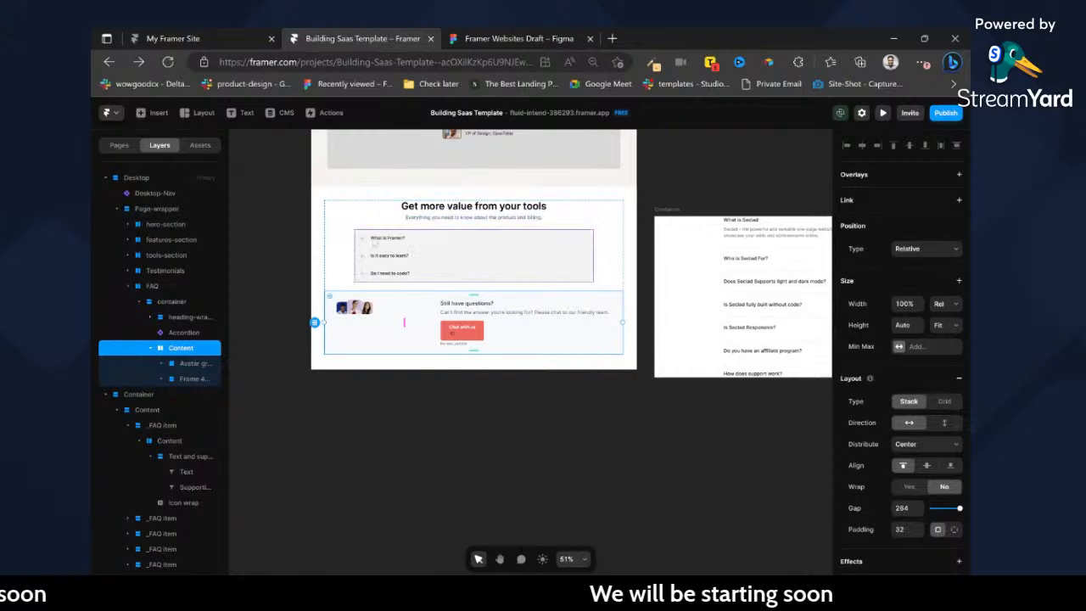
# Examine the plus and minus icons beside the questions in the detached container up close.
pyautogui.hscroll(5, 659, 255)
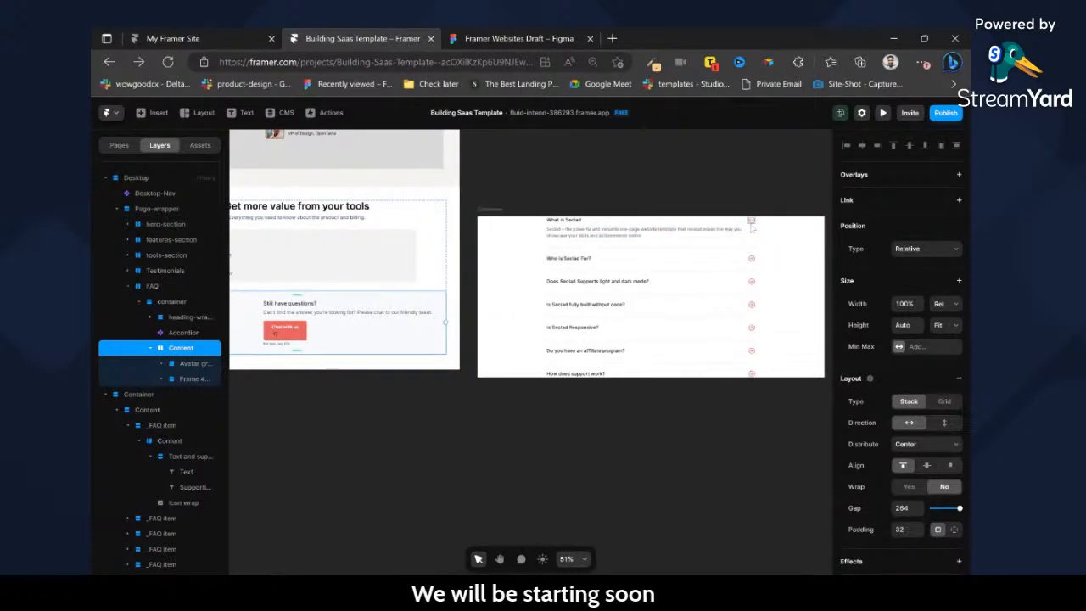
pyautogui.click(751, 221)
pyautogui.scroll(6, 751, 223)
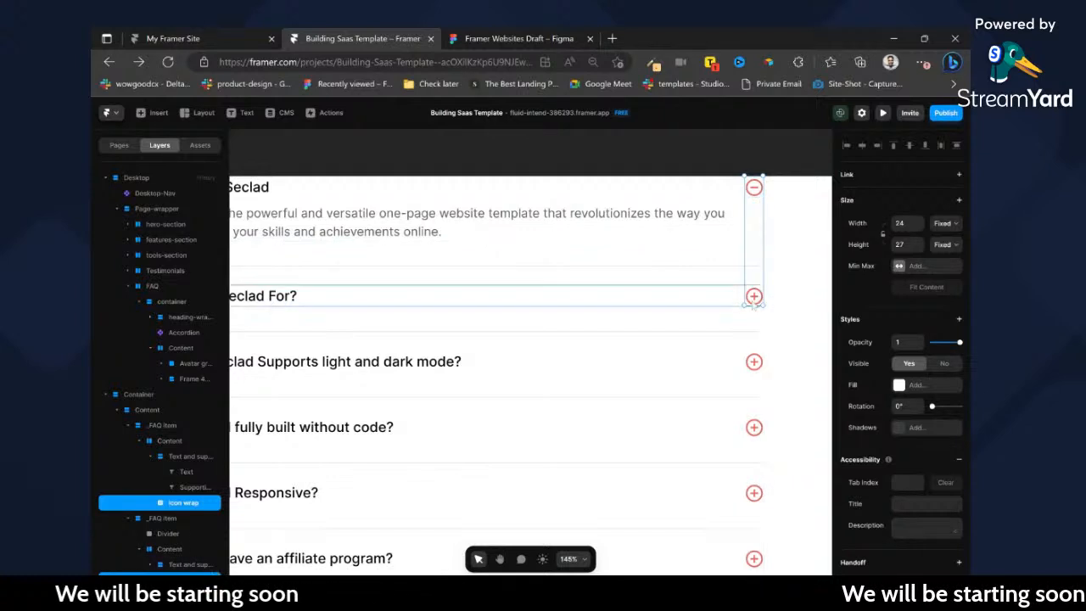
pyautogui.scroll(-8, 753, 302)
pyautogui.hscroll(-1, 752, 297)
pyautogui.scroll(6, 736, 280)
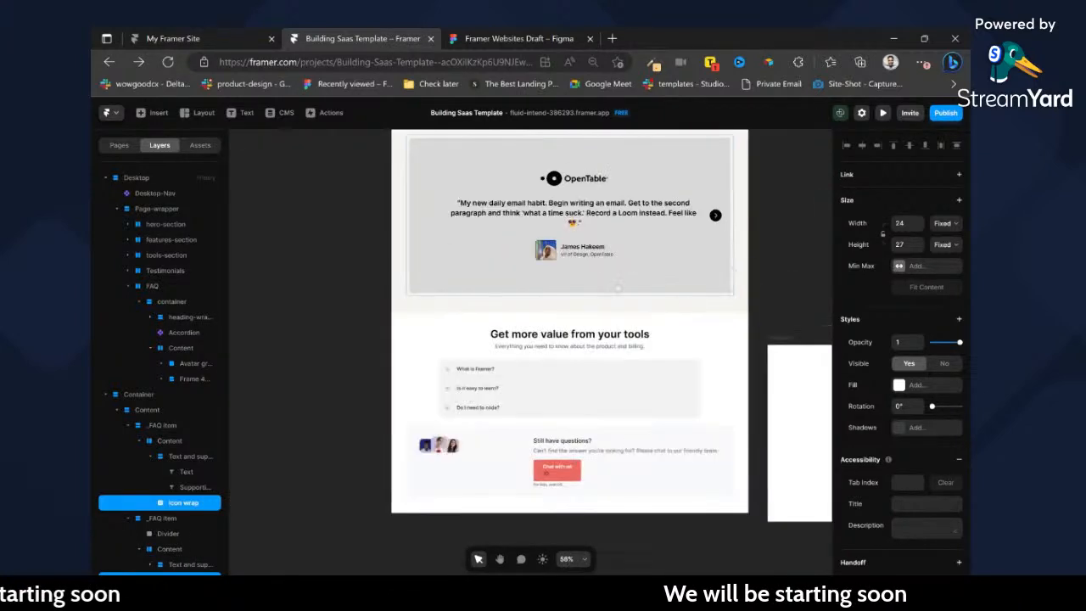
# Open the Accordion component of the FAQ section for editing and select its first row, "What is Framer?".
pyautogui.click(563, 388)
pyautogui.click(567, 302)
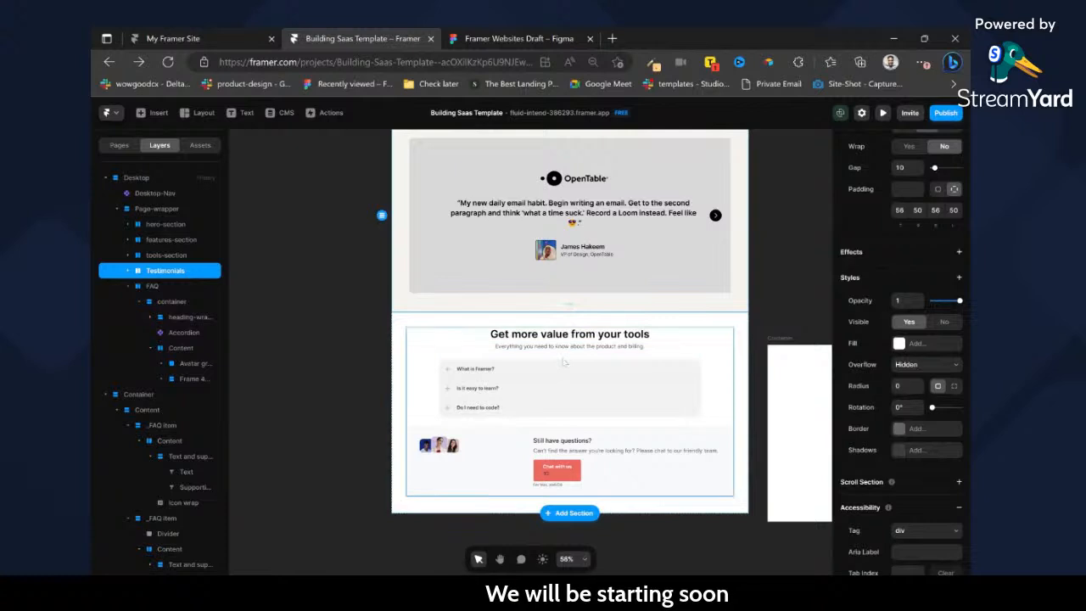
pyautogui.doubleClick(561, 382)
pyautogui.doubleClick(560, 381)
pyautogui.click(560, 381)
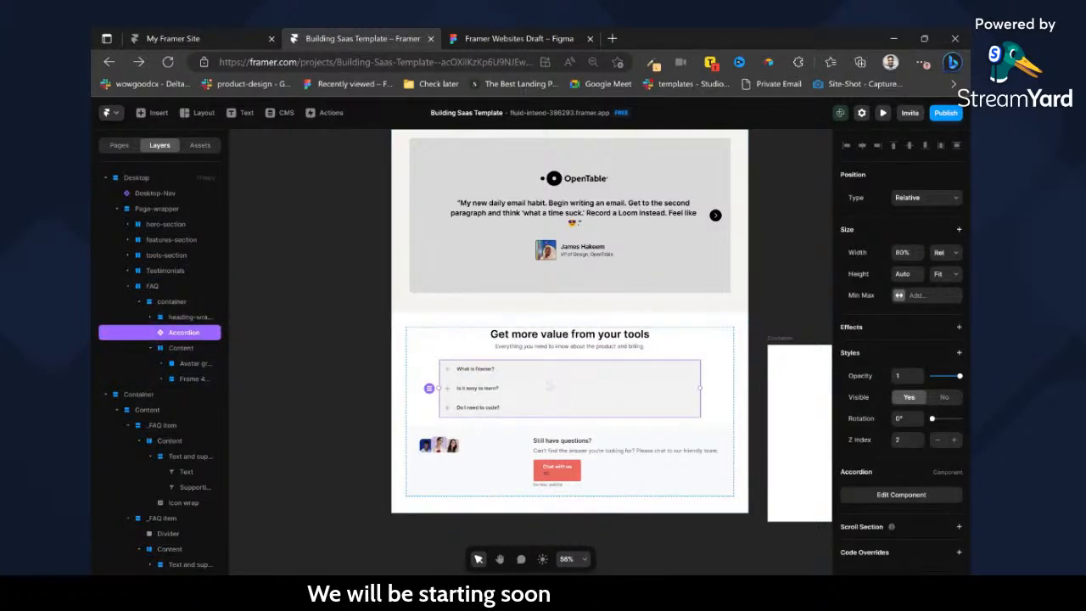
pyautogui.doubleClick(544, 382)
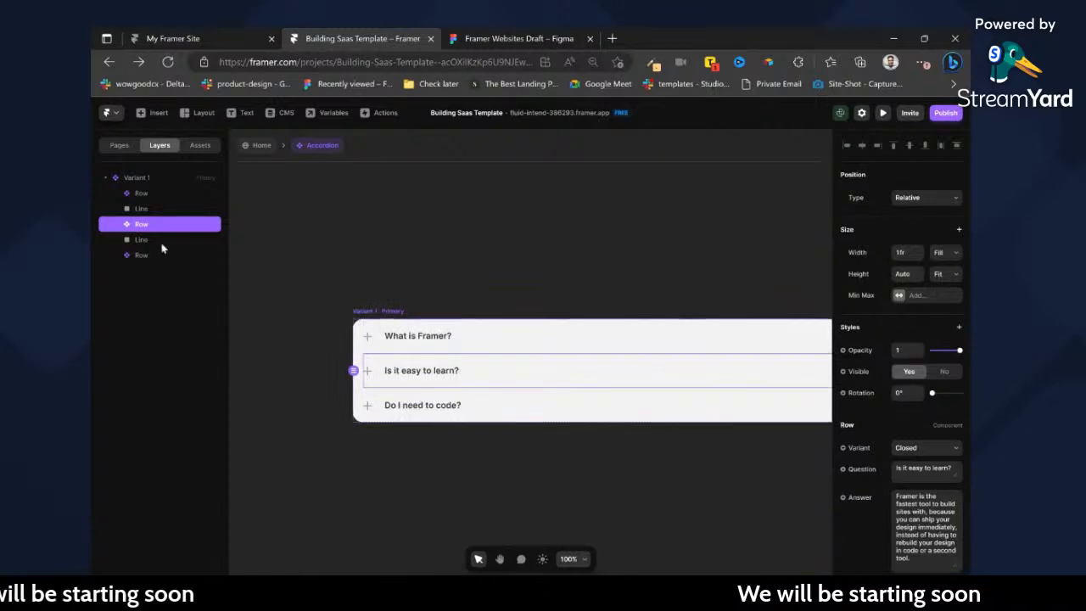
pyautogui.click(137, 194)
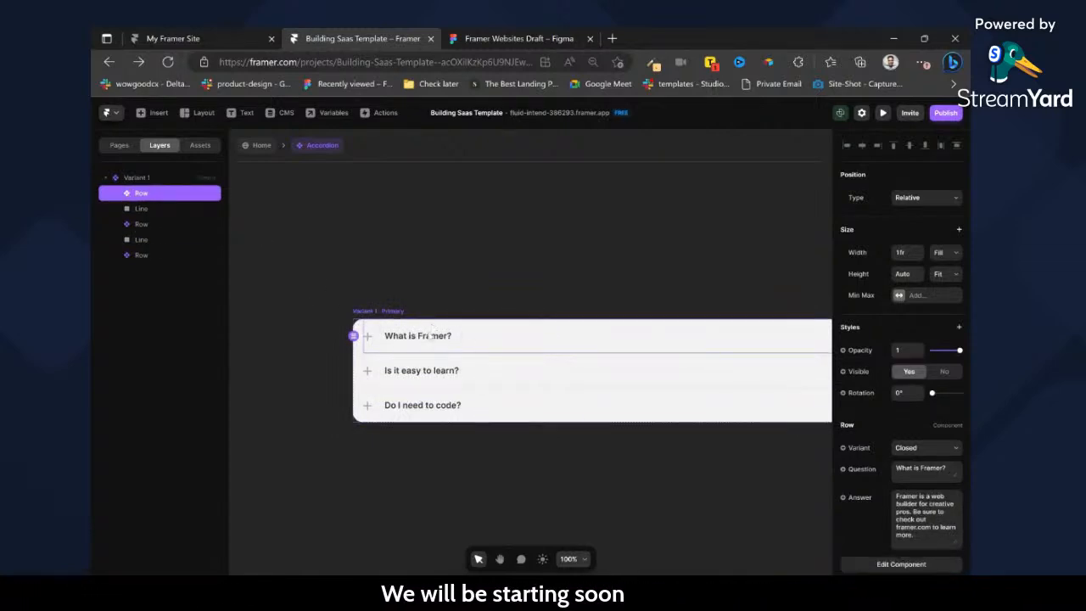
# Unlink the accordion's Row component, replacing all its instances, and open its Closed variant for editing.
pyautogui.doubleClick(431, 338)
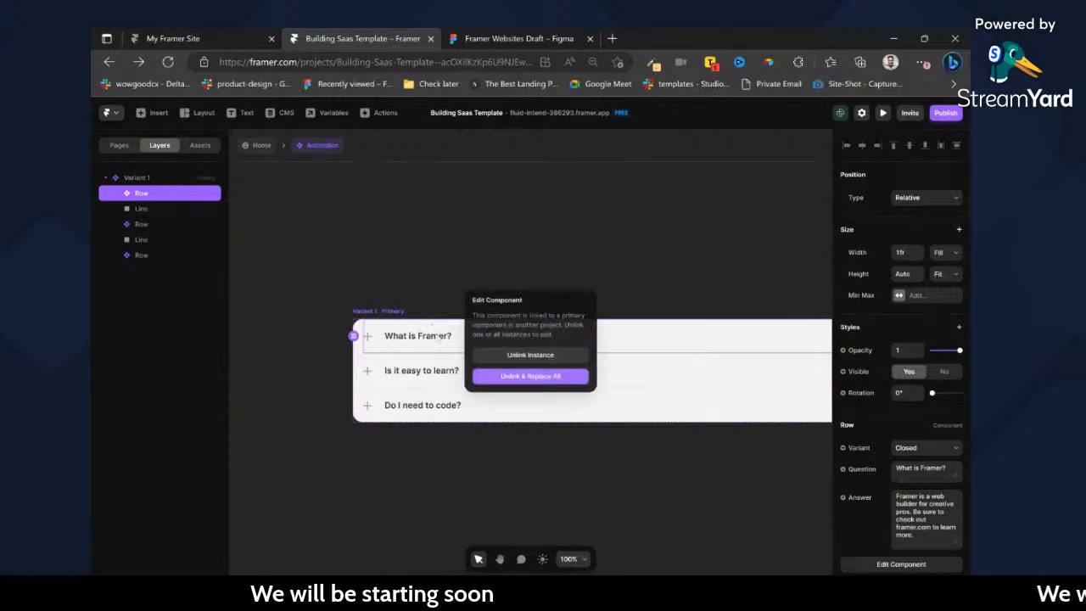
pyautogui.click(532, 376)
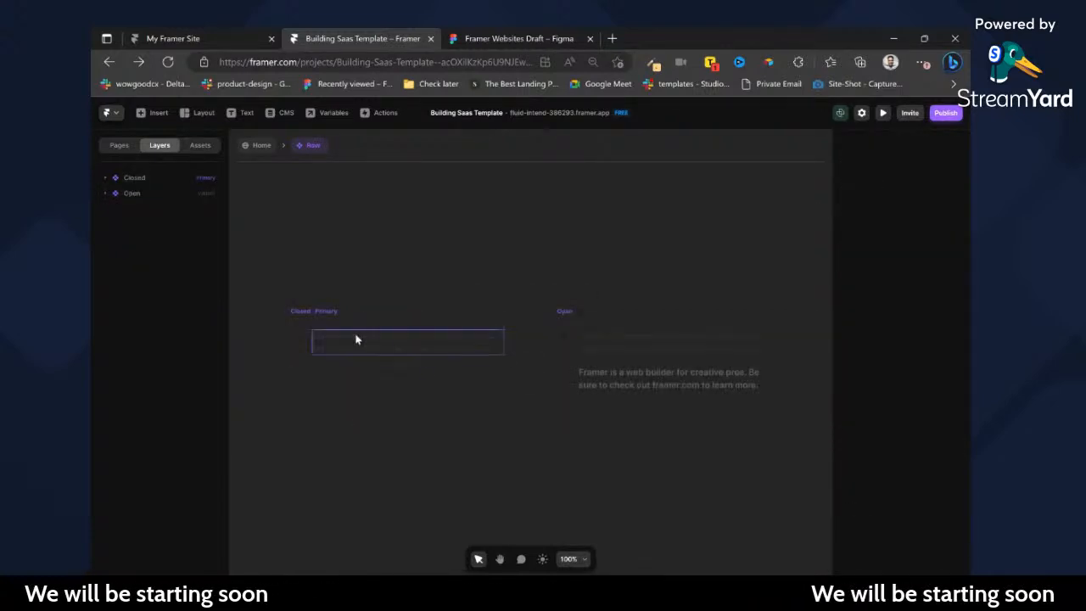
pyautogui.click(307, 313)
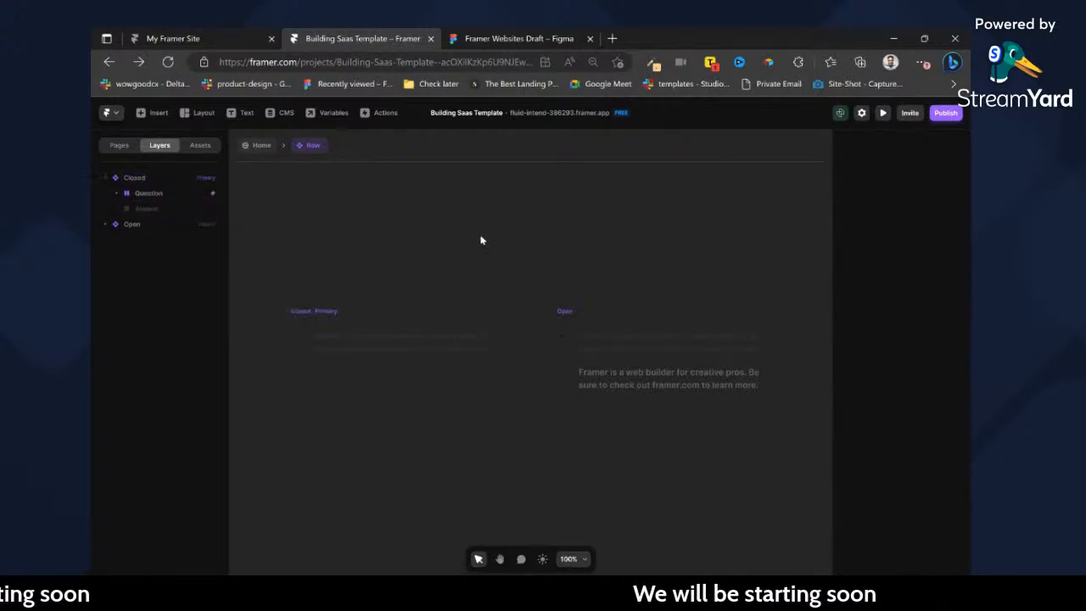
pyautogui.click(571, 34)
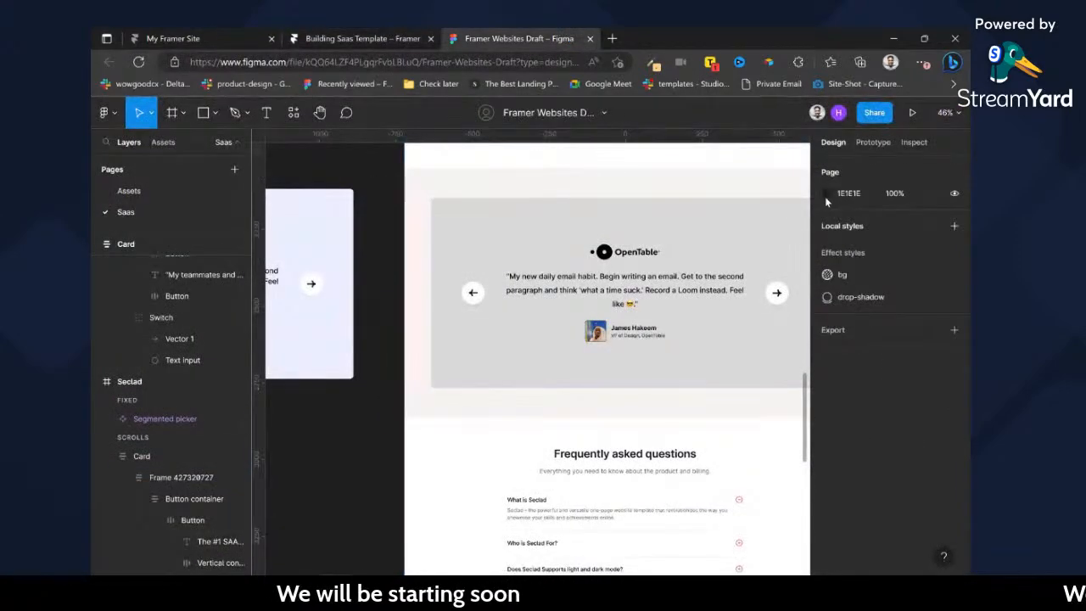
pyautogui.click(828, 194)
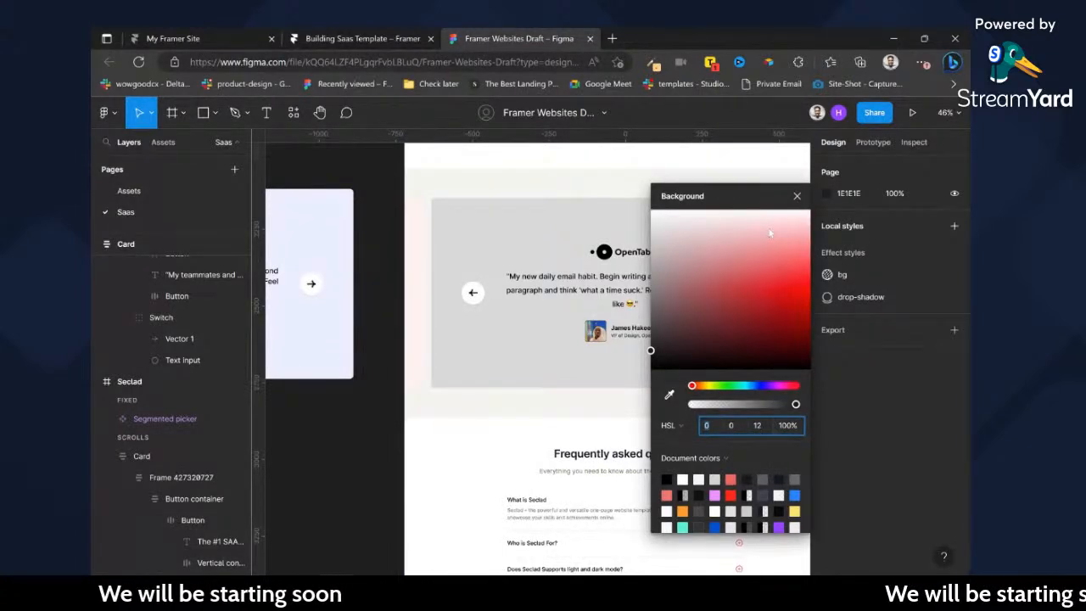
pyautogui.moveTo(775, 257); pyautogui.dragTo(758, 285)
pyautogui.hotkey('ctrl', 'z')
pyautogui.hotkey('ctrl', 'z')
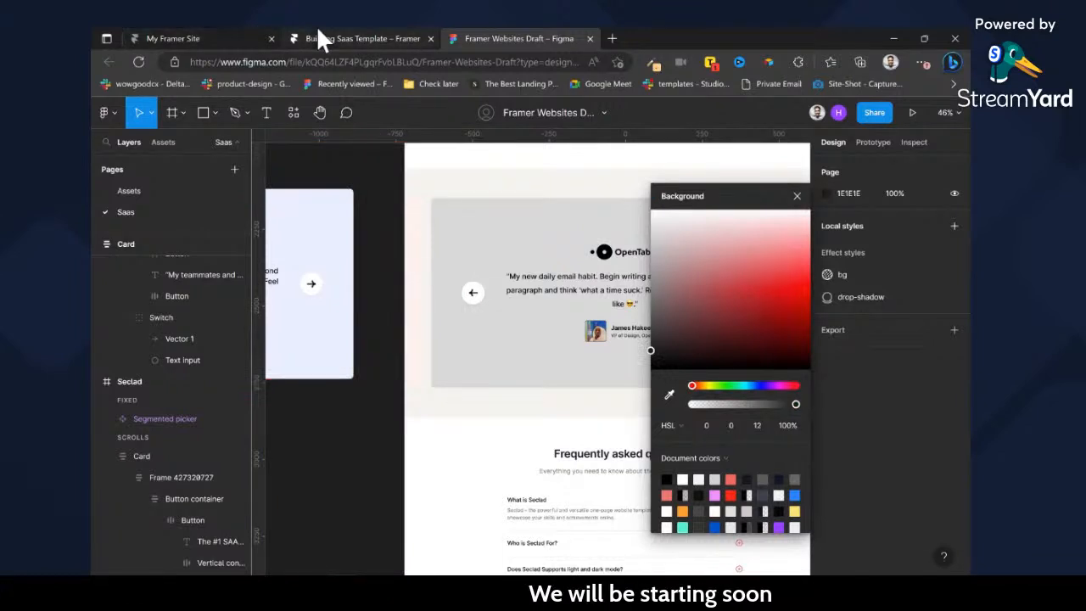
pyautogui.click(317, 27)
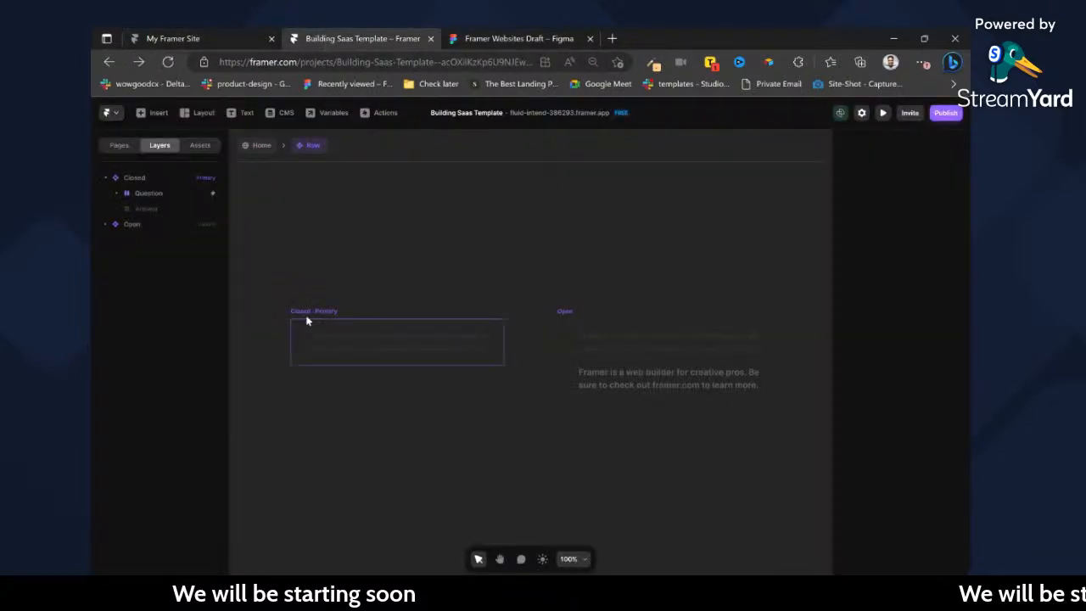
# Paste the copied minus and plus icons into the Closed variant's Question layer and move them into its Plus frame.
pyautogui.click(297, 341)
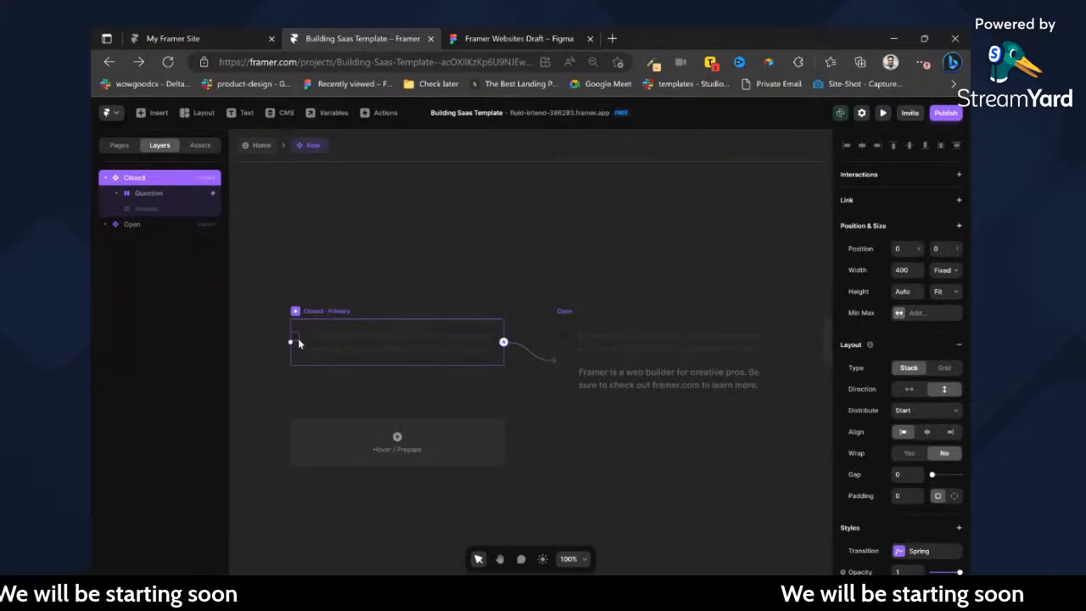
pyautogui.click(104, 195)
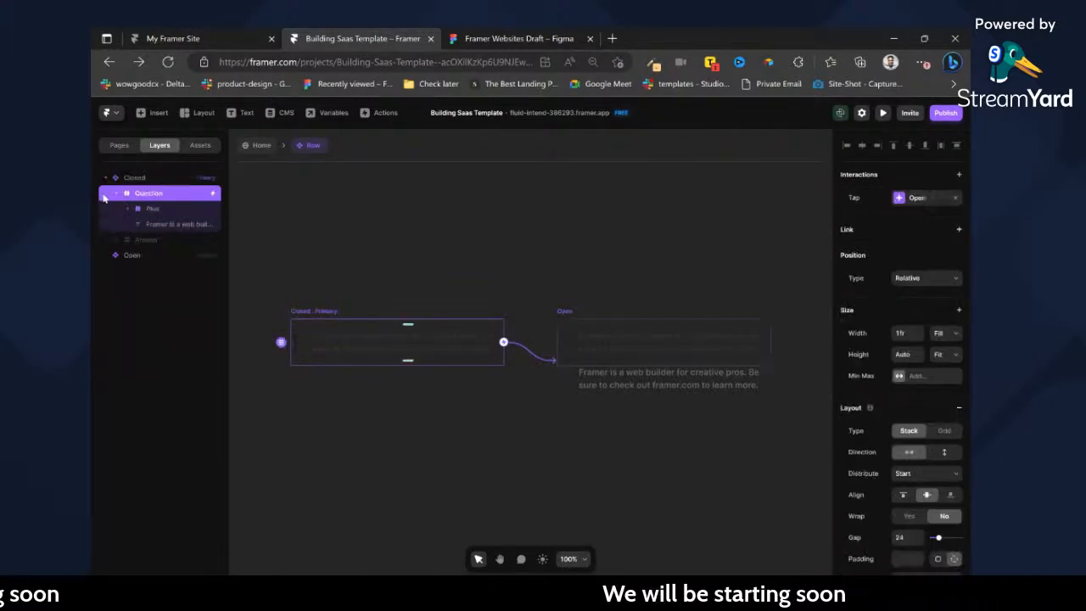
pyautogui.click(127, 209)
pyautogui.click(159, 209)
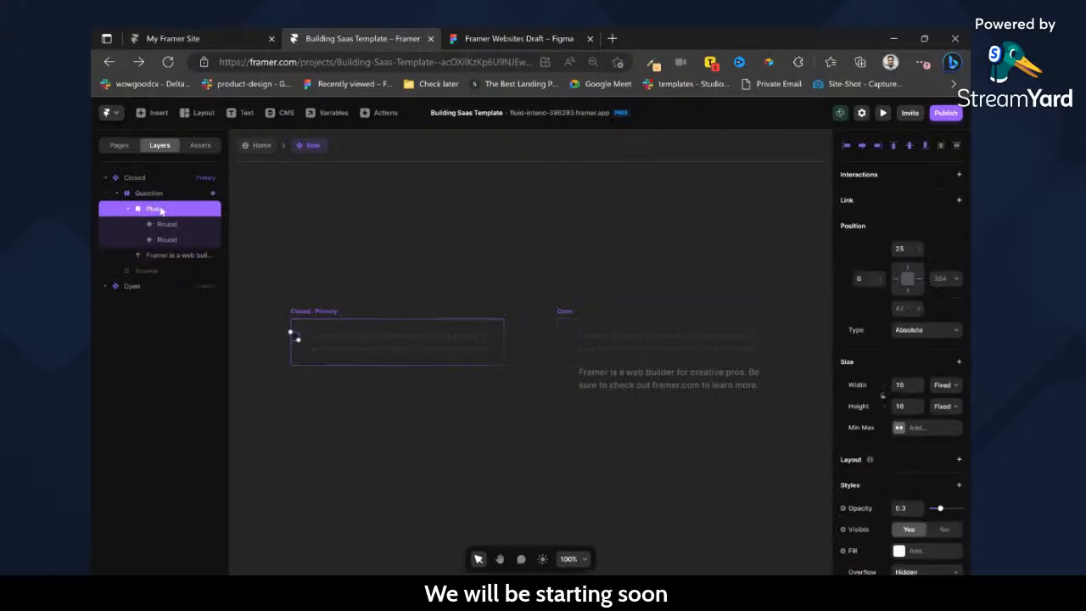
pyautogui.click(174, 224)
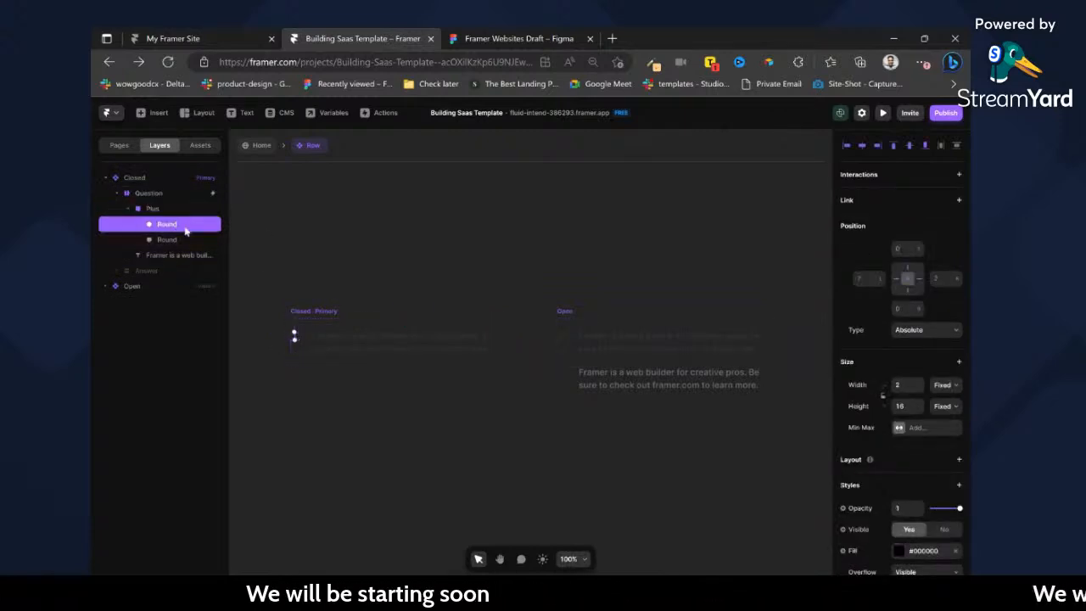
pyautogui.scroll(5, 301, 337)
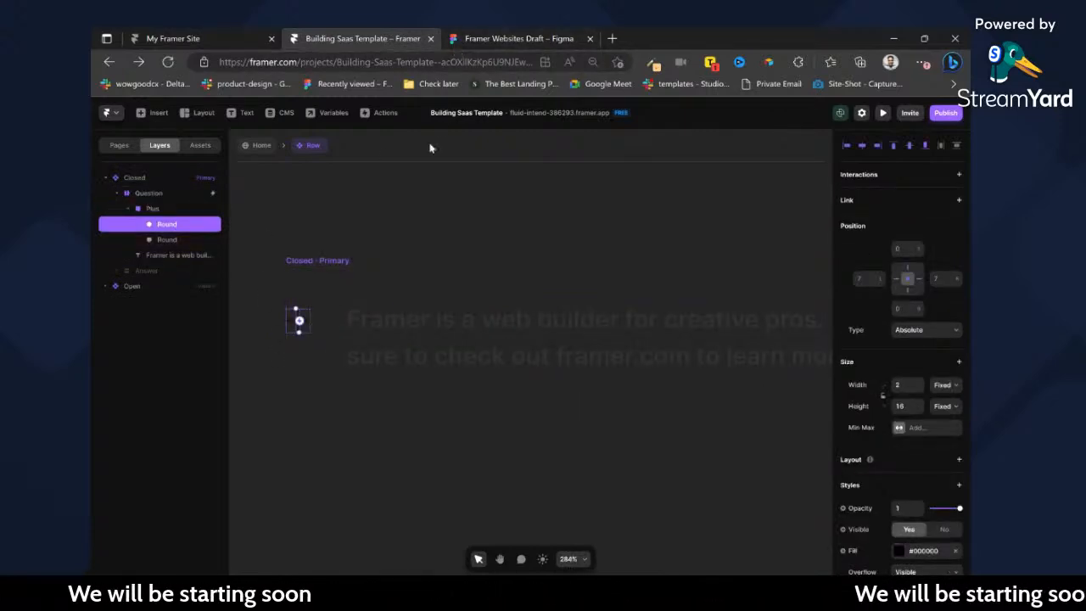
pyautogui.click(167, 208)
pyautogui.click(170, 192)
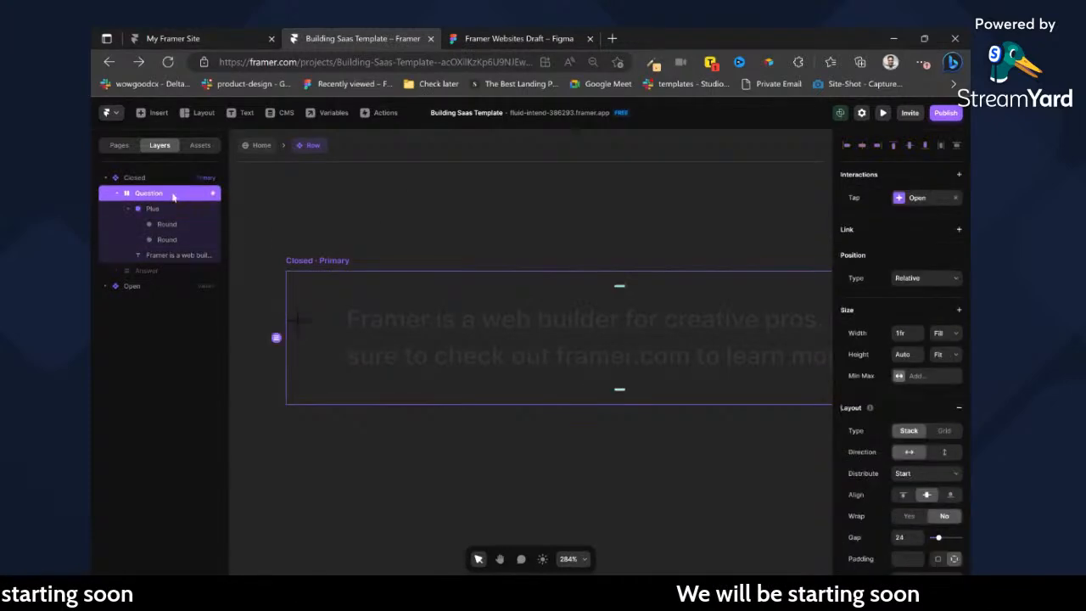
pyautogui.hotkey('ctrl', 'v')
pyautogui.hscroll(2, 749, 349)
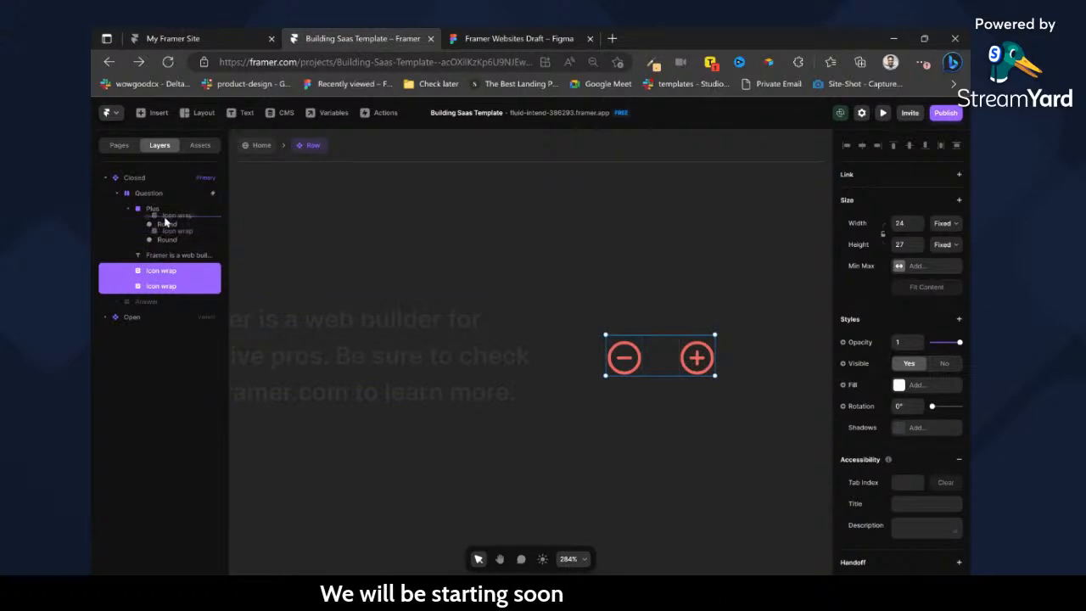
pyautogui.moveTo(165, 222); pyautogui.dragTo(167, 220)
# Delete the two original Round shapes from the Closed variant's Plus frame.
pyautogui.click(164, 257)
pyautogui.keyDown('shift'); pyautogui.click(168, 269); pyautogui.keyUp('shift')
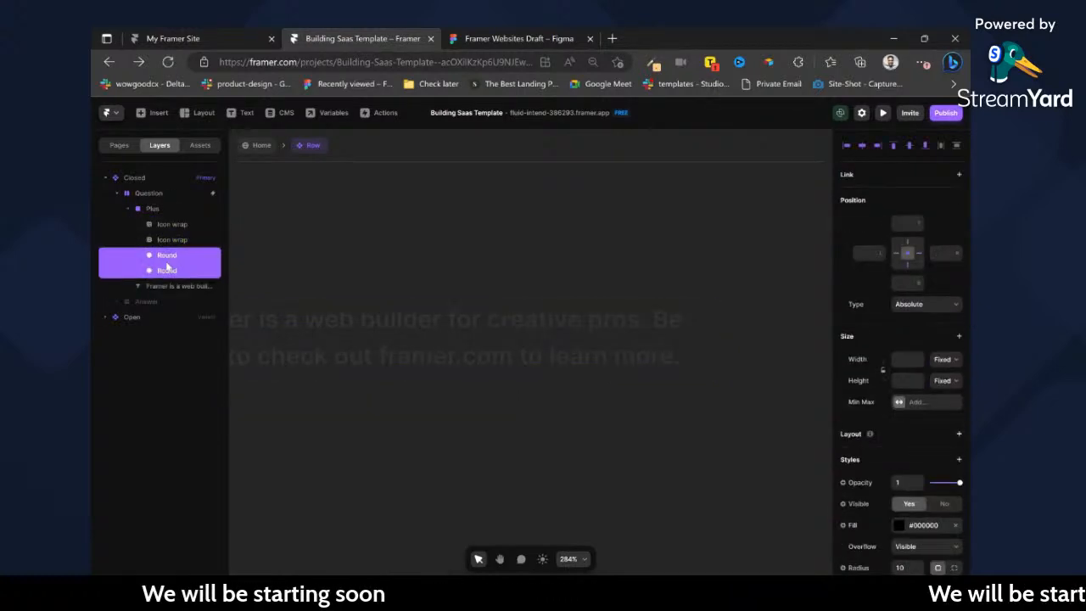
pyautogui.press('Delete')
pyautogui.hscroll(-2, 451, 314)
pyautogui.hscroll(-2, 462, 319)
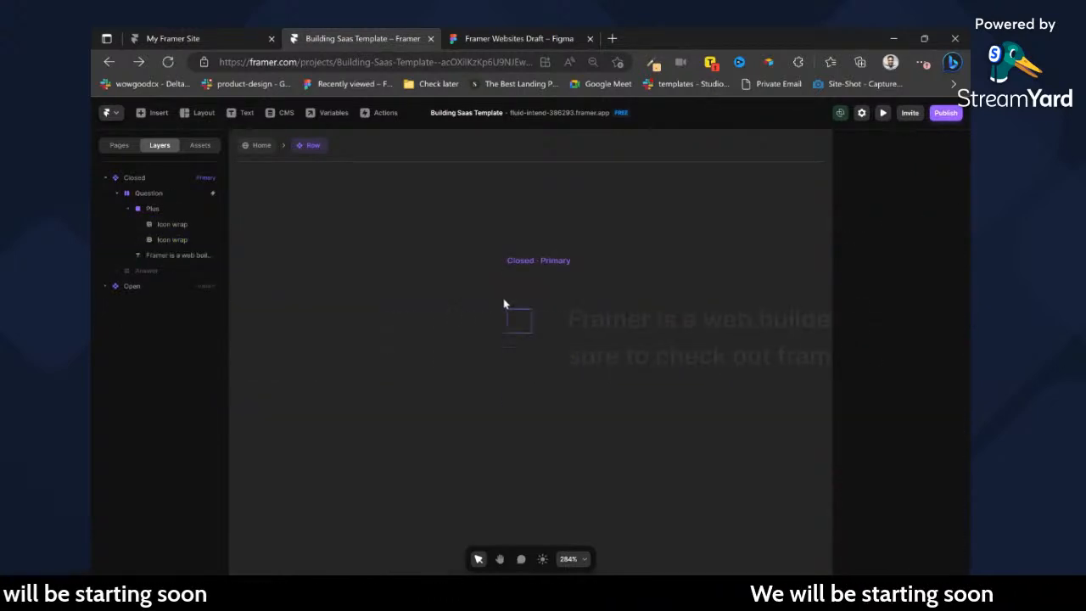
# Add a stack layout to the Plus frame holding the two icon wraps.
pyautogui.click(160, 211)
pyautogui.click(178, 239)
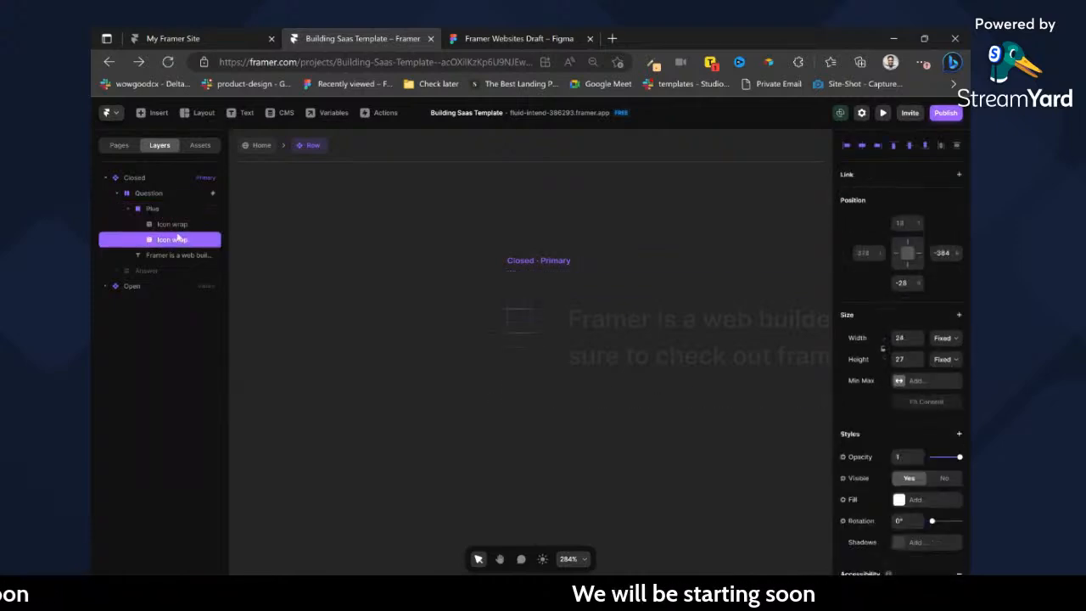
pyautogui.click(175, 227)
pyautogui.click(170, 211)
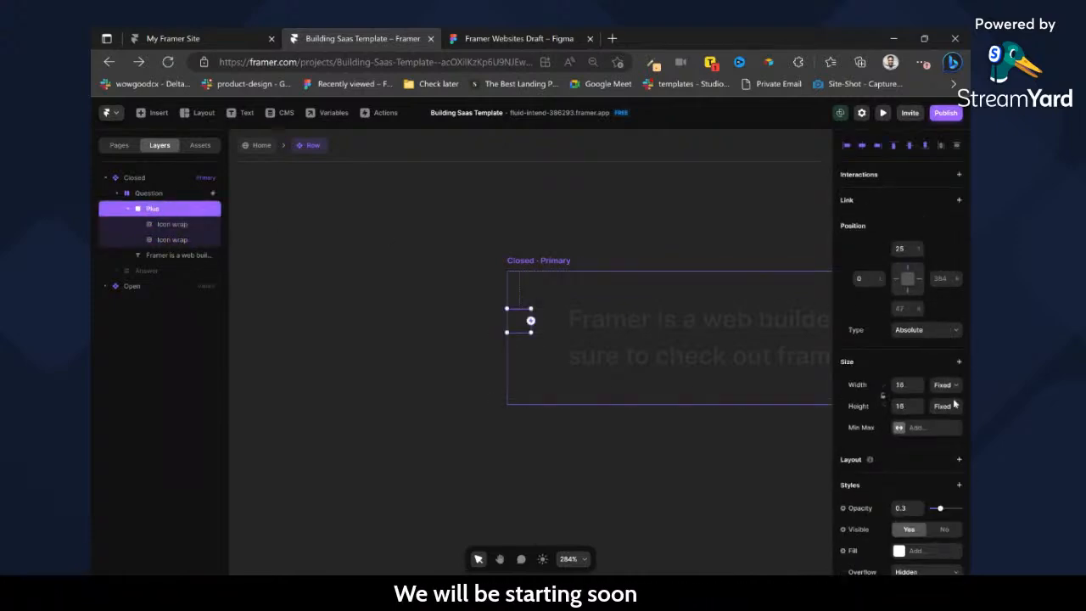
pyautogui.click(961, 460)
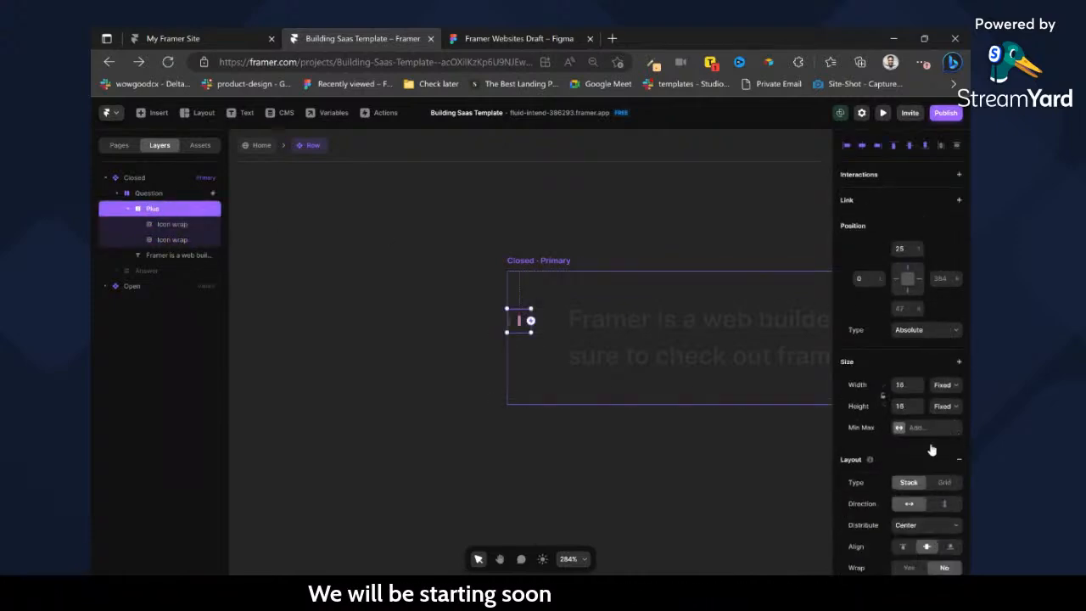
pyautogui.click(174, 226)
pyautogui.click(155, 209)
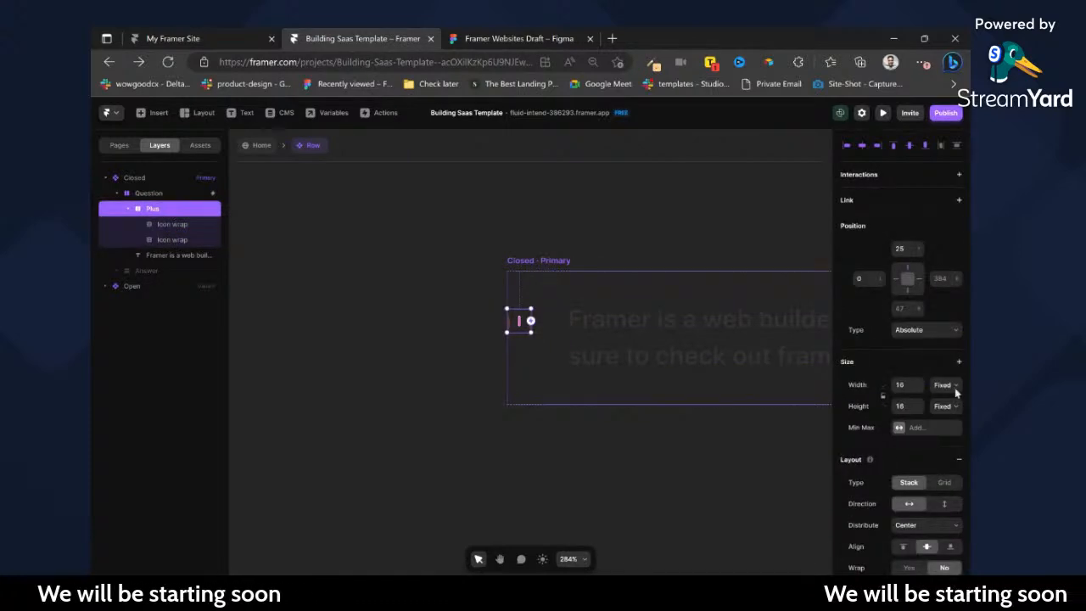
pyautogui.click(954, 422)
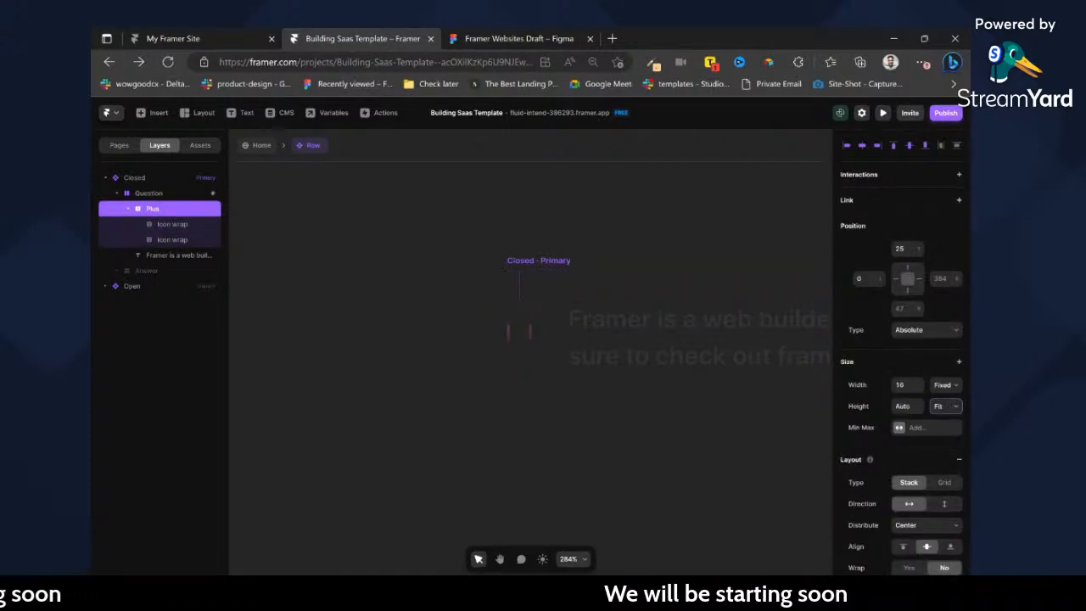
pyautogui.click(179, 241)
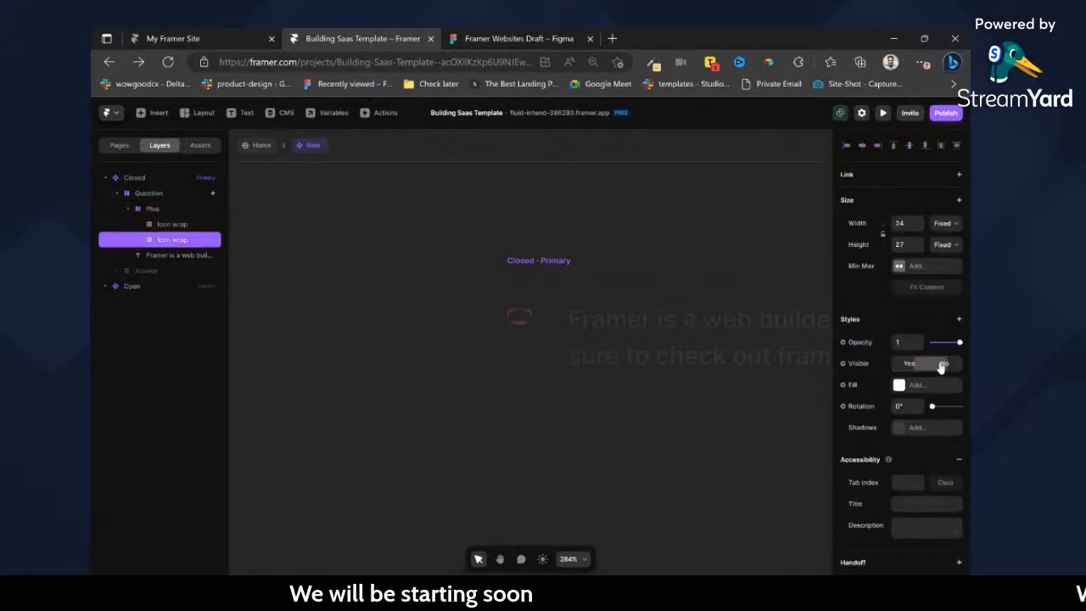
pyautogui.click(516, 317)
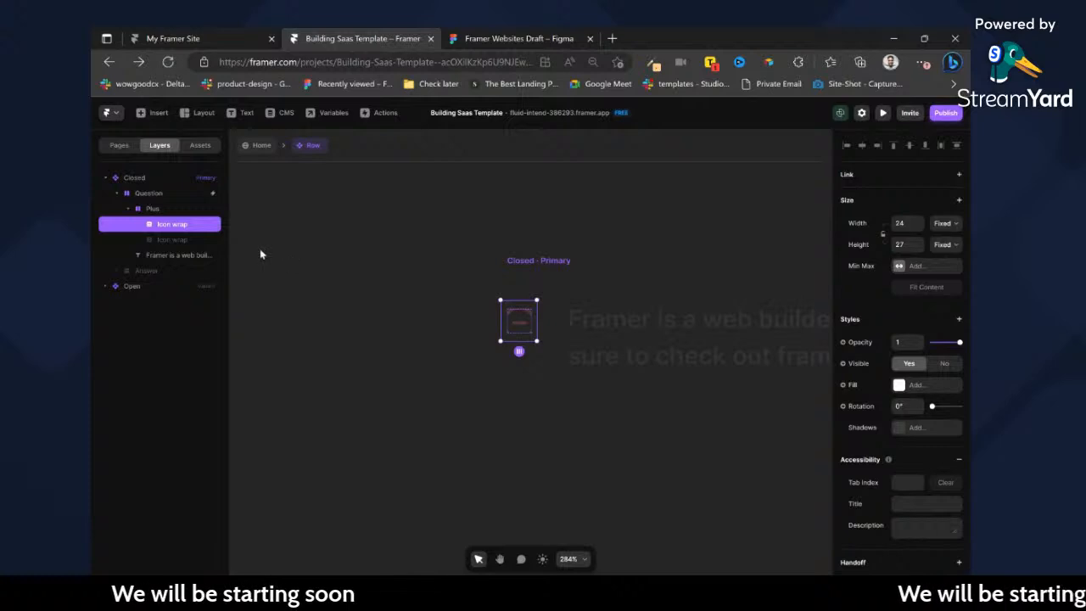
pyautogui.scroll(10, 530, 290)
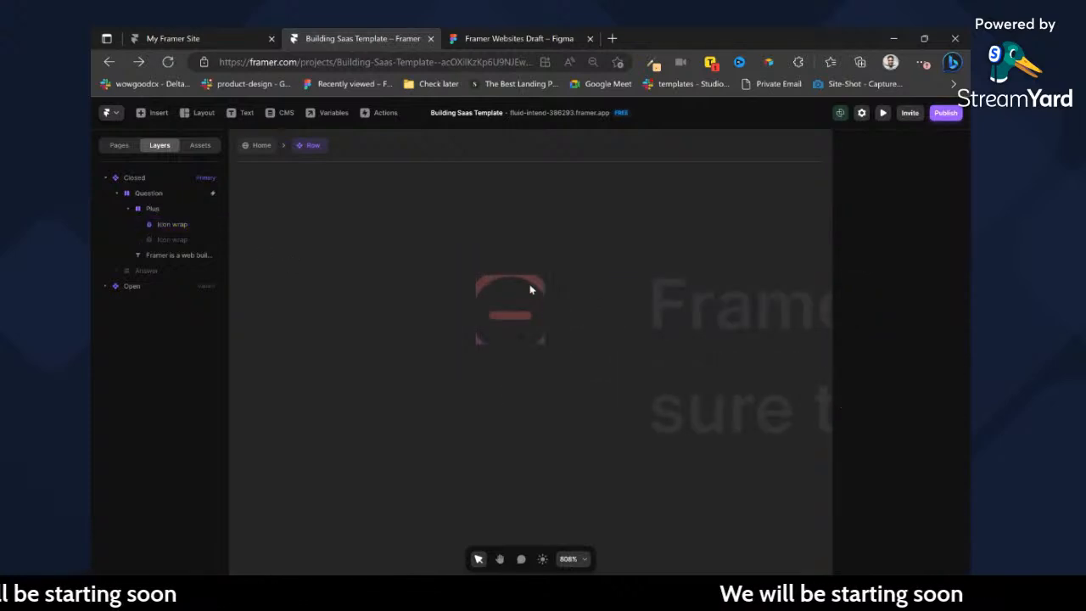
pyautogui.hotkey('ctrl', 'z')
pyautogui.hotkey('ctrl', 'z')
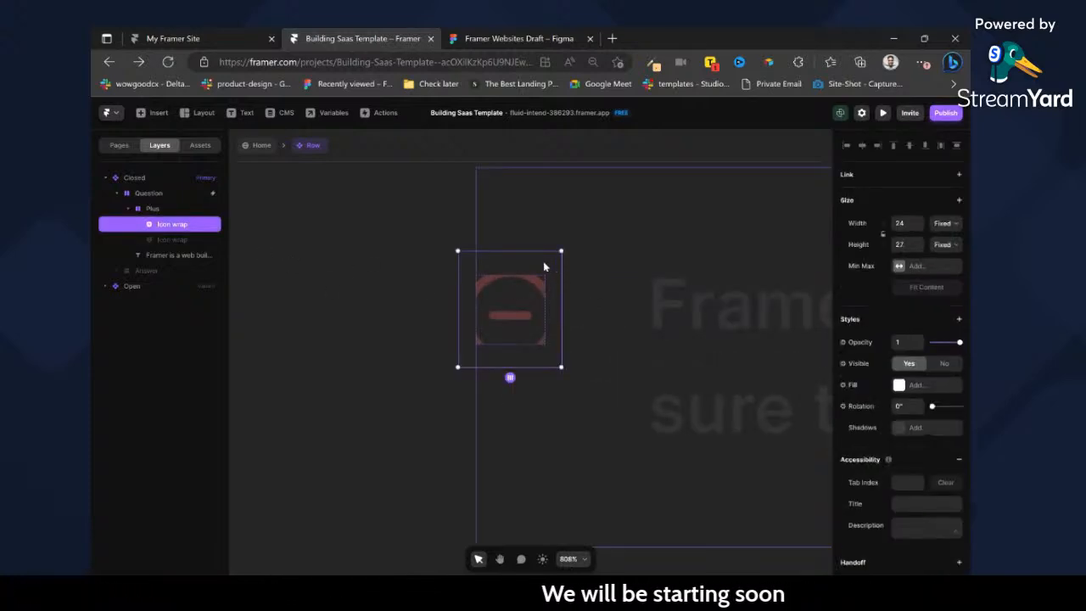
# Return to the Home page and examine the minus icon's size in the detached questions container against the FAQ section's accordion.
pyautogui.click(261, 147)
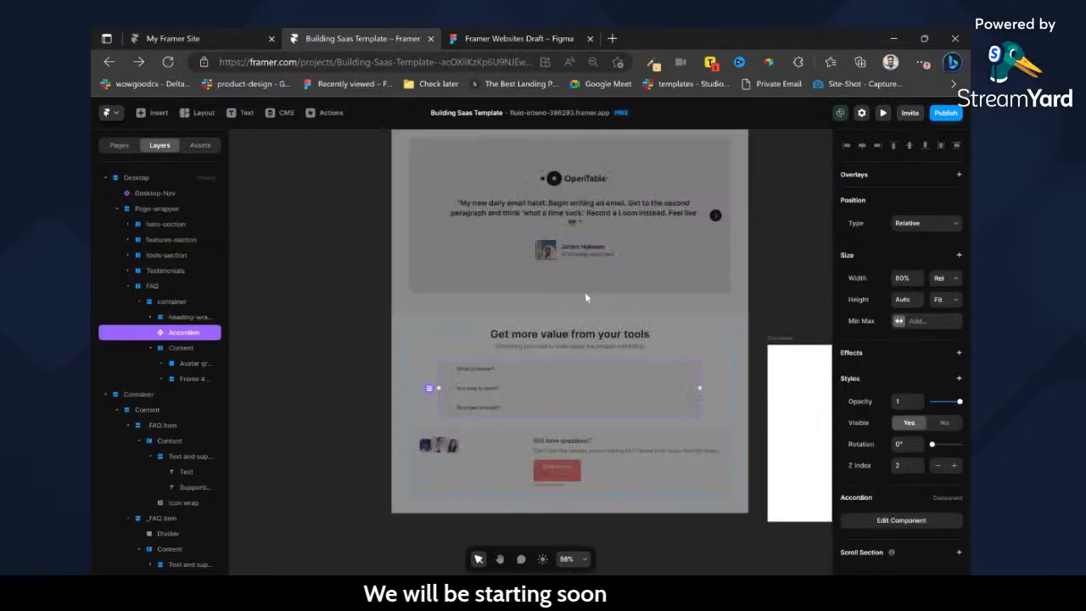
pyautogui.scroll(5, 662, 364)
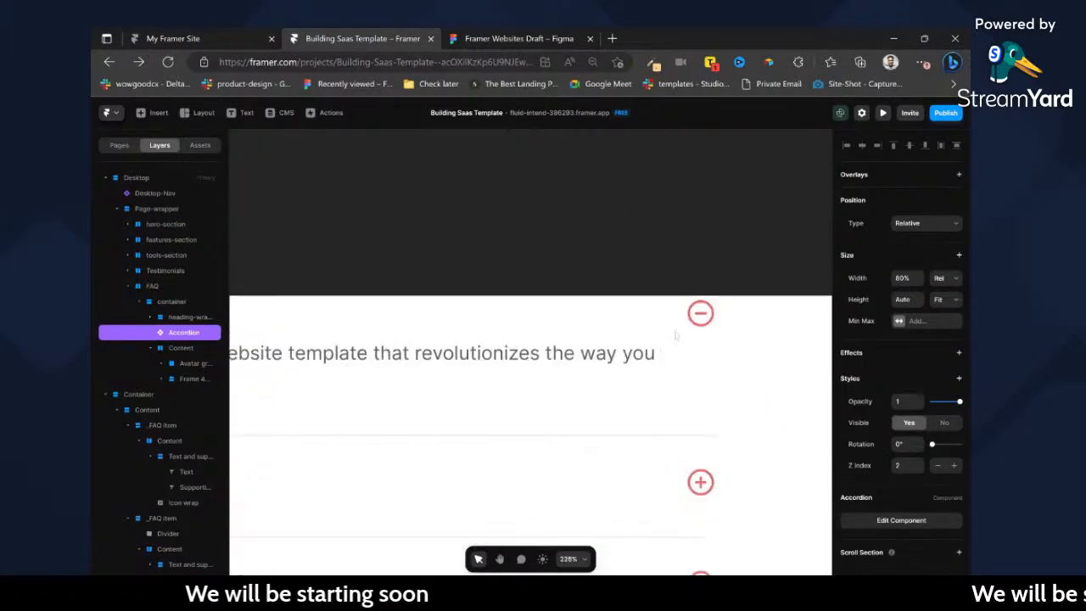
pyautogui.keyDown('ctrl'); pyautogui.click(692, 324); pyautogui.keyUp('ctrl')
pyautogui.hscroll(-2, 675, 330)
pyautogui.hscroll(-3, 653, 333)
pyautogui.scroll(1, 623, 335)
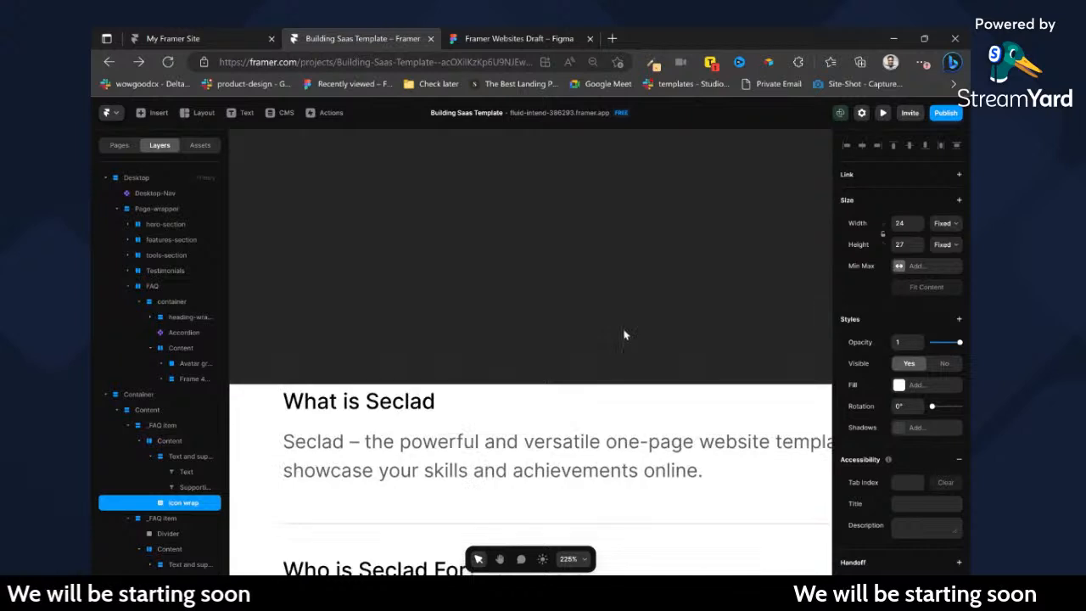
pyautogui.scroll(-8, 620, 342)
pyautogui.hscroll(-2, 606, 357)
pyautogui.scroll(5, 730, 347)
pyautogui.scroll(4, 697, 315)
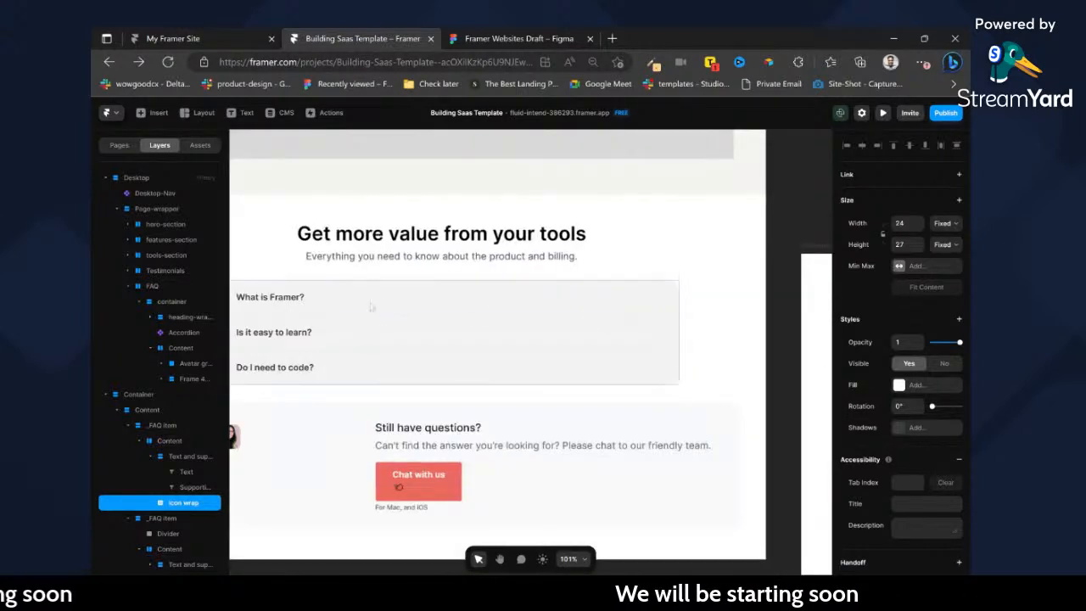
# Reopen the accordion's "What is Framer?" row component for editing and select the minus icon wrap in its Closed variant.
pyautogui.hscroll(-1, 390, 312)
pyautogui.doubleClick(304, 320)
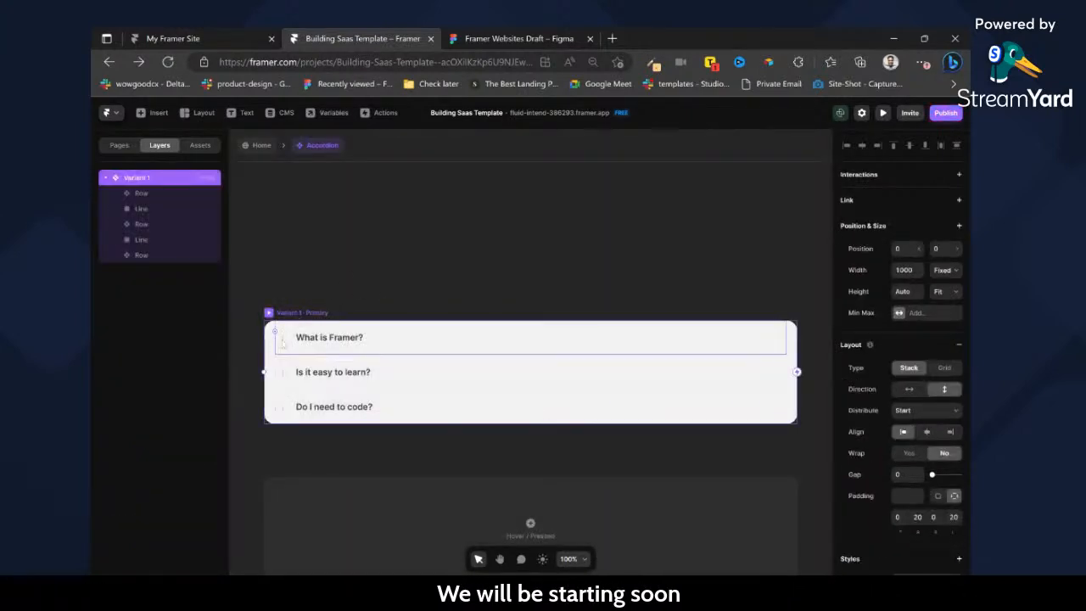
pyautogui.doubleClick(283, 340)
pyautogui.click(346, 348)
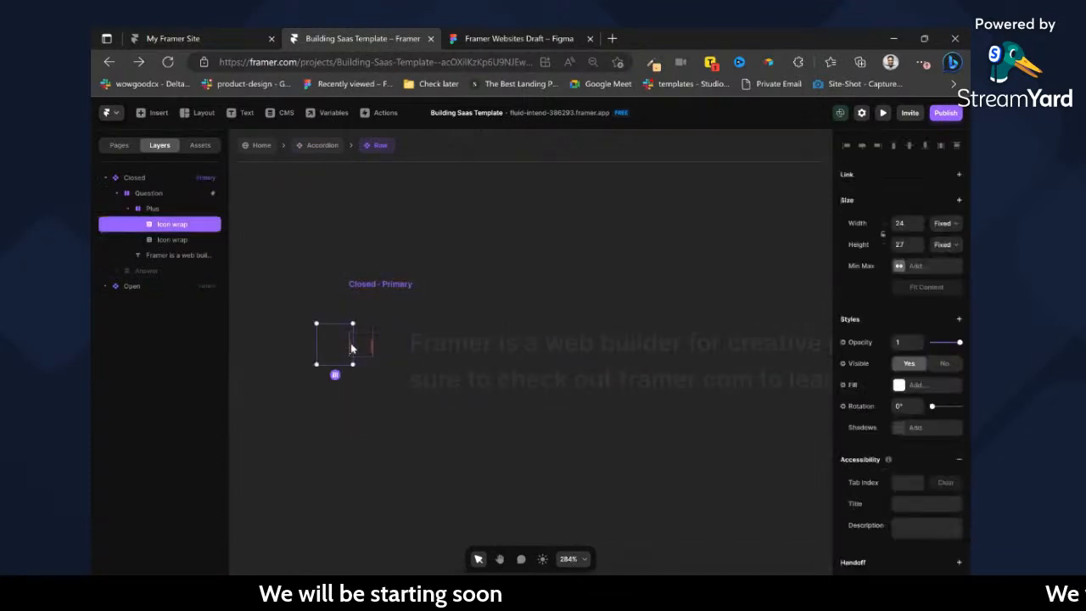
# Set the height of both icon wraps in the Plus frame to 24 and hide the minus icon in the Closed variant.
pyautogui.click(164, 241)
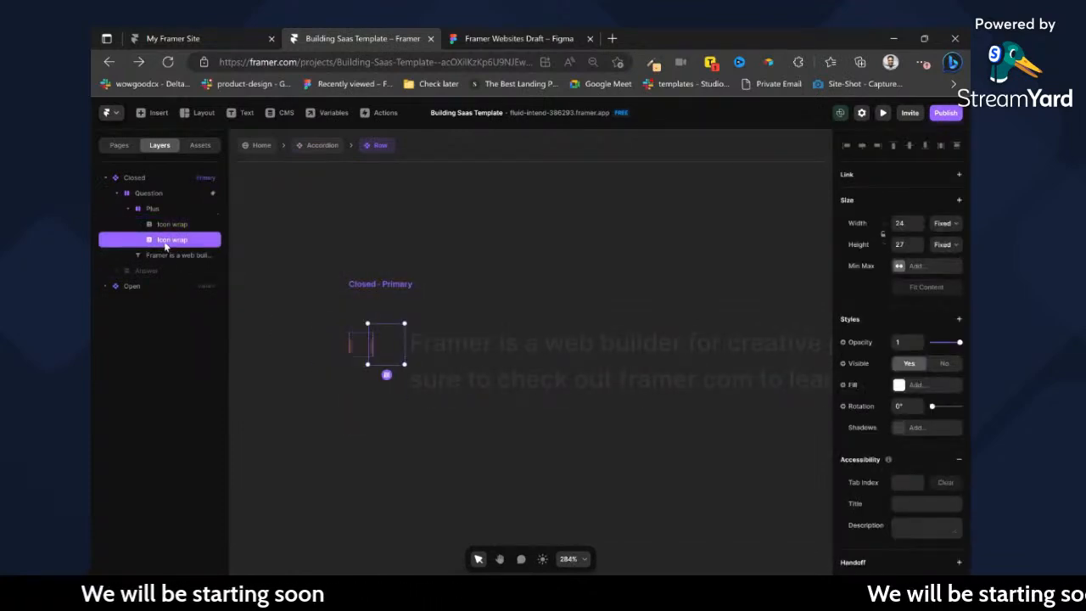
pyautogui.click(901, 245)
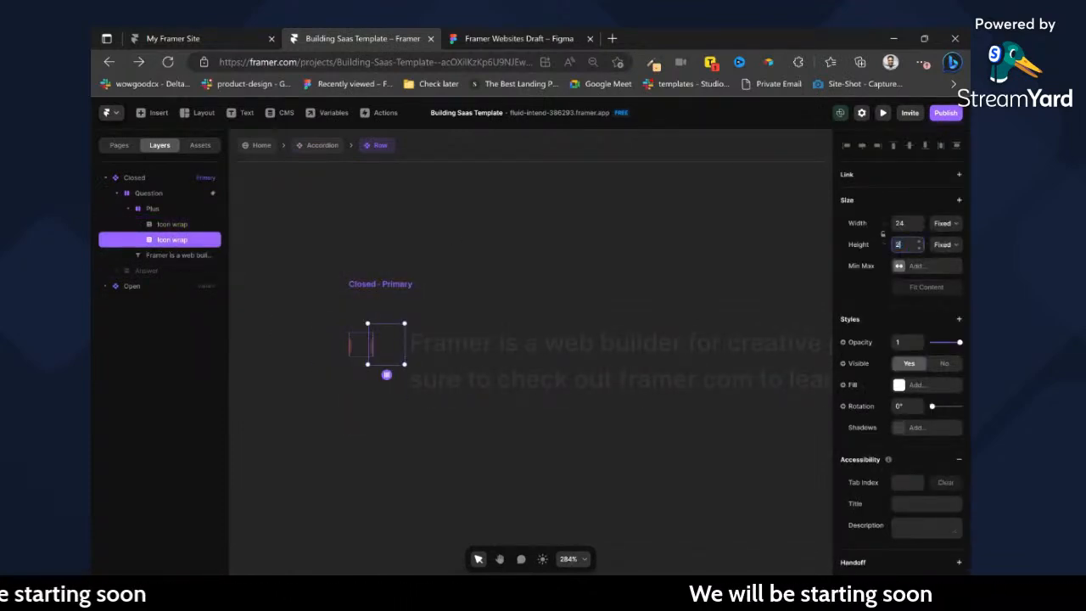
pyautogui.click(181, 225)
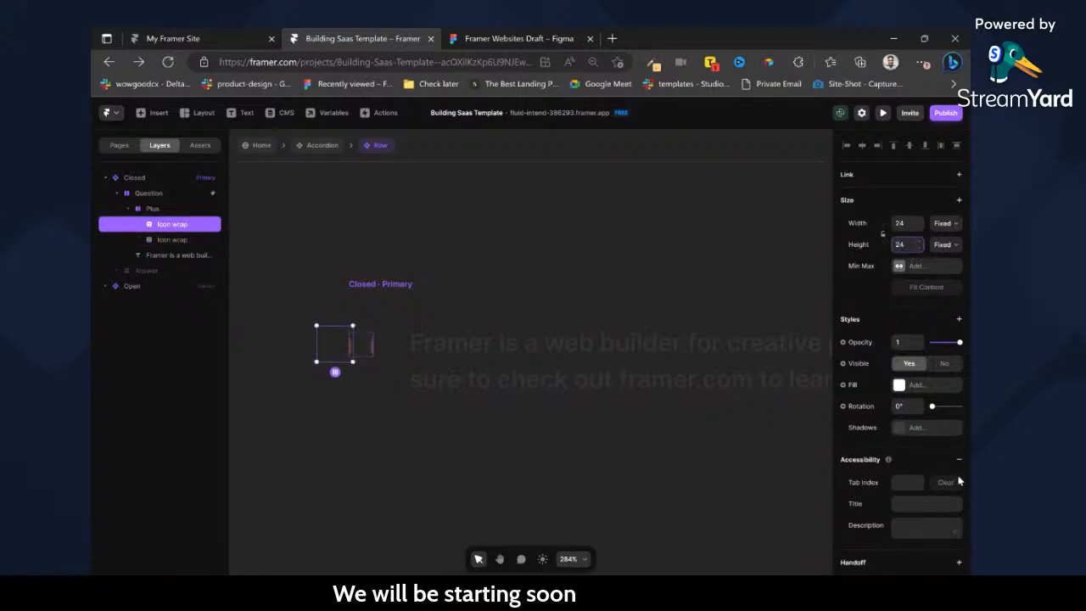
pyautogui.click(943, 363)
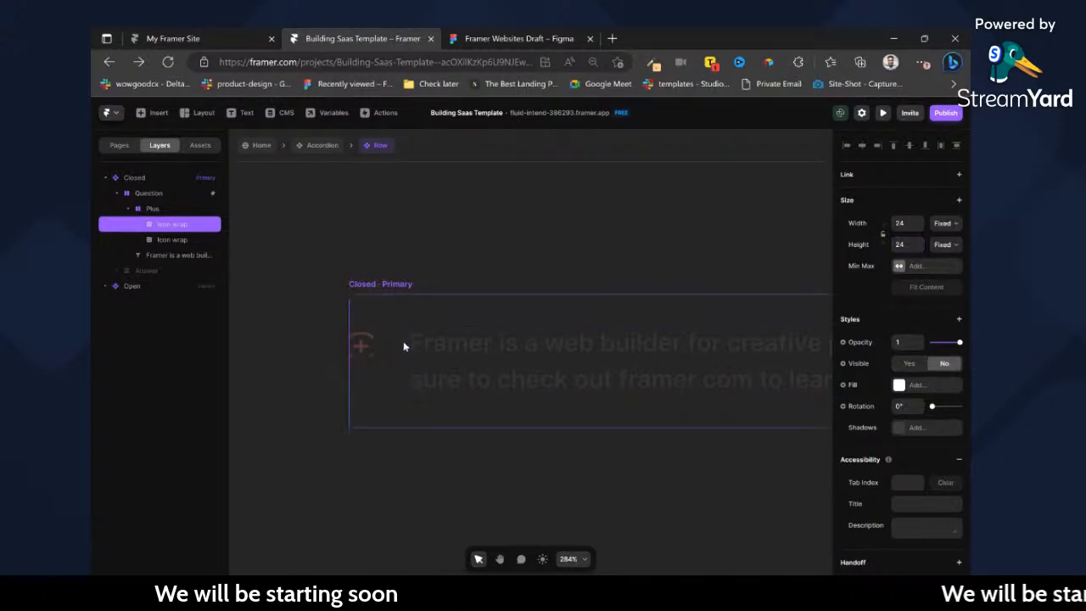
# Set the width and height of the Plus frame in the Closed variant to Fit.
pyautogui.click(171, 210)
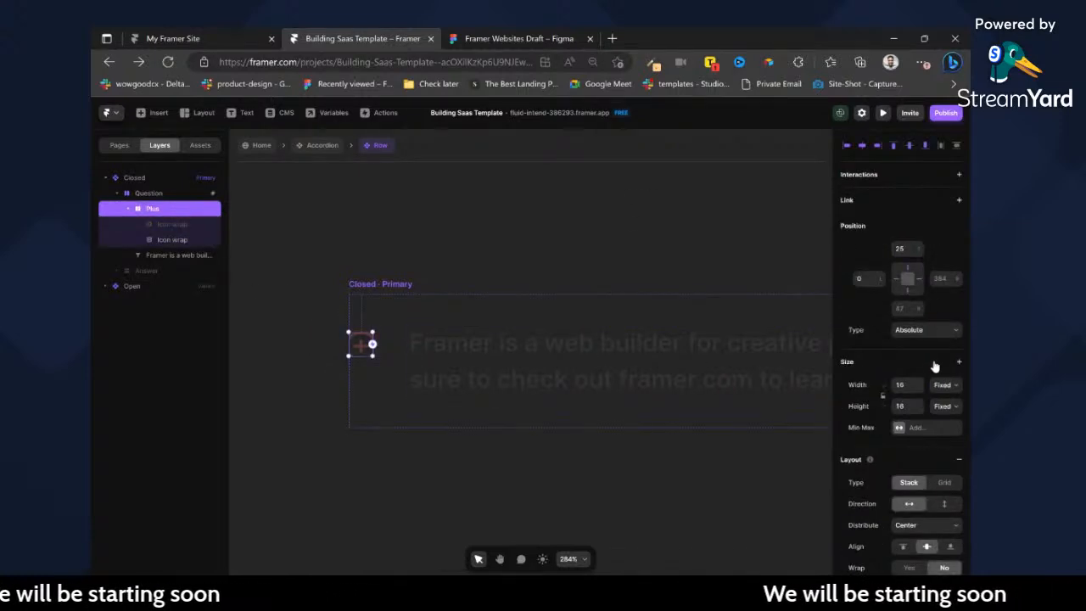
pyautogui.click(946, 425)
pyautogui.click(945, 426)
pyautogui.click(946, 408)
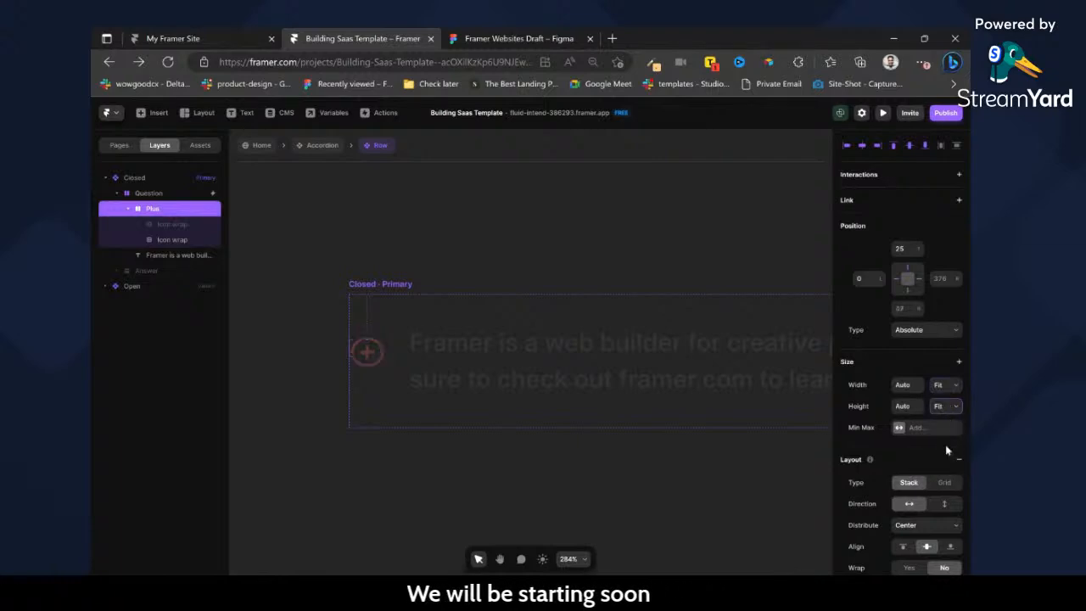
# Set the height of the plus icon wrap in the Closed variant to 27.
pyautogui.click(169, 240)
pyautogui.moveTo(916, 250); pyautogui.dragTo(864, 251)
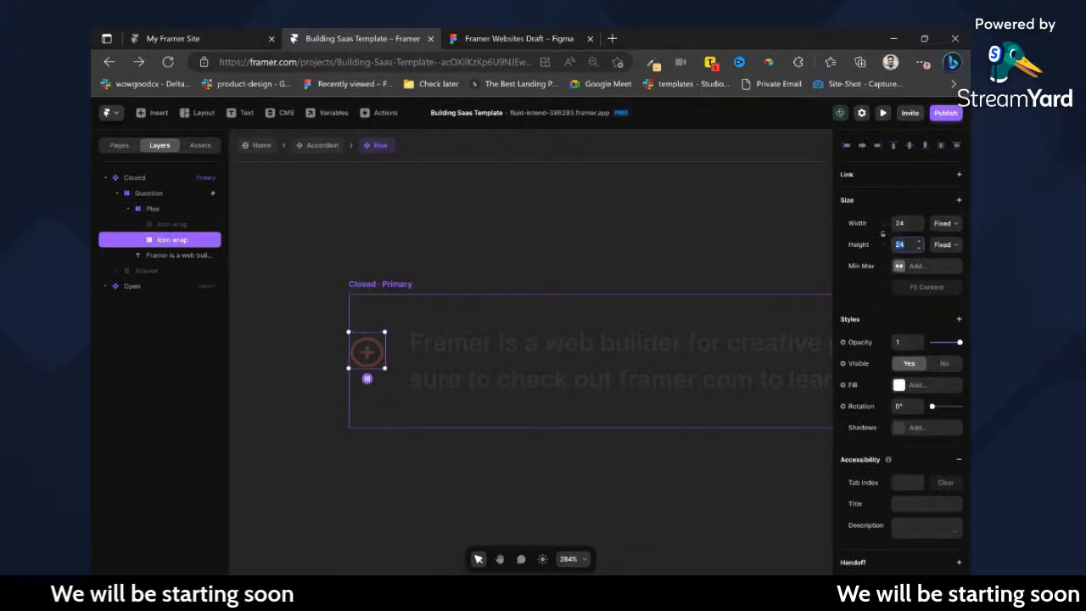
pyautogui.write('27')
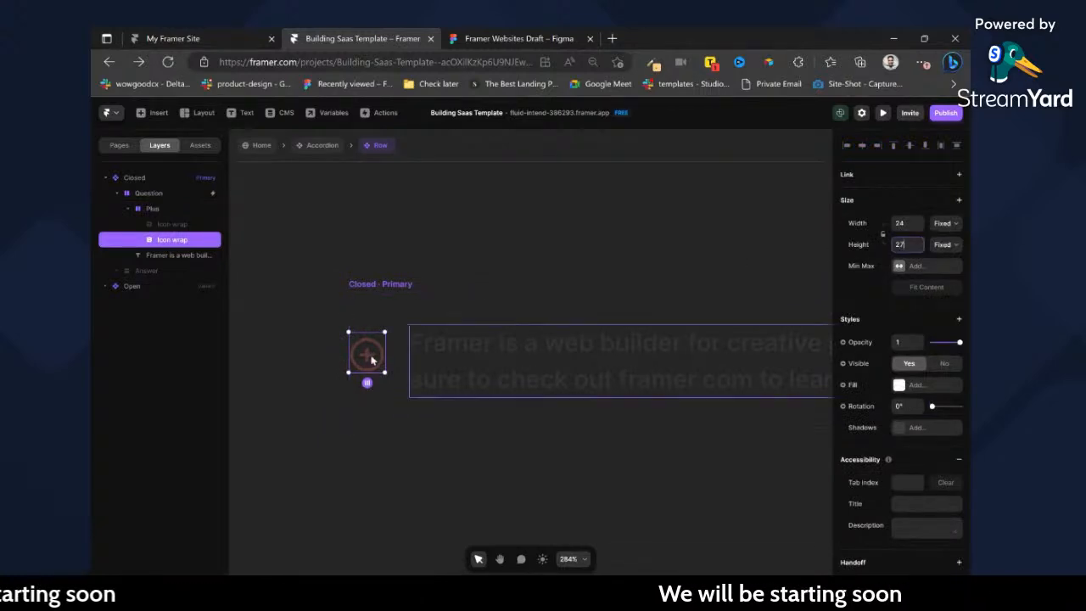
# Return to the Home page and examine the size of the minus icon wrap in the detached questions container.
pyautogui.click(327, 145)
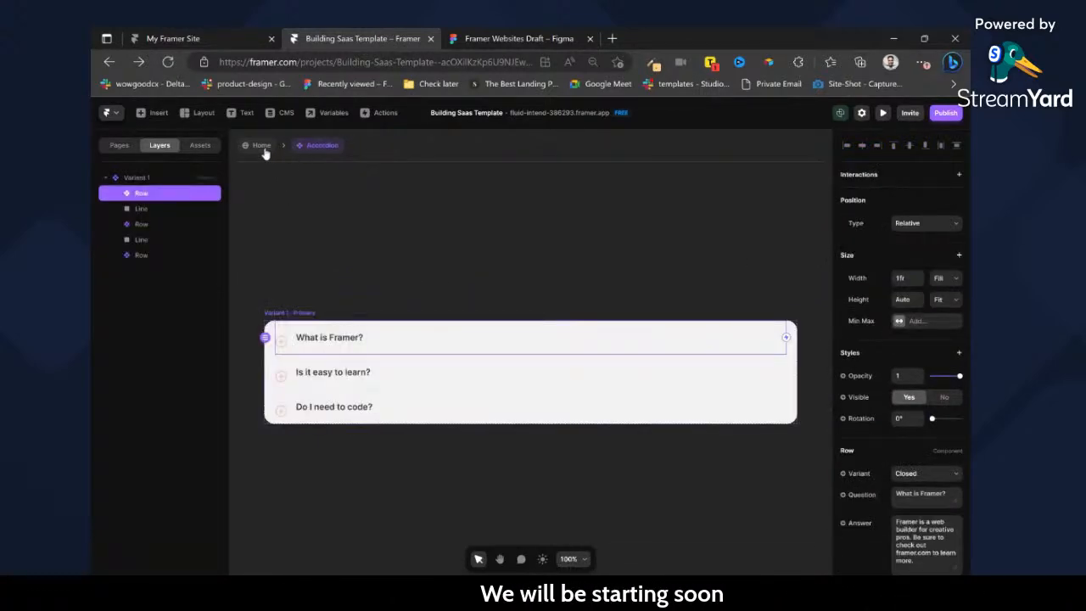
pyautogui.click(259, 146)
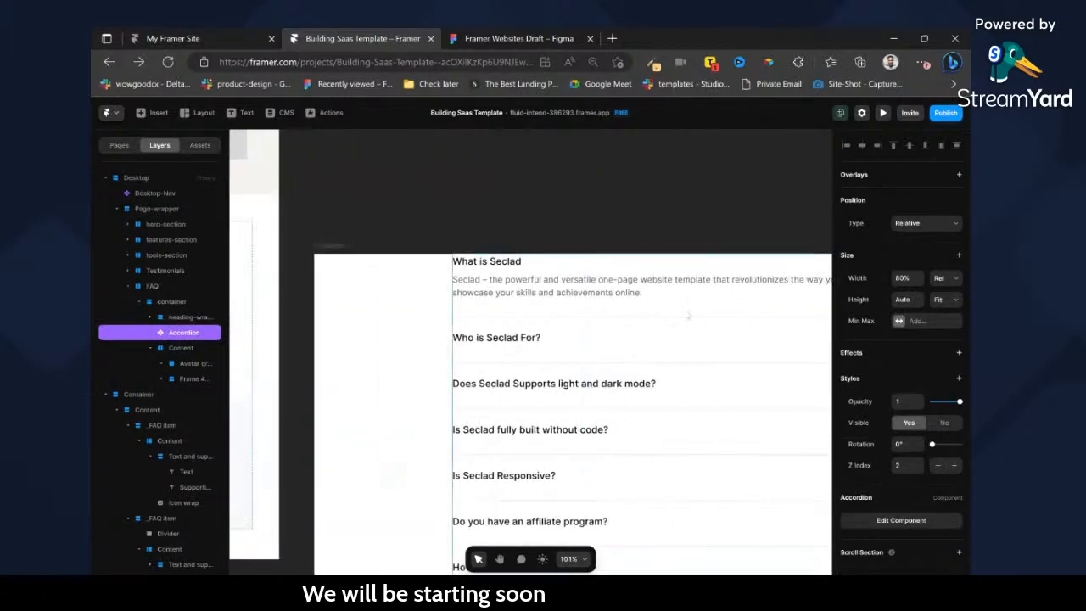
pyautogui.click(638, 261)
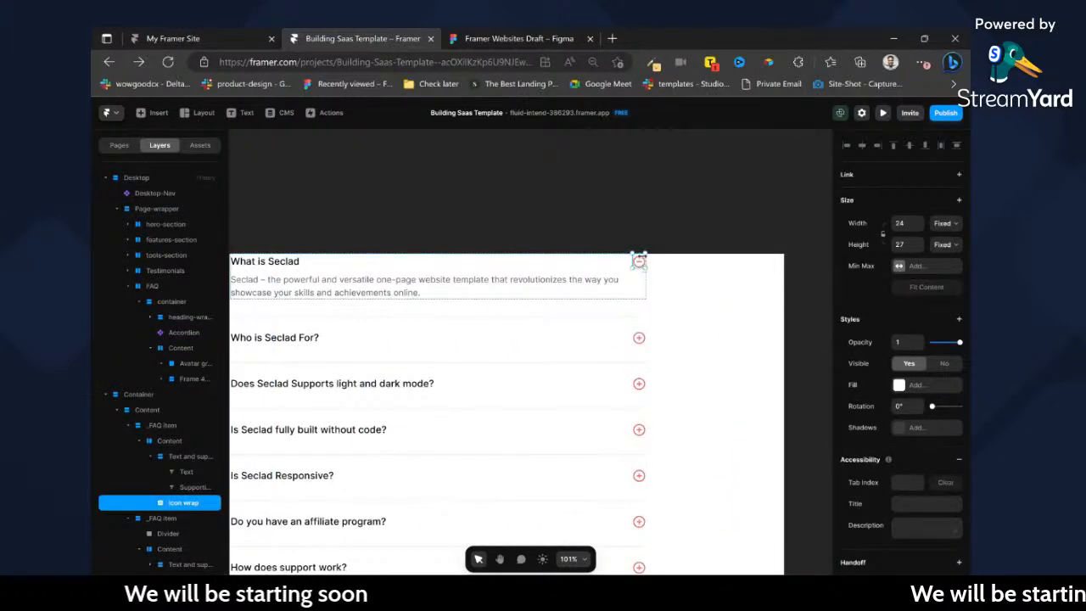
pyautogui.scroll(10, 638, 261)
pyautogui.scroll(-10, 642, 283)
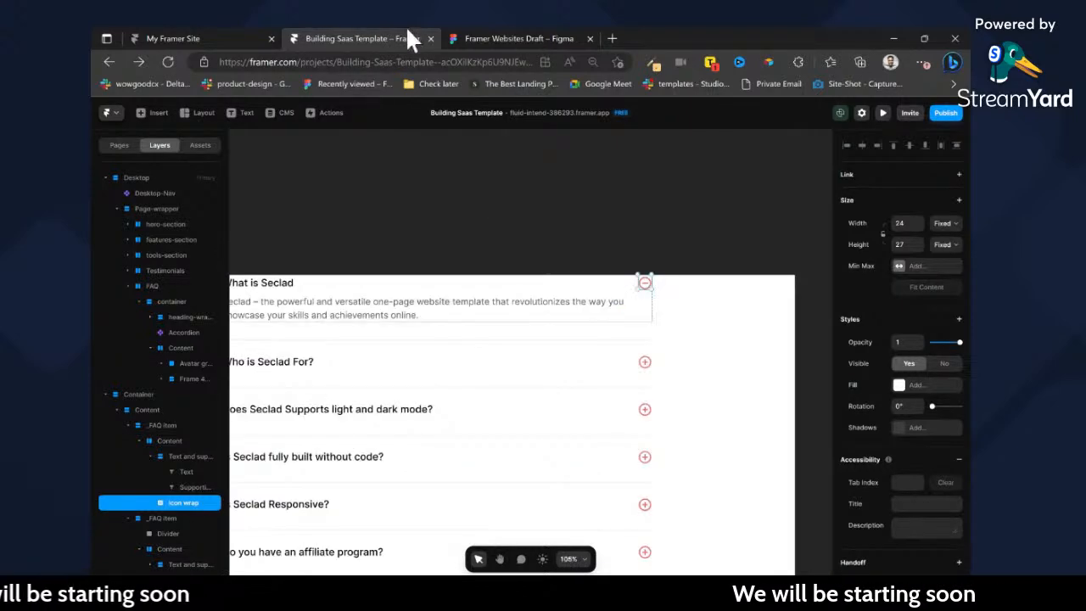
# Switch to Figma and set the top padding of the minus icon wrap in the "What is Seclad" item to 0.
pyautogui.click(533, 35)
pyautogui.click(548, 398)
pyautogui.hscroll(1, 691, 252)
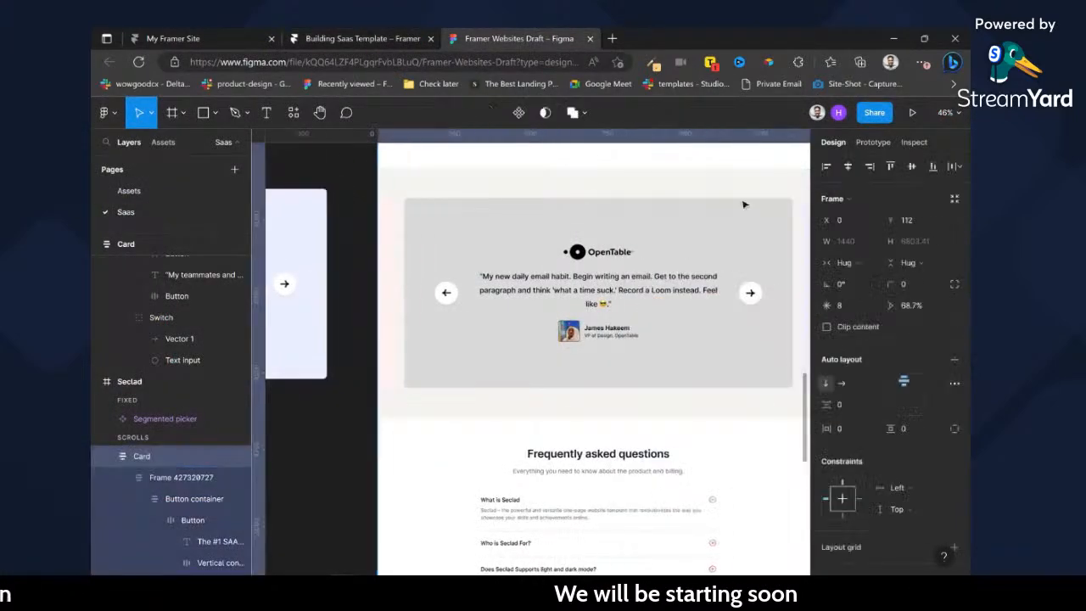
pyautogui.scroll(-1, 670, 473)
pyautogui.scroll(5, 696, 471)
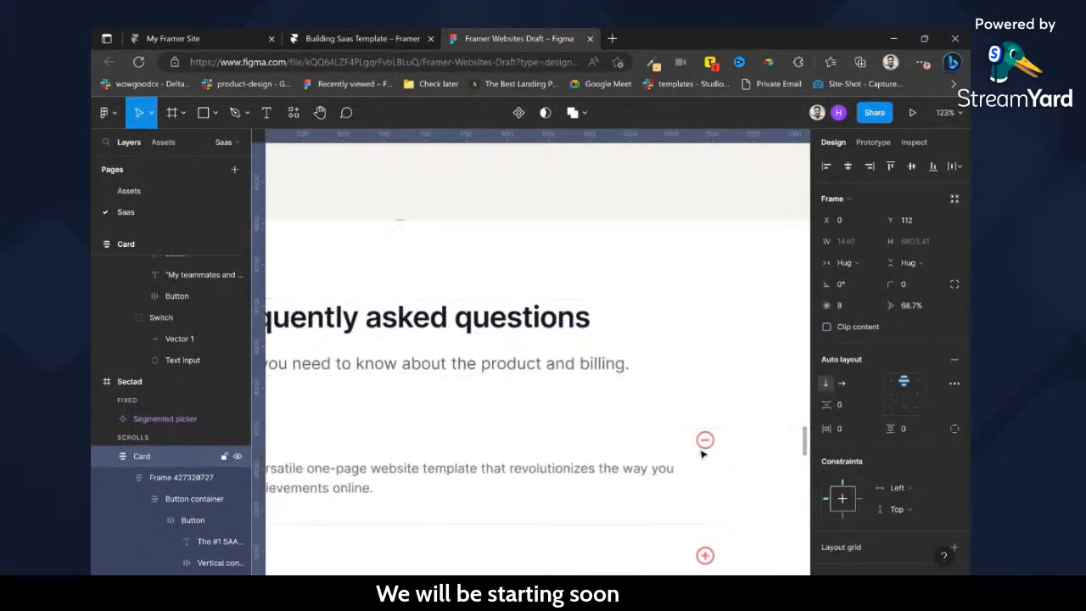
pyautogui.click(704, 449)
pyautogui.doubleClick(703, 449)
pyautogui.doubleClick(704, 447)
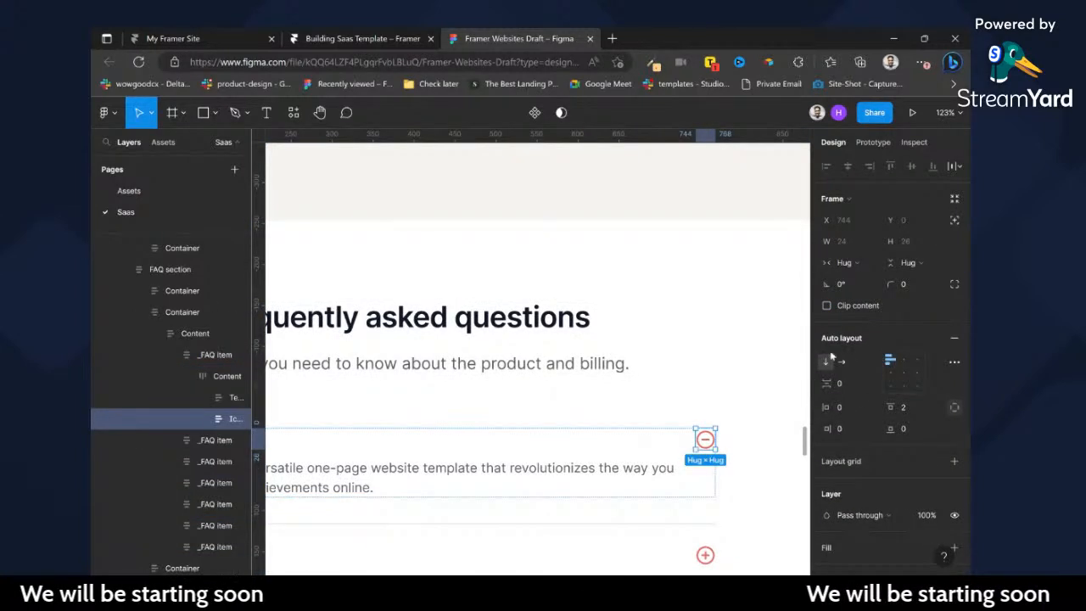
pyautogui.click(203, 420)
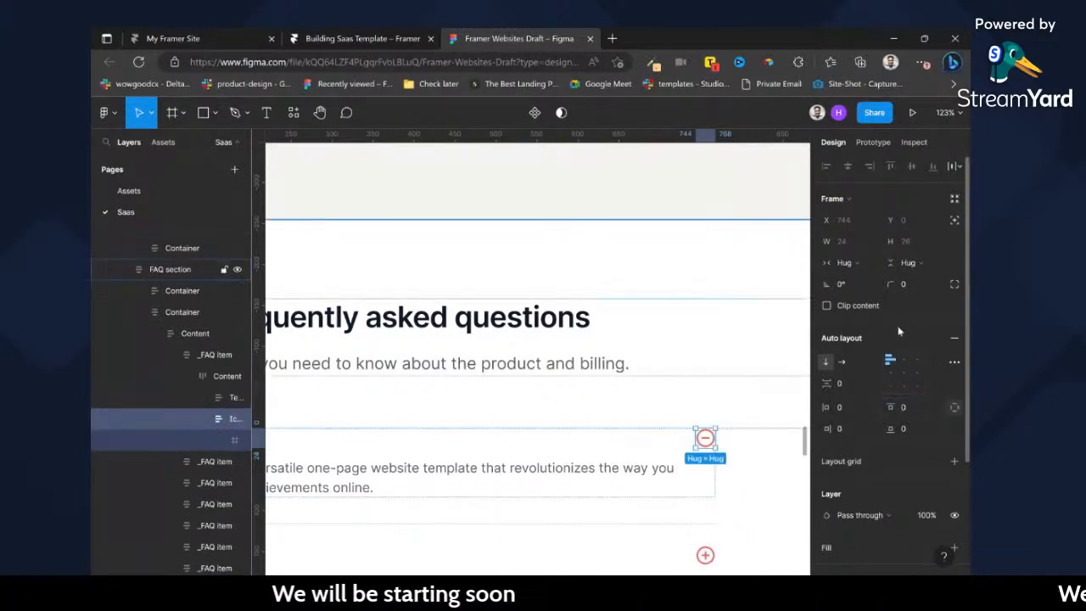
# Export the minus icon wrap as an SVG.
pyautogui.scroll(-3, 927, 509)
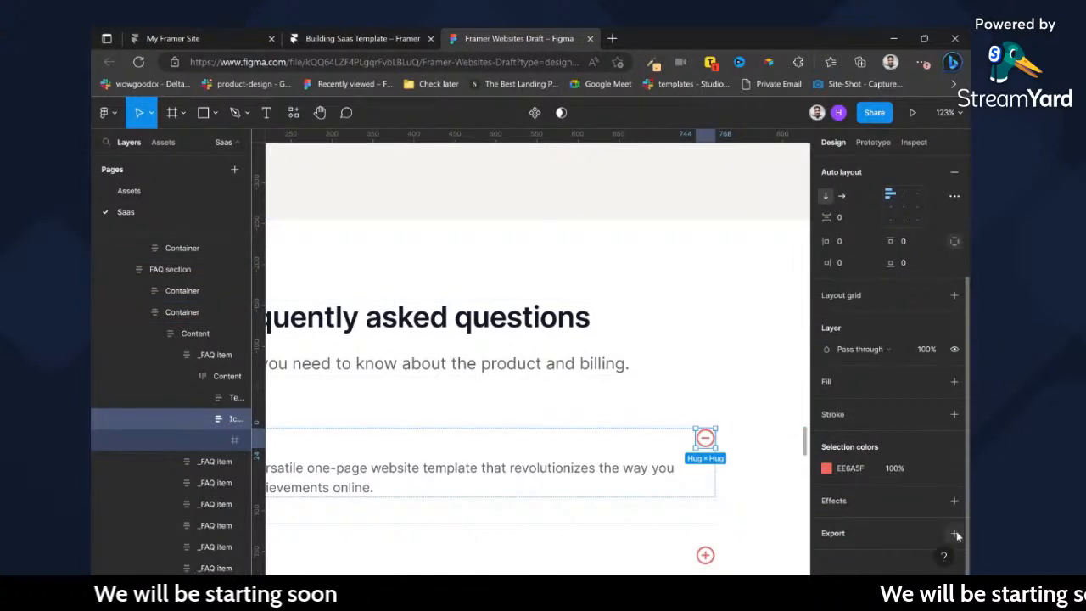
pyautogui.scroll(-2, 926, 534)
pyautogui.click(917, 481)
pyautogui.click(899, 506)
pyautogui.click(898, 505)
# Set the top padding of the "Who is Seclad For?" item's plus icon wrap to 0 and export it as an SVG.
pyautogui.scroll(-2, 704, 551)
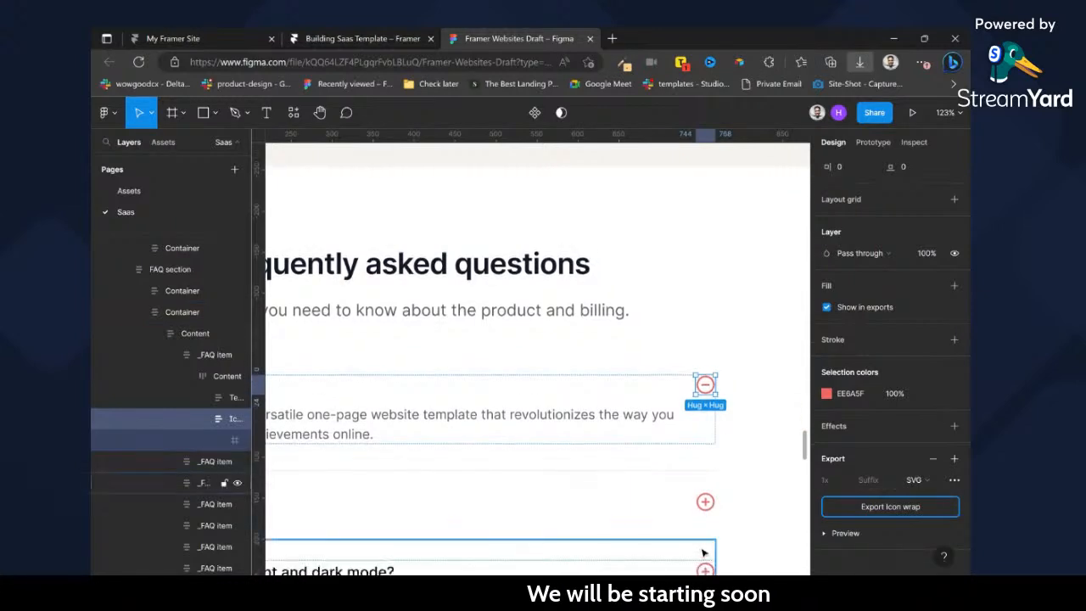
pyautogui.click(706, 502)
pyautogui.click(705, 501)
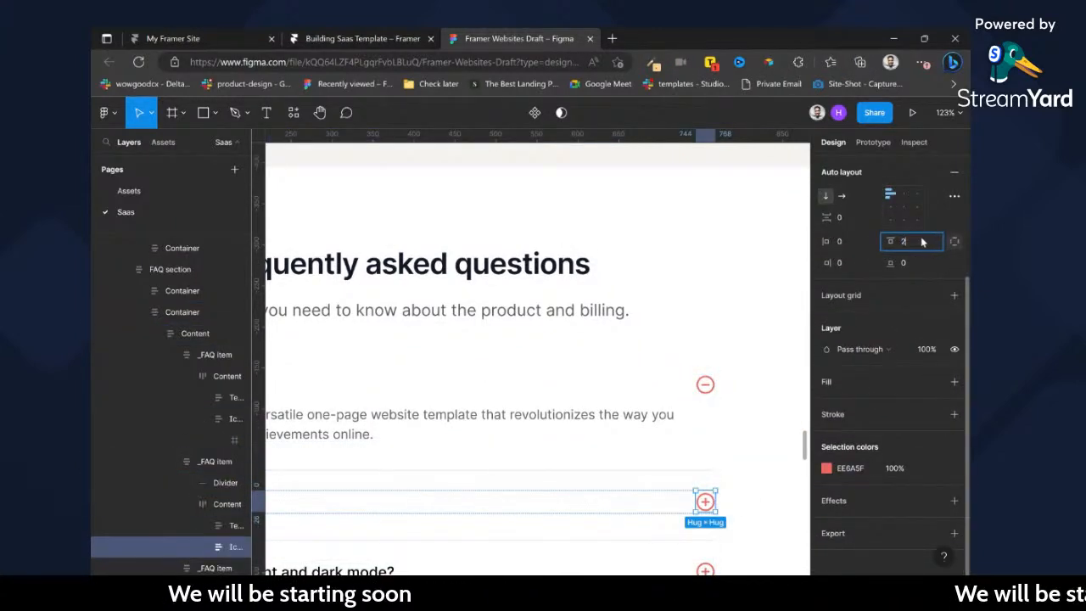
pyautogui.click(954, 533)
pyautogui.scroll(-2, 915, 530)
pyautogui.click(914, 489)
pyautogui.click(921, 509)
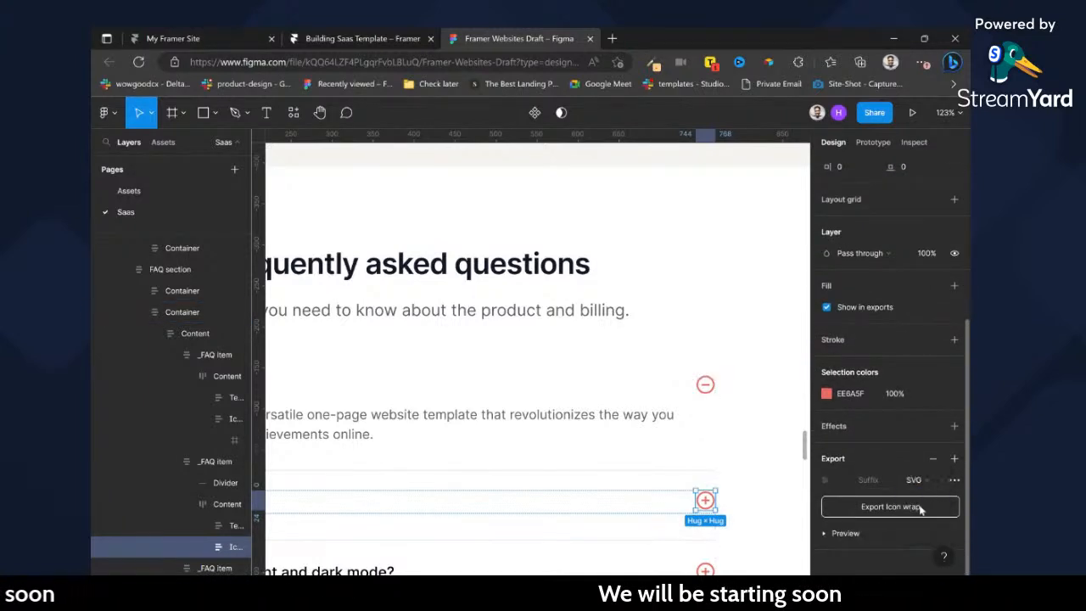
# Switch back to Framer and open the FAQ section's accordion component for editing.
pyautogui.click(356, 38)
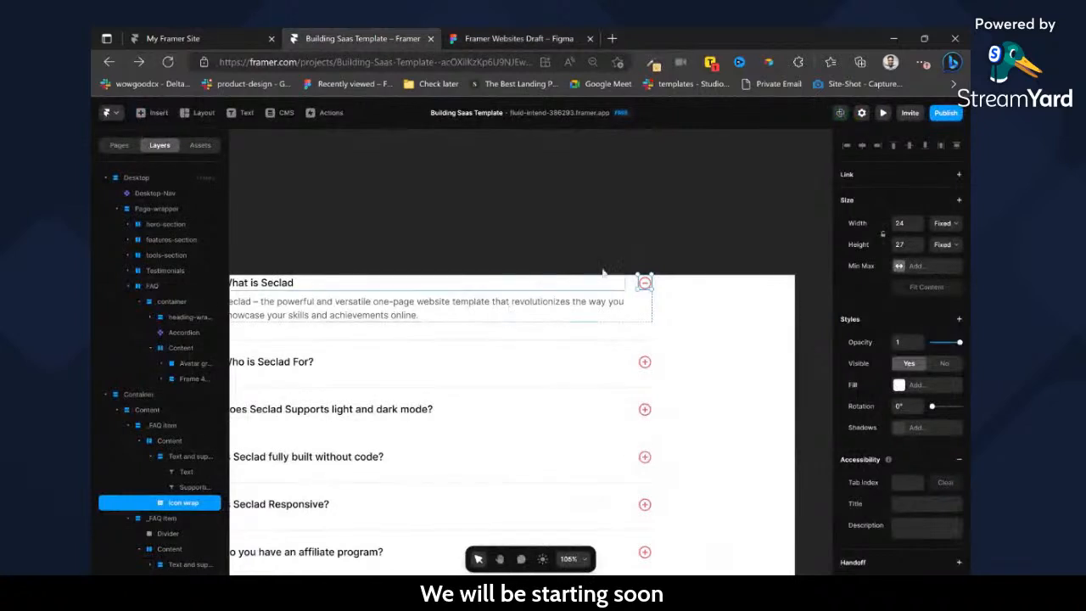
pyautogui.hscroll(-10, 595, 289)
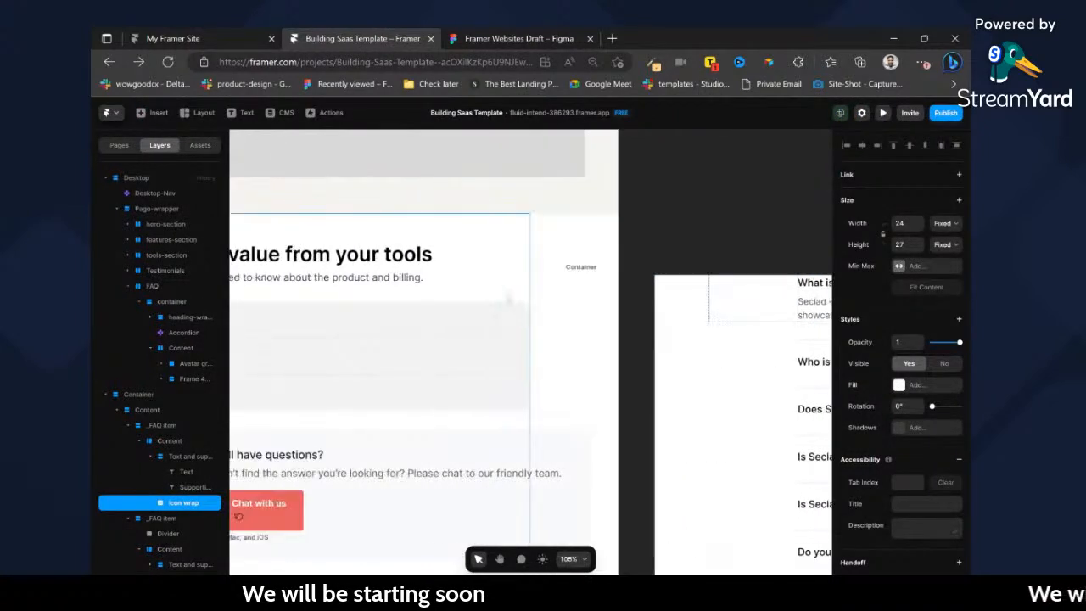
pyautogui.click(442, 325)
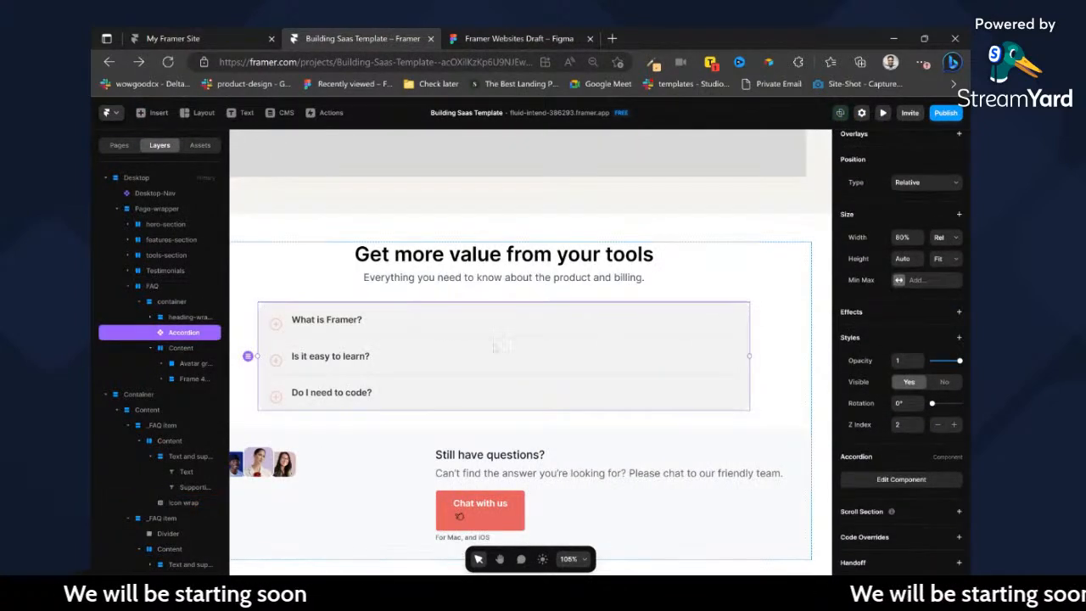
pyautogui.doubleClick(499, 346)
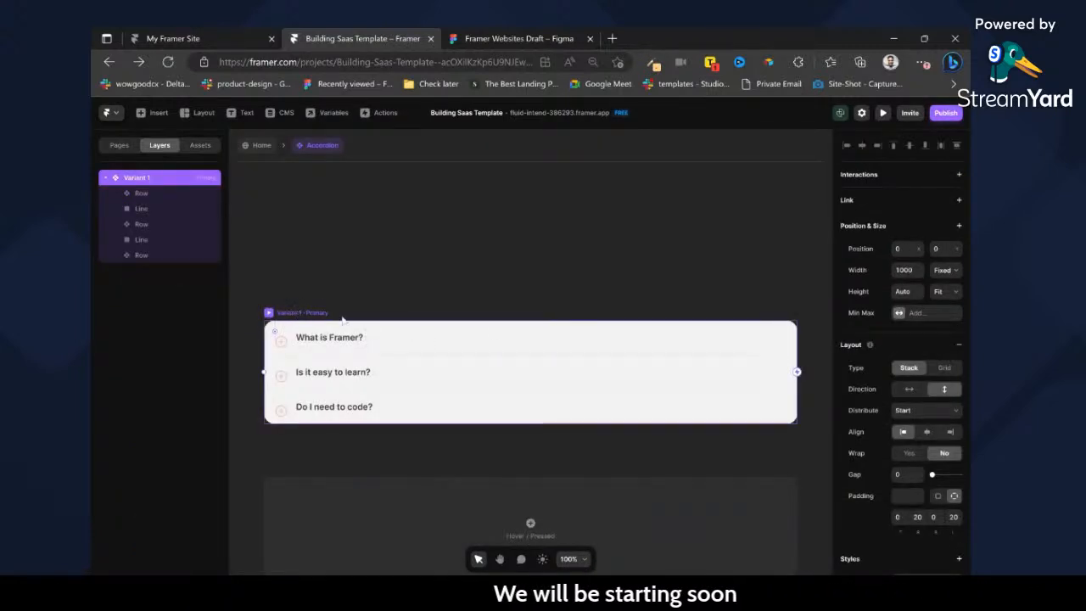
# Try removing the background fill of the accordion's Variant 1 and undo the change.
pyautogui.scroll(-3, 922, 459)
pyautogui.click(956, 510)
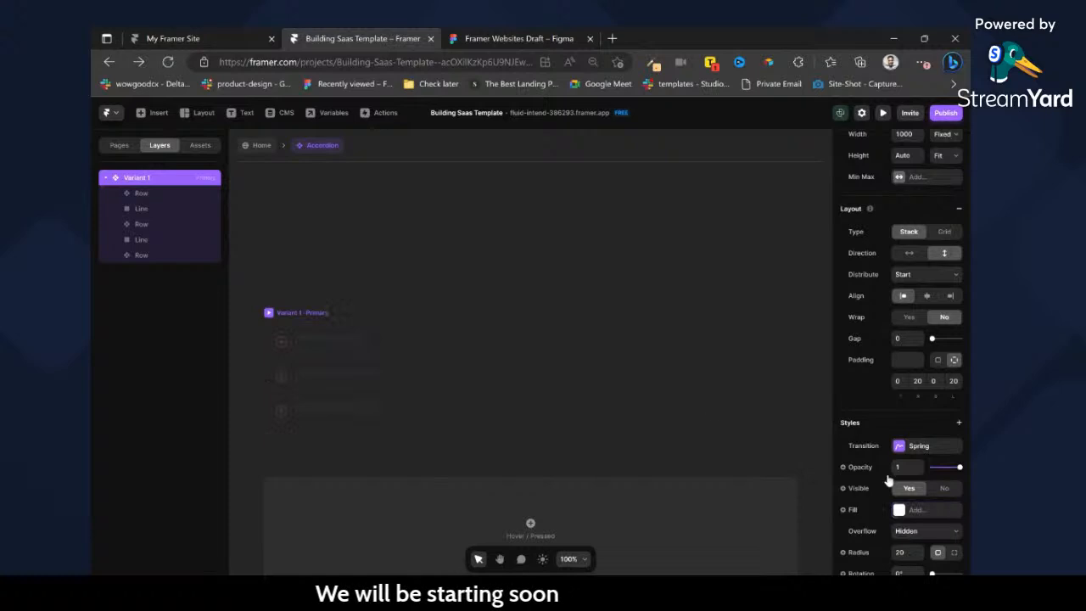
pyautogui.hotkey('ctrl', 'z')
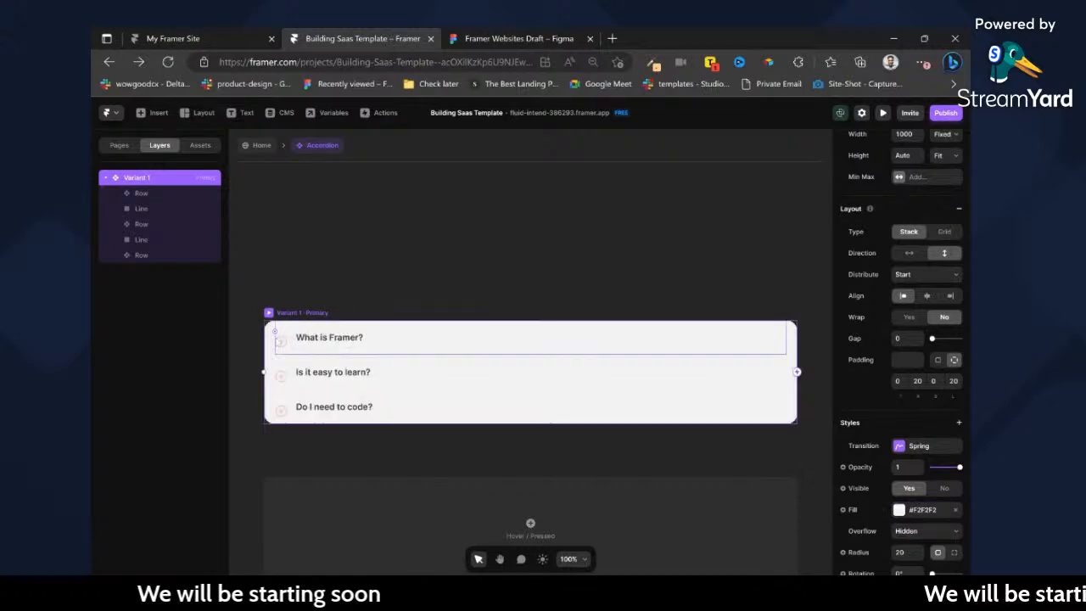
# Open the "What is Framer?" row component and set the Plus frame's position type to Sticky in the Closed variant.
pyautogui.click(297, 340)
pyautogui.doubleClick(297, 341)
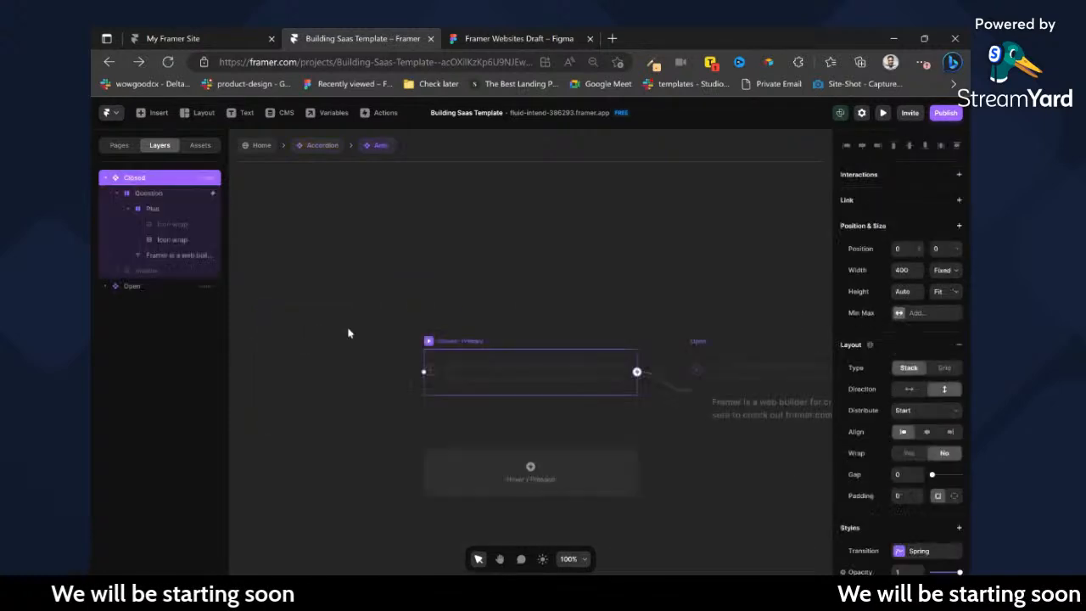
pyautogui.click(128, 208)
pyautogui.click(153, 210)
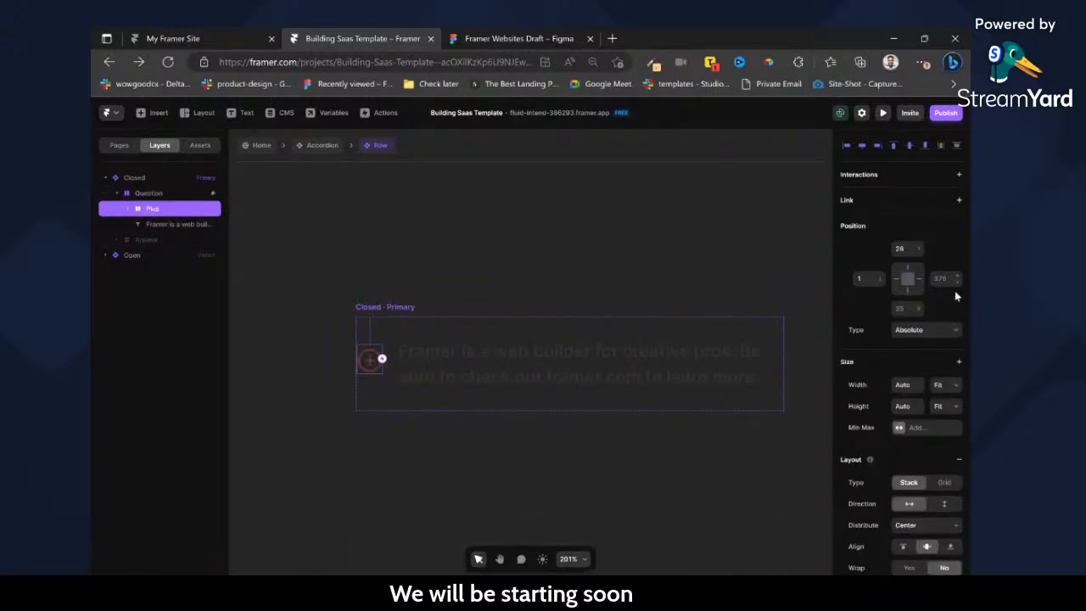
pyautogui.click(937, 341)
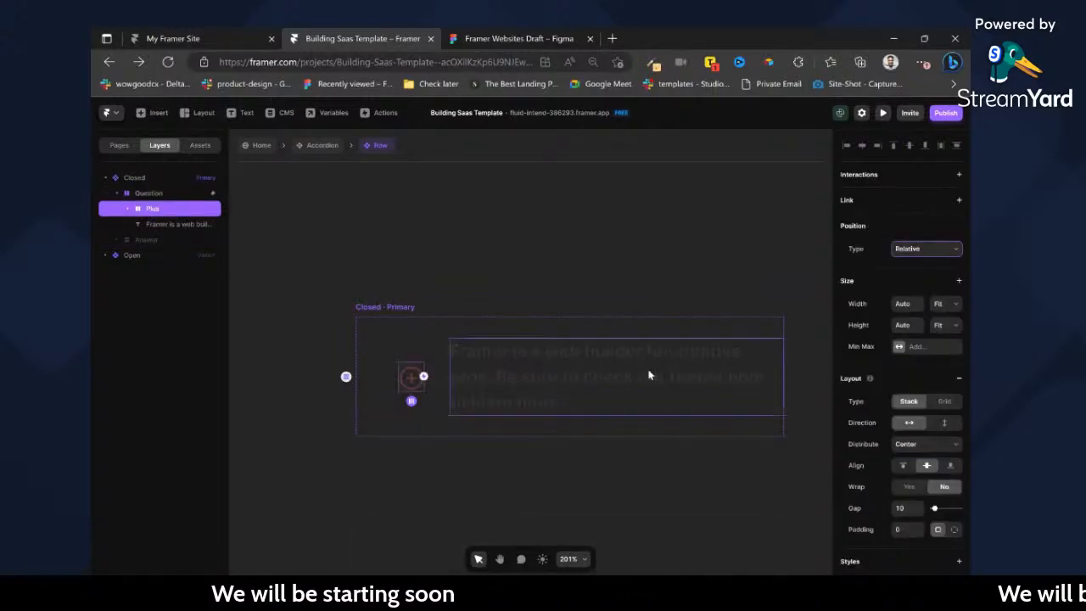
pyautogui.press('Right')
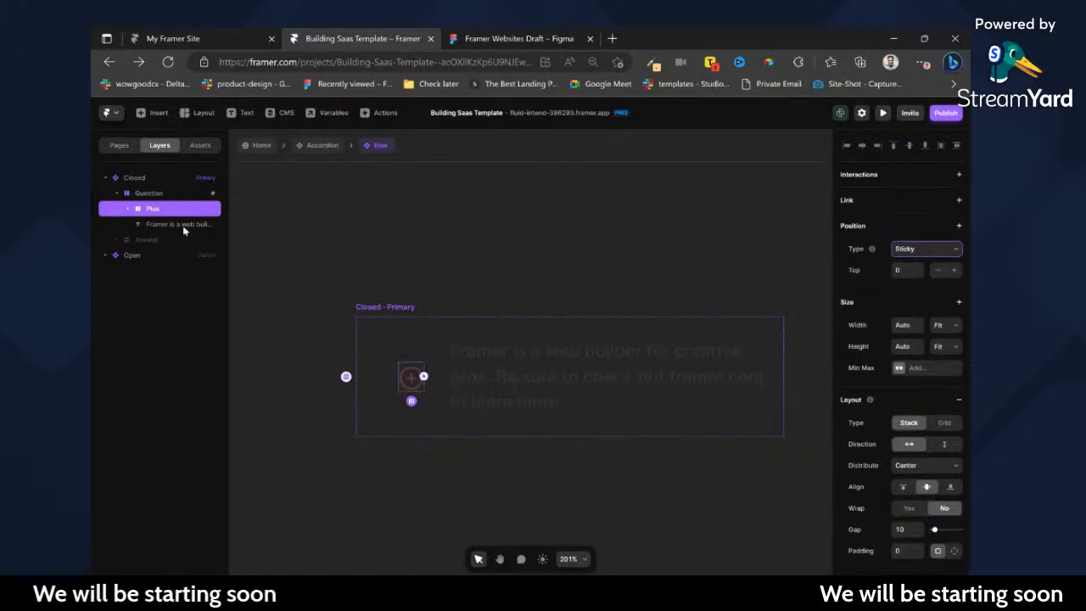
# Reorder the Question stack so that the question text comes before the Plus frame.
pyautogui.click(128, 209)
pyautogui.click(174, 255)
pyautogui.hotkey('ctrl', ']')
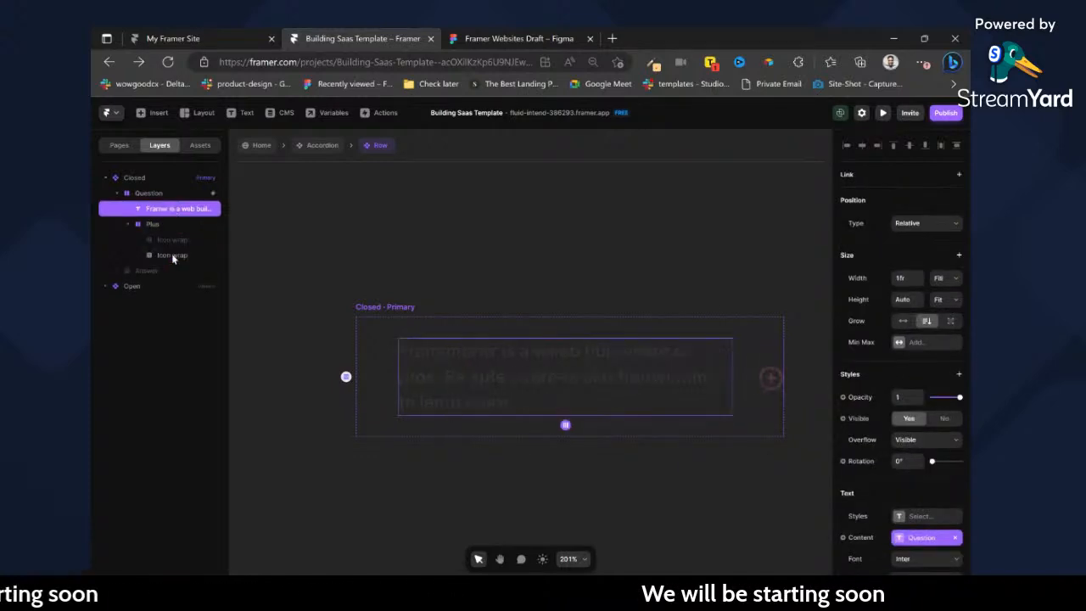
# Examine the alignment of the question and answer text in Figma's FAQ section, and return to Framer with the Closed variant selected.
pyautogui.click(397, 316)
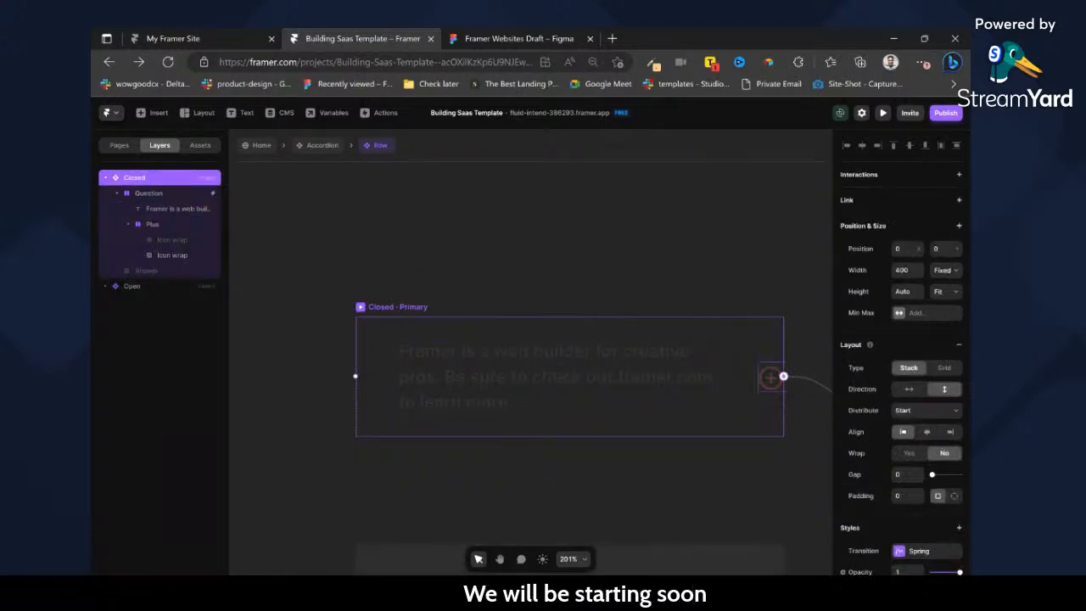
pyautogui.click(536, 32)
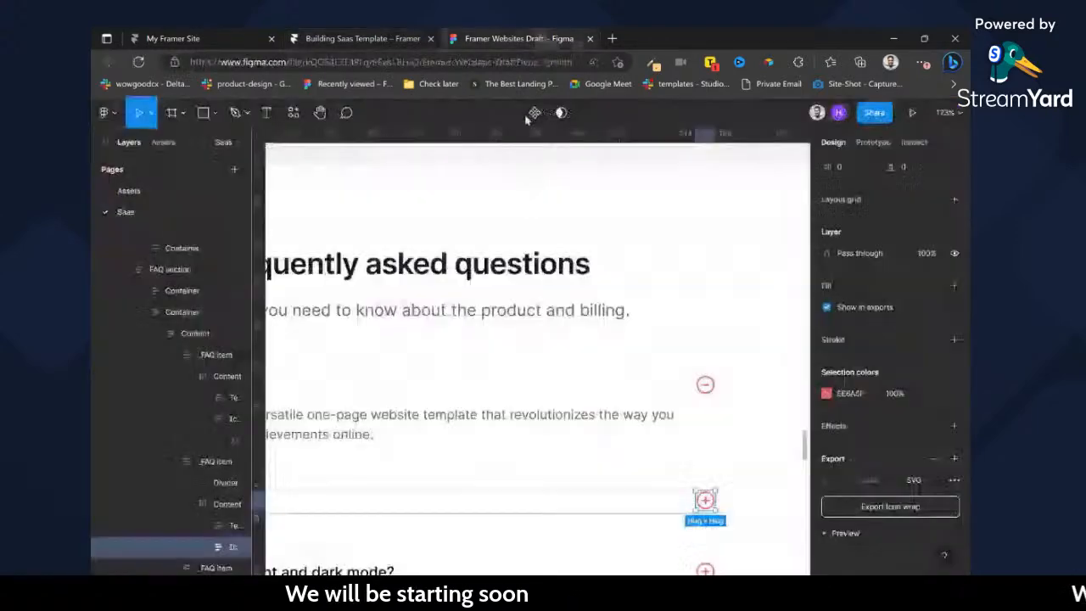
pyautogui.hscroll(-4, 512, 374)
pyautogui.hscroll(-1, 513, 374)
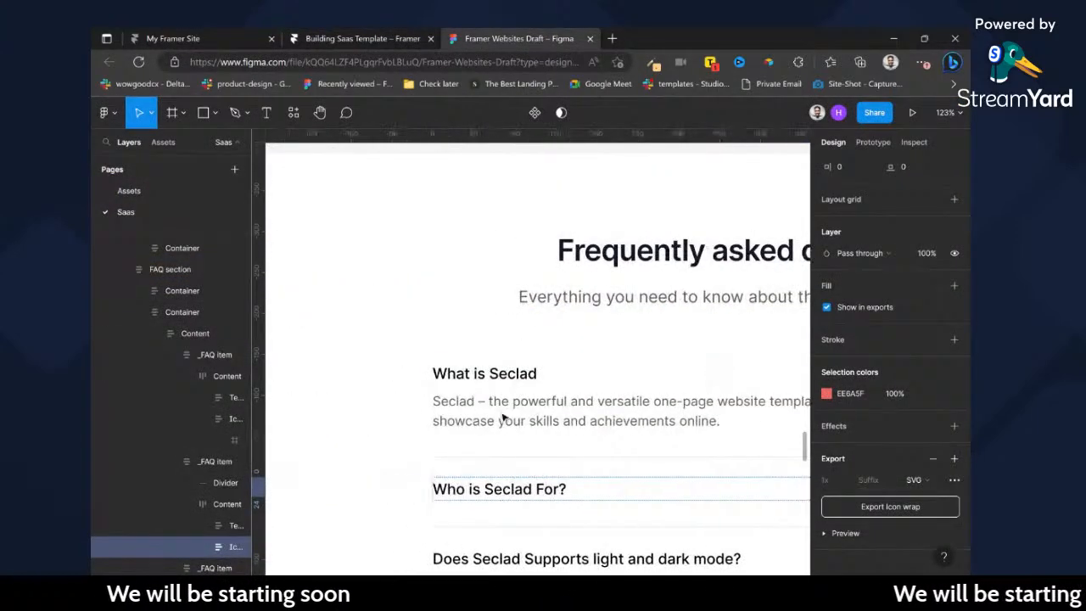
pyautogui.click(488, 404)
pyautogui.click(404, 35)
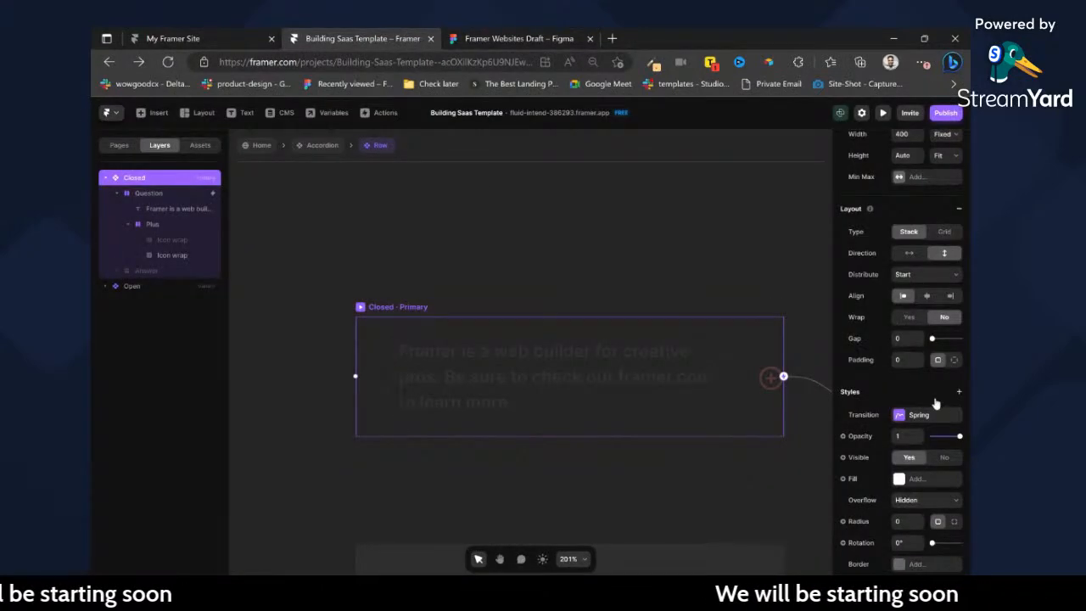
# Set the top and left padding of the Question stack in the Closed variant to 0.
pyautogui.scroll(-2, 959, 505)
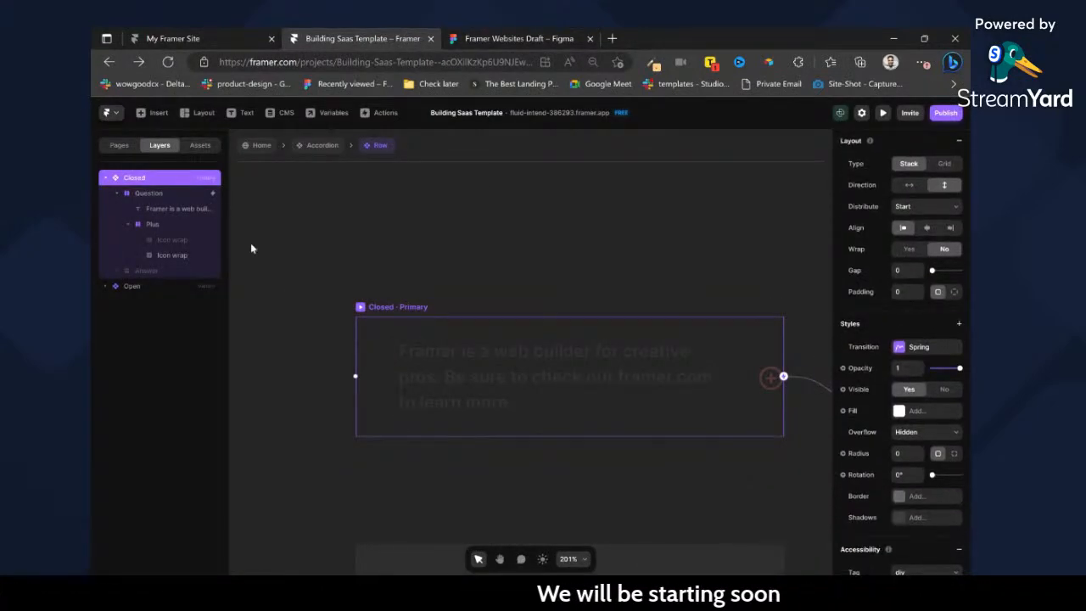
pyautogui.click(168, 195)
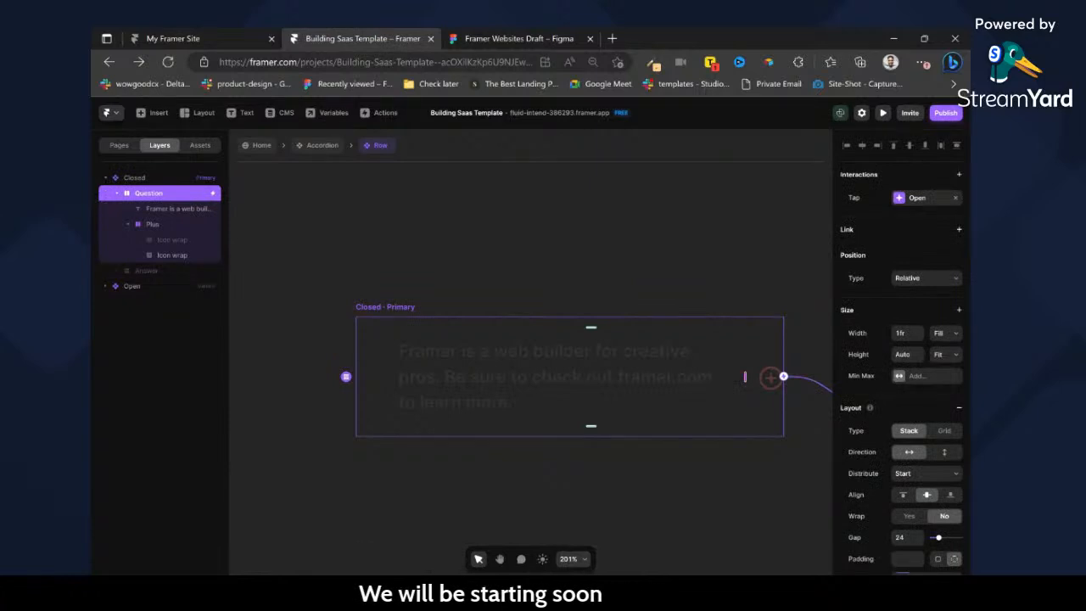
pyautogui.scroll(-3, 948, 516)
pyautogui.click(954, 443)
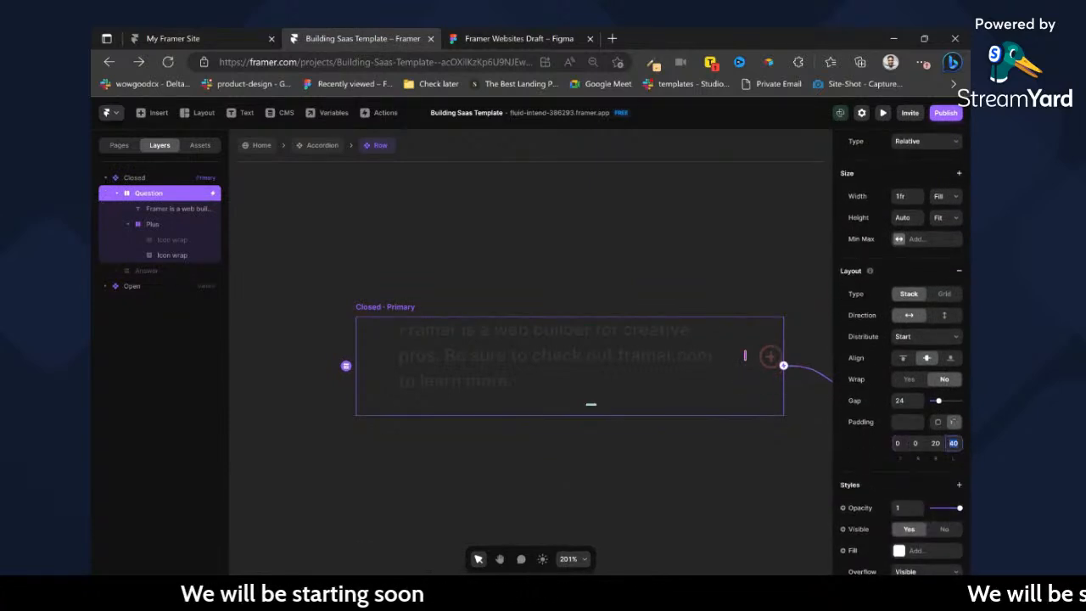
pyautogui.write('0')
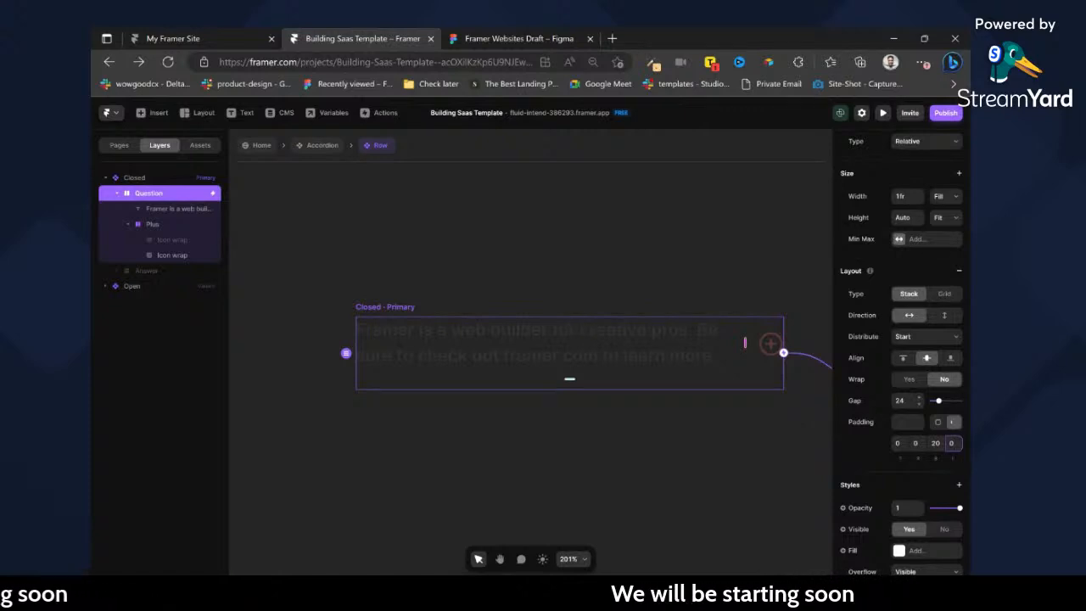
# Wrap the hidden icon of the Closed variant's Plus stack in a frame named Open and delete the original icon inside it.
pyautogui.click(770, 349)
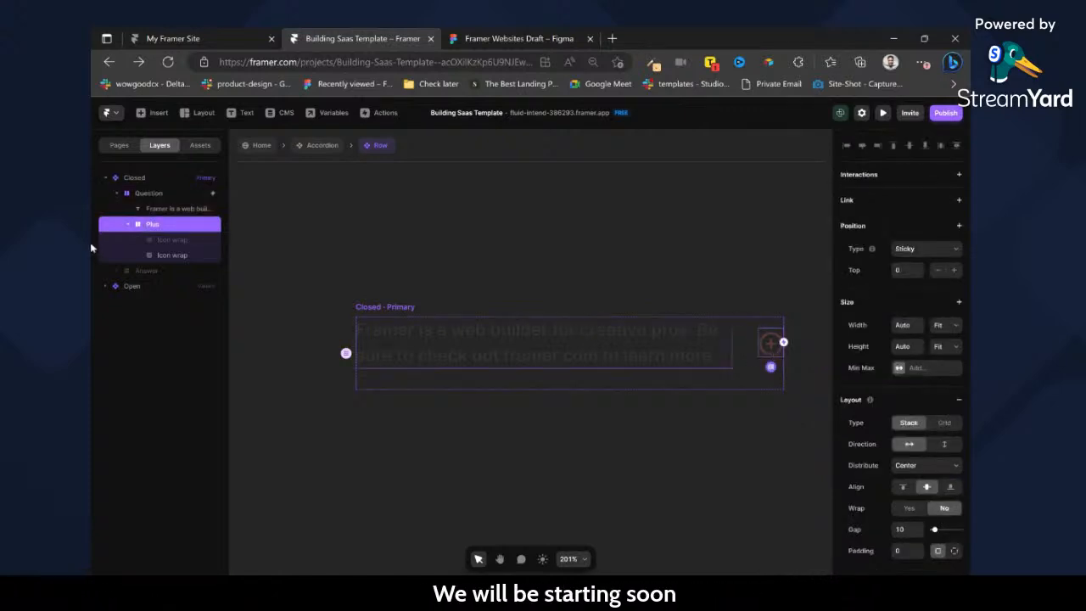
pyautogui.click(175, 240)
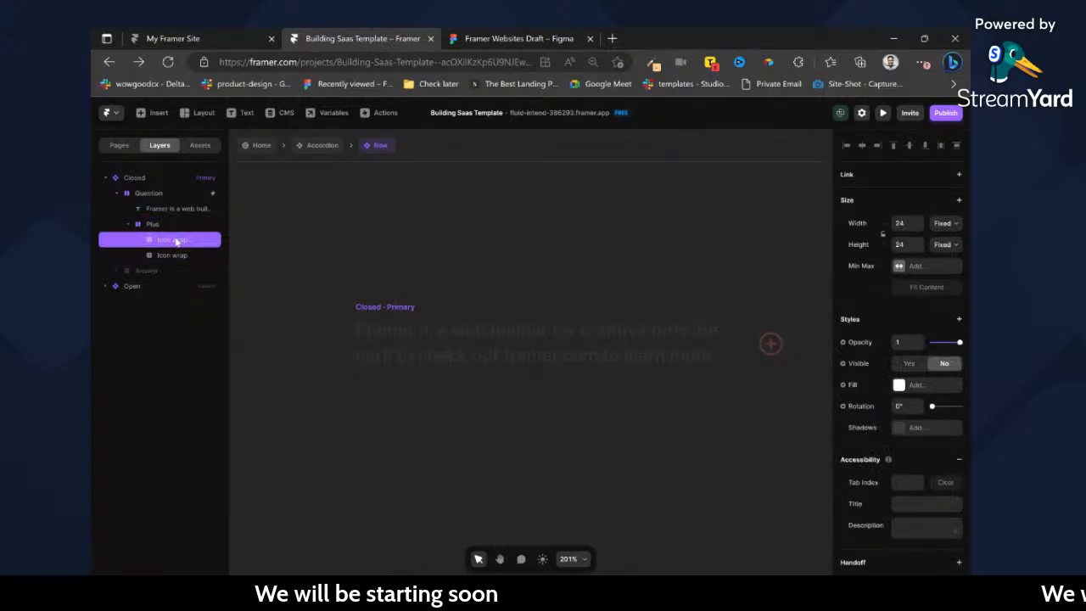
pyautogui.hotkey('ctrl', 'Return')
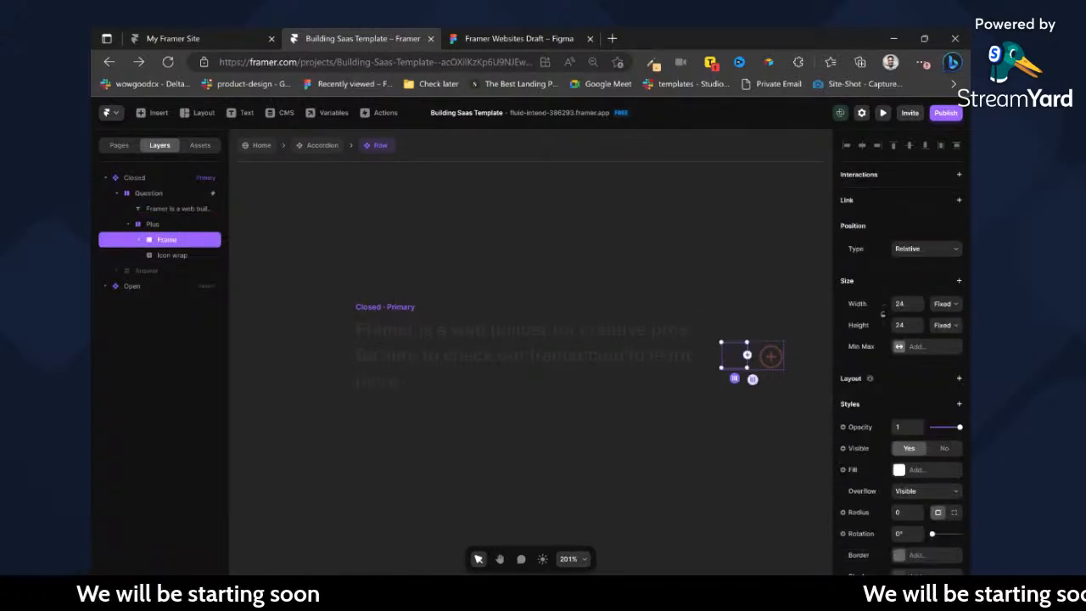
pyautogui.doubleClick(161, 240)
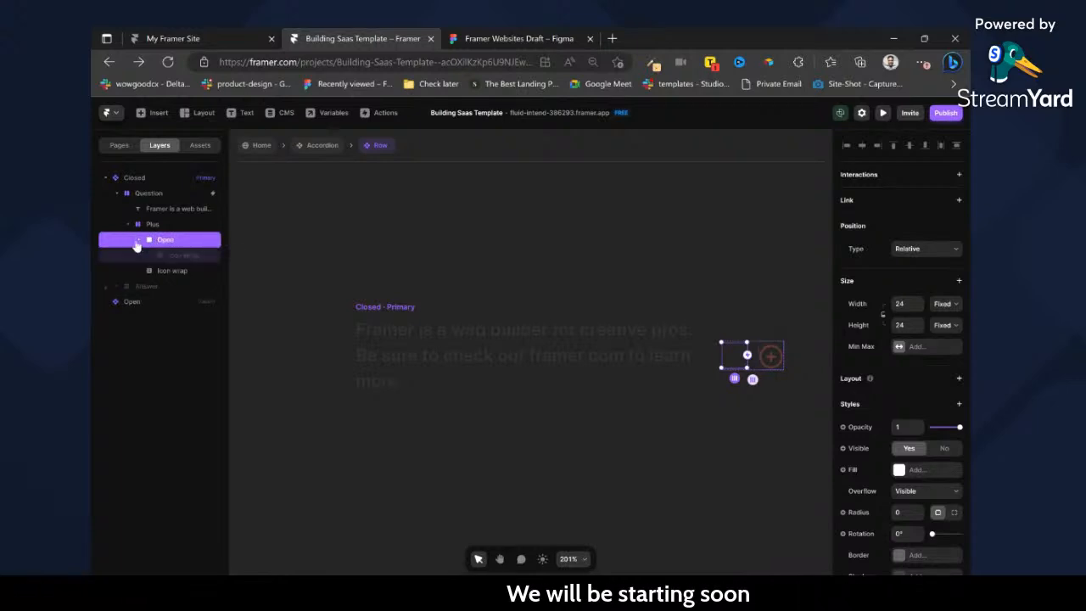
pyautogui.click(159, 256)
pyautogui.press('Delete')
pyautogui.click(173, 244)
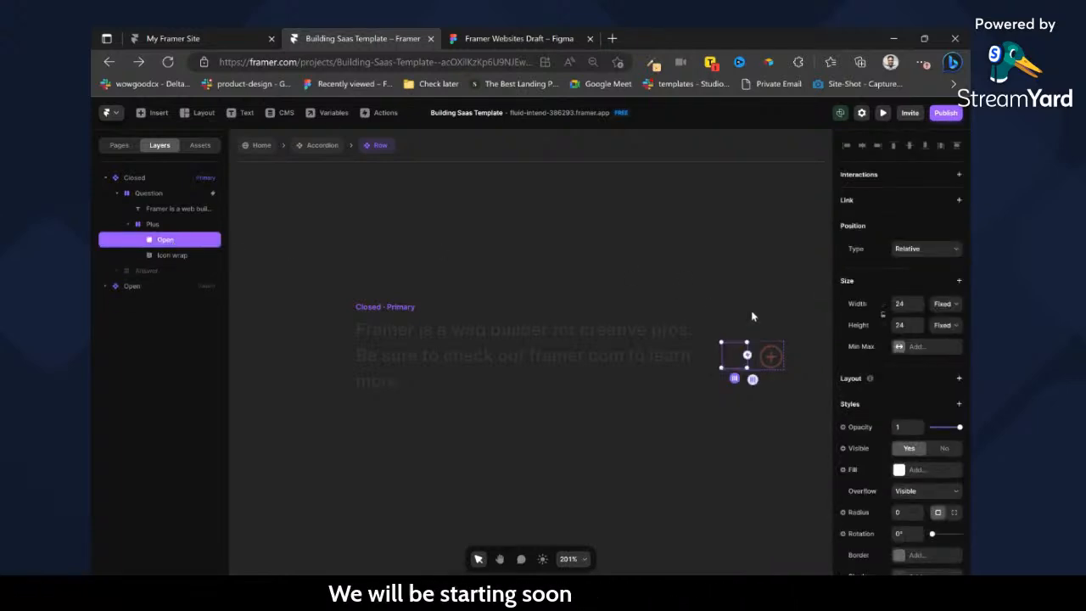
# Fill the Open frame with the image Icon wrap (1).svg and delete the old Icon wrap beside it.
pyautogui.scroll(-2, 921, 357)
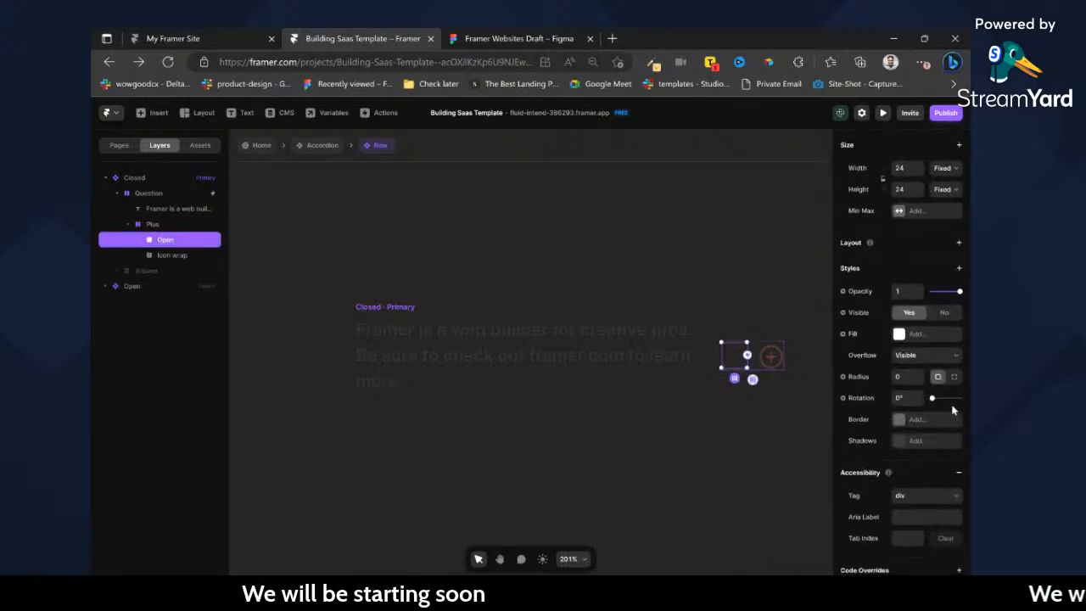
pyautogui.click(917, 333)
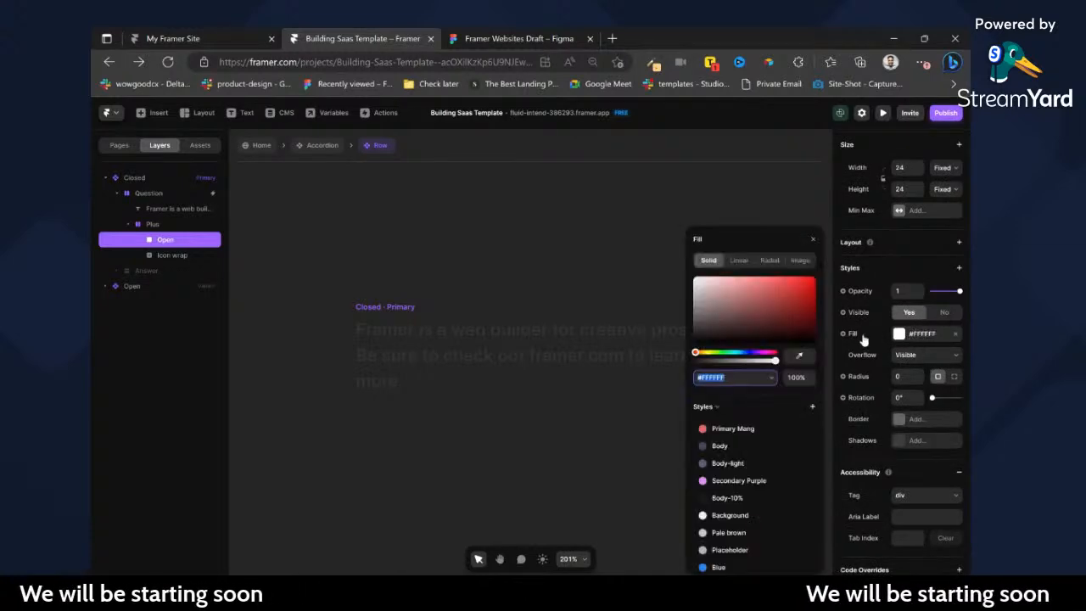
pyautogui.click(797, 261)
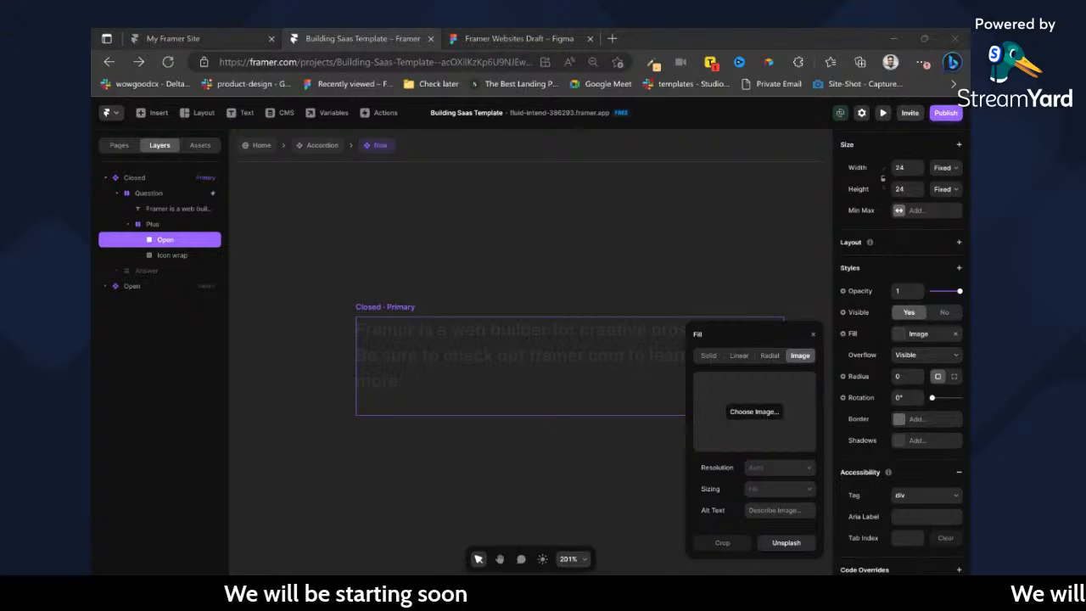
pyautogui.doubleClick(520, 351)
pyautogui.hscroll(3, 552, 344)
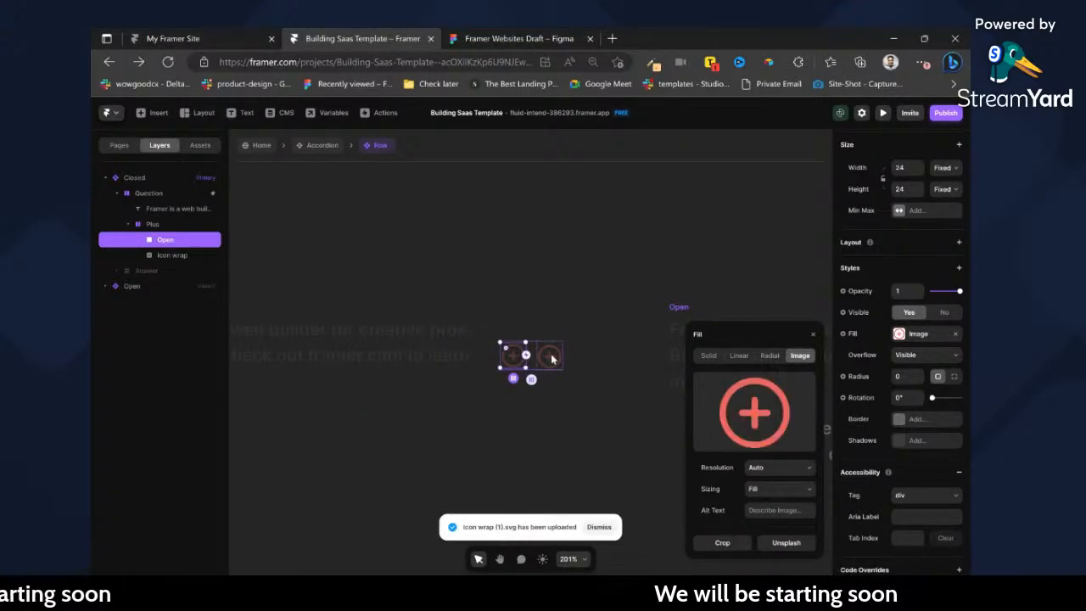
pyautogui.click(552, 357)
pyautogui.press('Delete')
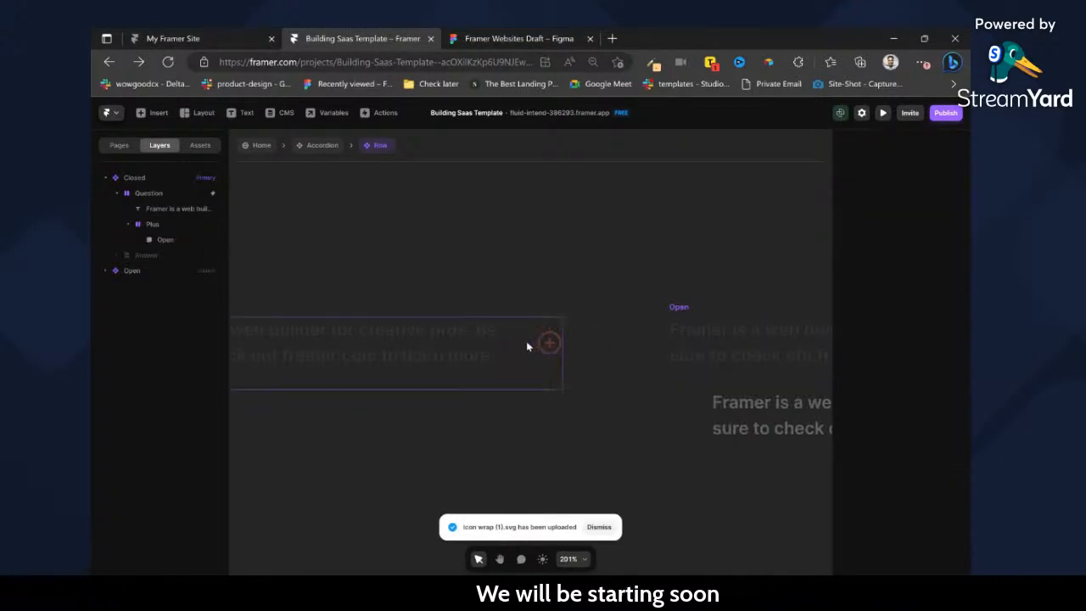
# Duplicate the Open frame inside the Closed variant's Plus stack and name the copy Close.
pyautogui.click(545, 349)
pyautogui.click(153, 224)
pyautogui.scroll(-5, 940, 473)
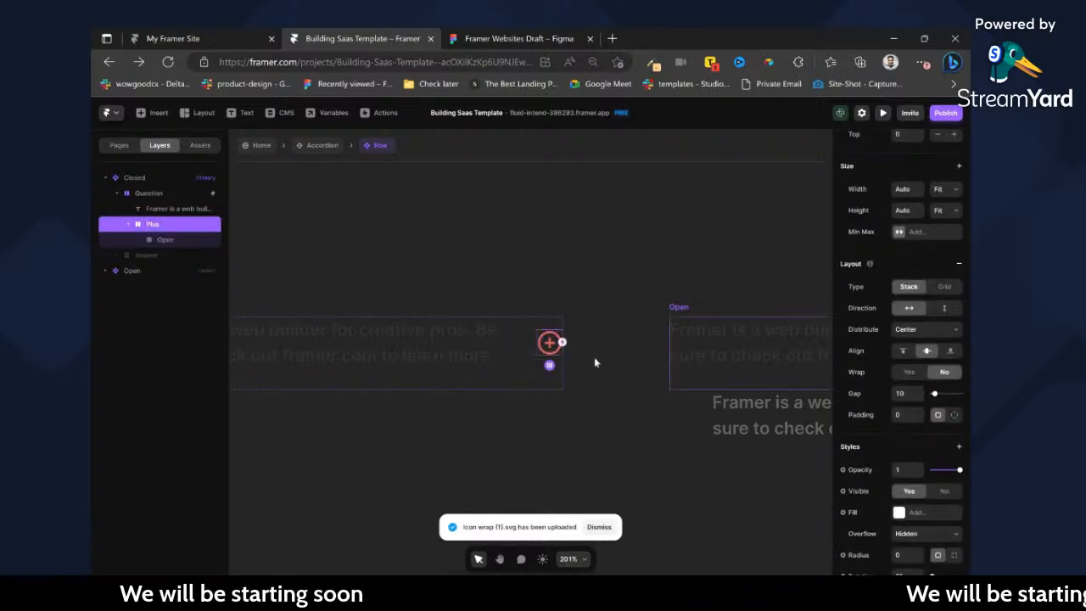
pyautogui.click(549, 343)
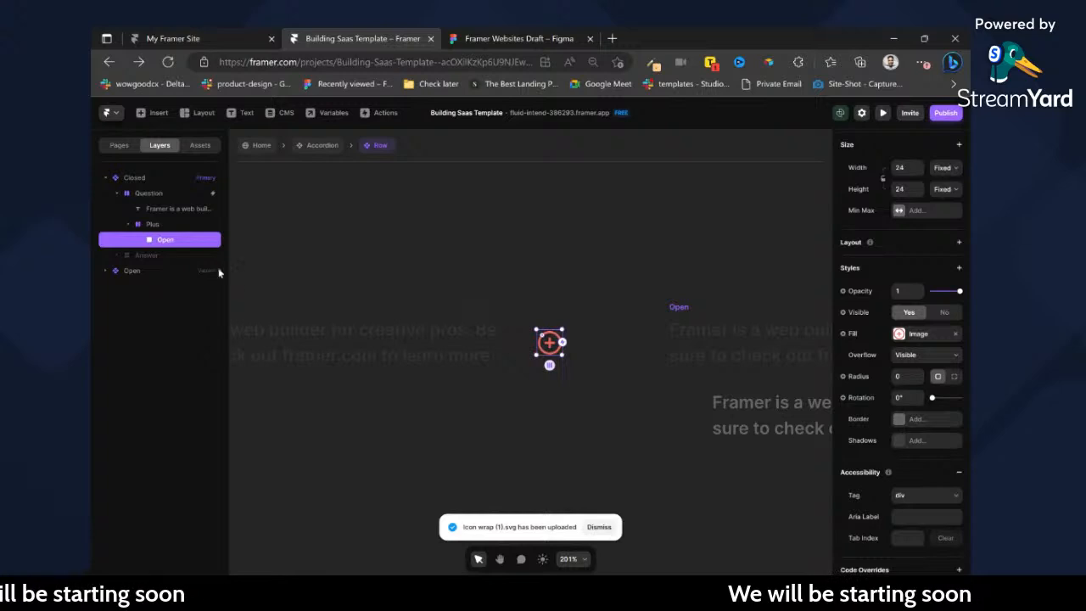
pyautogui.hotkey('ctrl', 'd')
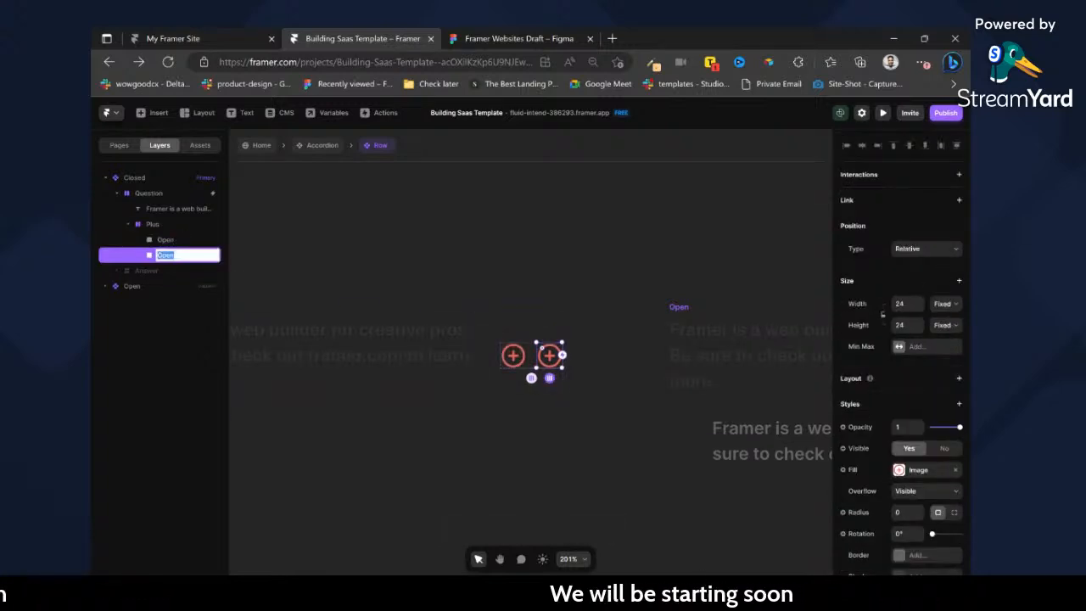
# Replace the Close frame's image with Icon wrap.svg and hide the frame in the Closed variant.
pyautogui.click(900, 471)
pyautogui.click(750, 435)
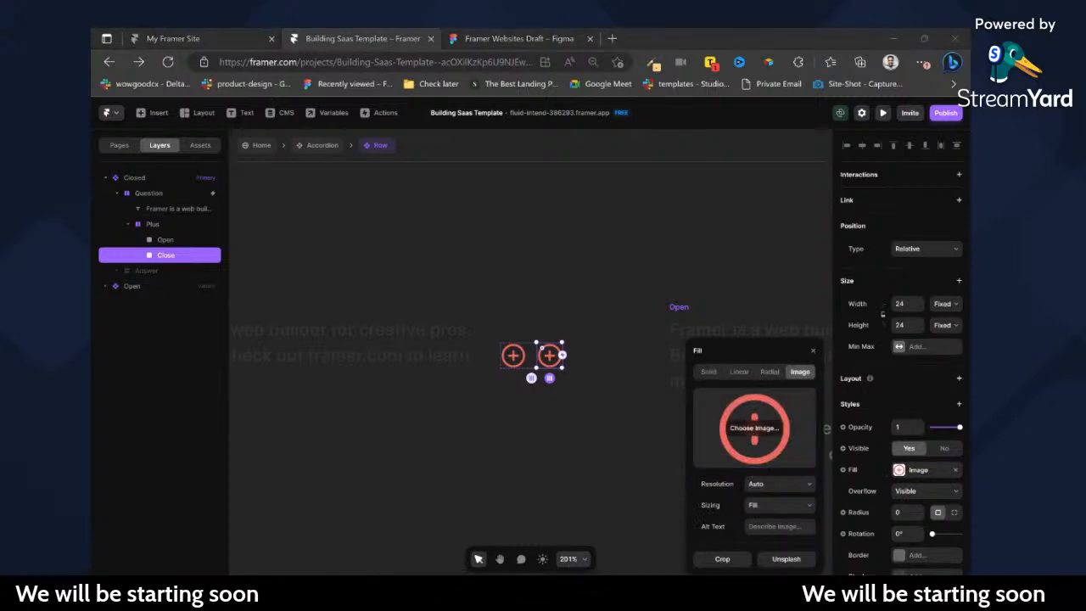
pyautogui.doubleClick(200, 289)
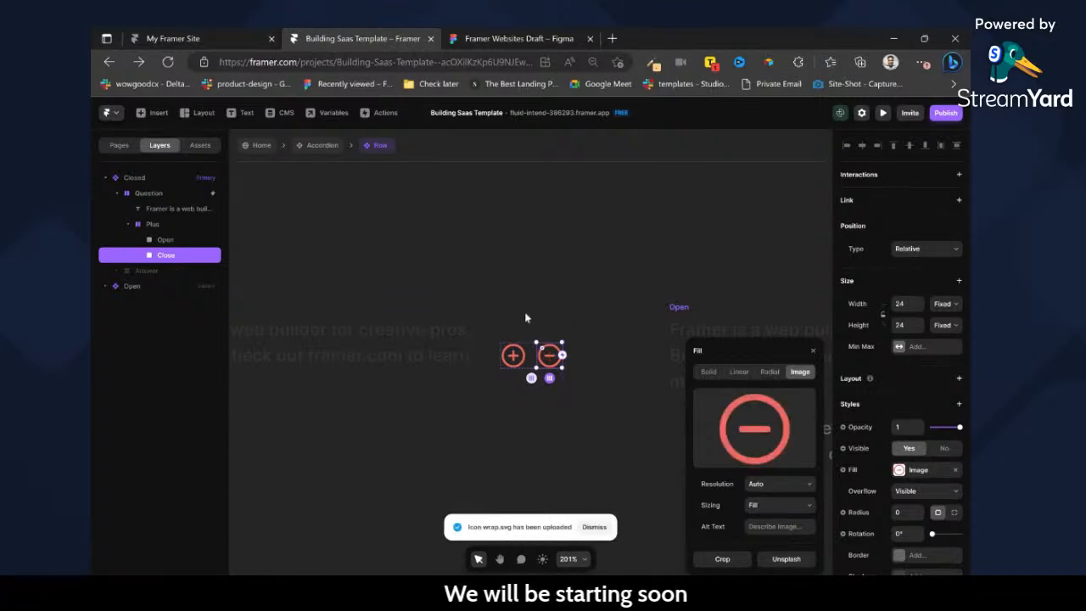
pyautogui.click(954, 438)
pyautogui.click(948, 449)
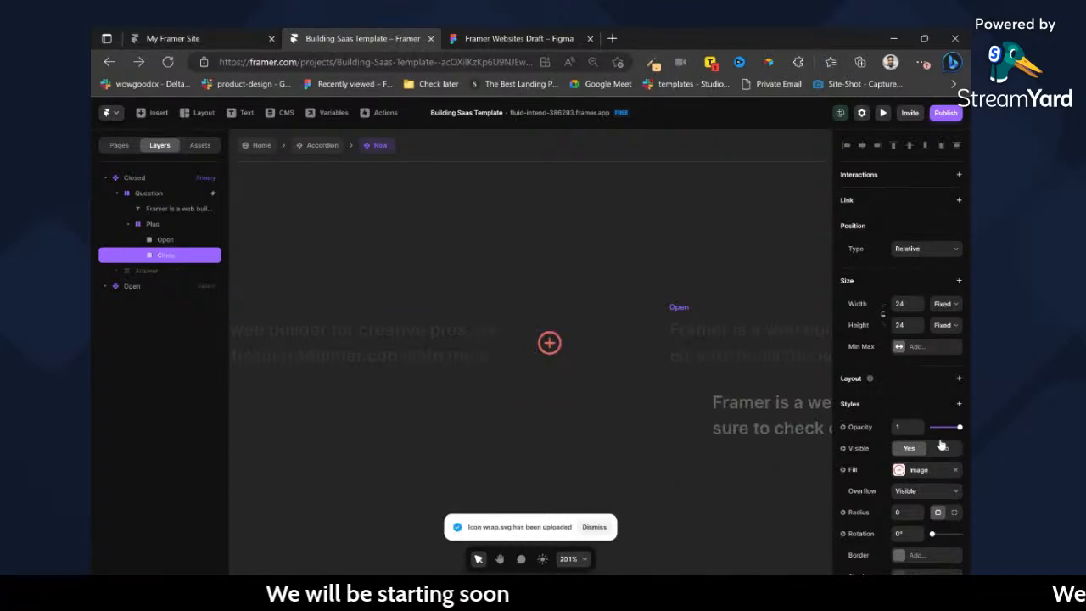
# Try to straighten the rotated plus icon in the Open variant by adjusting the Open frame itself.
pyautogui.hscroll(5, 525, 334)
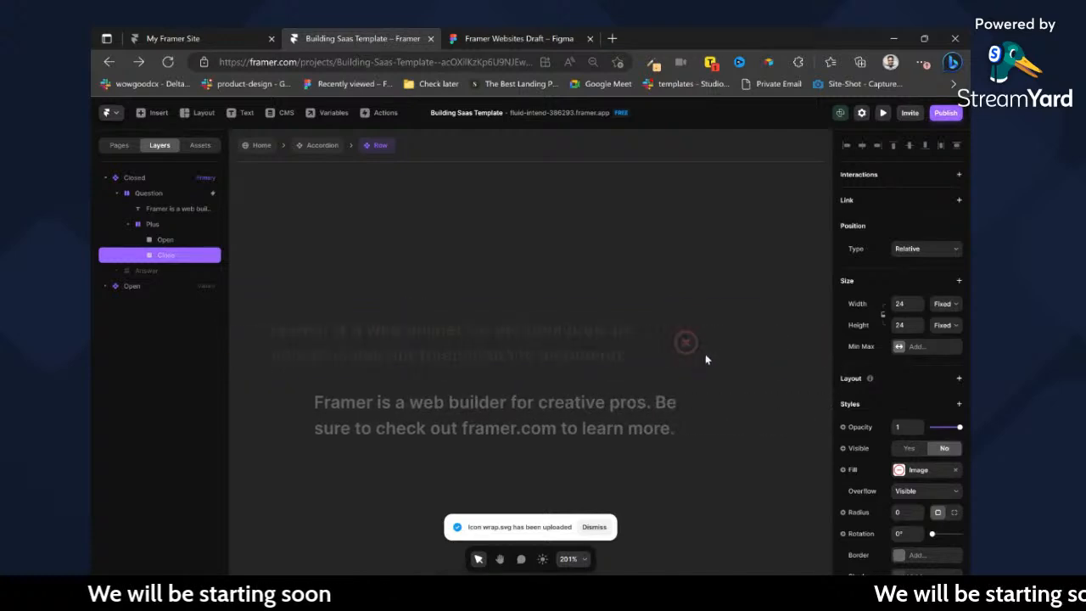
pyautogui.click(694, 350)
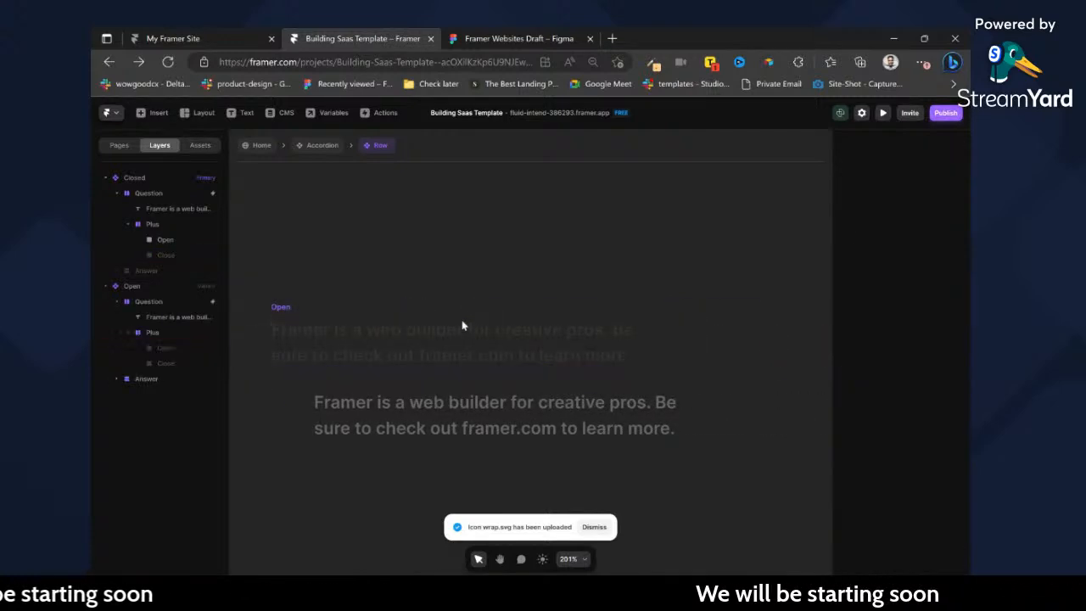
pyautogui.scroll(-2, 894, 438)
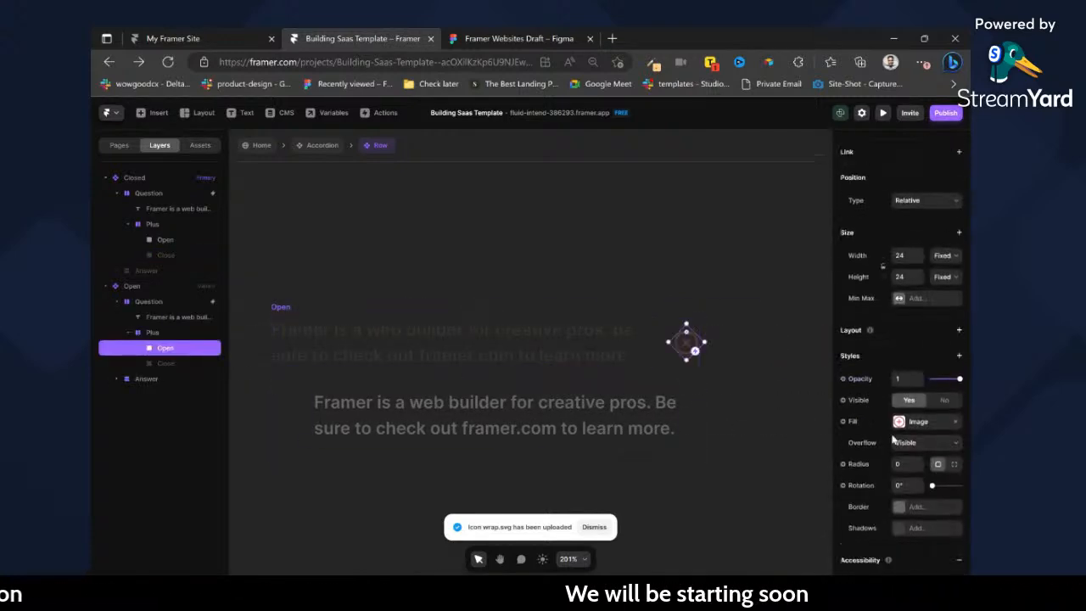
pyautogui.rightClick(694, 348)
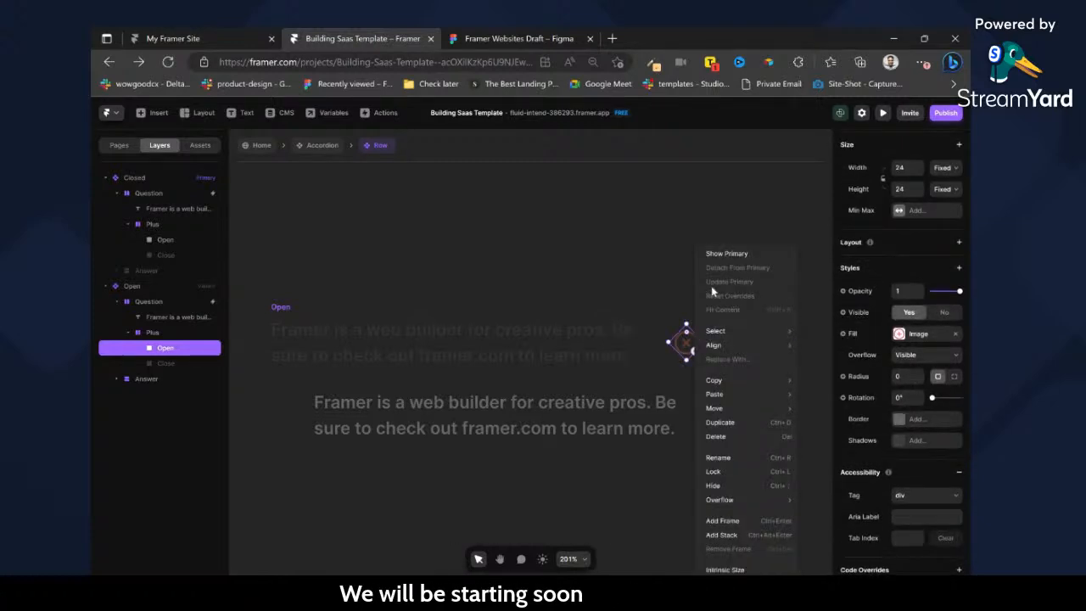
pyautogui.click(679, 352)
pyautogui.scroll(2, 931, 376)
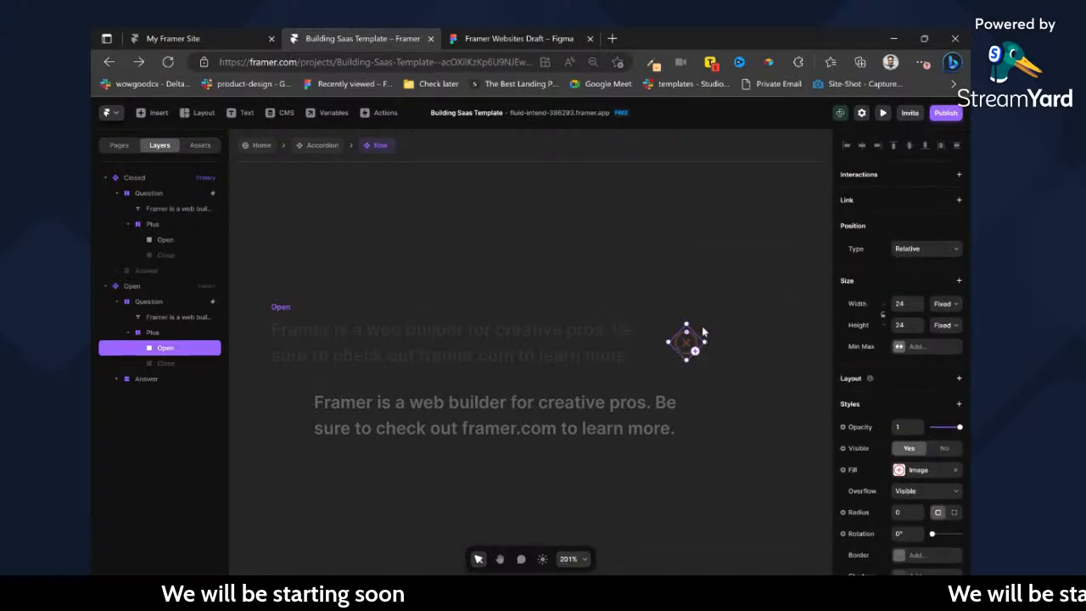
pyautogui.moveTo(688, 317)
pyautogui.mouseDown()
pyautogui.moveTo(700, 335)
pyautogui.moveTo(672, 329)
pyautogui.mouseUp()
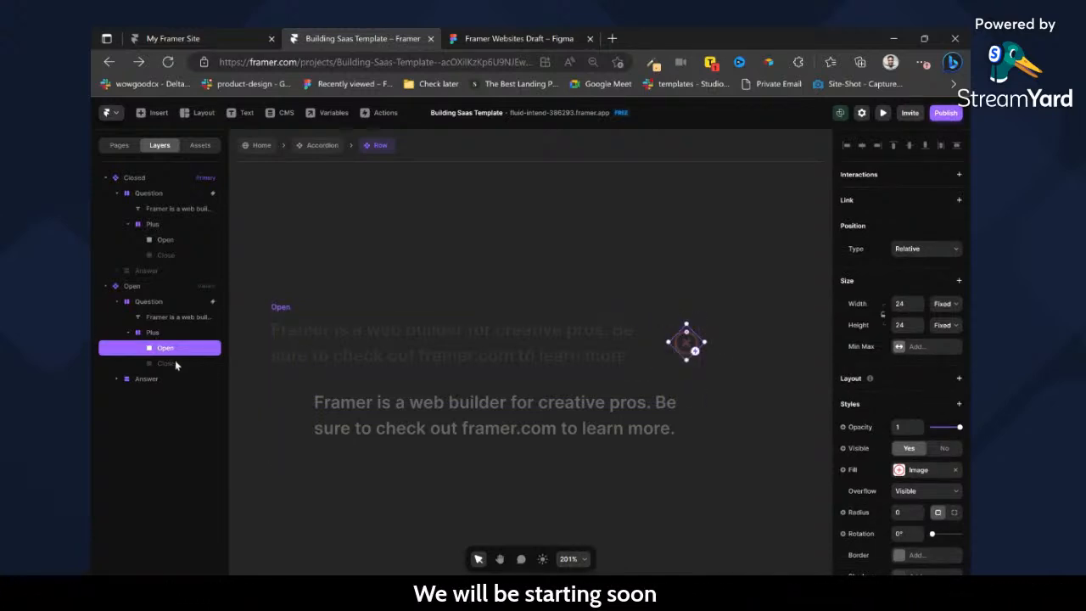
# Make the Close frame visible in the Open variant and set its Plus stack's rotation to 0°.
pyautogui.click(170, 363)
pyautogui.click(909, 448)
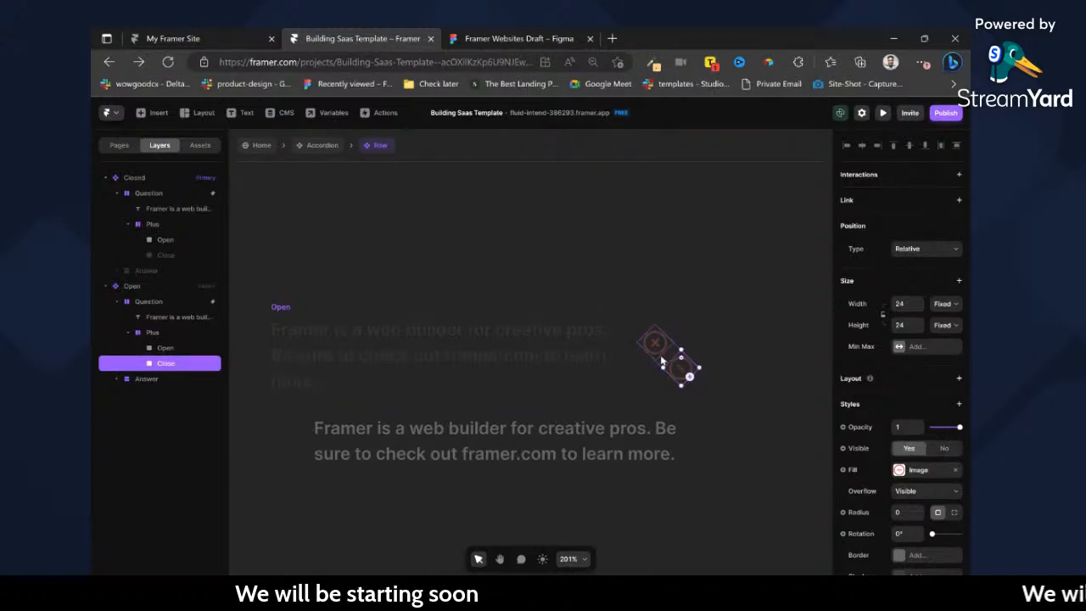
pyautogui.click(154, 333)
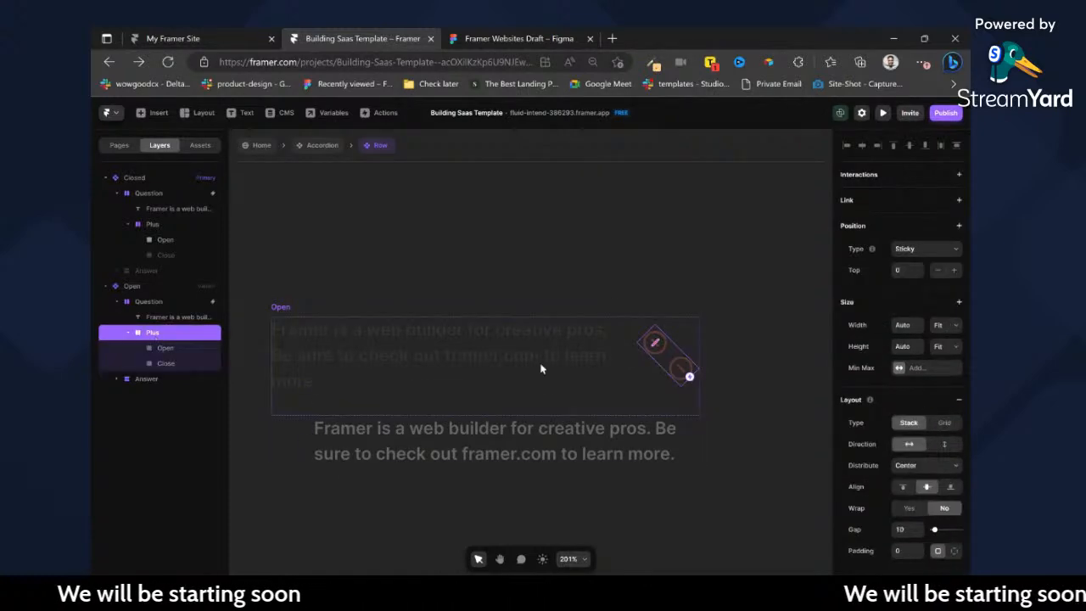
pyautogui.scroll(-3, 917, 449)
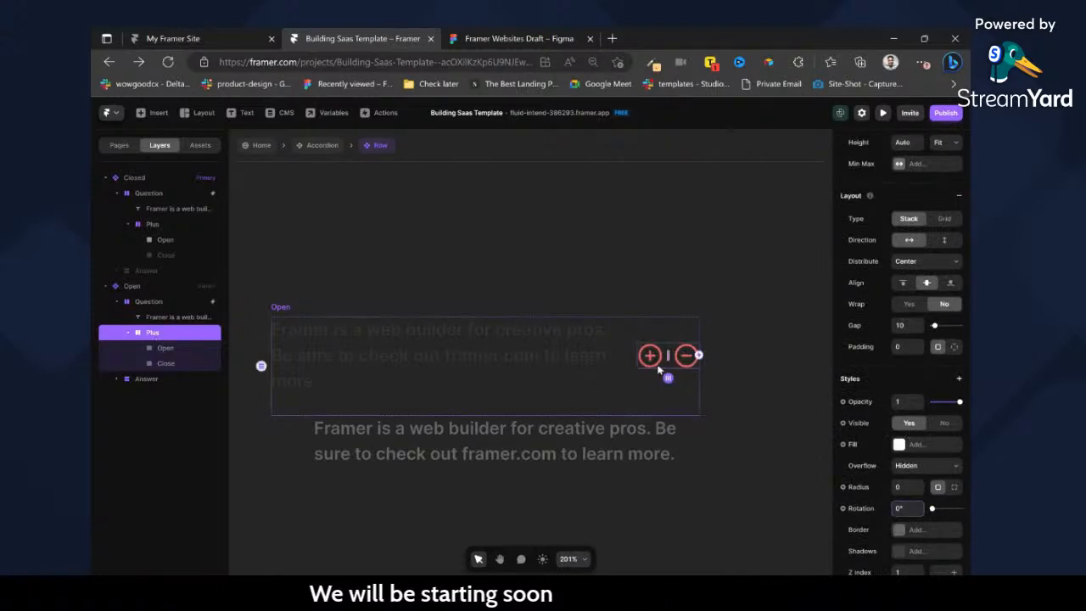
# Hide the Open frame with the plus icon in the Open variant.
pyautogui.click(653, 363)
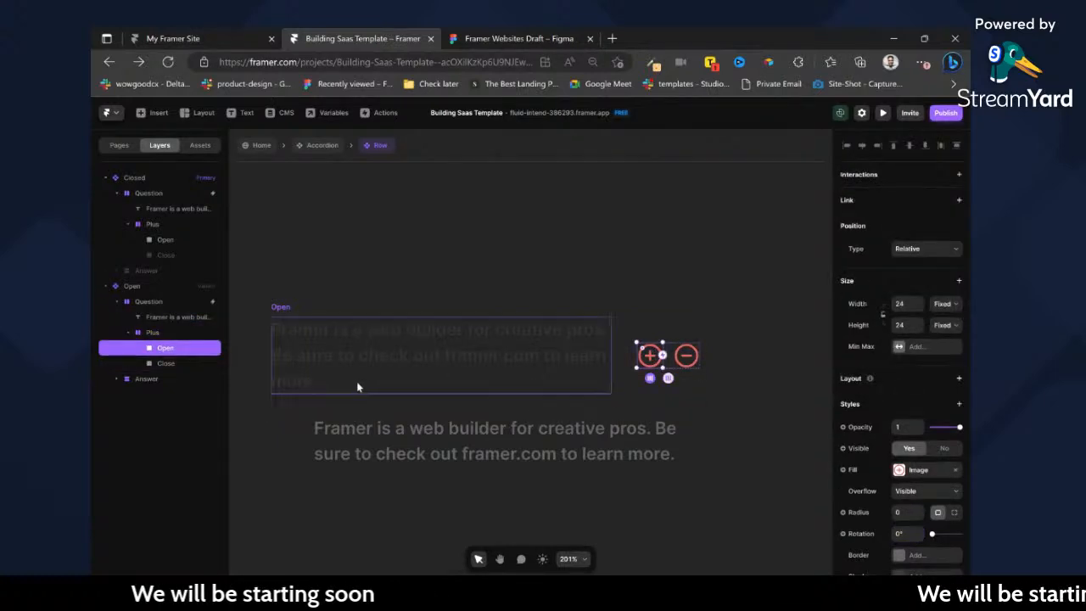
pyautogui.click(944, 447)
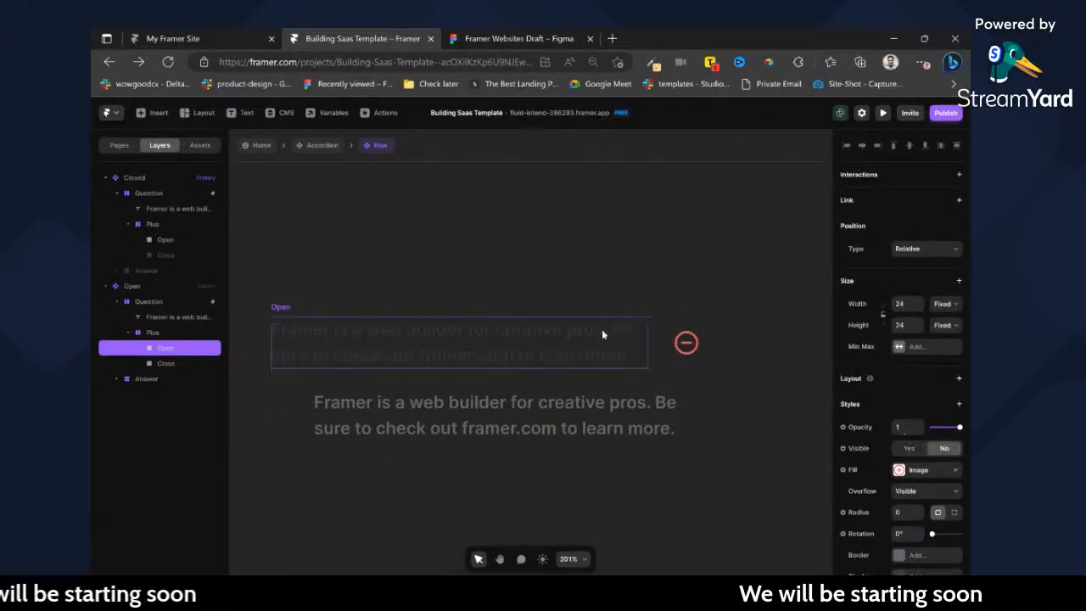
pyautogui.click(670, 362)
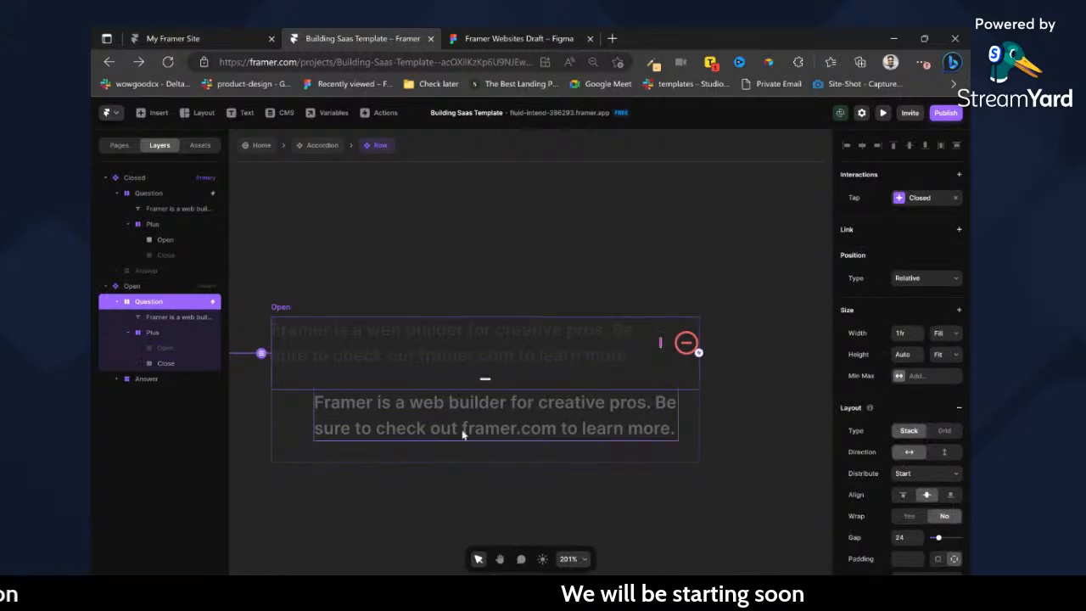
# Set the right and left padding of the Answer stack in the Open variant to 0.
pyautogui.click(307, 424)
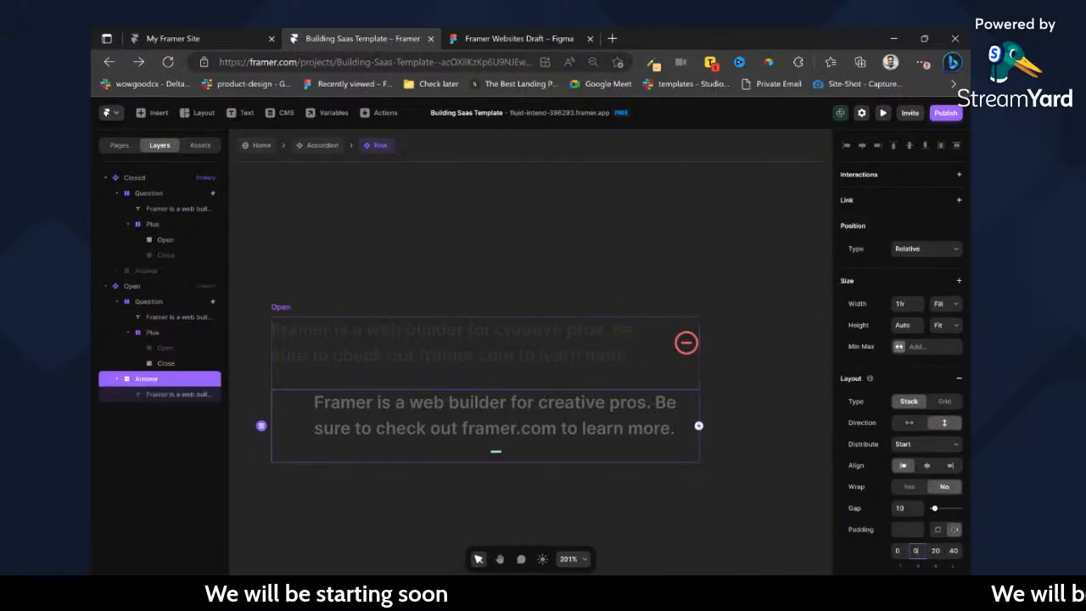
pyautogui.write('0')
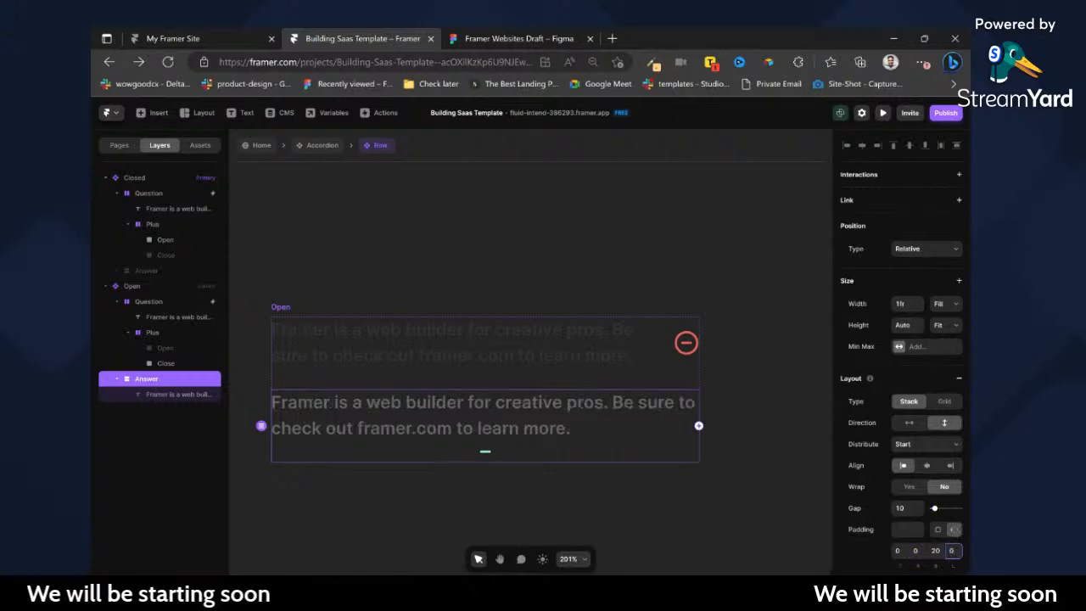
pyautogui.click(735, 443)
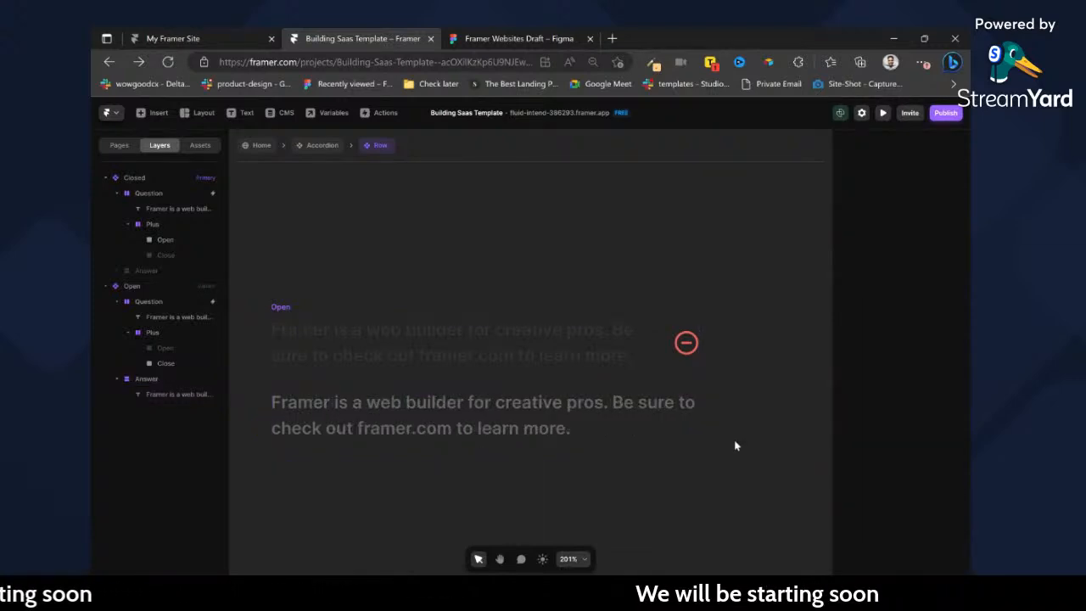
# Apply the Normal Paragraph text style to the question text in the Closed variant.
pyautogui.hscroll(-7, 538, 337)
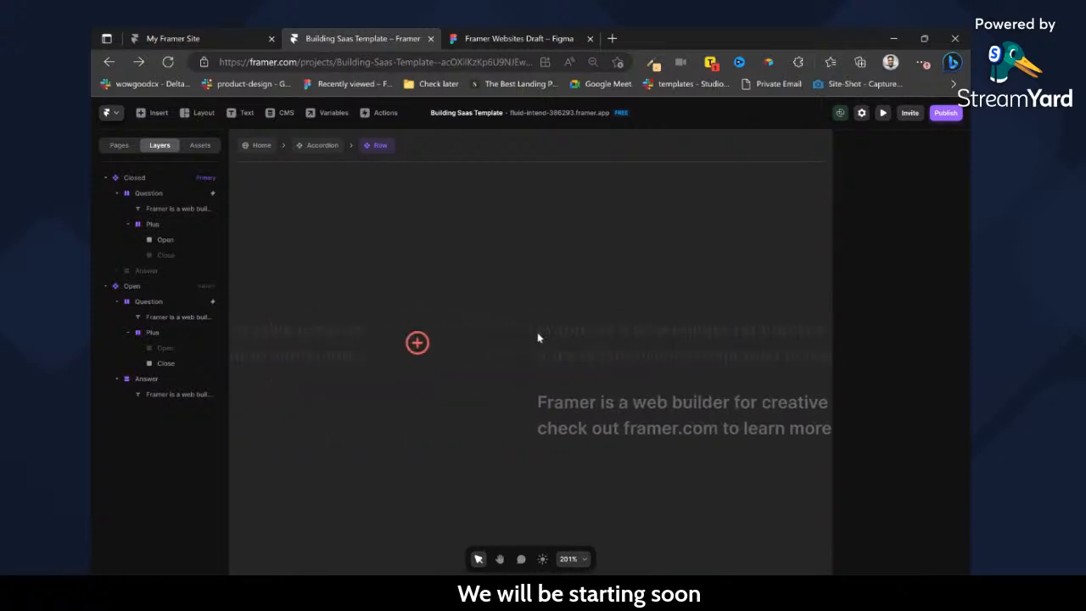
pyautogui.click(549, 331)
pyautogui.scroll(-6, 900, 365)
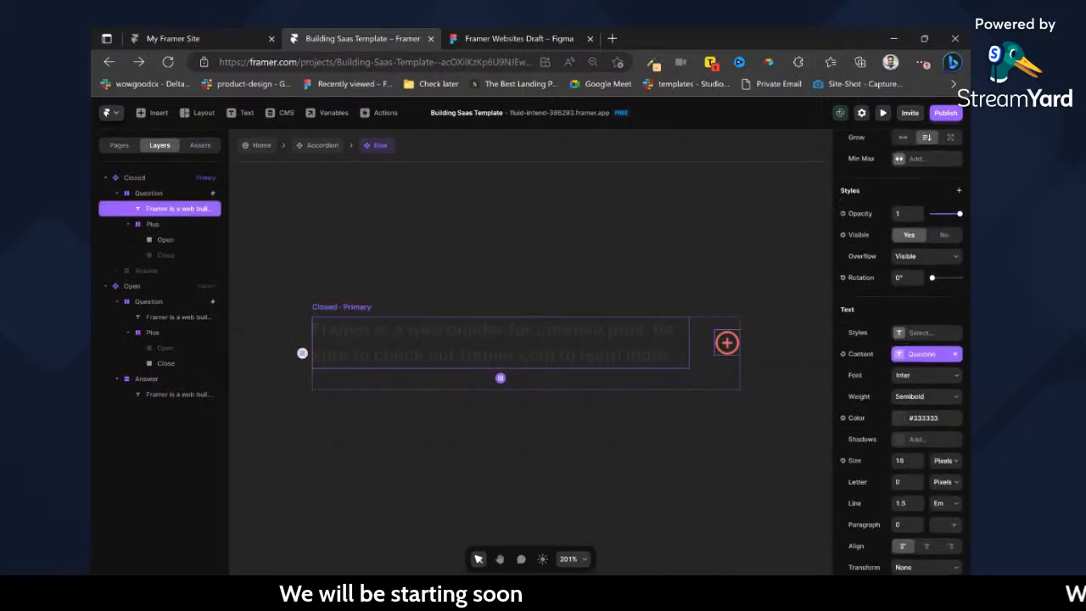
pyautogui.click(912, 313)
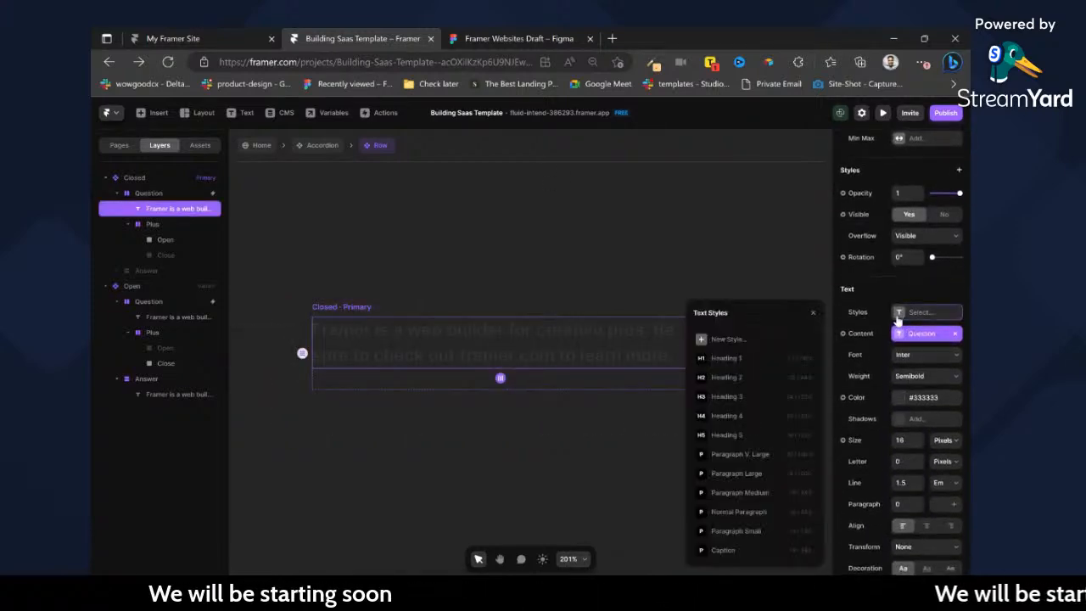
pyautogui.click(743, 512)
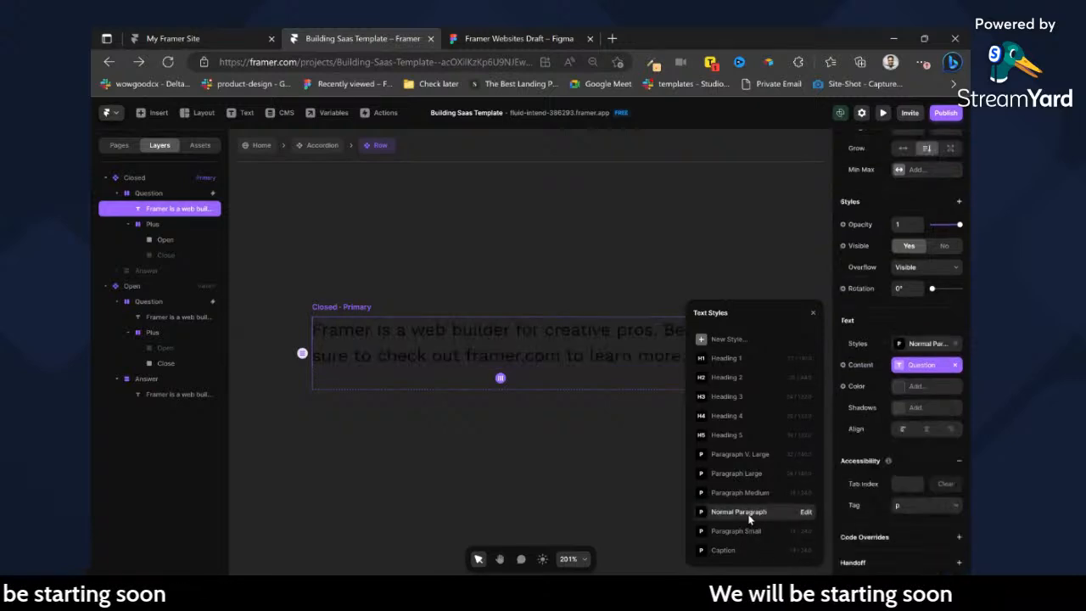
# Apply the Normal Paragraph text style to the answer text in the Closed variant.
pyautogui.hscroll(3, 576, 395)
pyautogui.hscroll(-5, 568, 409)
pyautogui.click(150, 269)
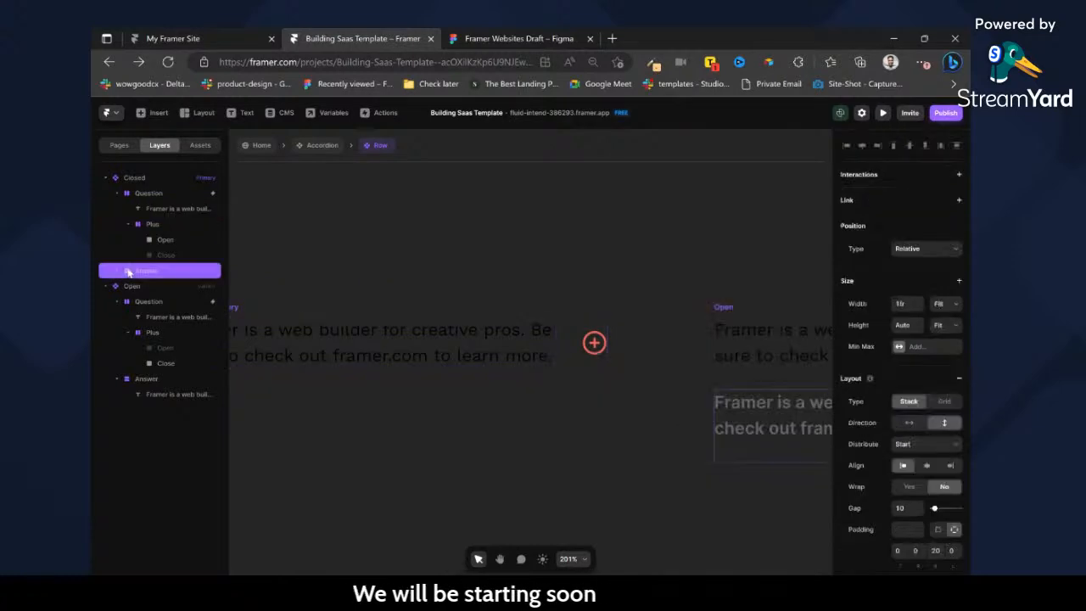
pyautogui.click(155, 291)
pyautogui.scroll(-6, 916, 382)
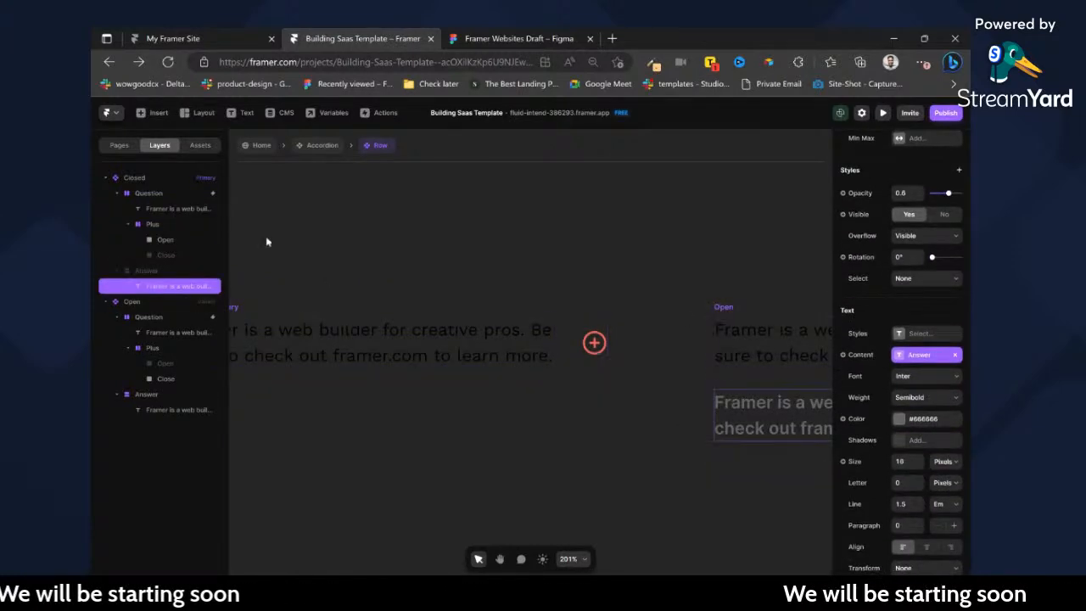
pyautogui.press('Escape')
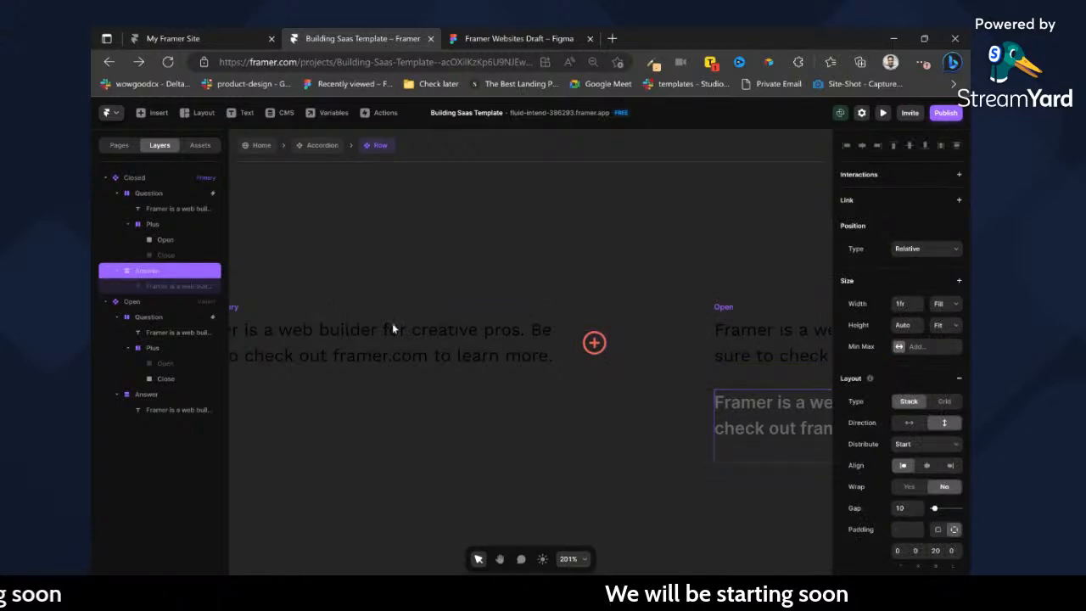
pyautogui.click(196, 287)
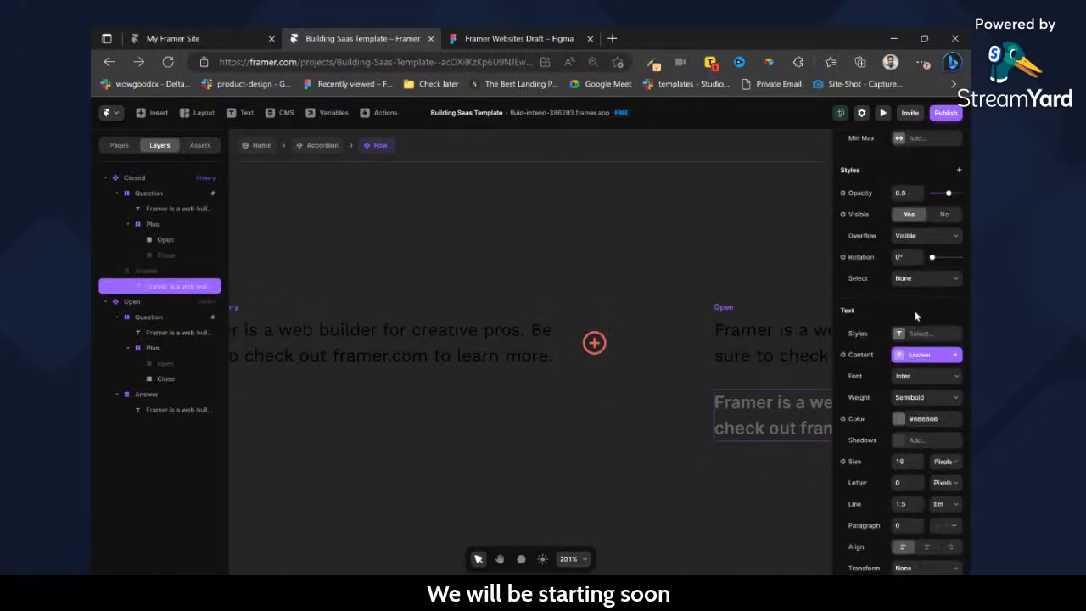
pyautogui.click(903, 334)
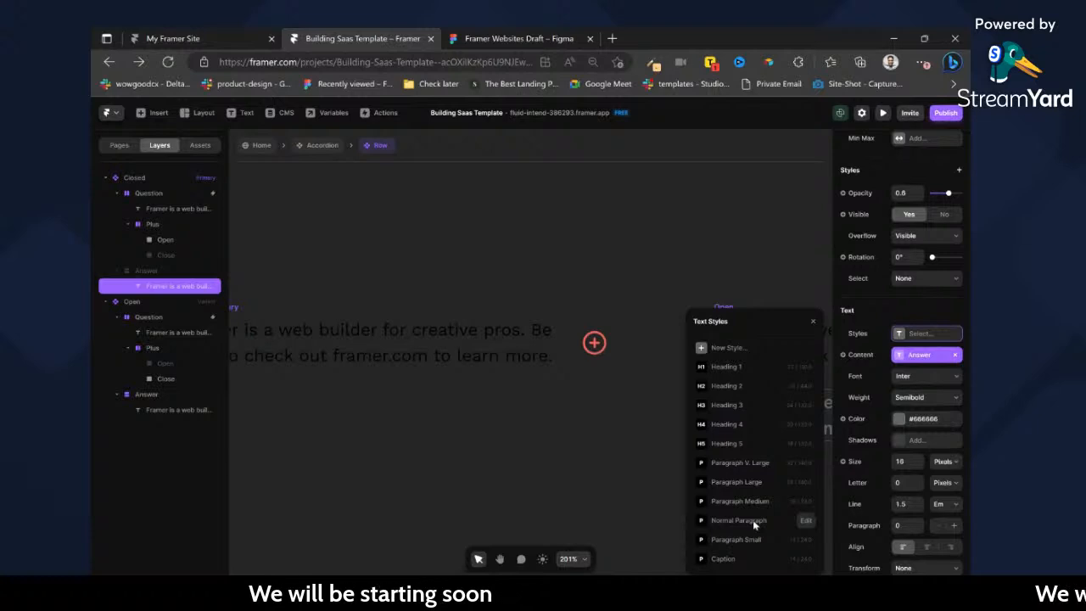
pyautogui.click(753, 520)
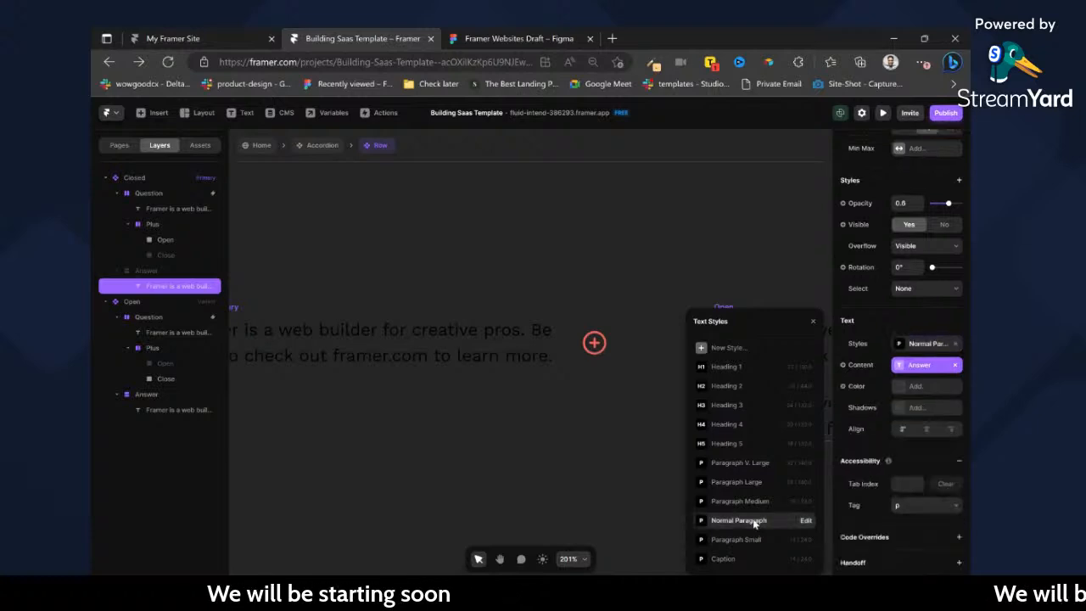
# Set the color of the Closed variant's answer text to the Body color style.
pyautogui.click(898, 391)
pyautogui.click(726, 447)
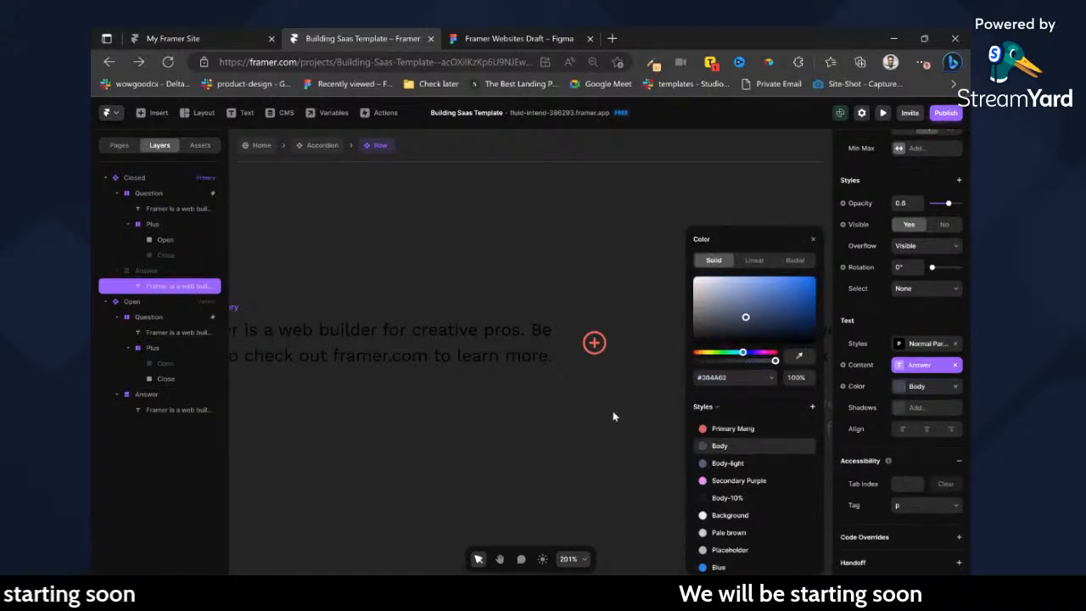
pyautogui.click(612, 411)
pyautogui.hscroll(2, 609, 411)
# Return to the Accordion component and set the padding of Variant 1 to 0 on all sides.
pyautogui.click(310, 148)
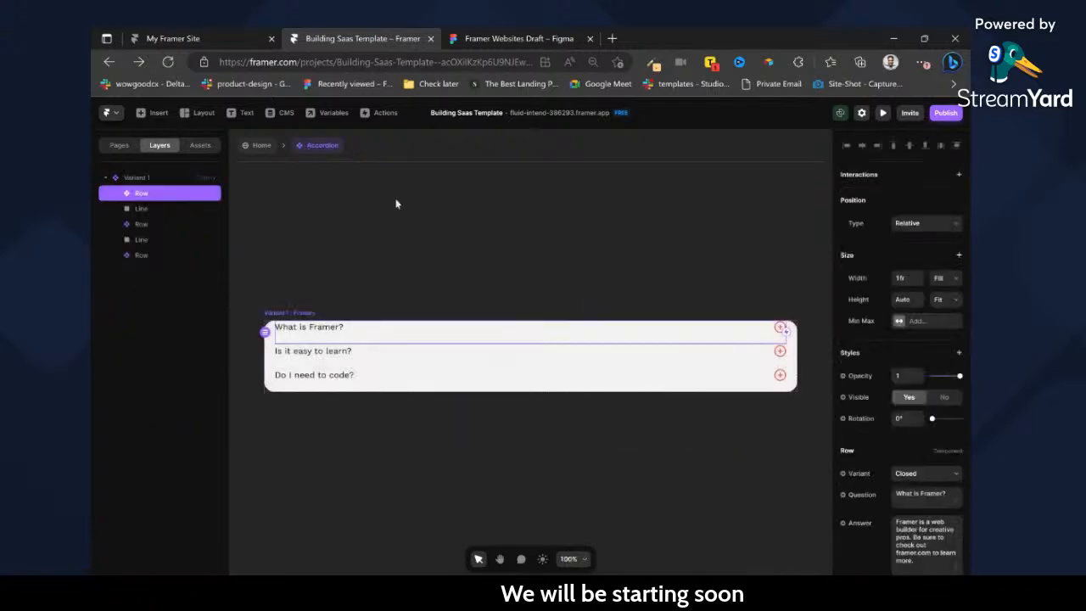
pyautogui.click(435, 387)
pyautogui.keyDown('shift'); pyautogui.click(407, 359); pyautogui.keyUp('shift')
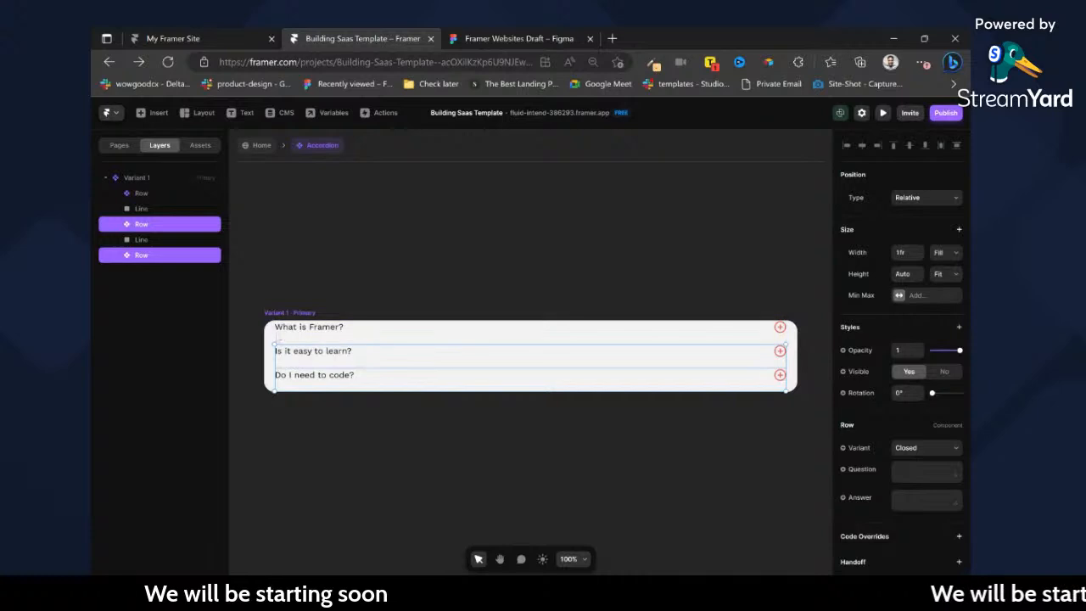
pyautogui.click(300, 313)
pyautogui.click(908, 361)
pyautogui.click(918, 380)
pyautogui.write('00')
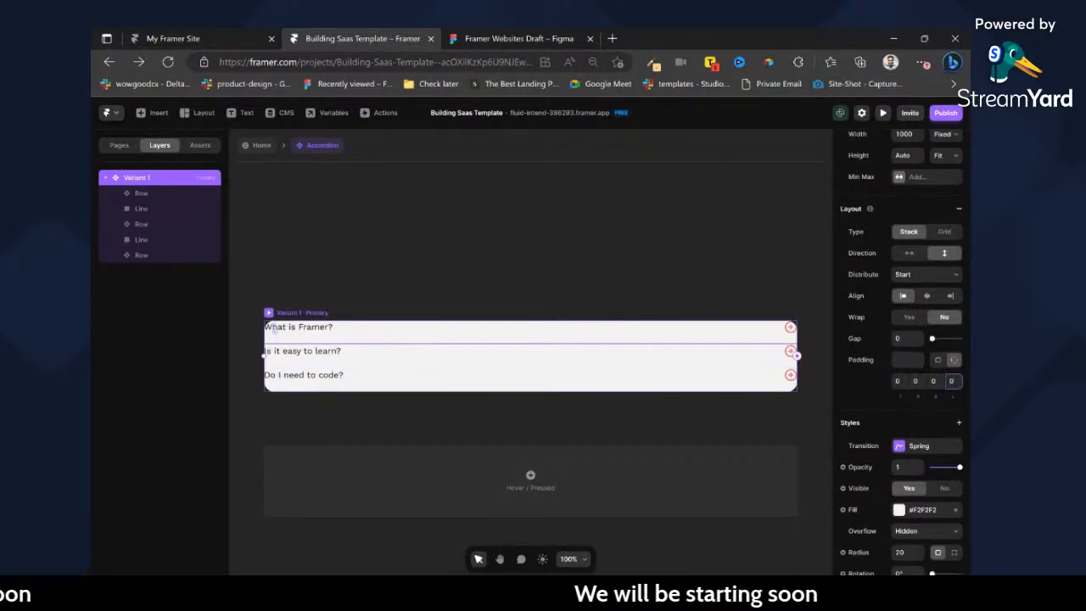
# Set the corner radius of the accordion's Variant 1 to 0, remove its fill and return to the Home page.
pyautogui.scroll(-3, 910, 460)
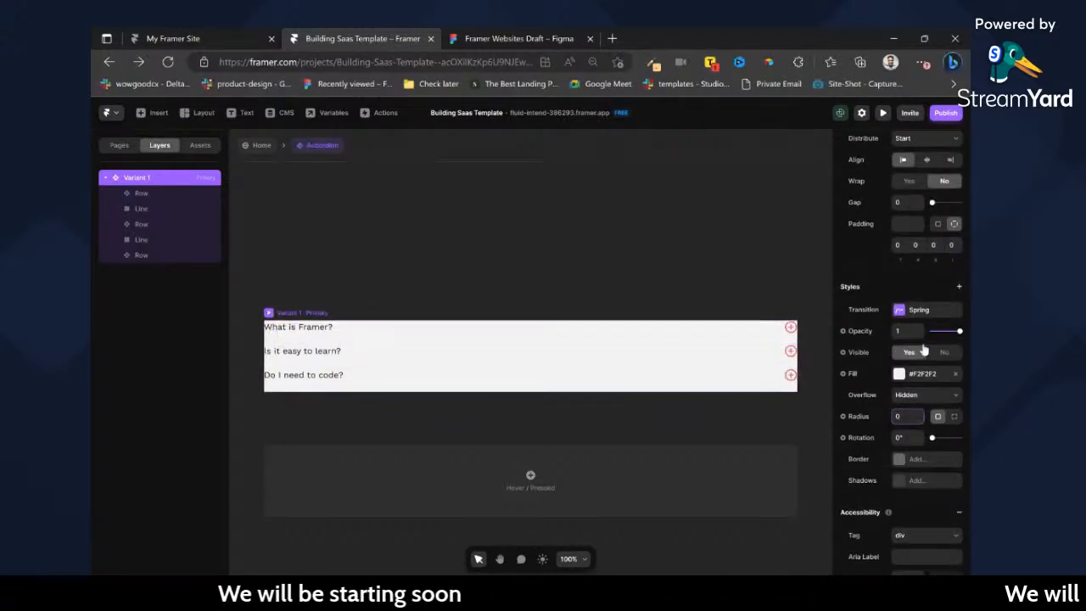
pyautogui.scroll(2, 933, 382)
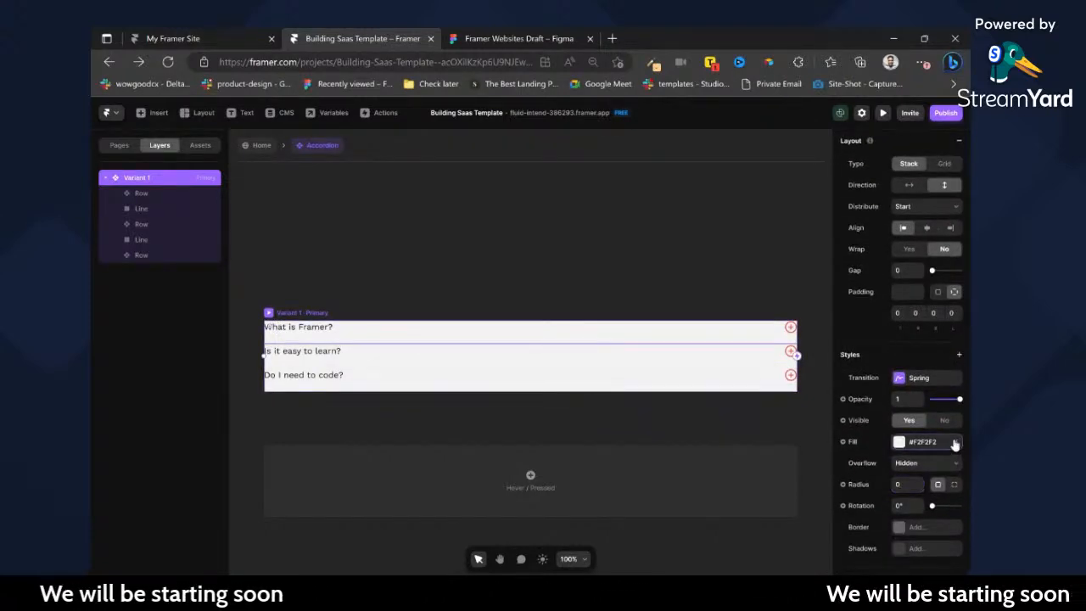
pyautogui.click(954, 441)
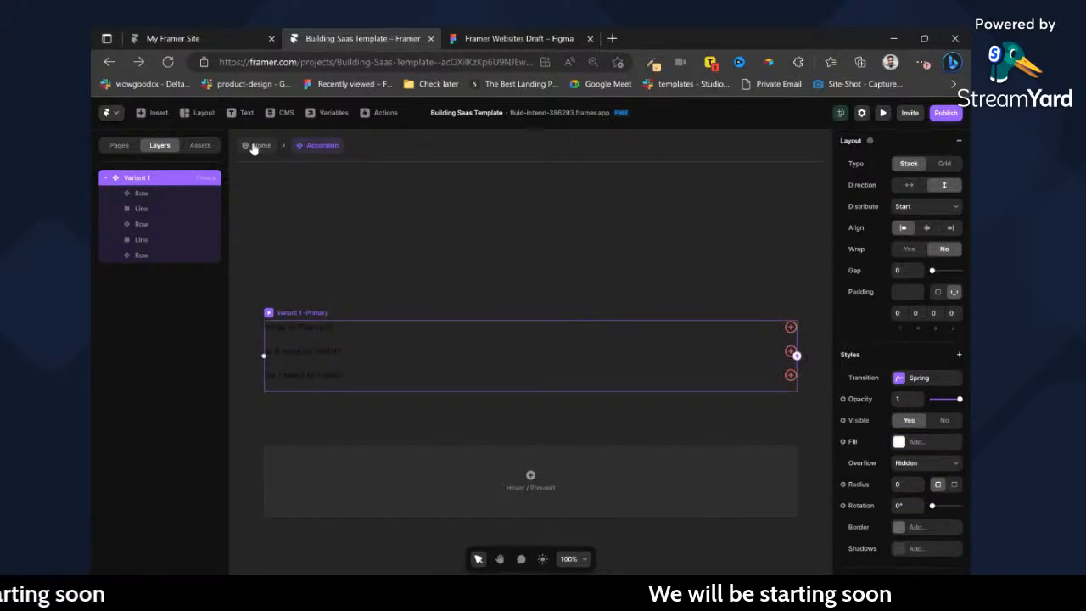
pyautogui.click(254, 146)
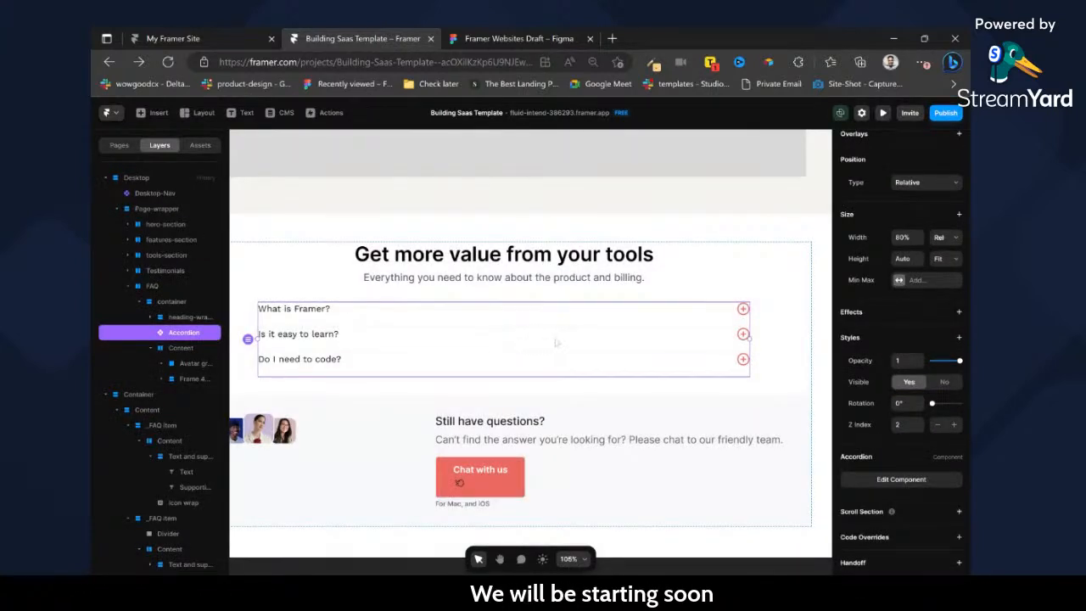
# Compare the accordion with the reference FAQ list beside the page and set the gap of its Variant 1 stack to 16.
pyautogui.doubleClick(634, 439)
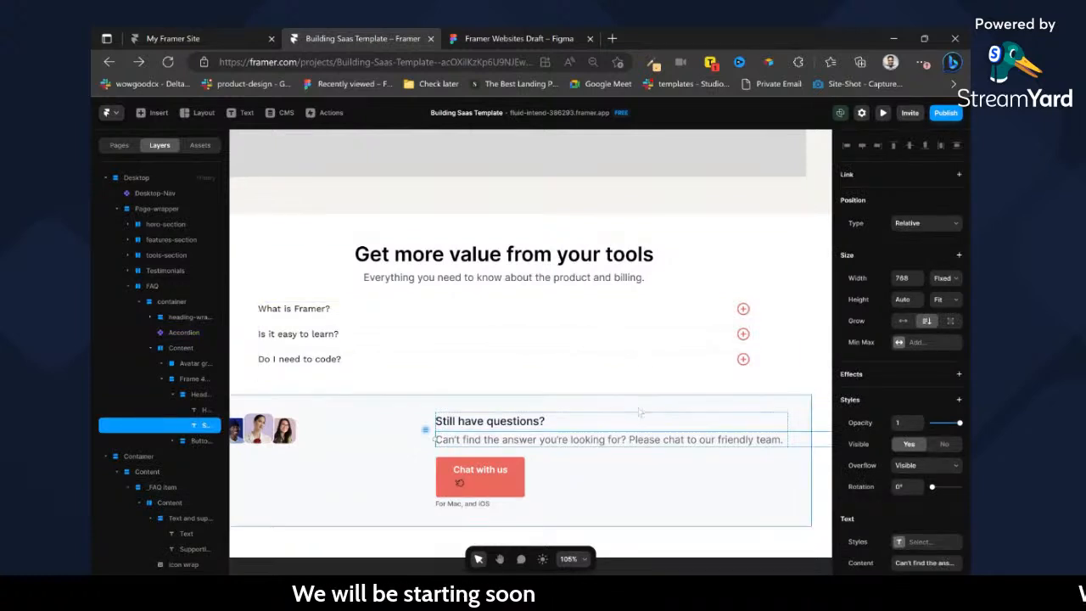
pyautogui.hscroll(3, 633, 388)
pyautogui.hscroll(3, 634, 388)
pyautogui.hscroll(2, 552, 356)
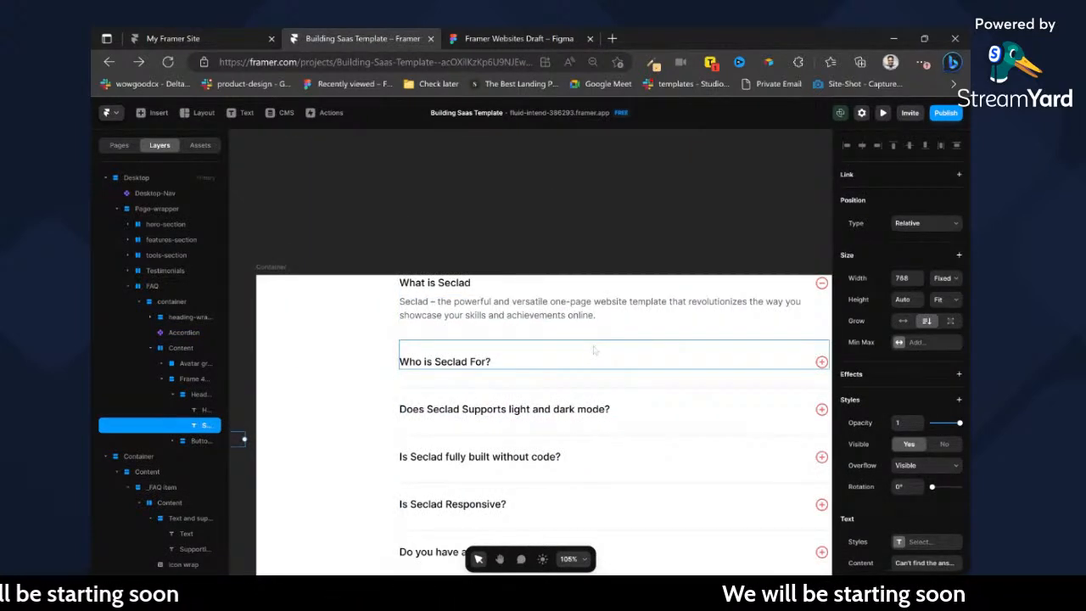
pyautogui.click(600, 394)
pyautogui.hscroll(-5, 600, 396)
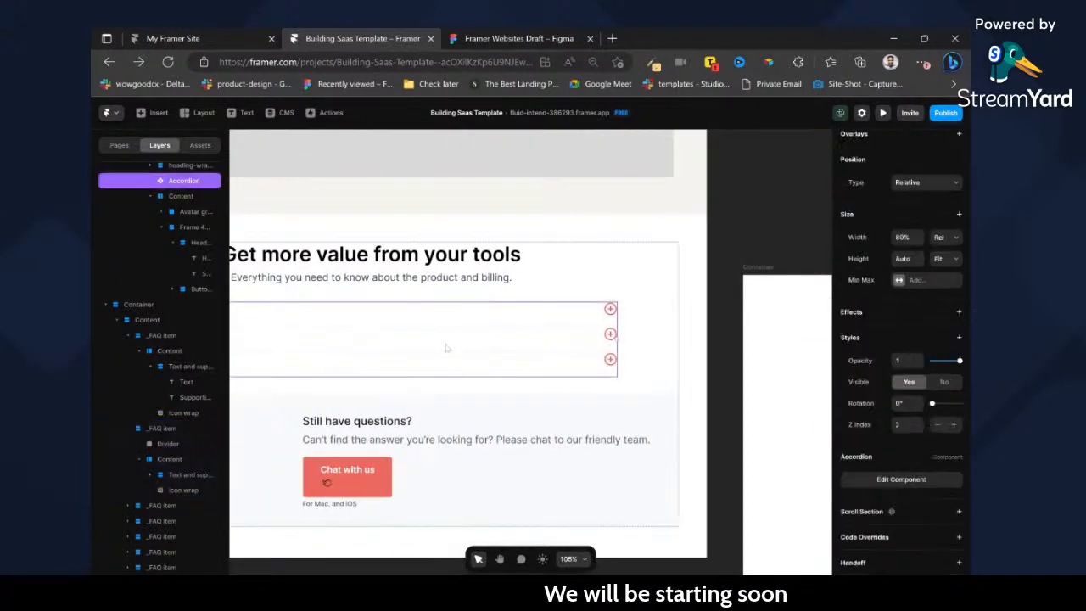
pyautogui.doubleClick(448, 348)
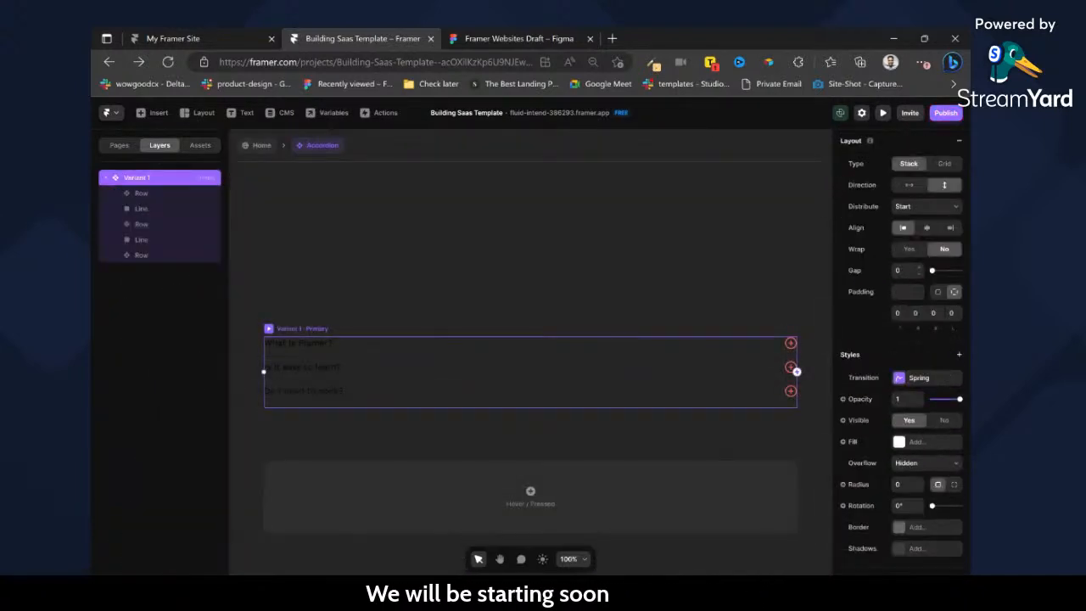
pyautogui.write('24')
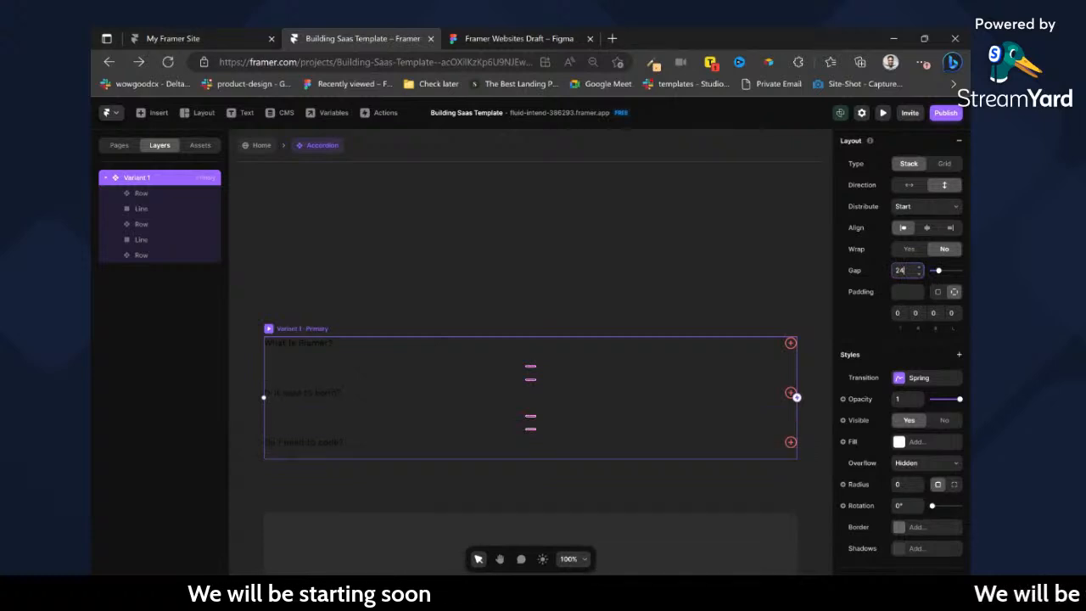
pyautogui.write('16')
pyautogui.press('Return')
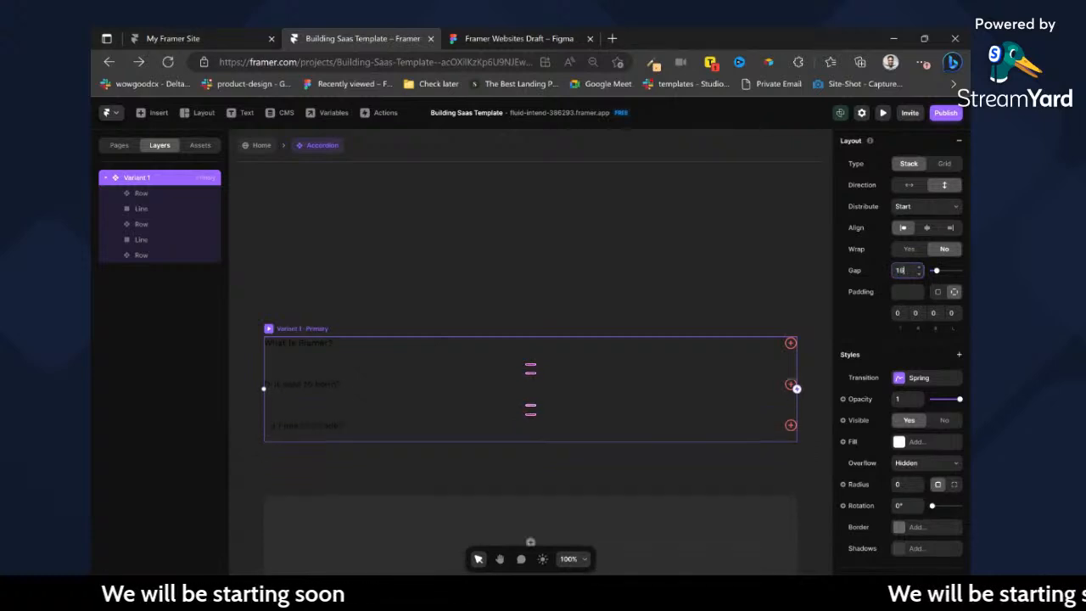
pyautogui.click(251, 148)
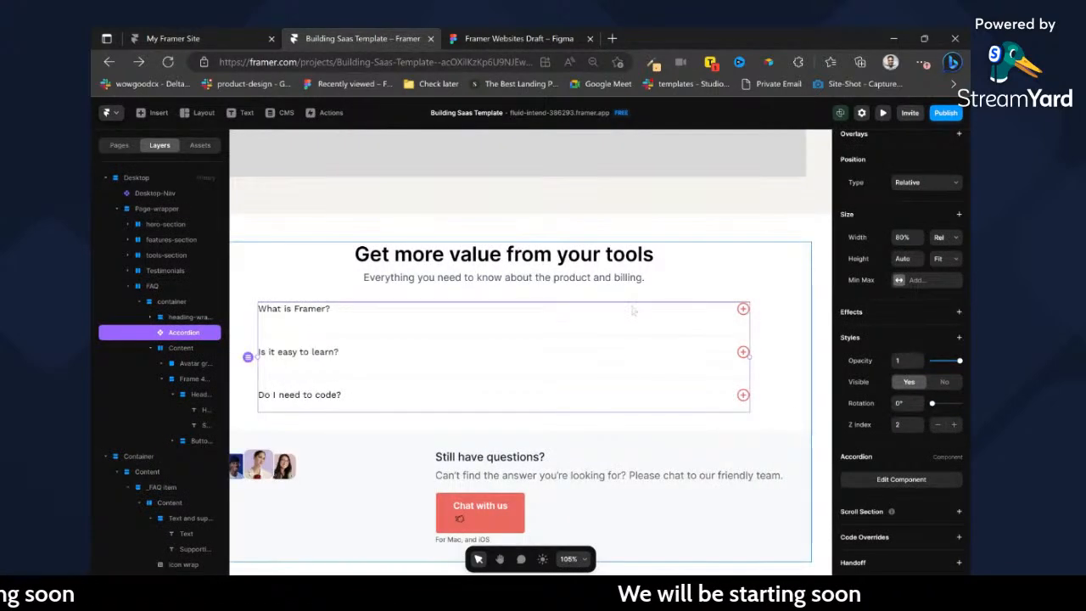
# Set the width of the Accordion instance in the FAQ section to 50%.
pyautogui.scroll(-5, 632, 303)
pyautogui.scroll(4, 695, 296)
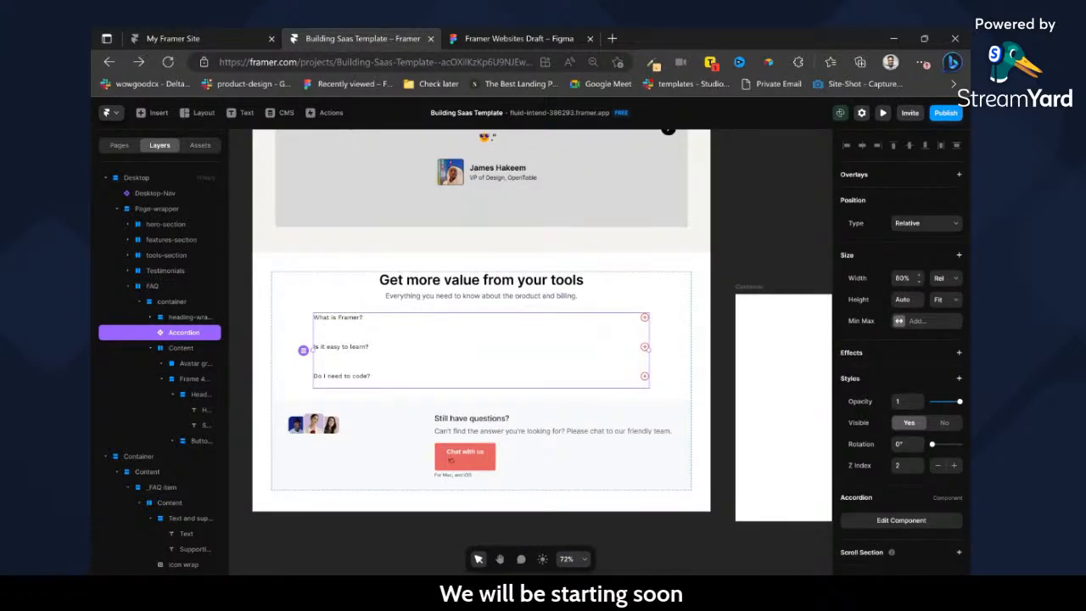
pyautogui.press('Return')
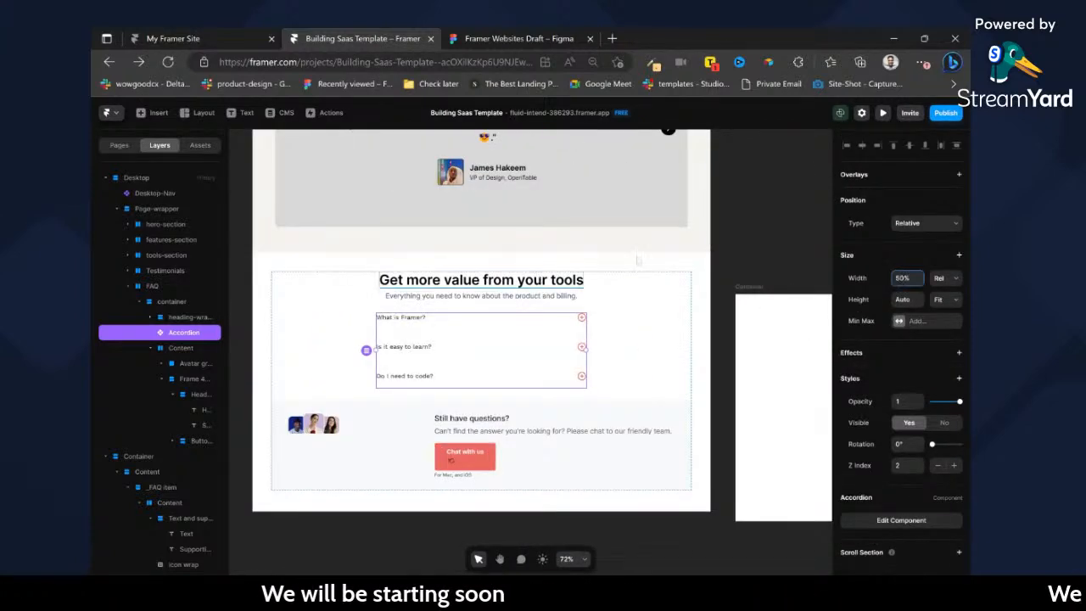
# Preview the page and test expanding and collapsing the FAQ accordion rows, then return to the editor.
pyautogui.click(885, 117)
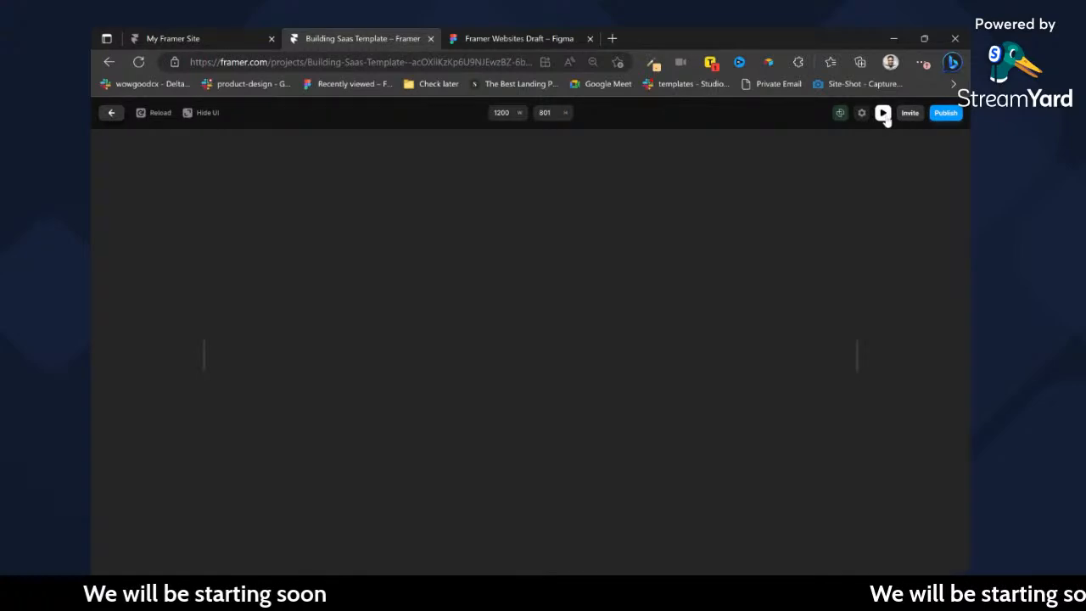
pyautogui.scroll(-20, 490, 526)
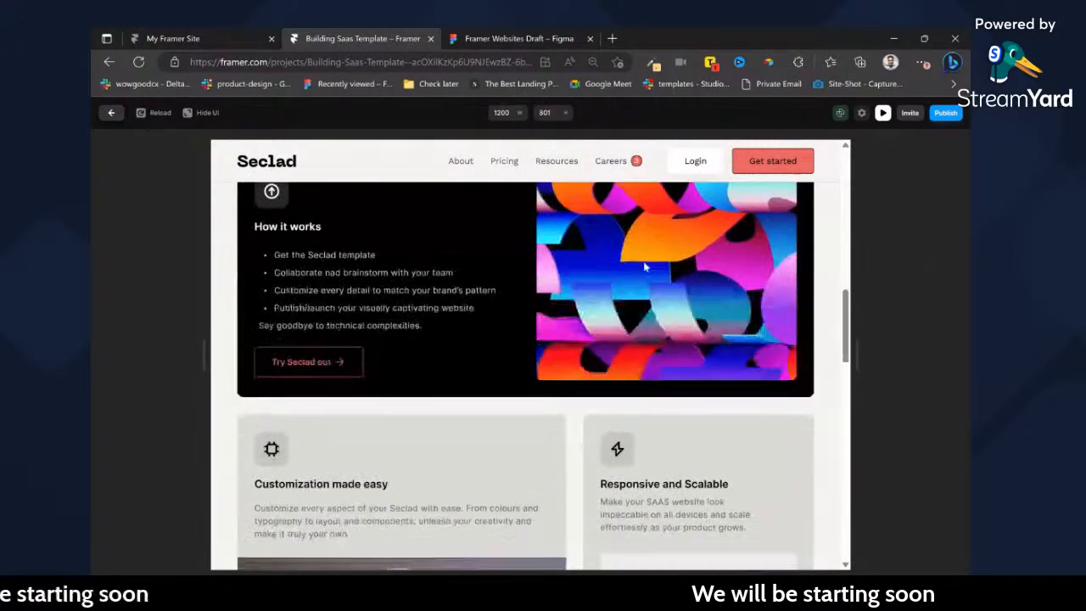
pyautogui.scroll(-3, 526, 357)
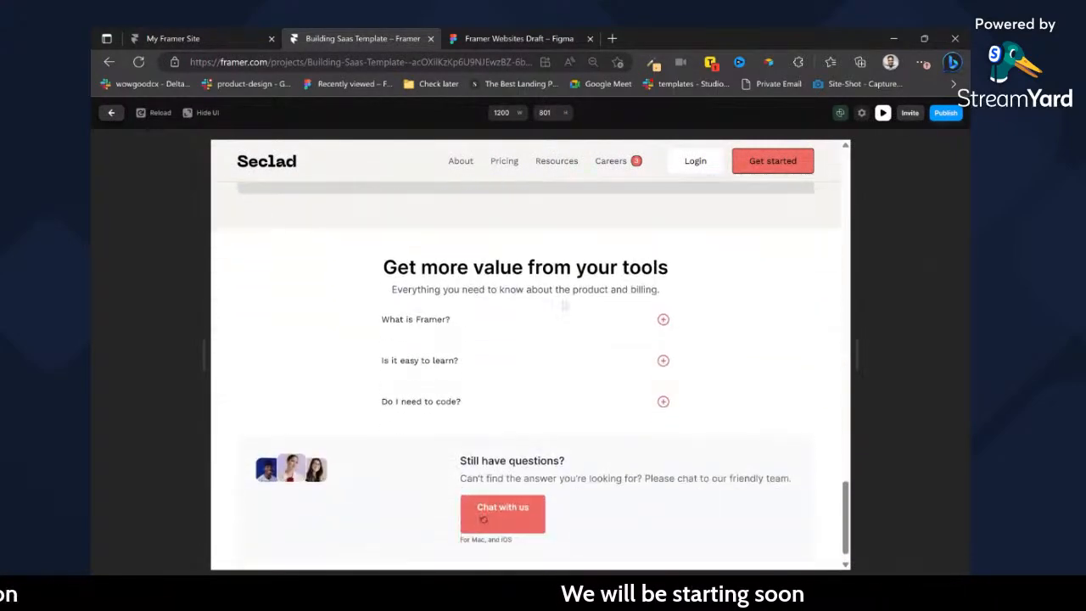
pyautogui.click(635, 307)
pyautogui.click(624, 388)
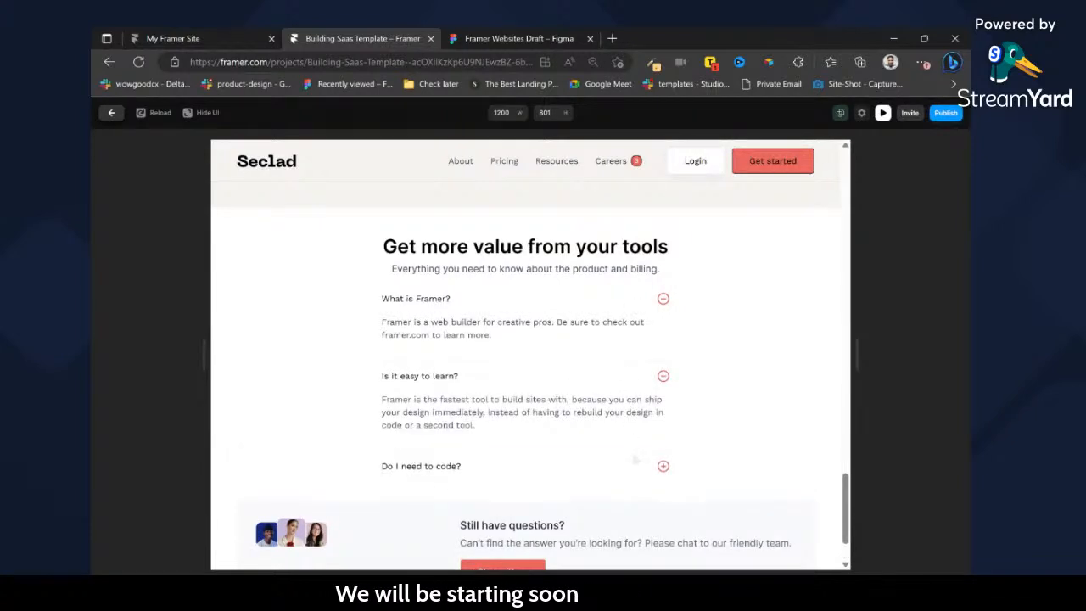
pyautogui.click(638, 466)
pyautogui.click(639, 466)
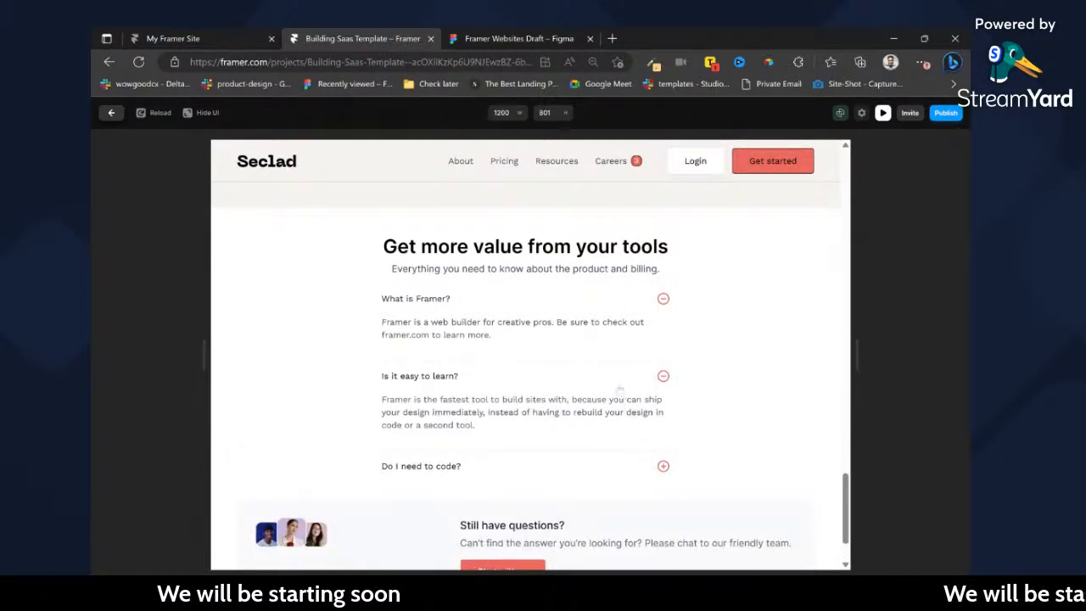
pyautogui.click(621, 389)
pyautogui.click(477, 319)
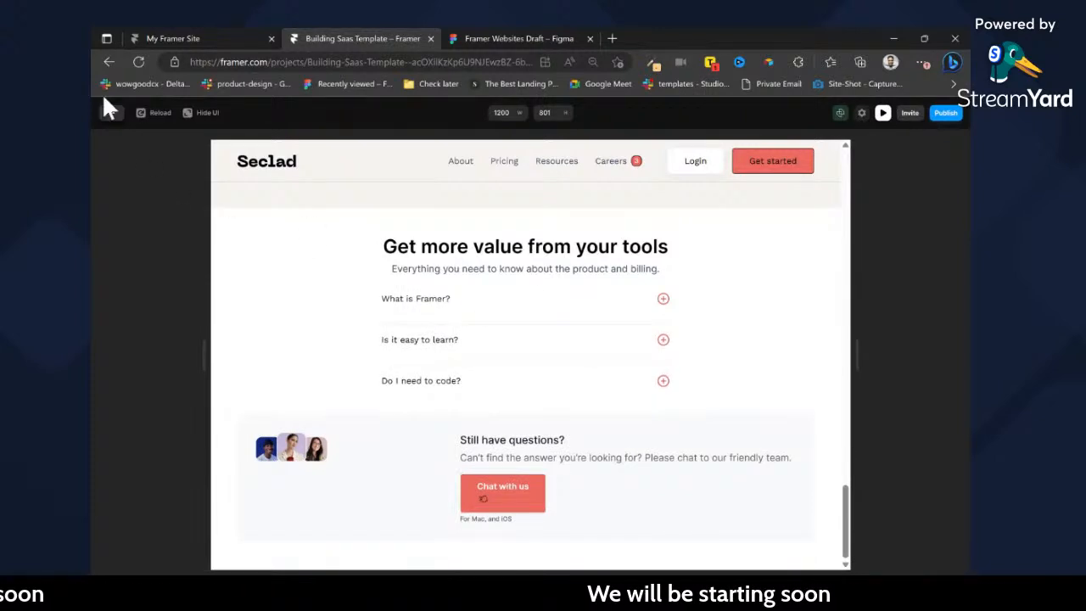
pyautogui.click(113, 116)
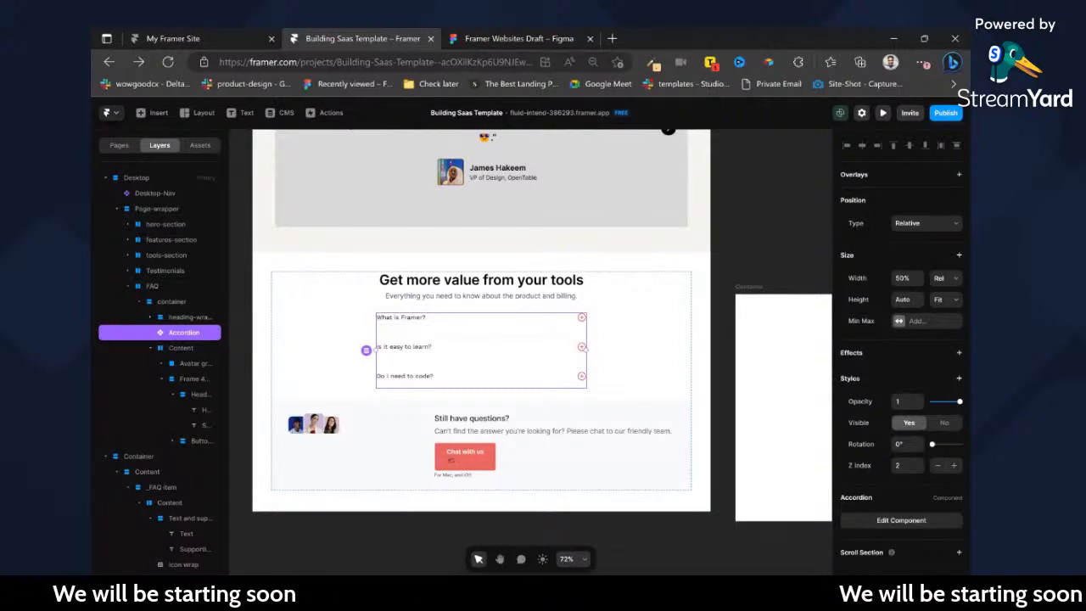
# Open the Row component nested inside the FAQ accordion for editing.
pyautogui.click(416, 345)
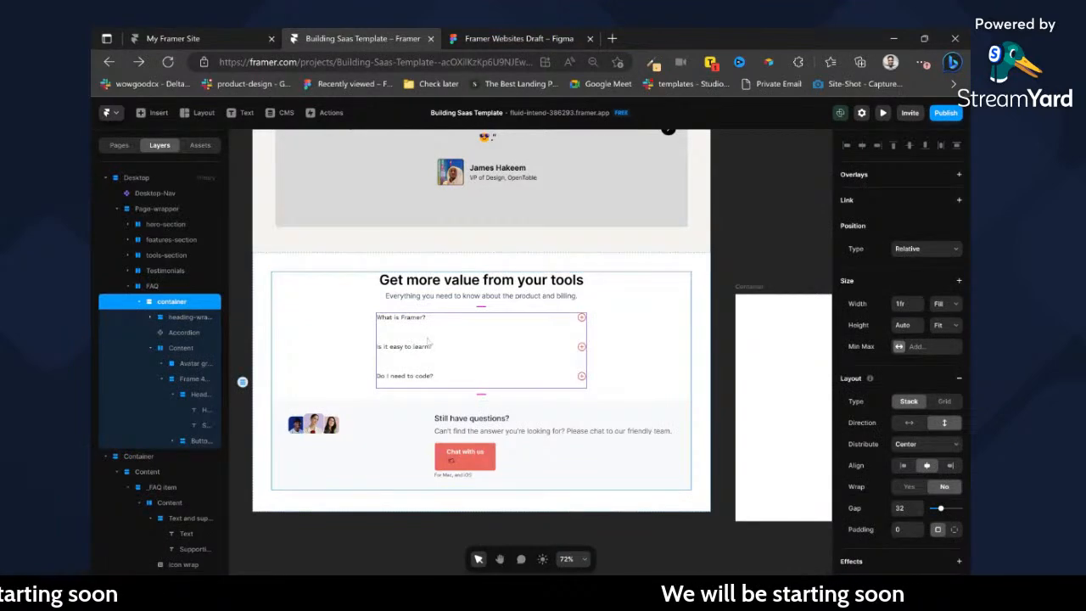
pyautogui.doubleClick(428, 341)
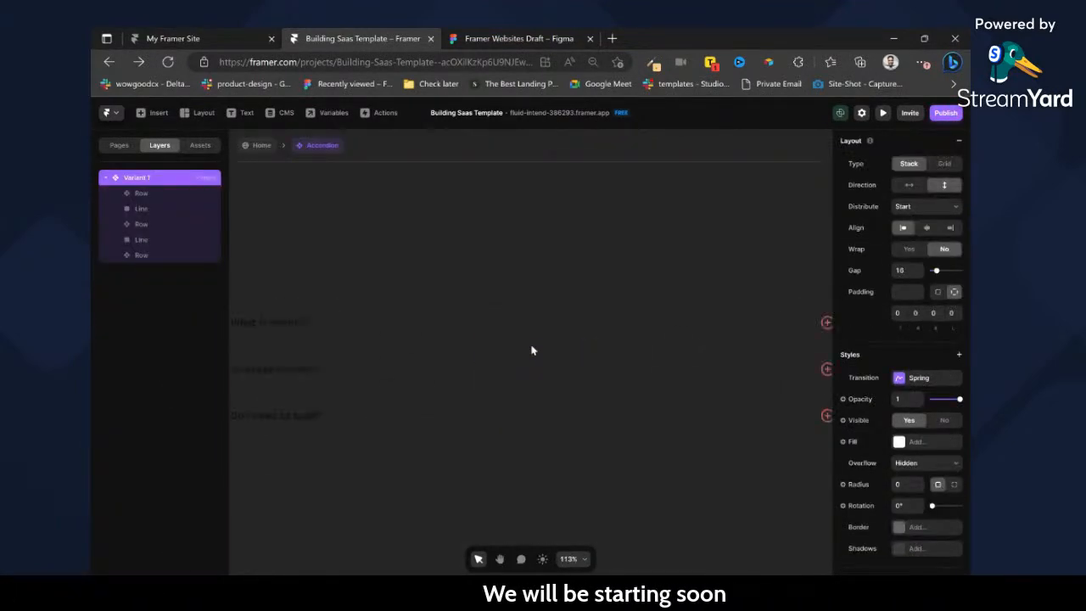
pyautogui.doubleClick(458, 330)
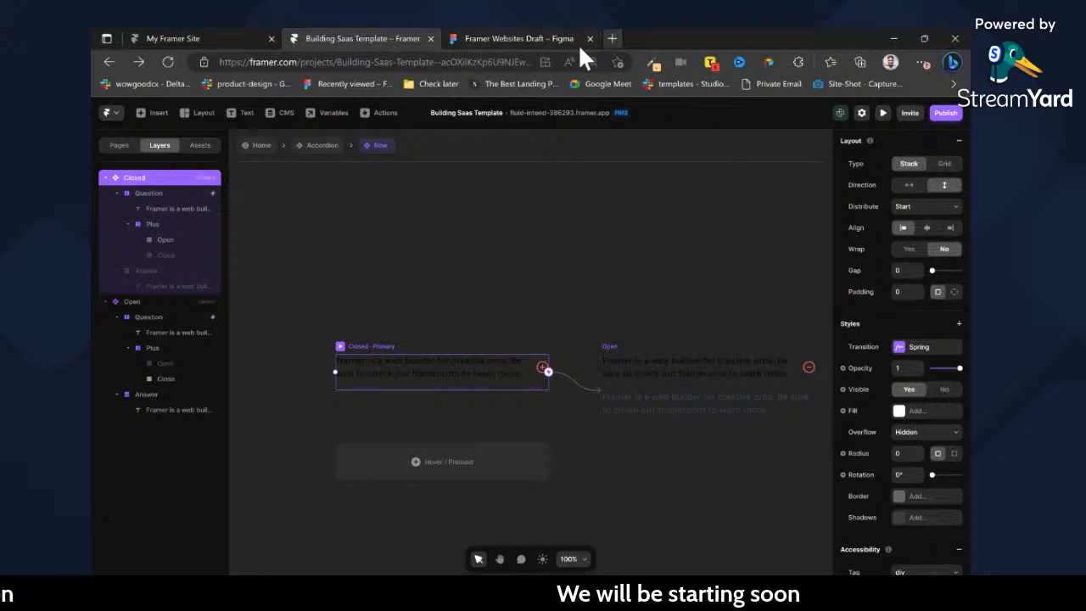
# Open the Benfra website at benfra-page.framer.website in a new browser tab.
pyautogui.click(612, 39)
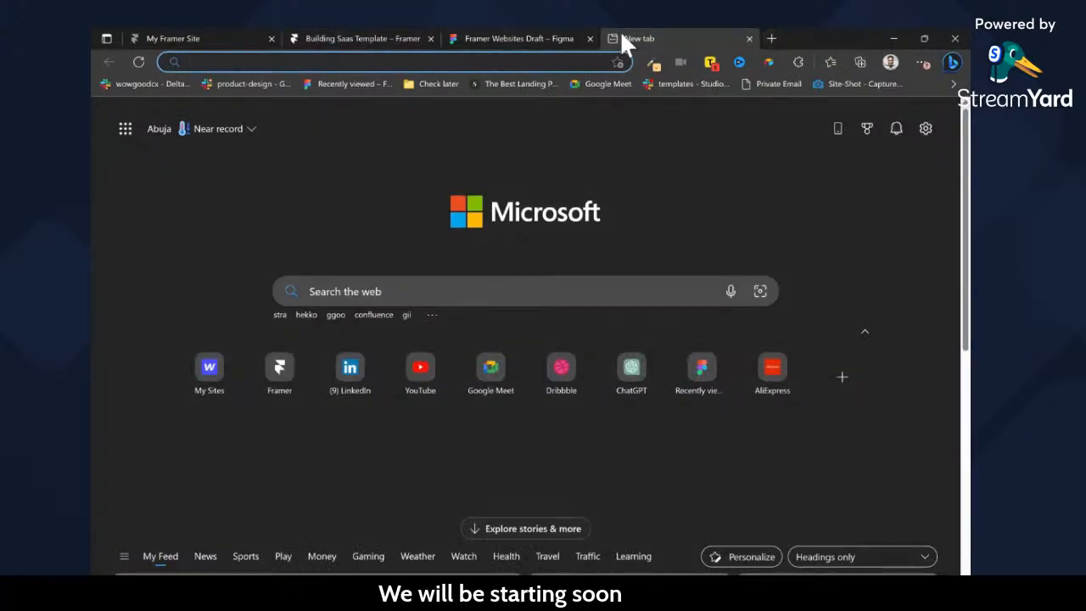
pyautogui.write('benfr')
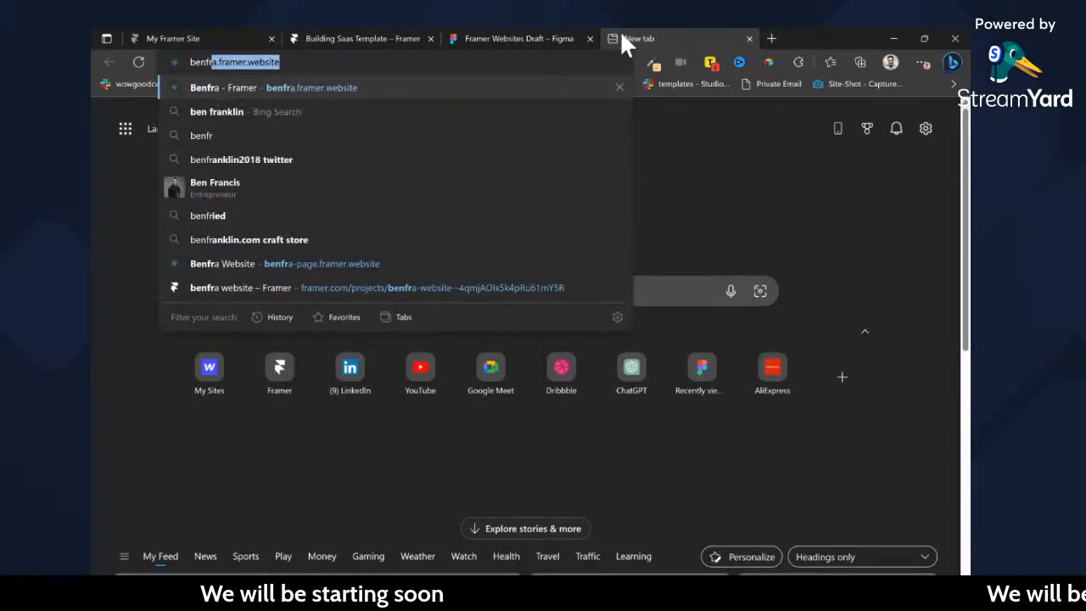
pyautogui.write('a.f')
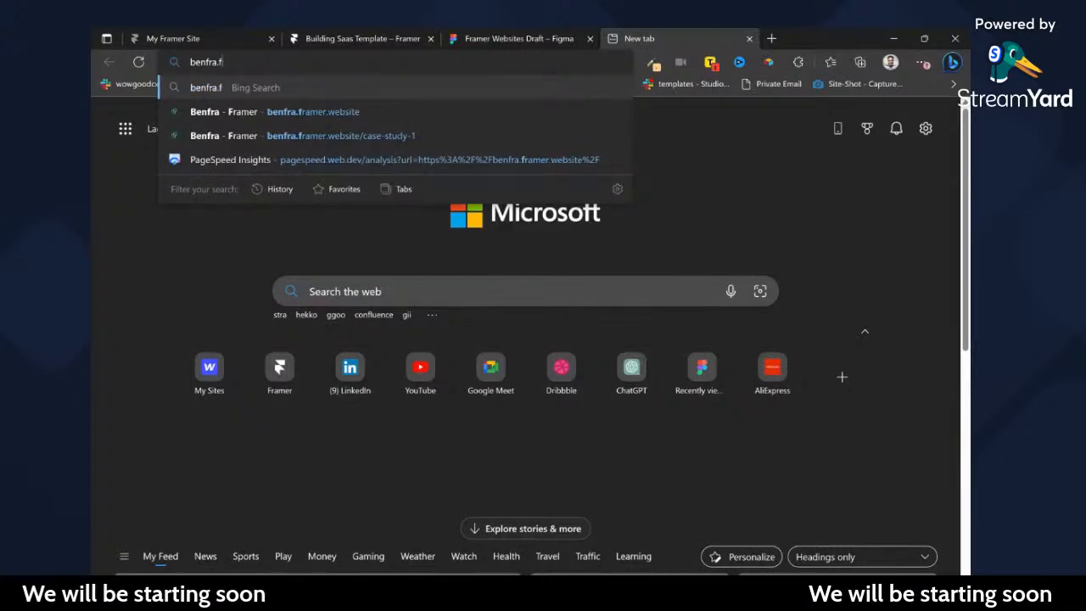
pyautogui.press('BackSpace')
pyautogui.press('BackSpace')
pyautogui.write('-page')
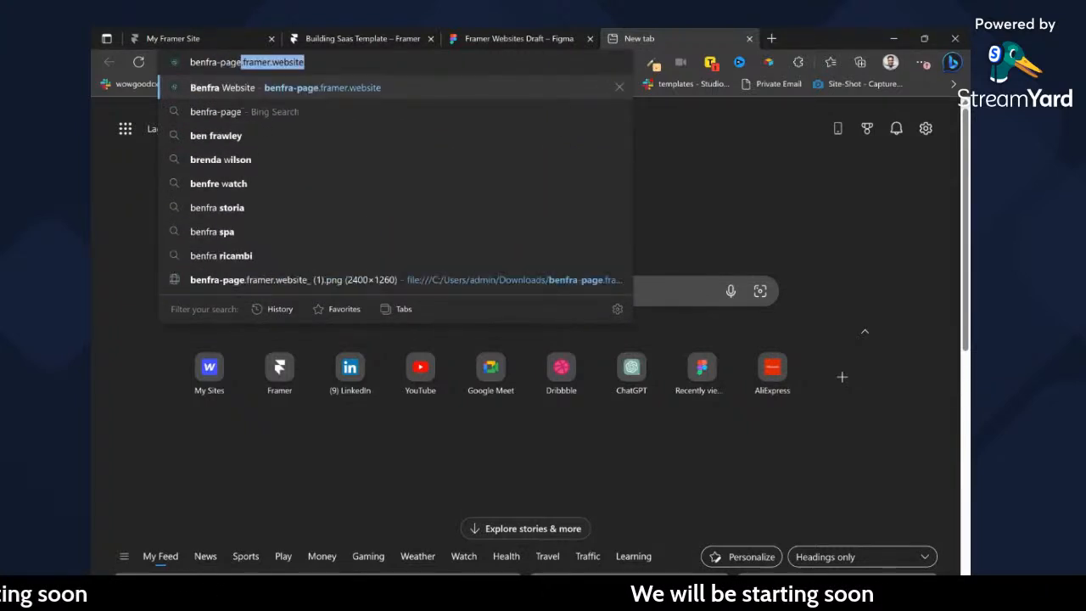
pyautogui.press('Return')
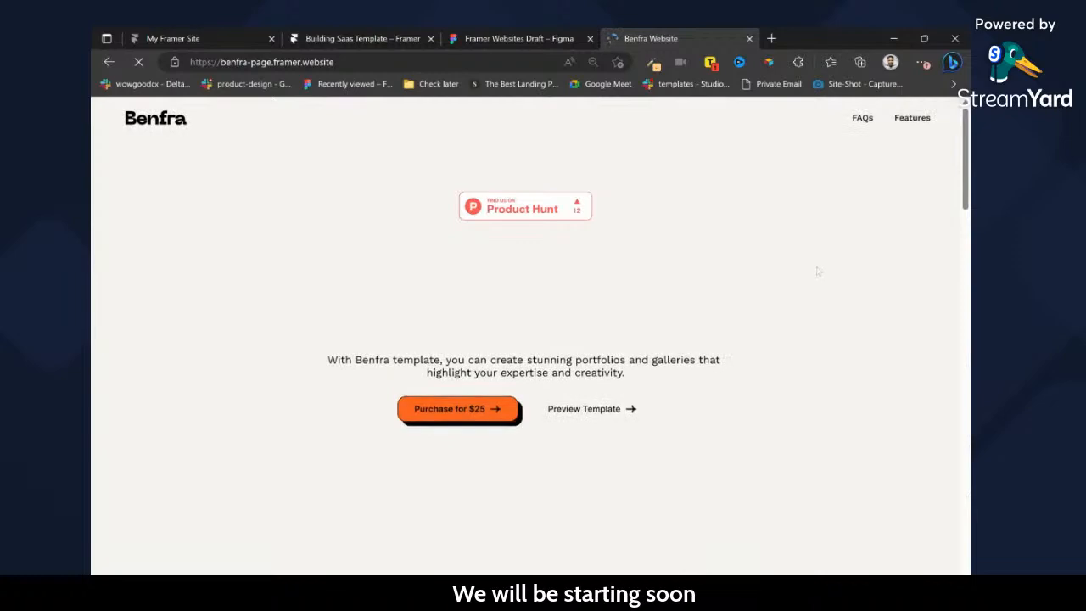
# Find the "Your Questions Answered" FAQ on the Benfra page and test how its accordion rows expand and collapse.
pyautogui.scroll(-5, 526, 339)
pyautogui.scroll(5, 813, 272)
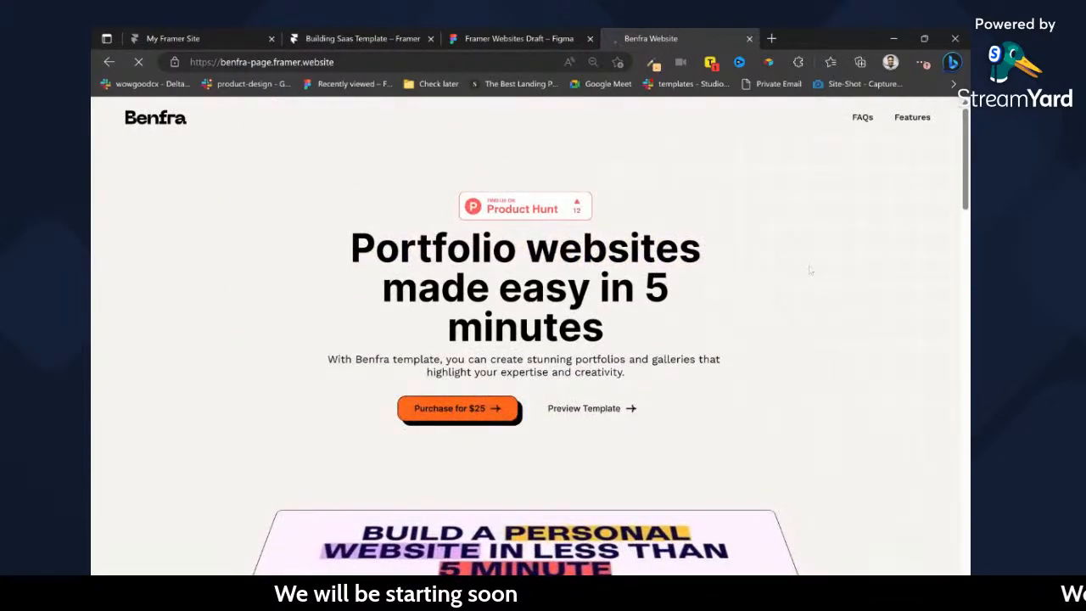
pyautogui.scroll(-3, 809, 270)
pyautogui.scroll(-15, 808, 270)
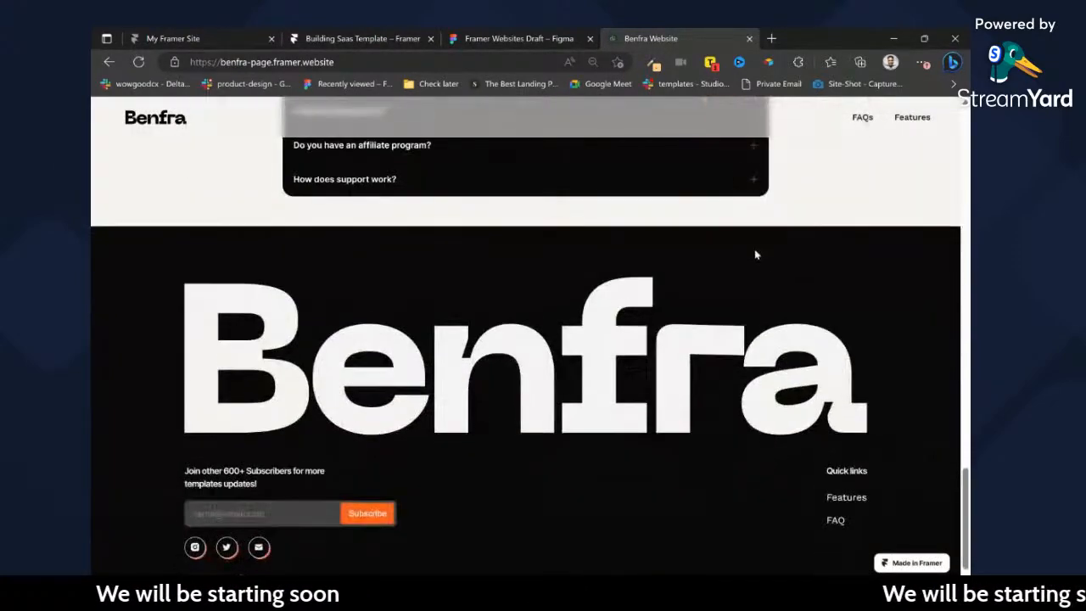
pyautogui.scroll(2, 711, 220)
pyautogui.click(477, 293)
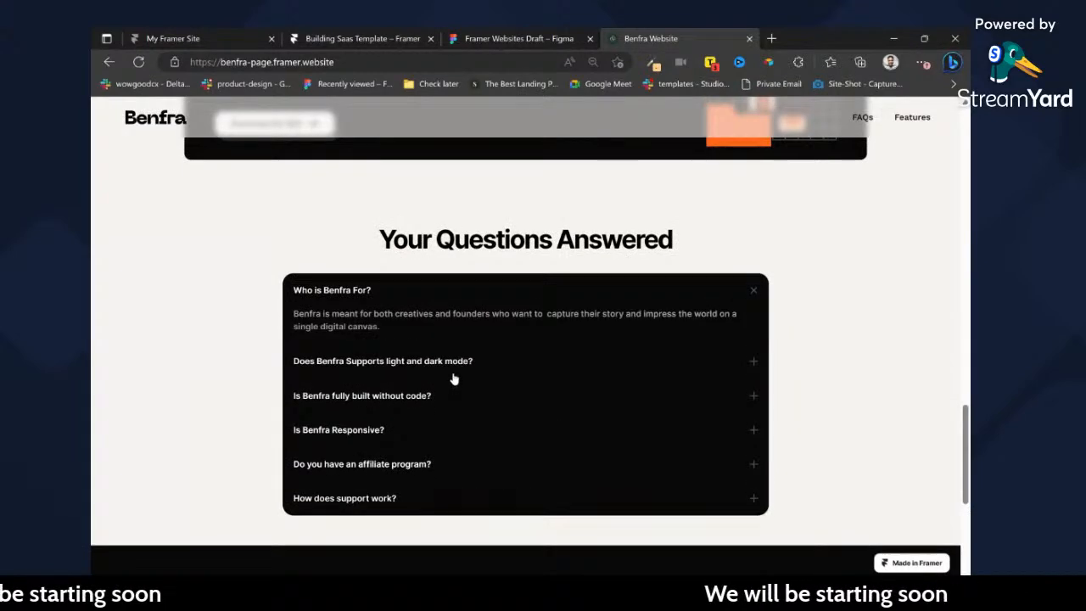
pyautogui.click(453, 363)
pyautogui.click(432, 394)
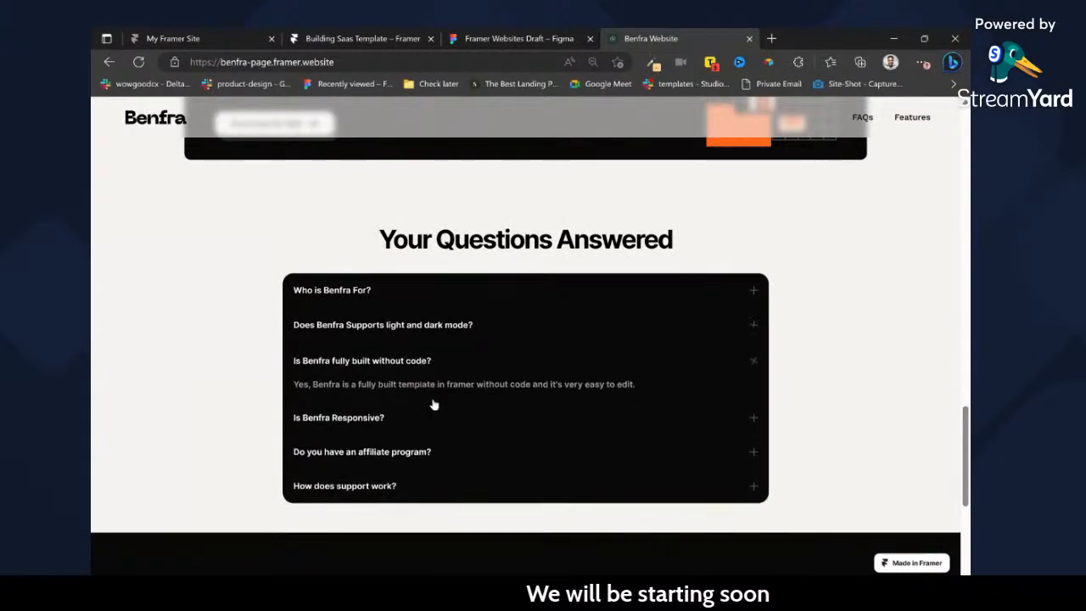
pyautogui.click(426, 423)
pyautogui.click(428, 453)
pyautogui.click(426, 480)
pyautogui.click(425, 480)
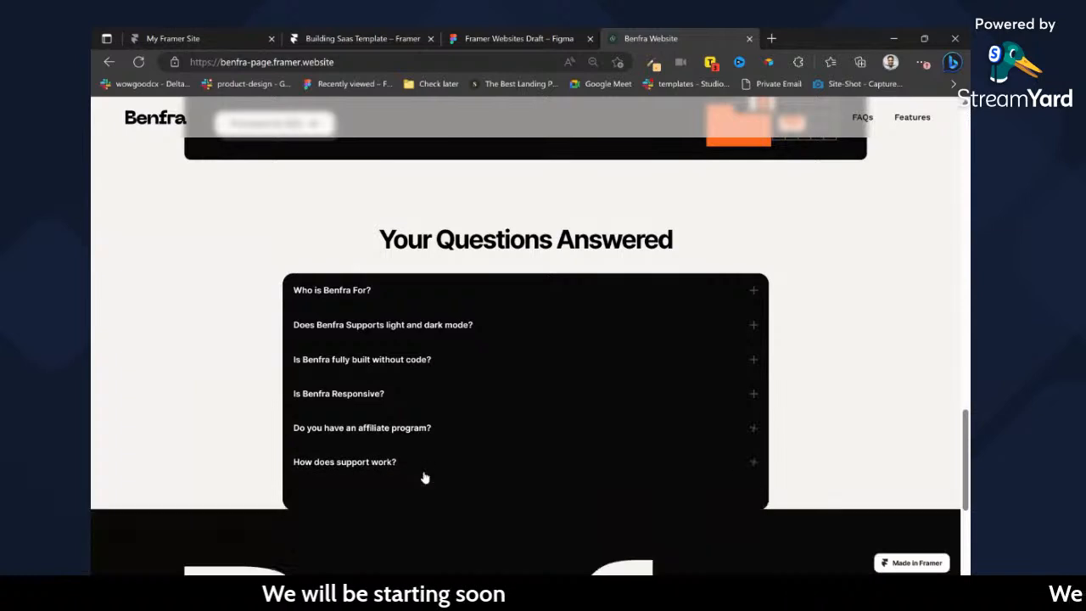
# Switch back to the Framer project and reopen the Row component from the first row of the Accordion.
pyautogui.click(339, 38)
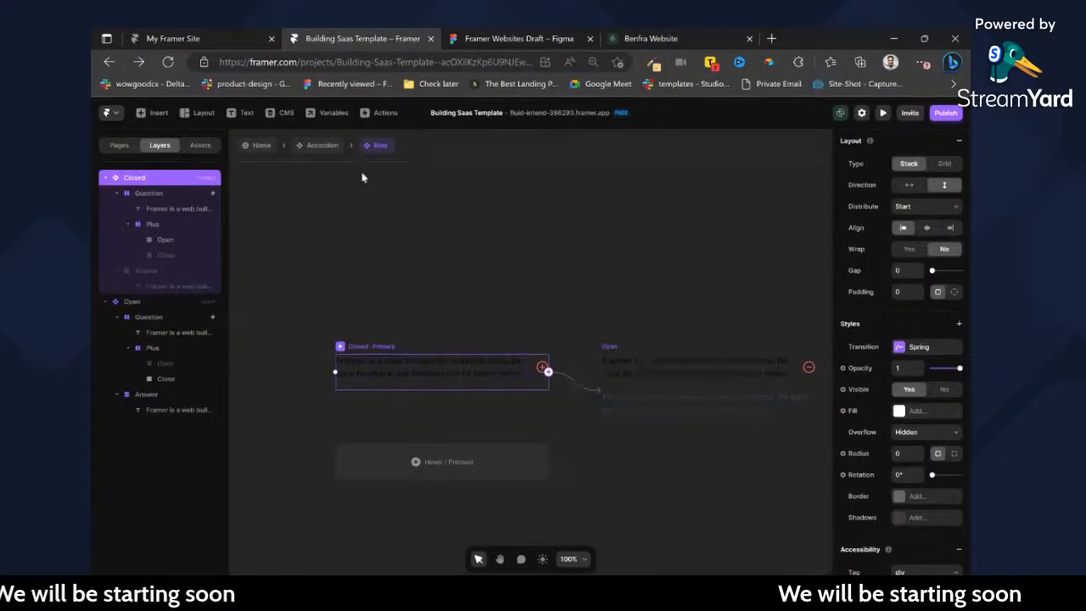
pyautogui.click(323, 145)
pyautogui.scroll(-3, 574, 324)
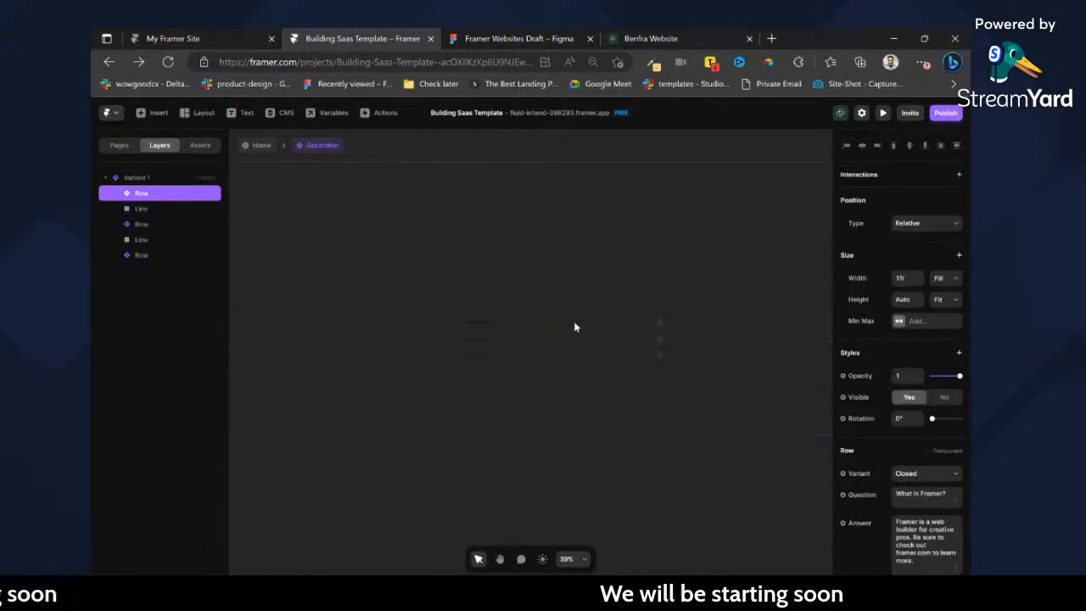
pyautogui.scroll(2, 527, 322)
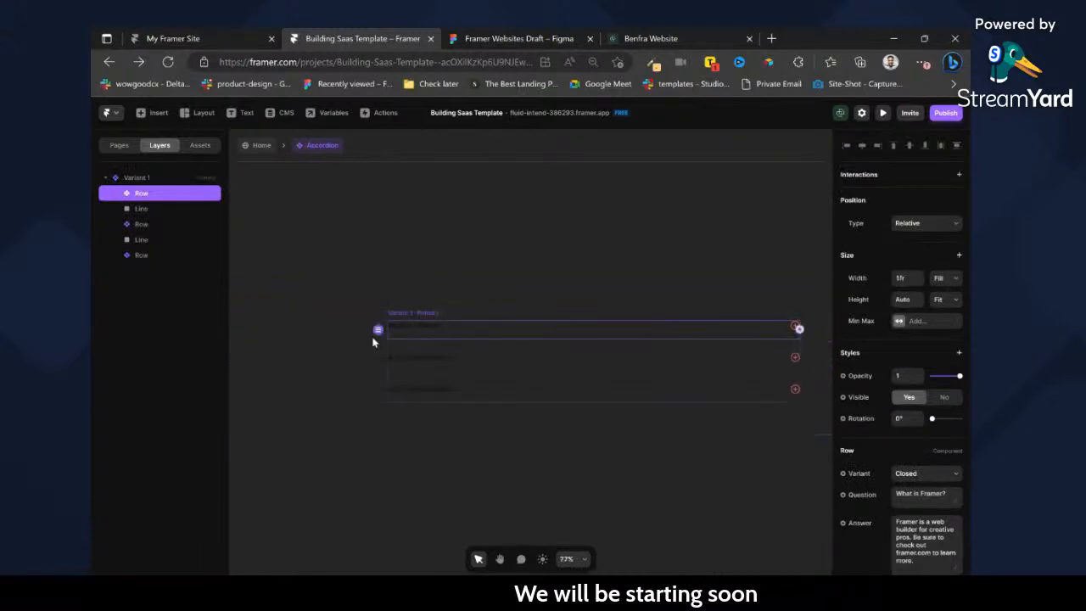
pyautogui.doubleClick(415, 332)
pyautogui.click(465, 347)
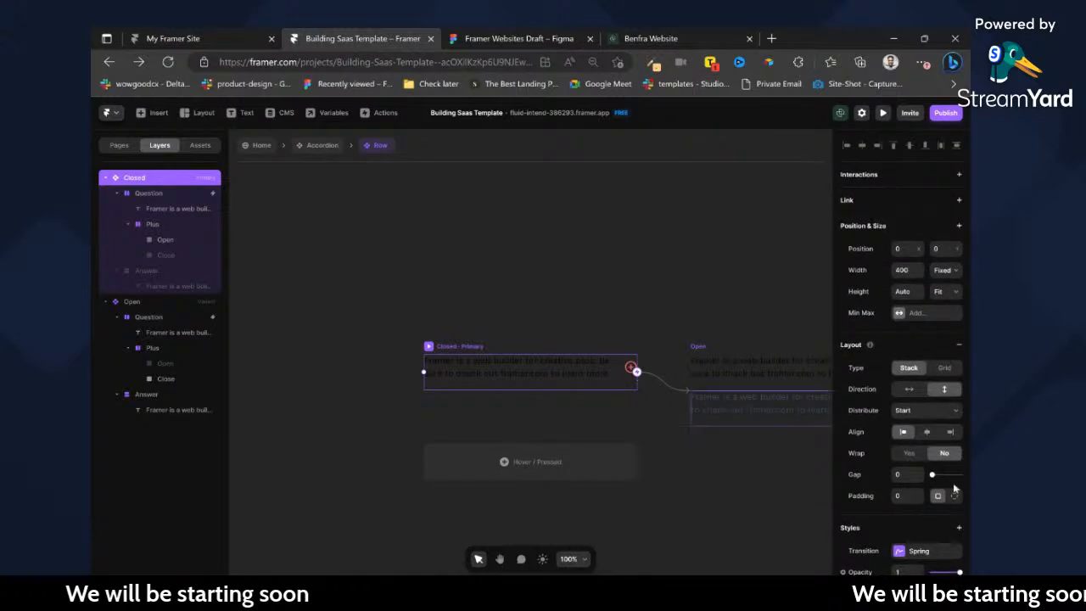
pyautogui.scroll(-3, 953, 478)
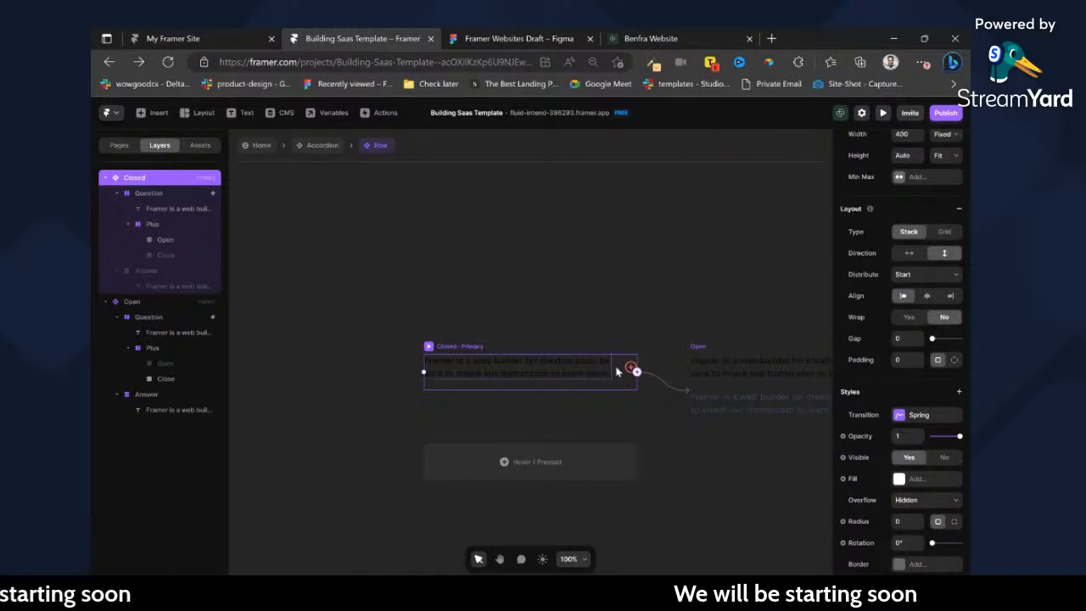
# Remove the Tap interaction from the Question stack in both the Closed and Open variants of the Row component.
pyautogui.click(150, 193)
pyautogui.scroll(3, 942, 255)
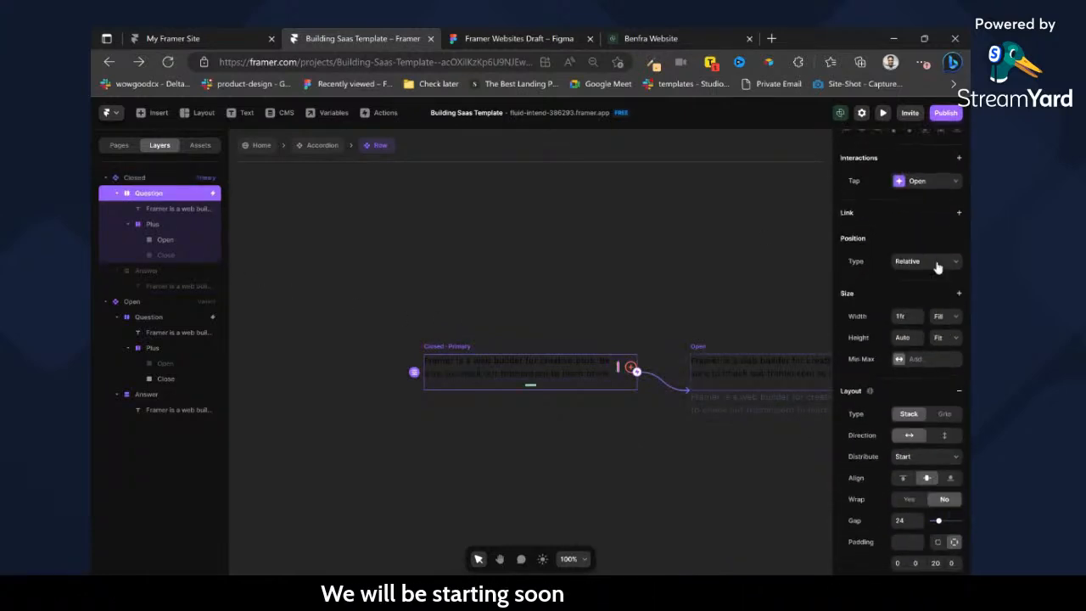
pyautogui.hscroll(4, 736, 376)
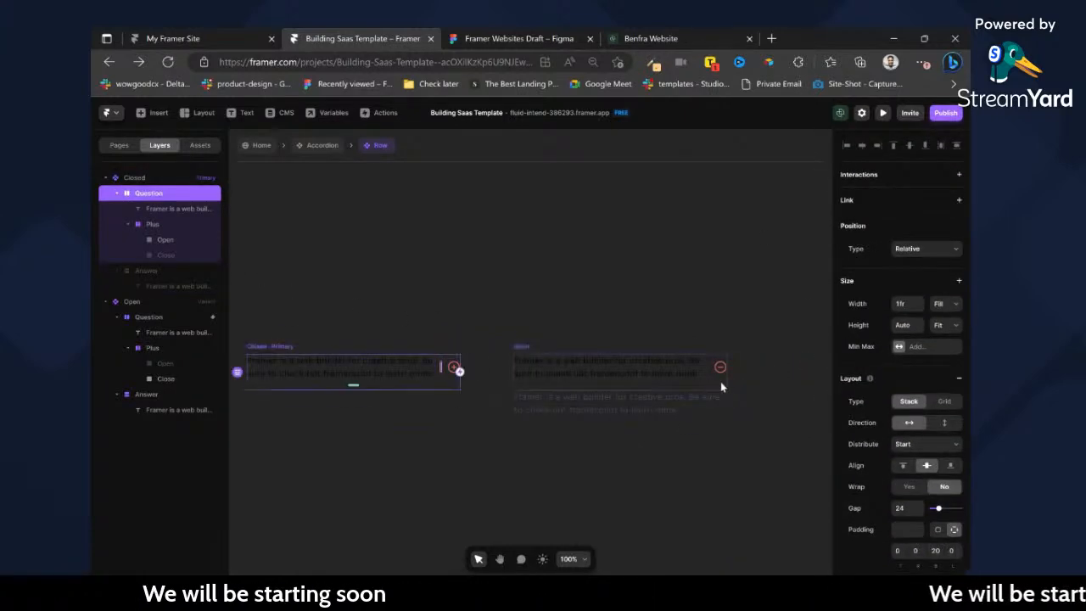
pyautogui.click(722, 369)
pyautogui.click(956, 198)
pyautogui.hscroll(-3, 413, 340)
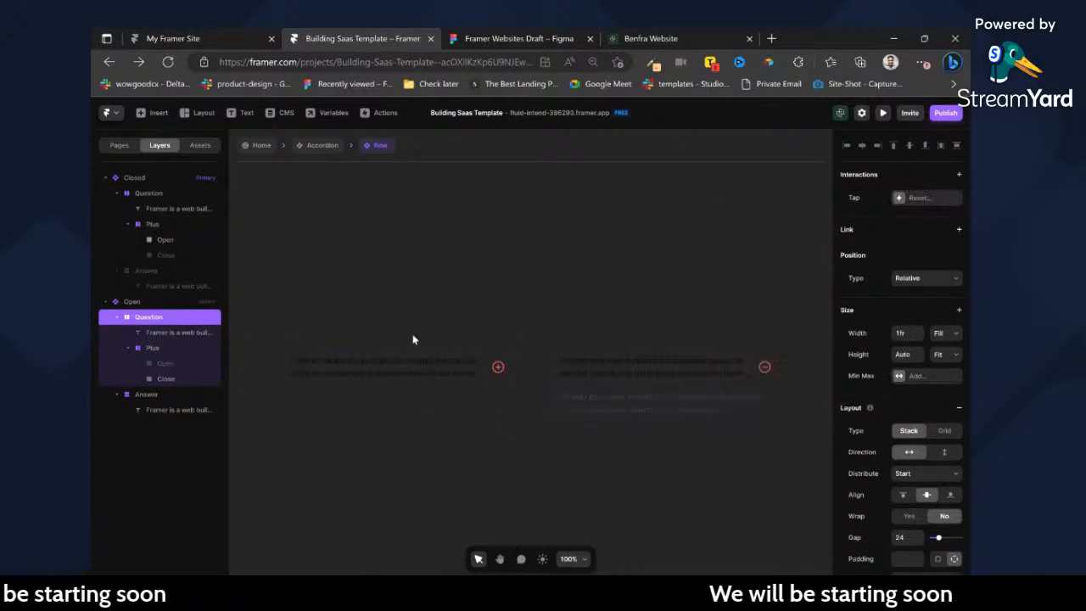
# Return to the Accordion component and rename its primary variant to 1.
pyautogui.click(309, 147)
pyautogui.scroll(-5, 417, 309)
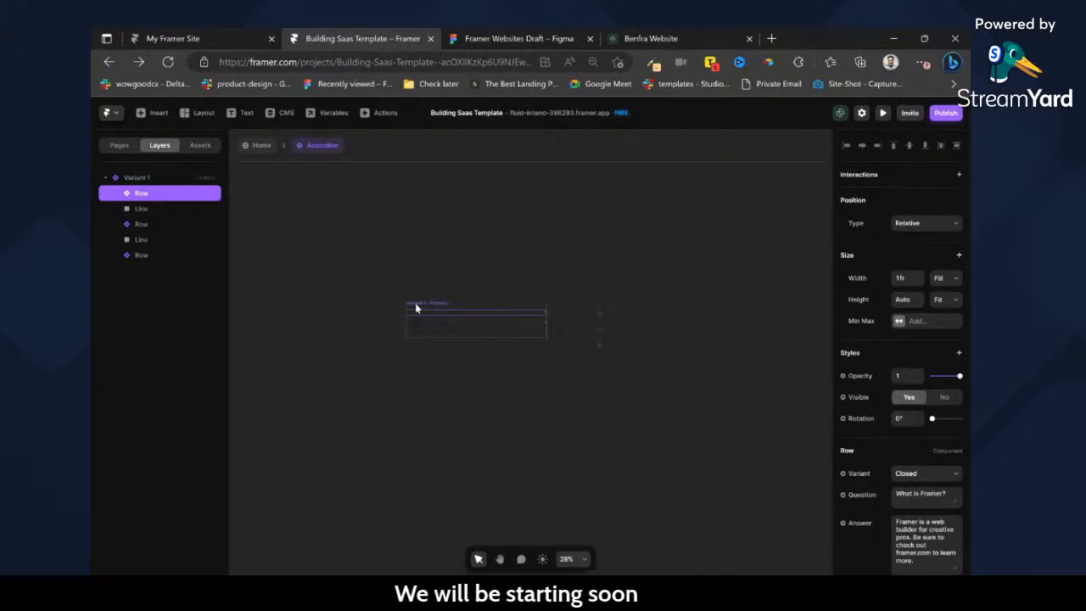
pyautogui.click(425, 310)
pyautogui.doubleClick(146, 180)
pyautogui.write('1')
pyautogui.press('Return')
# Add a second variant to the Accordion component and name it 2.
pyautogui.hscroll(2, 630, 296)
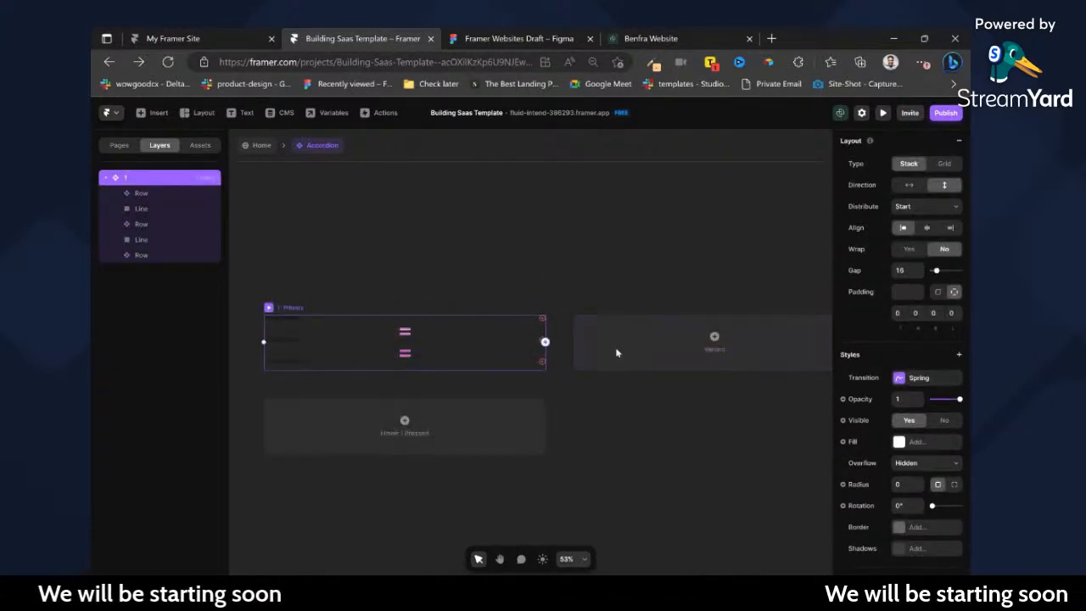
pyautogui.click(546, 343)
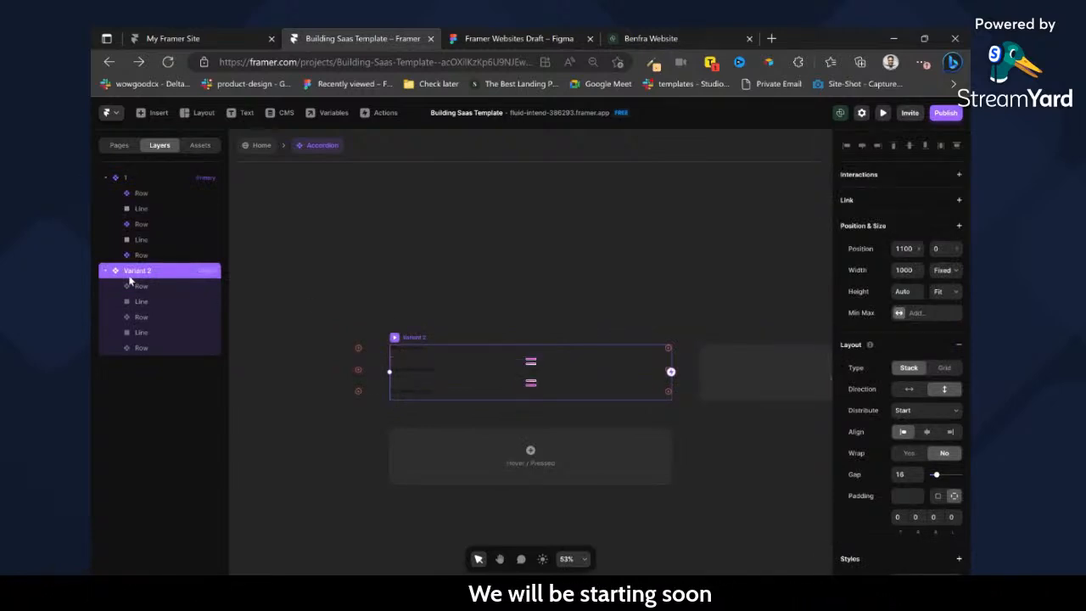
pyautogui.click(643, 267)
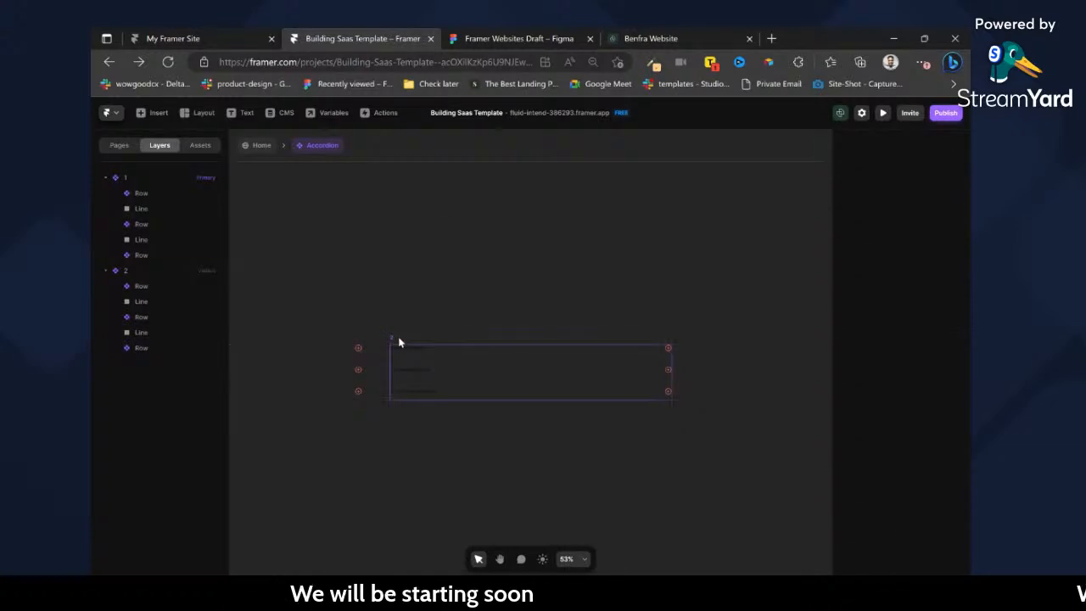
# Add a third variant to the Accordion component from variant 2.
pyautogui.click(399, 340)
pyautogui.click(759, 362)
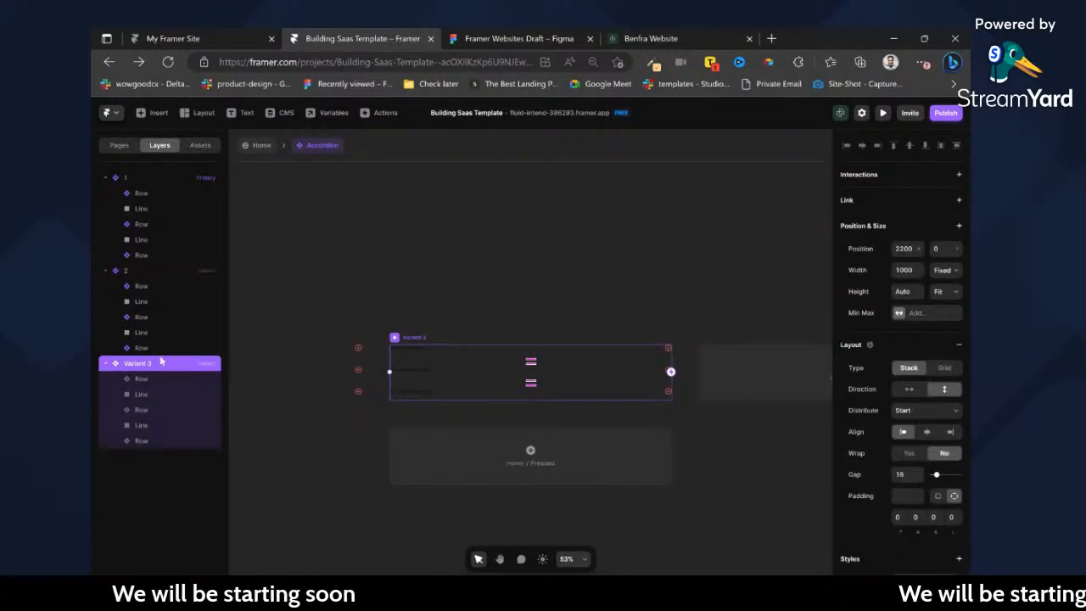
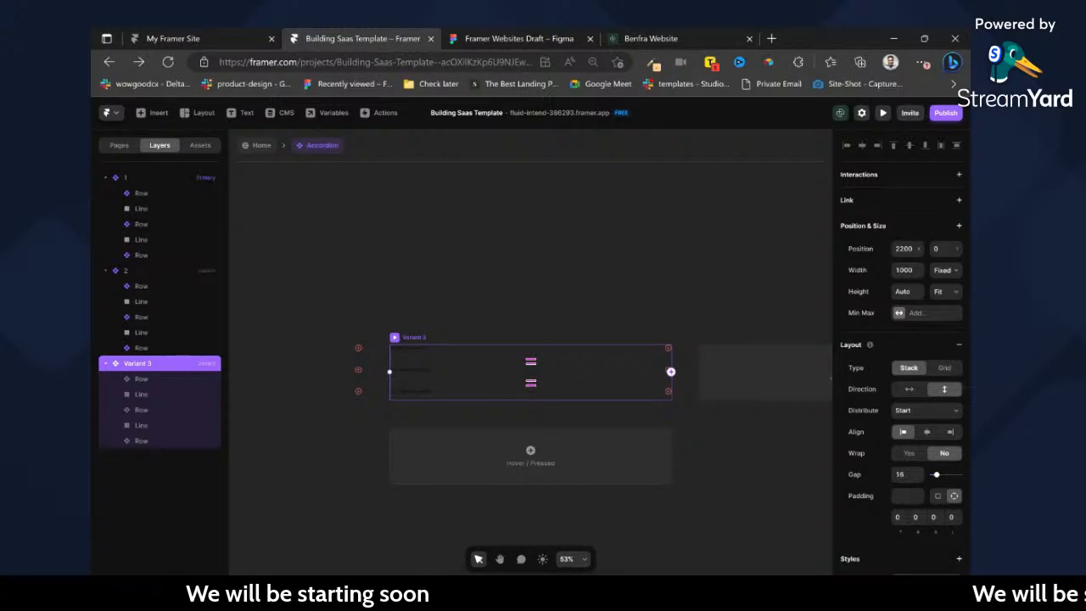
# Rename the third variant of the Accordion component as 3.
pyautogui.click(405, 313)
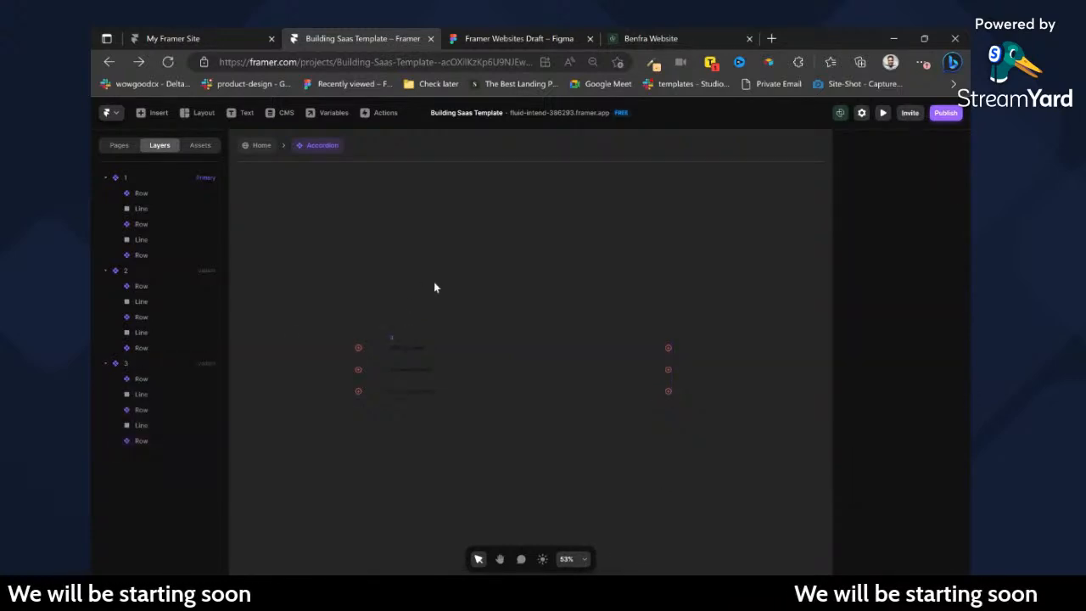
pyautogui.hscroll(-3, 461, 350)
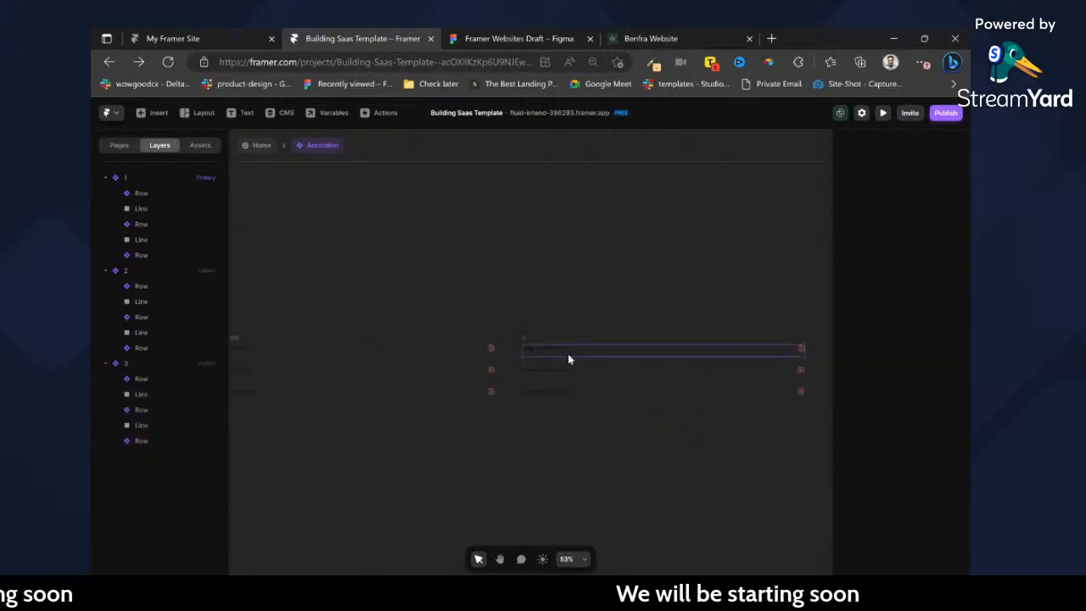
pyautogui.click(550, 359)
pyautogui.hscroll(-3, 527, 357)
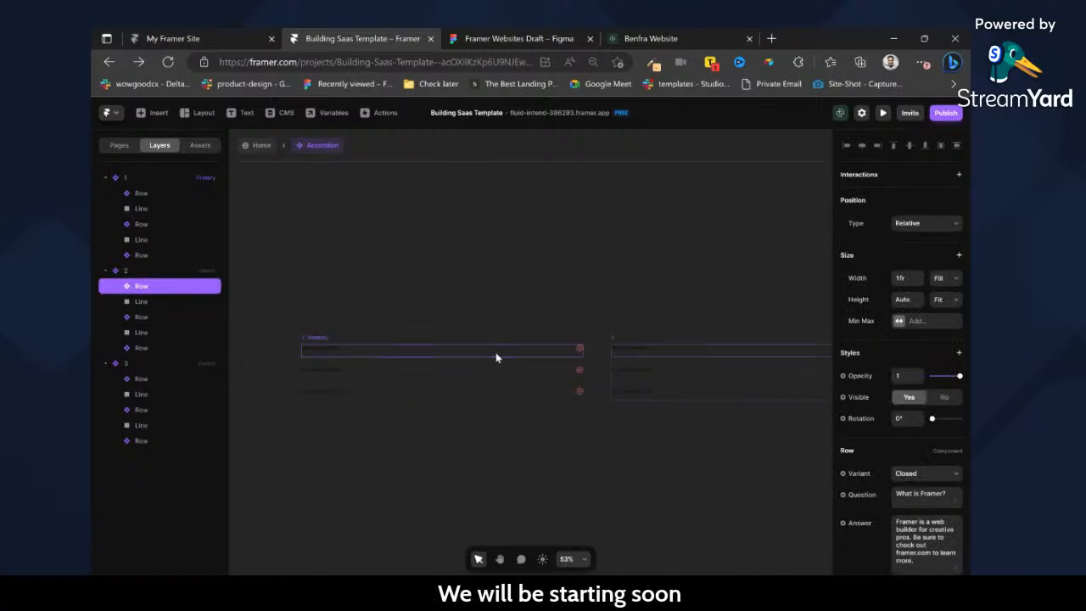
pyautogui.hscroll(2, 567, 346)
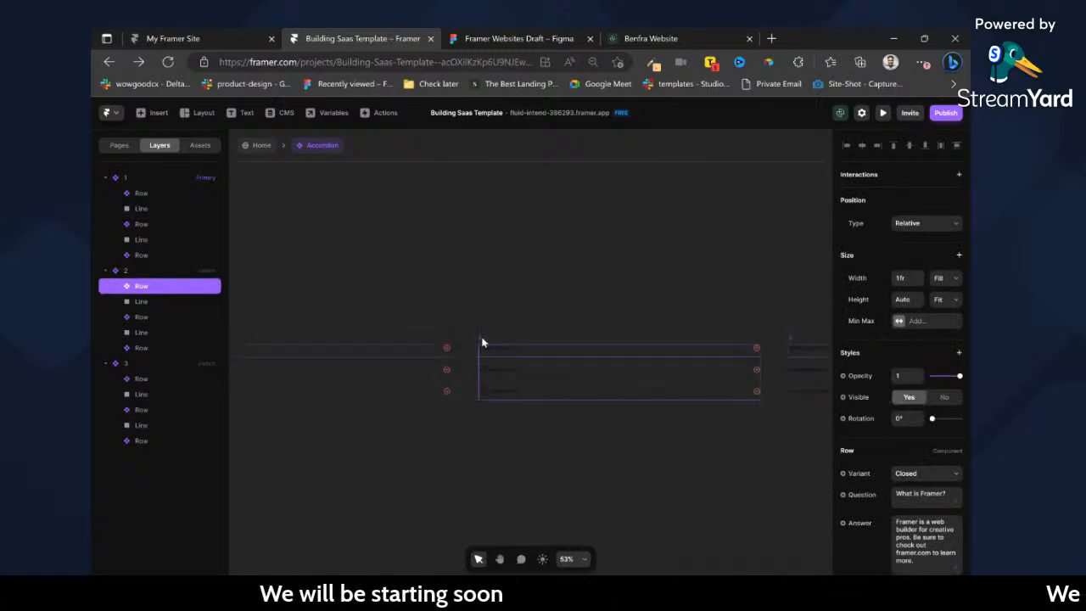
# Rename the second Accordion variant as 1 and the third variant as 2.
pyautogui.doubleClick(132, 271)
pyautogui.hscroll(5, 531, 323)
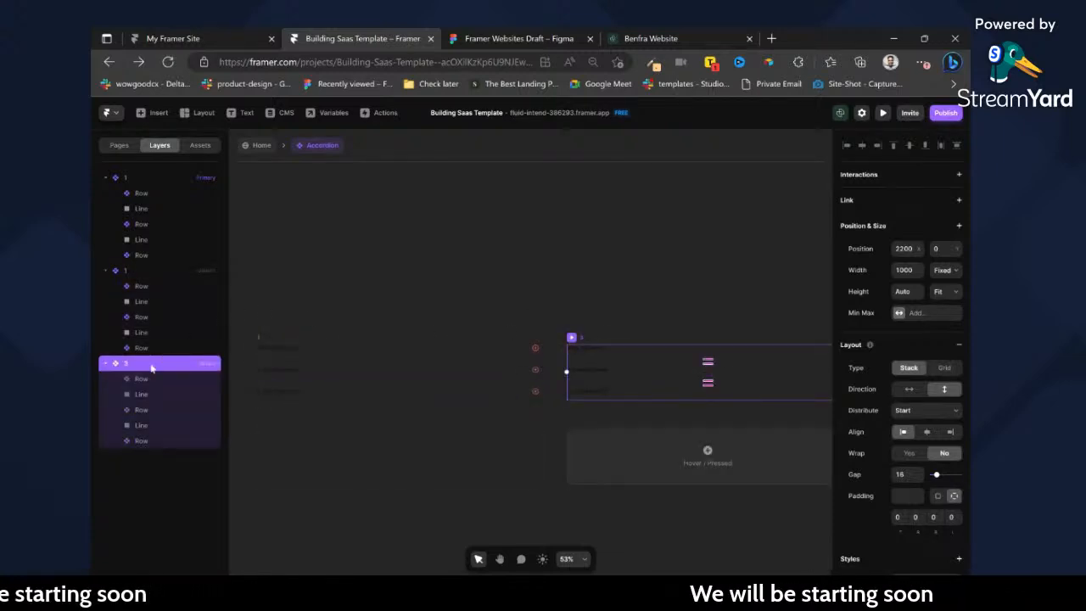
pyautogui.click(461, 305)
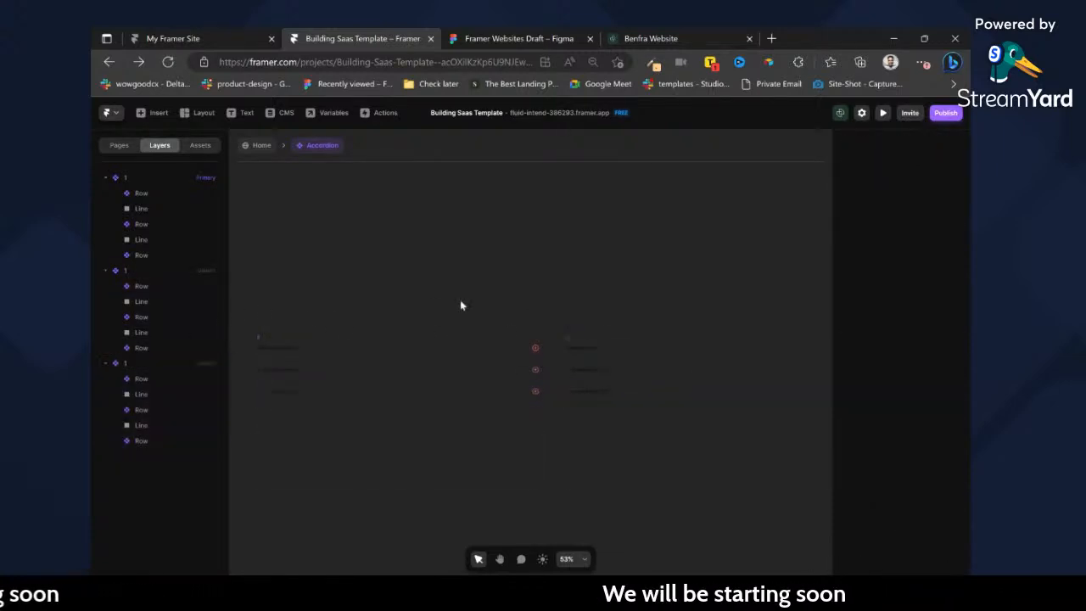
pyautogui.click(572, 338)
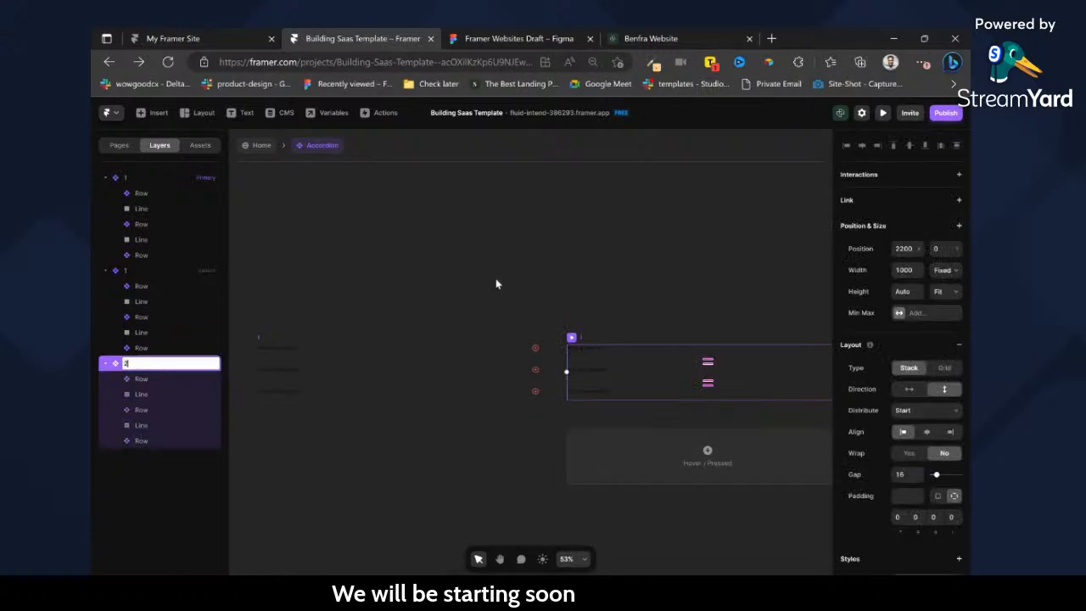
pyautogui.click(631, 333)
# Add another variant to the Accordion component from variant 2 and name it 3.
pyautogui.click(297, 340)
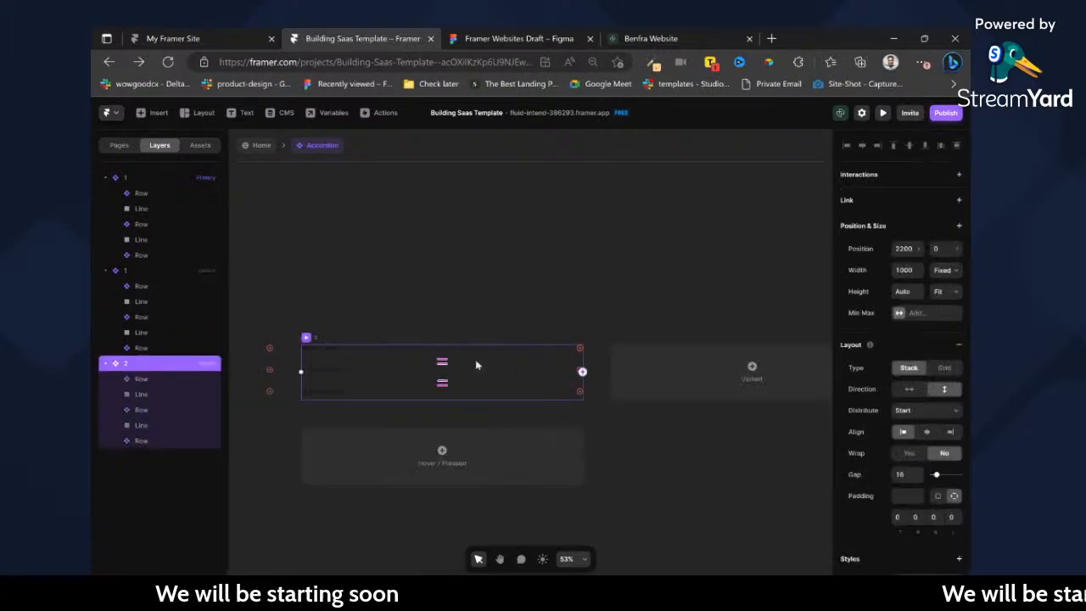
pyautogui.click(748, 368)
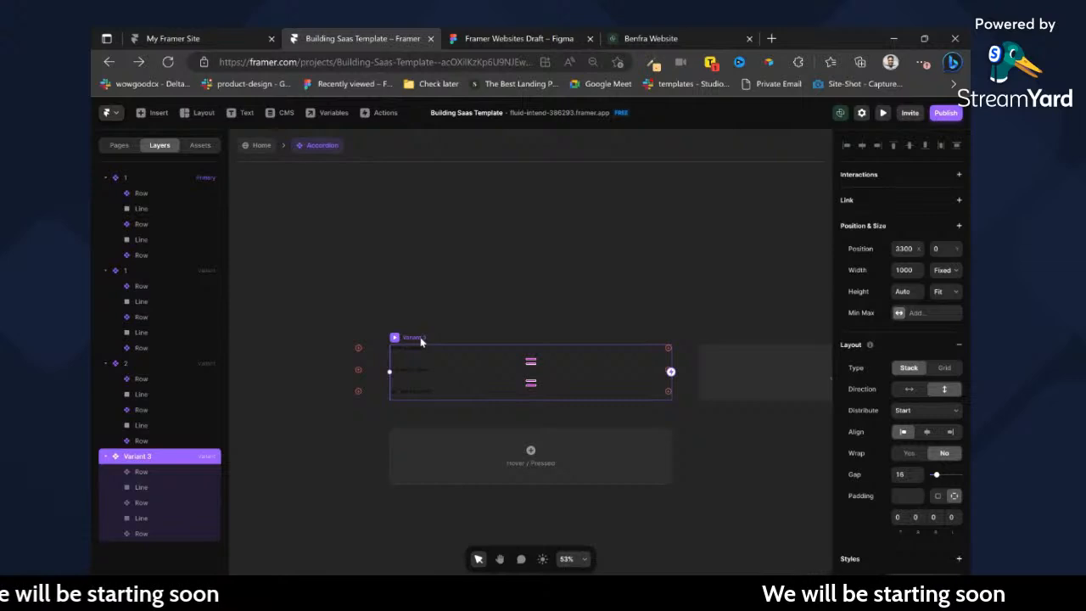
pyautogui.doubleClick(216, 457)
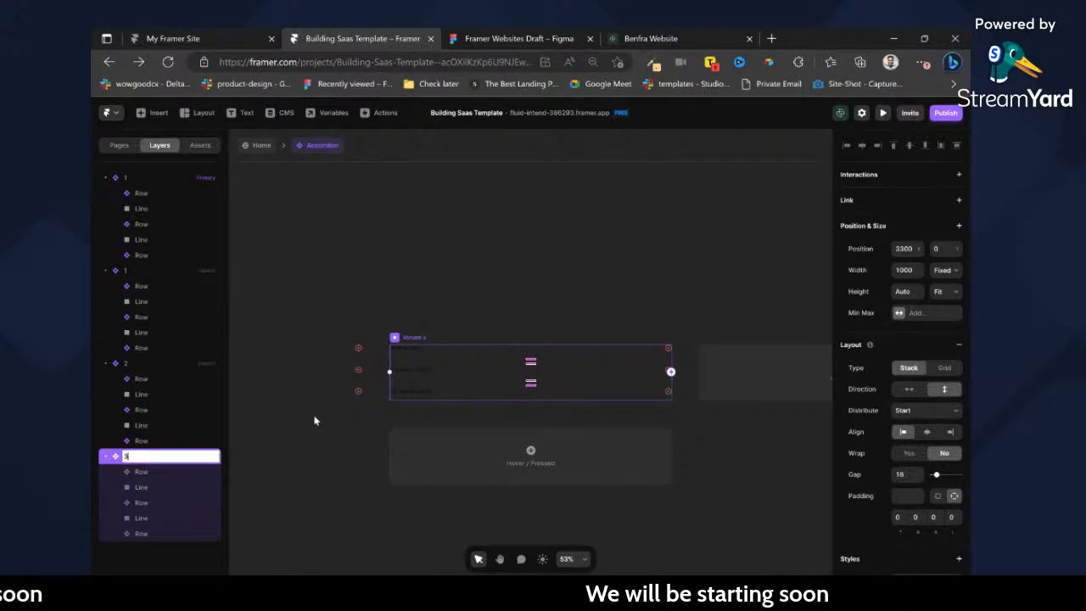
# Rename the primary Accordion variant as Default.
pyautogui.hscroll(-8, 314, 420)
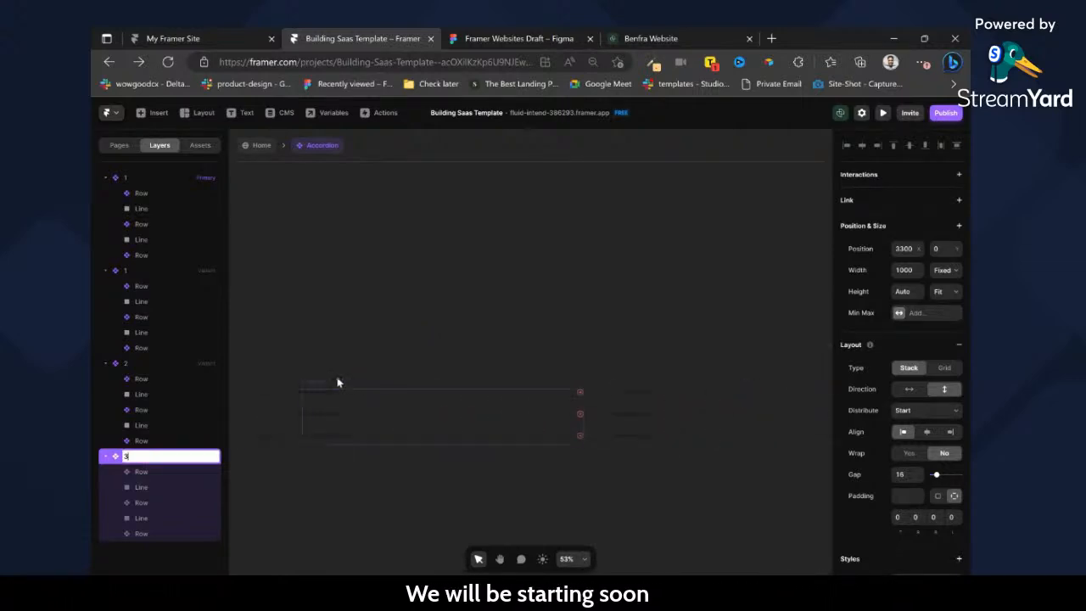
pyautogui.click(317, 381)
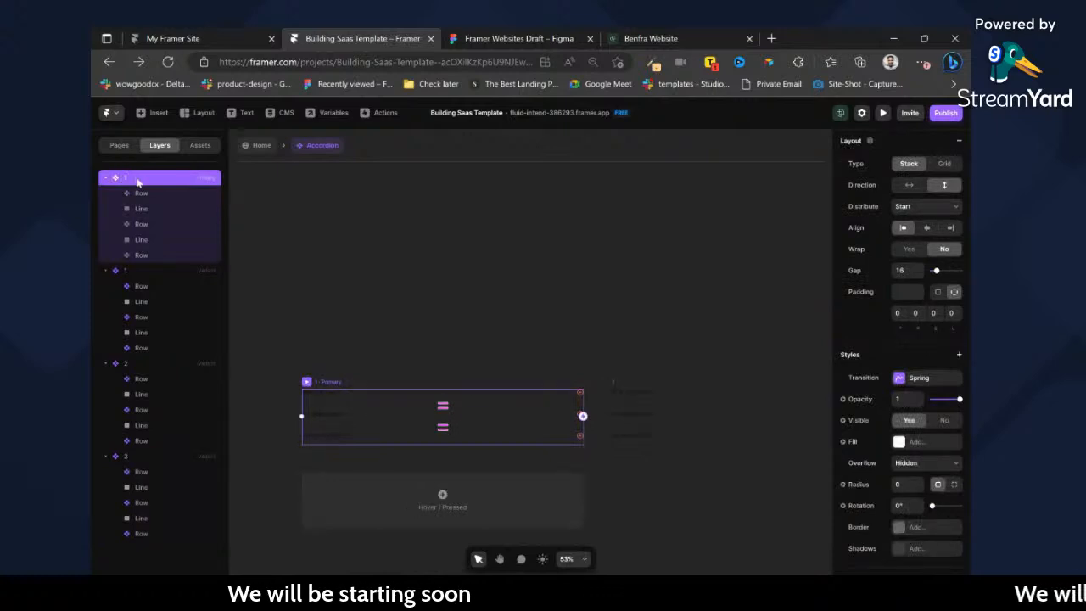
pyautogui.doubleClick(139, 180)
pyautogui.write('Default')
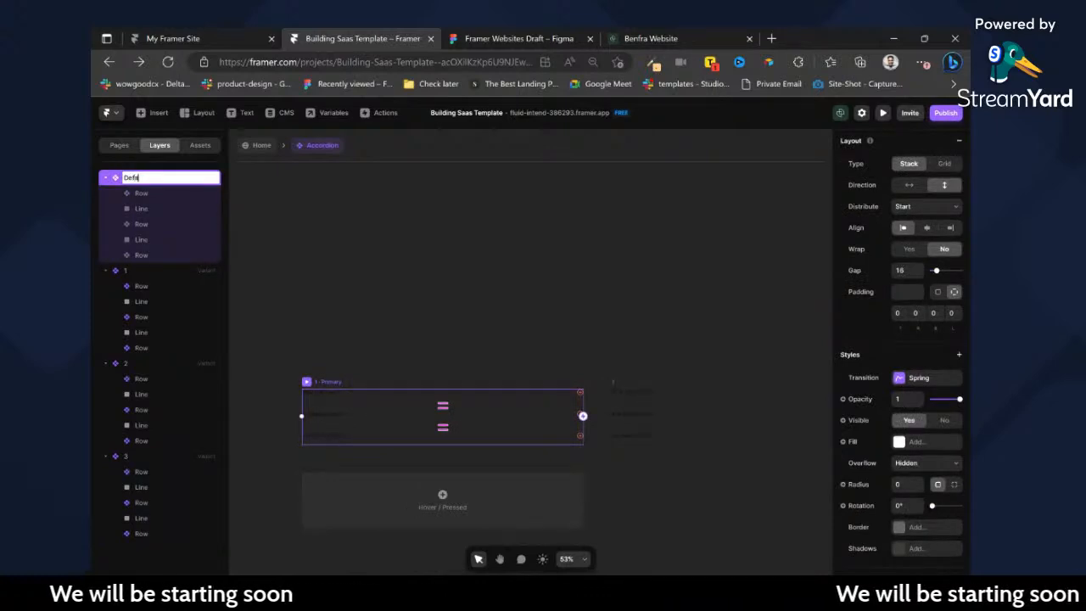
pyautogui.press('Return')
# Set the first row in variant 1, the second row in variant 2 and the third row in variant 3 to Open.
pyautogui.hscroll(3, 529, 424)
pyautogui.click(504, 398)
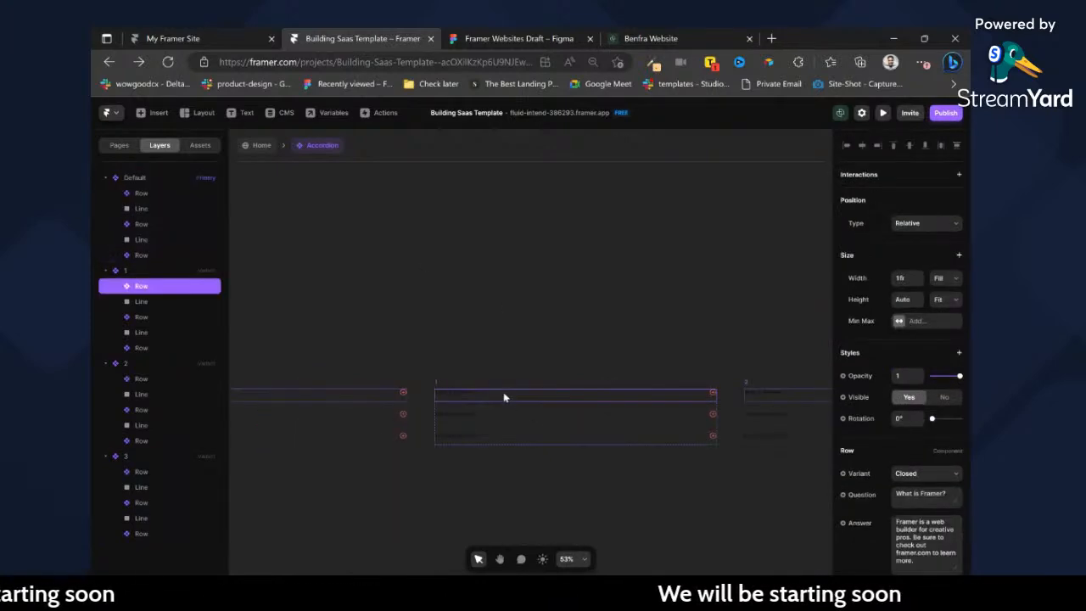
pyautogui.click(934, 490)
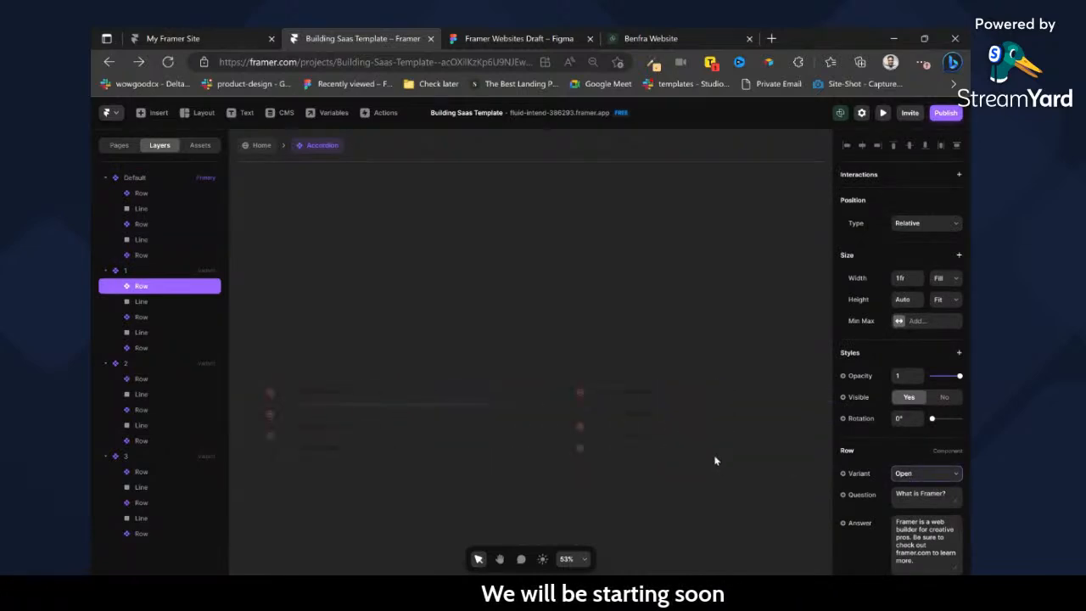
pyautogui.click(677, 421)
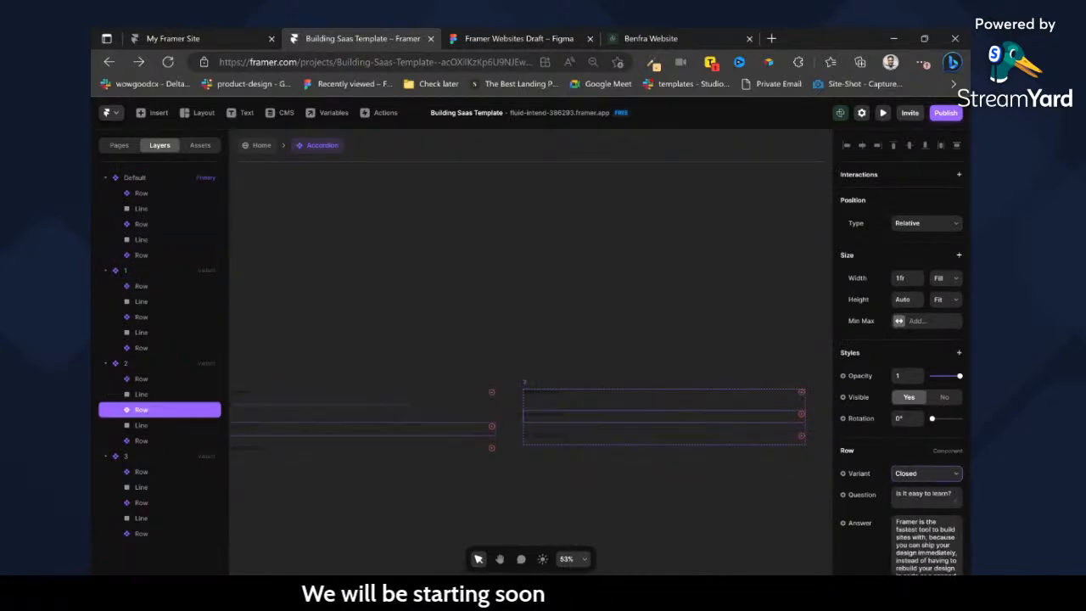
pyautogui.click(919, 489)
pyautogui.hscroll(3, 610, 444)
pyautogui.click(692, 445)
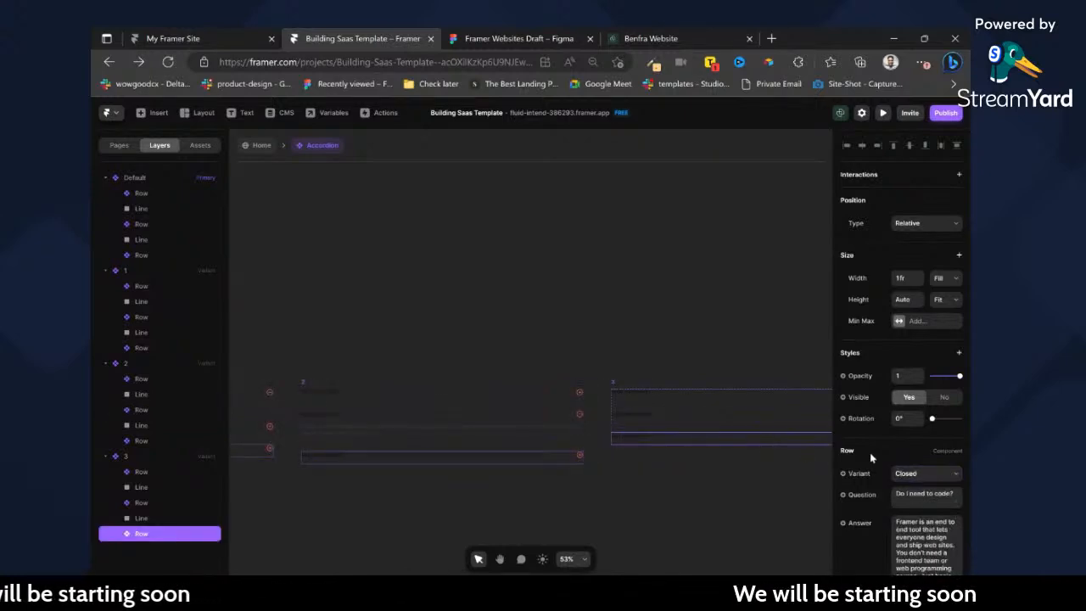
pyautogui.click(910, 488)
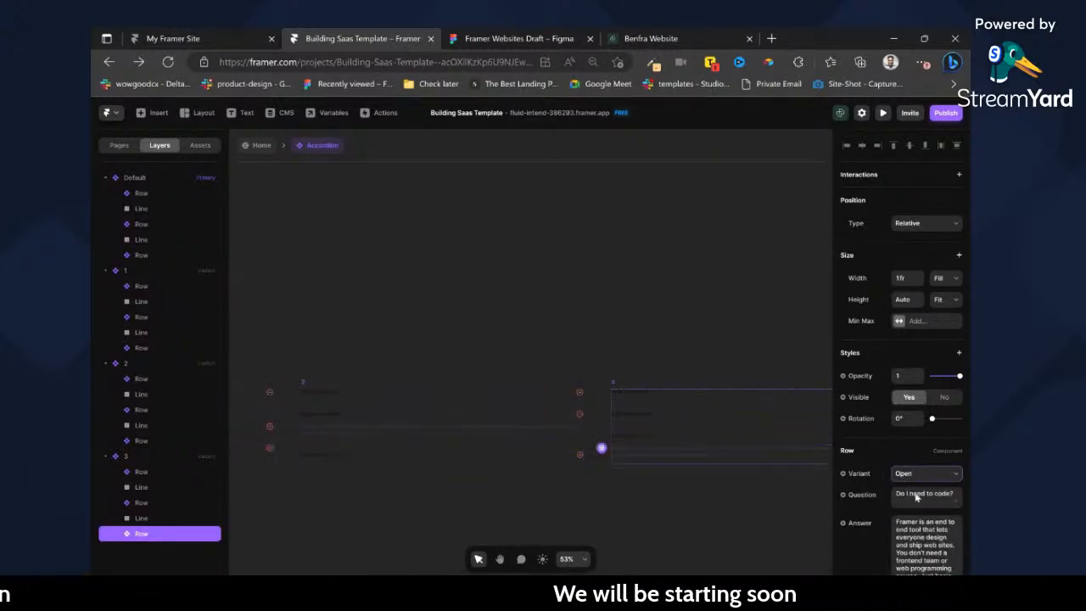
# Add a Tap transition to the first row of the Default variant that switches the accordion to variant 1.
pyautogui.hscroll(-3, 674, 461)
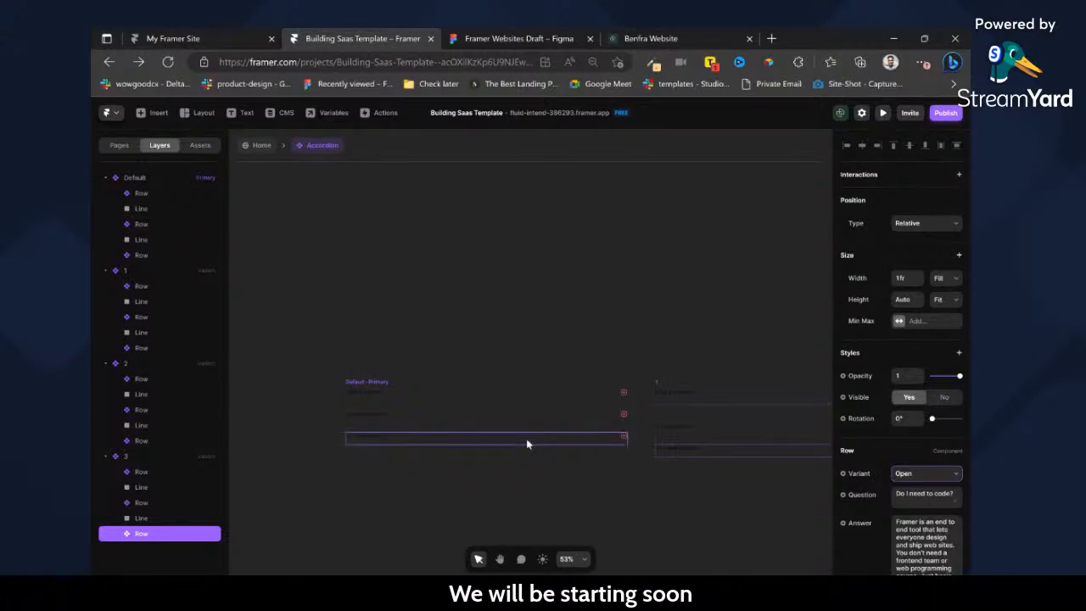
pyautogui.click(589, 397)
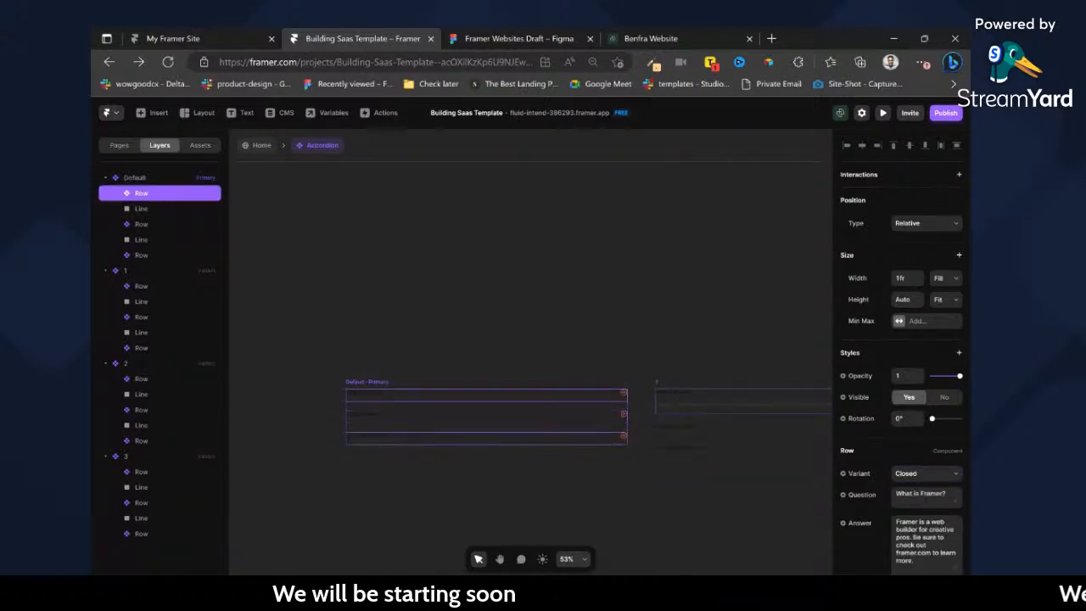
pyautogui.click(959, 174)
pyautogui.click(596, 376)
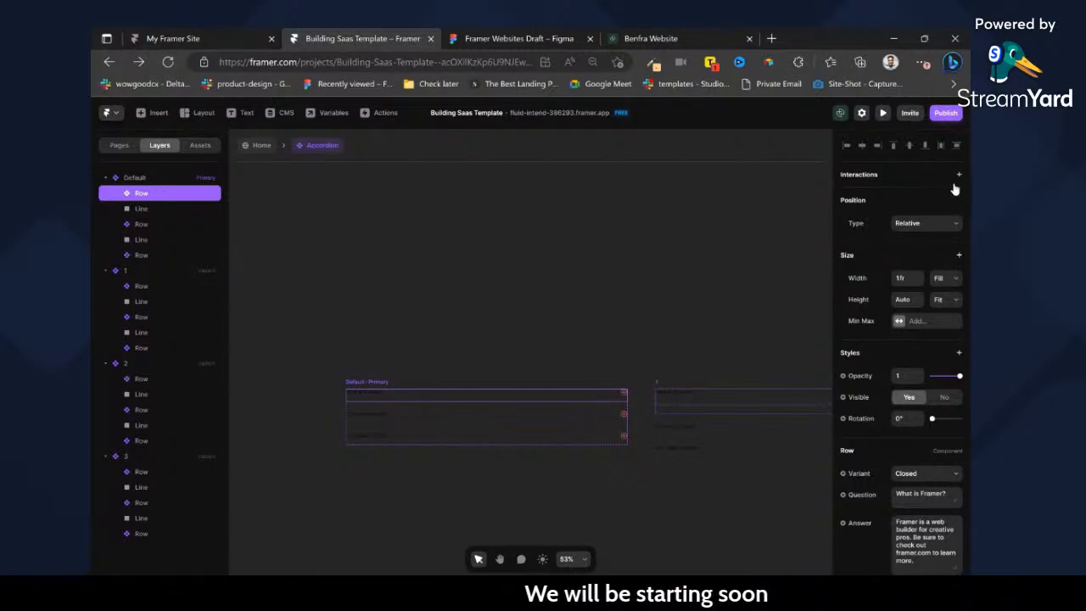
pyautogui.click(625, 394)
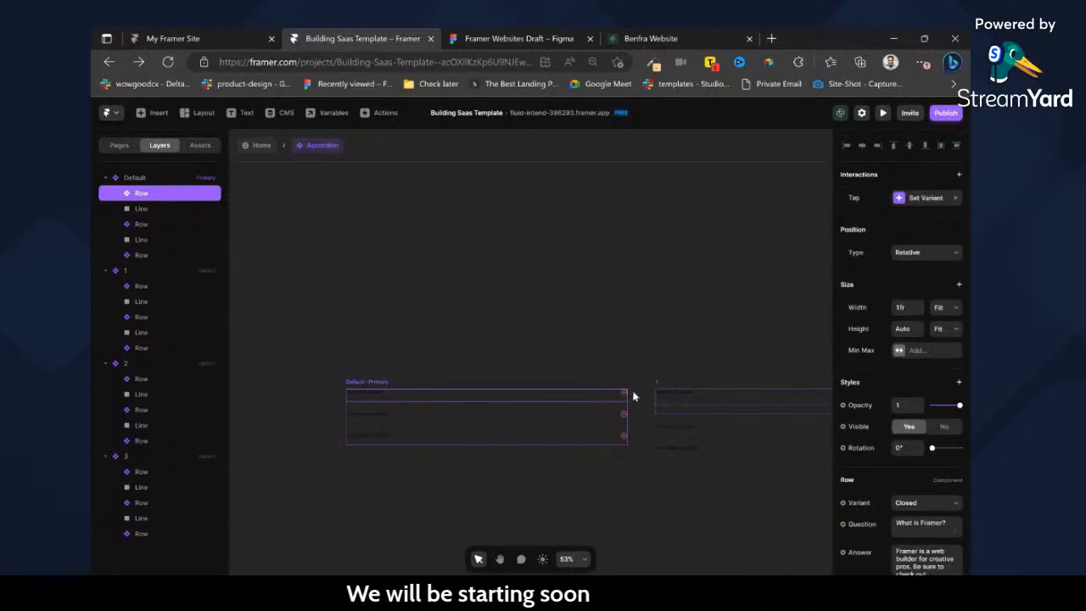
pyautogui.click(917, 204)
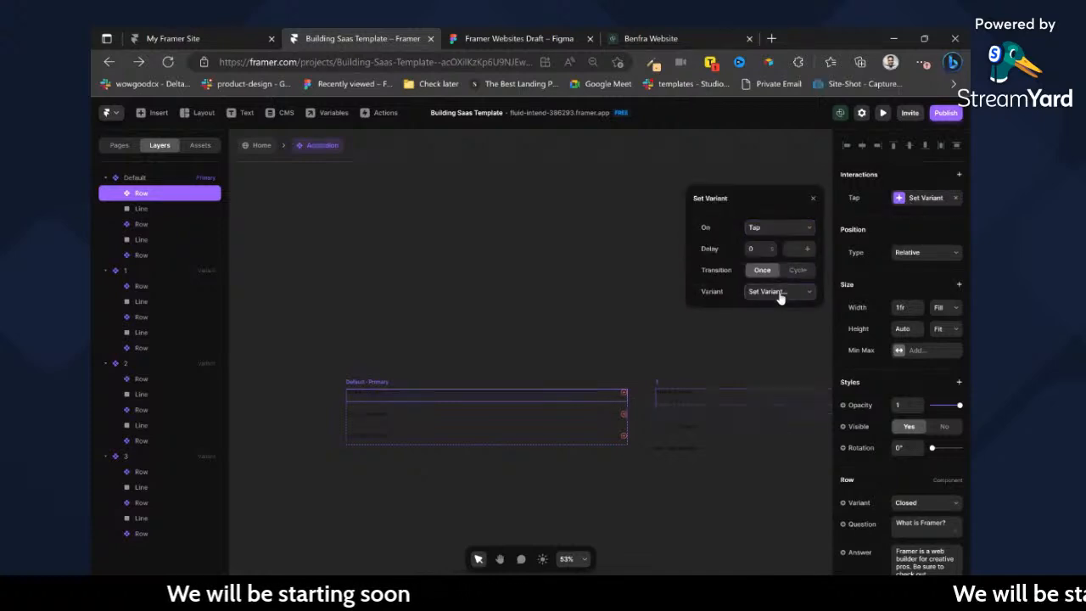
# Add Tap transitions in the Default variant that lead from the second row to variant 2 and from the third row to variant 3.
pyautogui.click(569, 420)
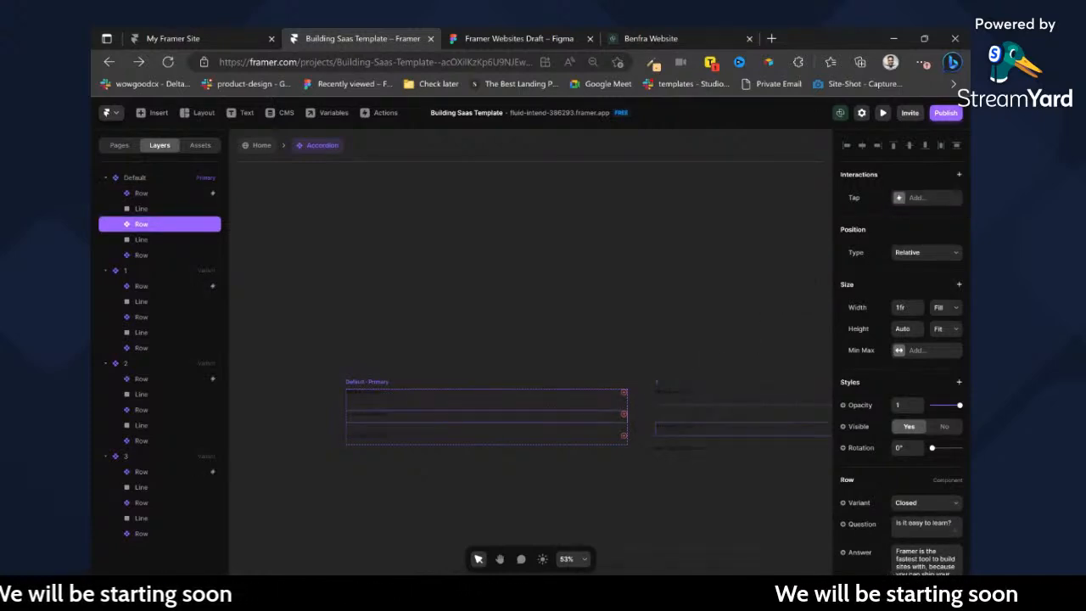
pyautogui.click(931, 200)
pyautogui.click(932, 215)
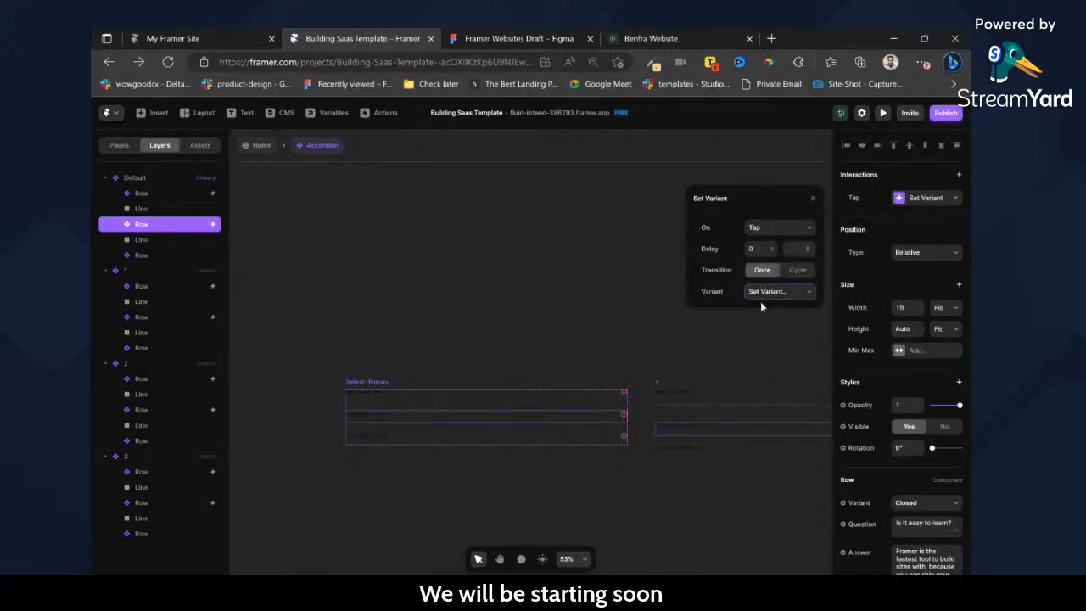
pyautogui.click(586, 437)
pyautogui.click(925, 198)
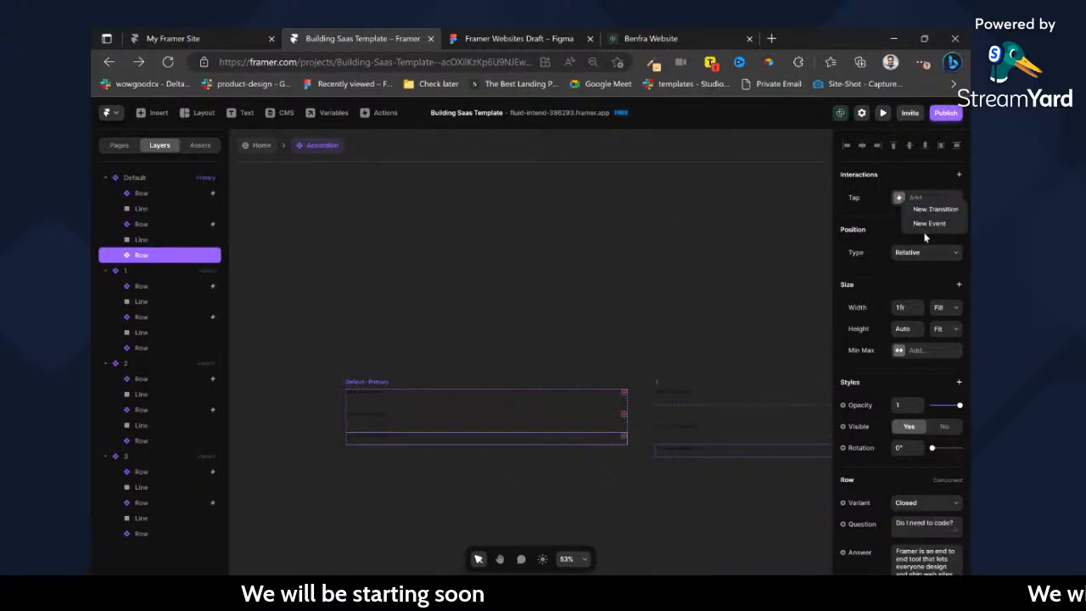
pyautogui.click(932, 209)
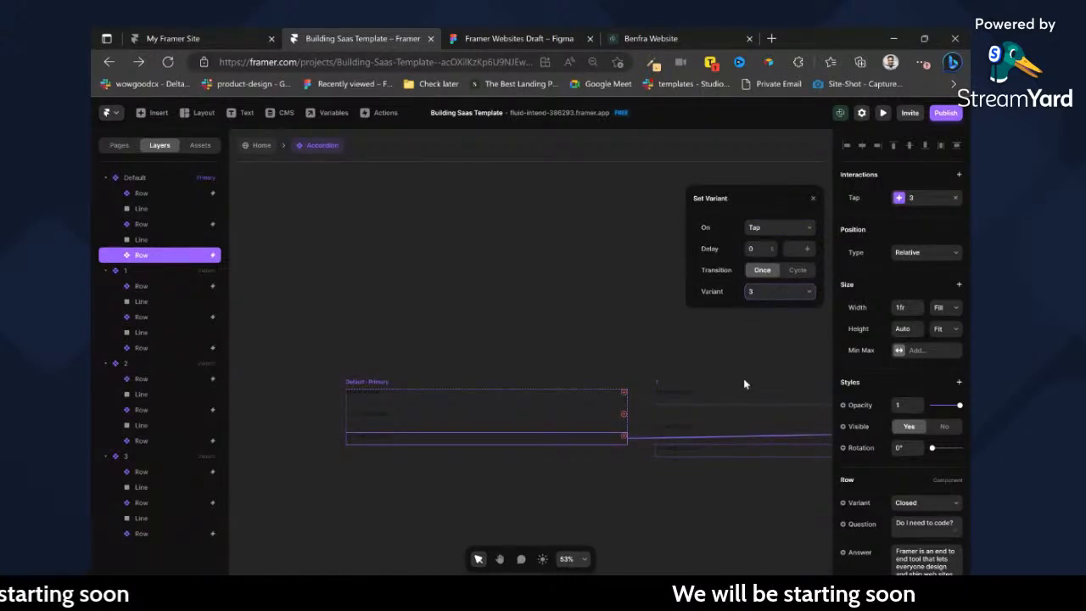
# Add a second Tap transition to the open first row of variant 1 that returns to the Default variant.
pyautogui.click(717, 390)
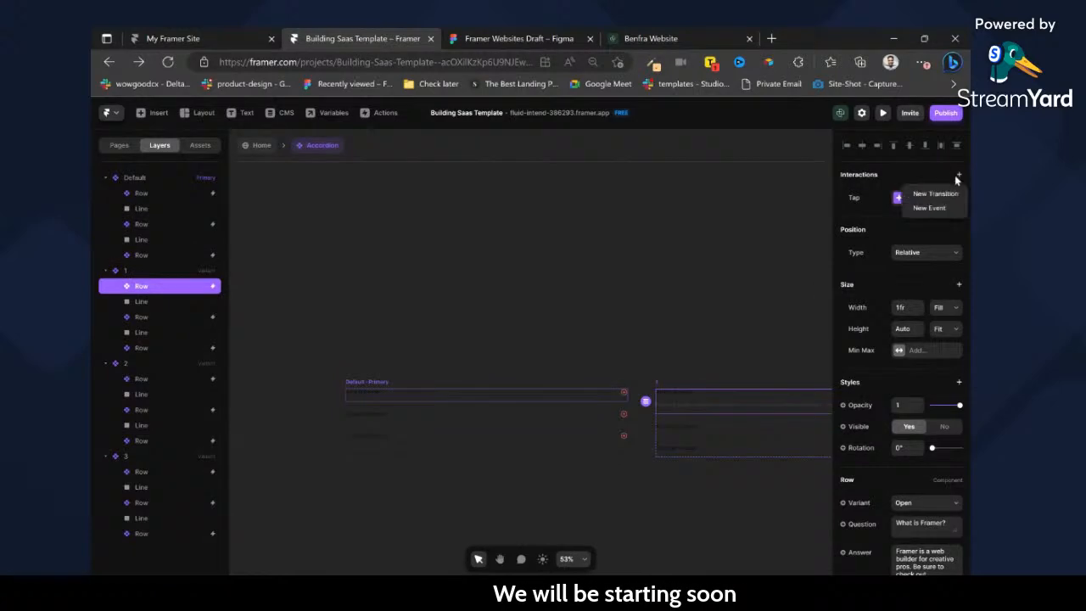
pyautogui.click(919, 211)
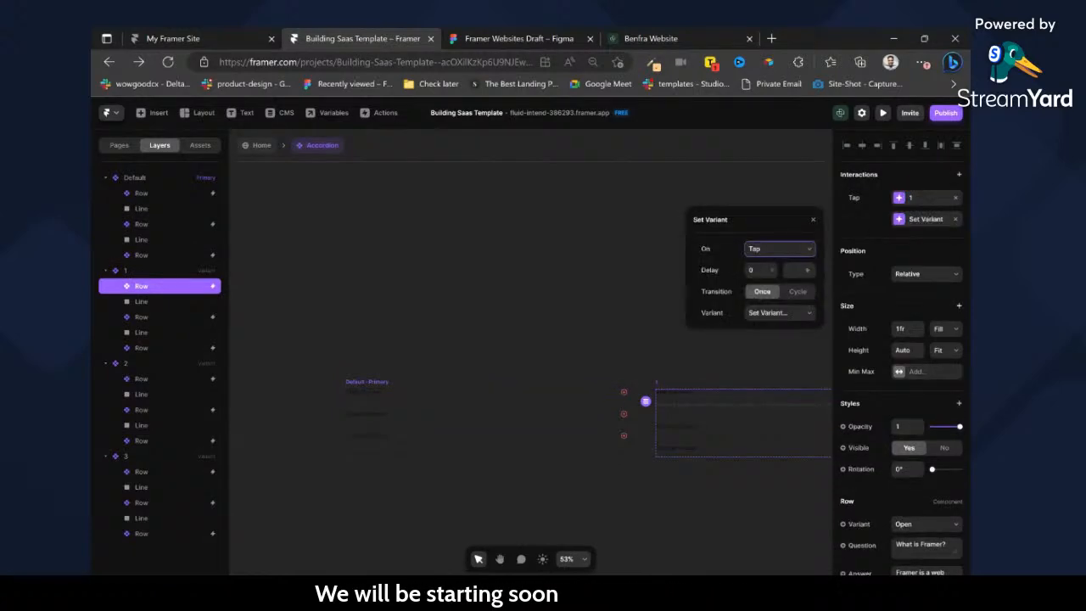
pyautogui.click(773, 329)
# Add a second Tap transition to the open second row of variant 2 that returns to Default.
pyautogui.hscroll(5, 637, 433)
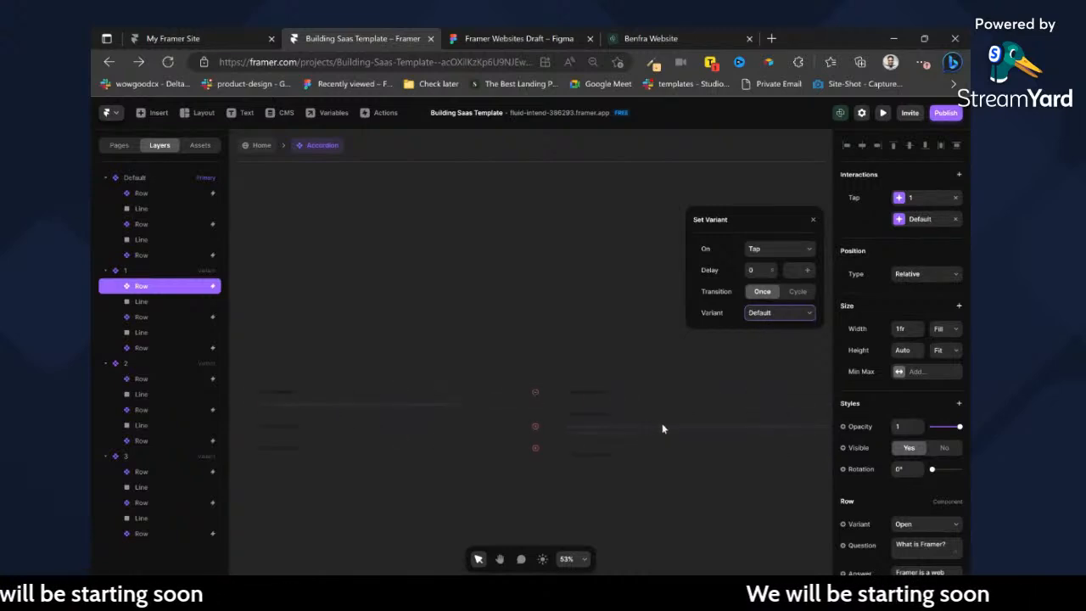
pyautogui.click(644, 417)
pyautogui.click(906, 198)
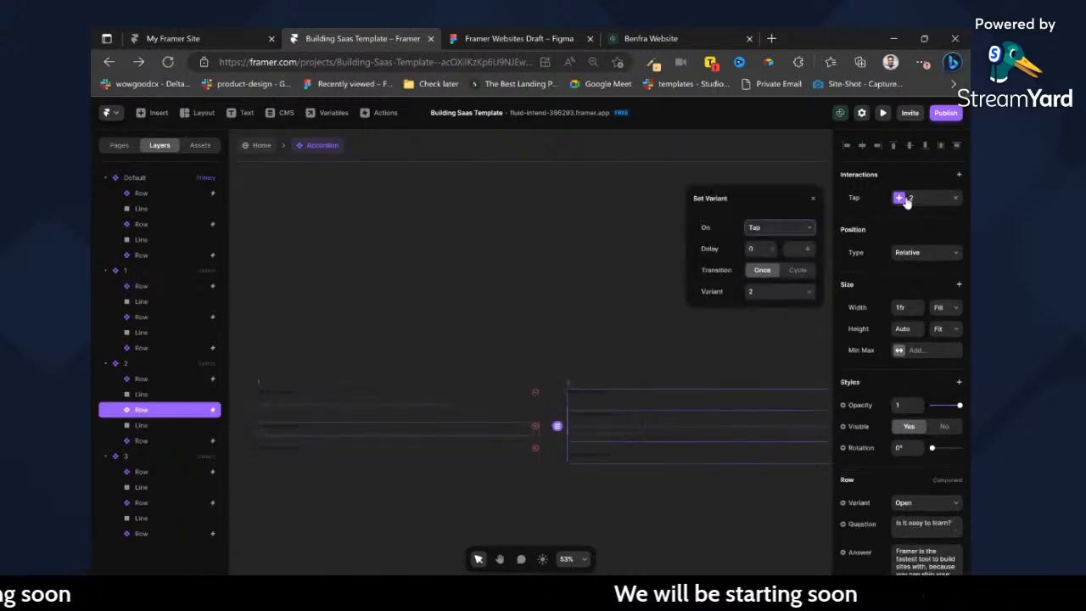
pyautogui.click(958, 175)
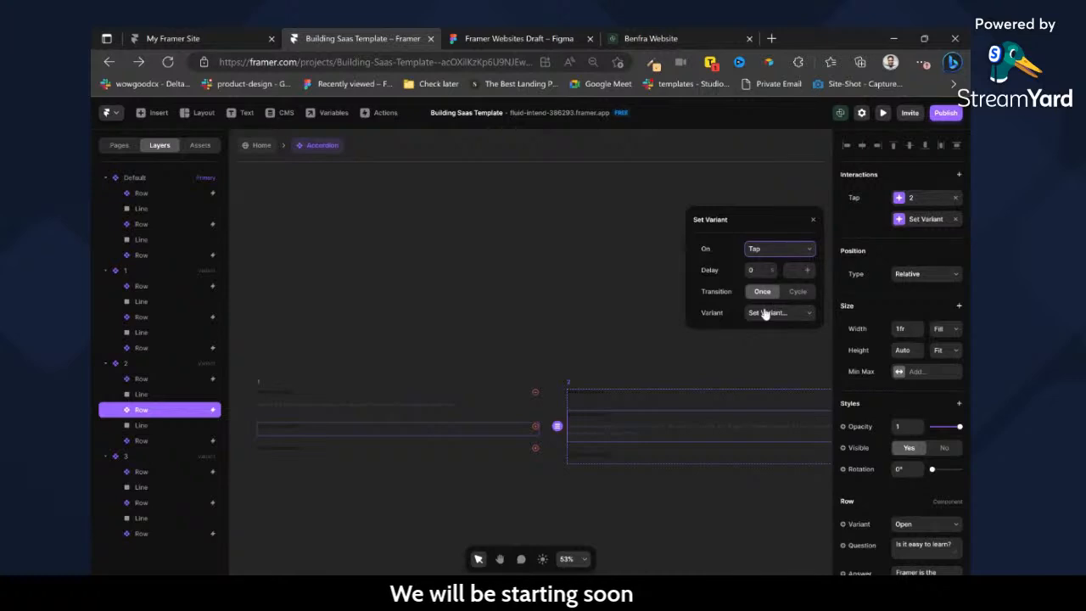
# Add a second Tap transition to the open third row of variant 3 that returns to Default.
pyautogui.hscroll(5, 657, 453)
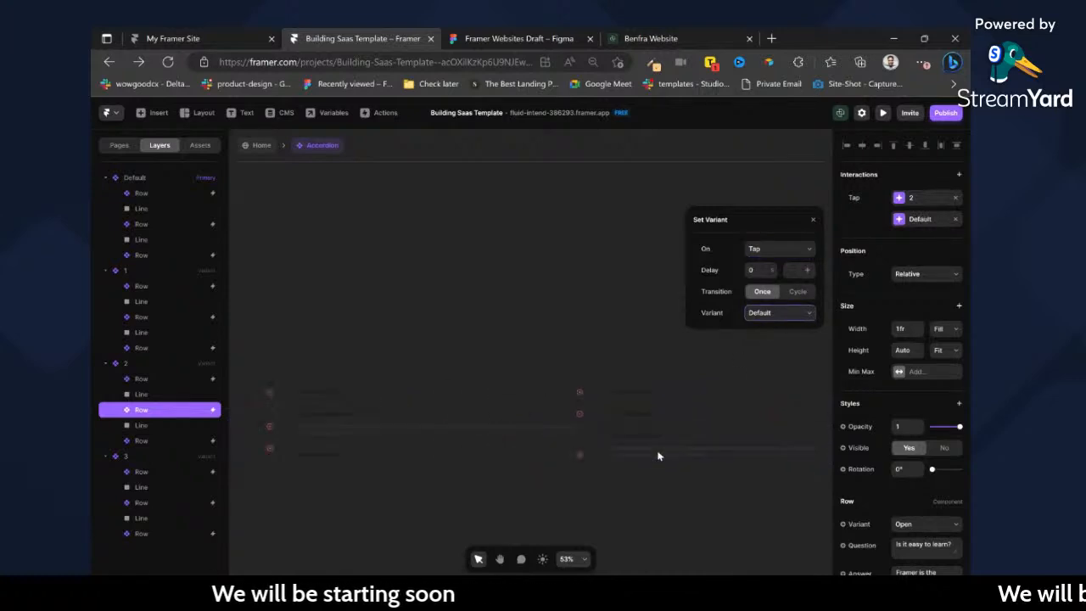
pyautogui.click(642, 448)
pyautogui.click(956, 175)
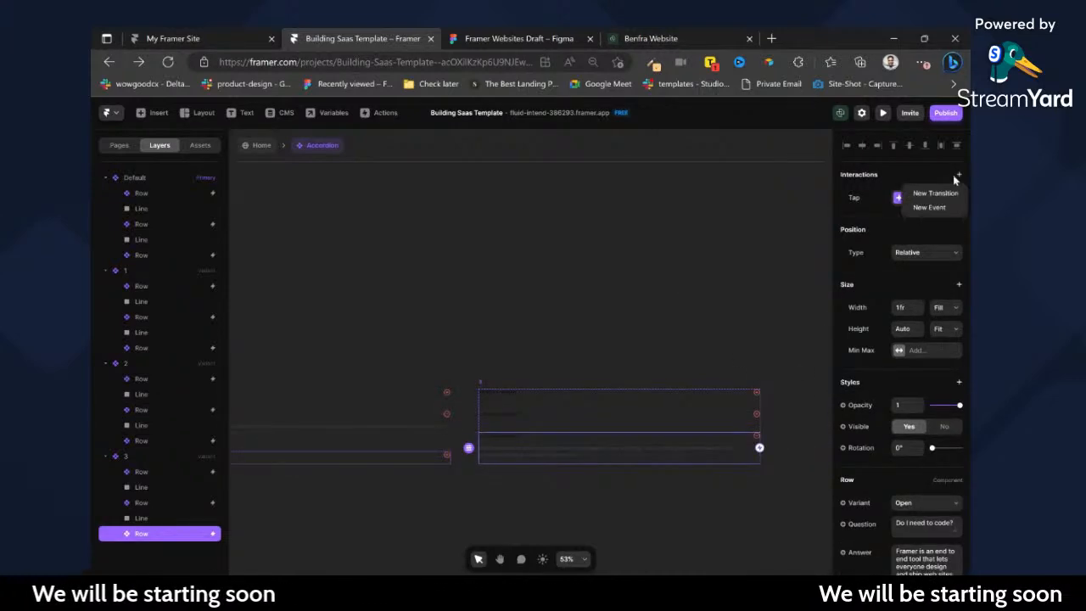
pyautogui.click(936, 193)
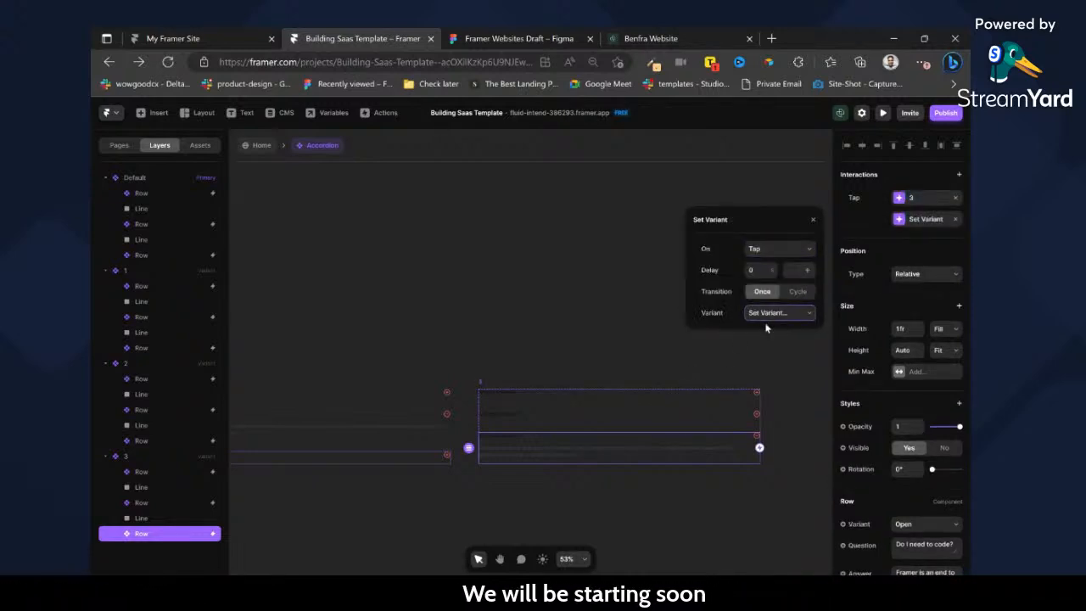
# Preview the home page, test how the three FAQ accordion rows open and close, and leave the preview.
pyautogui.click(259, 144)
pyautogui.click(883, 112)
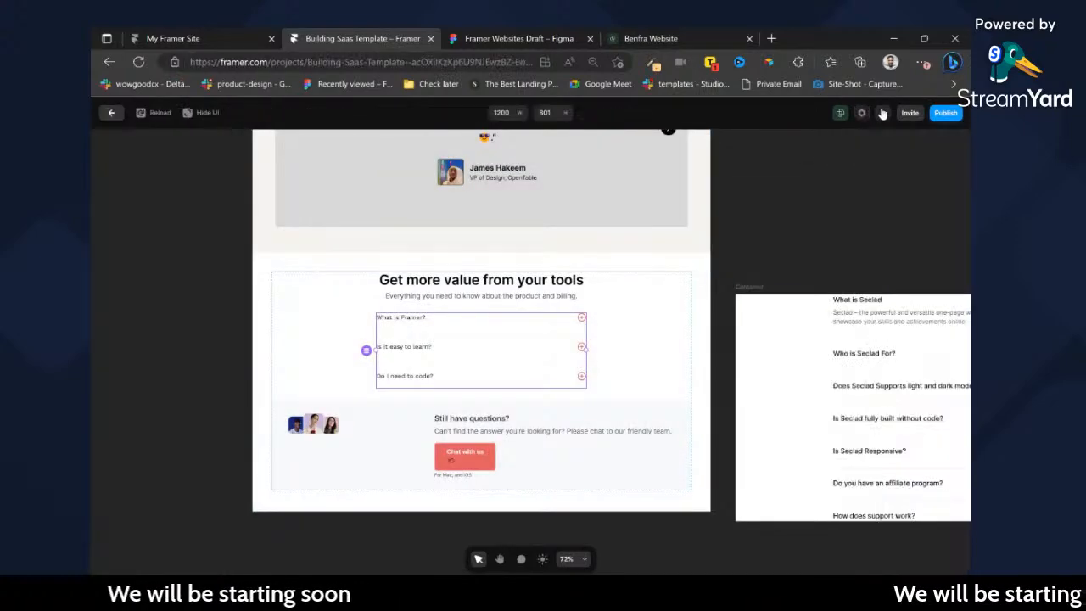
pyautogui.scroll(-5, 694, 337)
pyautogui.scroll(-15, 694, 337)
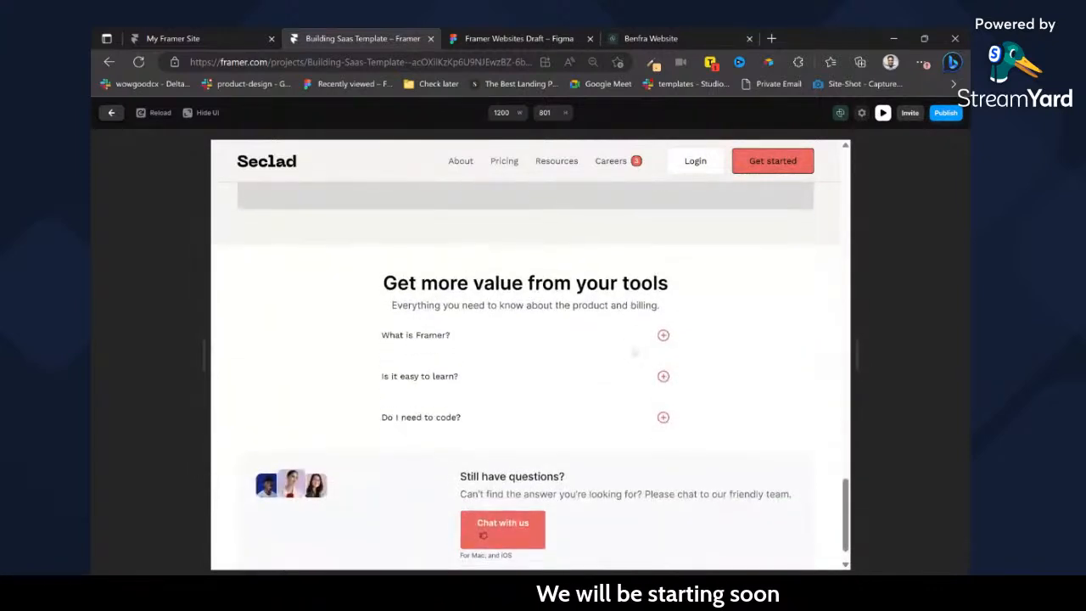
pyautogui.click(635, 347)
pyautogui.click(637, 406)
pyautogui.click(637, 459)
pyautogui.click(626, 373)
pyautogui.click(628, 342)
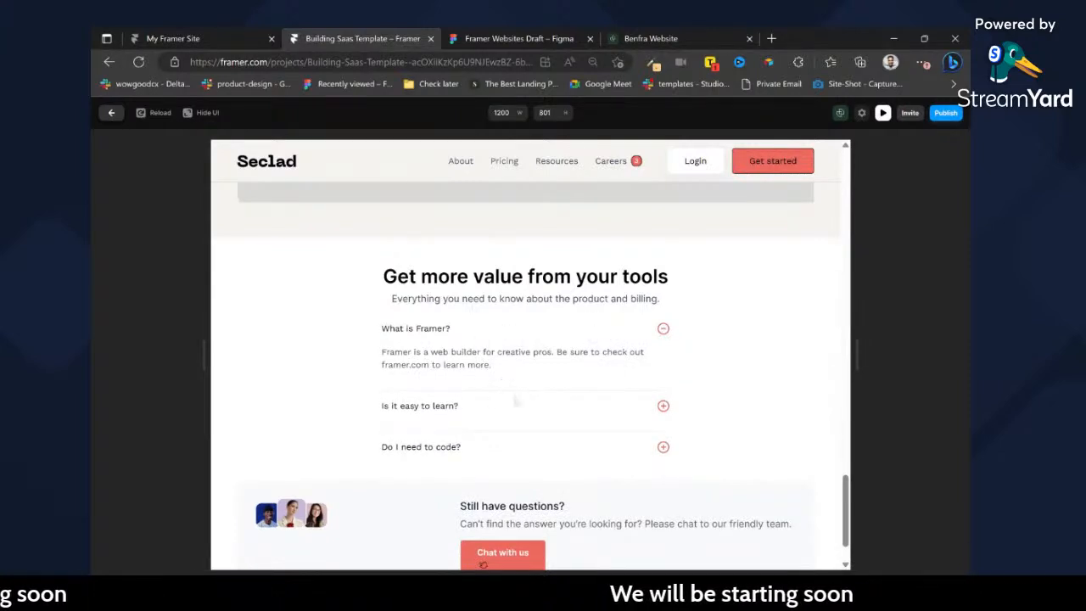
pyautogui.click(523, 411)
pyautogui.click(572, 452)
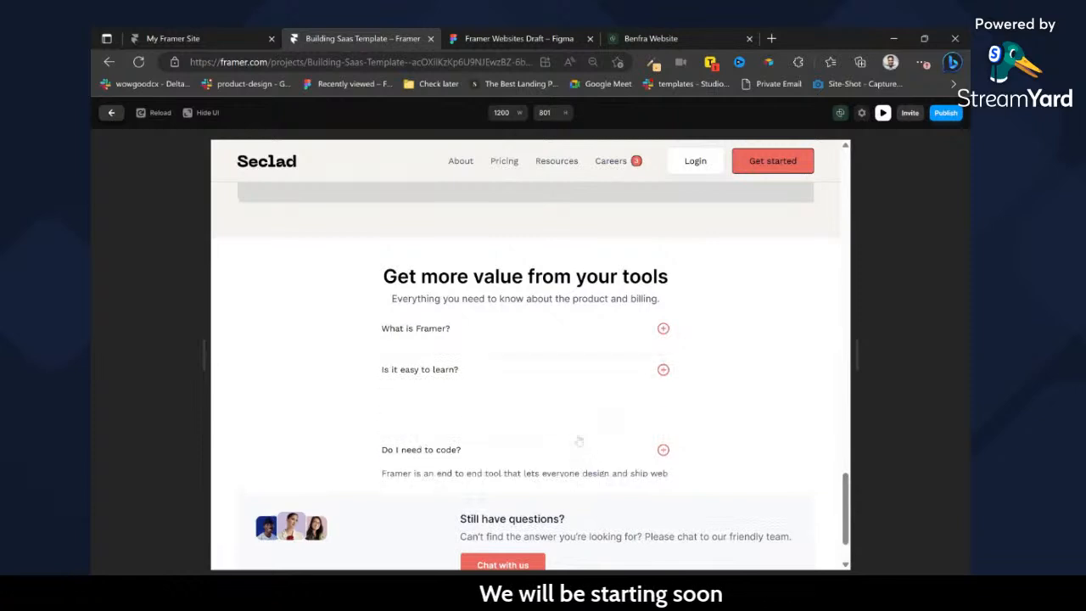
pyautogui.click(640, 340)
pyautogui.click(107, 113)
# Inspect the Default Tap transition on the open first row of the Accordion's variant 1, and return to the home page.
pyautogui.doubleClick(503, 332)
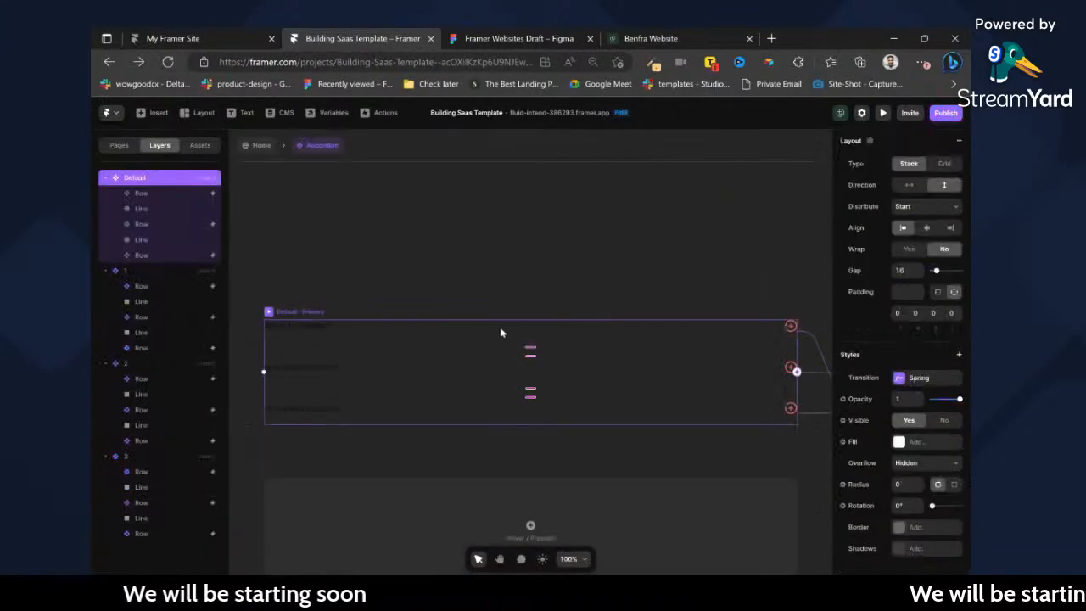
pyautogui.hscroll(5, 615, 333)
pyautogui.click(626, 340)
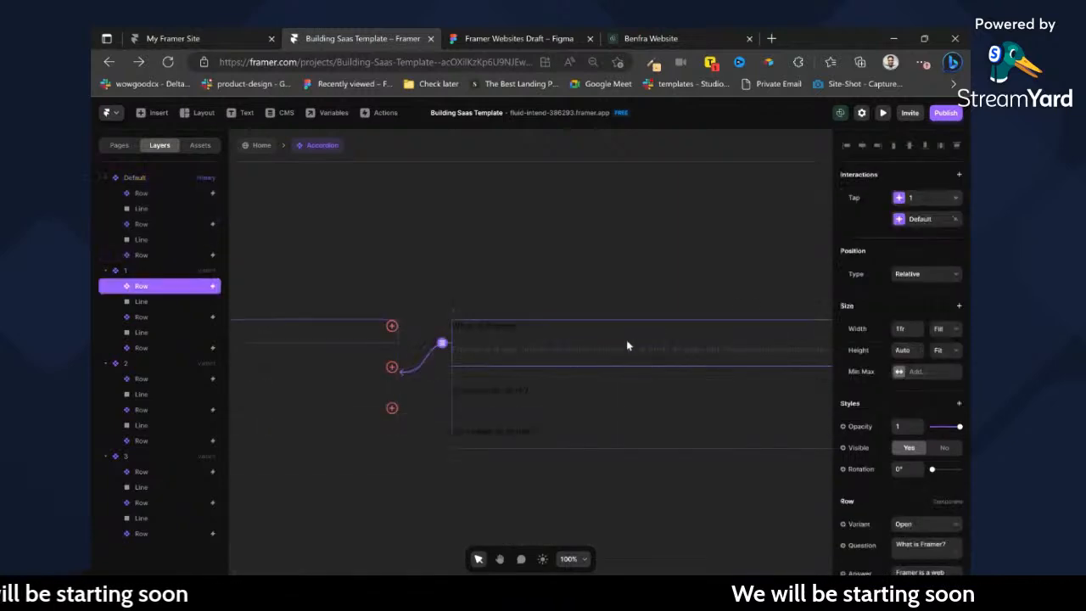
pyautogui.click(908, 219)
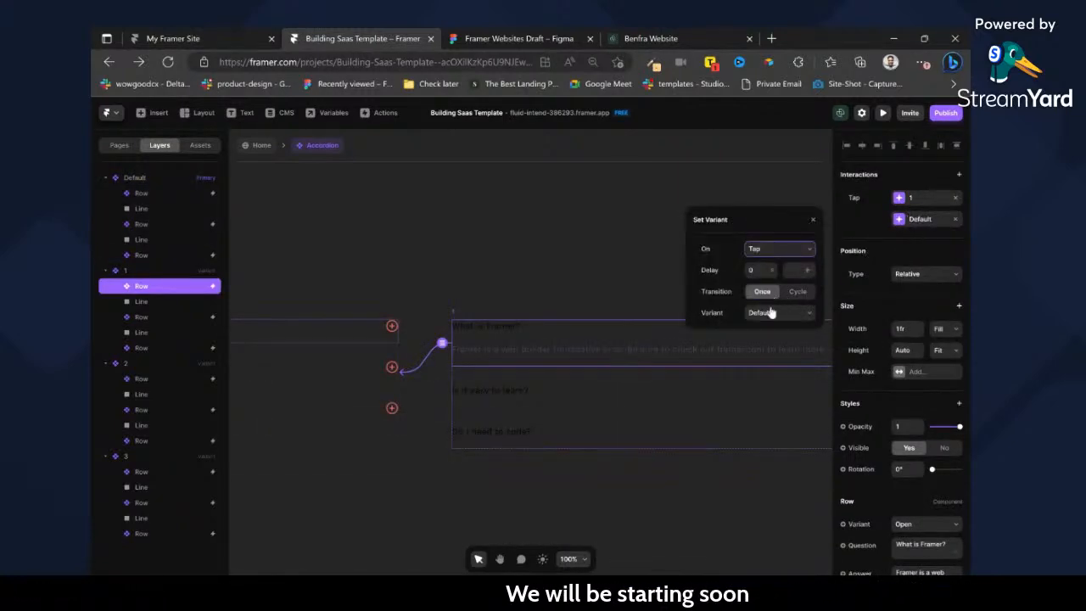
pyautogui.click(257, 146)
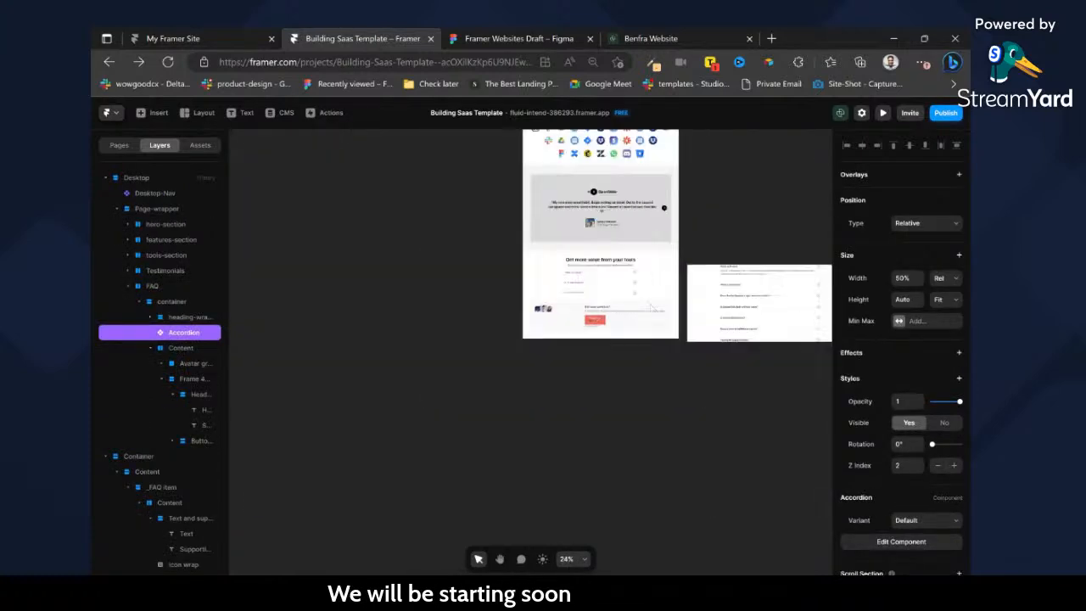
# Delete the stray icon inside the "Chat with us" button of the "Still have questions?" block.
pyautogui.click(502, 295)
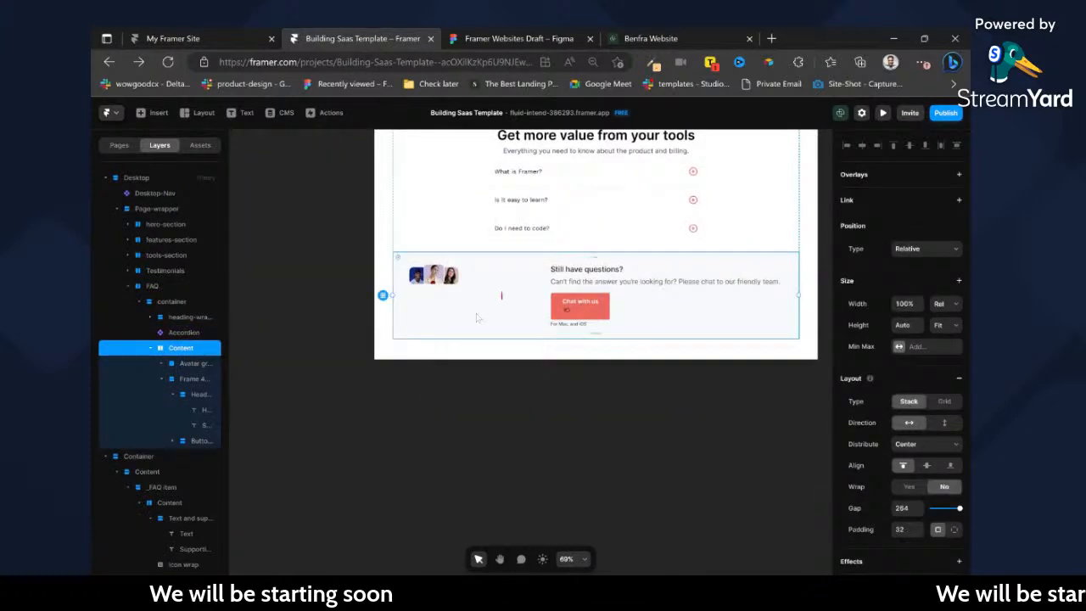
pyautogui.keyDown('ctrl'); pyautogui.click(567, 311); pyautogui.keyUp('ctrl')
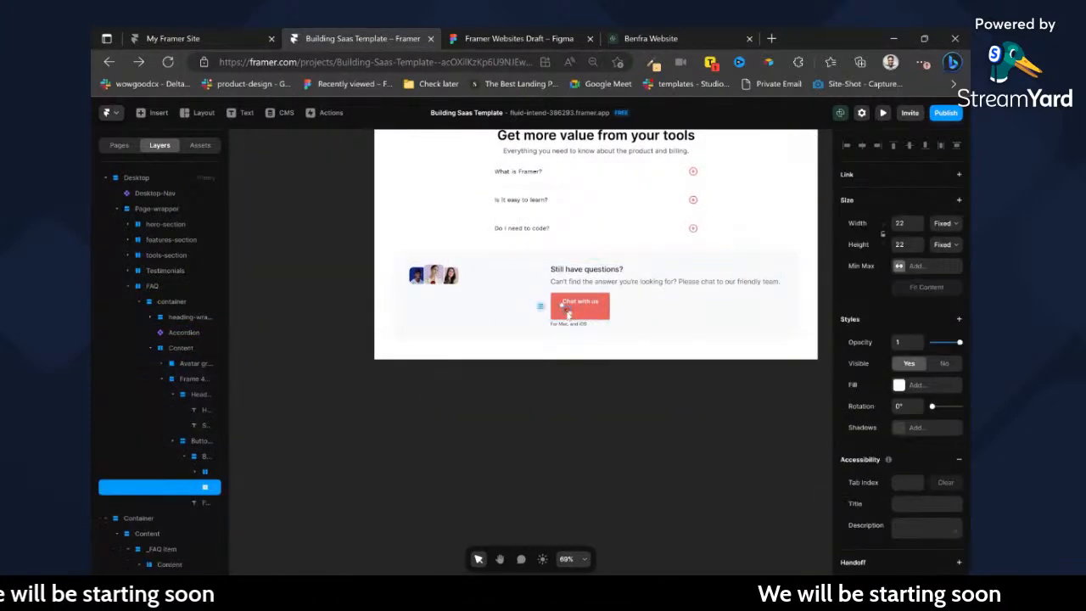
pyautogui.press('Delete')
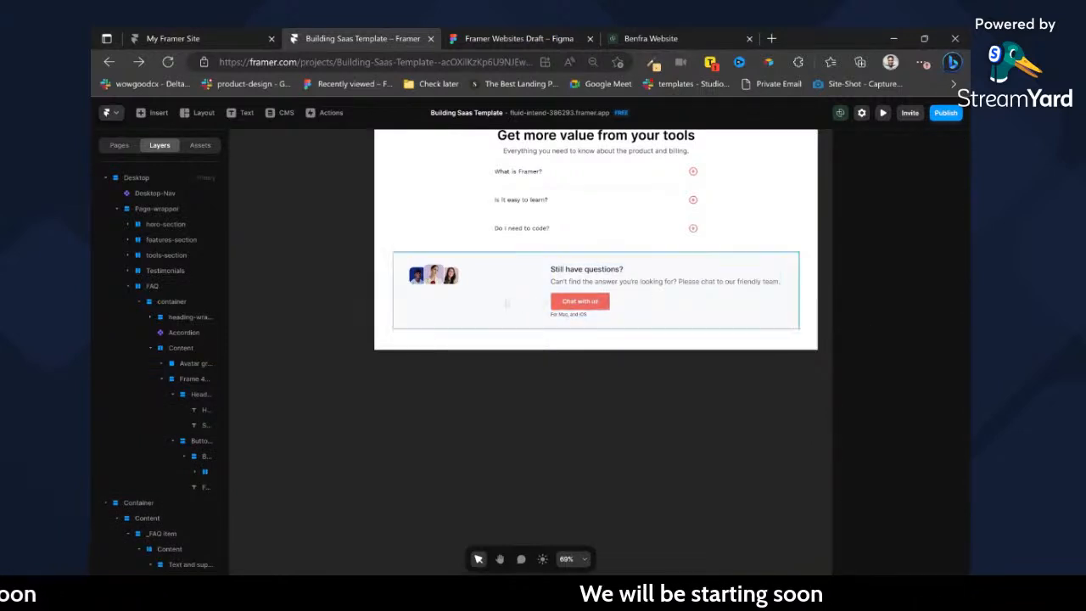
pyautogui.click(513, 303)
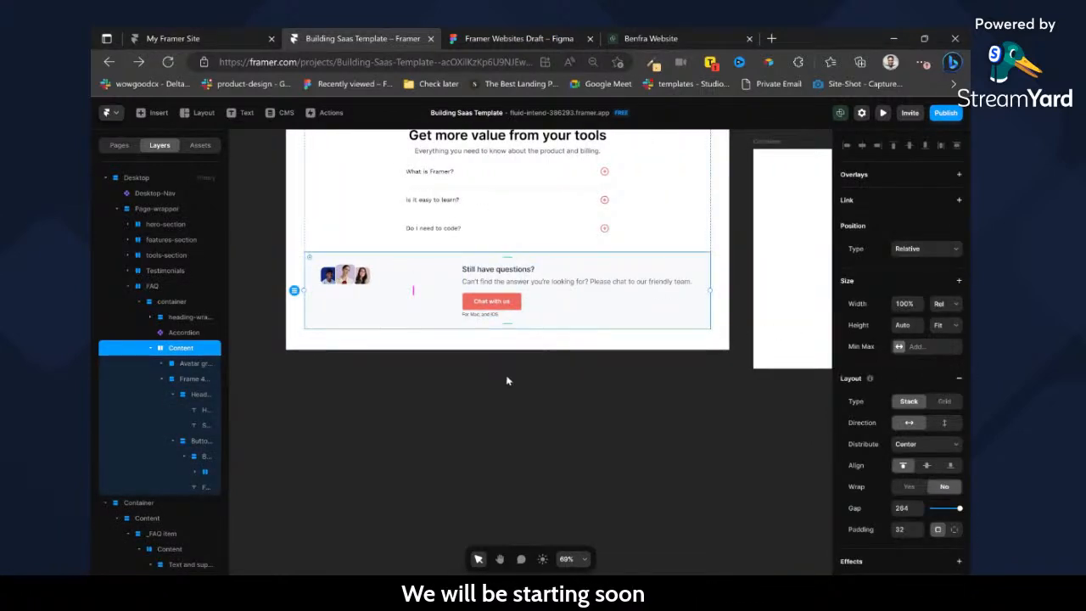
# Switch to the Figma draft and examine the "Start innovating with us today" banner and footer below the FAQ section.
pyautogui.click(495, 38)
pyautogui.scroll(-6, 548, 333)
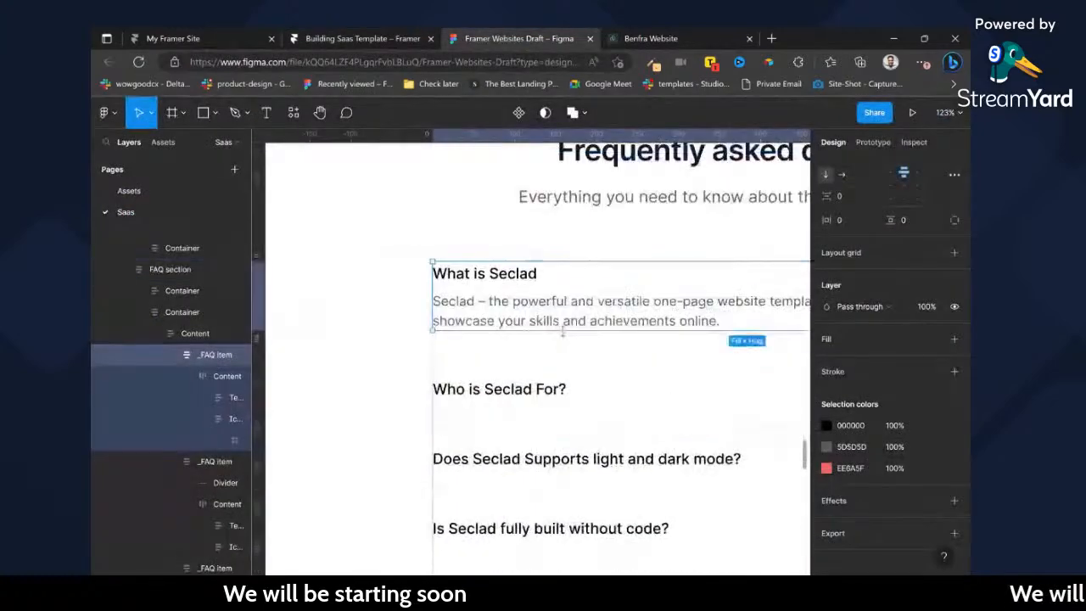
pyautogui.scroll(-5, 548, 333)
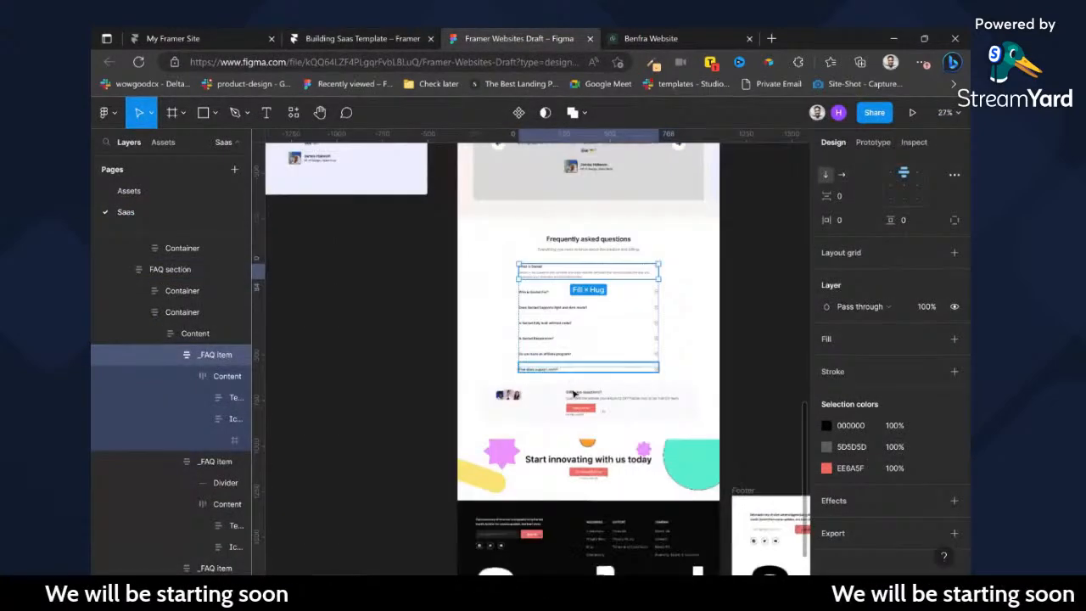
pyautogui.scroll(-3, 599, 393)
pyautogui.scroll(-2, 598, 393)
pyautogui.scroll(2, 632, 292)
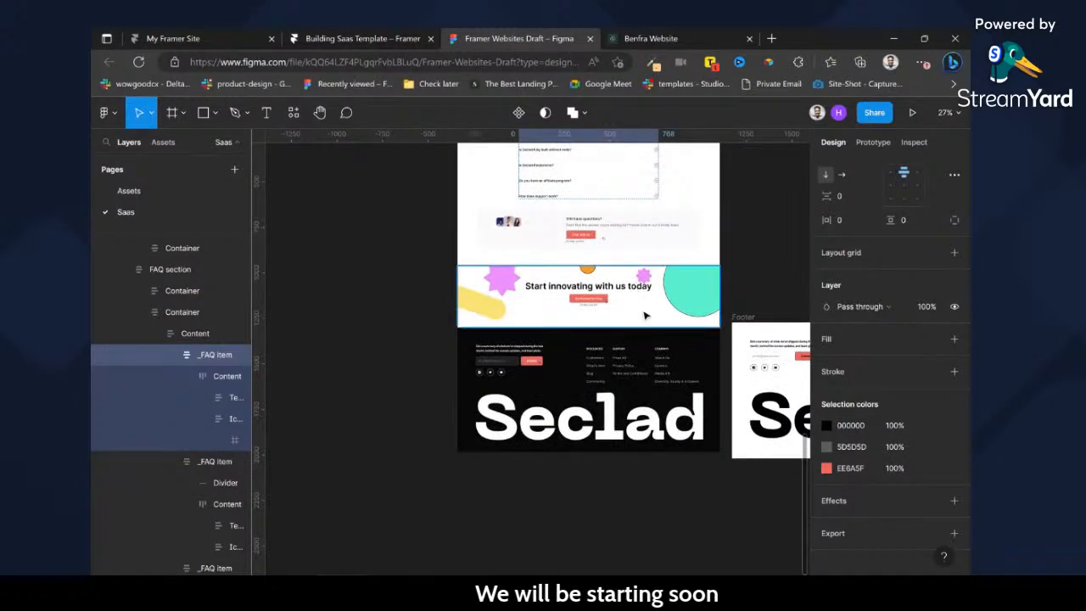
pyautogui.click(645, 316)
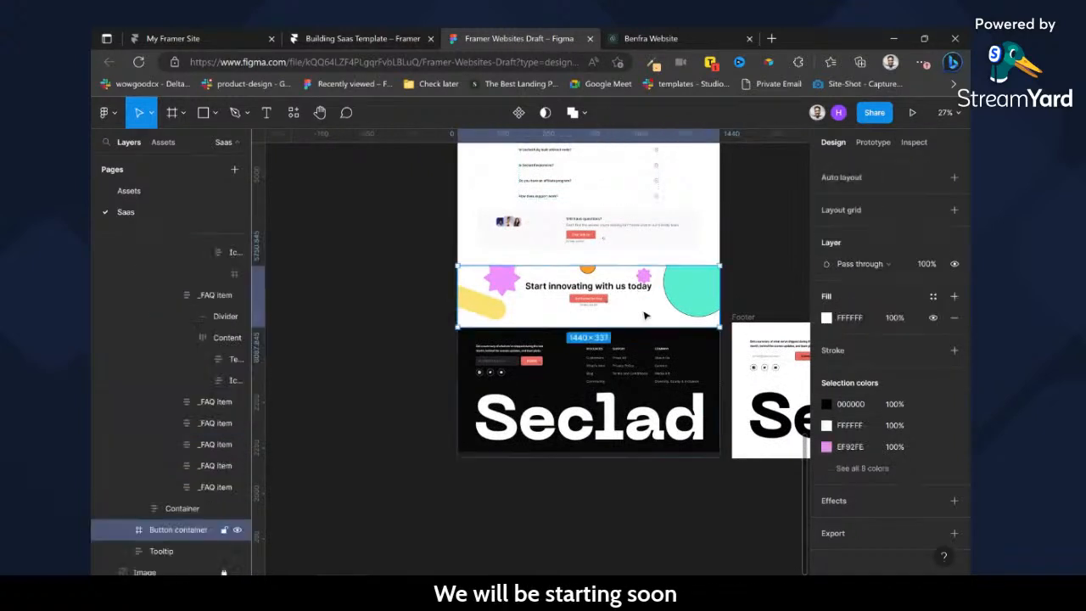
pyautogui.click(690, 307)
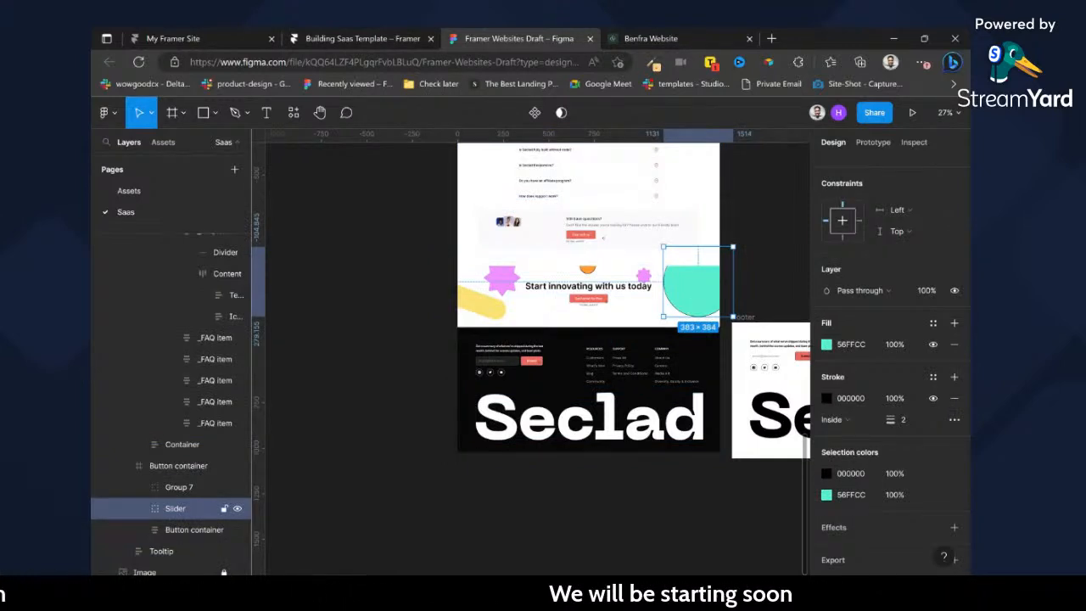
pyautogui.hscroll(1, 555, 369)
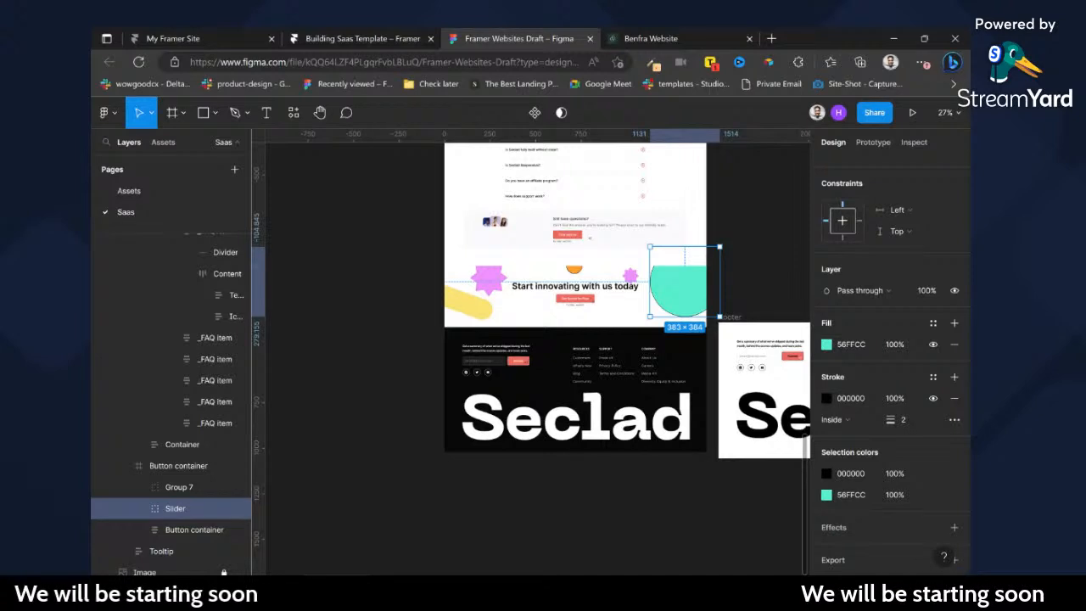
pyautogui.hscroll(2, 615, 294)
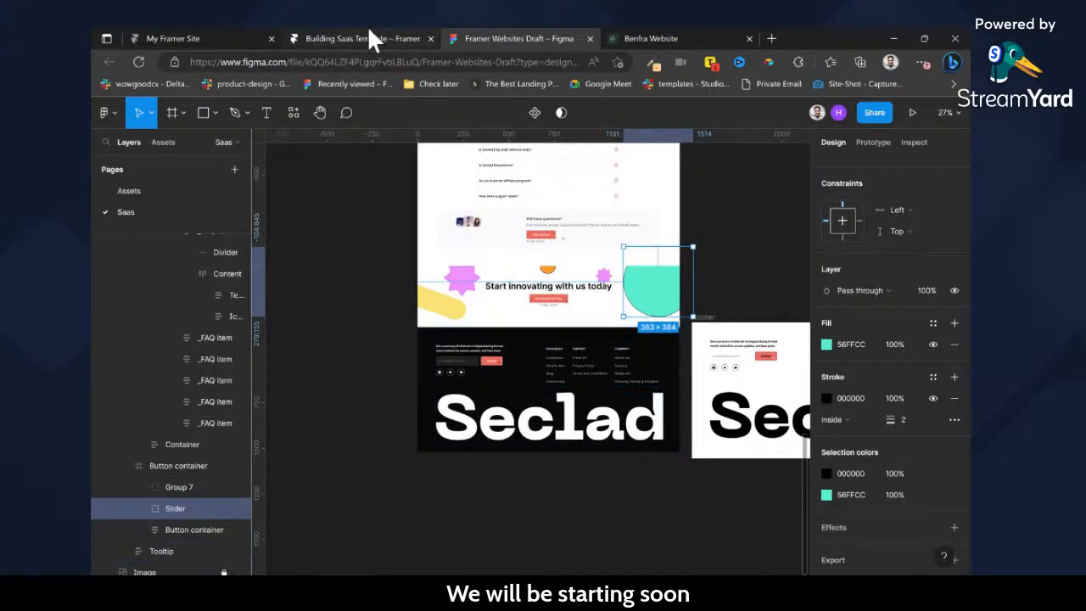
# Select the "Start innovating with us today" banner and the black footer, and copy both with the Figma to HTML with Framer plugin.
pyautogui.click(556, 323)
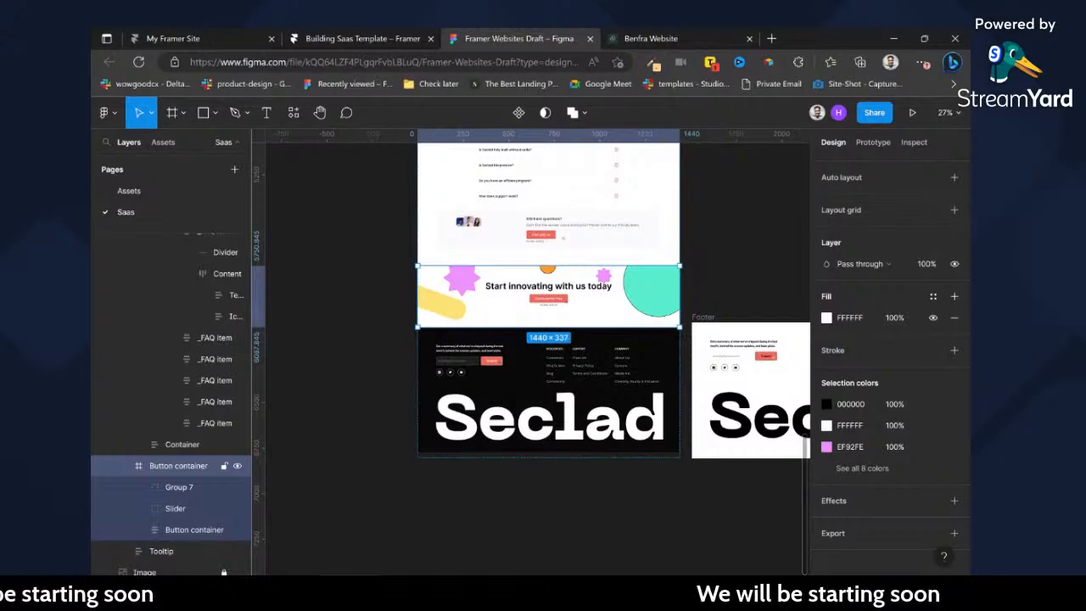
pyautogui.scroll(-5, 585, 449)
pyautogui.scroll(-3, 608, 279)
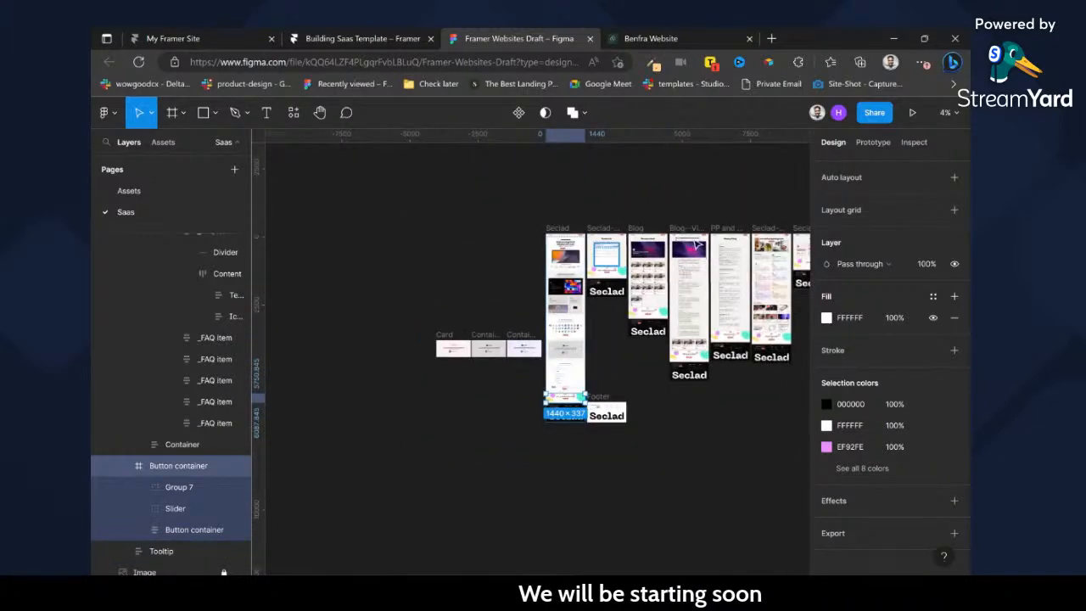
pyautogui.scroll(10, 558, 453)
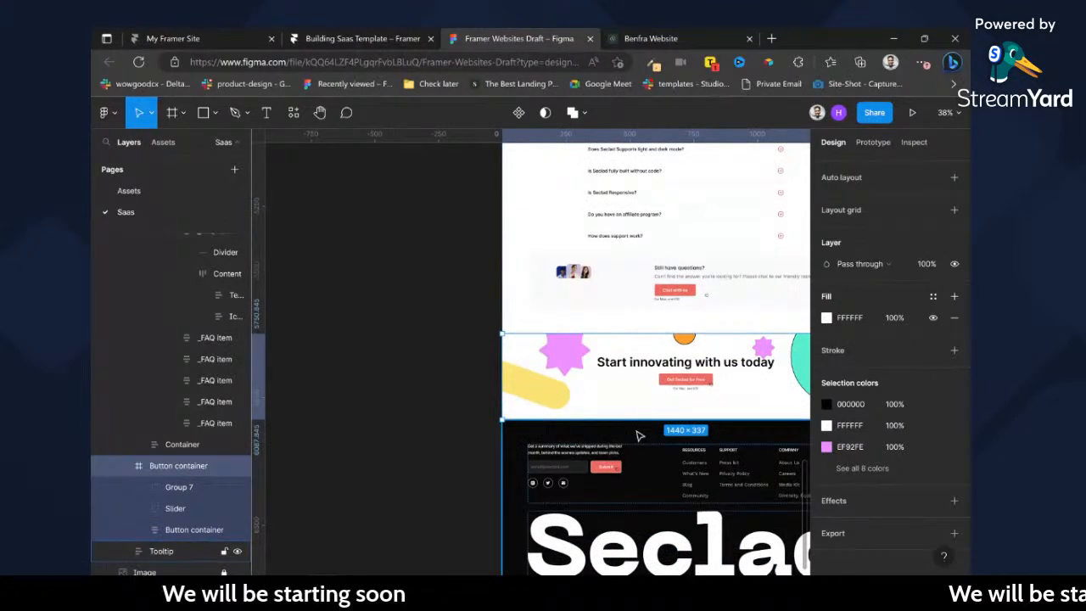
pyautogui.keyDown('shift'); pyautogui.click(640, 435); pyautogui.keyUp('shift')
pyautogui.hotkey('ctrl', '/')
pyautogui.press('Return')
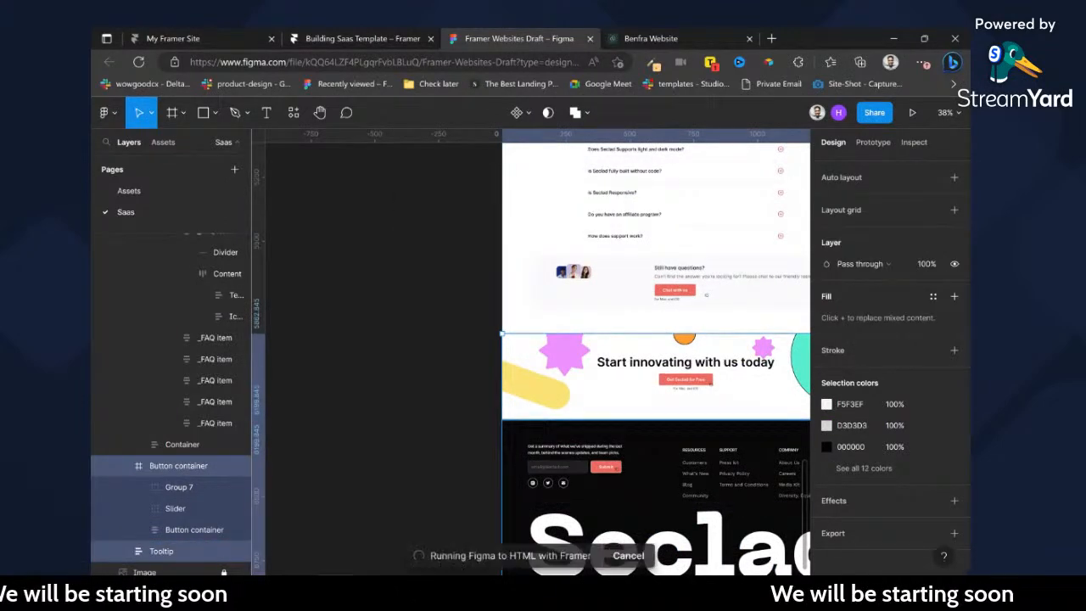
pyautogui.click(693, 463)
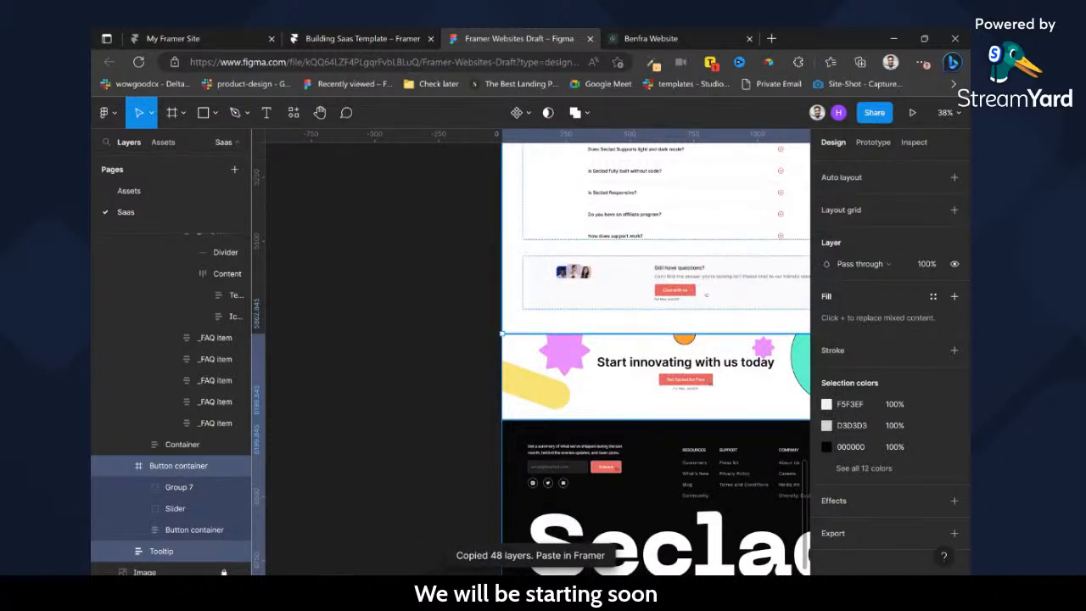
# Switch back to the Framer project and paste the copied banner and footer onto the empty canvas beside the page.
pyautogui.click(363, 39)
pyautogui.hscroll(-6, 559, 351)
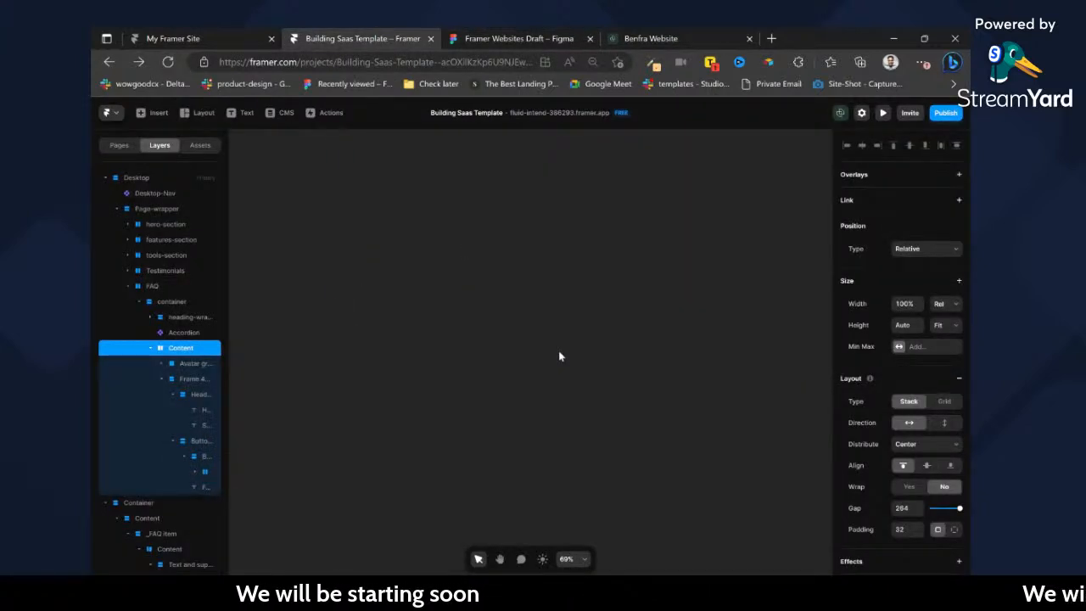
pyautogui.click(559, 350)
pyautogui.hotkey('ctrl', 'v')
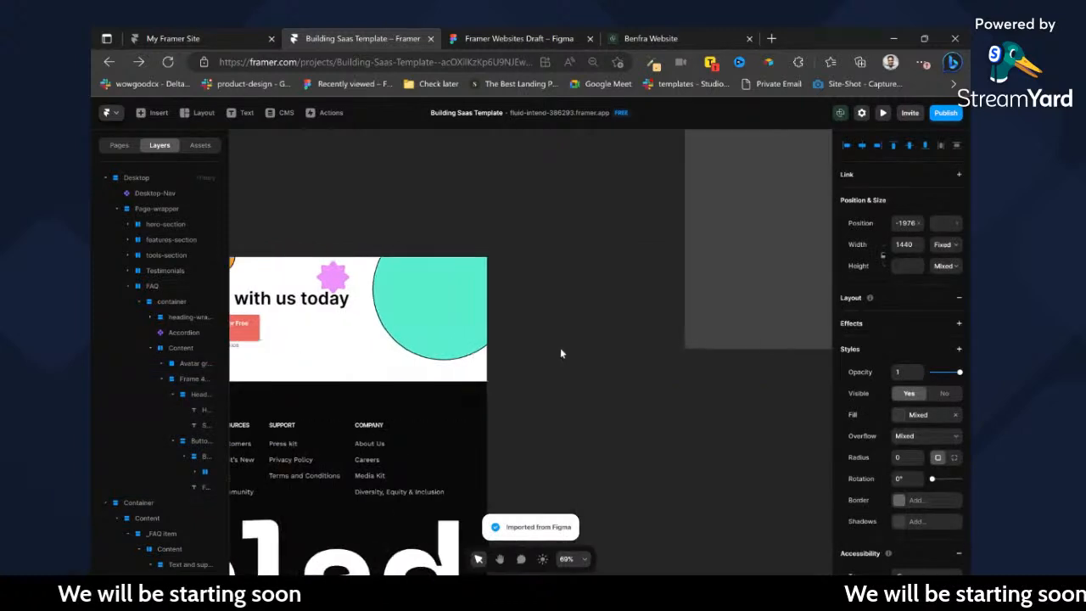
# Delete the leftover imported FAQ container that sits on the canvas beside the desktop page.
pyautogui.scroll(-8, 561, 353)
pyautogui.scroll(3, 478, 357)
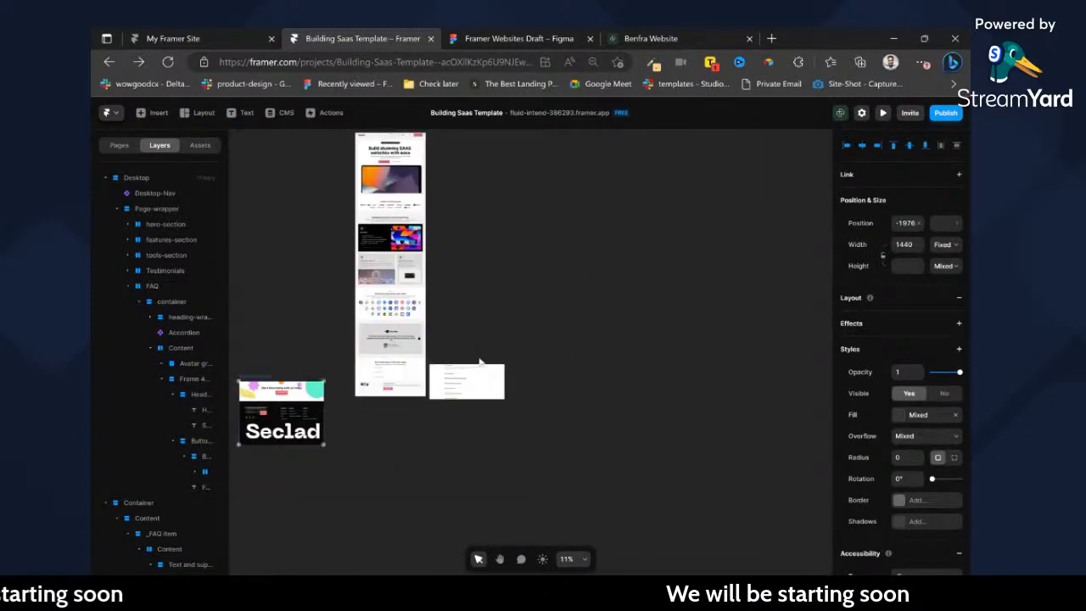
pyautogui.scroll(4, 480, 363)
pyautogui.click(382, 403)
pyautogui.press('Delete')
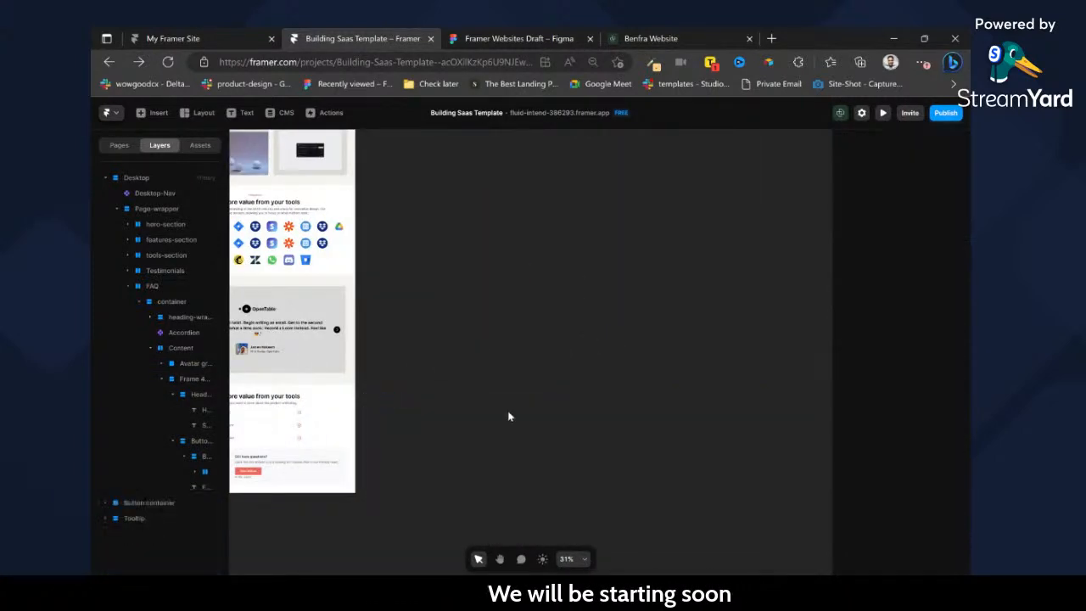
# Duplicate the FAQ section at the end of the page and rename the copy Footer-CTA.
pyautogui.hscroll(-2, 536, 406)
pyautogui.click(521, 406)
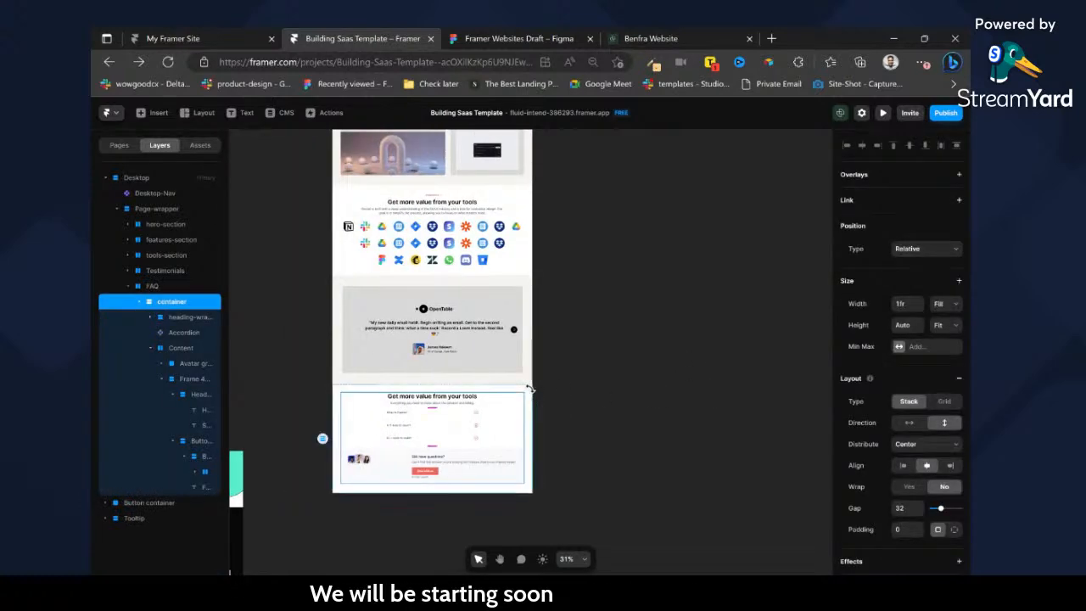
pyautogui.click(550, 387)
pyautogui.click(527, 379)
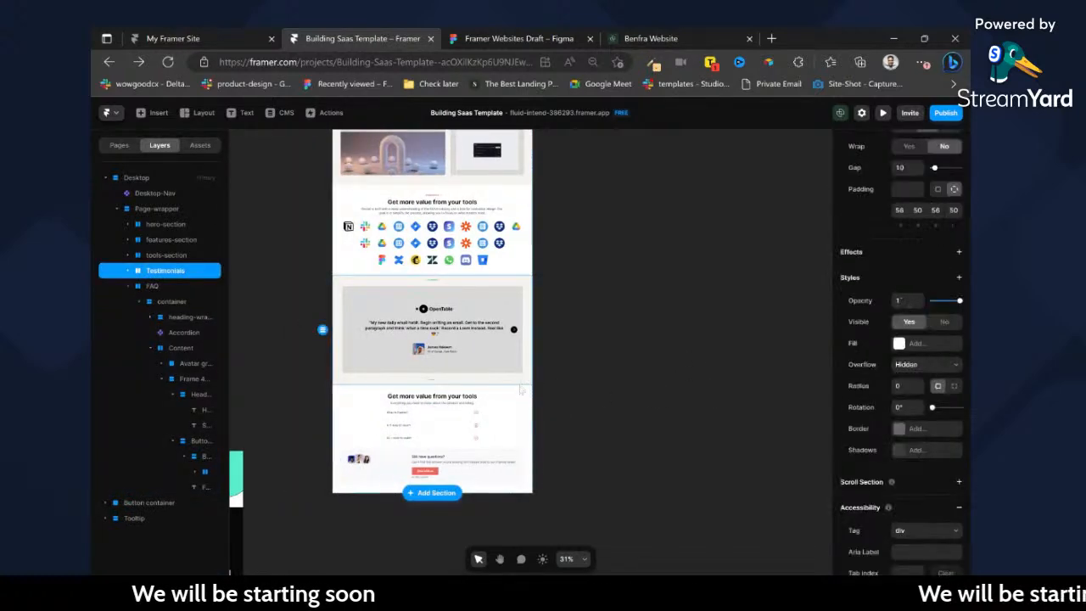
pyautogui.click(526, 395)
pyautogui.hotkey('ctrl', 'd')
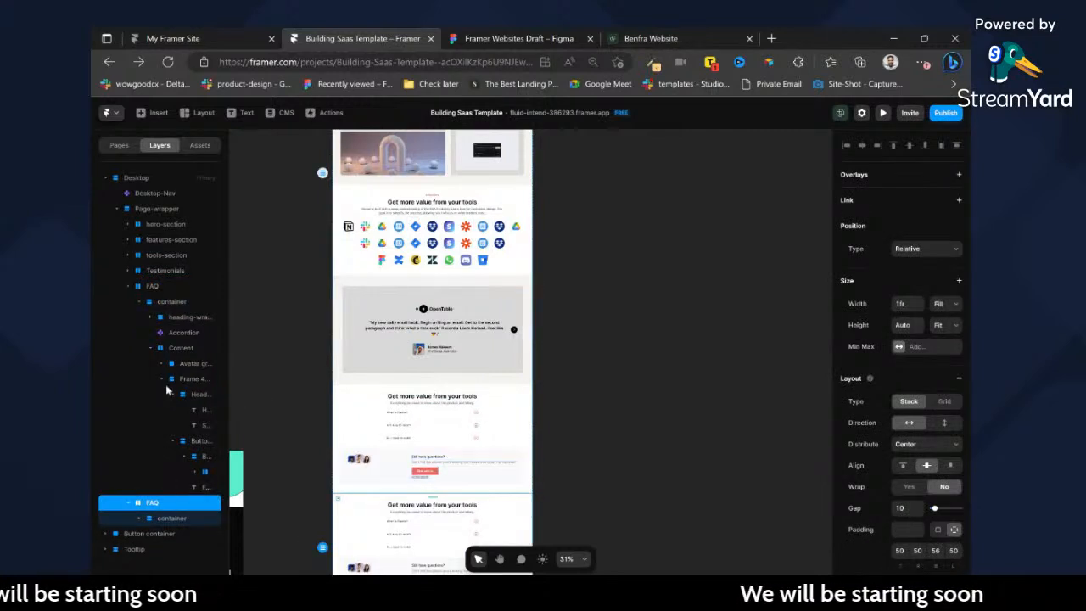
pyautogui.click(128, 286)
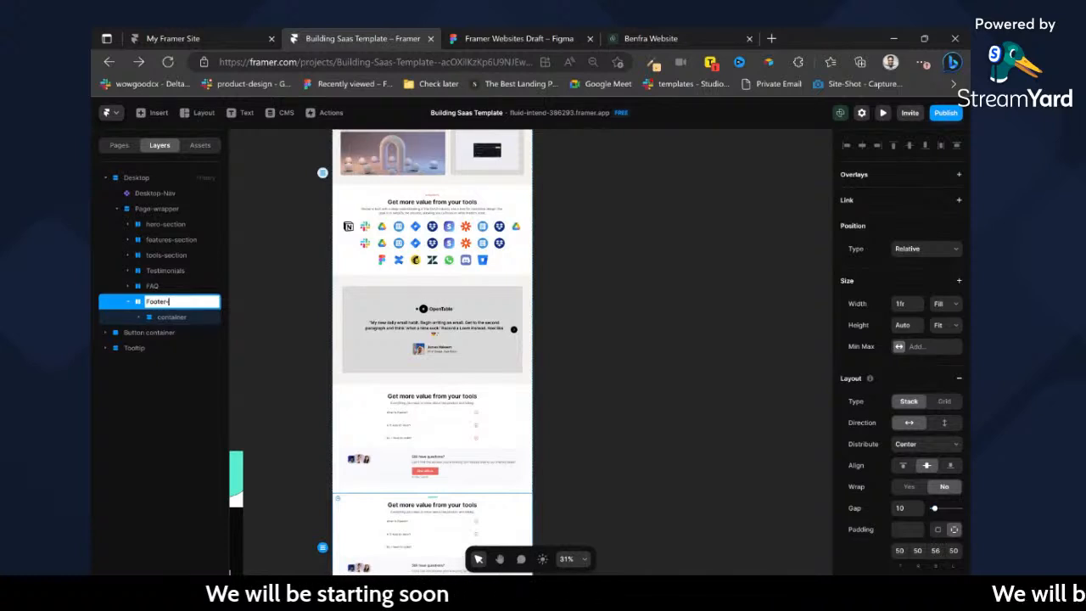
pyautogui.press('Return')
# Delete the "Still have questions?" content block from the Footer-CTA section's container.
pyautogui.scroll(-3, 399, 408)
pyautogui.hscroll(-4, 386, 348)
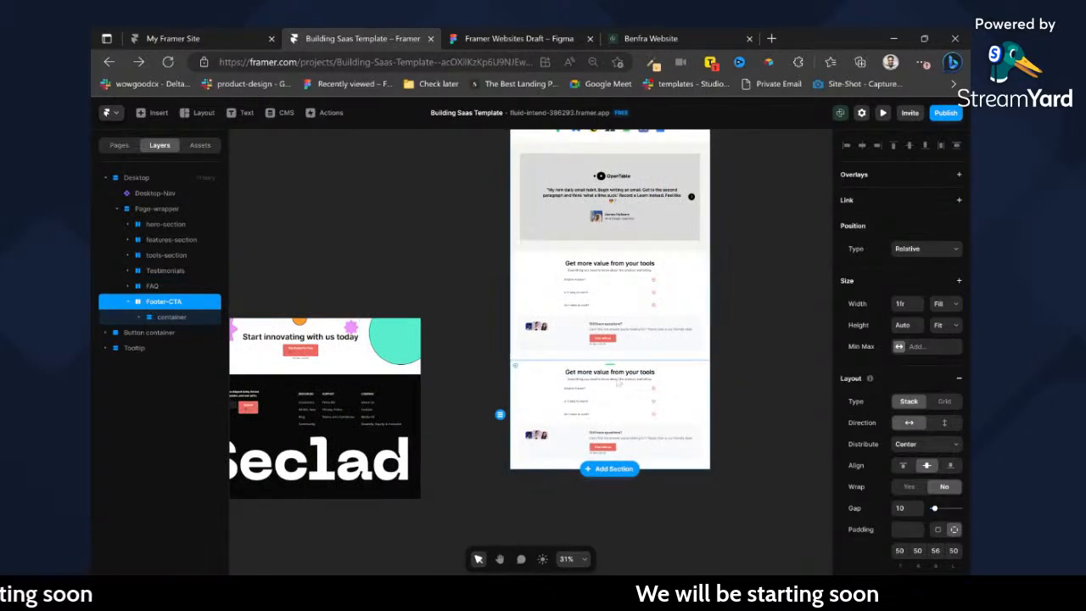
pyautogui.scroll(3, 634, 398)
pyautogui.scroll(-3, 634, 398)
pyautogui.click(612, 391)
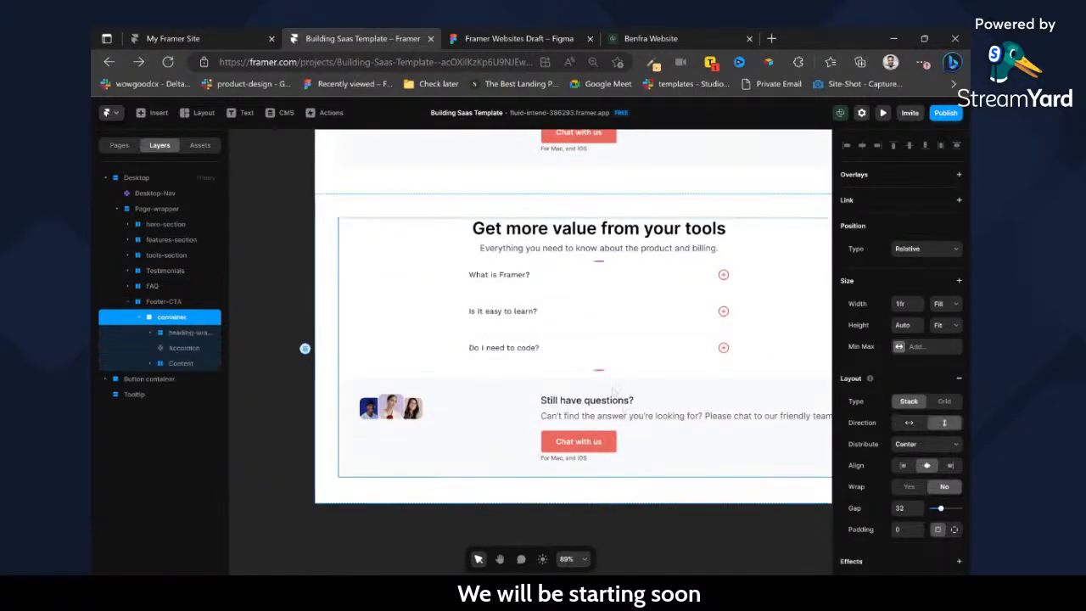
pyautogui.doubleClick(613, 390)
pyautogui.press('Delete')
pyautogui.hscroll(-5, 601, 366)
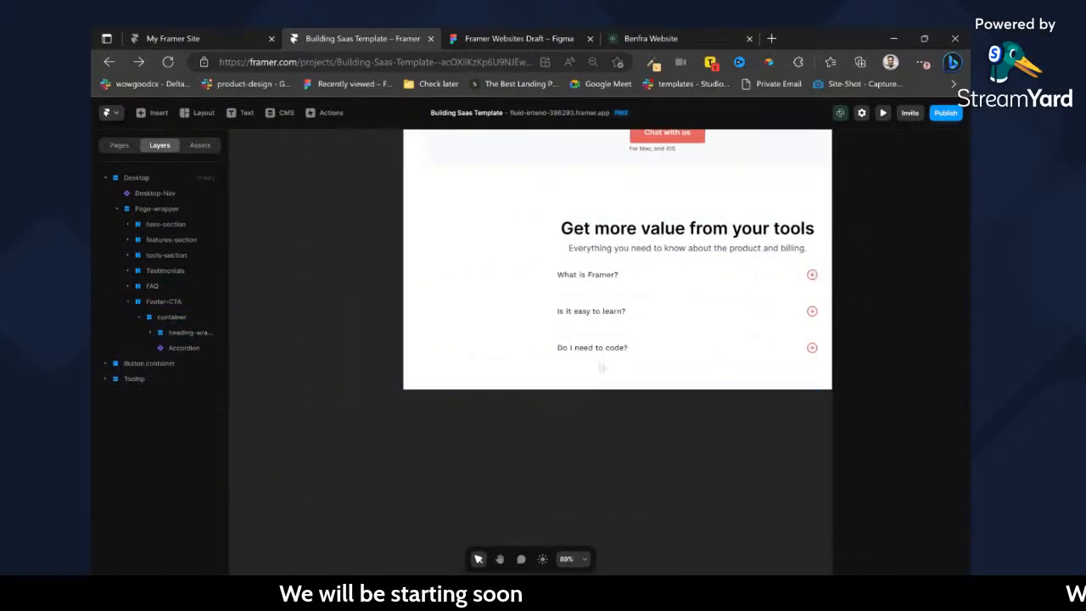
# Shift the group of decorative shapes in the imported "Start innovating with us today" banner to the left.
pyautogui.hscroll(-3, 410, 330)
pyautogui.scroll(-5, 415, 315)
pyautogui.scroll(4, 411, 225)
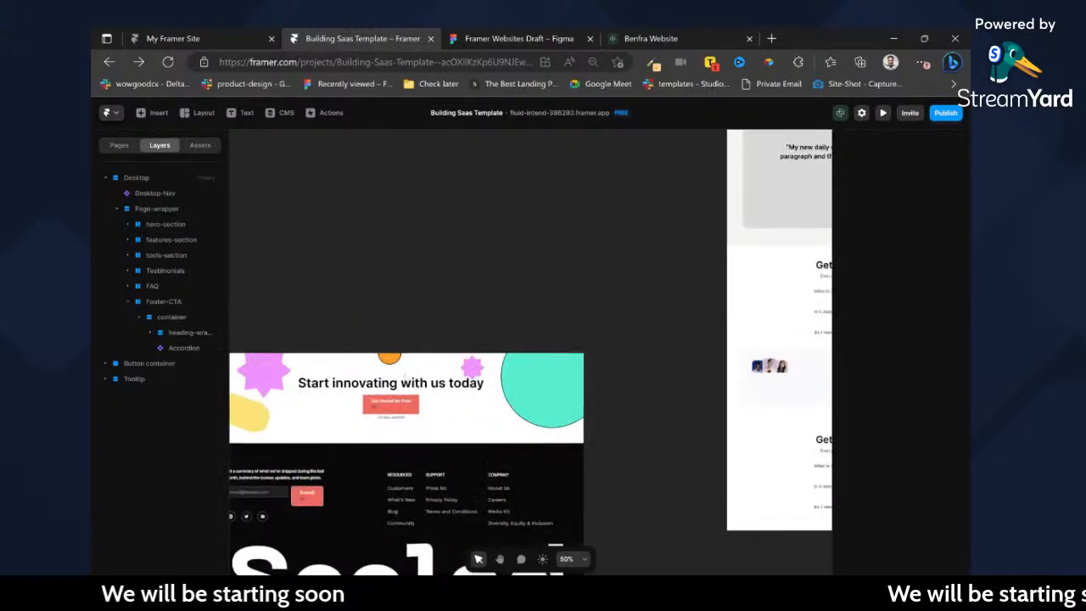
pyautogui.click(404, 393)
pyautogui.moveTo(405, 395); pyautogui.dragTo(327, 382)
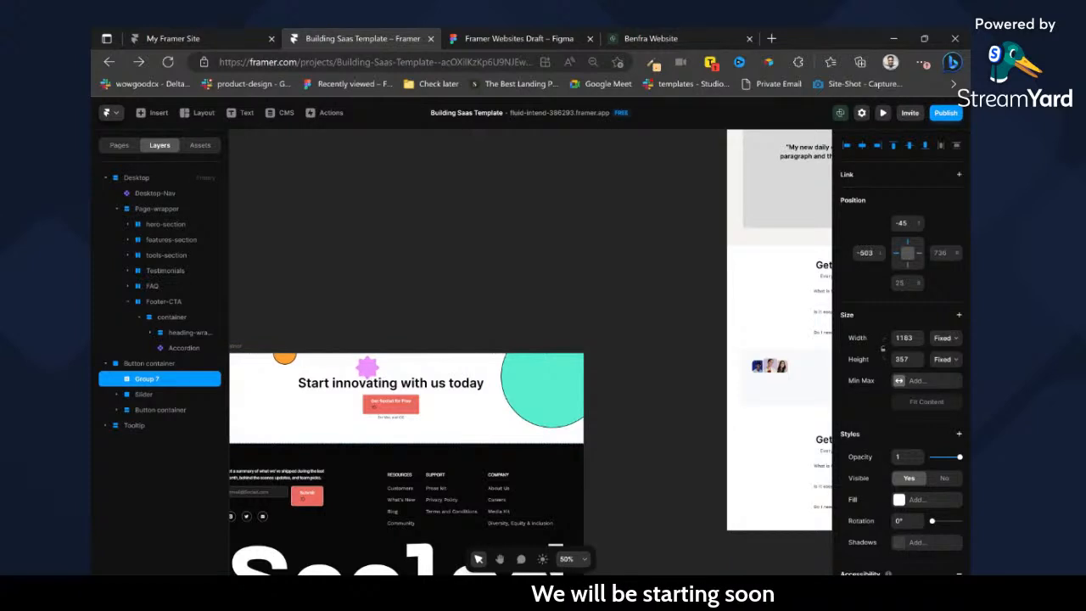
pyautogui.keyDown('ctrl'); pyautogui.click(413, 387); pyautogui.keyUp('ctrl')
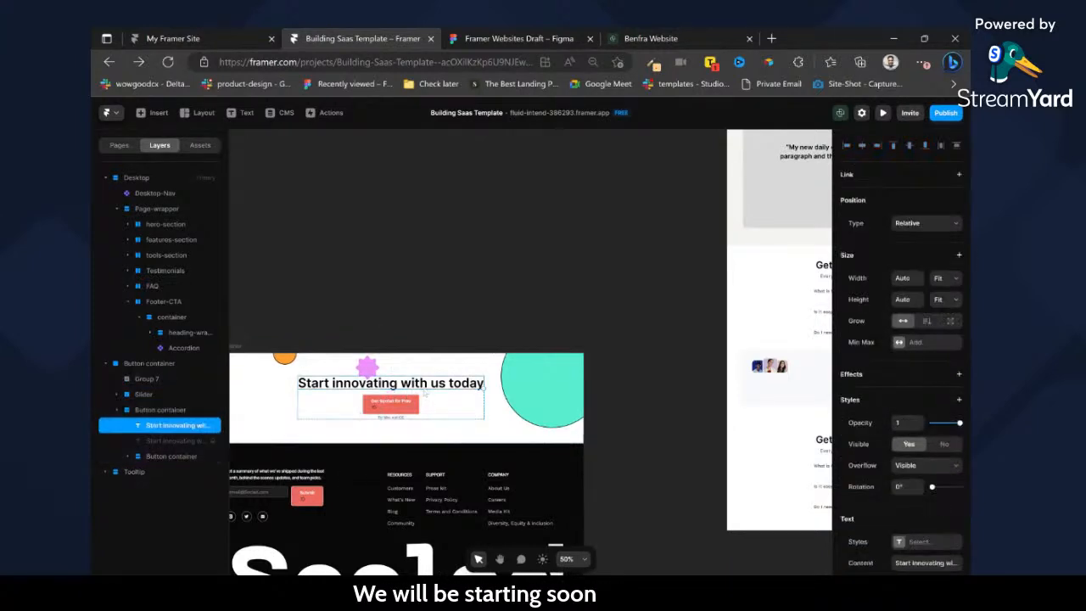
pyautogui.doubleClick(426, 392)
pyautogui.hscroll(5, 661, 440)
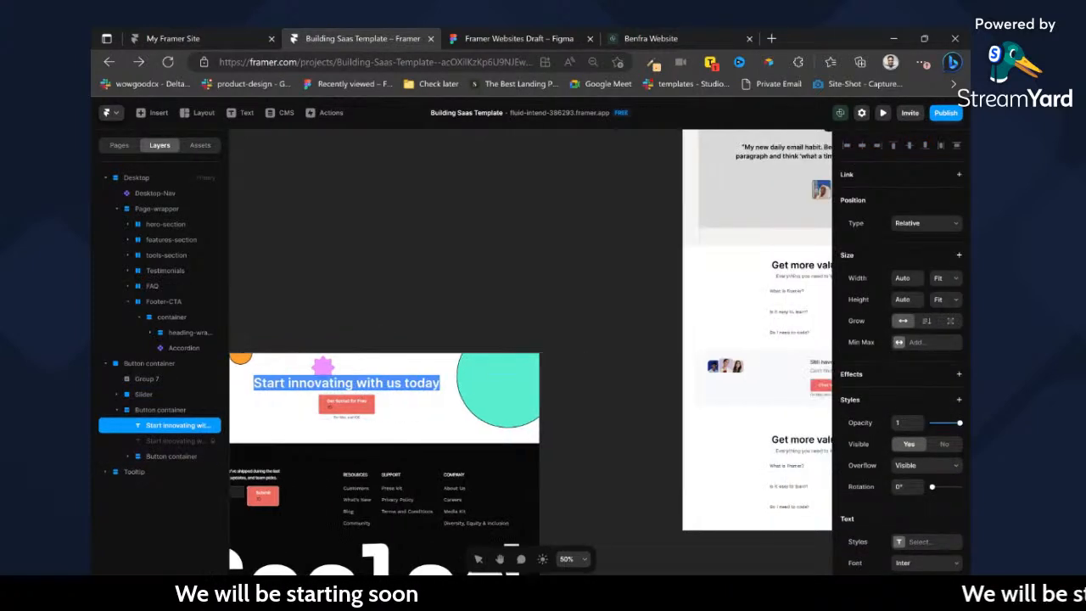
pyautogui.click(662, 440)
pyautogui.doubleClick(662, 440)
pyautogui.press('BackSpace')
pyautogui.press('Escape')
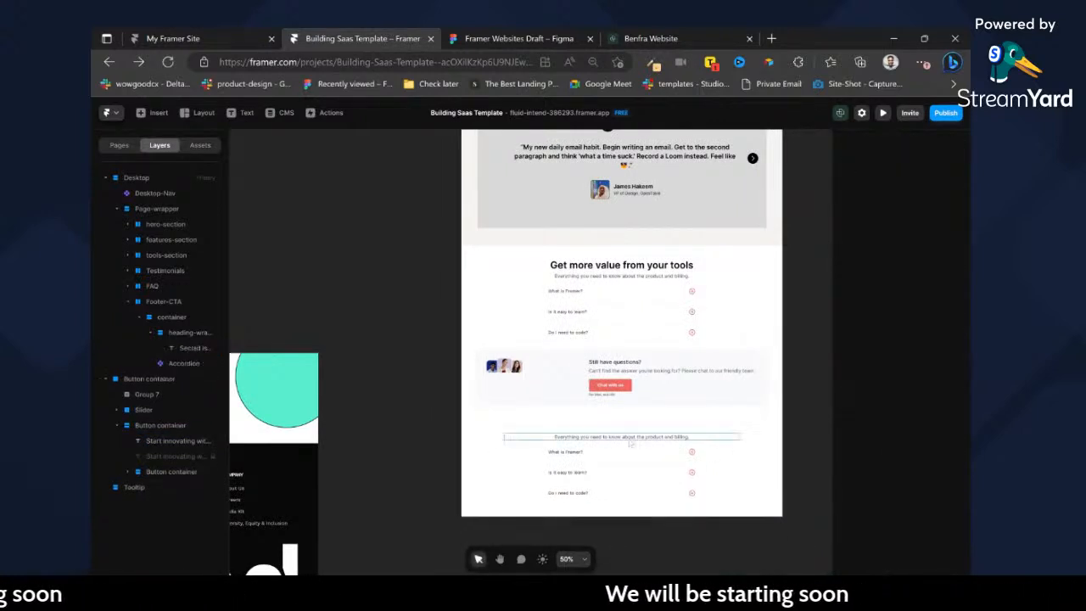
pyautogui.hotkey('ctrl', 'z')
# Copy the banner's "Start innovating with us today" text and paste it over the heading of the Footer-CTA section.
pyautogui.hscroll(-2, 550, 432)
pyautogui.click(310, 392)
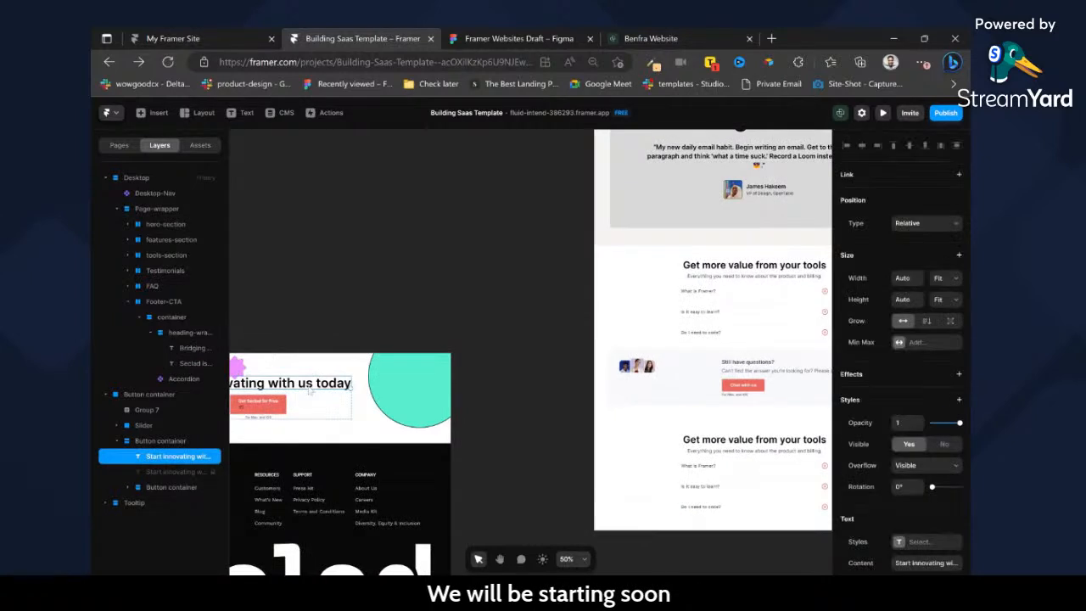
pyautogui.scroll(-5, 946, 459)
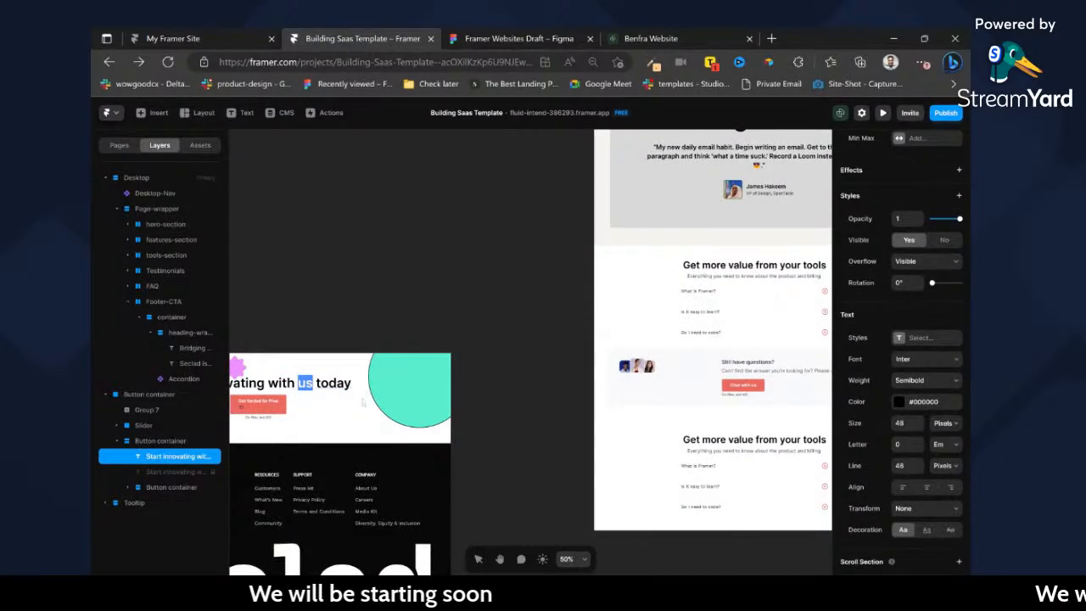
pyautogui.hotkey('ctrl', 'a')
pyautogui.hotkey('ctrl', 'c')
pyautogui.click(772, 439)
pyautogui.doubleClick(771, 440)
pyautogui.hotkey('ctrl', 'a')
pyautogui.hotkey('ctrl', 'v')
pyautogui.hscroll(2, 789, 465)
pyautogui.press('Escape')
# Remove the Heading 2 style from the Footer-CTA heading and set its font size to 48 px and line height to 56 px.
pyautogui.scroll(-1, 916, 514)
pyautogui.click(918, 476)
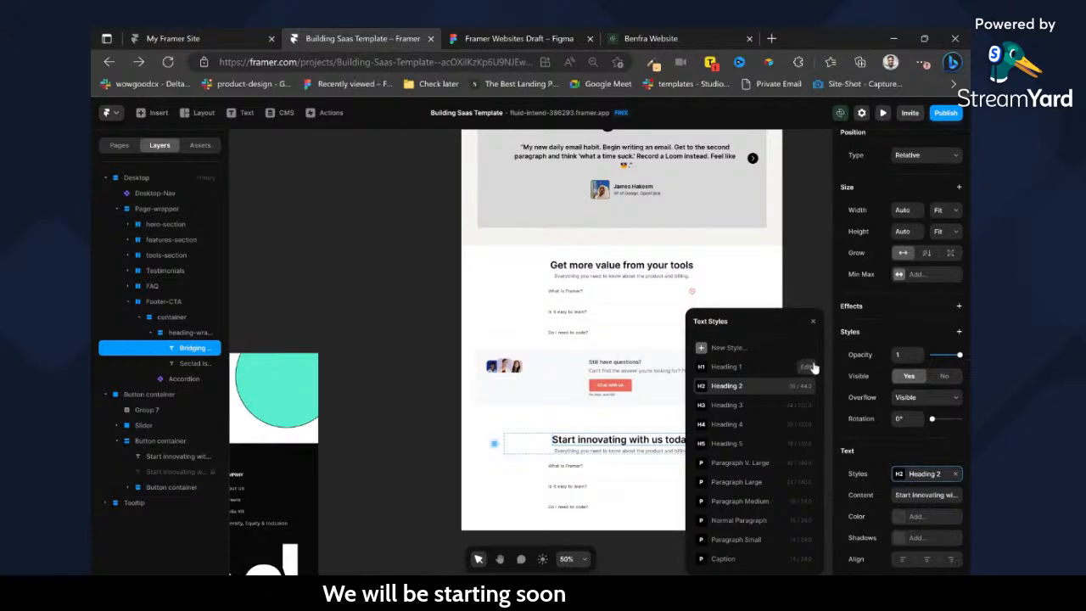
pyautogui.click(955, 476)
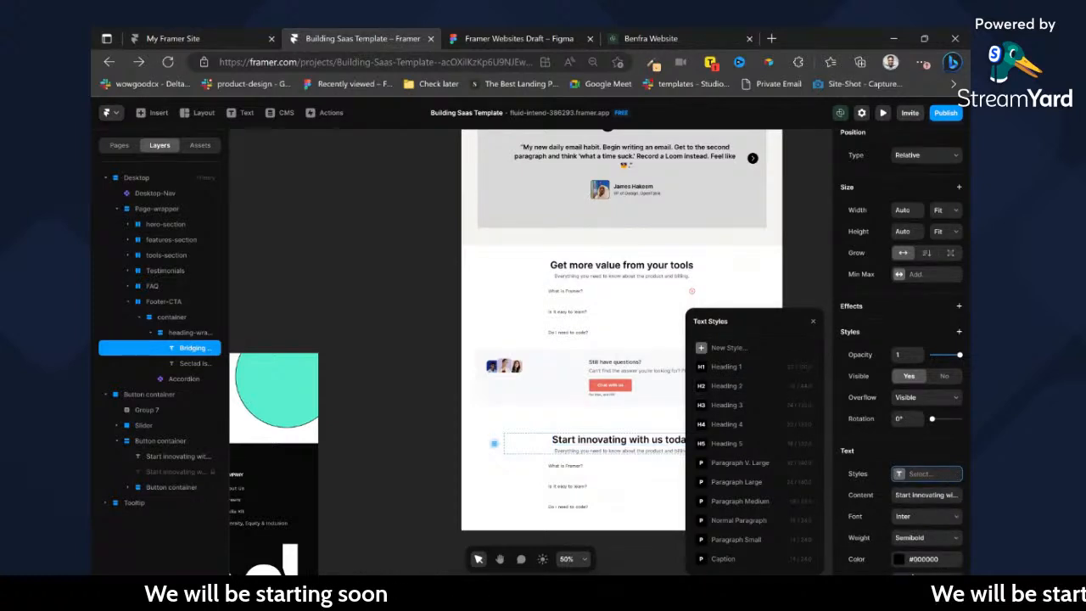
pyautogui.scroll(-3, 913, 560)
pyautogui.click(907, 397)
pyautogui.write('48')
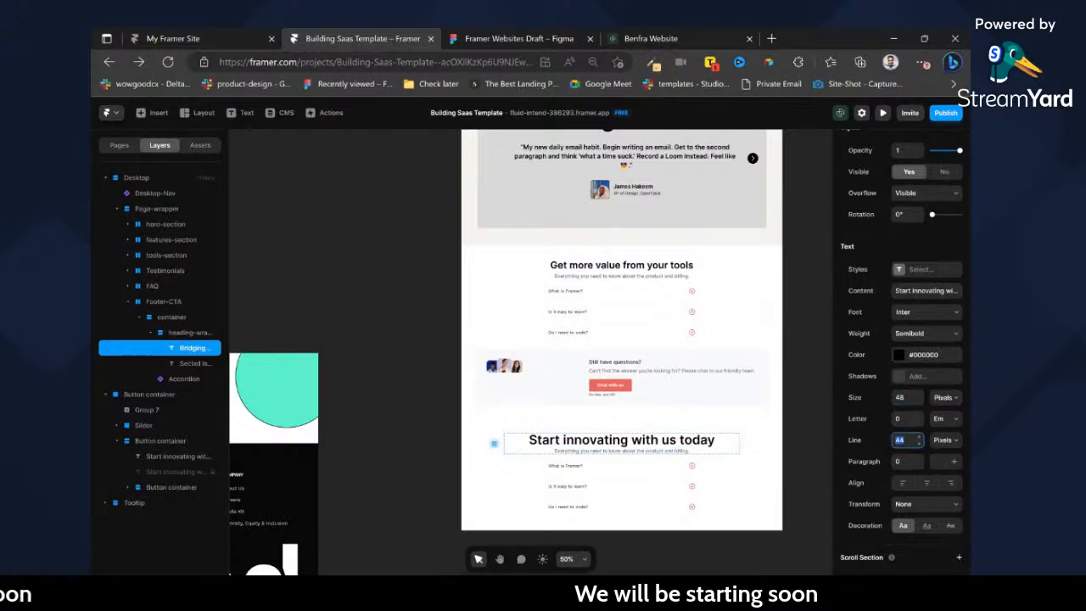
pyautogui.press('Return')
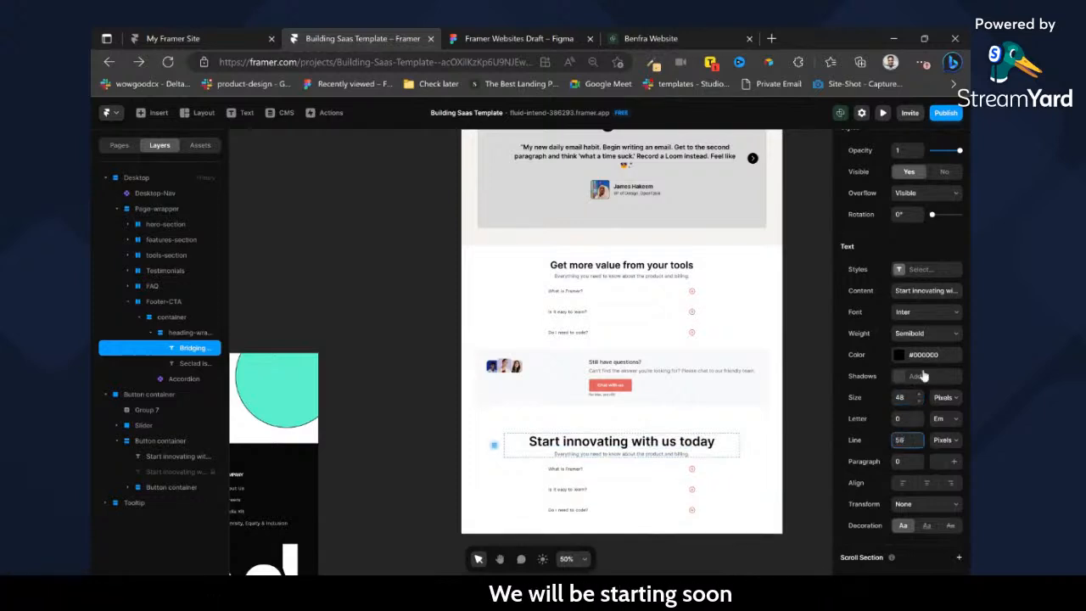
# Save the Footer-CTA heading's formatting as a new Heading 2 text style.
pyautogui.click(900, 275)
pyautogui.click(732, 297)
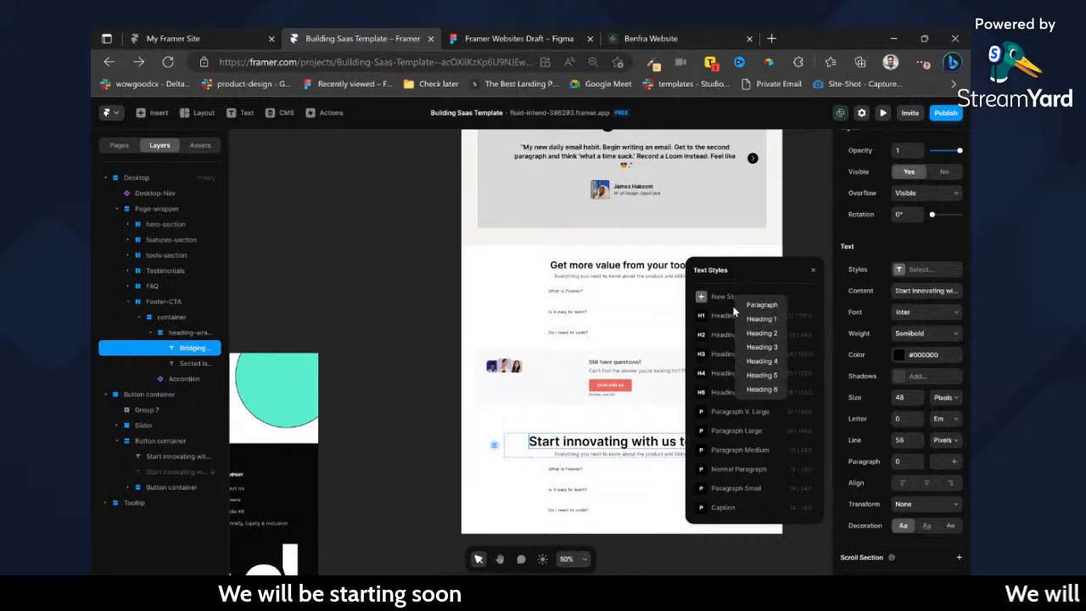
pyautogui.click(762, 336)
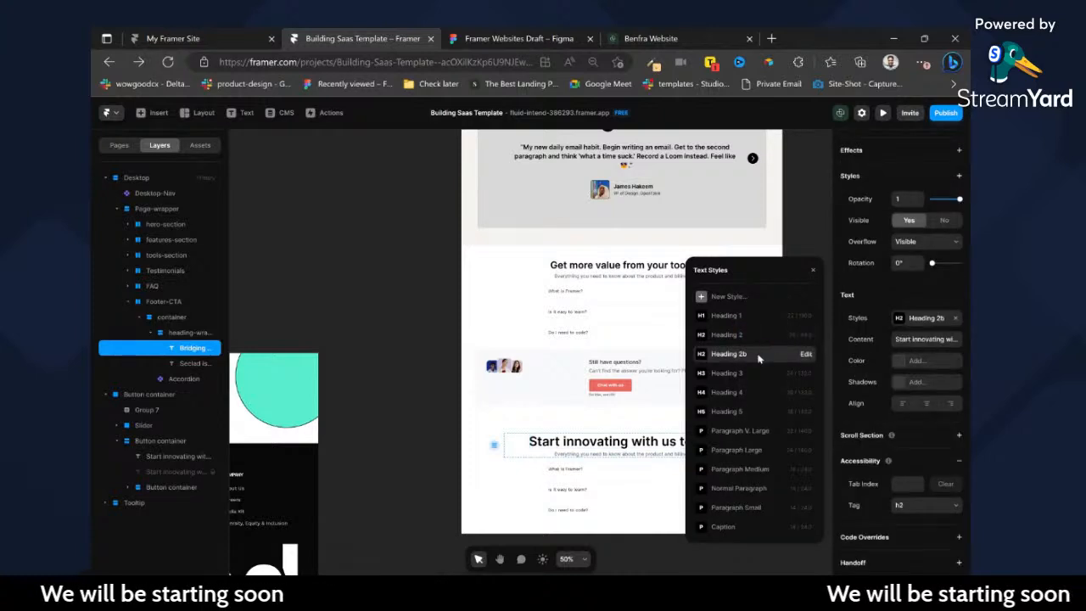
# Insert the project's Button component into the FAQ section's "Still have questions?" block and set its title to "Chat with us".
pyautogui.click(602, 460)
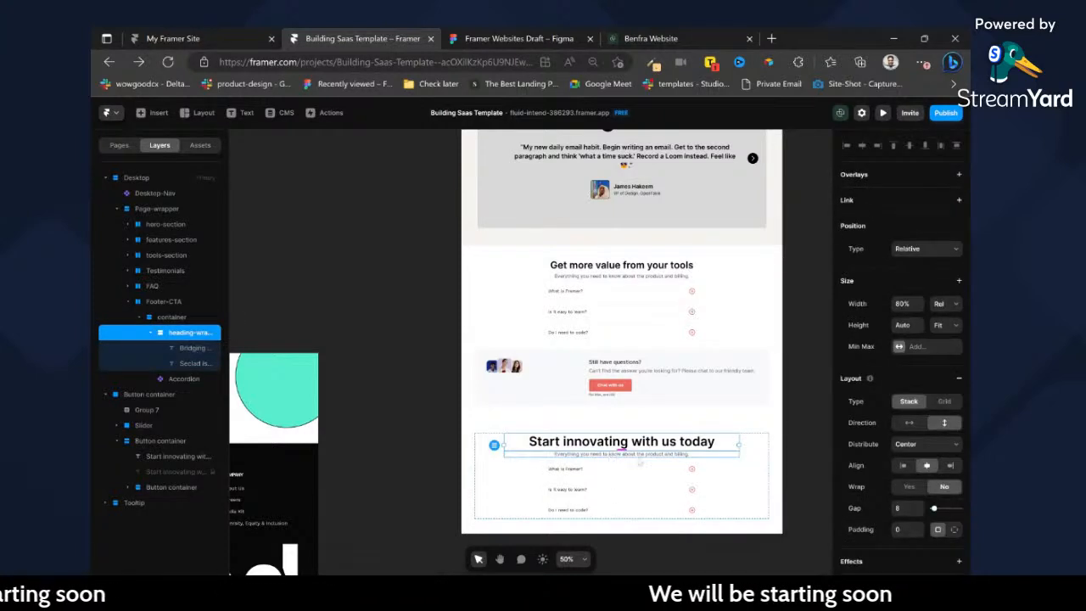
pyautogui.click(617, 454)
pyautogui.click(607, 386)
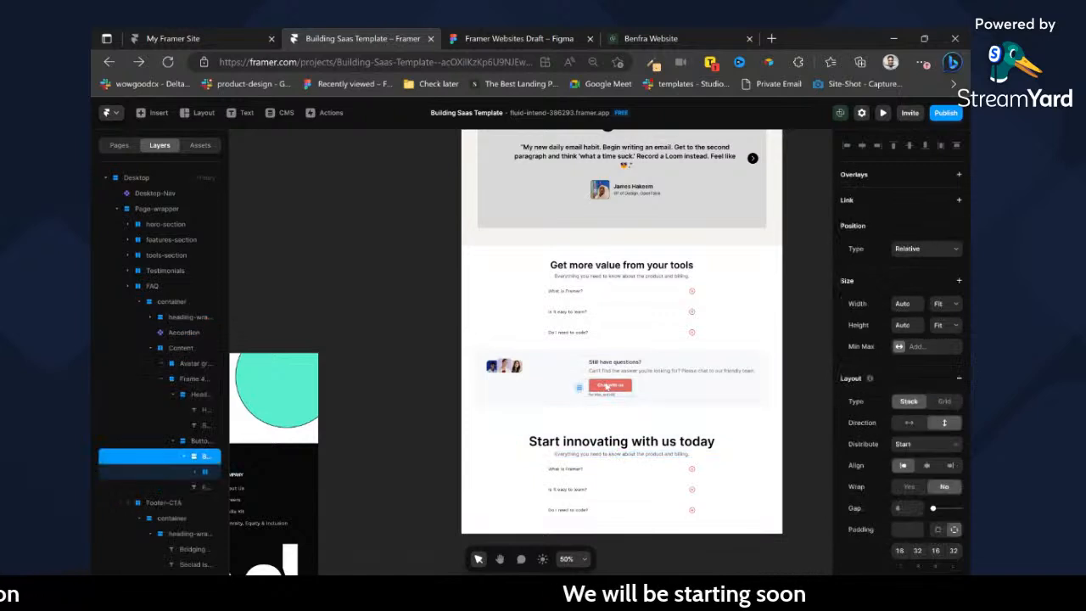
pyautogui.click(197, 146)
pyautogui.moveTo(476, 287); pyautogui.dragTo(668, 382)
pyautogui.scroll(10, 590, 388)
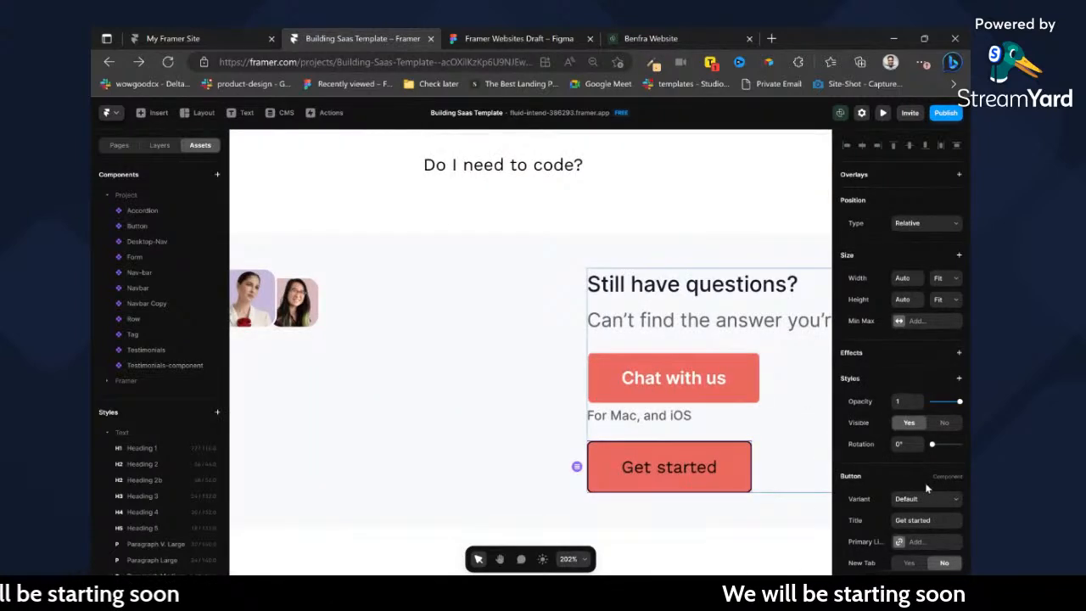
pyautogui.scroll(-2, 926, 458)
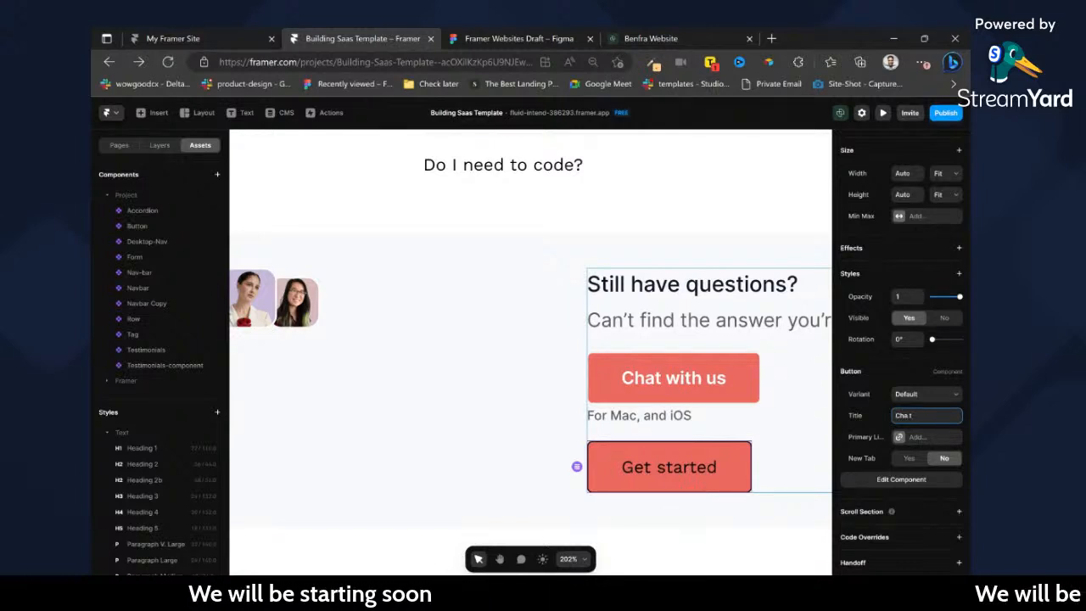
pyautogui.write('t with us')
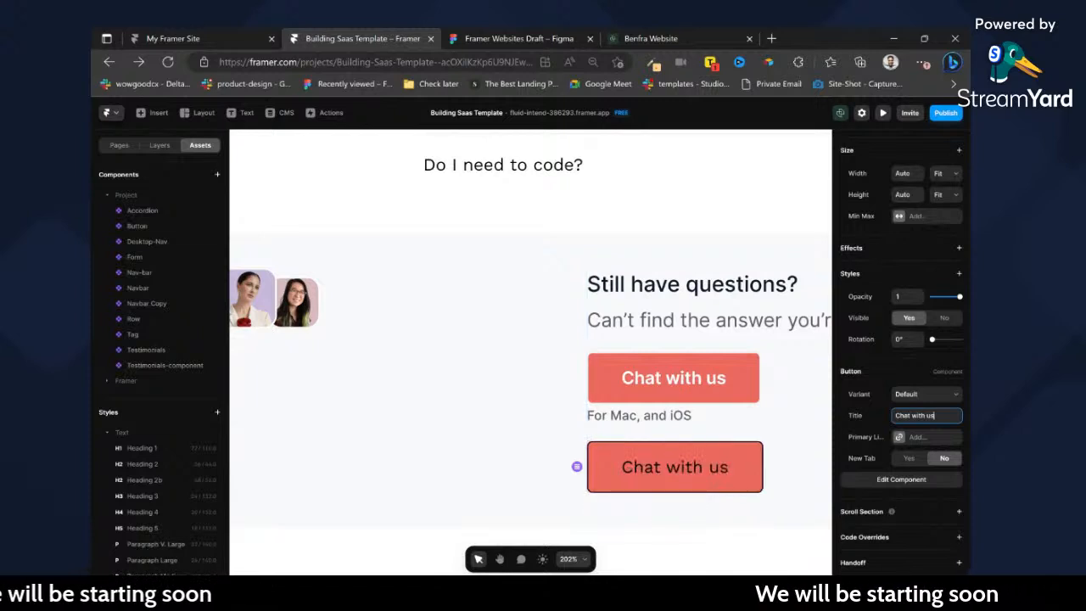
# Move the new Button component into the FAQ block's button container and delete the old imported button there.
pyautogui.click(160, 145)
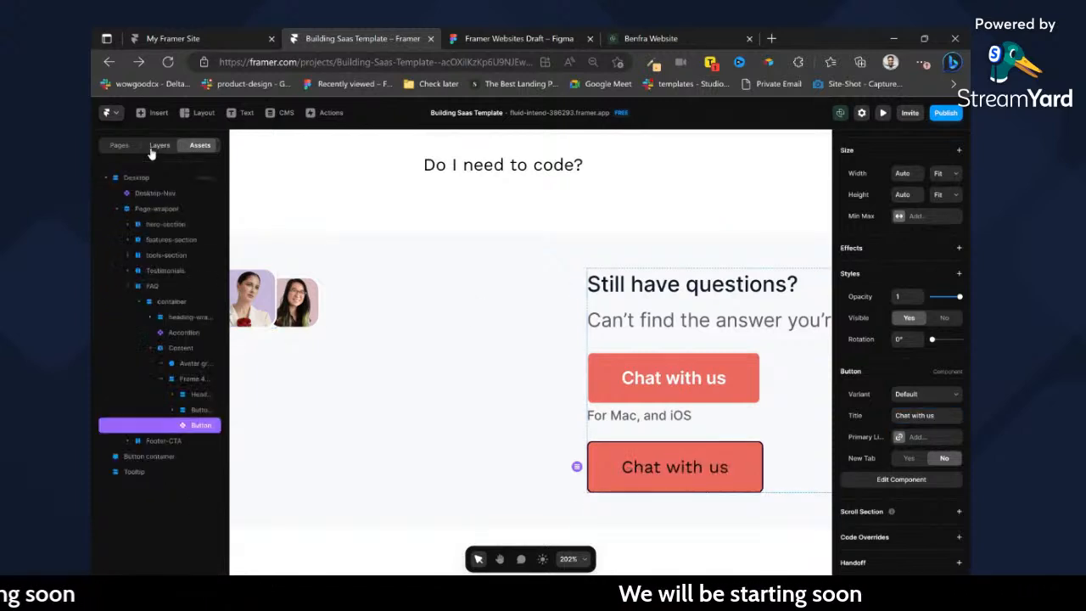
pyautogui.click(173, 411)
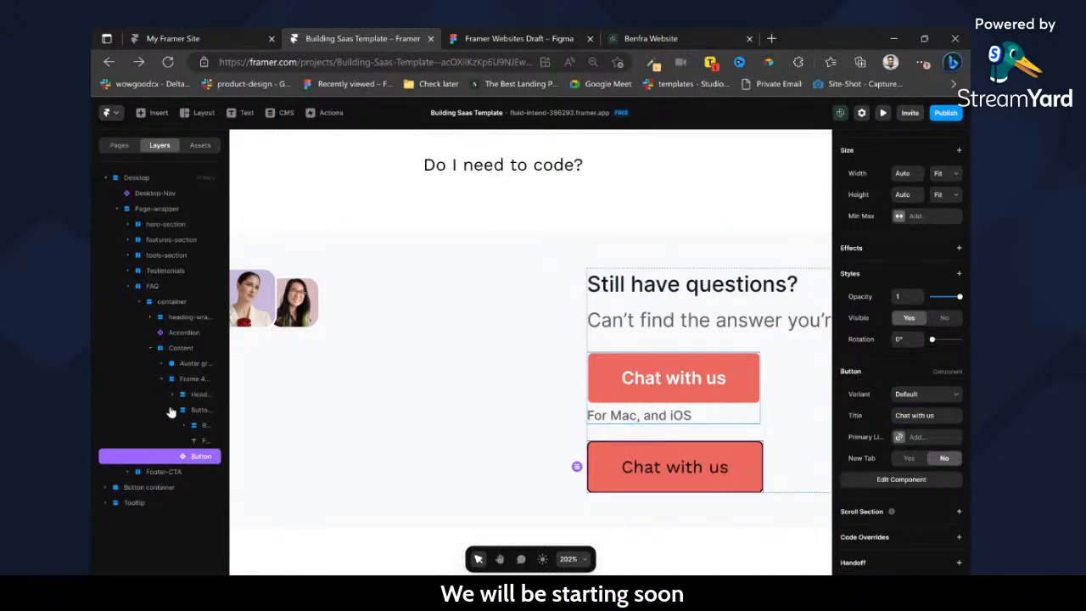
pyautogui.moveTo(201, 424); pyautogui.dragTo(201, 426)
pyautogui.click(203, 441)
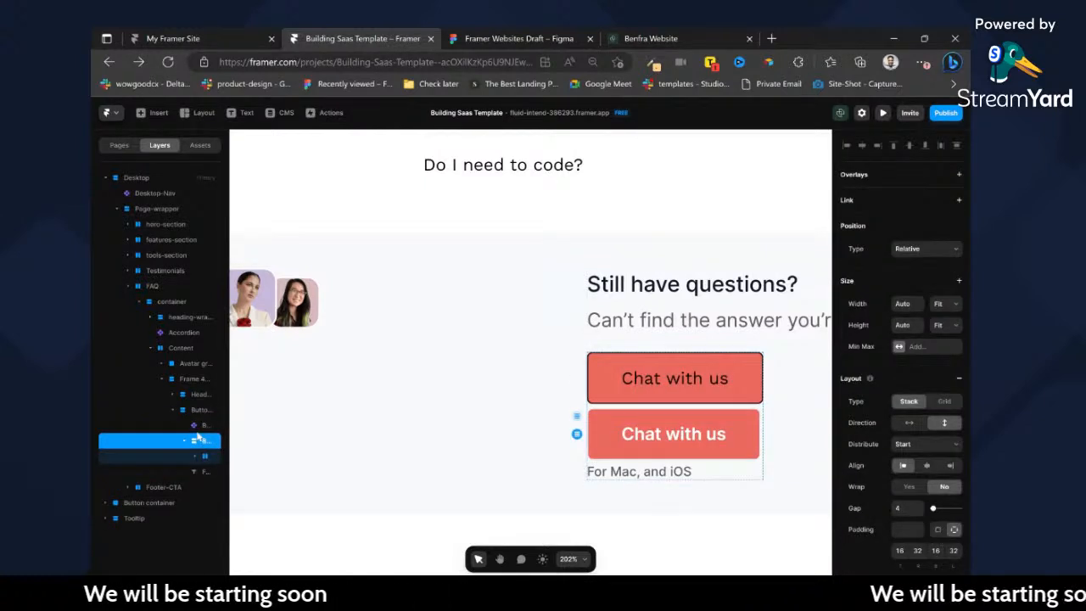
pyautogui.press('Delete')
# Copy the FAQ block's button container into the Footer-CTA heading wrapper and delete the subtitle text there.
pyautogui.click(730, 416)
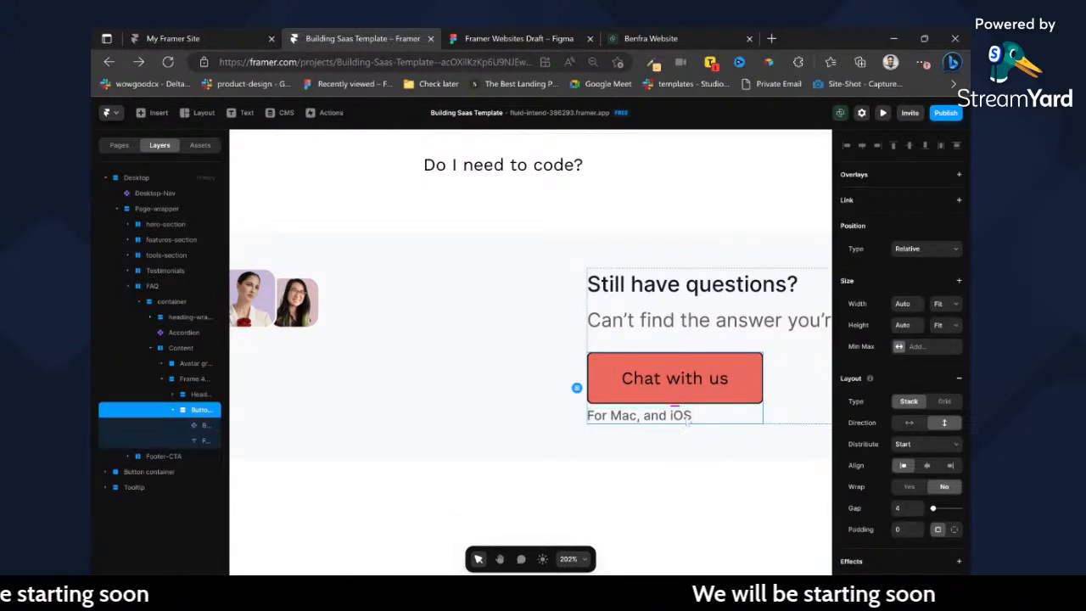
pyautogui.scroll(-8, 686, 416)
pyautogui.scroll(4, 701, 471)
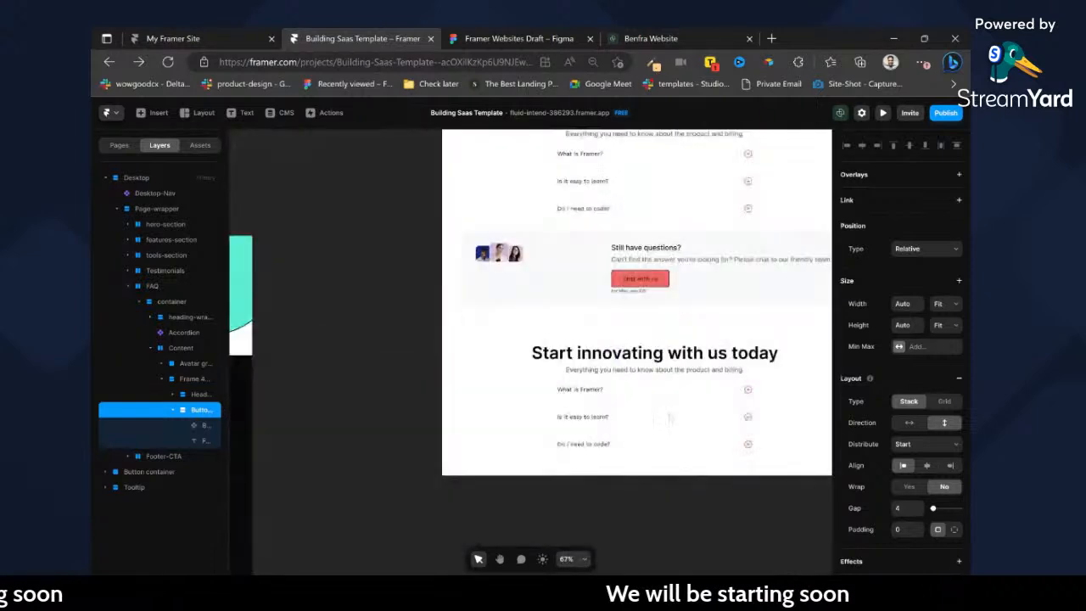
pyautogui.click(792, 364)
pyautogui.hotkey('ctrl', 'v')
pyautogui.click(712, 373)
pyautogui.press('Delete')
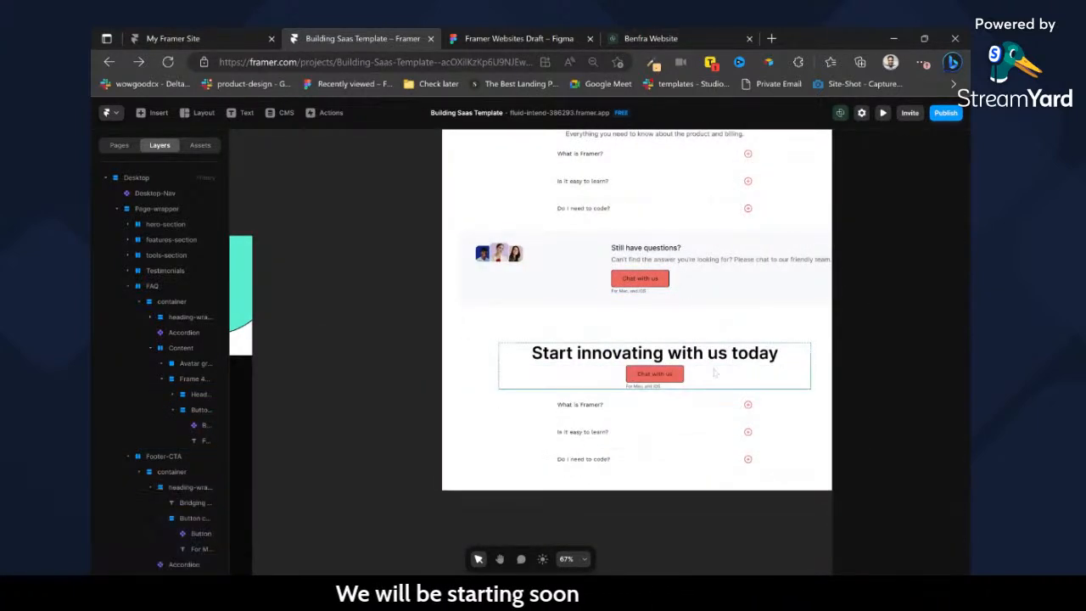
# Try gaps of 56, 30, 40 and 32 on the Footer-CTA heading wrapper, and settle on a gap of 24.
pyautogui.click(748, 371)
pyautogui.click(906, 508)
pyautogui.write('56')
pyautogui.press('Return')
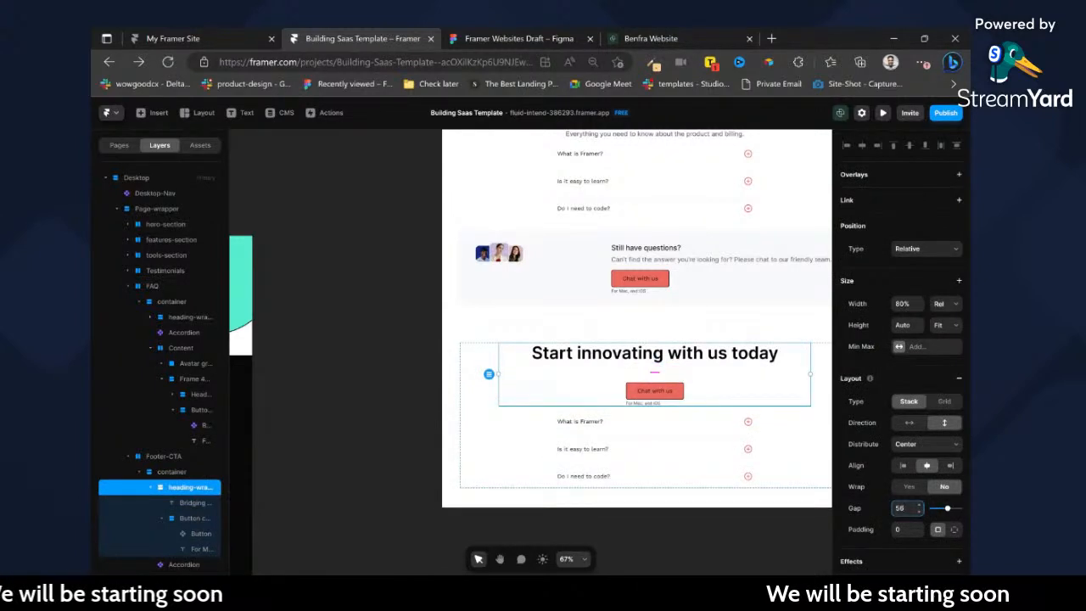
pyautogui.hscroll(-6, 566, 477)
pyautogui.hscroll(5, 577, 462)
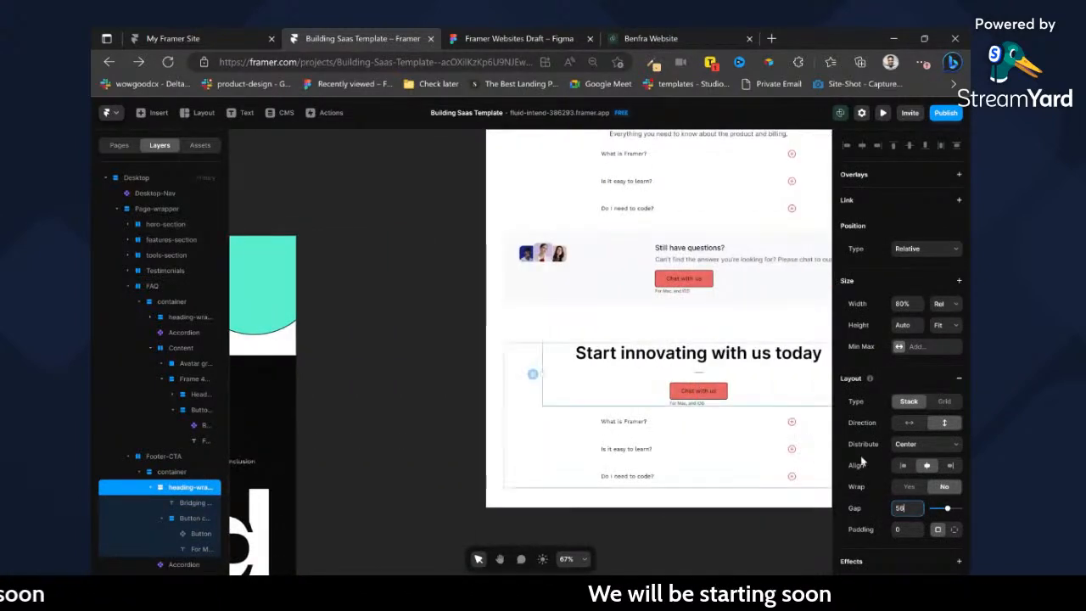
pyautogui.write('30')
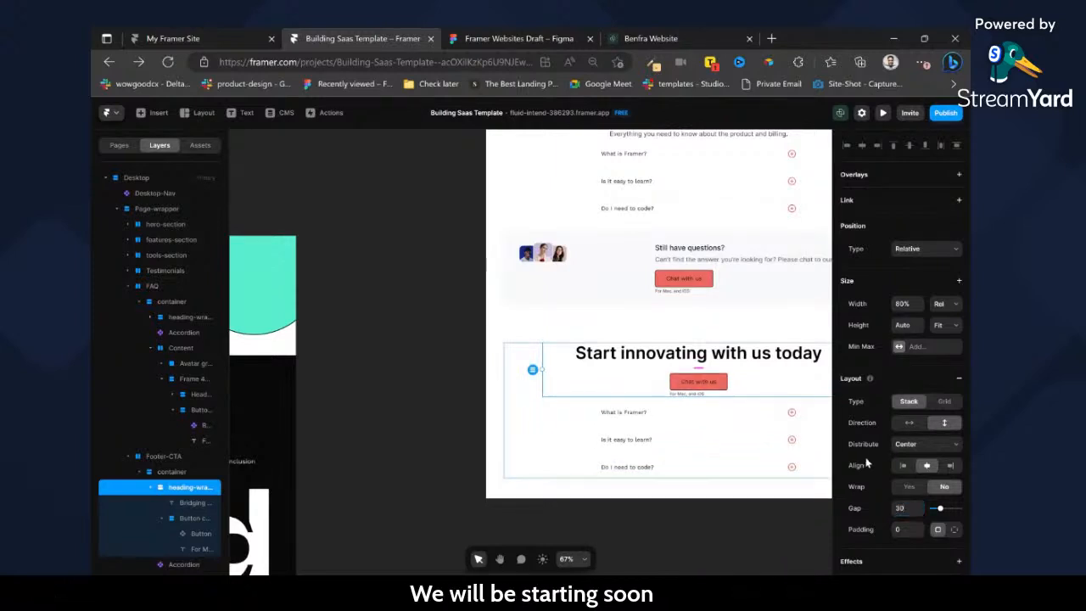
pyautogui.write('40')
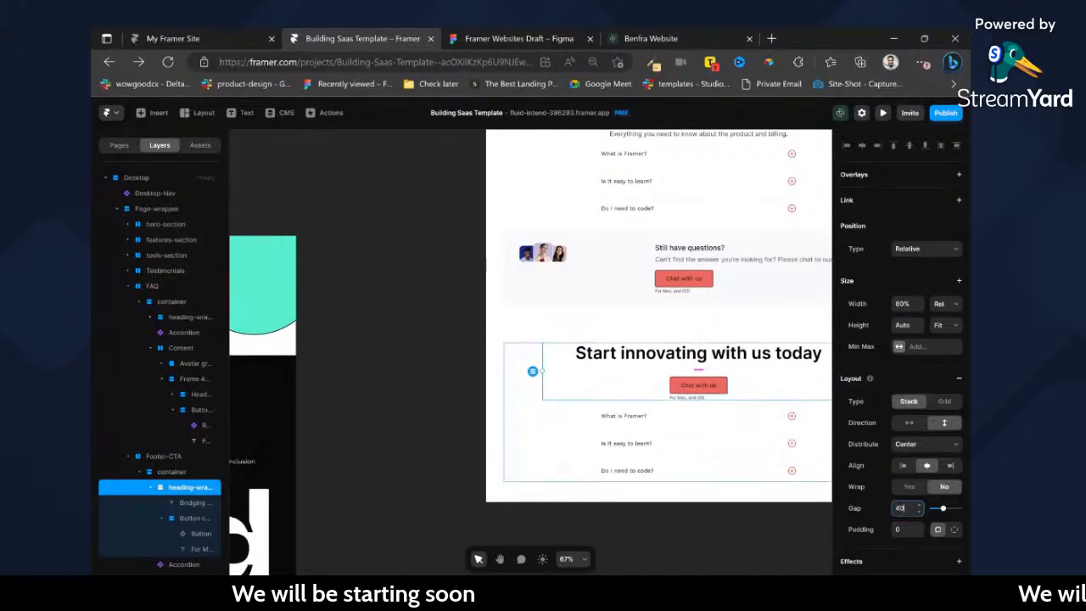
pyautogui.press('BackSpace')
pyautogui.press('BackSpace')
pyautogui.write('32')
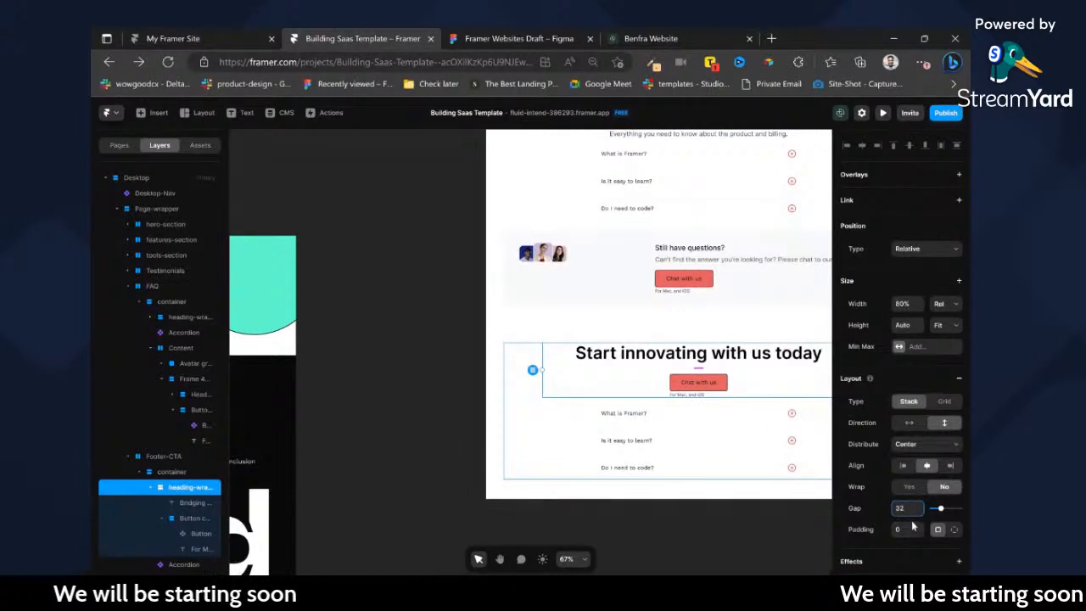
pyautogui.press('BackSpace')
pyautogui.press('BackSpace')
pyautogui.write('24')
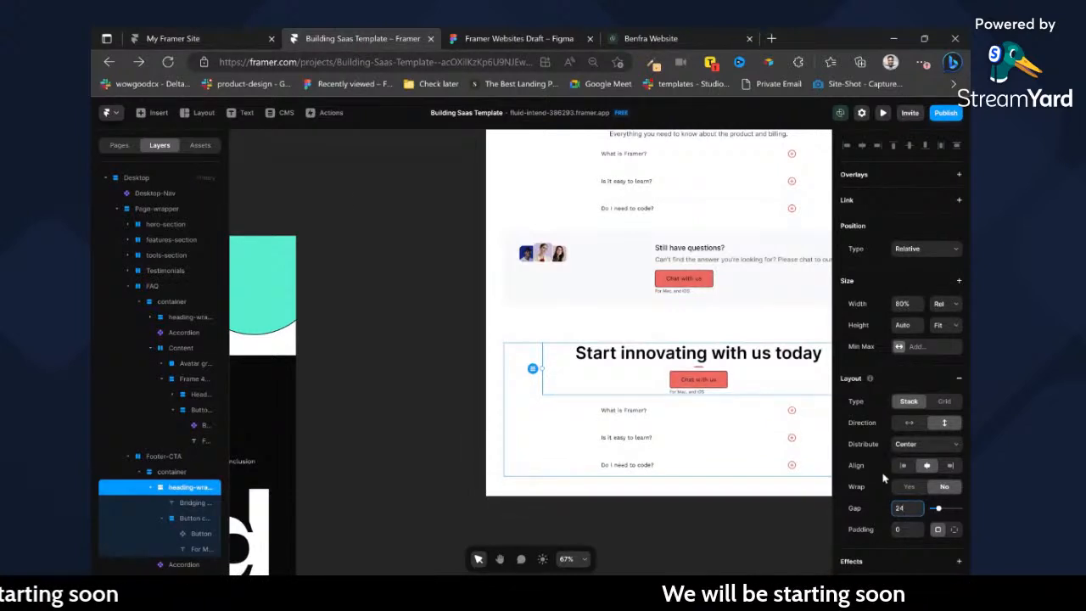
pyautogui.hscroll(-5, 435, 276)
pyautogui.hscroll(10, 416, 302)
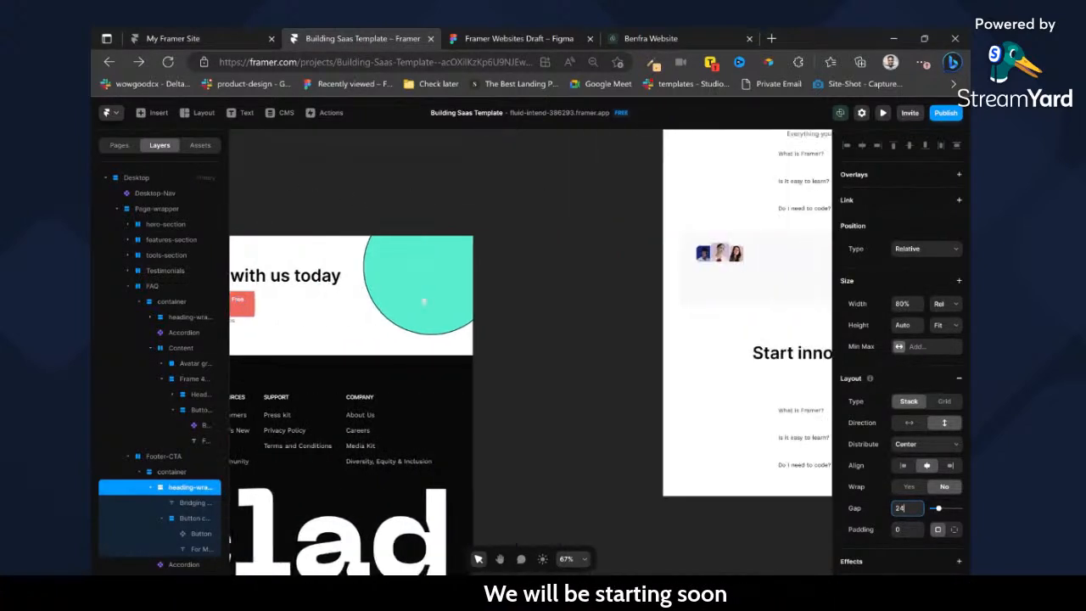
# Open the Button component for editing and create a color variable for the default variant's "Get started" label.
pyautogui.click(665, 279)
pyautogui.doubleClick(666, 279)
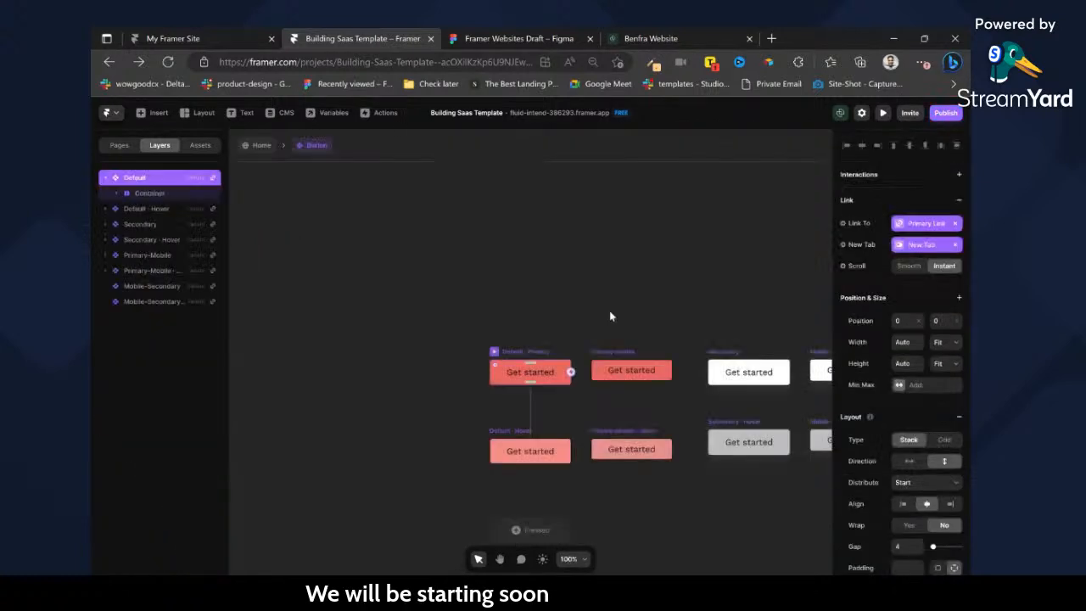
pyautogui.doubleClick(570, 368)
pyautogui.scroll(-5, 922, 393)
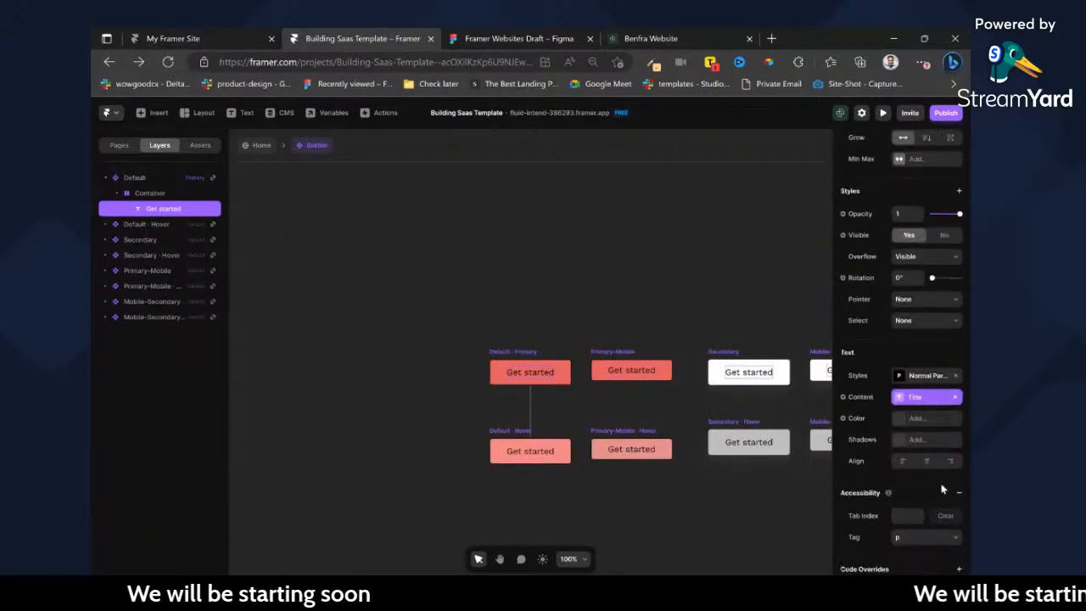
pyautogui.click(859, 387)
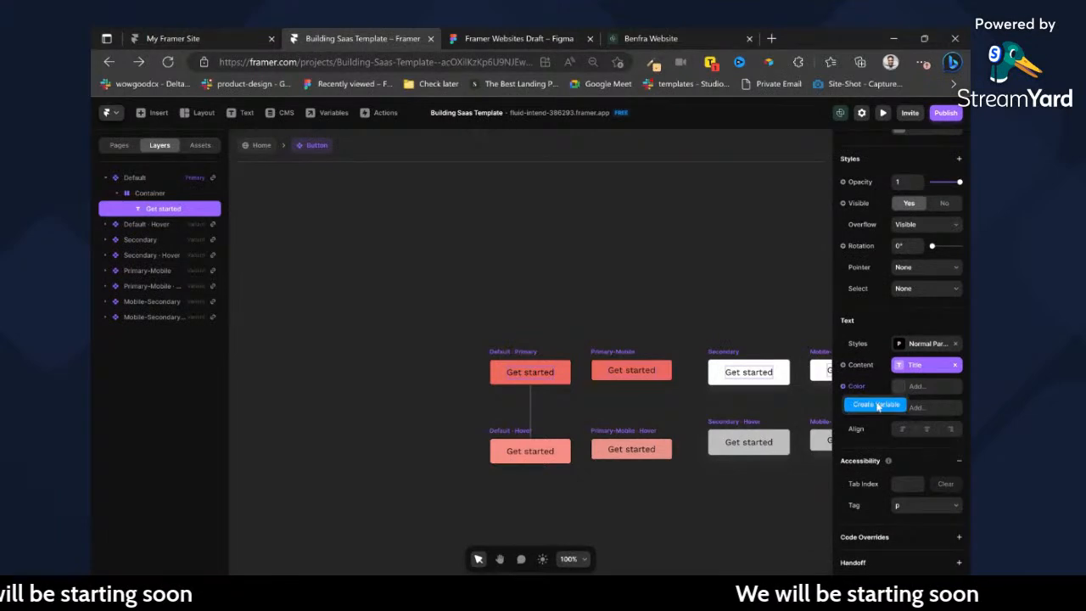
pyautogui.click(878, 407)
pyautogui.click(734, 270)
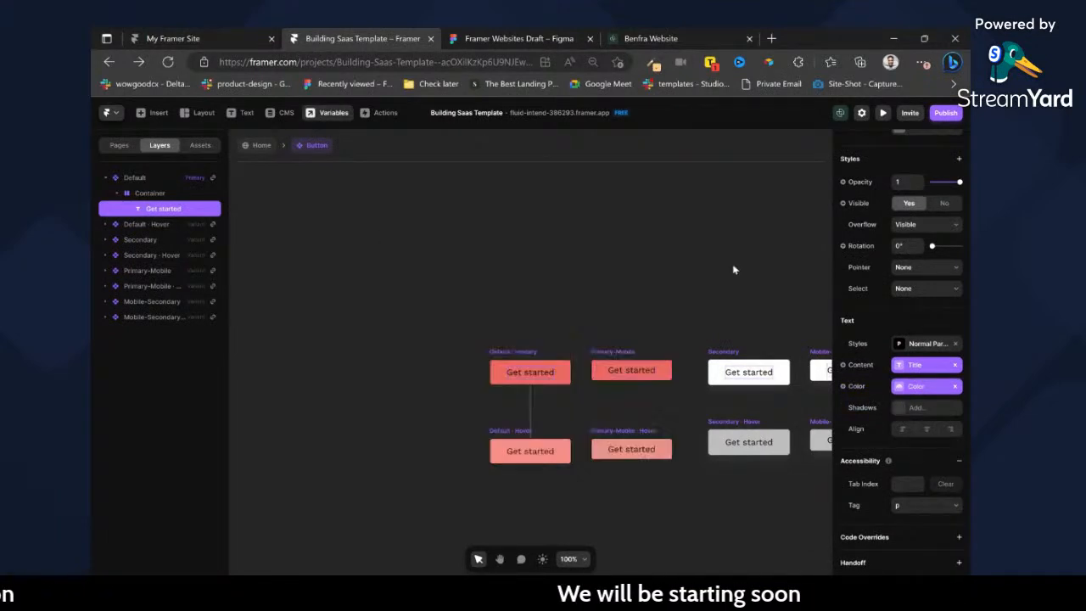
# Return to the Home page and set the label color of the FAQ and Footer-CTA buttons to white, #FFFFFF.
pyautogui.click(246, 148)
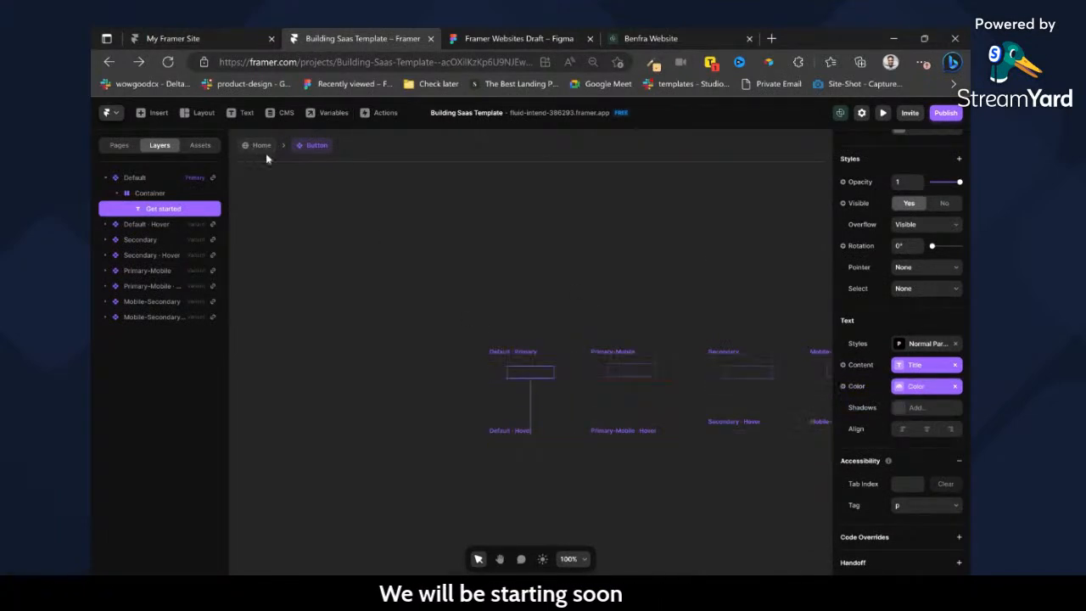
pyautogui.click(905, 459)
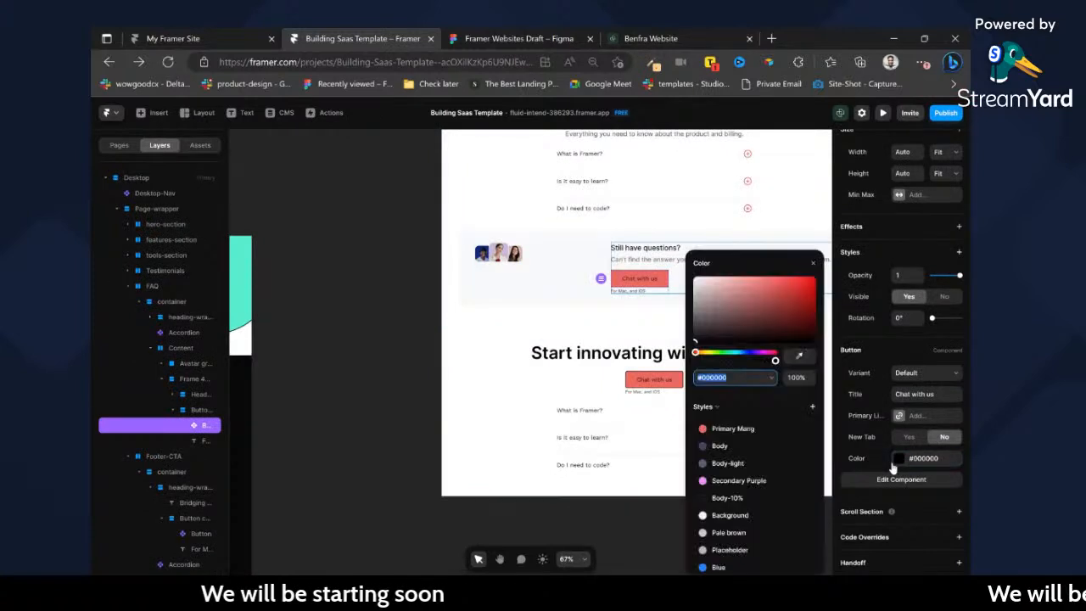
pyautogui.moveTo(715, 301); pyautogui.dragTo(646, 242)
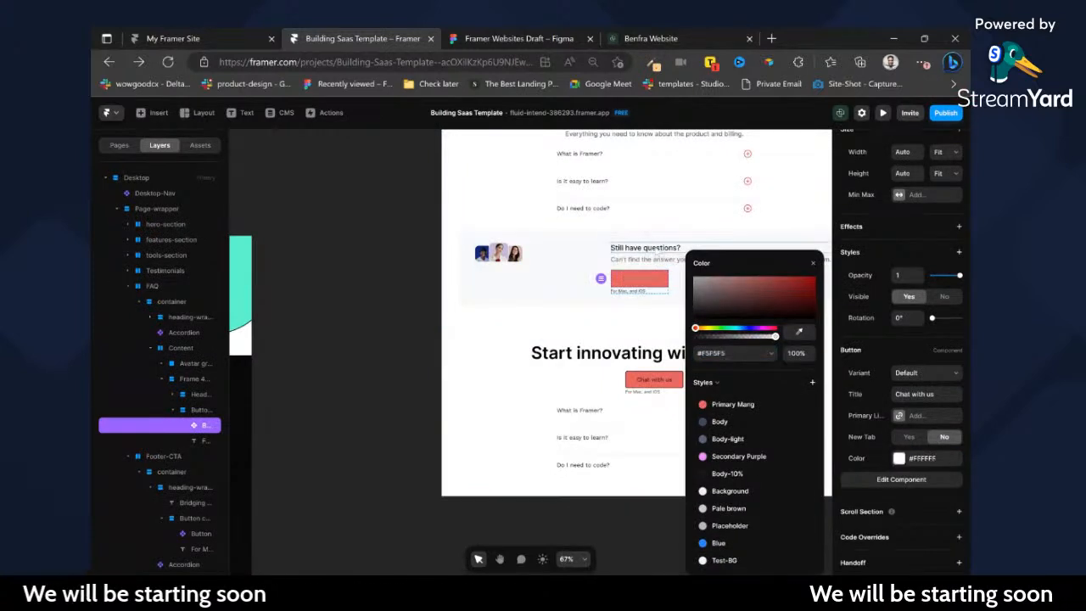
pyautogui.click(651, 381)
pyautogui.moveTo(711, 313); pyautogui.dragTo(628, 221)
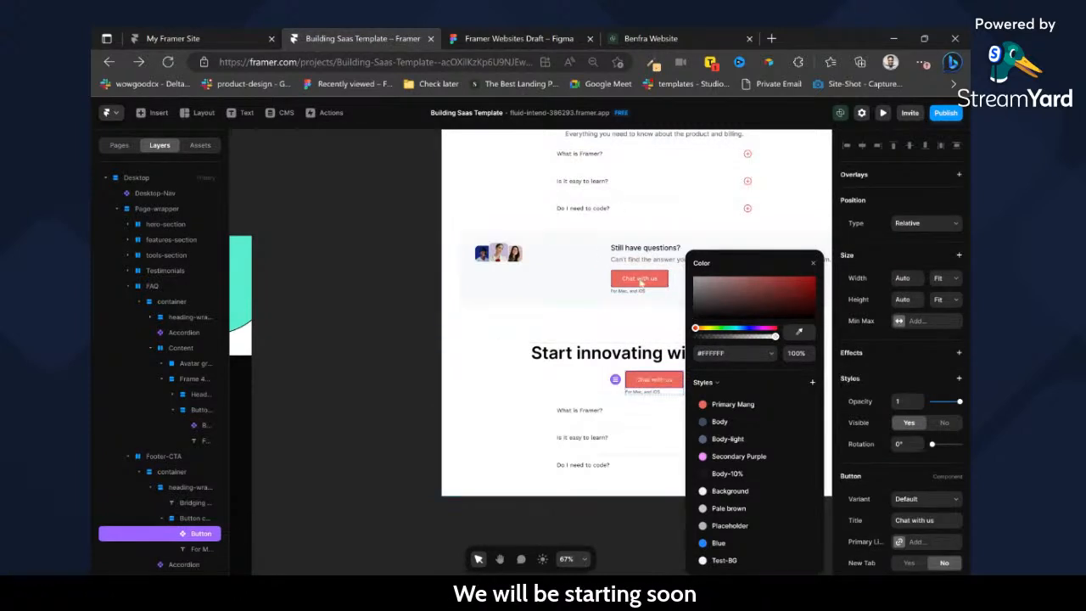
# Open the Button component and inspect the settings of its default variant and the Mobile-Secondary label, and return to the Home page.
pyautogui.doubleClick(641, 282)
pyautogui.scroll(-3, 961, 414)
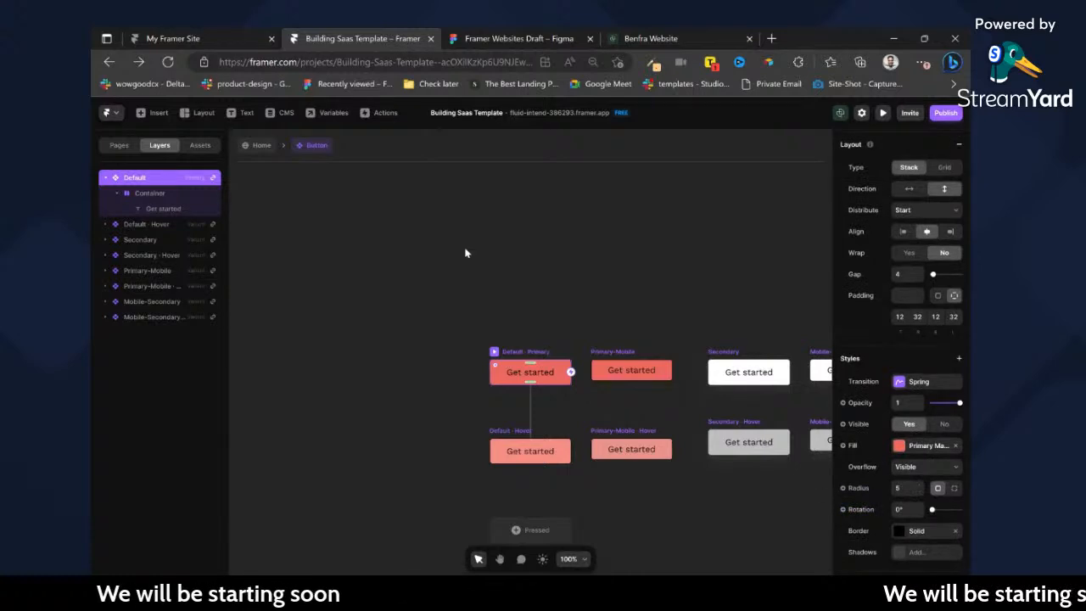
pyautogui.click(258, 145)
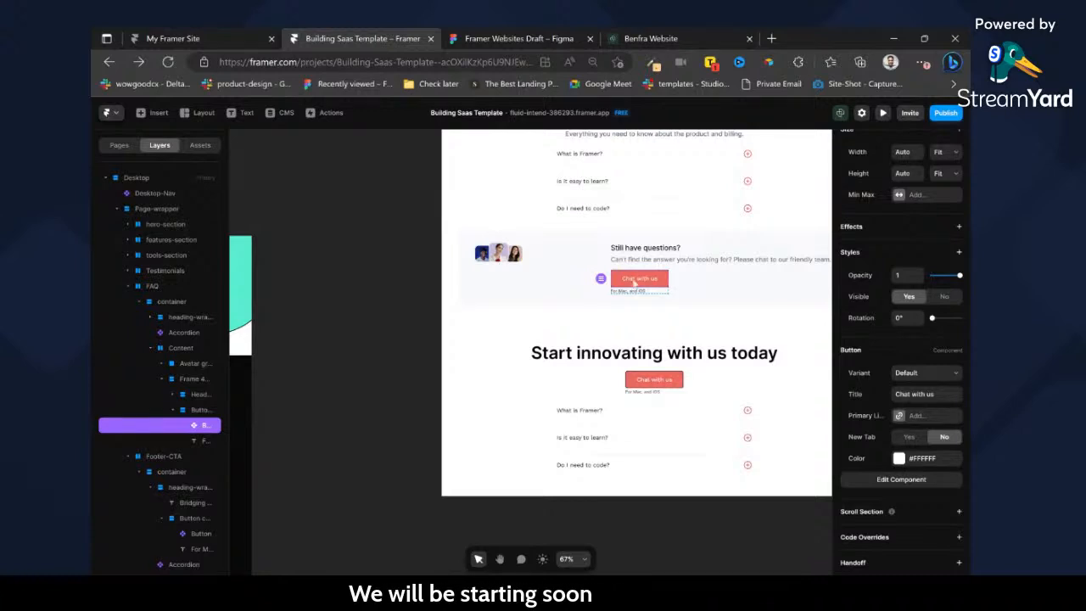
pyautogui.doubleClick(635, 283)
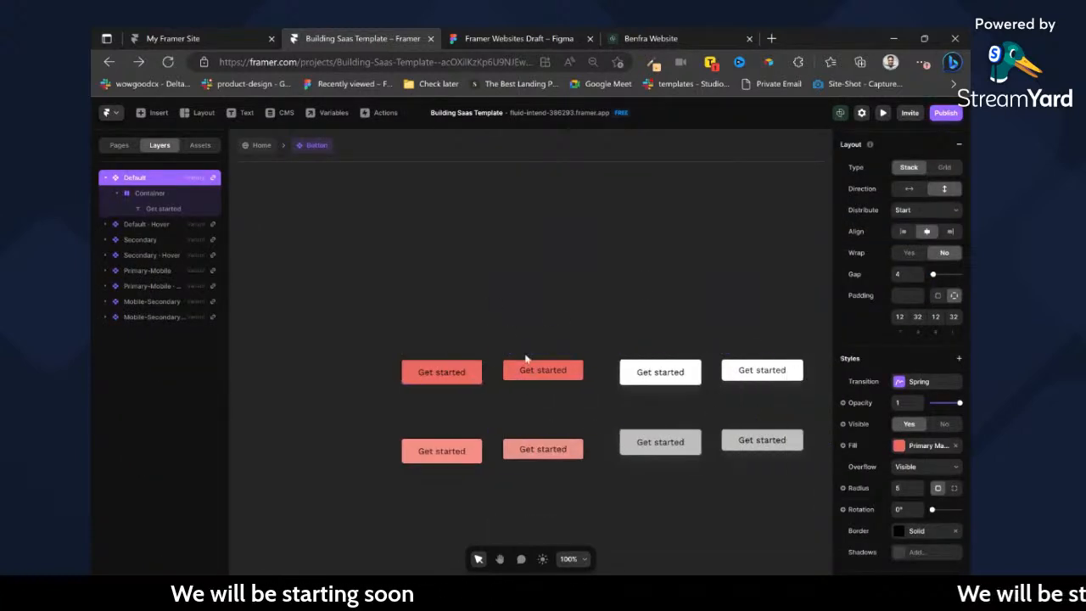
pyautogui.click(653, 370)
pyautogui.scroll(-5, 882, 459)
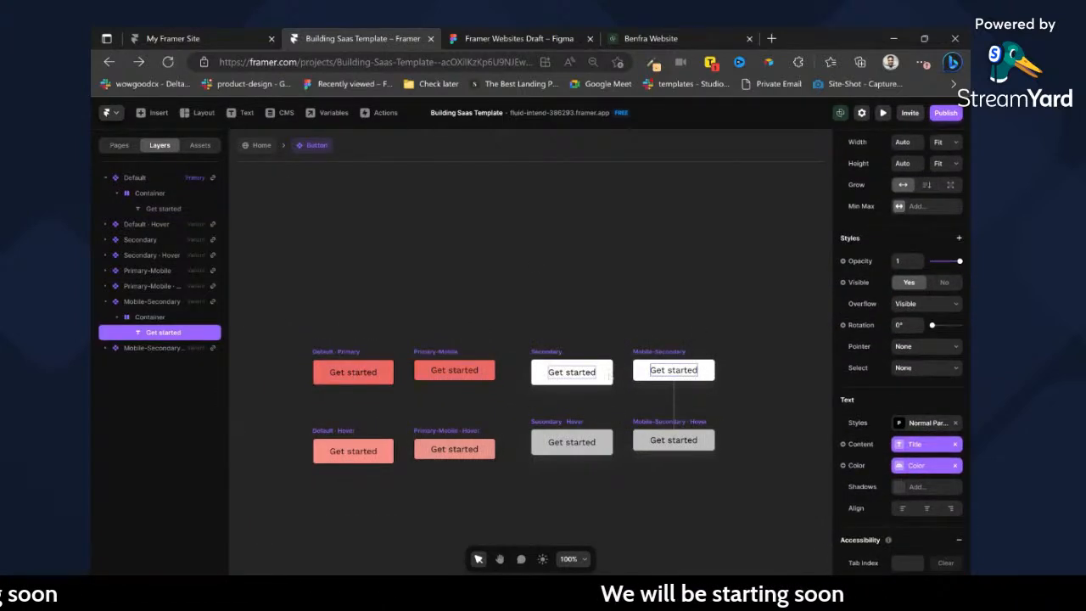
pyautogui.click(270, 146)
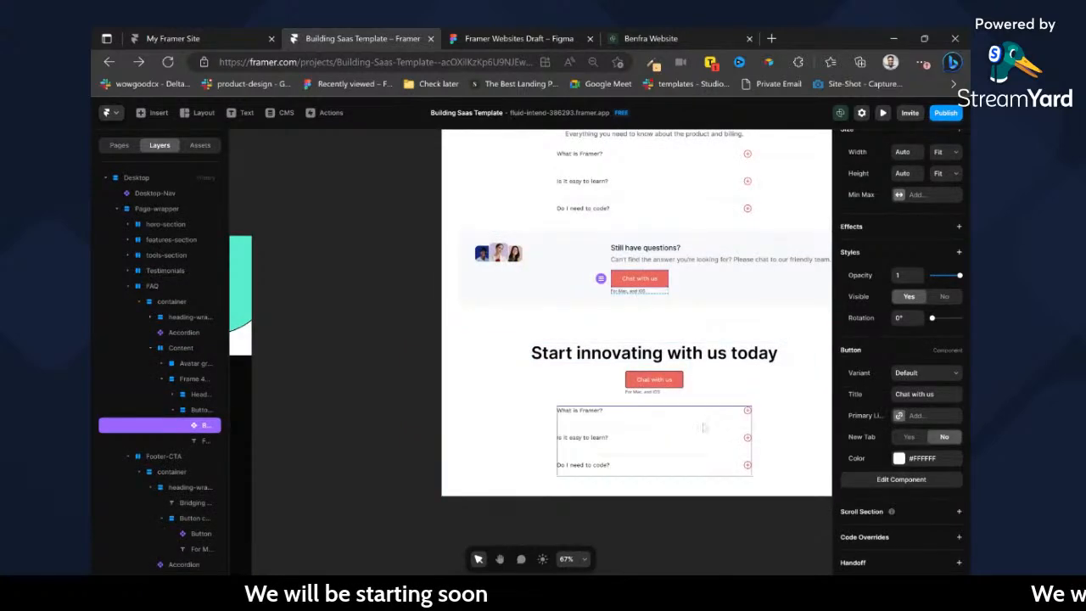
# Delete the FAQ accordion below the button in the Footer-CTA container.
pyautogui.hscroll(-6, 559, 389)
pyautogui.hscroll(6, 559, 389)
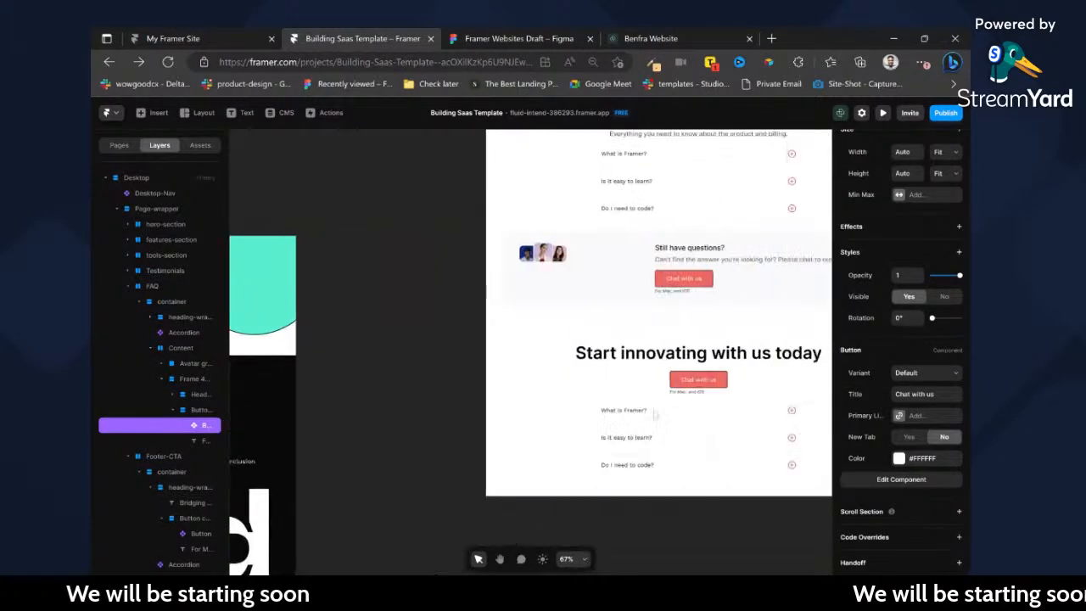
pyautogui.click(680, 422)
pyautogui.press('Delete')
pyautogui.hscroll(-3, 432, 349)
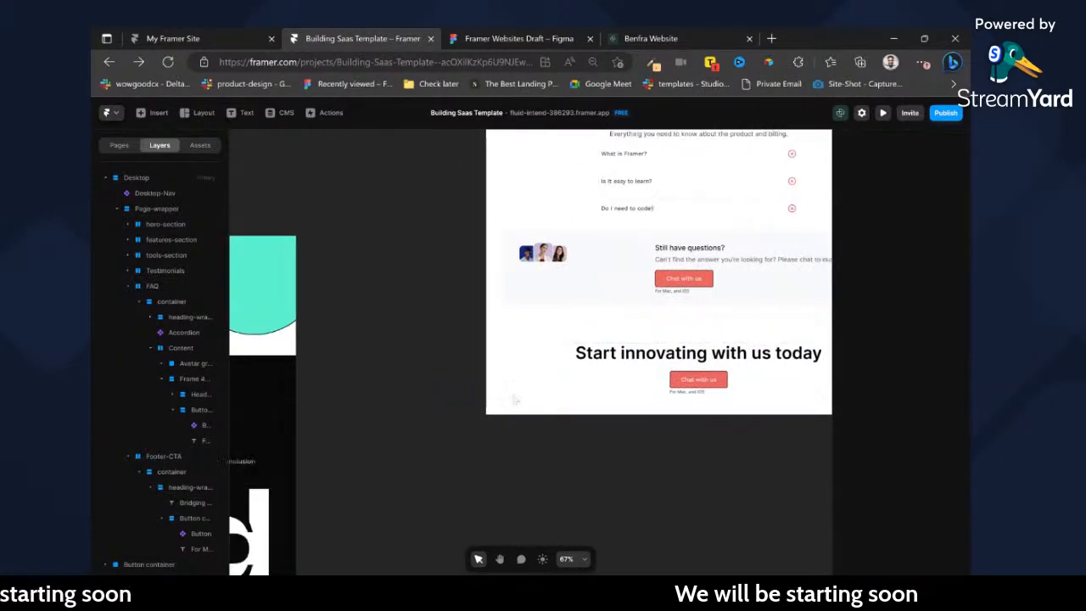
# Check the imported call-to-action's frame and set the Footer-CTA section's top padding to 56.
pyautogui.click(427, 363)
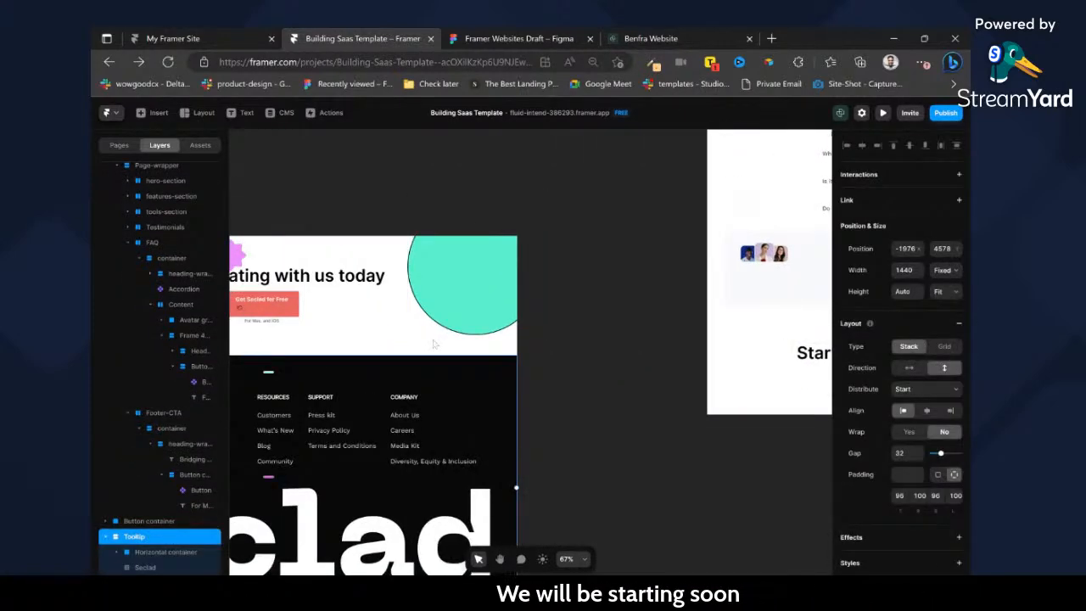
pyautogui.click(675, 346)
pyautogui.click(338, 358)
pyautogui.hscroll(-4, 348, 306)
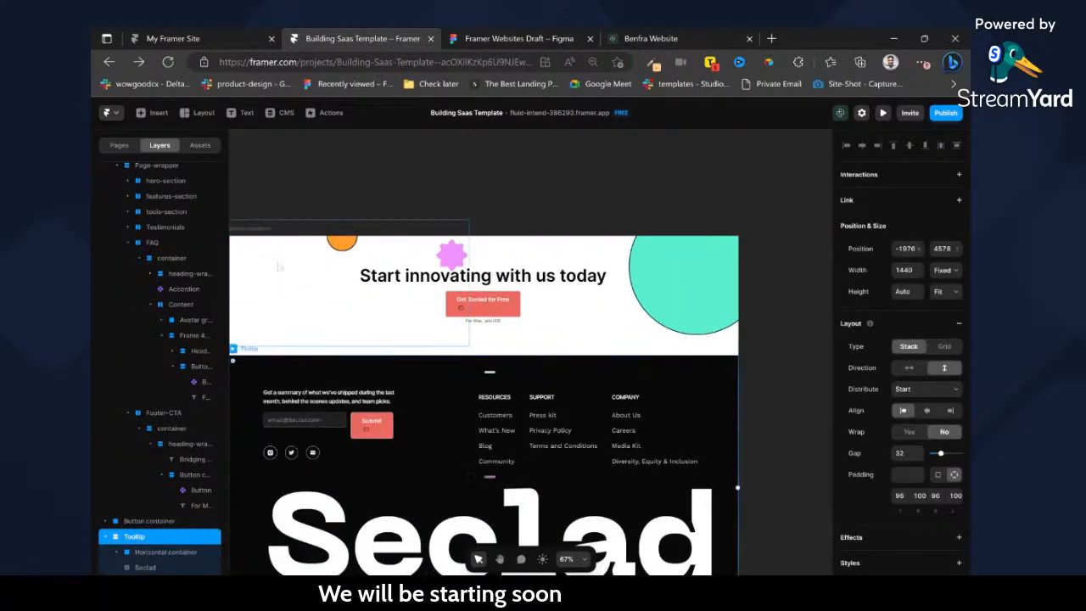
pyautogui.click(421, 234)
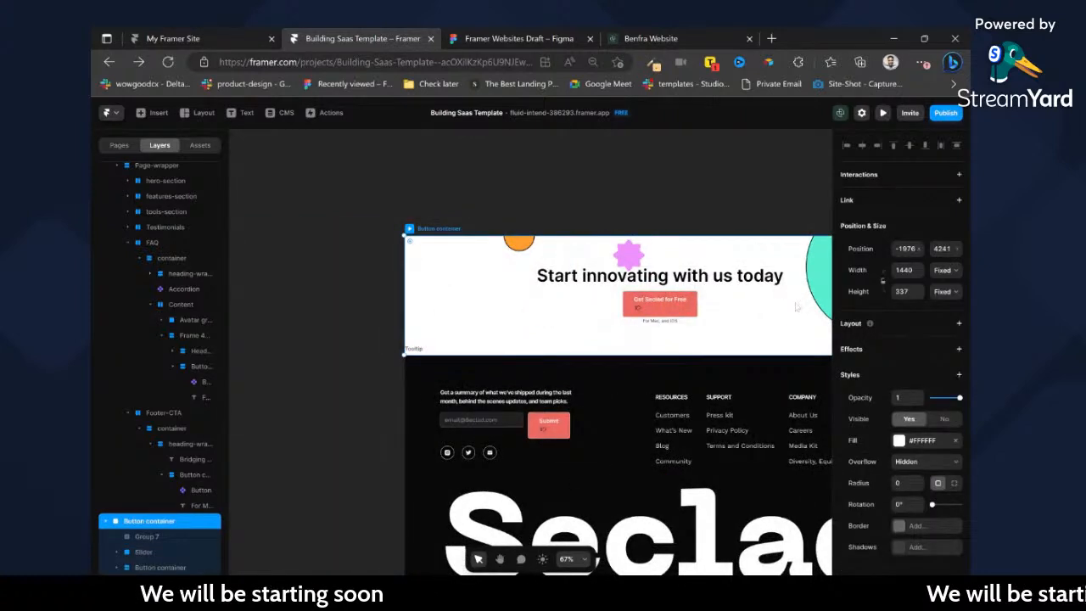
pyautogui.hscroll(5, 788, 308)
pyautogui.click(828, 332)
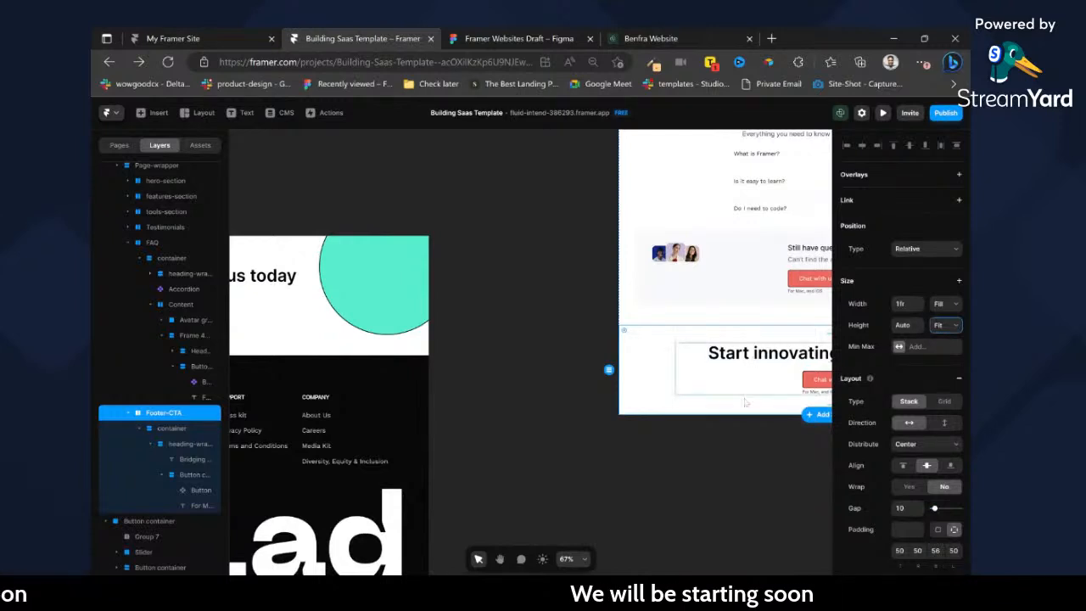
pyautogui.hscroll(1, 738, 395)
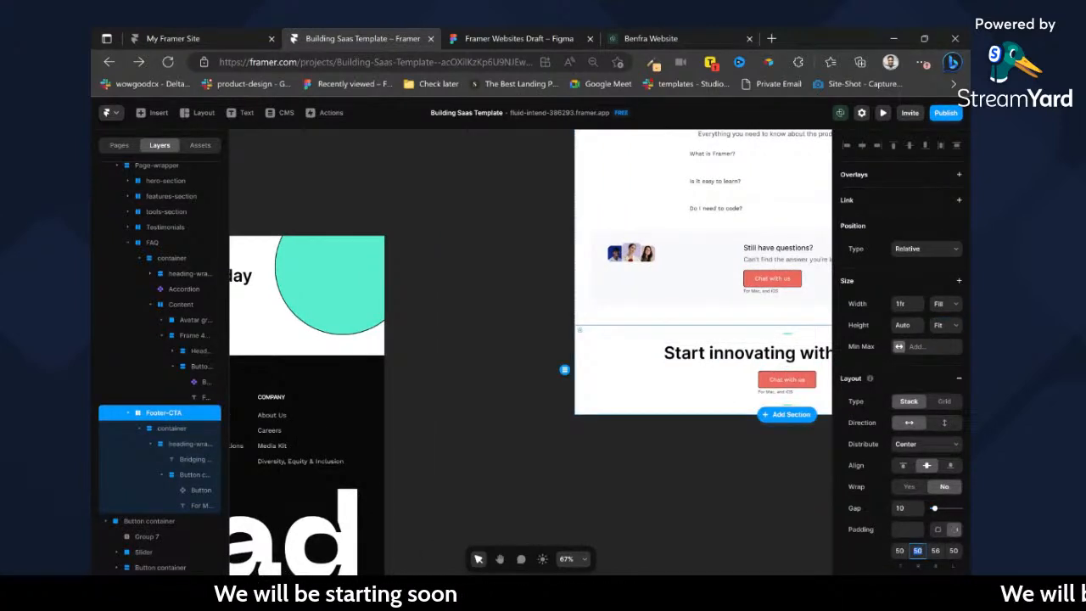
pyautogui.write('56')
pyautogui.click(954, 551)
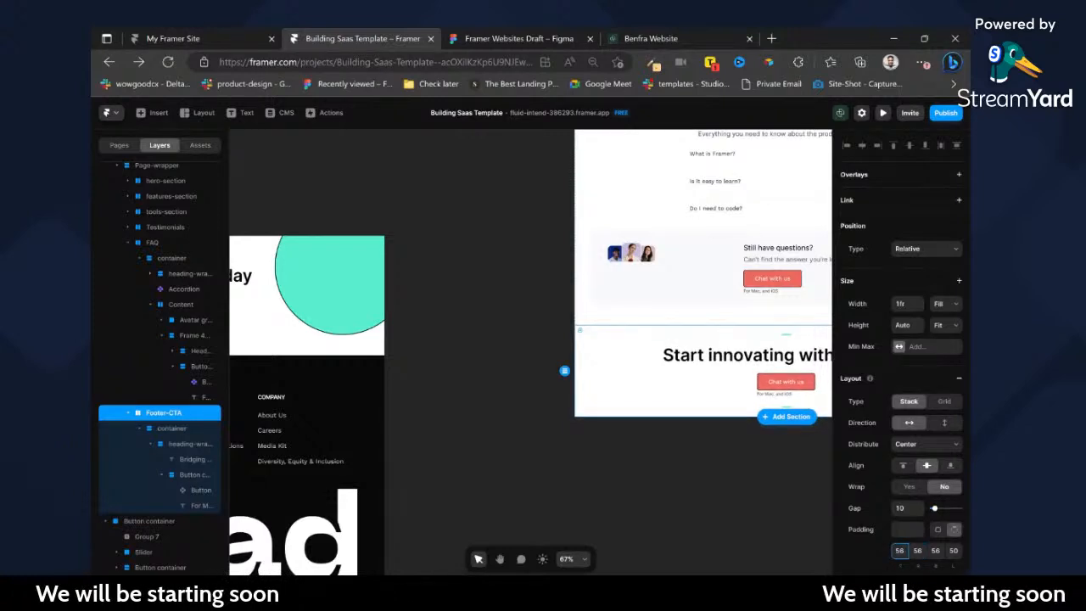
pyautogui.write('56')
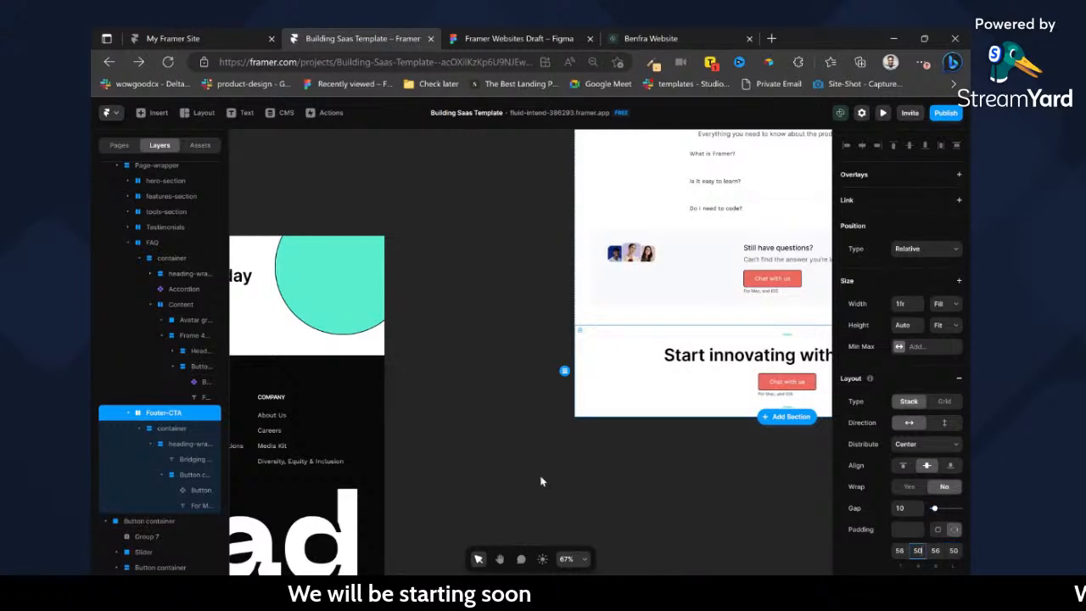
# Copy the teal circle from the imported call-to-action into the Footer-CTA container.
pyautogui.hscroll(-5, 541, 481)
pyautogui.click(535, 302)
pyautogui.hscroll(6, 593, 357)
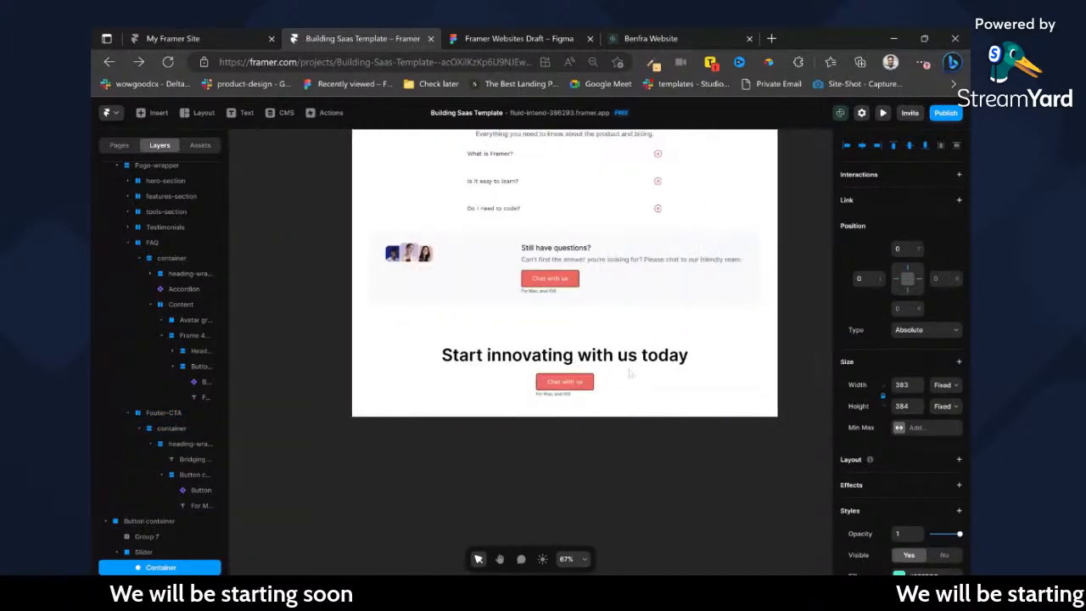
pyautogui.click(660, 362)
pyautogui.click(657, 339)
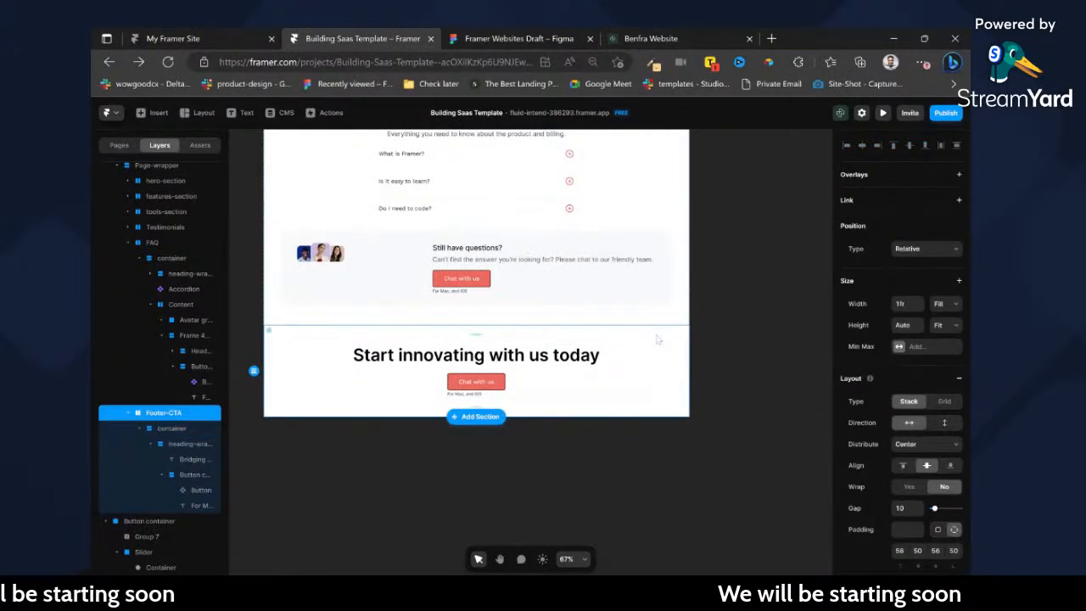
pyautogui.click(658, 367)
pyautogui.hotkey('ctrl', 'v')
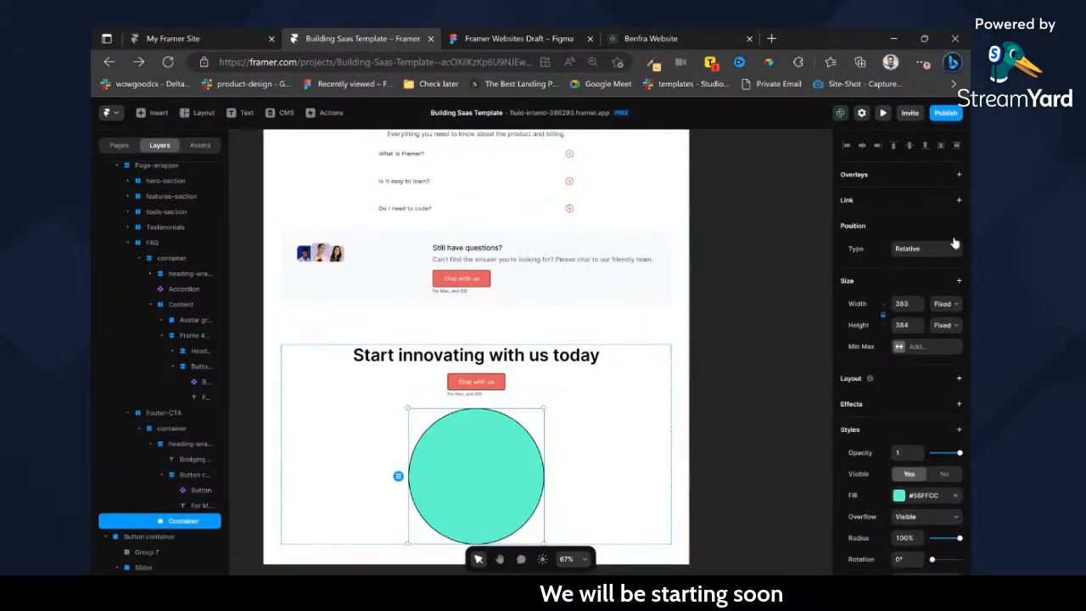
# Set the pasted teal circle's position type to Absolute and move it over the section's right edge.
pyautogui.click(927, 248)
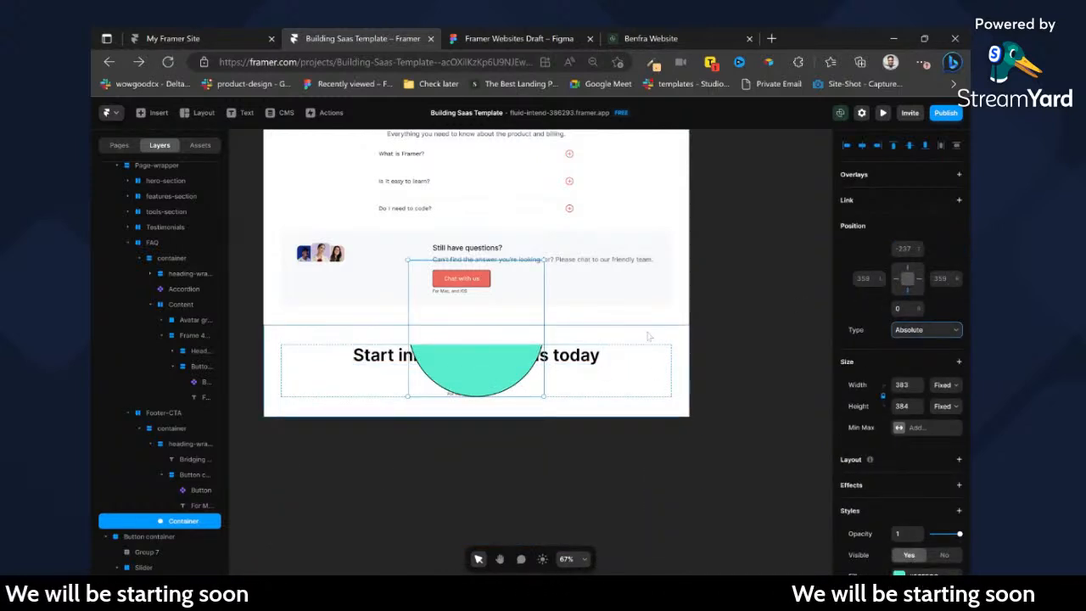
pyautogui.moveTo(483, 360); pyautogui.dragTo(691, 417)
# Set the overflow of the Footer-CTA's inner container to Visible.
pyautogui.click(582, 392)
pyautogui.click(176, 428)
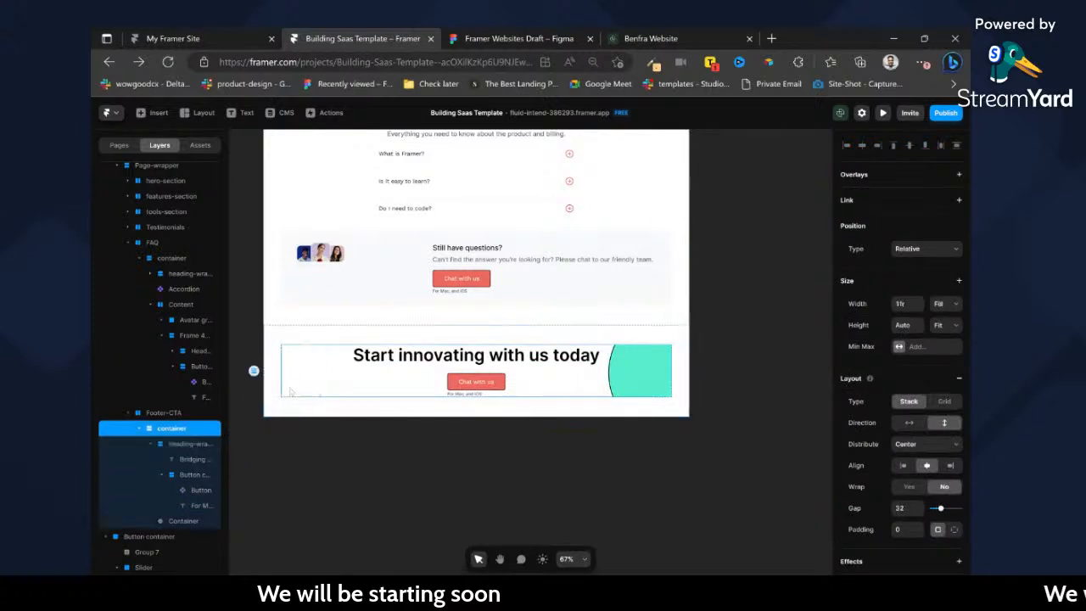
pyautogui.scroll(-3, 957, 482)
pyautogui.click(942, 405)
pyautogui.click(936, 420)
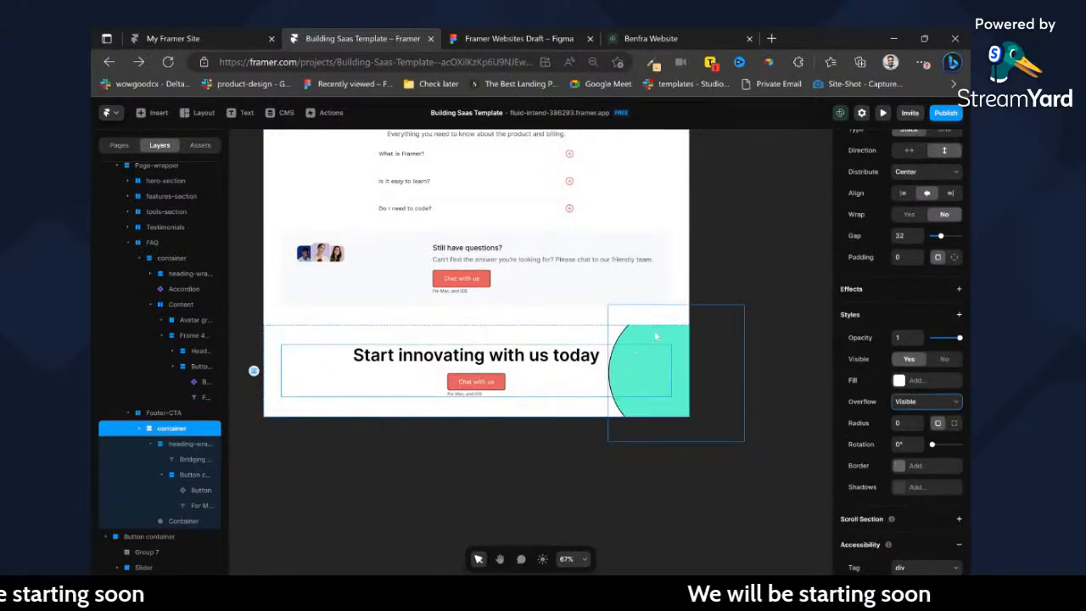
# Try setting the whole Footer-CTA section's overflow to Visible, compare it with the imported design, and undo the change.
pyautogui.click(590, 331)
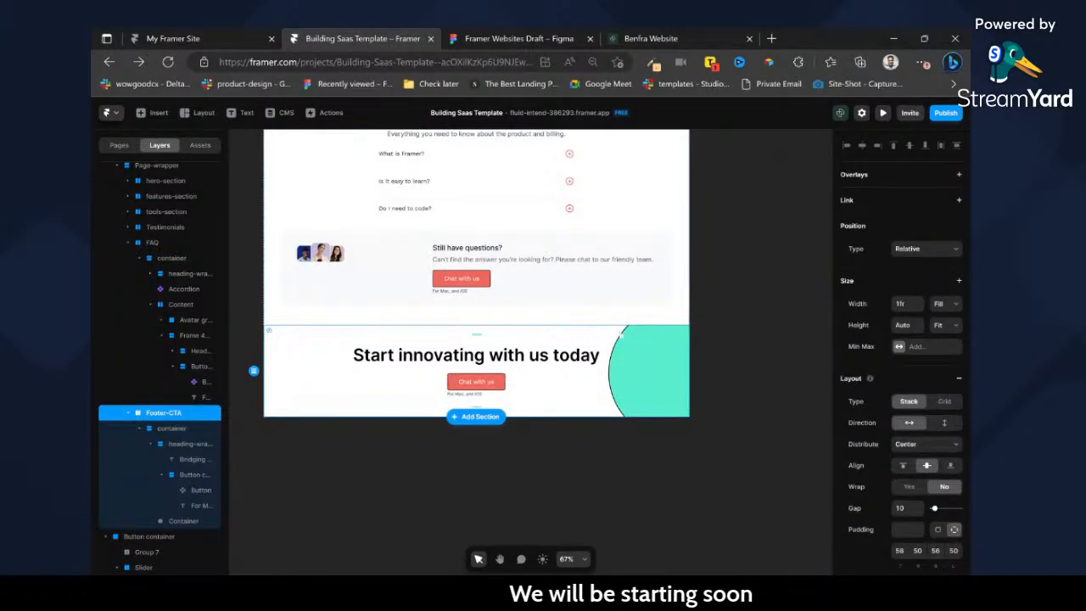
pyautogui.hscroll(-10, 592, 335)
pyautogui.scroll(-3, 917, 471)
pyautogui.click(915, 447)
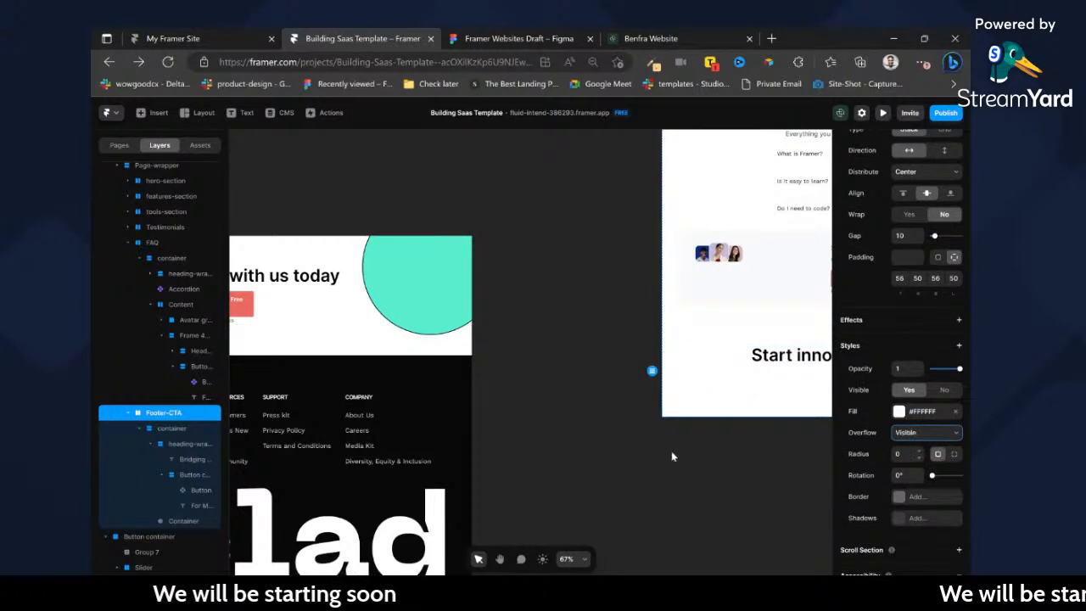
pyautogui.hscroll(8, 660, 450)
pyautogui.hscroll(-8, 684, 453)
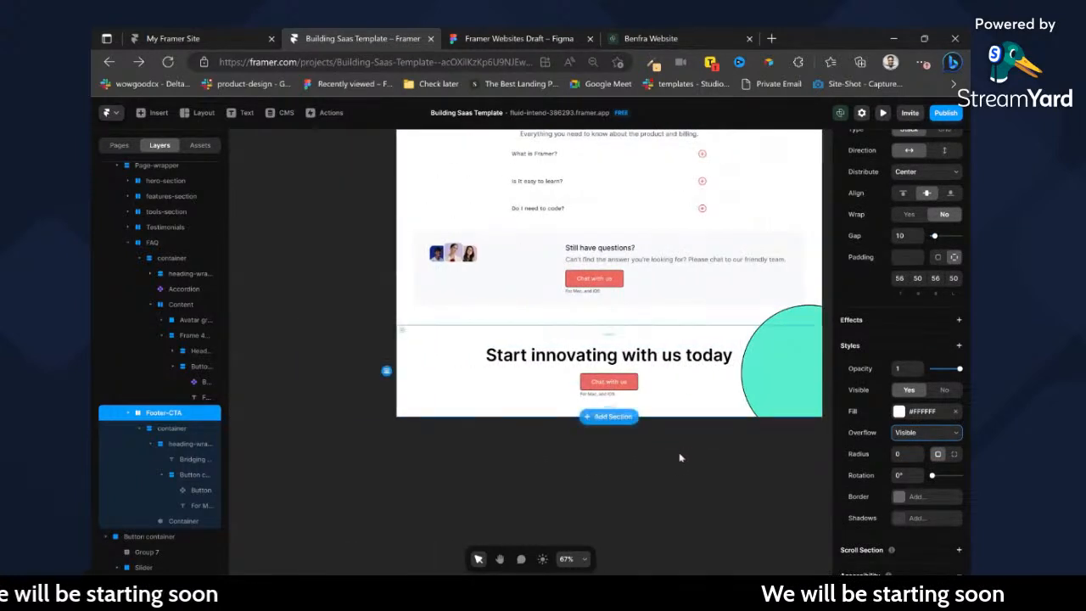
pyautogui.hscroll(6, 637, 453)
pyautogui.hscroll(-8, 684, 394)
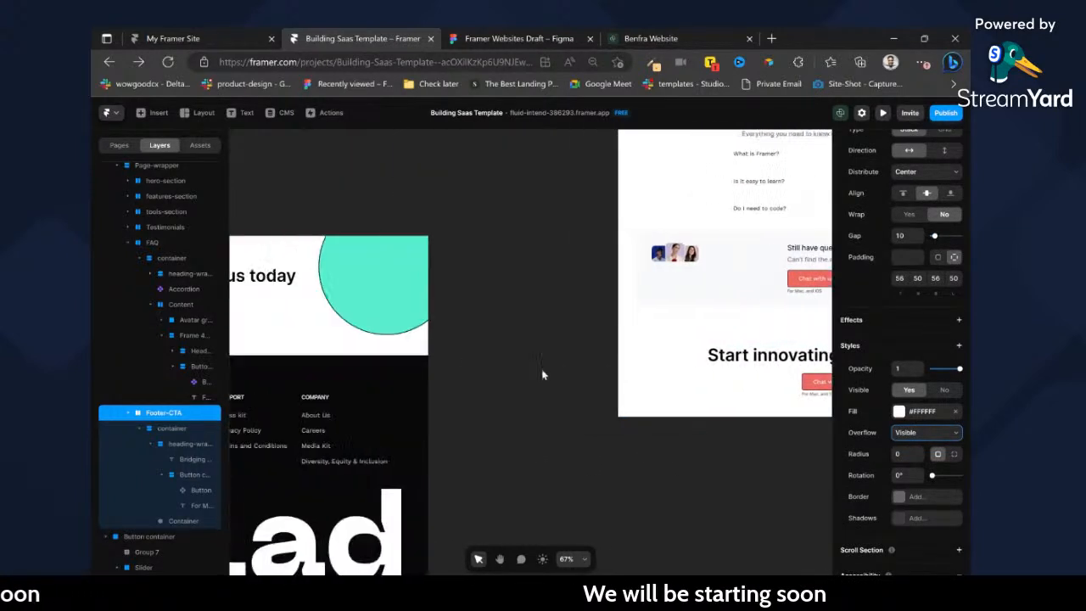
pyautogui.hscroll(8, 416, 272)
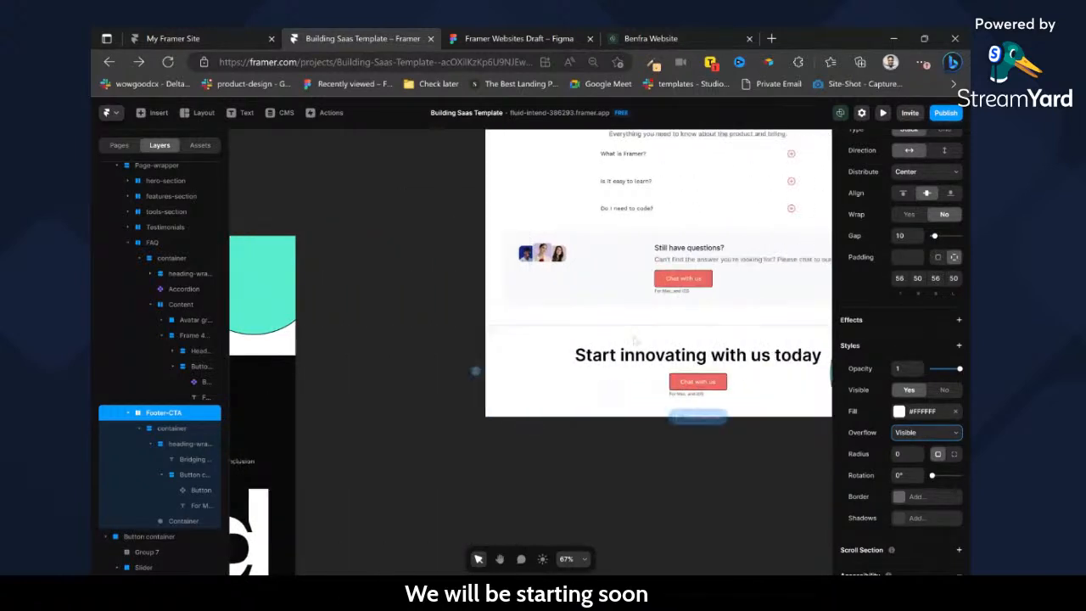
pyautogui.hotkey('ctrl', 'z')
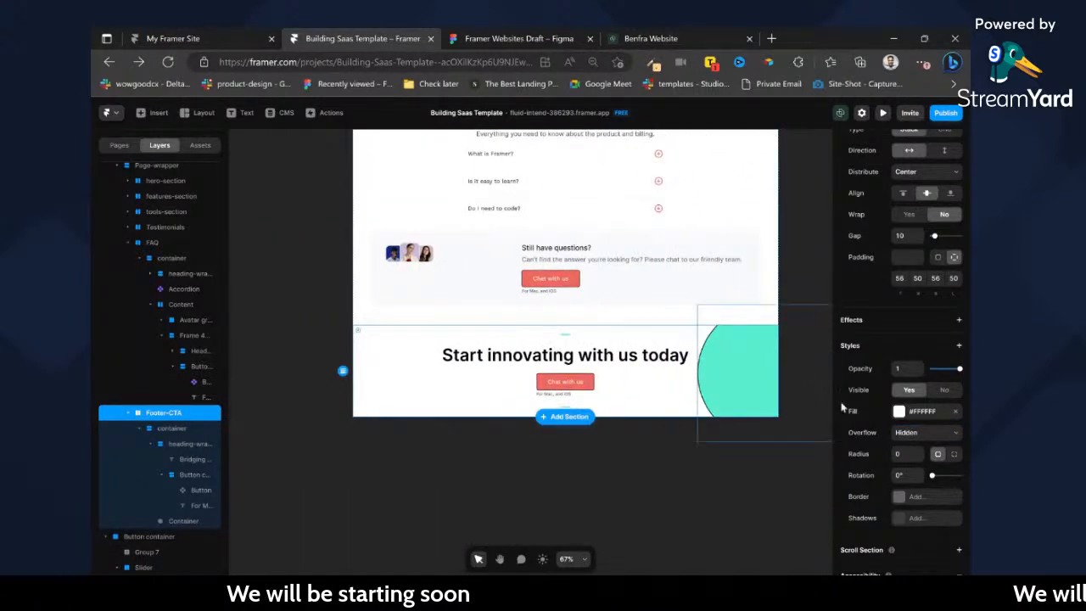
# Set the Footer-CTA section's top padding to 72.
pyautogui.click(900, 278)
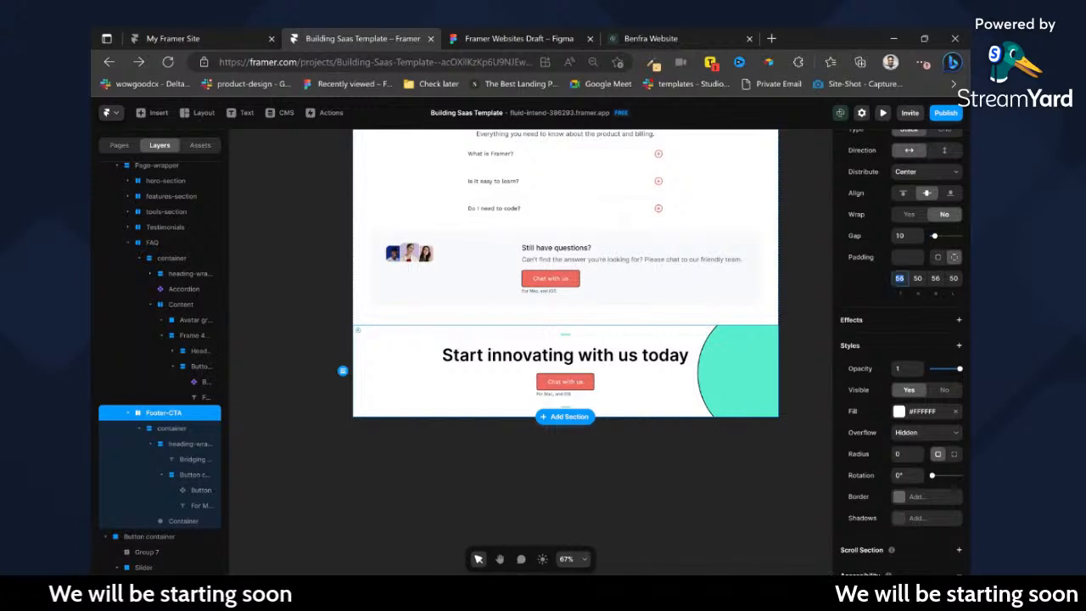
pyautogui.write('72')
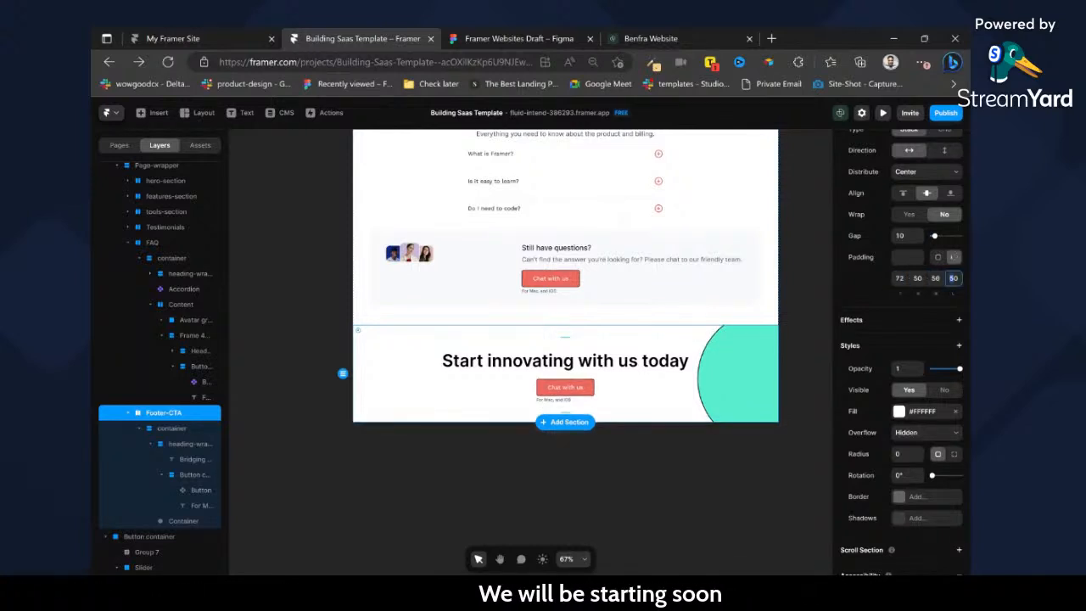
# Copy the Group 7 decorative shapes from the imported call-to-action into the Footer-CTA section.
pyautogui.hscroll(-7, 712, 297)
pyautogui.click(336, 272)
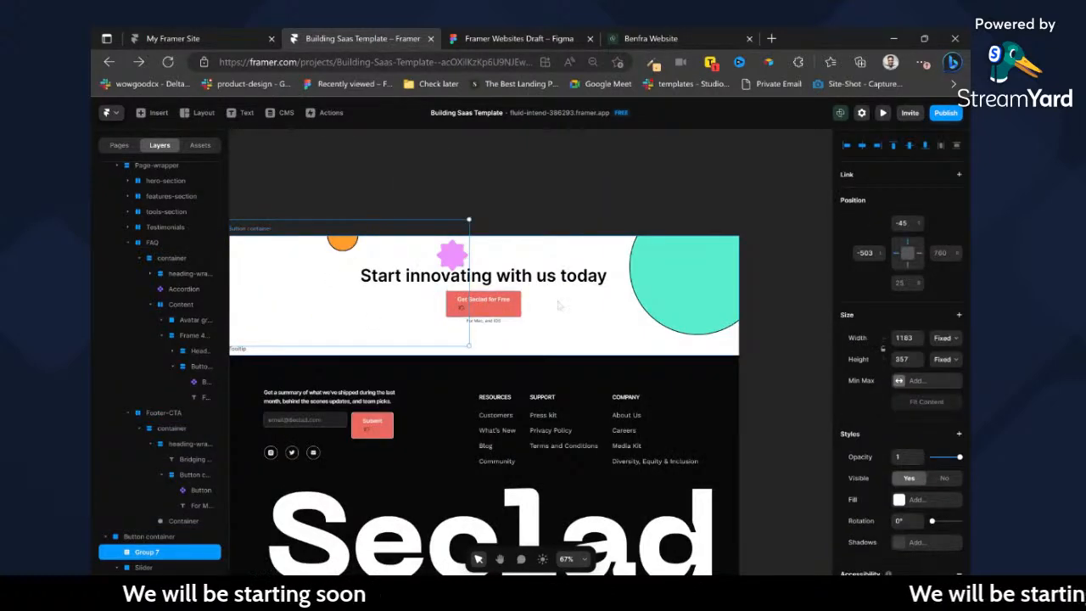
pyautogui.scroll(-5, 554, 306)
pyautogui.scroll(10, 458, 305)
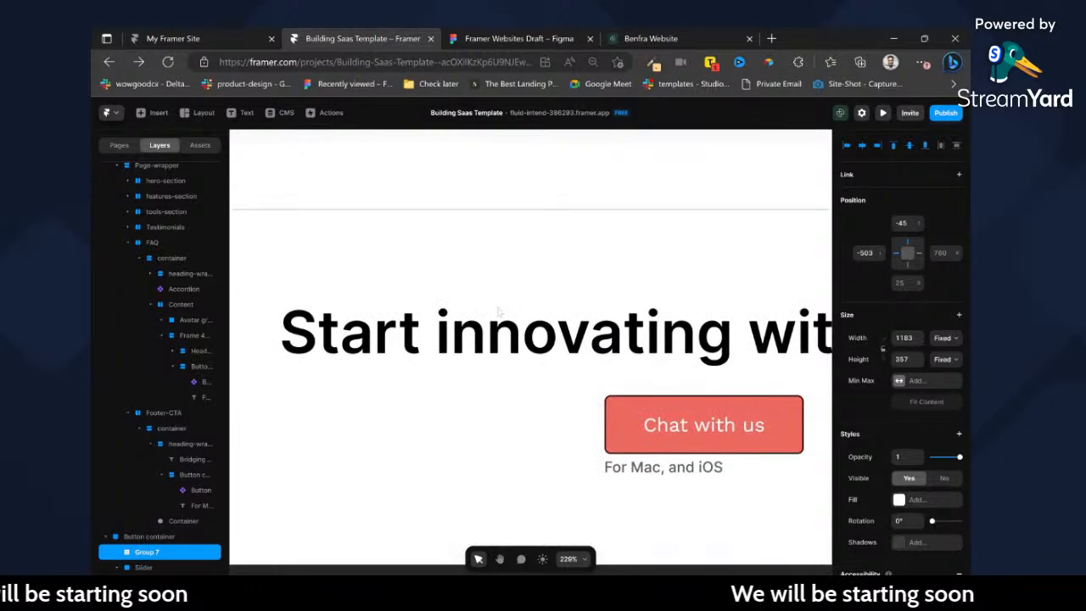
pyautogui.scroll(-6, 483, 309)
pyautogui.scroll(3, 467, 307)
pyautogui.click(464, 307)
pyautogui.hotkey('ctrl', 'v')
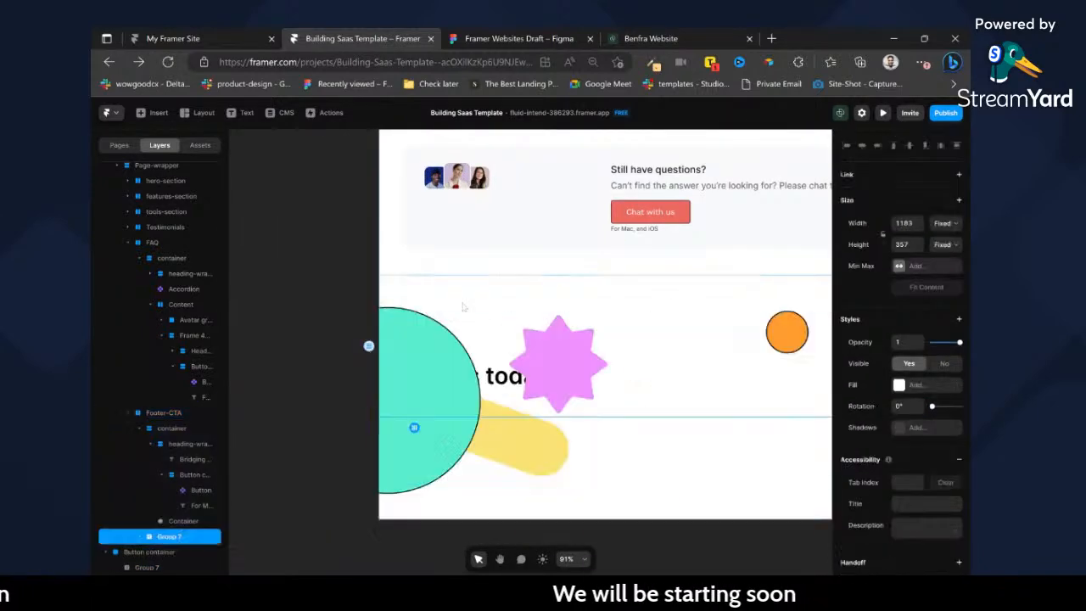
# Undo the last paste and paste the Group 7 shapes inside the Footer-CTA's inner container instead.
pyautogui.hotkey('ctrl', 'z')
pyautogui.click(219, 429)
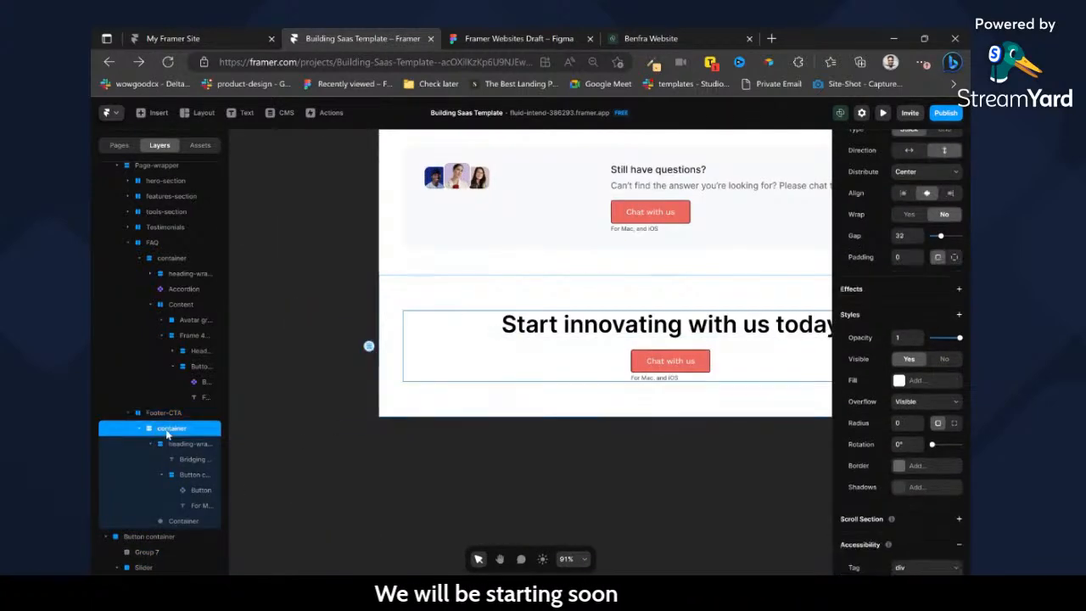
pyautogui.hotkey('ctrl', 'v')
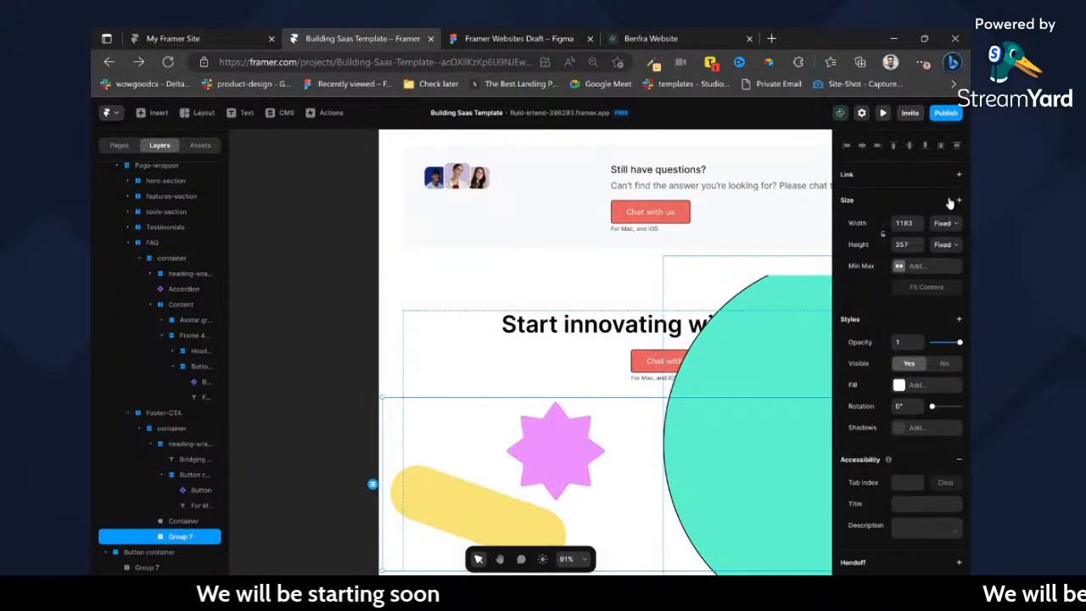
# Wrap the pasted Group 7 shapes in a frame named Svg and set its width and height to Fit.
pyautogui.hotkey('ctrl', 'Return')
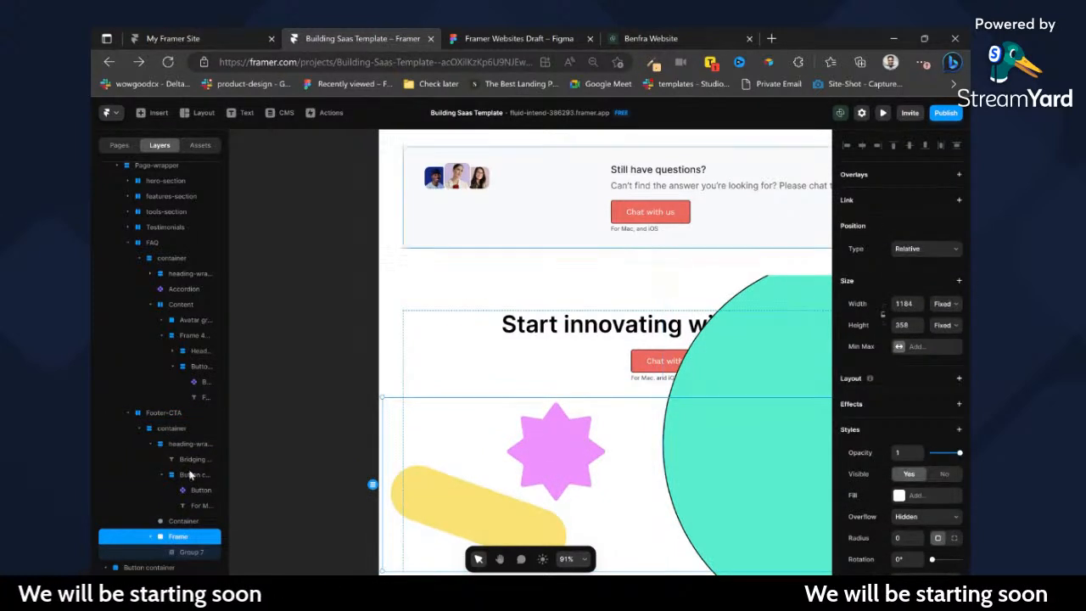
pyautogui.doubleClick(192, 538)
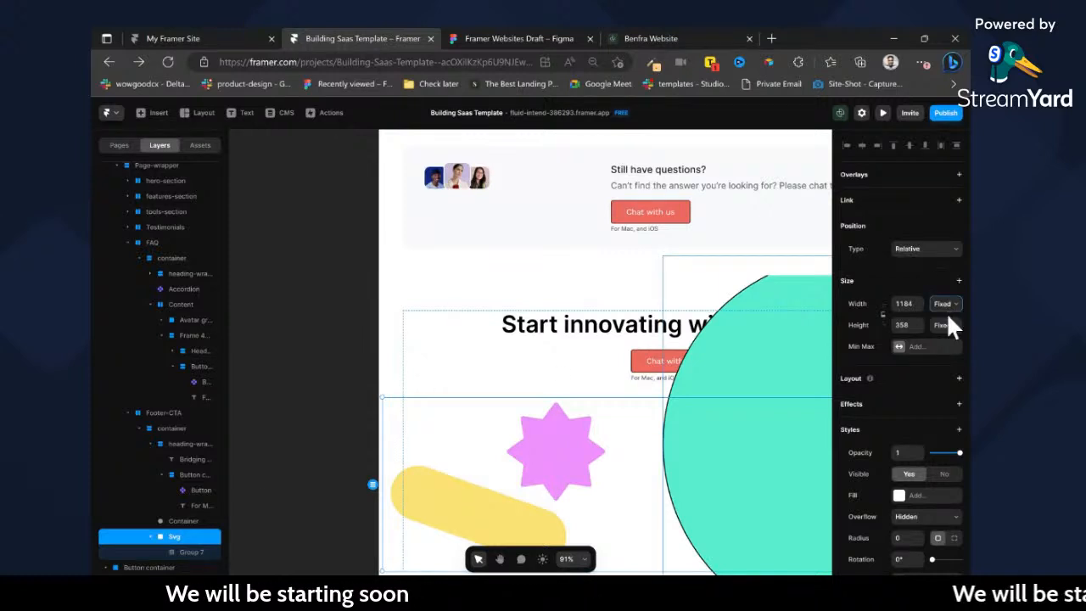
pyautogui.click(943, 350)
pyautogui.click(942, 330)
pyautogui.click(937, 374)
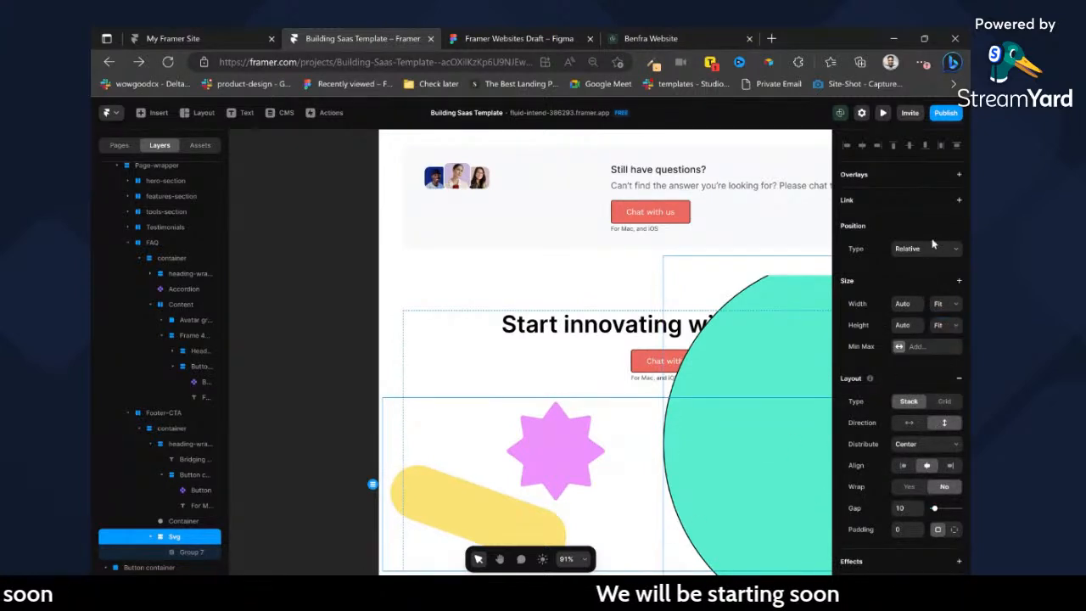
# Set the Svg frame's position type to Absolute within the Footer-CTA container.
pyautogui.click(925, 266)
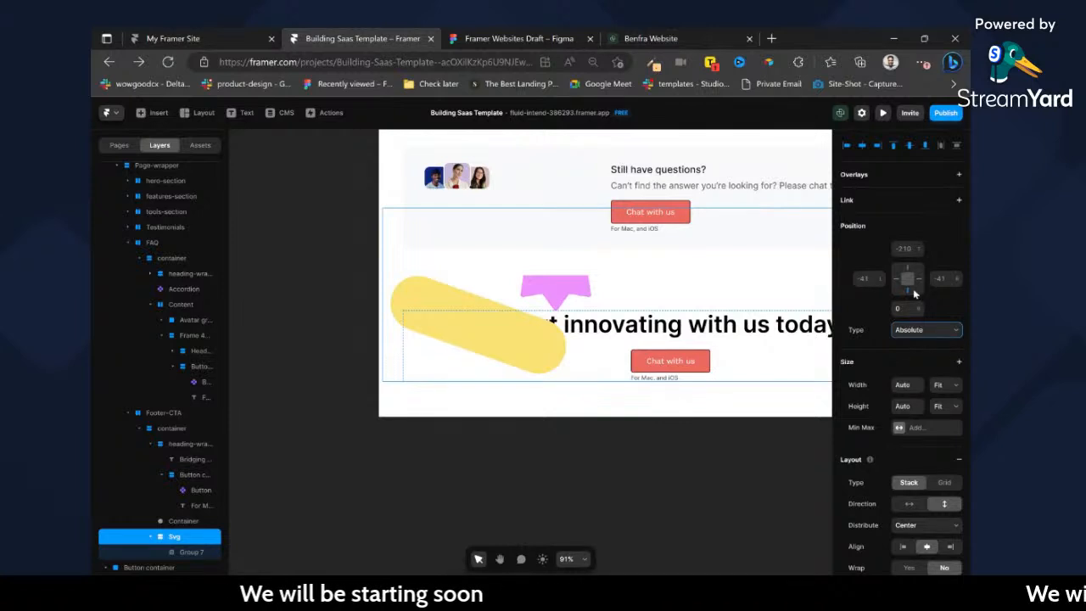
pyautogui.scroll(-5, 656, 388)
pyautogui.scroll(5, 685, 392)
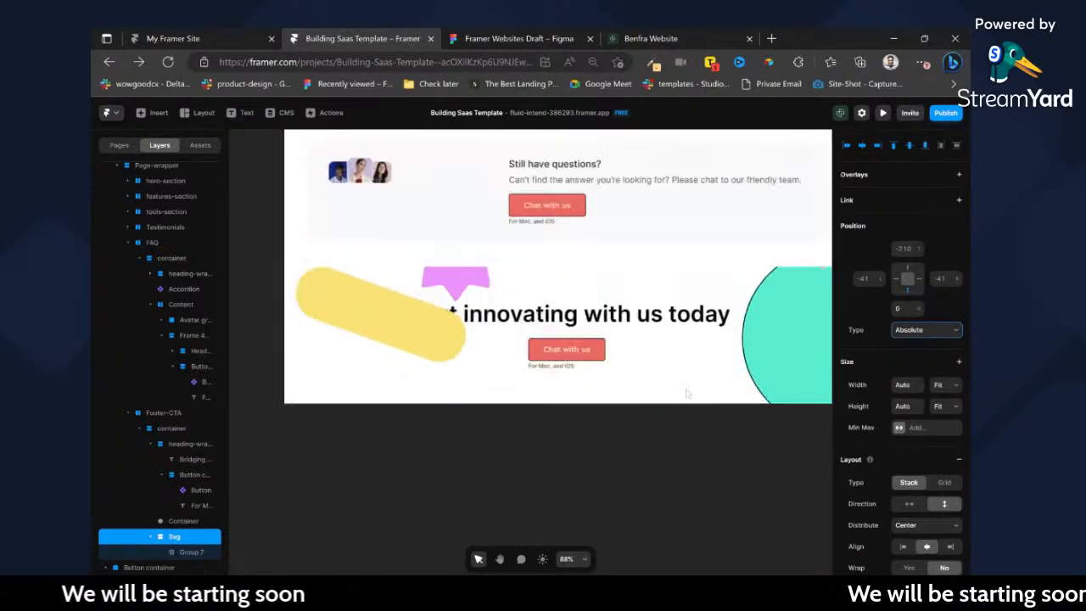
pyautogui.click(586, 445)
pyautogui.click(411, 345)
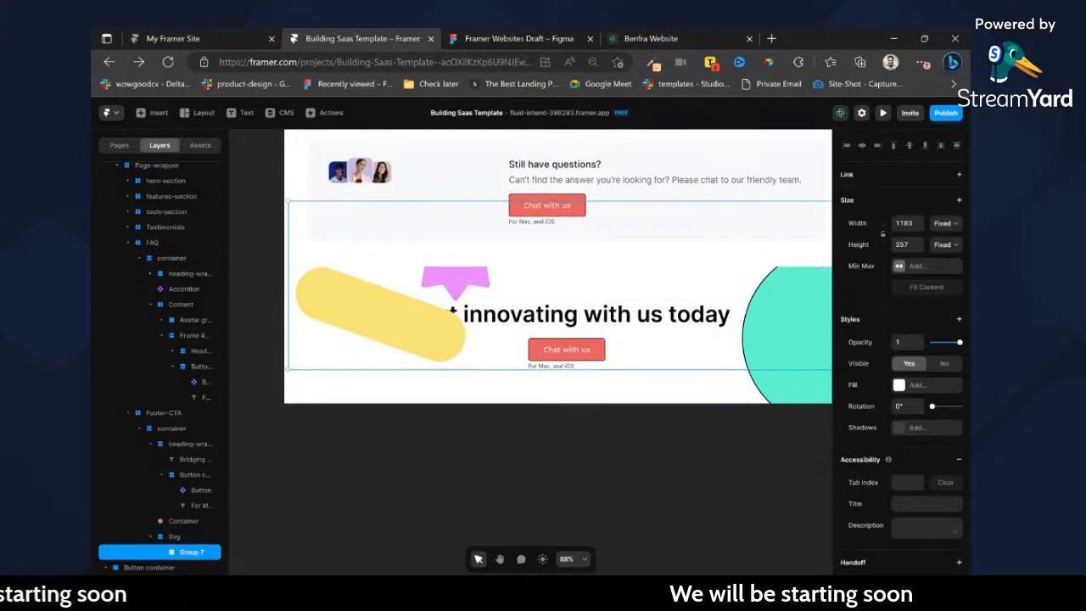
# Lock Group 7 and reposition the Svg frame behind the call-to-action at about top -128 and left -303.
pyautogui.click(174, 536)
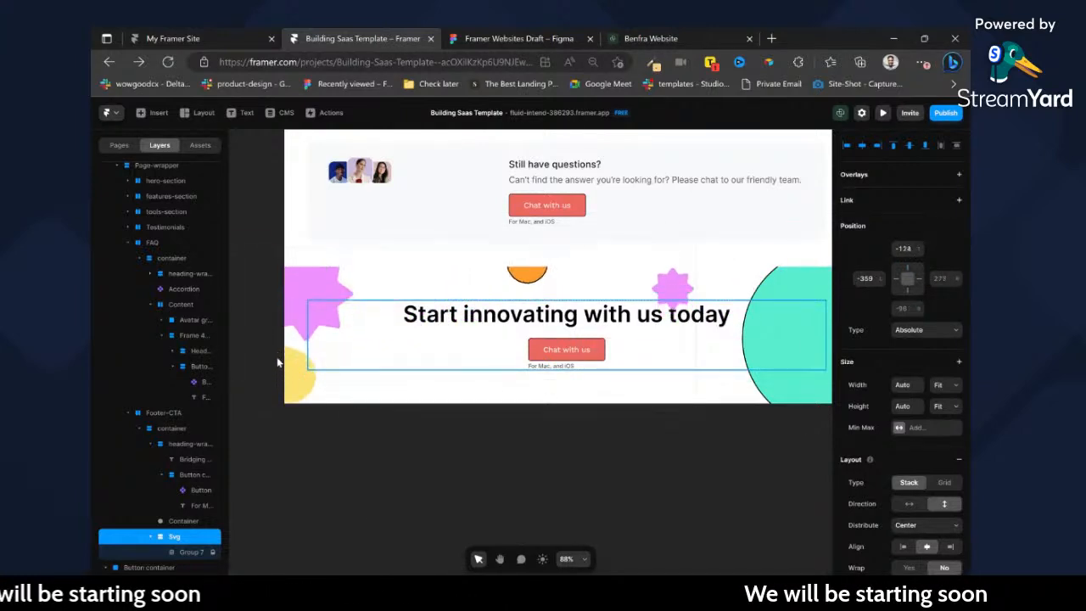
pyautogui.press('Left')
pyautogui.press('Left')
pyautogui.press('Left')
pyautogui.press('Left')
pyautogui.press('Left')
pyautogui.press('Left')
pyautogui.press('Left')
pyautogui.press('Left')
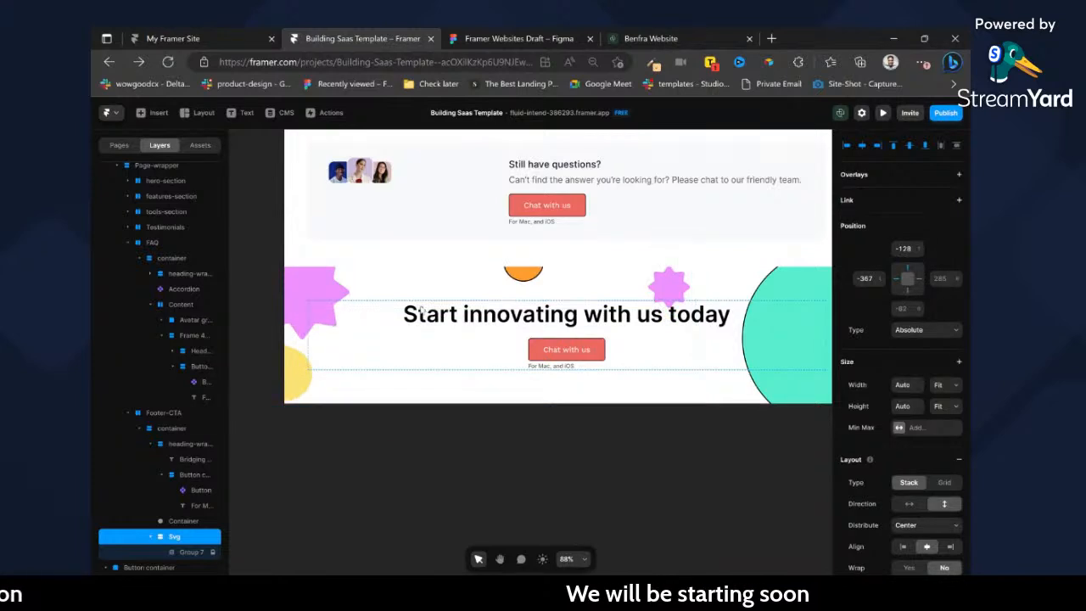
pyautogui.press('Right')
pyautogui.press('Right')
pyautogui.press('Right')
pyautogui.press('Right')
pyautogui.press('Right')
pyautogui.press('Right')
pyautogui.press('Right')
pyautogui.press('Right')
pyautogui.press('Right')
pyautogui.press('Right')
pyautogui.press('Right')
pyautogui.press('Right')
pyautogui.press('Right')
pyautogui.press('Right')
pyautogui.press('Right')
pyautogui.press('Right')
pyautogui.press('Right')
pyautogui.press('Right')
pyautogui.press('Right')
pyautogui.press('Right')
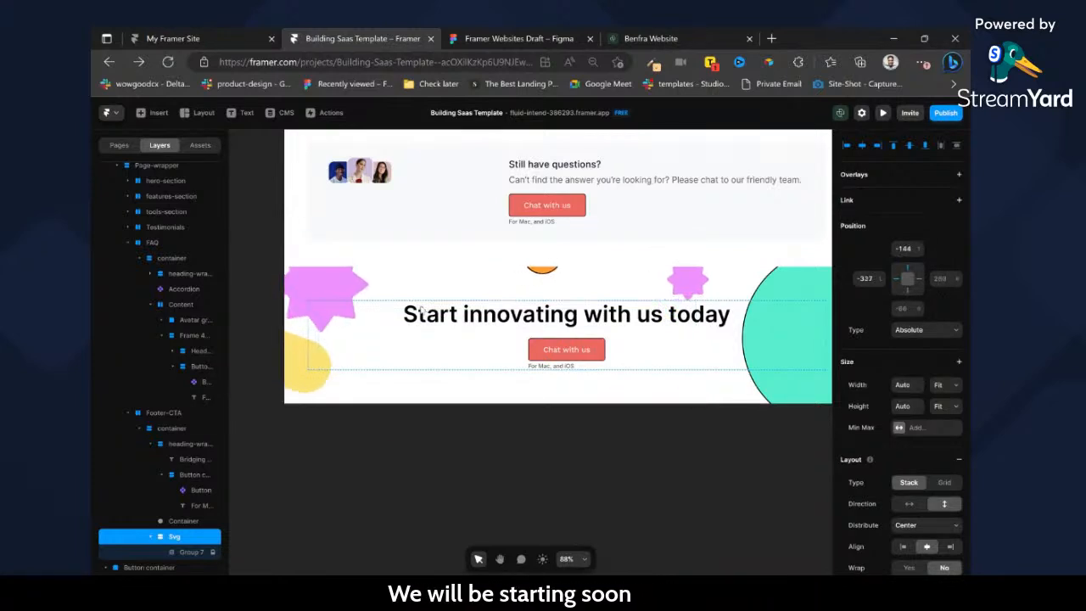
pyautogui.press('Right')
pyautogui.press('Right')
pyautogui.press('Right')
pyautogui.press('Right')
pyautogui.press('Right')
pyautogui.press('Right')
pyautogui.press('Right')
pyautogui.press('Right')
pyautogui.press('Right')
pyautogui.press('Right')
pyautogui.press('Right')
pyautogui.press('Right')
pyautogui.press('Right')
pyautogui.press('Right')
pyautogui.press('Right')
pyautogui.press('Right')
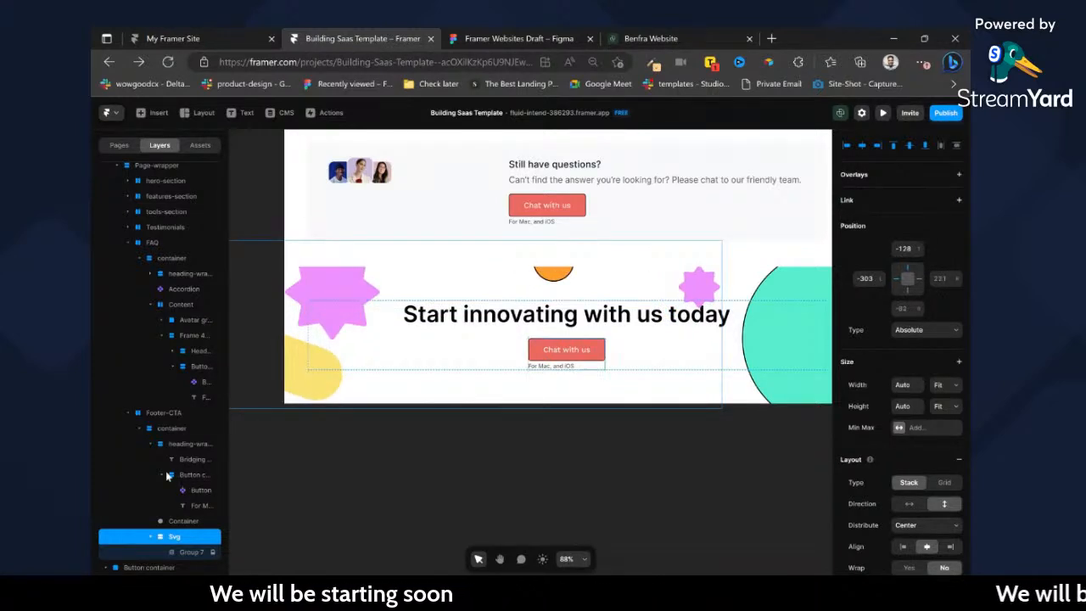
pyautogui.click(139, 429)
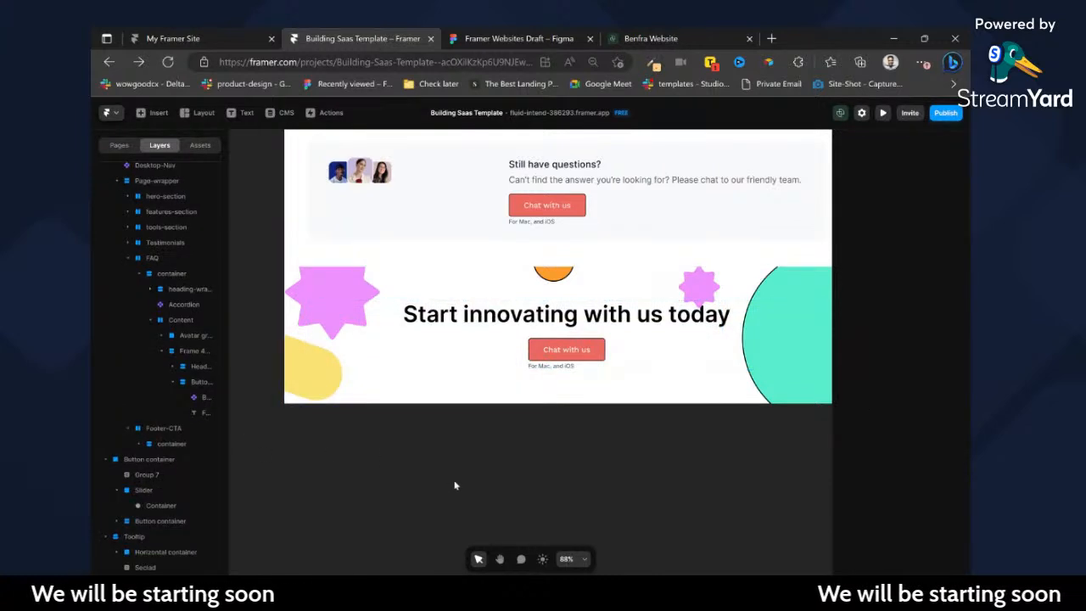
# Copy the black Seclad footer from the Styleguide page.
pyautogui.scroll(-5, 454, 483)
pyautogui.hscroll(-2, 429, 446)
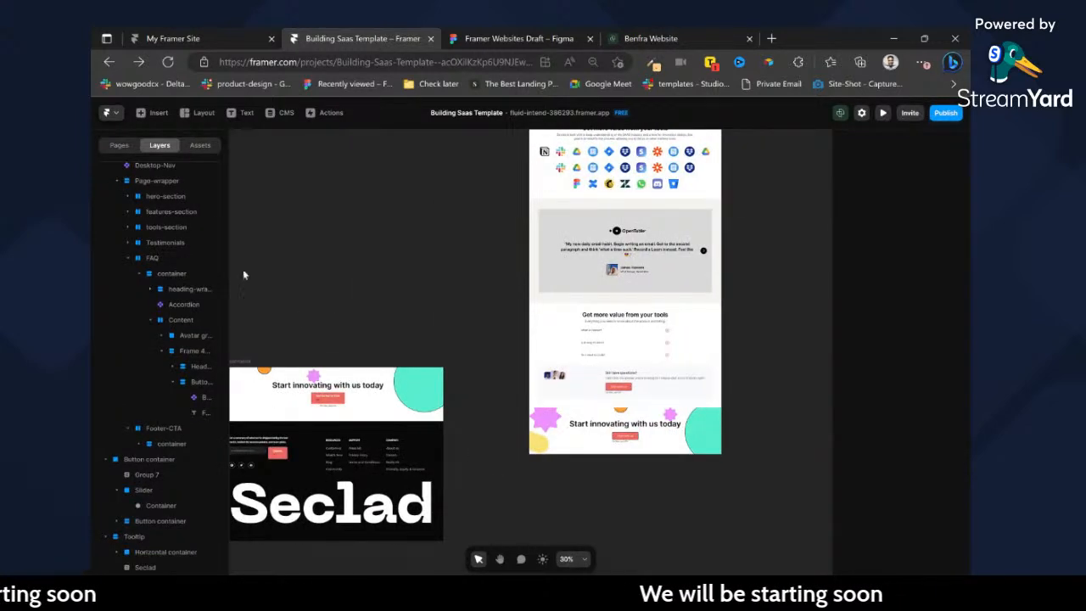
pyautogui.click(119, 145)
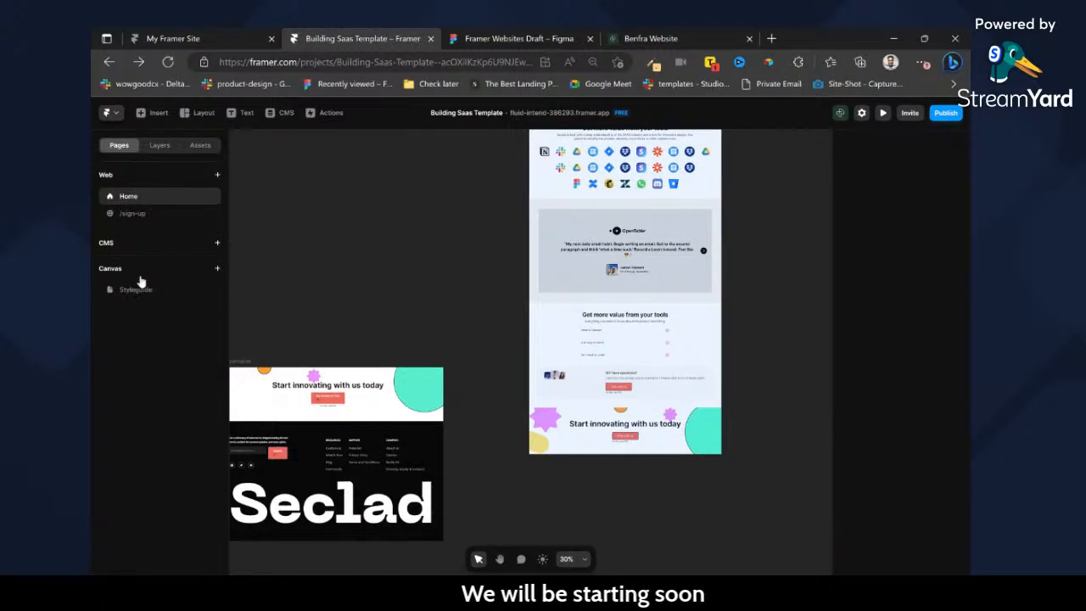
pyautogui.click(134, 291)
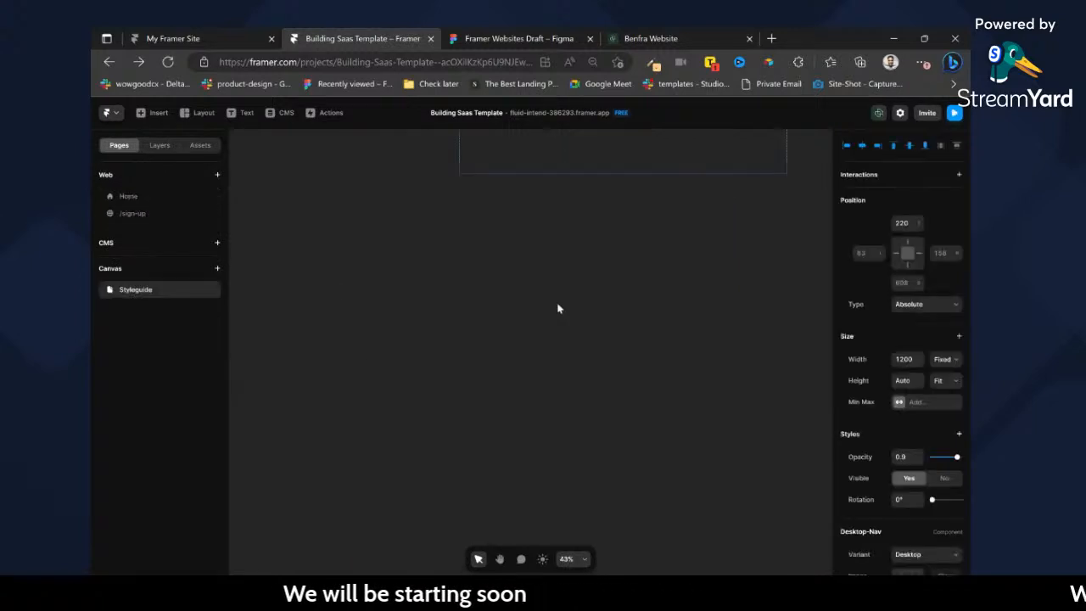
pyautogui.click(624, 297)
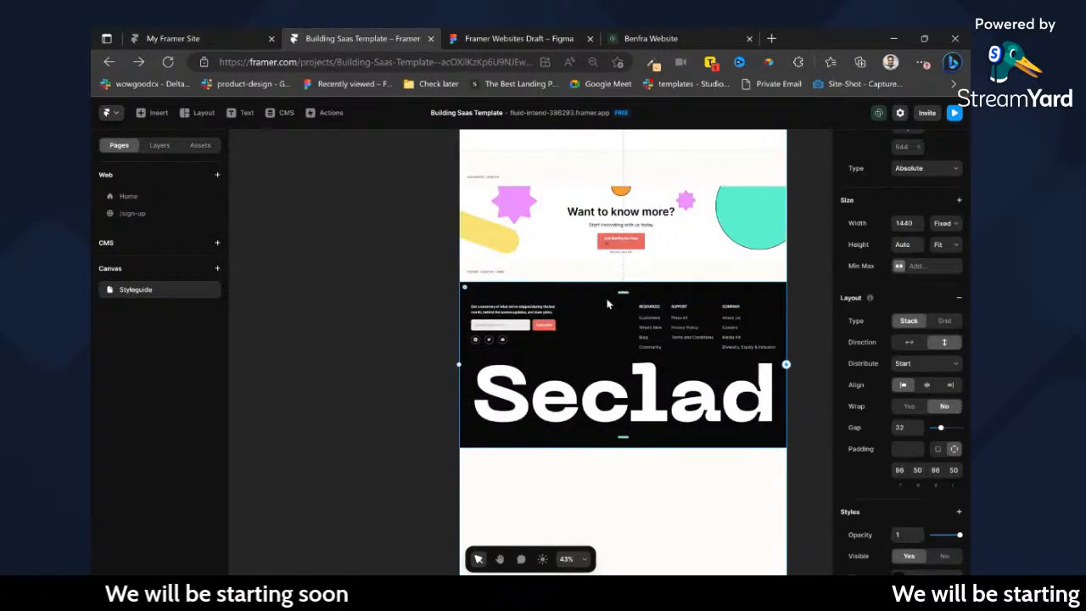
pyautogui.click(160, 146)
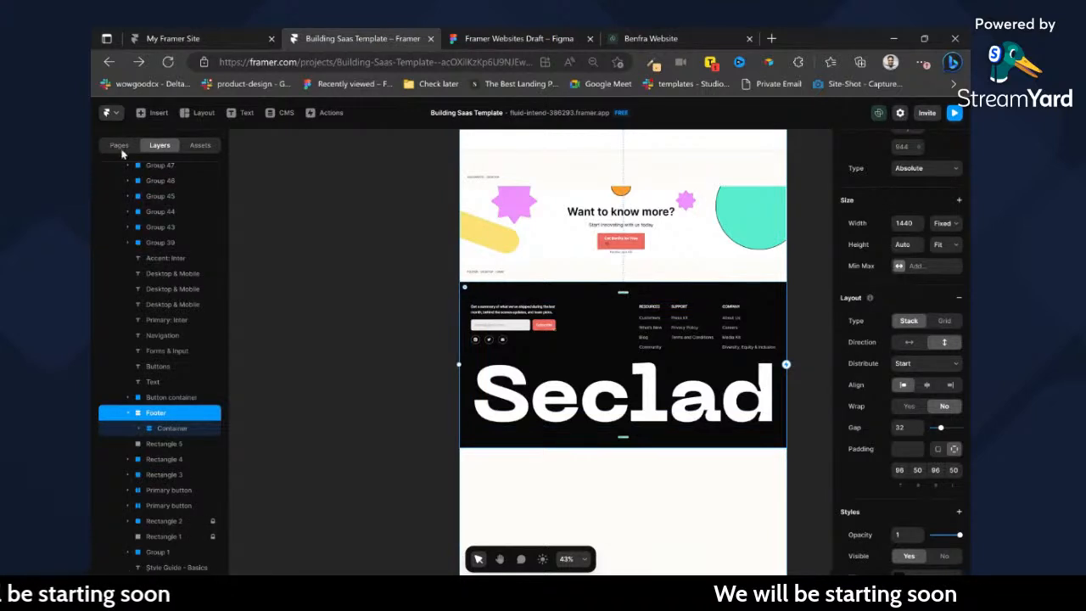
pyautogui.click(122, 148)
pyautogui.click(158, 148)
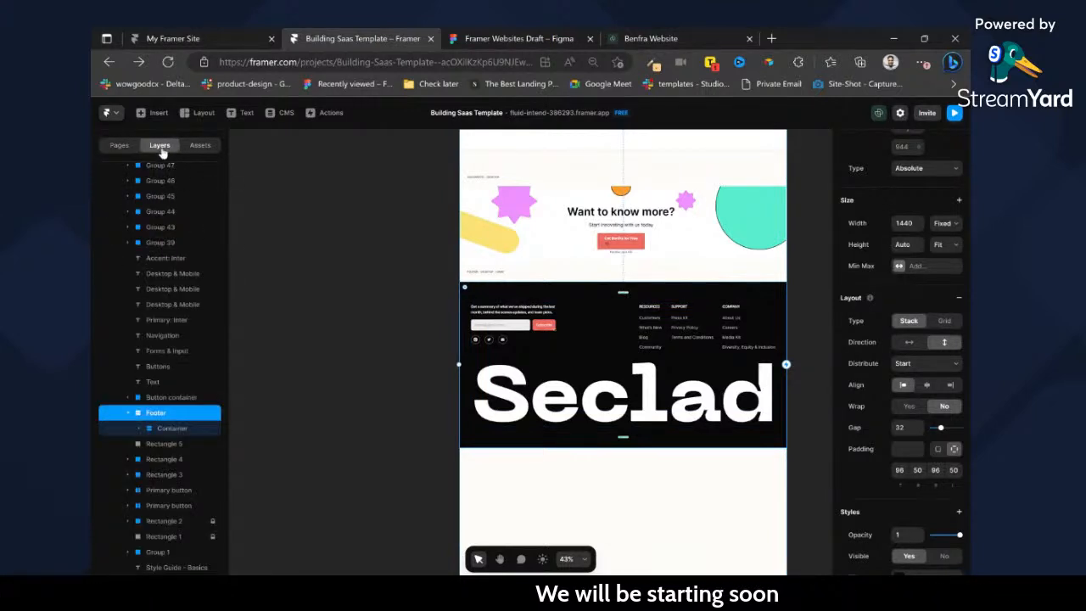
# Paste the copied footer into the Home page's Desktop frame.
pyautogui.click(119, 146)
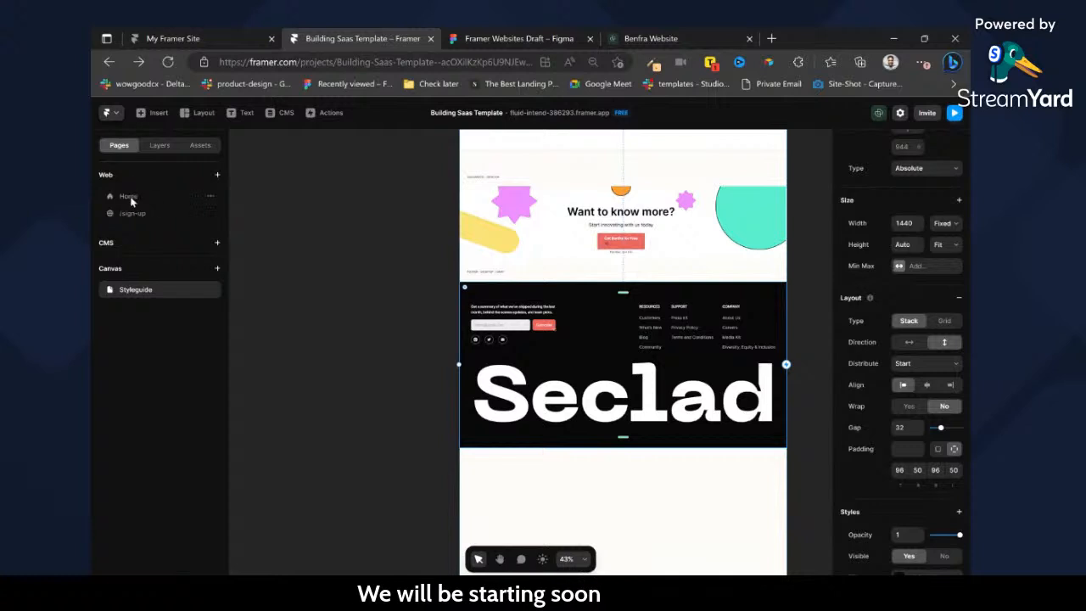
pyautogui.click(129, 197)
pyautogui.scroll(8, 606, 220)
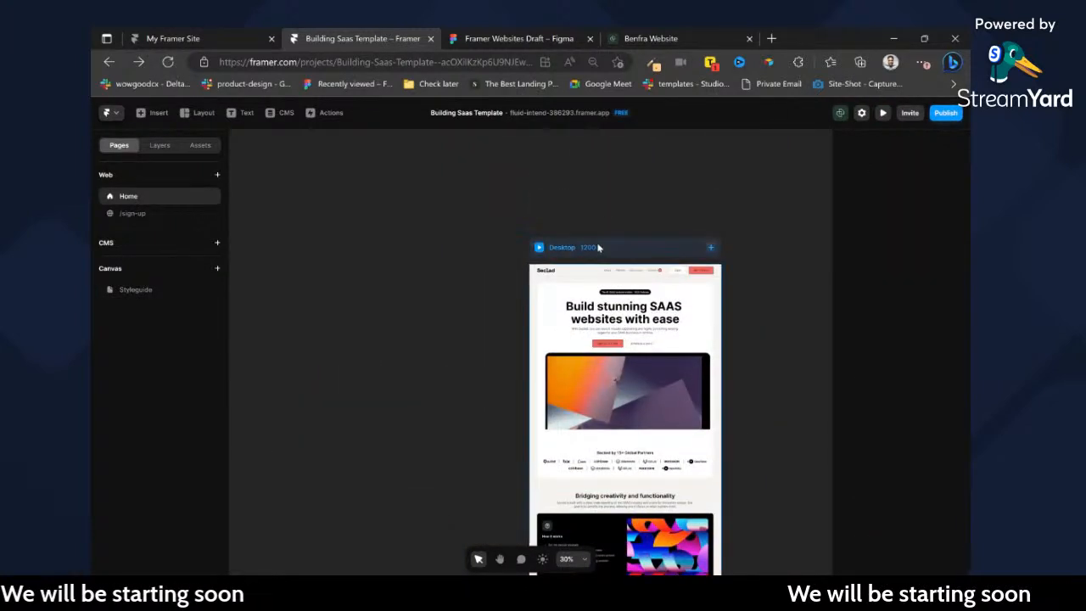
pyautogui.click(598, 247)
pyautogui.click(617, 281)
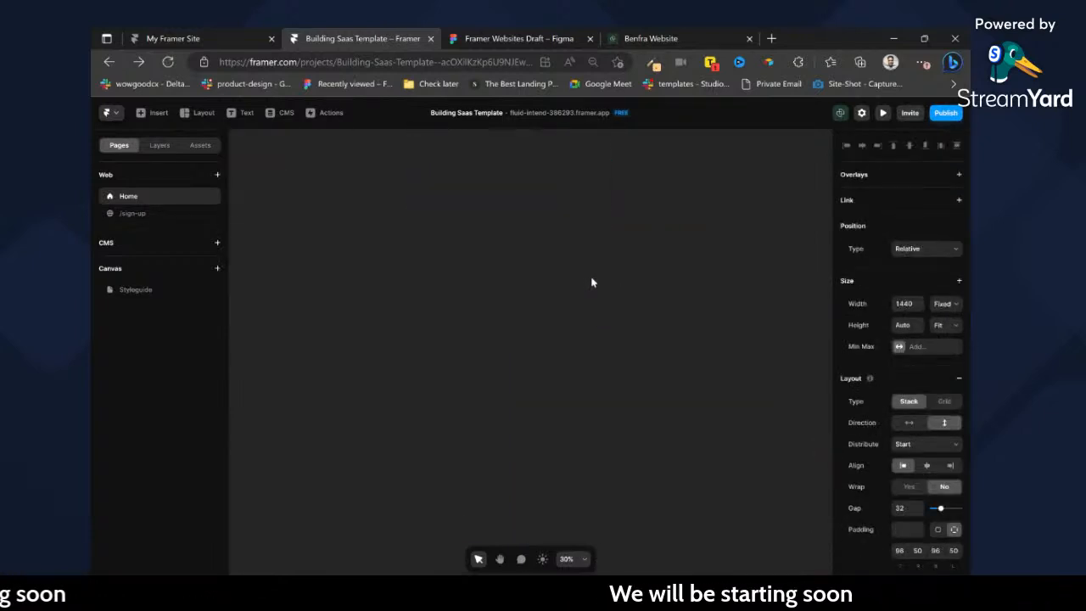
# Delete the leftover imported call-to-action and footer design beside the Desktop frame on the Home canvas.
pyautogui.scroll(7, 564, 285)
pyautogui.hscroll(-3, 517, 280)
pyautogui.hscroll(-2, 259, 203)
pyautogui.moveTo(262, 181); pyautogui.dragTo(571, 394)
pyautogui.press('Delete')
# Try setting the pasted footer's width to Fill, compare how the Seclad wordmark fits, and undo the change.
pyautogui.hscroll(1, 783, 390)
pyautogui.scroll(3, 726, 312)
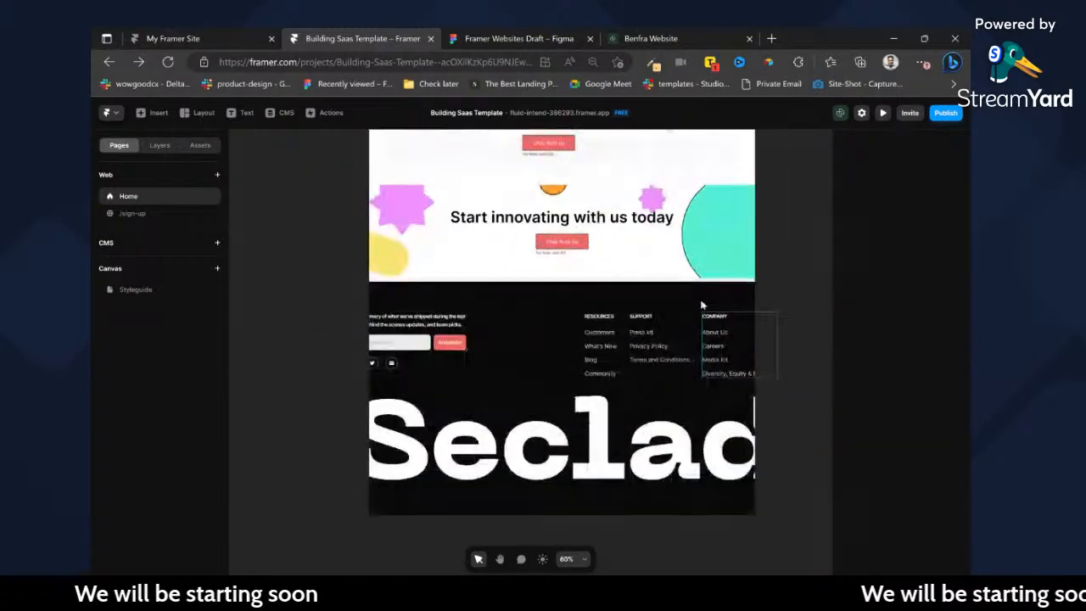
pyautogui.click(719, 315)
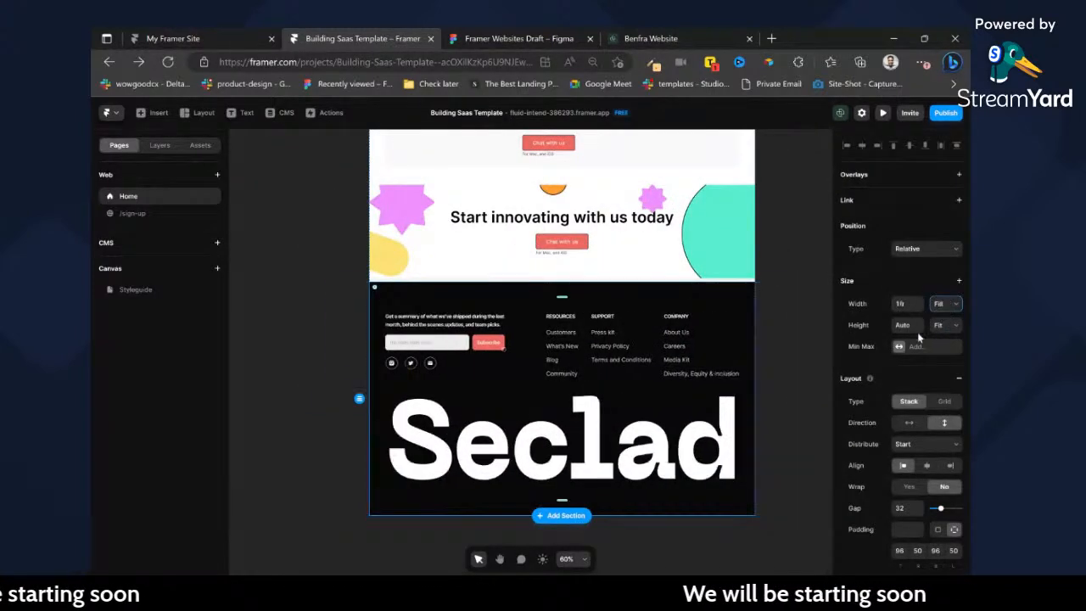
pyautogui.click(689, 438)
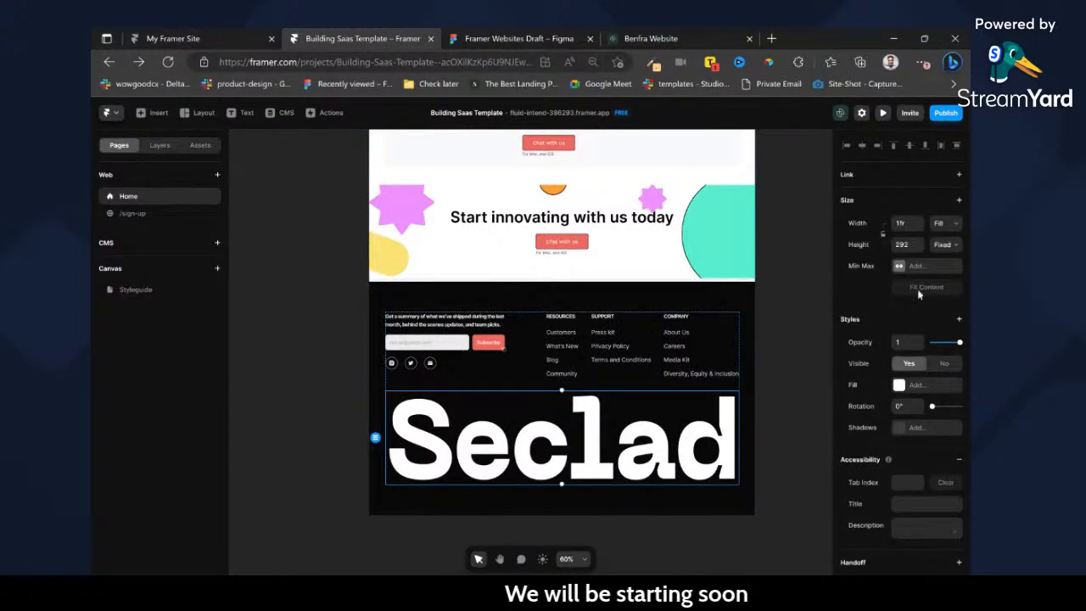
pyautogui.hotkey('ctrl', 'z')
pyautogui.doubleClick(694, 452)
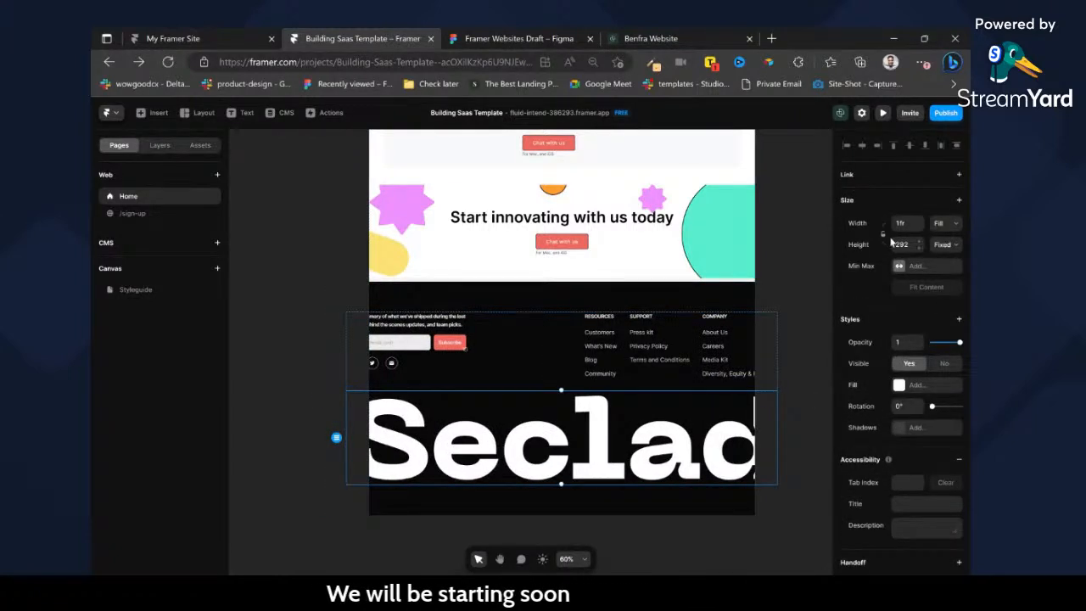
pyautogui.click(745, 287)
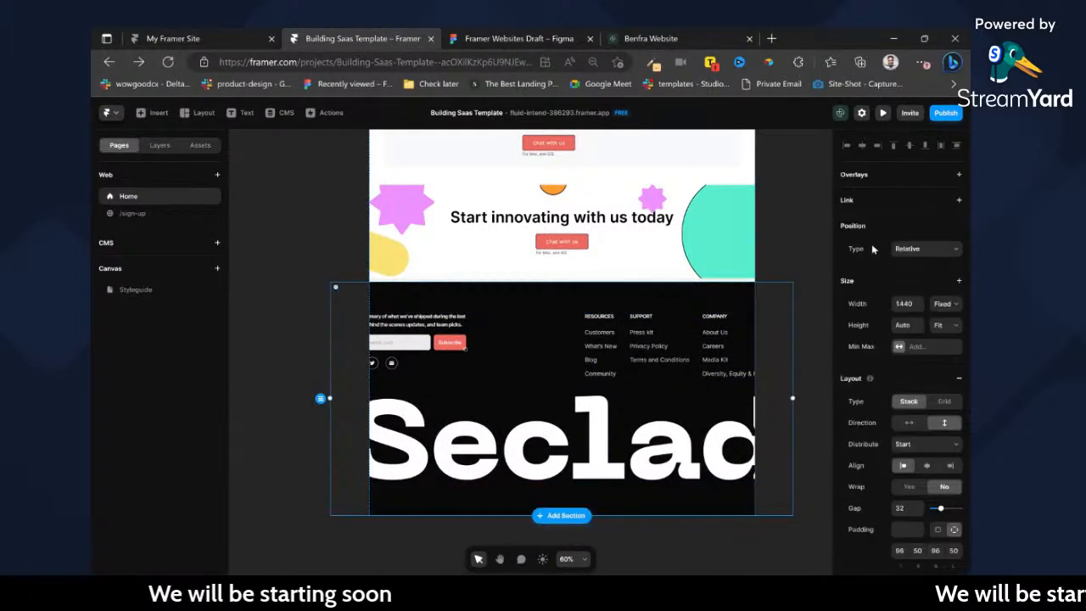
pyautogui.click(926, 343)
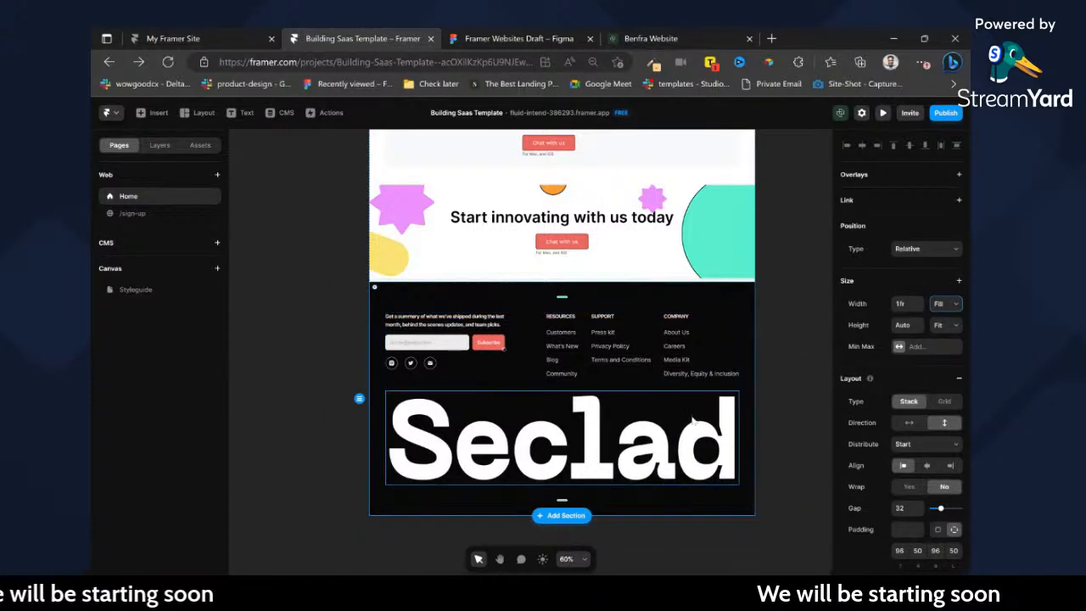
pyautogui.hotkey('ctrl', 'z')
# Lock the Seclad wordmark's proportions, set the footer's width to Fill, and resize the wordmark to about 1111 by 242.
pyautogui.click(718, 397)
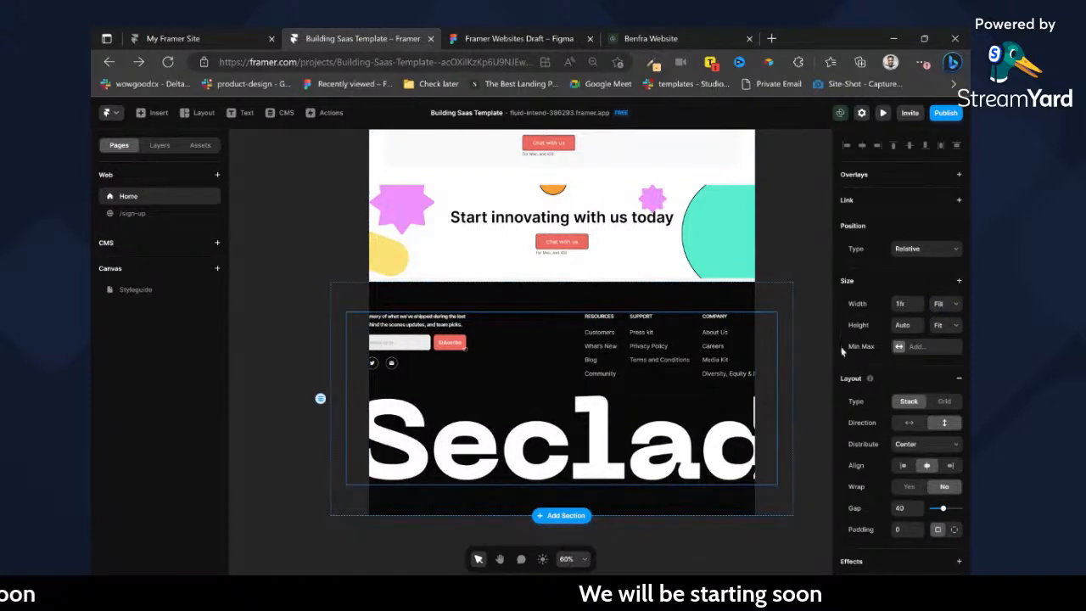
pyautogui.click(706, 448)
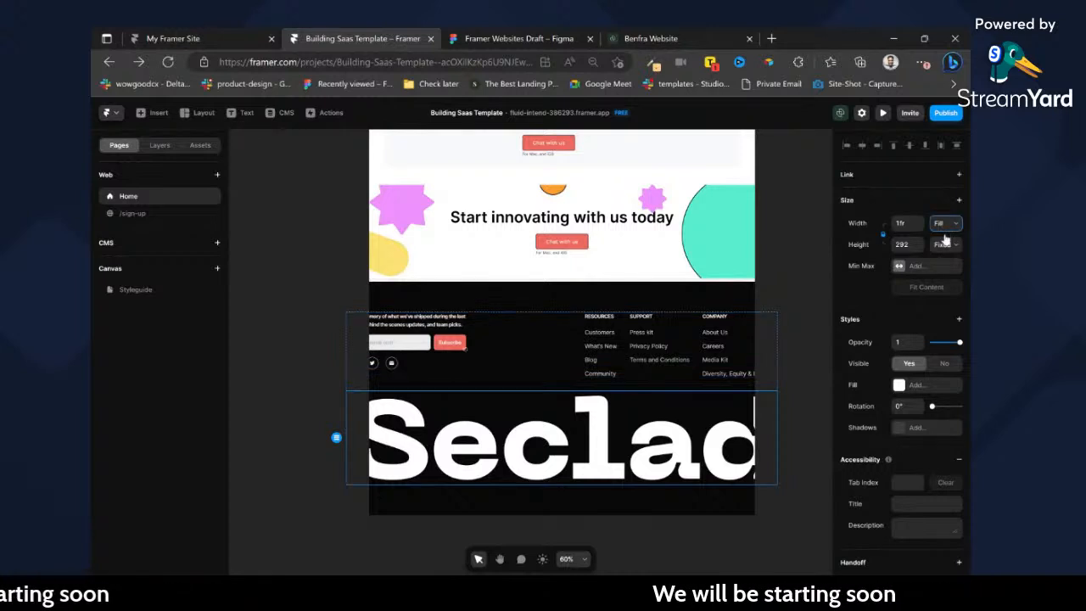
pyautogui.click(685, 308)
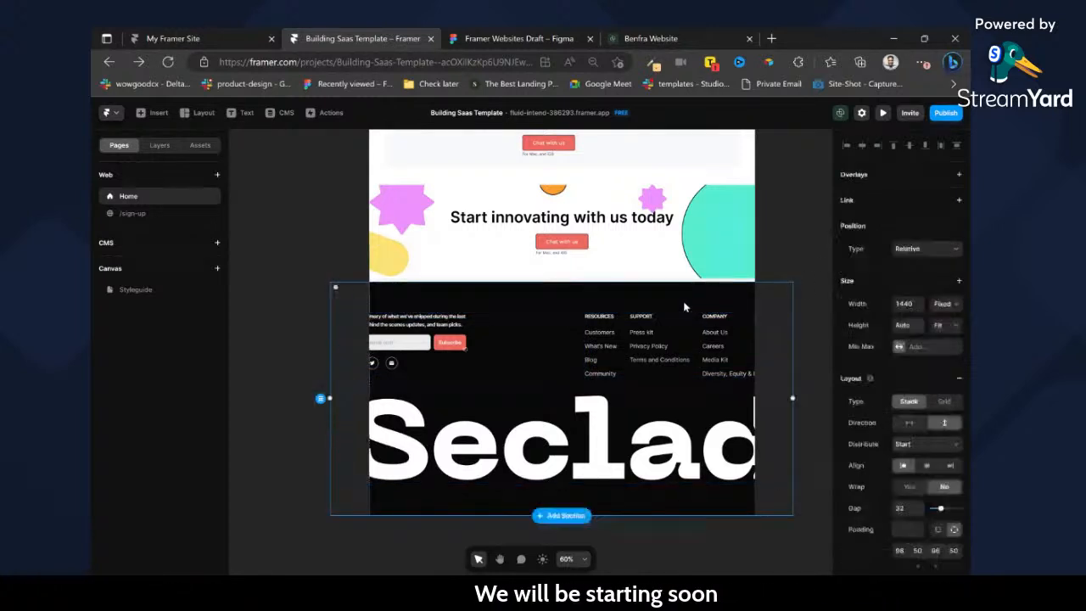
pyautogui.click(702, 433)
pyautogui.moveTo(776, 481); pyautogui.dragTo(744, 469)
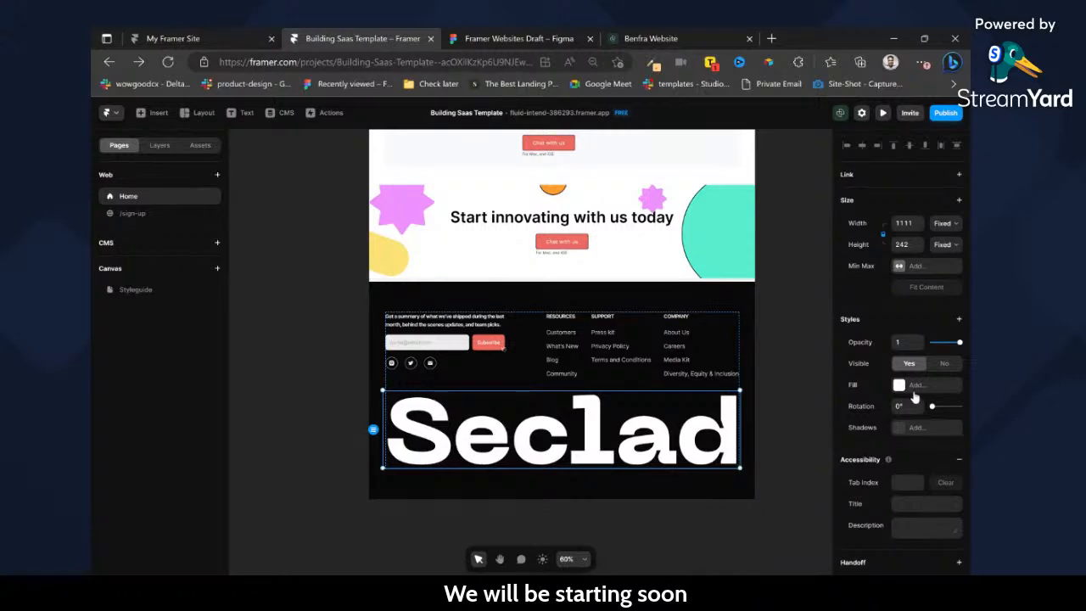
pyautogui.scroll(15, 595, 386)
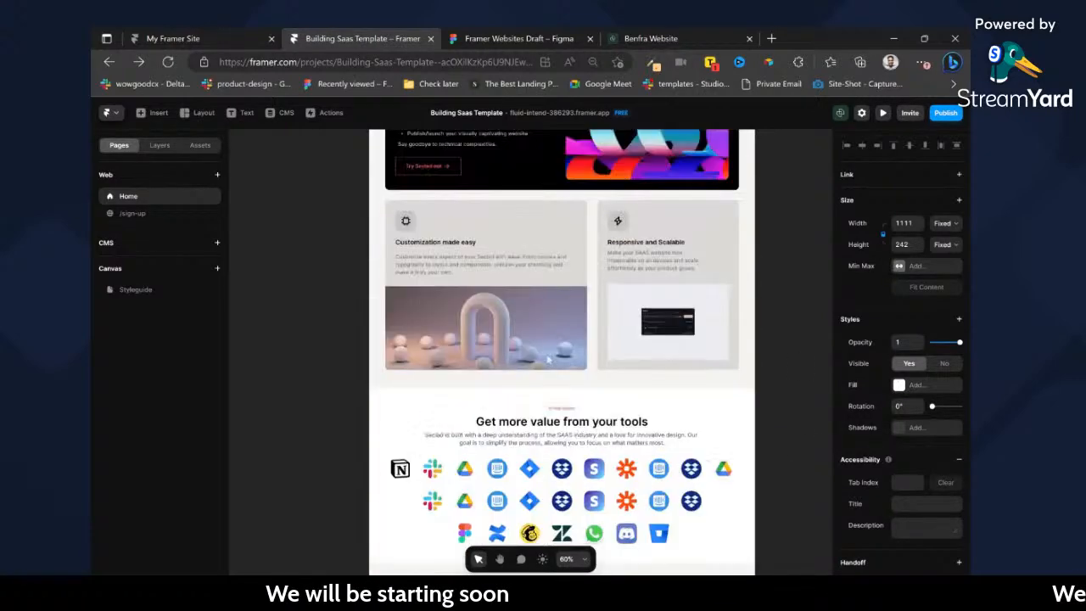
pyautogui.scroll(5, 495, 331)
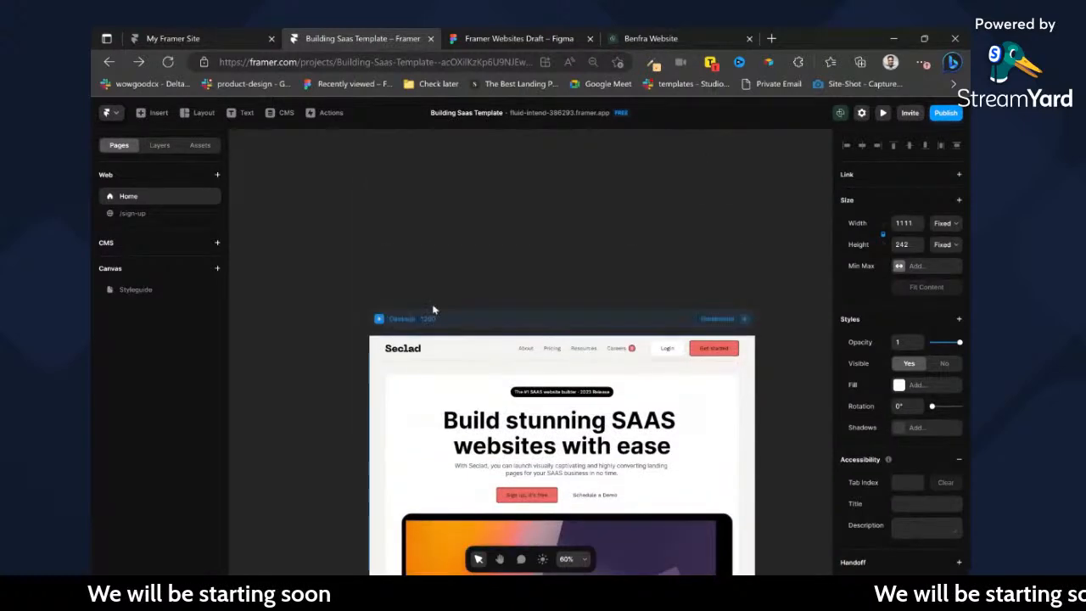
pyautogui.click(401, 350)
pyautogui.doubleClick(398, 349)
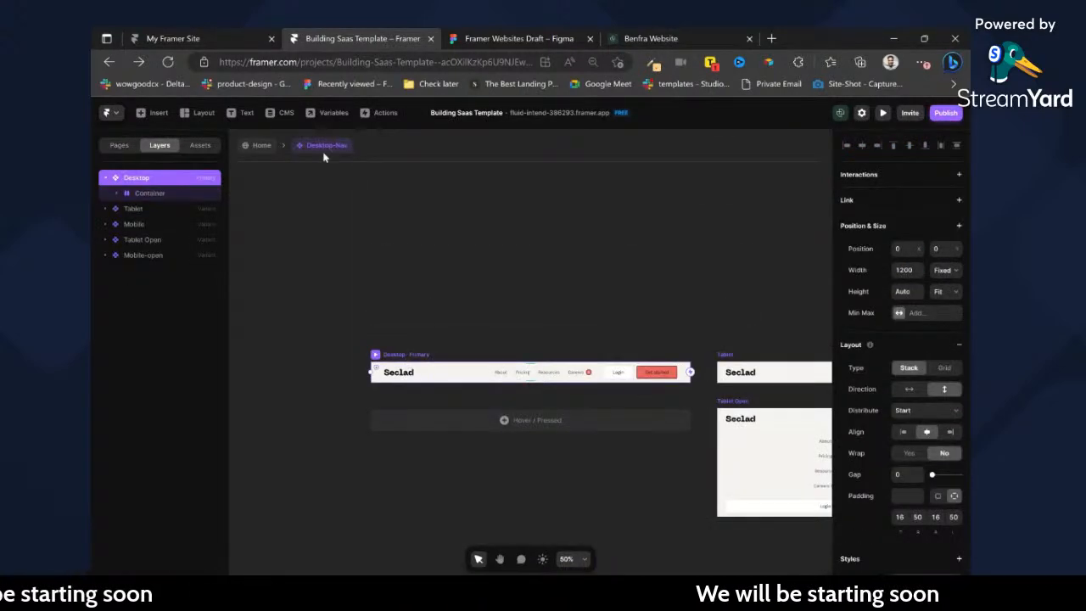
pyautogui.click(261, 147)
# Set the width of the Seclad wordmark in the Home page's footer to Fill and clear the selection.
pyautogui.scroll(-15, 551, 311)
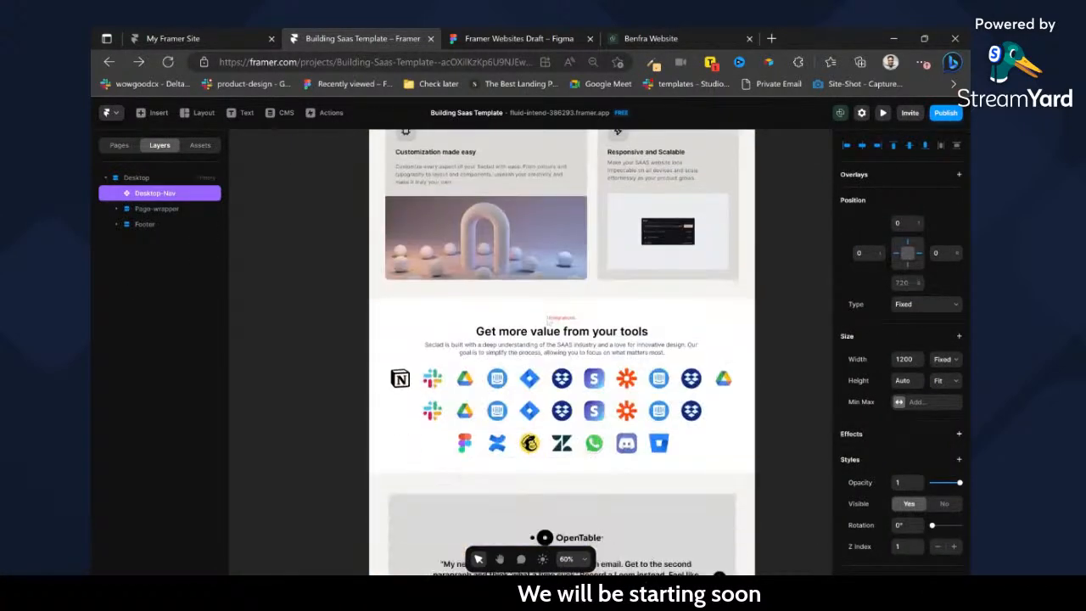
pyautogui.scroll(-10, 562, 352)
pyautogui.click(550, 416)
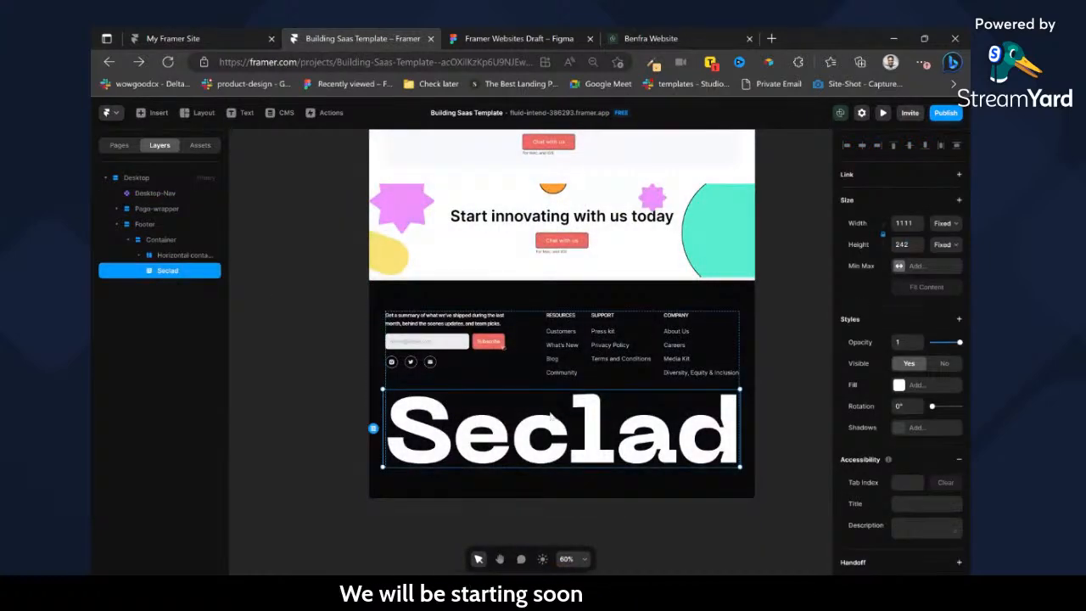
pyautogui.click(933, 265)
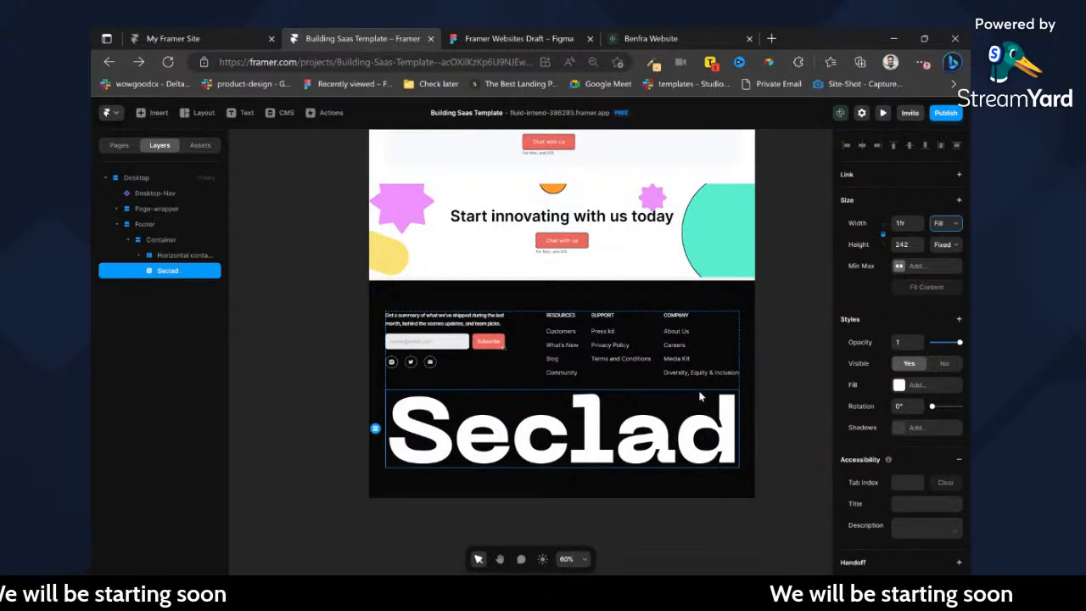
pyautogui.scroll(-5, 528, 366)
pyautogui.scroll(4, 531, 371)
pyautogui.click(583, 226)
pyautogui.scroll(2, 543, 219)
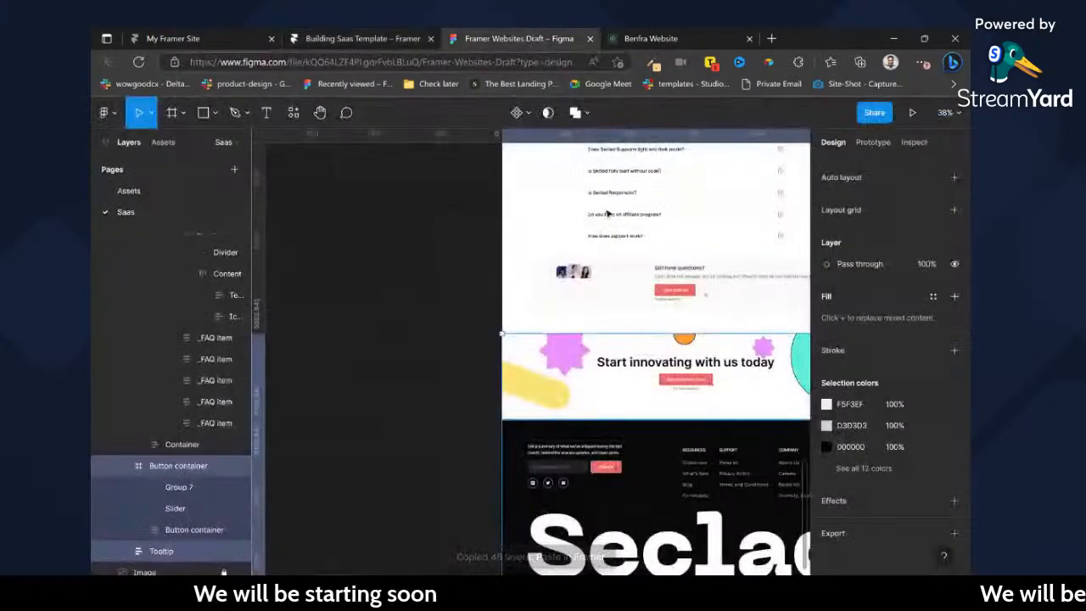
# Switch to the Framer Websites Draft file in Figma and examine the page designs, especially the Seclad-Contact frame.
pyautogui.click(530, 37)
pyautogui.click(418, 352)
pyautogui.scroll(-2, 458, 372)
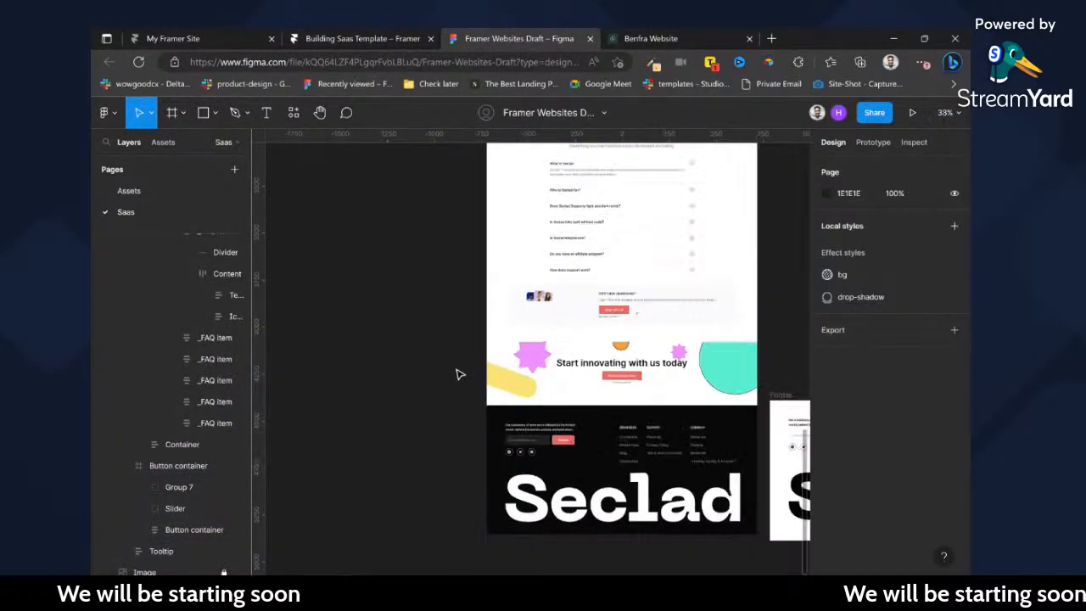
pyautogui.scroll(2, 501, 357)
pyautogui.scroll(5, 539, 365)
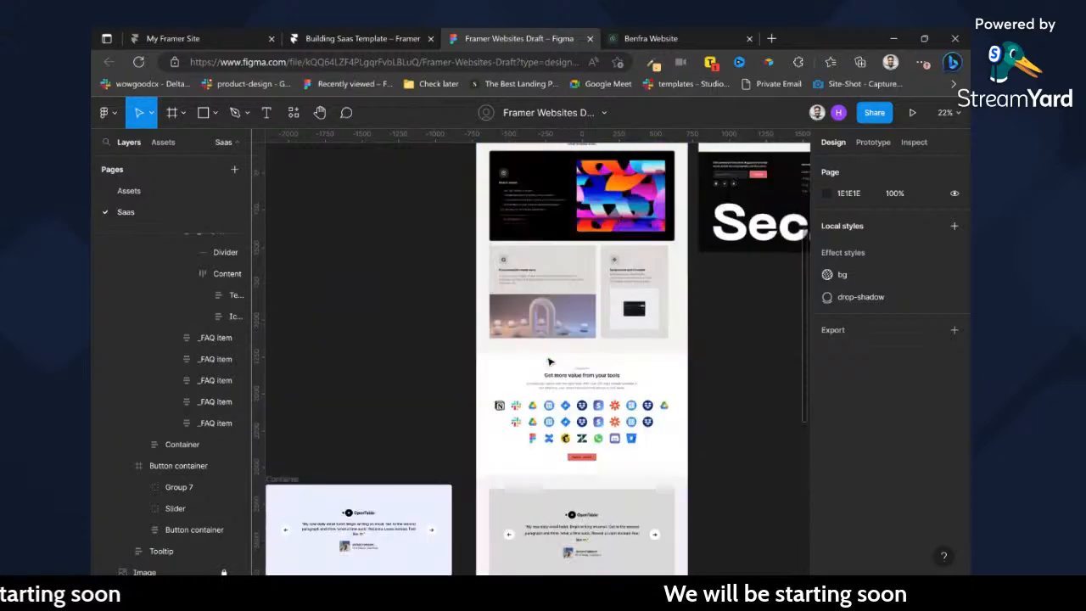
pyautogui.scroll(5, 581, 379)
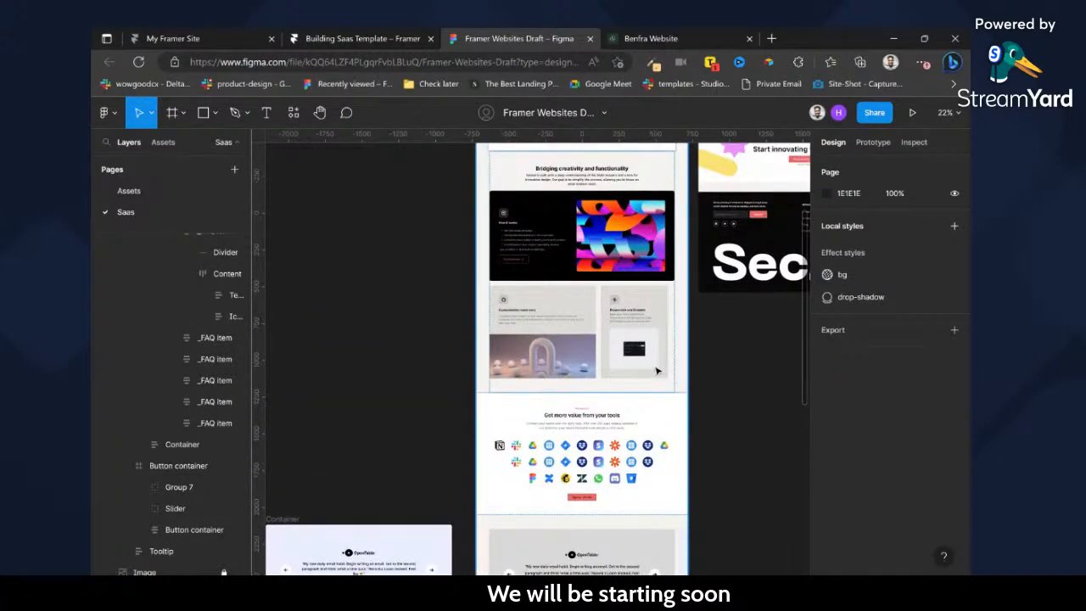
pyautogui.scroll(2, 656, 369)
pyautogui.hscroll(5, 654, 368)
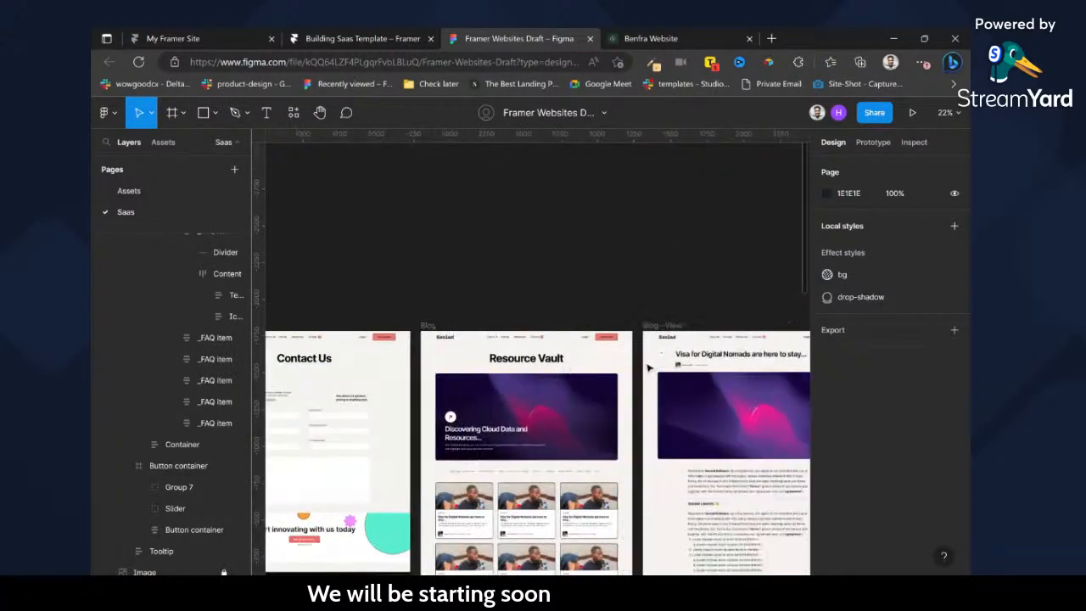
pyautogui.hscroll(-3, 566, 377)
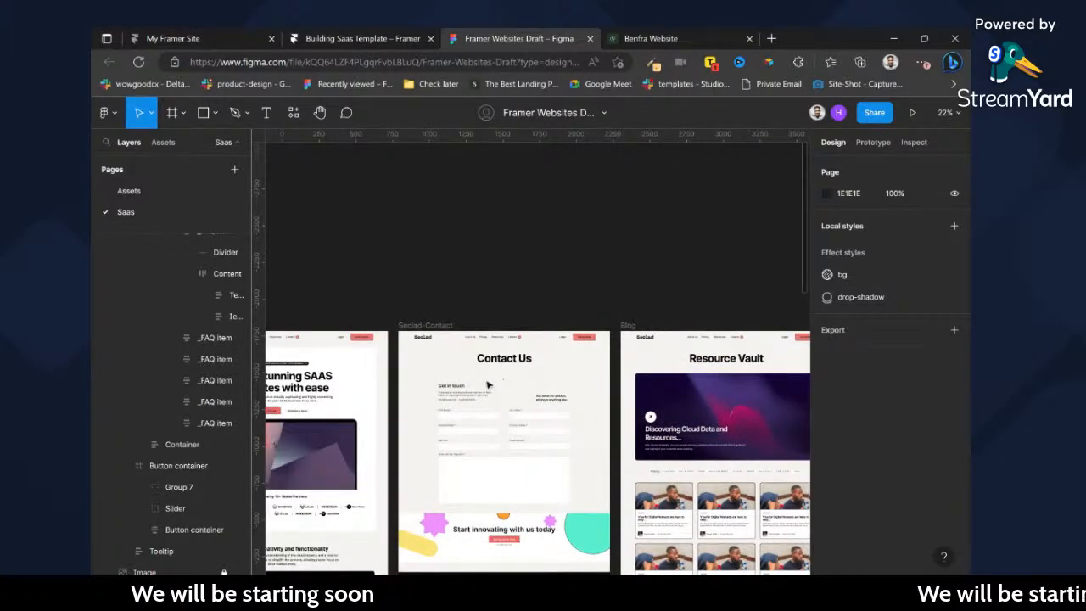
pyautogui.scroll(-1, 488, 386)
pyautogui.click(464, 303)
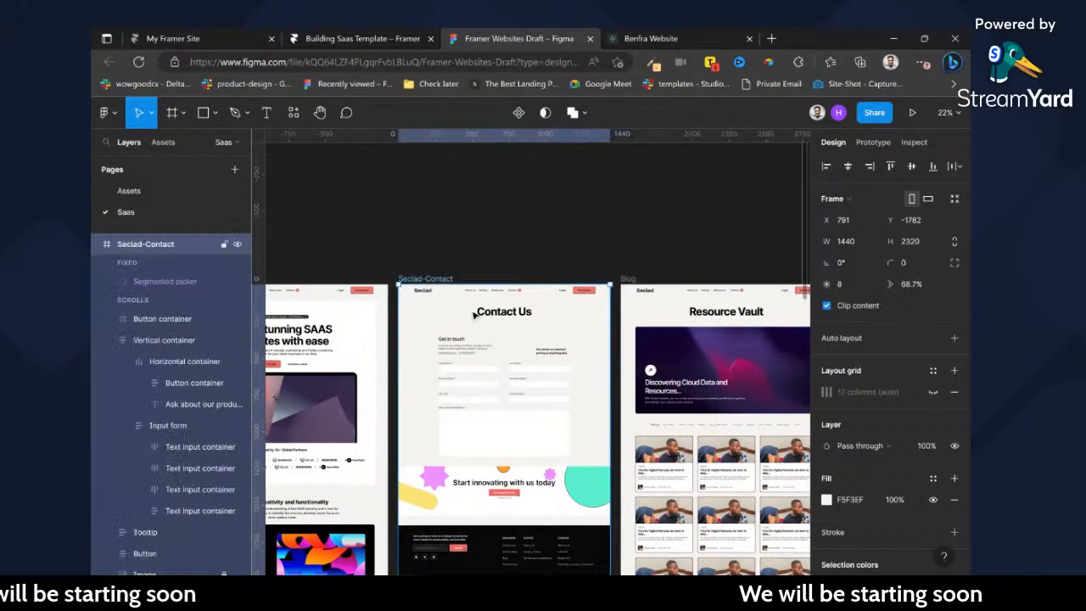
pyautogui.scroll(-5, 467, 307)
pyautogui.scroll(2, 483, 316)
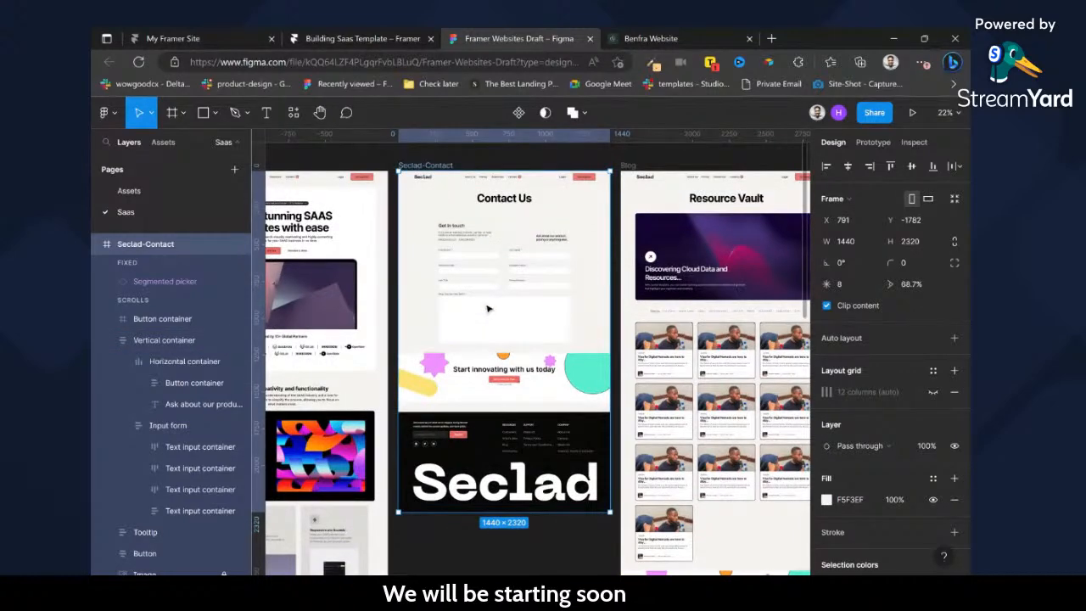
# Switch back to the Framer project and duplicate the Home page.
pyautogui.click(331, 39)
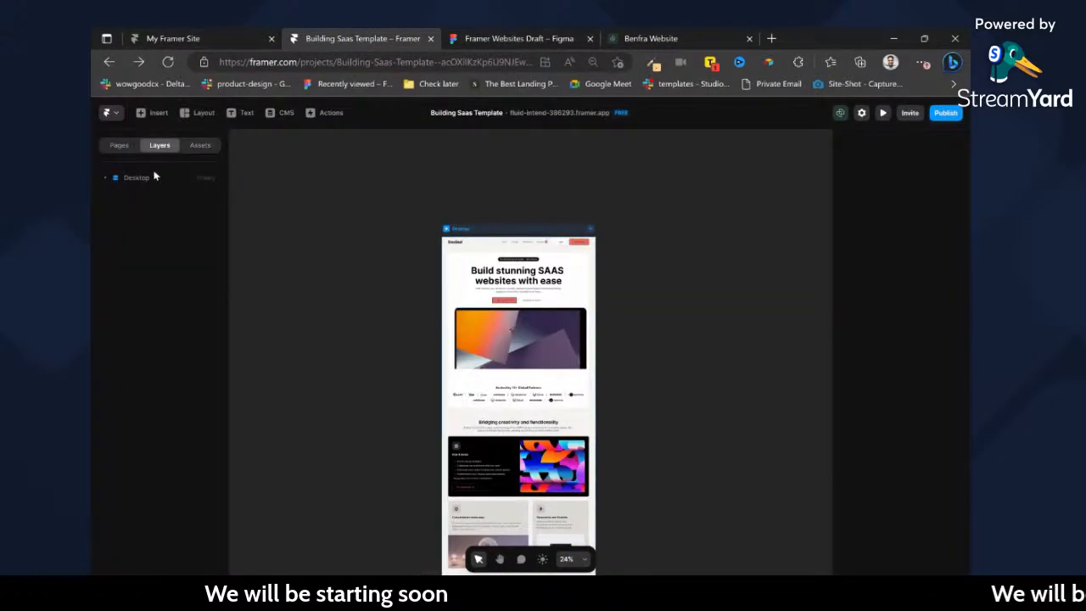
pyautogui.click(126, 151)
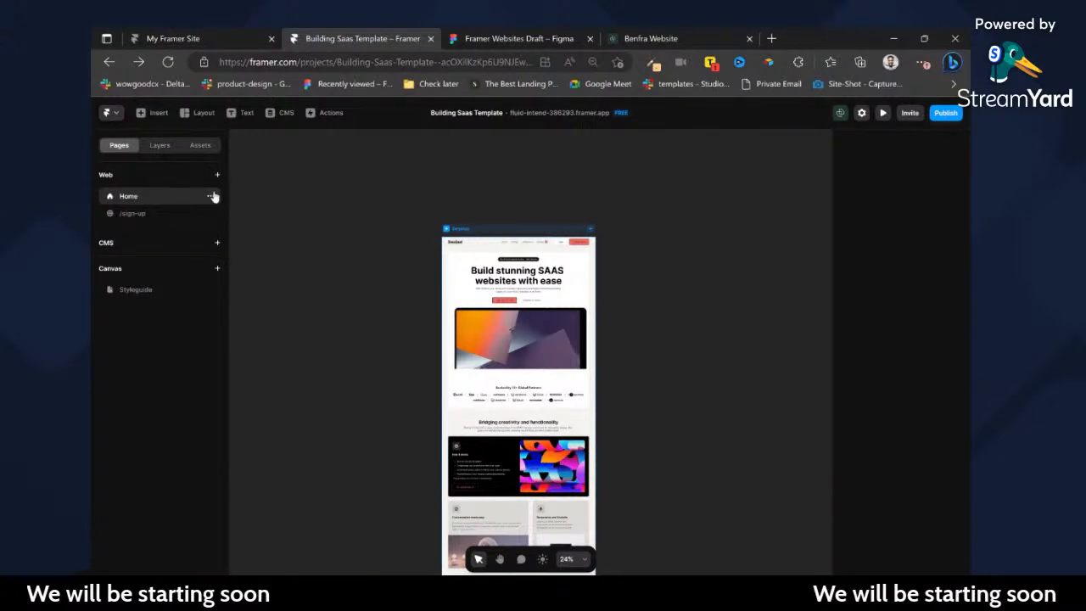
pyautogui.click(211, 197)
pyautogui.click(238, 247)
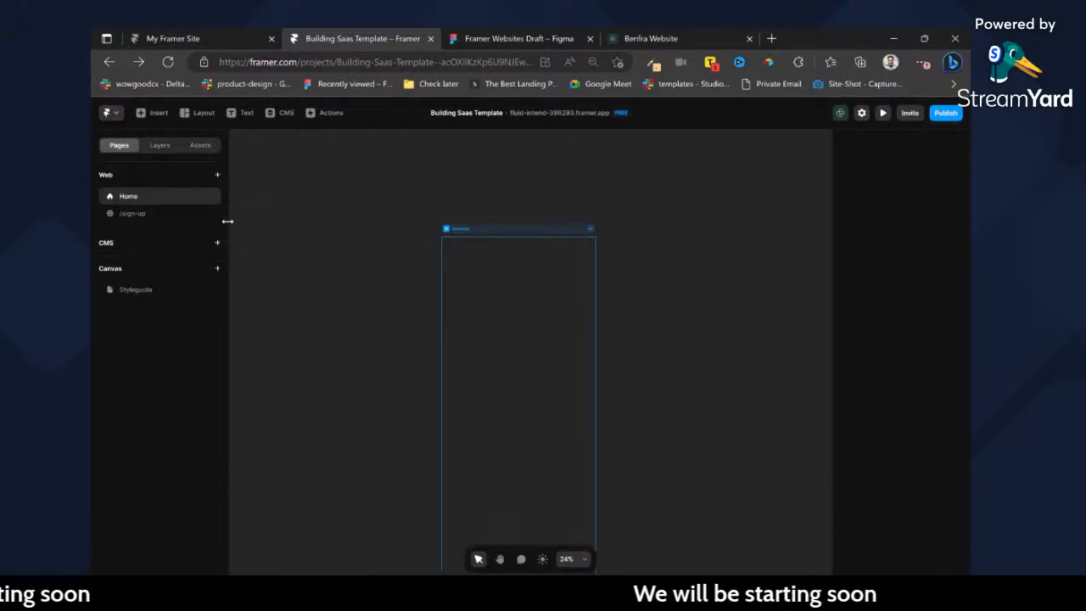
# Move the duplicated /home page above /sign-up in the list of web pages.
pyautogui.click(157, 214)
pyautogui.scroll(5, 470, 269)
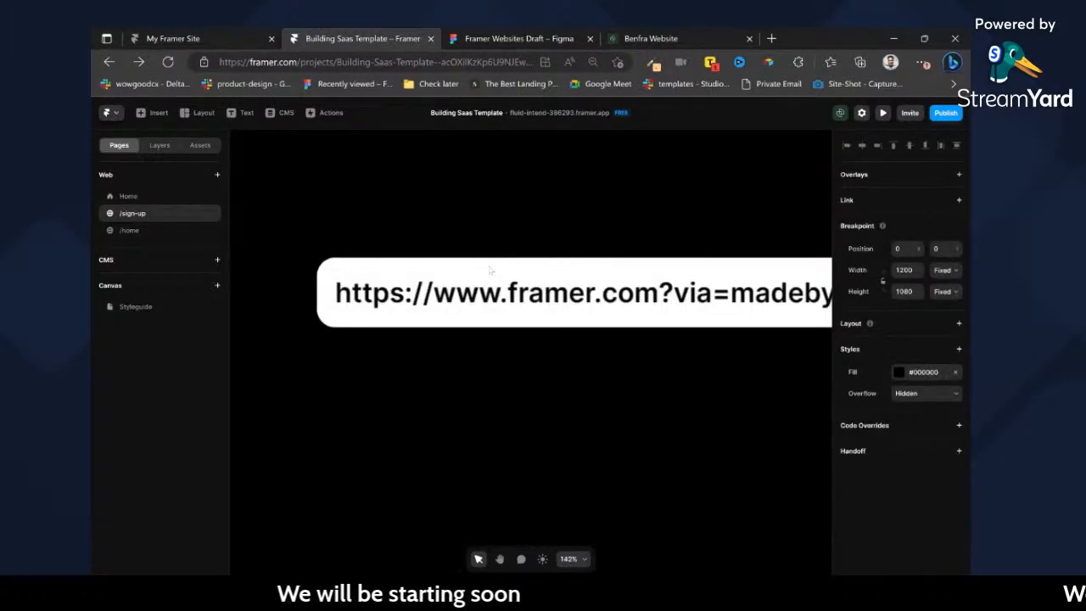
pyautogui.click(124, 234)
pyautogui.moveTo(123, 241); pyautogui.dragTo(132, 219)
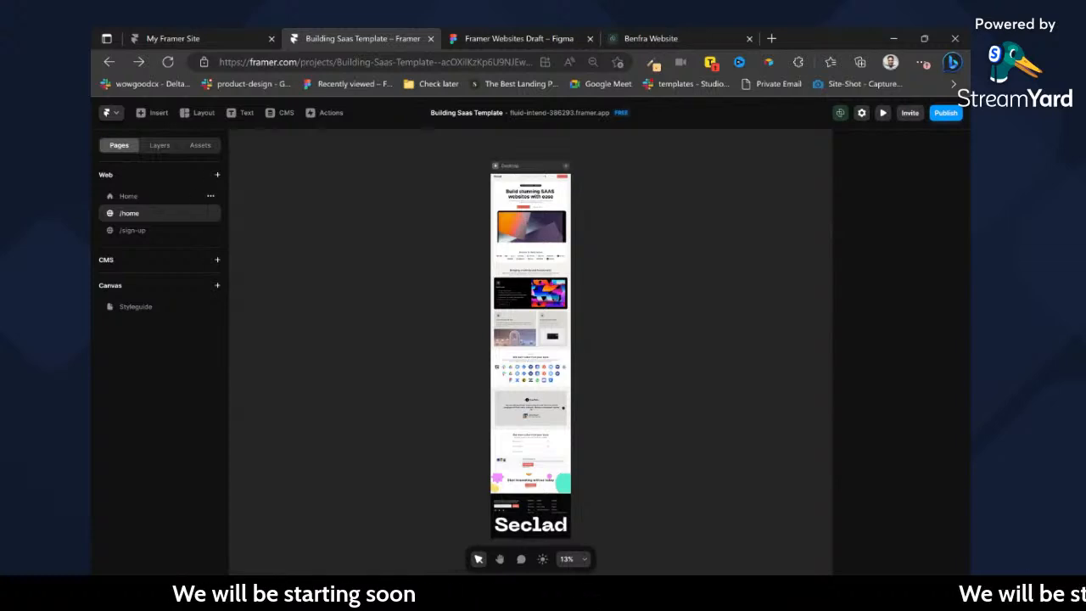
pyautogui.click(170, 232)
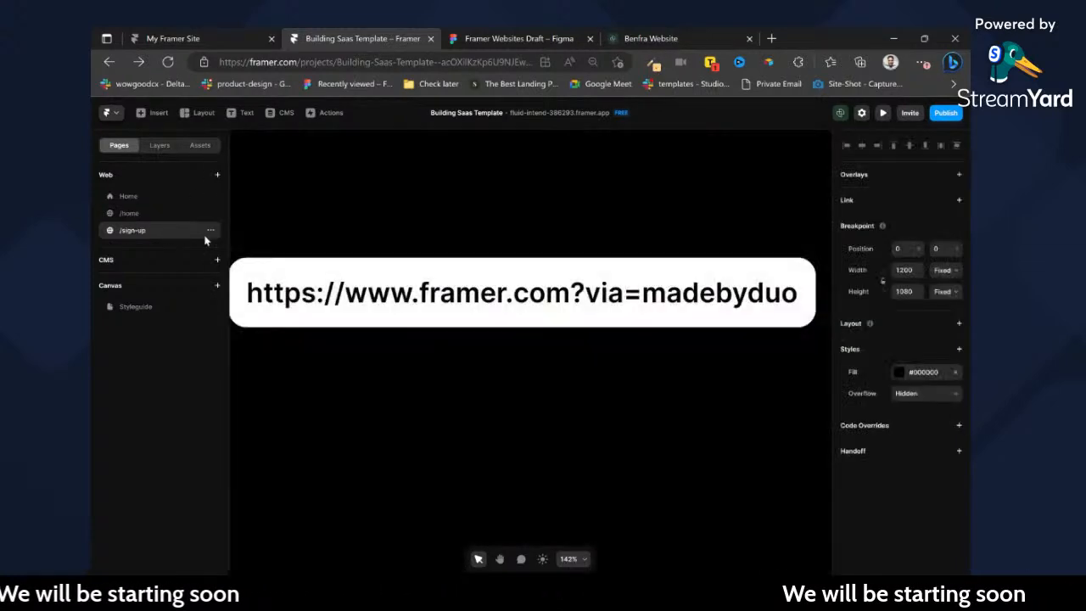
pyautogui.hscroll(-2, 691, 276)
pyautogui.scroll(-5, 686, 277)
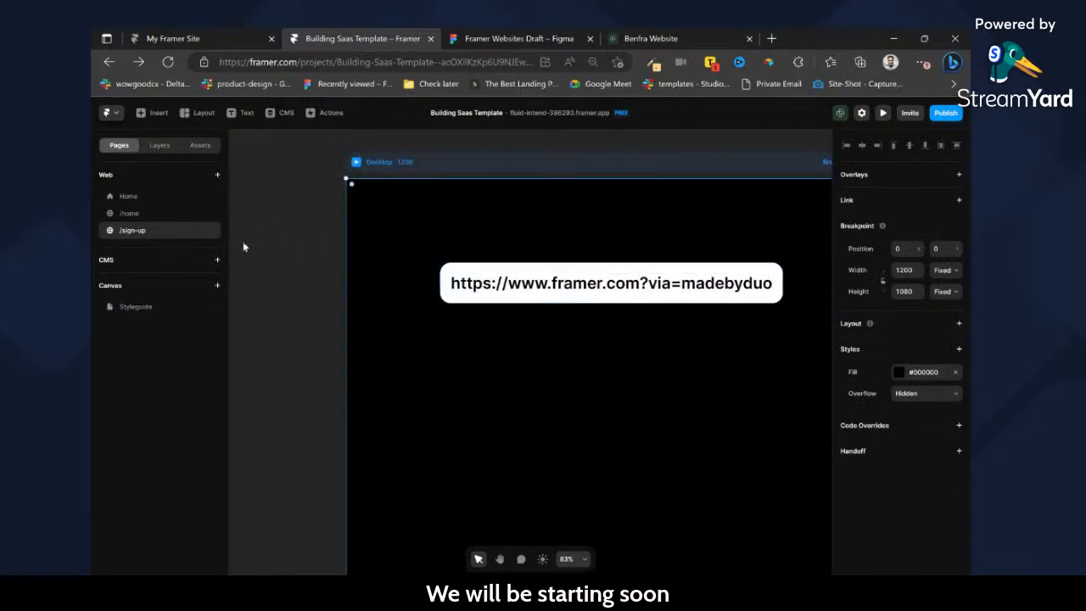
# Open the duplicated /home page and rename it to Contact.
pyautogui.click(162, 215)
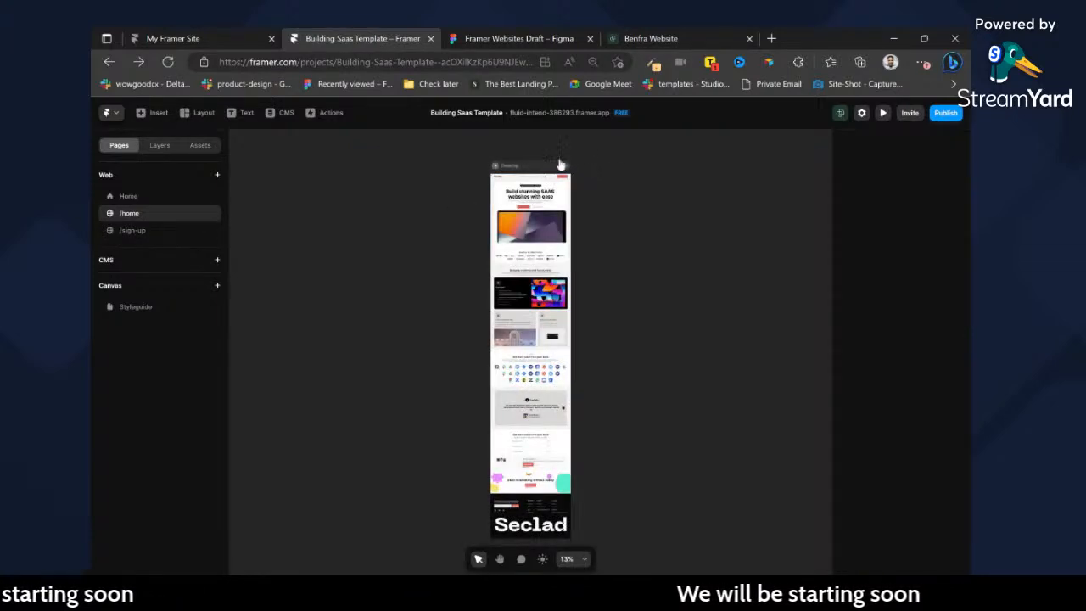
pyautogui.scroll(5, 569, 162)
pyautogui.scroll(4, 395, 201)
pyautogui.click(385, 191)
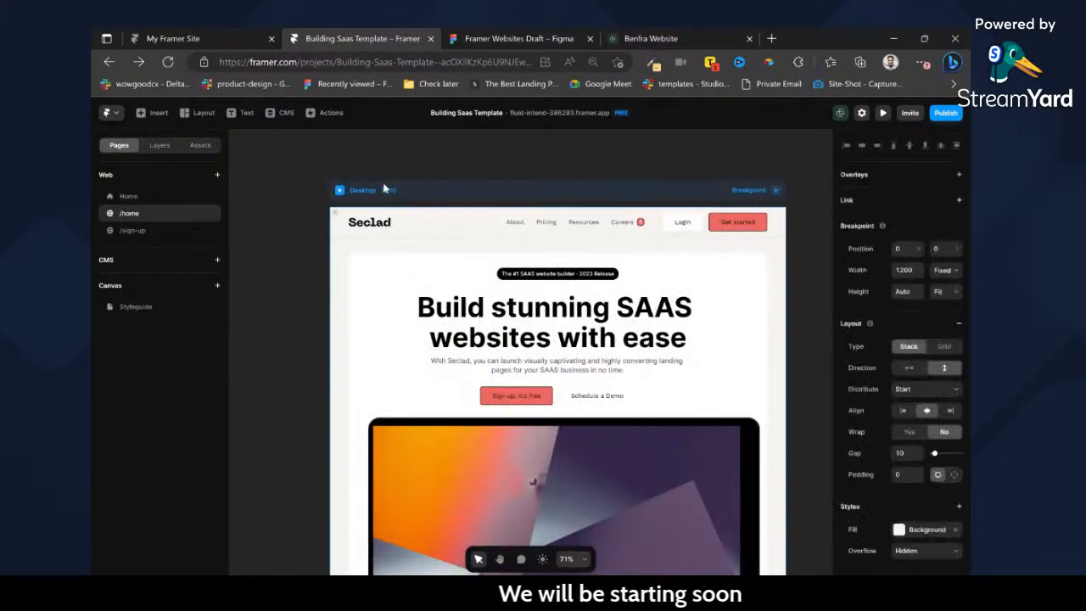
pyautogui.doubleClick(137, 215)
pyautogui.write('Contact')
pyautogui.press('Return')
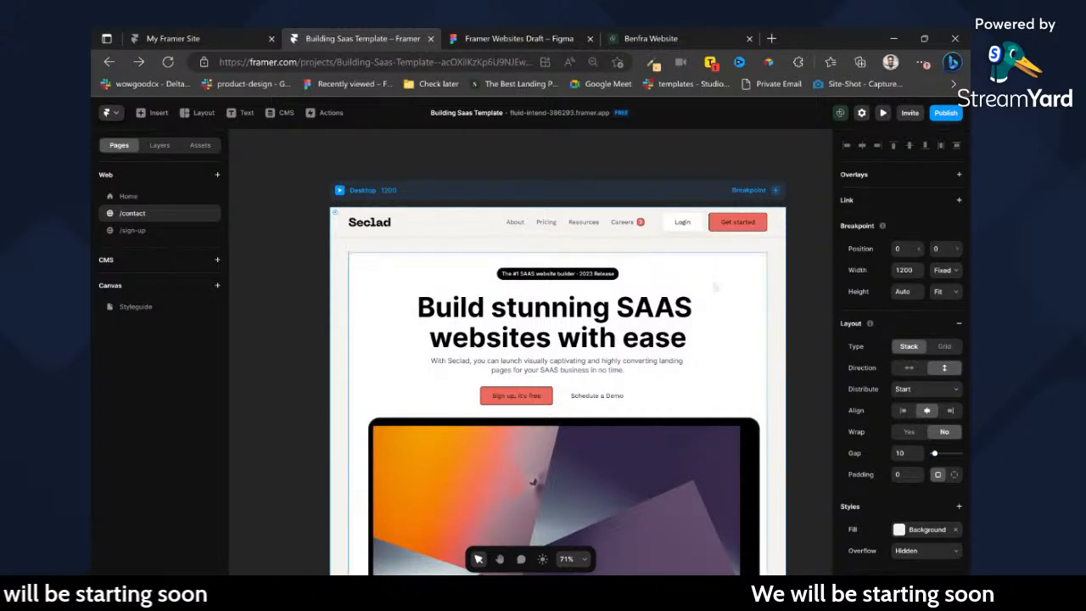
# Delete the features-section, tools-section, Testimonials and FAQ layers from the contact page's Page-wrapper.
pyautogui.click(715, 287)
pyautogui.scroll(-3, 709, 269)
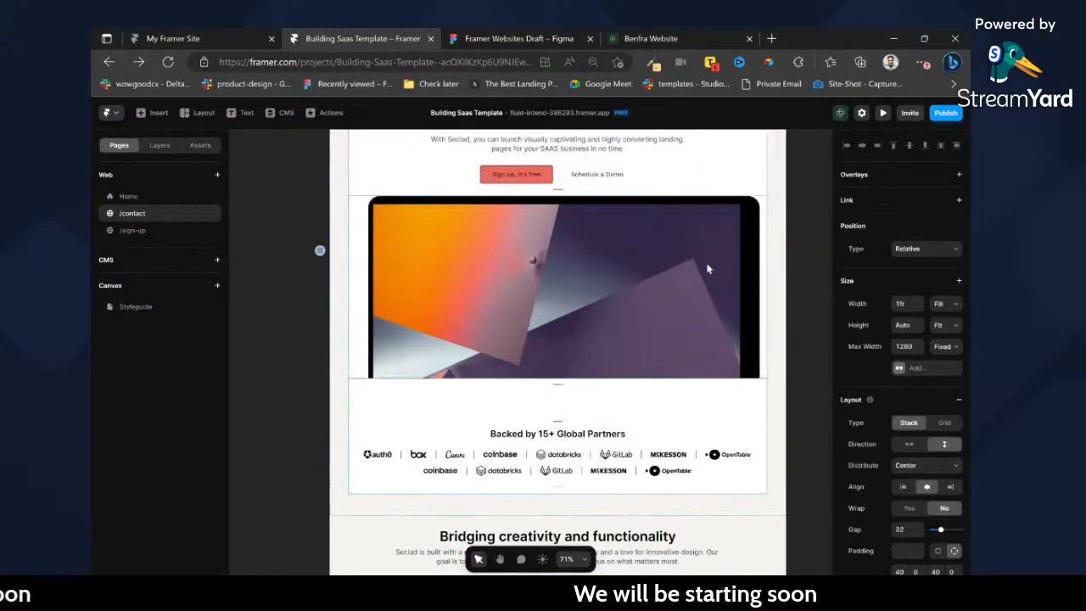
pyautogui.scroll(-5, 709, 269)
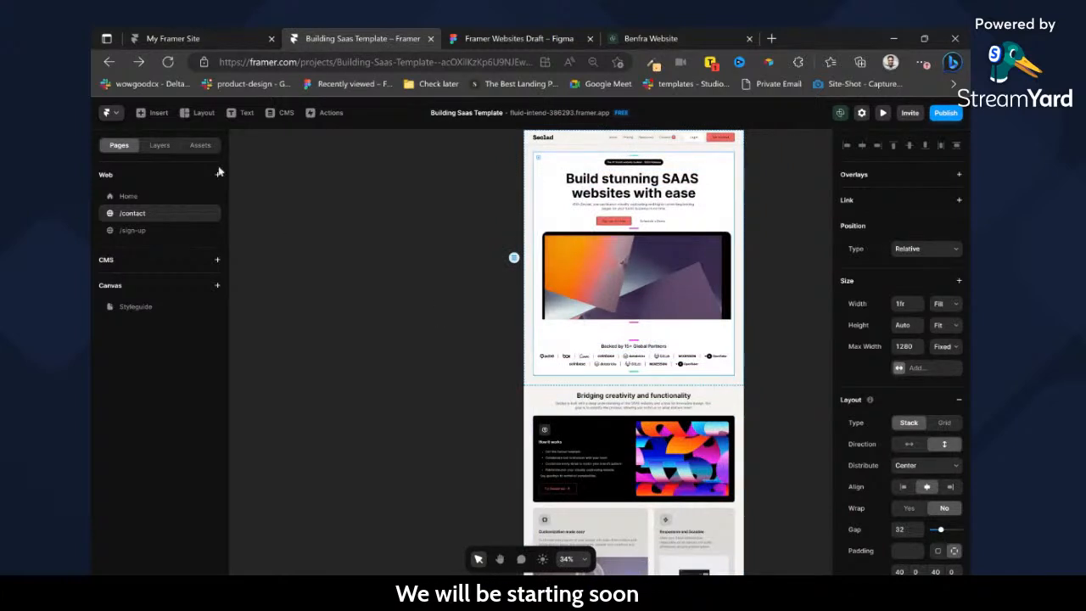
pyautogui.click(158, 145)
pyautogui.click(128, 224)
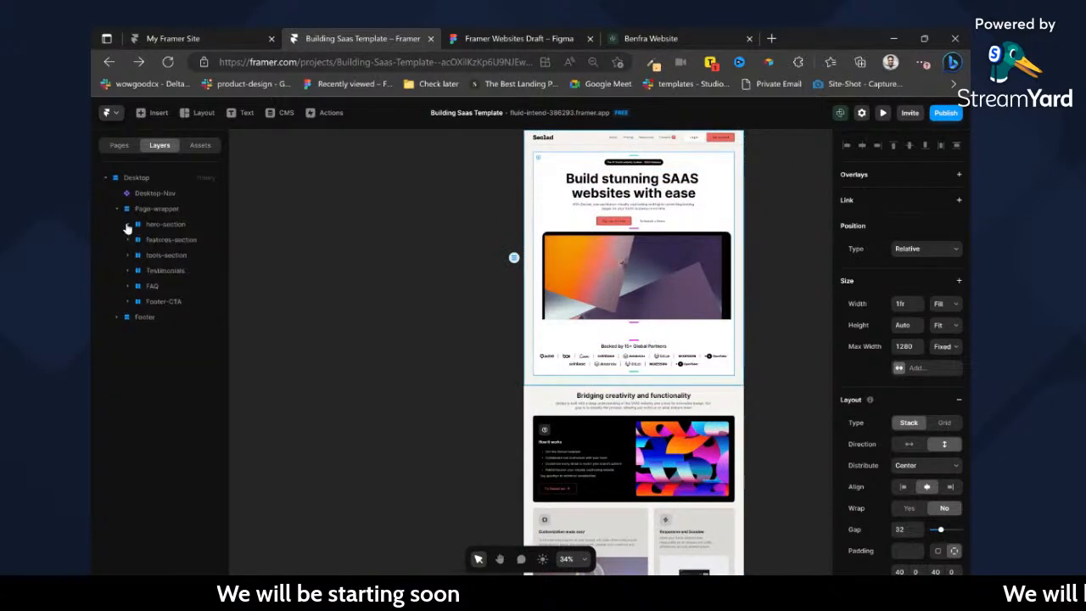
pyautogui.click(139, 240)
pyautogui.keyDown('shift'); pyautogui.click(147, 313); pyautogui.keyUp('shift')
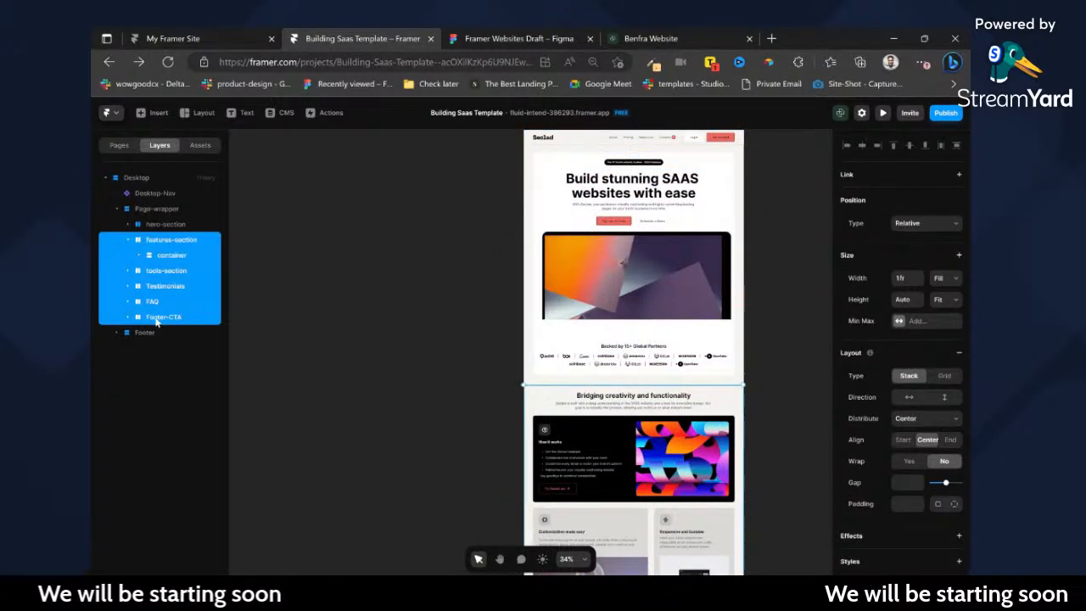
pyautogui.click(146, 303)
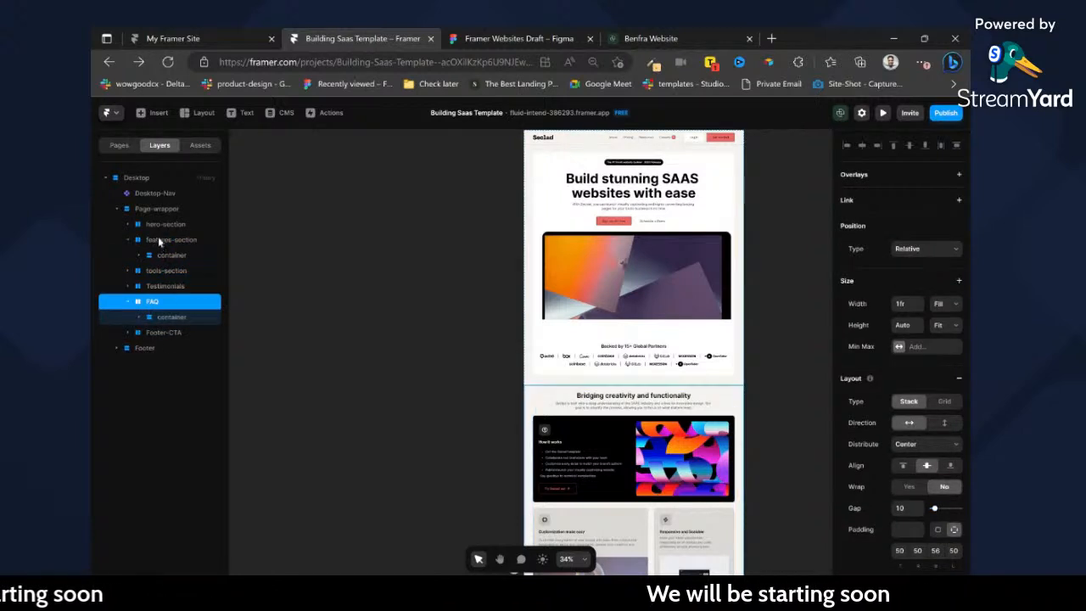
pyautogui.keyDown('shift'); pyautogui.click(153, 241); pyautogui.keyUp('shift')
pyautogui.press('Delete')
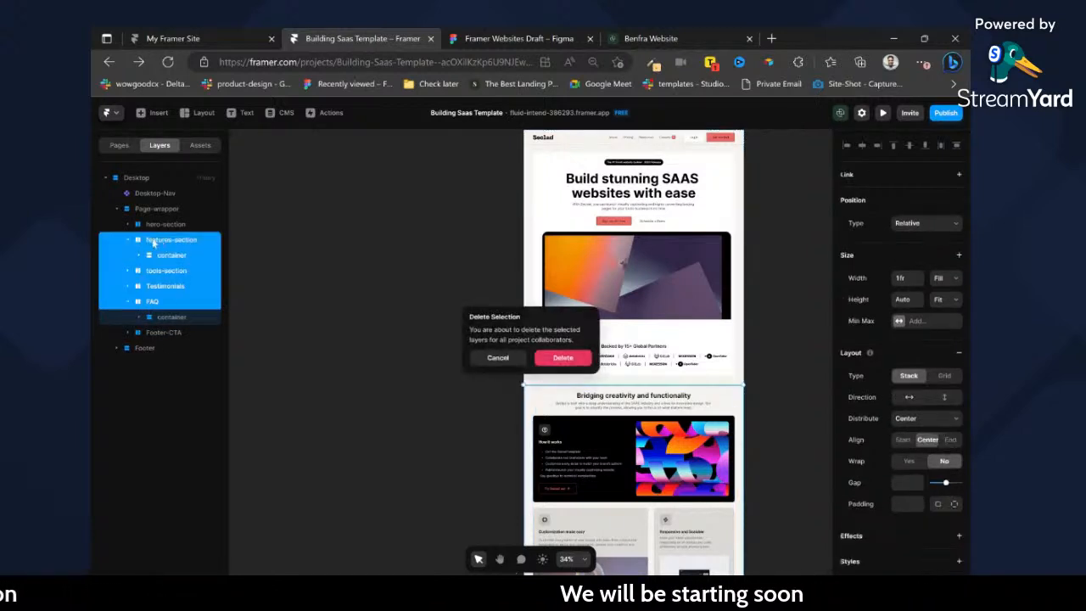
pyautogui.click(571, 357)
pyautogui.scroll(2, 747, 337)
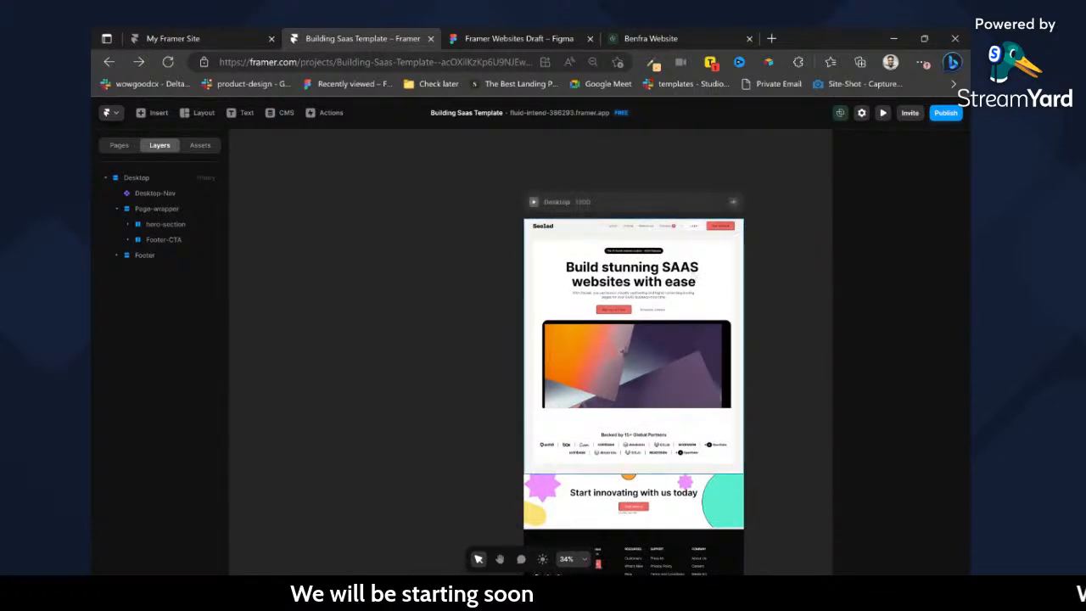
# Switch to the Figma draft and copy the Seclad-Contact frame's "Get in touch" form container with the Figma to HTML with Framer plugin.
pyautogui.click(550, 36)
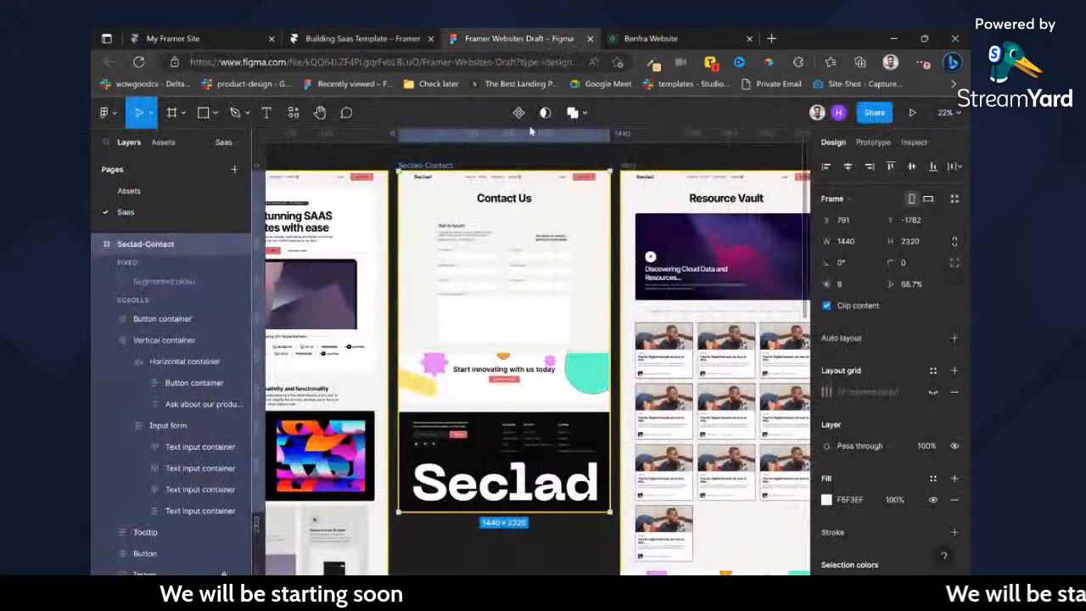
pyautogui.scroll(2, 512, 190)
pyautogui.click(514, 200)
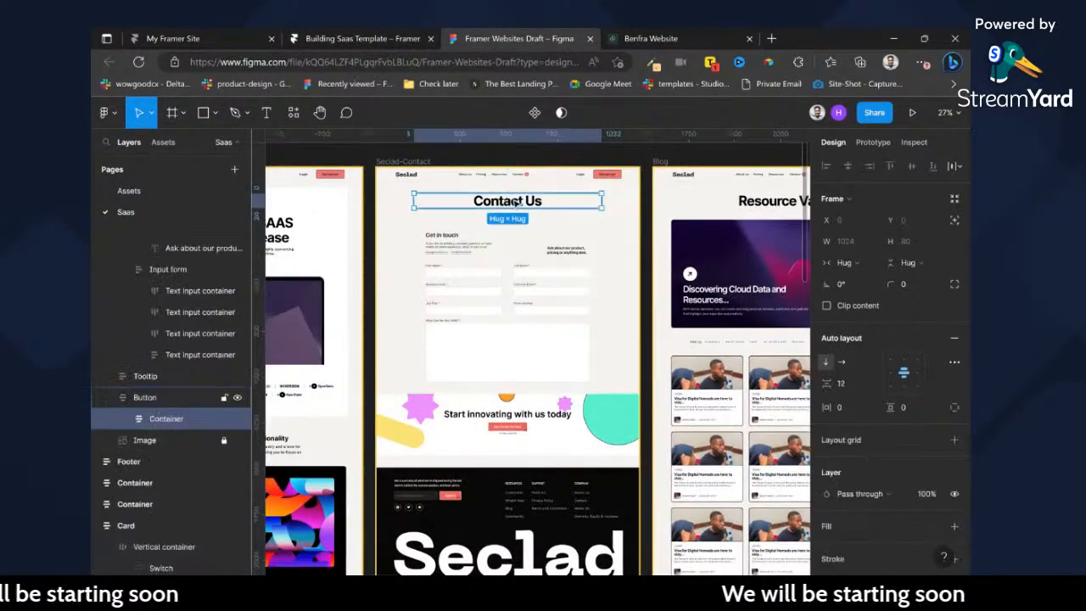
pyautogui.click(569, 254)
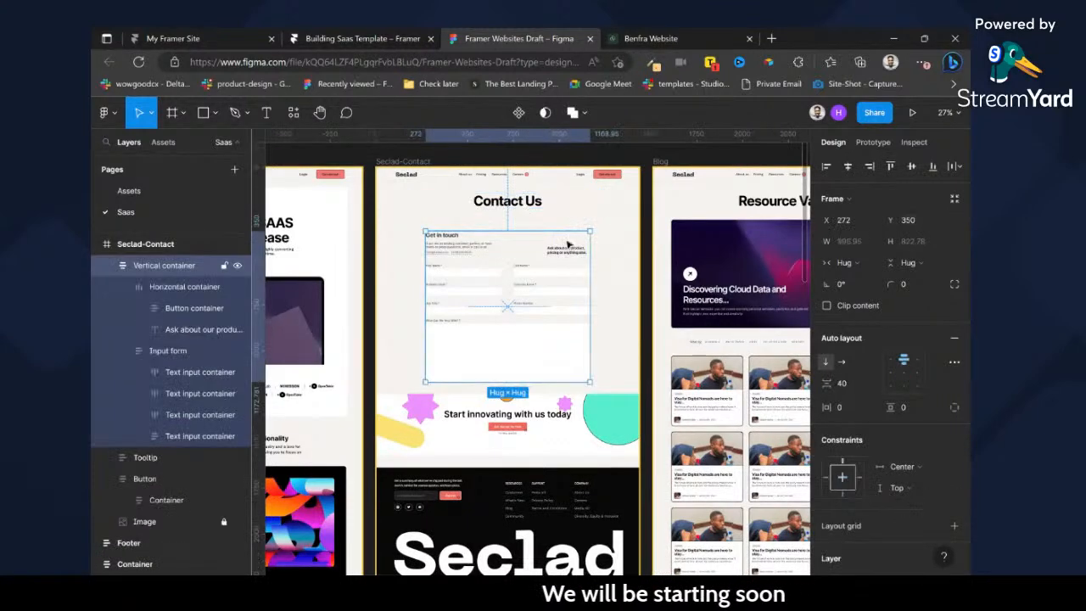
pyautogui.hotkey('ctrl', '/')
pyautogui.press('Return')
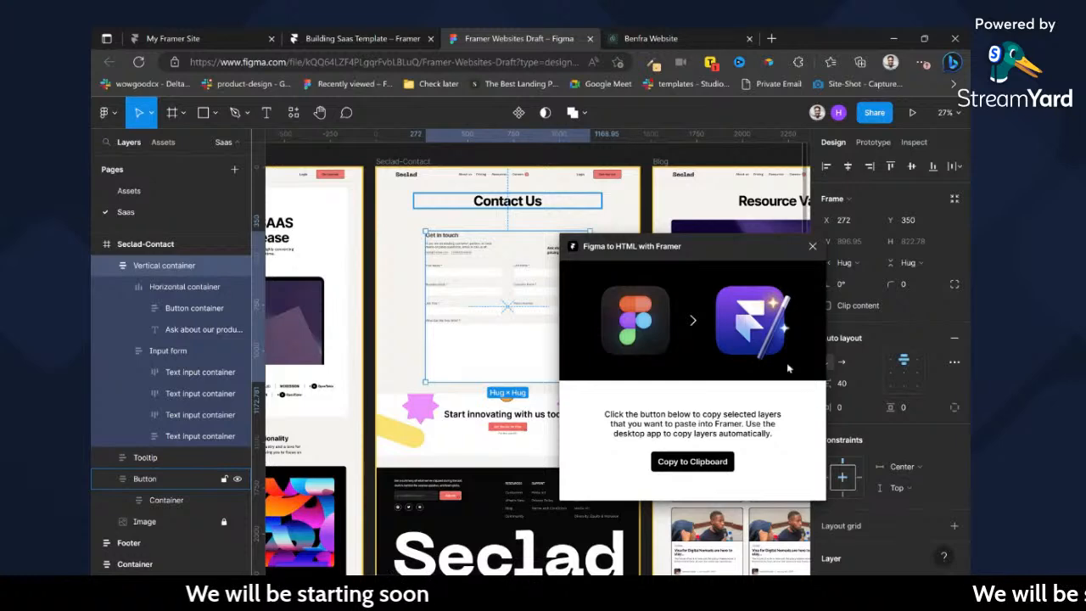
pyautogui.click(706, 457)
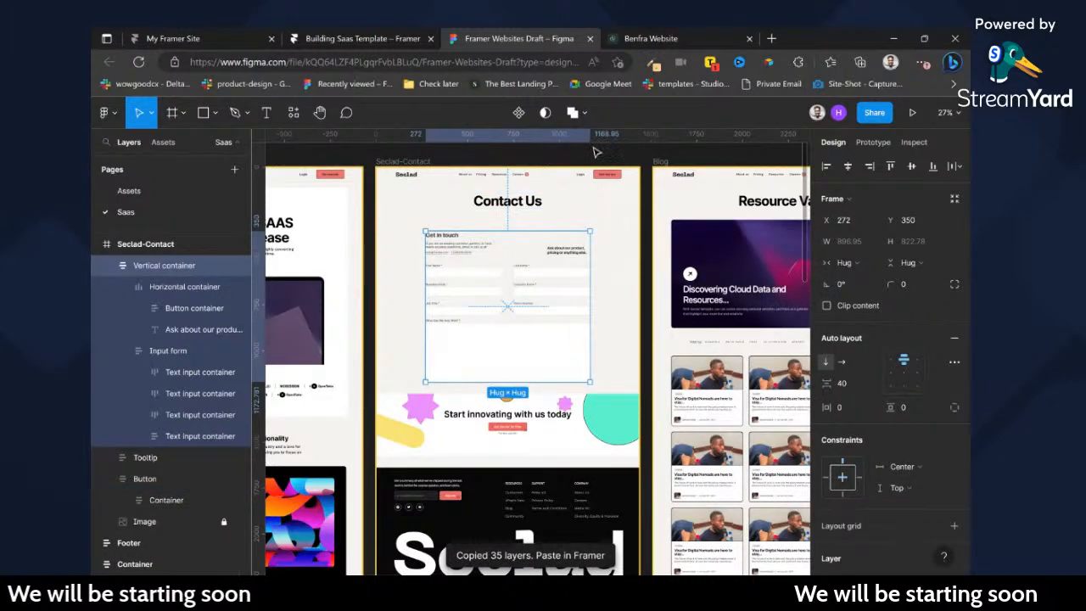
# Back in the Framer project, remove the white fill from the hero-section Container and paste the copied contact form into it.
pyautogui.click(365, 37)
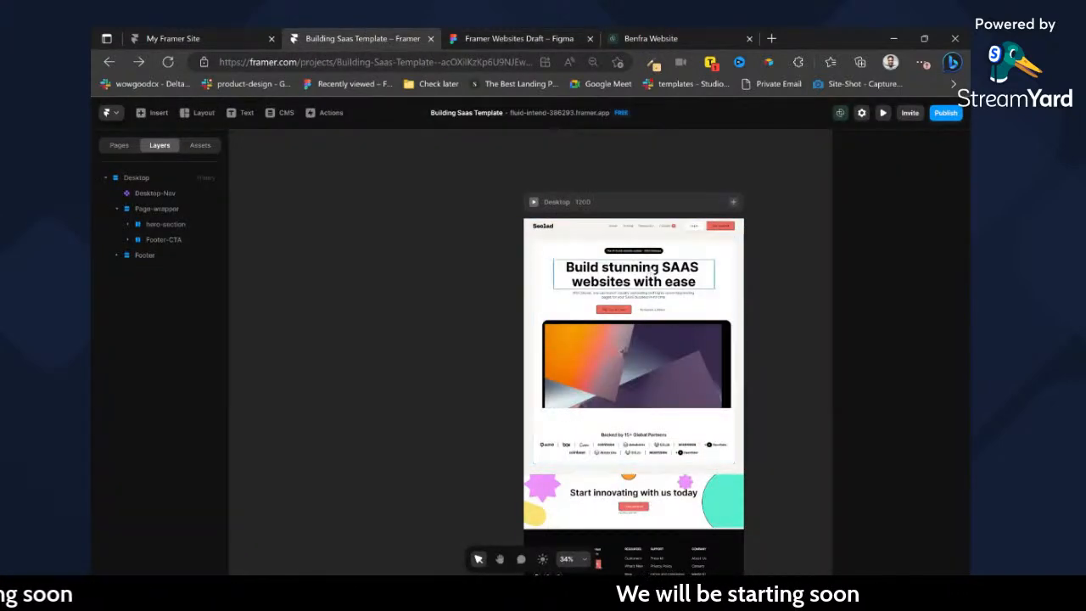
pyautogui.click(701, 255)
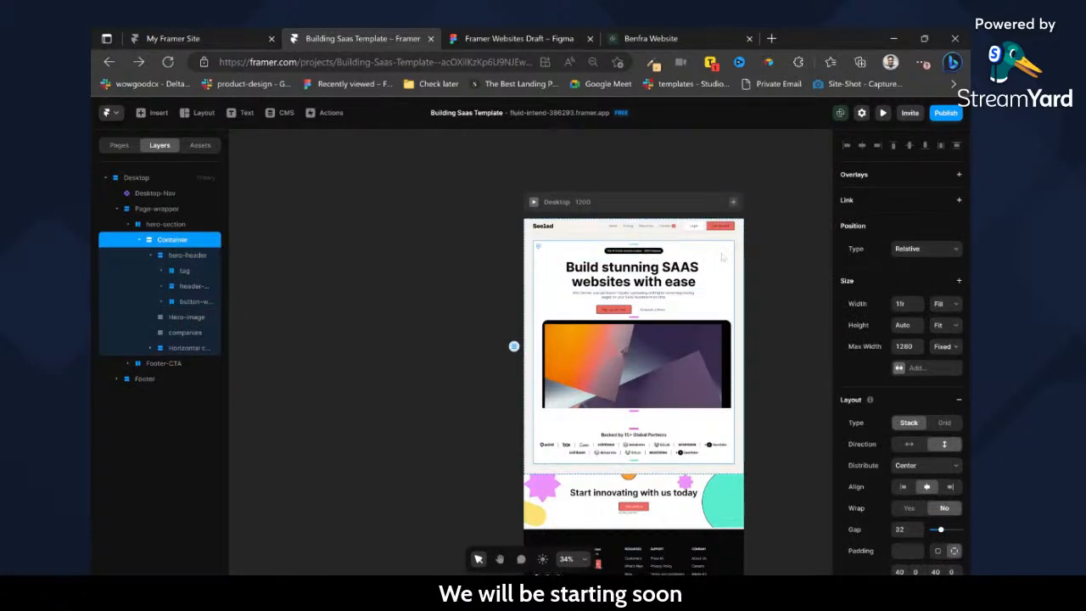
pyautogui.scroll(-5, 893, 406)
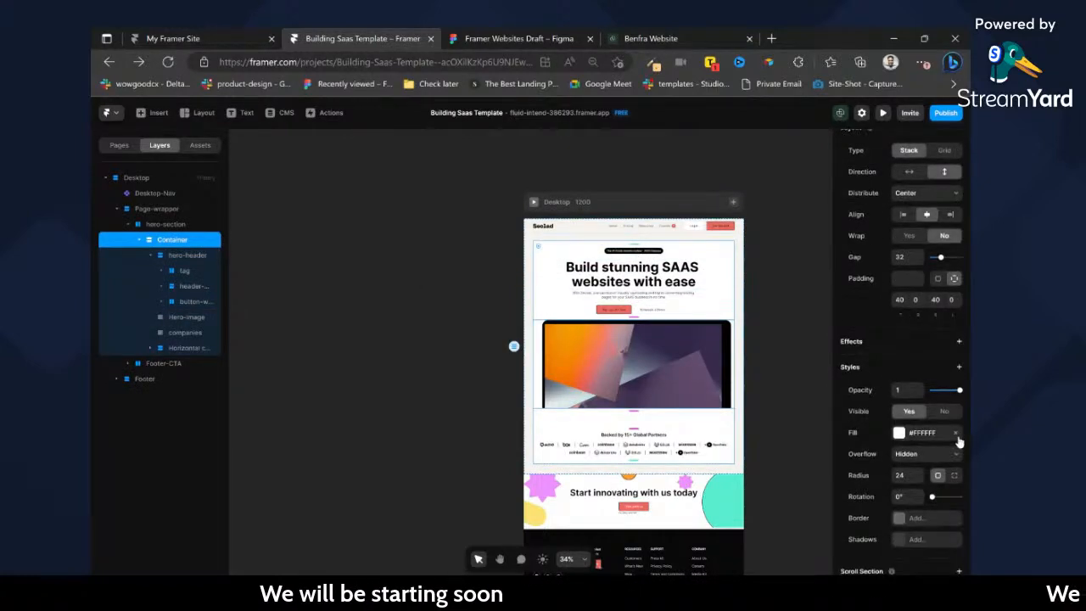
pyautogui.click(958, 434)
pyautogui.click(692, 270)
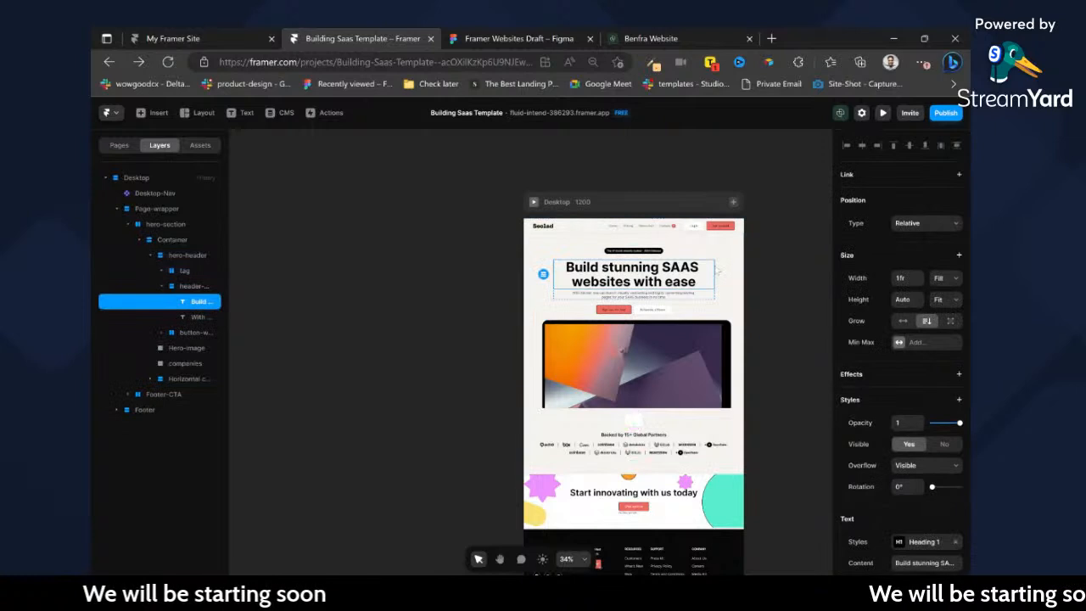
pyautogui.hotkey('ctrl', 'v')
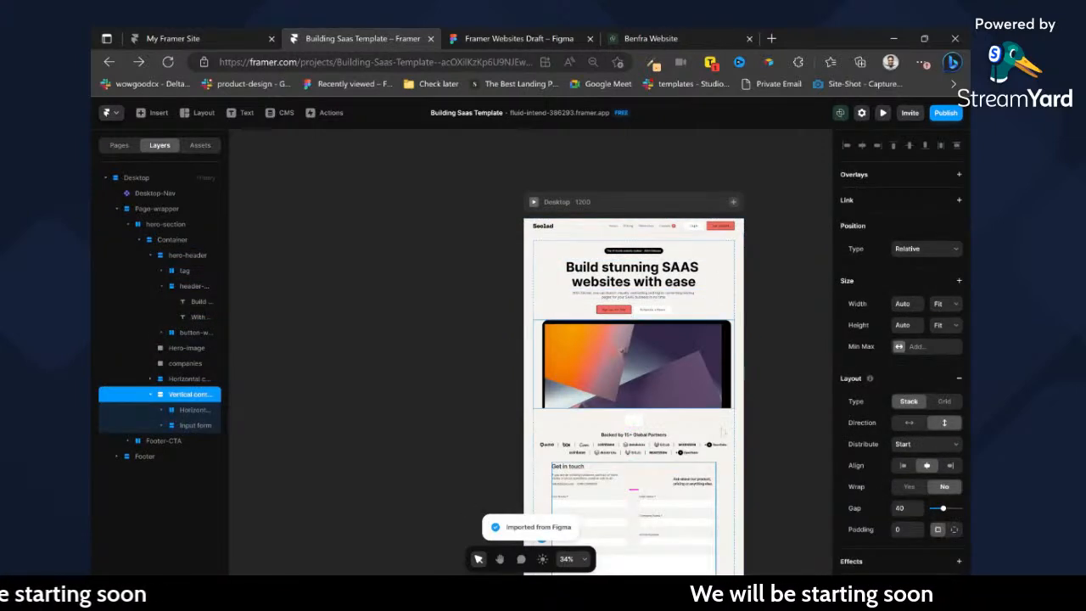
# Open chat.openai.com in a new browser tab and return to the Framer project.
pyautogui.click(772, 38)
pyautogui.write('chat.openai.com')
pyautogui.press('Return')
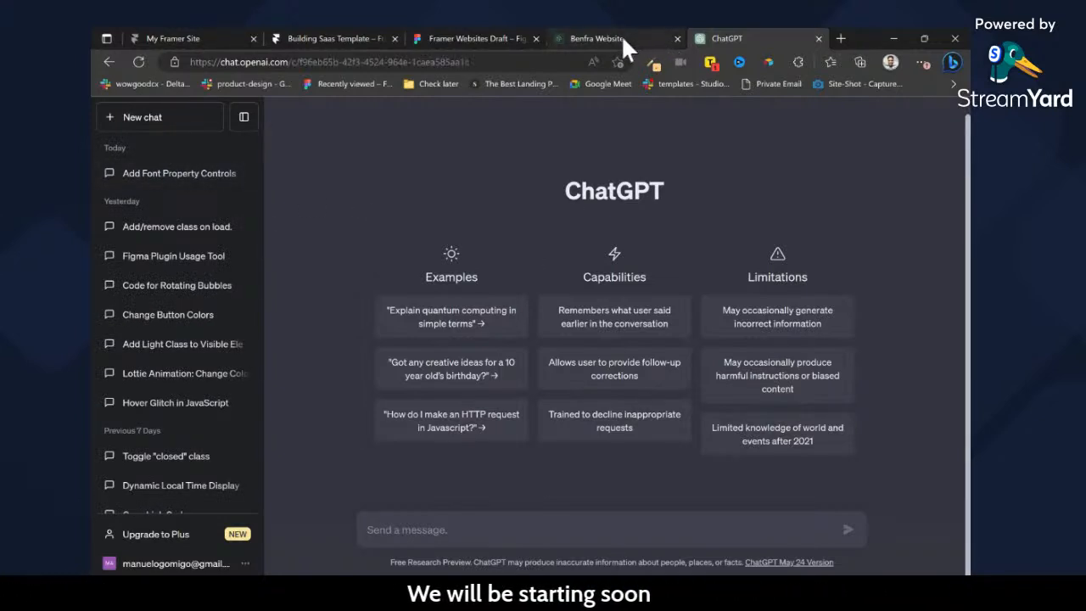
pyautogui.click(366, 38)
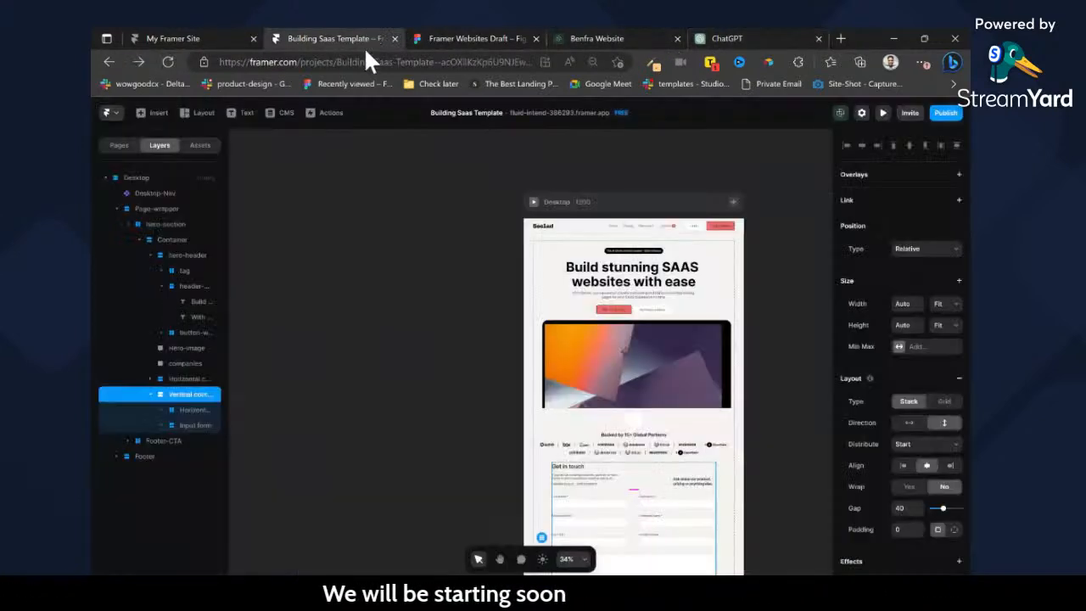
# Delete the small white box, the "Backed by 15+ Global Partners" text and the partner logos beneath the hero image.
pyautogui.click(198, 145)
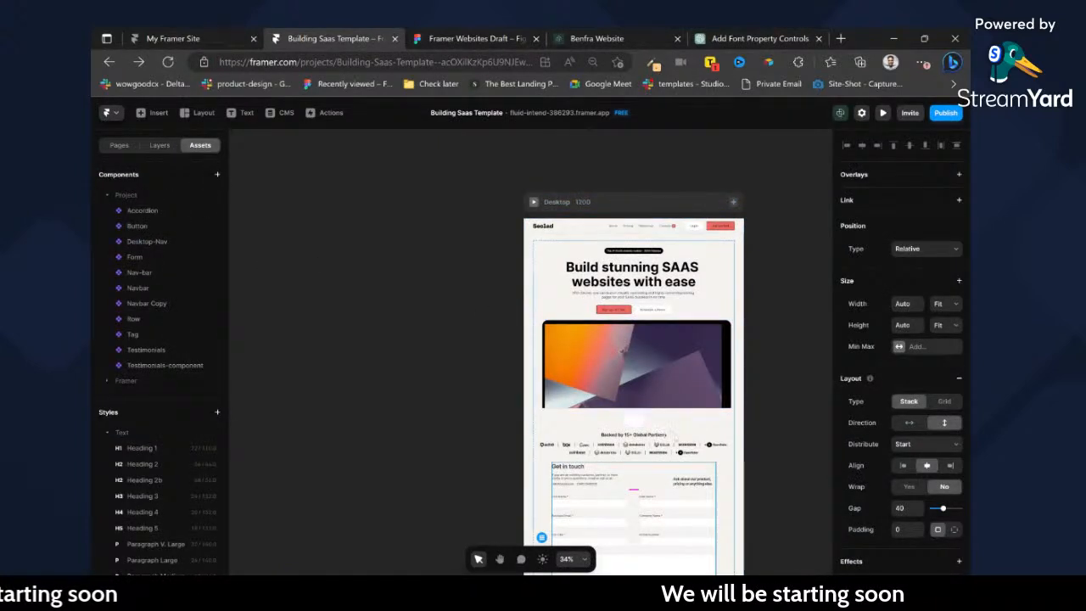
pyautogui.click(670, 437)
pyautogui.click(645, 428)
pyautogui.click(635, 421)
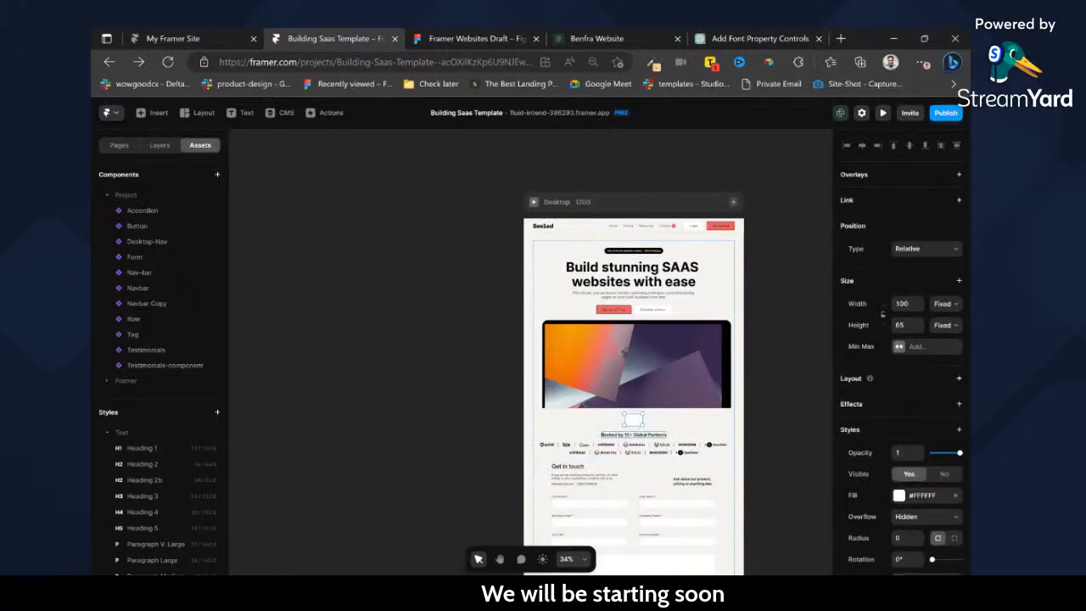
pyautogui.click(662, 442)
pyautogui.click(674, 451)
pyautogui.press('Delete')
pyautogui.click(634, 420)
pyautogui.press('Delete')
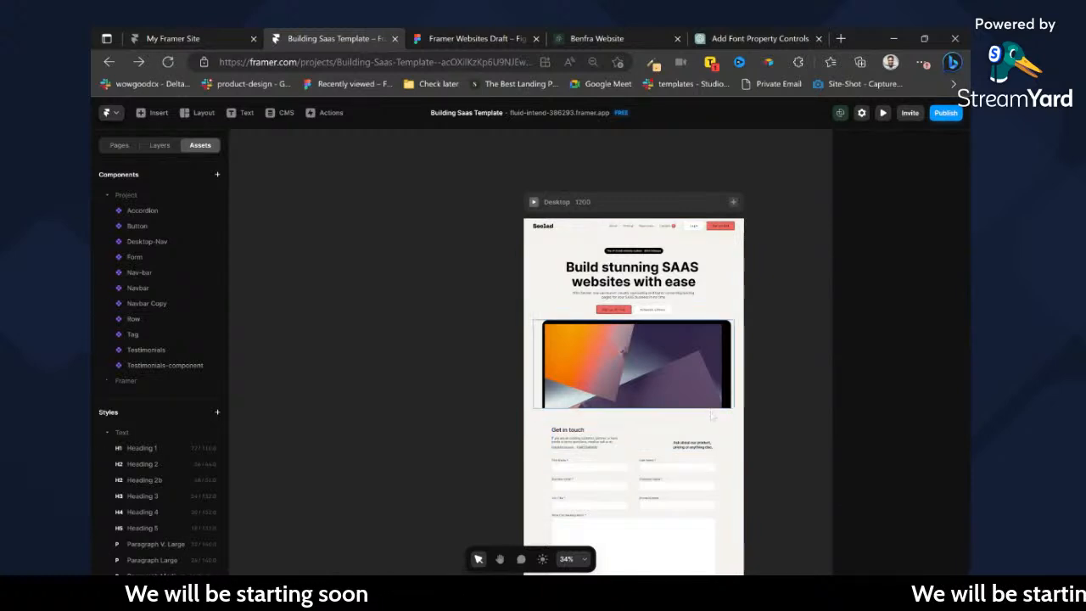
pyautogui.click(712, 415)
pyautogui.press('Delete')
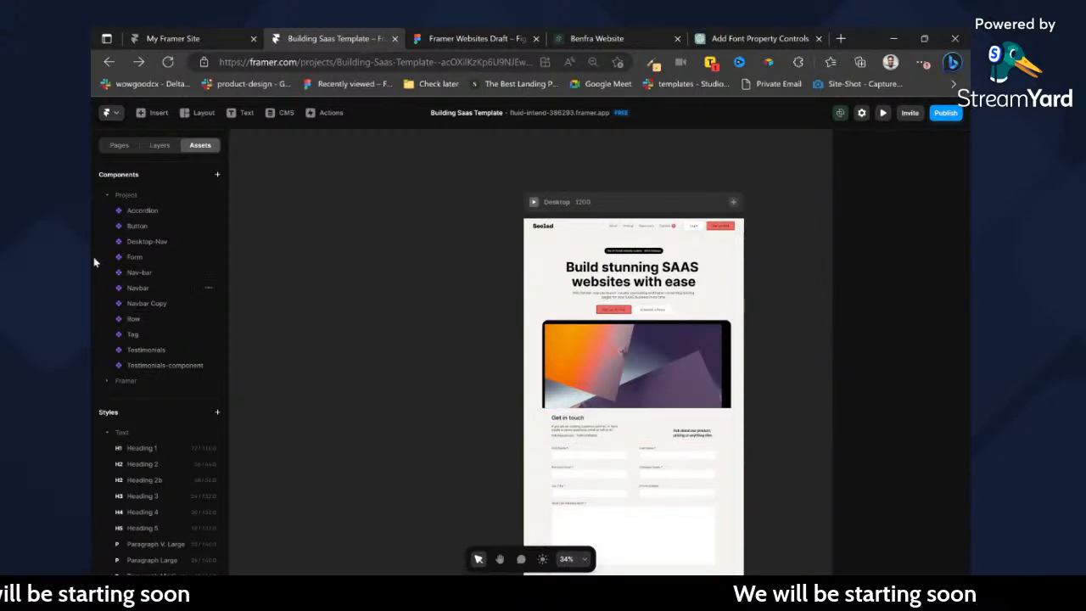
# Insert the project's Form component between the hero image and the "Get in touch" section and open its code.
pyautogui.moveTo(131, 263); pyautogui.dragTo(585, 425)
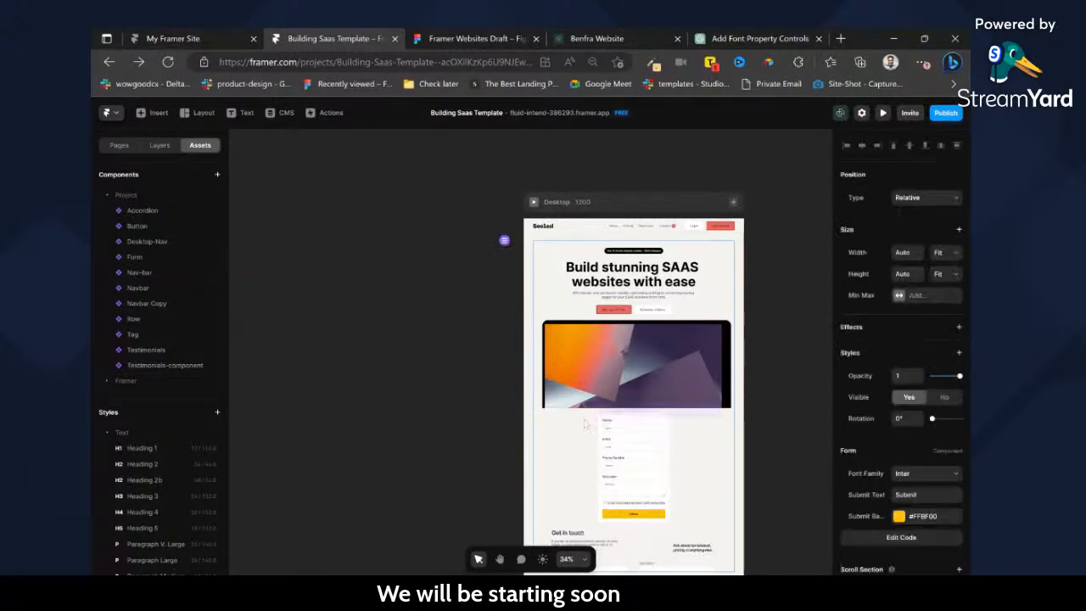
pyautogui.hotkey('shift', '2')
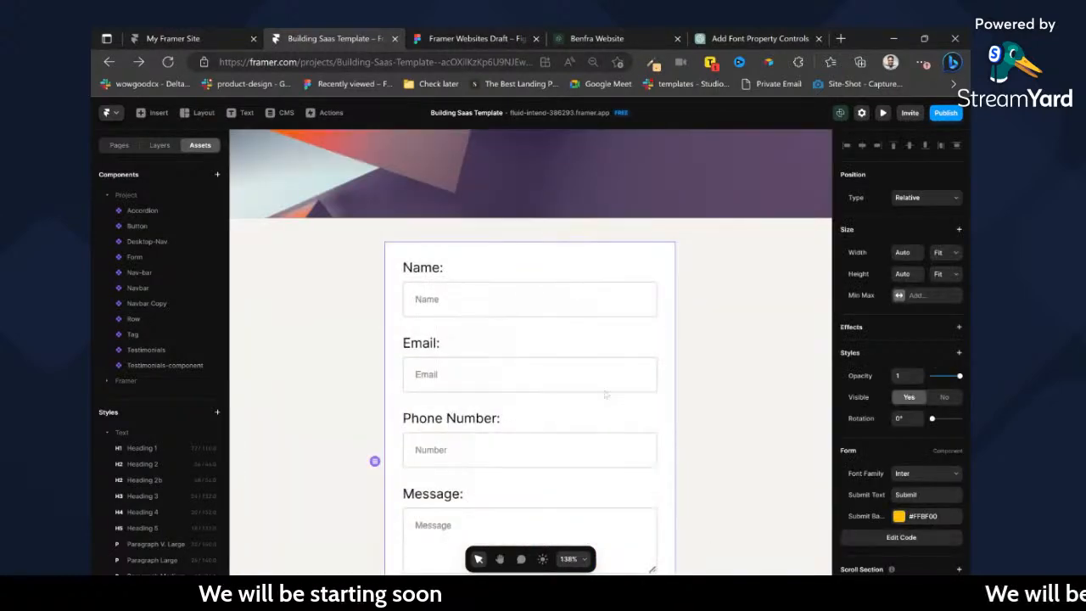
pyautogui.click(901, 537)
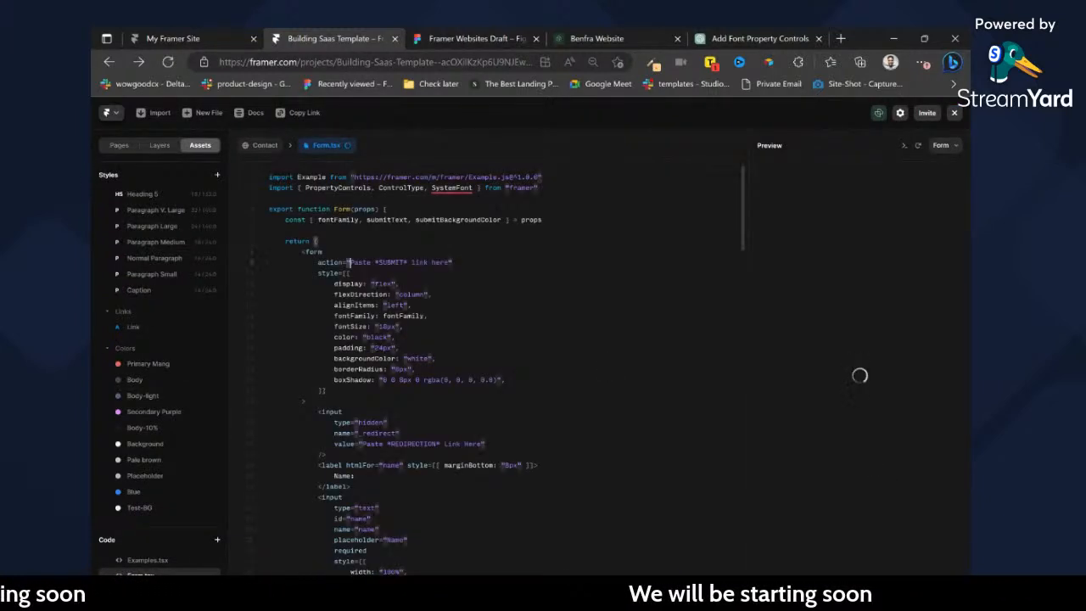
# Examine the submit link placeholder, redirection link placeholder and input fields in Form.tsx, and return to the Contact page.
pyautogui.moveTo(345, 262); pyautogui.dragTo(429, 262)
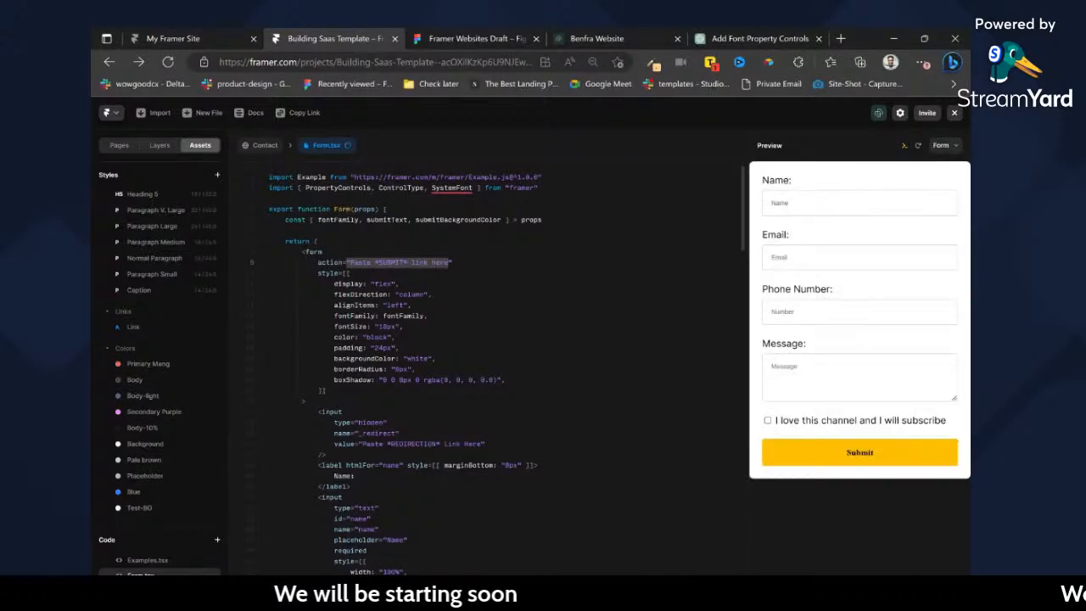
pyautogui.scroll(-3, 450, 262)
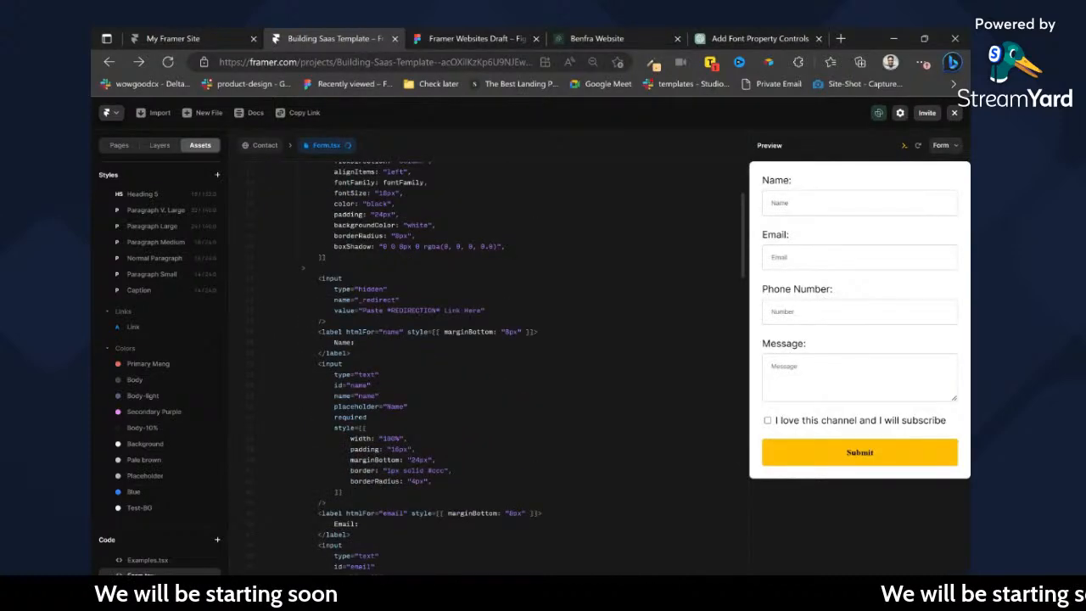
pyautogui.moveTo(363, 310); pyautogui.dragTo(482, 311)
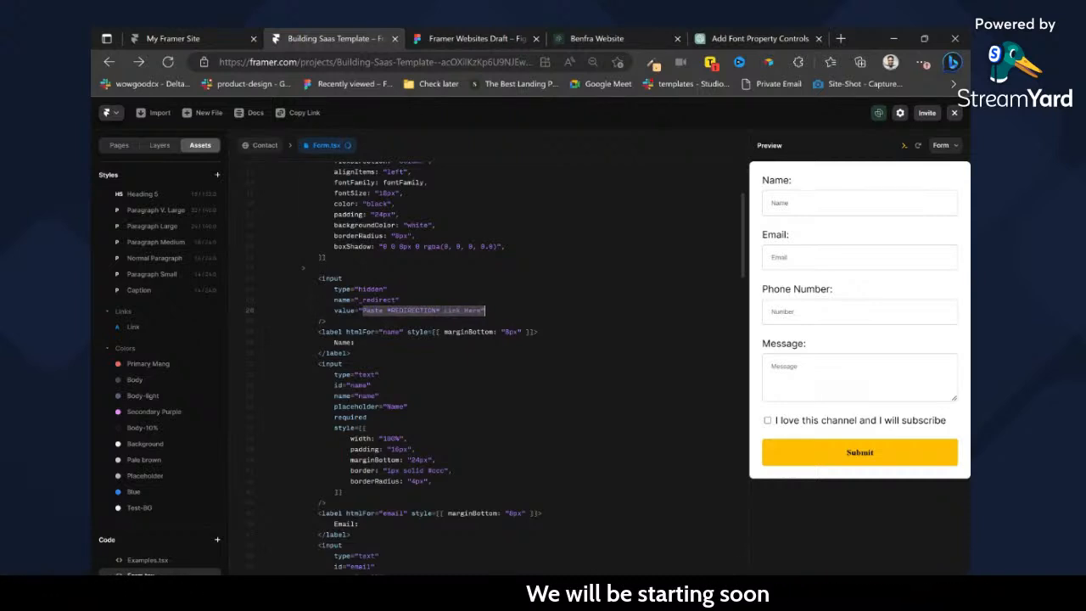
pyautogui.scroll(-6, 493, 365)
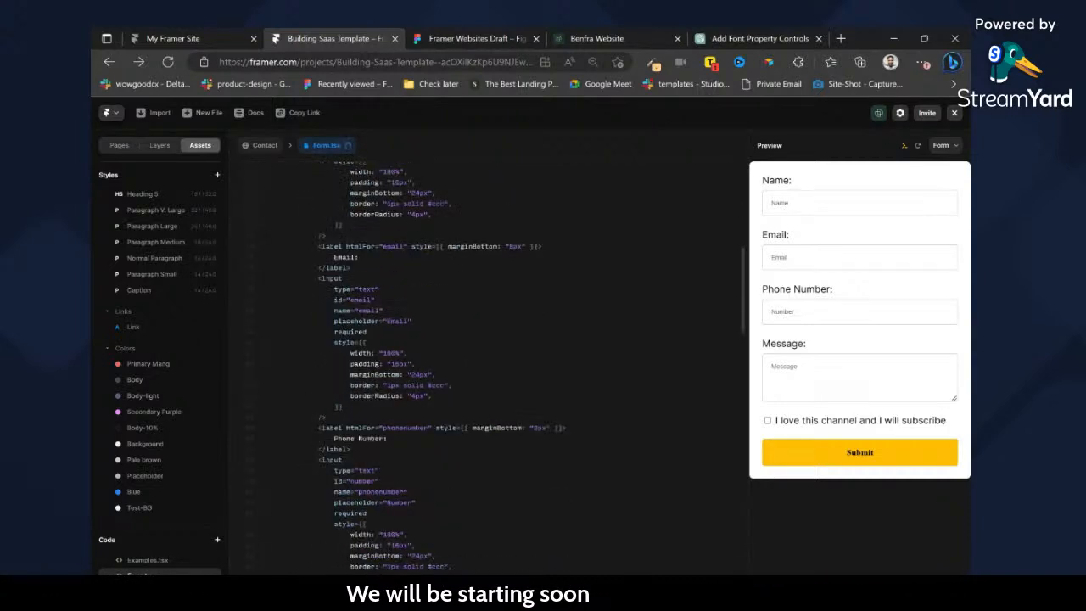
pyautogui.scroll(-2, 492, 365)
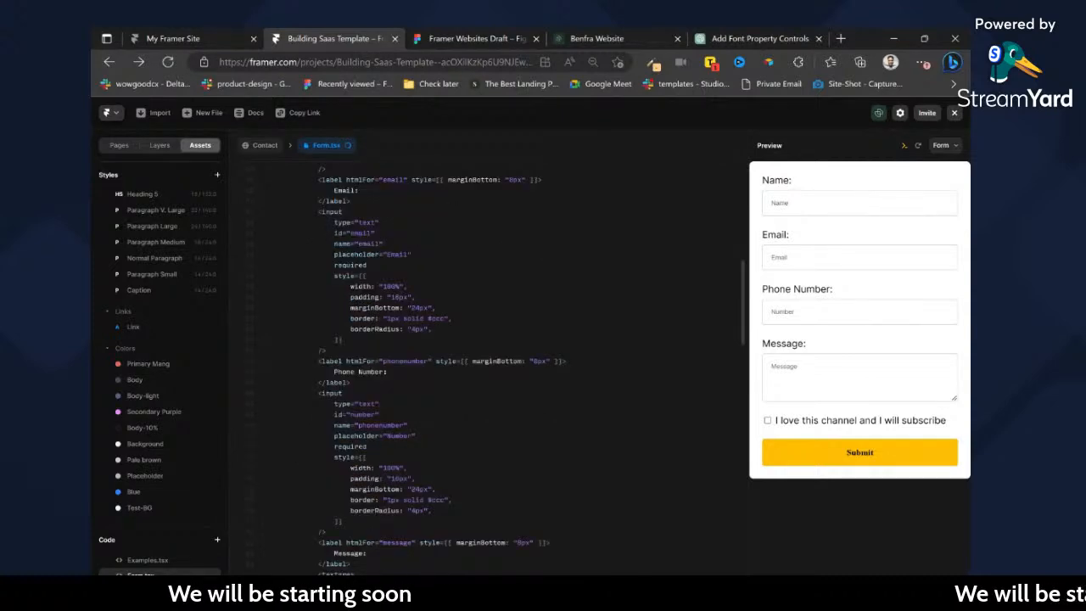
pyautogui.scroll(3, 492, 365)
pyautogui.click(273, 146)
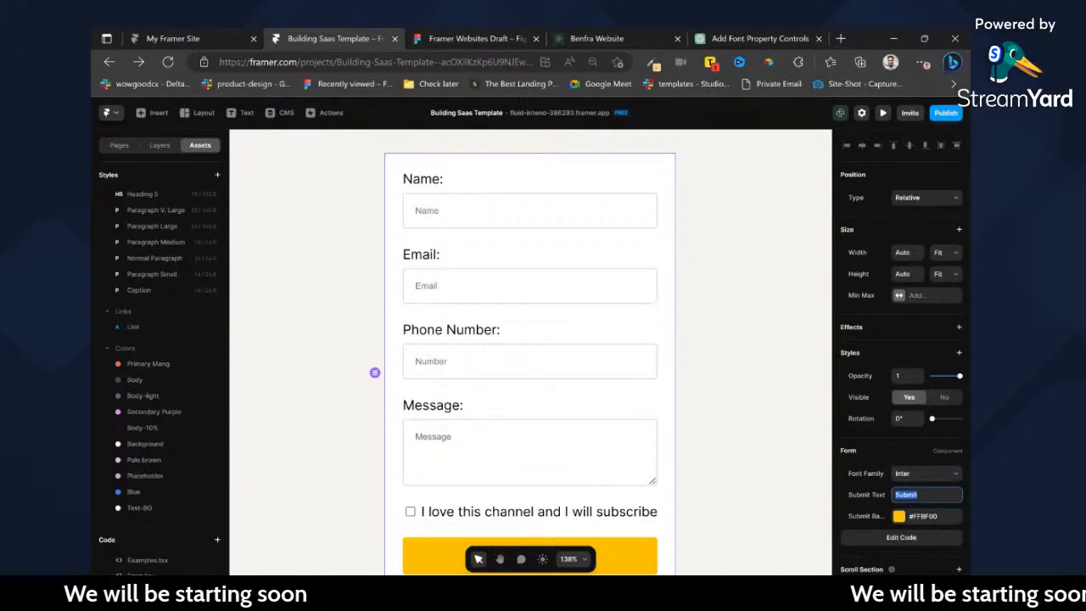
# Set the Form component's submit text to "Contact us".
pyautogui.press('Tab')
pyautogui.click(467, 38)
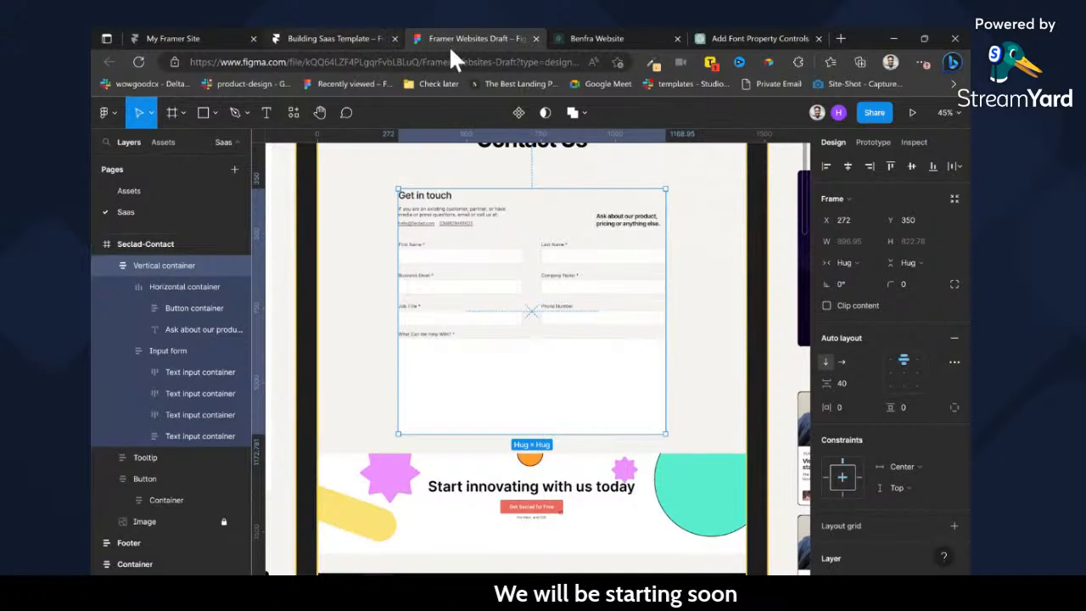
pyautogui.click(331, 38)
pyautogui.write('Contact u')
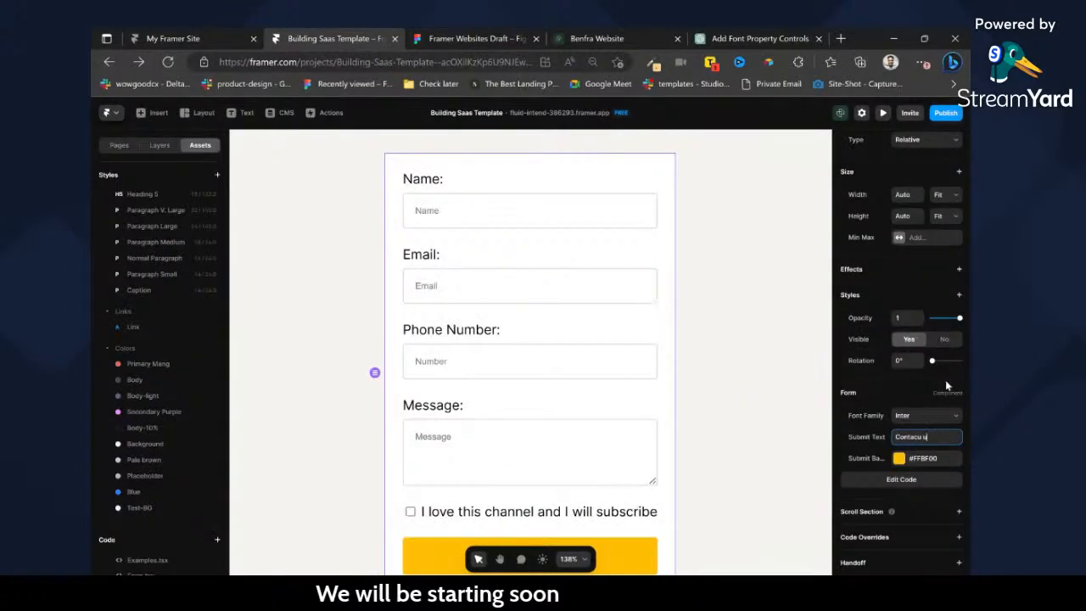
pyautogui.write('s')
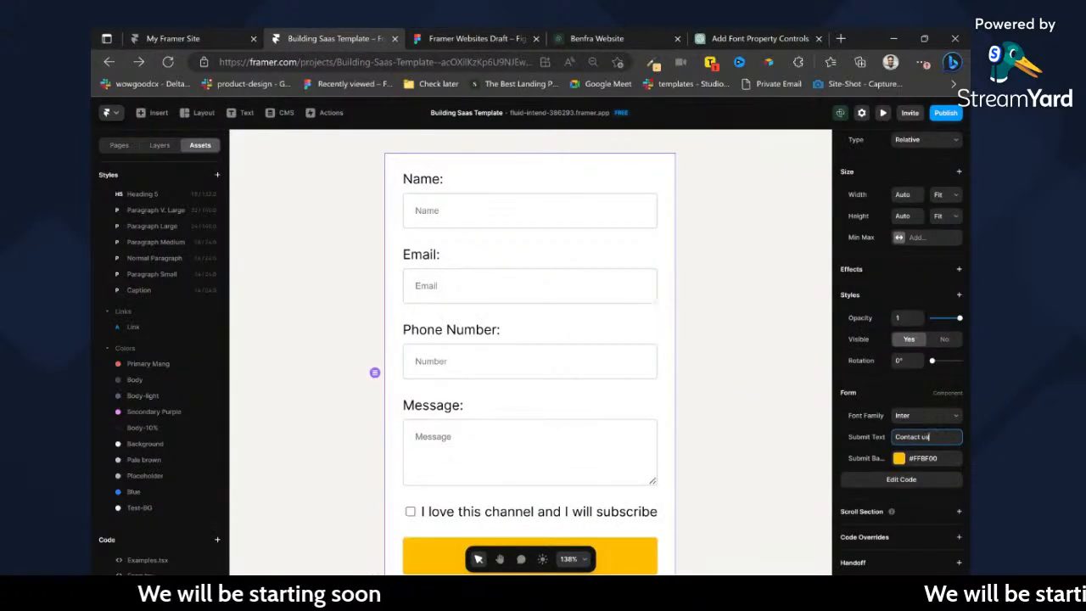
# Set the form's submit background color to the Primary Mang color style.
pyautogui.click(898, 459)
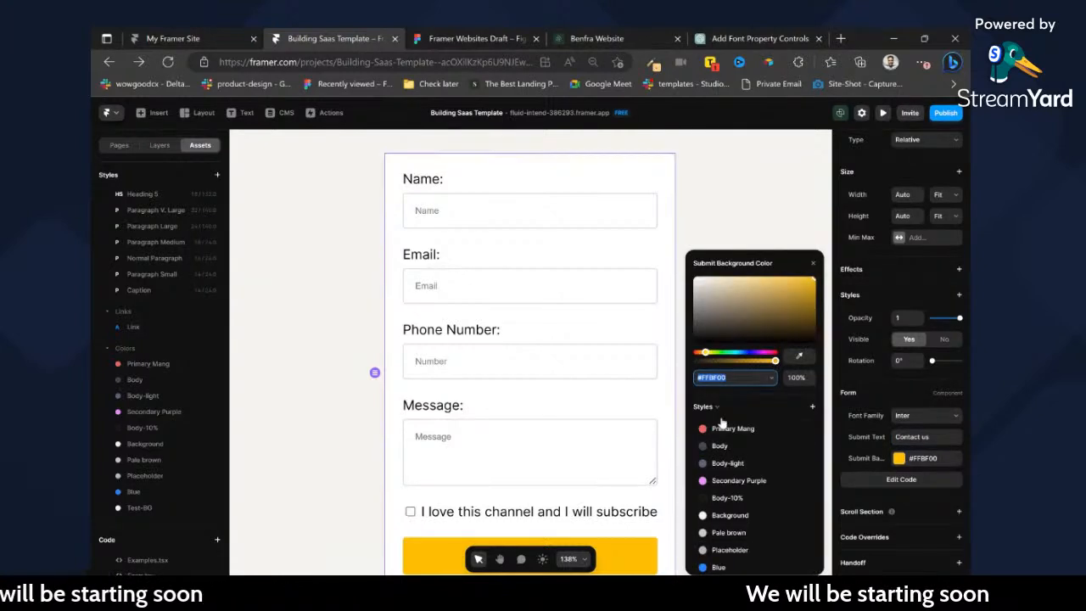
pyautogui.click(733, 429)
pyautogui.scroll(-2, 555, 437)
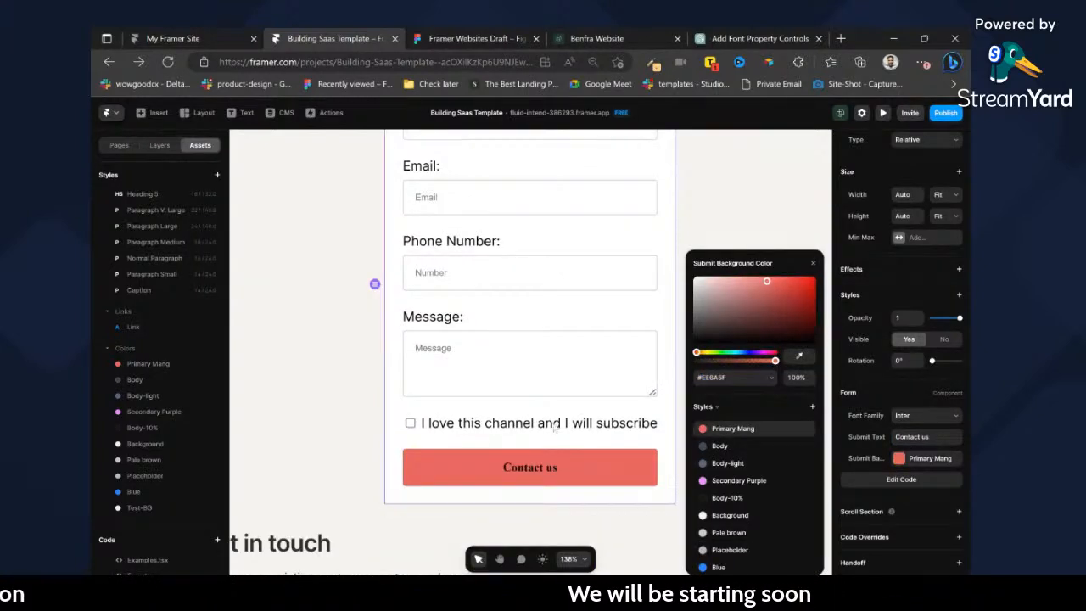
pyautogui.click(812, 265)
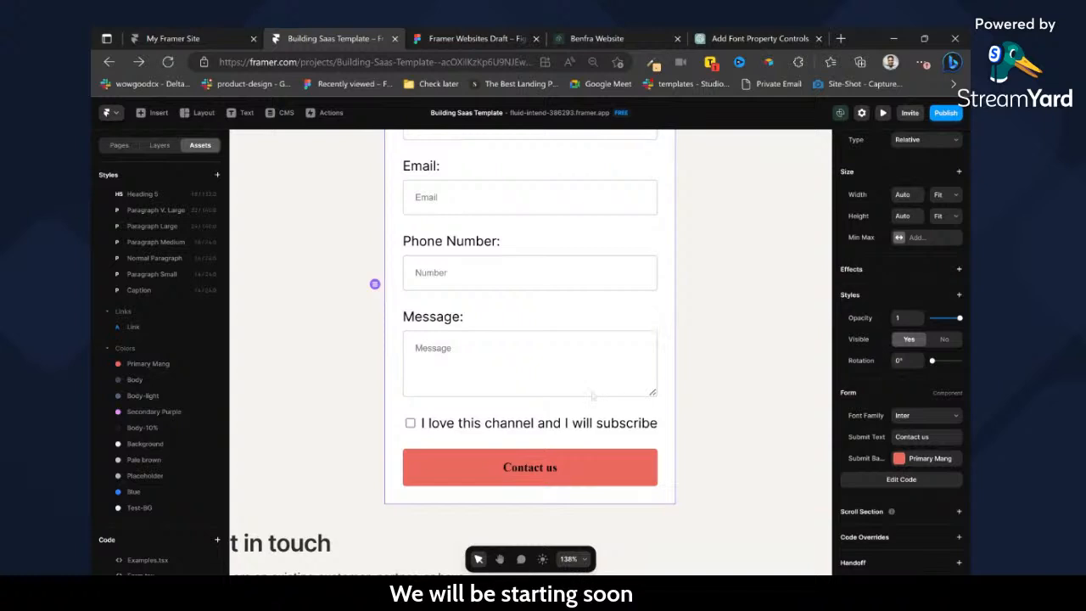
# Change the checkbox label in the form's code to "I would love to join your newslettter" and return to the Contact page.
pyautogui.doubleClick(443, 429)
pyautogui.scroll(-15, 492, 356)
pyautogui.scroll(-5, 492, 357)
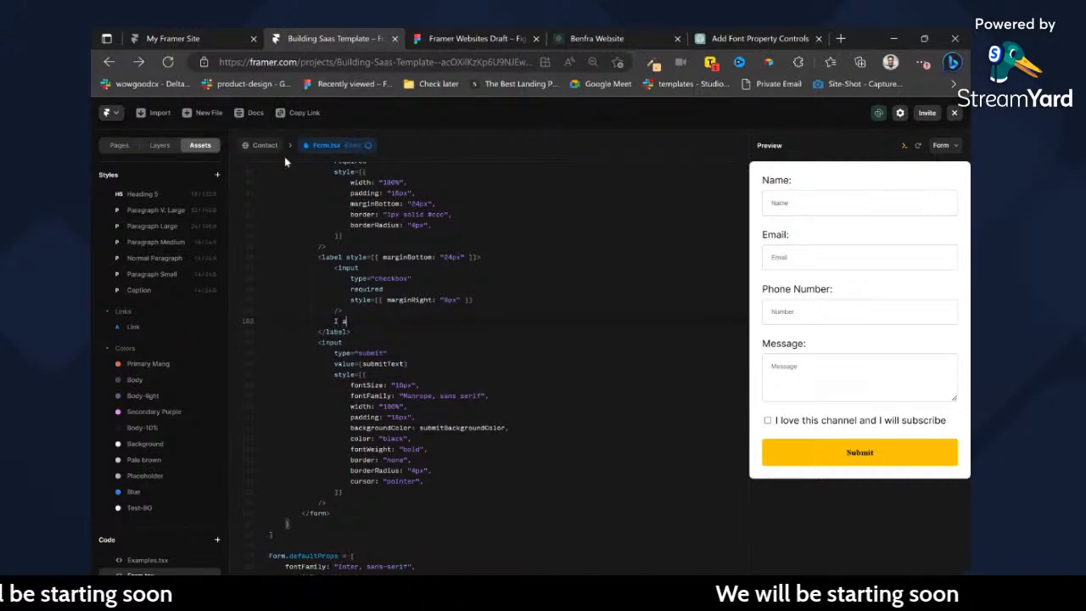
pyautogui.write('I')
pyautogui.press('Escape')
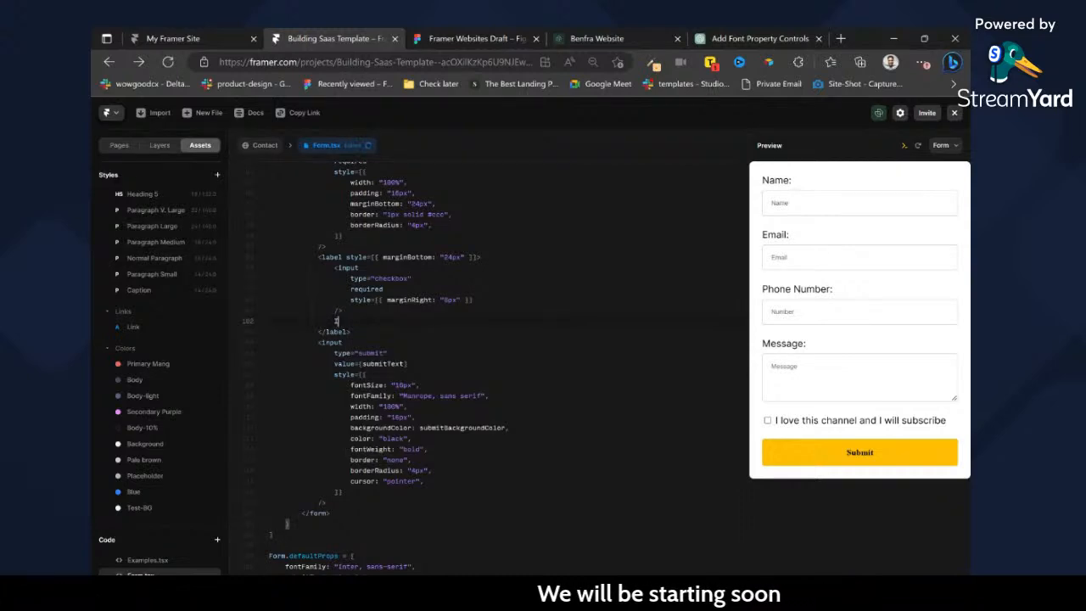
pyautogui.write('would love to ')
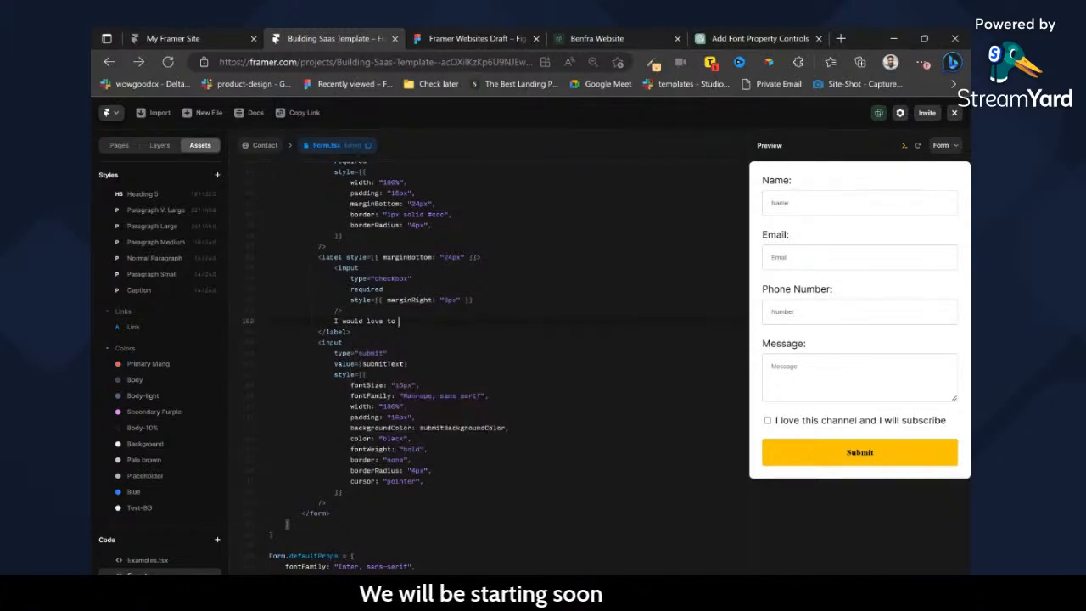
pyautogui.write('join you')
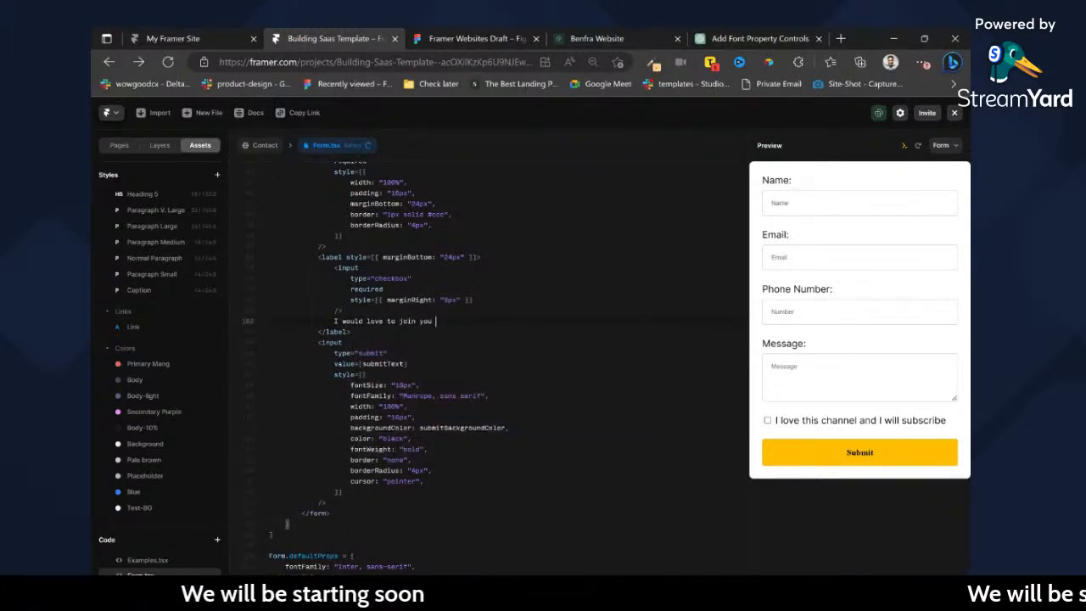
pyautogui.write('r newslet')
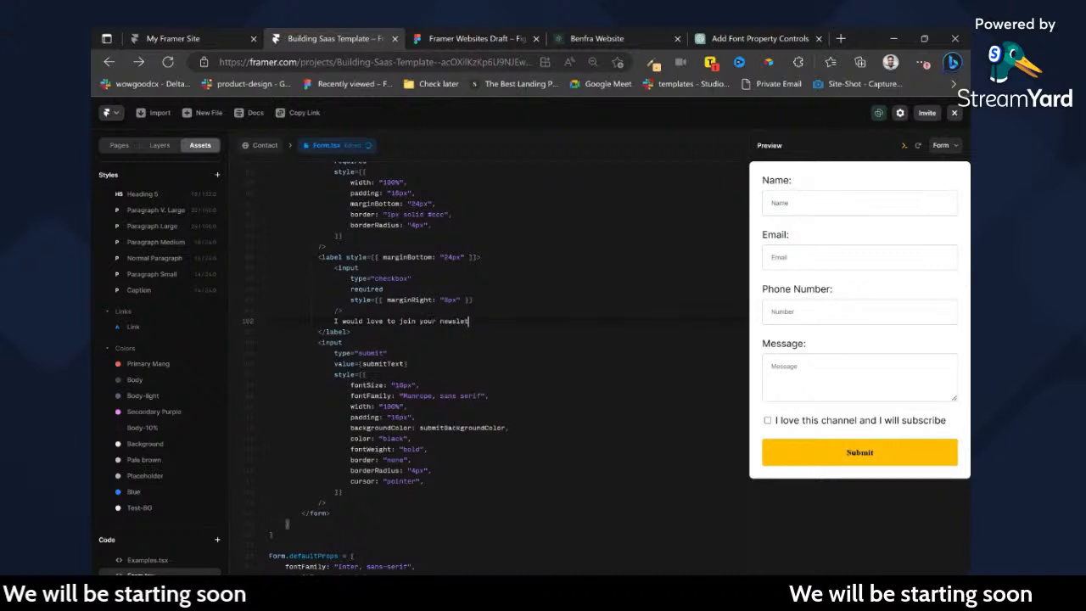
pyautogui.write('ter')
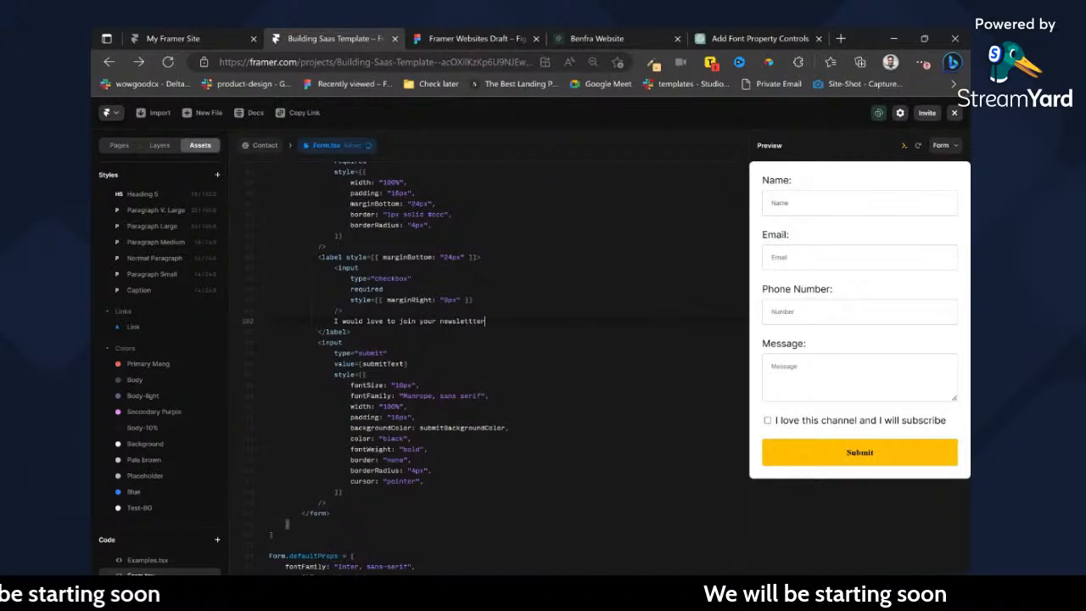
pyautogui.click(265, 145)
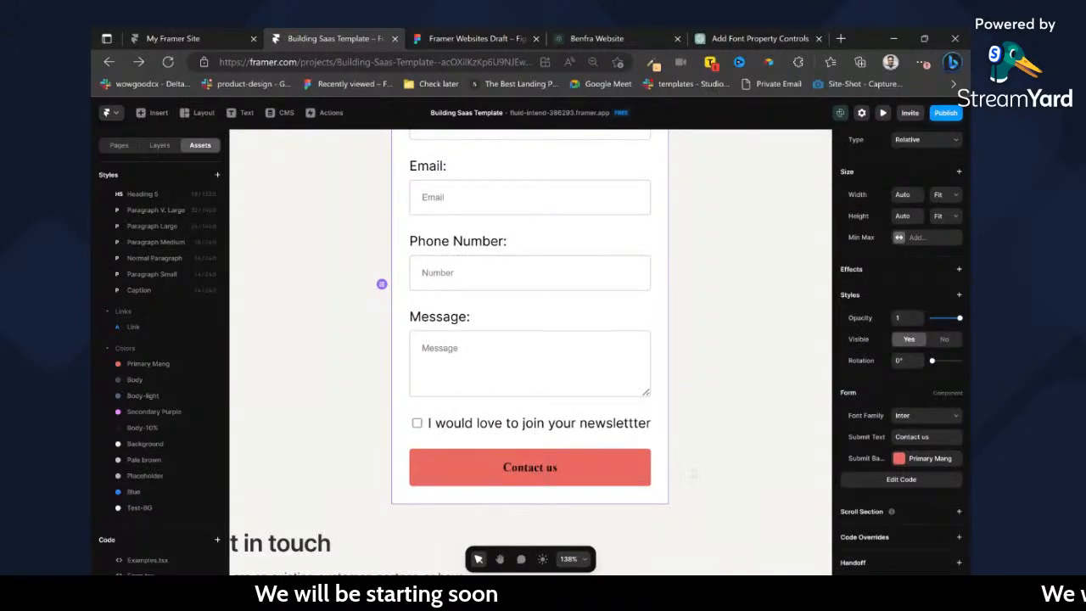
# Try Roboto as the form's font family and undo the change.
pyautogui.click(931, 435)
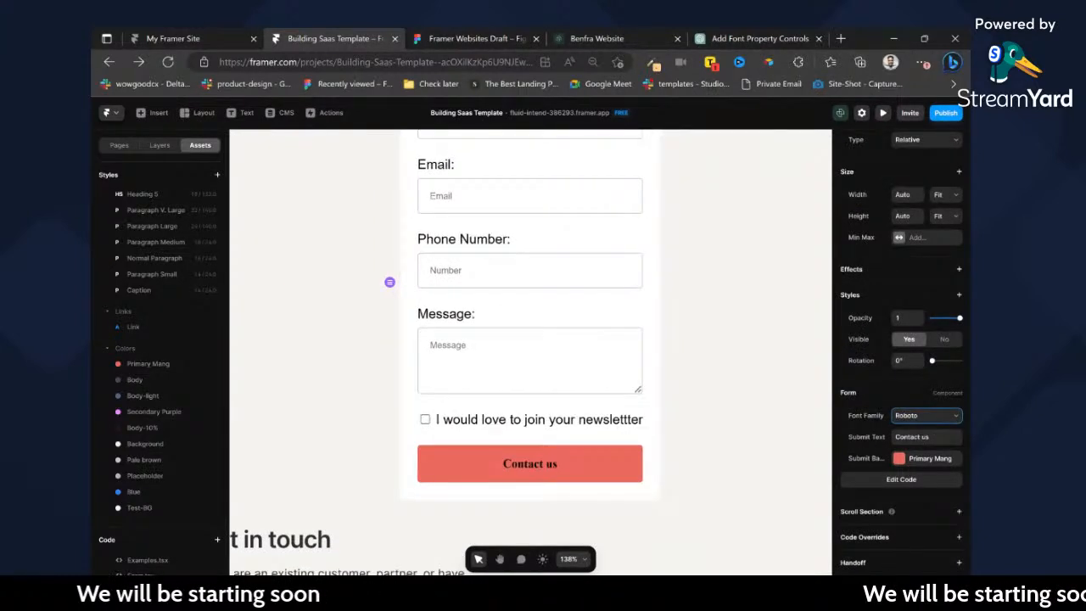
pyautogui.hotkey('ctrl', 'z')
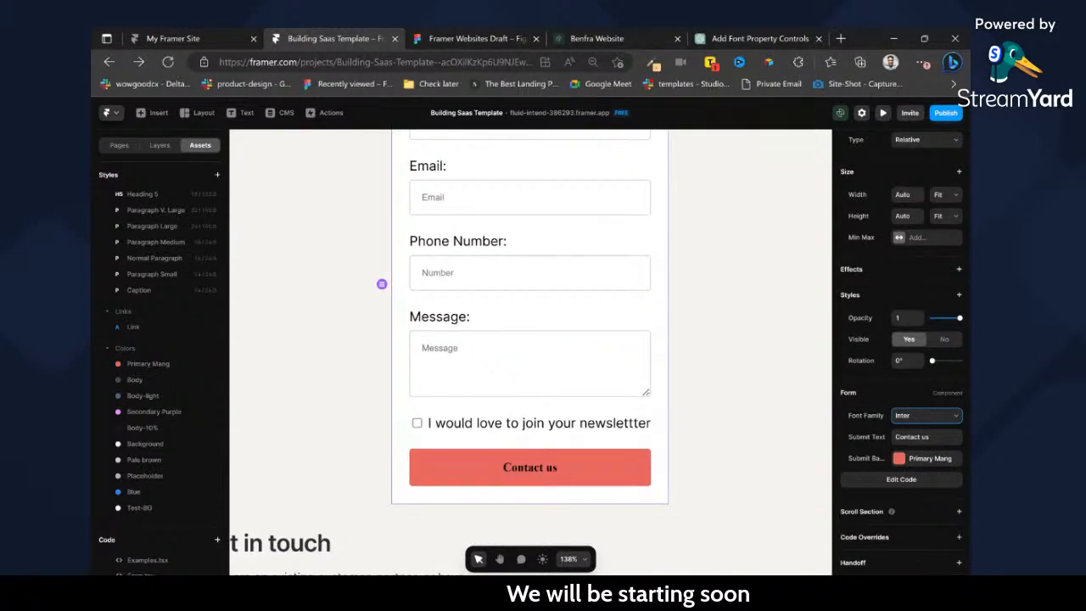
# Insert an Intercom form element between the hero image and the contact form.
pyautogui.scroll(5, 523, 400)
pyautogui.scroll(-8, 524, 399)
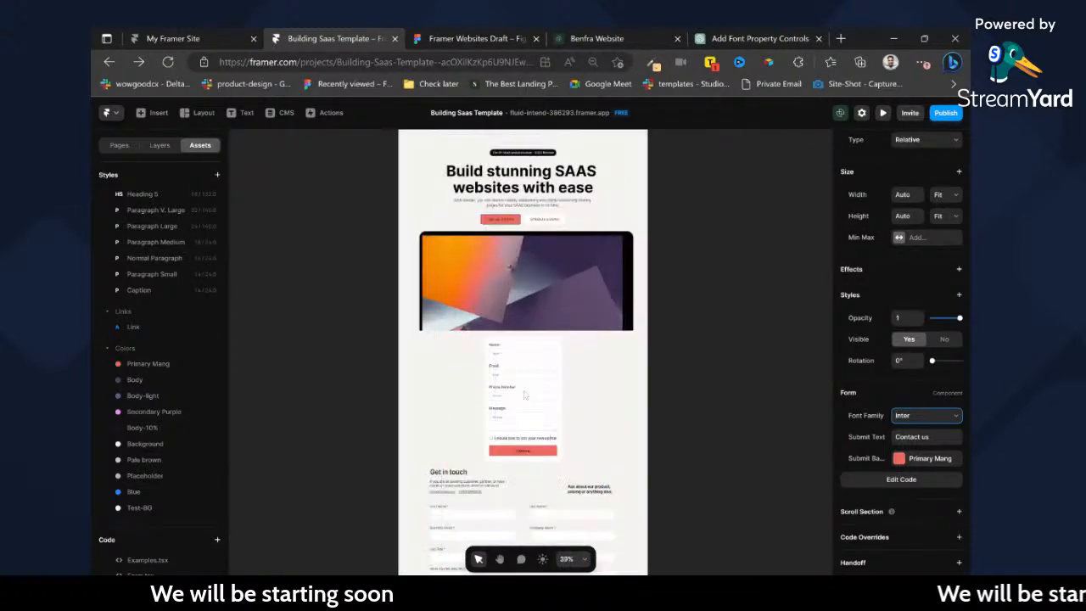
pyautogui.scroll(3, 524, 395)
pyautogui.click(154, 112)
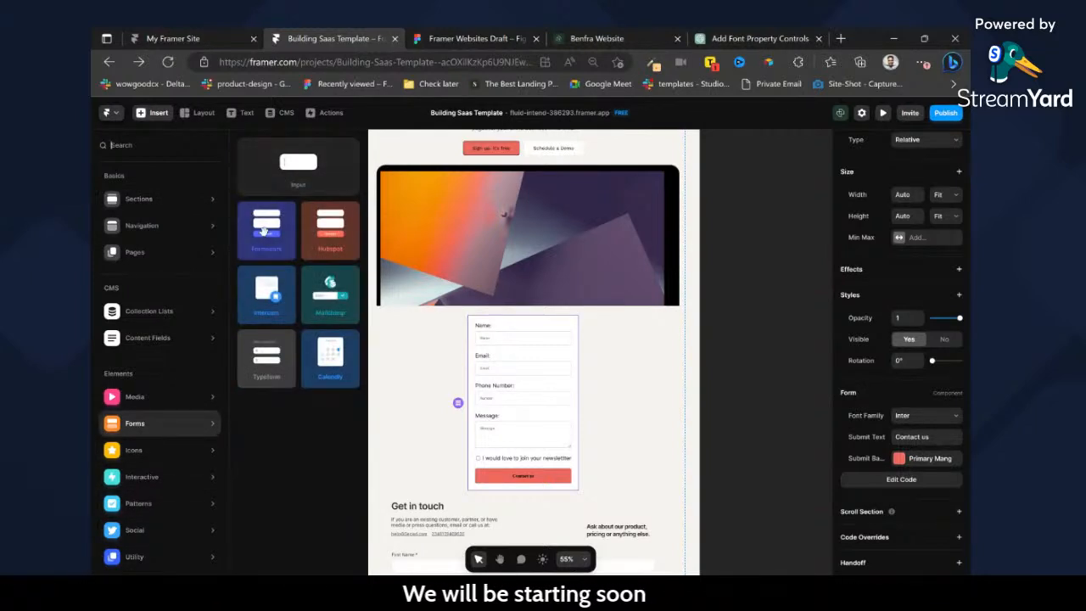
pyautogui.moveTo(284, 157); pyautogui.dragTo(444, 343)
pyautogui.click(153, 112)
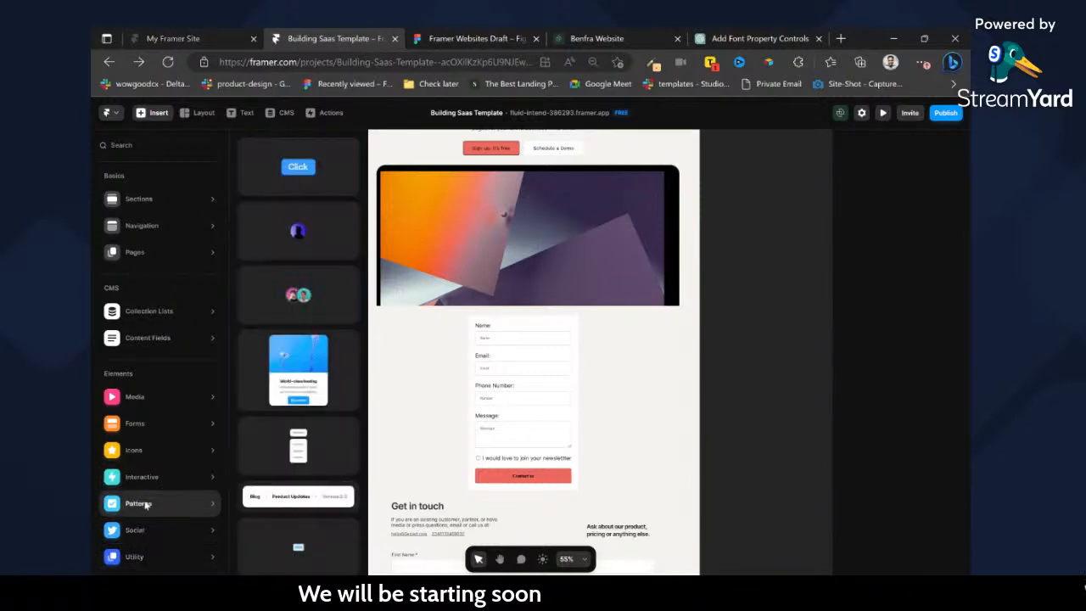
pyautogui.moveTo(143, 426)
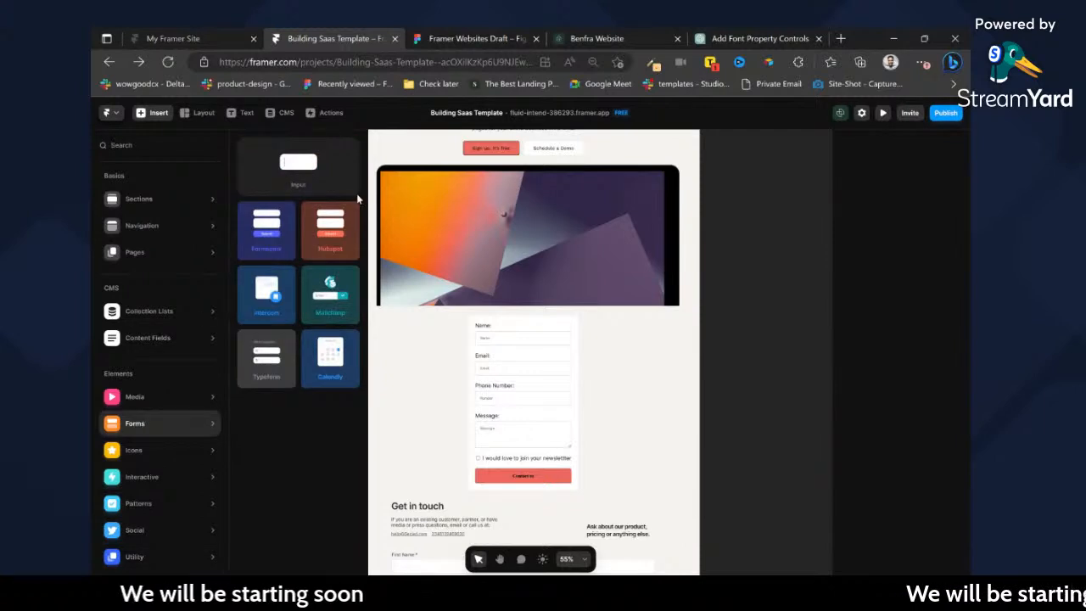
pyautogui.moveTo(268, 355); pyautogui.dragTo(520, 325)
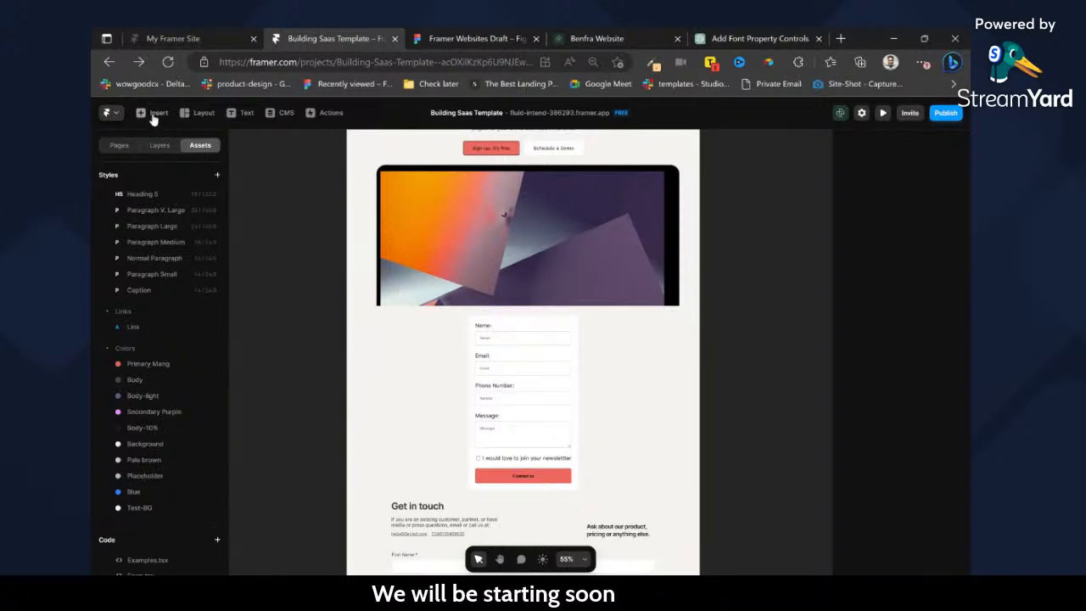
pyautogui.click(155, 116)
pyautogui.moveTo(173, 433)
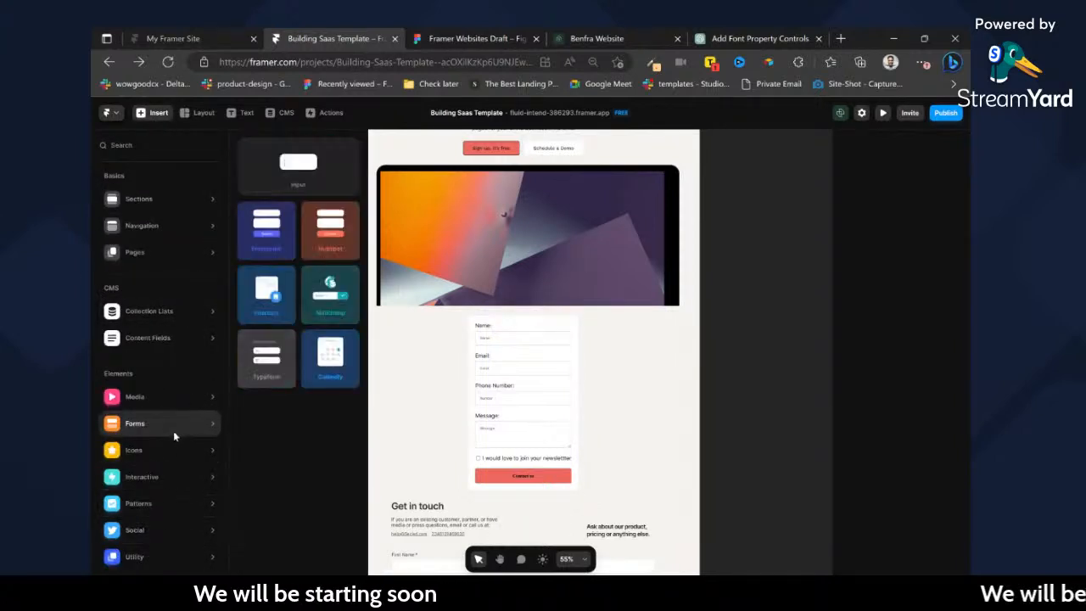
pyautogui.moveTo(329, 306); pyautogui.dragTo(513, 329)
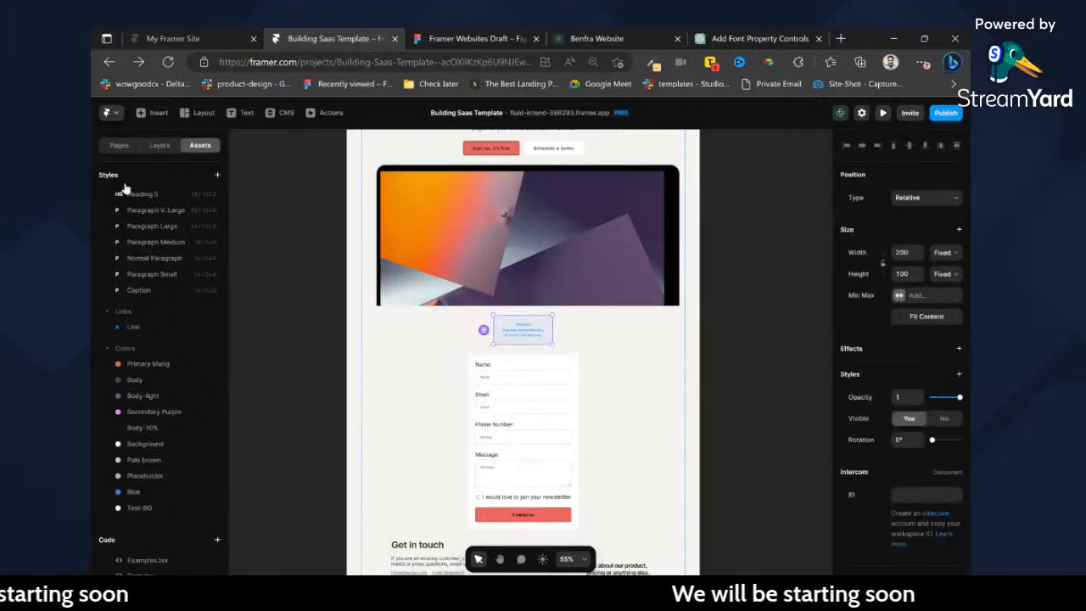
# Insert a Typeform element directly below the hero image and delete the Intercom element.
pyautogui.click(146, 115)
pyautogui.moveTo(178, 562)
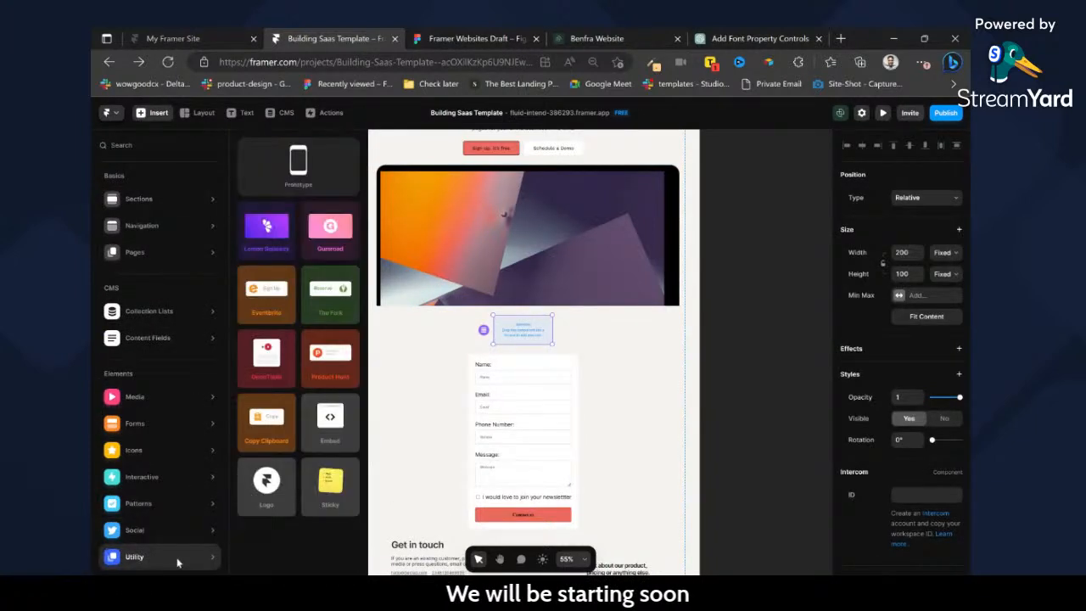
pyautogui.moveTo(166, 424)
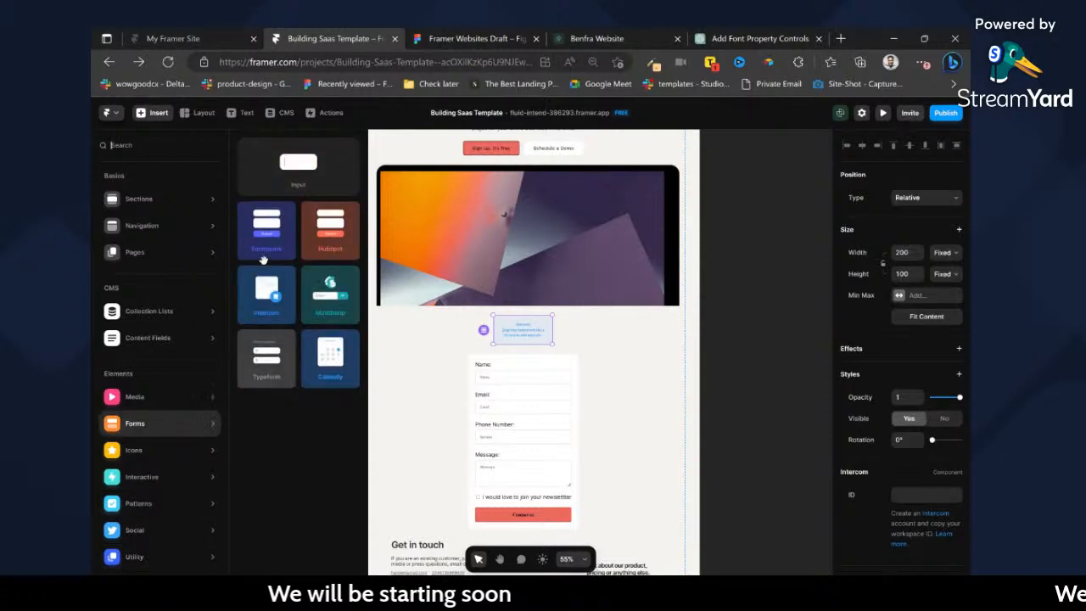
pyautogui.moveTo(266, 357); pyautogui.dragTo(574, 331)
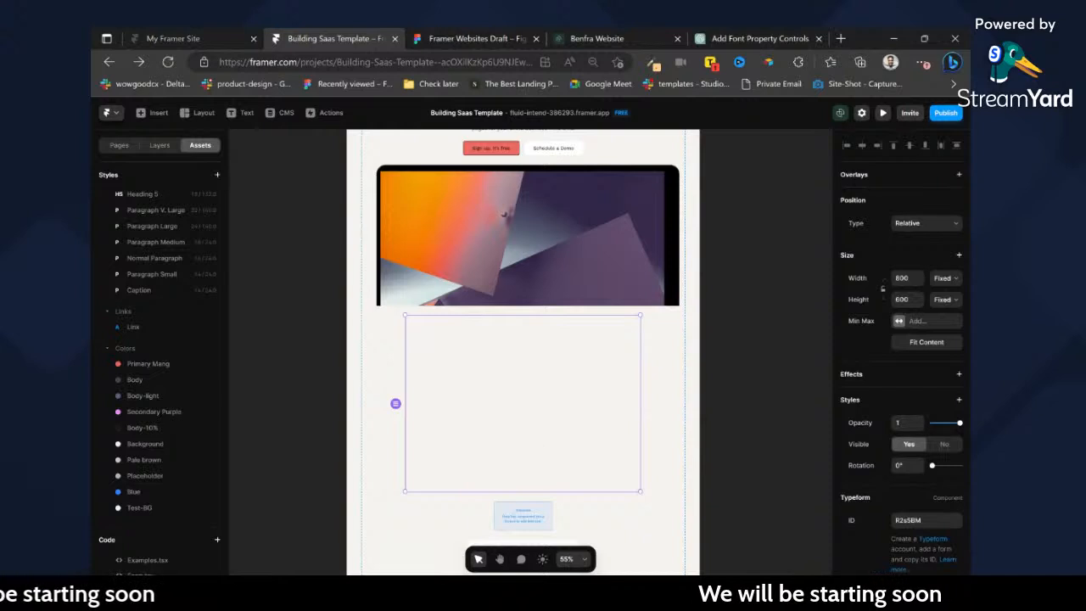
pyautogui.click(540, 523)
pyautogui.press('Delete')
# Replace the hero heading "Build stunning SAAS websites with ease" with "Contcat".
pyautogui.scroll(3, 536, 401)
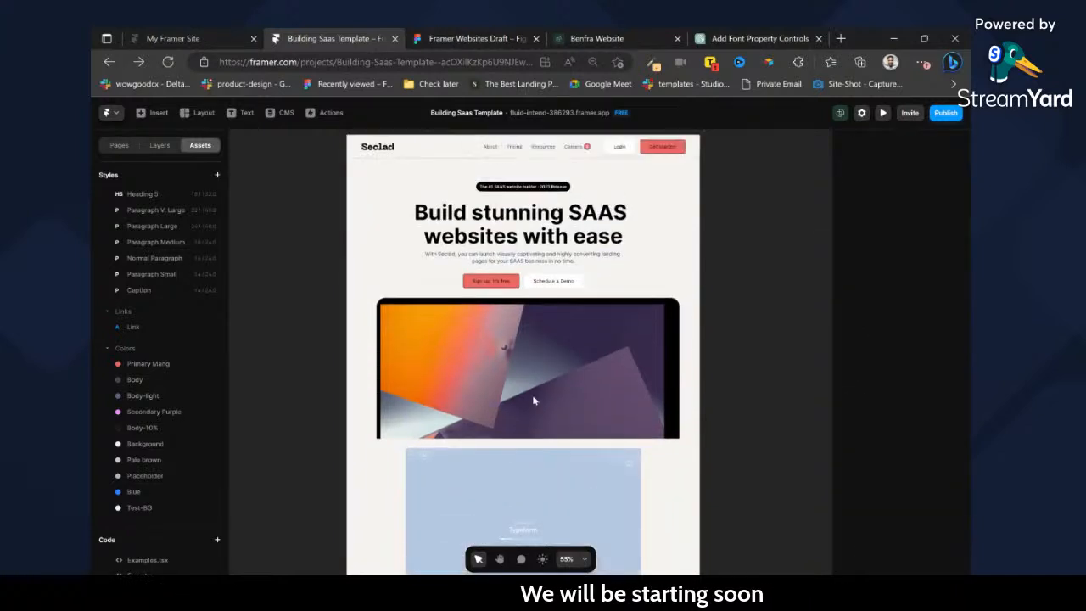
pyautogui.scroll(-5, 535, 388)
pyautogui.scroll(-3, 535, 386)
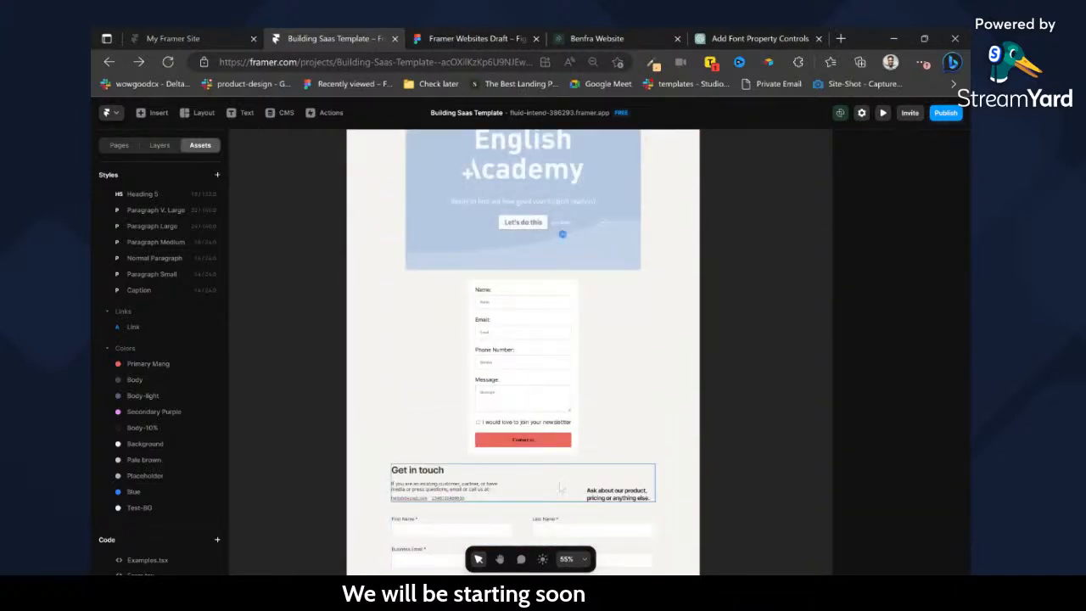
pyautogui.scroll(-2, 542, 435)
pyautogui.click(544, 408)
pyautogui.scroll(3, 545, 410)
pyautogui.scroll(9, 544, 409)
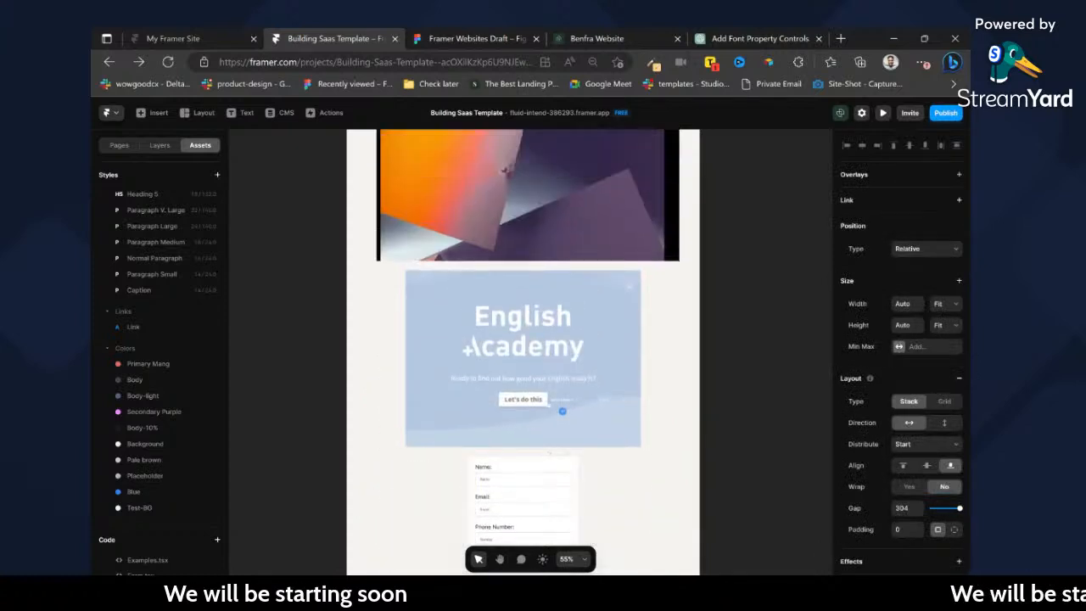
pyautogui.click(532, 319)
pyautogui.doubleClick(532, 319)
pyautogui.write('Contcat')
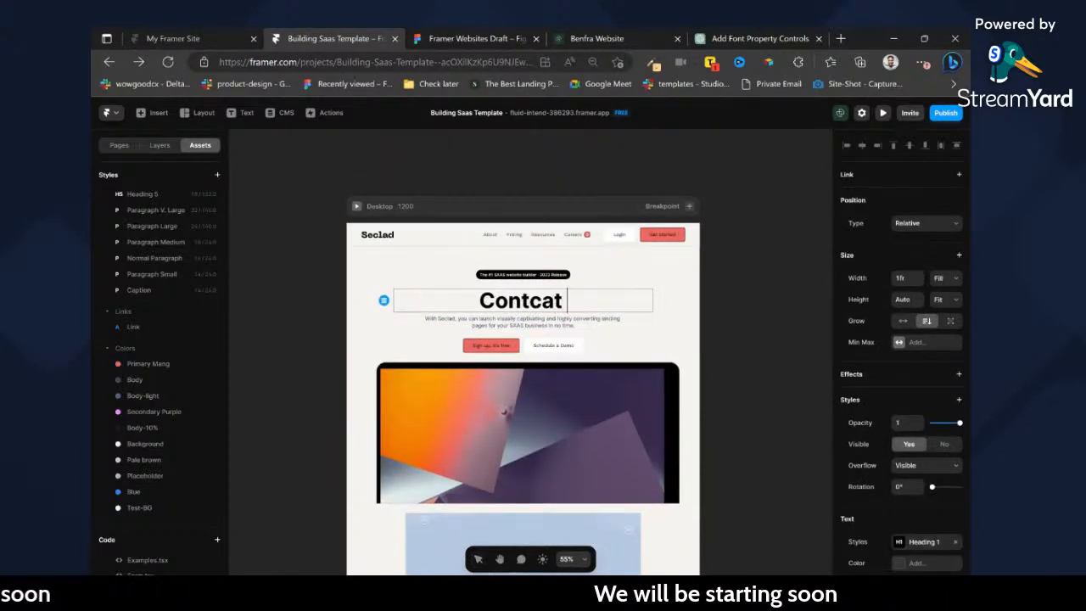
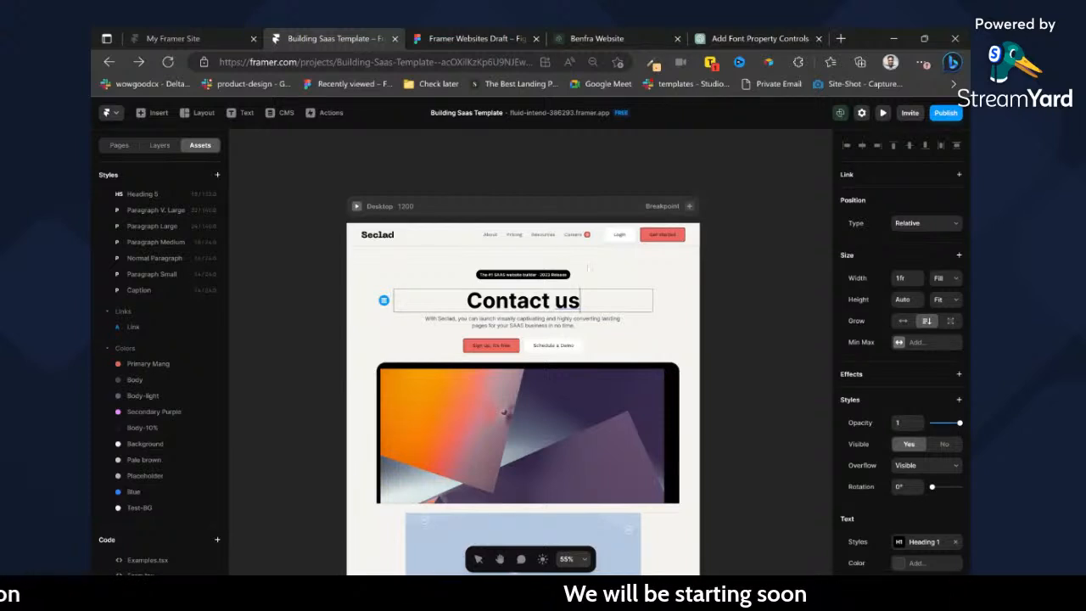
# Delete the release badge, the intro paragraph and the two call-to-action buttons around the "Contact us" heading.
pyautogui.click(553, 275)
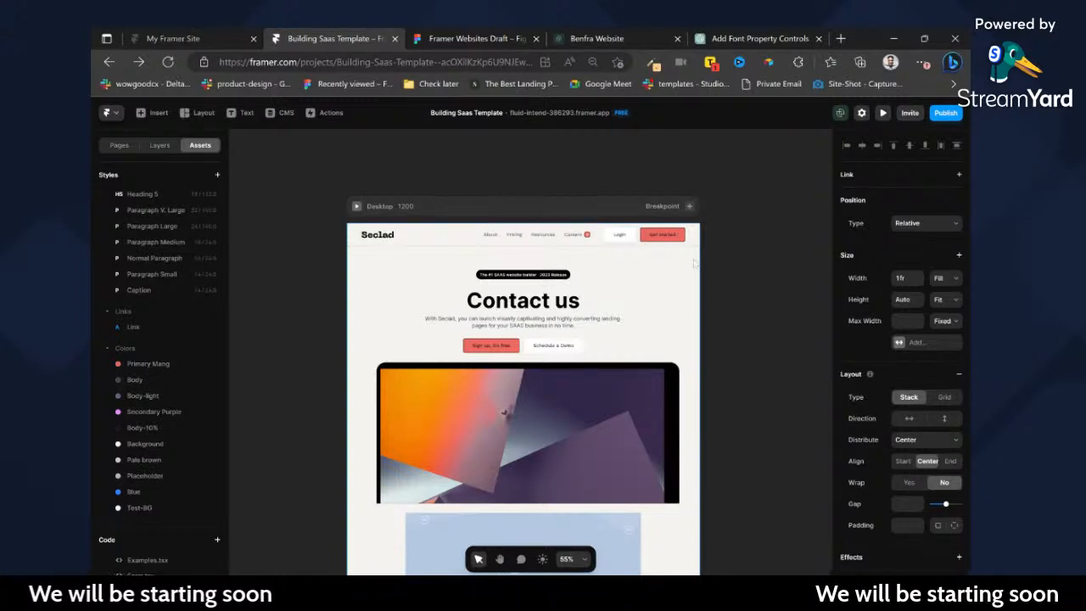
pyautogui.click(492, 185)
pyautogui.scroll(2, 525, 275)
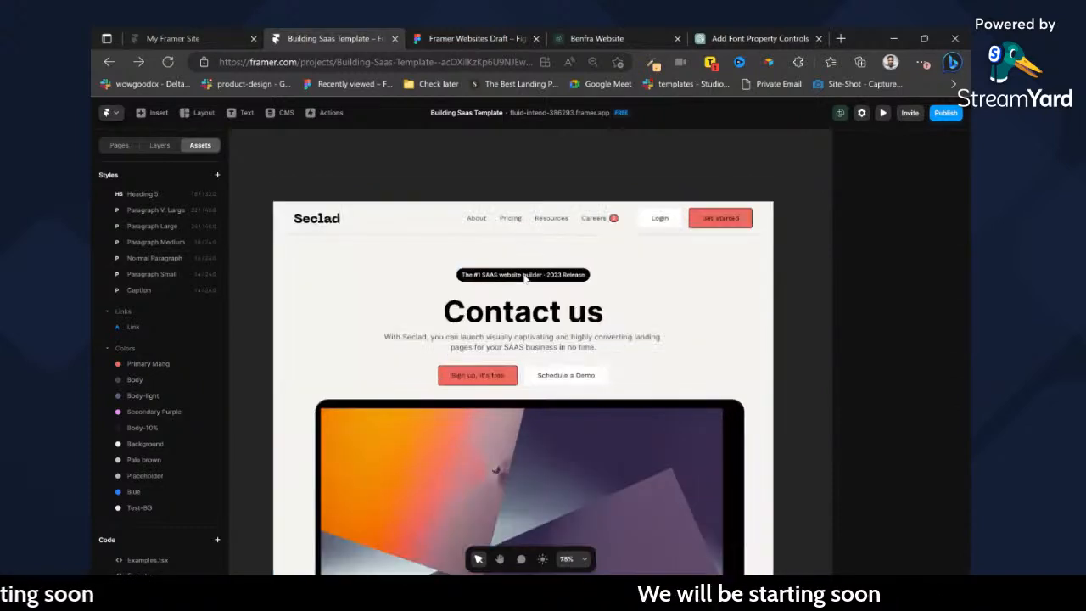
pyautogui.click(512, 275)
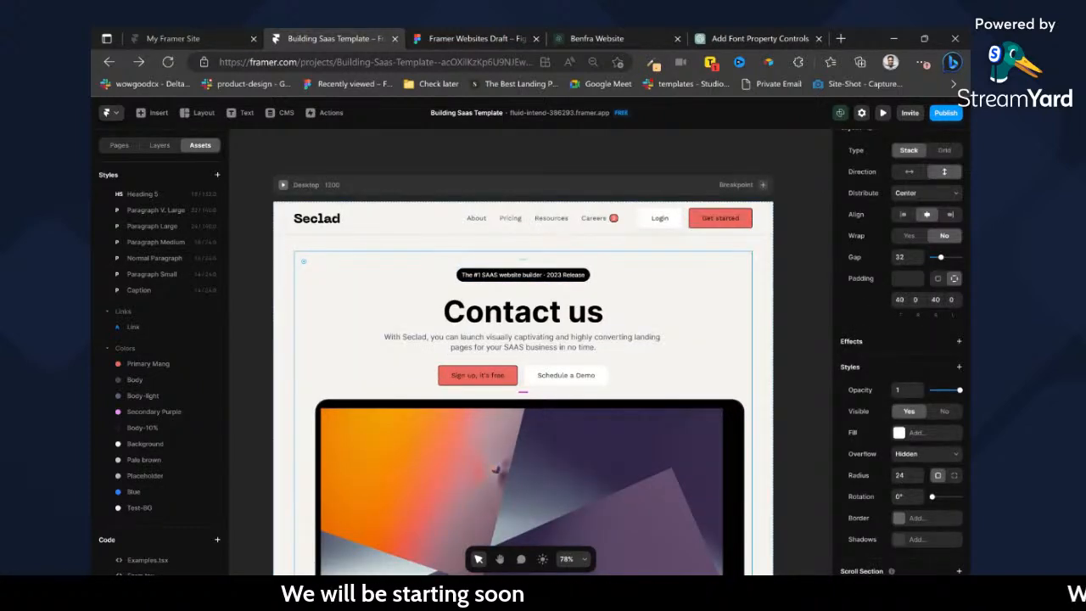
pyautogui.click(478, 275)
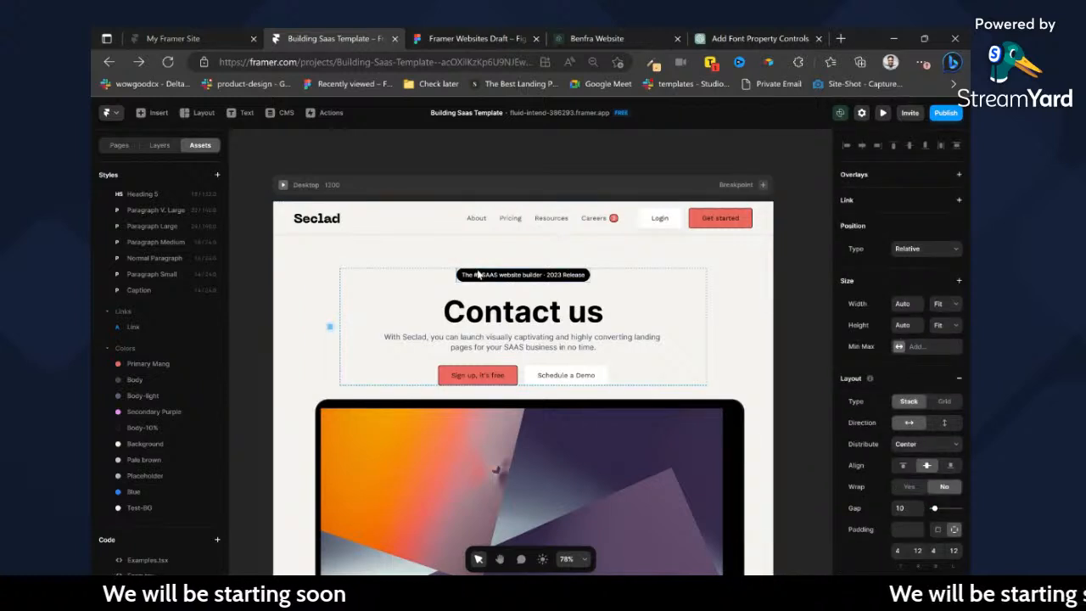
pyautogui.press('Delete')
pyautogui.click(420, 286)
pyautogui.click(404, 314)
pyautogui.press('Delete')
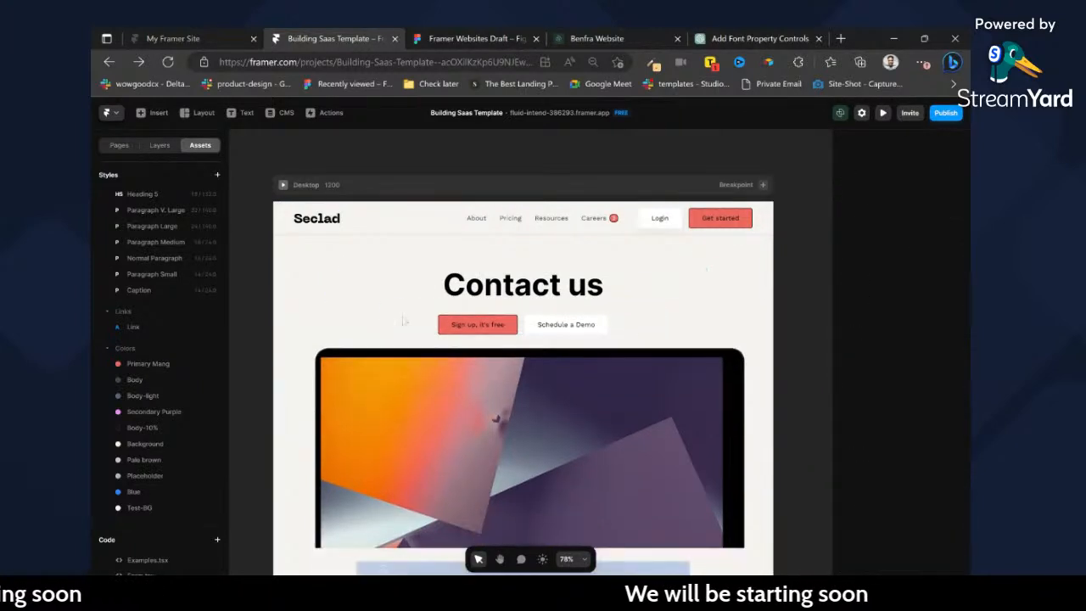
pyautogui.click(522, 325)
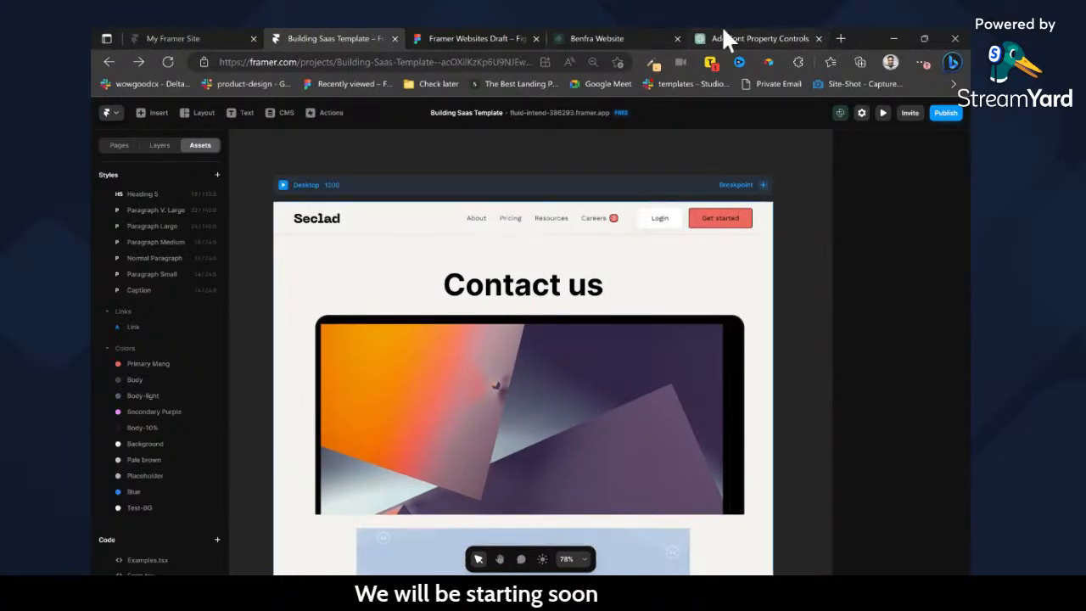
# Review the form's property controls code in the ChatGPT conversation and return to the Framer project.
pyautogui.click(723, 38)
pyautogui.scroll(5, 543, 290)
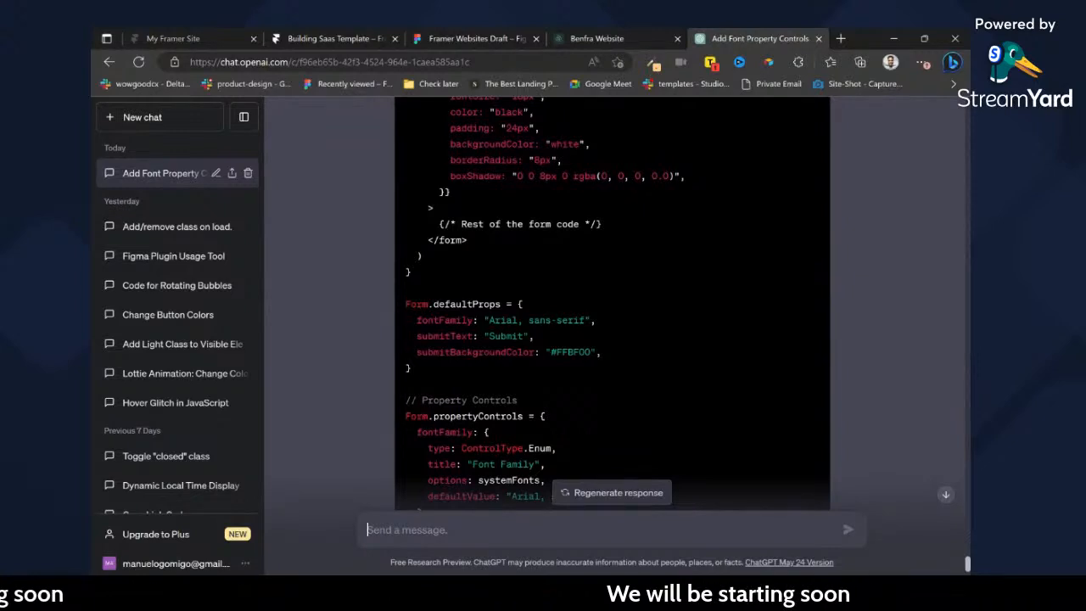
pyautogui.scroll(-3, 611, 297)
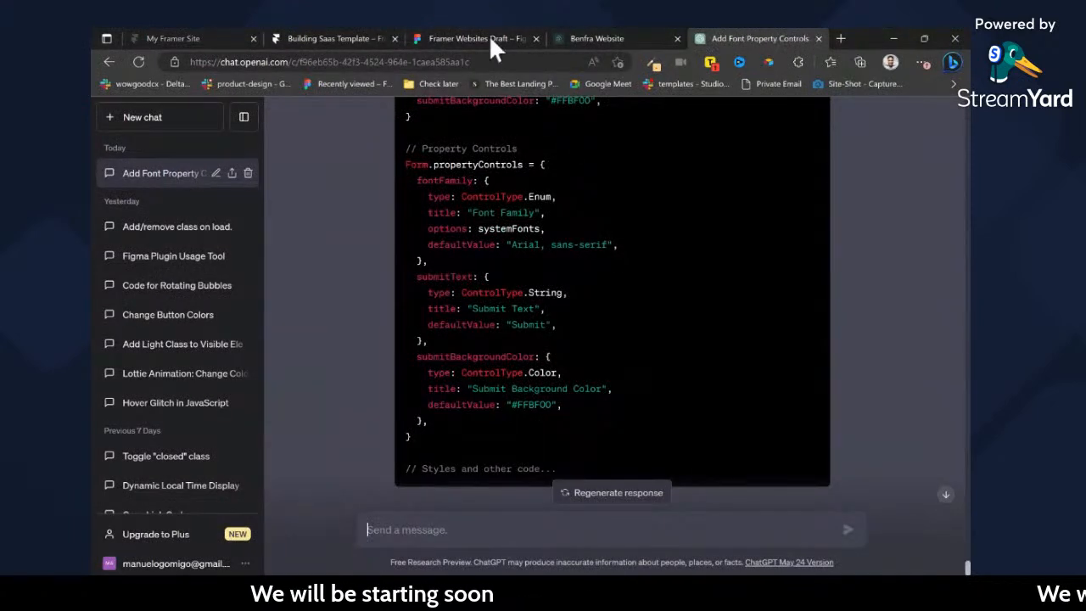
pyautogui.click(392, 31)
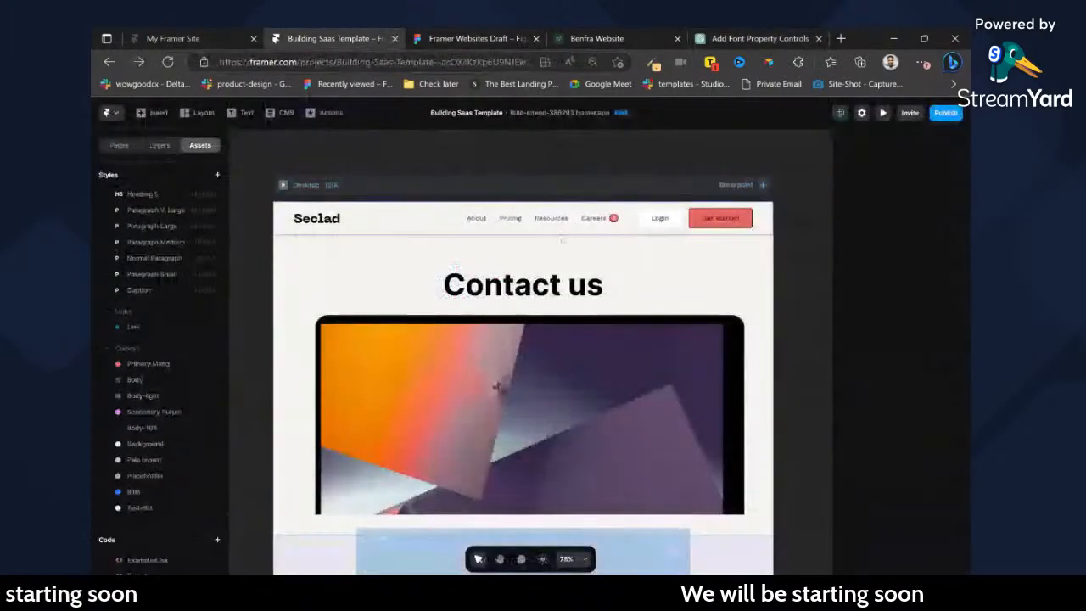
# Delete the hero image and the Typeform element between the "Contact us" heading and the contact form.
pyautogui.scroll(-2, 562, 238)
pyautogui.click(560, 230)
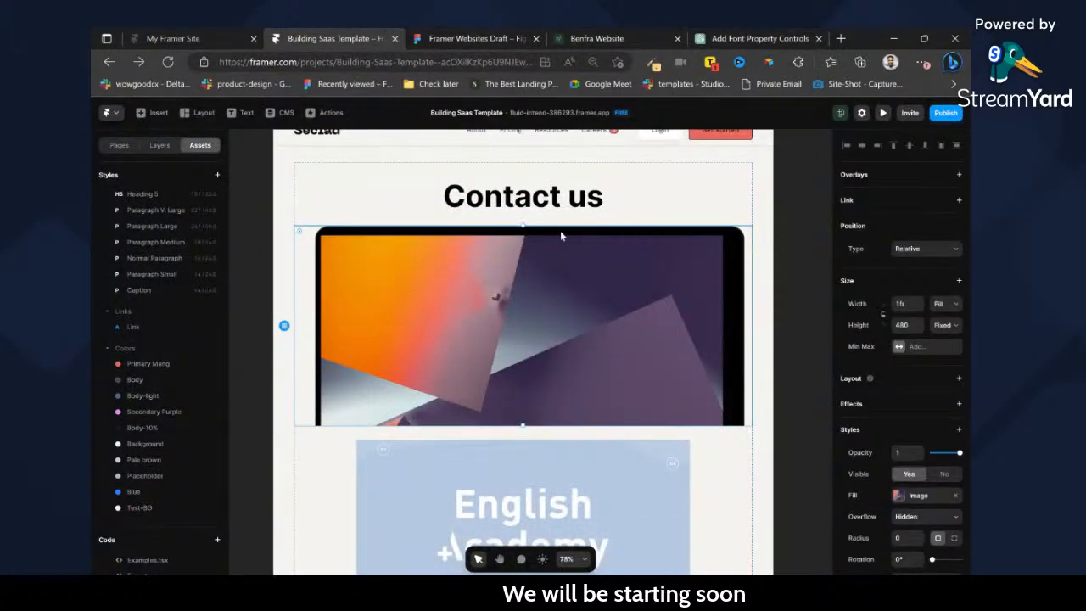
pyautogui.press('Delete')
pyautogui.scroll(-1, 573, 326)
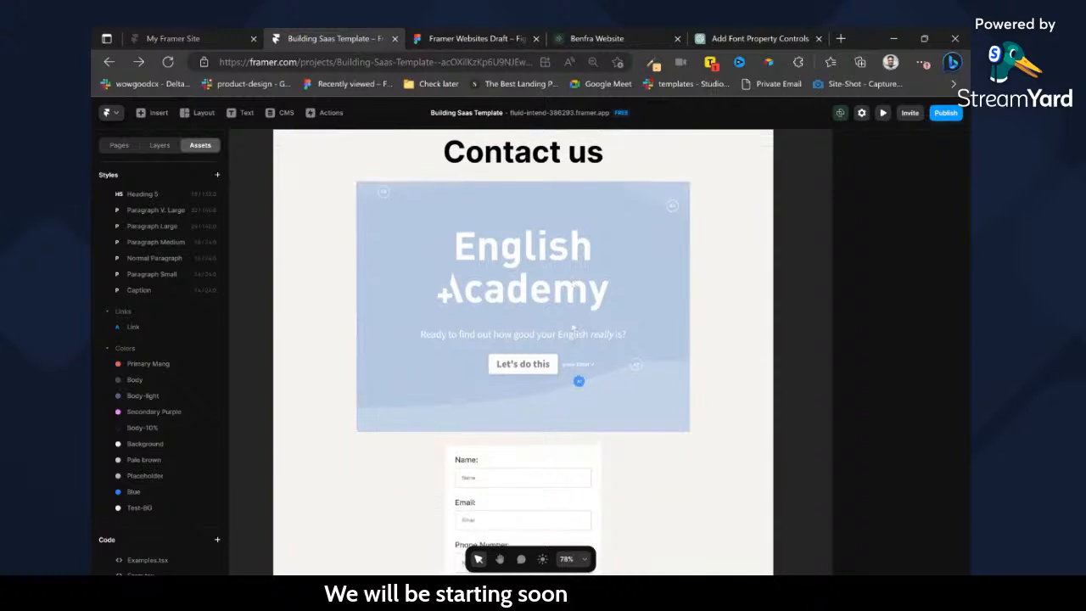
pyautogui.click(608, 377)
pyautogui.press('Delete')
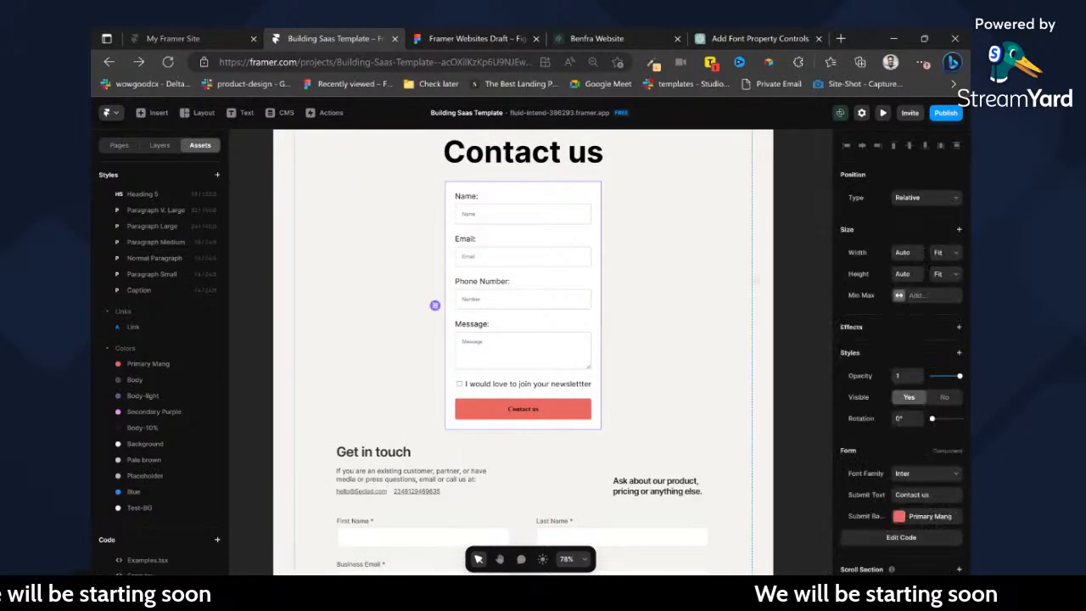
# Try the contact form at Fill width and set its relative width to 70%.
pyautogui.click(940, 282)
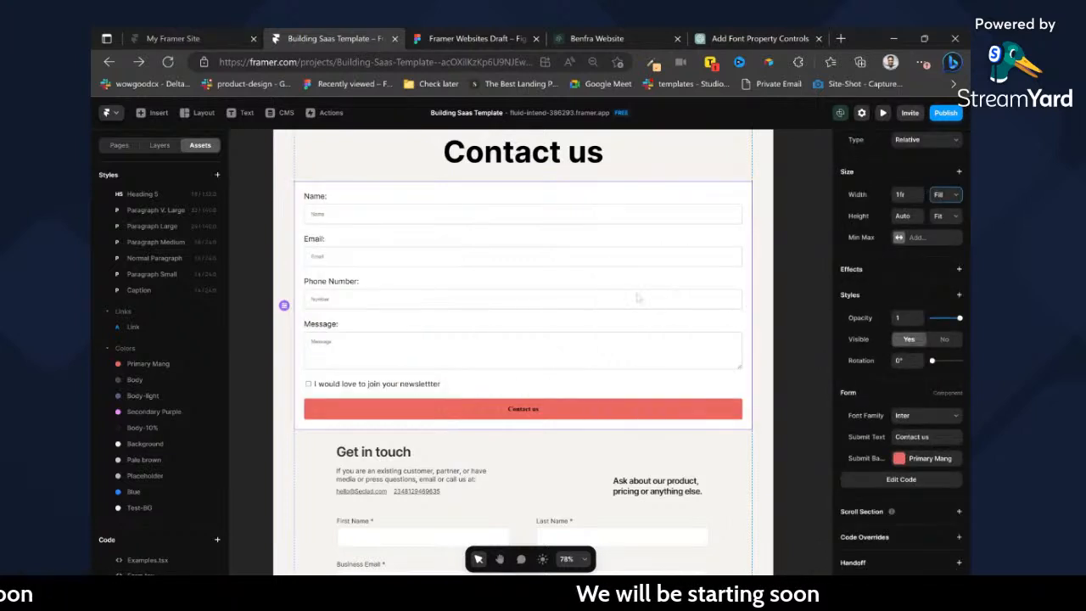
pyautogui.scroll(1, 635, 255)
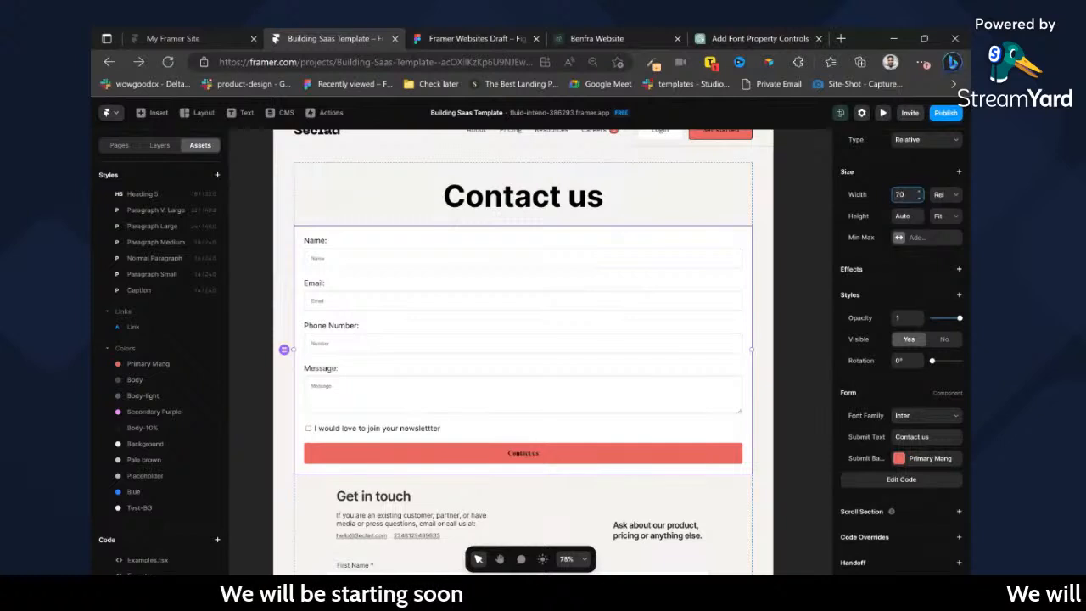
pyautogui.press('Return')
pyautogui.scroll(-1, 594, 350)
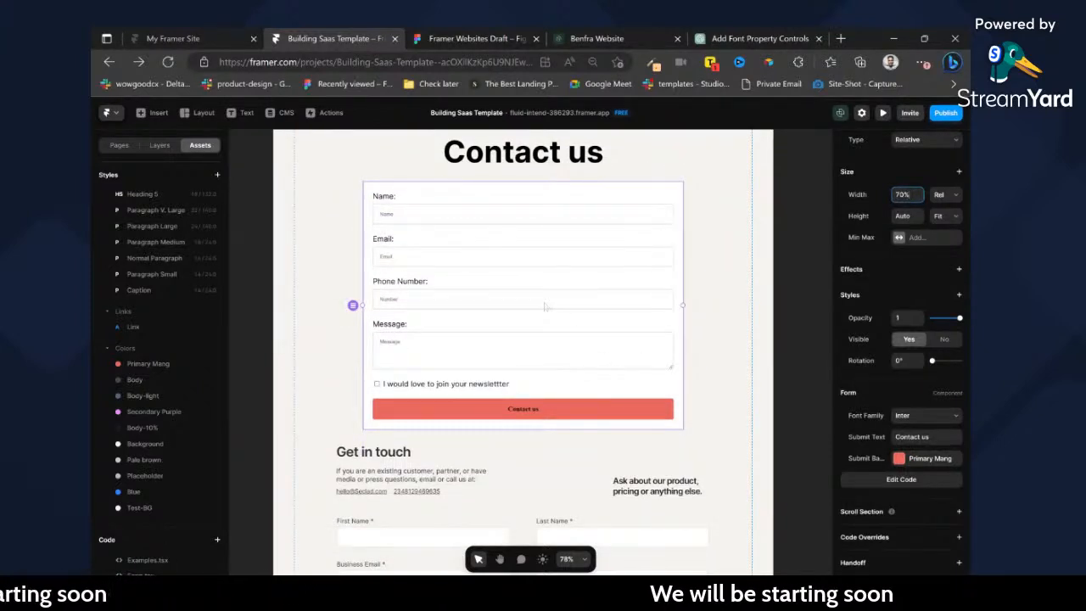
# Open the form's code, examine the input form's row layout in the Figma contact design, and return to the Contact page.
pyautogui.click(849, 480)
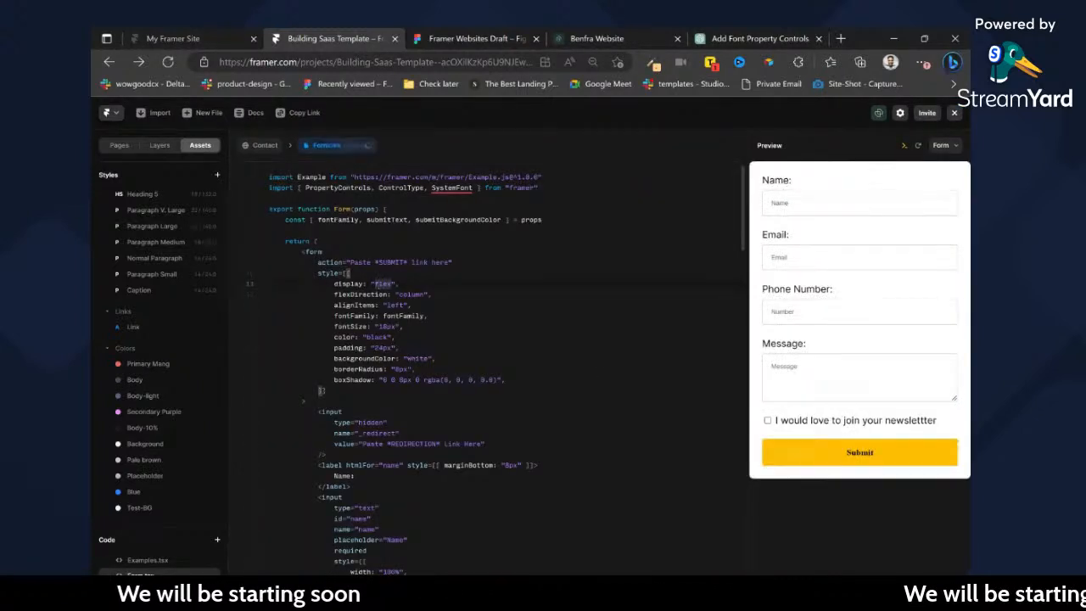
pyautogui.click(489, 38)
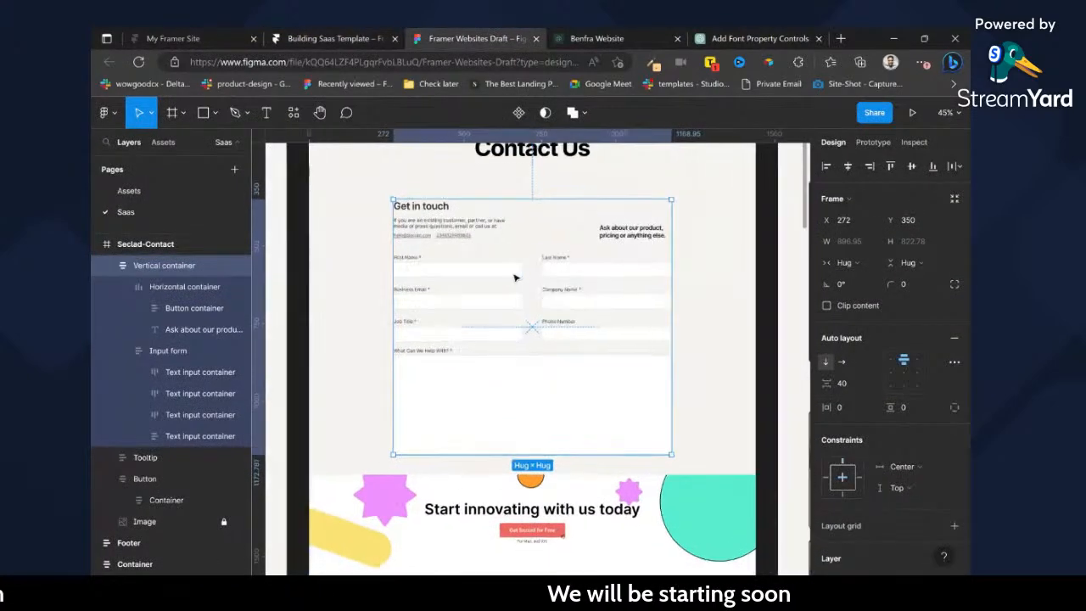
pyautogui.scroll(2, 532, 281)
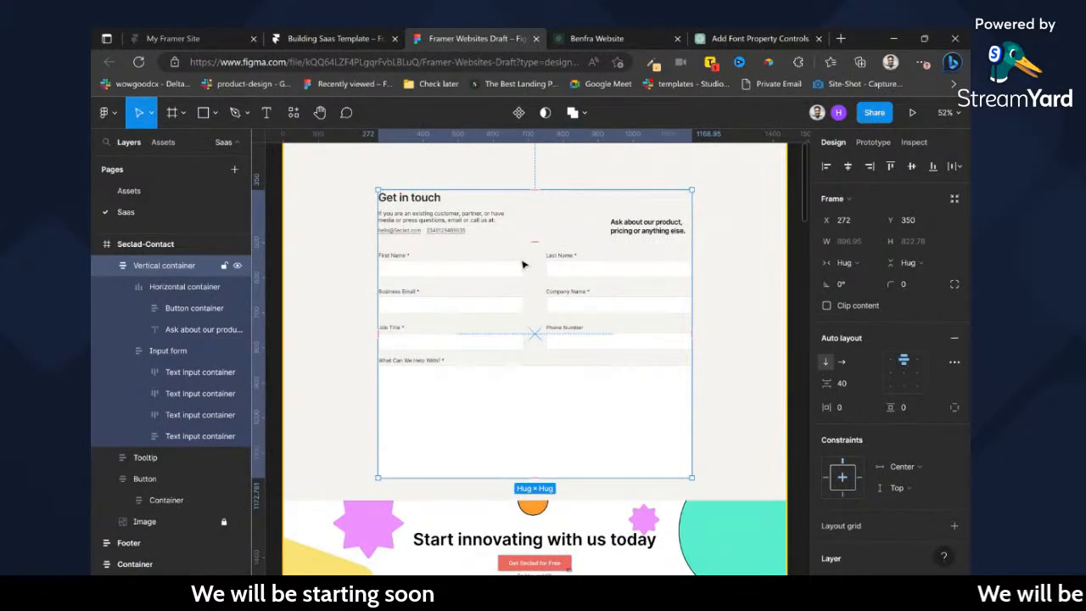
pyautogui.doubleClick(521, 270)
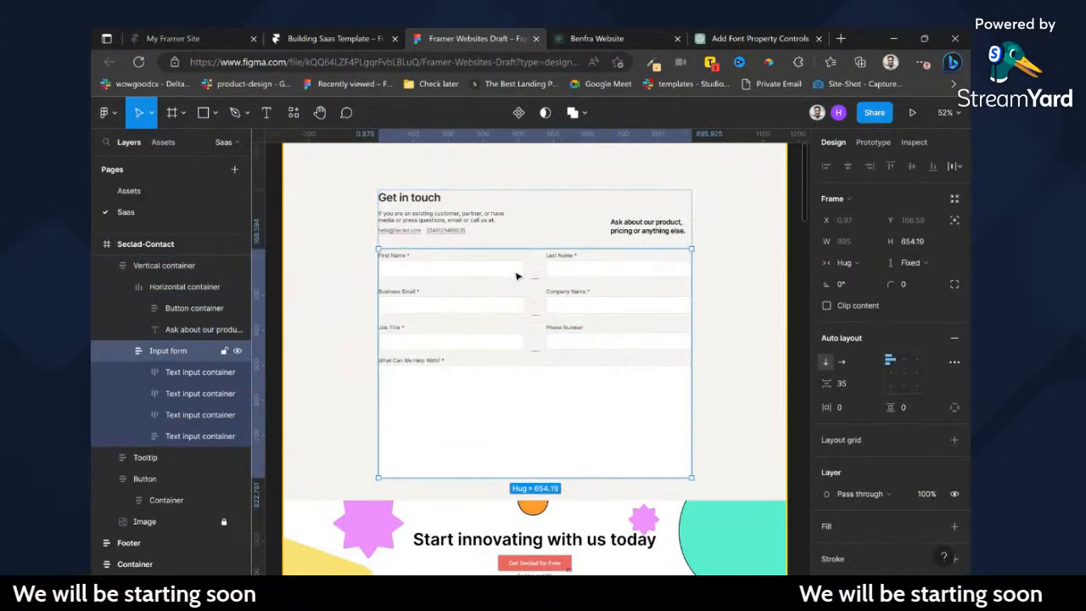
pyautogui.doubleClick(517, 272)
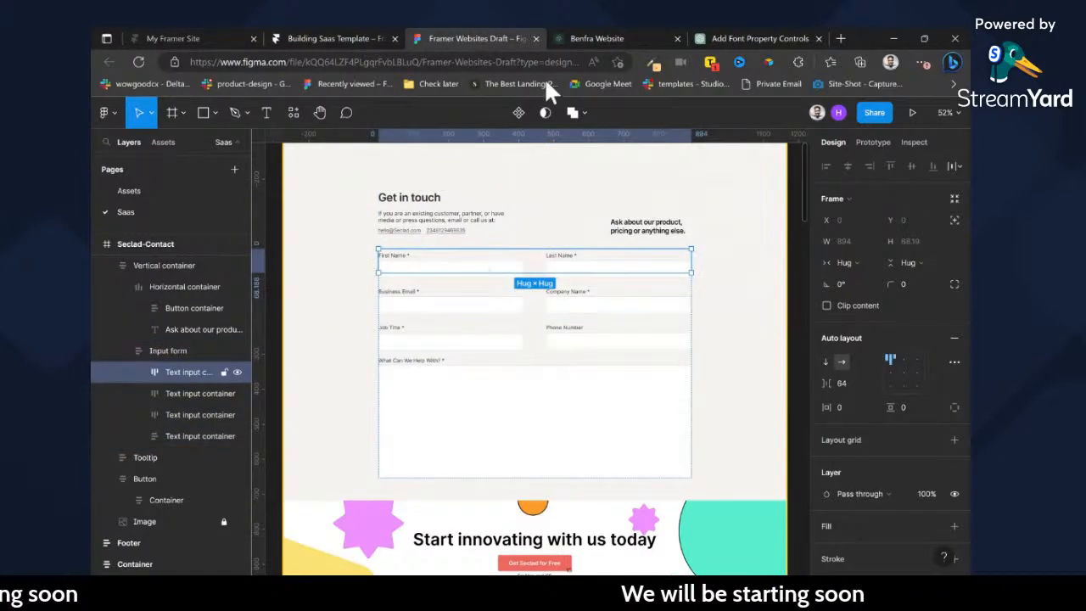
pyautogui.click(353, 38)
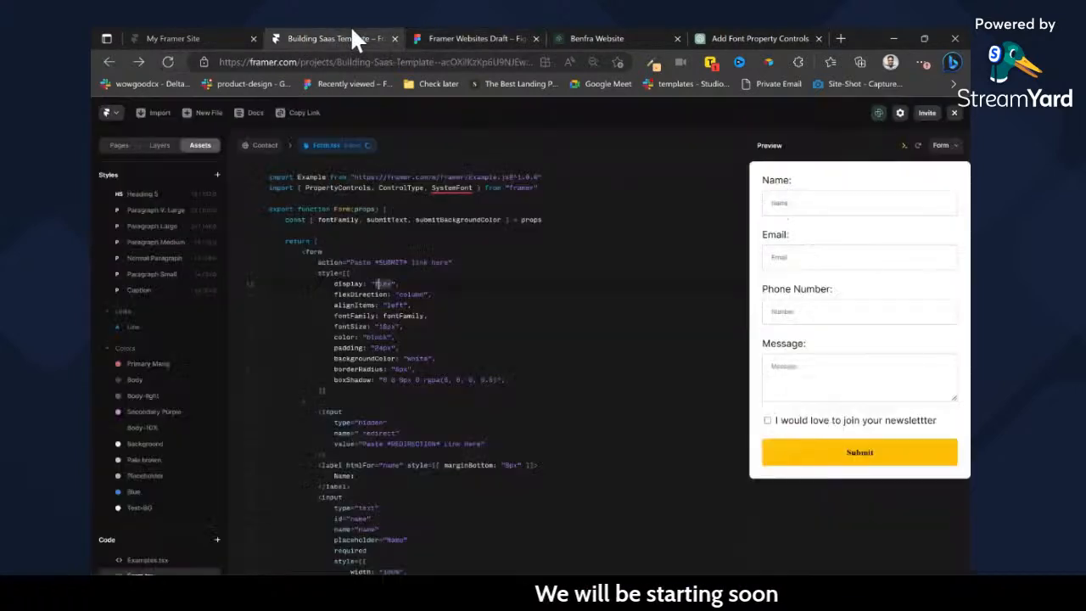
pyautogui.click(270, 149)
# Try removing the "Get in touch" header row above the placeholder fields and undo the removal.
pyautogui.scroll(-3, 587, 316)
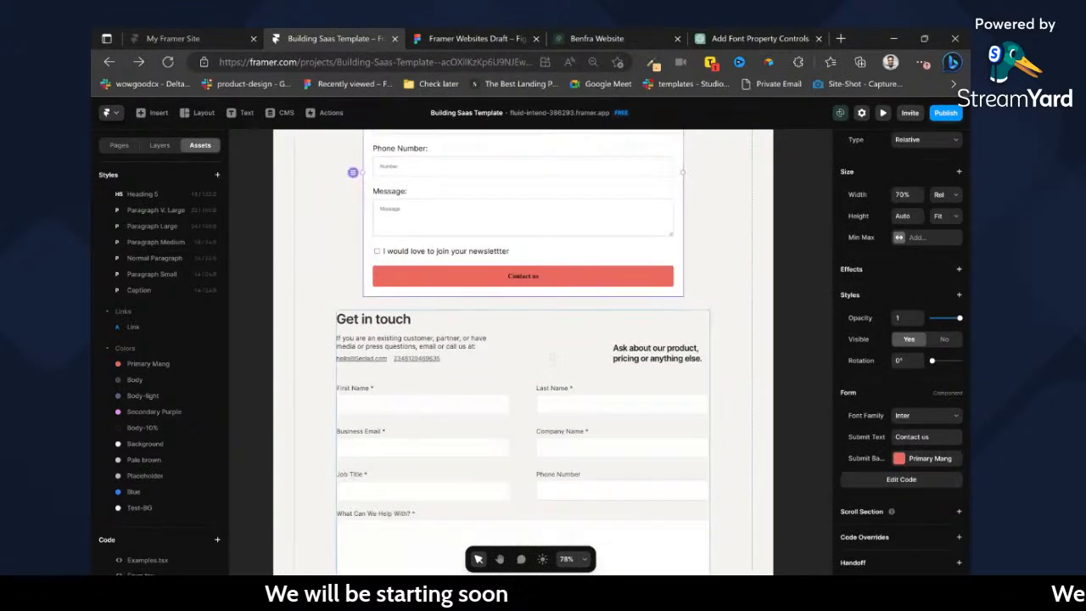
pyautogui.click(555, 356)
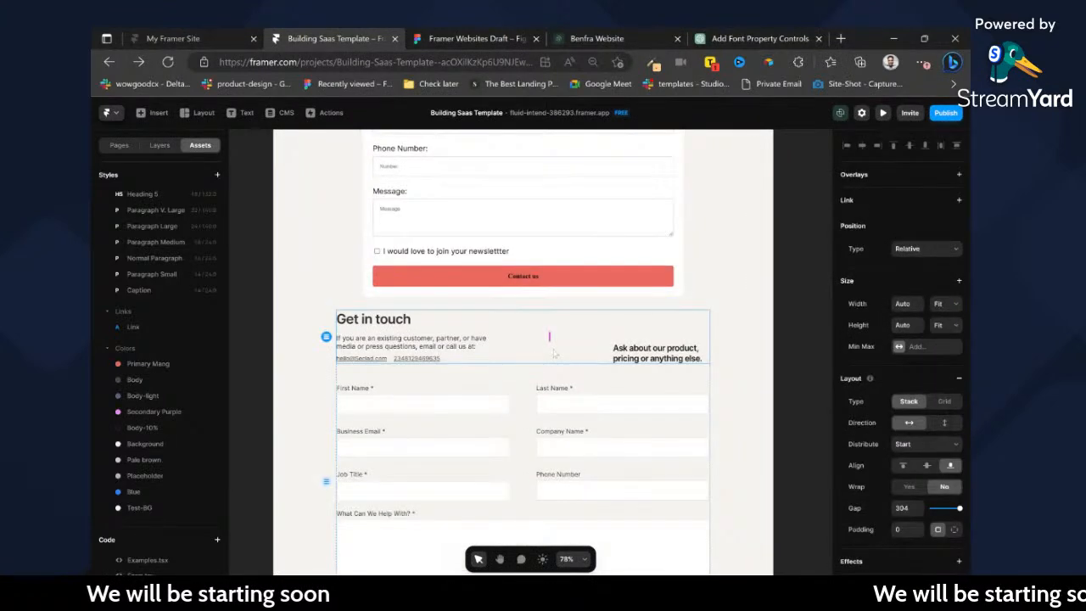
pyautogui.press('Delete')
pyautogui.scroll(3, 568, 346)
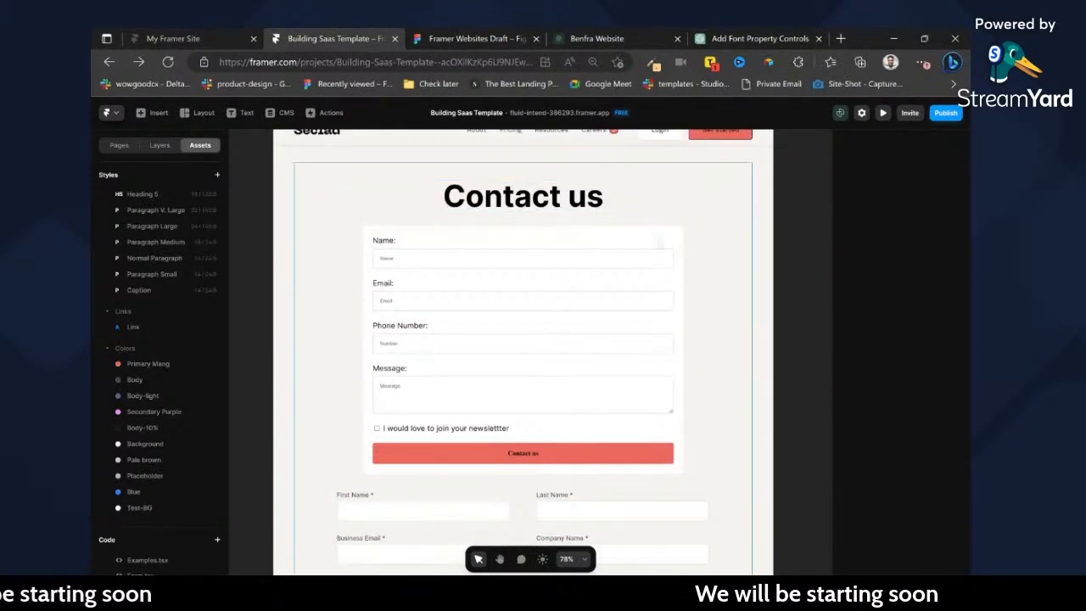
pyautogui.click(587, 241)
pyautogui.click(162, 148)
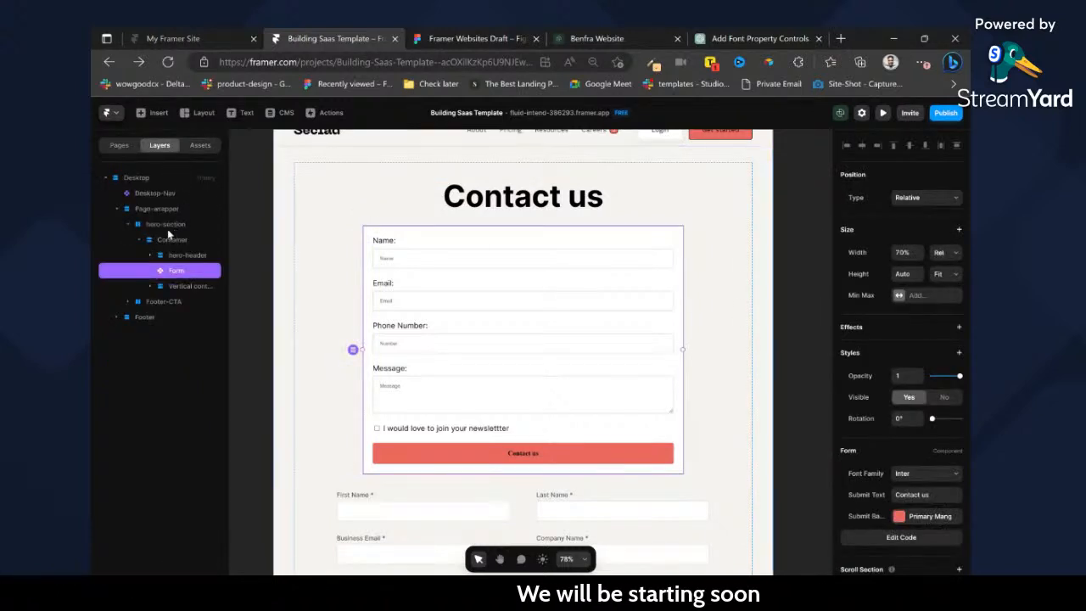
pyautogui.click(183, 286)
pyautogui.click(172, 272)
pyautogui.hotkey('ctrl', 'z')
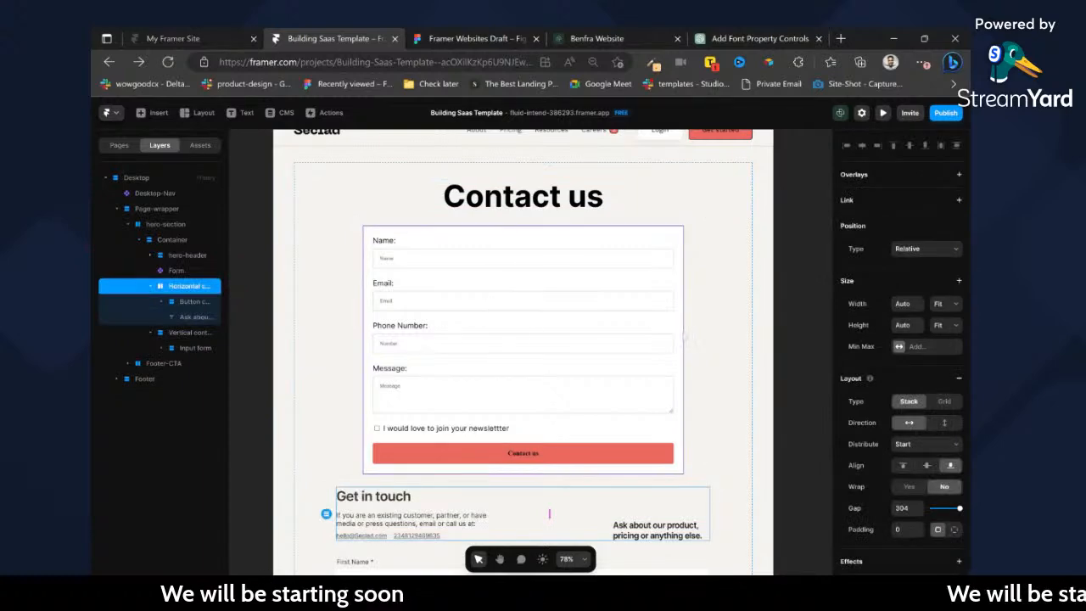
# Check the Figma contact design and undo the header row's move out of its vertical container in Framer.
pyautogui.click(518, 39)
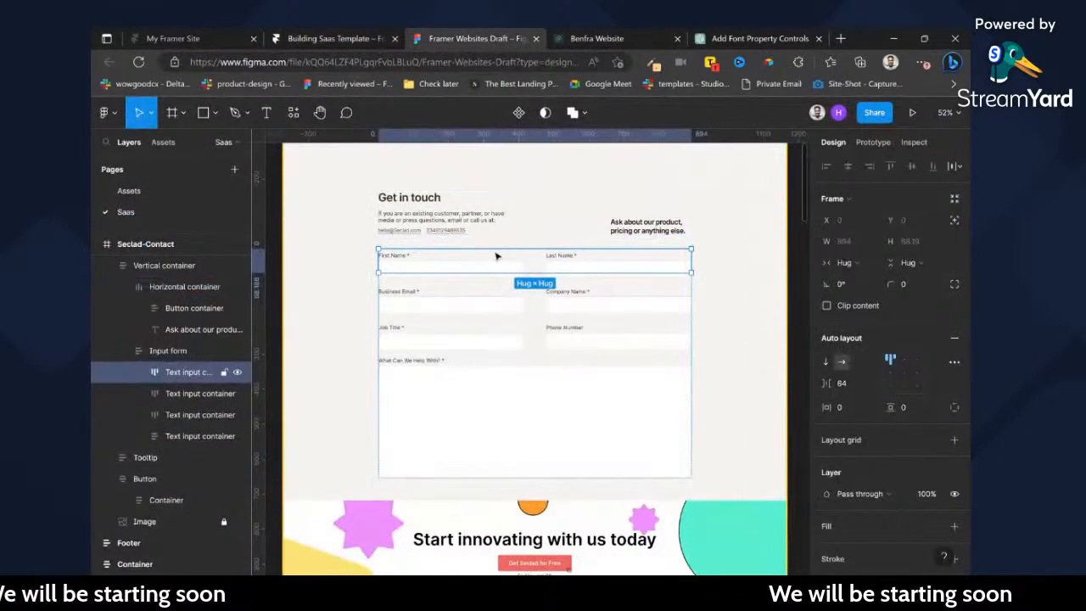
pyautogui.scroll(5, 497, 256)
pyautogui.click(347, 37)
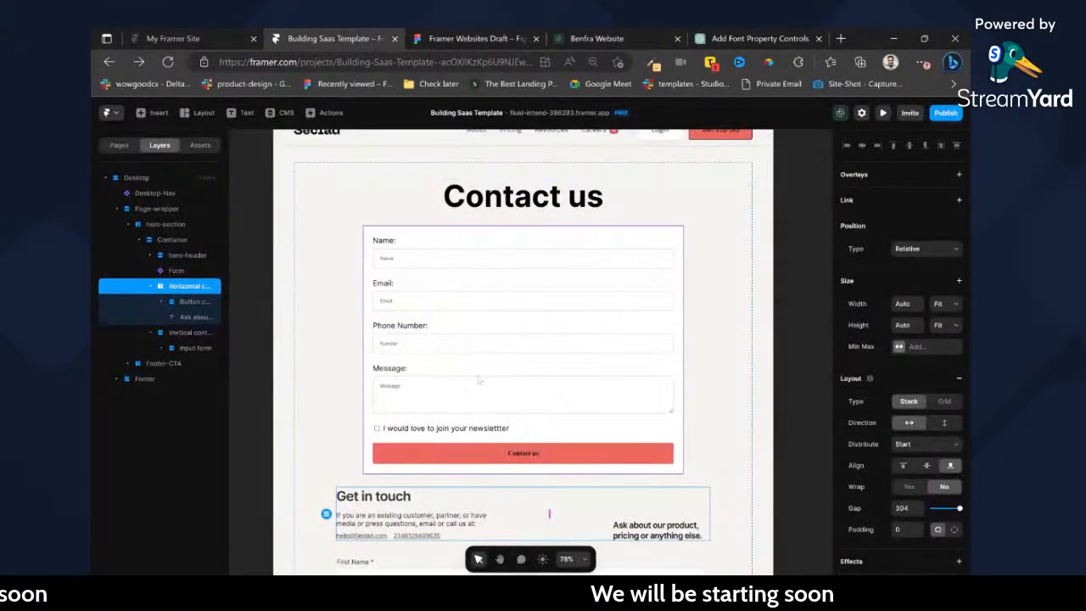
pyautogui.hotkey('ctrl', 'z')
pyautogui.hotkey('ctrl', 'z')
# Cut the code contact form and paste it into the vertical container holding the "Get in touch" header row.
pyautogui.click(513, 296)
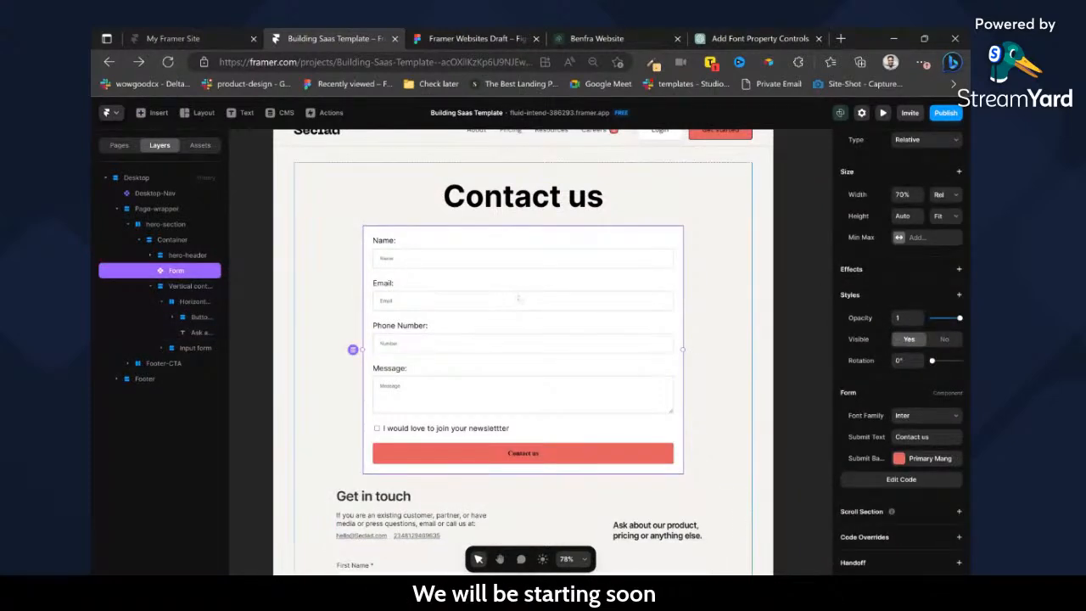
pyautogui.hotkey('ctrl', 'x')
pyautogui.scroll(-1, 523, 297)
pyautogui.click(523, 257)
pyautogui.hotkey('ctrl', 'v')
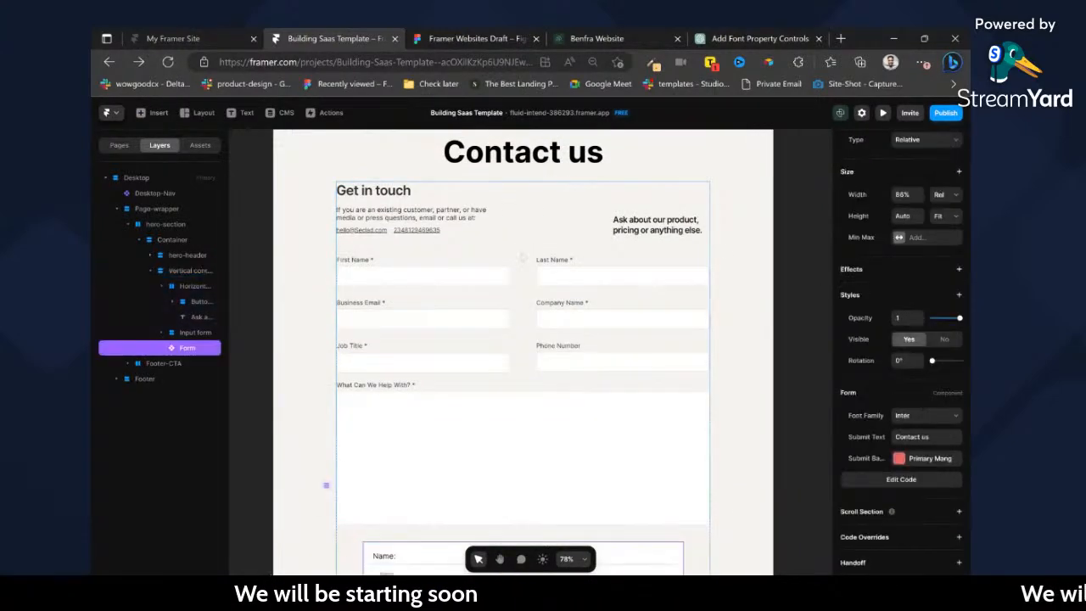
# Delete the placeholder input rows and the "What Can We Help With?" box between the header row and the contact form.
pyautogui.keyDown('ctrl'); pyautogui.click(524, 275); pyautogui.keyUp('ctrl')
pyautogui.press('Delete')
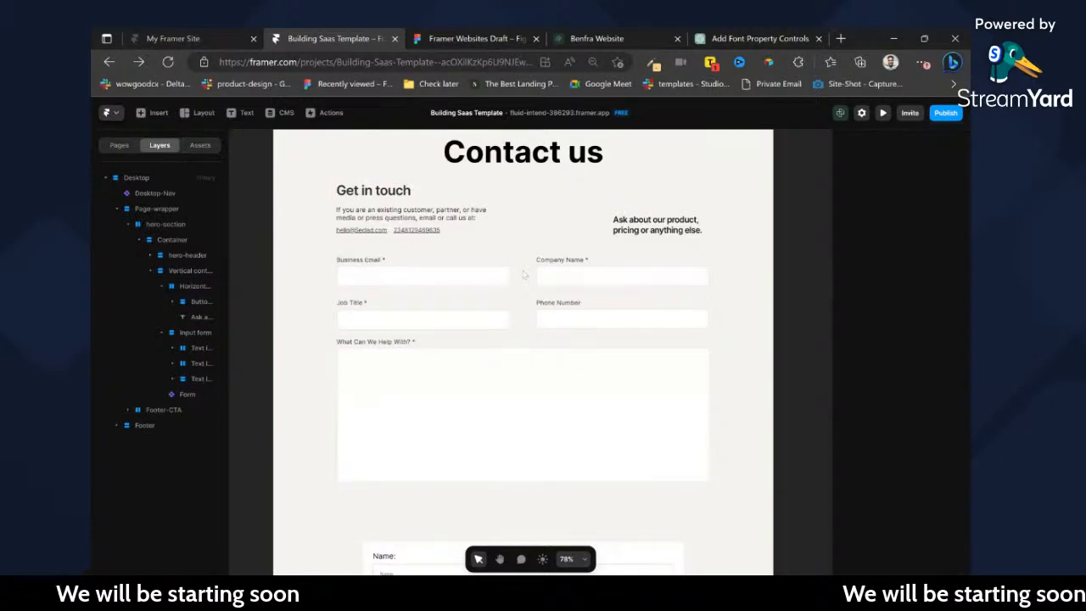
pyautogui.keyDown('ctrl'); pyautogui.click(523, 273); pyautogui.keyUp('ctrl')
pyautogui.press('Delete')
pyautogui.press('Delete')
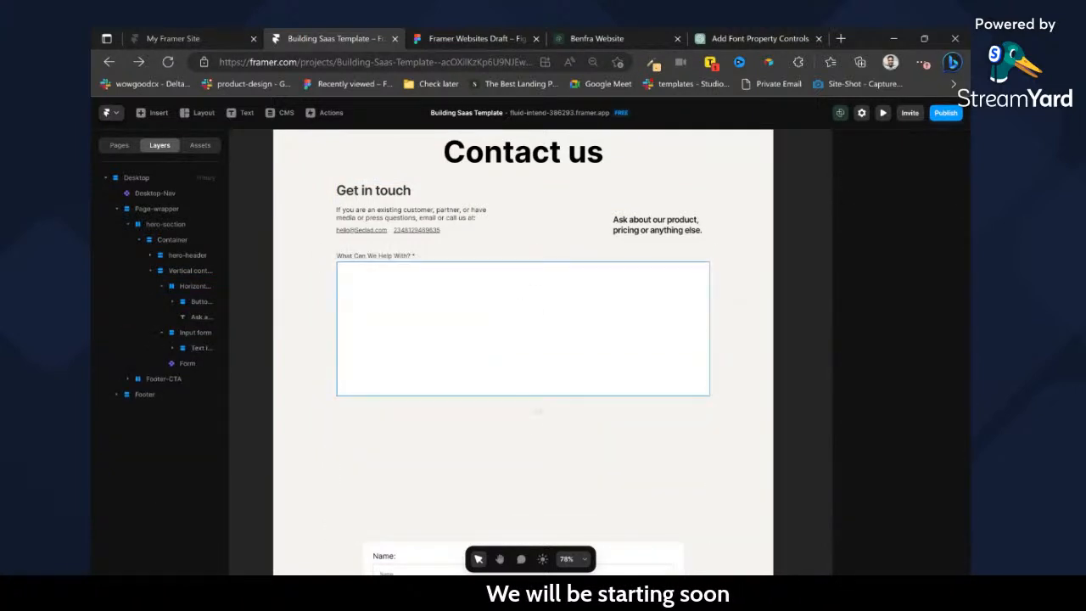
pyautogui.press('Delete')
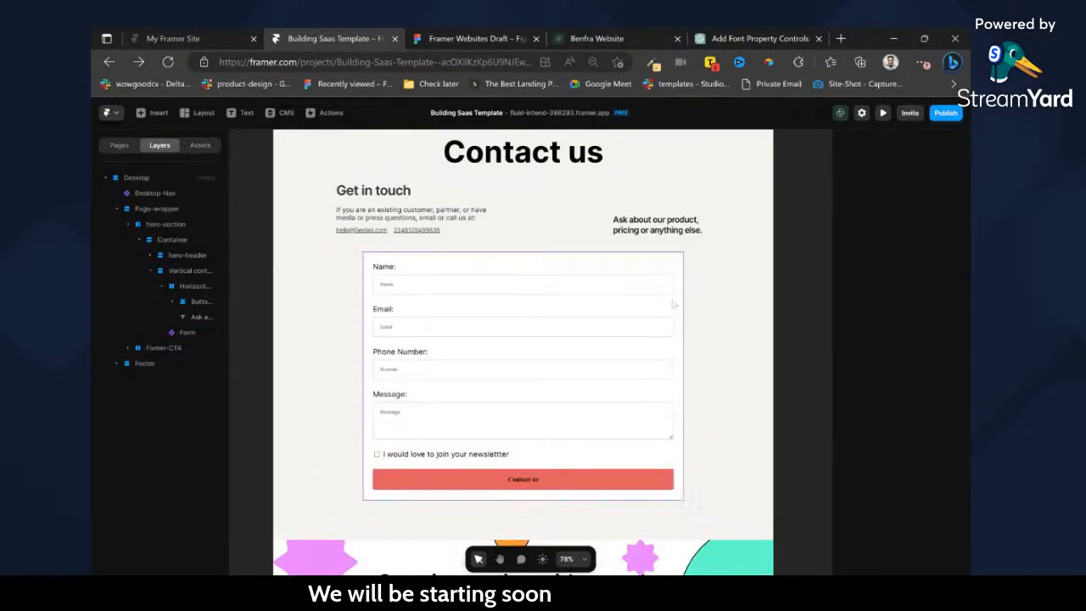
# Set the contact form's width to Fill within its vertical container.
pyautogui.click(673, 303)
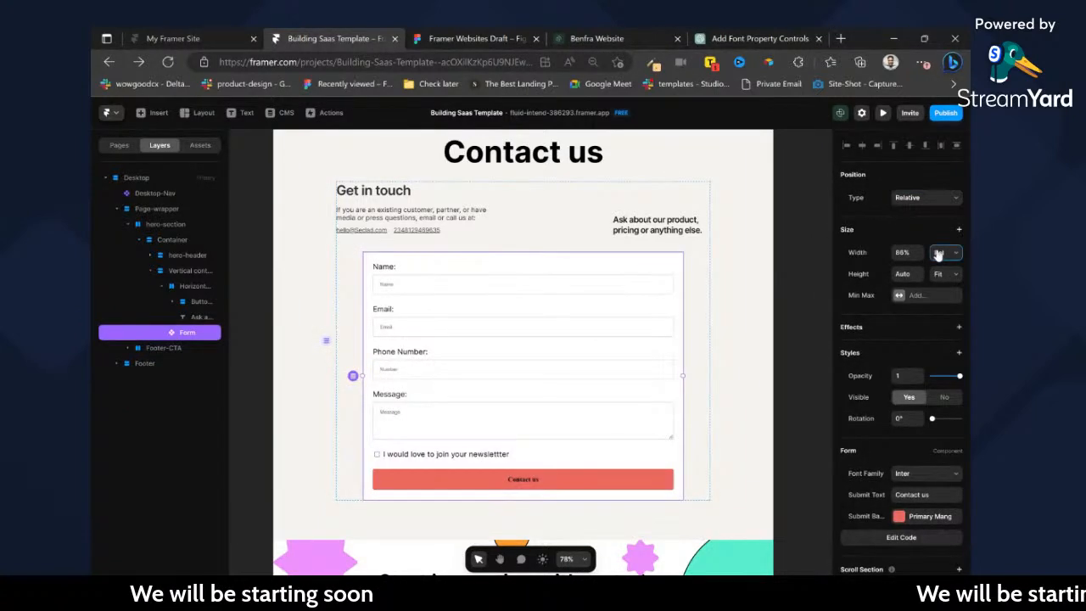
pyautogui.click(941, 277)
pyautogui.click(791, 326)
pyautogui.scroll(-1, 791, 326)
pyautogui.scroll(1, 791, 326)
pyautogui.click(573, 476)
pyautogui.scroll(-1, 573, 476)
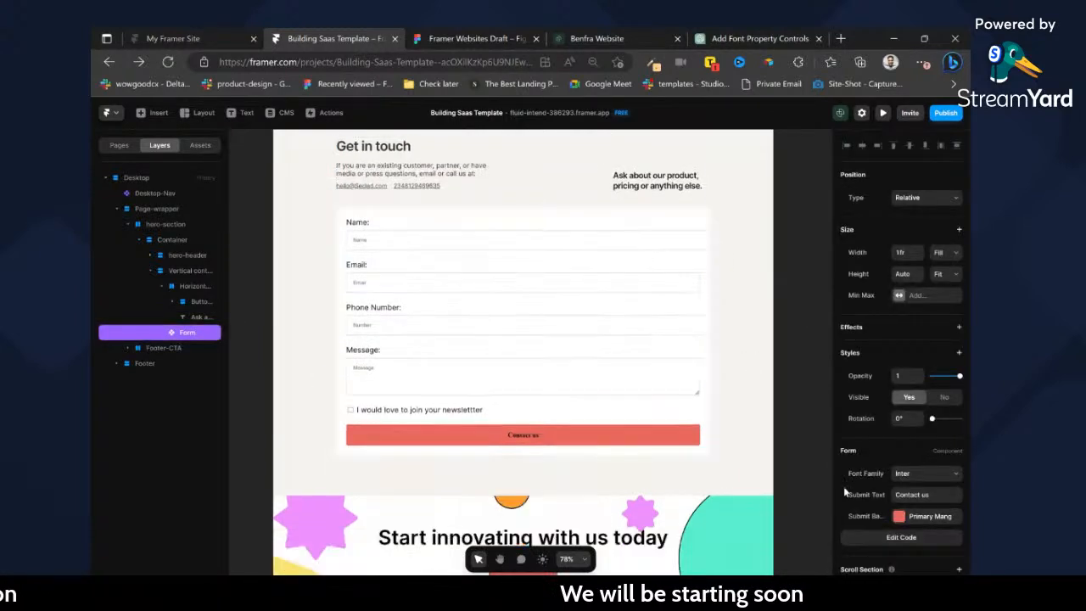
# Check the contact form's submit button background color and its available color styles.
pyautogui.click(899, 517)
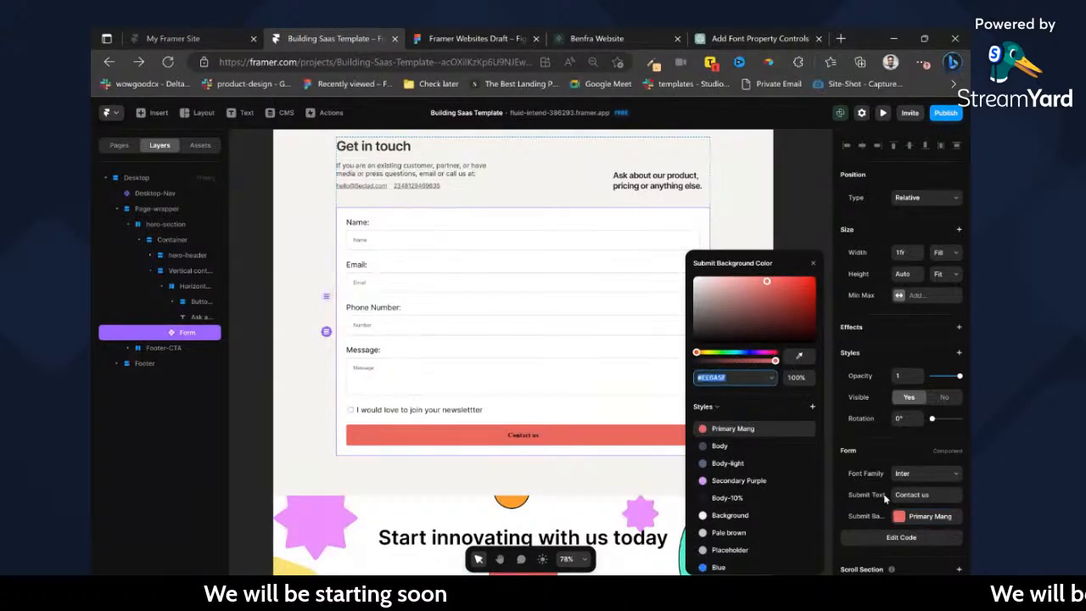
pyautogui.click(520, 439)
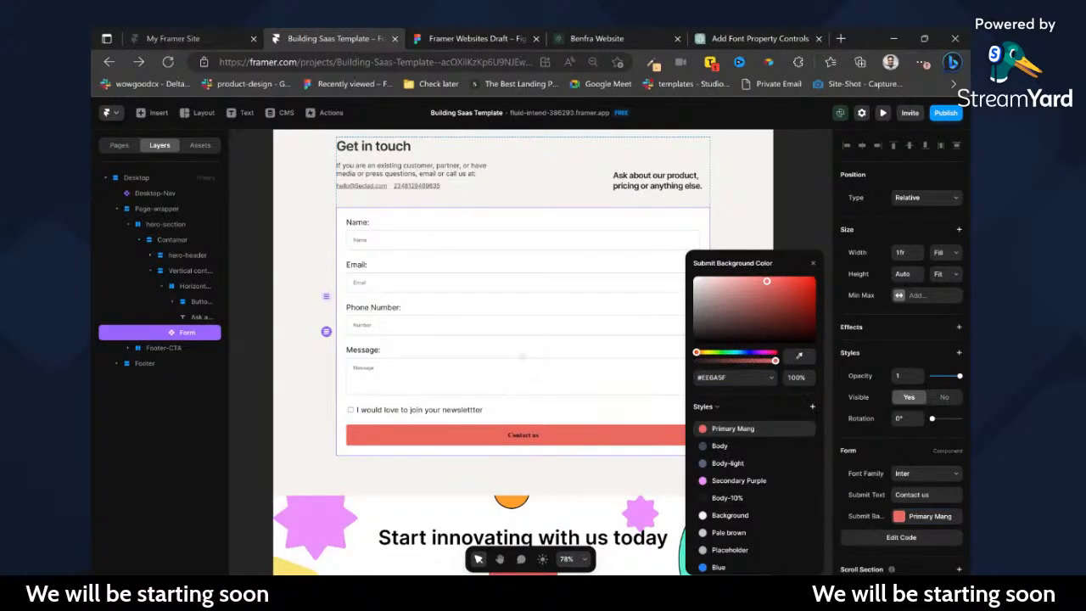
pyautogui.click(788, 230)
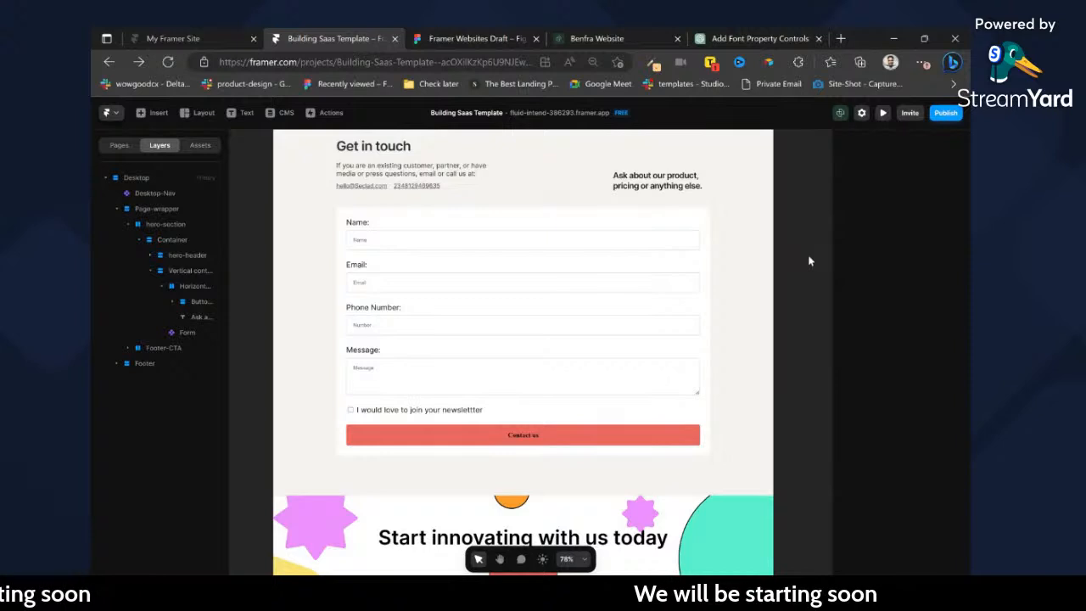
pyautogui.click(644, 271)
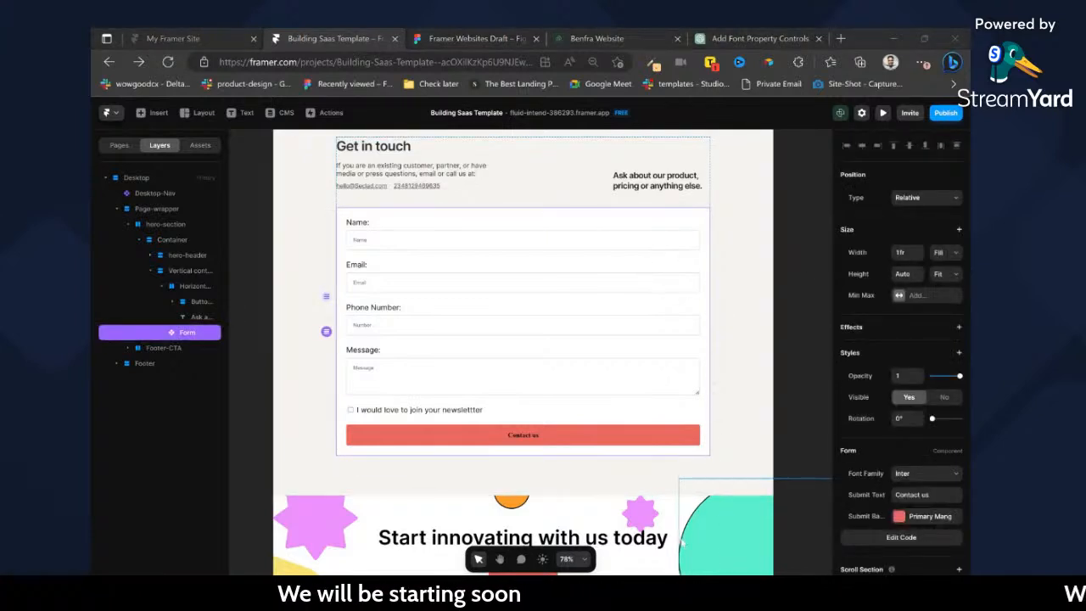
# Open the Medium article "Create beautiful custom form in Framer within 10 minutes" in the browser and copy its URL.
pyautogui.click(552, 325)
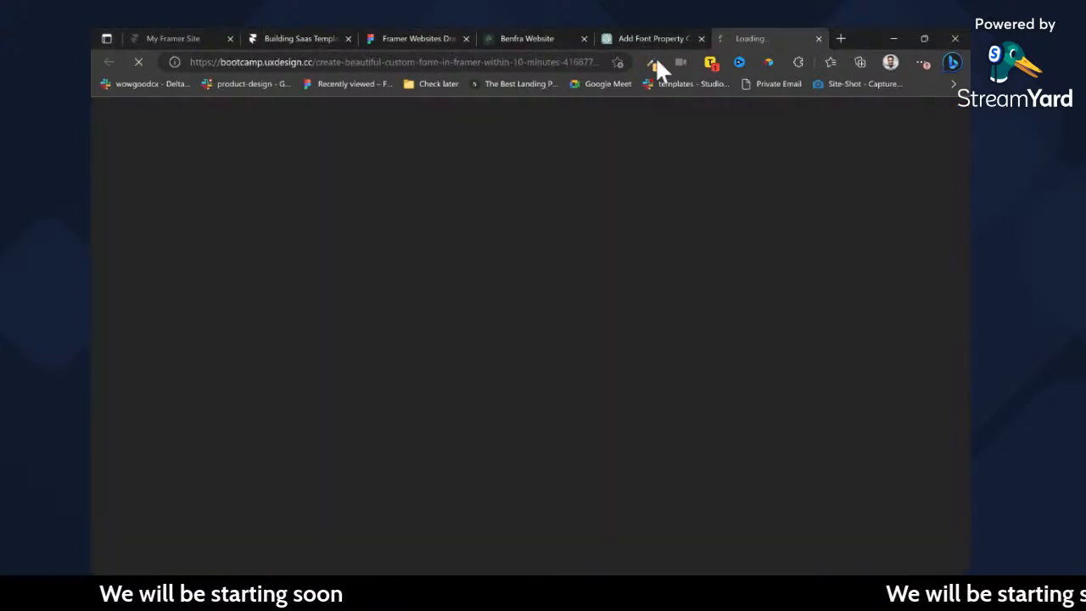
pyautogui.click(526, 62)
pyautogui.hotkey('ctrl', 'c')
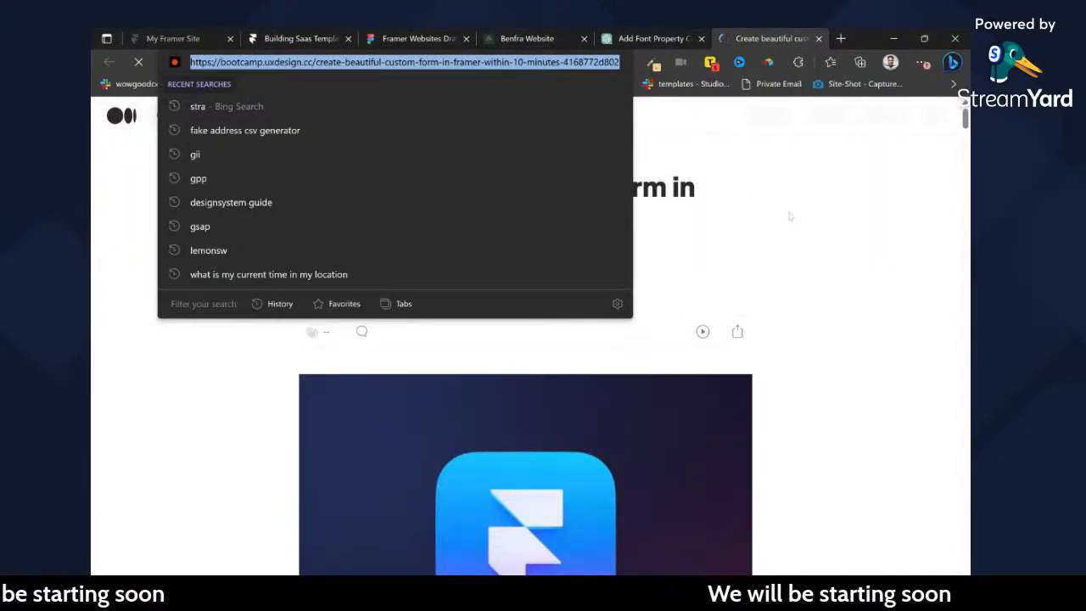
pyautogui.click(788, 217)
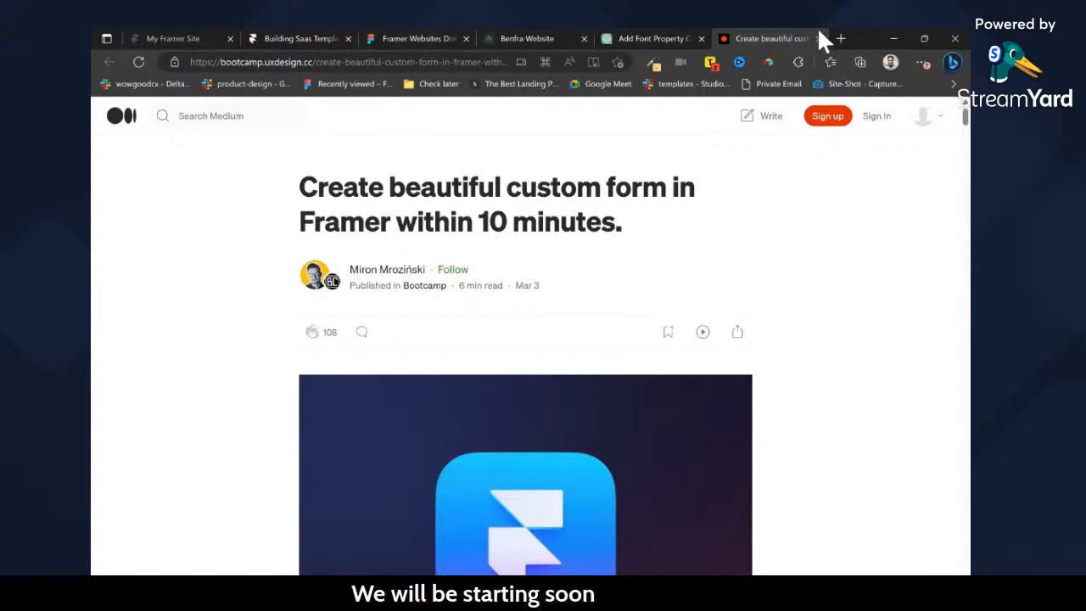
# Post the copied article link in the YouTube live chat of "Building a 5-Pages SaaS template live on Framer" and close that stream.
pyautogui.click(841, 39)
pyautogui.write('yo')
pyautogui.press('Return')
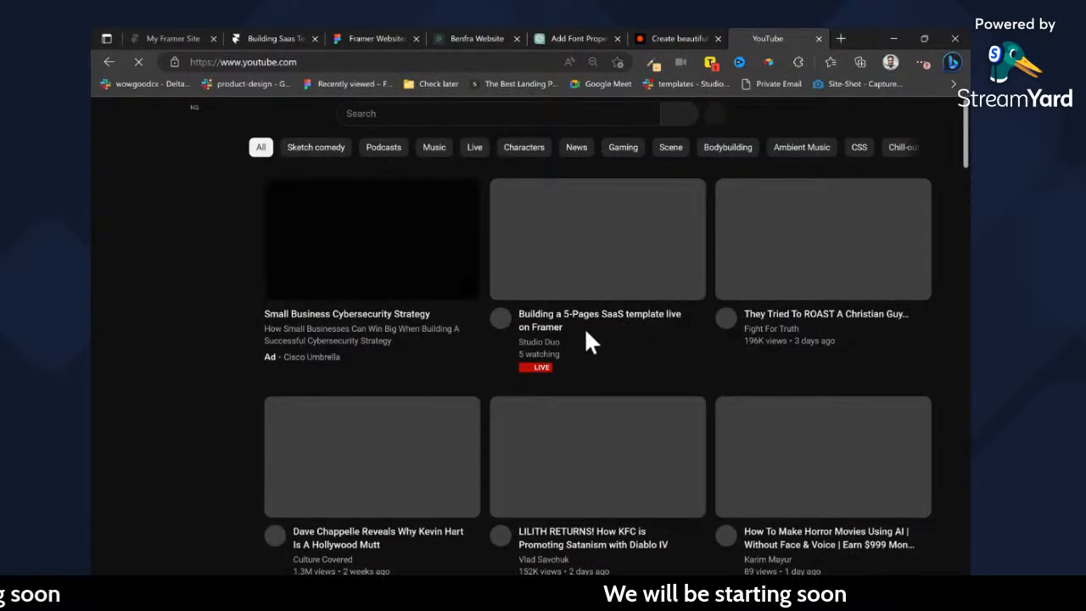
pyautogui.click(561, 318)
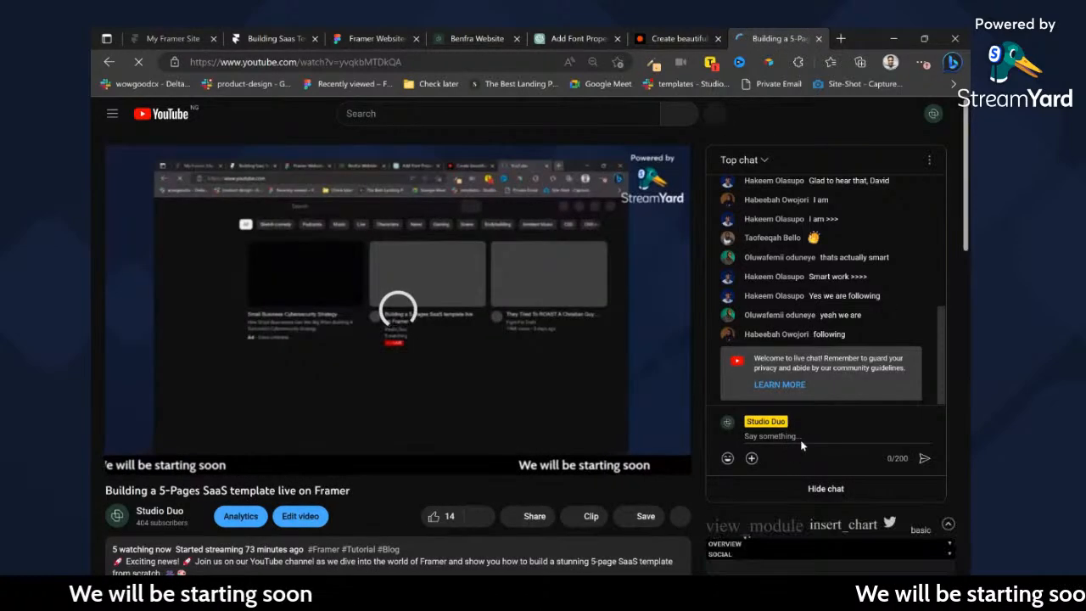
pyautogui.hotkey('ctrl', 'v')
pyautogui.press('Return')
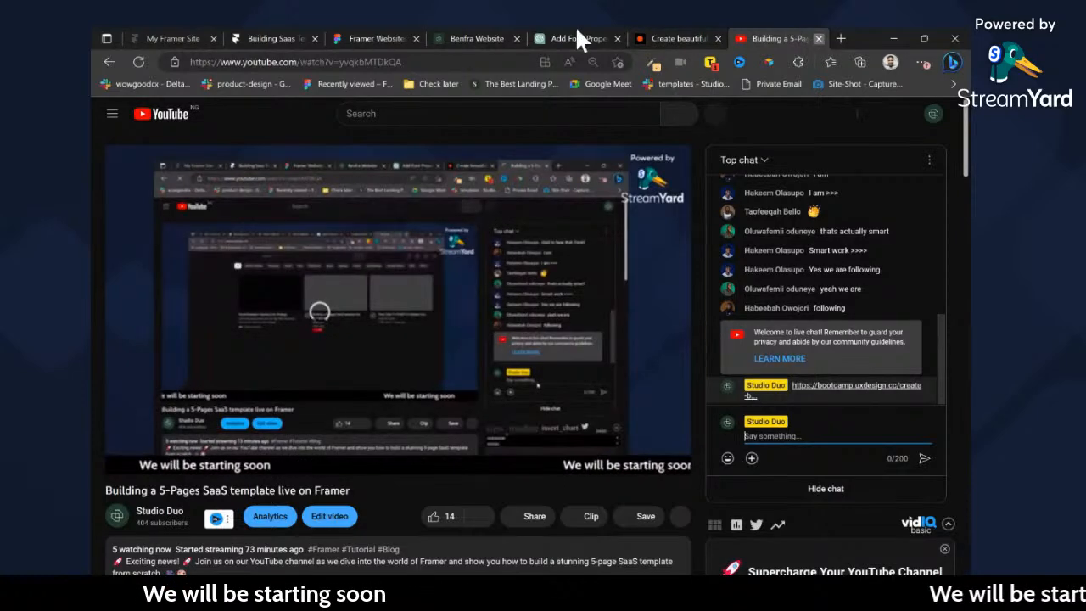
pyautogui.click(819, 38)
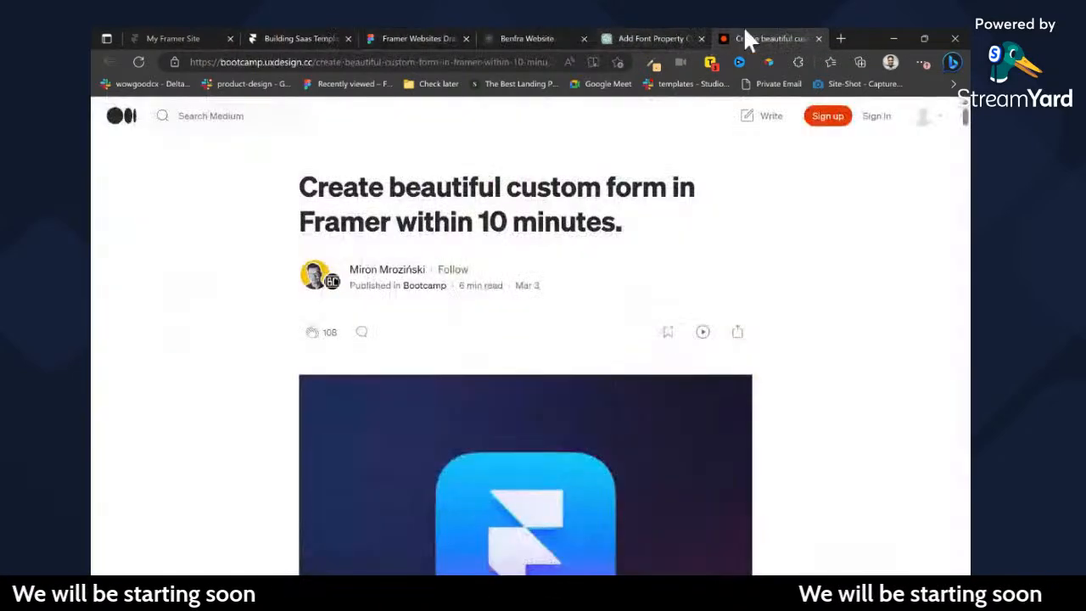
# Switch back to the Framer project and look over the Contact page from the footer up to the navigation.
pyautogui.click(331, 36)
pyautogui.scroll(-3, 654, 342)
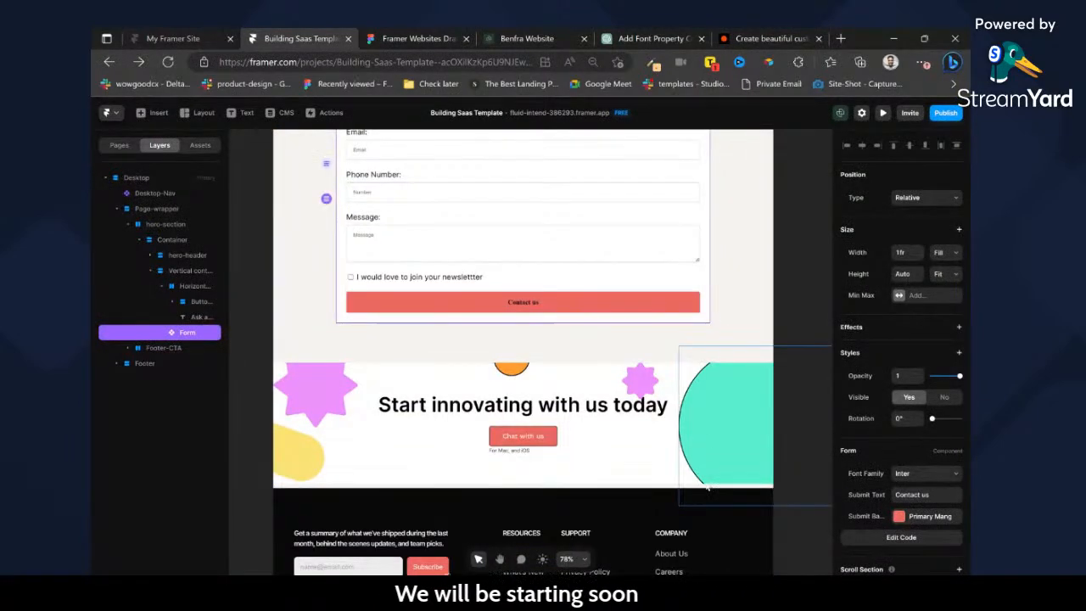
pyautogui.click(670, 489)
pyautogui.scroll(6, 307, 314)
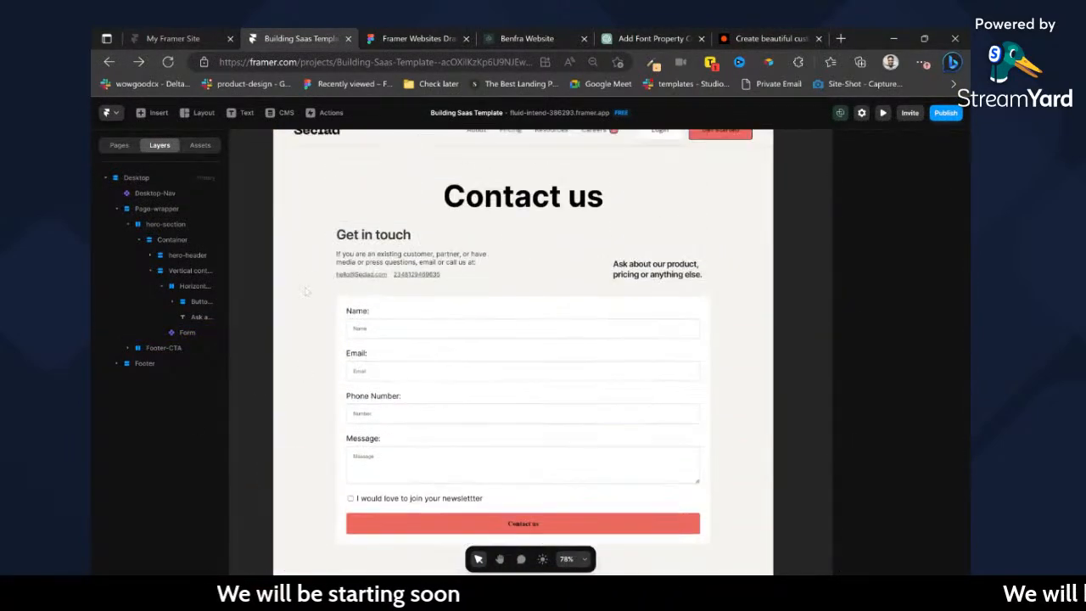
pyautogui.click(304, 272)
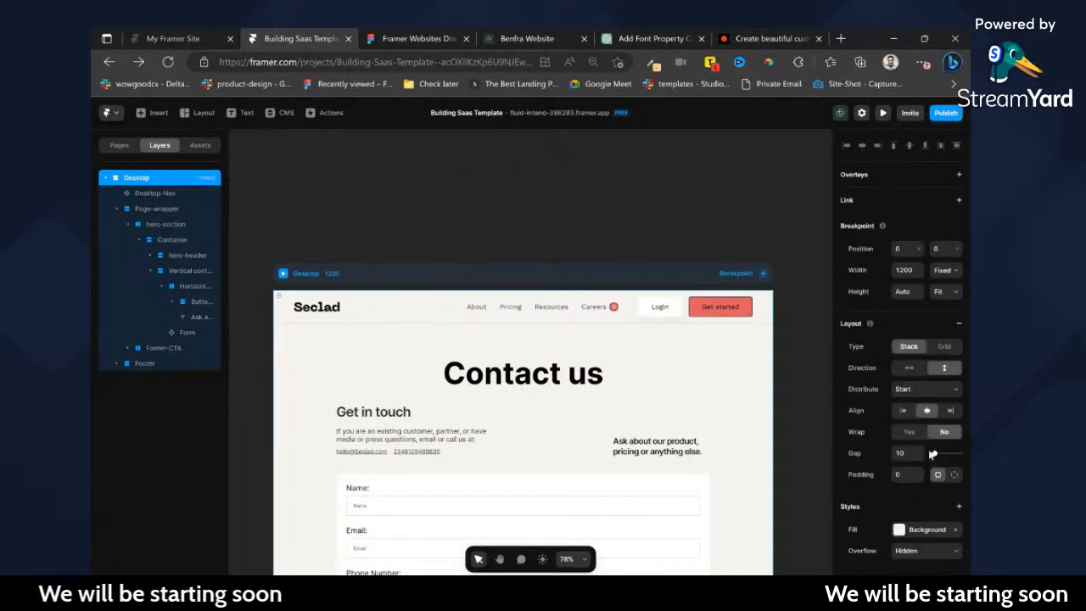
pyautogui.click(539, 220)
pyautogui.scroll(-2, 586, 246)
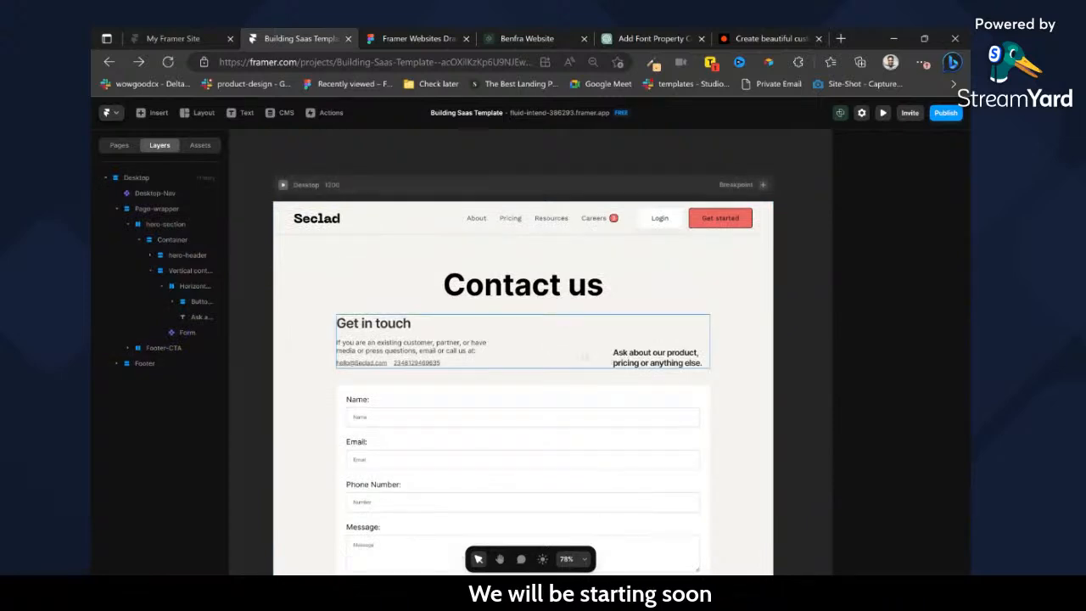
# Apply the Heading 2 text style to the "Get in touch" title.
pyautogui.click(374, 323)
pyautogui.scroll(-5, 942, 399)
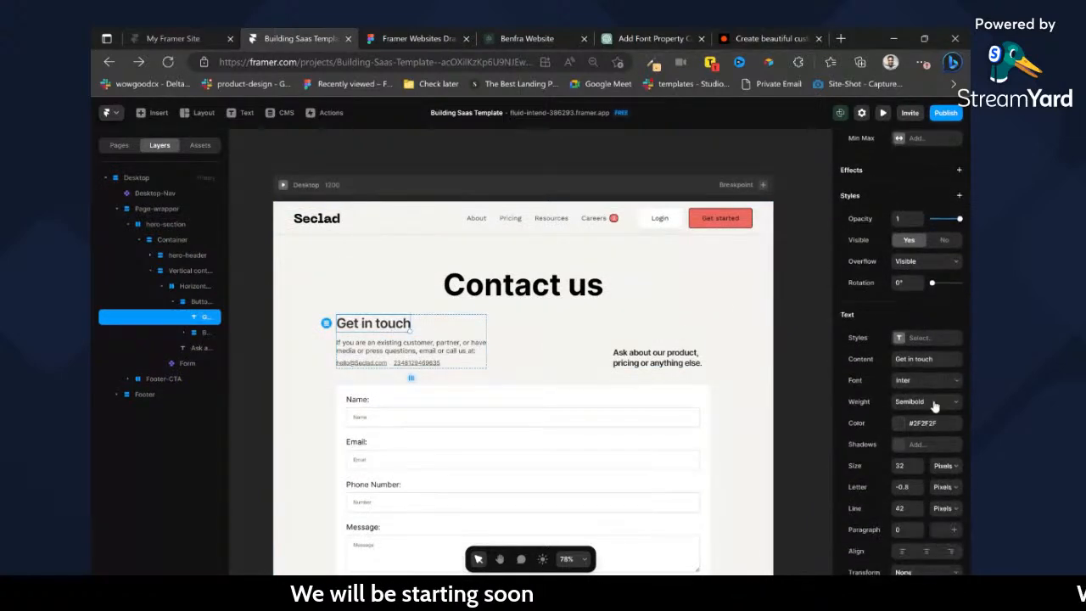
pyautogui.click(900, 339)
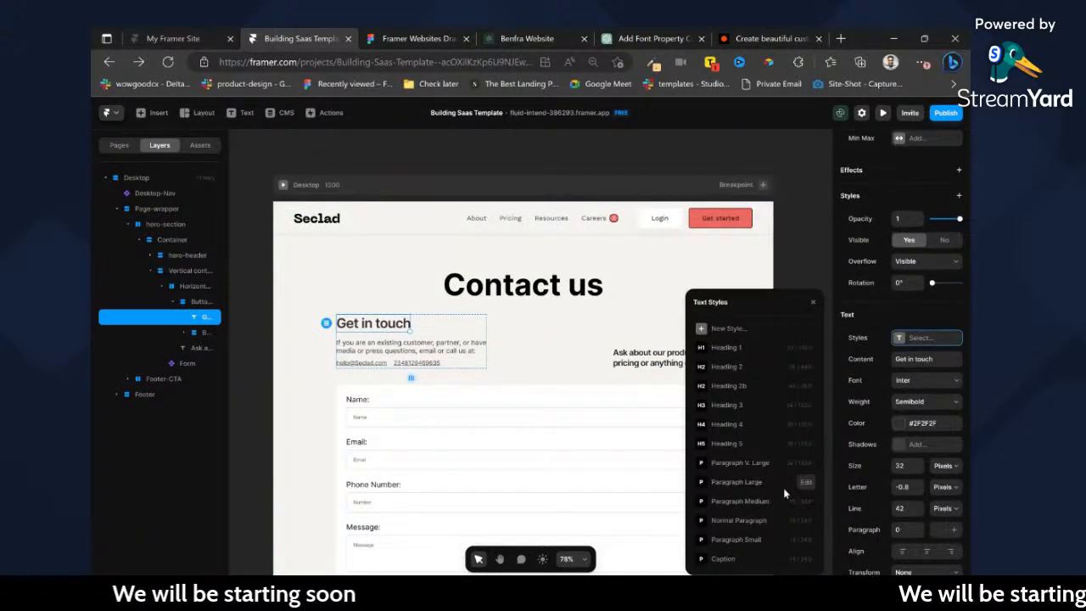
pyautogui.click(727, 367)
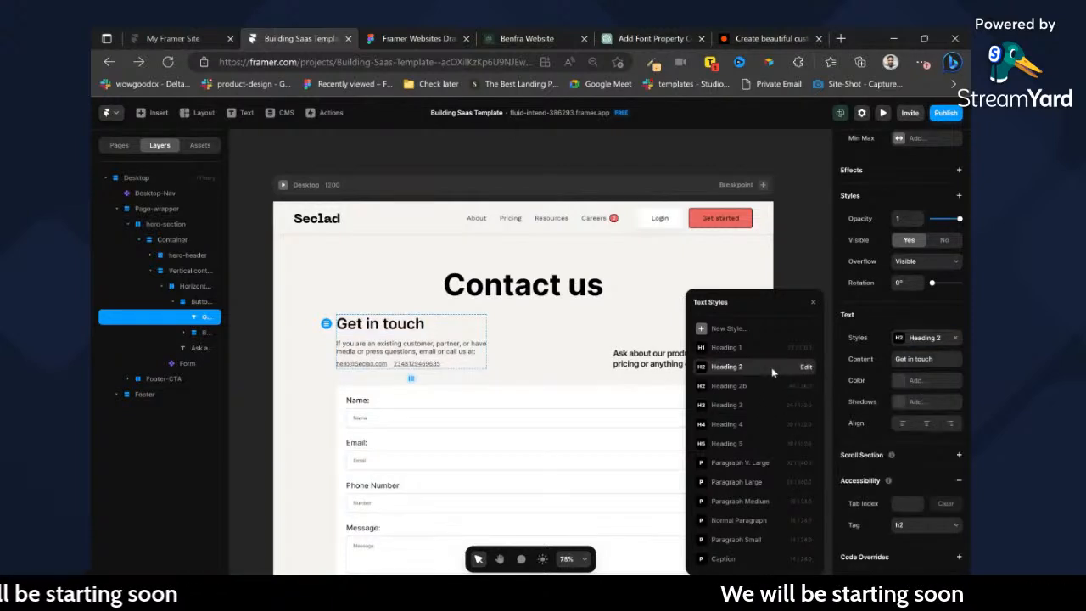
# Apply the Normal Paragraph text style to the intro text under "Get in touch".
pyautogui.doubleClick(473, 351)
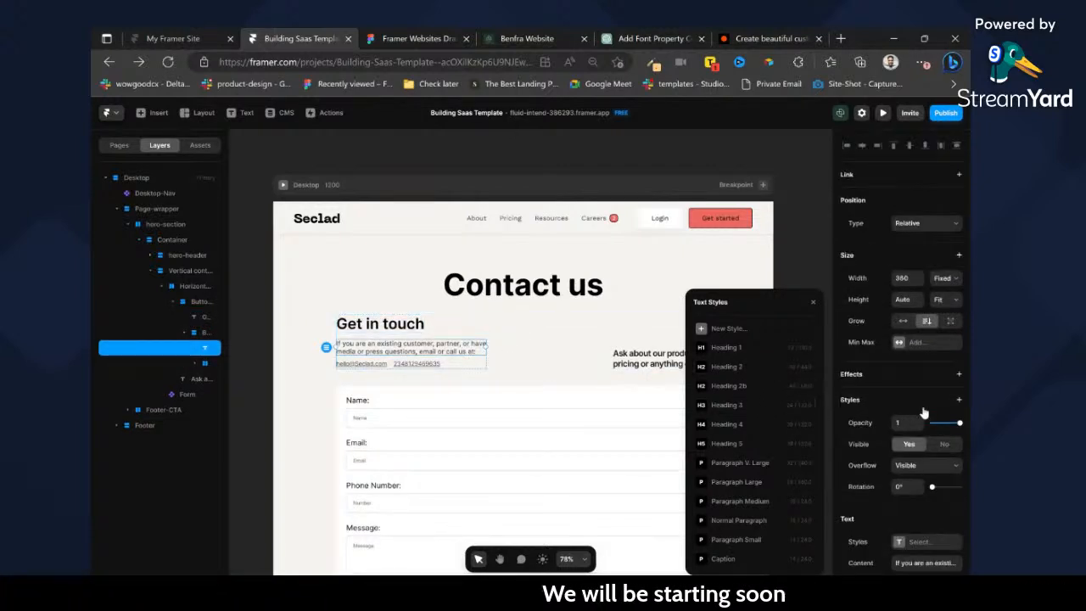
pyautogui.scroll(-3, 905, 496)
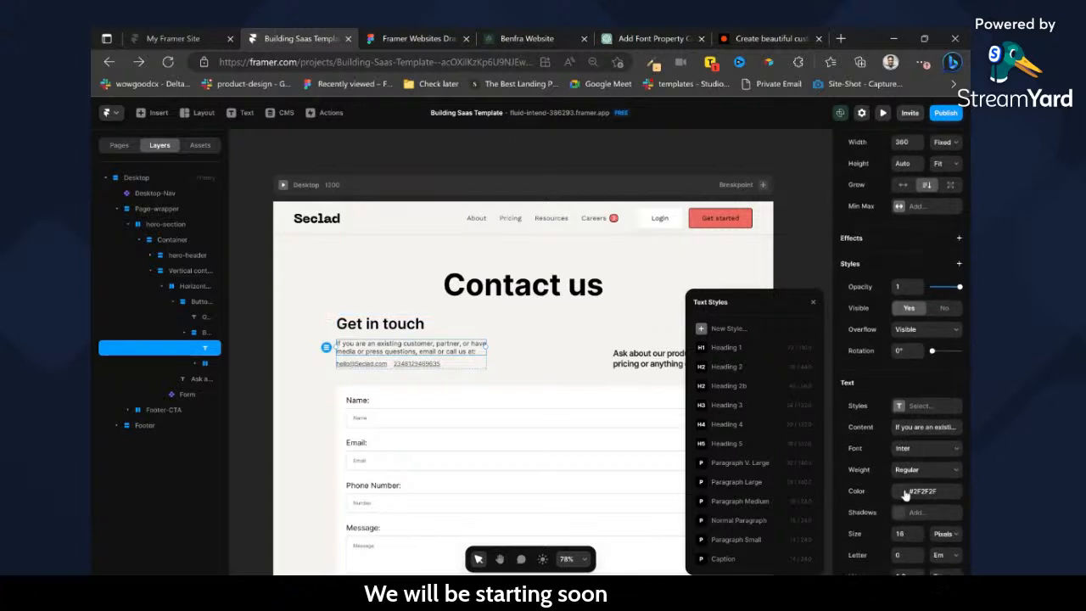
pyautogui.click(768, 521)
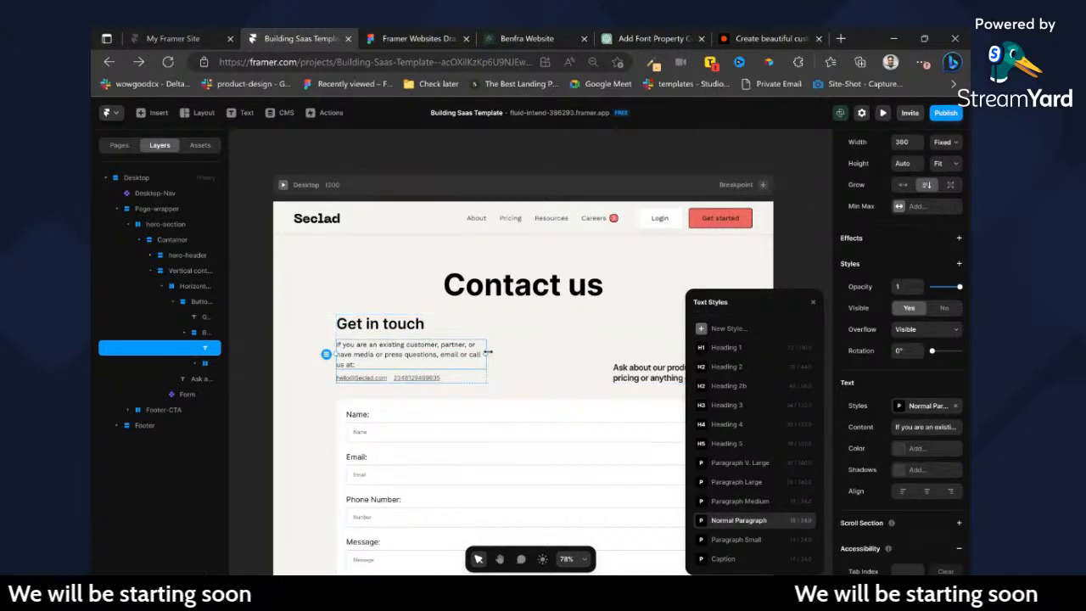
# Try setting the intro paragraph's width to Fill, and undo the change.
pyautogui.scroll(3, 951, 271)
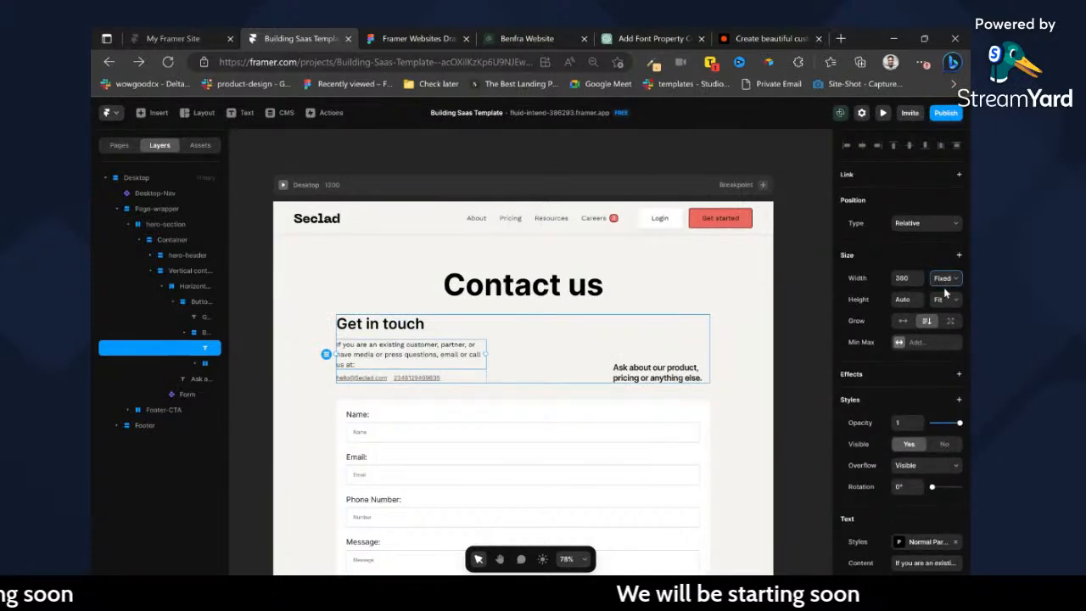
pyautogui.click(945, 310)
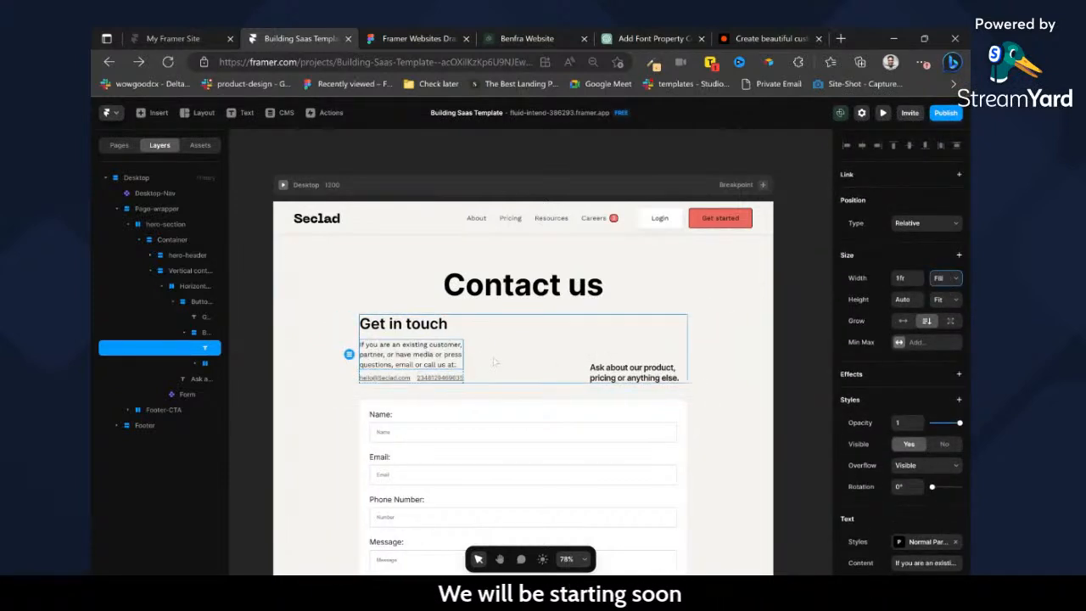
pyautogui.hotkey('ctrl', 'z')
# Compare the header row with the Figma contact design and, in Framer, set its width to Fill and its distribution to Space Between.
pyautogui.click(565, 372)
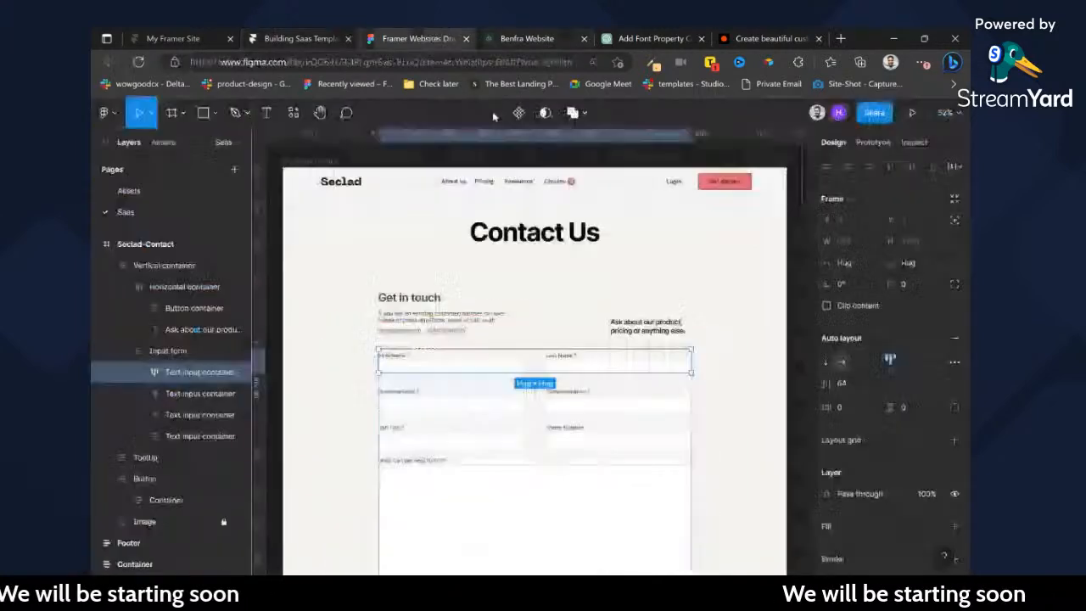
pyautogui.click(416, 38)
pyautogui.click(567, 329)
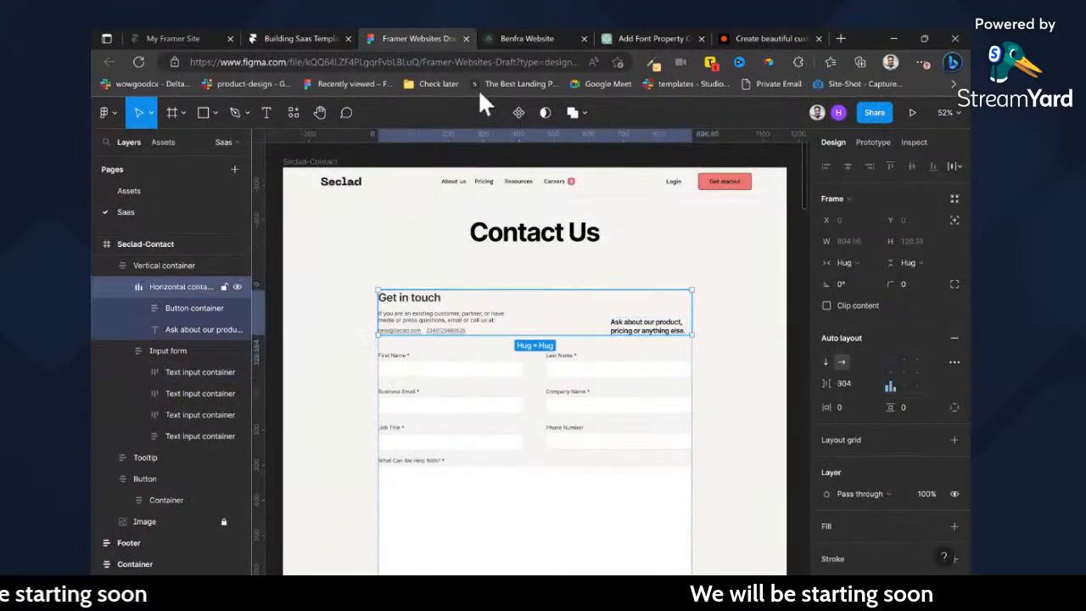
pyautogui.click(301, 38)
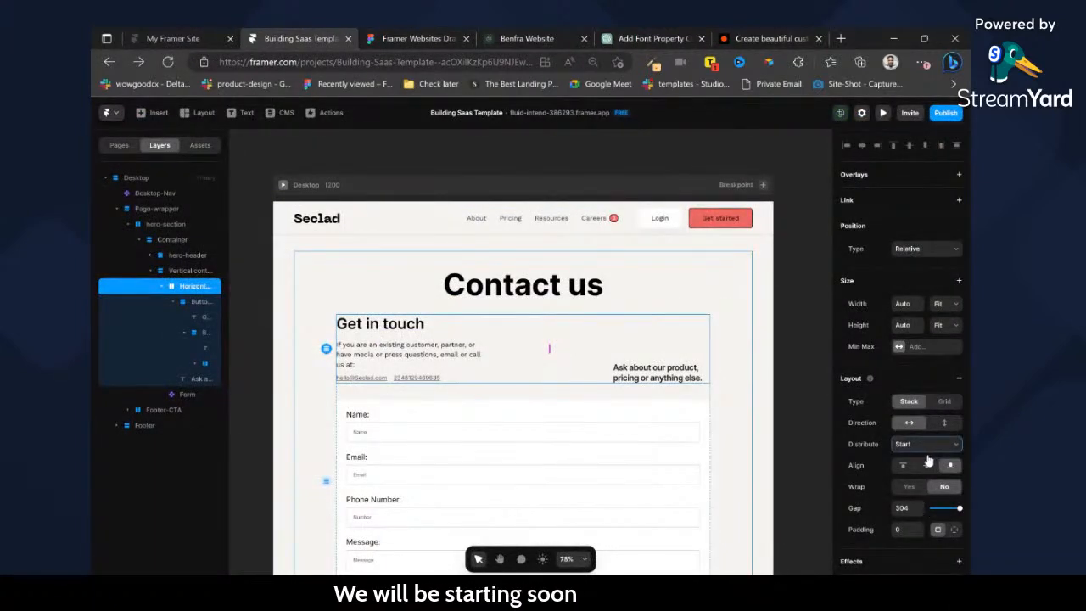
pyautogui.click(941, 318)
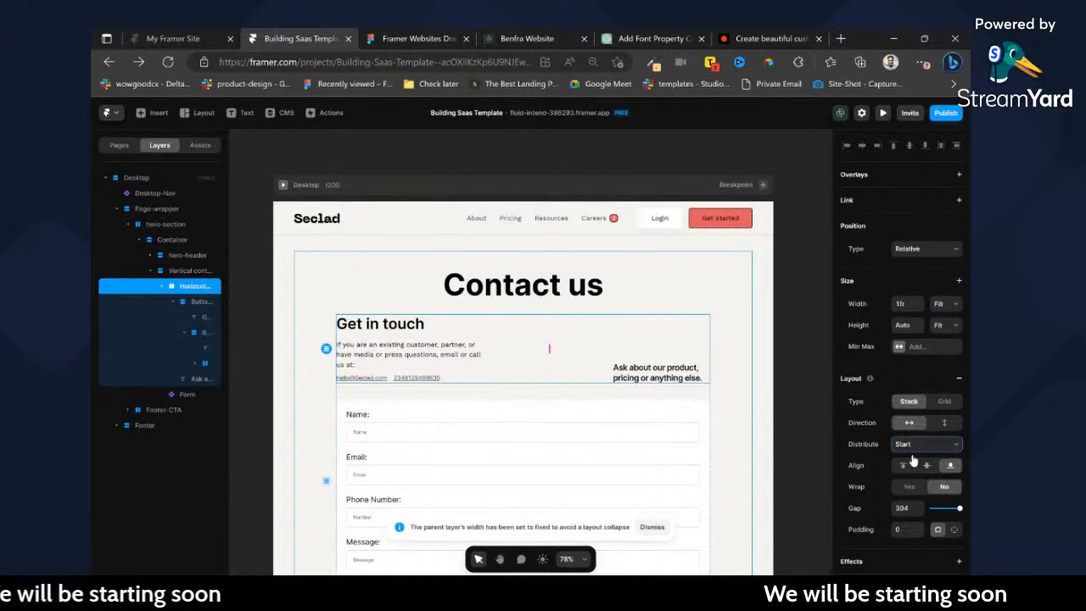
pyautogui.click(895, 484)
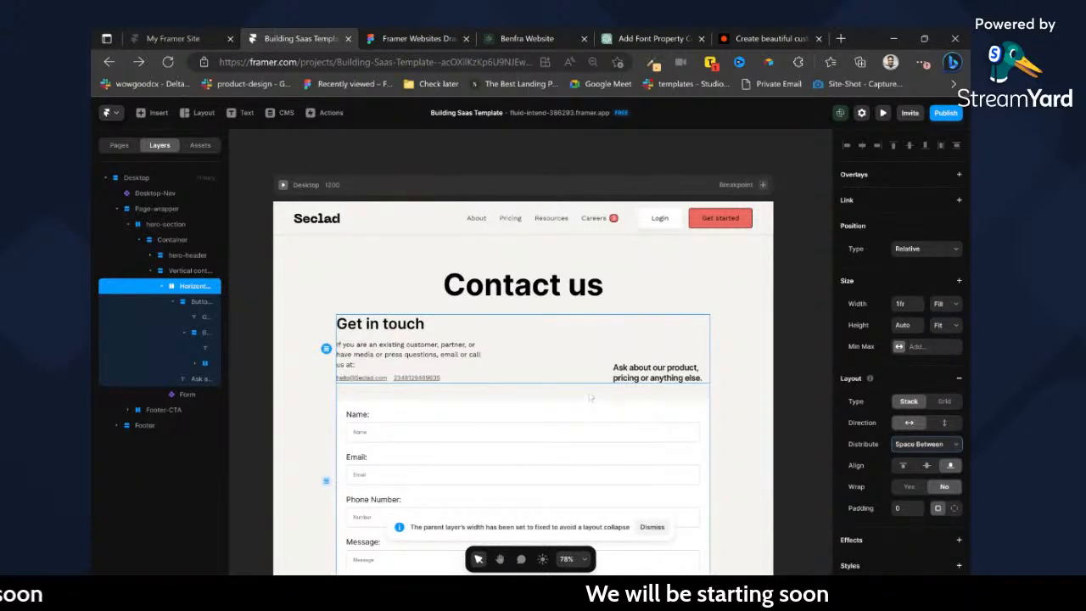
# Set the width of the vertical container holding the header row and form to 80% relative.
pyautogui.click(591, 397)
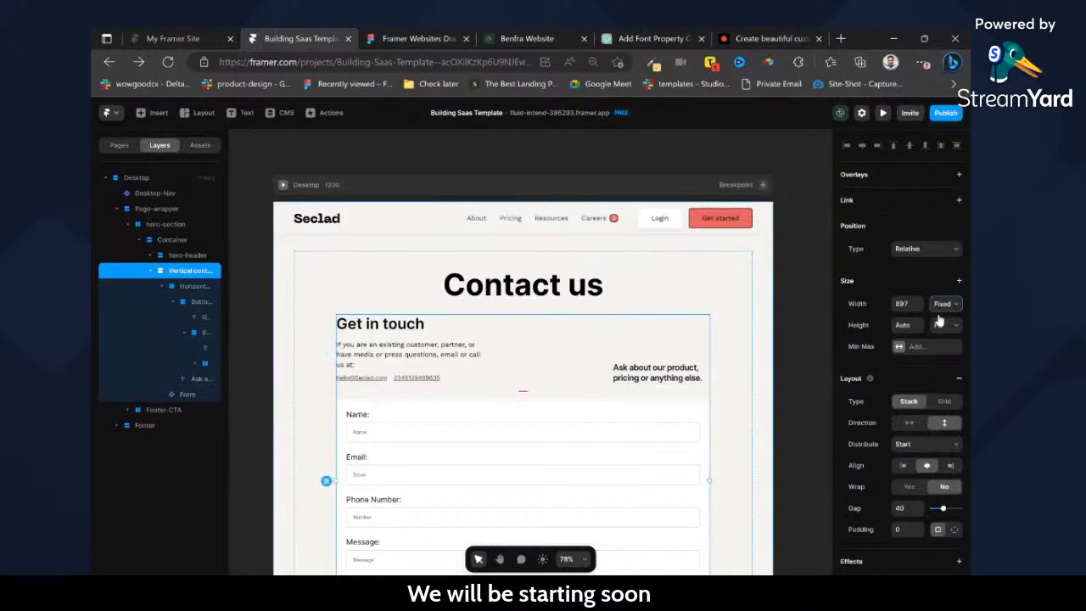
pyautogui.write('80')
pyautogui.press('Return')
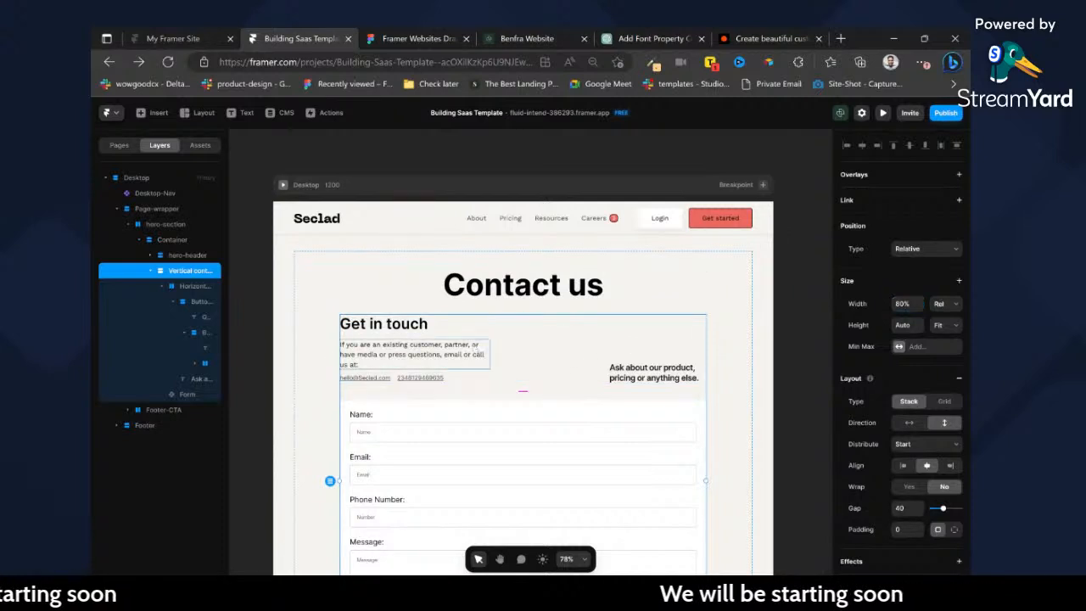
# Set the intro paragraph's width to Fill and the width of the container holding the "Get in touch" title and text to 42%.
pyautogui.click(341, 356)
pyautogui.click(944, 311)
pyautogui.click(443, 330)
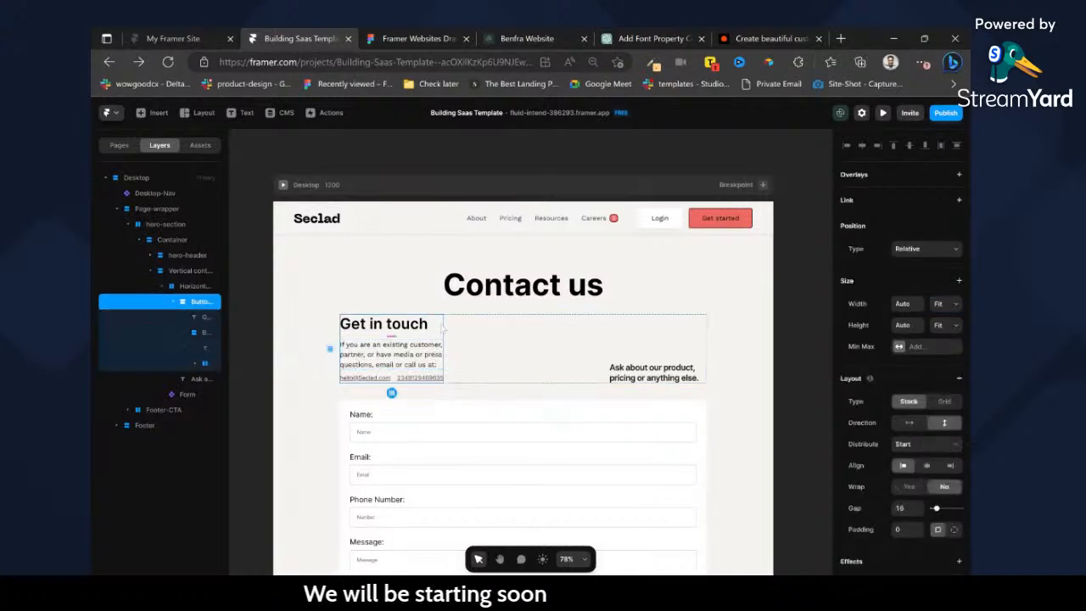
pyautogui.click(919, 301)
pyautogui.click(903, 304)
pyautogui.write('40%')
pyautogui.press('Return')
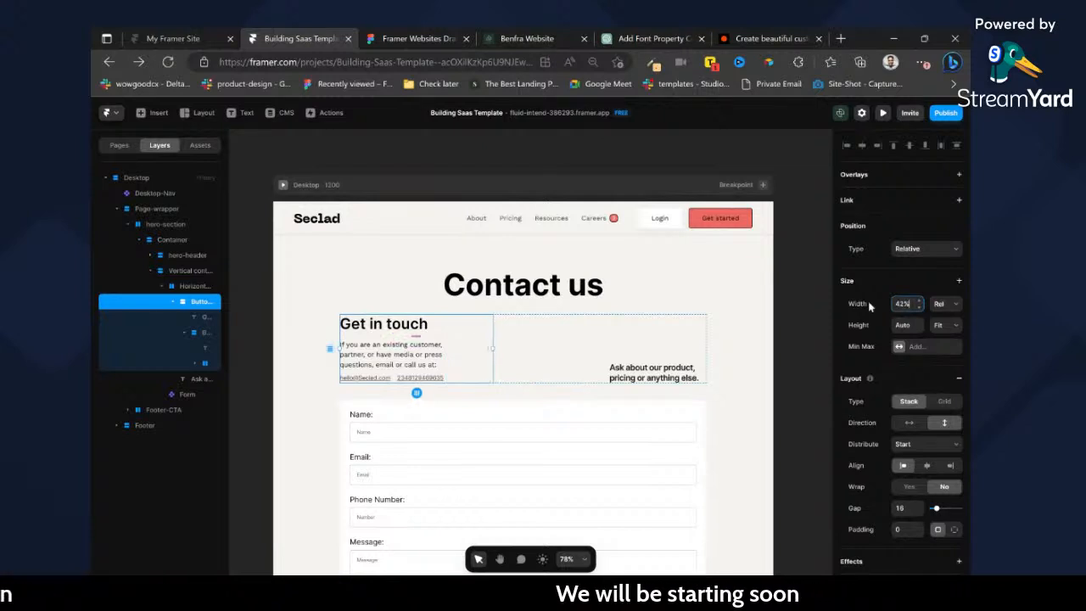
# Set the width of the nested container holding the intro paragraph and contact links to Fill.
pyautogui.click(203, 348)
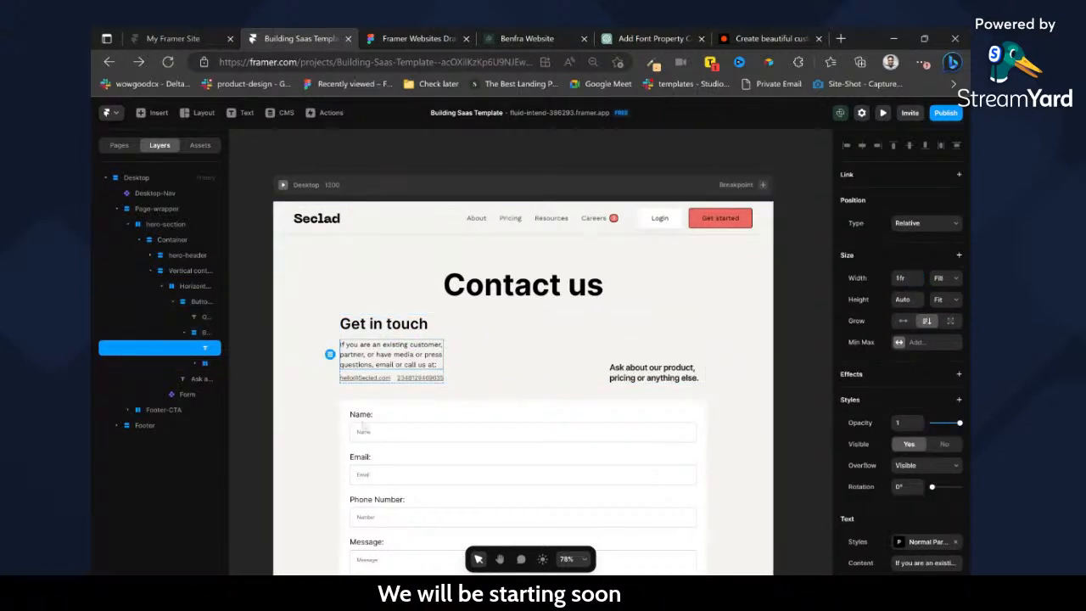
pyautogui.click(208, 331)
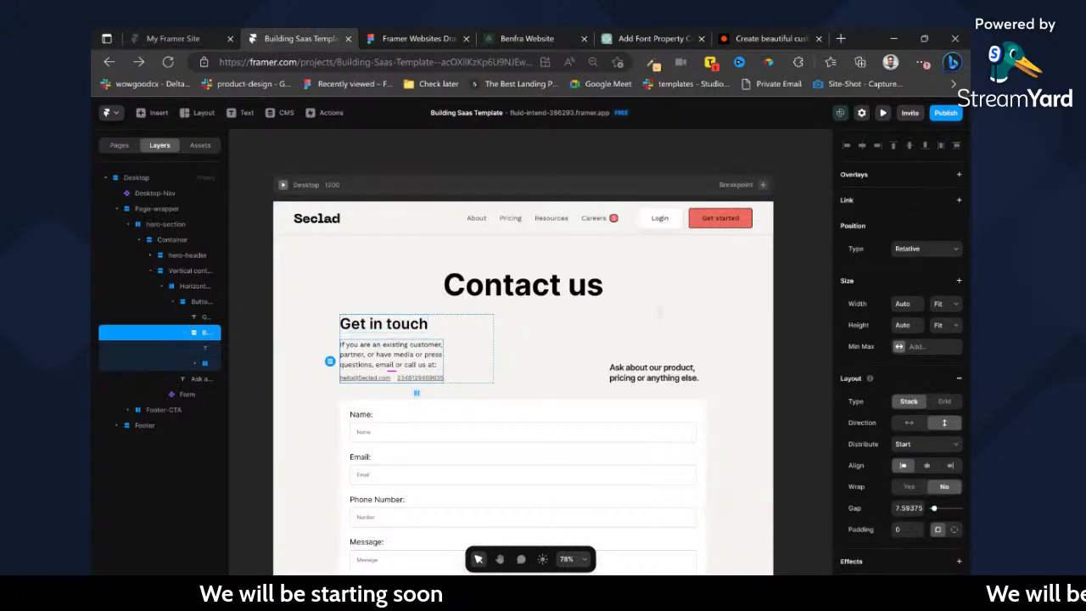
pyautogui.click(946, 304)
pyautogui.click(946, 337)
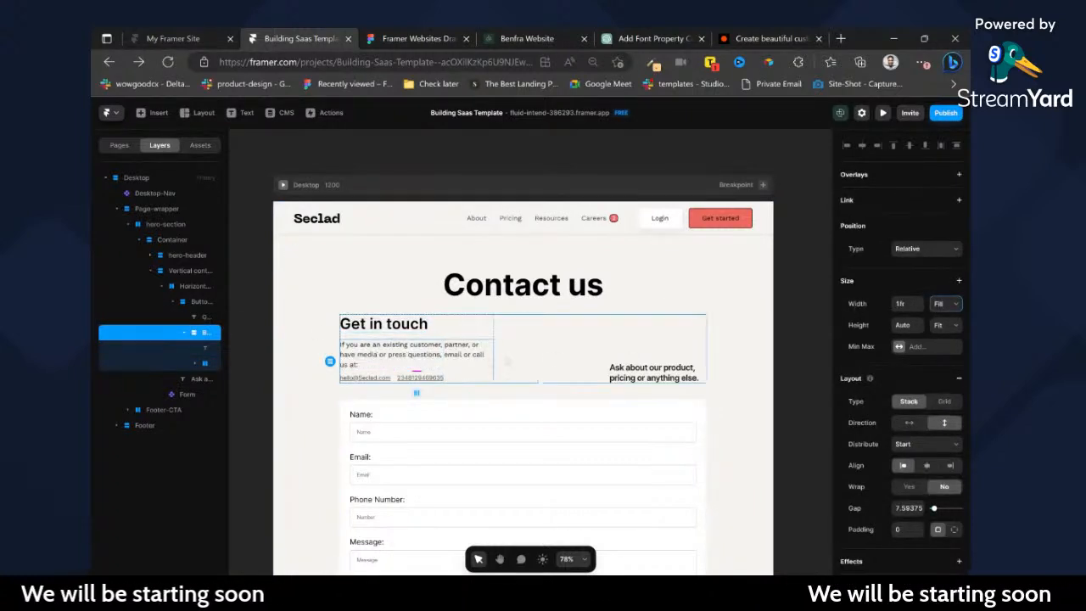
# Set the width of the container holding the "Get in touch" title, intro paragraph and contact links to 50%.
pyautogui.click(482, 326)
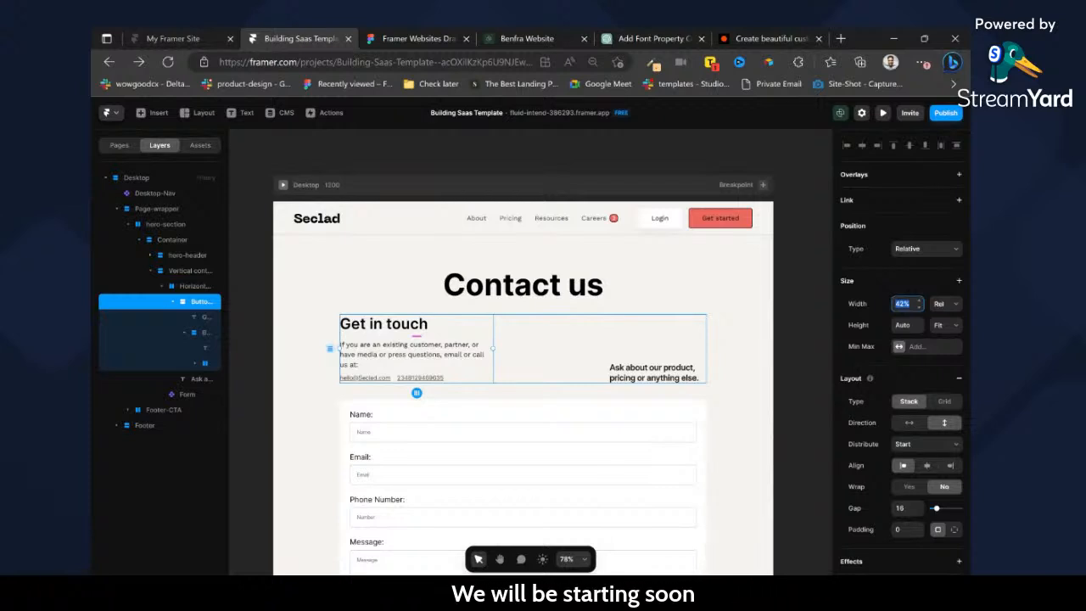
pyautogui.write('50')
pyautogui.press('Return')
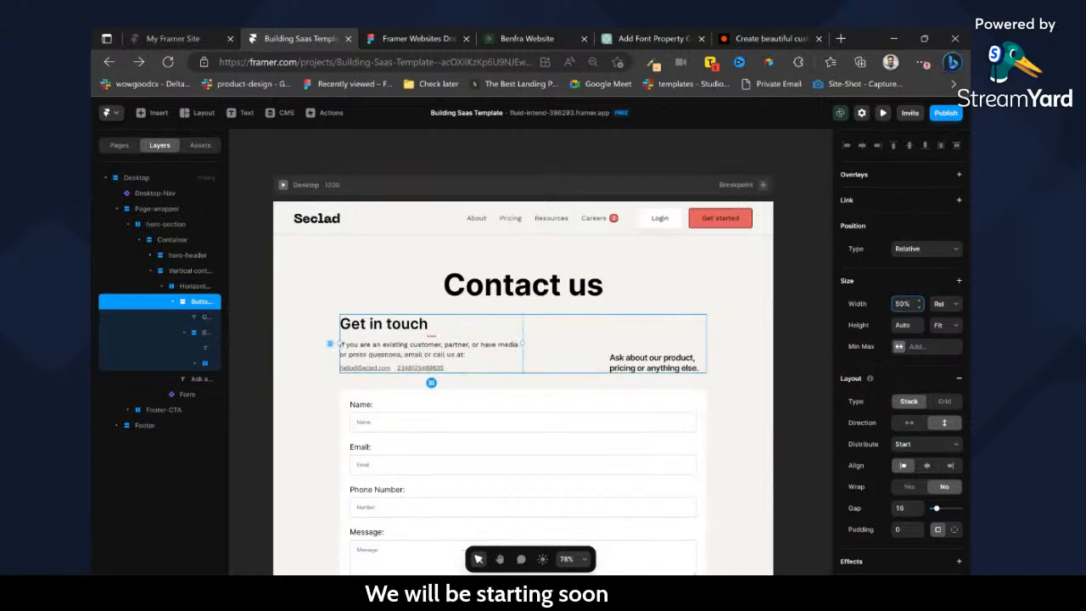
pyautogui.click(796, 345)
pyautogui.scroll(-3, 599, 330)
pyautogui.click(651, 175)
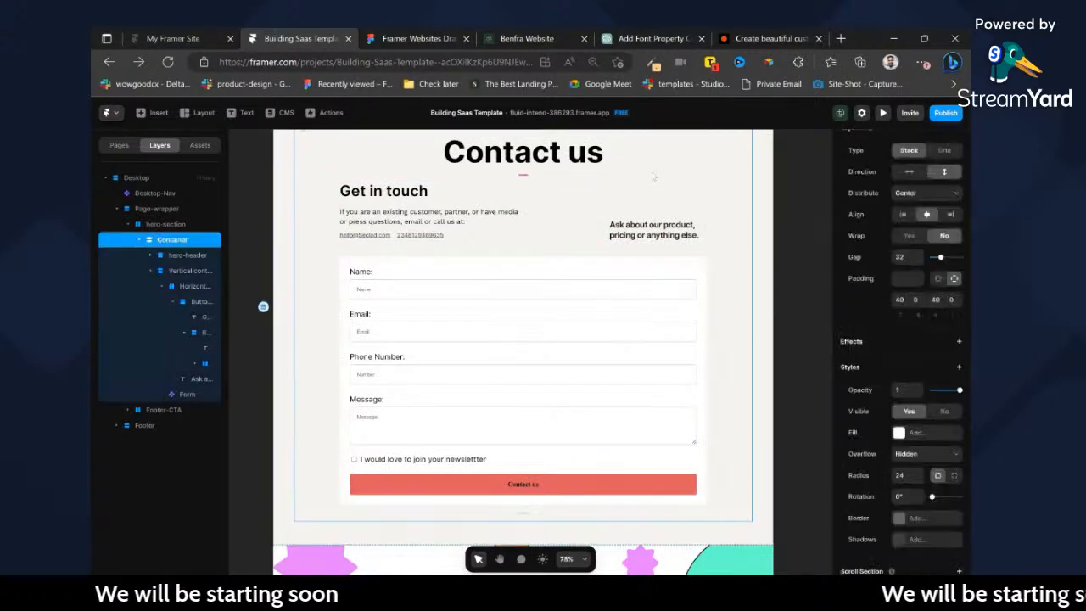
# Switch to Figma and look through the Seclad page designs up to the Pricing page.
pyautogui.click(399, 38)
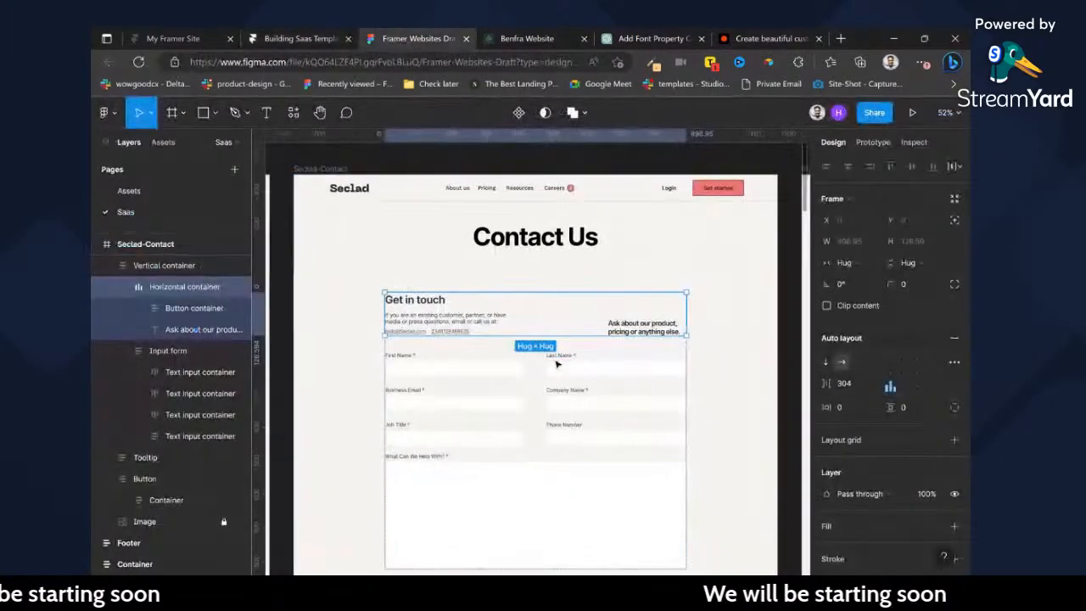
pyautogui.hscroll(12, 563, 369)
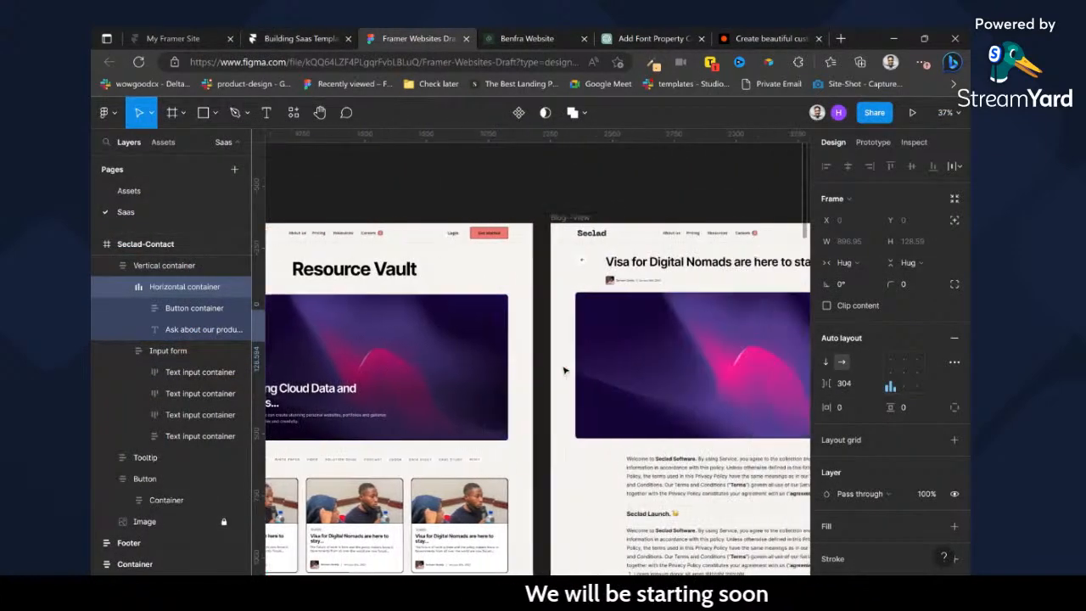
pyautogui.hscroll(1, 557, 386)
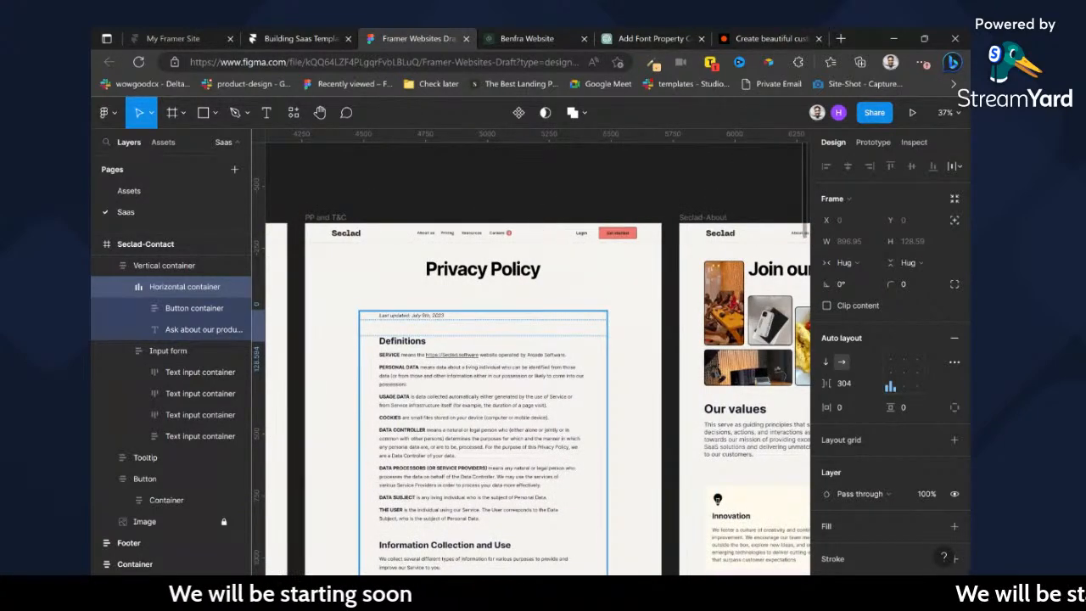
pyautogui.hscroll(10, 506, 367)
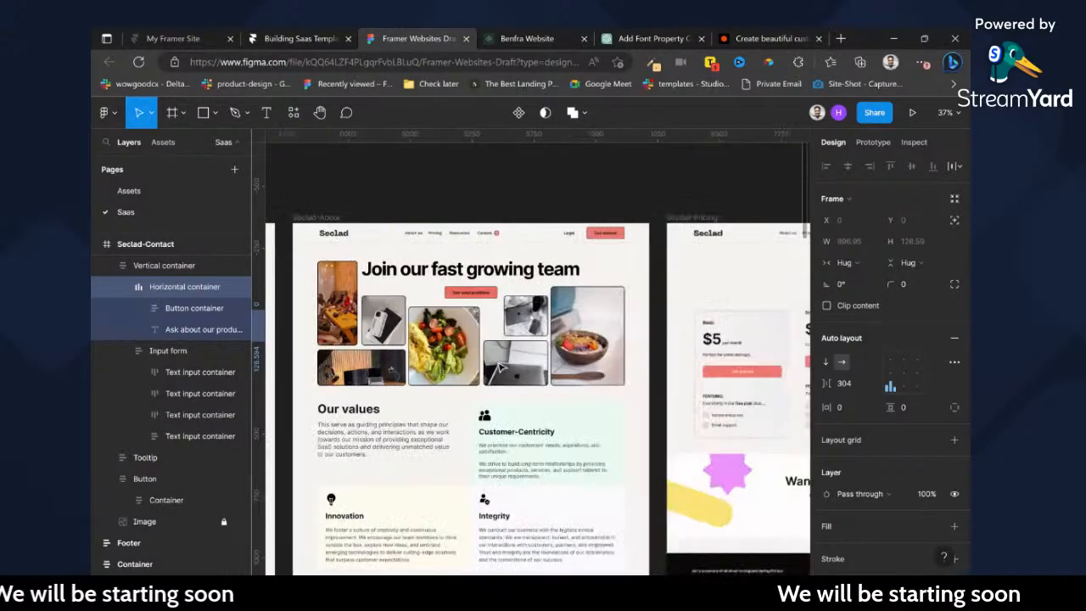
pyautogui.hscroll(-8, 506, 379)
pyautogui.hscroll(10, 507, 378)
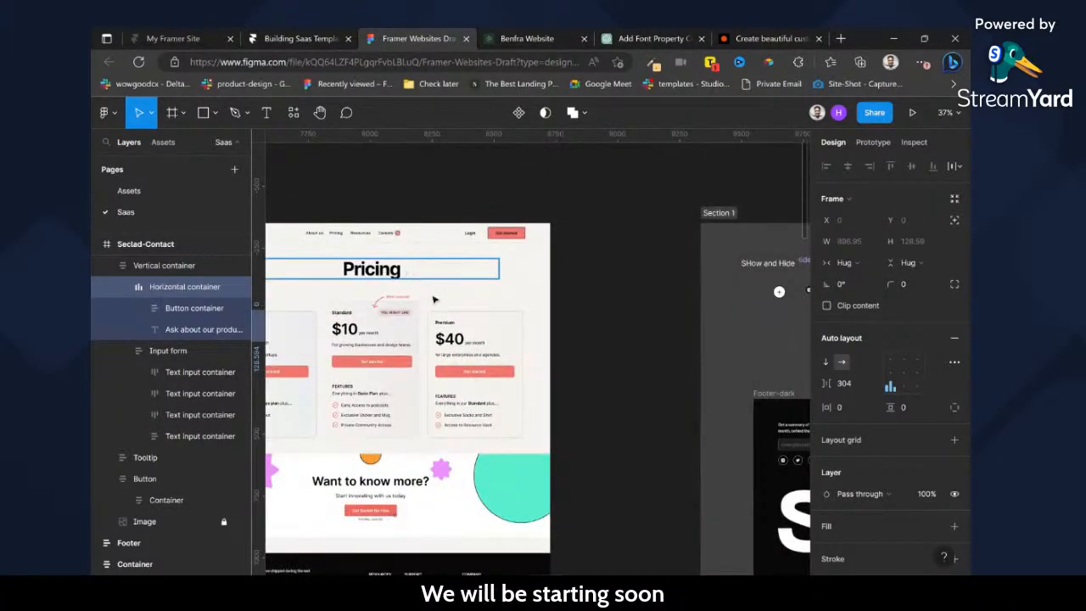
pyautogui.hscroll(-4, 437, 300)
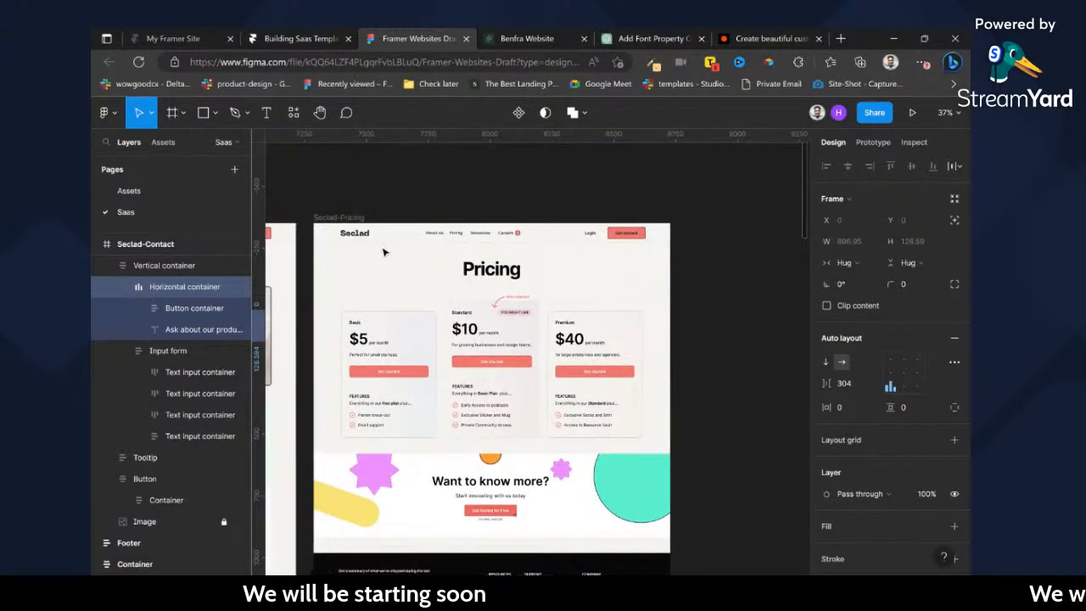
pyautogui.click(383, 252)
# Switch to Framer, duplicate the contact page and name the copy "pricing".
pyautogui.click(355, 39)
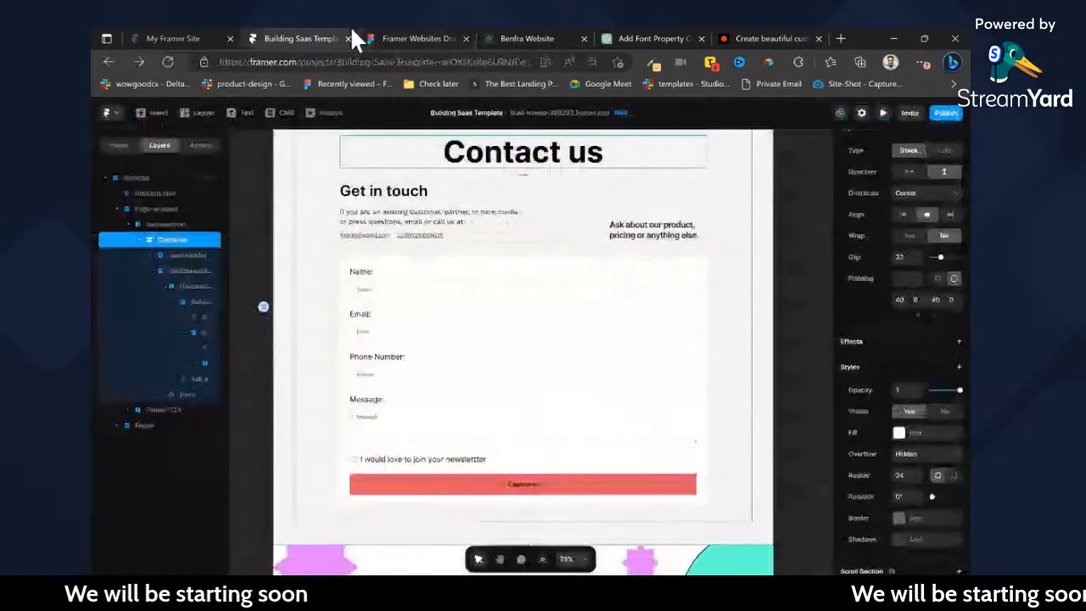
pyautogui.click(119, 145)
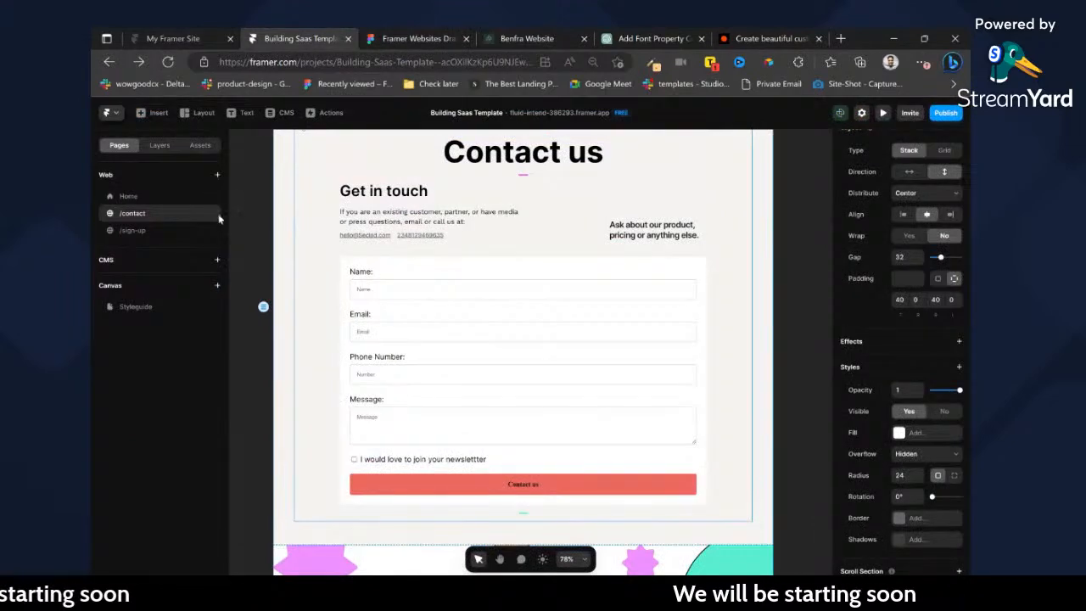
pyautogui.rightClick(220, 221)
pyautogui.press('Escape')
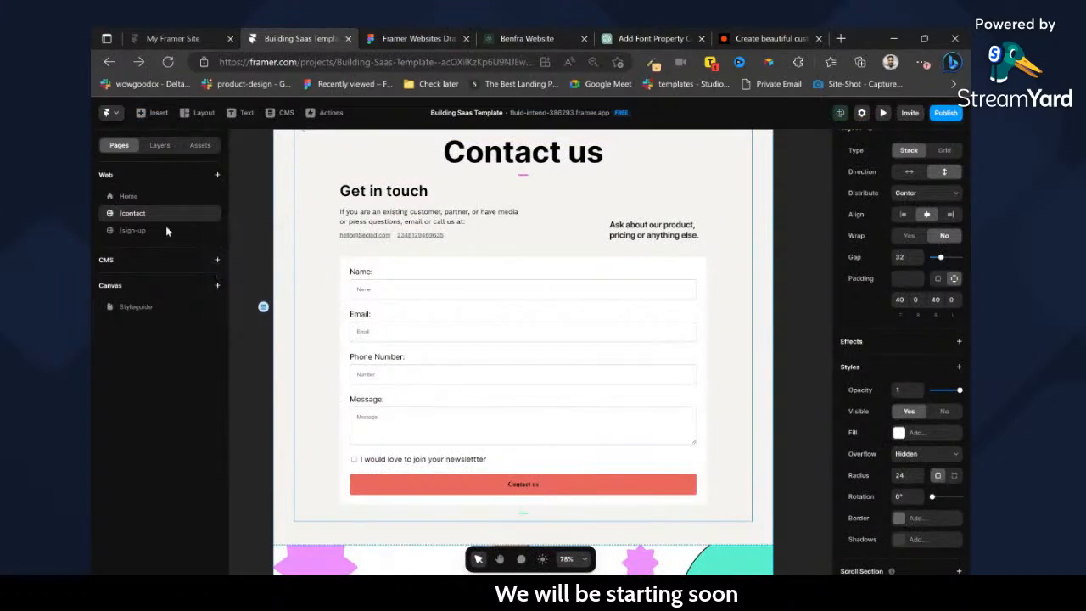
pyautogui.doubleClick(141, 251)
pyautogui.write('P')
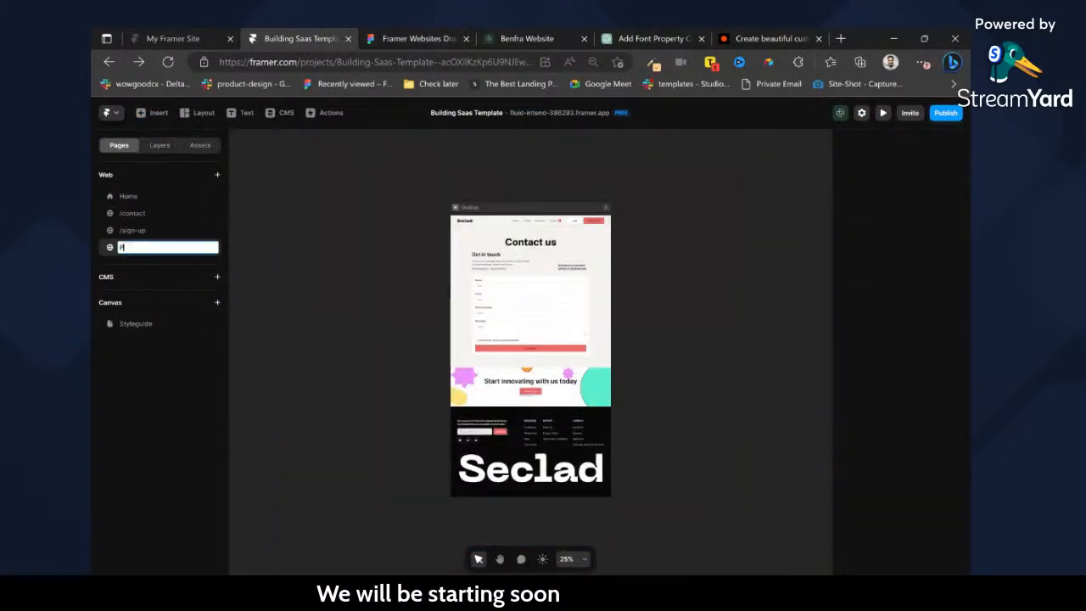
pyautogui.moveTo(142, 256); pyautogui.dragTo(141, 228)
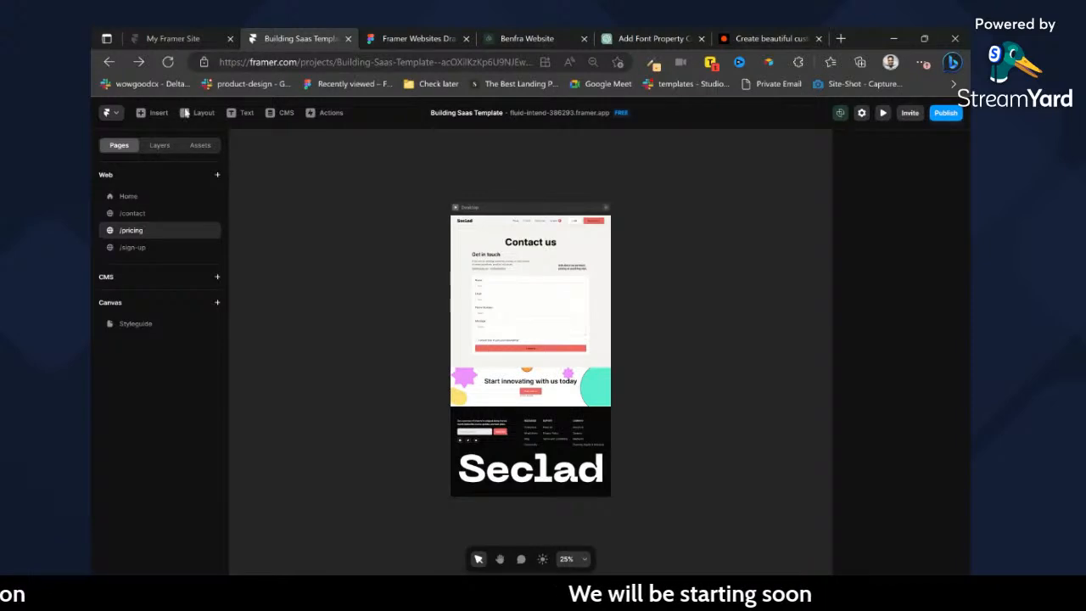
# Change the "Contact us" heading on the new page to "Pricing".
pyautogui.scroll(3, 535, 218)
pyautogui.scroll(3, 556, 243)
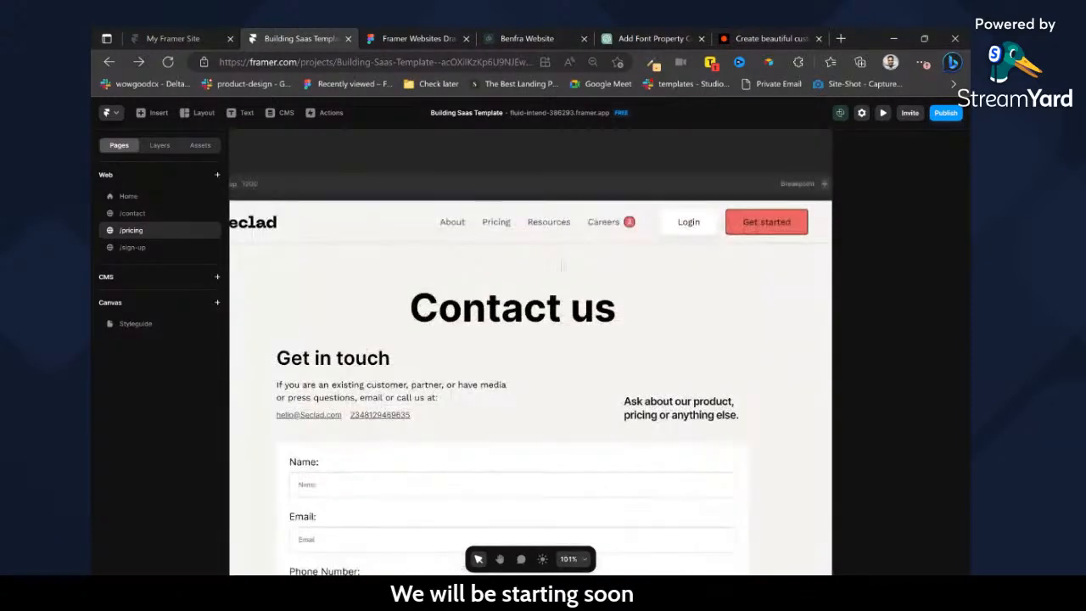
pyautogui.tripleClick(518, 349)
pyautogui.write('Pricing')
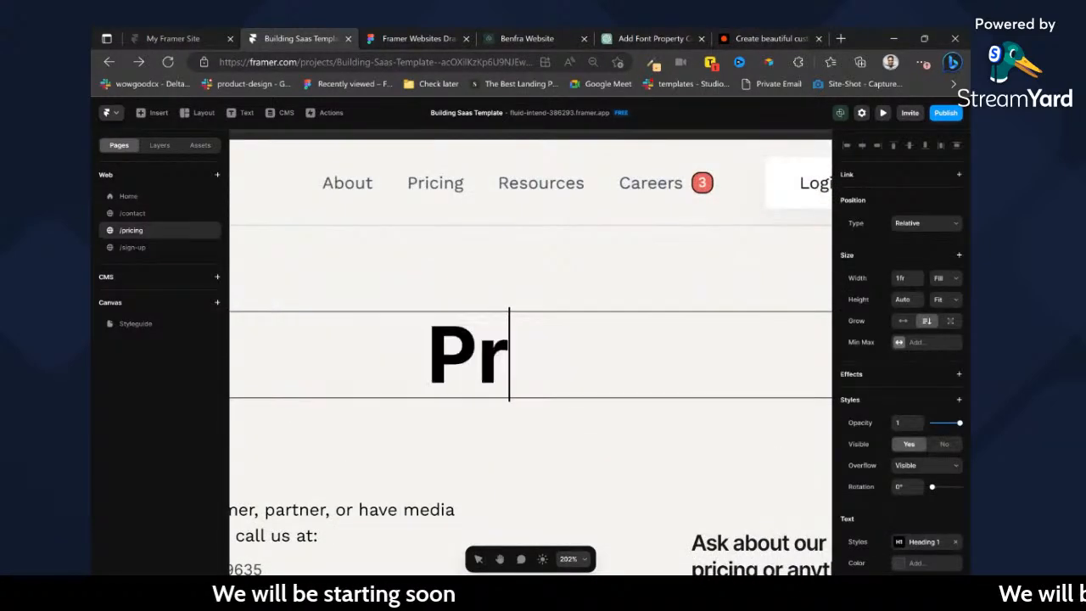
pyautogui.press('Escape')
pyautogui.scroll(-3, 461, 331)
pyautogui.scroll(-2, 459, 246)
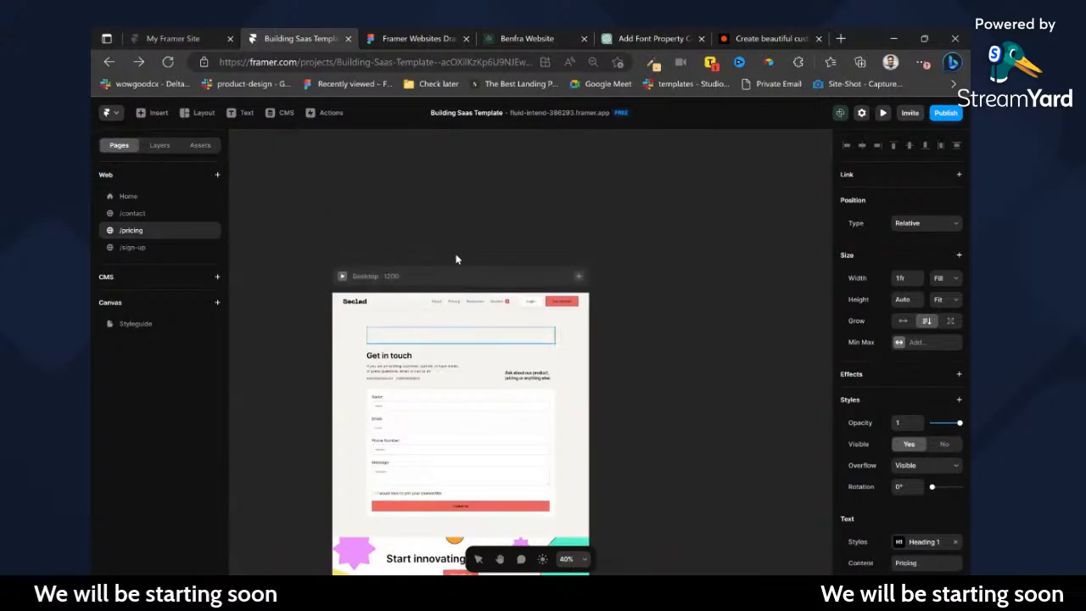
pyautogui.scroll(3, 458, 246)
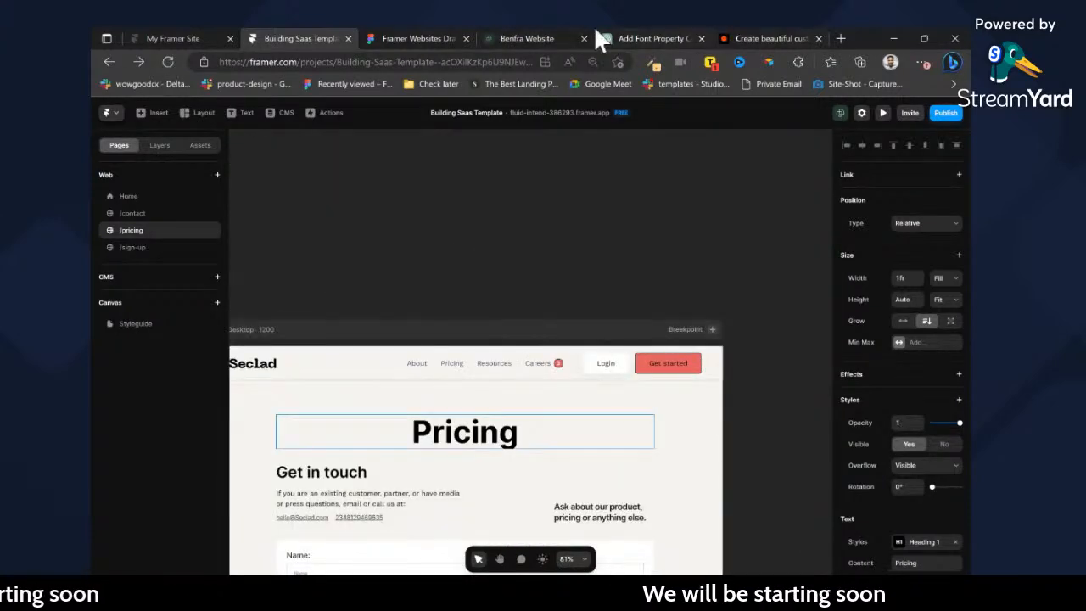
# Switch to Figma and examine the layout, fill and stroke settings of the pricing cards in the Pricing design.
pyautogui.click(438, 31)
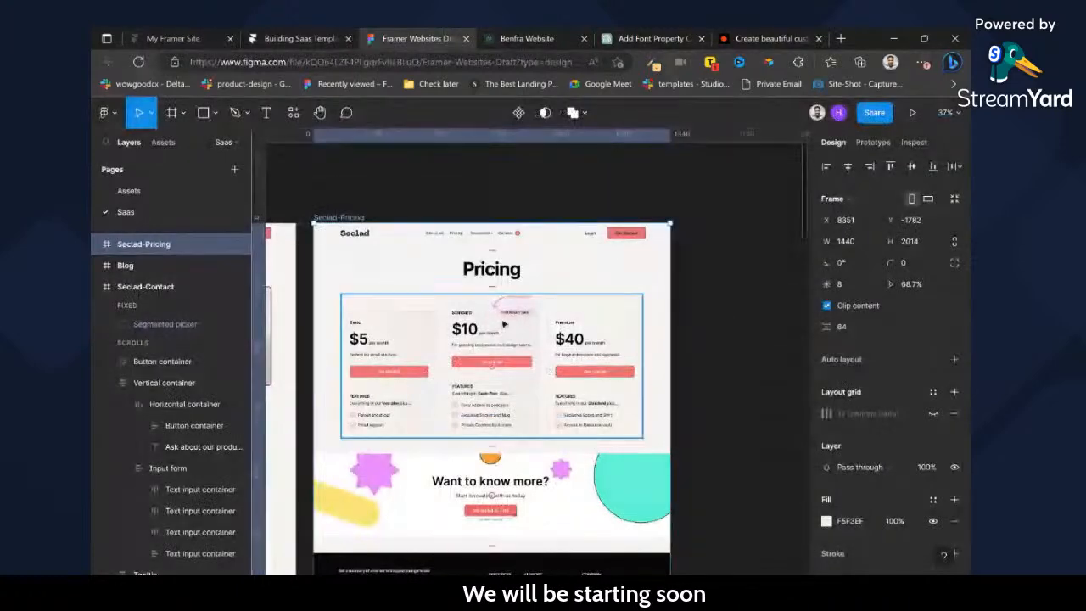
pyautogui.scroll(3, 469, 297)
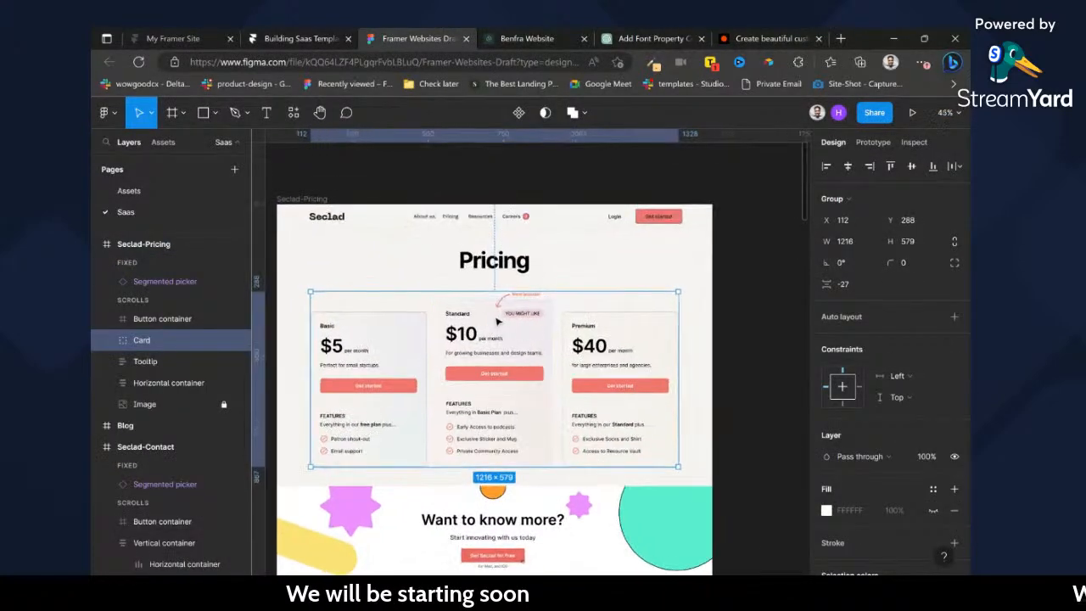
pyautogui.doubleClick(498, 323)
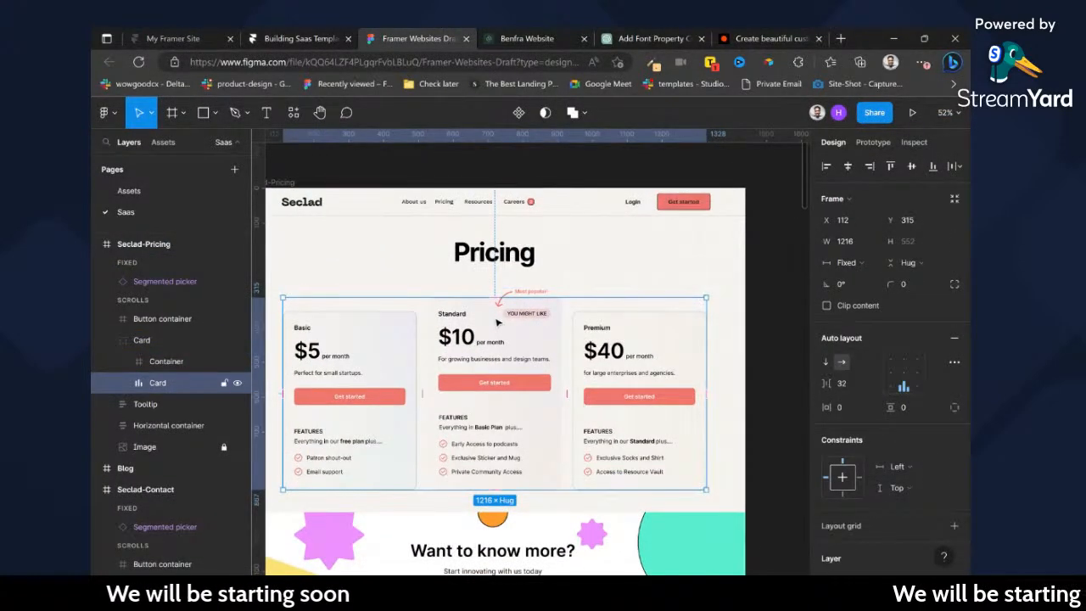
pyautogui.doubleClick(498, 322)
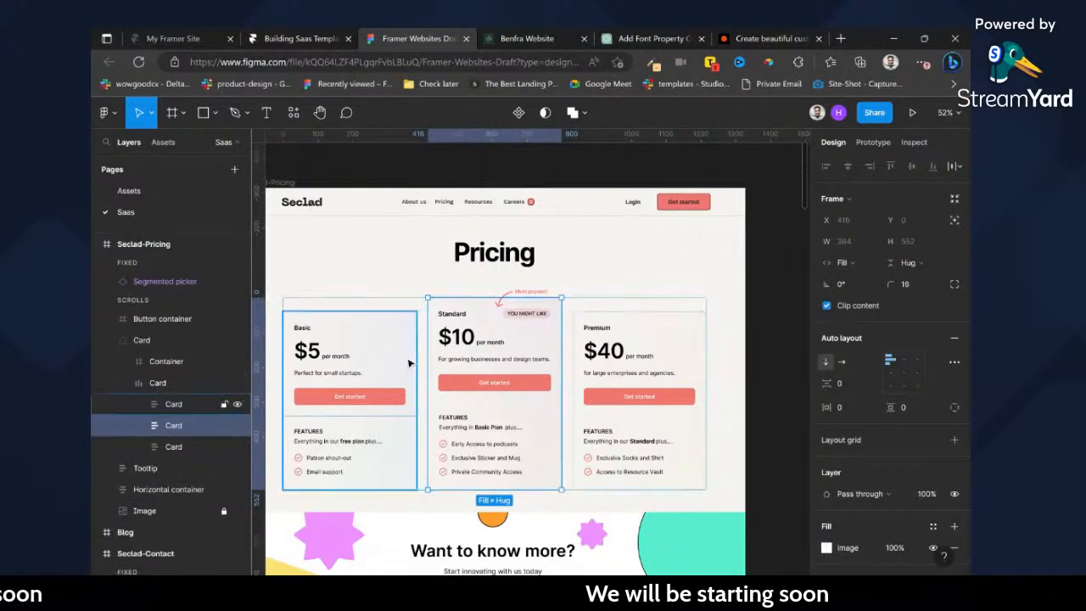
pyautogui.click(668, 415)
pyautogui.click(774, 404)
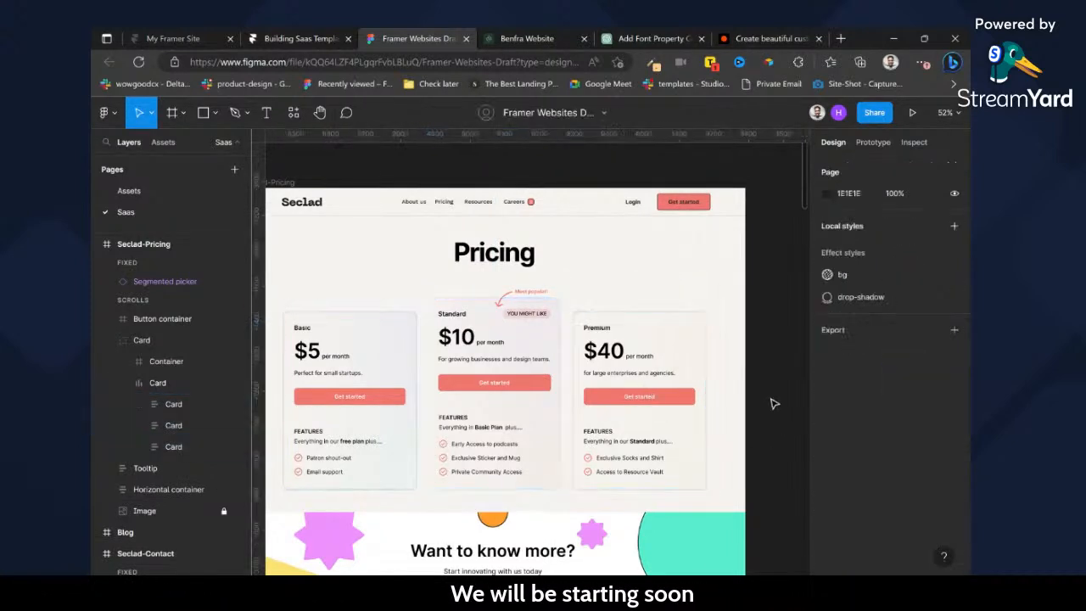
pyautogui.click(368, 412)
pyautogui.click(369, 413)
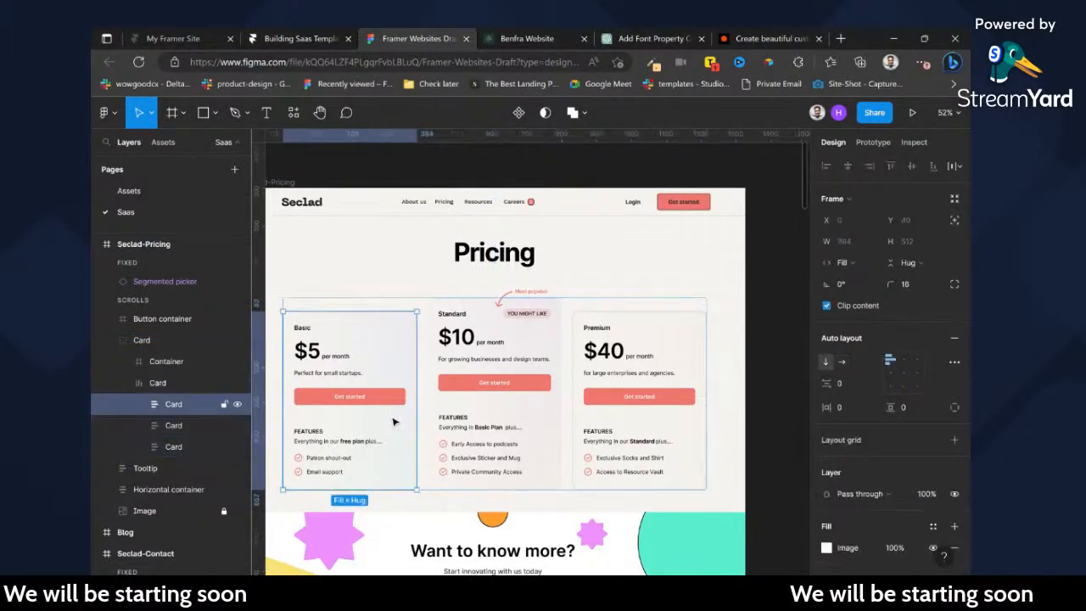
pyautogui.scroll(-2, 897, 492)
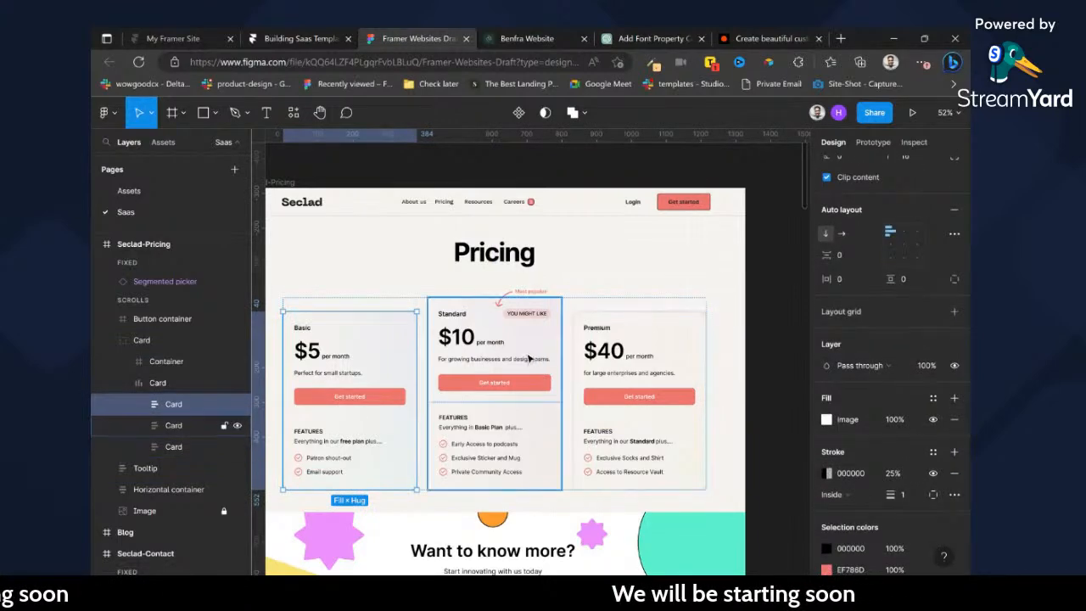
# Copy the Standard pricing card to the clipboard with the Figma to HTML with Framer plugin.
pyautogui.click(530, 359)
pyautogui.hotkey('ctrl', '/')
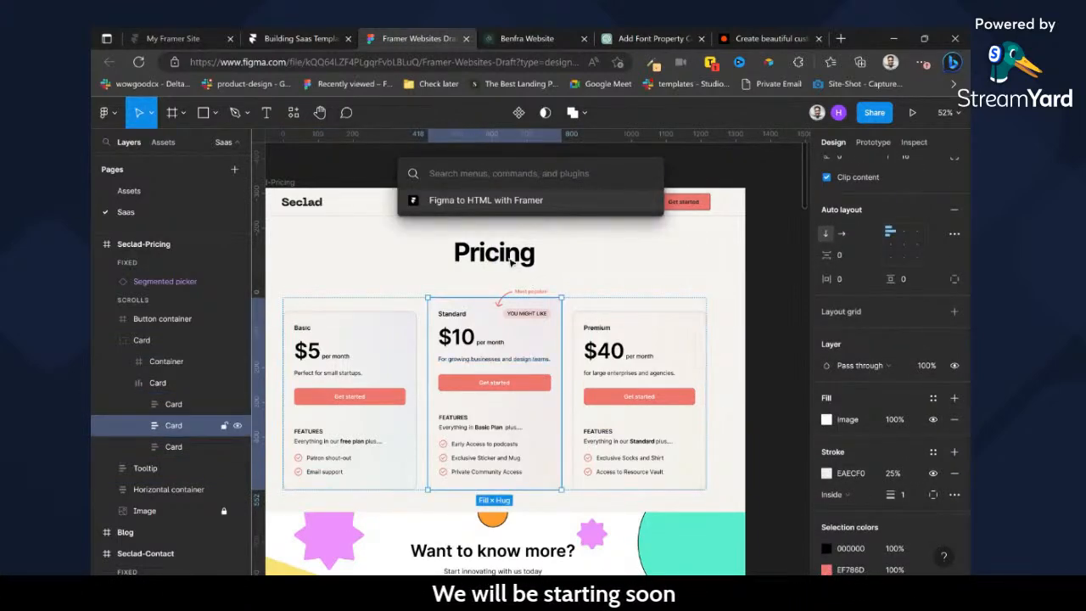
pyautogui.click(623, 424)
pyautogui.click(481, 335)
pyautogui.hotkey('ctrl', '/')
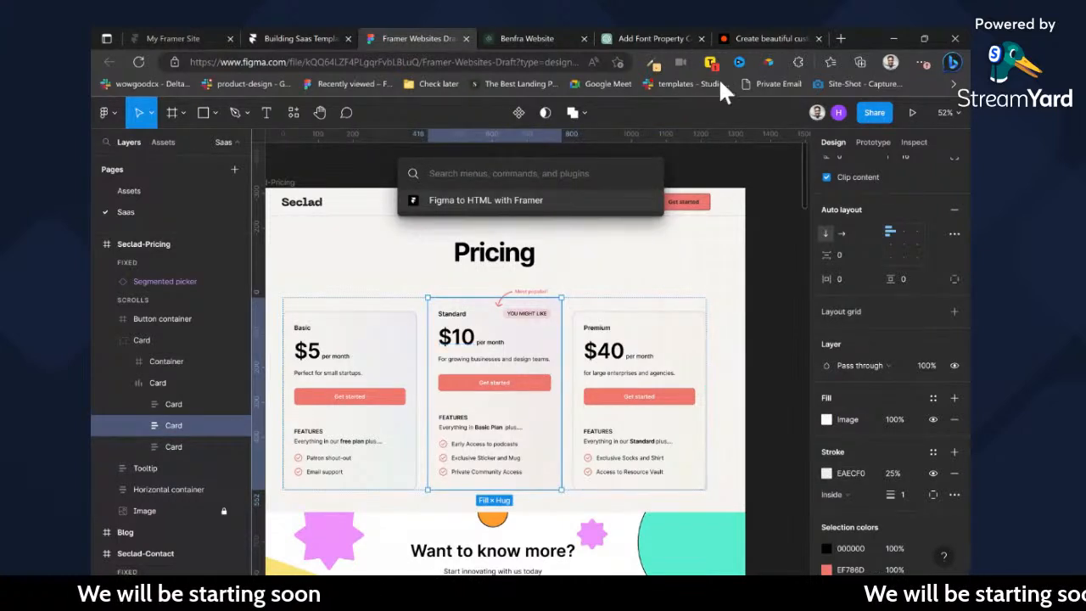
pyautogui.press('Escape')
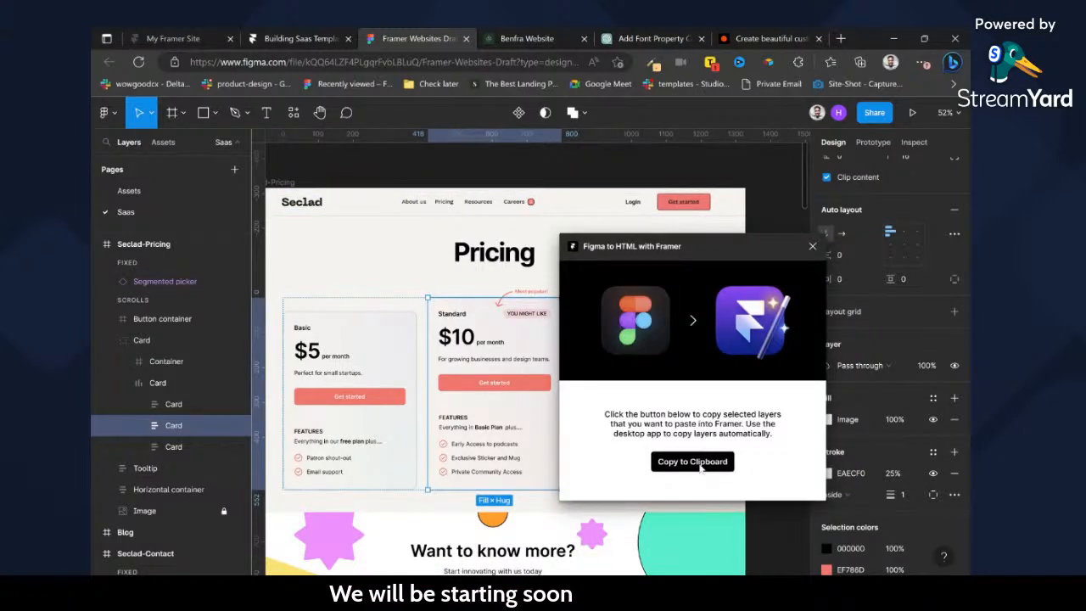
pyautogui.click(701, 466)
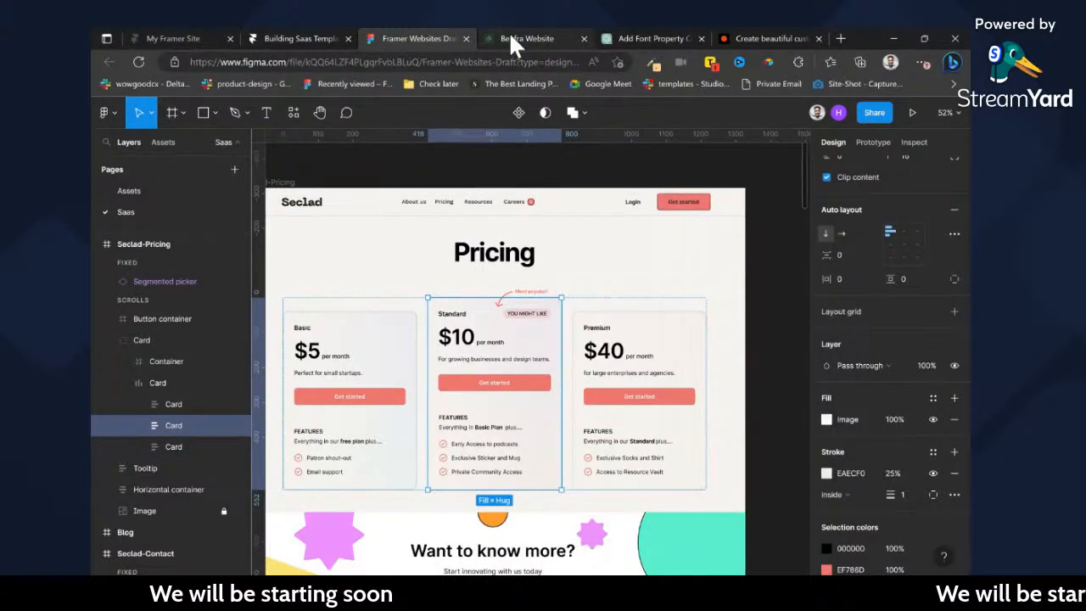
# In Framer, rename the vertical container holding the contact header and form to "pricing-wrapper" and paste the copied Figma card.
pyautogui.click(509, 32)
pyautogui.click(317, 31)
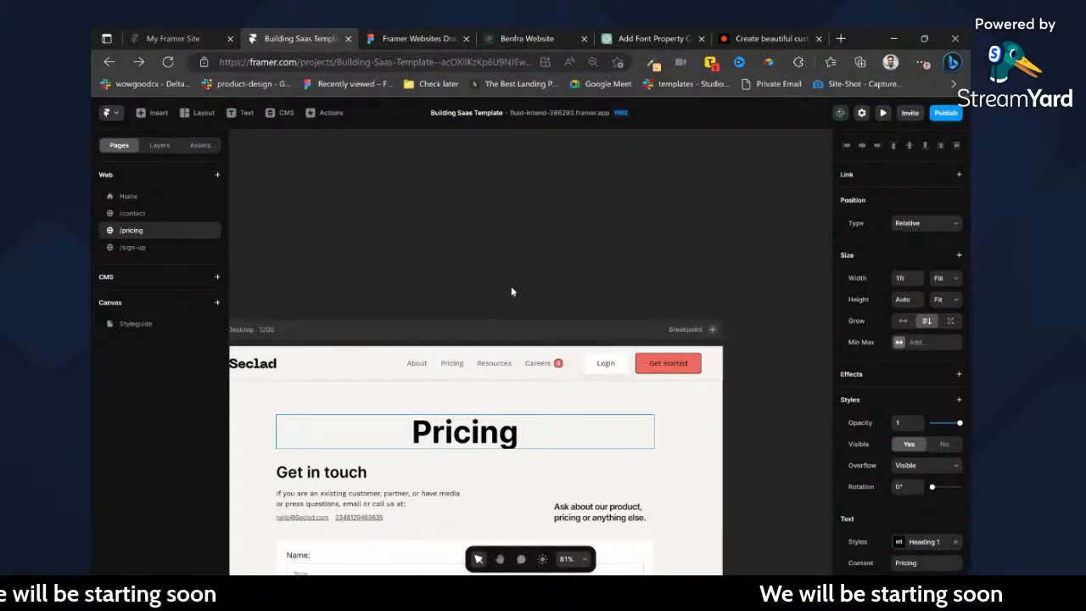
pyautogui.hscroll(-2, 553, 296)
pyautogui.scroll(-2, 582, 382)
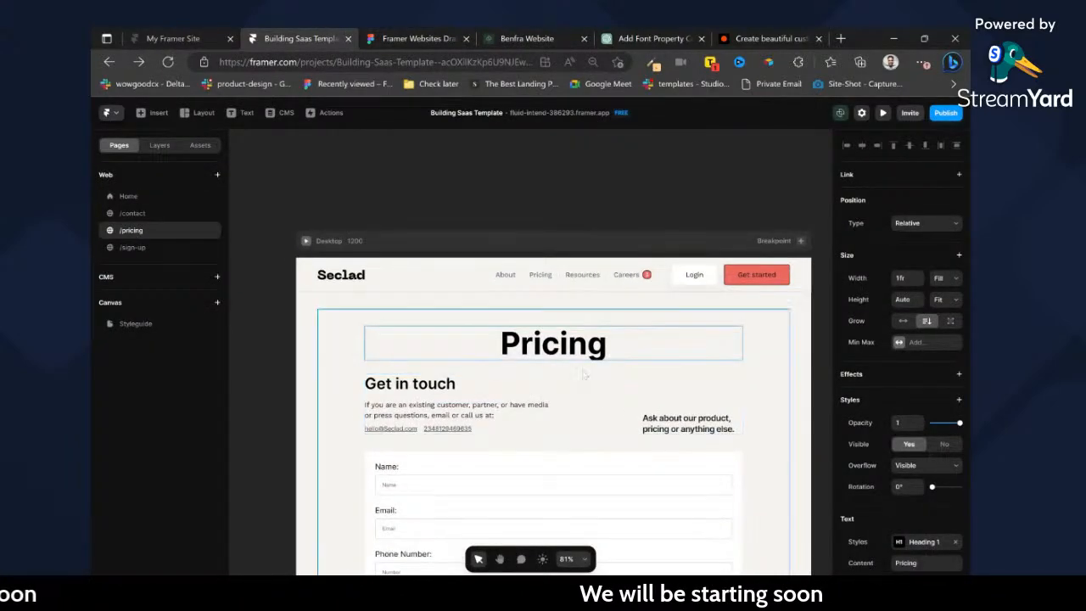
pyautogui.click(576, 440)
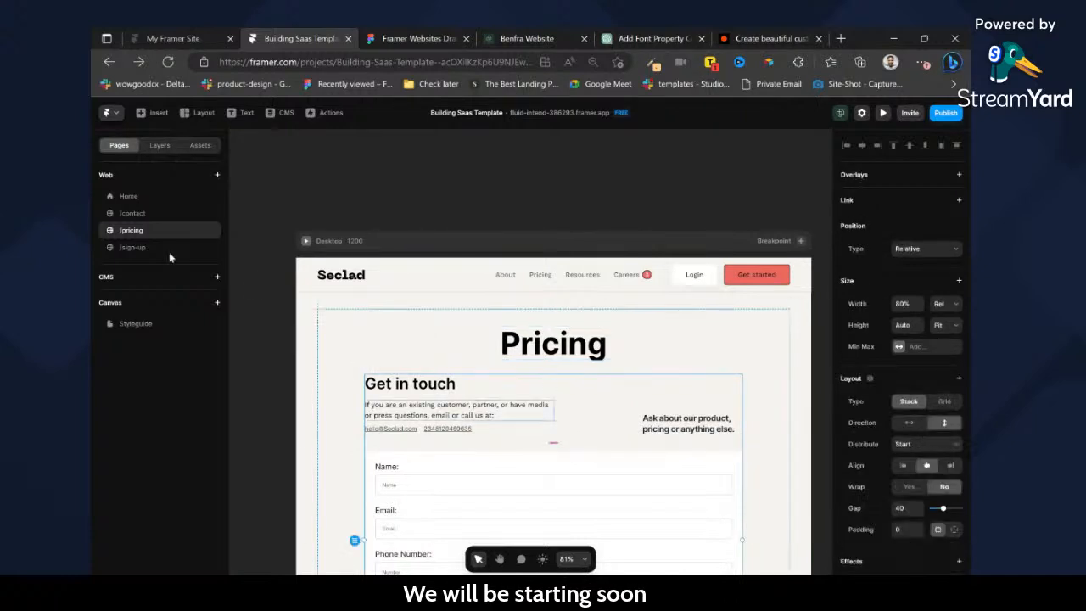
pyautogui.click(159, 145)
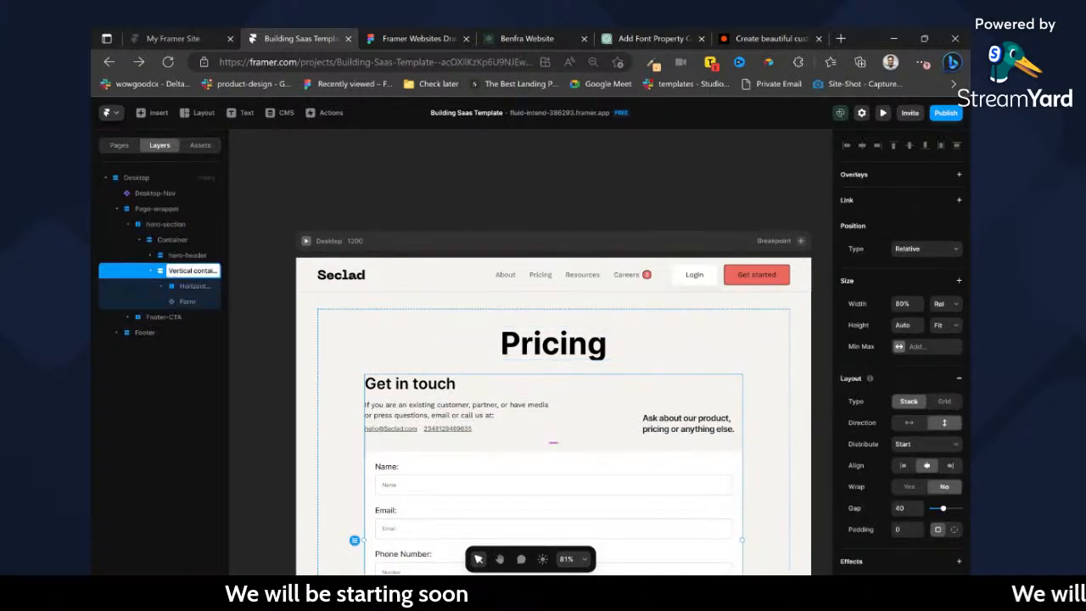
pyautogui.write('pricin')
pyautogui.press('BackSpace')
pyautogui.press('BackSpace')
pyautogui.press('BackSpace')
pyautogui.press('BackSpace')
pyautogui.write('ricing com')
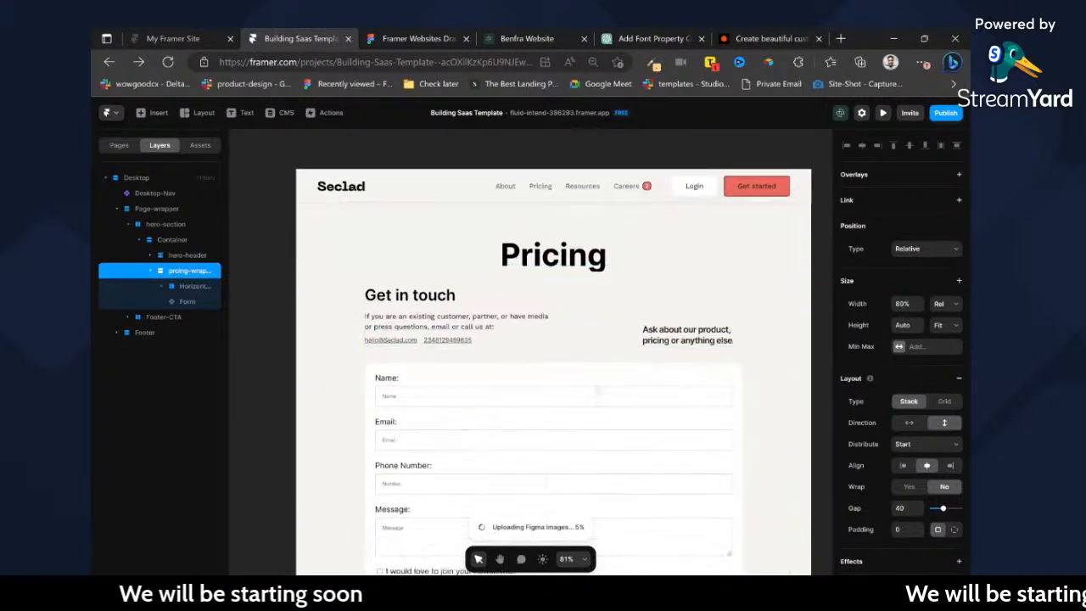
# Set the pricing-wrapper's width to Fill.
pyautogui.click(449, 38)
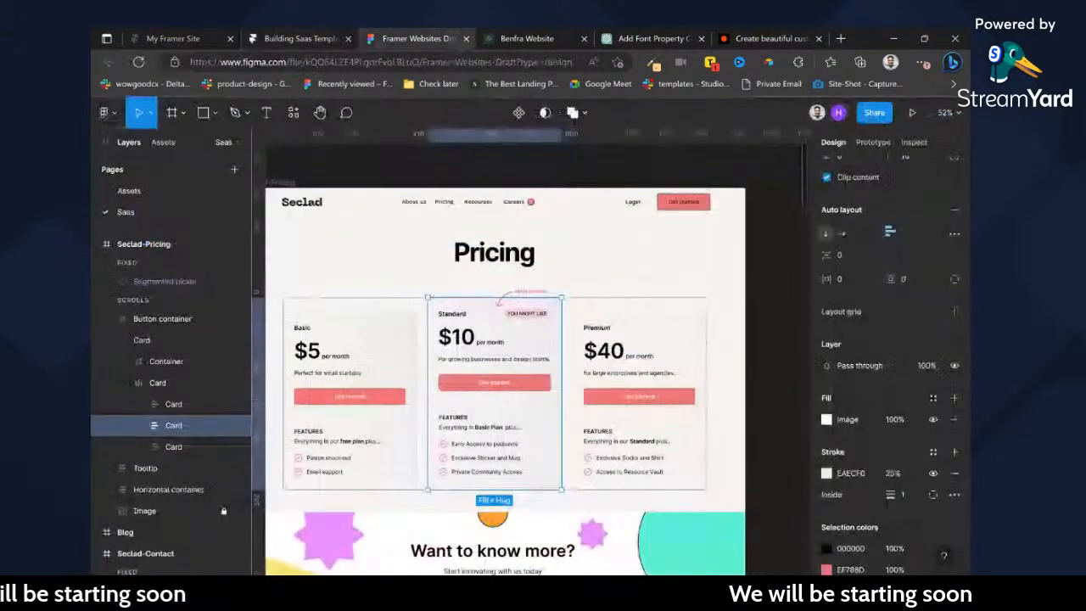
pyautogui.click(302, 38)
pyautogui.click(673, 313)
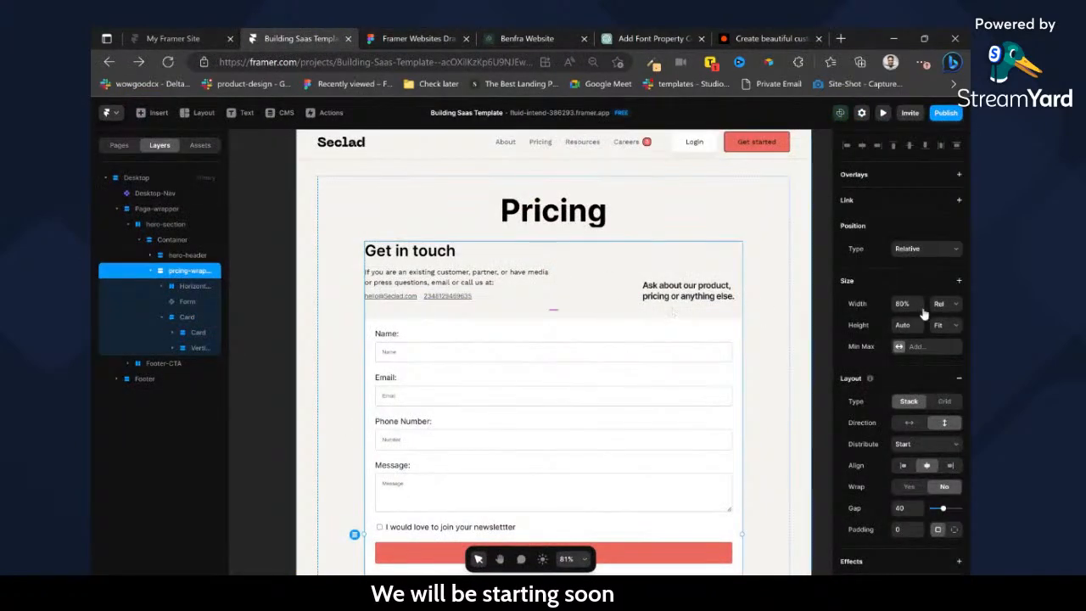
pyautogui.click(948, 322)
pyautogui.scroll(-7, 645, 353)
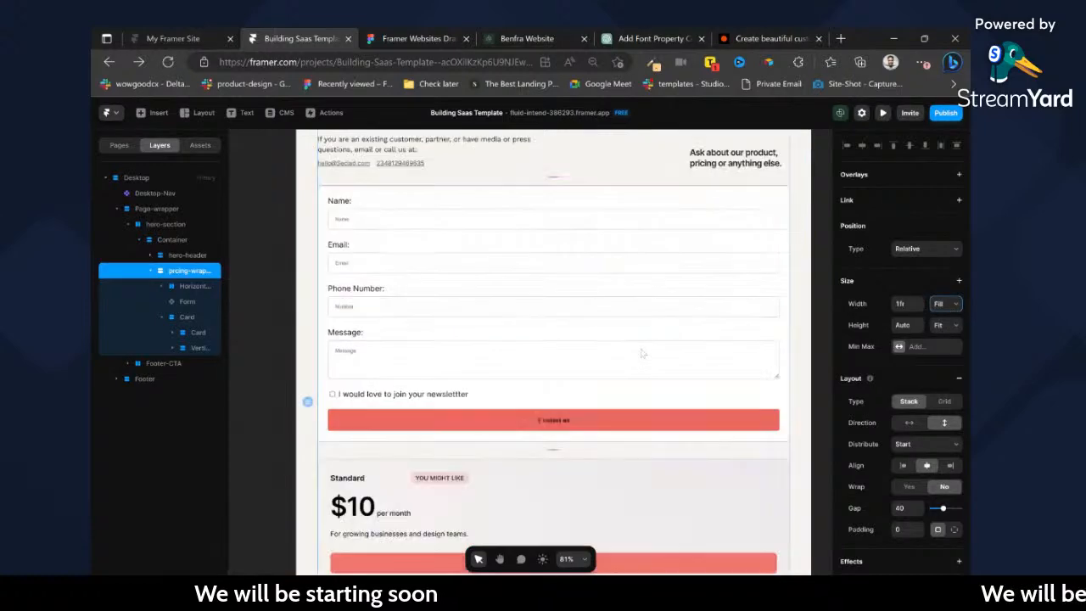
# Delete the "Get in touch" header row and the contact form above the Standard card.
pyautogui.scroll(5, 530, 398)
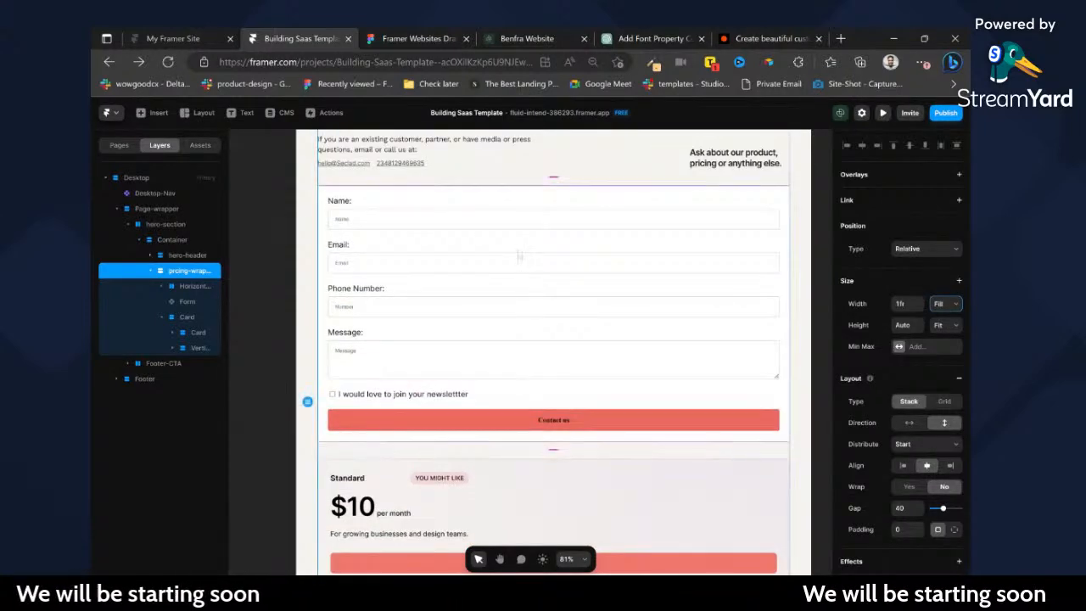
pyautogui.click(572, 306)
pyautogui.press('Delete')
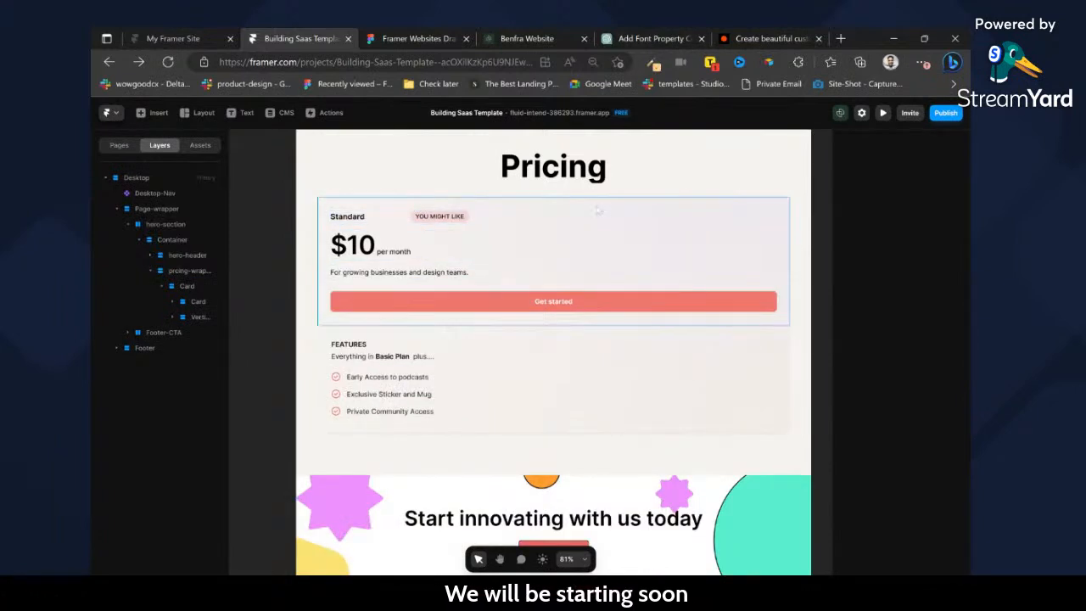
# Insert the project's Button component below the Standard card's description and set its text colour to white.
pyautogui.click(599, 214)
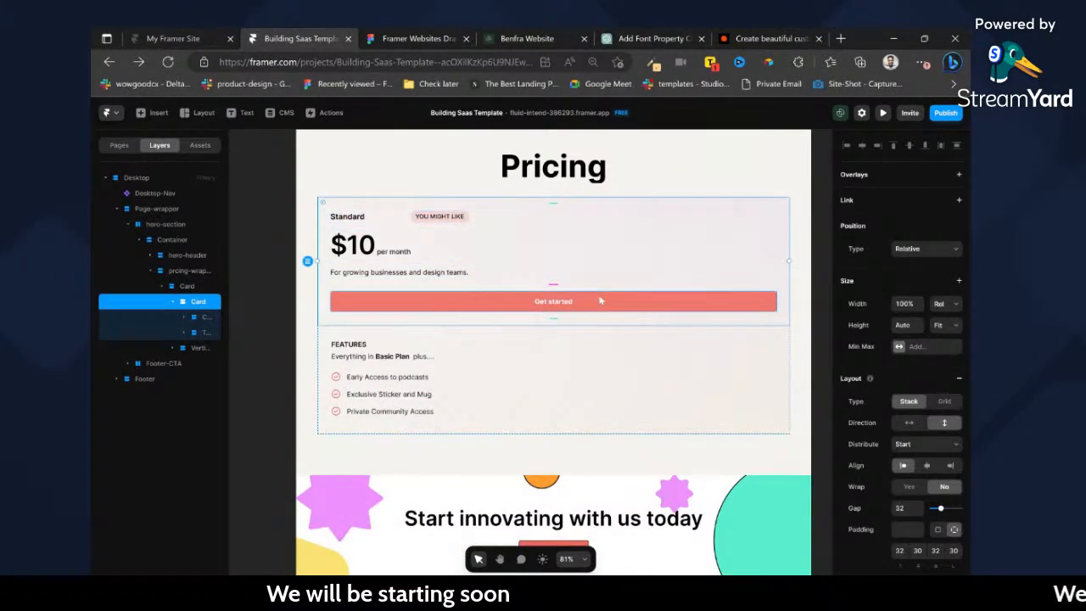
pyautogui.click(600, 300)
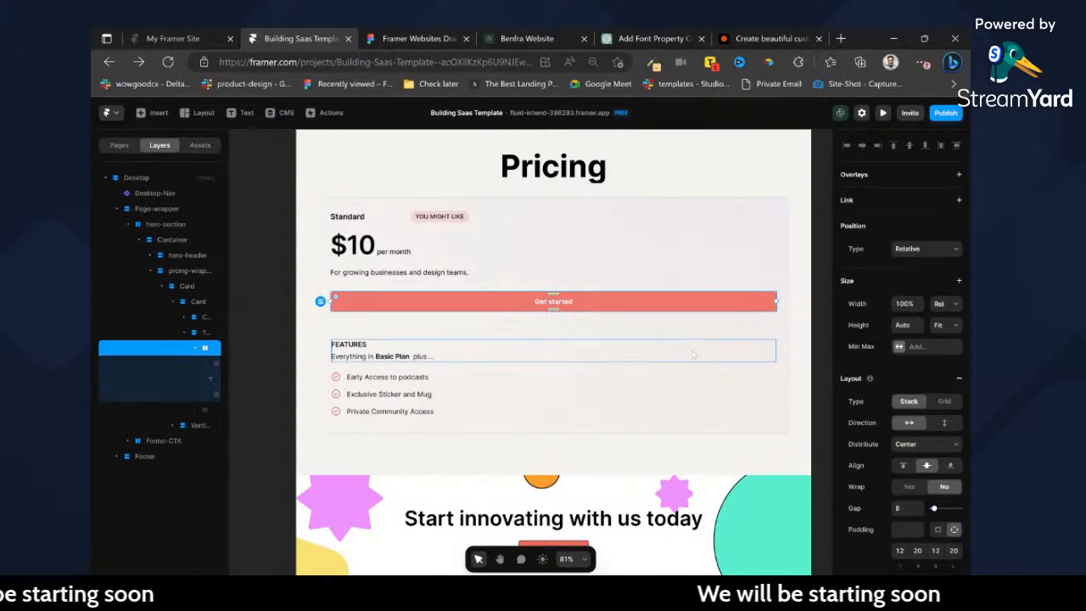
pyautogui.scroll(-3, 889, 514)
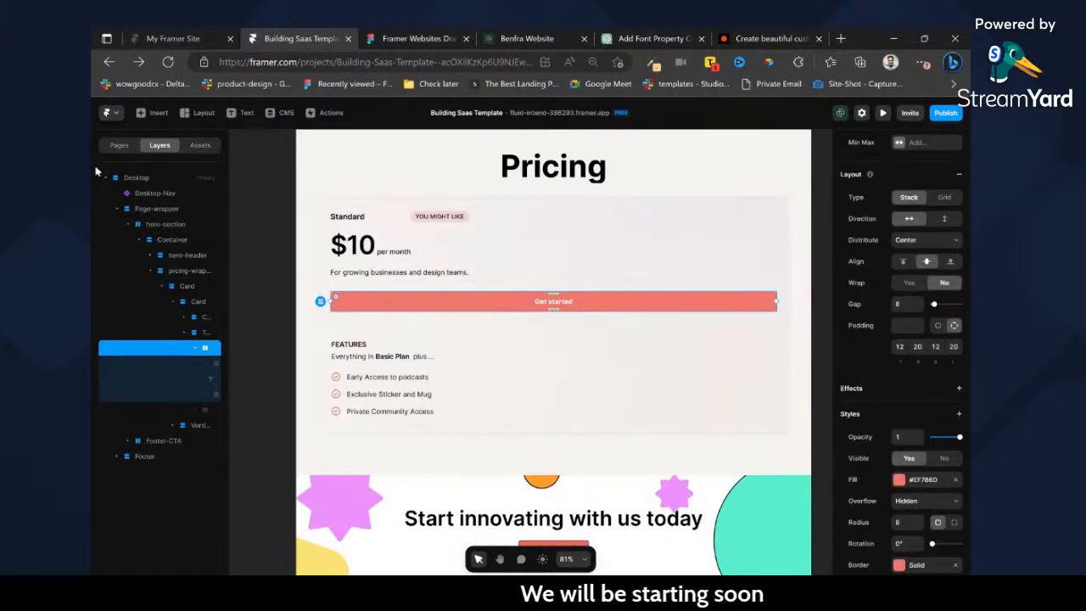
pyautogui.click(200, 145)
pyautogui.moveTo(457, 266); pyautogui.dragTo(463, 297)
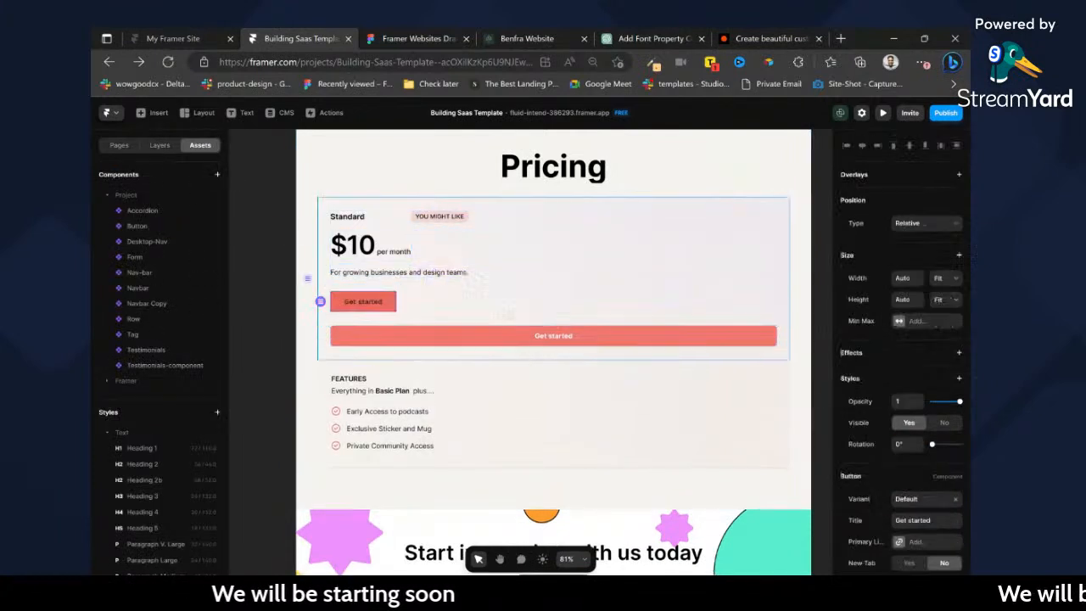
pyautogui.scroll(-2, 914, 487)
pyautogui.click(900, 459)
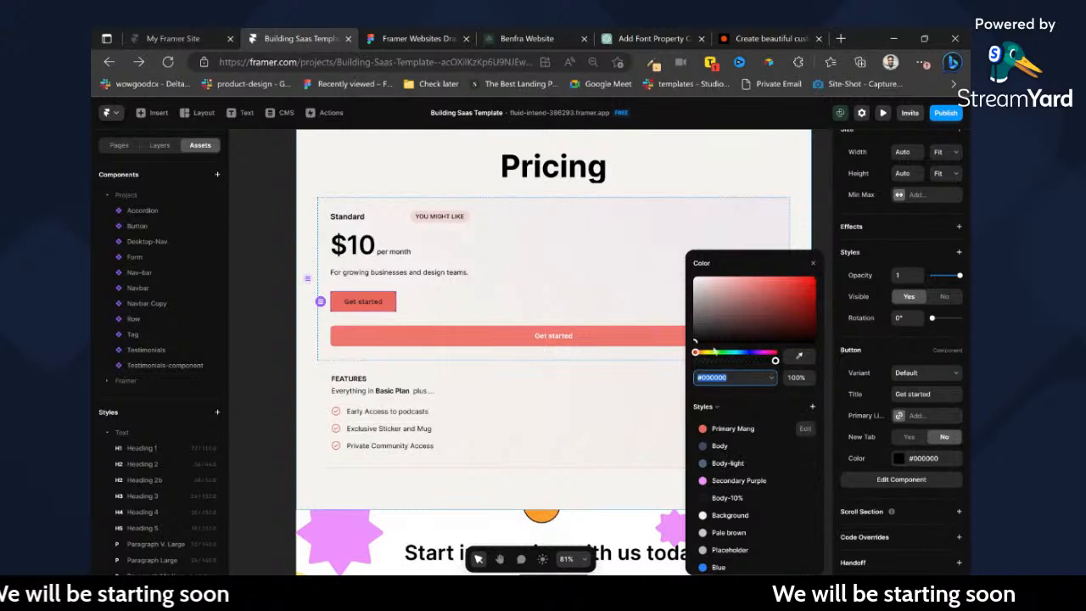
# Delete the imported Get started button and set the new Button component's width to Fill.
pyautogui.click(518, 338)
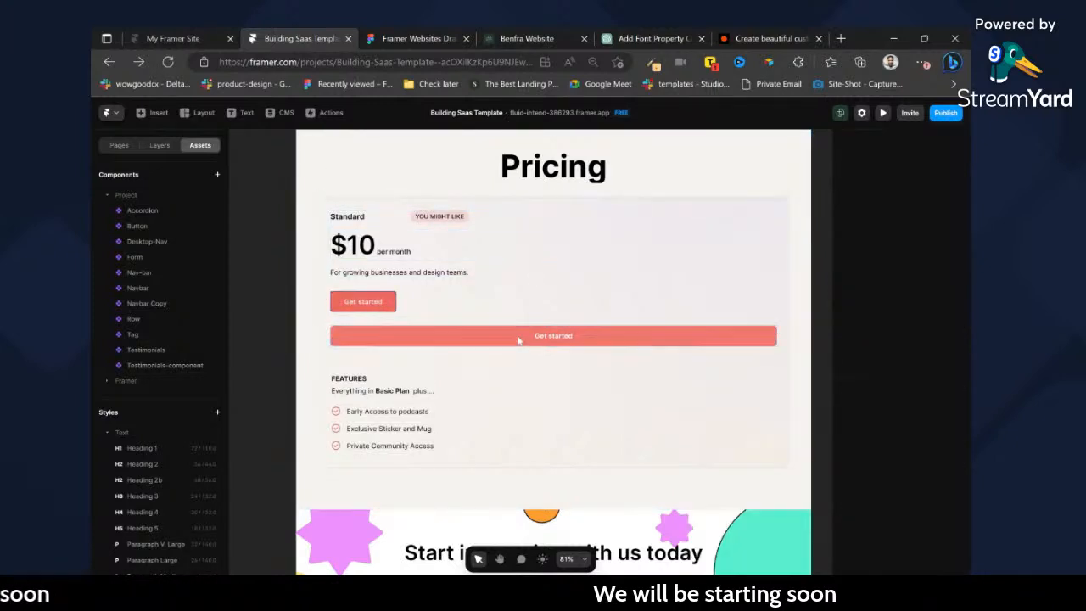
pyautogui.press('Delete')
pyautogui.scroll(3, 930, 210)
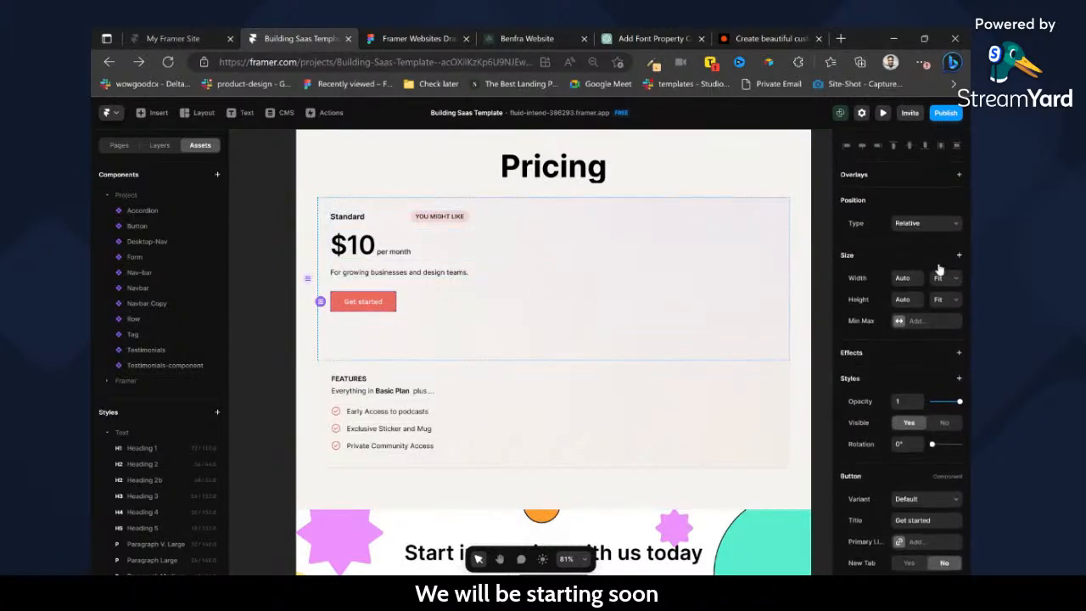
pyautogui.click(945, 301)
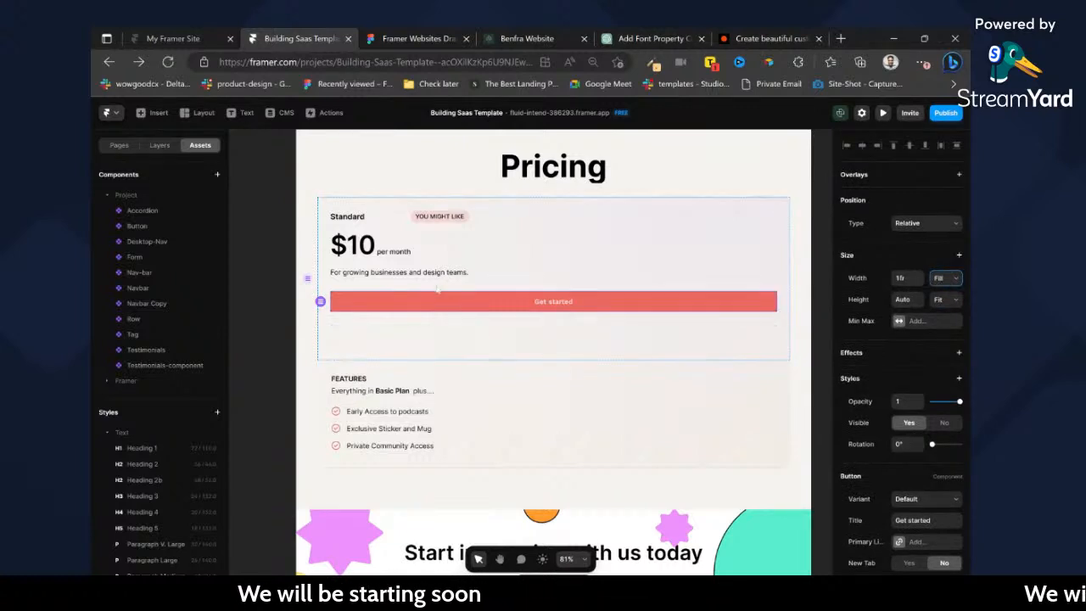
# Examine the size and layout settings of the Standard card's price text, feature list and nested card containers.
pyautogui.click(350, 246)
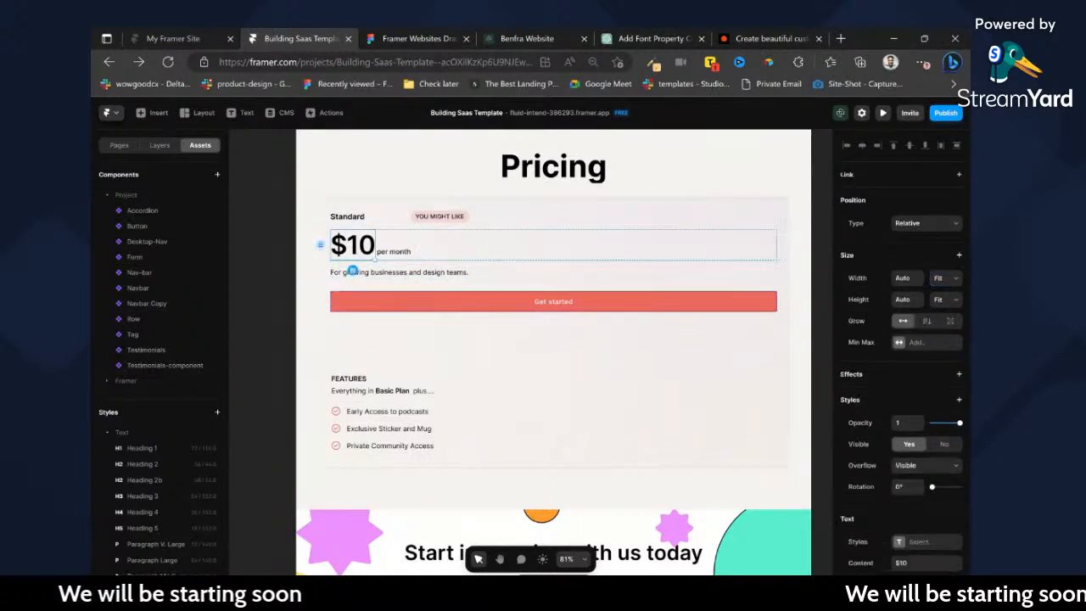
pyautogui.scroll(-3, 965, 505)
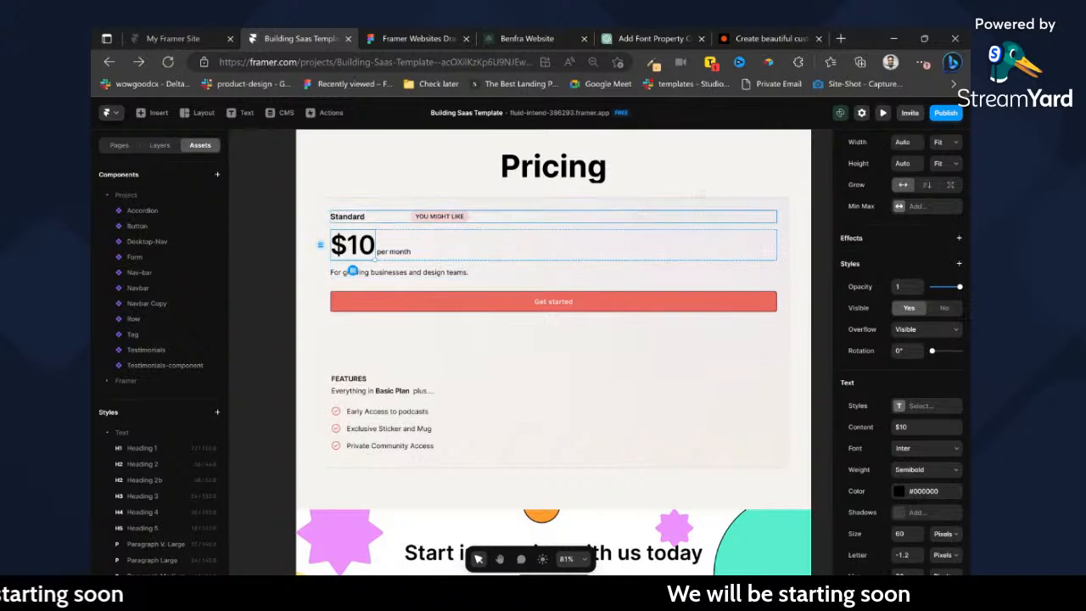
pyautogui.click(732, 176)
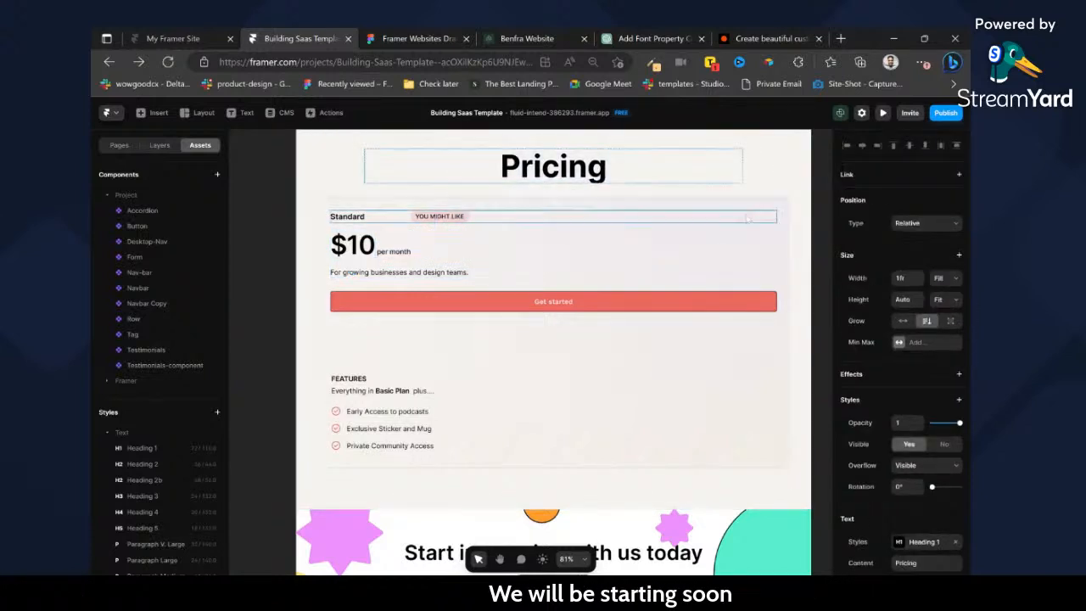
pyautogui.click(758, 216)
pyautogui.click(751, 196)
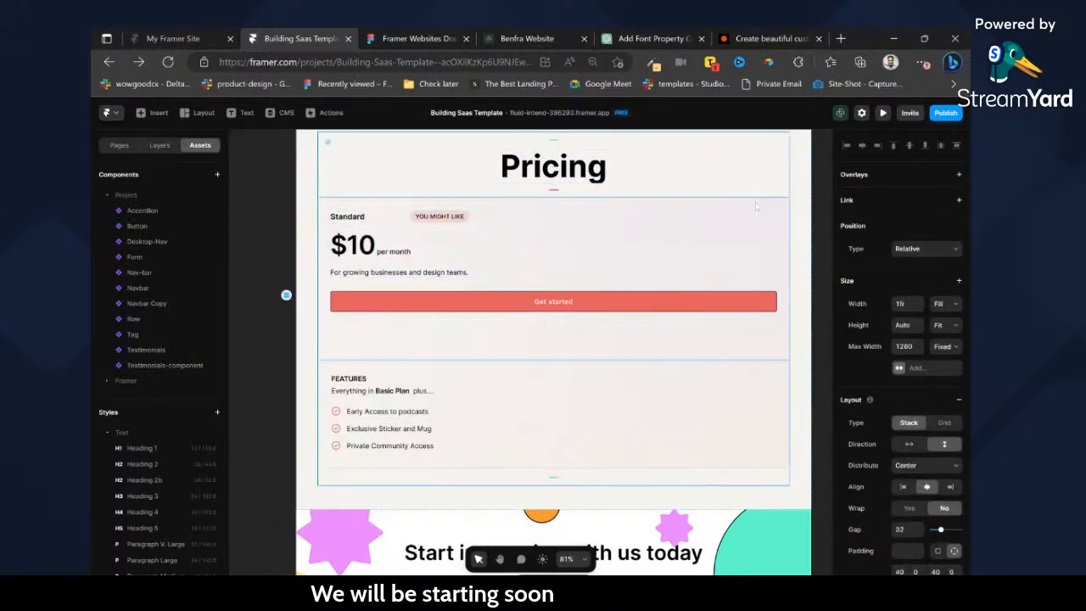
pyautogui.click(618, 459)
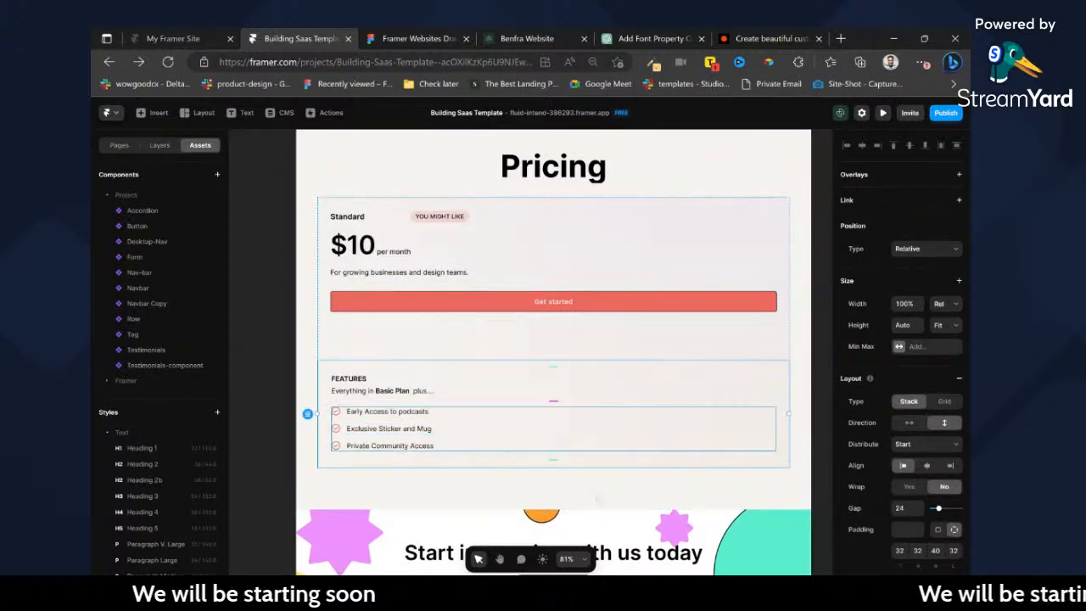
pyautogui.click(160, 145)
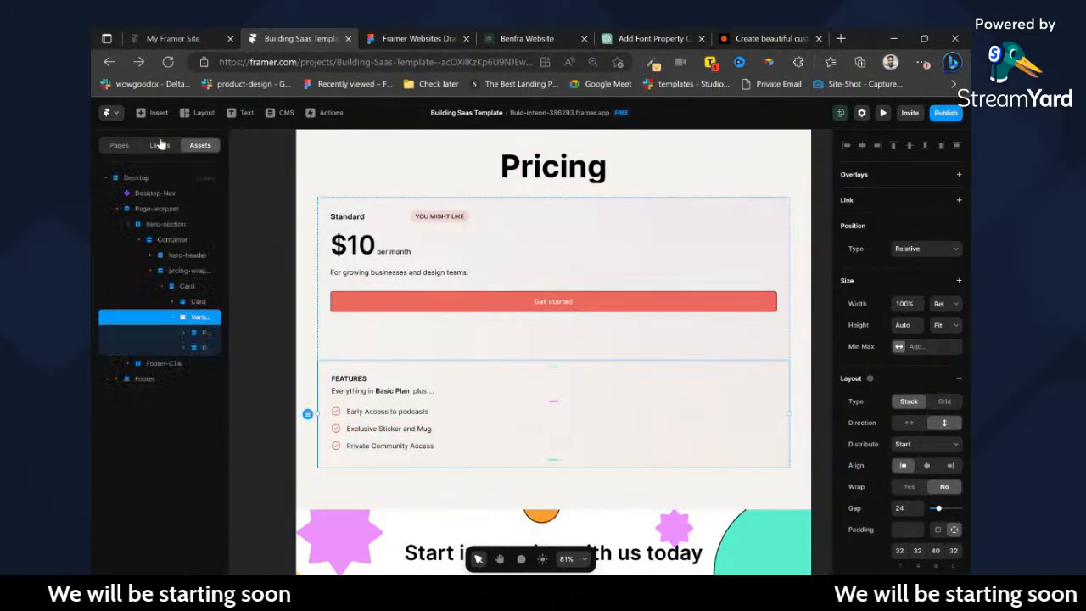
pyautogui.click(185, 285)
pyautogui.click(170, 288)
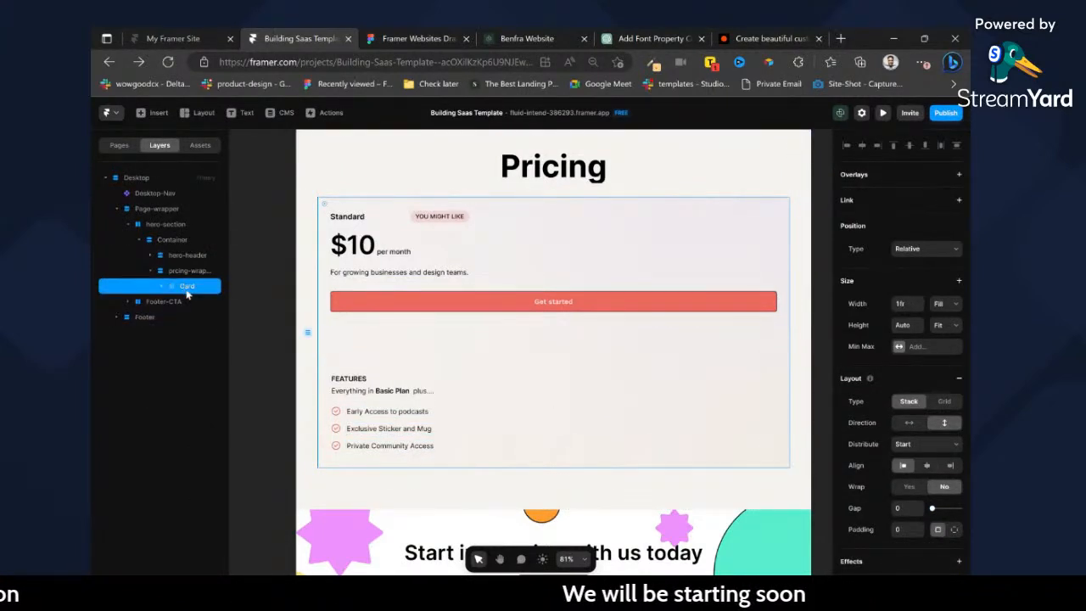
pyautogui.click(236, 303)
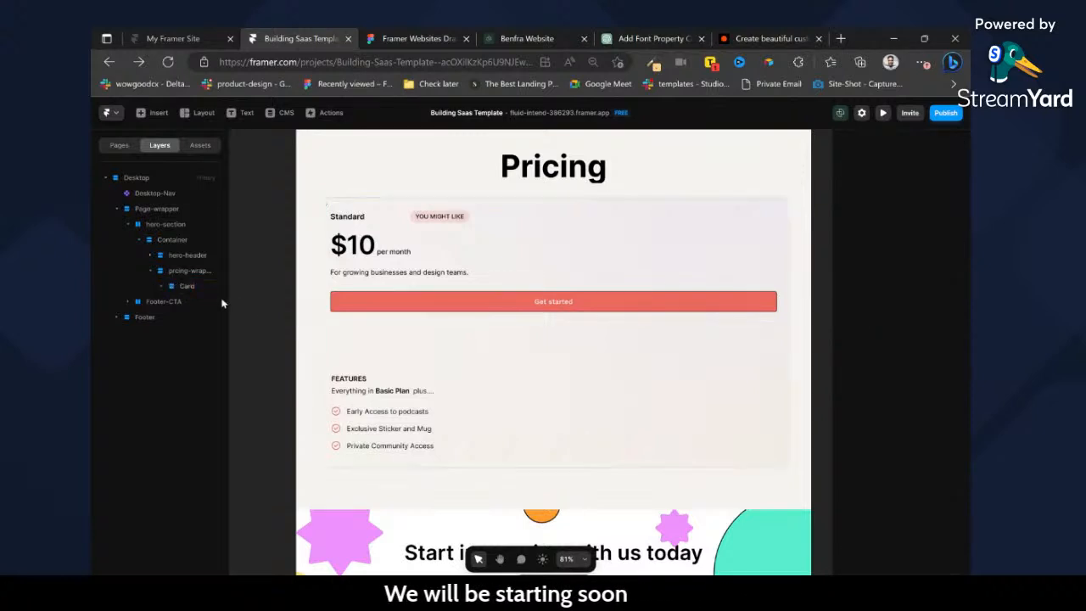
pyautogui.doubleClick(373, 213)
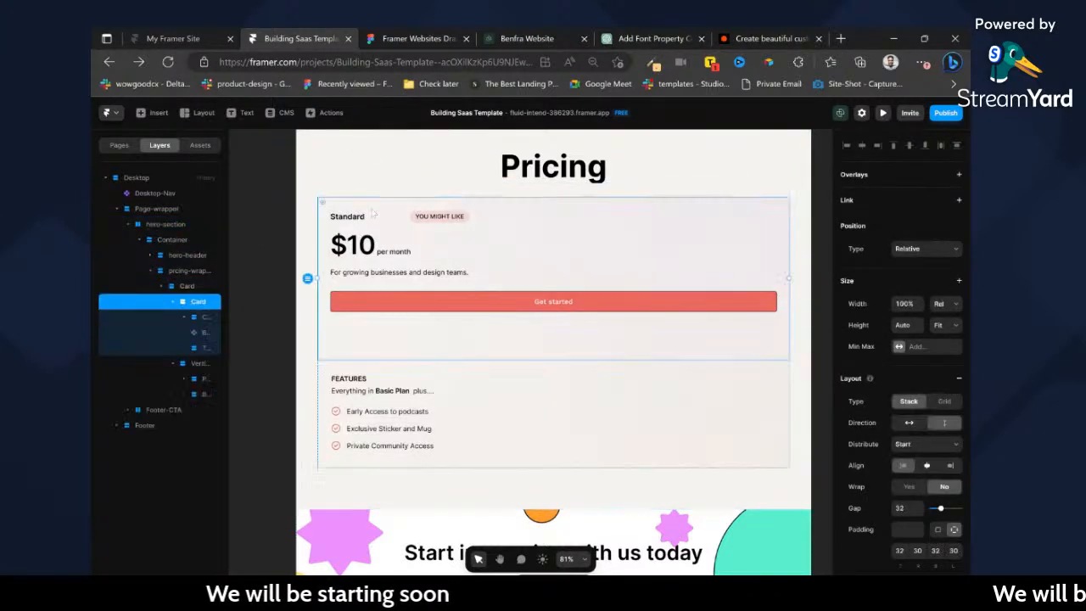
# Reload the project and set the outer Card container's width to Fit.
pyautogui.click(168, 62)
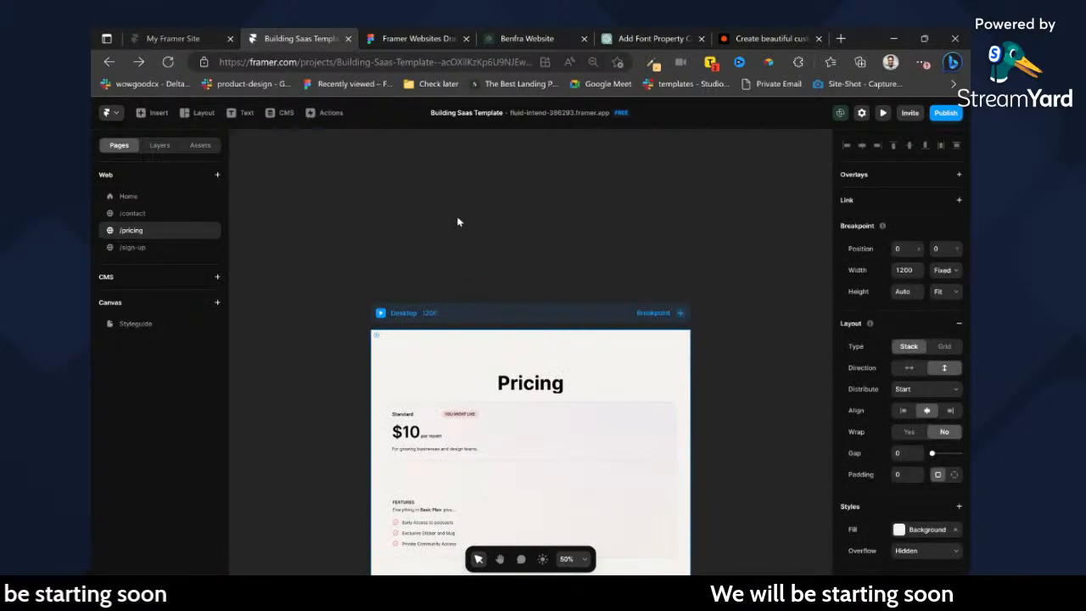
pyautogui.scroll(-3, 475, 284)
pyautogui.scroll(2, 486, 297)
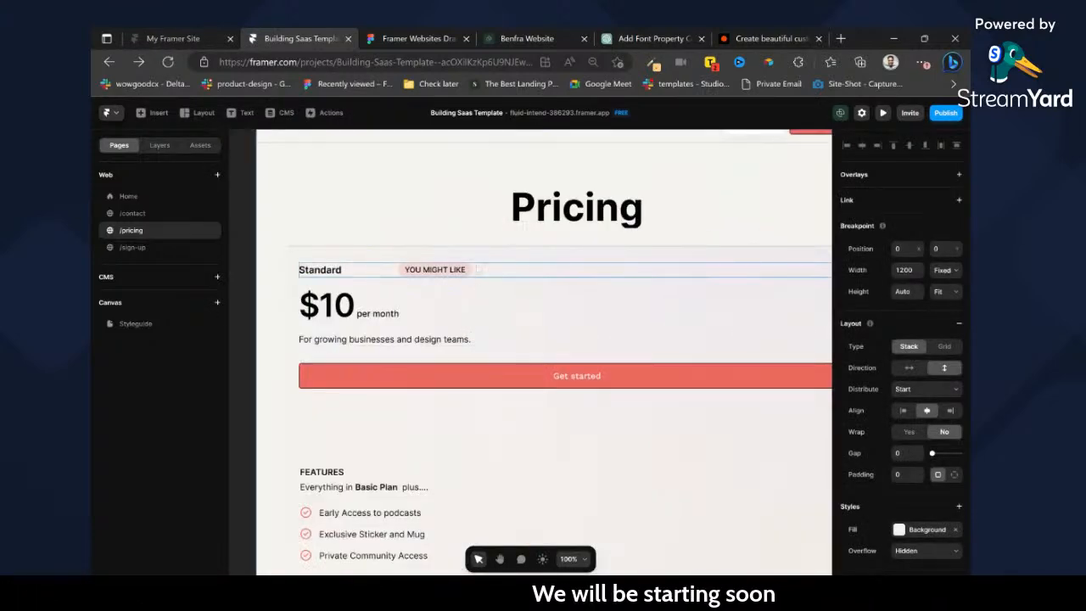
pyautogui.click(472, 261)
pyautogui.click(160, 146)
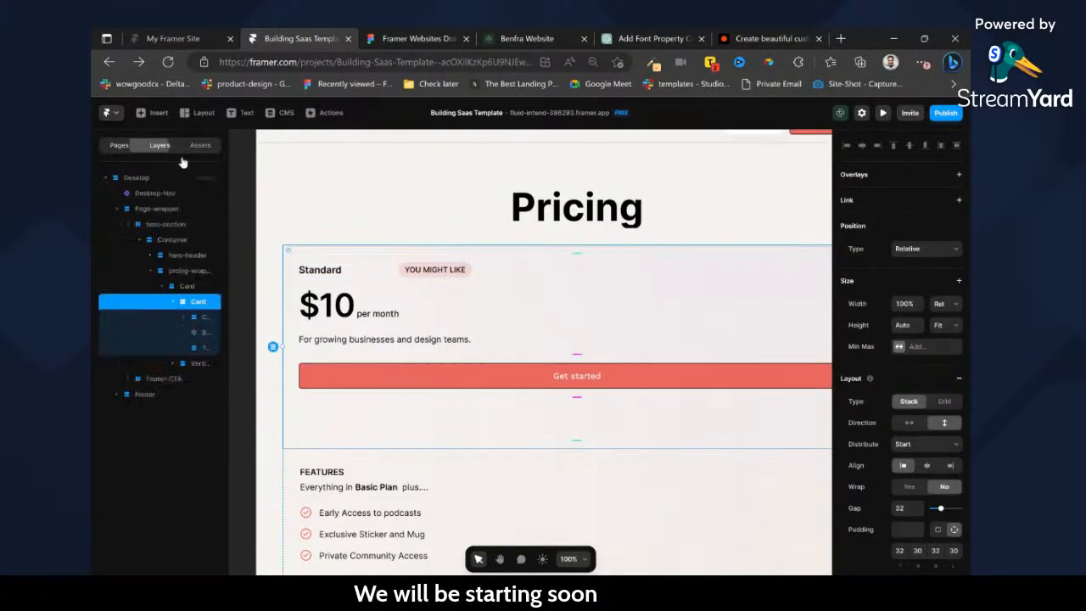
pyautogui.click(189, 286)
pyautogui.scroll(-5, 512, 304)
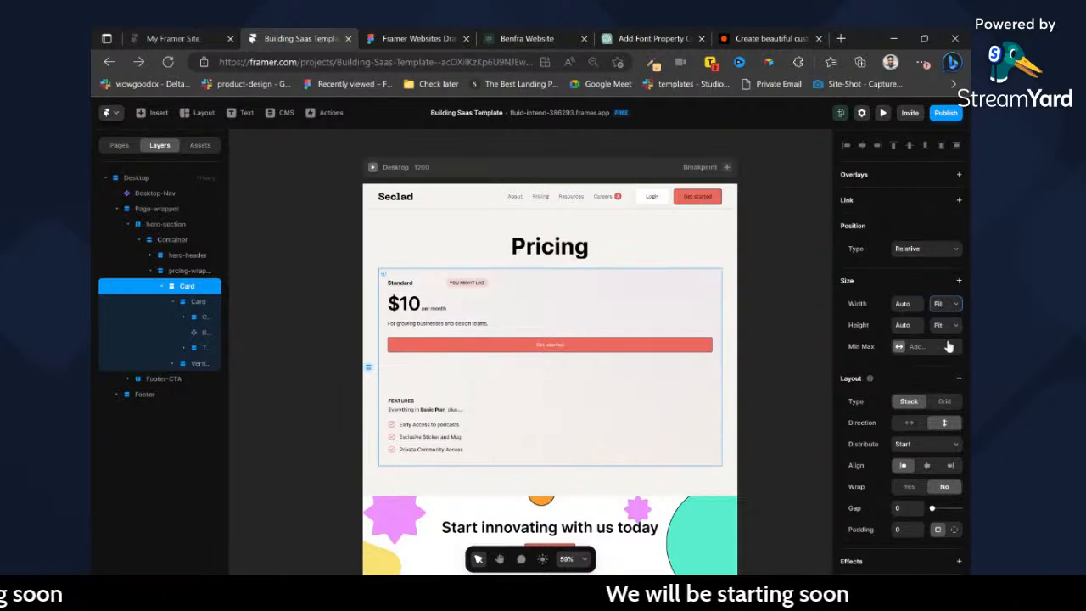
# Rename the inner Card container to "top-card" and set its width to Fit.
pyautogui.click(198, 302)
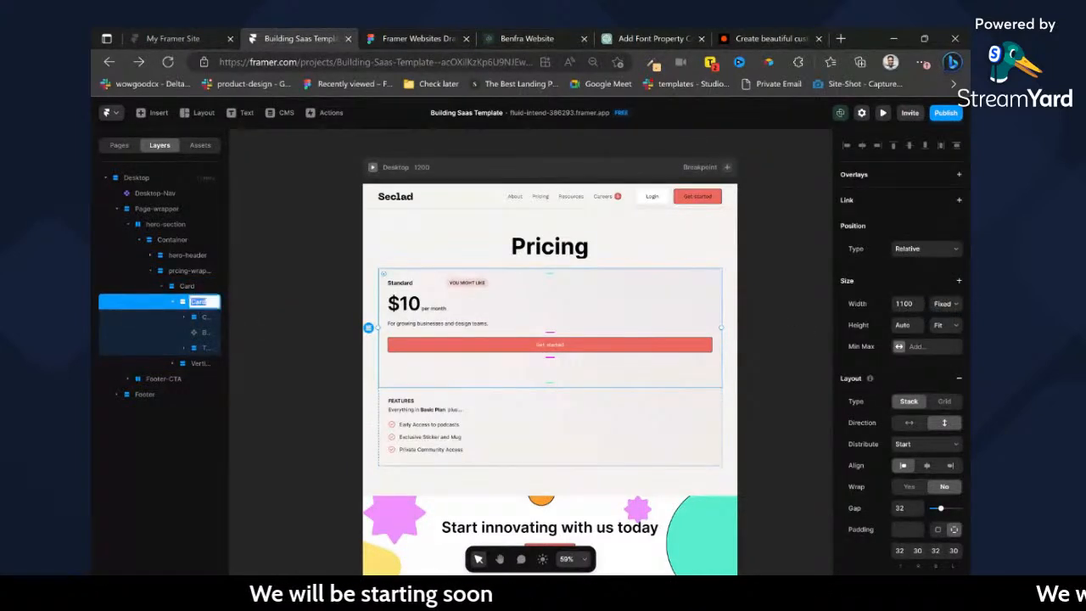
pyautogui.write('top-card')
pyautogui.press('Return')
pyautogui.click(945, 304)
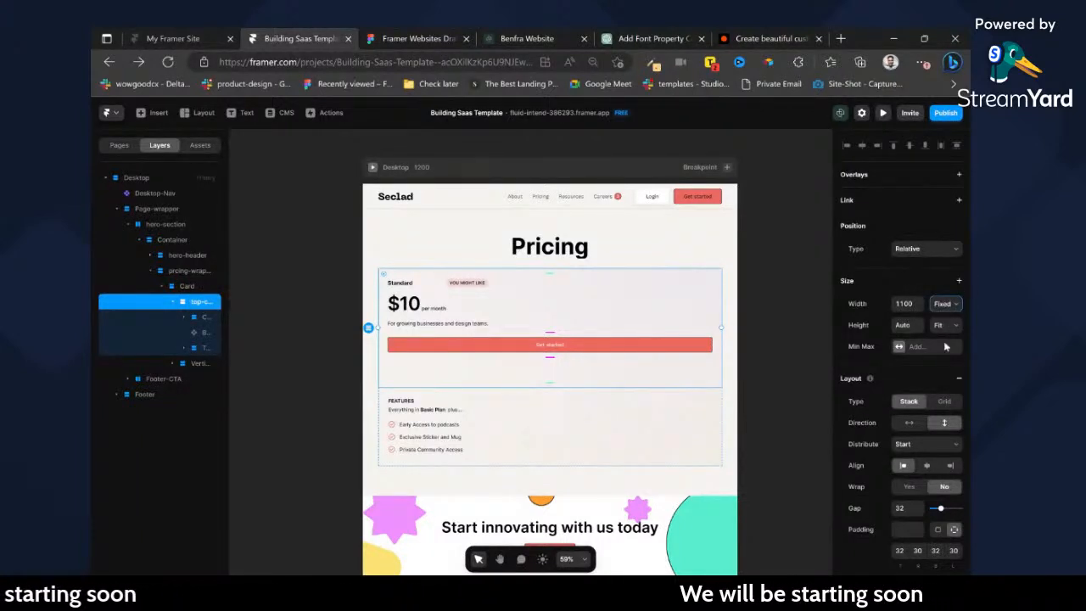
# Rename the container holding the plan name, price and description to "amount" and set its width to Fit.
pyautogui.click(206, 318)
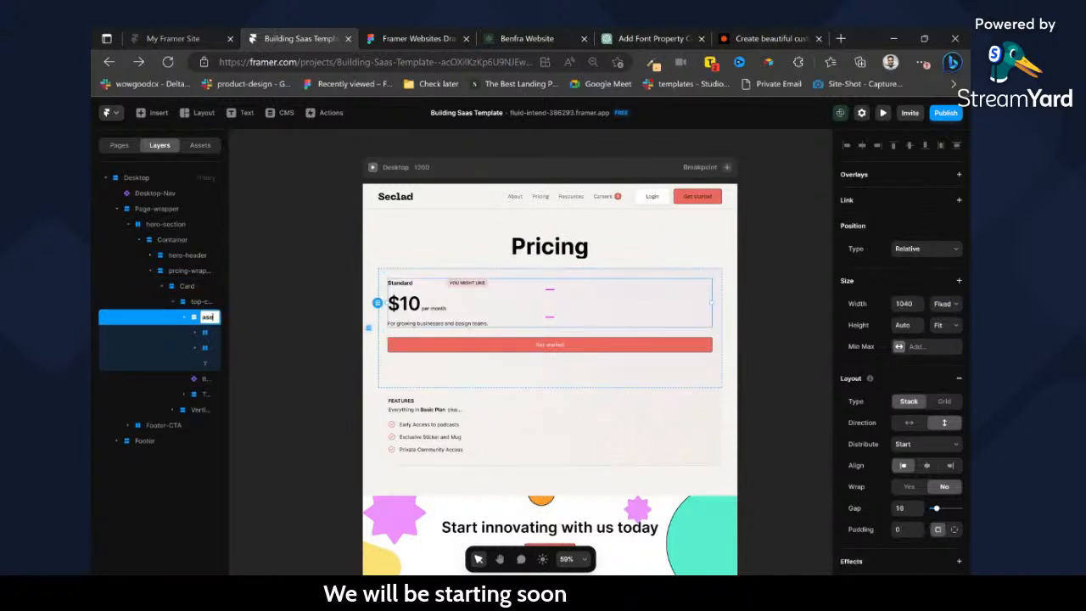
pyautogui.write('pr')
pyautogui.press('BackSpace')
pyautogui.press('BackSpace')
pyautogui.write('amount')
pyautogui.press('Return')
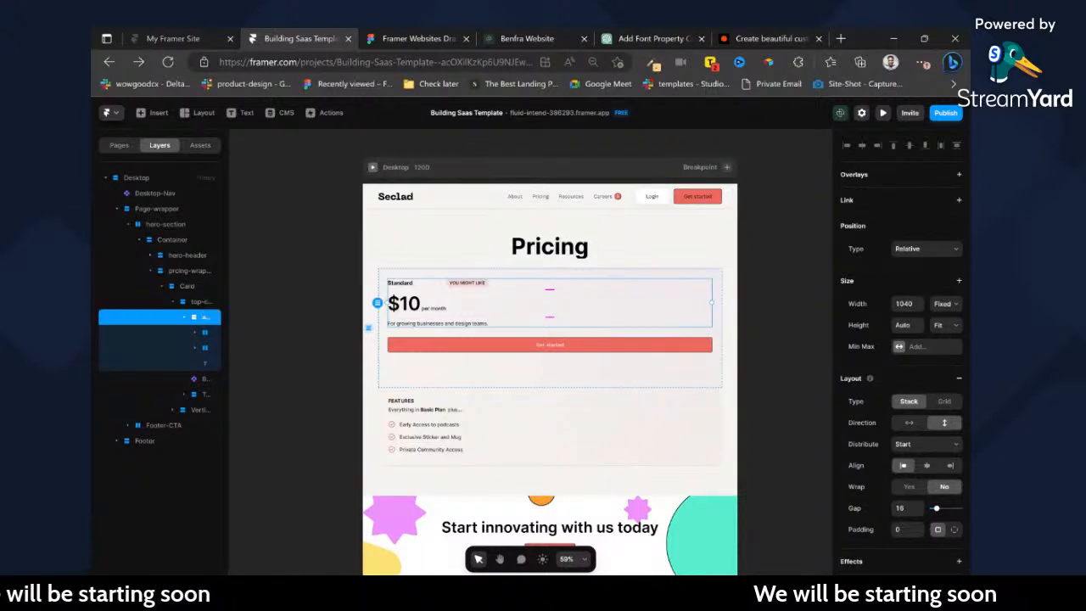
pyautogui.click(184, 318)
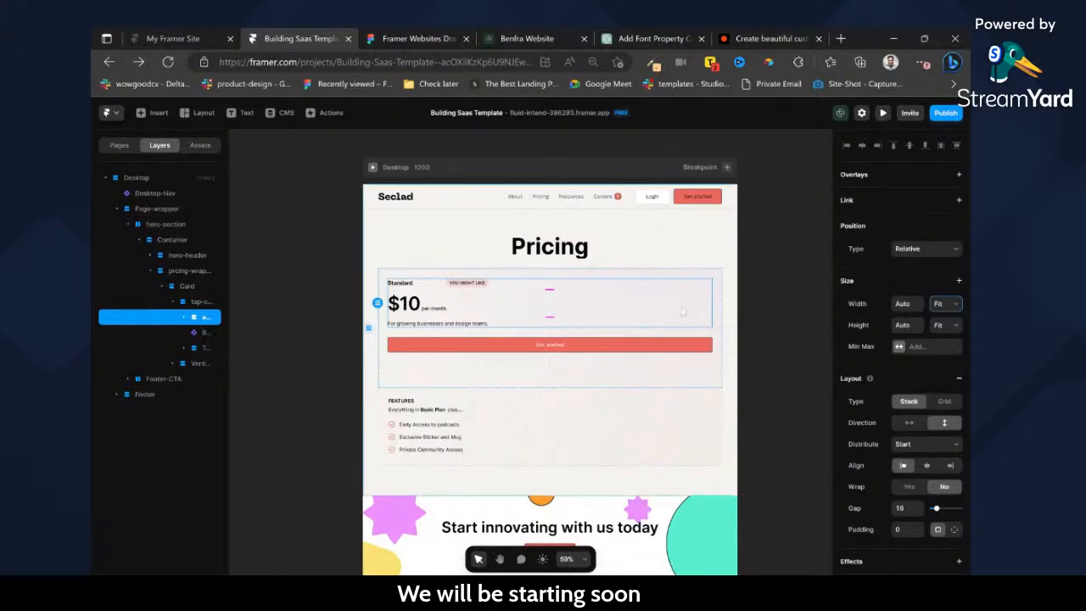
# Set the width of the Get started button in top-card to Fit.
pyautogui.click(200, 333)
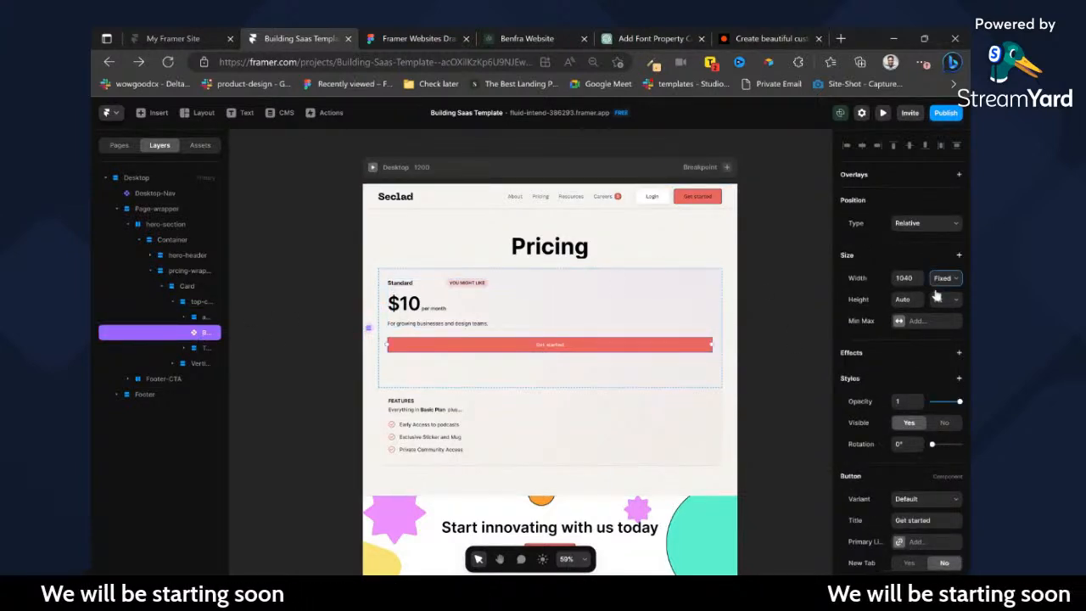
pyautogui.click(940, 317)
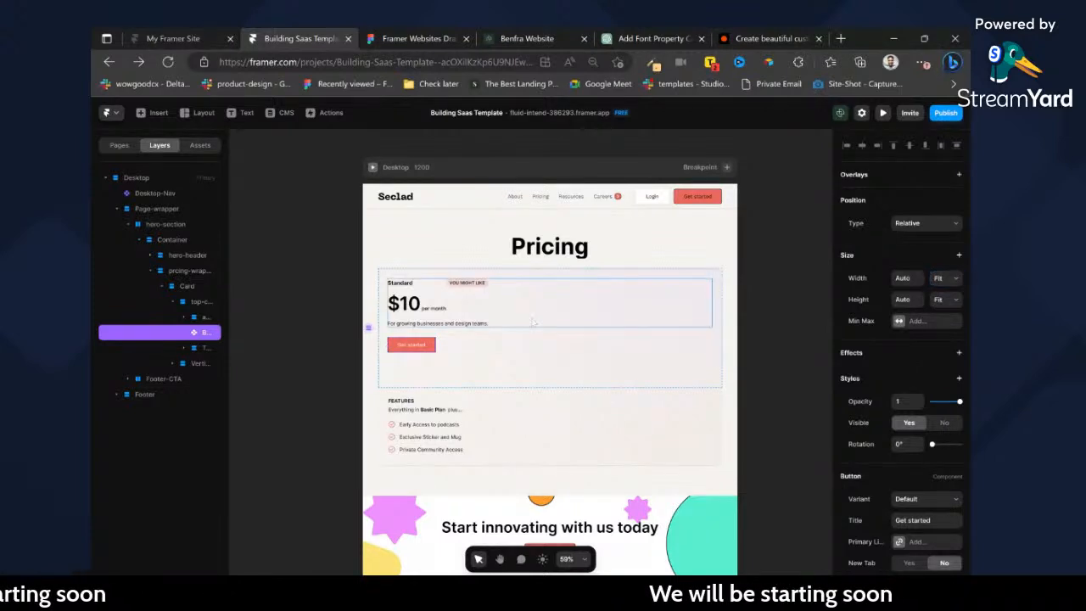
pyautogui.click(533, 321)
# Set the widths of the plan-name row and the price row inside the amount container to Fit.
pyautogui.click(196, 333)
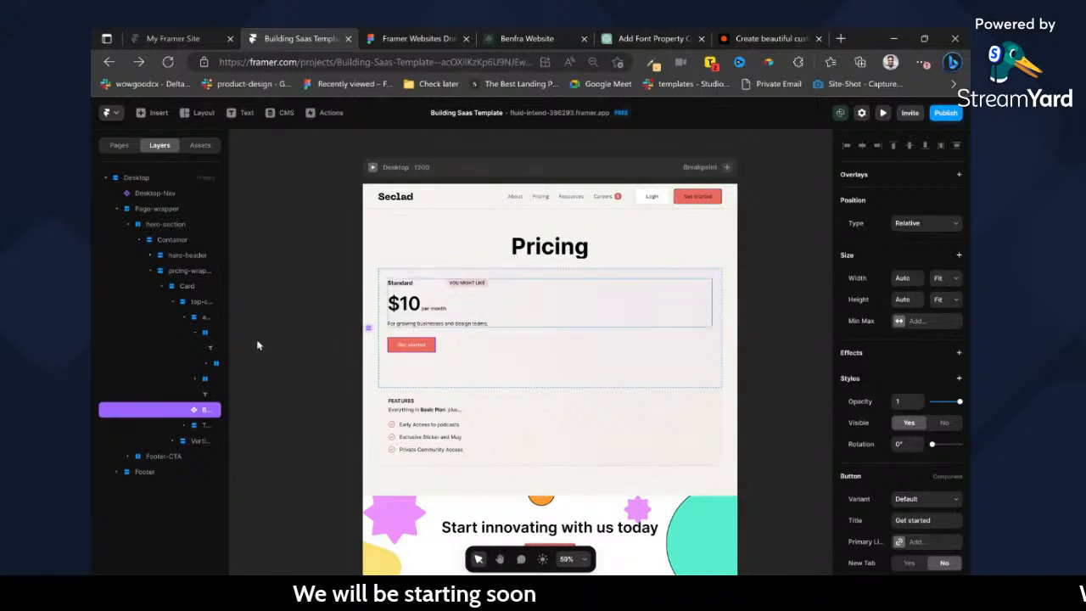
pyautogui.click(202, 395)
pyautogui.click(207, 363)
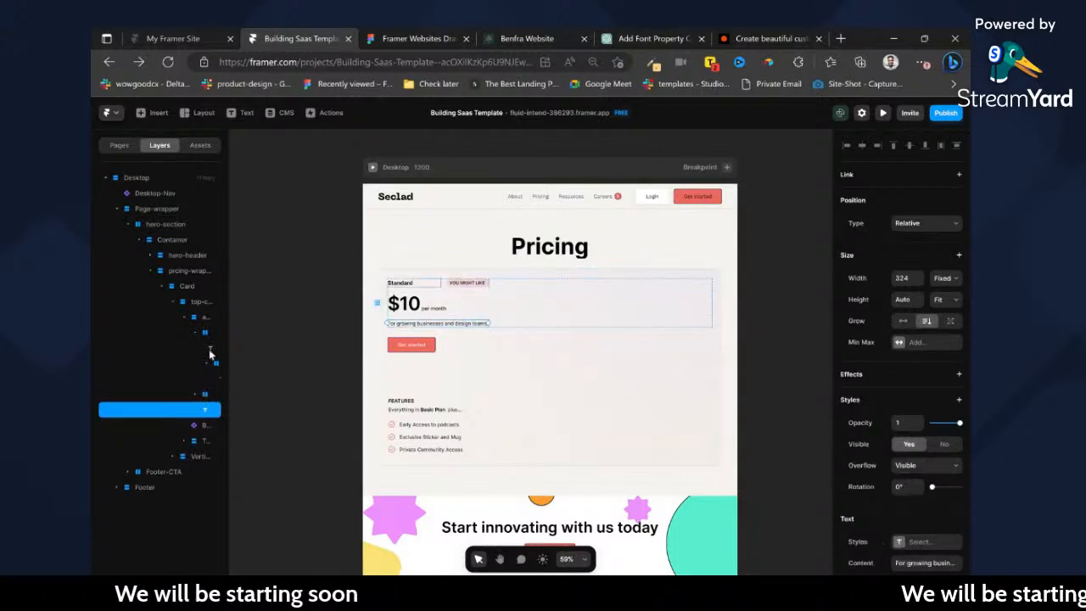
pyautogui.click(211, 349)
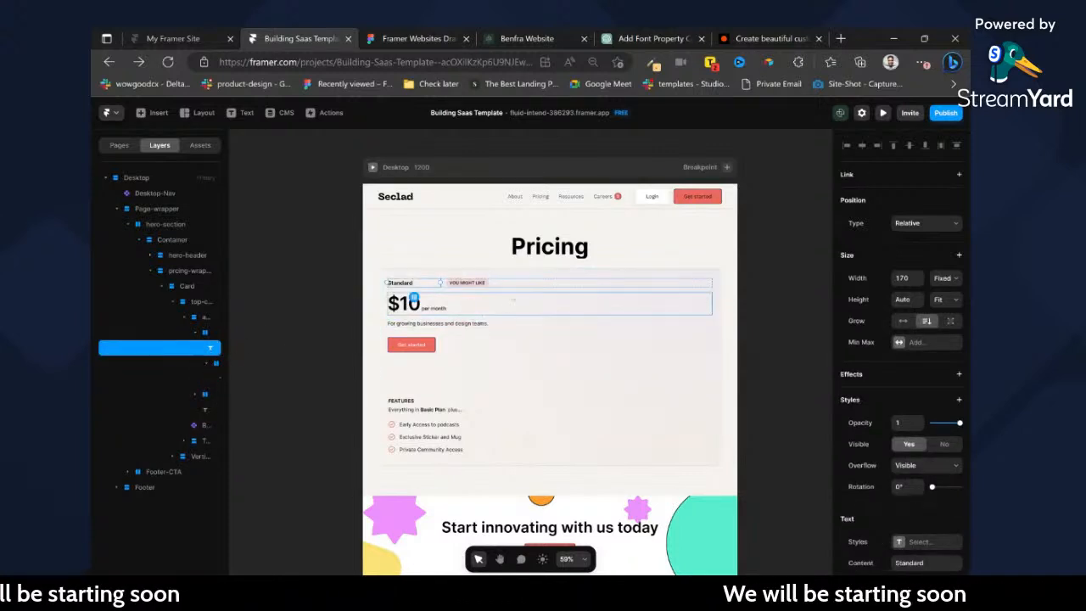
pyautogui.click(521, 286)
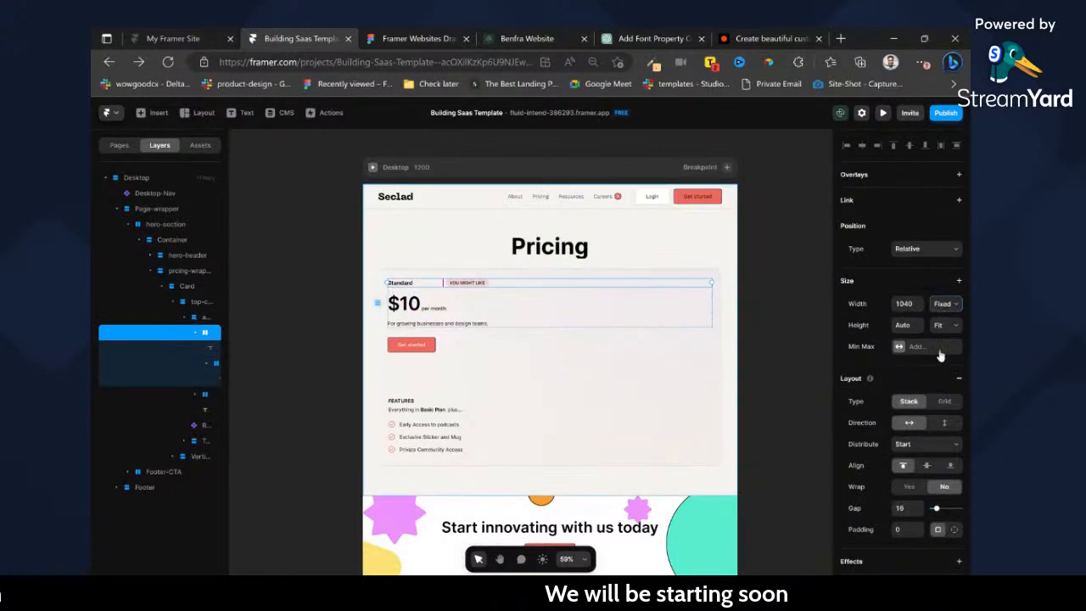
pyautogui.click(507, 304)
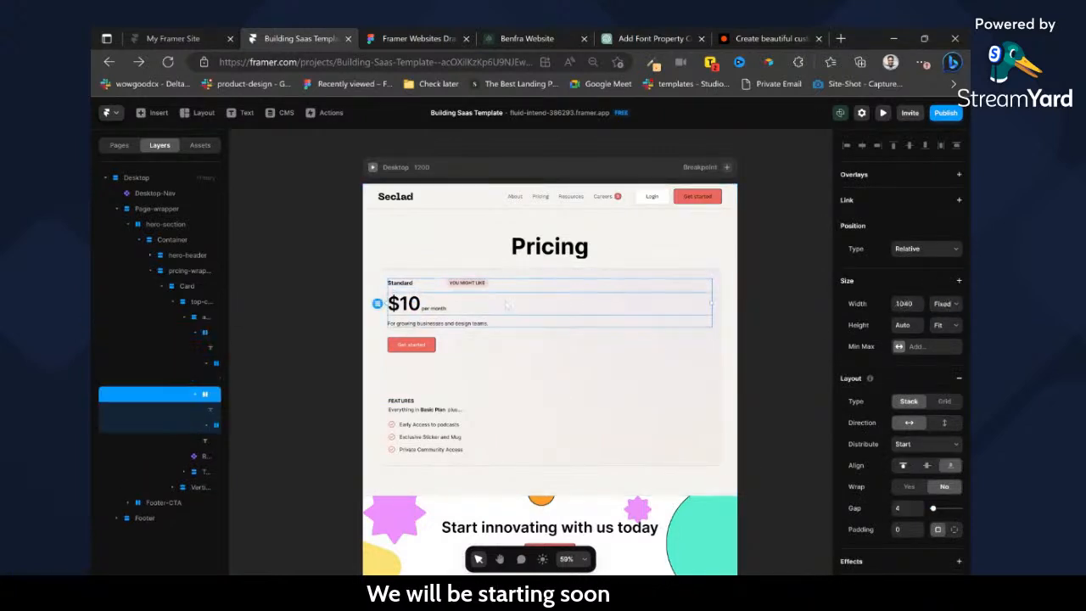
pyautogui.click(946, 343)
pyautogui.click(519, 322)
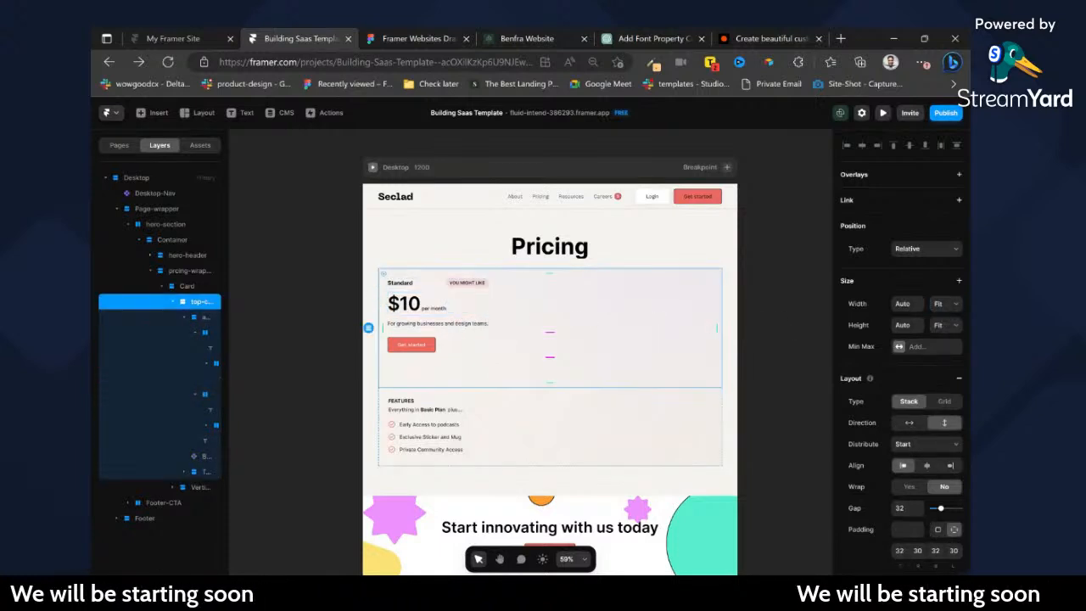
pyautogui.doubleClick(470, 323)
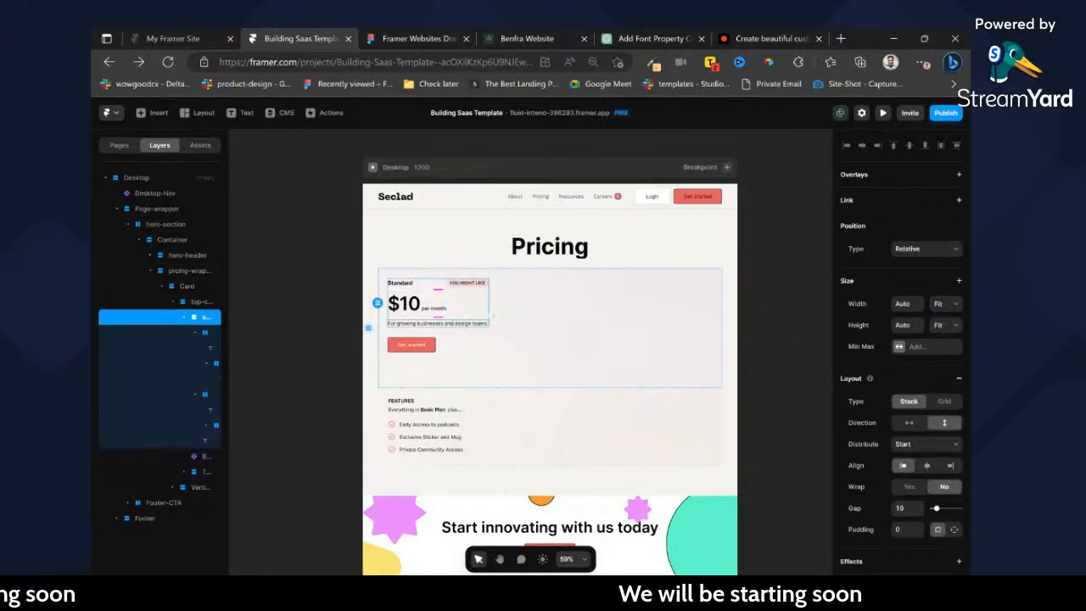
pyautogui.click(551, 319)
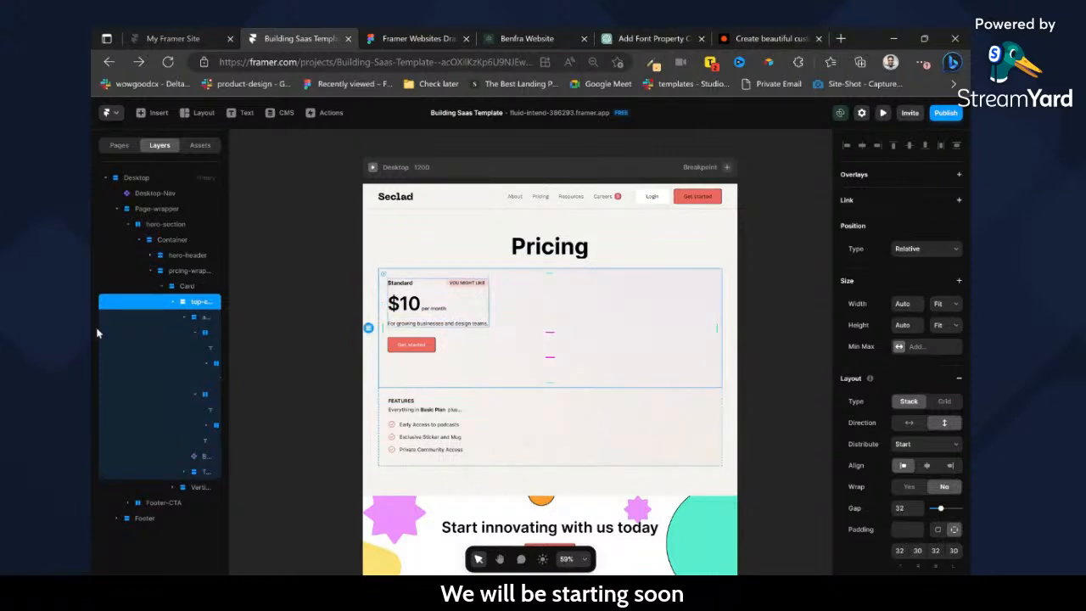
# Delete the empty container below the Get started button in top-card.
pyautogui.click(202, 317)
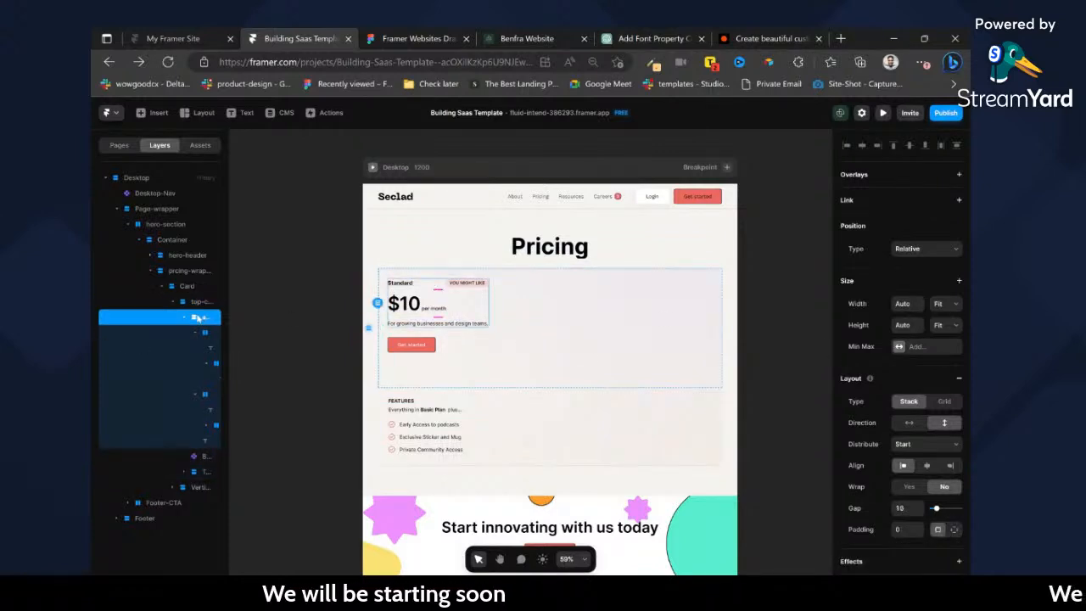
pyautogui.click(183, 318)
pyautogui.click(201, 347)
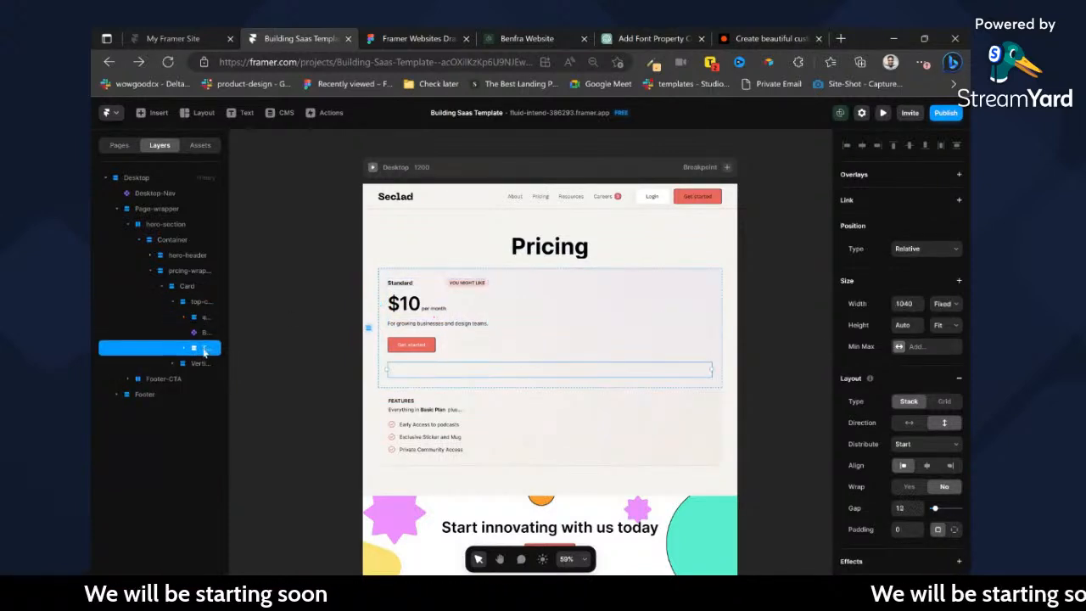
pyautogui.press('Delete')
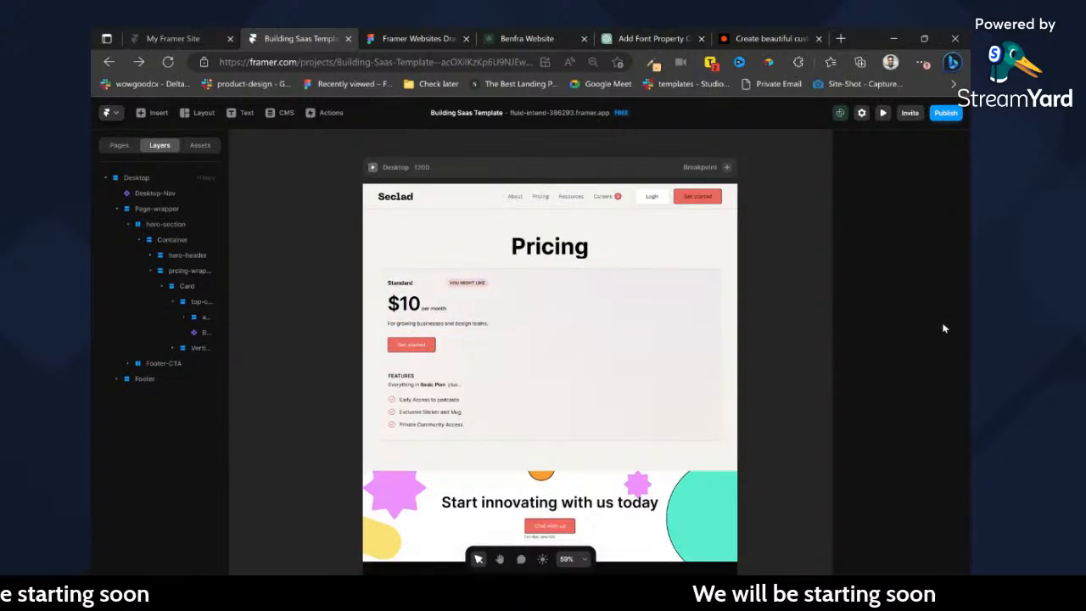
pyautogui.click(539, 313)
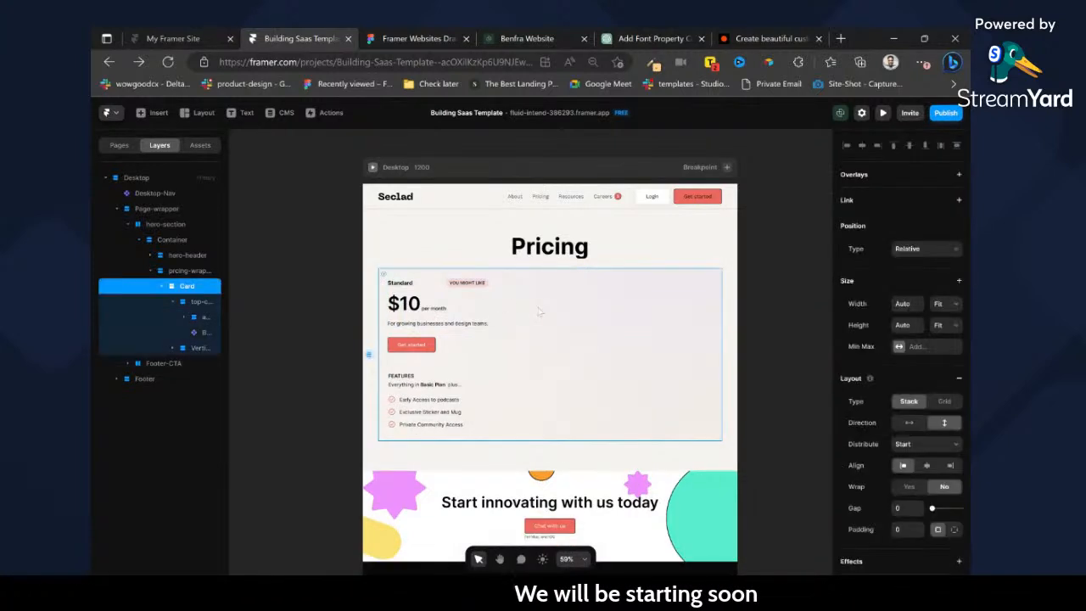
pyautogui.hotkey('ctrl', 'z')
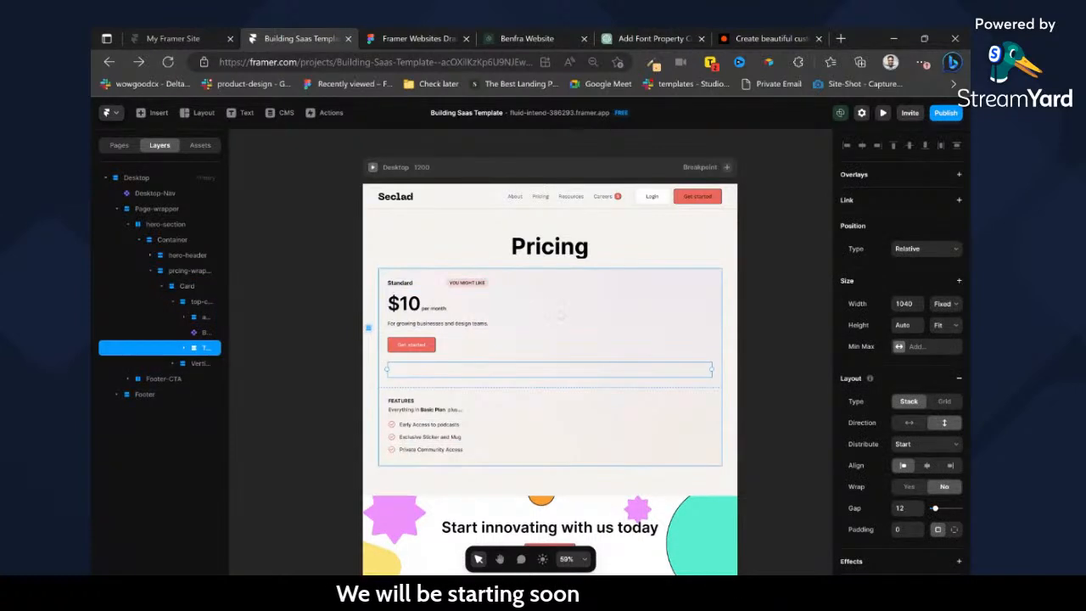
pyautogui.press('Delete')
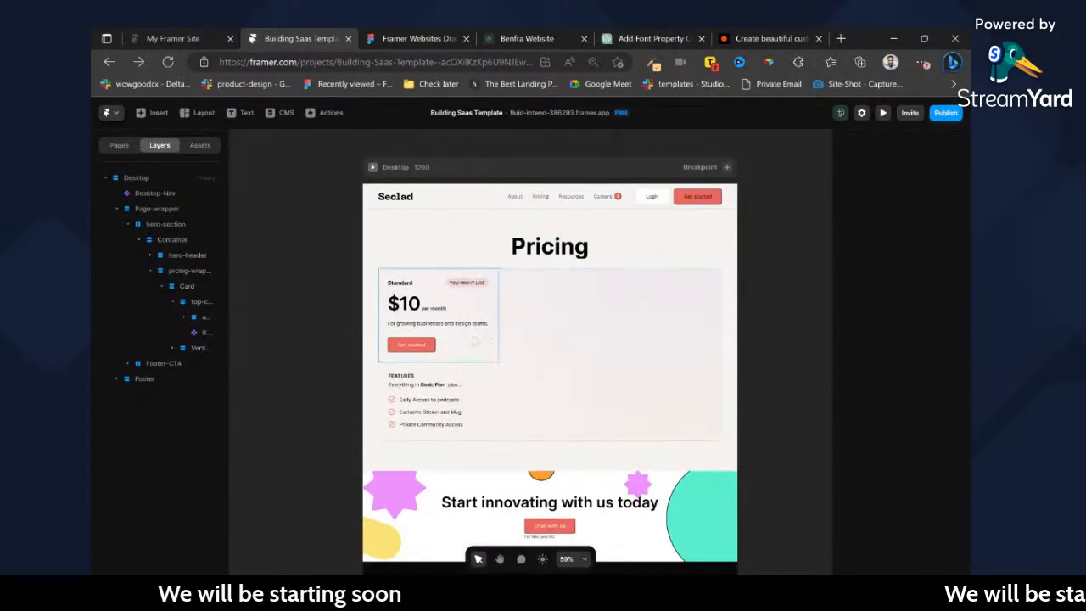
# Set the width of the container holding the FEATURES heading and its subtitle to Fit.
pyautogui.click(476, 344)
pyautogui.keyDown('ctrl'); pyautogui.click(510, 381); pyautogui.keyUp('ctrl')
pyautogui.click(946, 305)
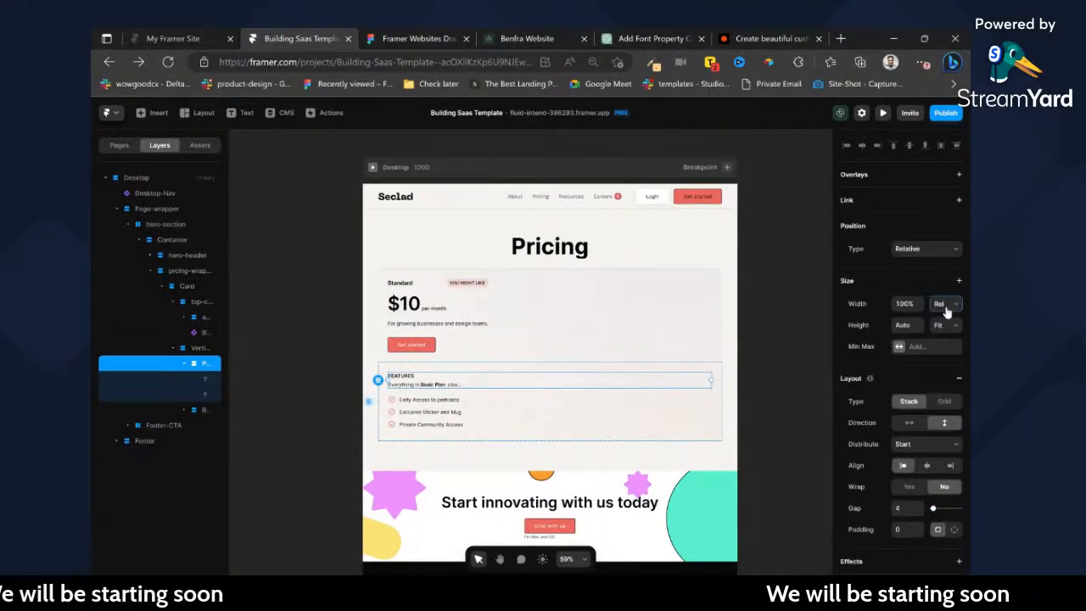
pyautogui.click(950, 349)
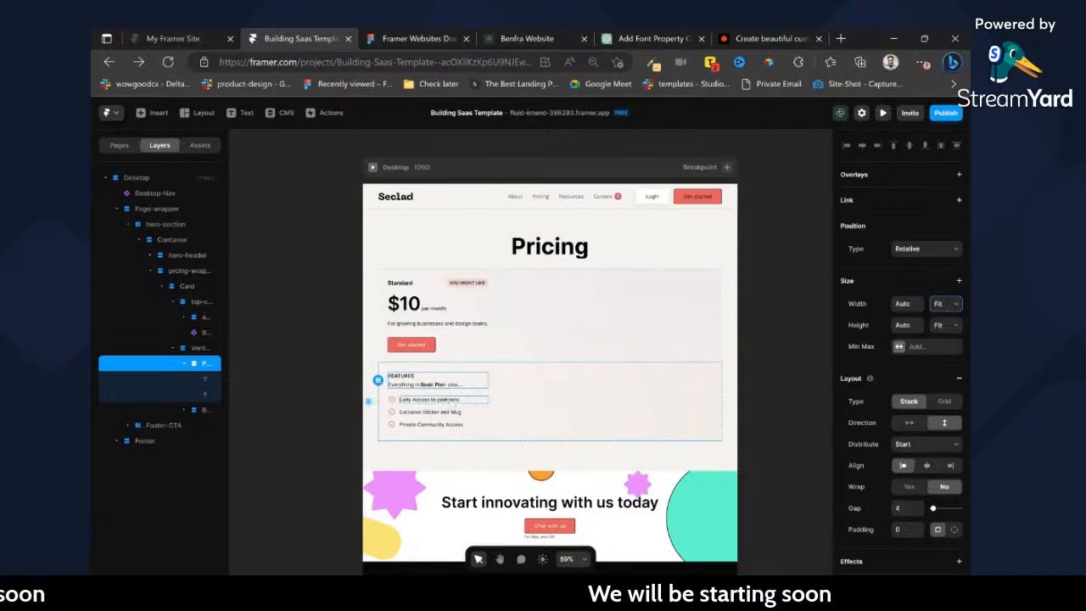
# Set the width of the container holding the checkmarked feature list to Fit.
pyautogui.click(511, 412)
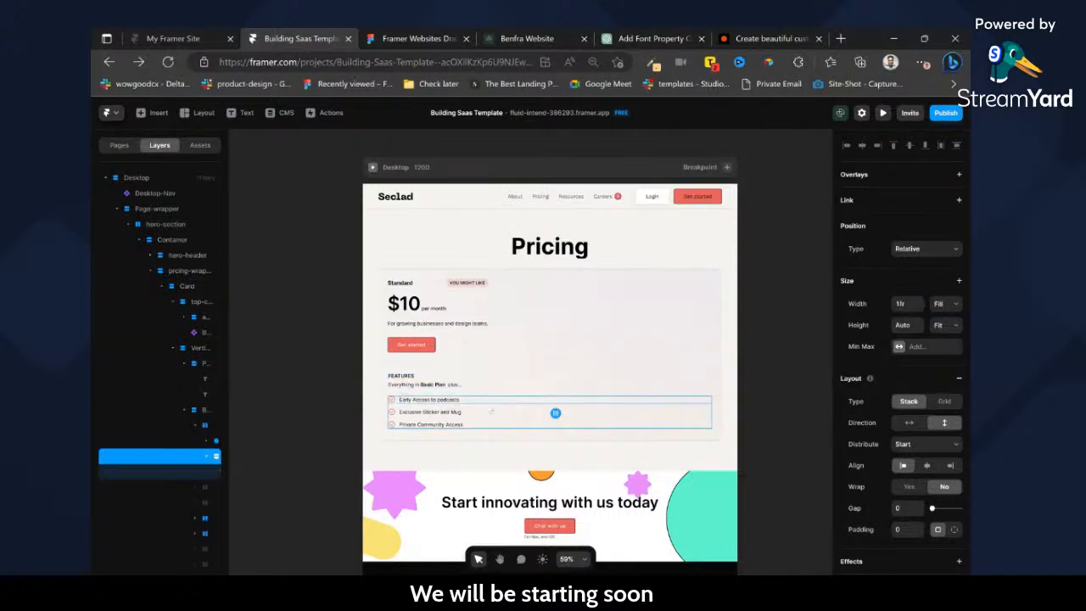
pyautogui.click(497, 414)
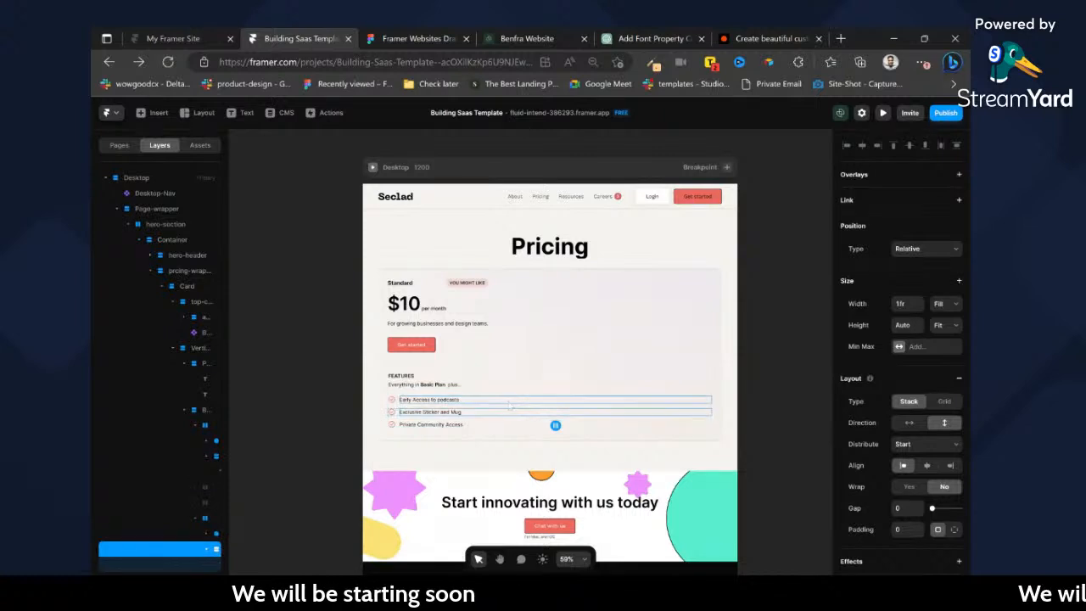
pyautogui.click(511, 407)
pyautogui.click(946, 306)
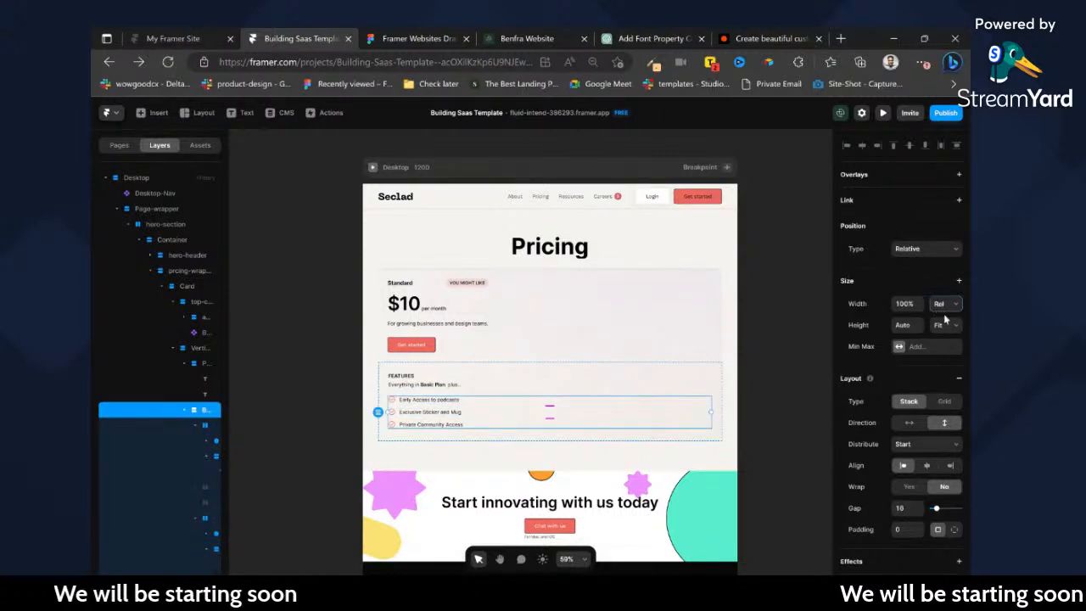
pyautogui.click(943, 344)
pyautogui.click(941, 305)
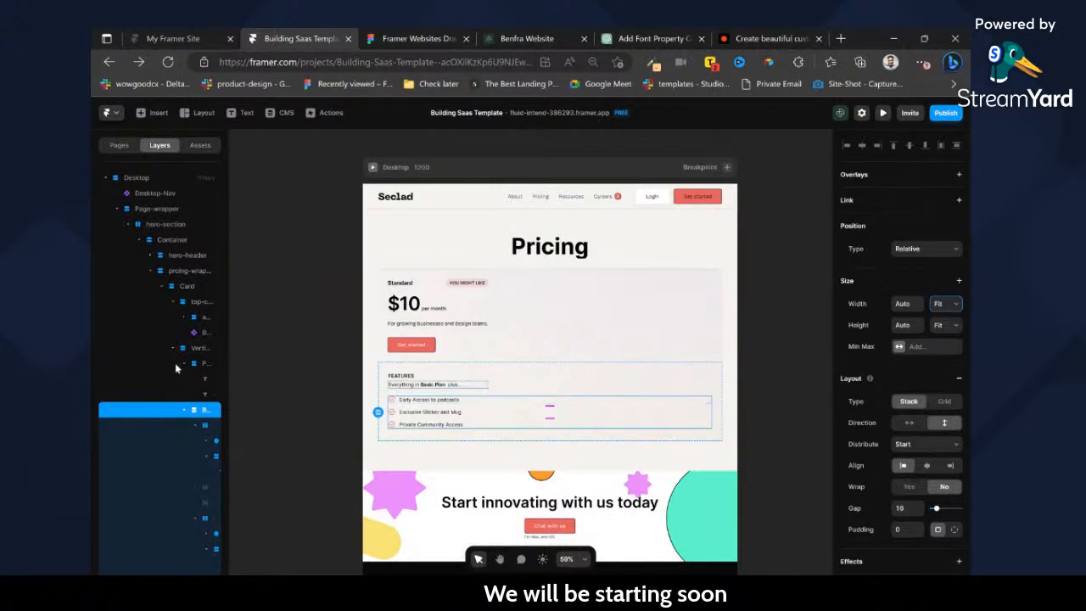
# Delete the two hidden rows between the first and second visible features in the feature list.
pyautogui.click(195, 364)
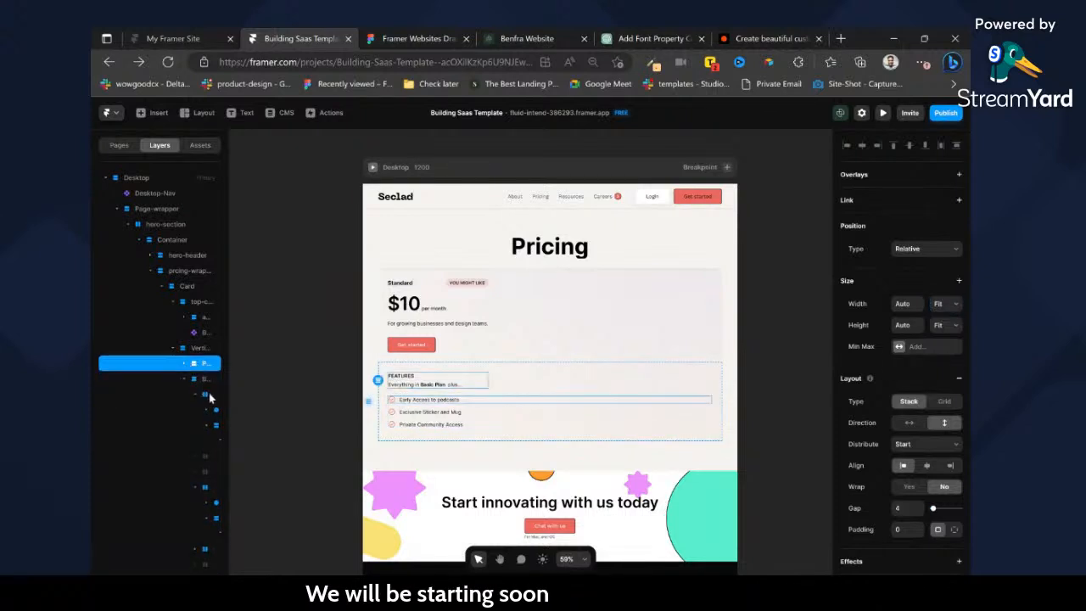
pyautogui.click(205, 395)
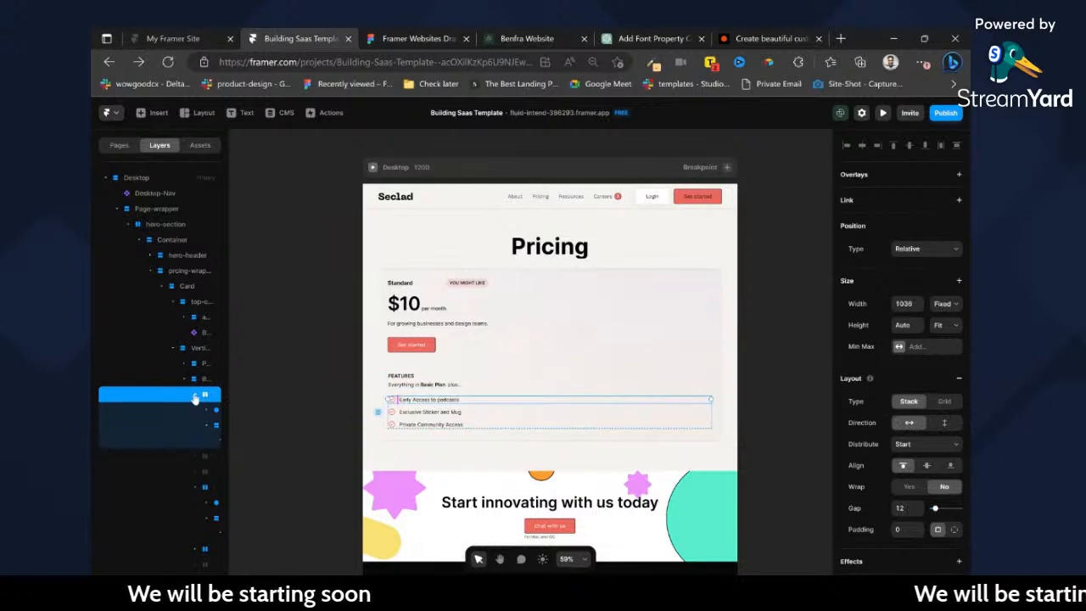
pyautogui.click(195, 395)
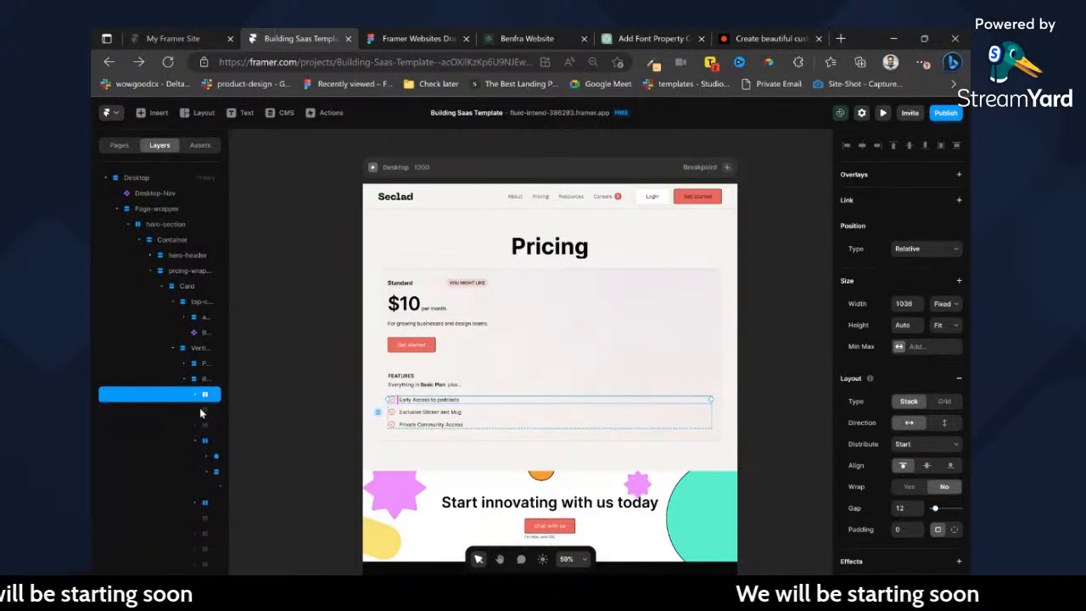
pyautogui.click(203, 410)
pyautogui.press('Delete')
pyautogui.click(205, 409)
pyautogui.press('Delete')
# Make the first hidden row below Private Community Access visible to check its content, and delete that row.
pyautogui.click(205, 443)
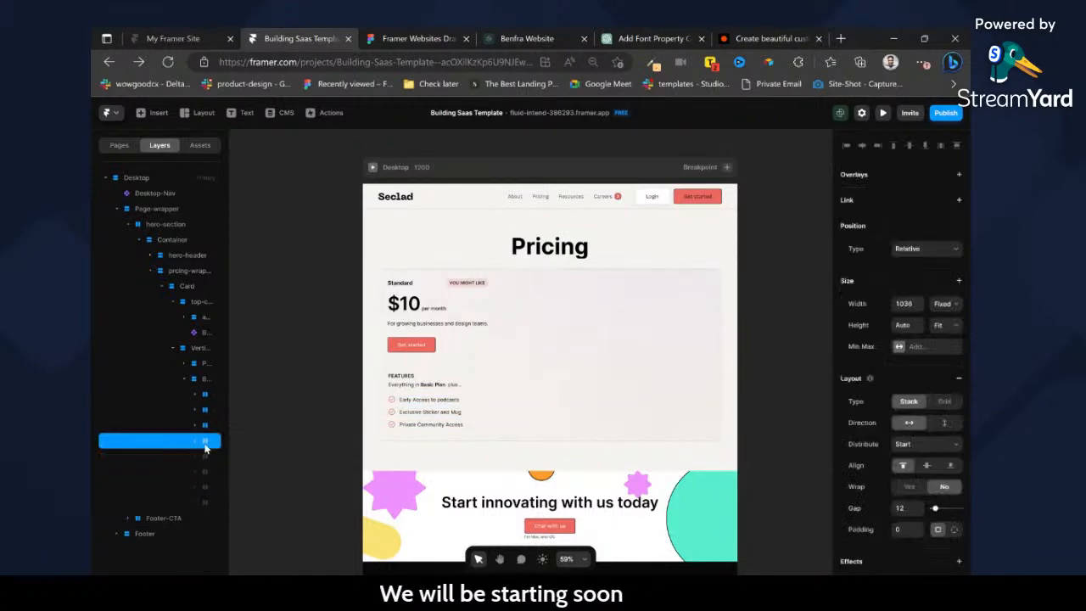
pyautogui.scroll(-4, 950, 443)
pyautogui.scroll(1, 923, 370)
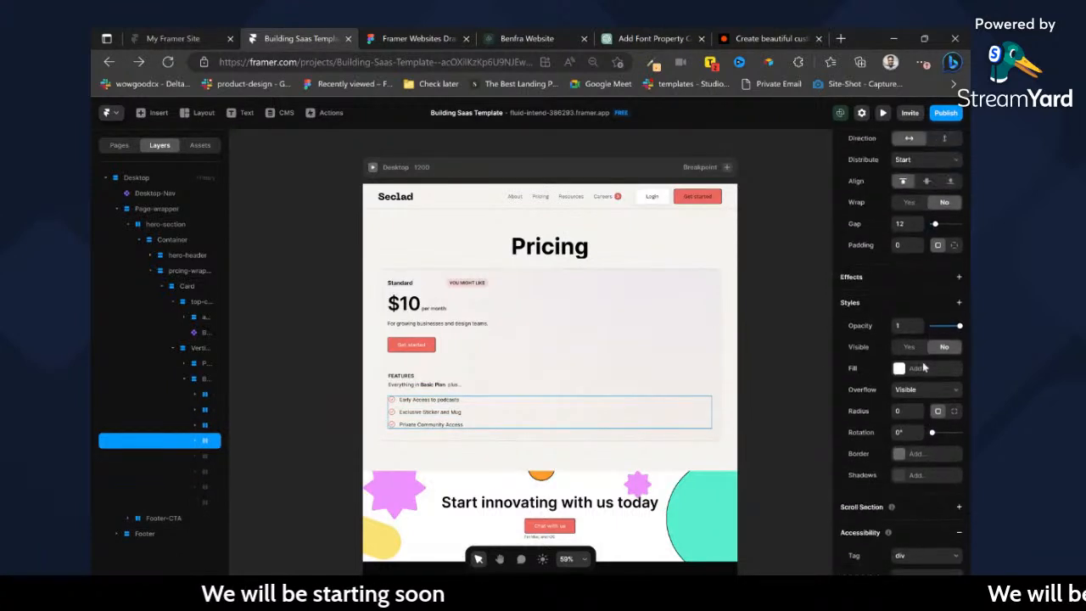
pyautogui.click(912, 363)
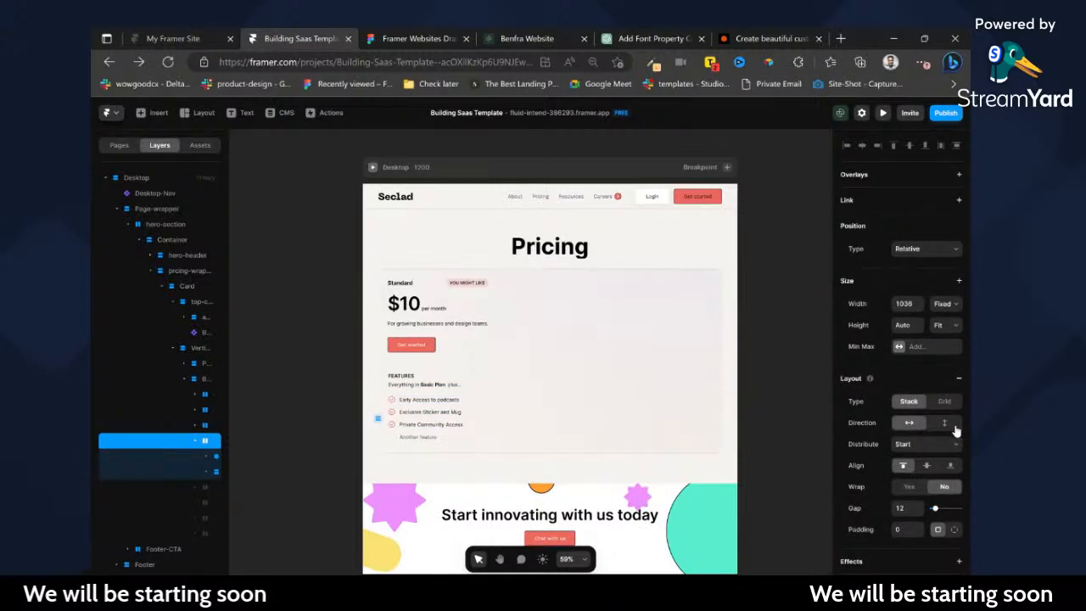
pyautogui.press('Delete')
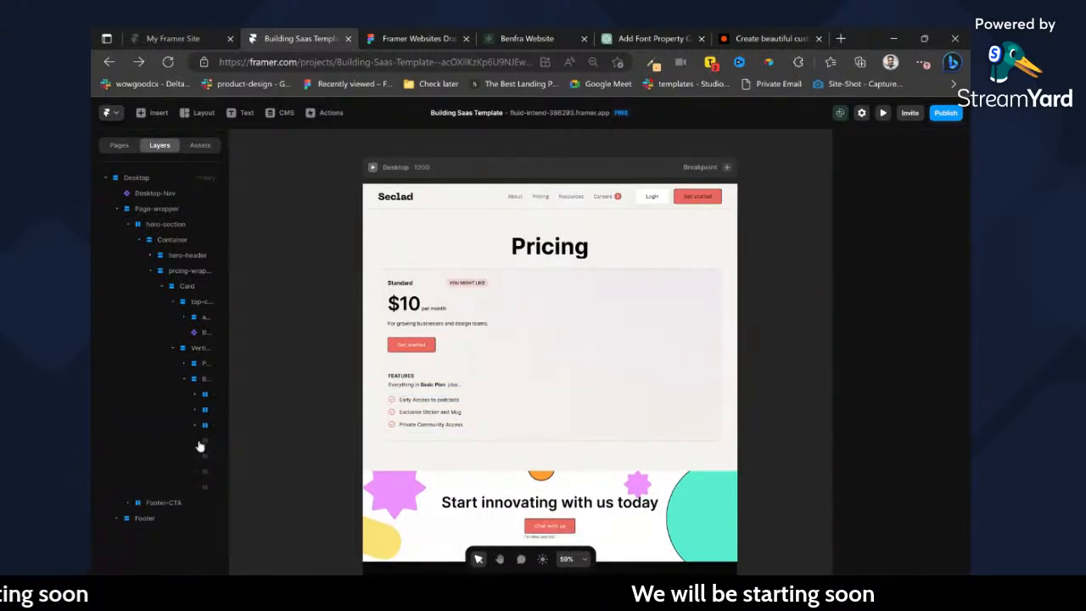
# Delete the four remaining hidden rows at the end of the feature list.
pyautogui.click(201, 443)
pyautogui.press('Delete')
pyautogui.click(201, 443)
pyautogui.press('Delete')
pyautogui.click(207, 443)
pyautogui.press('Delete')
pyautogui.click(207, 443)
pyautogui.press('Delete')
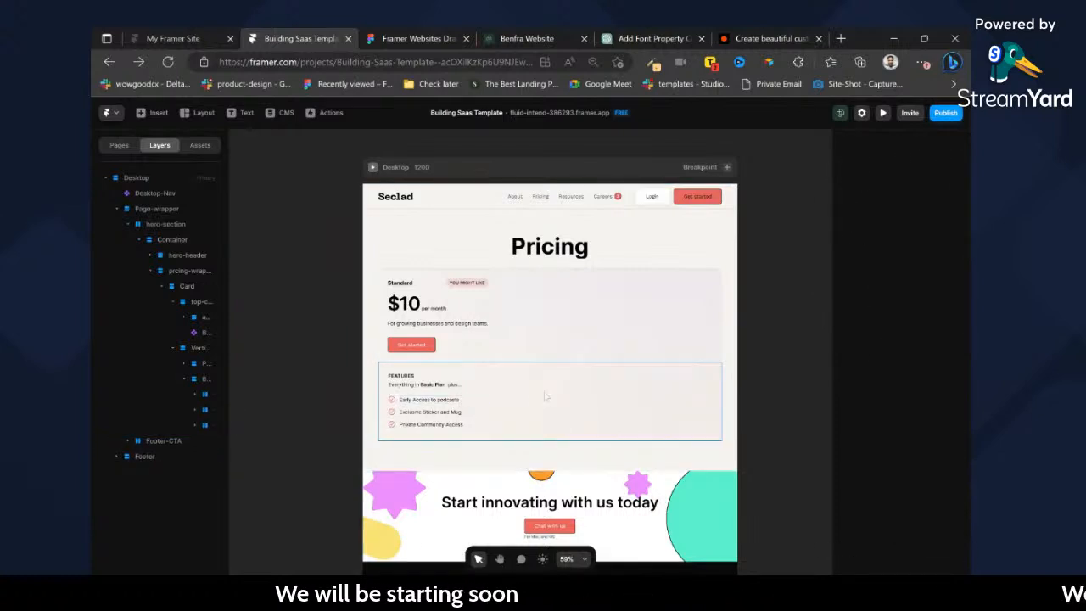
# Set the widths of all three feature rows in the list to Fit together.
pyautogui.click(546, 395)
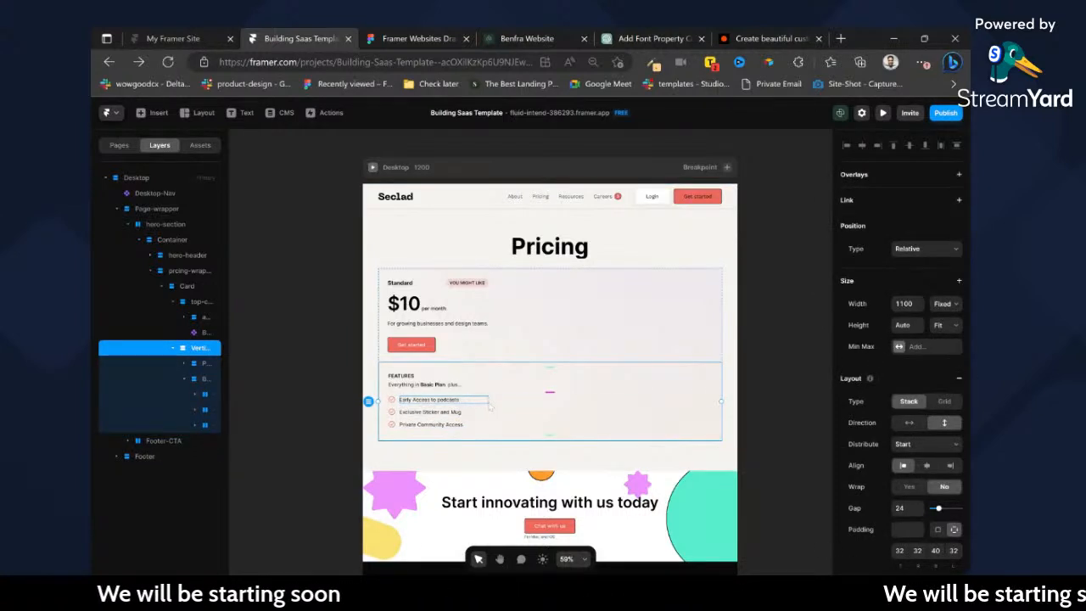
pyautogui.keyDown('ctrl'); pyautogui.click(490, 402); pyautogui.keyUp('ctrl')
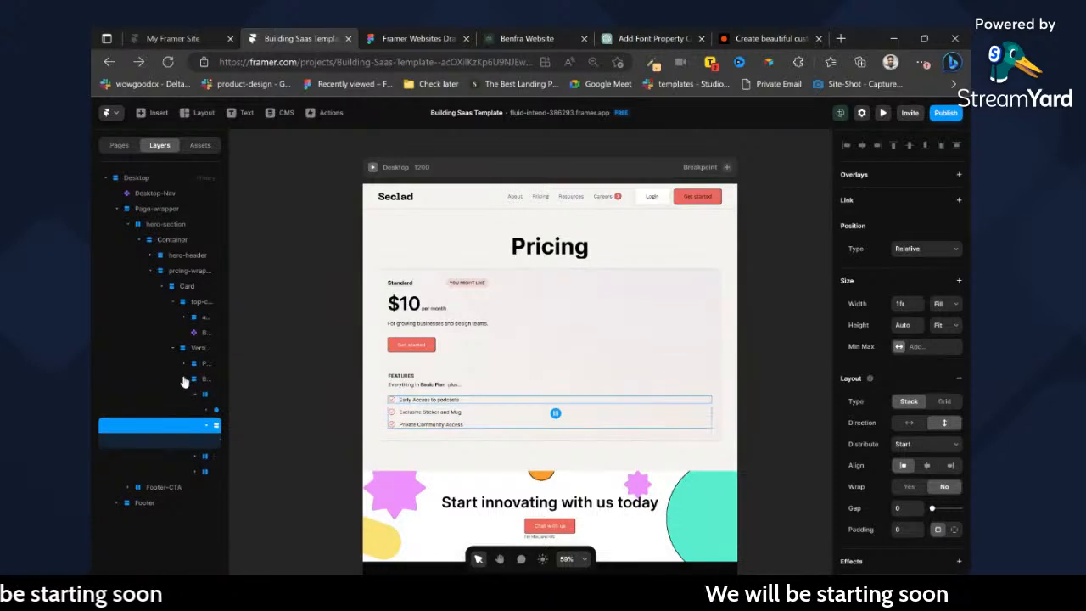
pyautogui.click(185, 380)
pyautogui.click(204, 365)
pyautogui.click(199, 380)
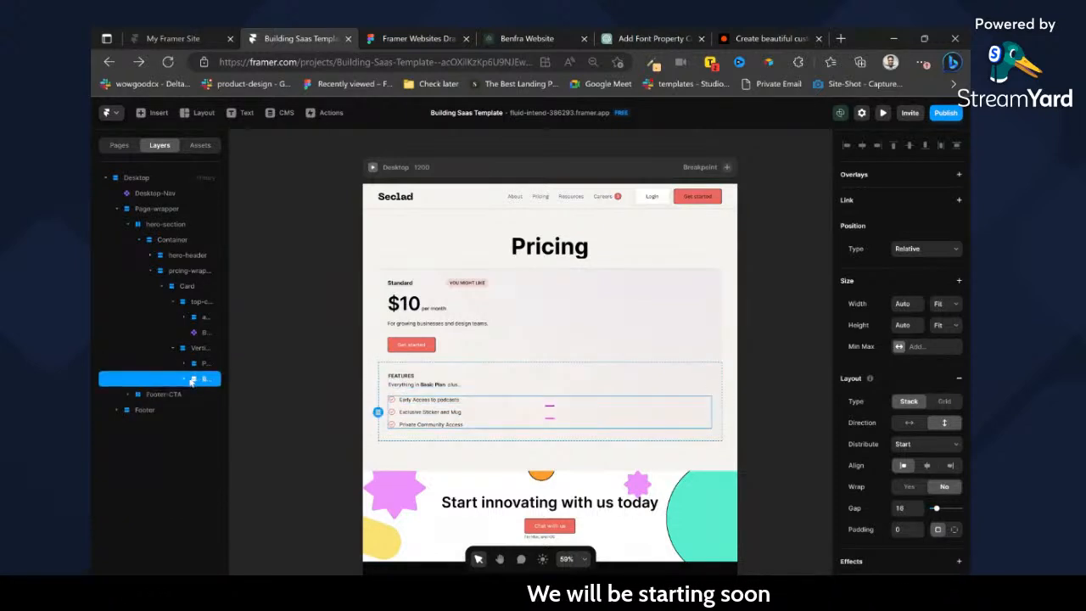
pyautogui.click(184, 380)
pyautogui.click(205, 395)
pyautogui.click(195, 396)
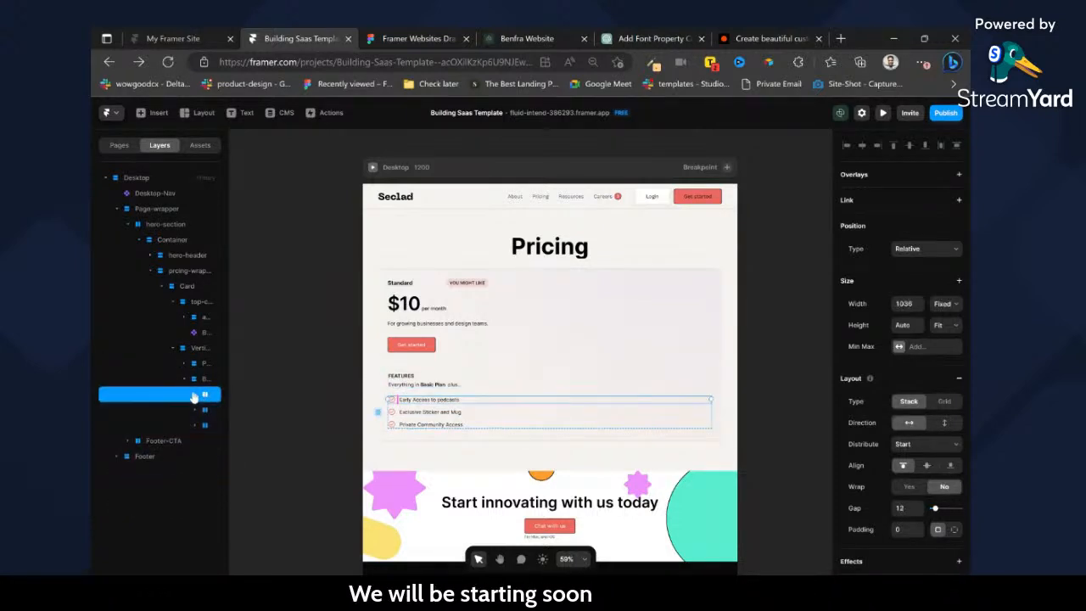
pyautogui.keyDown('shift'); pyautogui.click(208, 410); pyautogui.keyUp('shift')
pyautogui.keyDown('shift'); pyautogui.click(205, 424); pyautogui.keyUp('shift')
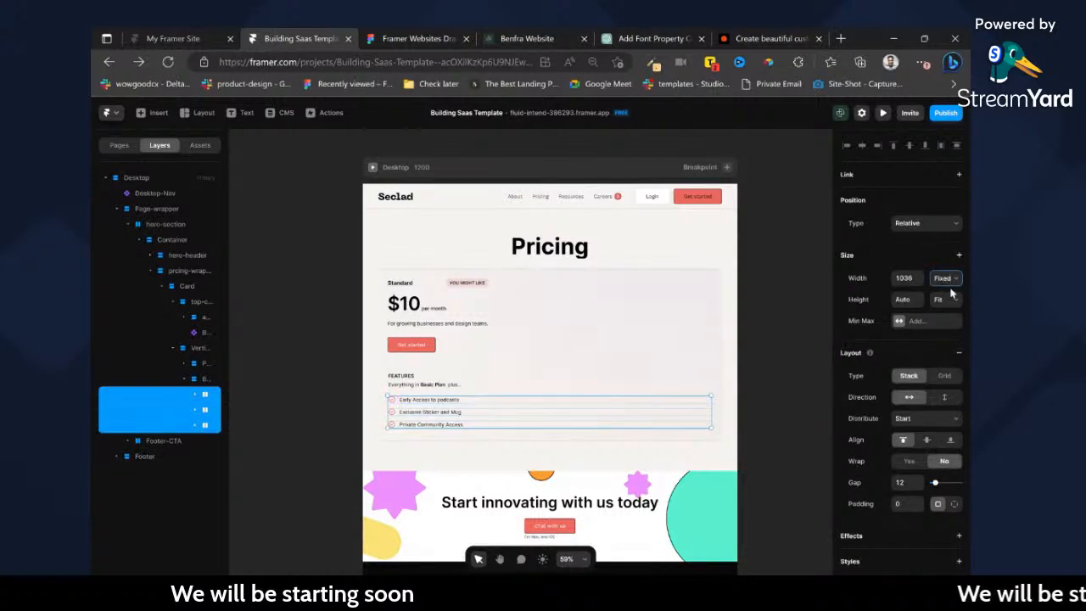
pyautogui.click(956, 318)
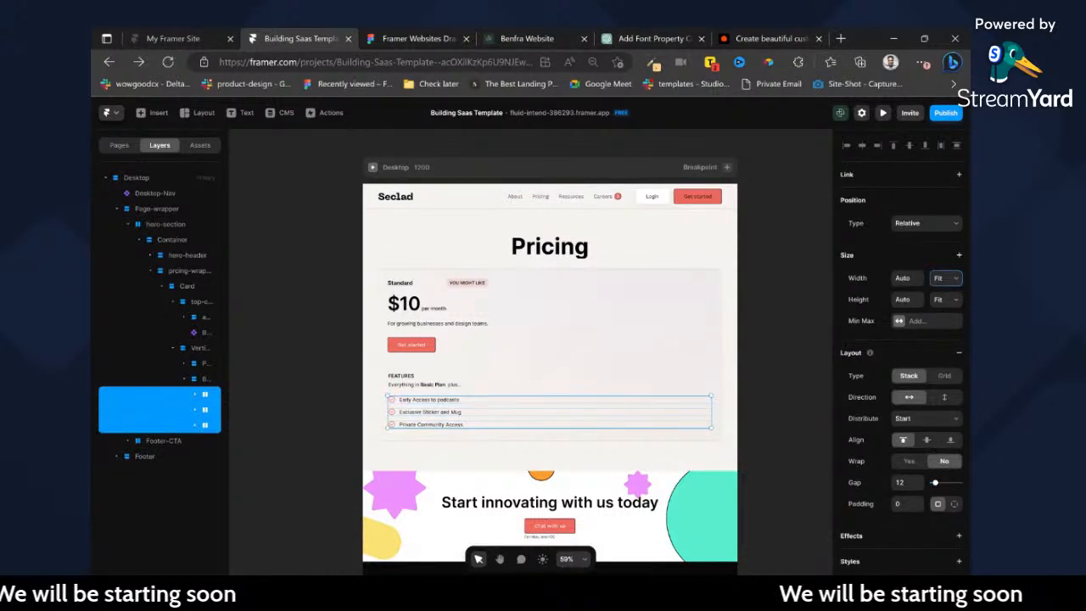
# Set the width of the text container inside the first feature row to Fit.
pyautogui.click(195, 396)
pyautogui.click(196, 414)
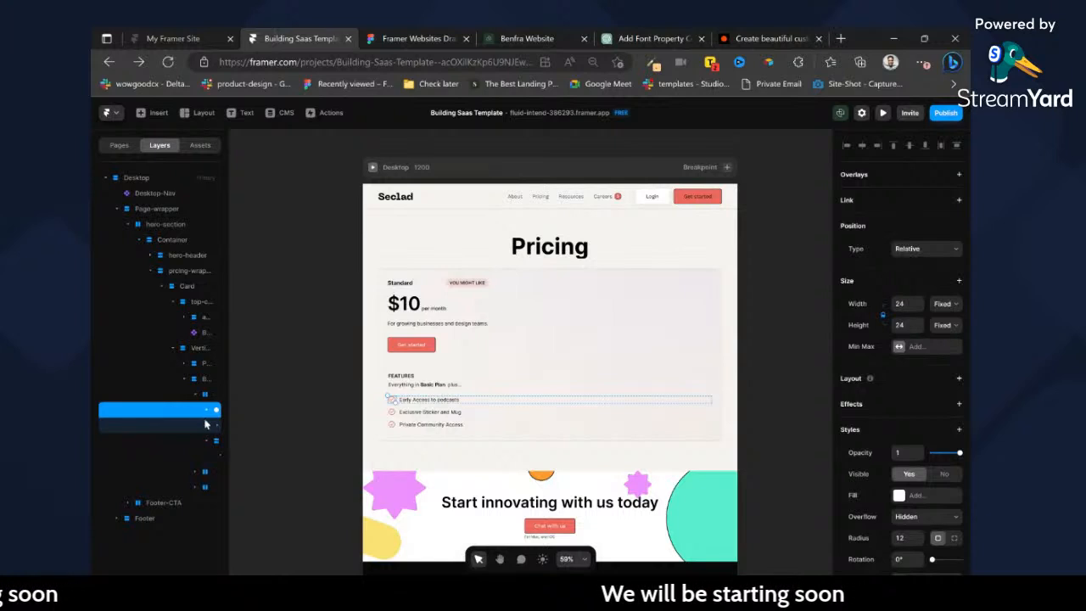
pyautogui.click(208, 427)
pyautogui.click(210, 440)
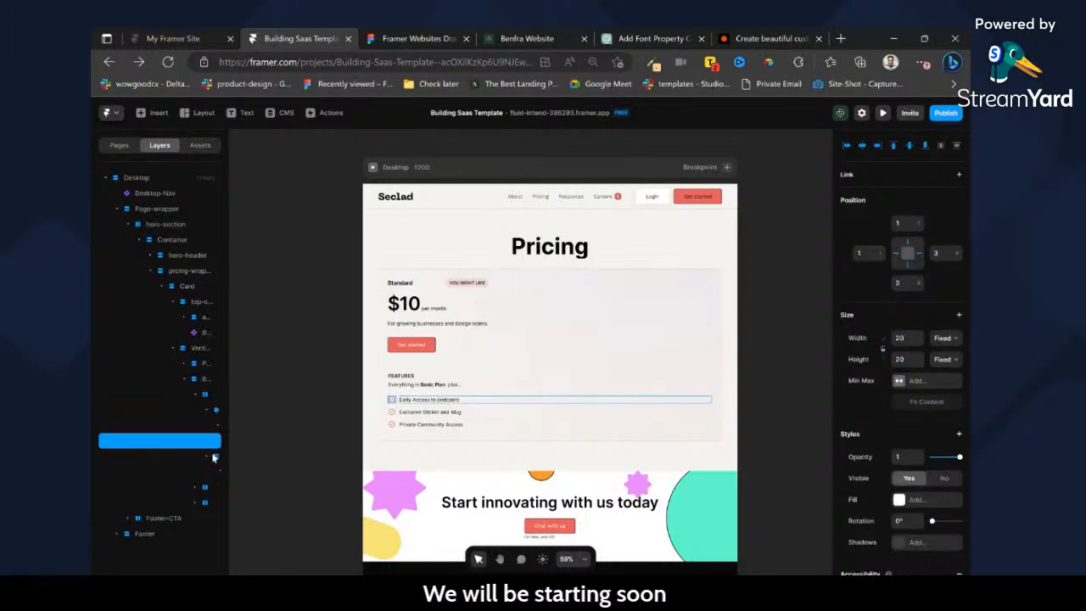
pyautogui.click(210, 459)
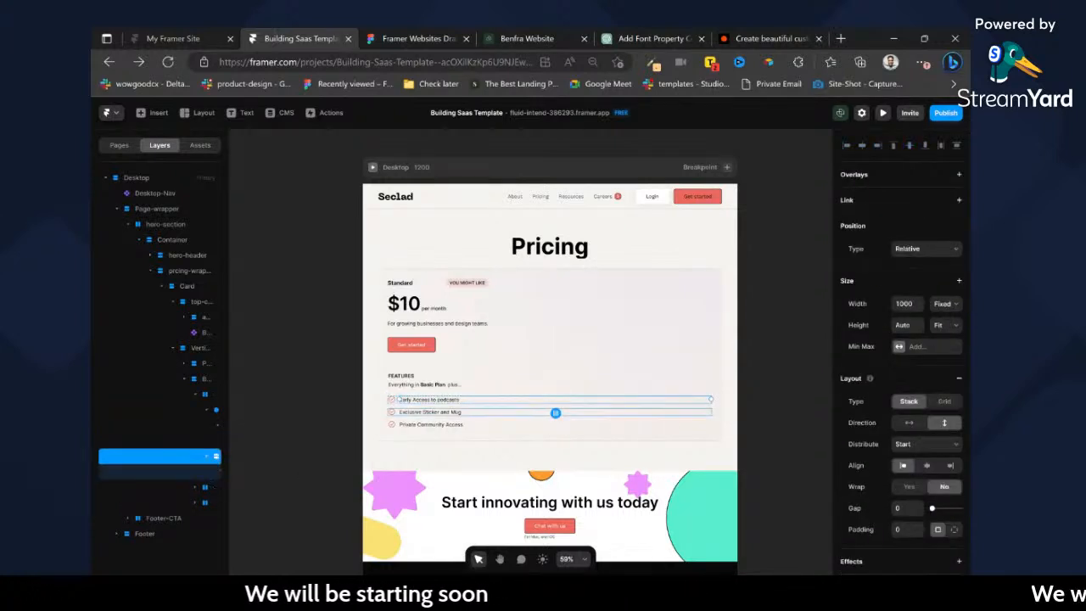
pyautogui.click(943, 309)
pyautogui.click(944, 355)
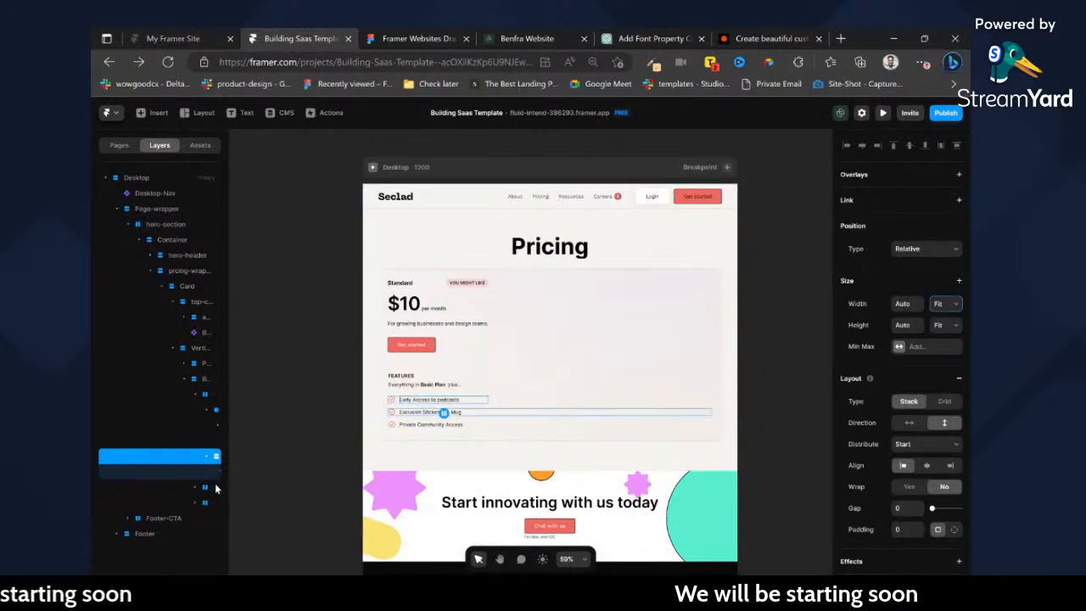
# Delete the second and third feature rows and rename the remaining row Feature.
pyautogui.click(215, 489)
pyautogui.press('Delete')
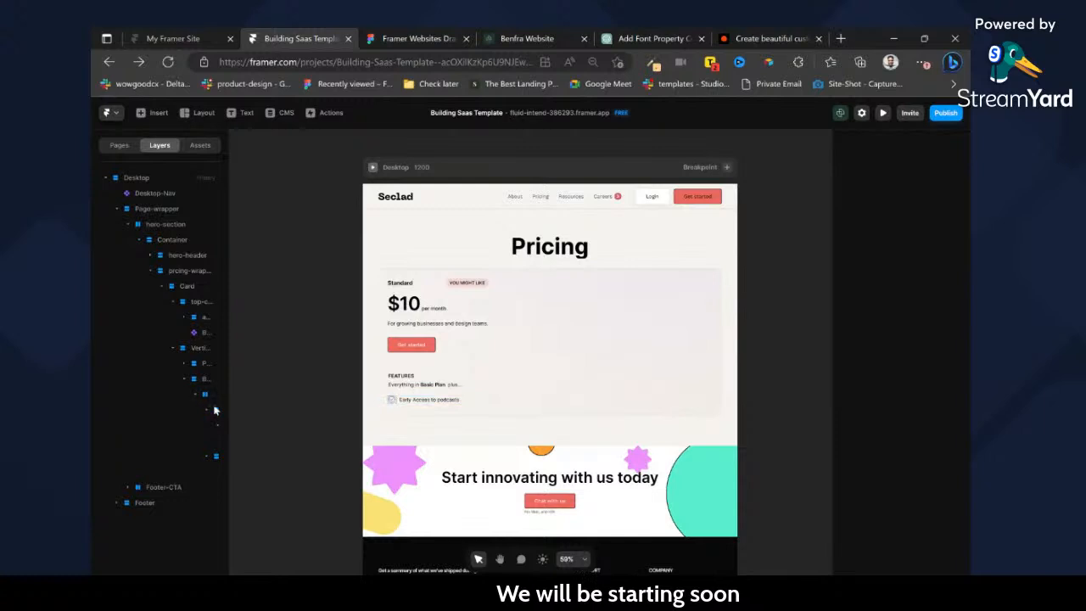
pyautogui.moveTo(228, 375); pyautogui.dragTo(306, 383)
pyautogui.doubleClick(246, 394)
pyautogui.write('Feature')
pyautogui.press('Return')
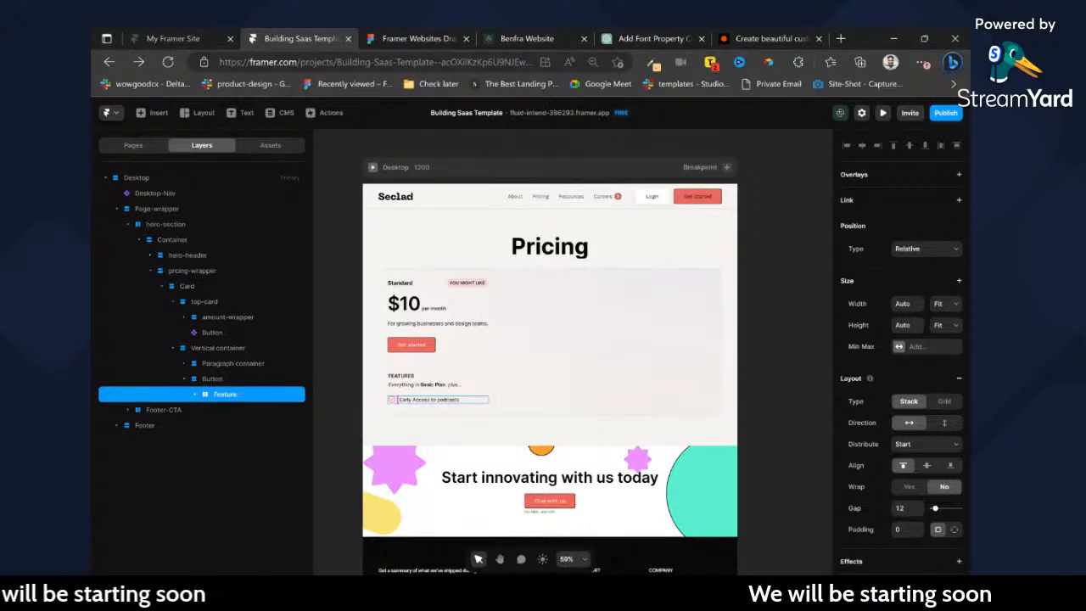
# Rename the Button layer holding the feature row as Features-wrapper and its parent Vertical container as Features-container.
pyautogui.doubleClick(228, 380)
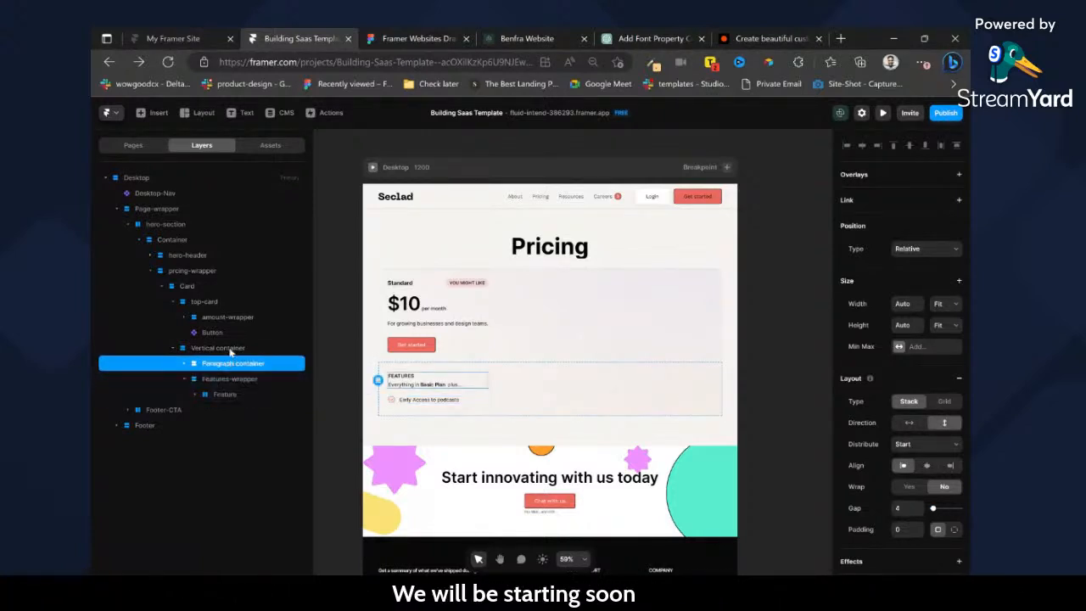
pyautogui.click(229, 349)
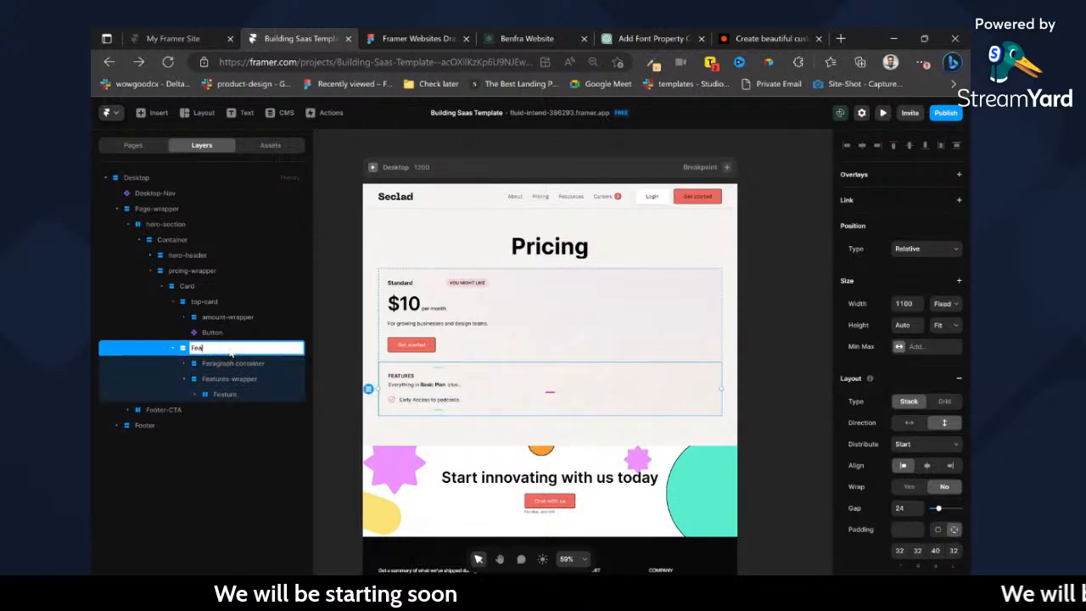
pyautogui.write('Features-container')
pyautogui.press('Return')
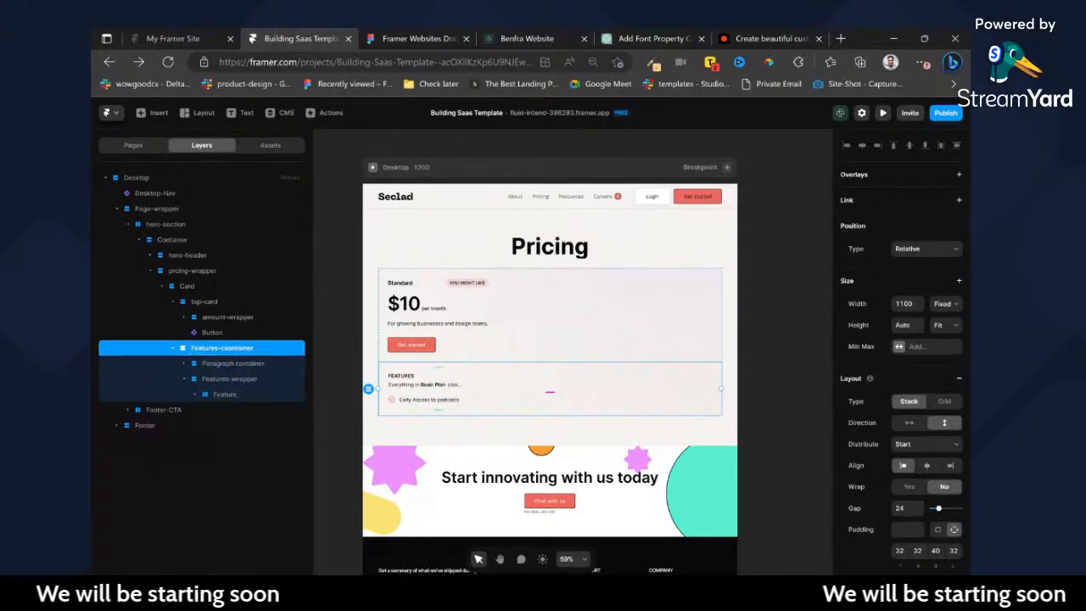
pyautogui.doubleClick(239, 348)
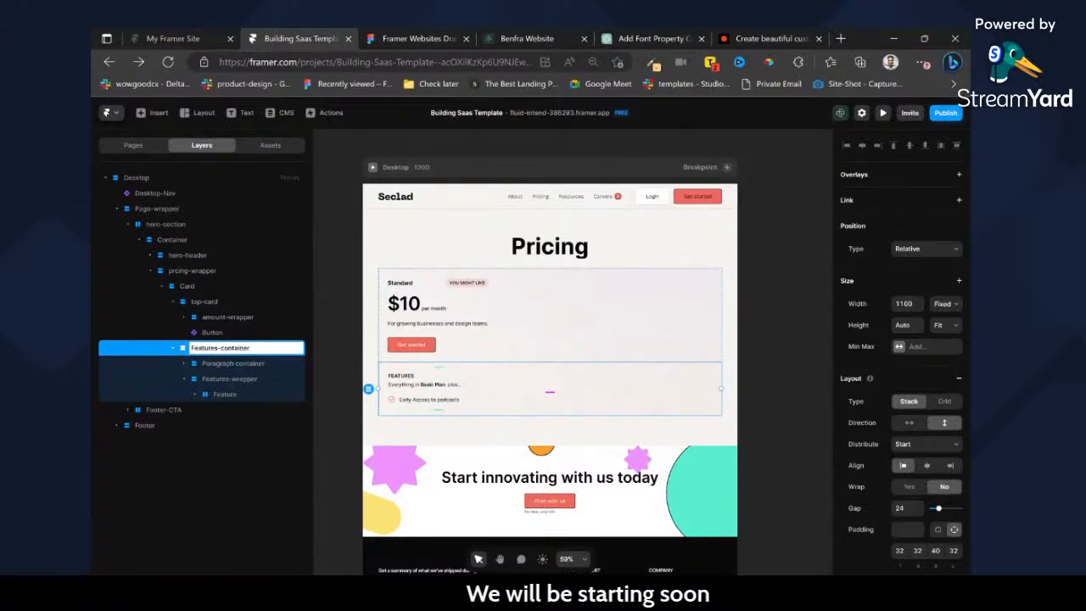
# Rename the Paragraph container layer as Feature-header and the Feature row as Features.
pyautogui.doubleClick(231, 364)
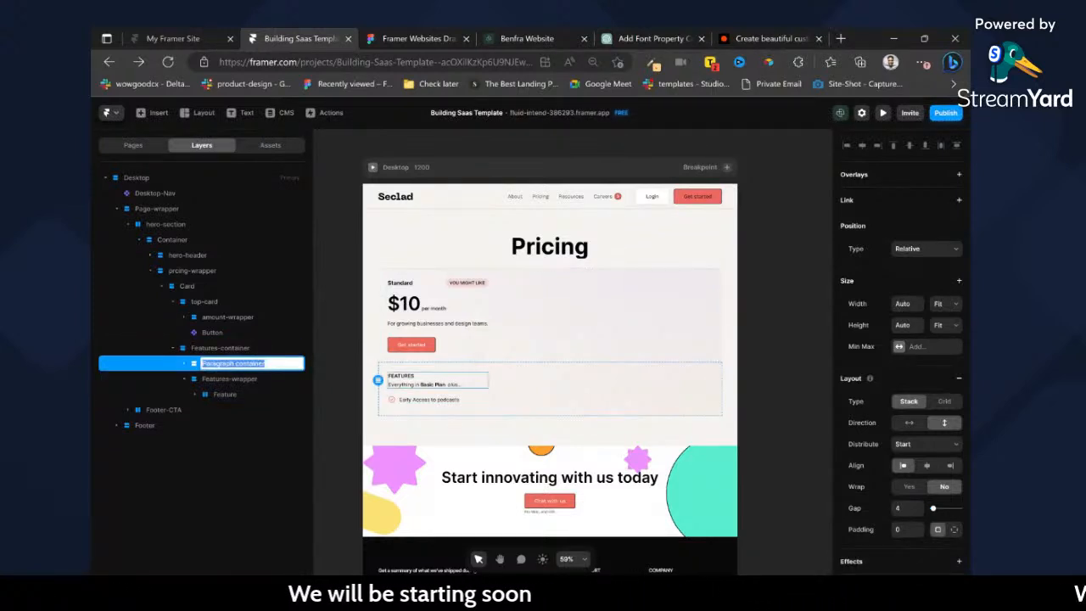
pyautogui.write('Feature-header')
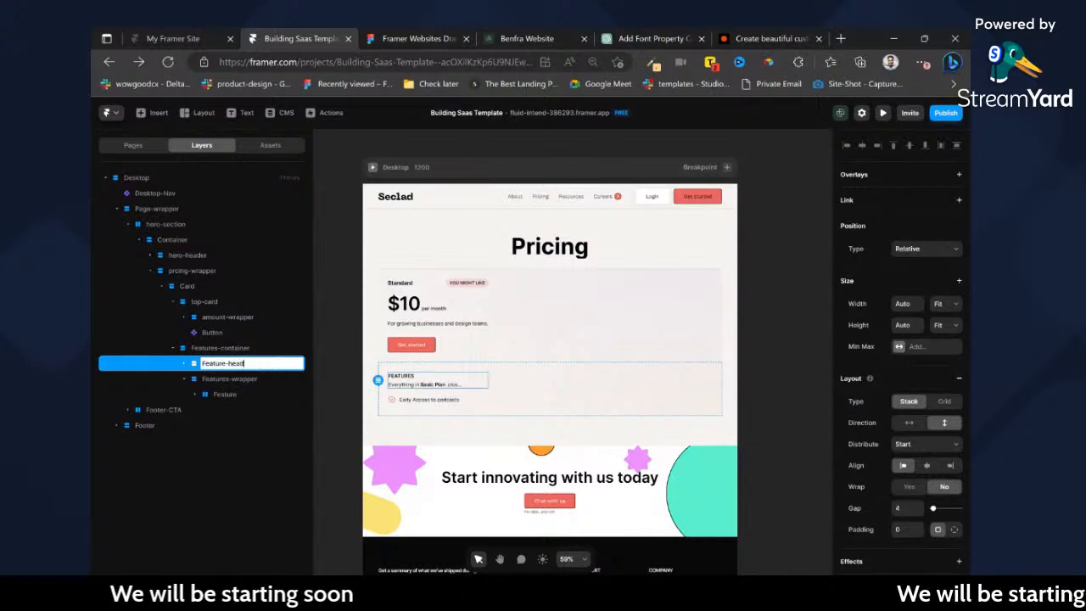
pyautogui.click(226, 394)
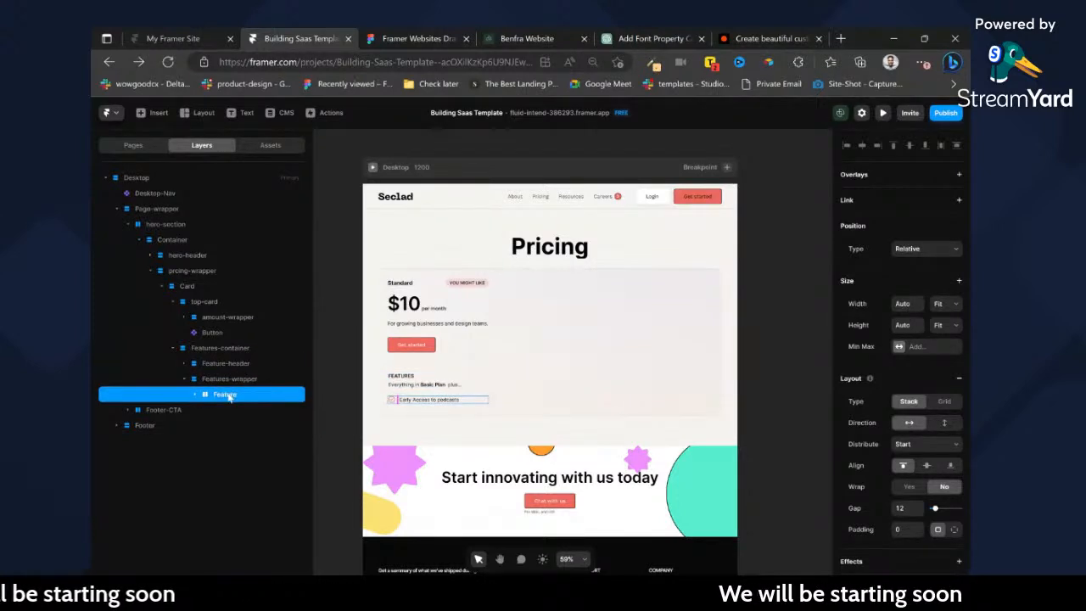
pyautogui.doubleClick(228, 394)
pyautogui.write('Features')
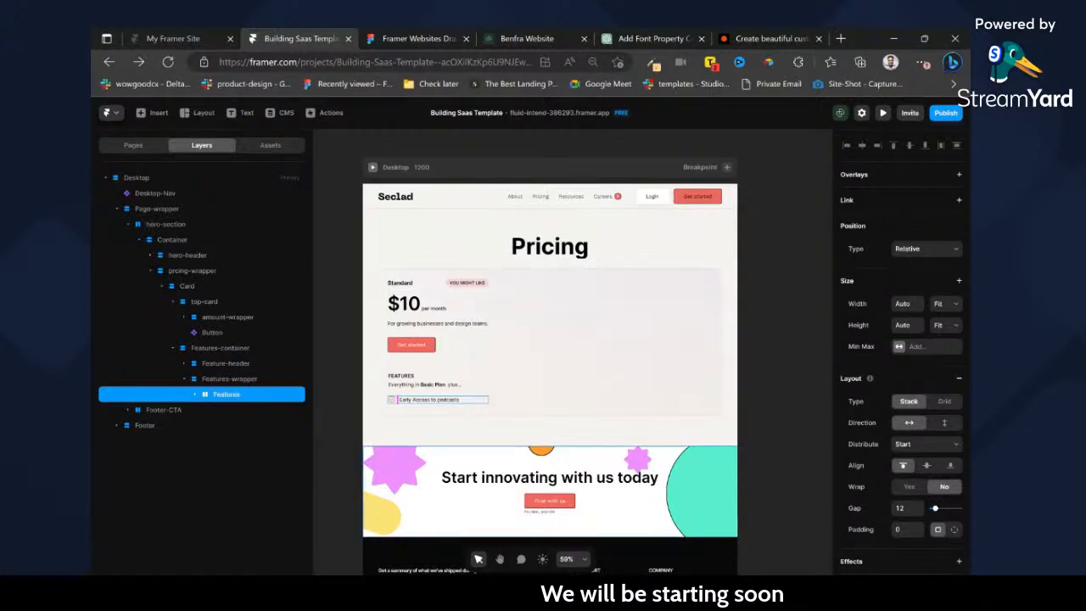
# Remove the Text input wrapper in the Features row so its text sits directly beside the check icon.
pyautogui.click(197, 395)
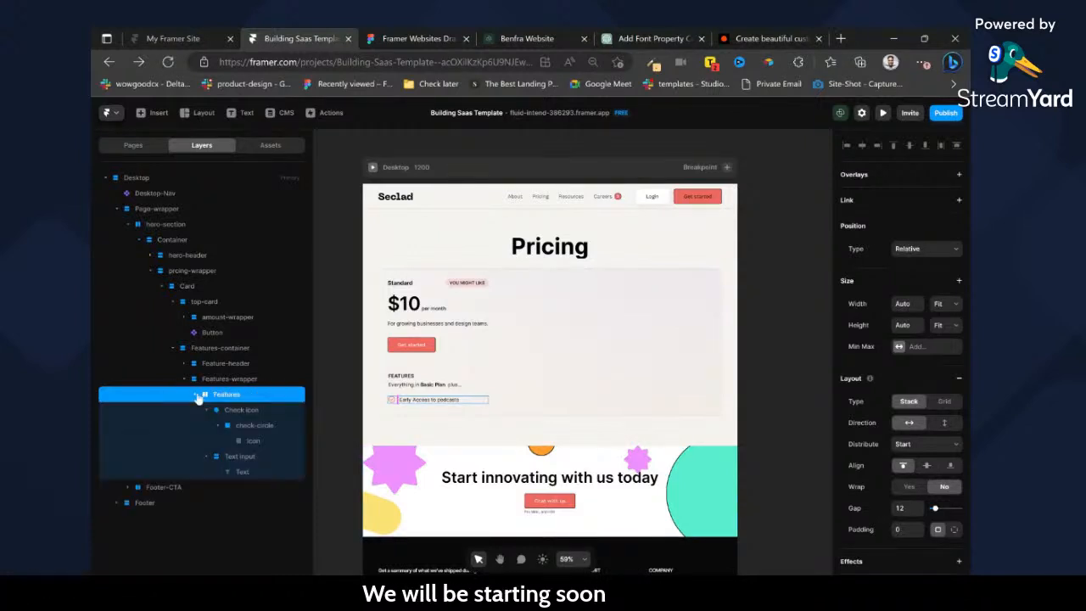
pyautogui.click(253, 425)
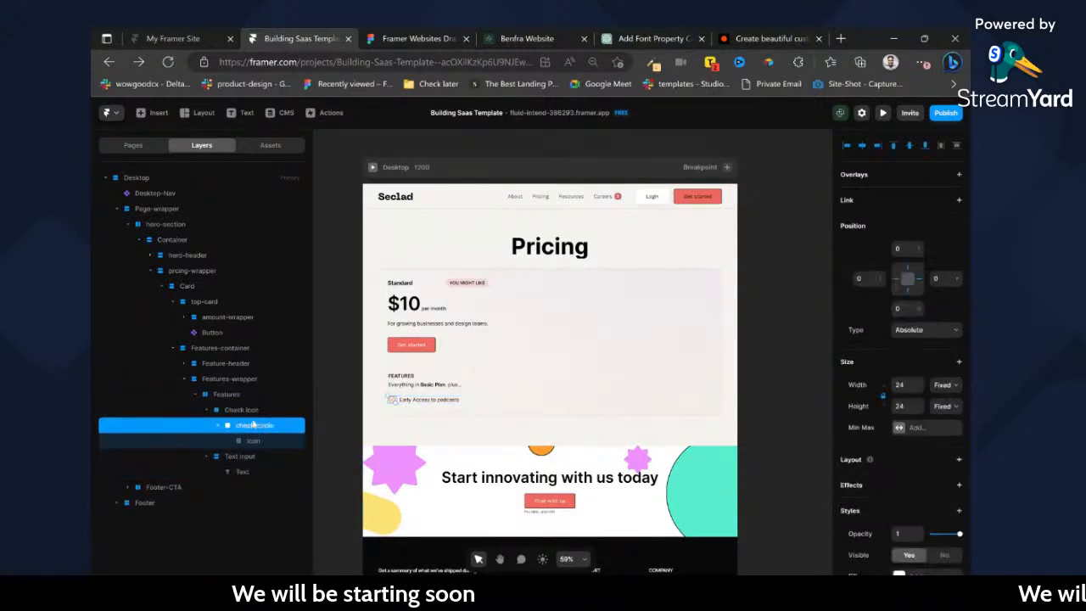
pyautogui.click(208, 410)
pyautogui.click(245, 426)
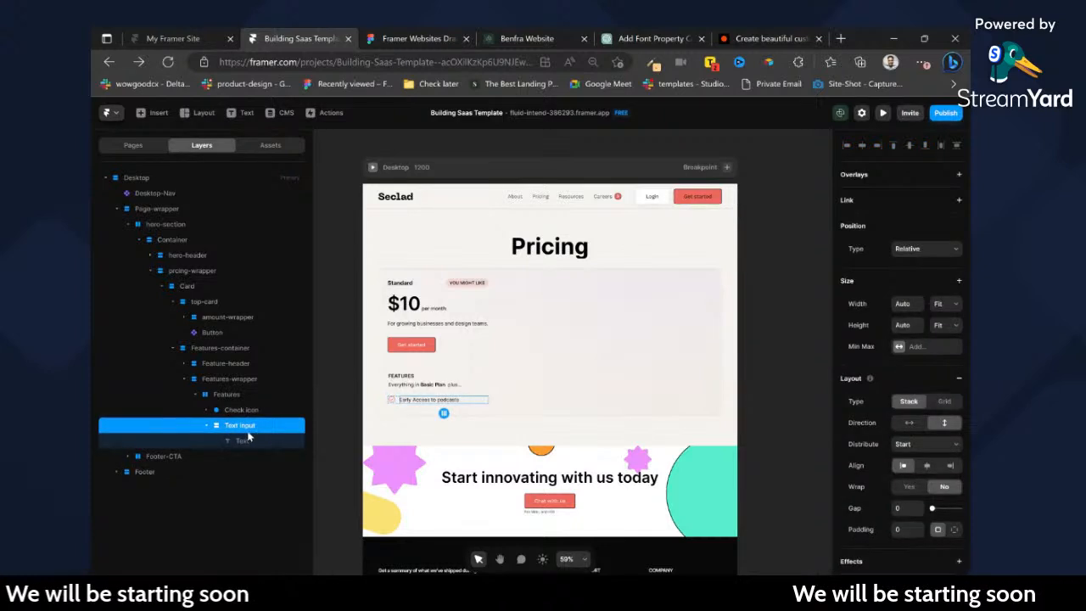
pyautogui.hotkey('ctrl', 'BackSpace')
pyautogui.scroll(3, 473, 391)
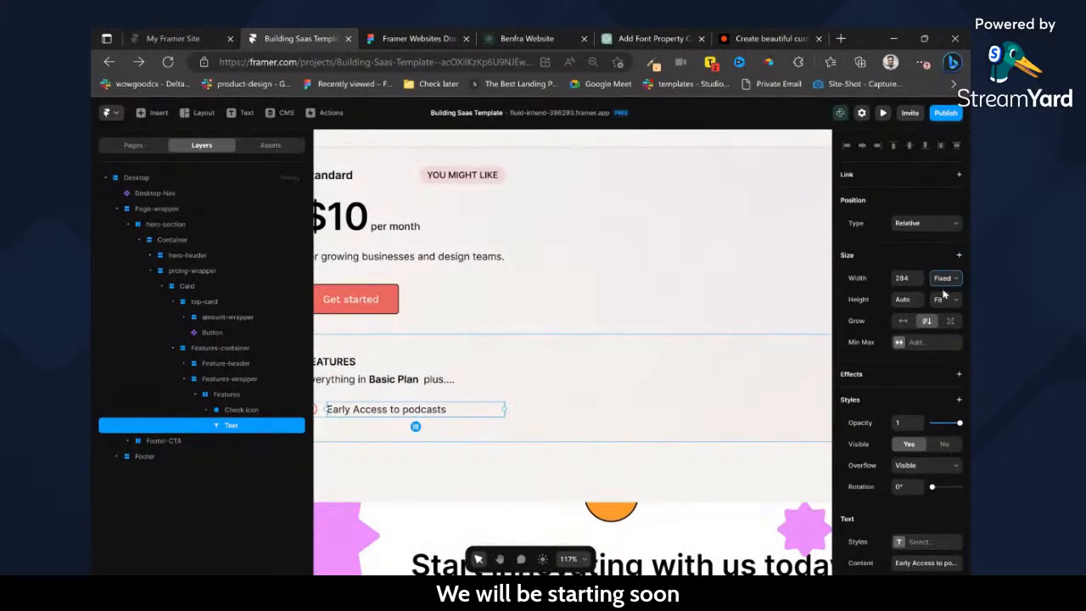
# Set the width of the Features-container to Fit.
pyautogui.click(671, 408)
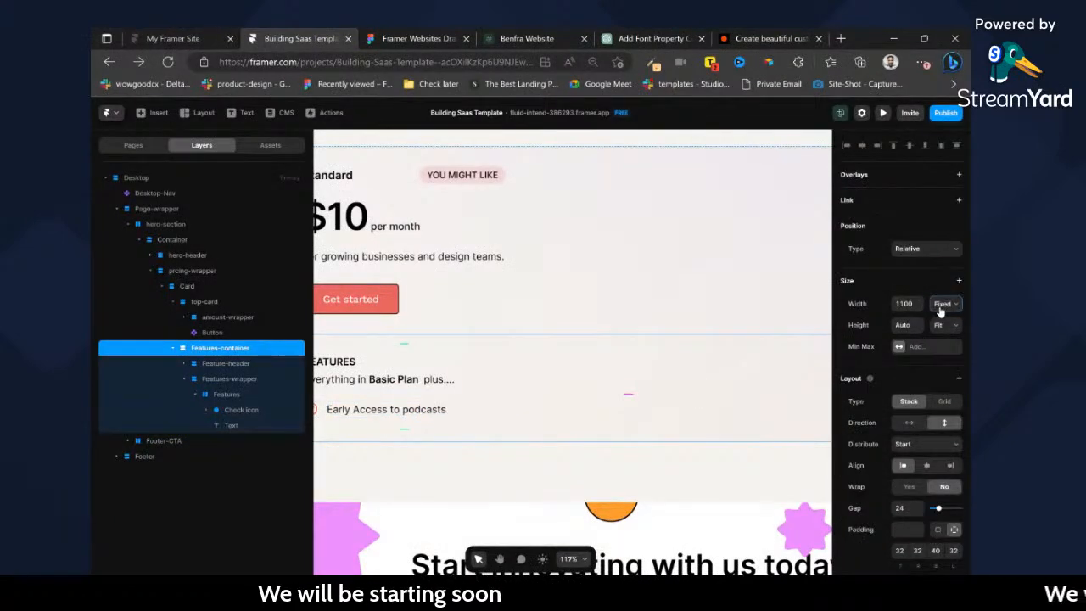
pyautogui.click(940, 339)
pyautogui.scroll(-3, 682, 367)
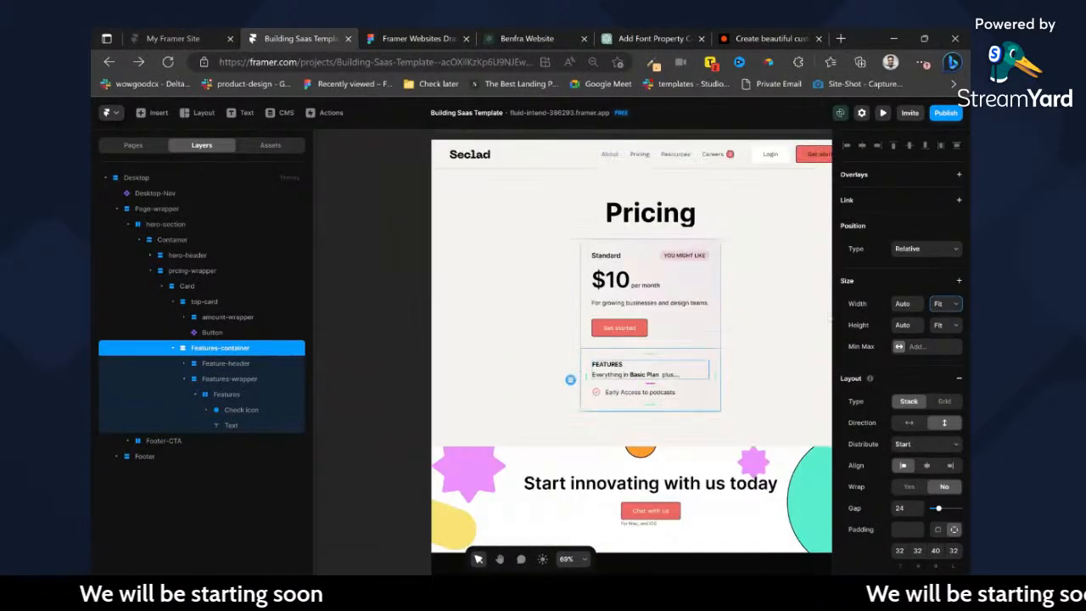
# Examine the narrowed Standard card up close, checking its top section and Features-container against the Pricing heading.
pyautogui.scroll(1, 832, 240)
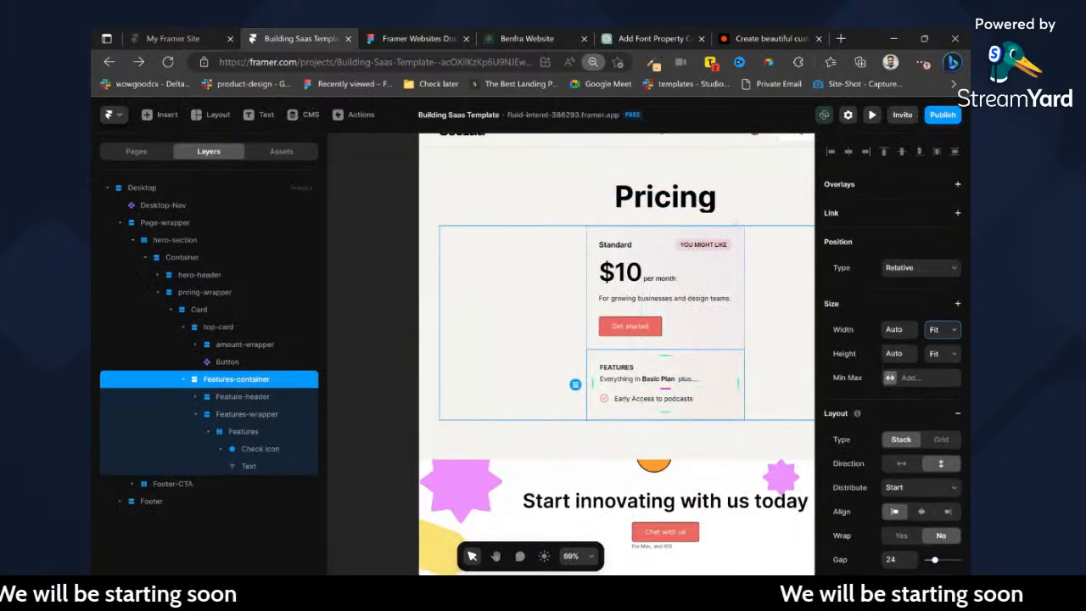
pyautogui.click(575, 103)
pyautogui.click(703, 195)
pyautogui.hscroll(2, 703, 204)
pyautogui.hscroll(1, 702, 202)
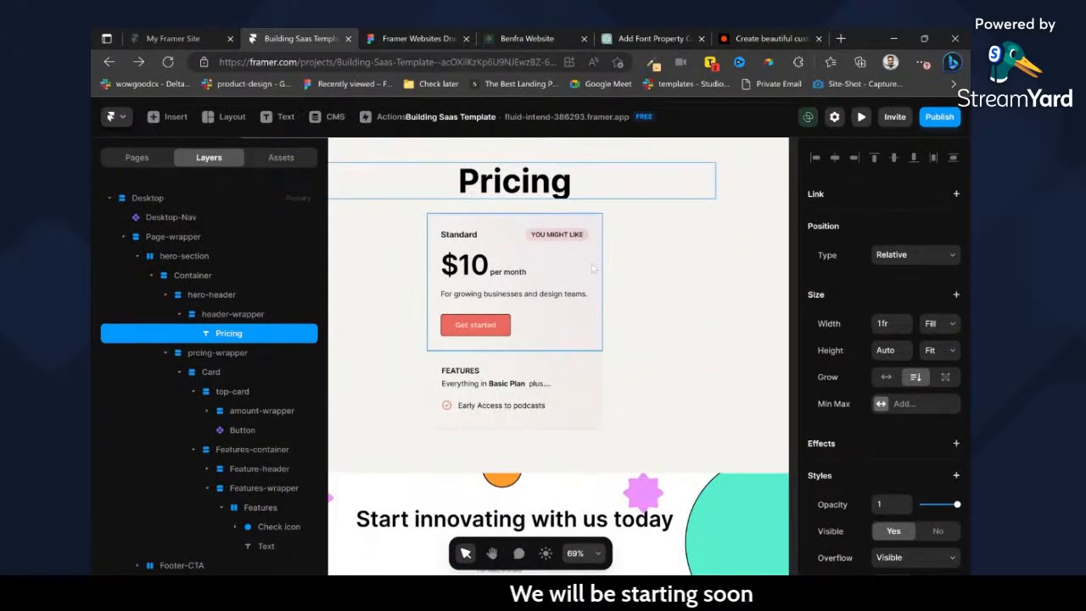
pyautogui.click(594, 269)
pyautogui.click(621, 302)
pyautogui.click(601, 357)
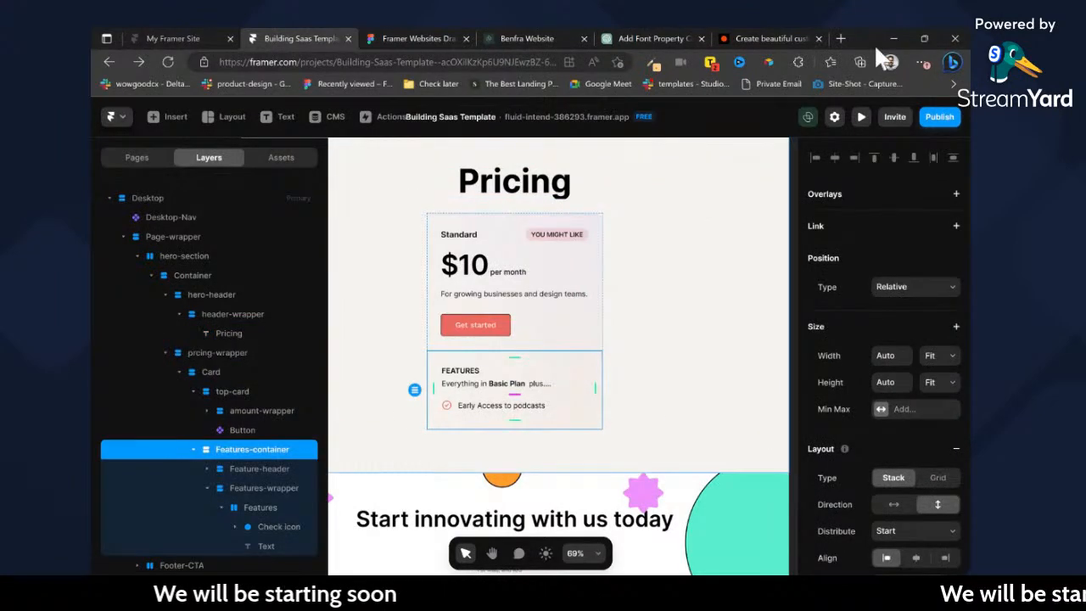
pyautogui.hotkey('ctrl', '-')
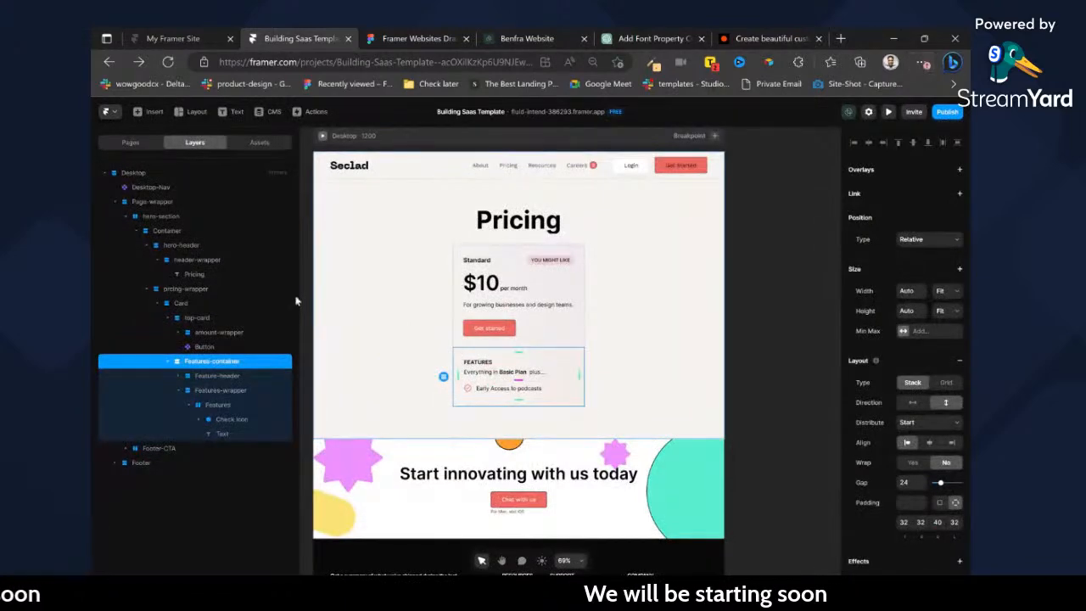
# Replace the image fill of the Card layer with a solid white fill.
pyautogui.moveTo(299, 296); pyautogui.dragTo(193, 299)
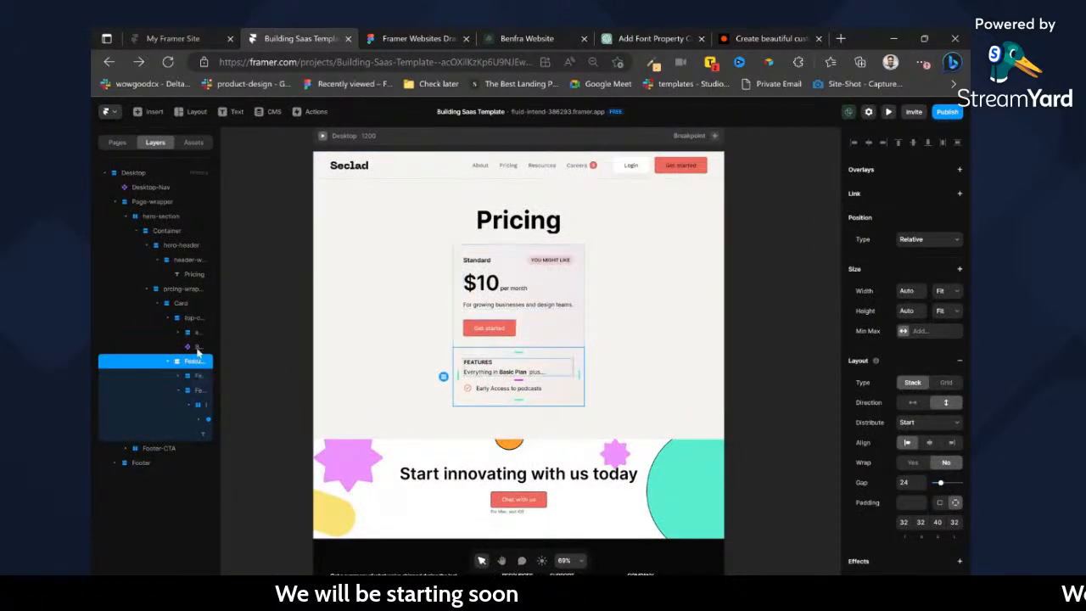
pyautogui.click(181, 303)
pyautogui.scroll(-3, 925, 442)
pyautogui.click(958, 348)
pyautogui.click(905, 346)
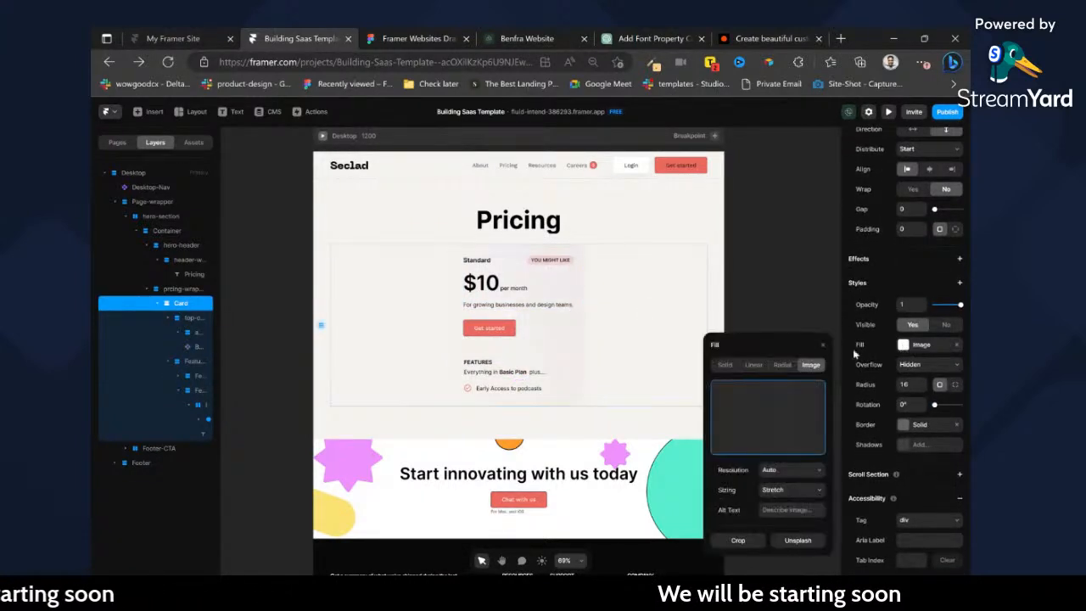
pyautogui.click(725, 280)
pyautogui.moveTo(736, 337); pyautogui.dragTo(693, 274)
pyautogui.click(759, 218)
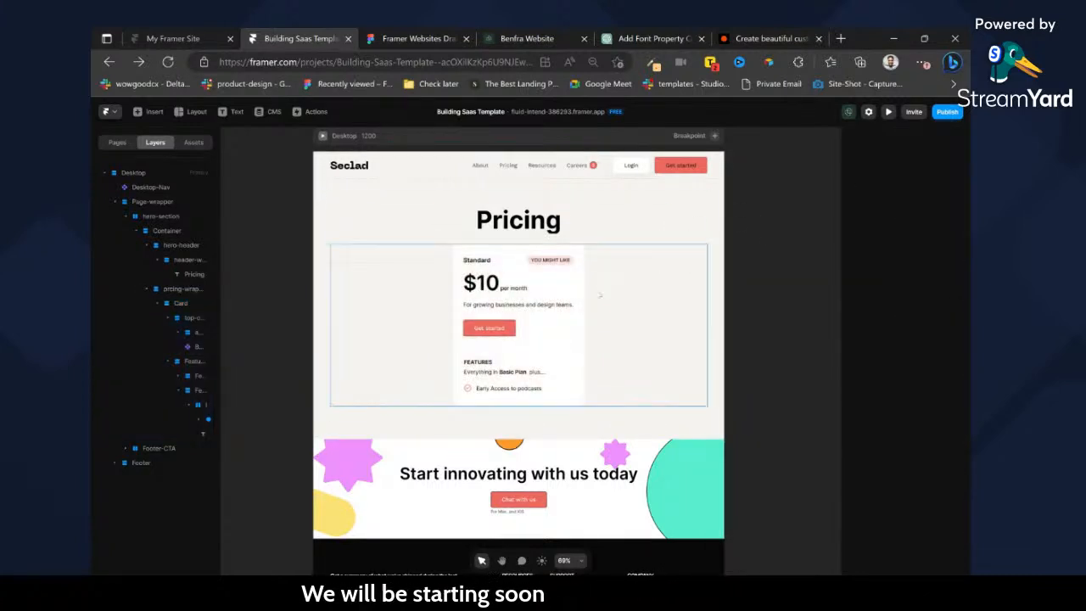
# Switch to the Figma draft, inspect the Standard card's button and features sections for comparison, and return to the Framer project.
pyautogui.click(532, 373)
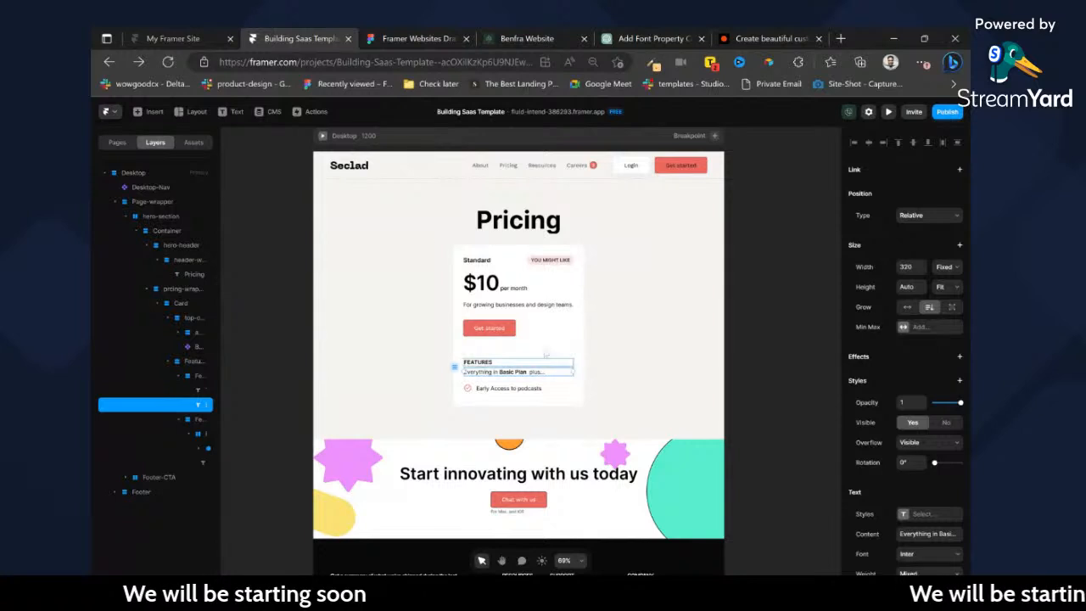
pyautogui.click(409, 30)
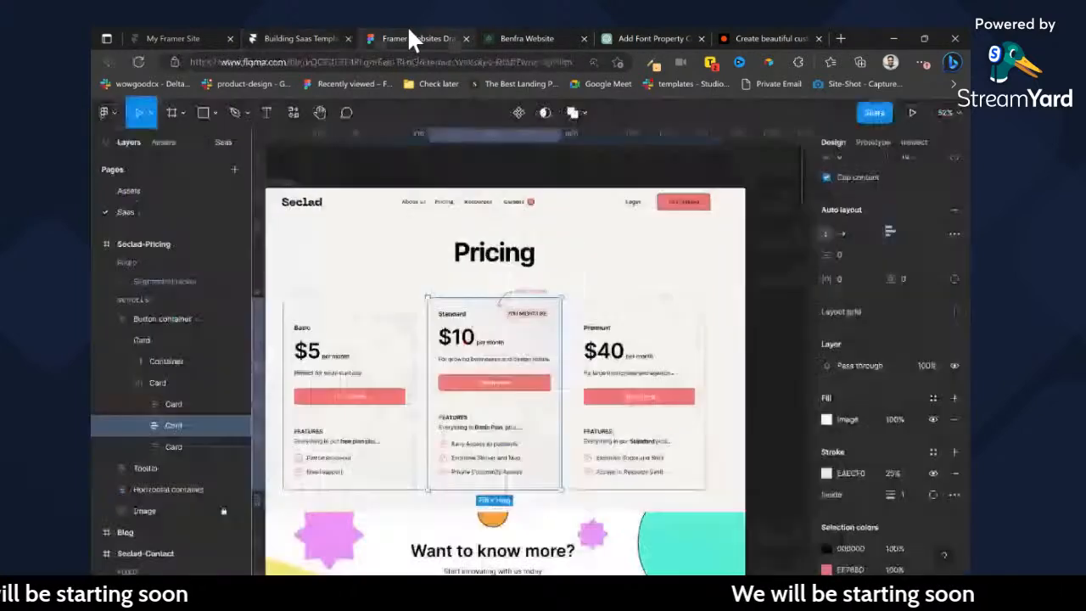
pyautogui.click(500, 399)
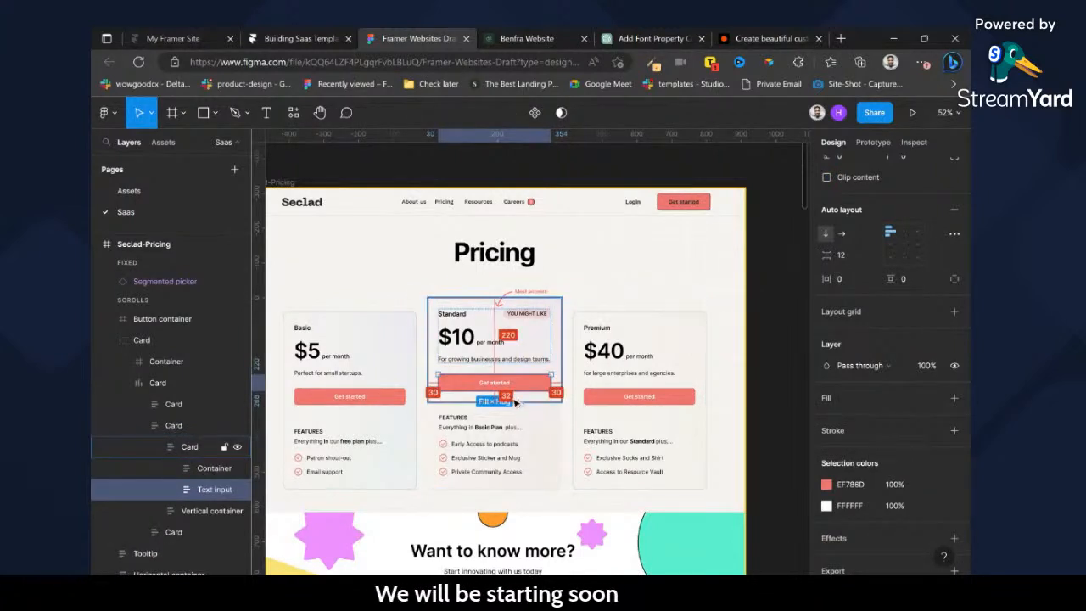
pyautogui.click(488, 424)
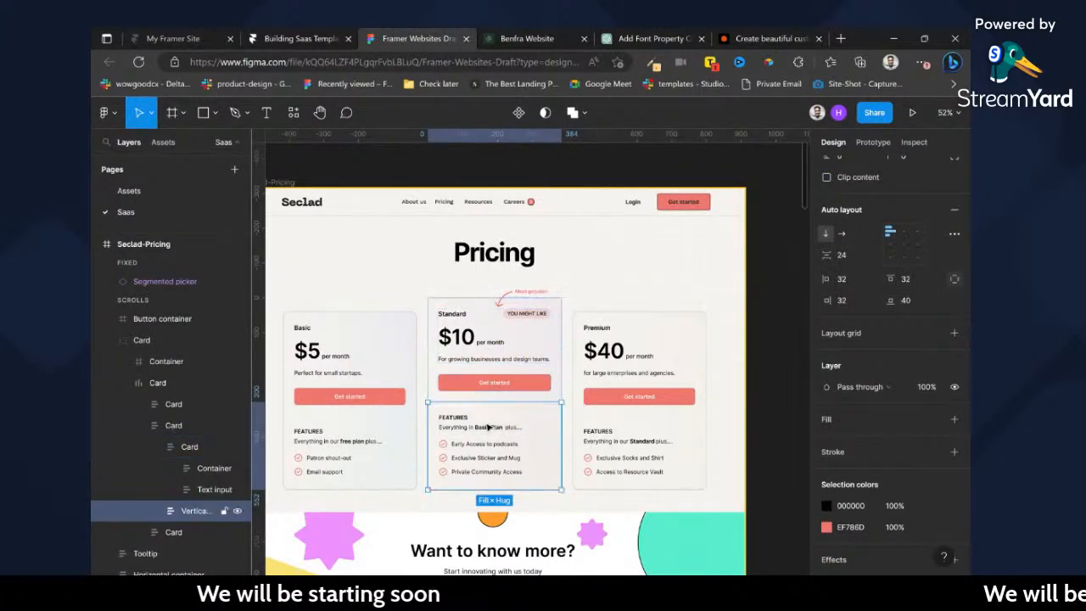
pyautogui.click(488, 426)
pyautogui.hotkey('ctrl', 'shift', 'Tab')
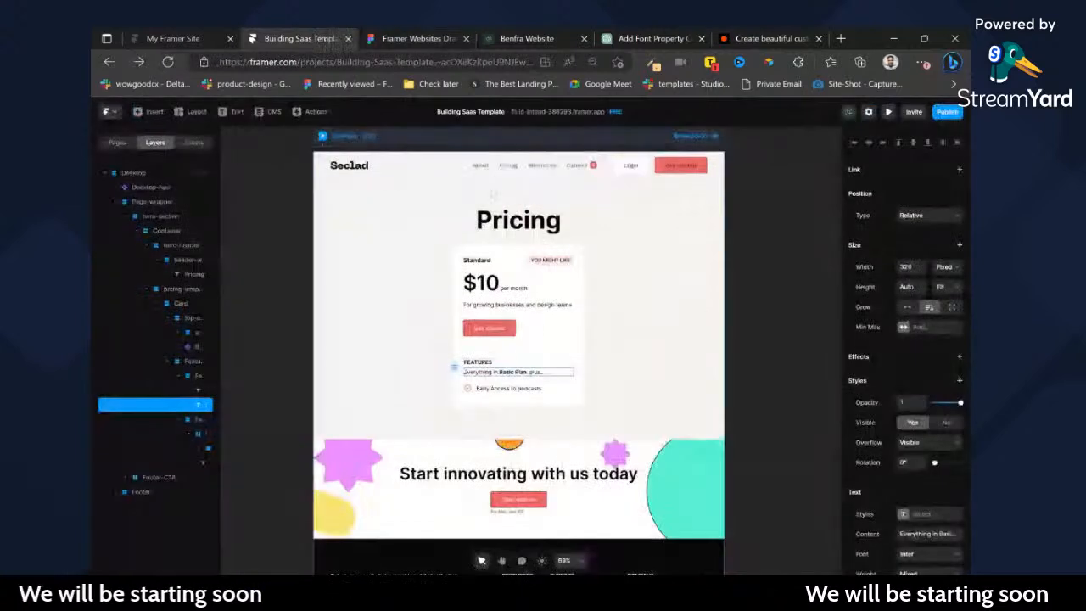
# Examine the white card's top section, Features-container and surrounding pricing wrapper up close.
pyautogui.click(579, 387)
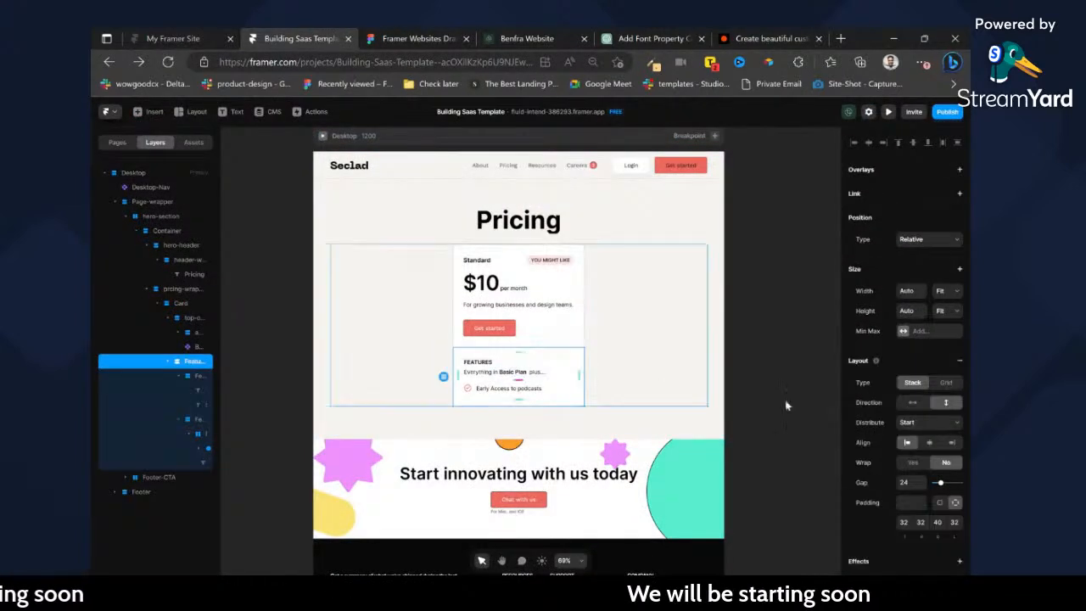
pyautogui.click(569, 336)
pyautogui.click(640, 340)
pyautogui.scroll(5, 548, 360)
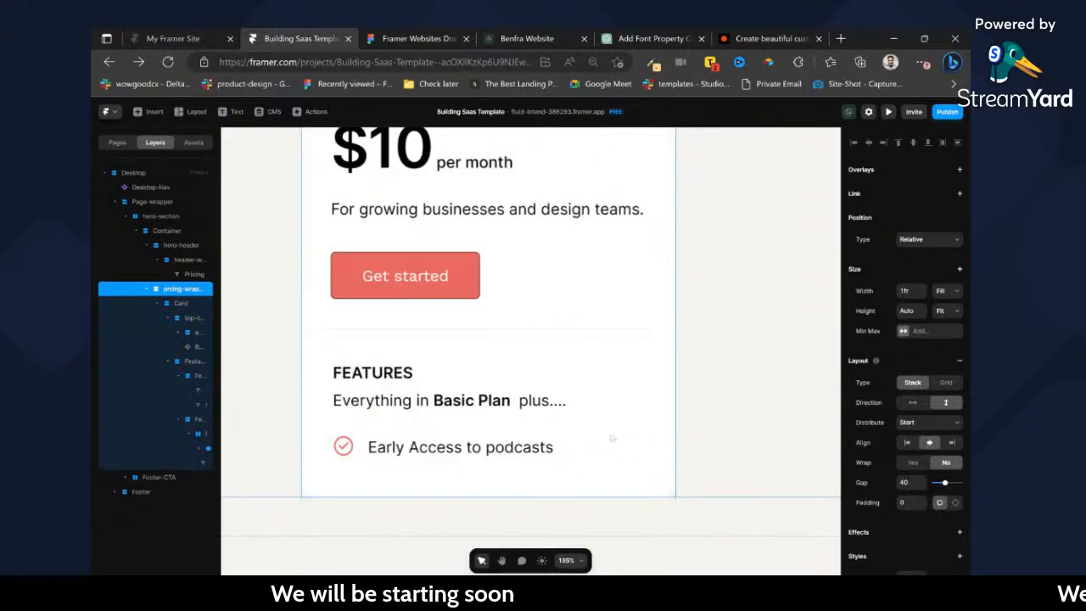
pyautogui.scroll(-5, 612, 438)
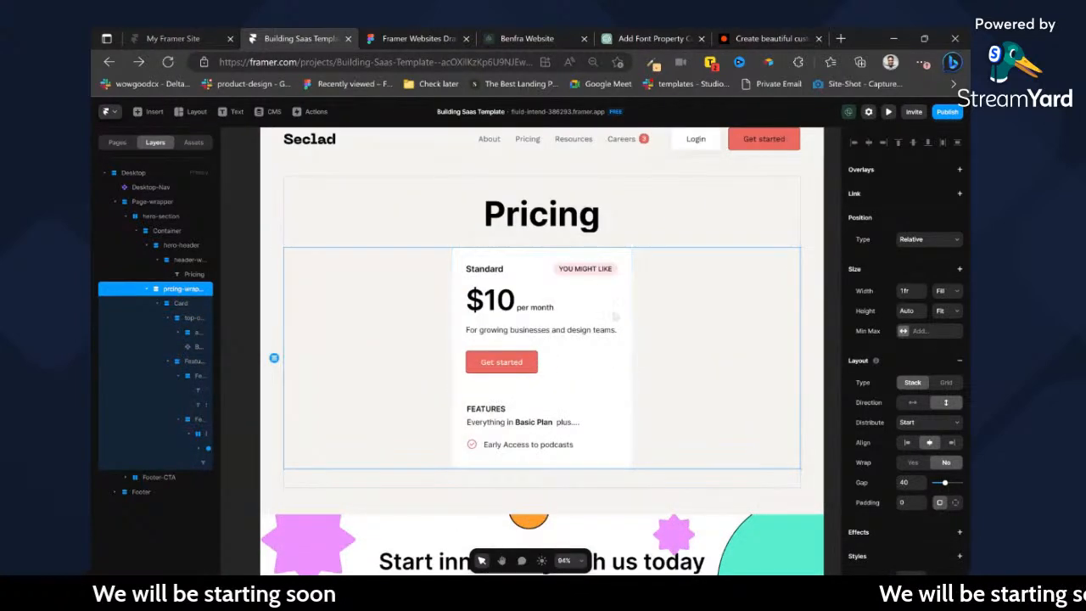
# Convert the Standard pricing Card layer into a new component named Pricing-card.
pyautogui.click(194, 303)
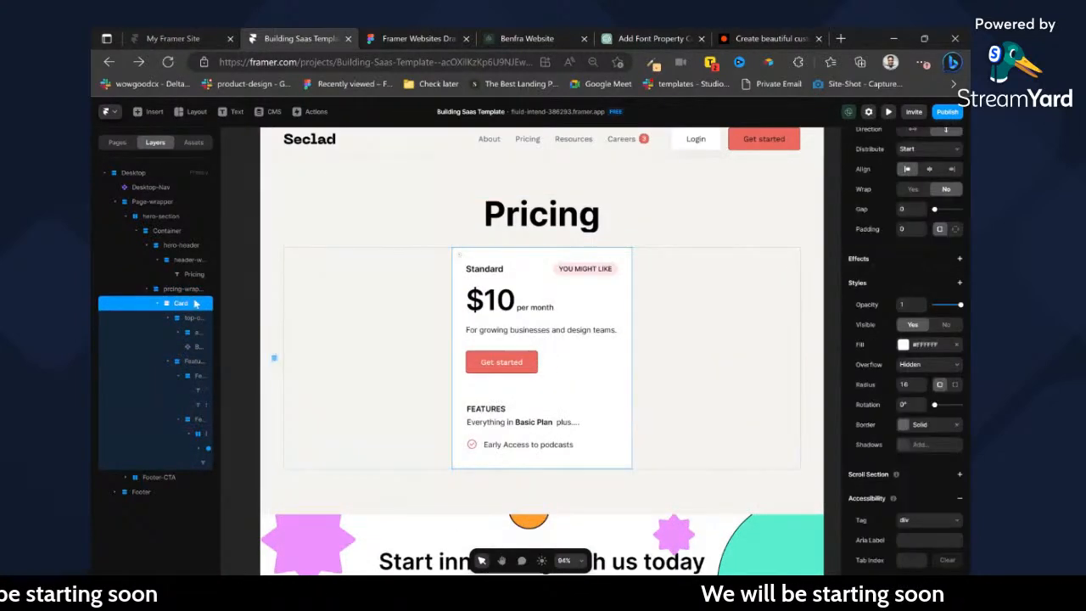
pyautogui.rightClick(474, 252)
pyautogui.click(509, 256)
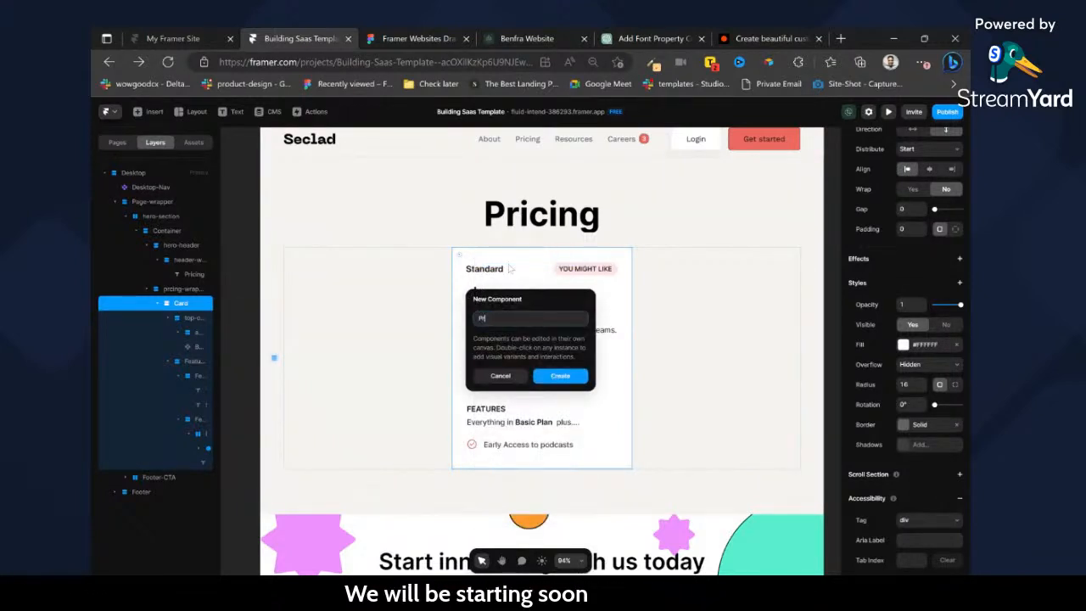
pyautogui.write('Pricing-card')
pyautogui.press('Return')
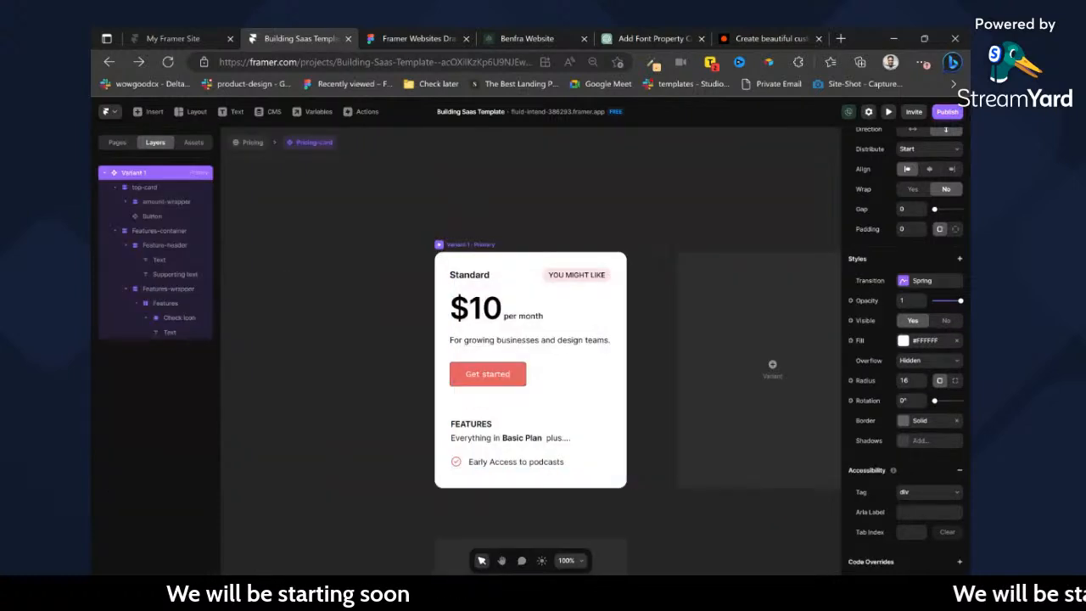
# Change the Standard heading's width from fixed to auto so it fits its text.
pyautogui.keyDown('ctrl'); pyautogui.click(470, 275); pyautogui.keyUp('ctrl')
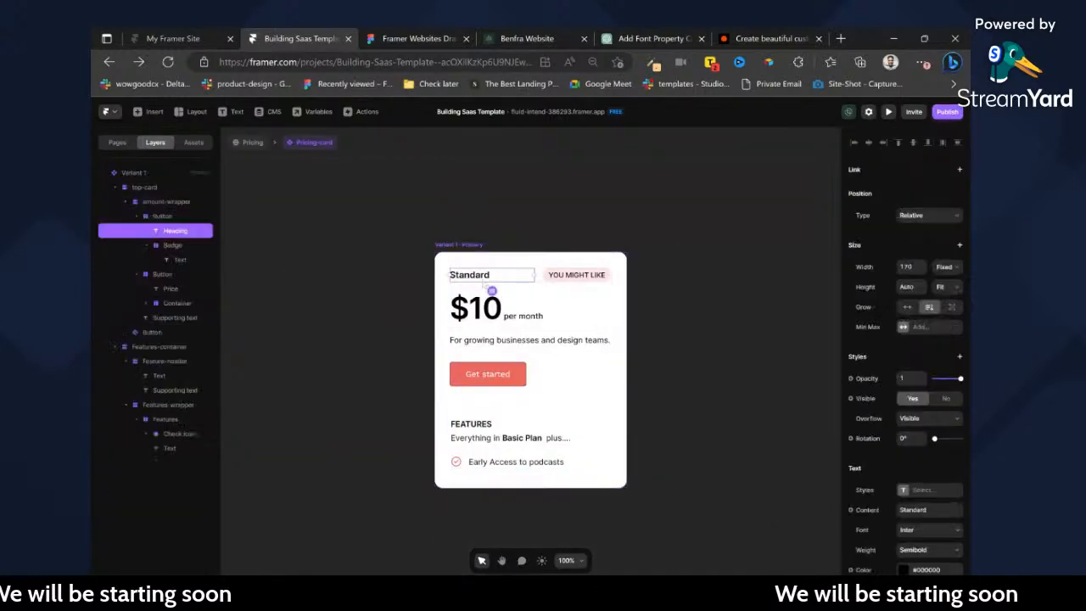
pyautogui.scroll(-2, 949, 442)
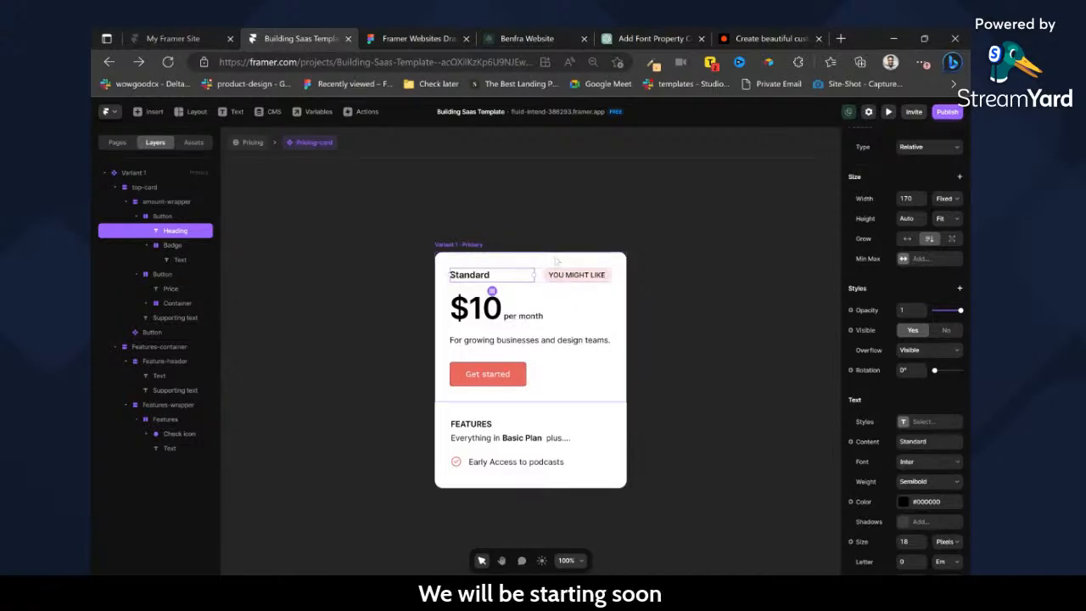
pyautogui.scroll(2, 950, 268)
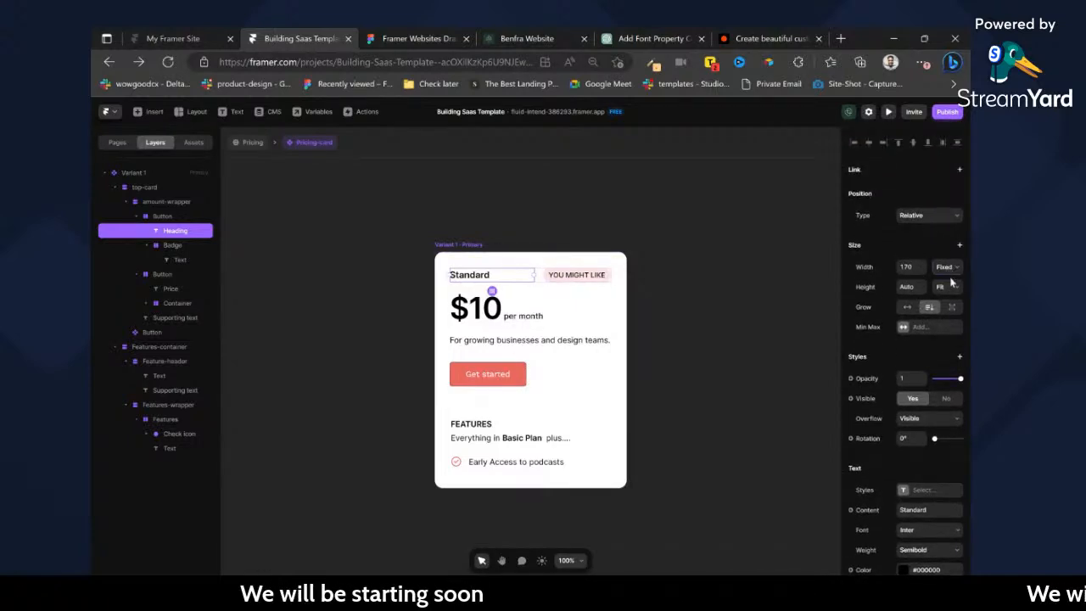
pyautogui.click(908, 307)
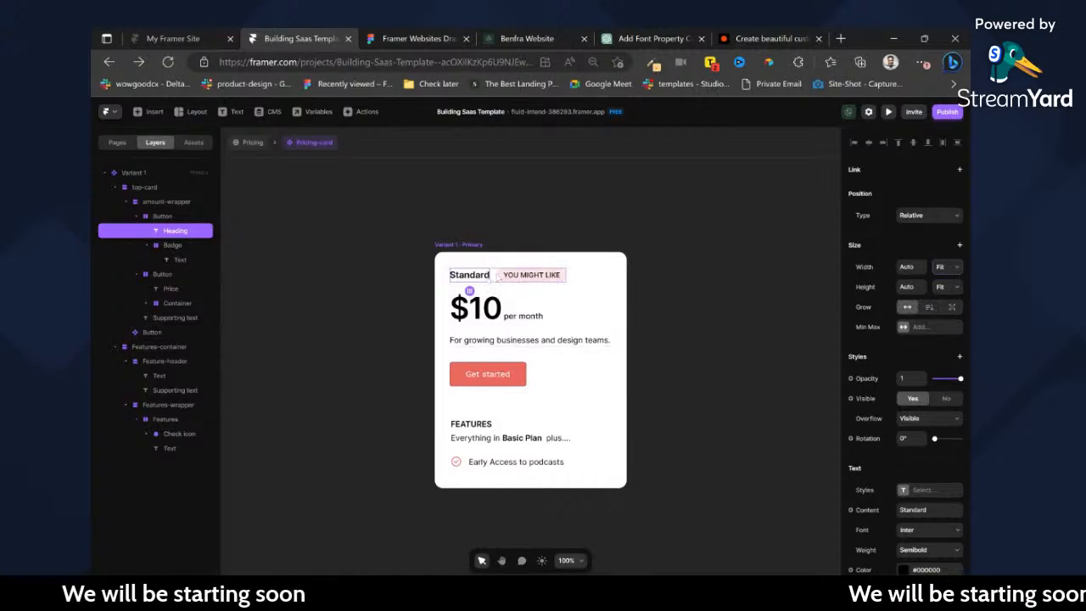
# Set the row holding the heading and badge to Fill width and distribute its contents with Space Between.
pyautogui.press('Escape')
pyautogui.scroll(-5, 952, 390)
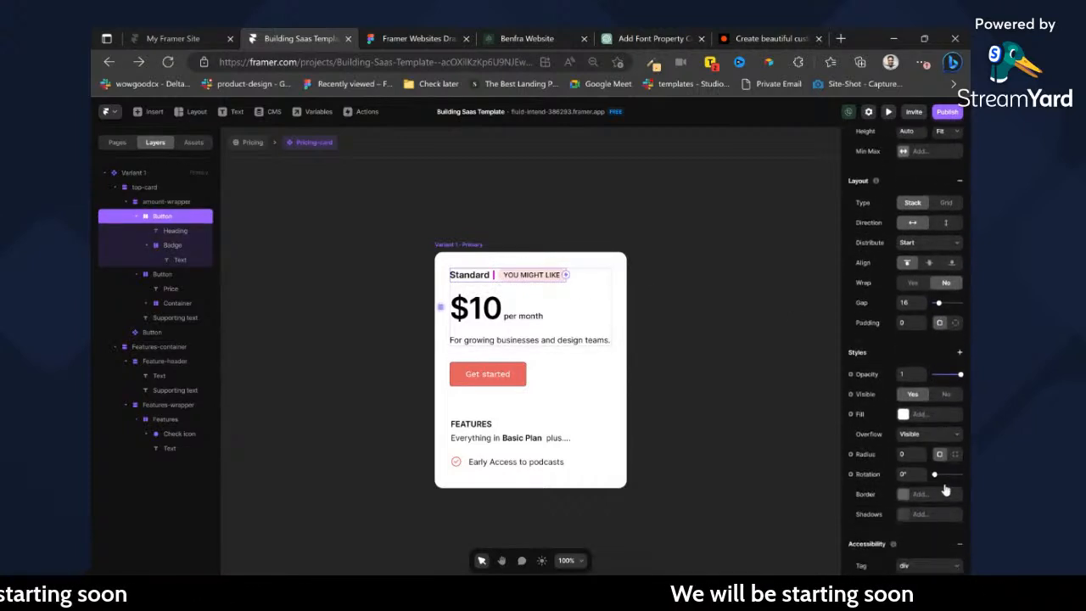
pyautogui.scroll(2, 937, 268)
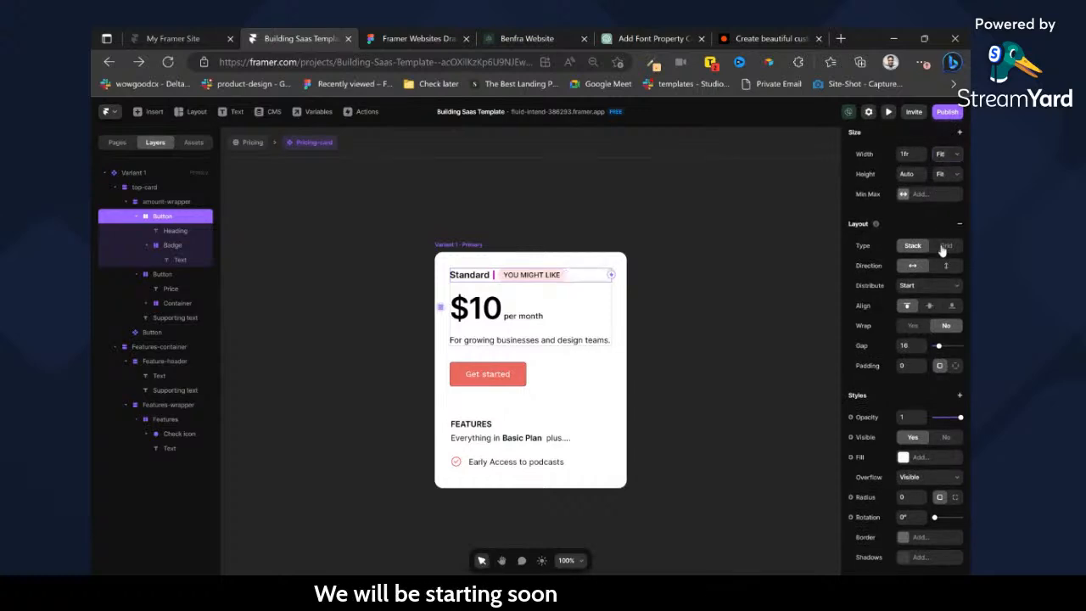
pyautogui.click(933, 301)
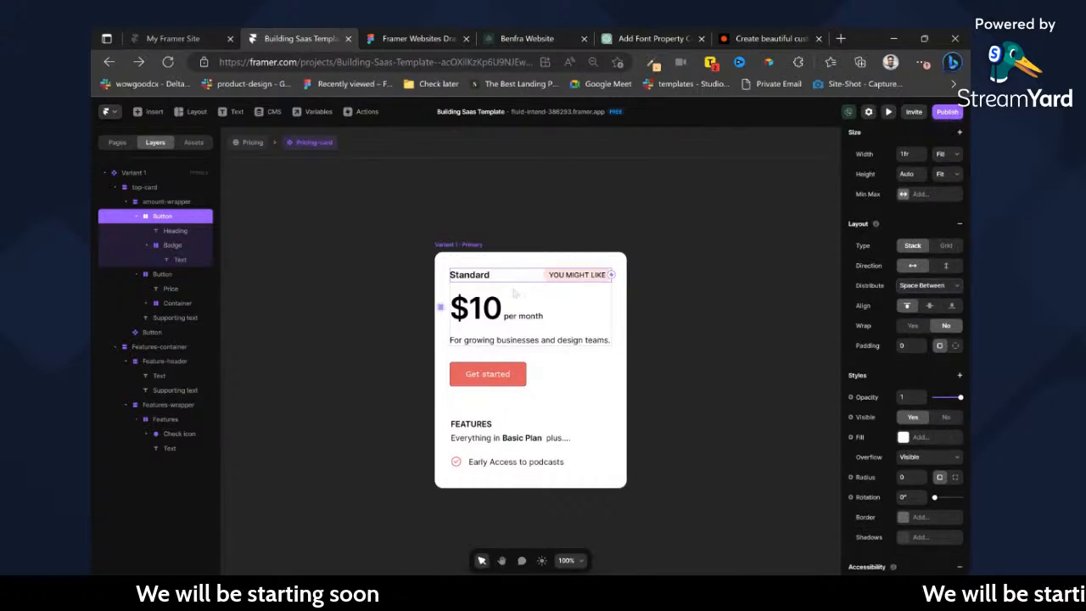
# Apply the Caption text style to the YOU MIGHT LIKE badge text.
pyautogui.keyDown('ctrl'); pyautogui.click(556, 278); pyautogui.keyUp('ctrl')
pyautogui.scroll(-3, 912, 364)
pyautogui.click(909, 356)
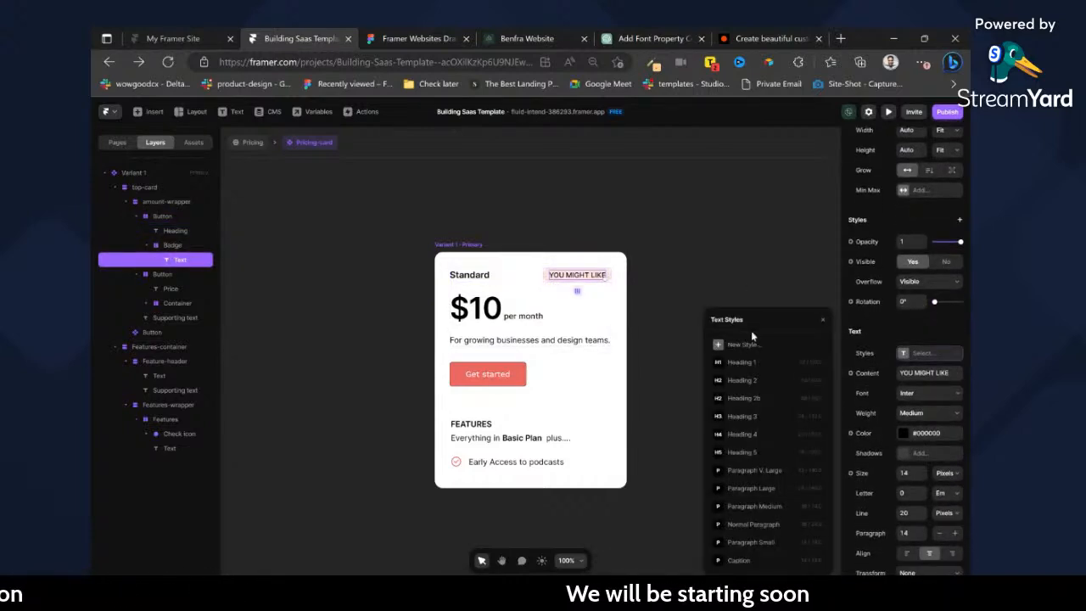
pyautogui.click(793, 560)
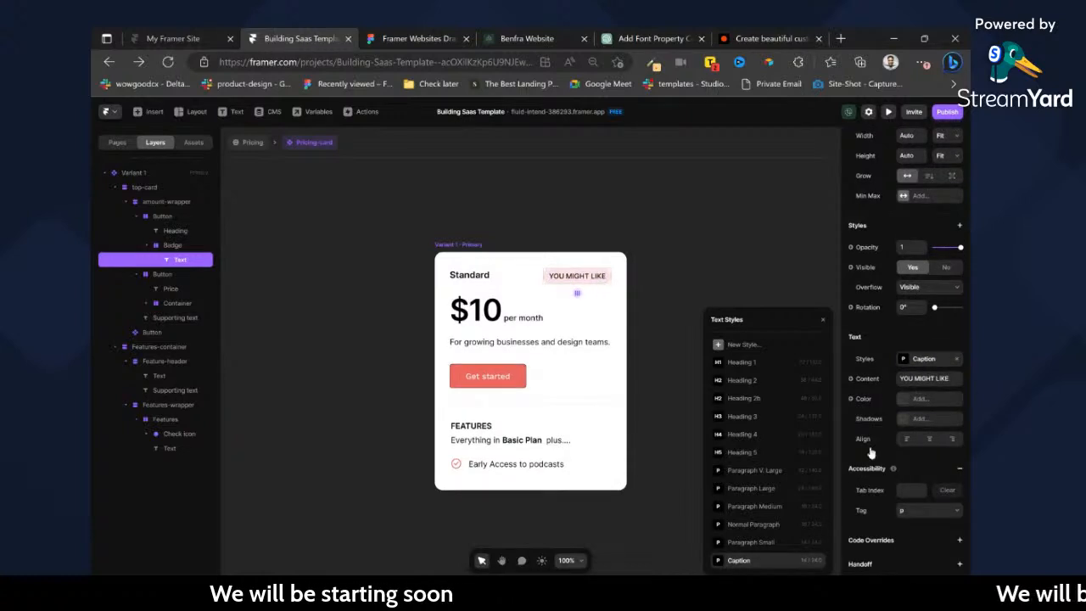
# Try the Paragraph Small style on the Standard heading and check the settings of the Paragraph Small and Caption styles.
pyautogui.click(470, 274)
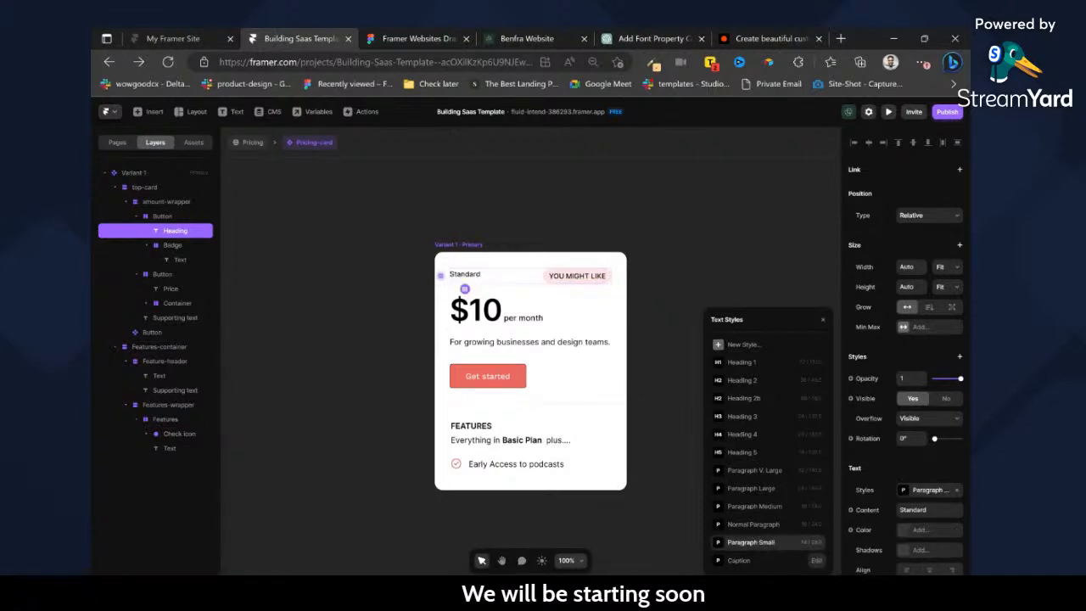
pyautogui.click(816, 543)
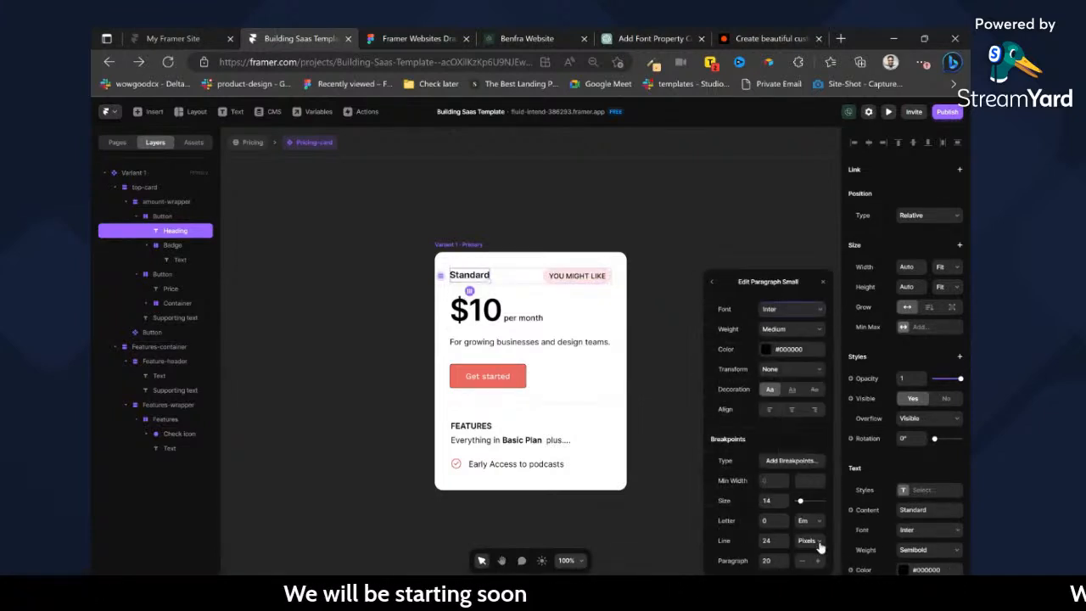
pyautogui.click(711, 283)
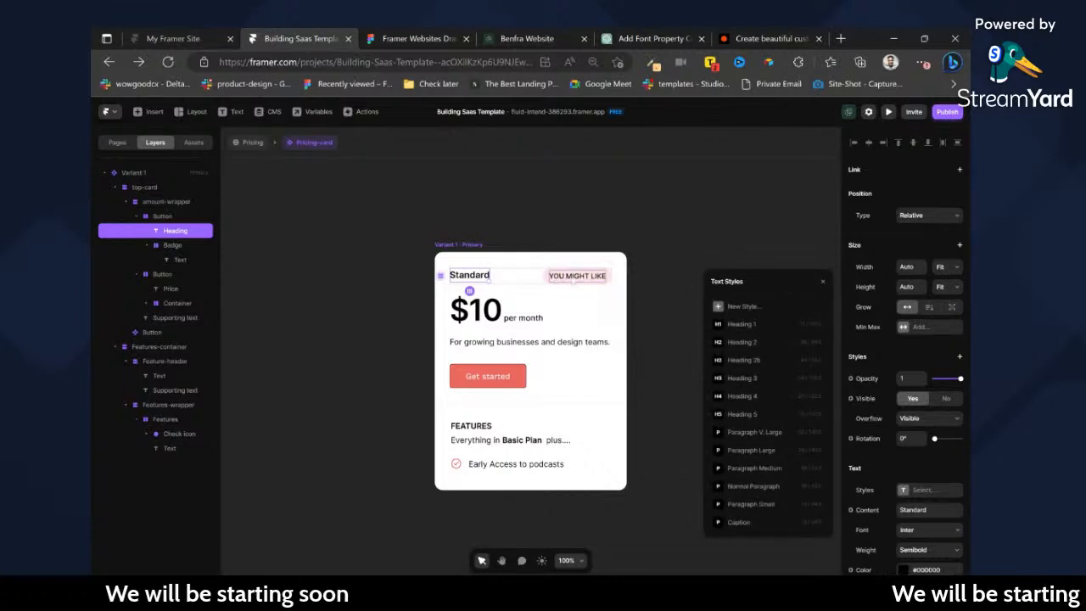
pyautogui.click(586, 277)
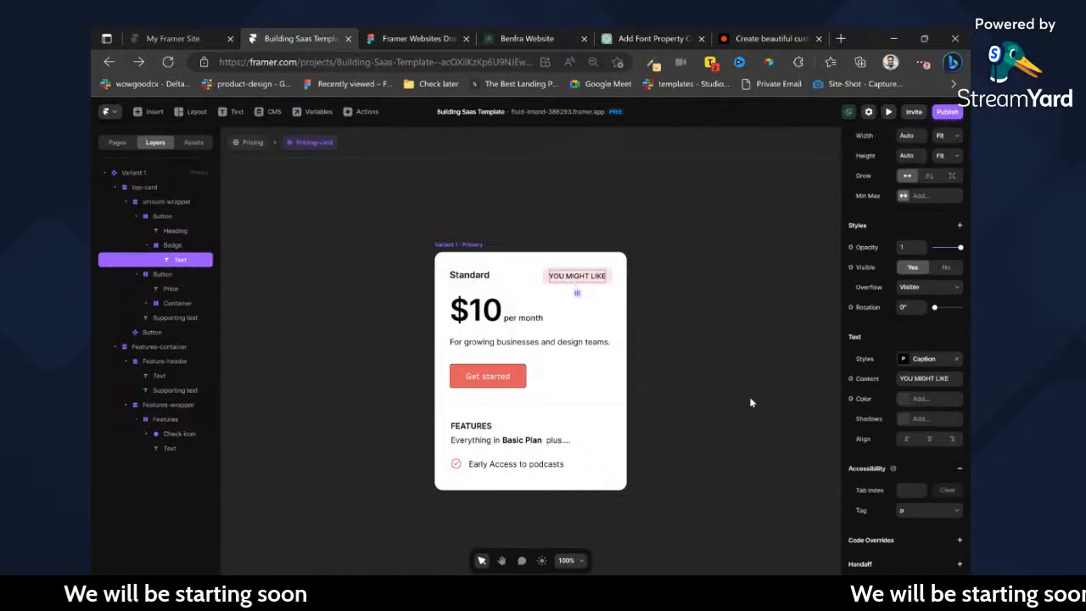
pyautogui.click(908, 360)
pyautogui.click(816, 561)
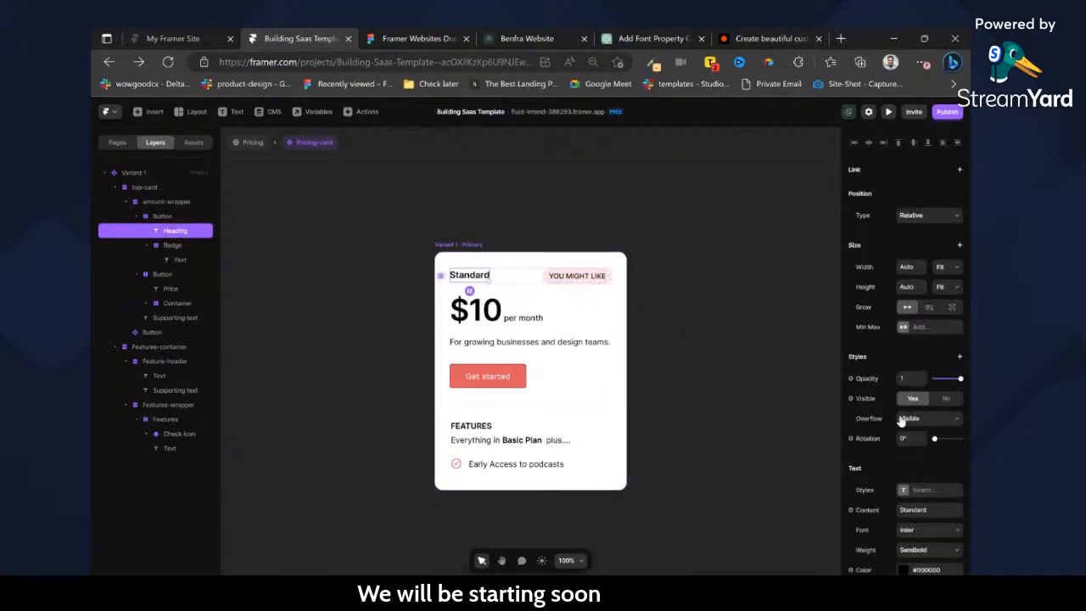
# Try the Paragraph Medium and Paragraph Large text styles on the Standard heading, and undo both.
pyautogui.click(904, 491)
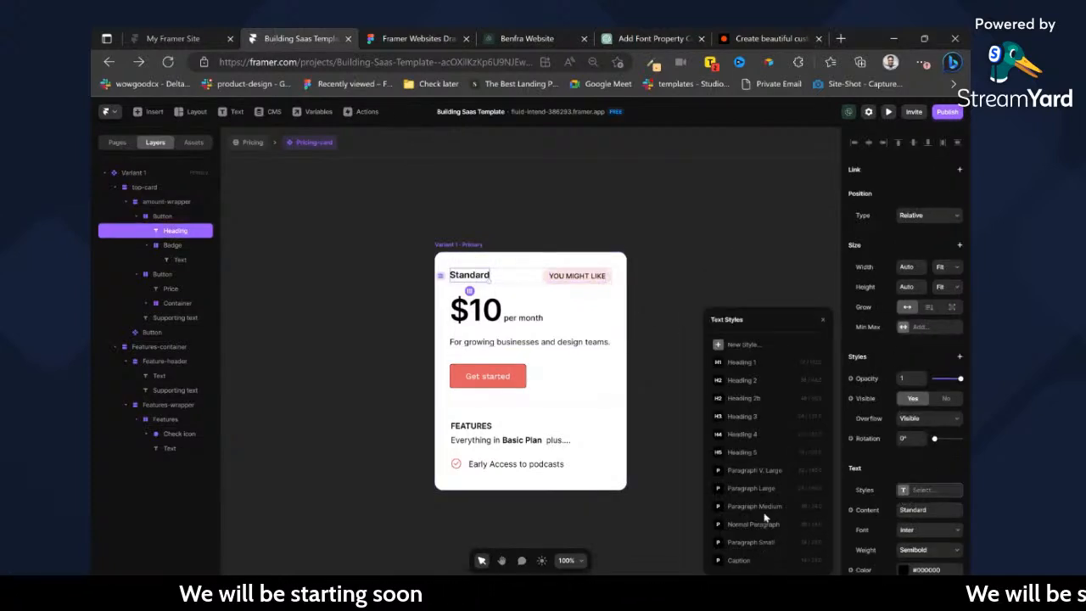
pyautogui.click(764, 508)
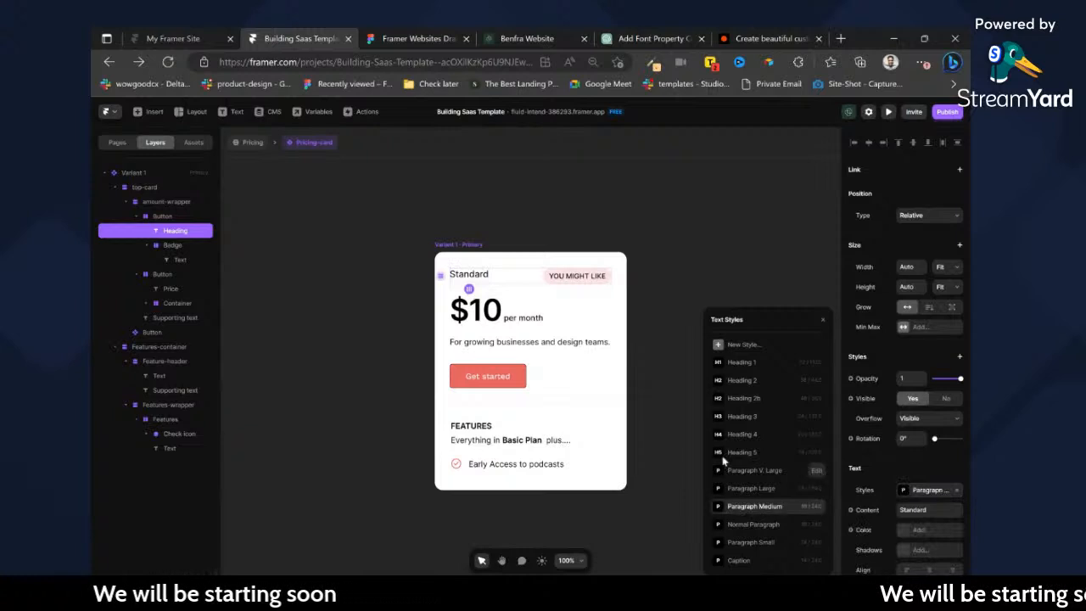
pyautogui.click(760, 490)
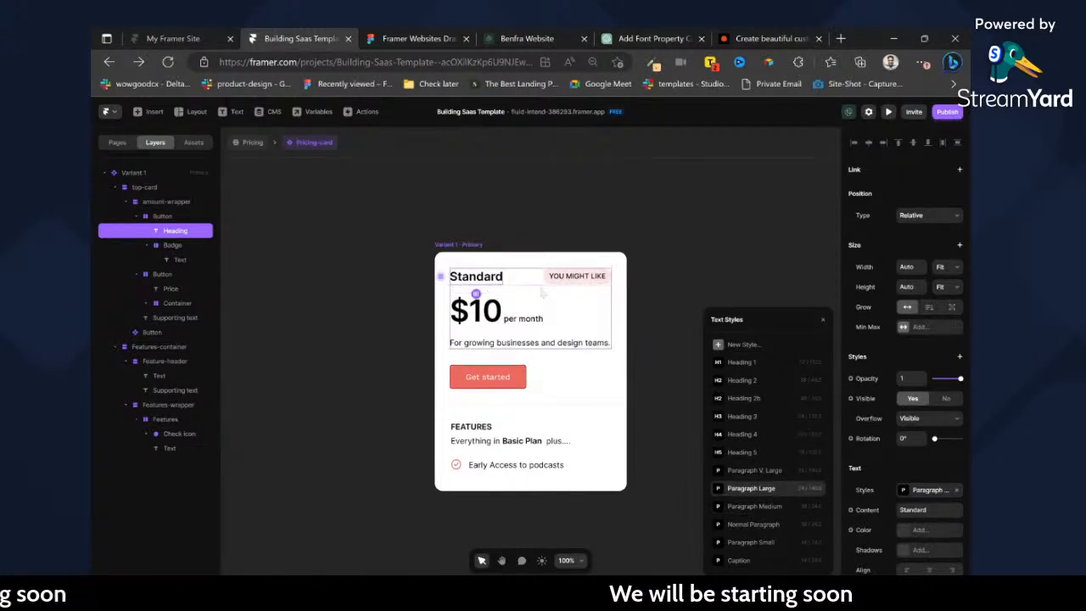
pyautogui.hotkey('ctrl', 'z')
pyautogui.hotkey('ctrl', 'z')
pyautogui.scroll(-1, 926, 498)
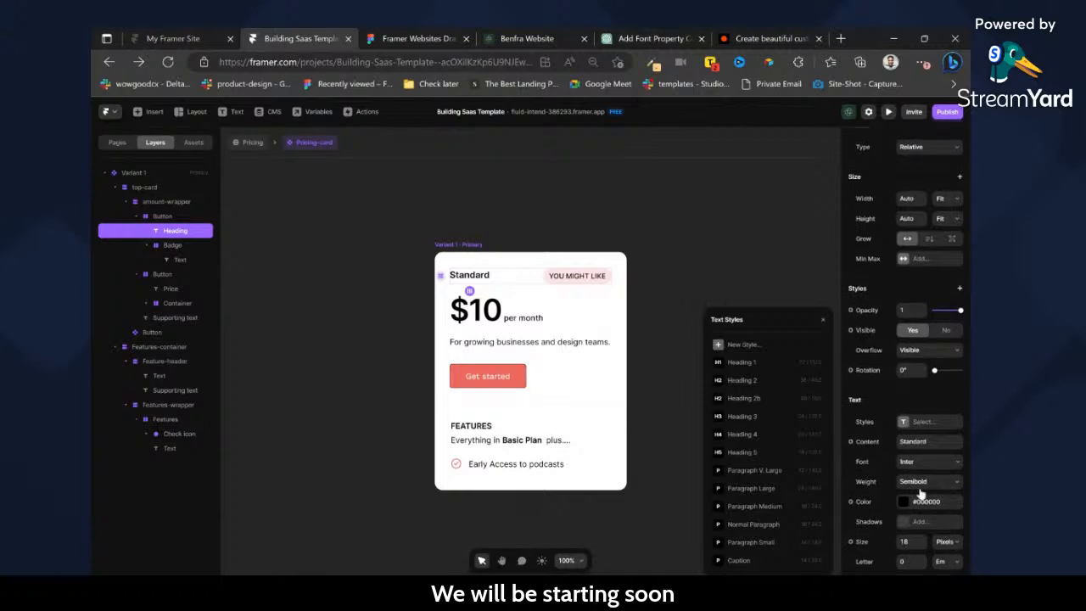
# Undo and redo the recent text style and layout edits repeatedly to compare the heading and badge before and after.
pyautogui.hotkey('ctrl', 'shift', 'z')
pyautogui.hotkey('ctrl', 'shift', 'z')
pyautogui.hotkey('ctrl', 'z')
pyautogui.hotkey('ctrl', 'z')
pyautogui.hotkey('ctrl', 'z')
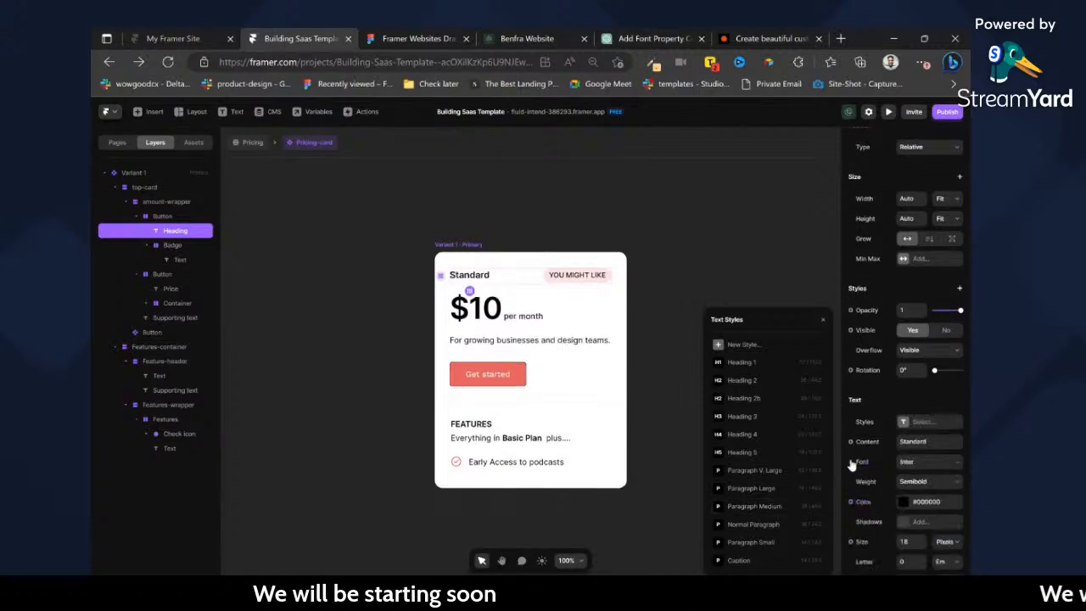
pyautogui.hotkey('ctrl', 'shift', 'z')
pyautogui.hotkey('ctrl', 'shift', 'z')
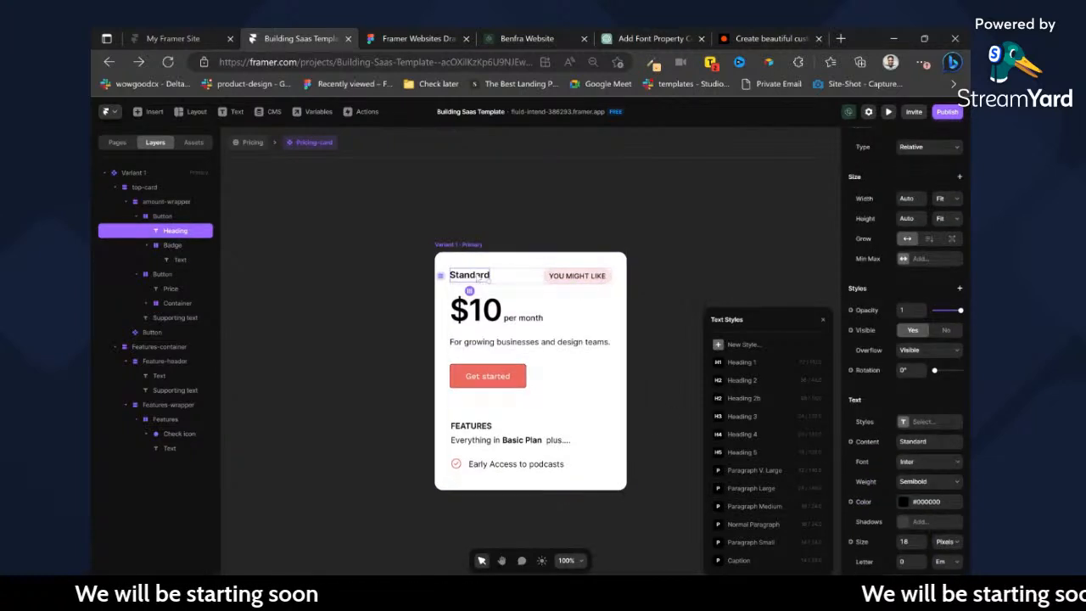
pyautogui.hotkey('ctrl', 'z')
pyautogui.hotkey('ctrl', 'z')
pyautogui.hotkey('ctrl', 'z')
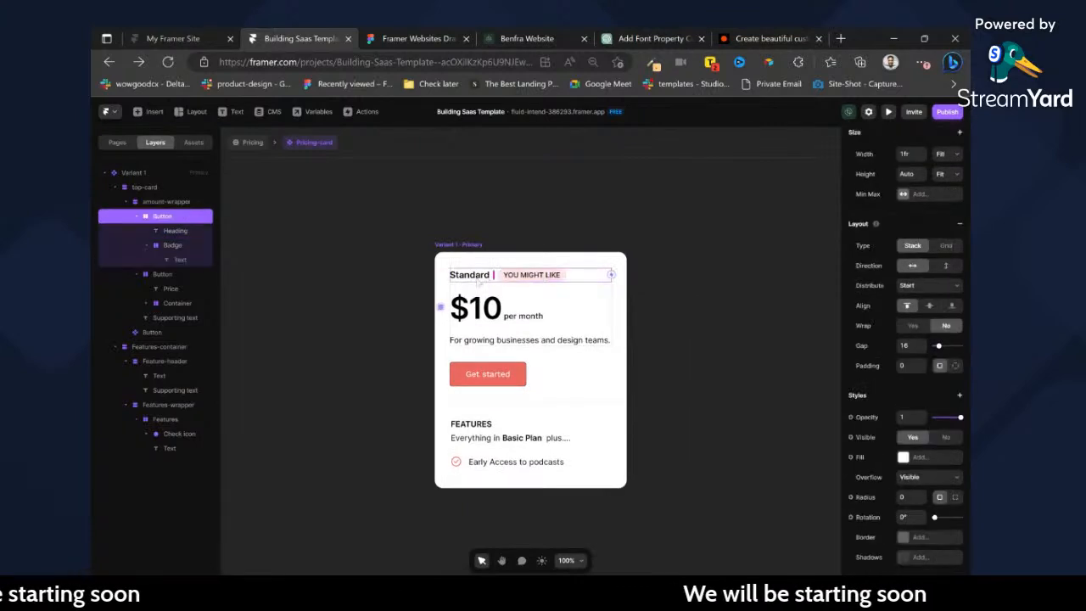
pyautogui.doubleClick(487, 279)
pyautogui.scroll(-1, 949, 477)
pyautogui.hotkey('ctrl', 'shift', 'z')
pyautogui.hotkey('ctrl', 'shift', 'z')
pyautogui.hotkey('ctrl', 'shift', 'z')
pyautogui.hotkey('ctrl', 'shift', 'z')
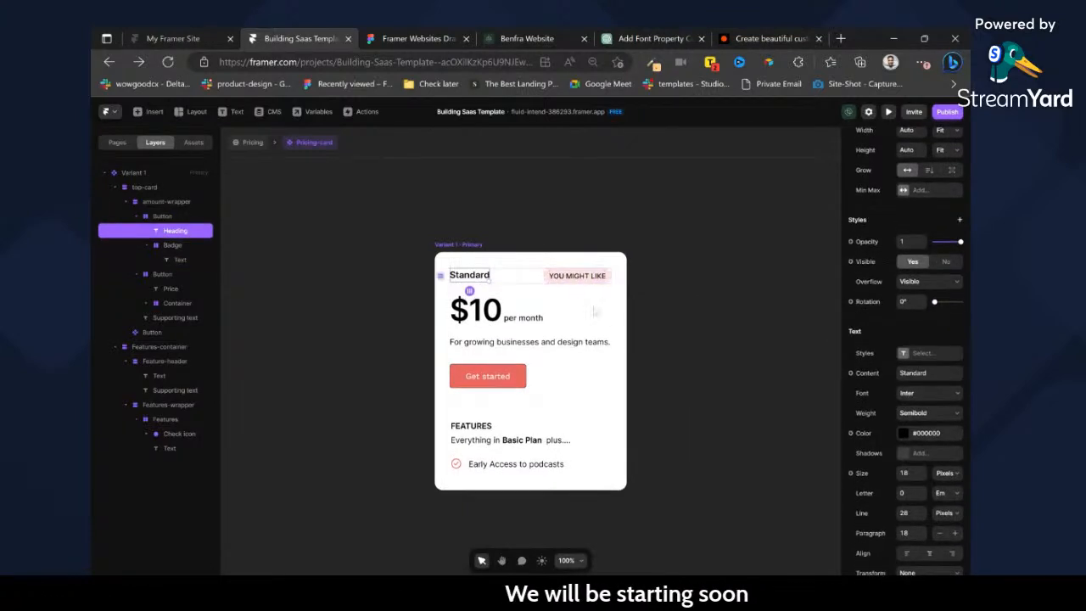
# Try the Heading 5 and Paragraph Medium text styles on the Standard heading, and undo the heading's style changes.
pyautogui.click(925, 360)
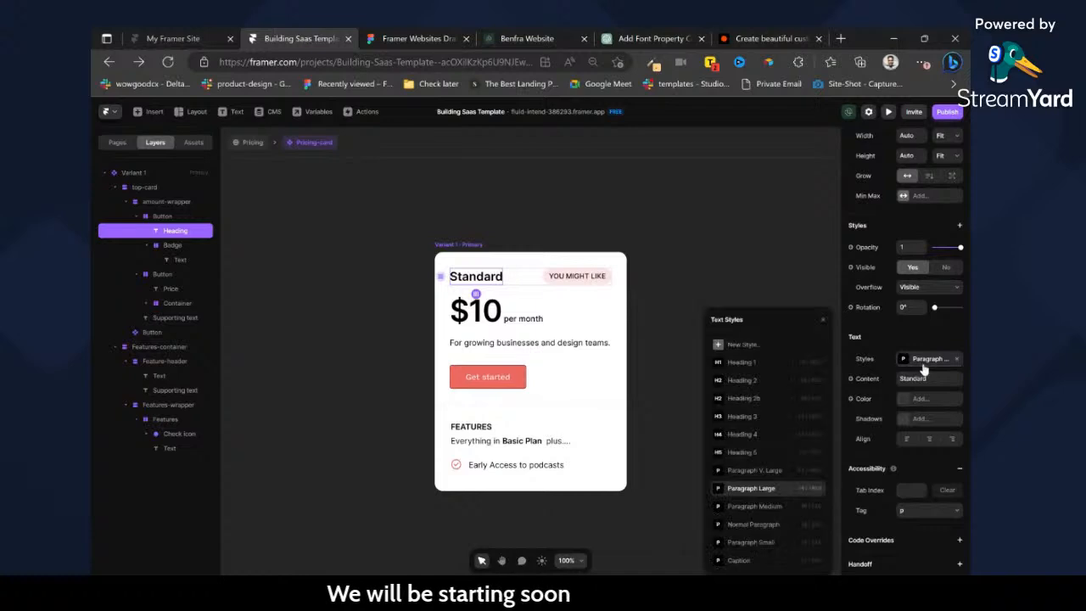
pyautogui.click(791, 508)
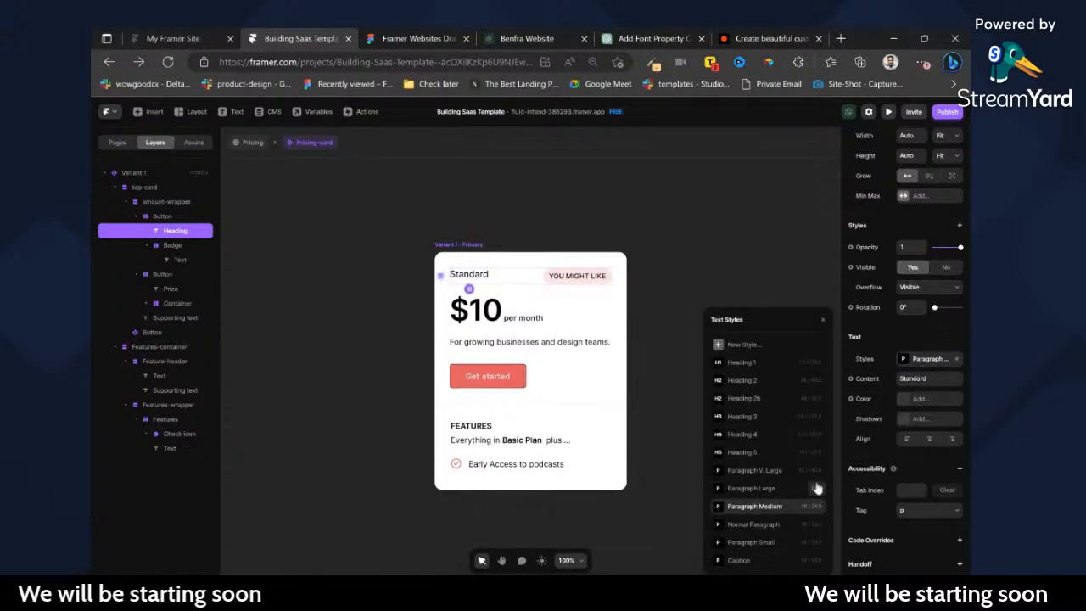
pyautogui.click(777, 452)
pyautogui.click(766, 507)
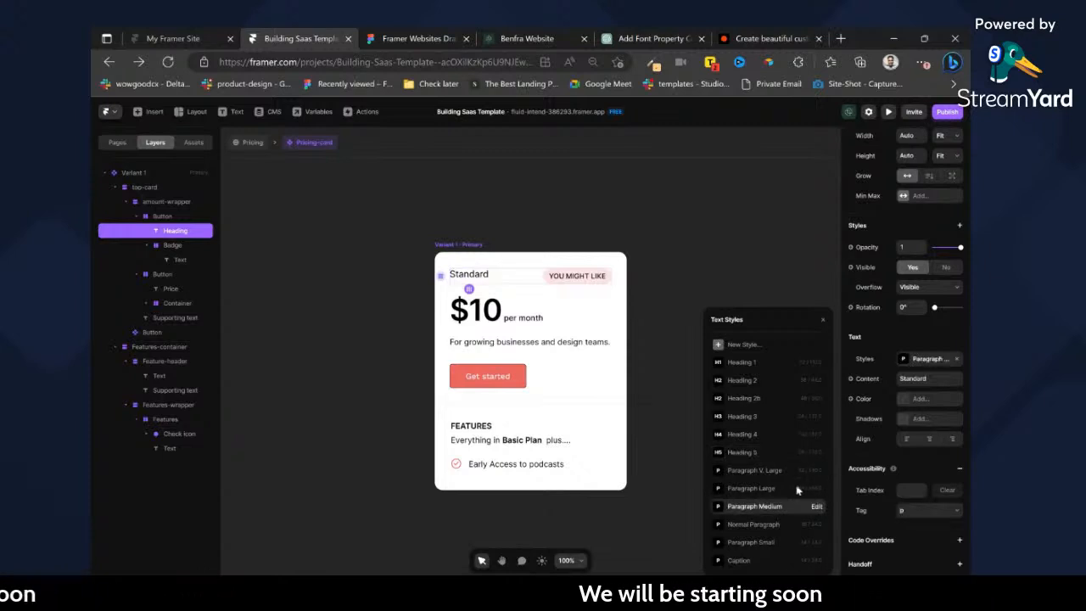
pyautogui.hotkey('ctrl', 'z')
pyautogui.hotkey('ctrl', 'z')
pyautogui.hotkey('ctrl', 'z')
pyautogui.hotkey('ctrl', 'z')
pyautogui.hotkey('ctrl', 'z')
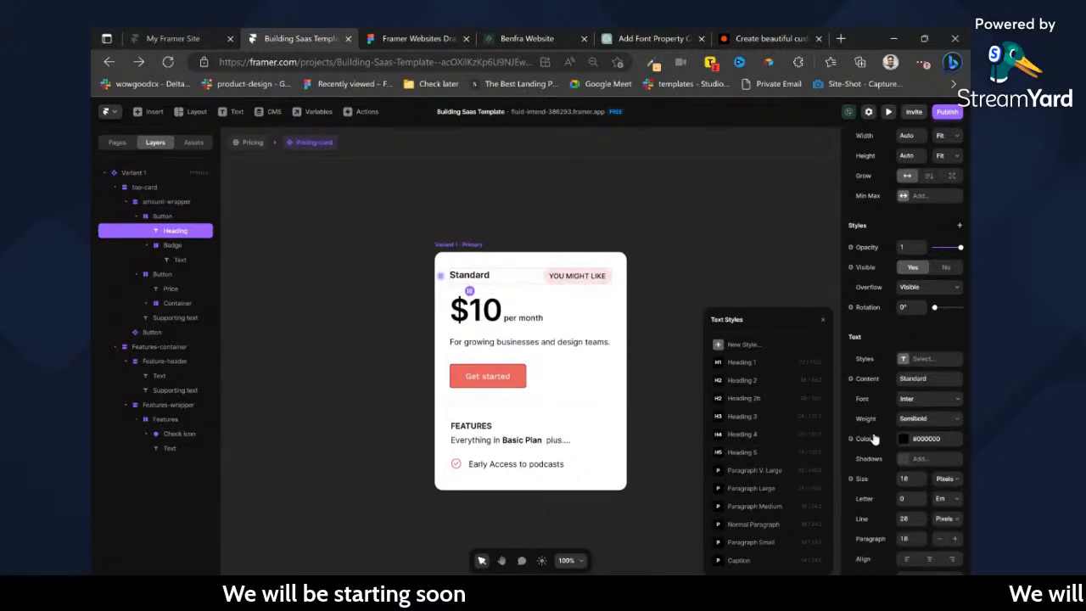
# Undo the Caption style on the YOU MIGHT LIKE badge text, comparing the badge with and without it.
pyautogui.hotkey('ctrl', 'z')
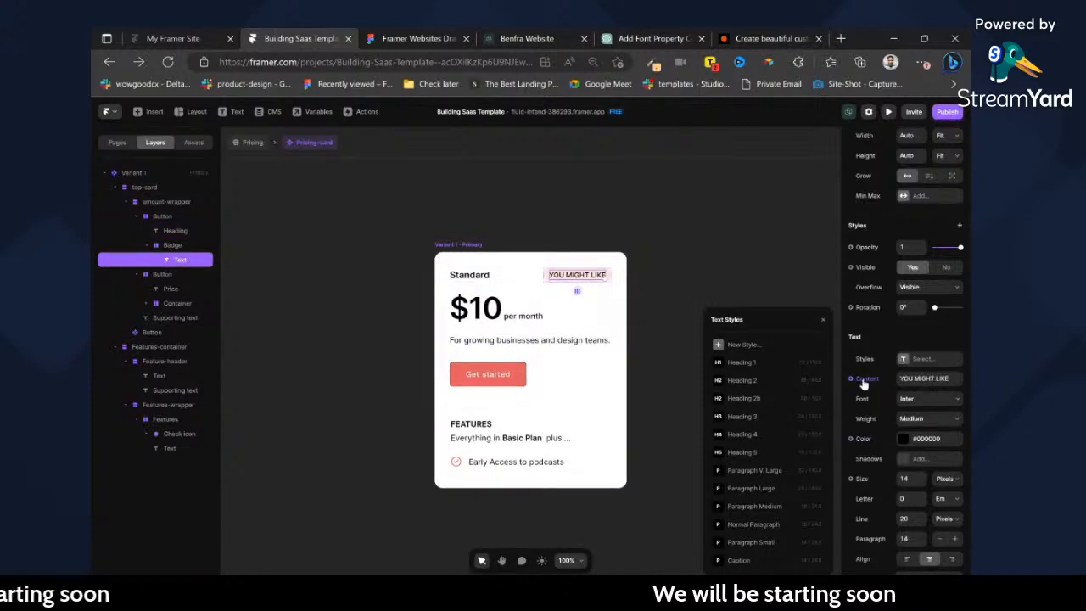
pyautogui.hotkey('ctrl', 'z')
pyautogui.hotkey('ctrl', 'shift', 'z')
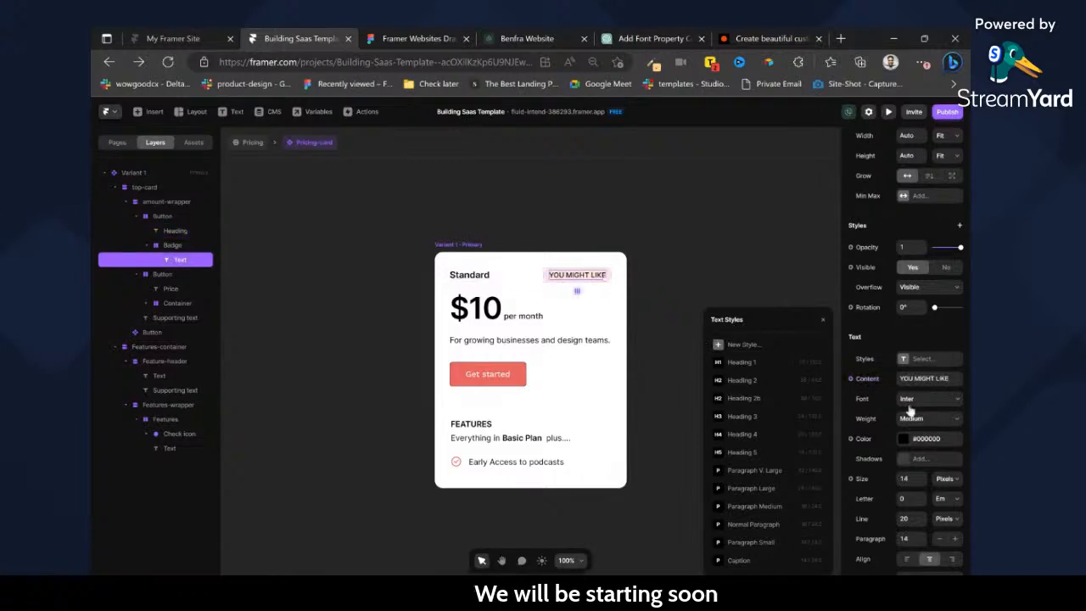
pyautogui.hotkey('ctrl', 'shift', 'z')
pyautogui.hotkey('ctrl', 'z')
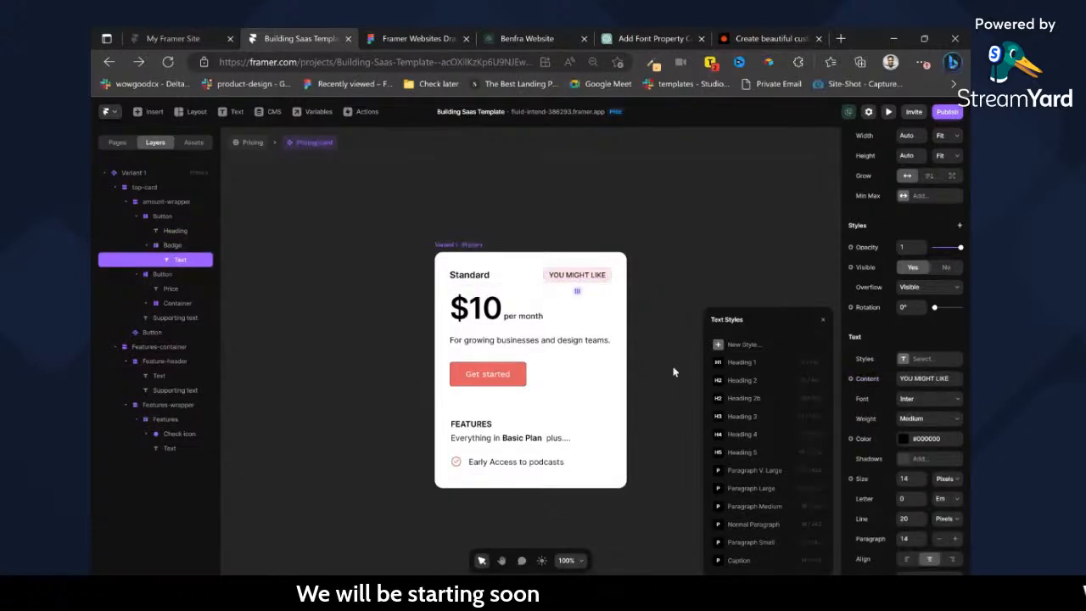
# Set the Caption text style's line height to 20 pixels and apply the style to the YOU MIGHT LIKE badge text.
pyautogui.click(817, 561)
pyautogui.click(769, 541)
pyautogui.write('20')
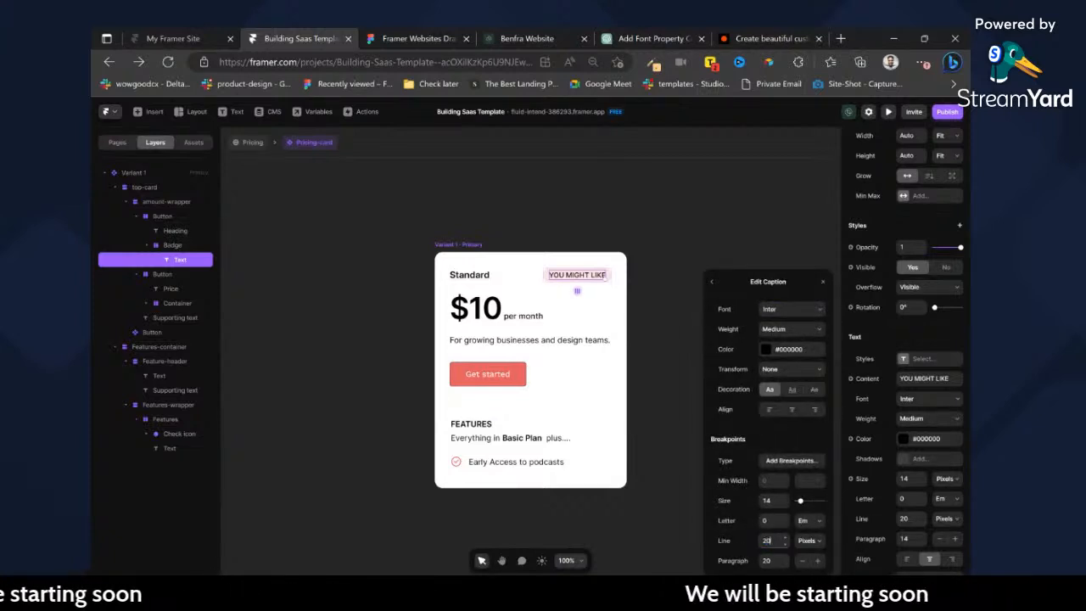
pyautogui.click(712, 283)
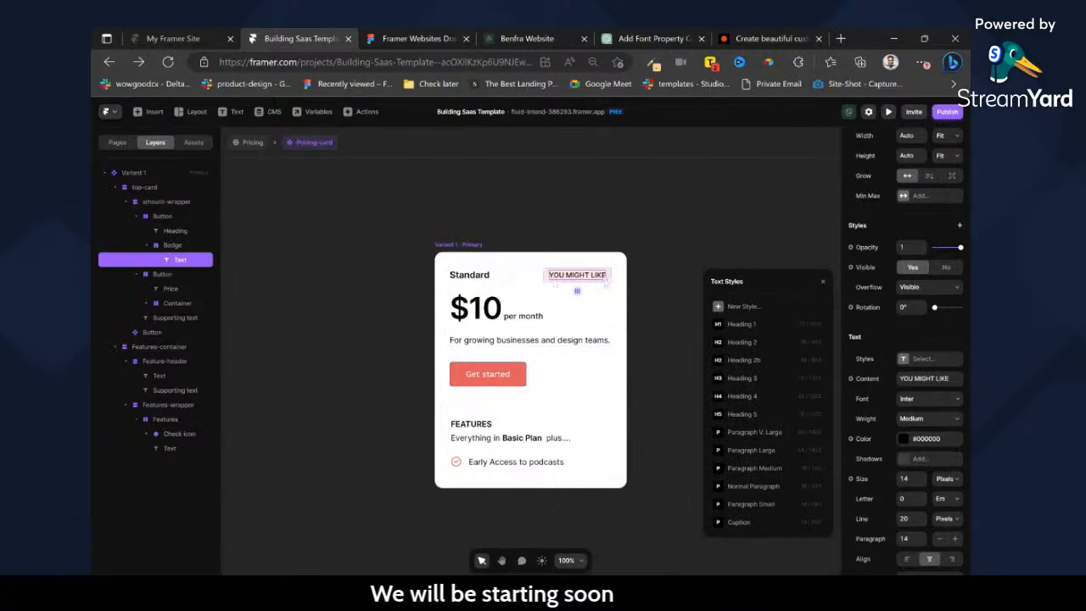
pyautogui.click(761, 523)
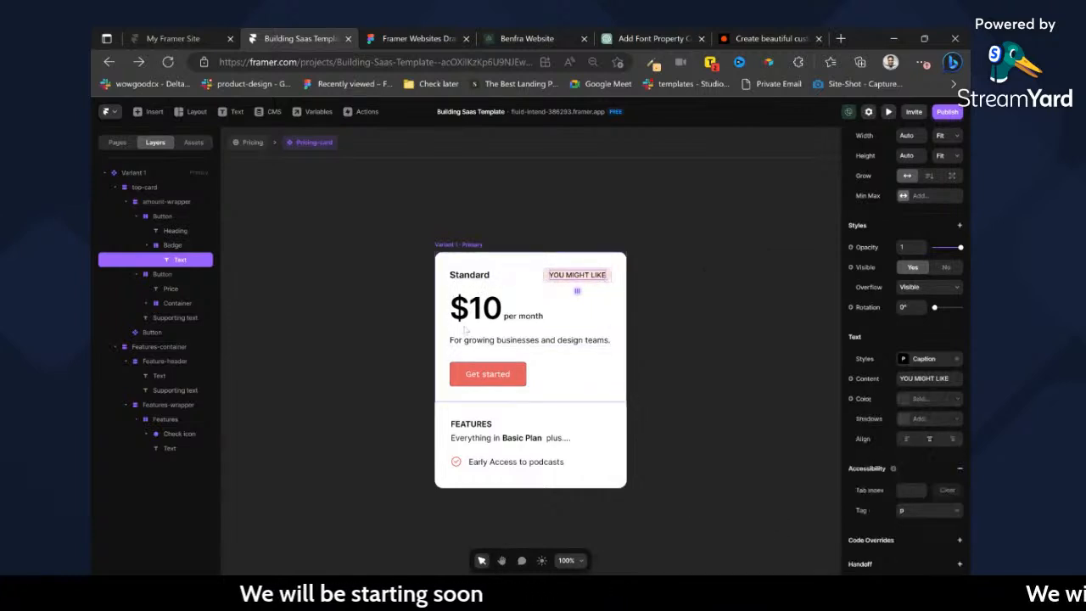
# Try the Paragraph Medium text style on the Standard heading, check the style's settings, and undo the change.
pyautogui.click(477, 276)
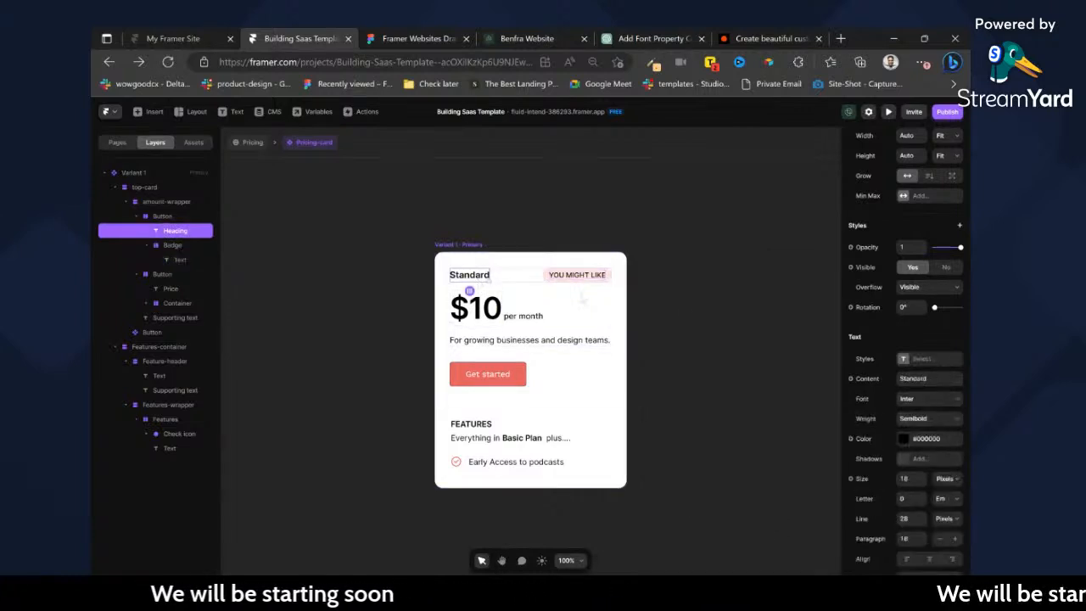
pyautogui.click(901, 360)
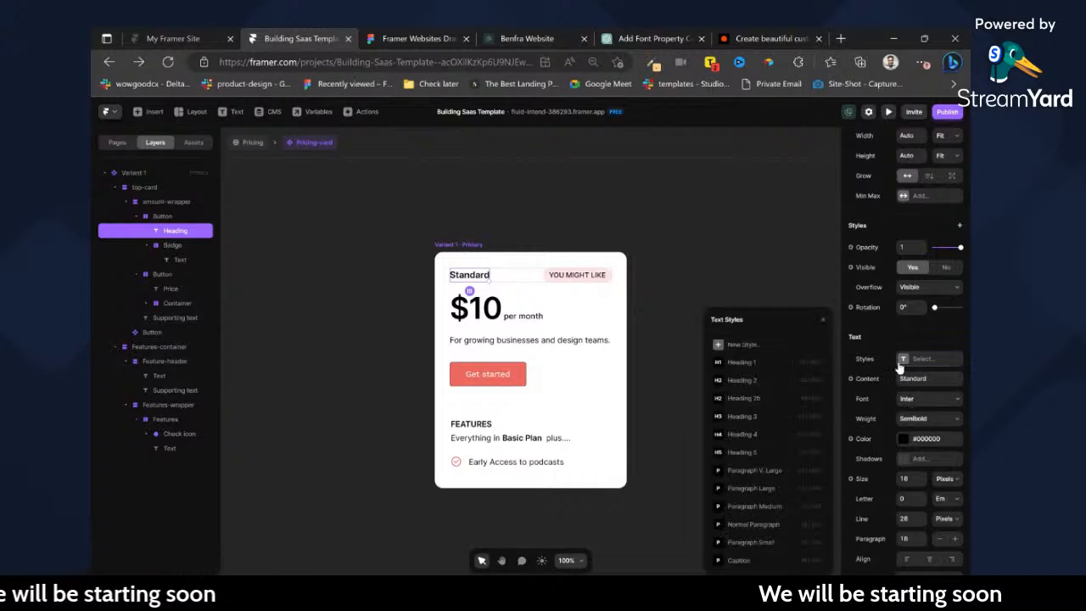
pyautogui.click(766, 513)
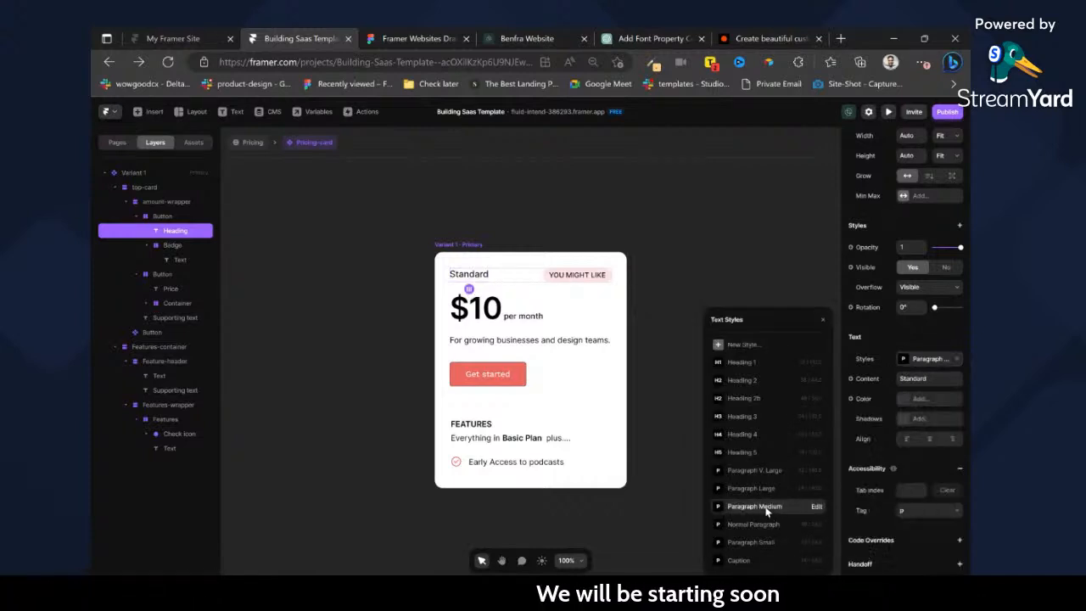
pyautogui.click(816, 509)
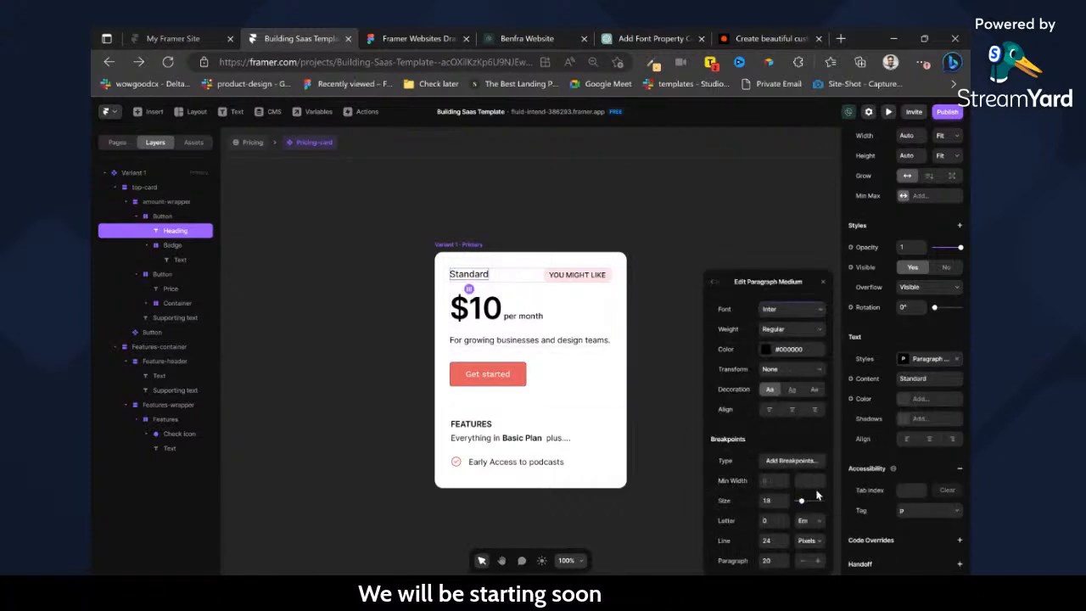
pyautogui.click(712, 285)
pyautogui.hotkey('ctrl', 'z')
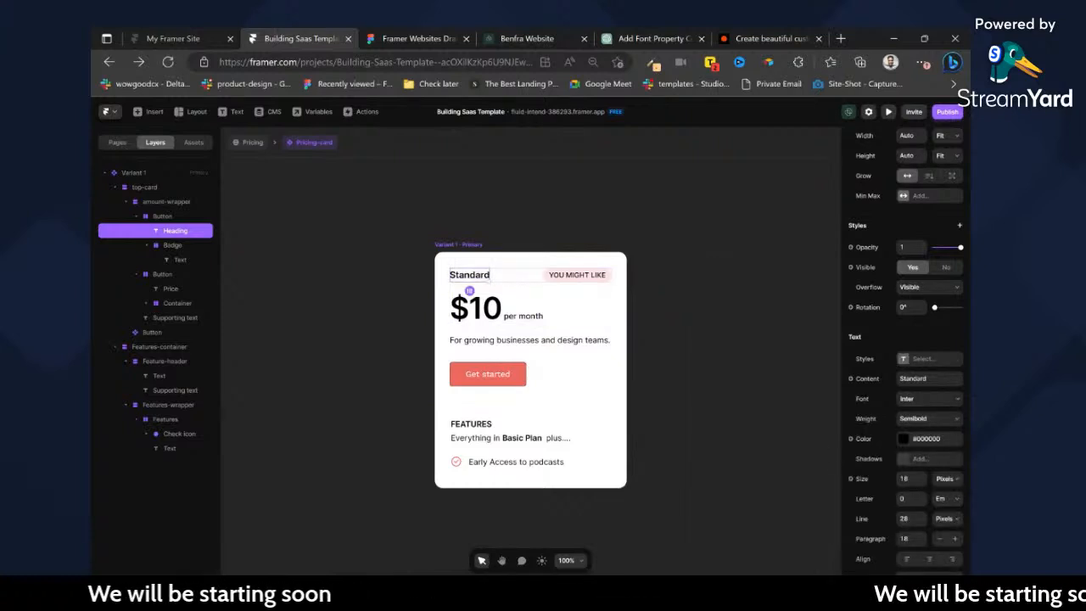
# Create a new paragraph text style from the Standard heading's formatting and check the style's settings.
pyautogui.click(904, 359)
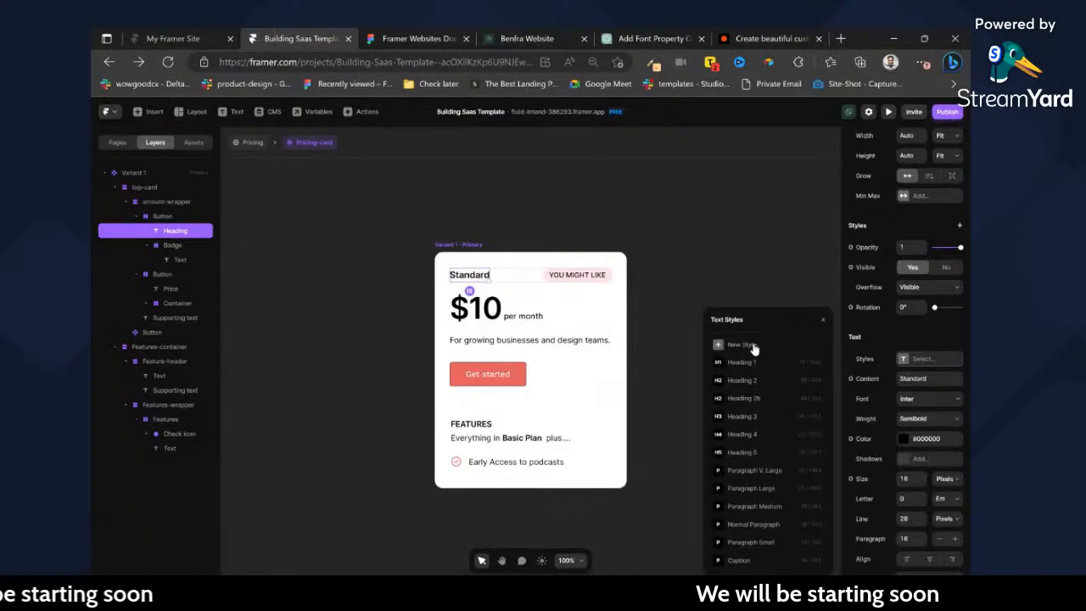
pyautogui.click(752, 346)
pyautogui.click(777, 358)
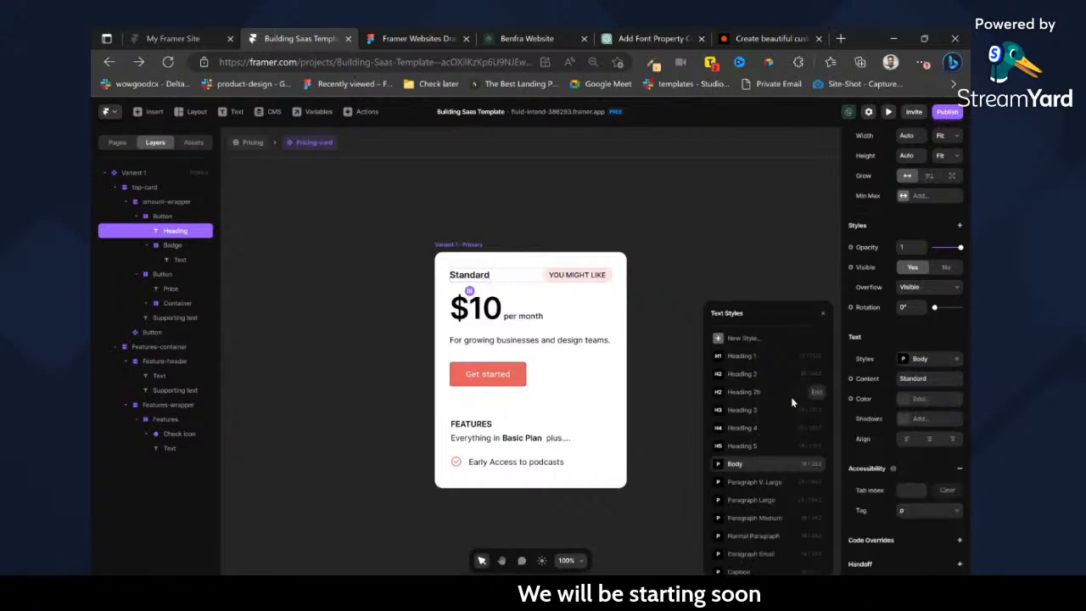
pyautogui.click(817, 464)
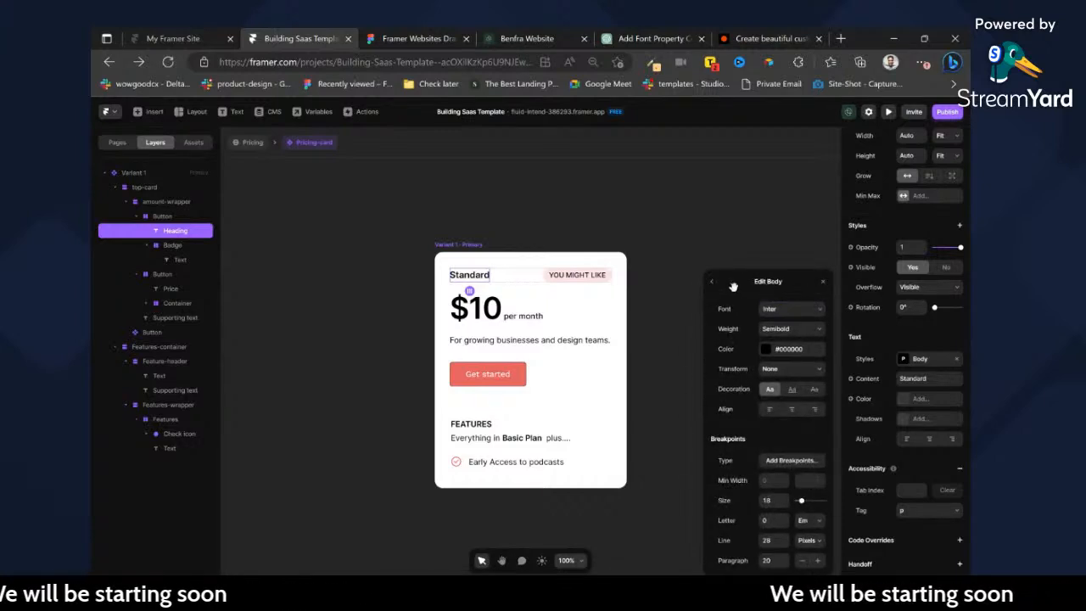
pyautogui.click(769, 289)
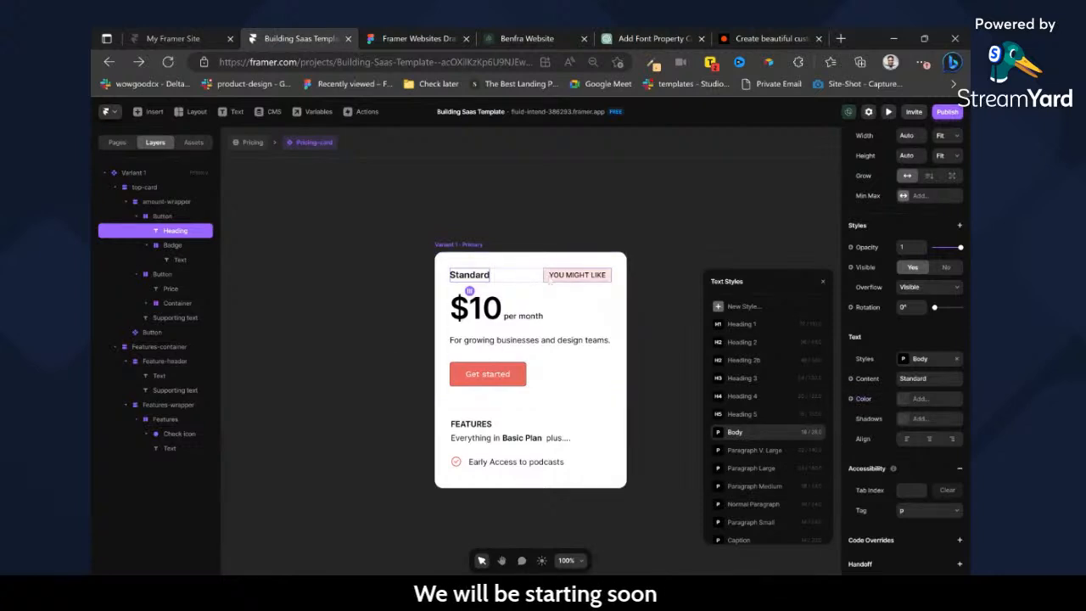
# Create a new Heading 2 text style from the $10 price text's formatting.
pyautogui.click(496, 312)
pyautogui.scroll(-3, 948, 481)
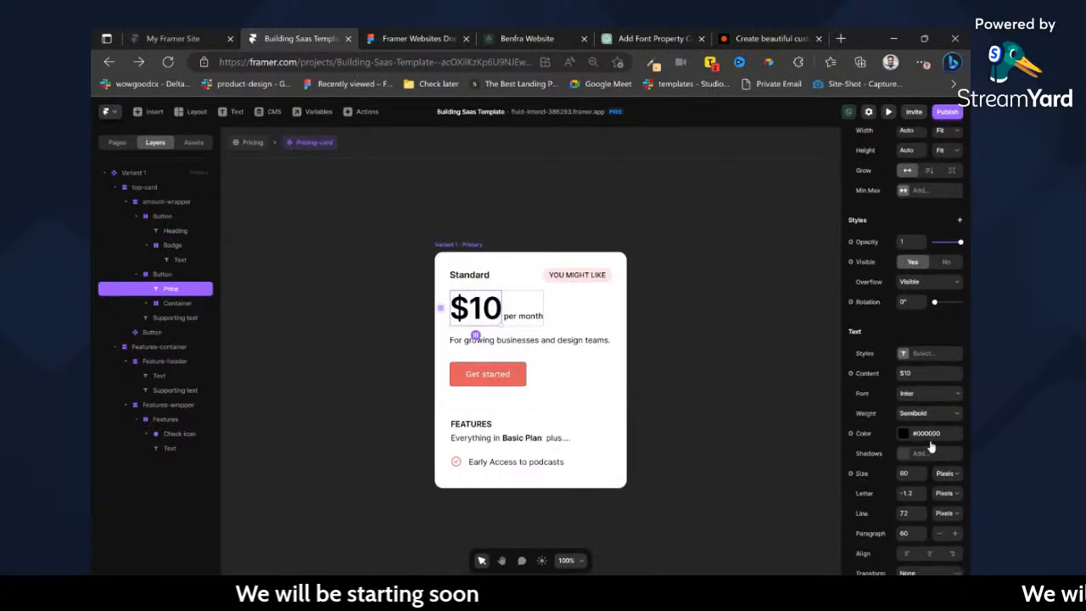
pyautogui.click(907, 353)
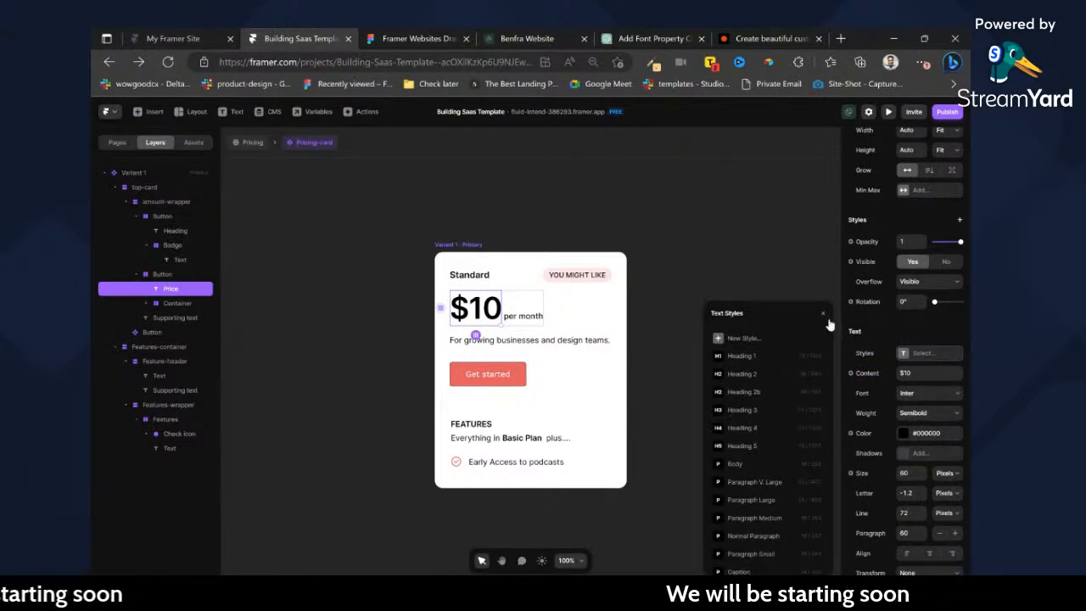
pyautogui.click(729, 339)
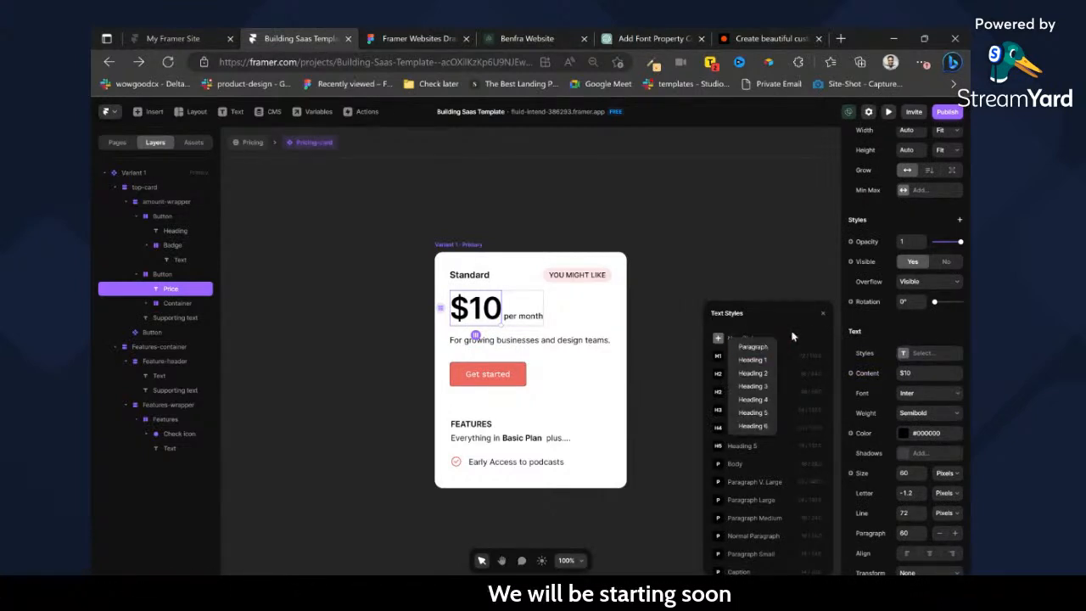
pyautogui.click(763, 373)
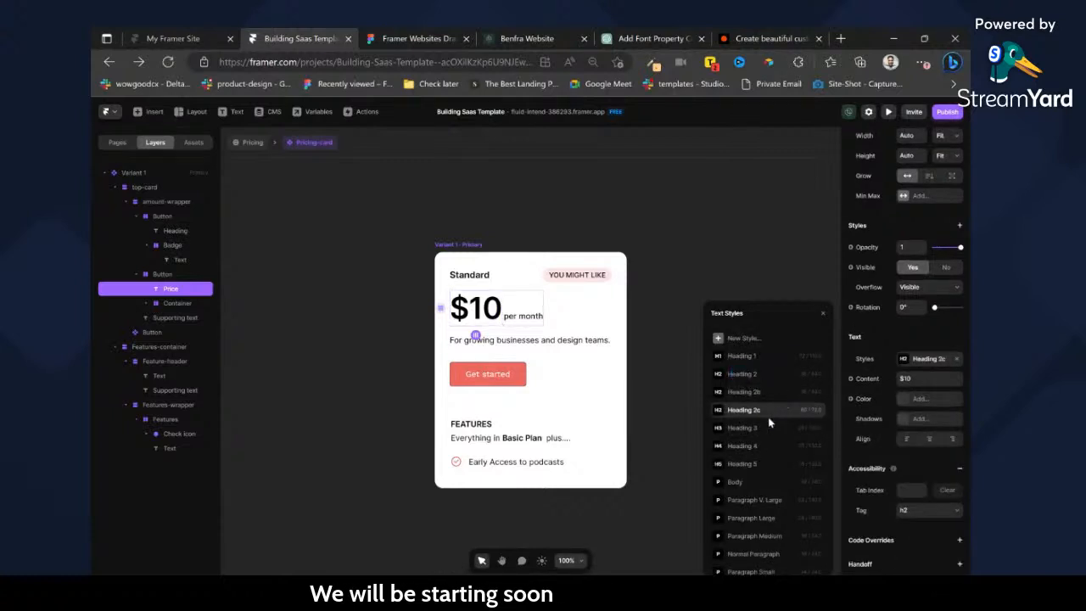
# Apply the Normal Paragraph text style to the per month text beside the price.
pyautogui.click(523, 316)
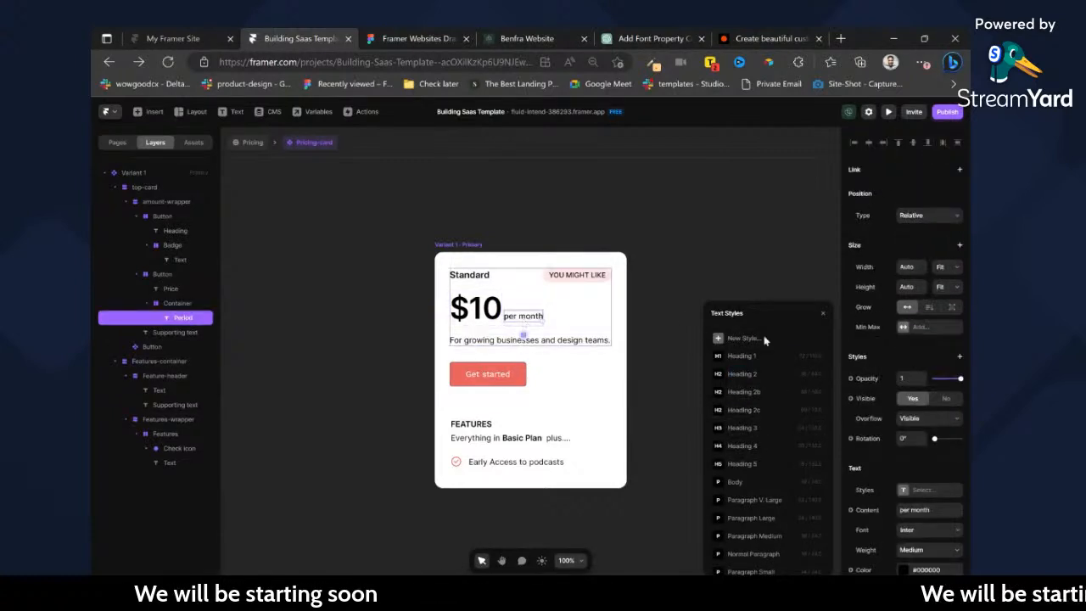
pyautogui.click(869, 373)
pyautogui.click(874, 360)
pyautogui.click(913, 354)
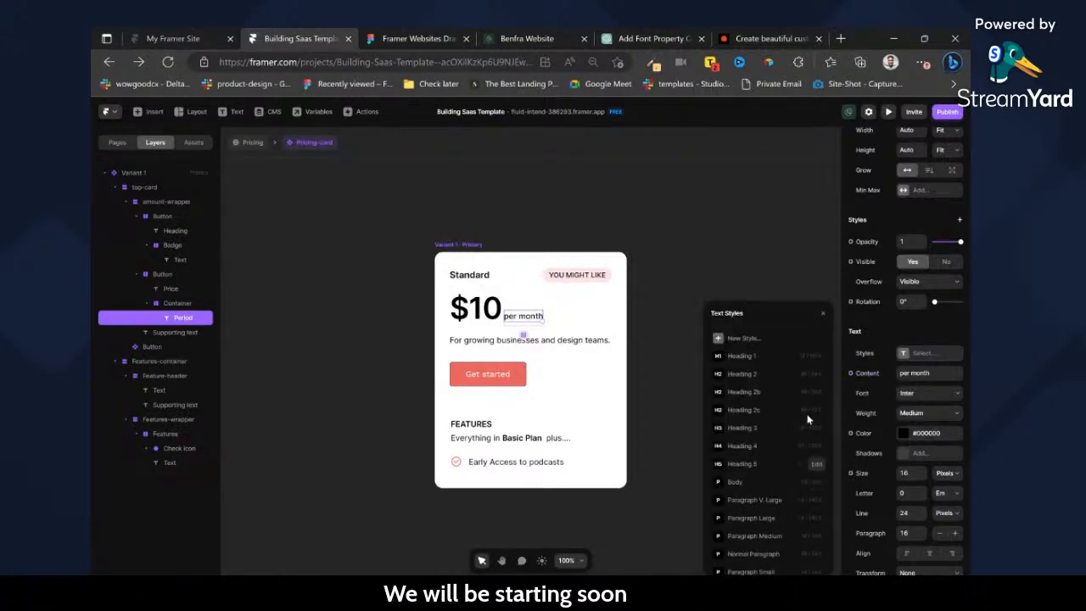
pyautogui.click(768, 556)
# Apply the Normal Paragraph text style to the supporting text "For growing businesses and design teams.".
pyautogui.doubleClick(544, 340)
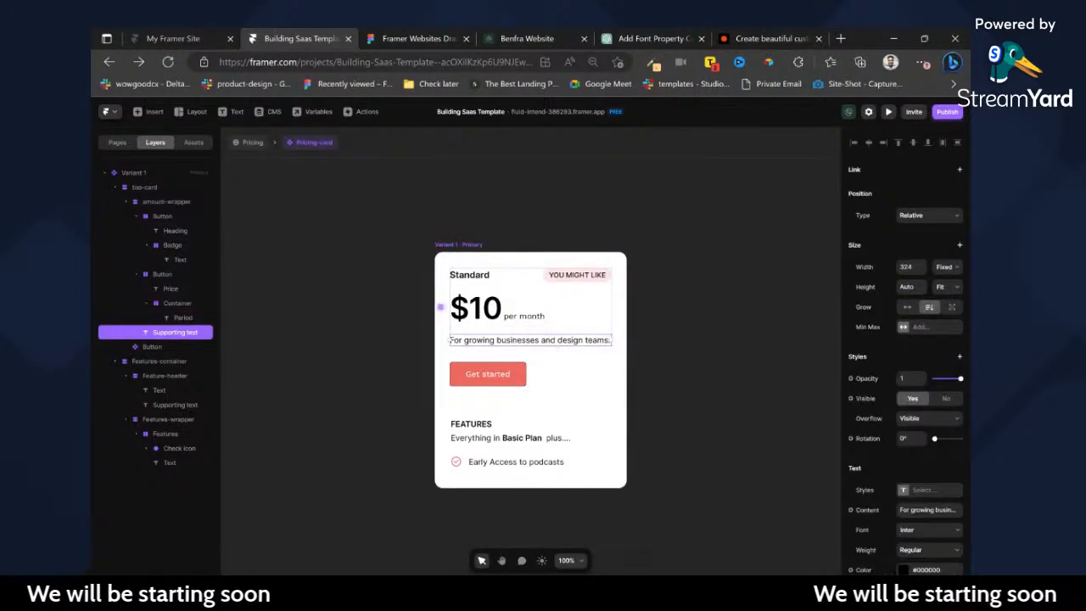
pyautogui.scroll(-3, 866, 376)
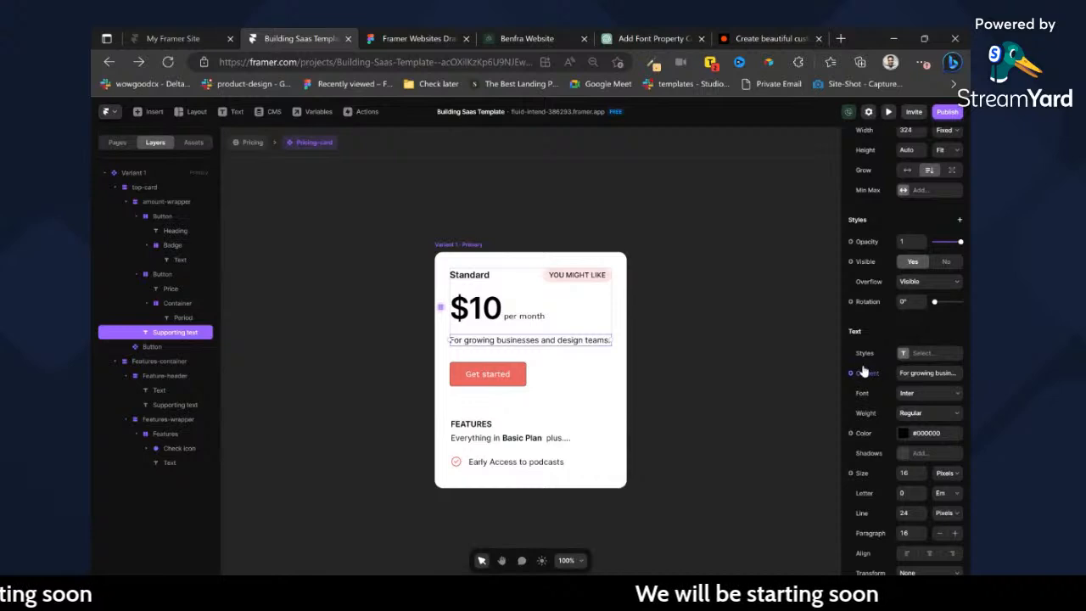
pyautogui.click(903, 354)
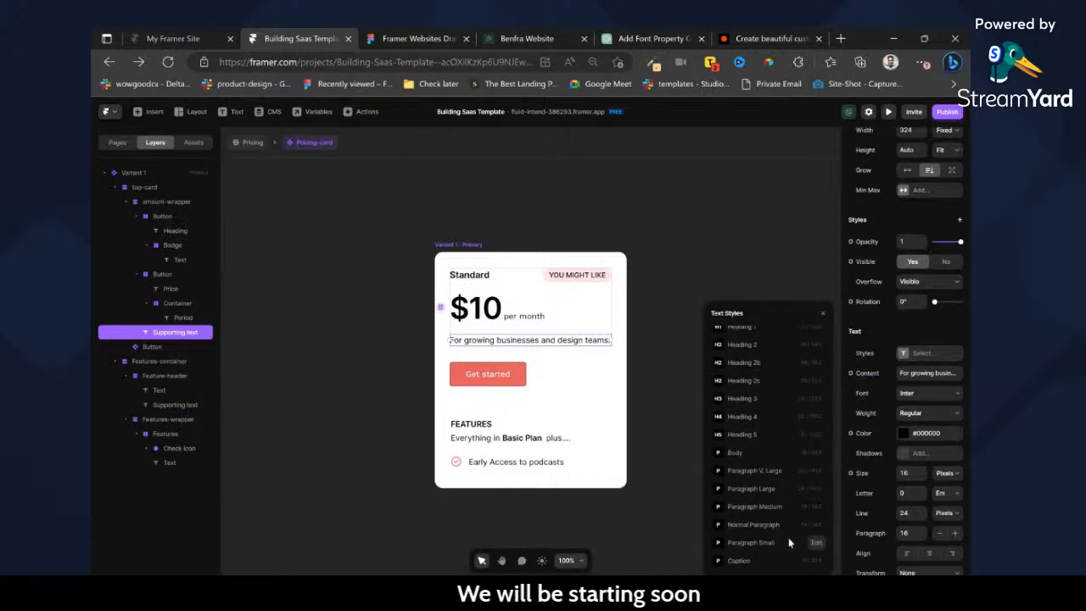
pyautogui.click(780, 527)
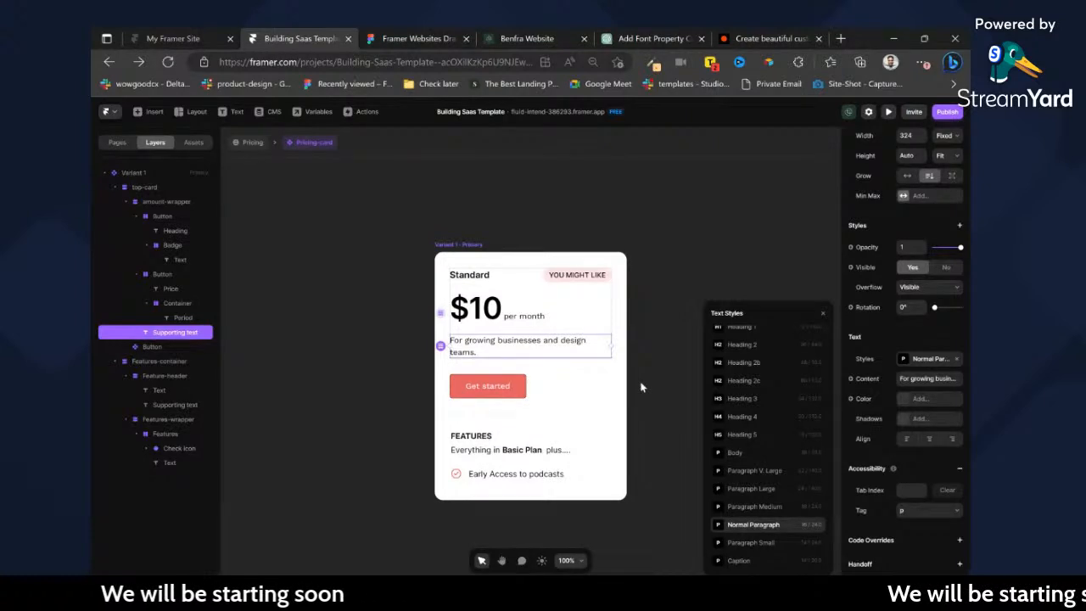
# Duplicate the "Early Access to podcasts" feature row four times in the card's features list.
pyautogui.click(491, 389)
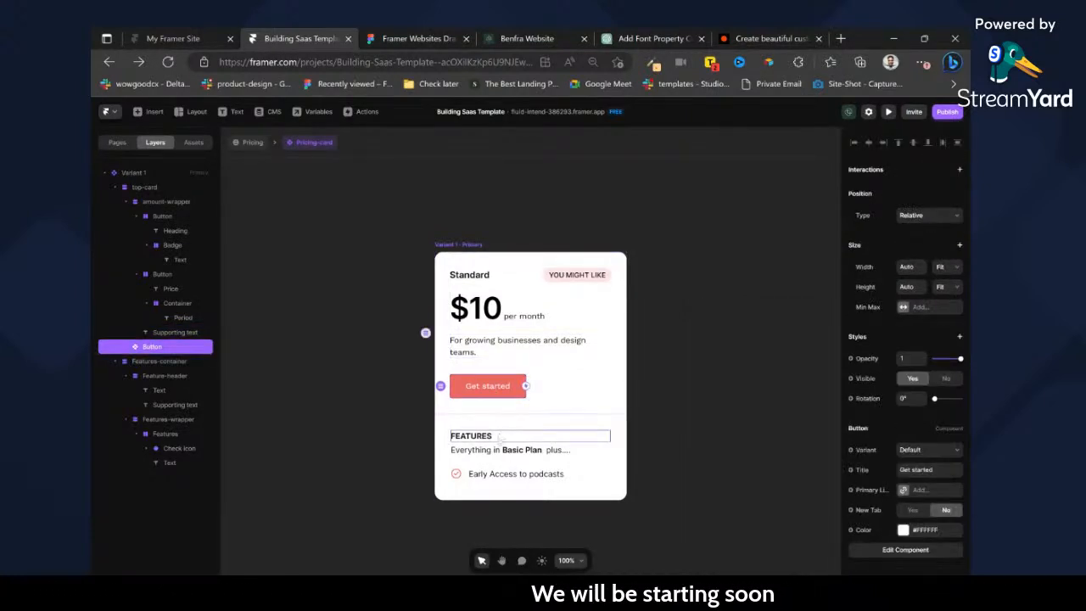
pyautogui.click(463, 474)
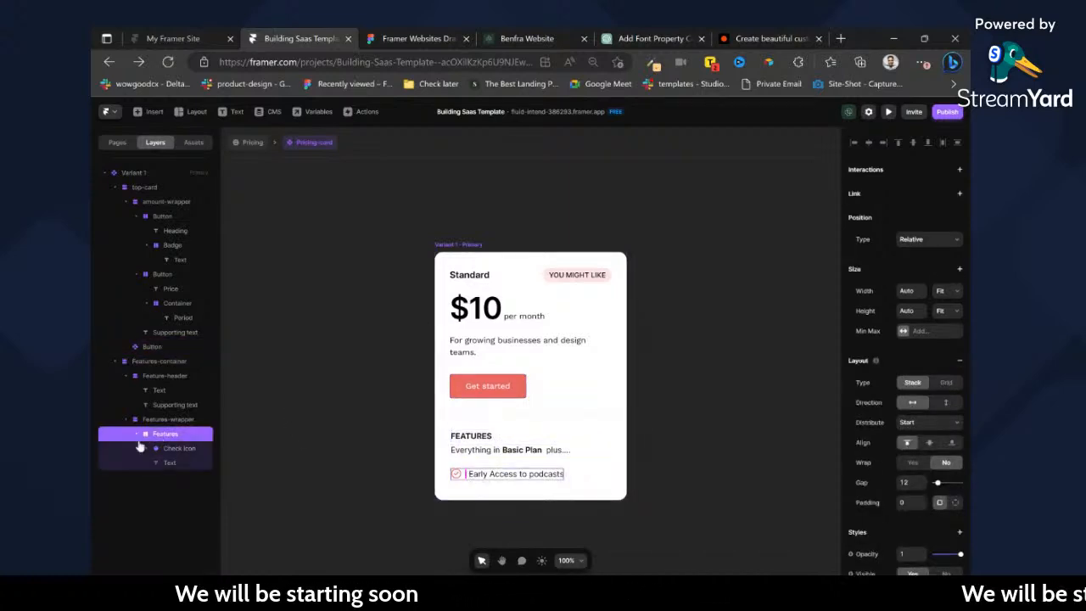
pyautogui.hotkey('ctrl', 'd')
pyautogui.hotkey('ctrl', 'd')
pyautogui.hotkey('ctrl', 'd')
pyautogui.hotkey('ctrl', 'd')
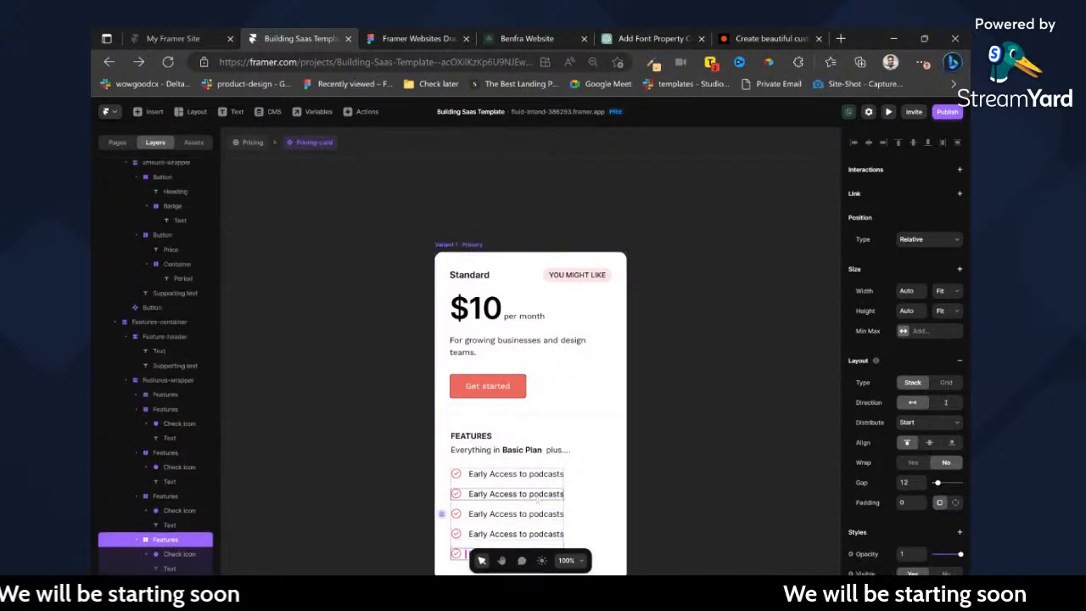
pyautogui.scroll(-2, 652, 367)
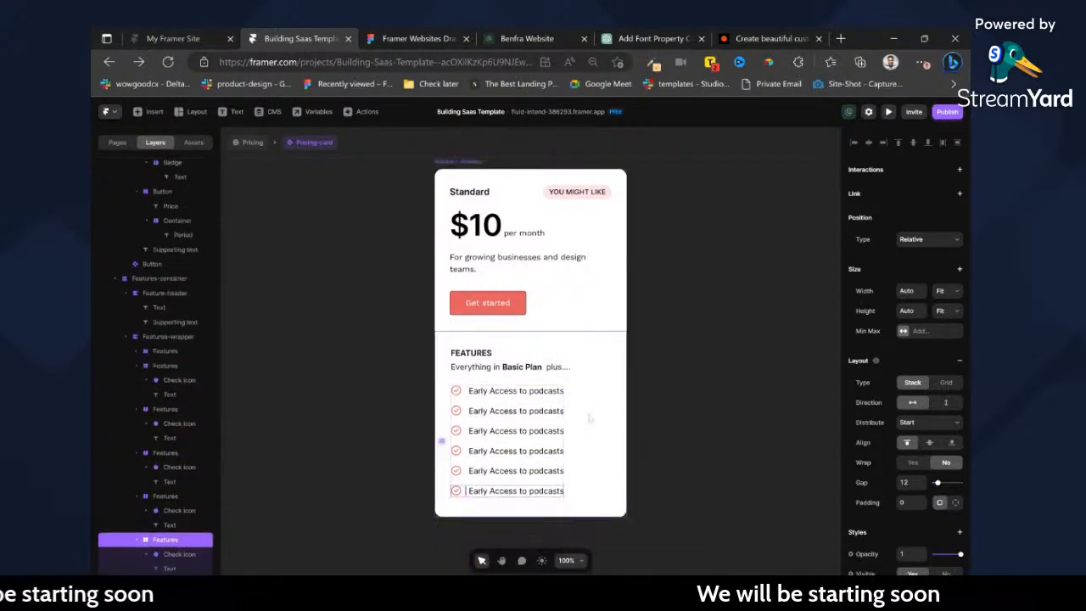
# Select the Standard heading text at the top of the pricing card.
pyautogui.click(652, 366)
pyautogui.scroll(1, 545, 243)
pyautogui.click(492, 241)
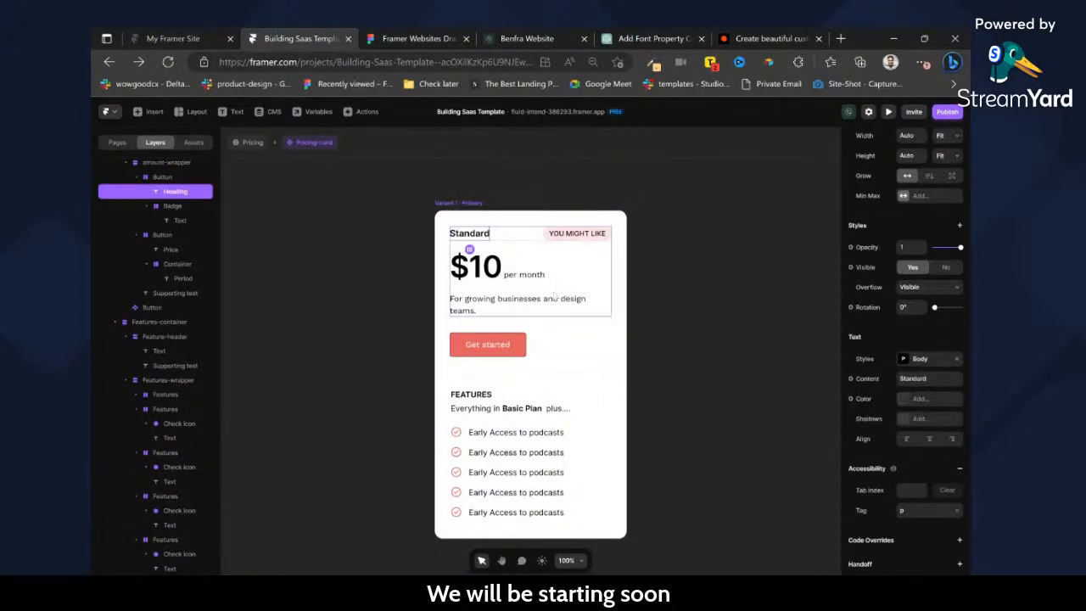
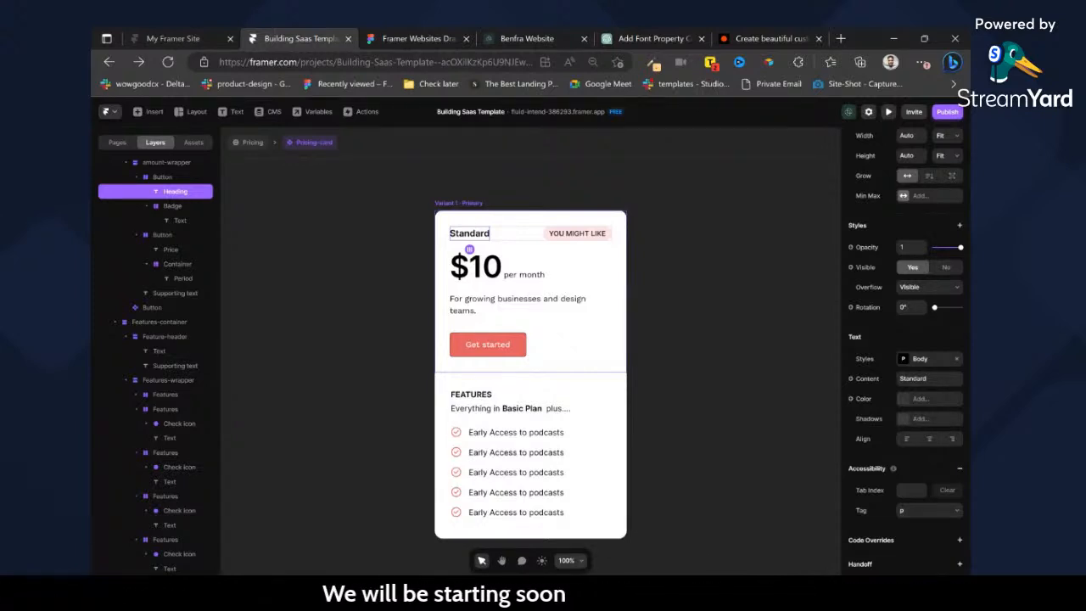
# Compare the pricing card with its Figma design and review how it sits on the Pricing page.
pyautogui.click(416, 38)
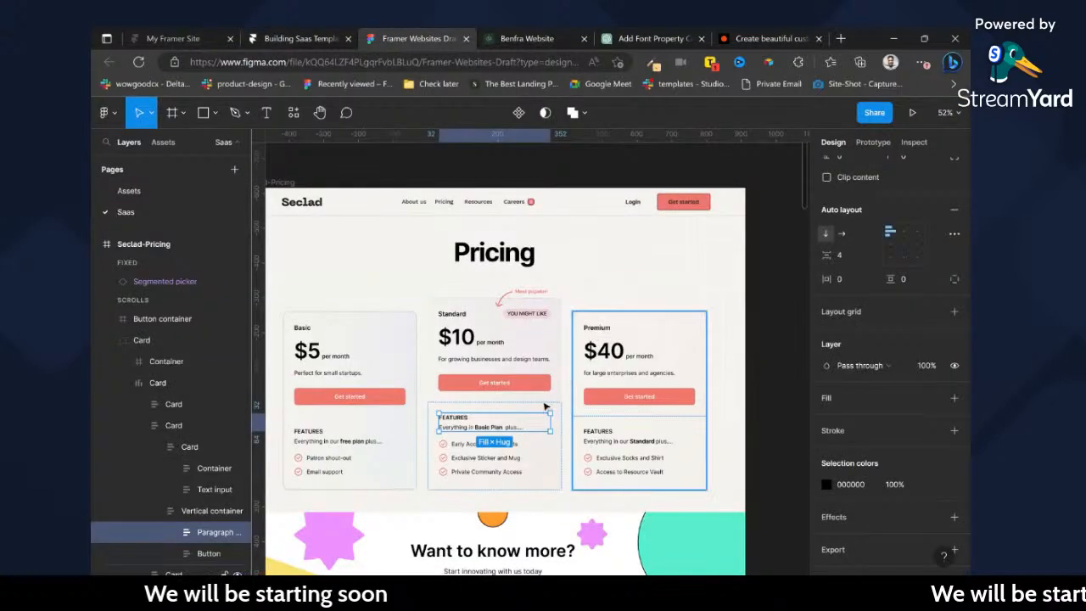
pyautogui.click(328, 38)
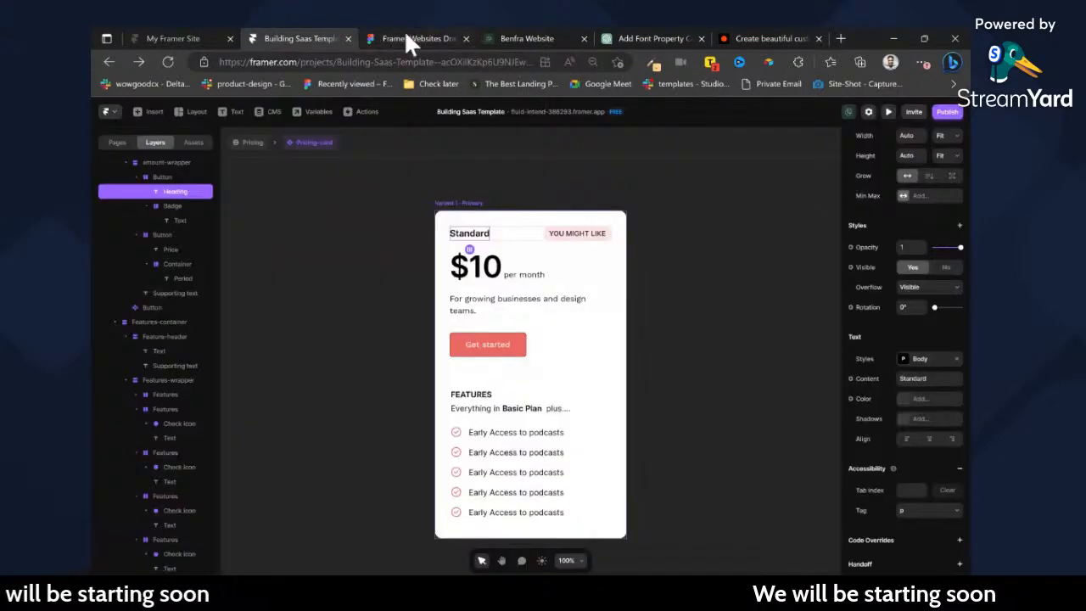
pyautogui.click(255, 141)
pyautogui.scroll(-2, 557, 314)
pyautogui.scroll(1, 557, 314)
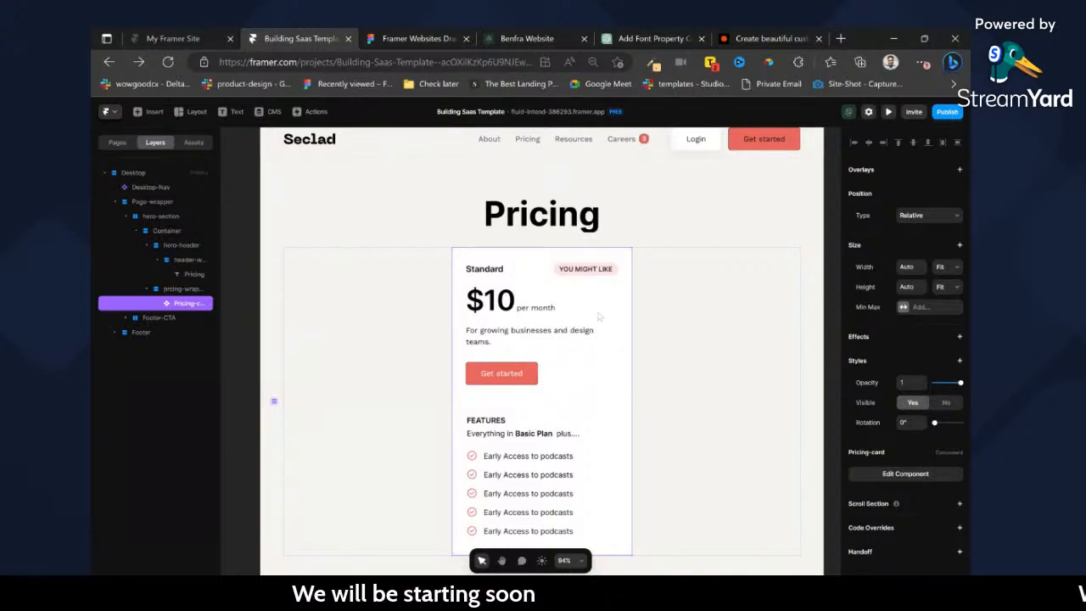
# Undo the recent edits back past the card's conversion to a component and the removal of its extra feature rows.
pyautogui.doubleClick(600, 323)
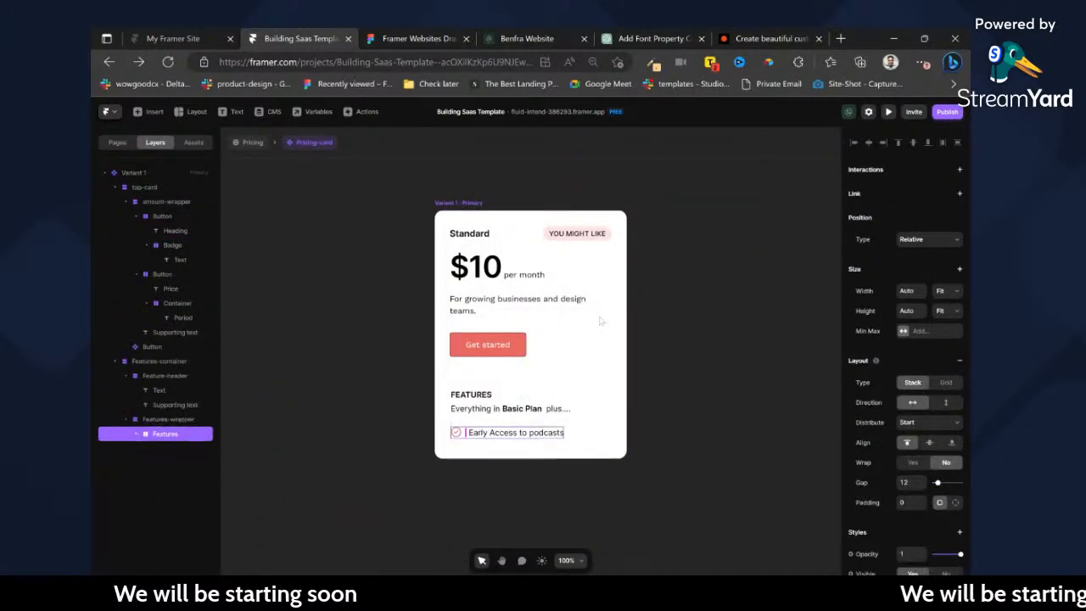
pyautogui.hotkey('ctrl', 'z')
pyautogui.hotkey('ctrl', 'z')
pyautogui.hotkey('ctrl', 'z')
pyautogui.hotkey('ctrl', 'z')
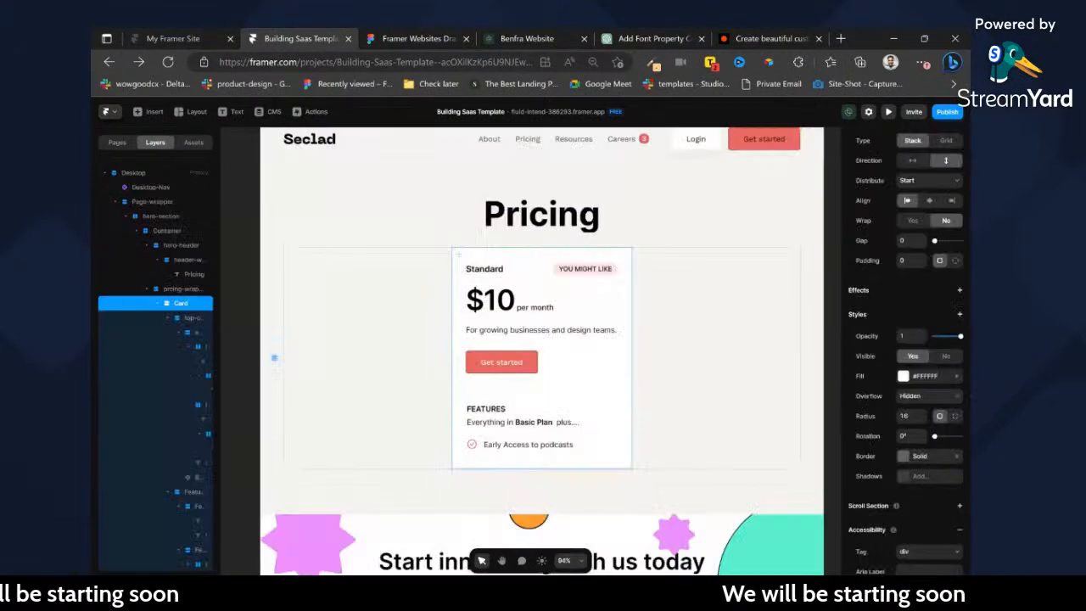
pyautogui.hotkey('ctrl', 'z')
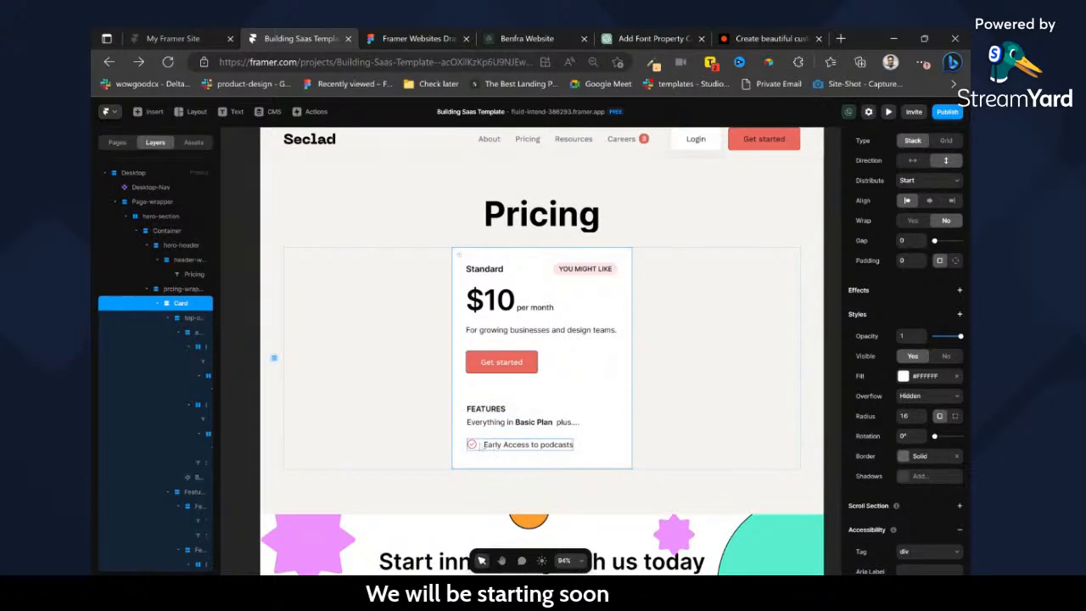
pyautogui.hotkey('ctrl', 'z')
pyautogui.hotkey('ctrl', 'z')
pyautogui.hotkey('ctrl', 'z')
pyautogui.hotkey('ctrl', 'z')
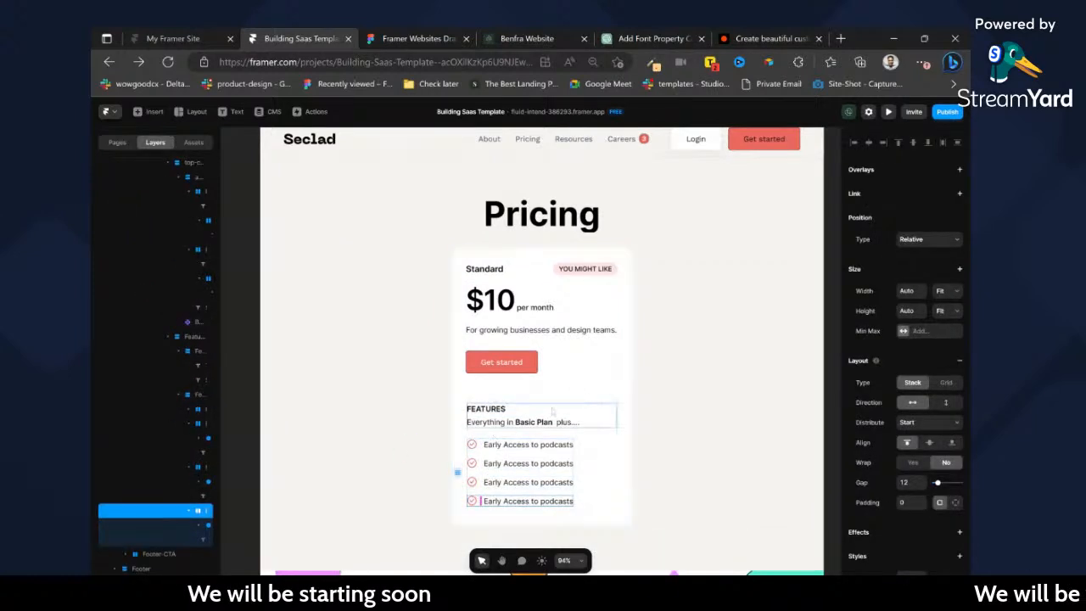
pyautogui.hotkey('ctrl', 'z')
pyautogui.hotkey('ctrl', 'z')
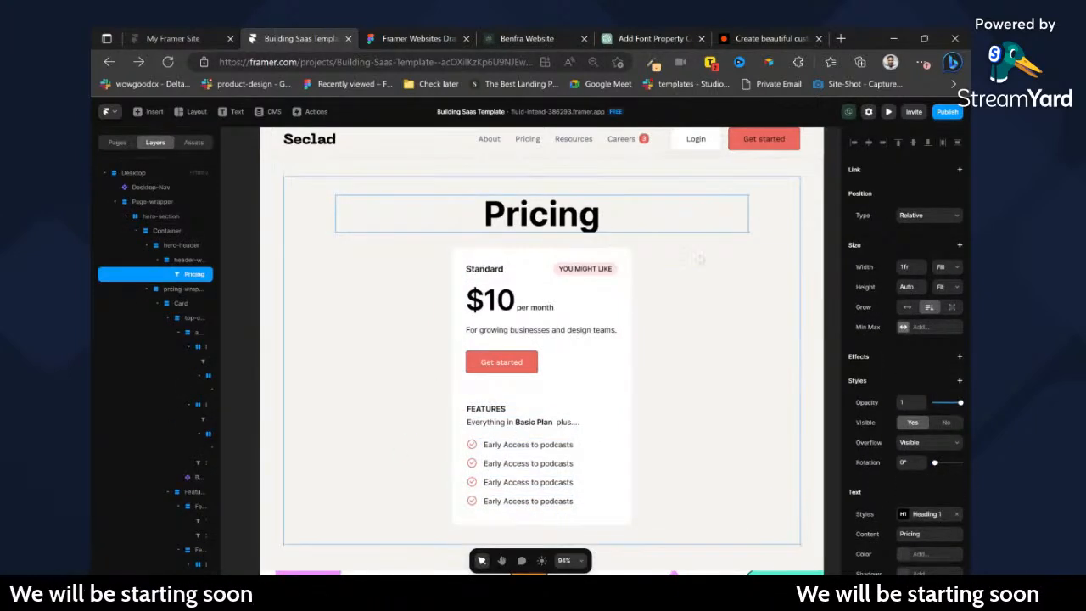
# Set overflow to Visible on the frames around the Pricing heading and remove the inner header wrapper, keeping the heading inside hero-header.
pyautogui.scroll(-2, 929, 419)
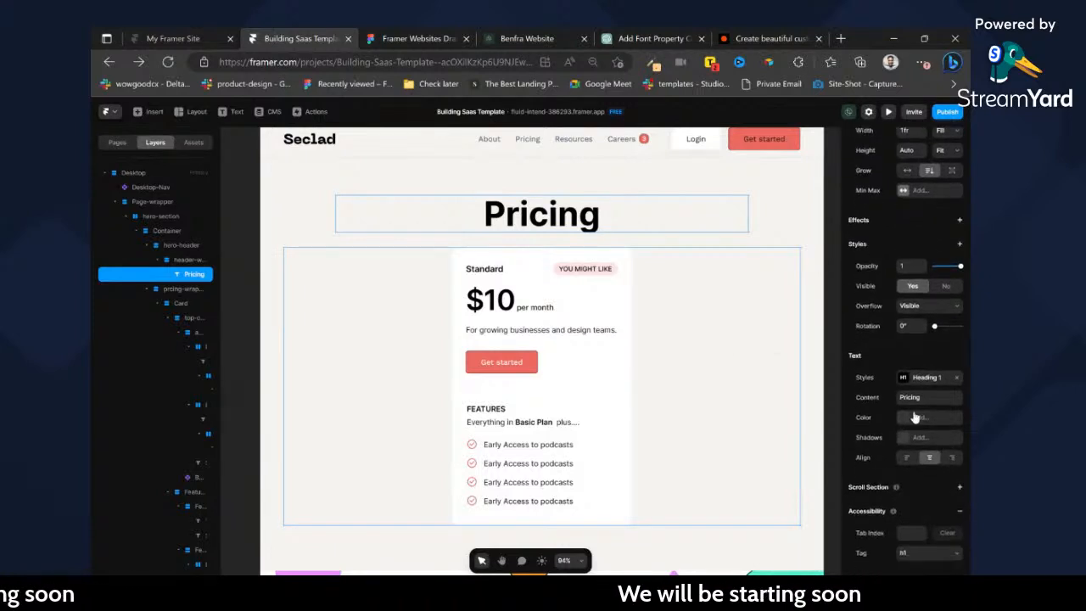
pyautogui.click(187, 260)
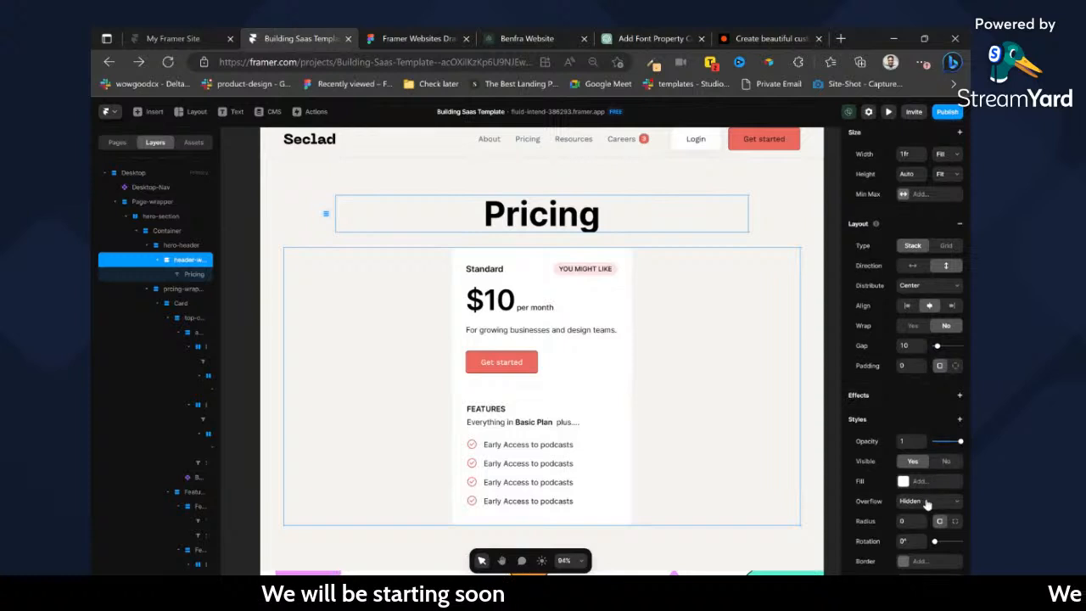
pyautogui.click(930, 501)
pyautogui.click(921, 514)
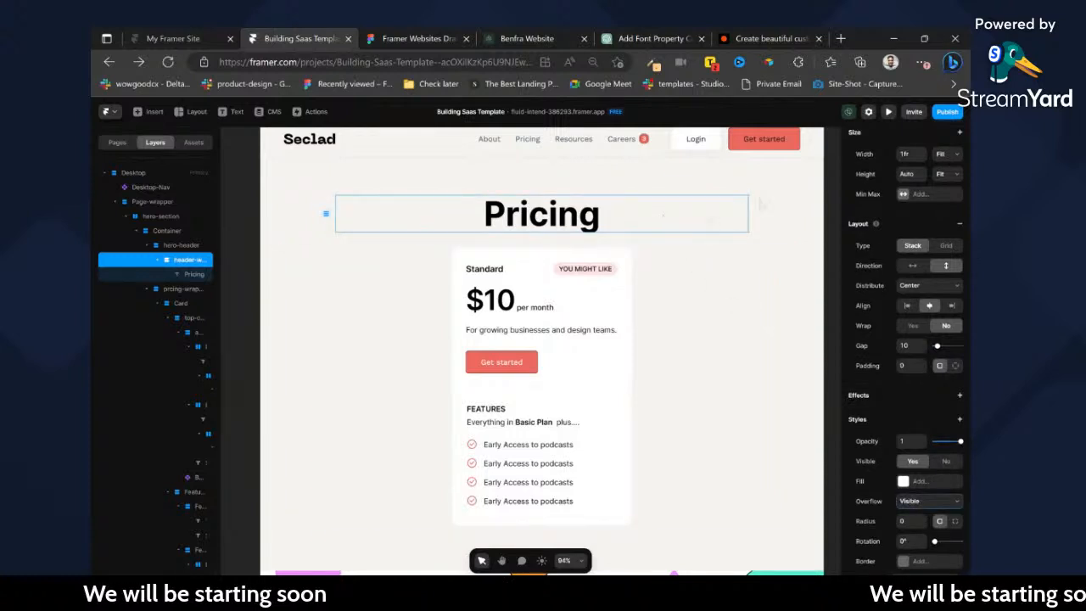
pyautogui.click(191, 245)
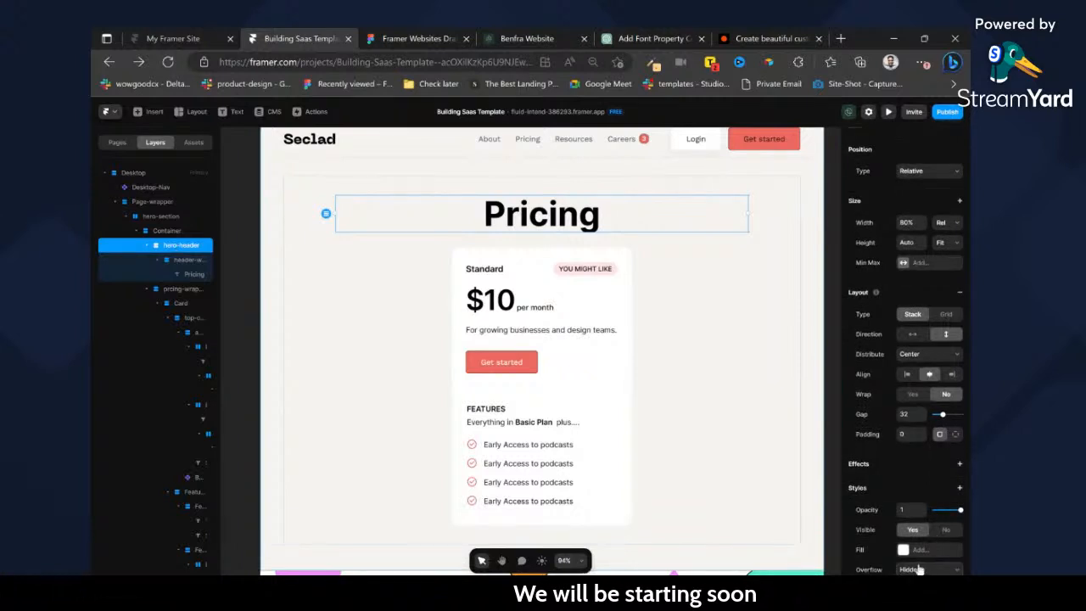
pyautogui.click(916, 564)
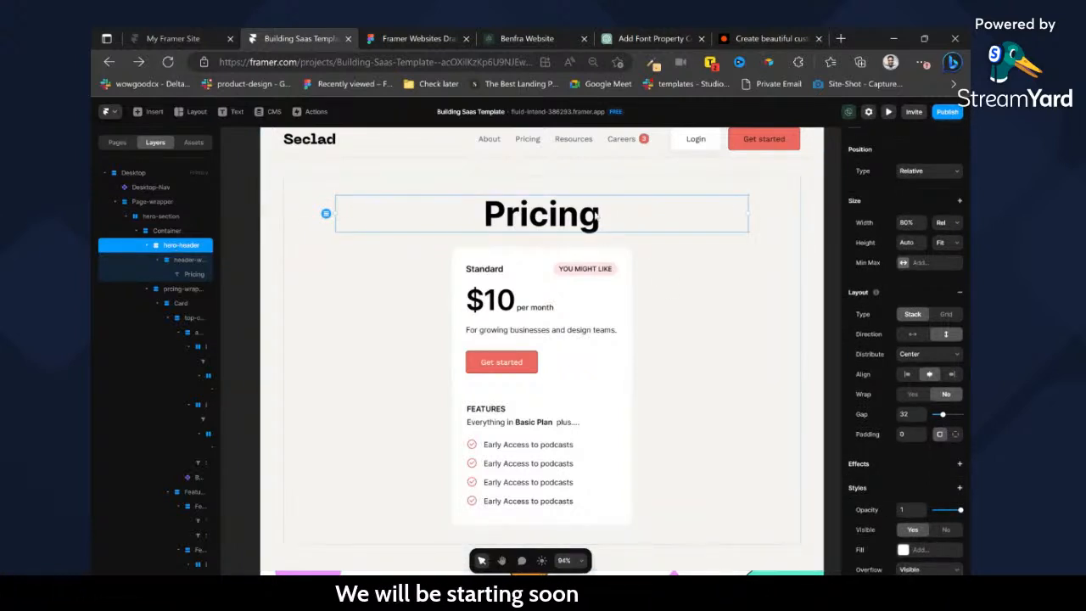
pyautogui.click(195, 266)
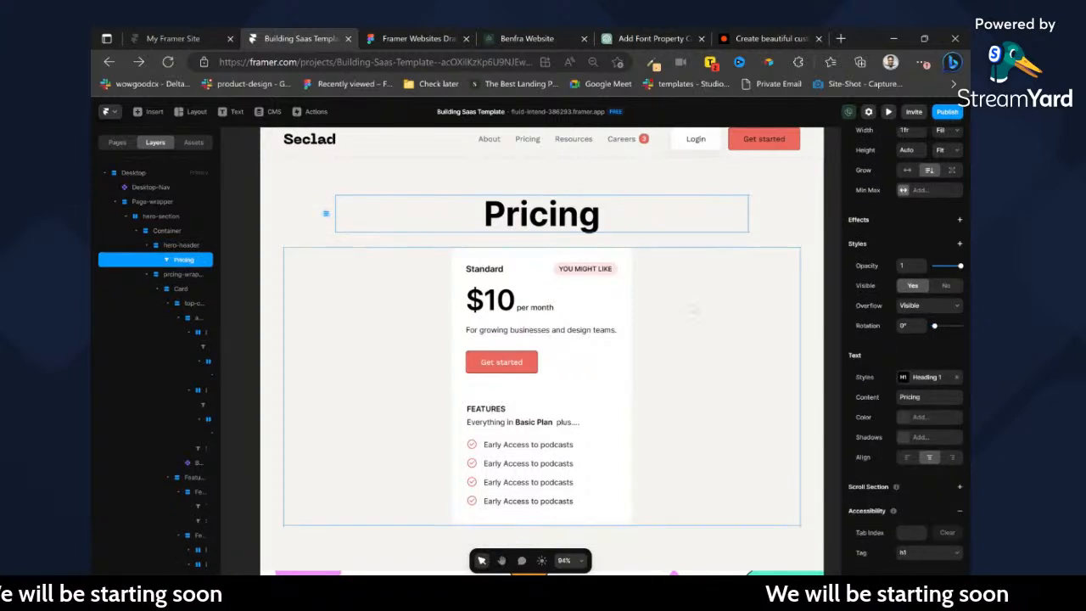
# Examine the card's Standard heading row and the Basic, Standard and Premium cards in the Figma design.
pyautogui.scroll(-1, 606, 236)
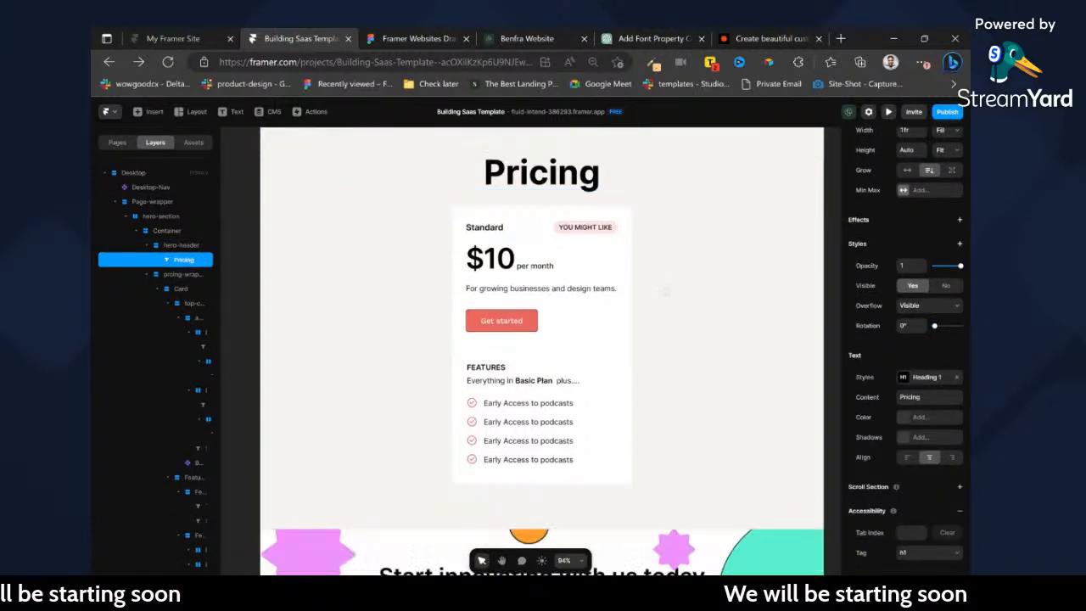
pyautogui.click(557, 230)
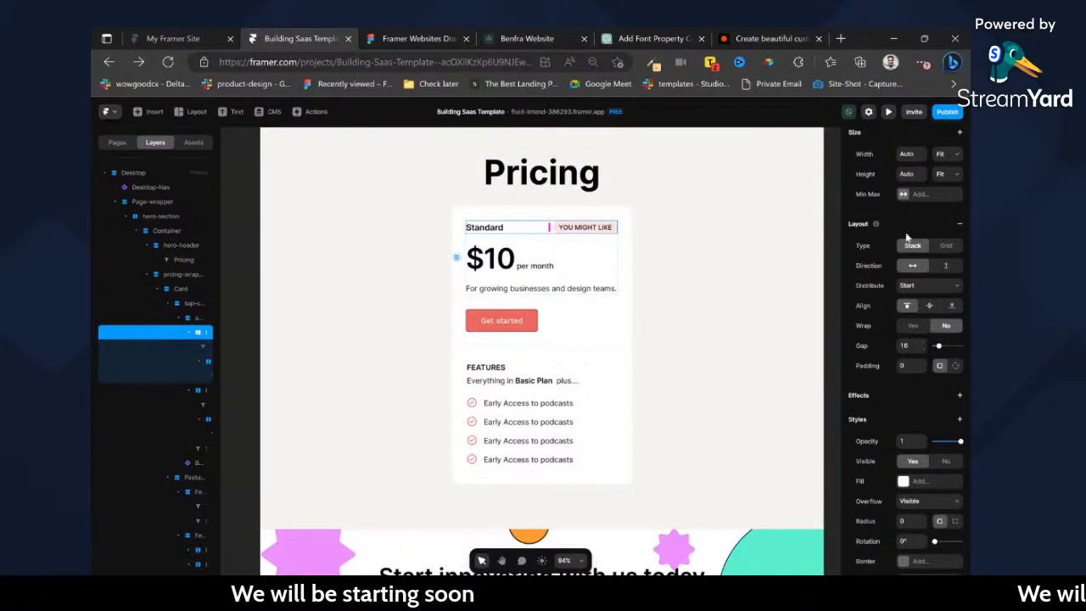
pyautogui.scroll(-3, 897, 410)
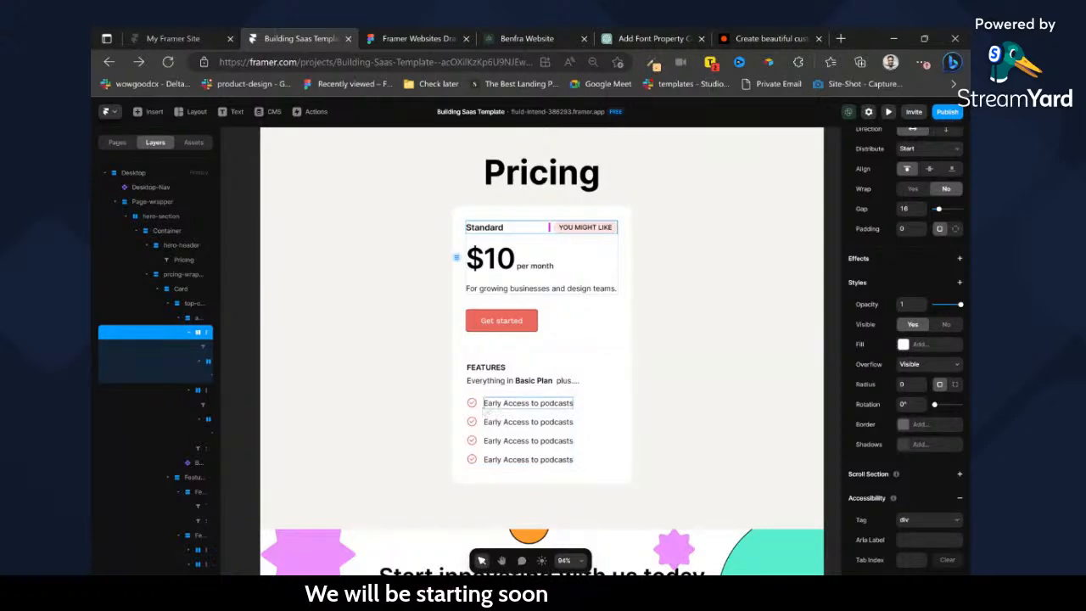
pyautogui.click(379, 38)
pyautogui.doubleClick(342, 443)
pyautogui.doubleClick(342, 443)
pyautogui.doubleClick(477, 442)
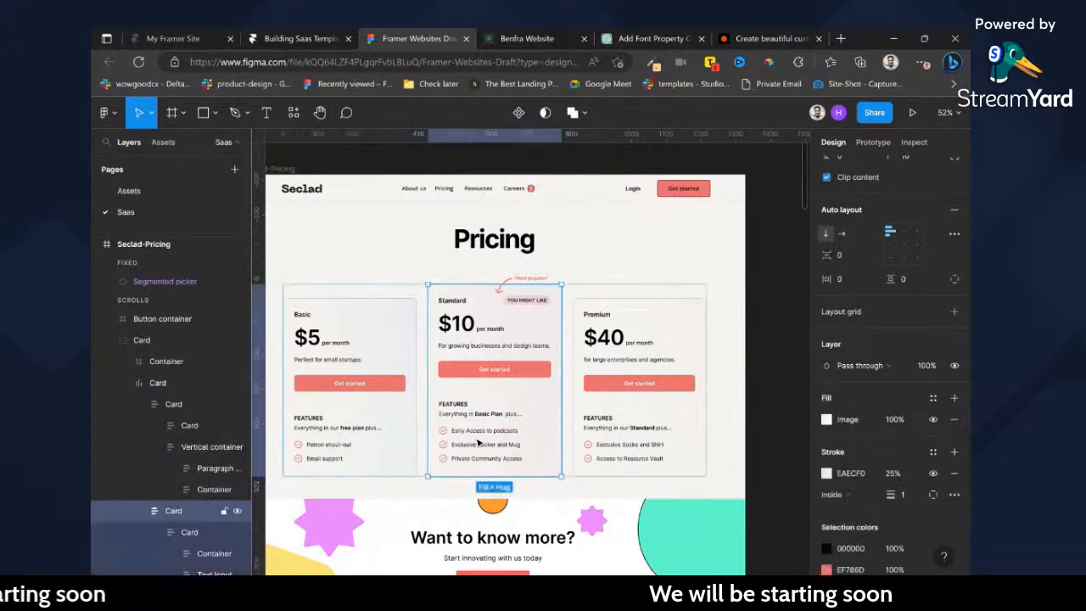
pyautogui.click(627, 457)
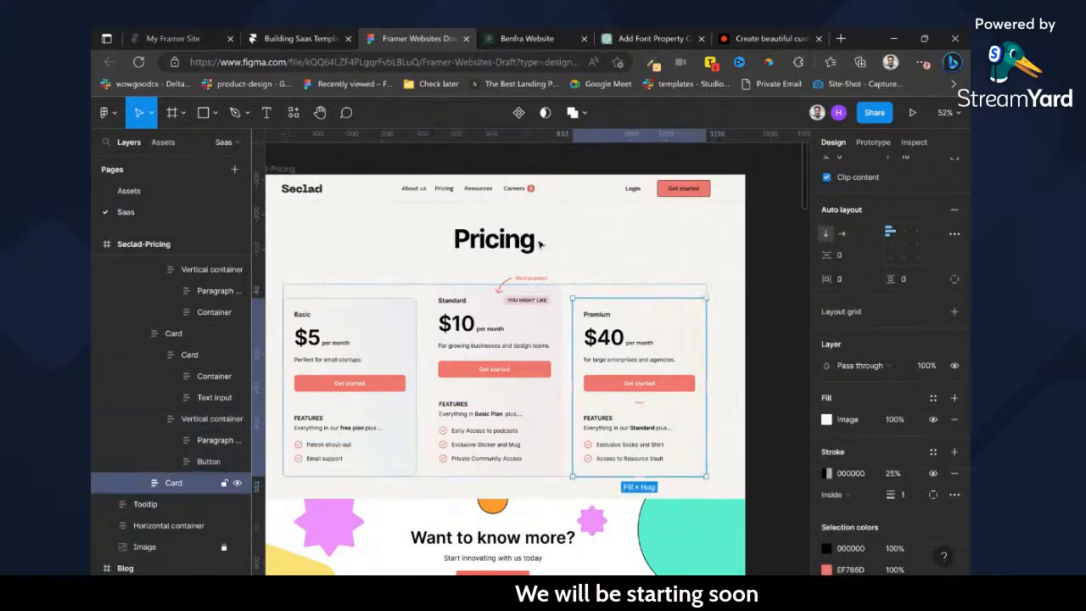
pyautogui.click(328, 35)
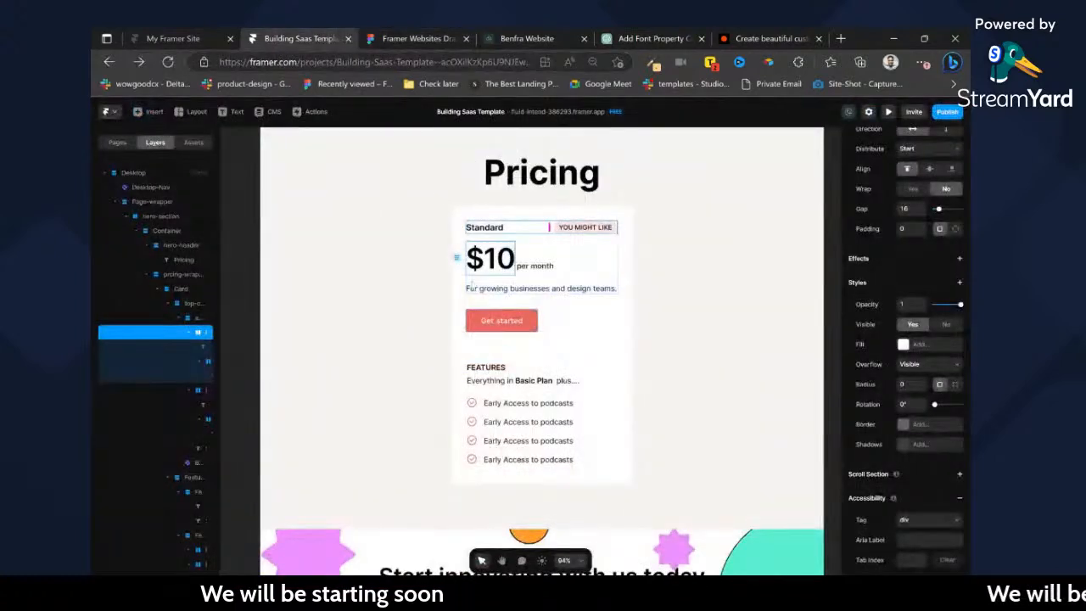
# Set the width of the Standard heading text in the pricing card to Fit.
pyautogui.doubleClick(584, 228)
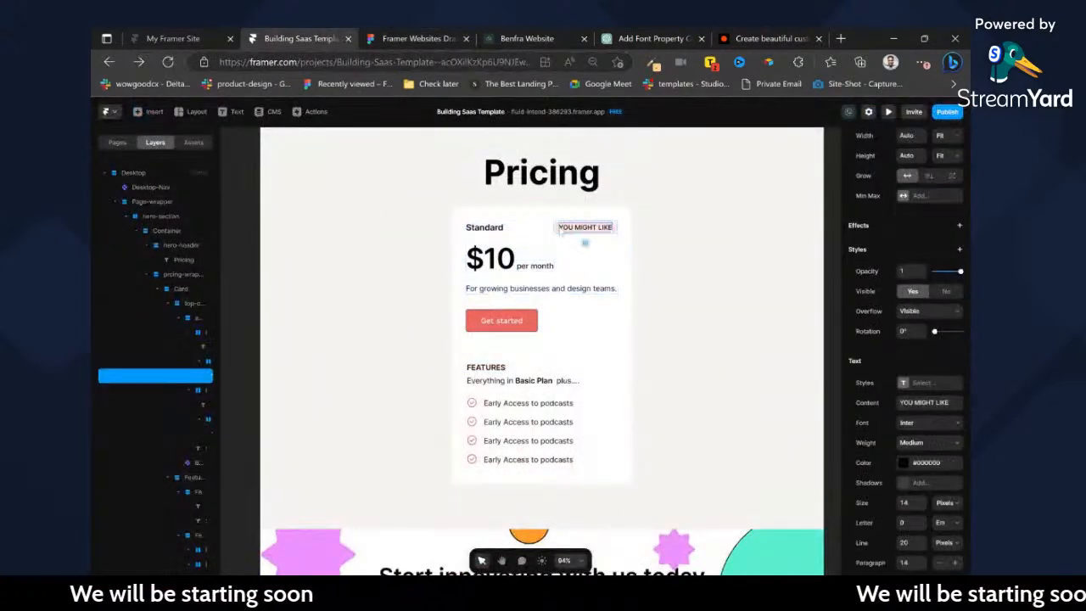
pyautogui.click(531, 228)
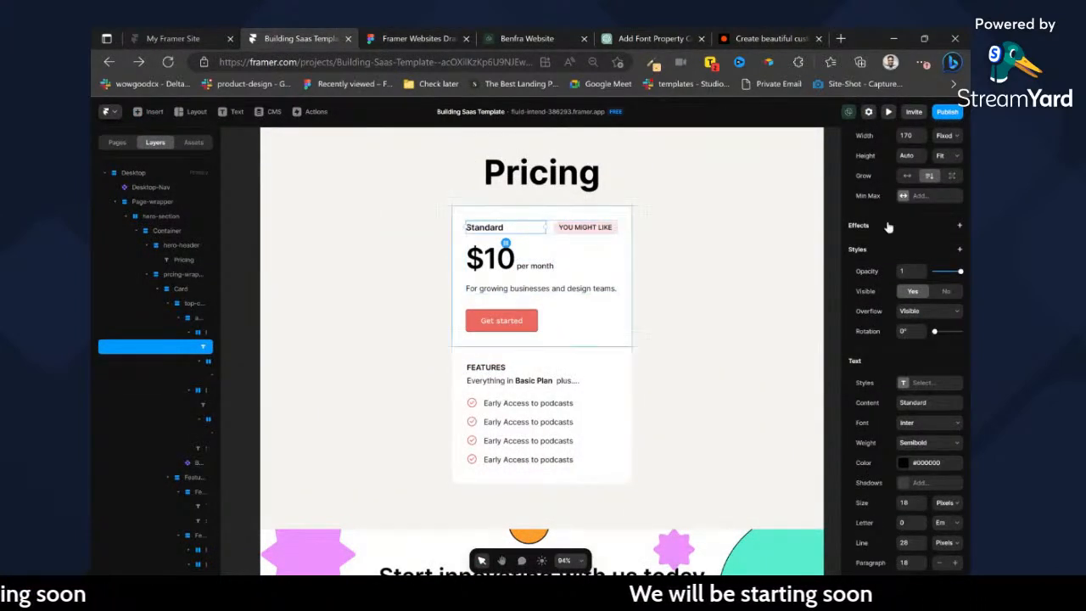
pyautogui.scroll(3, 954, 261)
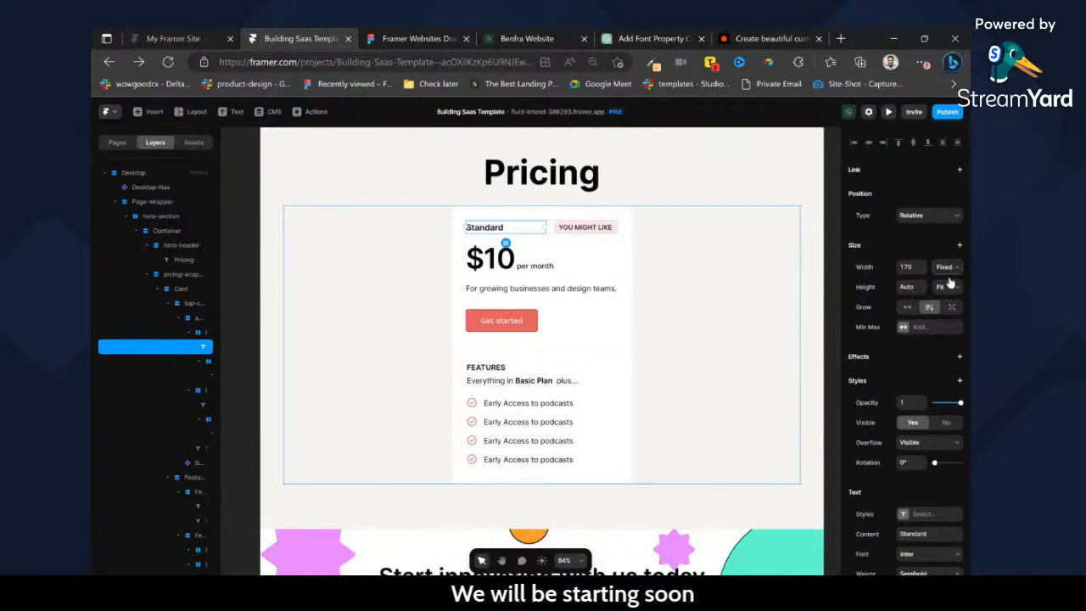
pyautogui.scroll(-3, 926, 480)
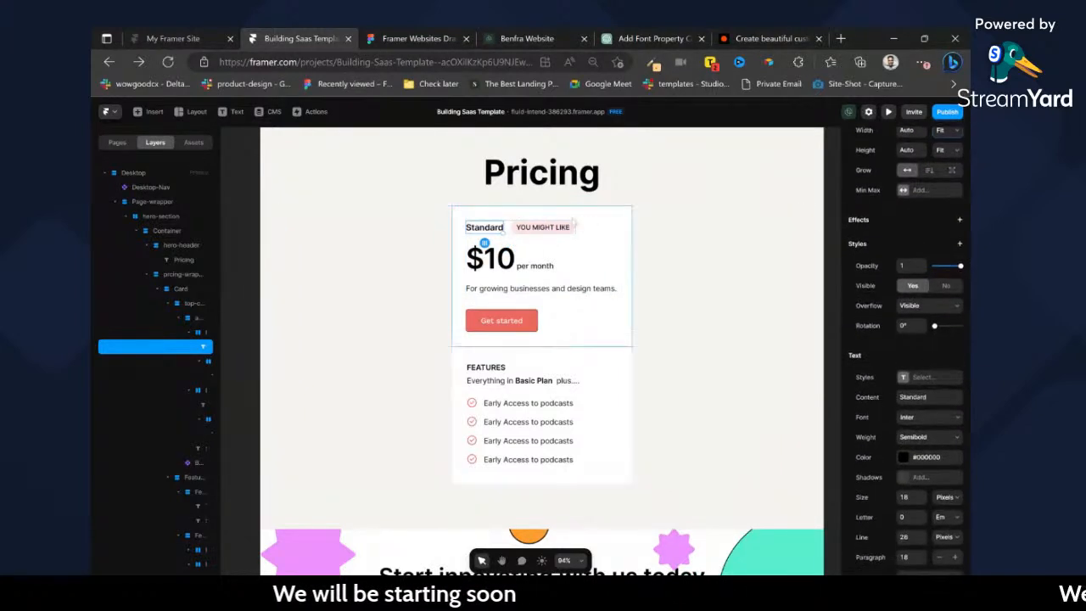
# Set the row holding the Standard heading and badge to Fill width and distribute its items to opposite ends.
pyautogui.click(508, 270)
pyautogui.click(508, 227)
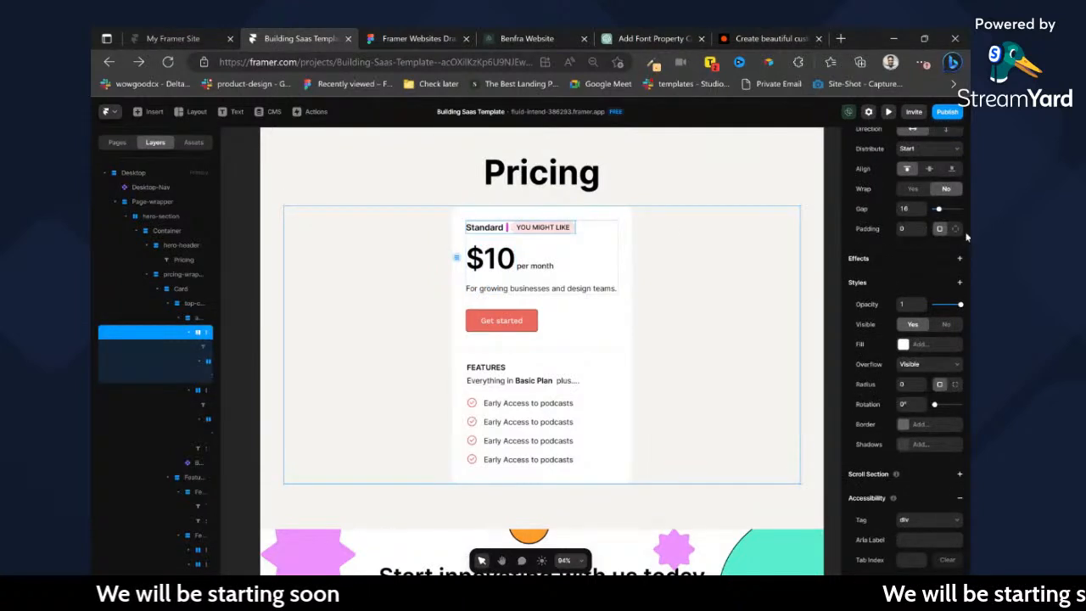
pyautogui.scroll(3, 962, 249)
pyautogui.click(944, 223)
pyautogui.click(944, 252)
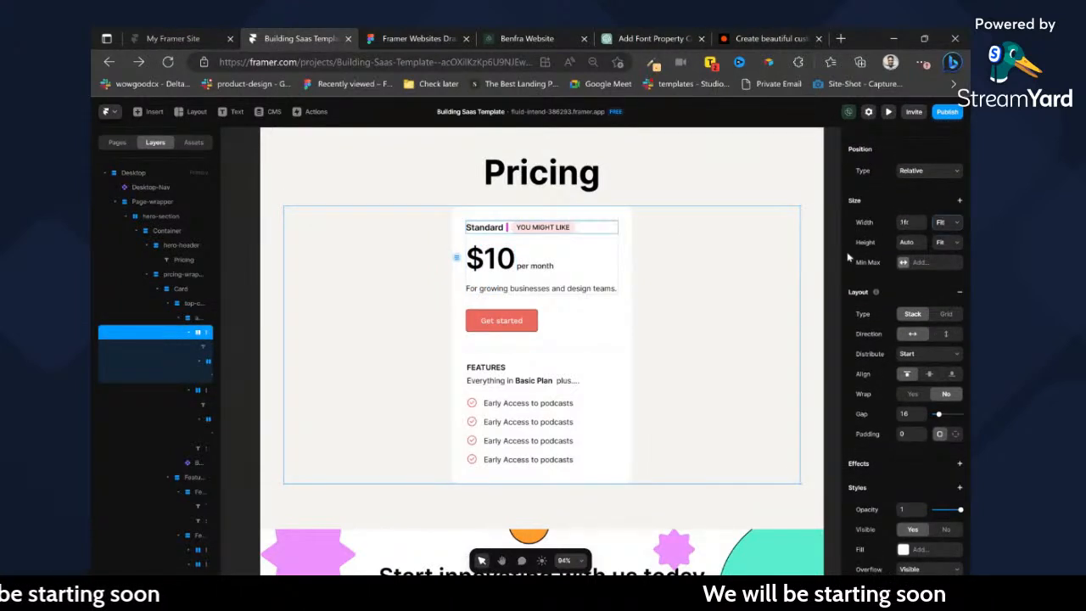
pyautogui.scroll(-2, 912, 415)
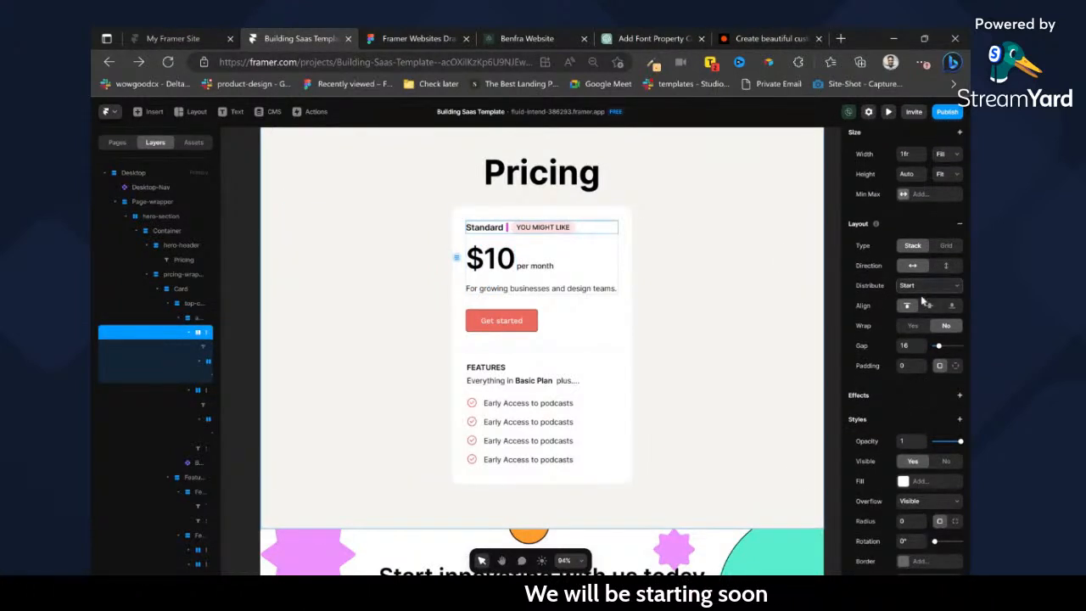
pyautogui.click(925, 334)
pyautogui.click(607, 338)
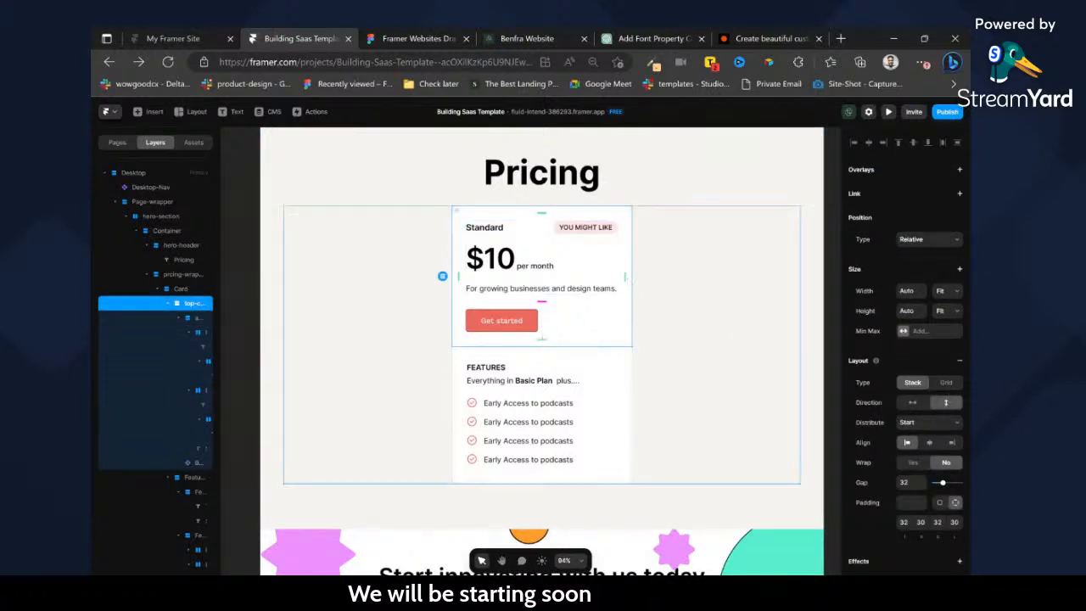
# Rename the Card layer inside the pricing wrapper as Main-price.
pyautogui.click(157, 289)
pyautogui.doubleClick(181, 289)
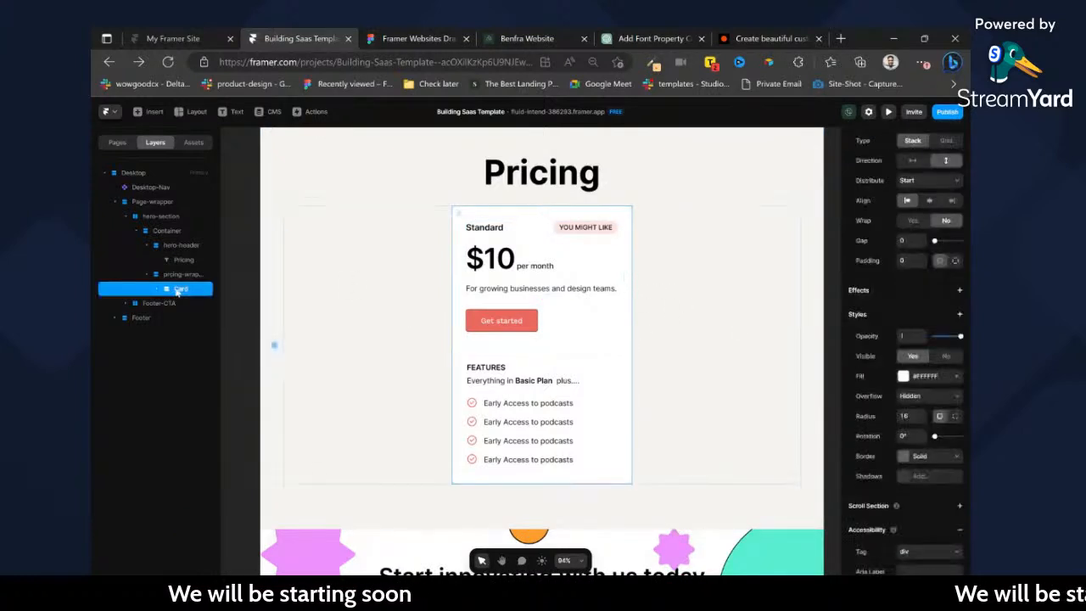
pyautogui.write('Main-')
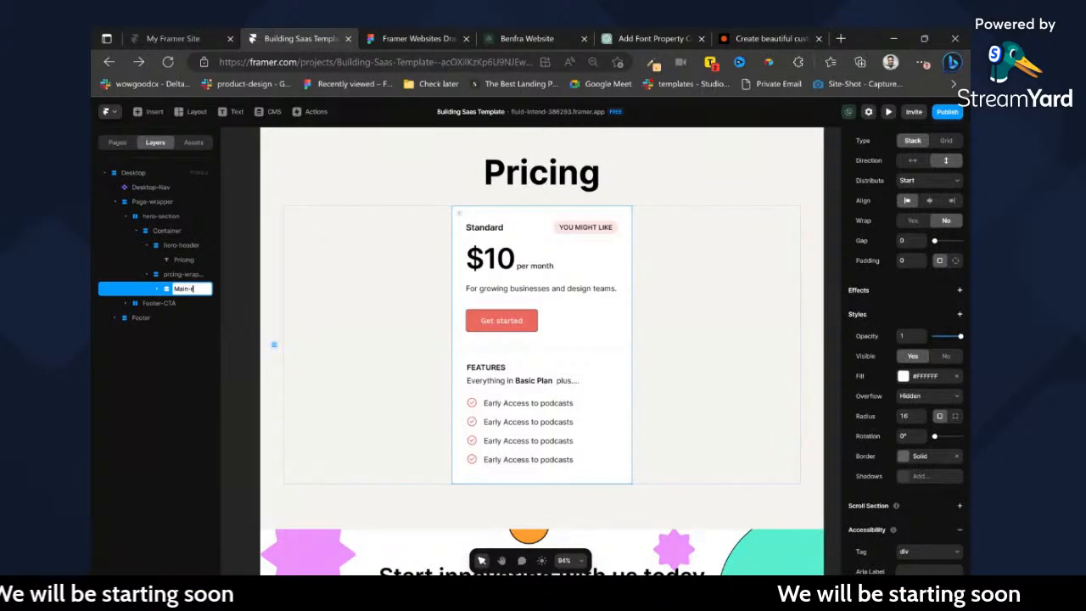
pyautogui.write('price')
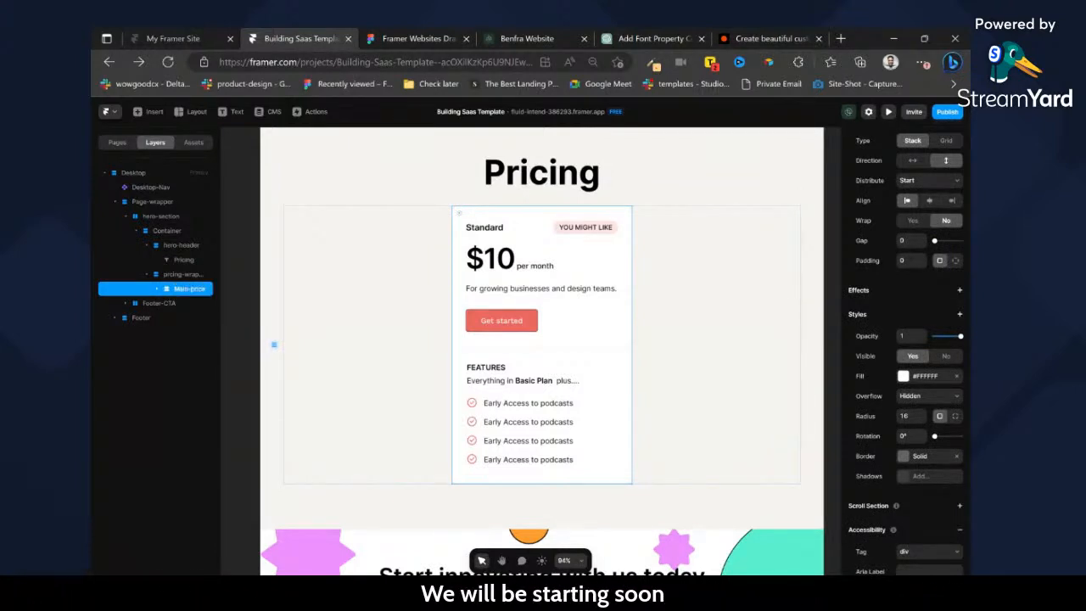
# Duplicate the Main-price card, rename the copy is-2, and duplicate that copy to get a third card.
pyautogui.hotkey('ctrl', 'd')
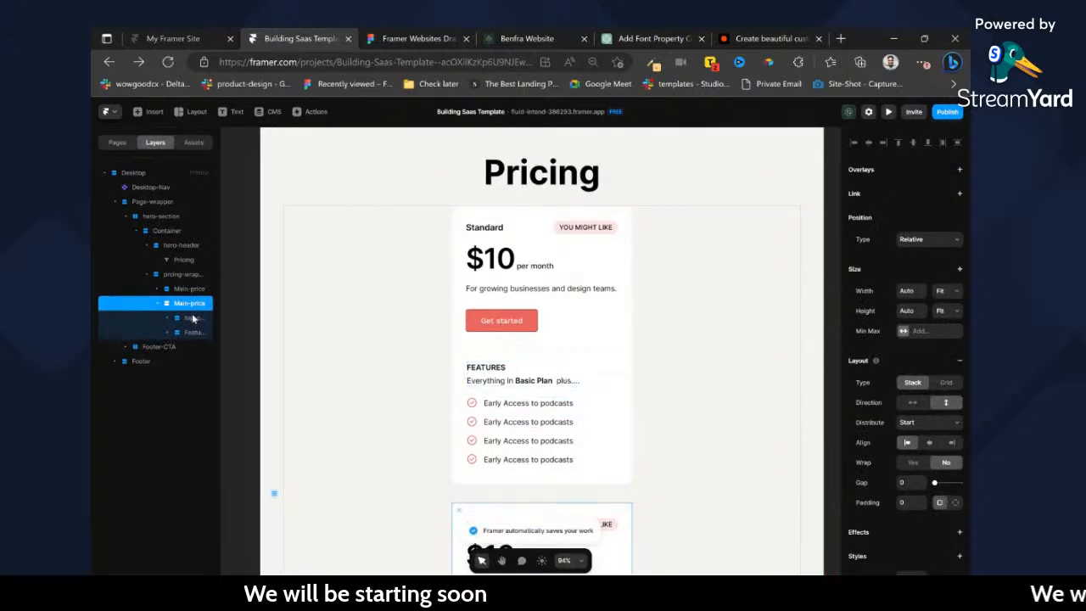
pyautogui.write('io-2')
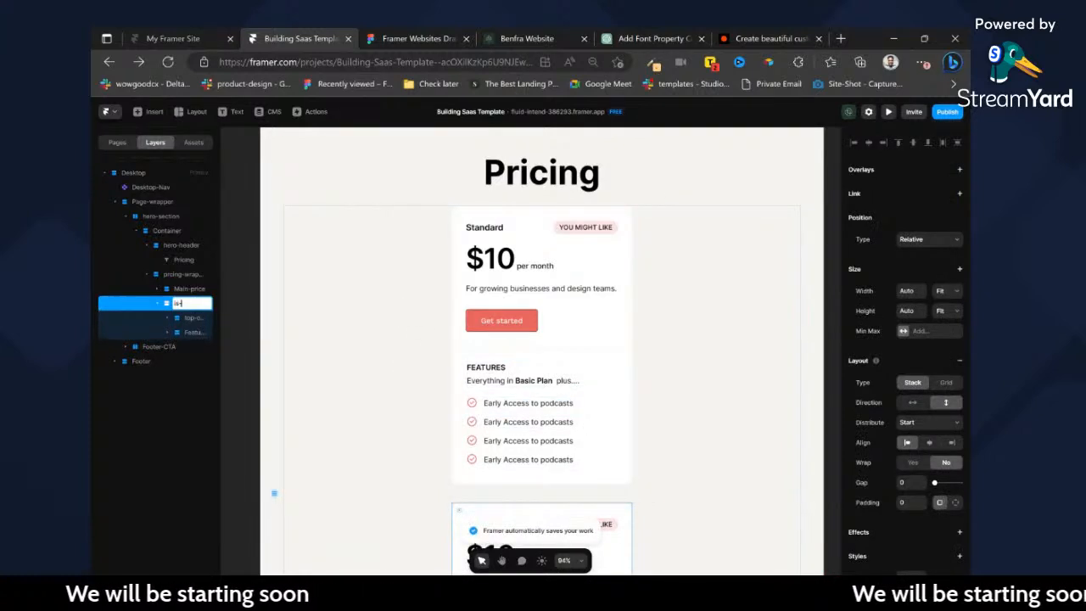
pyautogui.press('Return')
pyautogui.hotkey('ctrl', 'd')
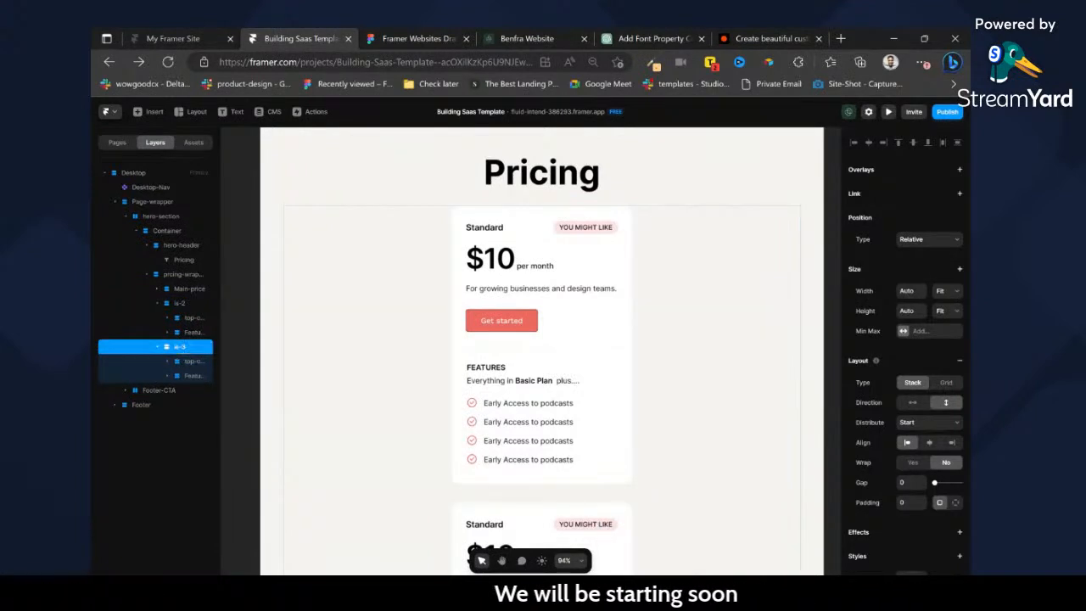
# Set the pricing wrapper's stack direction to horizontal so the three cards line up in a row.
pyautogui.click(753, 374)
pyautogui.click(917, 403)
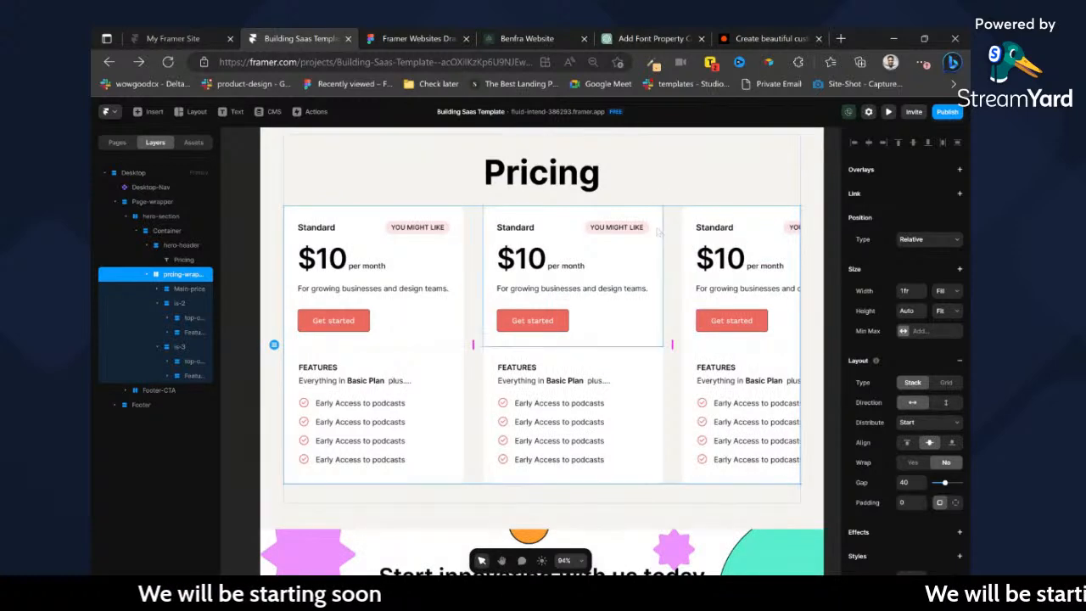
# Check the spacing between the cards in the Figma design, and set the pricing wrapper's gap to 32 in Framer.
pyautogui.click(434, 37)
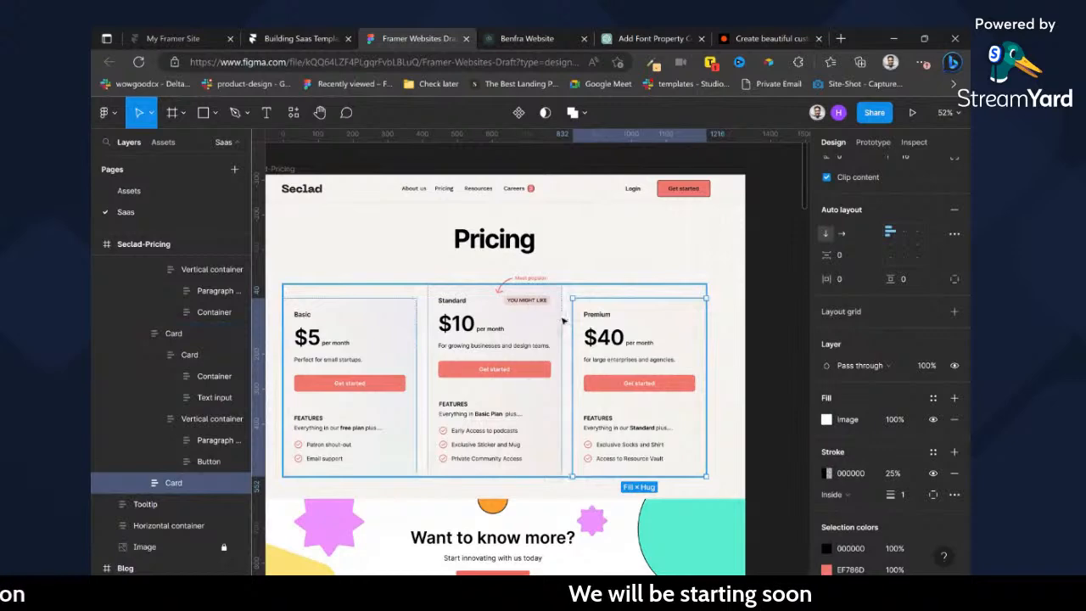
pyautogui.click(563, 320)
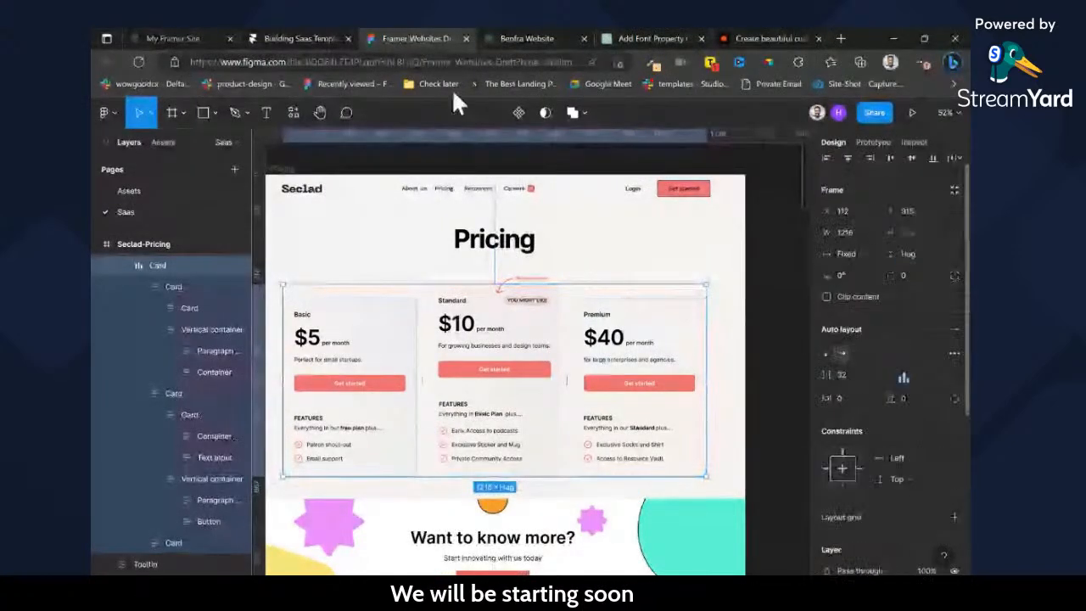
pyautogui.click(338, 34)
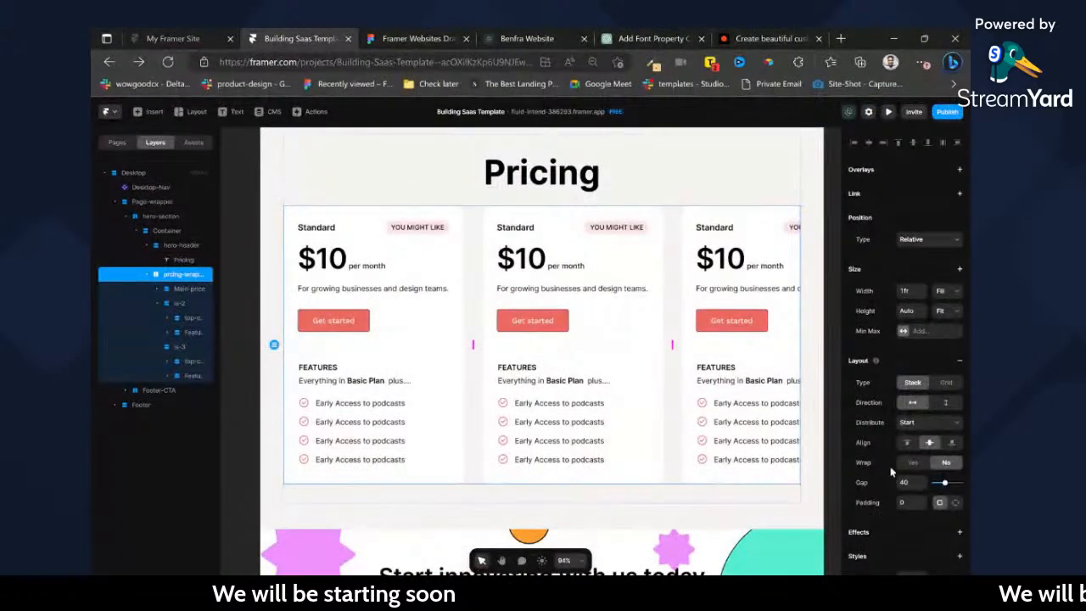
pyautogui.press('Return')
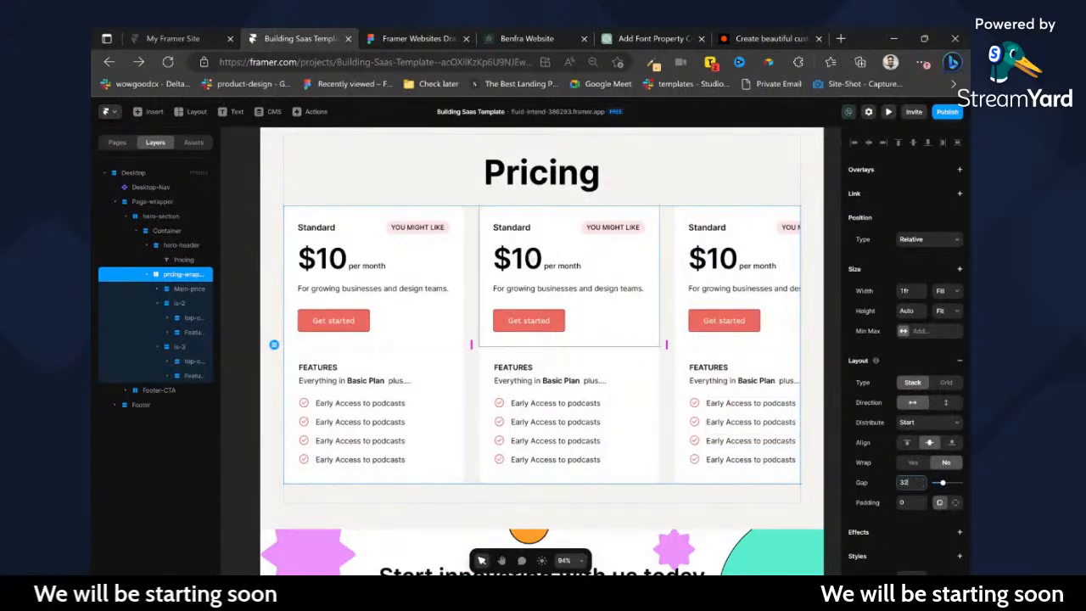
# Set the width of the Main-price, is-2 and is-3 cards together to Fill.
pyautogui.click(156, 289)
pyautogui.click(166, 304)
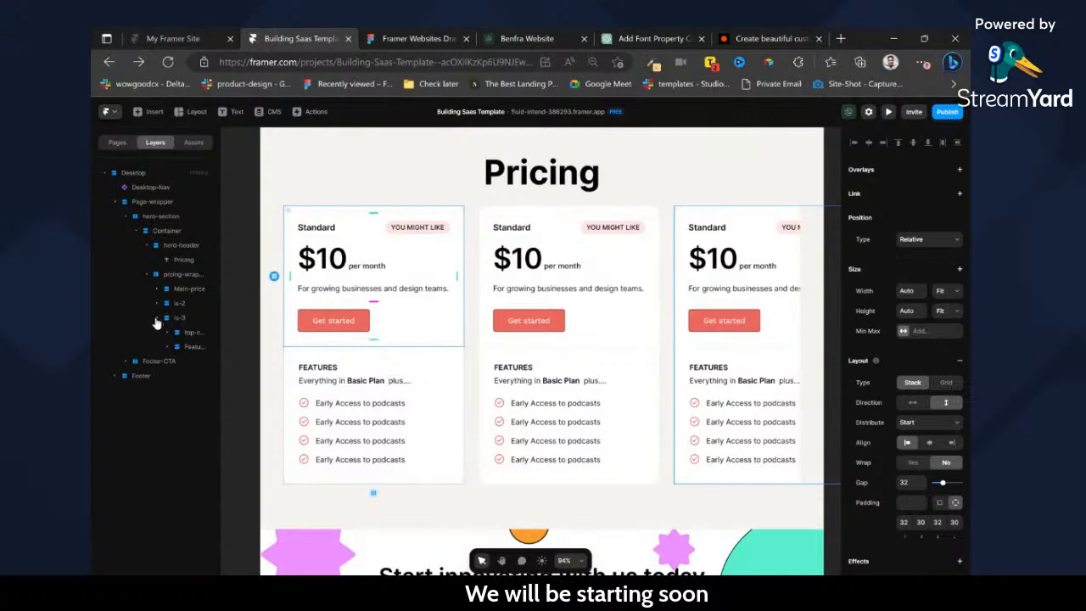
pyautogui.keyDown('shift'); pyautogui.click(172, 319); pyautogui.keyUp('shift')
pyautogui.click(189, 290)
pyautogui.keyDown('shift'); pyautogui.click(179, 317); pyautogui.keyUp('shift')
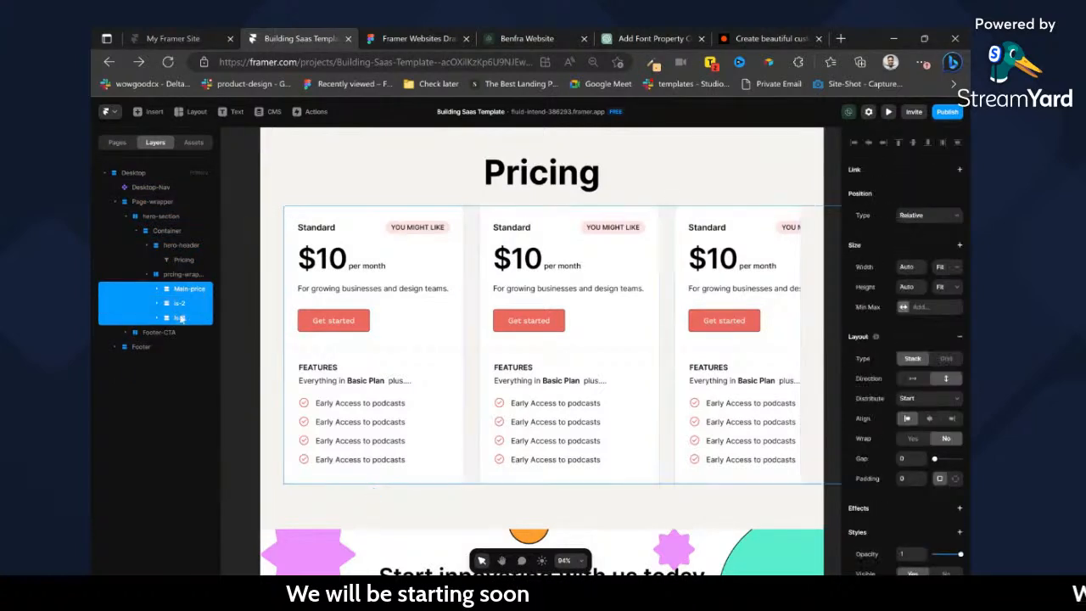
pyautogui.click(949, 299)
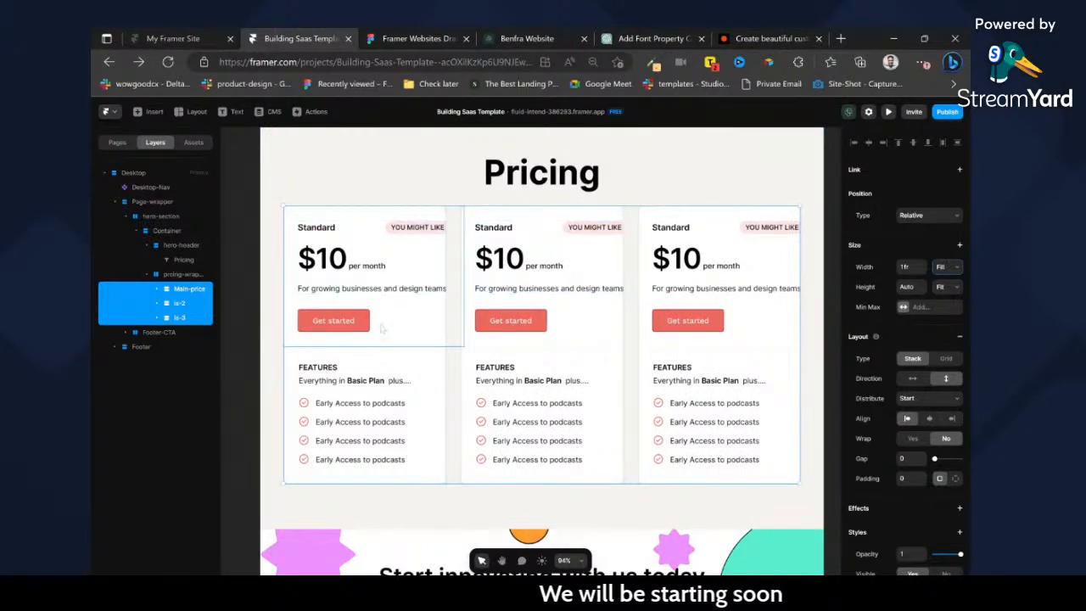
# Set the first card's top content stack to Fill width with a uniform padding of 24.
pyautogui.click(374, 222)
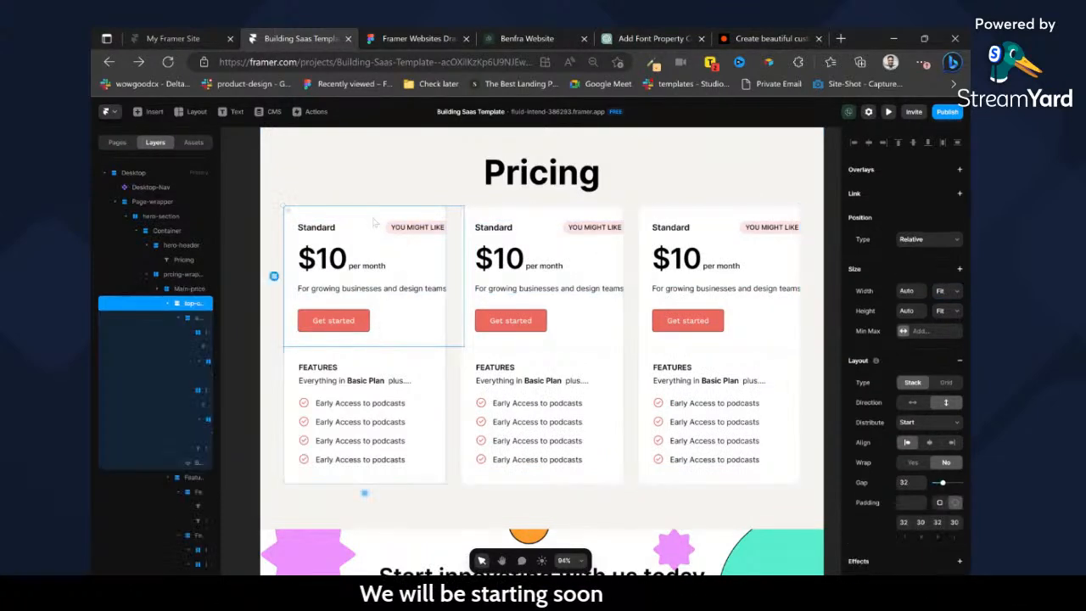
pyautogui.click(945, 297)
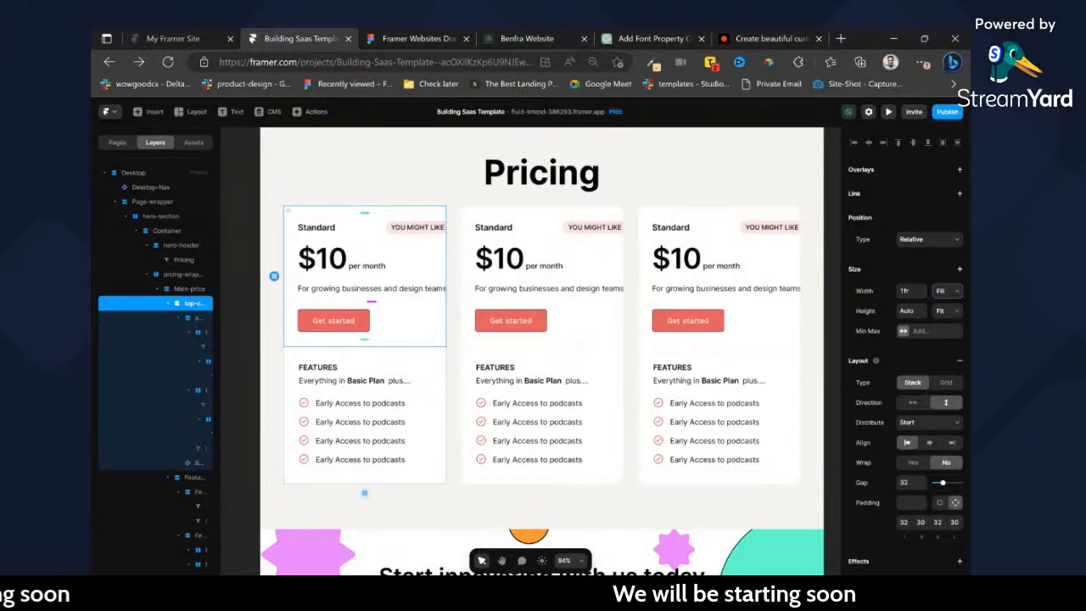
pyautogui.click(914, 504)
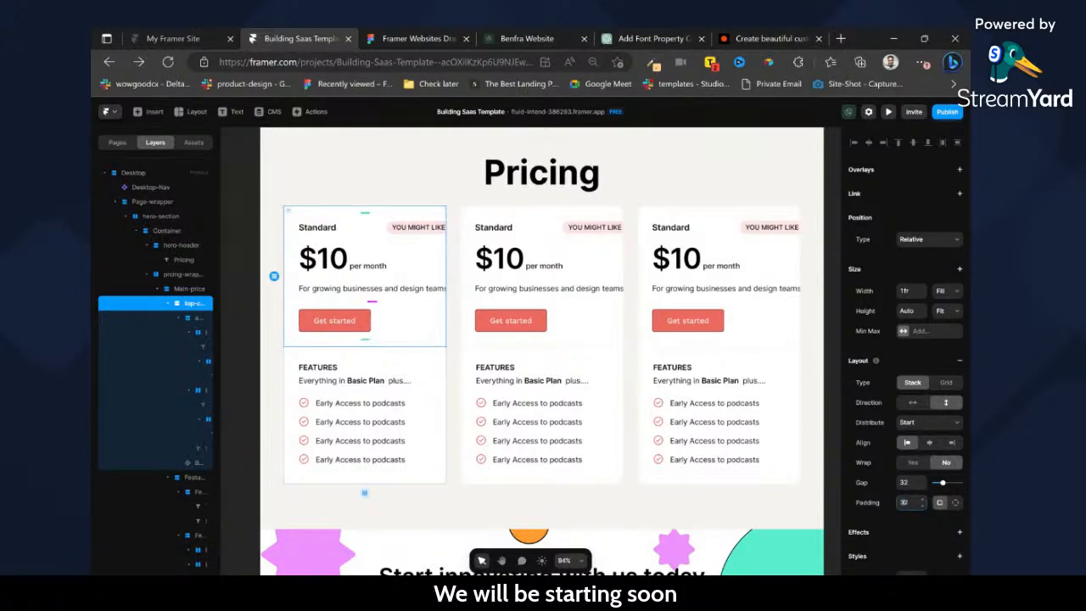
pyautogui.press('Return')
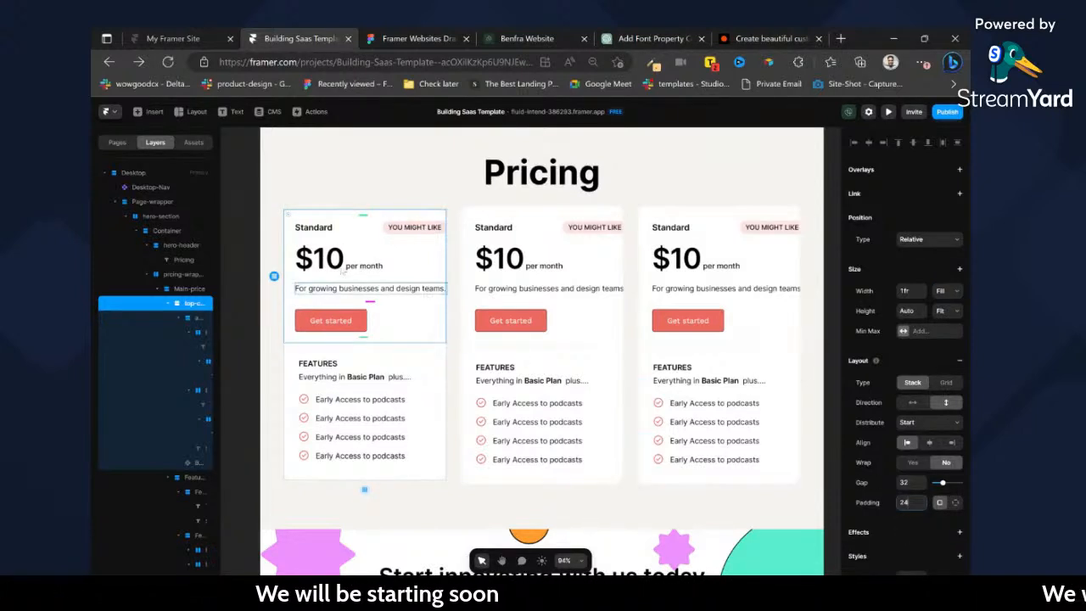
# Delete the YOU MIGHT LIKE badge from the first pricing card.
pyautogui.keyDown('ctrl'); pyautogui.click(392, 232); pyautogui.keyUp('ctrl')
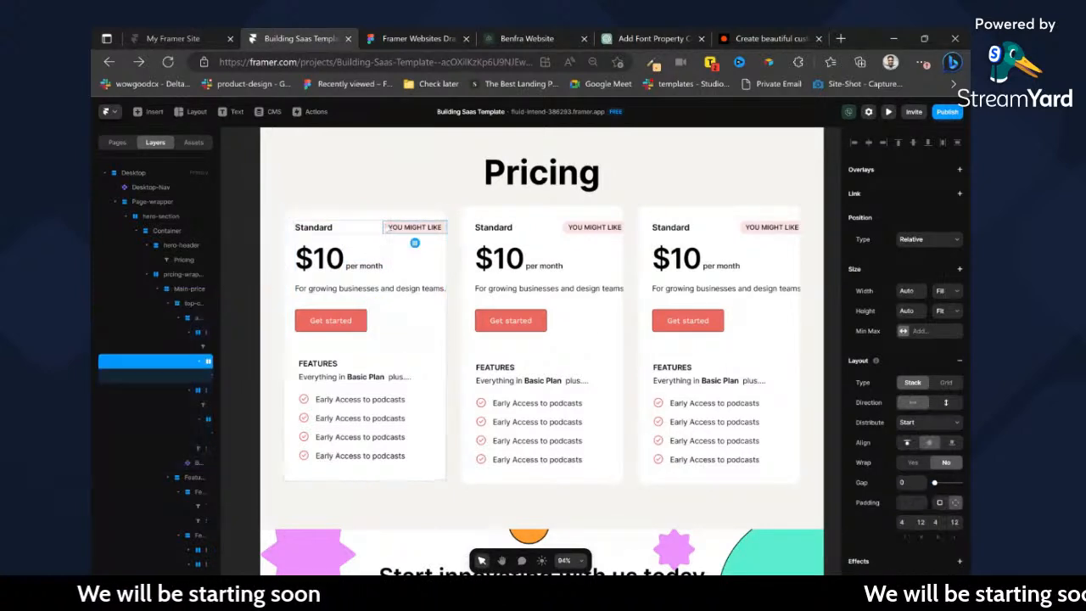
pyautogui.press('Delete')
pyautogui.keyDown('ctrl'); pyautogui.click(423, 231); pyautogui.keyUp('ctrl')
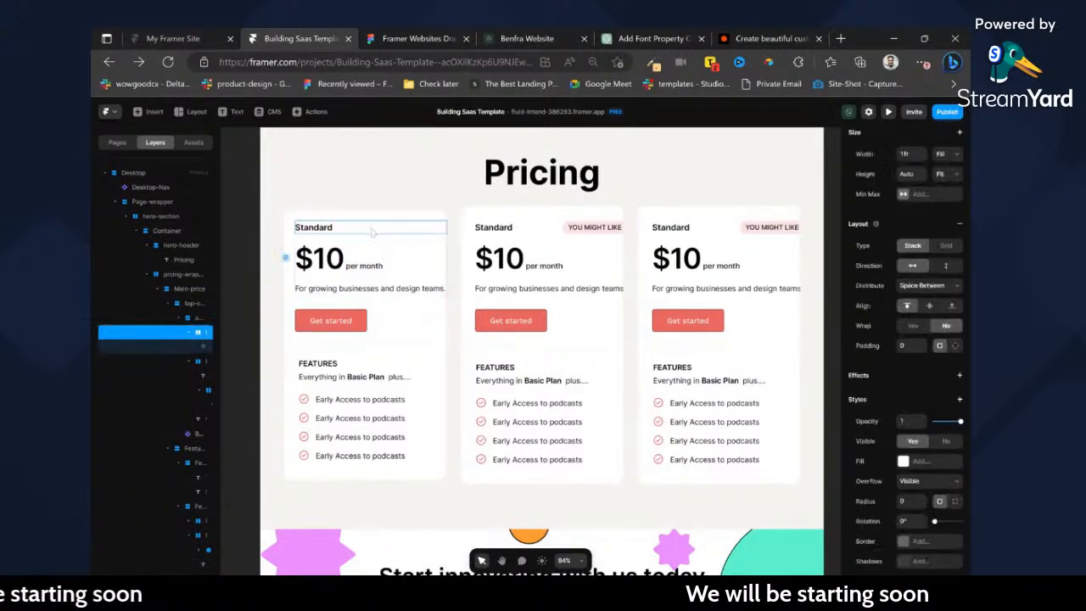
# Check the first plan's name in the Figma design, and change the first card's heading to Basic in Framer.
pyautogui.click(442, 34)
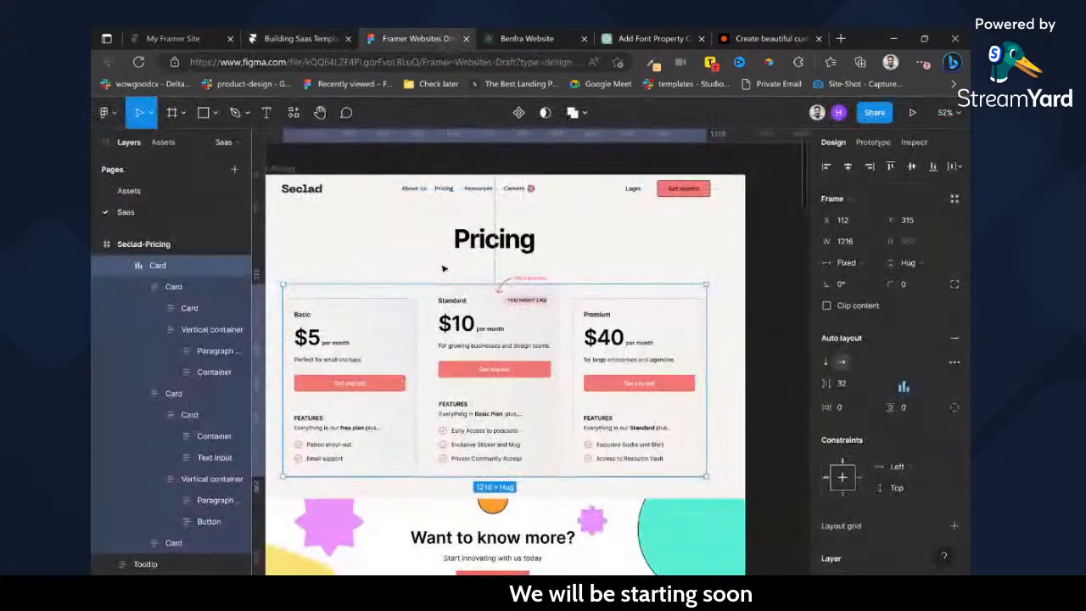
pyautogui.click(331, 38)
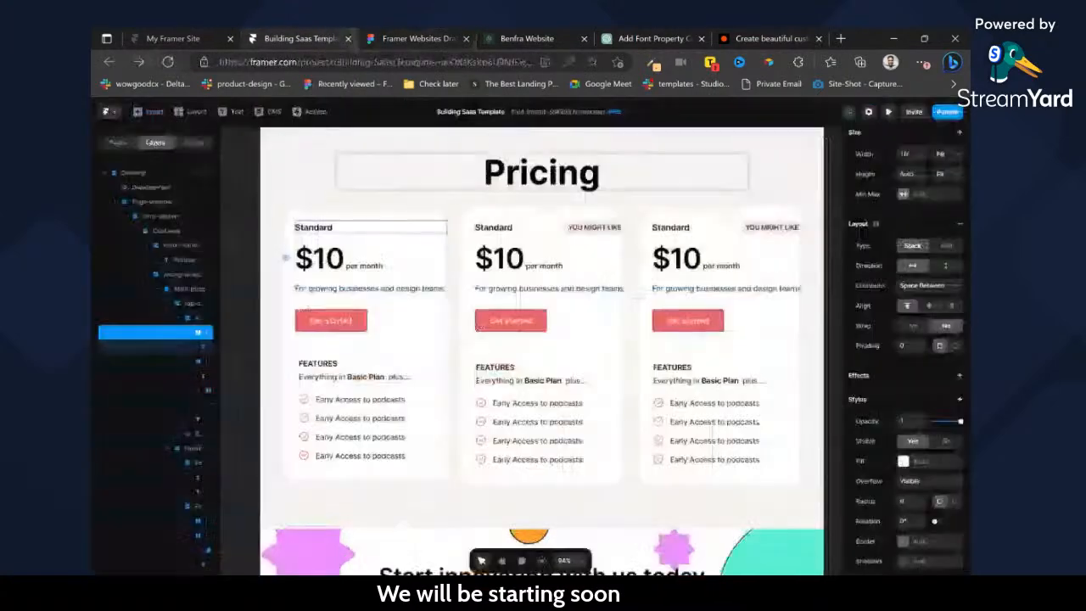
pyautogui.doubleClick(314, 227)
pyautogui.write('Basic')
pyautogui.click(437, 224)
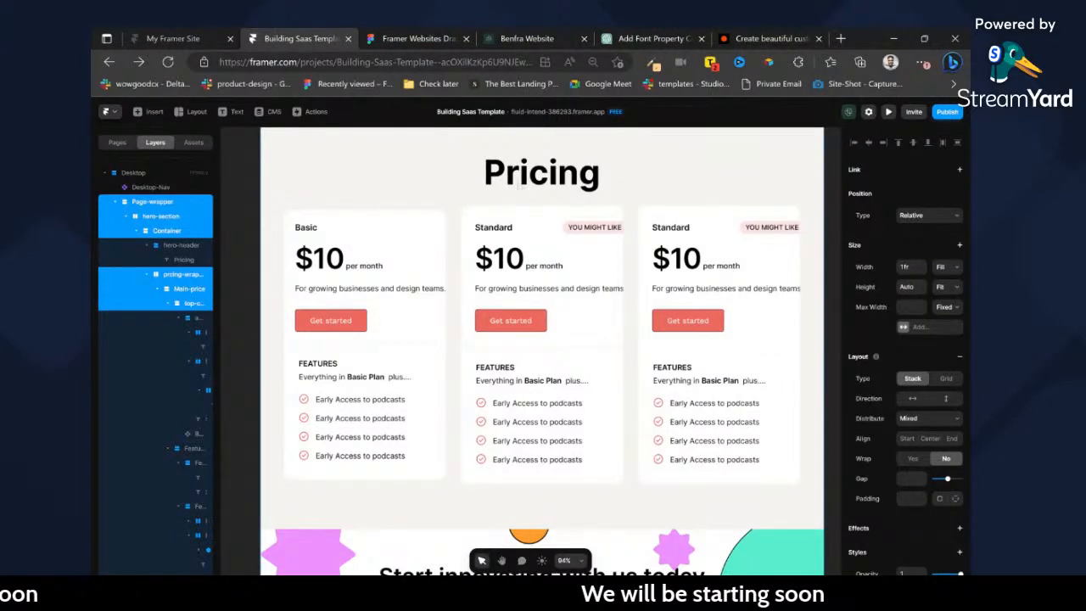
# Set the stack holding the Basic card's heading, price and description to Fill width.
pyautogui.click(245, 180)
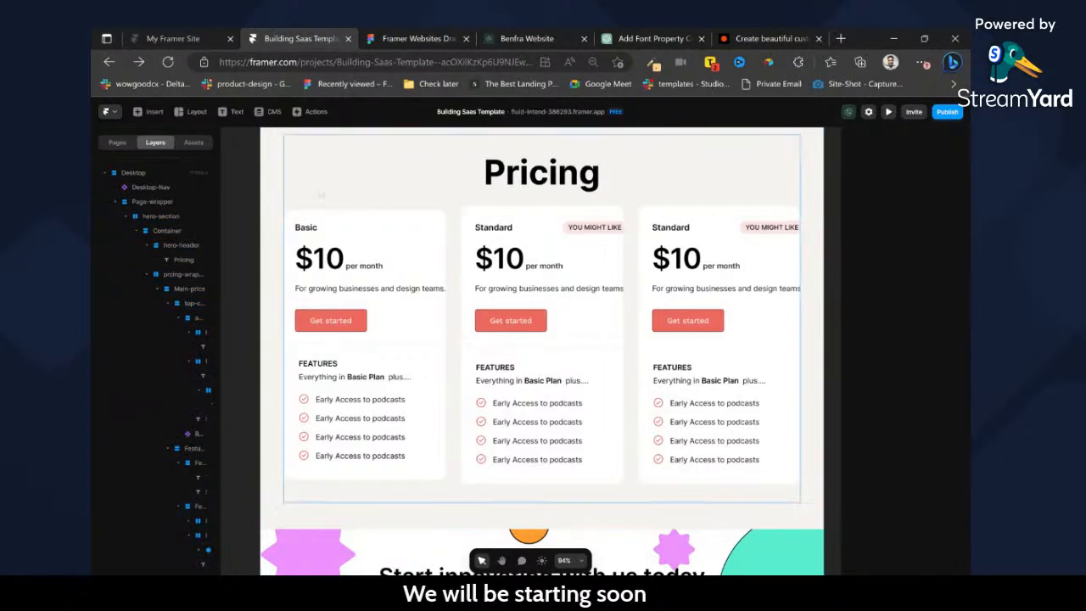
pyautogui.doubleClick(326, 225)
pyautogui.click(311, 227)
pyautogui.click(394, 236)
pyautogui.click(386, 236)
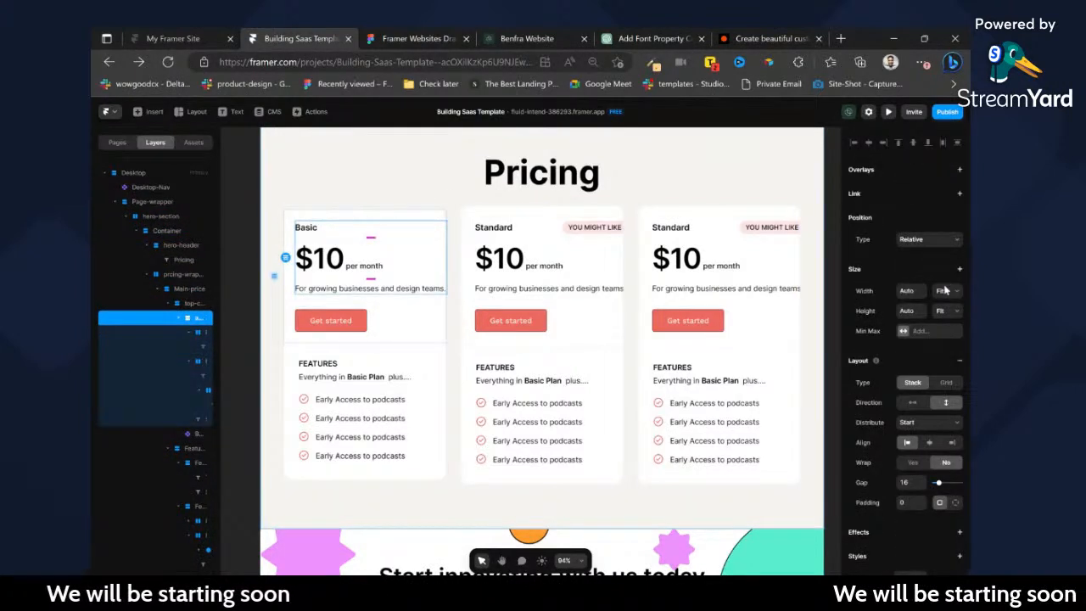
# Set the Basic card's description text to Fill width and apply the Normal Paragraph text style to it.
pyautogui.click(423, 291)
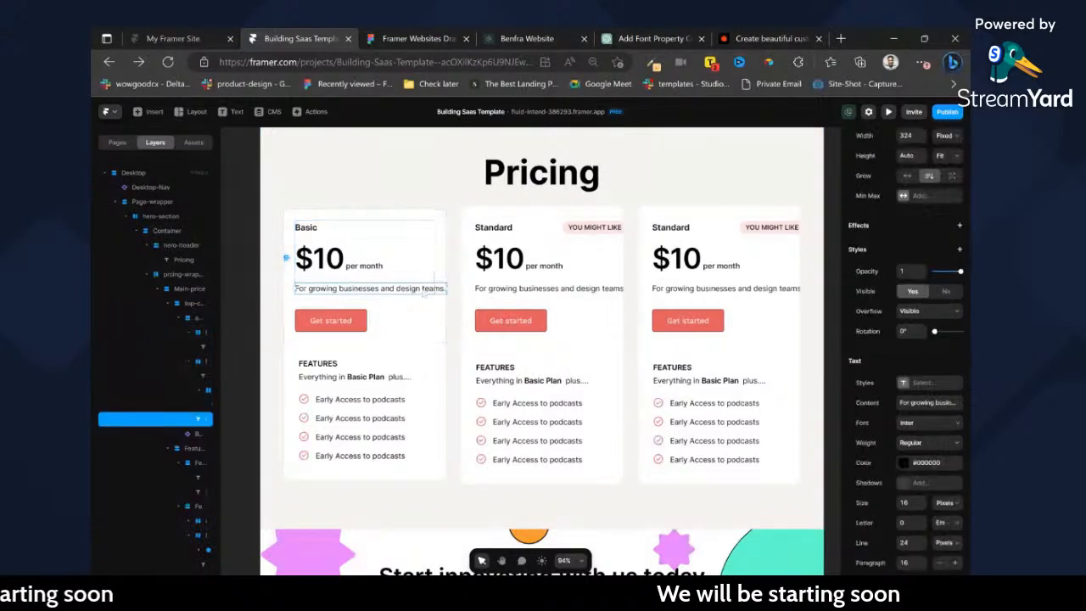
pyautogui.scroll(3, 934, 272)
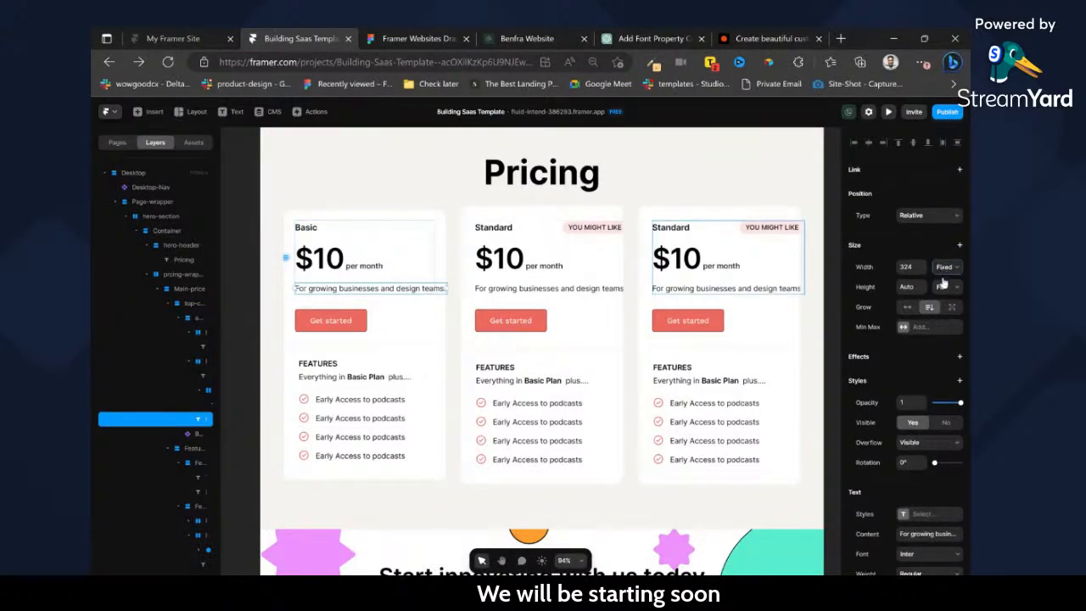
pyautogui.click(943, 290)
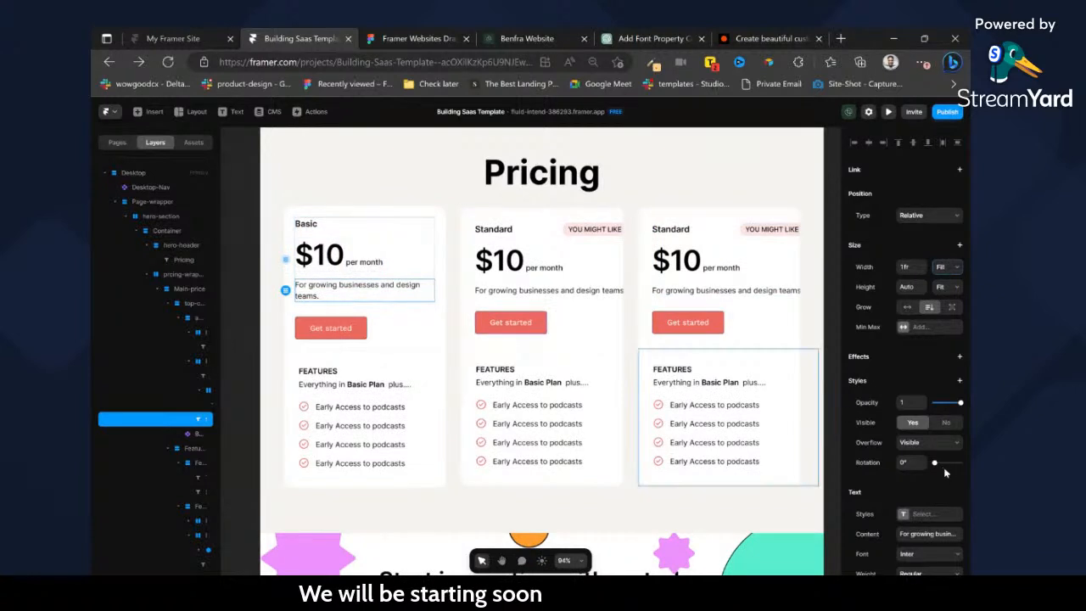
pyautogui.scroll(-3, 942, 466)
pyautogui.click(927, 377)
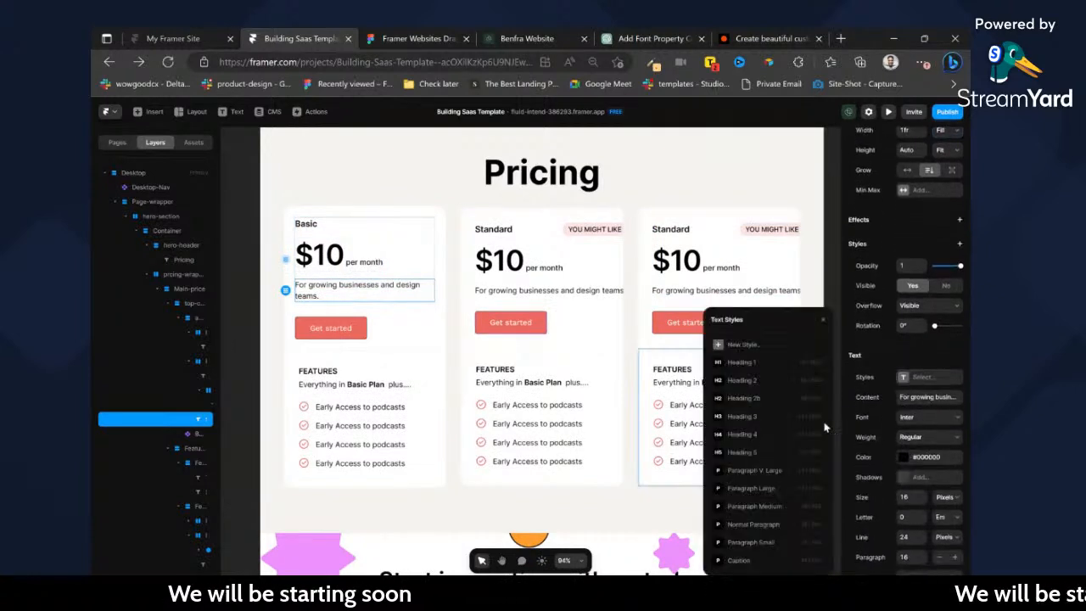
pyautogui.click(752, 526)
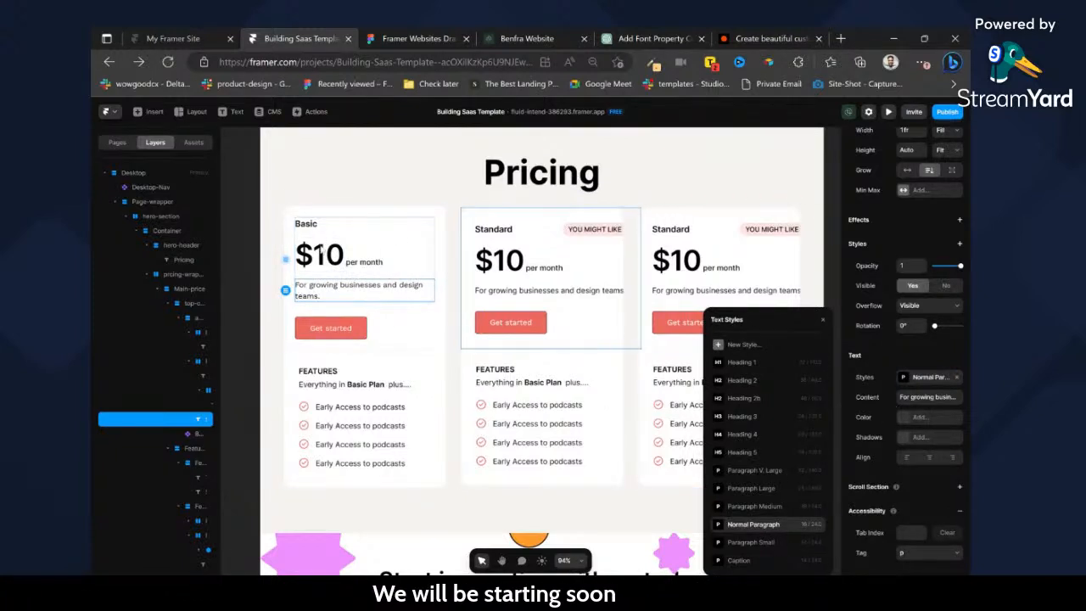
# Copy the Basic card's description formatting onto the descriptions of the second and third cards.
pyautogui.click(326, 257)
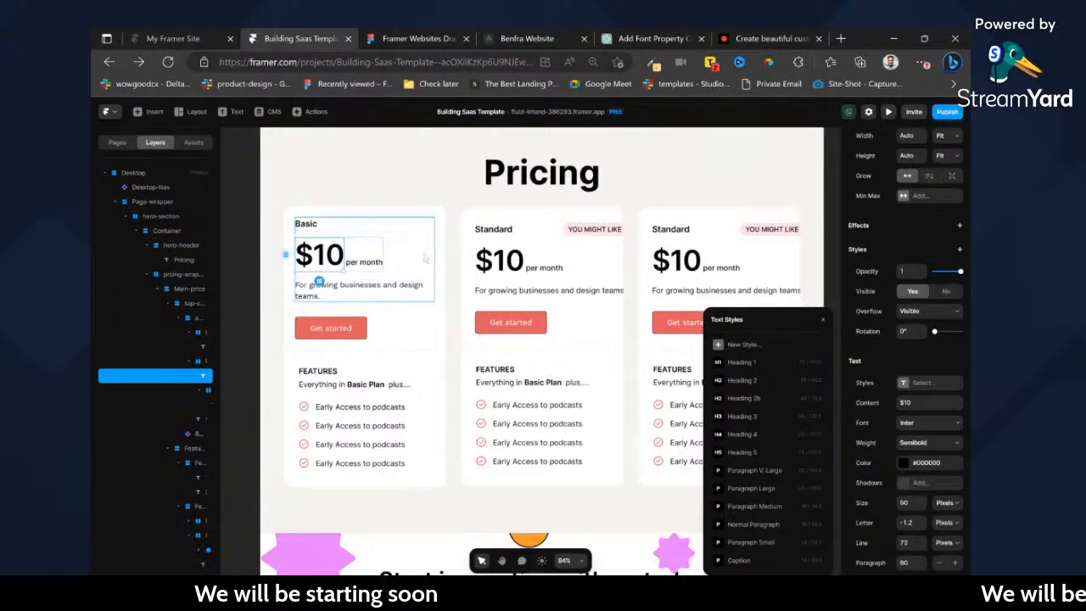
pyautogui.click(356, 289)
pyautogui.click(543, 291)
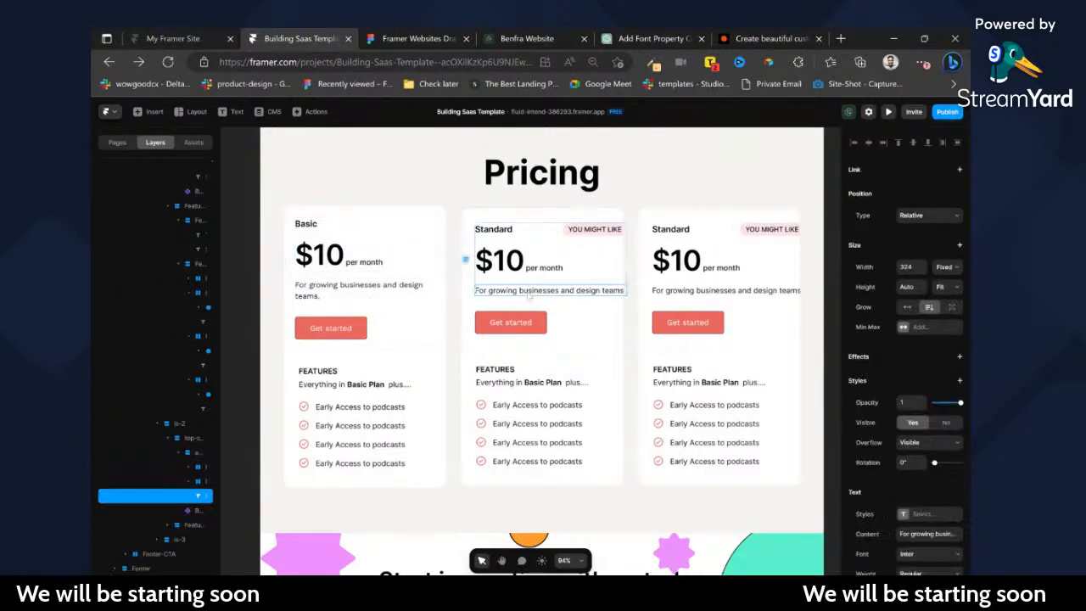
pyautogui.click(698, 290)
# Delete the YOU MIGHT LIKE badge from the third pricing card.
pyautogui.click(742, 241)
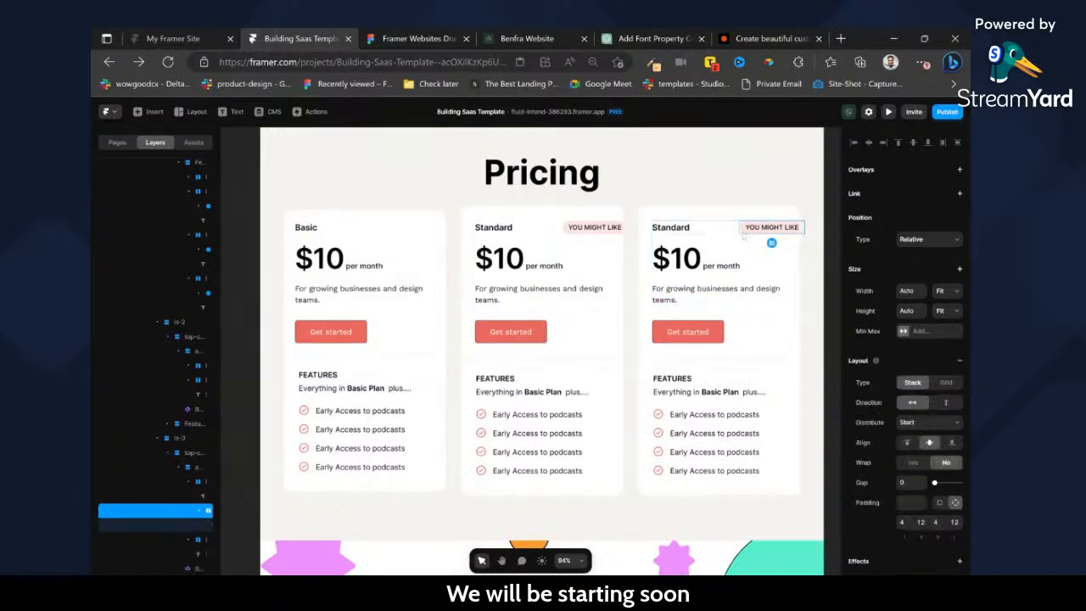
pyautogui.press('Delete')
pyautogui.click(757, 252)
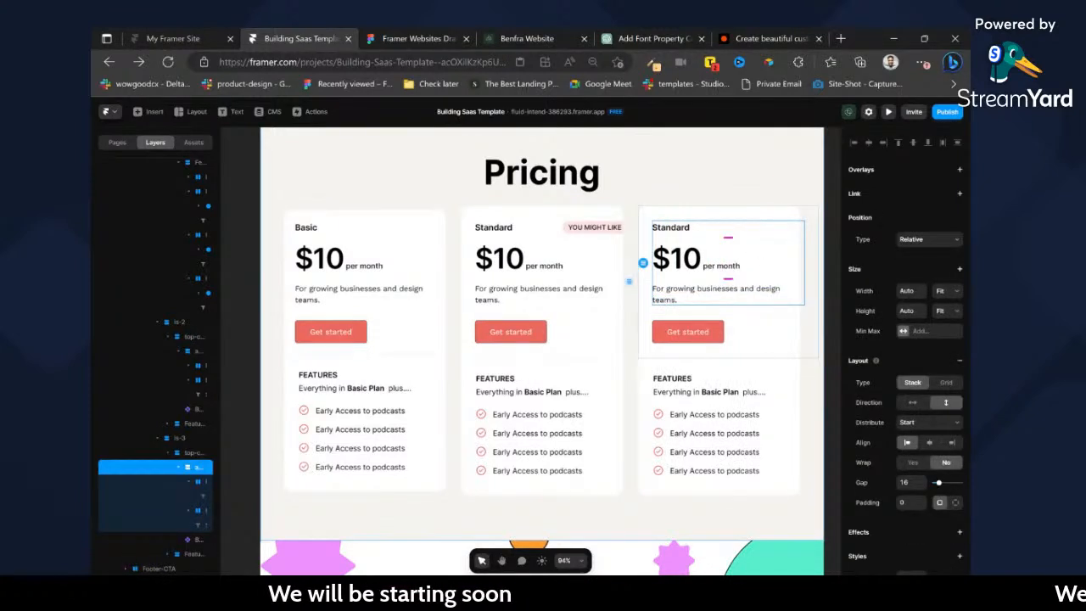
# Delete the whole is-3 card from the pricing wrapper.
pyautogui.click(677, 214)
pyautogui.click(189, 441)
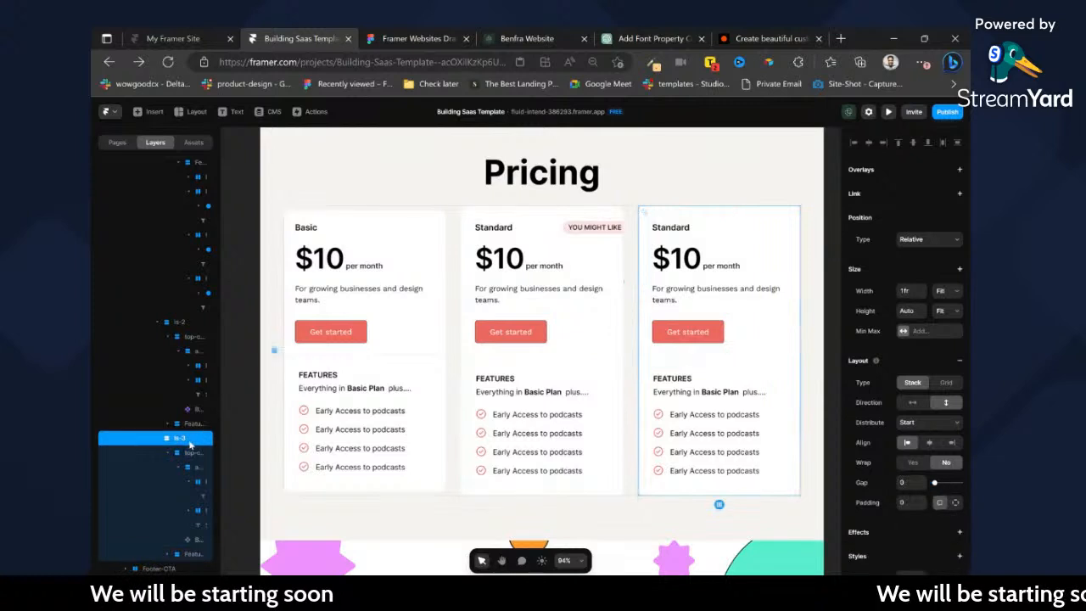
pyautogui.press('Delete')
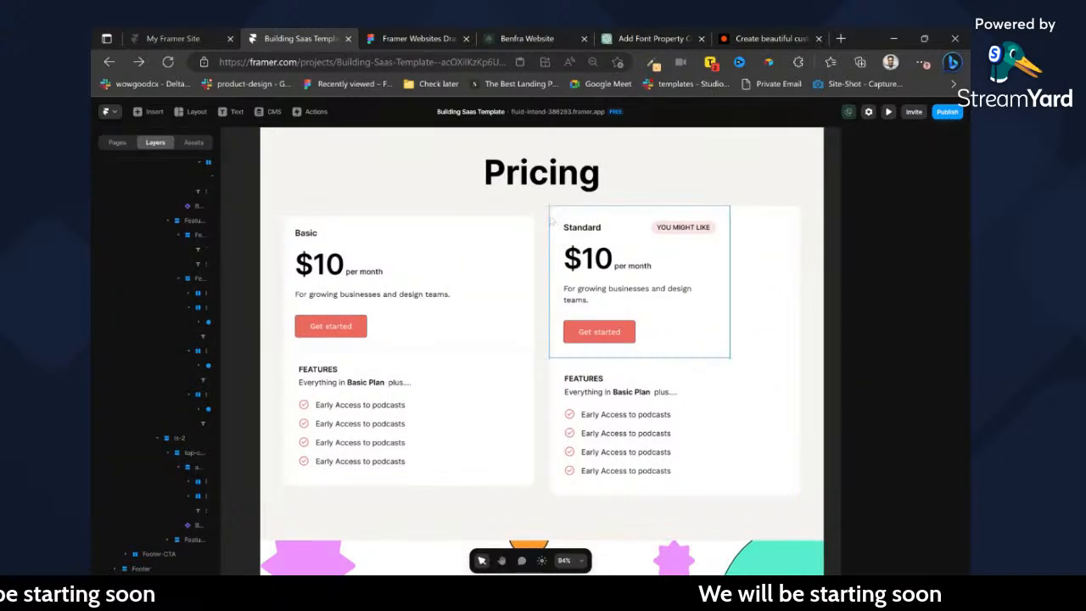
# Delete two of the Early Access to podcasts rows from the Basic card's feature list.
pyautogui.click(545, 217)
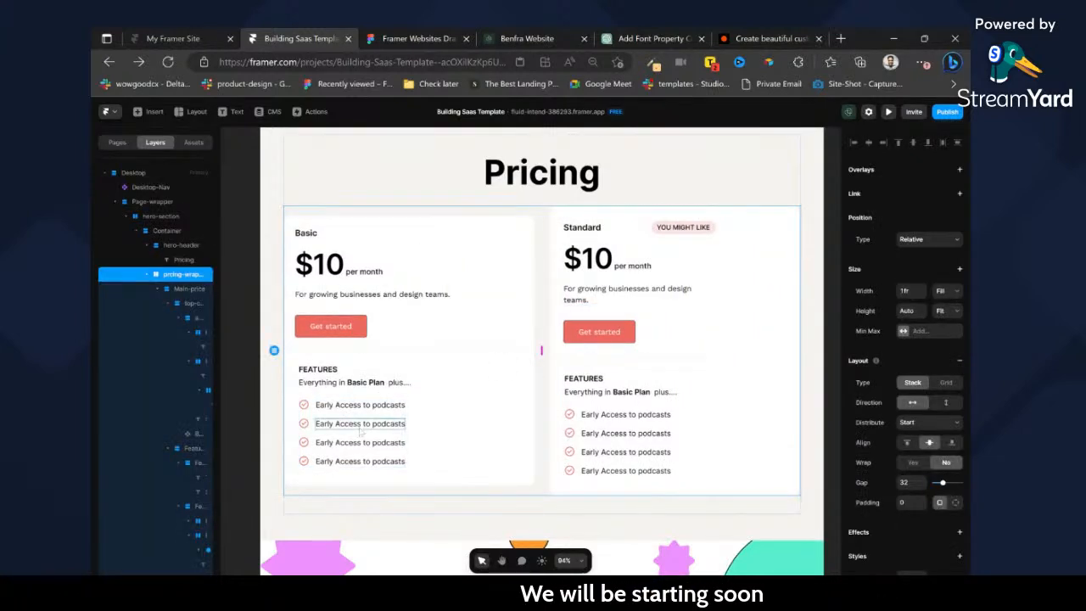
pyautogui.click(305, 444)
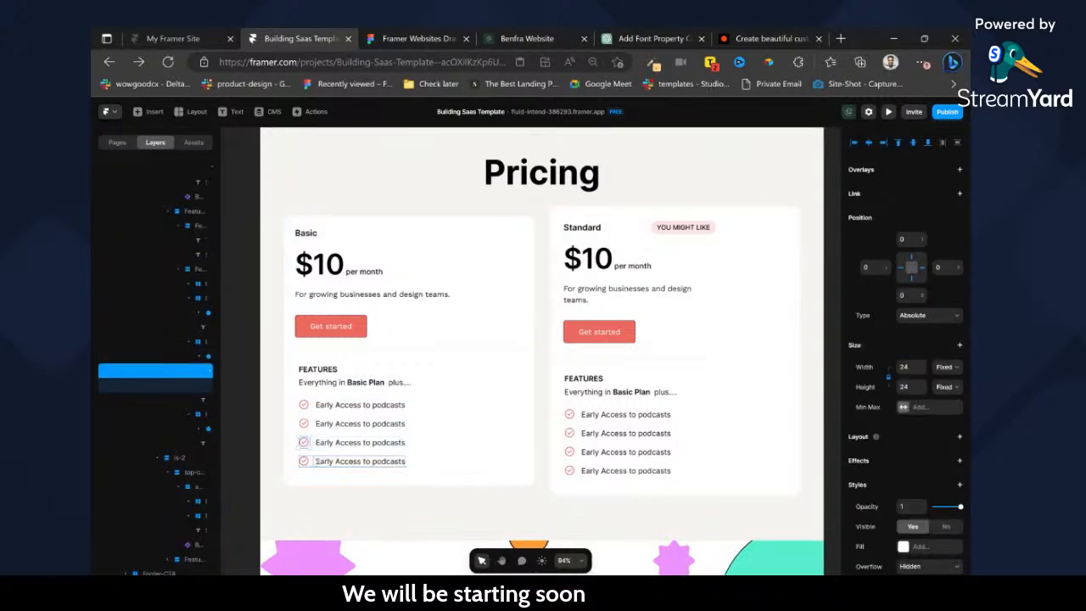
pyautogui.click(317, 462)
pyautogui.press('Delete')
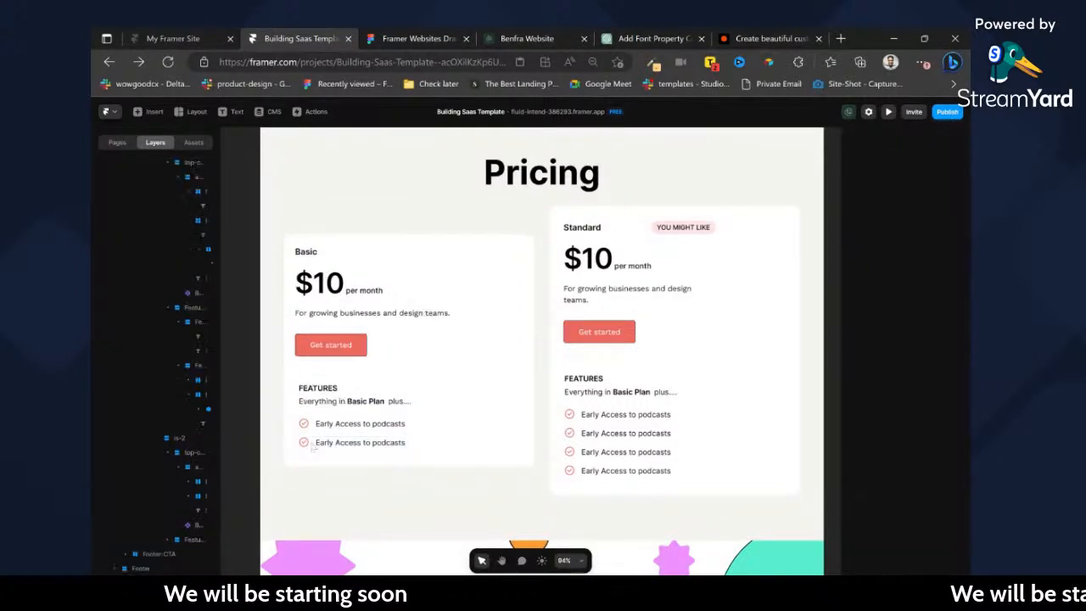
# Align the cards in the pricing wrapper to its bottom edge.
pyautogui.click(521, 420)
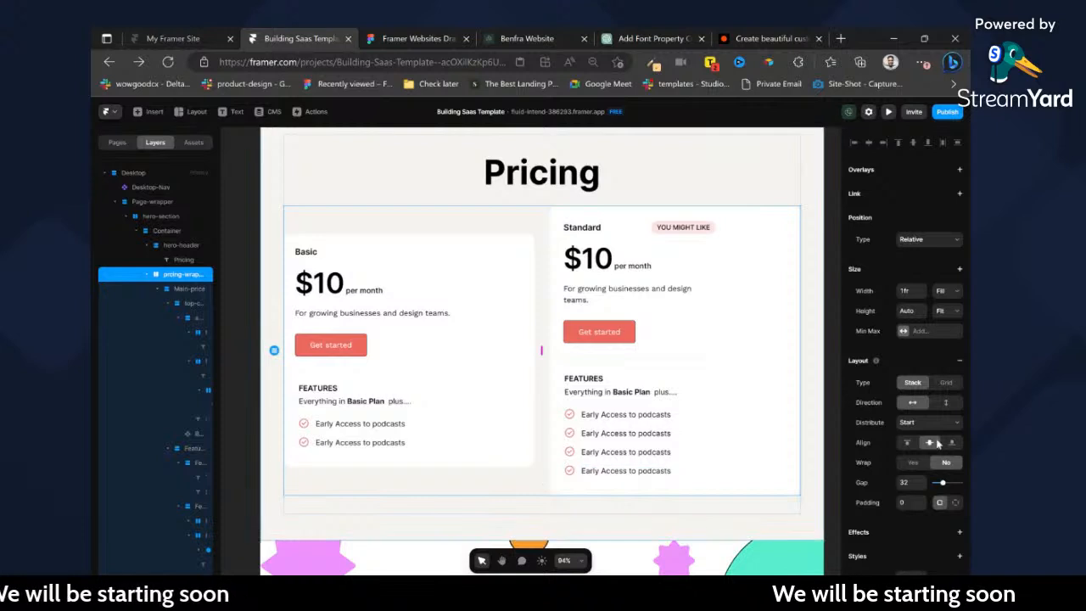
pyautogui.click(952, 443)
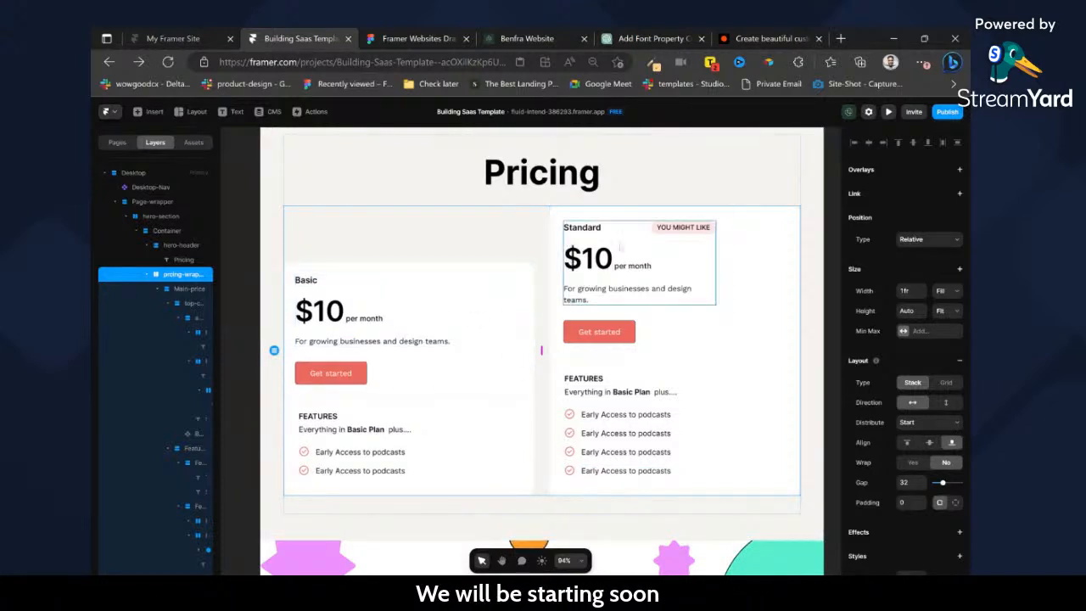
# Set the widths of the Standard card's top section and features section to Fill.
pyautogui.click(707, 258)
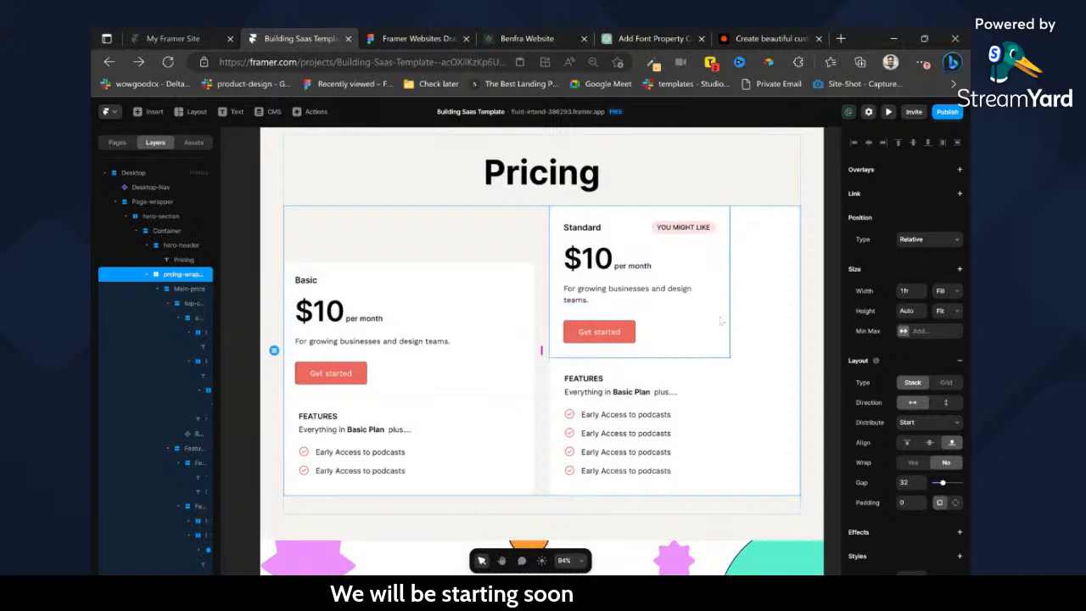
pyautogui.click(943, 325)
pyautogui.click(708, 393)
pyautogui.click(724, 412)
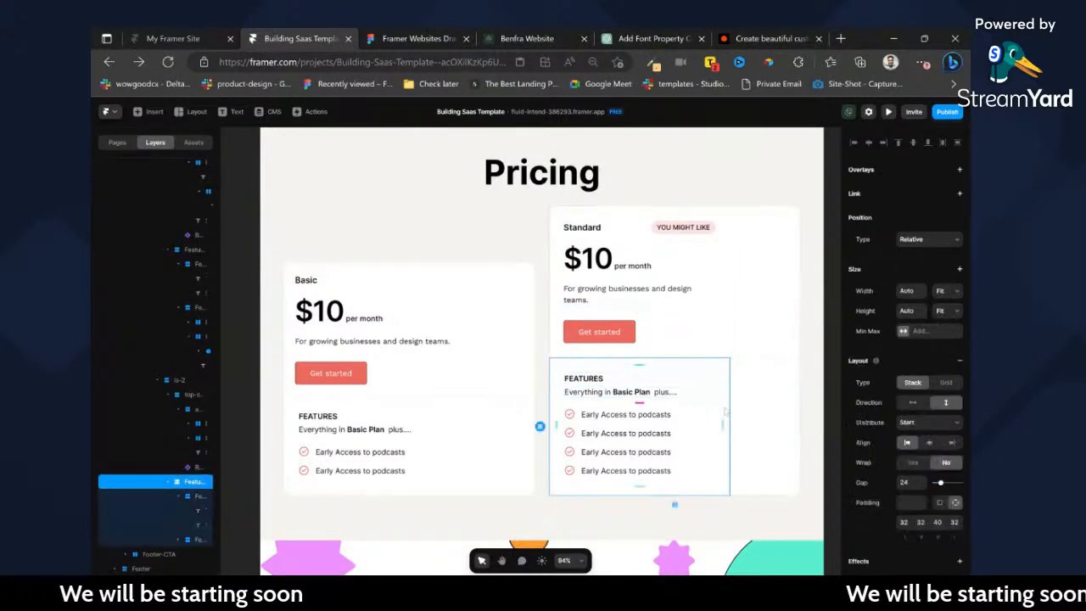
pyautogui.click(942, 325)
# Set the width of the Standard card's inner block holding the plan name, price and description to Fill.
pyautogui.click(681, 253)
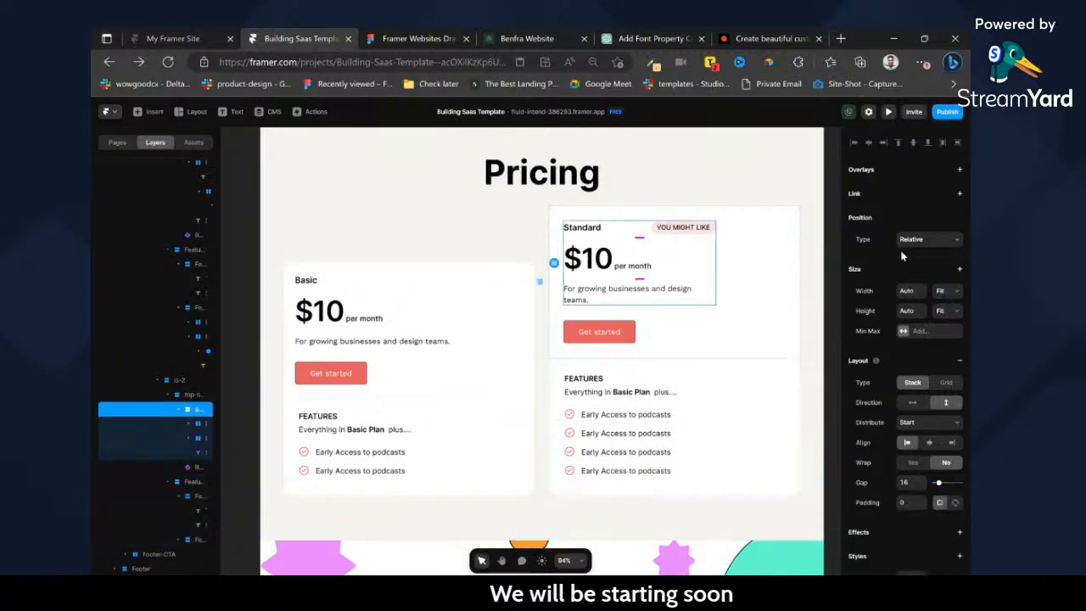
pyautogui.click(955, 308)
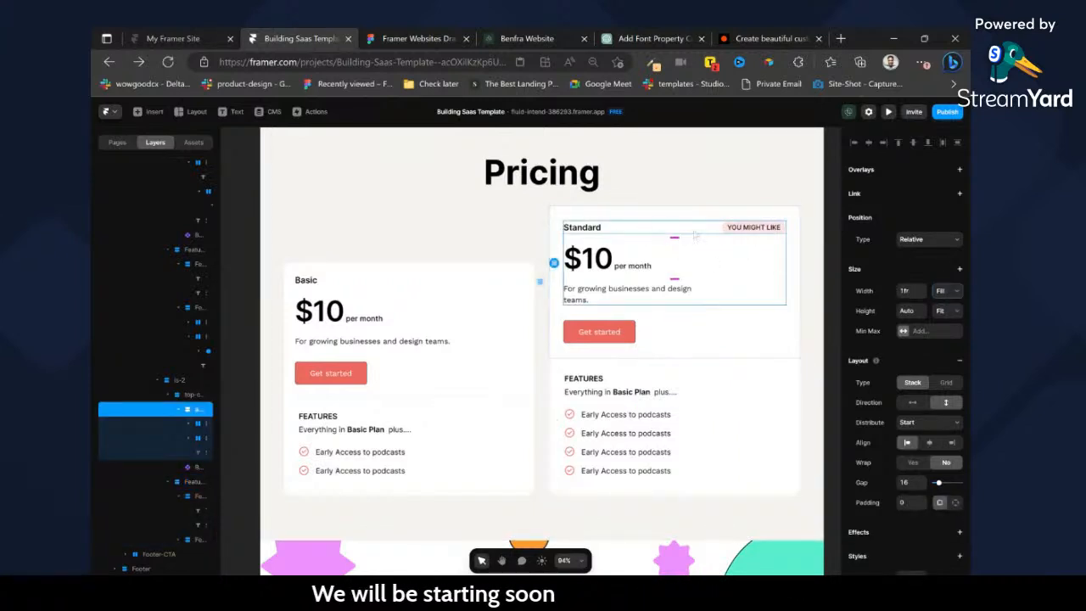
pyautogui.click(694, 234)
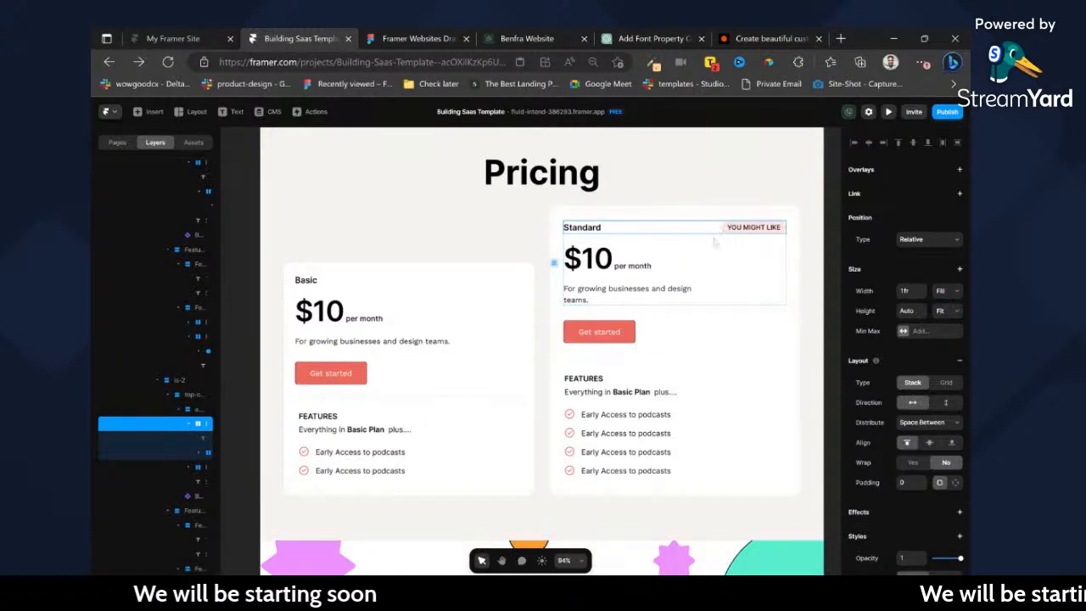
# Rename the Basic card's layer to is-2 and the Standard card's layer to Main.
pyautogui.click(502, 292)
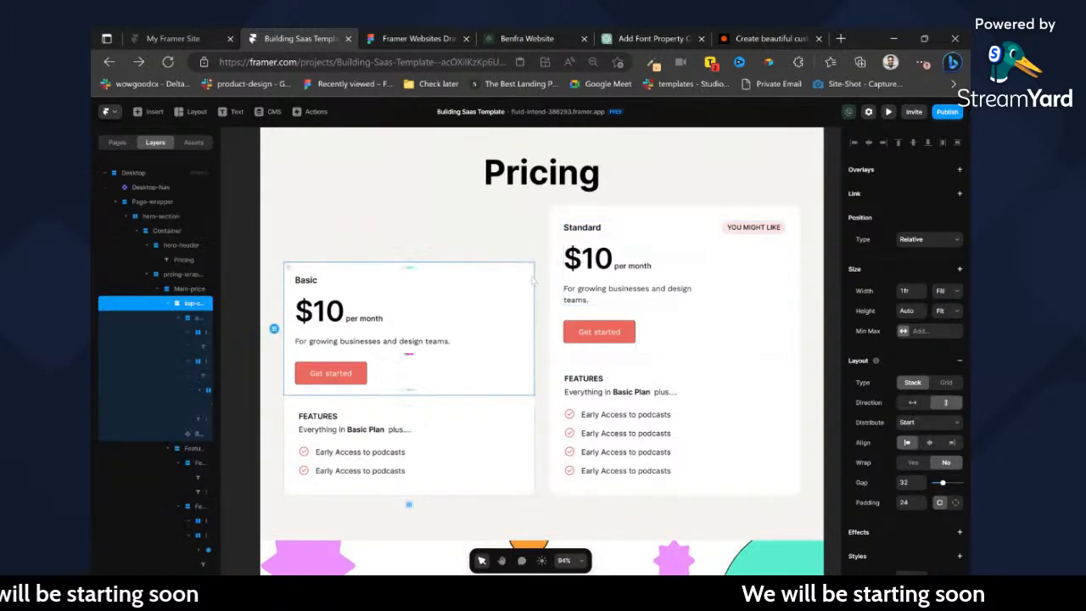
pyautogui.click(158, 290)
pyautogui.click(182, 292)
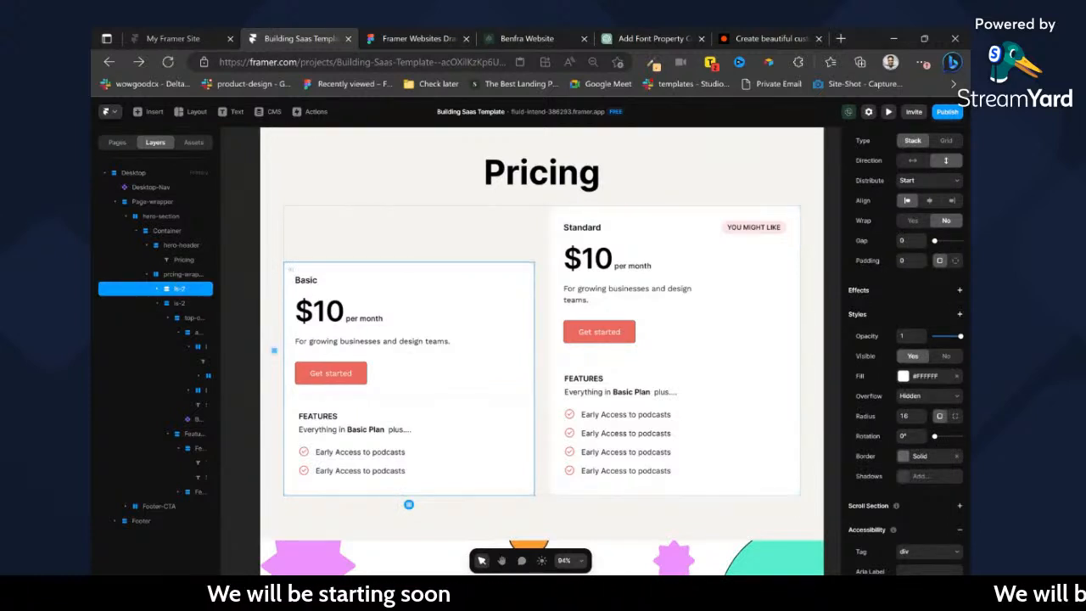
pyautogui.doubleClick(194, 304)
pyautogui.write('Main')
pyautogui.press('Return')
# Duplicate the Basic card and move the copy after the Standard card in the pricing wrapper.
pyautogui.hotkey('ctrl', 'd')
pyautogui.hotkey('ctrl', 'z')
pyautogui.click(180, 290)
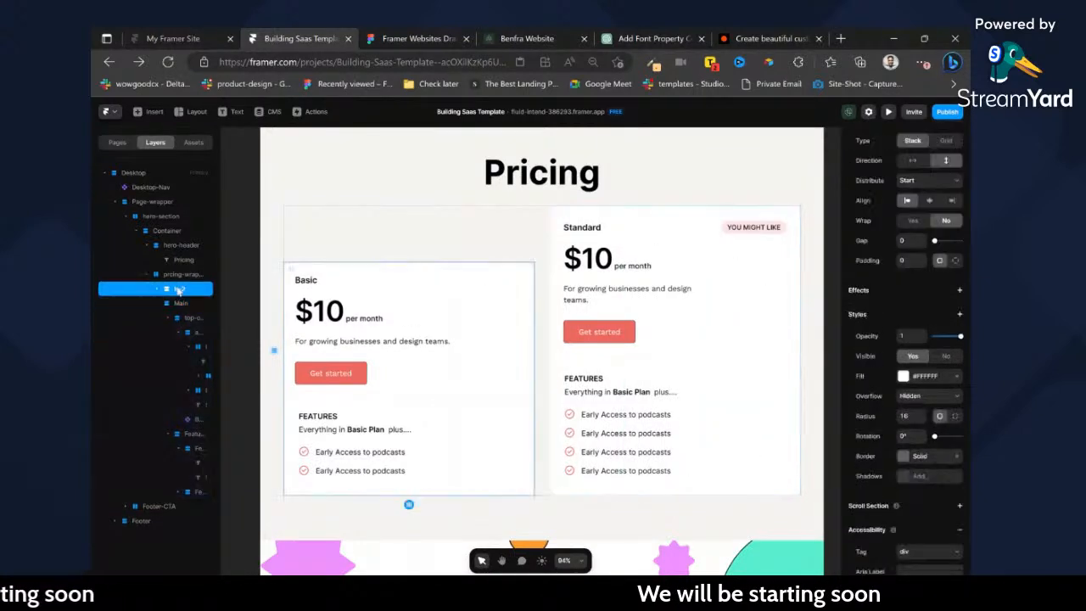
pyautogui.hotkey('ctrl', 'd')
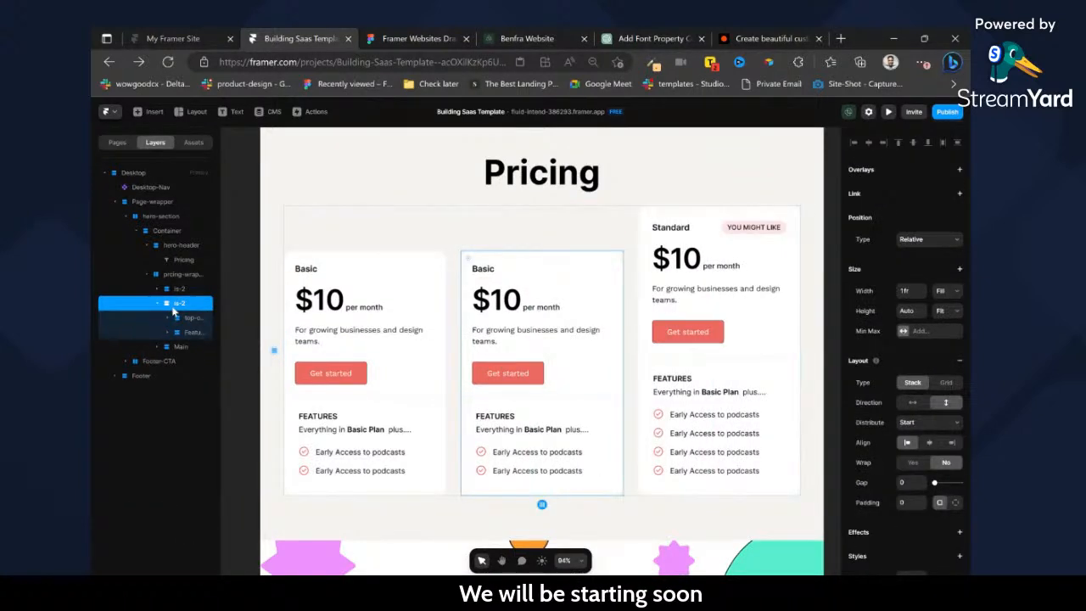
pyautogui.keyDown('ctrl'); pyautogui.click(643, 266); pyautogui.keyUp('ctrl')
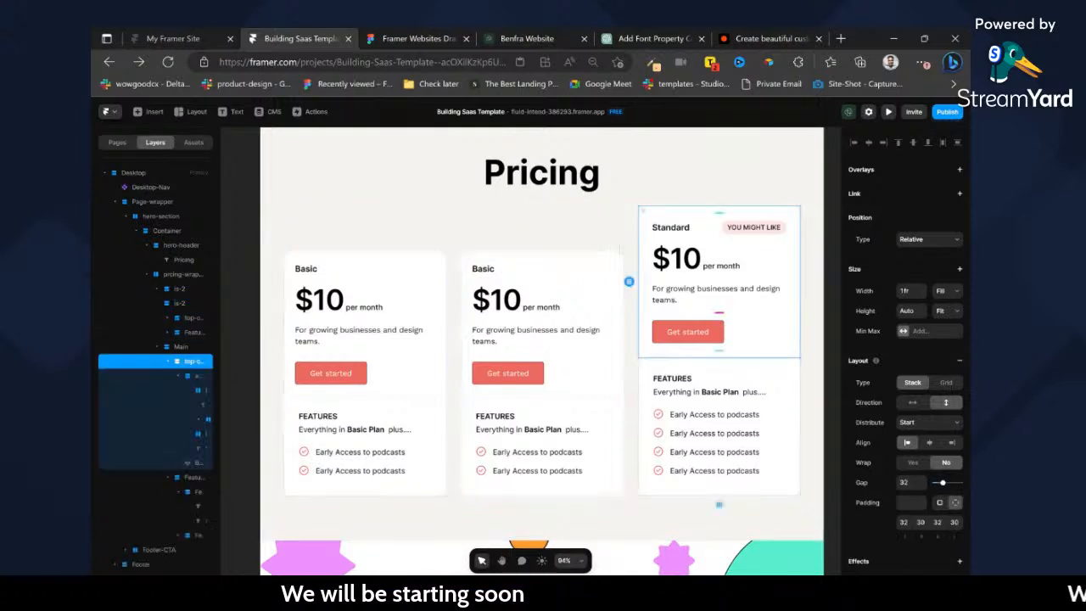
pyautogui.keyDown('ctrl'); pyautogui.click(629, 263); pyautogui.keyUp('ctrl')
pyautogui.keyDown('ctrl'); pyautogui.click(604, 261); pyautogui.keyUp('ctrl')
pyautogui.click(172, 307)
pyautogui.press('Right')
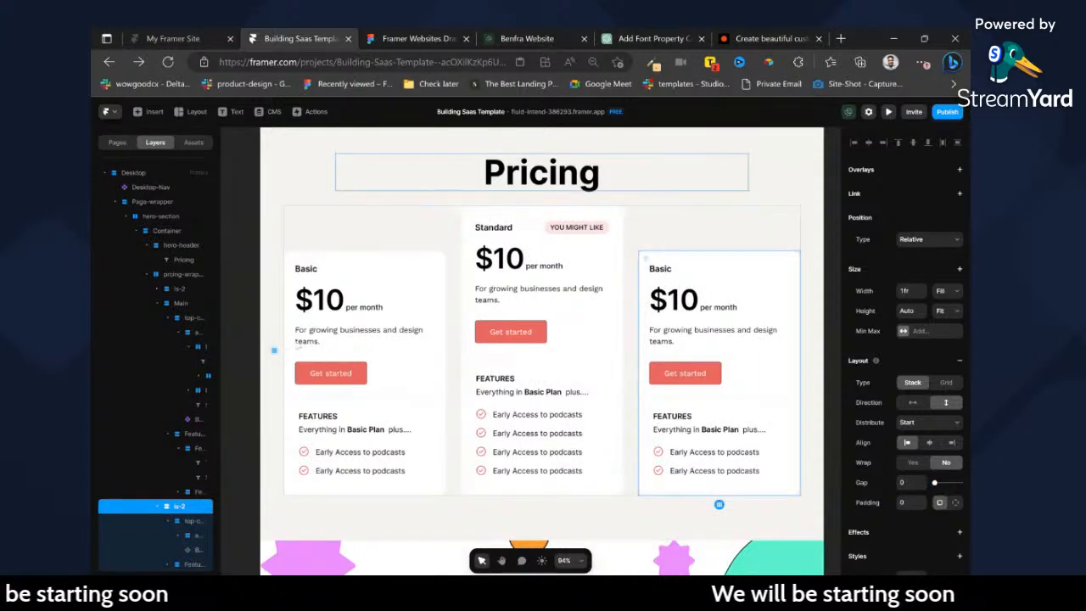
# Rename the third pricing card's layer to is-3.
pyautogui.write('3')
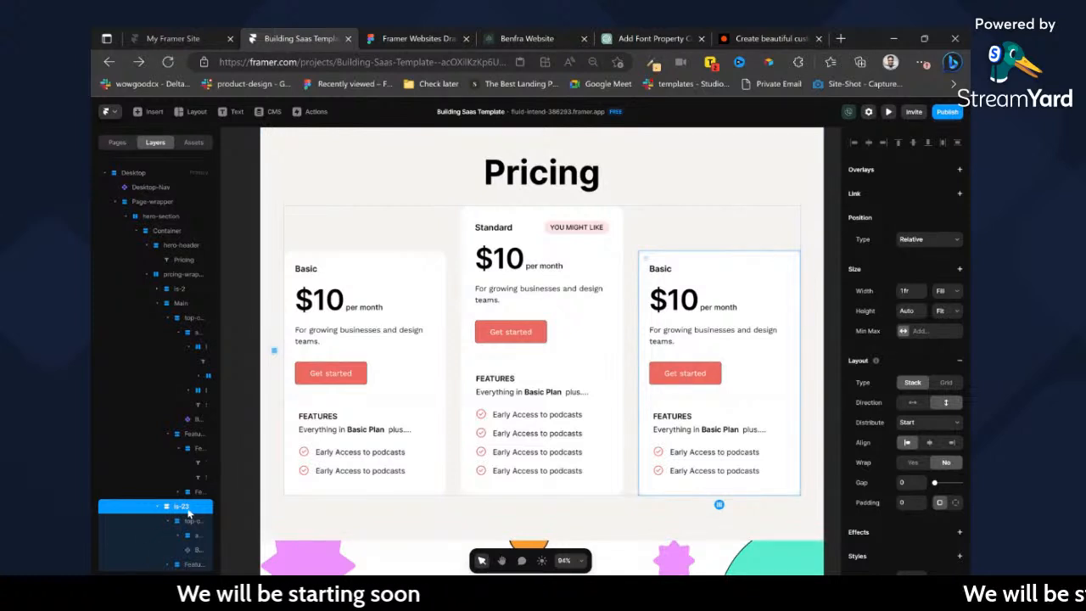
pyautogui.doubleClick(187, 510)
pyautogui.click(186, 508)
pyautogui.press('BackSpace')
pyautogui.press('Return')
# Remove the white fill from the is-3 and is-2 cards on either side of the Standard card.
pyautogui.scroll(-3, 942, 398)
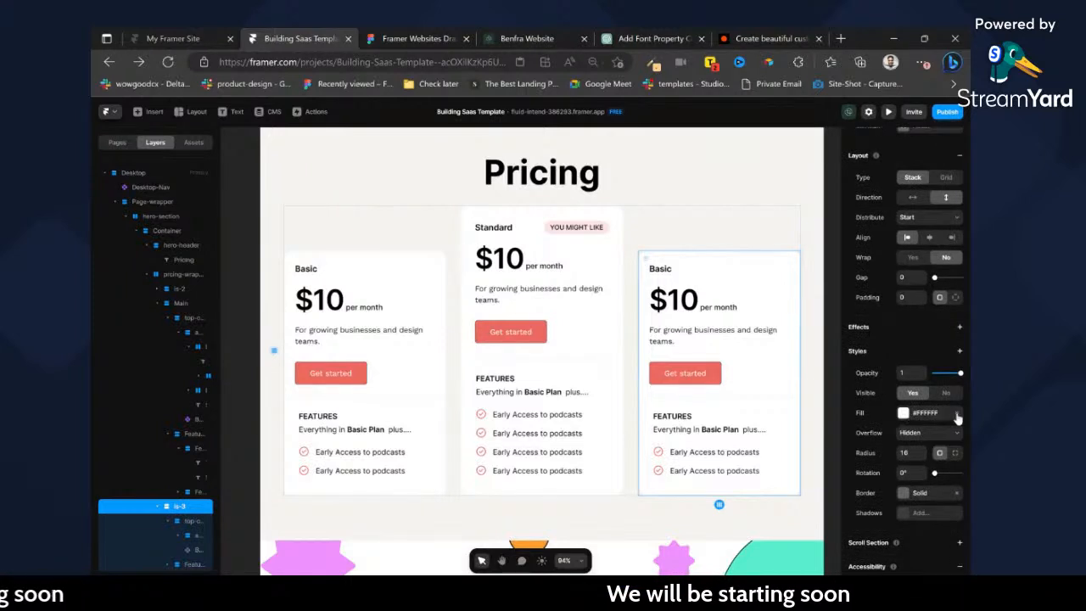
pyautogui.click(431, 265)
pyautogui.click(191, 289)
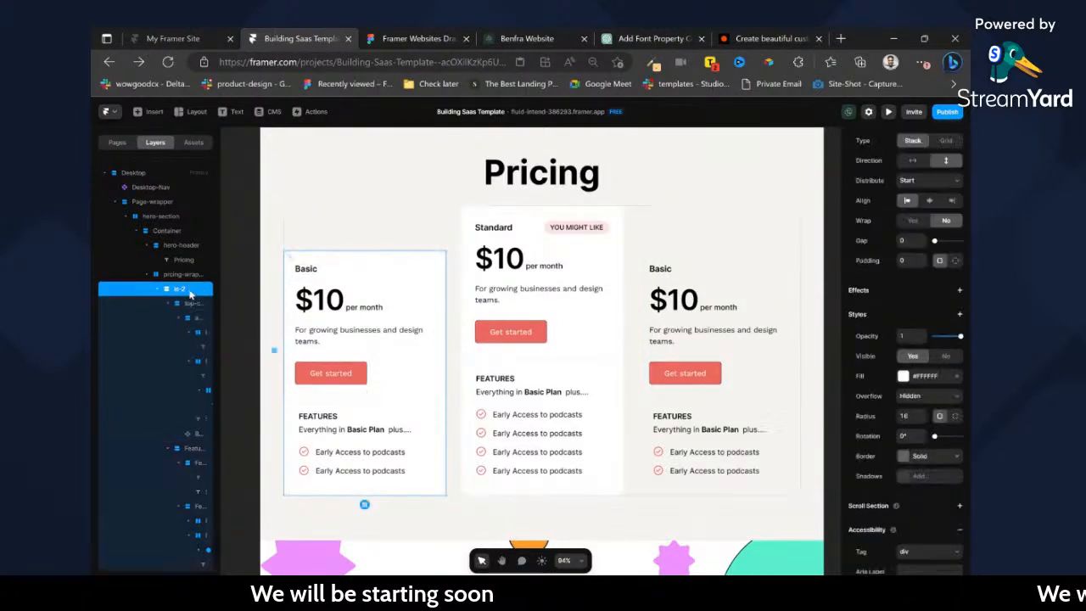
pyautogui.click(957, 376)
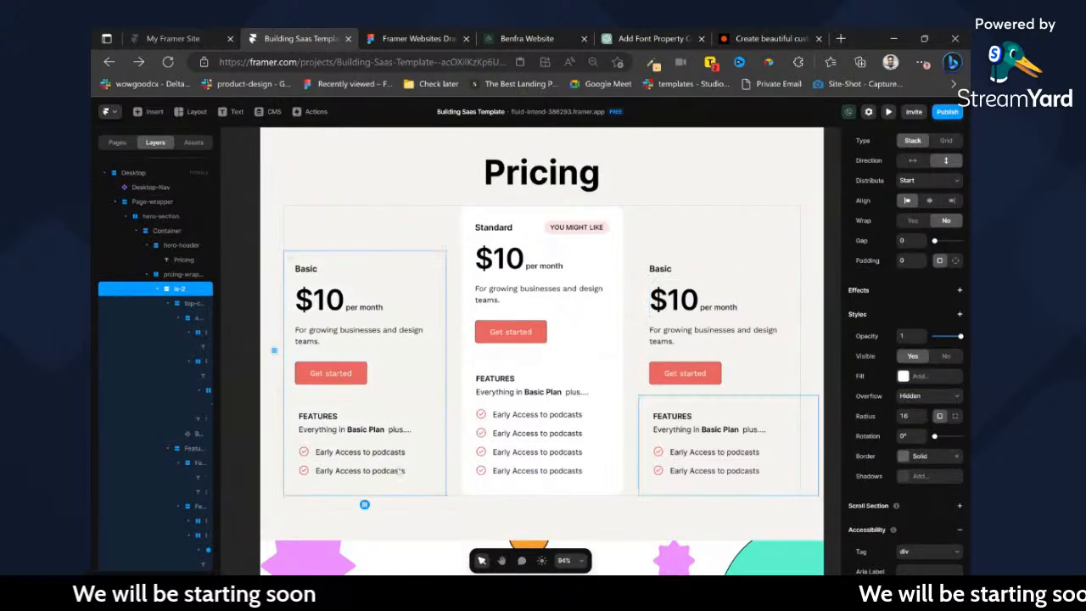
# Delete the last Early Access to podcasts row from the Standard card's feature list.
pyautogui.click(489, 472)
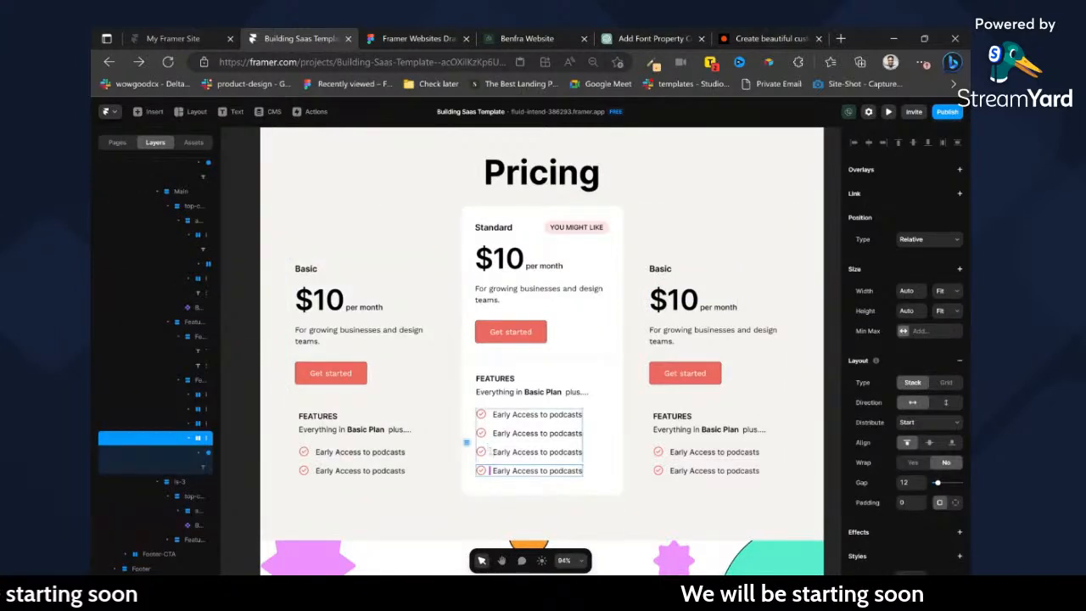
pyautogui.press('Delete')
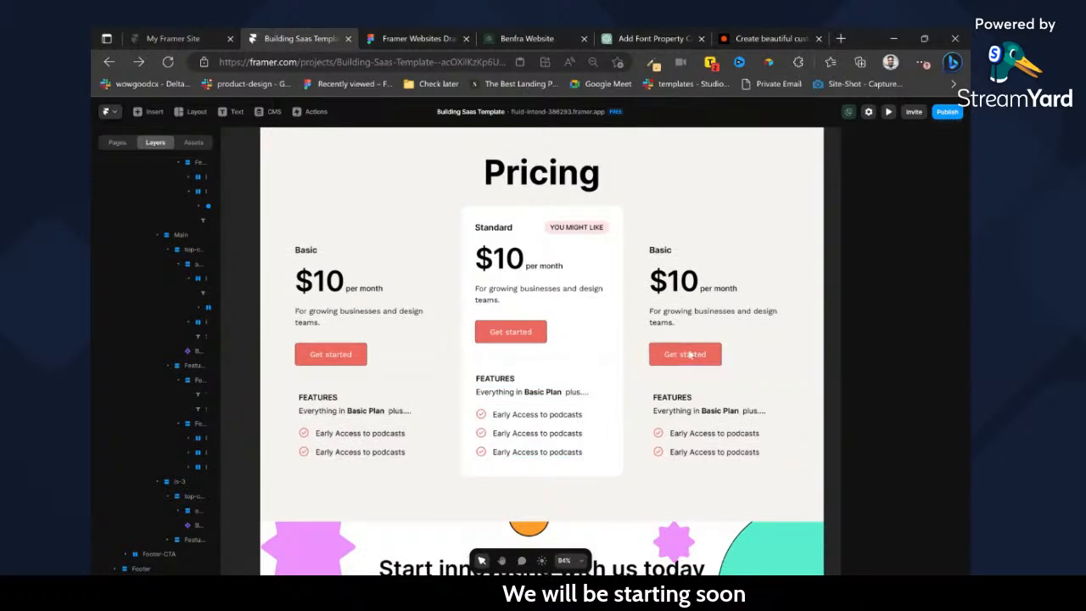
# Set the gap between the cards in the pricing wrapper to 24.
pyautogui.scroll(1, 690, 355)
pyautogui.hscroll(1, 736, 306)
pyautogui.scroll(-3, 798, 337)
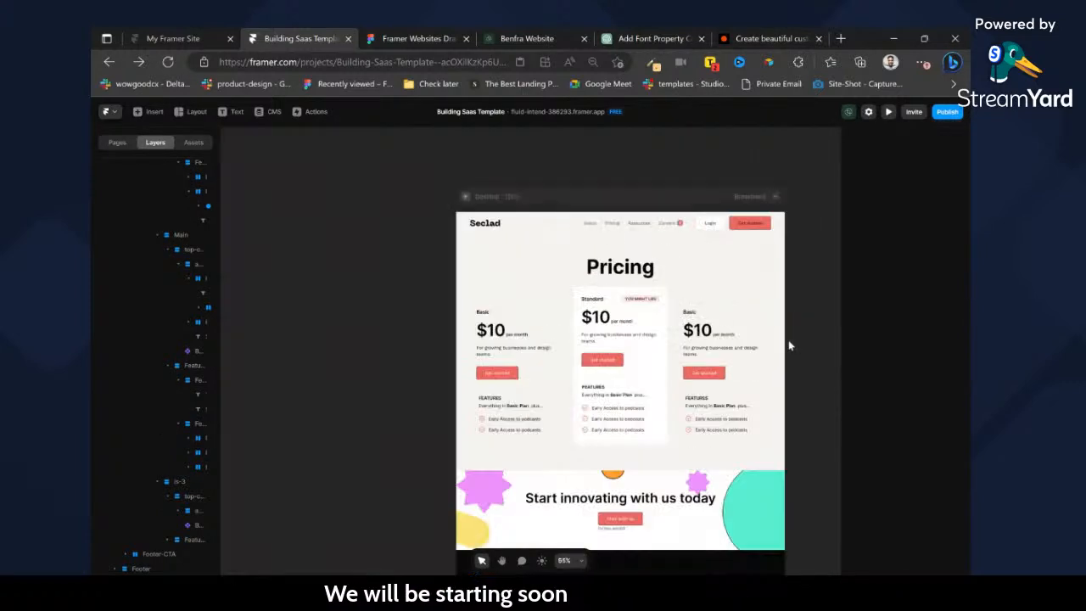
pyautogui.click(674, 321)
pyautogui.click(908, 483)
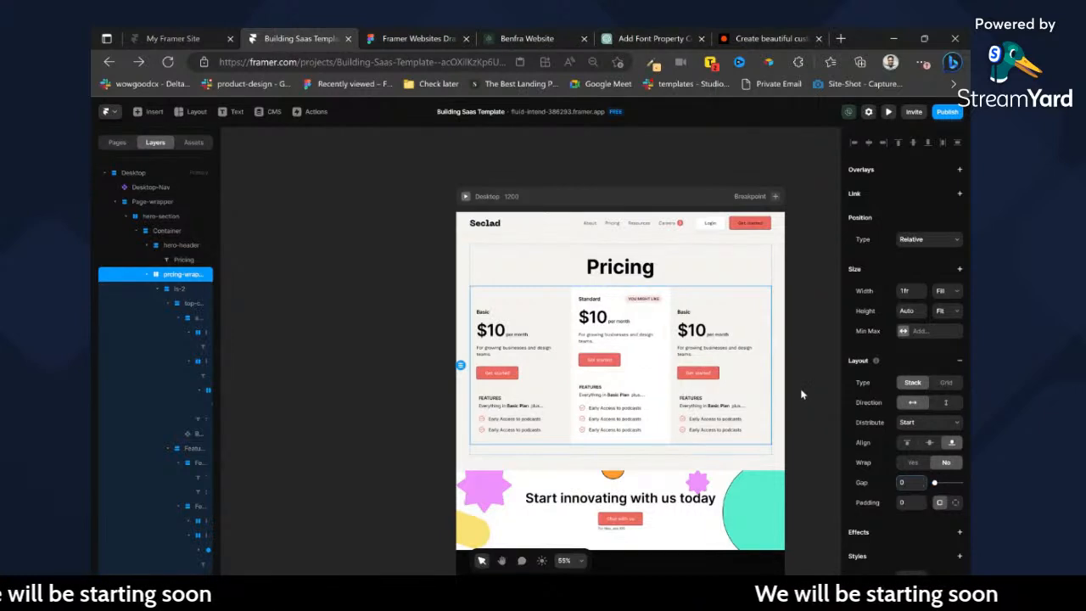
pyautogui.write('0')
pyautogui.press('Return')
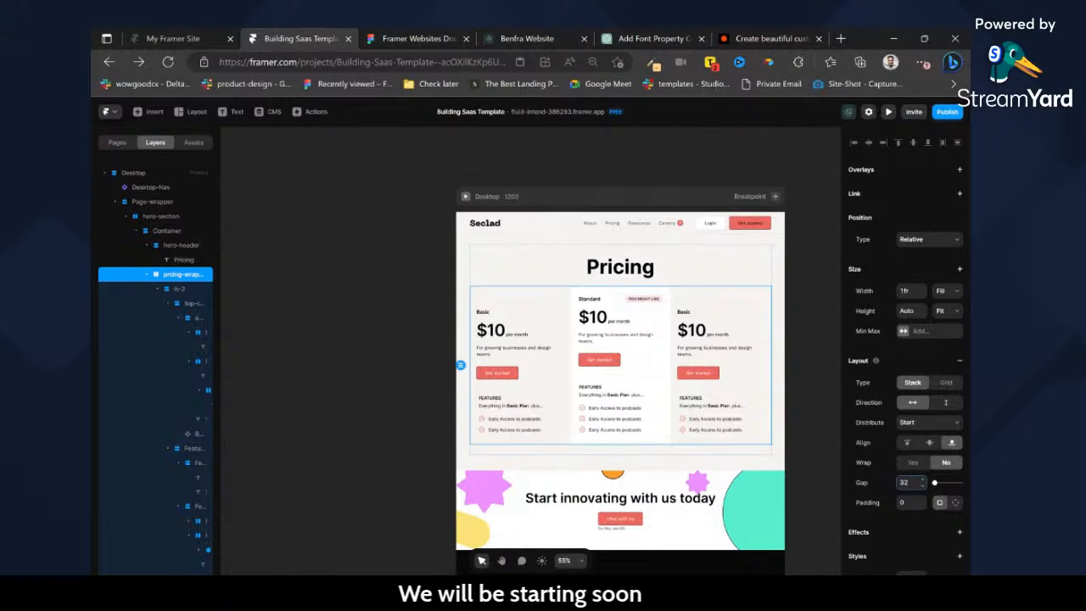
pyautogui.press('BackSpace')
pyautogui.press('BackSpace')
pyautogui.write('24')
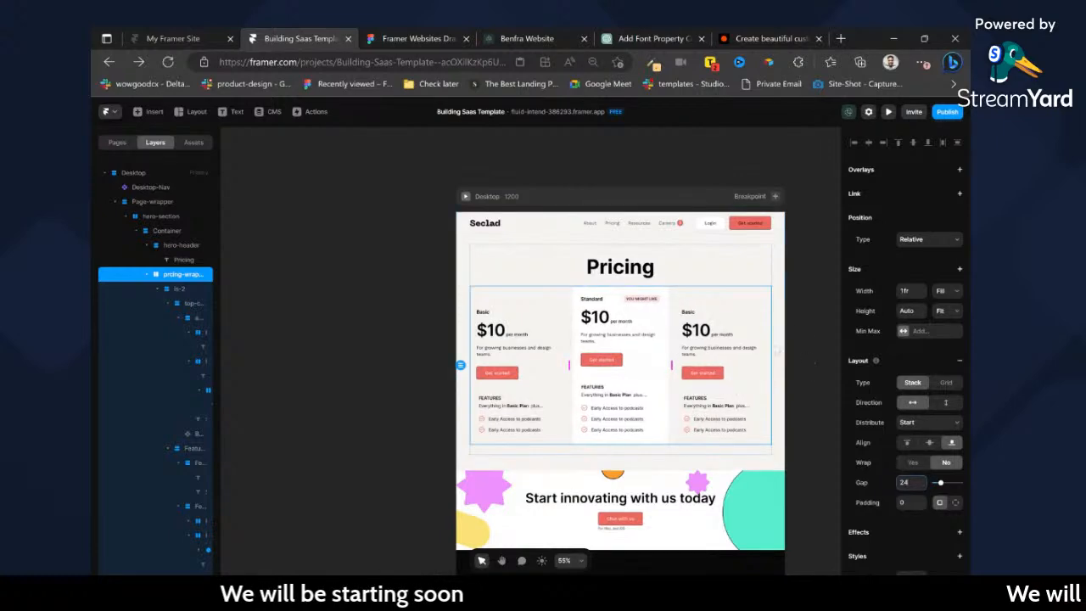
pyautogui.scroll(3, 729, 387)
# Switch to Figma, export the Most popular arrow container above the Standard card as SVG, and return to Framer.
pyautogui.click(466, 37)
pyautogui.click(521, 284)
pyautogui.hotkey('ctrl', '/')
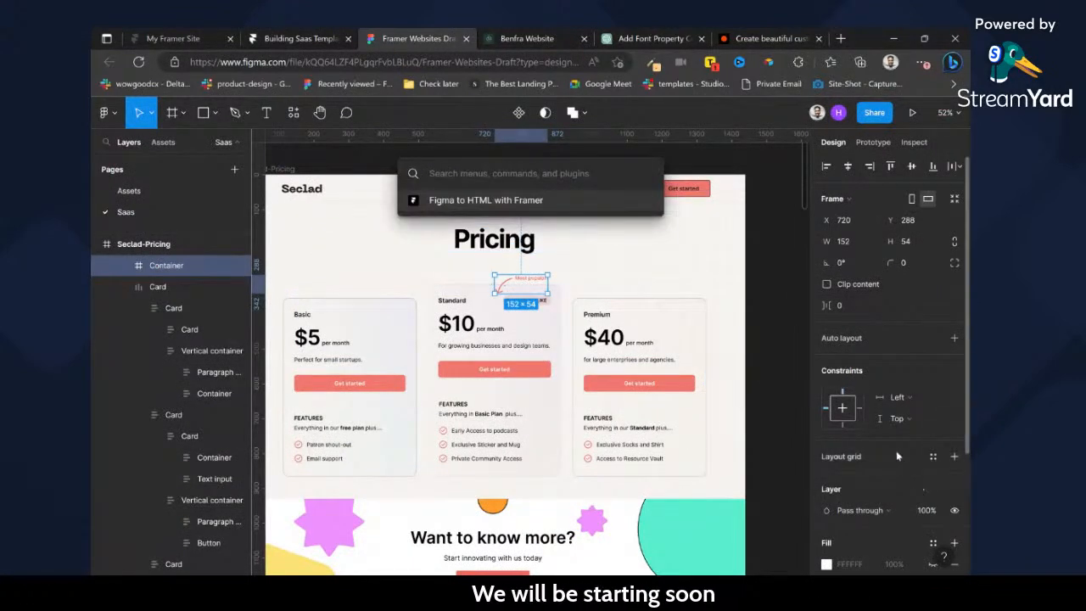
pyautogui.press('Escape')
pyautogui.scroll(-3, 919, 482)
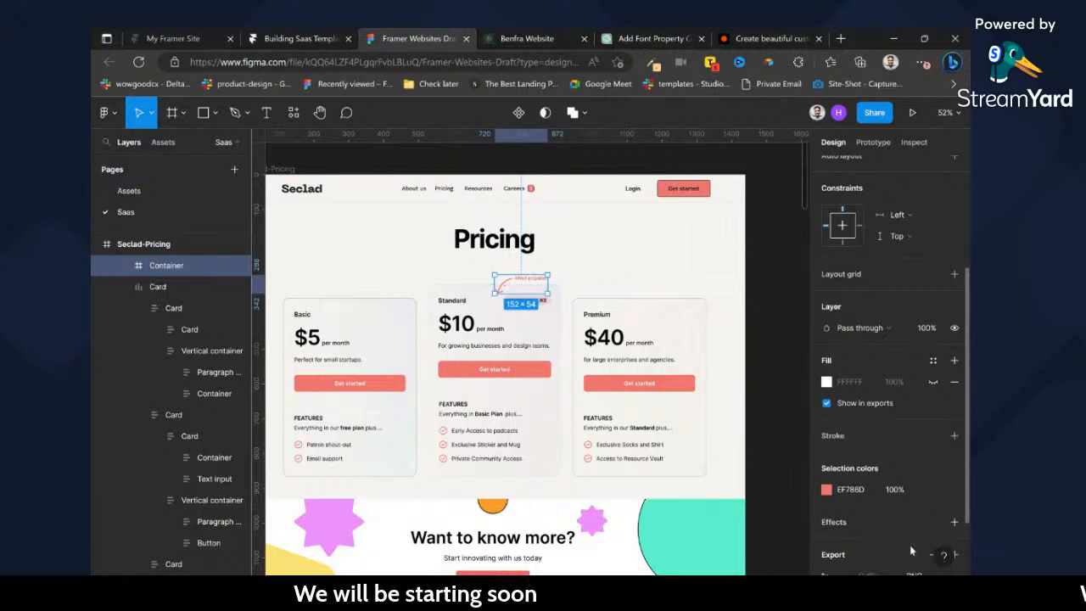
pyautogui.click(954, 533)
pyautogui.click(927, 514)
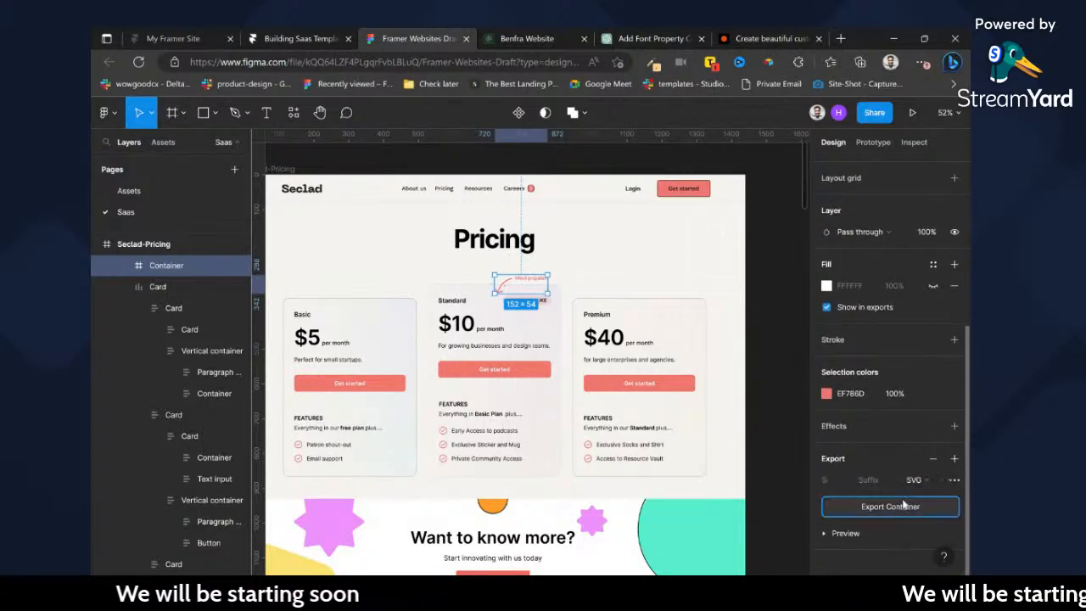
pyautogui.click(338, 38)
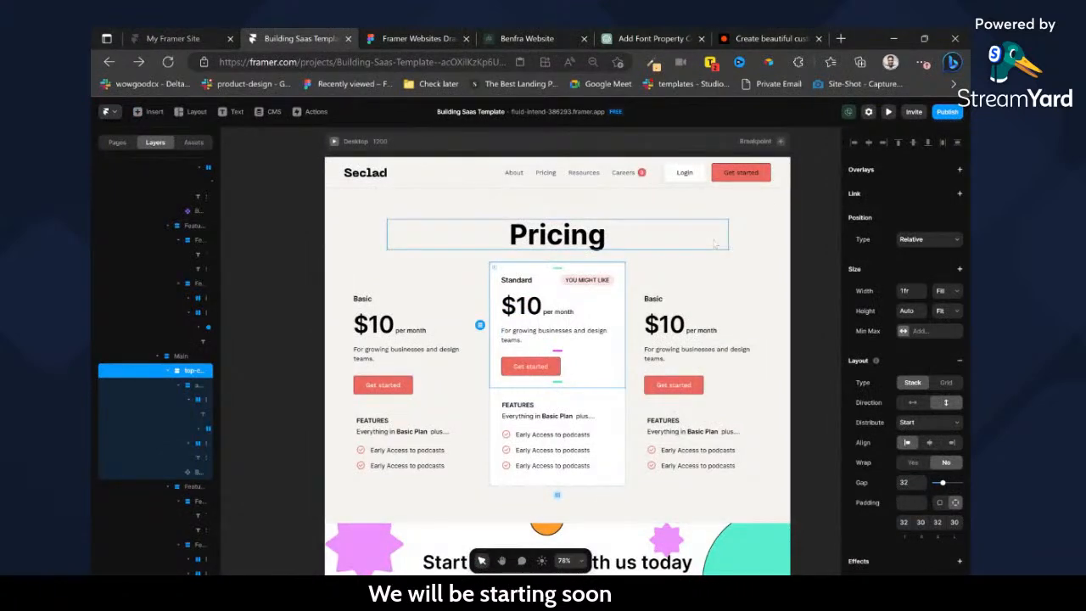
pyautogui.click(181, 114)
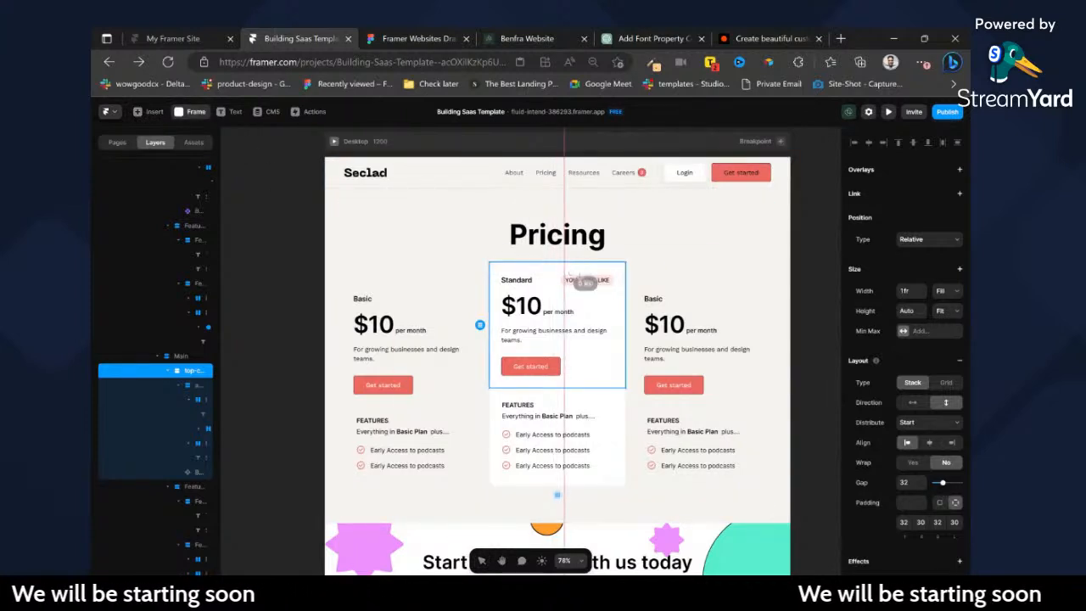
pyautogui.moveTo(584, 281); pyautogui.dragTo(619, 303)
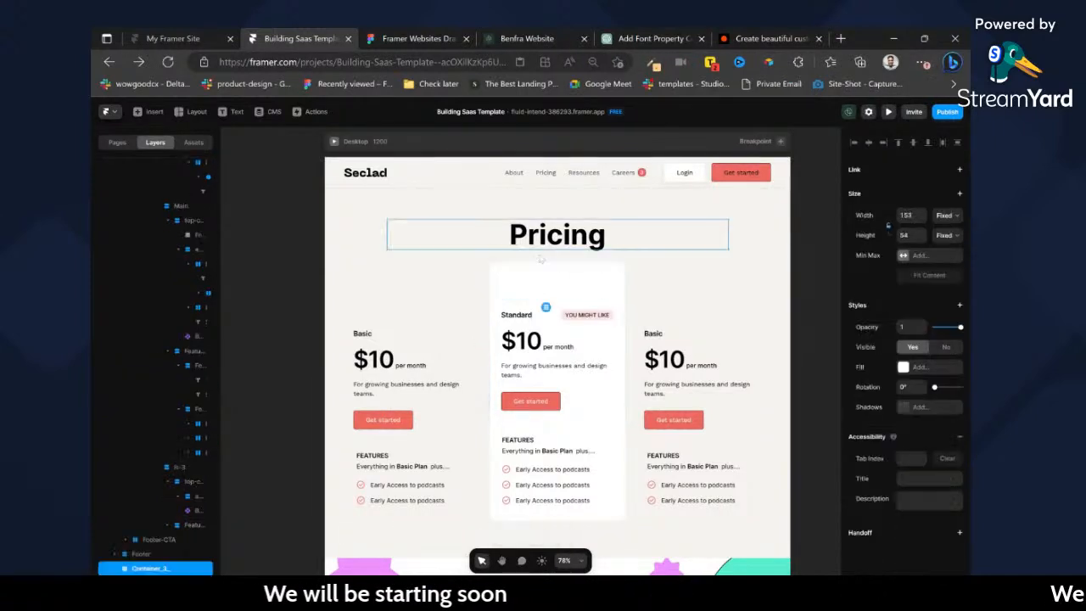
pyautogui.scroll(-2, 535, 351)
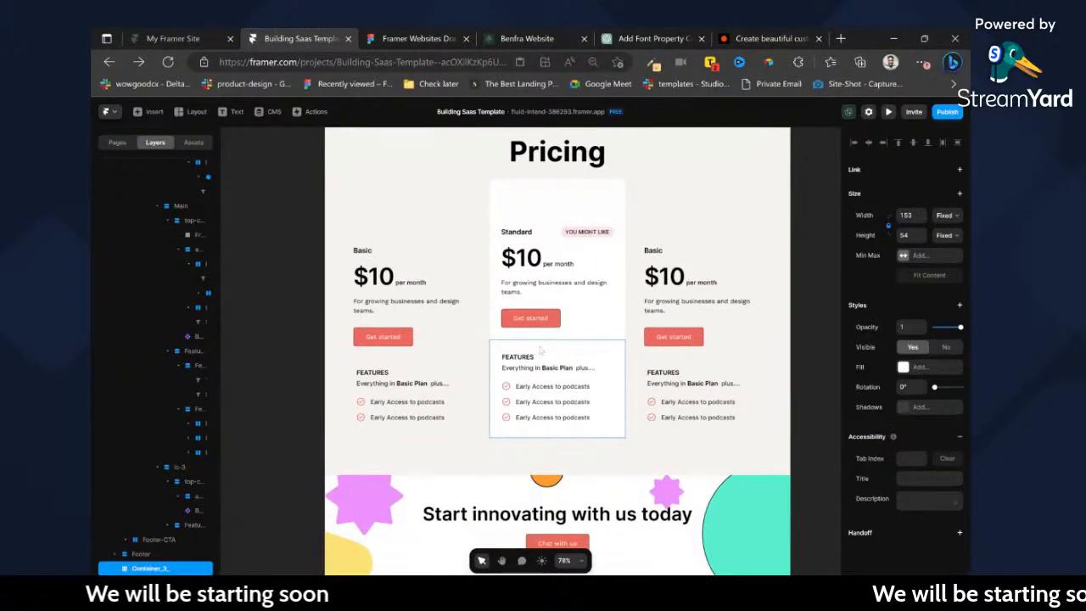
pyautogui.scroll(-1, 521, 396)
pyautogui.scroll(-1, 521, 393)
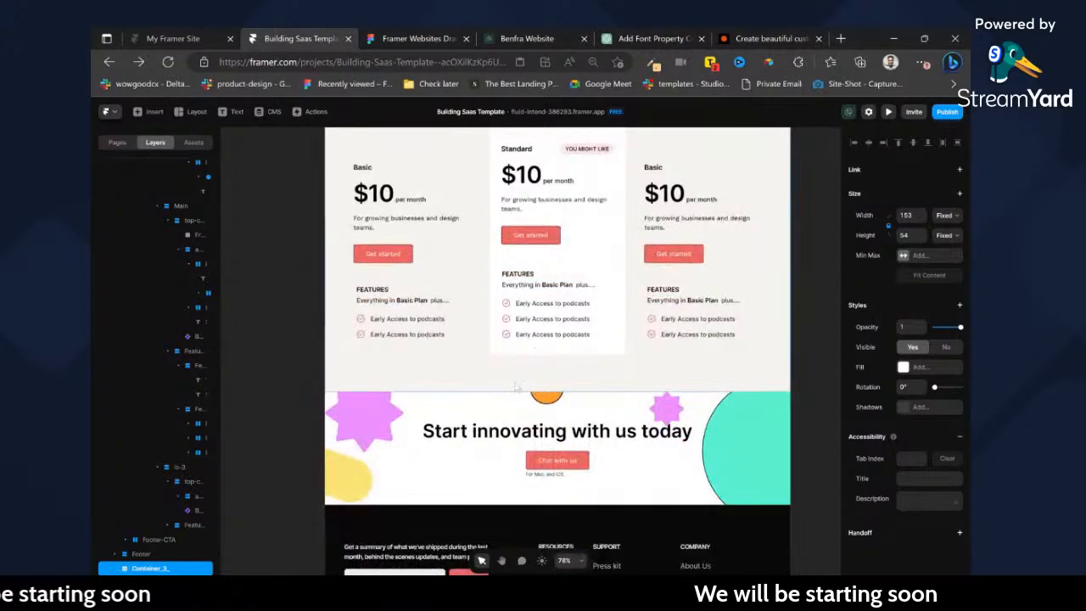
pyautogui.scroll(6, 517, 378)
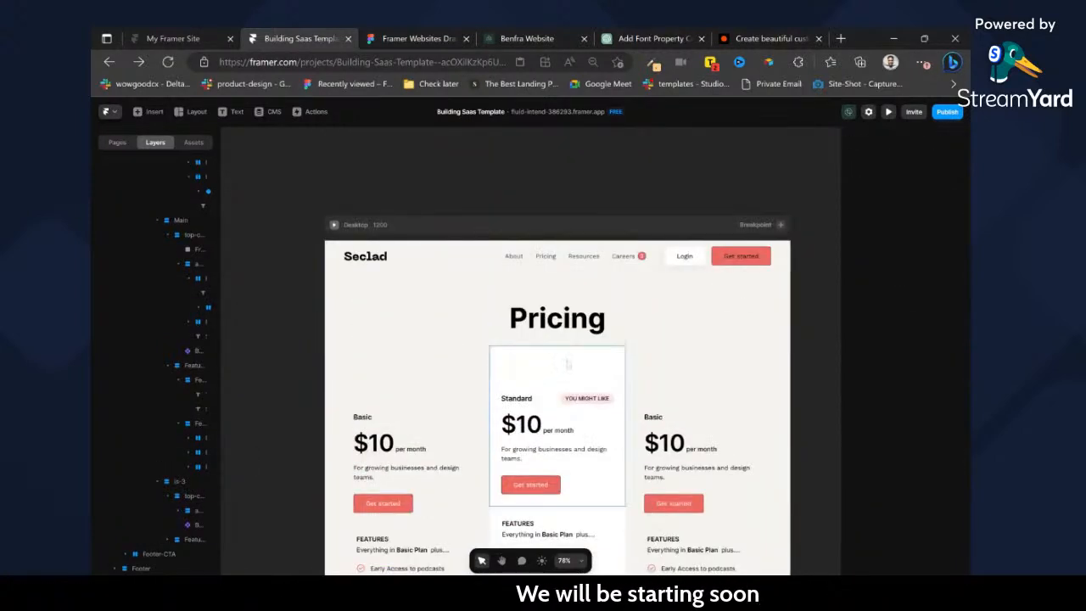
pyautogui.click(531, 376)
pyautogui.doubleClick(526, 378)
pyautogui.press('Delete')
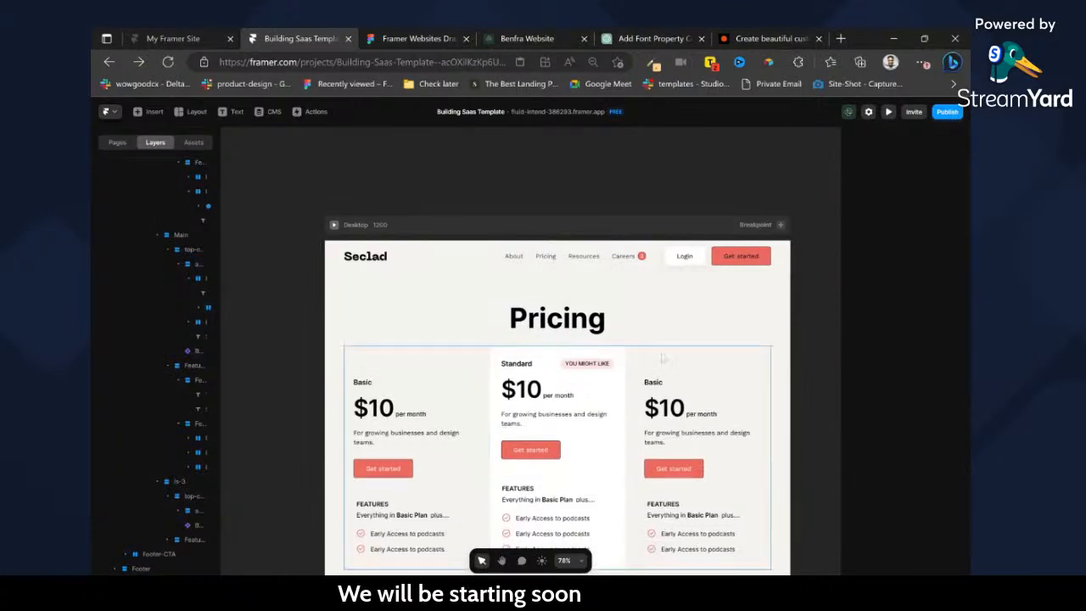
# Paste the Most popular graphic into the Standard card's top section and wrap it in a frame.
pyautogui.keyDown('ctrl'); pyautogui.click(619, 369); pyautogui.keyUp('ctrl')
pyautogui.hotkey('ctrl', 'v')
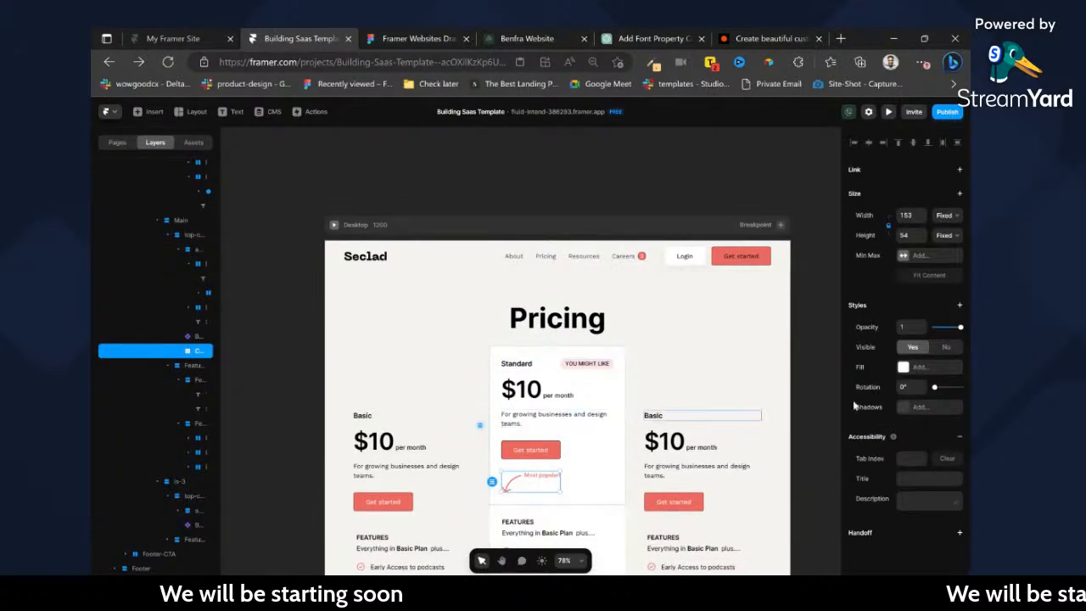
pyautogui.hotkey('ctrl', 'Return')
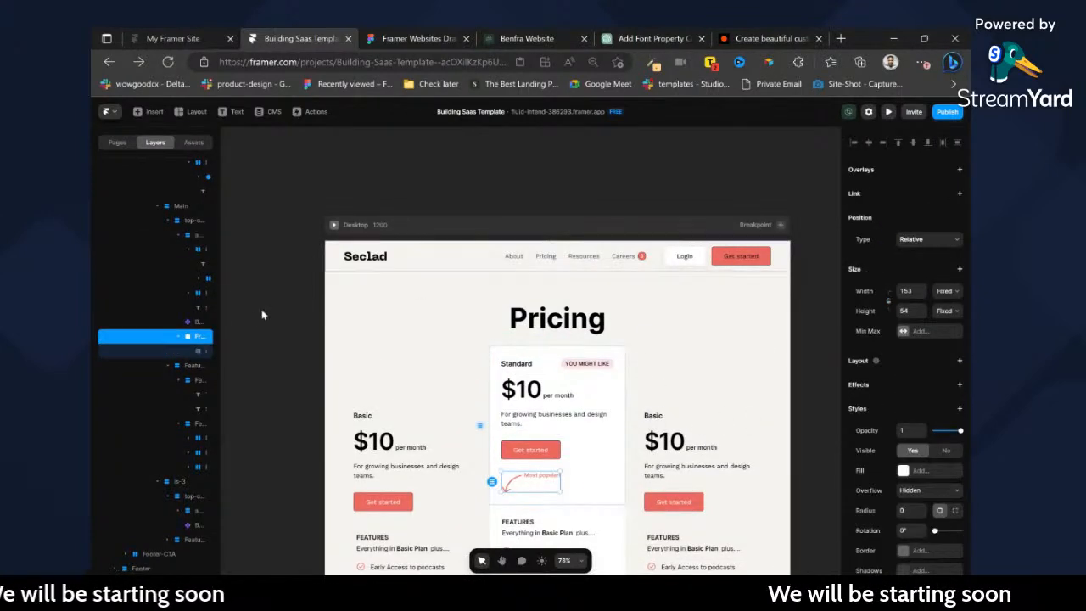
# Rename the frame around the Most popular graphic and set its width and height to Fit.
pyautogui.doubleClick(202, 336)
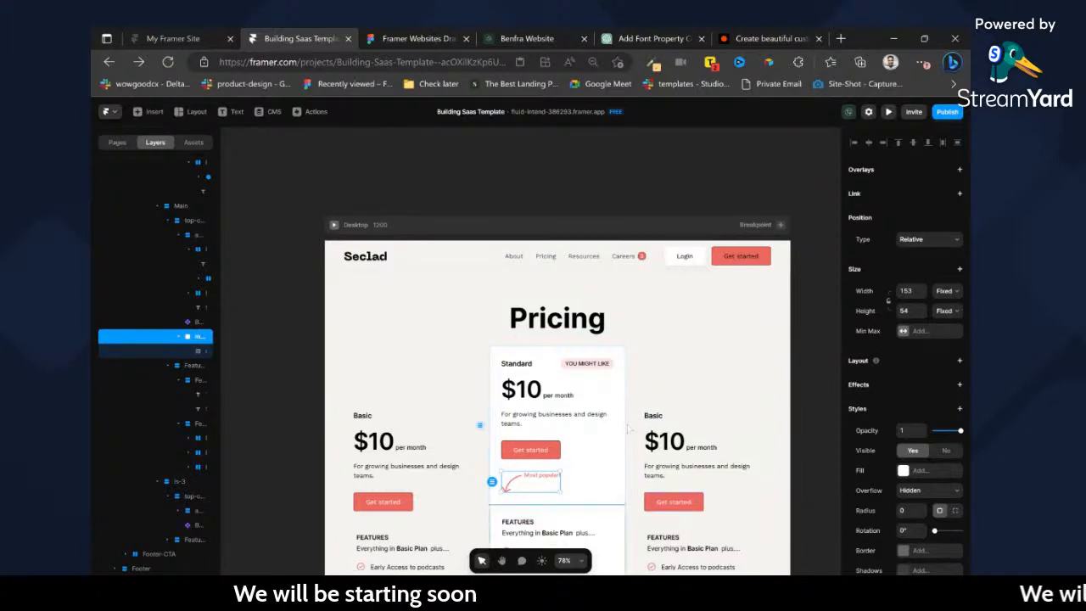
pyautogui.click(943, 294)
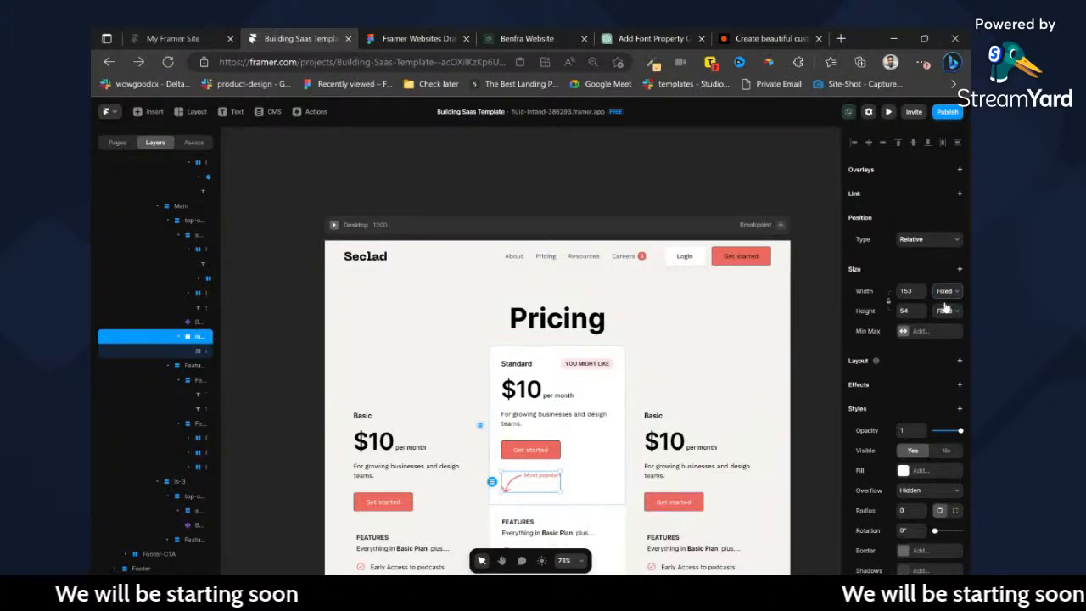
pyautogui.click(943, 309)
pyautogui.click(944, 315)
pyautogui.click(945, 325)
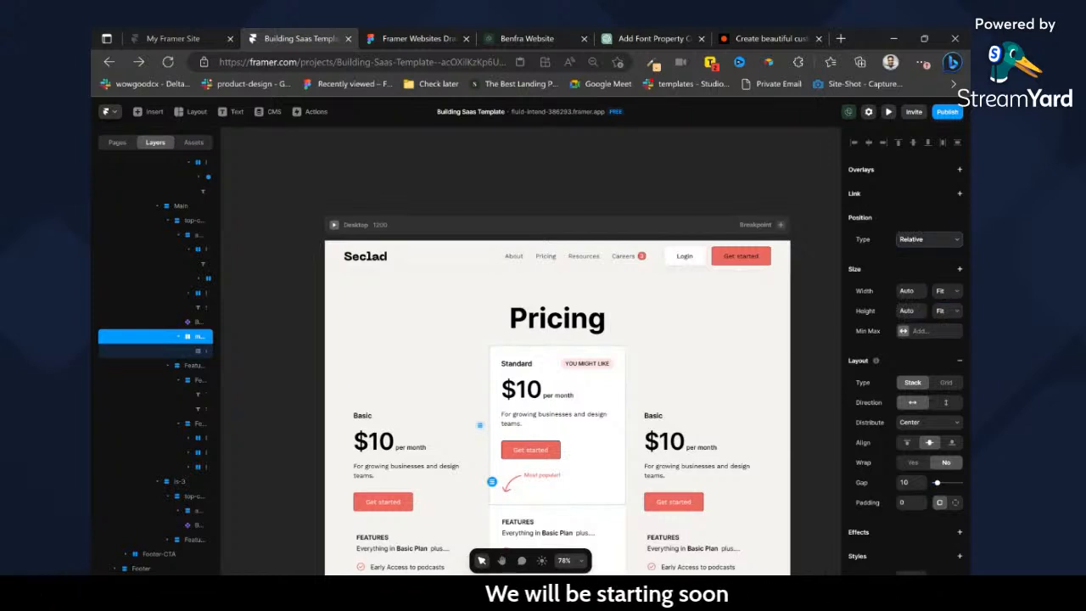
# Set the Most popular frame's position type to Absolute and remove its edge pins.
pyautogui.click(914, 257)
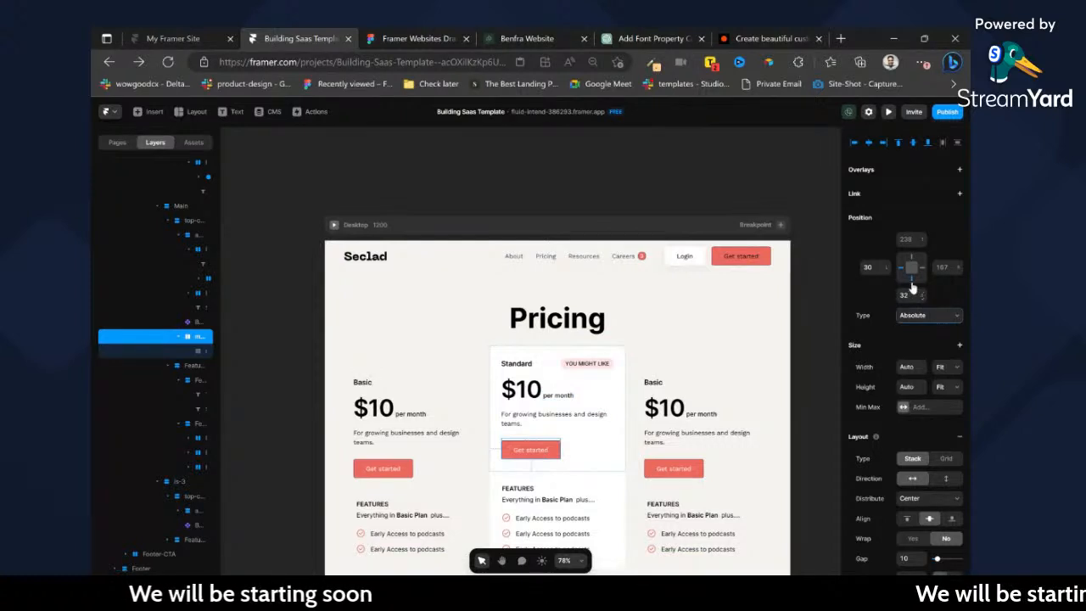
pyautogui.moveTo(907, 281)
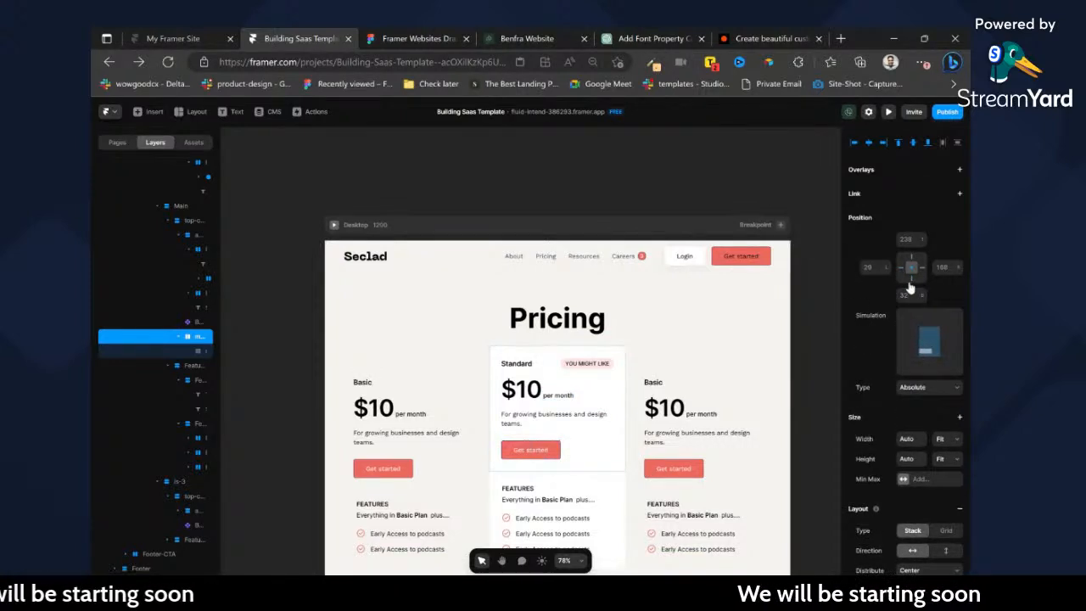
pyautogui.click(909, 283)
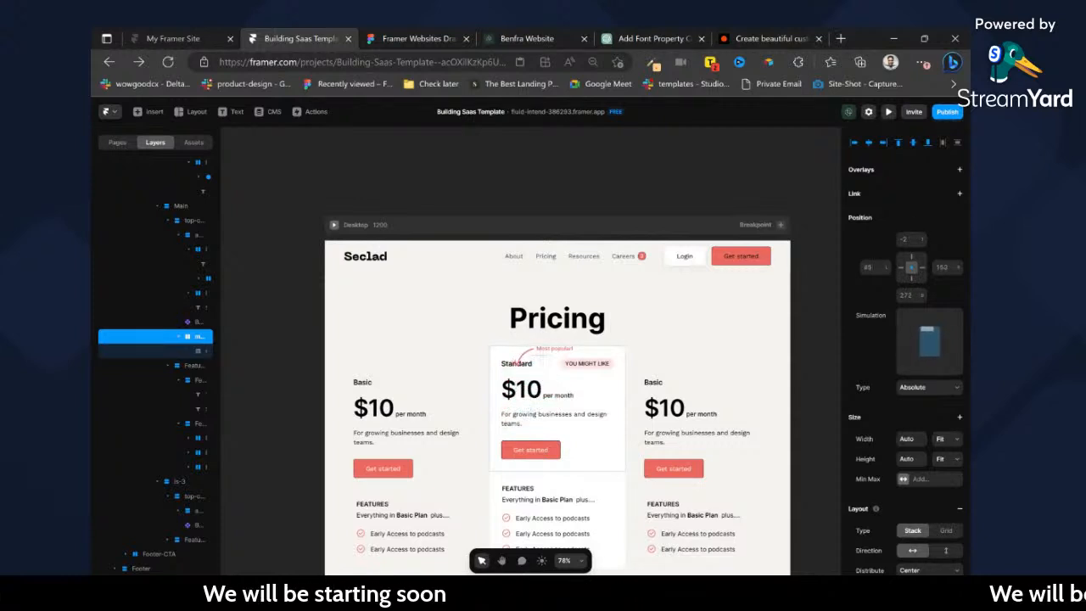
# Move the Most popular graphic over the Standard card's upper right corner, about 34 px above its top edge, with the arrow pointing at the YOU MIGHT LIKE badge.
pyautogui.hotkey('shift', 'Right')
pyautogui.hotkey('shift', 'Right')
pyautogui.hotkey('shift', 'Right')
pyautogui.hotkey('shift', 'Right')
pyautogui.hotkey('shift', 'Right')
pyautogui.hotkey('shift', 'Right')
pyautogui.hotkey('shift', 'Right')
pyautogui.hotkey('shift', 'Right')
pyautogui.hotkey('shift', 'Right')
pyautogui.hotkey('shift', 'Right')
pyautogui.hotkey('shift', 'Right')
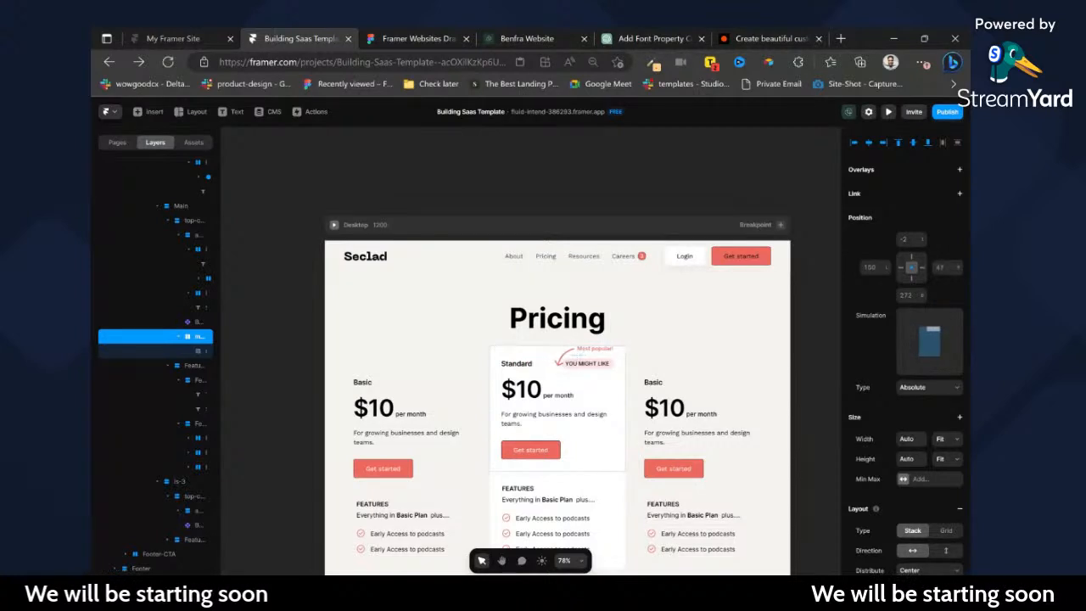
pyautogui.hotkey('shift', 'Right')
pyautogui.hotkey('shift', 'Right')
pyautogui.hotkey('shift', 'Right')
pyautogui.hotkey('shift', 'Right')
pyautogui.hotkey('shift', 'Right')
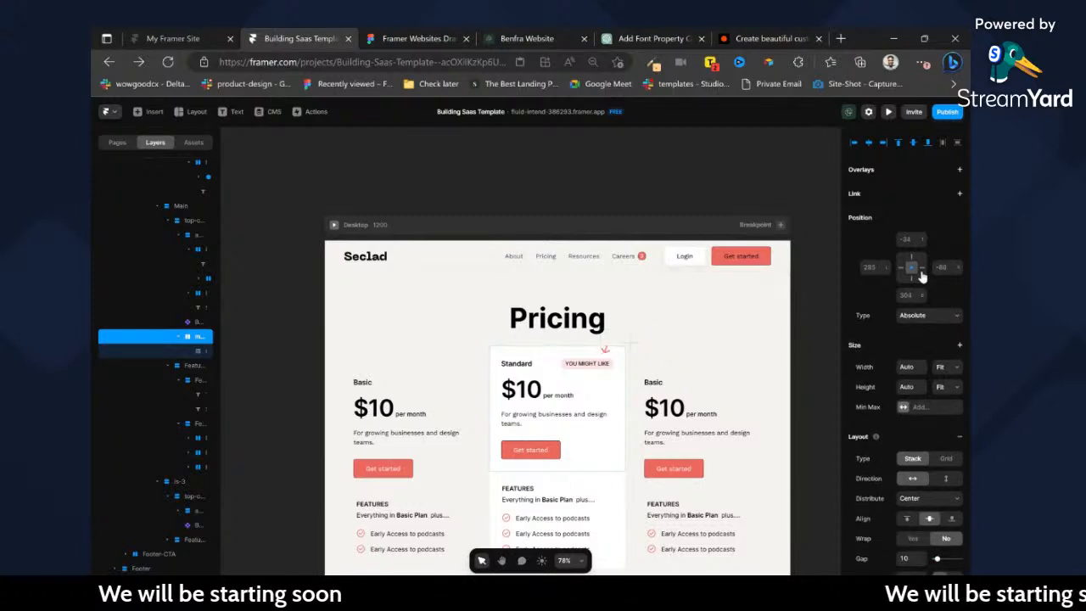
# Set the overflow of the Standard card's top section and of its Main frame to Visible.
pyautogui.click(665, 409)
pyautogui.click(622, 374)
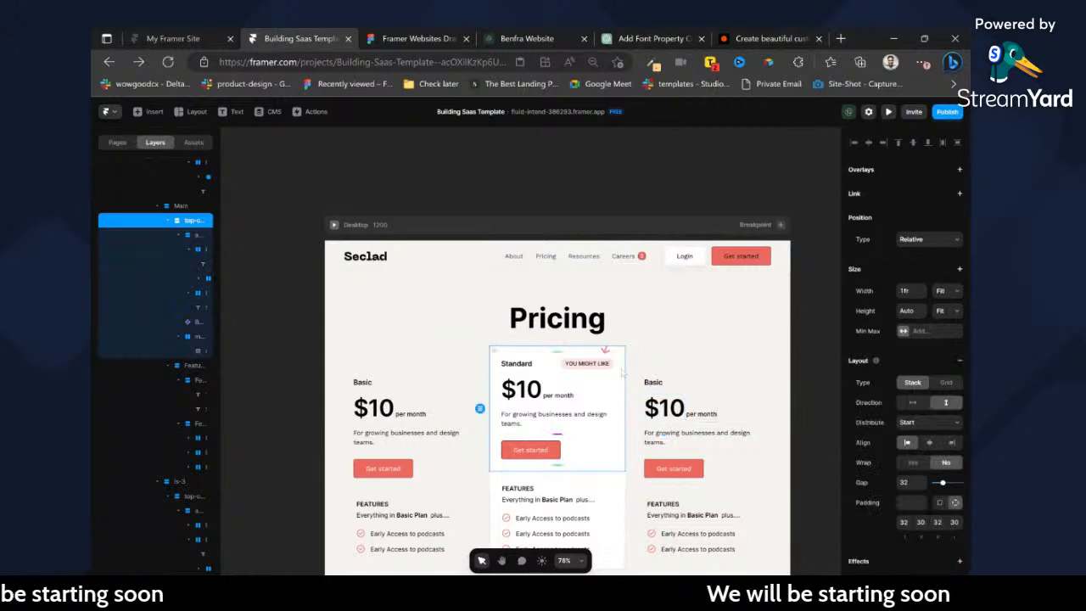
pyautogui.scroll(-3, 940, 465)
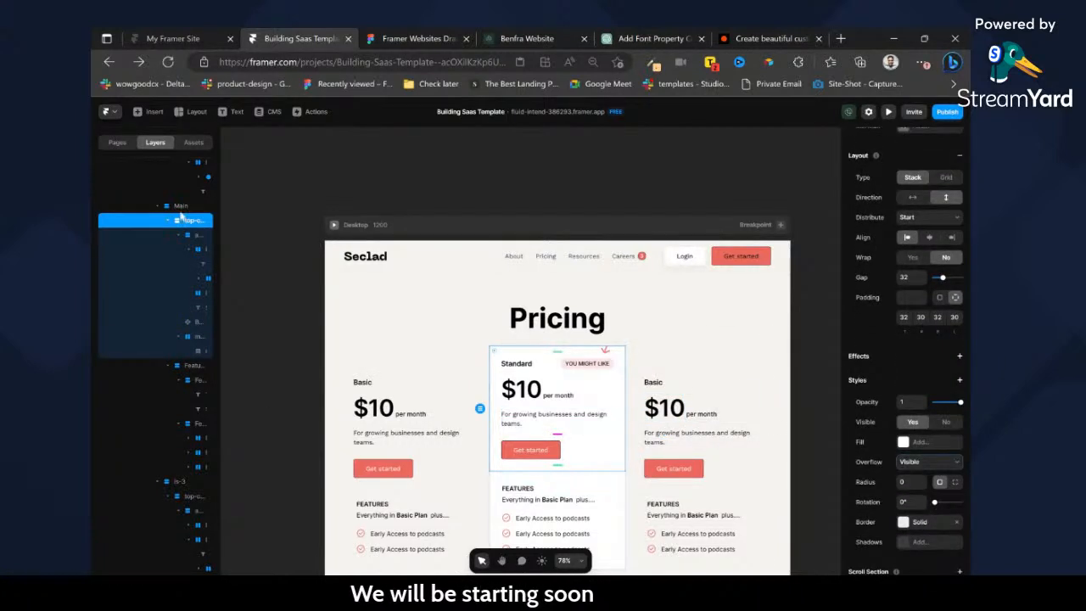
pyautogui.click(180, 207)
pyautogui.scroll(-3, 950, 491)
pyautogui.click(933, 415)
pyautogui.click(929, 431)
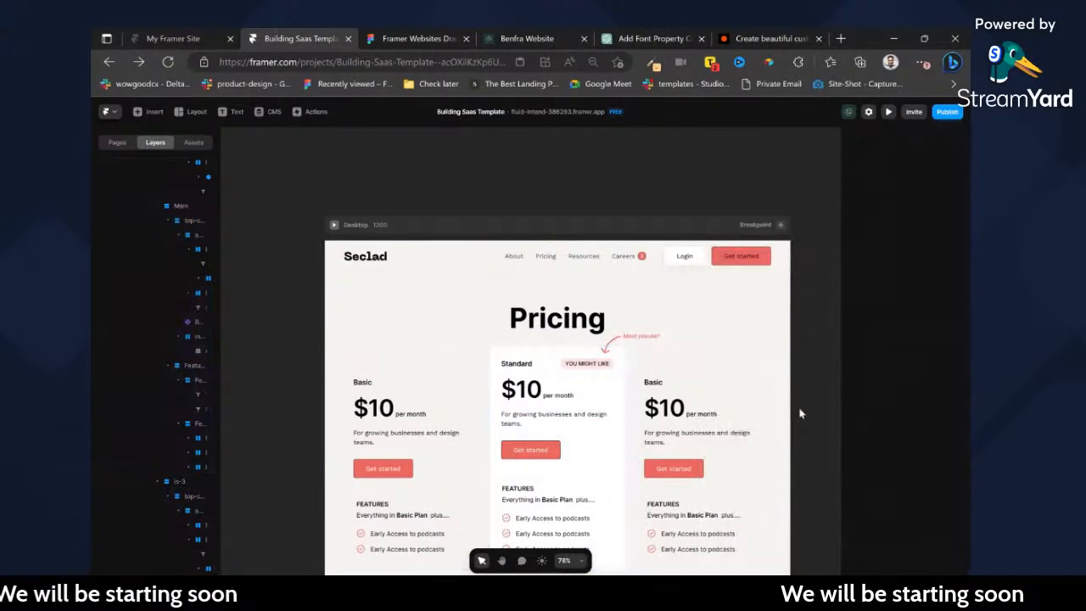
# Set the gap of the hero section's Container between the Pricing heading and the cards to 56.
pyautogui.click(746, 325)
pyautogui.scroll(-1, 934, 483)
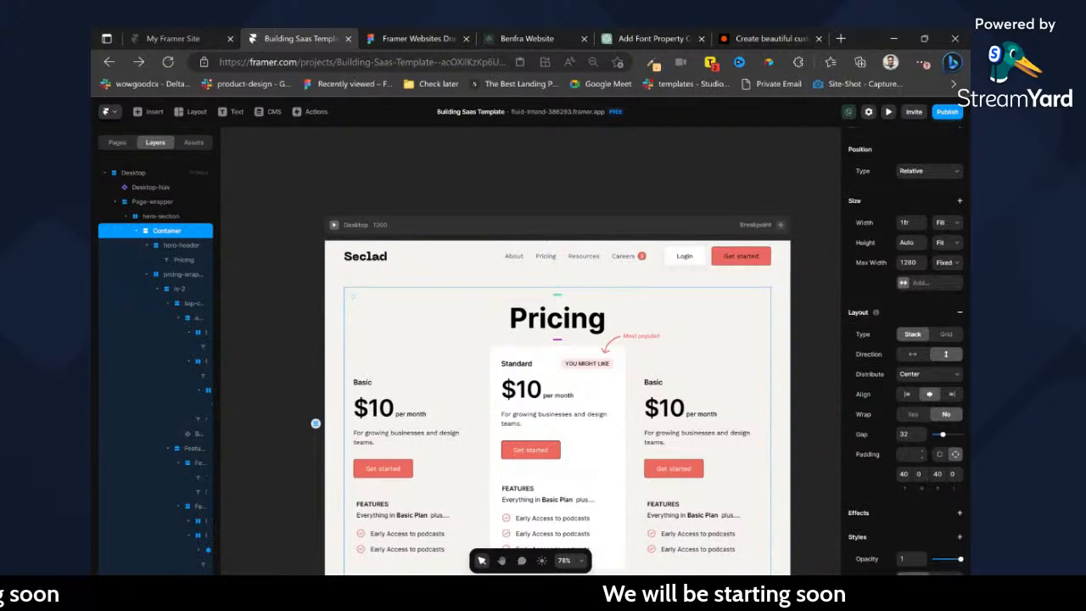
pyautogui.write('6')
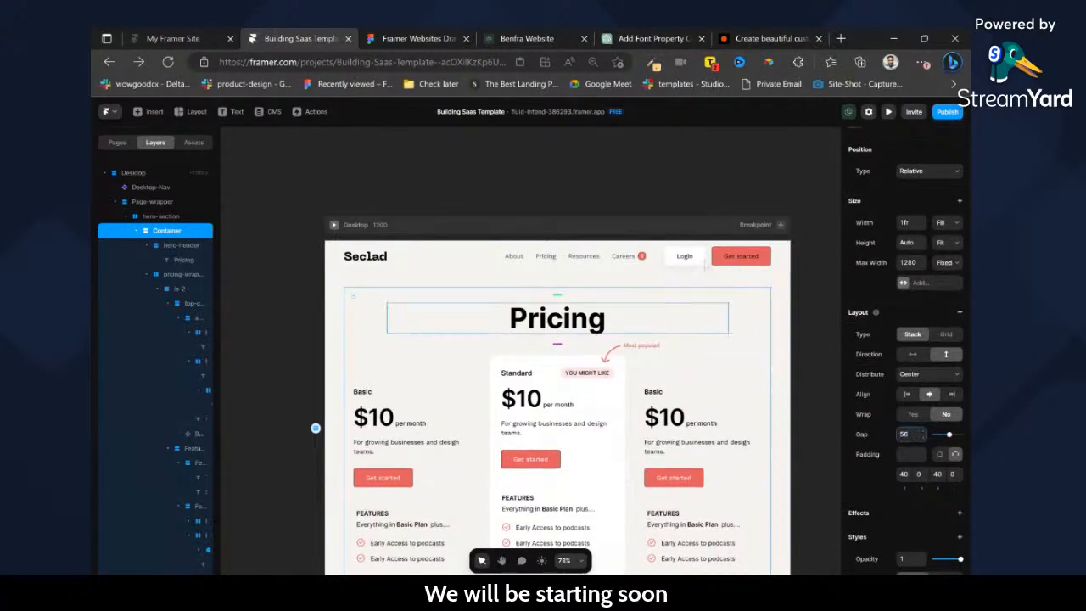
pyautogui.click(699, 195)
pyautogui.scroll(-5, 663, 214)
pyautogui.scroll(3, 653, 307)
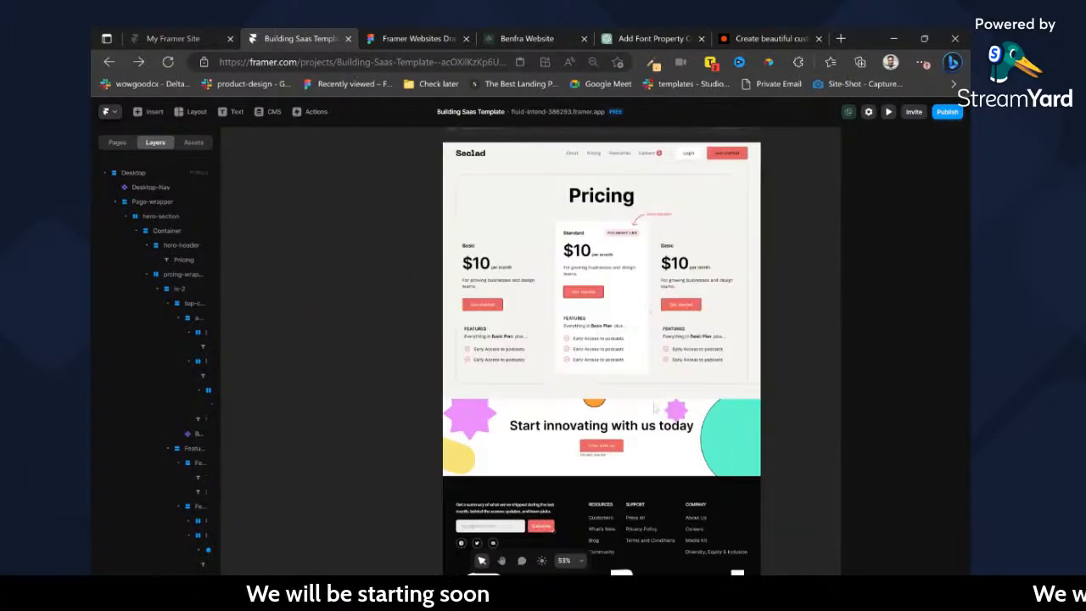
# Show the site's page list, switch to Figma and review the Contact, Blog, Blog--View, PP and T&C, About and Pricing frames for remaining pages.
pyautogui.click(118, 145)
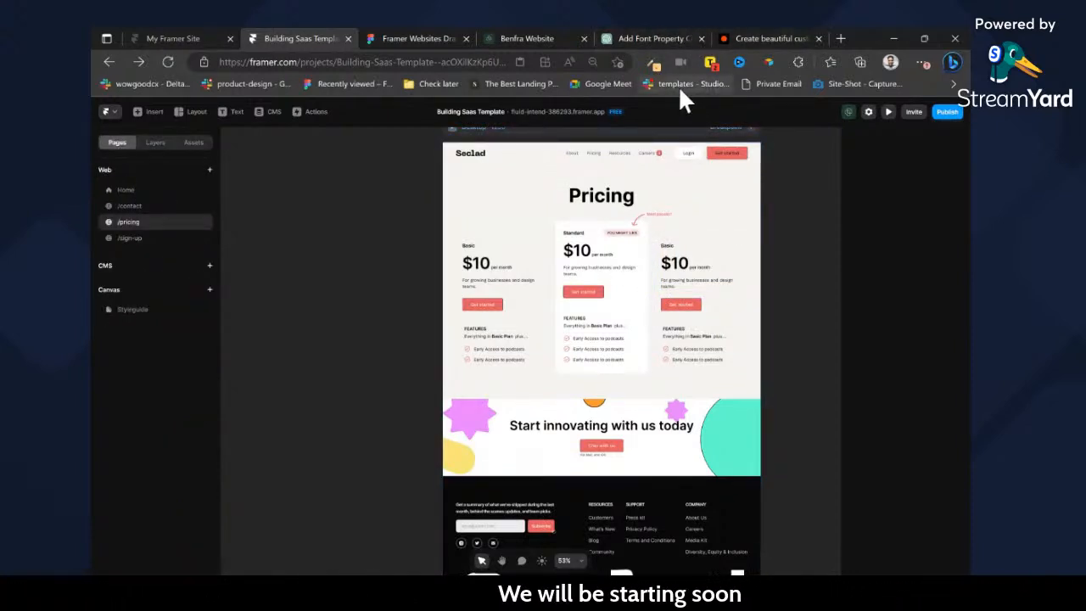
pyautogui.click(450, 39)
pyautogui.scroll(-10, 541, 337)
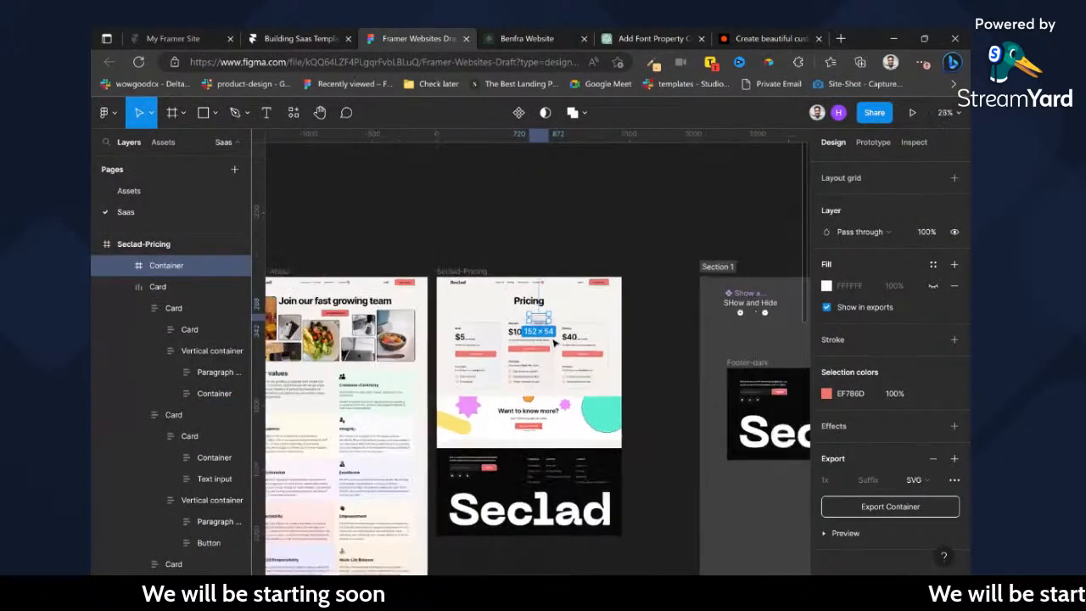
pyautogui.hscroll(-6, 557, 344)
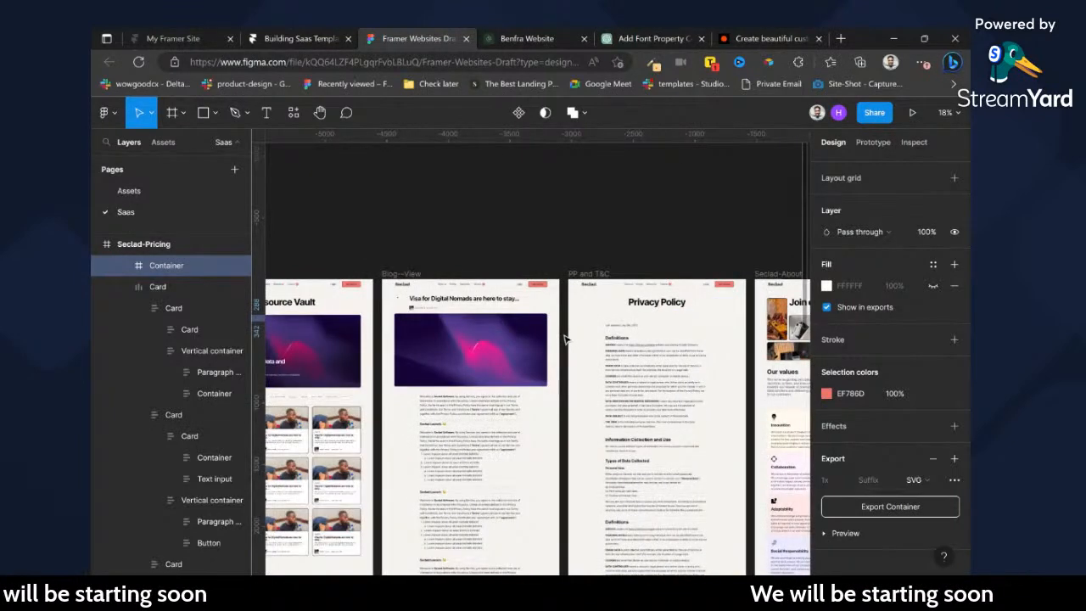
pyautogui.hscroll(-4, 565, 338)
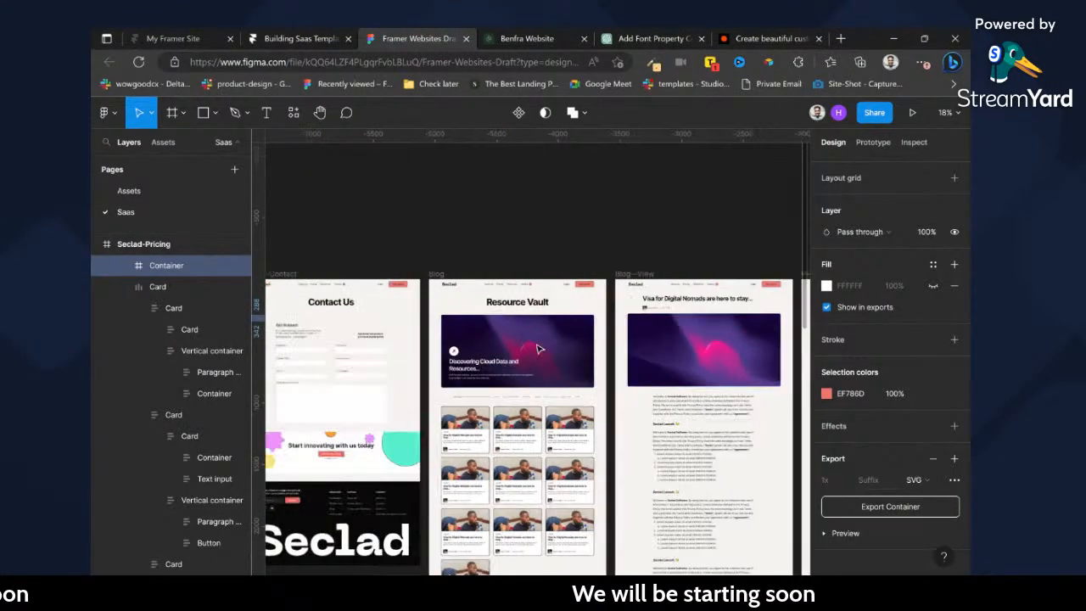
pyautogui.hscroll(-1, 507, 357)
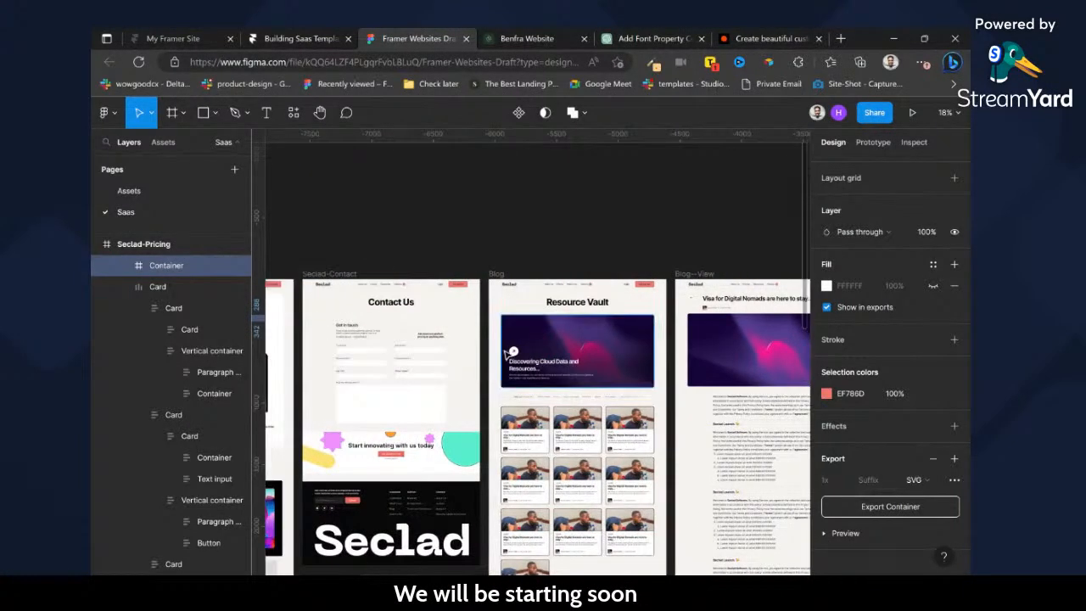
pyautogui.hscroll(10, 630, 382)
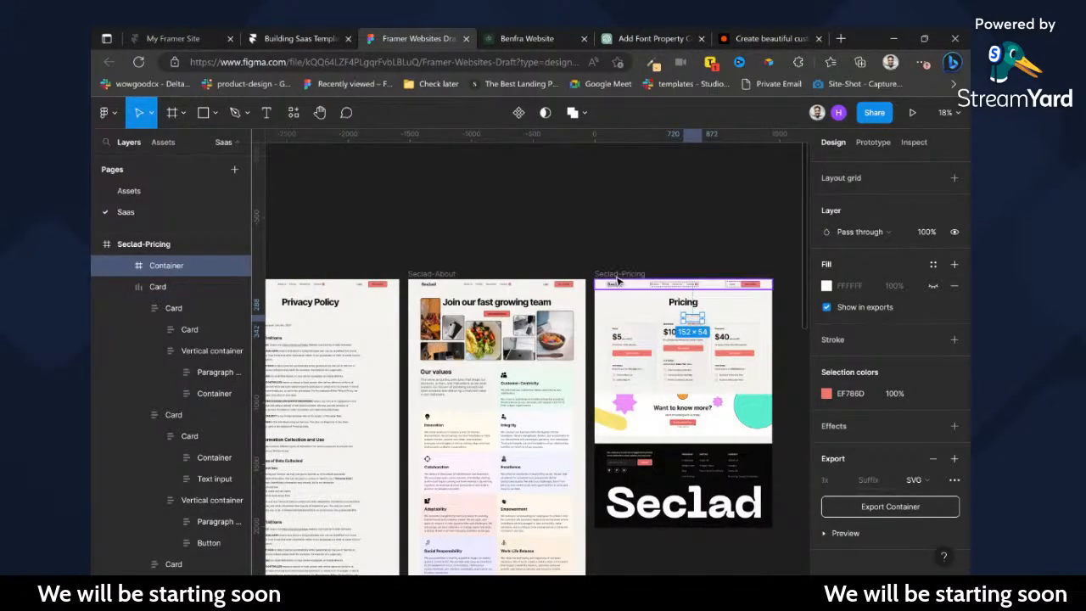
pyautogui.click(619, 275)
pyautogui.hscroll(-6, 561, 293)
pyautogui.hscroll(-10, 509, 293)
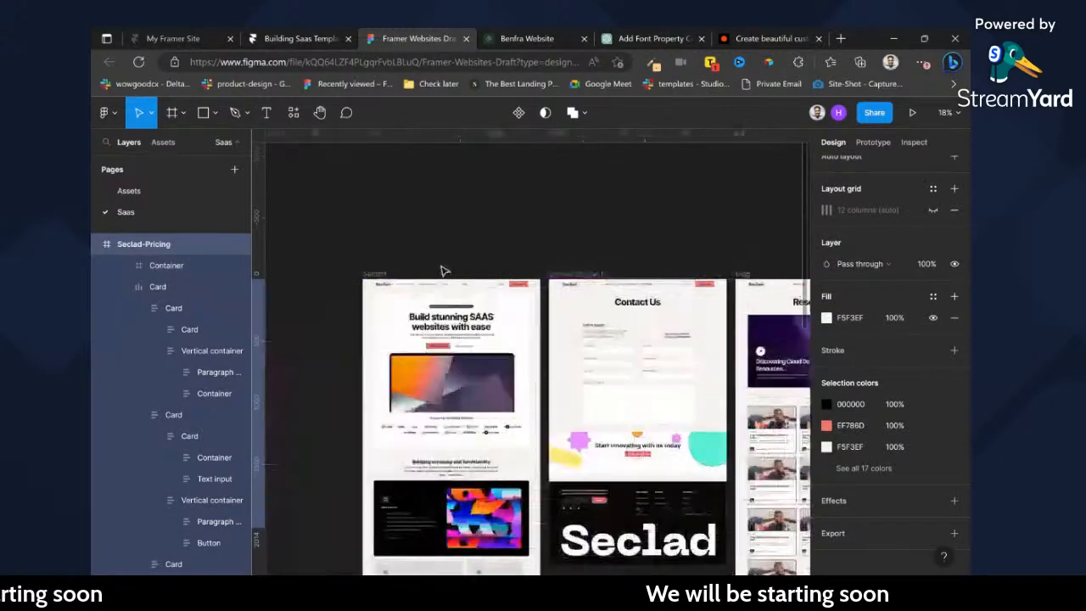
pyautogui.click(413, 274)
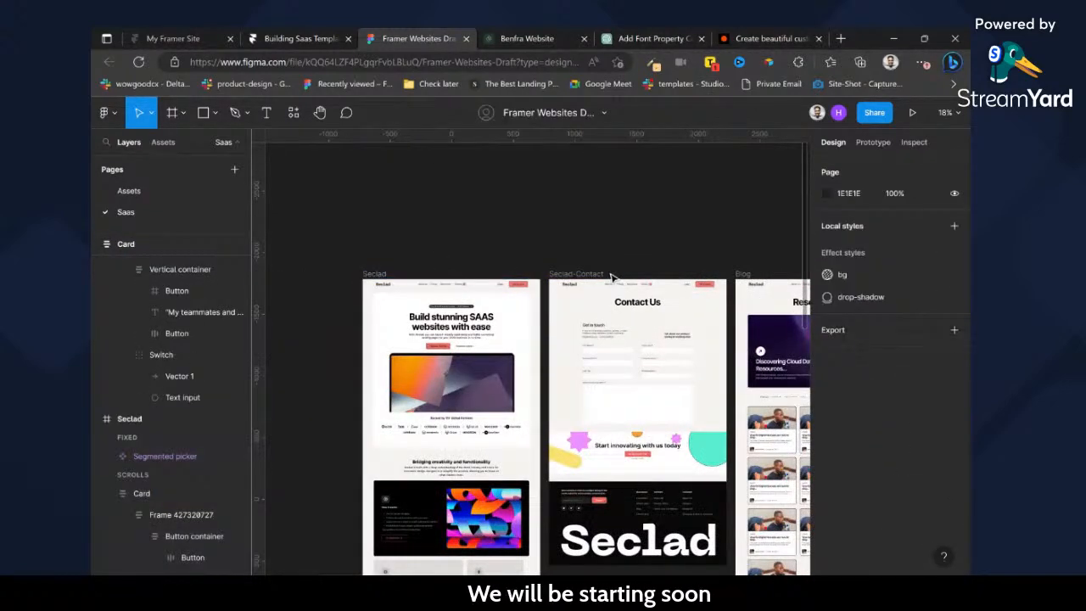
pyautogui.hscroll(10, 618, 276)
pyautogui.hscroll(3, 619, 276)
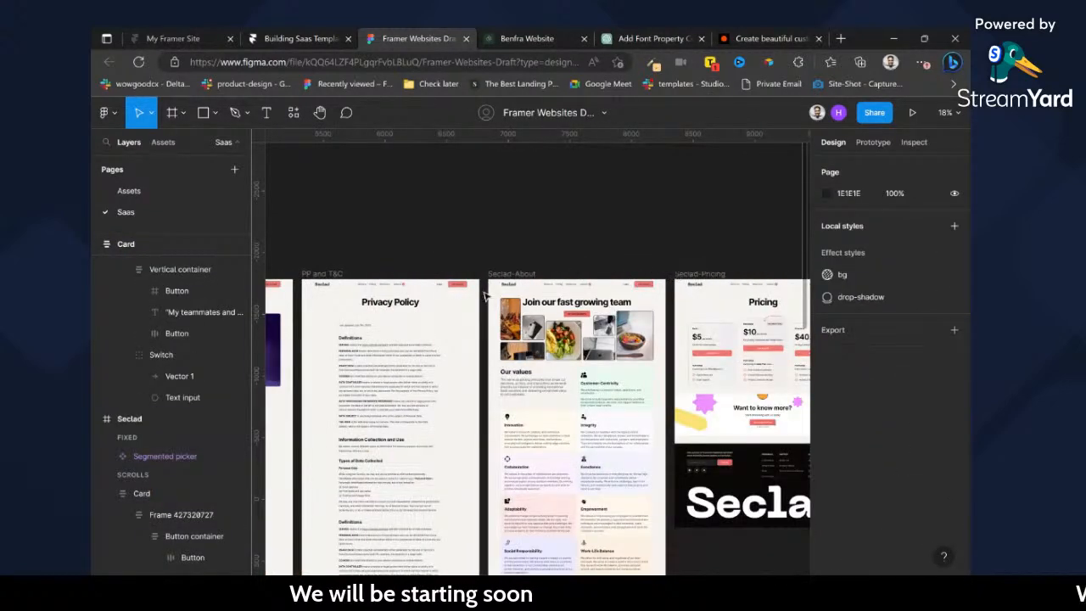
pyautogui.hscroll(-2, 546, 294)
pyautogui.click(417, 274)
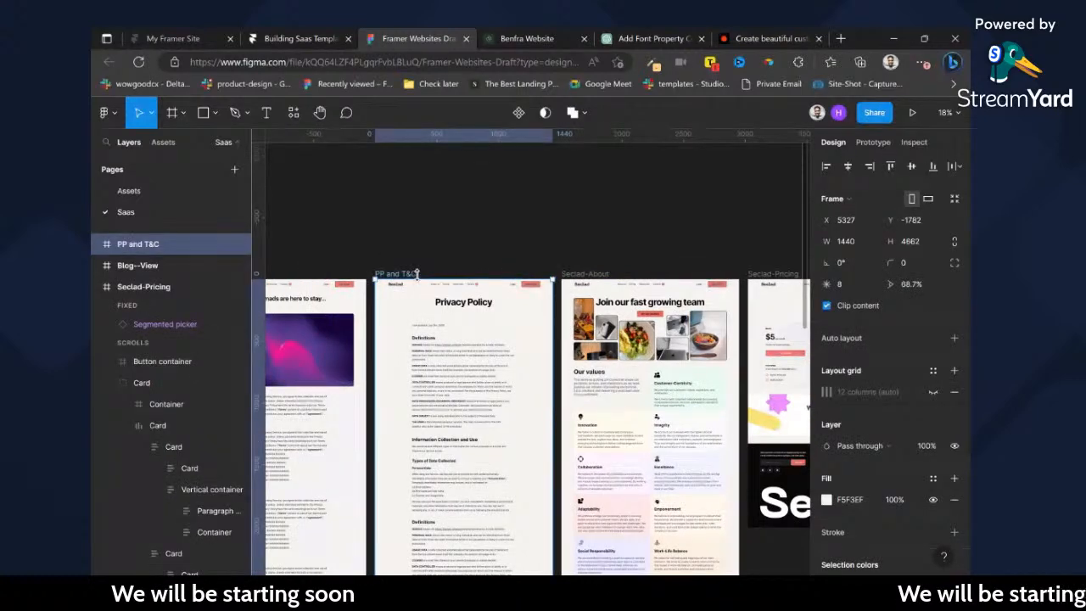
pyautogui.hscroll(-8, 416, 274)
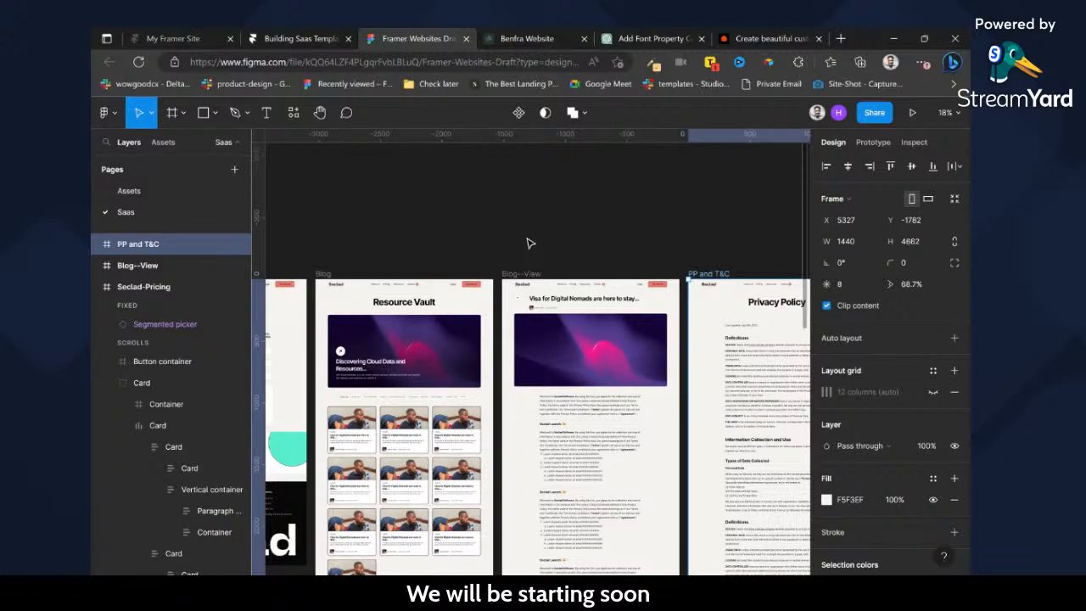
pyautogui.scroll(3, 440, 286)
pyautogui.click(460, 173)
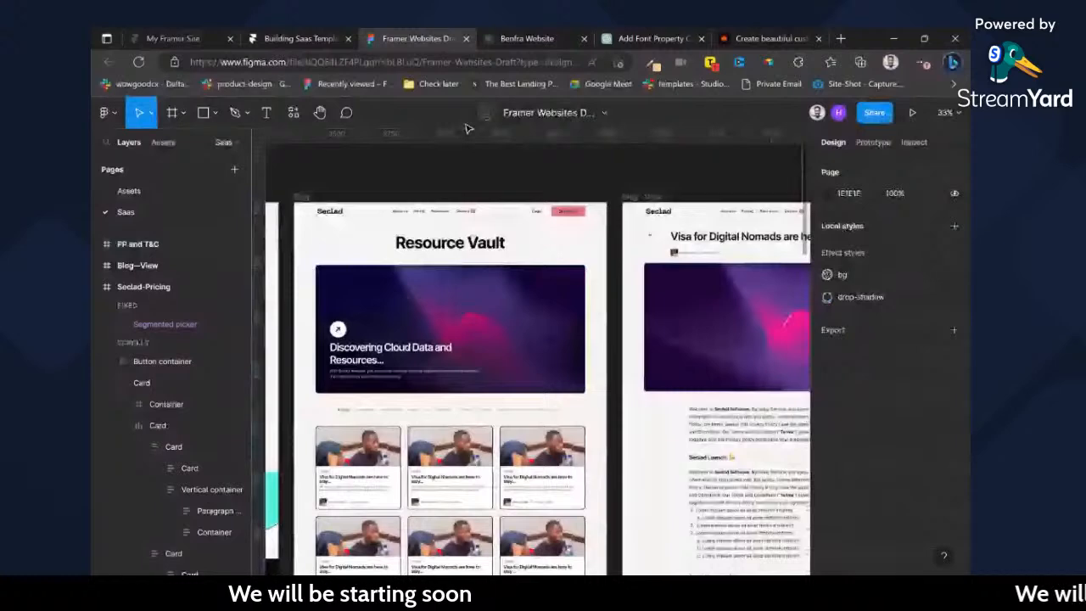
# Switch to Framer, inspect the CMS Blog collection's "Create a Landing Page That Performs Great" item, and return to the Pricing page canvas.
pyautogui.click(277, 34)
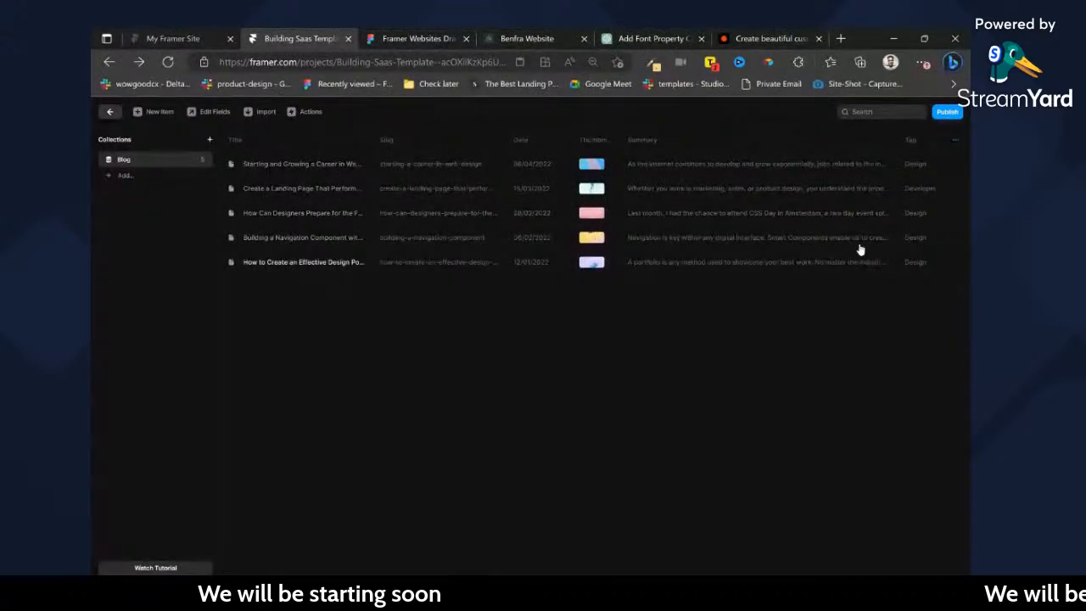
pyautogui.click(849, 188)
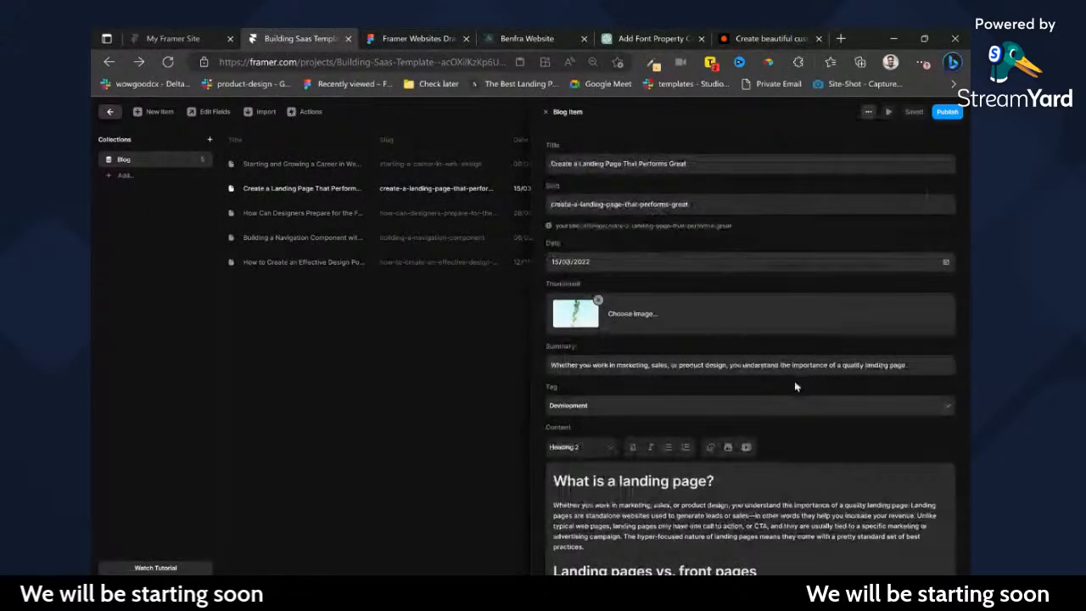
pyautogui.scroll(-2, 715, 334)
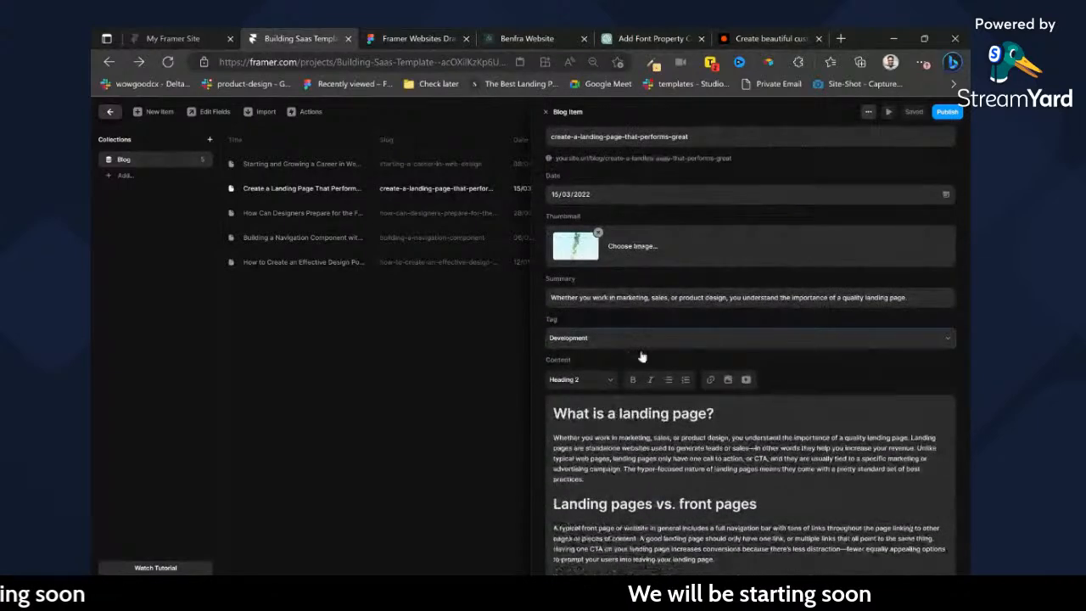
pyautogui.click(474, 365)
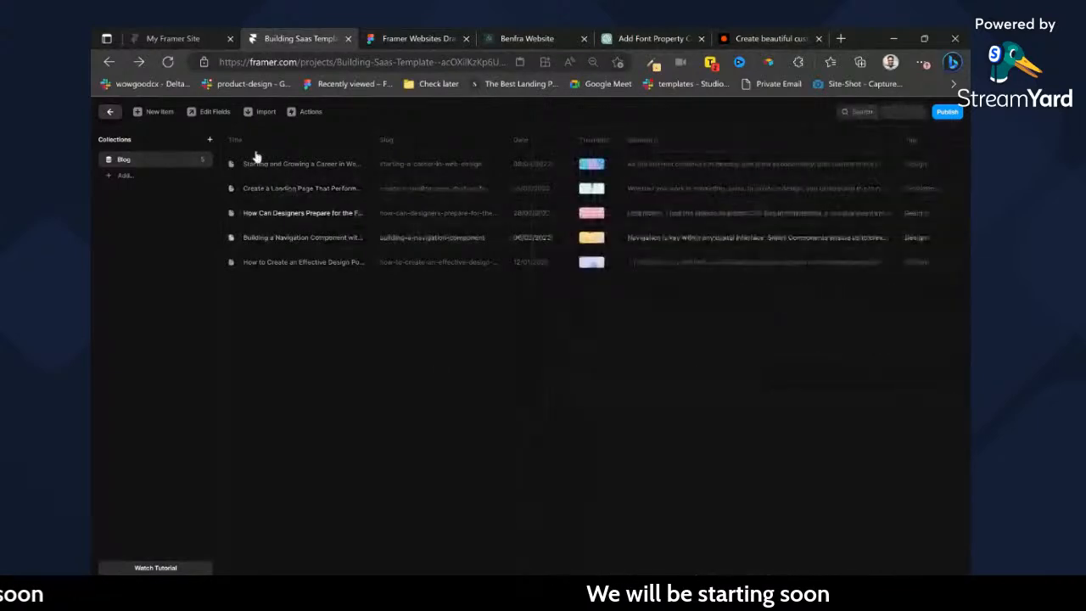
pyautogui.click(108, 113)
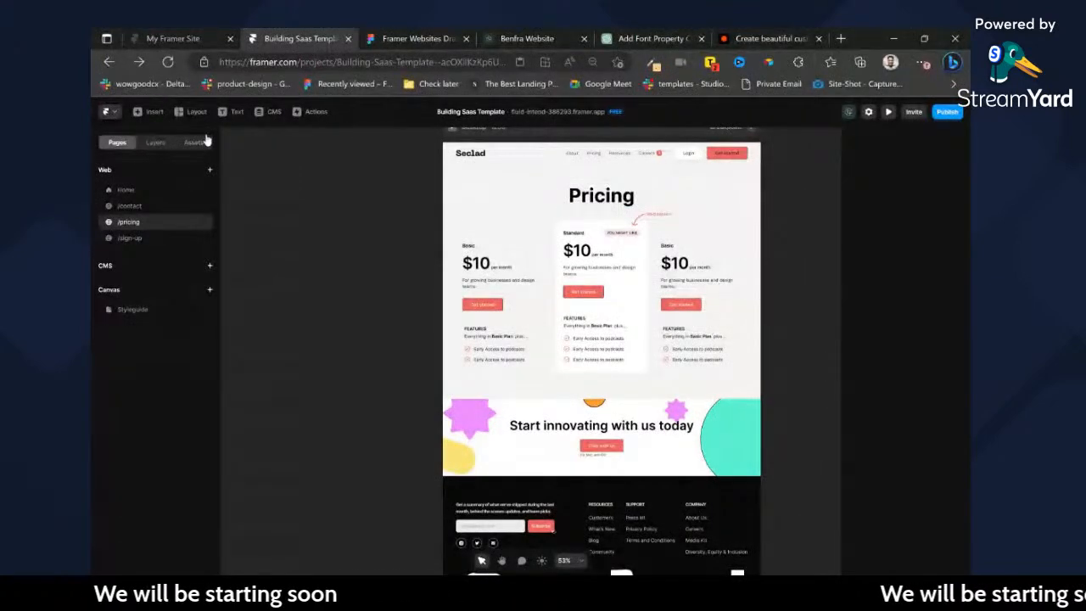
# Switch to Figma and examine the Resource Vault blog list and the Blog--View article layout down to its related posts.
pyautogui.click(406, 36)
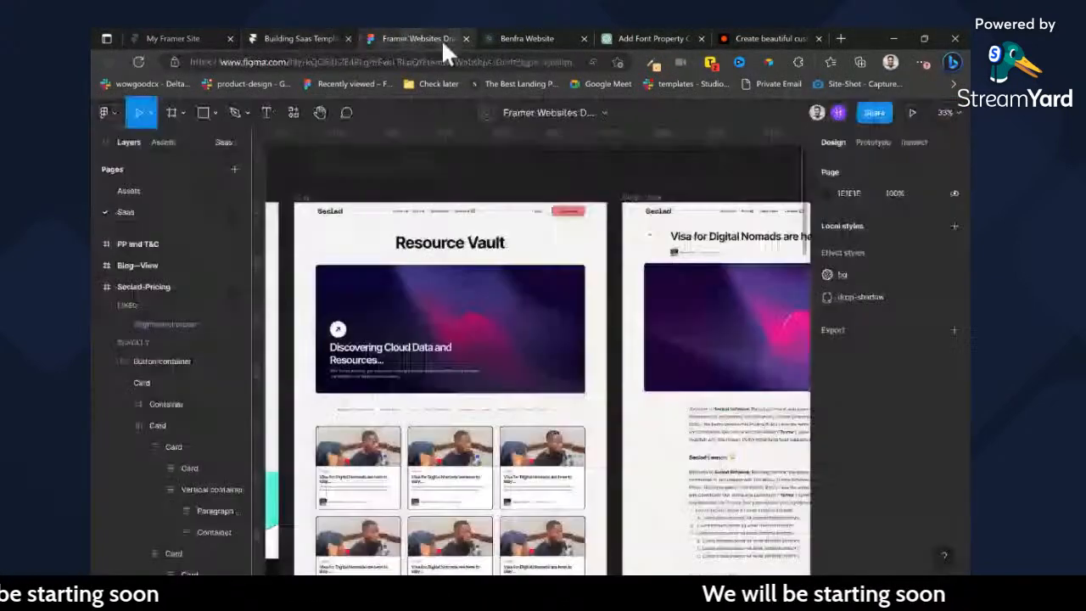
pyautogui.scroll(-3, 506, 470)
pyautogui.hscroll(4, 506, 469)
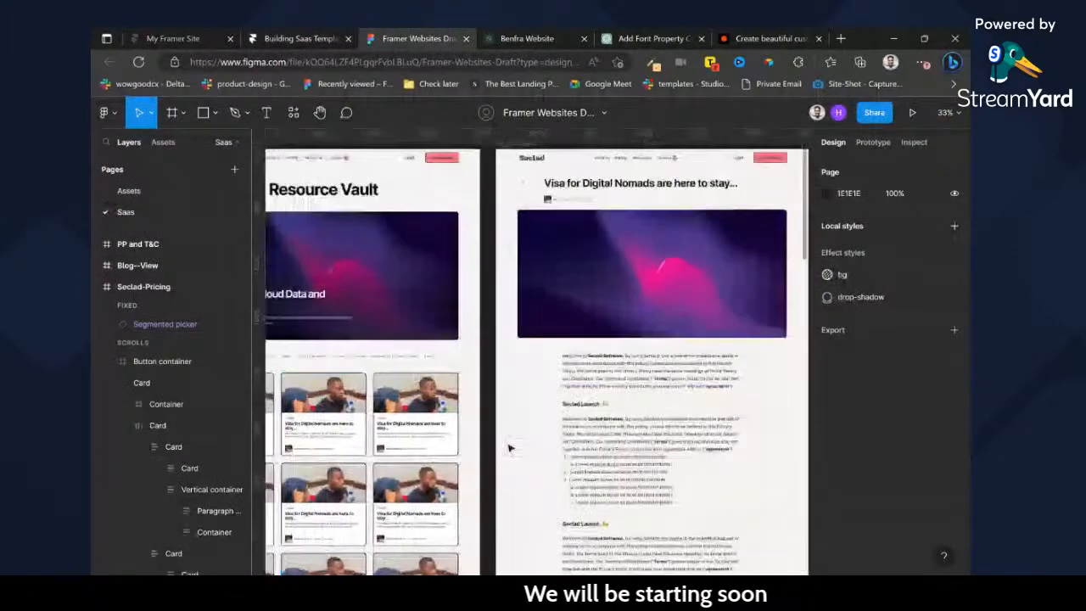
pyautogui.hscroll(-3, 509, 459)
pyautogui.hscroll(6, 520, 438)
pyautogui.hscroll(4, 520, 438)
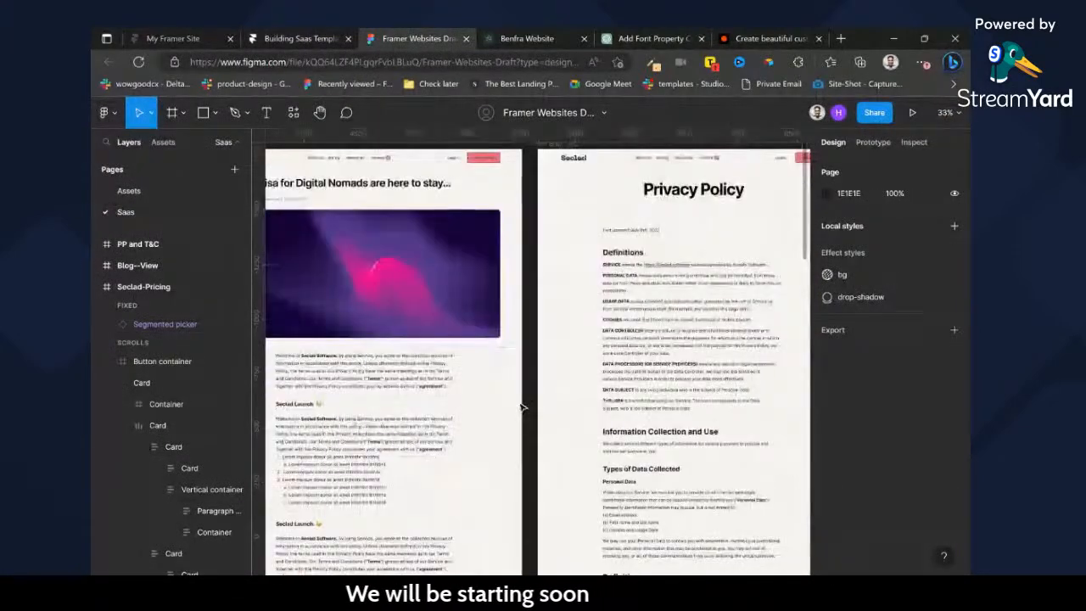
pyautogui.hscroll(-4, 509, 425)
pyautogui.scroll(-3, 501, 415)
pyautogui.scroll(-10, 502, 416)
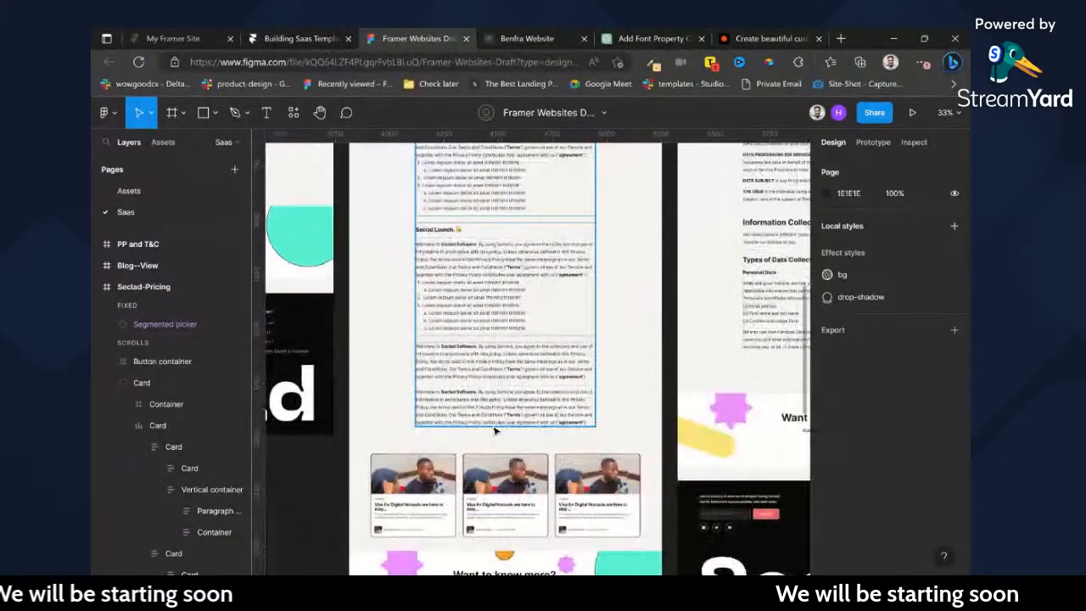
# Switch to Framer, duplicate the /pricing page and place the copy between /pricing and /sign-up in the page list.
pyautogui.scroll(10, 497, 425)
pyautogui.scroll(5, 498, 413)
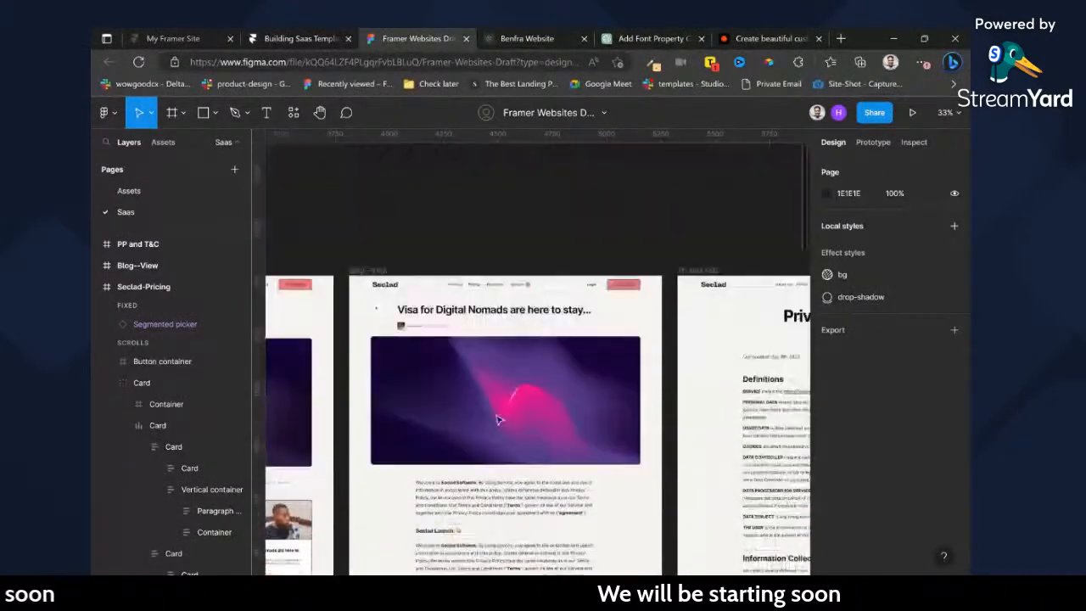
pyautogui.hscroll(-8, 498, 413)
pyautogui.hscroll(-2, 501, 414)
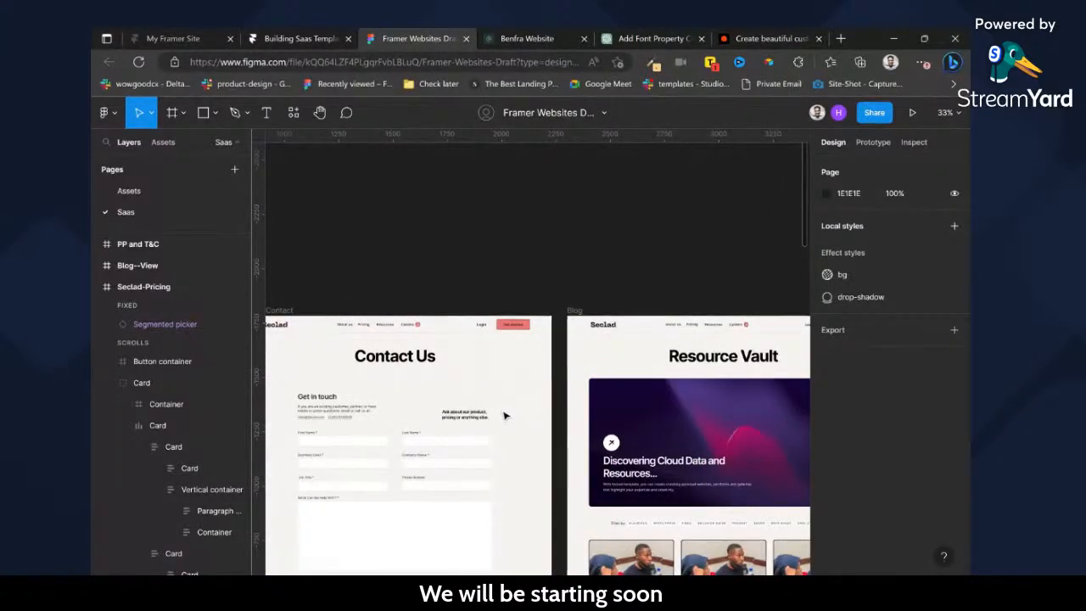
pyautogui.hscroll(5, 492, 424)
pyautogui.click(339, 36)
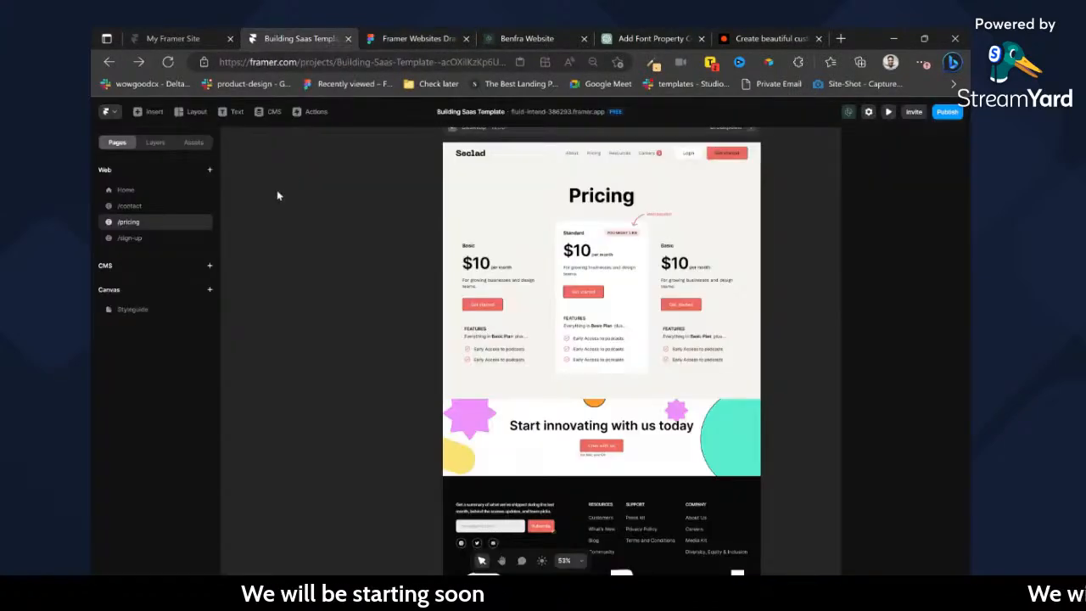
pyautogui.click(204, 224)
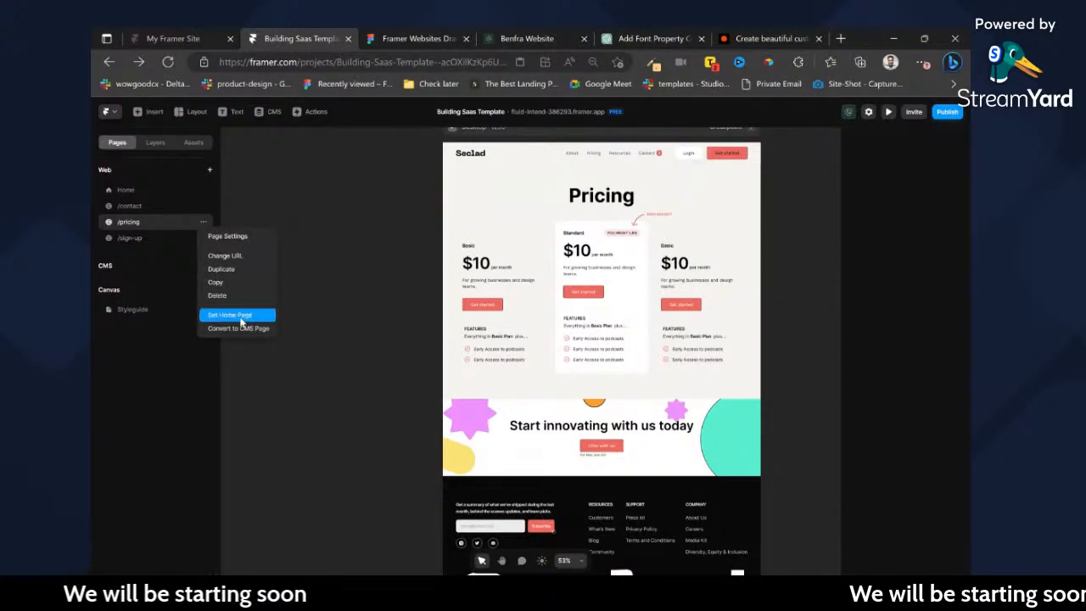
pyautogui.click(220, 270)
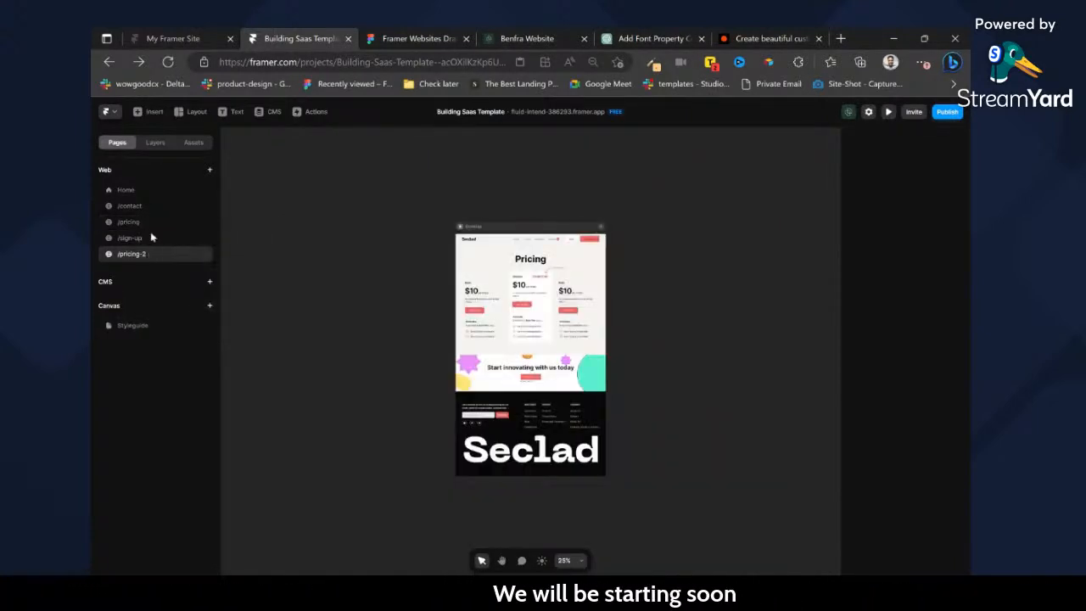
pyautogui.moveTo(144, 253); pyautogui.dragTo(150, 229)
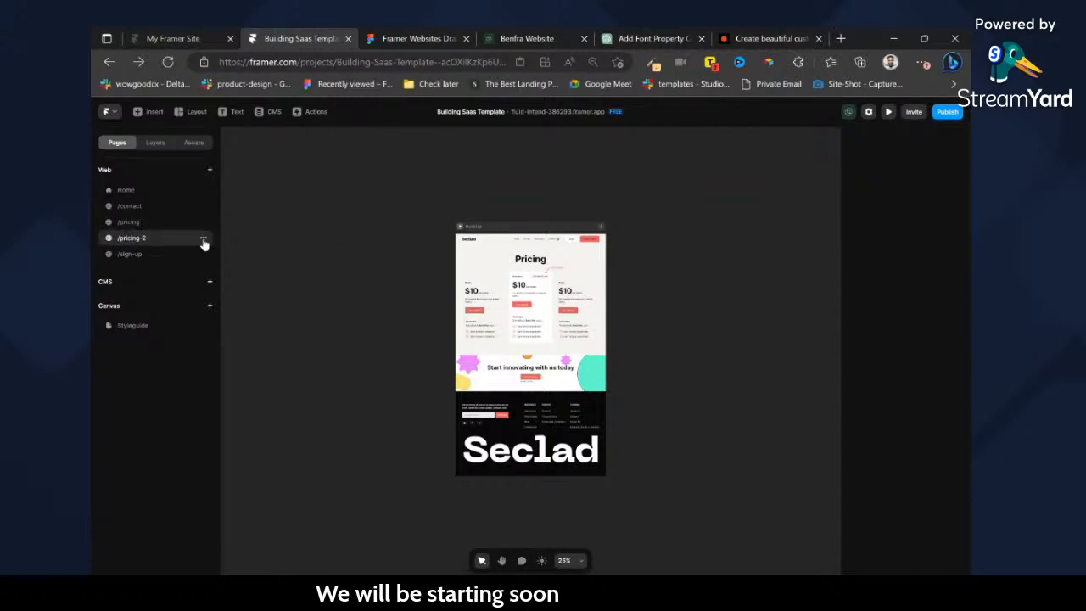
# Set the duplicated page's URL to /blog in its page settings, save, and return to the page canvas.
pyautogui.click(204, 240)
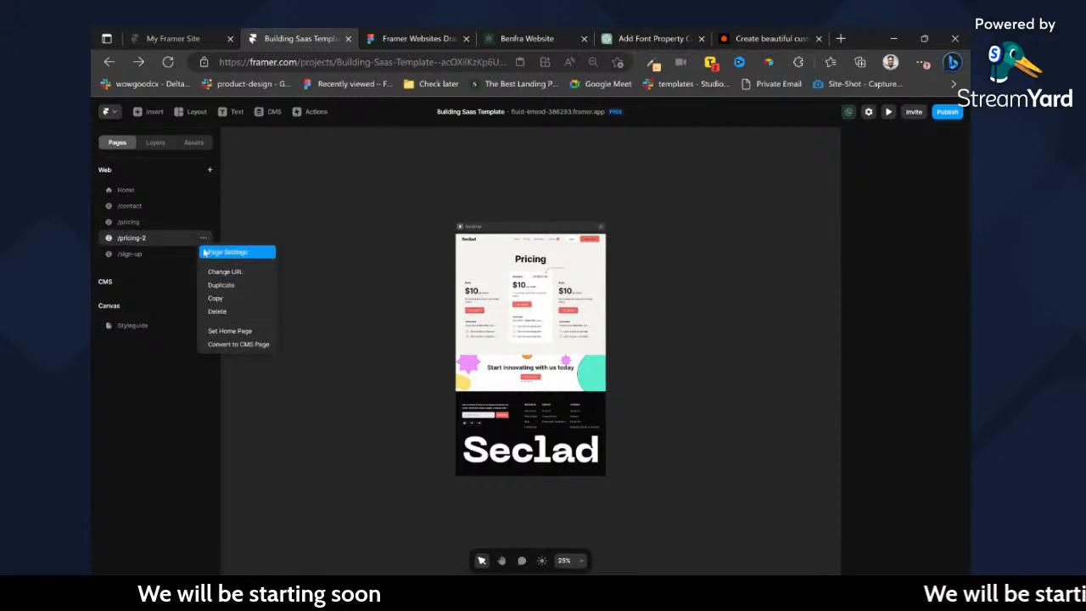
pyautogui.click(227, 252)
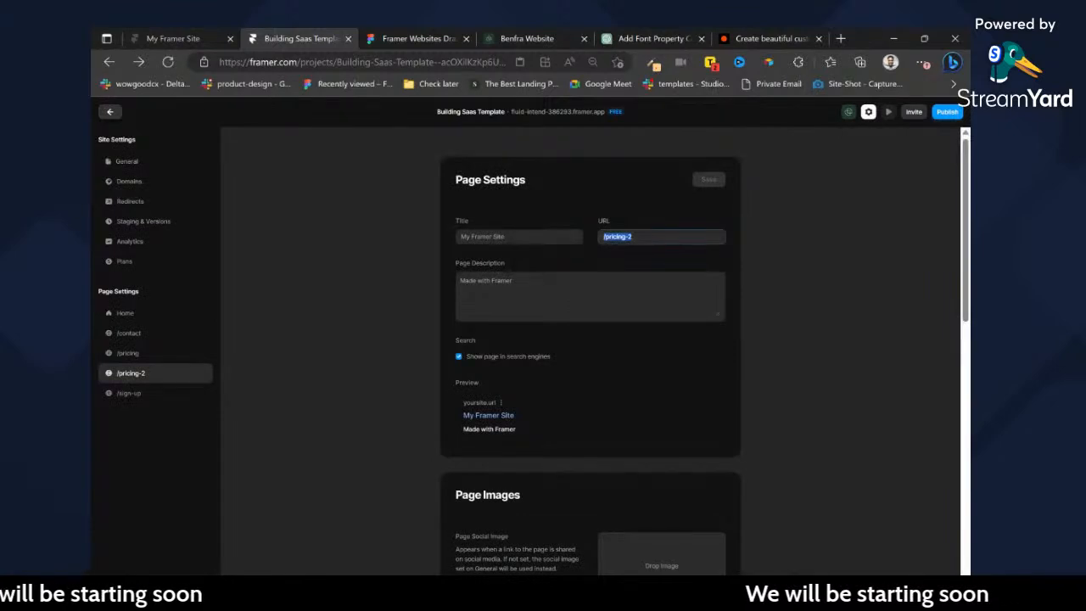
pyautogui.write('Blog')
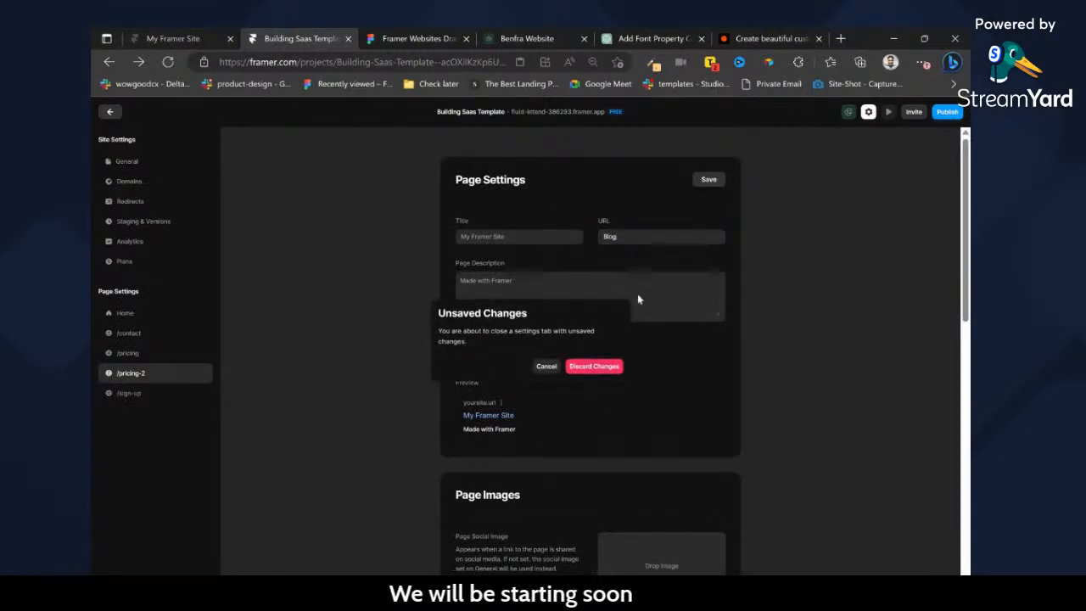
pyautogui.click(708, 182)
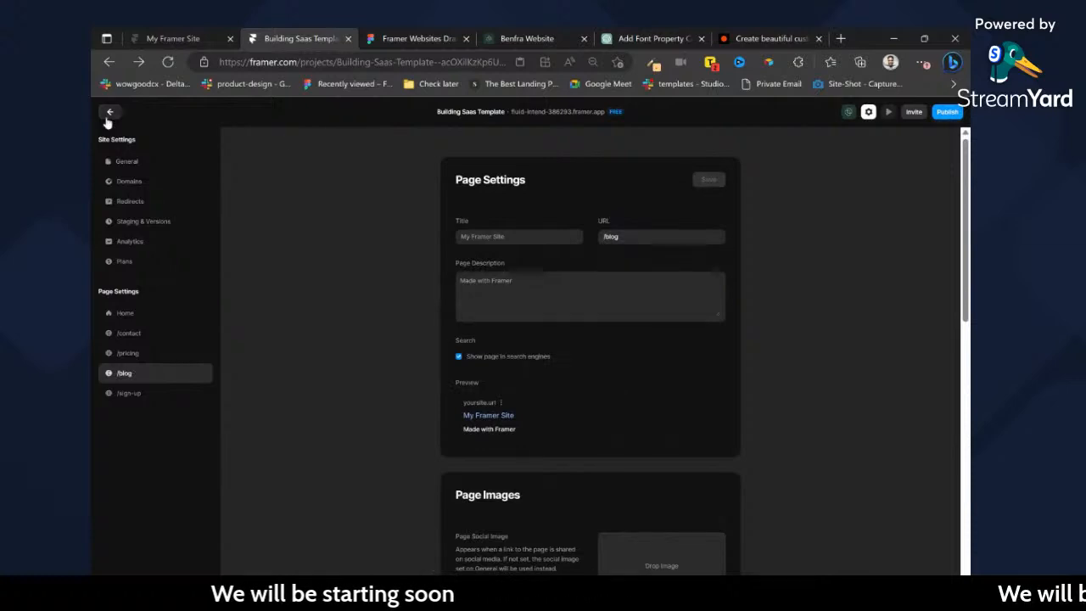
pyautogui.click(109, 114)
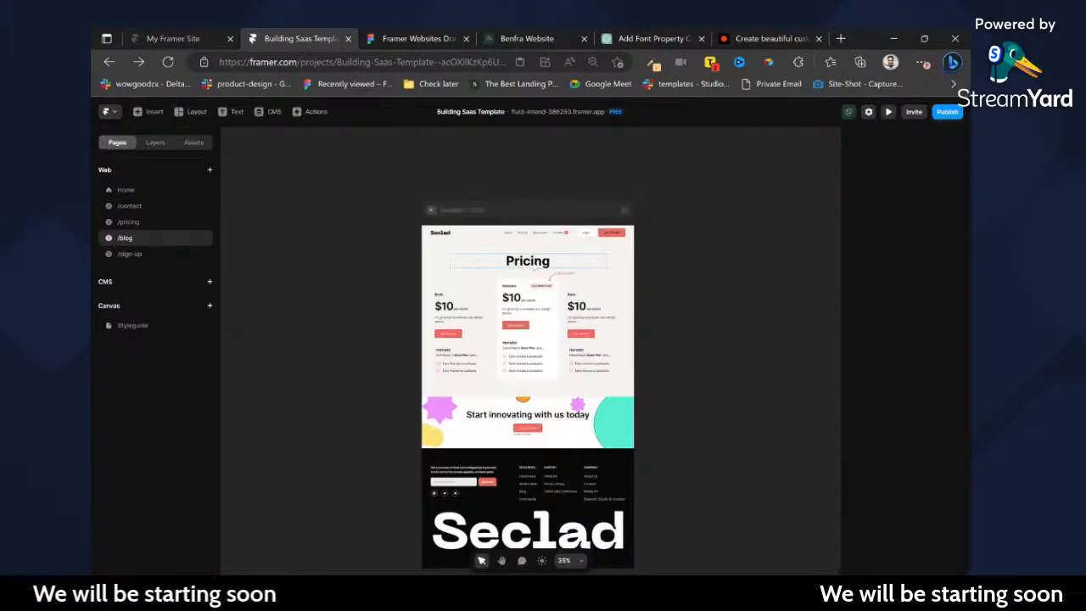
# Replace the Pricing heading on the /blog page with "Resource Vault".
pyautogui.scroll(3, 535, 263)
pyautogui.doubleClick(535, 263)
pyautogui.write('Resour')
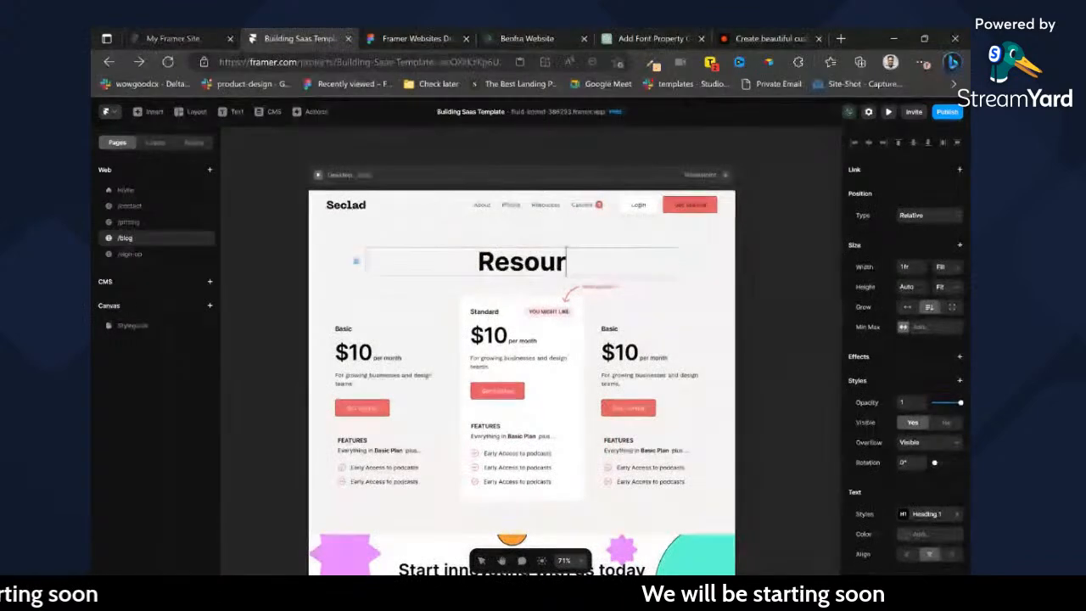
pyautogui.write('ce Vault')
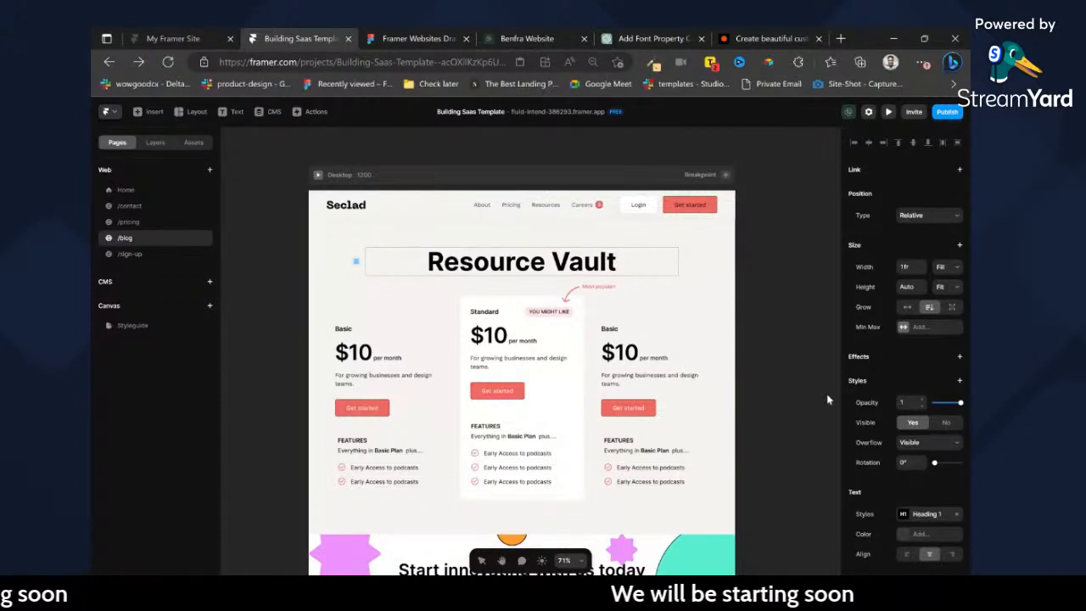
# Switch to Figma and inspect the size and fill of the featured image below the Resource Vault heading.
pyautogui.click(397, 34)
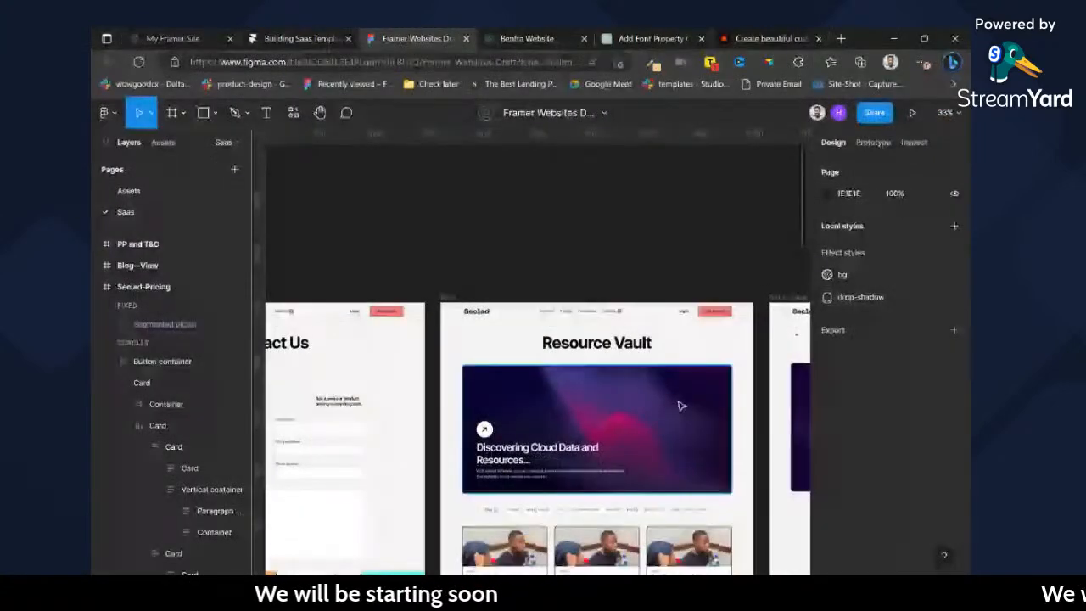
pyautogui.hscroll(1, 603, 382)
pyautogui.click(592, 368)
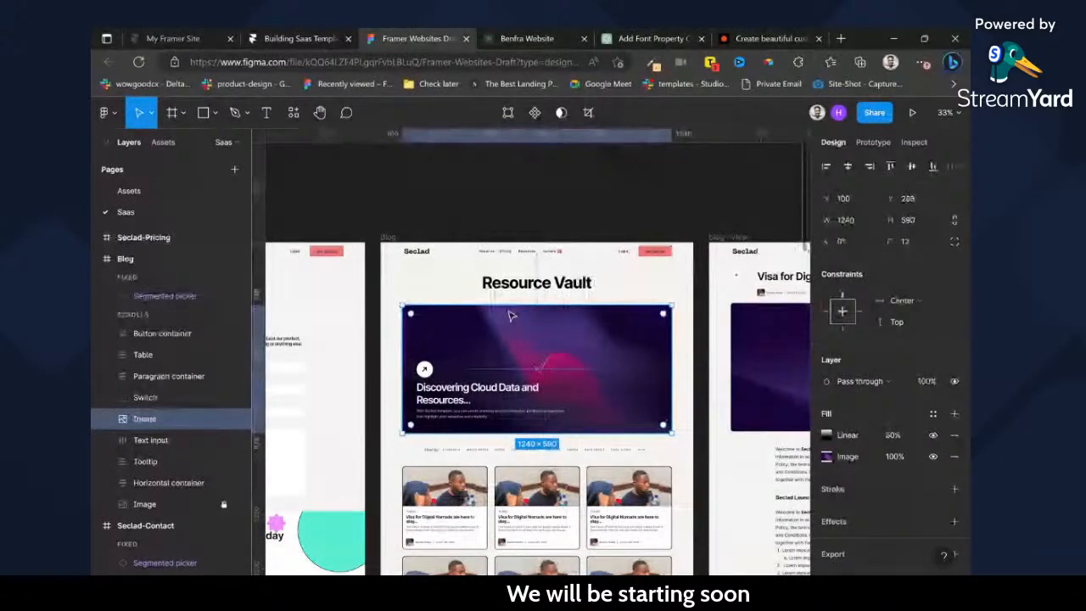
# Switch to Framer and rename the pricing cards' stack below the hero header as Featured-Blog.
pyautogui.click(310, 39)
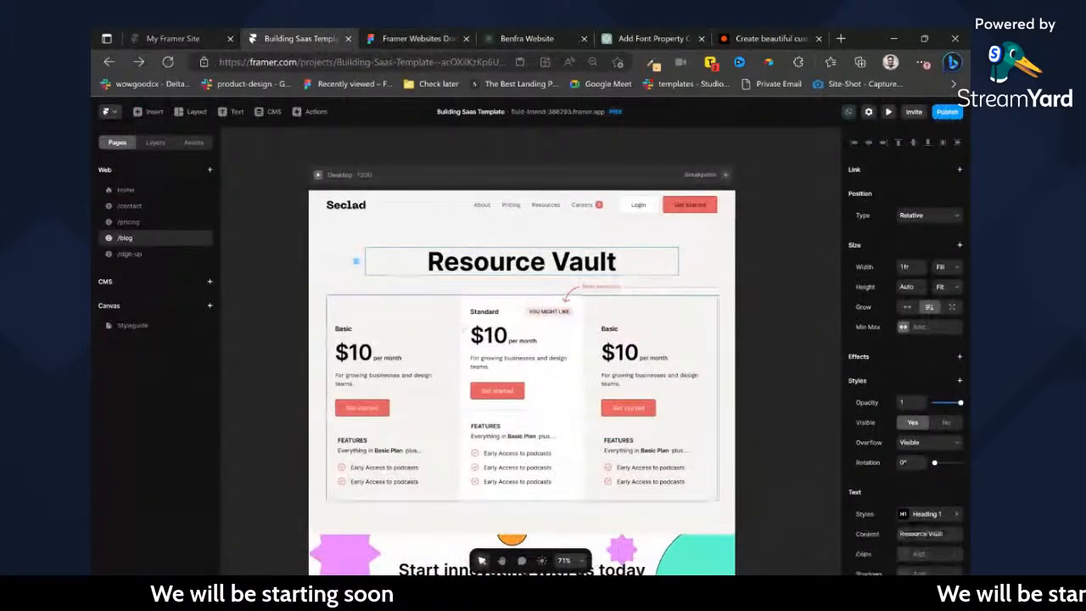
pyautogui.click(152, 142)
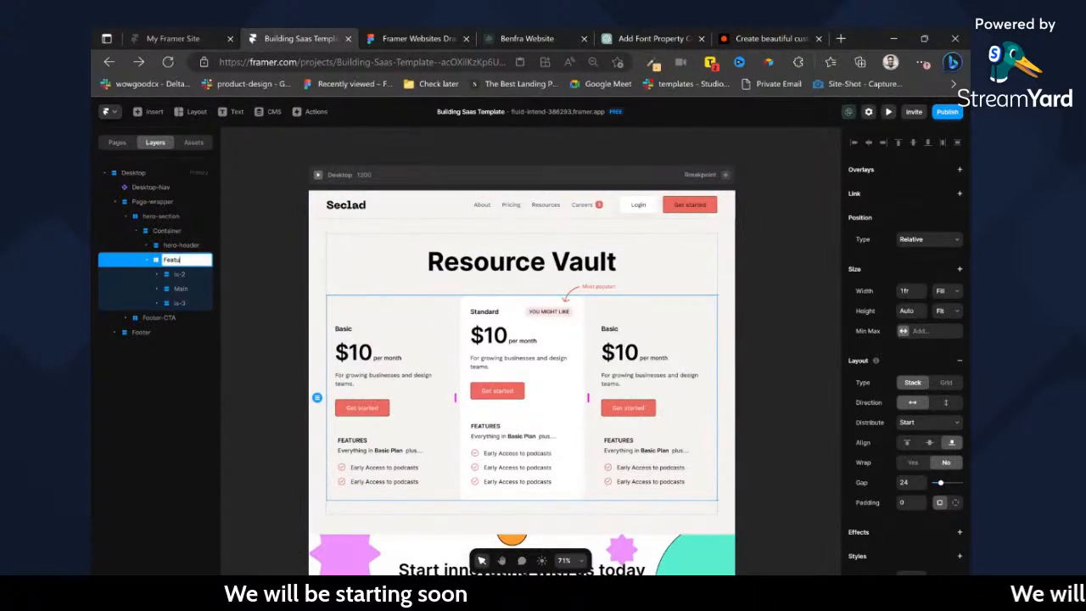
pyautogui.write('-Blog')
pyautogui.press('Return')
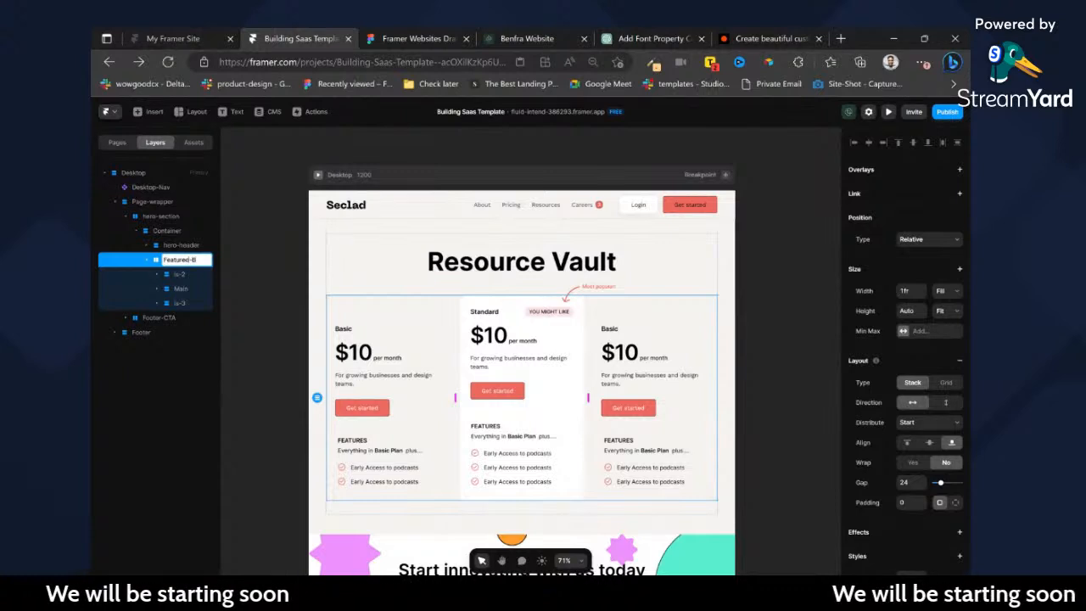
# Delete the three pricing card layers inside the Featured-Blog stack.
pyautogui.click(179, 274)
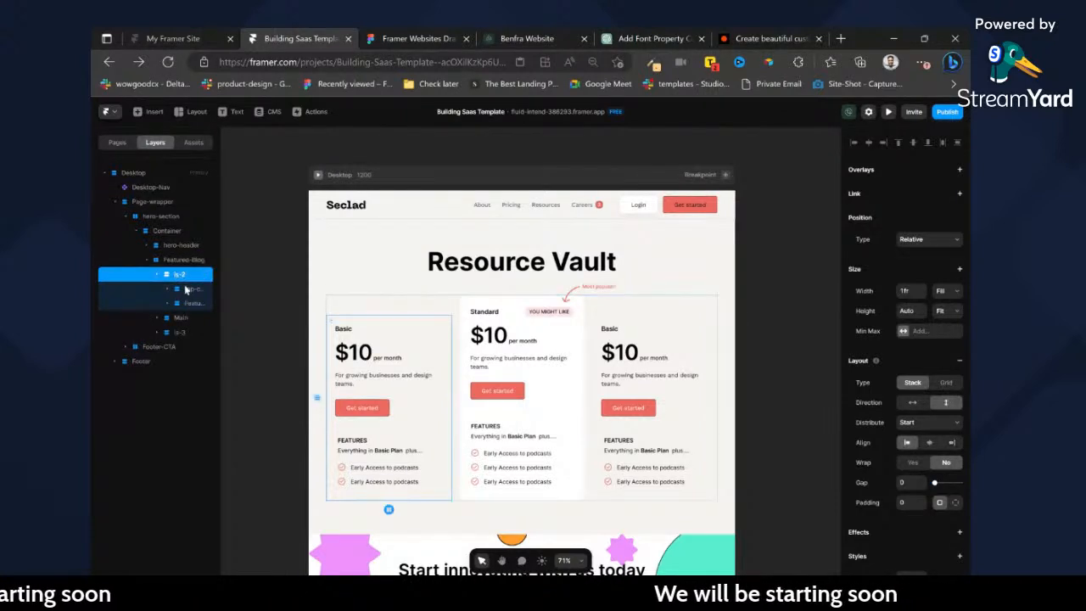
pyautogui.keyDown('shift'); pyautogui.click(183, 331); pyautogui.keyUp('shift')
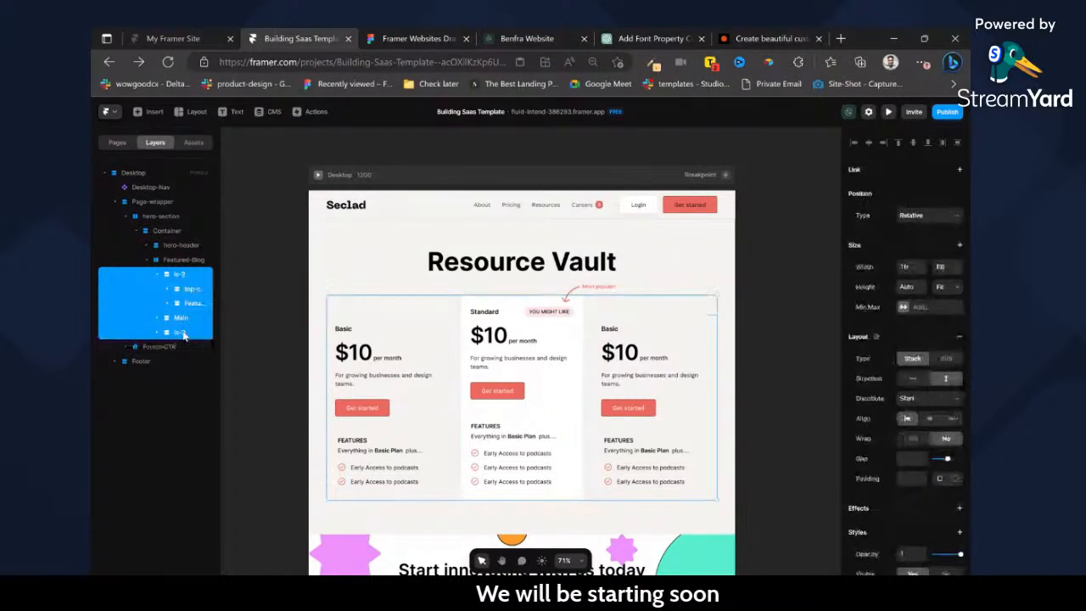
pyautogui.press('Delete')
# Insert a CMS collection list of the Blog collection into the empty Featured-Blog stack.
pyautogui.click(561, 357)
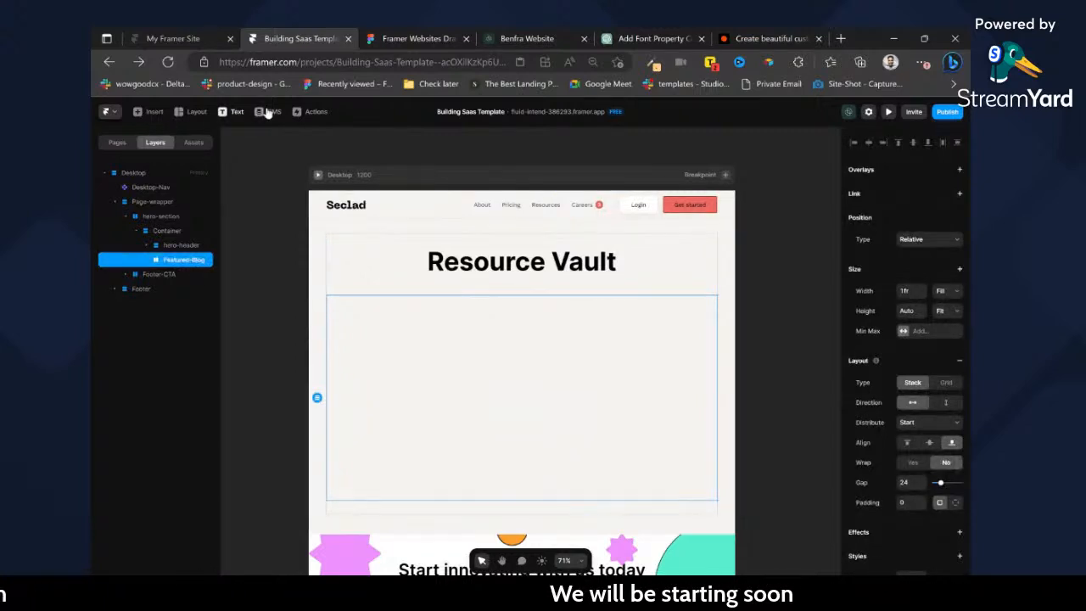
pyautogui.click(156, 114)
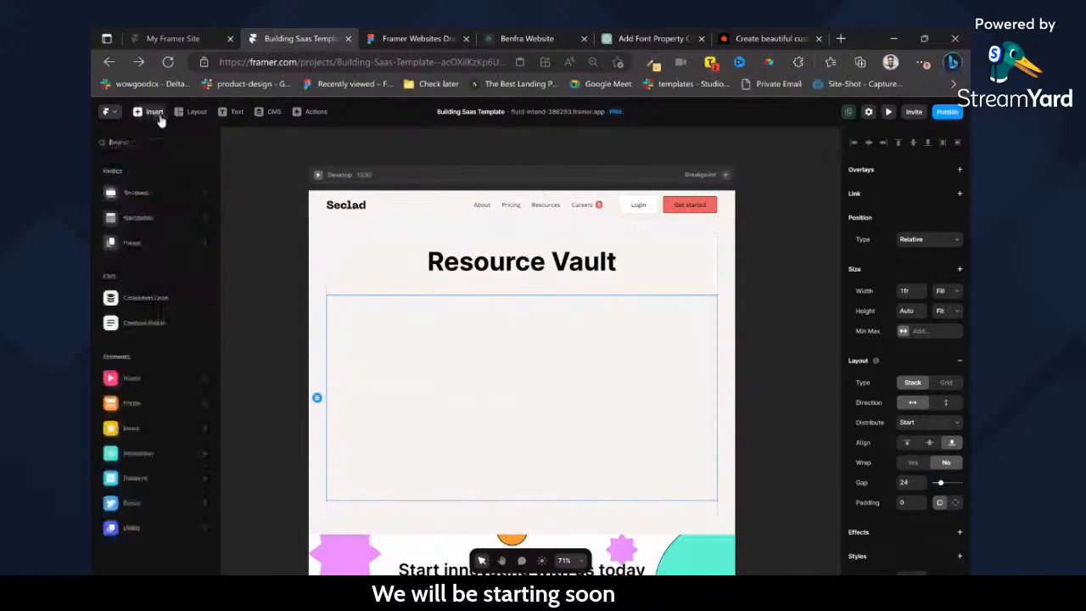
pyautogui.moveTo(148, 300)
pyautogui.moveTo(266, 156); pyautogui.dragTo(466, 359)
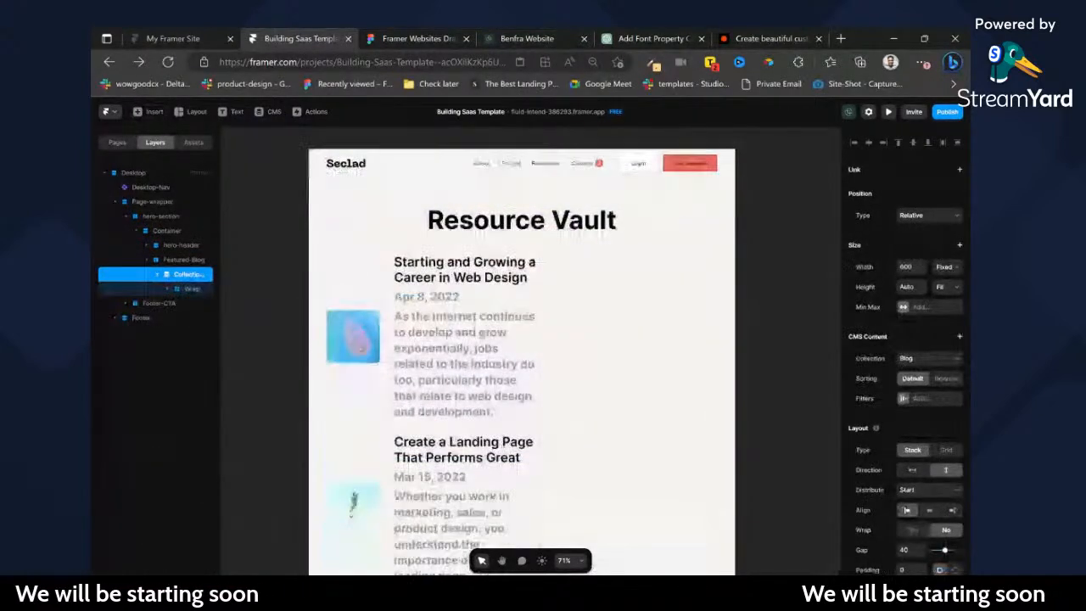
# Delete the text, title, date and image from the collection list's item, leaving only an empty Wrap stack.
pyautogui.scroll(-2, 466, 360)
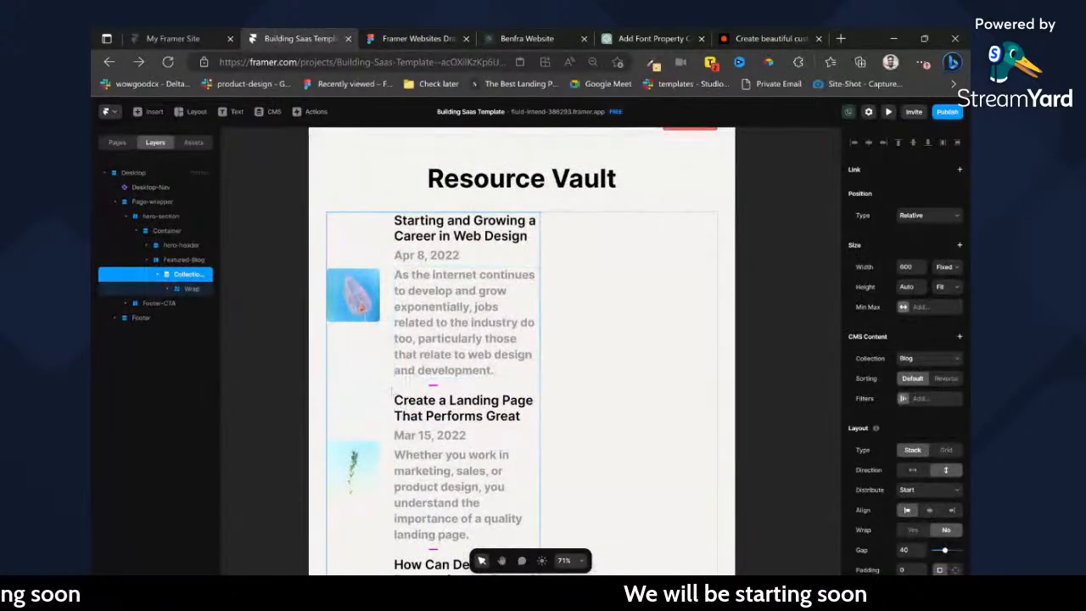
pyautogui.scroll(-4, 522, 348)
pyautogui.scroll(-2, 522, 348)
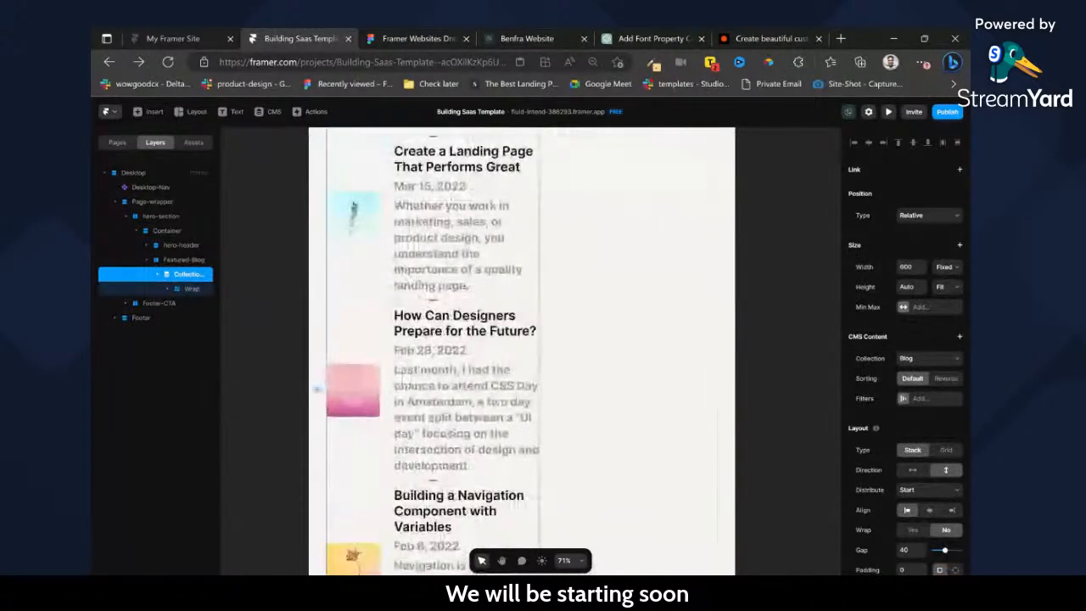
pyautogui.scroll(2, 522, 348)
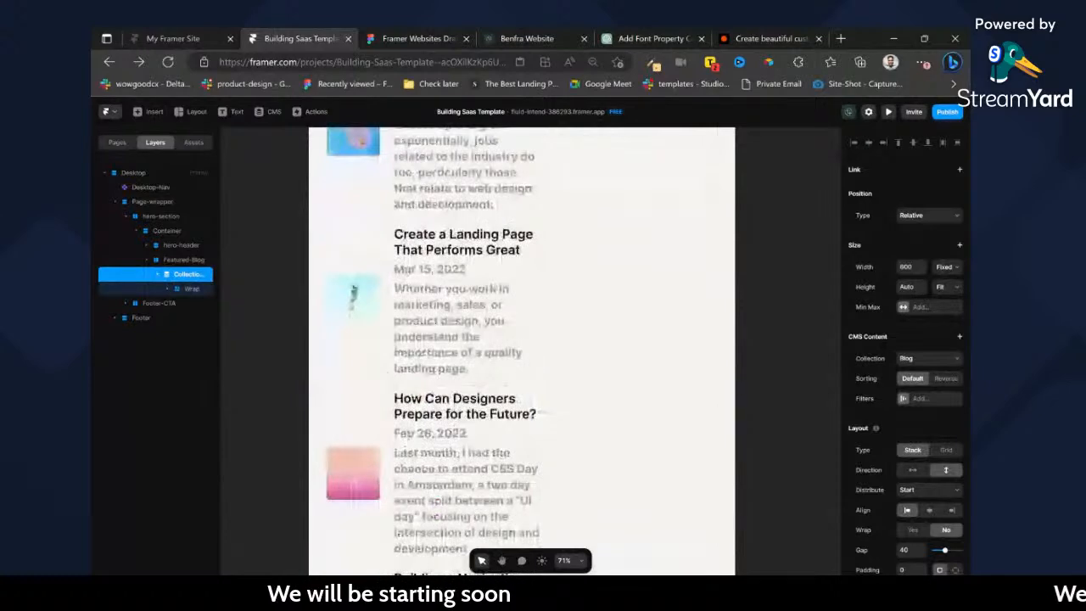
pyautogui.scroll(4, 522, 347)
pyautogui.keyDown('ctrl'); pyautogui.click(467, 323); pyautogui.keyUp('ctrl')
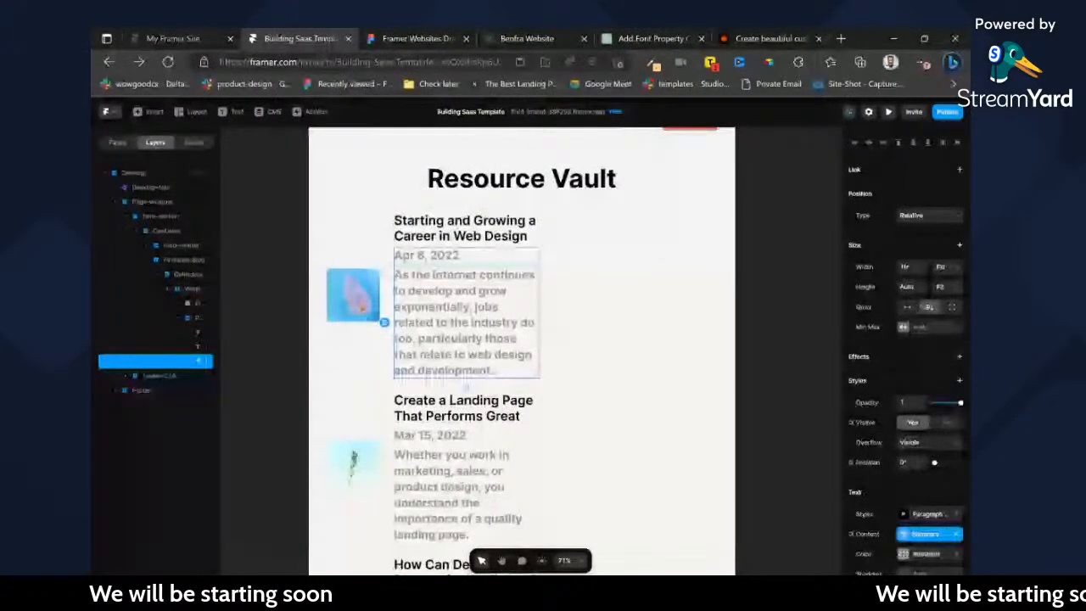
pyautogui.press('Delete')
pyautogui.keyDown('ctrl'); pyautogui.click(442, 240); pyautogui.keyUp('ctrl')
pyautogui.press('Delete')
pyautogui.keyDown('ctrl'); pyautogui.click(385, 246); pyautogui.keyUp('ctrl')
pyautogui.keyDown('ctrl'); pyautogui.click(373, 245); pyautogui.keyUp('ctrl')
pyautogui.press('Delete')
pyautogui.keyDown('ctrl'); pyautogui.click(373, 244); pyautogui.keyUp('ctrl')
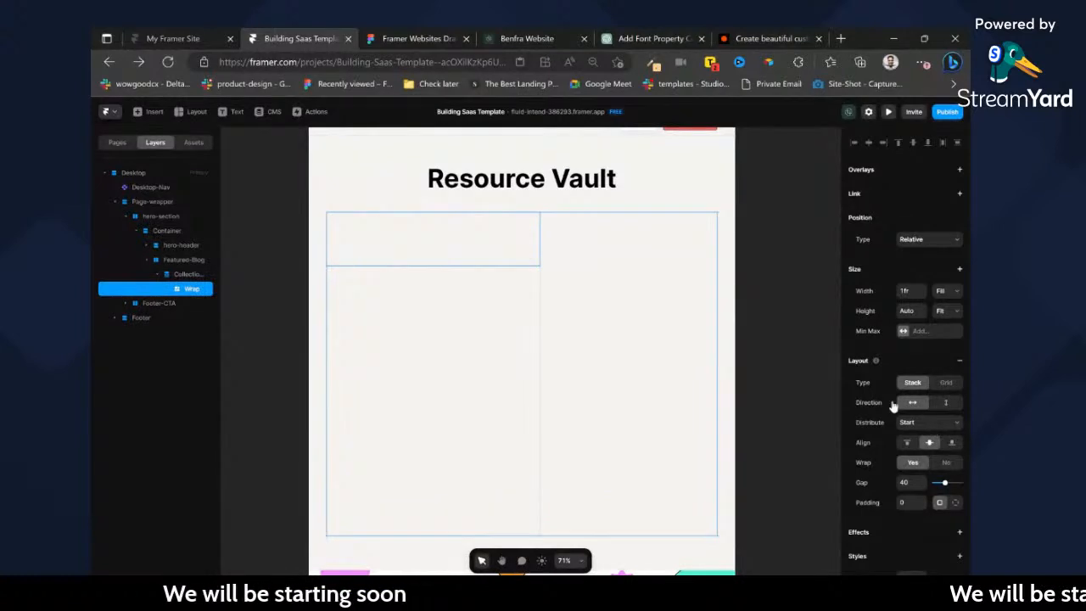
# Add a filter to the Blog collection list on the Date field with the condition Is Before.
pyautogui.click(163, 276)
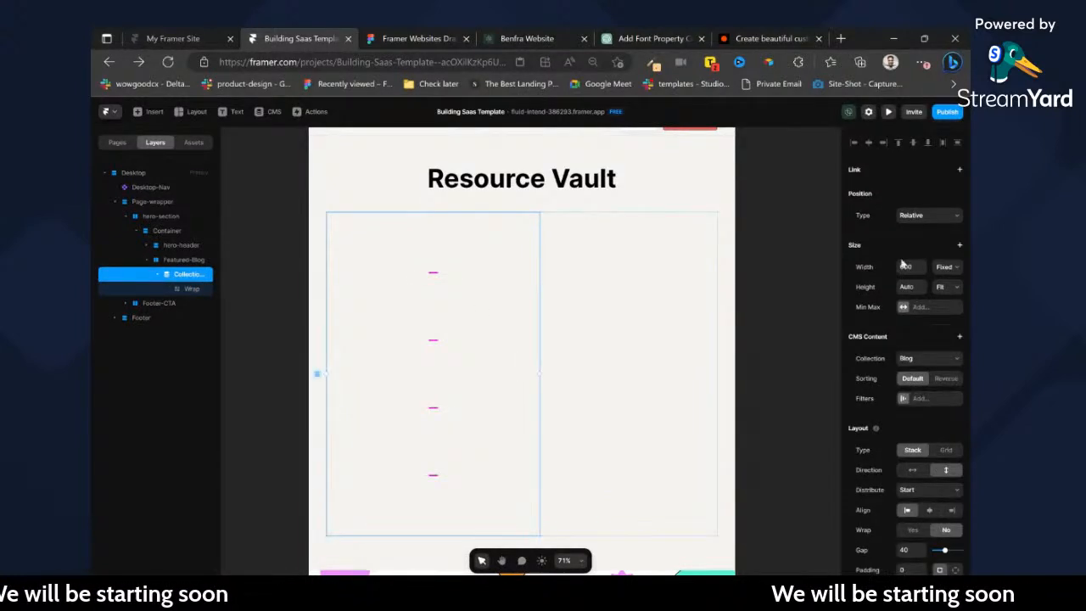
pyautogui.click(914, 399)
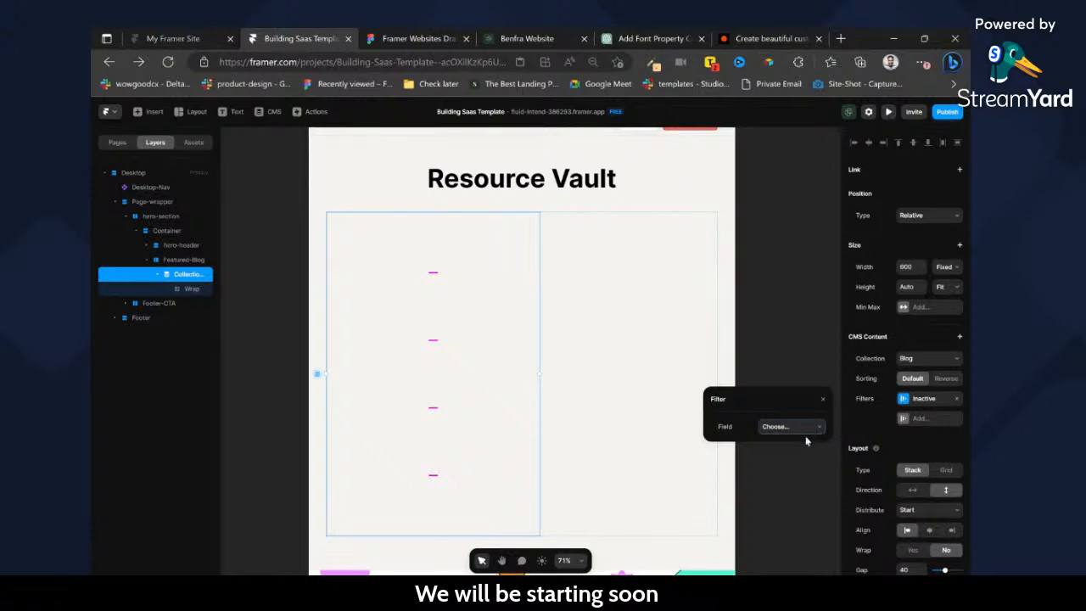
pyautogui.click(806, 441)
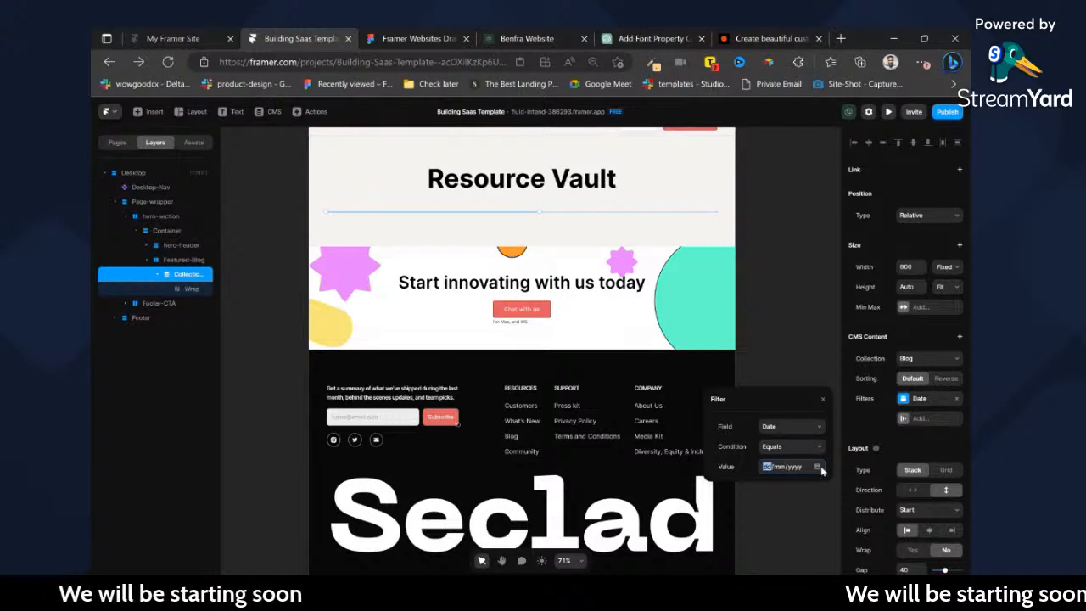
pyautogui.click(790, 448)
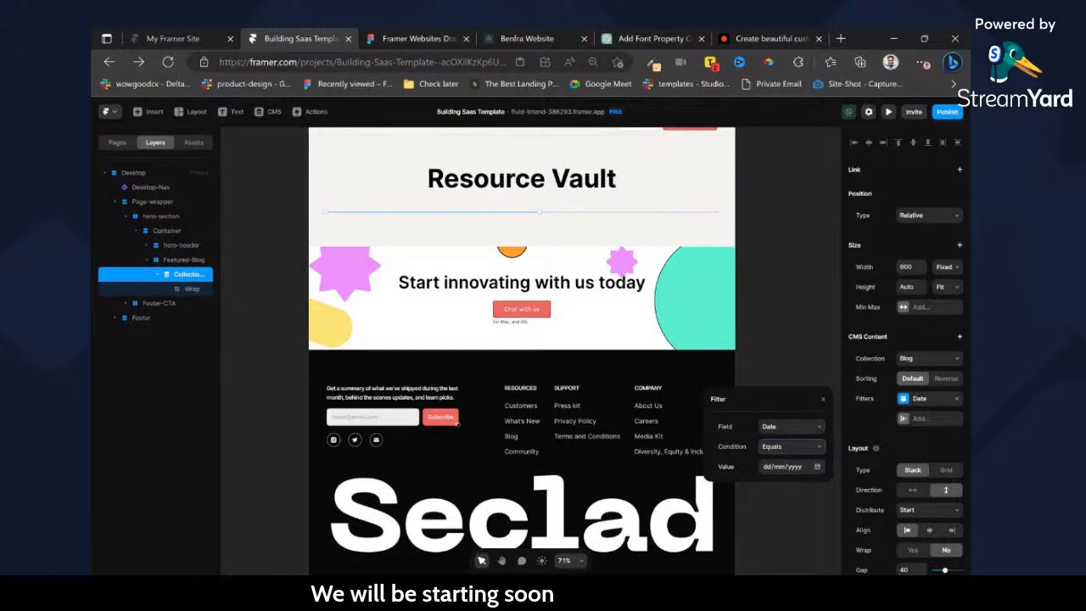
pyautogui.click(801, 477)
pyautogui.click(819, 467)
# Set the collection list filter's field to Title and close the filter settings.
pyautogui.click(782, 432)
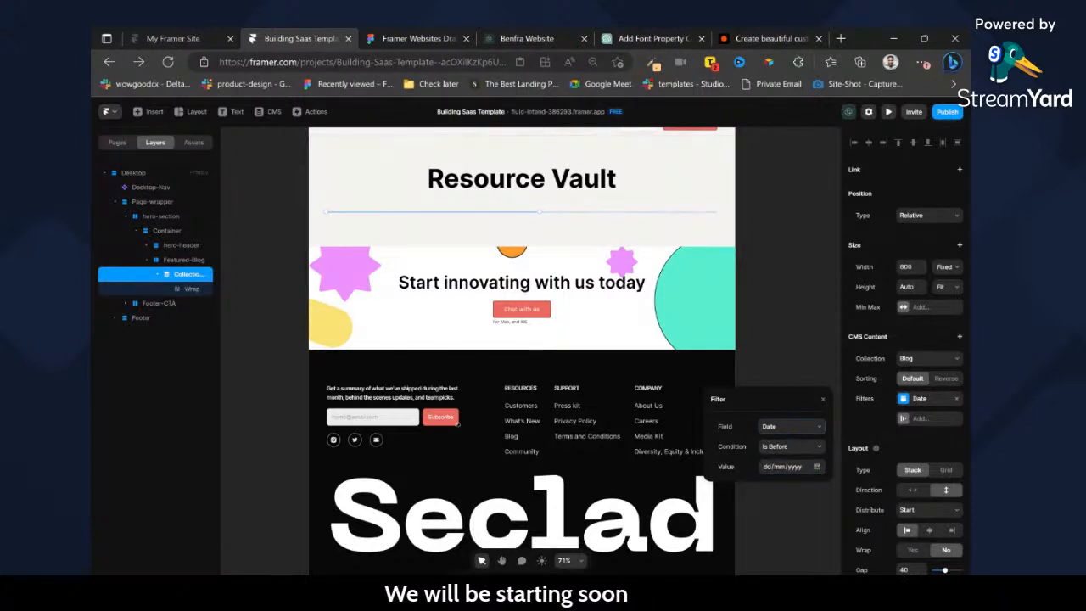
pyautogui.click(782, 443)
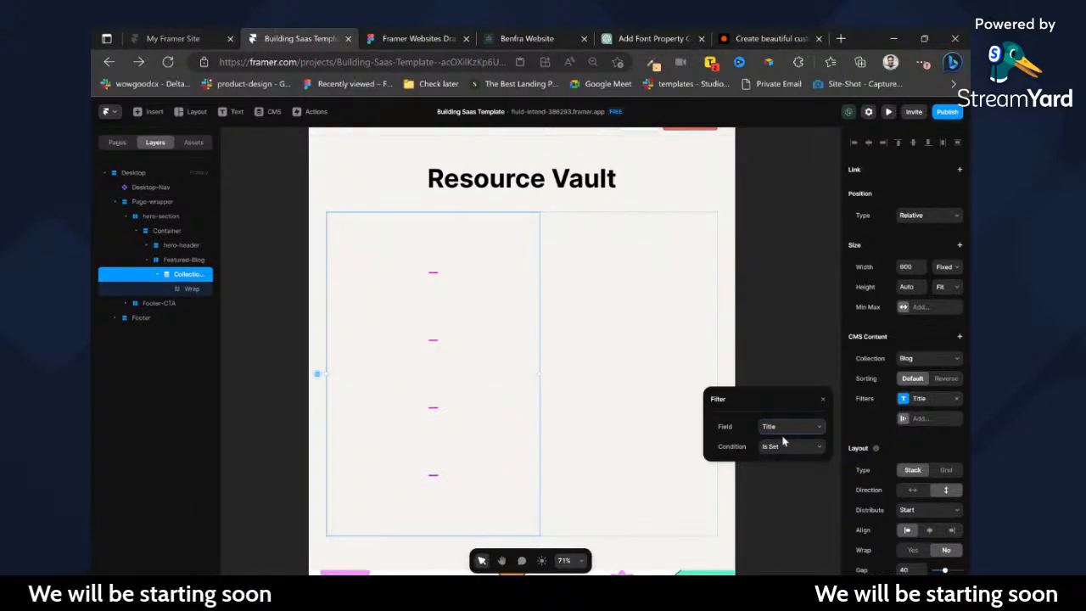
pyautogui.click(759, 340)
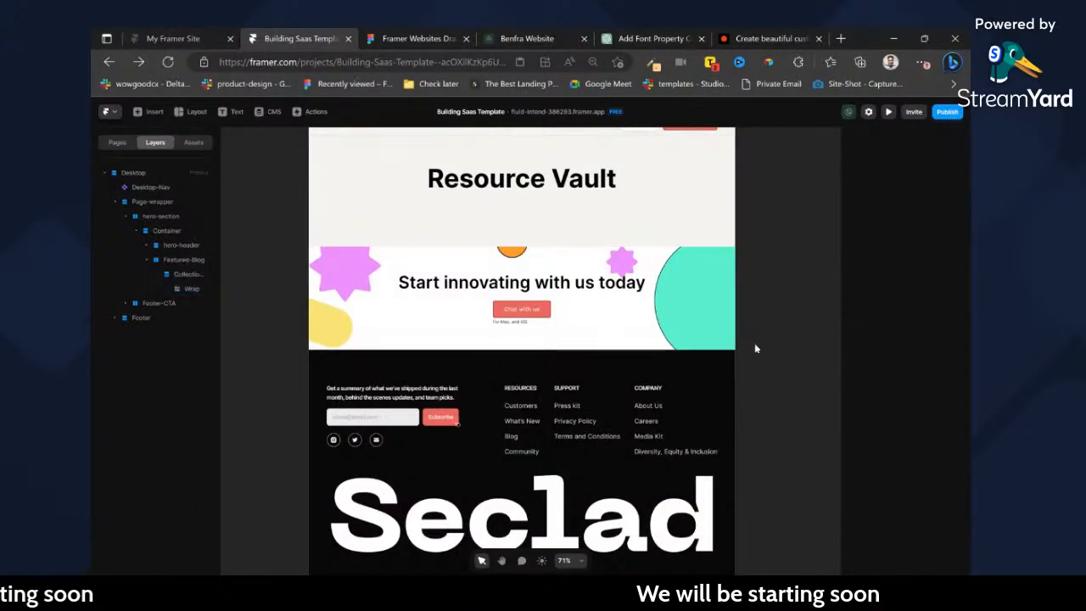
# Undo the filter changes and the deletions inside the Blog collection list's item, restoring its image, title and date.
pyautogui.hotkey('ctrl', 'z')
pyautogui.hotkey('ctrl', 'z')
pyautogui.hotkey('ctrl', 'z')
pyautogui.hotkey('ctrl', 'z')
pyautogui.hotkey('ctrl', 'z')
pyautogui.hotkey('ctrl', 'z')
pyautogui.hotkey('ctrl', 'z')
pyautogui.hotkey('ctrl', 'z')
pyautogui.hotkey('ctrl', 'z')
pyautogui.hotkey('ctrl', 'z')
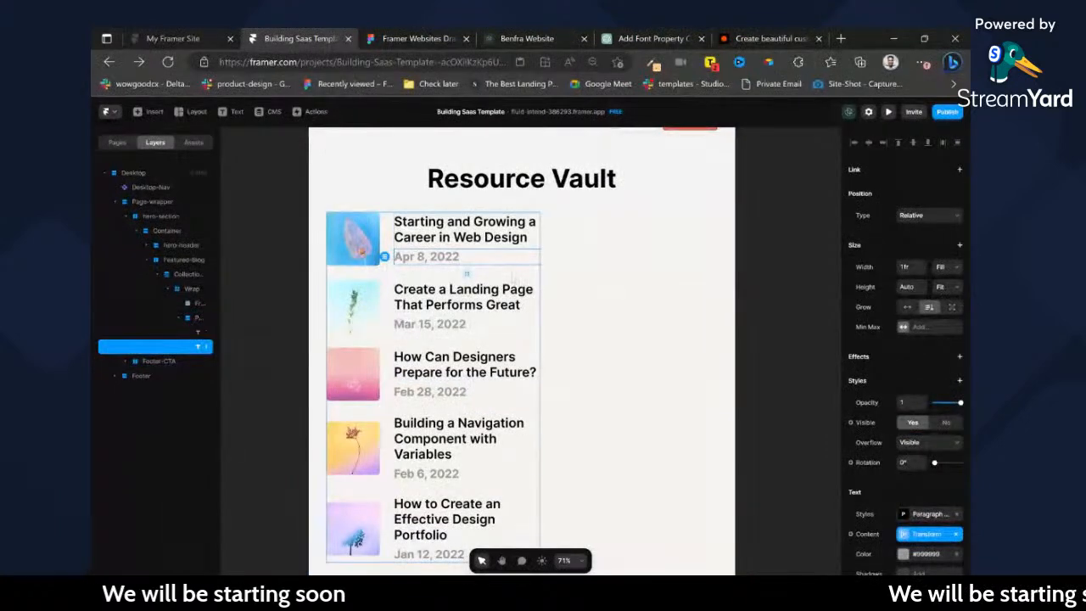
pyautogui.hotkey('ctrl', 'z')
# Try filtering the collection list by Date with Is After and Is Before 11/06/2023, then by Title with Is Set.
pyautogui.scroll(-3, 931, 396)
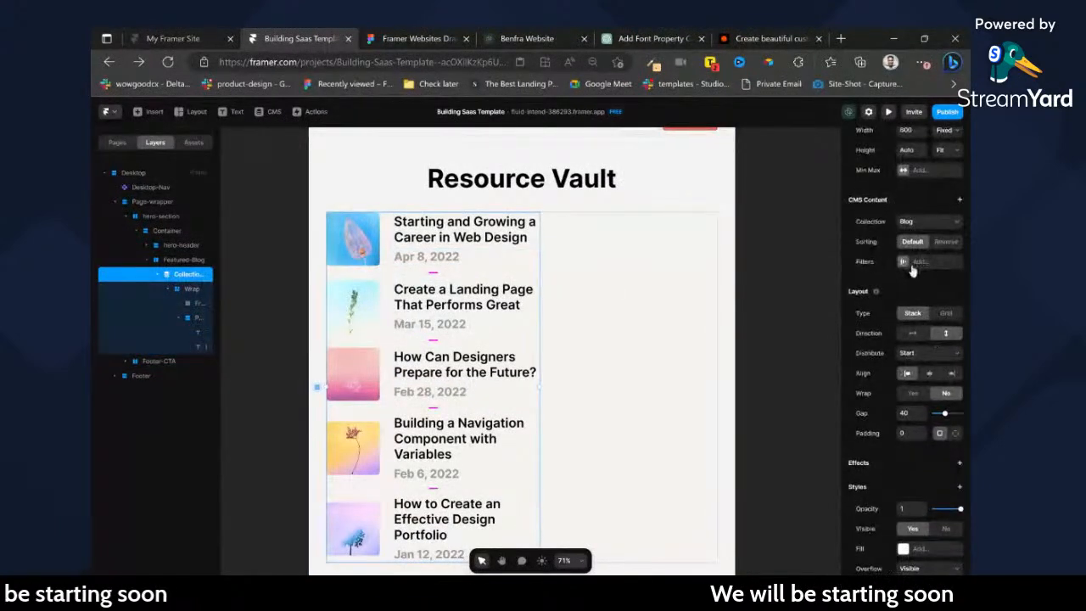
pyautogui.click(916, 265)
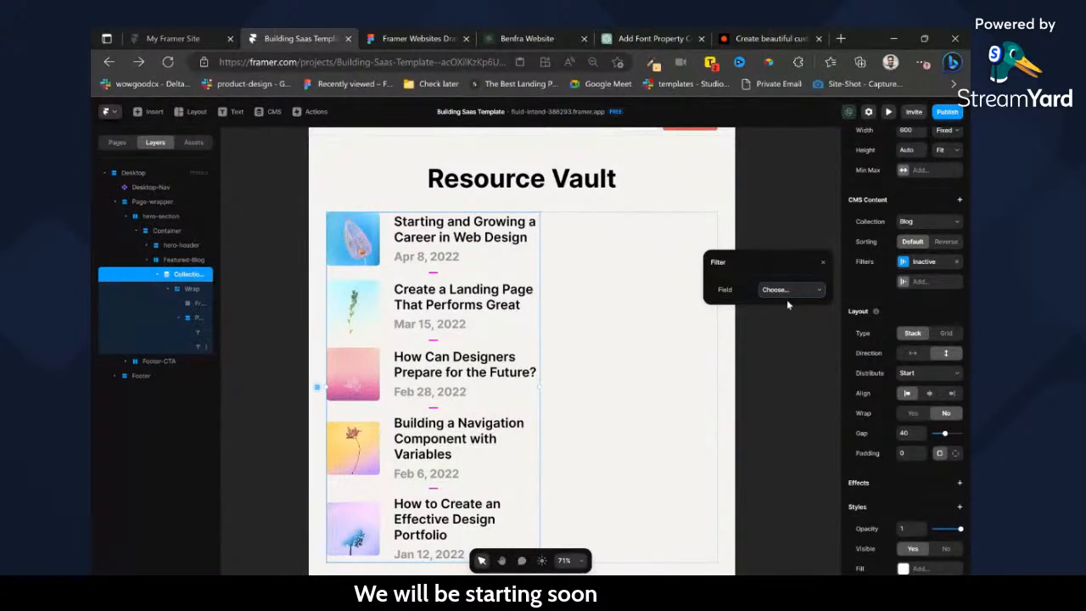
pyautogui.click(786, 330)
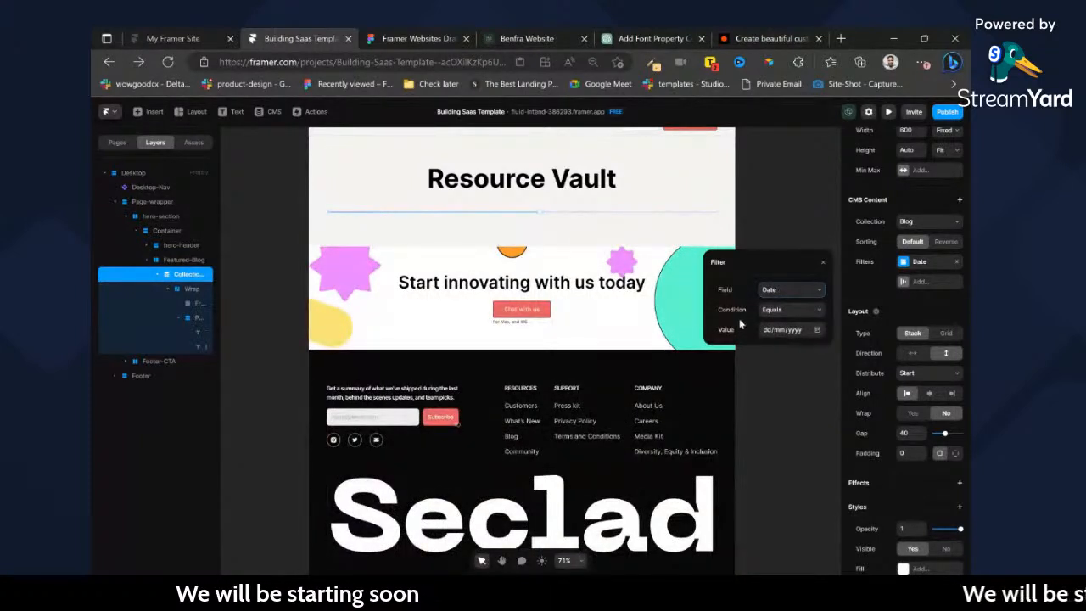
pyautogui.click(818, 331)
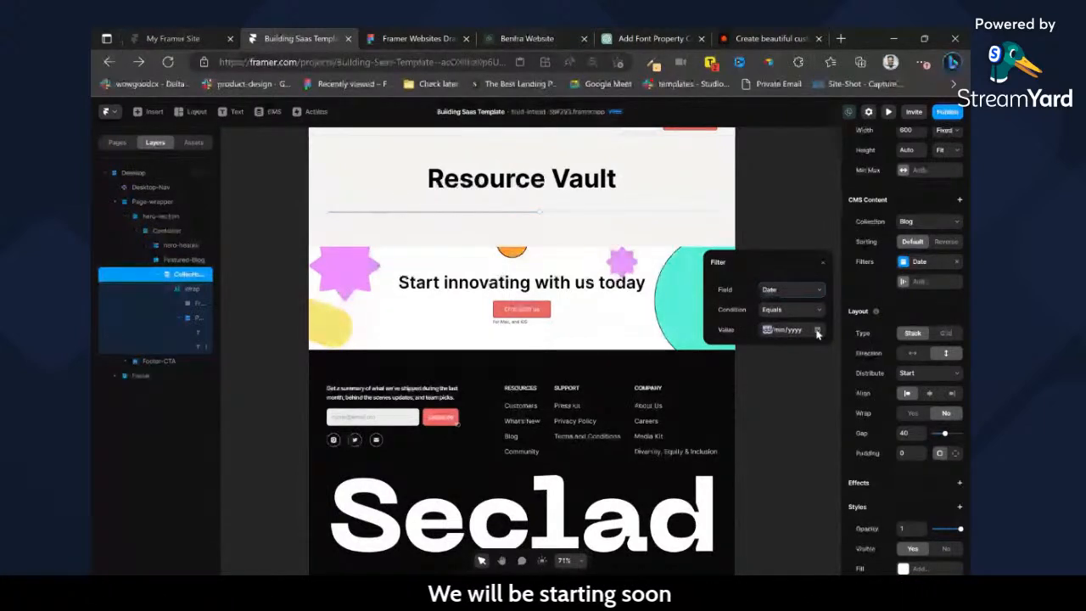
pyautogui.click(789, 320)
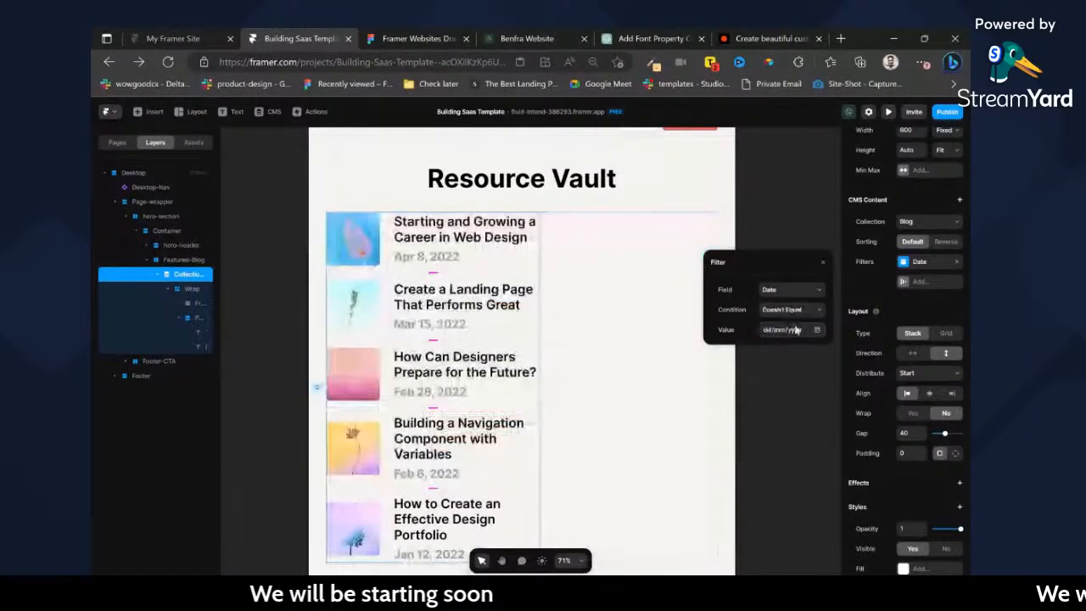
pyautogui.click(781, 353)
pyautogui.click(819, 332)
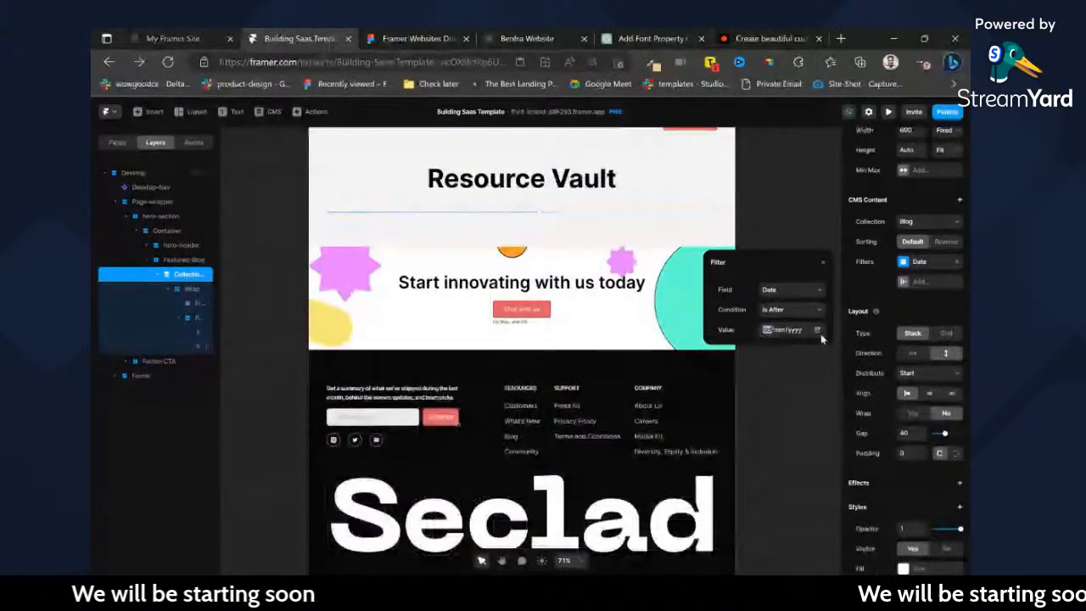
pyautogui.click(826, 340)
pyautogui.click(772, 313)
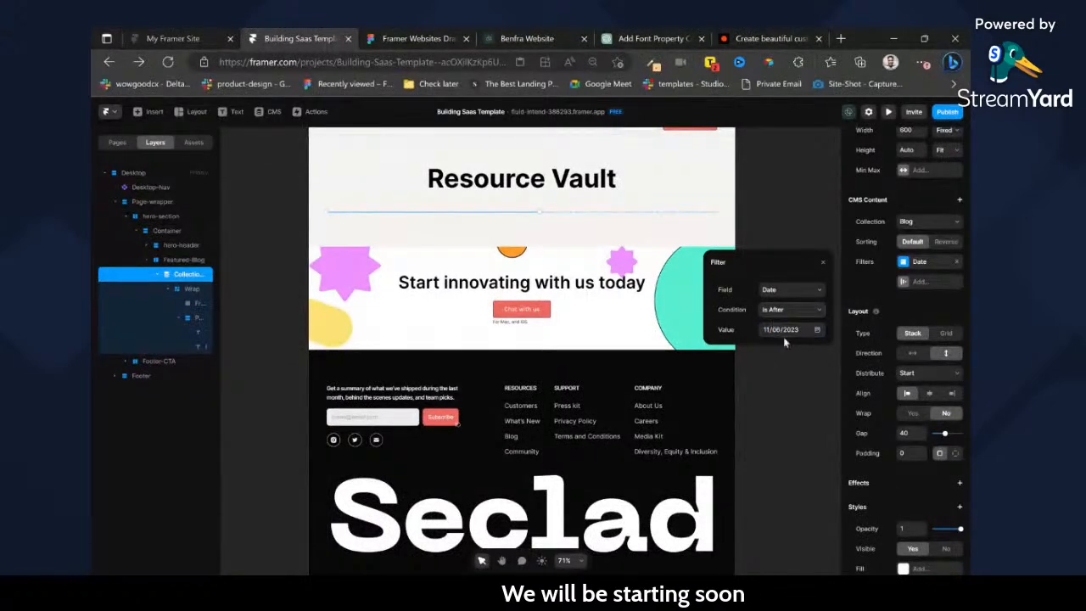
pyautogui.click(798, 335)
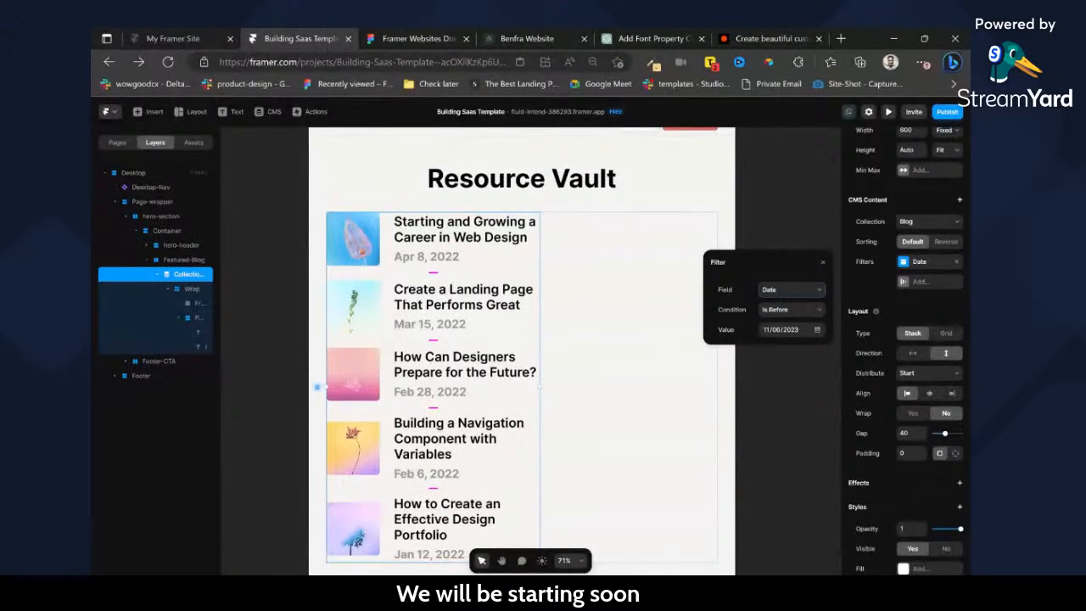
pyautogui.click(783, 304)
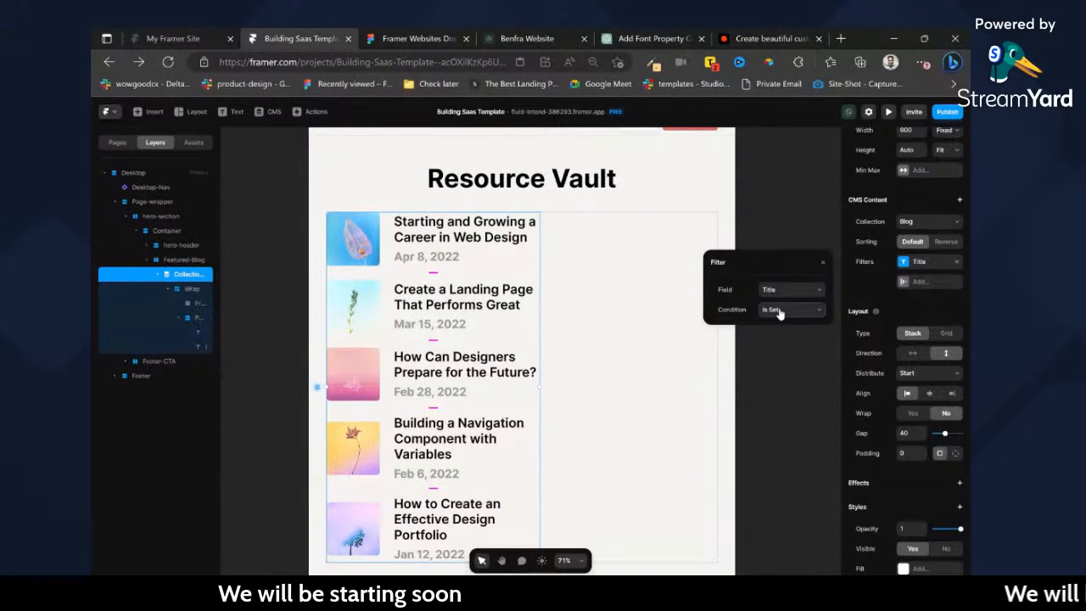
# Switch to the published Benfra site's browser tab and load its Framer project there instead.
pyautogui.click(211, 39)
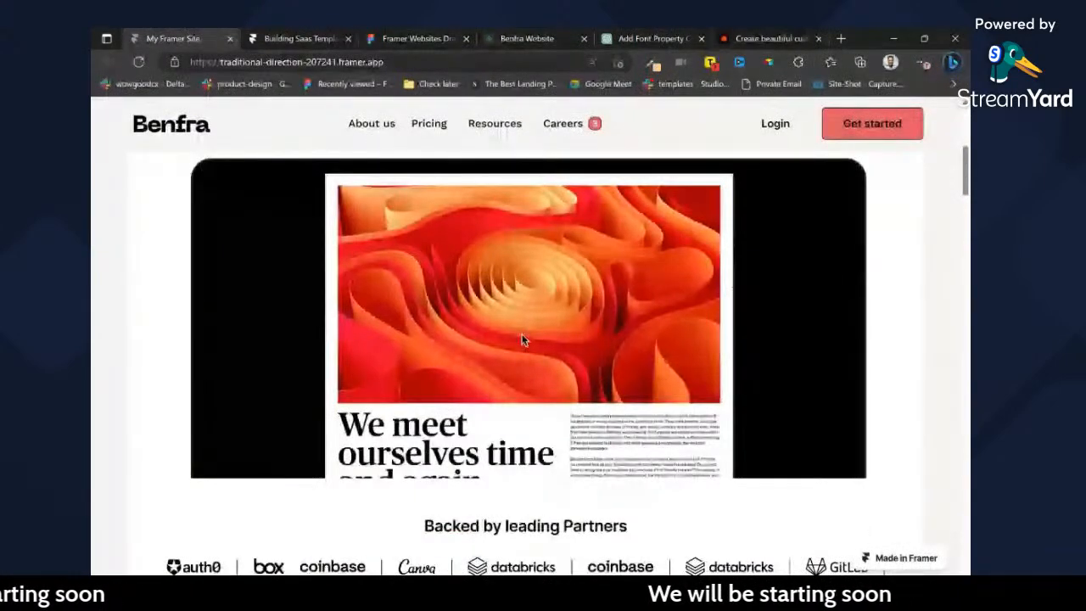
pyautogui.hotkey('ctrl', 'l')
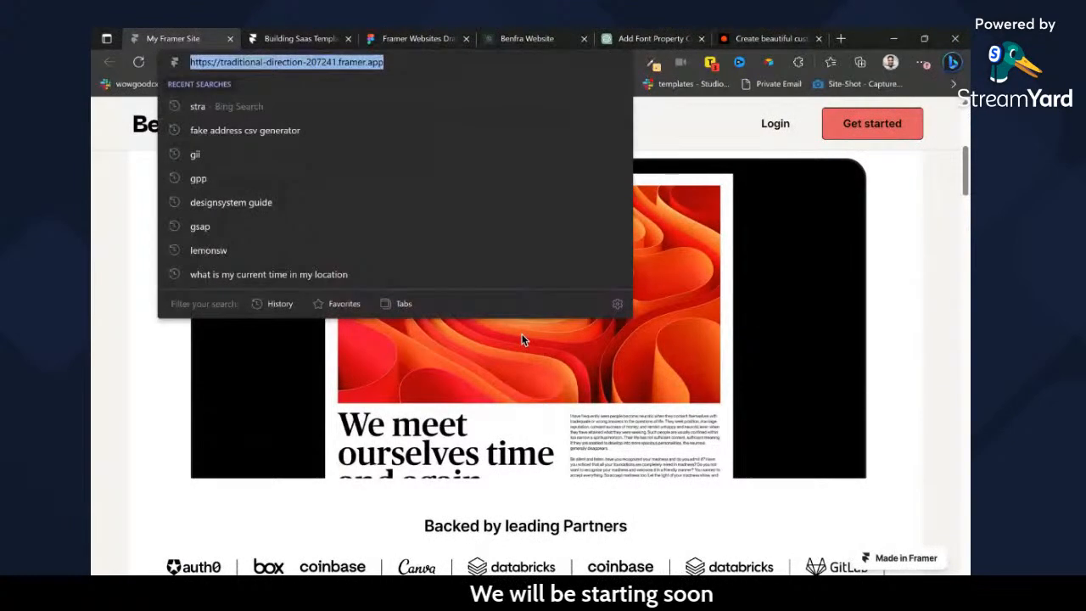
pyautogui.write('r')
pyautogui.press('BackSpace')
pyautogui.press('BackSpace')
pyautogui.write('fram')
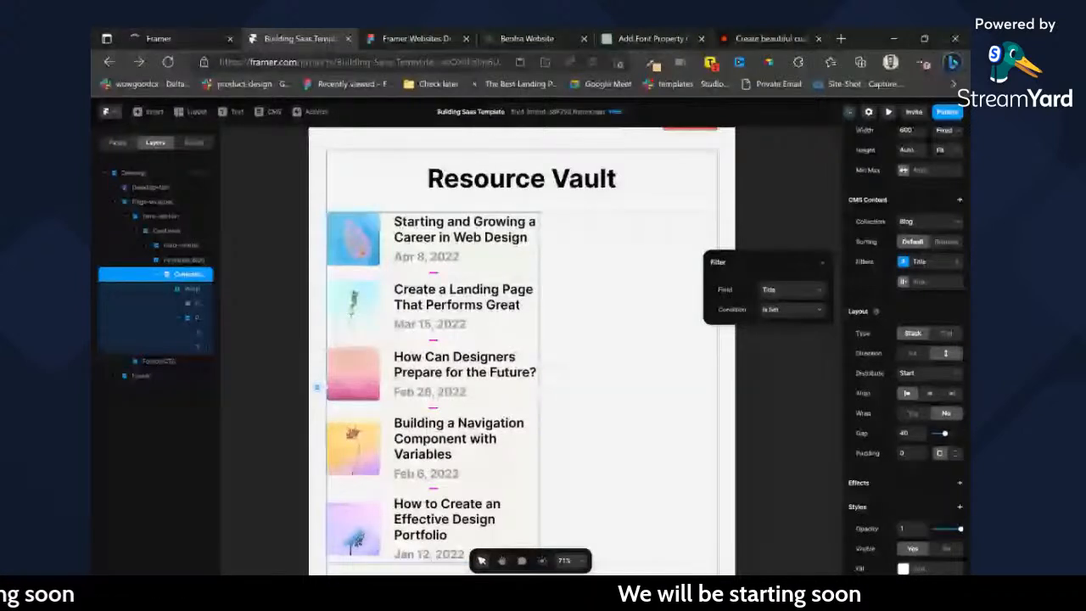
# Set the collection list filter back to the Date field with the condition Is Before.
pyautogui.click(797, 297)
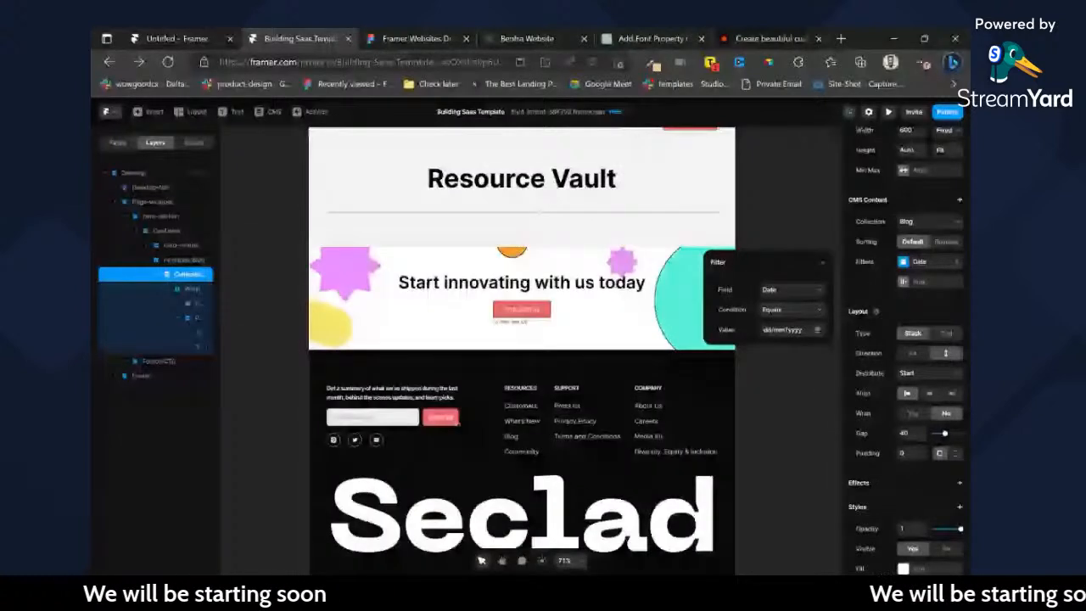
pyautogui.click(796, 331)
pyautogui.click(816, 331)
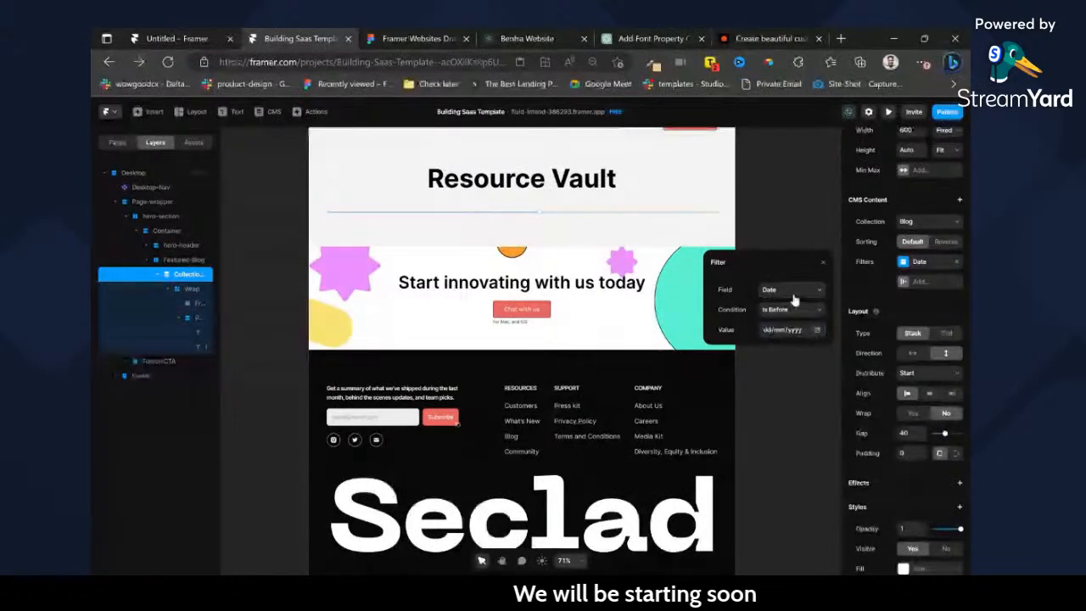
# In the reference Framer project, examine the CMS content settings of the blog page's Collection List.
pyautogui.click(221, 34)
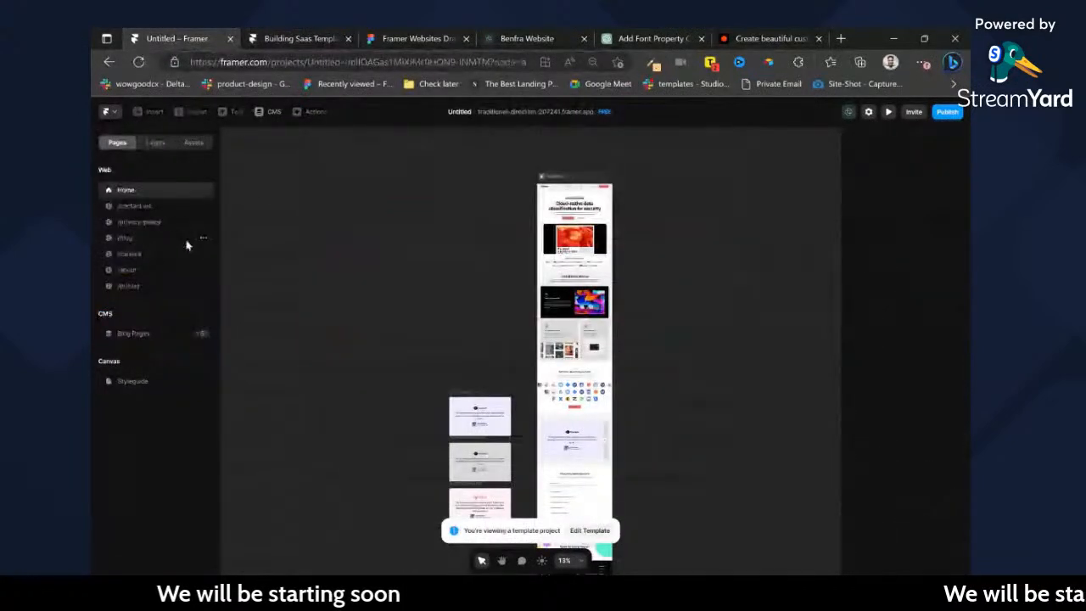
pyautogui.click(123, 238)
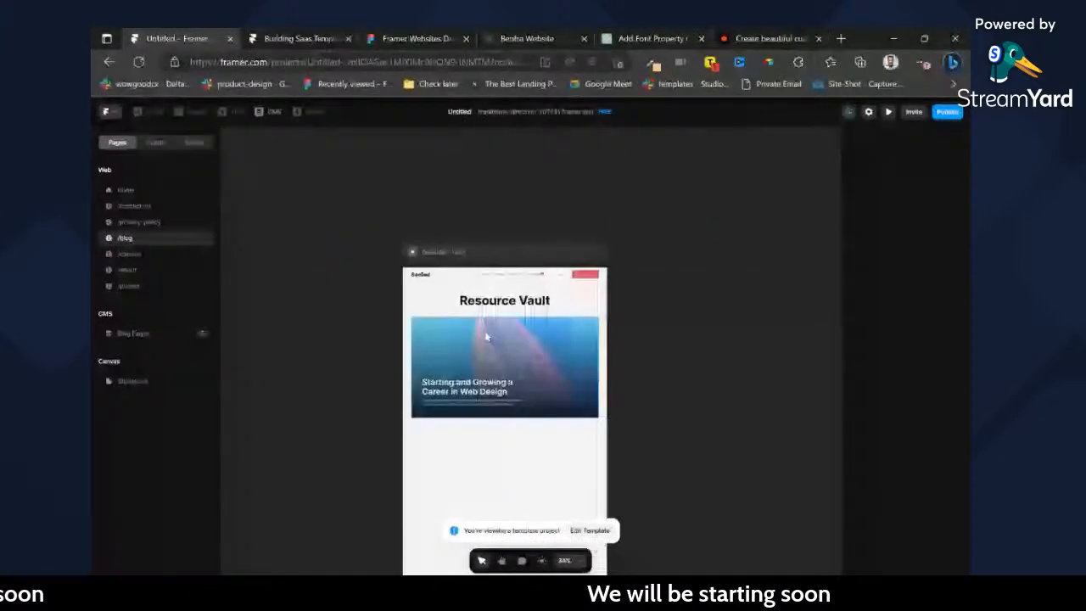
pyautogui.click(152, 143)
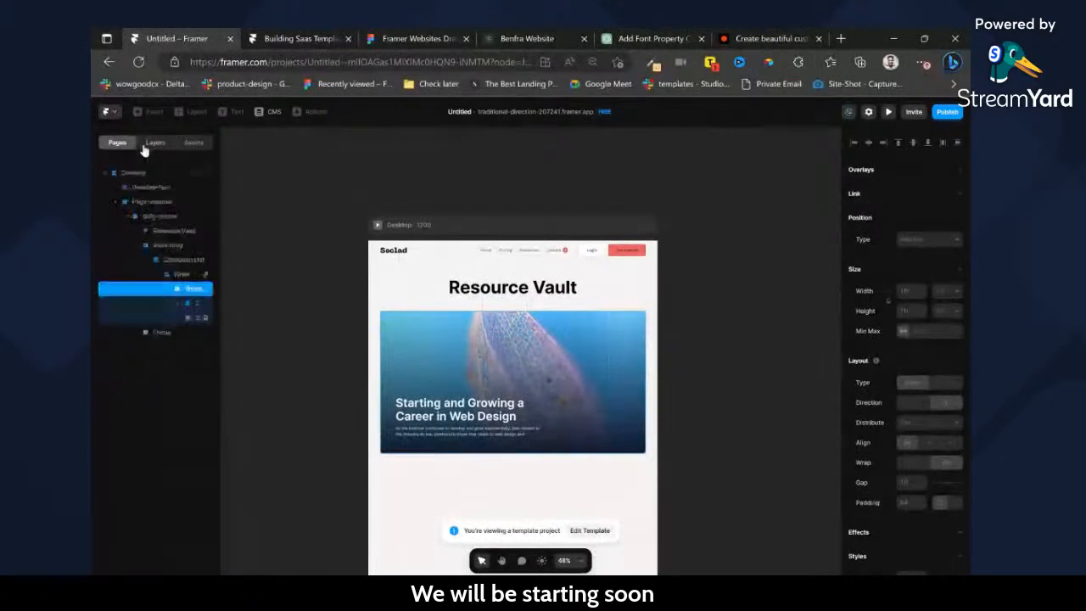
pyautogui.click(178, 259)
pyautogui.scroll(-1, 925, 356)
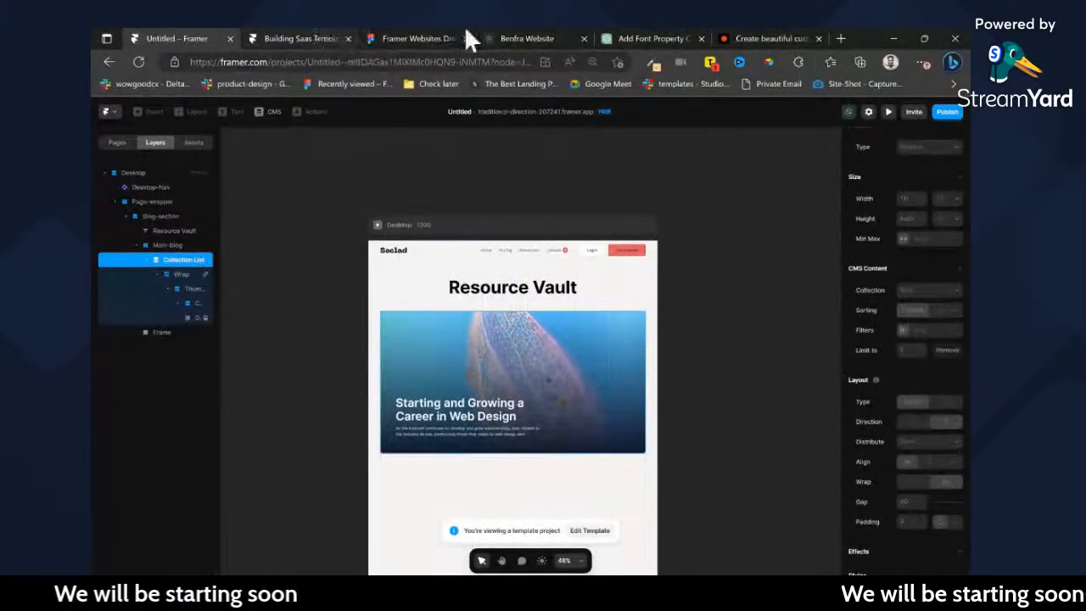
# Back in the SaaS template project, remove the Date filter from the Blog collection list and limit it to 1 item.
pyautogui.click(322, 32)
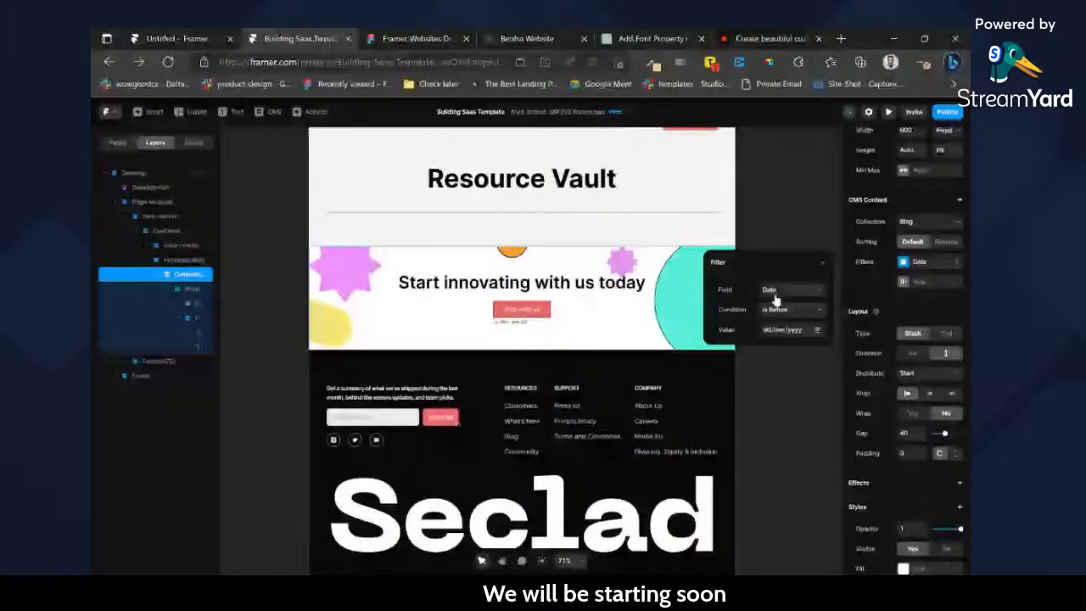
pyautogui.click(926, 281)
pyautogui.click(957, 262)
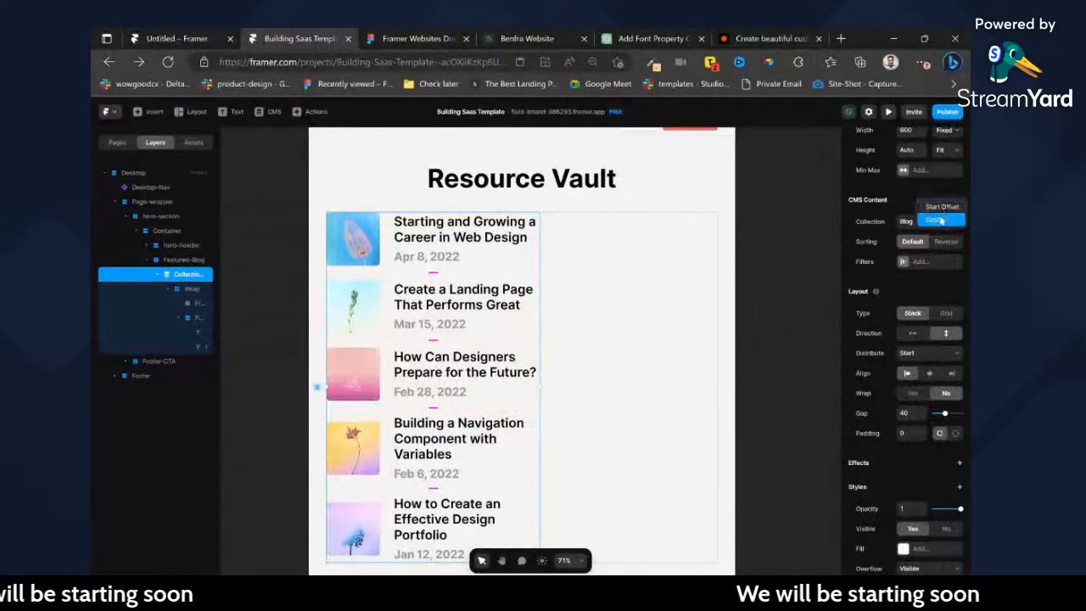
pyautogui.press('BackSpace')
pyautogui.write('1')
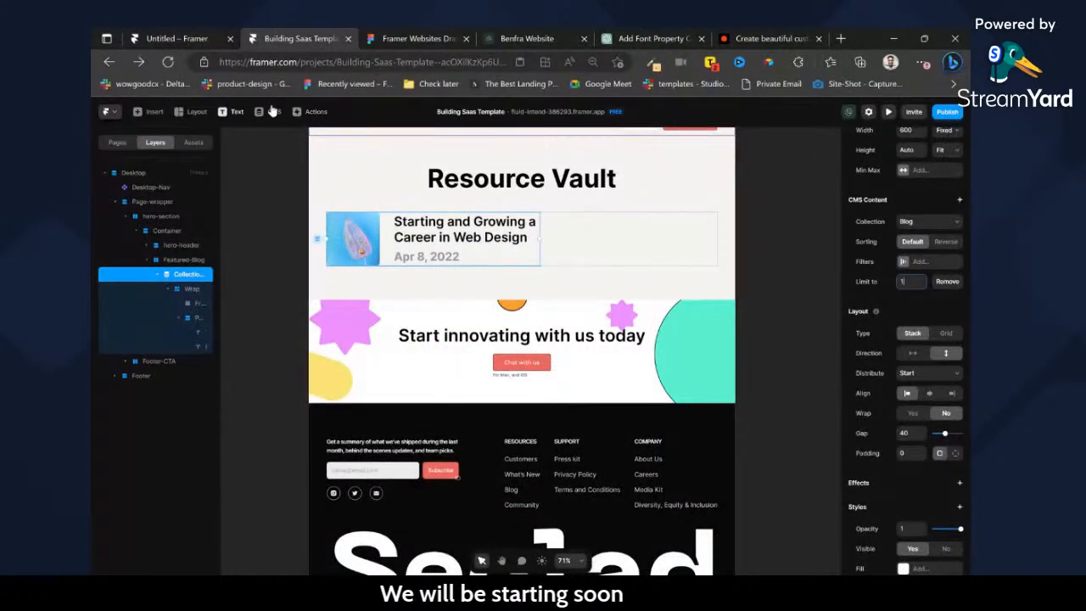
# Start a new item in the CMS Blog collection.
pyautogui.click(273, 111)
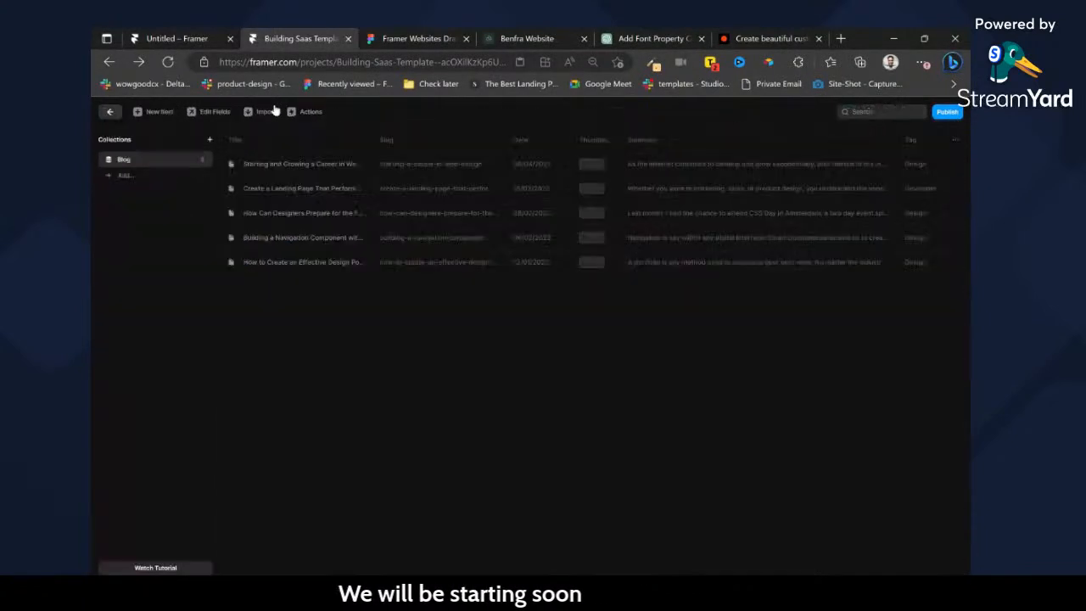
pyautogui.click(157, 113)
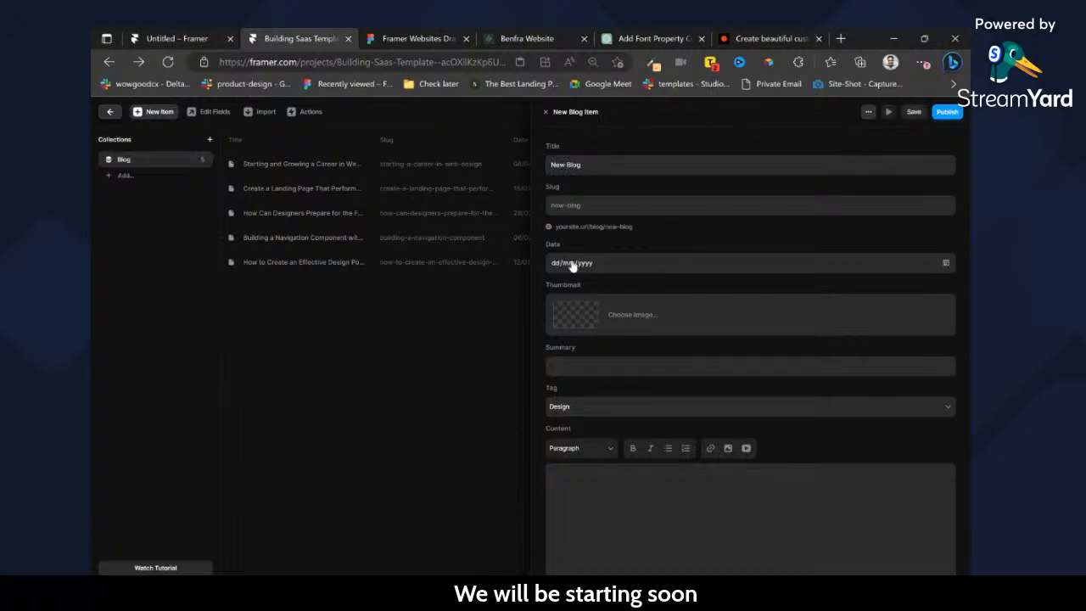
# In Figma, remove the linear gradient fill from the Blog page's featured image and add a 1x PNG export for it.
pyautogui.click(418, 38)
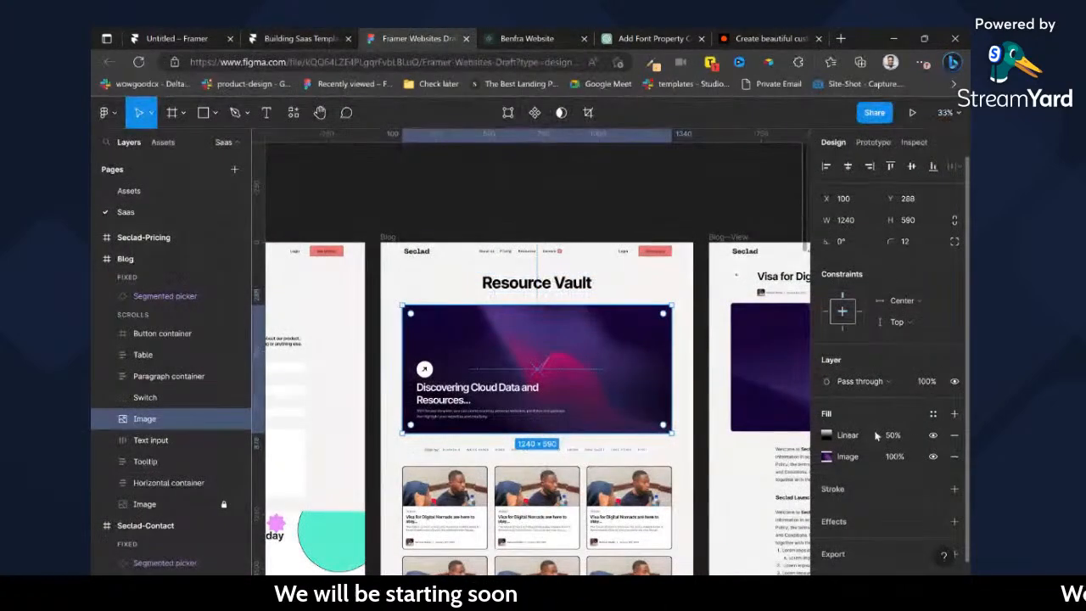
pyautogui.click(955, 436)
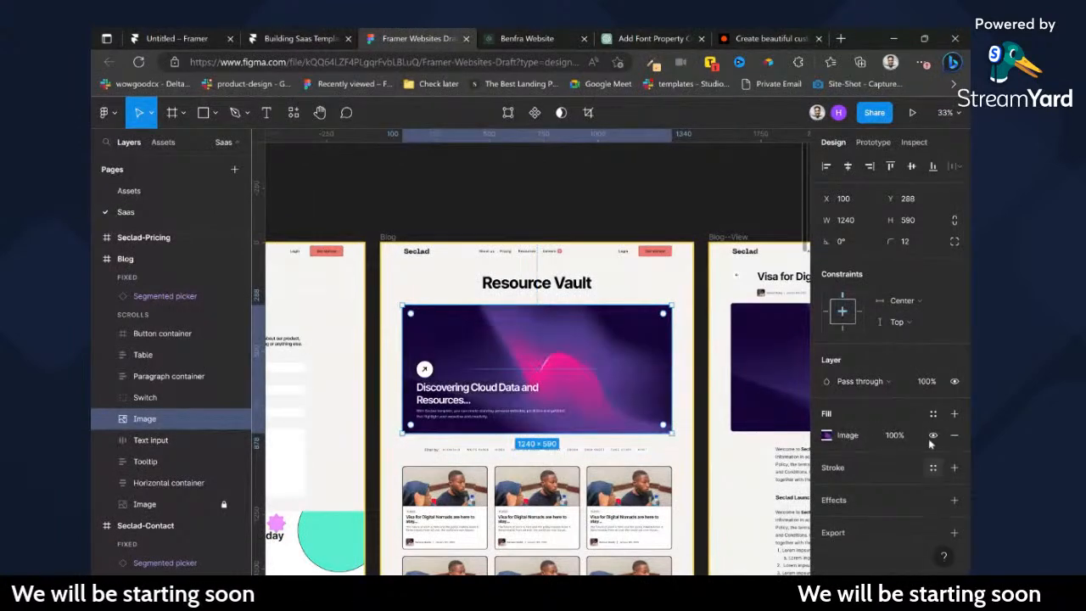
pyautogui.click(954, 533)
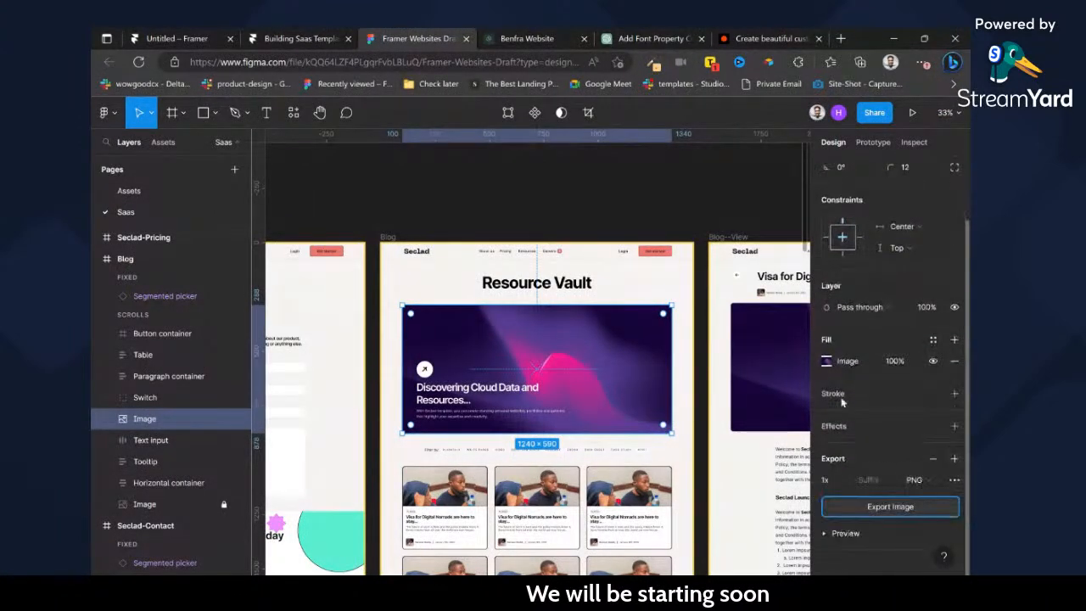
# Switch to the Framer CMS and upload Image (13).png as the new blog item's thumbnail.
pyautogui.click(530, 34)
pyautogui.click(247, 38)
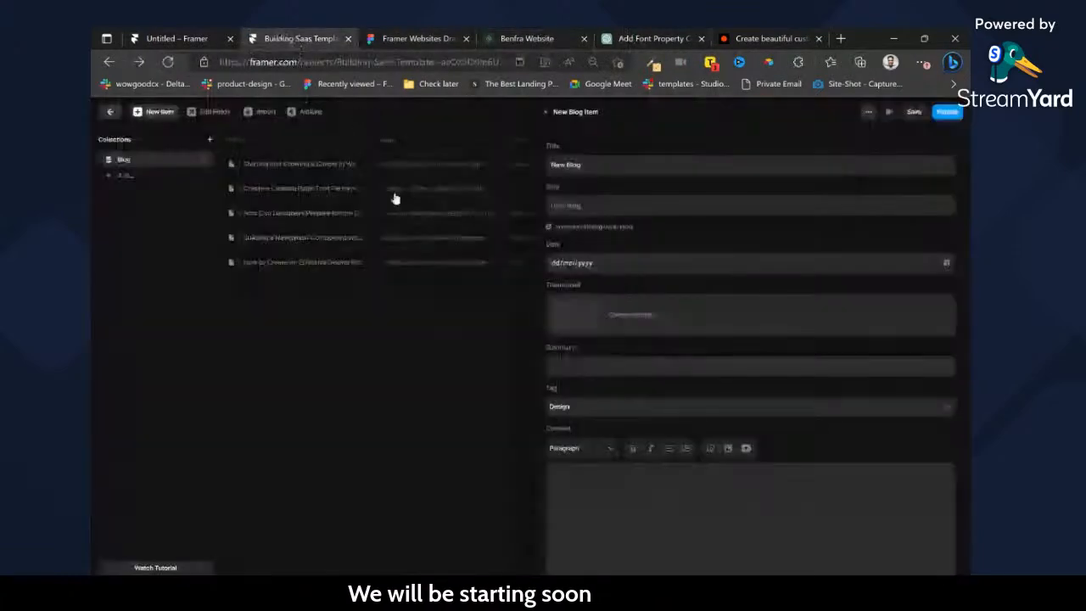
pyautogui.click(574, 320)
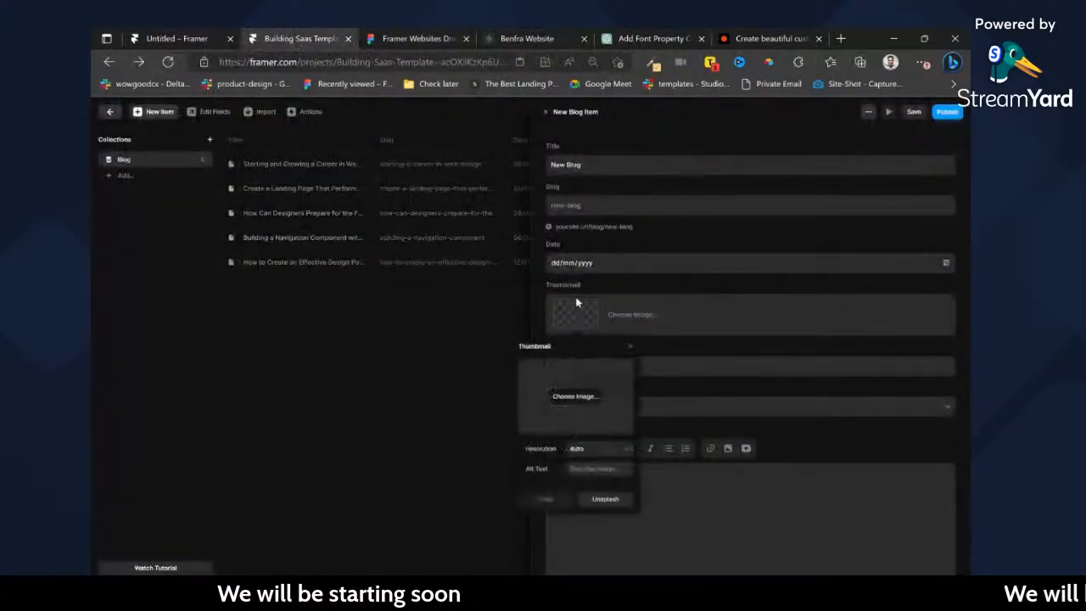
pyautogui.click(579, 400)
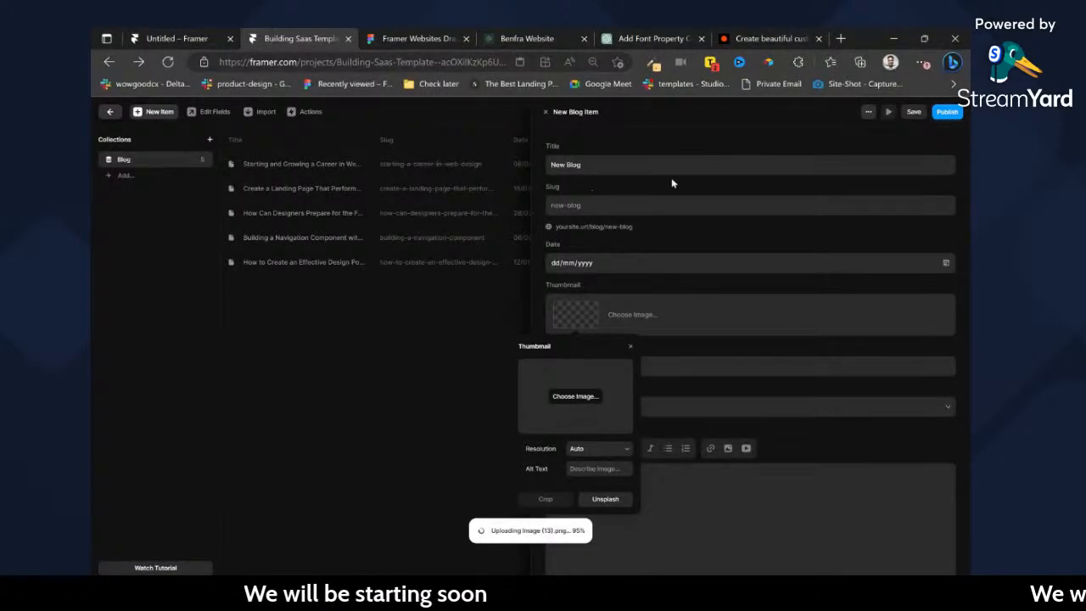
# Copy the featured post's description from the Figma Blog design into the new blog item's Summary.
pyautogui.click(432, 34)
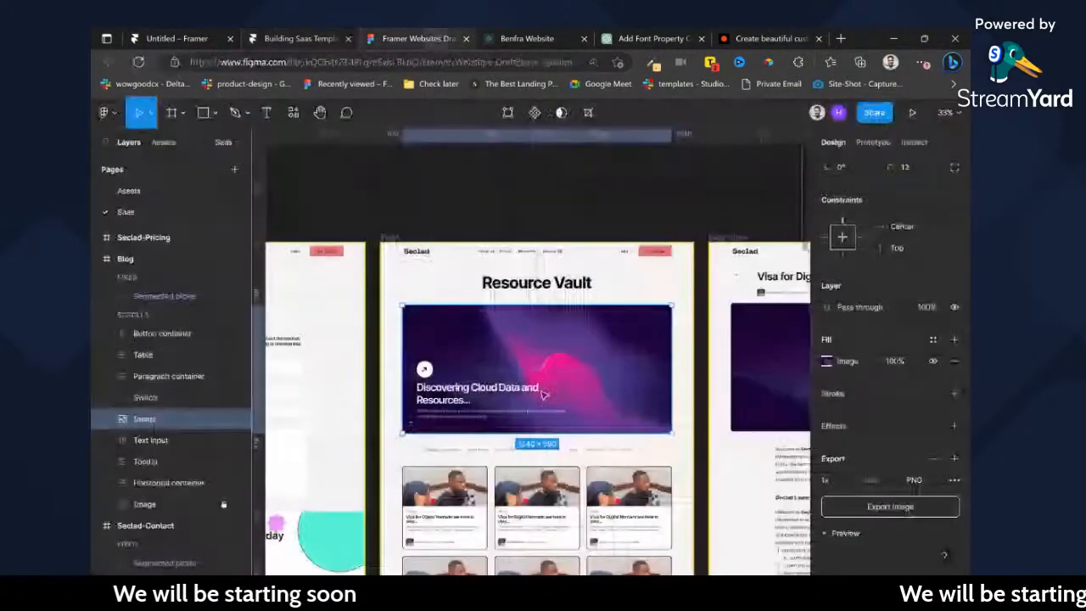
pyautogui.doubleClick(466, 416)
pyautogui.click(337, 36)
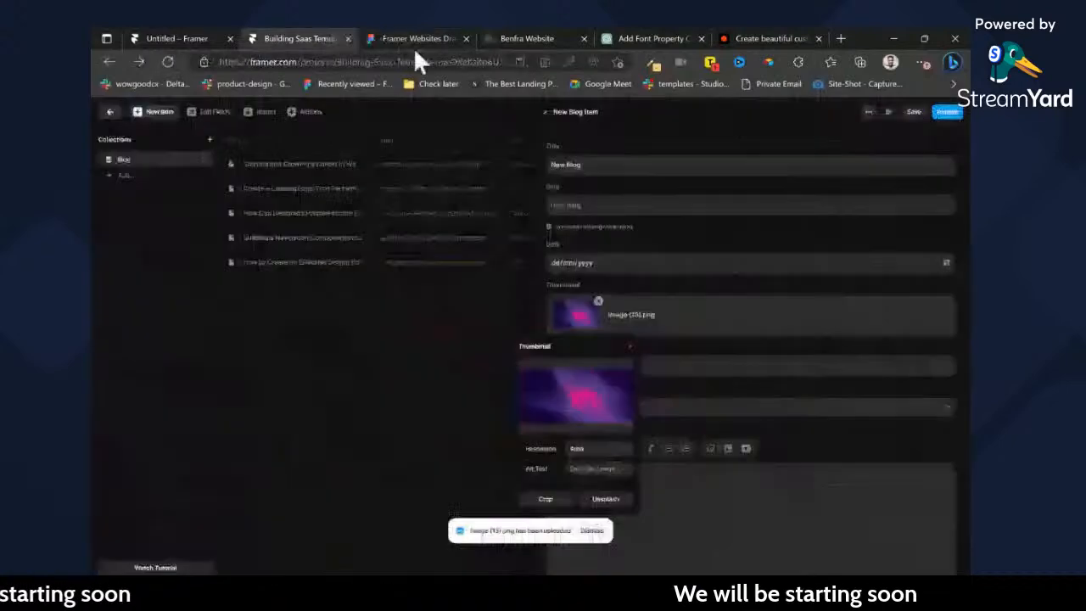
pyautogui.click(694, 363)
pyautogui.hotkey('ctrl', 'v')
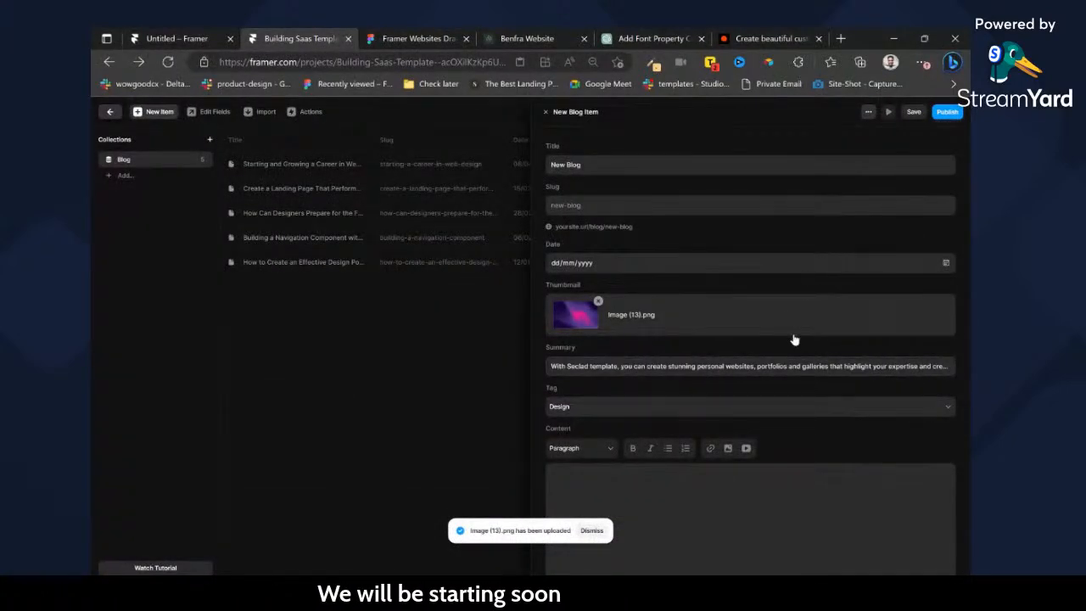
# Switch to Figma and review the featured post and the blog cards in the Blog design.
pyautogui.click(440, 34)
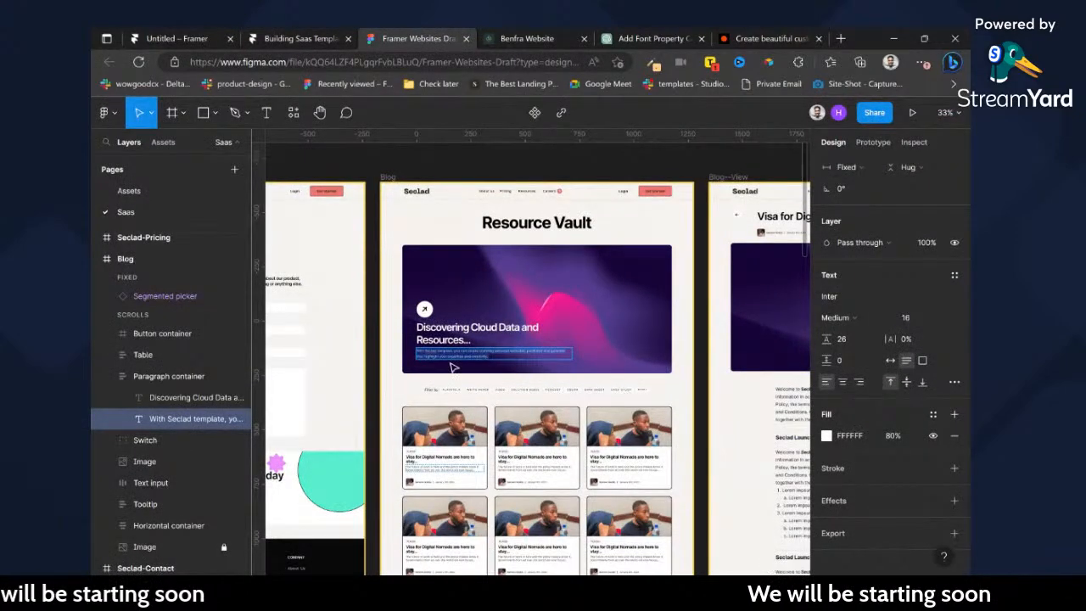
pyautogui.scroll(1, 457, 459)
pyautogui.scroll(5, 457, 458)
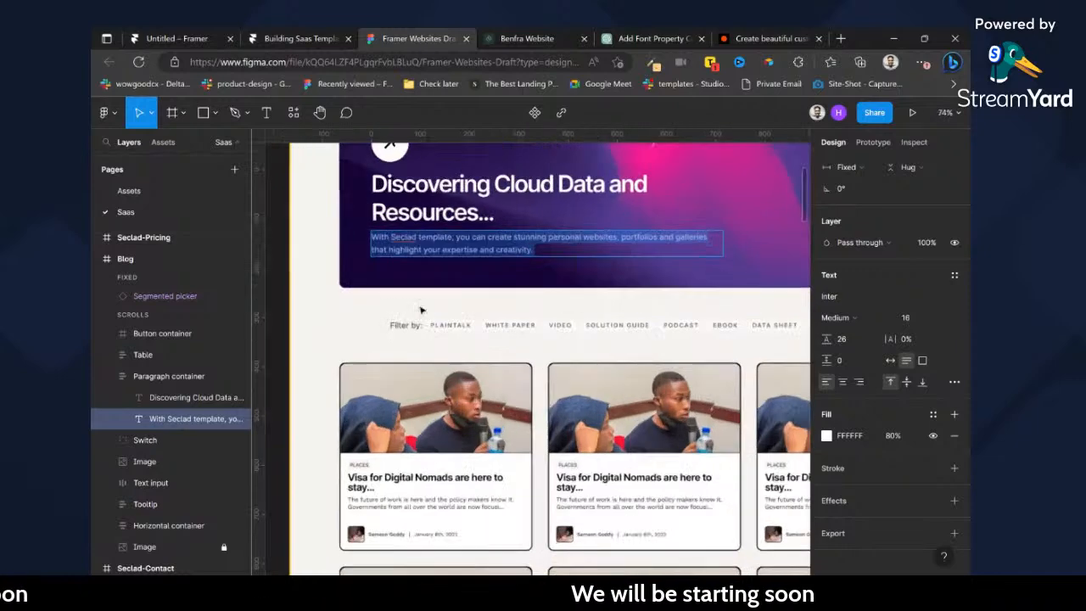
pyautogui.scroll(1, 532, 376)
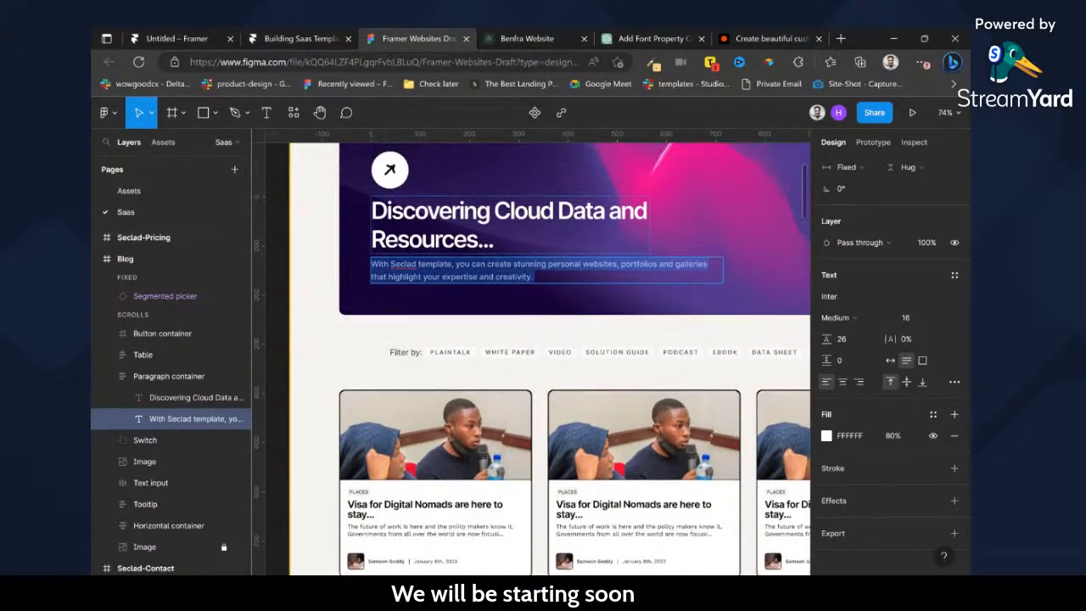
pyautogui.scroll(-2, 507, 424)
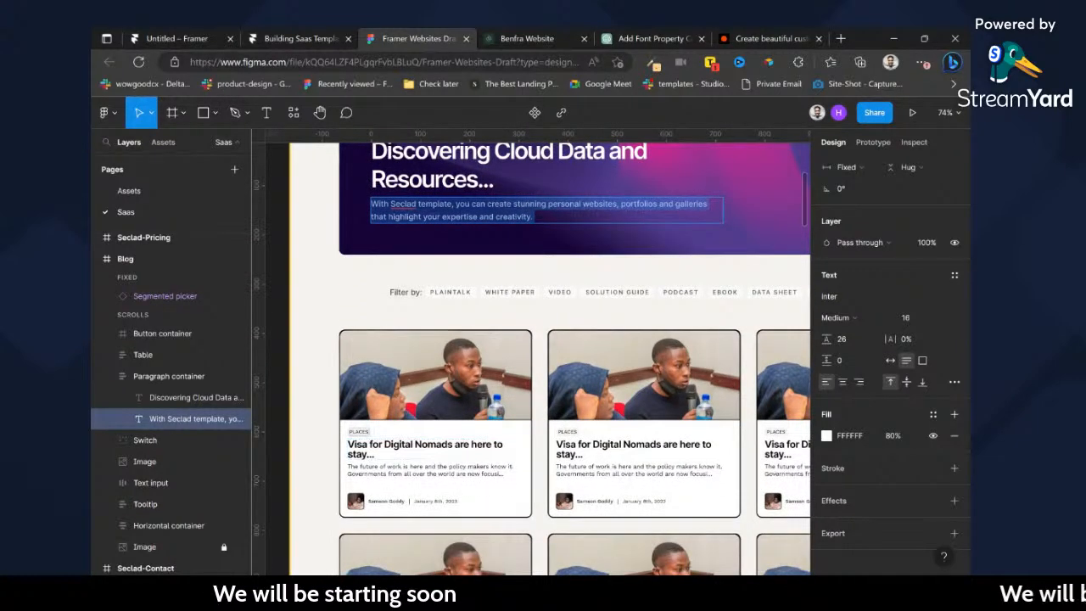
# Switch back to the Framer CMS and publish the site from the new blog item.
pyautogui.click(330, 38)
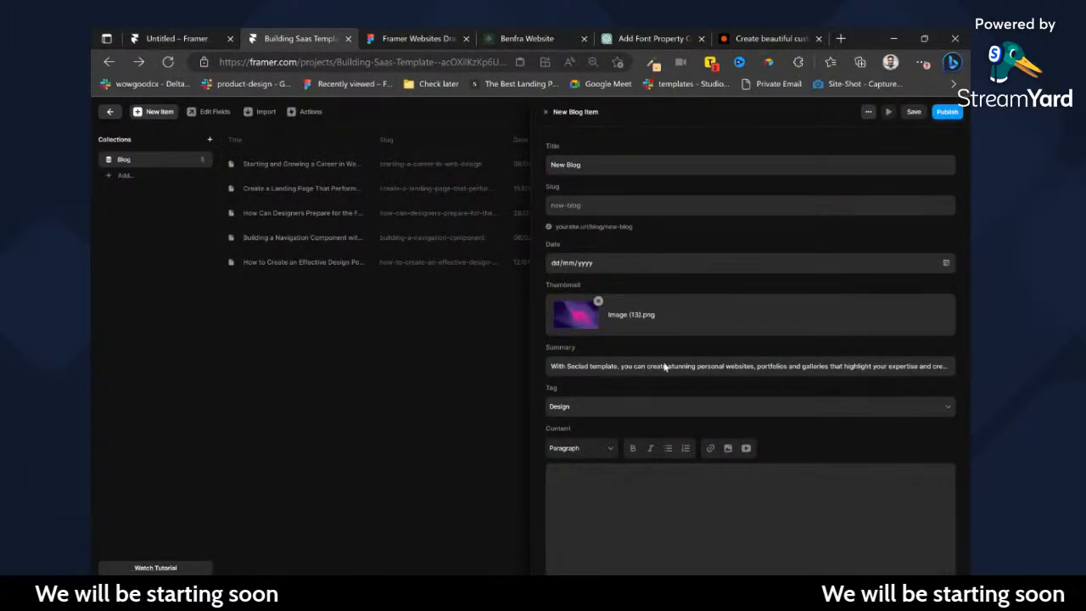
pyautogui.scroll(-1, 574, 407)
pyautogui.click(947, 111)
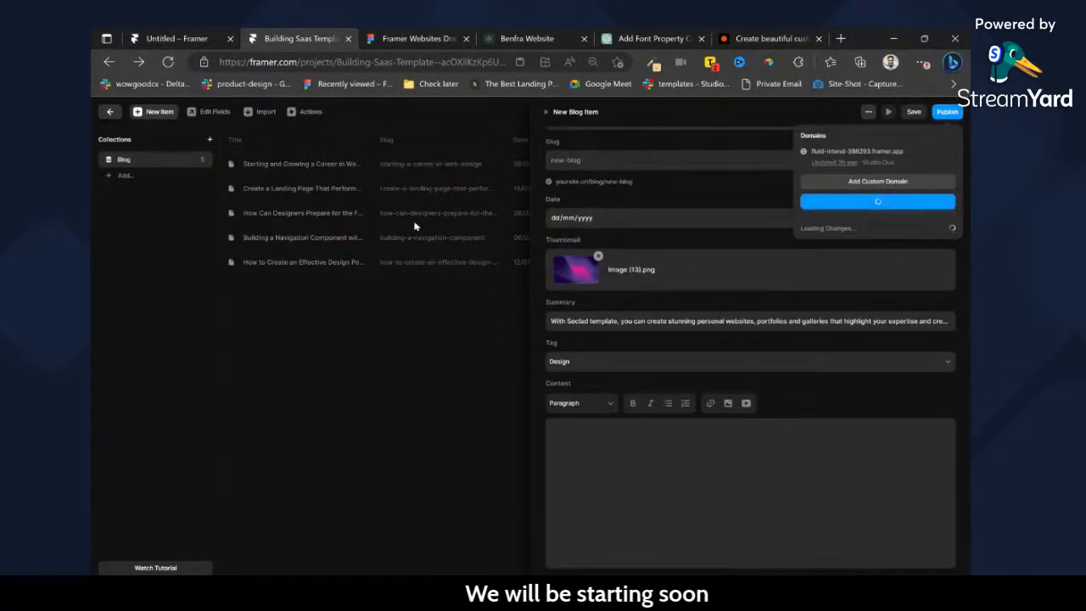
# Save the new blog item with the date 11/06/2023 and return to the Blog page canvas.
pyautogui.click(109, 111)
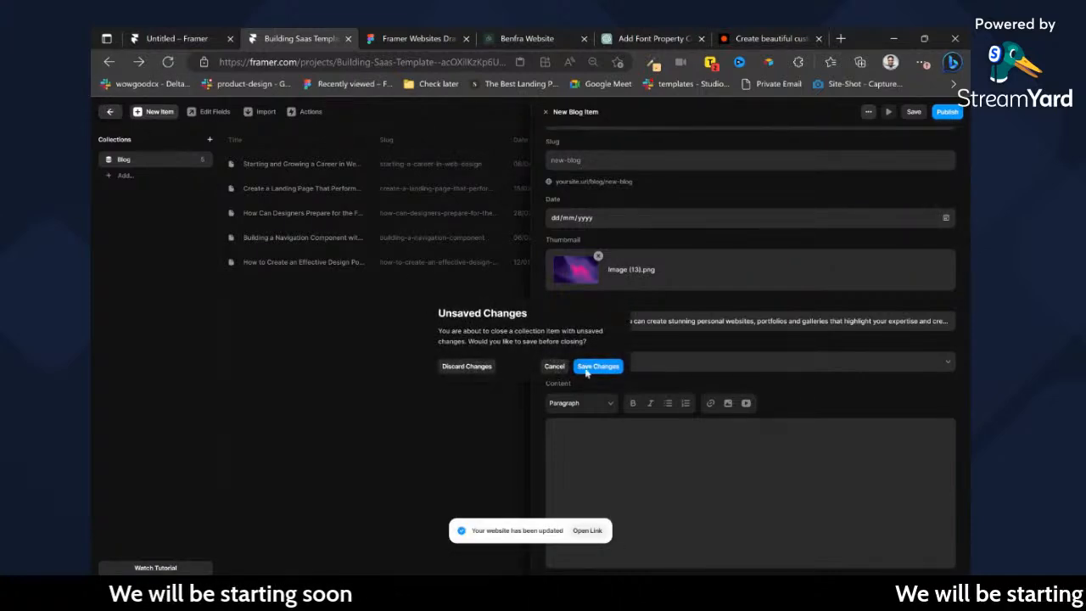
pyautogui.click(597, 366)
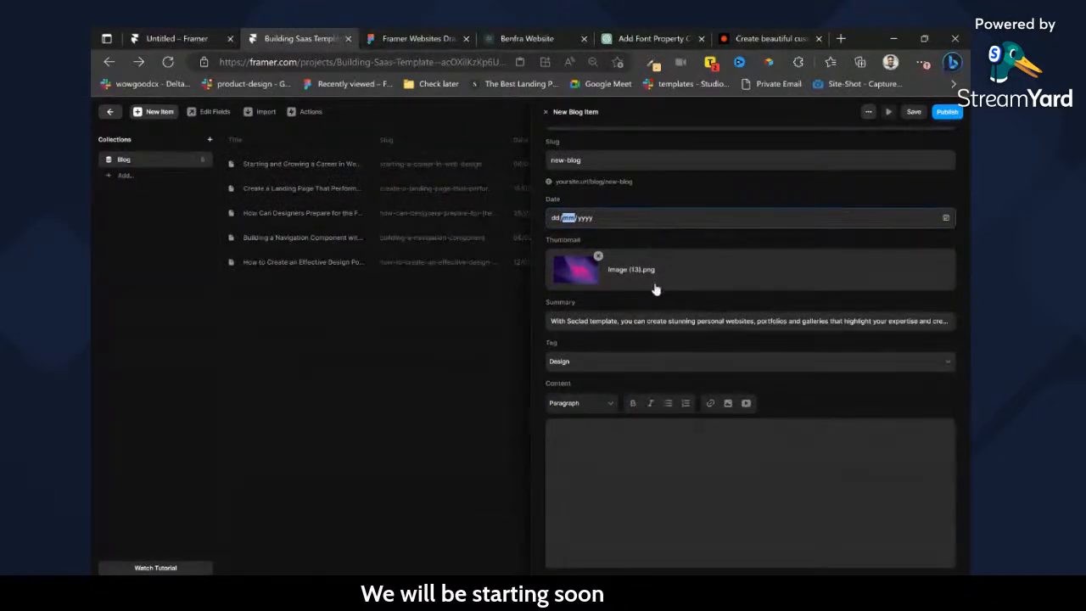
pyautogui.click(466, 280)
pyautogui.click(587, 367)
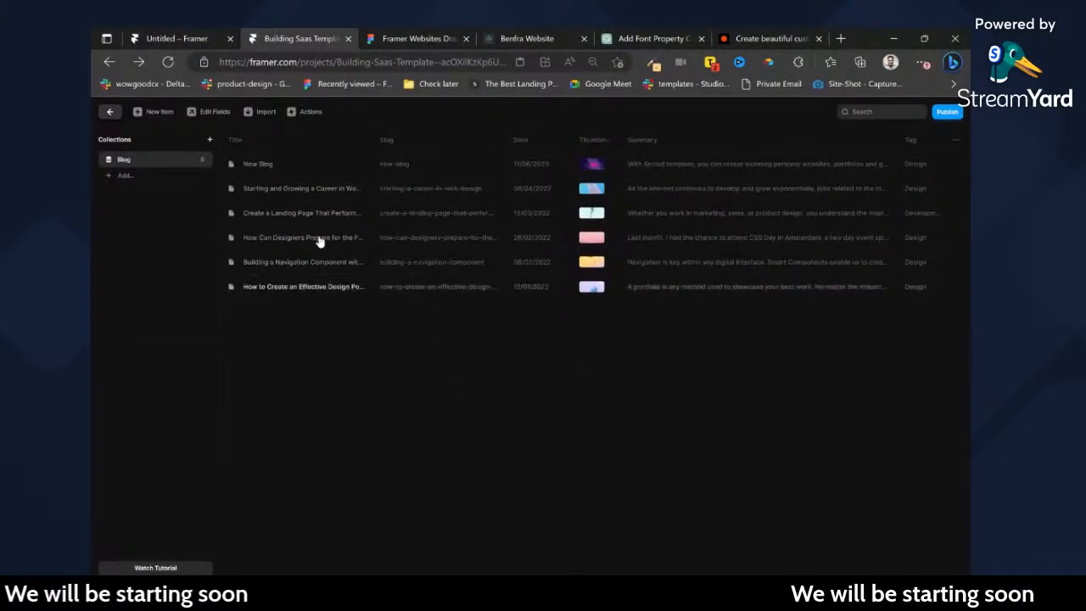
pyautogui.click(111, 113)
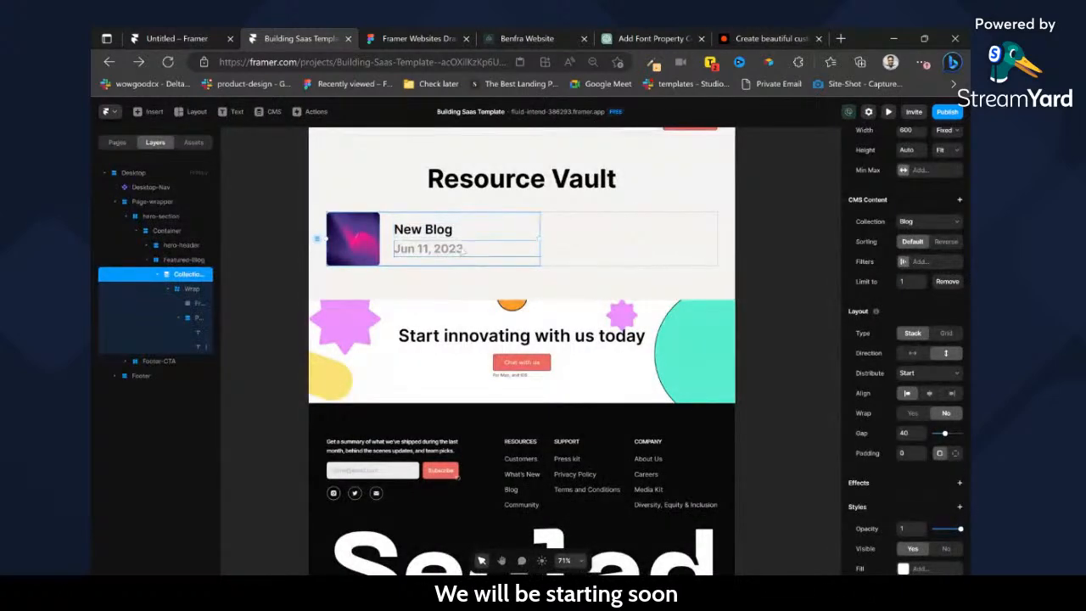
# Delete the title, the date and their container from the featured blog collection item, keeping only the thumbnail.
pyautogui.click(455, 239)
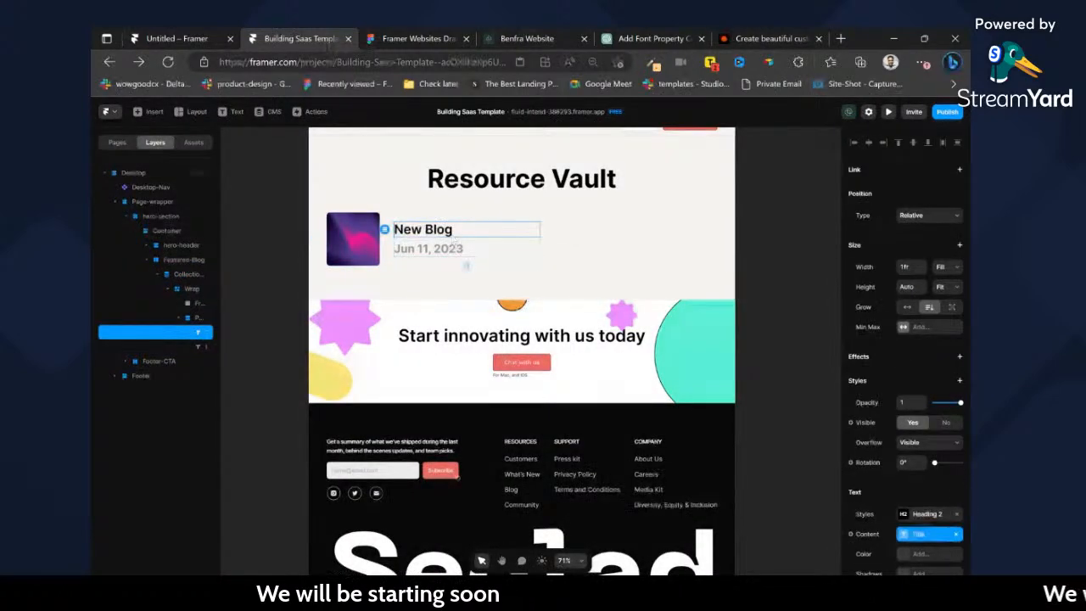
pyautogui.press('Delete')
pyautogui.click(440, 241)
pyautogui.press('Delete')
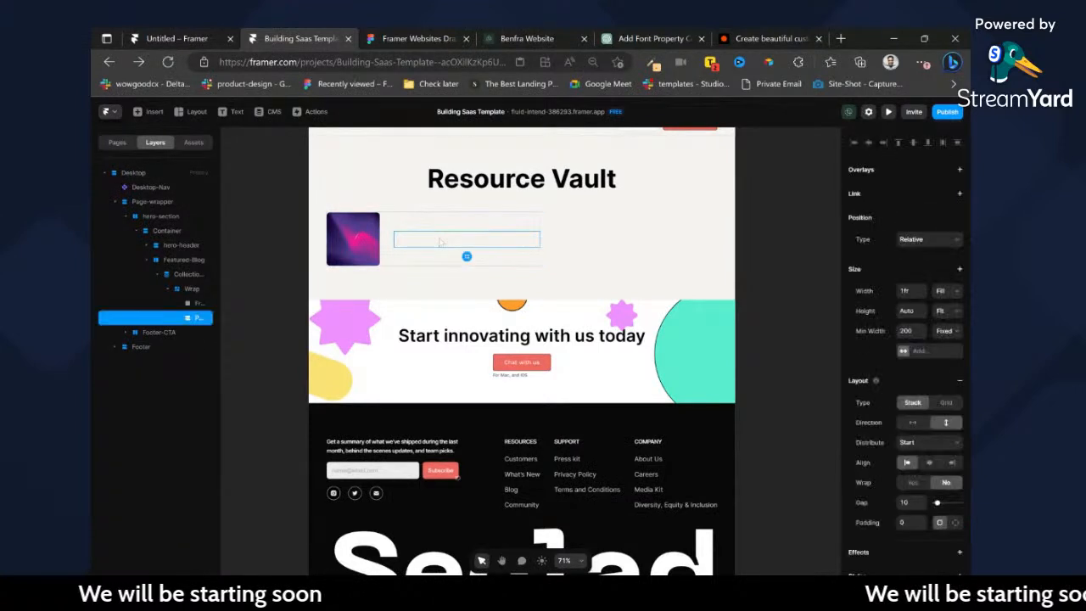
pyautogui.press('Delete')
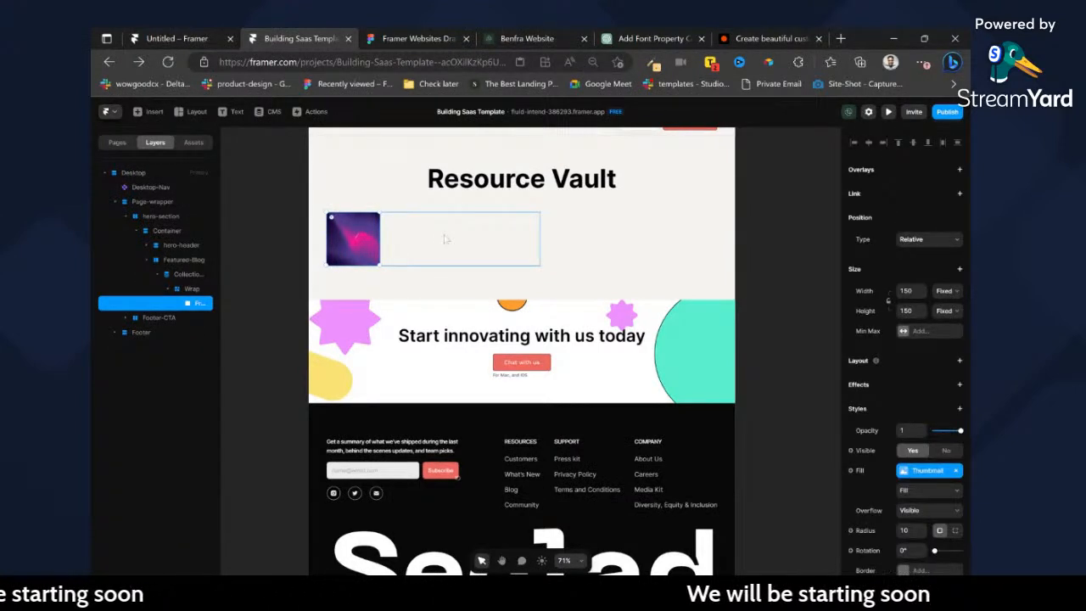
# Rename the collection list layer inside Featured-Blog as Featured.
pyautogui.click(445, 239)
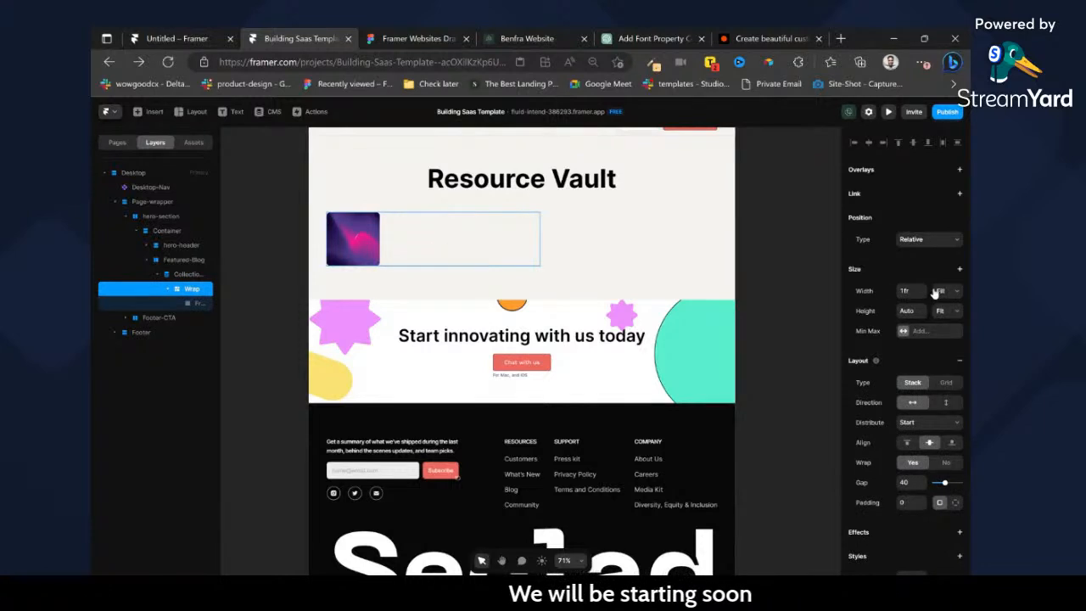
pyautogui.click(172, 275)
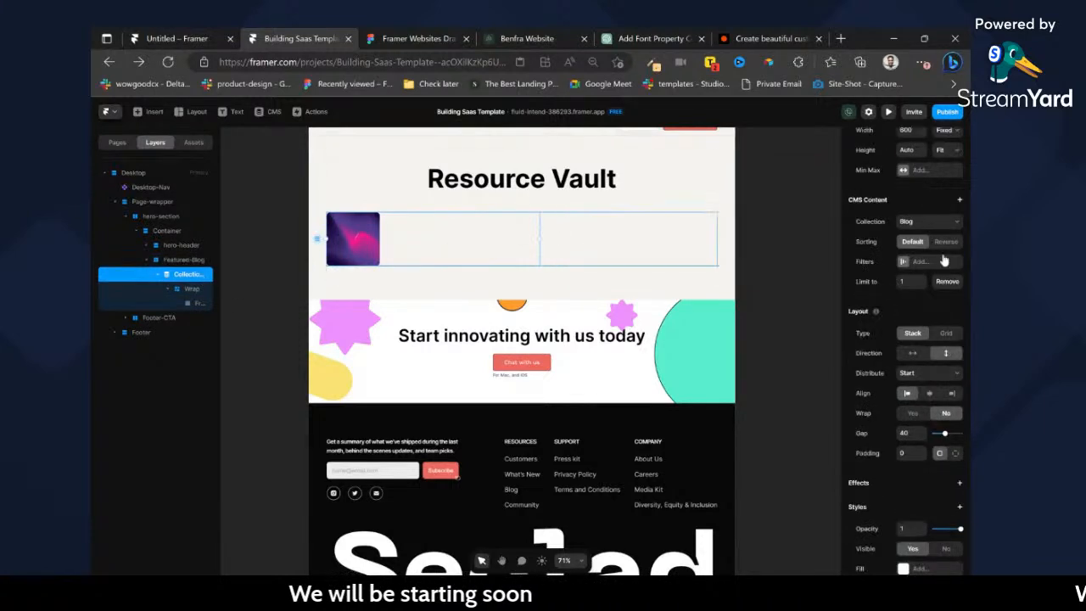
pyautogui.doubleClick(176, 276)
pyautogui.write('Features')
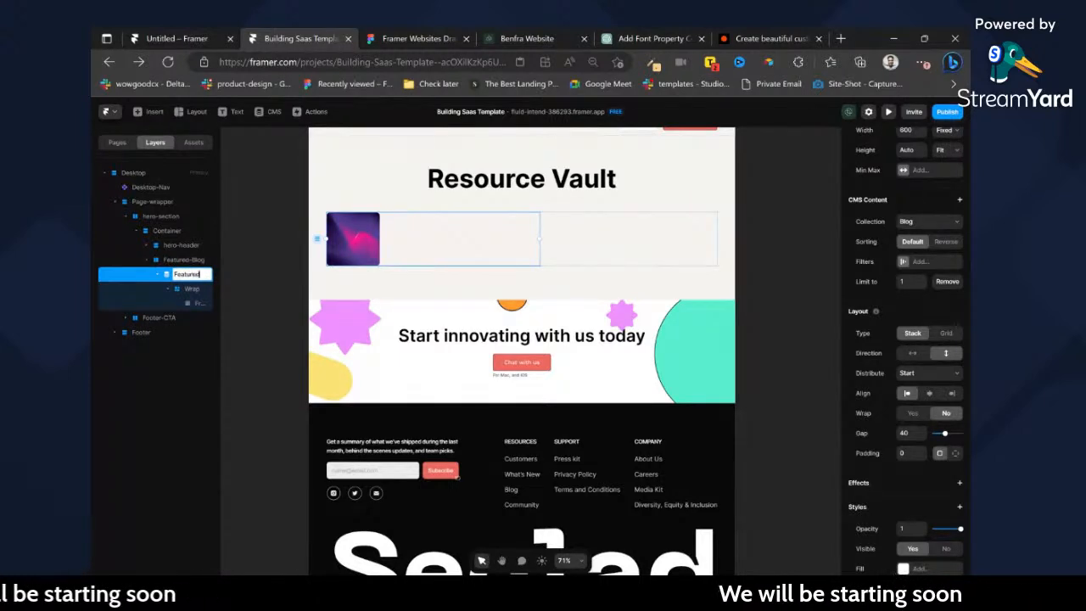
pyautogui.press('Return')
# Set the Featured list's width to Fill and remove its Start at value of 2.
pyautogui.scroll(3, 888, 260)
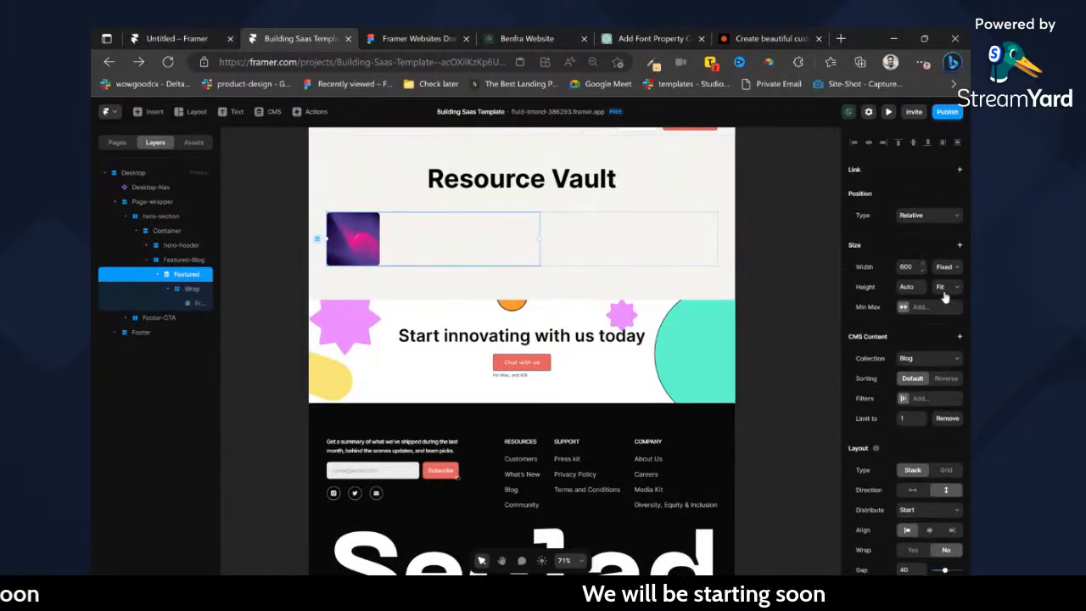
pyautogui.click(409, 39)
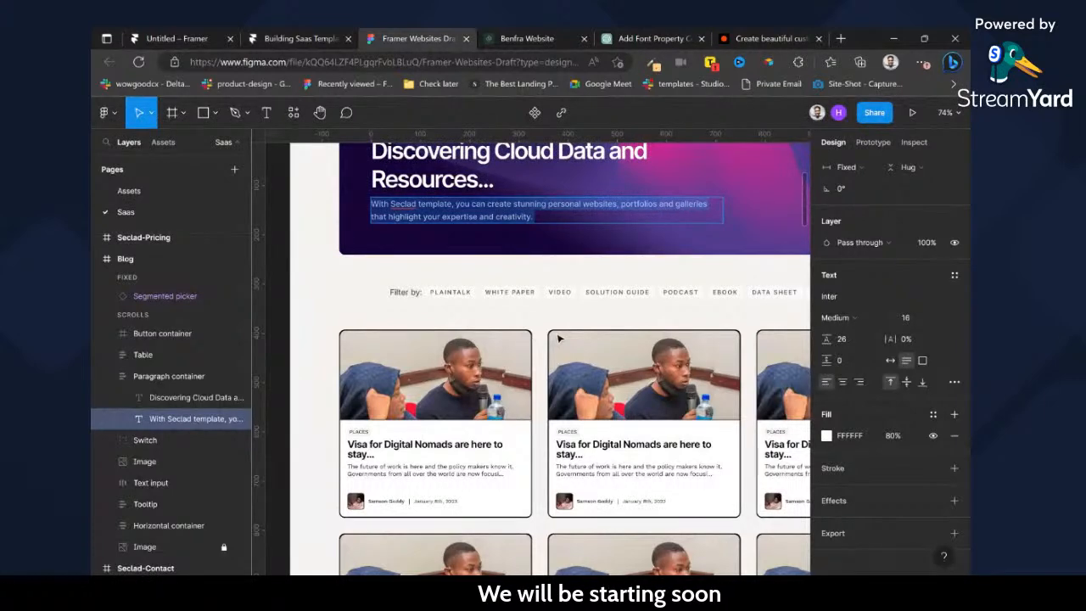
pyautogui.click(301, 39)
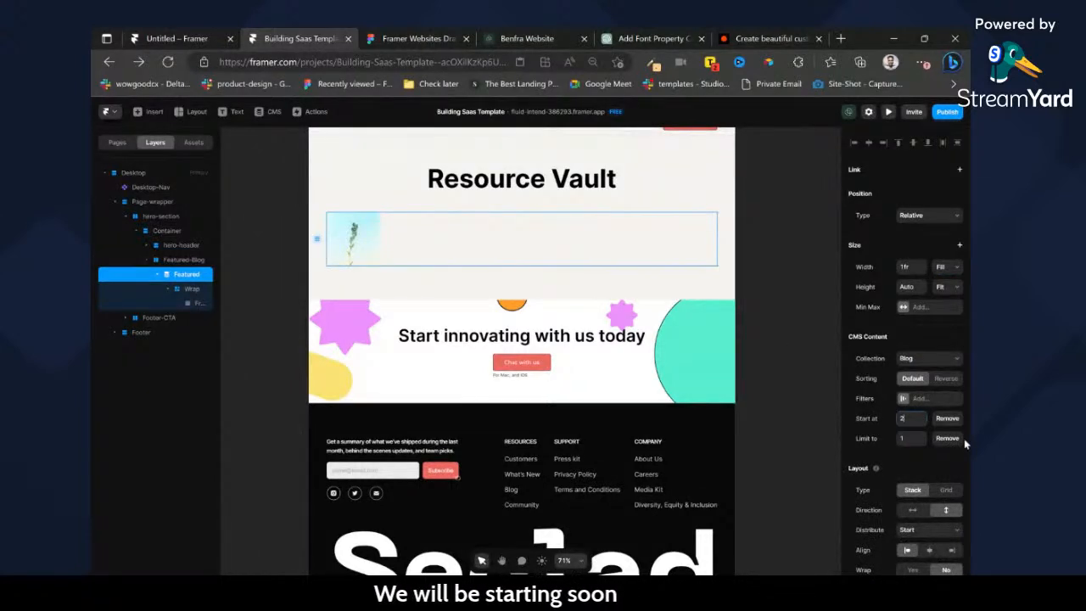
pyautogui.click(947, 421)
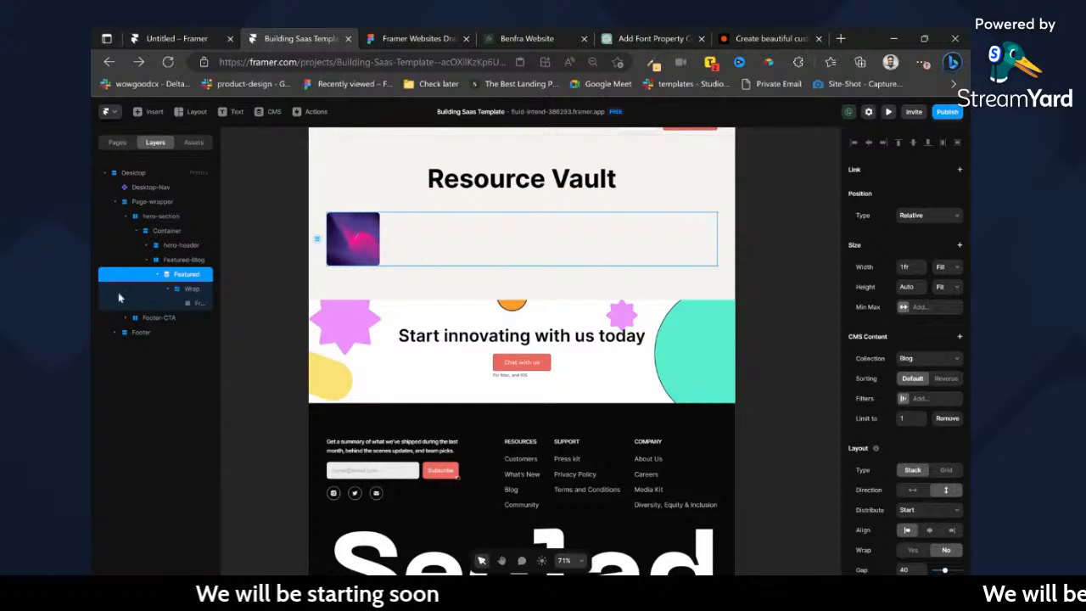
# Switch to Figma and inspect the properties of the Blog page's featured image.
pyautogui.click(459, 33)
pyautogui.scroll(10, 608, 305)
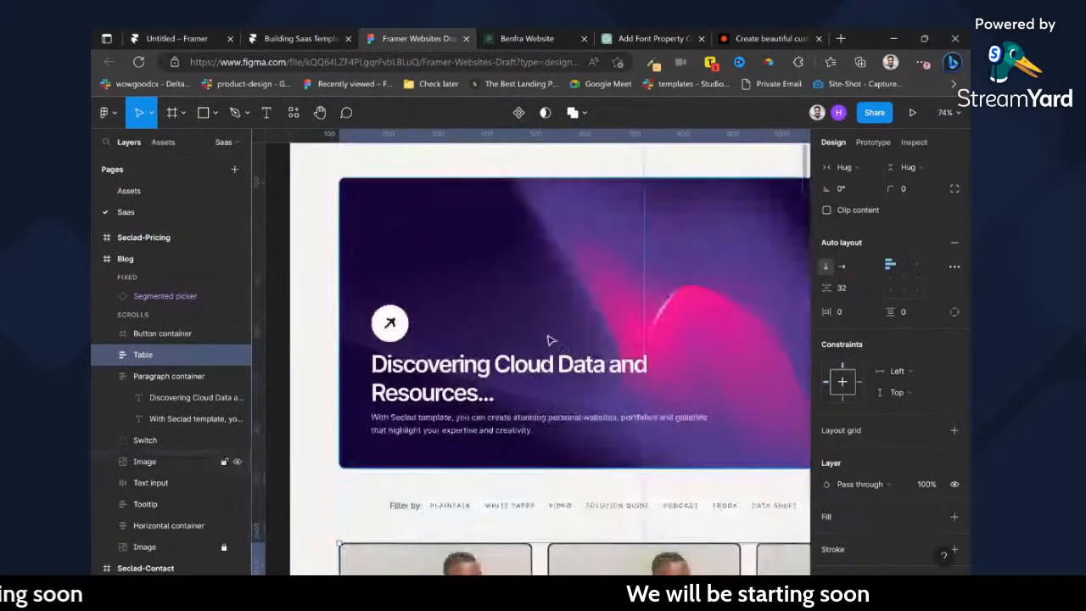
pyautogui.click(570, 425)
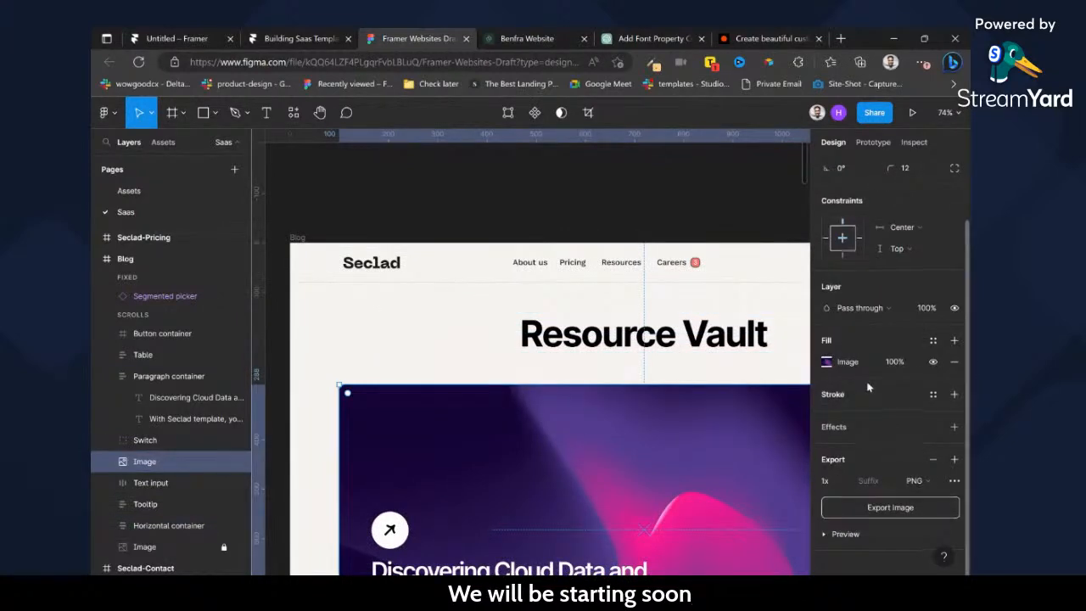
# Switch back to Framer and give the Featured list a fixed height of 540.
pyautogui.click(299, 36)
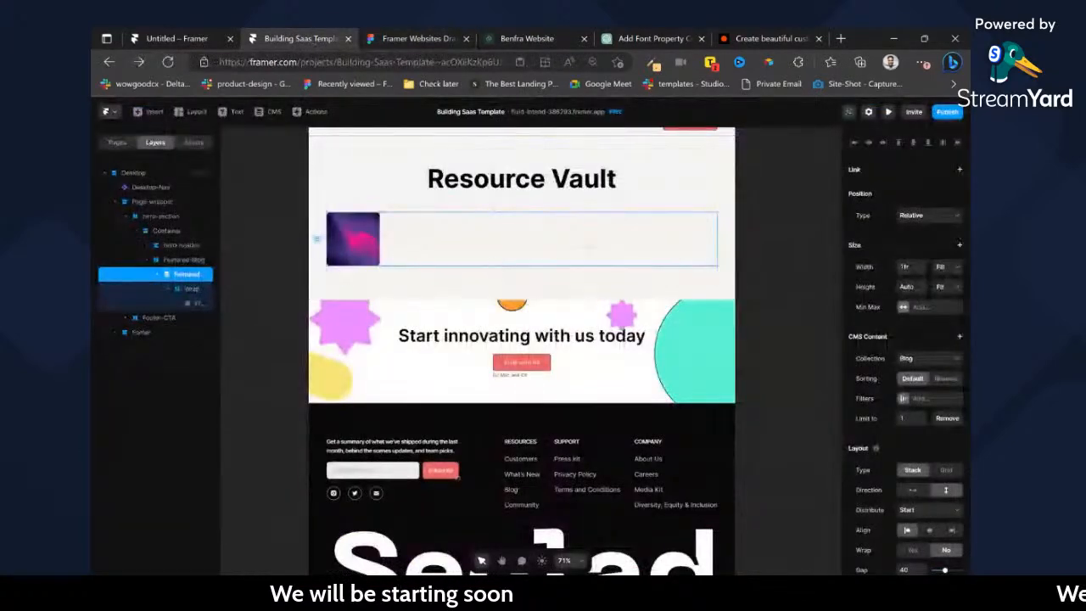
pyautogui.click(947, 289)
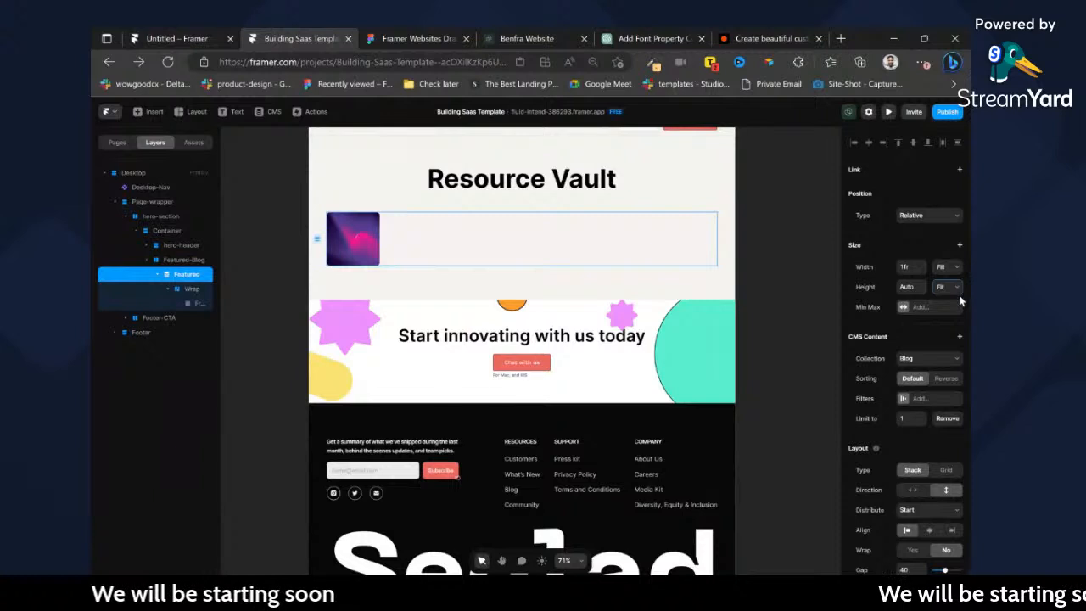
pyautogui.click(960, 300)
pyautogui.click(907, 268)
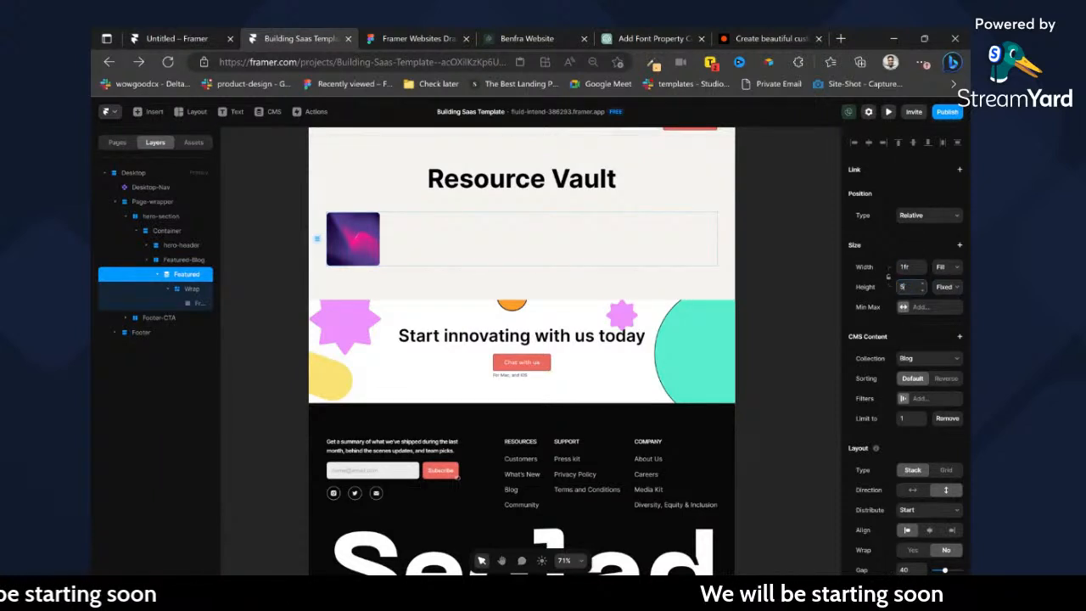
pyautogui.press('Tab')
pyautogui.write('540')
pyautogui.press('Return')
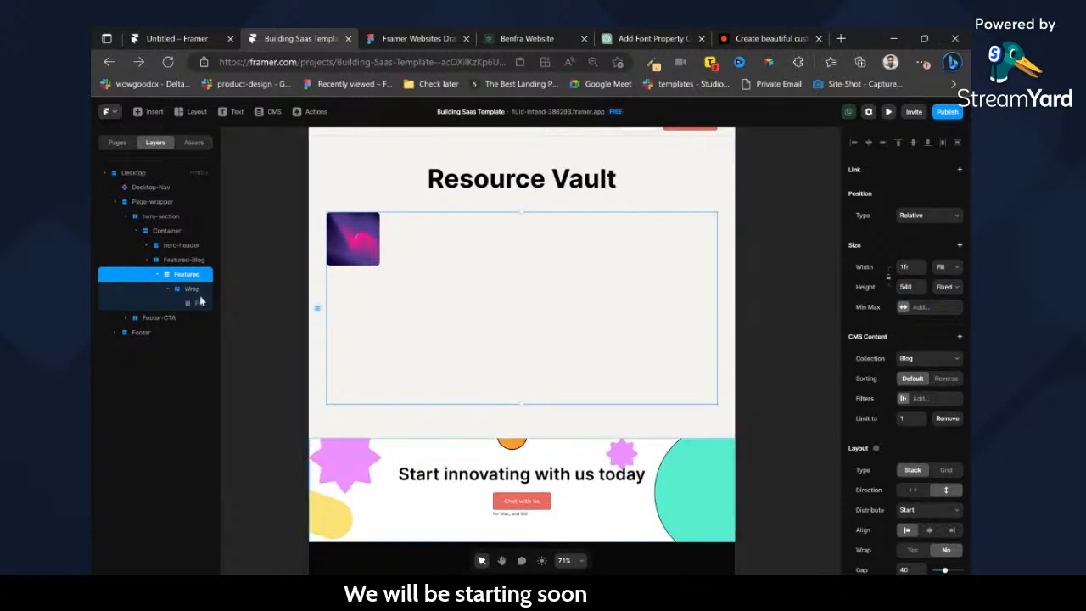
# Set the Wrap stack's height to Fill and the thumbnail frame's width and height to Fill.
pyautogui.click(192, 289)
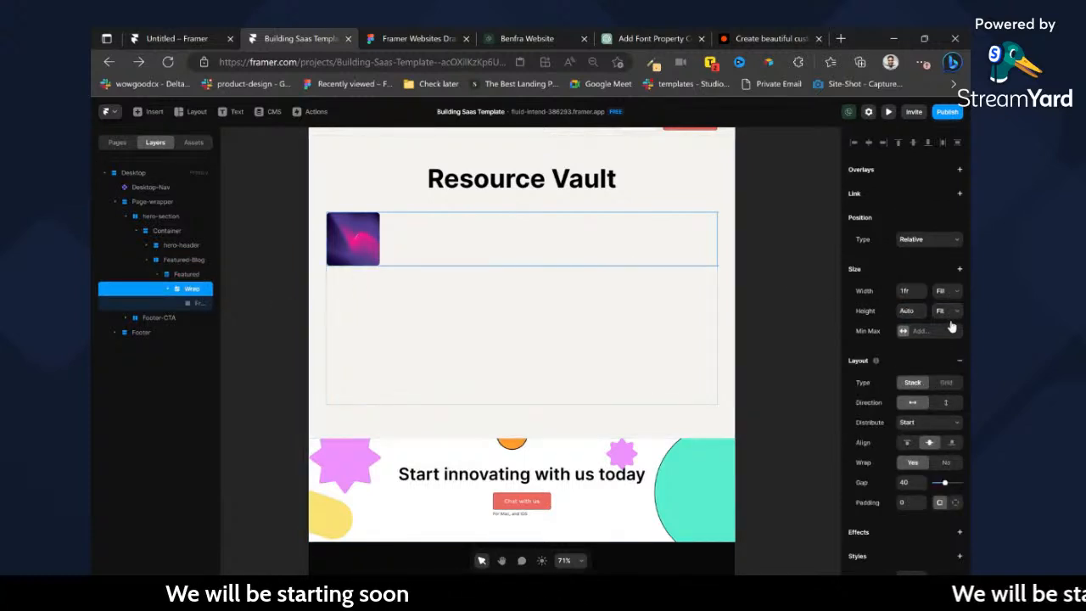
pyautogui.click(945, 341)
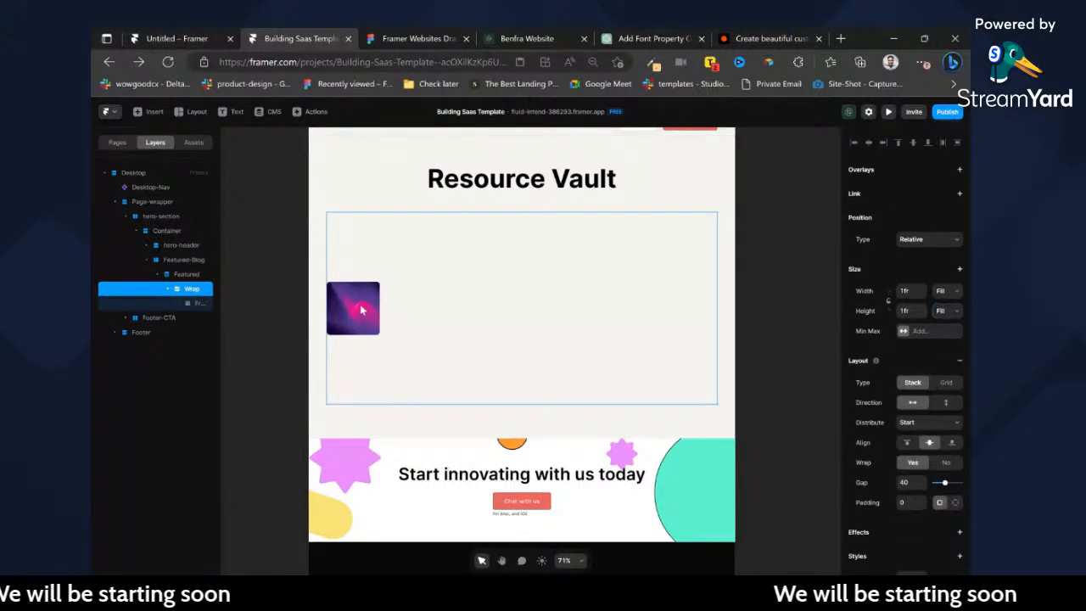
pyautogui.click(198, 302)
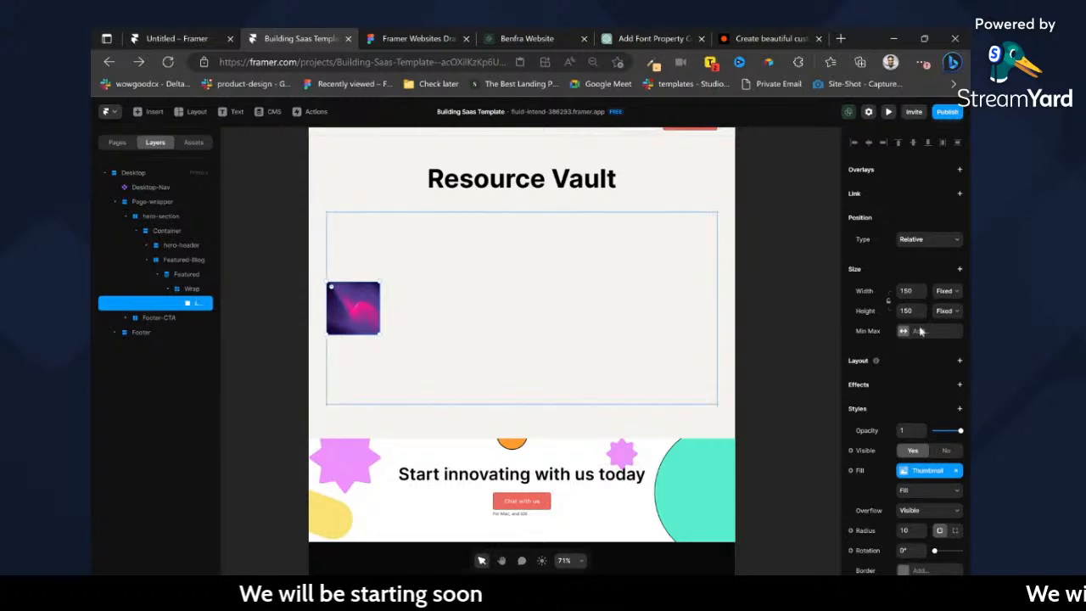
pyautogui.click(952, 299)
pyautogui.click(948, 326)
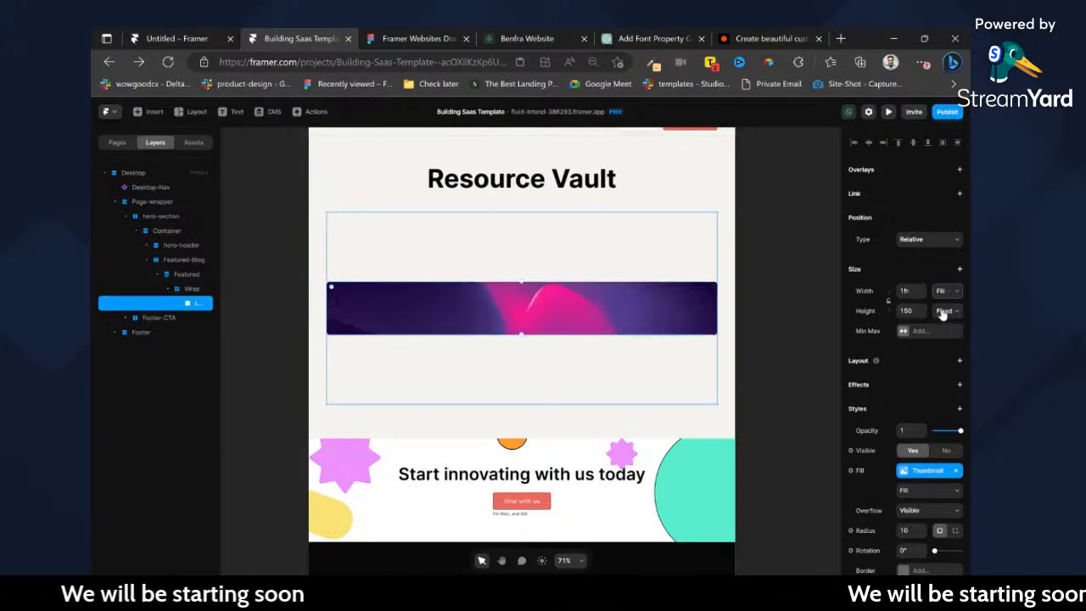
pyautogui.click(947, 328)
pyautogui.click(805, 328)
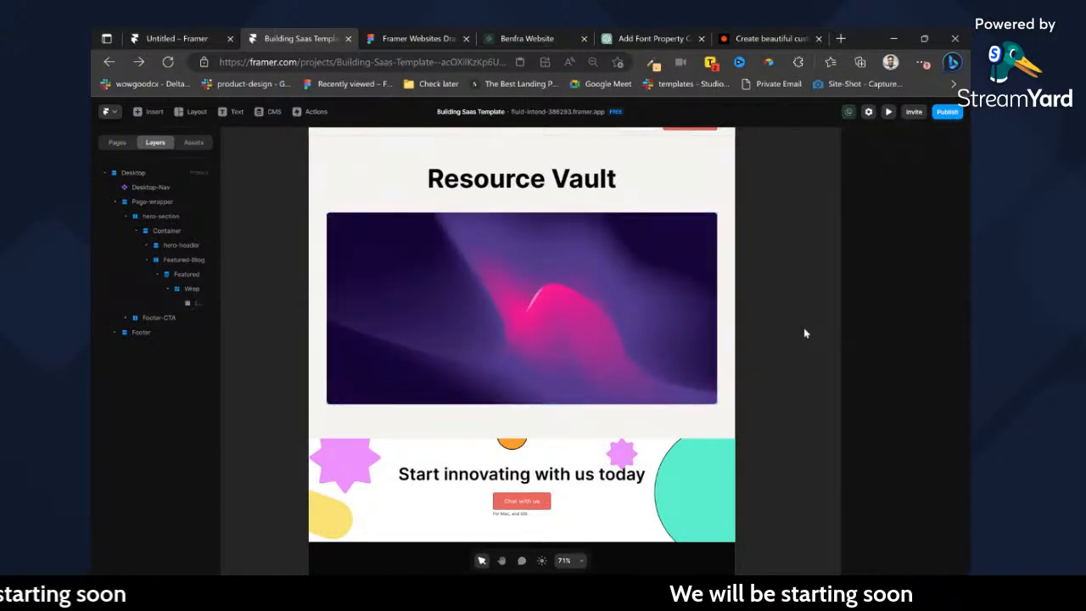
# Open the name of the thumbnail layer inside Wrap for editing and bring up its style settings.
pyautogui.click(391, 292)
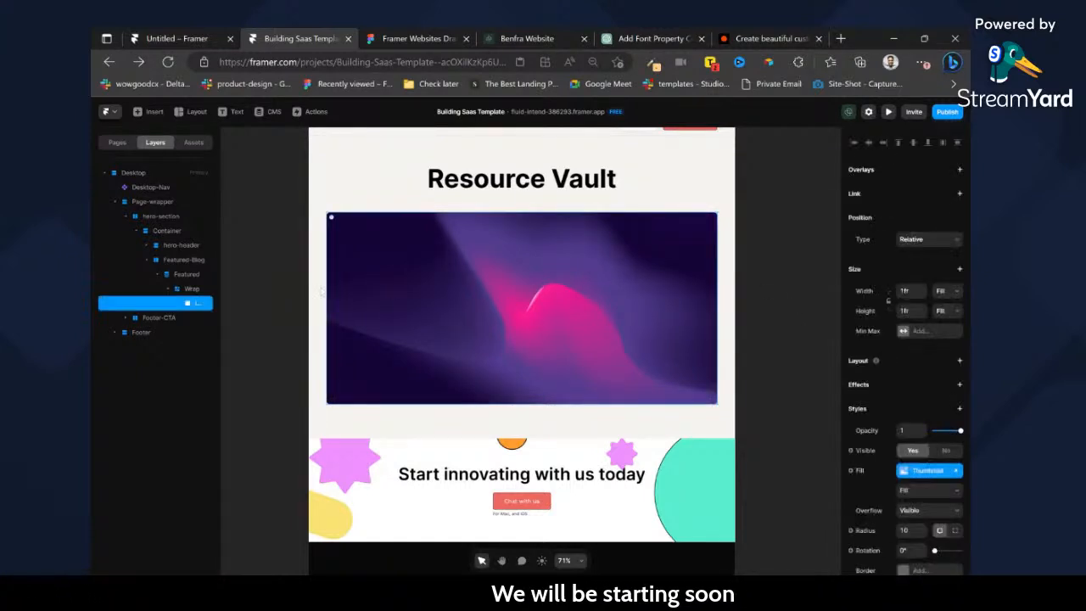
pyautogui.click(194, 289)
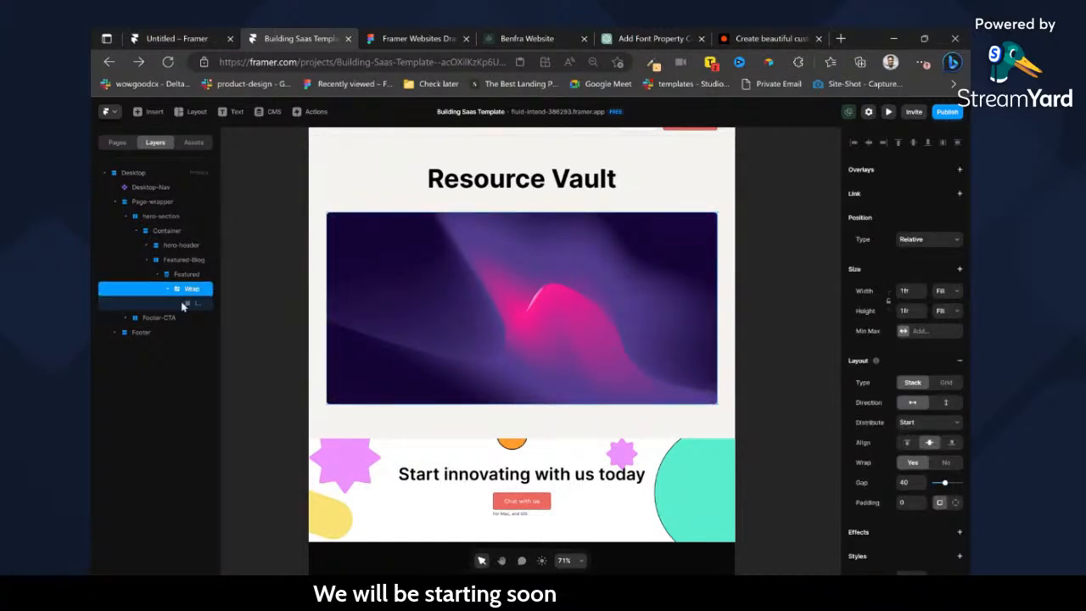
pyautogui.click(189, 304)
pyautogui.doubleClick(196, 304)
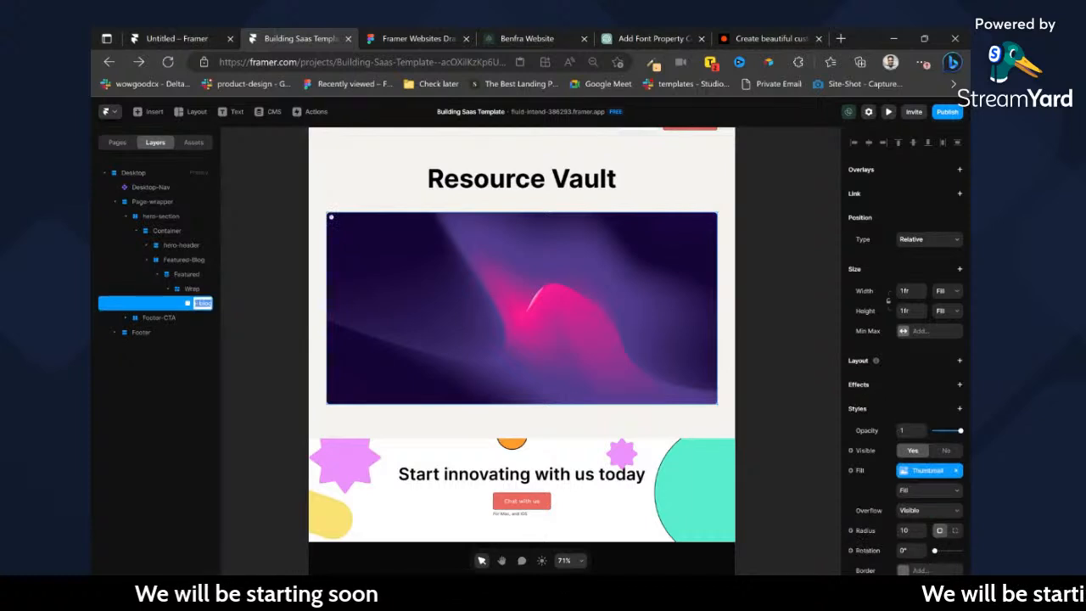
pyautogui.scroll(-1, 960, 416)
pyautogui.scroll(-4, 960, 416)
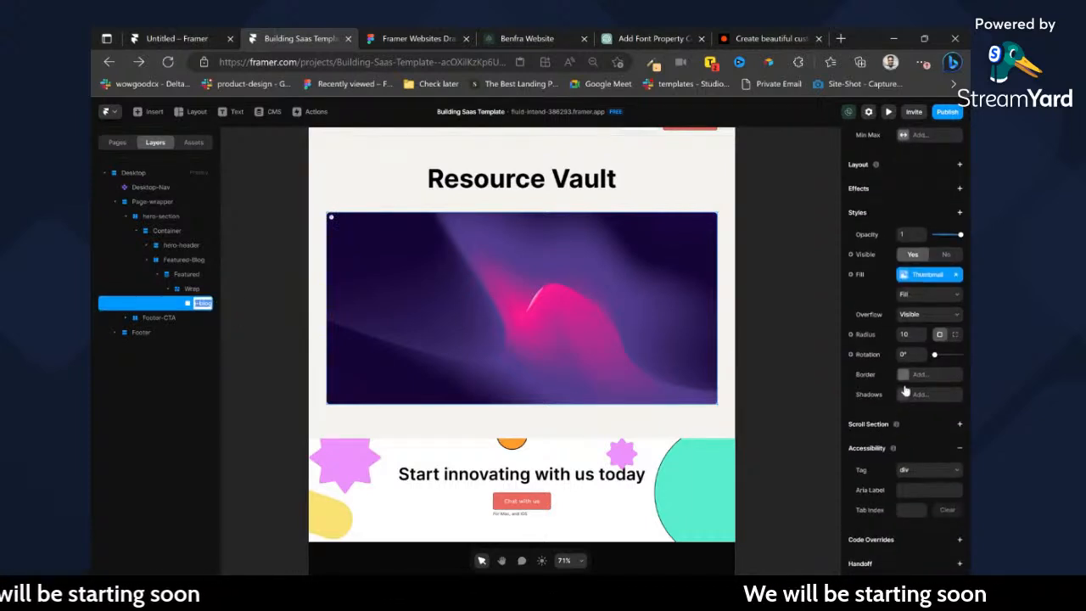
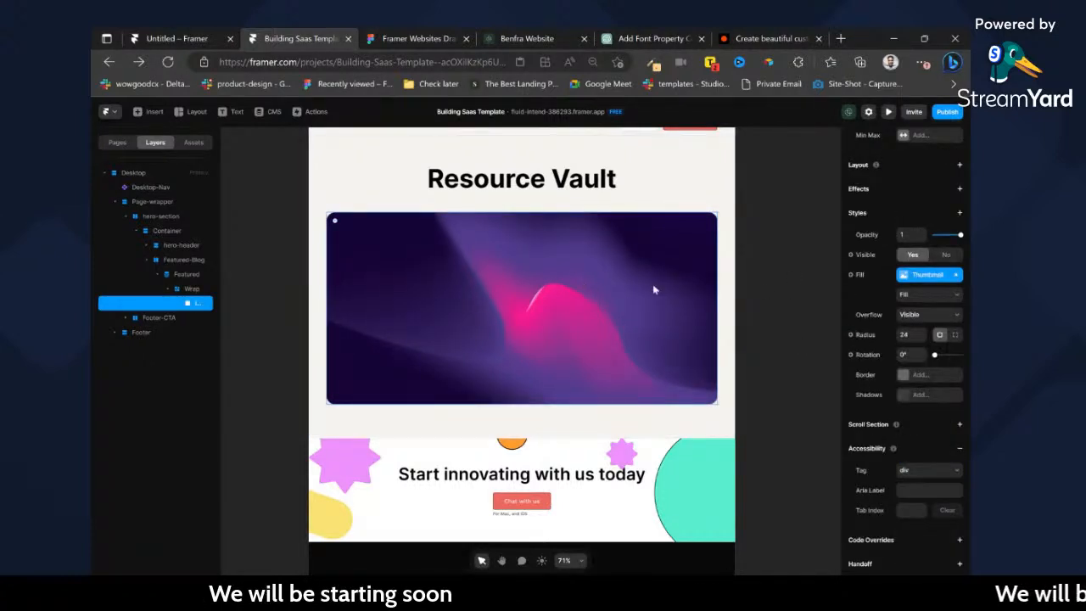
# Switch to the Figma draft, select the summary text under the featured blog title, and return to the Framer project.
pyautogui.click(447, 37)
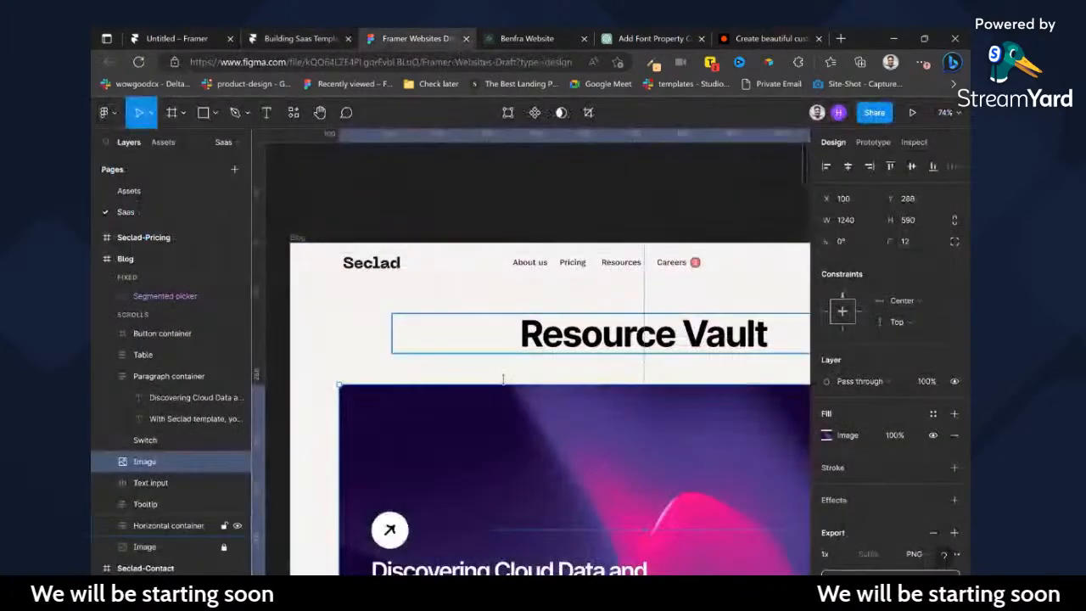
pyautogui.scroll(-4, 498, 364)
pyautogui.click(482, 399)
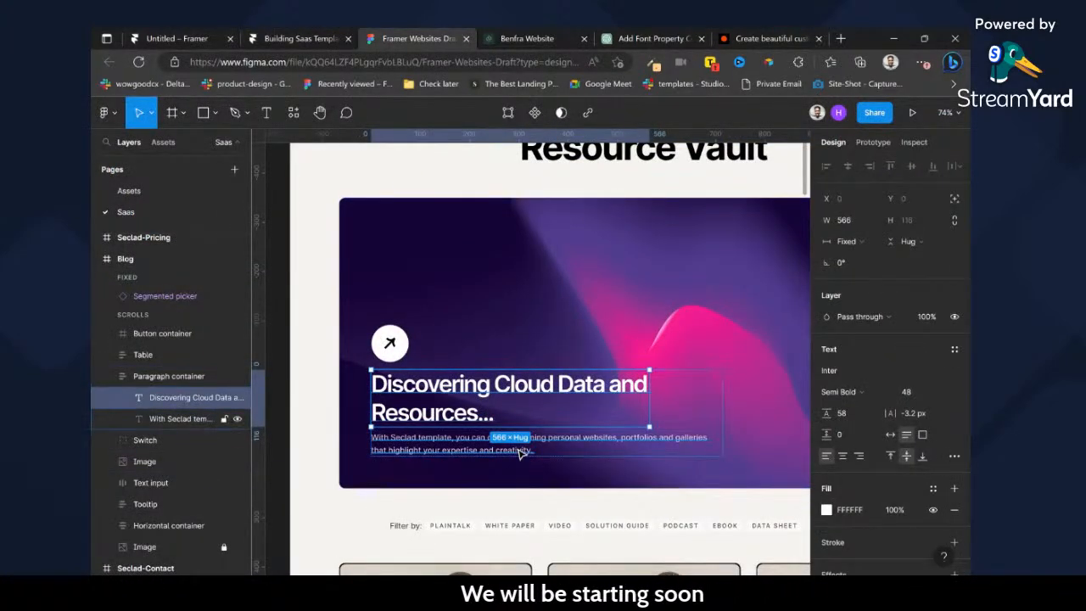
pyautogui.click(517, 443)
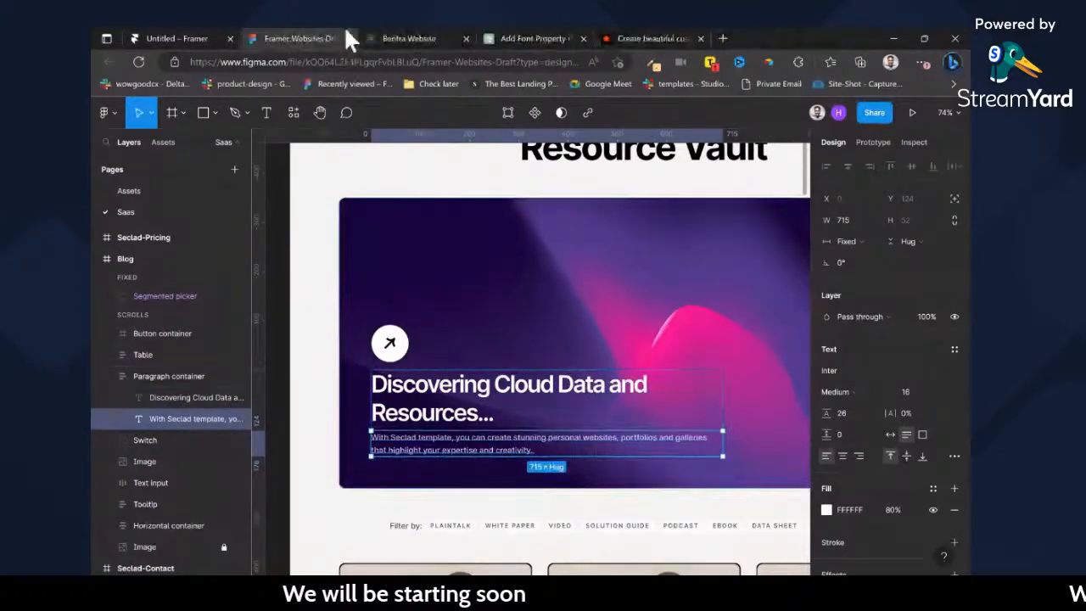
pyautogui.click(353, 37)
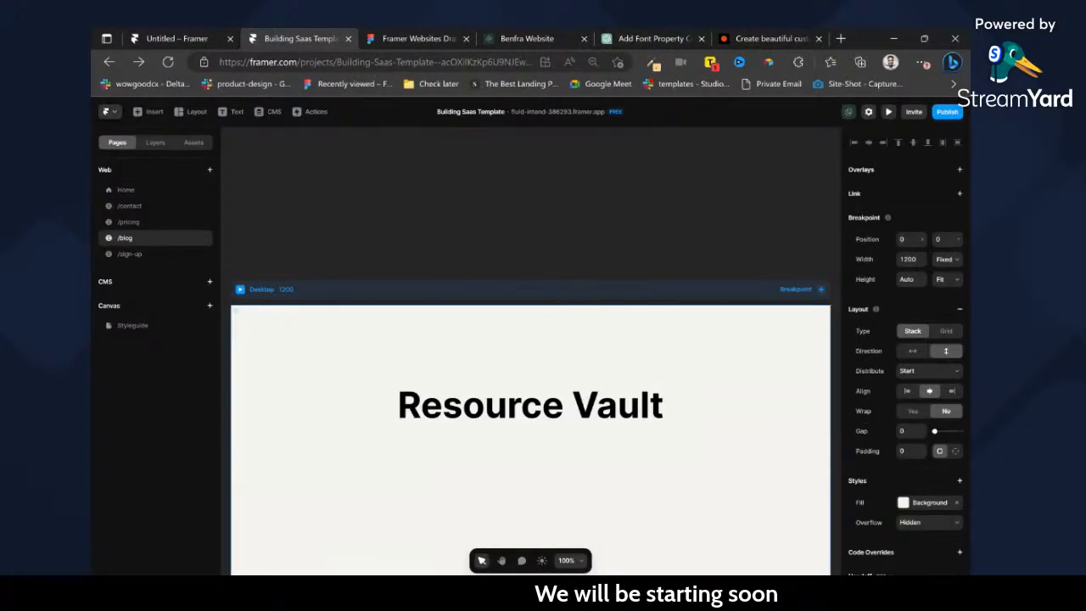
# Select the thumbnail image in the featured blog section and show the page's layer structure.
pyautogui.scroll(-2, 531, 313)
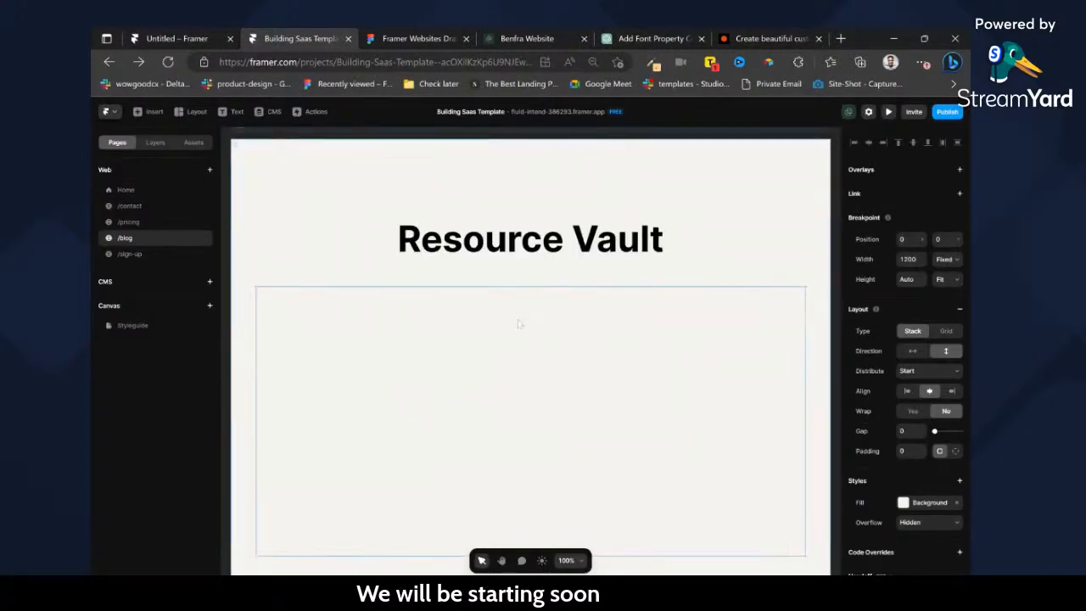
pyautogui.scroll(-3, 517, 323)
pyautogui.scroll(1, 523, 372)
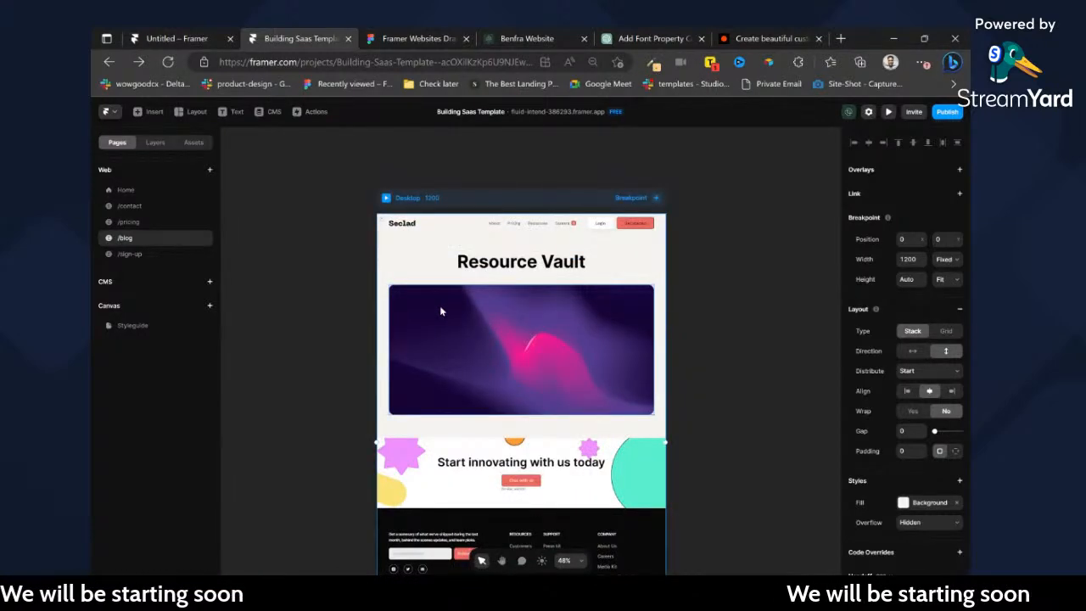
pyautogui.scroll(4, 440, 369)
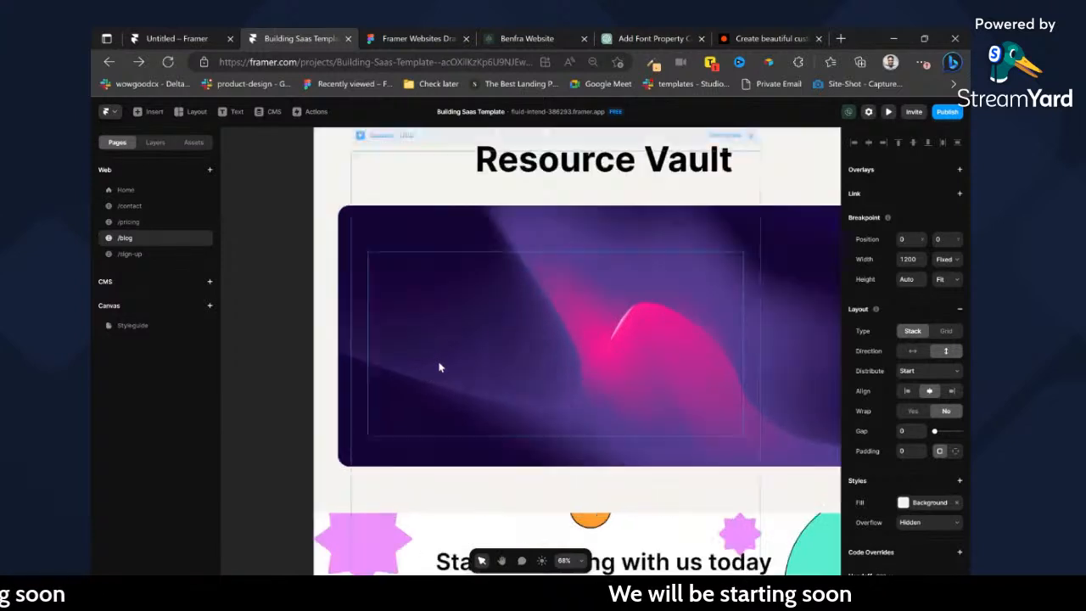
pyautogui.click(421, 308)
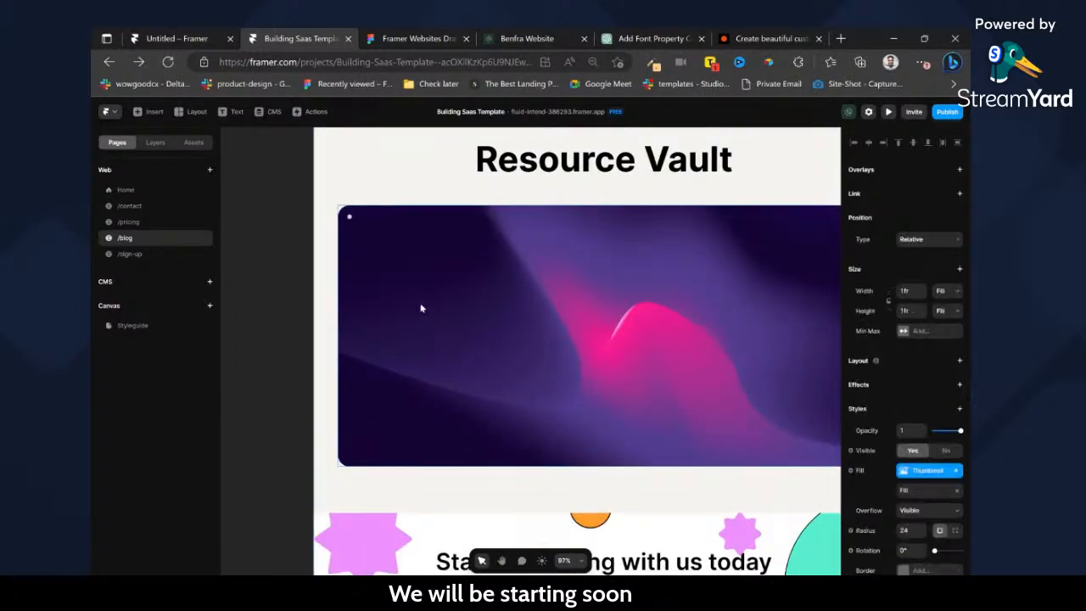
pyautogui.click(168, 145)
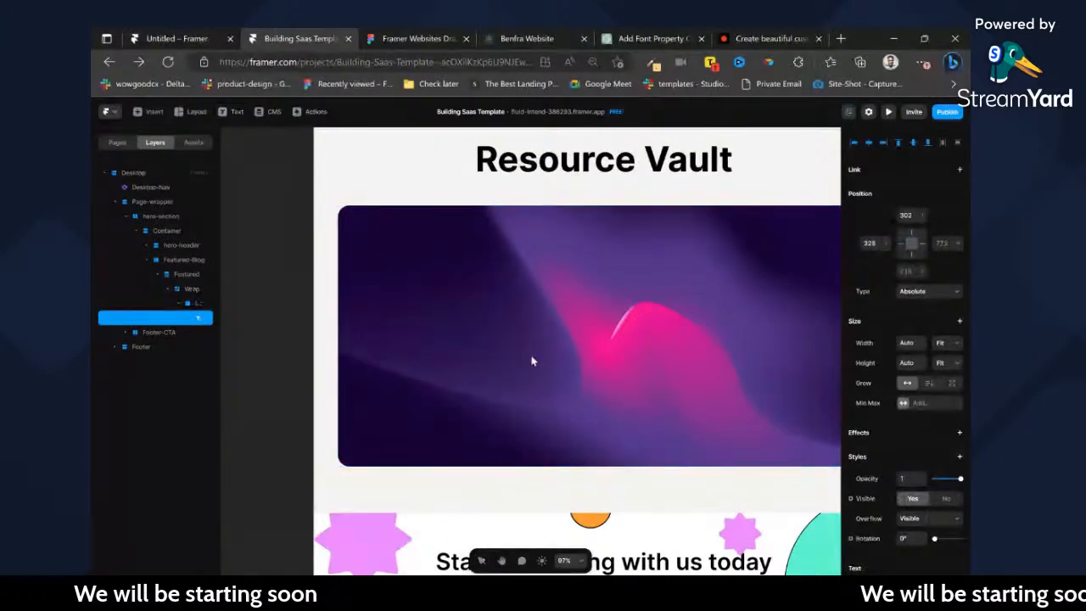
# Copy the title "Discovering Cloud Data and Resources..." from the Figma draft and return to the Framer project.
pyautogui.click(413, 38)
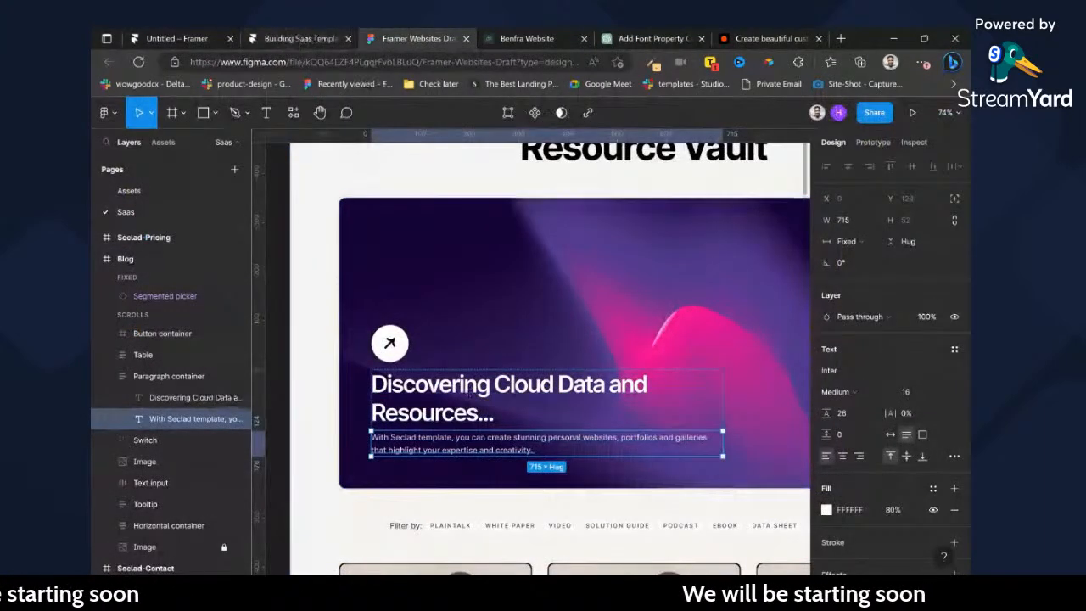
pyautogui.click(300, 38)
pyautogui.click(401, 34)
pyautogui.doubleClick(458, 387)
pyautogui.hotkey('ctrl', 'c')
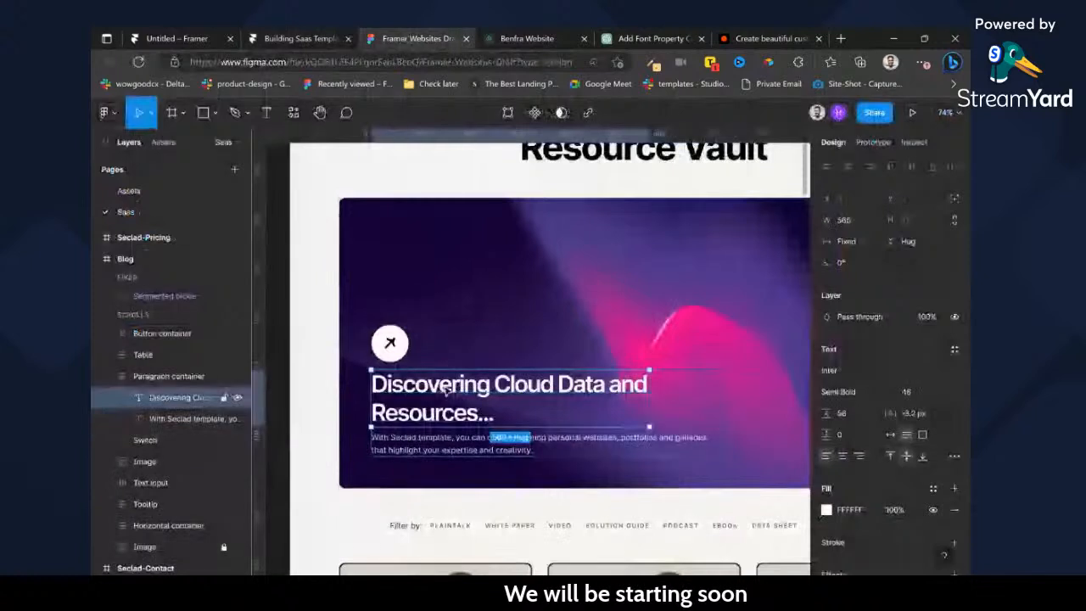
pyautogui.click(291, 39)
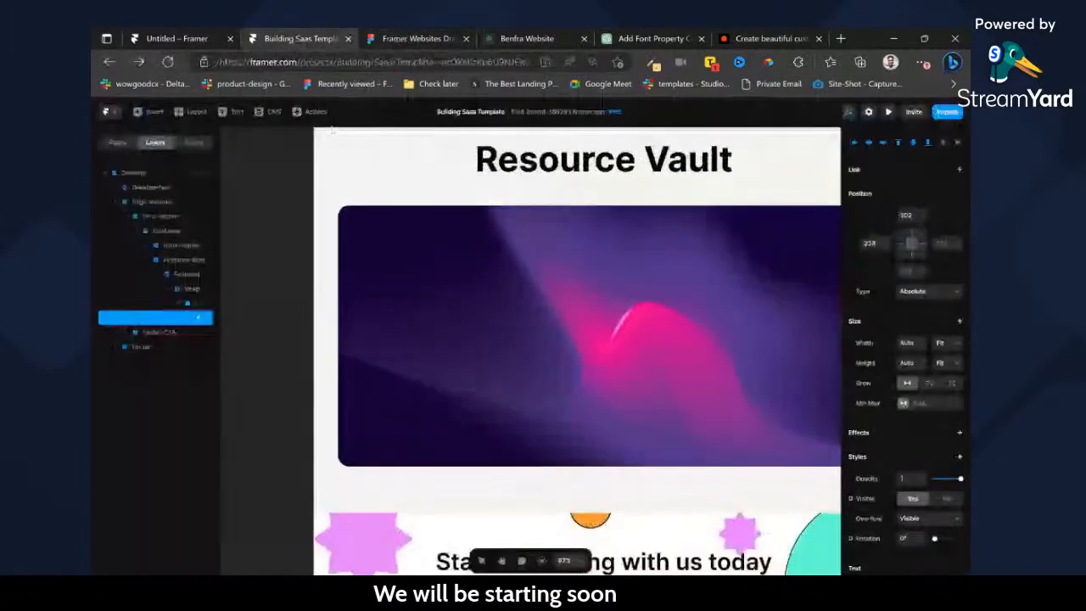
# In the CMS Blog collection, replace the title of the New Blog item with "Discovering Cloud Data and Resources...".
pyautogui.click(268, 111)
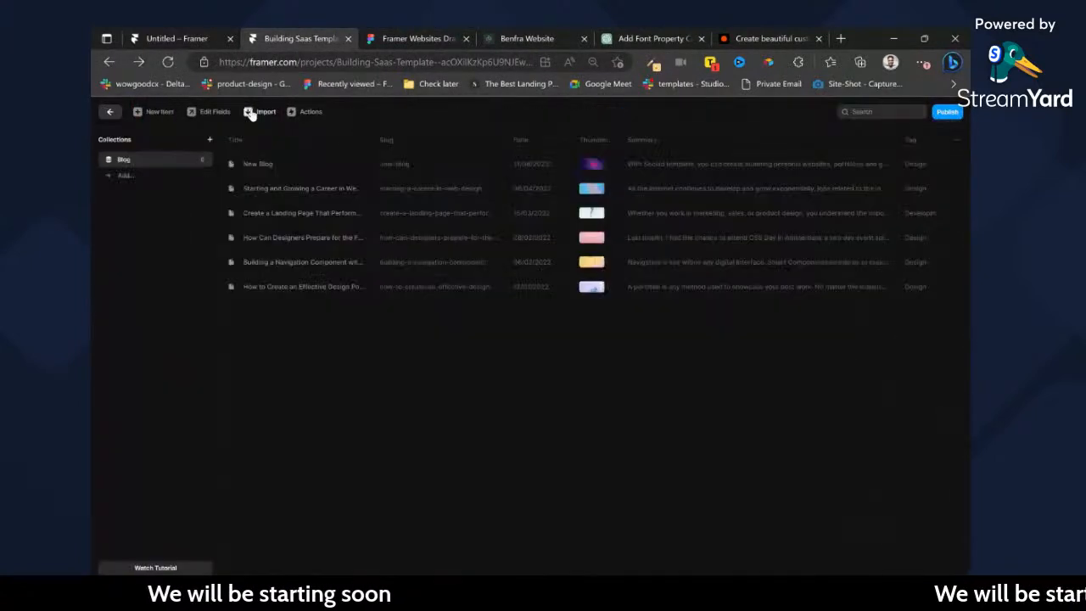
pyautogui.click(258, 164)
pyautogui.tripleClick(679, 165)
pyautogui.hotkey('ctrl', 'v')
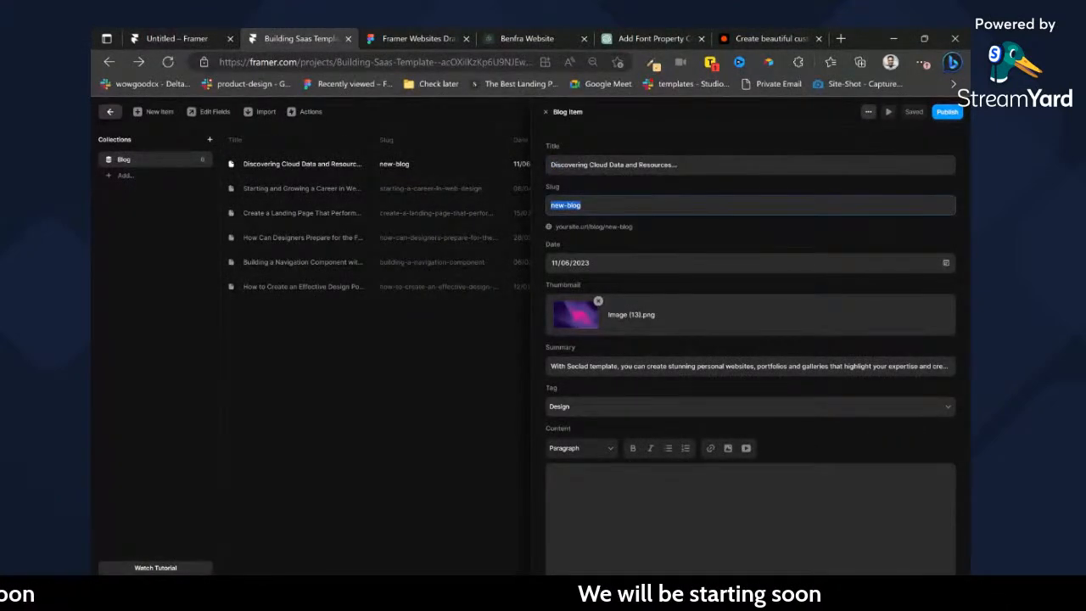
# Try to replace the same blog item's slug with the copied title.
pyautogui.hotkey('ctrl', 'v')
pyautogui.hotkey('ctrl', 'z')
pyautogui.click(426, 188)
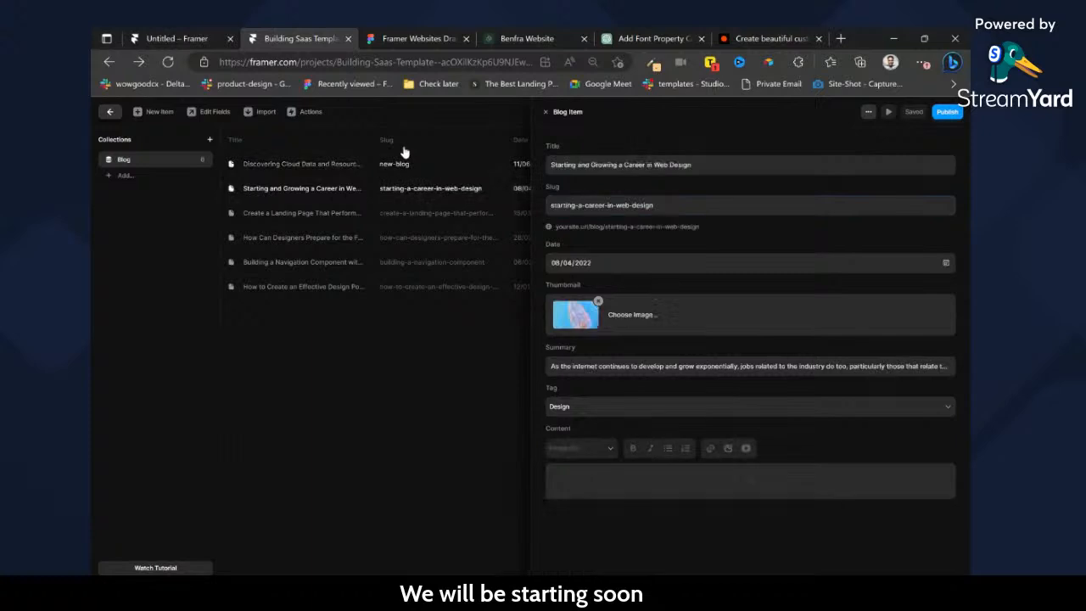
# Return to the blog page design and place a text layer reading "sdsd" on the featured thumbnail image.
pyautogui.click(112, 116)
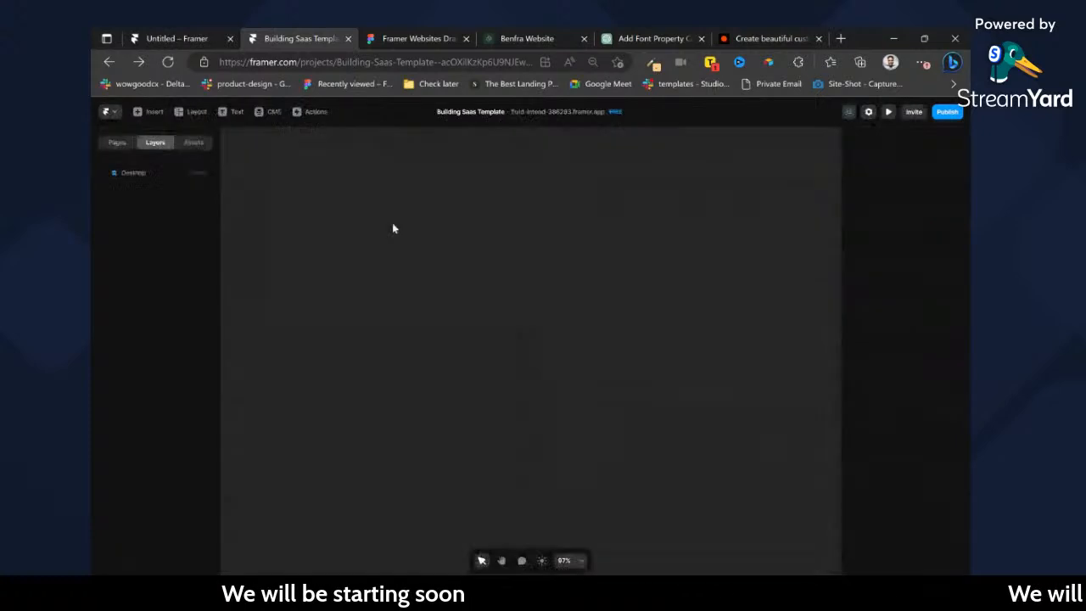
pyautogui.scroll(-2, 492, 280)
pyautogui.click(480, 351)
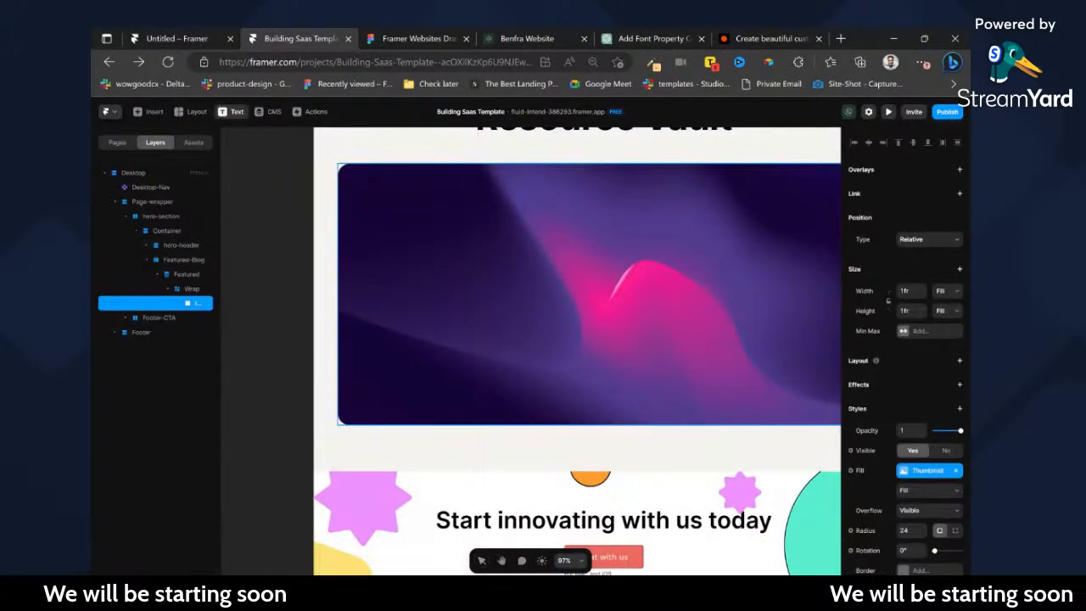
pyautogui.press('t')
pyautogui.click(444, 328)
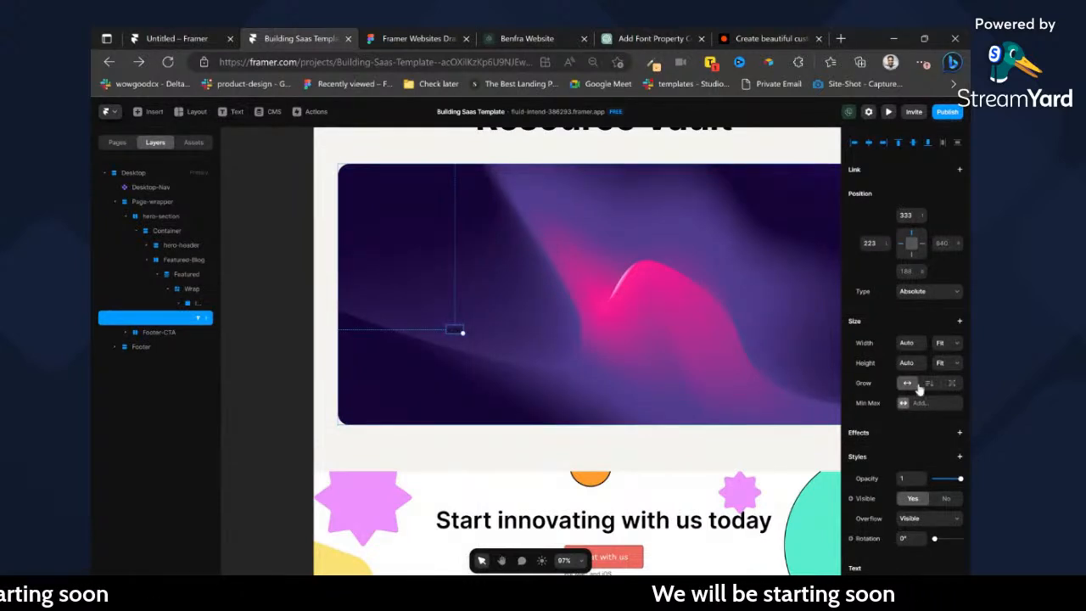
# Bind the new text layer's content to the CMS Title variable.
pyautogui.scroll(-3, 919, 388)
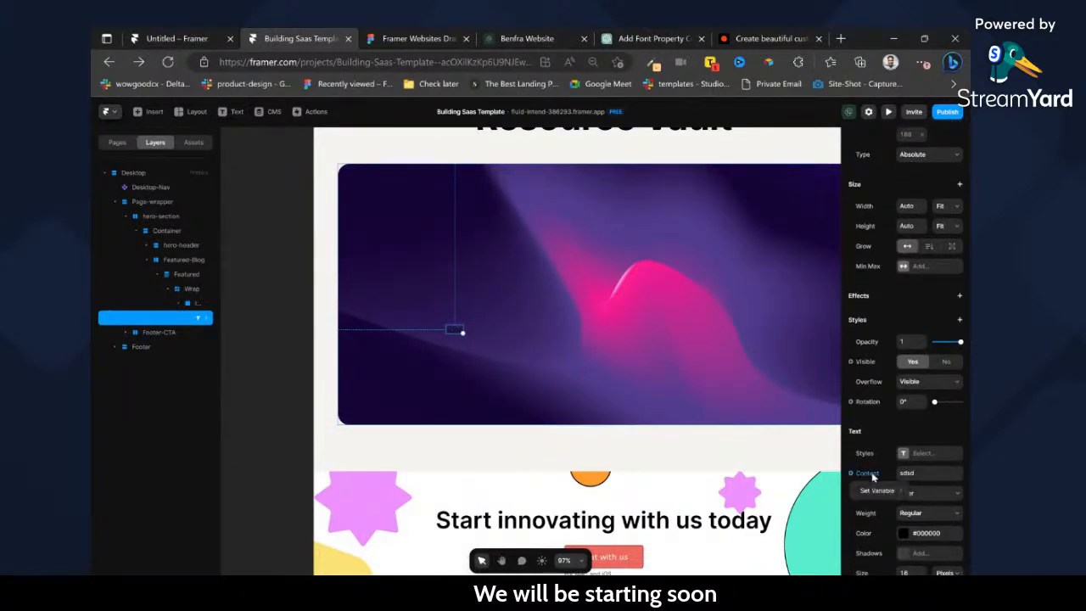
pyautogui.moveTo(872, 494)
pyautogui.click(825, 492)
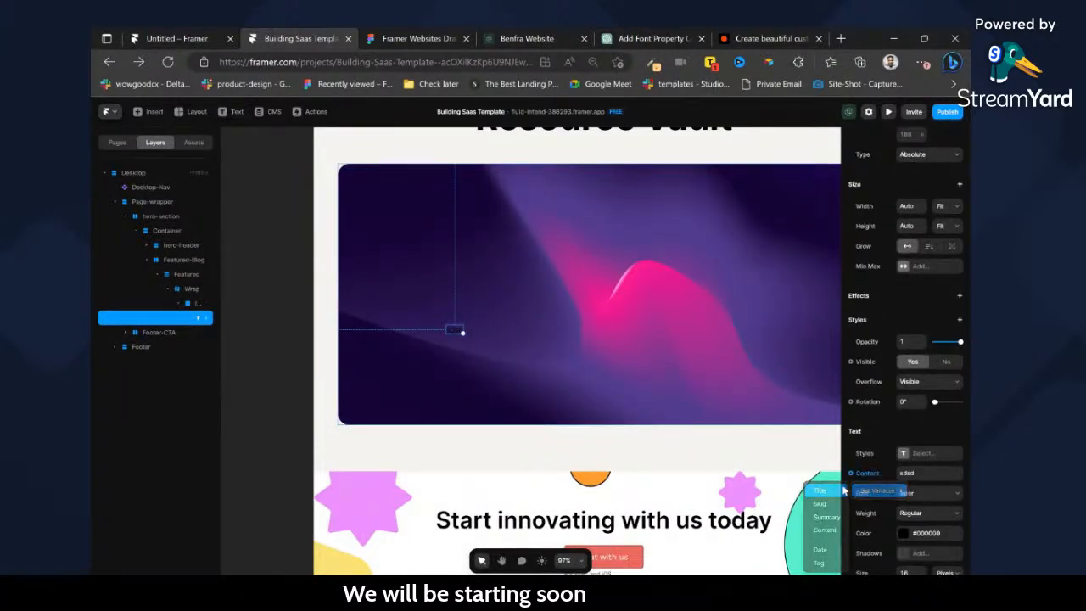
# Apply the Heading 2b style to the title text, color it white (#FFFFFF), and move it toward the thumbnail's lower left.
pyautogui.click(905, 454)
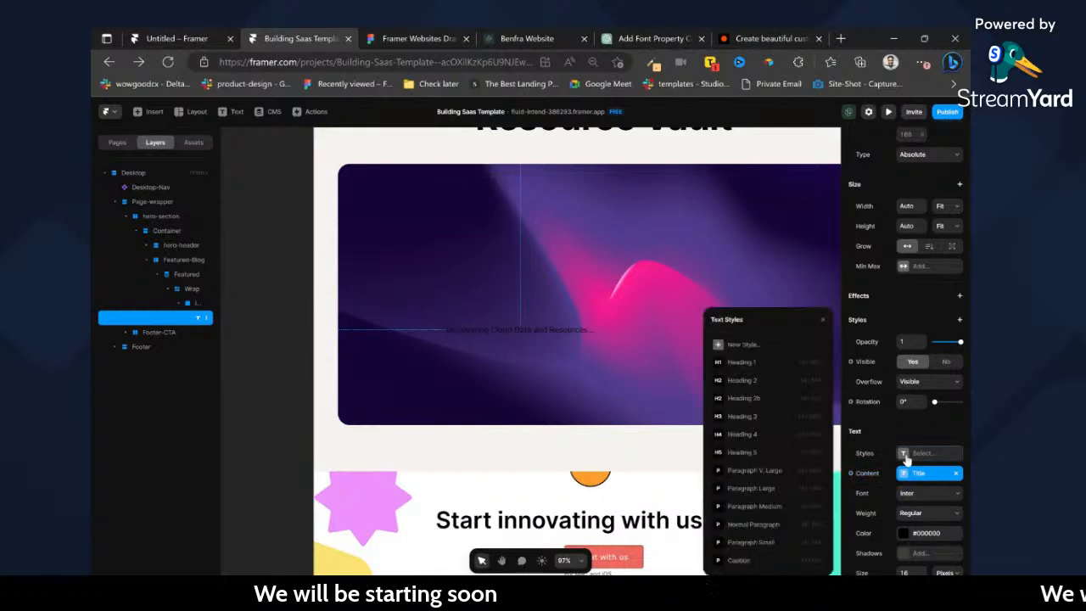
pyautogui.click(743, 398)
pyautogui.scroll(-2, 914, 387)
pyautogui.click(917, 376)
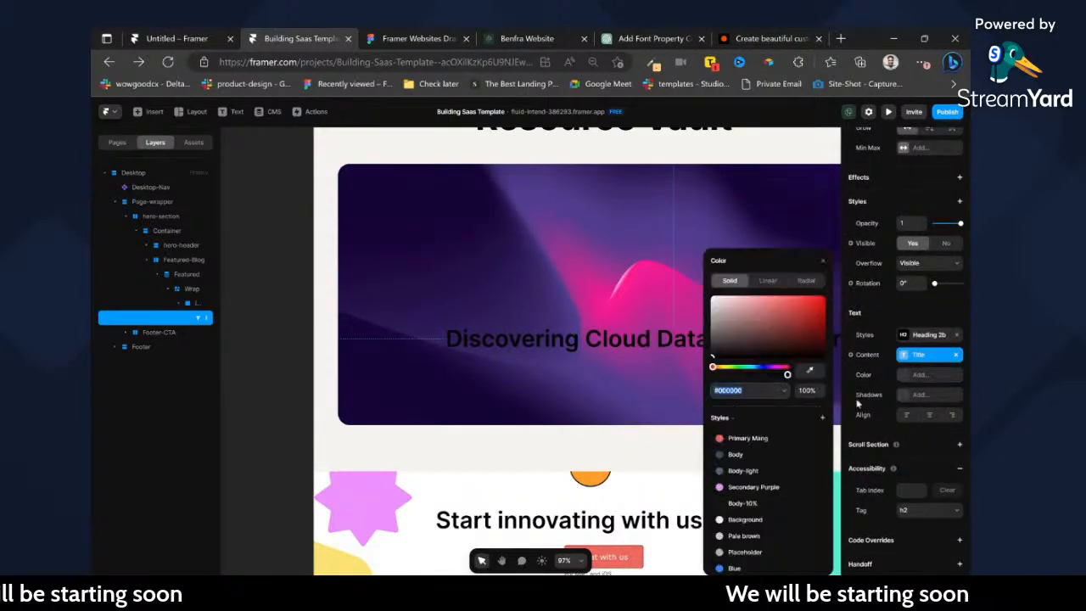
pyautogui.moveTo(715, 319); pyautogui.dragTo(585, 225)
pyautogui.click(594, 307)
pyautogui.click(596, 324)
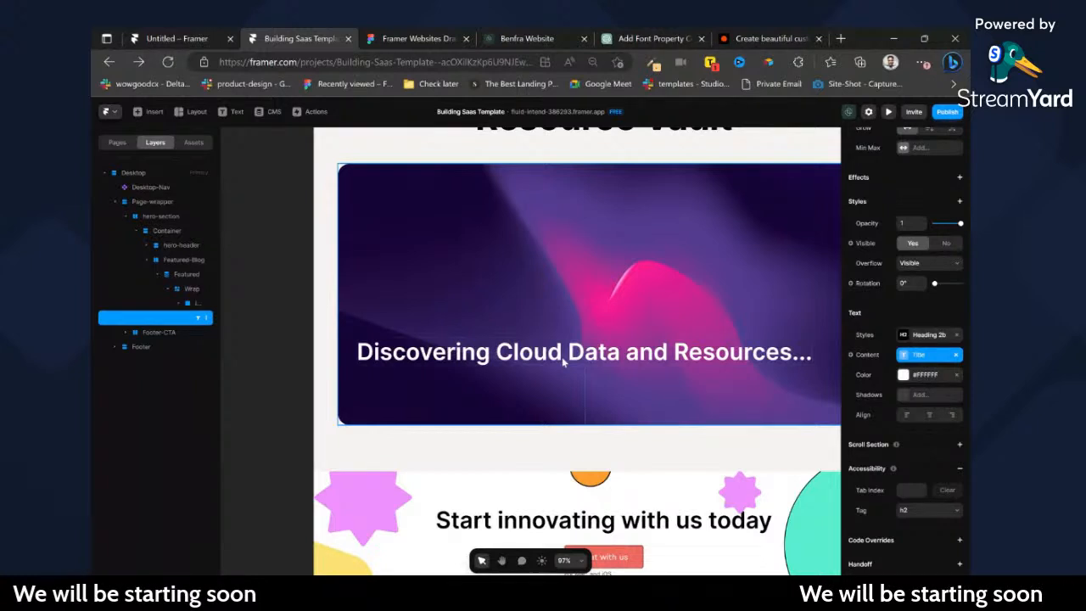
# Add a stack layout to the thumbnail layer with 40 padding, left alignment and End distribution.
pyautogui.click(197, 303)
pyautogui.click(960, 361)
pyautogui.click(906, 502)
pyautogui.write('40')
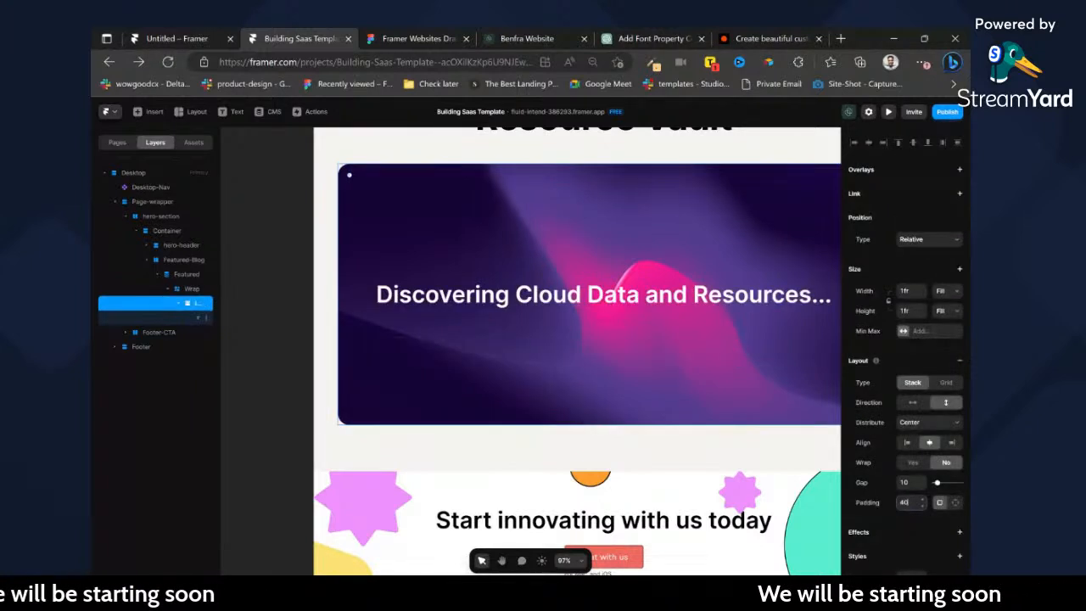
pyautogui.click(907, 445)
pyautogui.click(914, 458)
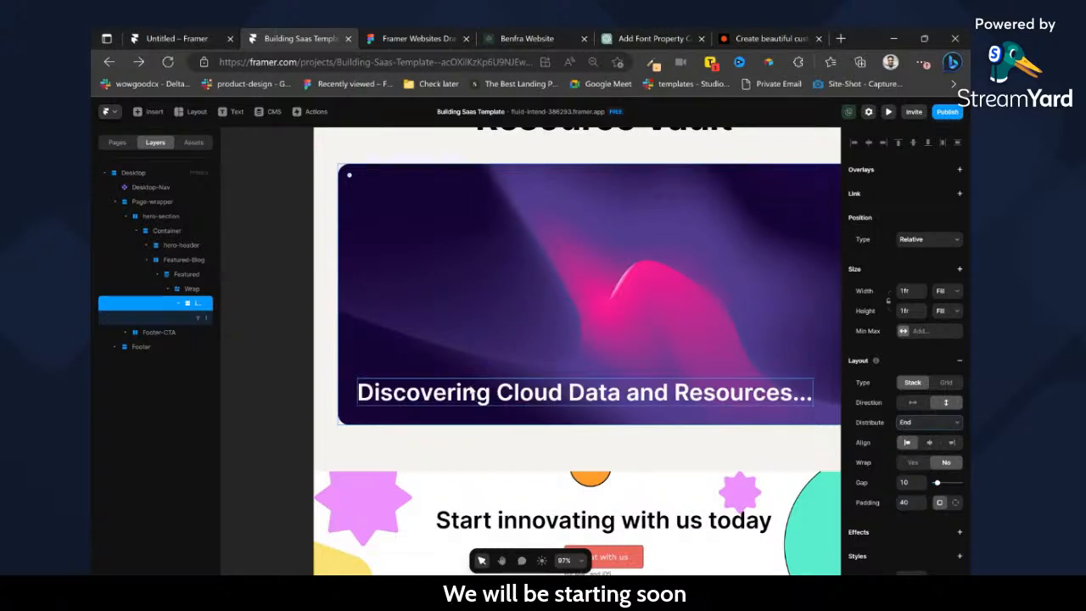
pyautogui.click(466, 404)
pyautogui.click(417, 325)
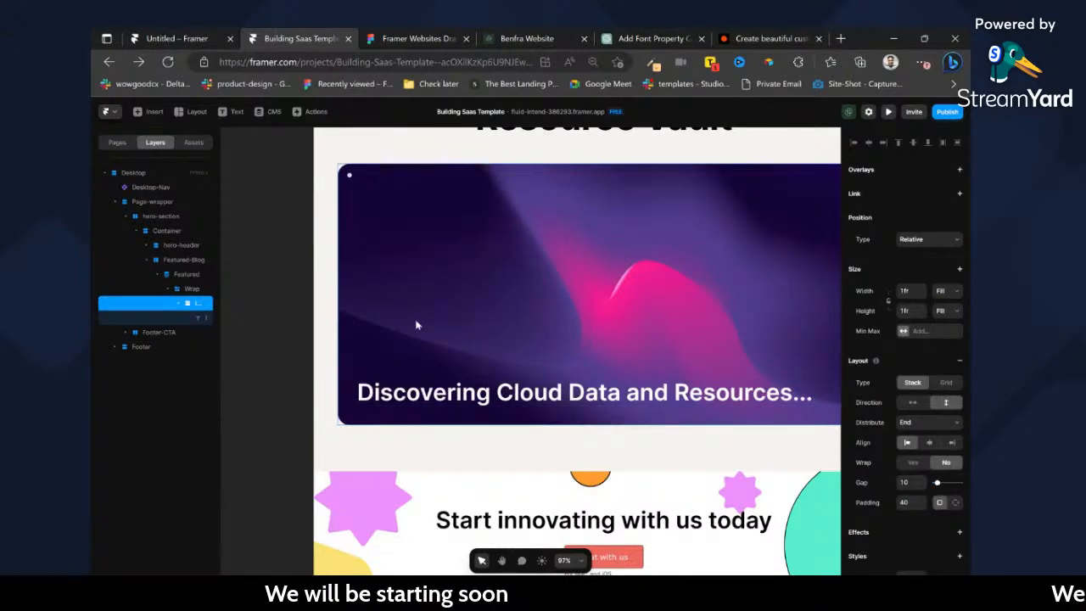
# Try a Start at value of 1 for the Featured collection list and undo it.
pyautogui.click(181, 289)
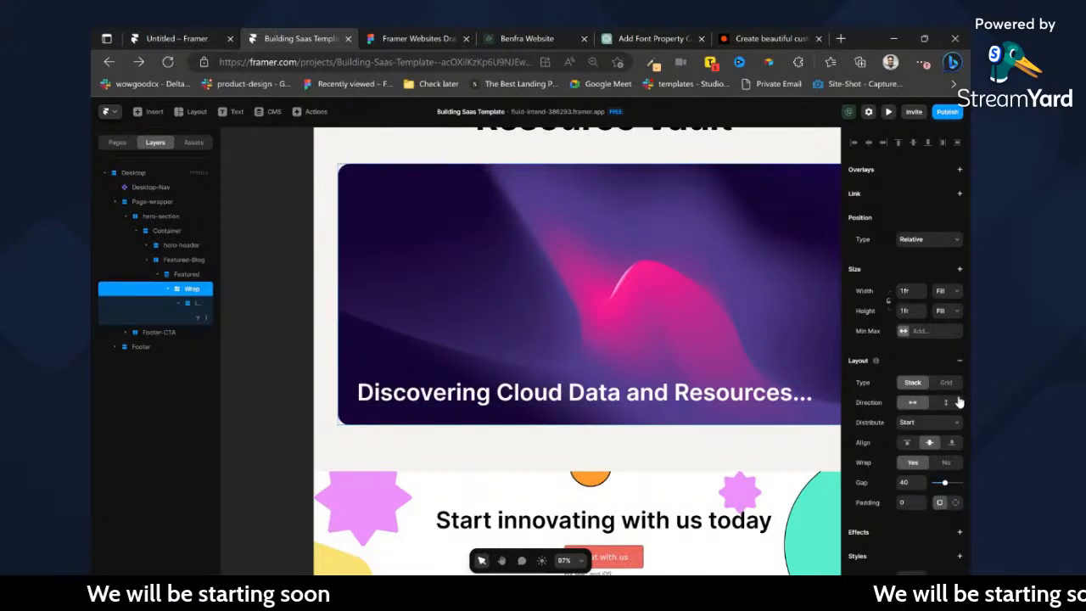
pyautogui.click(204, 275)
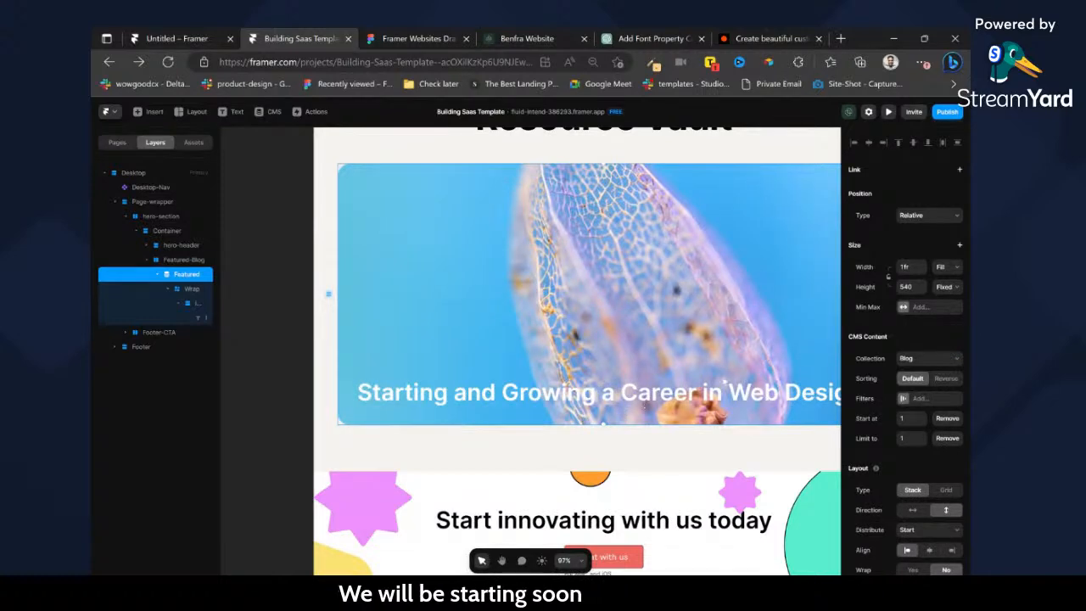
pyautogui.hotkey('ctrl', 'z')
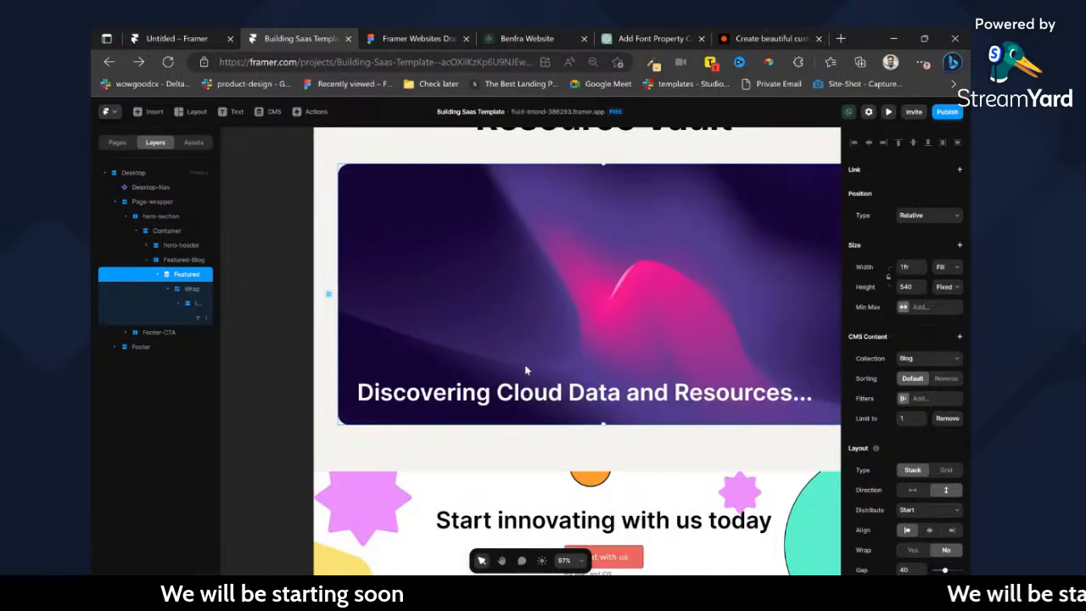
# Draw a frame about 645 by 202 above the title inside the thumbnail layer and set its position type to Absolute.
pyautogui.press('r')
pyautogui.moveTo(463, 303); pyautogui.dragTo(519, 338)
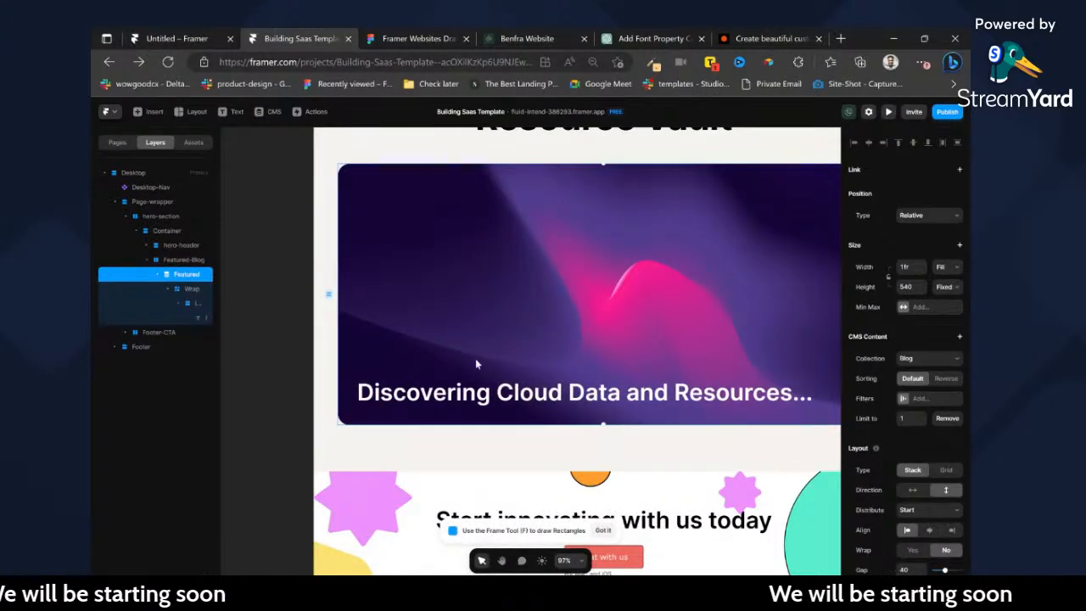
pyautogui.moveTo(670, 374)
pyautogui.mouseDown()
pyautogui.moveTo(501, 339)
pyautogui.moveTo(357, 277)
pyautogui.mouseUp()
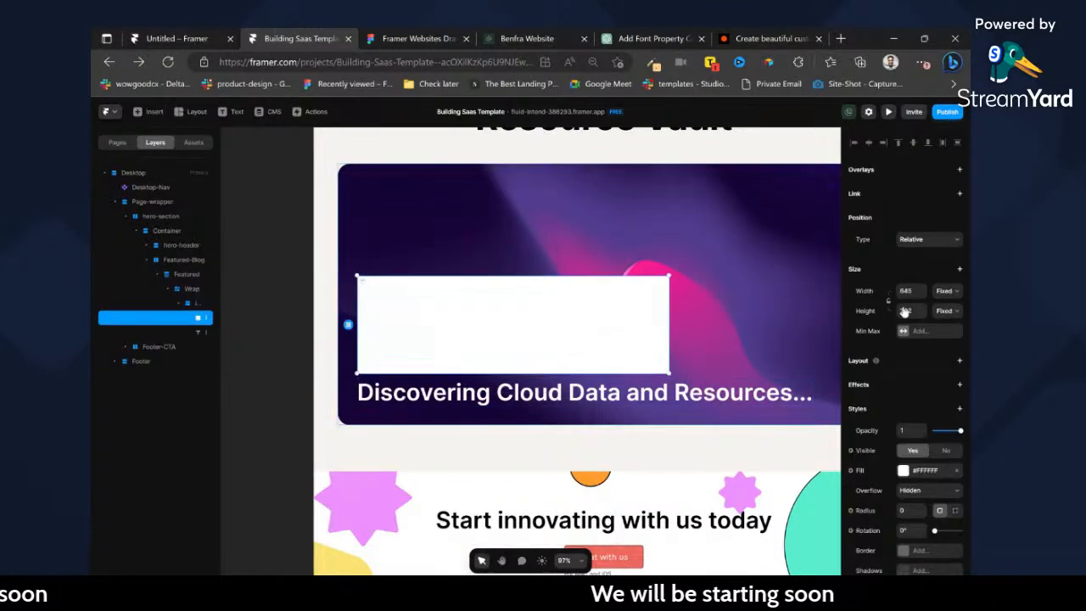
pyautogui.click(927, 258)
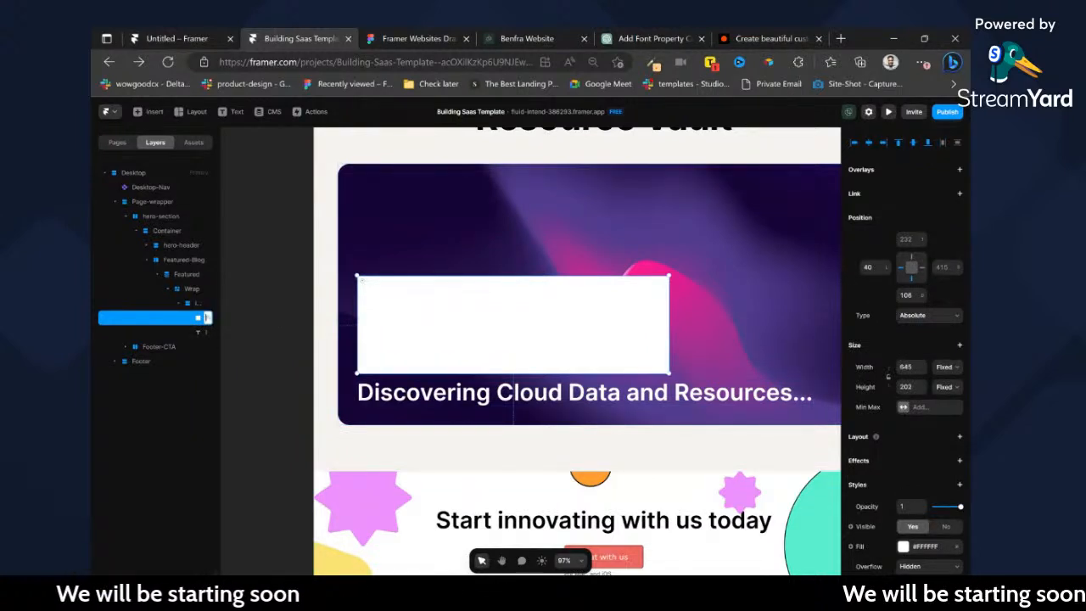
pyautogui.doubleClick(209, 319)
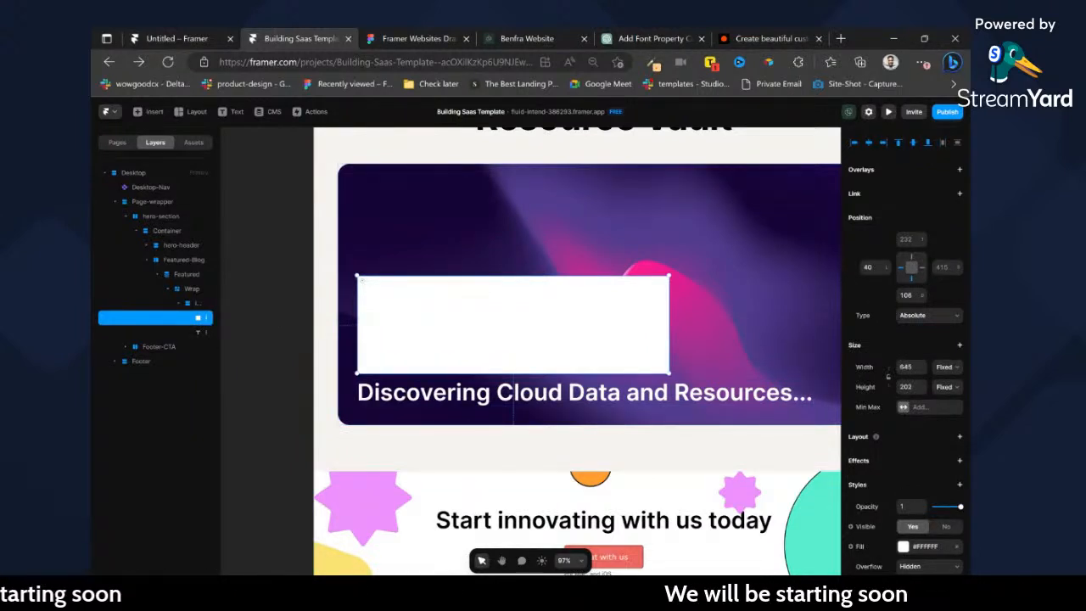
# Set the white frame's width to 100% relative.
pyautogui.scroll(-2, 962, 438)
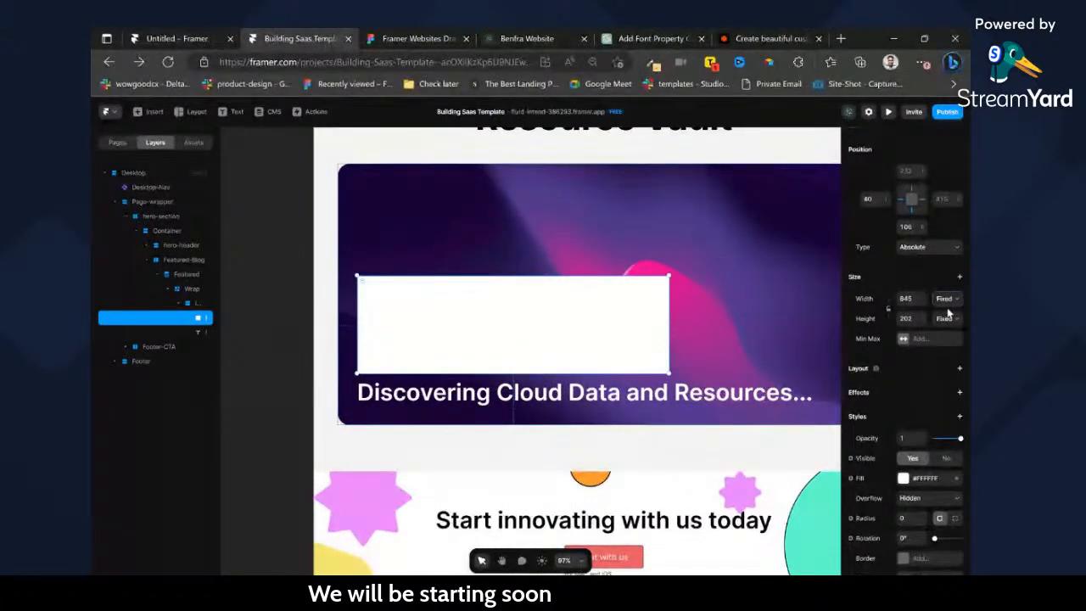
pyautogui.click(921, 338)
pyautogui.click(904, 302)
pyautogui.write('100')
pyautogui.press('Return')
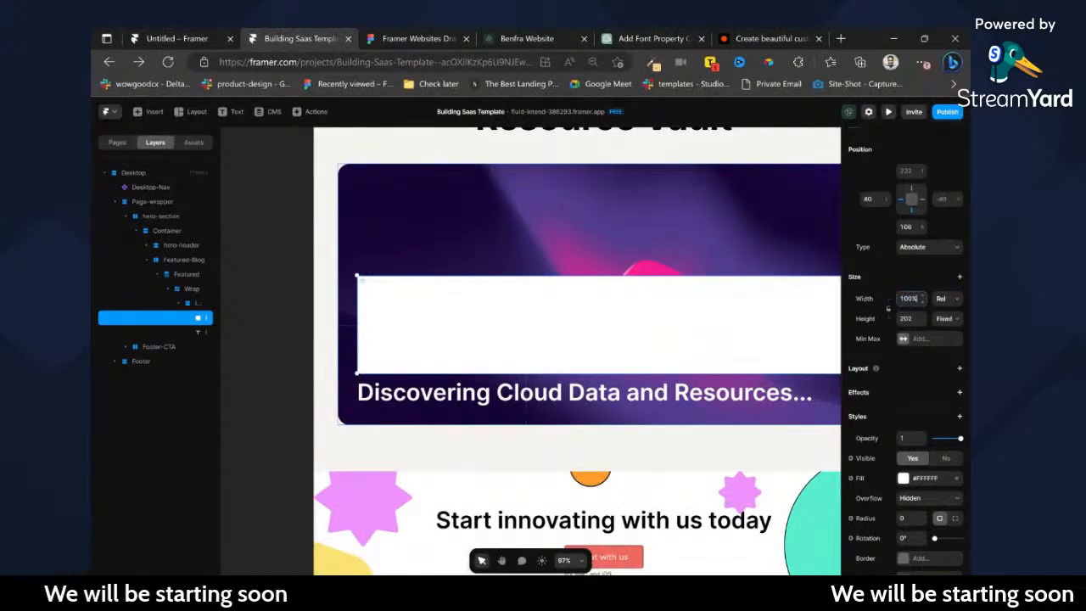
# Make the white frame's height relative at 44% and align it to the bottom-left of the thumbnail layer.
pyautogui.click(948, 335)
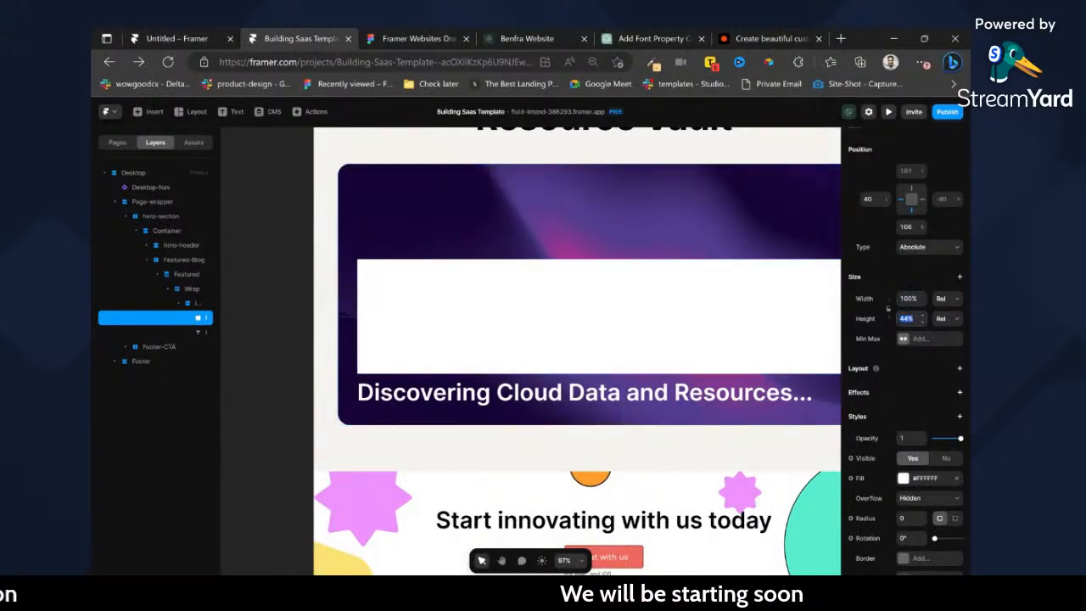
pyautogui.scroll(2, 933, 246)
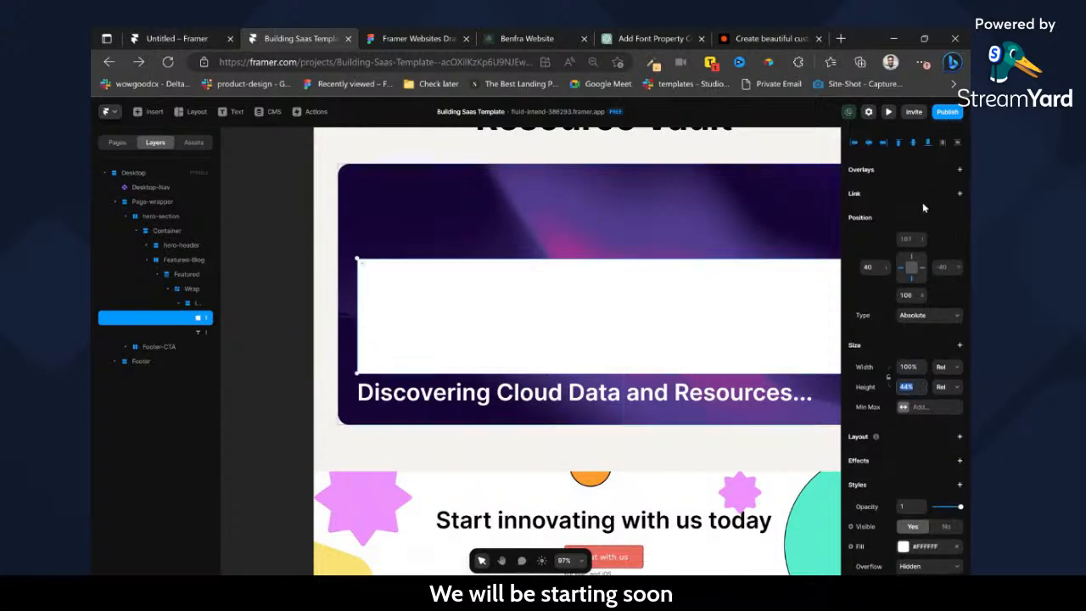
pyautogui.click(927, 144)
pyautogui.click(855, 144)
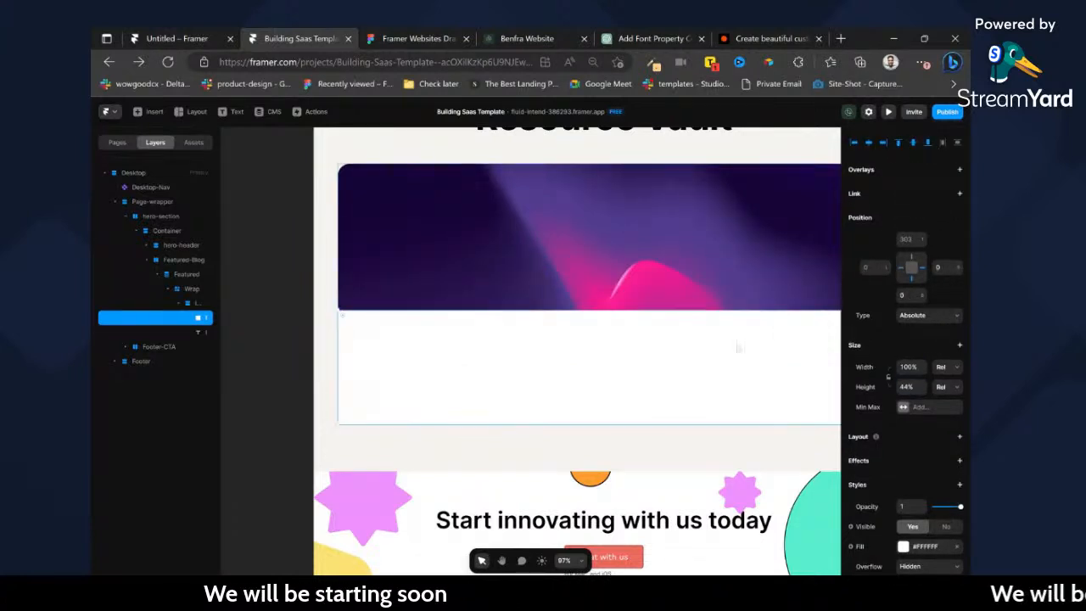
pyautogui.hscroll(2, 742, 336)
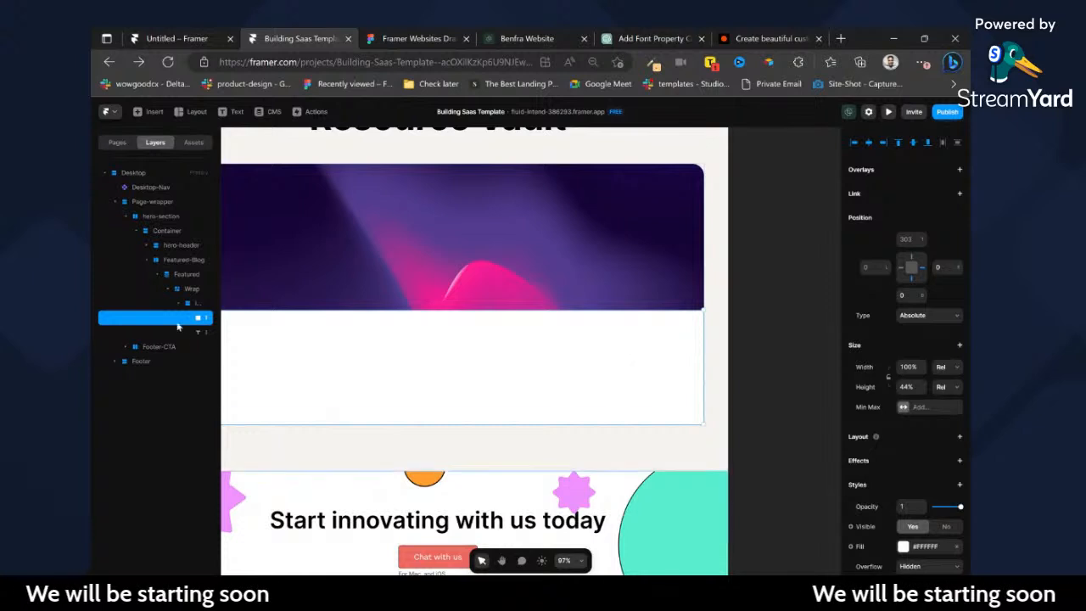
# Wrap the title text in a frame and give that frame a Z Index of 1.
pyautogui.click(197, 332)
pyautogui.hotkey('ctrl', 'Return')
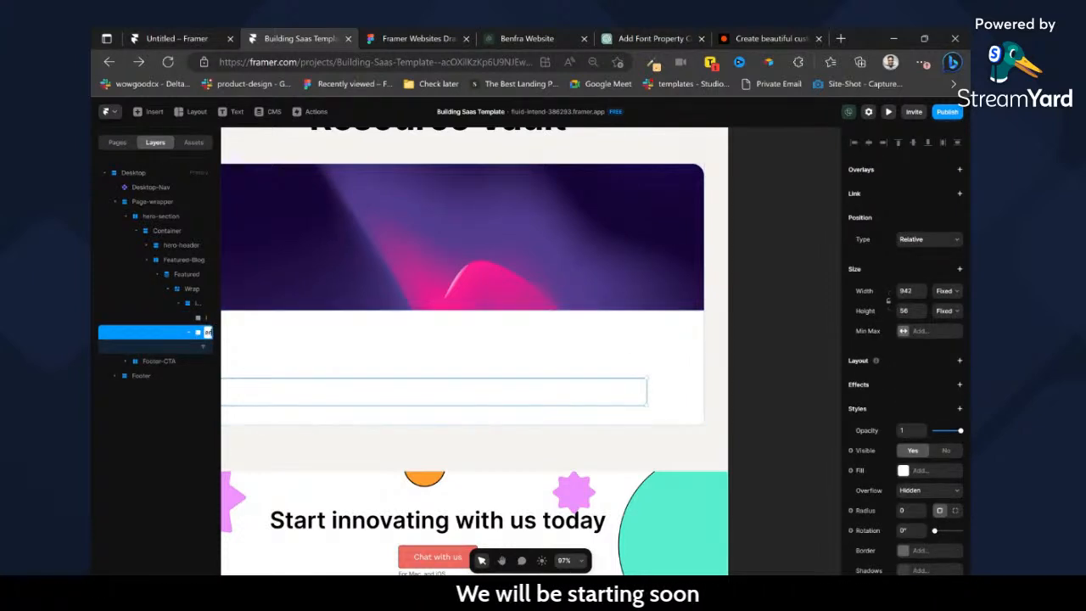
pyautogui.scroll(-2, 916, 454)
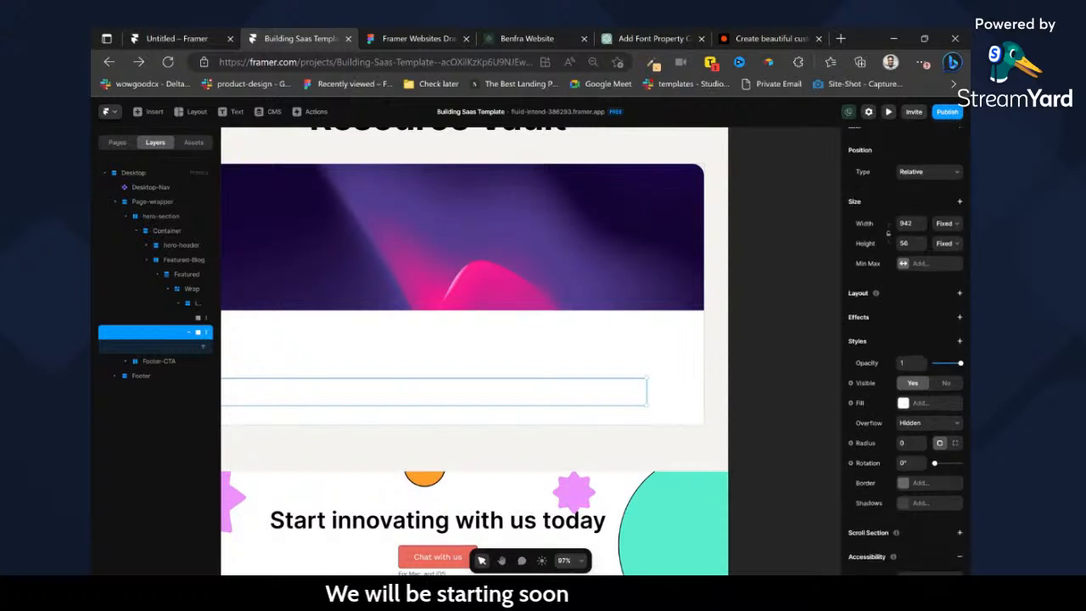
pyautogui.click(960, 341)
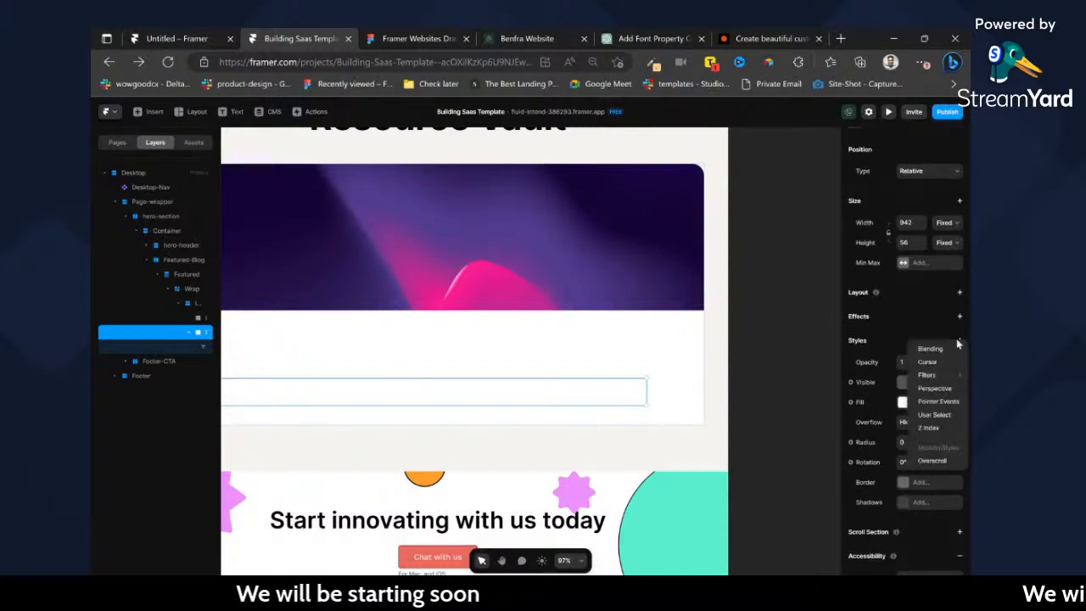
pyautogui.click(928, 428)
pyautogui.click(954, 522)
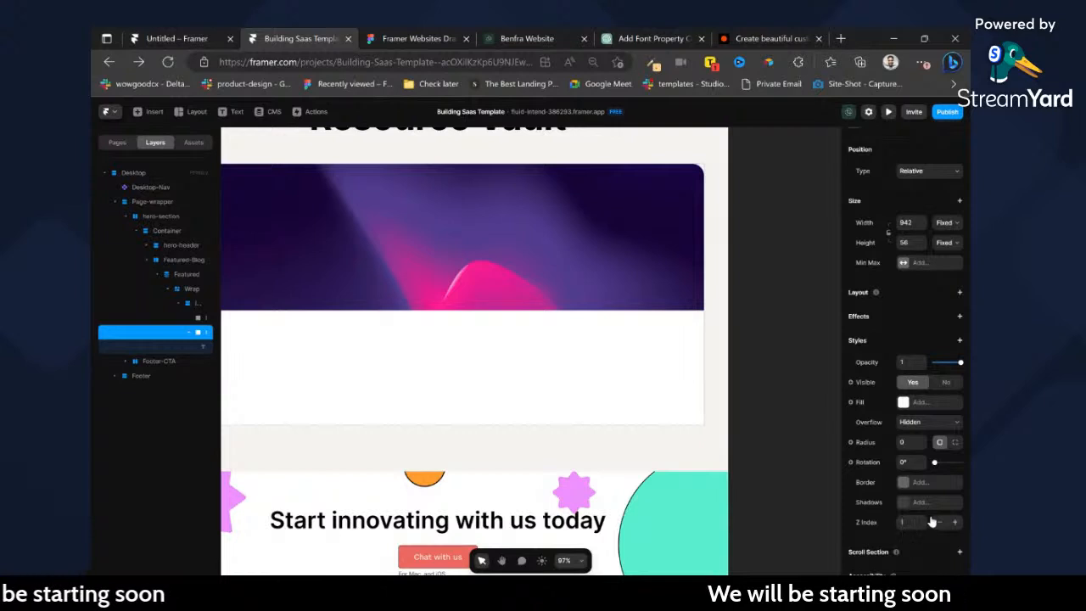
# Fill the white frame with a linear gradient running from fully transparent white at the top to black at the bottom.
pyautogui.hscroll(-2, 635, 338)
pyautogui.click(644, 336)
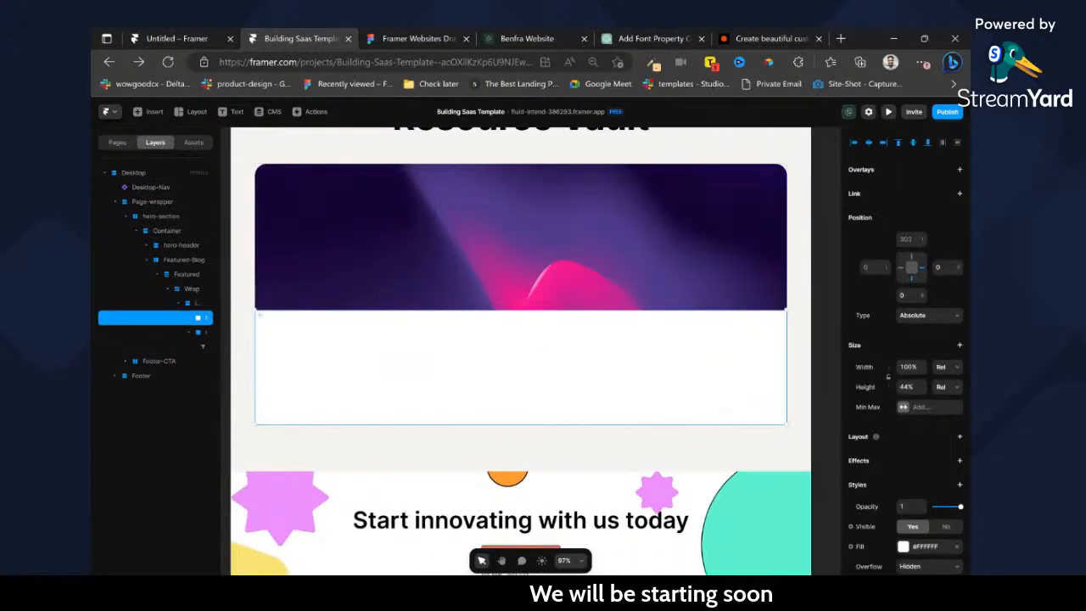
pyautogui.scroll(-2, 904, 416)
pyautogui.click(903, 410)
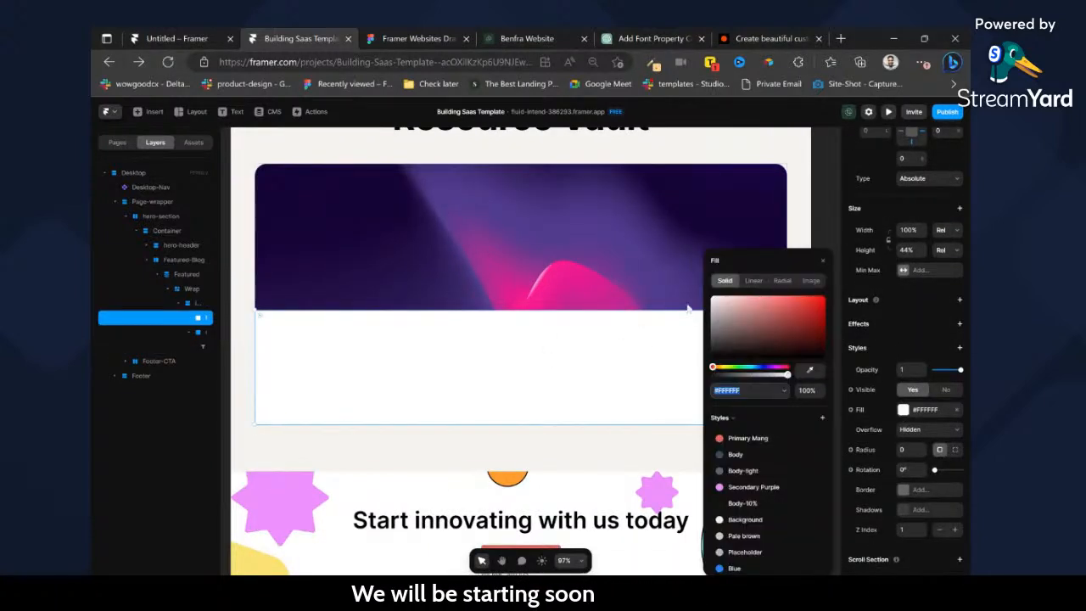
pyautogui.click(753, 281)
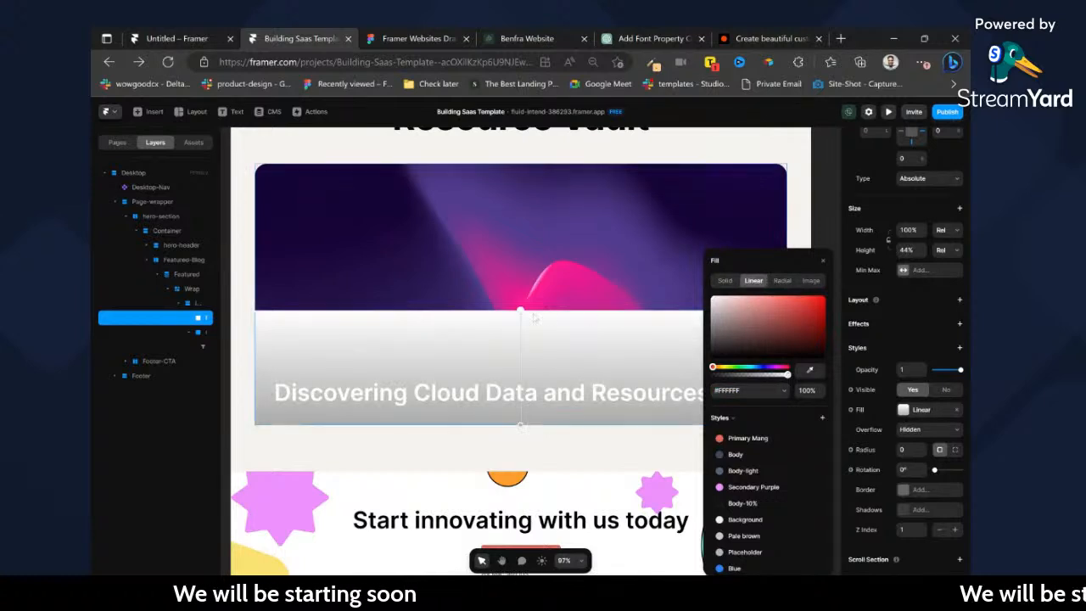
pyautogui.click(520, 426)
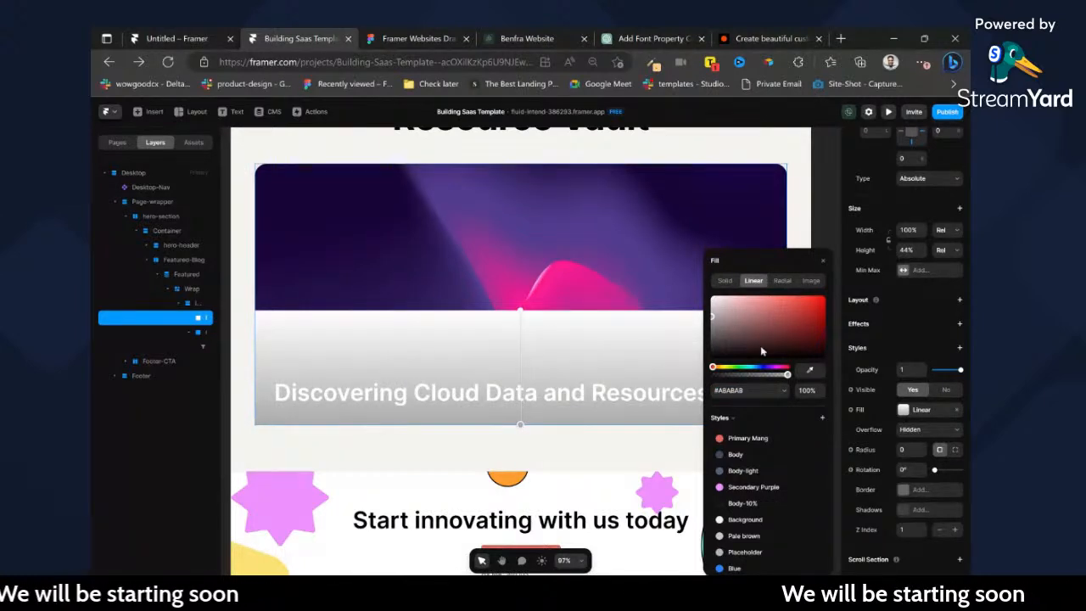
pyautogui.moveTo(775, 354); pyautogui.dragTo(711, 357)
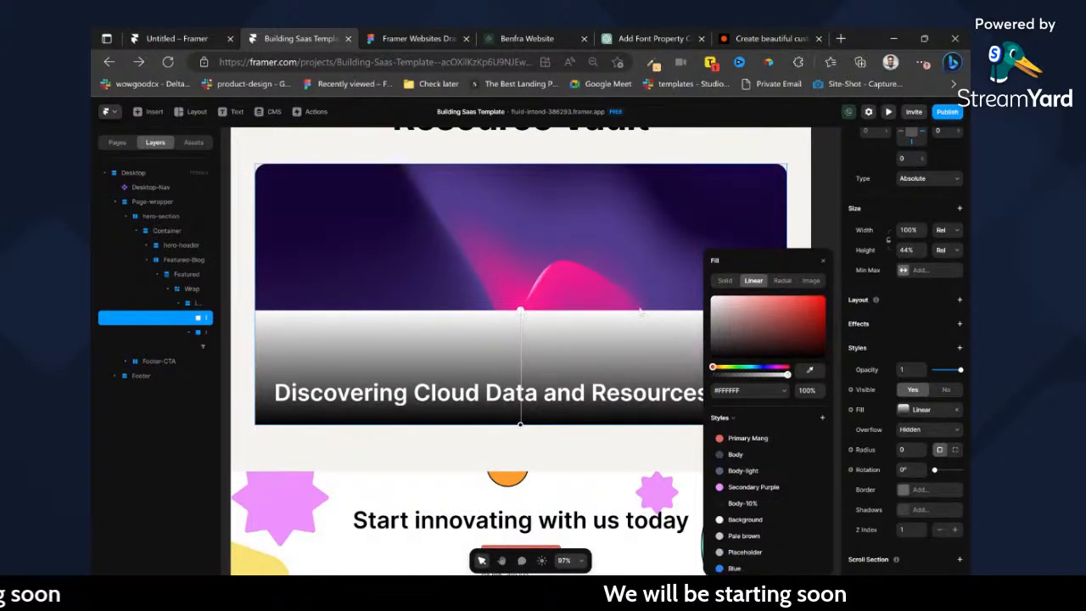
pyautogui.moveTo(787, 375); pyautogui.dragTo(712, 376)
pyautogui.hscroll(1, 584, 349)
pyautogui.click(758, 239)
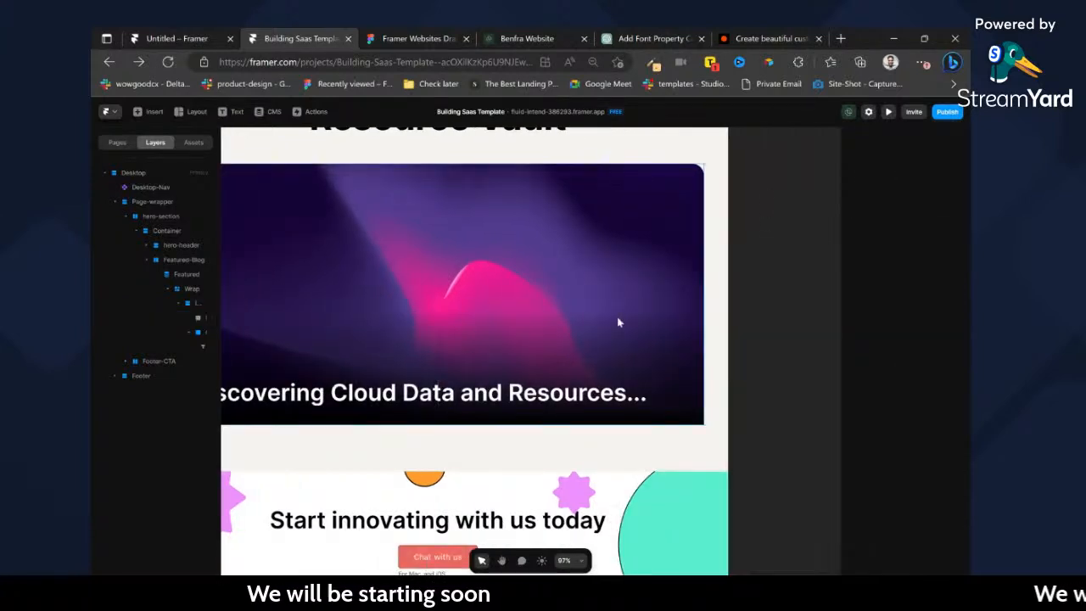
# Extend the gradient overlay upward to a height of 64% of the card.
pyautogui.hscroll(-2, 597, 333)
pyautogui.click(575, 322)
pyautogui.moveTo(585, 308); pyautogui.dragTo(577, 260)
pyautogui.hscroll(2, 645, 306)
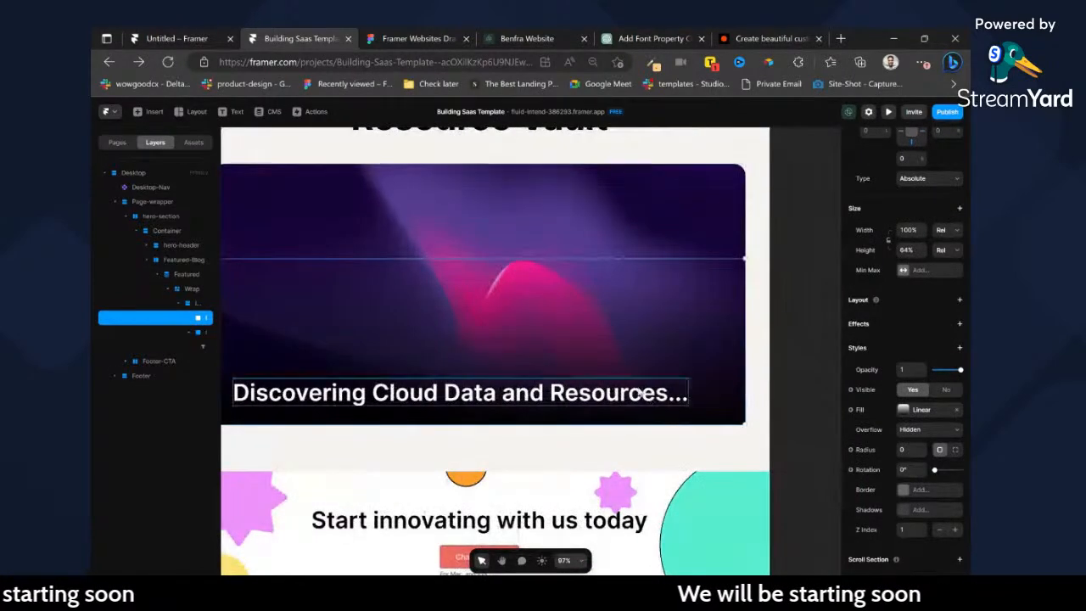
# Add a stack layout to the frame around the title, naming that frame Content and the gradient overlay Backgrou.
pyautogui.click(666, 393)
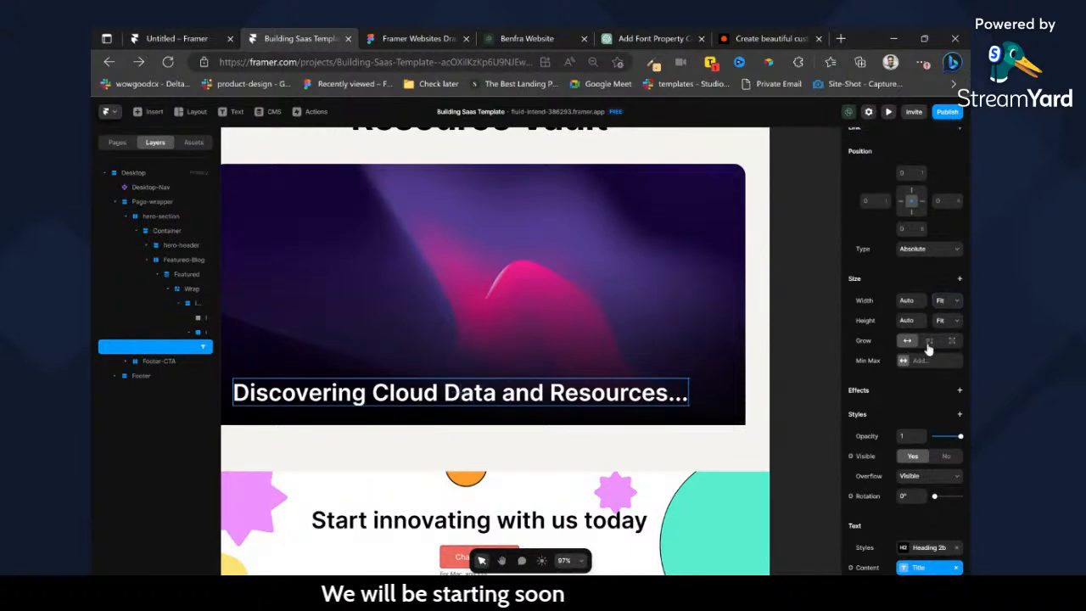
pyautogui.click(207, 333)
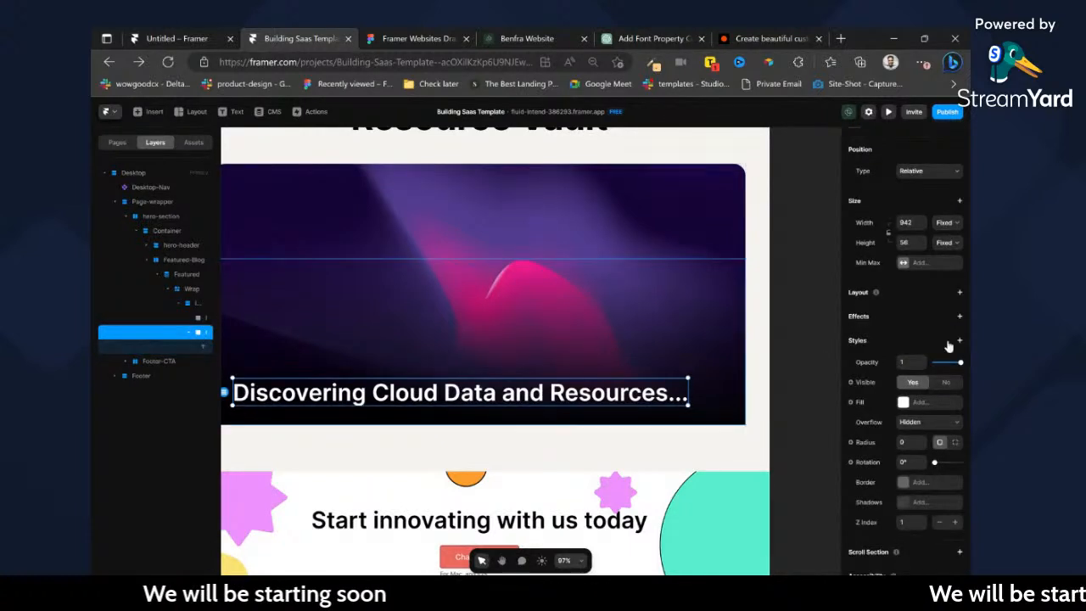
pyautogui.click(960, 291)
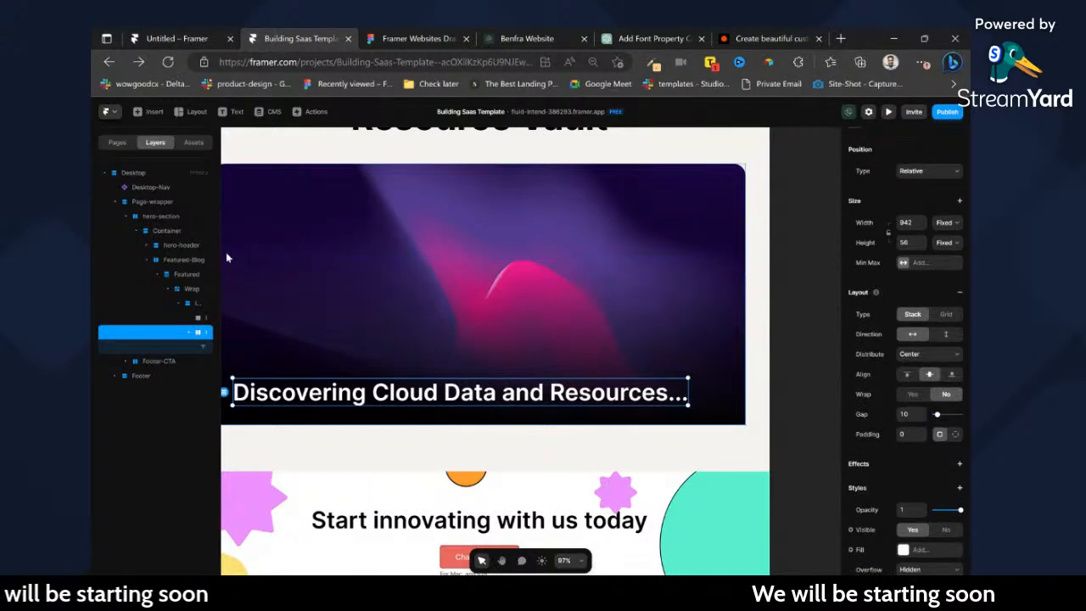
pyautogui.moveTo(220, 254); pyautogui.dragTo(307, 260)
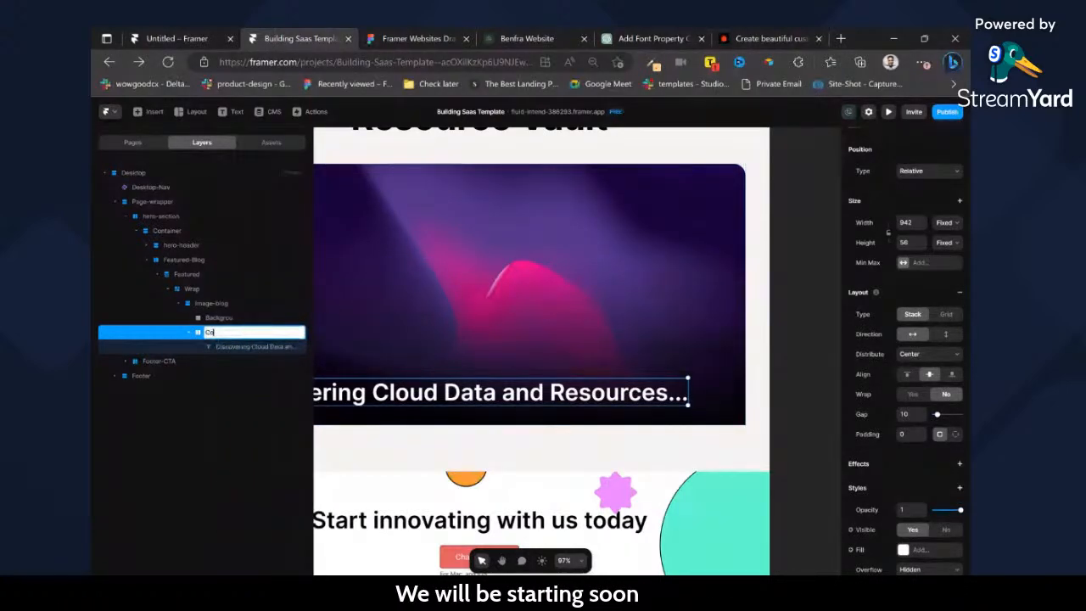
pyautogui.hscroll(-2, 582, 366)
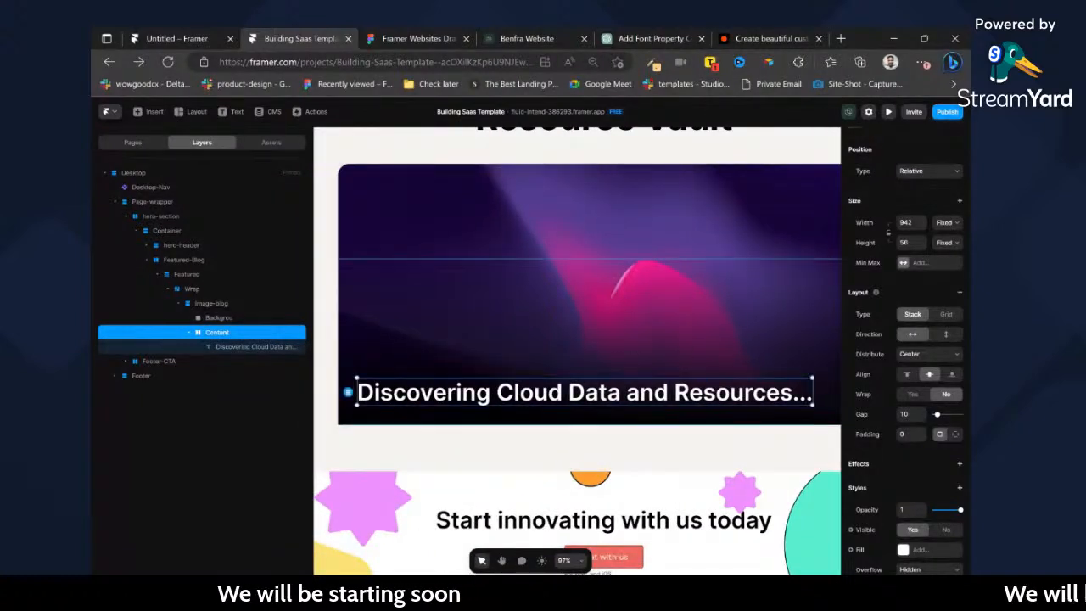
# Set the Content stack's width to 70% relative and height to Fit, and set the title text's width to Fill.
pyautogui.click(954, 225)
pyautogui.click(945, 260)
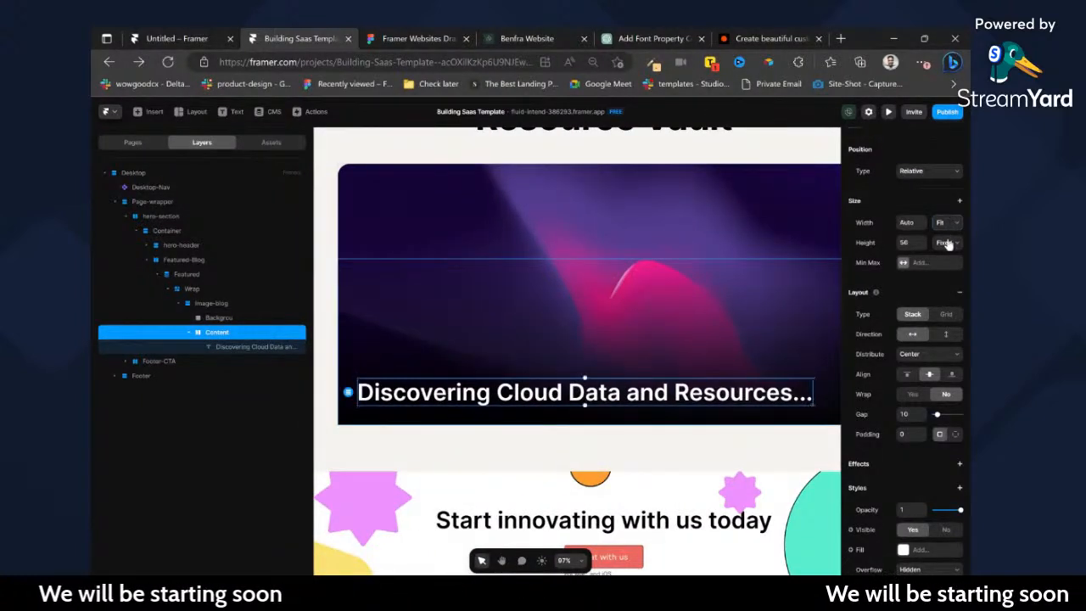
pyautogui.click(951, 276)
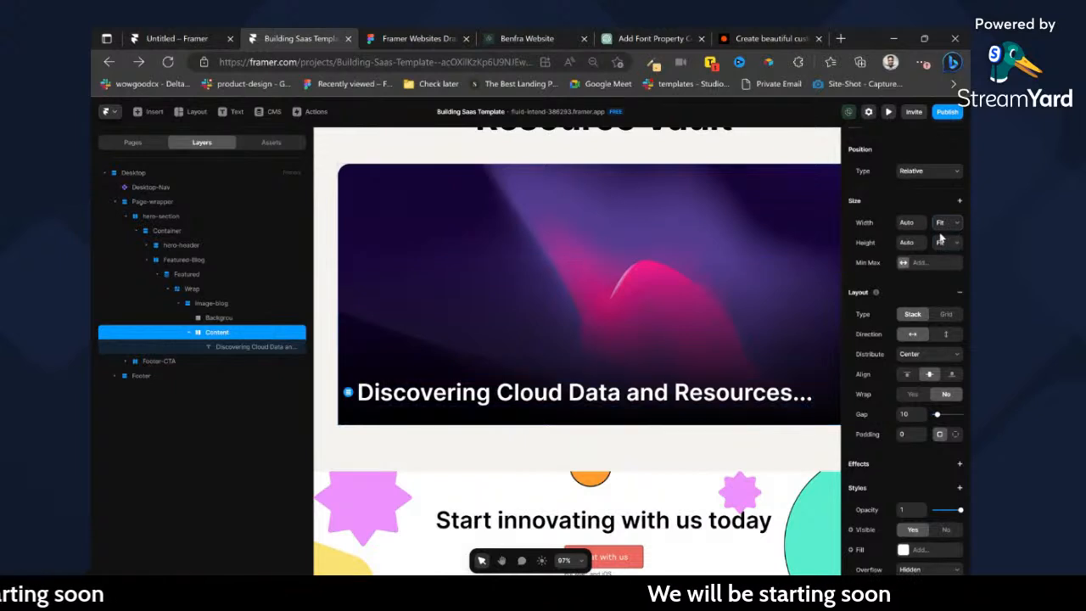
pyautogui.click(907, 223)
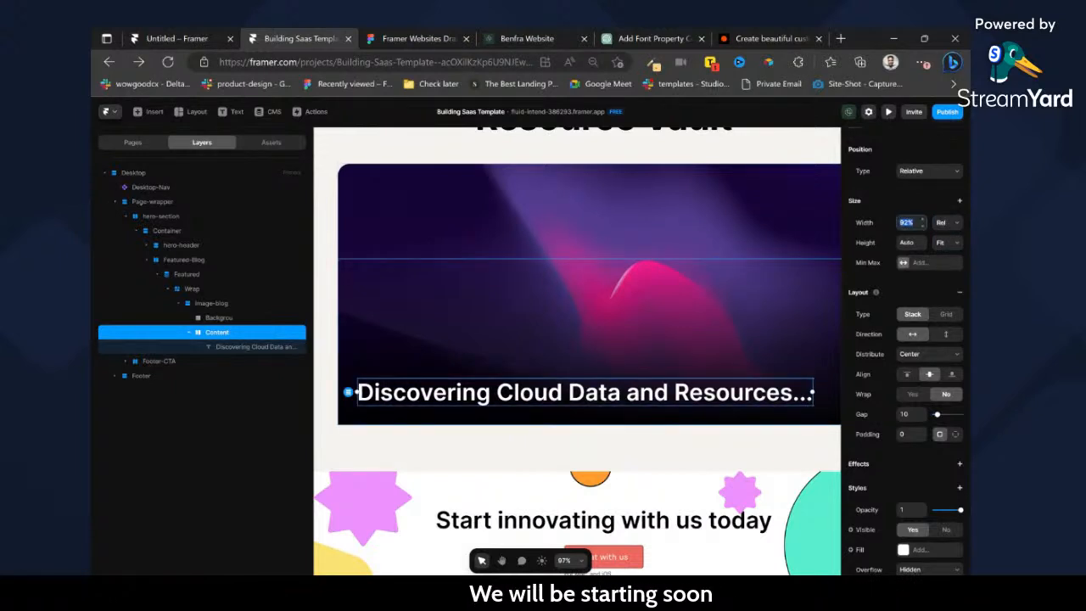
pyautogui.write('50')
pyautogui.press('Return')
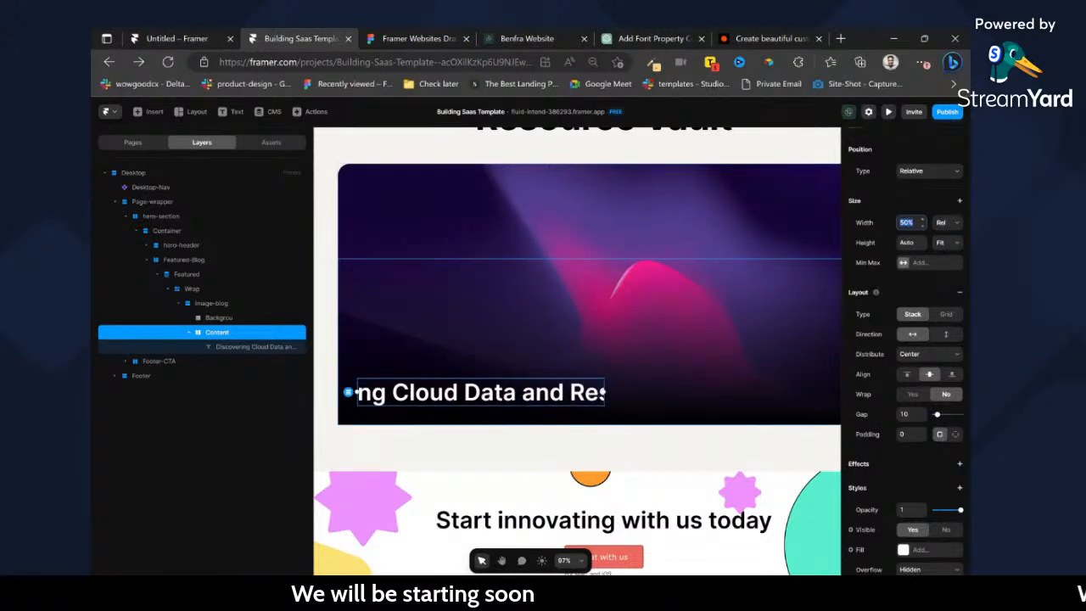
pyautogui.write('70')
pyautogui.press('Return')
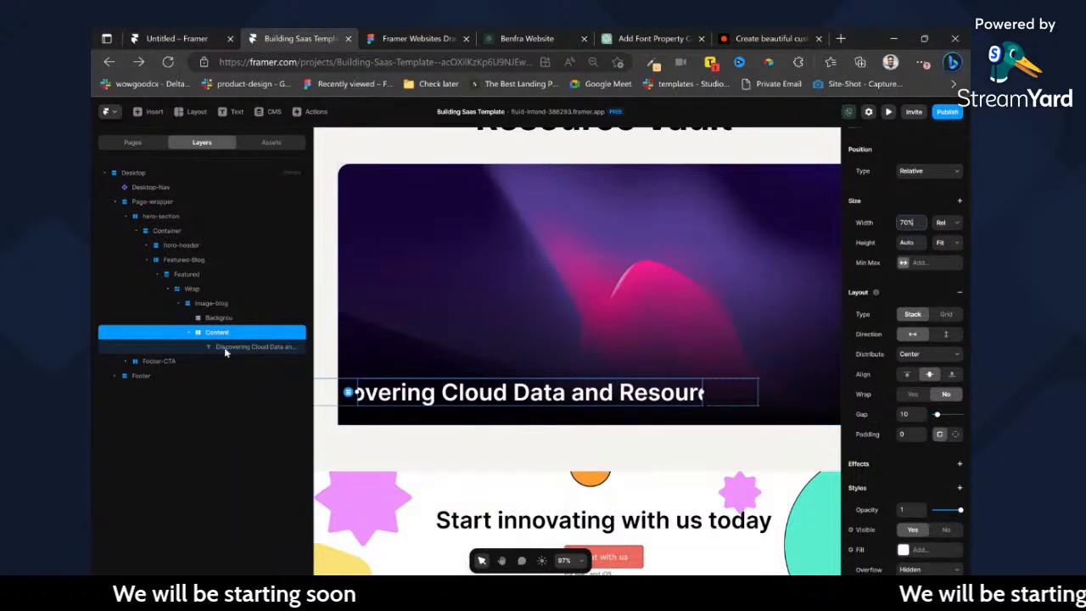
pyautogui.click(224, 347)
pyautogui.click(947, 240)
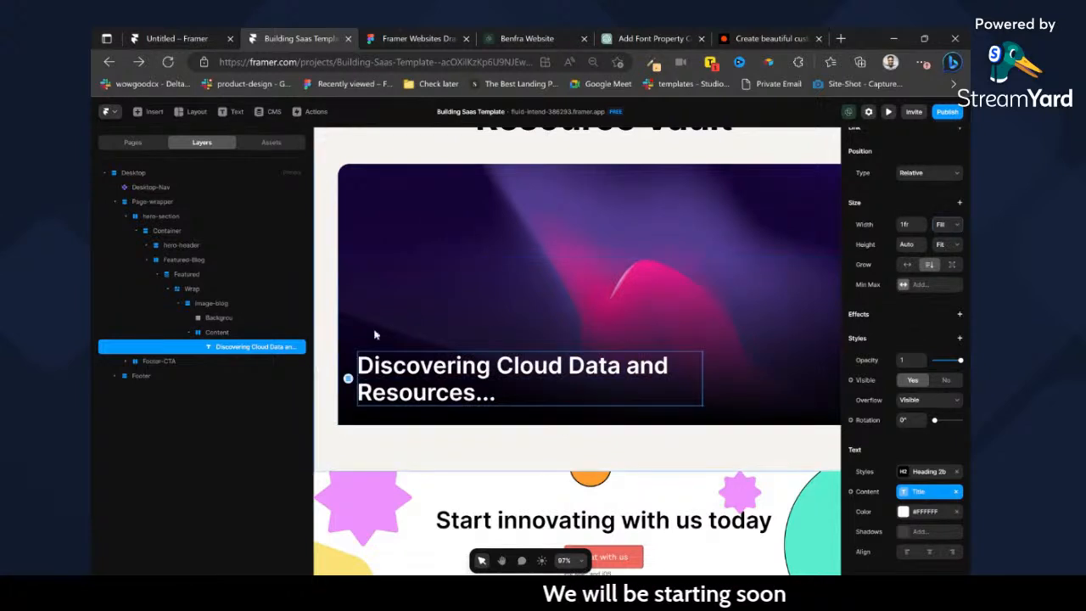
# Add a text layer reading "sdsd" next to the title inside the Content stack.
pyautogui.press('t')
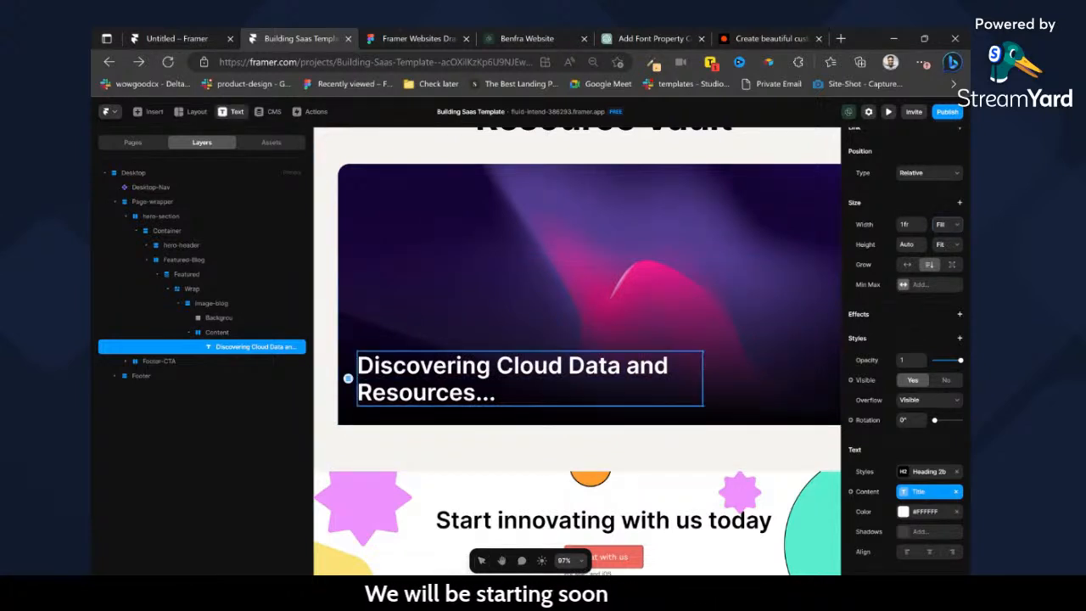
pyautogui.click(506, 393)
pyautogui.write('sdsd')
pyautogui.moveTo(515, 350); pyautogui.dragTo(391, 356)
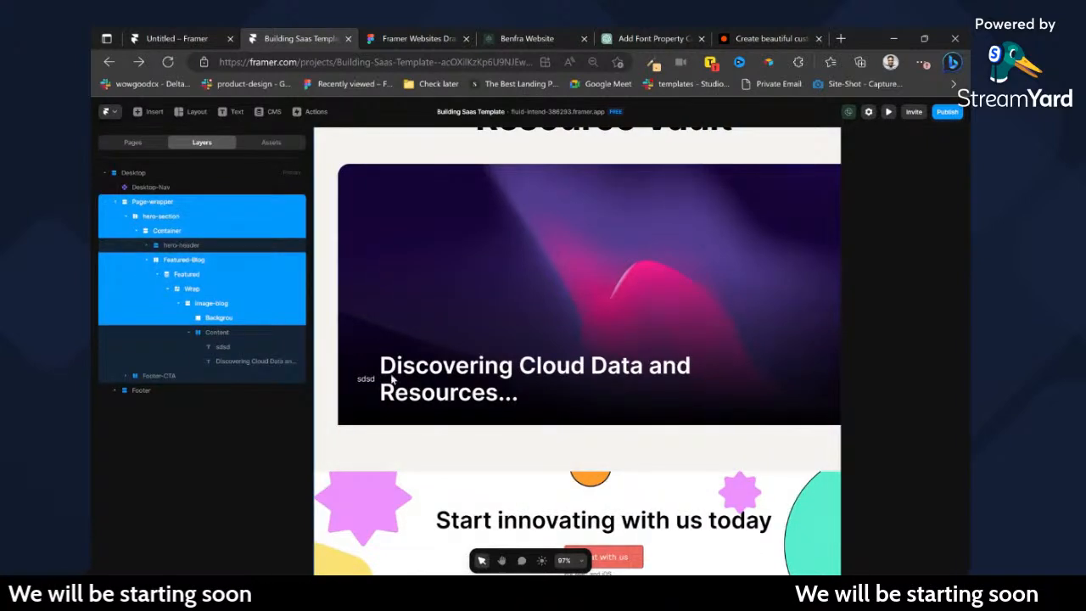
# Set the overflow of the card's thumbnail layer to Hidden so the overlay is clipped to the rounded corners.
pyautogui.scroll(-4, 429, 437)
pyautogui.click(718, 397)
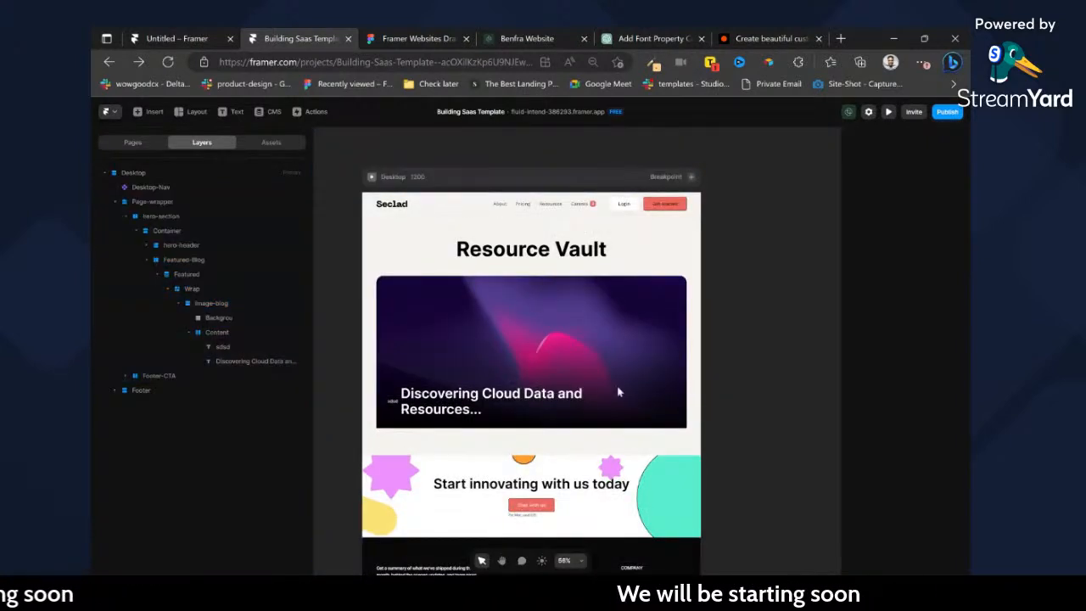
pyautogui.scroll(3, 407, 413)
pyautogui.click(392, 403)
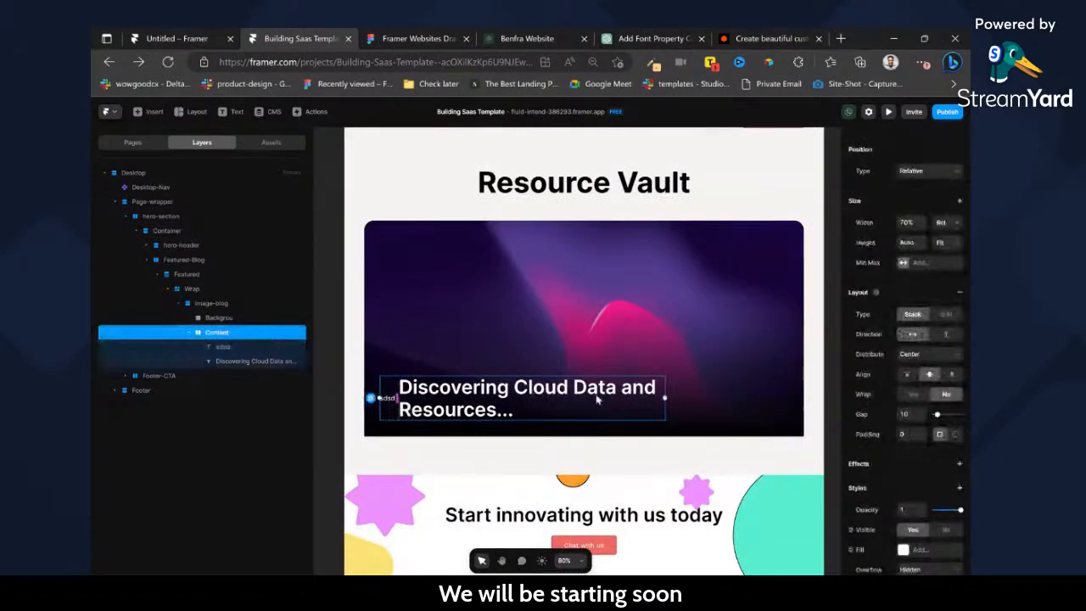
pyautogui.click(786, 235)
pyautogui.click(788, 234)
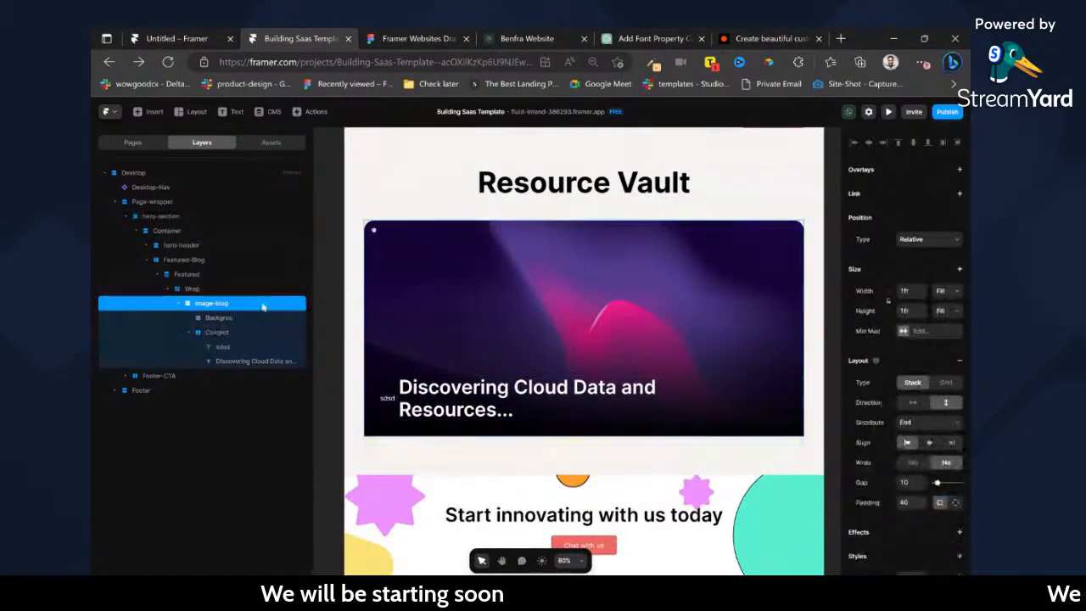
pyautogui.scroll(-5, 942, 442)
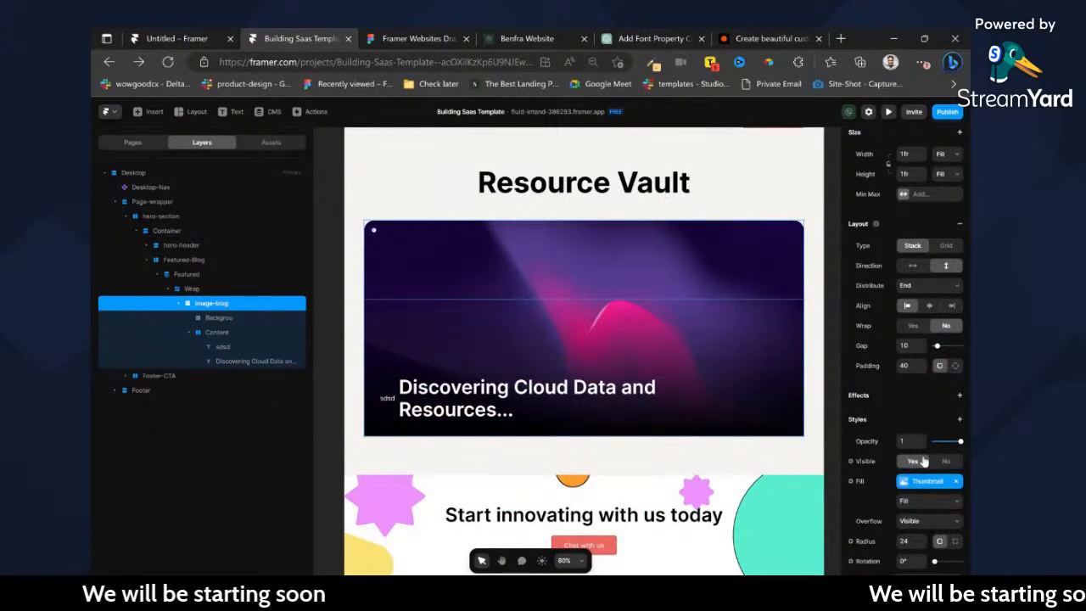
pyautogui.click(927, 456)
pyautogui.click(927, 468)
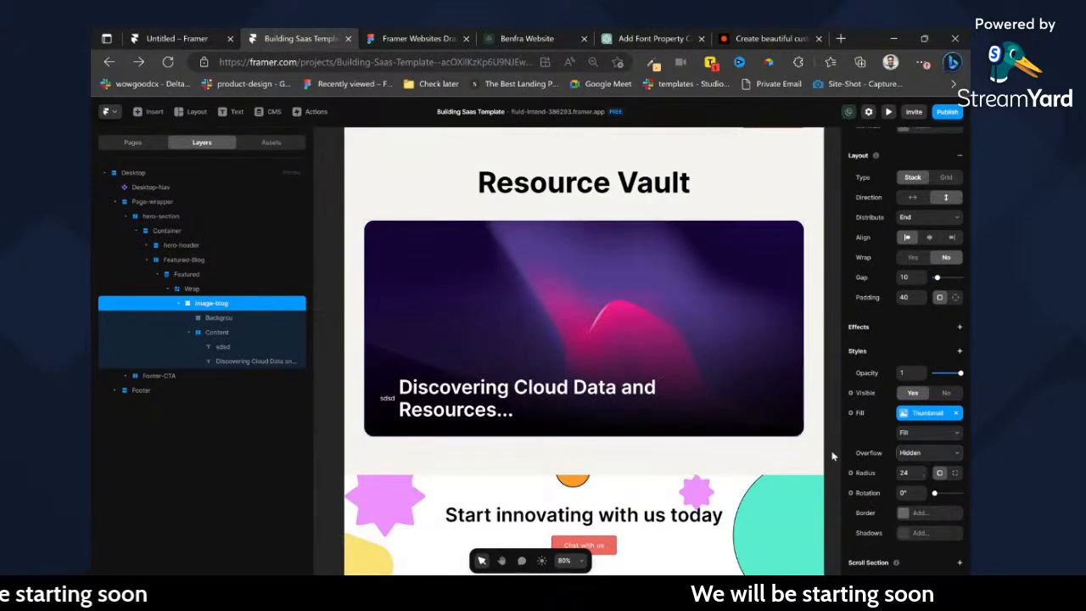
# Change the Content stack's direction to vertical so the new text sits above the title.
pyautogui.scroll(3, 386, 403)
pyautogui.click(400, 426)
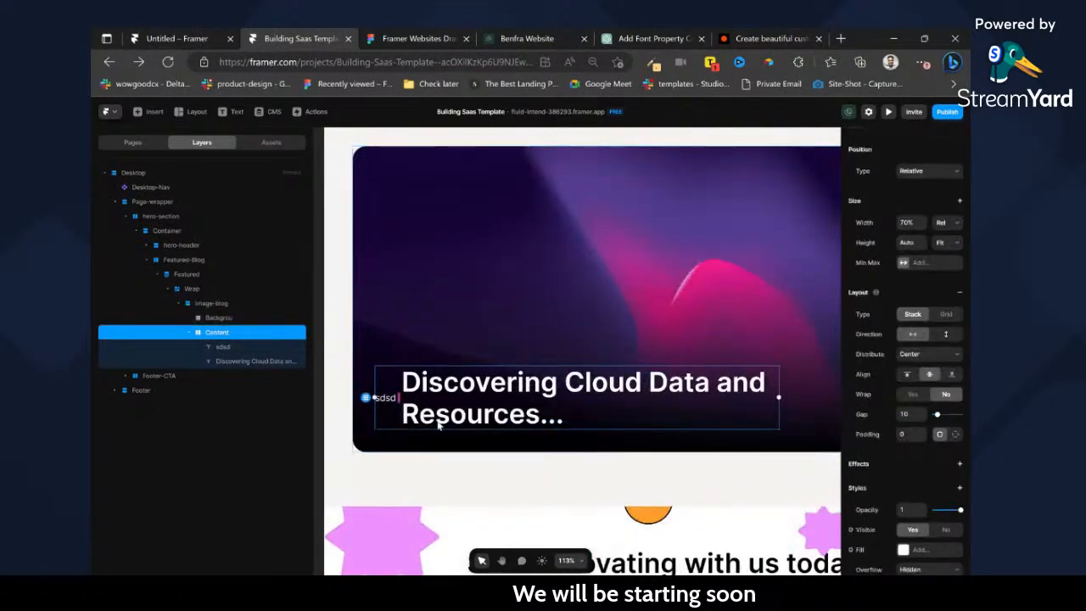
pyautogui.click(945, 335)
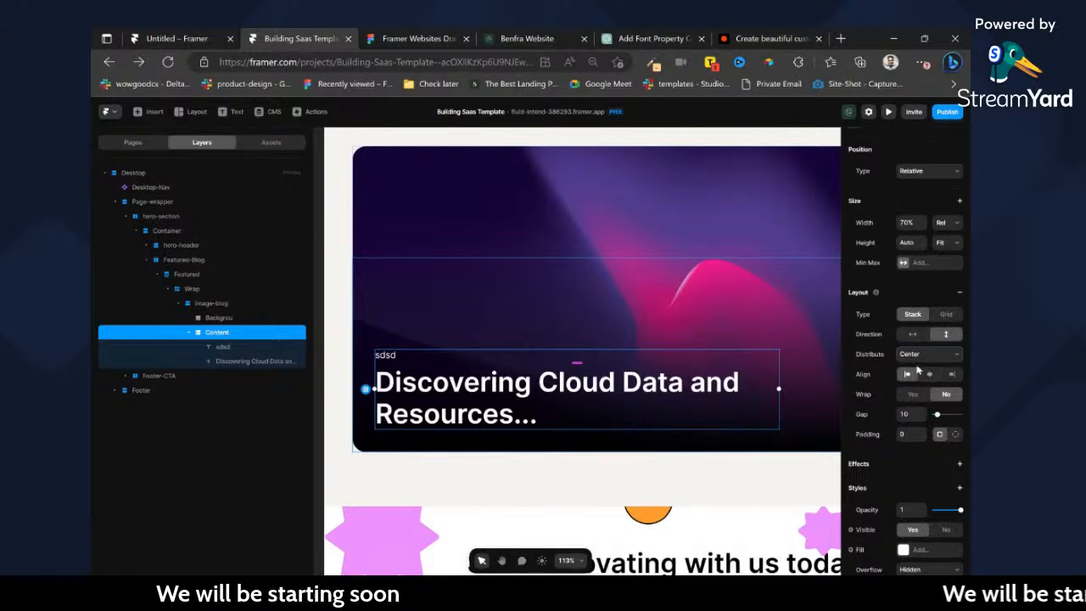
# Move the title above the "sdsd" text in the Content stack and bind that text's content to the Summary field.
pyautogui.doubleClick(432, 388)
pyautogui.press('Up')
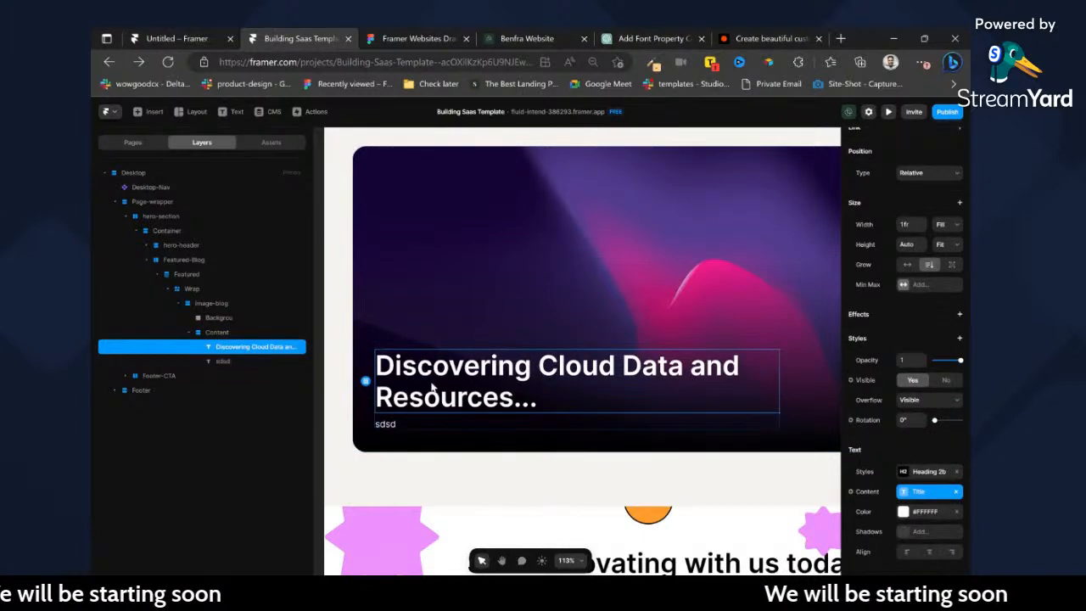
pyautogui.click(388, 423)
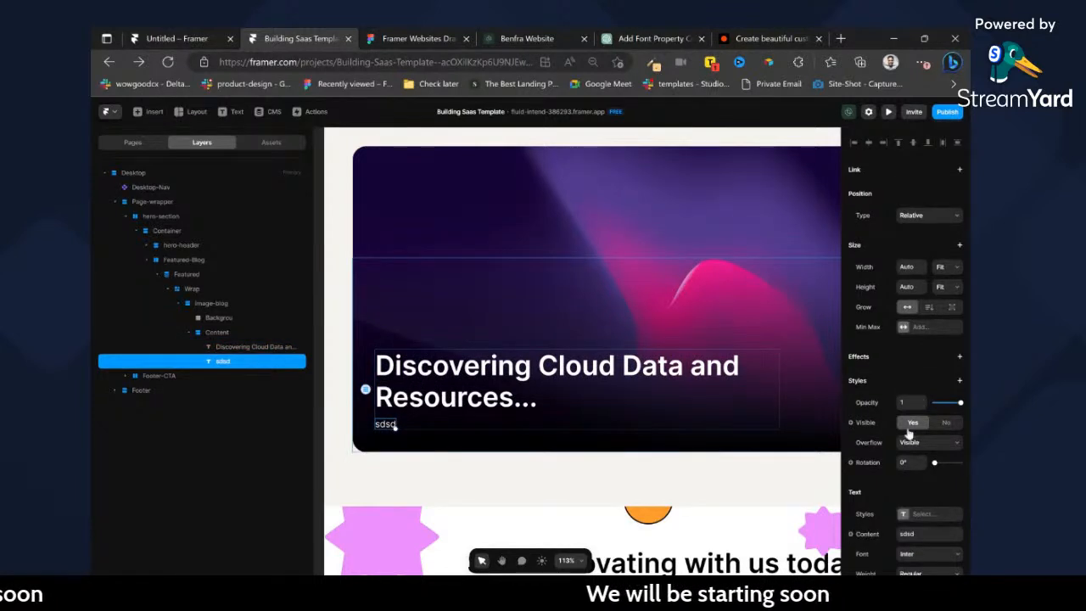
pyautogui.scroll(-3, 908, 435)
pyautogui.moveTo(878, 414)
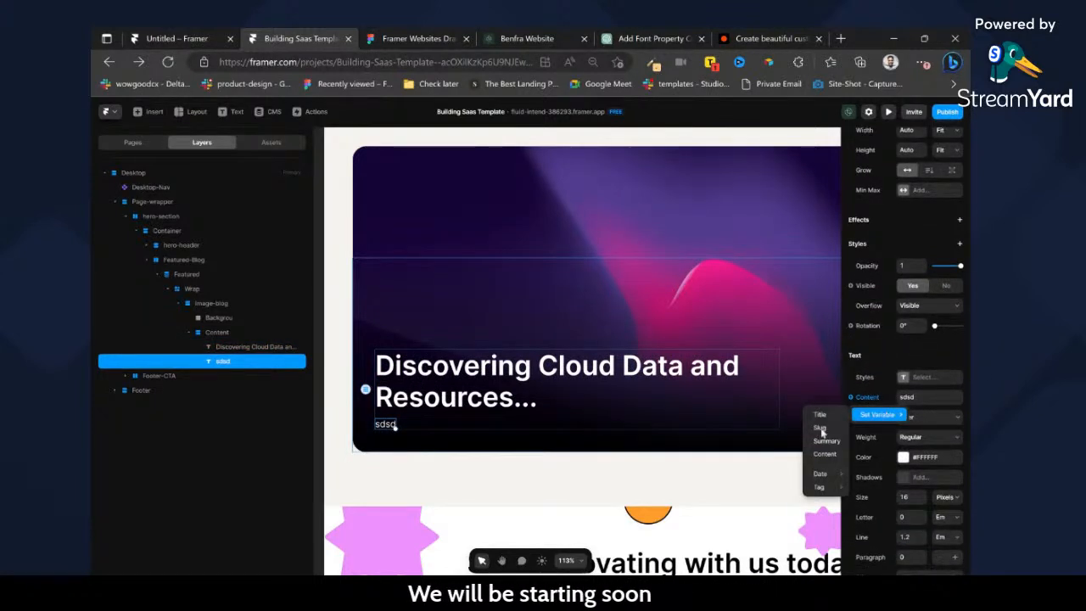
pyautogui.click(825, 441)
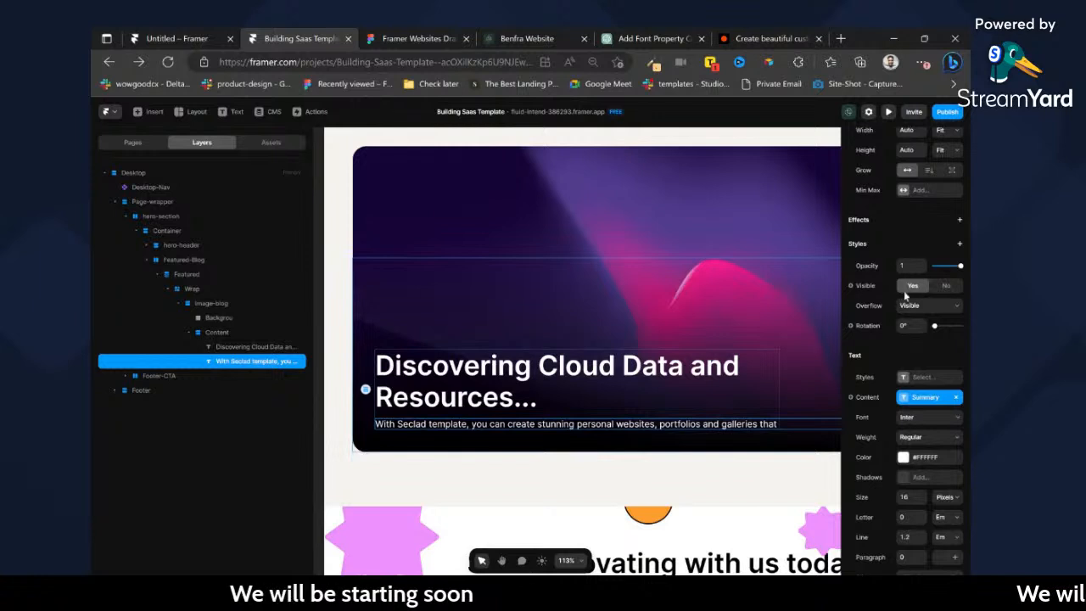
# Set the summary text's width to Fill so it wraps within the Content stack.
pyautogui.scroll(3, 904, 290)
pyautogui.click(941, 265)
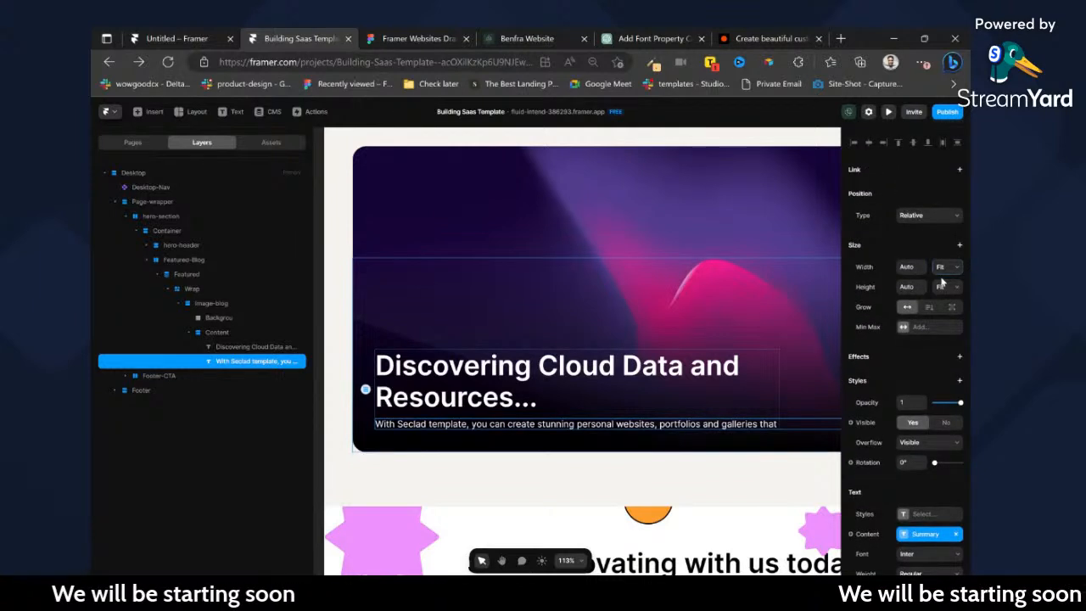
pyautogui.click(940, 291)
# Apply the Normal Paragraph text style to the summary text.
pyautogui.scroll(-3, 915, 441)
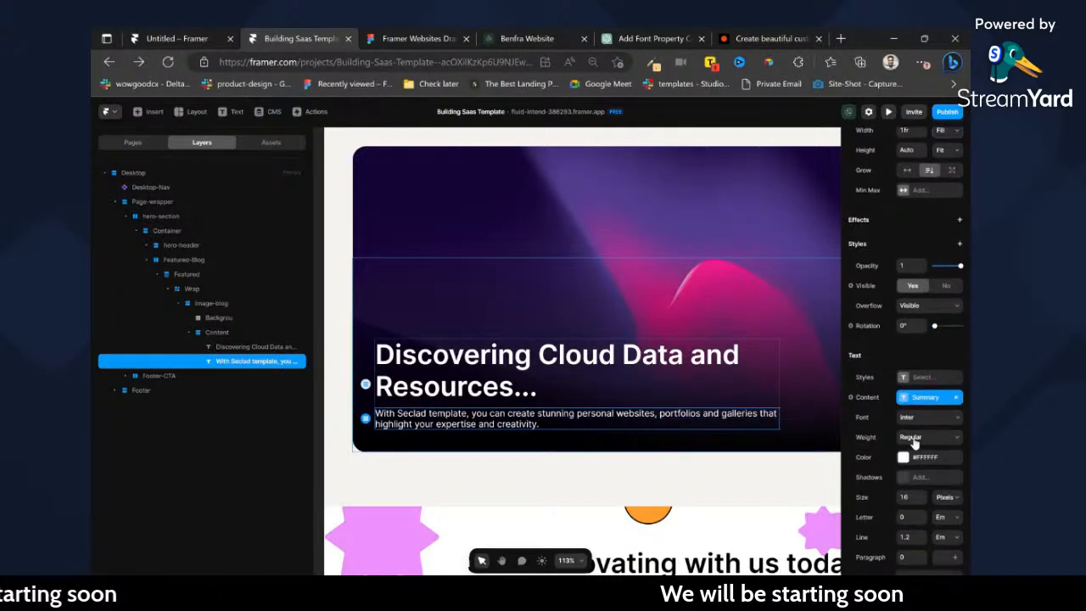
pyautogui.scroll(-4, 913, 424)
pyautogui.click(903, 254)
pyautogui.click(904, 175)
pyautogui.click(903, 175)
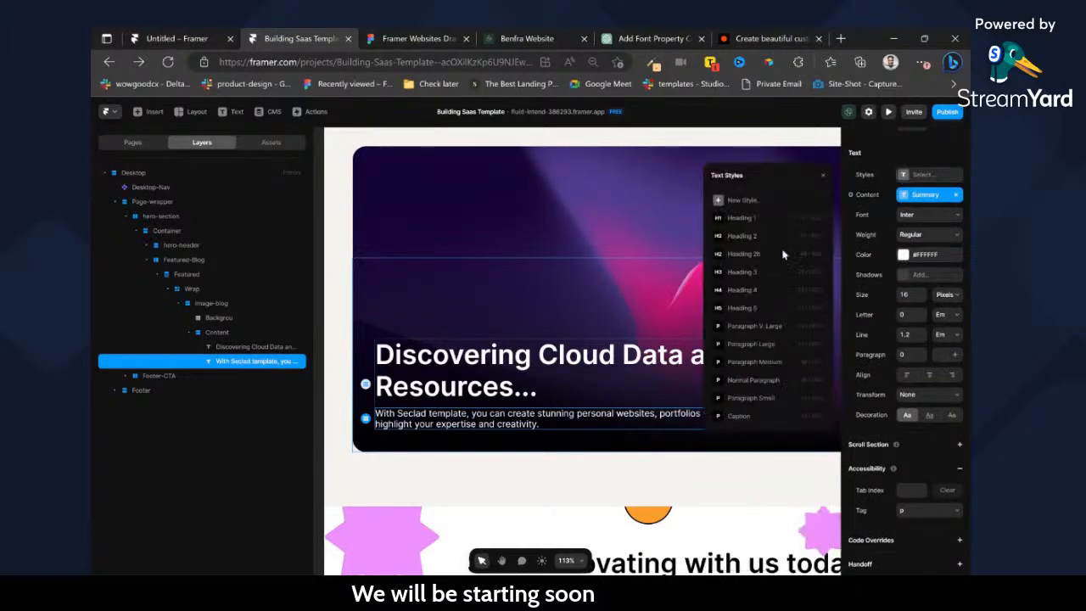
pyautogui.click(769, 383)
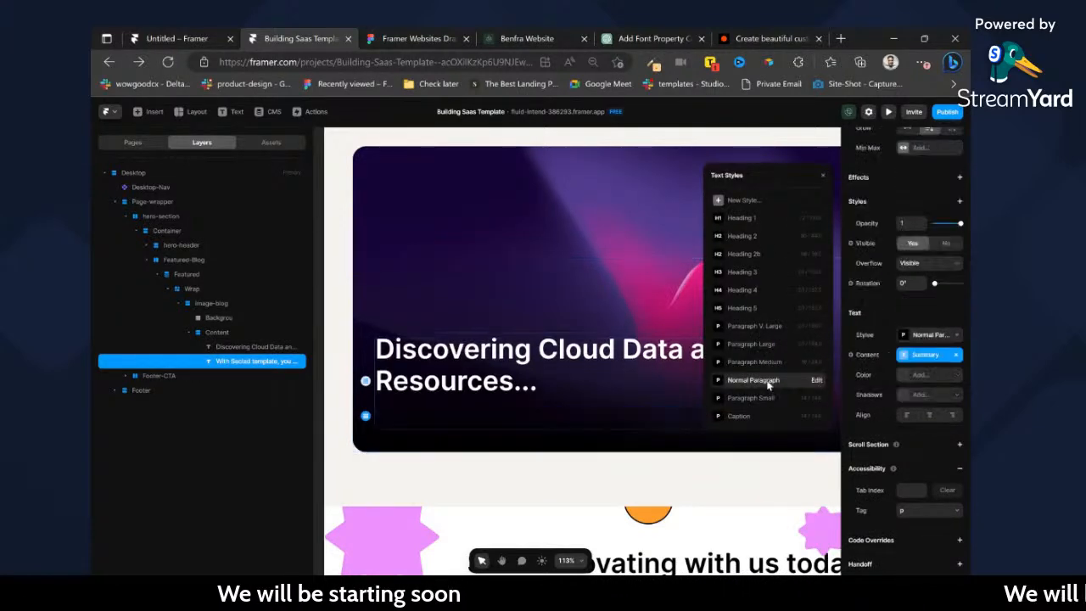
# Set the summary text's color to #FFFFFF at 70% opacity.
pyautogui.click(904, 376)
pyautogui.write('FFFFFF')
pyautogui.press('Tab')
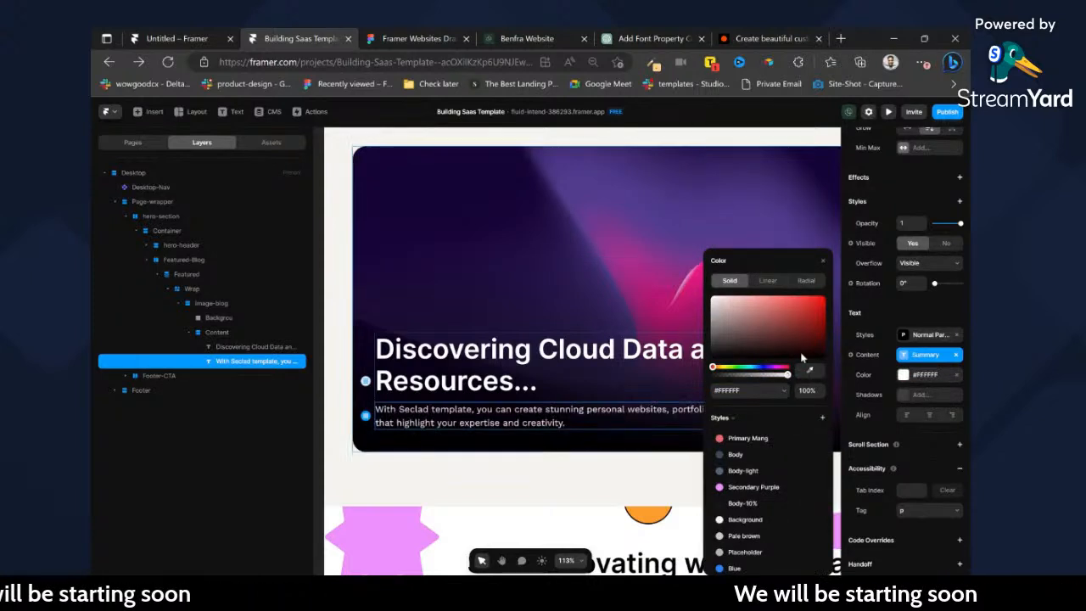
pyautogui.write('70')
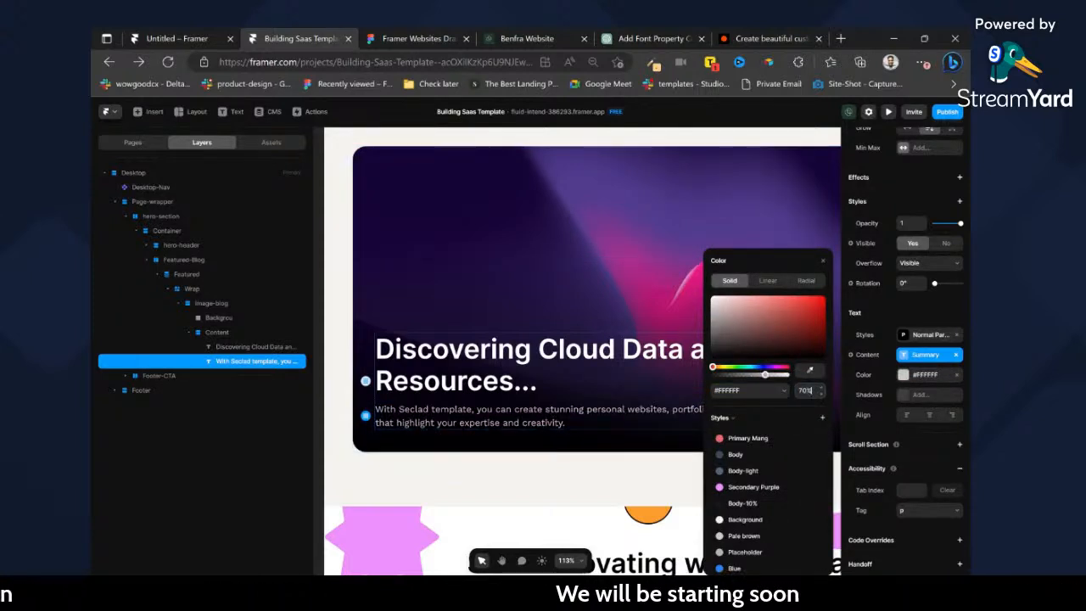
# Draw a frame about 78 × 46 on the gradient overlay, just above the title.
pyautogui.click(635, 307)
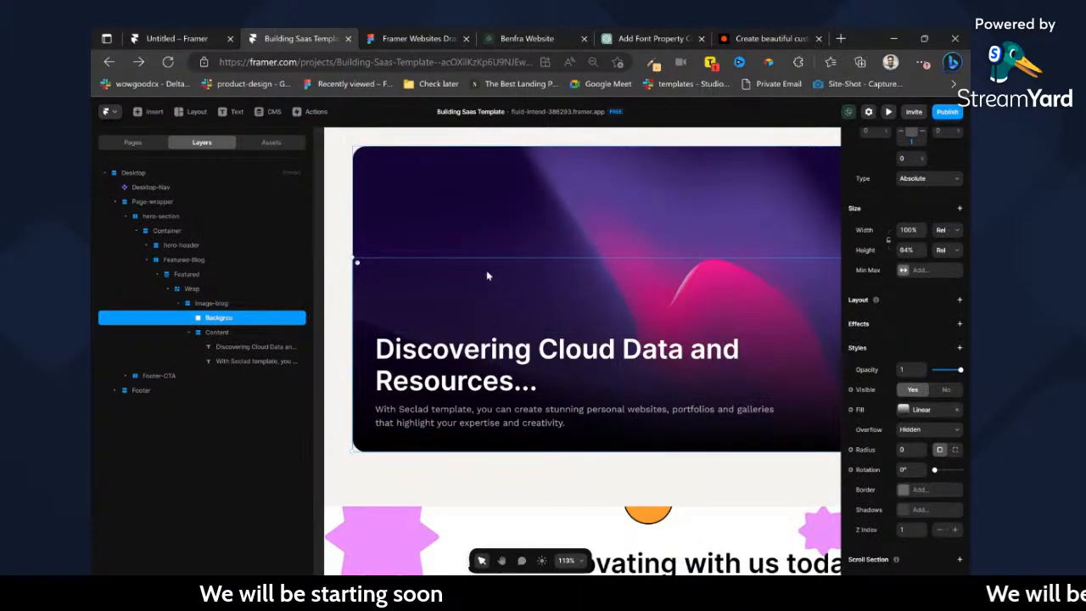
pyautogui.press('f')
pyautogui.moveTo(454, 311); pyautogui.dragTo(500, 336)
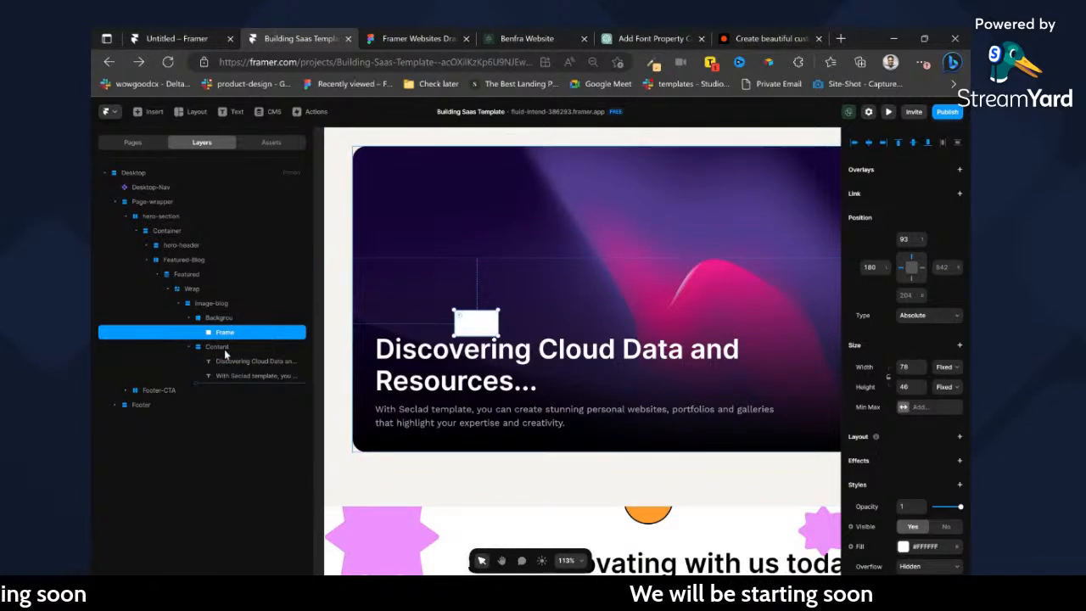
# Set the image-blog stack's gap to 56 and move the new frame out of Backgrou to the top of the stack.
pyautogui.click(224, 303)
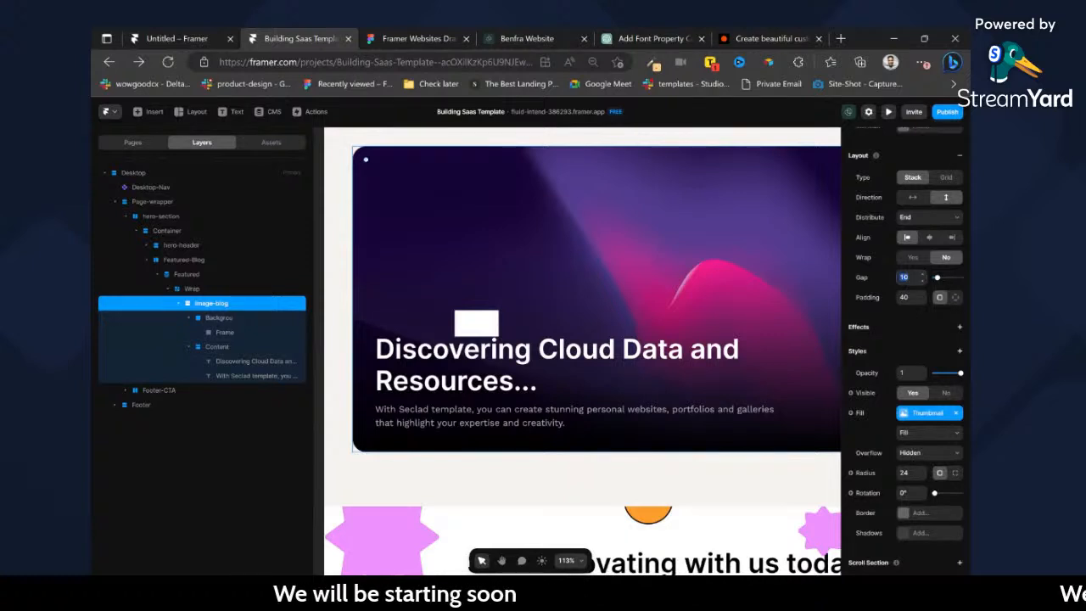
pyautogui.write('0')
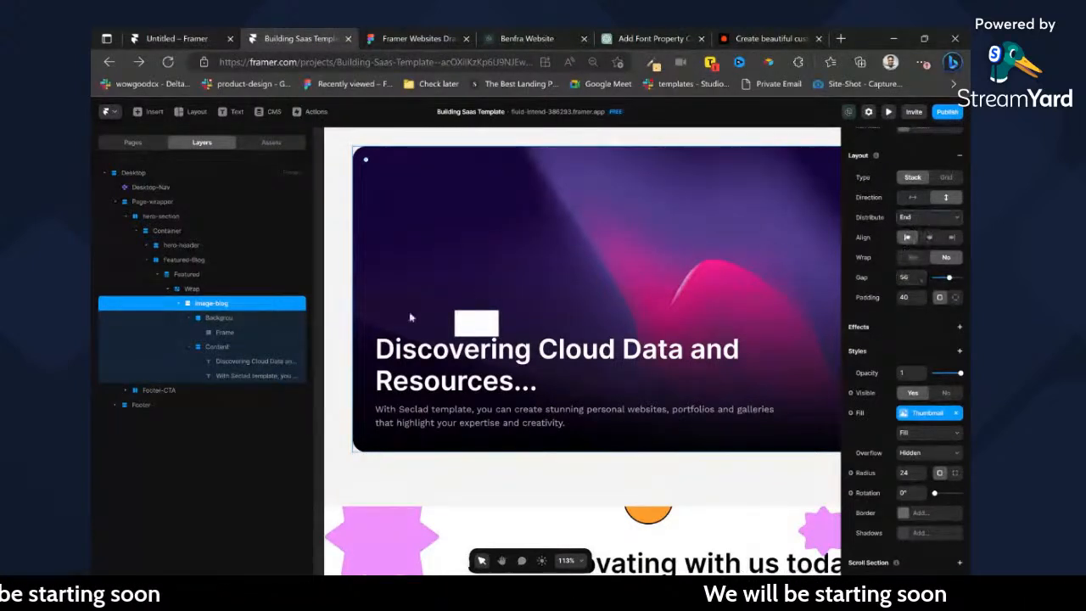
pyautogui.click(216, 333)
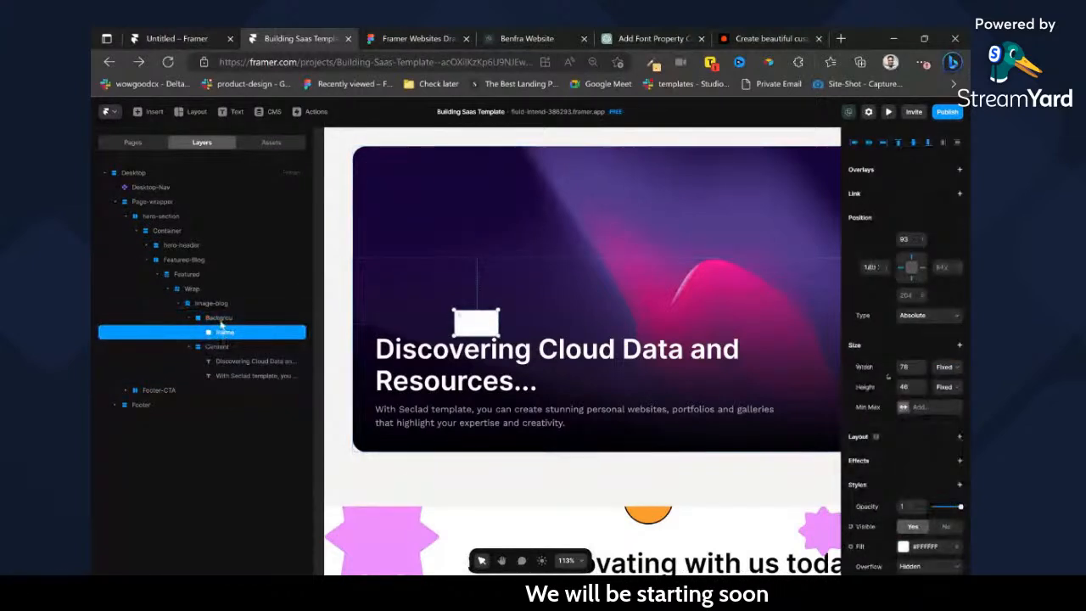
pyautogui.moveTo(218, 317); pyautogui.dragTo(218, 316)
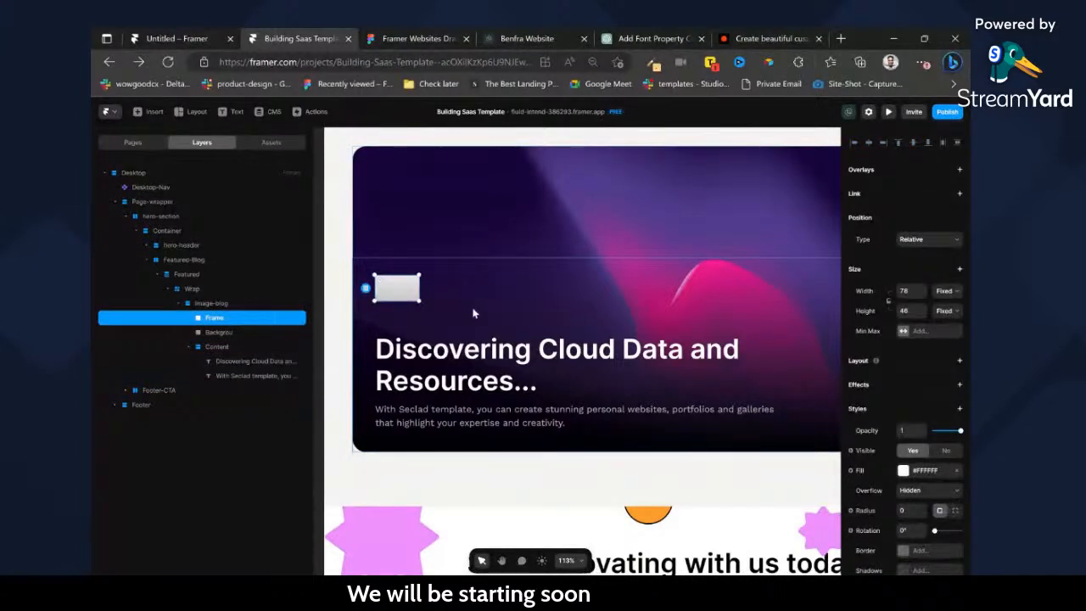
# Set the image-blog stack's gap to 32.
pyautogui.click(208, 304)
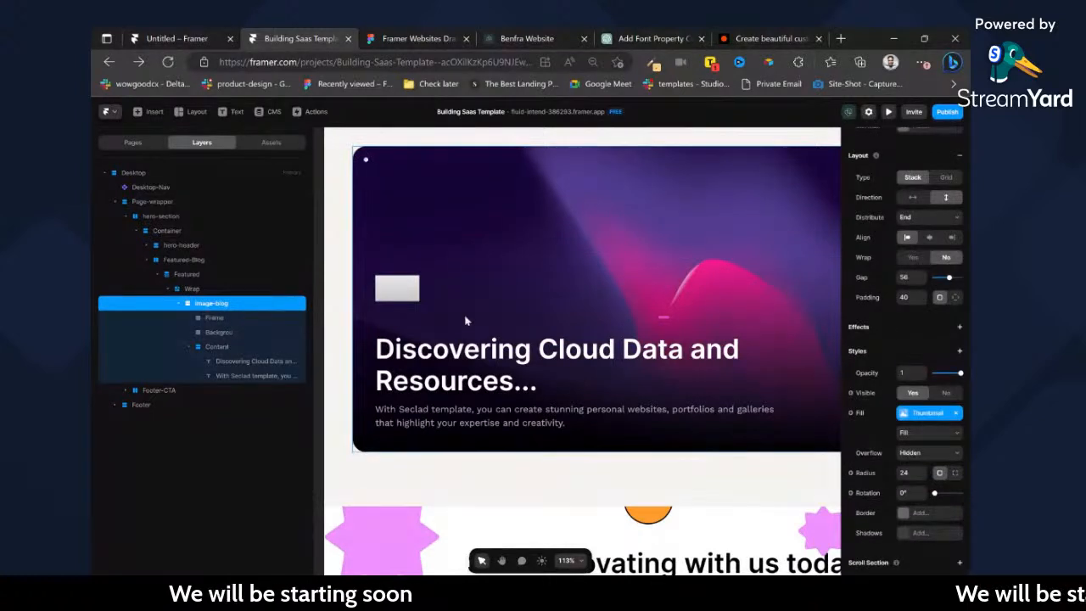
pyautogui.click(906, 276)
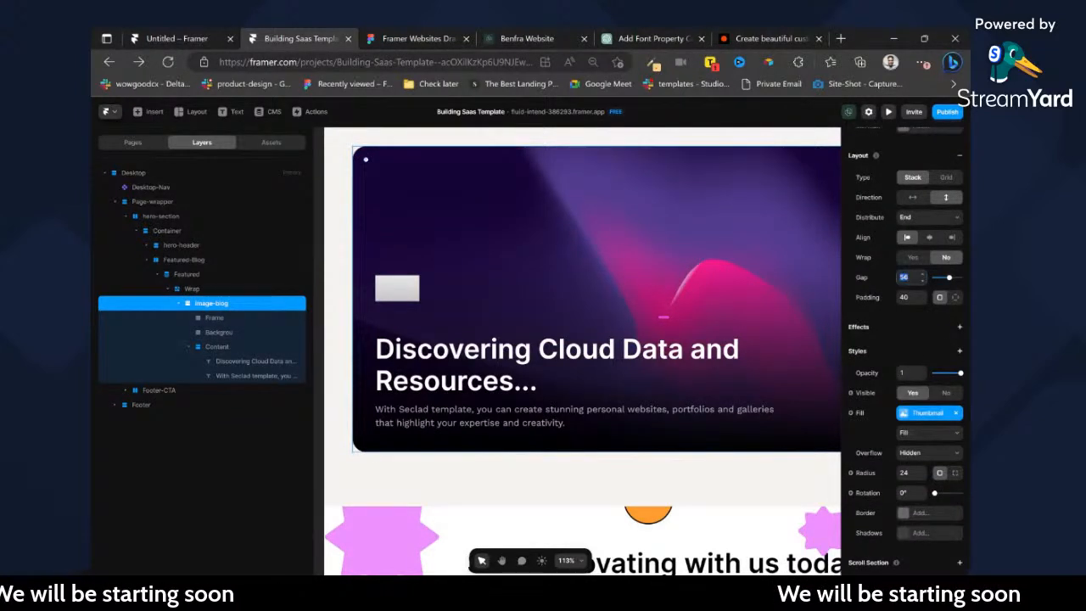
pyautogui.write('40')
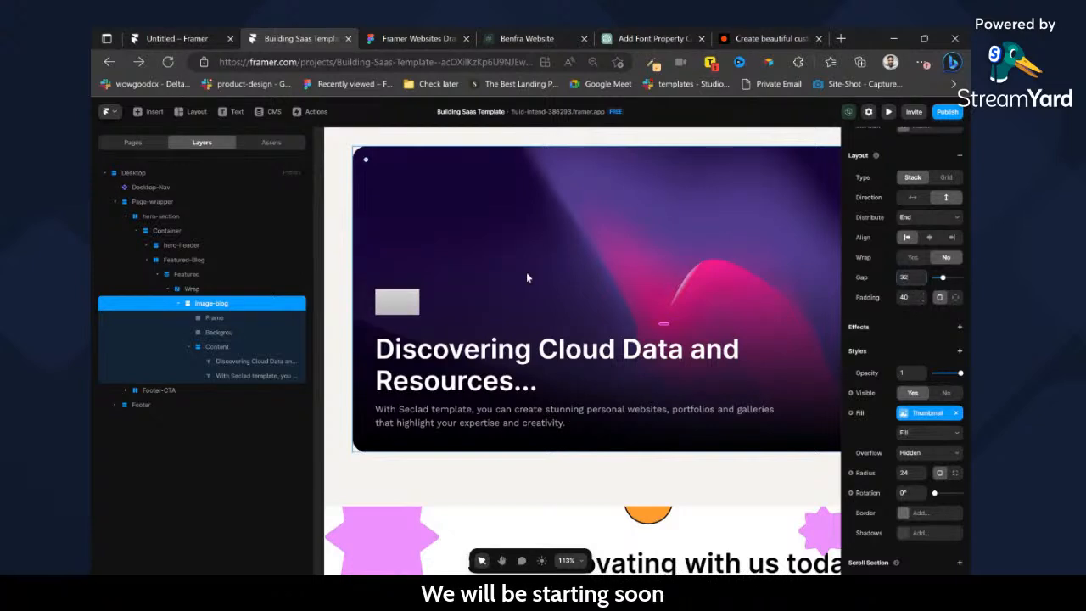
# Rename the small white frame above the title as Icon.
pyautogui.click(376, 304)
pyautogui.click(225, 319)
pyautogui.doubleClick(216, 318)
pyautogui.write('Icon')
pyautogui.press('Return')
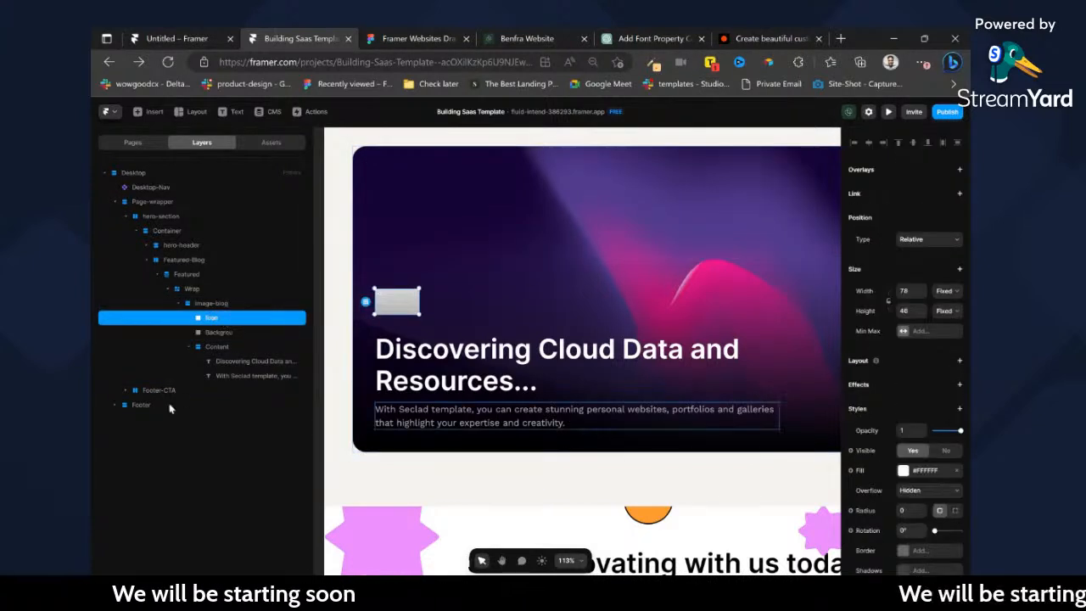
# Lock the Backgrou layer and move the Icon layer between it and the Content stack.
pyautogui.click(219, 332)
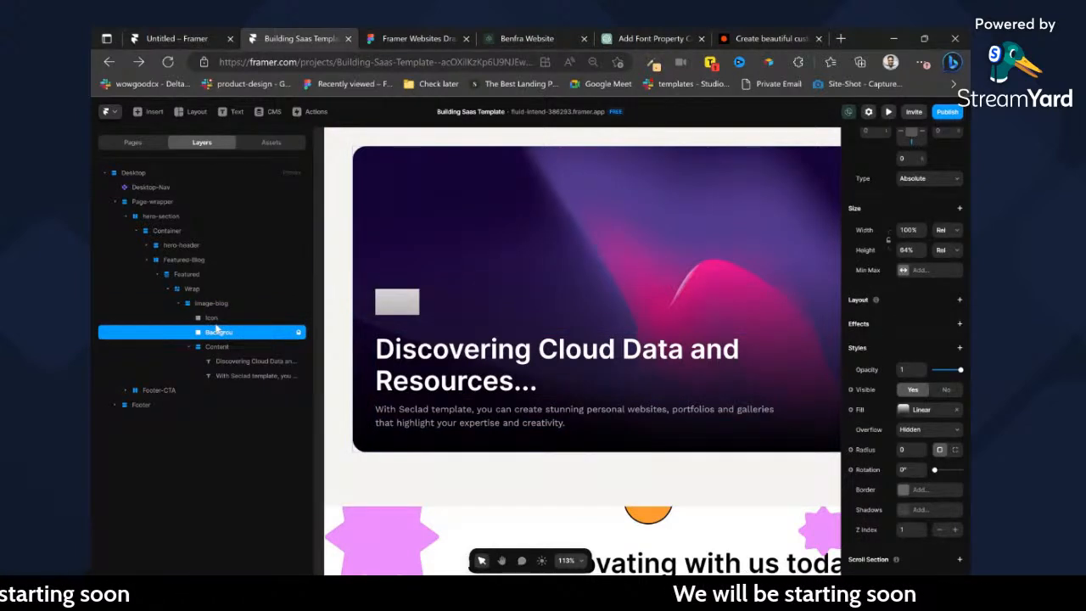
pyautogui.moveTo(212, 318); pyautogui.dragTo(212, 340)
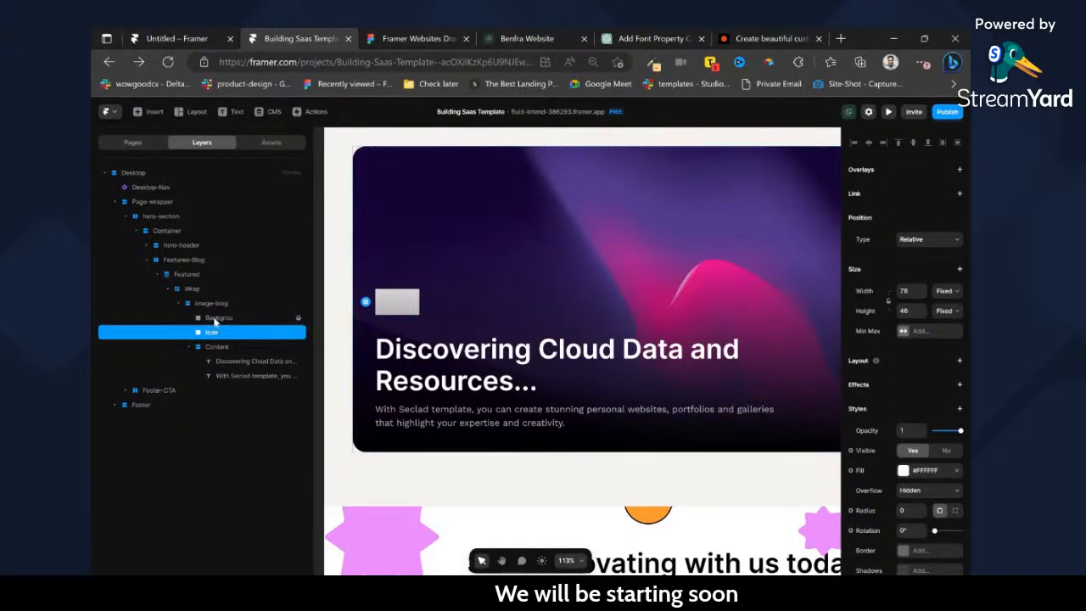
pyautogui.click(217, 320)
# Switch to the Figma design and set the stroke weight of the arrow vector in the card's round icon to 3.
pyautogui.click(418, 34)
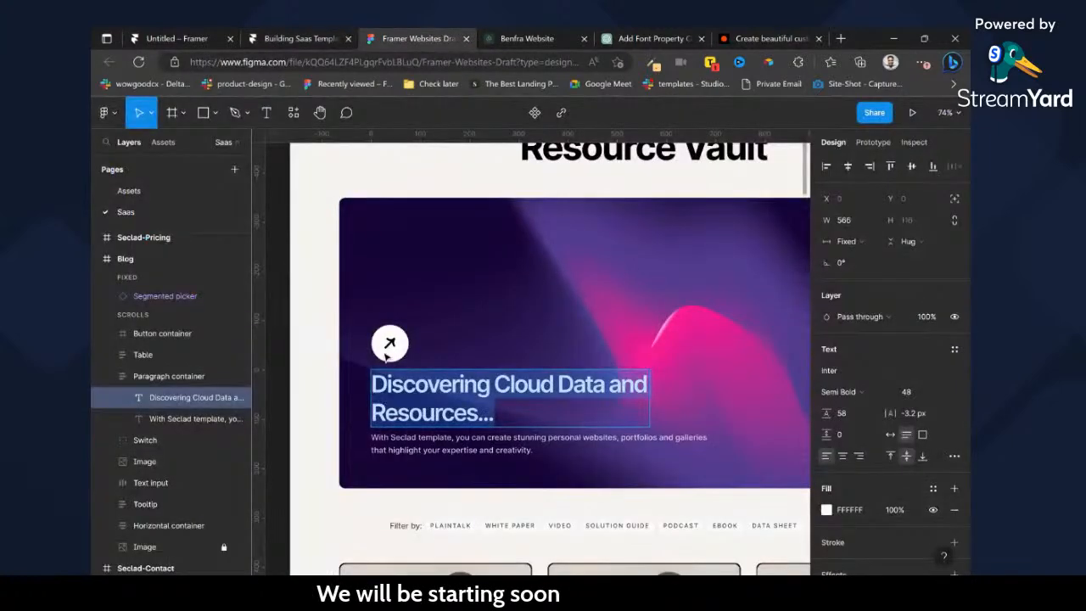
pyautogui.click(392, 343)
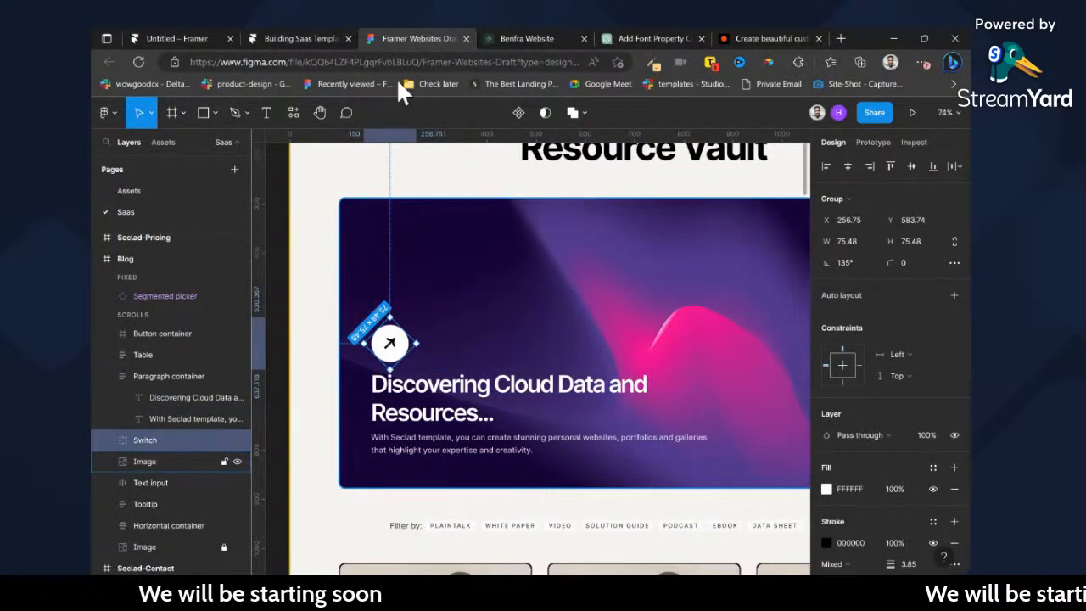
pyautogui.doubleClick(391, 343)
pyautogui.doubleClick(390, 342)
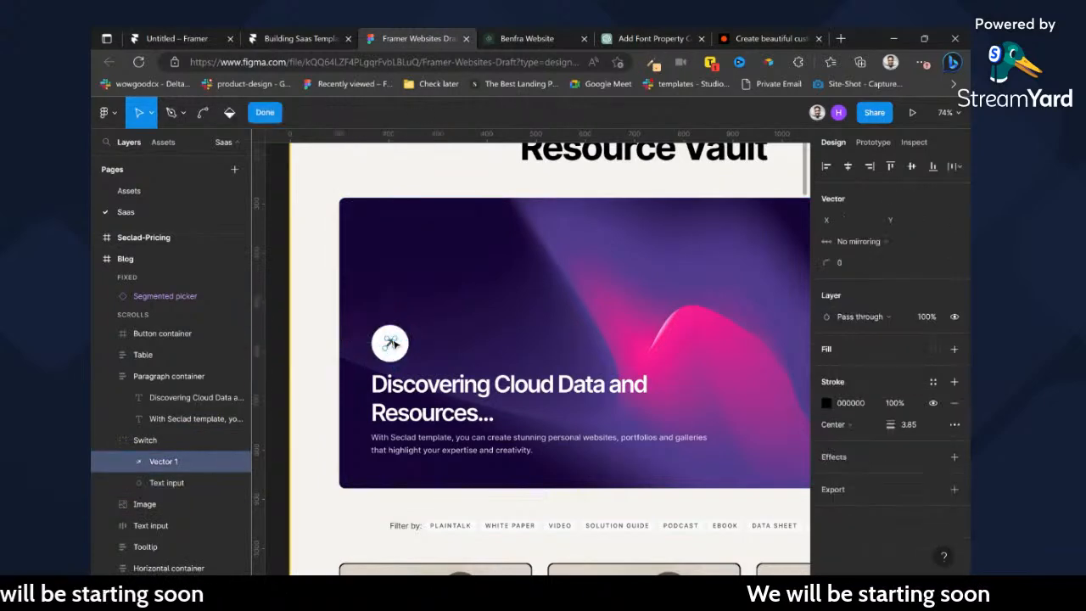
pyautogui.press('Escape')
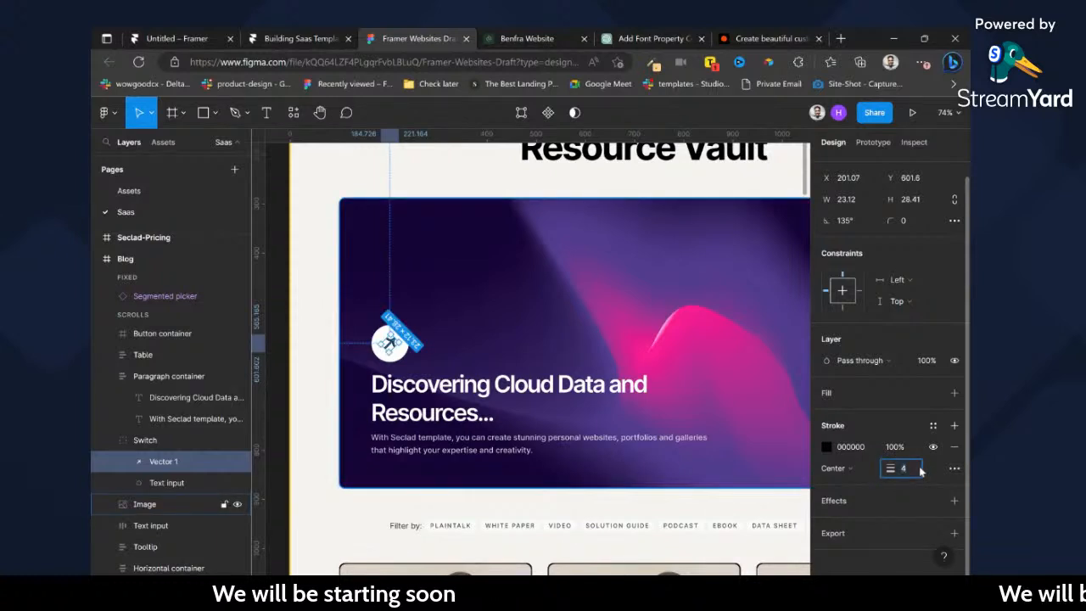
pyautogui.write('3')
pyautogui.press('Return')
# Add an export setting to the arrow vector, undo its accidental rotation, and export it as SVG.
pyautogui.click(955, 534)
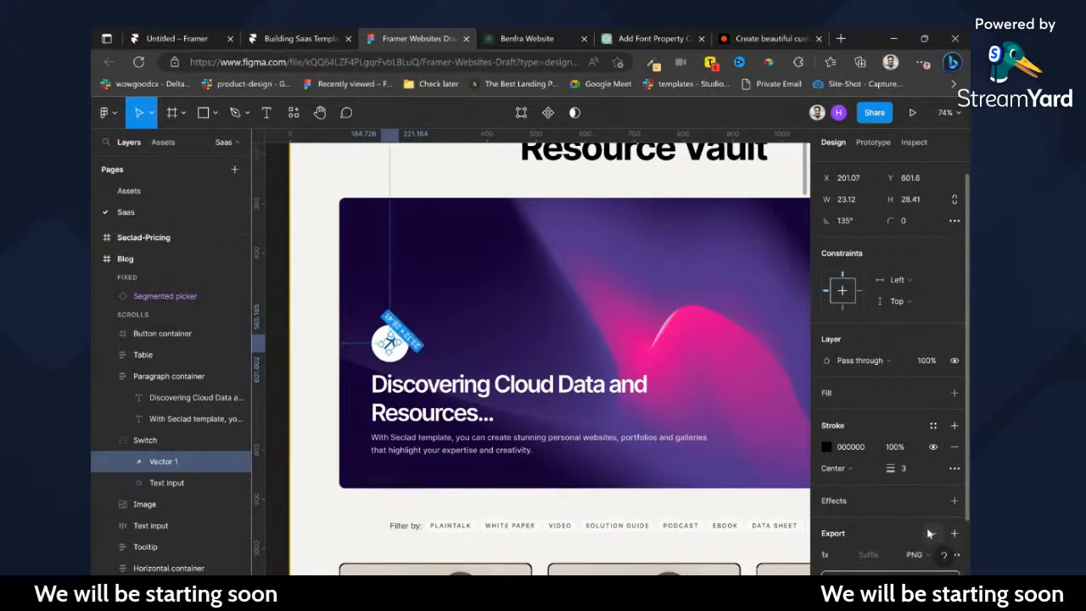
pyautogui.scroll(-2, 933, 526)
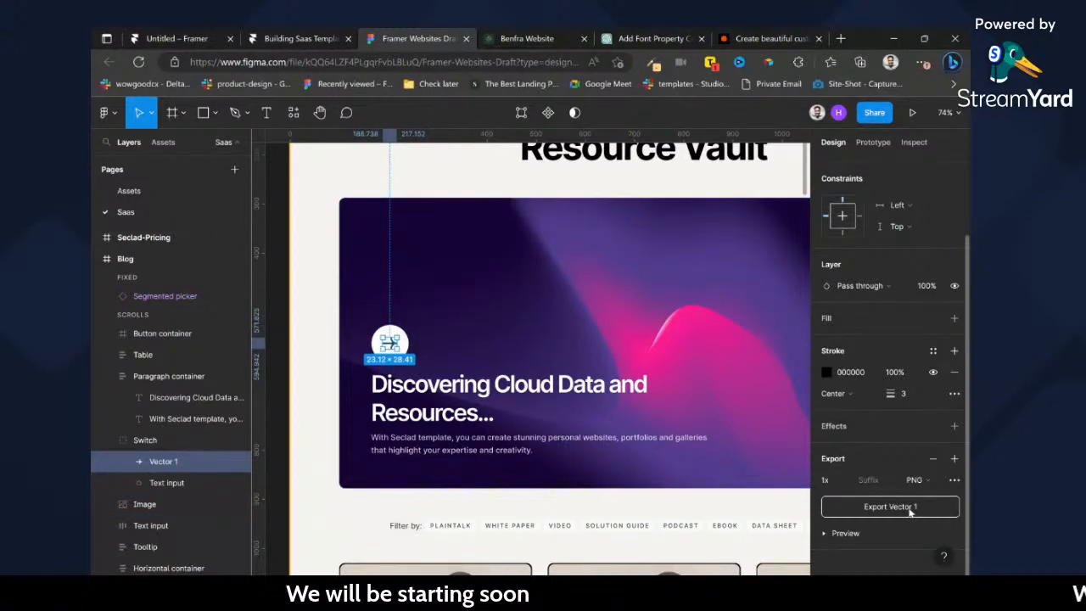
pyautogui.hotkey('ctrl', 'z')
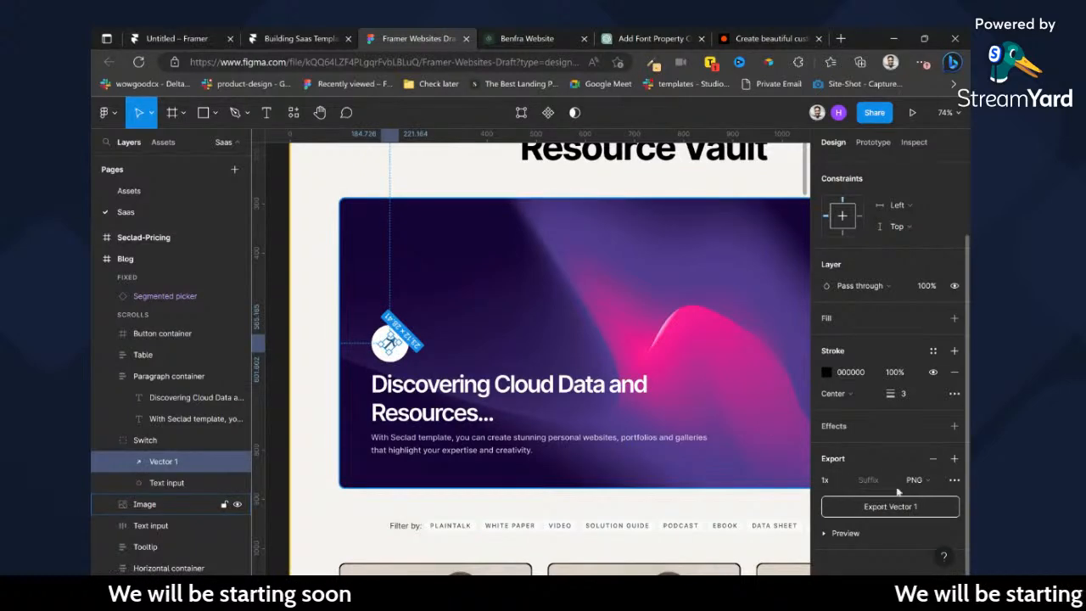
pyautogui.click(913, 480)
pyautogui.click(923, 509)
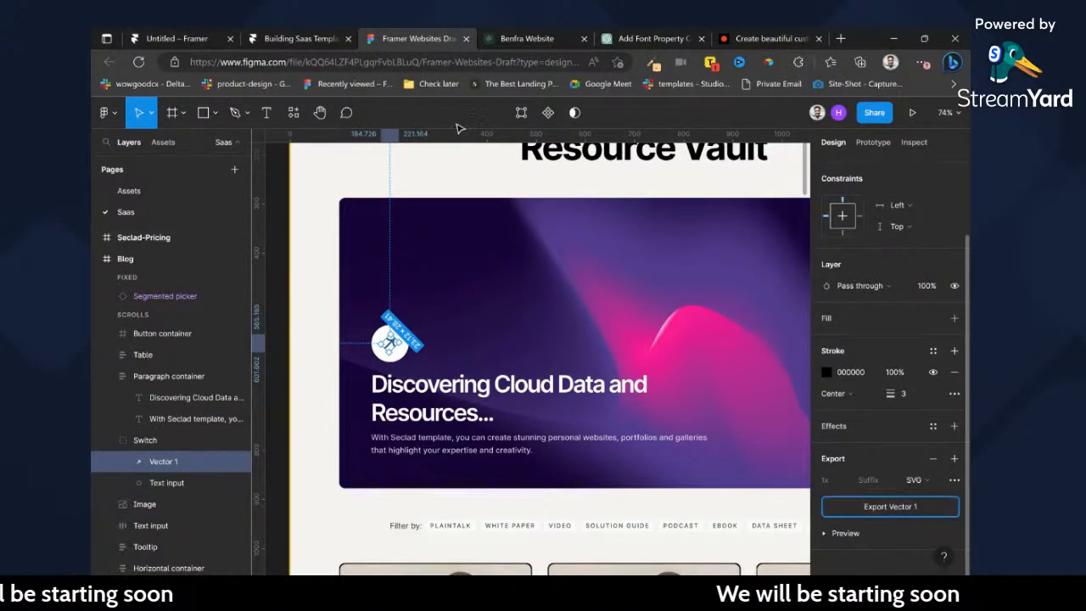
# Switch to the Building Saas Template project in Framer and try to drop the exported arrow SVG onto the featured card.
pyautogui.click(285, 37)
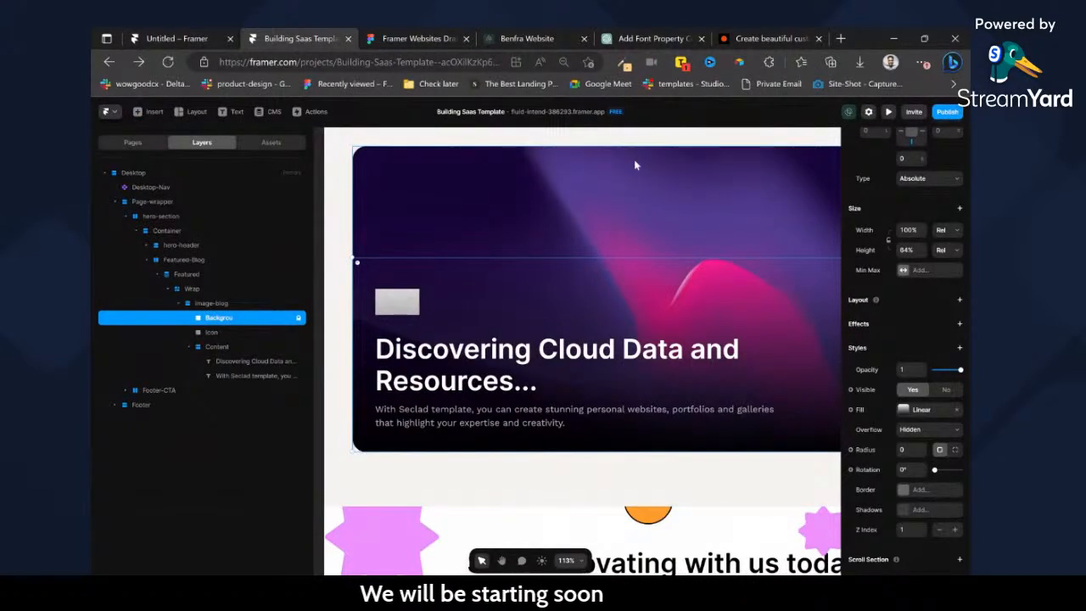
pyautogui.moveTo(408, 301); pyautogui.dragTo(406, 294)
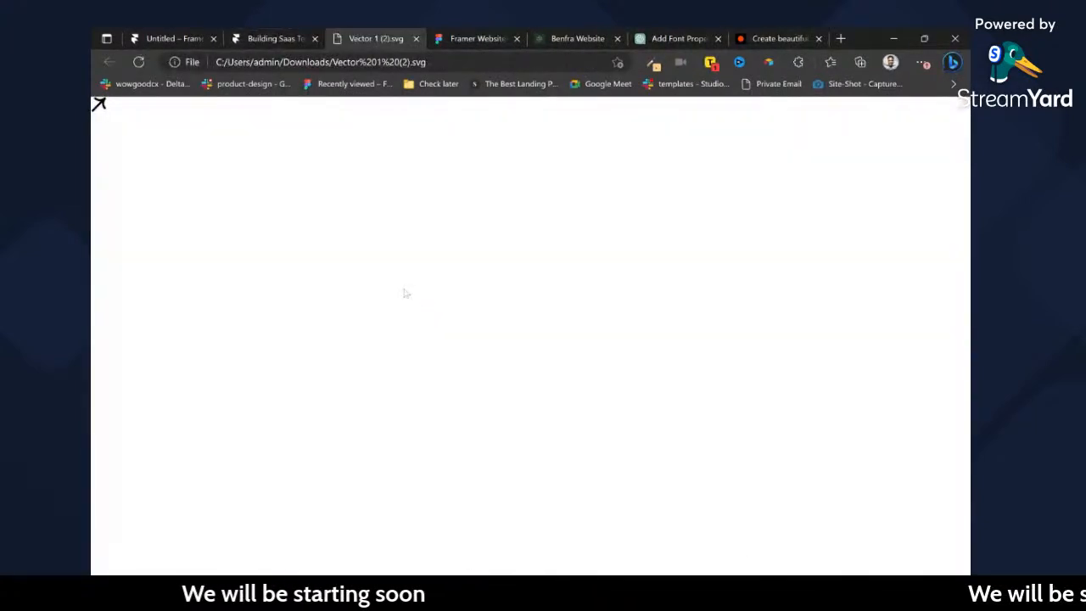
pyautogui.click(415, 38)
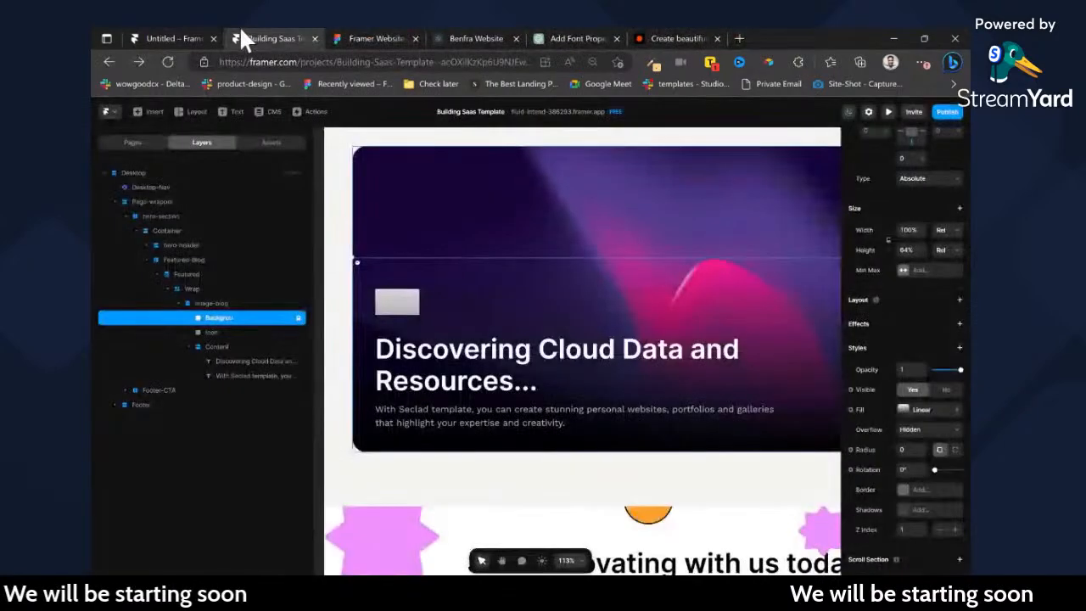
pyautogui.hscroll(-1, 377, 263)
pyautogui.click(371, 257)
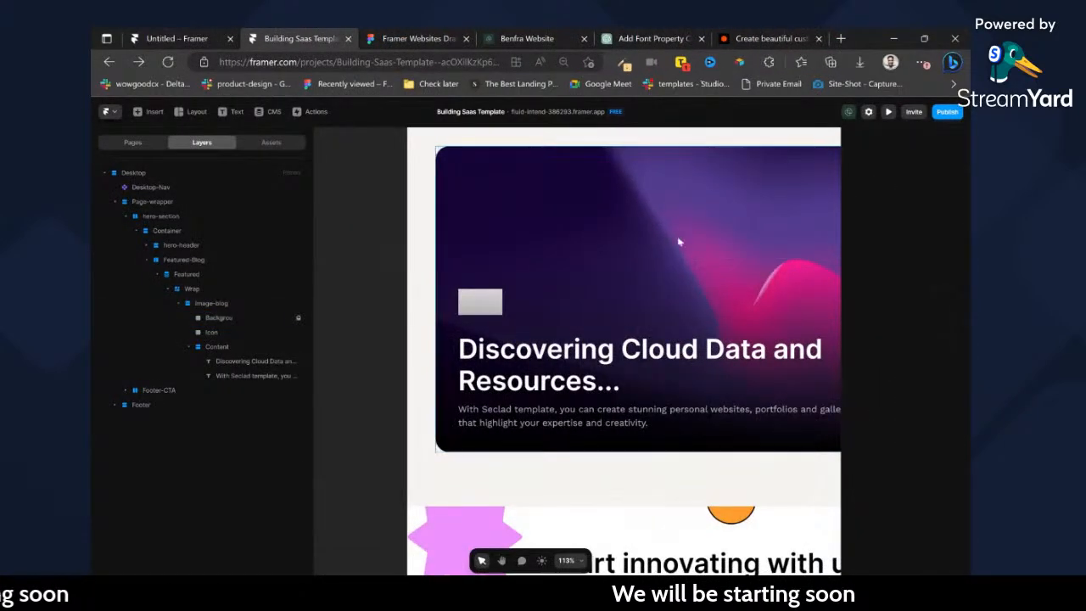
pyautogui.moveTo(708, 163); pyautogui.dragTo(499, 388)
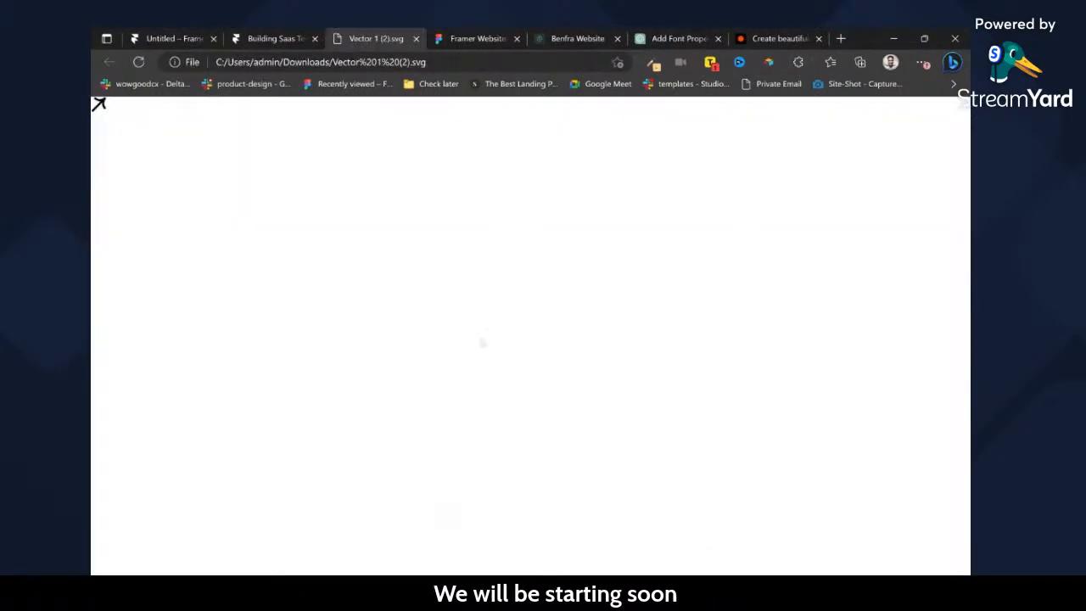
pyautogui.click(416, 38)
# Close the Untitled Framer project and stay in the Building Saas Template project.
pyautogui.click(204, 38)
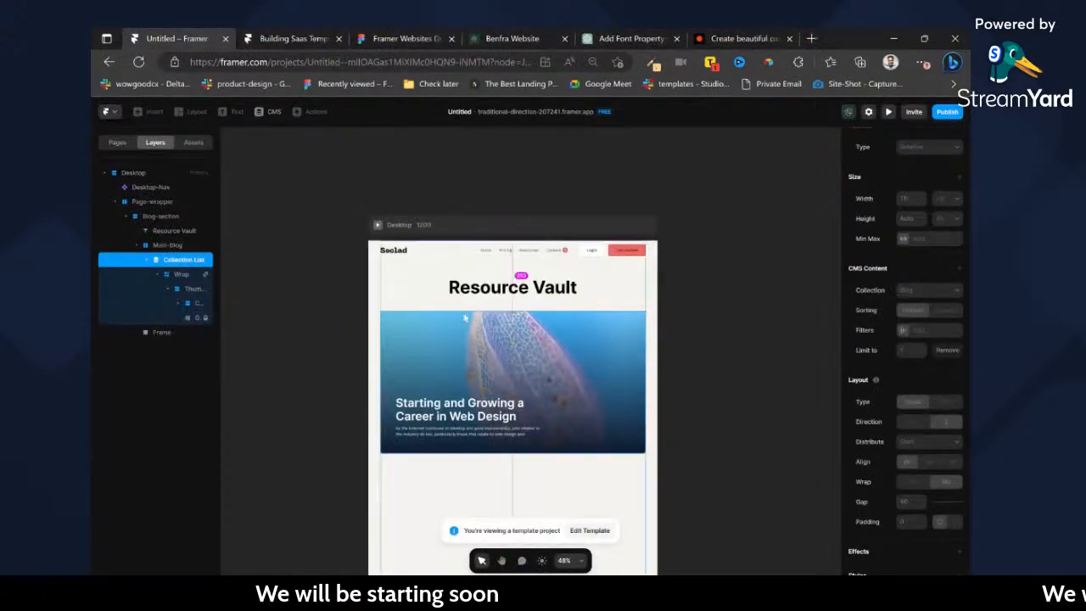
pyautogui.click(302, 42)
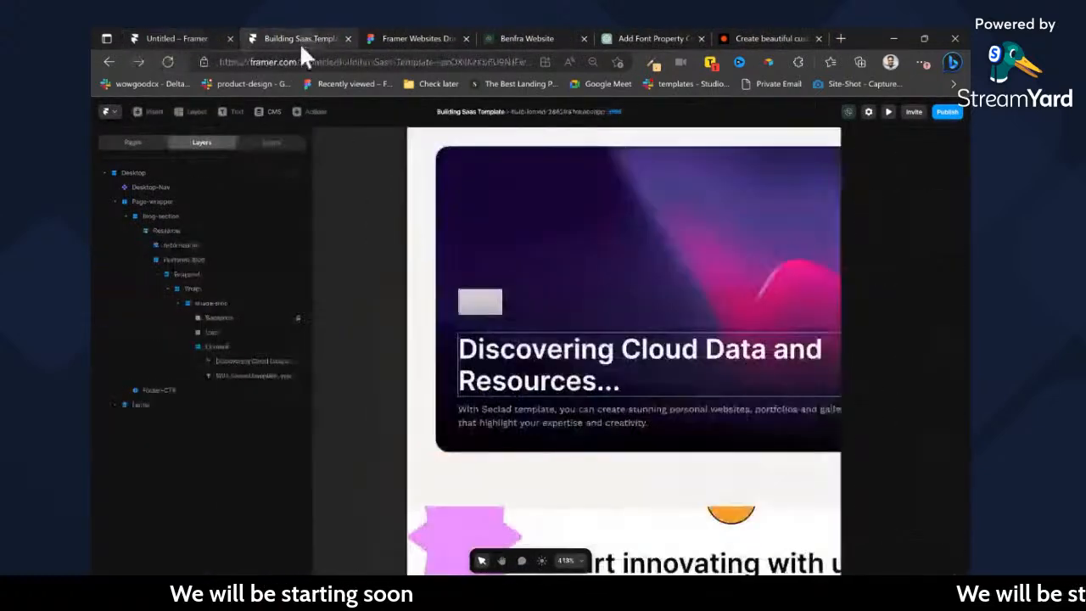
pyautogui.click(229, 38)
# Set the Icon frame's width and height to 64 and give it a centred horizontal stack layout.
pyautogui.click(482, 302)
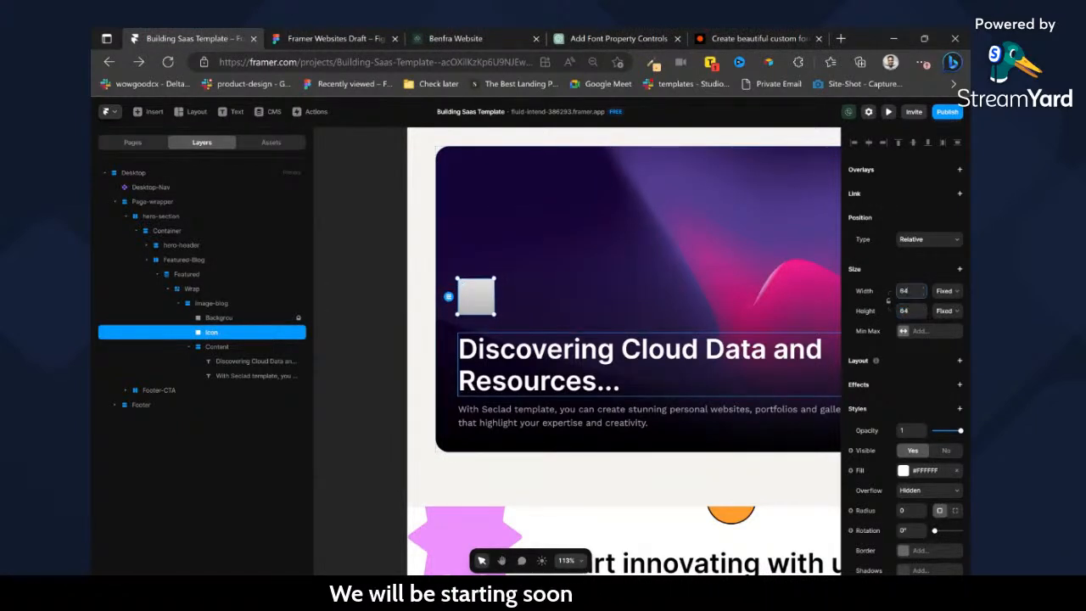
pyautogui.click(960, 361)
pyautogui.scroll(-3, 911, 459)
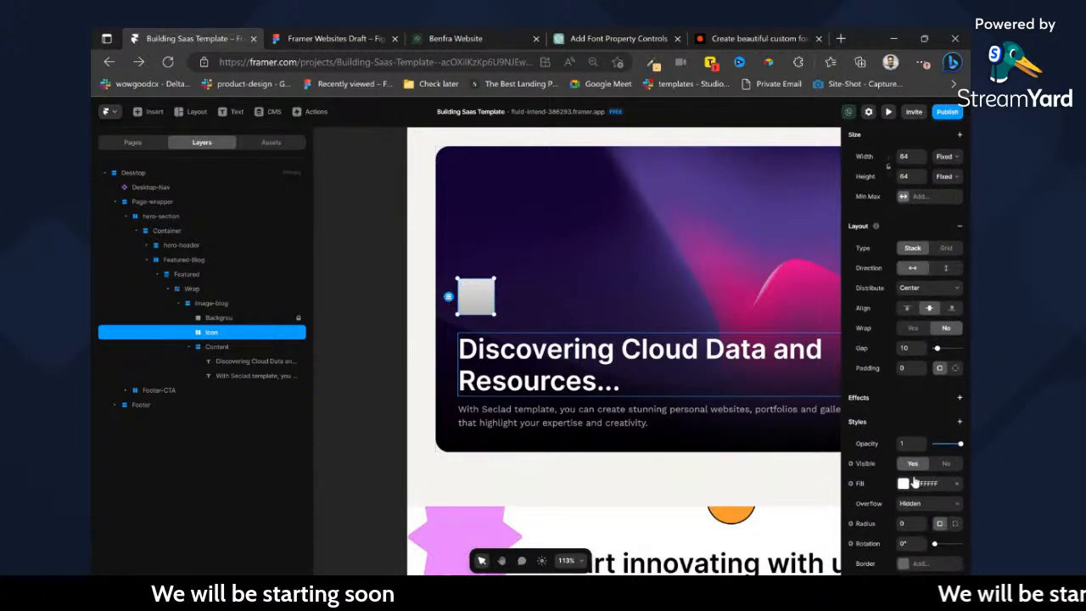
# Give the Icon frame a Z Index of 1 and a corner radius of 500.
pyautogui.click(905, 482)
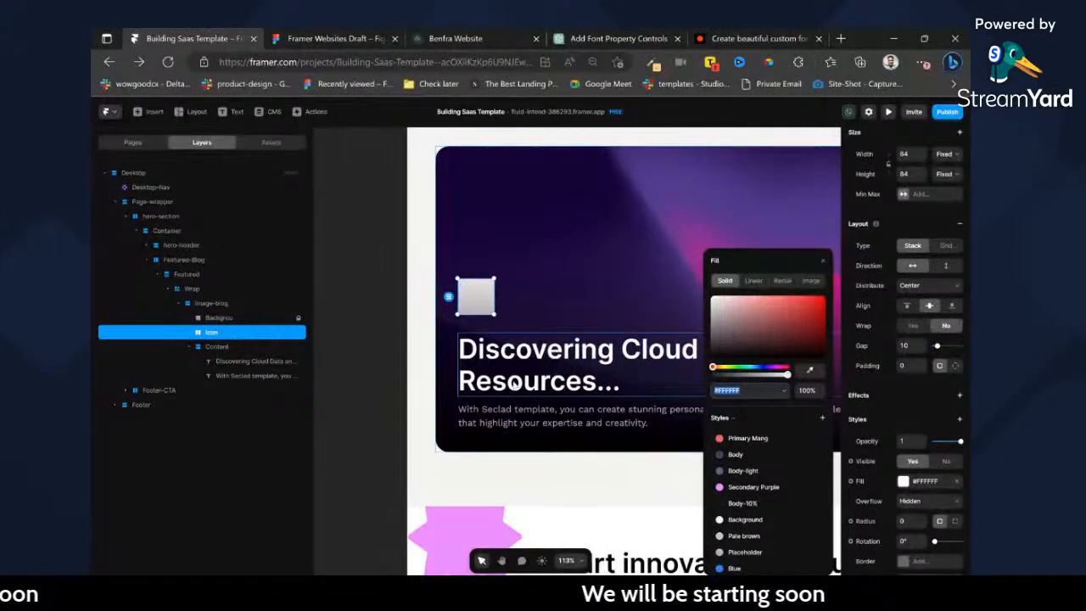
pyautogui.click(536, 274)
pyautogui.click(480, 297)
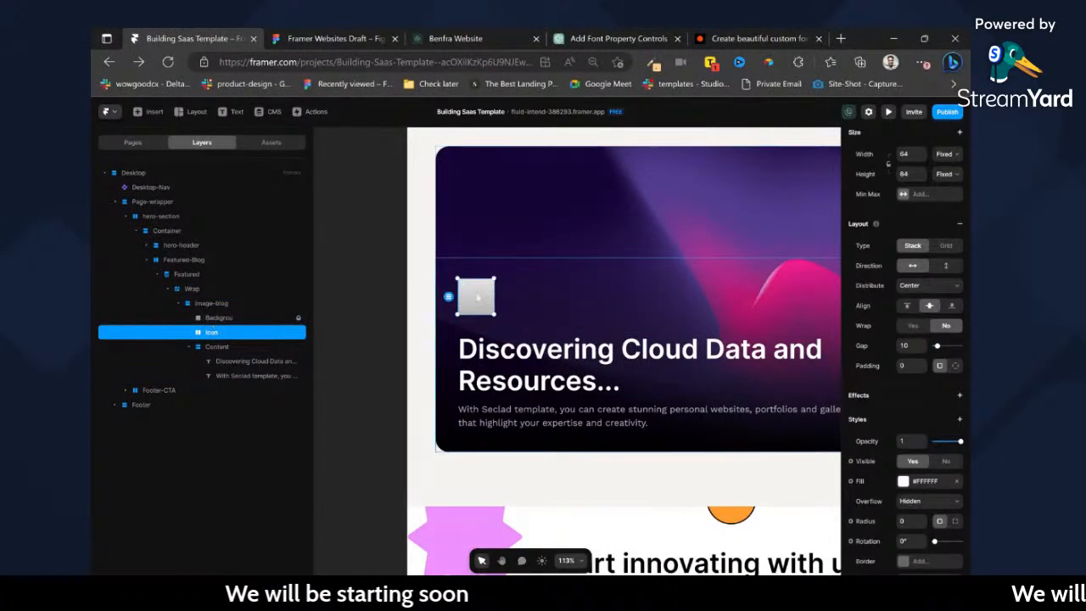
pyautogui.scroll(-5, 950, 254)
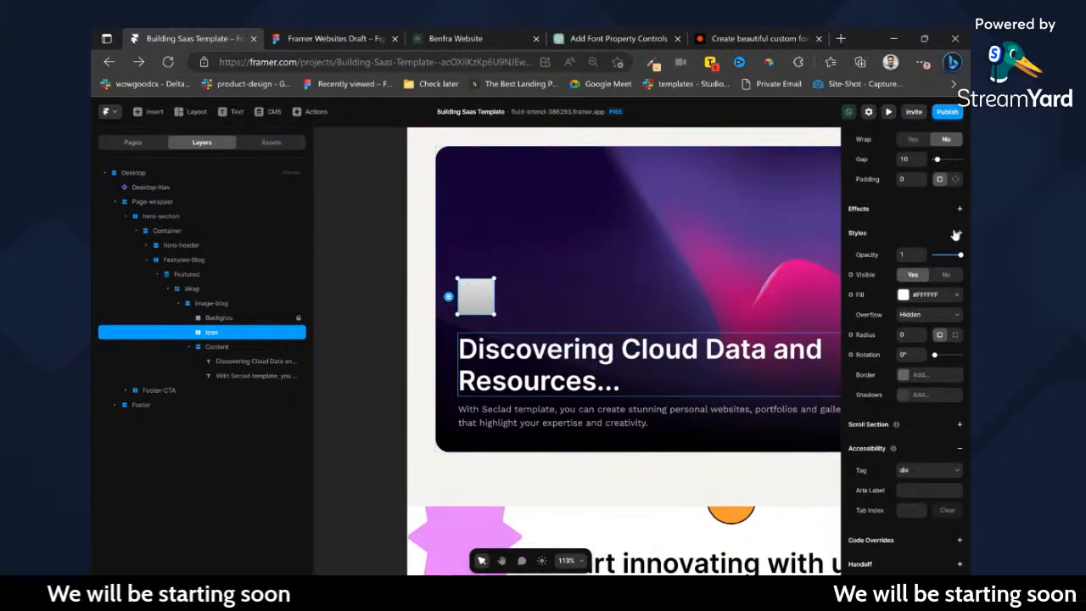
pyautogui.click(956, 233)
pyautogui.click(930, 318)
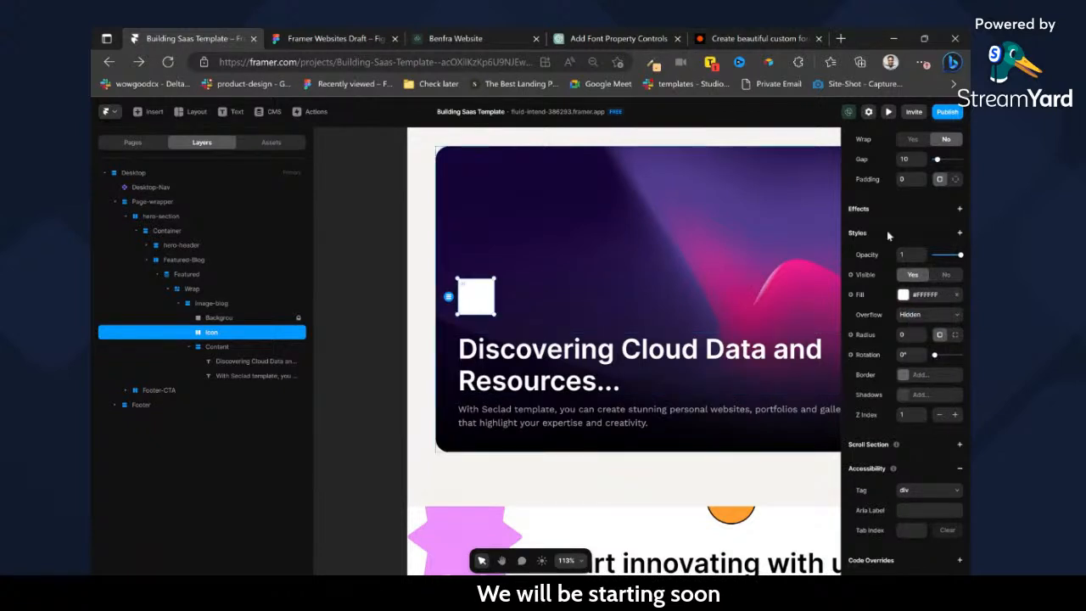
pyautogui.scroll(2, 952, 416)
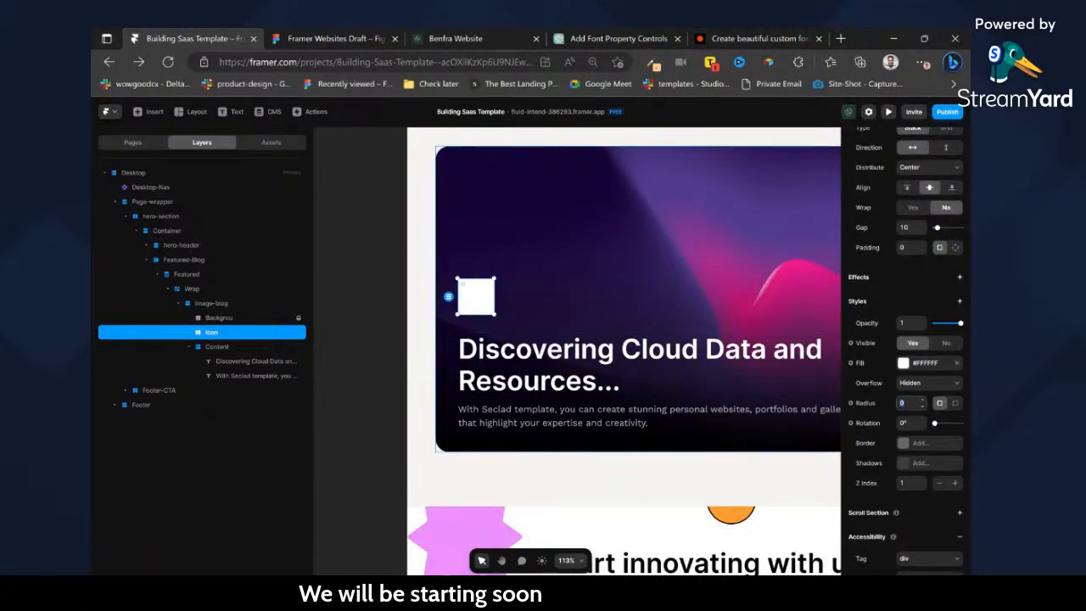
pyautogui.write('0')
pyautogui.press('Return')
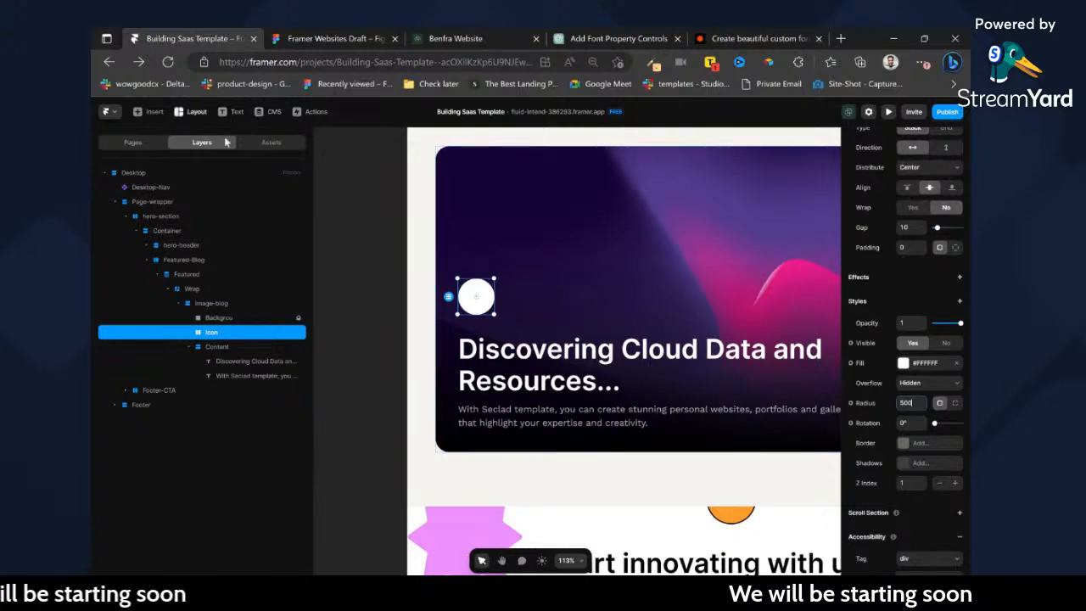
# Draw a small frame inside the white Icon circle and set its width and height to 32.
pyautogui.click(524, 326)
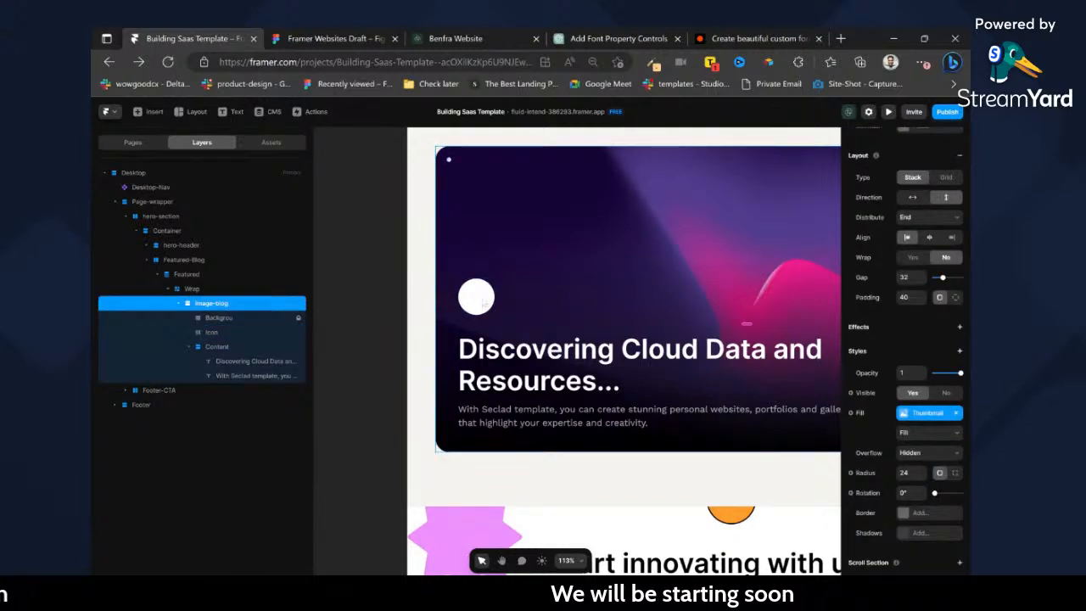
pyautogui.press('f')
pyautogui.moveTo(490, 314); pyautogui.dragTo(493, 316)
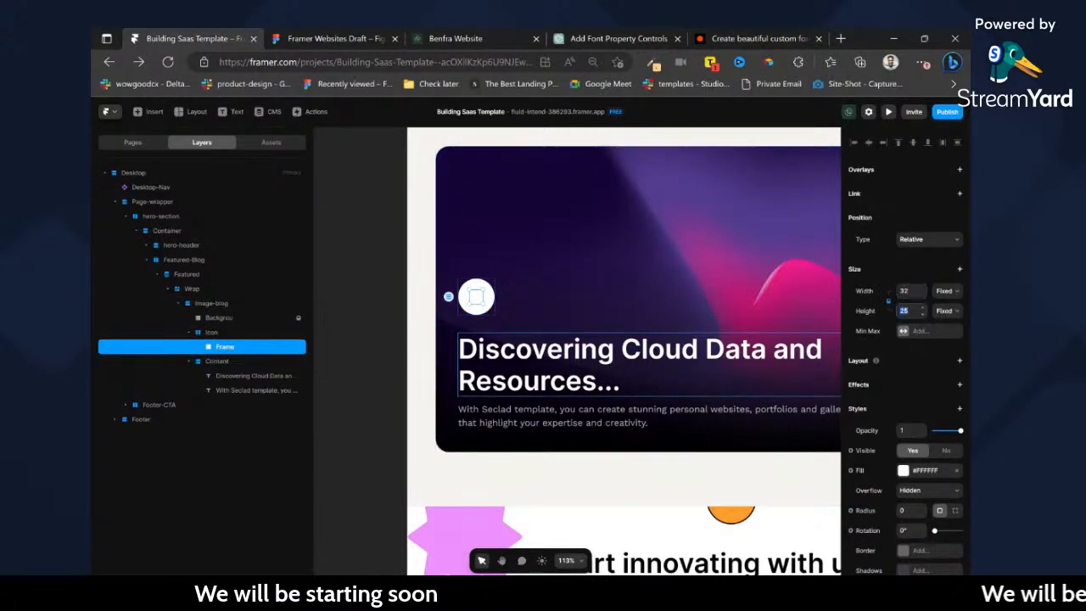
pyautogui.press('BackSpace')
pyautogui.press('BackSpace')
pyautogui.press('BackSpace')
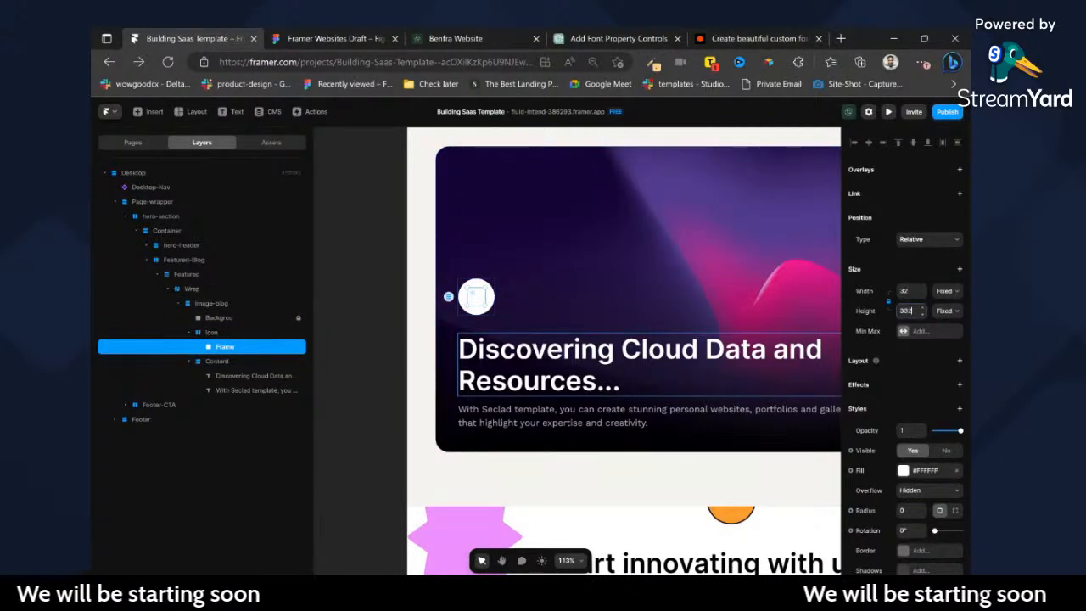
pyautogui.write('2')
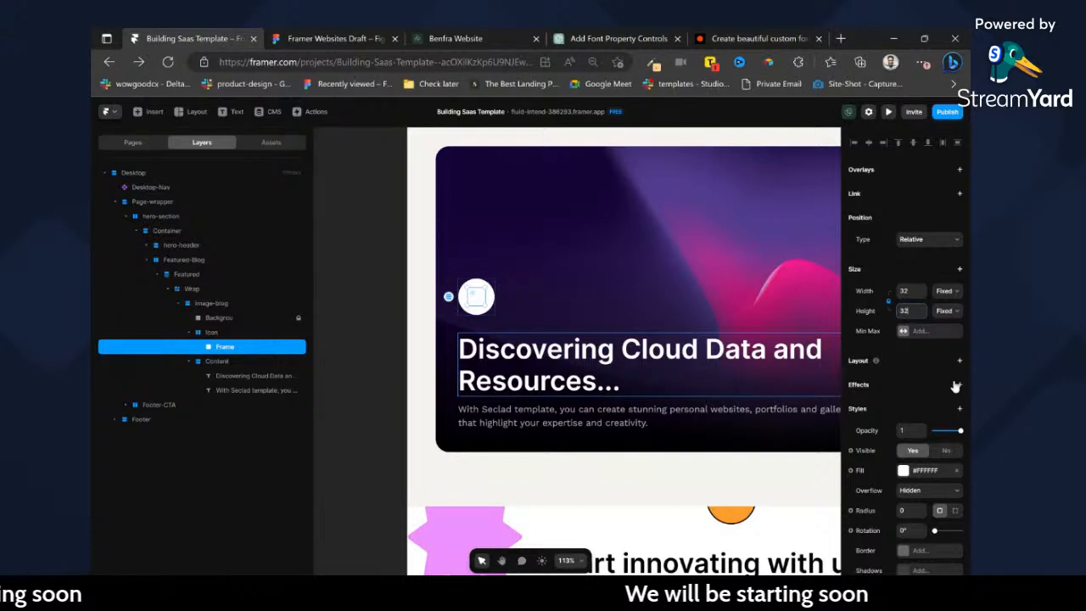
# Fill the small frame inside the Icon circle with the image Vector 1 (2).svg.
pyautogui.click(904, 471)
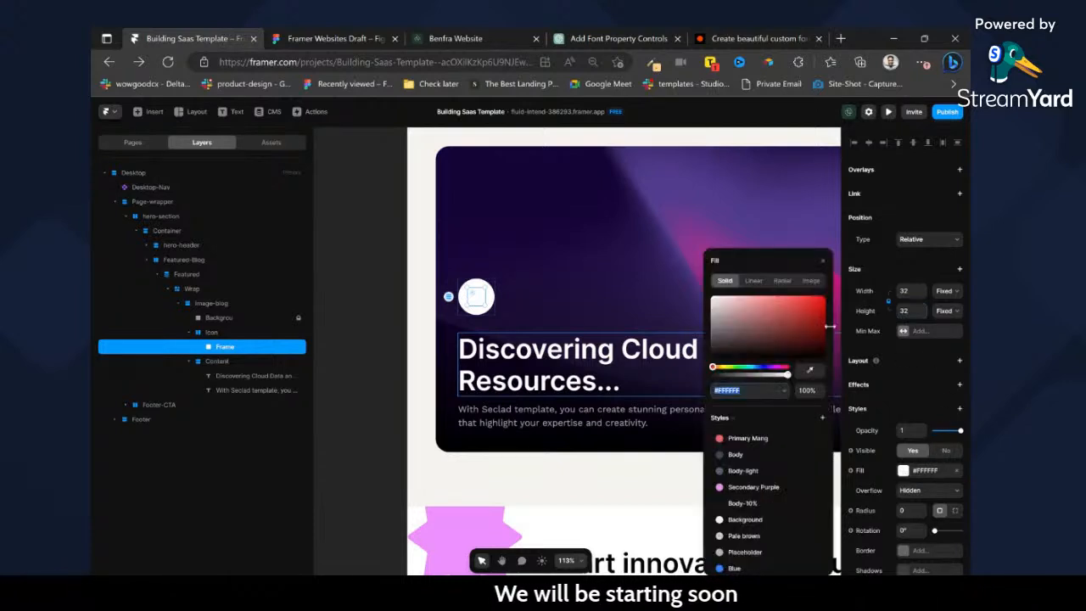
pyautogui.click(813, 286)
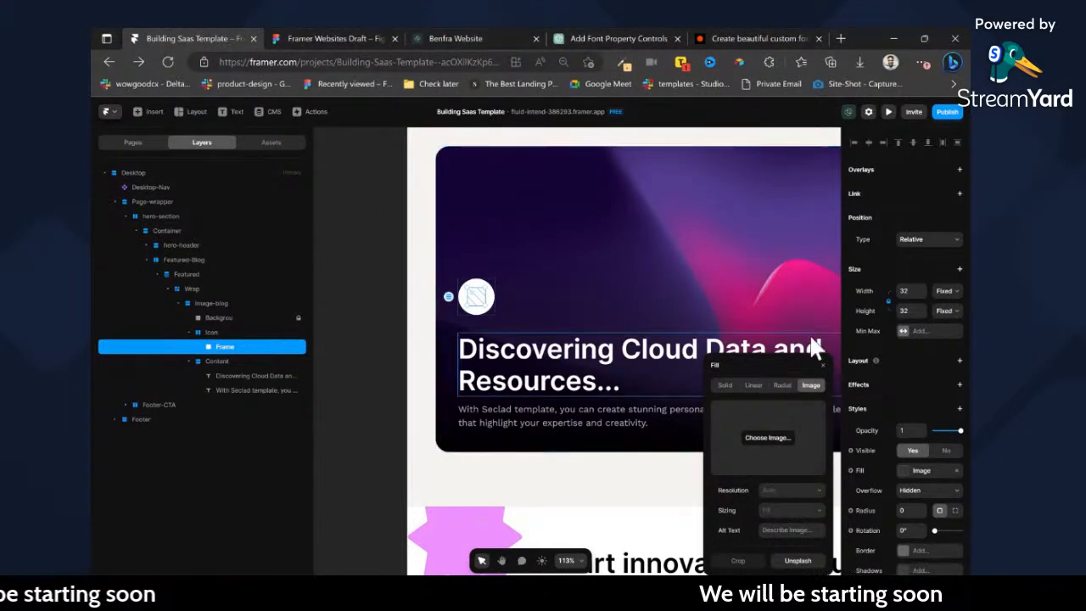
pyautogui.click(930, 396)
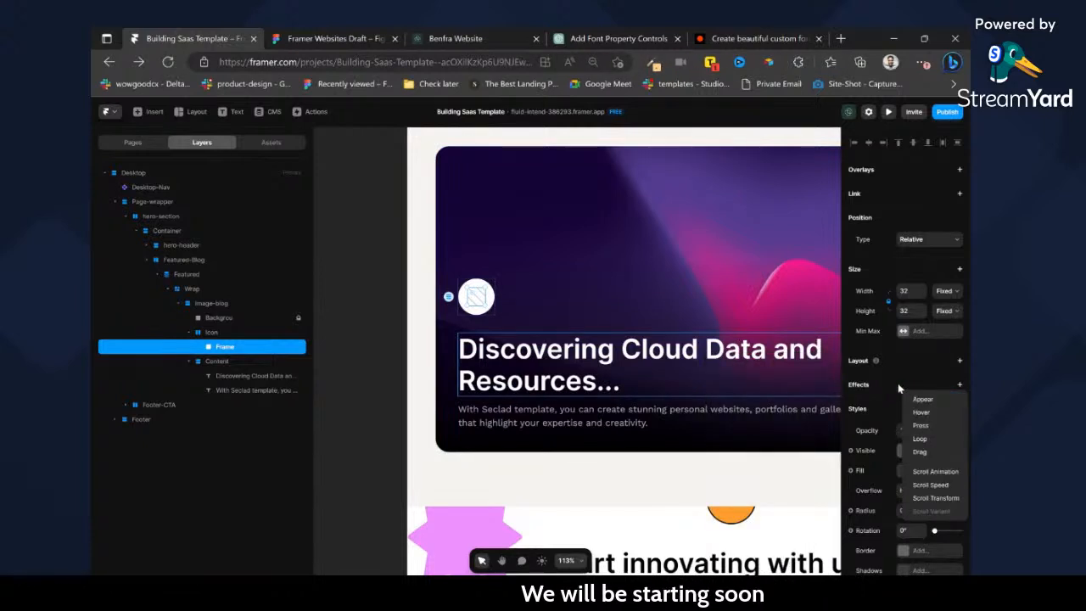
pyautogui.click(898, 386)
pyautogui.click(922, 470)
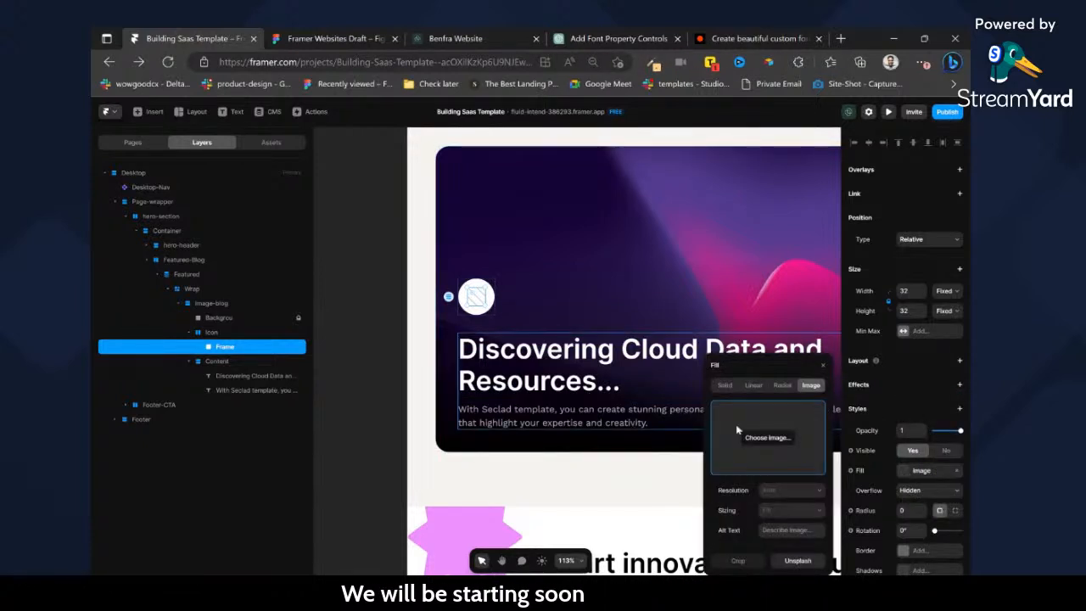
pyautogui.click(767, 439)
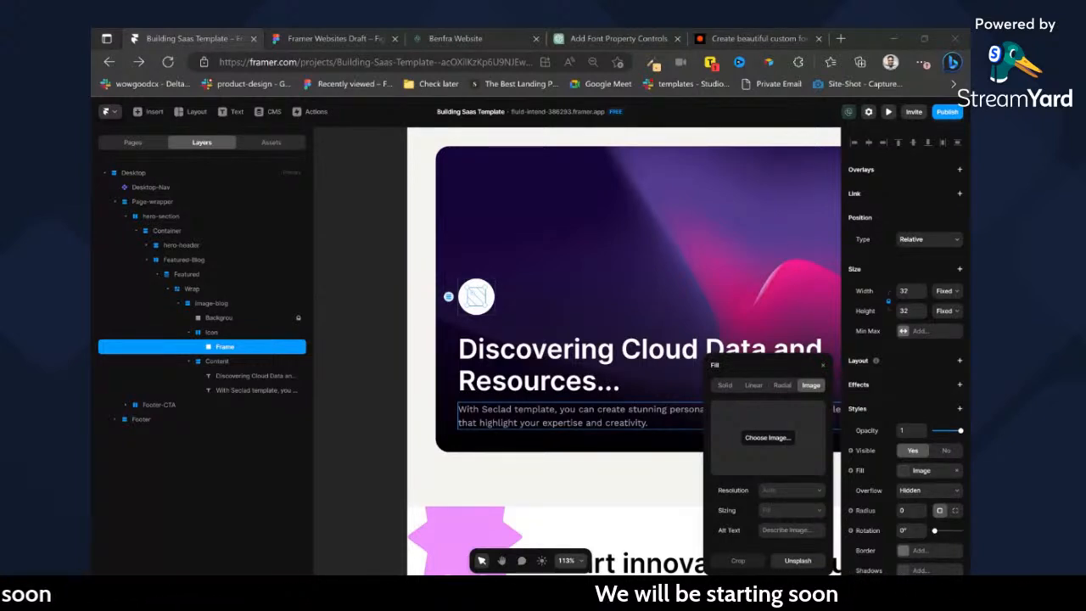
pyautogui.press('Return')
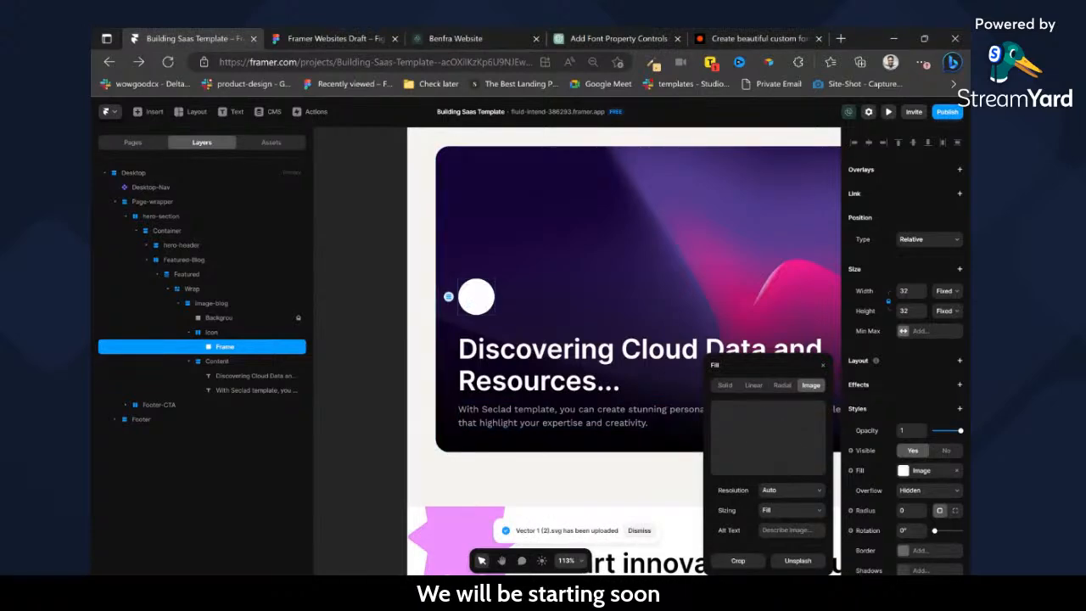
pyautogui.scroll(-1, 462, 297)
pyautogui.scroll(-3, 463, 296)
pyautogui.scroll(2, 545, 286)
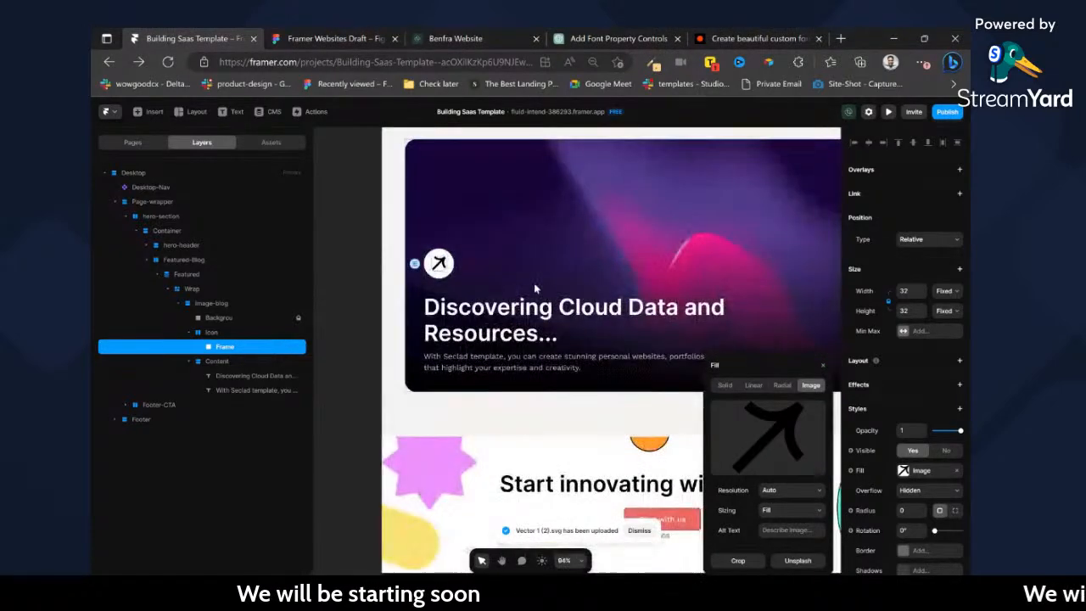
pyautogui.hscroll(1, 534, 284)
# Try to add a page link to the image-blog stack, checking the available destinations.
pyautogui.click(211, 332)
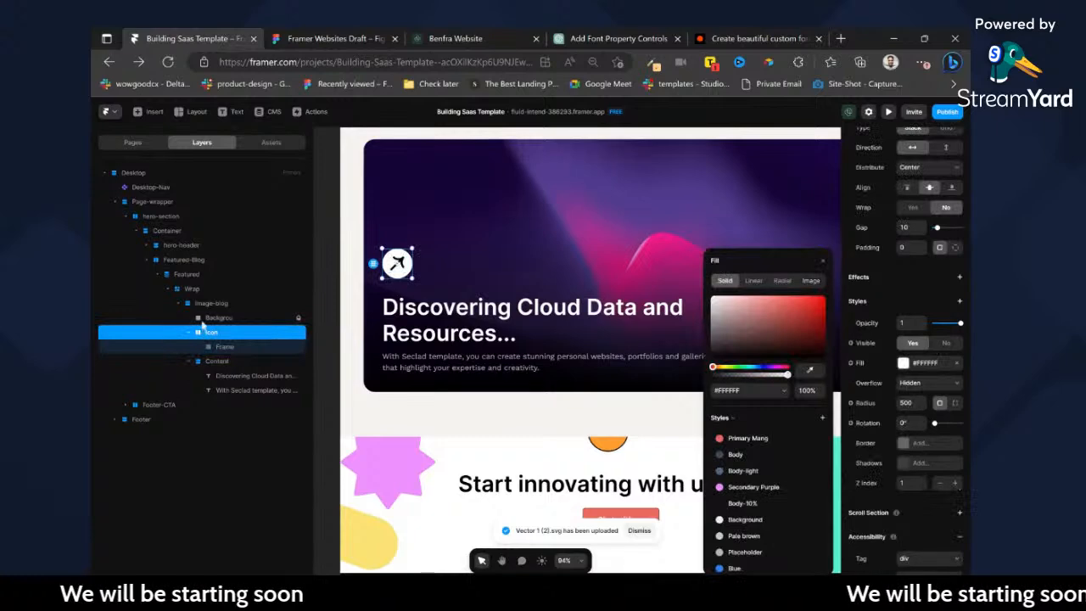
pyautogui.click(209, 303)
pyautogui.scroll(3, 952, 246)
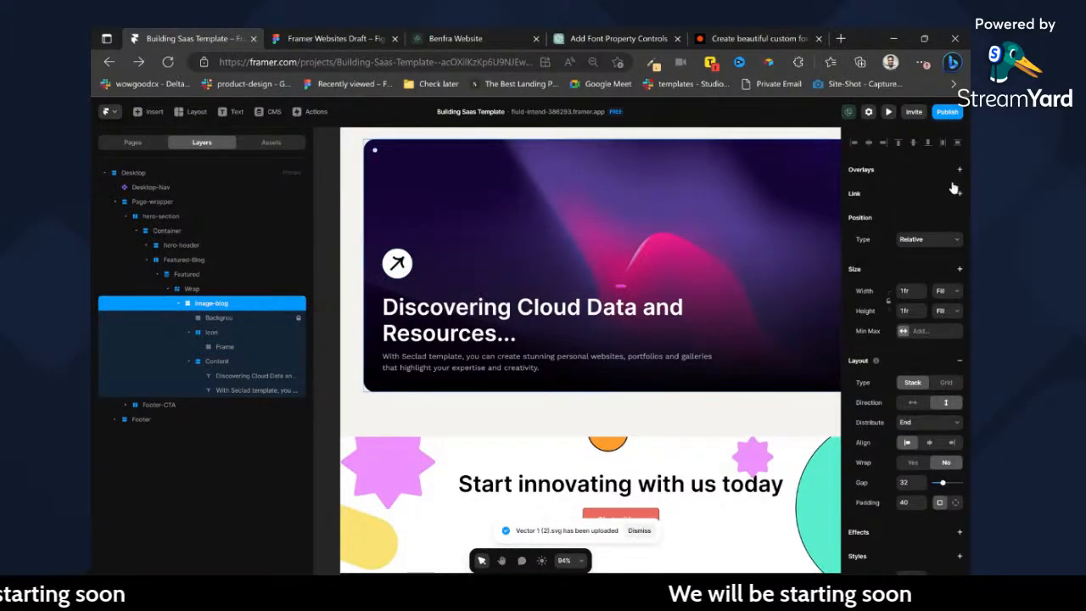
pyautogui.click(960, 195)
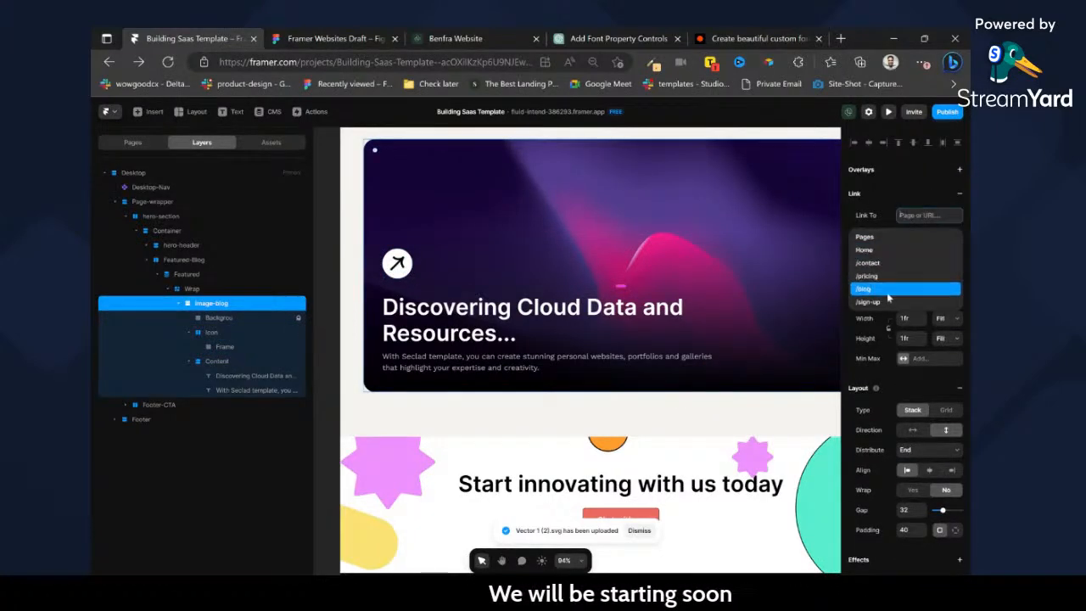
pyautogui.click(832, 214)
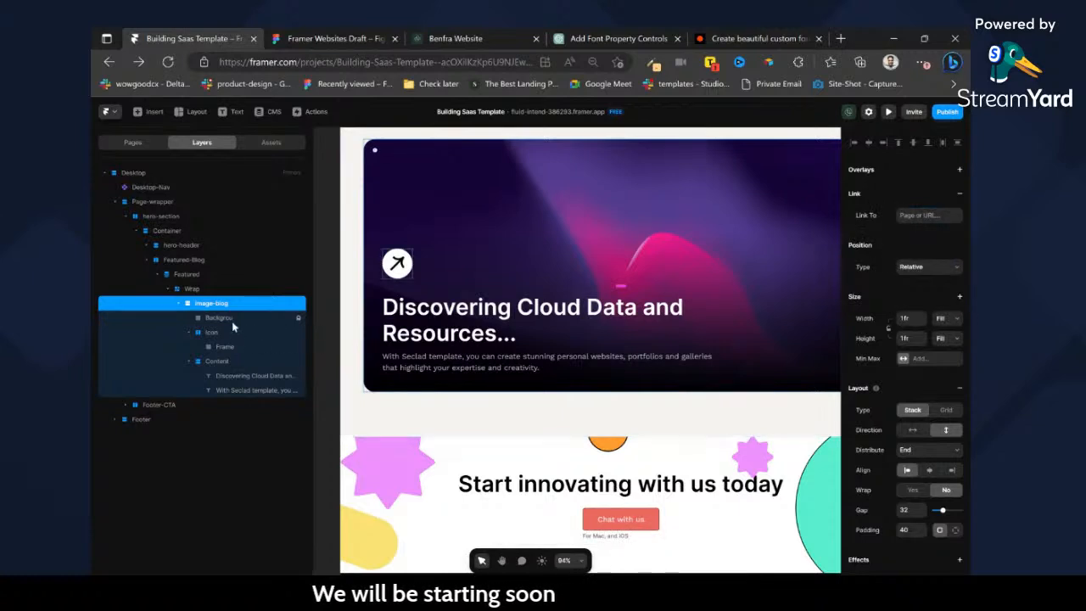
# Try to add a page link to the Featured collection list, checking the available destinations.
pyautogui.click(225, 347)
pyautogui.click(206, 274)
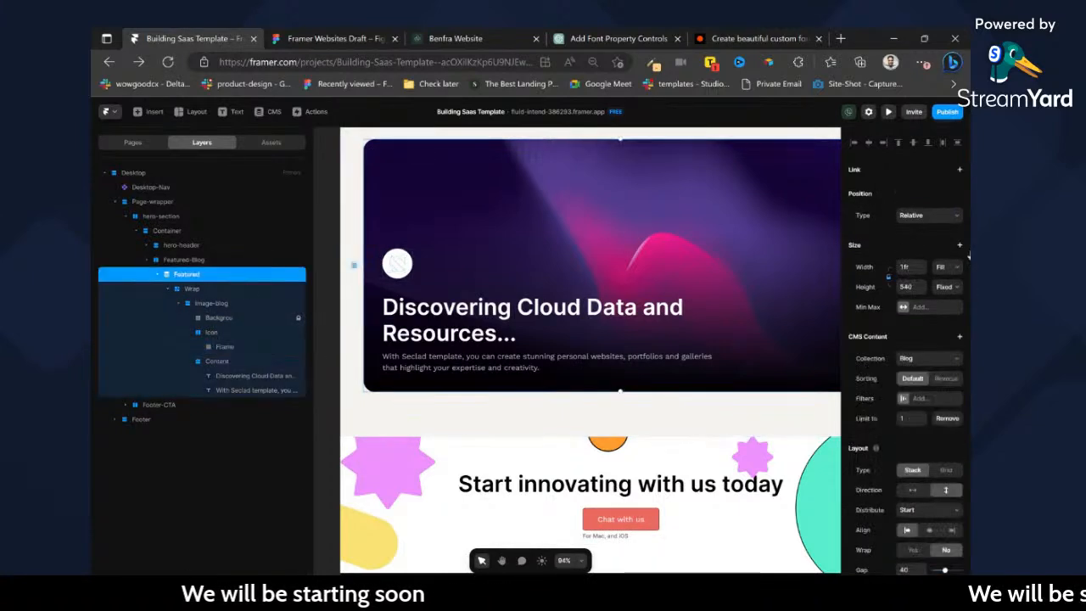
pyautogui.click(960, 169)
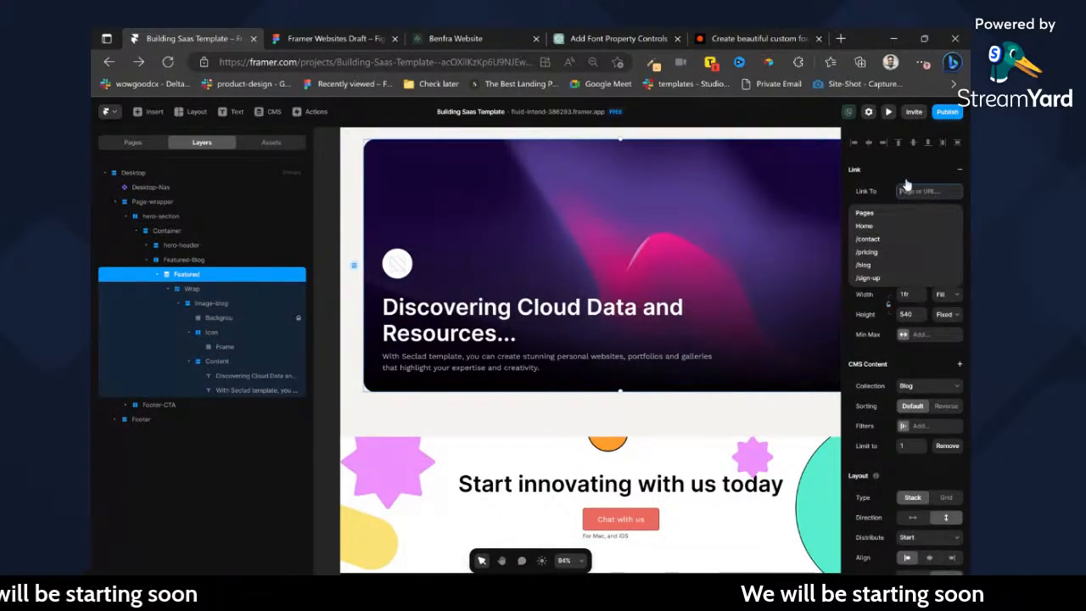
pyautogui.click(911, 182)
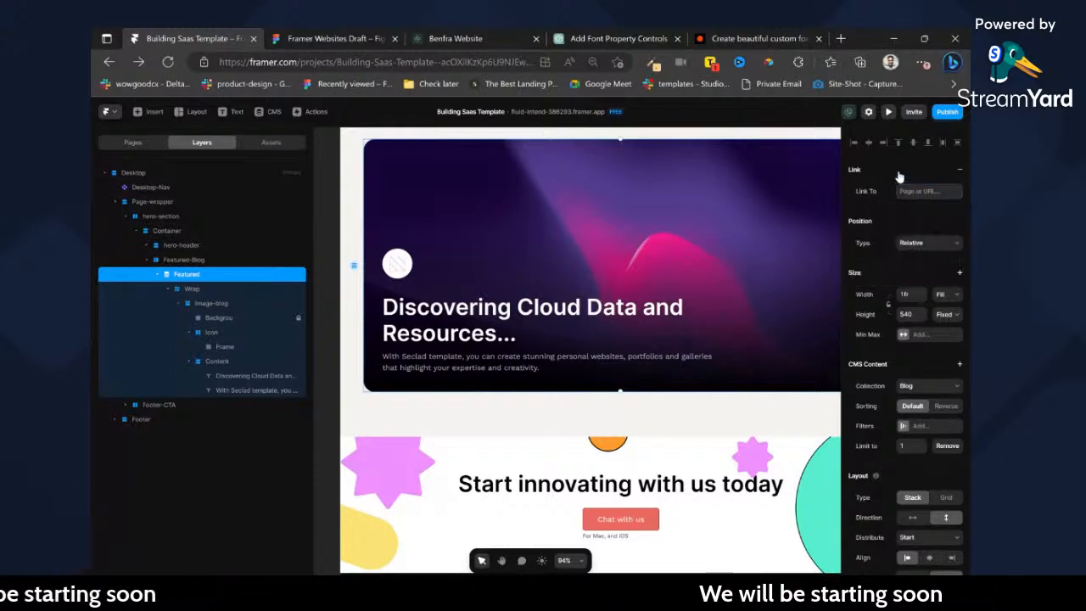
# Try to add a page link to the Wrap stack, checking the available destinations.
pyautogui.click(193, 289)
pyautogui.click(960, 195)
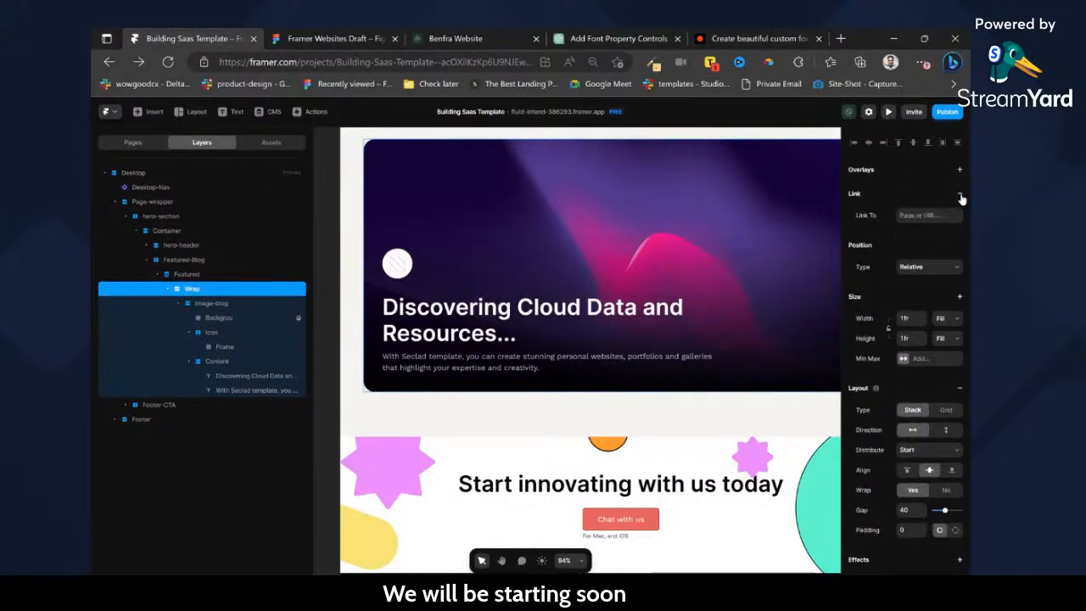
pyautogui.click(929, 214)
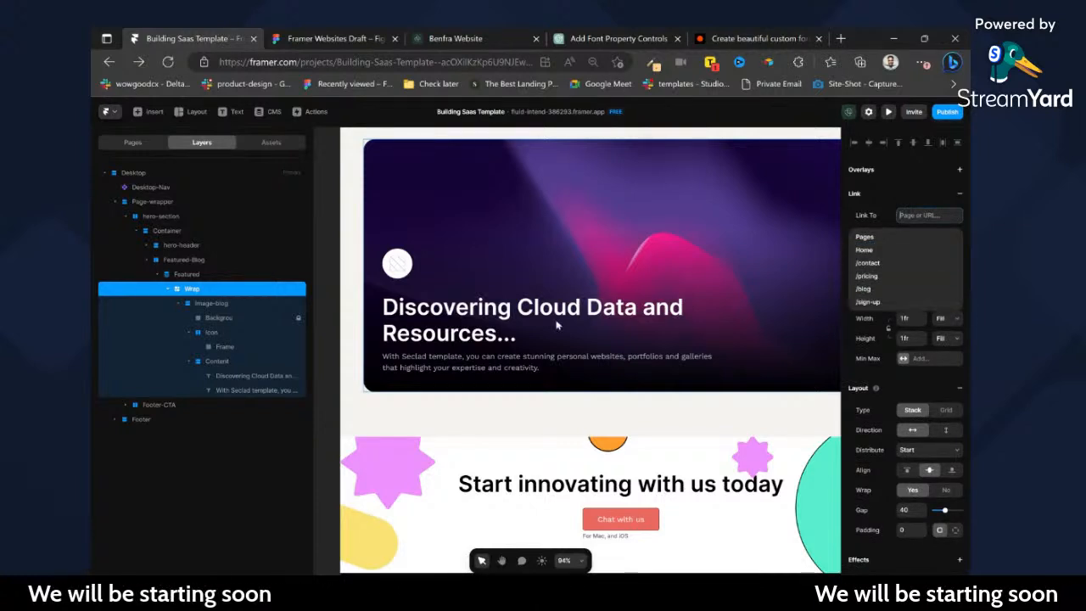
pyautogui.click(611, 260)
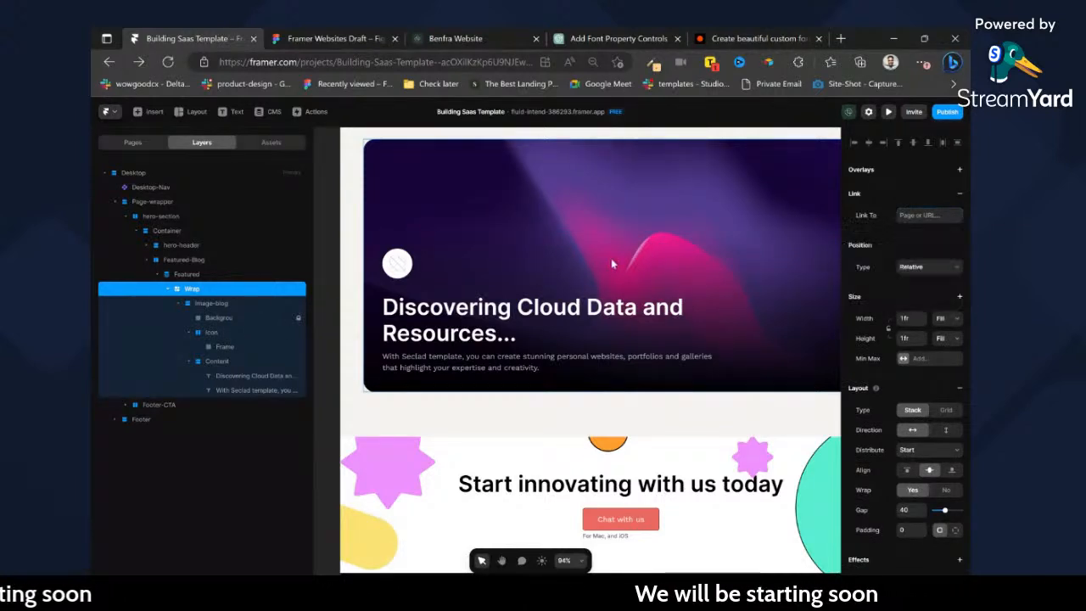
pyautogui.click(327, 233)
# Fill the 32 px frame inside the Icon circle with the image Vector 1 (2).svg.
pyautogui.click(409, 271)
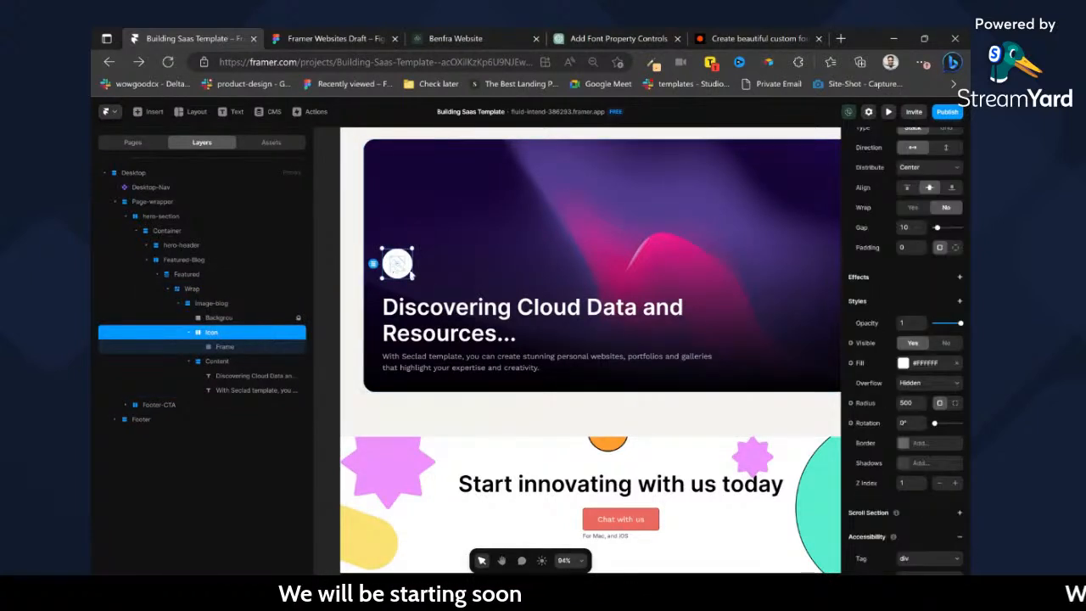
pyautogui.doubleClick(399, 270)
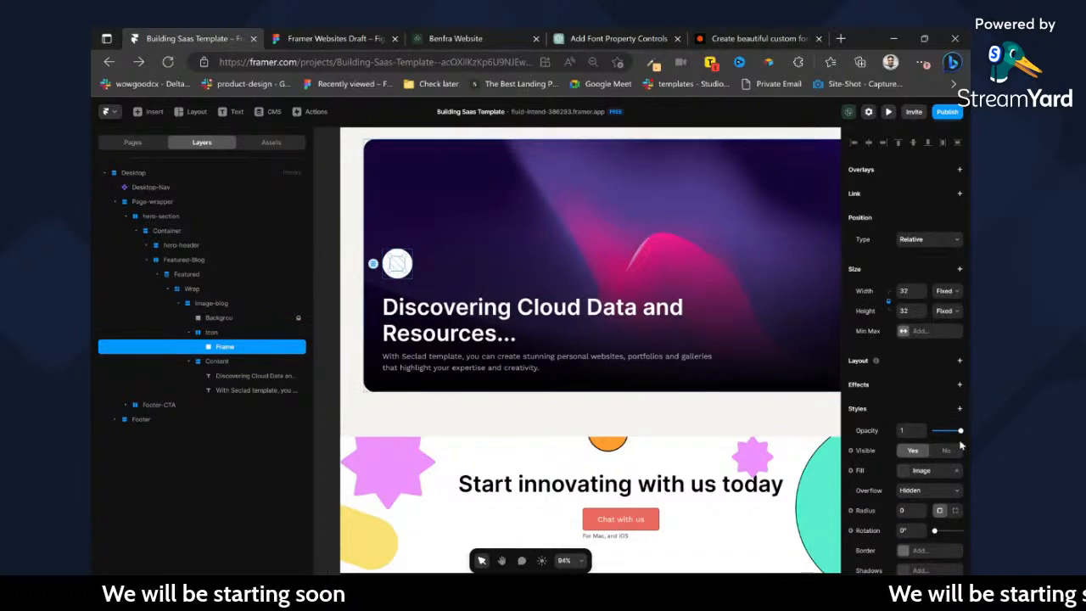
pyautogui.click(901, 472)
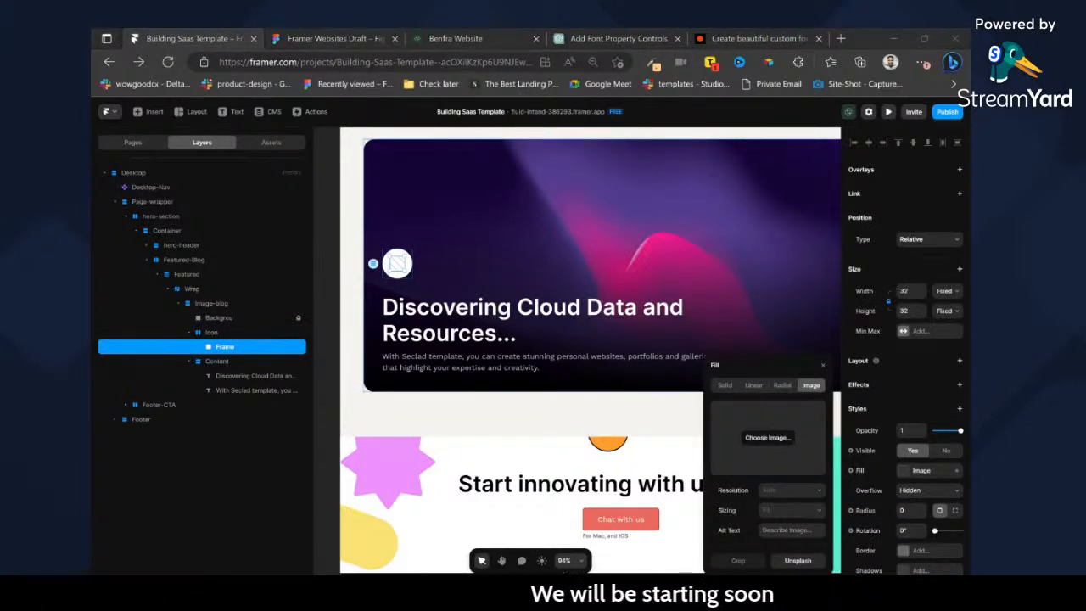
pyautogui.doubleClick(425, 299)
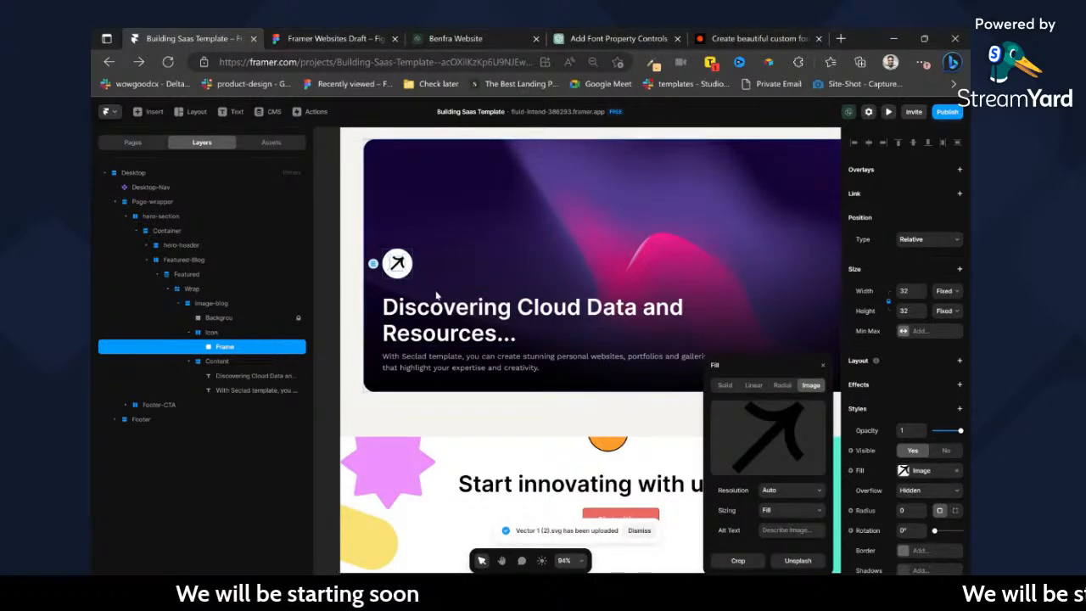
pyautogui.scroll(-3, 443, 290)
pyautogui.scroll(1, 504, 286)
pyautogui.scroll(2, 503, 286)
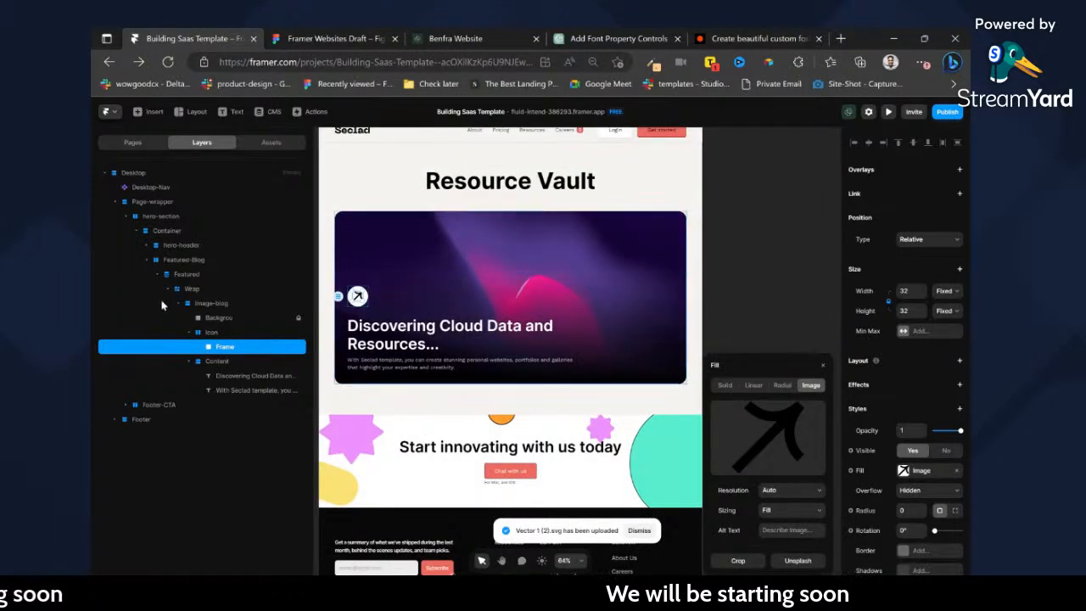
# Collapse the Featured-Blog layers, then switch to the Figma design and examine the blog card grid and filter row below the featured card.
pyautogui.click(155, 275)
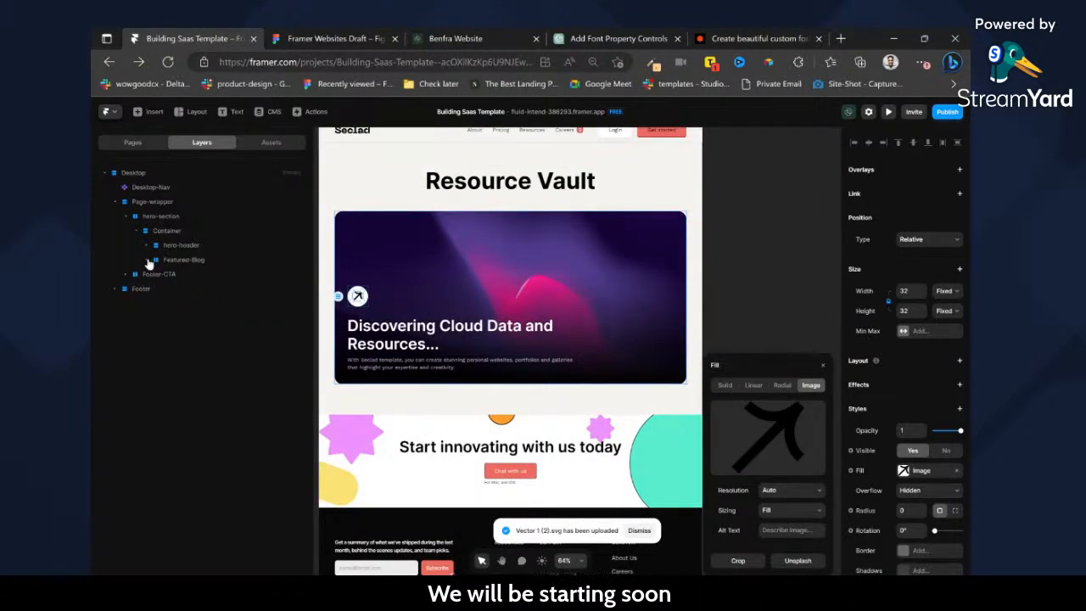
pyautogui.click(195, 249)
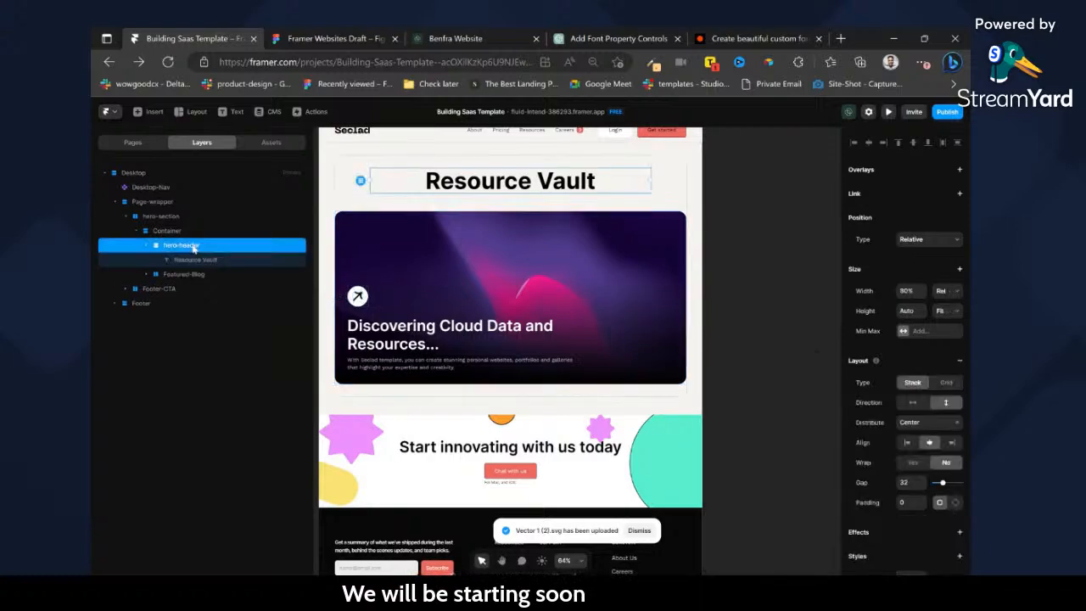
pyautogui.click(324, 33)
pyautogui.scroll(-10, 509, 340)
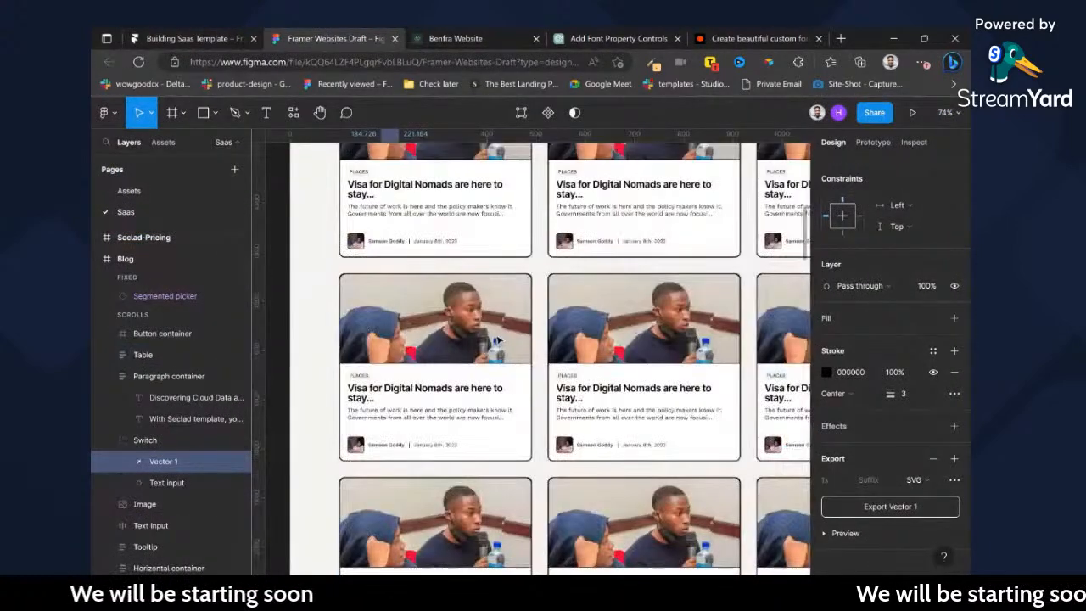
pyautogui.scroll(-3, 499, 340)
pyautogui.scroll(3, 634, 332)
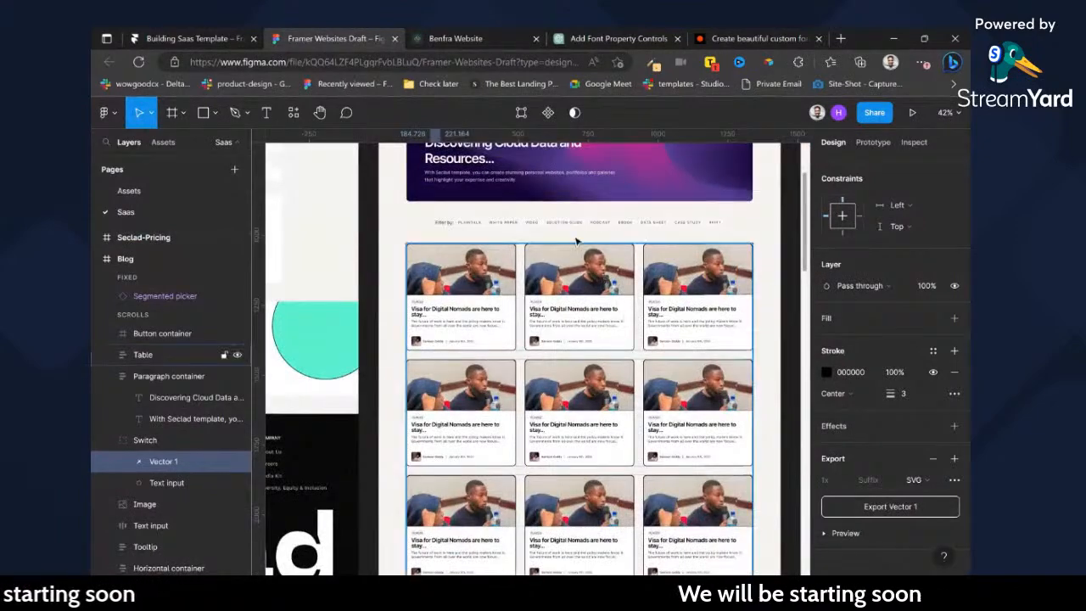
pyautogui.scroll(2, 568, 230)
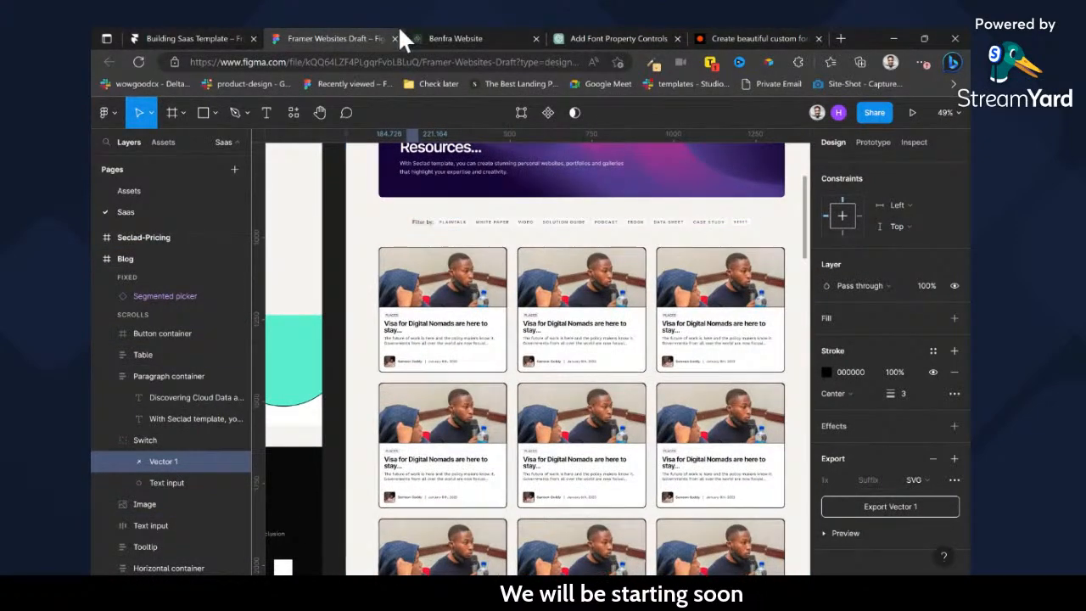
# Back in Framer, draw a frame about 357 by 125 in the Container and place Featured-Blog inside hero-header above it.
pyautogui.click(247, 44)
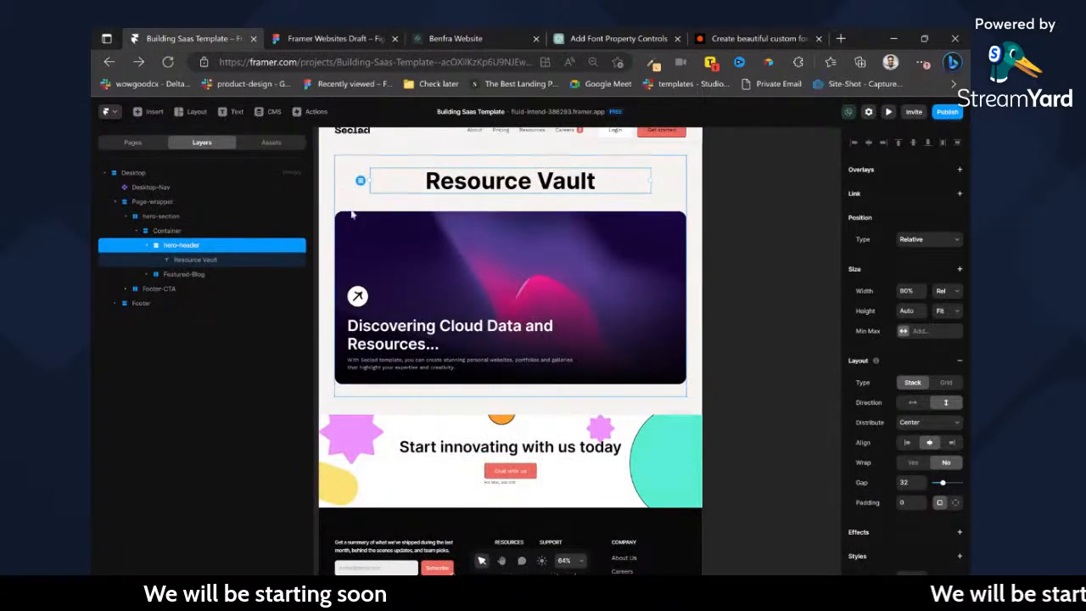
pyautogui.moveTo(359, 213)
pyautogui.mouseDown()
pyautogui.moveTo(424, 223)
pyautogui.moveTo(473, 252)
pyautogui.mouseUp()
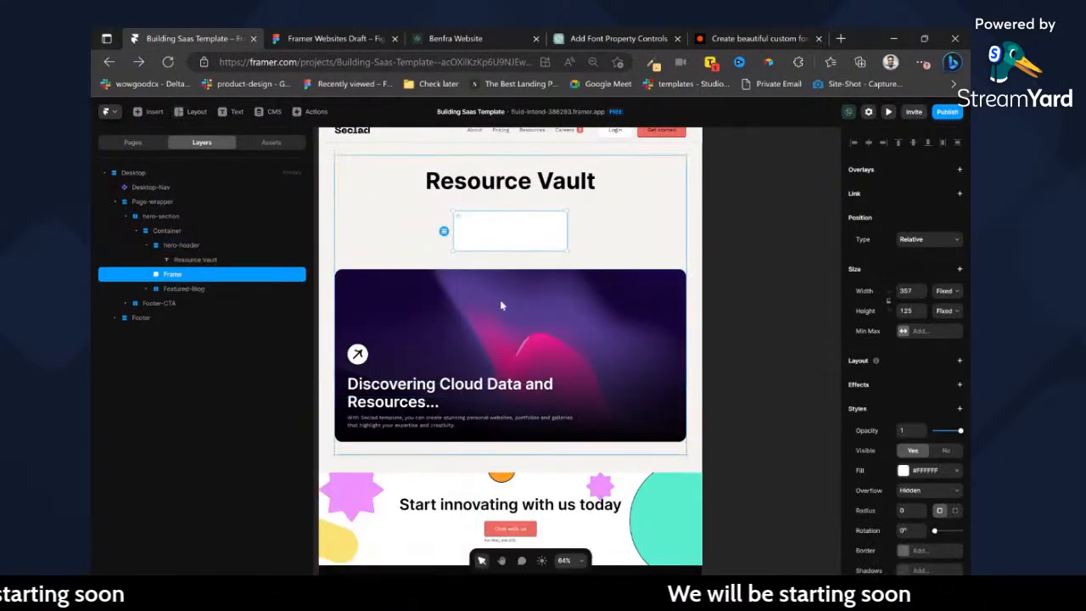
pyautogui.click(187, 291)
pyautogui.moveTo(180, 279); pyautogui.dragTo(185, 271)
pyautogui.hotkey('ctrl', 'z')
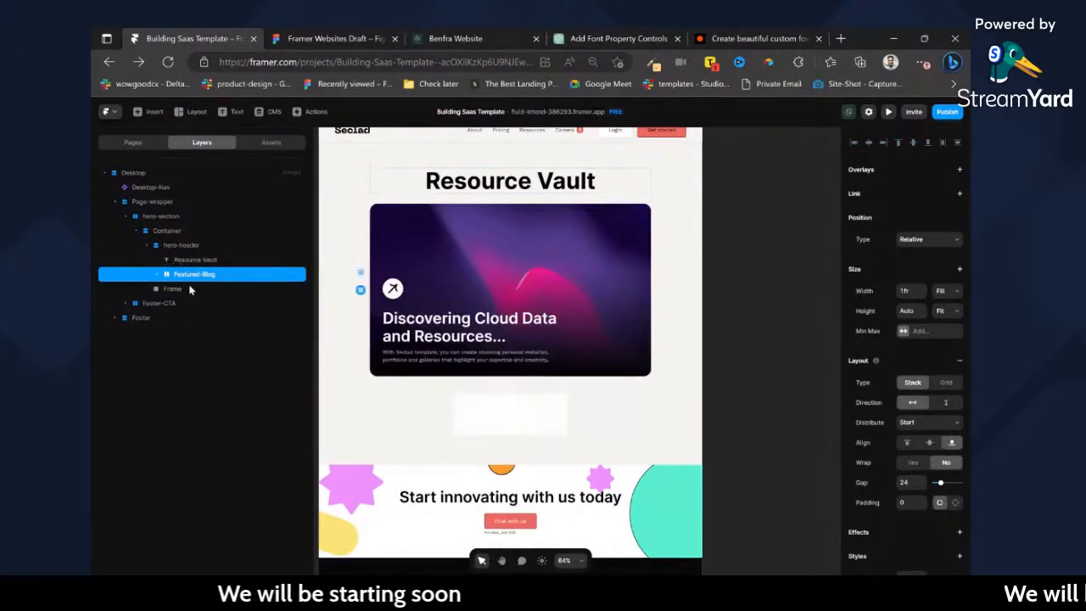
# Rename the new frame below Featured-Blog as All blogs.
pyautogui.click(172, 290)
pyautogui.doubleClick(173, 290)
pyautogui.write('All blogs')
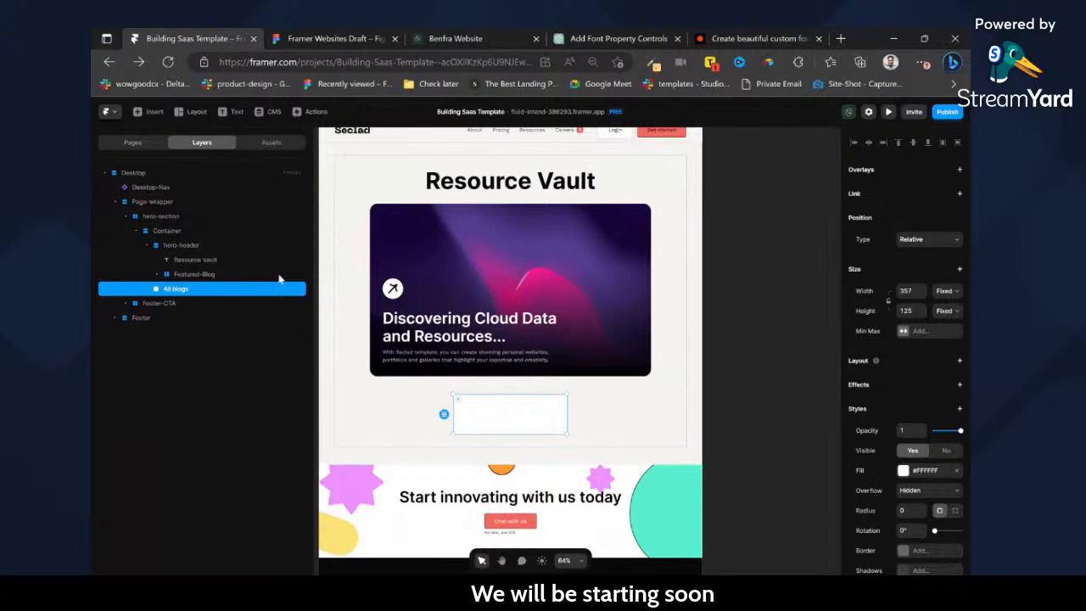
# Set the All blogs frame's width to Fill, remove its white fill, and stretch its height to about 823.
pyautogui.click(946, 307)
pyautogui.scroll(-2, 803, 425)
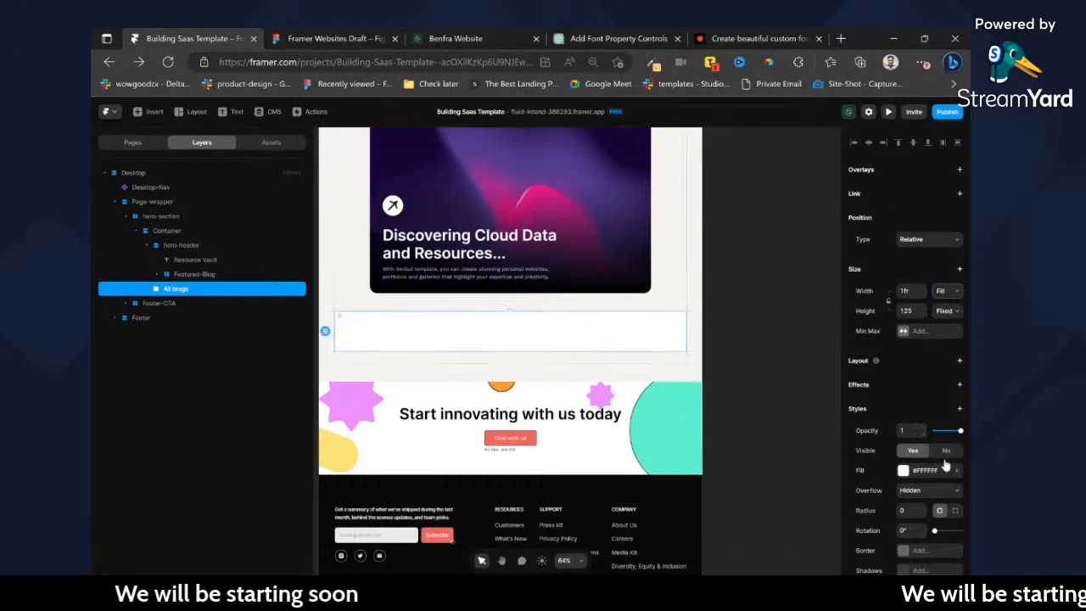
pyautogui.click(957, 471)
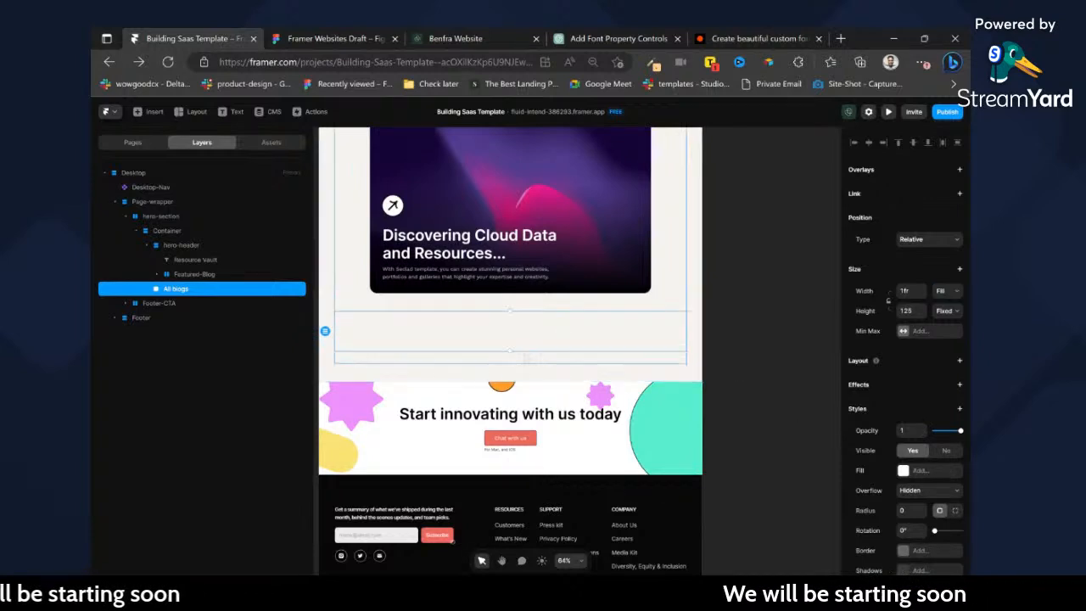
pyautogui.moveTo(515, 349); pyautogui.dragTo(547, 556)
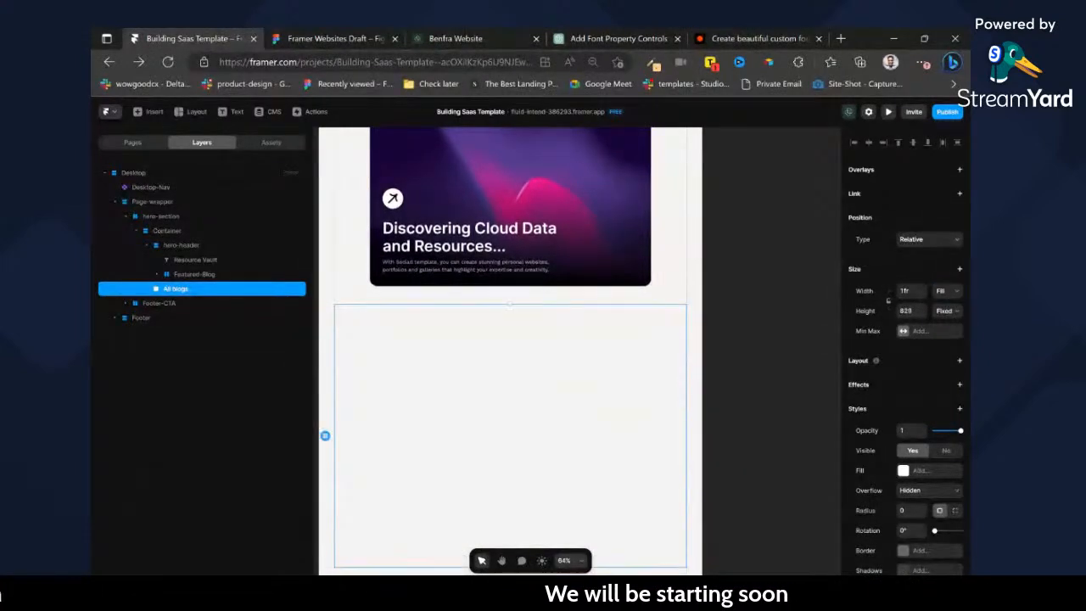
# Set the hero-header stack's width to Fill so the featured card spans the container.
pyautogui.click(167, 231)
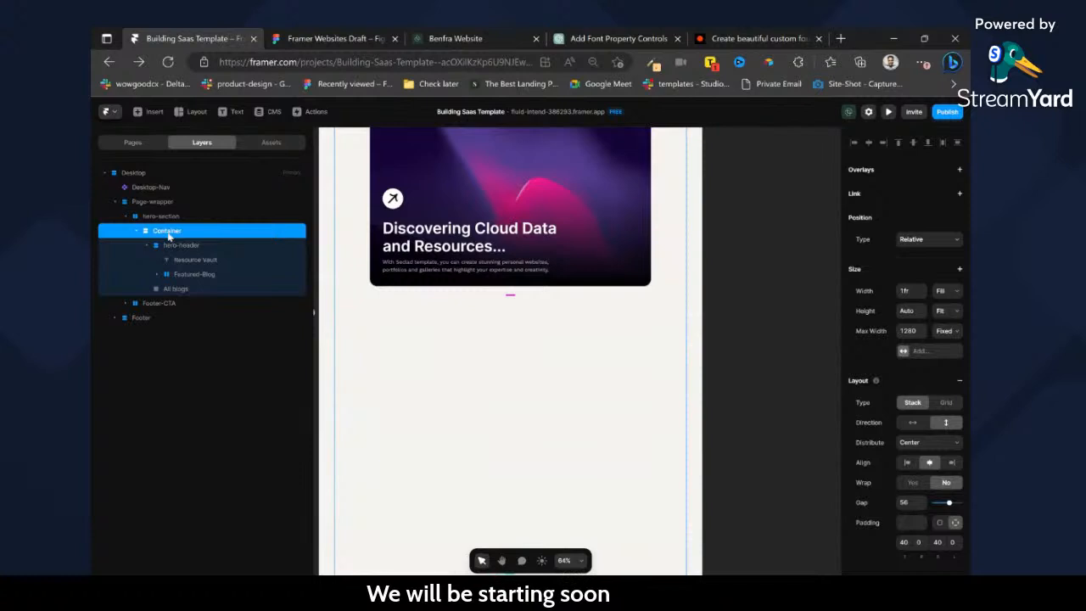
pyautogui.scroll(3, 556, 254)
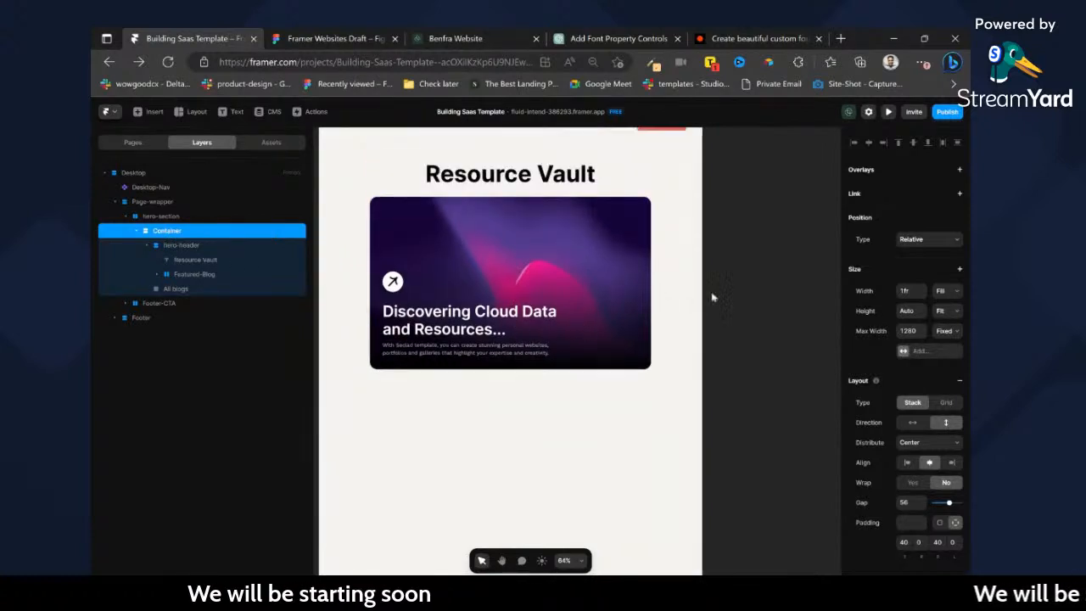
pyautogui.click(782, 315)
pyautogui.keyDown('ctrl'); pyautogui.click(638, 295); pyautogui.keyUp('ctrl')
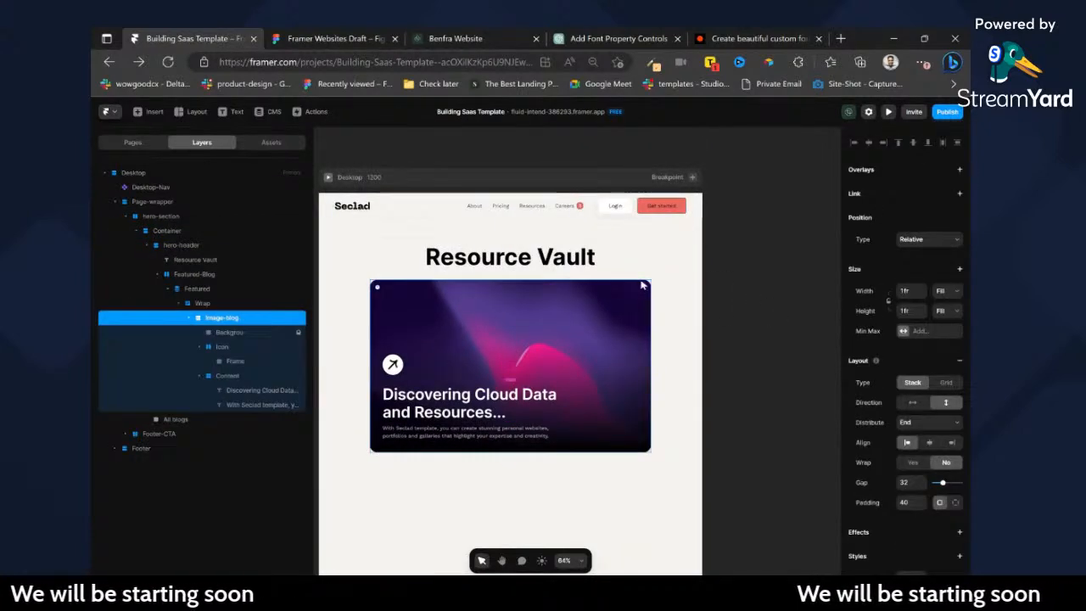
pyautogui.click(203, 290)
pyautogui.click(204, 278)
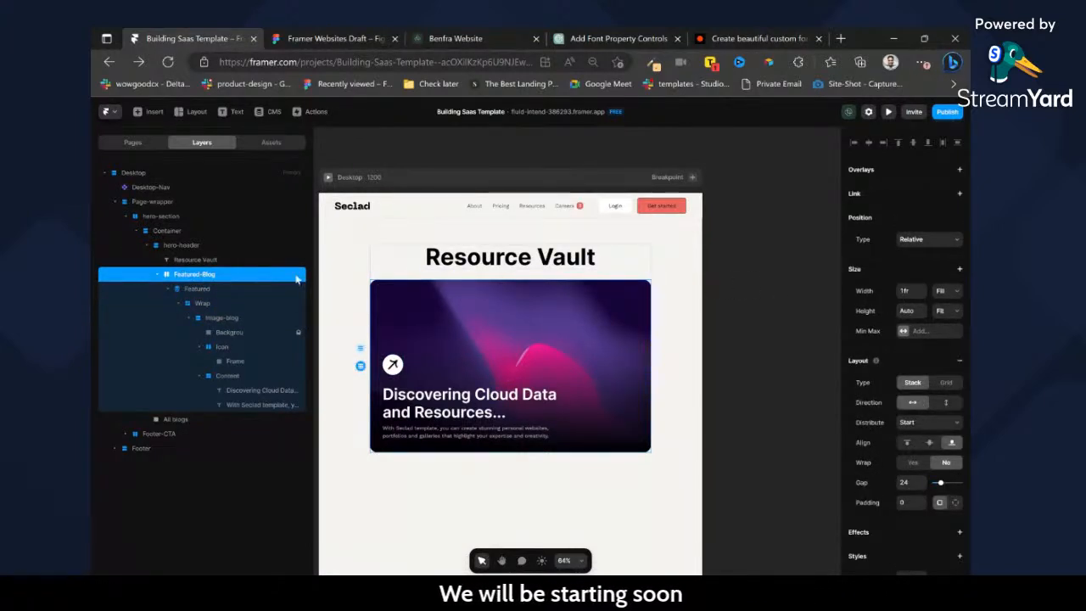
pyautogui.click(225, 245)
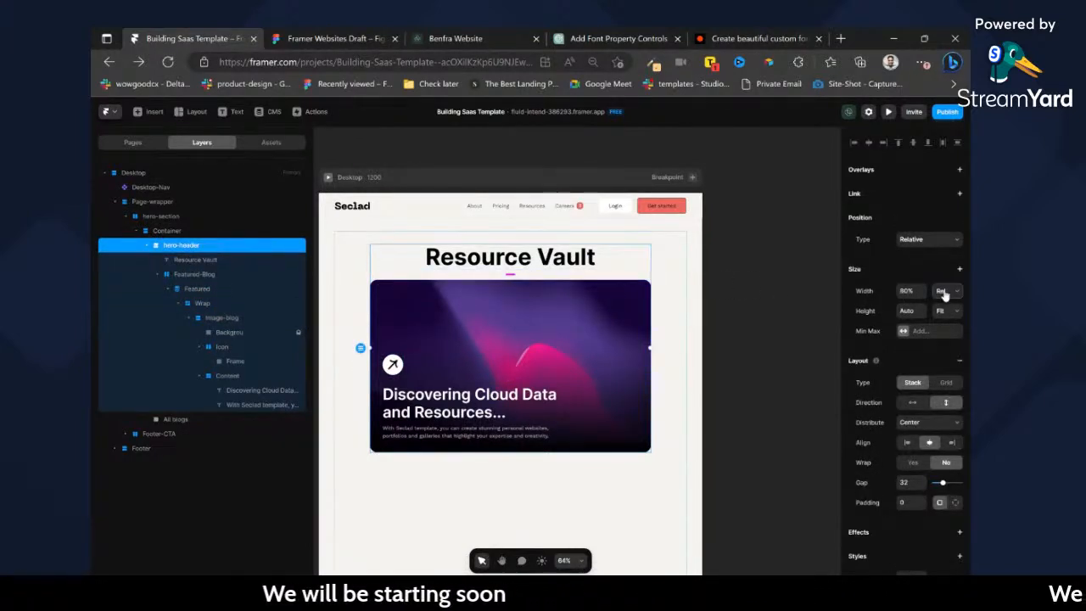
pyautogui.click(942, 320)
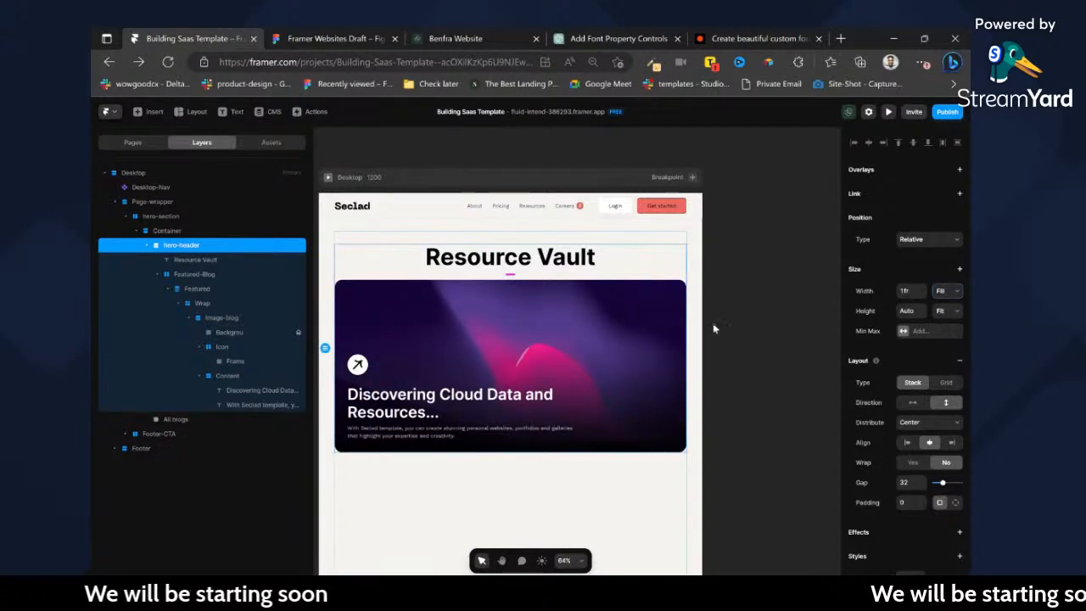
# Copy the Featured collection list and paste it into the All blogs frame.
pyautogui.scroll(-2, 710, 341)
pyautogui.click(489, 410)
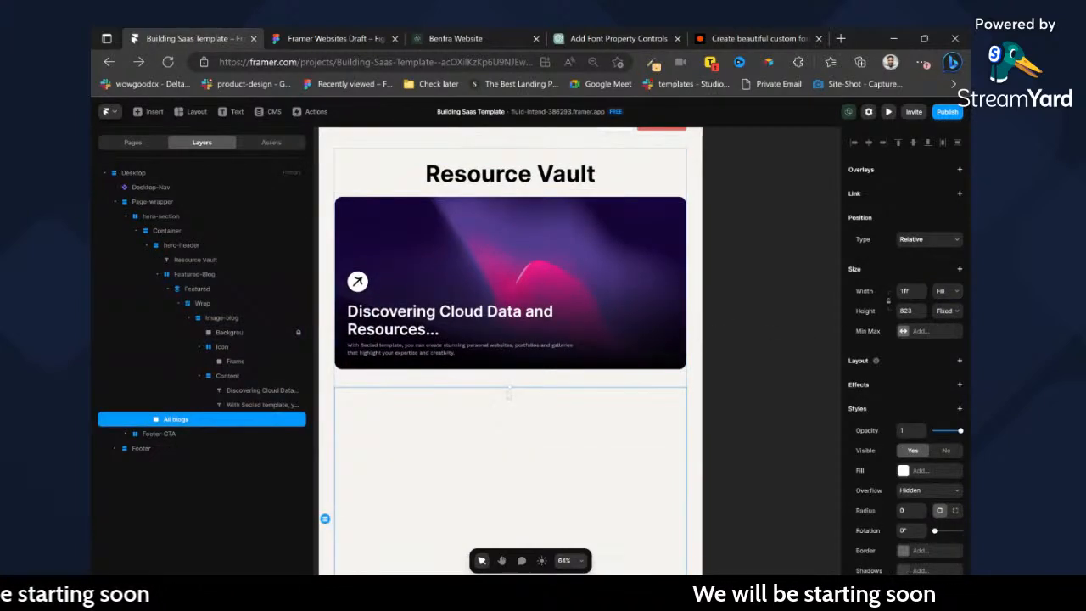
pyautogui.click(535, 268)
pyautogui.click(201, 291)
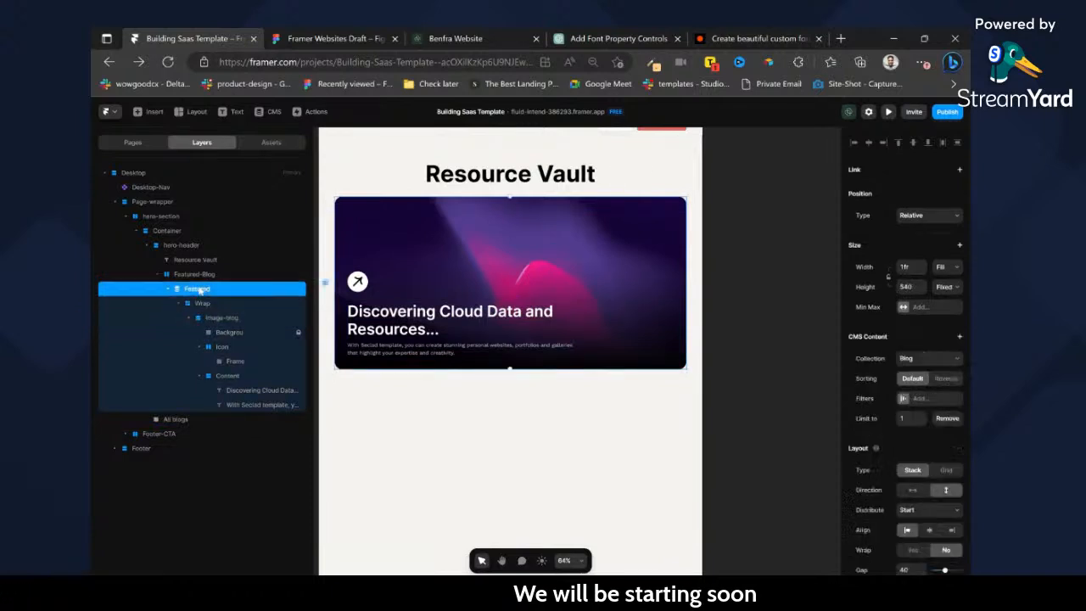
pyautogui.click(454, 412)
pyautogui.hotkey('ctrl', 'v')
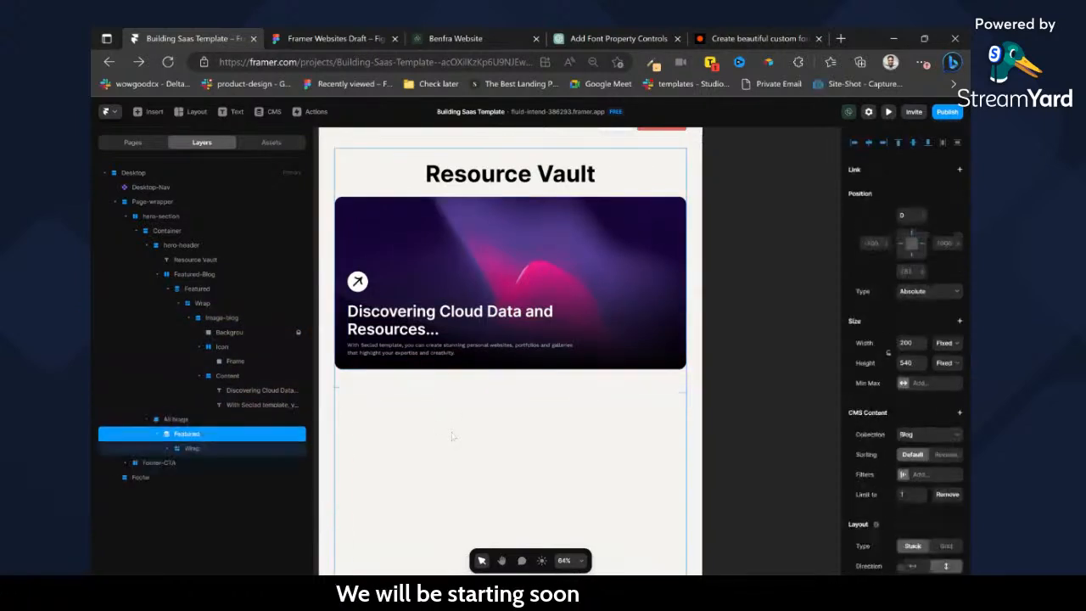
# Add a stack layout to the All blogs frame and set its height to Fit.
pyautogui.scroll(-1, 458, 415)
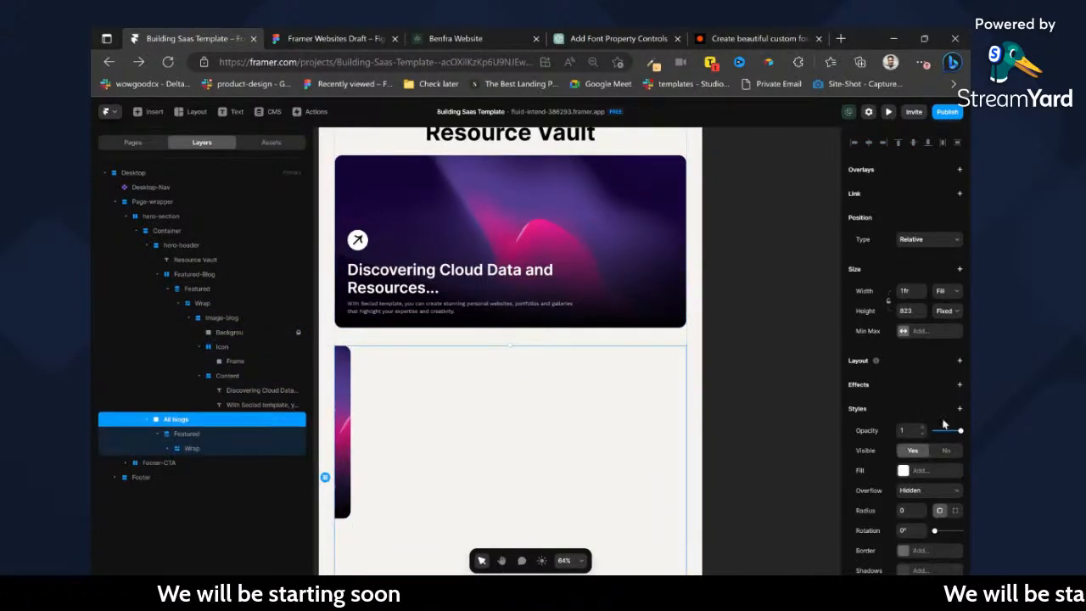
pyautogui.click(959, 360)
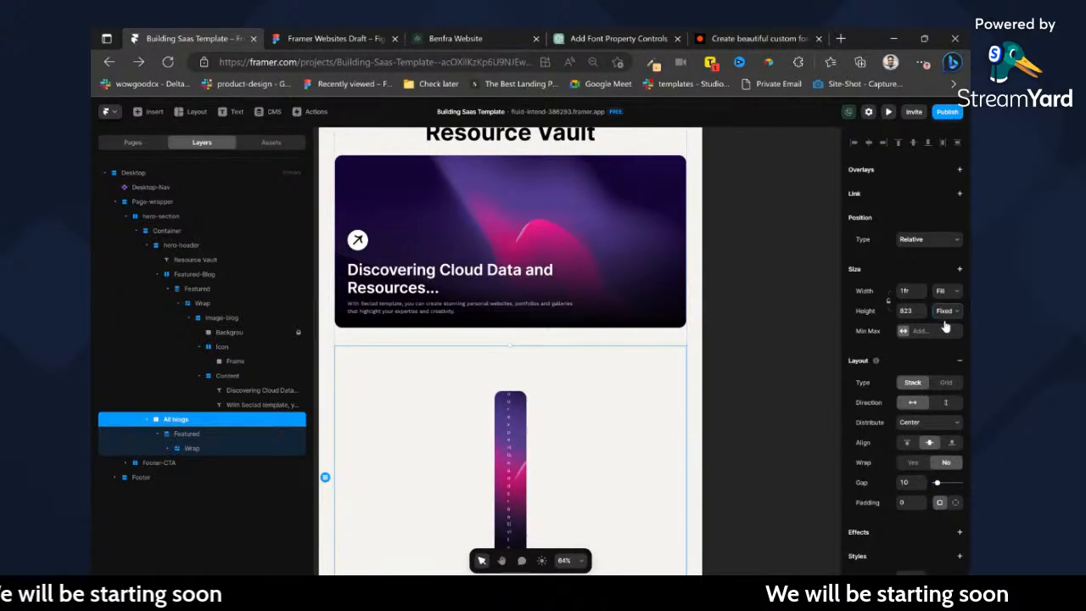
pyautogui.click(948, 350)
# Rename the copied Featured collection list inside All blogs as All.
pyautogui.click(230, 449)
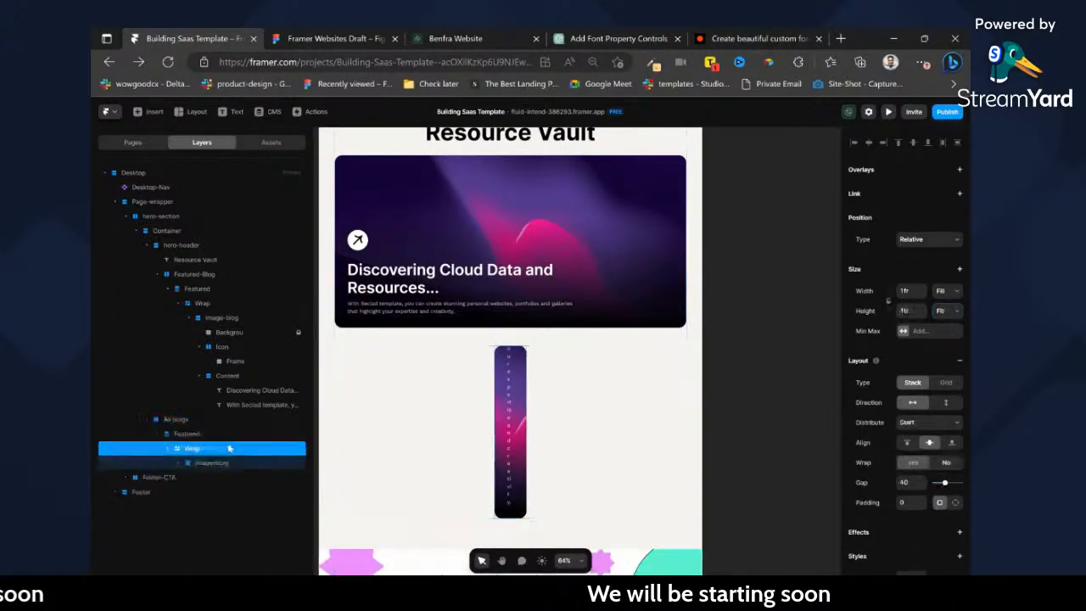
pyautogui.click(232, 434)
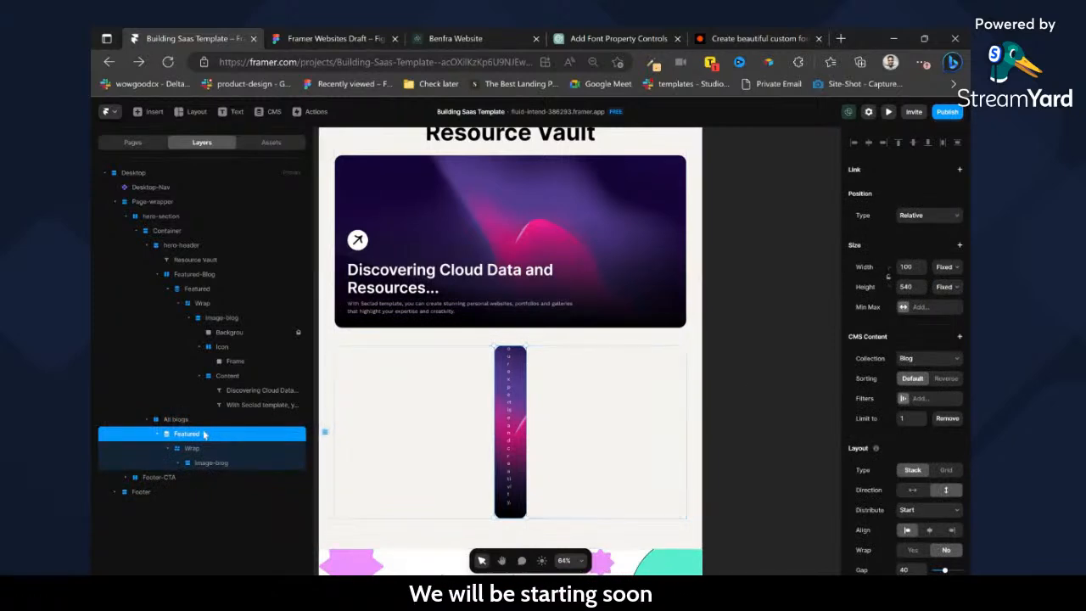
pyautogui.write('All')
pyautogui.press('Return')
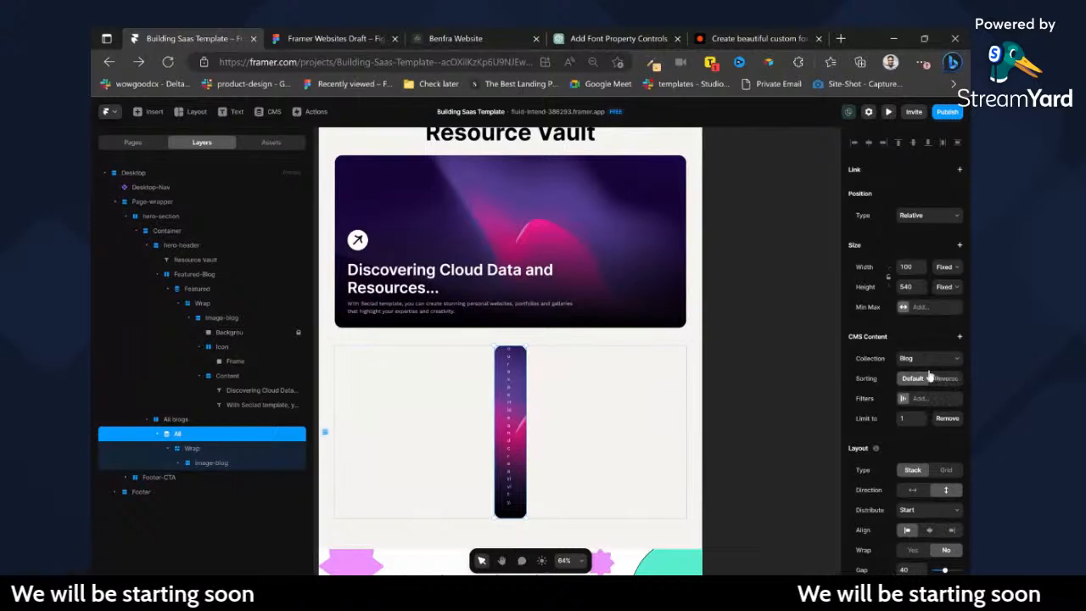
# Rename the All blogs frame as Blogs-filter.
pyautogui.doubleClick(175, 420)
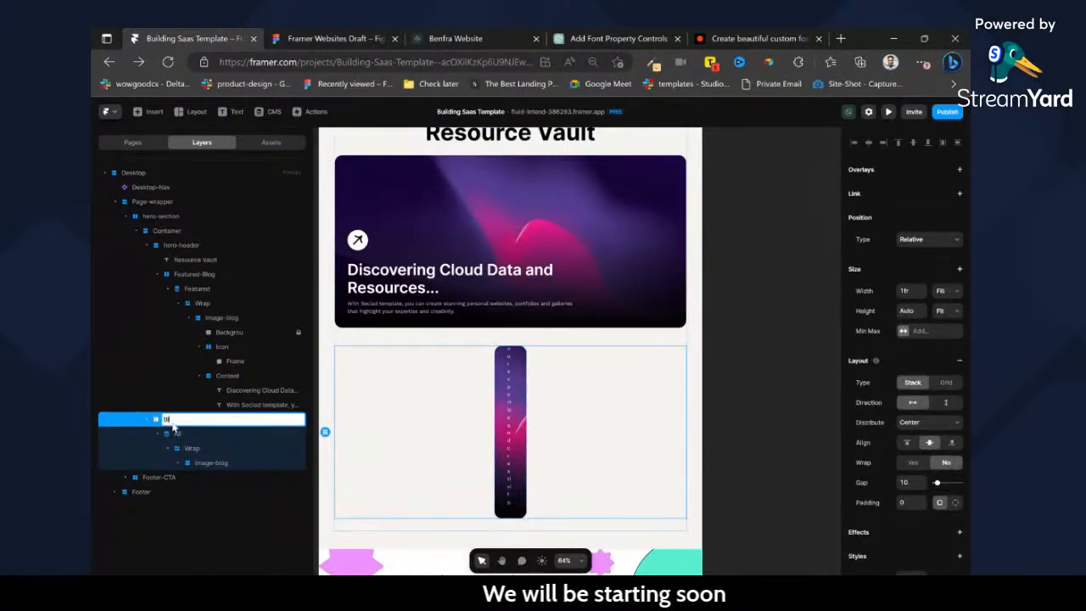
pyautogui.write('Blogs-filter')
pyautogui.press('Return')
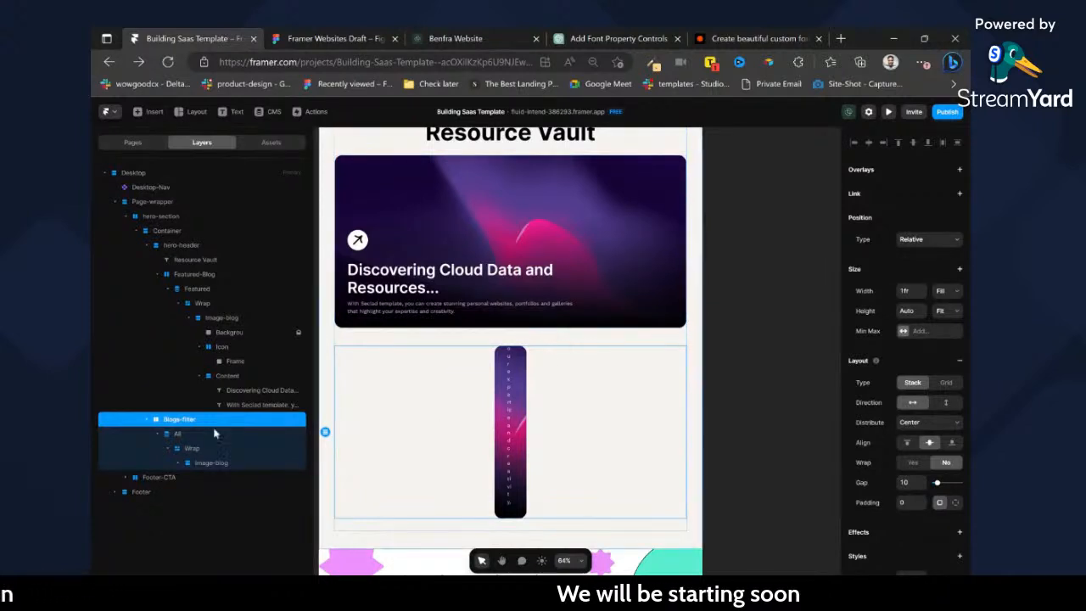
# Remove the item limit from the All collection list and lay it out as a grid with 3 columns.
pyautogui.click(180, 434)
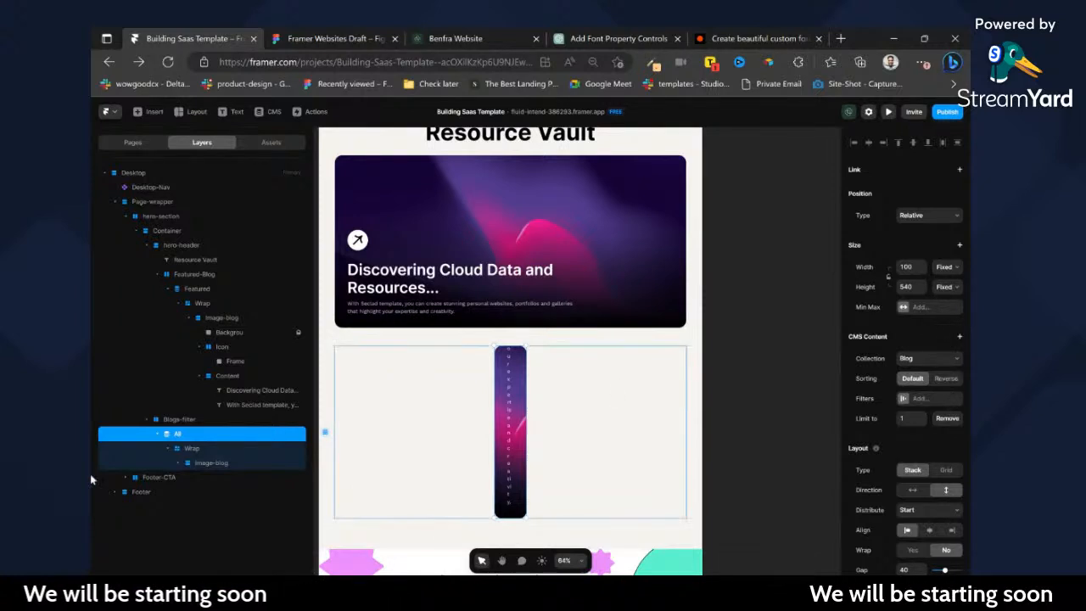
pyautogui.click(947, 417)
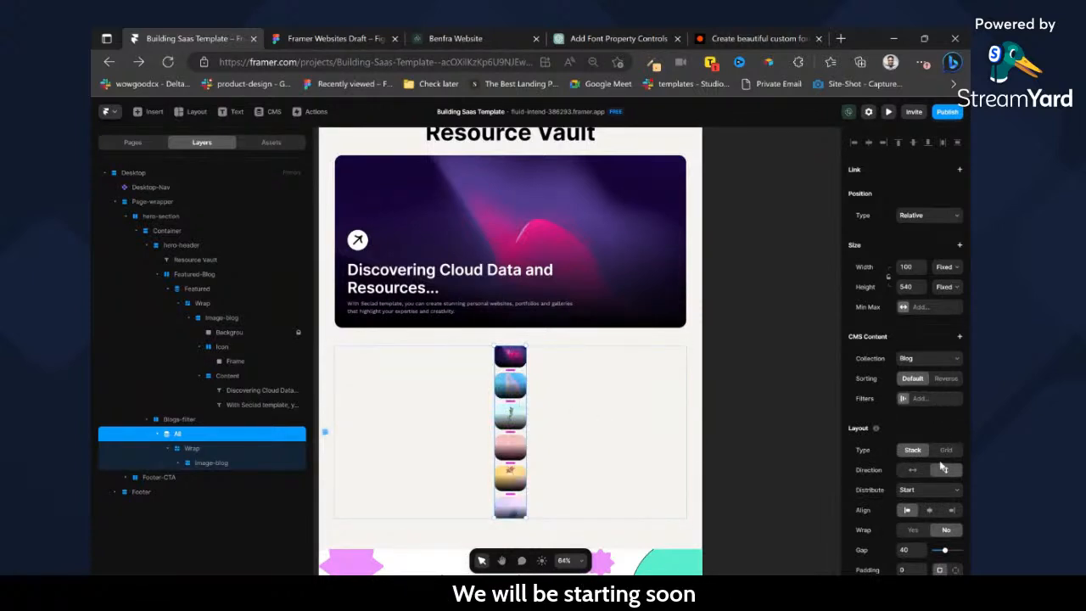
pyautogui.click(950, 450)
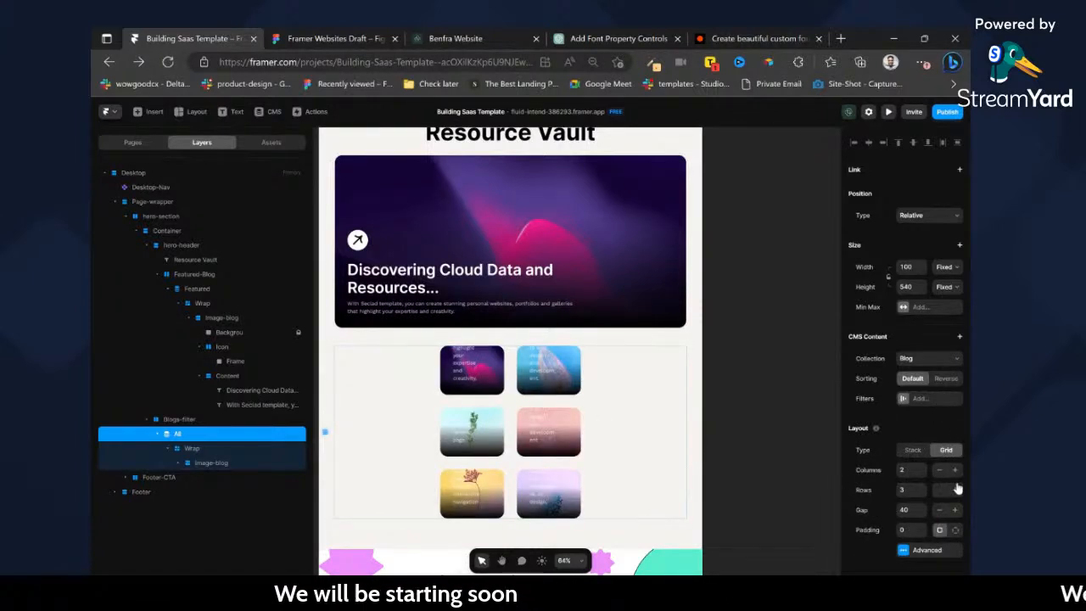
pyautogui.click(955, 471)
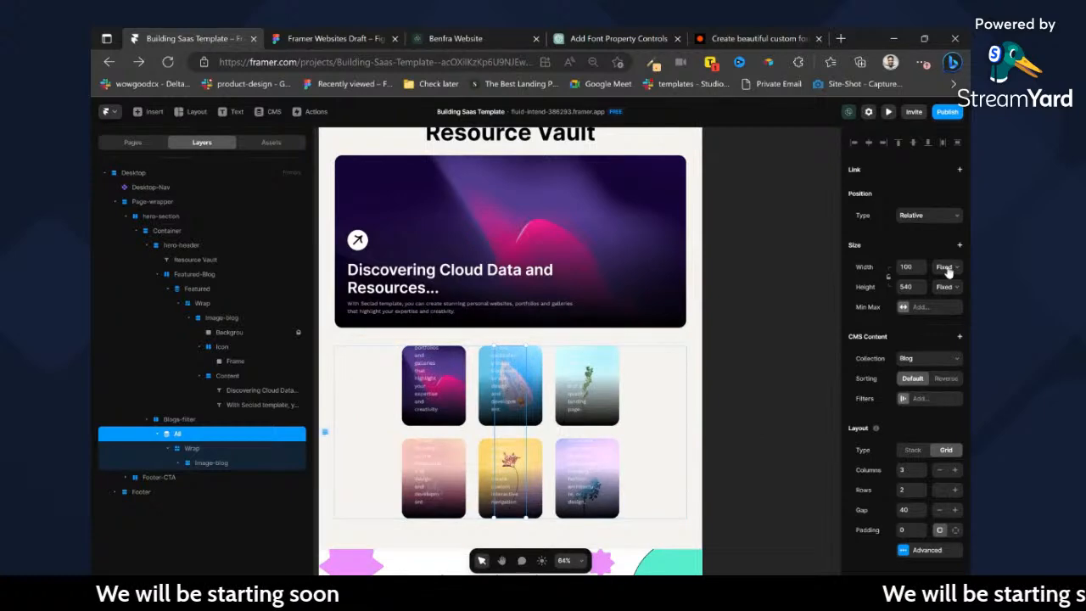
# Set the All collection list's width to Fill and its height to Fit.
pyautogui.click(949, 304)
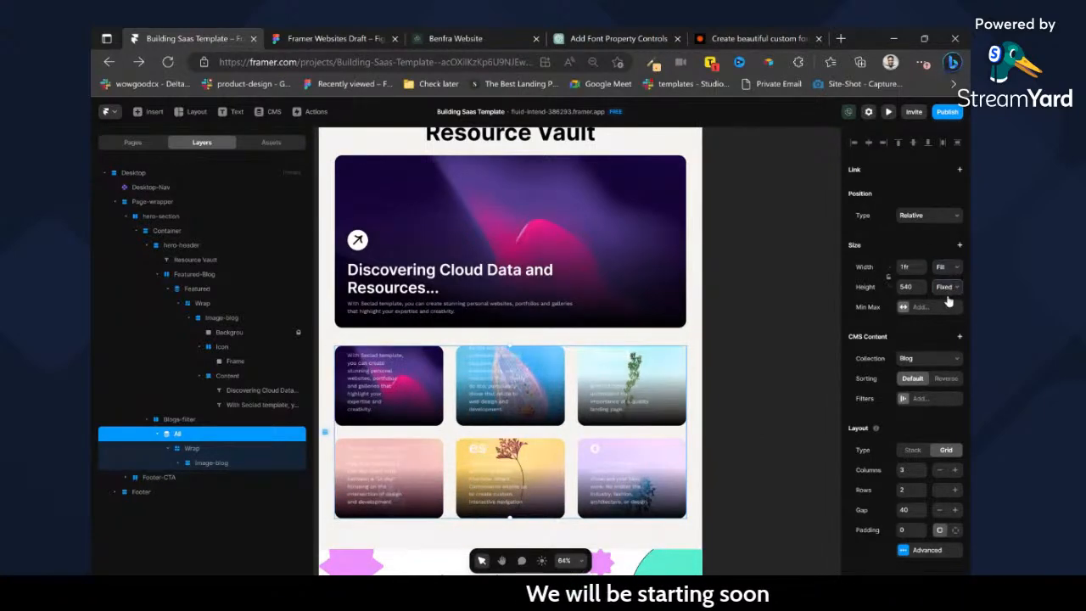
pyautogui.click(940, 329)
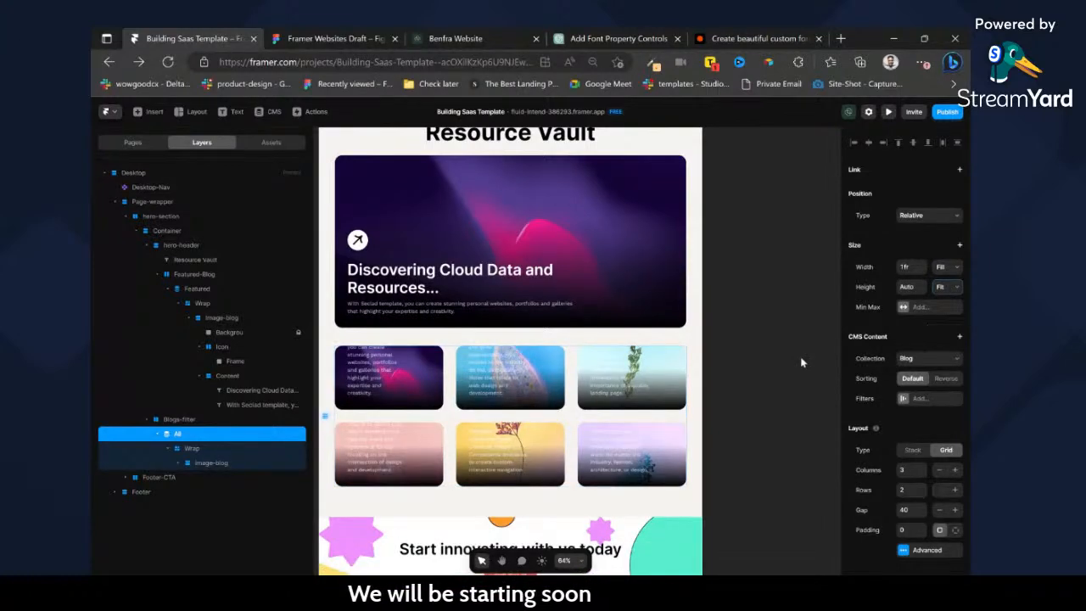
pyautogui.click(165, 424)
pyautogui.click(219, 434)
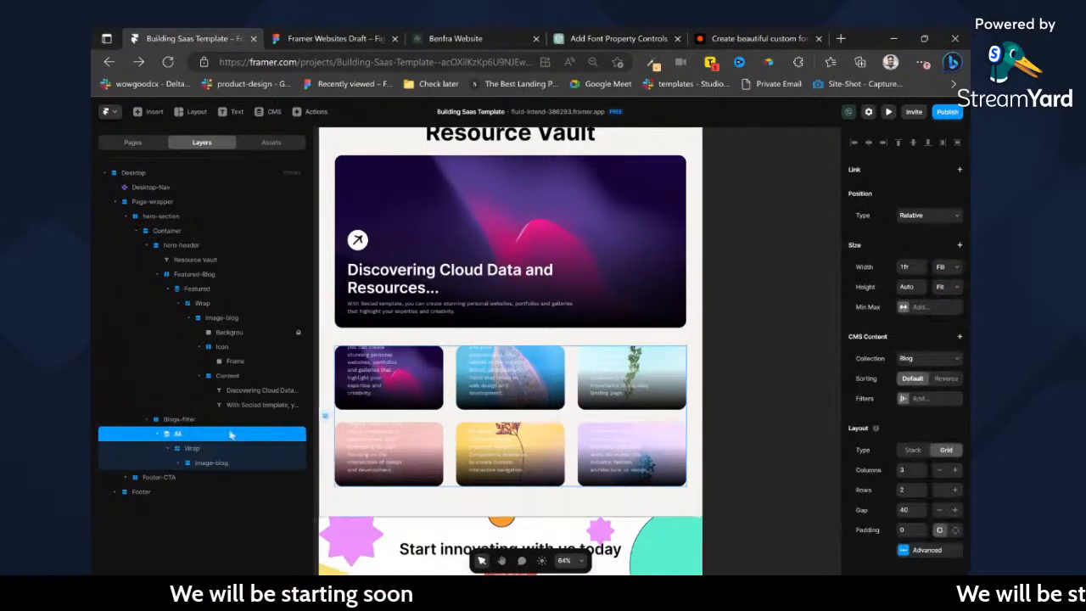
# Draw a frame about 116 × 94 inside Blogs-filter and set the Blogs-filter stack direction to vertical.
pyautogui.click(187, 421)
pyautogui.press('f')
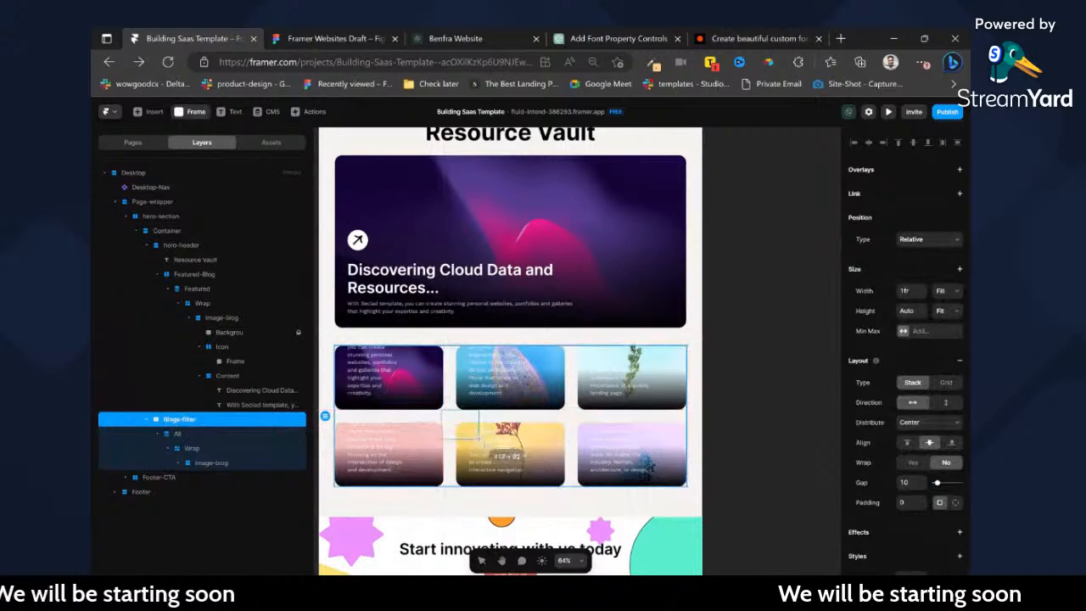
pyautogui.moveTo(471, 425); pyautogui.dragTo(506, 454)
pyautogui.click(180, 419)
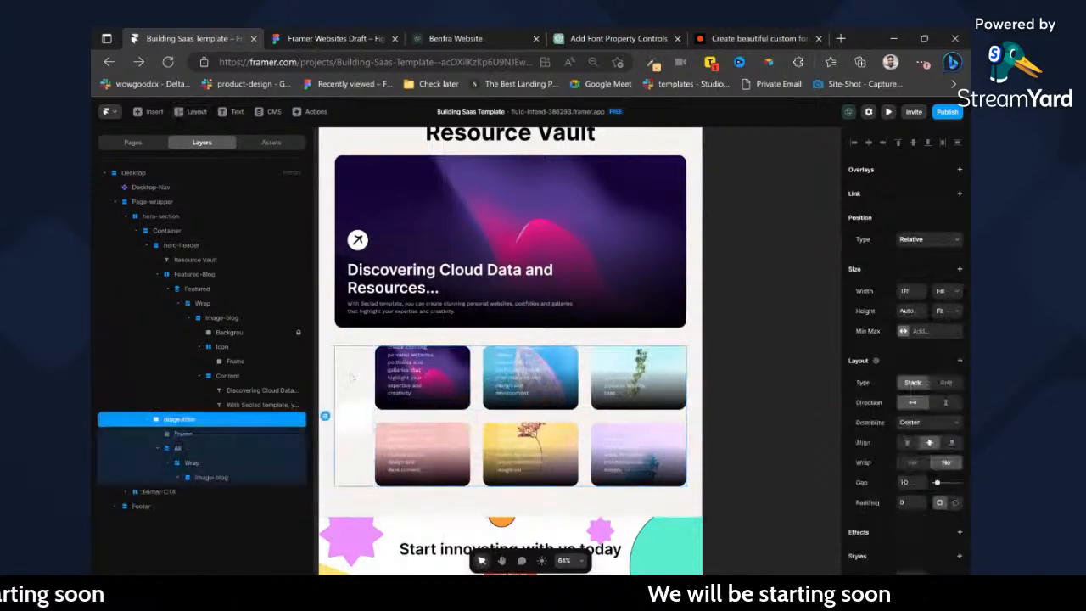
pyautogui.click(947, 403)
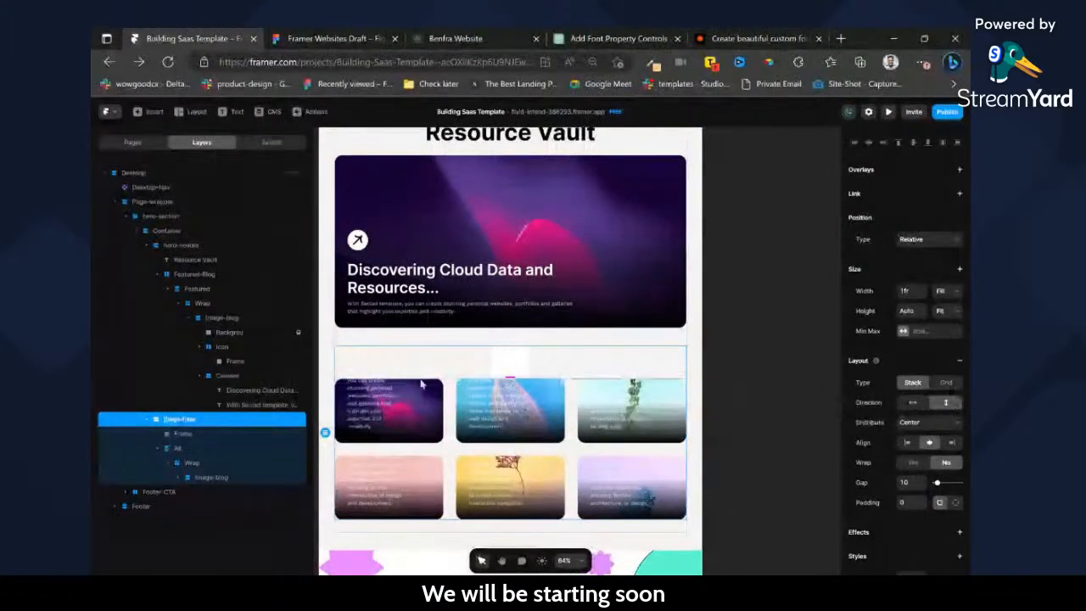
# Set the new frame's width to Fill and the Blogs-filter stack's gap to 40.
pyautogui.click(202, 435)
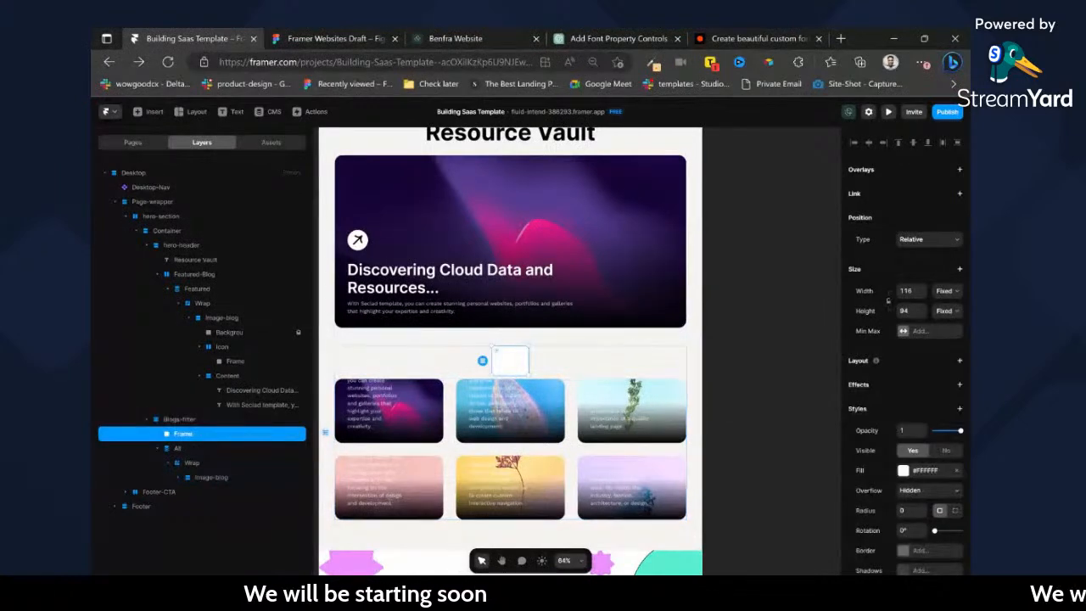
pyautogui.click(948, 292)
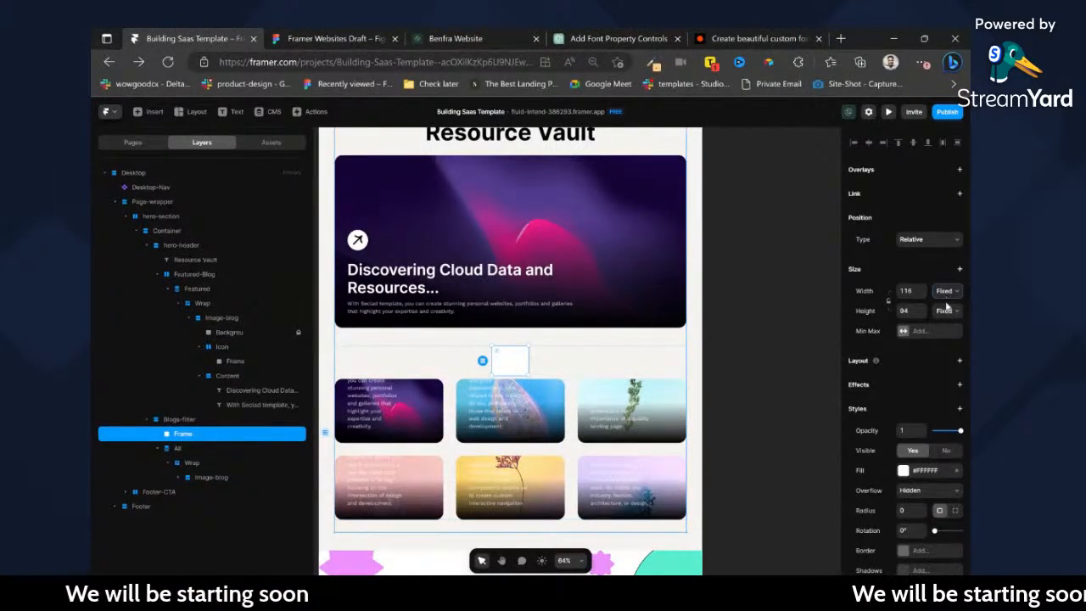
pyautogui.click(945, 325)
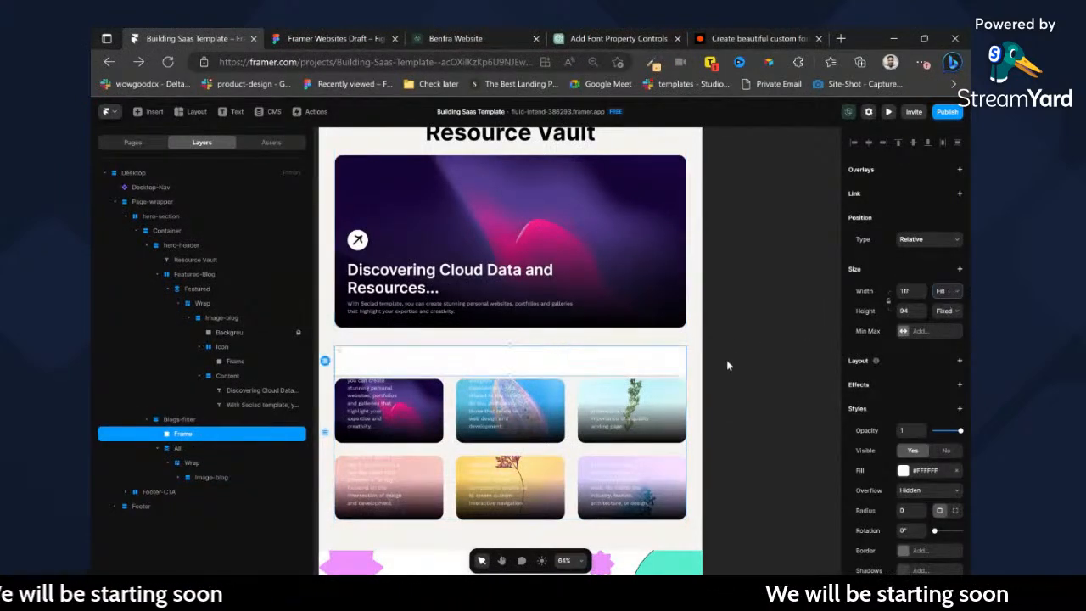
pyautogui.click(168, 421)
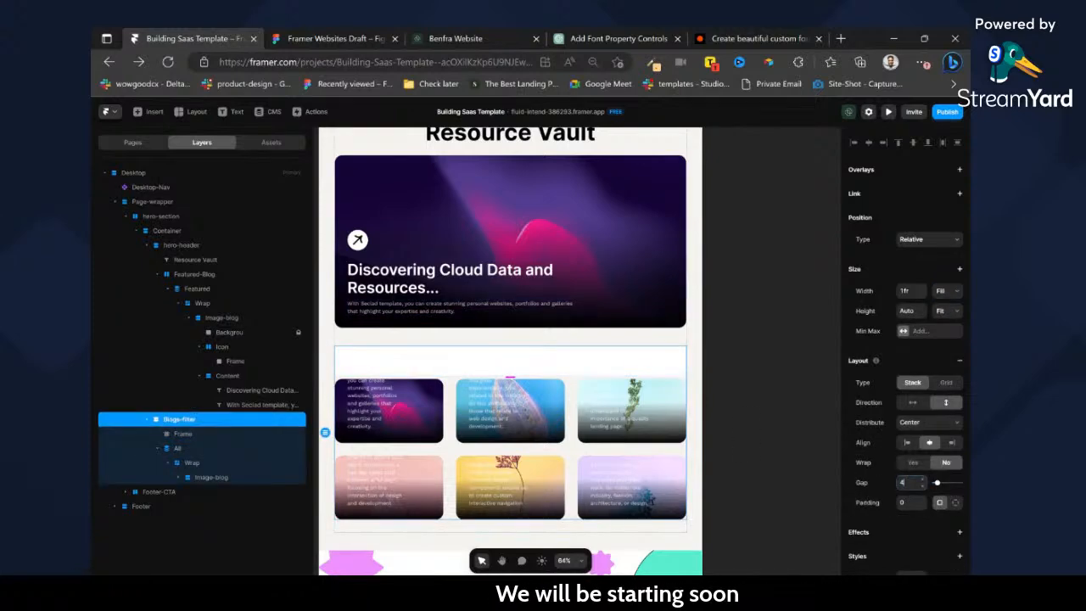
pyautogui.write('40')
pyautogui.press('Return')
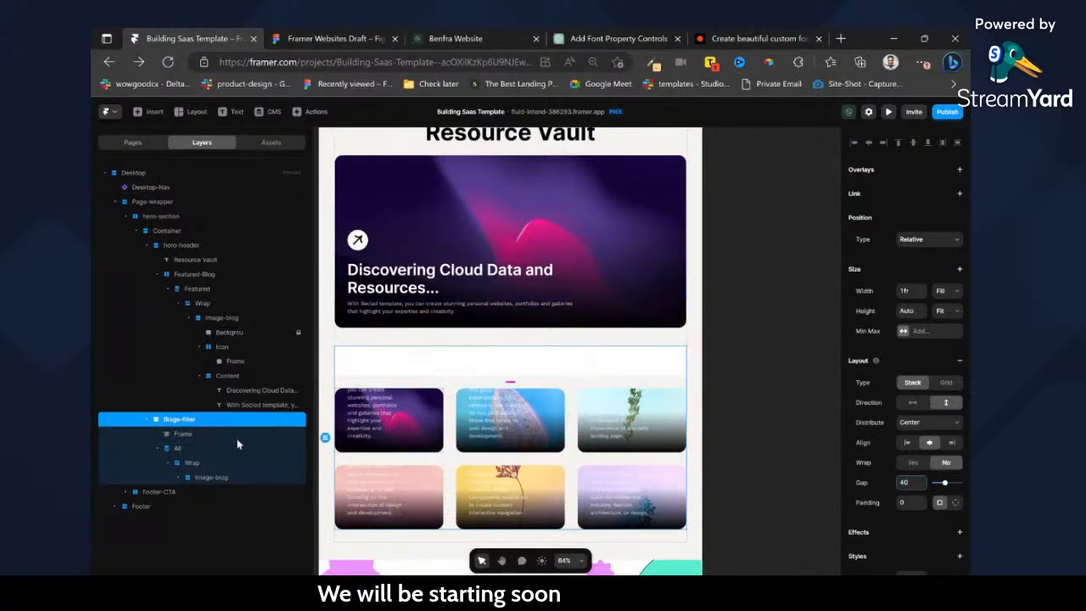
# Rename the new frame above the All list as Filter and fill it with the Primary Mang color style.
pyautogui.click(180, 434)
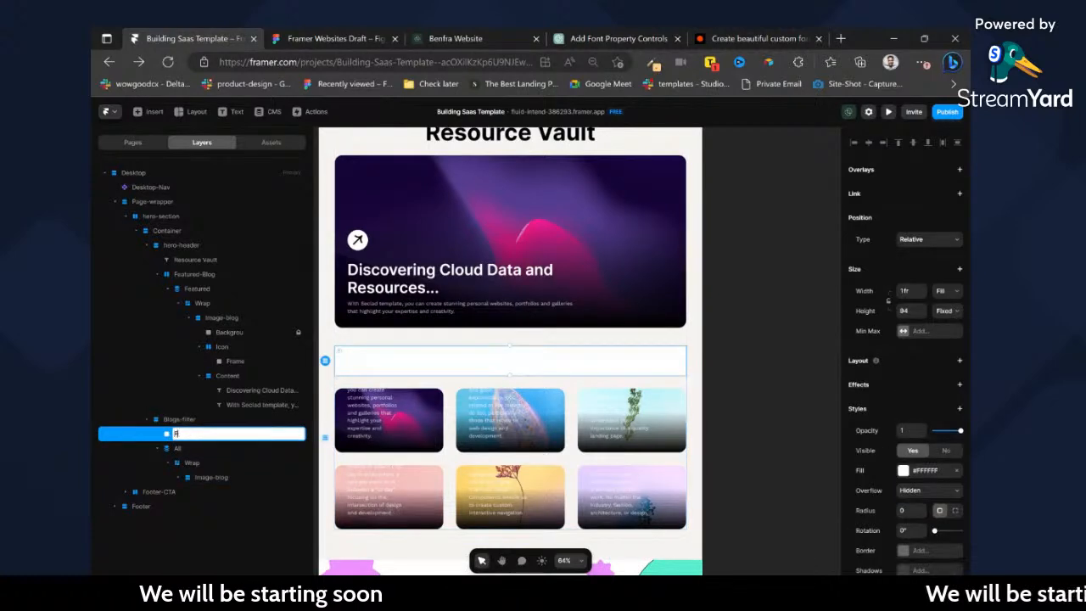
pyautogui.click(903, 470)
pyautogui.click(751, 438)
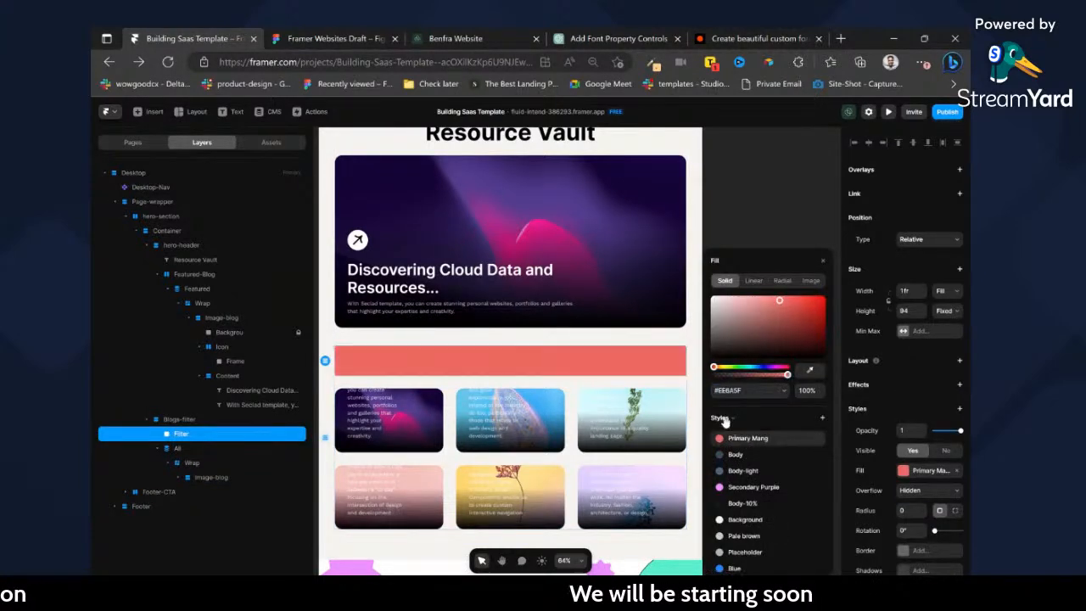
# Delete the Image-blog stack from the Wrap container of the All list.
pyautogui.moveTo(312, 240); pyautogui.dragTo(219, 240)
pyautogui.scroll(3, 405, 475)
pyautogui.keyDown('ctrl'); pyautogui.click(433, 396); pyautogui.keyUp('ctrl')
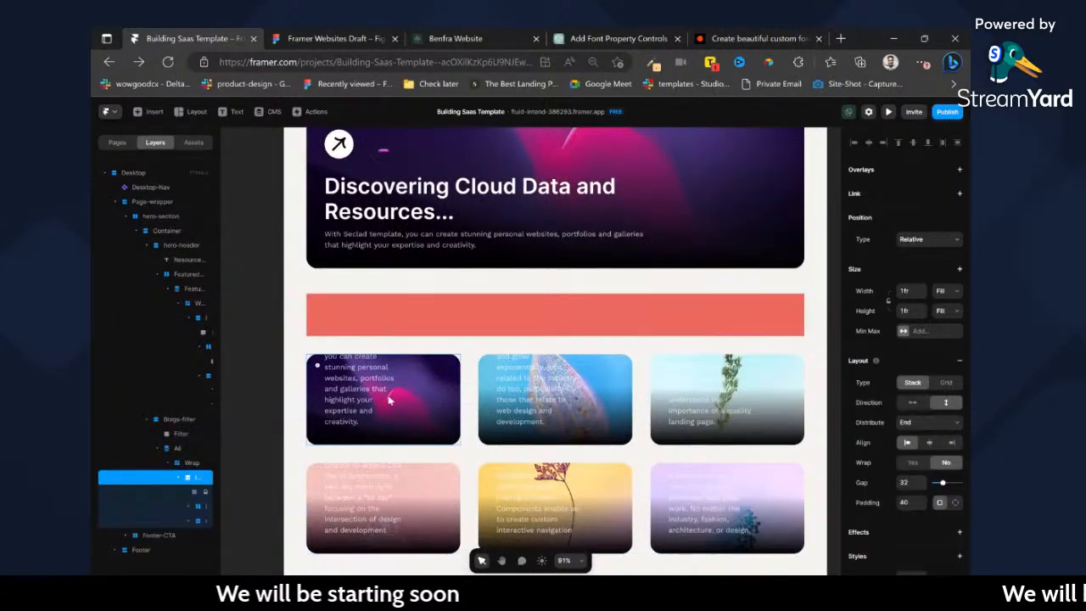
pyautogui.keyDown('ctrl'); pyautogui.click(338, 396); pyautogui.keyUp('ctrl')
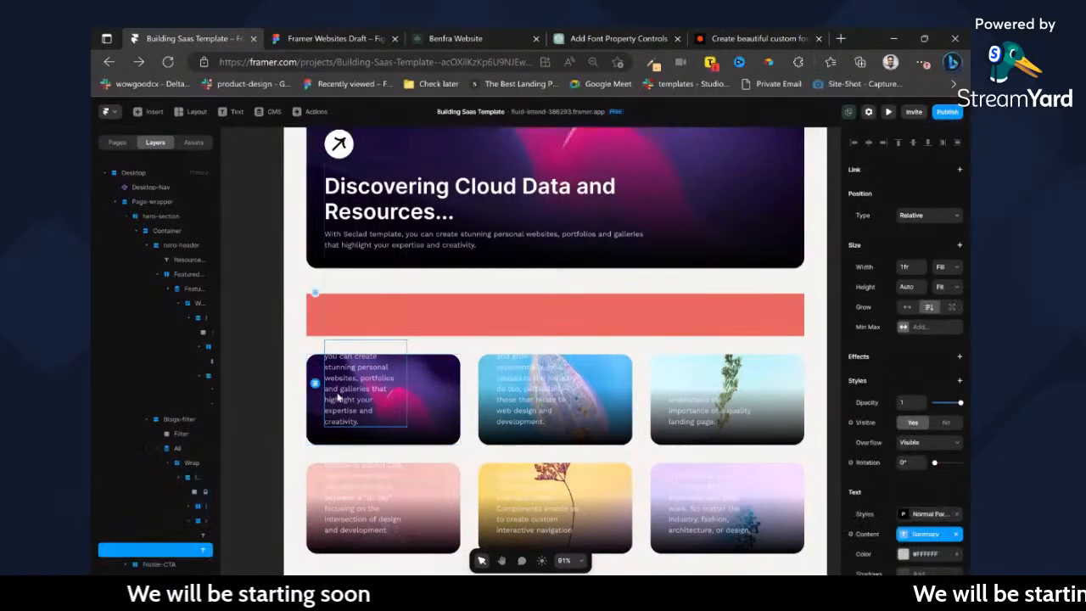
pyautogui.click(190, 477)
pyautogui.press('Delete')
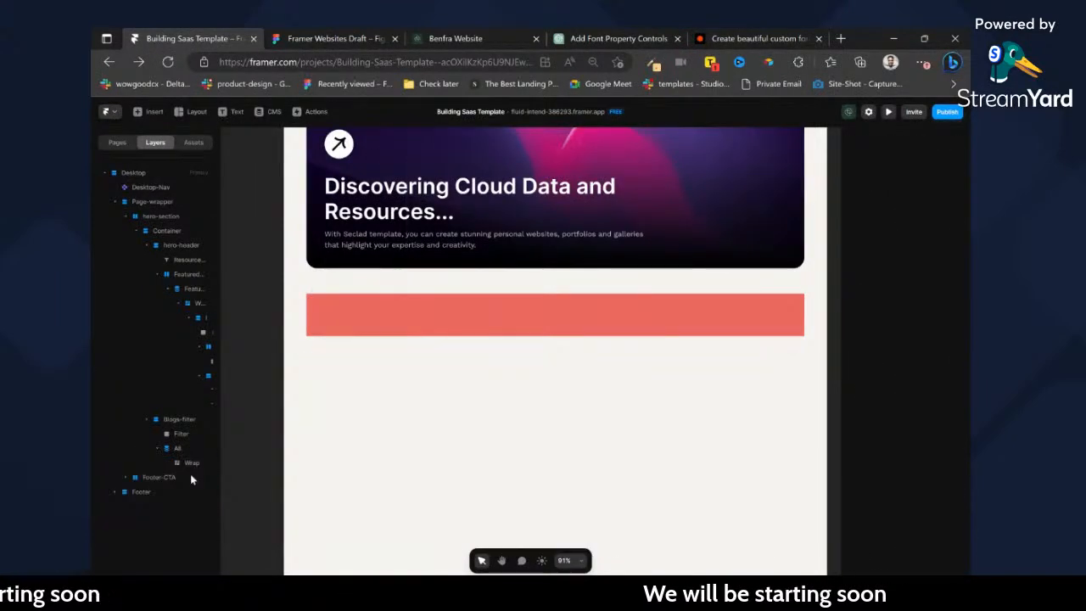
# Draw a frame about 262 × 141 inside the empty Wrap container of the All list.
pyautogui.click(459, 360)
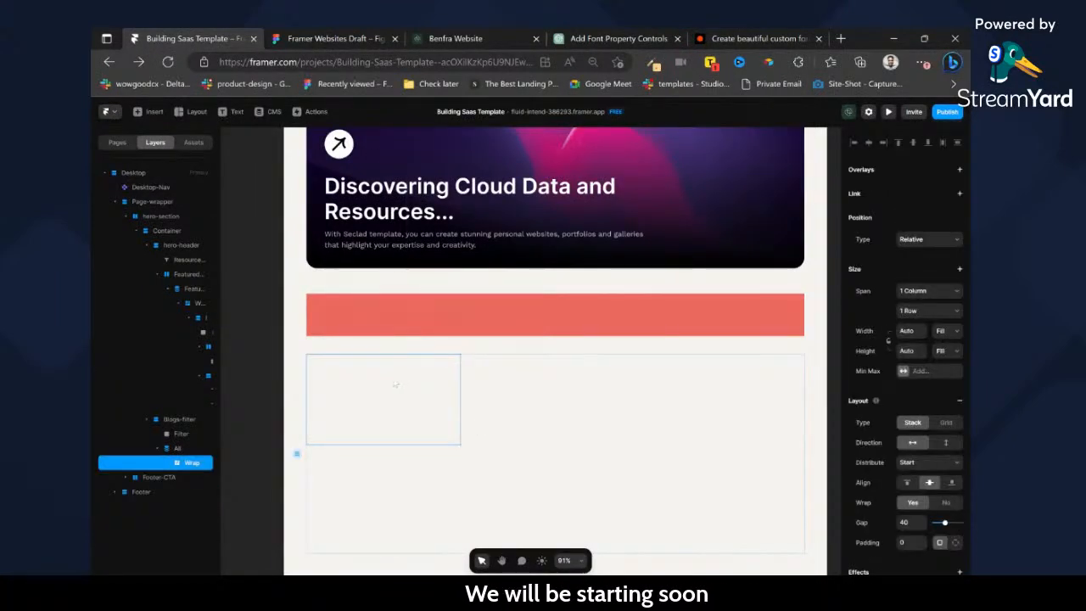
pyautogui.hotkey('ctrl', 'e')
pyautogui.click(399, 387)
pyautogui.press('f')
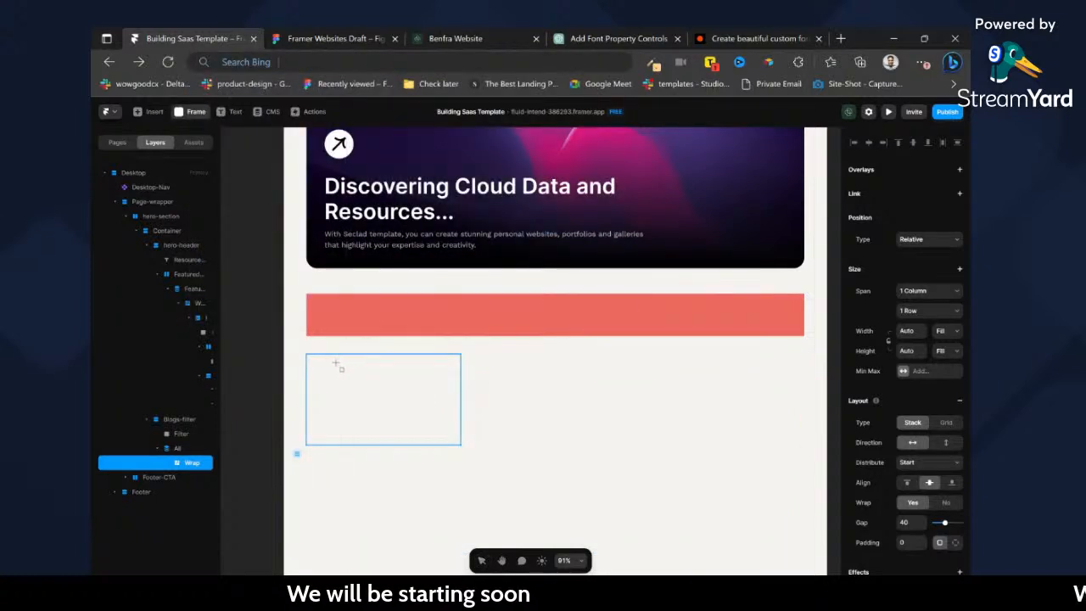
pyautogui.moveTo(319, 355); pyautogui.dragTo(454, 431)
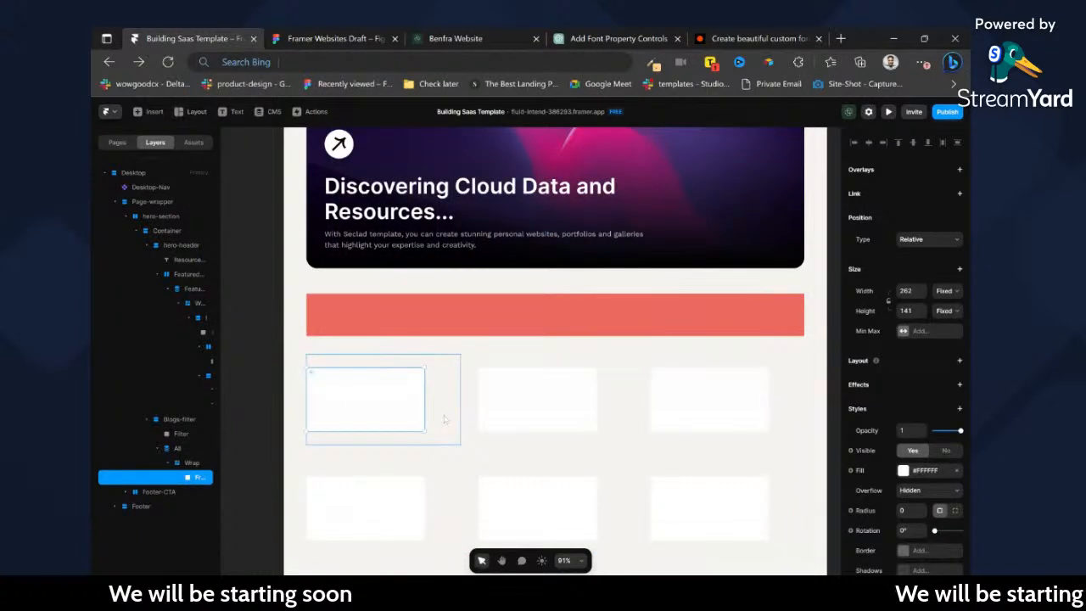
# Switch to the Figma design and copy the first blog card of the grid with the Figma to HTML with Framer plugin.
pyautogui.click(384, 32)
pyautogui.click(494, 320)
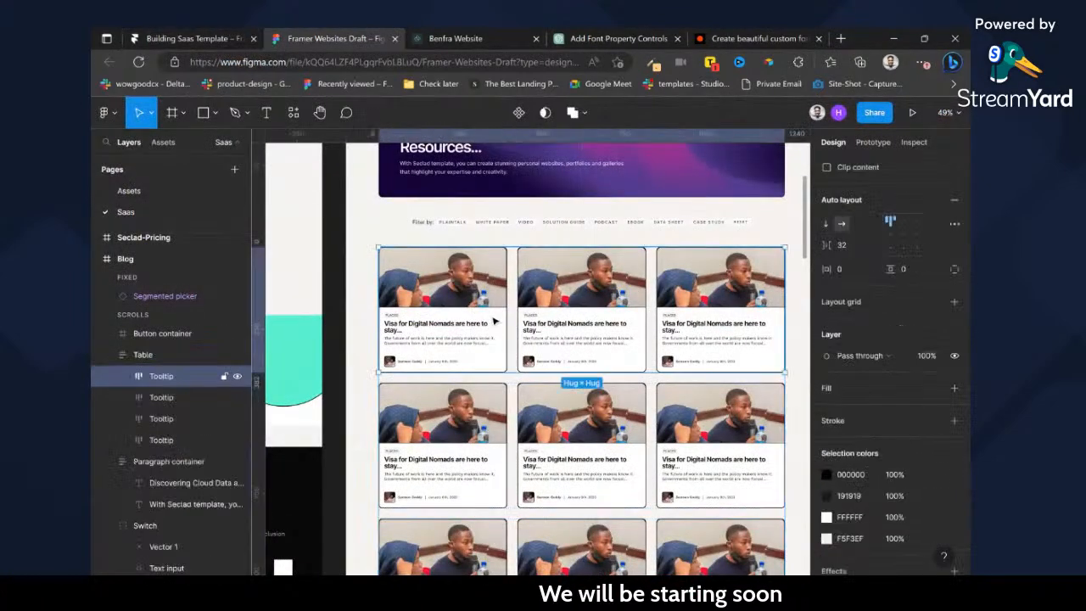
pyautogui.hotkey('ctrl', '/')
pyautogui.press('Return')
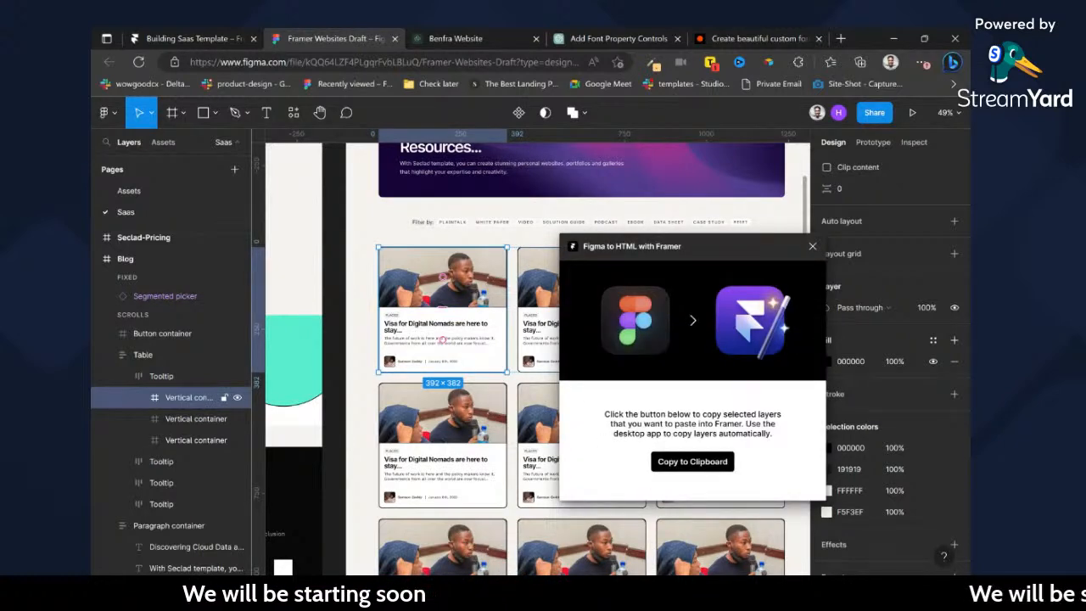
pyautogui.click(693, 462)
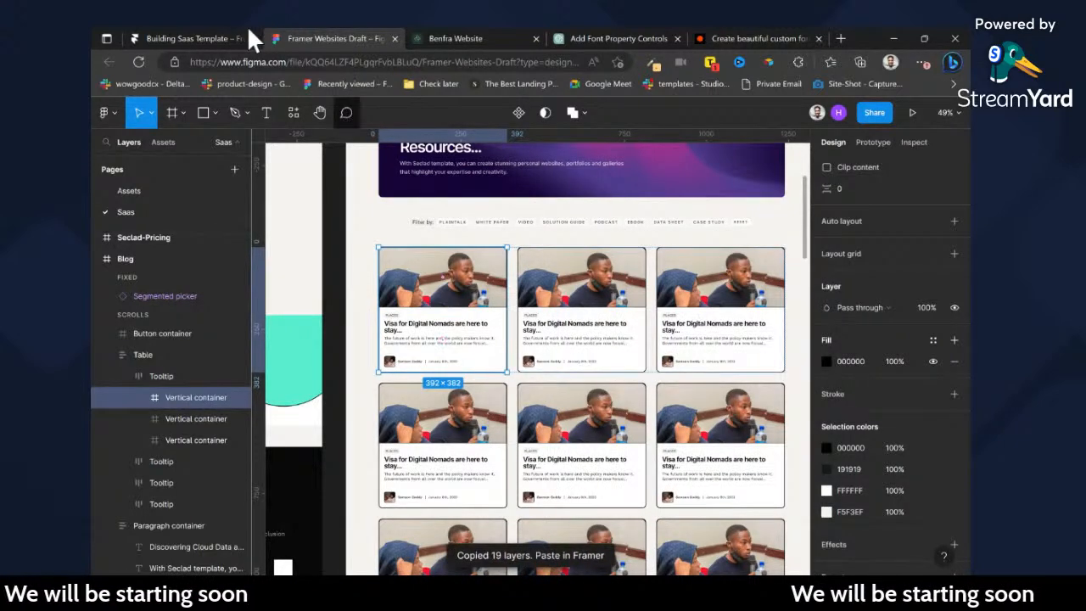
# Switch back to Framer, replace the drawn frame in Wrap with the copied blog card, and rename the pasted container as card.
pyautogui.click(221, 35)
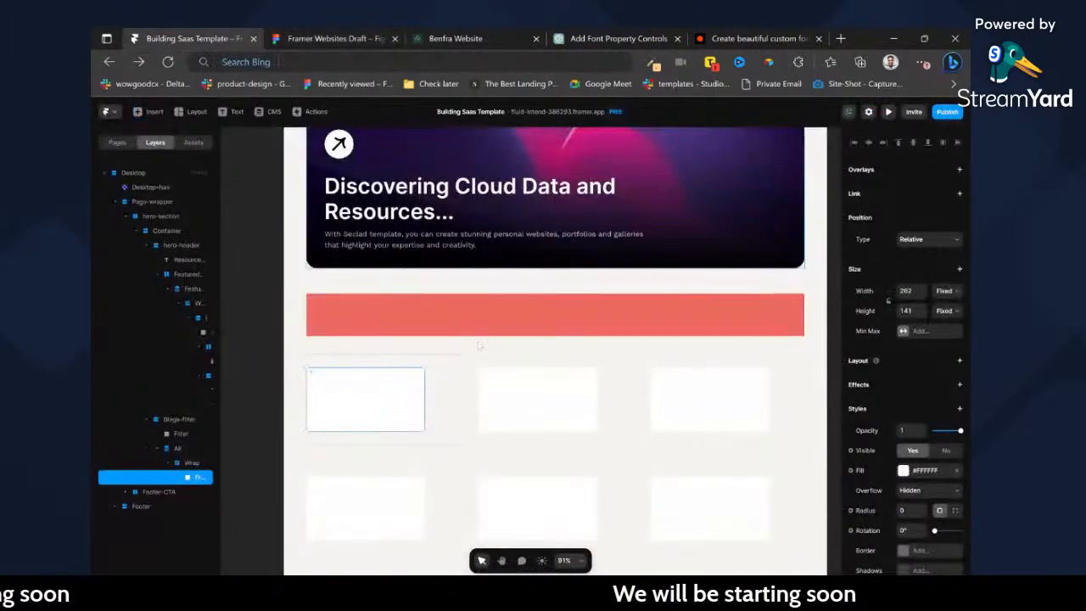
pyautogui.press('Delete')
pyautogui.click(396, 393)
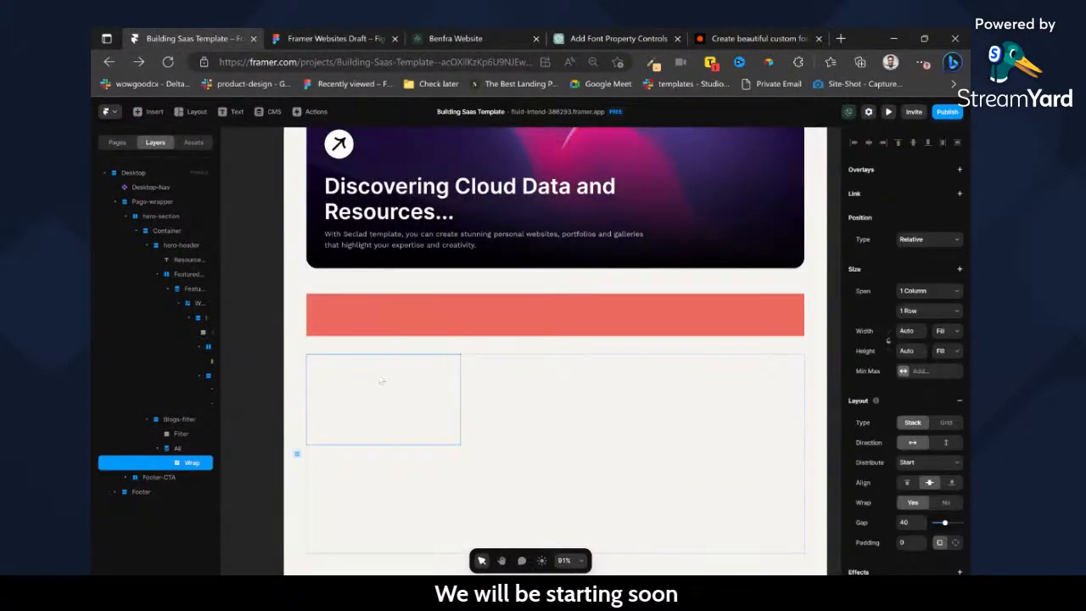
pyautogui.hotkey('ctrl', 'v')
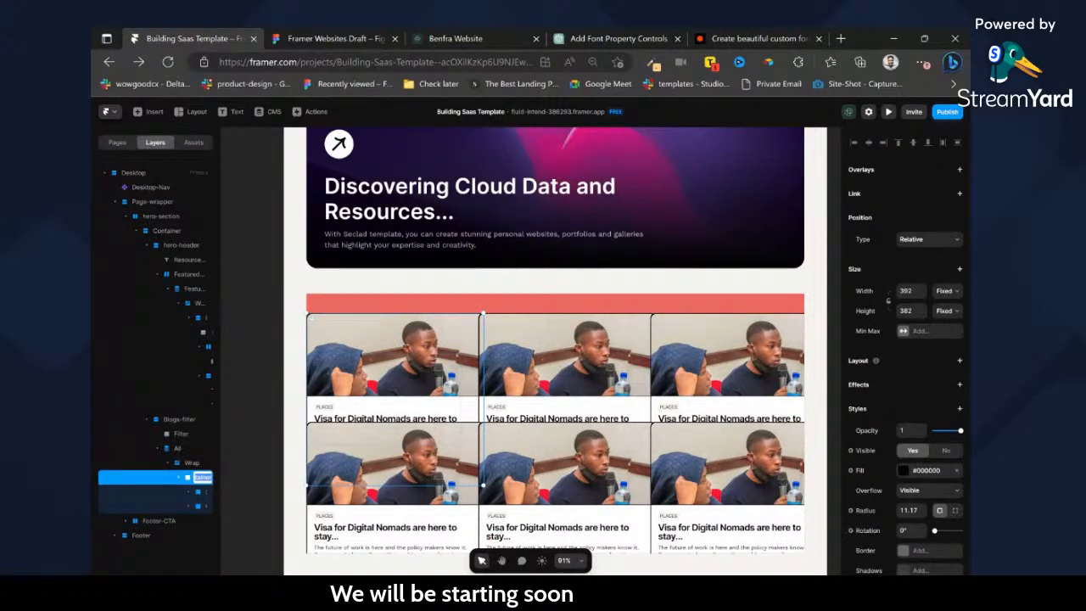
pyautogui.write('card')
pyautogui.press('Return')
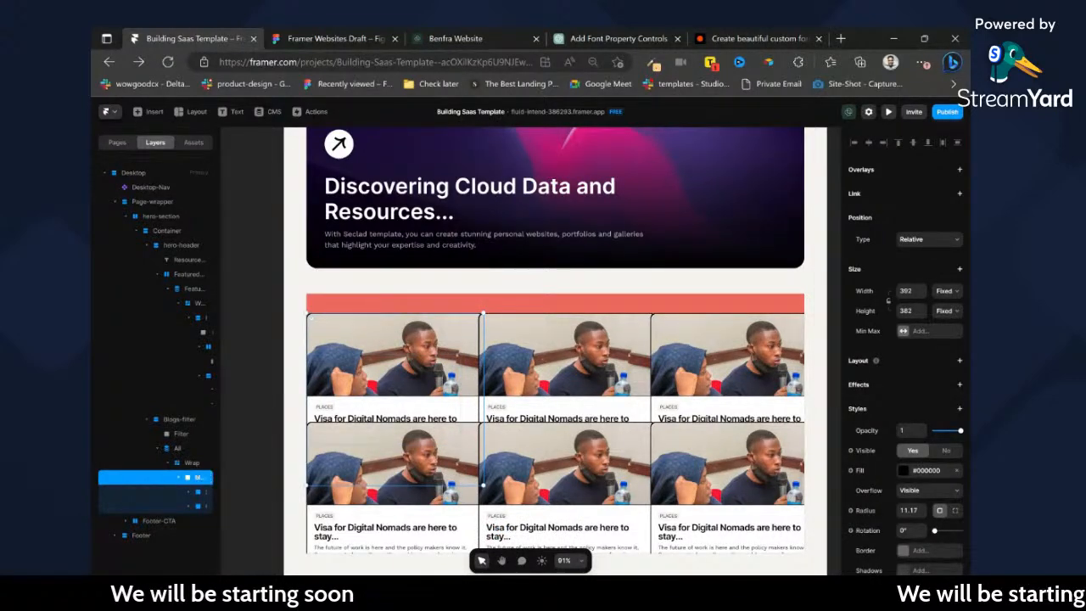
# Set the pasted blog card's width to Fill and add a vertical stack layout with its height set to Fit.
pyautogui.click(946, 322)
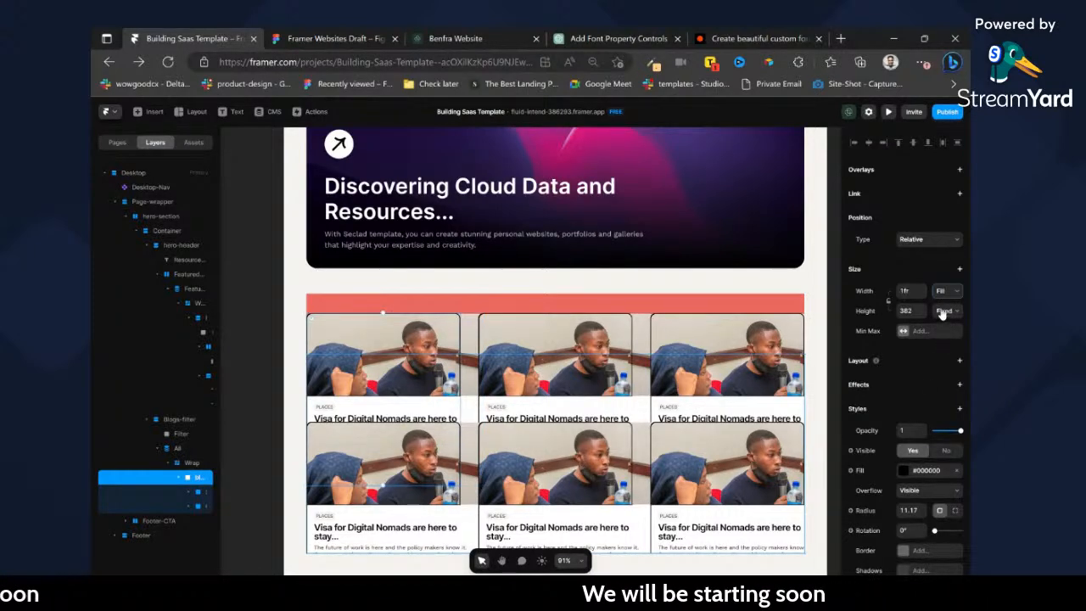
pyautogui.click(960, 359)
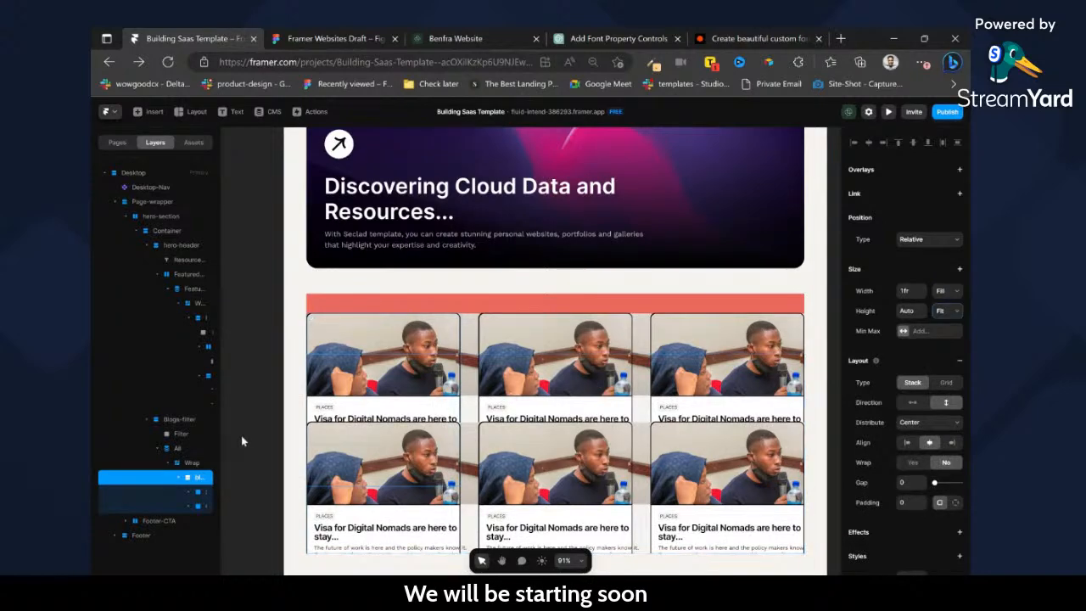
# Try a three-column grid and a vertical stack layout on the All list's Wrap container.
pyautogui.click(205, 466)
pyautogui.scroll(-2, 940, 373)
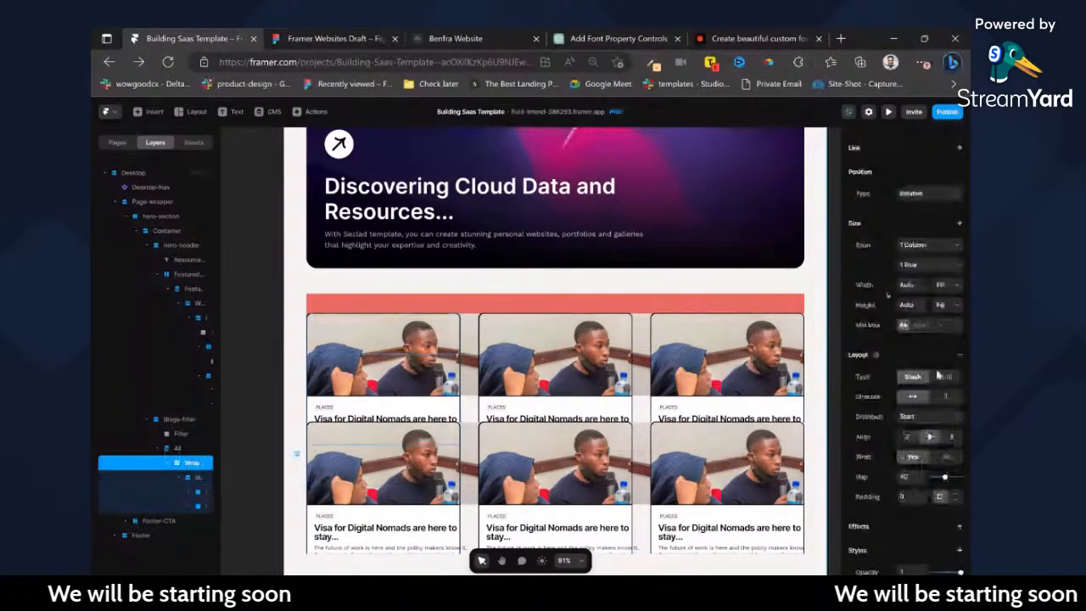
pyautogui.click(947, 354)
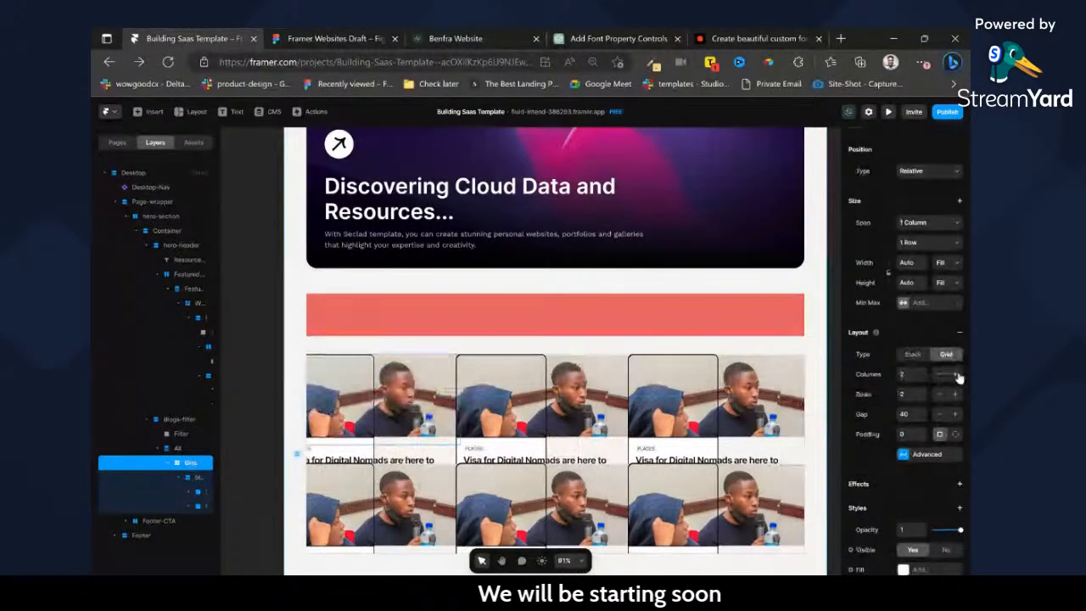
pyautogui.click(957, 374)
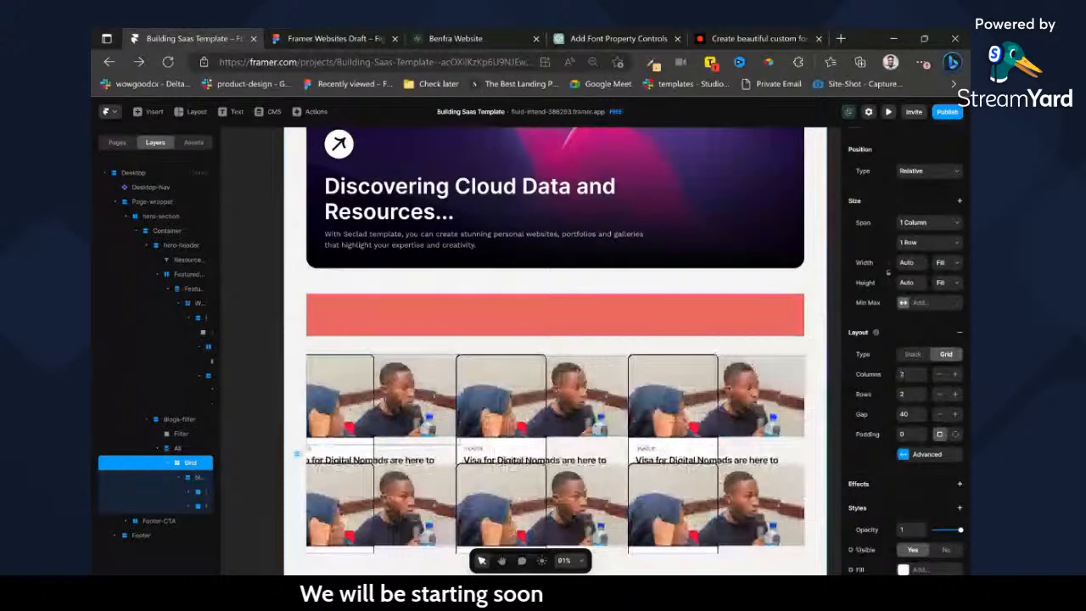
pyautogui.click(913, 354)
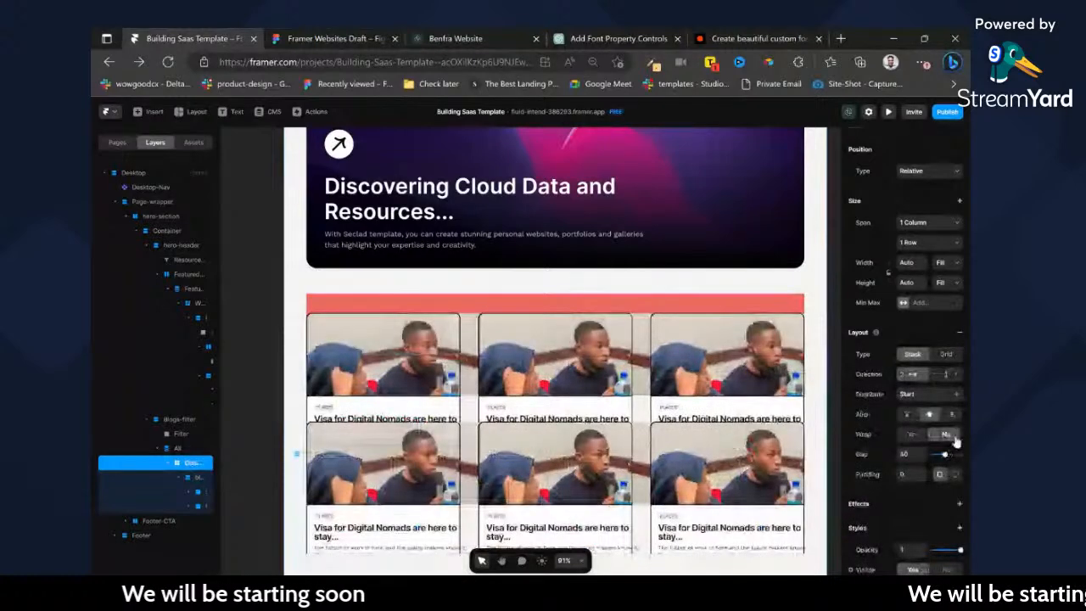
pyautogui.click(947, 375)
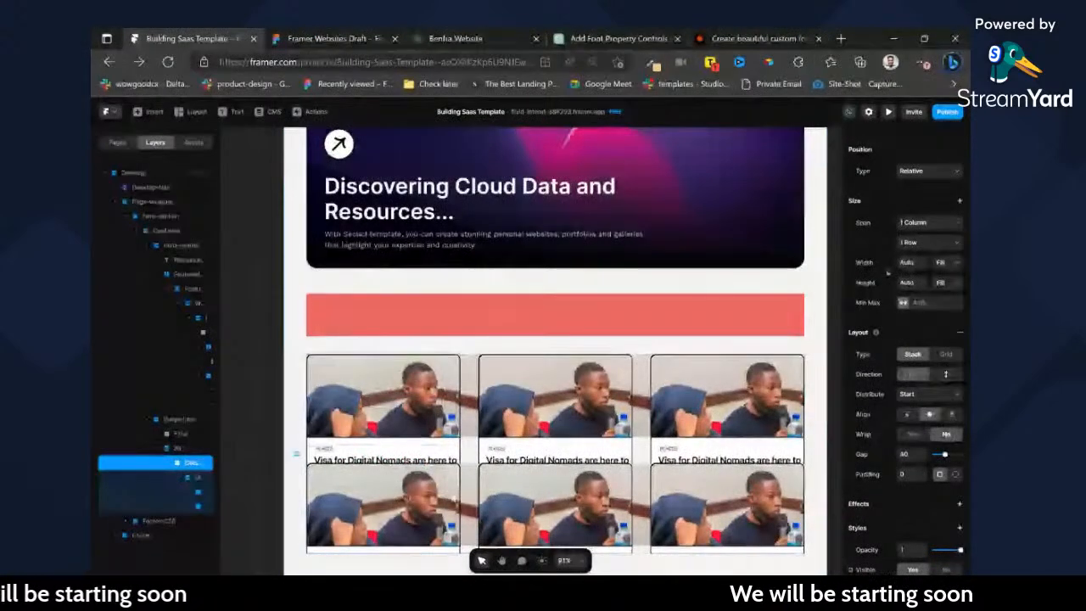
# Cut the blog card out of the All list and paste it on the empty canvas beside the page.
pyautogui.click(196, 479)
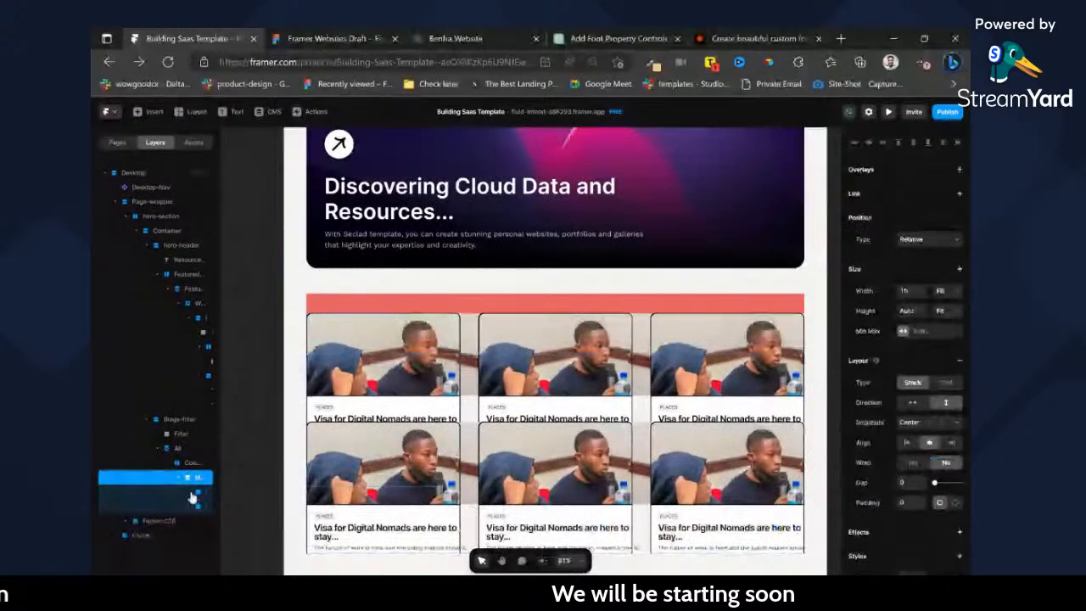
pyautogui.click(199, 494)
pyautogui.click(196, 480)
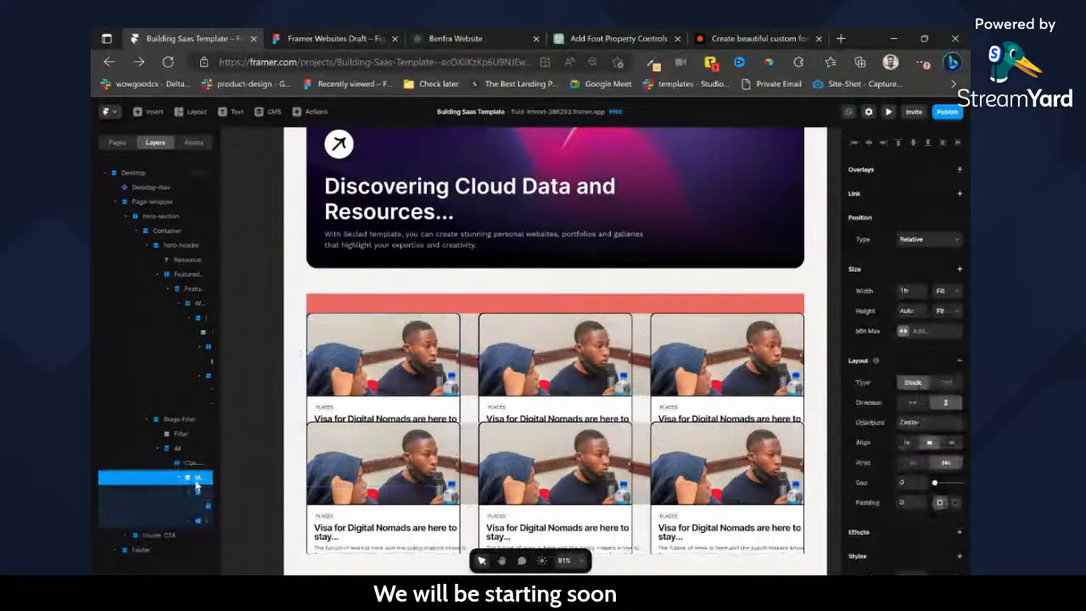
pyautogui.press('Delete')
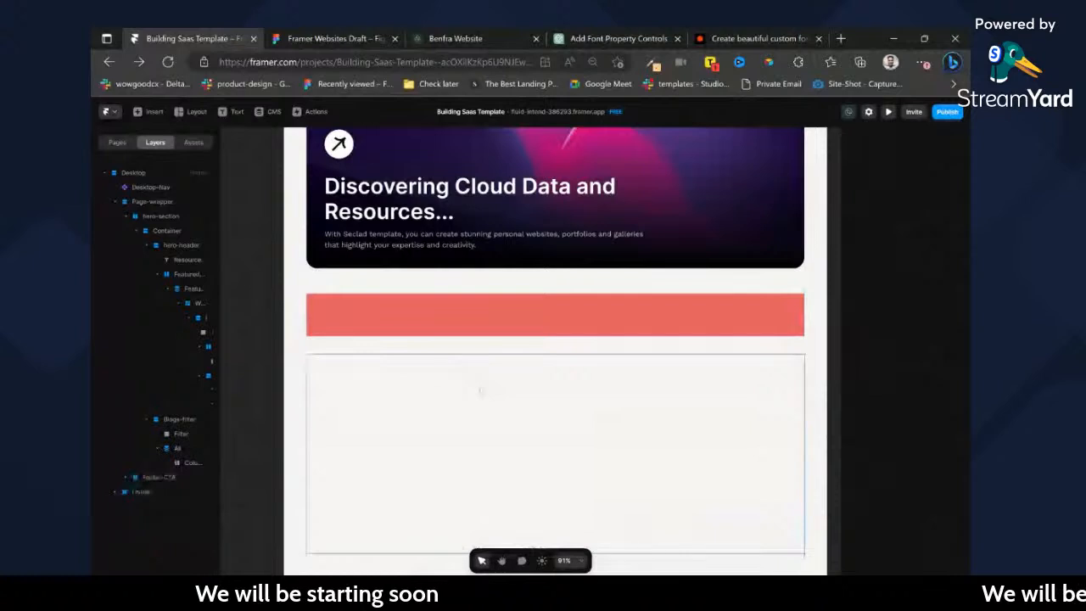
pyautogui.hscroll(-5, 480, 391)
pyautogui.hotkey('ctrl', 'z')
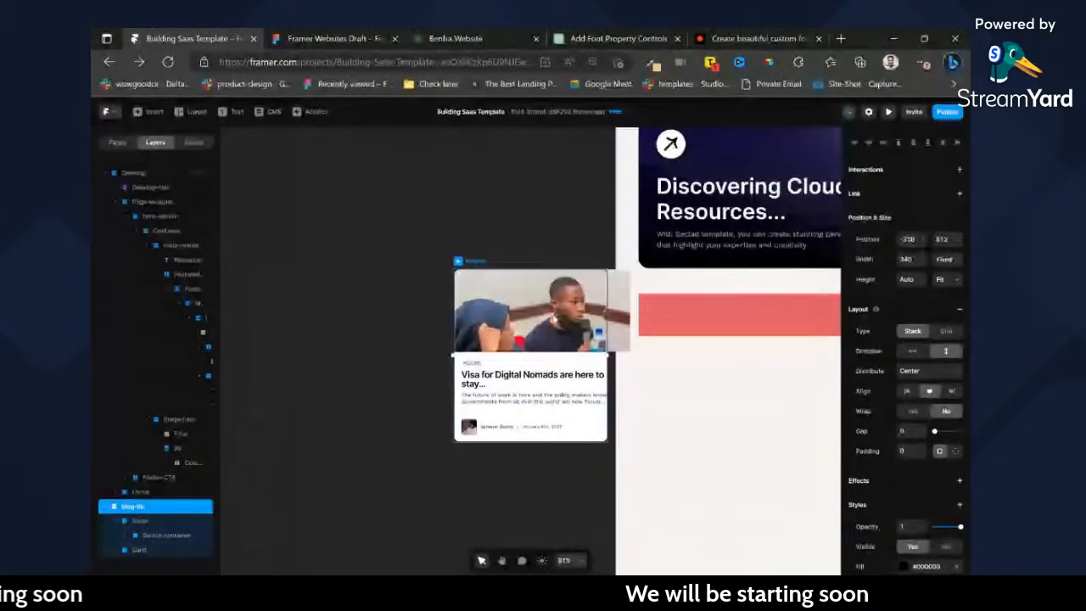
# Rename the picture wrapper layer of the standalone blog card as Image.
pyautogui.click(561, 214)
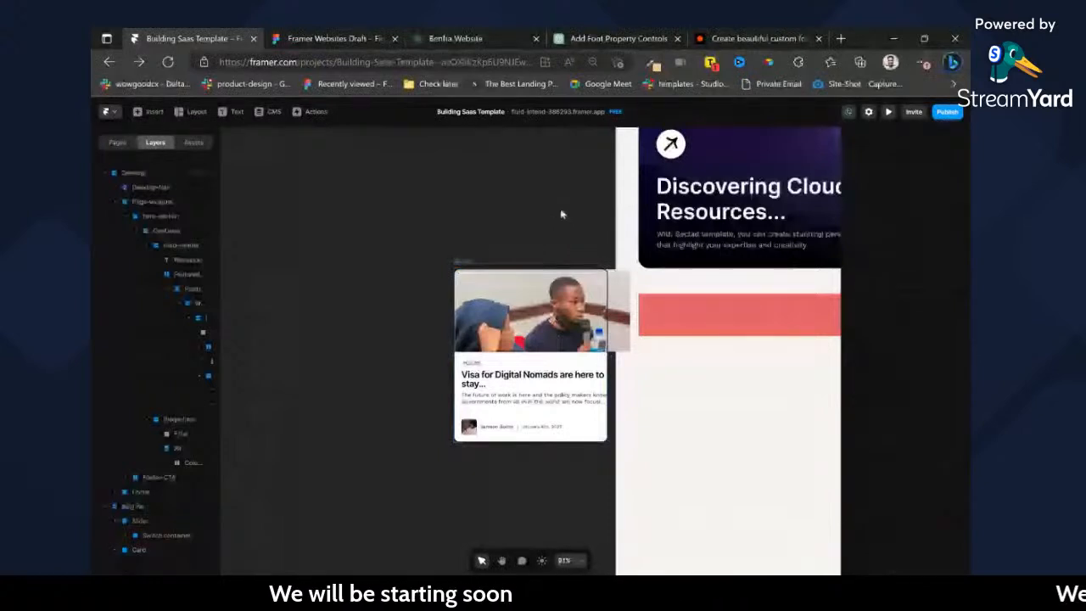
pyautogui.click(495, 250)
pyautogui.click(476, 261)
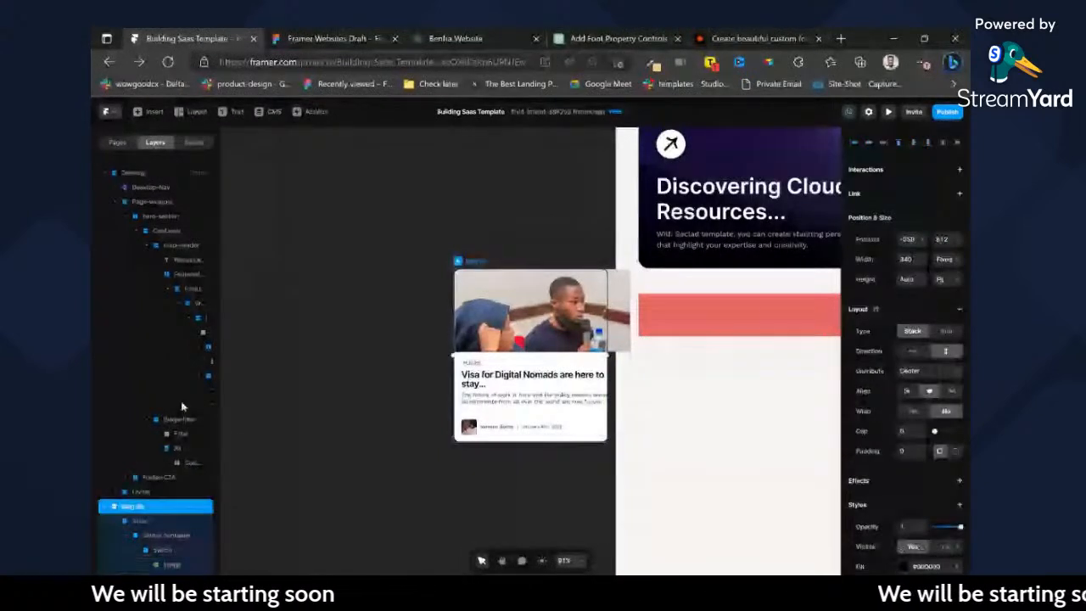
pyautogui.click(140, 521)
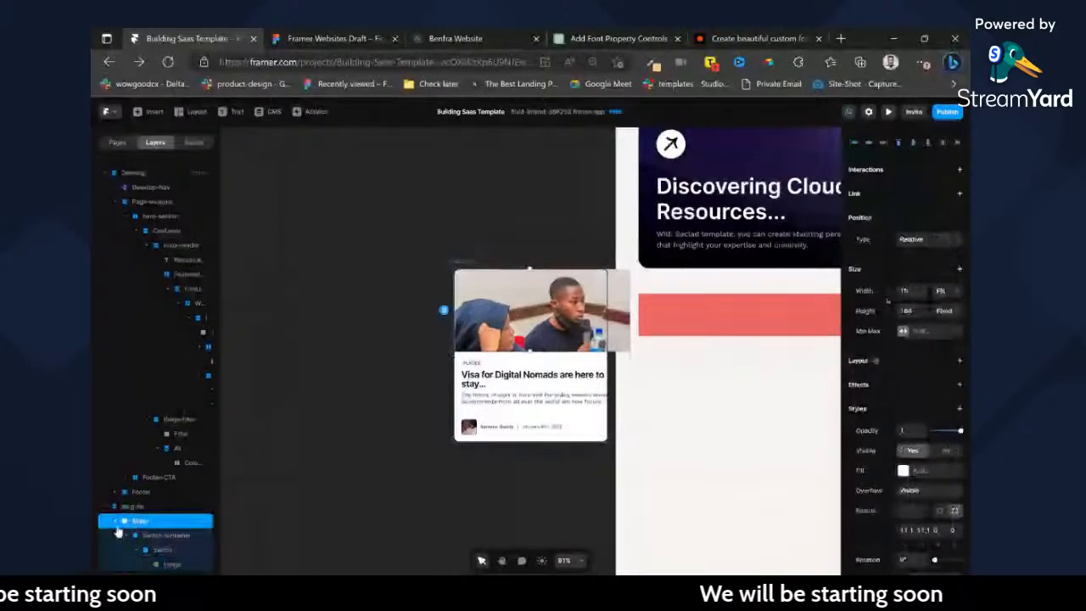
pyautogui.click(124, 535)
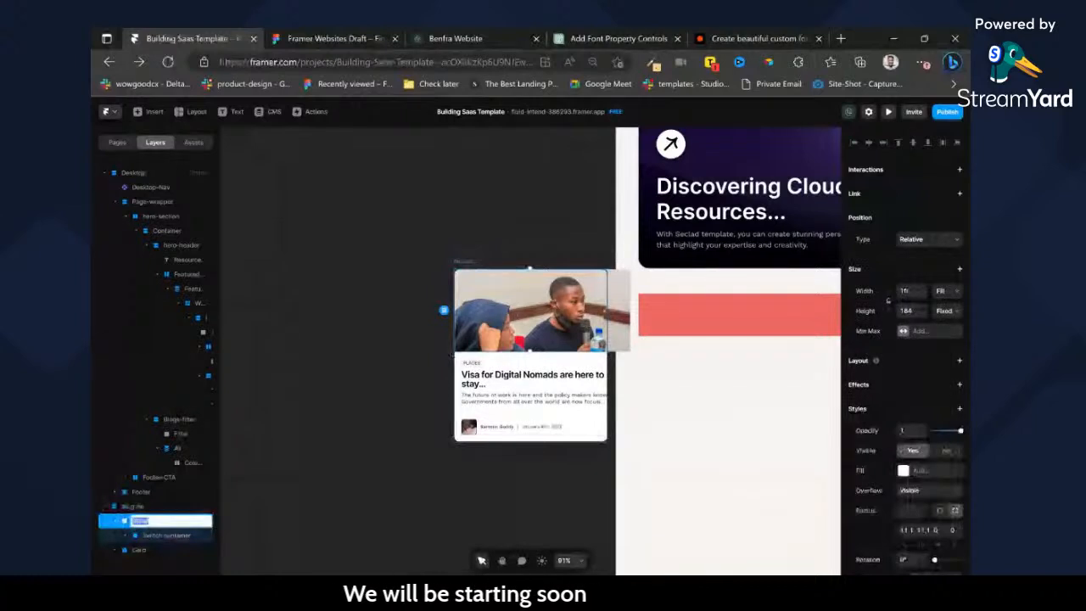
pyautogui.write('Image')
pyautogui.press('Return')
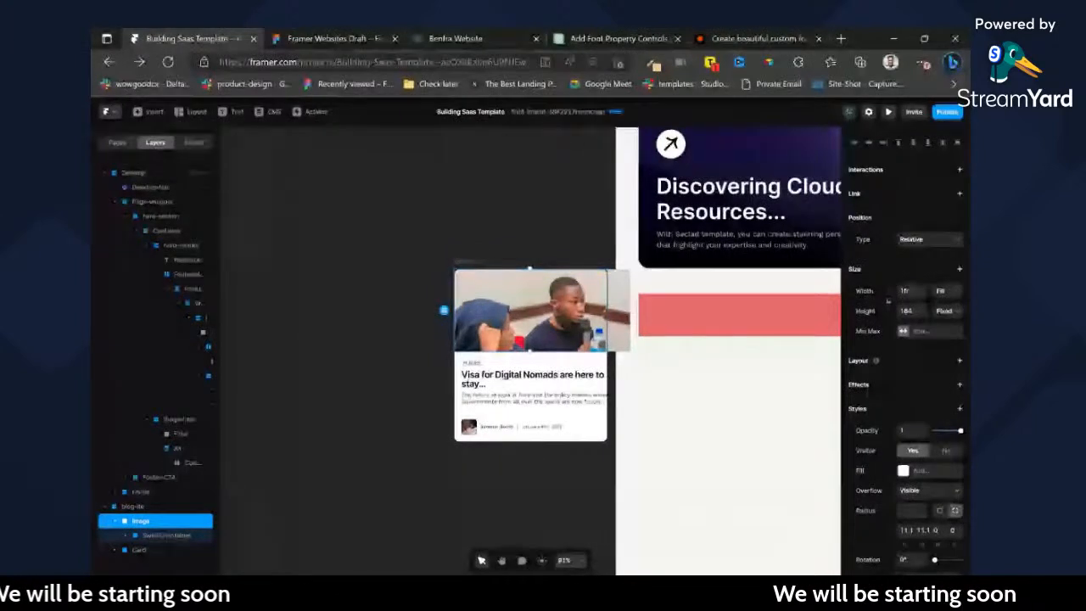
# Try giving the Image layer the nested picture's fill and deleting the Switch container inside it.
pyautogui.scroll(-1, 940, 390)
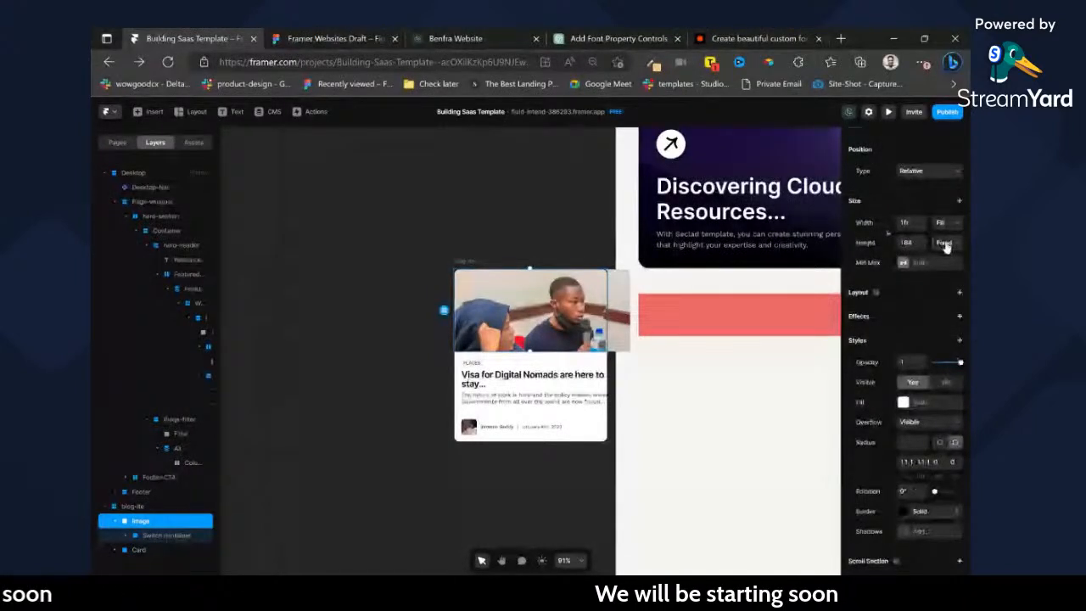
pyautogui.click(125, 535)
pyautogui.click(163, 564)
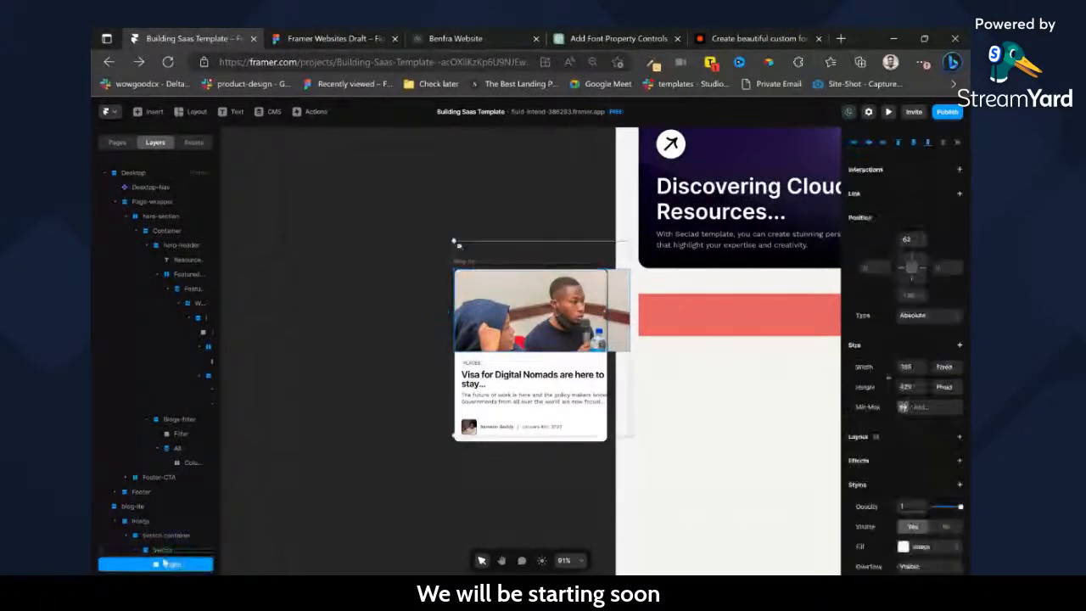
pyautogui.click(173, 576)
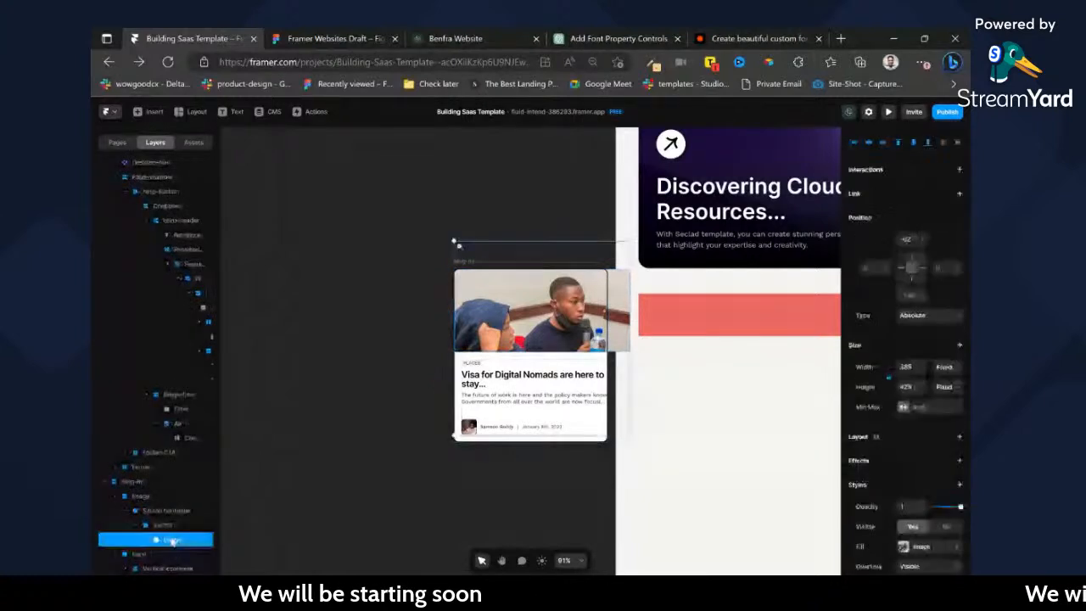
pyautogui.click(140, 499)
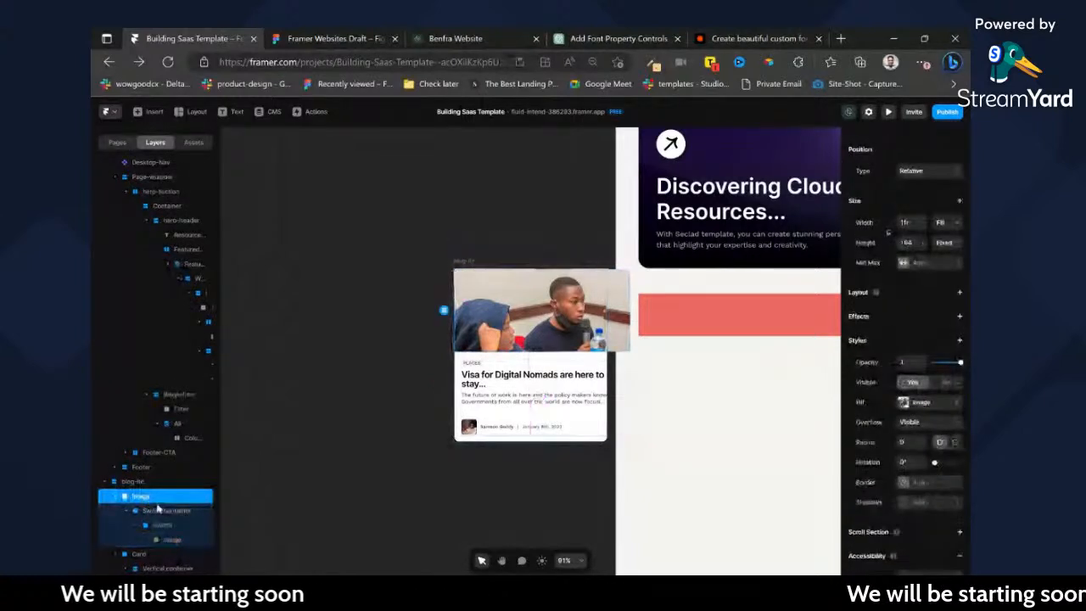
pyautogui.click(172, 512)
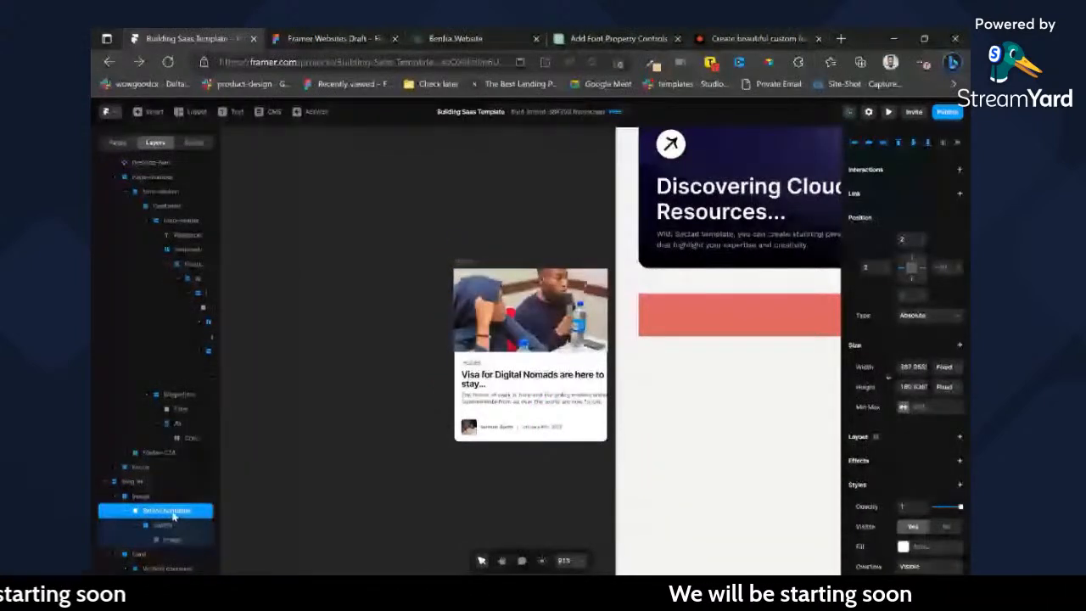
pyautogui.press('Delete')
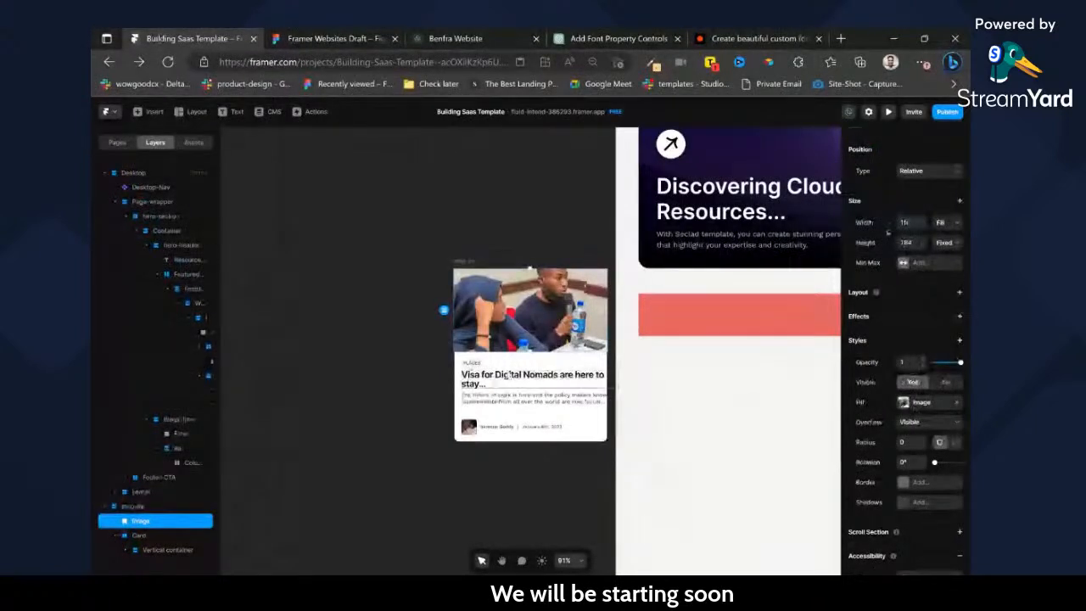
pyautogui.hotkey('ctrl', 'z')
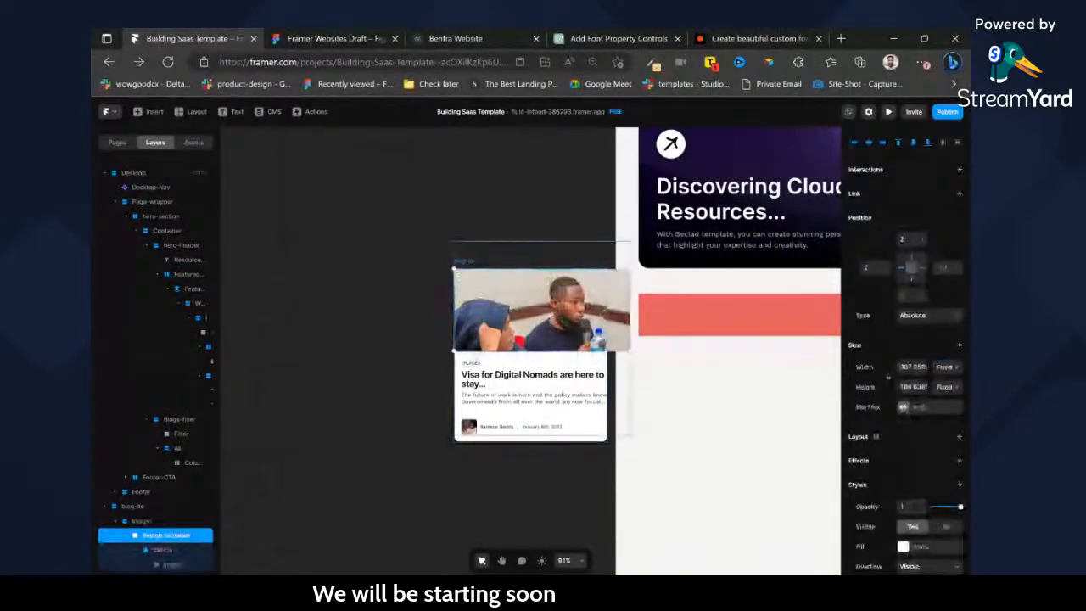
# Move the picture fill from the Image layer to the Switch container and delete the nested Switch layer.
pyautogui.click(159, 551)
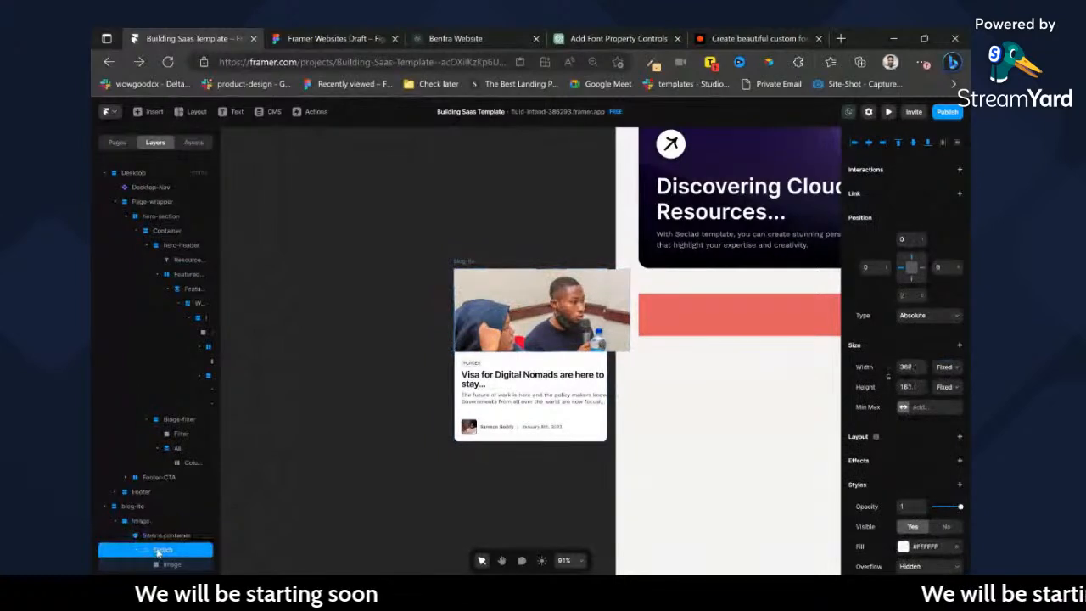
pyautogui.press('Delete')
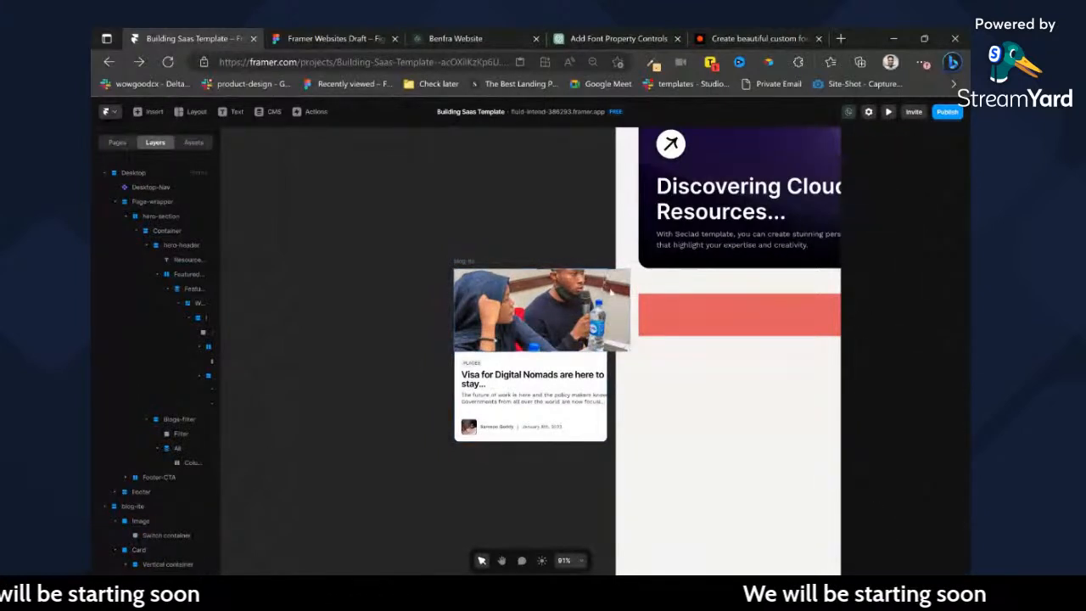
pyautogui.click(136, 524)
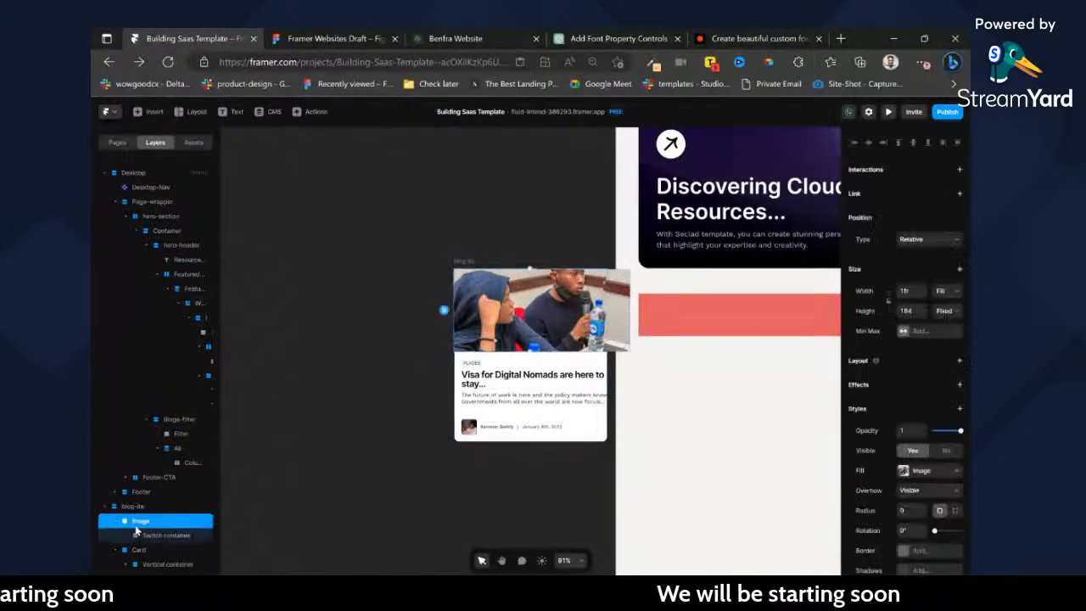
pyautogui.click(953, 472)
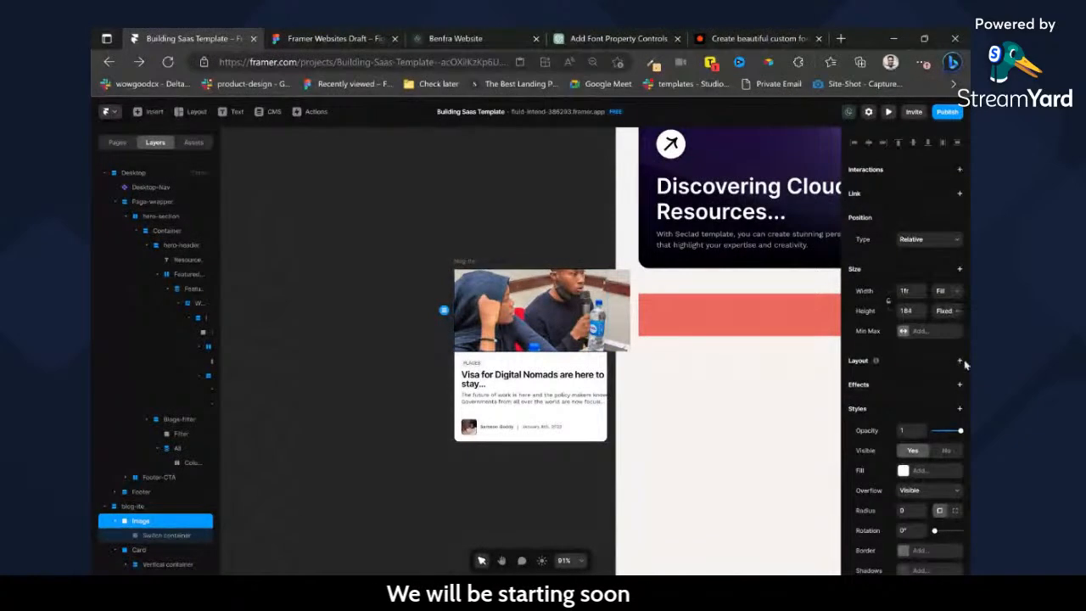
# Give the Image layer a vertical stack distributed from Start, and set the Switch container's width to Fill and height to 200.
pyautogui.click(960, 360)
pyautogui.click(158, 535)
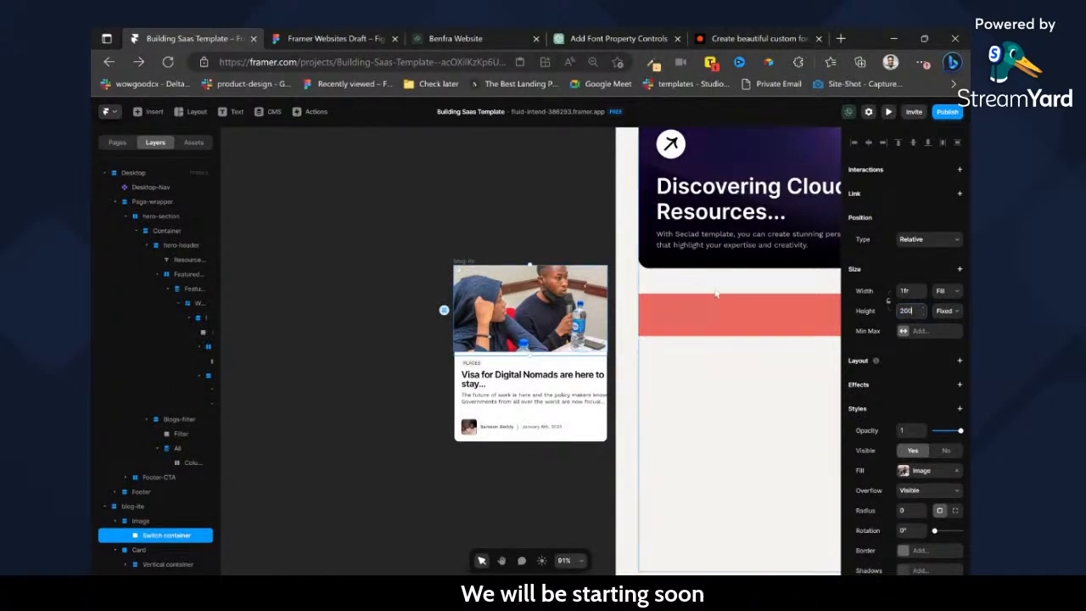
pyautogui.click(145, 521)
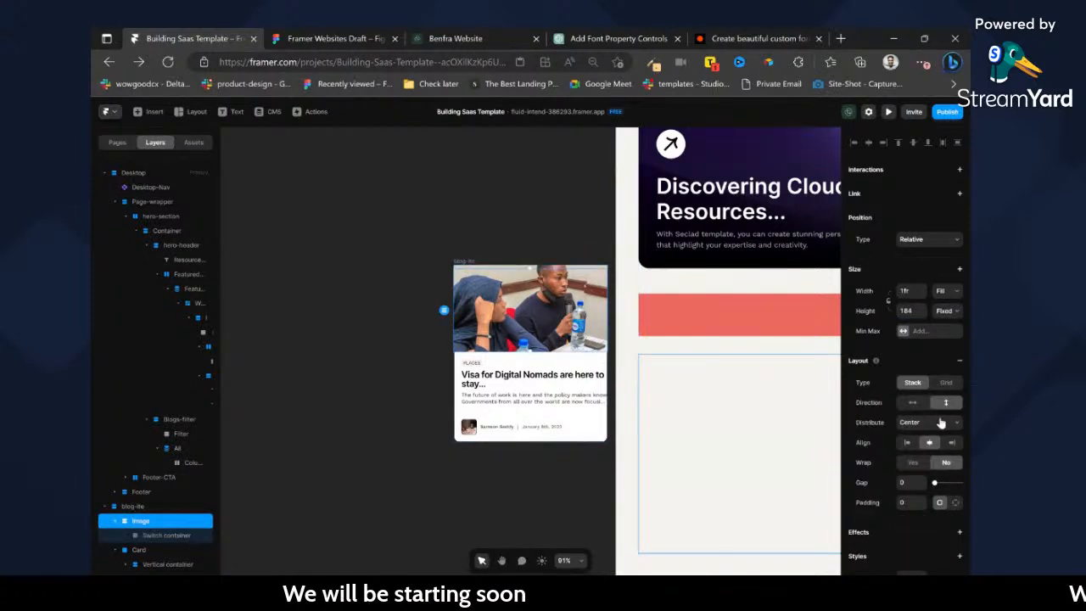
pyautogui.click(933, 437)
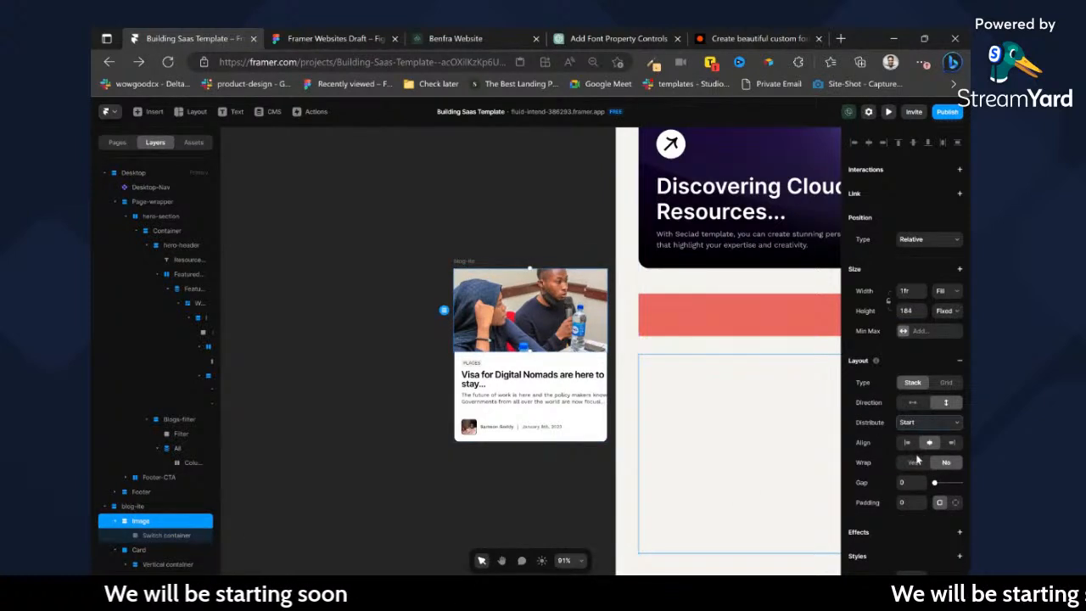
pyautogui.scroll(-1, 915, 485)
pyautogui.scroll(-2, 915, 486)
pyautogui.click(928, 436)
pyautogui.click(932, 448)
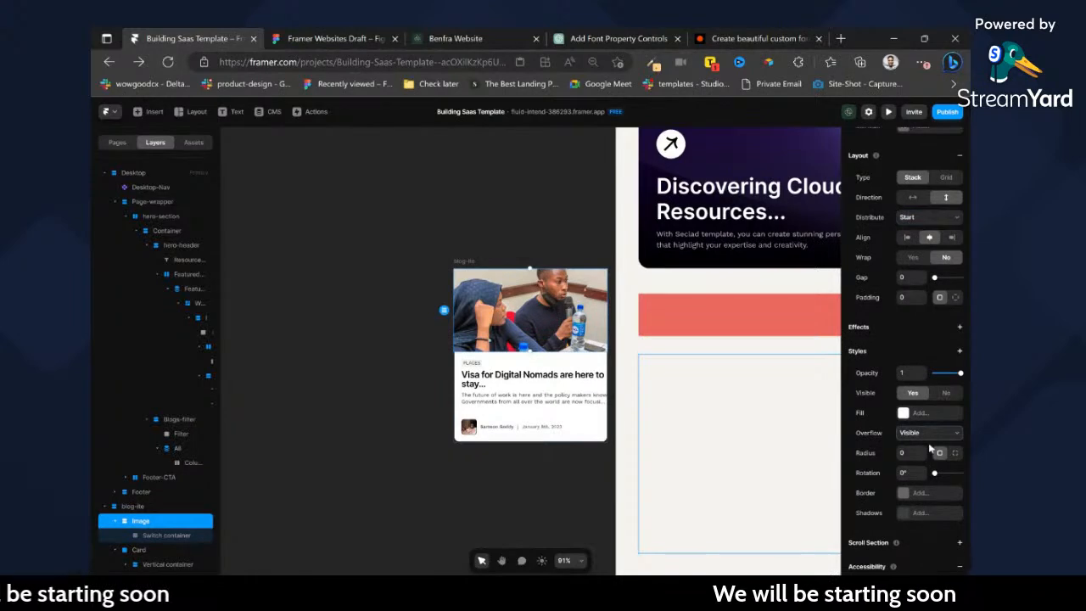
# Set the whole blog card's corner radius to 12 and its overflow to Hidden.
pyautogui.scroll(3, 505, 311)
pyautogui.click(534, 195)
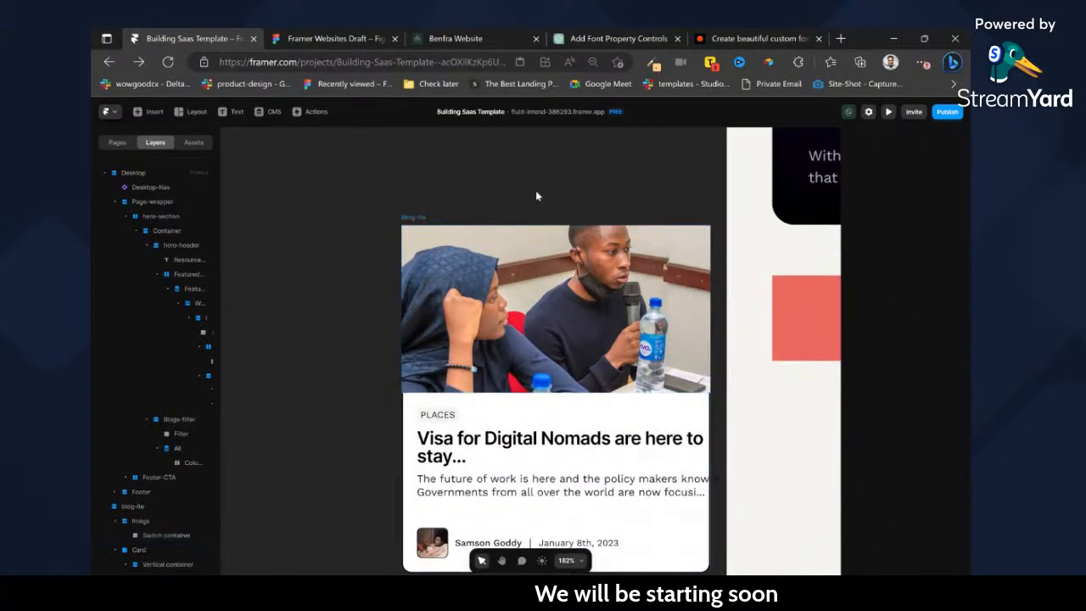
pyautogui.click(424, 219)
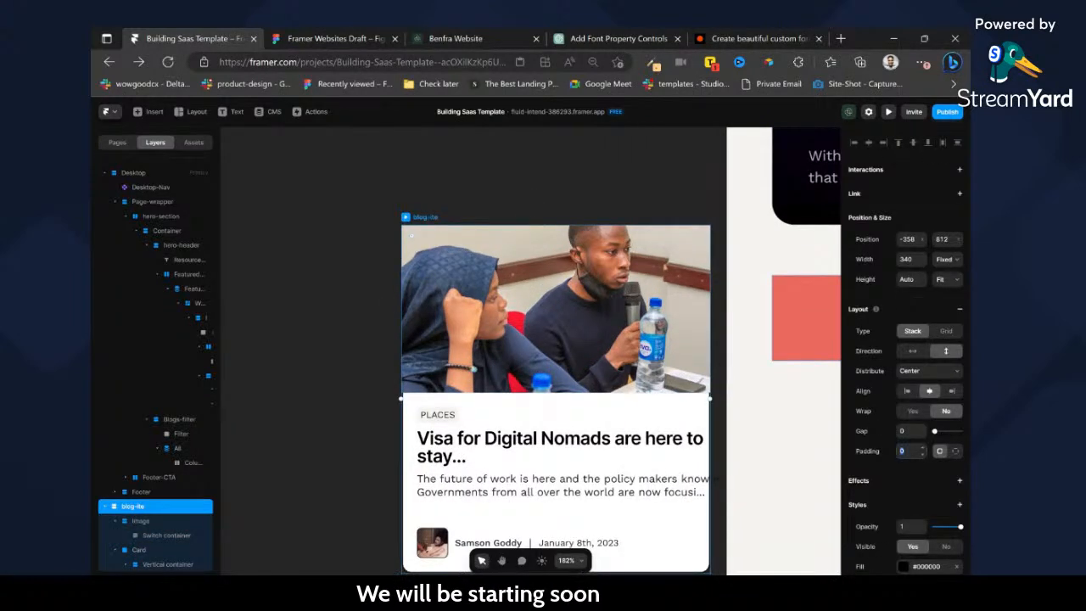
pyautogui.scroll(-3, 904, 356)
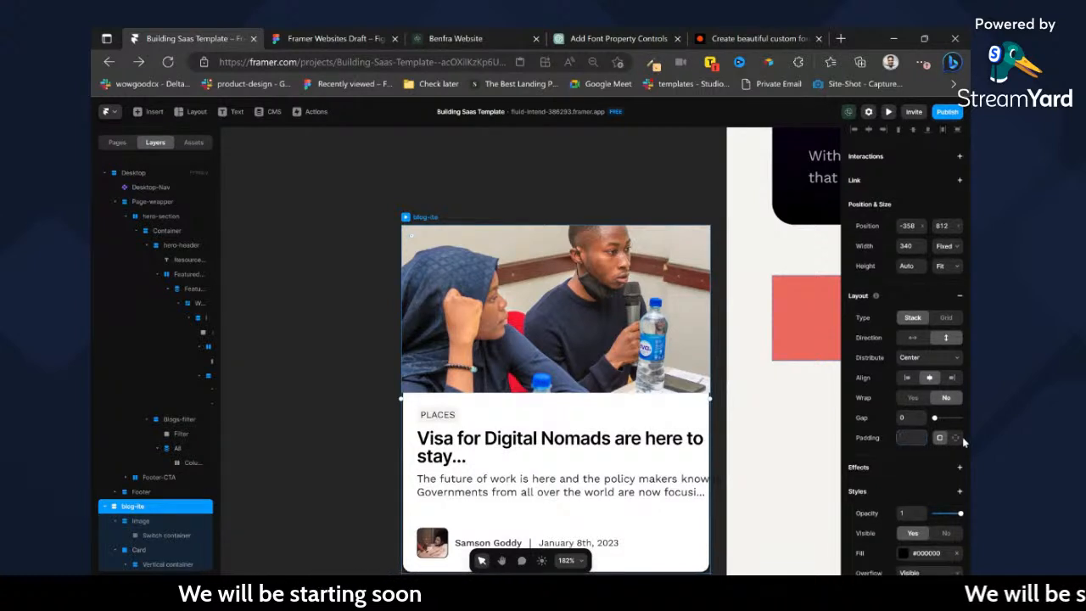
pyautogui.write('12')
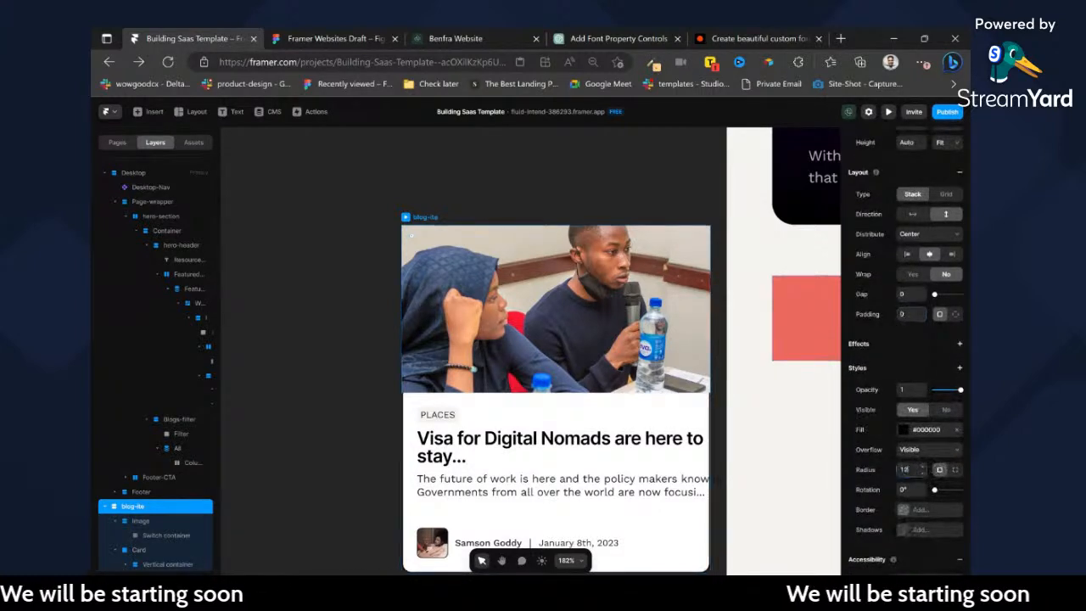
pyautogui.click(923, 449)
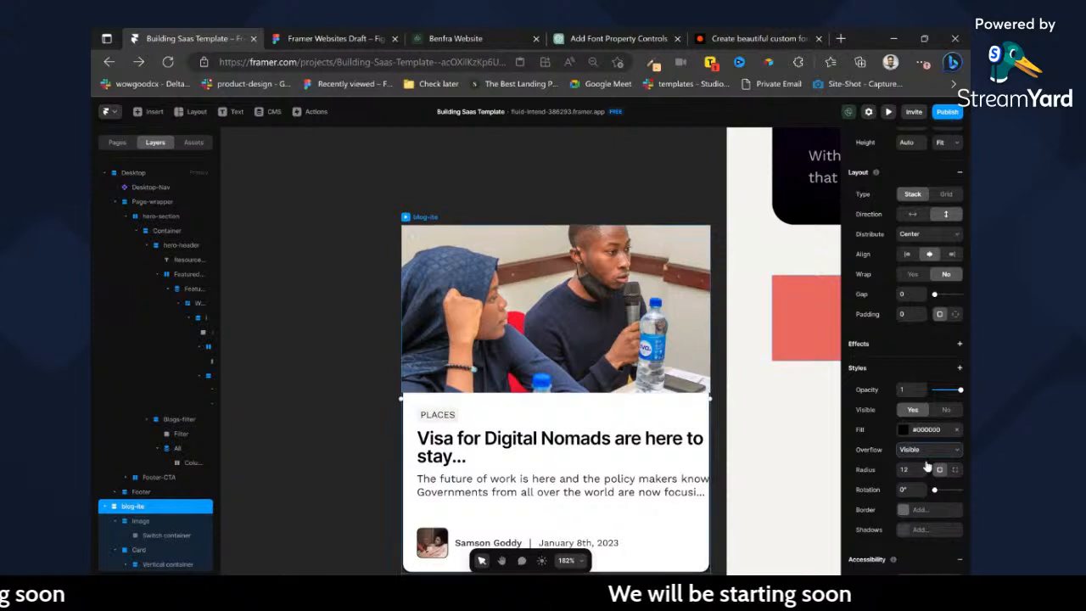
pyautogui.scroll(-3, 904, 441)
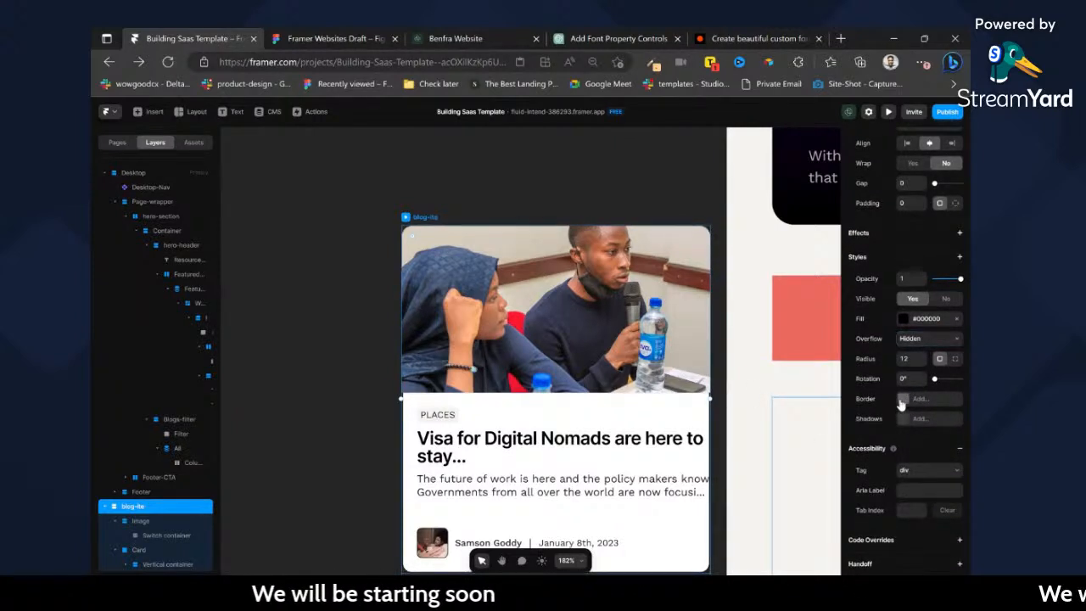
# Add a solid 1-pixel border to the whole blog card and remove the nested Card layer's own border.
pyautogui.click(901, 399)
pyautogui.write('1')
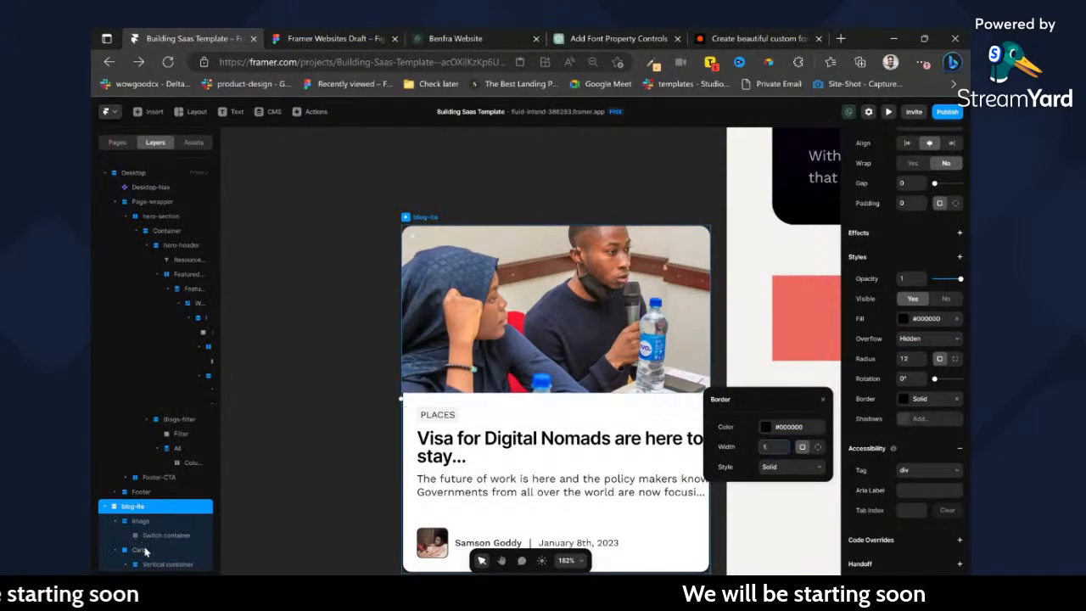
pyautogui.click(141, 550)
pyautogui.scroll(-2, 900, 357)
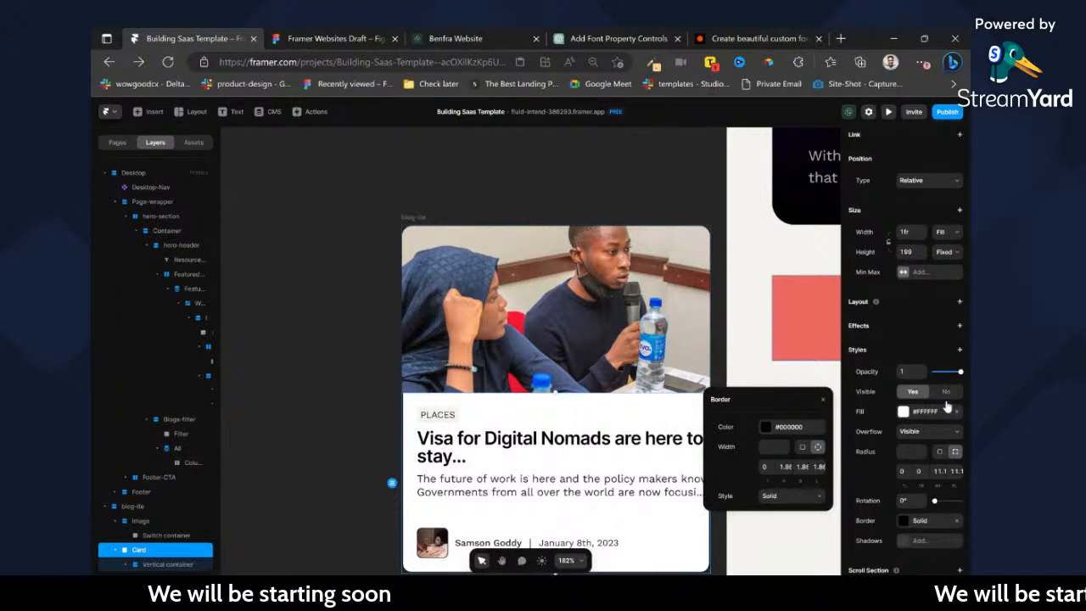
# Try removing the nested Card wrapper while keeping its text content in the blog card.
pyautogui.click(147, 551)
pyautogui.hotkey('ctrl', 'BackSpace')
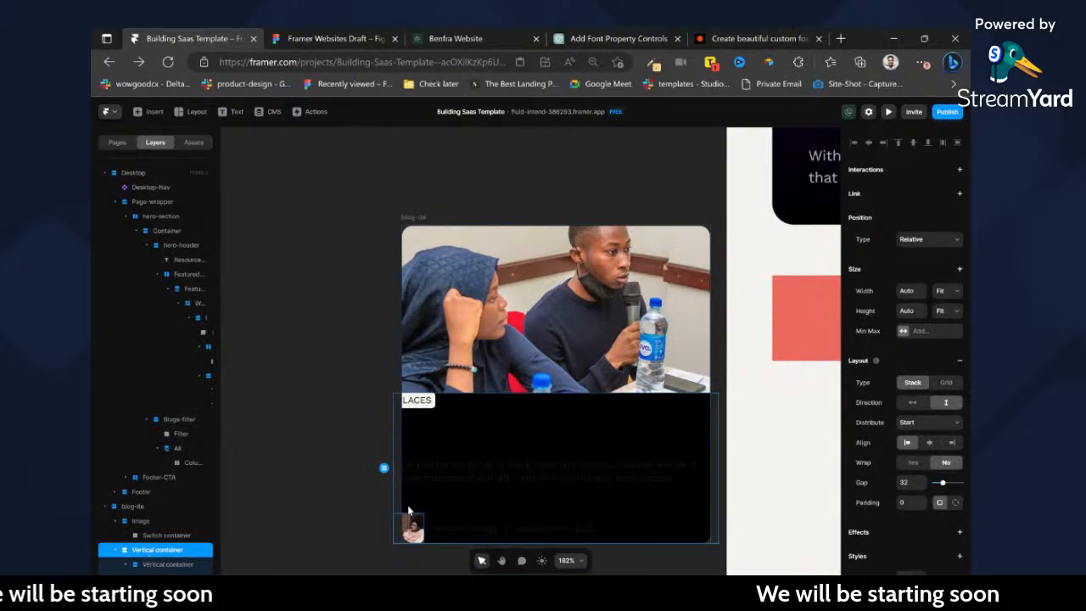
pyautogui.click(415, 218)
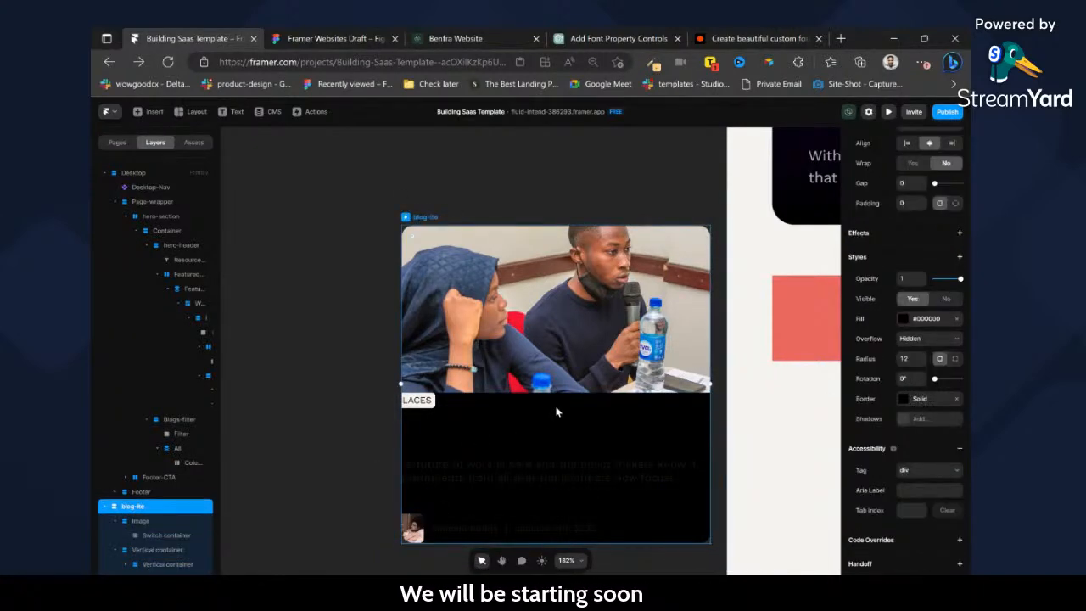
pyautogui.hotkey('ctrl', 'z')
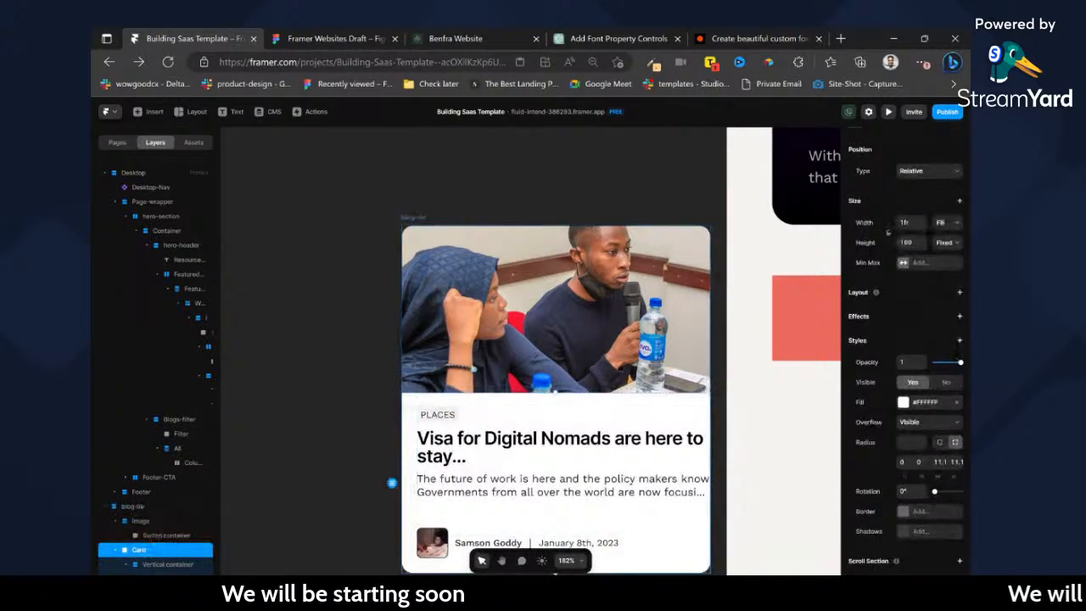
# Replace the whole blog card's black fill with solid white.
pyautogui.click(413, 219)
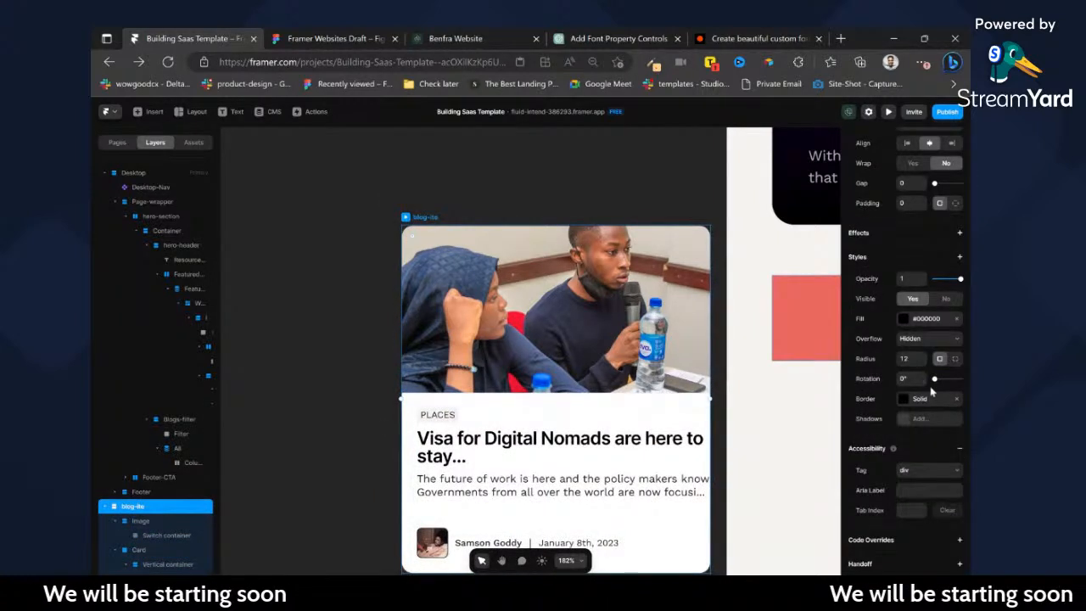
pyautogui.click(957, 318)
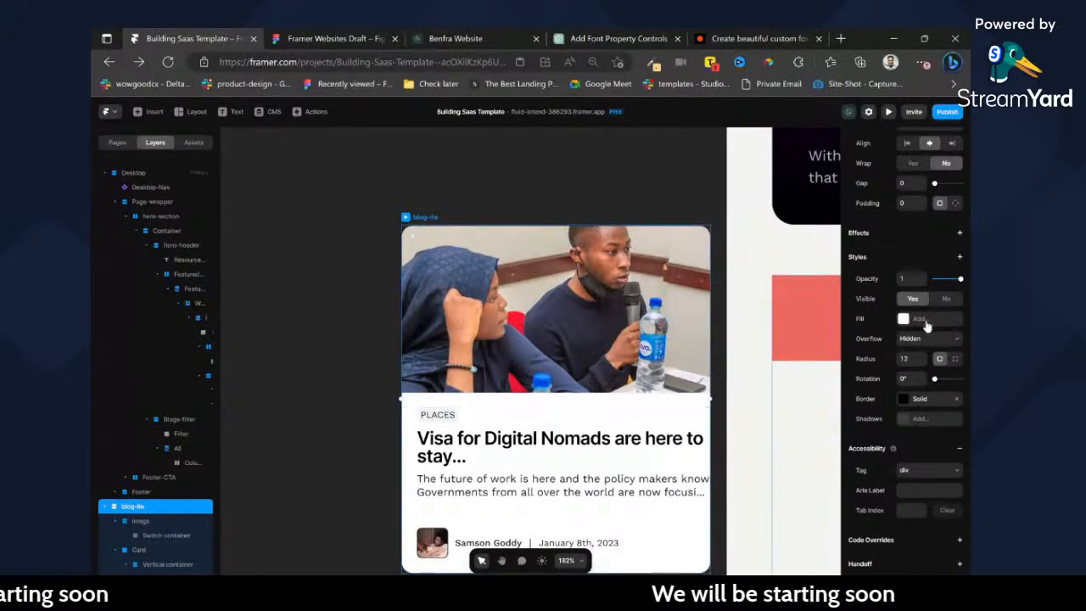
pyautogui.click(924, 318)
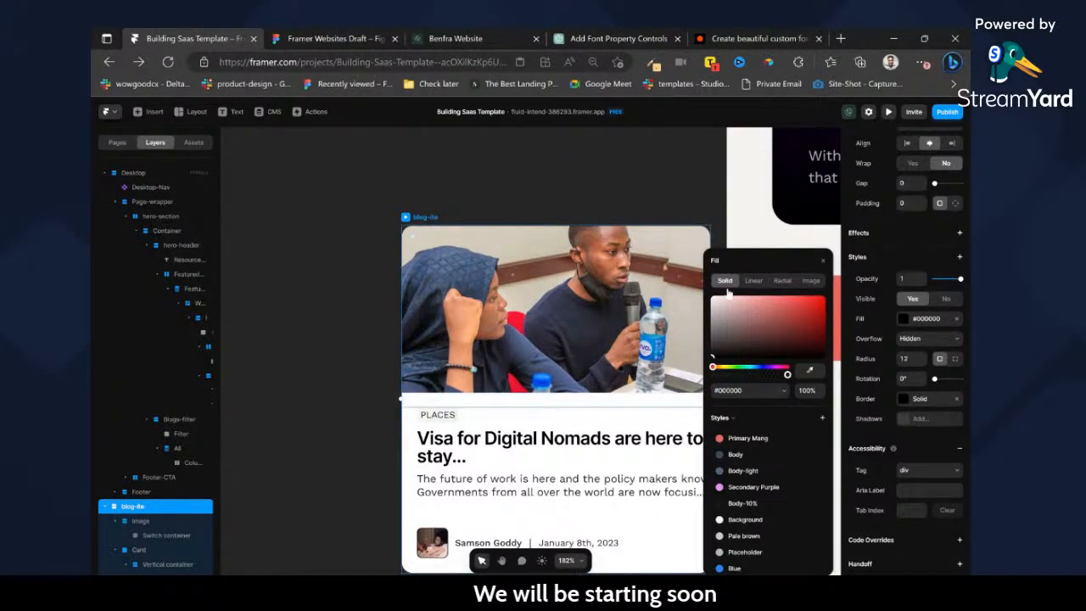
pyautogui.click(618, 205)
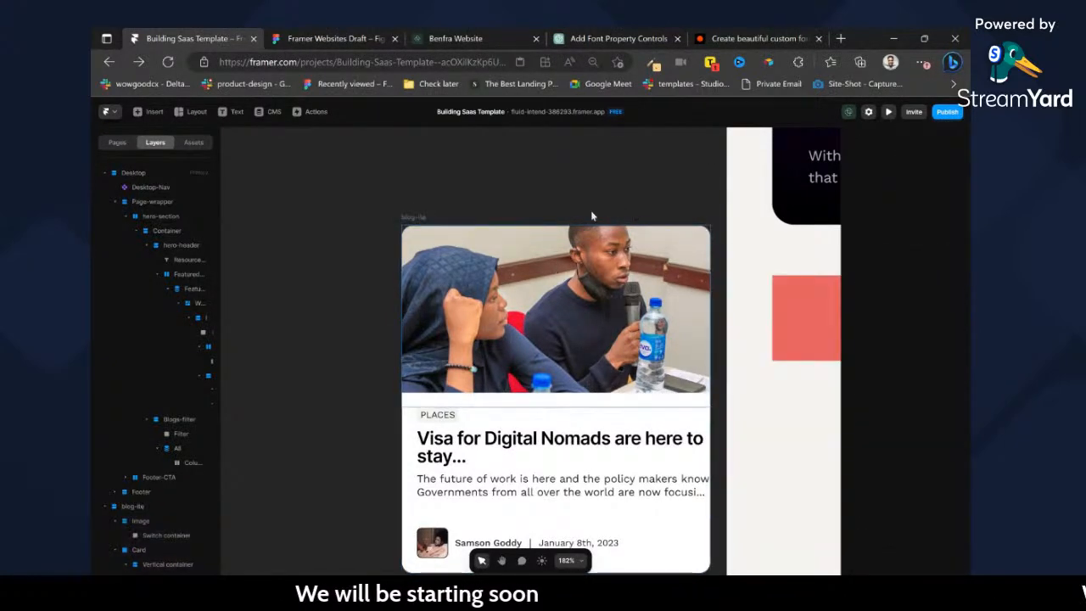
# Add a stack layout to the nested Card layer that holds the blog text and author row.
pyautogui.scroll(-2, 483, 164)
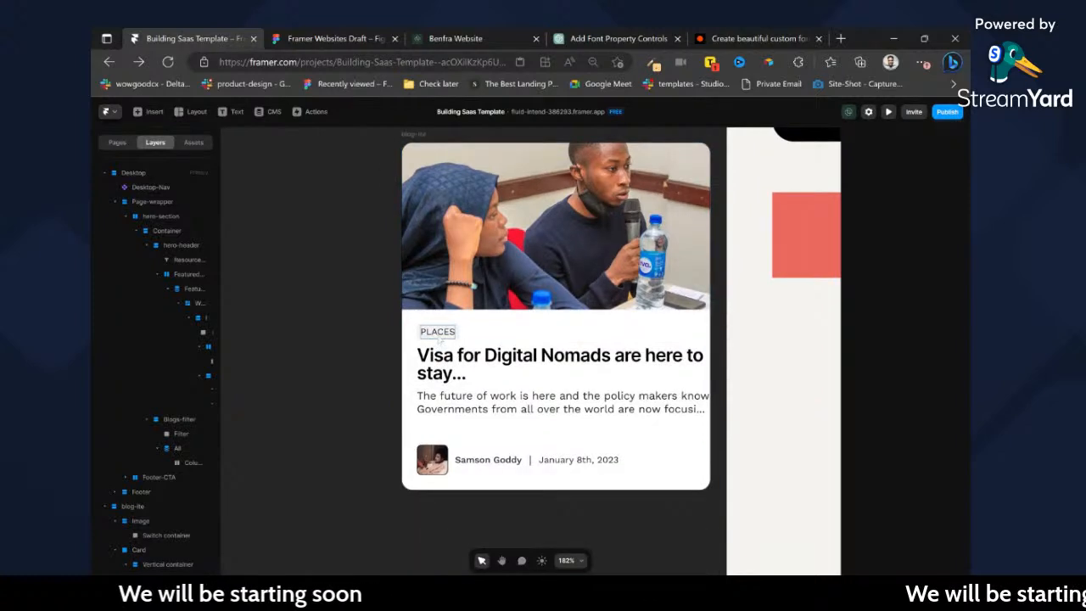
pyautogui.click(439, 335)
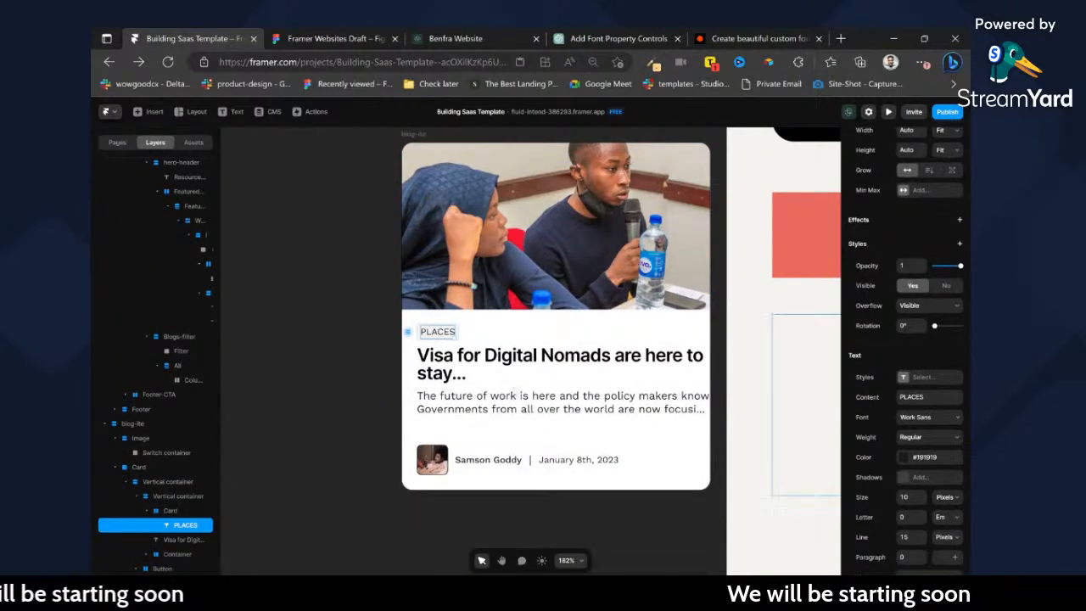
pyautogui.click(621, 341)
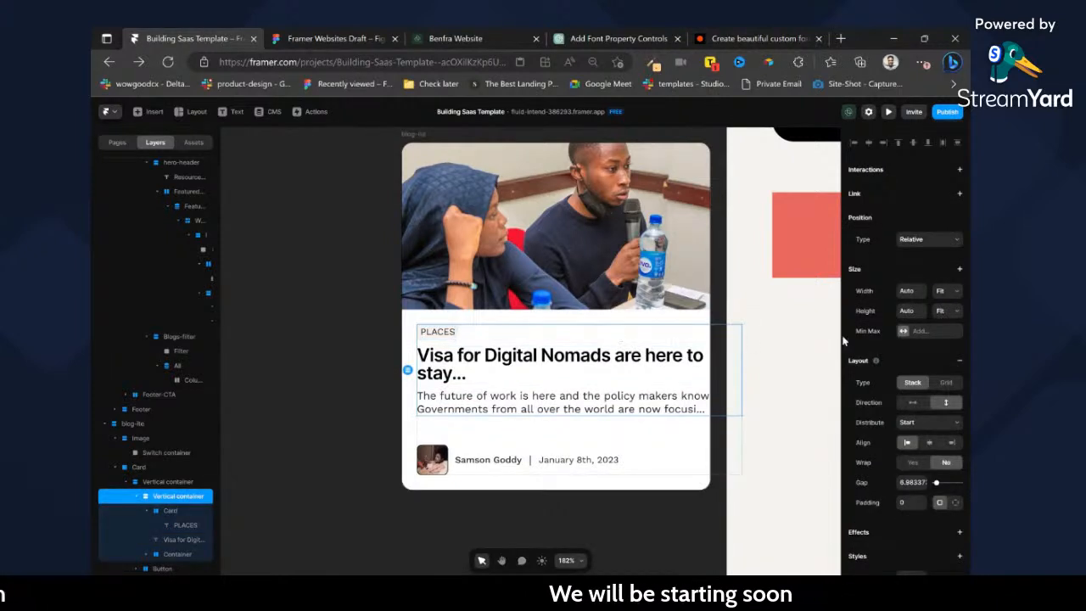
pyautogui.click(595, 441)
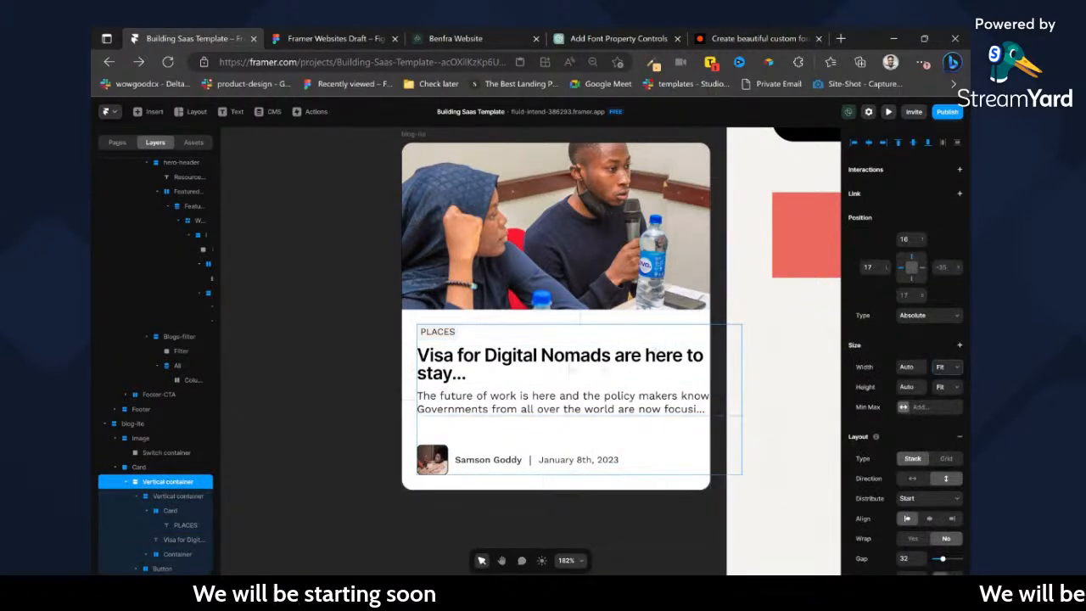
pyautogui.press('Escape')
pyautogui.click(960, 292)
# Set the width of the outer Vertical container inside the Card layer to Fill.
pyautogui.click(654, 368)
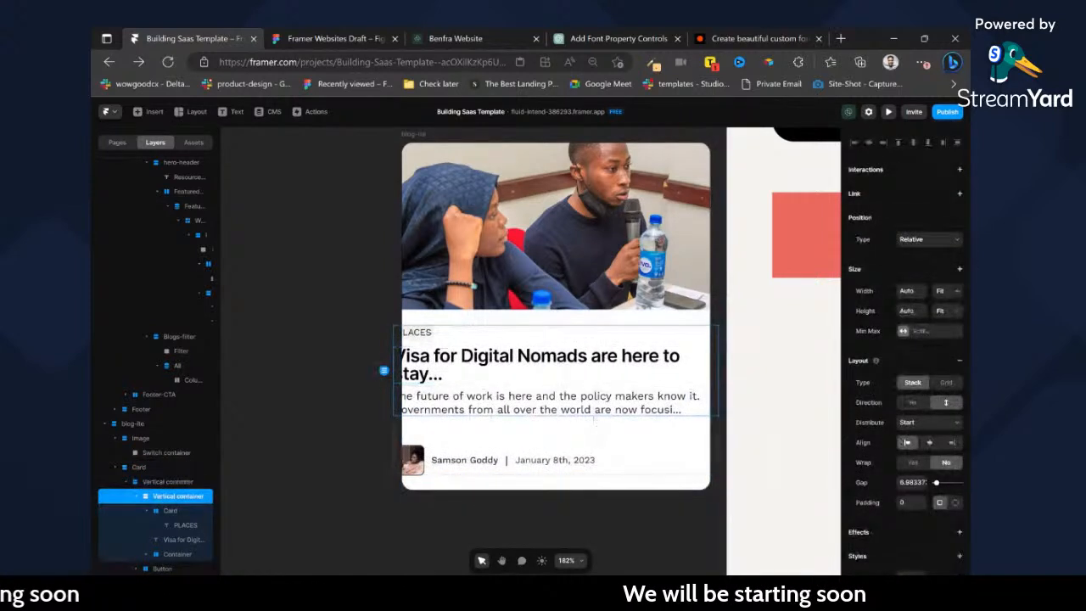
pyautogui.press('Escape')
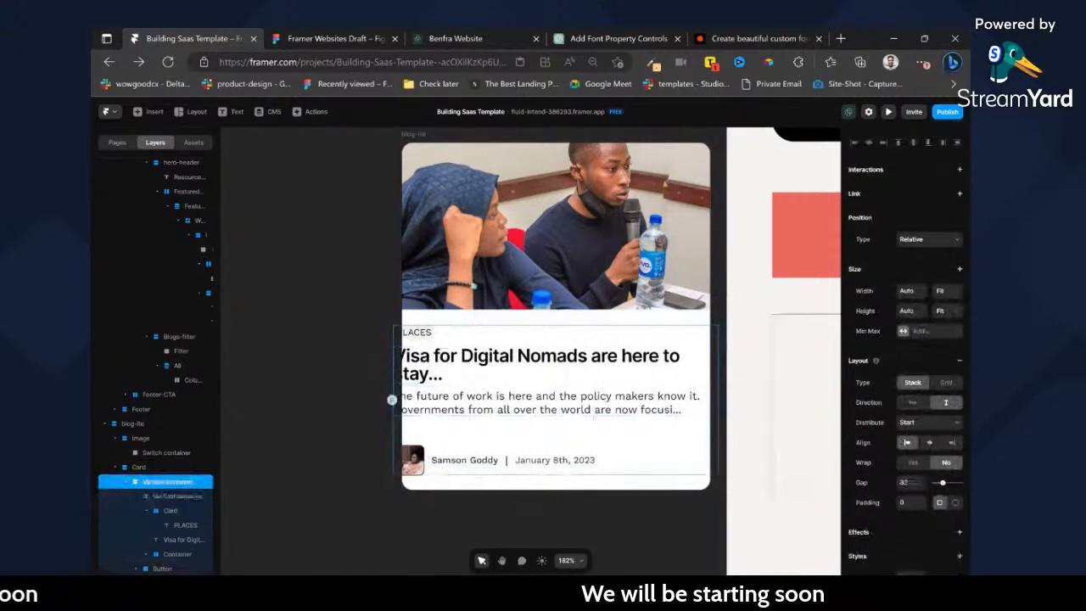
pyautogui.click(948, 294)
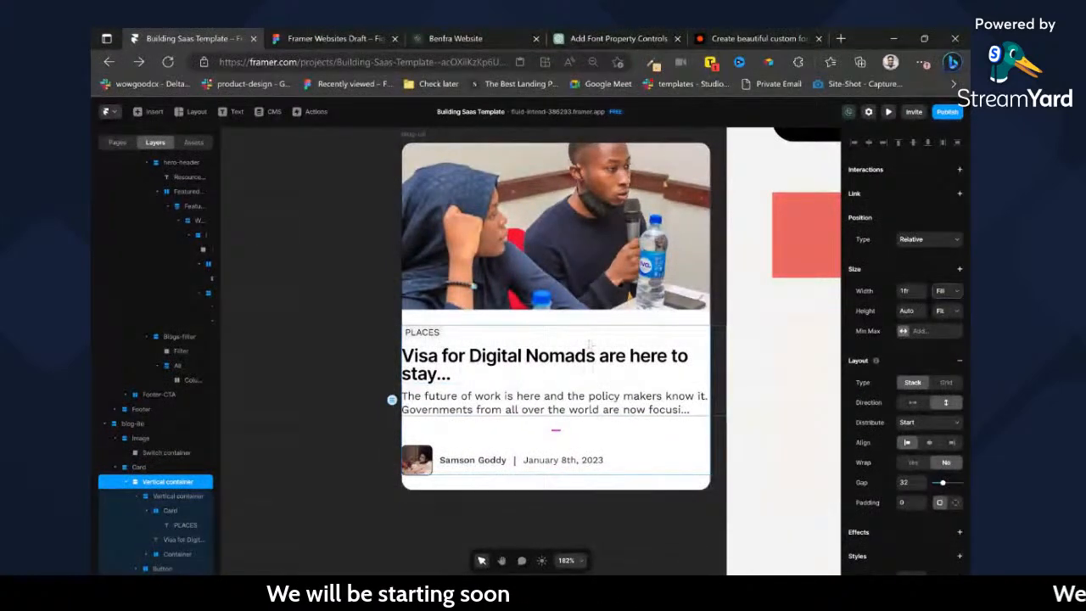
# Try padding values of 32 and 24 on the outer Vertical container.
pyautogui.click(910, 502)
pyautogui.write('32')
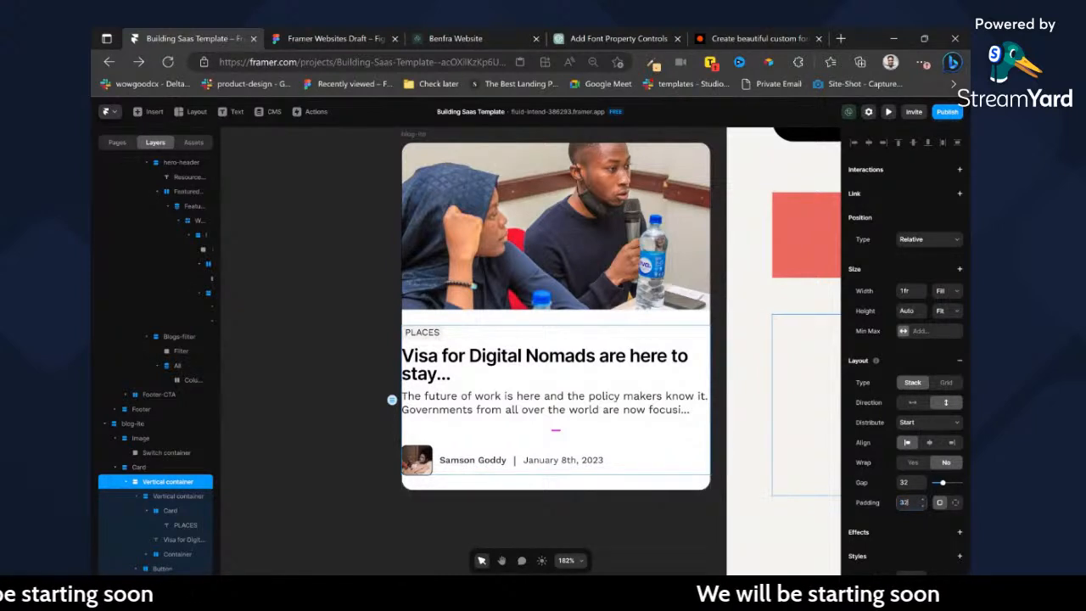
pyautogui.press('Return')
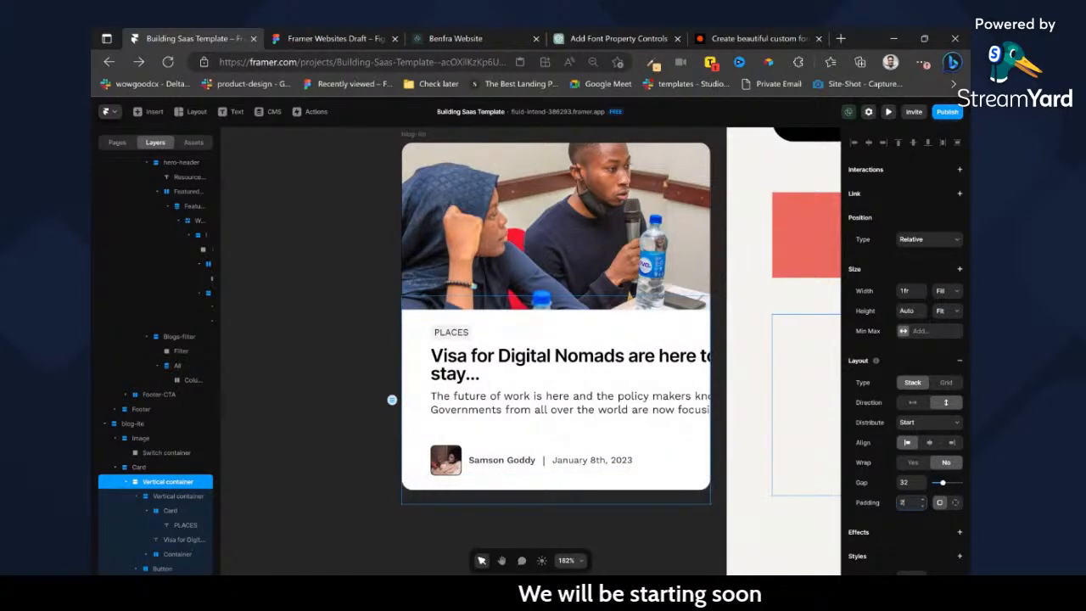
pyautogui.press('Return')
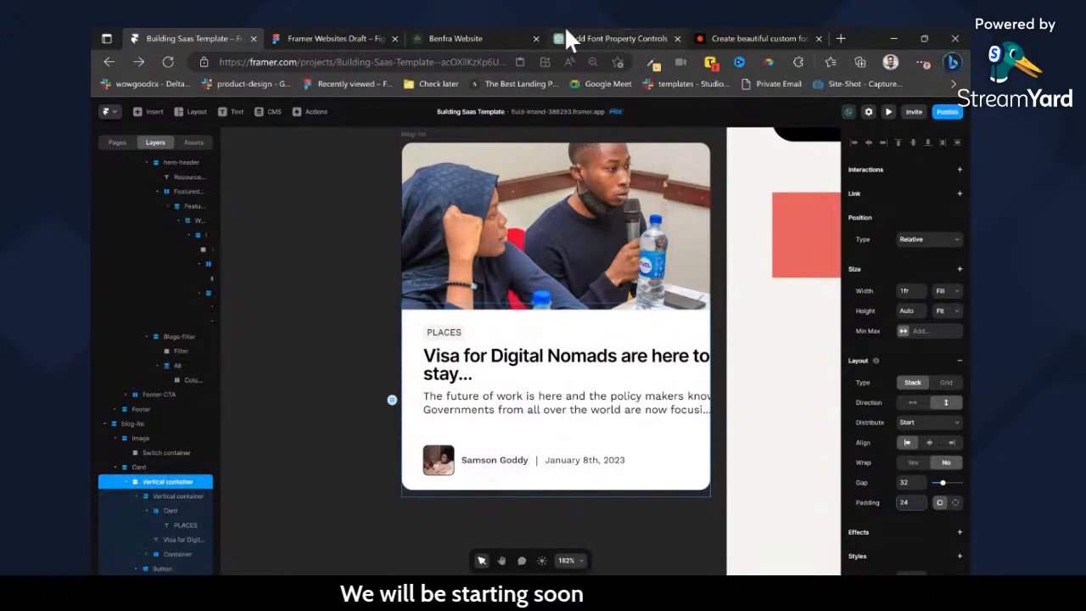
# Check the card text's inset in the Figma design, and set the outer Vertical container's padding to 16 in Framer.
pyautogui.click(355, 39)
pyautogui.doubleClick(404, 352)
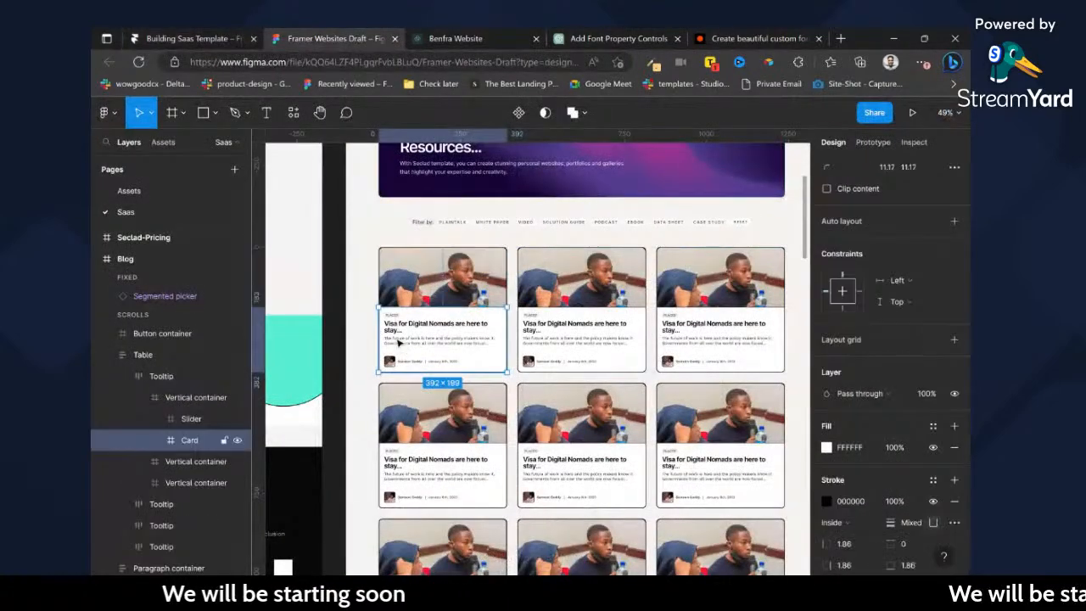
pyautogui.doubleClick(400, 343)
pyautogui.doubleClick(393, 340)
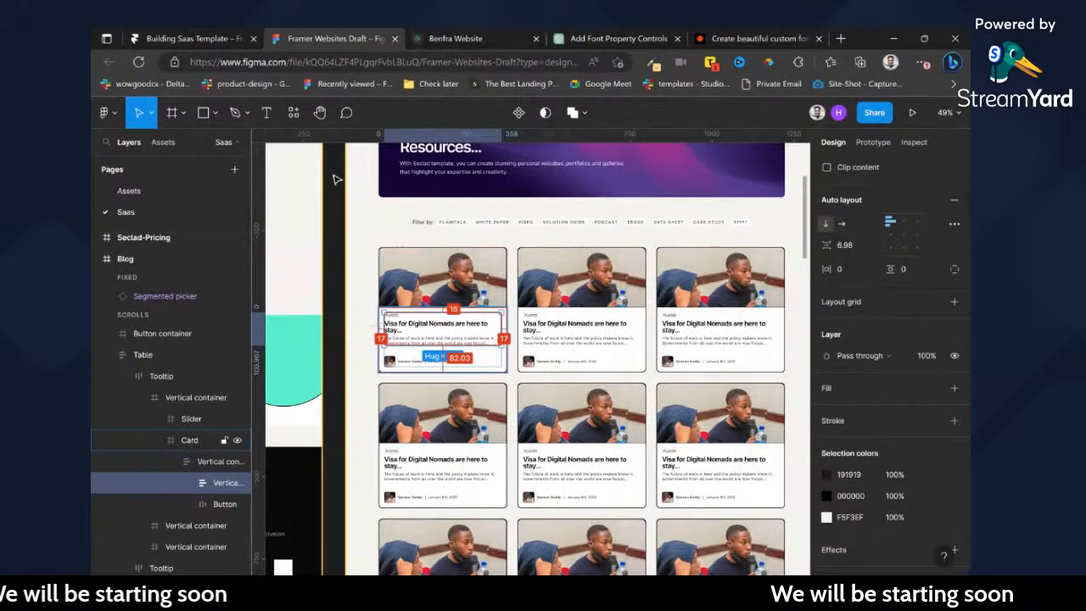
pyautogui.click(238, 35)
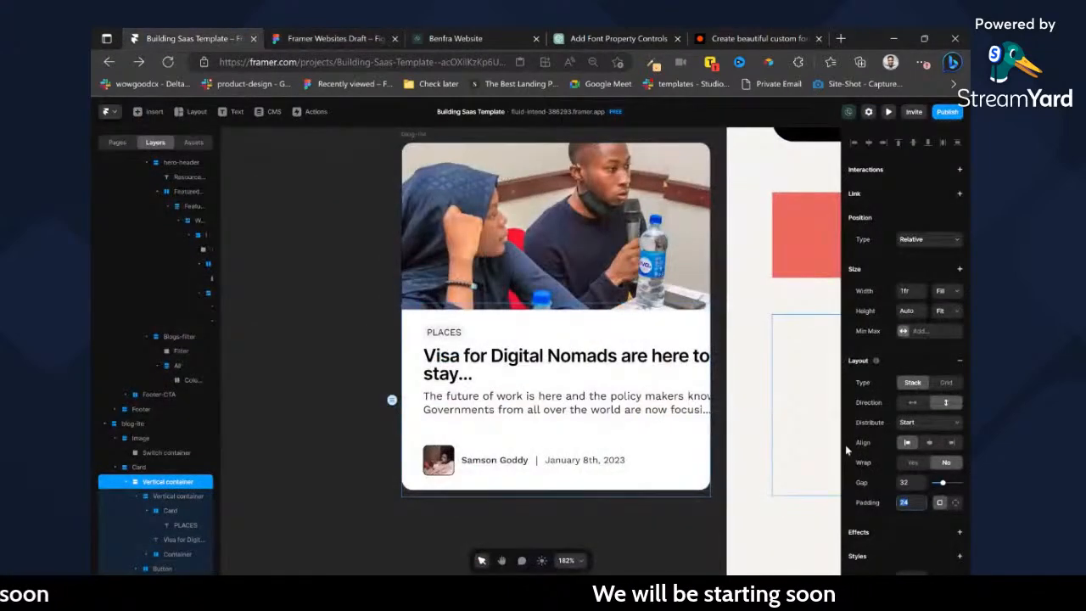
pyautogui.write('16')
pyautogui.press('Return')
# Set the inner Vertical container, the excerpt paragraph and the blog title to Fill width.
pyautogui.doubleClick(537, 333)
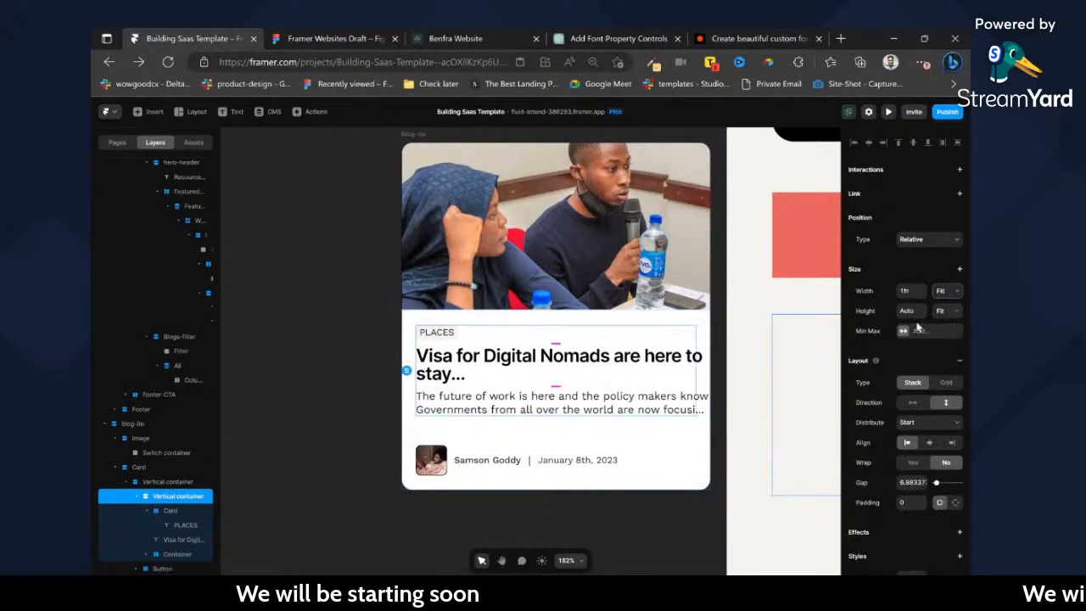
pyautogui.click(586, 404)
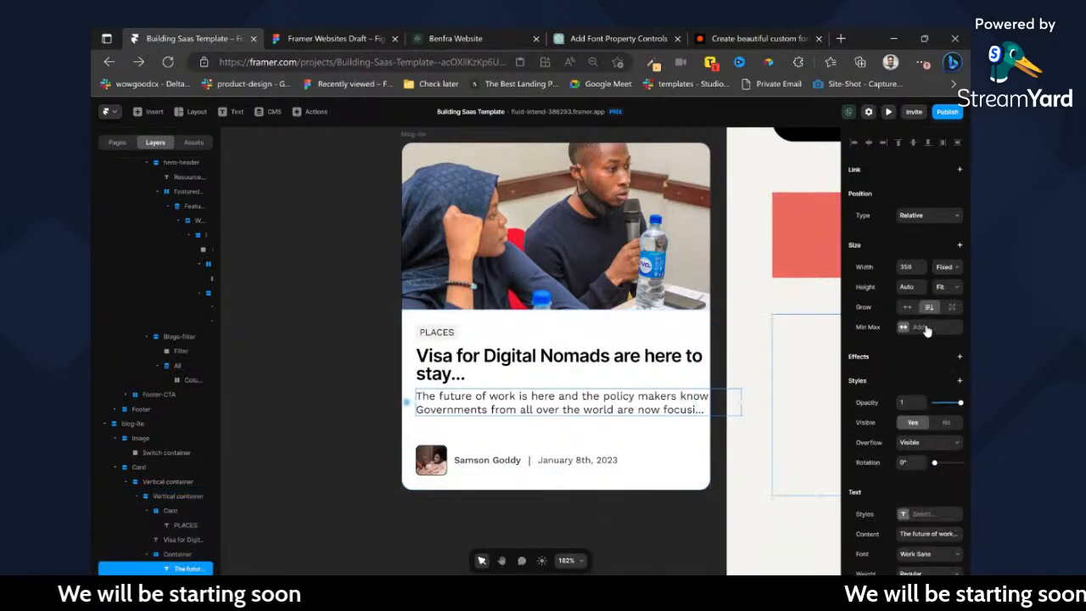
pyautogui.click(950, 273)
pyautogui.click(952, 306)
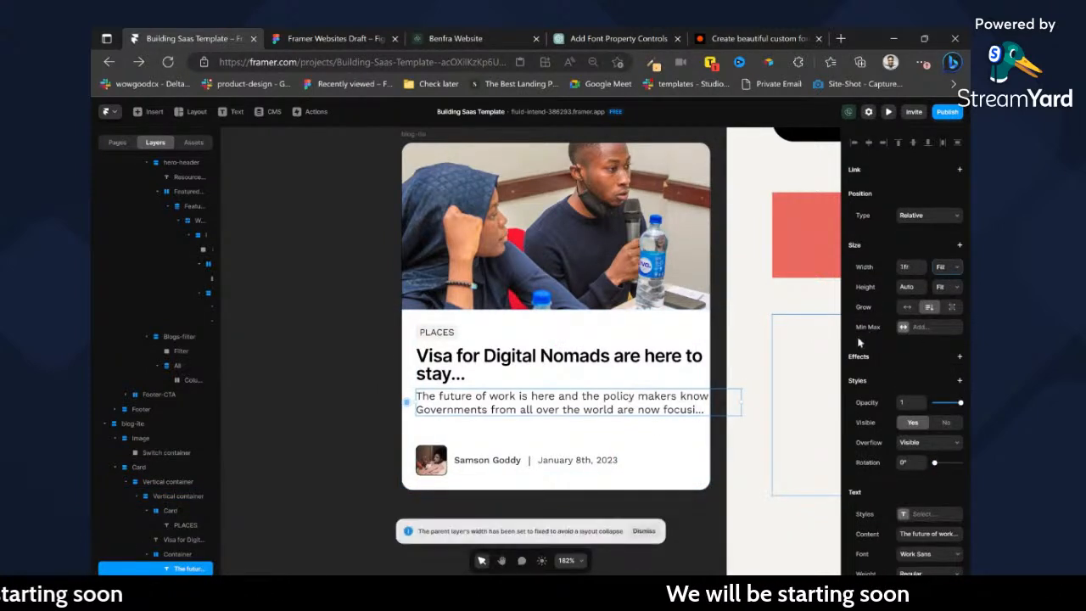
pyautogui.click(671, 382)
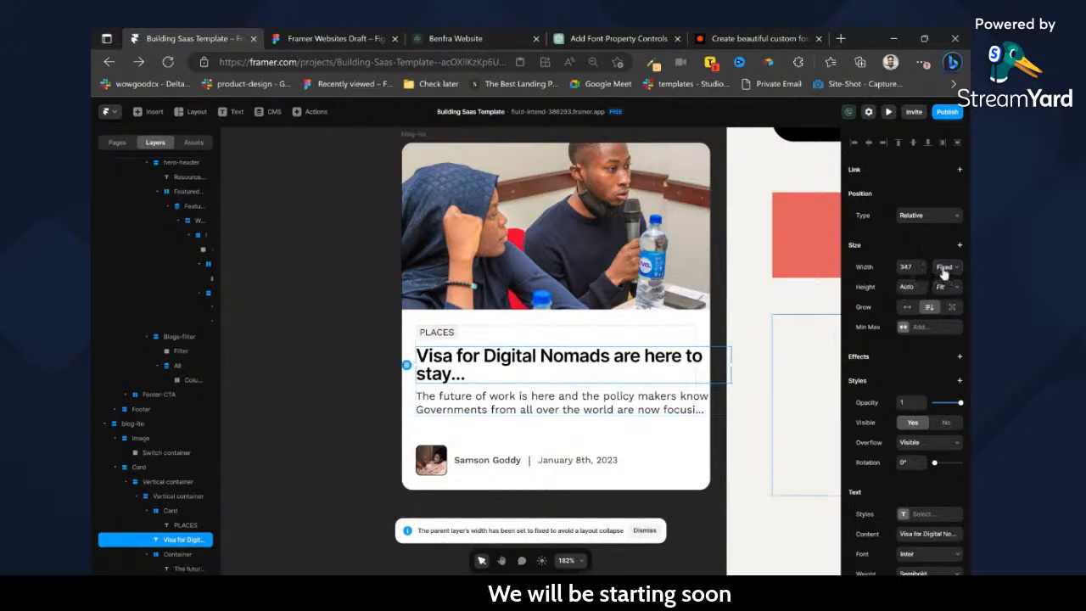
pyautogui.click(944, 282)
# Remove the Container wrapper around the excerpt paragraph, keeping the text in the inner Vertical container.
pyautogui.click(671, 408)
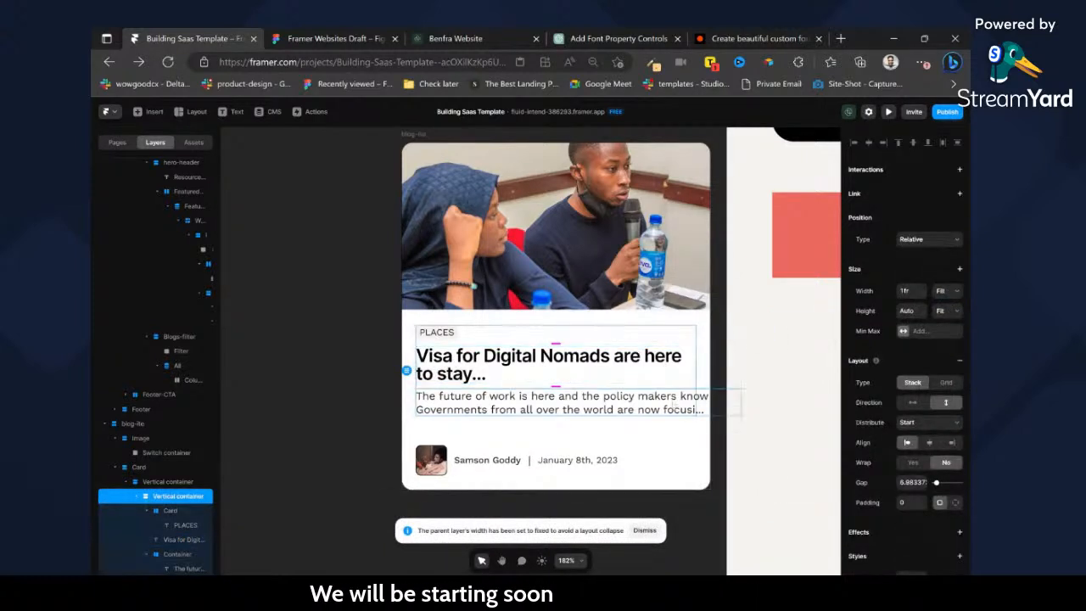
pyautogui.click(184, 555)
pyautogui.hotkey('ctrl', 'BackSpace')
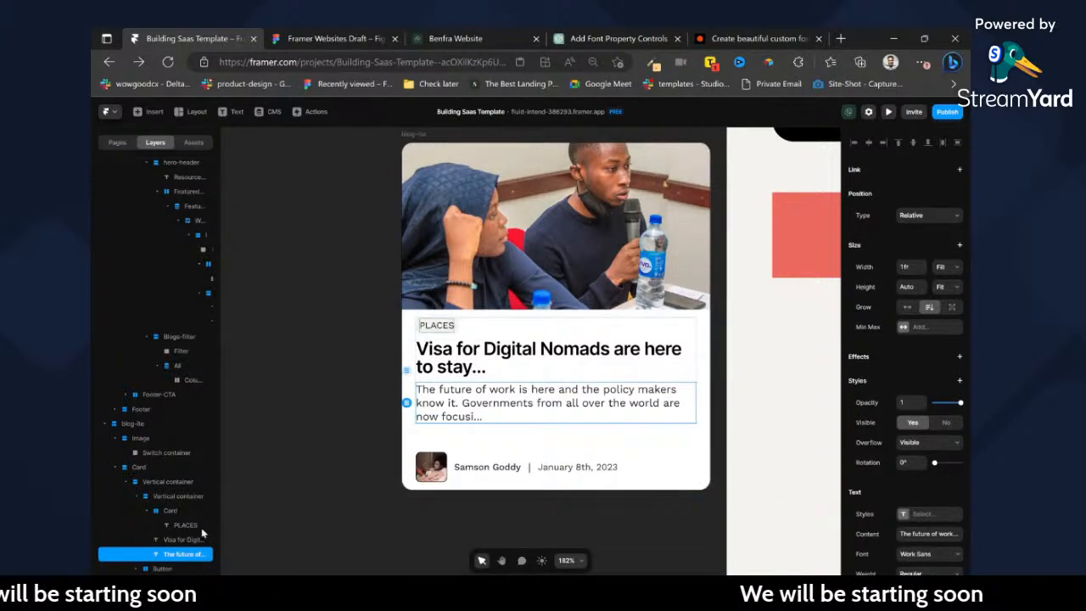
# Remove the nested Card wrapper so the outer Vertical container sits directly in the blog card.
pyautogui.click(468, 495)
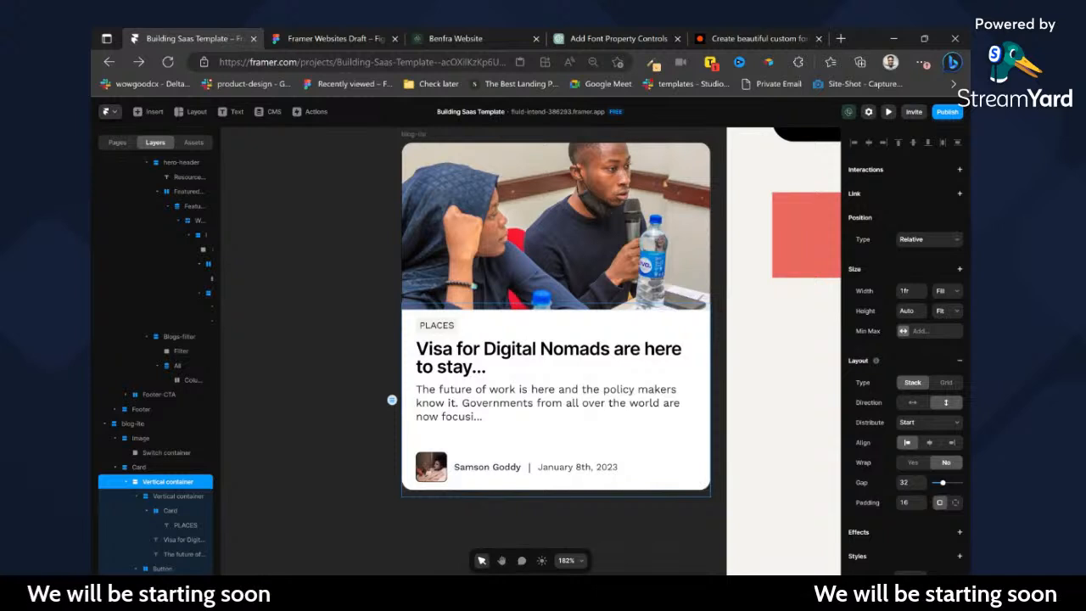
pyautogui.click(139, 467)
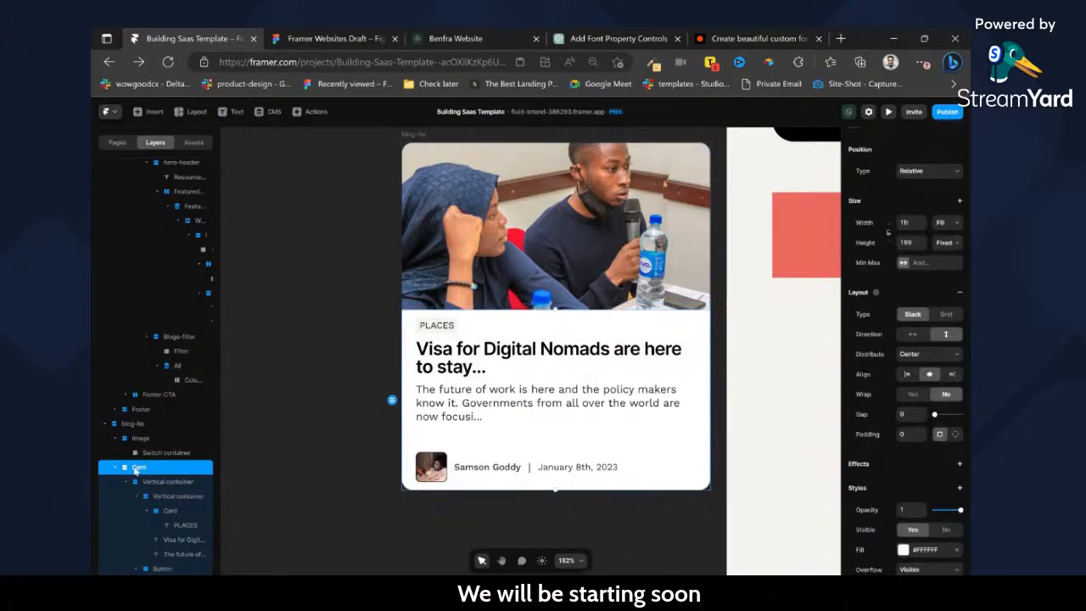
pyautogui.hotkey('ctrl', 'BackSpace')
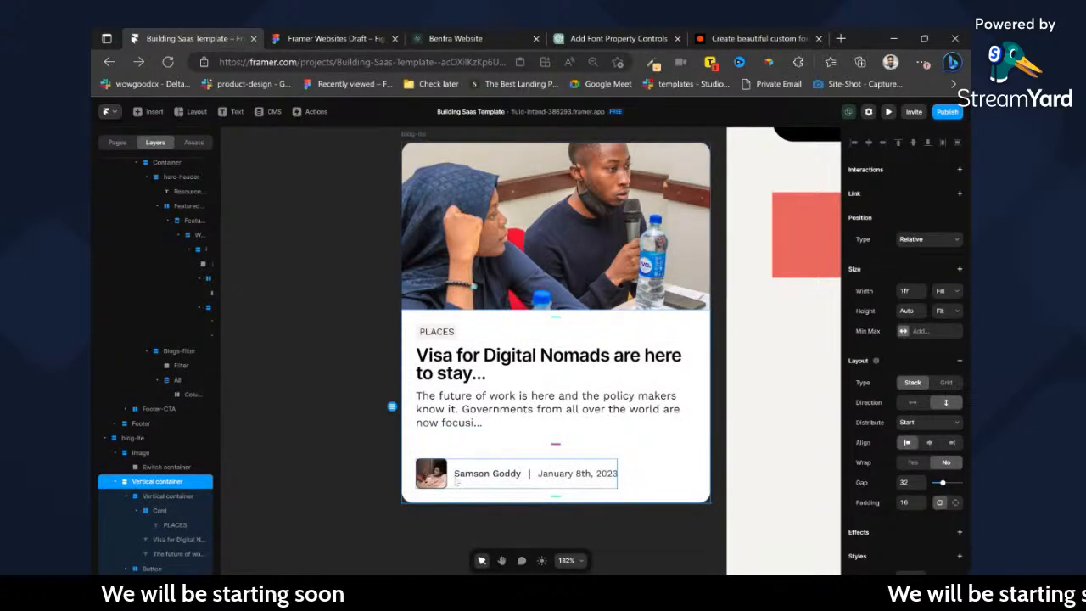
pyautogui.scroll(1, 502, 491)
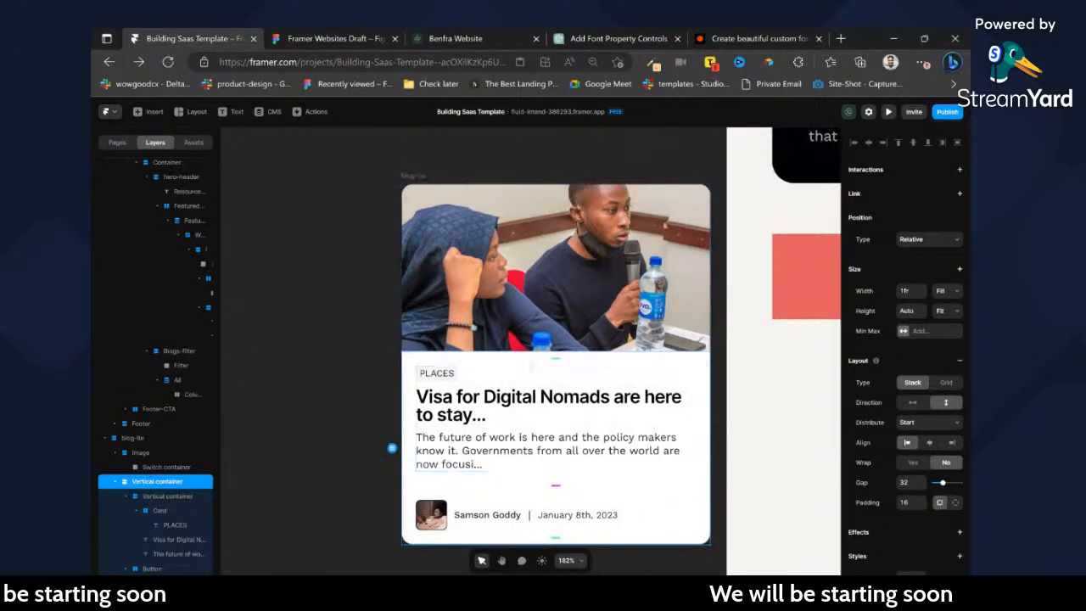
pyautogui.click(279, 167)
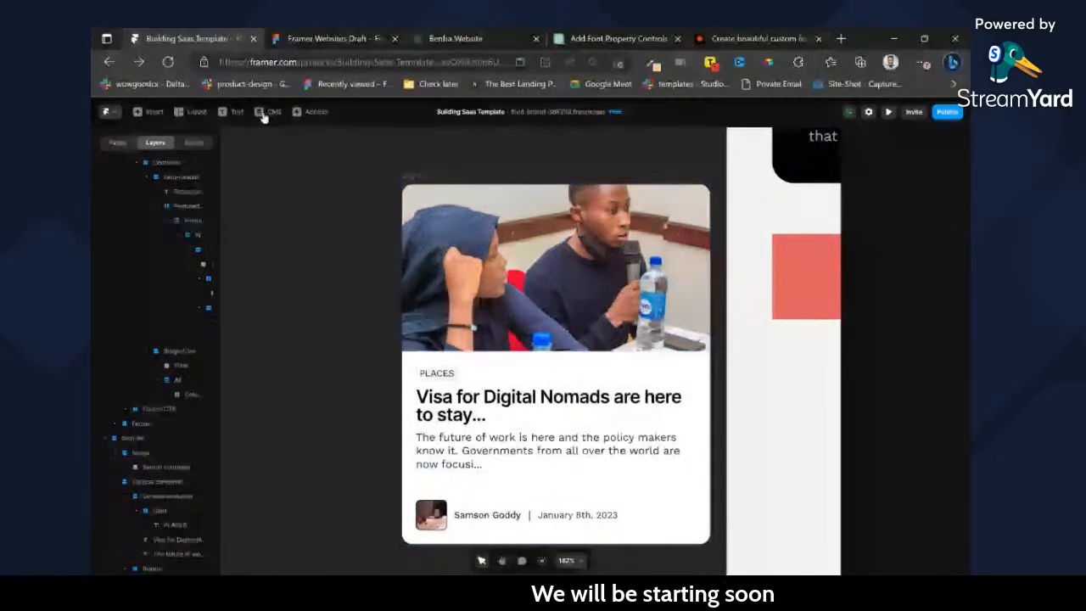
# Open the CMS and try to add another collection beside Blog.
pyautogui.click(269, 112)
pyautogui.click(129, 175)
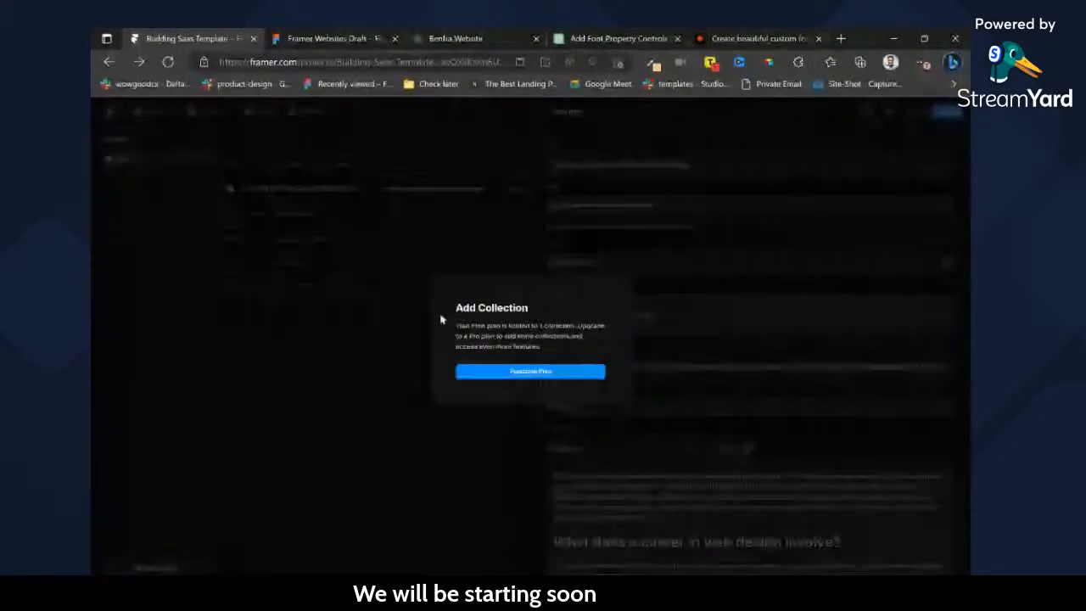
pyautogui.click(154, 115)
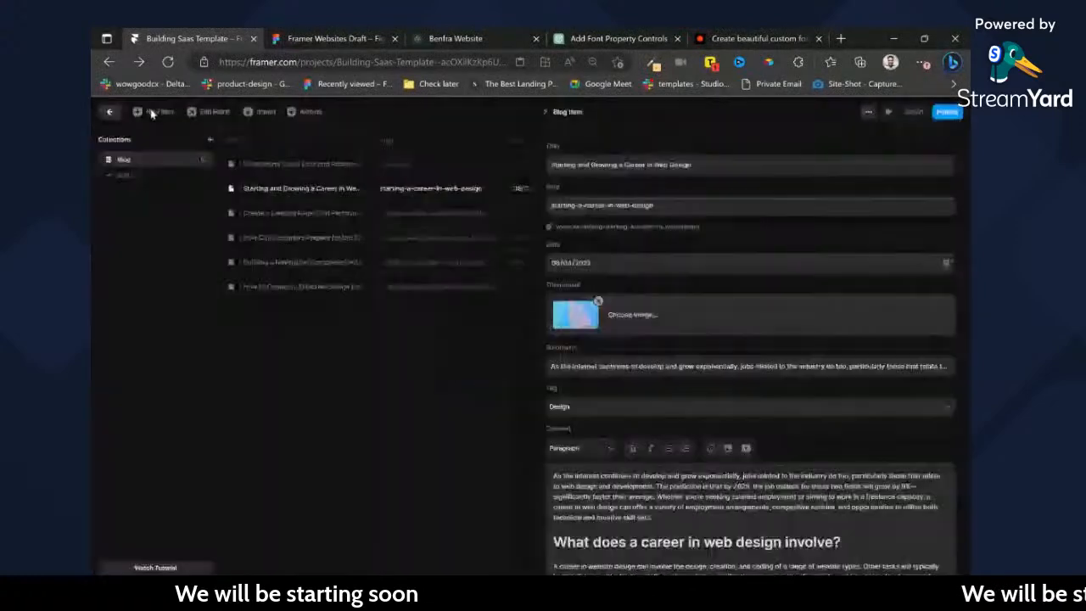
# Return from the CMS to the canvas and resize the author image in the blog card's byline to 24 by 24.
pyautogui.click(155, 113)
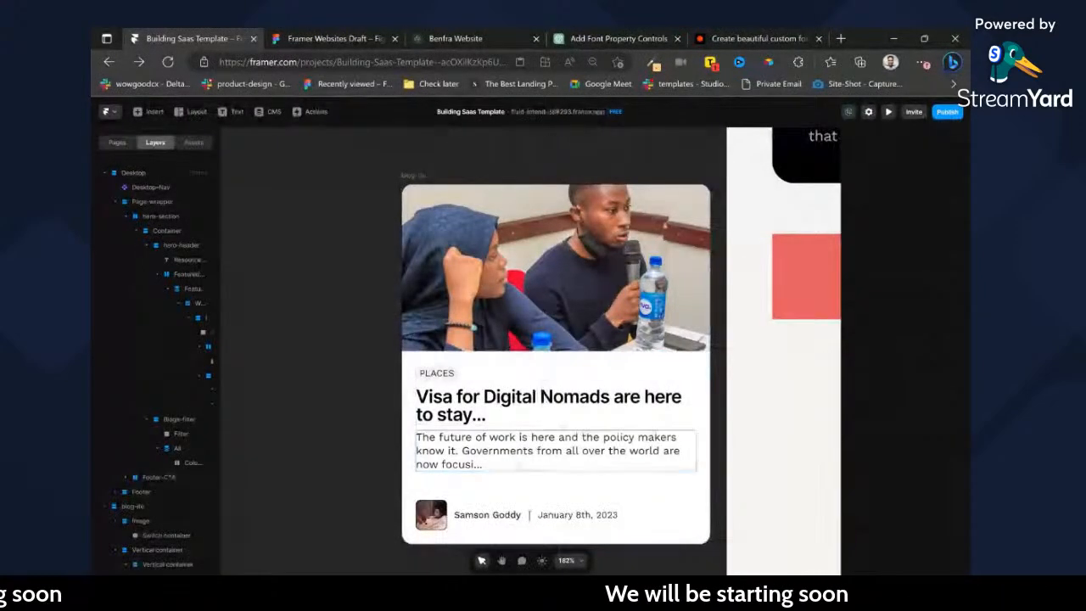
pyautogui.click(509, 515)
pyautogui.doubleClick(501, 515)
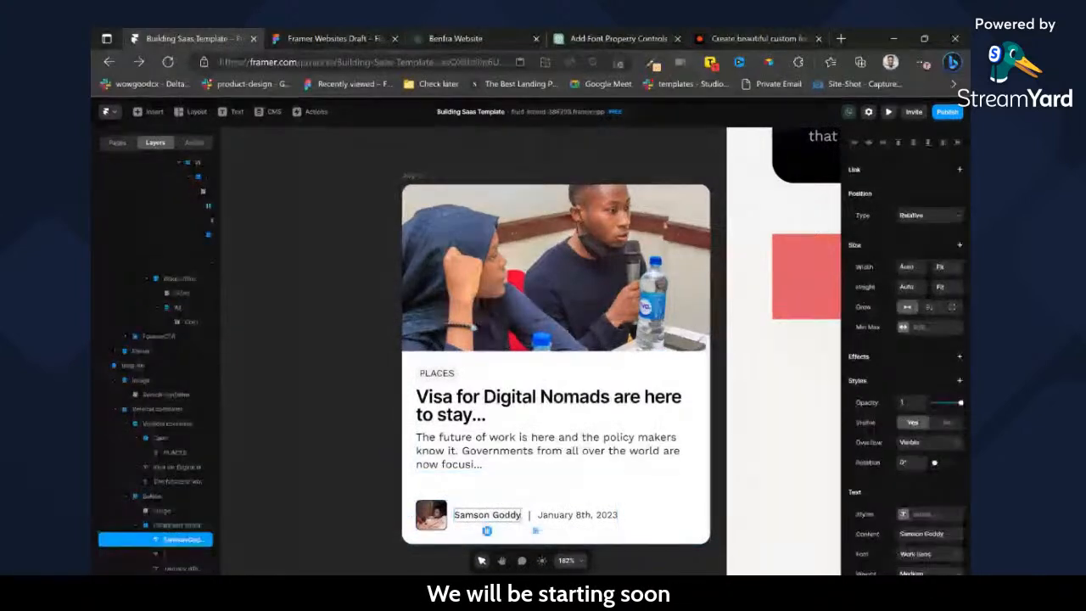
pyautogui.click(162, 556)
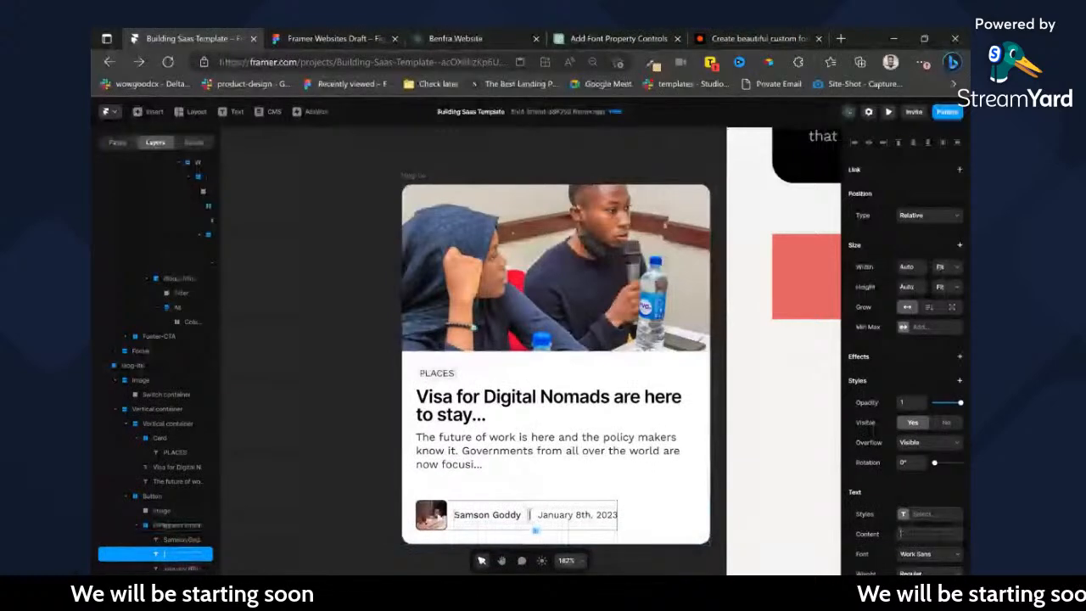
pyautogui.click(432, 516)
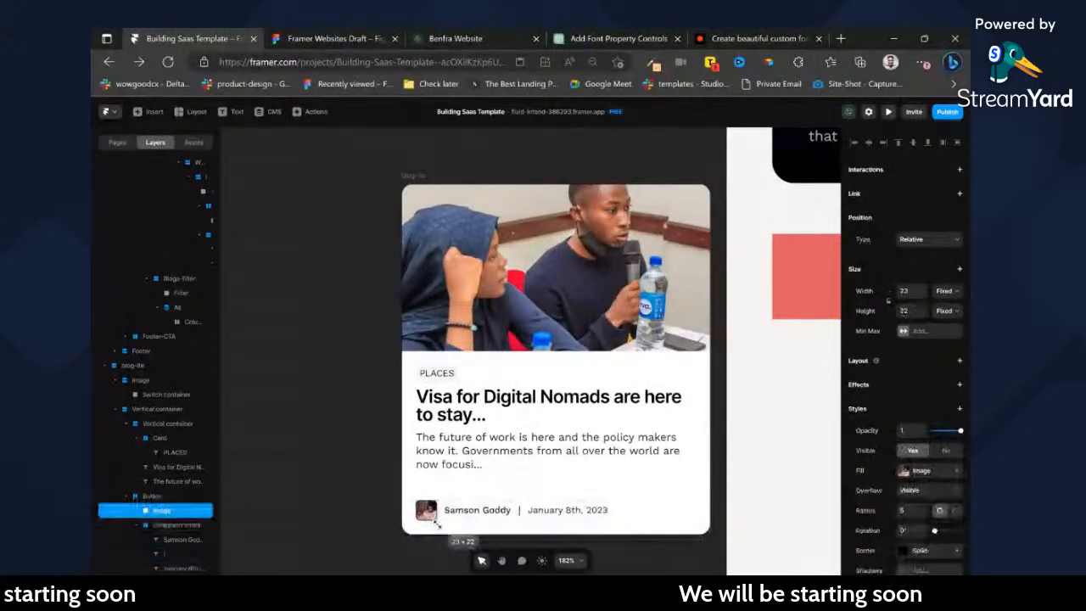
pyautogui.click(912, 310)
pyautogui.write('24')
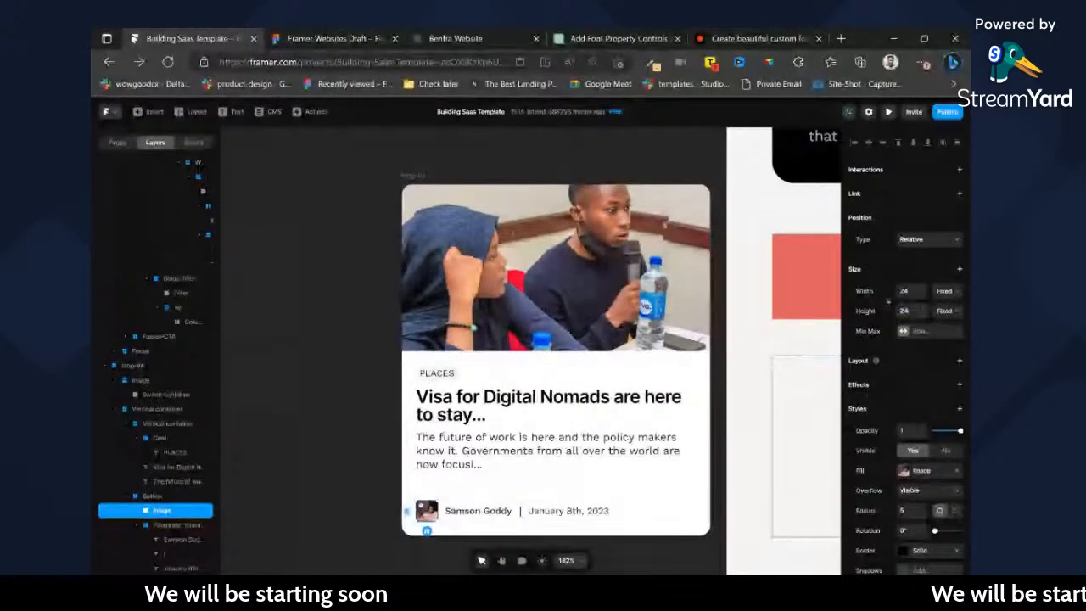
pyautogui.scroll(1, 494, 417)
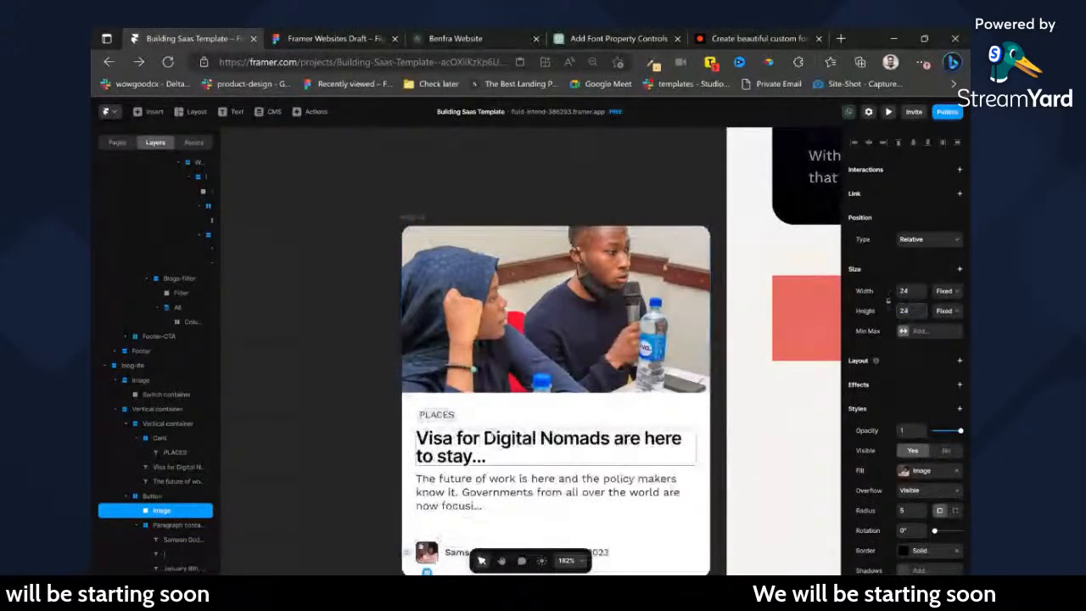
# Copy the standalone blog card, change the empty container inside All to a Grid layout, and paste the card into it.
pyautogui.click(412, 218)
pyautogui.scroll(3, 913, 395)
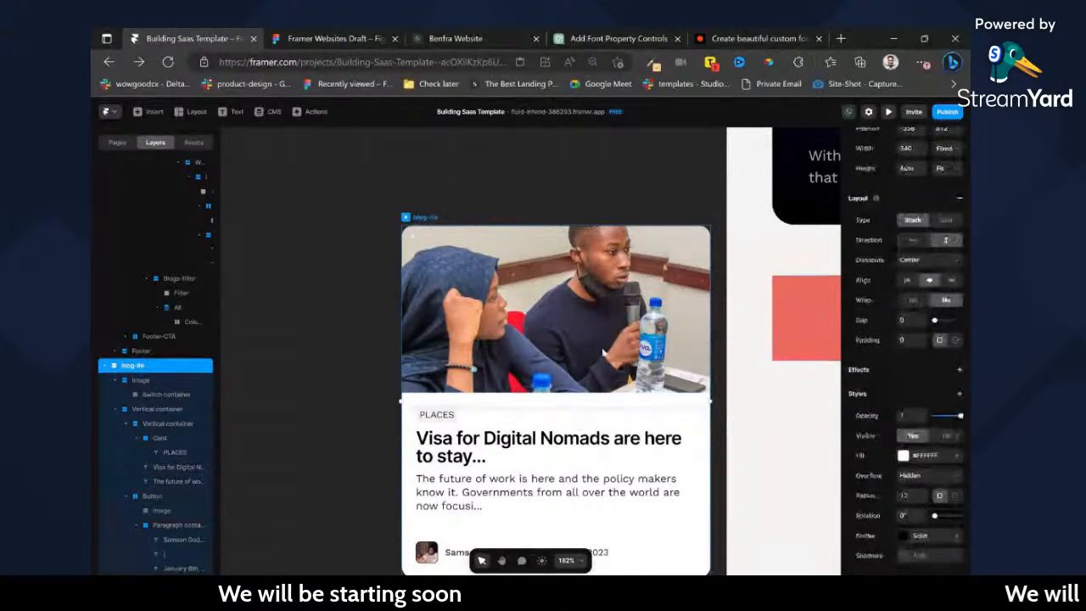
pyautogui.hscroll(5, 602, 353)
pyautogui.click(679, 454)
pyautogui.scroll(-2, 679, 454)
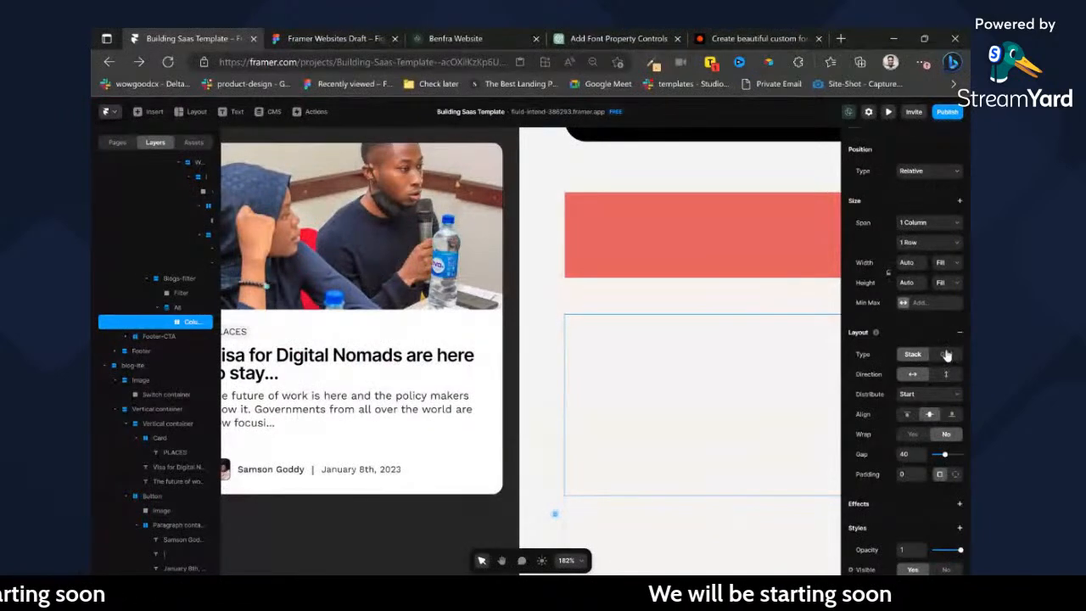
pyautogui.click(946, 354)
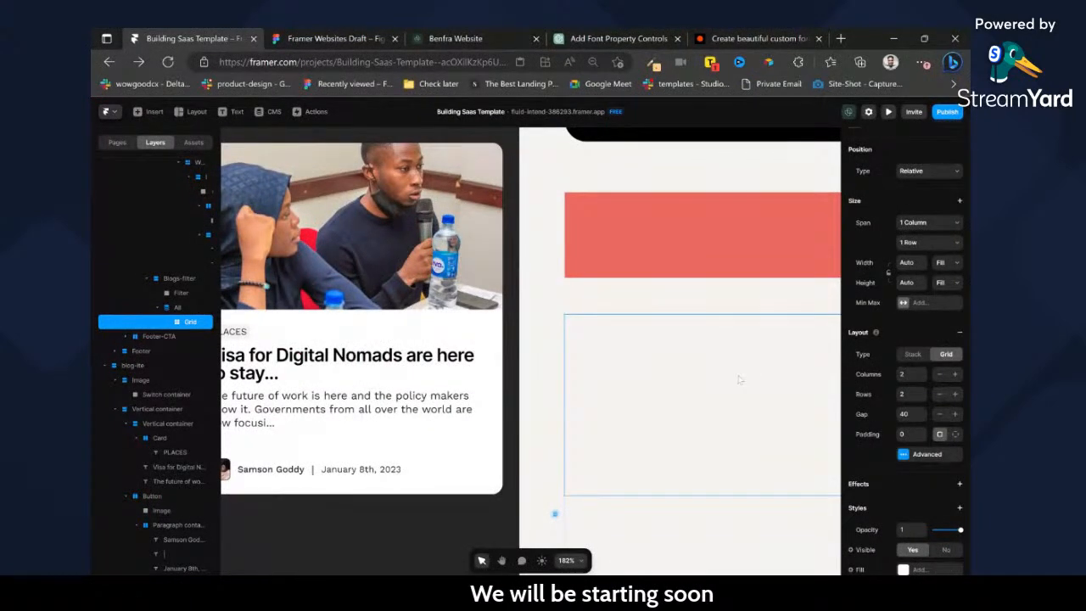
pyautogui.hotkey('ctrl', 'v')
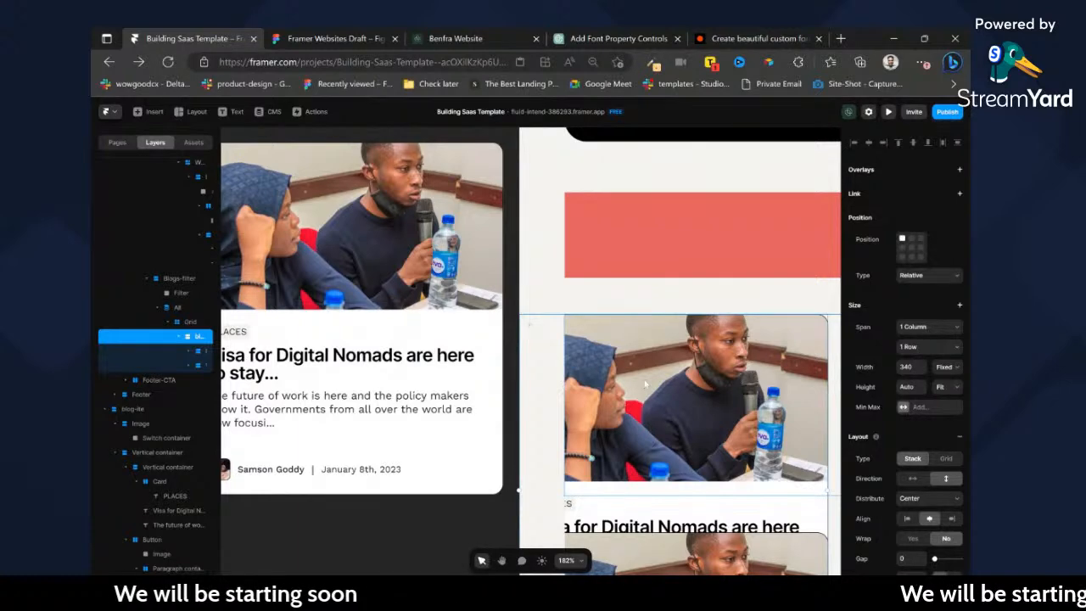
# Set the gap of the grid inside All to 16.
pyautogui.scroll(-3, 350, 269)
pyautogui.click(192, 323)
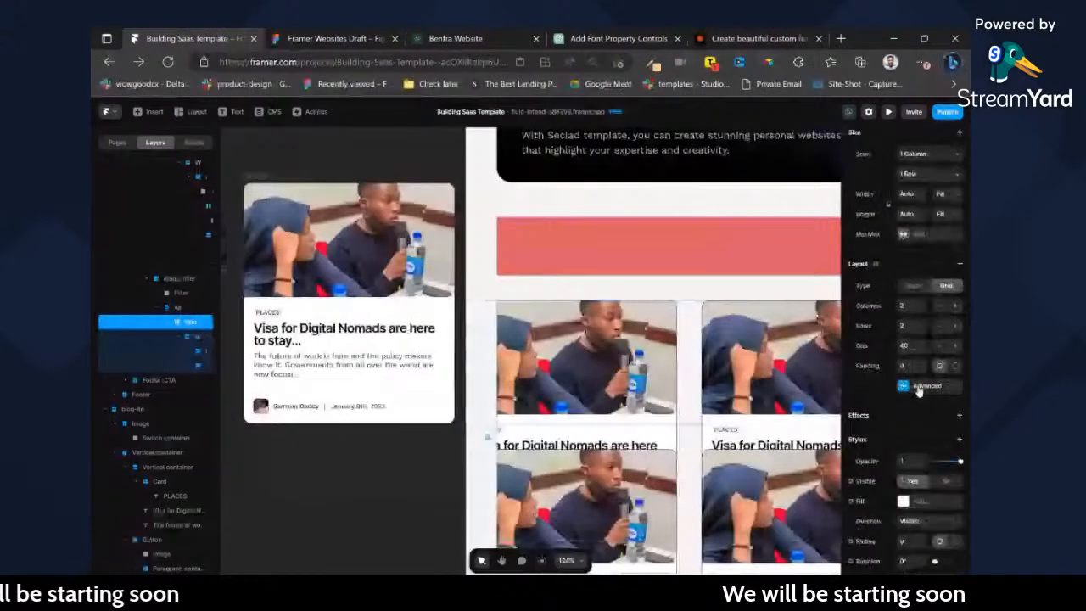
pyautogui.click(920, 347)
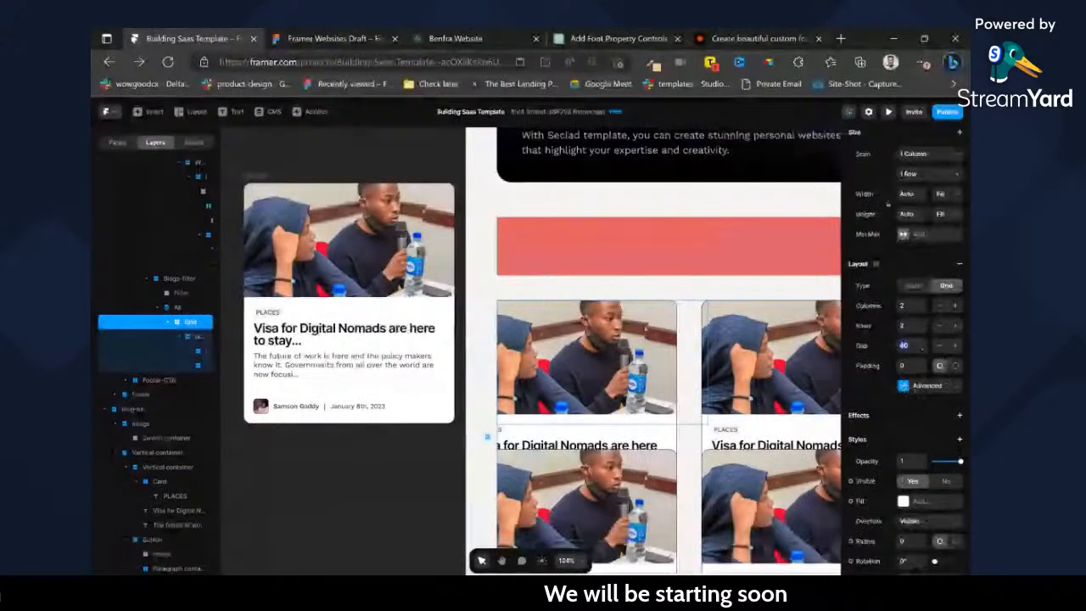
pyautogui.write('16')
pyautogui.hscroll(3, 530, 351)
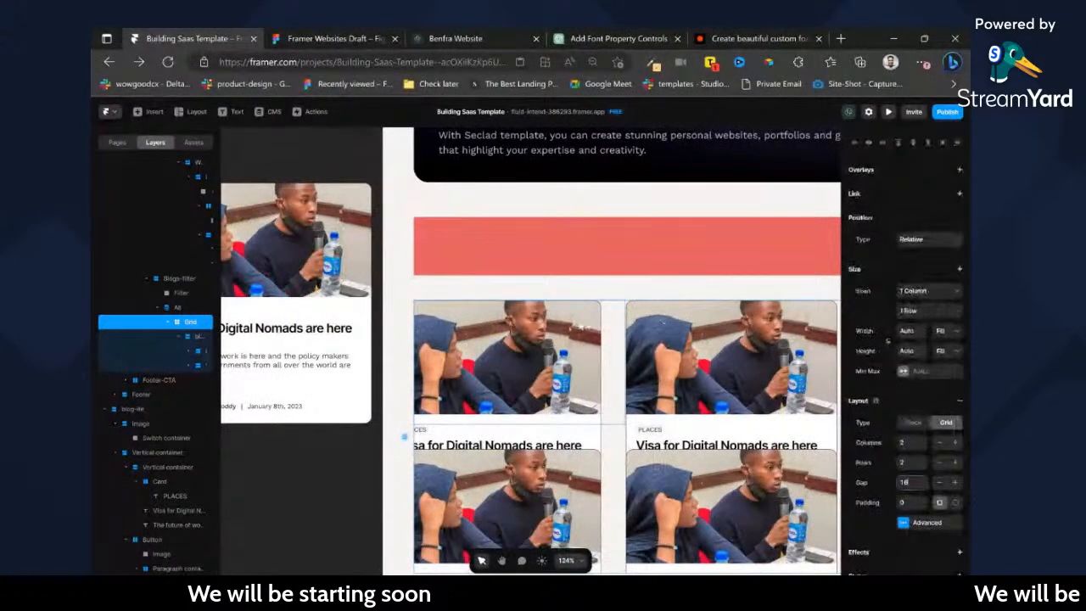
# Set the width of the pasted blog card in the grid to Fit.
pyautogui.click(194, 338)
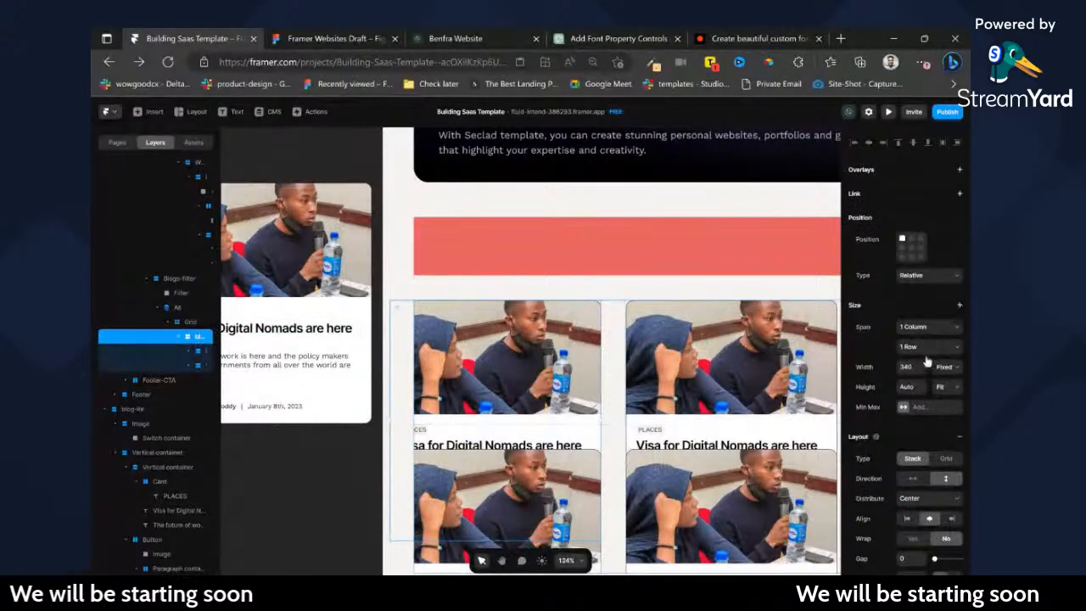
pyautogui.click(947, 373)
pyautogui.click(948, 403)
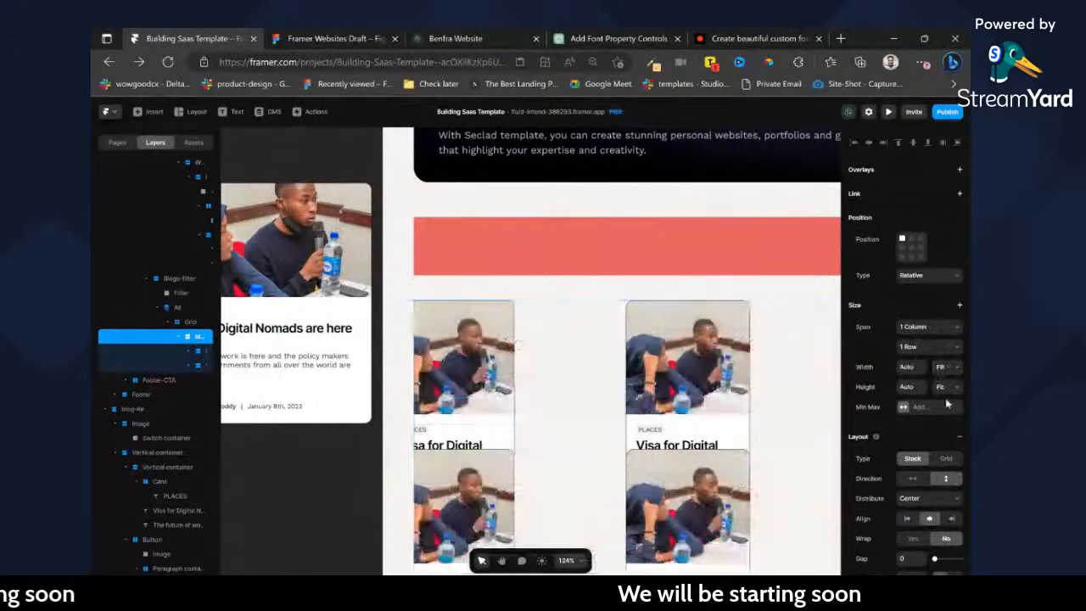
pyautogui.click(944, 373)
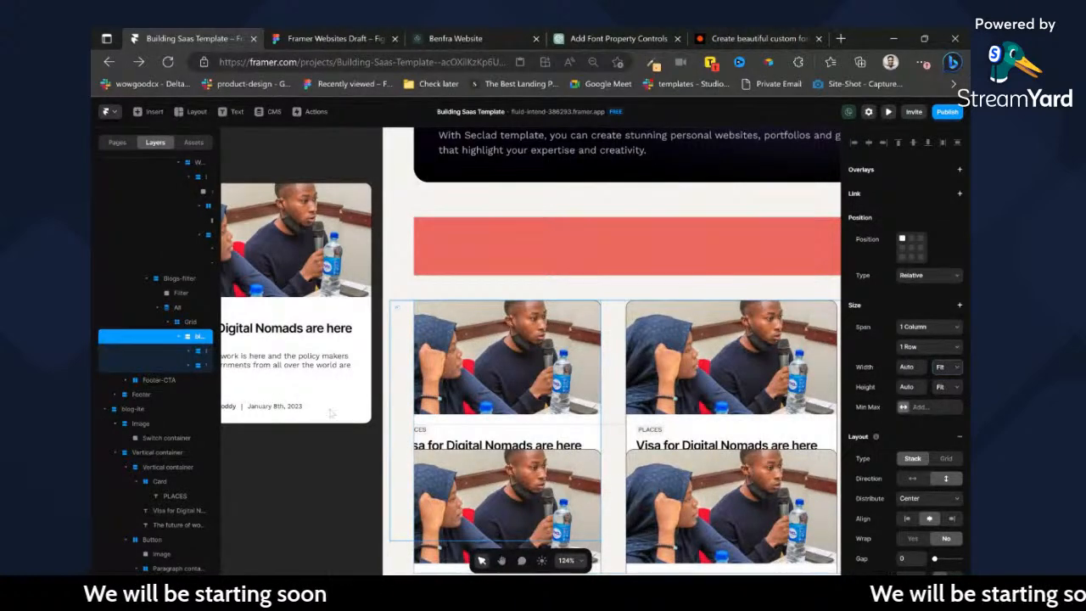
# Set the grid's advanced layout to Auto columns with Fit Content height.
pyautogui.click(181, 322)
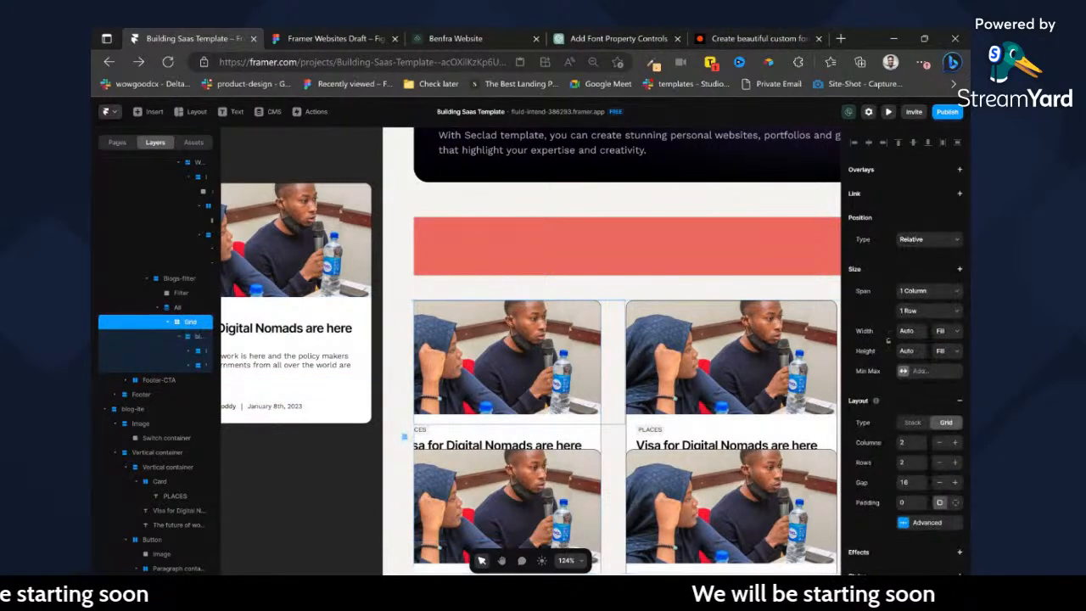
pyautogui.click(903, 524)
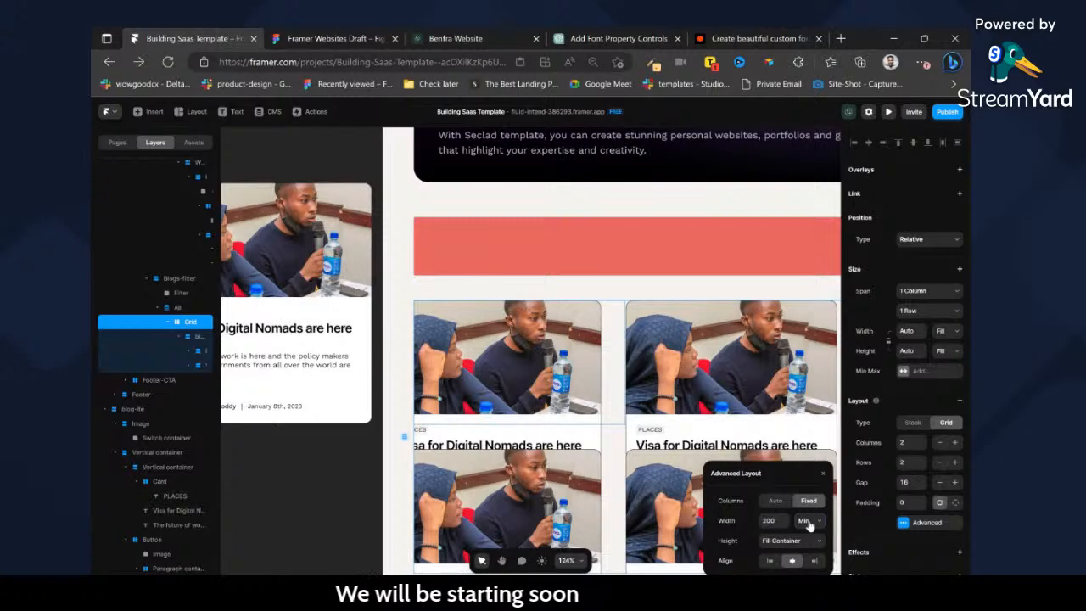
pyautogui.click(775, 501)
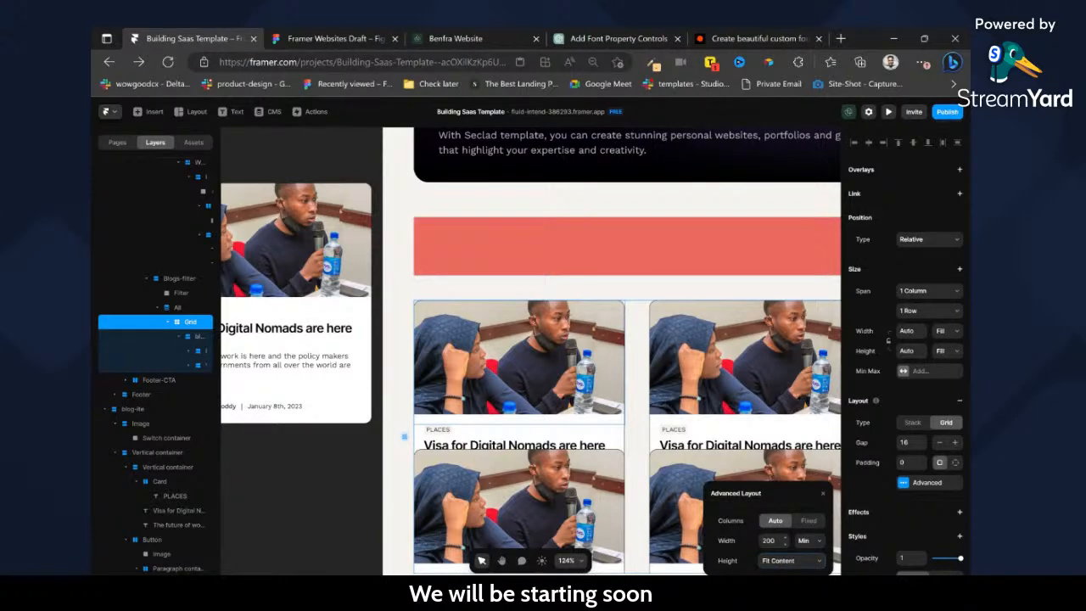
# Set the height of the blog card inside the grid to Fit.
pyautogui.click(212, 336)
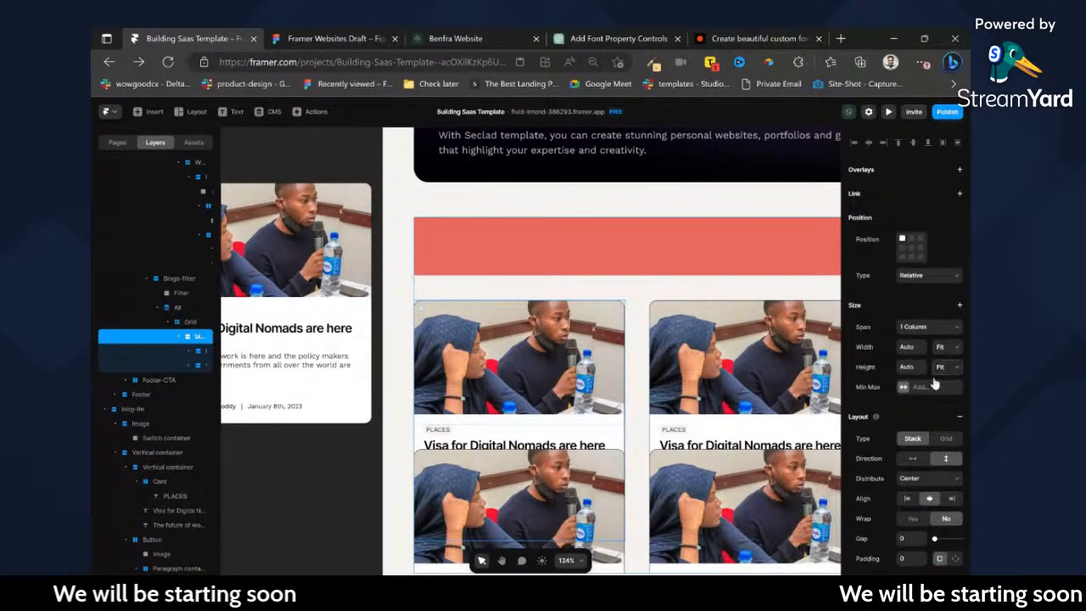
pyautogui.click(939, 398)
pyautogui.scroll(-1, 689, 413)
pyautogui.scroll(-2, 689, 413)
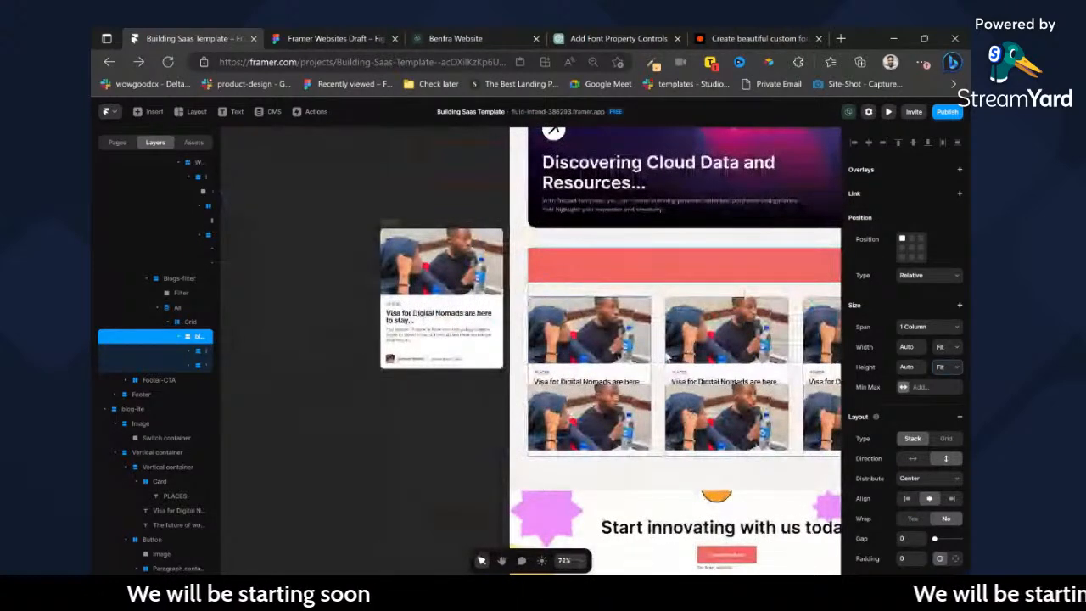
# Switch the container around the blog cards from Grid to Stack, try a vertical direction, and undo the direction change.
pyautogui.click(179, 279)
pyautogui.click(186, 322)
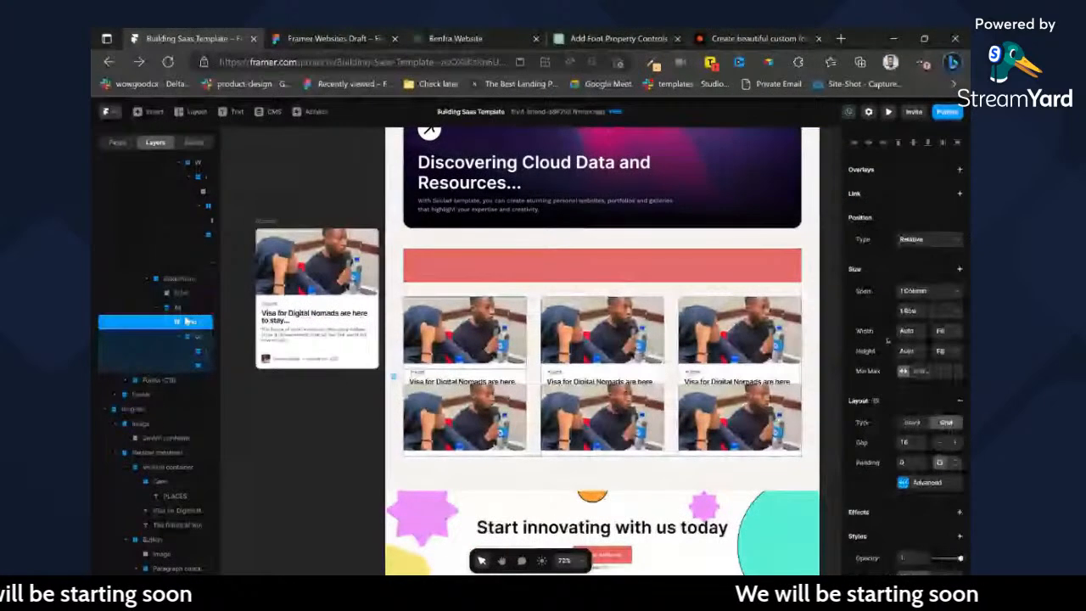
pyautogui.click(915, 424)
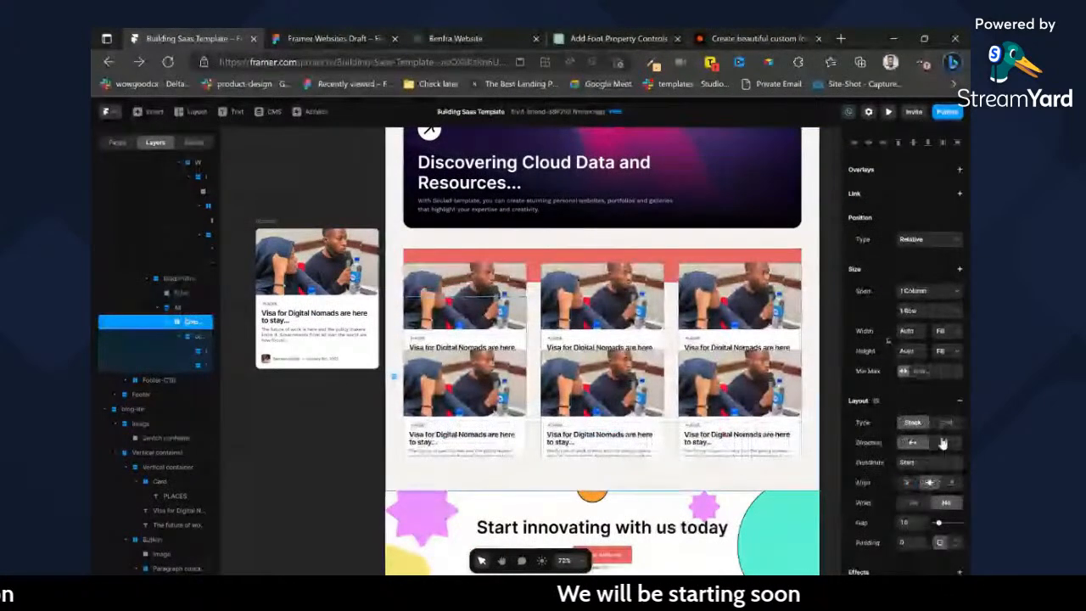
pyautogui.click(942, 443)
pyautogui.hotkey('ctrl', 'z')
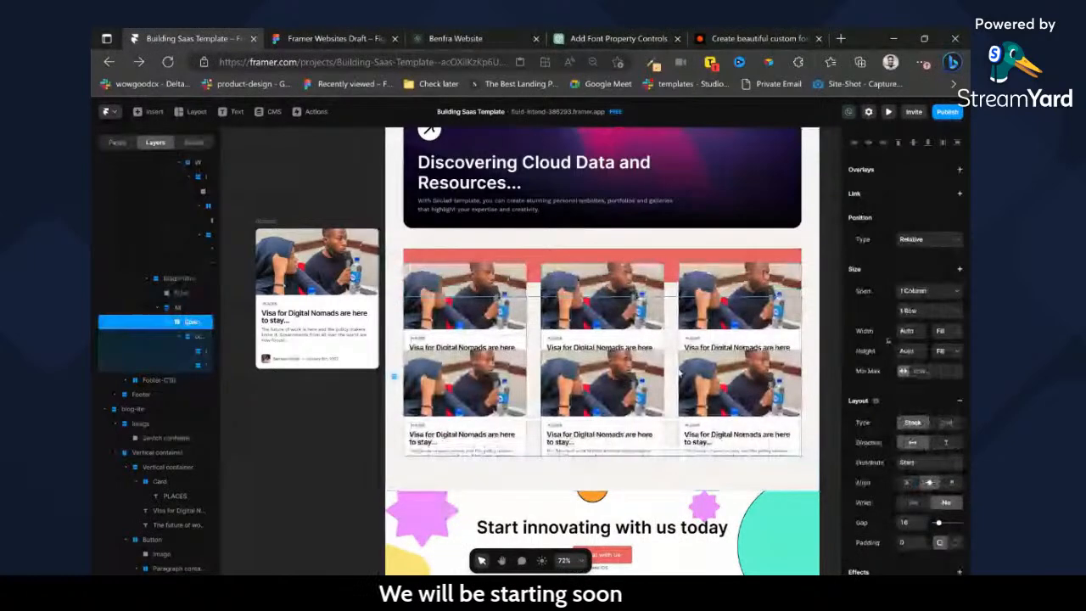
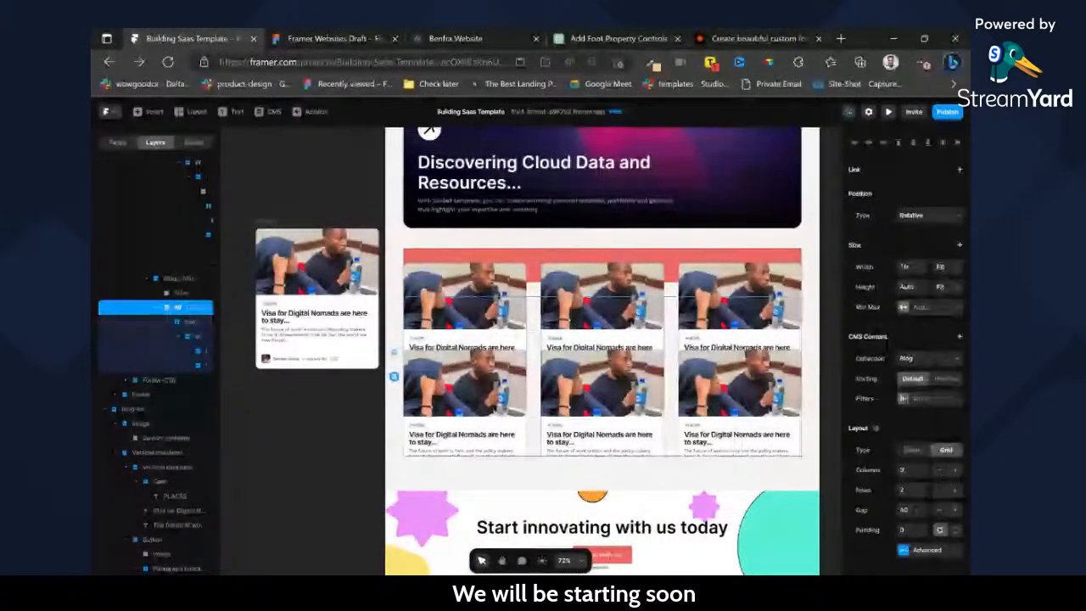
# Replace the old card grid below the red filter bar with a new Blog collection list at Fill width.
pyautogui.press('Delete')
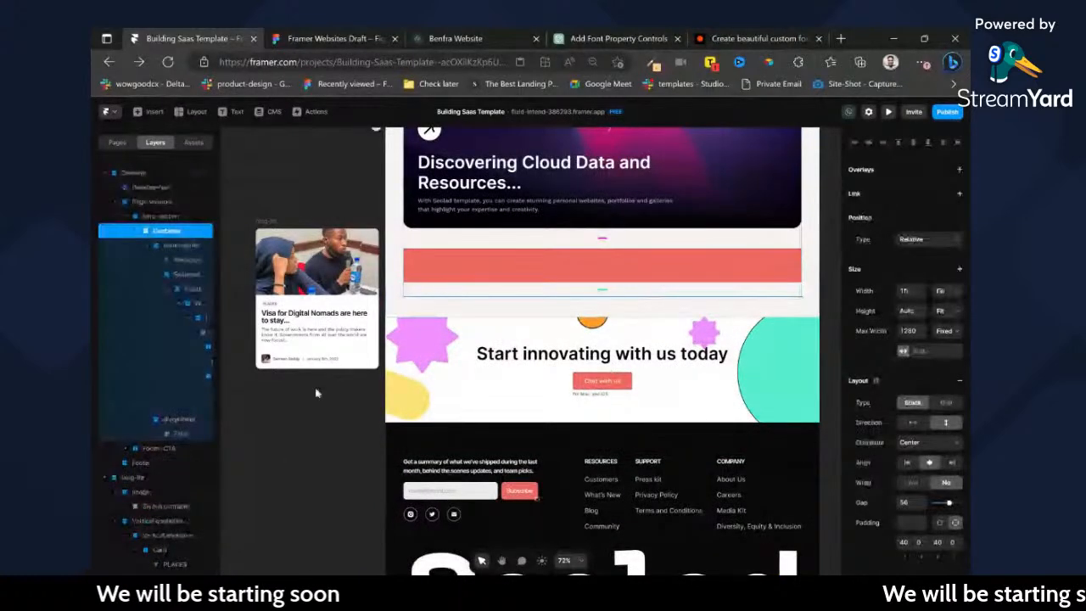
pyautogui.click(153, 111)
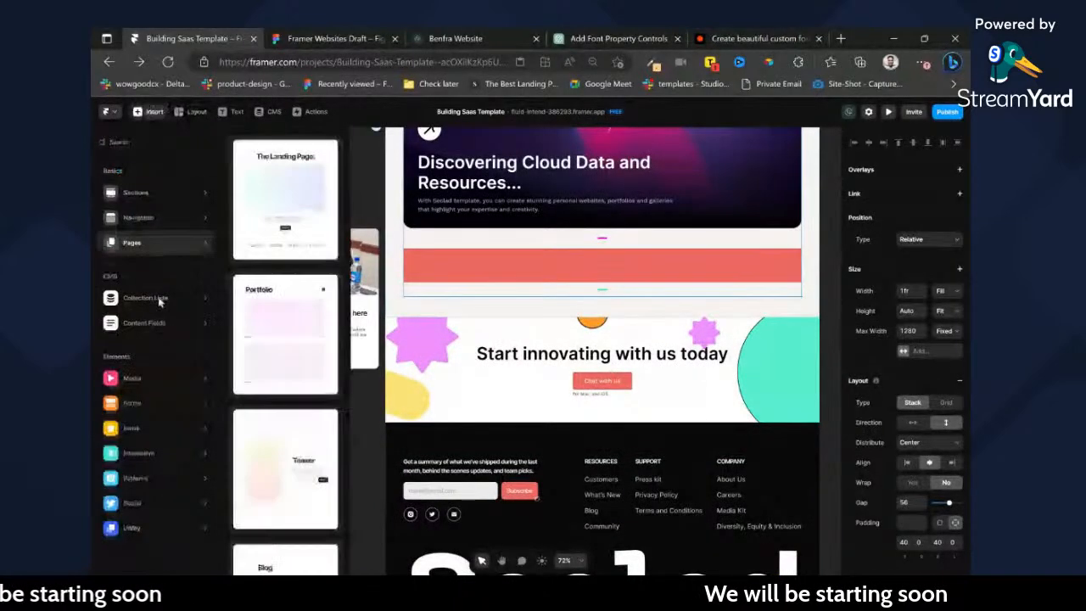
pyautogui.moveTo(286, 177); pyautogui.dragTo(556, 294)
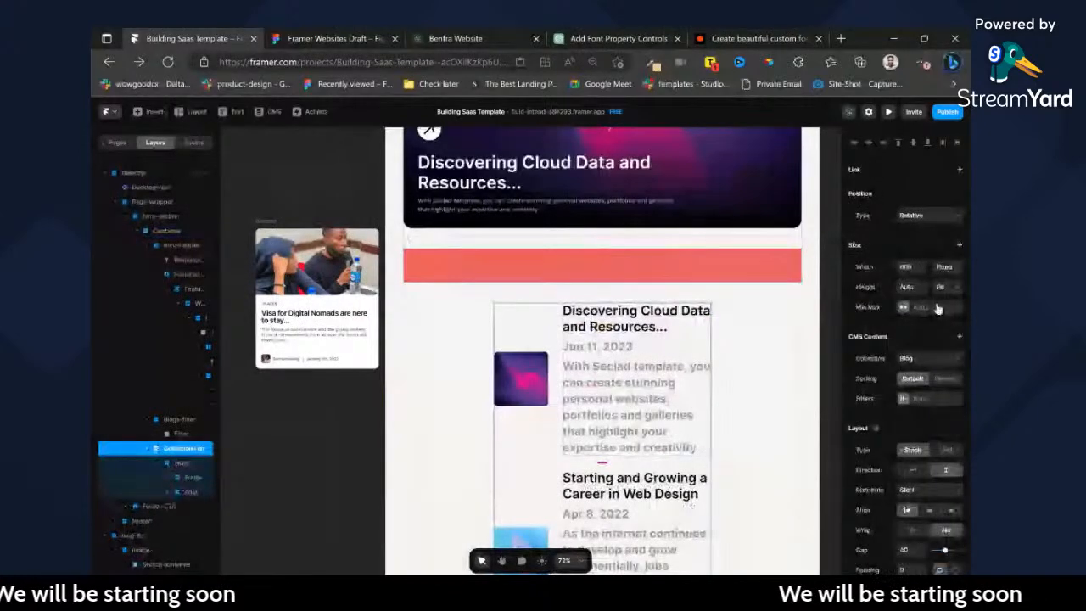
pyautogui.click(939, 309)
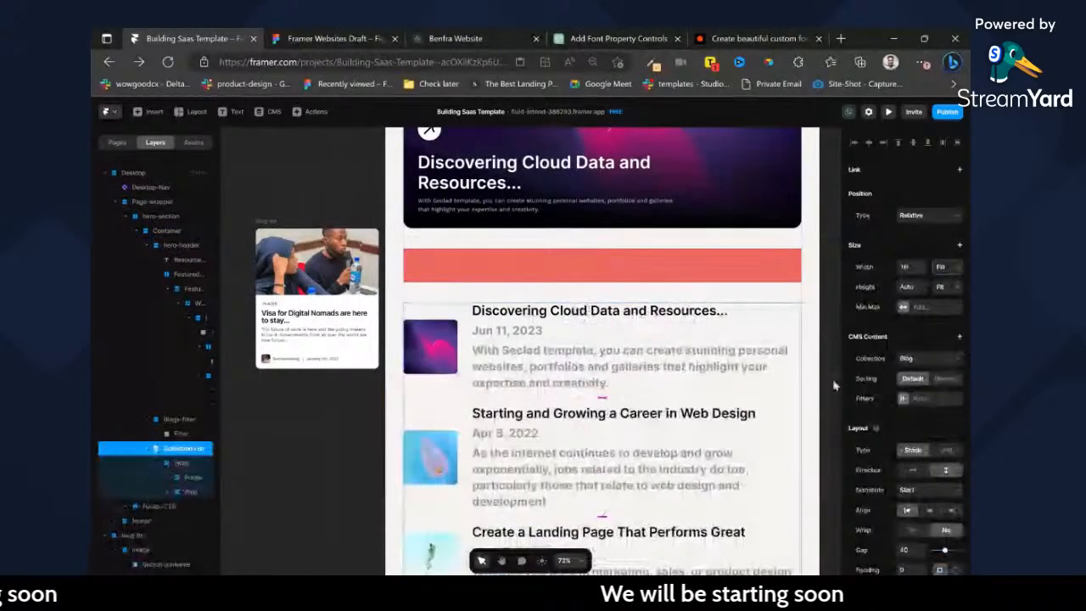
# Try a three-column grid layout on the Wrap inside the collection list, and undo the layout change.
pyautogui.click(193, 465)
pyautogui.click(945, 383)
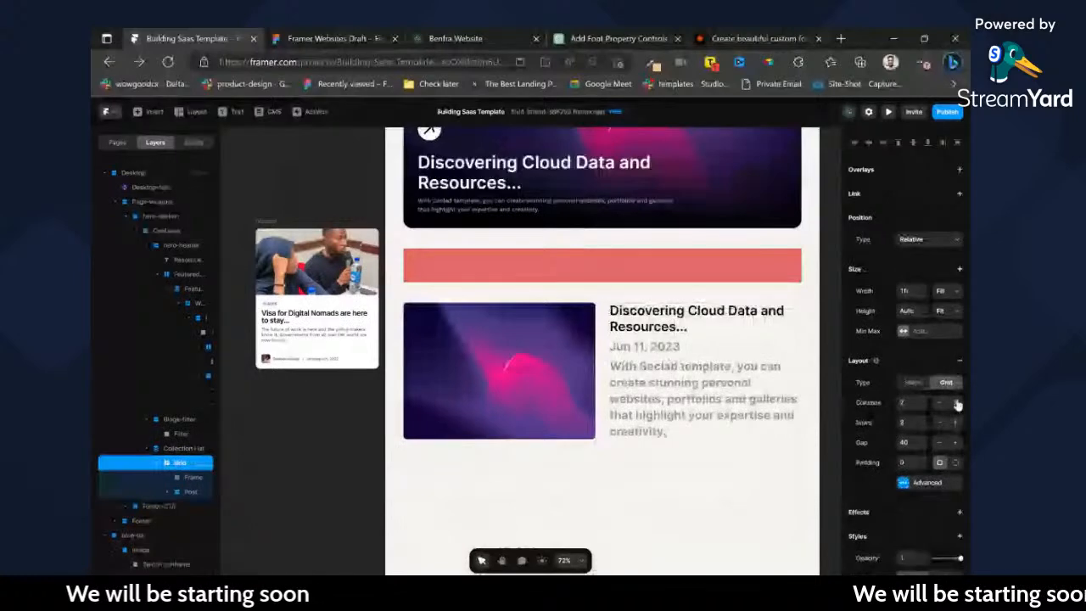
pyautogui.click(956, 404)
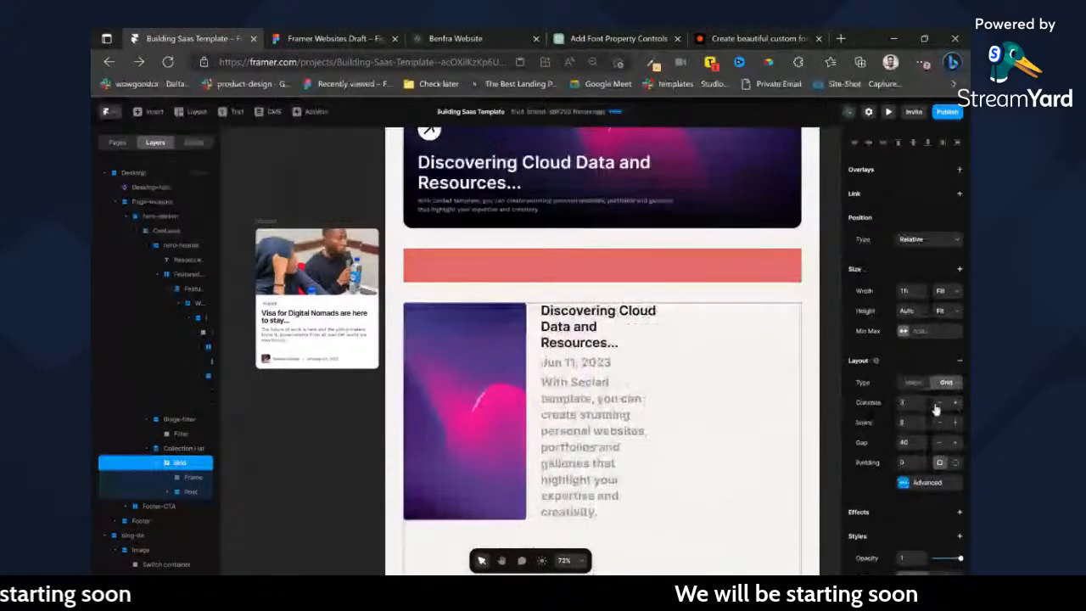
pyautogui.click(939, 405)
pyautogui.scroll(-1, 603, 352)
pyautogui.click(956, 403)
pyautogui.hotkey('ctrl', 'z')
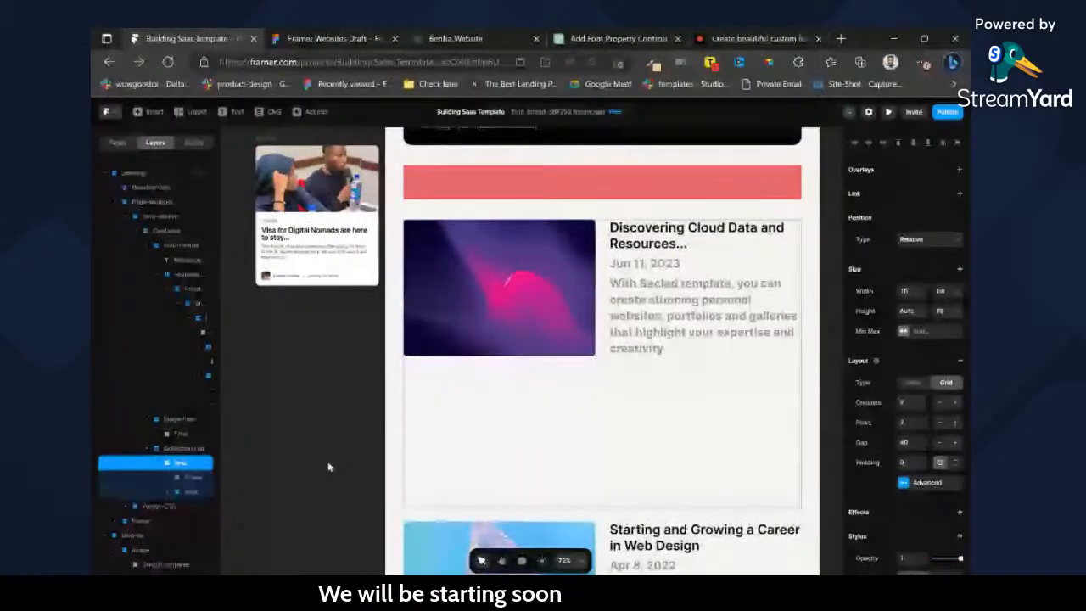
pyautogui.hotkey('ctrl', 'z')
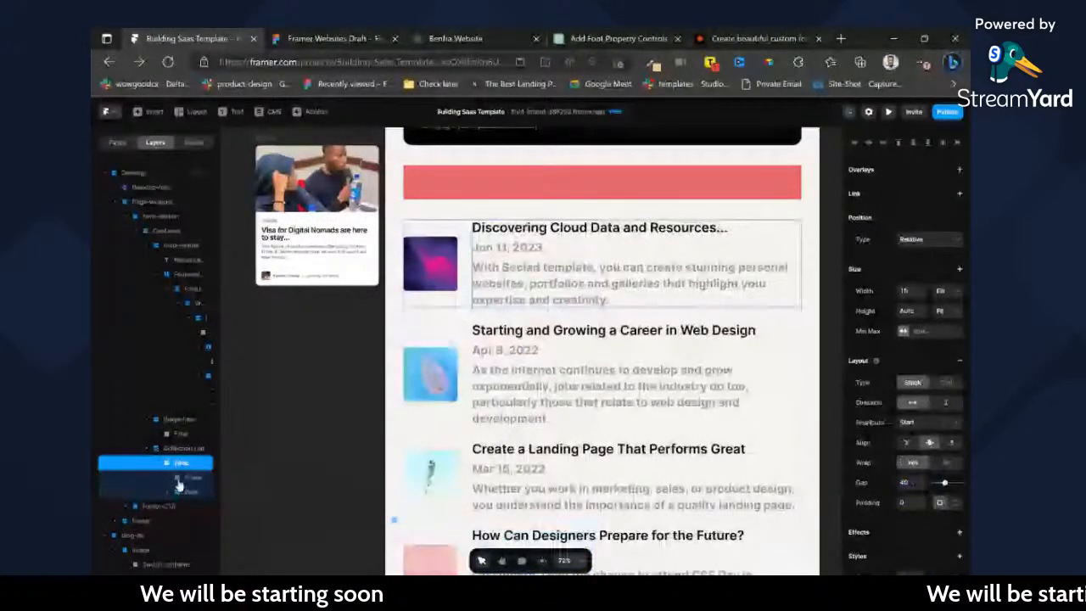
# Delete the thumbnail frame from the collection item and remove the Post stack's minimum width.
pyautogui.click(187, 478)
pyautogui.press('Delete')
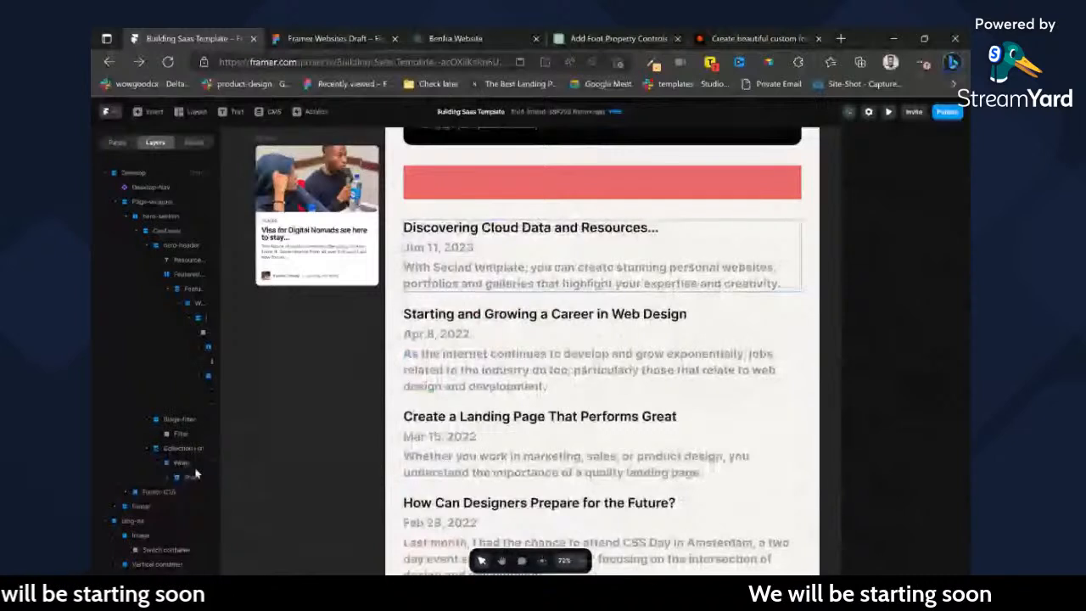
pyautogui.click(182, 464)
pyautogui.click(188, 480)
pyautogui.click(180, 464)
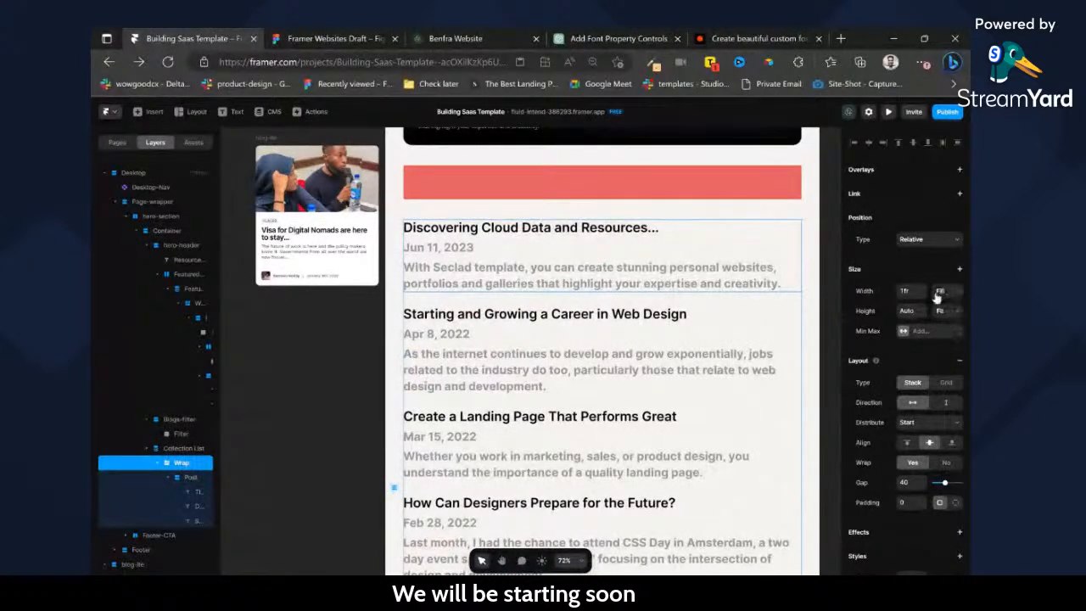
pyautogui.click(193, 478)
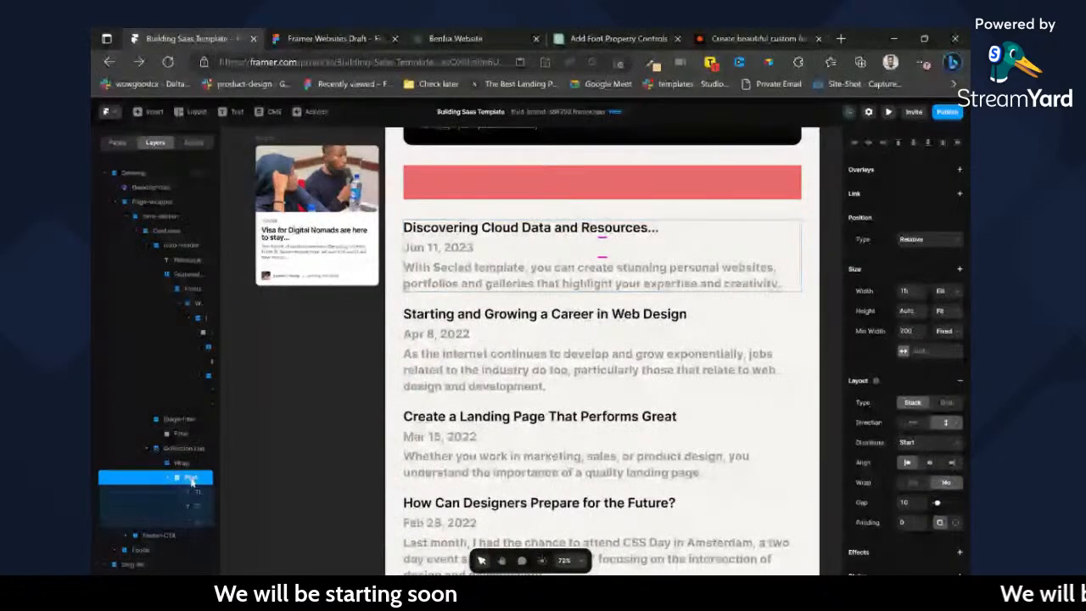
pyautogui.click(182, 463)
pyautogui.click(191, 481)
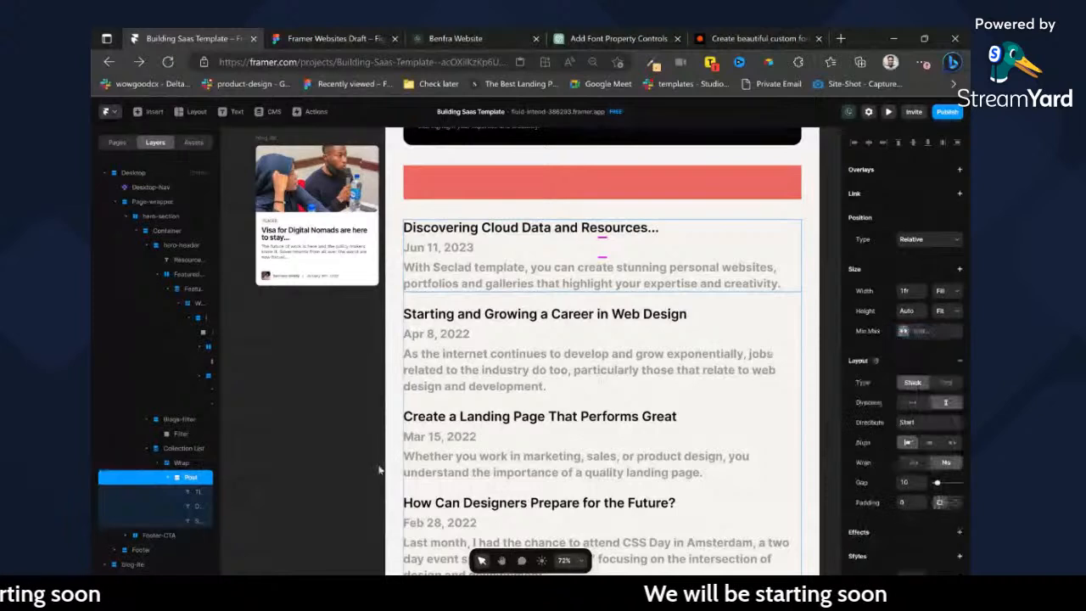
# Switch the collection list's layout to Grid with 3 columns.
pyautogui.click(181, 463)
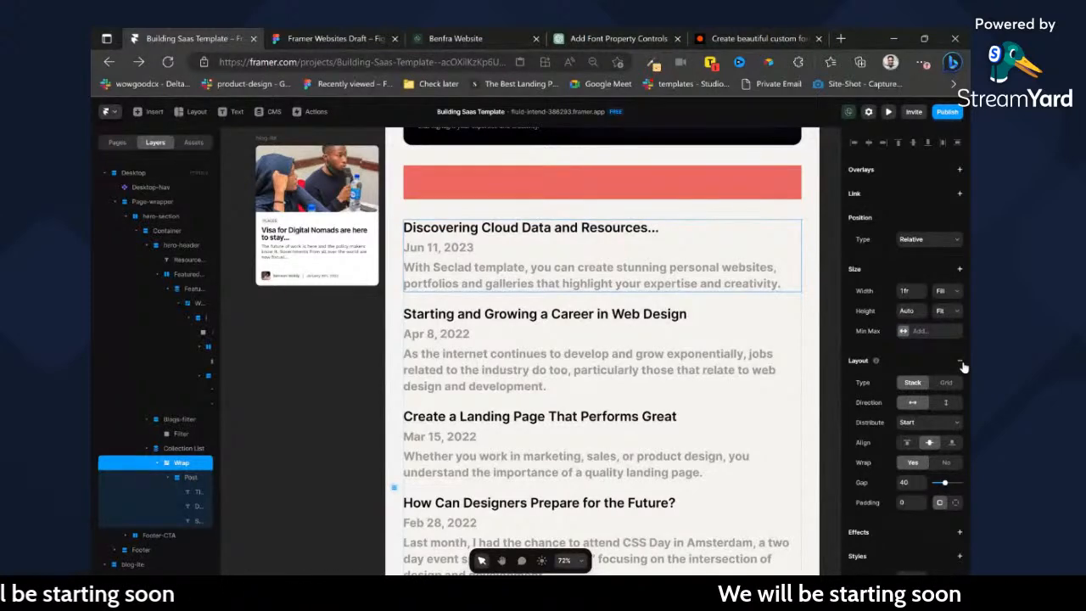
pyautogui.press('Escape')
pyautogui.scroll(-3, 952, 382)
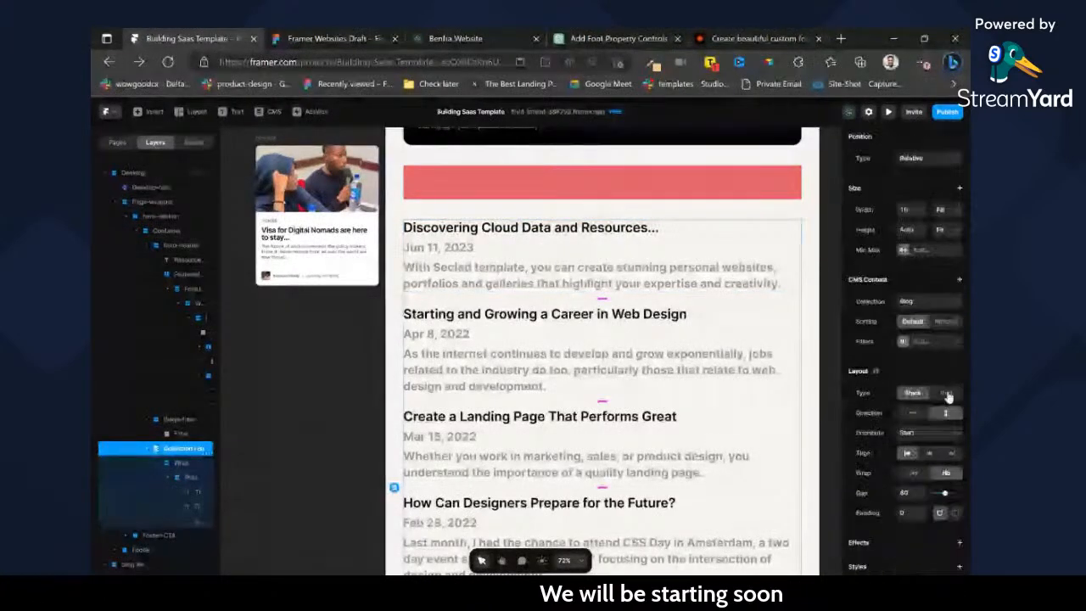
pyautogui.click(942, 316)
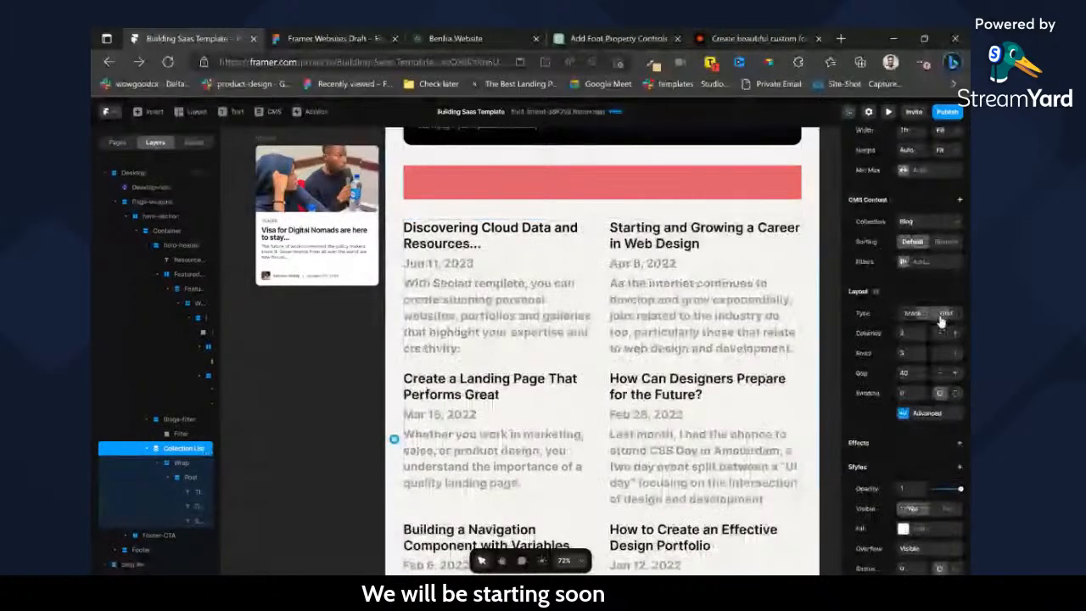
pyautogui.click(954, 334)
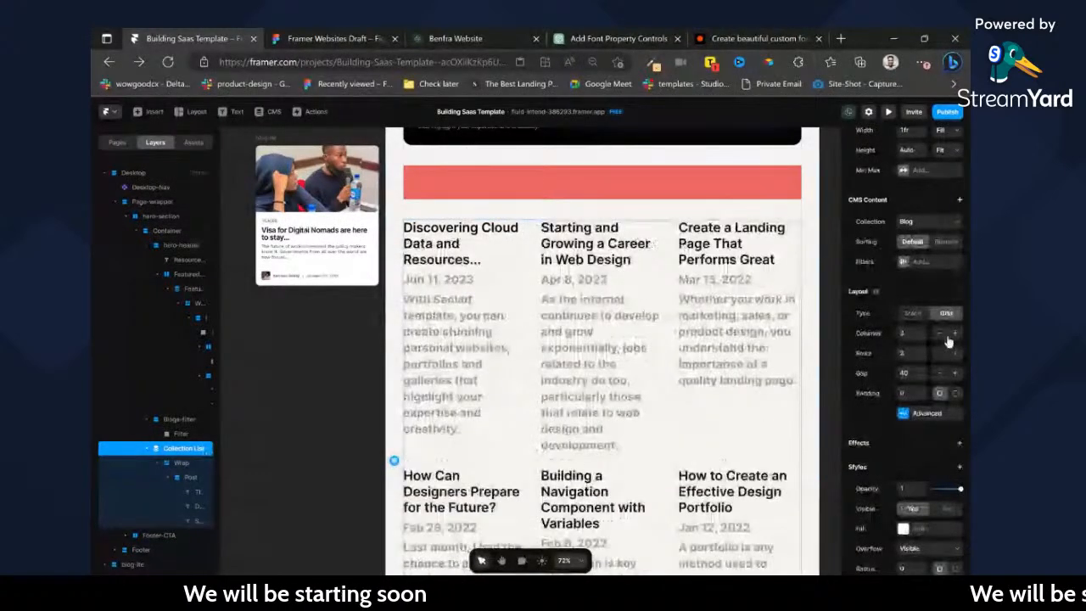
# Set the standalone blog card's width to Fit, and undo the fixed height of 200 on its image container.
pyautogui.scroll(3, 272, 264)
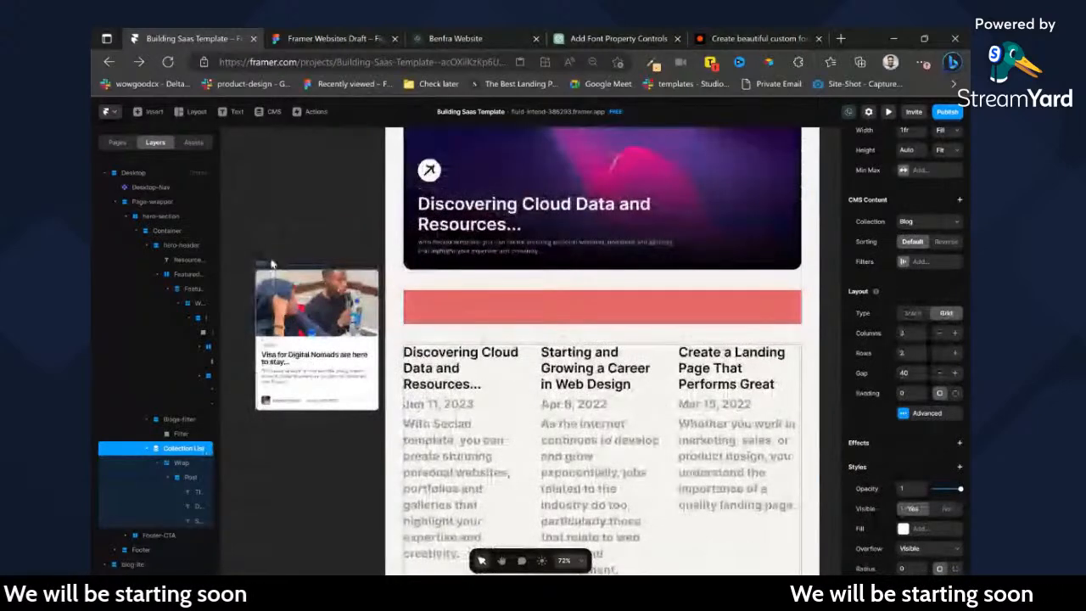
pyautogui.click(271, 264)
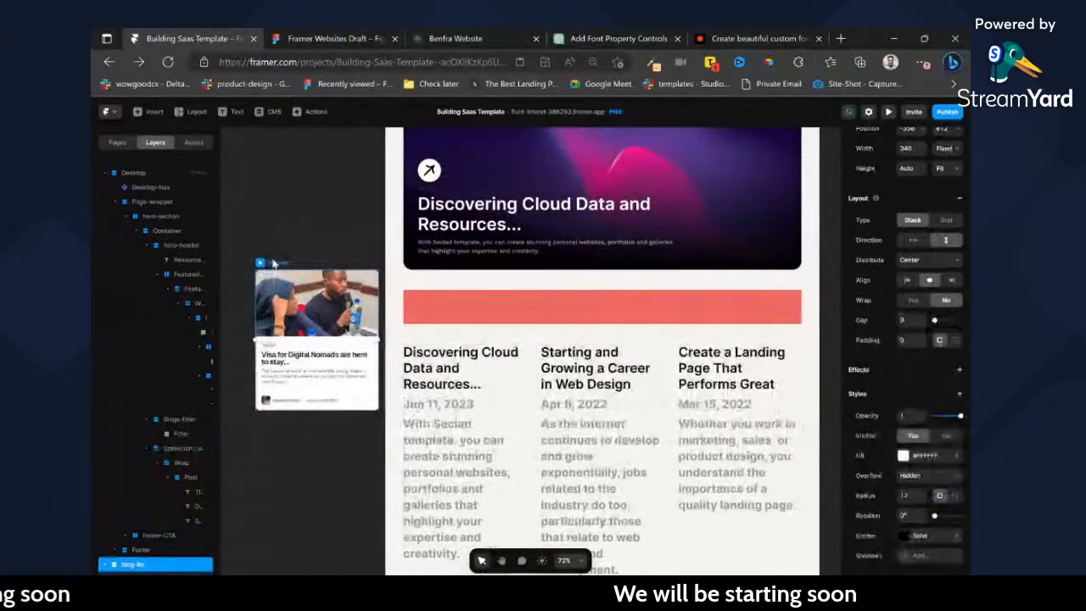
pyautogui.scroll(3, 951, 268)
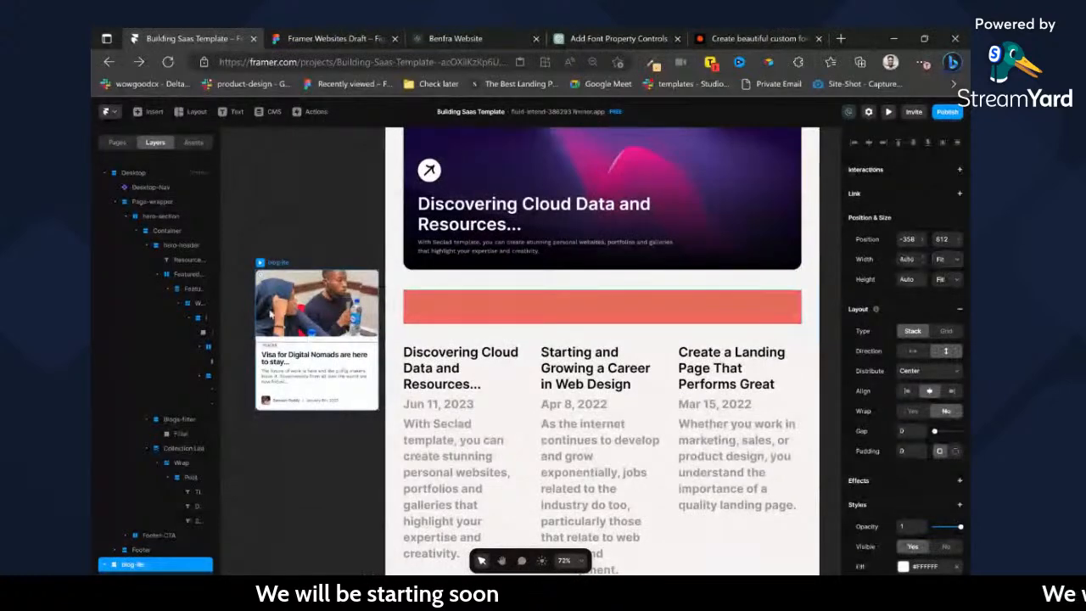
pyautogui.doubleClick(315, 304)
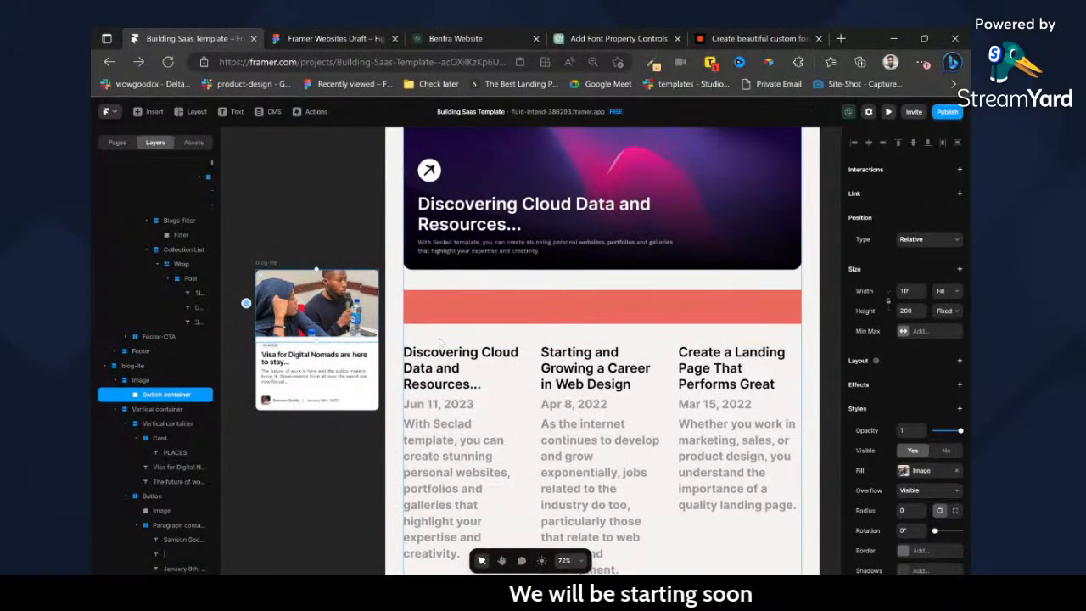
pyautogui.hotkey('ctrl', 'z')
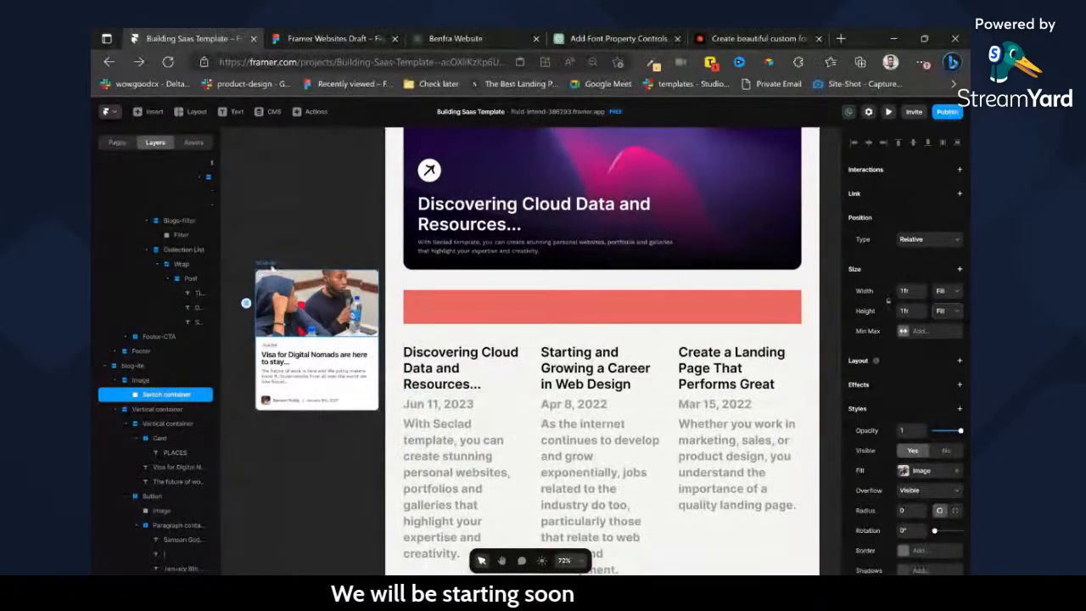
# Paste a copy of the standalone blog card below the title inside the collection item's Post stack.
pyautogui.click(272, 269)
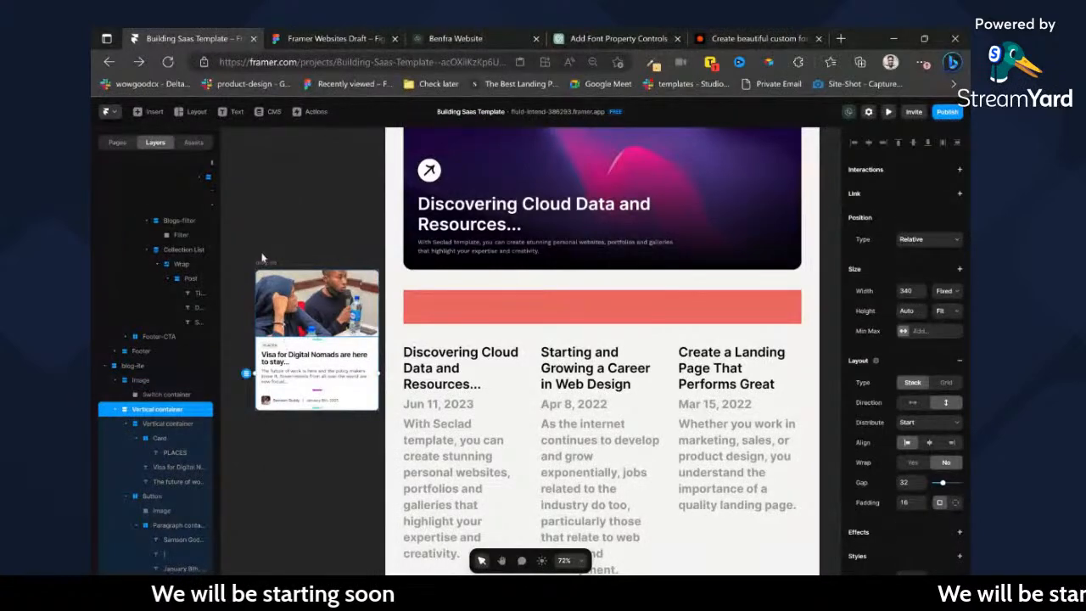
pyautogui.keyDown('ctrl'); pyautogui.click(442, 386); pyautogui.keyUp('ctrl')
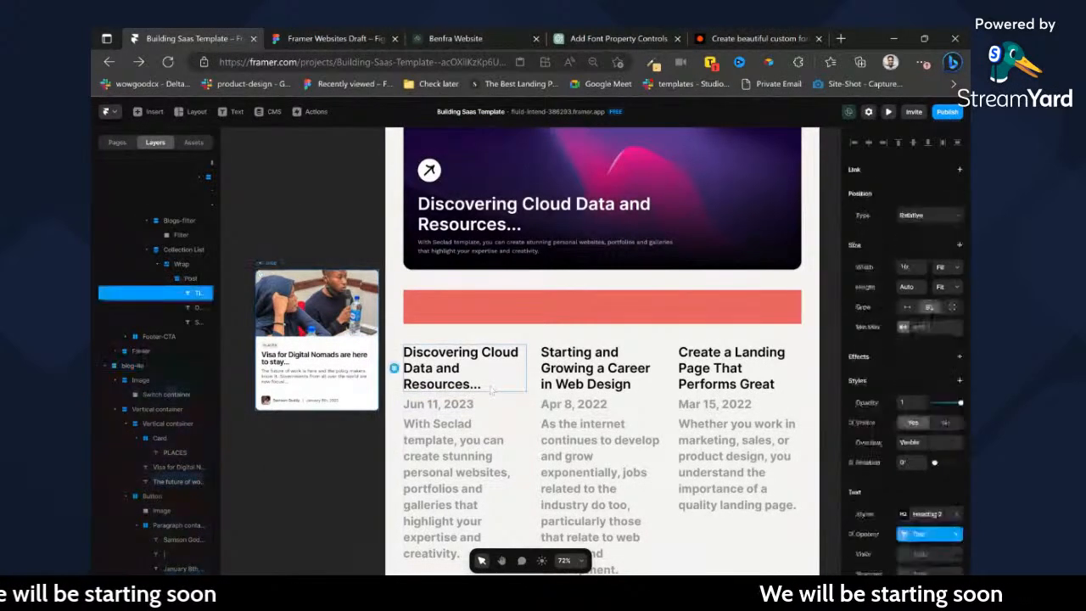
pyautogui.hotkey('ctrl', 'v')
# Delete the default title, date and summary texts from the collection item, and remove the Post wrapper around the blog card.
pyautogui.click(492, 376)
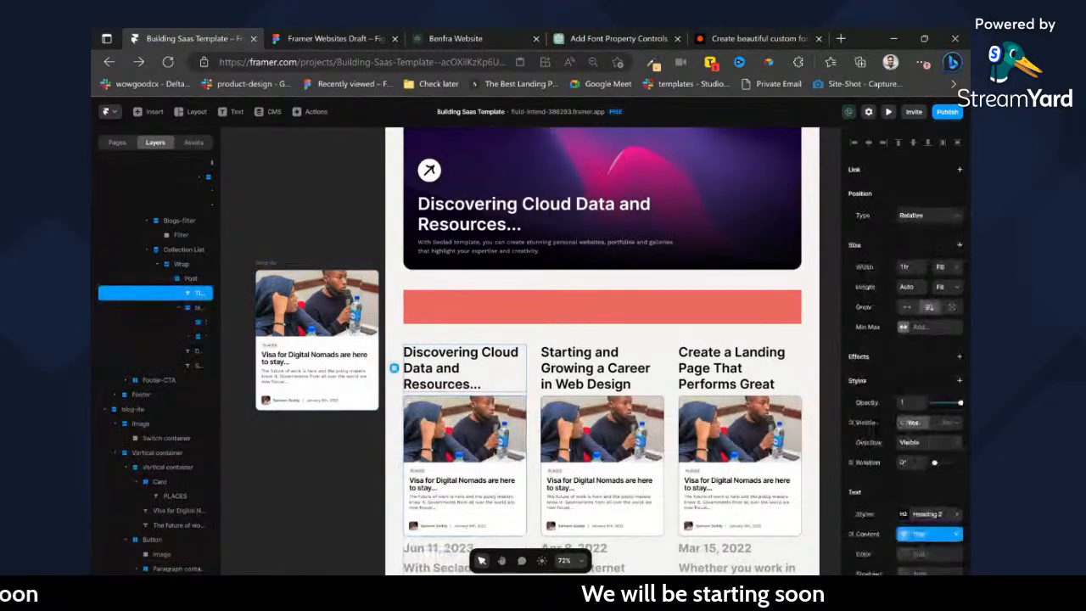
pyautogui.press('Delete')
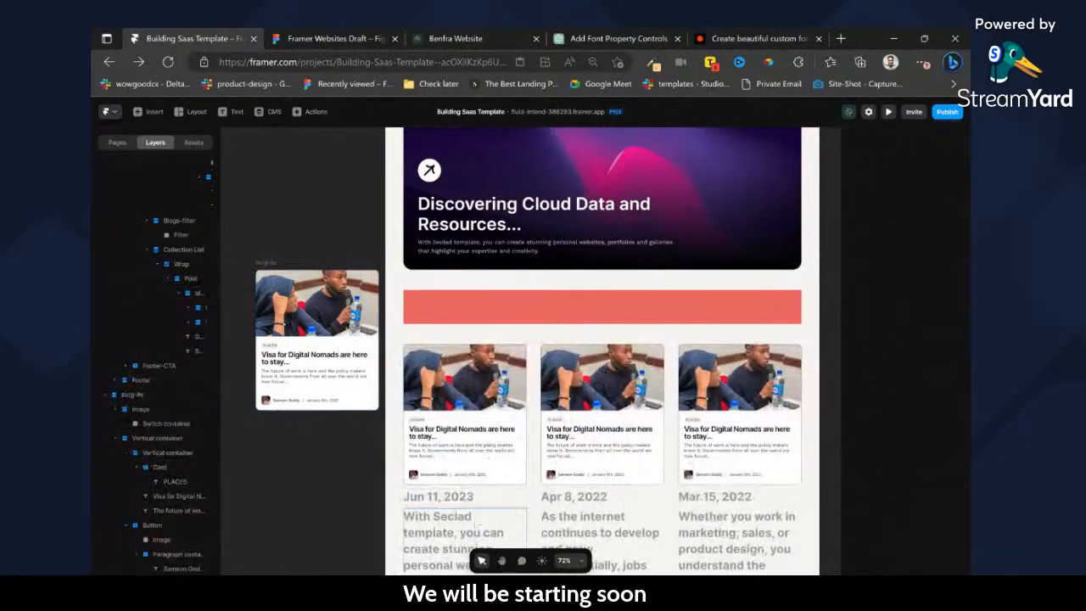
pyautogui.click(472, 520)
pyautogui.scroll(-2, 472, 516)
pyautogui.press('Delete')
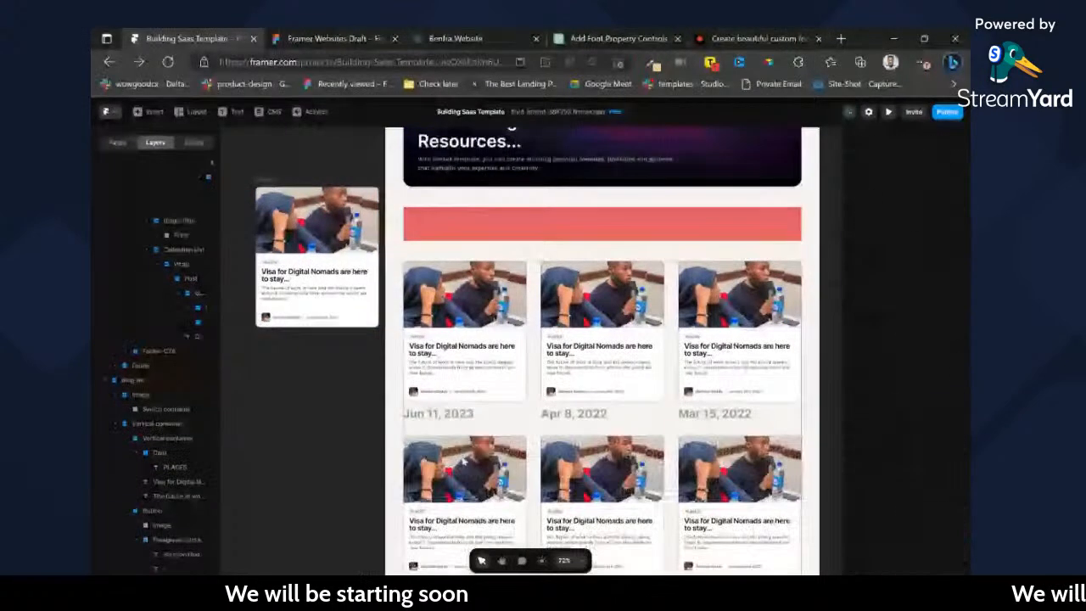
pyautogui.click(182, 279)
pyautogui.hotkey('ctrl', 'BackSpace')
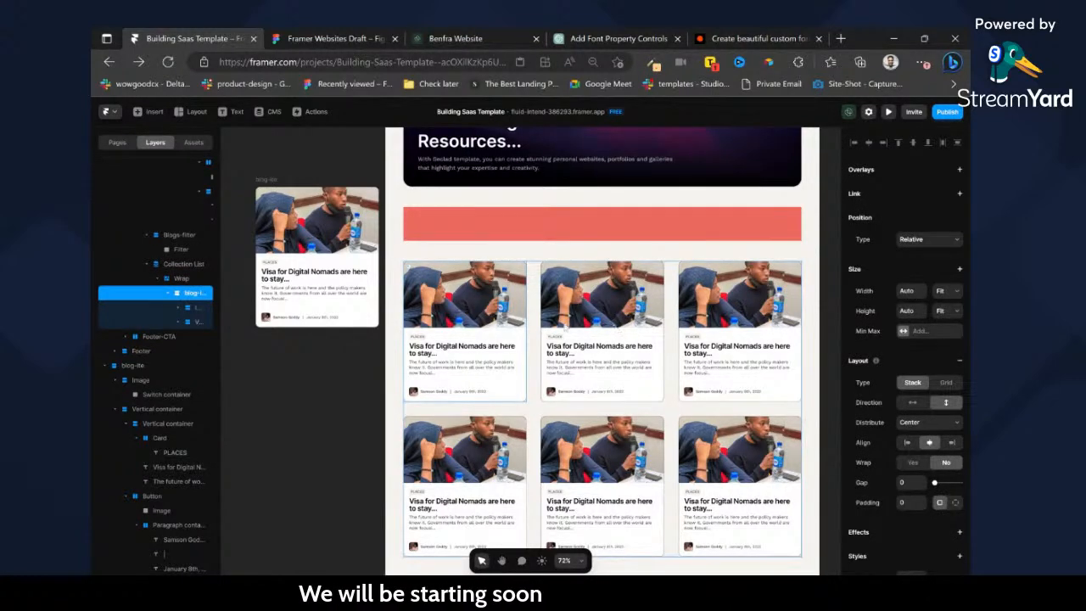
# Set the collection list's grid gap to 24.
pyautogui.doubleClick(501, 373)
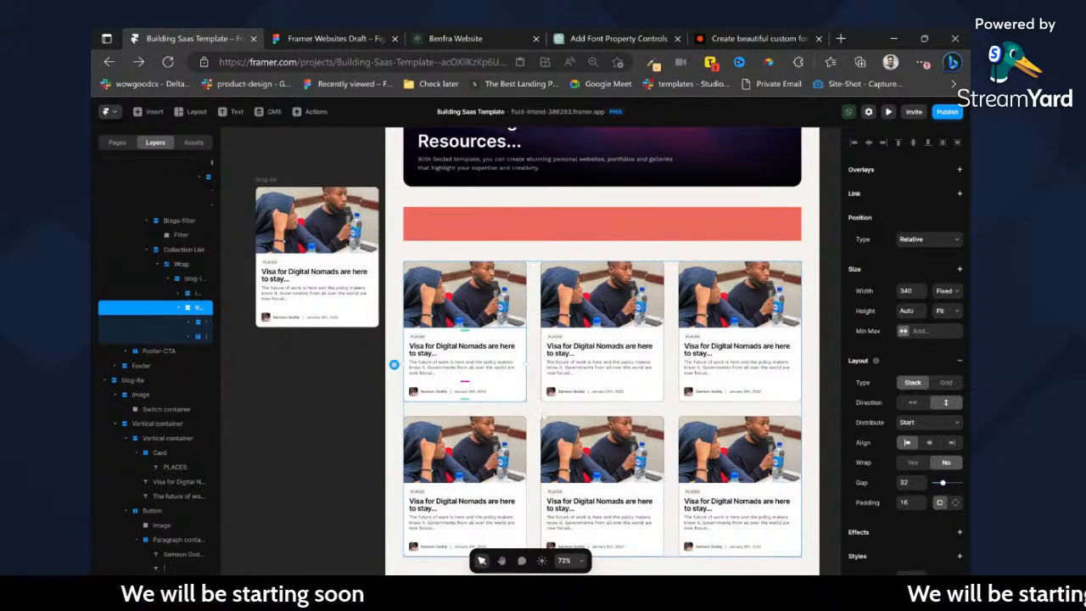
pyautogui.click(543, 410)
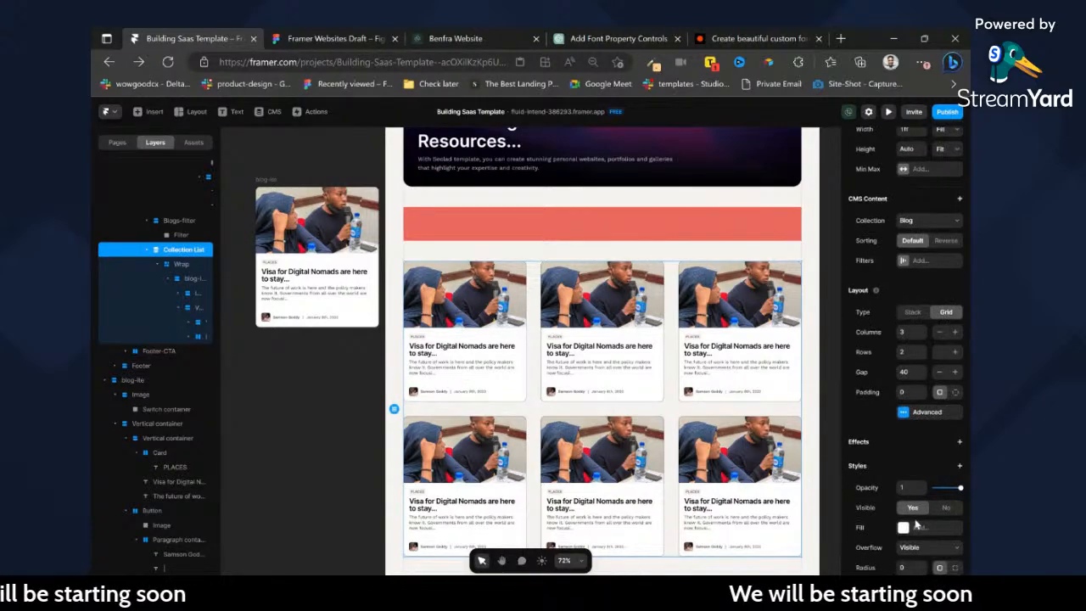
pyautogui.scroll(-1, 917, 523)
pyautogui.scroll(1, 625, 206)
pyautogui.scroll(-2, 861, 307)
pyautogui.scroll(1, 603, 340)
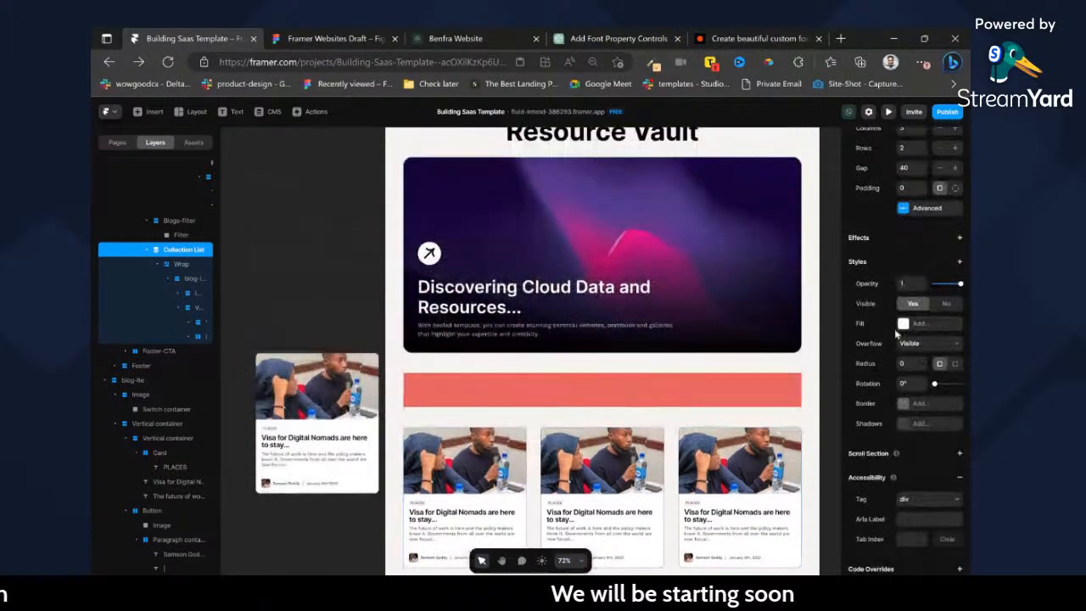
pyautogui.press('Return')
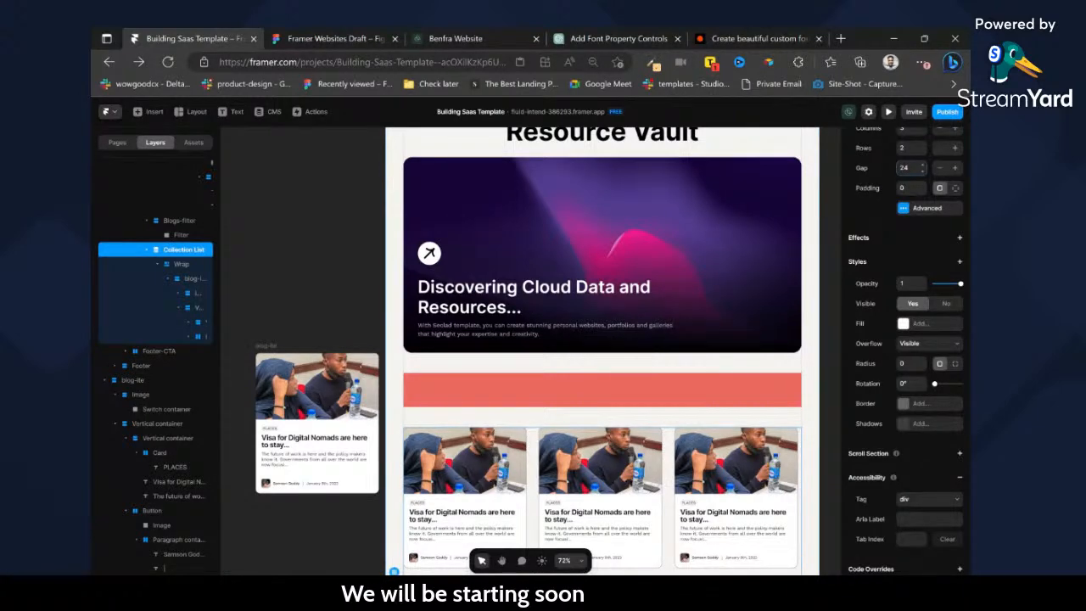
pyautogui.scroll(-3, 603, 348)
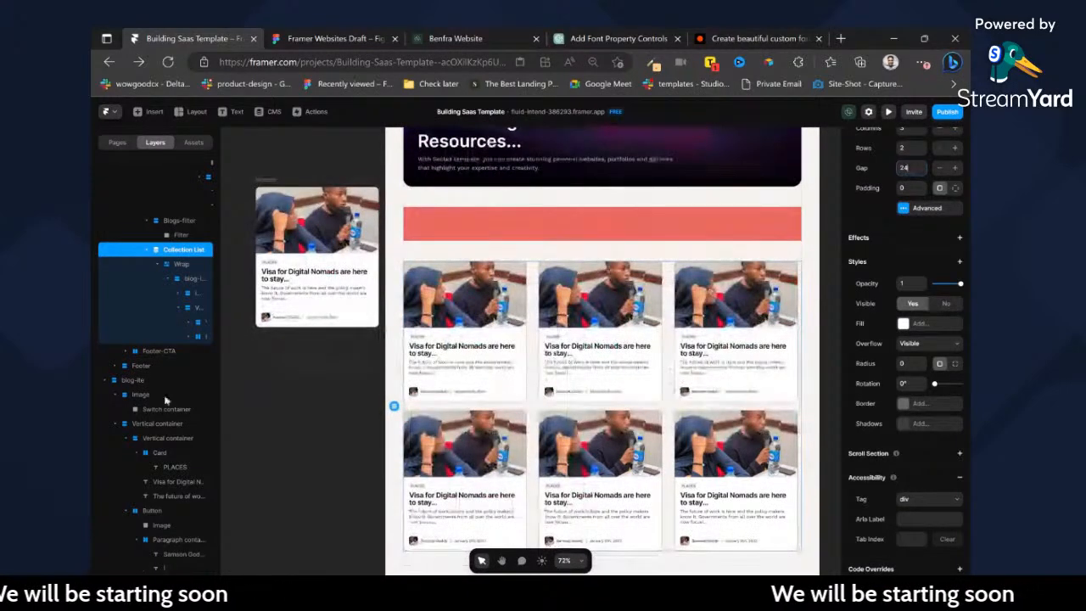
# Examine the size, layout and style settings of the Wrap, the collection list and the standalone blog card.
pyautogui.click(183, 270)
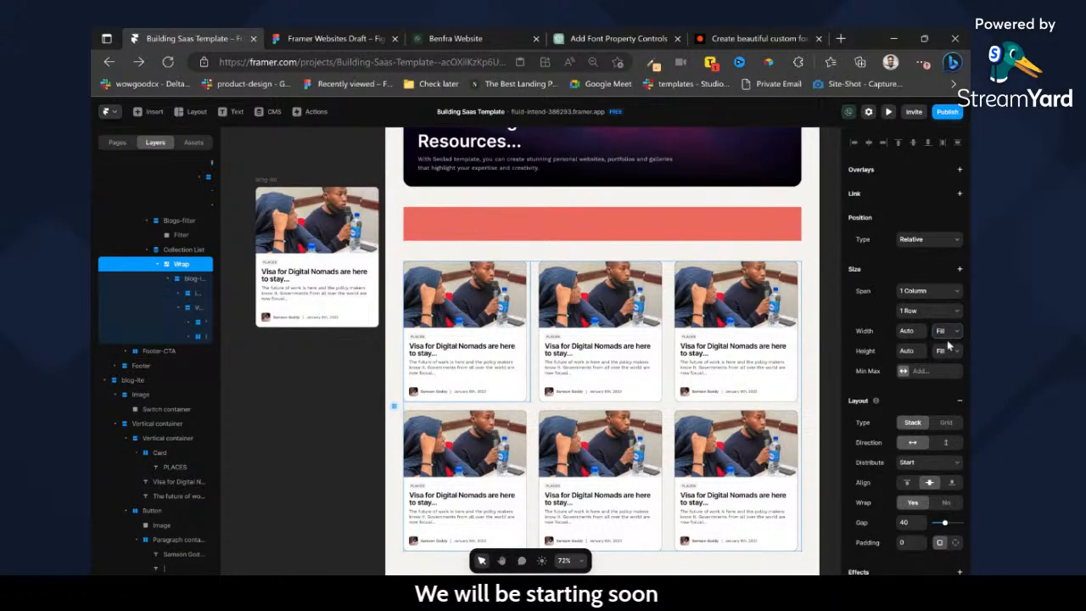
pyautogui.click(794, 304)
pyautogui.scroll(1, 894, 287)
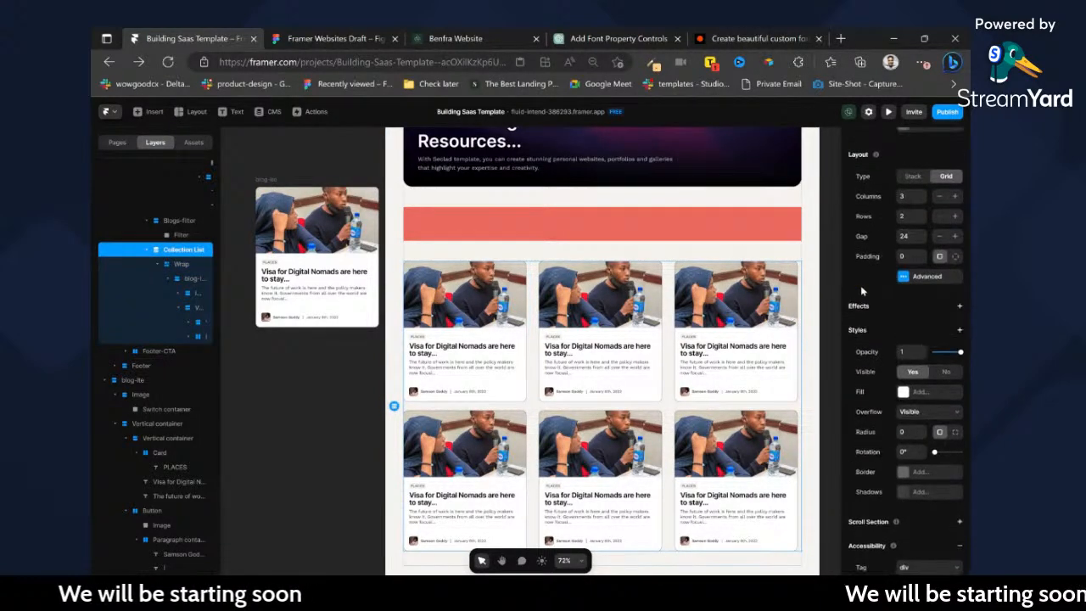
pyautogui.click(258, 178)
pyautogui.scroll(-5, 883, 404)
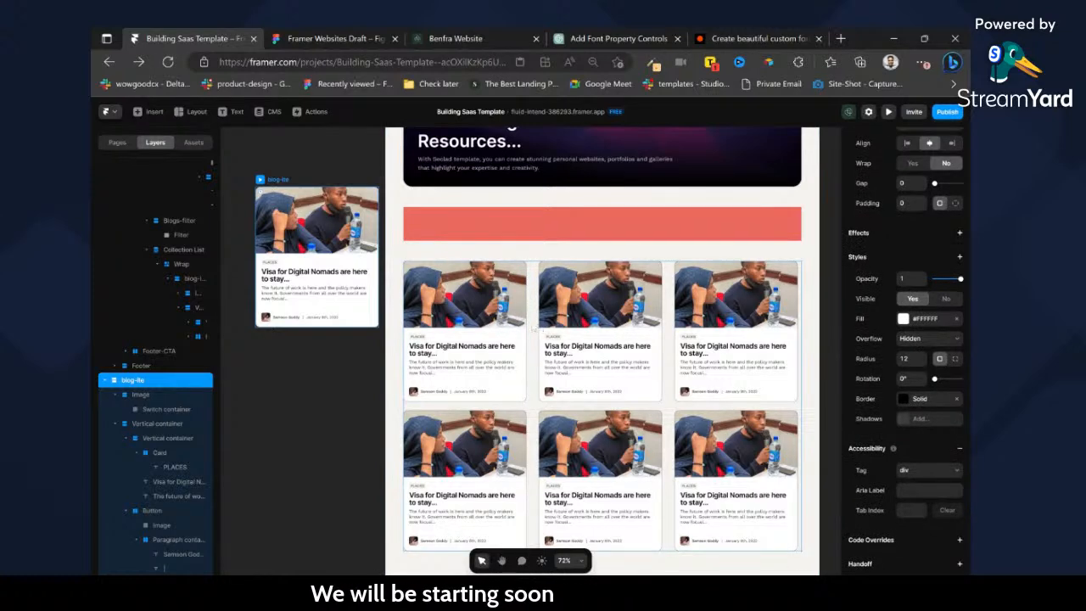
# Set the width of the blog card inside the collection list to Fill.
pyautogui.click(535, 327)
pyautogui.keyDown('ctrl'); pyautogui.click(508, 311); pyautogui.keyUp('ctrl')
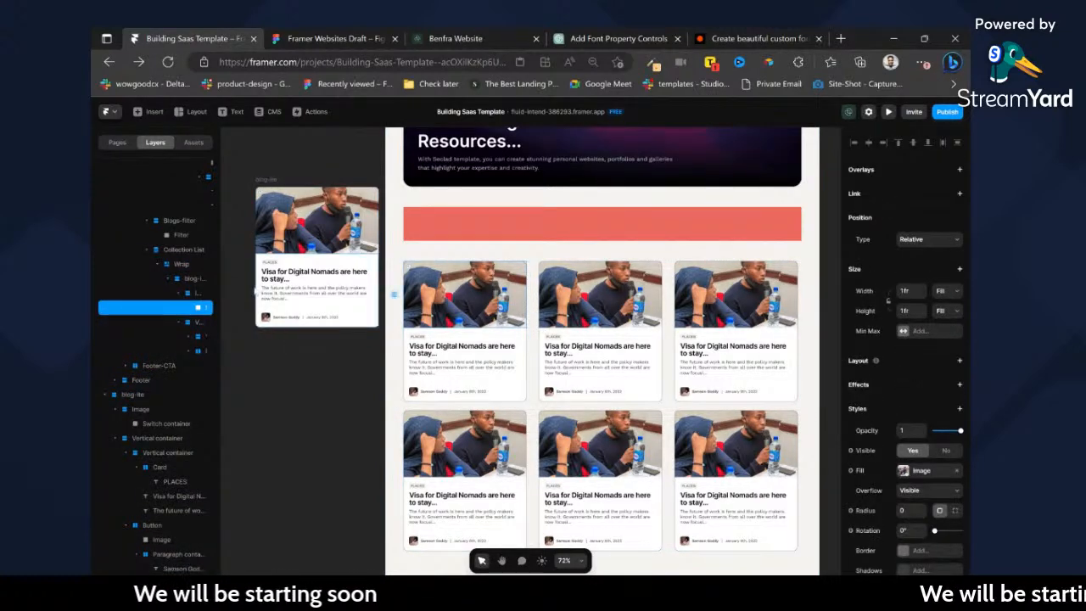
pyautogui.click(194, 279)
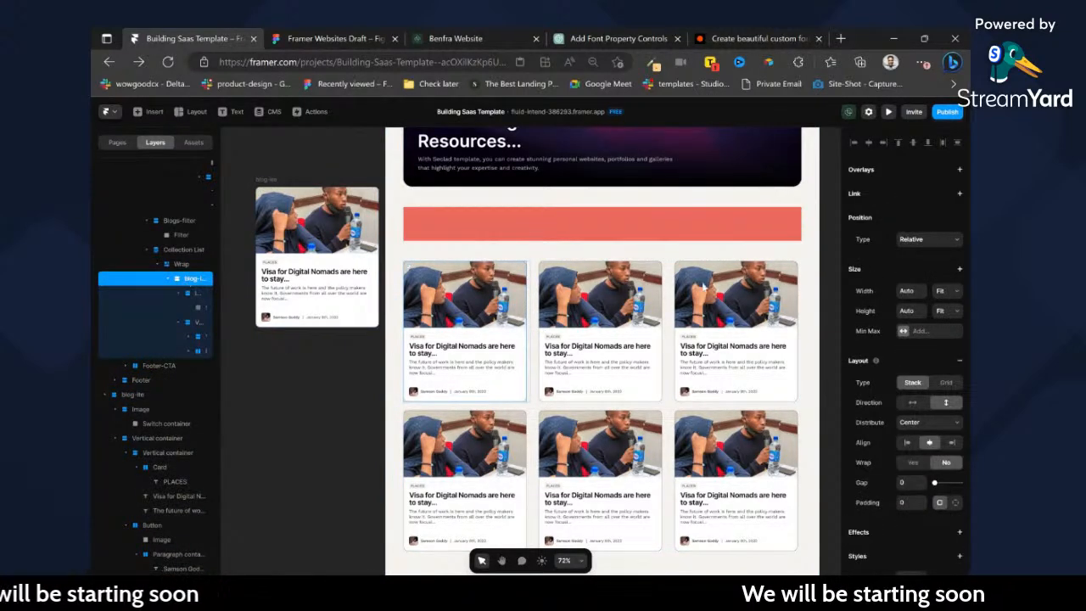
pyautogui.click(945, 325)
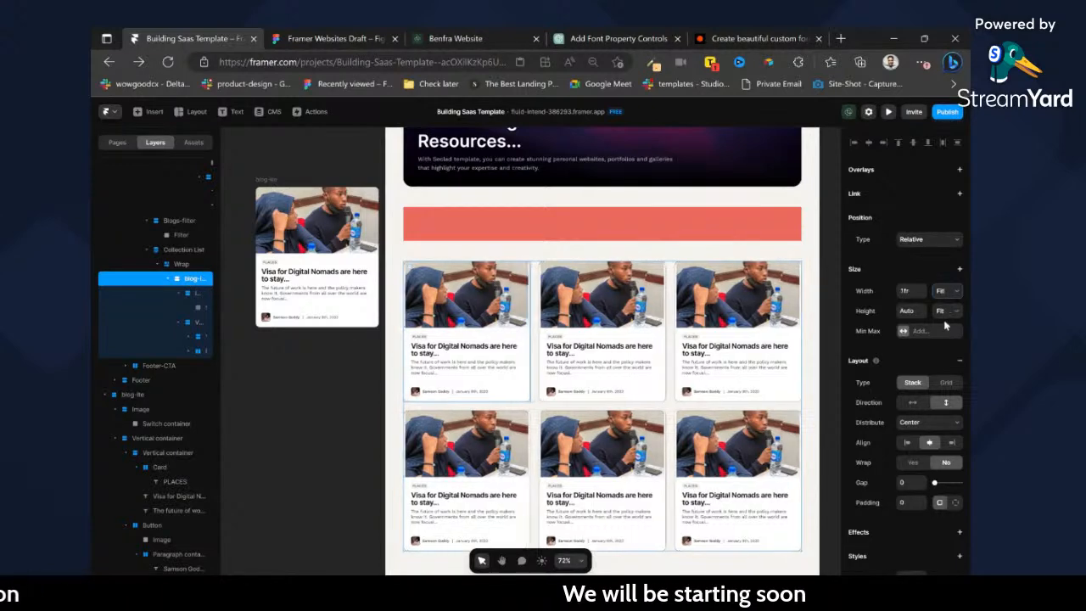
pyautogui.scroll(-1, 781, 398)
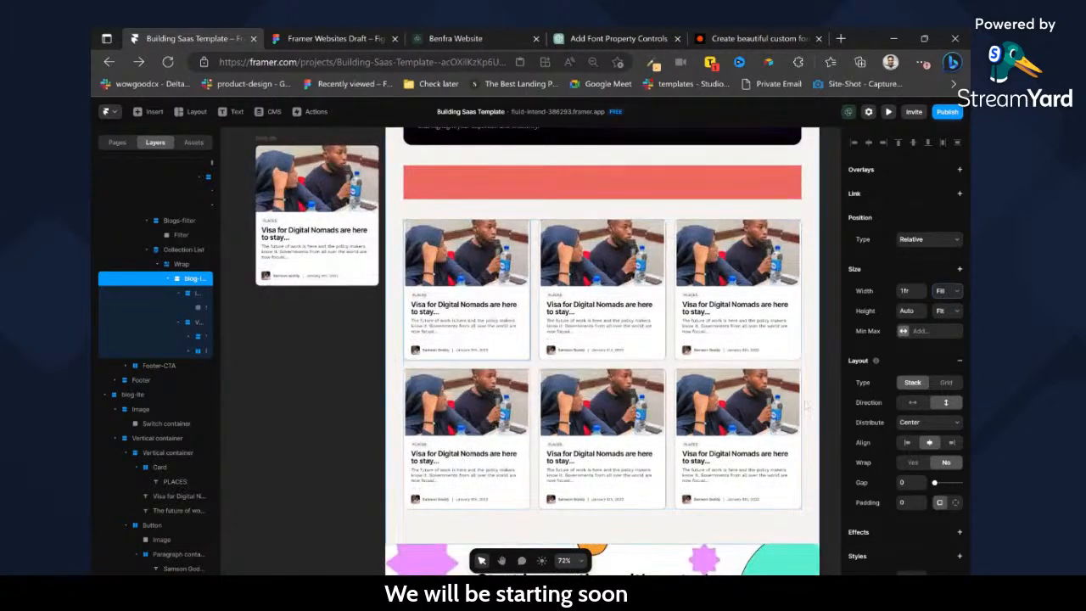
pyautogui.scroll(3, 488, 245)
# Set the width of the image container inside the collection's blog card to Fill.
pyautogui.click(516, 236)
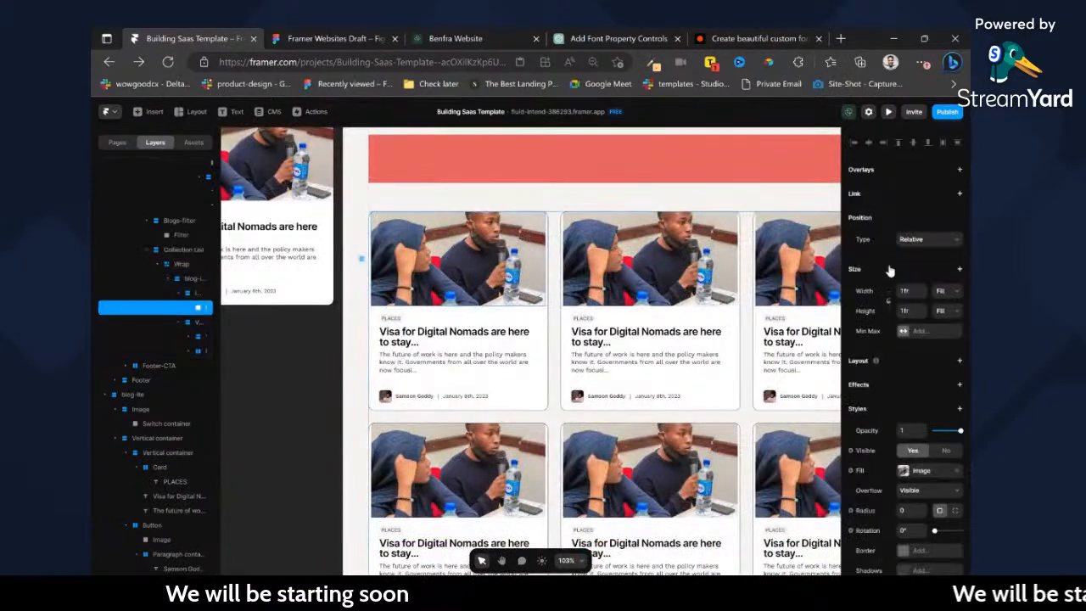
pyautogui.click(197, 294)
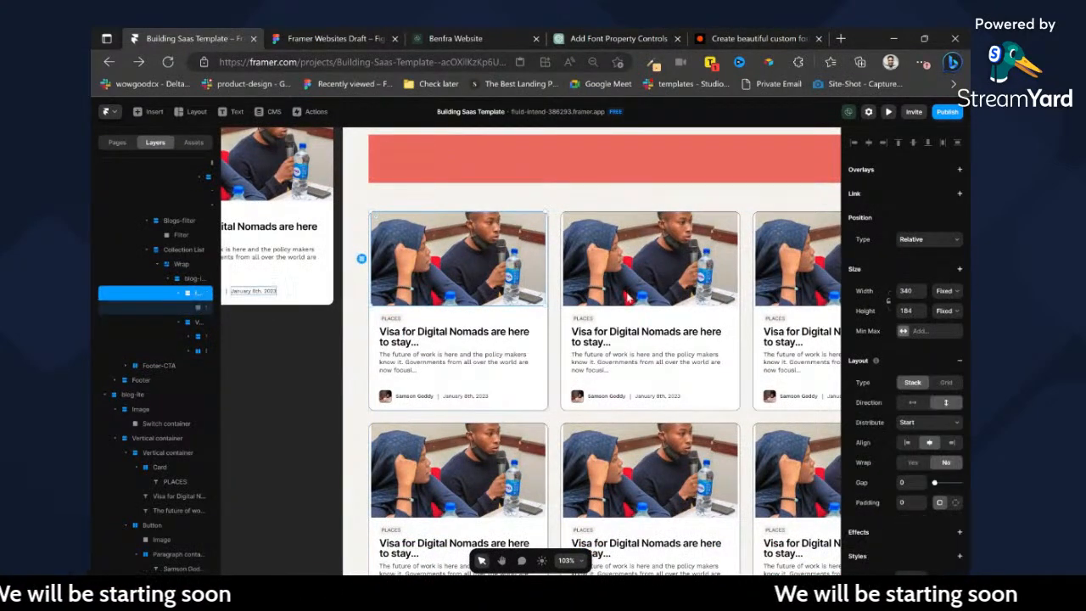
pyautogui.click(952, 307)
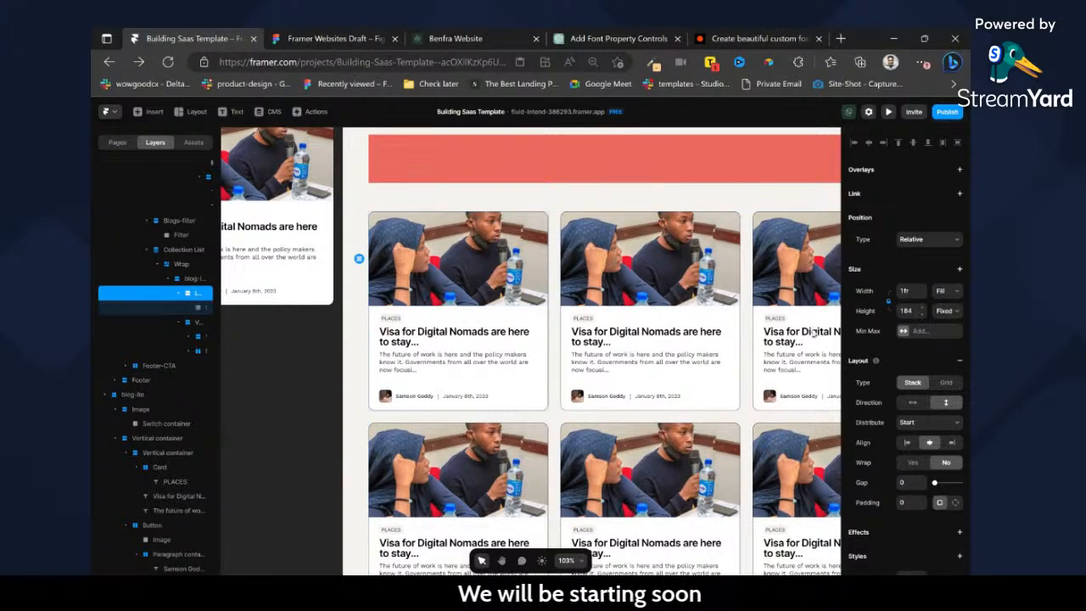
pyautogui.scroll(-3, 567, 381)
pyautogui.scroll(2, 568, 382)
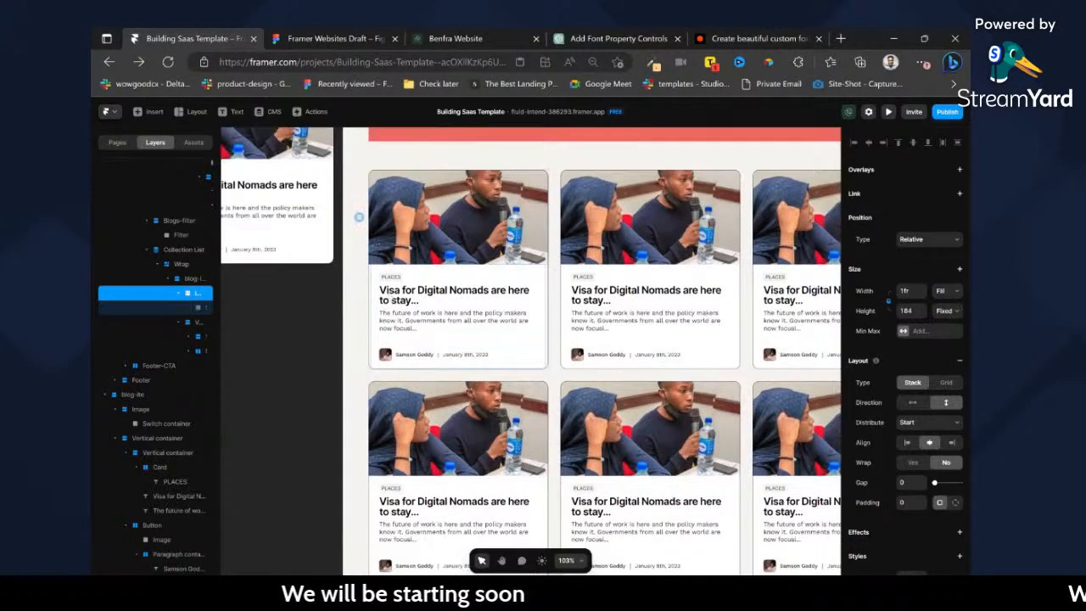
# Bind the content of the card's PLACES label to the CMS Tag field using Display Option.
pyautogui.scroll(5, 384, 291)
pyautogui.click(397, 263)
pyautogui.scroll(-1, 911, 459)
pyautogui.click(866, 396)
pyautogui.moveTo(878, 414)
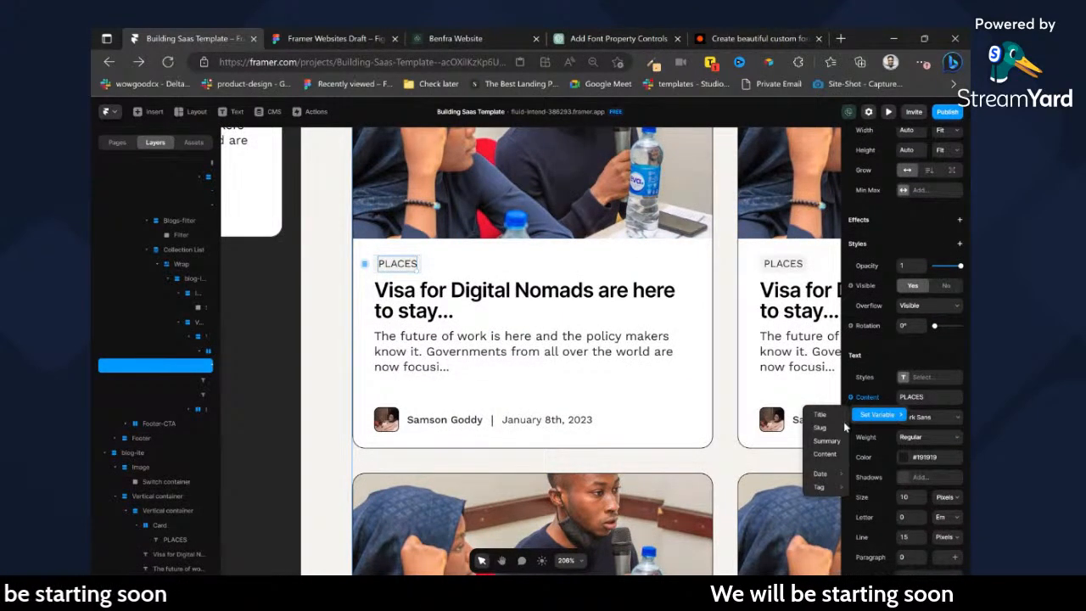
pyautogui.moveTo(820, 487)
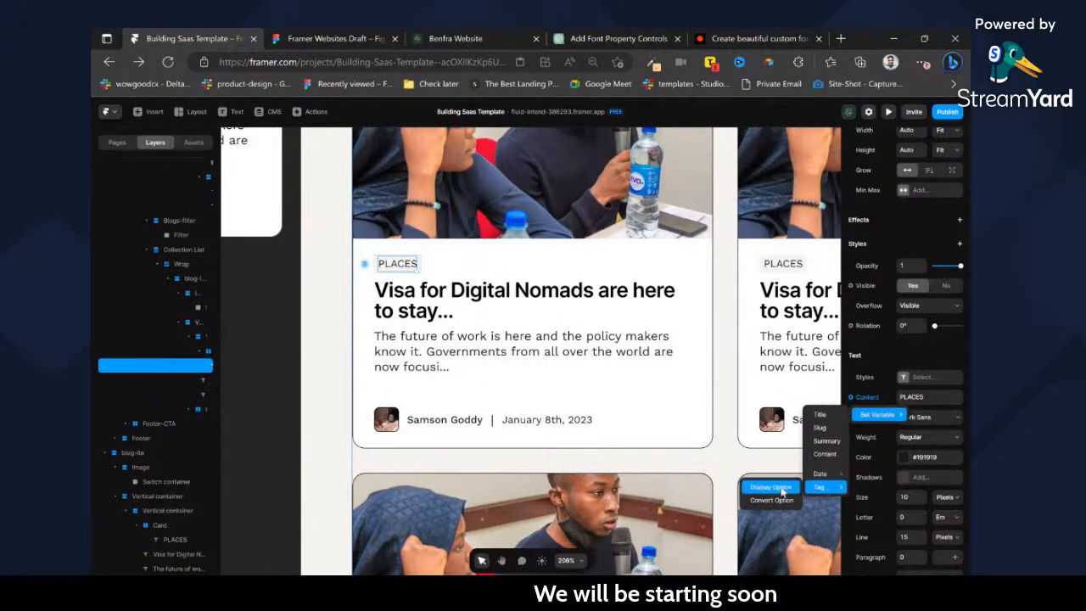
pyautogui.click(768, 487)
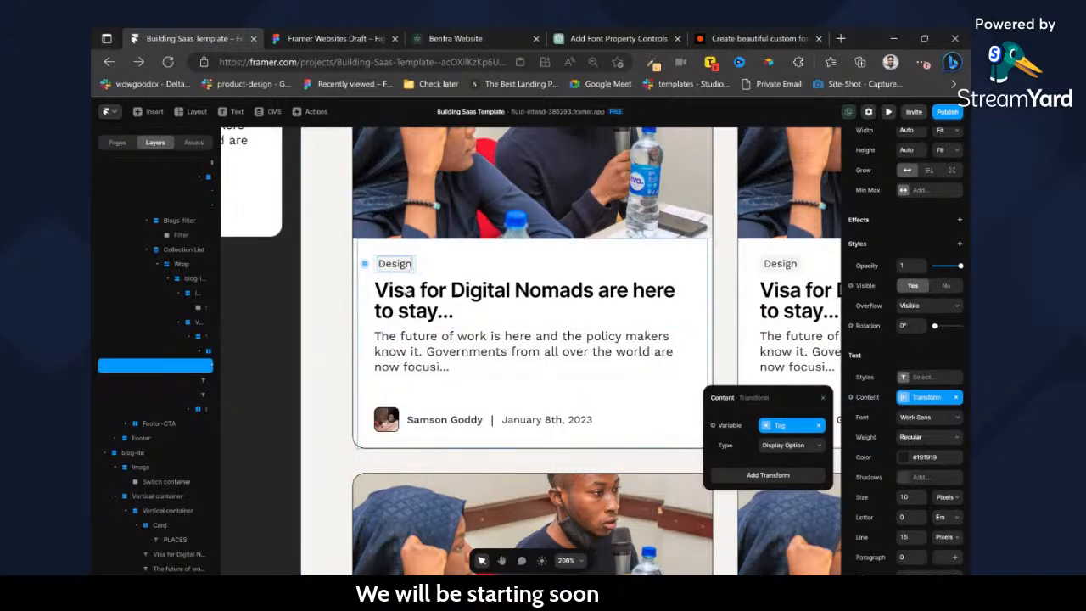
# Bind the content of the card's heading text to the CMS Title field.
pyautogui.click(466, 299)
pyautogui.scroll(-2, 940, 478)
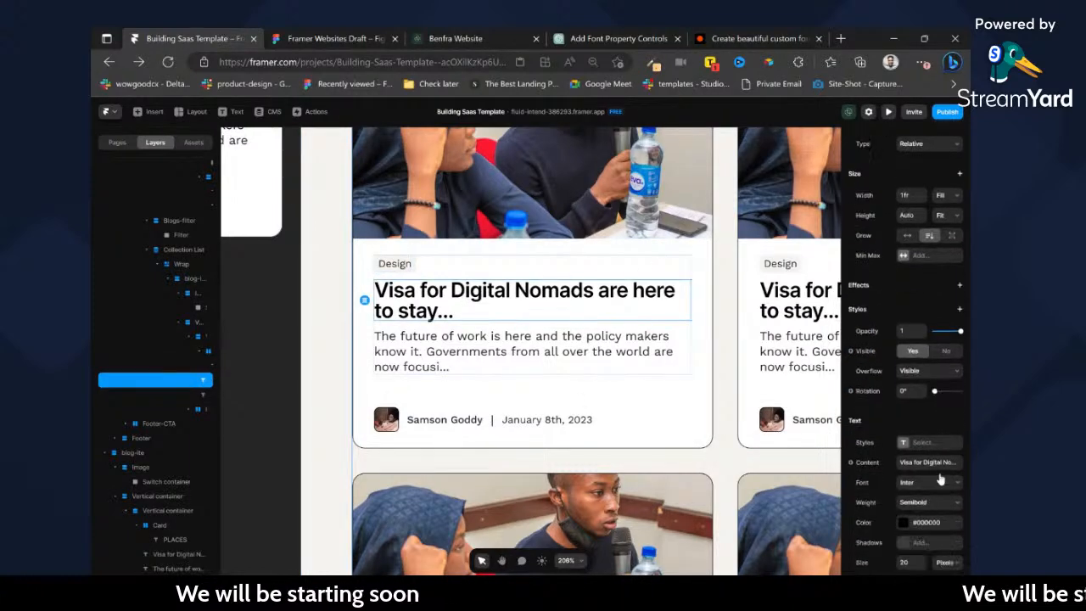
pyautogui.click(871, 399)
pyautogui.moveTo(879, 416)
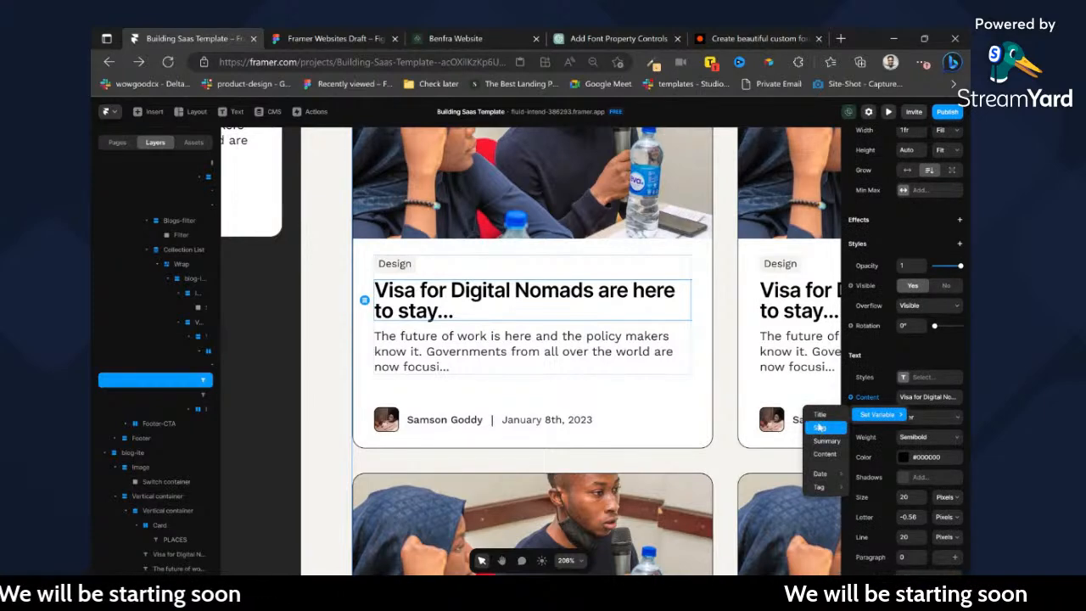
pyautogui.click(820, 415)
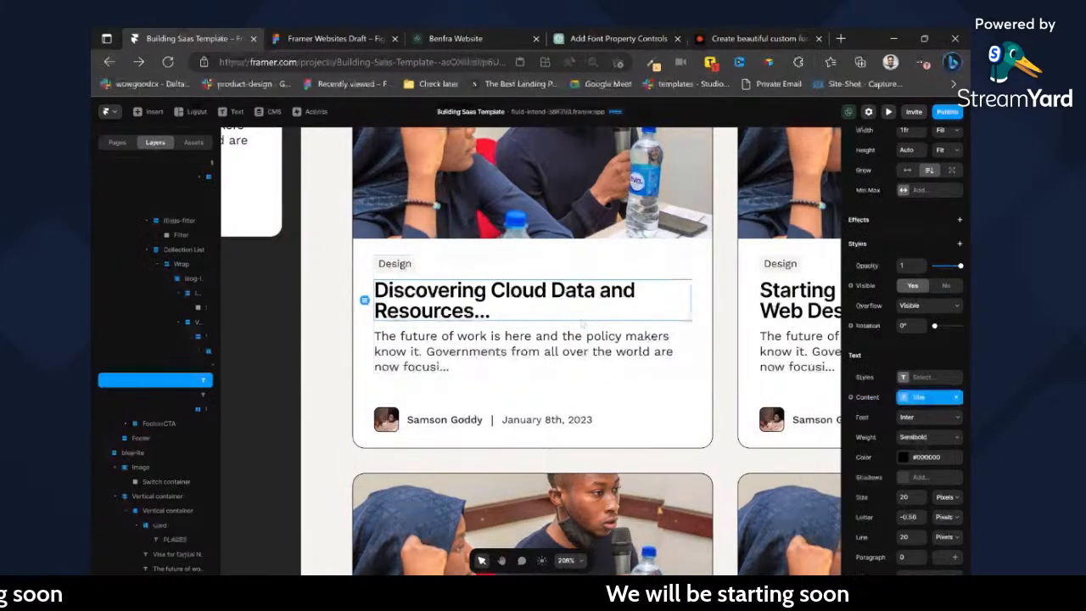
pyautogui.scroll(-4, 414, 293)
pyautogui.scroll(3, 420, 299)
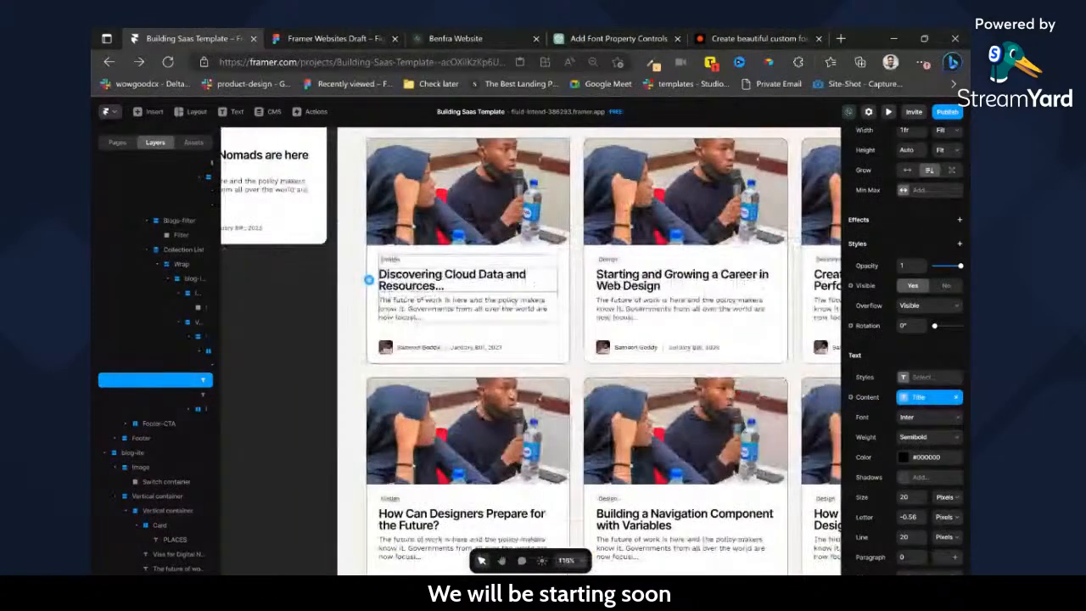
# Bind the content of the card's description text to the CMS Summary field.
pyautogui.click(448, 316)
pyautogui.scroll(-3, 906, 417)
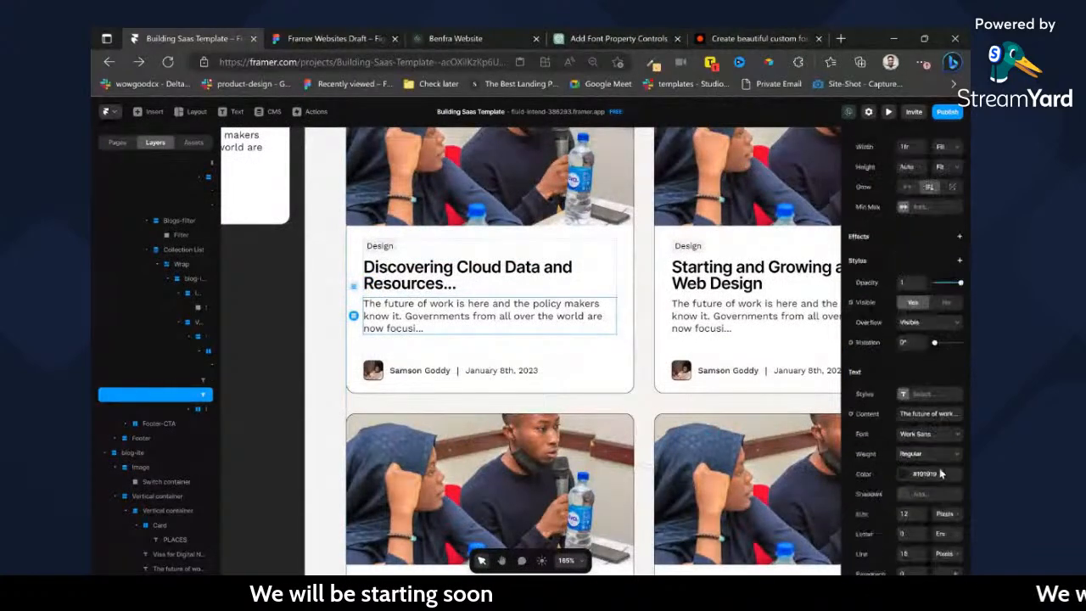
pyautogui.click(882, 417)
pyautogui.moveTo(889, 417)
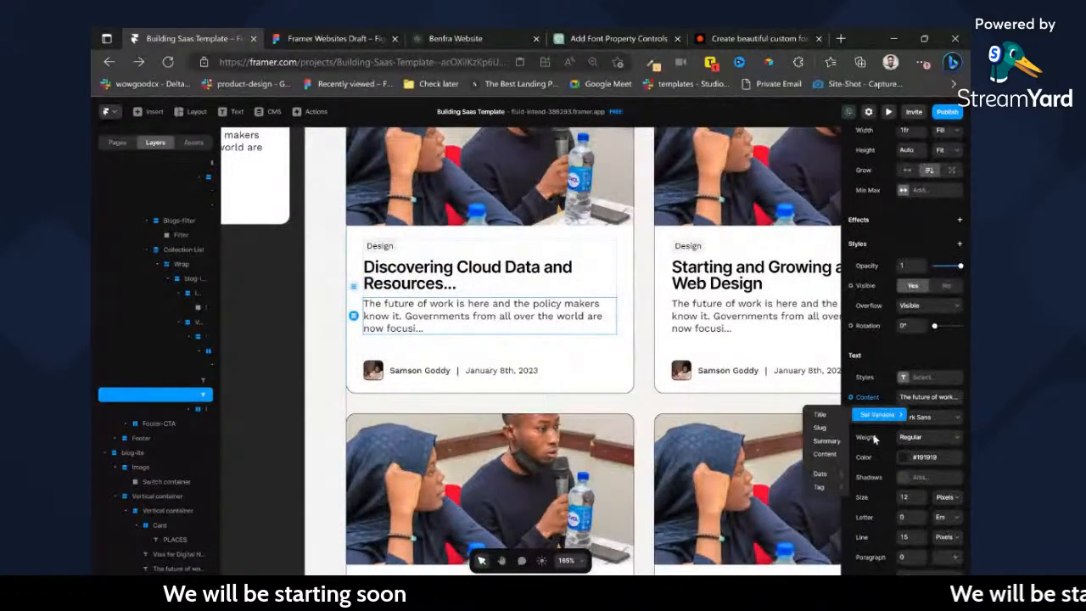
pyautogui.click(827, 441)
pyautogui.scroll(-3, 527, 325)
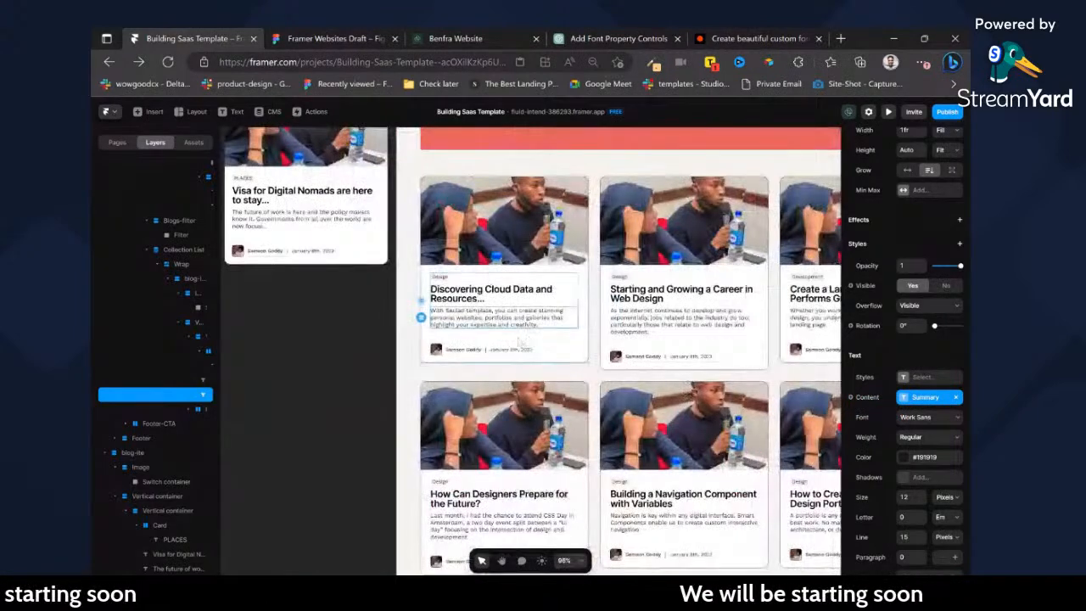
# Bind the content of the card's date text to the CMS Date field using Format Date.
pyautogui.scroll(2, 524, 335)
pyautogui.keyDown('ctrl'); pyautogui.click(524, 355); pyautogui.keyUp('ctrl')
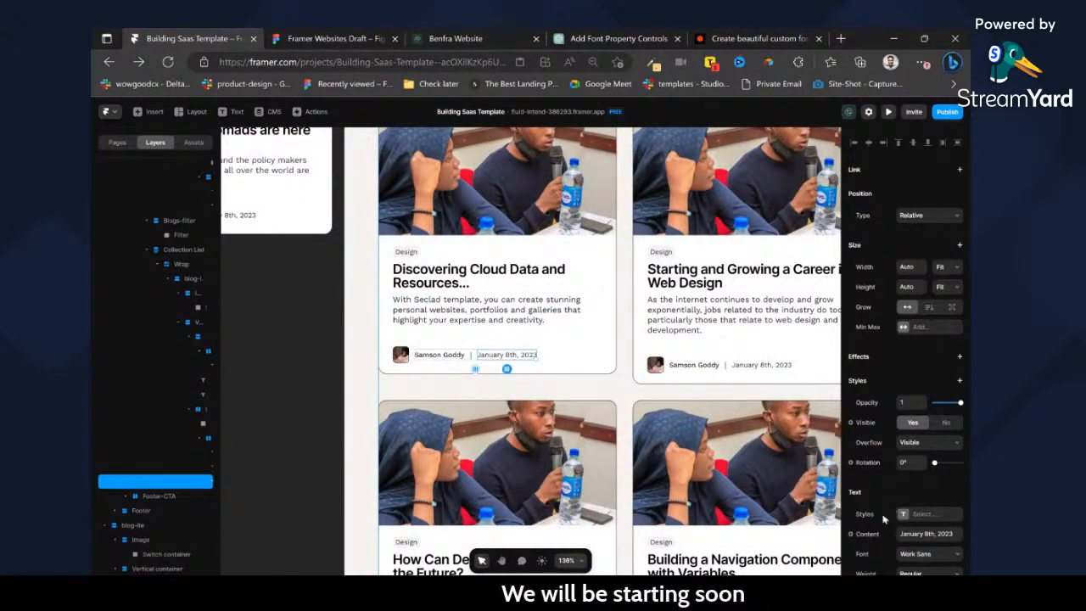
pyautogui.moveTo(874, 550)
pyautogui.moveTo(825, 538)
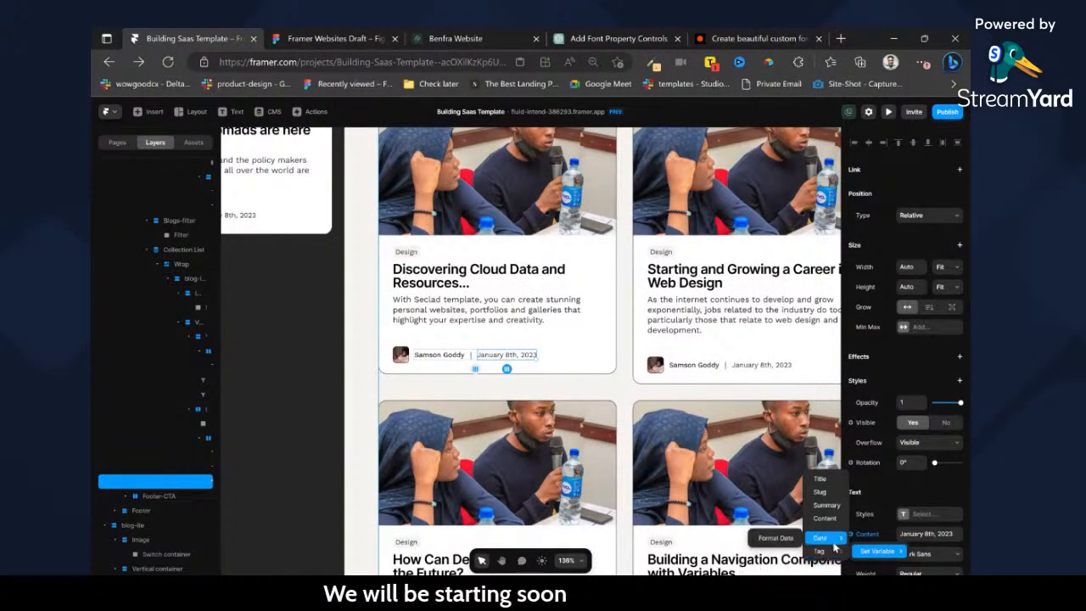
pyautogui.click(777, 538)
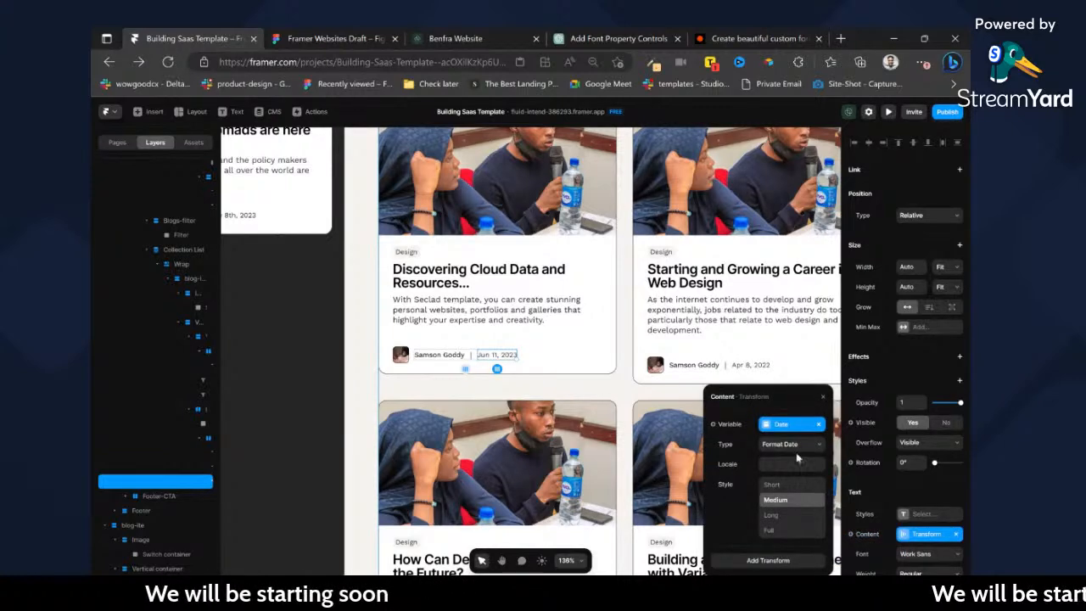
# Try the Short and Medium date styles on the card's date, and set the style to Long.
pyautogui.click(782, 486)
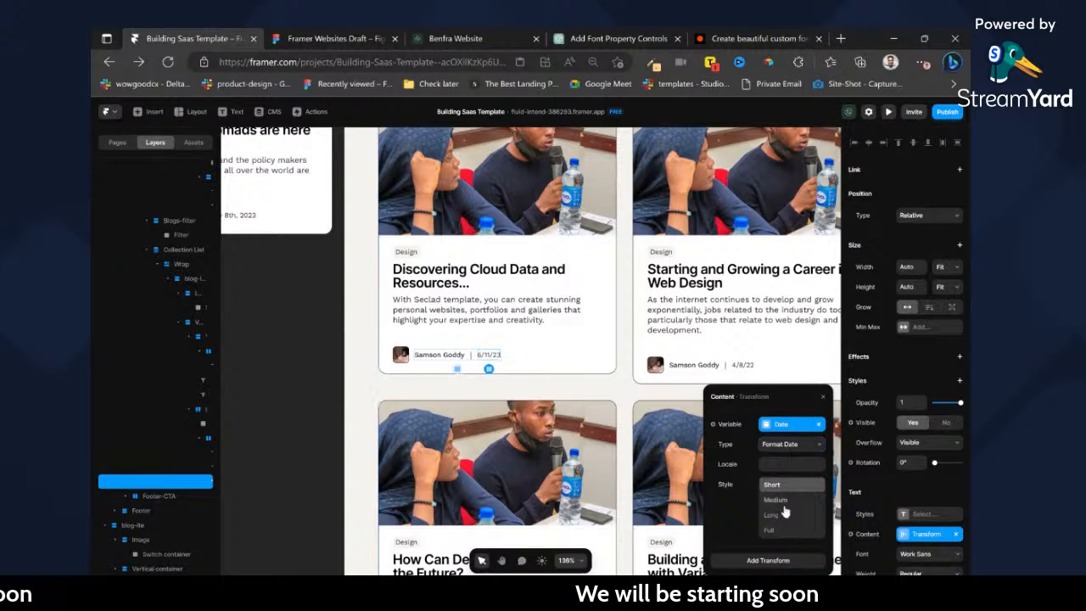
pyautogui.click(783, 502)
pyautogui.scroll(-4, 594, 357)
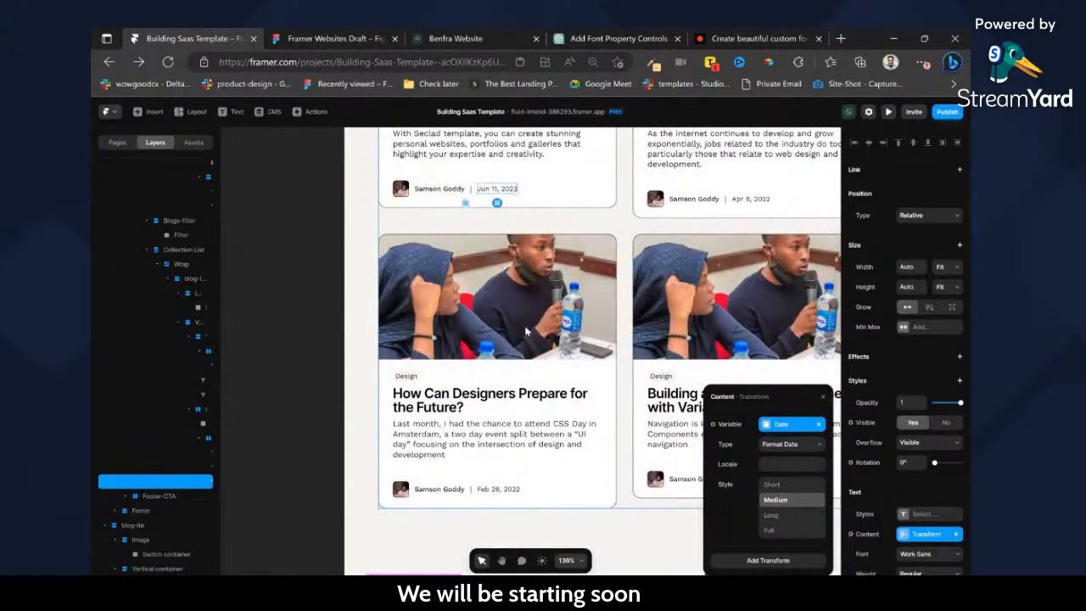
pyautogui.scroll(-5, 527, 331)
pyautogui.click(790, 517)
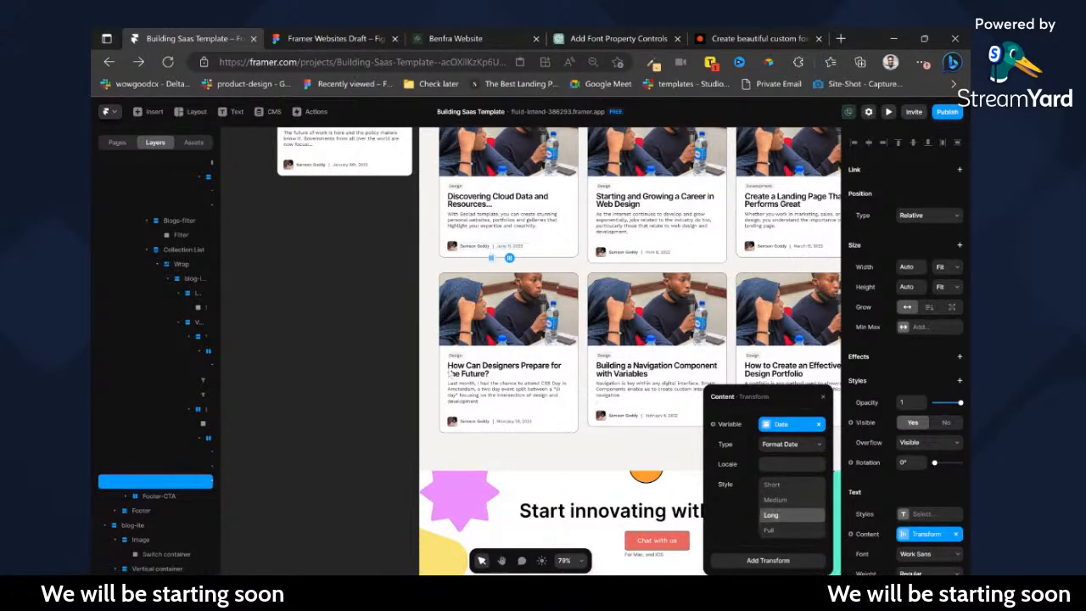
pyautogui.click(408, 348)
# Delete the standalone blog card beside the page and review the whole blog page.
pyautogui.scroll(2, 455, 280)
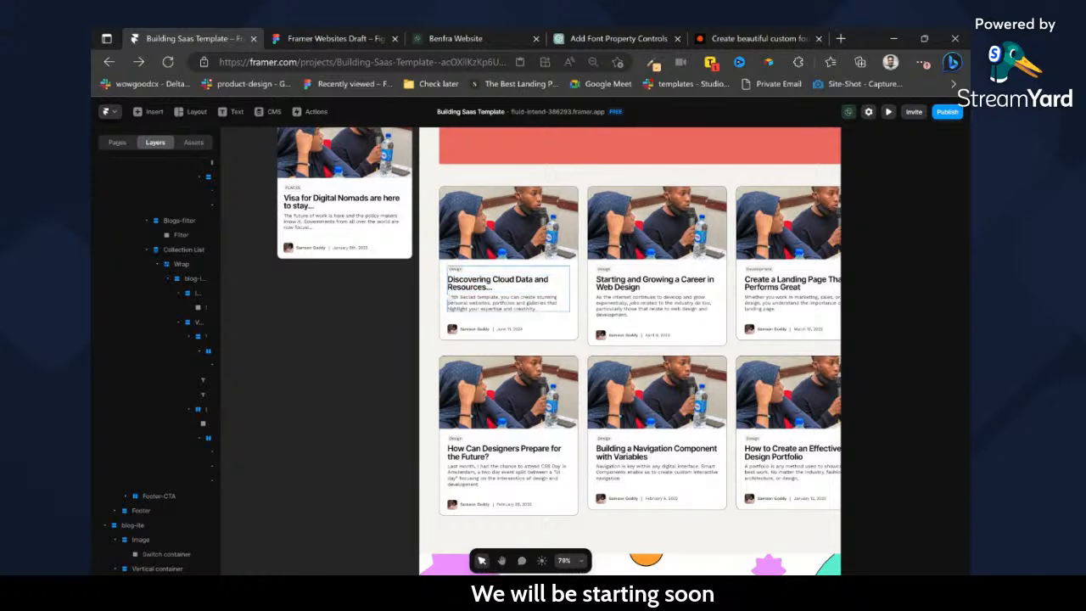
pyautogui.scroll(2, 295, 175)
pyautogui.click(297, 182)
pyautogui.press('Delete')
pyautogui.scroll(-2, 479, 291)
pyautogui.scroll(-5, 480, 291)
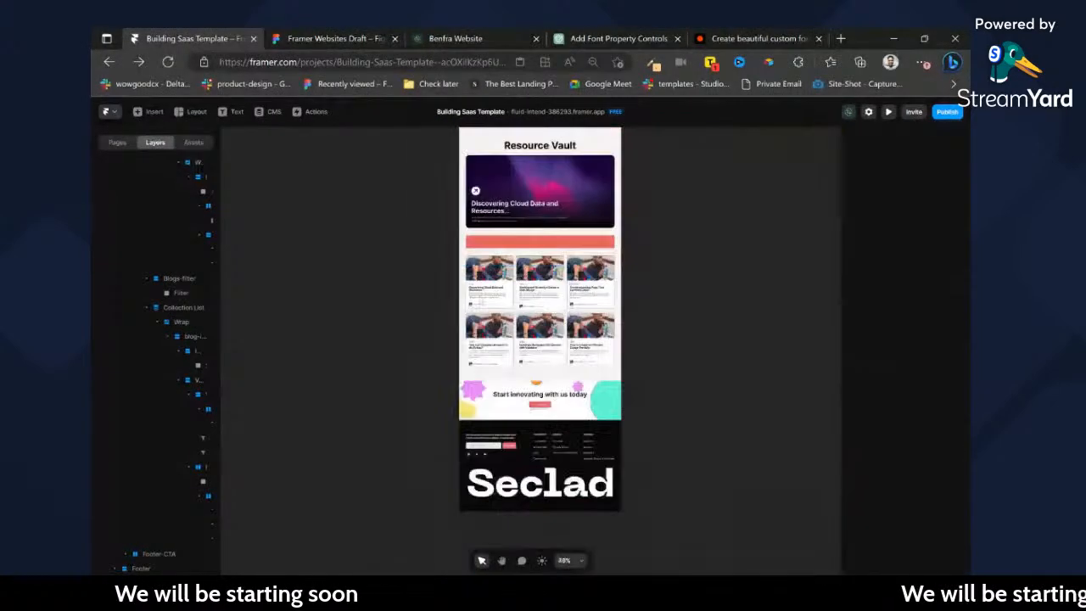
# Set the width of the card's vertical text container below the image to Fill.
pyautogui.scroll(5, 533, 332)
pyautogui.scroll(5, 439, 384)
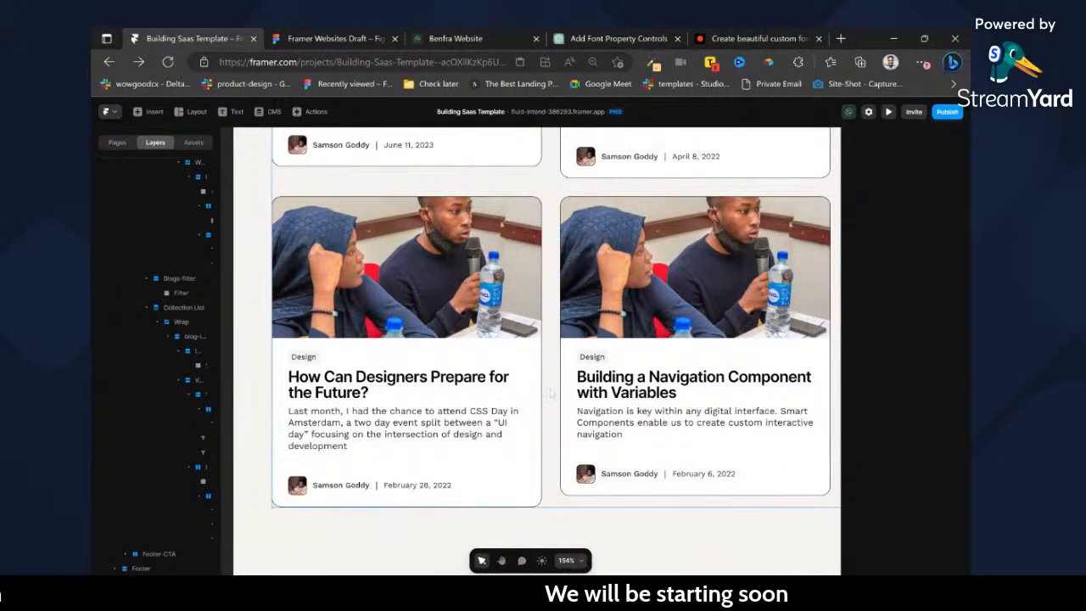
pyautogui.scroll(4, 561, 415)
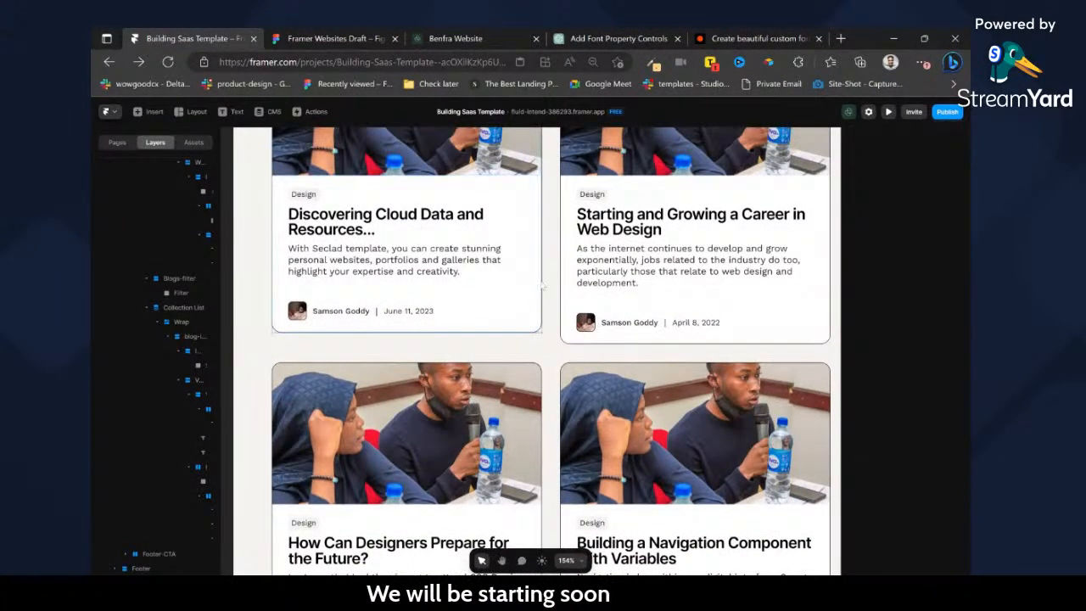
pyautogui.click(537, 285)
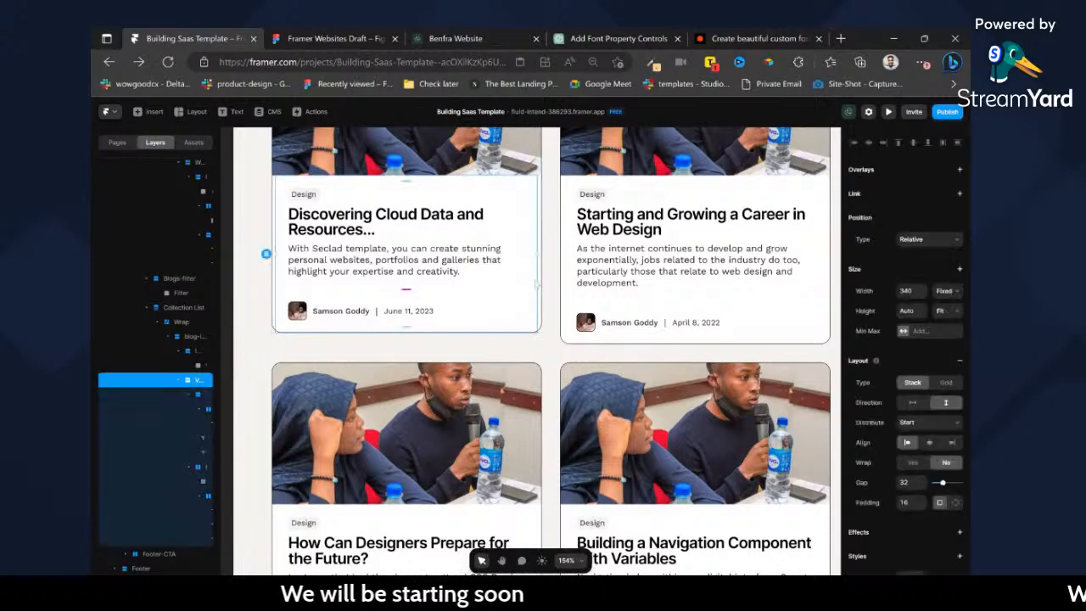
pyautogui.click(951, 310)
pyautogui.scroll(2, 564, 254)
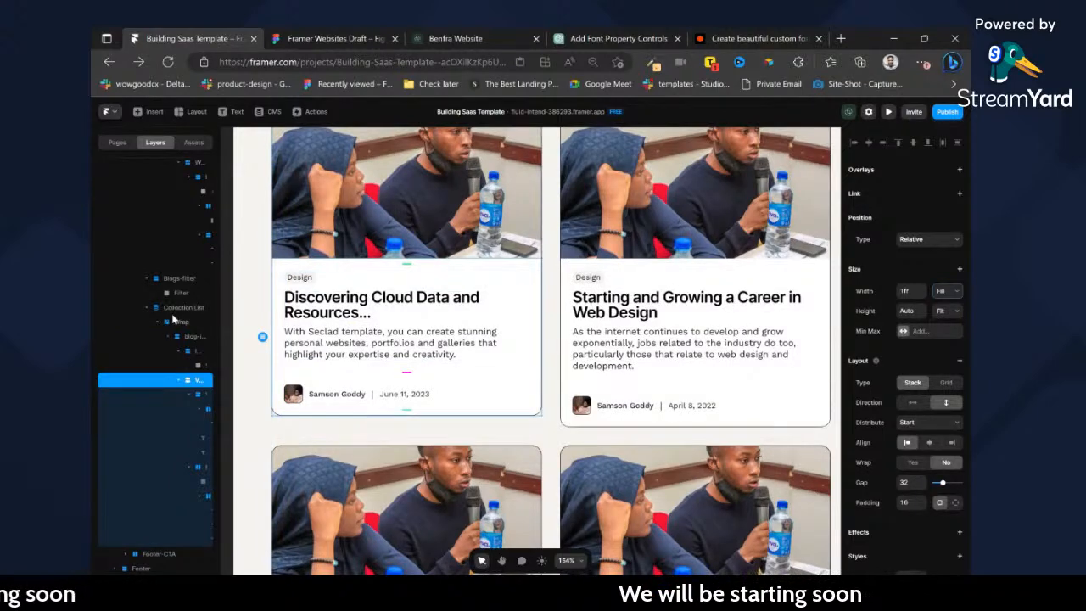
# Set the height of the blog card inside the collection list to Fill.
pyautogui.scroll(3, 153, 323)
pyautogui.click(386, 282)
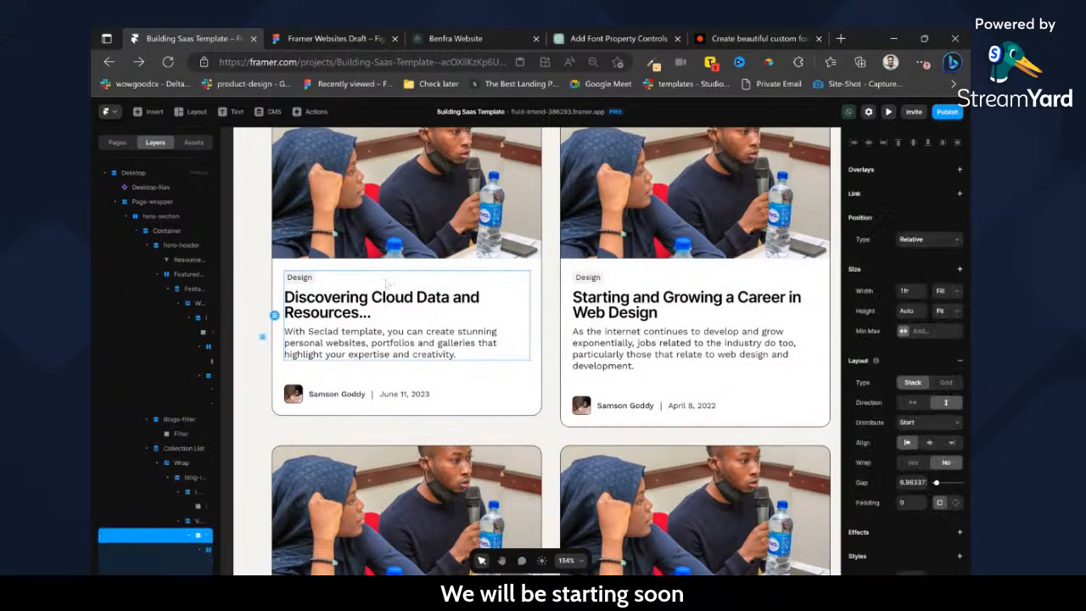
pyautogui.click(208, 550)
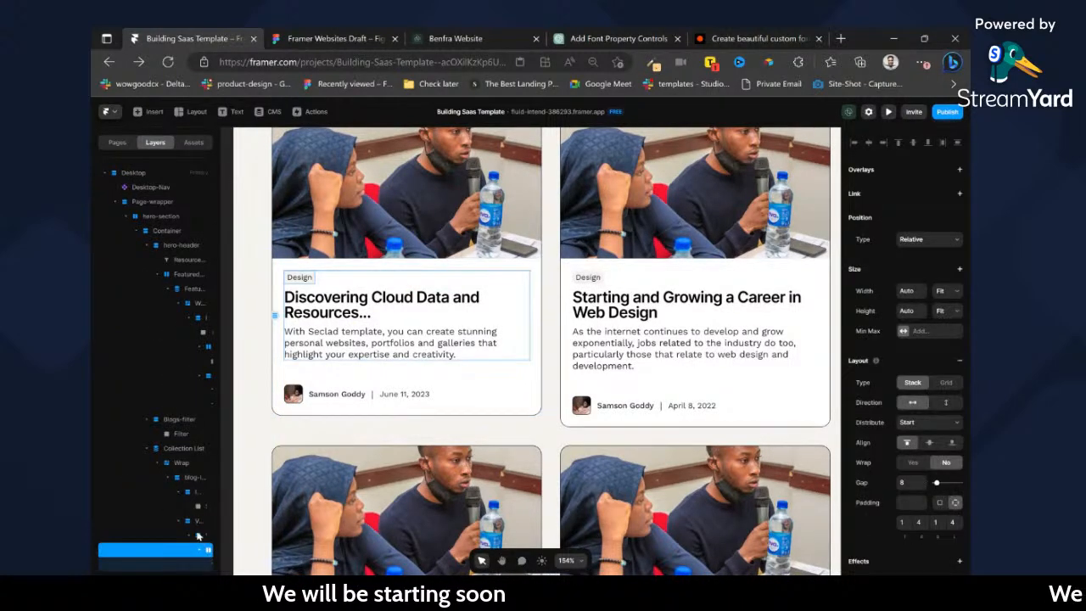
pyautogui.click(187, 478)
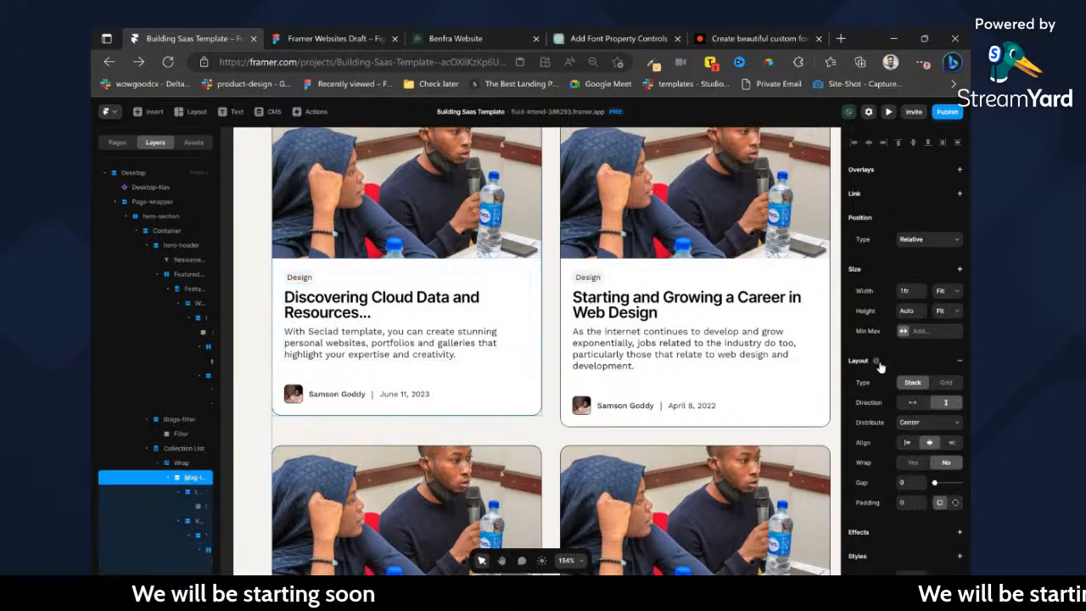
pyautogui.click(946, 312)
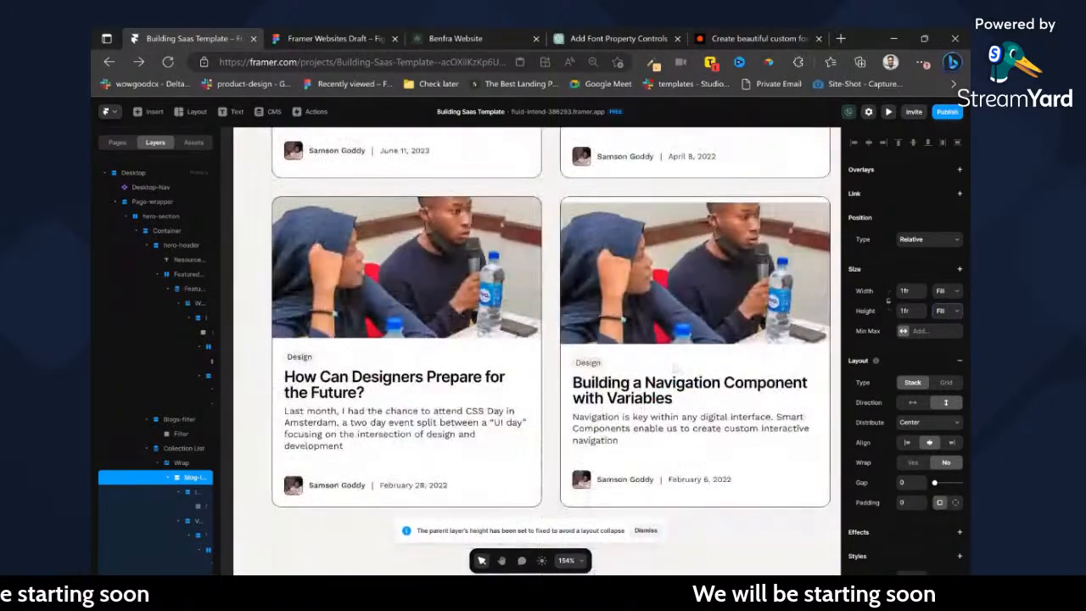
pyautogui.scroll(1, 660, 367)
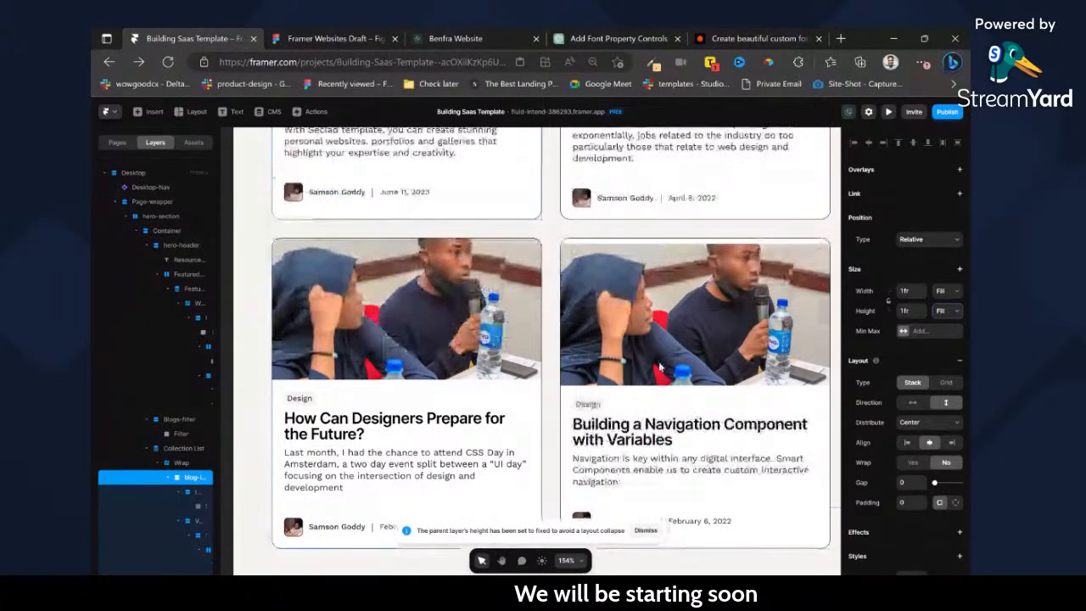
# Examine the heights and alignment of the blog cards across both rows of the collection grid.
pyautogui.scroll(4, 660, 367)
pyautogui.scroll(3, 660, 366)
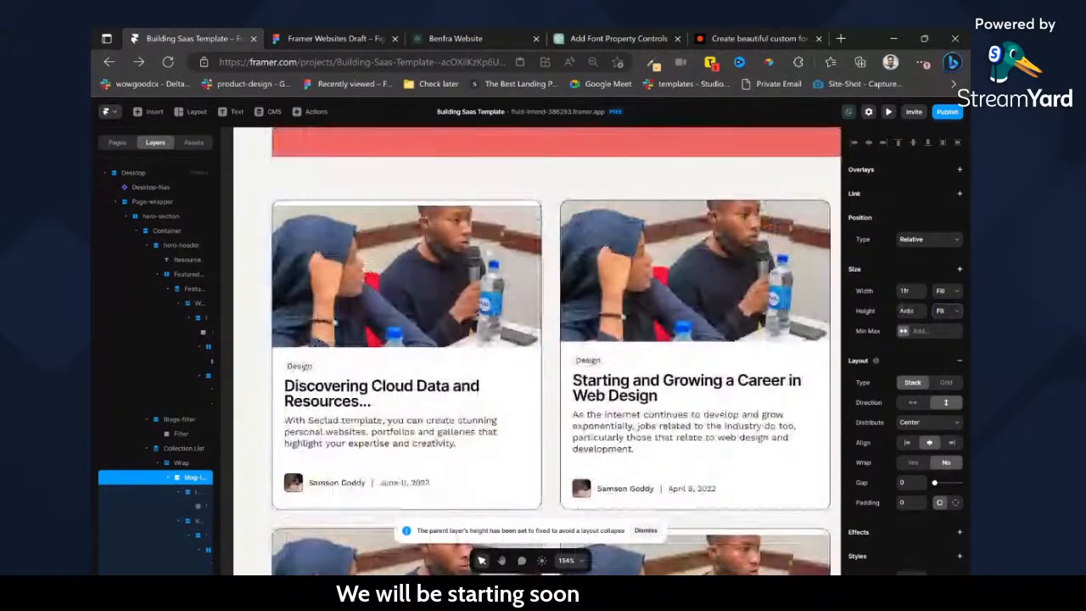
pyautogui.scroll(-2, 537, 351)
pyautogui.scroll(2, 537, 352)
pyautogui.hscroll(2, 537, 352)
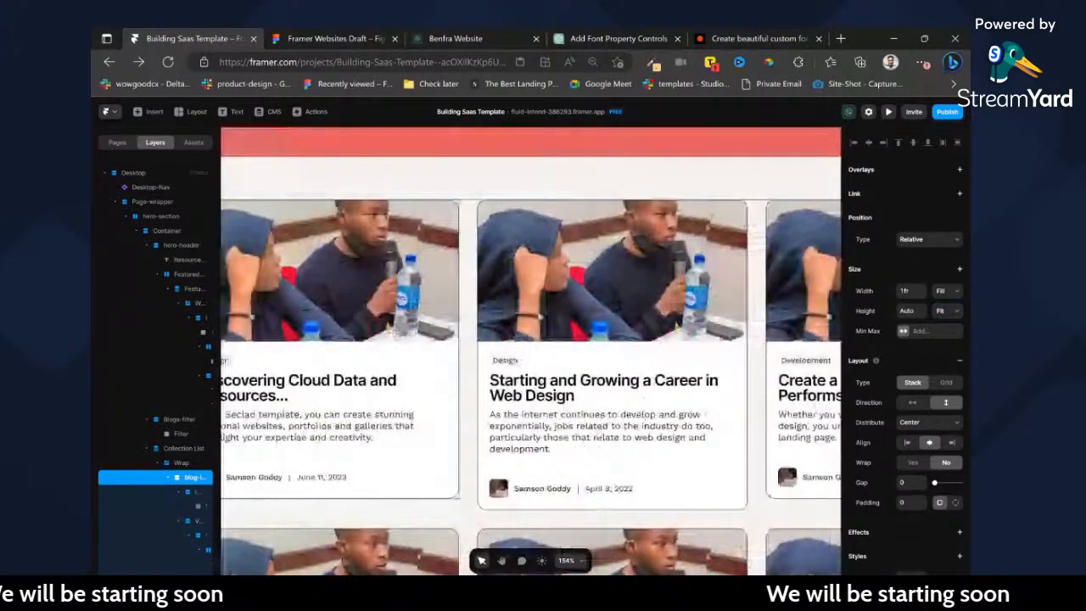
pyautogui.scroll(-3, 254, 421)
pyautogui.scroll(-2, 637, 316)
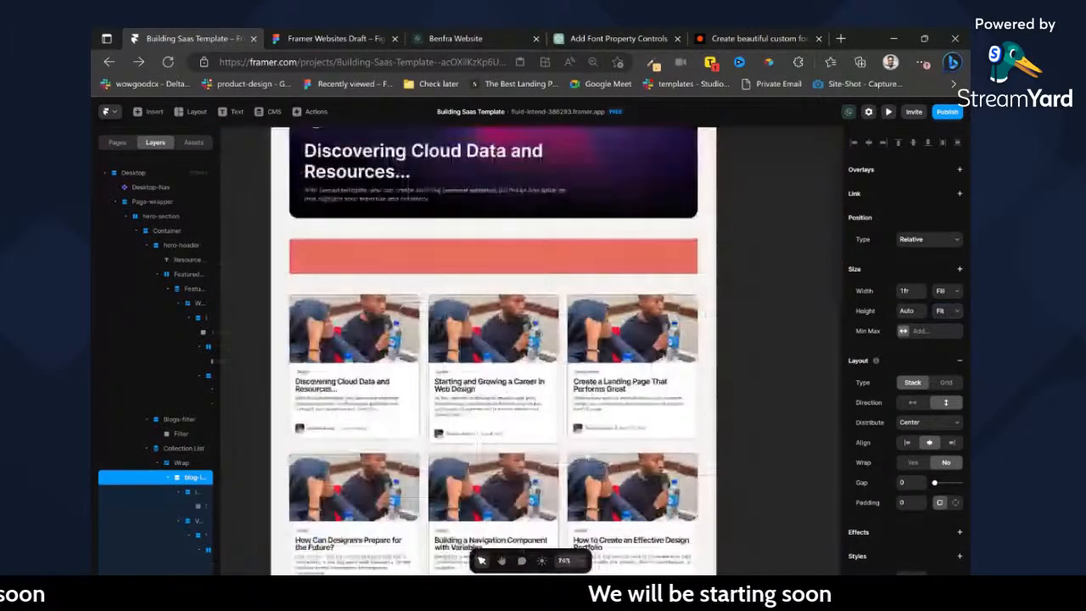
pyautogui.scroll(-3, 493, 351)
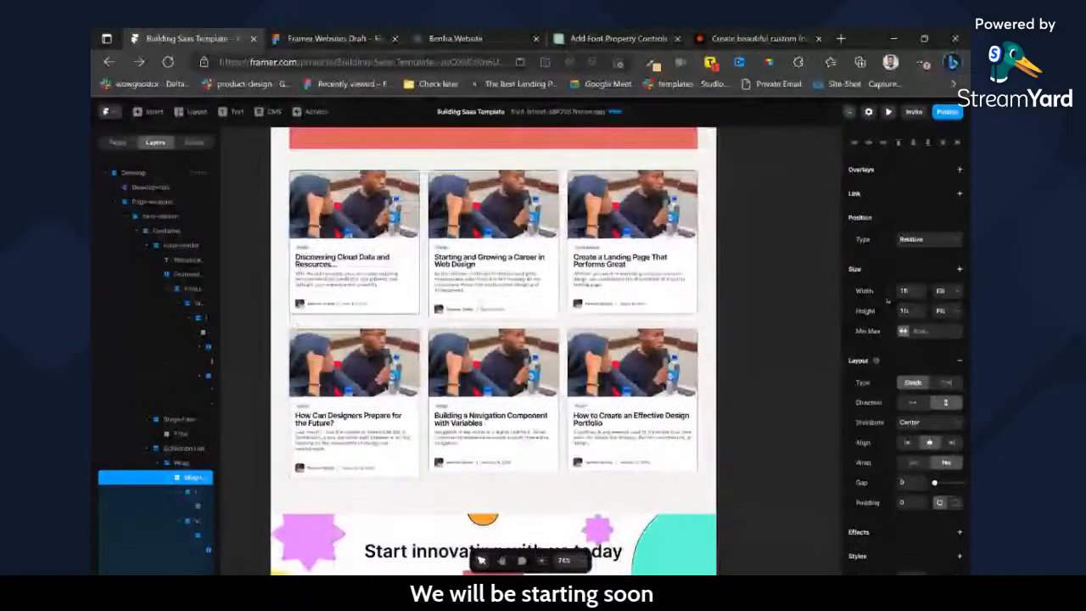
pyautogui.scroll(1, 493, 352)
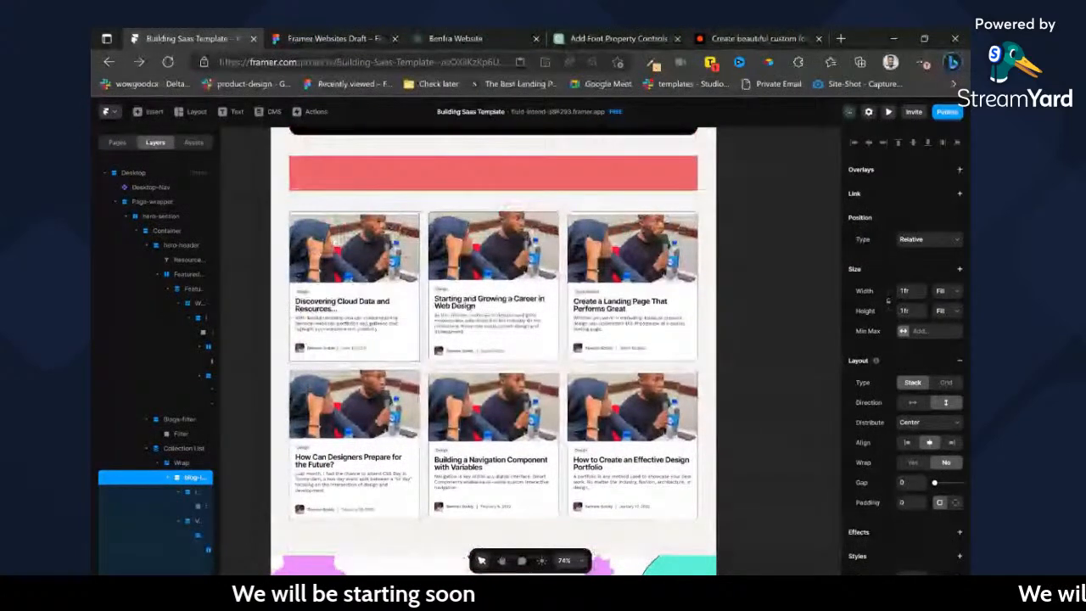
pyautogui.scroll(2, 348, 238)
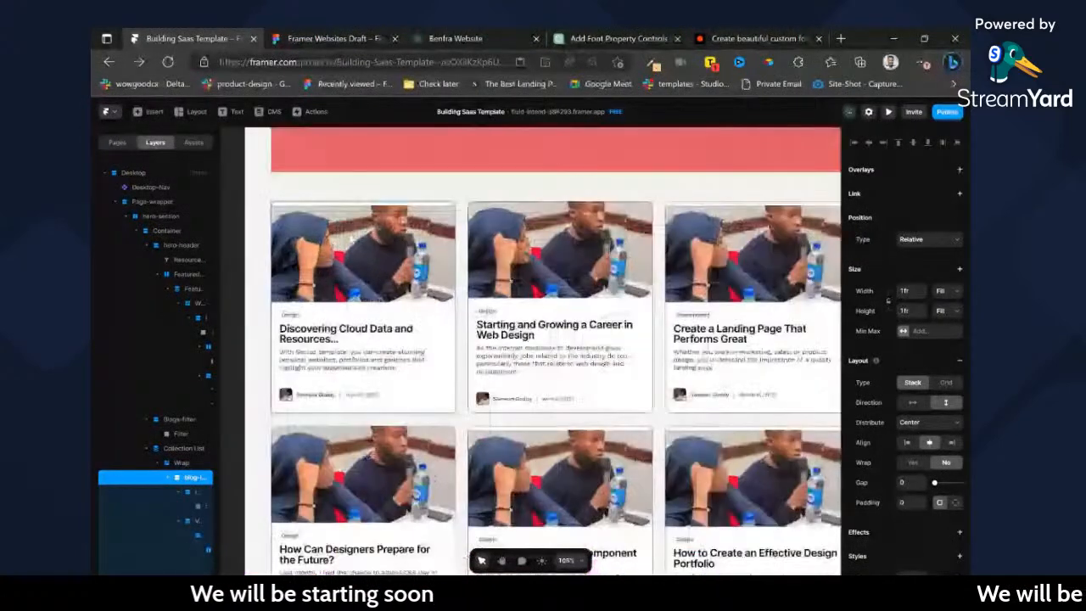
# Try a Fill height and a fixed height of 120 on the image container inside the blog card.
pyautogui.click(198, 508)
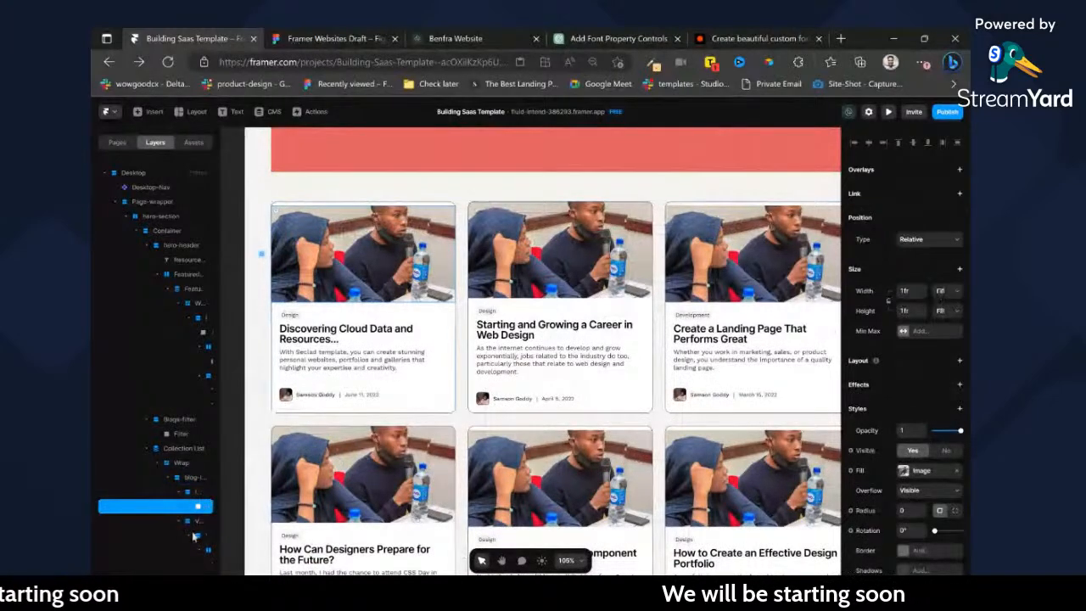
pyautogui.click(194, 490)
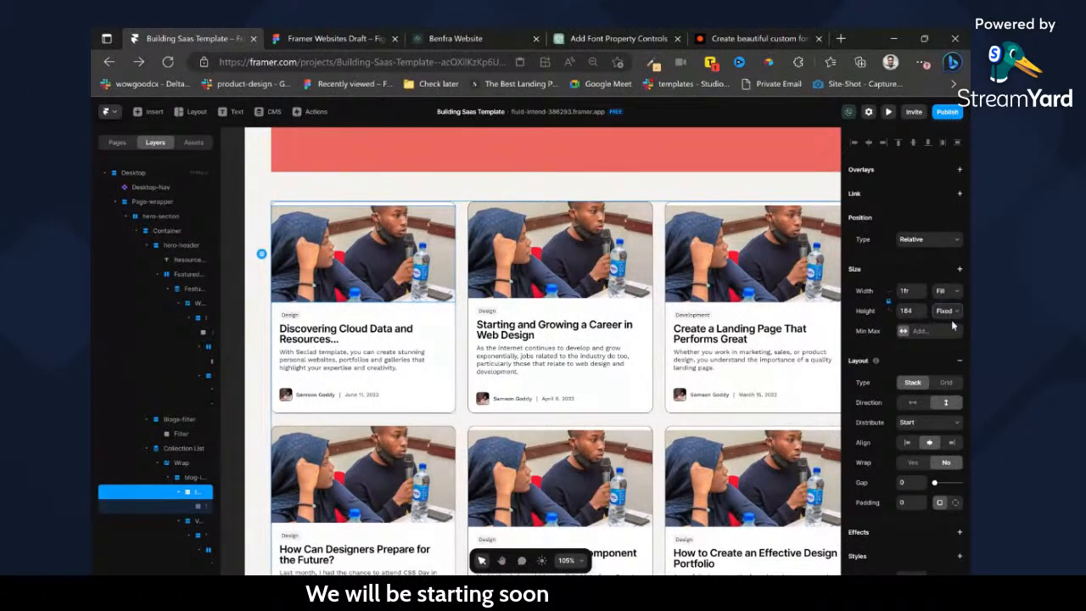
pyautogui.click(945, 345)
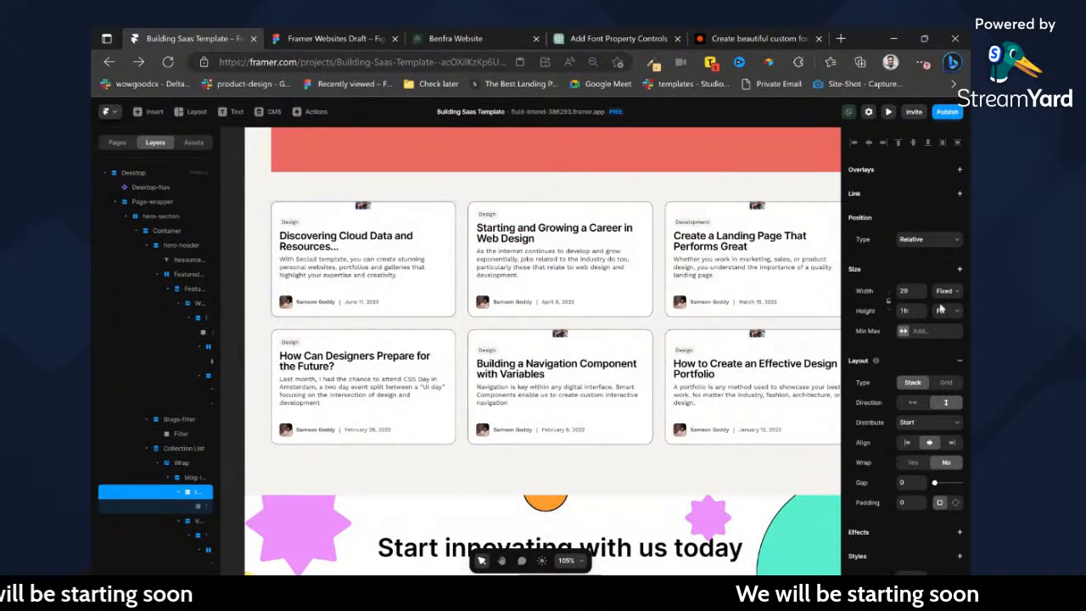
pyautogui.click(943, 323)
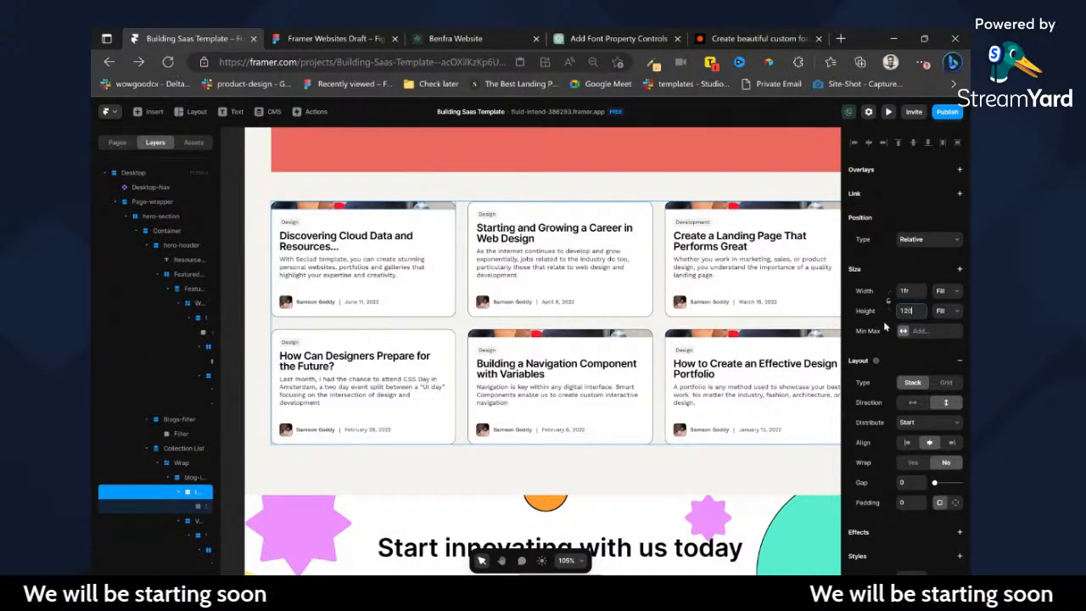
pyautogui.write('120')
pyautogui.press('Return')
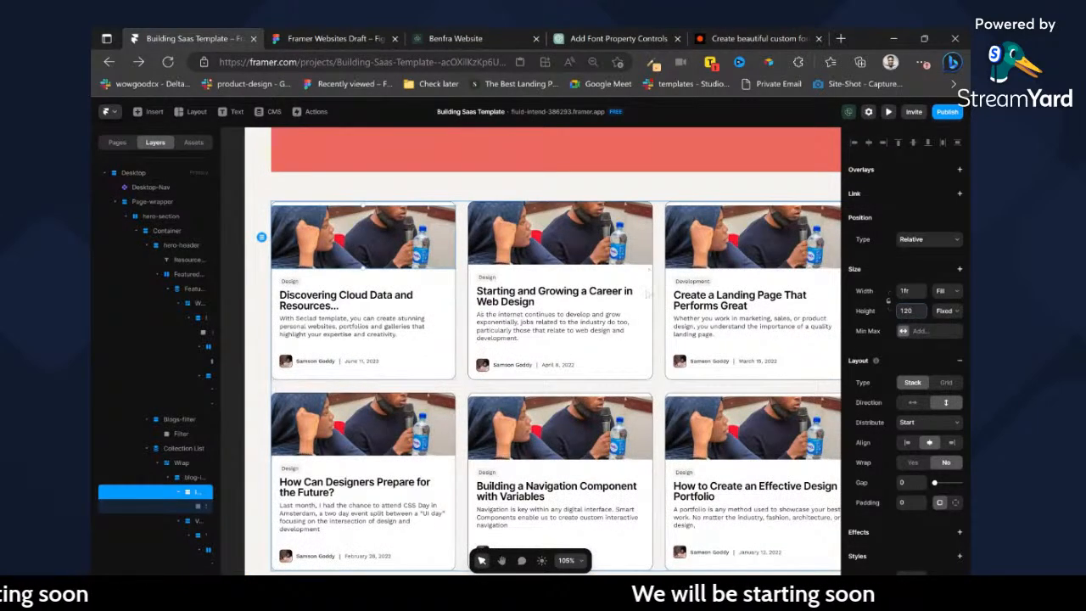
# Set the fixed height of the card's image container to 200 and check both rows of cards.
pyautogui.press('BackSpace')
pyautogui.press('BackSpace')
pyautogui.press('BackSpace')
pyautogui.write('200')
pyautogui.scroll(-3, 547, 264)
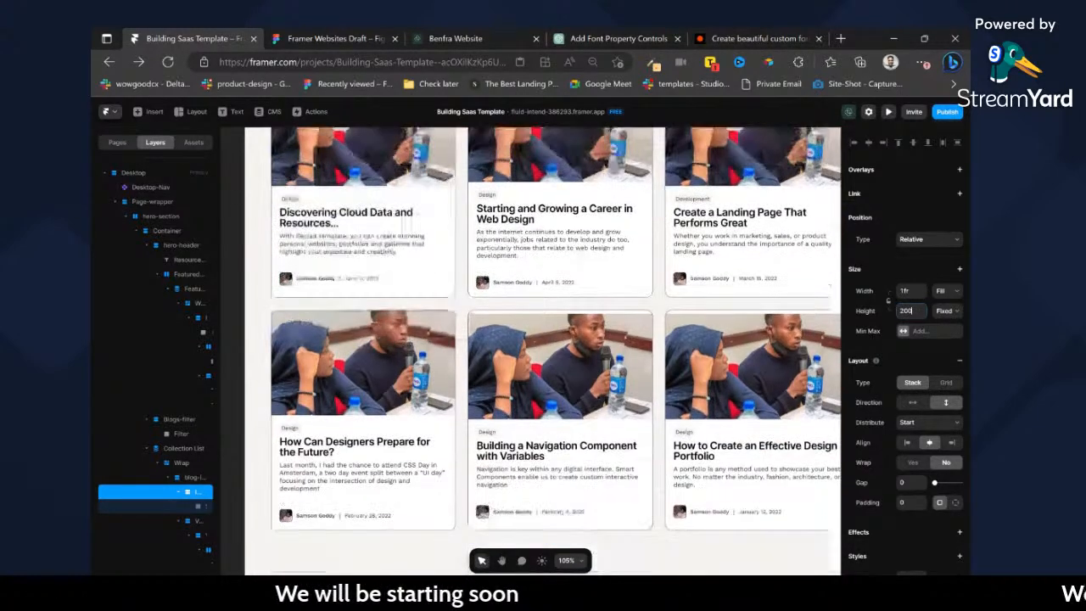
pyautogui.scroll(-1, 547, 264)
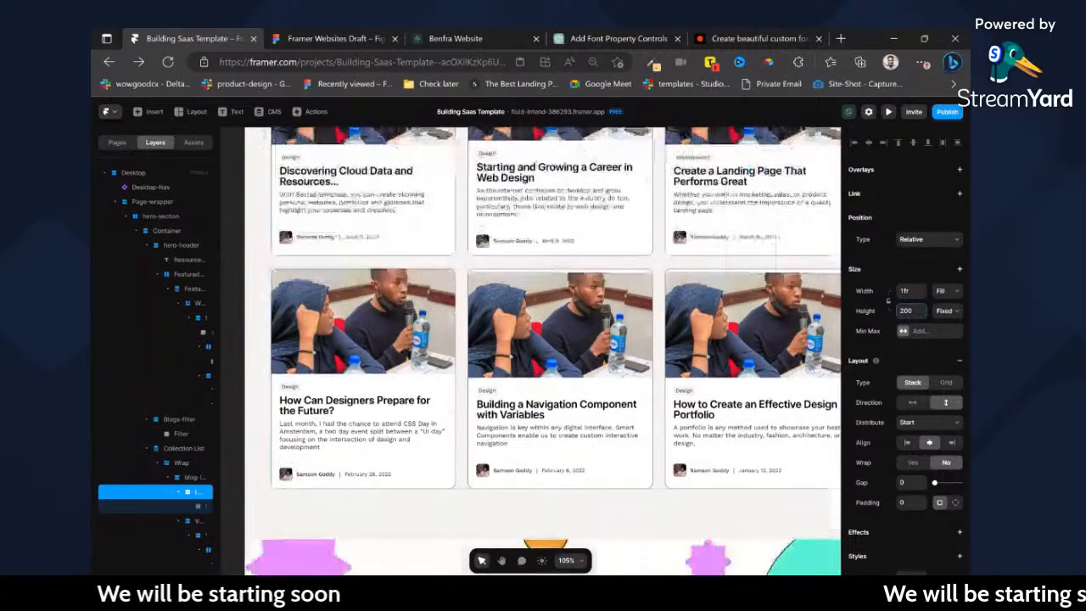
pyautogui.scroll(2, 547, 265)
pyautogui.scroll(1, 787, 424)
# Try a relative height of 120% on the card's image layer and return it to Fill.
pyautogui.doubleClick(787, 424)
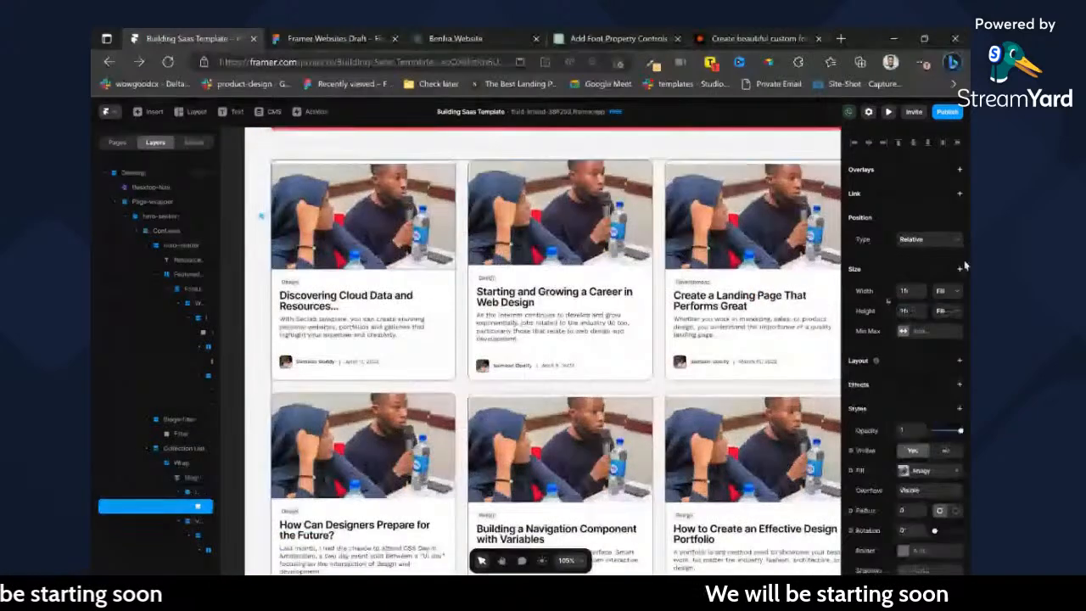
pyautogui.click(948, 326)
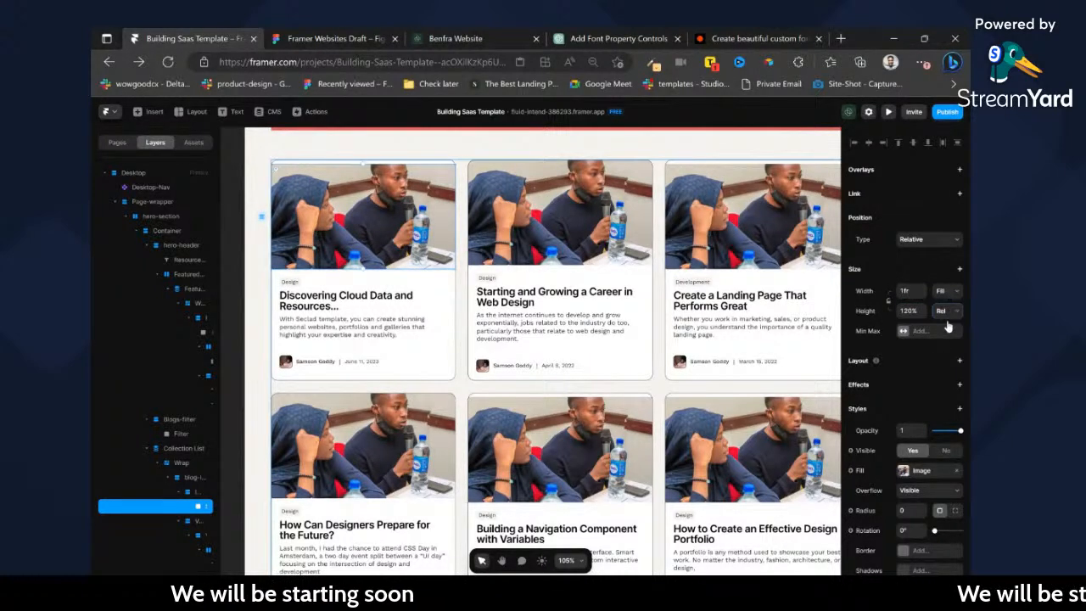
pyautogui.click(945, 341)
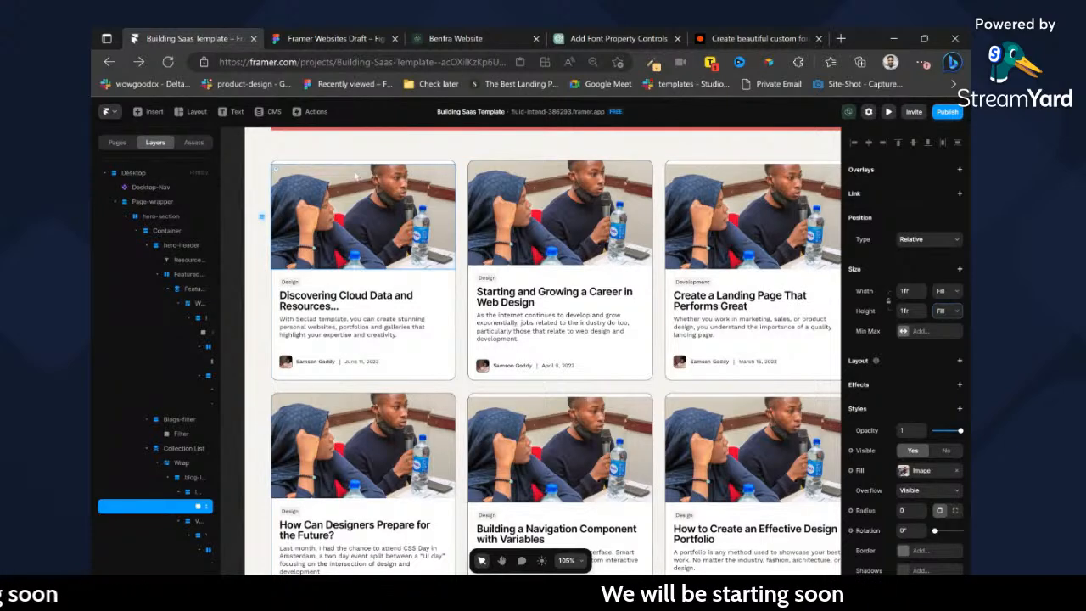
# Position the card's image layer as Absolute within its container and set its height to a relative 120%.
pyautogui.scroll(3, 357, 174)
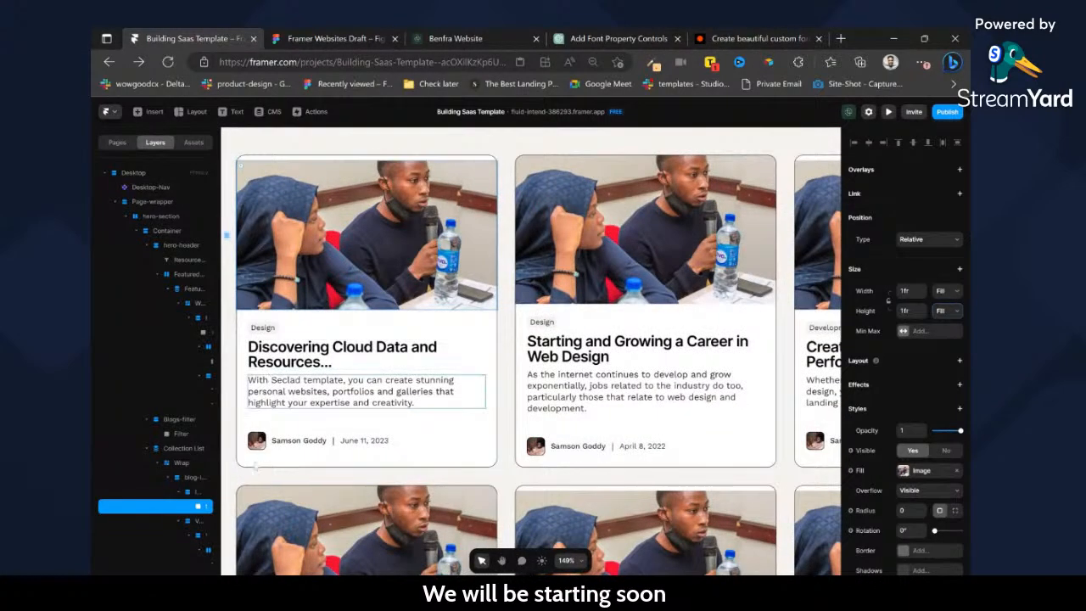
pyautogui.click(199, 492)
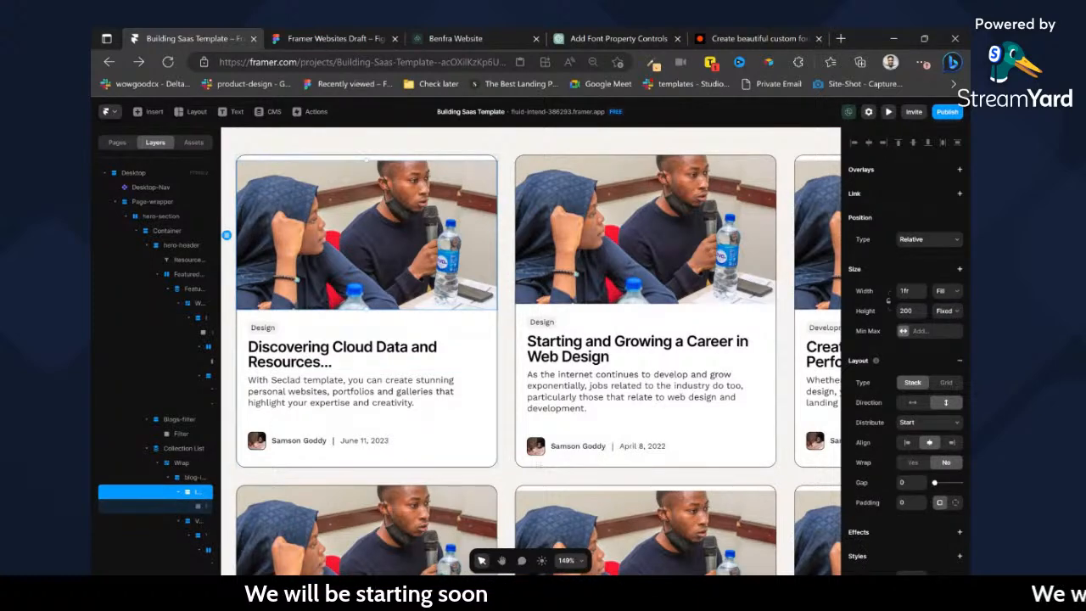
pyautogui.click(200, 507)
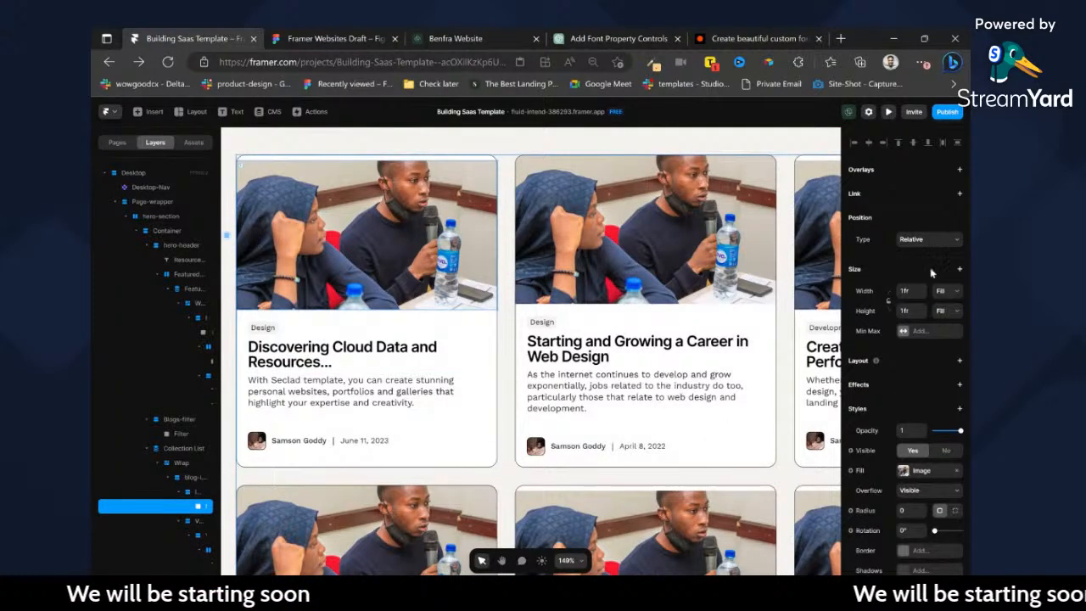
pyautogui.click(923, 241)
pyautogui.click(921, 255)
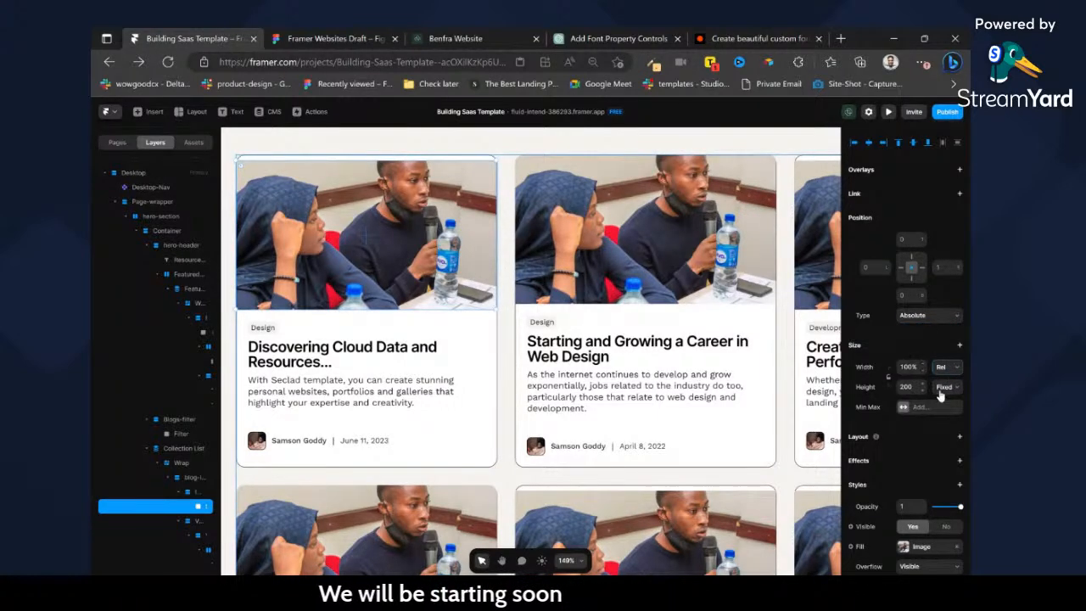
pyautogui.click(956, 415)
pyautogui.click(911, 388)
pyautogui.write('120%')
pyautogui.press('Return')
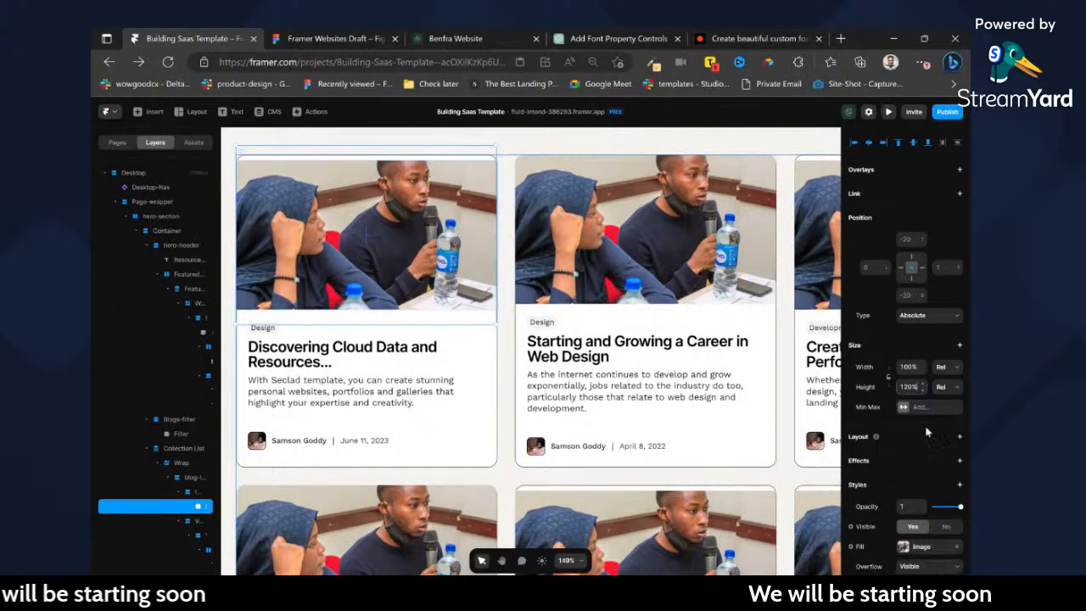
# Try different relative heights on the absolutely positioned card image, including 72% and 112%.
pyautogui.scroll(-2, 927, 444)
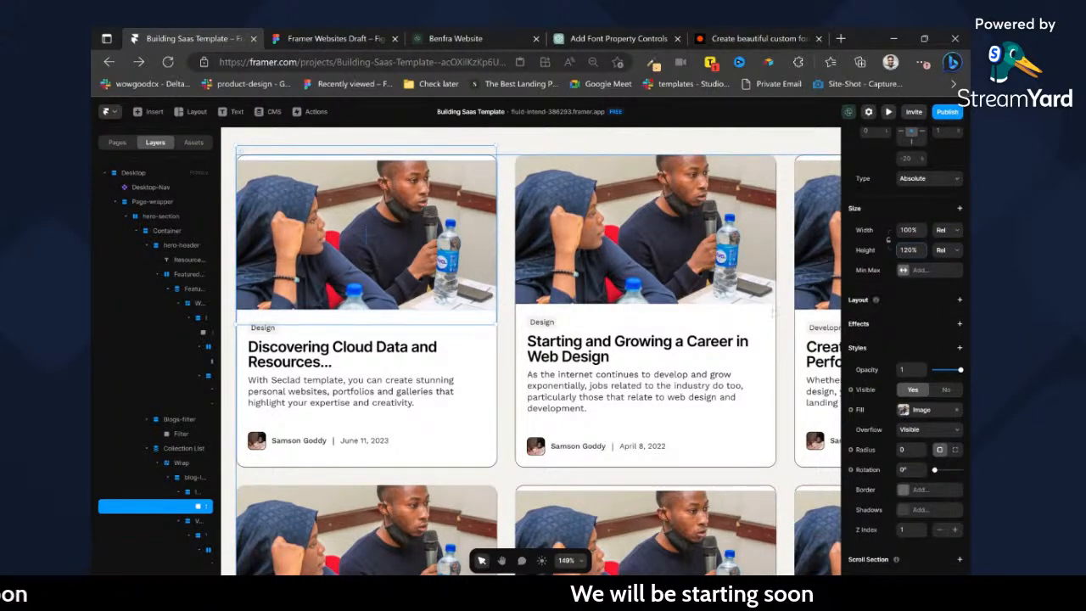
pyautogui.scroll(1, 384, 340)
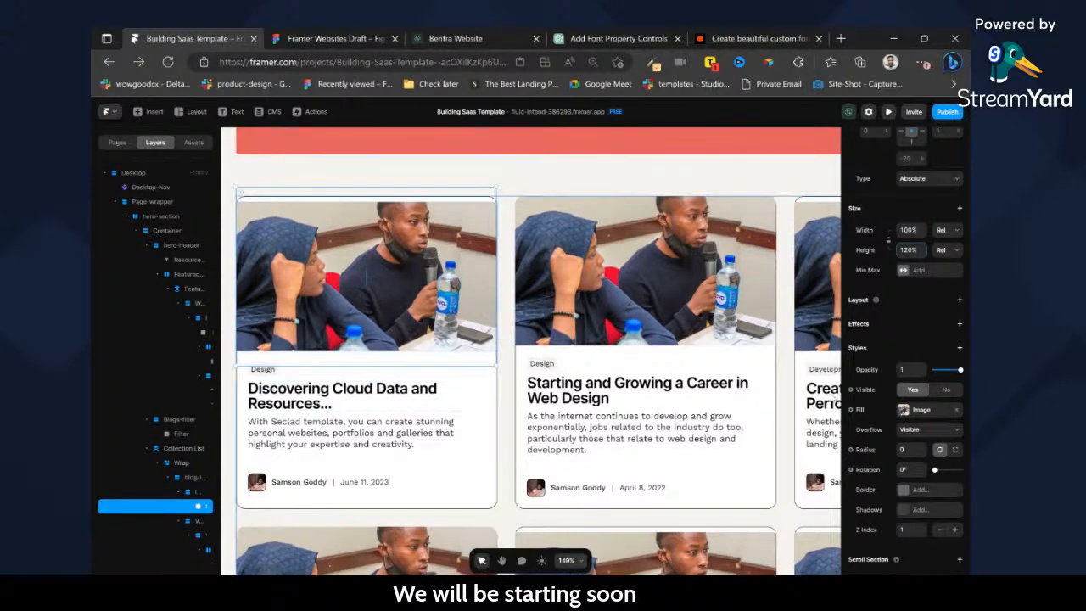
pyautogui.press('Down')
pyautogui.press('Down')
pyautogui.press('Down')
pyautogui.press('Down')
pyautogui.press('Down')
pyautogui.press('Down')
pyautogui.press('Down')
pyautogui.press('Down')
pyautogui.press('Down')
pyautogui.press('Down')
pyautogui.press('Down')
pyautogui.press('Down')
pyautogui.press('Down')
pyautogui.press('Down')
pyautogui.press('Down')
pyautogui.press('Down')
pyautogui.press('Down')
pyautogui.press('Down')
pyautogui.press('Down')
pyautogui.press('Down')
pyautogui.press('Up')
pyautogui.press('Up')
pyautogui.press('Up')
pyautogui.press('Up')
pyautogui.press('Up')
pyautogui.press('Up')
pyautogui.press('Up')
pyautogui.press('Up')
pyautogui.press('Up')
pyautogui.press('Up')
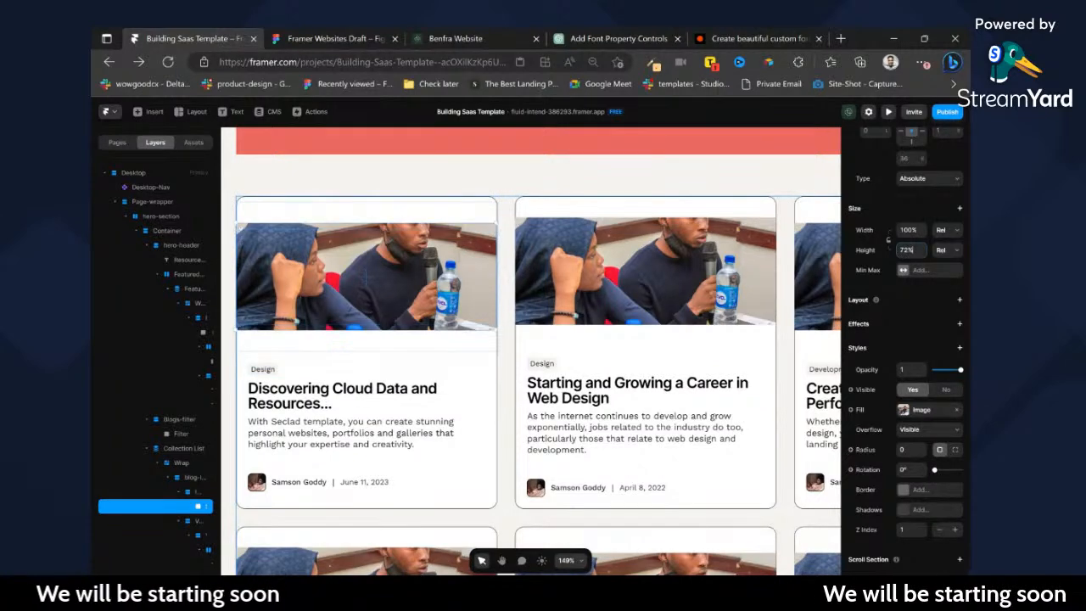
pyautogui.press('Up')
pyautogui.press('Up')
pyautogui.press('Up')
pyautogui.press('Up')
pyautogui.press('Up')
pyautogui.press('Up')
pyautogui.press('Up')
pyautogui.press('Up')
pyautogui.press('Up')
pyautogui.press('Up')
pyautogui.press('Up')
pyautogui.press('Up')
pyautogui.press('Up')
pyautogui.press('Up')
pyautogui.press('Up')
pyautogui.press('Up')
pyautogui.press('Up')
pyautogui.press('Up')
pyautogui.press('Up')
pyautogui.press('Up')
pyautogui.press('Up')
pyautogui.press('Up')
pyautogui.press('Up')
pyautogui.press('Up')
pyautogui.press('Up')
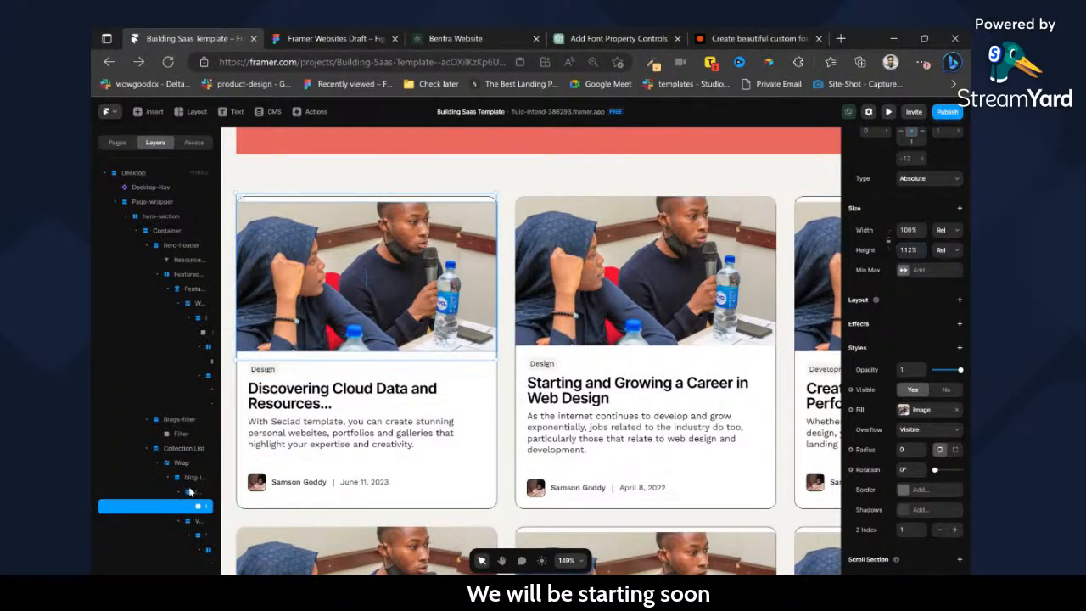
# Try a Fit height on the image container inside the blog card.
pyautogui.click(191, 491)
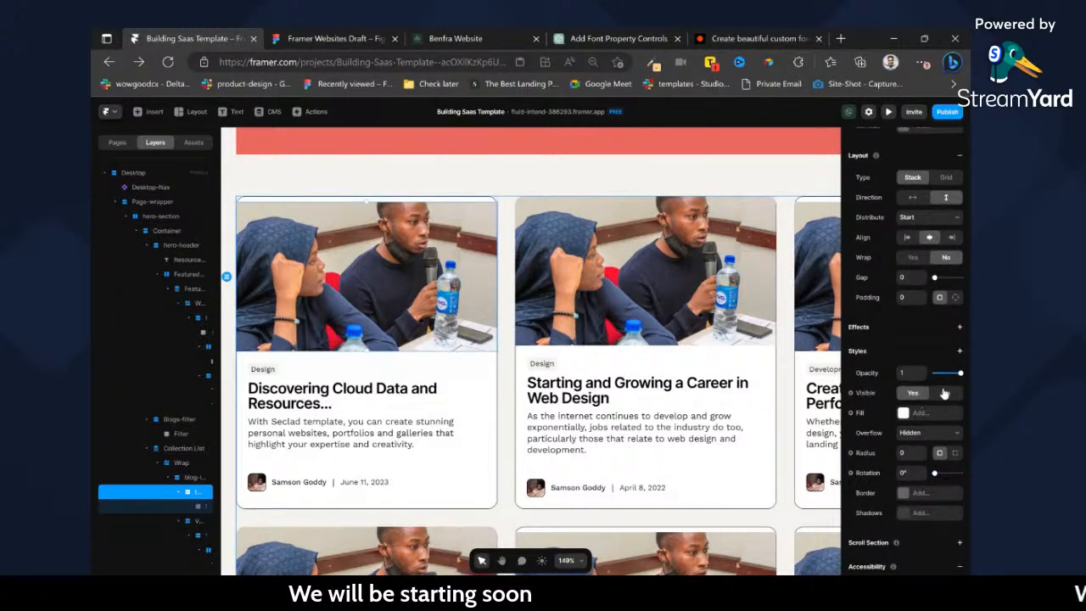
pyautogui.scroll(3, 944, 393)
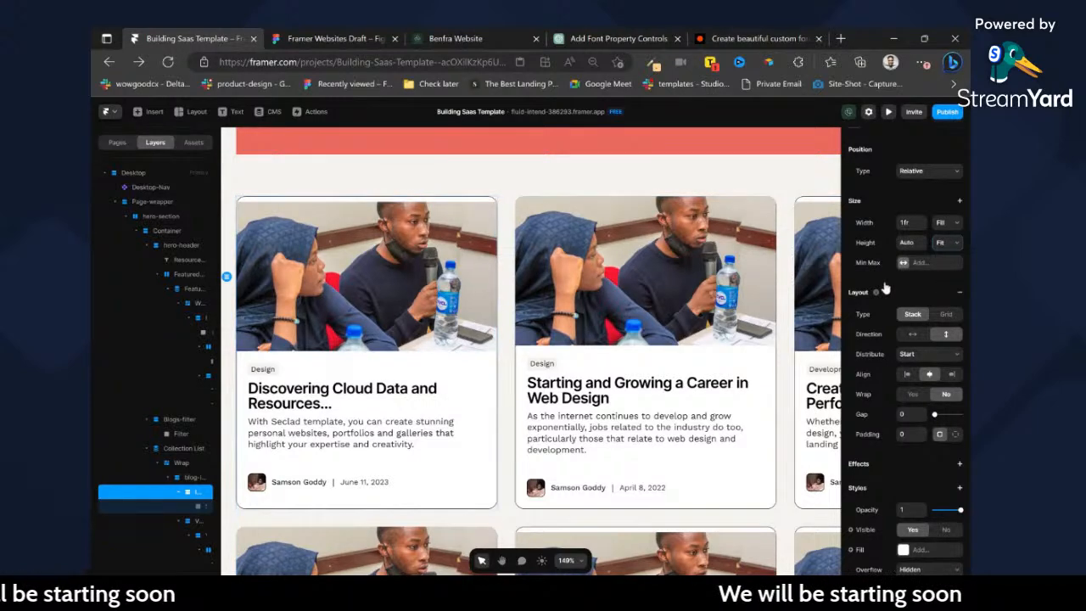
pyautogui.doubleClick(471, 308)
pyautogui.moveTo(469, 379); pyautogui.dragTo(467, 348)
# Undo the sizing and positioning changes to the card's image and container, plus the blog card's Fill height, and review the page.
pyautogui.hotkey('ctrl', 'z')
pyautogui.hotkey('ctrl', 'z')
pyautogui.hotkey('ctrl', 'z')
pyautogui.hotkey('ctrl', 'z')
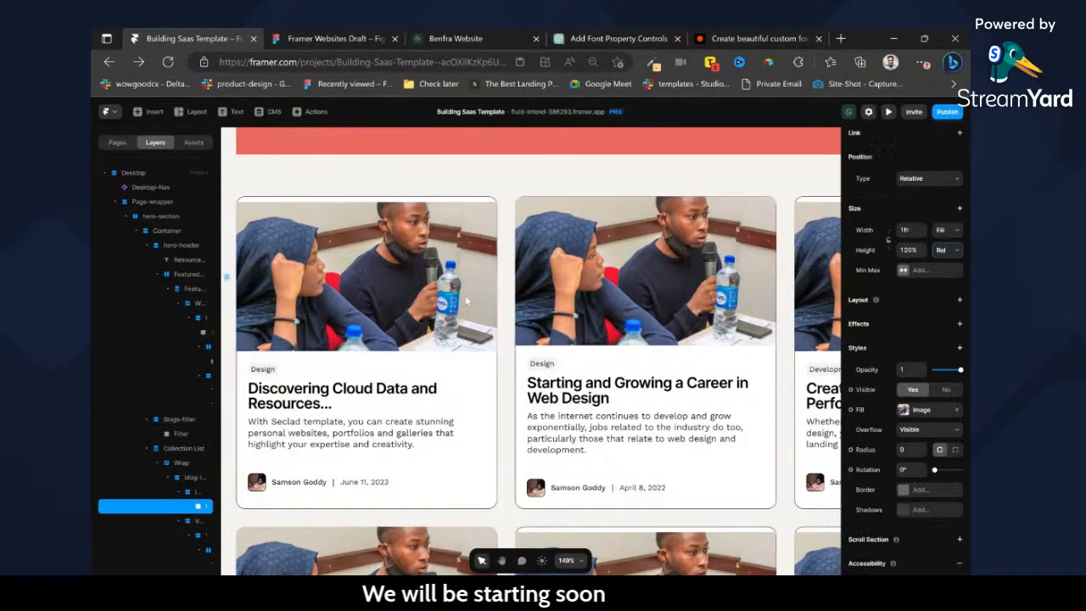
pyautogui.hotkey('ctrl', 'z')
pyautogui.hotkey('ctrl', 'z')
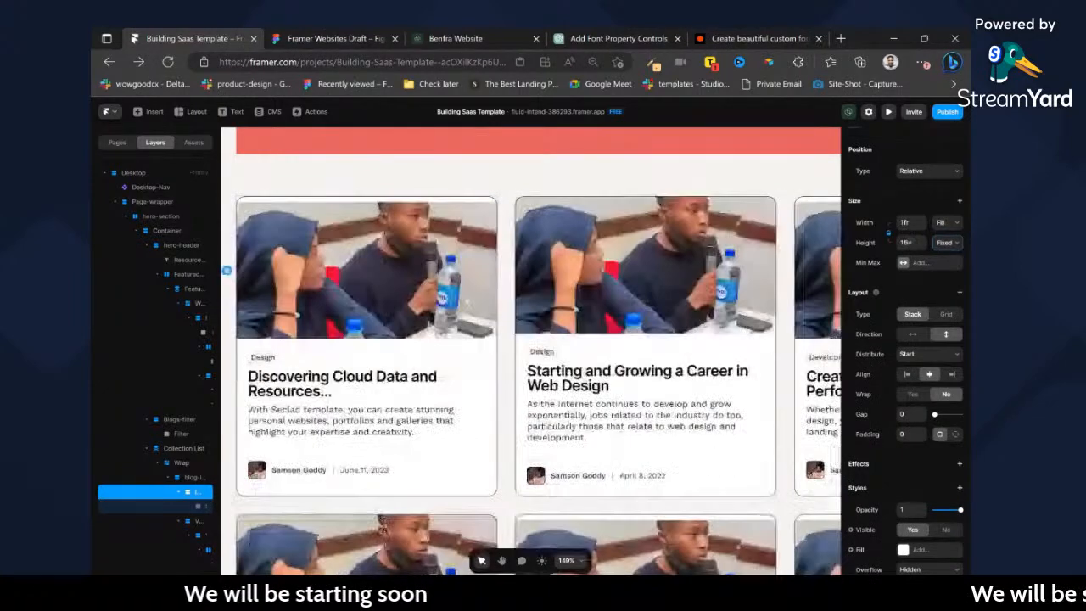
pyautogui.scroll(-10, 480, 302)
pyautogui.scroll(10, 417, 240)
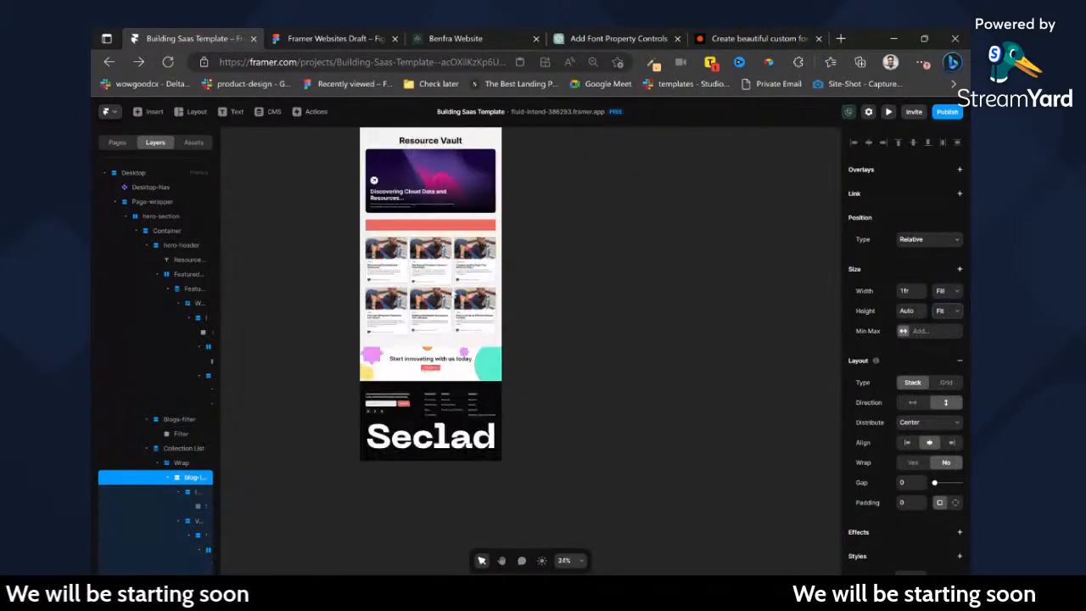
pyautogui.scroll(3, 429, 237)
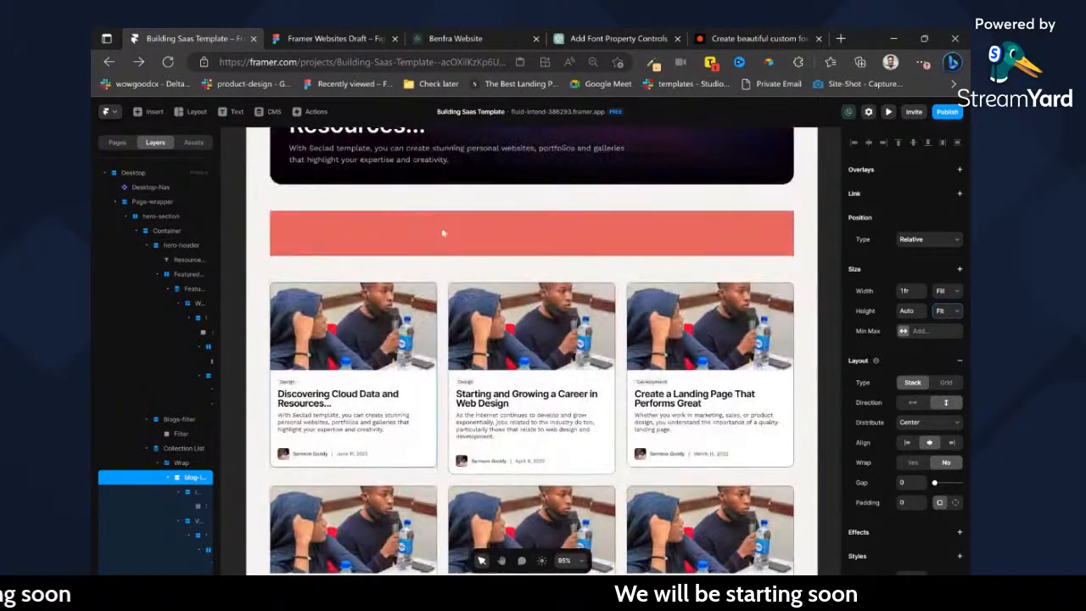
# Switch to Figma and copy the "Filter by" category row above the cards with the Figma to HTML with Framer plugin.
pyautogui.click(466, 245)
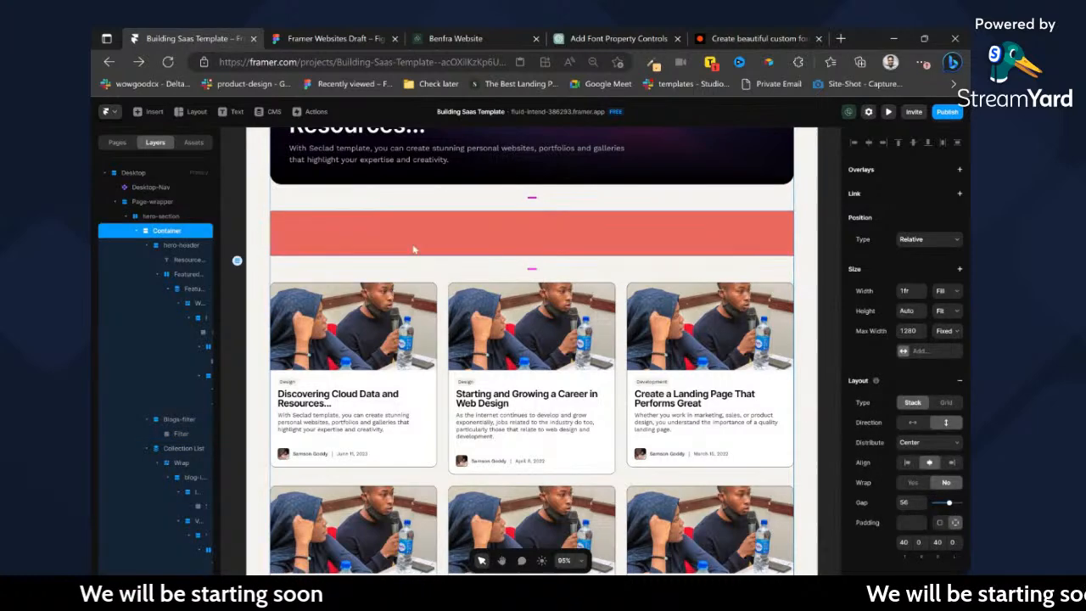
pyautogui.click(368, 38)
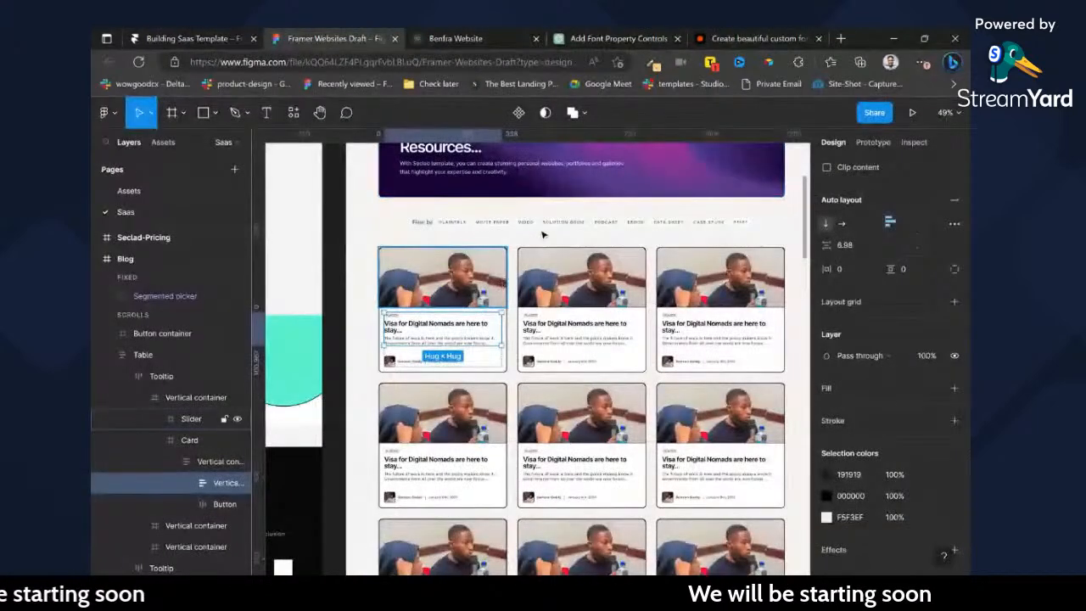
pyautogui.hotkey('ctrl', '/')
pyautogui.press('Return')
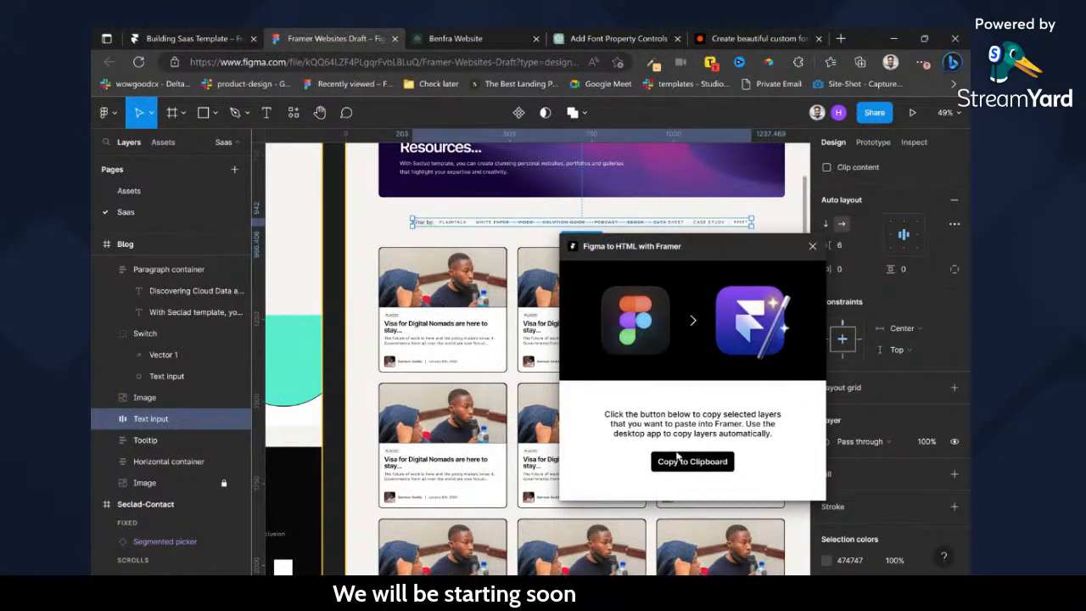
pyautogui.click(679, 464)
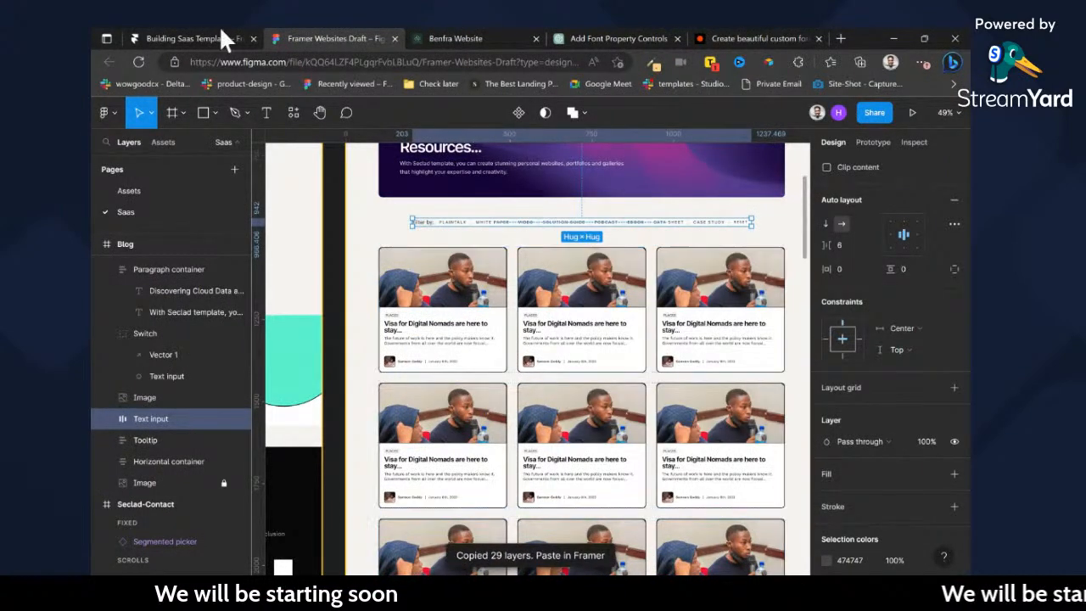
# Switch to Framer and paste the copied filter row into Blogs-filter in place of the red Filter placeholder frame.
pyautogui.click(192, 35)
pyautogui.hotkey('ctrl', 'v')
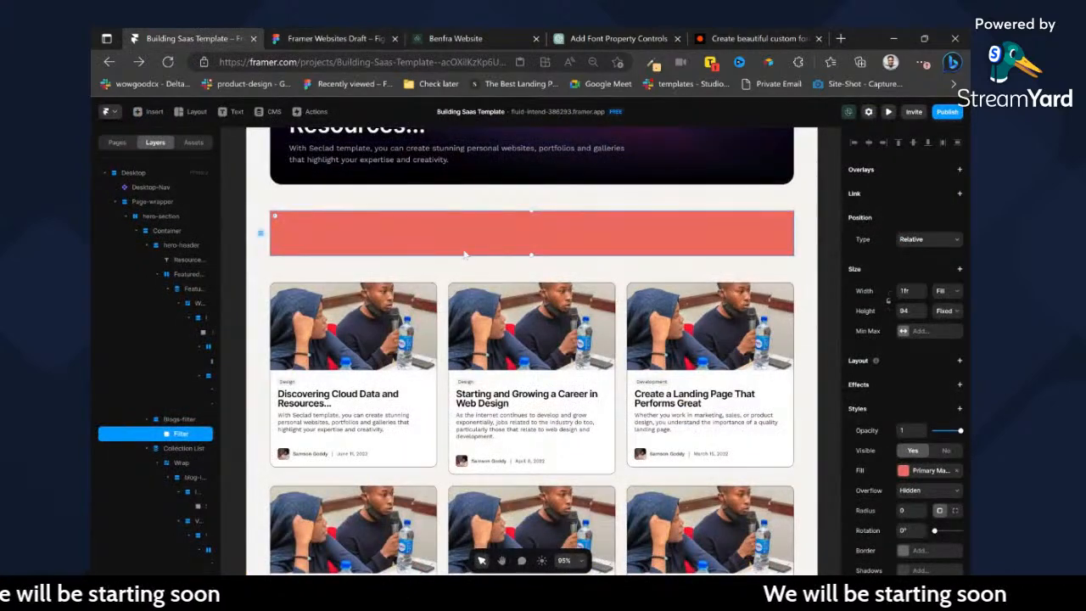
pyautogui.click(501, 244)
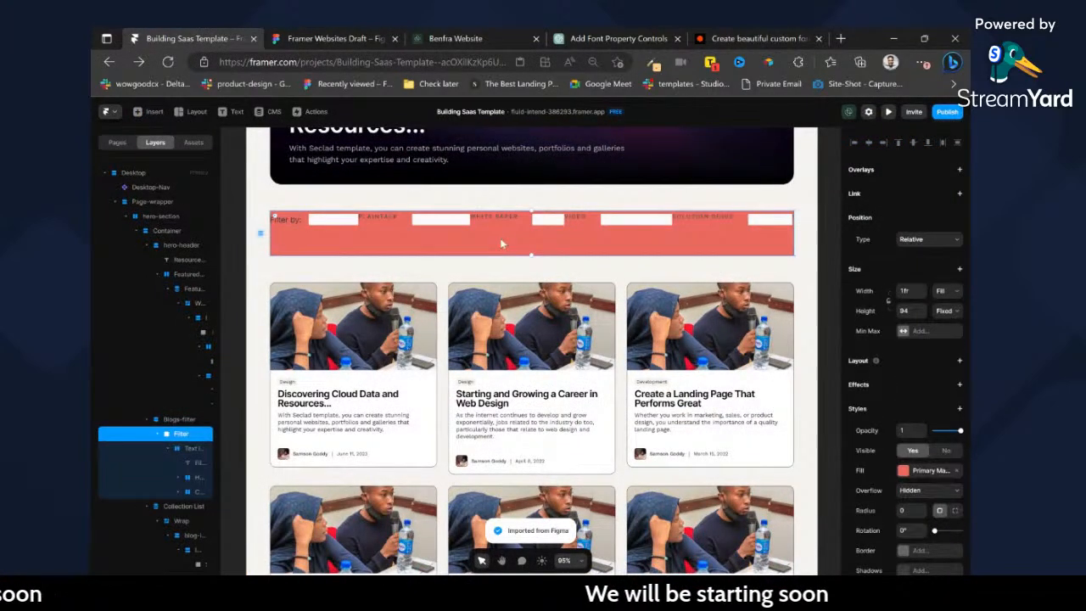
pyautogui.press('Delete')
pyautogui.hotkey('ctrl', 'z')
pyautogui.press('Delete')
pyautogui.click(436, 228)
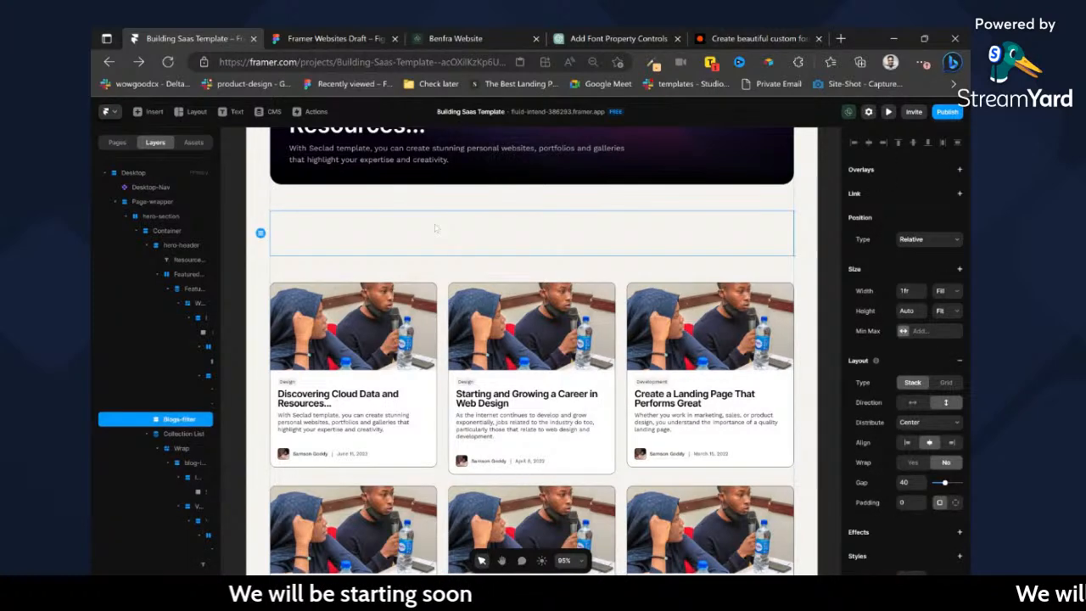
pyautogui.hotkey('ctrl', 'z')
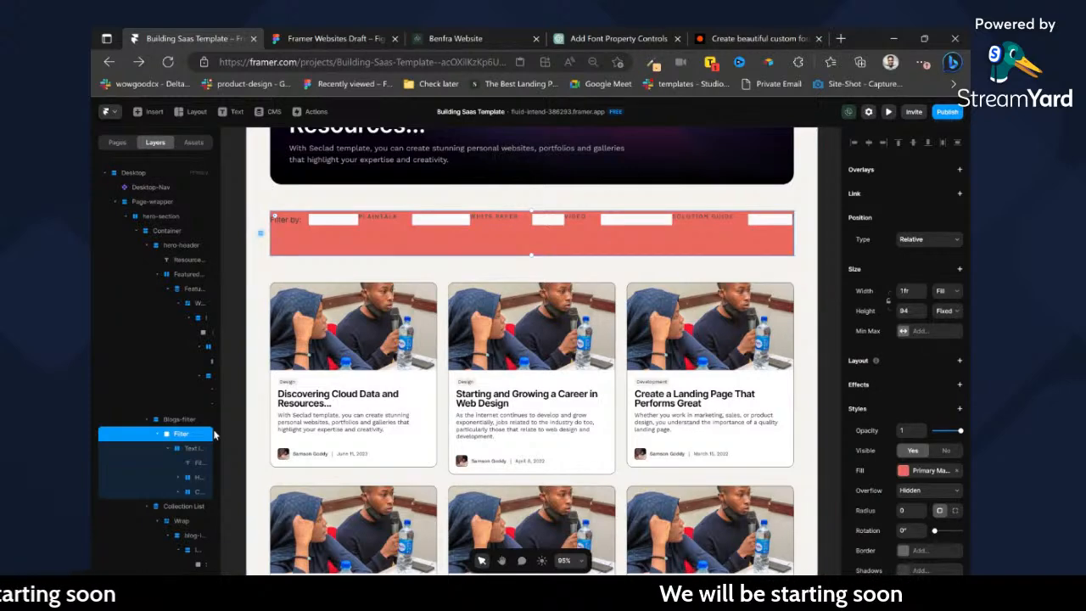
pyautogui.hotkey('ctrl', 'z')
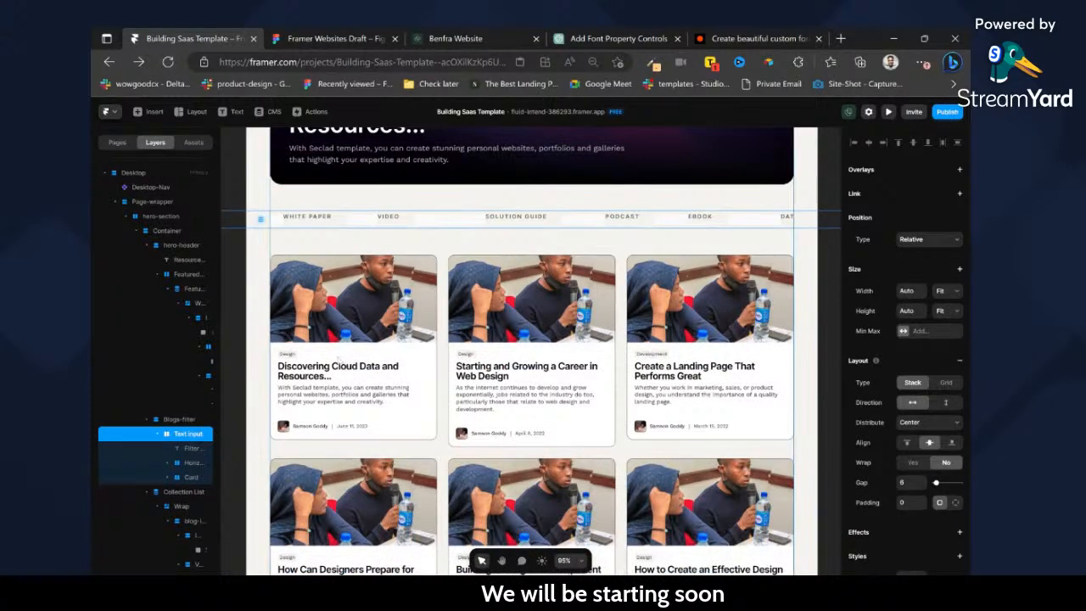
# Delete the SOLUTION GUIDE, PODCAST, EBOOK, VIDEO, DATA SHEET and CASE STUDY tags from the filter row.
pyautogui.click(433, 223)
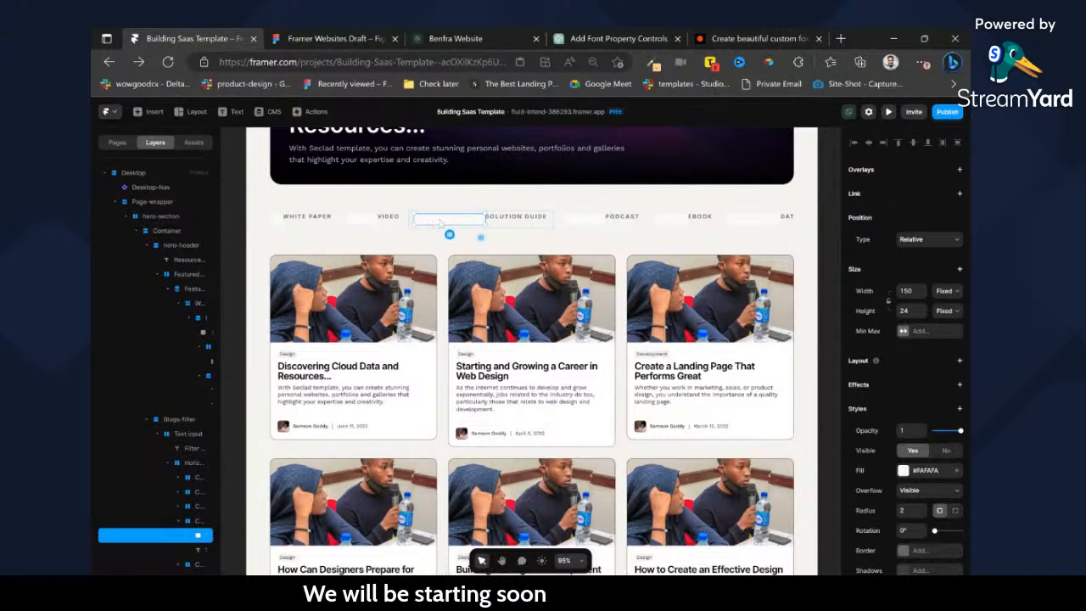
pyautogui.press('Delete')
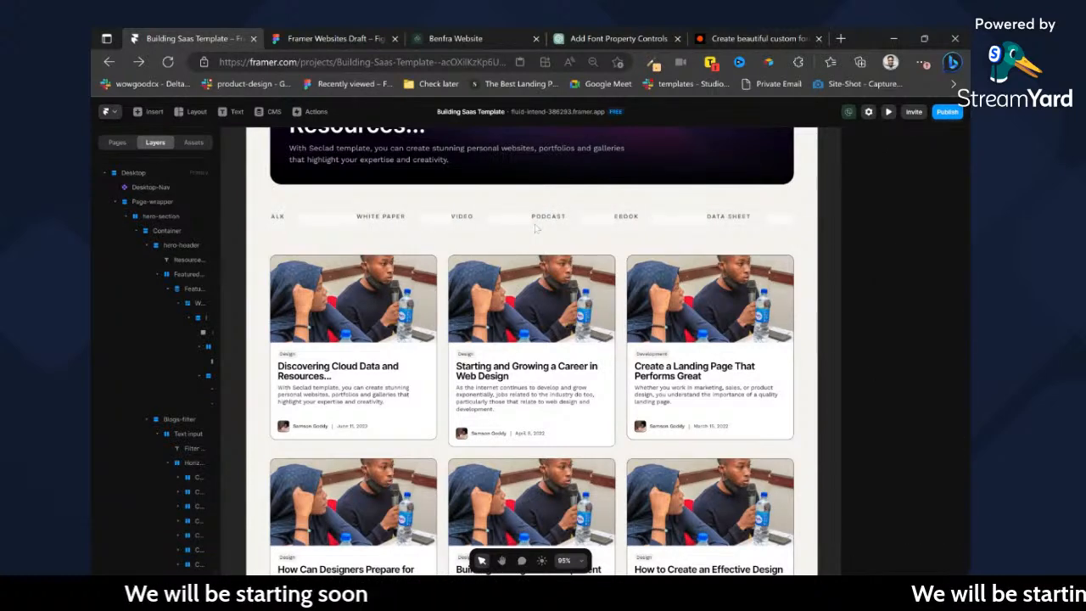
pyautogui.click(560, 219)
pyautogui.press('Delete')
pyautogui.click(580, 219)
pyautogui.press('Delete')
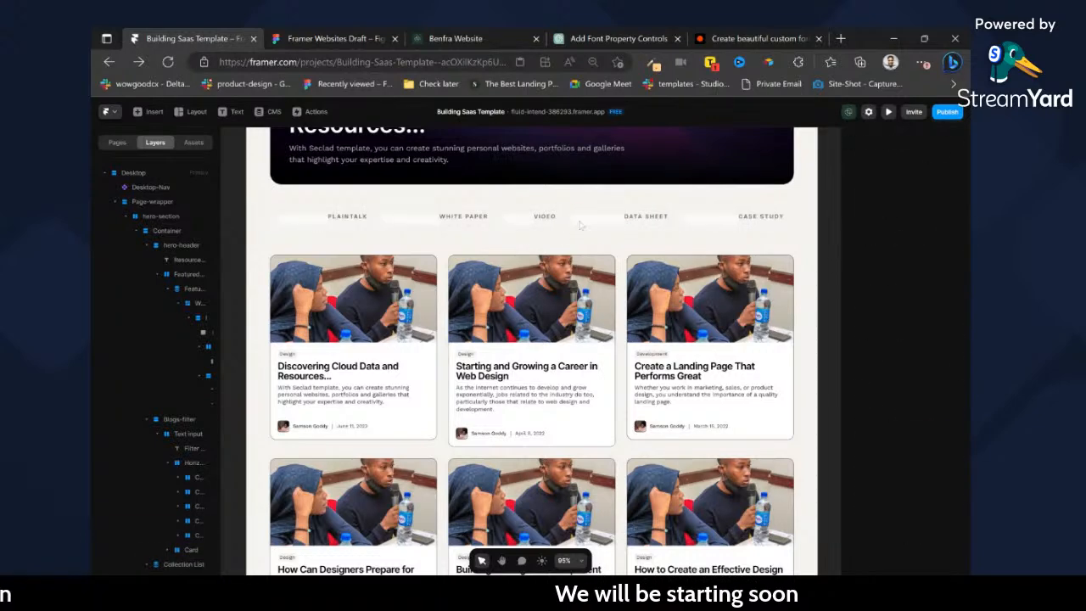
pyautogui.click(596, 220)
pyautogui.click(648, 227)
pyautogui.press('Delete')
pyautogui.click(648, 225)
pyautogui.click(611, 225)
pyautogui.press('Delete')
pyautogui.click(660, 226)
pyautogui.press('Delete')
pyautogui.click(635, 226)
# Duplicate the RESET tag and change the text of the first copy to DESIGN.
pyautogui.click(660, 223)
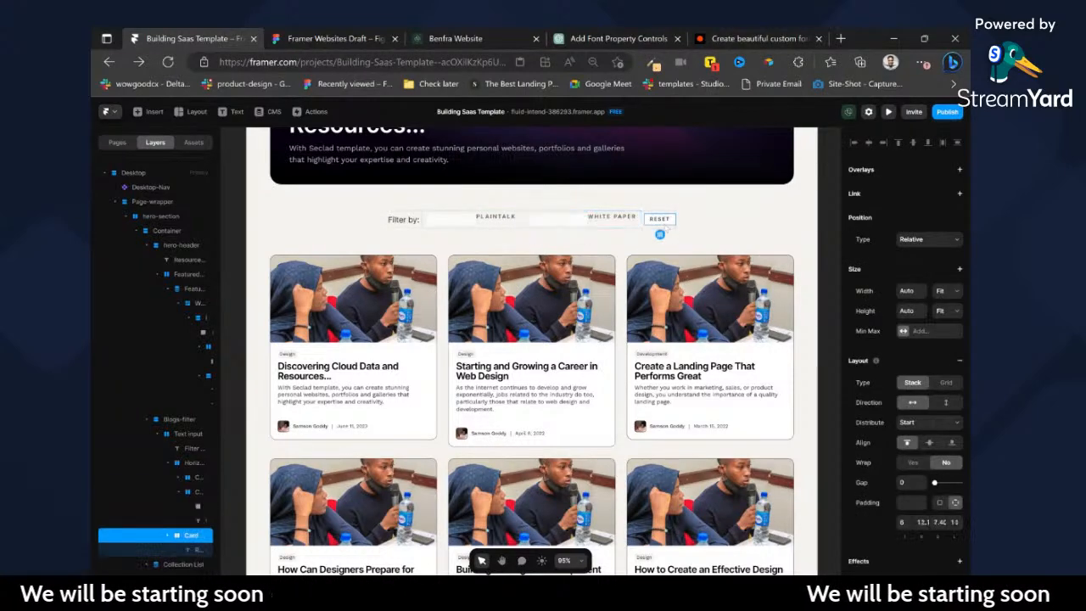
pyautogui.hotkey('ctrl', 'd')
pyautogui.scroll(5, 646, 225)
pyautogui.scroll(2, 643, 223)
pyautogui.click(642, 222)
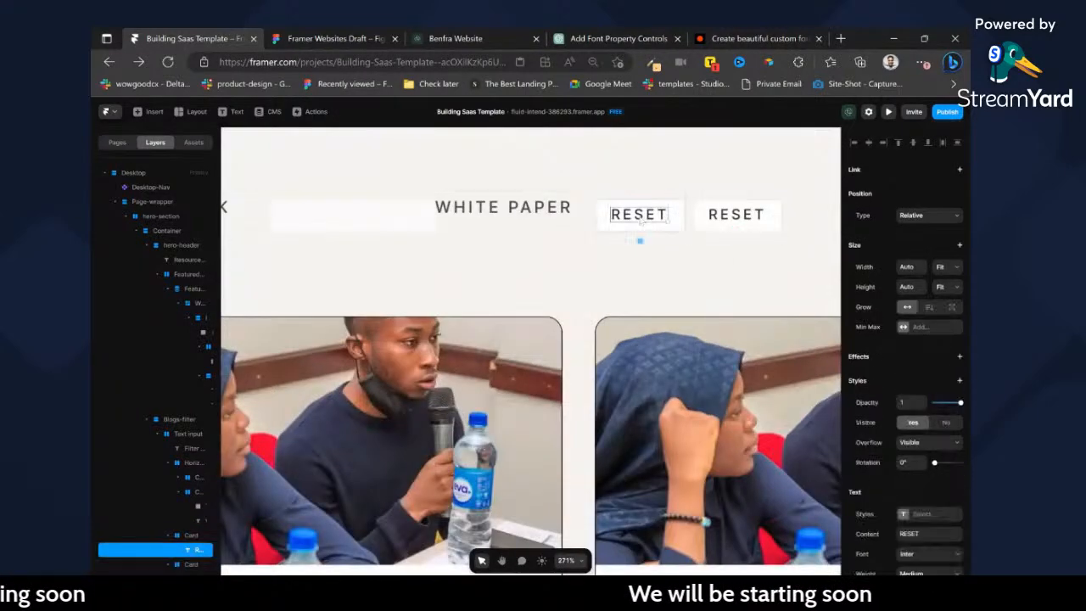
pyautogui.write('DESIG')
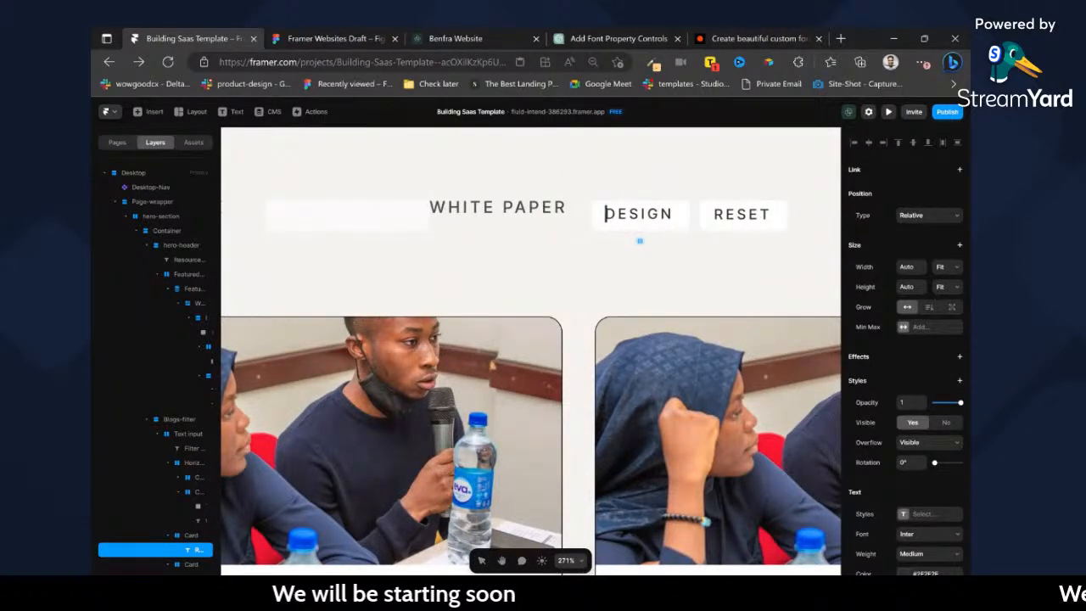
pyautogui.write('N')
pyautogui.press('Escape')
# Duplicate the DESIGN tag and change the copy's text to DEVELOPEMENT.
pyautogui.hotkey('ctrl', 'd')
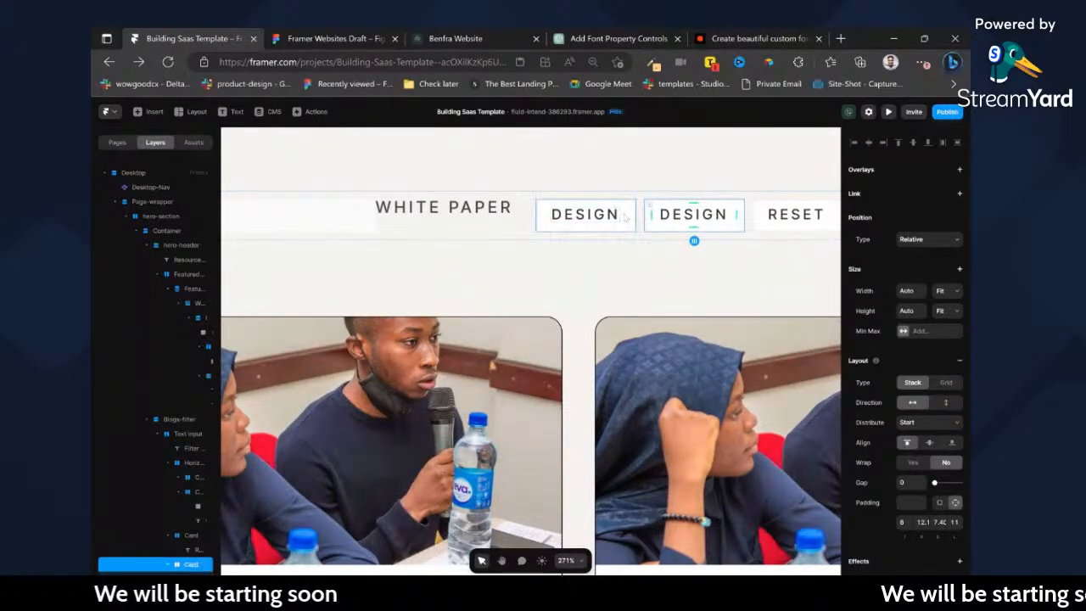
pyautogui.click(693, 214)
pyautogui.doubleClick(693, 214)
pyautogui.write('DEVELO')
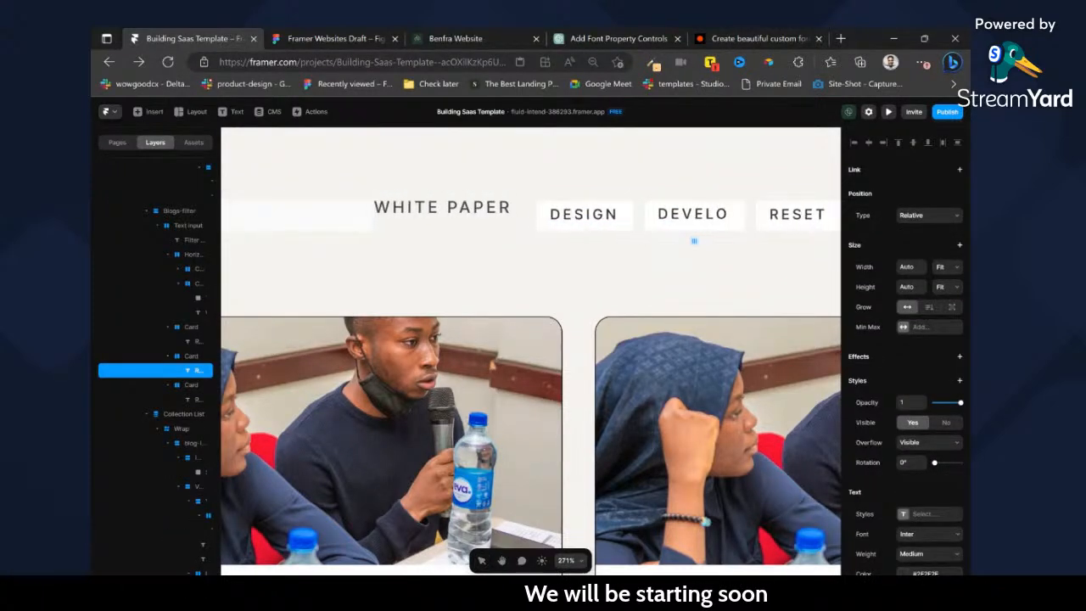
pyautogui.write('PEMTN')
pyautogui.press('BackSpace')
pyautogui.press('BackSpace')
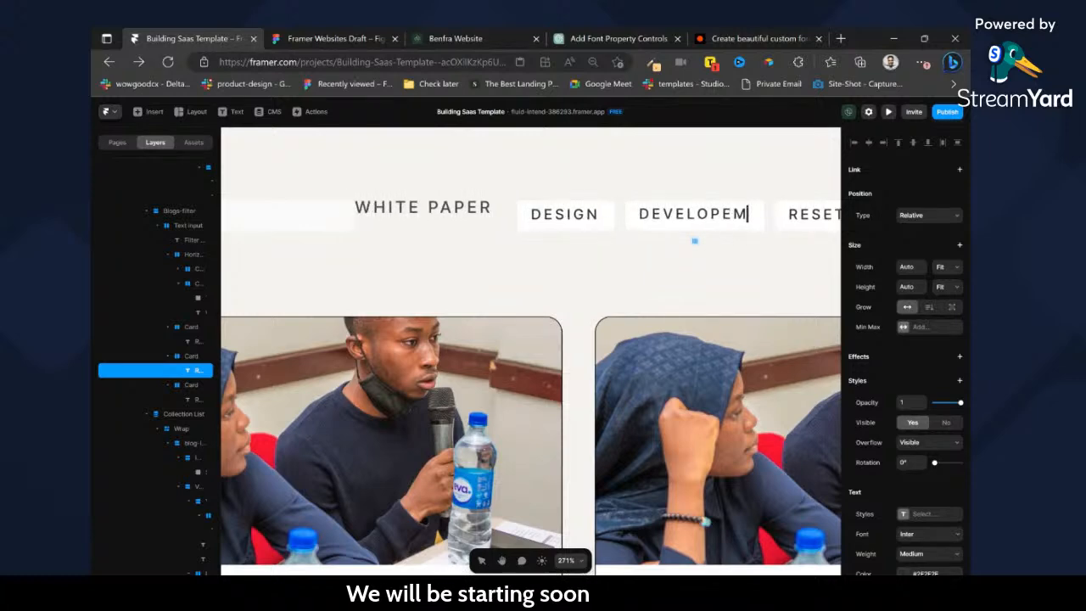
pyautogui.write('ENT')
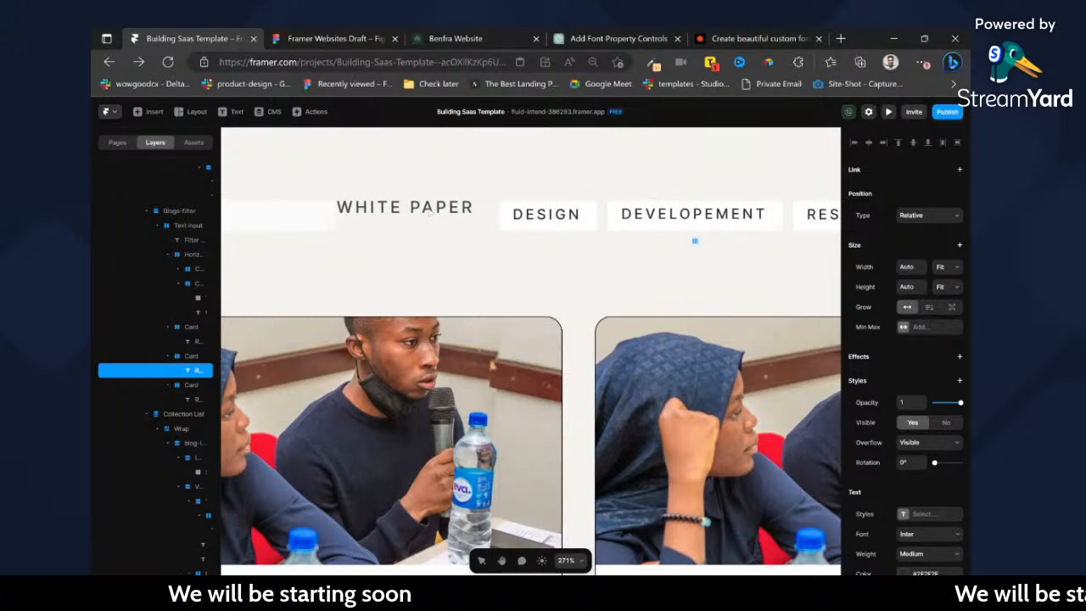
# Delete the remaining WHITE PAPER and PLAINTALK tags from the filter row.
pyautogui.click(408, 223)
pyautogui.press('Delete')
pyautogui.scroll(-5, 435, 227)
pyautogui.hscroll(-1, 560, 222)
pyautogui.scroll(4, 560, 223)
pyautogui.click(538, 268)
pyautogui.press('Delete')
pyautogui.click(470, 259)
pyautogui.press('Delete')
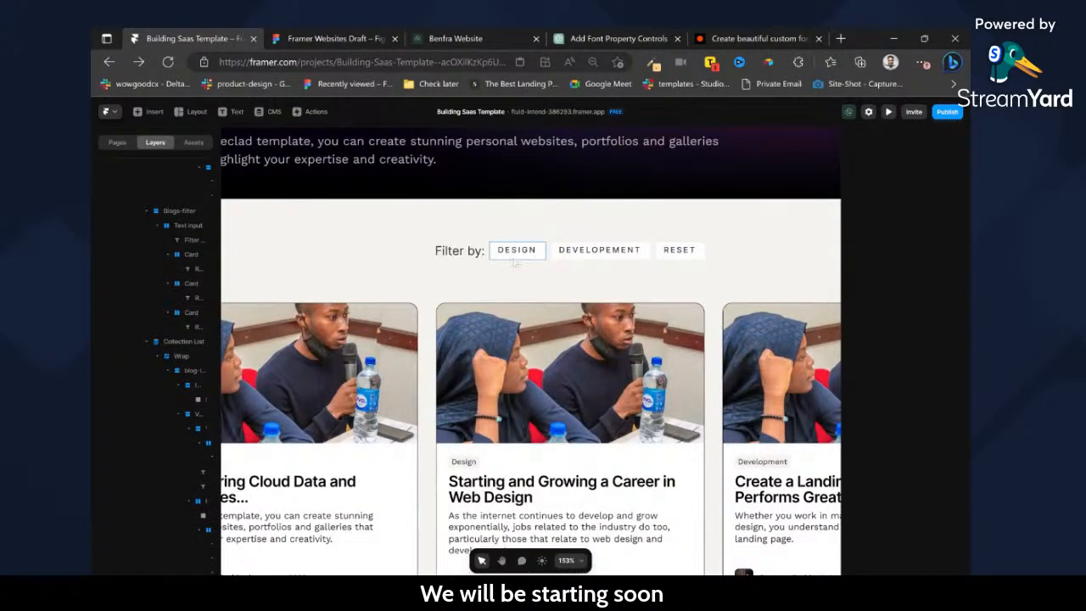
# Wrap the DESIGN and DEVELOPEMENT tags in a frame and name it tags.
pyautogui.click(481, 253)
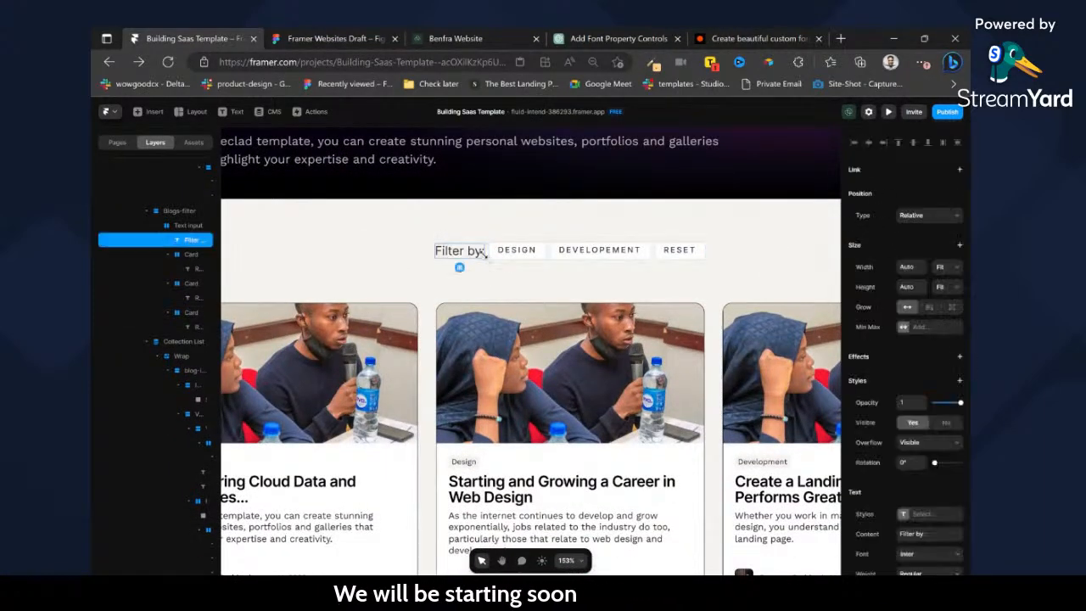
pyautogui.click(654, 258)
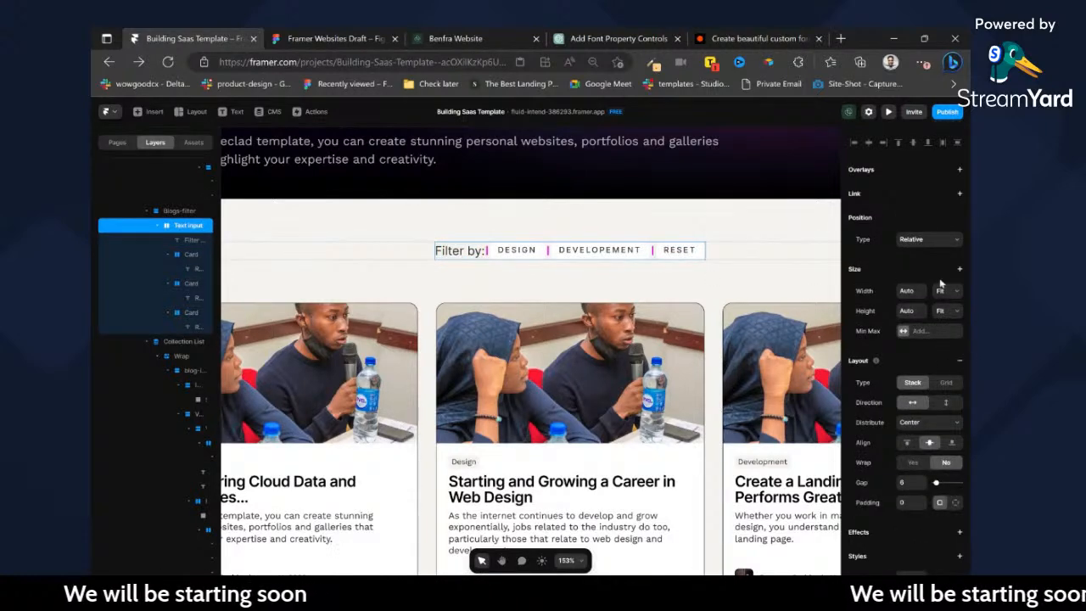
pyautogui.click(675, 253)
pyautogui.moveTo(680, 268); pyautogui.dragTo(656, 255)
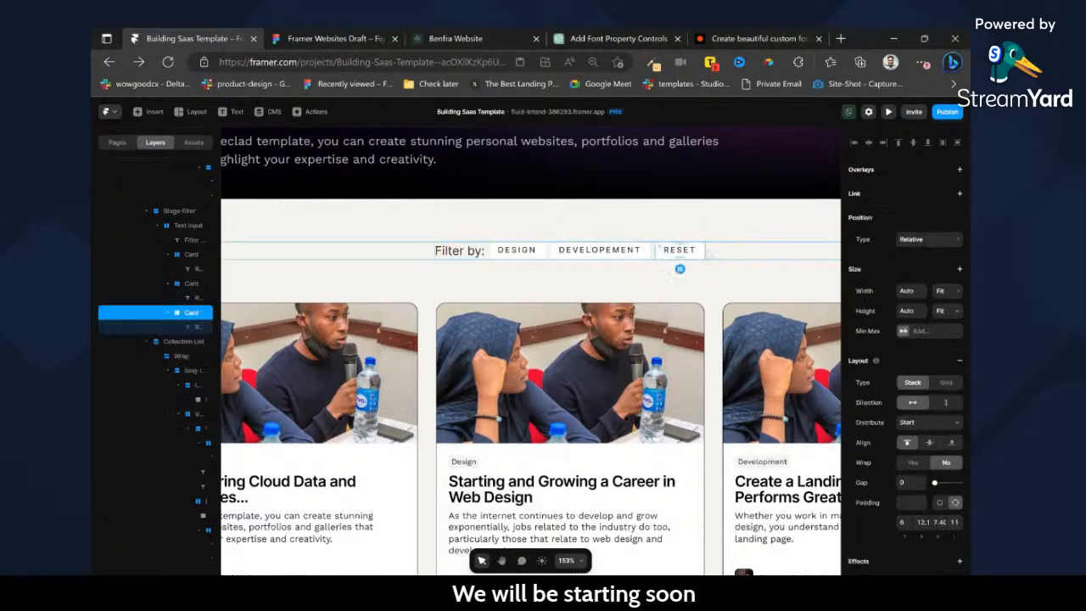
pyautogui.click(535, 254)
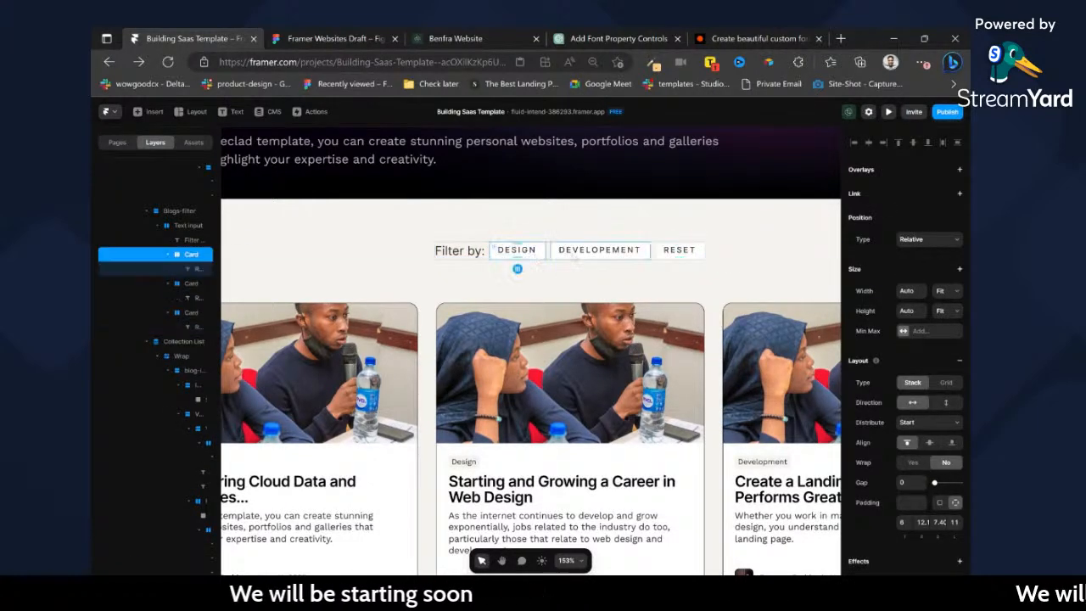
pyautogui.click(560, 255)
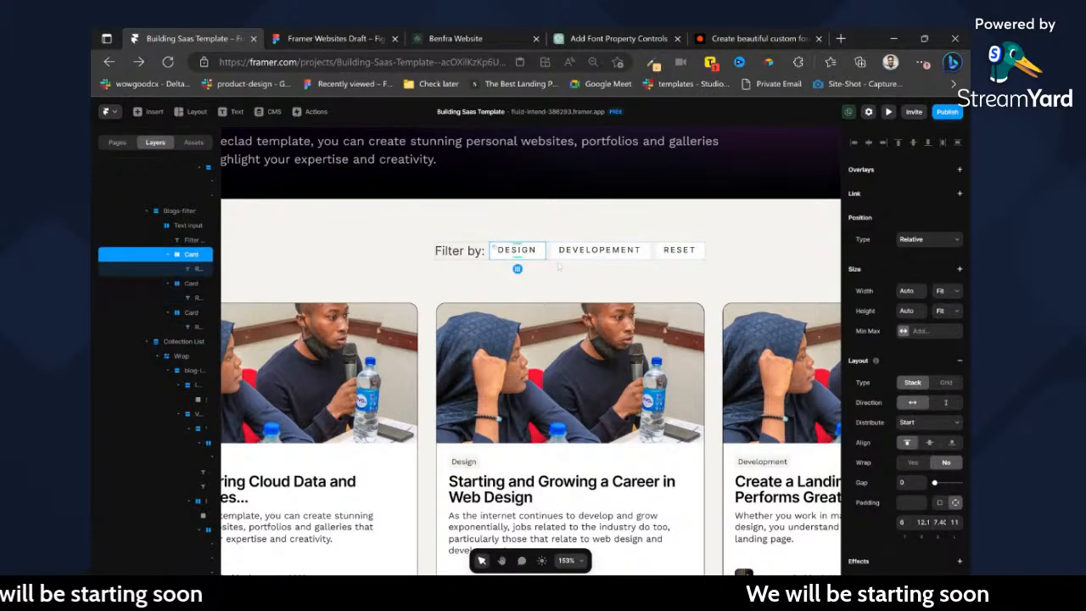
pyautogui.keyDown('shift'); pyautogui.click(541, 254); pyautogui.keyUp('shift')
pyautogui.hotkey('ctrl', 'alt', 'Return')
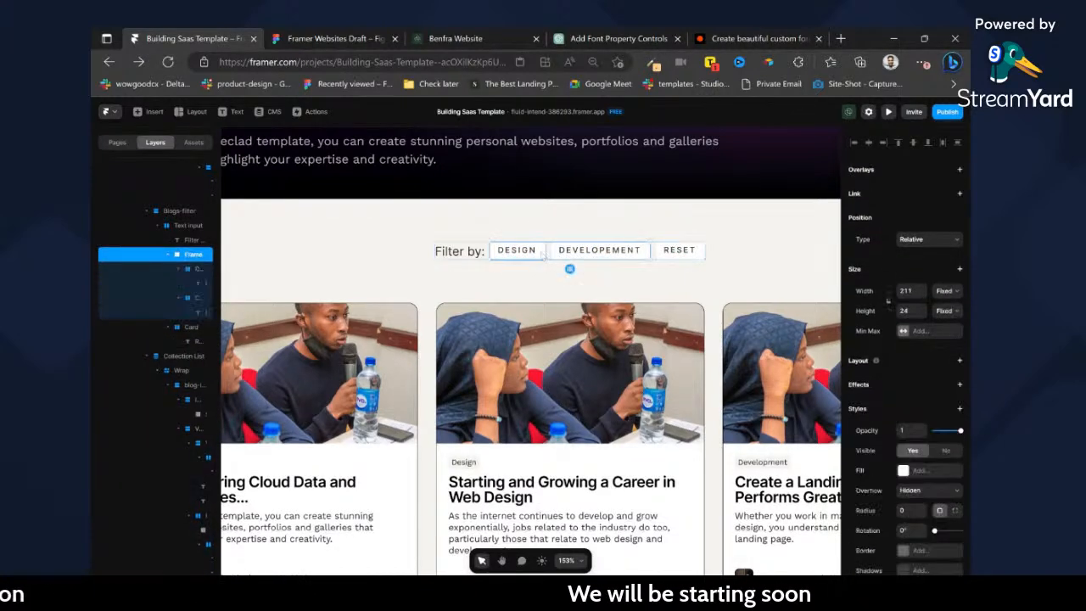
pyautogui.click(291, 255)
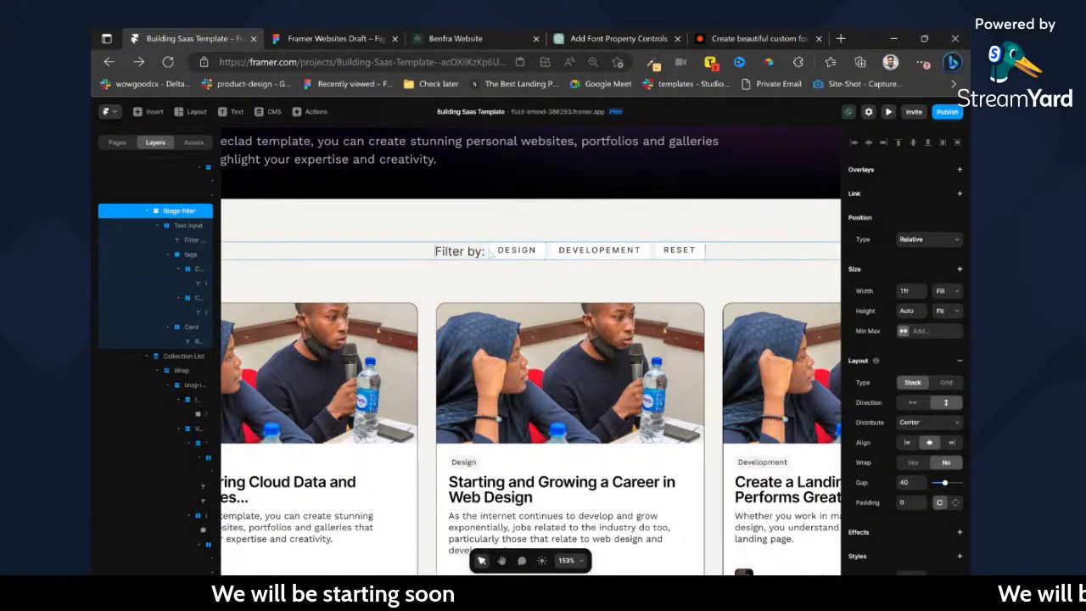
# Set the Text input row's width to Fill and its distribution to Space Between.
pyautogui.click(554, 262)
pyautogui.click(942, 293)
pyautogui.click(942, 319)
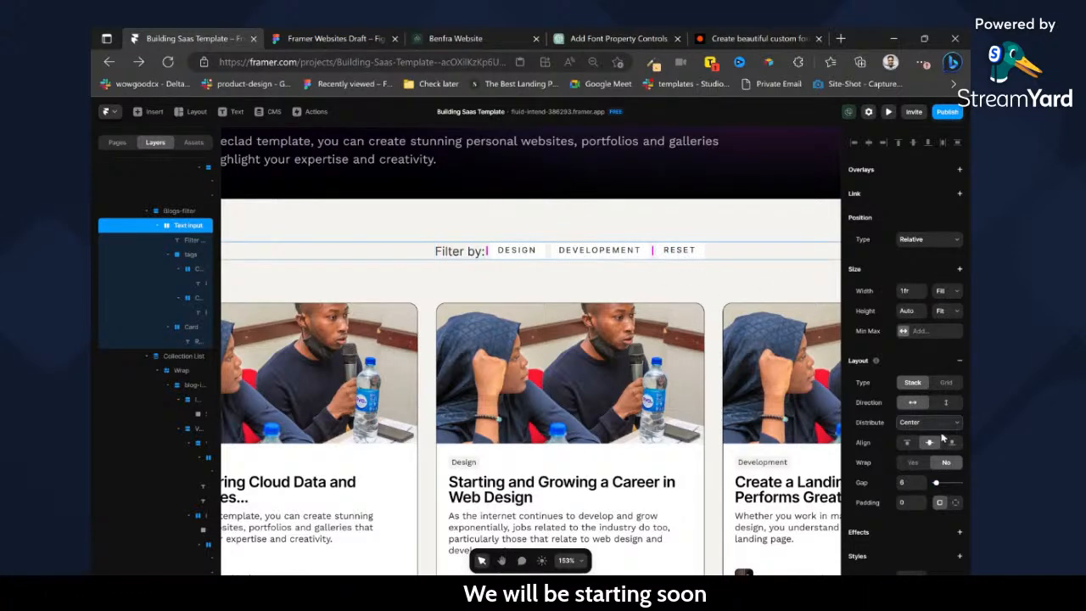
pyautogui.click(932, 462)
pyautogui.hscroll(-5, 600, 253)
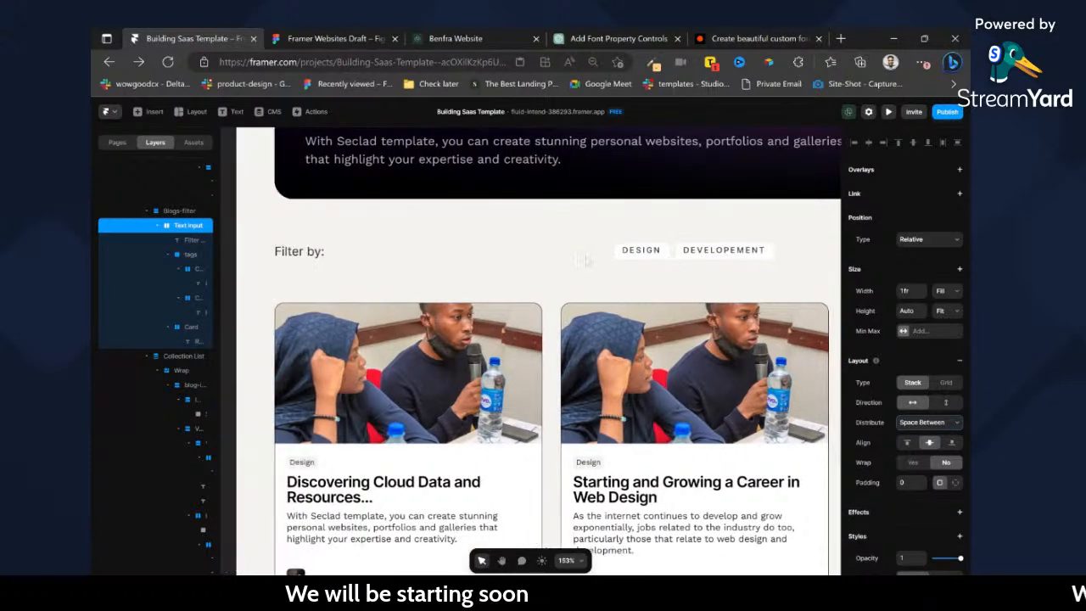
# Wrap the "Filter by:" label and the tags frame in a new frame and give it a name starting with "filter-".
pyautogui.click(380, 252)
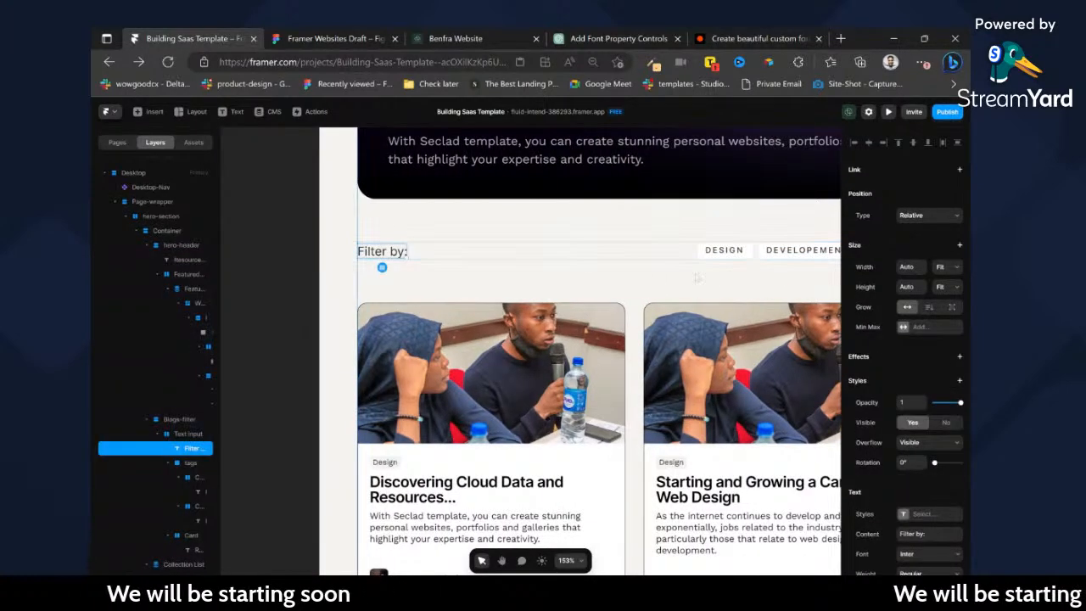
pyautogui.keyDown('shift'); pyautogui.click(755, 257); pyautogui.keyUp('shift')
pyautogui.hotkey('ctrl', 'Return')
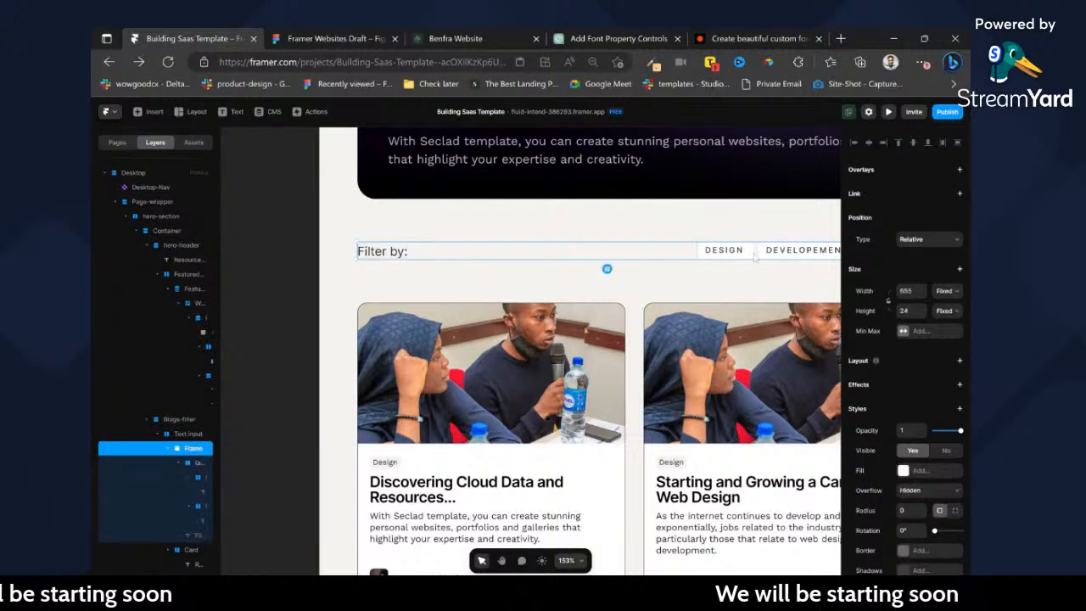
pyautogui.doubleClick(194, 448)
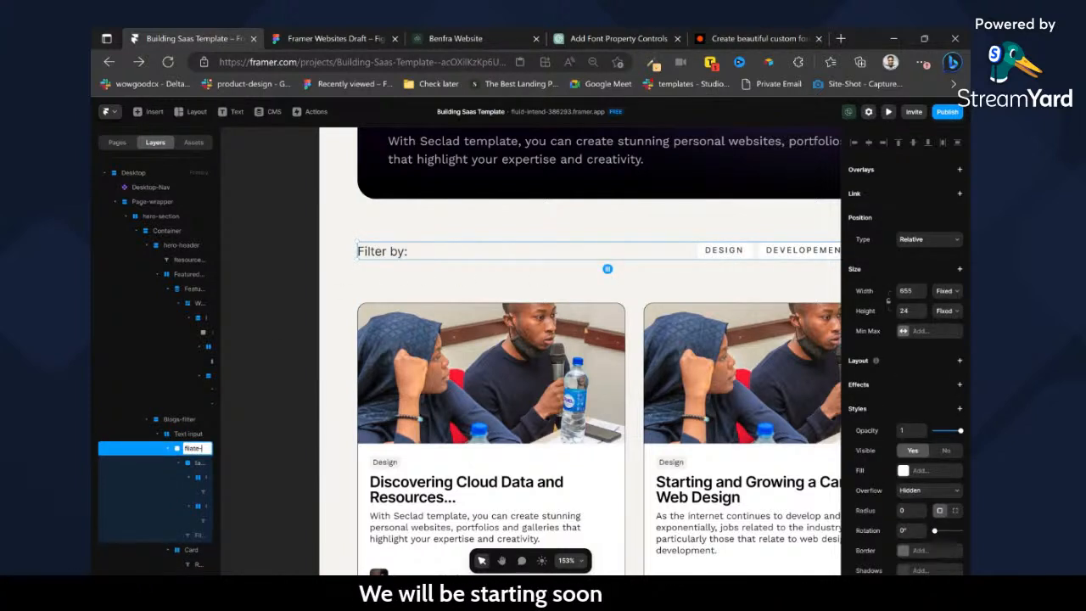
pyautogui.write('filter-')
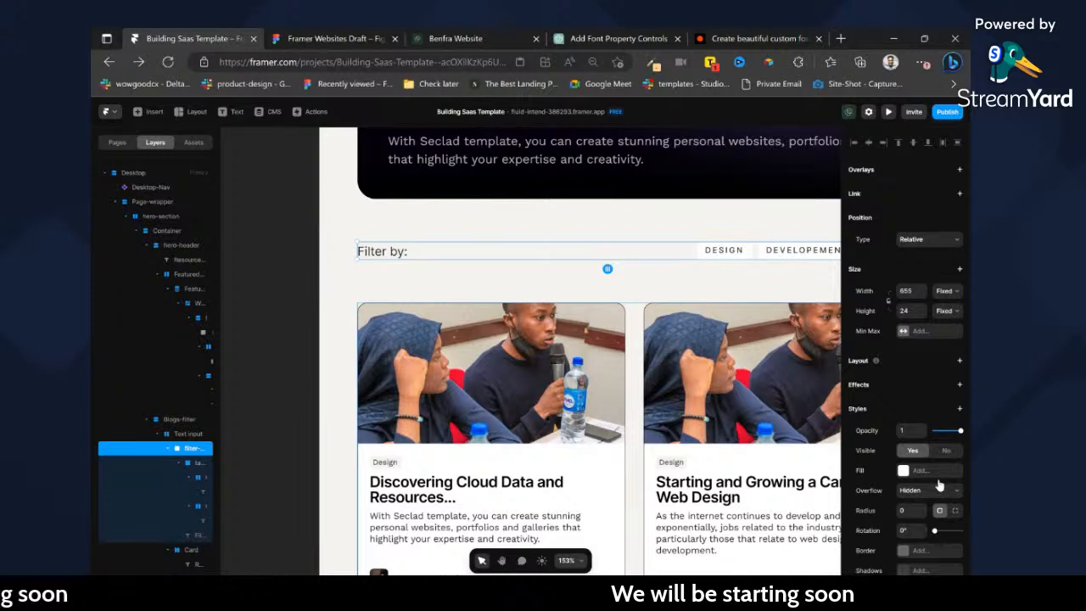
# Make the new filter frame a horizontal stack with Fit width and height and a gap of 24.
pyautogui.click(943, 312)
pyautogui.click(947, 321)
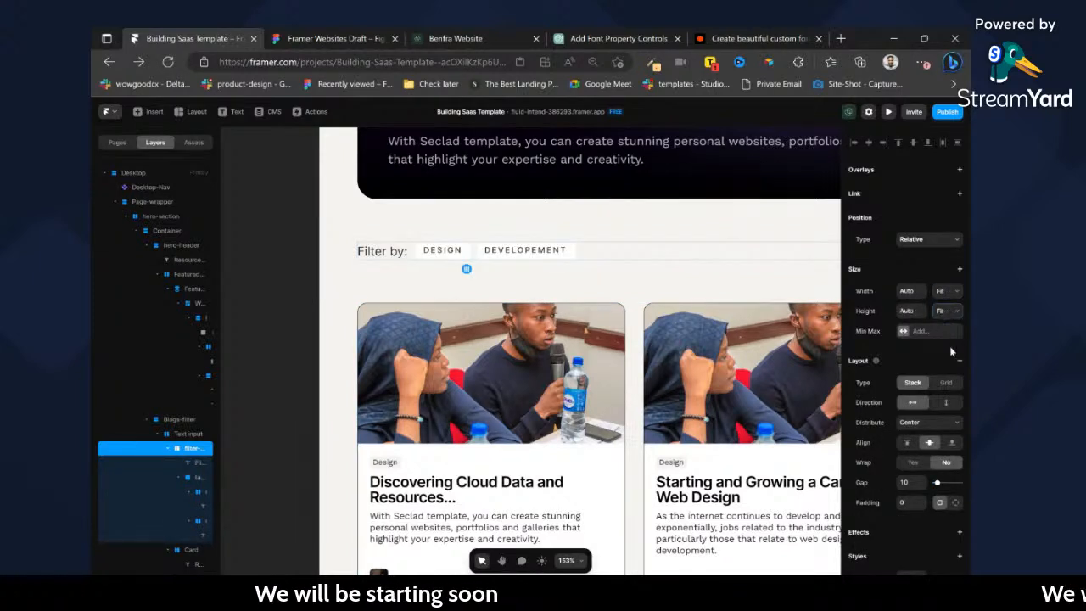
pyautogui.press('Return')
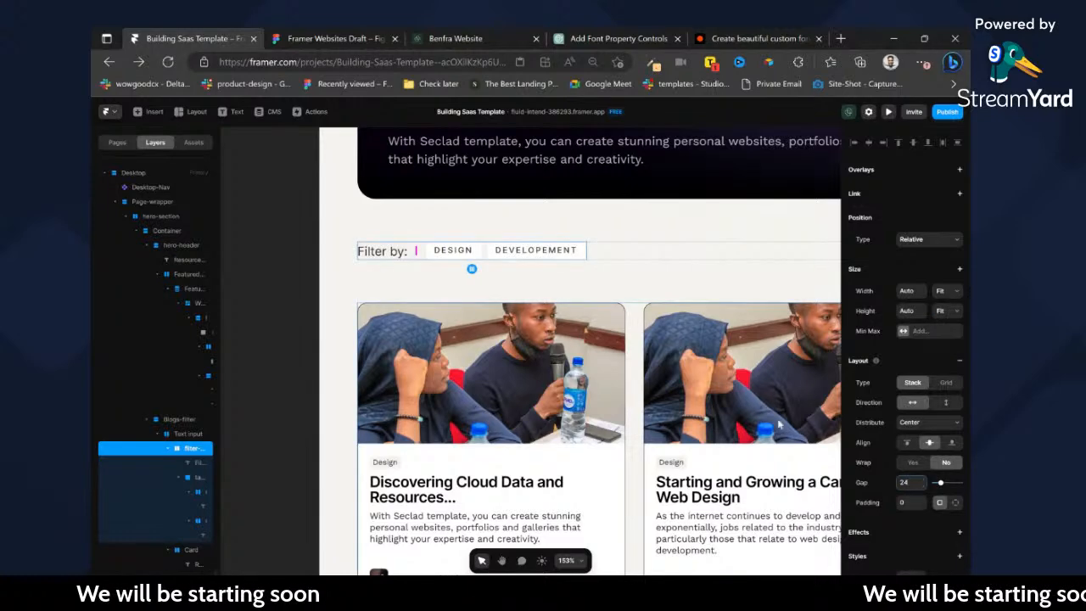
# Try a gap of 24 on the hero-section's Container stack and undo it.
pyautogui.hscroll(5, 672, 324)
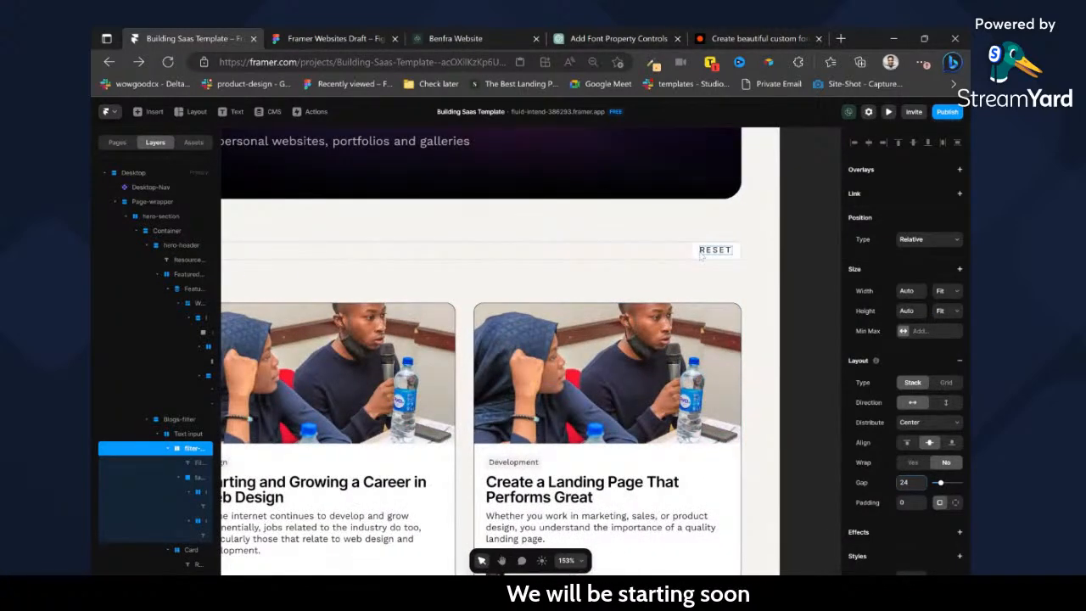
pyautogui.click(702, 255)
pyautogui.scroll(-5, 701, 254)
pyautogui.scroll(2, 515, 286)
pyautogui.scroll(-2, 628, 290)
pyautogui.click(635, 293)
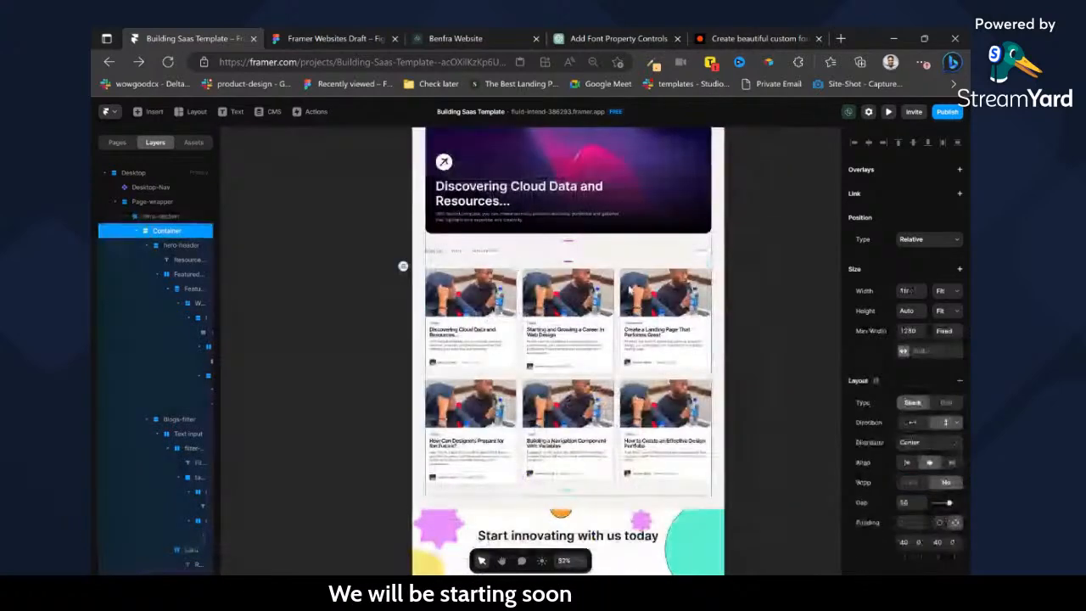
pyautogui.press('Return')
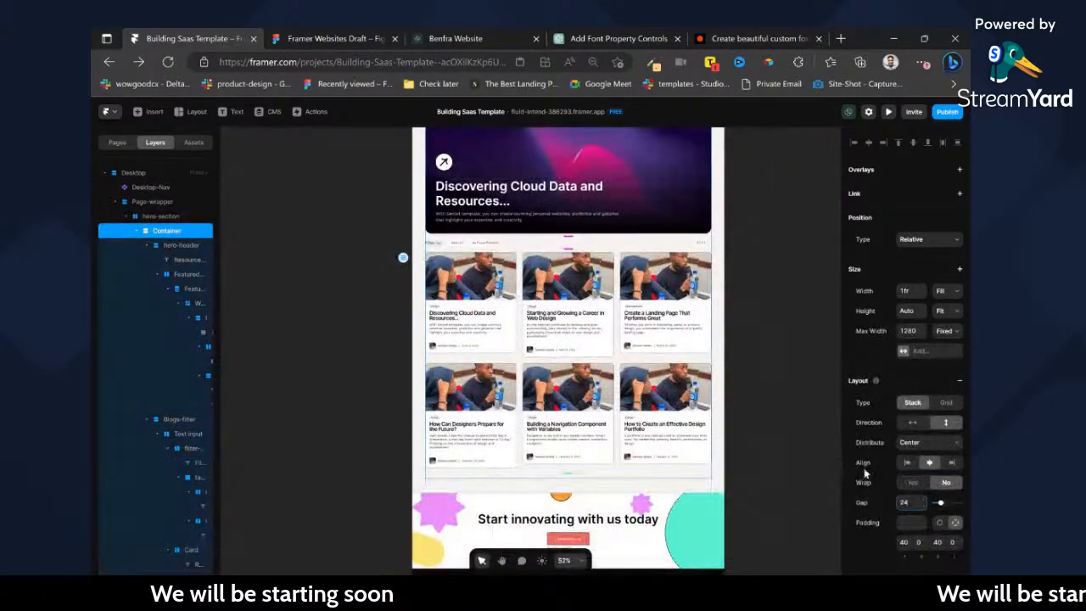
pyautogui.click(741, 292)
pyautogui.hotkey('ctrl', 'z')
pyautogui.hotkey('ctrl', 'shift', 'z')
pyautogui.hotkey('ctrl', 'z')
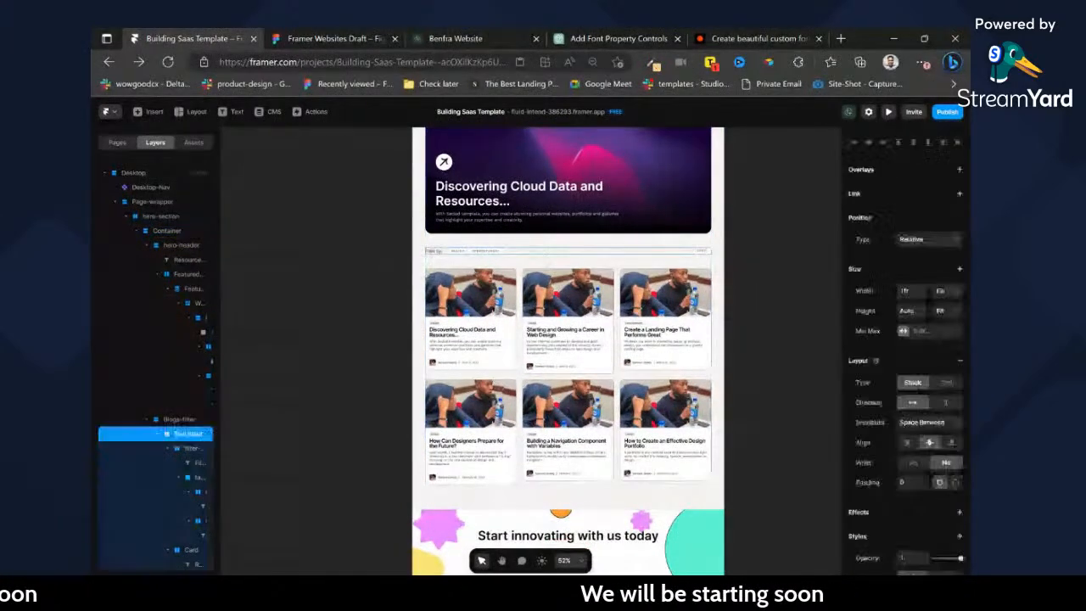
# Move the Collection List into the Blogs-filter stack, directly below the Text input row.
pyautogui.click(158, 435)
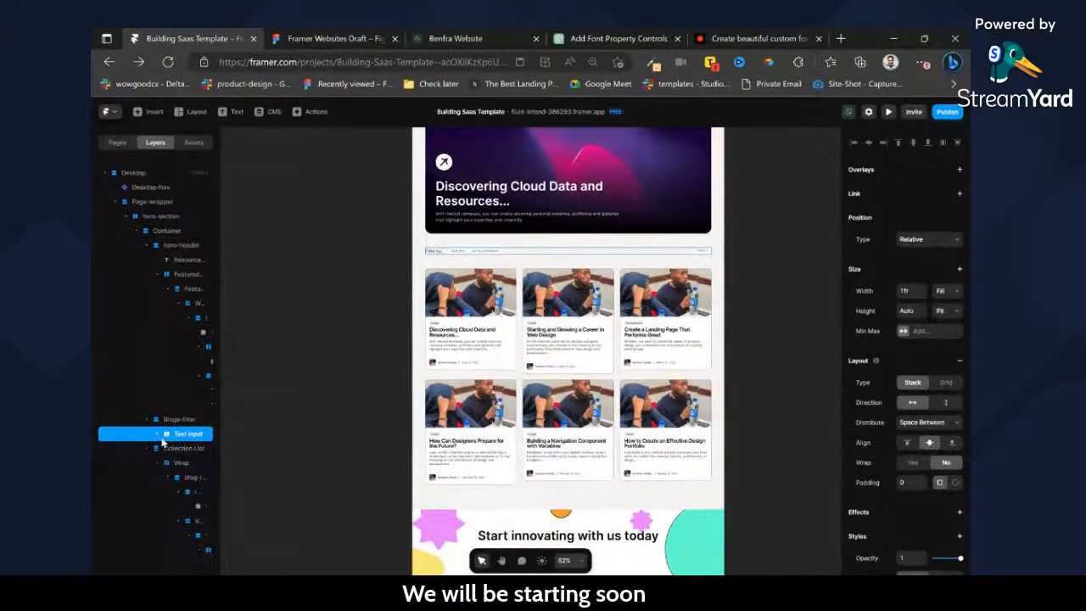
pyautogui.click(147, 421)
pyautogui.click(149, 420)
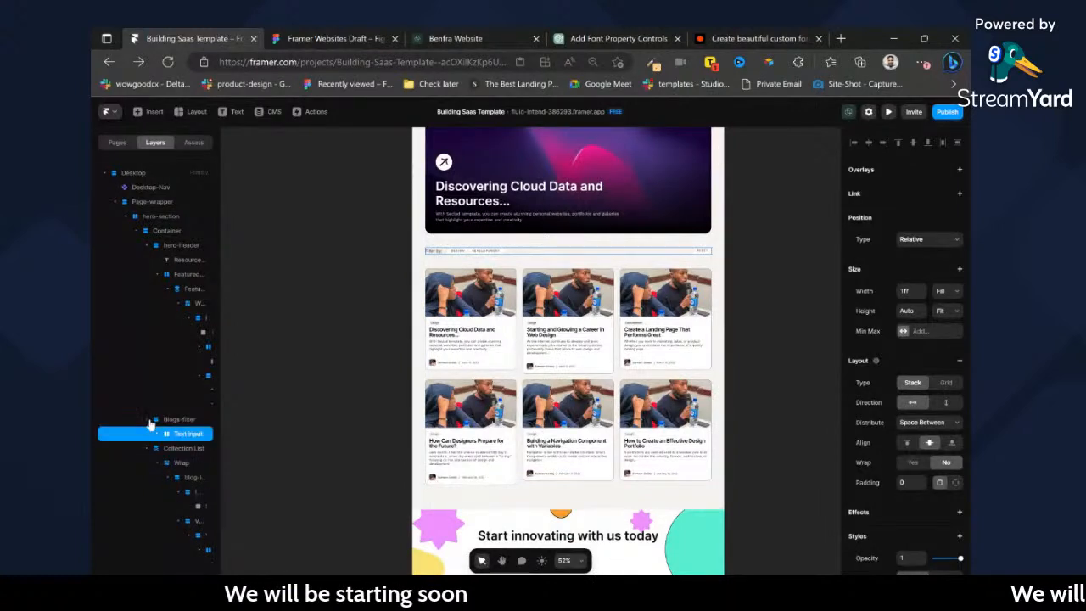
pyautogui.click(174, 447)
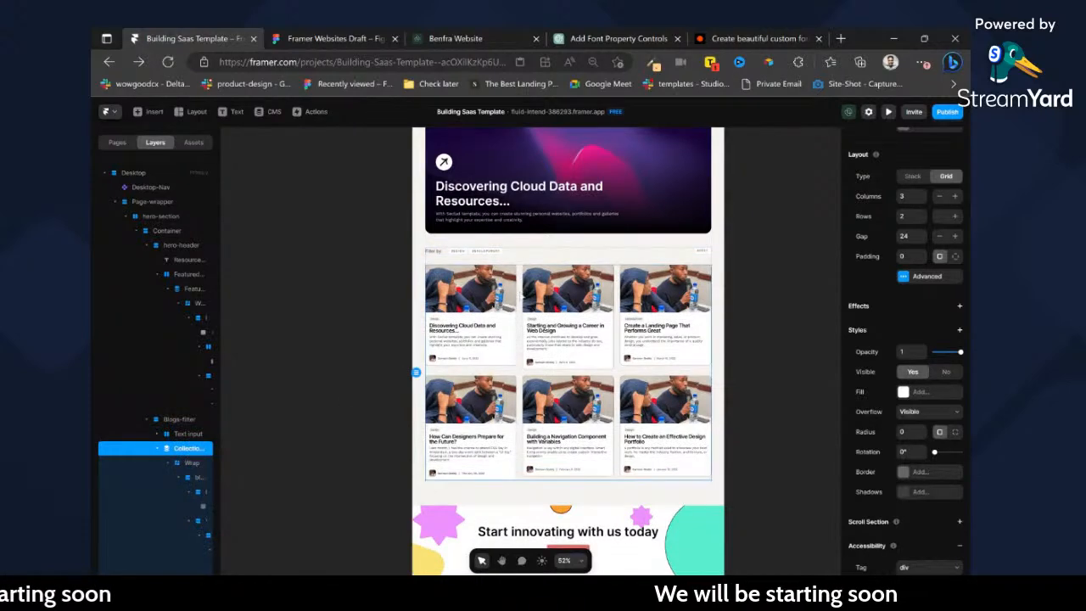
# Fit the Blogs-filter stack to its content and create a component named Blogs-filter from it.
pyautogui.click(596, 259)
pyautogui.scroll(3, 596, 260)
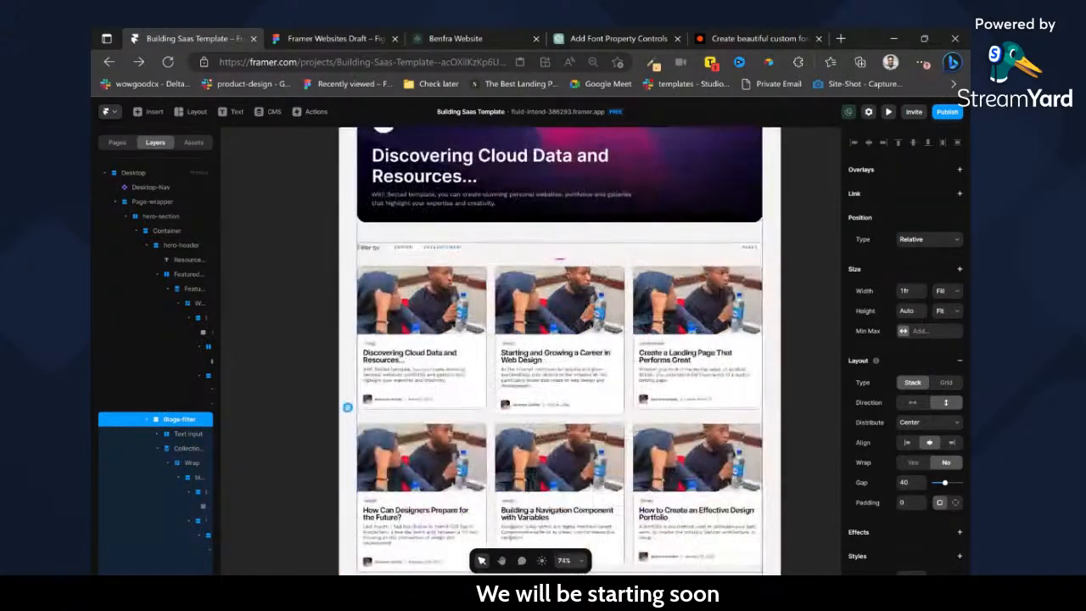
pyautogui.rightClick(598, 263)
pyautogui.click(633, 281)
pyautogui.rightClick(627, 265)
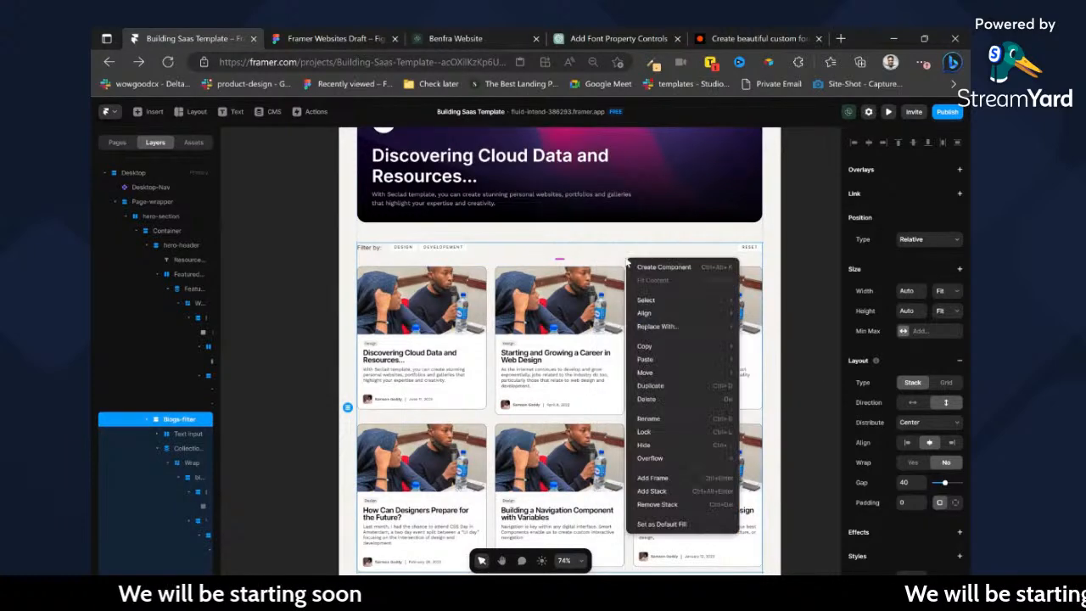
pyautogui.click(638, 267)
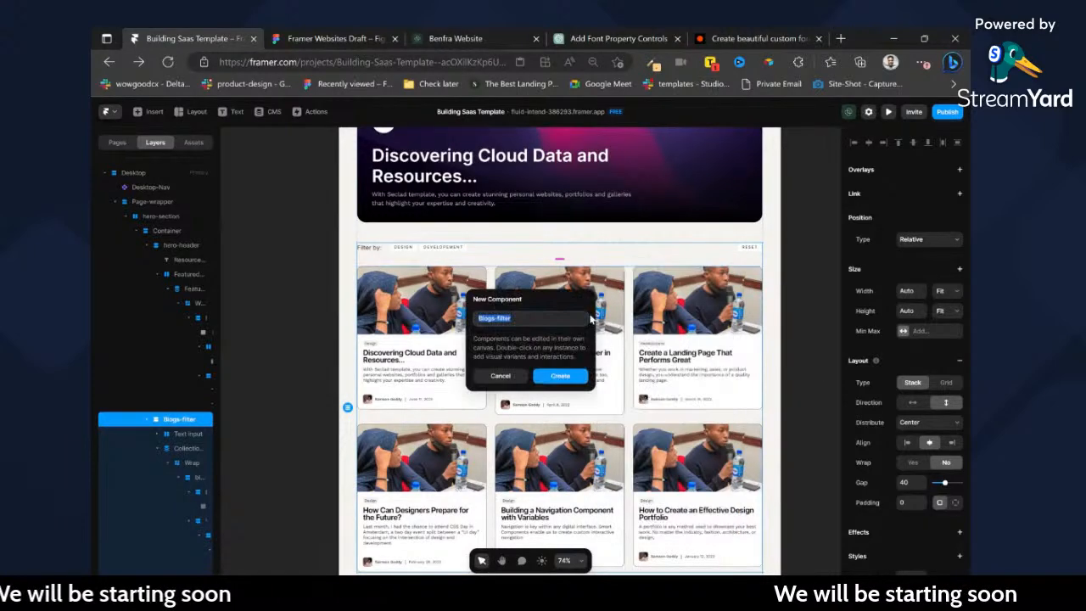
pyautogui.click(562, 375)
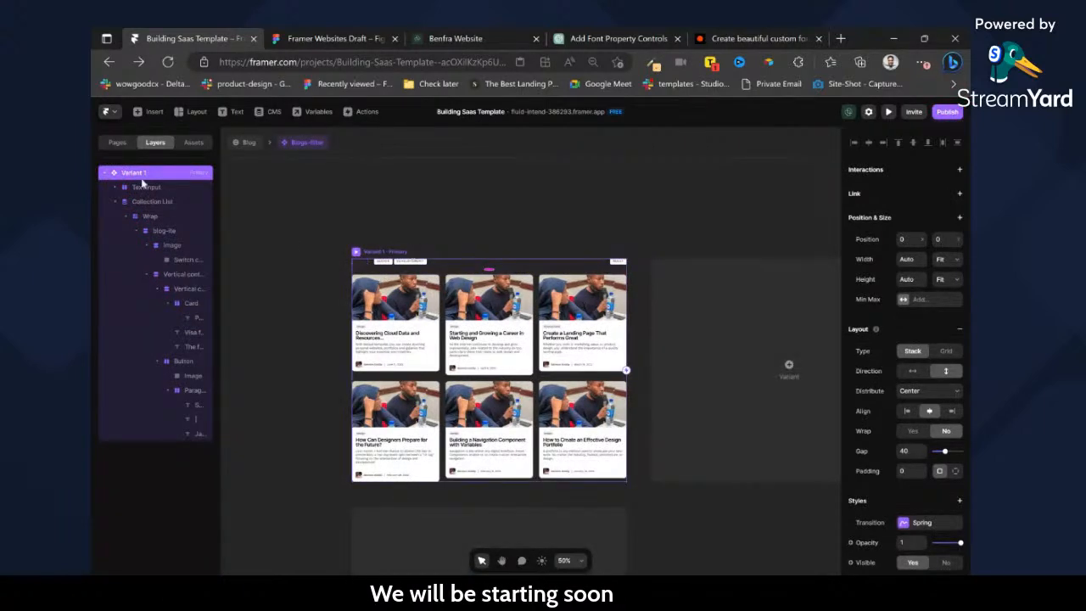
# Rename the component's primary variant to Default and add a second variant.
pyautogui.write('Default')
pyautogui.press('Return')
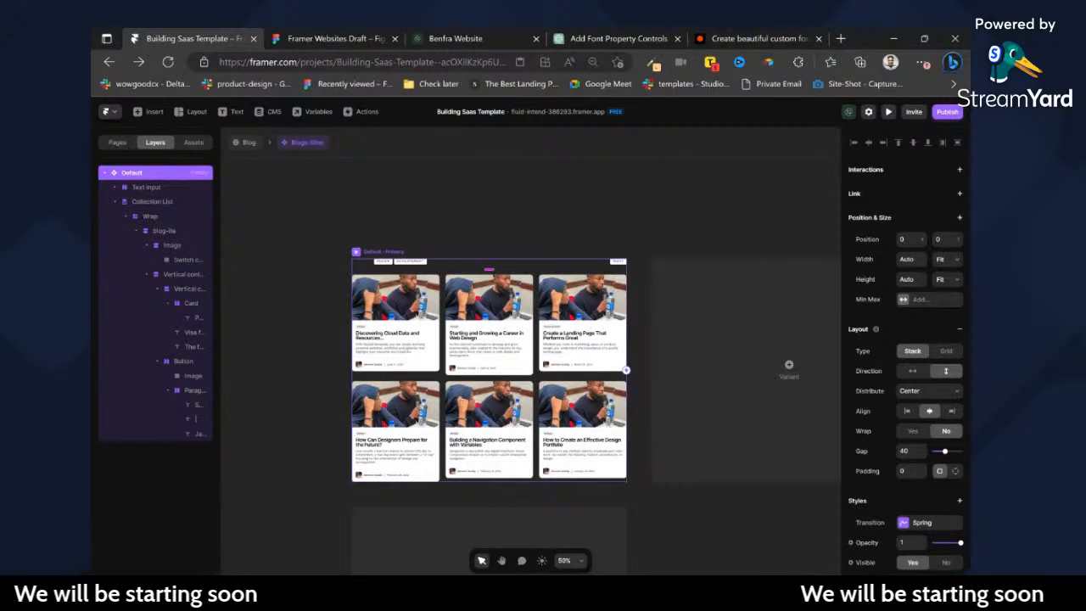
pyautogui.click(592, 330)
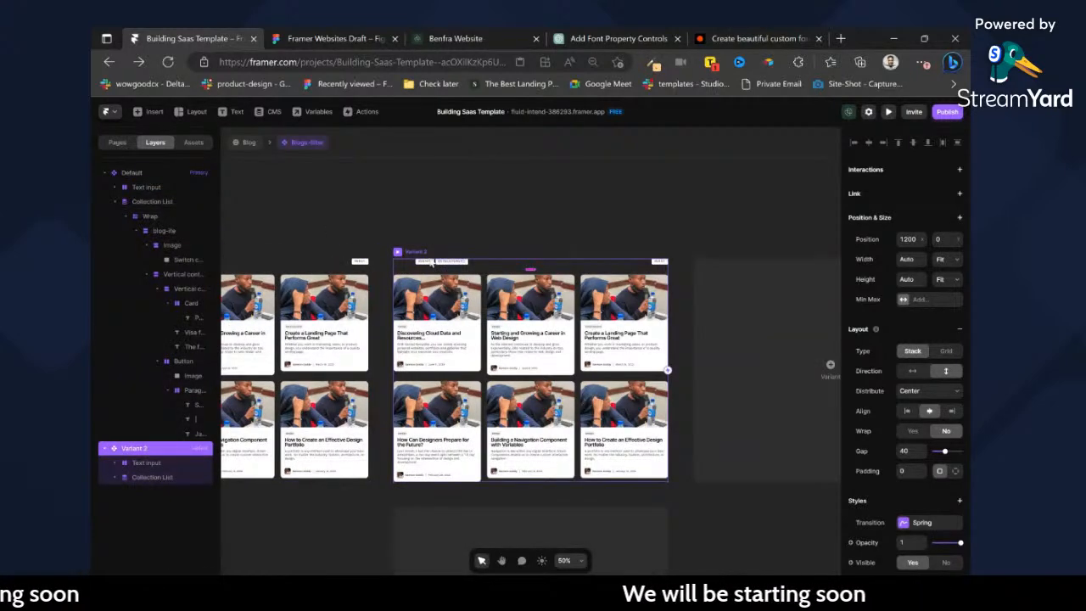
# Set the fill of the Design tag in Variant 2 to black, #000000.
pyautogui.scroll(5, 431, 263)
pyautogui.click(439, 274)
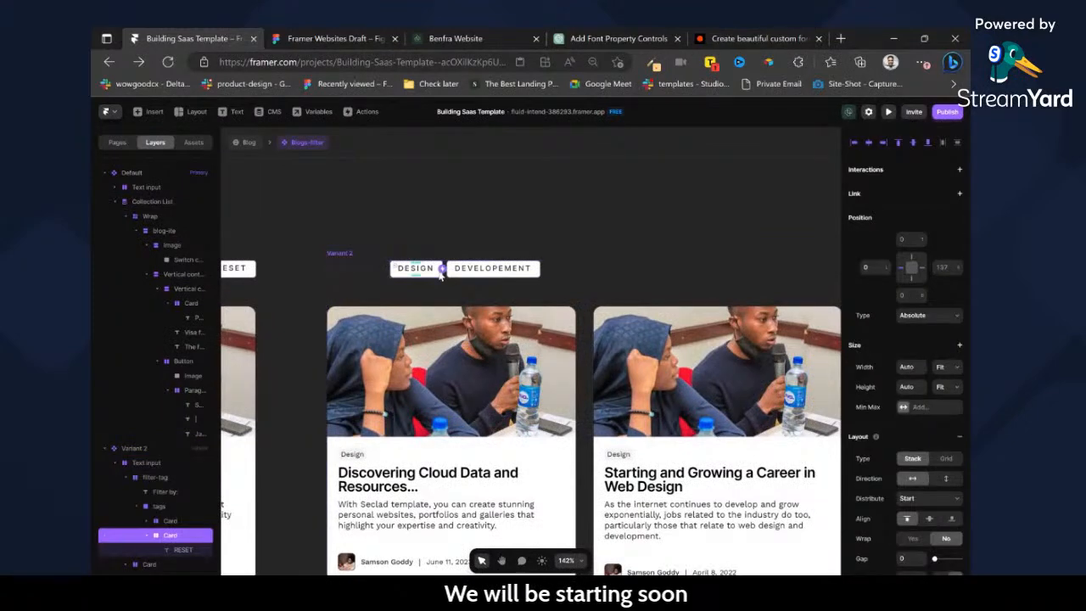
pyautogui.scroll(-5, 442, 278)
pyautogui.scroll(5, 441, 278)
pyautogui.scroll(-5, 849, 365)
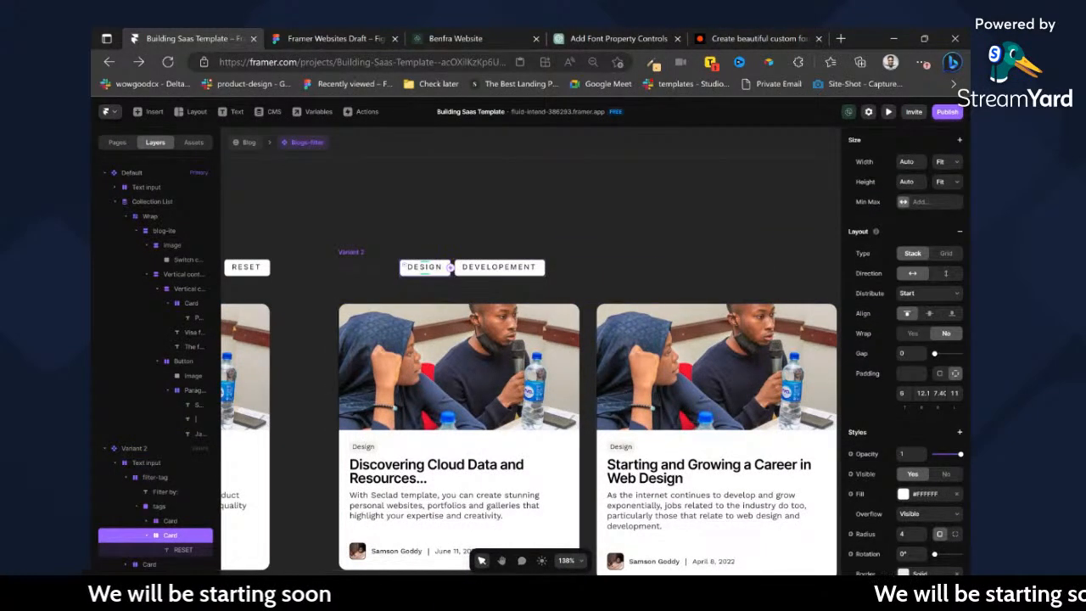
pyautogui.scroll(-2, 903, 429)
pyautogui.click(903, 425)
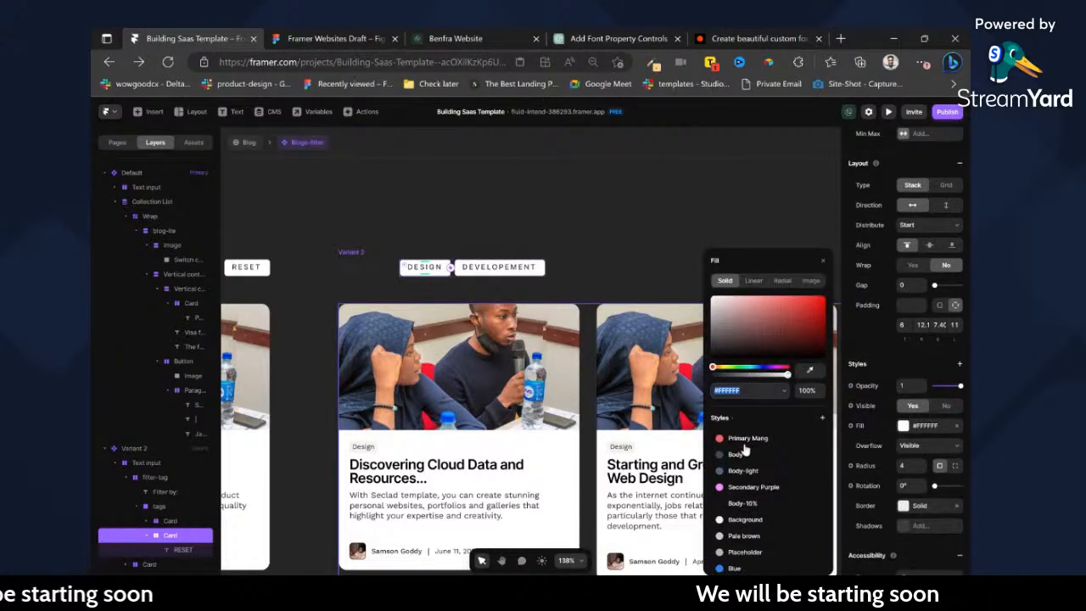
pyautogui.moveTo(731, 342); pyautogui.dragTo(712, 357)
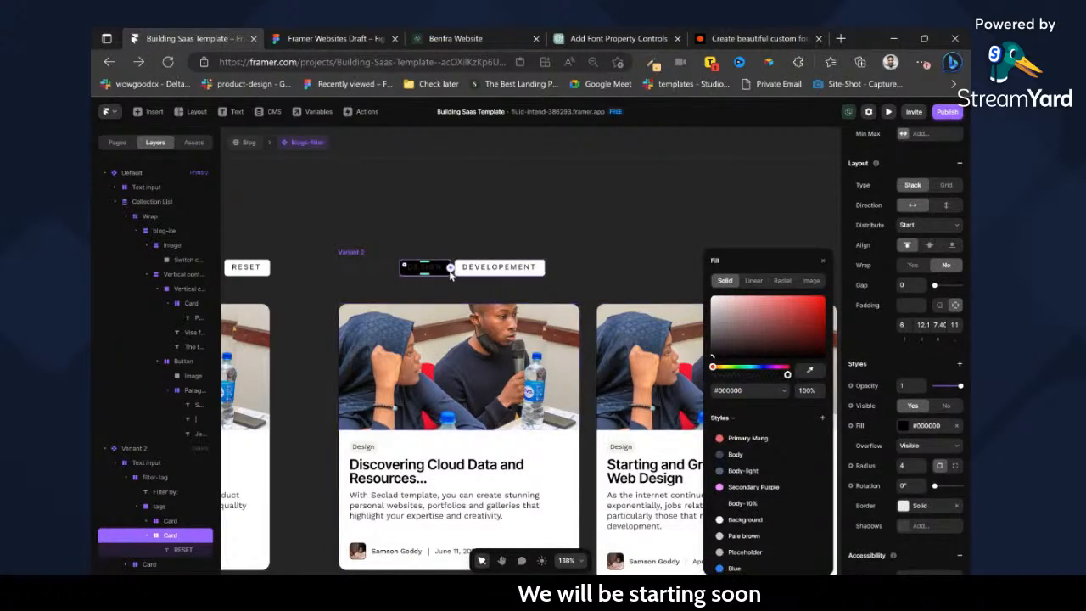
# Set the text color of the Design tag in Variant 2 to white, #FFFFFF.
pyautogui.click(438, 268)
pyautogui.scroll(-2, 906, 526)
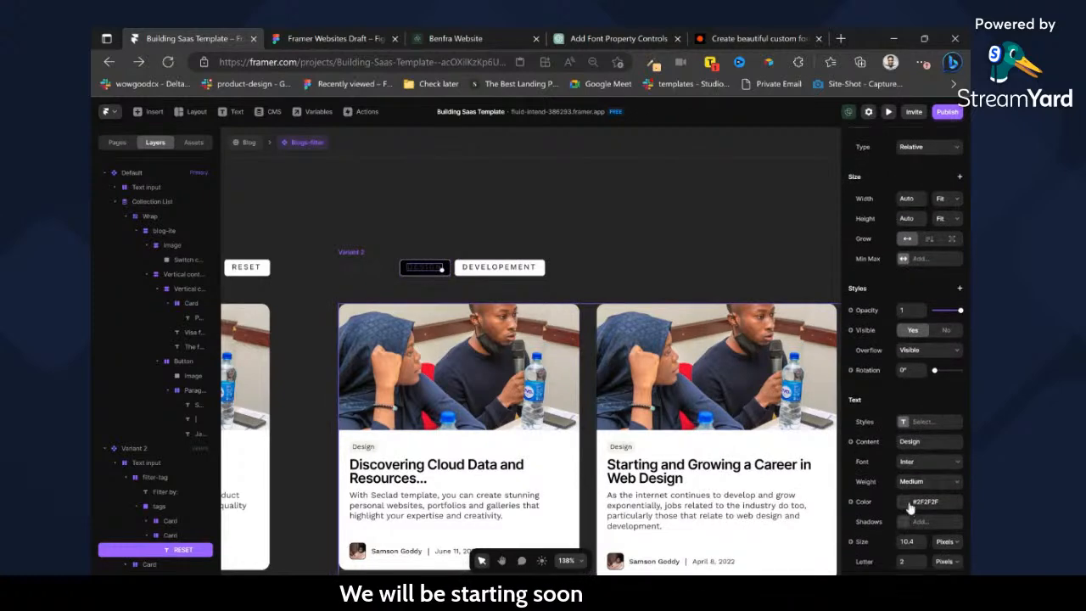
pyautogui.click(907, 503)
pyautogui.moveTo(736, 326); pyautogui.dragTo(569, 220)
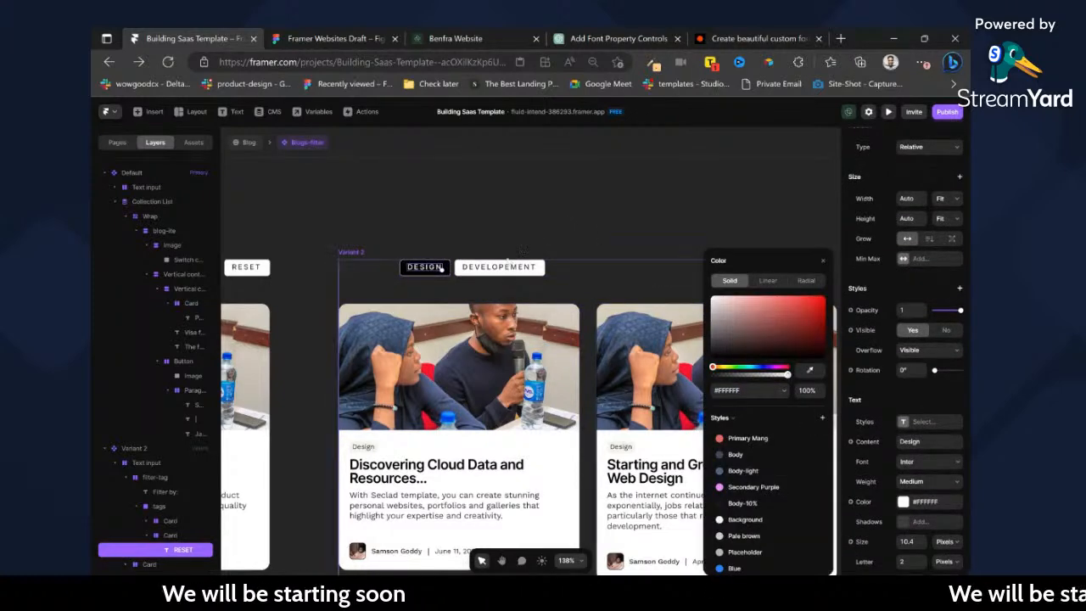
# Apply the Primary Mang color style as the fill of Variant 2's Design tag.
pyautogui.hscroll(2, 508, 260)
pyautogui.hscroll(-2, 508, 260)
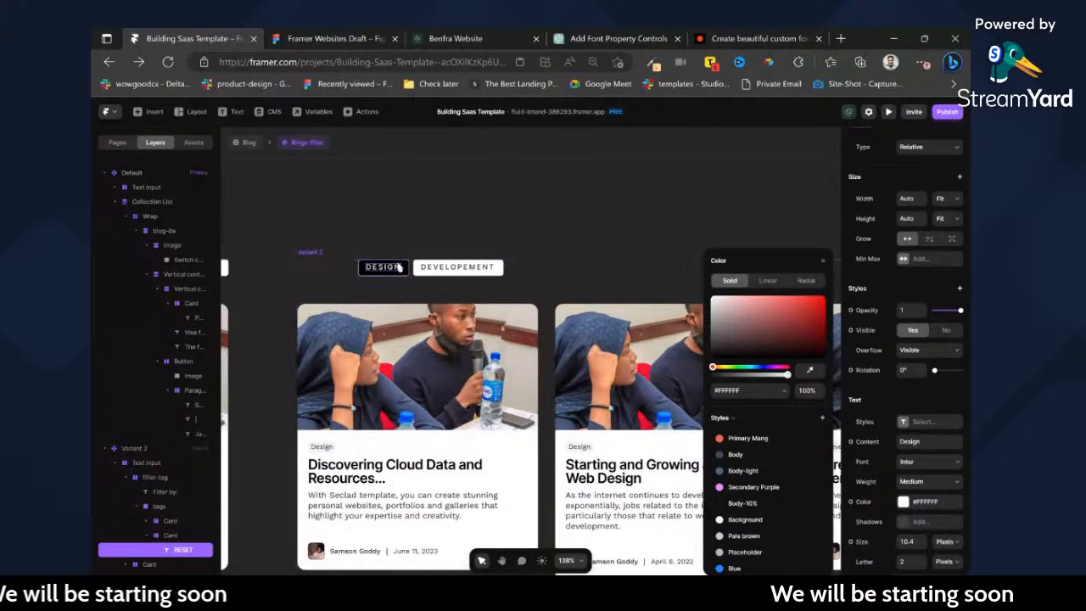
pyautogui.click(364, 273)
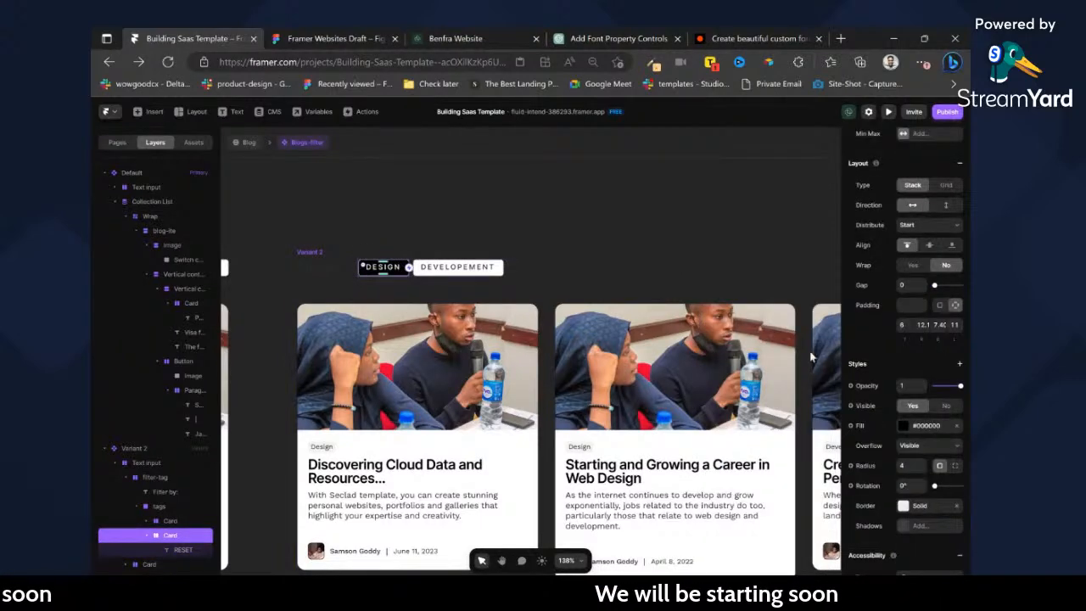
pyautogui.click(903, 425)
pyautogui.click(747, 438)
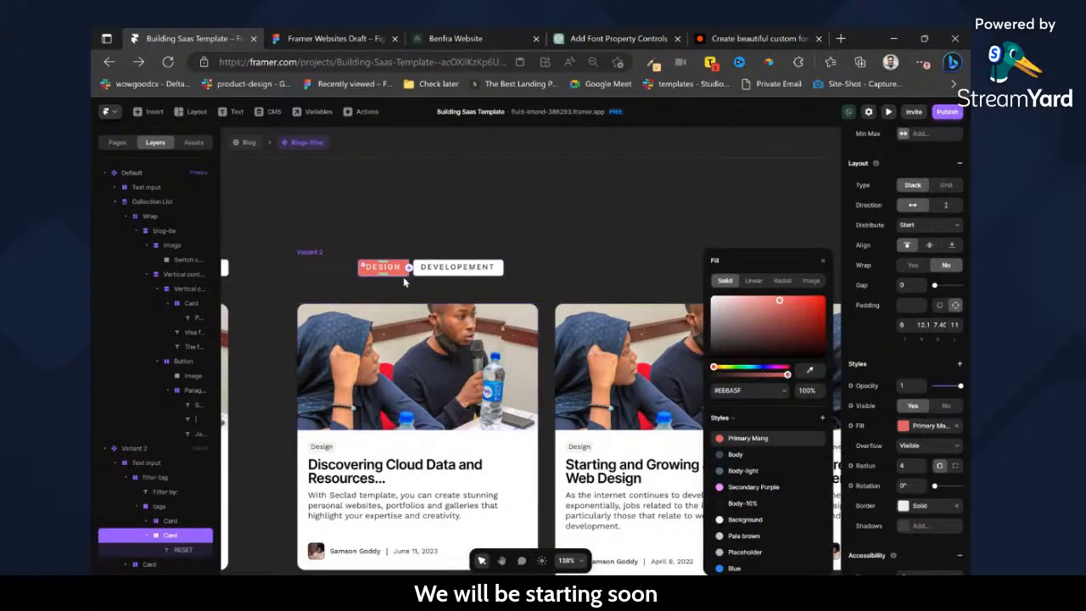
pyautogui.click(445, 222)
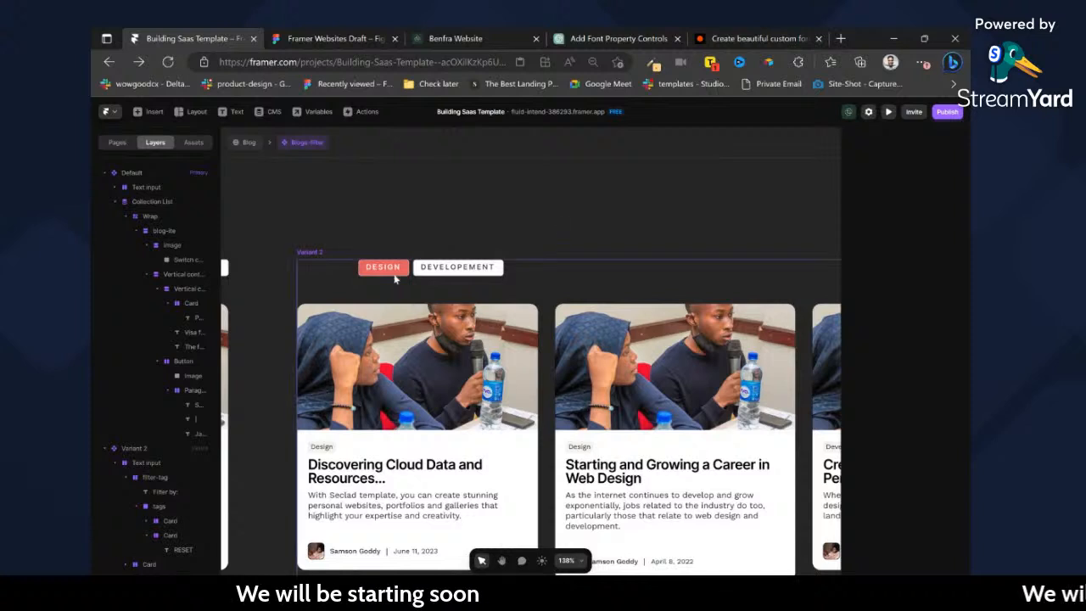
# Add a third variant to the Blogs-filter component, based on the Default variant.
pyautogui.hscroll(4, 569, 243)
pyautogui.hscroll(2, 594, 256)
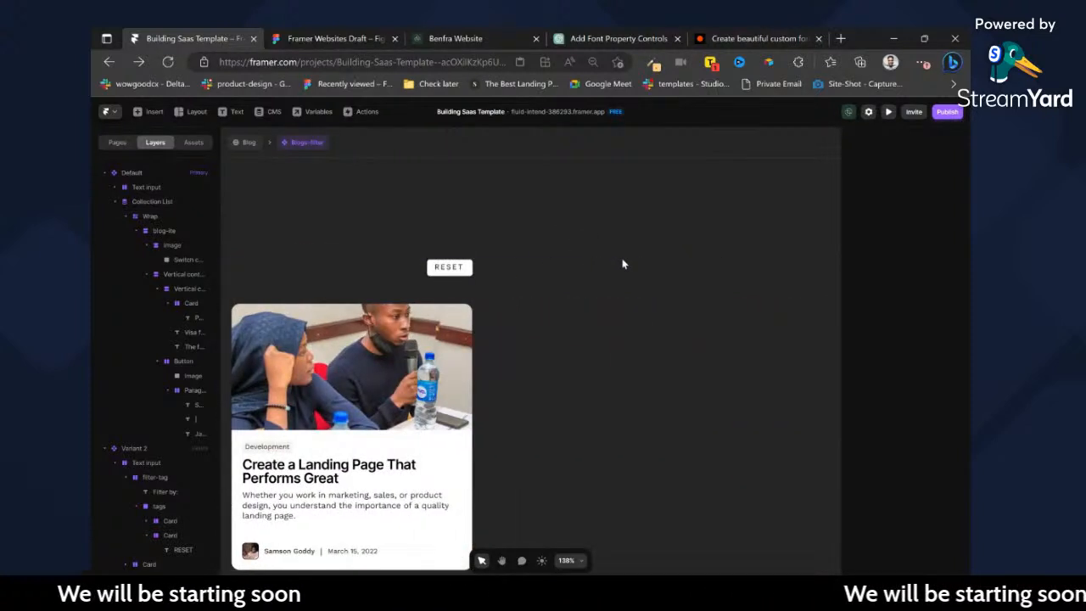
pyautogui.scroll(-10, 623, 264)
pyautogui.hscroll(-1, 645, 264)
pyautogui.scroll(10, 737, 268)
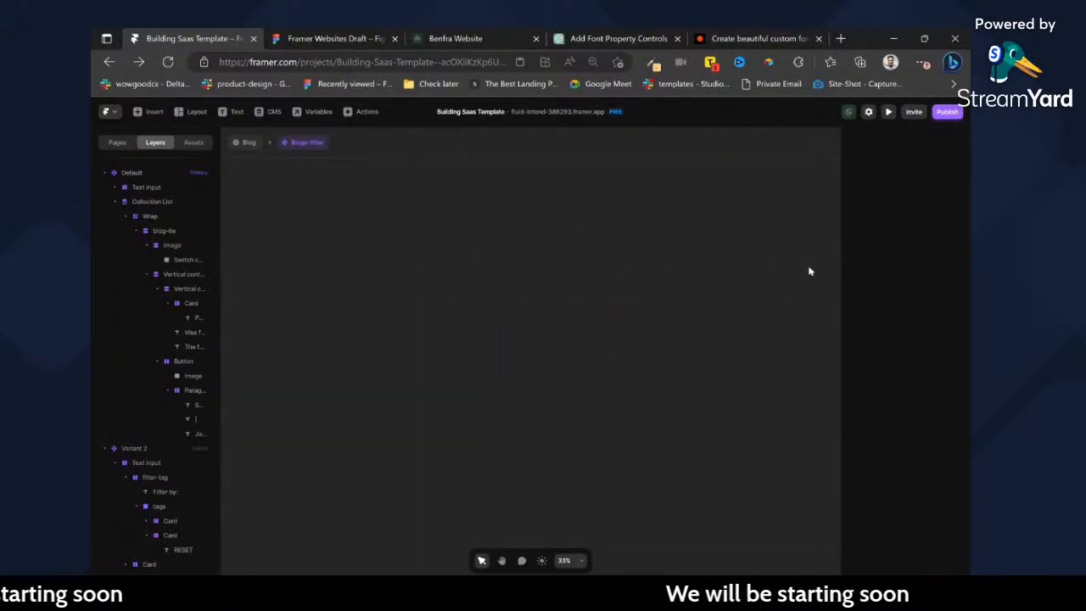
pyautogui.click(615, 314)
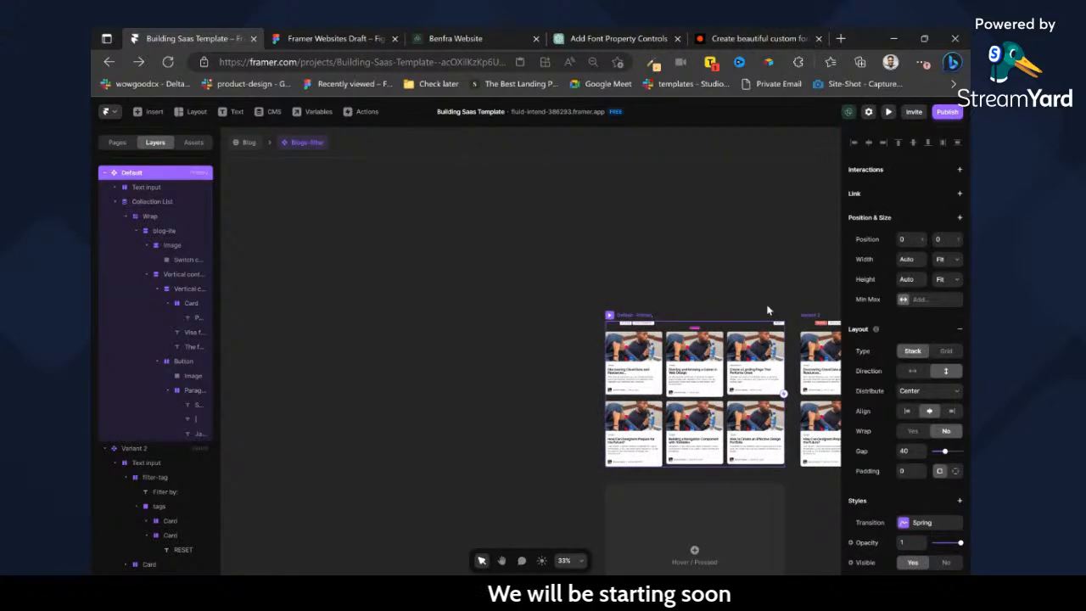
pyautogui.hscroll(5, 768, 310)
pyautogui.click(750, 373)
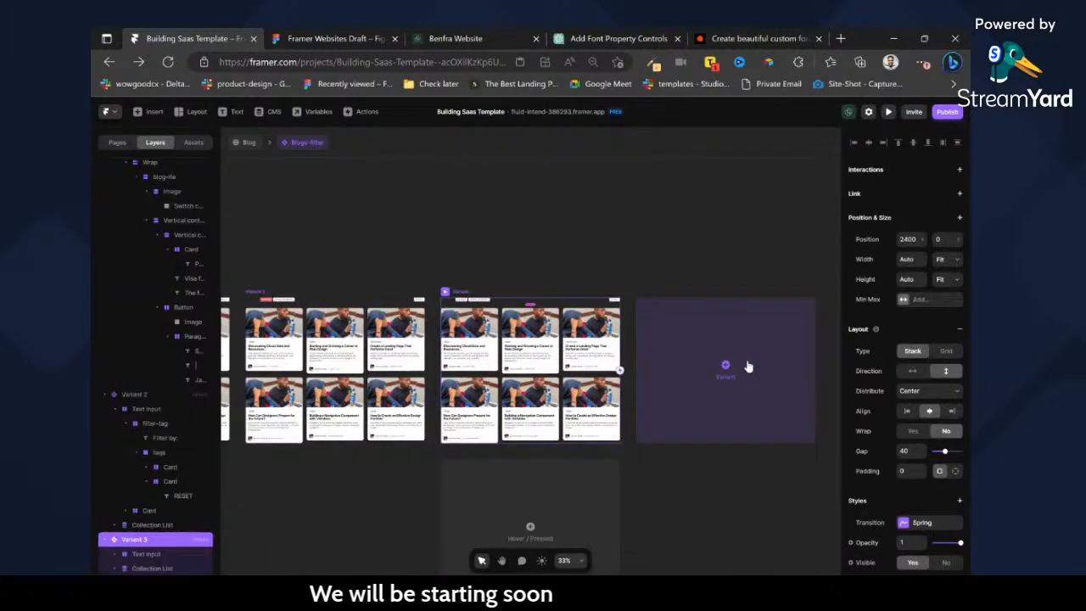
# Apply the Primary Mang color style as the fill of the Developement tag in Variant 3.
pyautogui.scroll(5, 395, 271)
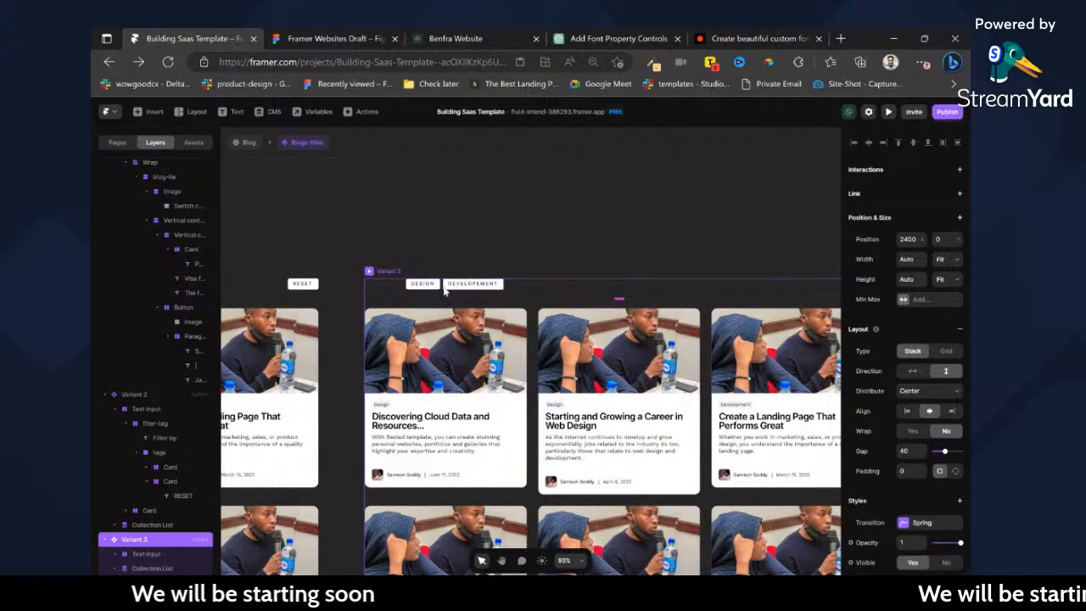
pyautogui.click(445, 289)
pyautogui.scroll(6, 443, 286)
pyautogui.scroll(-3, 941, 431)
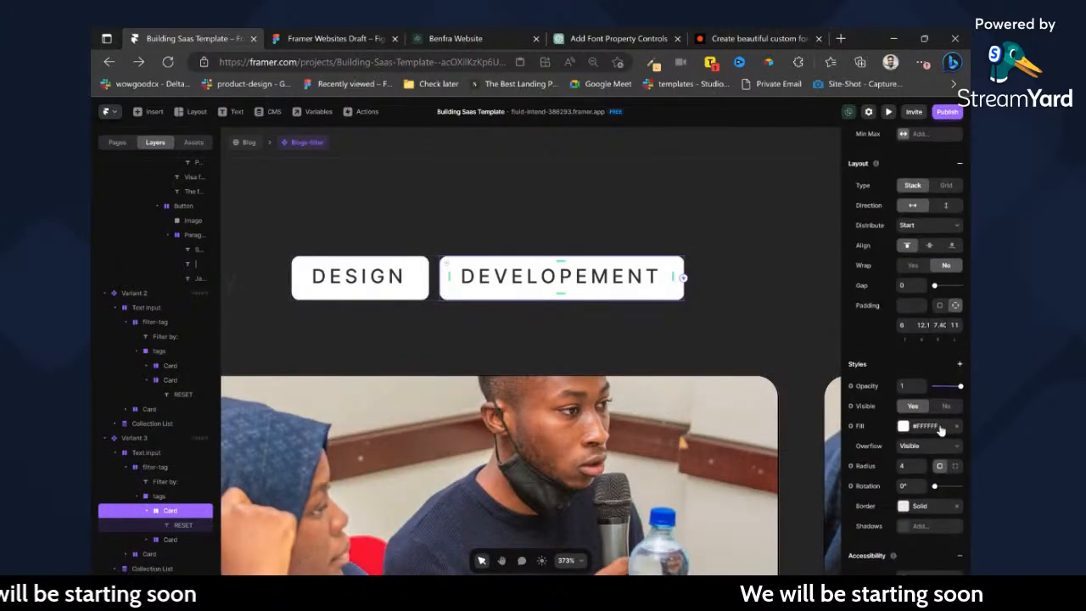
pyautogui.click(941, 430)
pyautogui.click(739, 440)
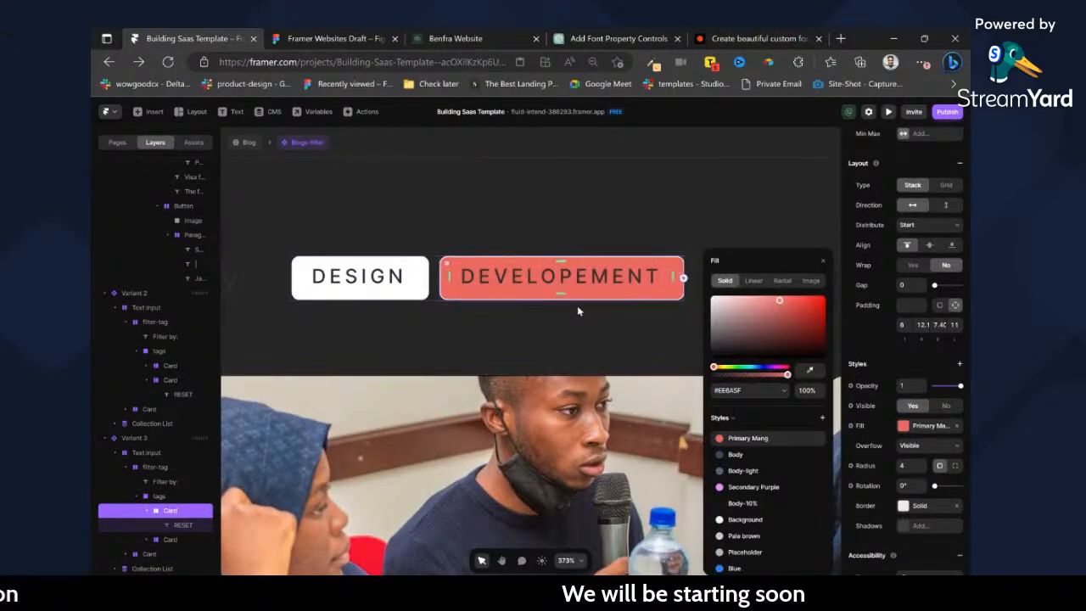
# Set the text color of Variant 3's Developement tag to white.
pyautogui.doubleClick(650, 279)
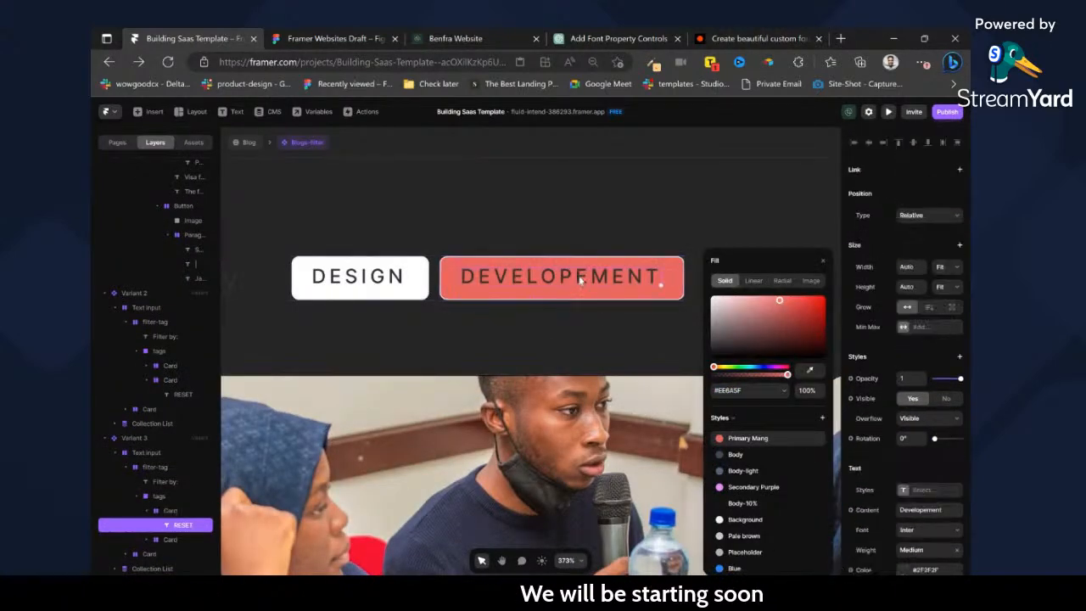
pyautogui.click(905, 569)
pyautogui.moveTo(733, 346); pyautogui.dragTo(616, 208)
pyautogui.click(614, 208)
# Add a CMS filter to Variant 2's Collection List with the field Tag, condition Equals and value Design.
pyautogui.scroll(-1, 637, 276)
pyautogui.scroll(-10, 638, 277)
pyautogui.hscroll(-5, 672, 353)
pyautogui.scroll(1, 603, 349)
pyautogui.hscroll(-2, 603, 349)
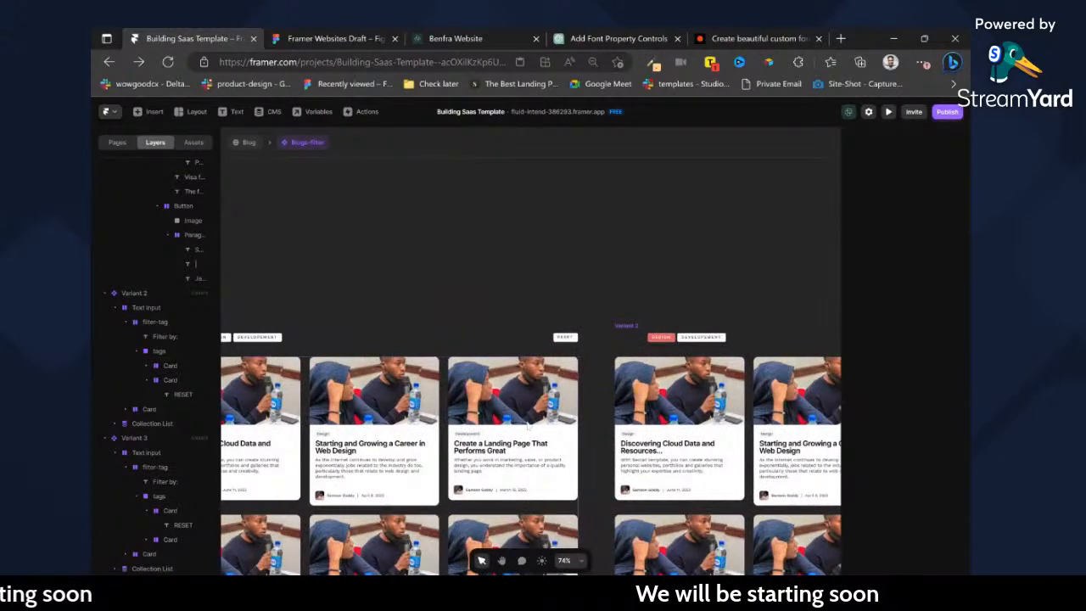
pyautogui.hscroll(3, 502, 416)
pyautogui.click(625, 438)
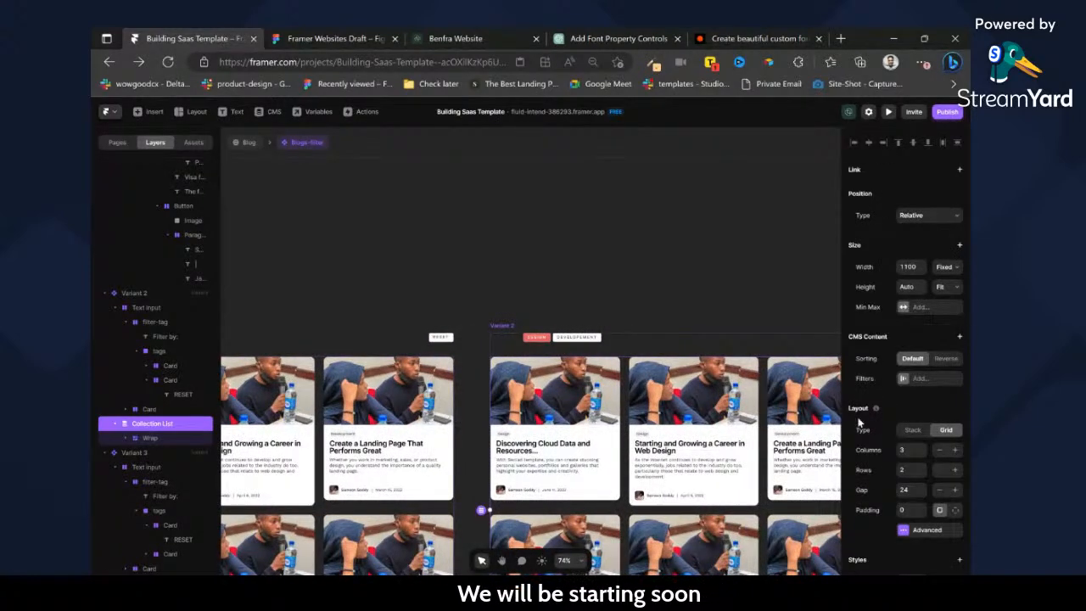
pyautogui.scroll(-4, 934, 416)
pyautogui.scroll(3, 925, 357)
pyautogui.scroll(1, 923, 318)
pyautogui.click(917, 379)
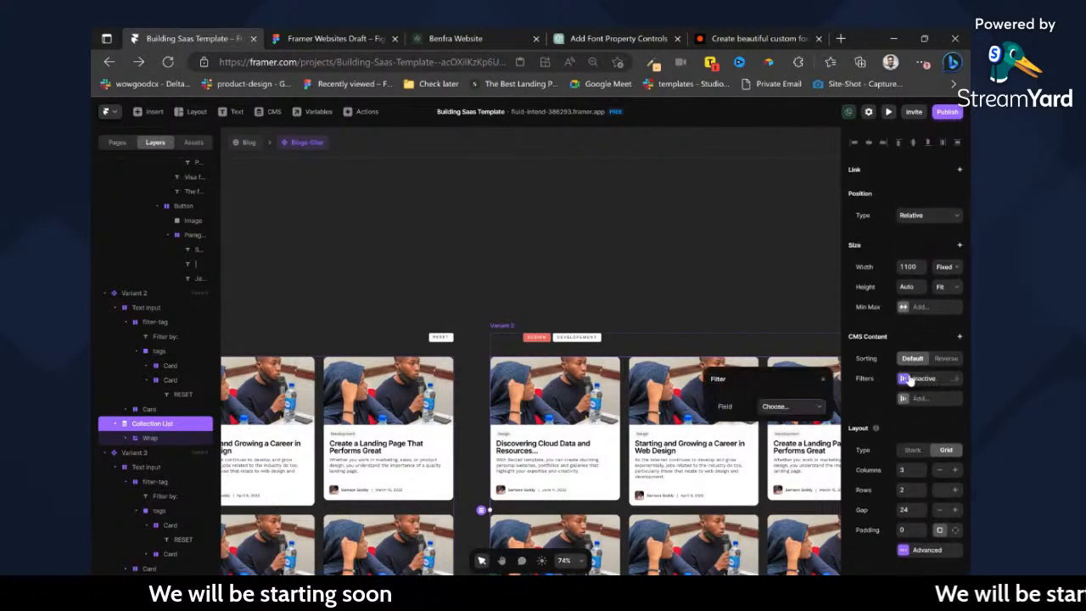
pyautogui.click(788, 406)
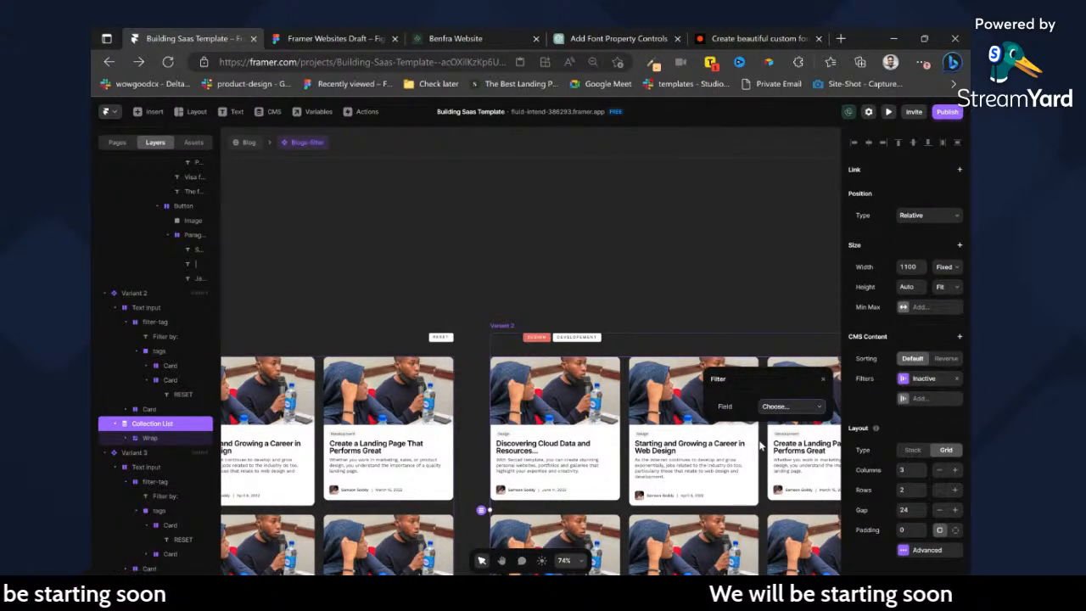
pyautogui.click(777, 465)
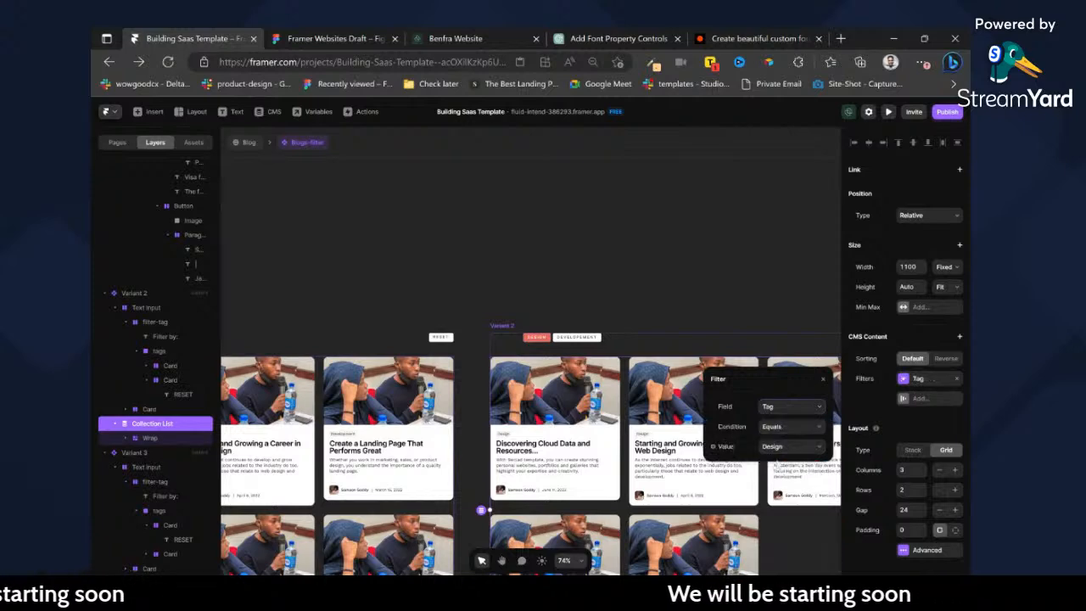
pyautogui.click(713, 308)
# Add a CMS filter to Variant 3's Collection List with the field Tag, condition Equals and value Development.
pyautogui.hscroll(4, 713, 309)
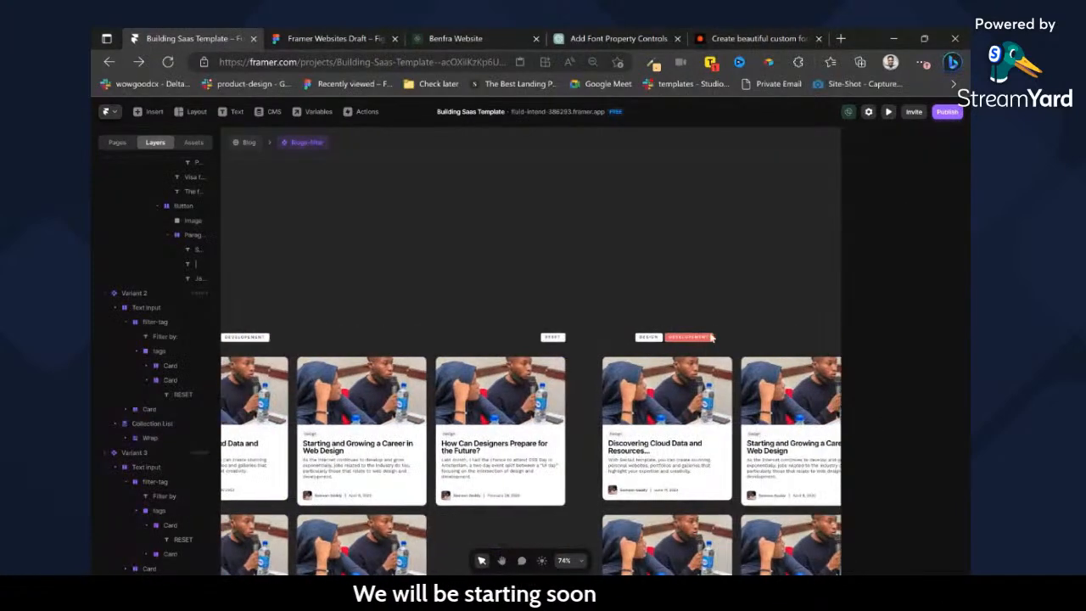
pyautogui.click(742, 371)
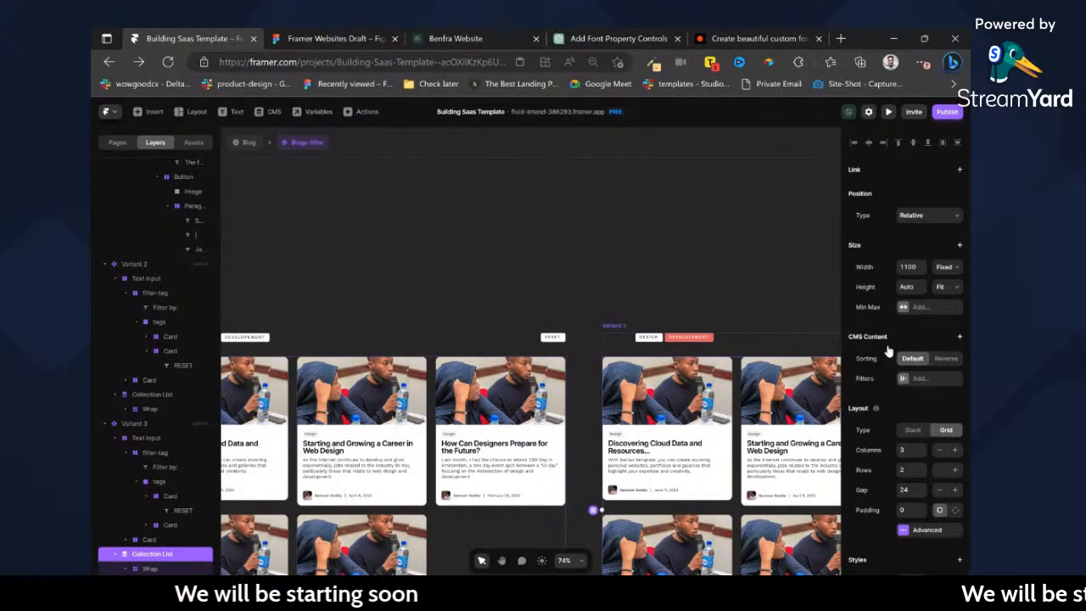
pyautogui.click(918, 379)
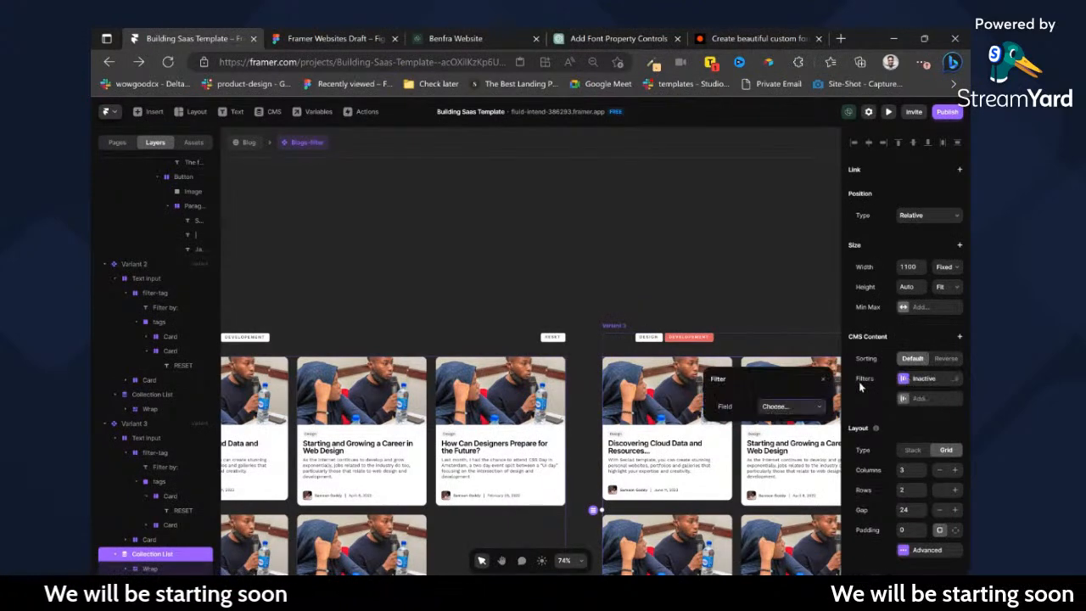
pyautogui.click(791, 422)
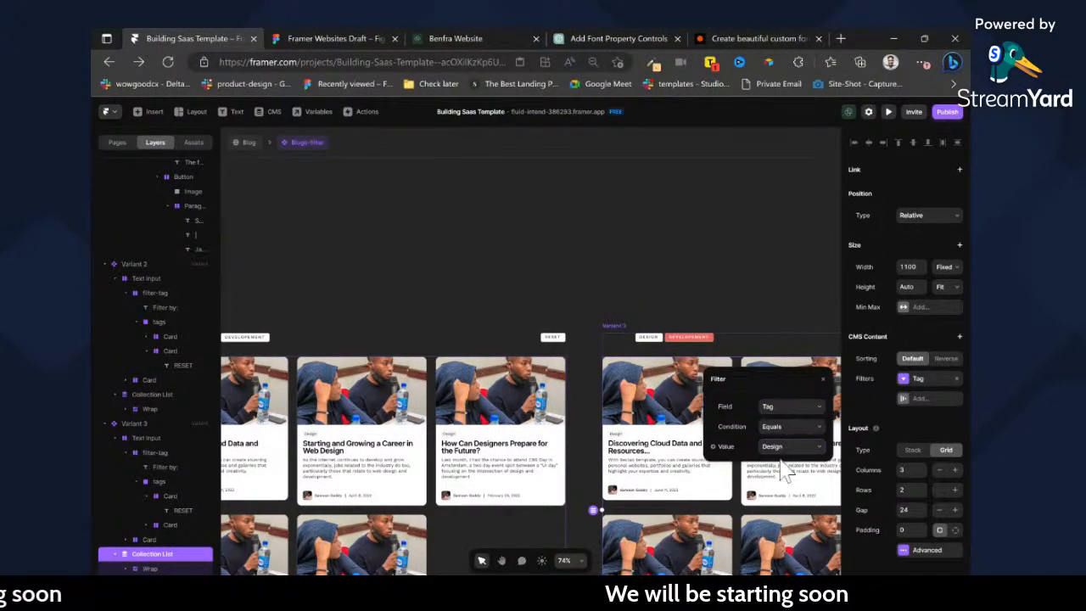
pyautogui.click(782, 467)
pyautogui.click(681, 308)
pyautogui.hscroll(2, 677, 307)
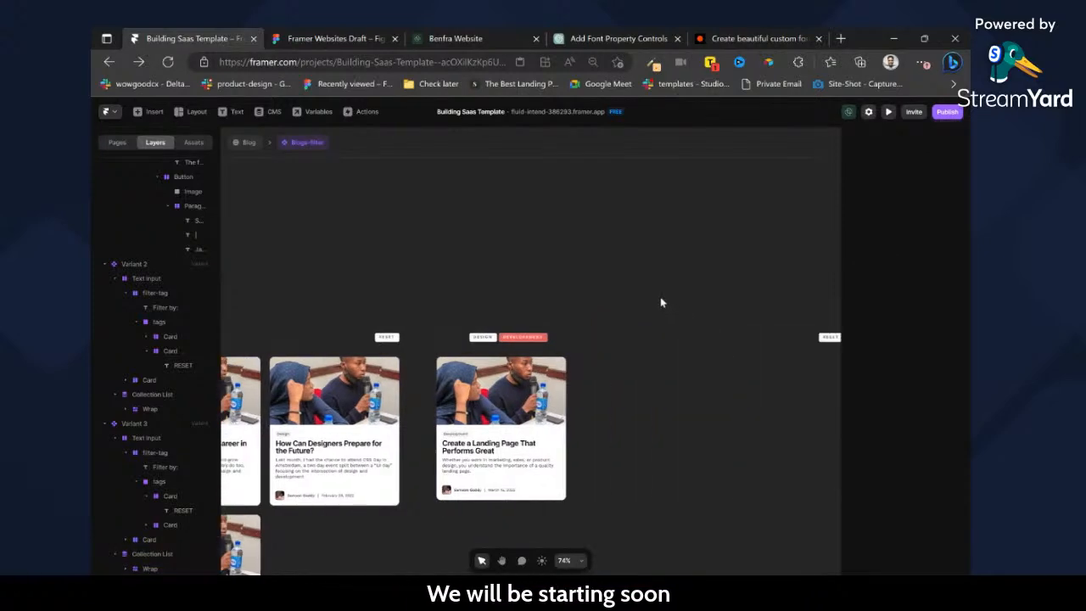
pyautogui.scroll(-3, 630, 337)
pyautogui.scroll(-3, 632, 337)
pyautogui.doubleClick(622, 400)
pyautogui.hscroll(-2, 601, 388)
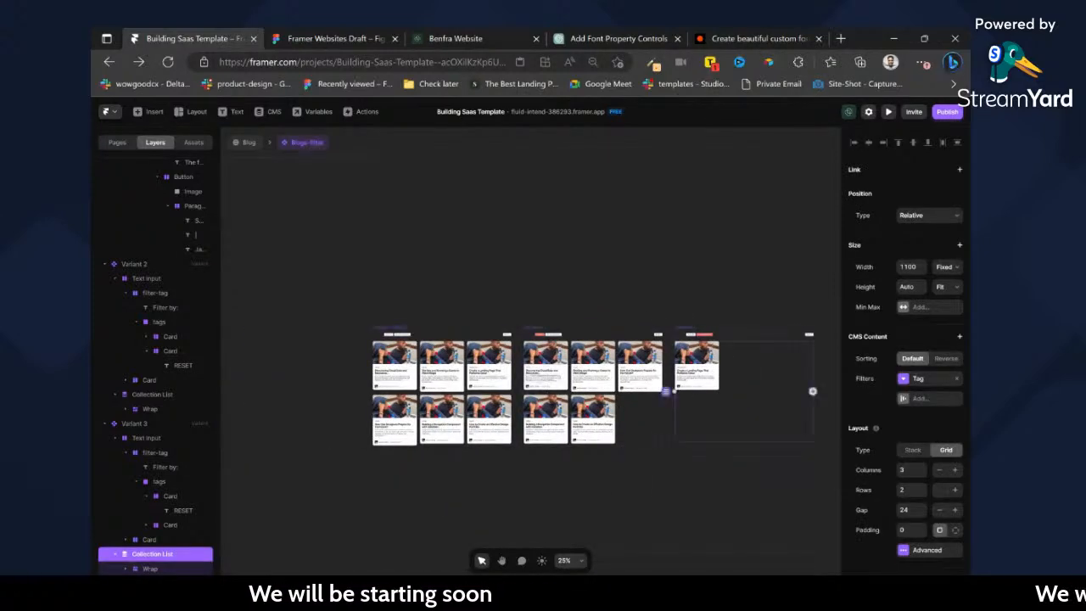
pyautogui.scroll(2, 523, 374)
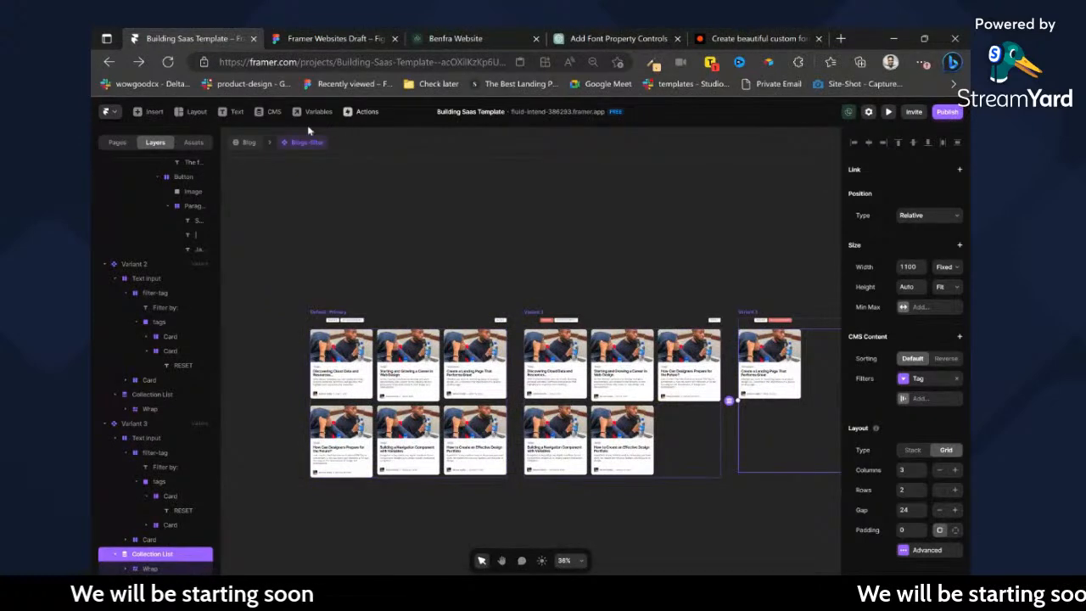
# In the Blog CMS collection, set the tag of the navigation component and effective design portfolio posts to Development, then return to the page.
pyautogui.click(275, 112)
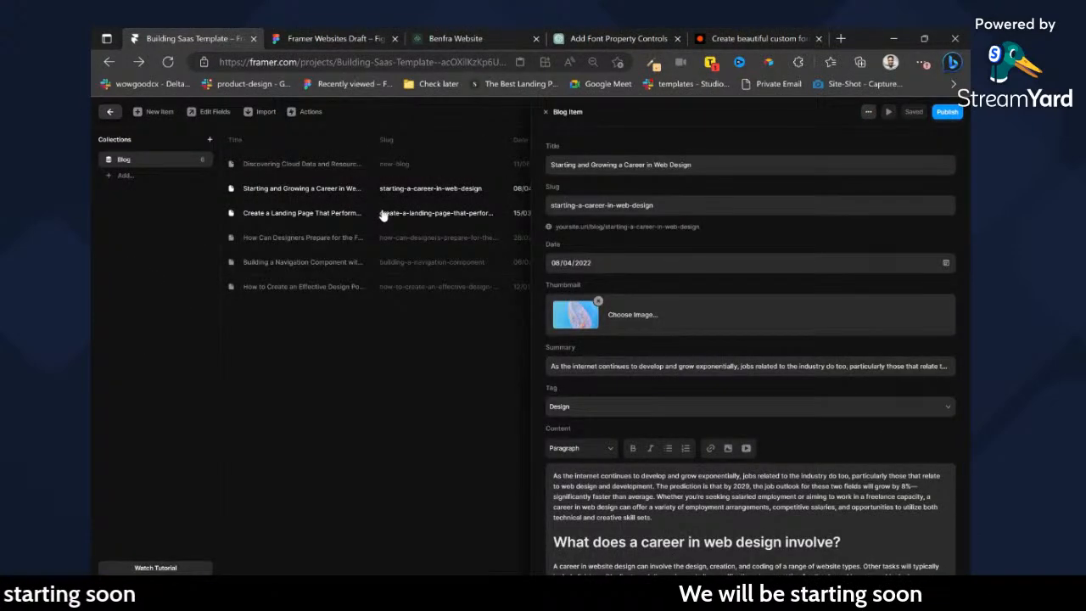
pyautogui.click(431, 264)
pyautogui.click(587, 412)
pyautogui.click(594, 421)
pyautogui.click(472, 344)
pyautogui.click(482, 294)
pyautogui.click(615, 408)
pyautogui.click(595, 422)
pyautogui.click(509, 363)
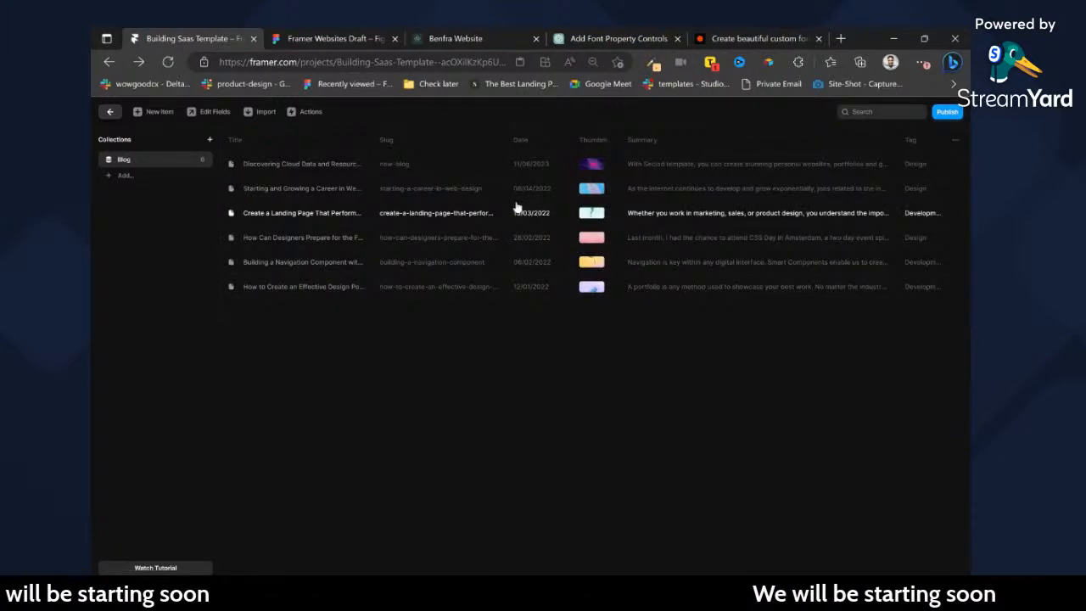
pyautogui.click(109, 113)
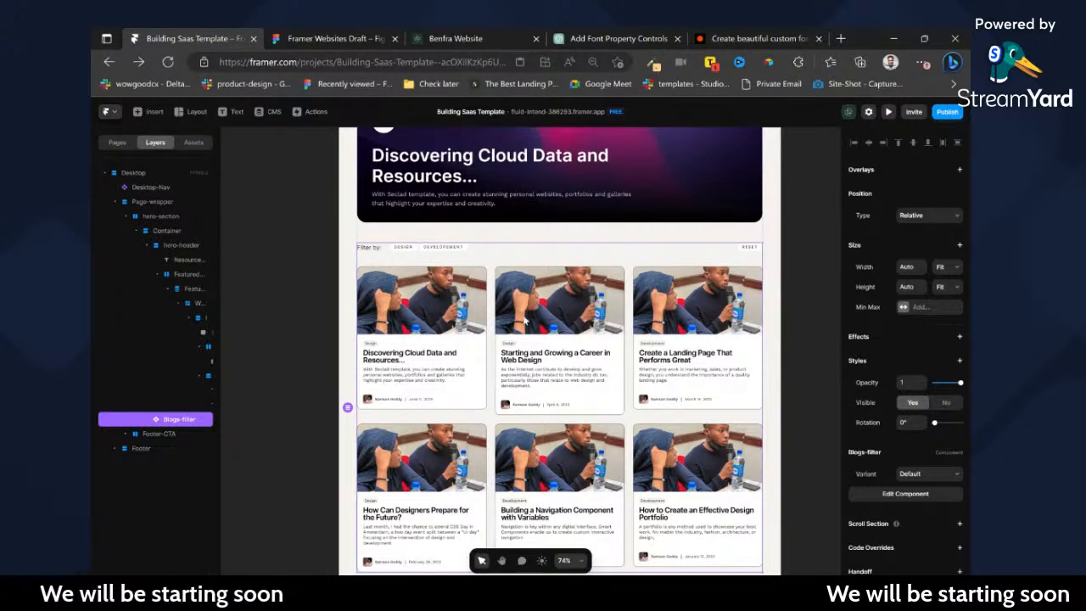
# Reopen the Blogs-filter component and set the Default variant's RESET button to not visible.
pyautogui.hscroll(2, 512, 311)
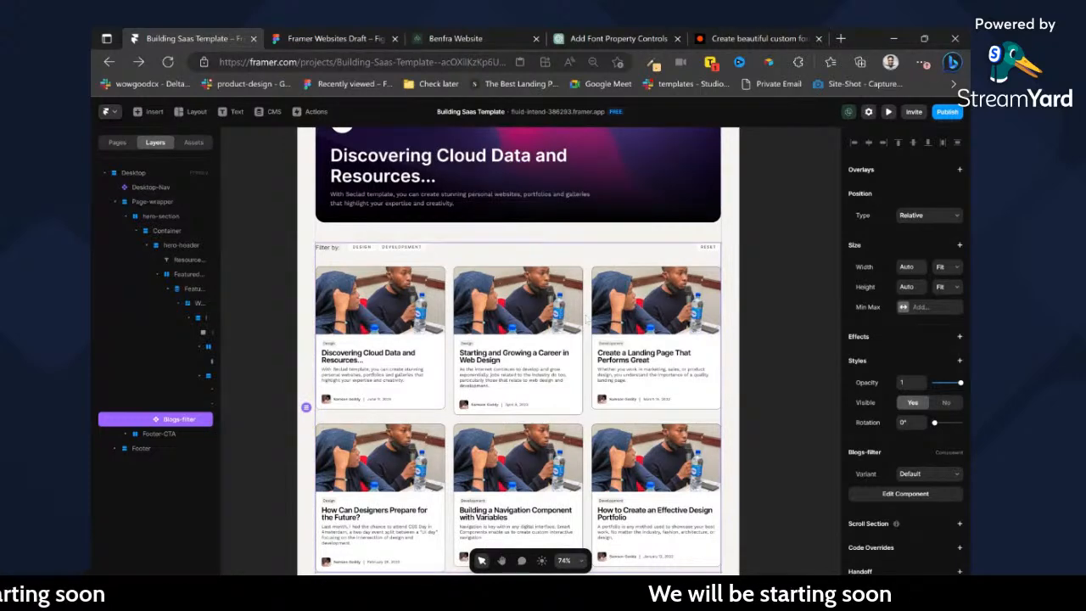
pyautogui.scroll(-2, 586, 318)
pyautogui.scroll(4, 697, 324)
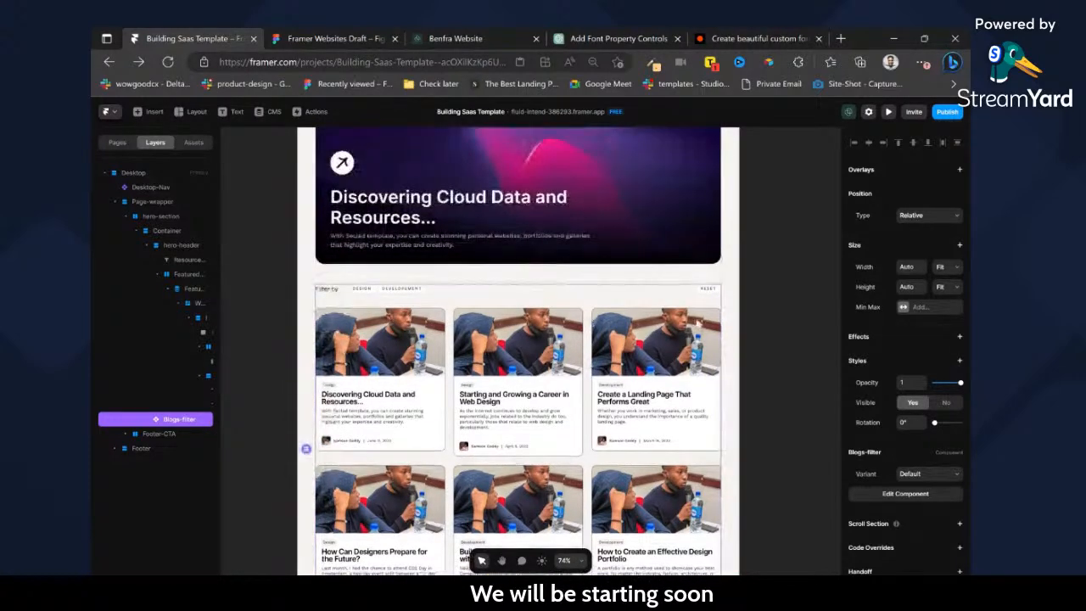
pyautogui.doubleClick(691, 299)
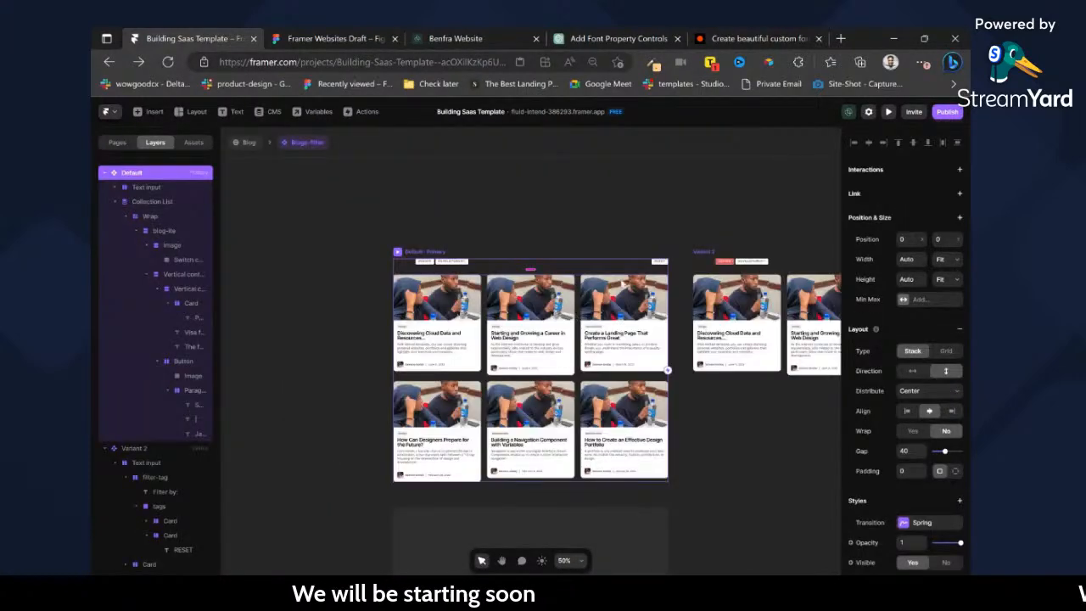
pyautogui.keyDown('ctrl'); pyautogui.scroll(5, 488, 255); pyautogui.keyUp('ctrl')
pyautogui.click(604, 285)
pyautogui.scroll(-3, 917, 397)
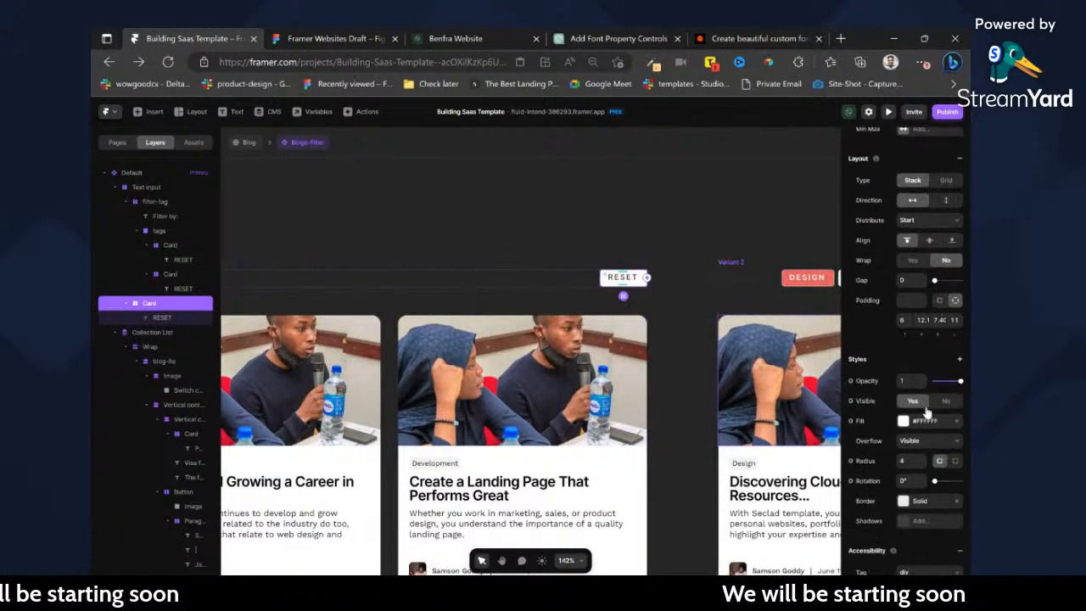
pyautogui.click(948, 399)
pyautogui.scroll(-5, 604, 290)
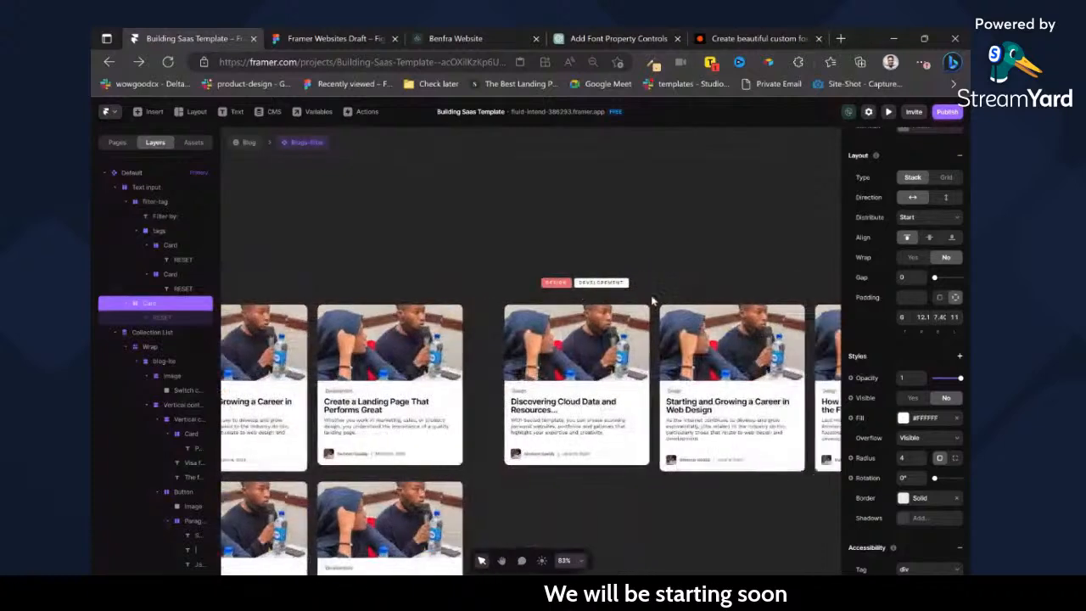
# Make the RESET button visible in Variant 2 of the Blogs-filter component.
pyautogui.hscroll(-2, 441, 291)
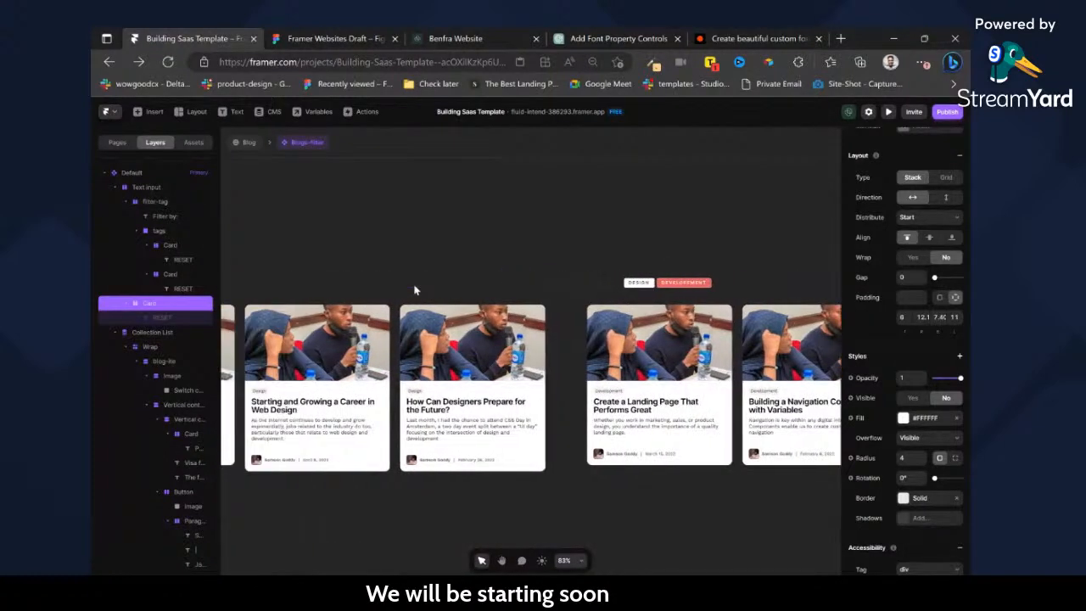
pyautogui.click(512, 290)
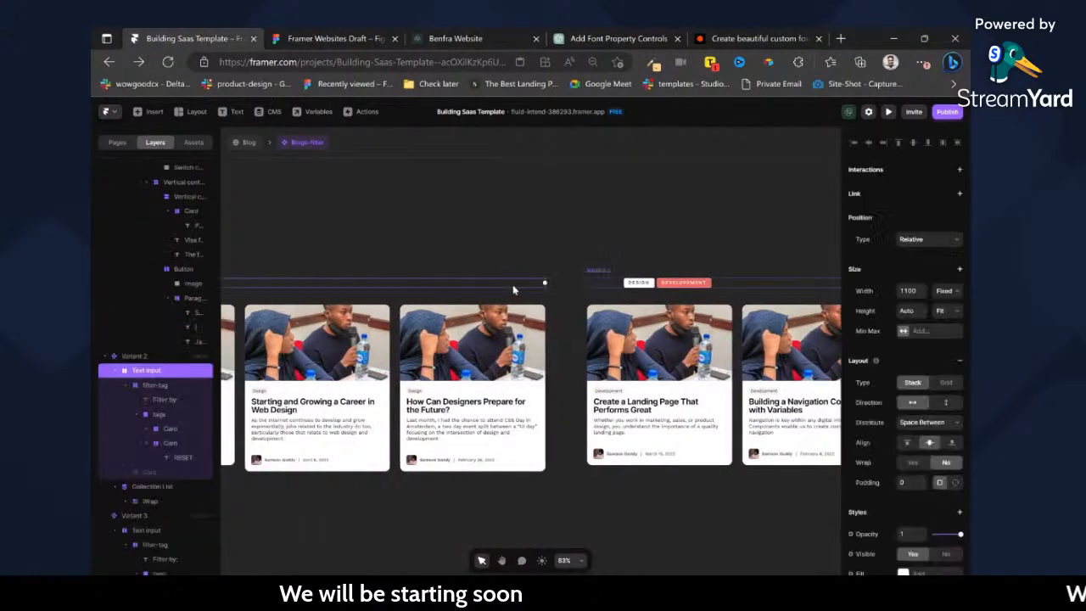
pyautogui.click(170, 471)
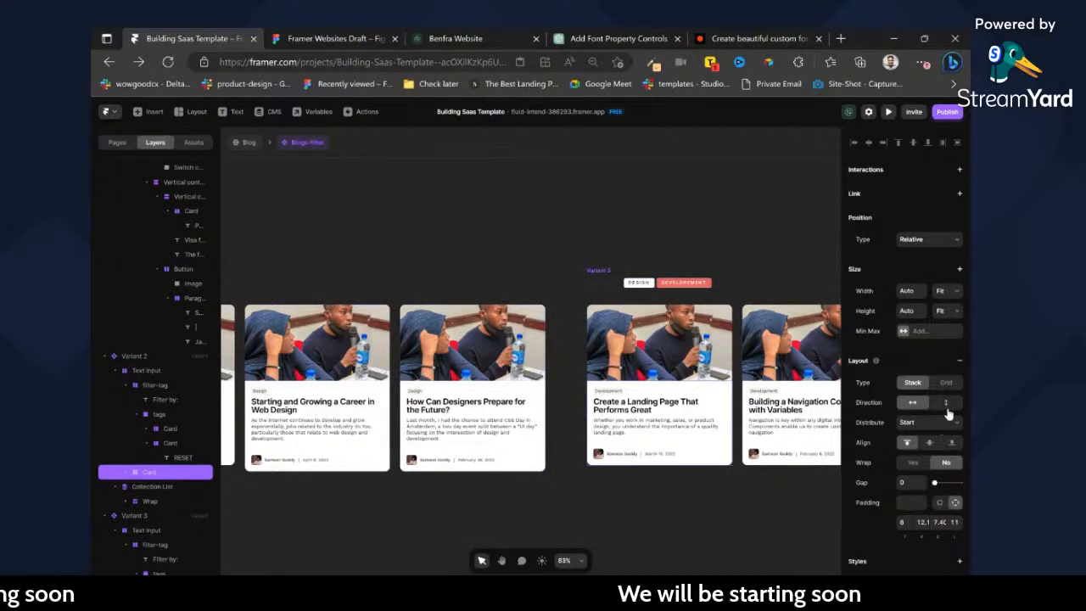
pyautogui.scroll(-3, 950, 415)
pyautogui.click(913, 399)
pyautogui.hscroll(3, 686, 367)
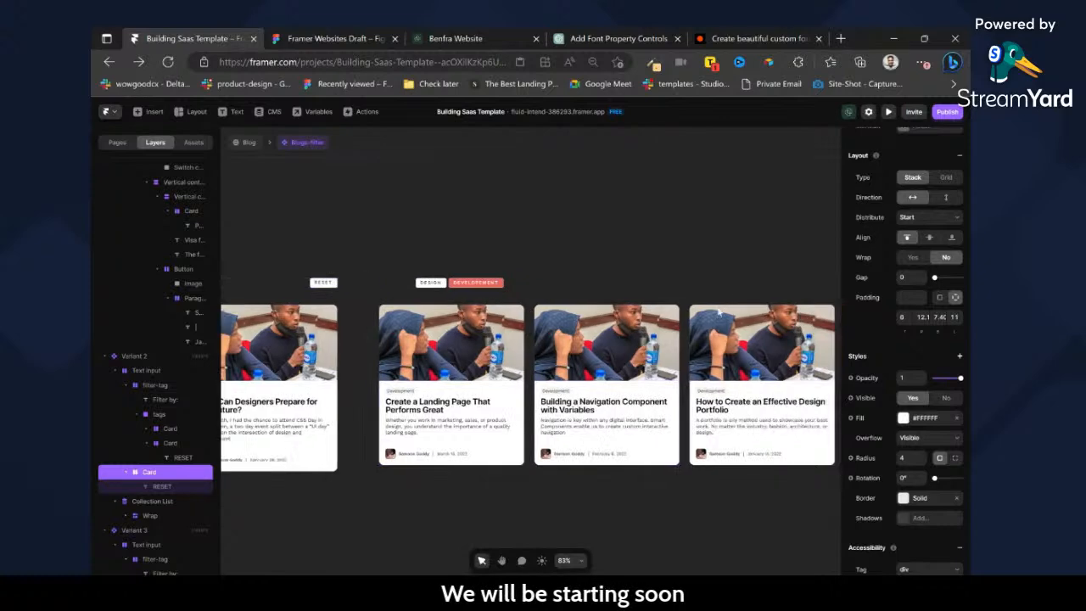
# Make the RESET button visible in Variant 3 of the Blogs-filter component.
pyautogui.hscroll(3, 687, 368)
pyautogui.click(633, 285)
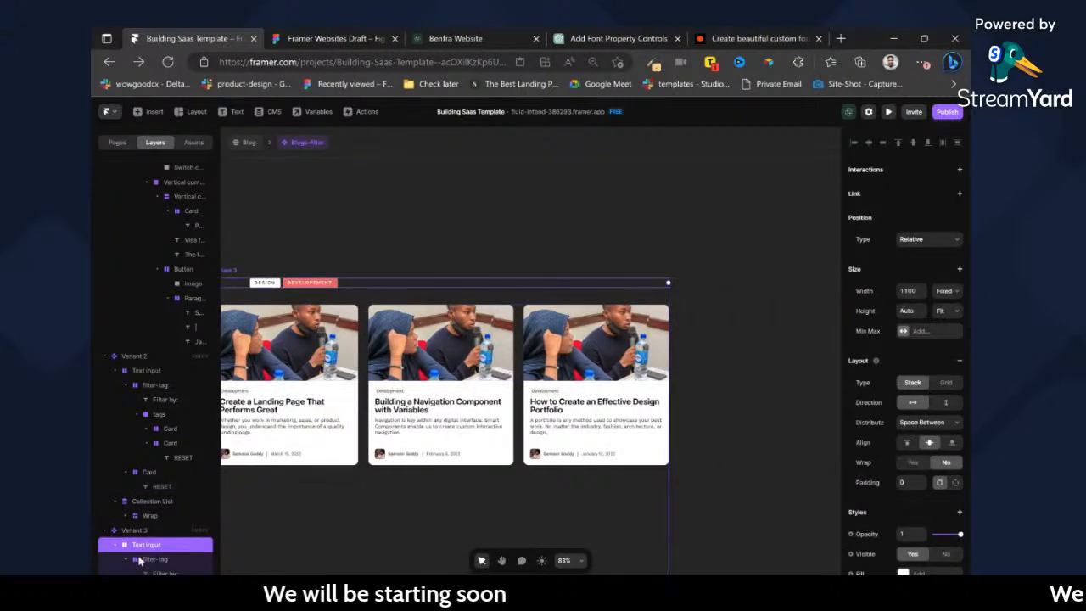
pyautogui.scroll(-2, 127, 533)
pyautogui.click(158, 538)
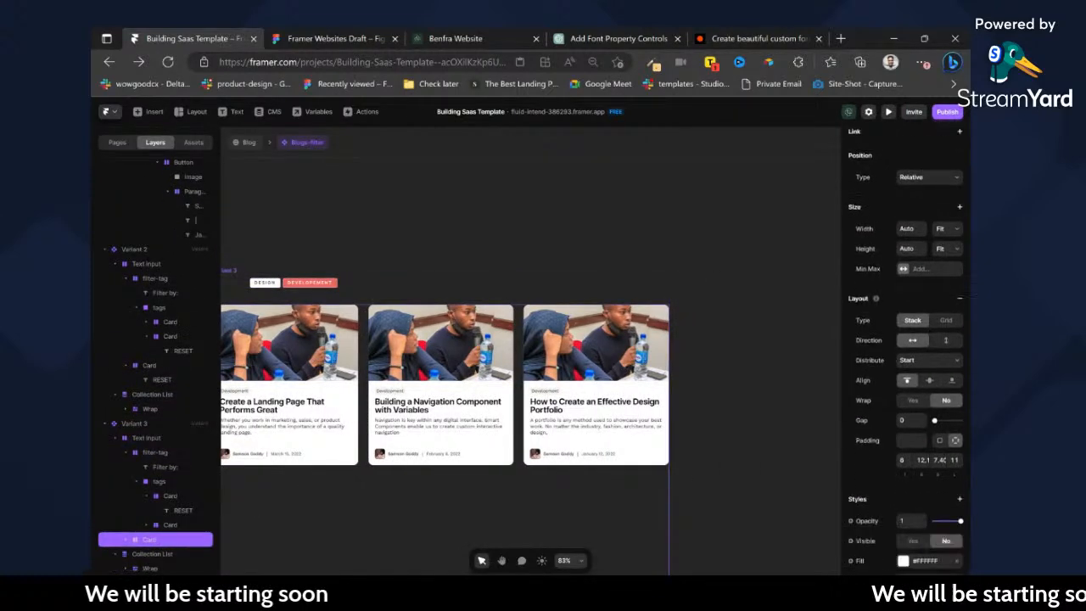
pyautogui.scroll(-3, 943, 471)
pyautogui.click(912, 330)
pyautogui.scroll(-5, 778, 341)
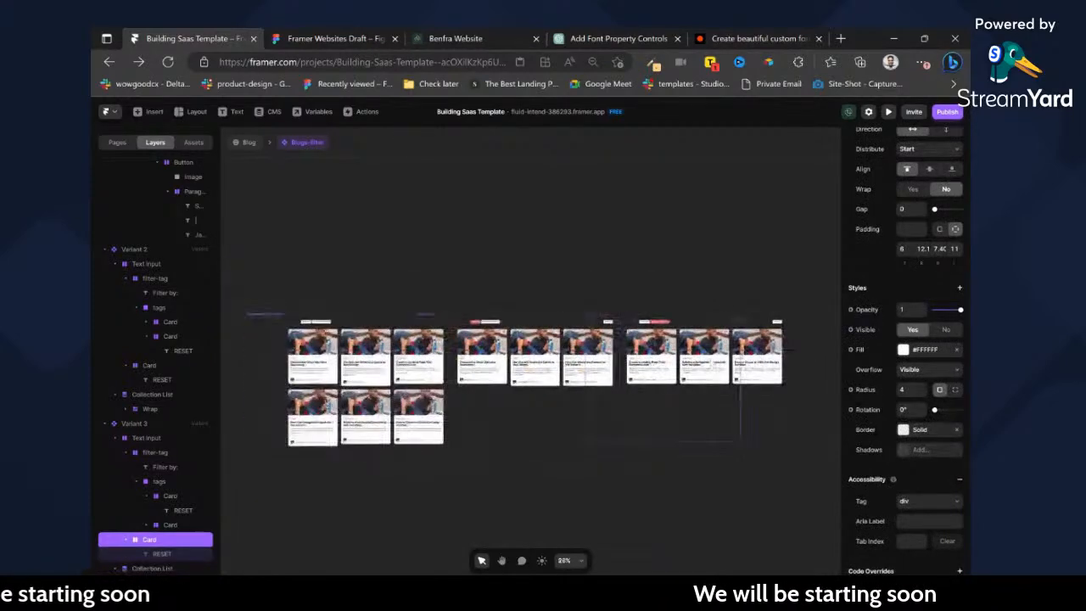
# Set the advanced grid layout height of Variant 2's Collection List to Fit Content.
pyautogui.click(690, 429)
pyautogui.scroll(2, 647, 409)
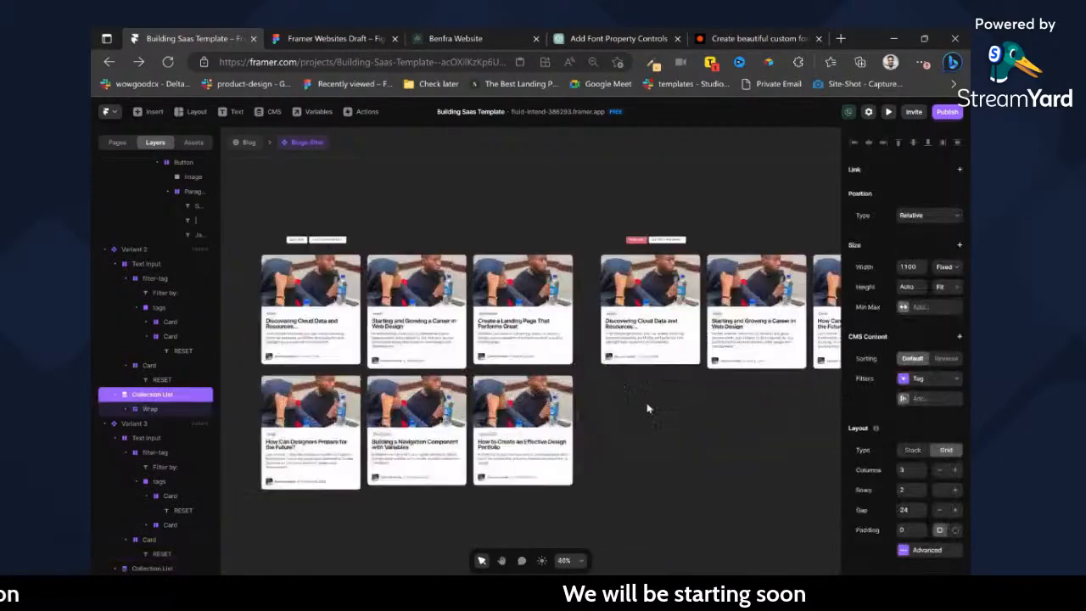
pyautogui.click(935, 318)
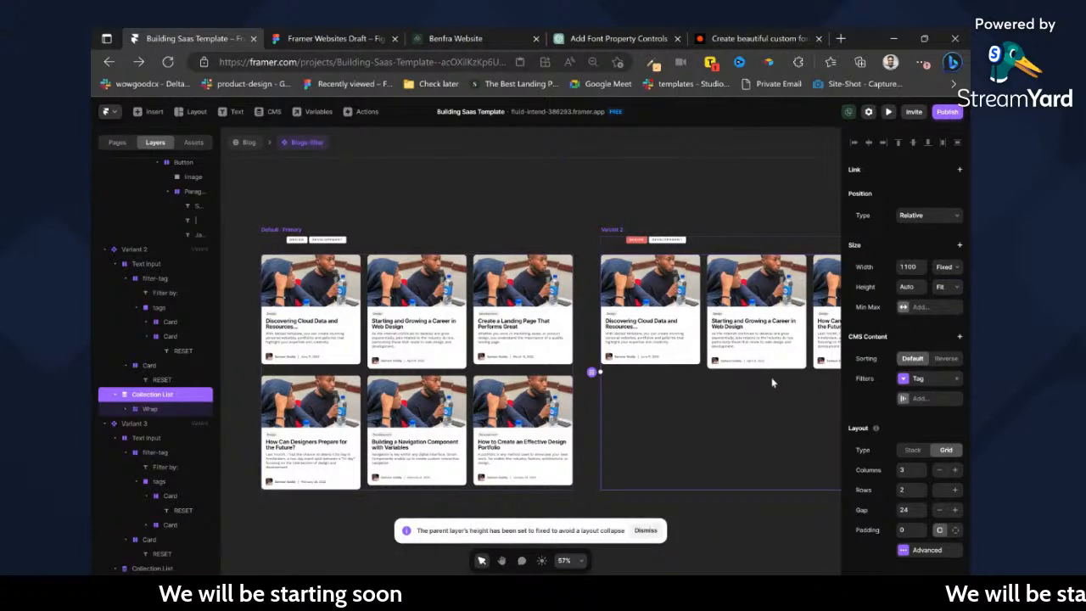
pyautogui.click(917, 550)
pyautogui.click(790, 541)
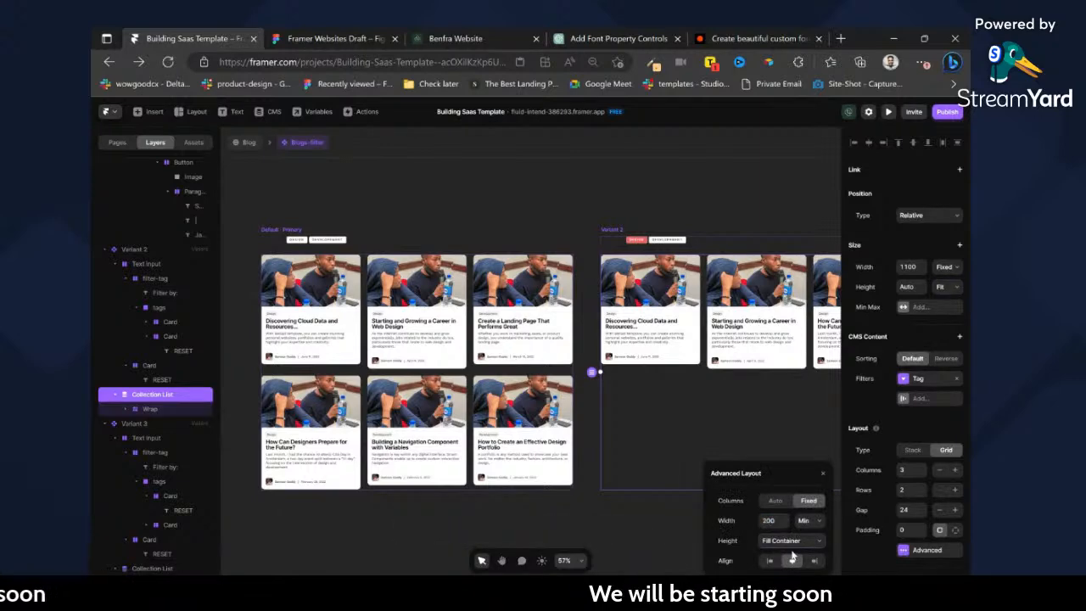
pyautogui.hscroll(7, 668, 437)
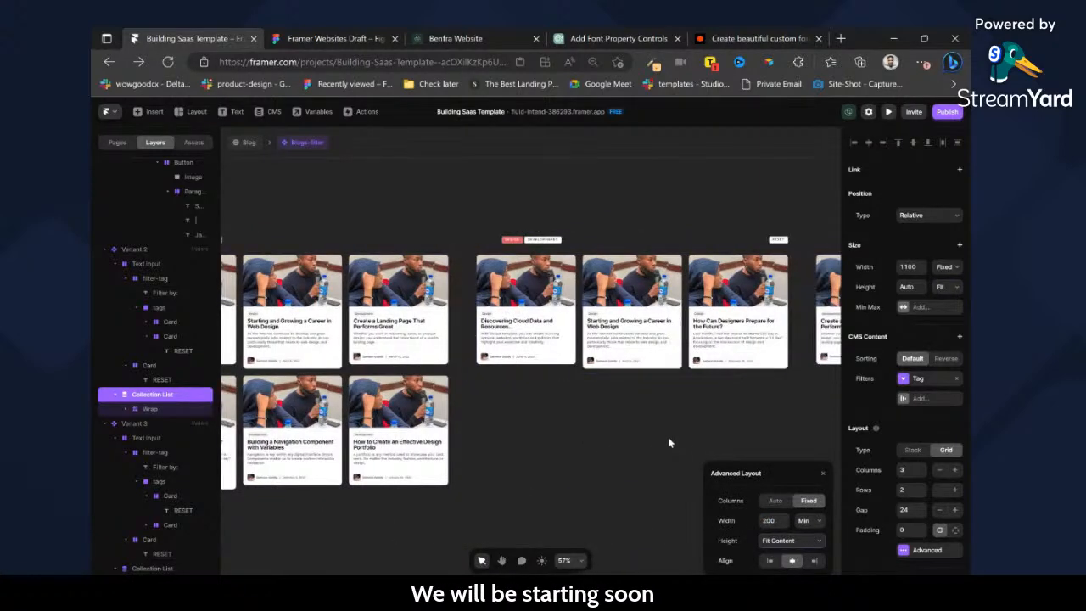
# Set the advanced grid layout height of Variant 3's Collection List to Fit Content.
pyautogui.hscroll(2, 668, 437)
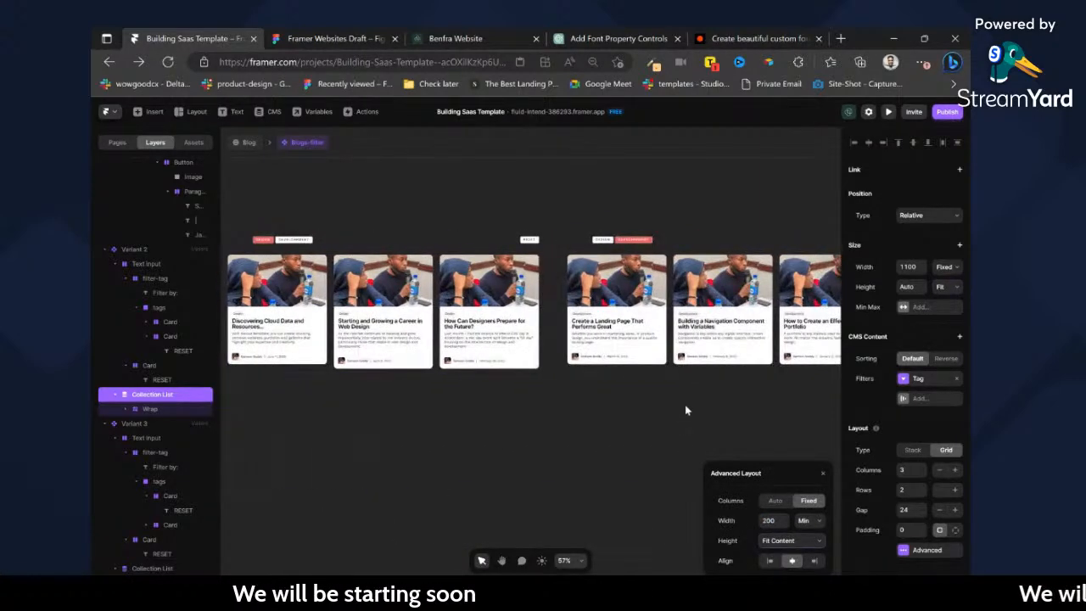
pyautogui.click(686, 398)
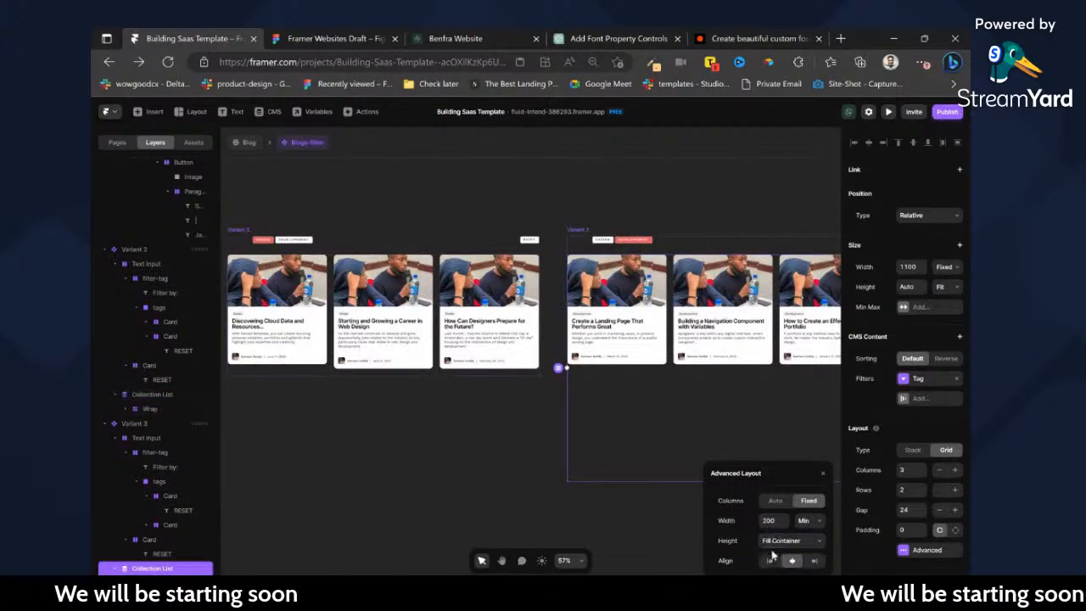
pyautogui.click(523, 489)
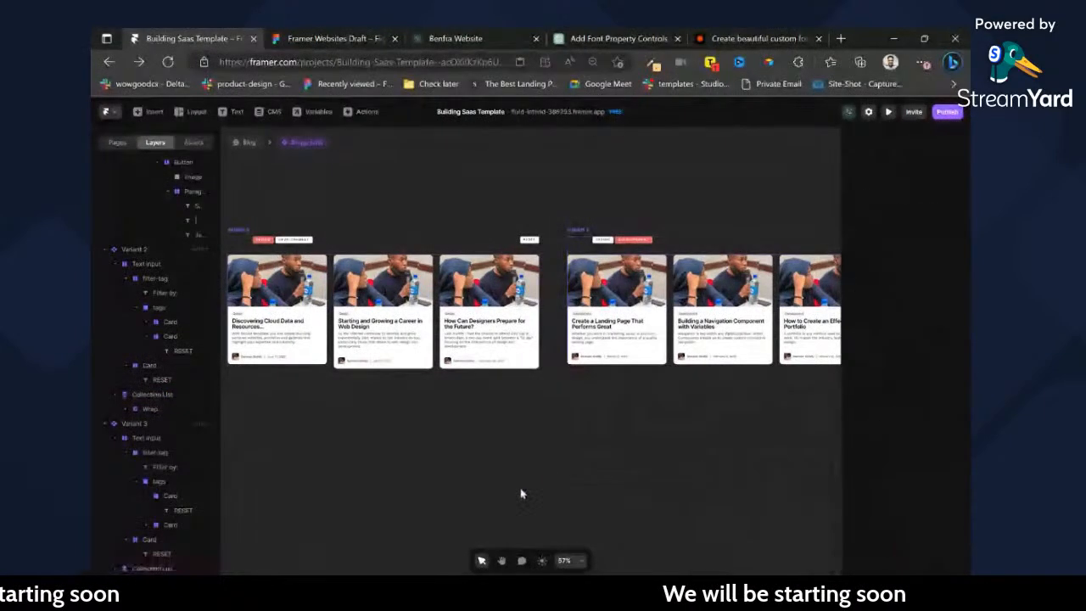
# Set the advanced grid layout height of the Default variant's Collection List to Fit Content.
pyautogui.hscroll(-7, 533, 493)
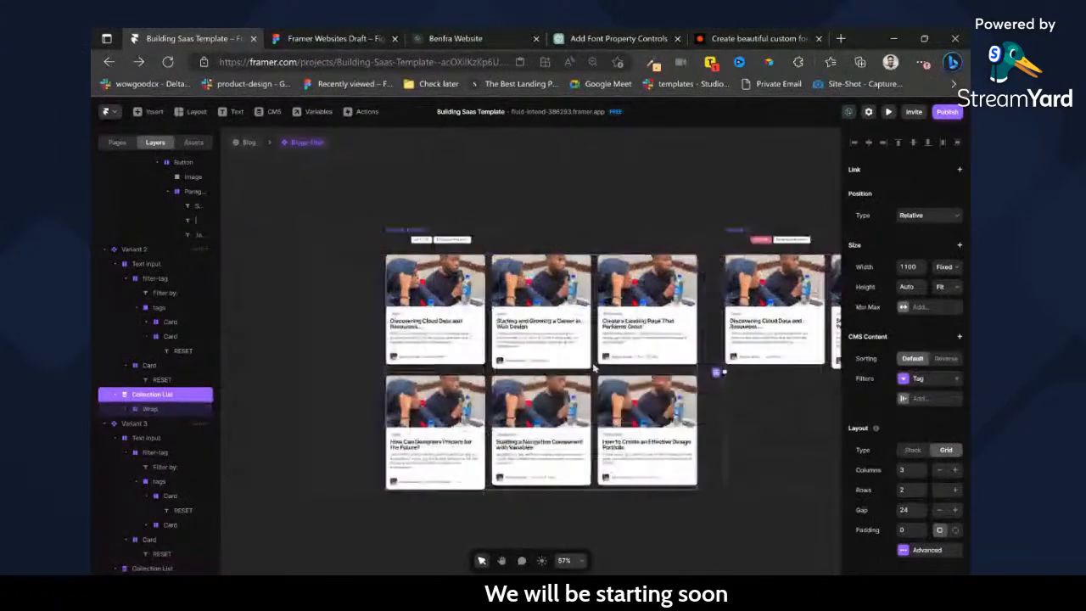
pyautogui.click(535, 486)
pyautogui.scroll(-5, 904, 486)
pyautogui.click(926, 277)
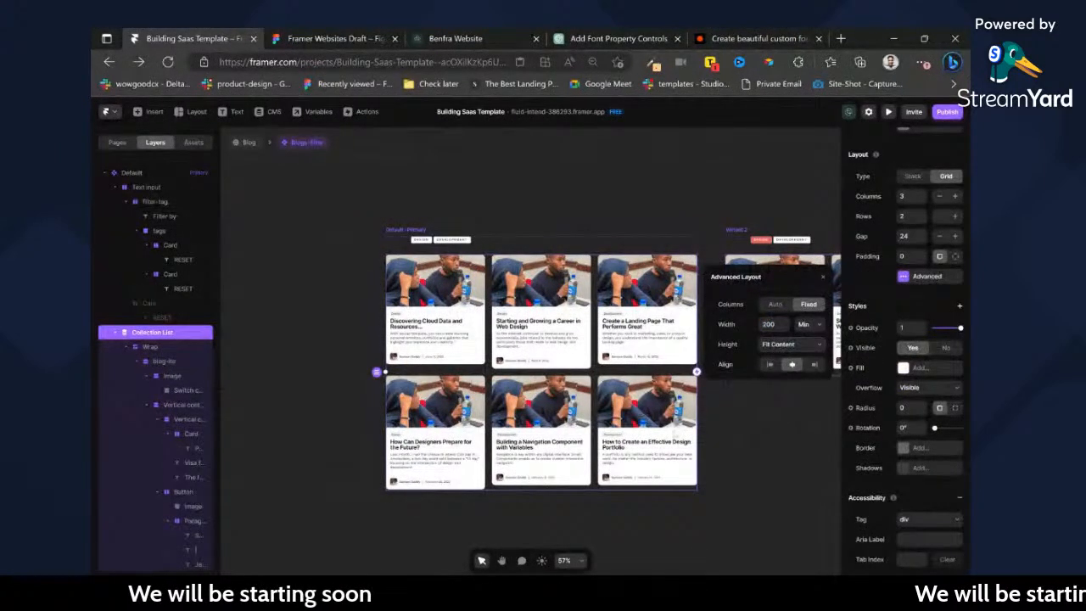
pyautogui.hscroll(3, 686, 444)
pyautogui.click(688, 458)
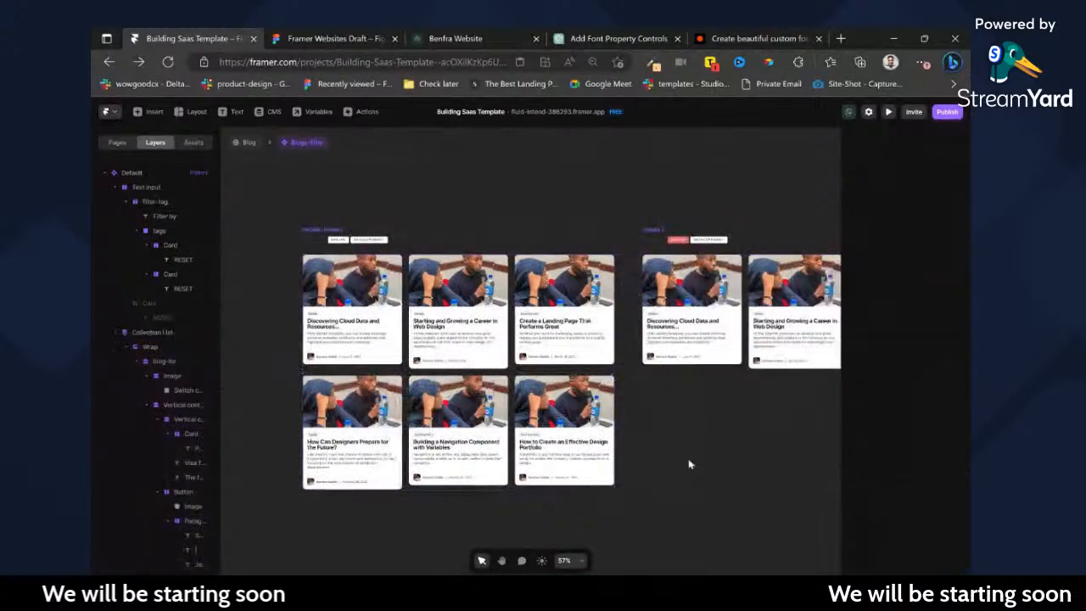
# Add a tap interaction to the Default variant's DESIGN tag that switches the component to Variant 2.
pyautogui.keyDown('ctrl'); pyautogui.click(339, 241); pyautogui.keyUp('ctrl')
pyautogui.scroll(5, 317, 237)
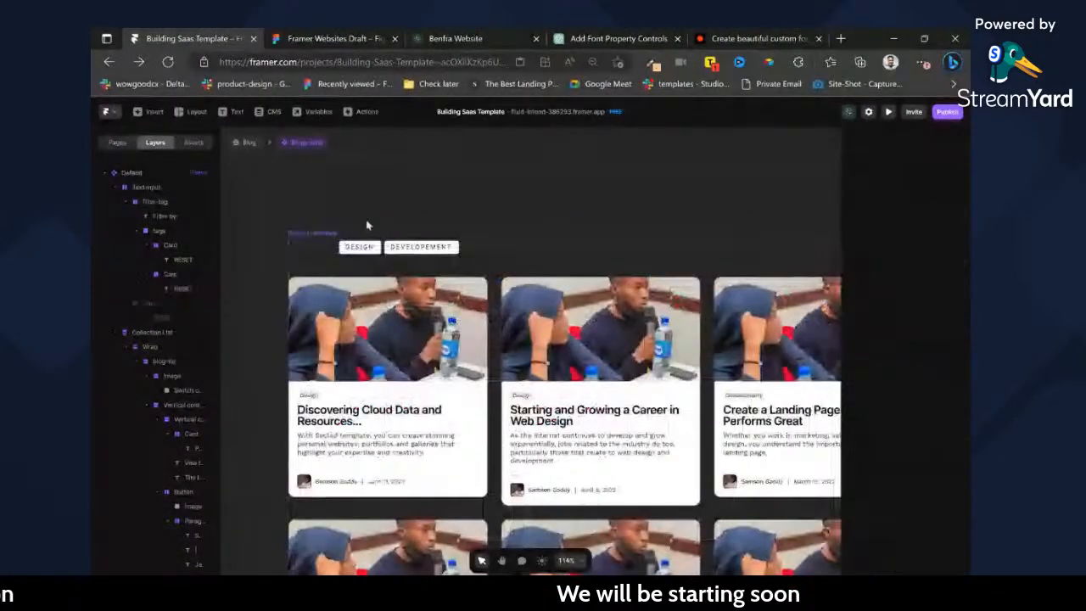
pyautogui.click(379, 264)
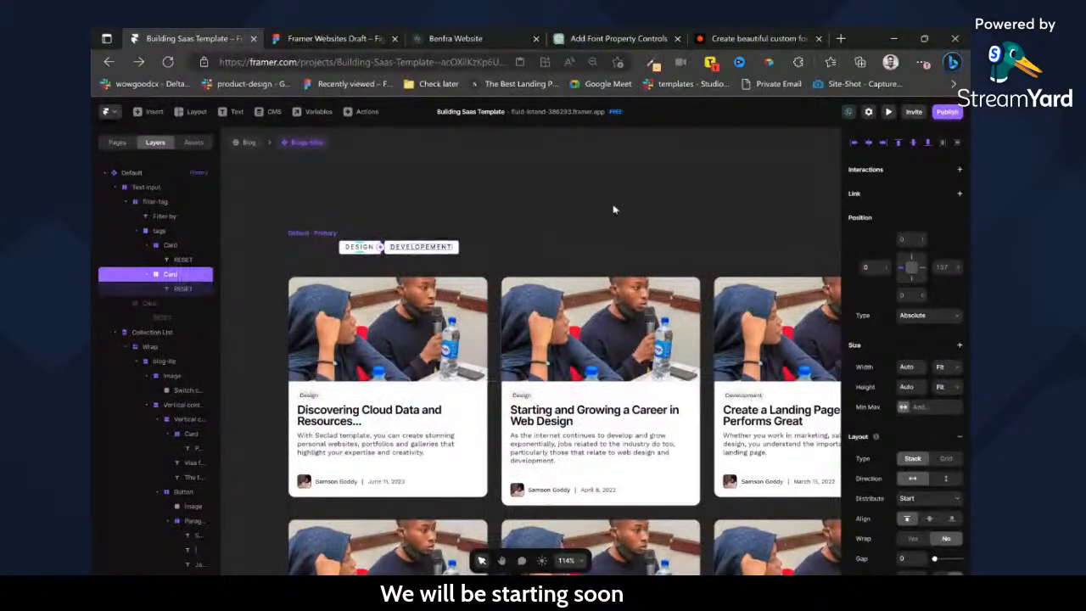
pyautogui.click(917, 195)
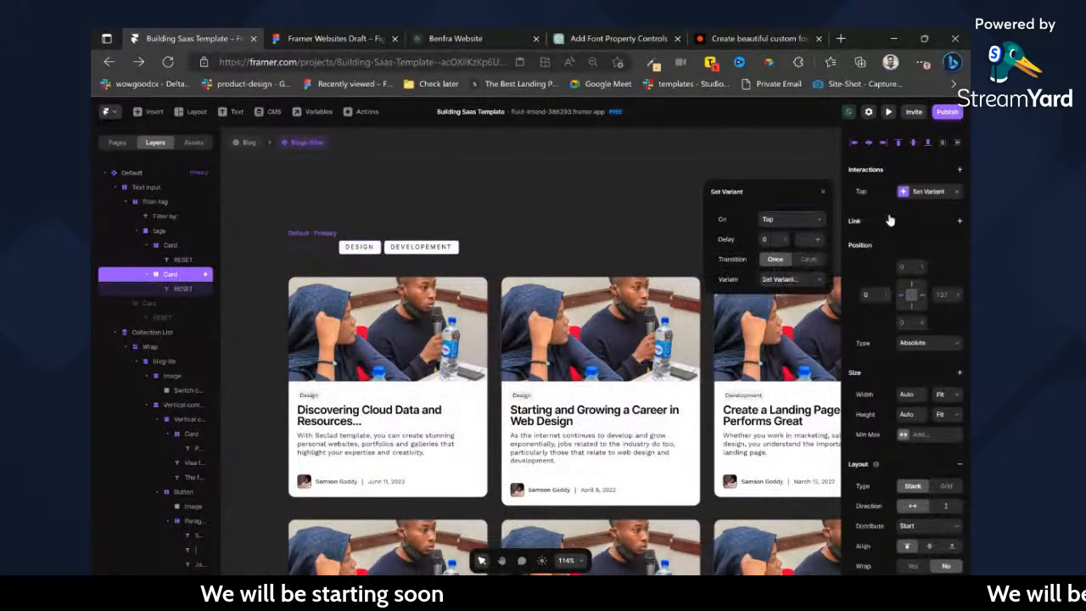
pyautogui.click(783, 280)
pyautogui.click(783, 306)
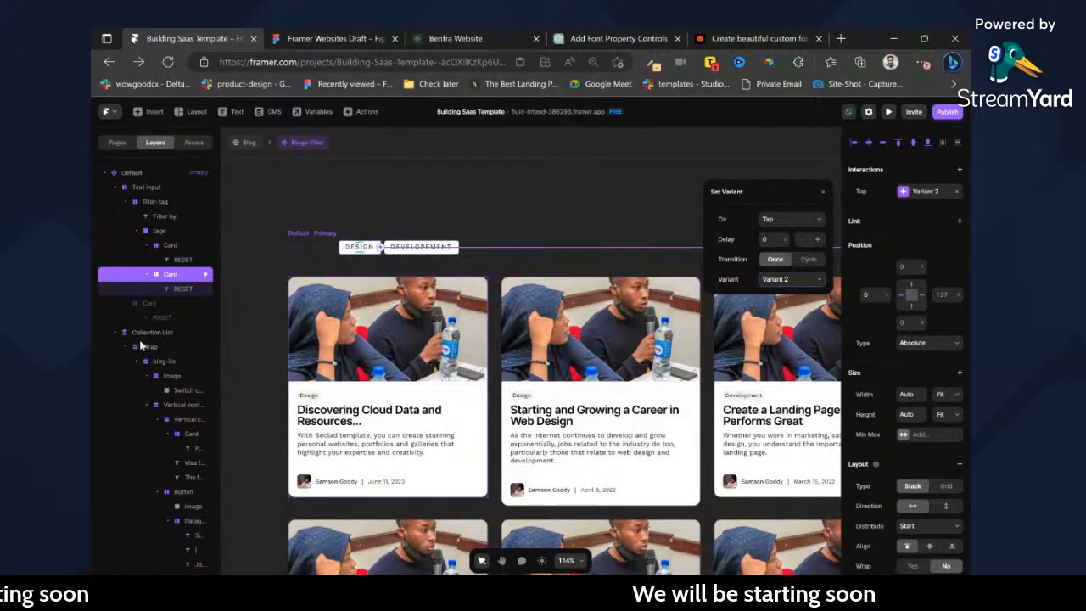
# Rename Variant 2 to Design and Variant 3 to Development.
pyautogui.click(103, 173)
pyautogui.click(104, 187)
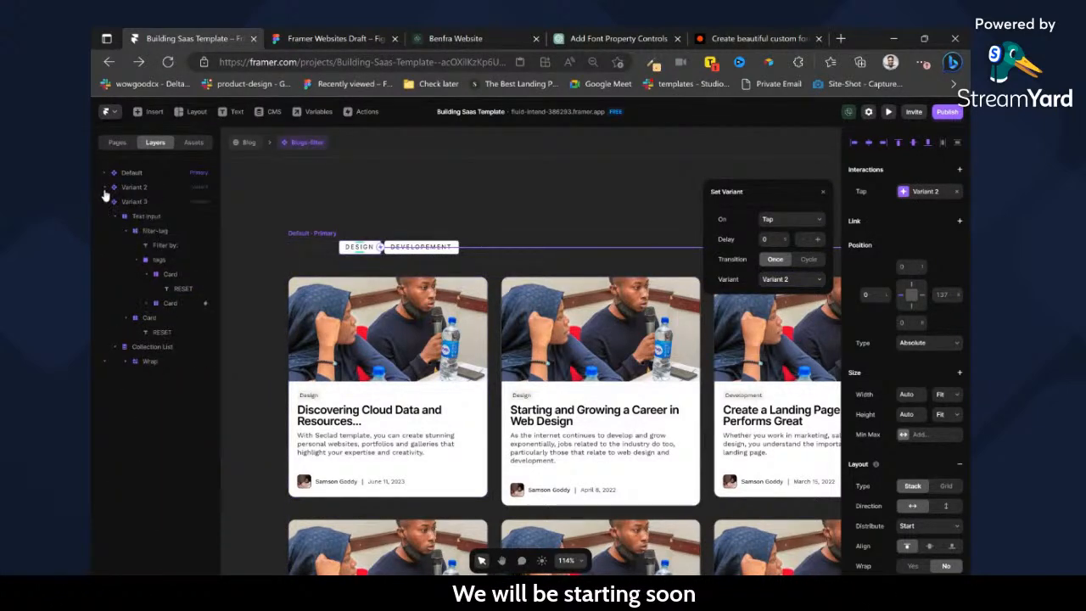
pyautogui.click(136, 188)
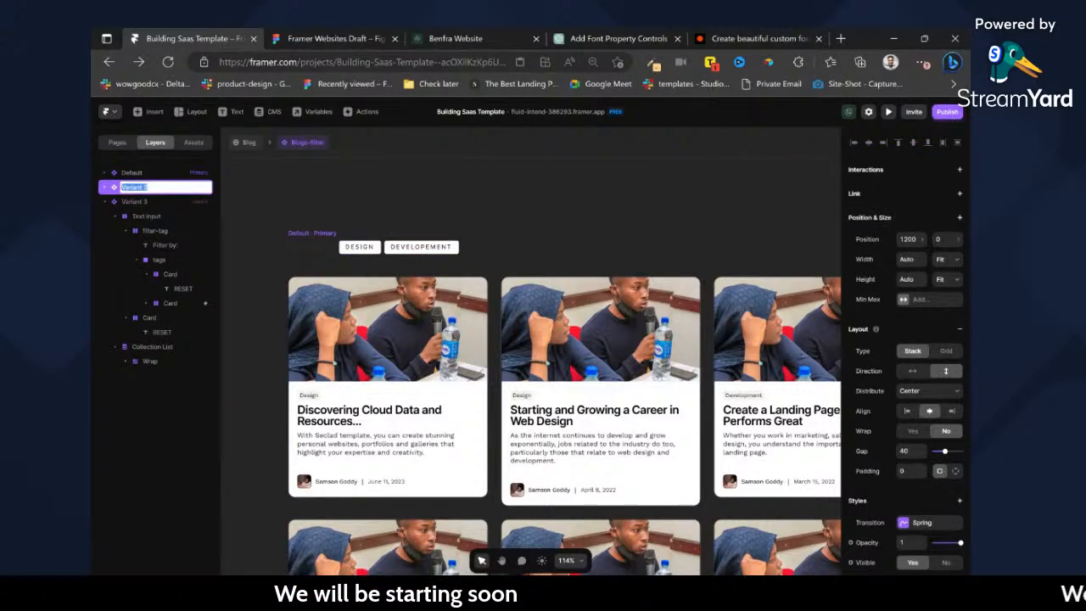
pyautogui.press('Return')
pyautogui.doubleClick(141, 203)
pyautogui.write('Design')
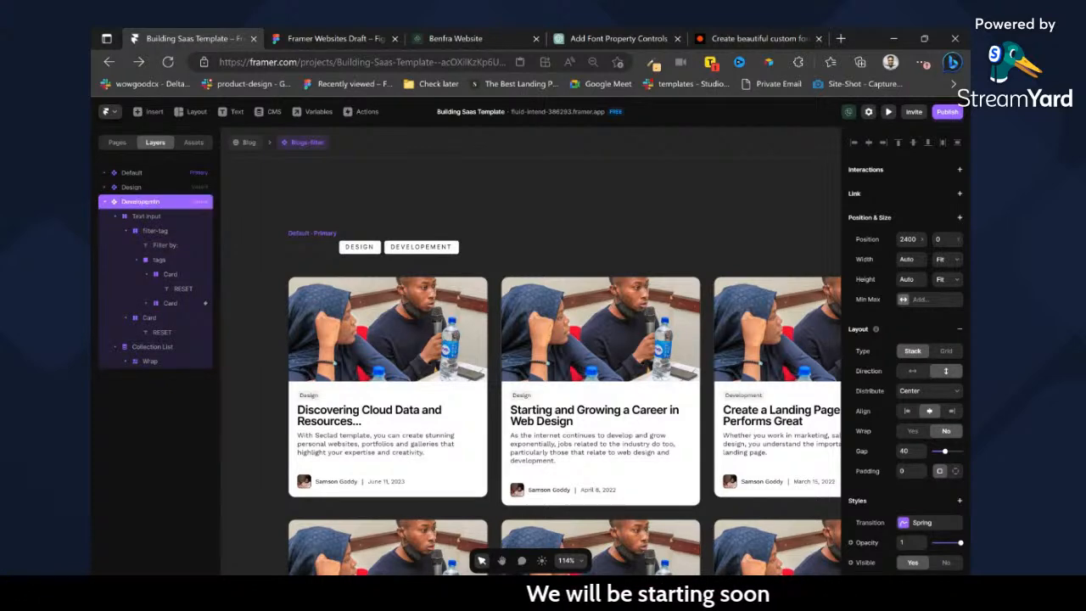
# Add a tap transition to the Default variant's DEVELOPEMENT tag that switches to the development variant.
pyautogui.click(388, 249)
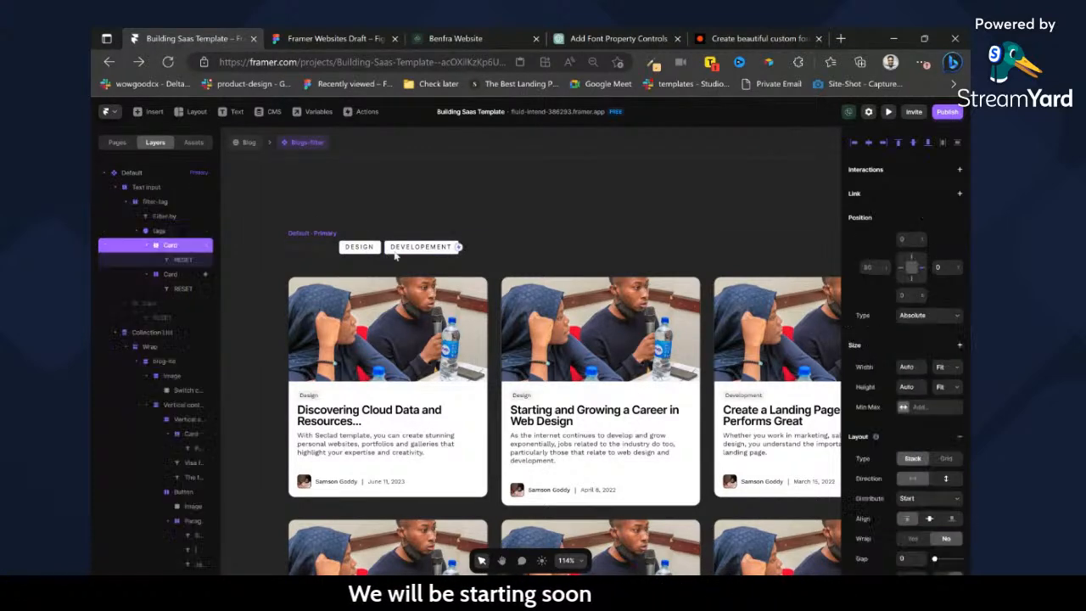
pyautogui.click(960, 170)
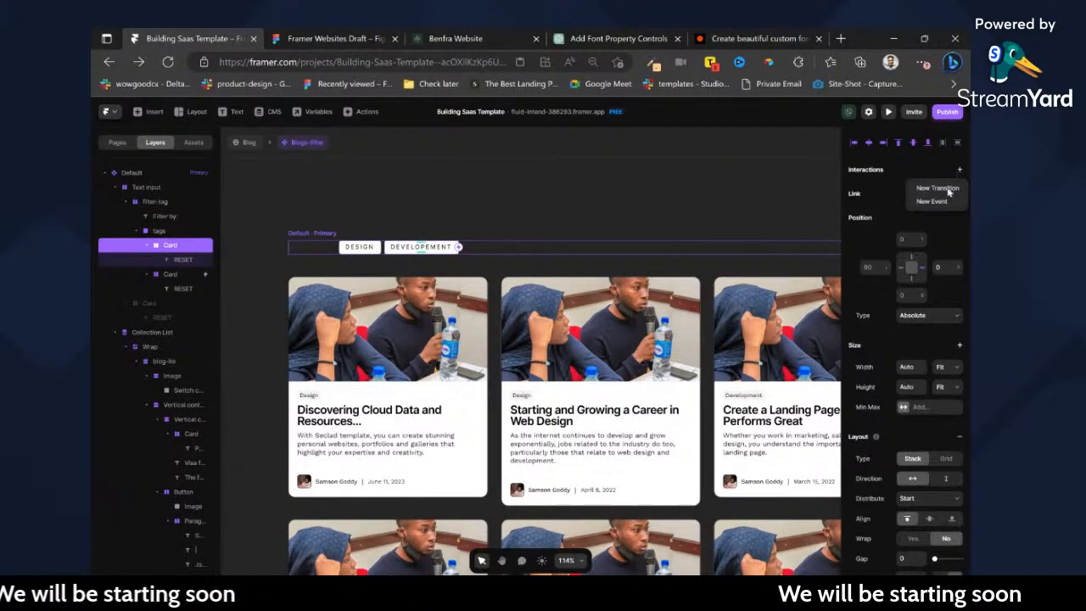
pyautogui.click(942, 187)
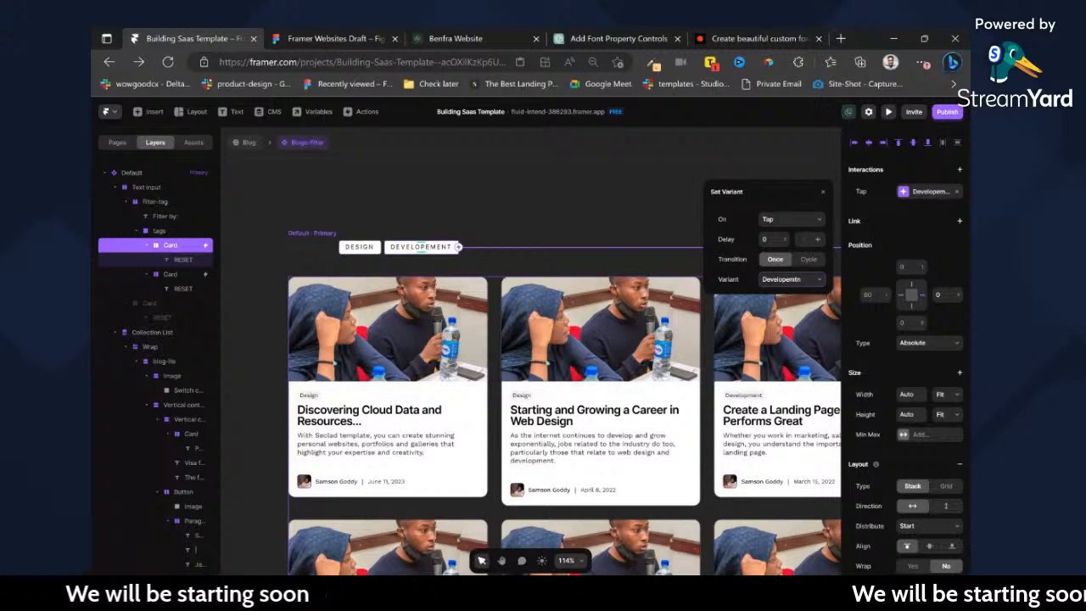
pyautogui.click(377, 247)
pyautogui.click(371, 223)
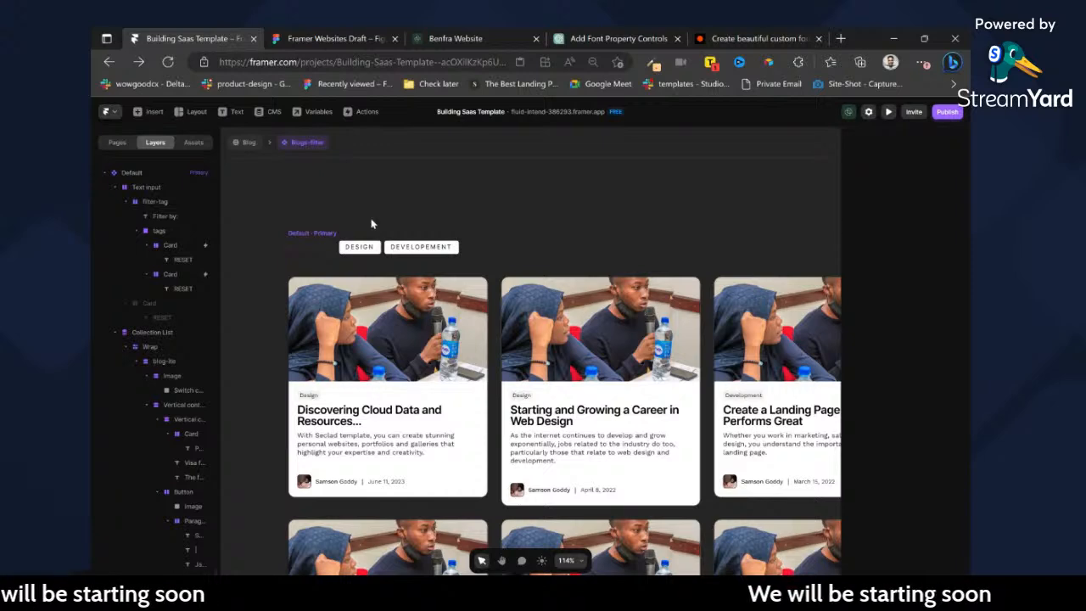
# Check the tap interactions of the DESIGN and DEVELOPEMENT tags in the Default and Design variants.
pyautogui.click(419, 248)
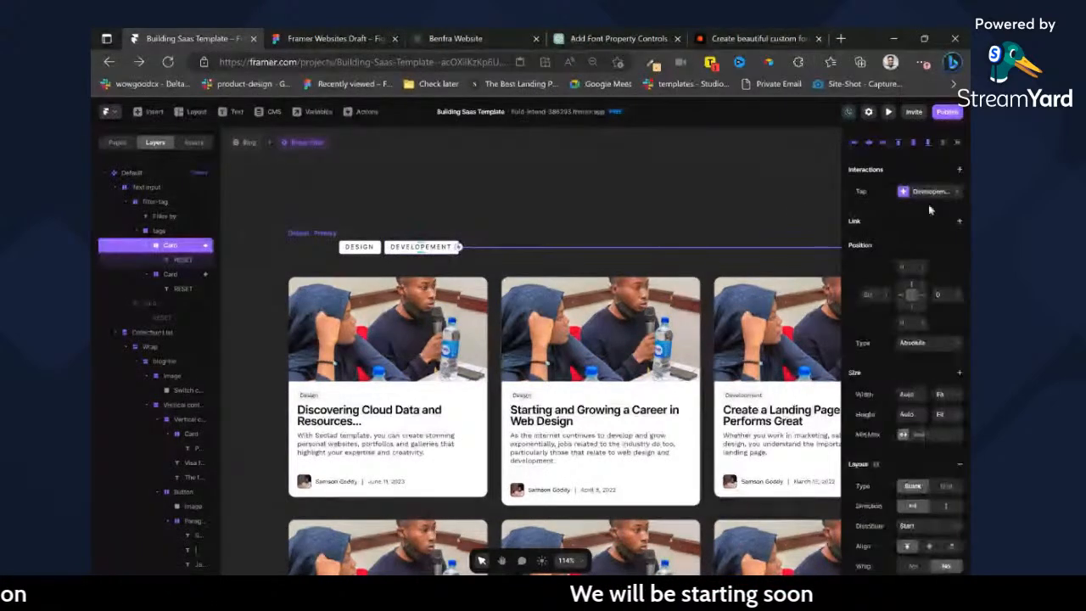
pyautogui.click(361, 247)
pyautogui.hscroll(1, 629, 273)
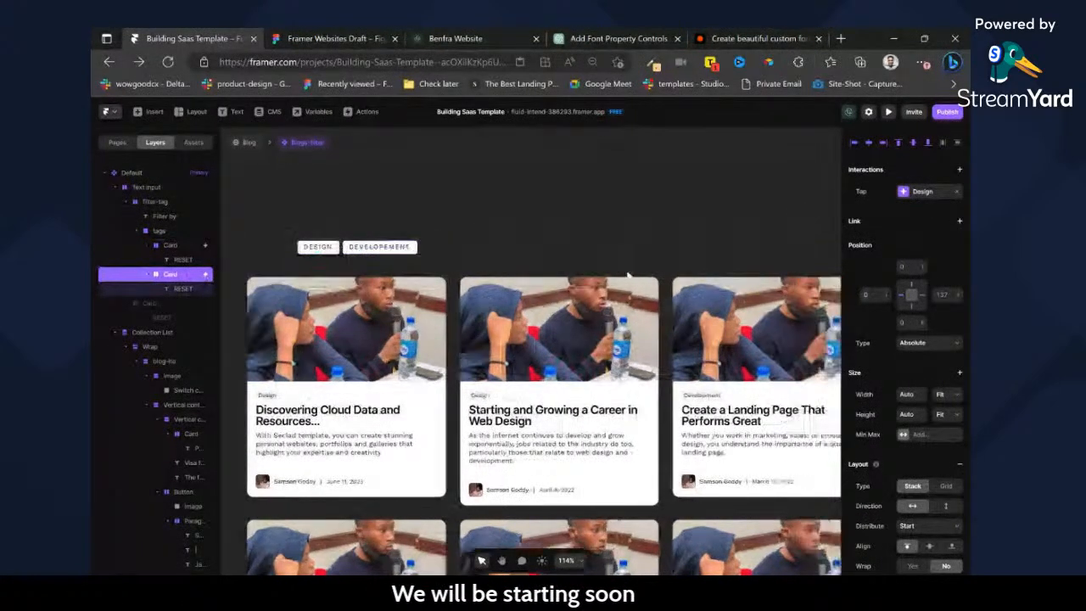
pyautogui.scroll(-5, 611, 274)
pyautogui.scroll(4, 586, 273)
pyautogui.scroll(2, 636, 270)
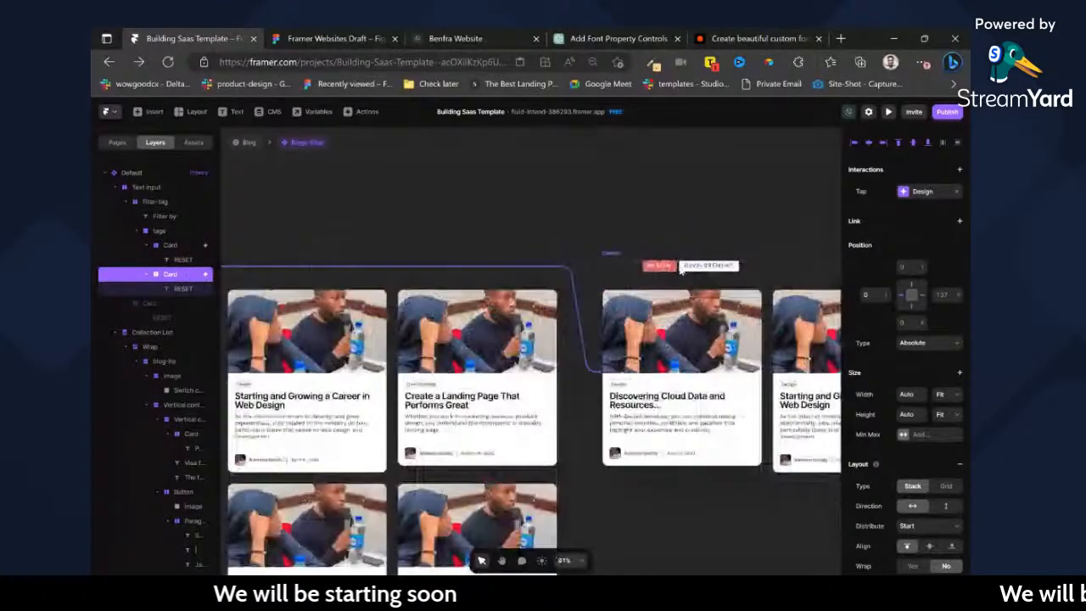
pyautogui.click(650, 268)
pyautogui.scroll(-5, 650, 268)
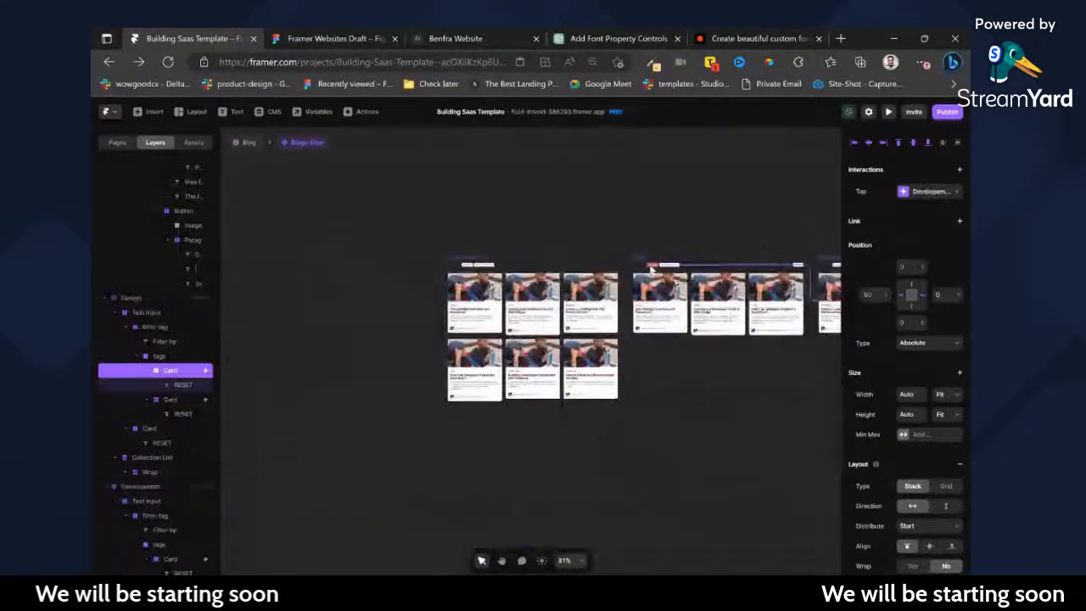
pyautogui.hscroll(2, 671, 266)
pyautogui.hscroll(-1, 443, 266)
pyautogui.scroll(5, 443, 265)
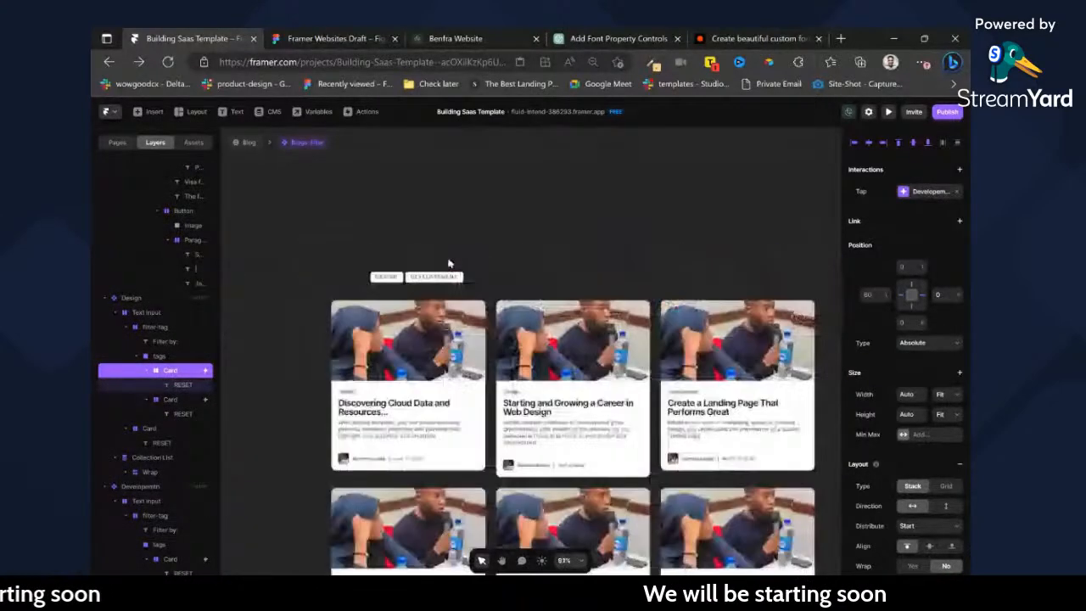
# Rename the hidden RESET card layer in the Default variant to Reset-button.
pyautogui.click(499, 293)
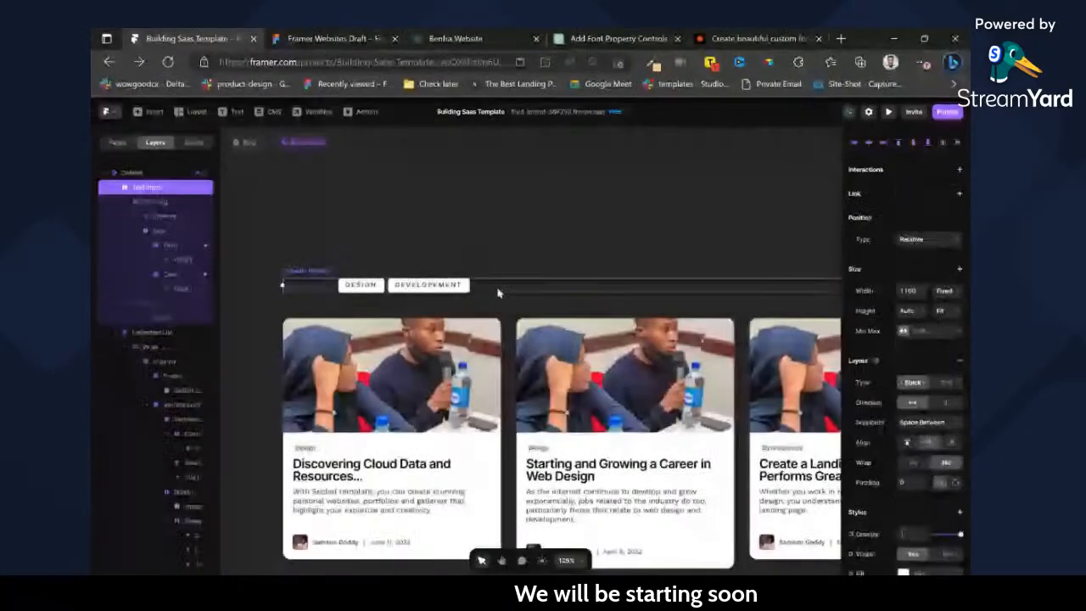
pyautogui.click(158, 304)
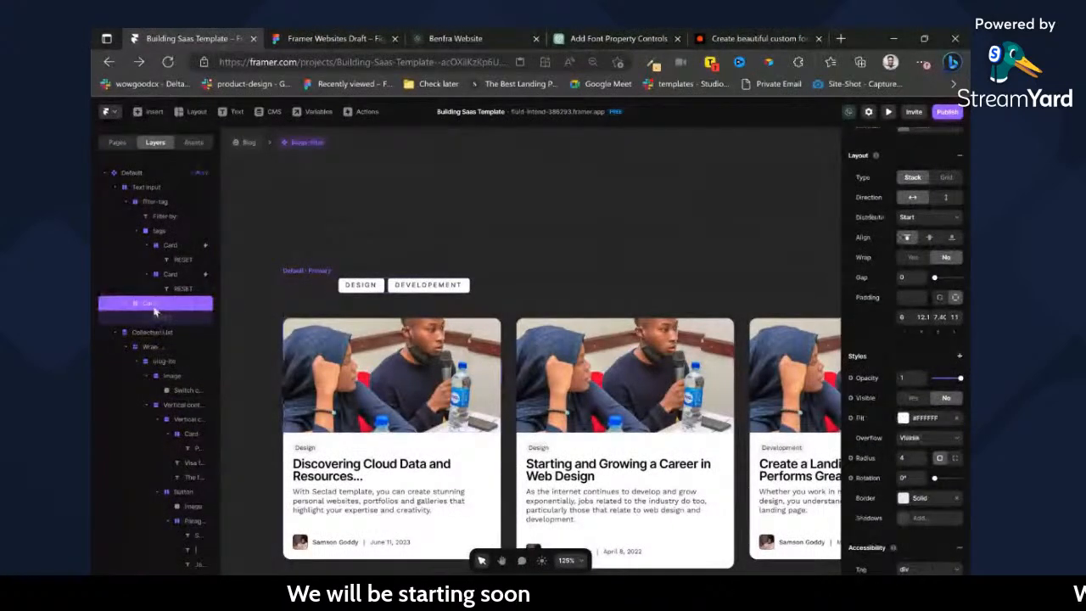
pyautogui.press('BackSpace')
pyautogui.press('BackSpace')
pyautogui.press('BackSpace')
pyautogui.write('Reset-button')
pyautogui.press('Return')
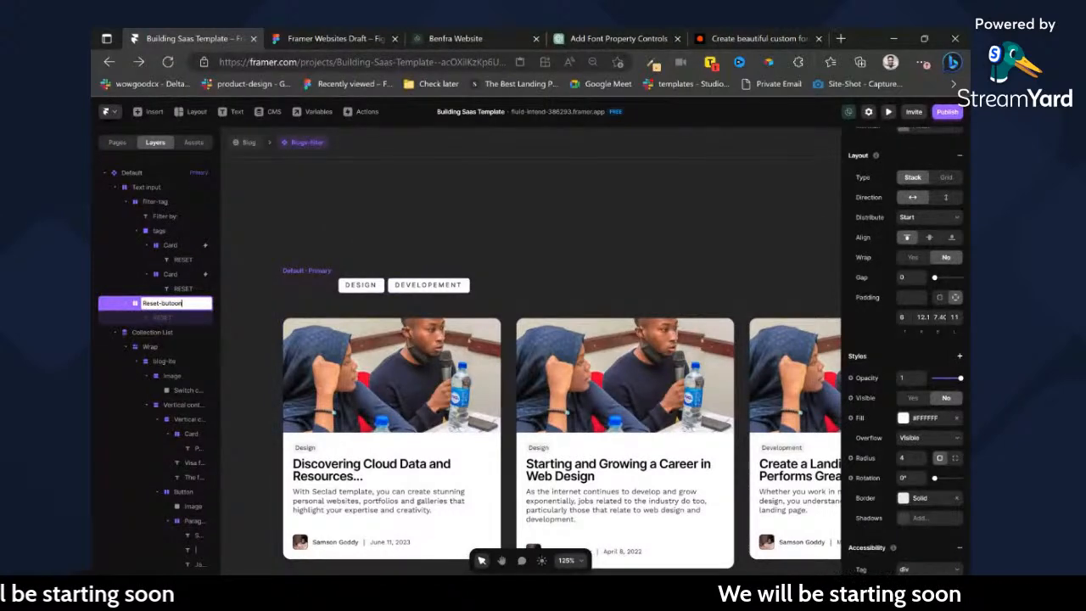
# Rename both filter card layers to tag and their parent frame to tags-wrapper.
pyautogui.doubleClick(171, 277)
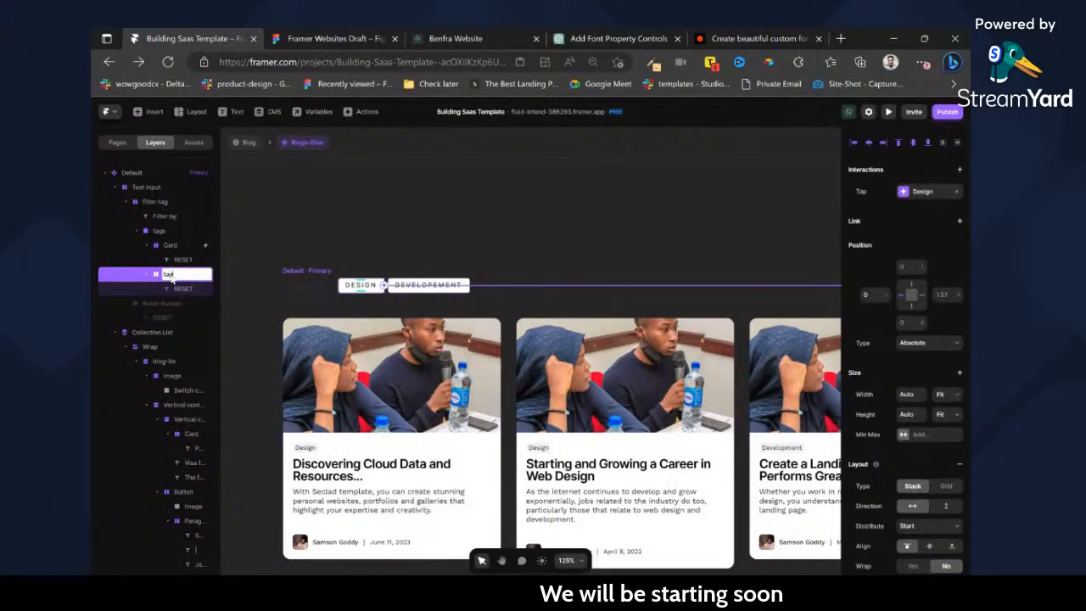
pyautogui.click(178, 245)
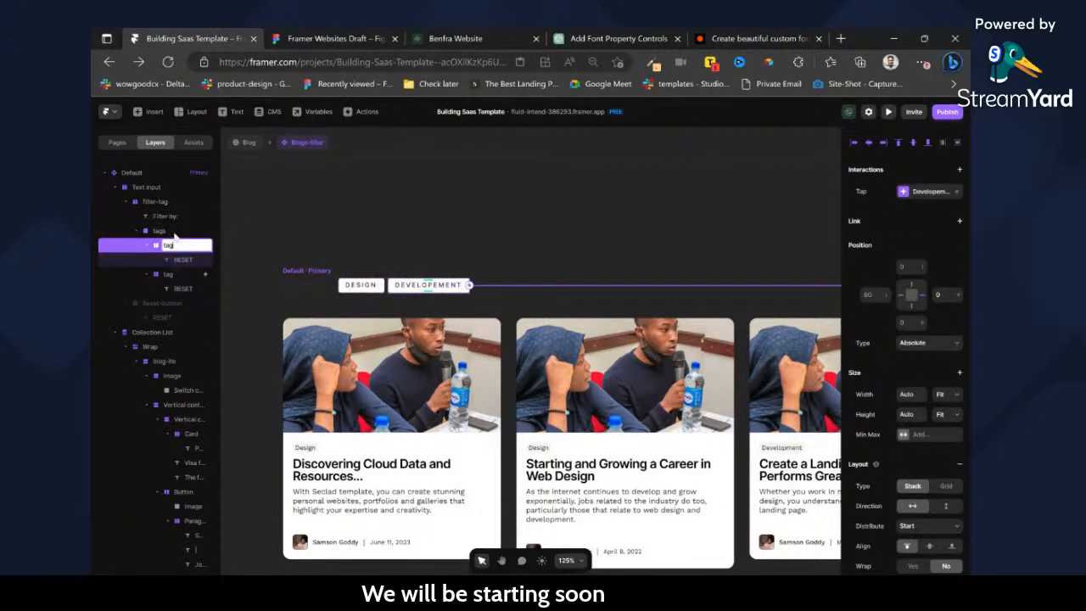
pyautogui.doubleClick(163, 231)
pyautogui.write('-wrapper')
pyautogui.press('Return')
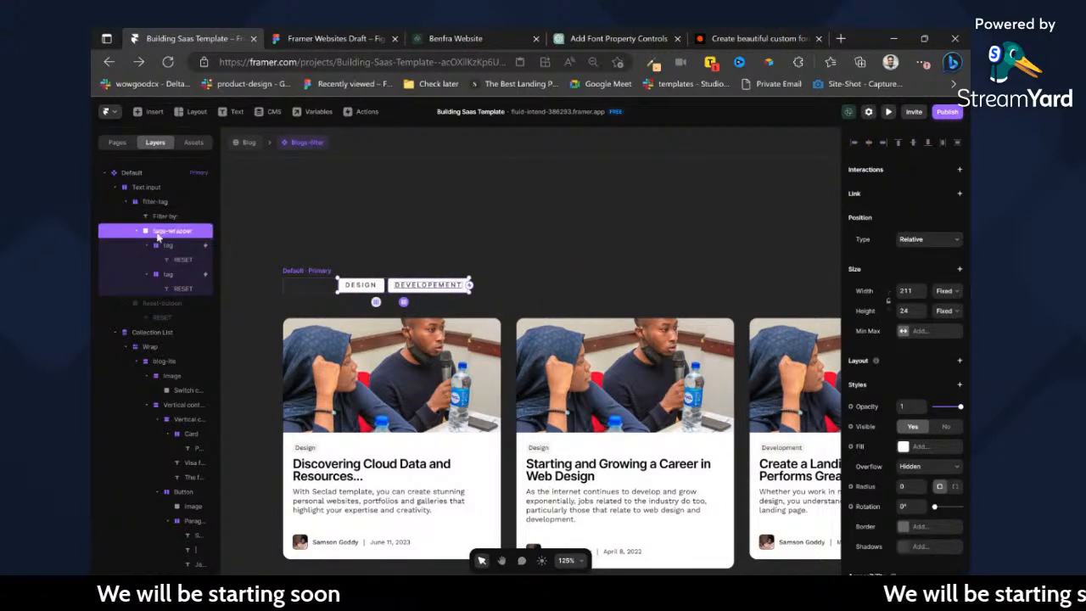
# Add a horizontal stack layout with a gap of 16 to the tags-wrapper frame.
pyautogui.click(134, 231)
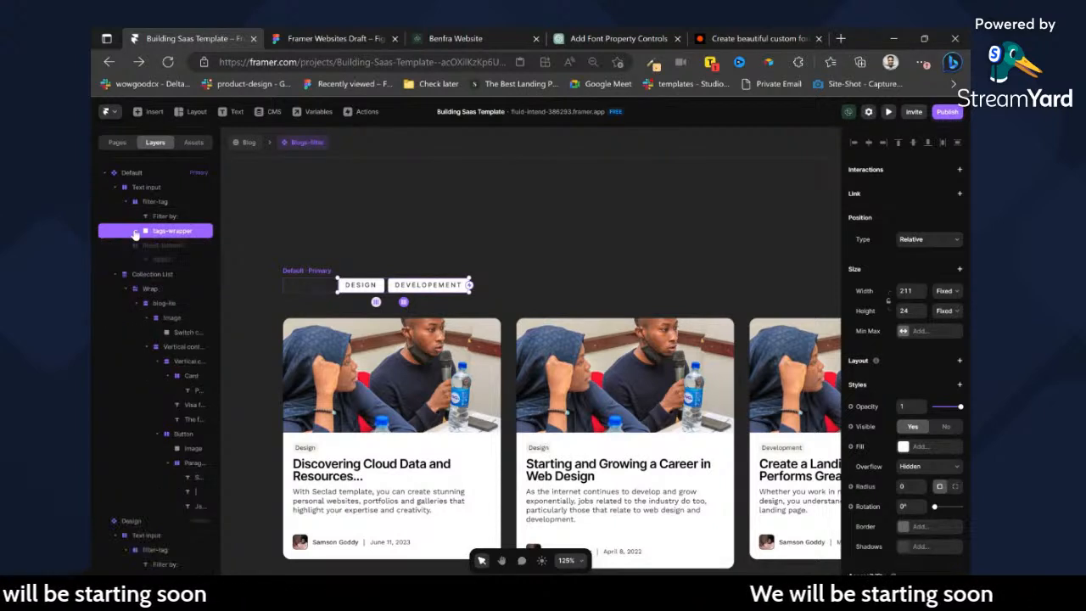
pyautogui.click(960, 361)
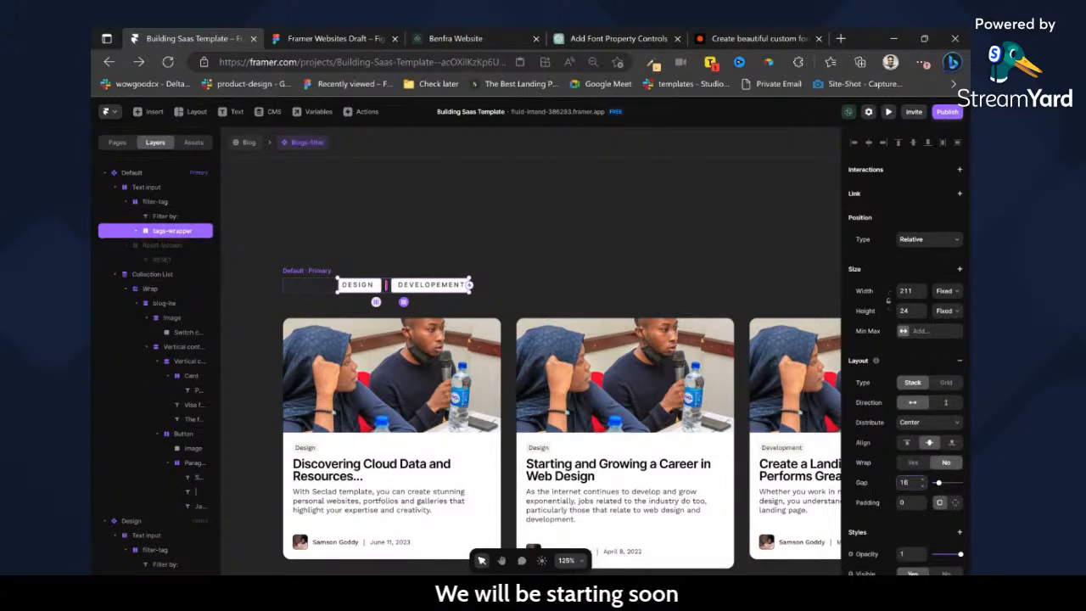
pyautogui.click(136, 232)
pyautogui.click(136, 231)
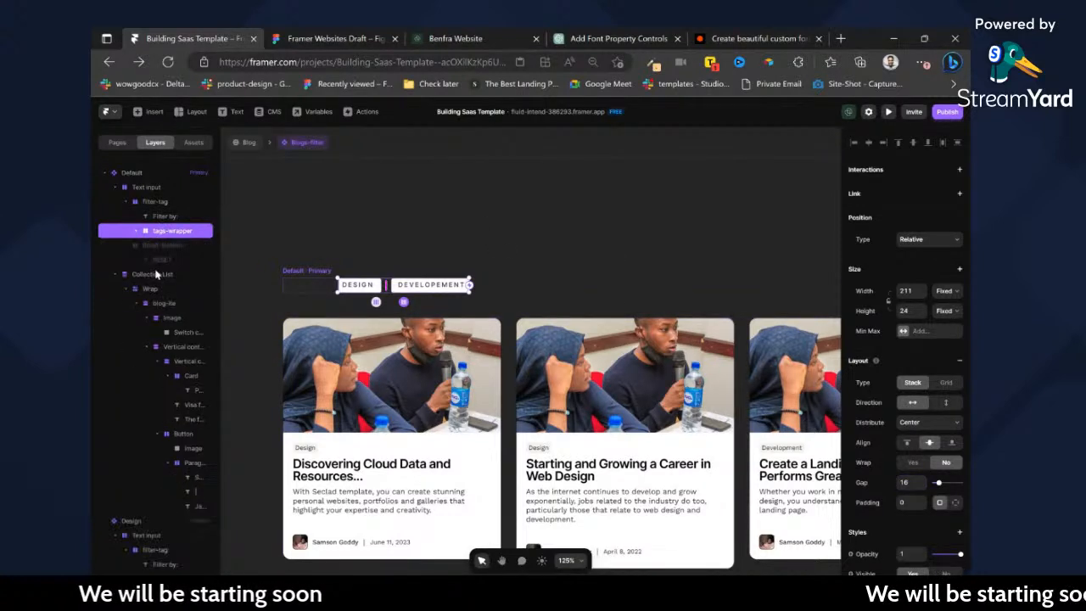
# Add a tap transition to the Default variant's hidden Reset-button that returns the component to the Default variant.
pyautogui.click(160, 246)
pyautogui.scroll(3, 933, 212)
pyautogui.click(960, 171)
pyautogui.click(938, 192)
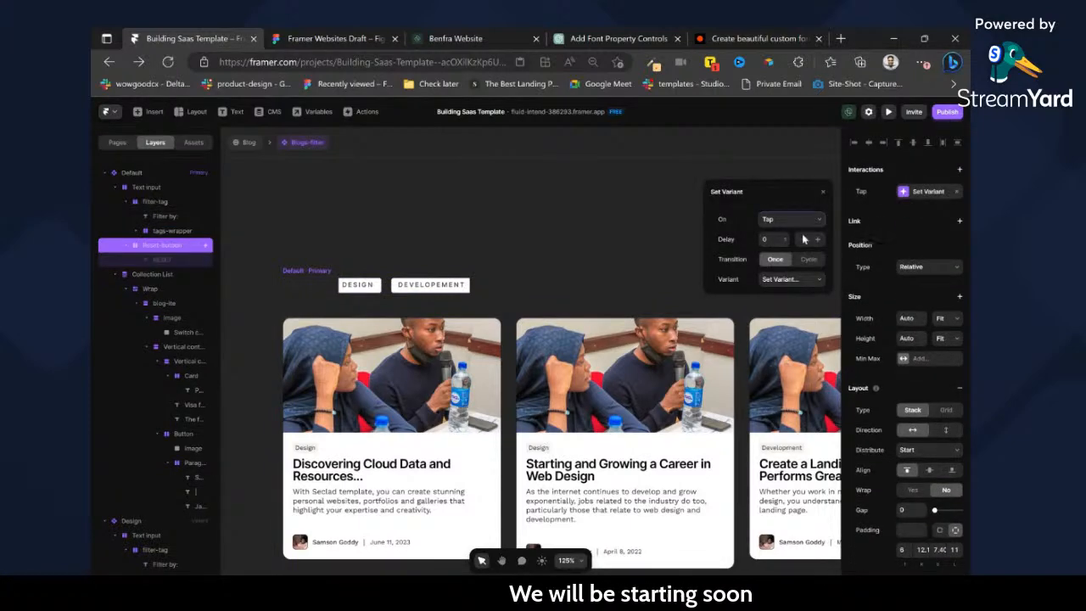
pyautogui.click(583, 225)
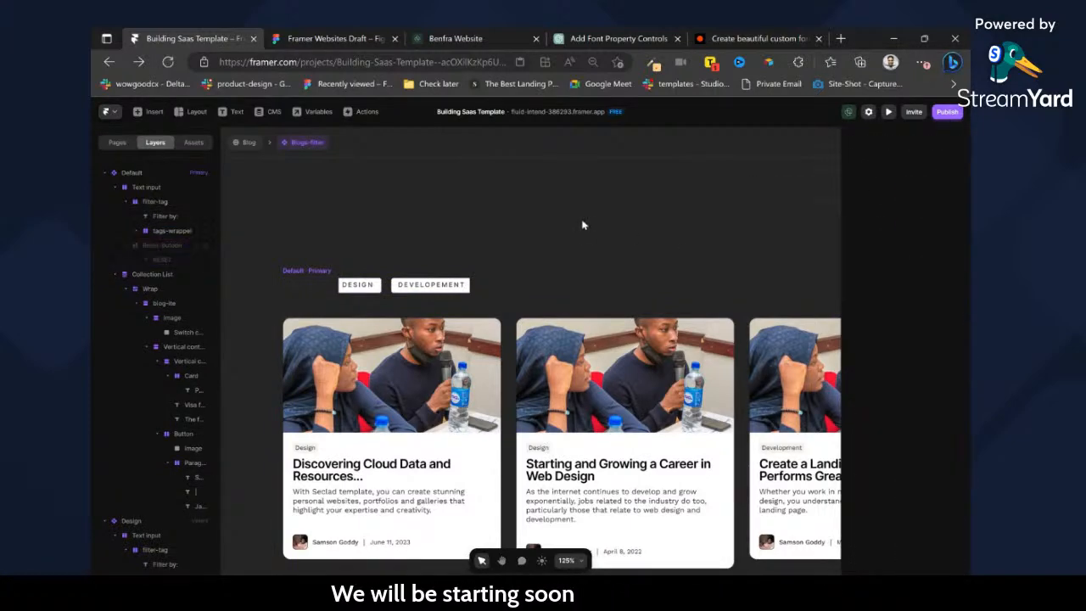
# Test the DESIGN, DEVELOPEMENT and RESET filters in the Blog page's desktop preview and compare the filter bar with the Figma design.
pyautogui.click(254, 147)
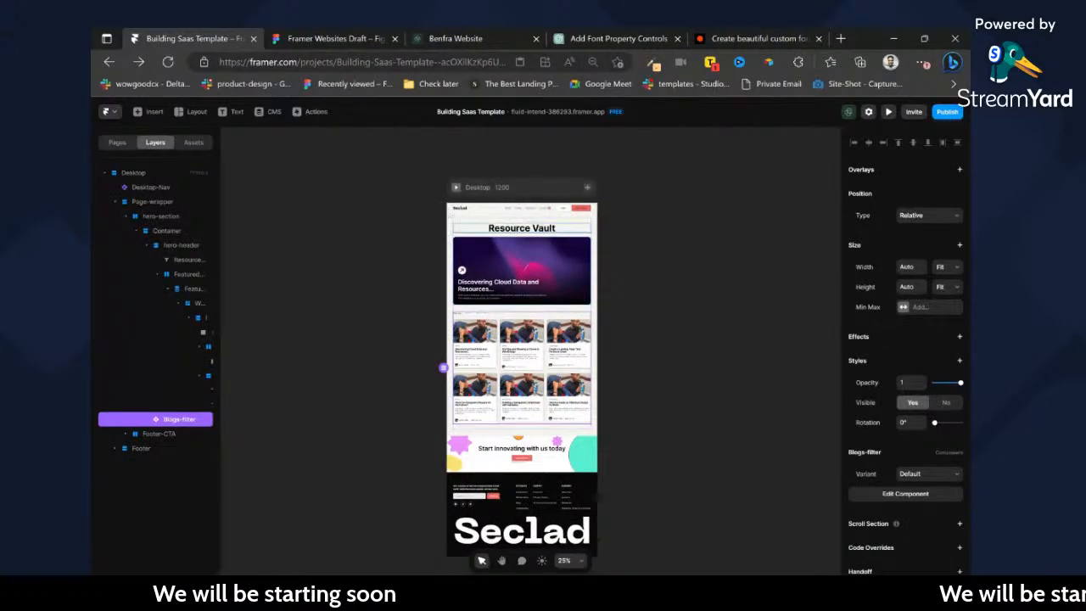
pyautogui.click(456, 187)
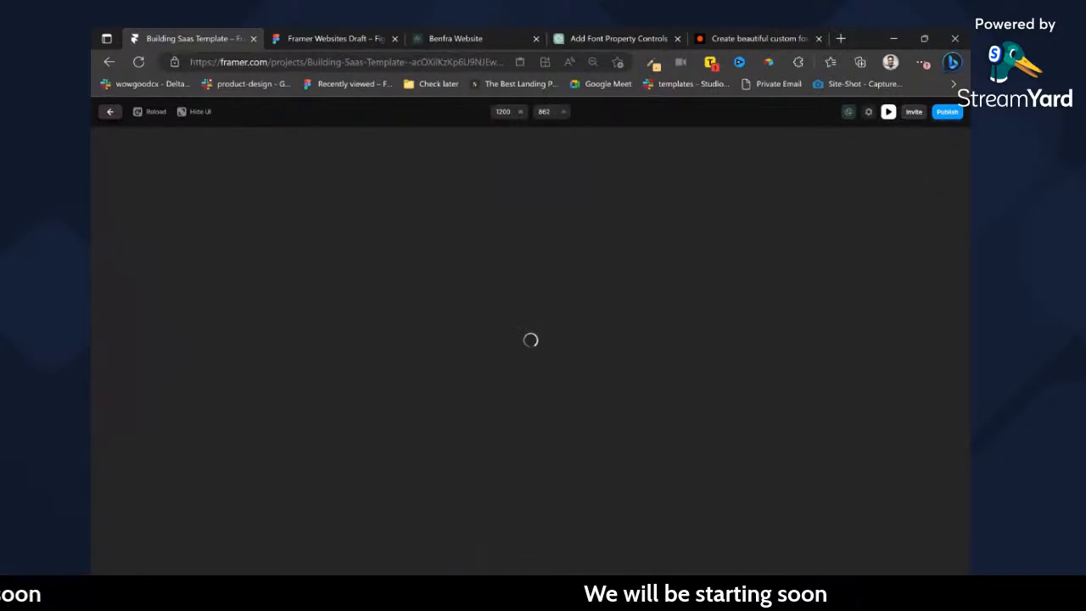
pyautogui.scroll(-5, 514, 238)
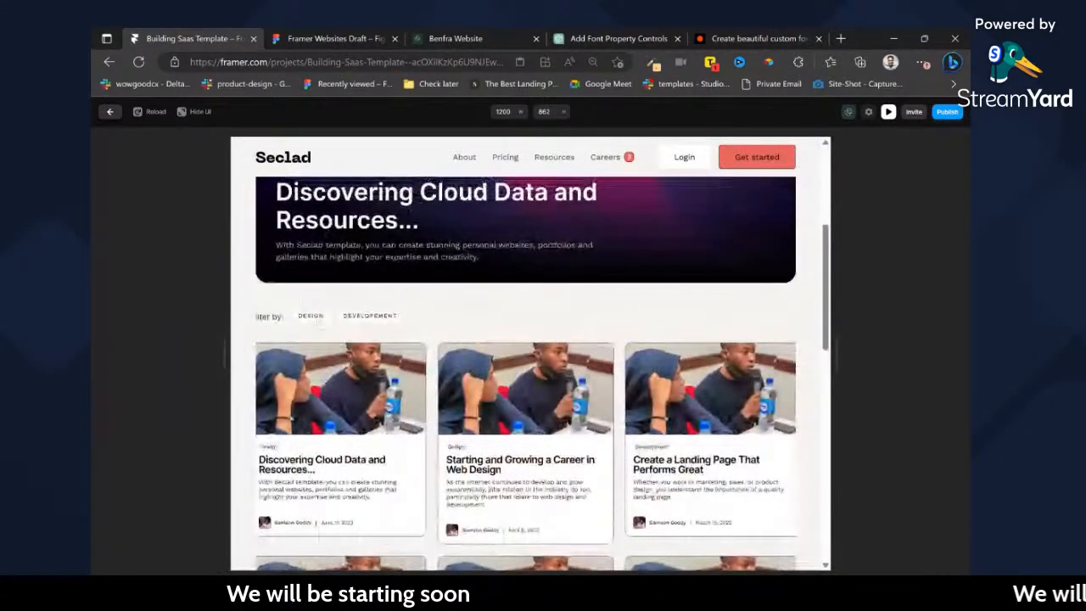
pyautogui.click(311, 315)
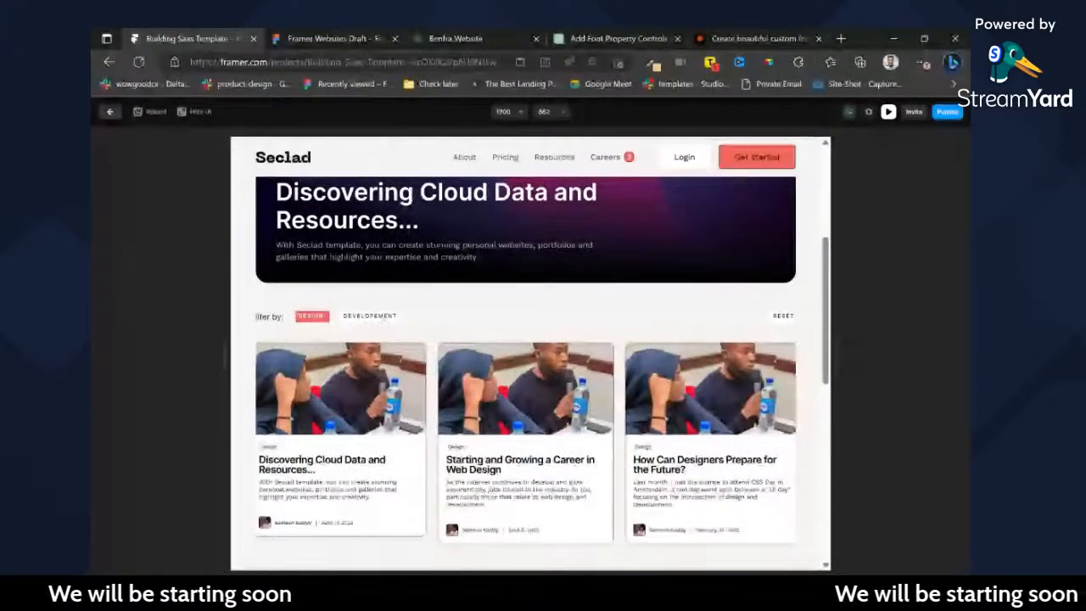
pyautogui.click(372, 316)
pyautogui.click(316, 317)
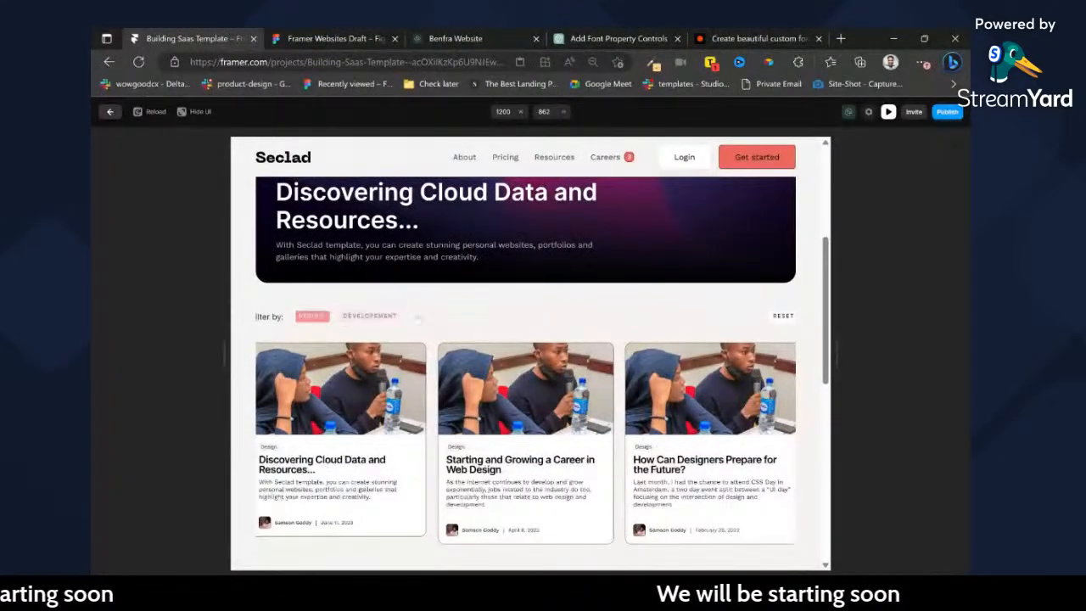
pyautogui.click(780, 317)
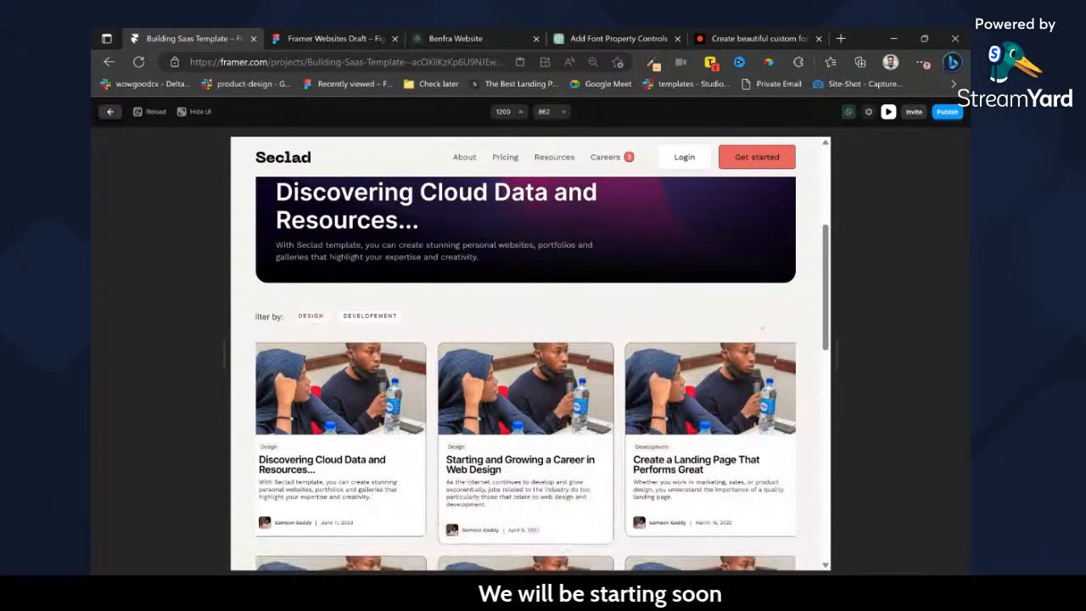
pyautogui.scroll(-3, 779, 327)
pyautogui.scroll(5, 526, 374)
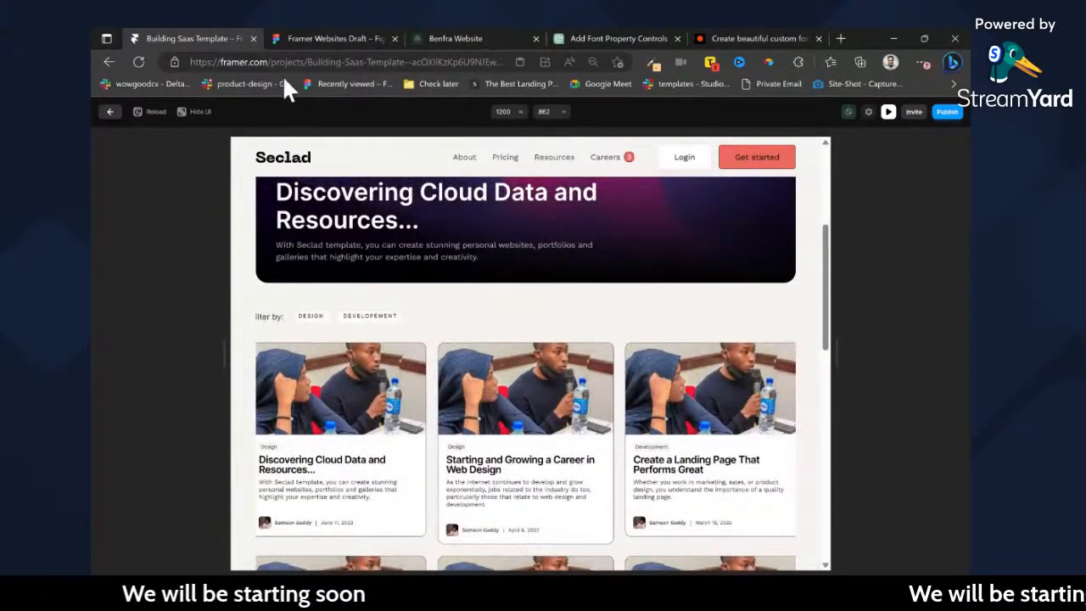
pyautogui.click(321, 38)
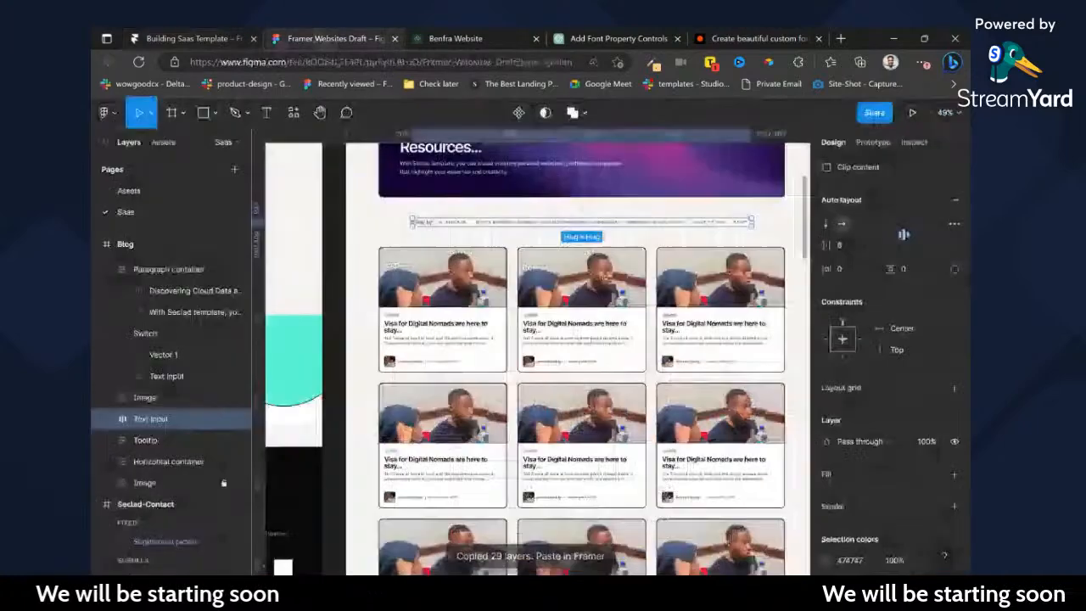
# Switch to Framer and, inside the Blogs-filter component, set the width of the Default variant's Text input row to Fill.
pyautogui.click(218, 36)
pyautogui.click(111, 112)
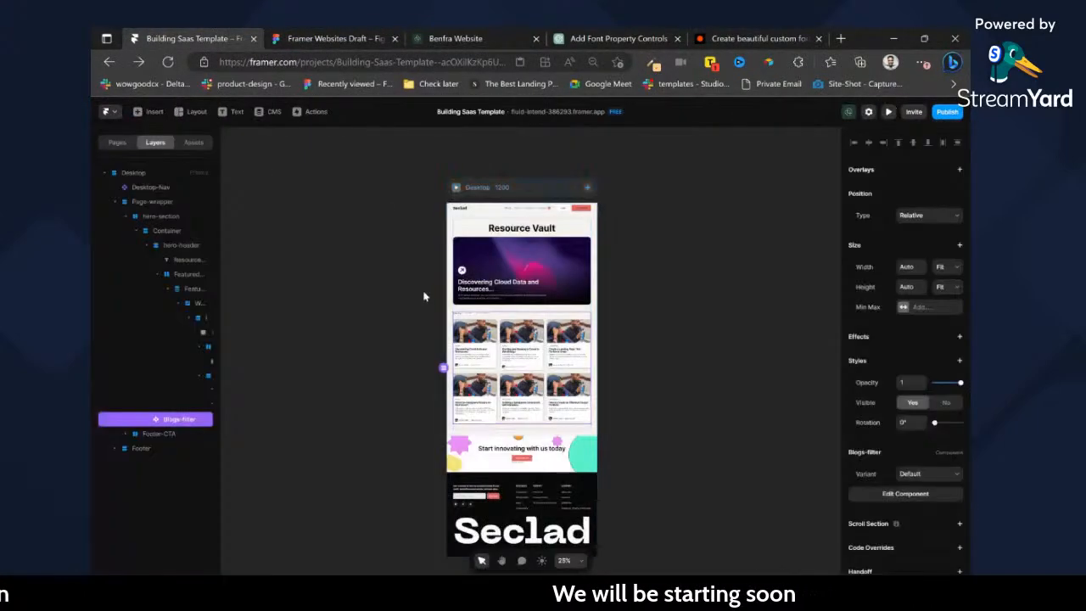
pyautogui.scroll(5, 526, 315)
pyautogui.doubleClick(451, 321)
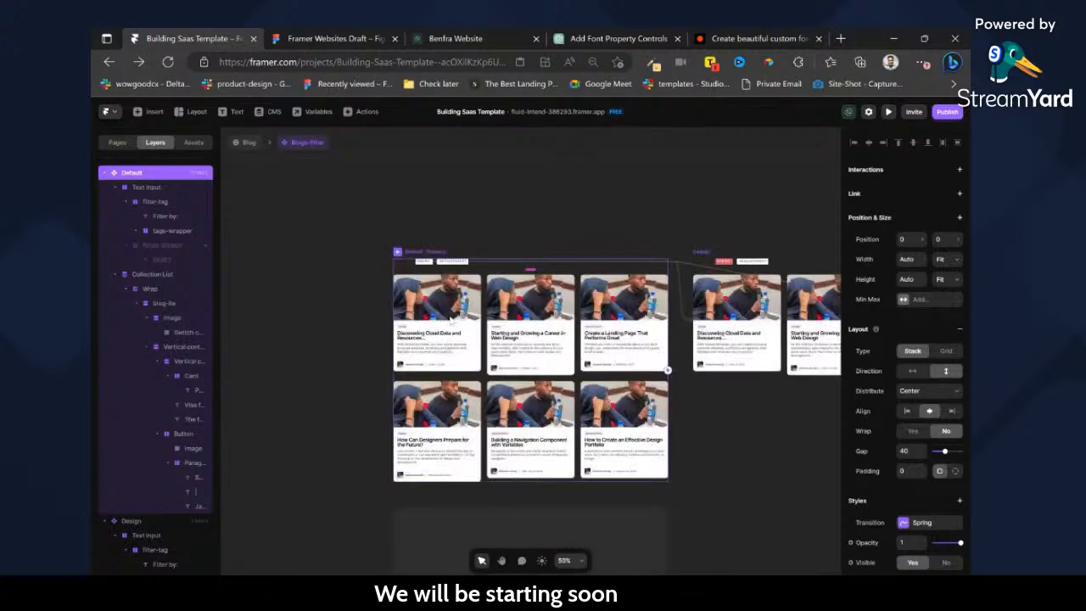
pyautogui.scroll(6, 440, 262)
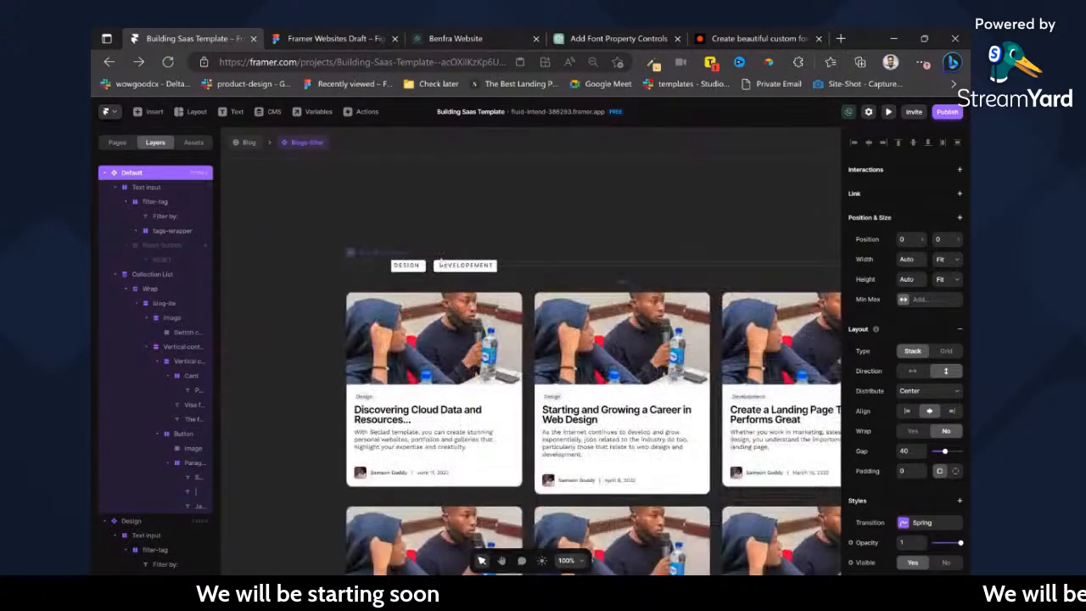
pyautogui.click(687, 279)
pyautogui.click(947, 293)
pyautogui.click(948, 320)
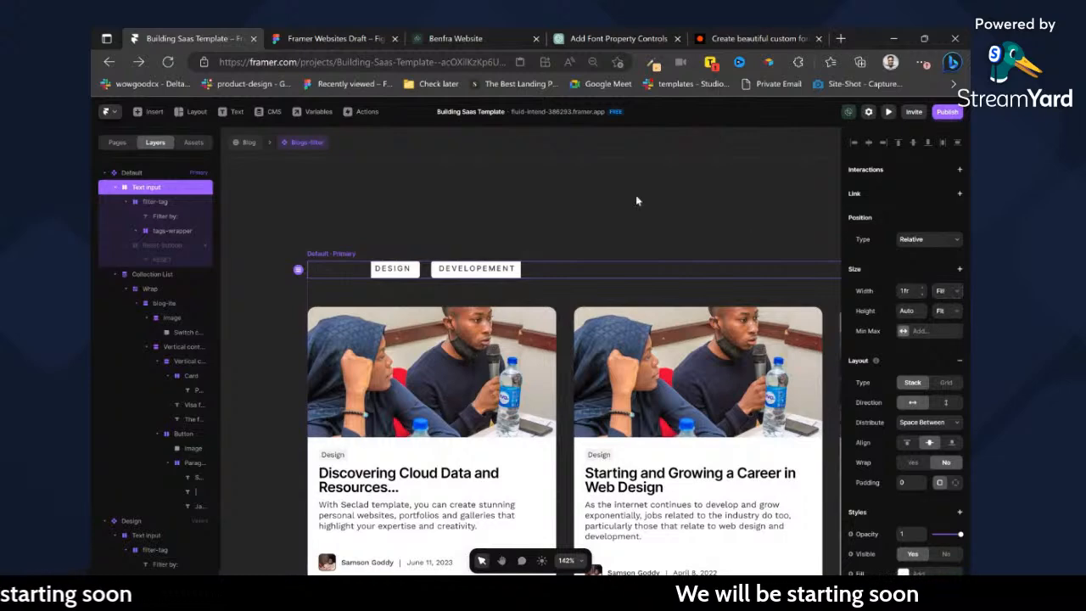
# Return to the Blog page and test the DEVELOPEMENT, DESIGN and RESET filters in its desktop preview.
pyautogui.click(259, 141)
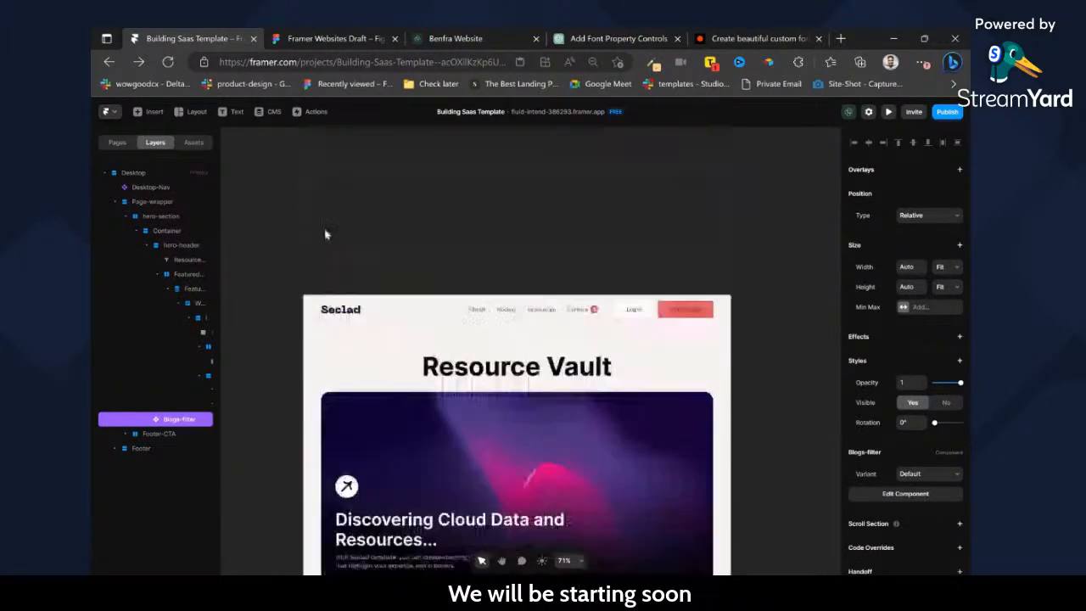
pyautogui.hotkey('ctrl', 'p')
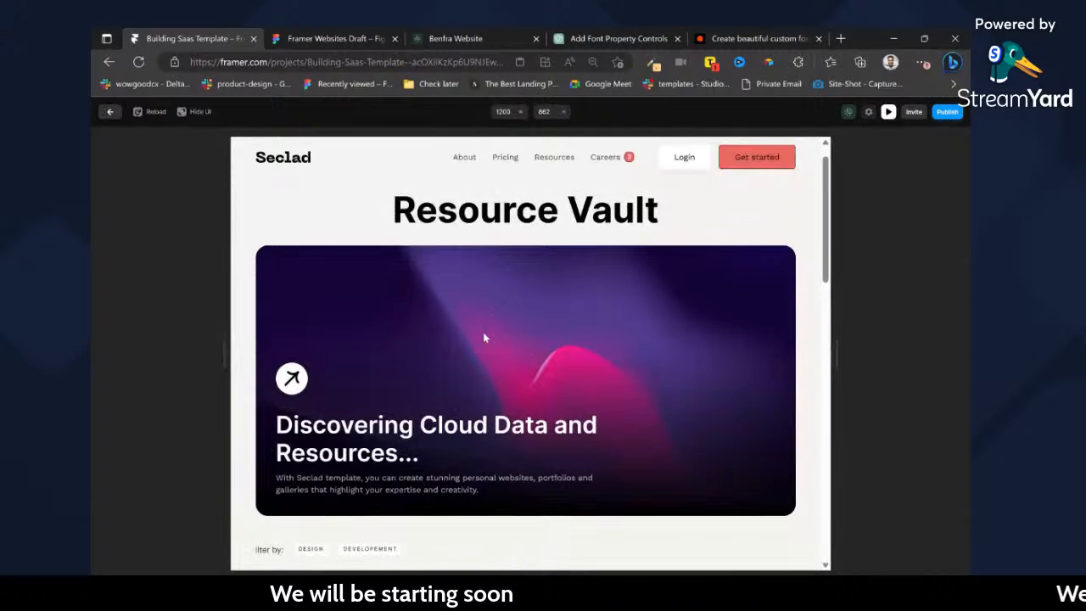
pyautogui.scroll(-3, 484, 338)
pyautogui.click(366, 322)
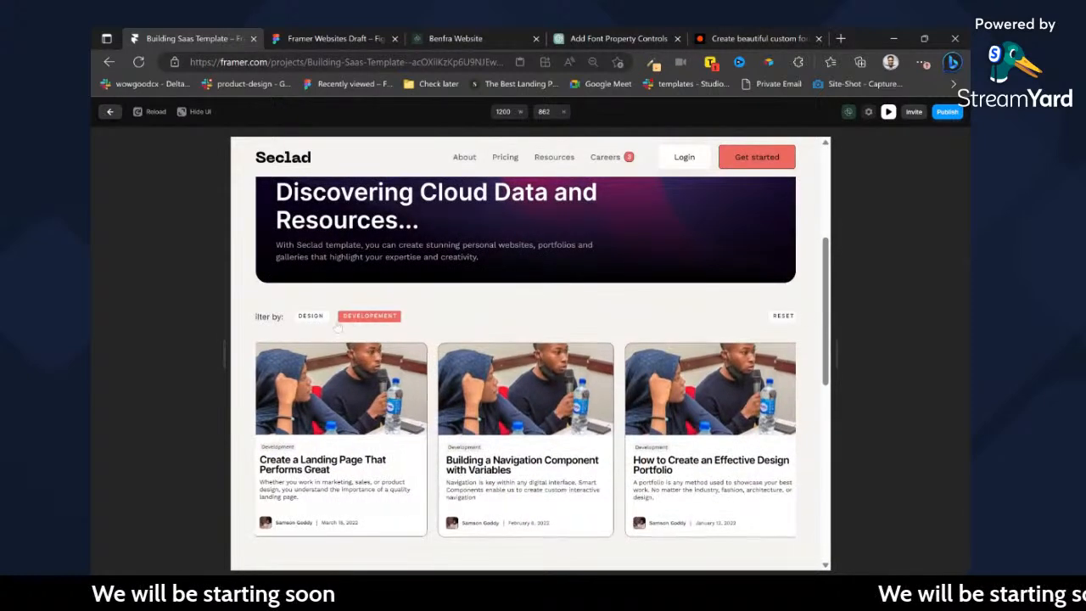
pyautogui.click(316, 317)
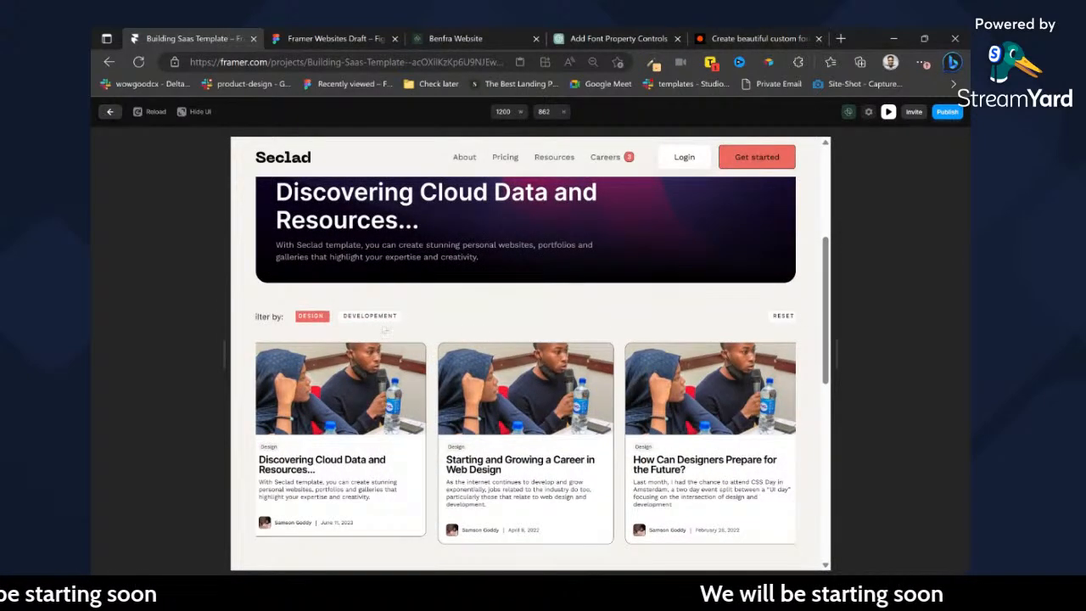
pyautogui.click(779, 317)
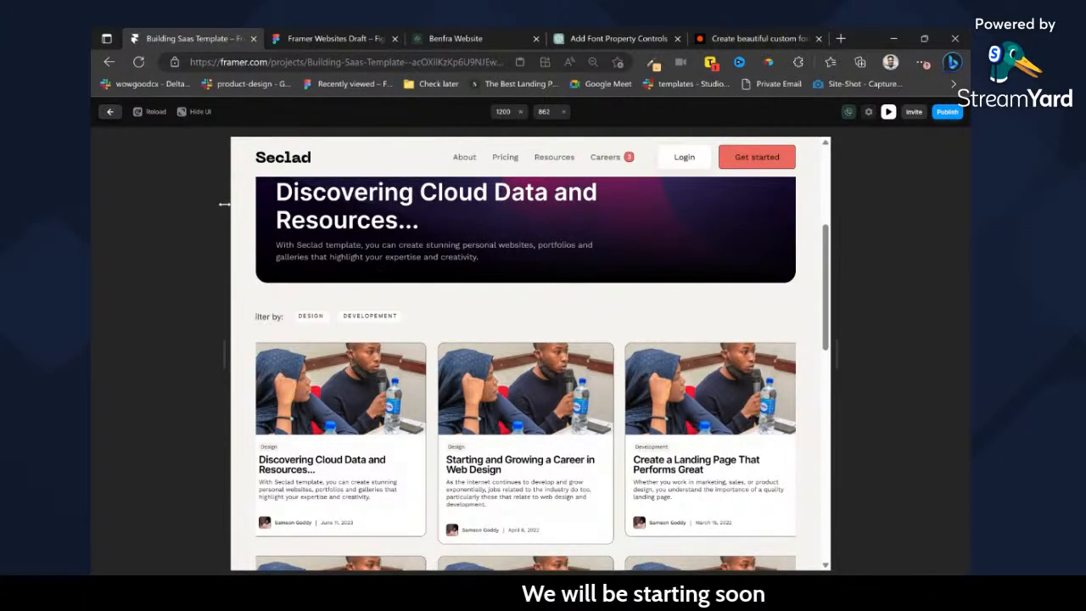
pyautogui.click(110, 112)
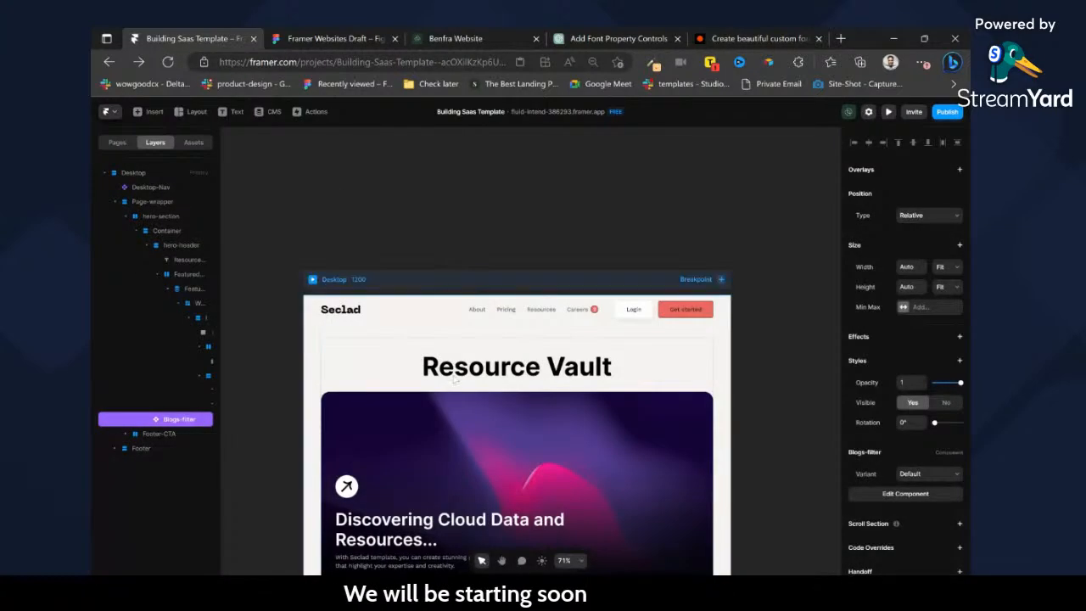
# Examine the sizing and layout of the filter-tag, Reset-button and Text input layers in the Blogs-filter component's Default and Design variants.
pyautogui.scroll(-5, 462, 249)
pyautogui.doubleClick(458, 245)
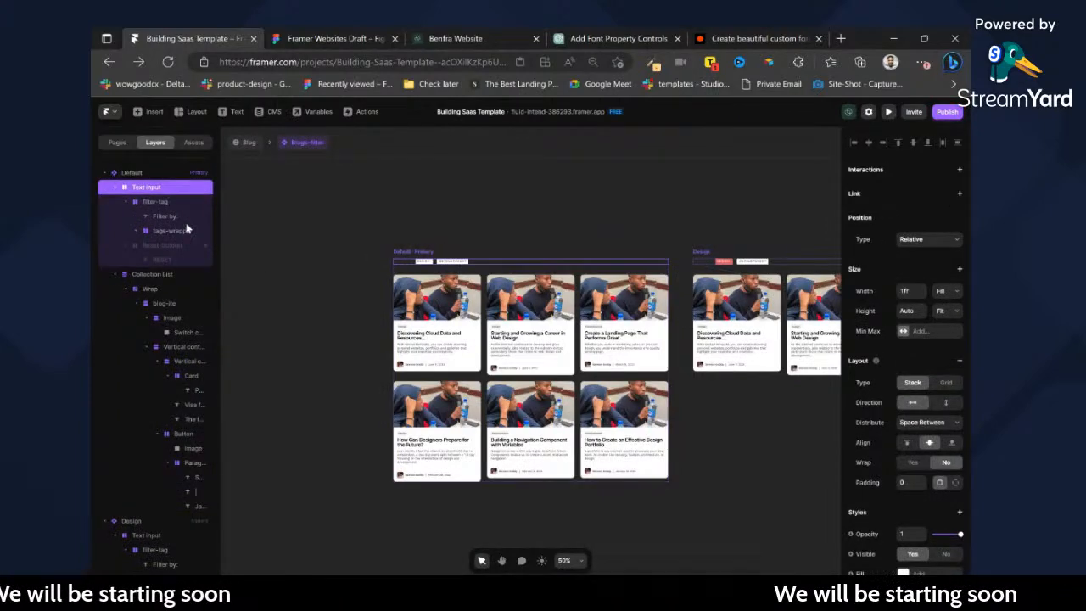
pyautogui.click(141, 203)
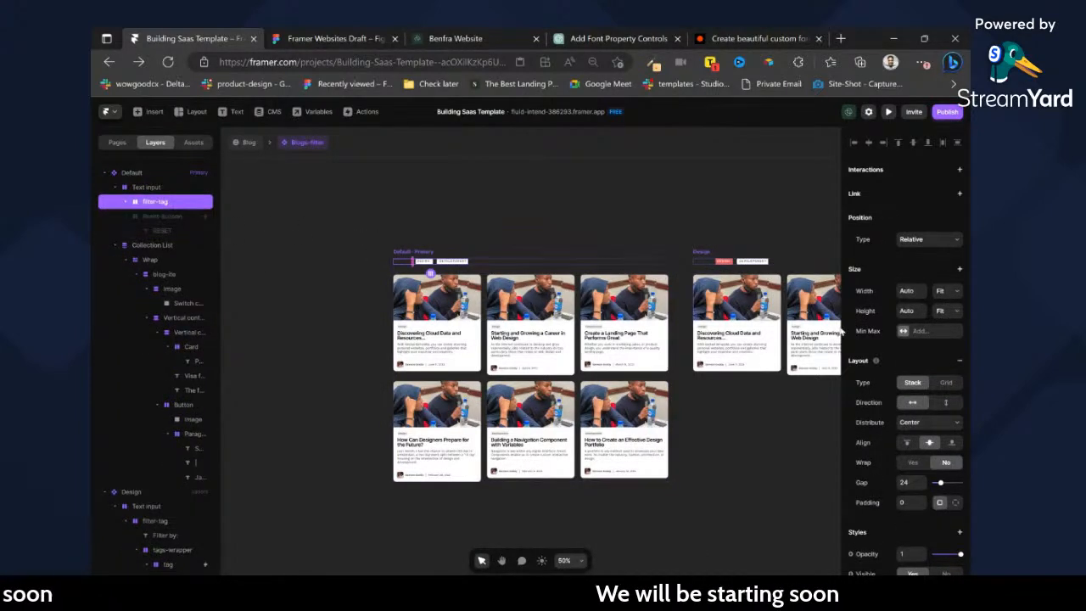
pyautogui.click(150, 217)
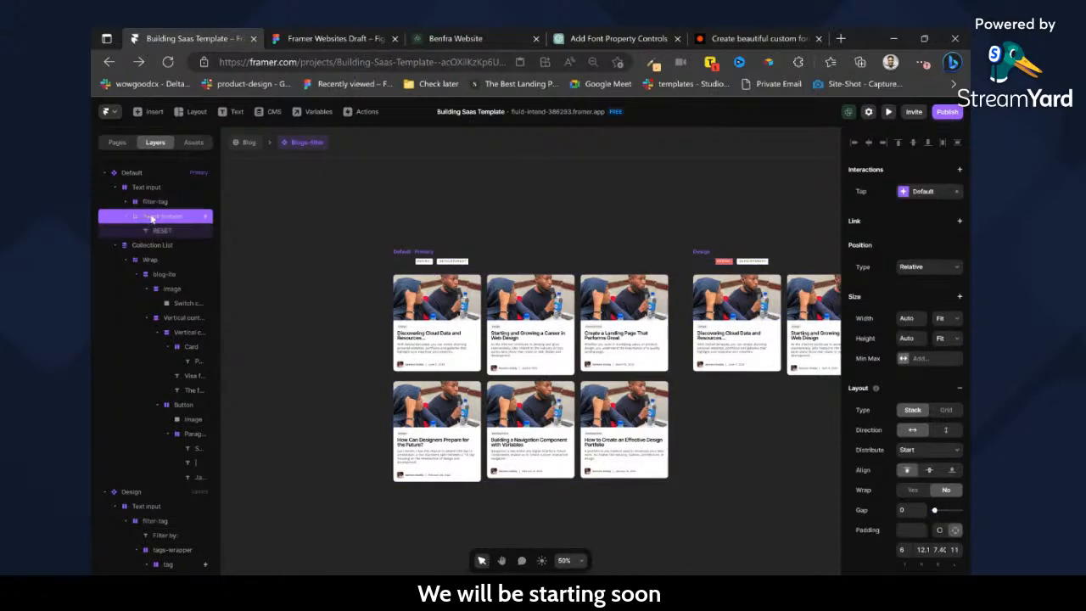
pyautogui.click(530, 263)
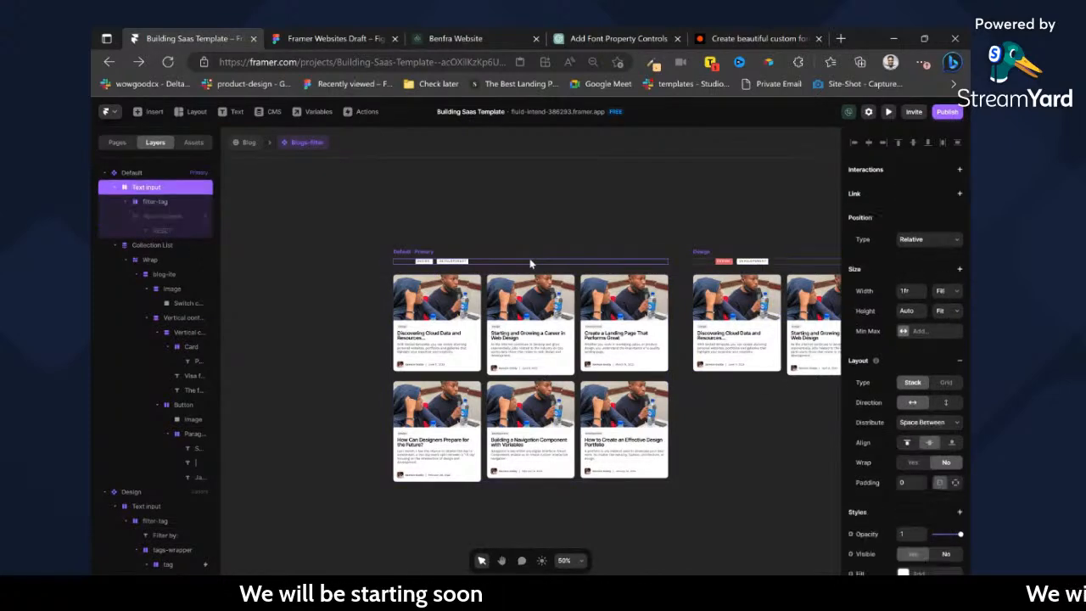
pyautogui.scroll(-3, 966, 481)
pyautogui.hscroll(3, 694, 259)
pyautogui.scroll(5, 695, 260)
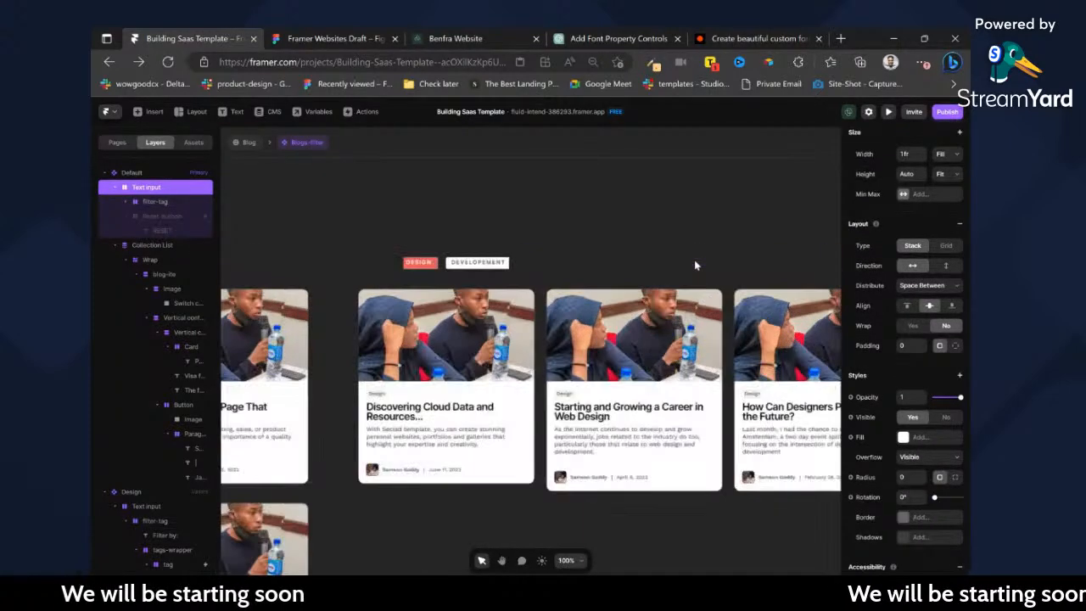
pyautogui.click(689, 268)
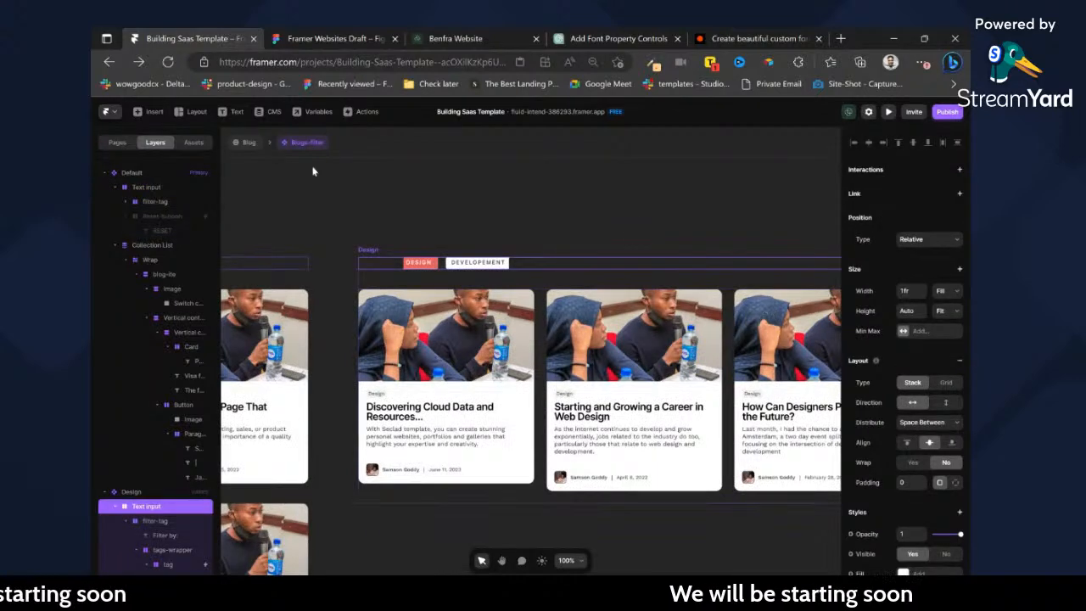
pyautogui.click(246, 144)
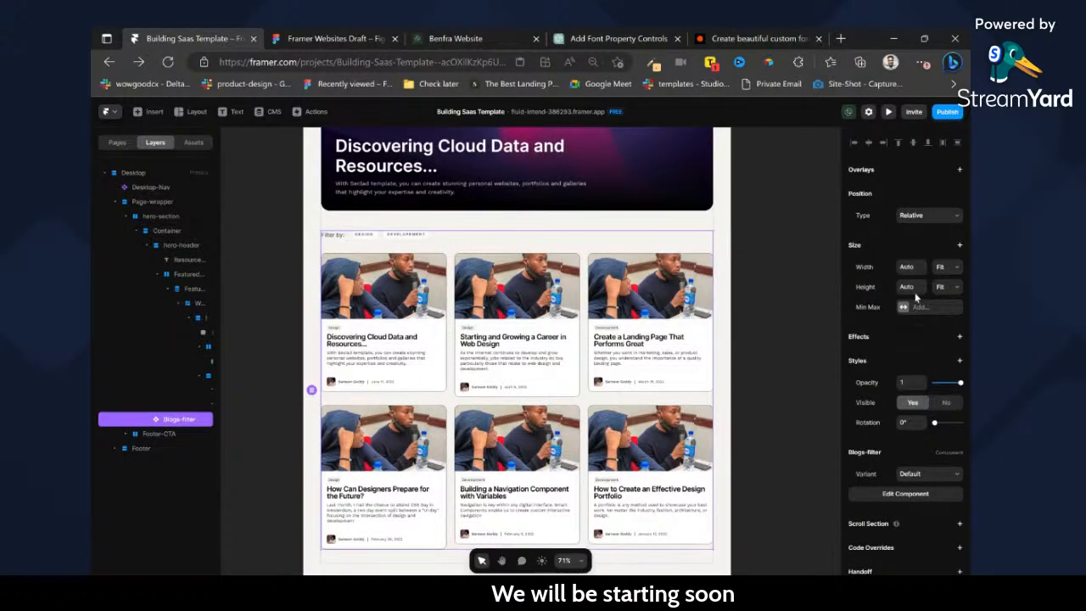
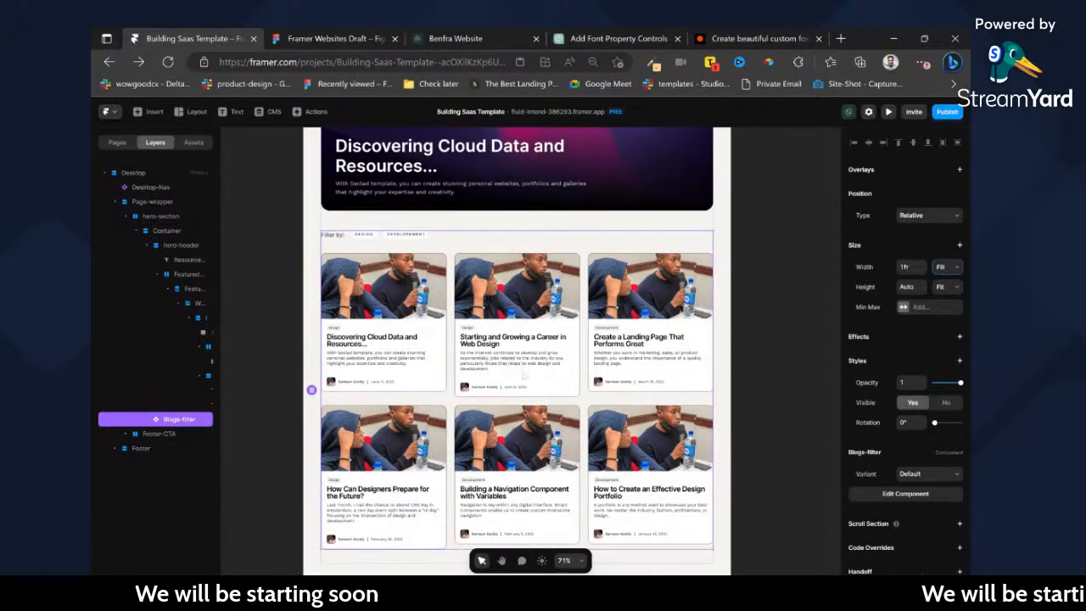
# Test the DEVELOPEMENT and DESIGN filters in the Blog page's desktop preview, checking how the blog cards fit.
pyautogui.scroll(5, 528, 248)
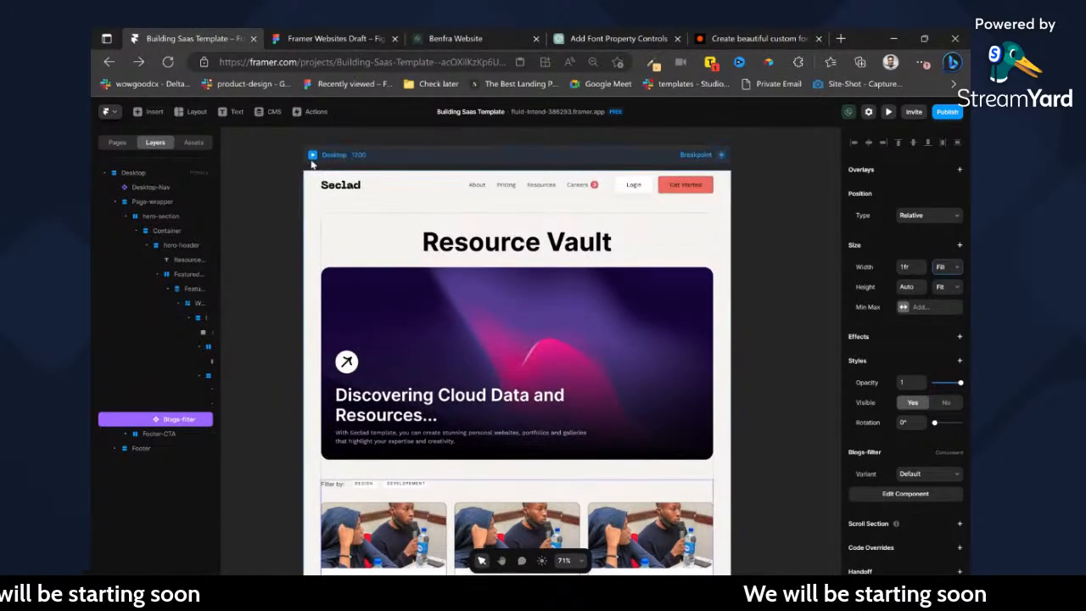
pyautogui.click(312, 155)
pyautogui.scroll(-3, 526, 356)
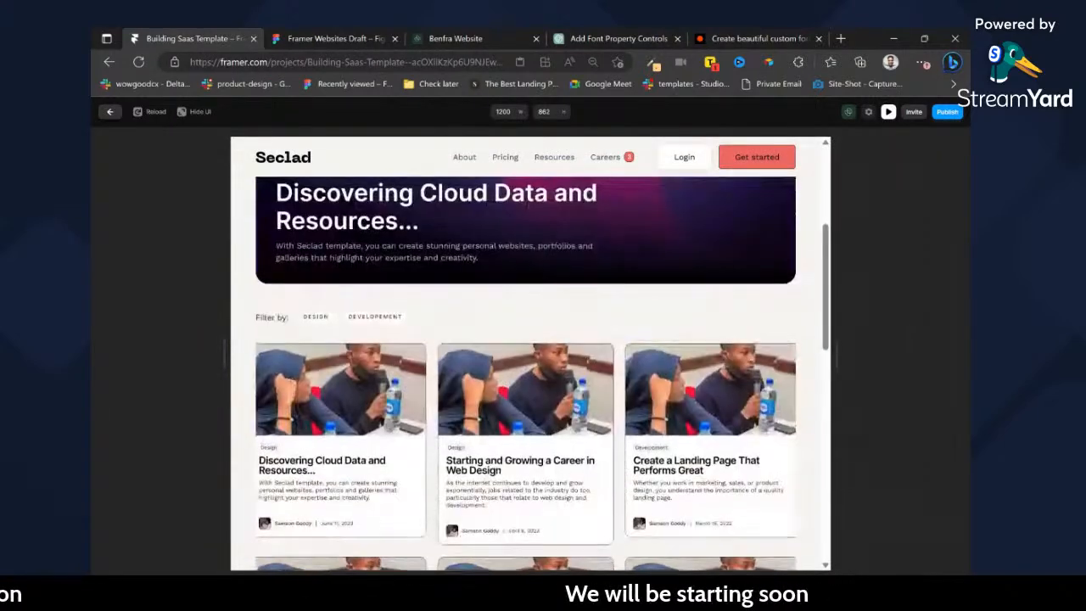
pyautogui.click(375, 317)
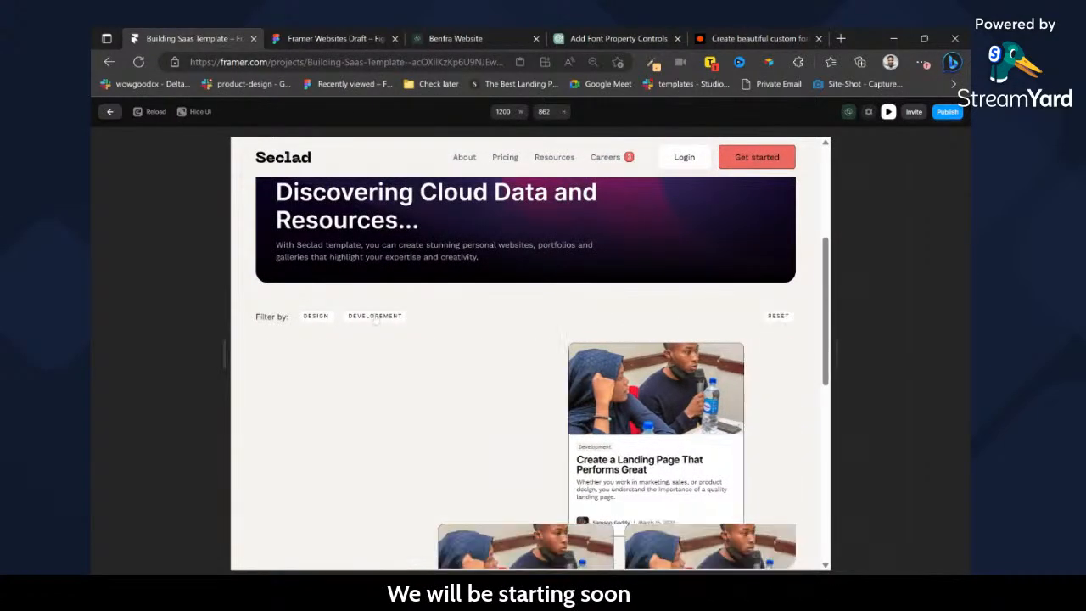
pyautogui.click(316, 317)
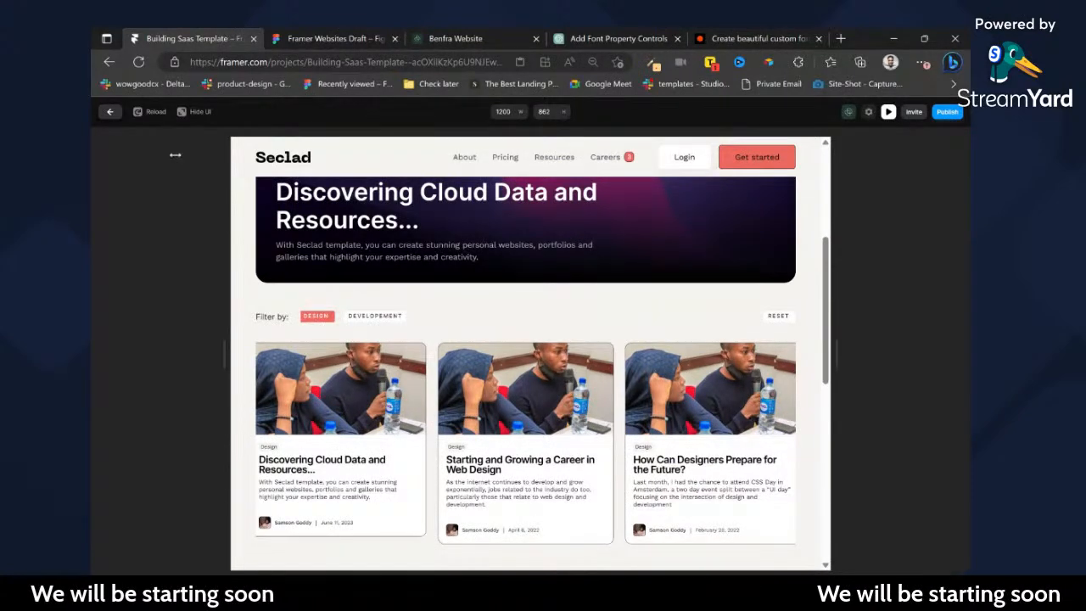
pyautogui.click(105, 115)
# Inside the Blogs-filter component, set the width of the Default variant's Collection List to Fill.
pyautogui.scroll(-3, 492, 345)
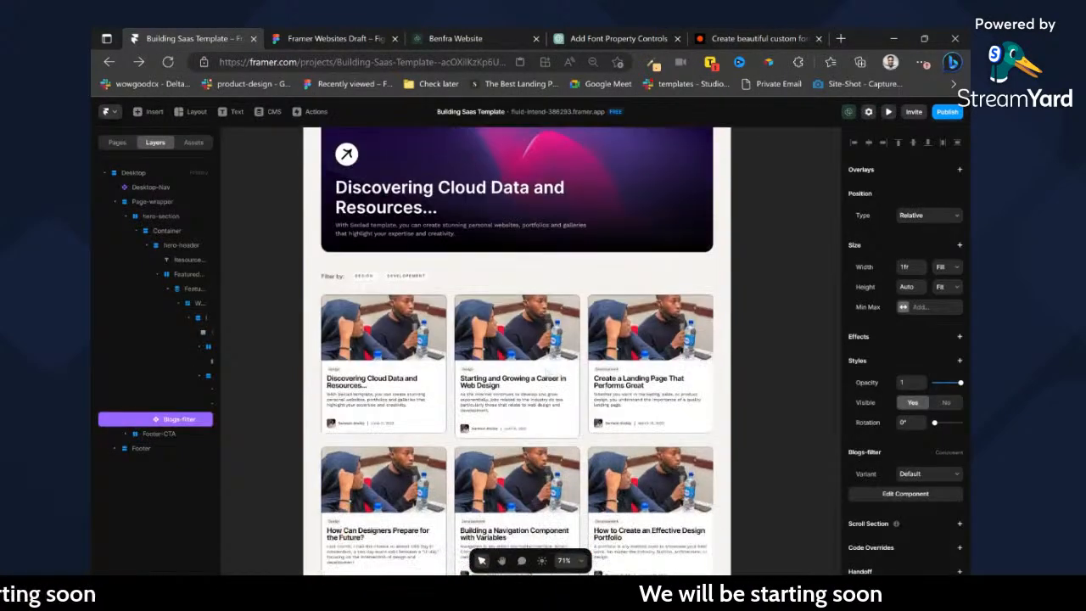
pyautogui.doubleClick(479, 360)
pyautogui.click(479, 361)
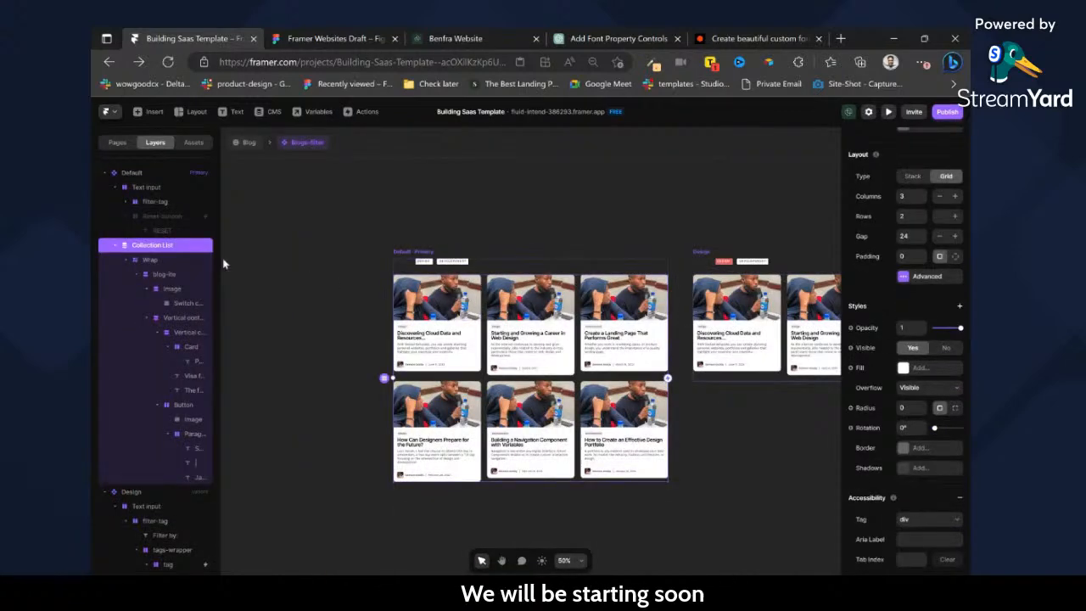
pyautogui.scroll(5, 937, 220)
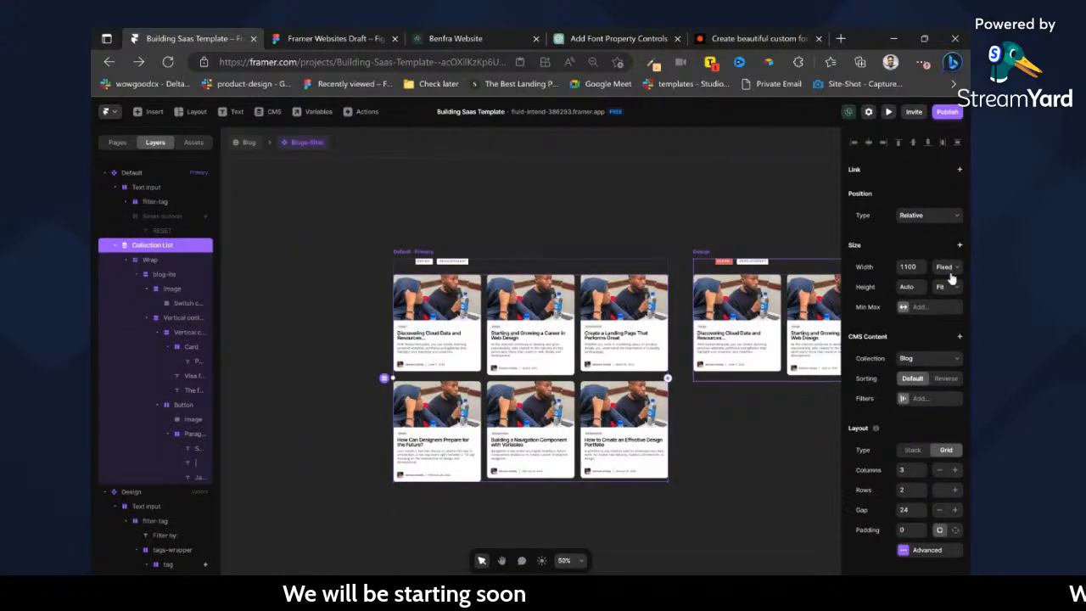
pyautogui.click(951, 284)
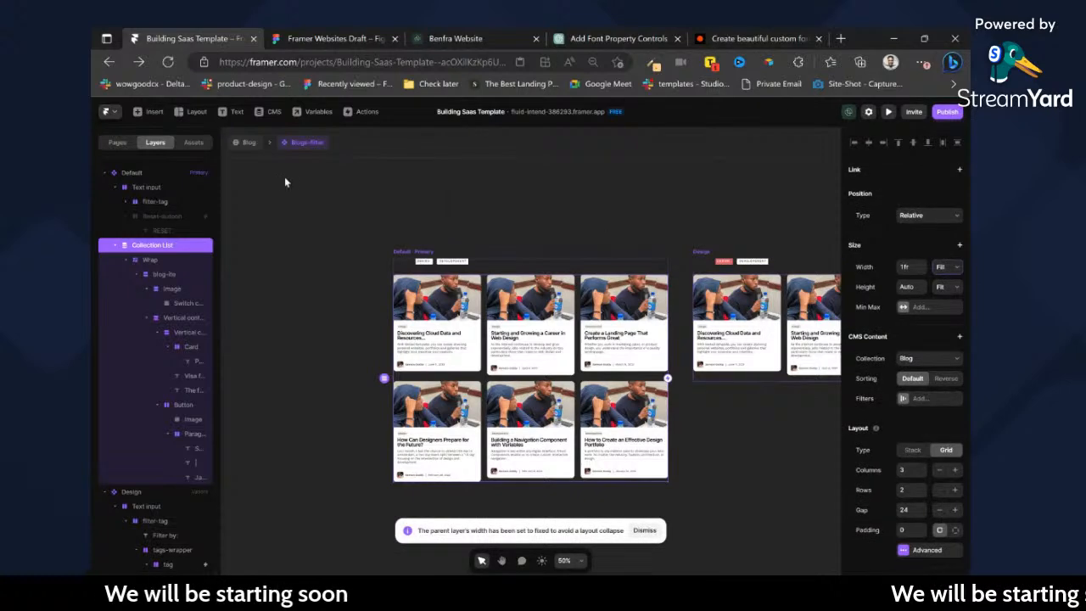
# Check the blog grid on the Blog page and inspect the Default variant's layout and style settings in the Blogs-filter component.
pyautogui.click(255, 144)
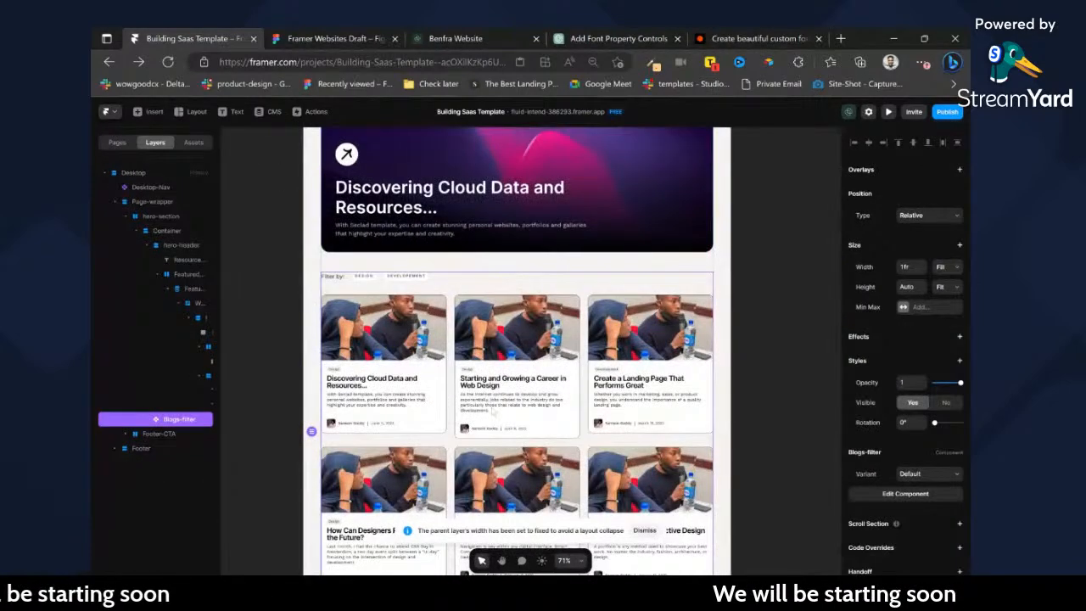
pyautogui.click(719, 307)
pyautogui.scroll(3, 677, 308)
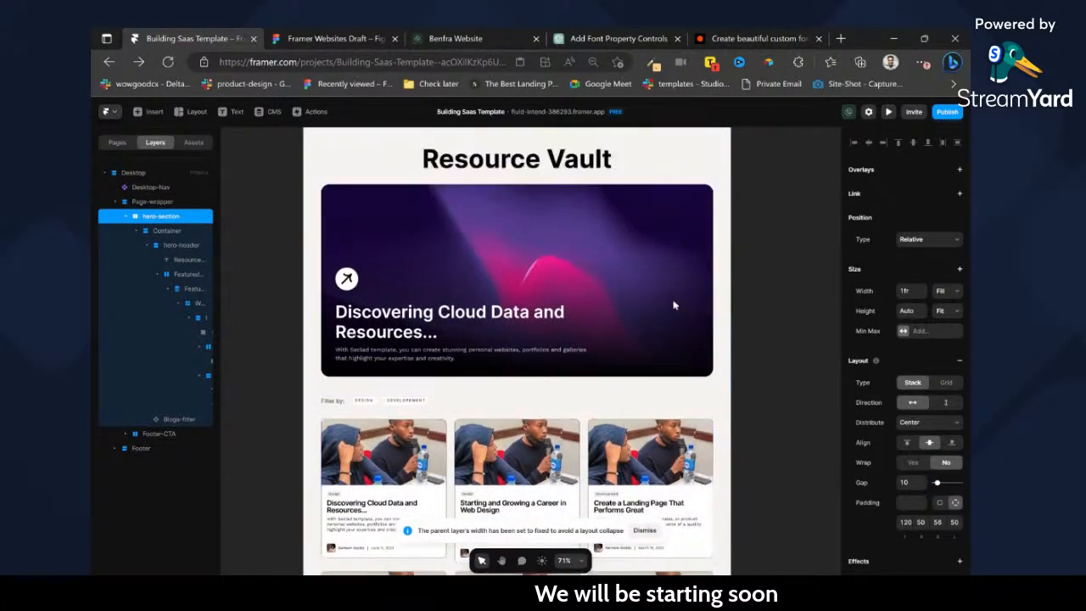
pyautogui.scroll(-2, 692, 341)
pyautogui.doubleClick(684, 346)
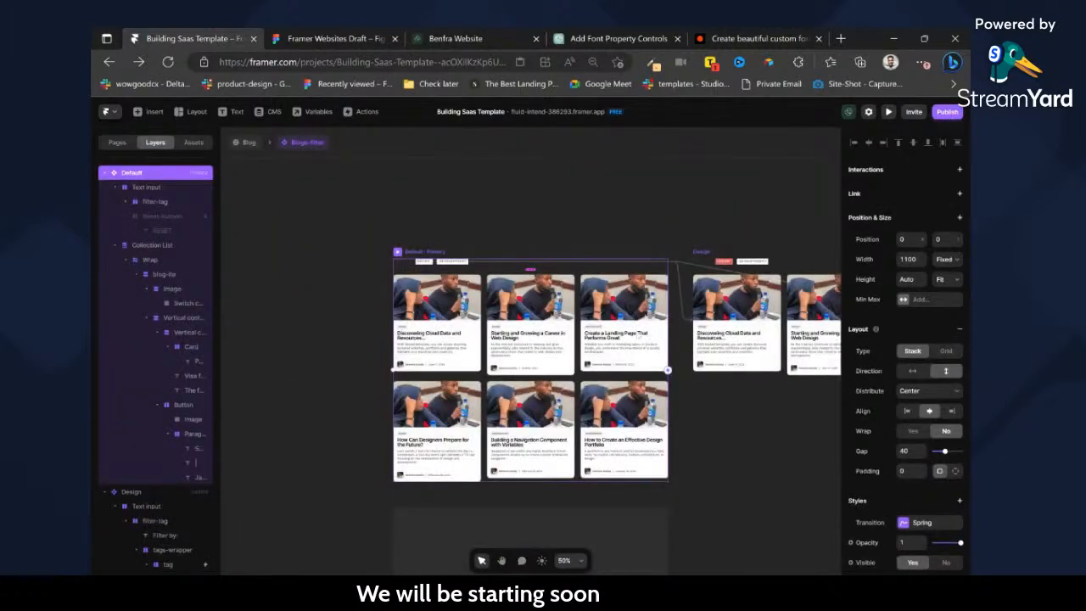
pyautogui.scroll(-3, 934, 473)
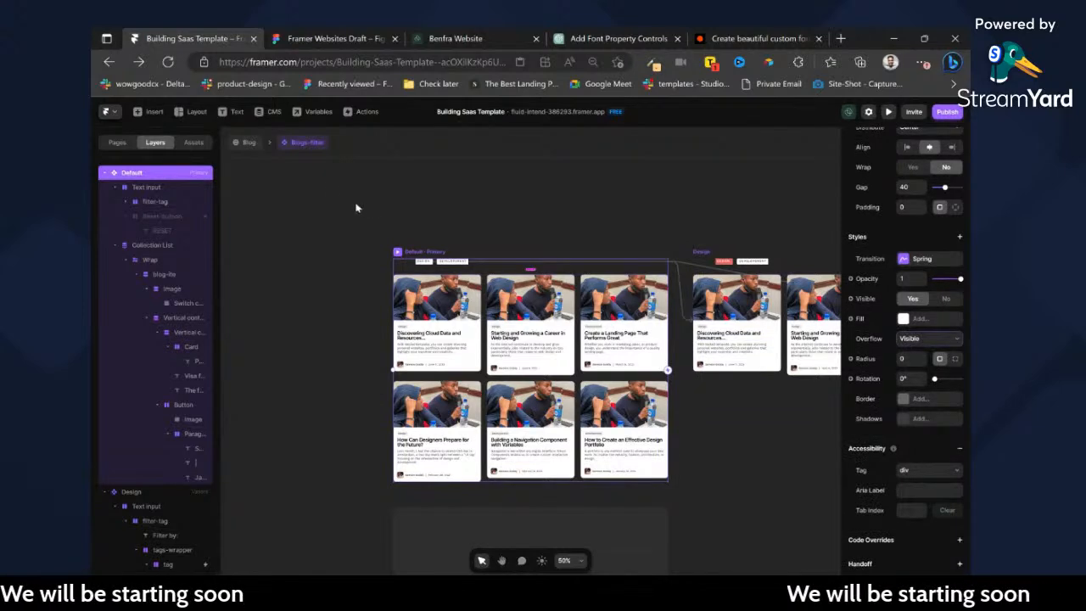
pyautogui.click(247, 142)
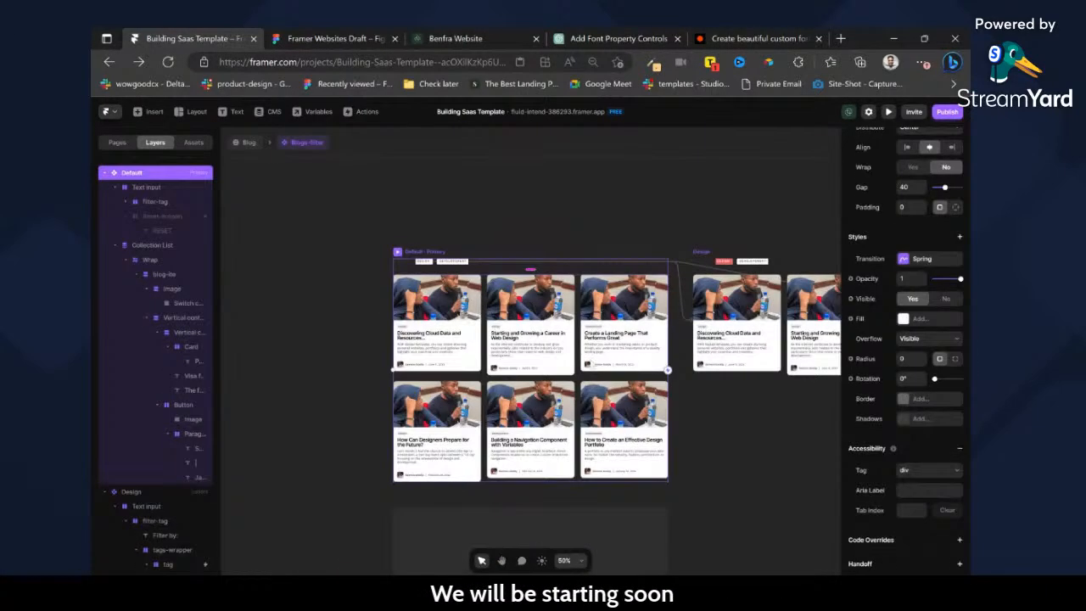
# Examine the size, layout and overflow settings of the Default variant's Collection List, Wrap and blog item layers.
pyautogui.click(579, 378)
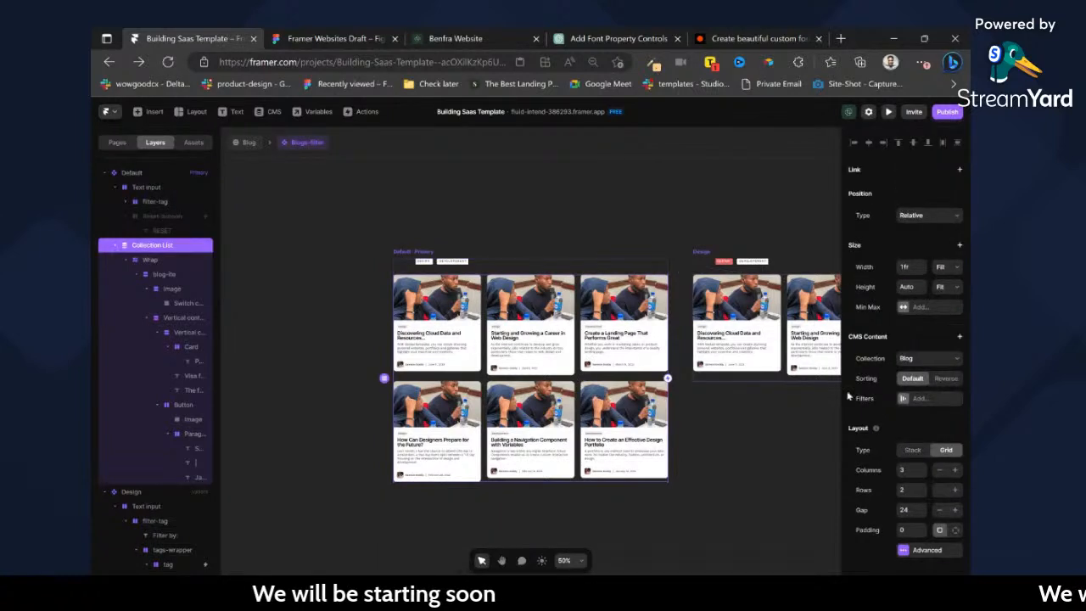
pyautogui.click(170, 275)
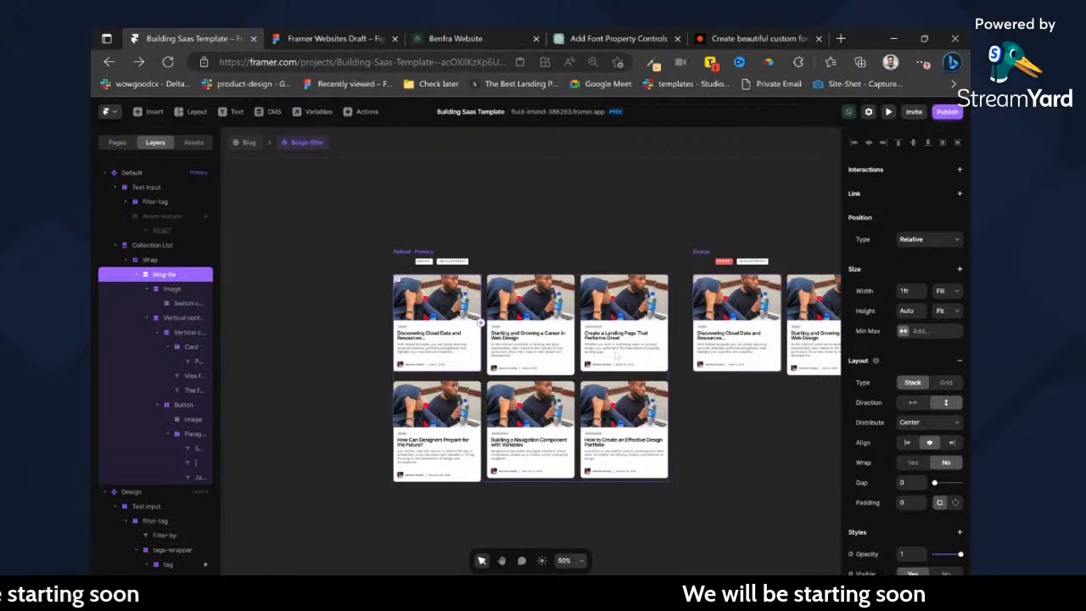
pyautogui.click(166, 260)
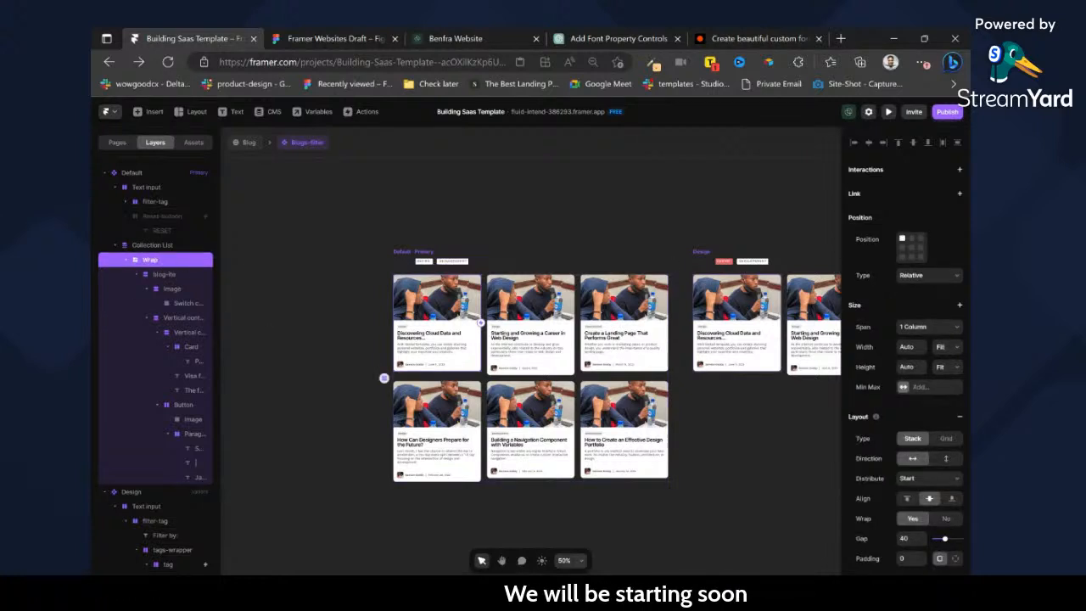
pyautogui.scroll(5, 479, 257)
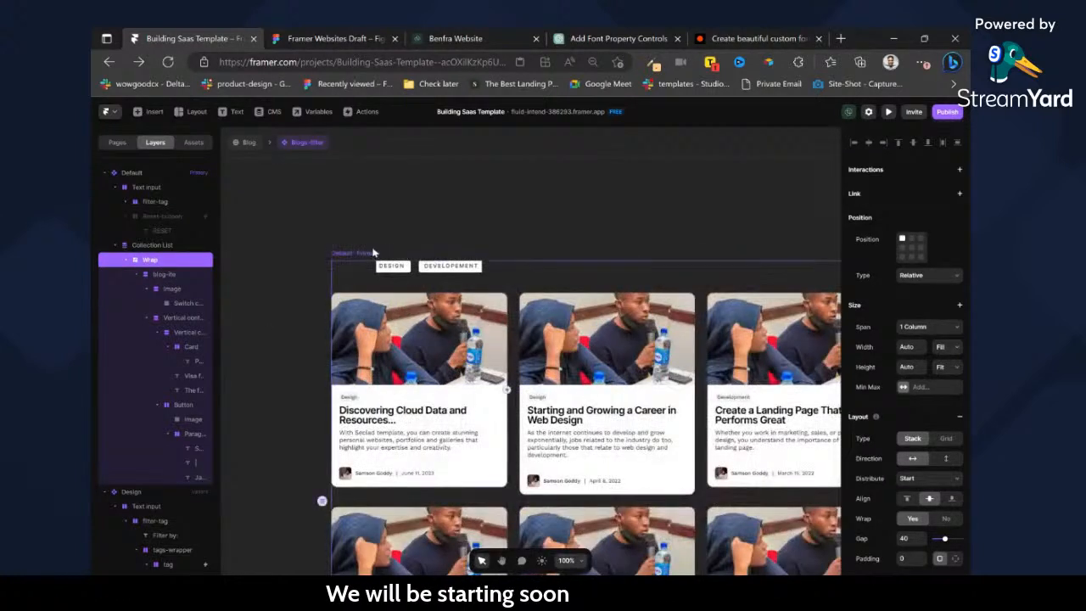
pyautogui.click(374, 253)
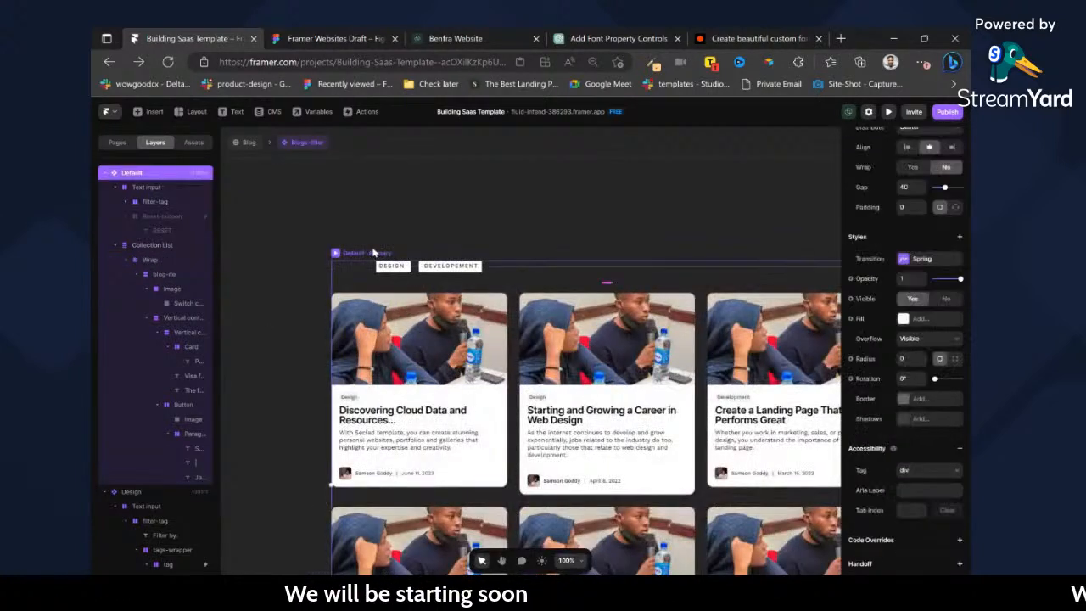
pyautogui.click(695, 354)
pyautogui.scroll(-5, 948, 450)
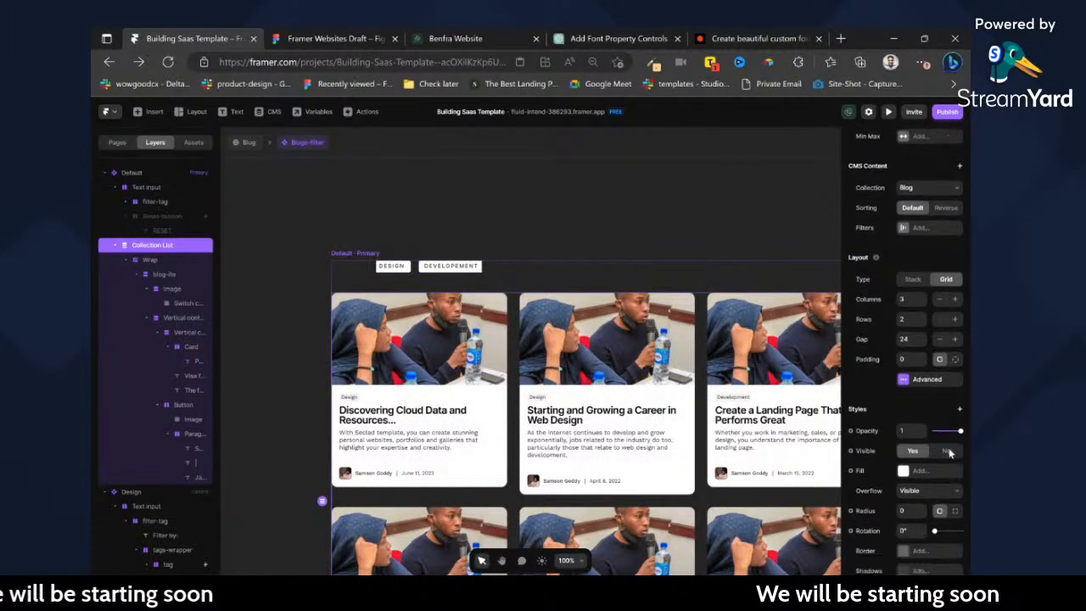
pyautogui.click(151, 260)
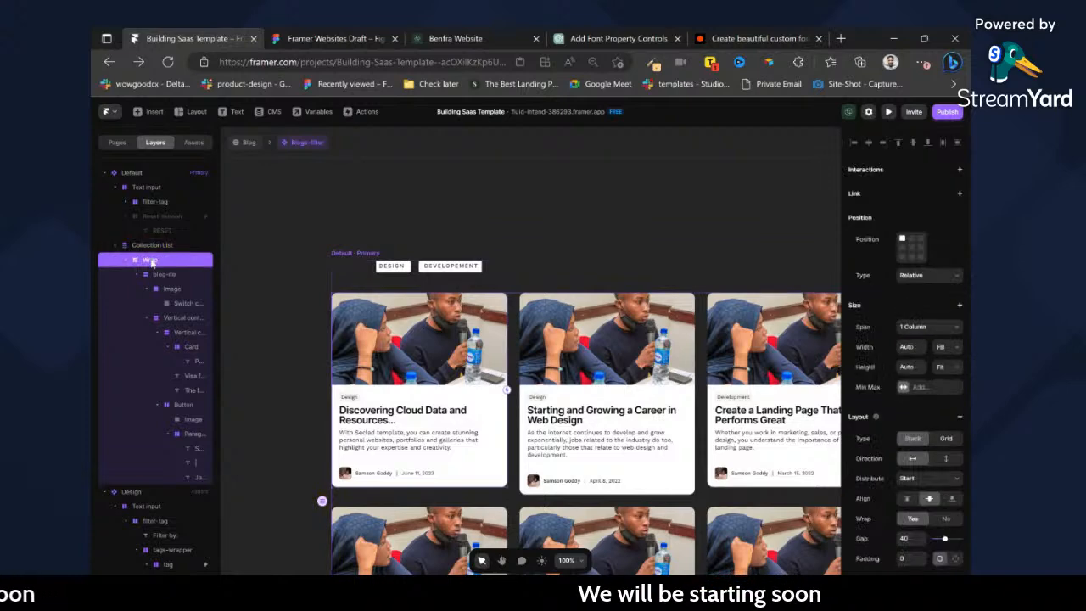
pyautogui.scroll(-3, 964, 449)
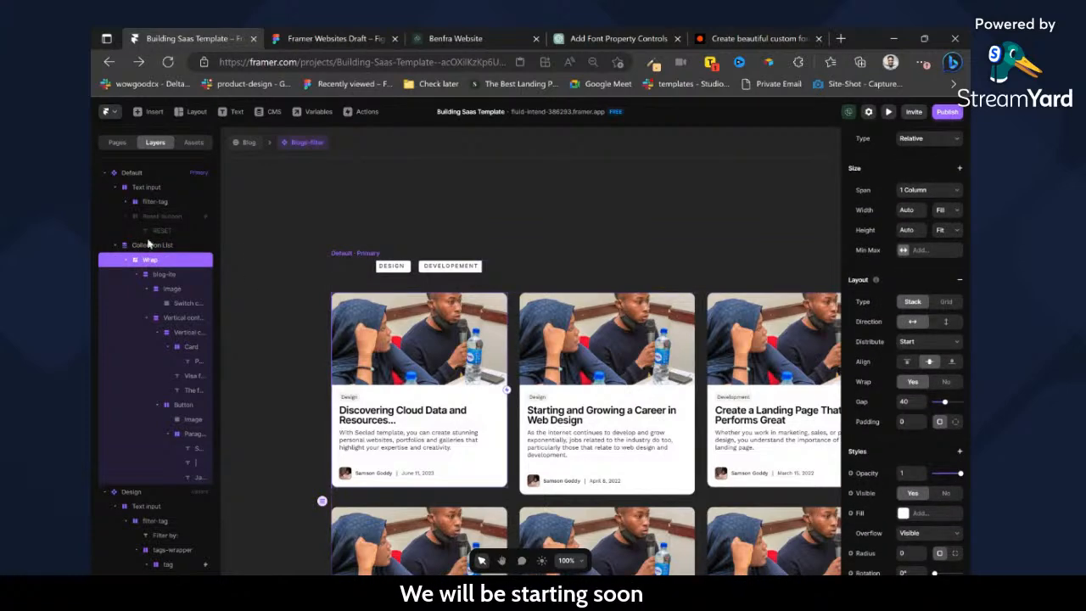
# Set the overflow of the Default variant's blog item layer to Visible and return to the Blog page.
pyautogui.click(164, 274)
pyautogui.scroll(-5, 933, 356)
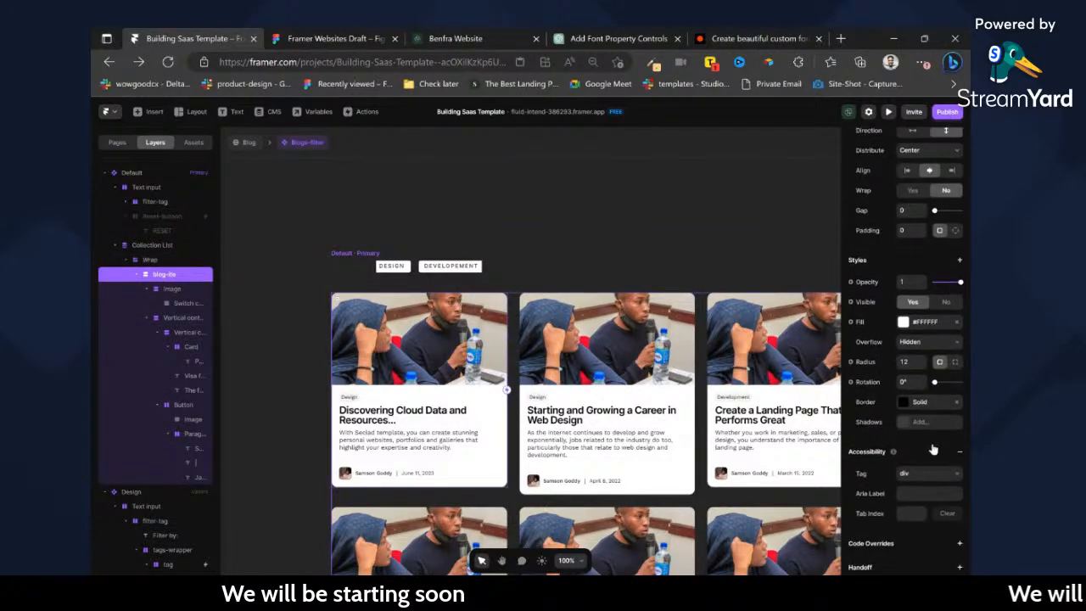
pyautogui.click(946, 343)
pyautogui.click(940, 355)
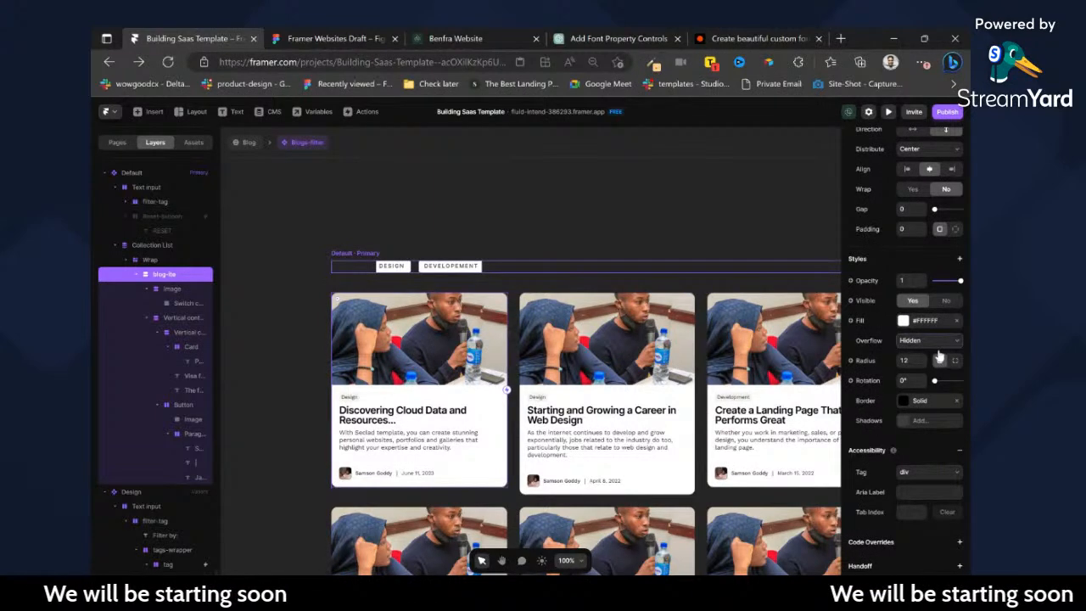
pyautogui.hotkey('ctrl', 'z')
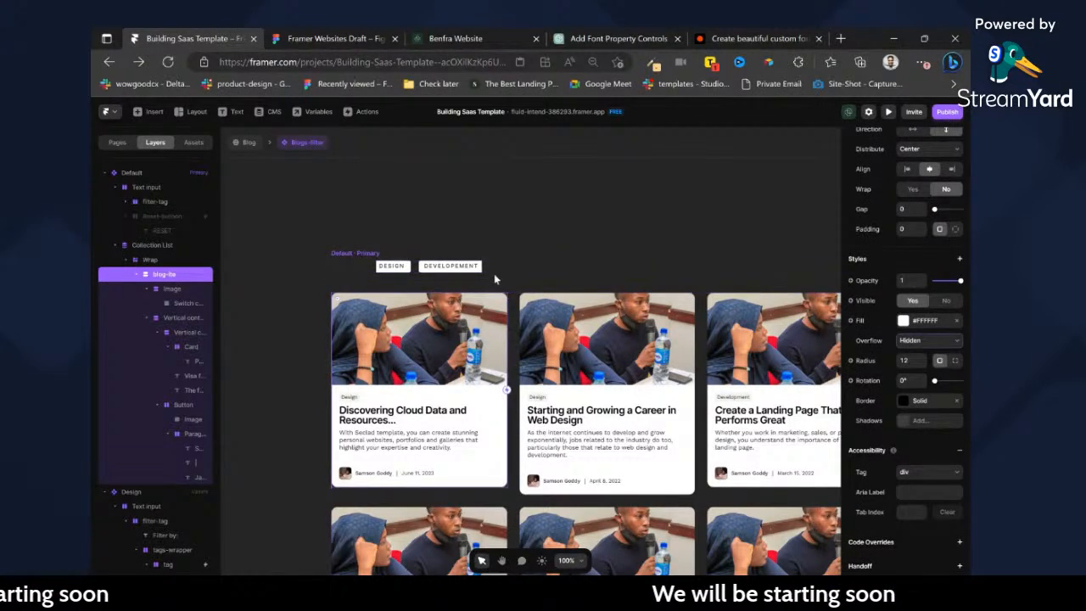
pyautogui.click(248, 144)
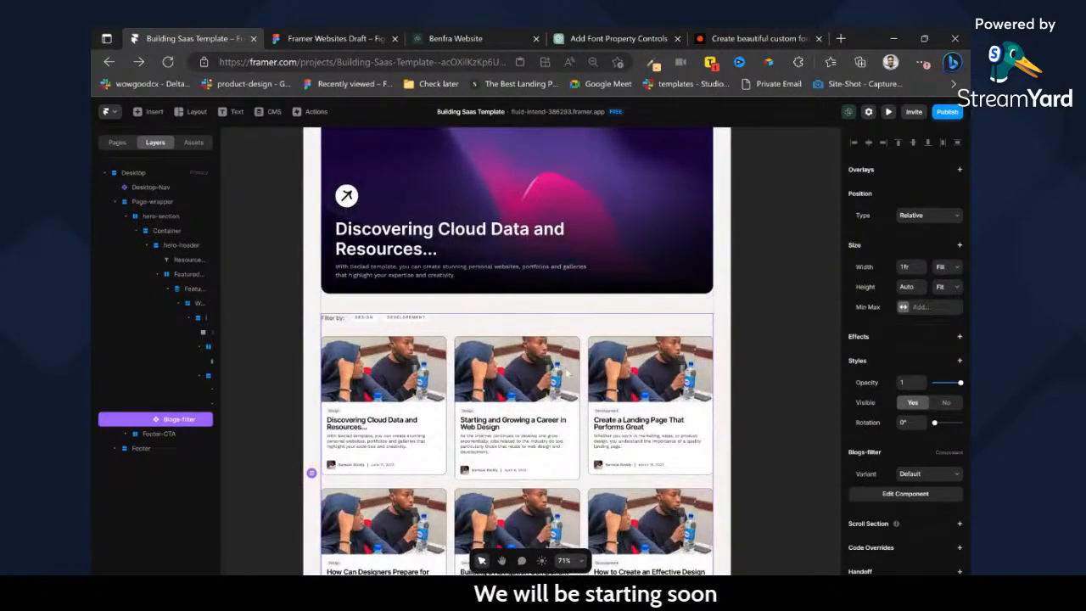
pyautogui.doubleClick(561, 372)
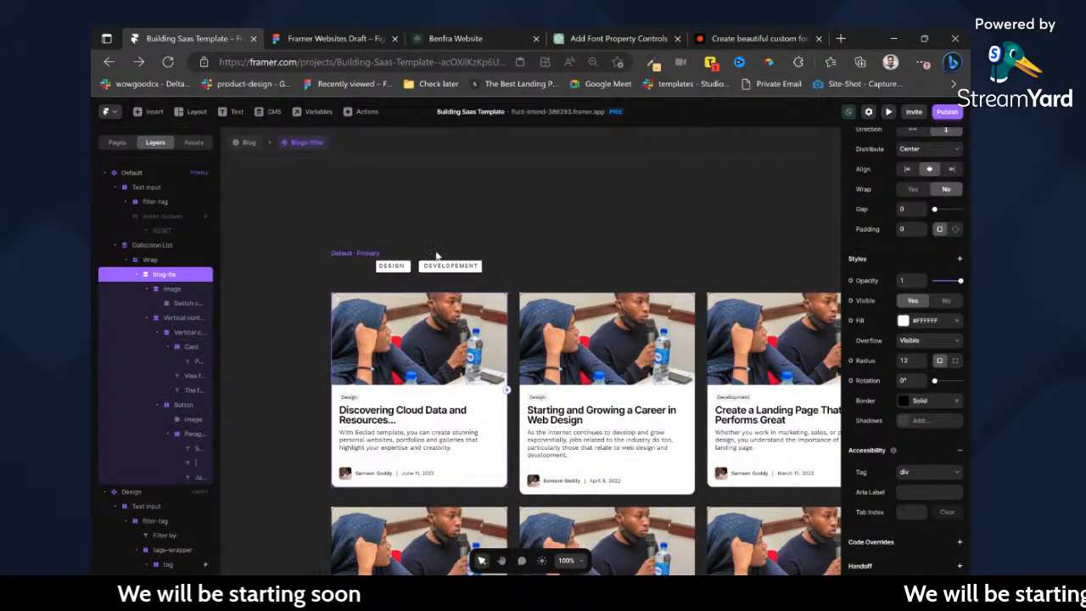
pyautogui.click(247, 143)
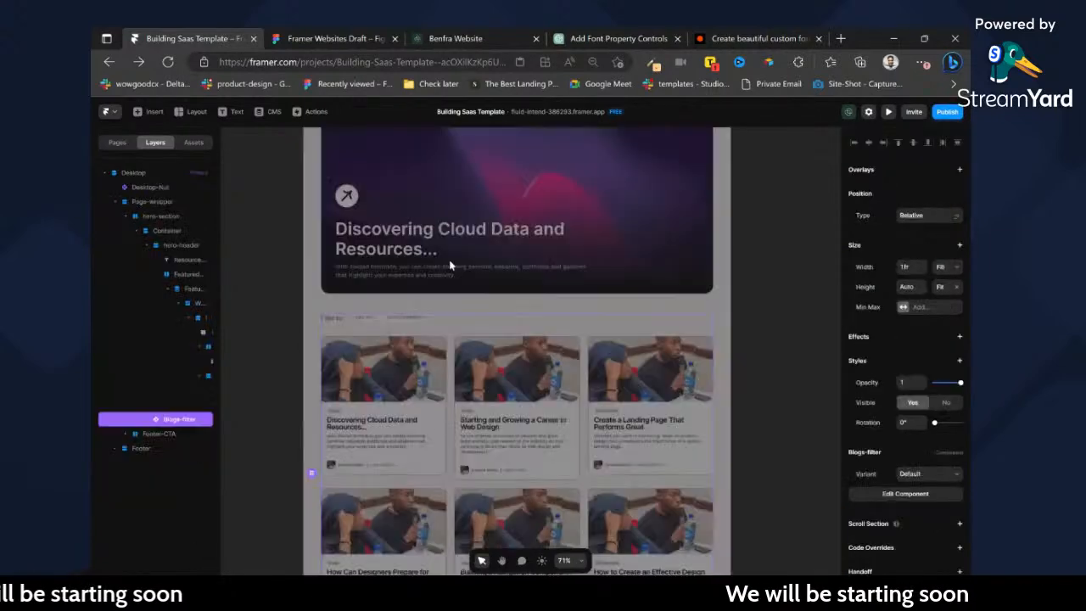
# Review the whole Blog page on the canvas and in its desktop preview, testing the DESIGN and DEVELOPEMENT filters.
pyautogui.scroll(-5, 450, 265)
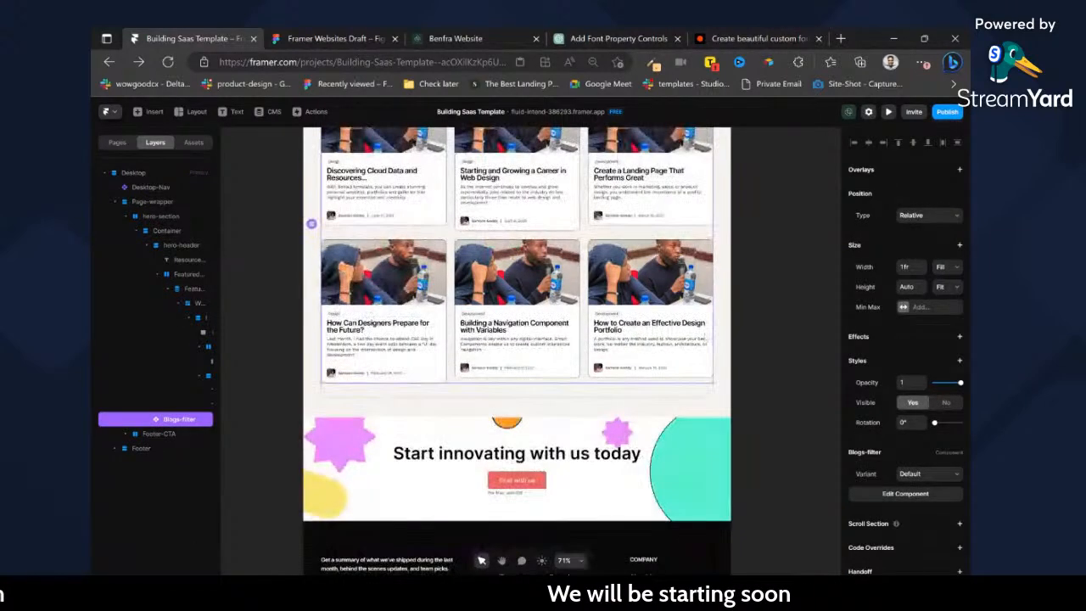
pyautogui.scroll(-5, 681, 347)
pyautogui.scroll(2, 586, 225)
pyautogui.scroll(2, 649, 361)
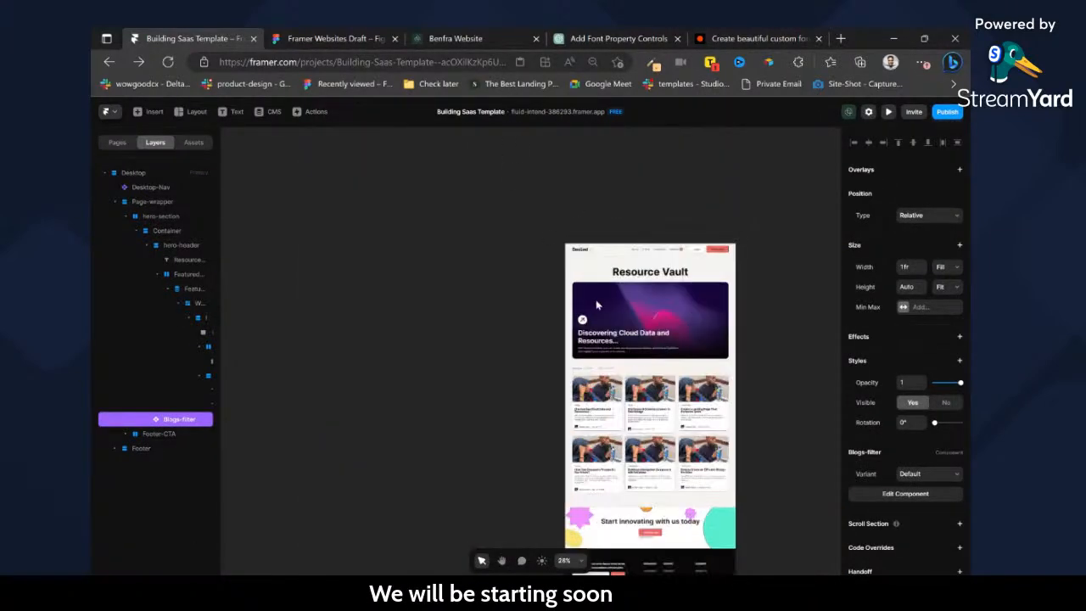
pyautogui.click(573, 228)
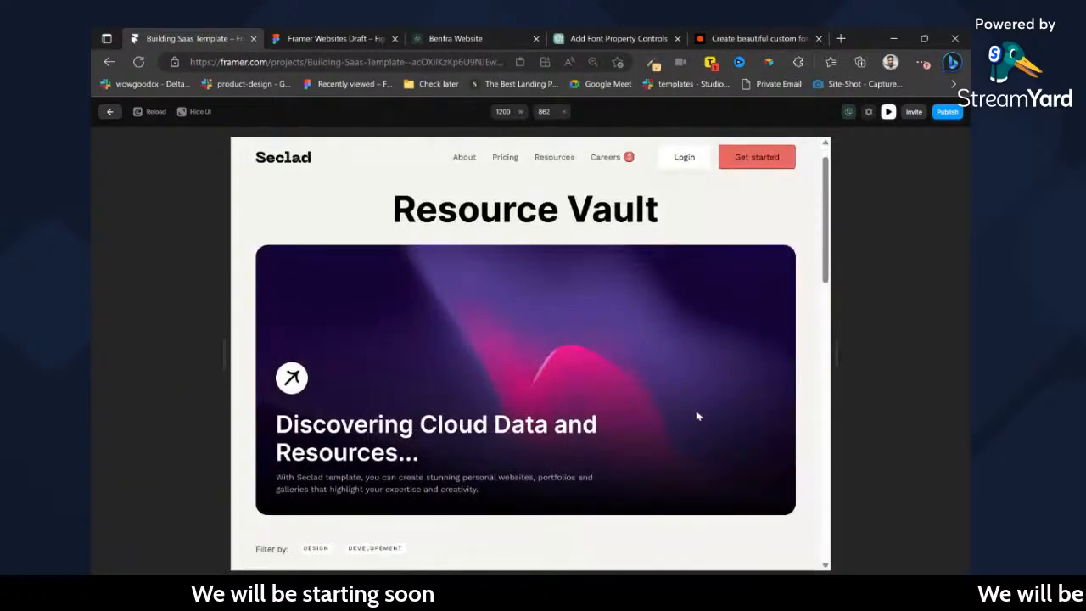
pyautogui.scroll(-4, 697, 416)
pyautogui.scroll(-3, 671, 399)
pyautogui.scroll(-2, 657, 392)
pyautogui.scroll(5, 658, 392)
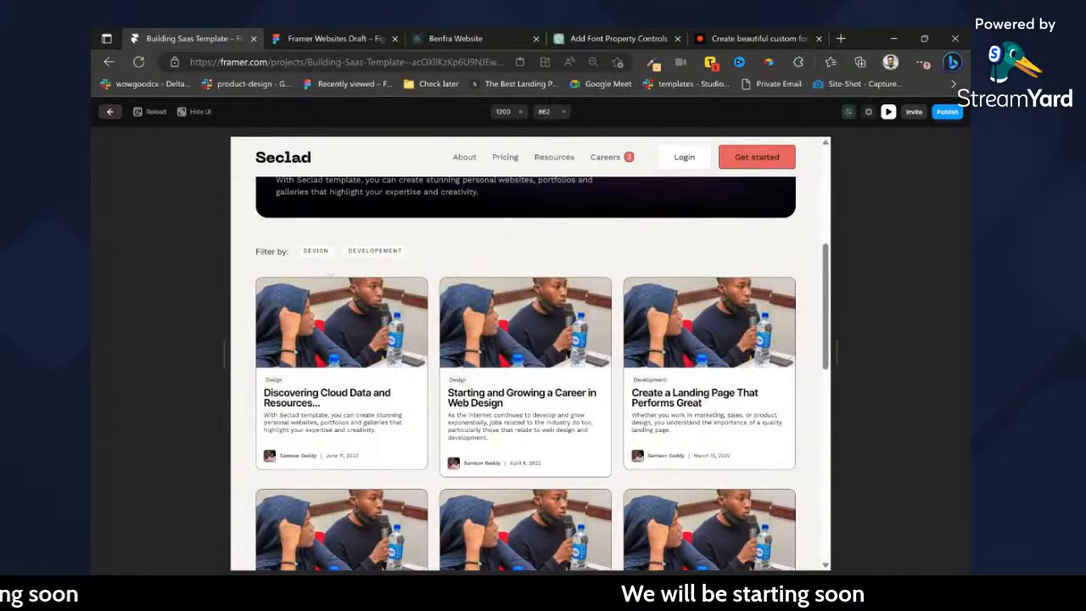
pyautogui.click(316, 252)
pyautogui.click(375, 251)
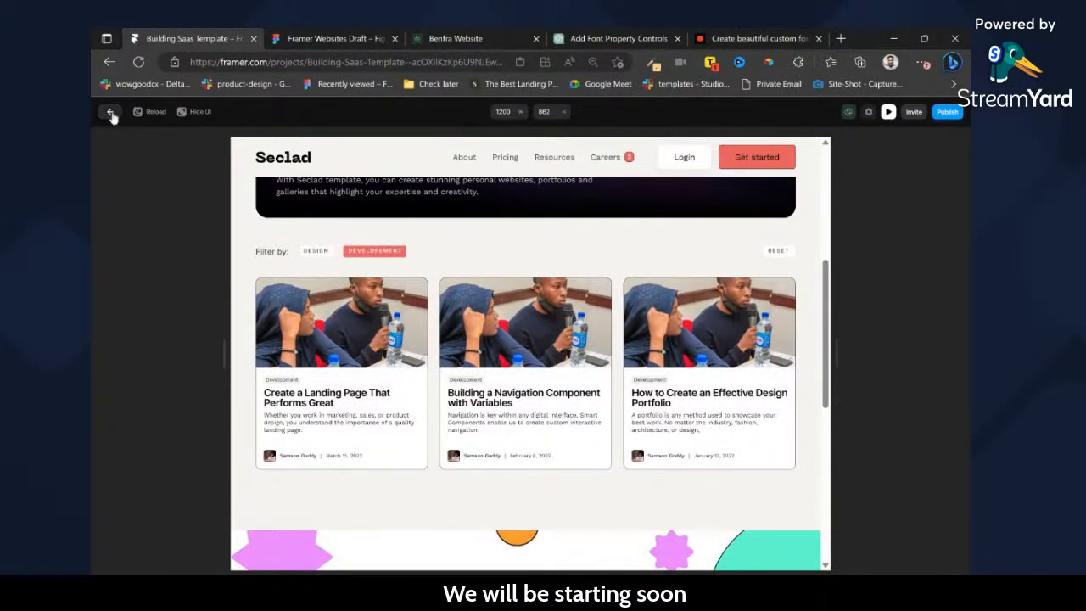
pyautogui.click(110, 113)
# Try to link the first card's title layer in the Blogs-filter Default variant to the Link variable.
pyautogui.doubleClick(584, 390)
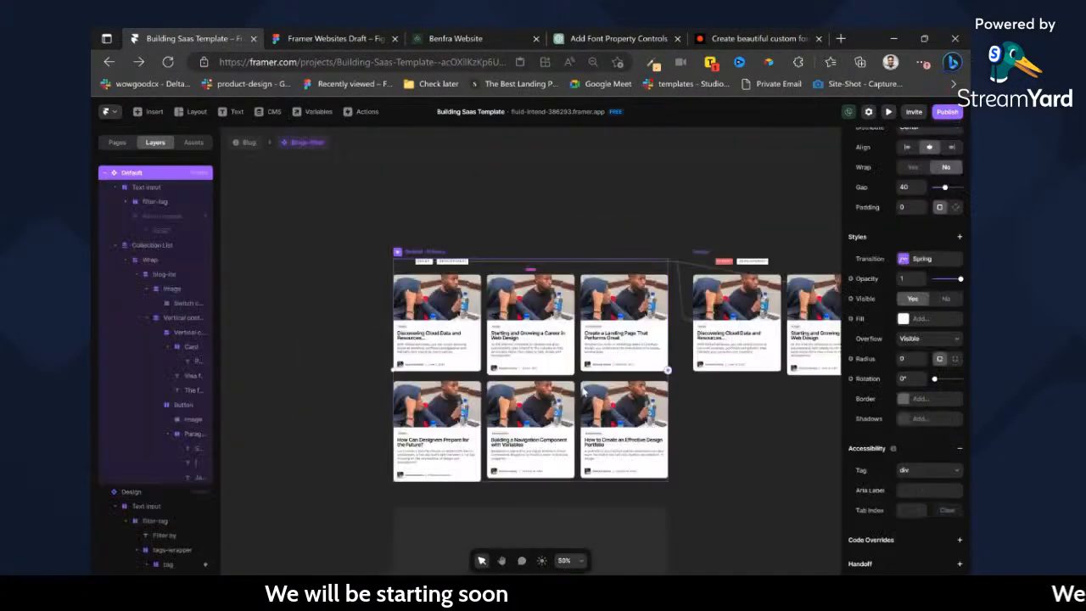
pyautogui.keyDown('ctrl'); pyautogui.click(464, 338); pyautogui.keyUp('ctrl')
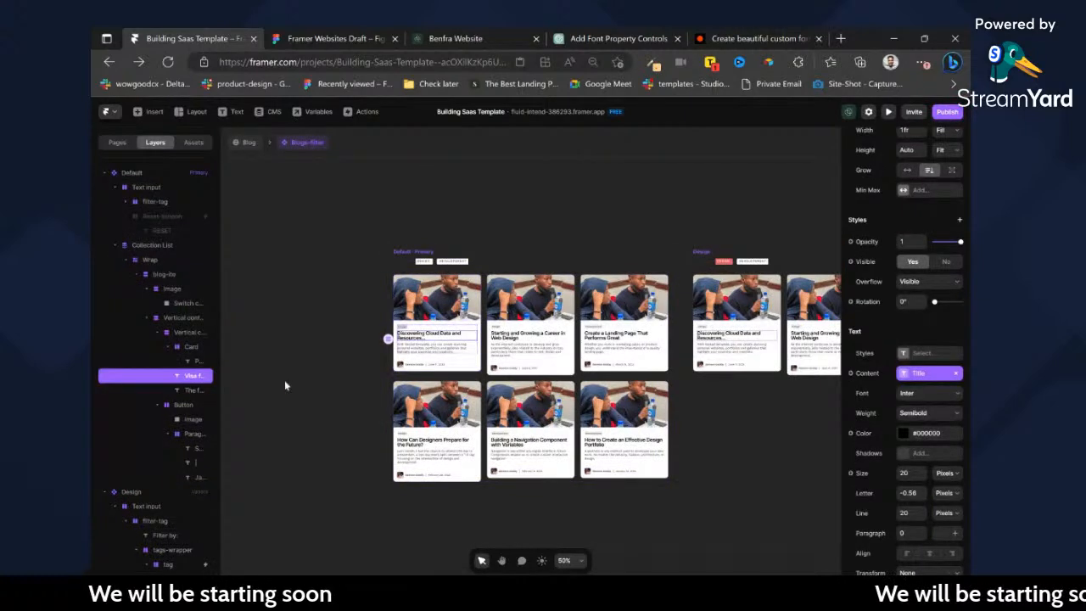
pyautogui.scroll(1, 920, 242)
pyautogui.scroll(4, 920, 242)
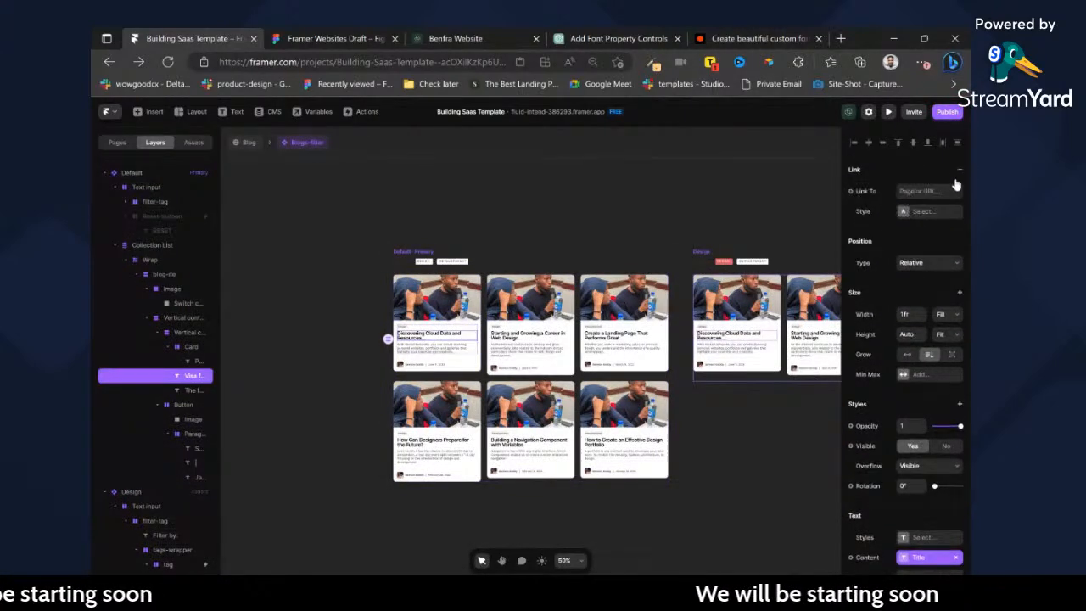
pyautogui.click(959, 170)
pyautogui.click(898, 197)
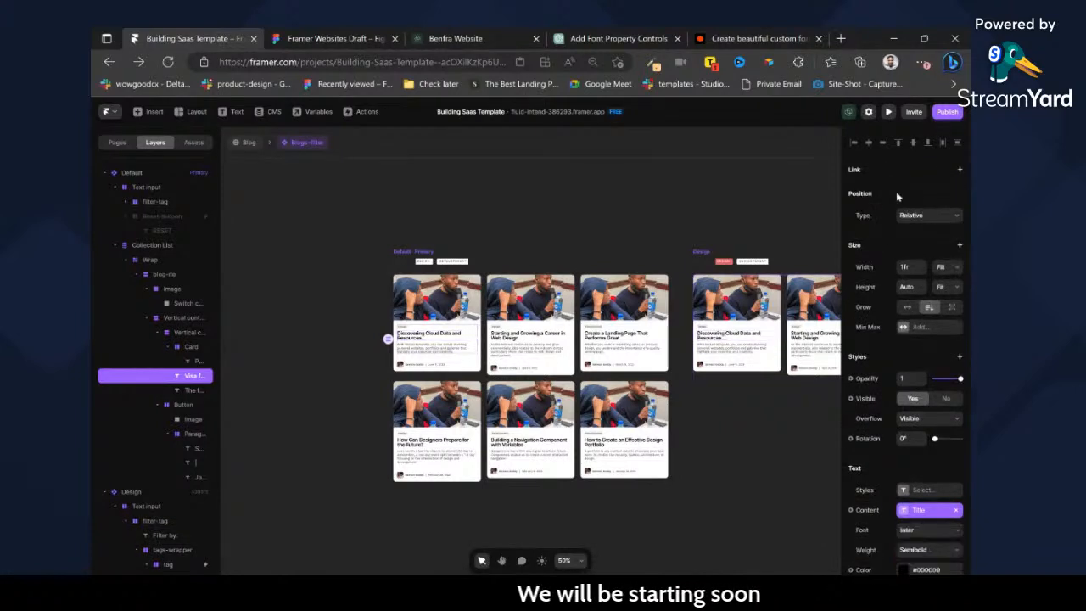
pyautogui.click(910, 179)
pyautogui.click(908, 210)
pyautogui.click(898, 191)
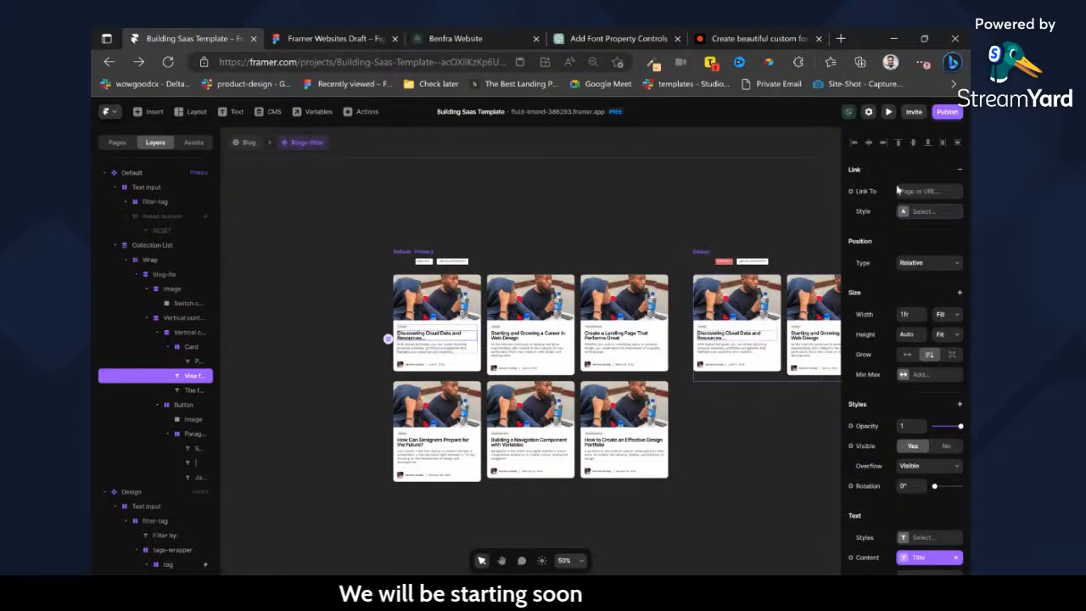
pyautogui.click(874, 211)
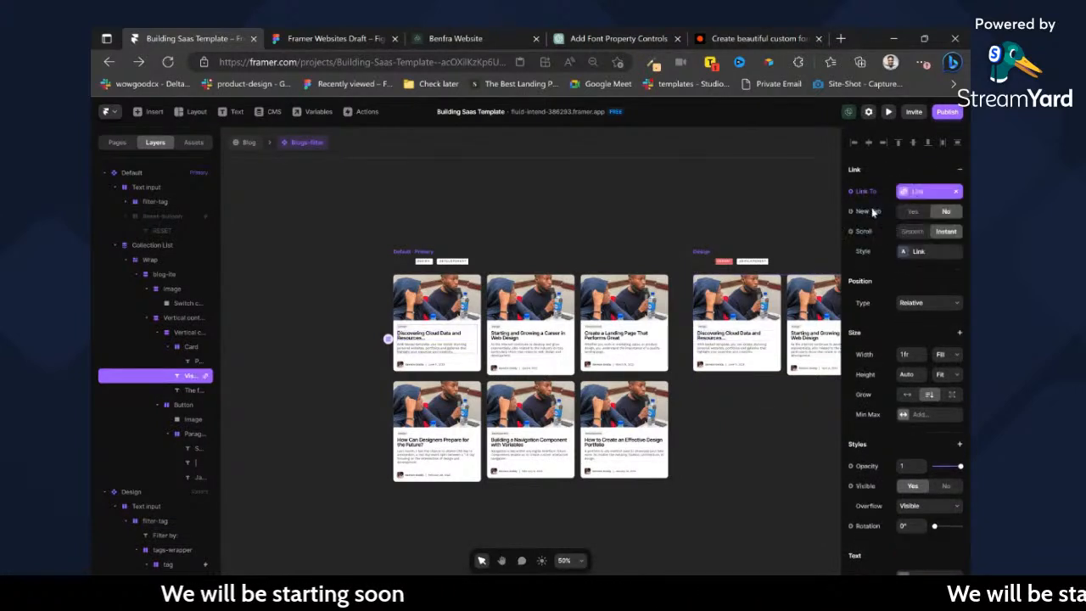
# Remove the Link variable from the card title's link and check the available page targets.
pyautogui.click(958, 191)
pyautogui.click(904, 190)
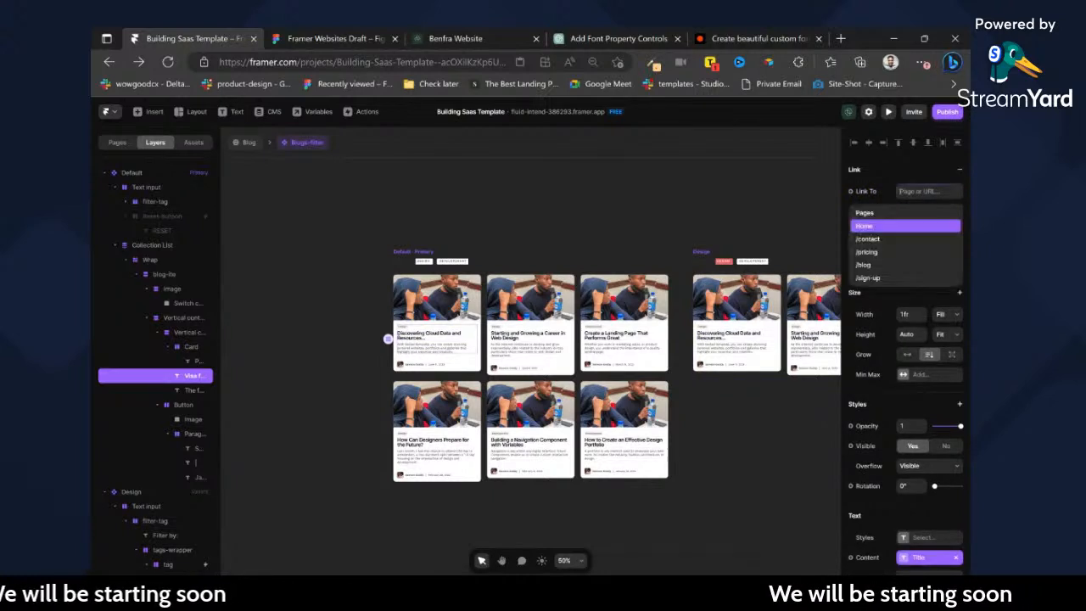
pyautogui.click(867, 191)
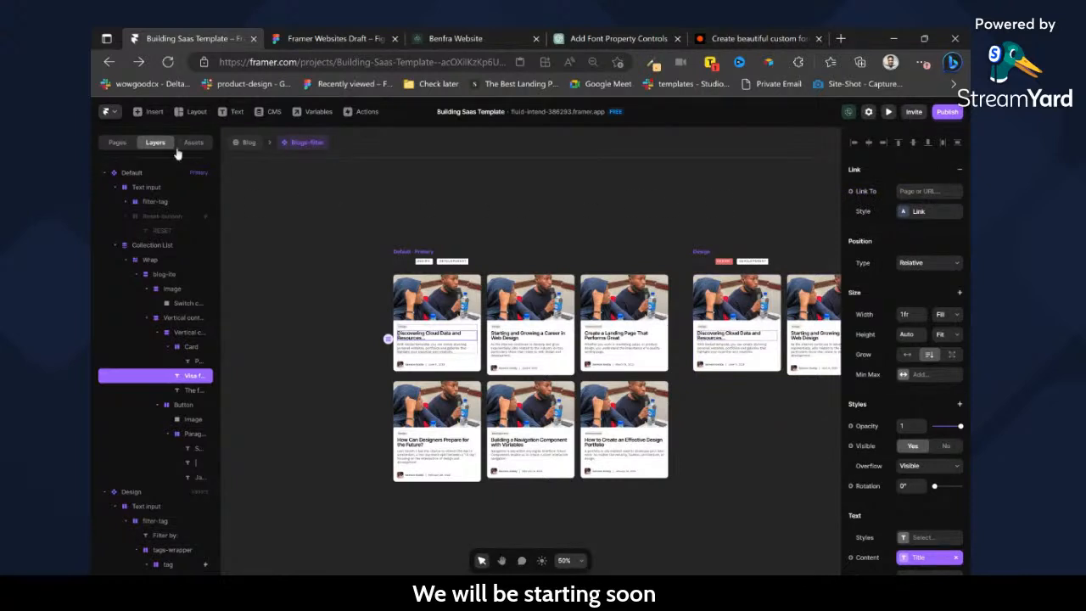
# Create a CMS detail page for the Blog collection and delete its default Post stack.
pyautogui.click(118, 143)
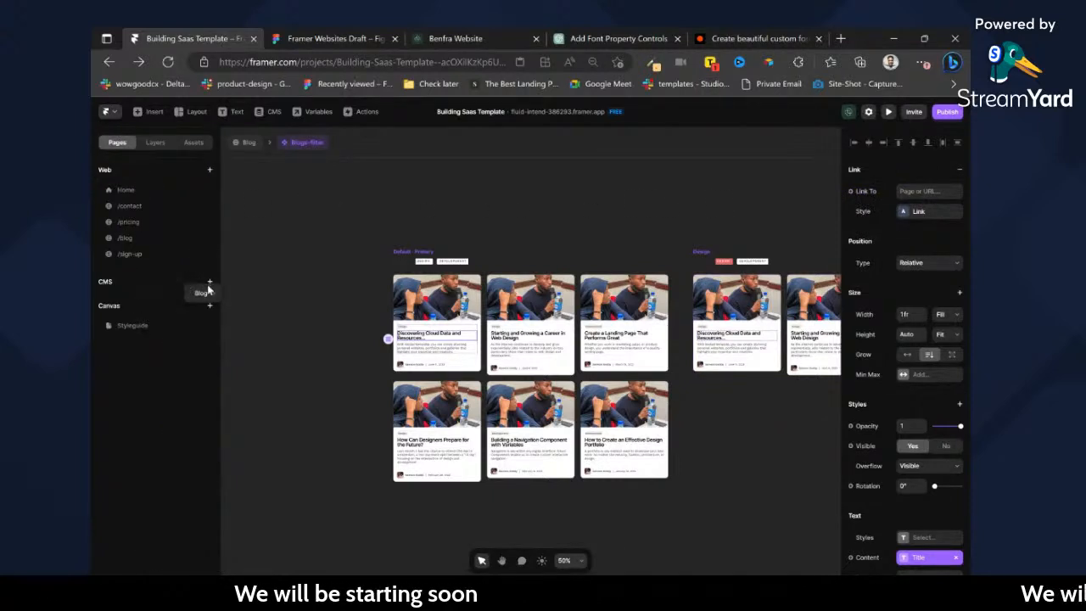
pyautogui.click(251, 307)
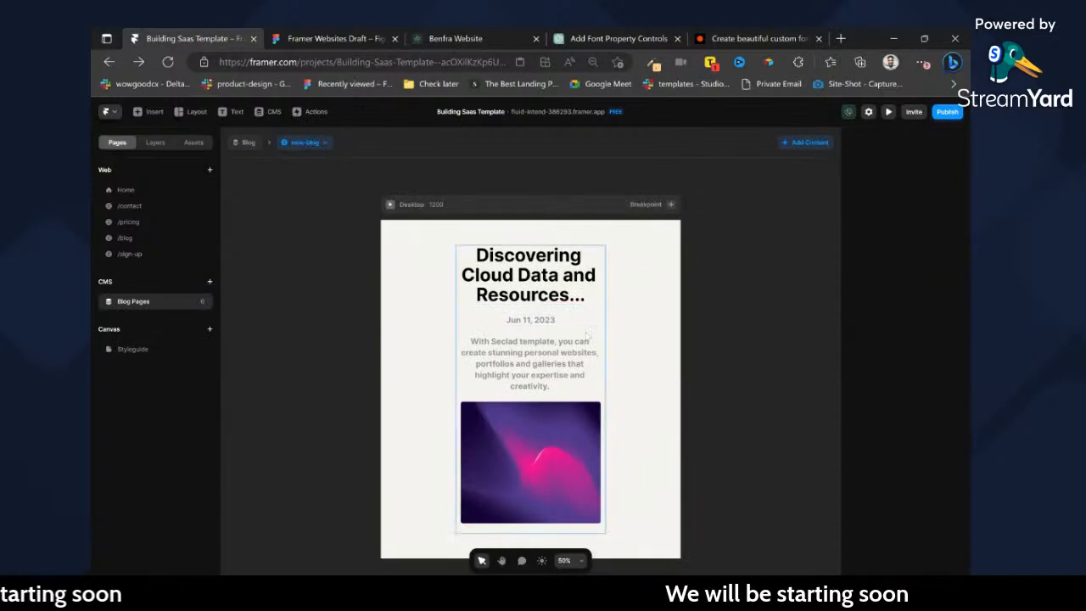
pyautogui.click(156, 143)
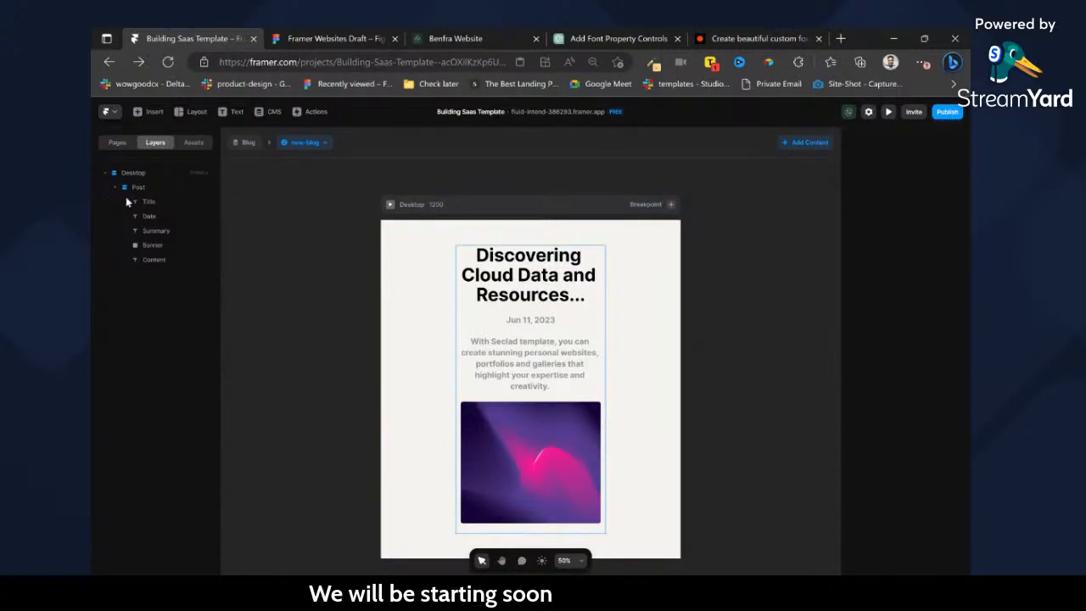
pyautogui.click(145, 187)
pyautogui.press('Delete')
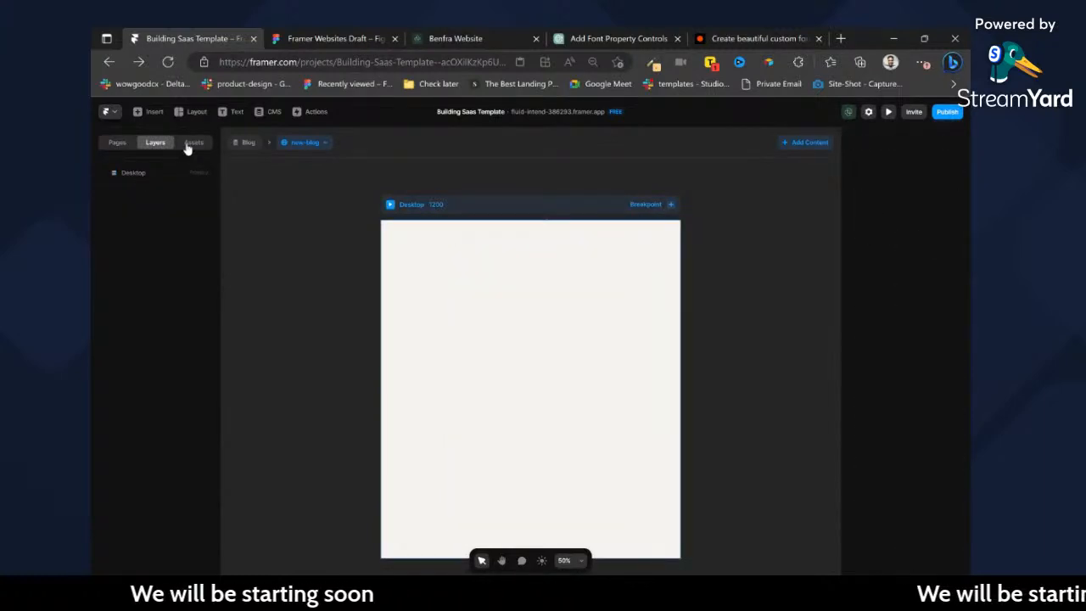
# Leave the CMS detail page and open the /blog page.
pyautogui.click(192, 143)
pyautogui.click(124, 143)
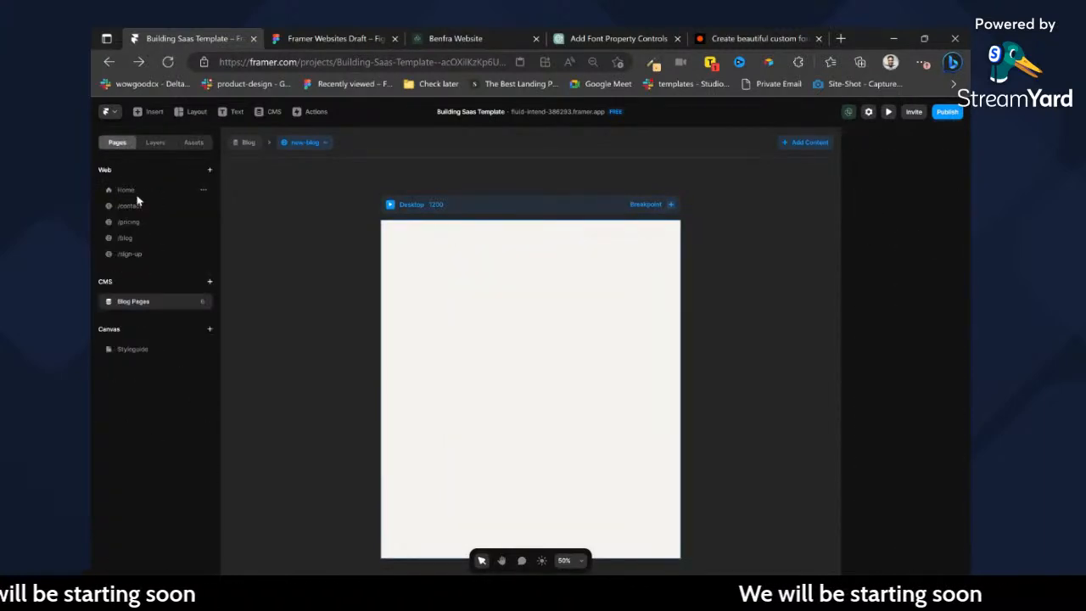
pyautogui.click(128, 190)
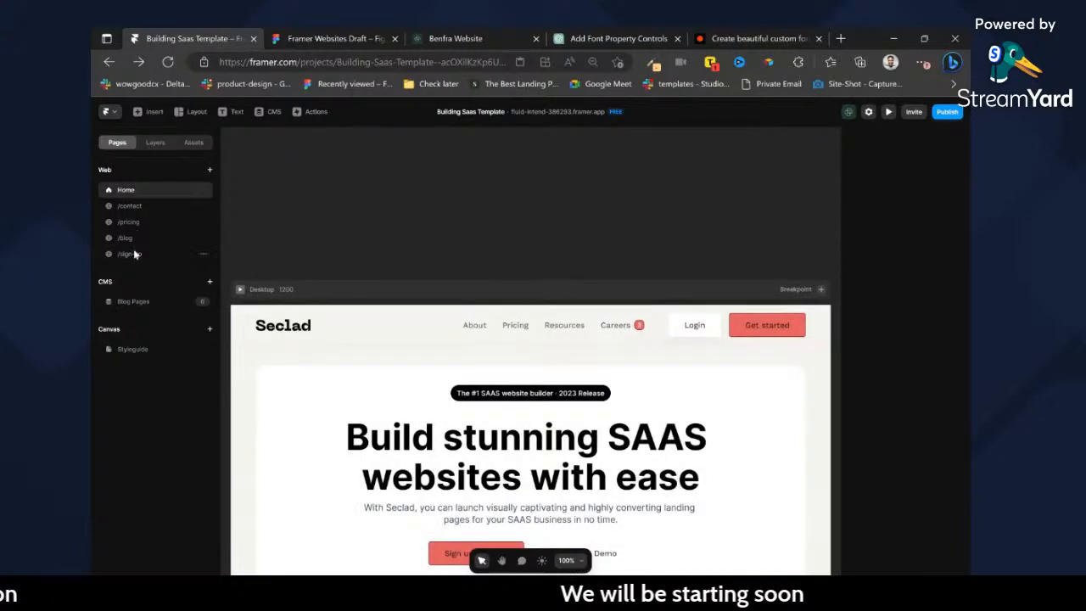
pyautogui.click(132, 239)
# Switch to Figma and examine the header, banner image and article text of the Blog--View design.
pyautogui.click(344, 36)
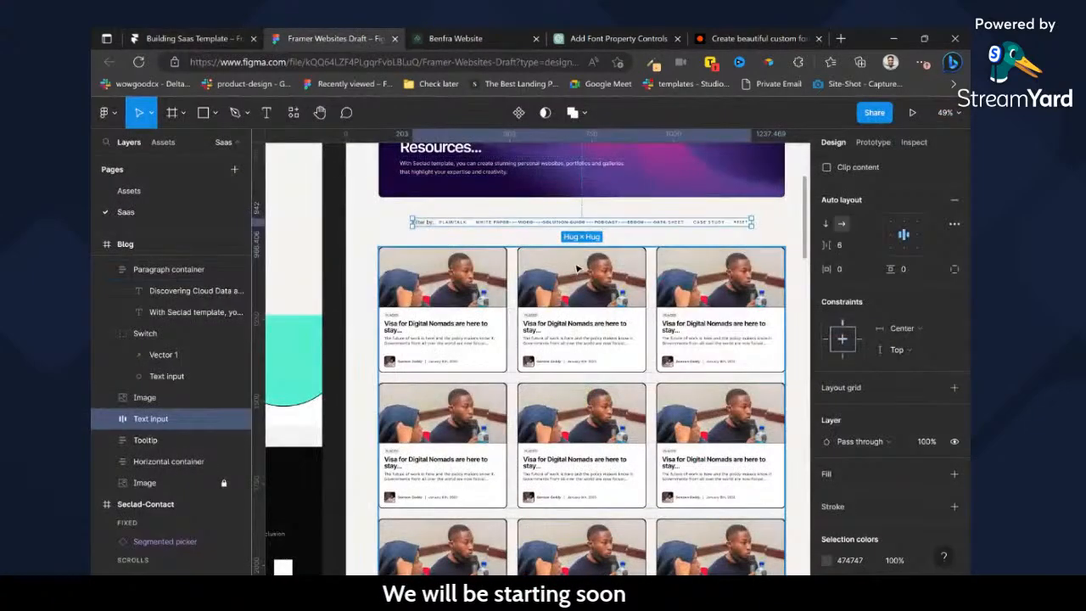
pyautogui.scroll(-6, 577, 261)
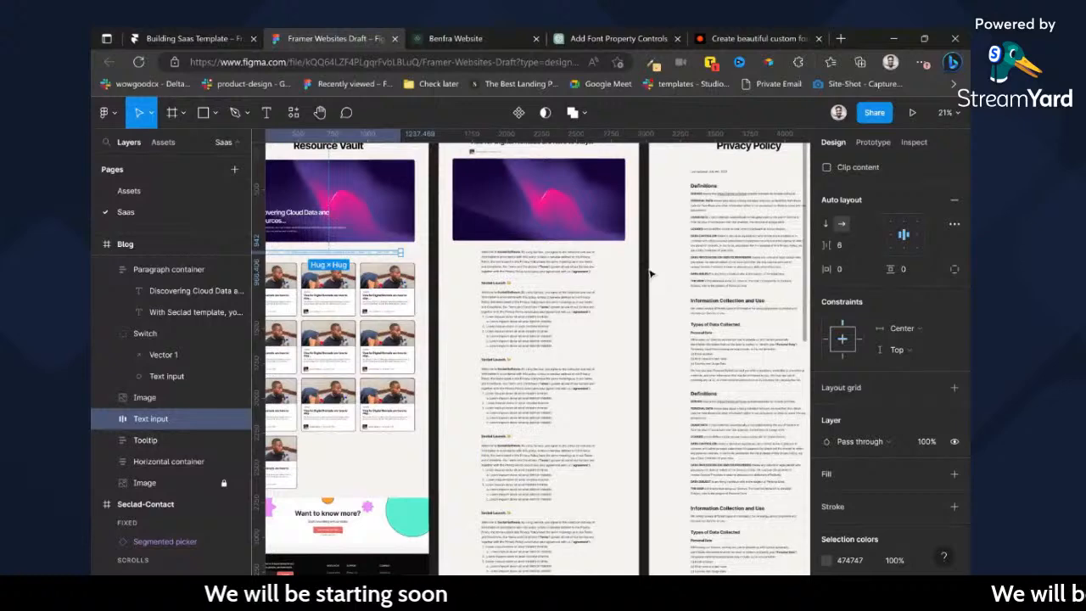
pyautogui.scroll(4, 580, 267)
pyautogui.scroll(3, 524, 242)
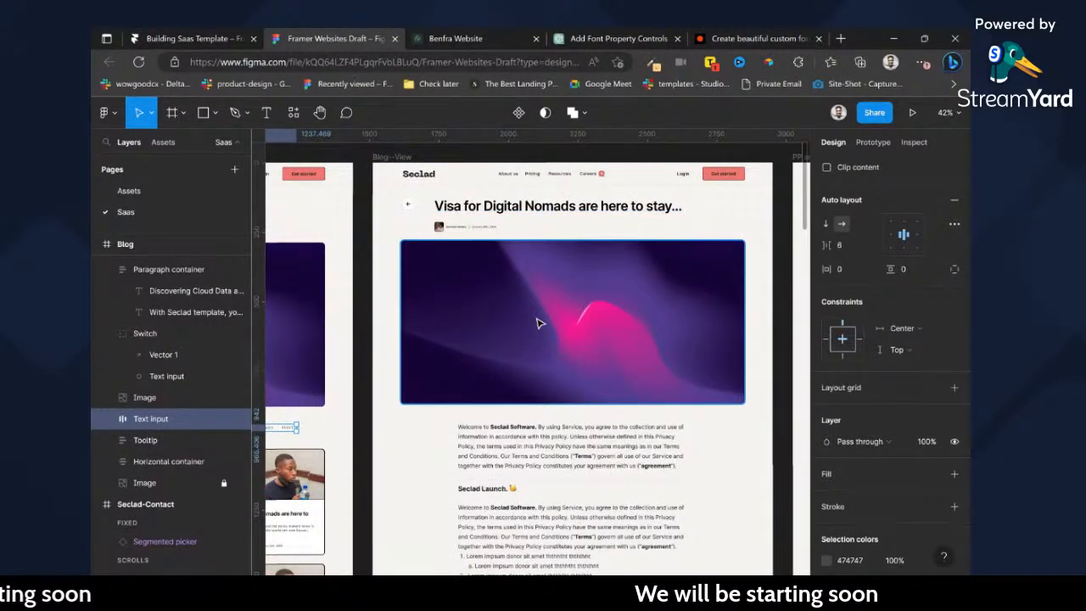
pyautogui.scroll(-6, 496, 334)
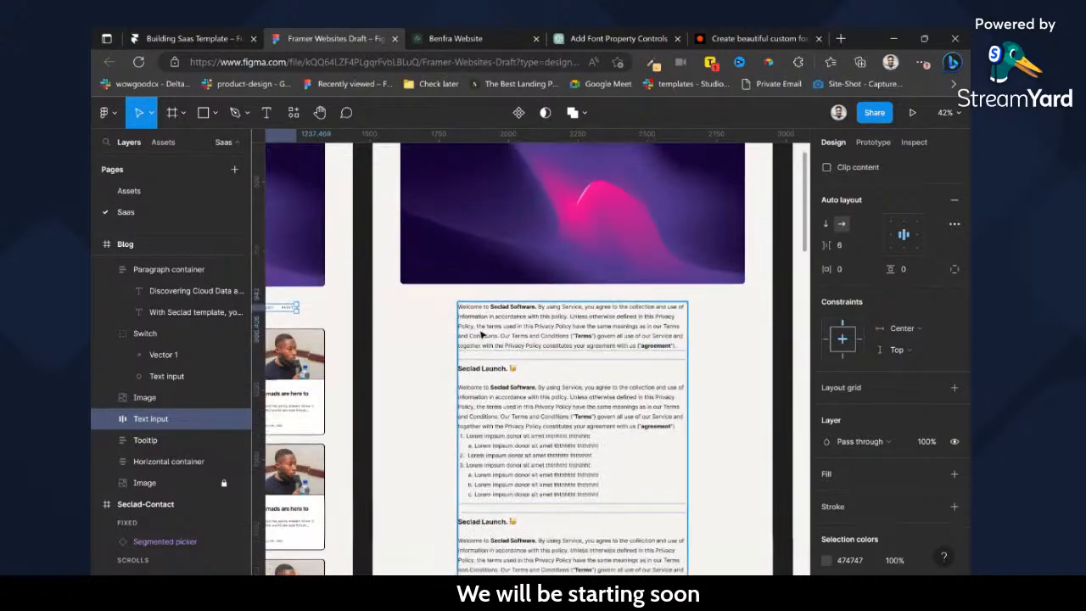
pyautogui.scroll(3, 510, 371)
pyautogui.scroll(5, 511, 370)
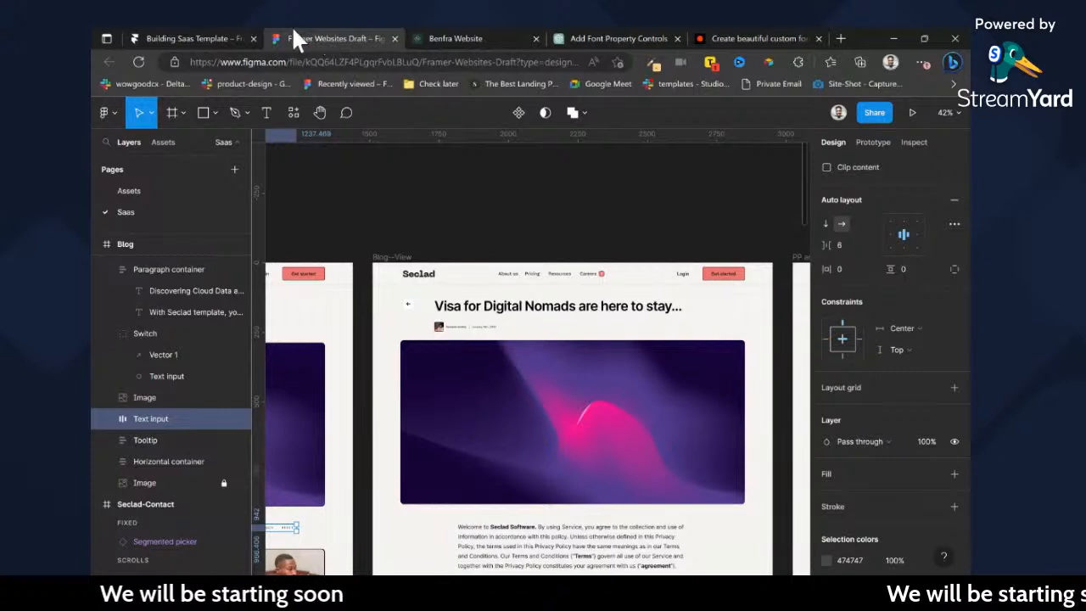
# Switch back to Framer and review the /blog page's layout, selecting its Desktop breakpoint.
pyautogui.click(238, 39)
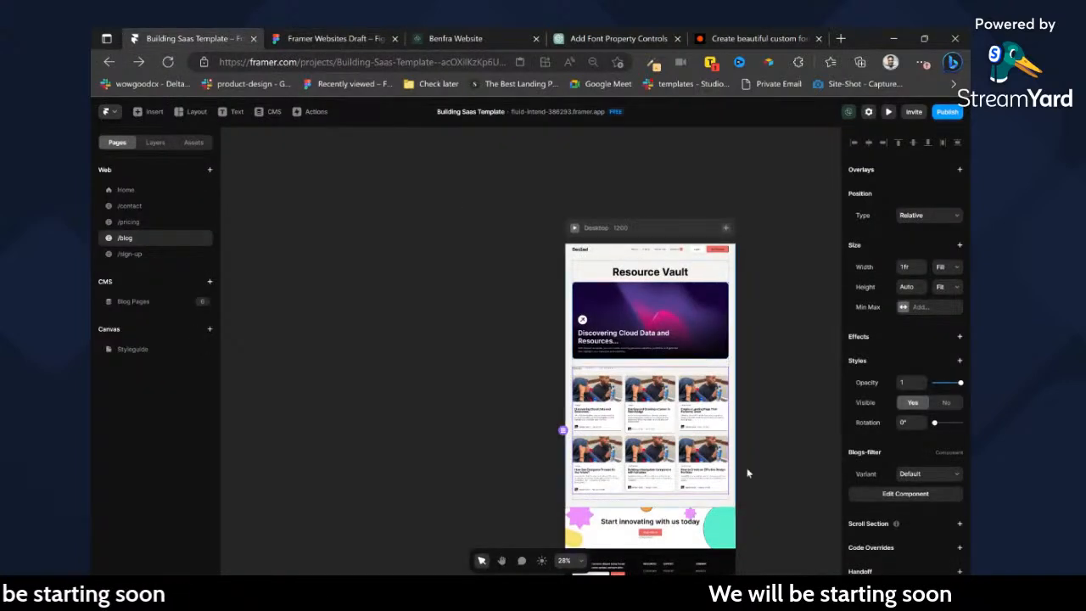
pyautogui.hscroll(2, 745, 472)
pyautogui.scroll(-1, 550, 344)
pyautogui.scroll(3, 550, 344)
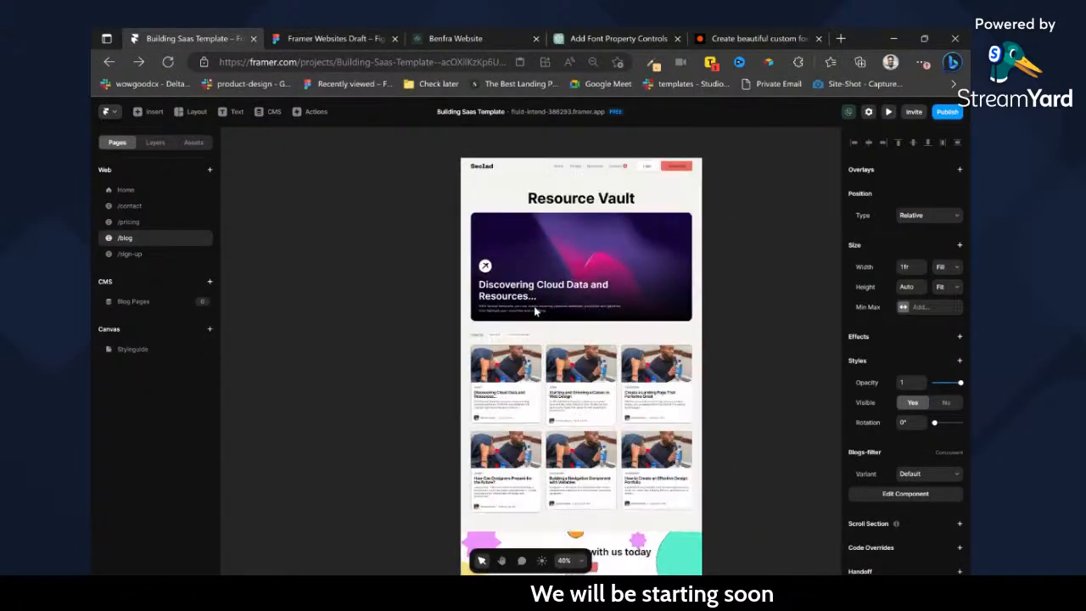
pyautogui.scroll(1, 538, 180)
pyautogui.click(528, 193)
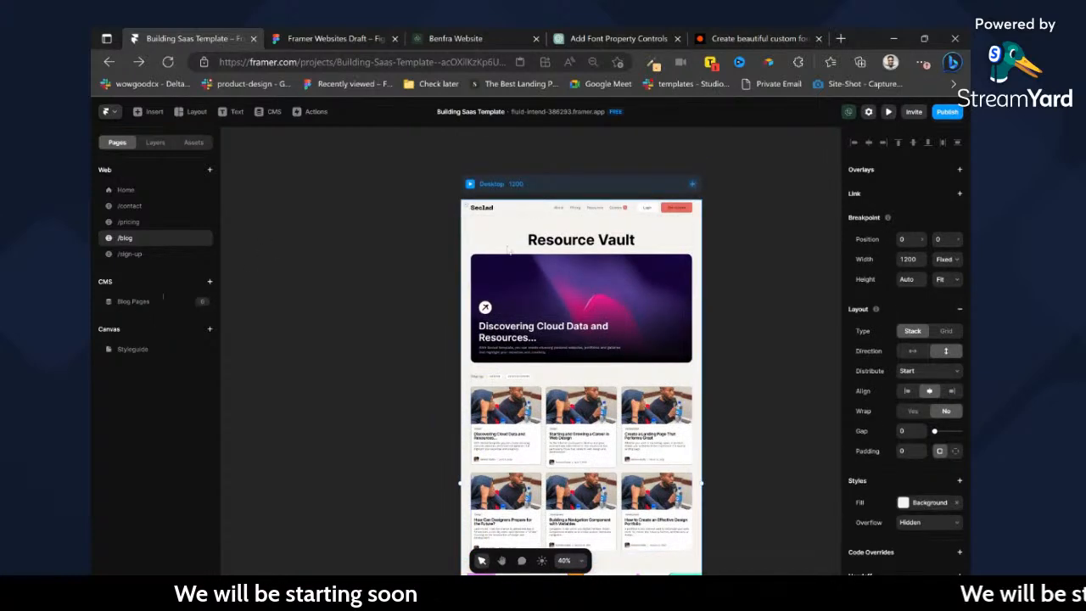
pyautogui.scroll(2, 530, 441)
# Link the blog item layer in the Blogs-filter Default variant to the current item's /blog/:slug page.
pyautogui.doubleClick(529, 422)
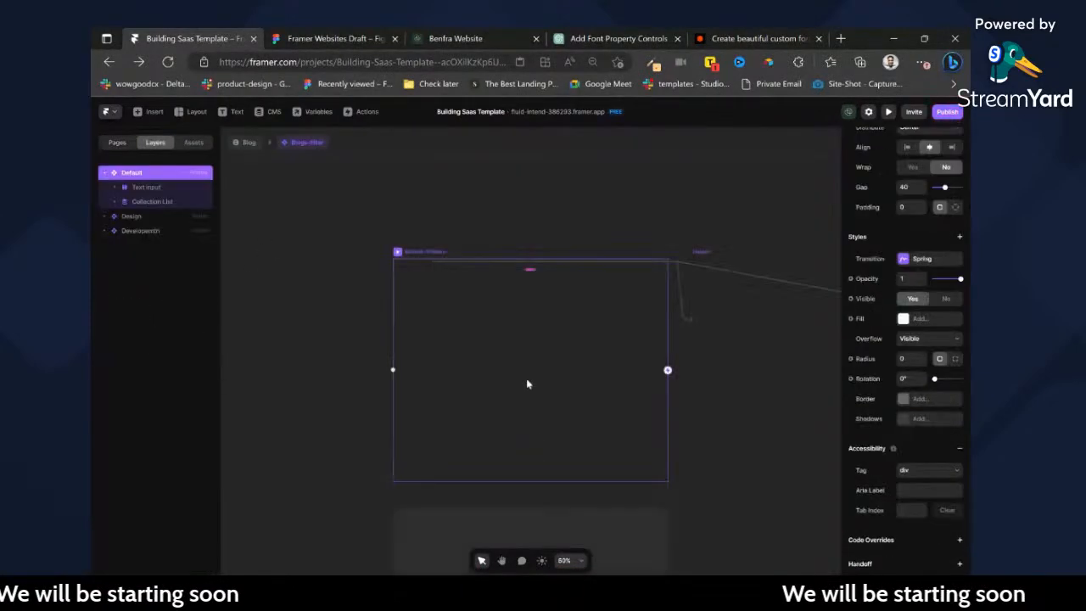
pyautogui.scroll(1, 552, 429)
pyautogui.click(487, 365)
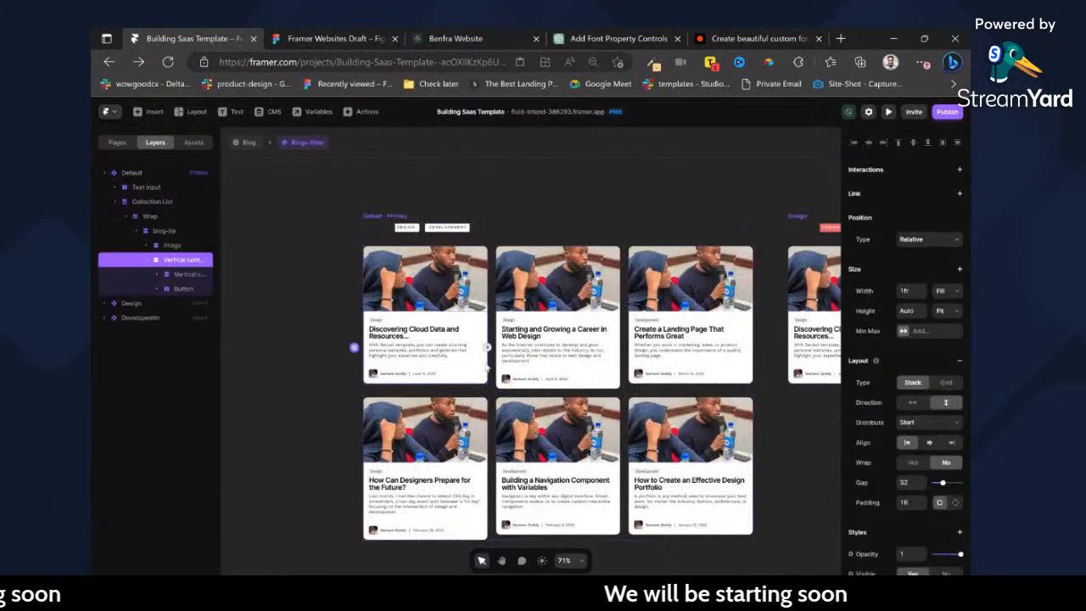
pyautogui.click(163, 231)
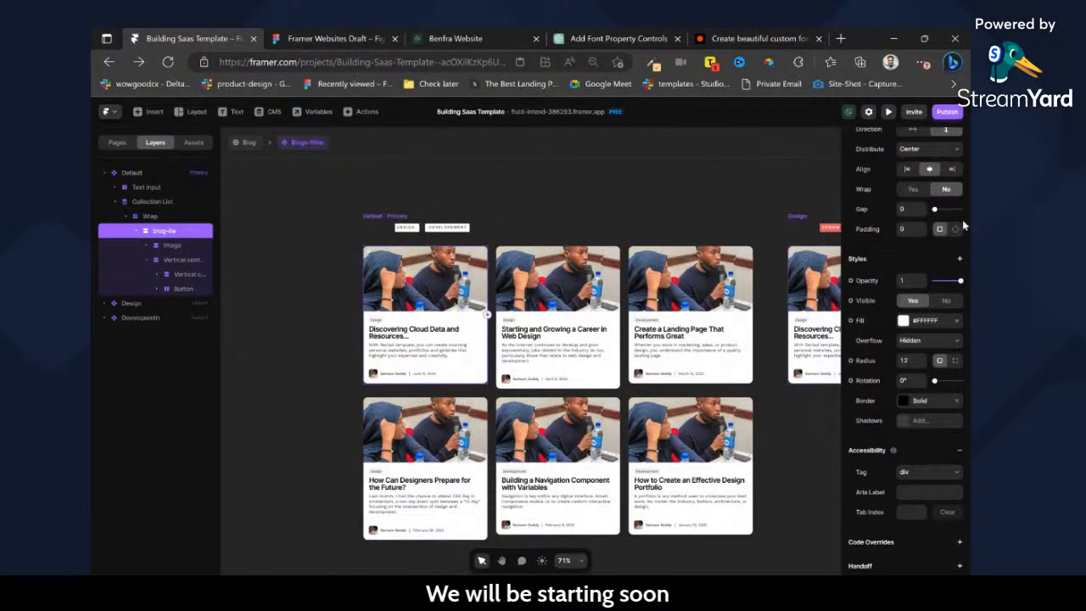
pyautogui.click(960, 193)
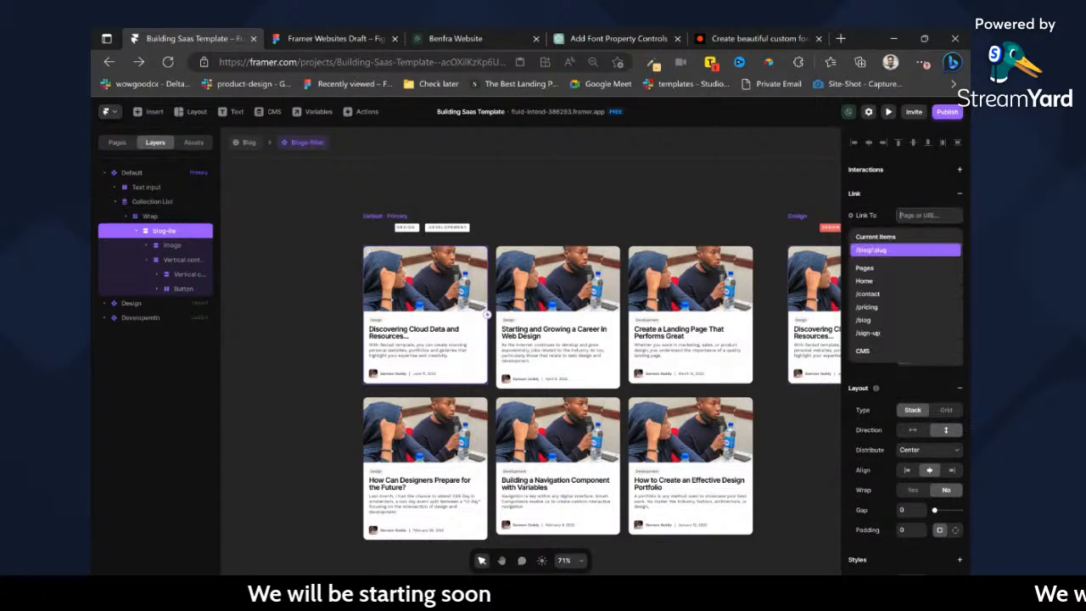
pyautogui.click(890, 251)
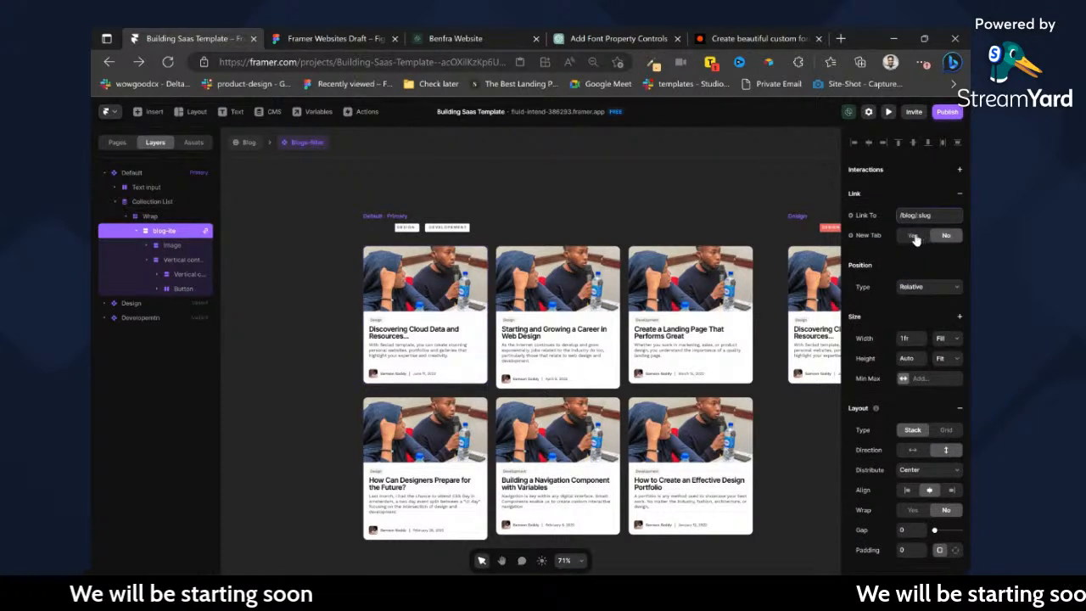
# Return to the Blog page and link the featured post item under Resource Vault to the current item's /blog/:slug page.
pyautogui.click(244, 142)
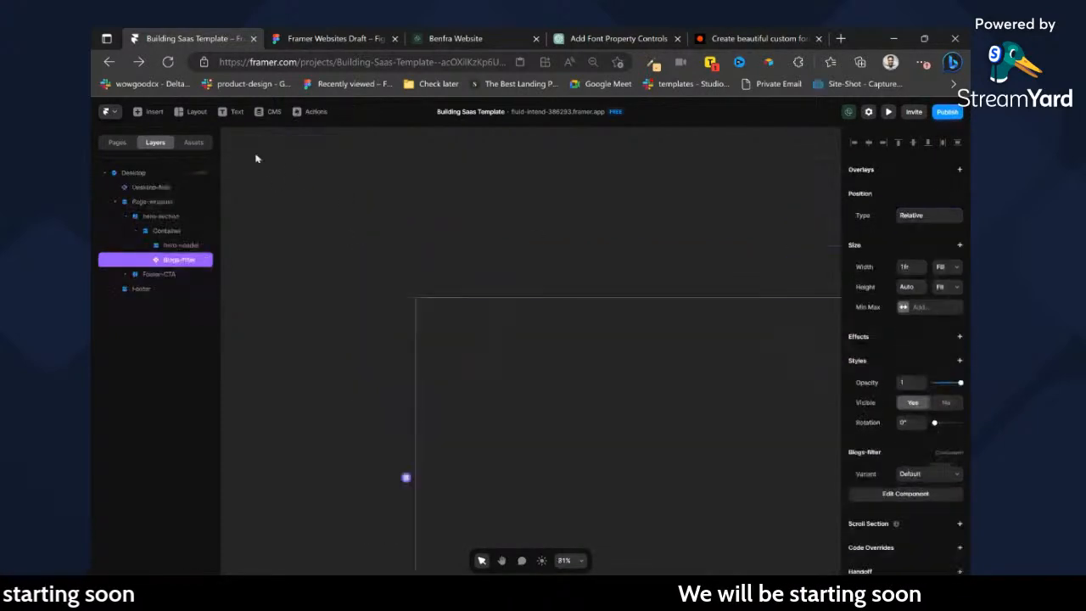
pyautogui.doubleClick(568, 319)
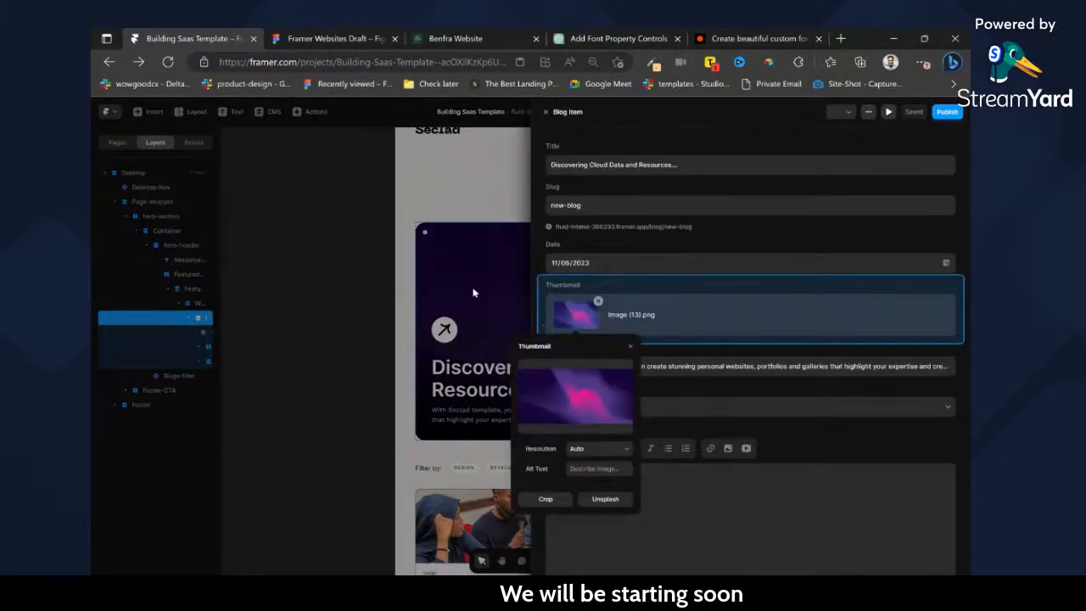
pyautogui.click(469, 241)
pyautogui.click(306, 291)
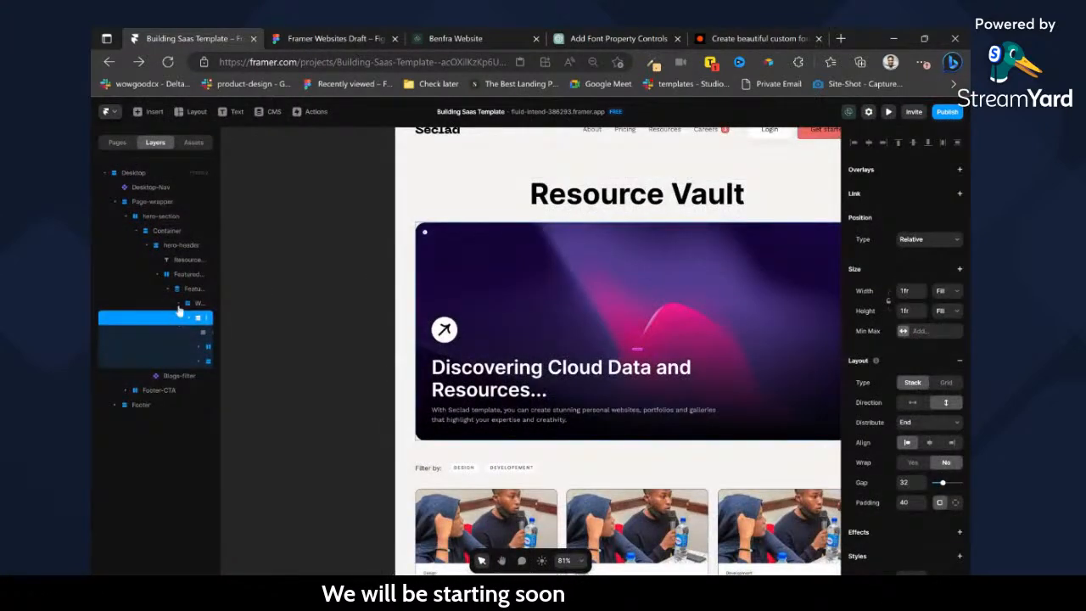
pyautogui.click(960, 193)
pyautogui.click(927, 214)
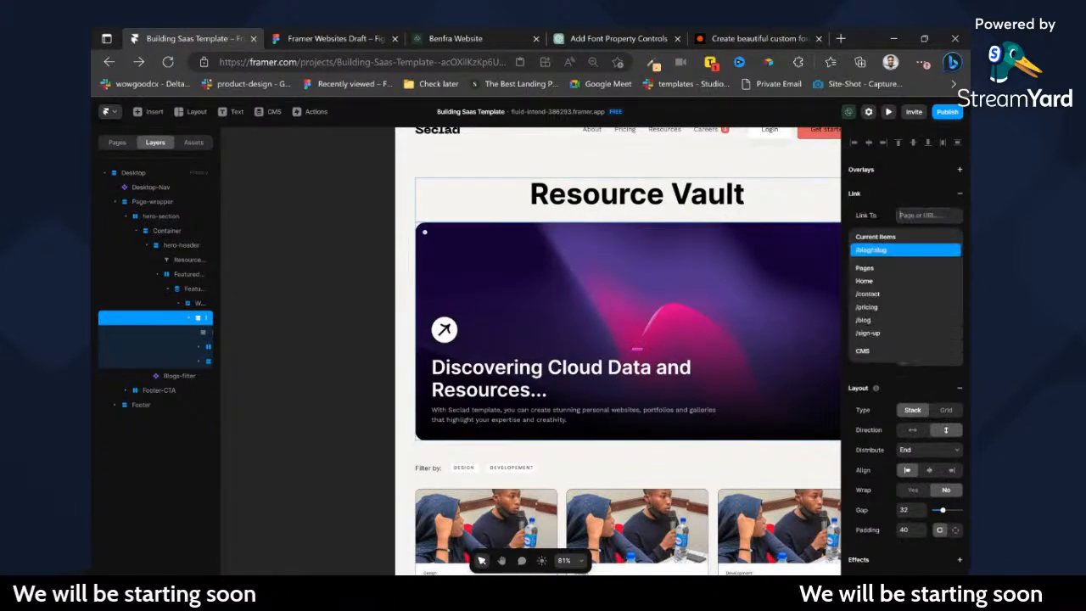
pyautogui.click(885, 250)
pyautogui.click(347, 267)
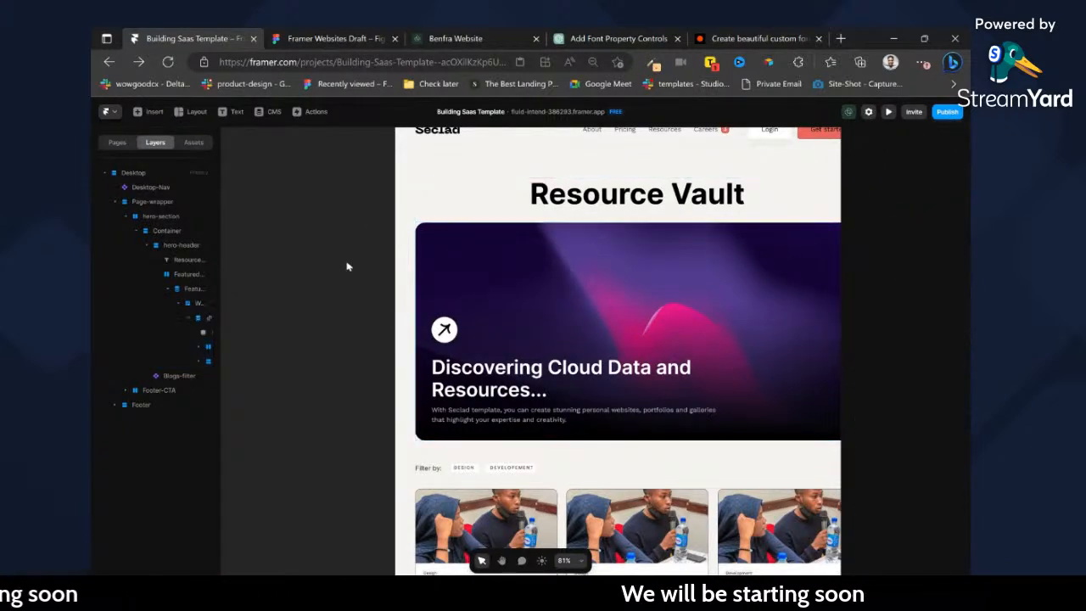
# Replace the Blog Pages CMS page with a copy of the Resource Vault page under /blog, undoing and redoing the change.
pyautogui.click(113, 143)
pyautogui.click(147, 304)
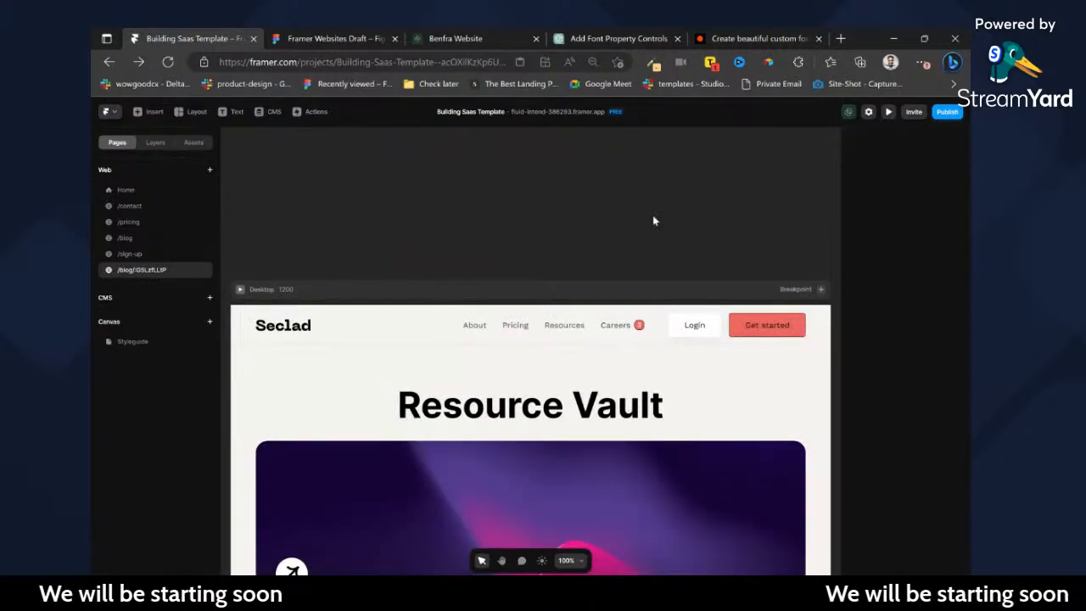
pyautogui.hotkey('ctrl', 'z')
pyautogui.hscroll(-4, 411, 272)
pyautogui.click(411, 272)
pyautogui.hscroll(-2, 412, 272)
pyautogui.hotkey('ctrl', 'shift', 'z')
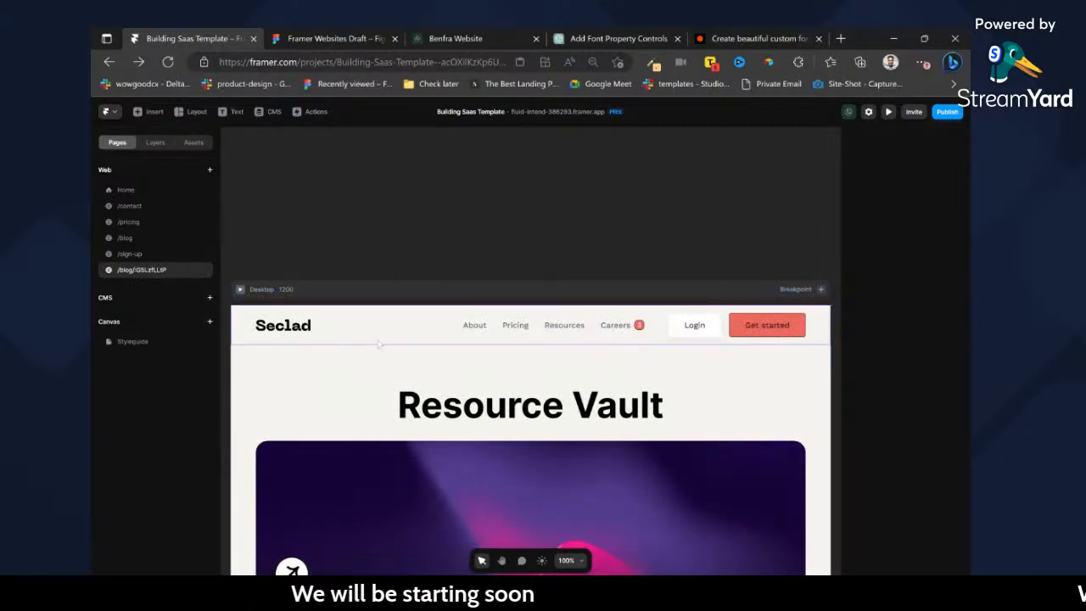
# Undo replacing the Blog Pages CMS page with the copied Resource Vault page.
pyautogui.click(379, 344)
pyautogui.rightClick(147, 305)
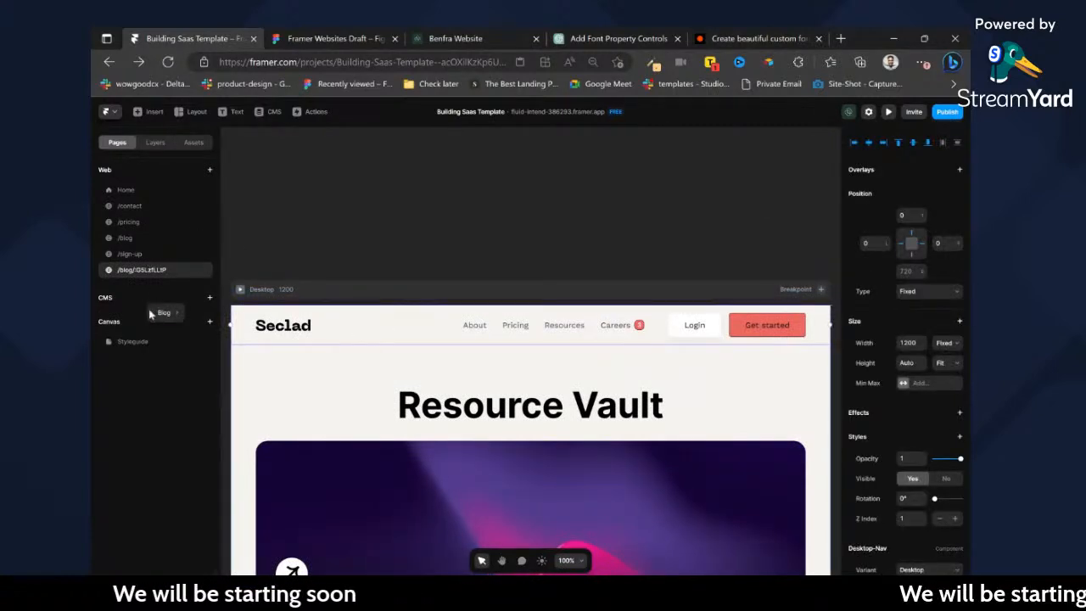
pyautogui.hotkey('ctrl', 'z')
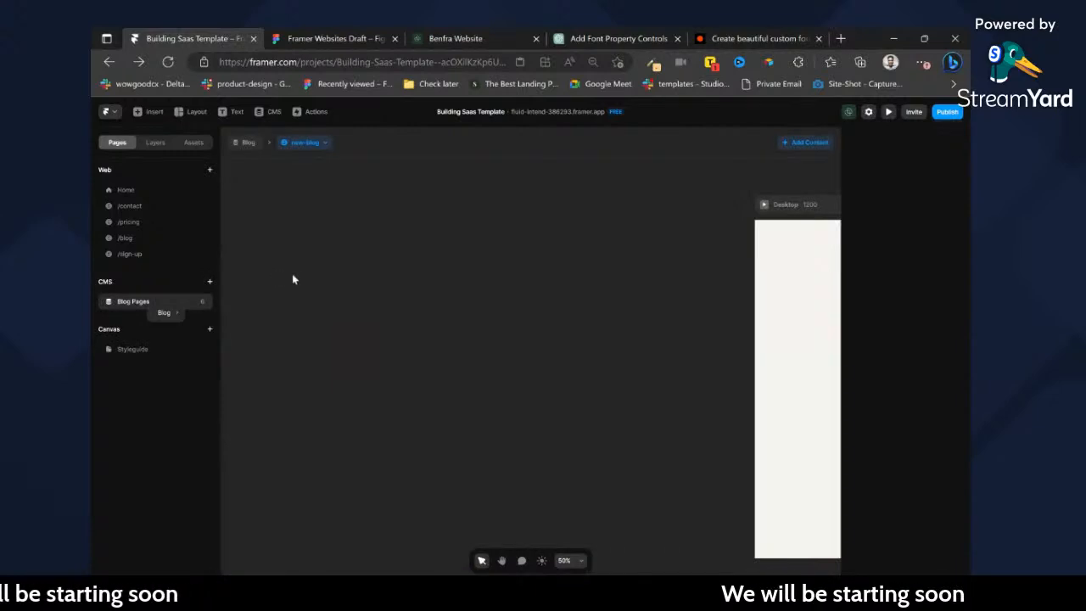
# Copy the Desktop-Nav from the /blog page into the Desktop breakpoint of the Blog Pages CMS page.
pyautogui.click(135, 224)
pyautogui.click(136, 238)
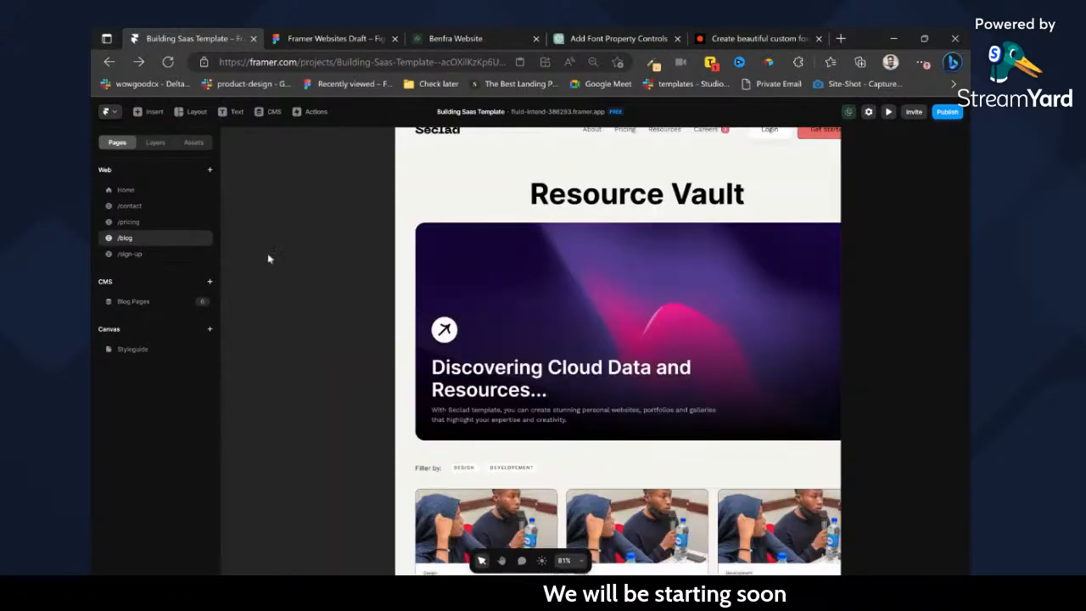
pyautogui.click(138, 301)
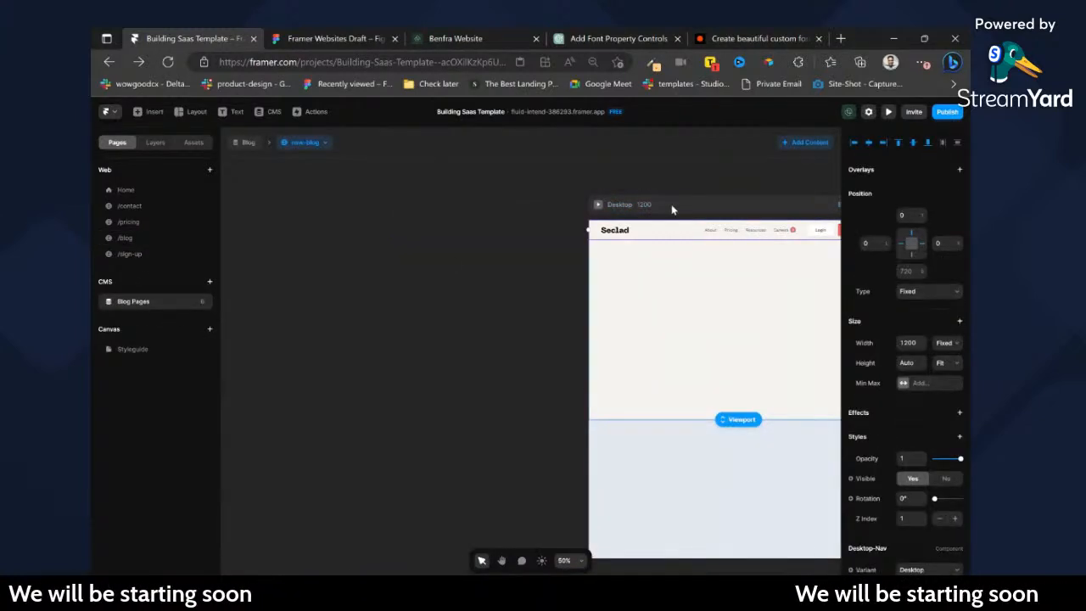
pyautogui.hscroll(2, 671, 222)
pyautogui.scroll(4, 630, 236)
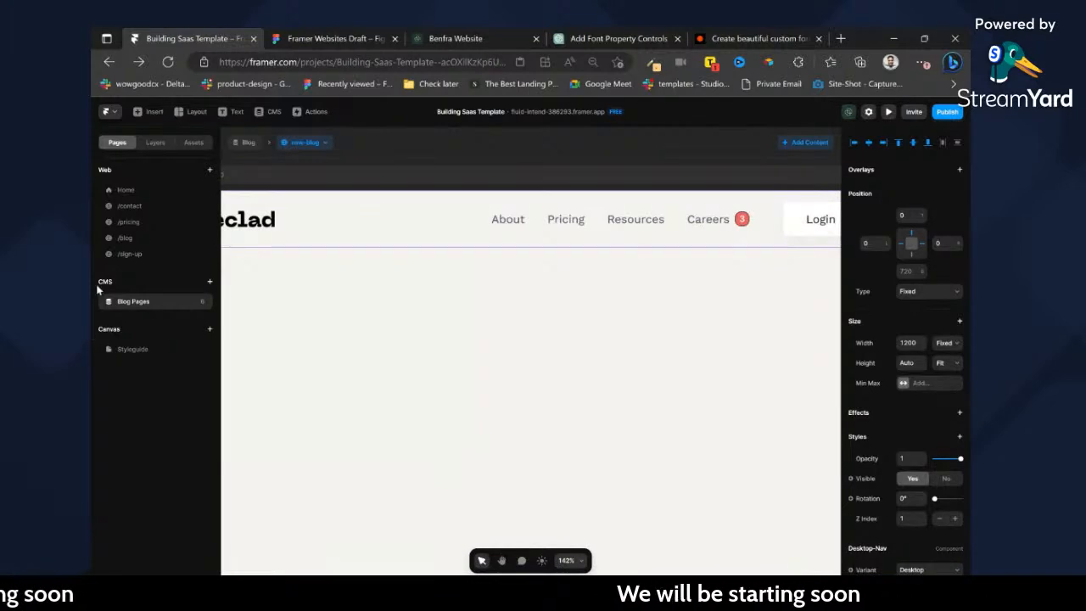
# Copy the Page-wrapper from the /blog page into the Desktop breakpoint of the Blog Pages CMS page.
pyautogui.click(132, 237)
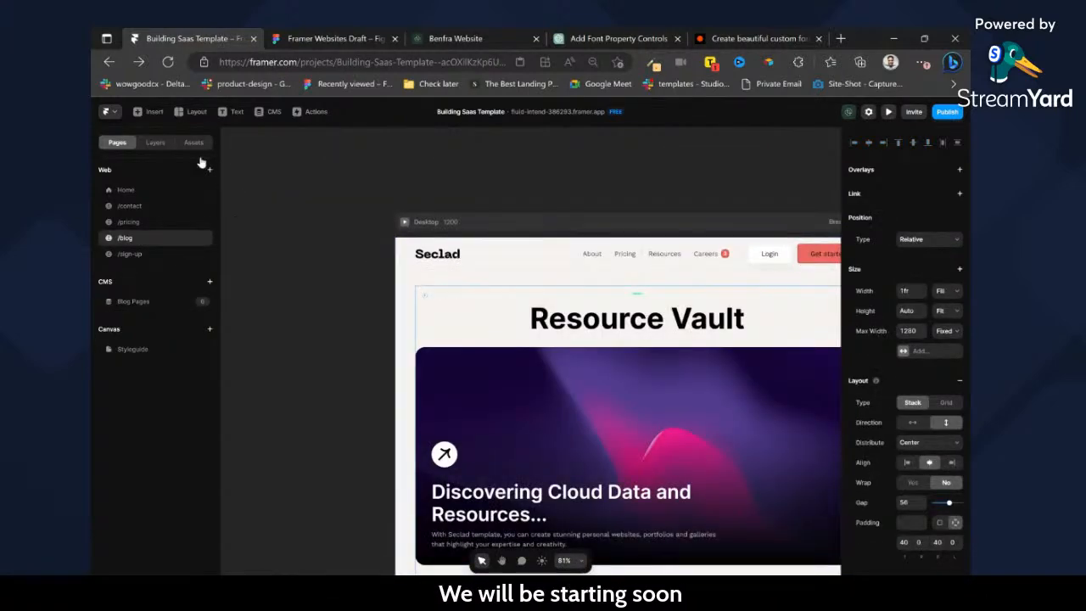
pyautogui.click(153, 143)
pyautogui.click(162, 217)
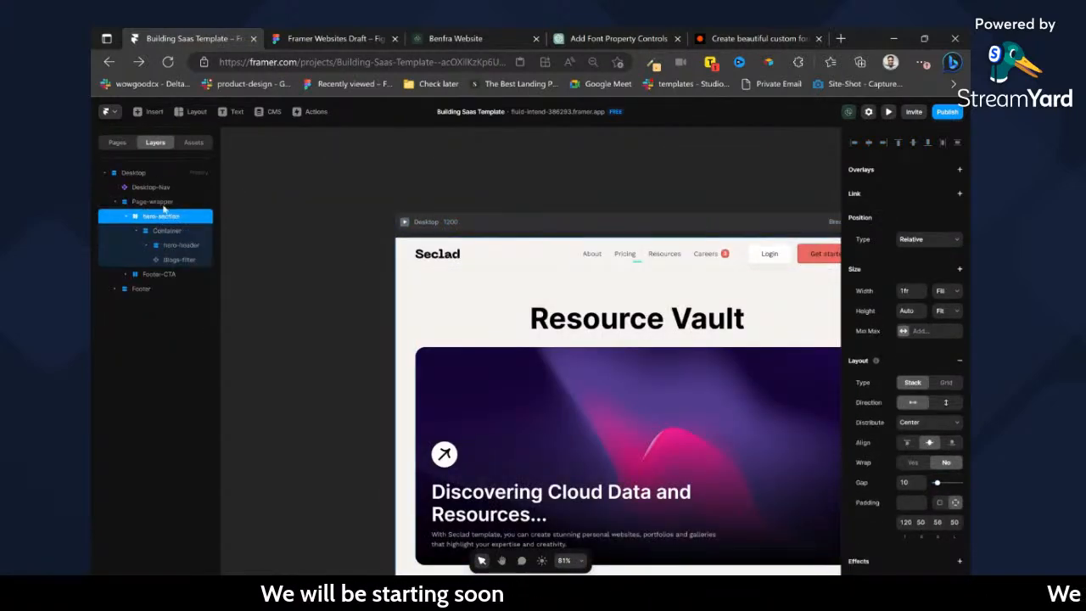
pyautogui.click(164, 202)
pyautogui.click(123, 145)
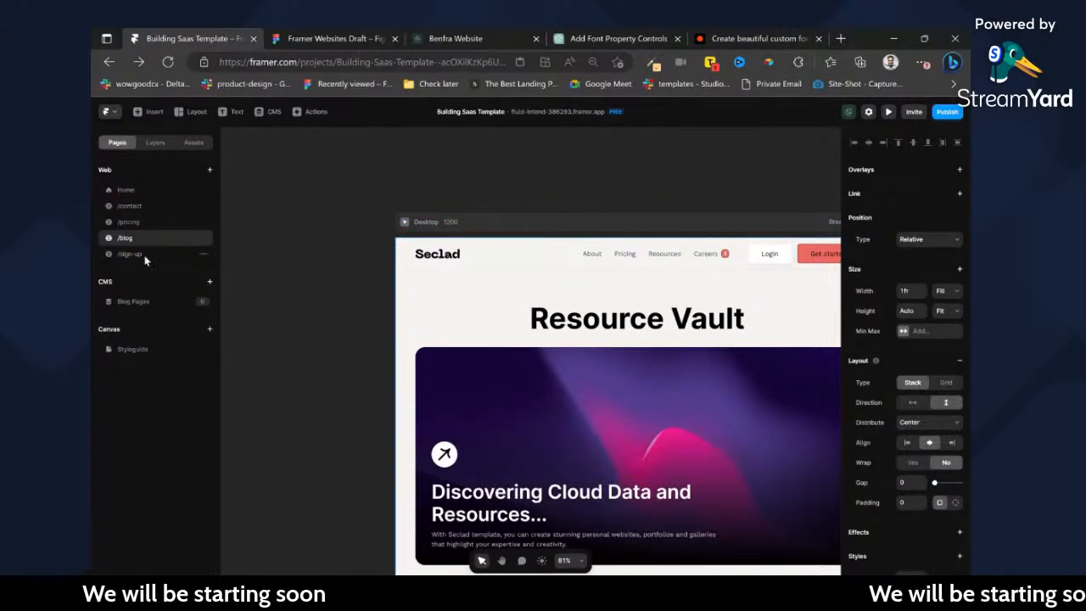
pyautogui.click(140, 254)
pyautogui.click(139, 303)
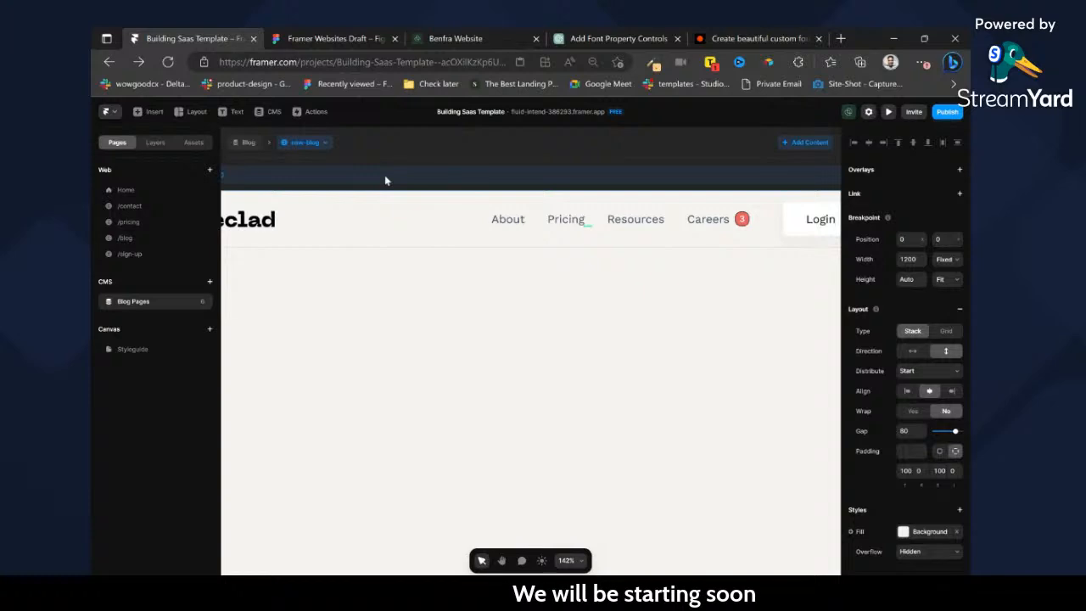
pyautogui.scroll(3, 463, 278)
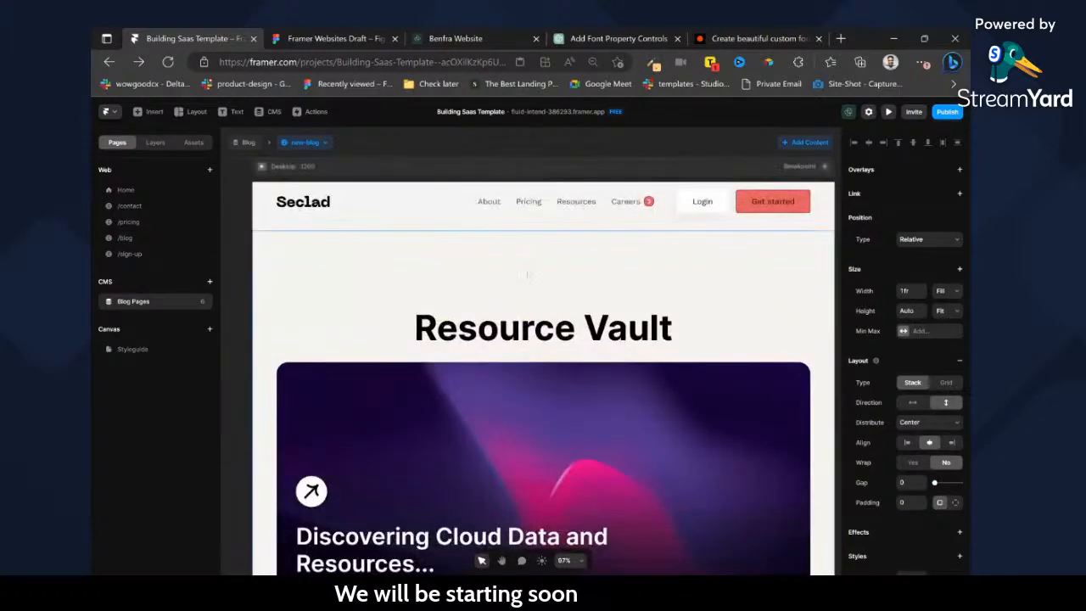
# Set the CMS page's Desktop breakpoint padding to 0 on all sides.
pyautogui.click(274, 174)
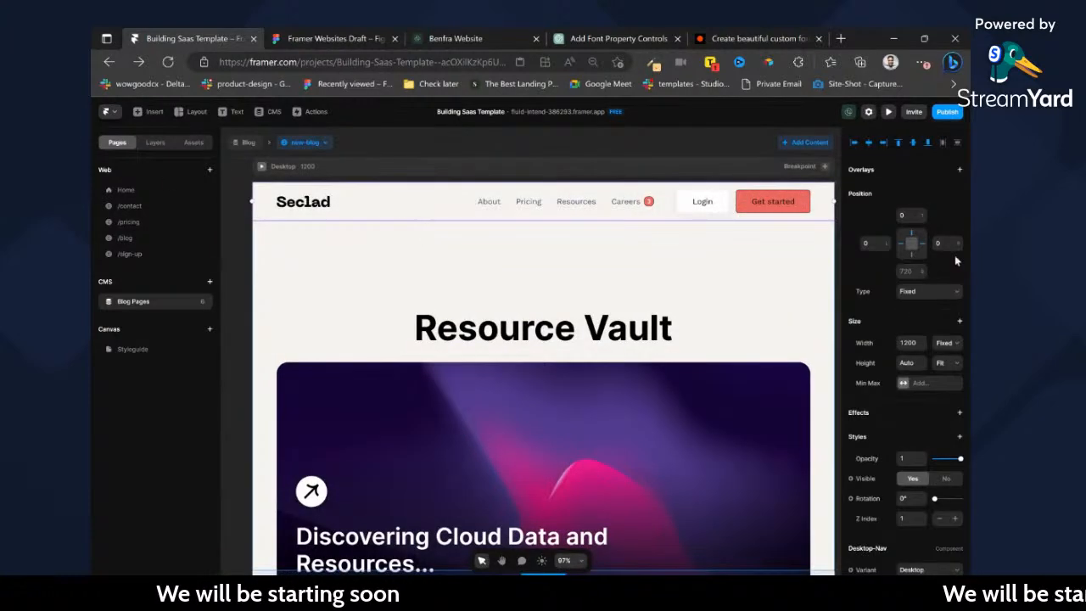
pyautogui.click(156, 141)
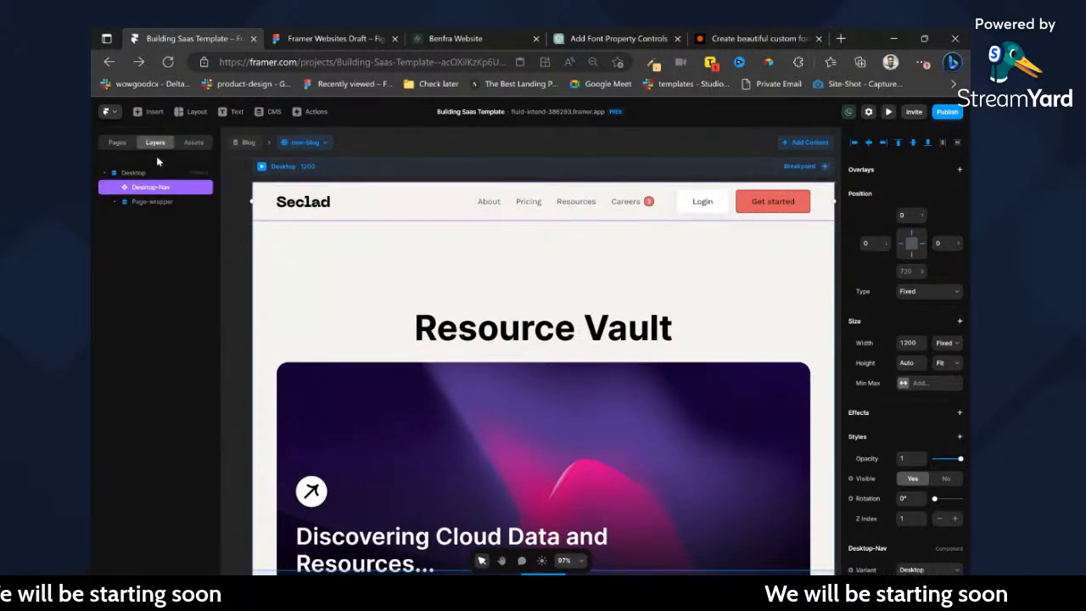
pyautogui.click(134, 172)
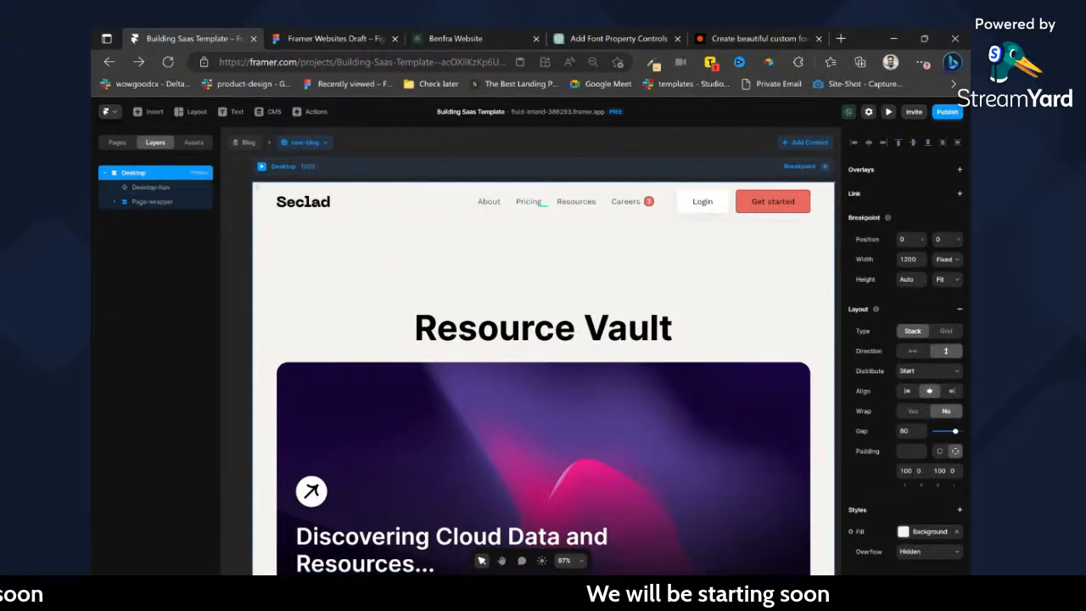
pyautogui.press('Tab')
pyautogui.press('Tab')
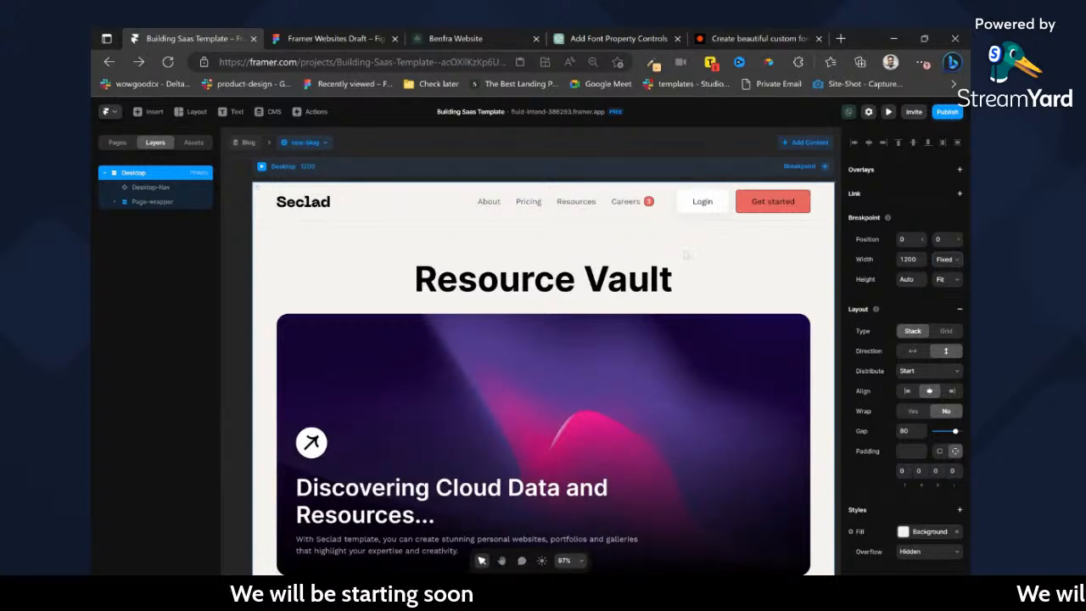
# Rename the hero-section layer as Blog-header and the Footer-CTA layer as Blog-content.
pyautogui.scroll(-3, 626, 321)
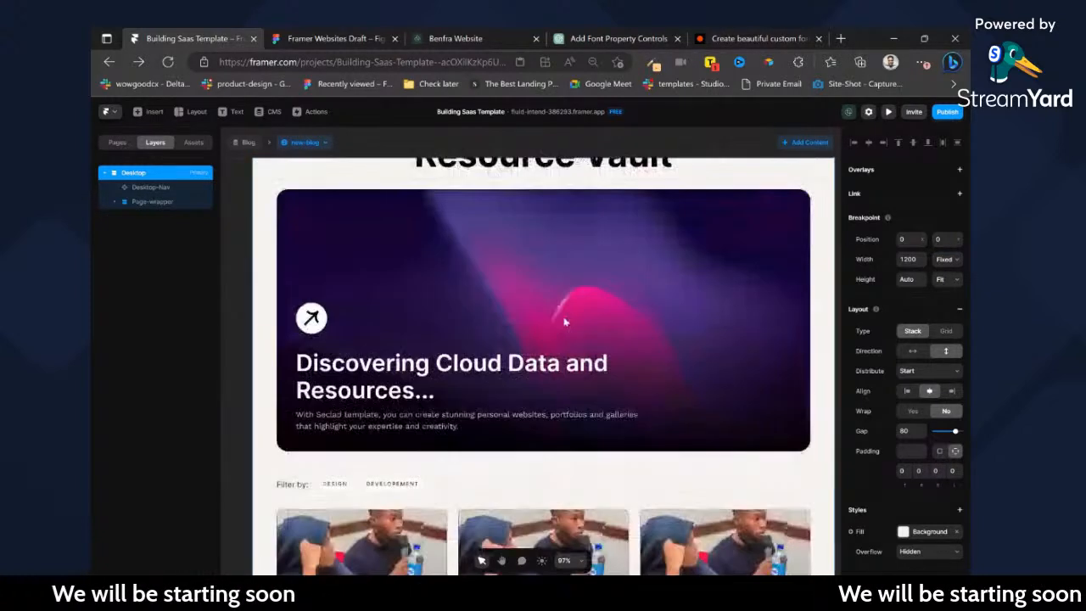
pyautogui.keyDown('ctrl'); pyautogui.scroll(-4, 602, 309); pyautogui.keyUp('ctrl')
pyautogui.click(509, 417)
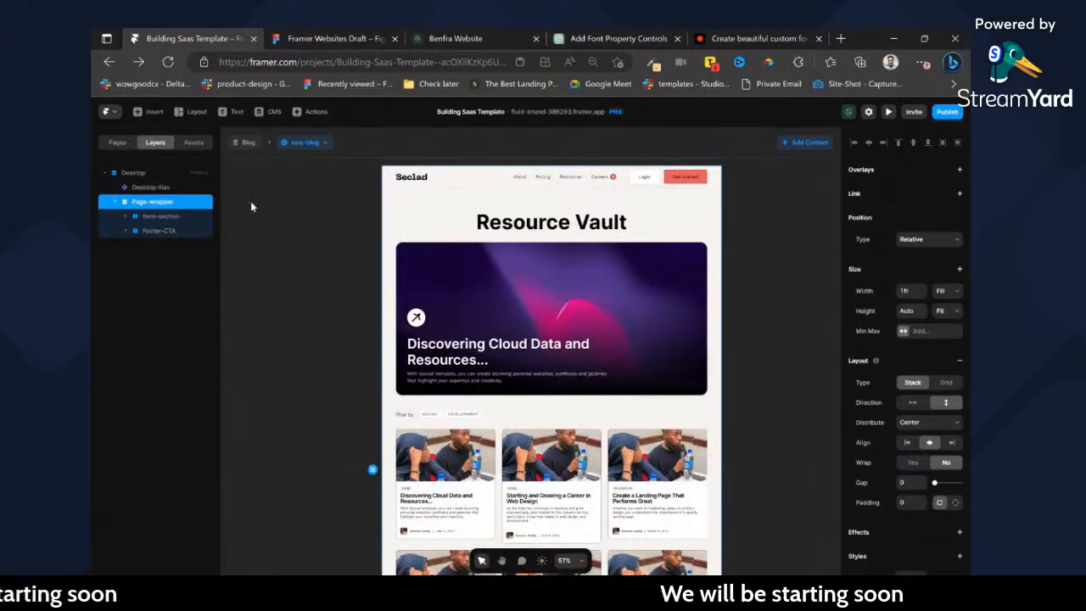
pyautogui.click(149, 231)
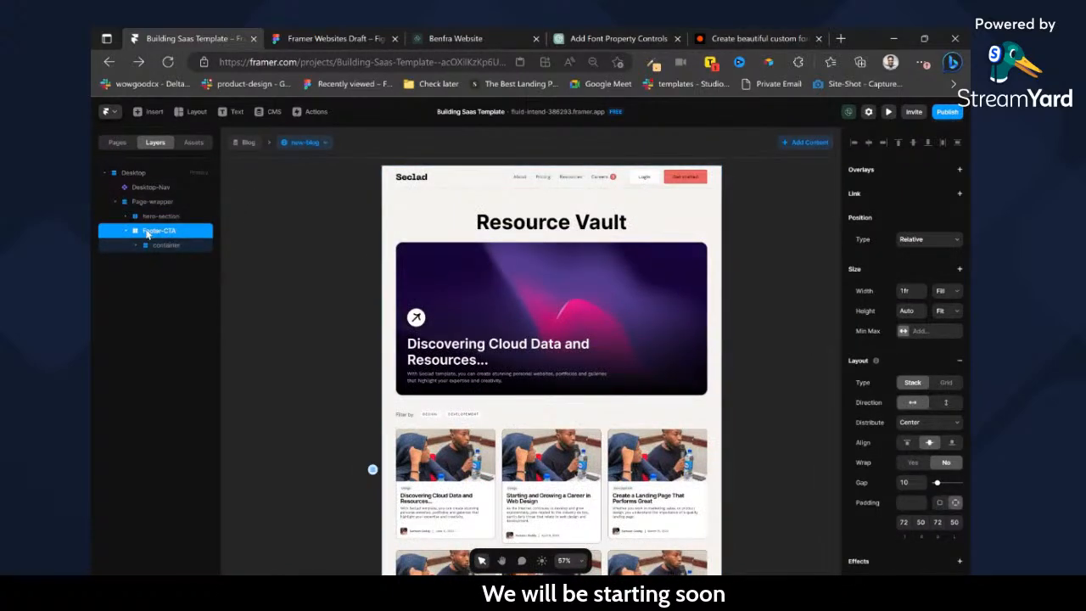
pyautogui.doubleClick(166, 218)
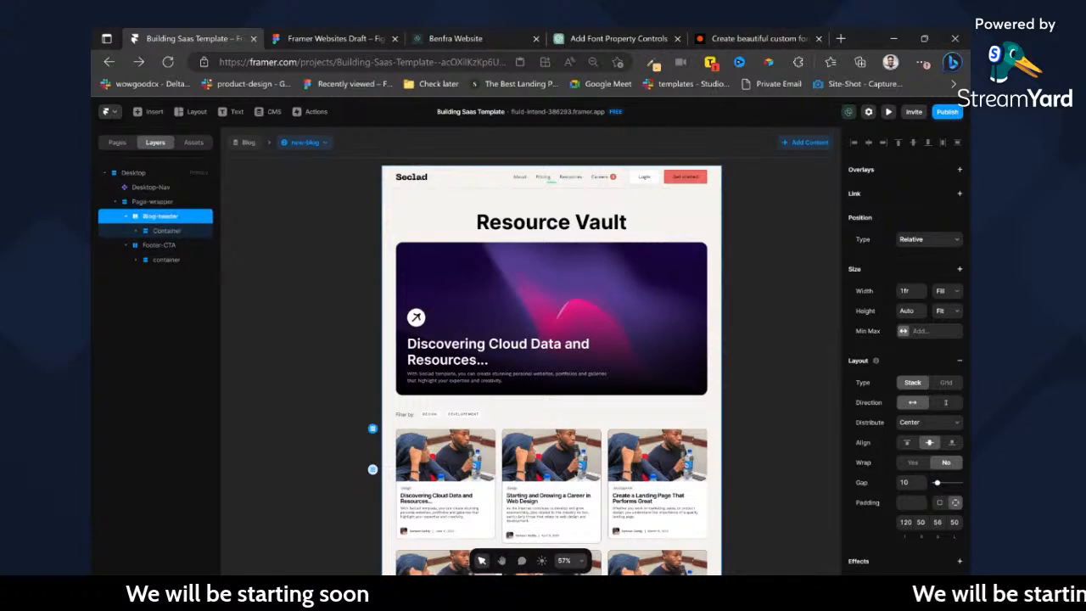
pyautogui.press('Tab')
pyautogui.write('B')
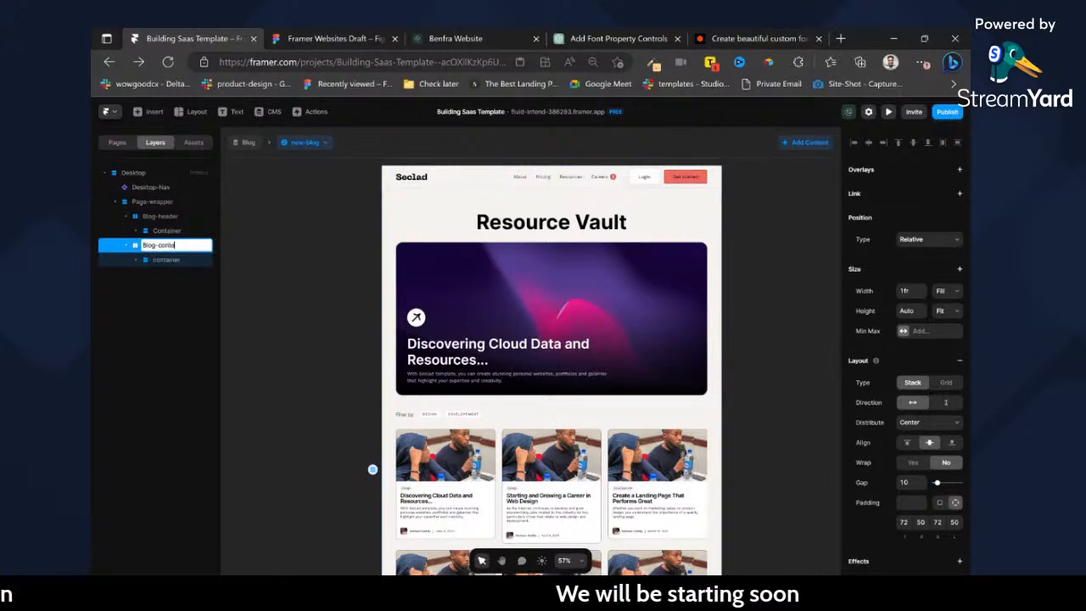
# Check which sections the renamed layers contain, and undo the renaming of hero-section and Footer-CTA.
pyautogui.scroll(-3, 506, 269)
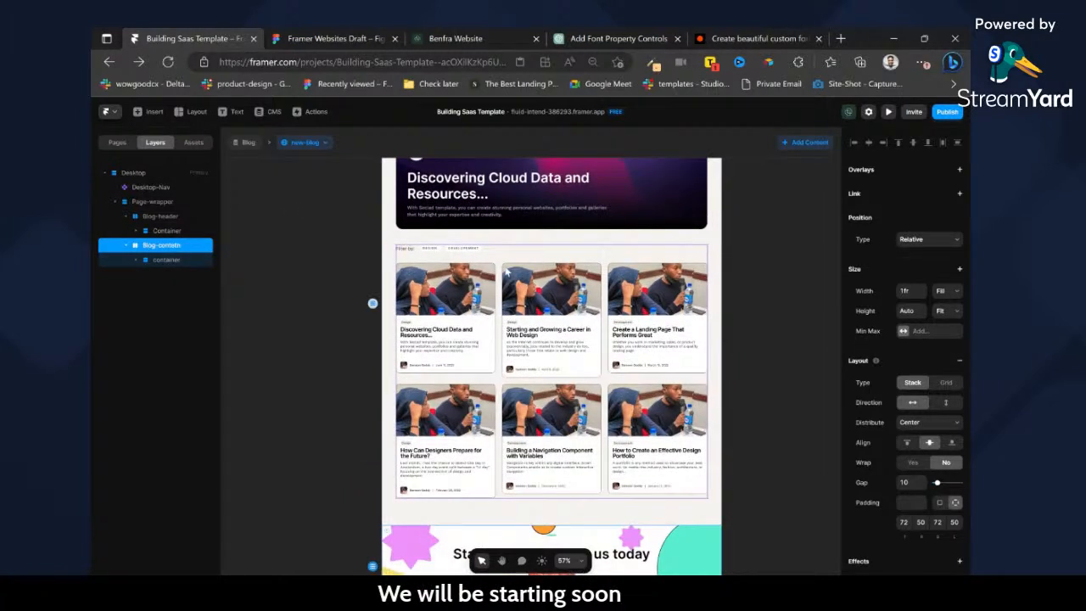
pyautogui.click(513, 270)
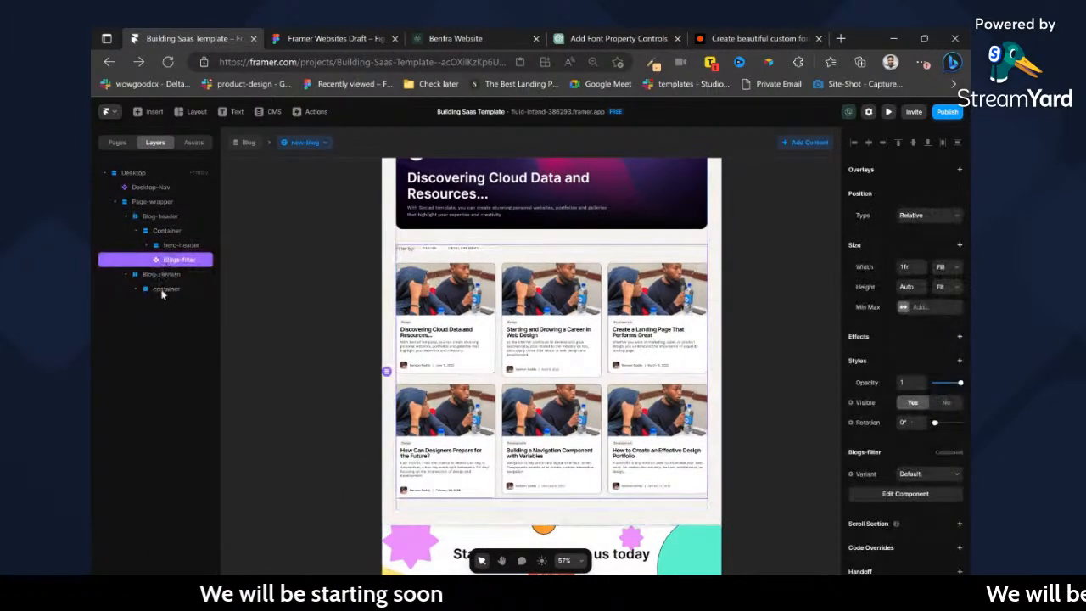
pyautogui.scroll(-2, 357, 364)
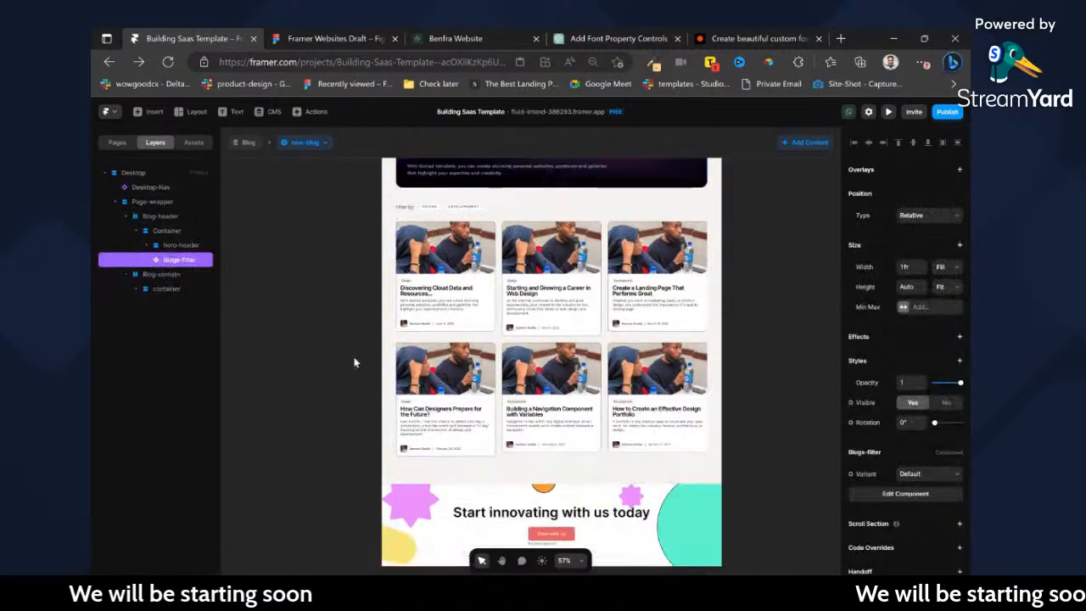
pyautogui.click(161, 274)
pyautogui.scroll(-2, 327, 362)
pyautogui.hotkey('ctrl', 'z')
pyautogui.hotkey('ctrl', 'z')
pyautogui.hotkey('ctrl', 'z')
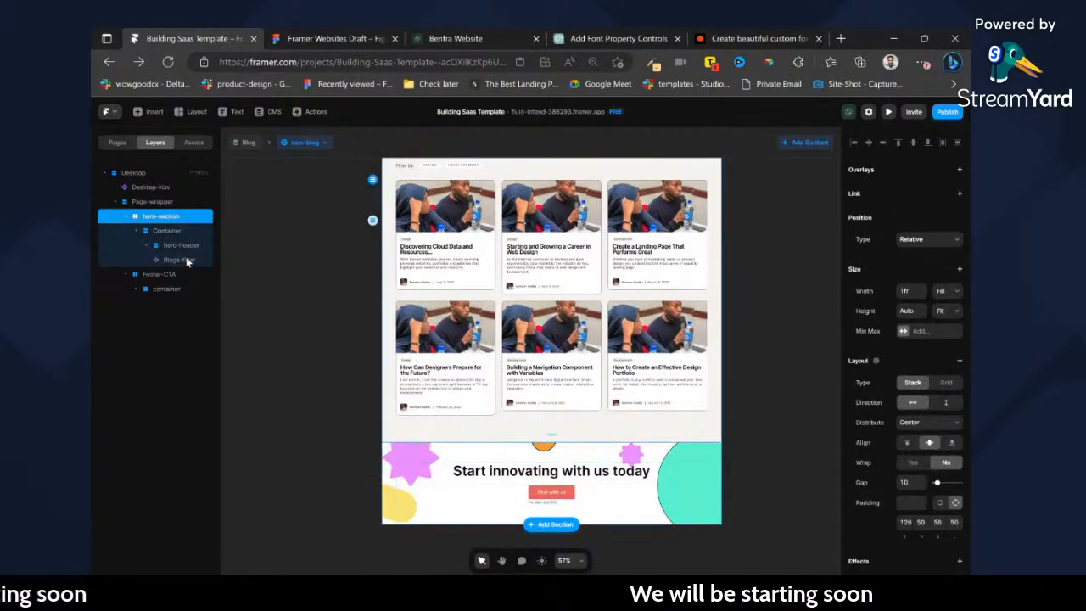
pyautogui.hotkey('ctrl', 'z')
pyautogui.hotkey('ctrl', 'shift', 'z')
# Expand the hero-header layer and rename the hero-section layer as Blog-cms.
pyautogui.scroll(2, 247, 258)
pyautogui.click(147, 245)
pyautogui.doubleClick(161, 217)
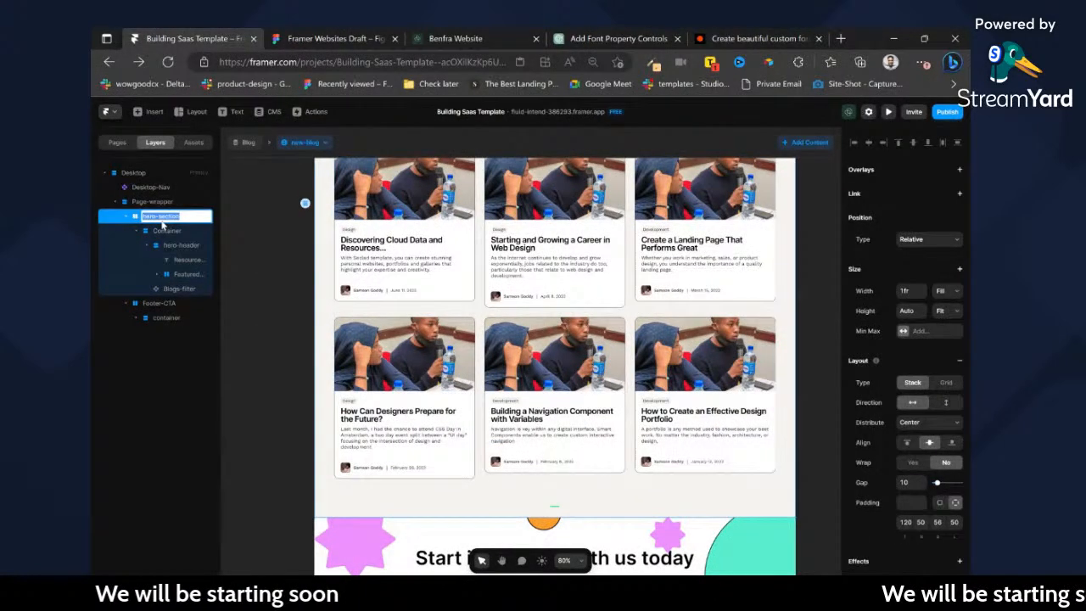
pyautogui.write('Blog-cms')
pyautogui.press('Return')
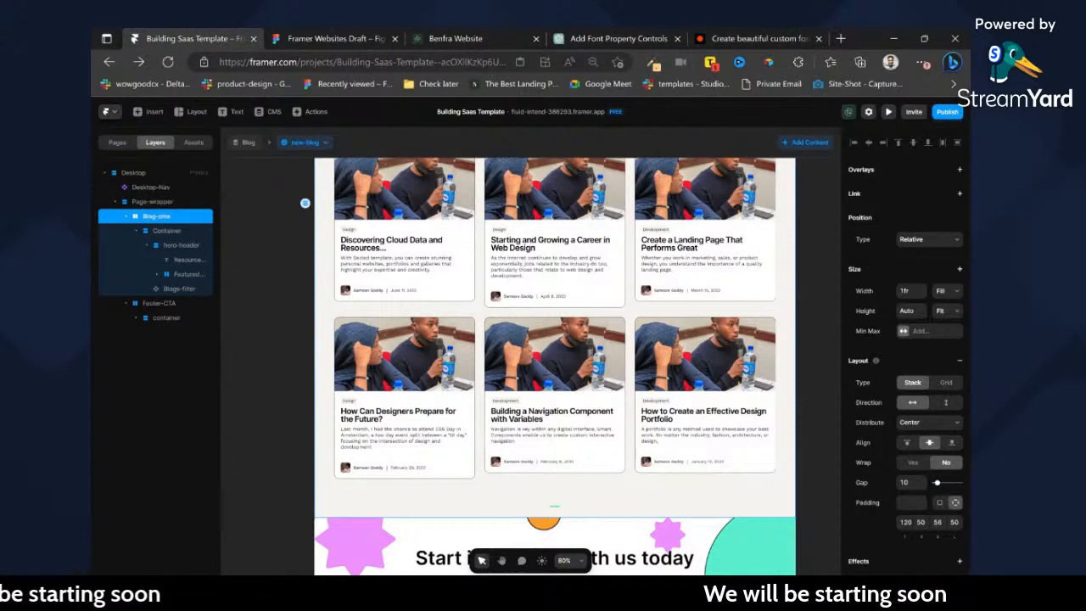
# Duplicate the hero-header stack inside the Blog-cms container and rename the copy as blog-content.
pyautogui.click(175, 247)
pyautogui.hotkey('ctrl', 'd')
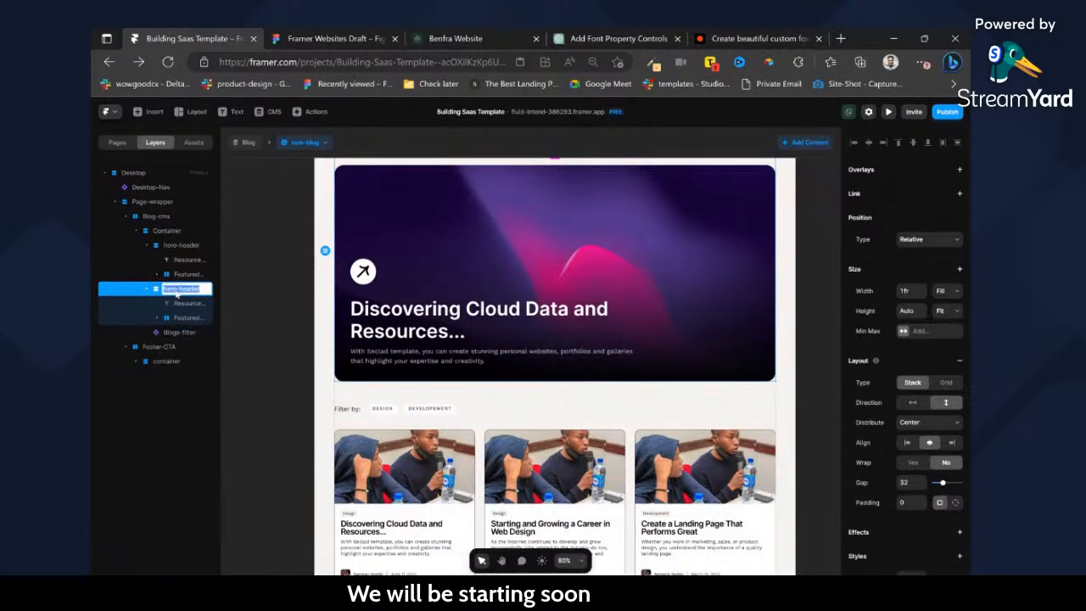
pyautogui.write('blog-c')
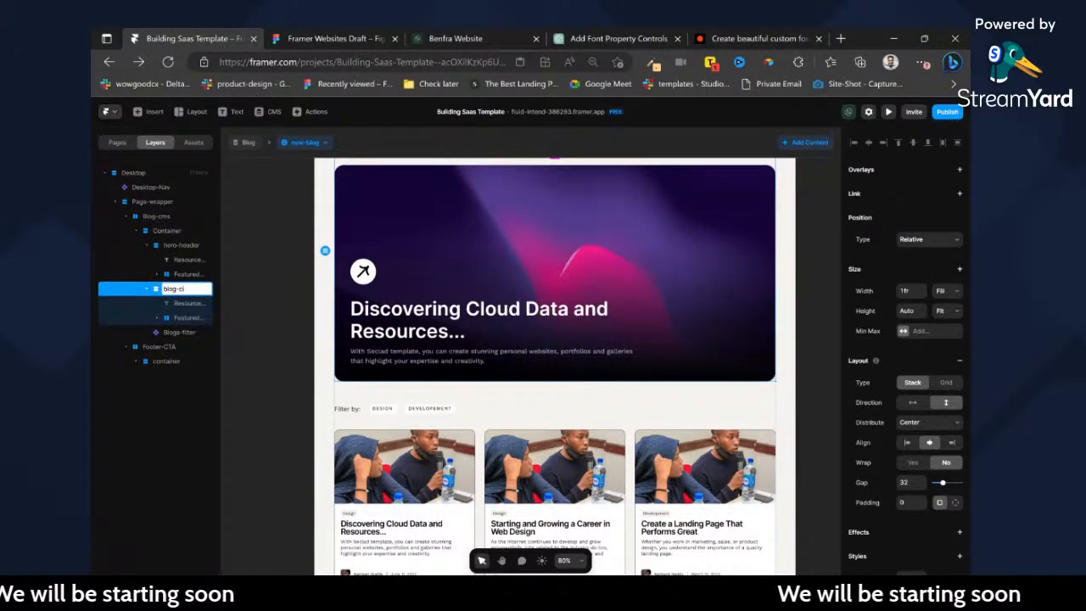
pyautogui.write('ontent')
pyautogui.press('Return')
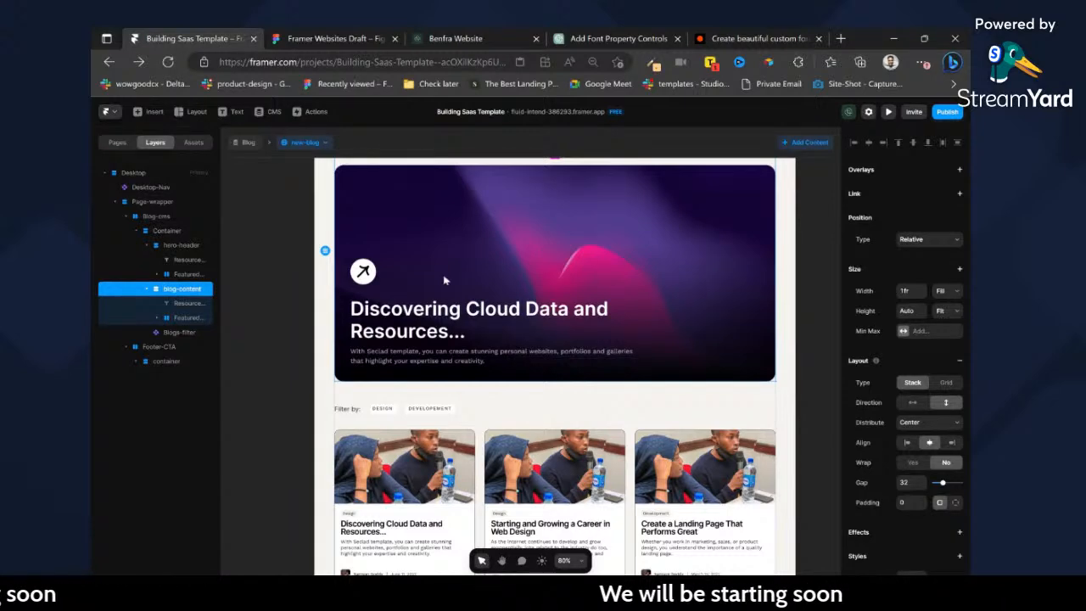
# Delete the featured post layer from the blog-content stack and remove the Blogs-filter component below it.
pyautogui.scroll(-2, 514, 272)
pyautogui.click(179, 319)
pyautogui.press('Delete')
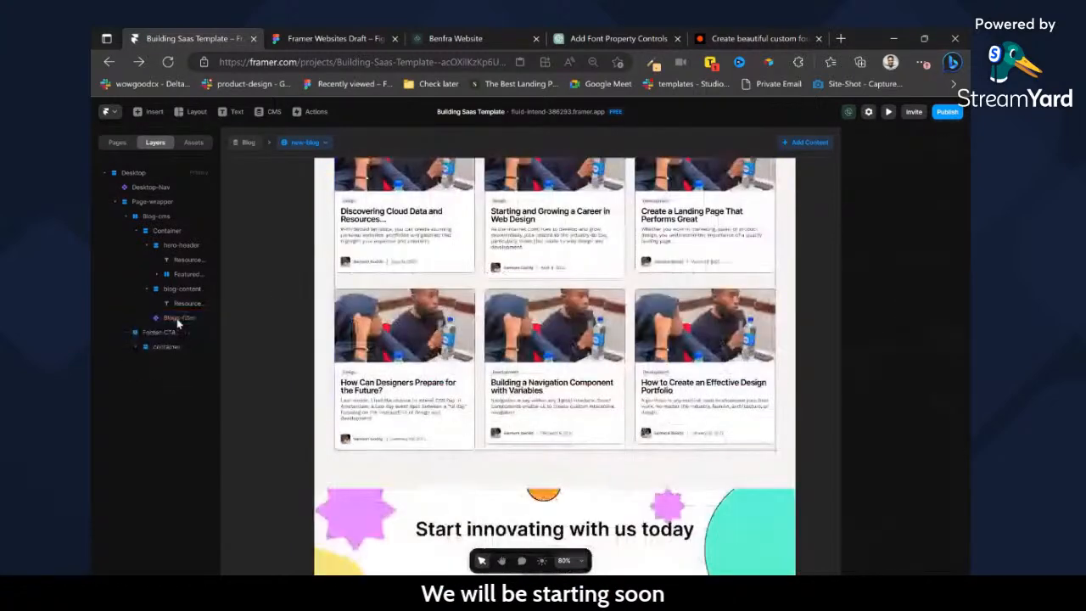
pyautogui.click(174, 318)
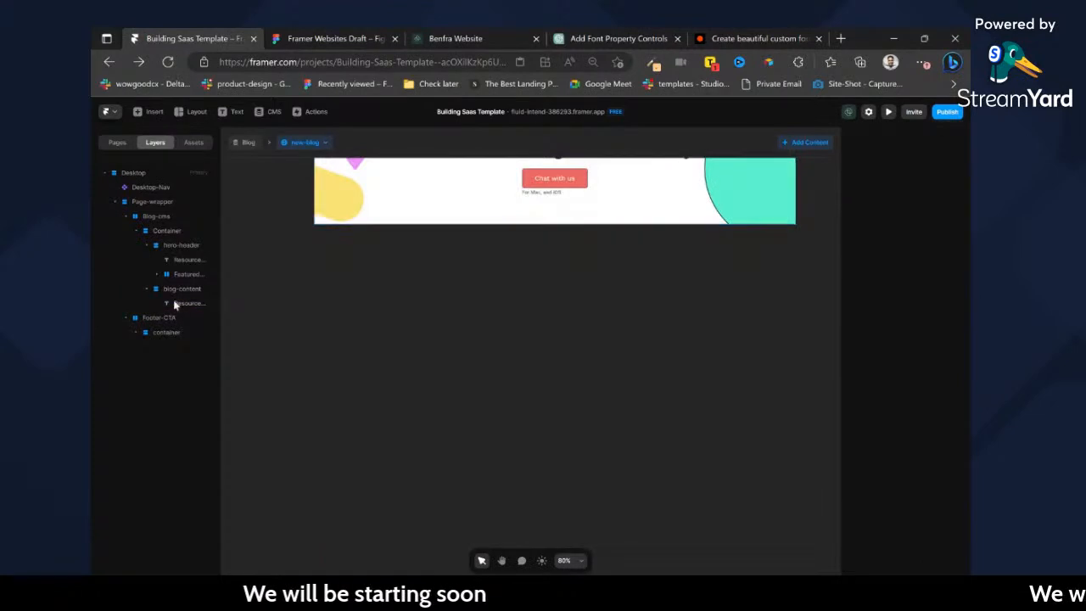
# Apply the Normal Paragraph text style to the Resource Vault text in the blog-content stack.
pyautogui.scroll(5, 626, 323)
pyautogui.click(568, 347)
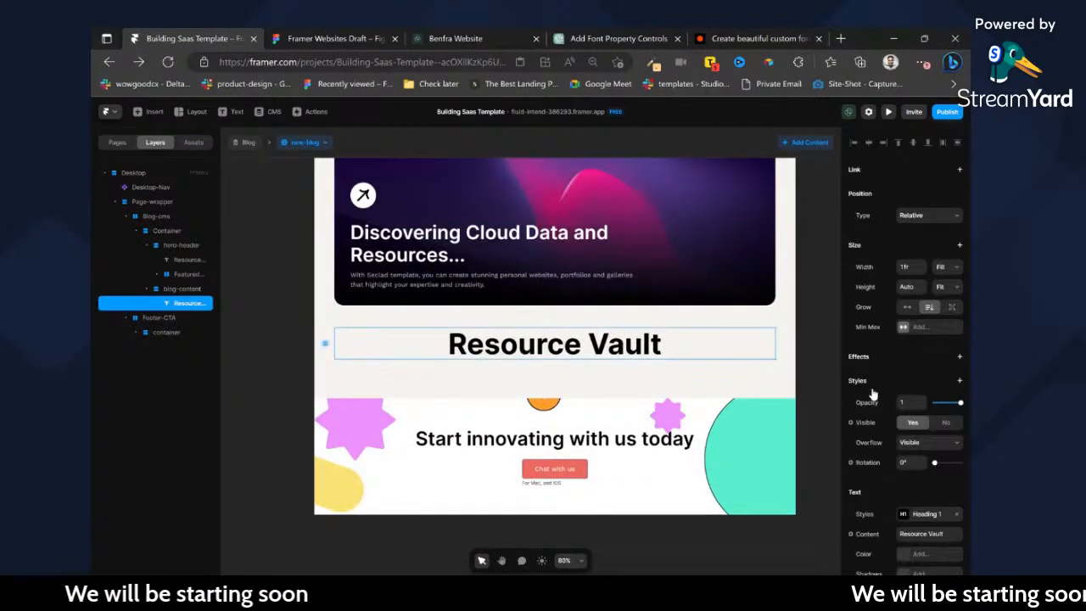
pyautogui.scroll(-3, 922, 448)
pyautogui.click(916, 382)
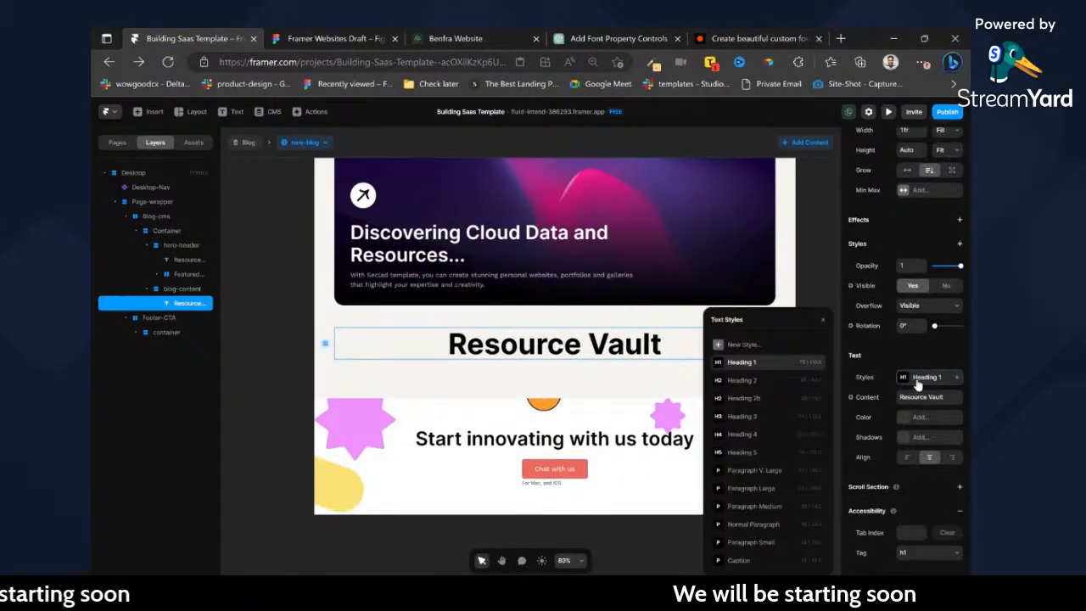
pyautogui.click(753, 524)
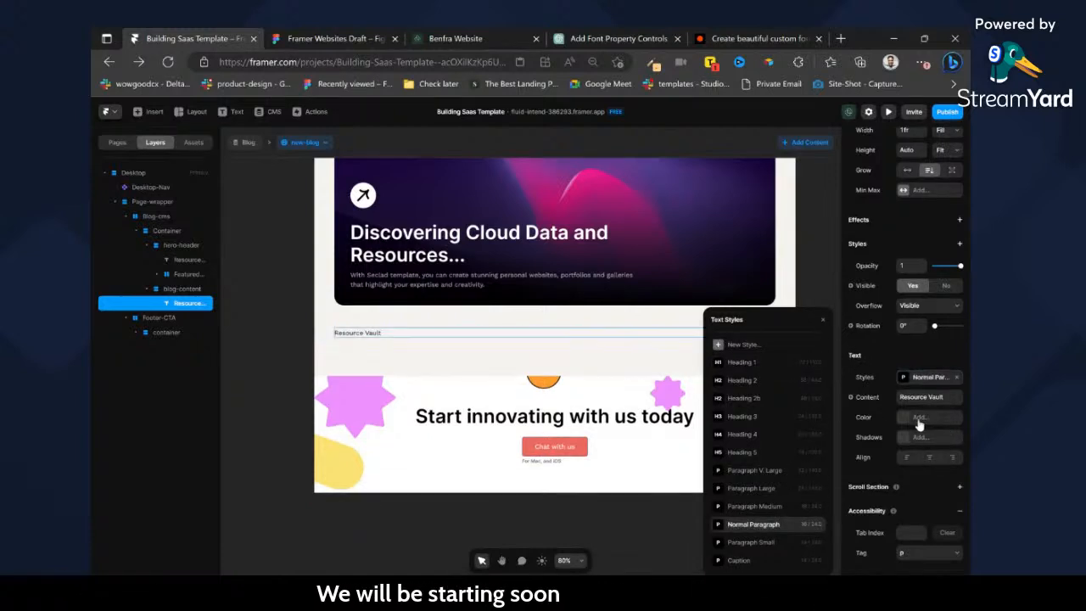
# Bind the text in the blog-content stack to the CMS Content field.
pyautogui.click(867, 397)
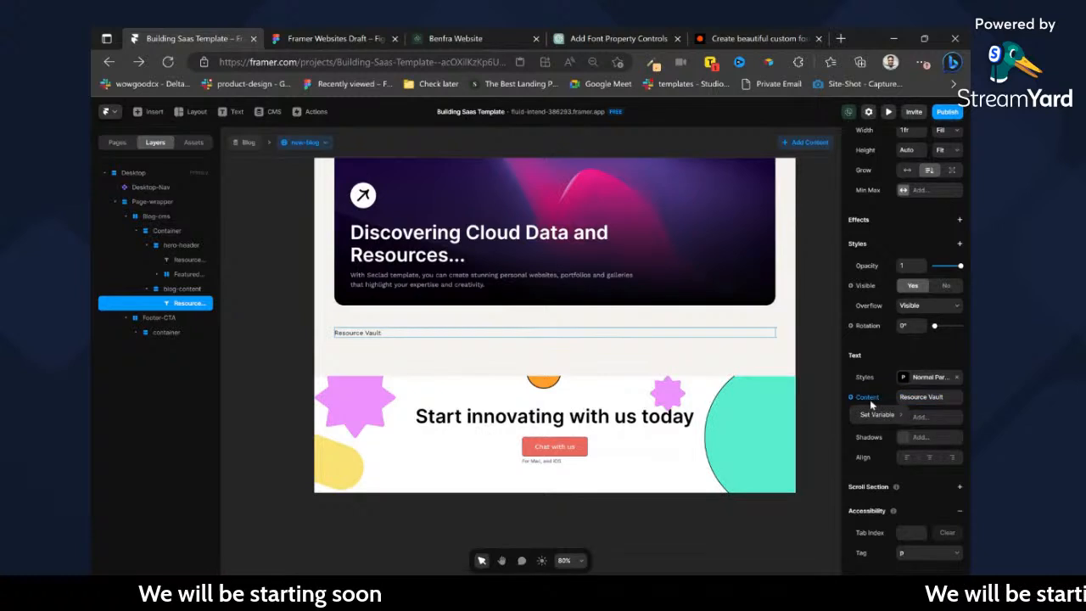
pyautogui.moveTo(875, 420)
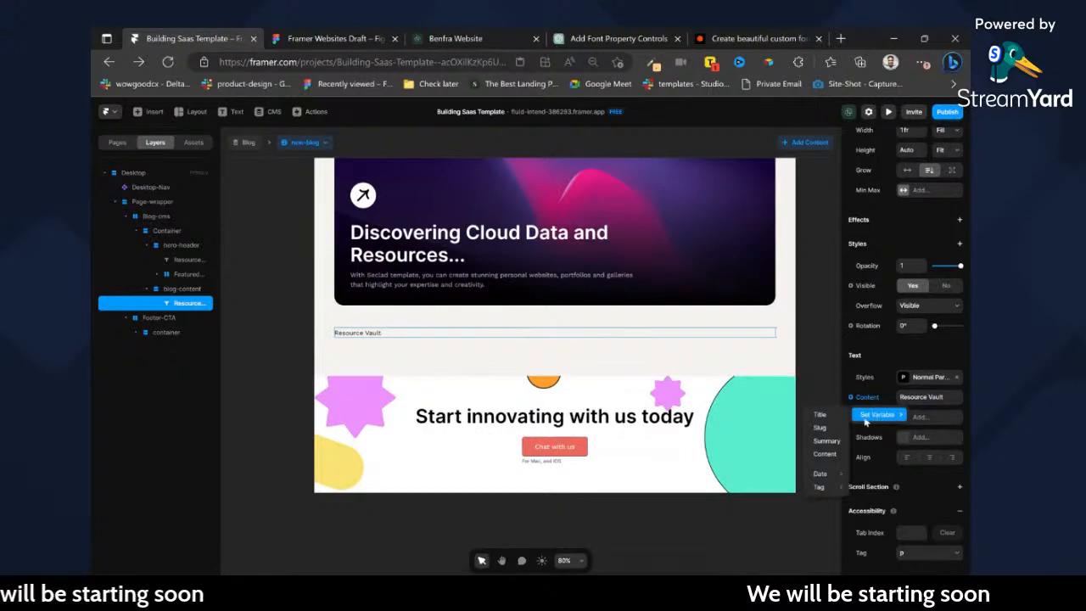
pyautogui.click(827, 456)
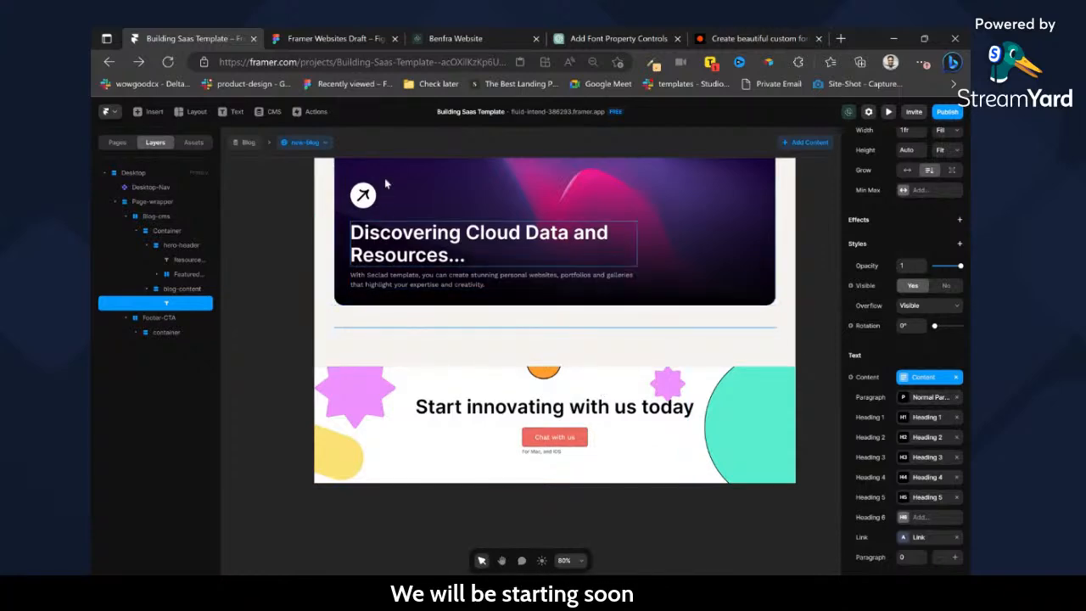
# Switch the preview to the create-a-landing-page-that-performs-great item and review its article content.
pyautogui.click(320, 143)
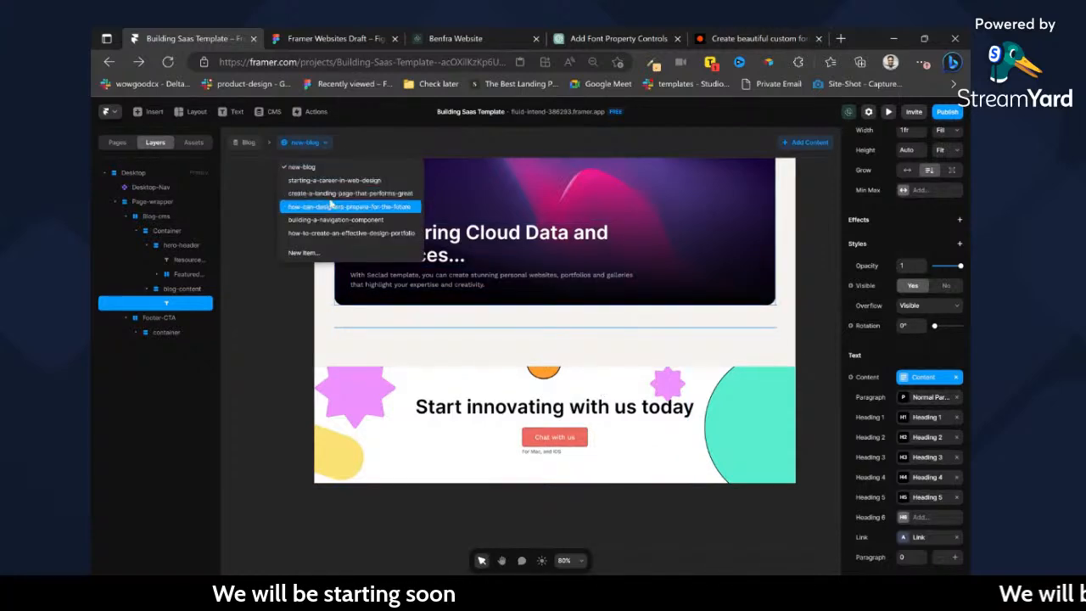
pyautogui.click(339, 193)
pyautogui.scroll(-5, 543, 318)
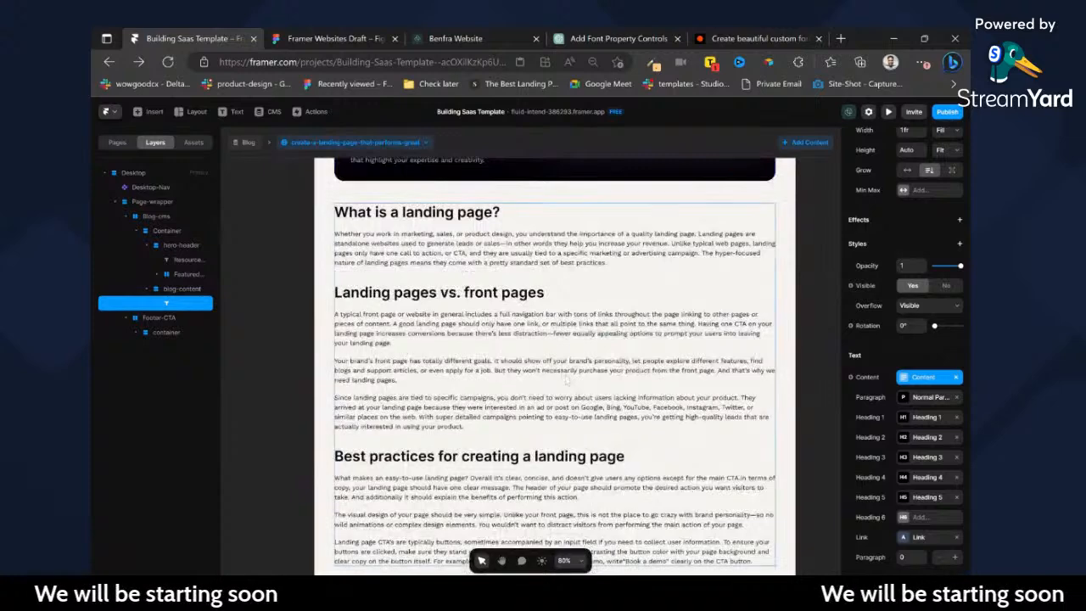
pyautogui.scroll(5, 477, 330)
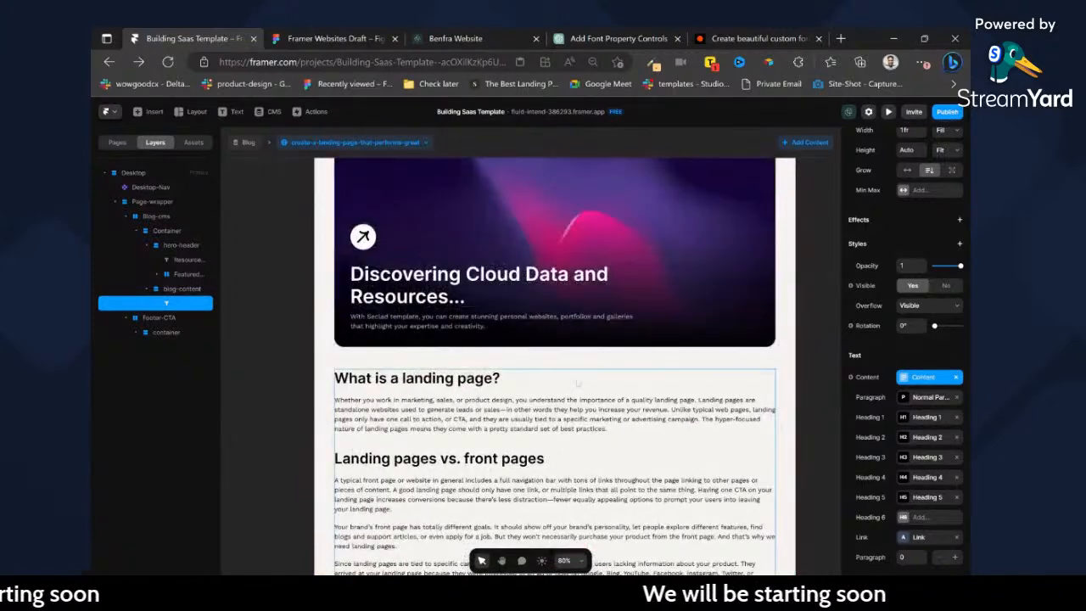
pyautogui.scroll(-2, 477, 330)
# Switch to the Figma draft and inspect the size of the article text frame in the Blog--View design.
pyautogui.click(355, 34)
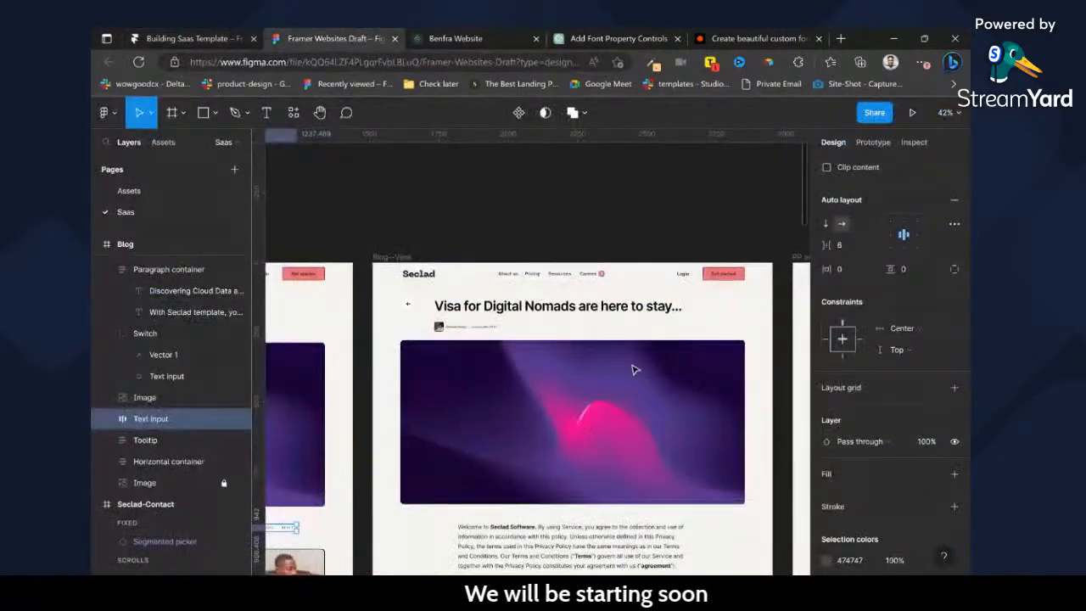
pyautogui.scroll(-2, 594, 382)
pyautogui.click(685, 394)
pyautogui.click(674, 509)
pyautogui.scroll(2, 929, 397)
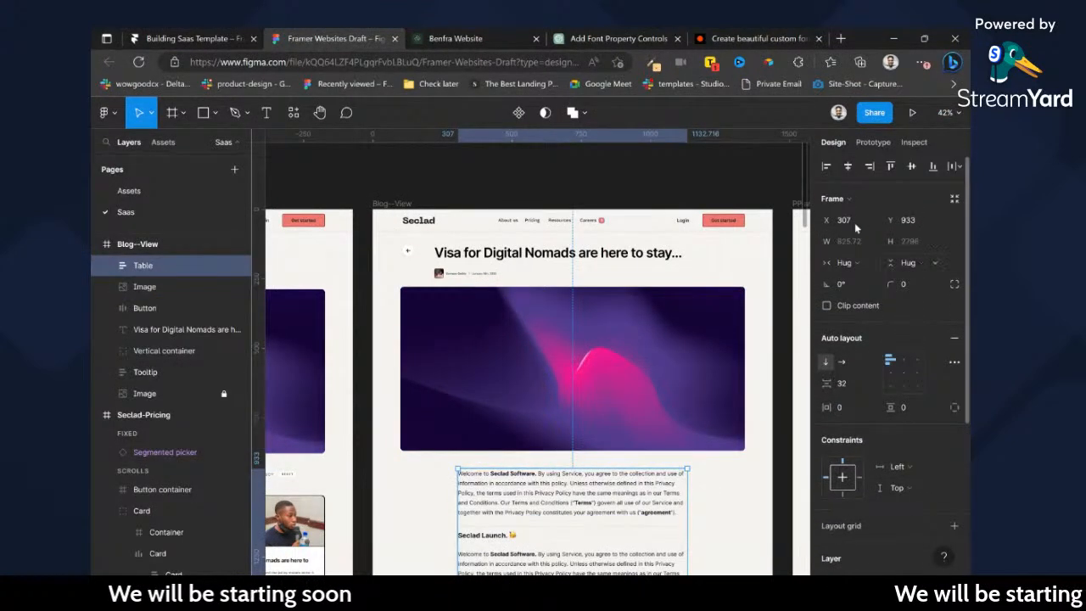
# Switch back to Framer and give the blog-content text a fixed maximum width of 800.
pyautogui.click(190, 35)
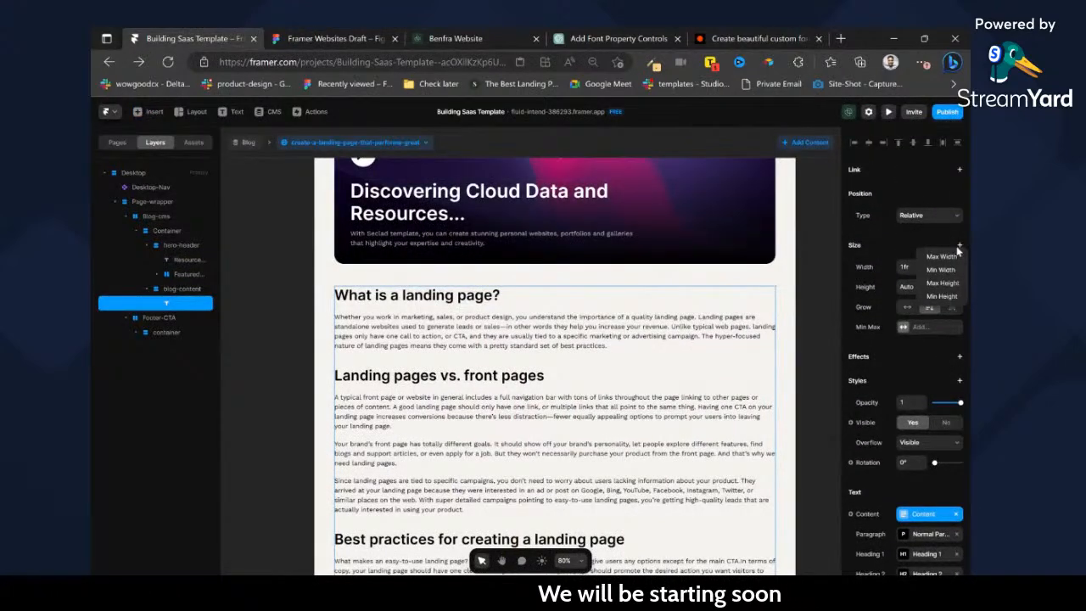
pyautogui.click(921, 327)
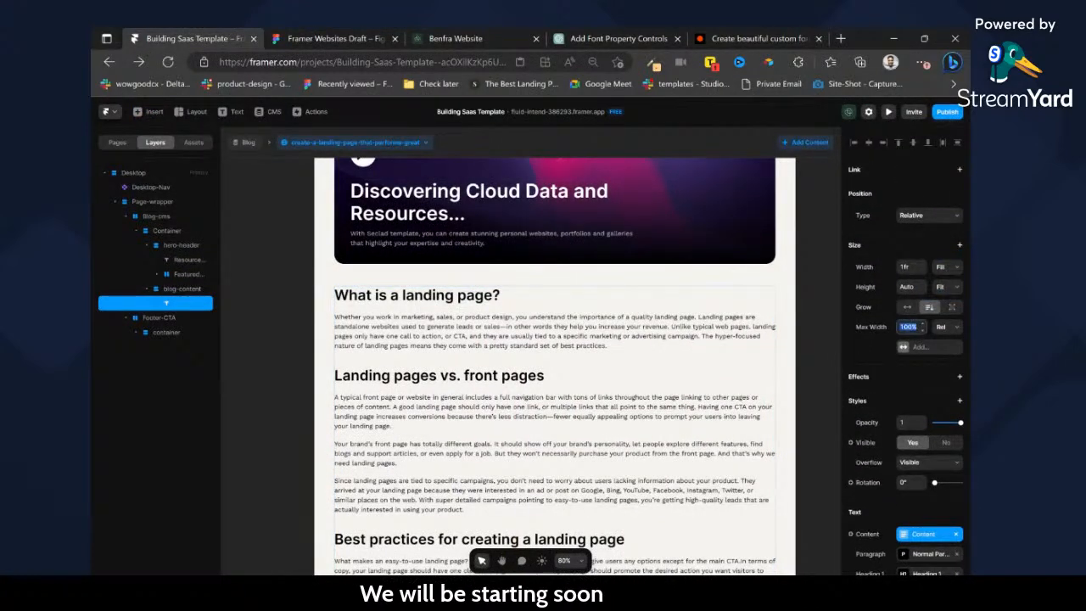
pyautogui.press('Return')
pyautogui.click(940, 330)
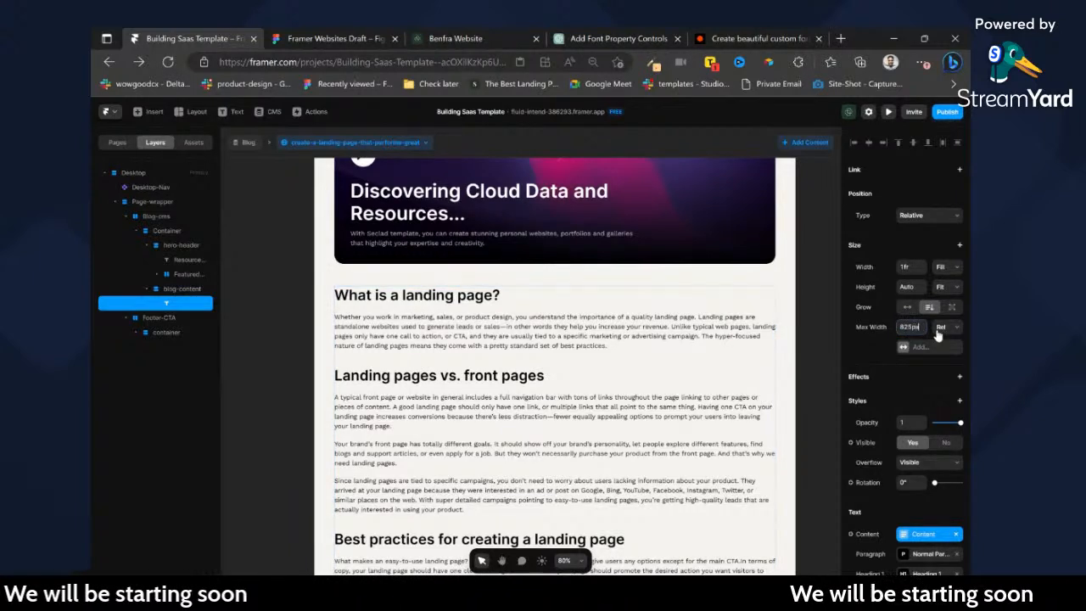
pyautogui.click(939, 336)
pyautogui.write('800')
pyautogui.scroll(-5, 617, 215)
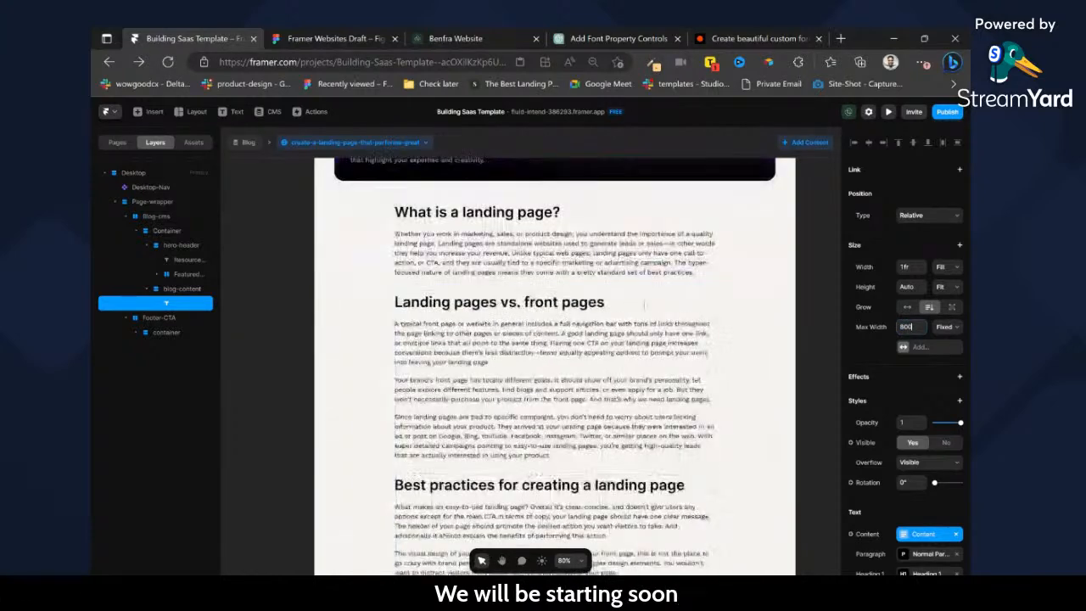
pyautogui.scroll(-2, 506, 303)
# Copy the footer from the /blog page and paste it at the end of the Blog Pages CMS page.
pyautogui.scroll(15, 506, 303)
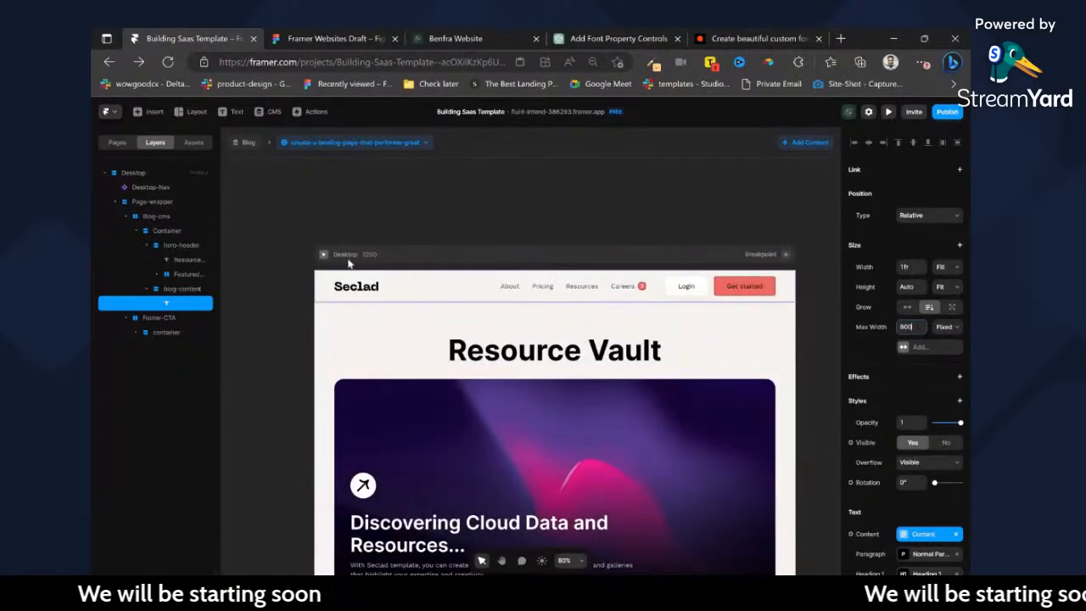
pyautogui.click(118, 142)
pyautogui.click(156, 237)
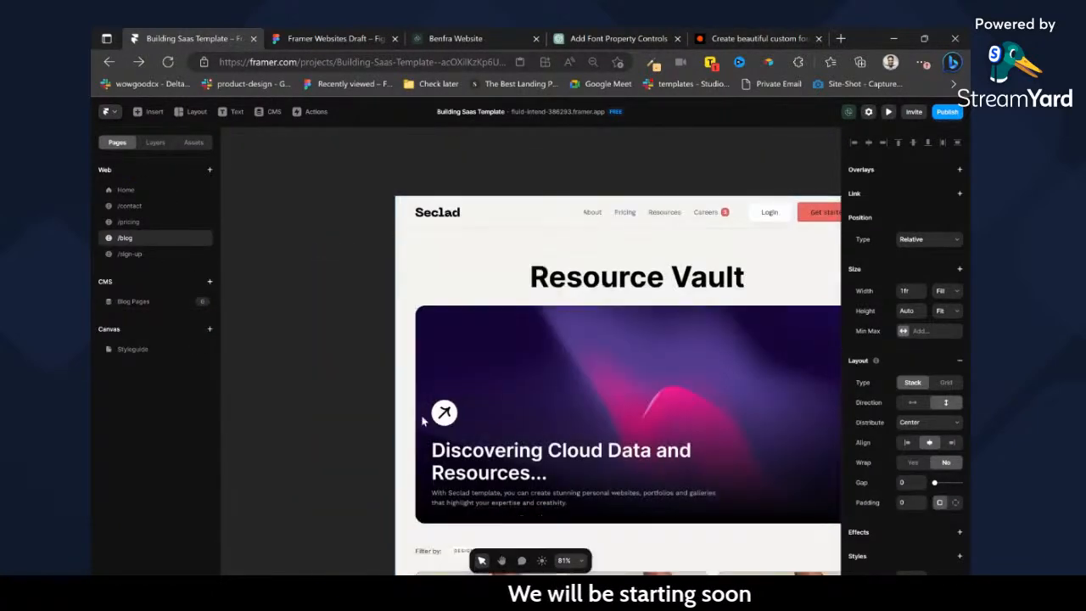
pyautogui.scroll(5, 405, 206)
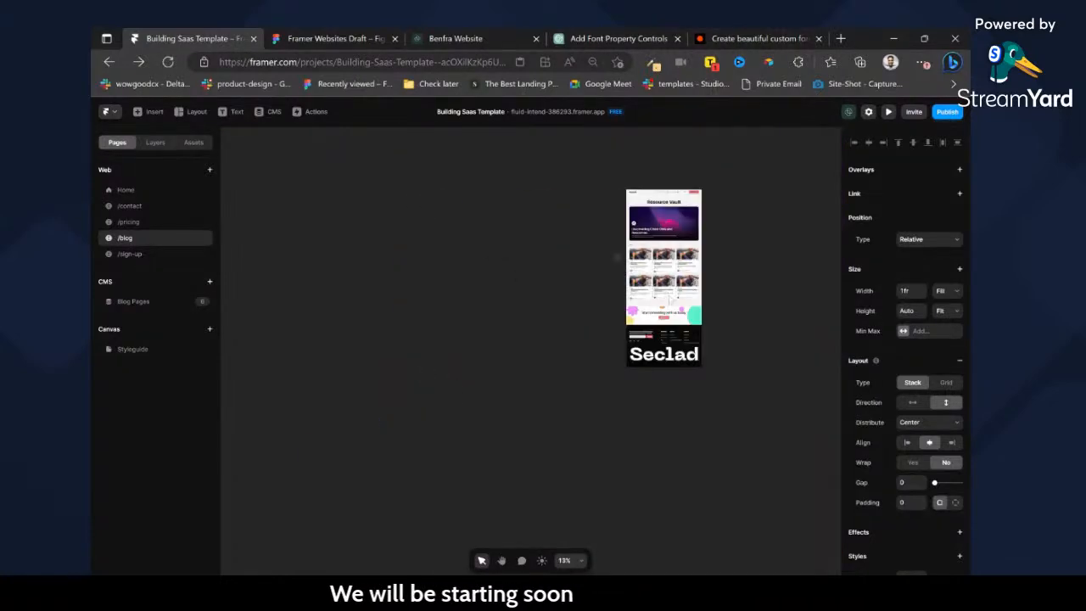
pyautogui.scroll(3, 667, 378)
pyautogui.click(747, 392)
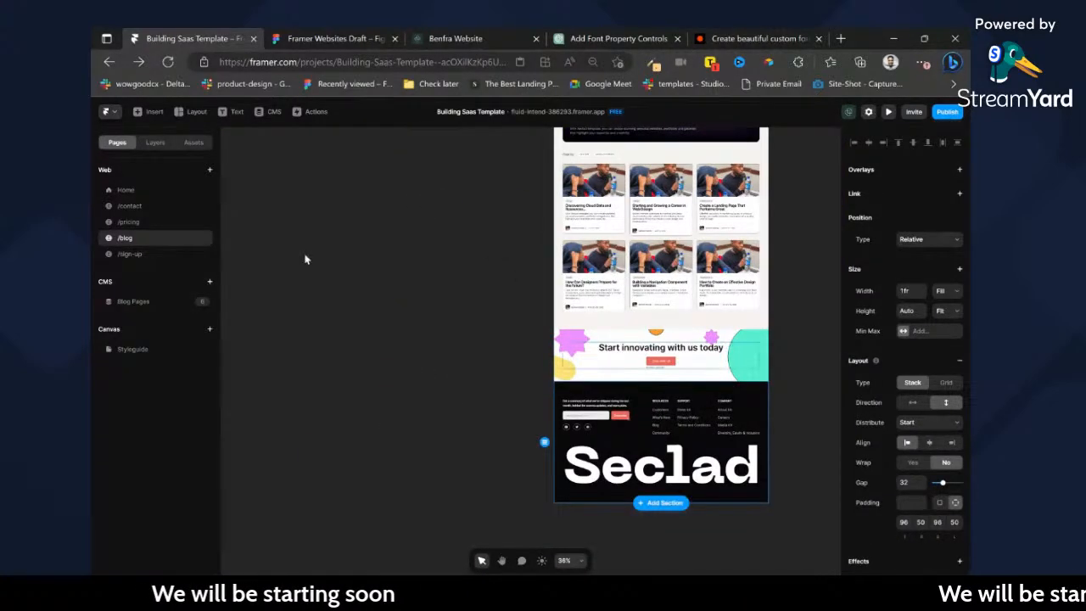
pyautogui.click(151, 251)
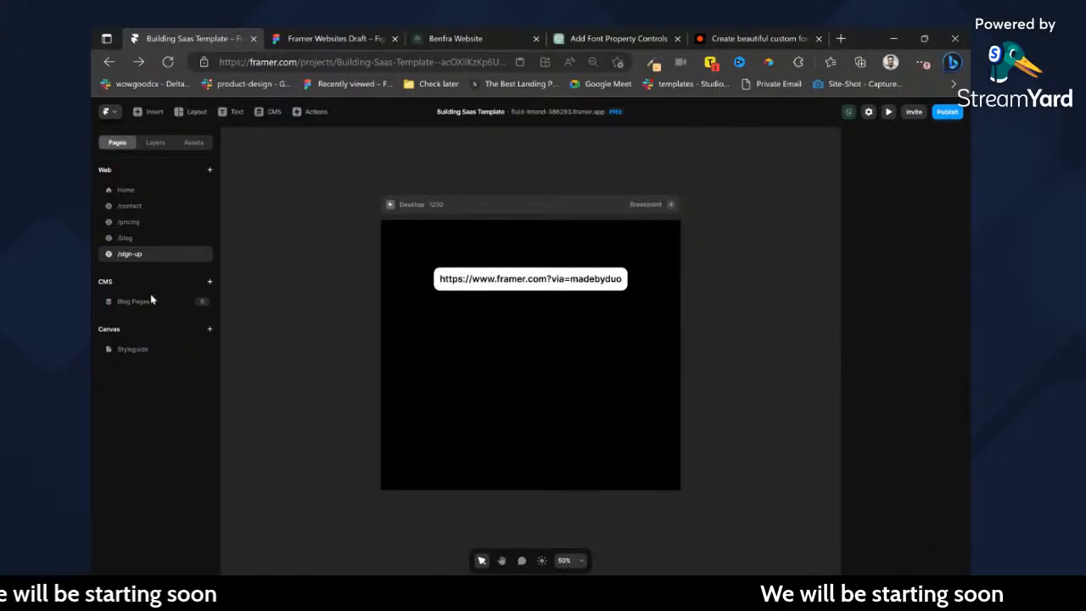
pyautogui.click(149, 301)
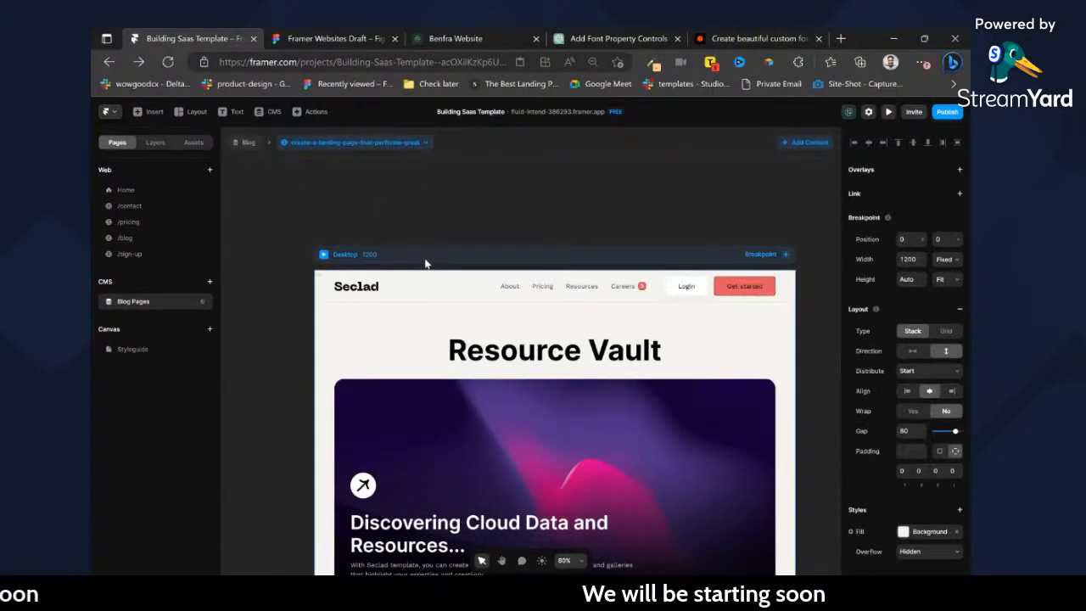
pyautogui.scroll(-20, 426, 264)
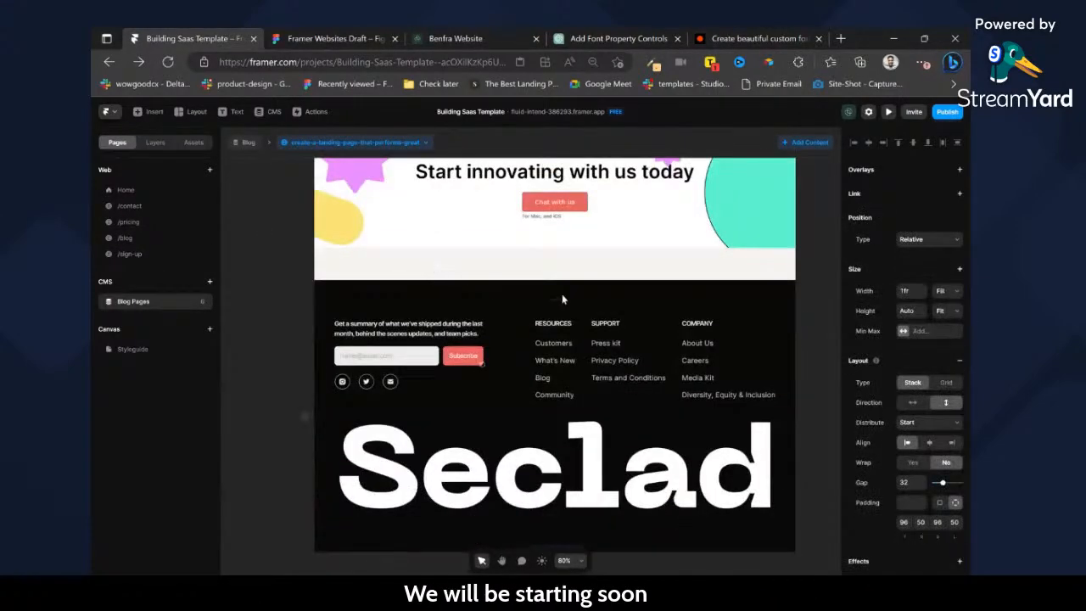
pyautogui.scroll(2, 563, 300)
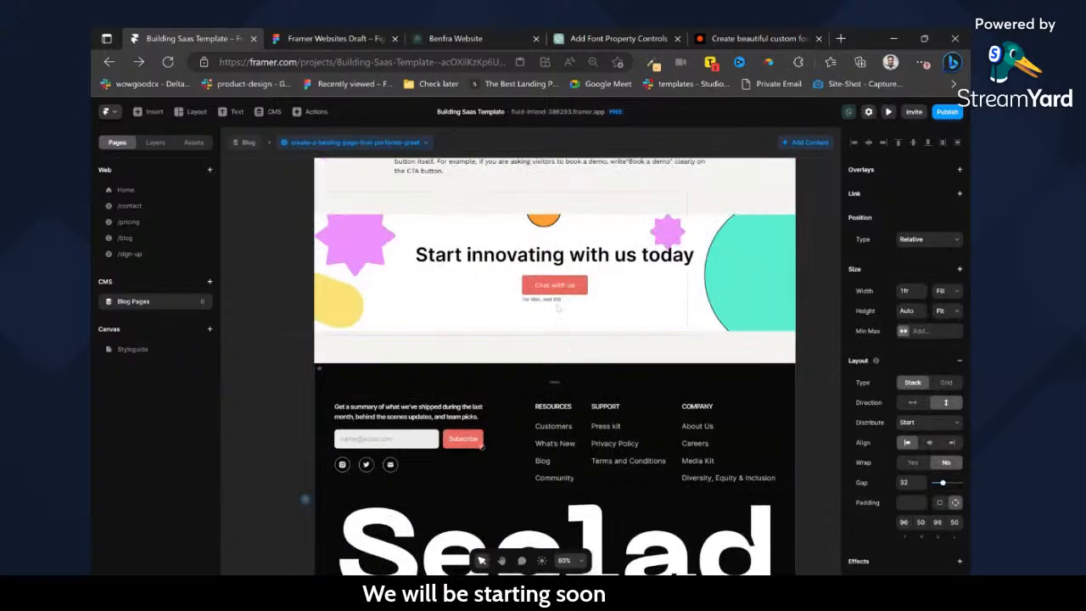
# Move the Footer layer into Page-wrapper, directly below Footer-CTA.
pyautogui.click(156, 143)
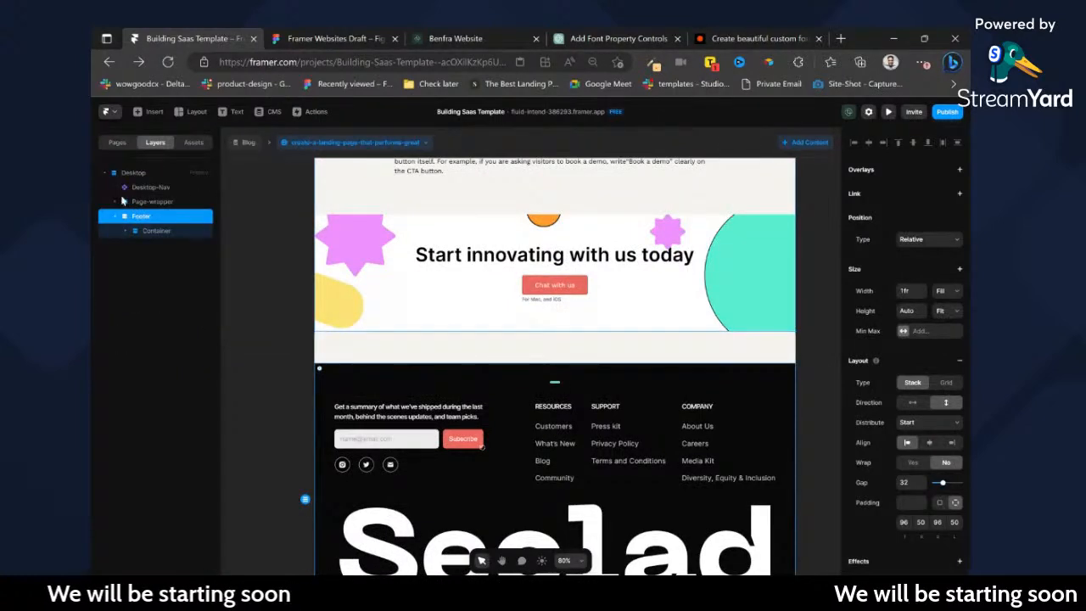
pyautogui.click(117, 203)
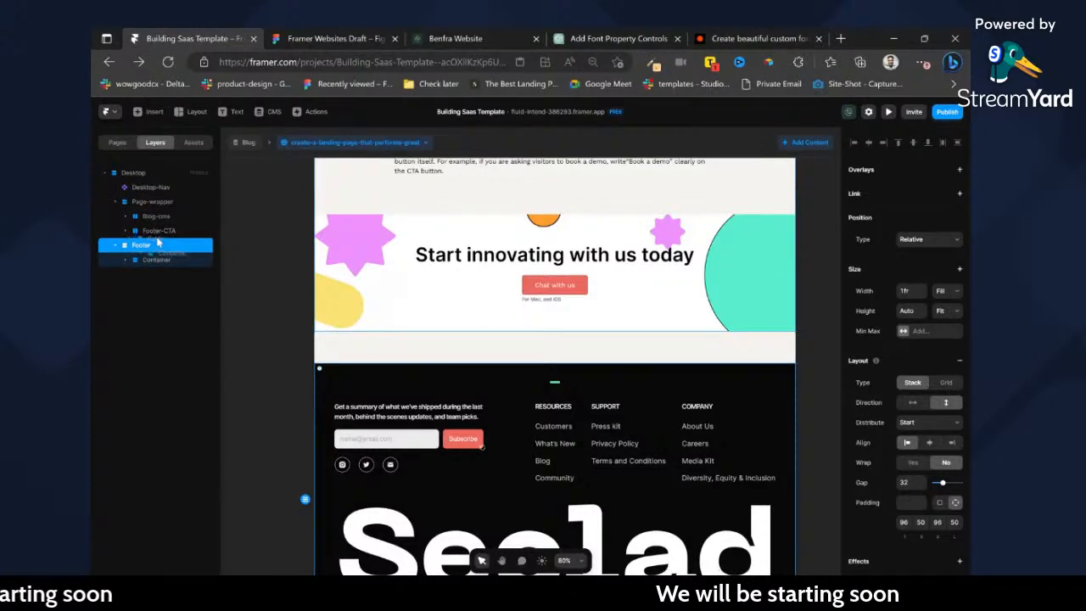
pyautogui.scroll(5, 555, 365)
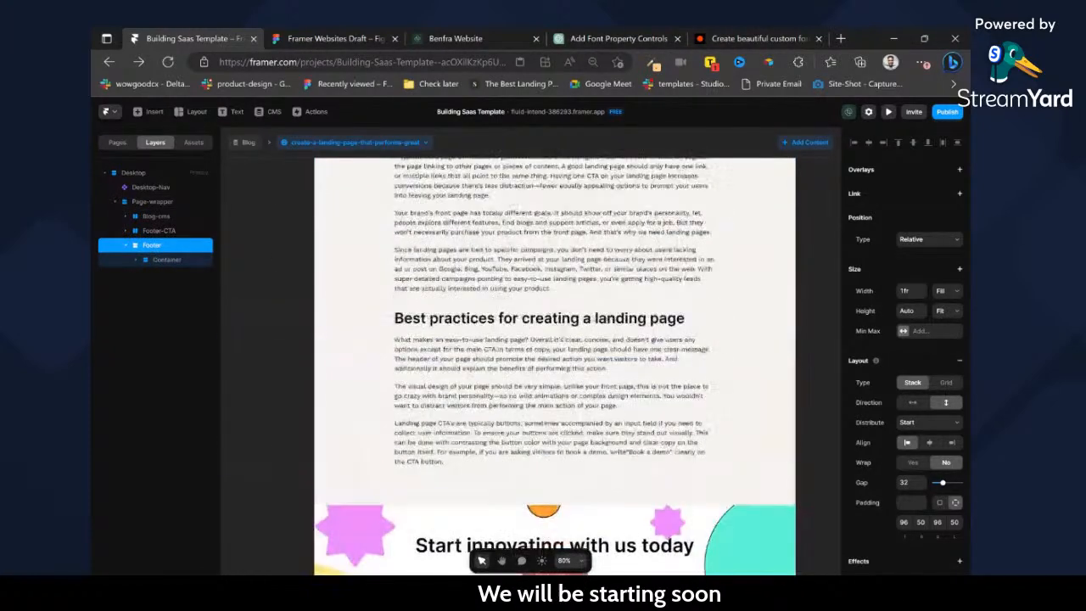
# Check the post title's text style in the Figma design and apply Heading 2b to the Resource Vault title in hero-header.
pyautogui.scroll(3, 599, 348)
pyautogui.scroll(2, 553, 225)
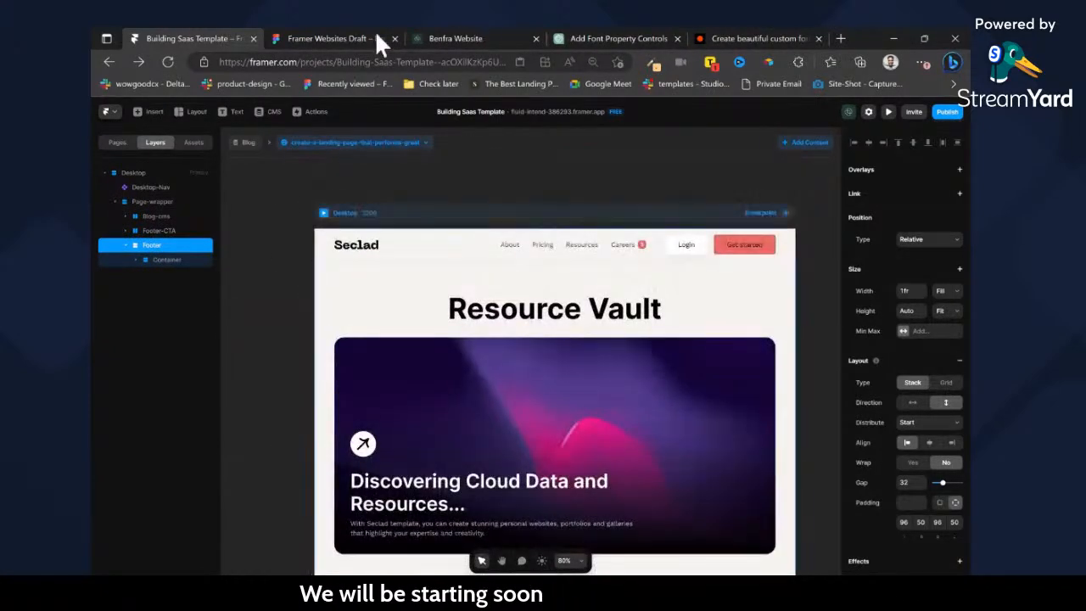
pyautogui.click(379, 39)
pyautogui.click(493, 259)
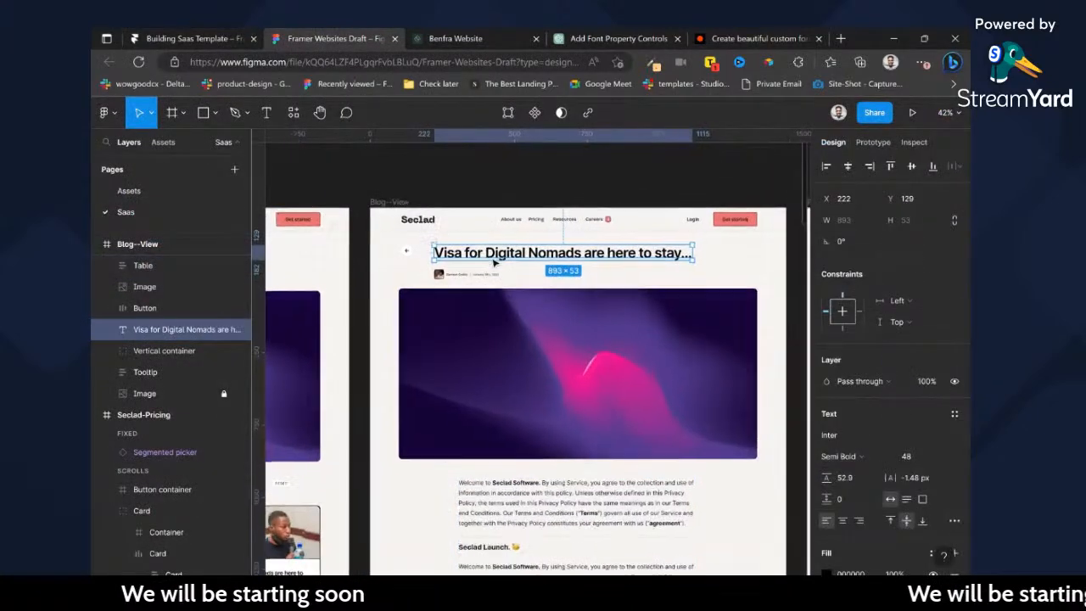
pyautogui.click(233, 36)
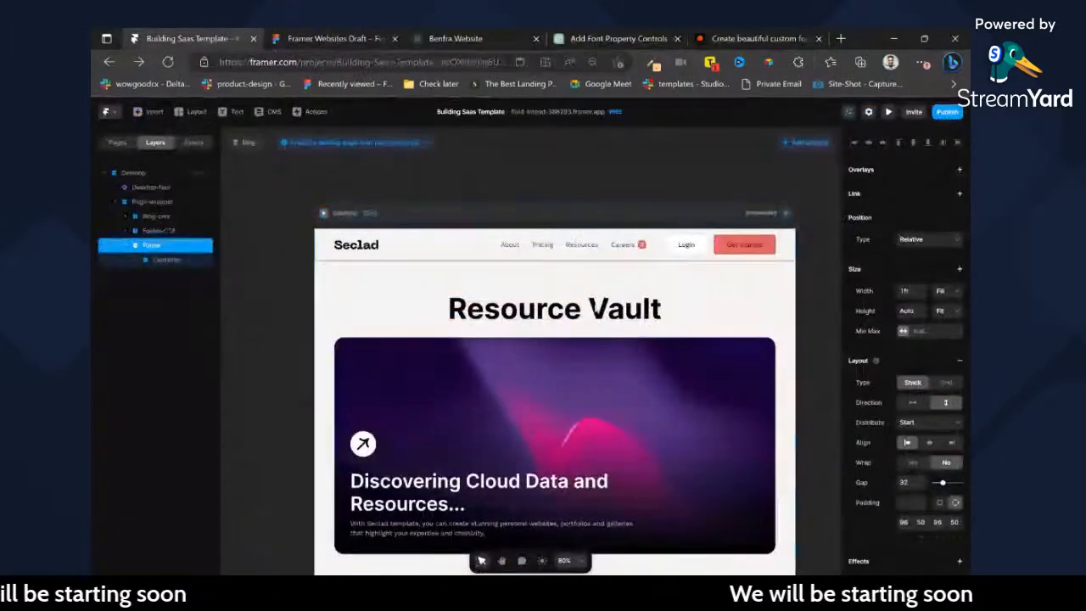
pyautogui.keyDown('ctrl'); pyautogui.click(570, 308); pyautogui.keyUp('ctrl')
pyautogui.scroll(-2, 916, 425)
pyautogui.click(925, 378)
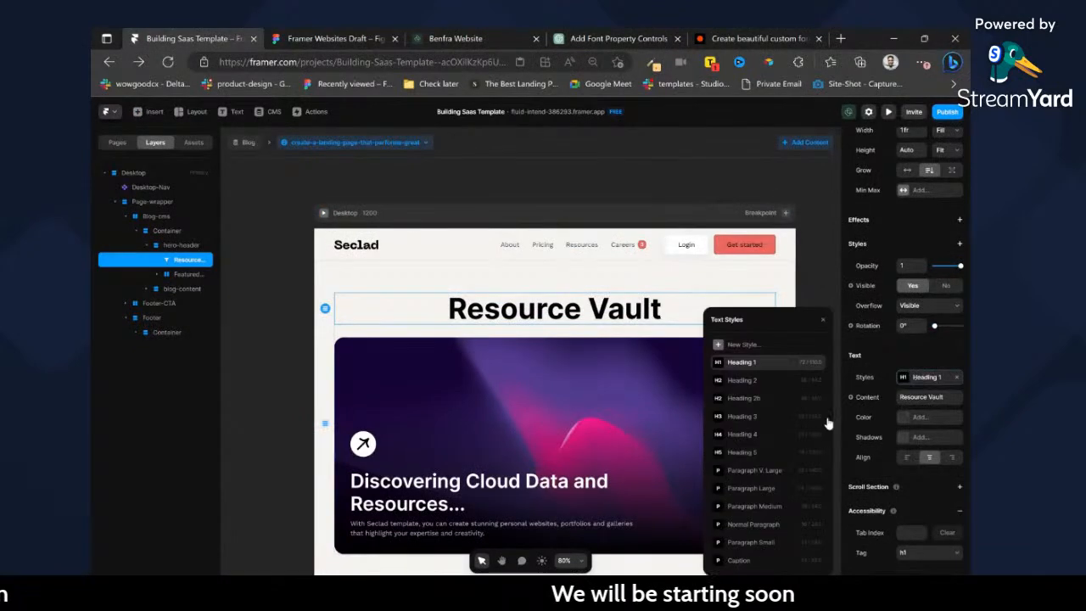
pyautogui.click(764, 398)
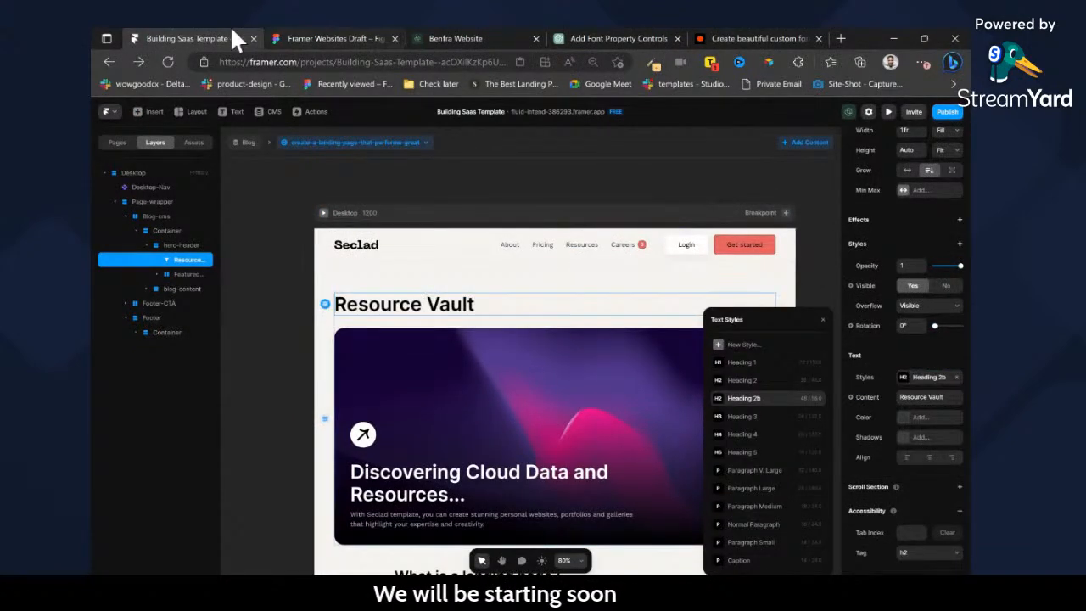
# Compare with the Figma design again and bind the hero-header title text to the CMS Title field.
pyautogui.click(335, 36)
pyautogui.click(214, 38)
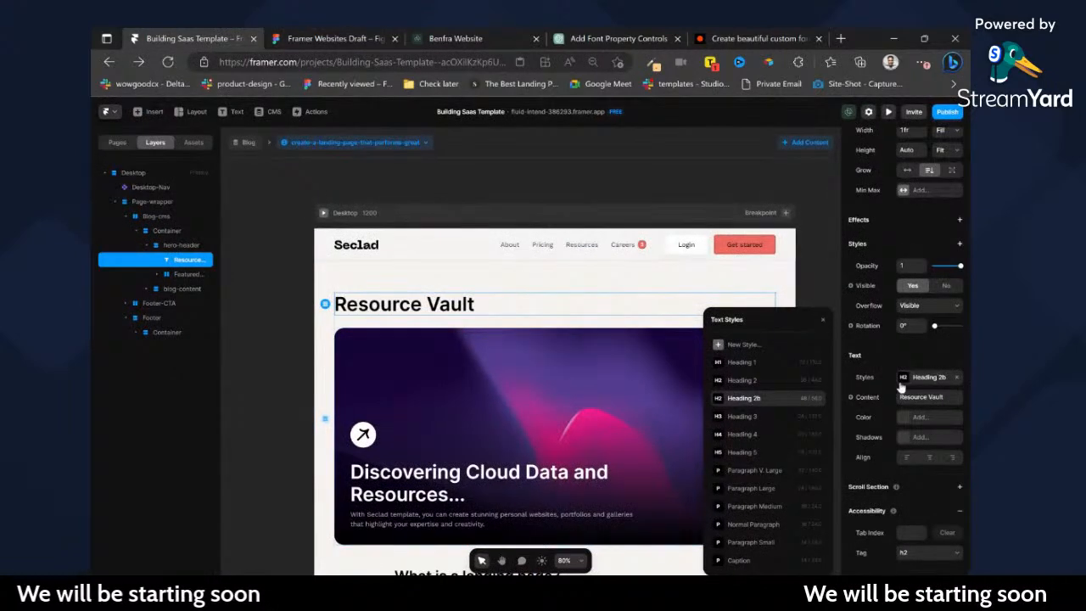
pyautogui.click(872, 399)
pyautogui.moveTo(876, 416)
pyautogui.click(820, 414)
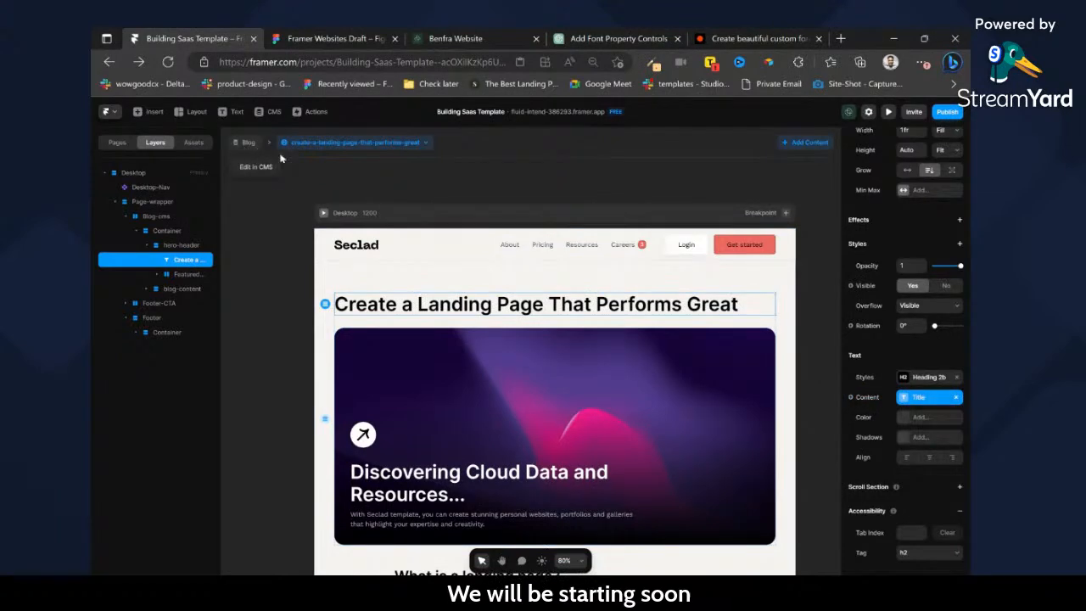
# Copy the author and date row from the first card of the /blog page's Blogs-filter component, and return to the page.
pyautogui.click(118, 142)
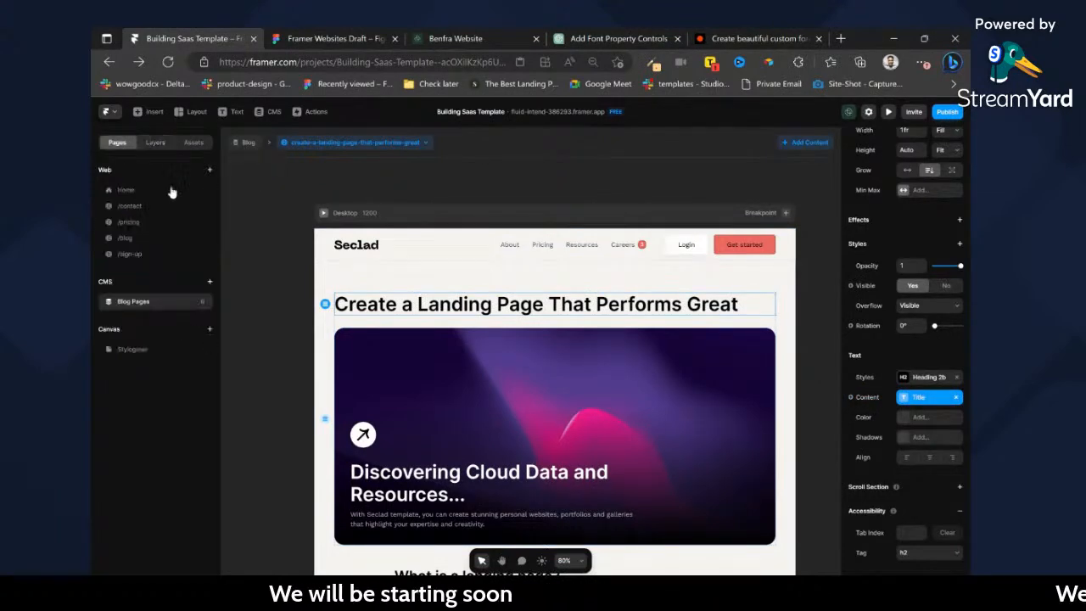
pyautogui.click(136, 239)
pyautogui.scroll(2, 578, 408)
pyautogui.scroll(4, 586, 420)
pyautogui.doubleClick(492, 198)
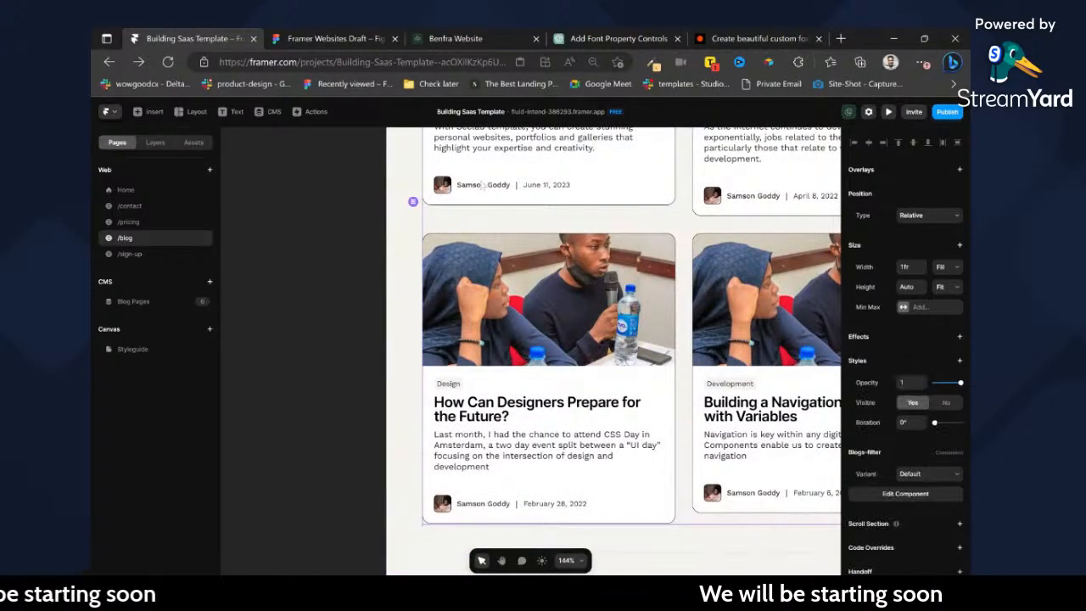
pyautogui.scroll(3, 415, 358)
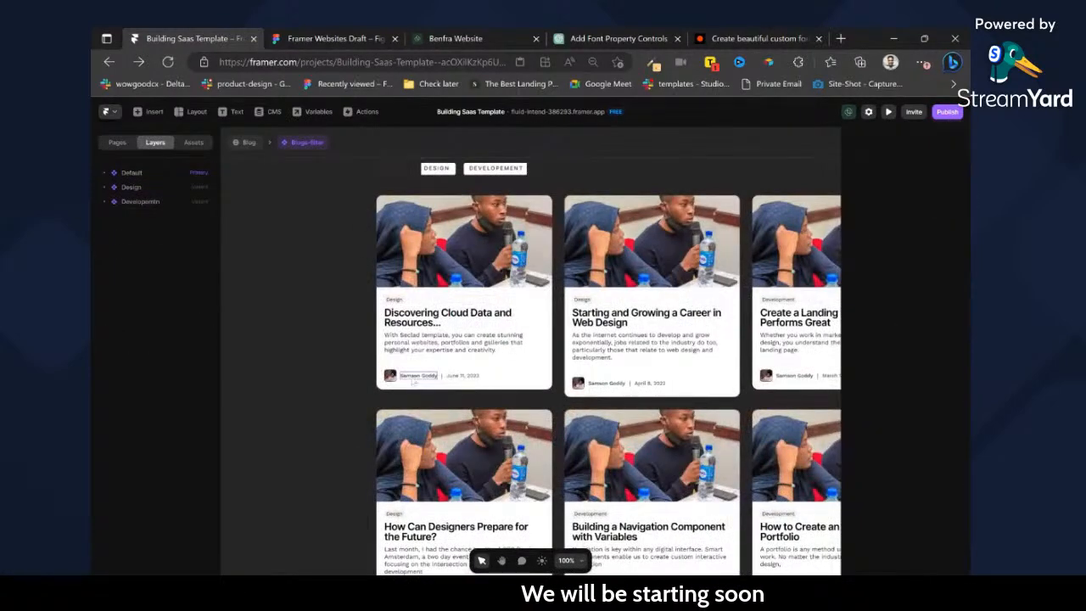
pyautogui.click(409, 379)
pyautogui.press('Escape')
pyautogui.press('Escape')
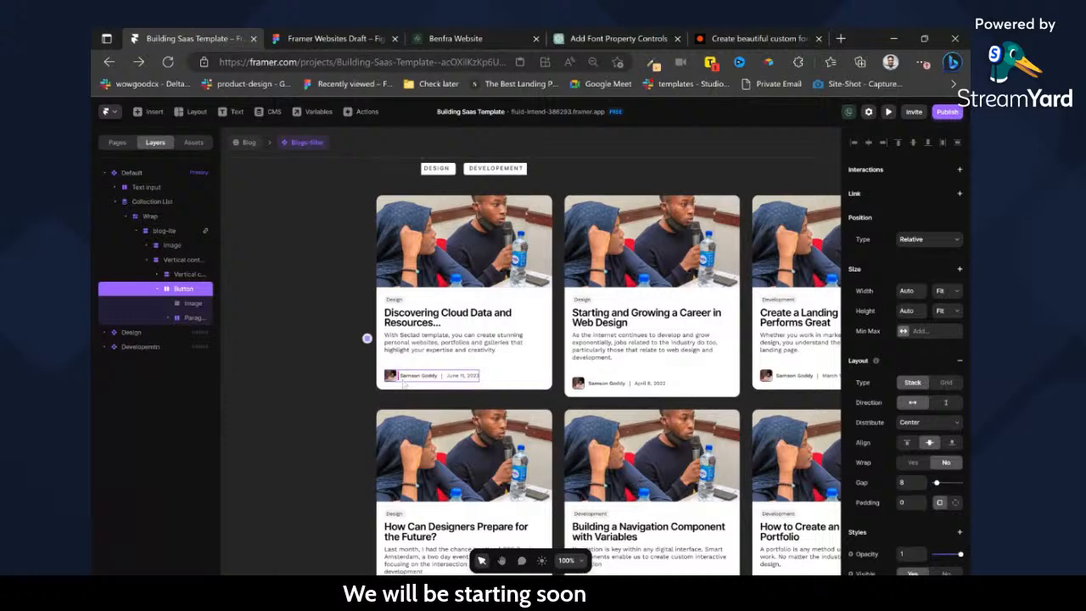
pyautogui.click(249, 145)
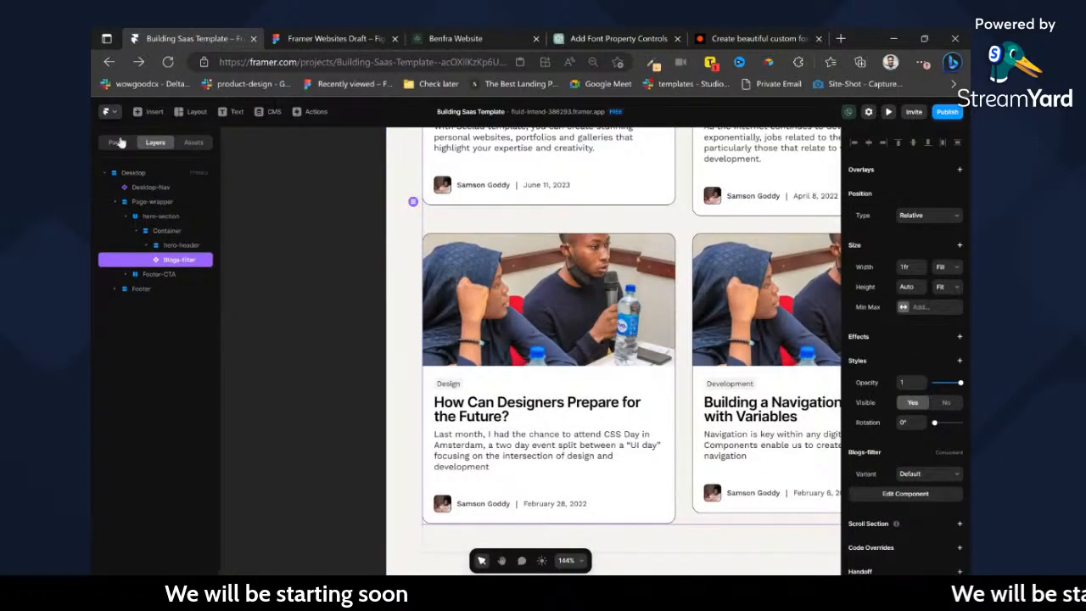
# Go to the Blog Pages CMS page and duplicate the author name after the divider in the row below the title.
pyautogui.click(118, 142)
pyautogui.click(129, 254)
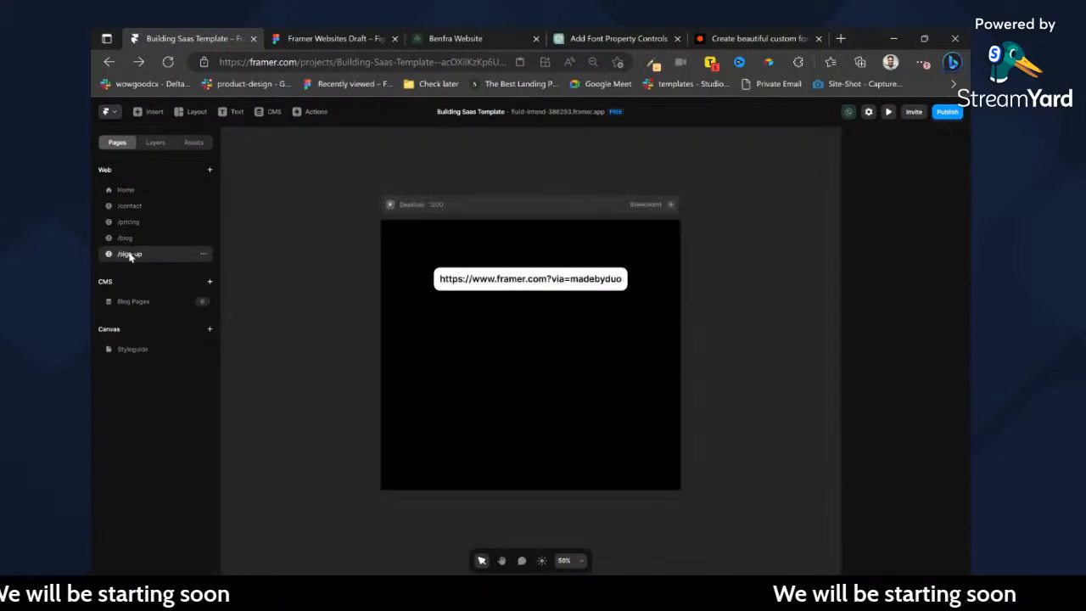
pyautogui.click(136, 303)
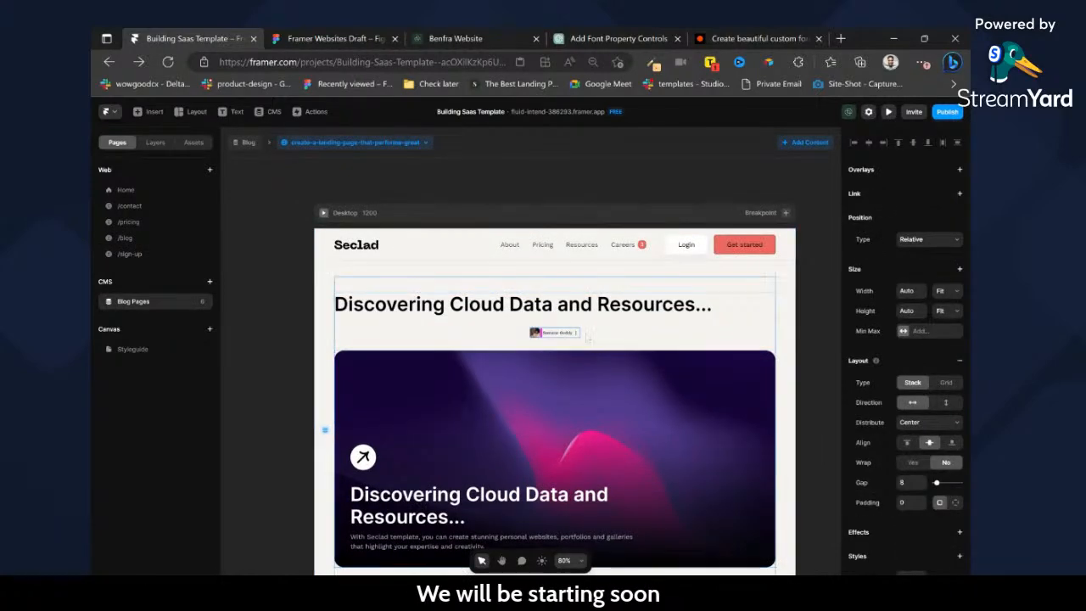
pyautogui.scroll(5, 588, 338)
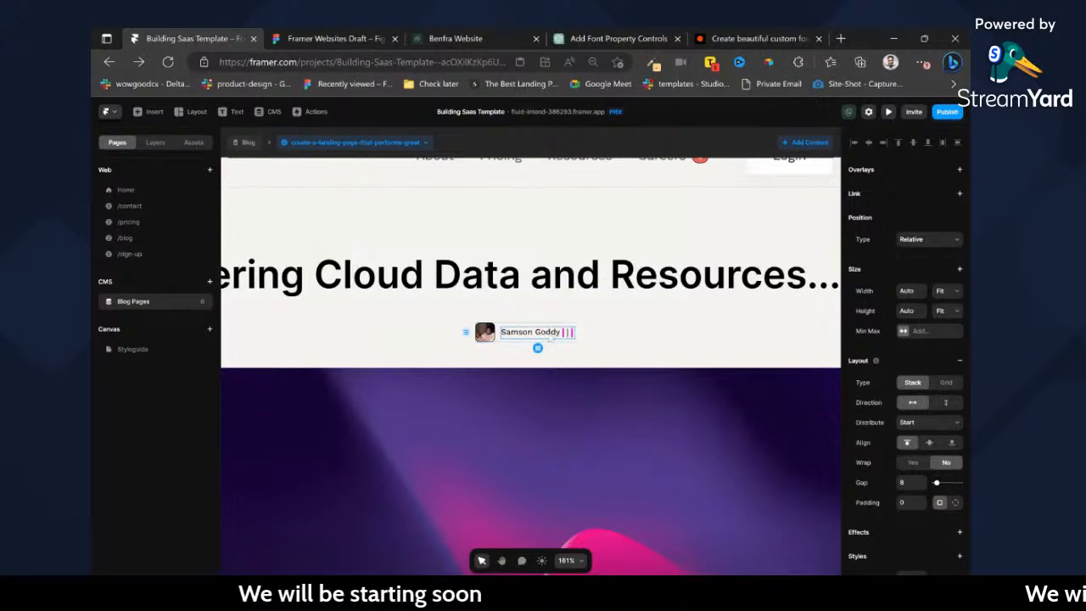
pyautogui.click(535, 332)
pyautogui.hotkey('ctrl', 'd')
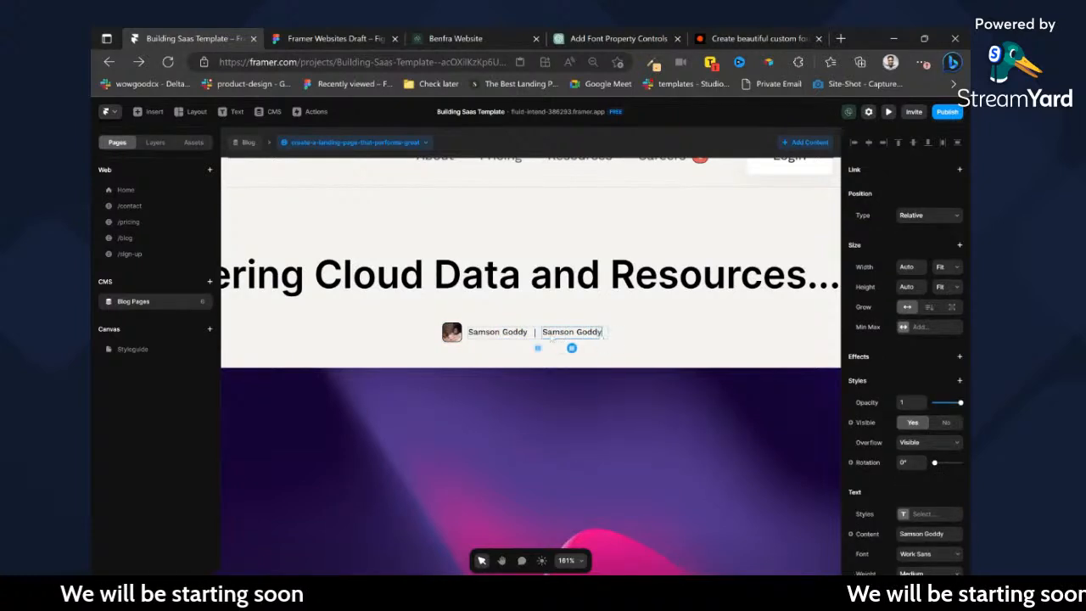
# Bind the duplicated text's content to the CMS Date field and set its date format style to Long.
pyautogui.scroll(-3, 908, 405)
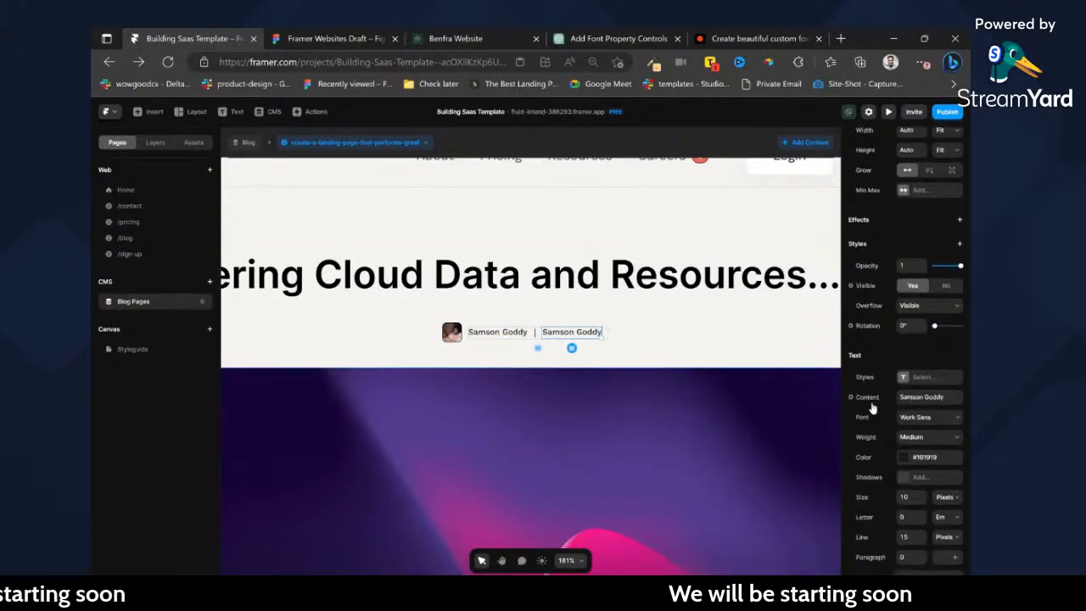
pyautogui.moveTo(880, 416)
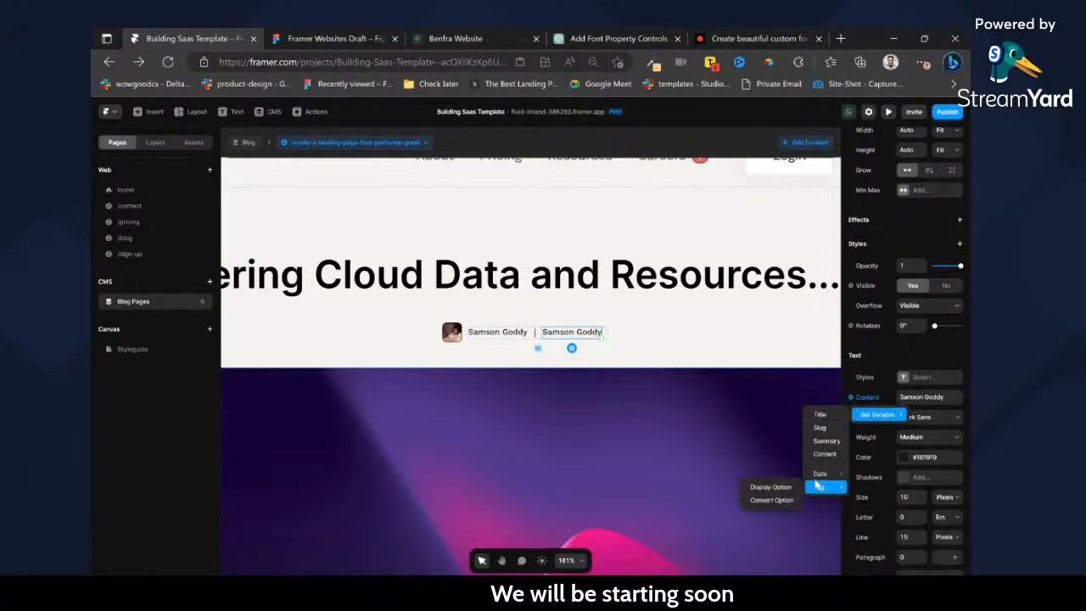
pyautogui.click(776, 474)
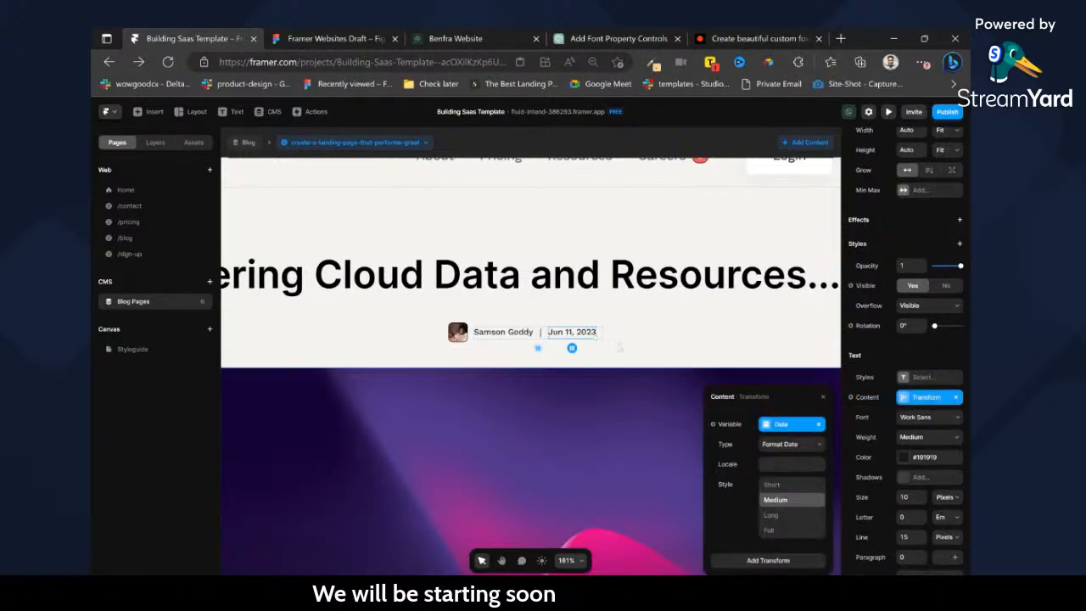
pyautogui.click(786, 515)
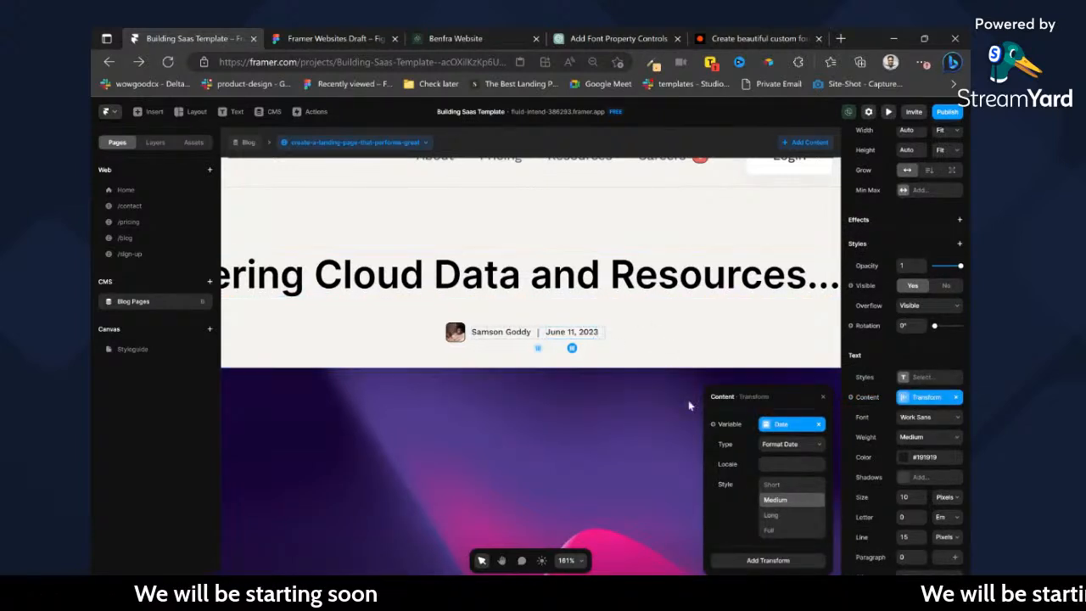
# Check the title layout in the Figma design and wrap the title and author row in a frame named blog-title.
pyautogui.click(556, 277)
pyautogui.click(331, 36)
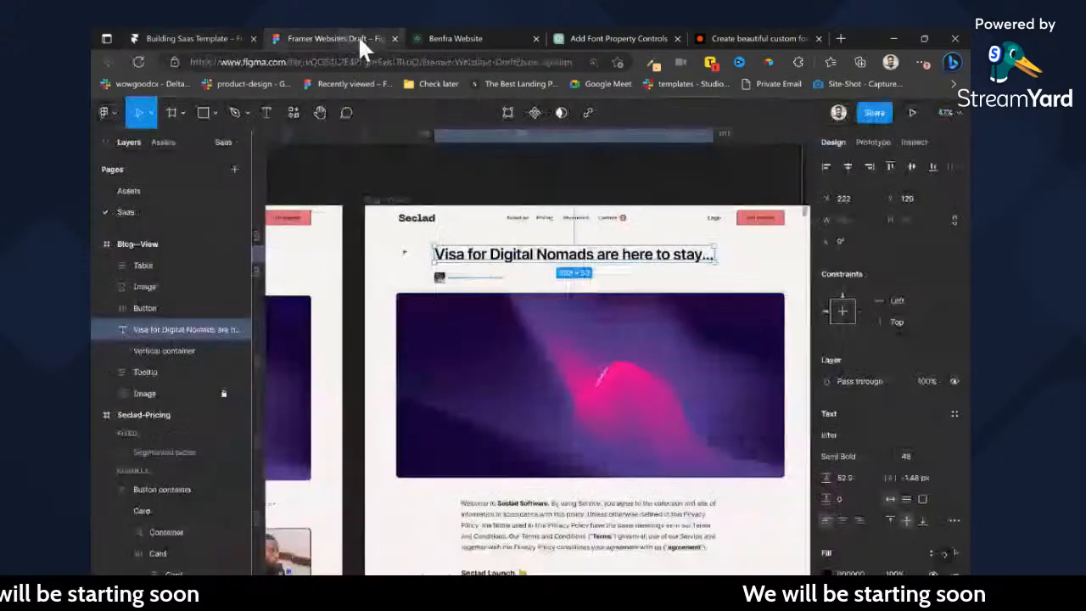
pyautogui.click(208, 42)
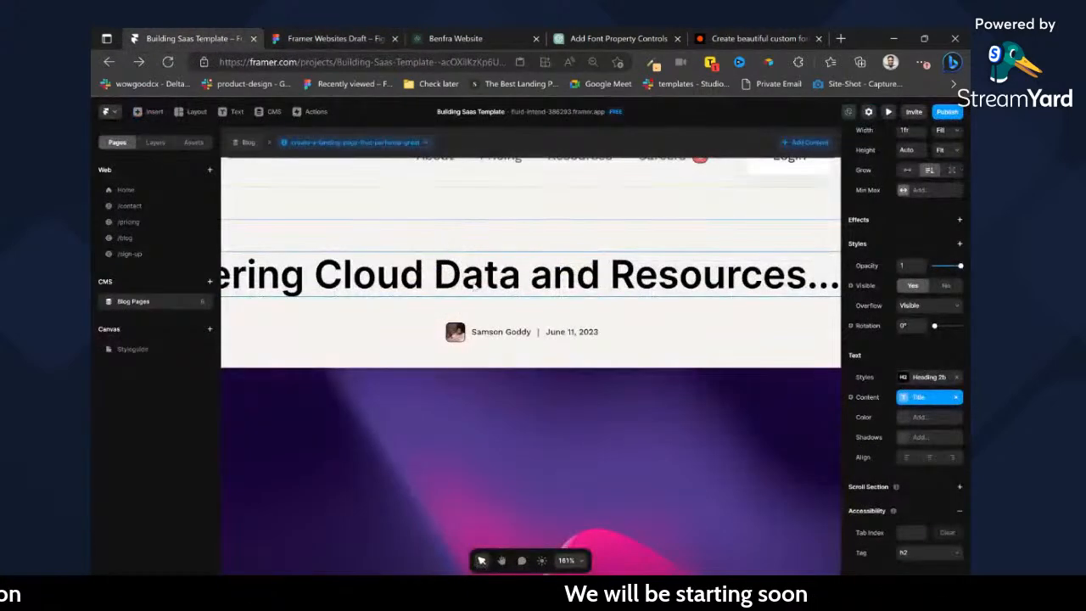
pyautogui.click(156, 142)
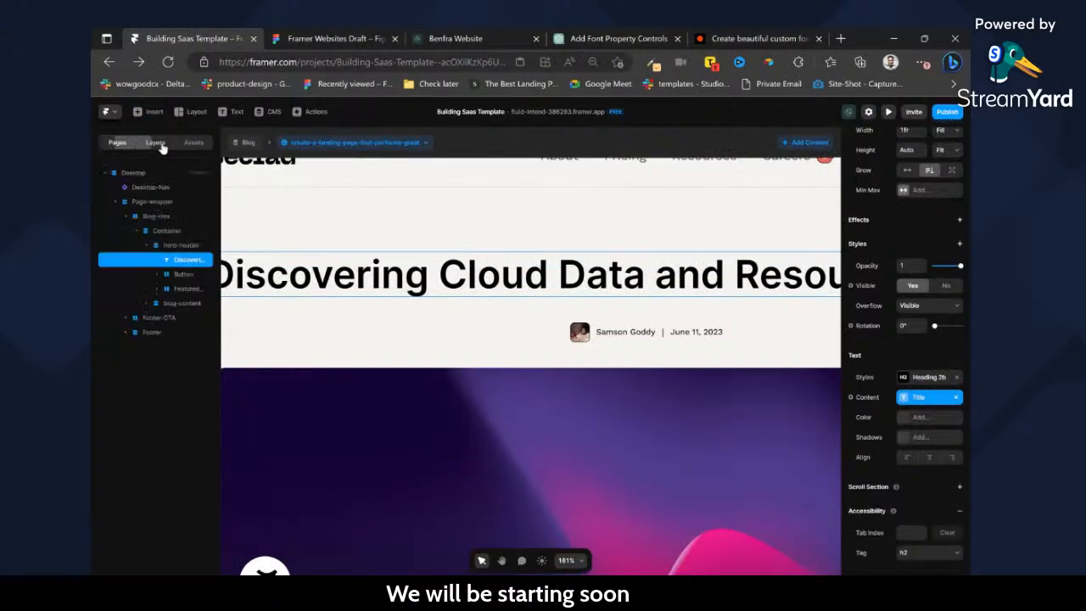
pyautogui.click(176, 275)
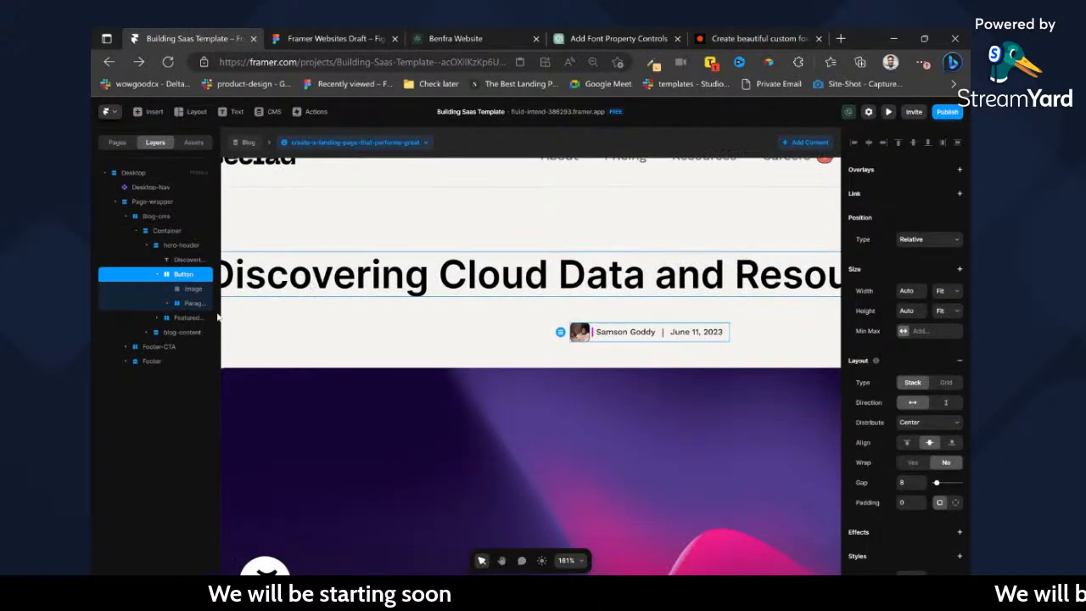
pyautogui.click(157, 275)
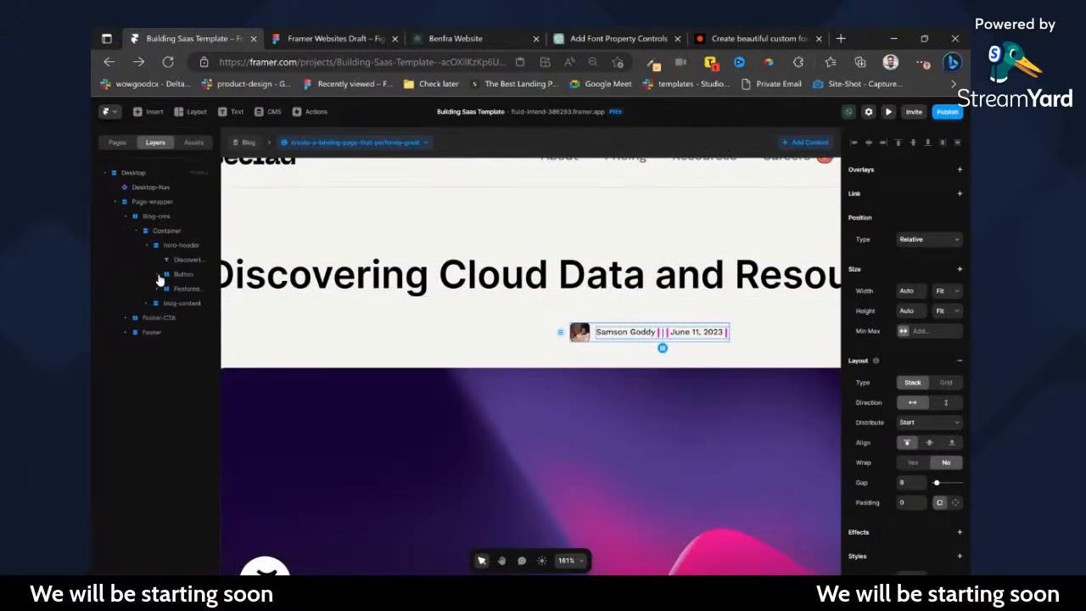
pyautogui.click(176, 275)
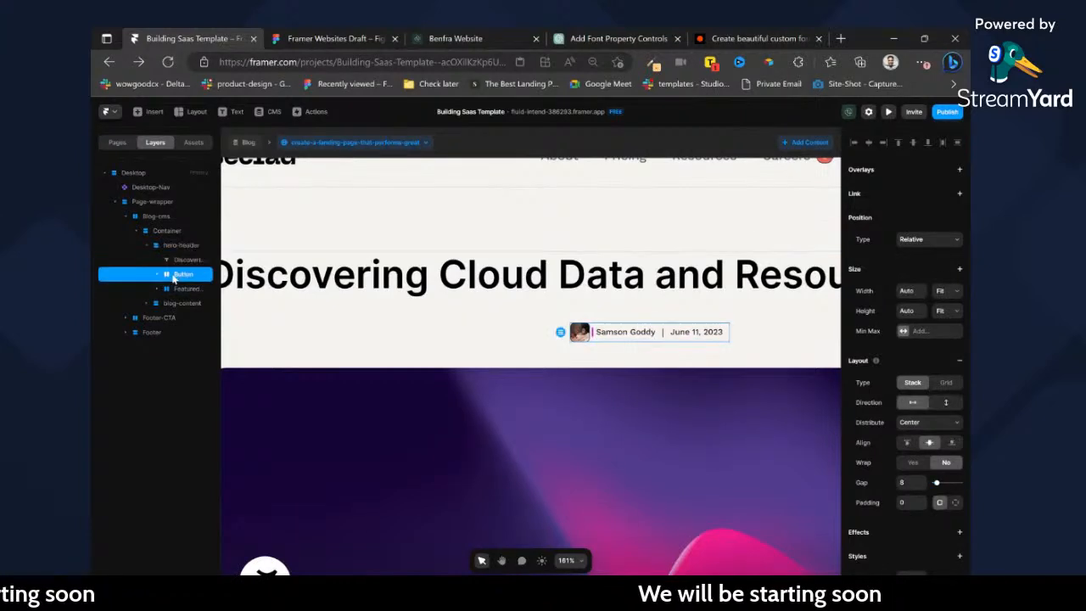
pyautogui.keyDown('shift'); pyautogui.click(180, 262); pyautogui.keyUp('shift')
pyautogui.hotkey('ctrl', 'Return')
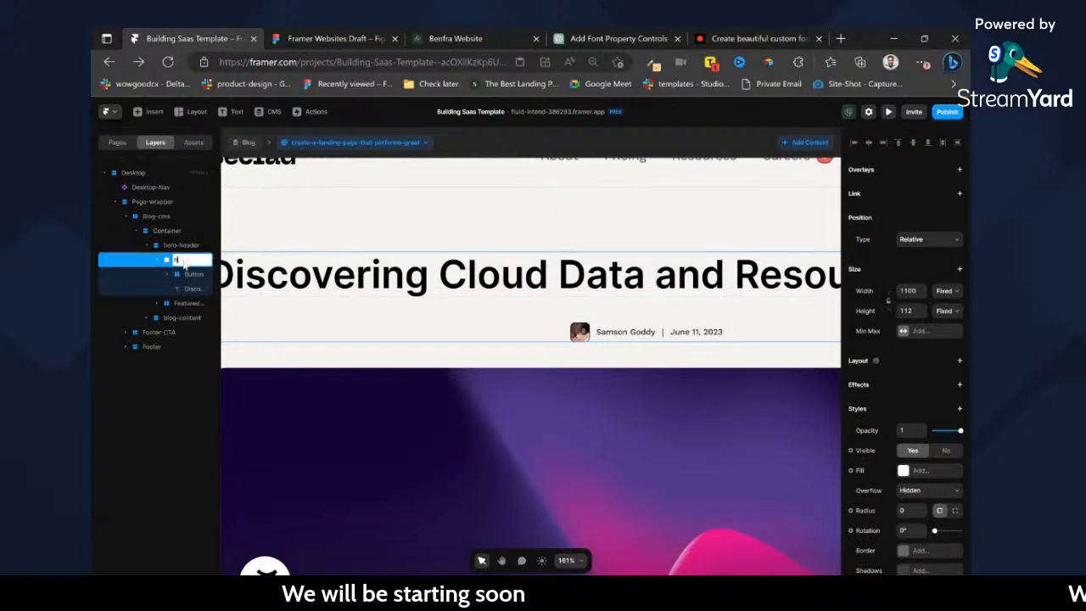
pyautogui.write('blog-title')
pyautogui.press('Return')
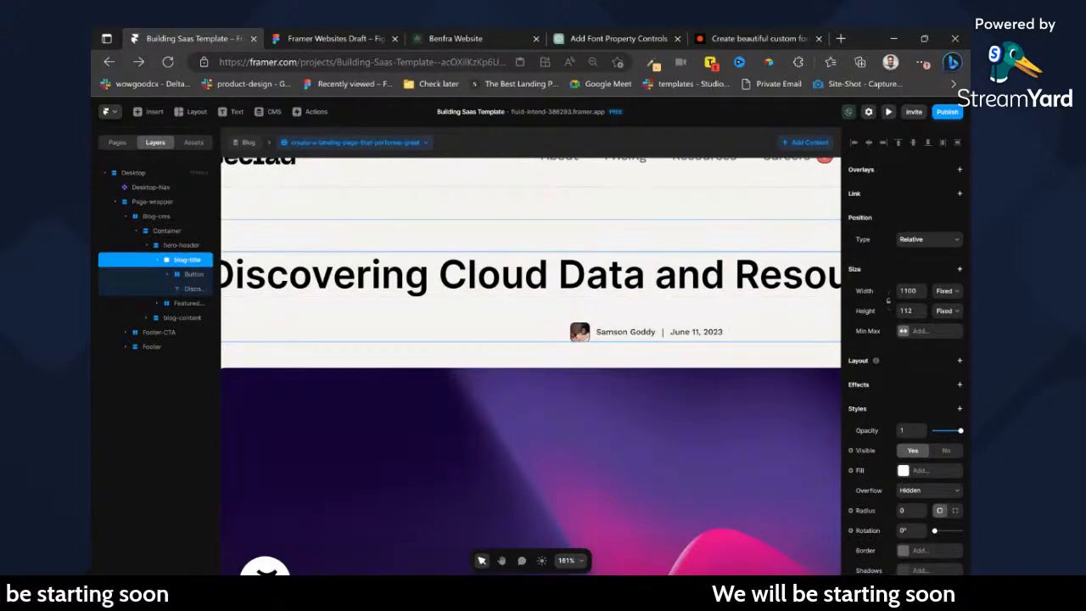
# Make blog-title a vertical stack with Fit width and height, Start distribution, left alignment and a gap of 24.
pyautogui.hotkey('shift', 'a')
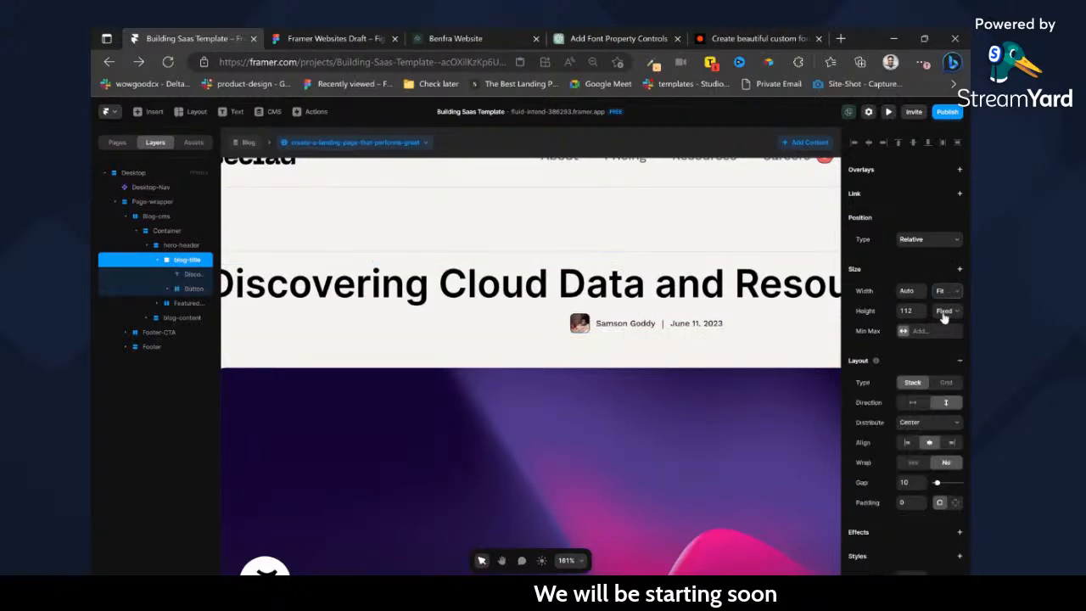
pyautogui.click(933, 404)
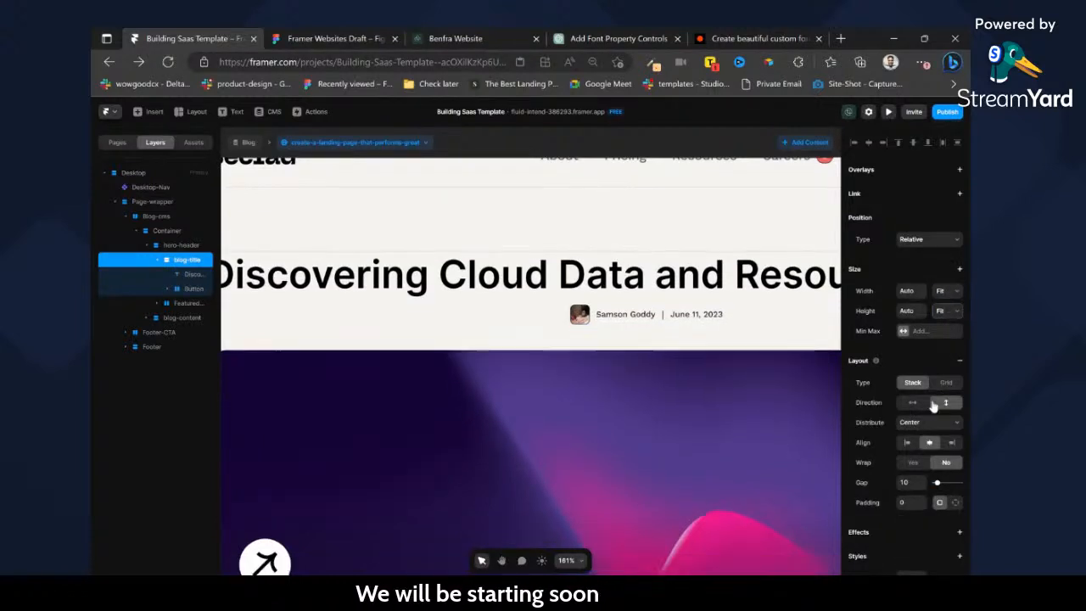
pyautogui.click(909, 442)
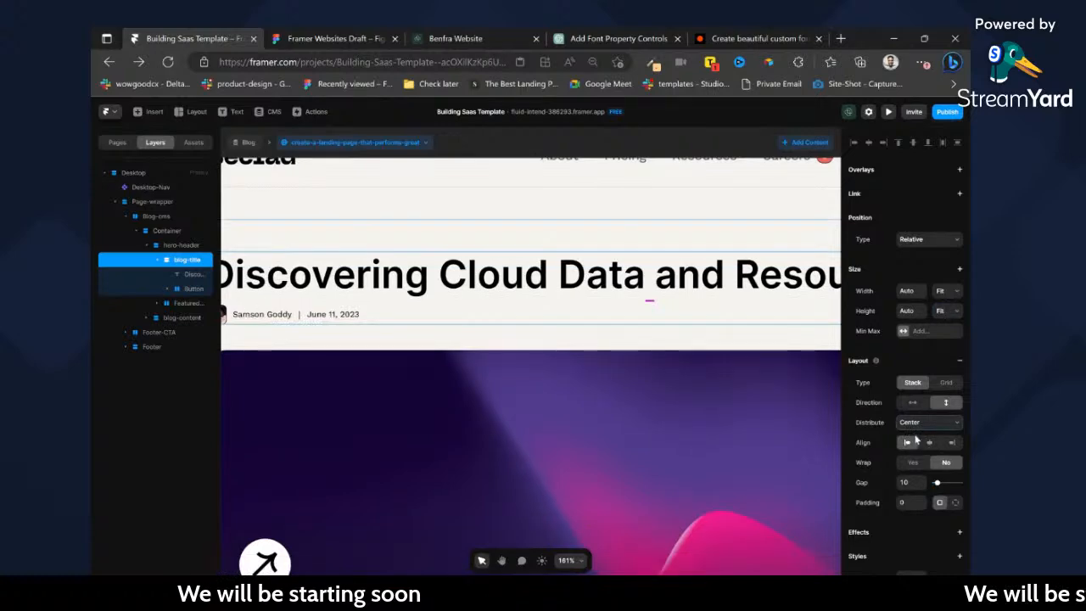
pyautogui.click(917, 439)
pyautogui.scroll(1, 638, 375)
pyautogui.scroll(-3, 623, 372)
pyautogui.scroll(2, 528, 331)
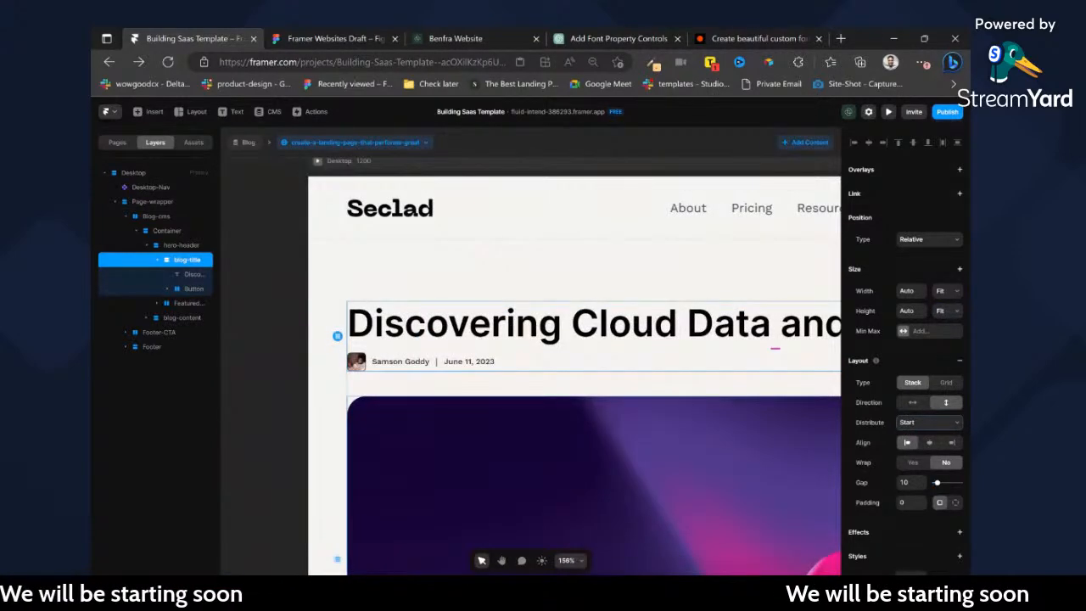
pyautogui.write('24')
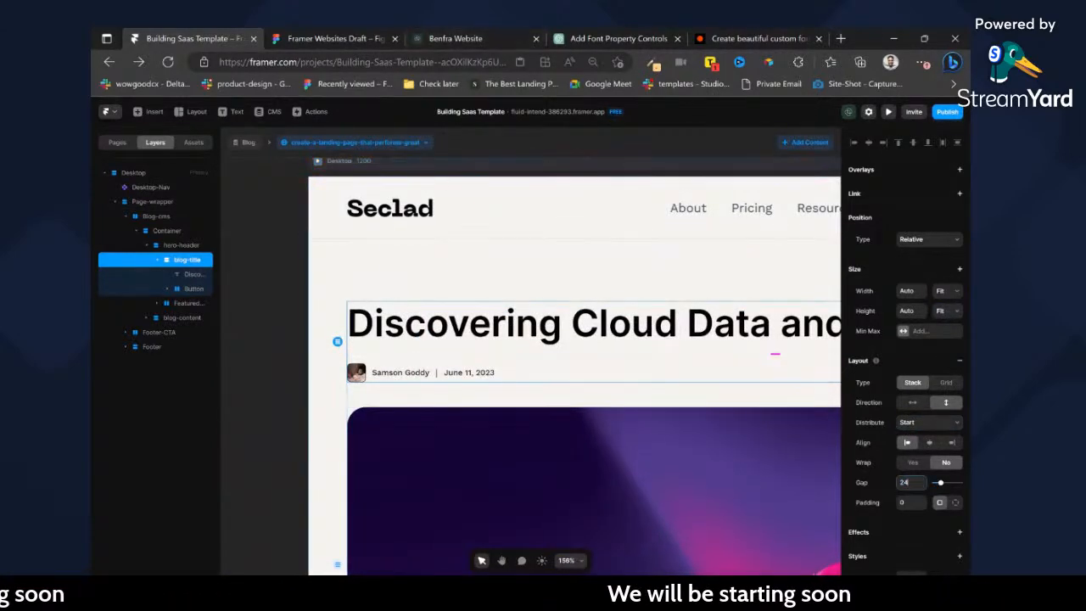
# Inspect the size of the back-arrow button beside the post title in the Figma Blog-View design.
pyautogui.click(378, 34)
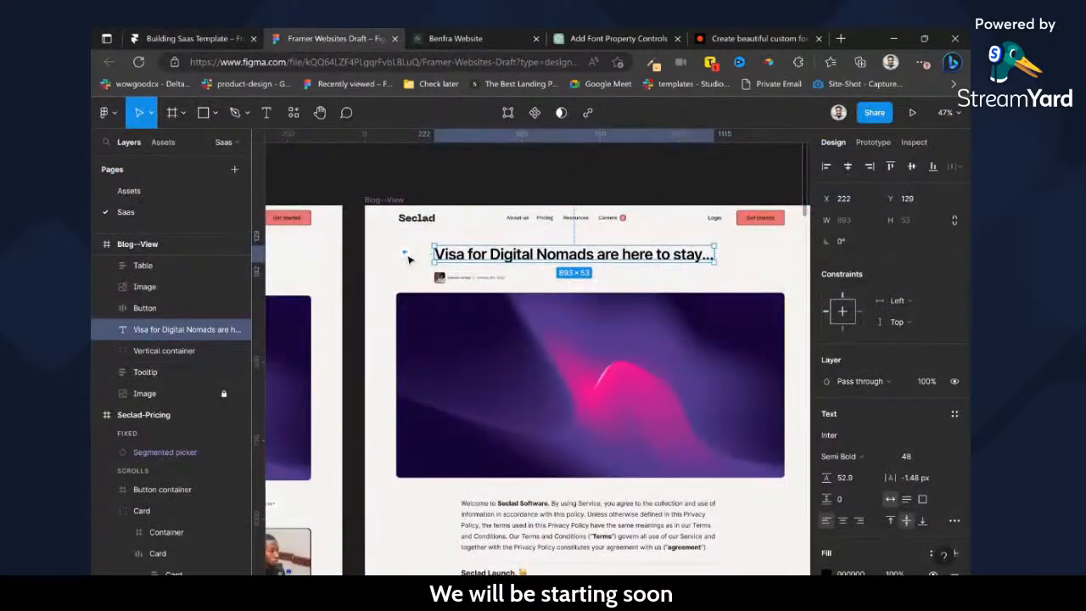
pyautogui.scroll(3, 408, 259)
pyautogui.click(405, 252)
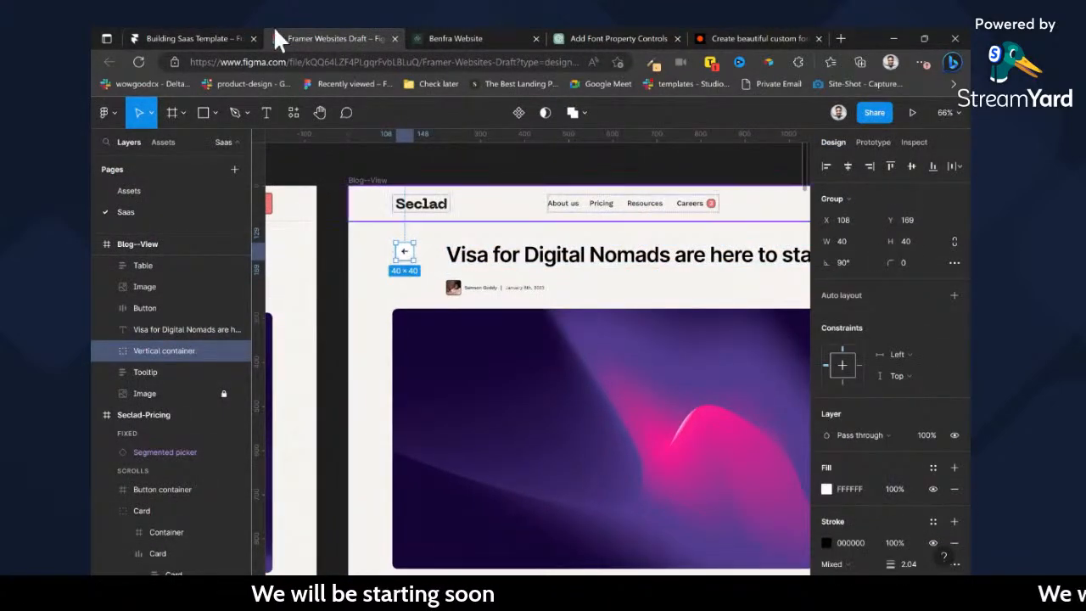
pyautogui.click(219, 33)
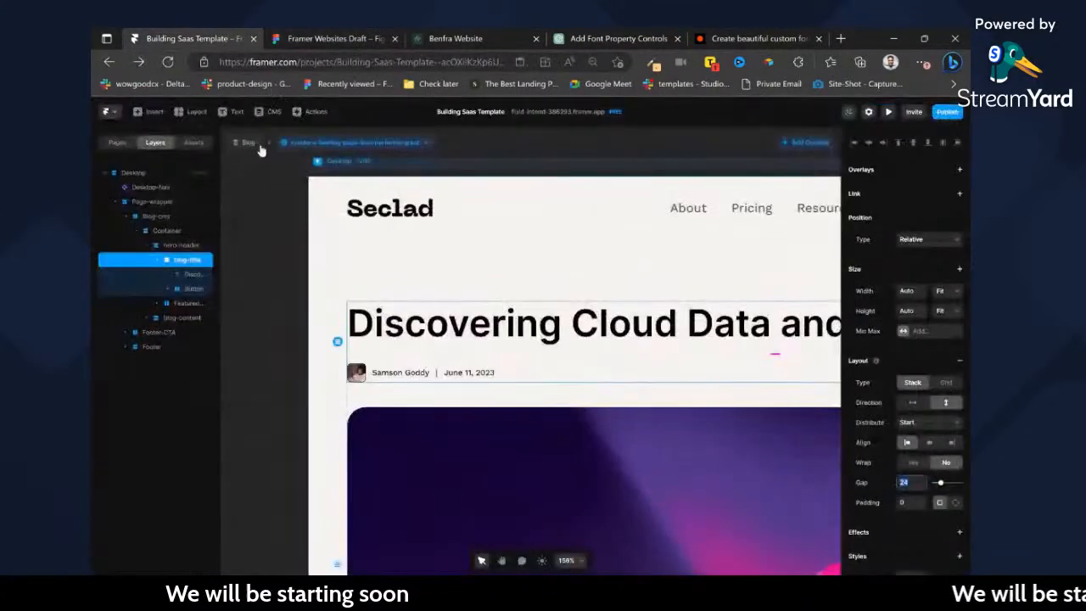
pyautogui.click(117, 143)
pyautogui.click(123, 239)
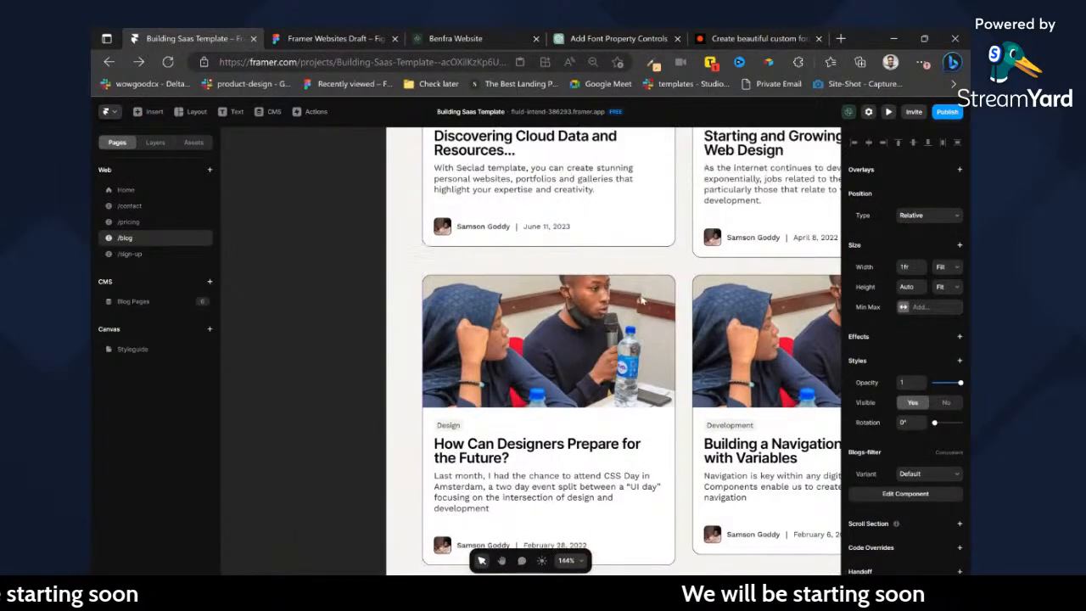
pyautogui.scroll(6, 643, 301)
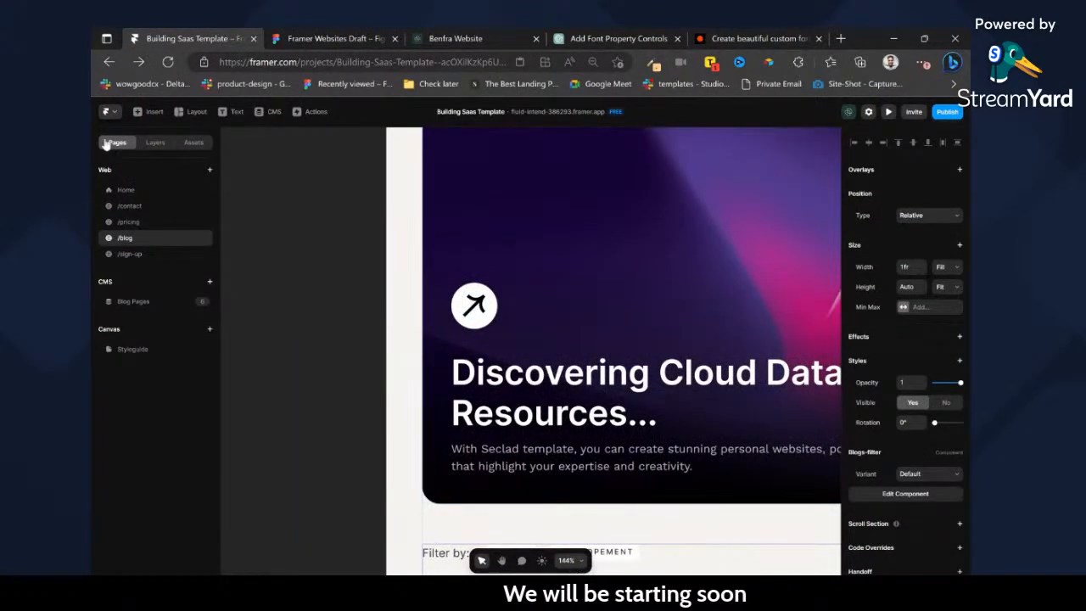
pyautogui.click(131, 254)
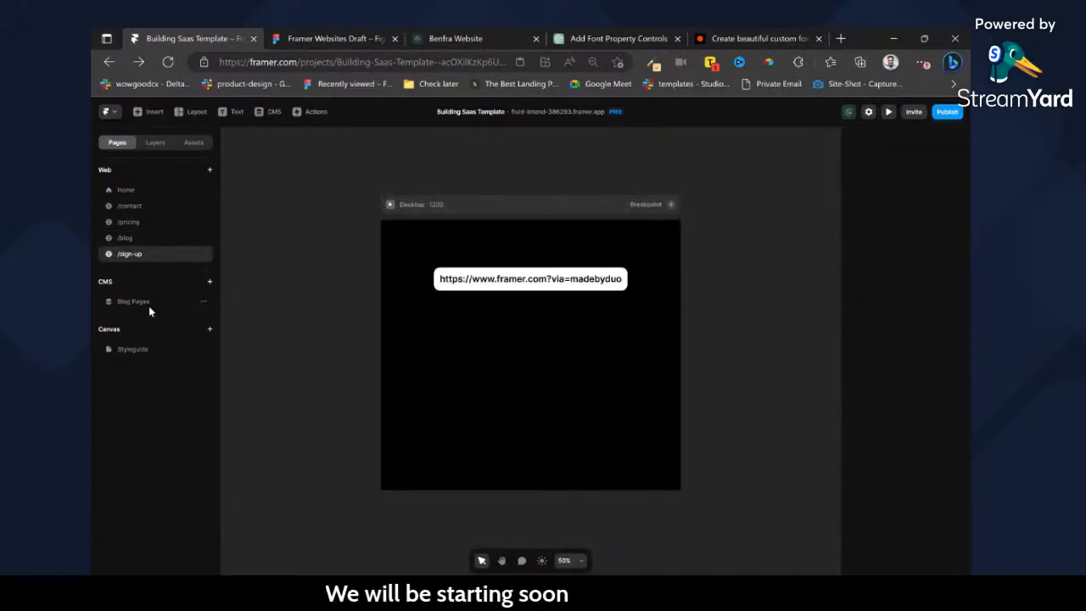
pyautogui.click(149, 307)
# Copy the featured card's round arrow button into blog-title and rotate its arrow image to about -136° to point left.
pyautogui.scroll(-5, 473, 346)
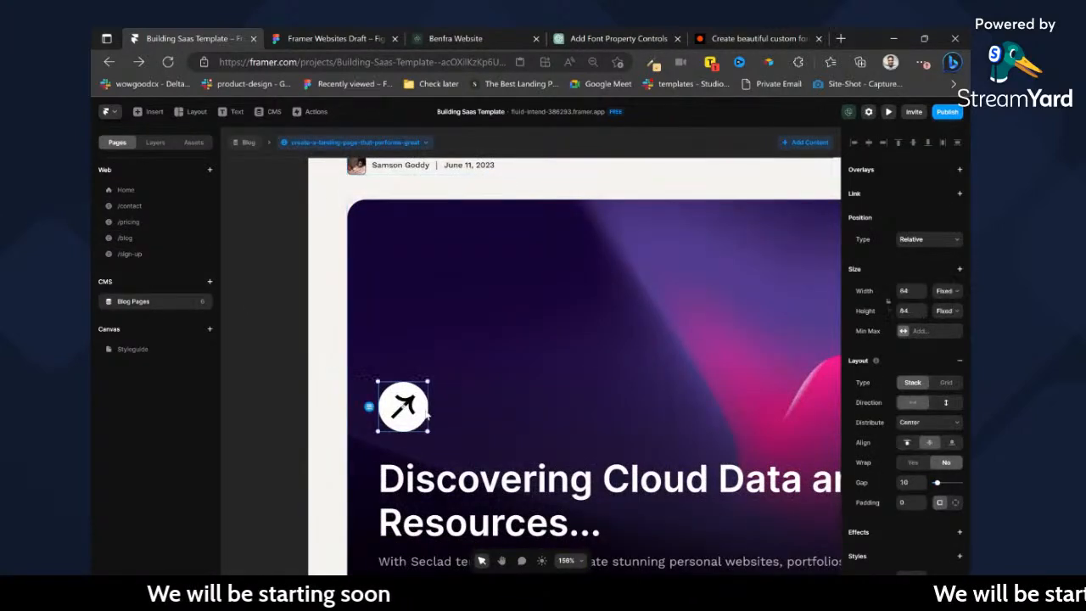
pyautogui.scroll(3, 426, 413)
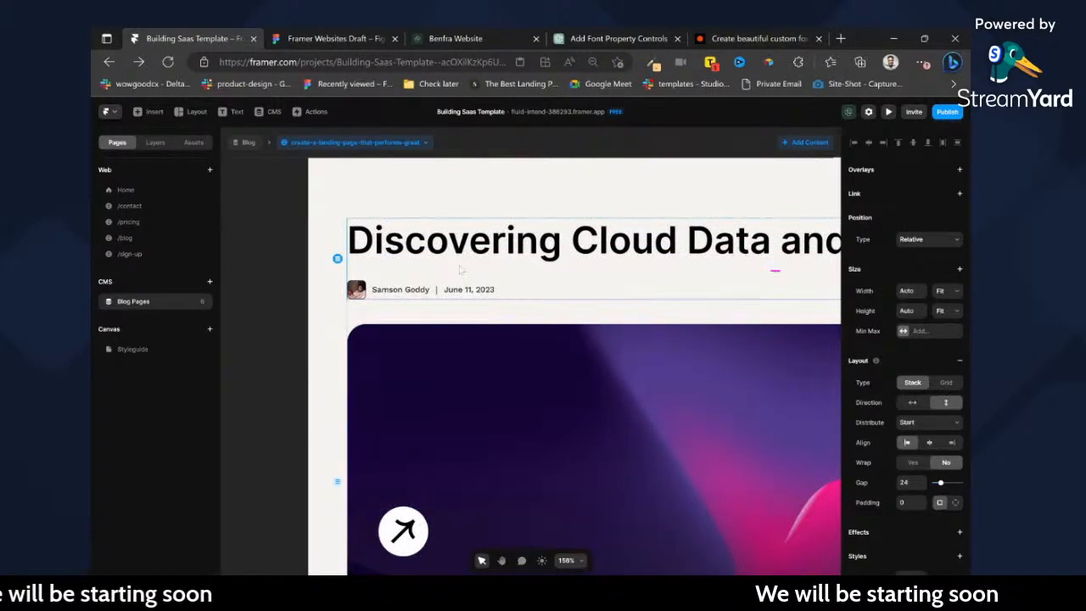
pyautogui.hotkey('ctrl', 'v')
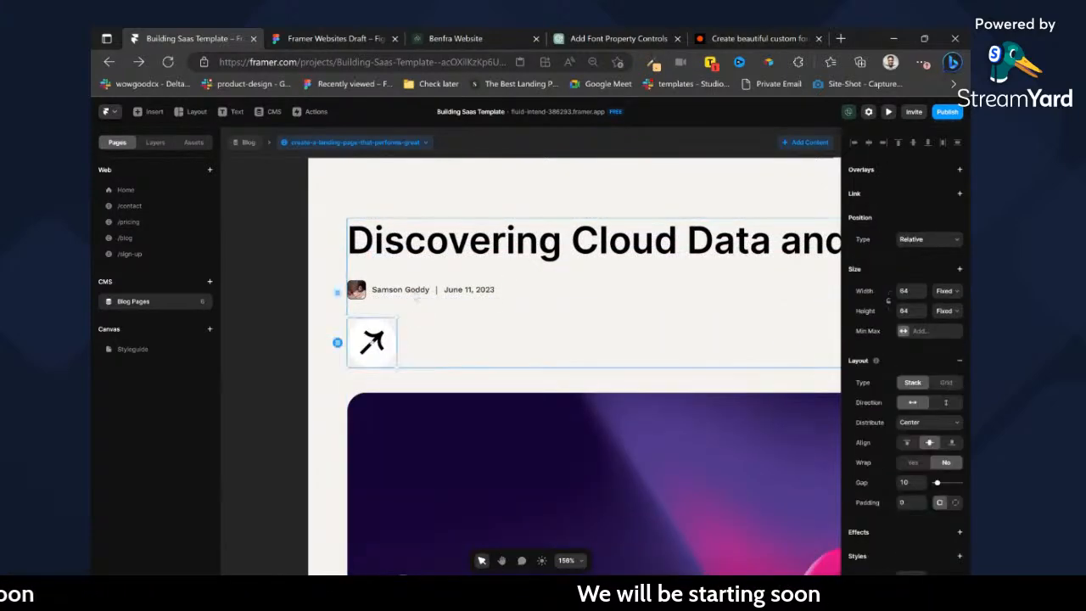
pyautogui.doubleClick(374, 344)
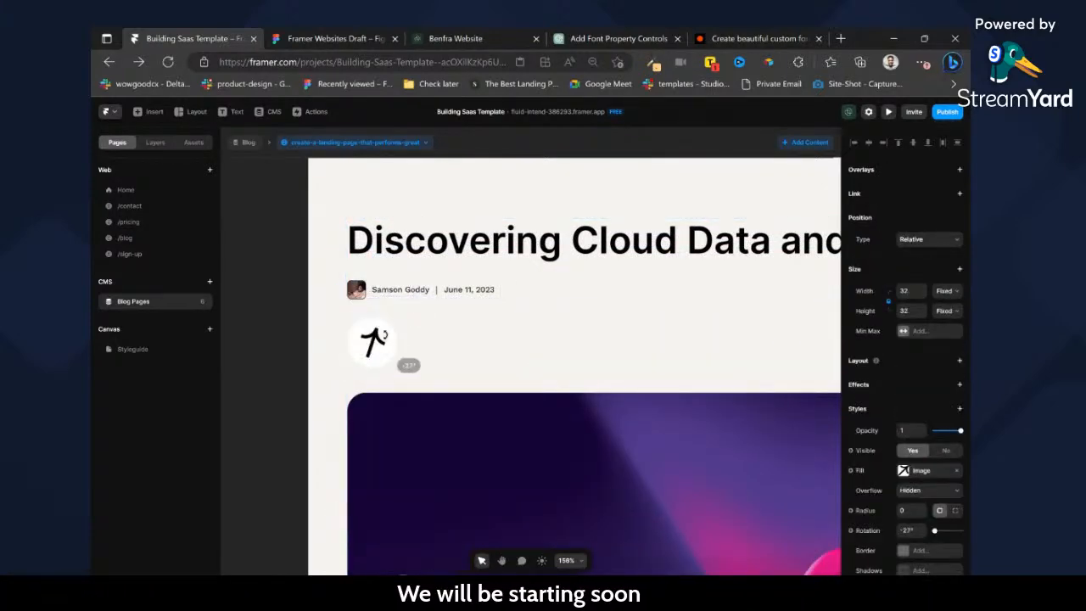
pyautogui.moveTo(373, 308); pyautogui.dragTo(373, 308)
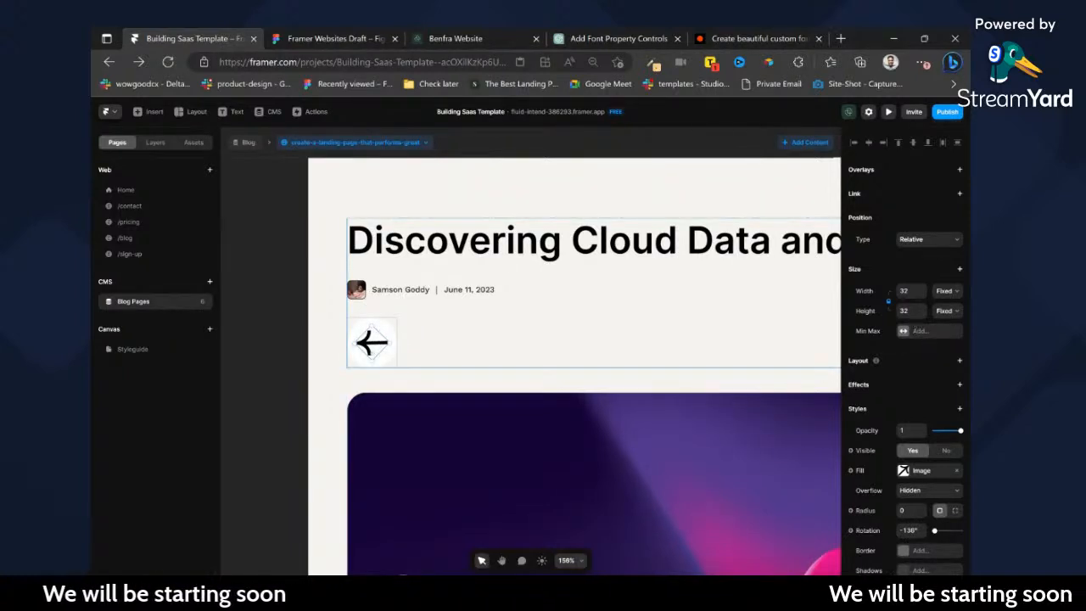
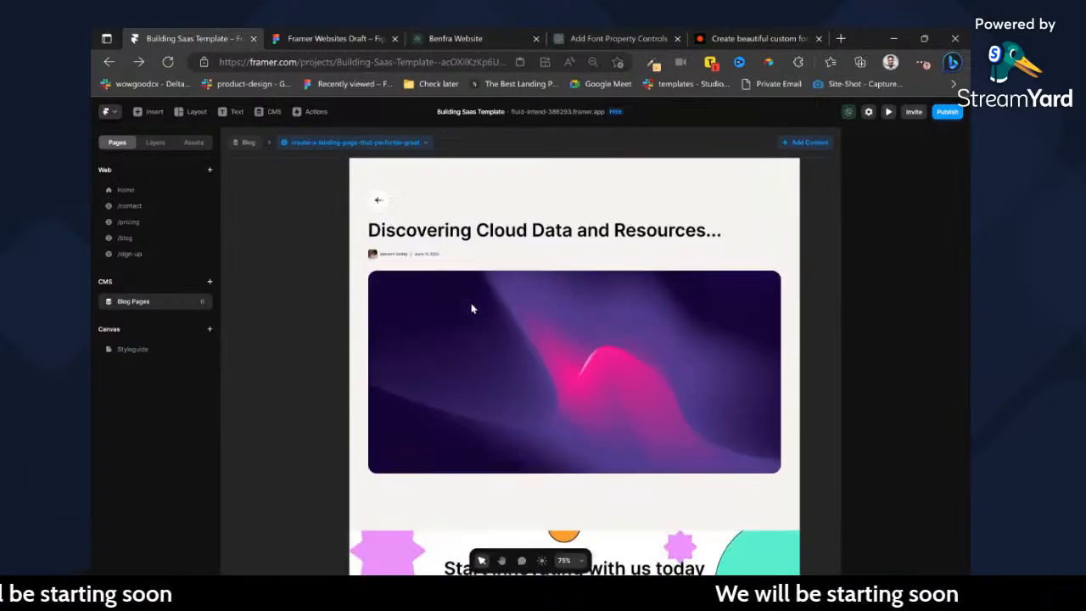
# Check the article body text below the cover image in the Figma Blog-View design.
pyautogui.click(352, 38)
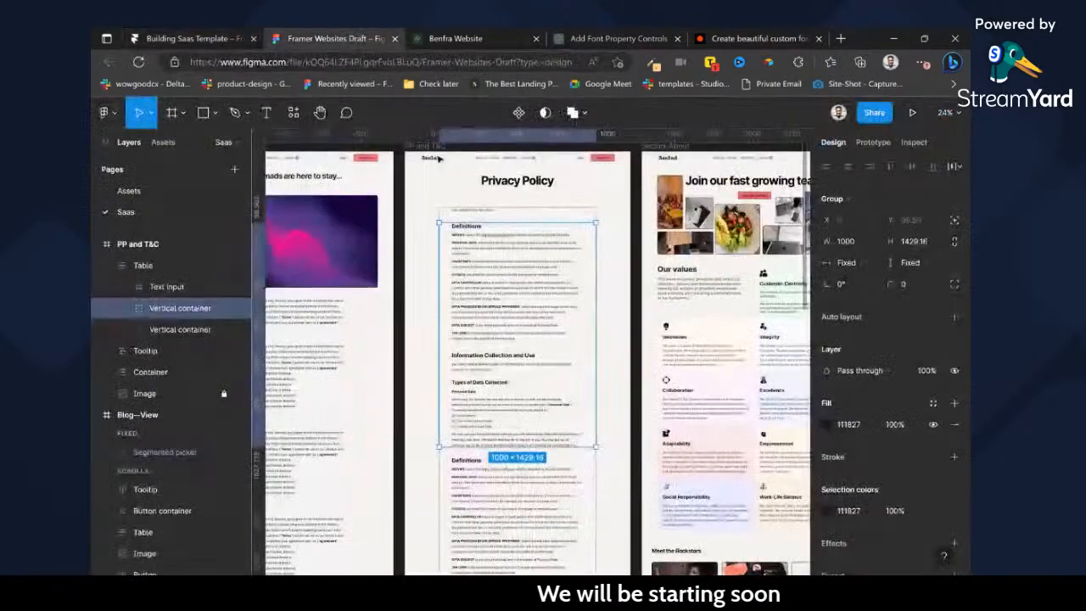
pyautogui.hscroll(-2, 380, 337)
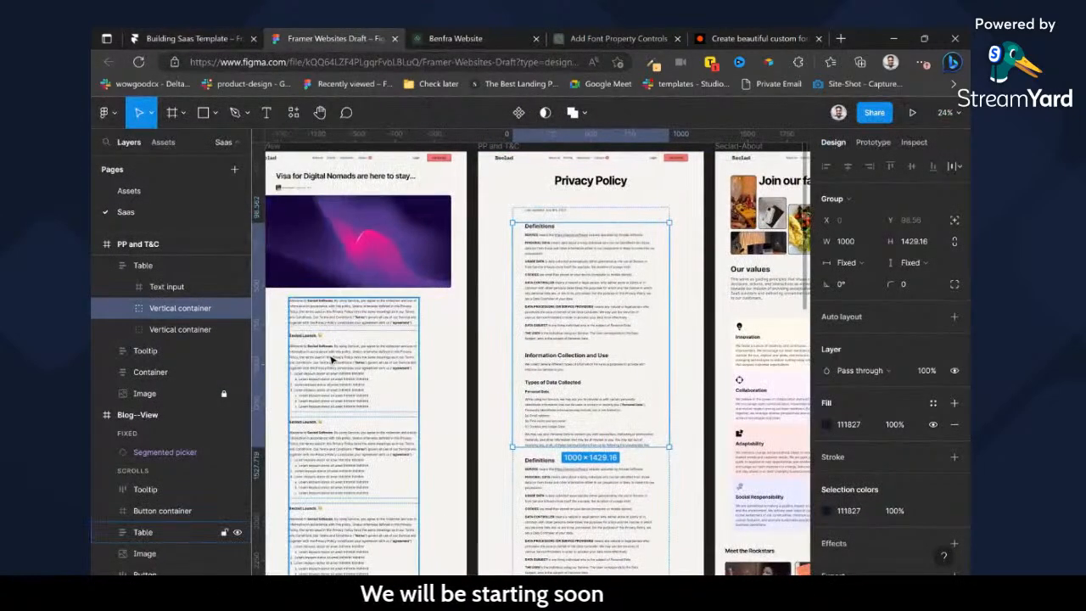
pyautogui.keyDown('ctrl'); pyautogui.click(331, 360); pyautogui.keyUp('ctrl')
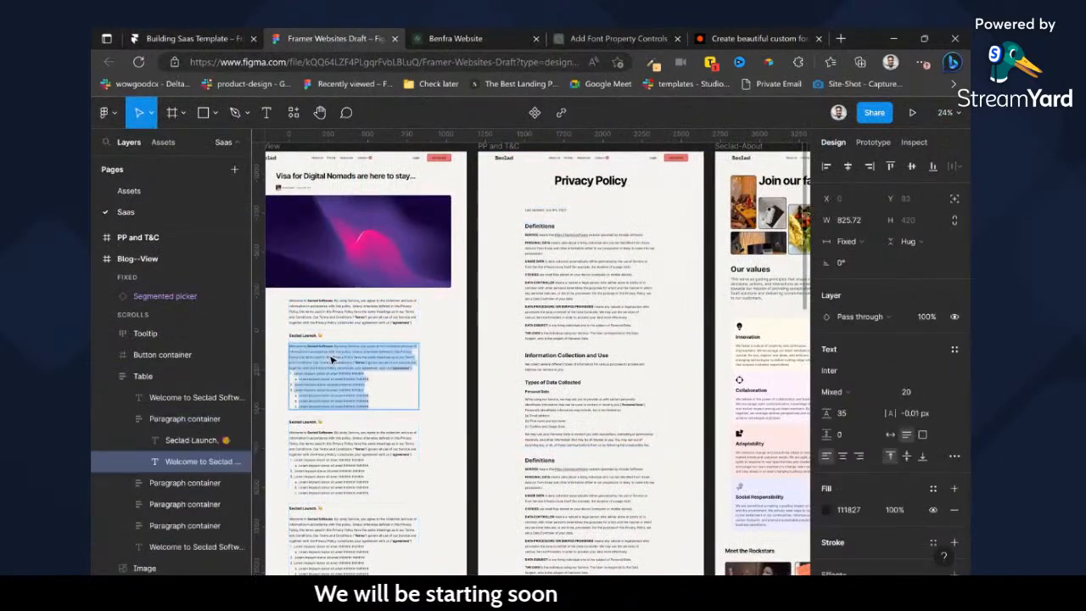
# Switch to Framer and copy the Create a Landing Page item's full content into the Discovering Cloud Data CMS item, returning to the blog page.
pyautogui.click(228, 34)
pyautogui.click(263, 111)
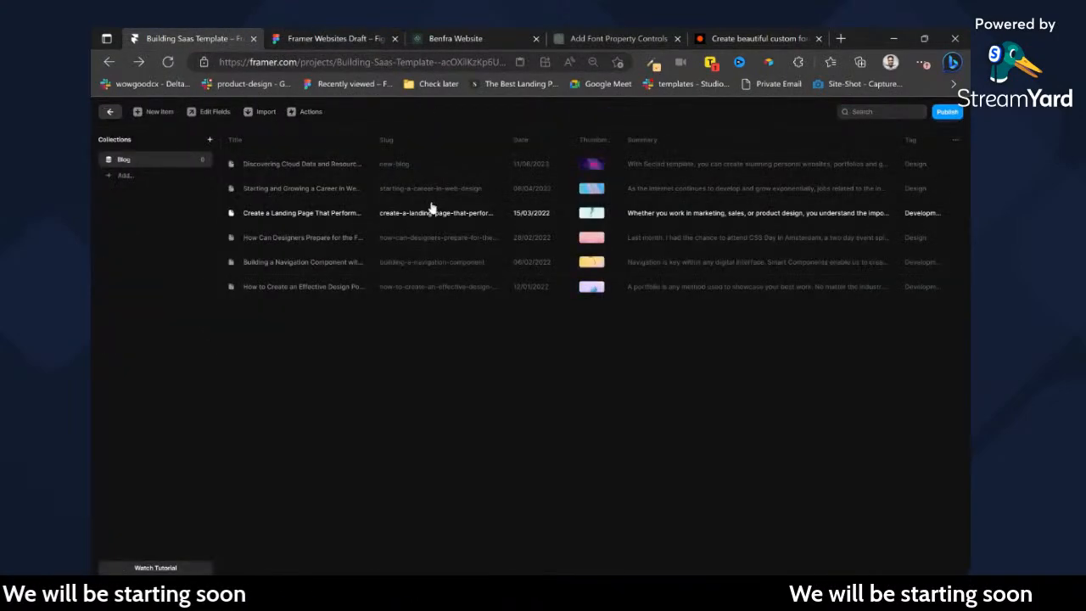
pyautogui.click(432, 208)
pyautogui.scroll(-5, 751, 356)
pyautogui.hotkey('ctrl', 'a')
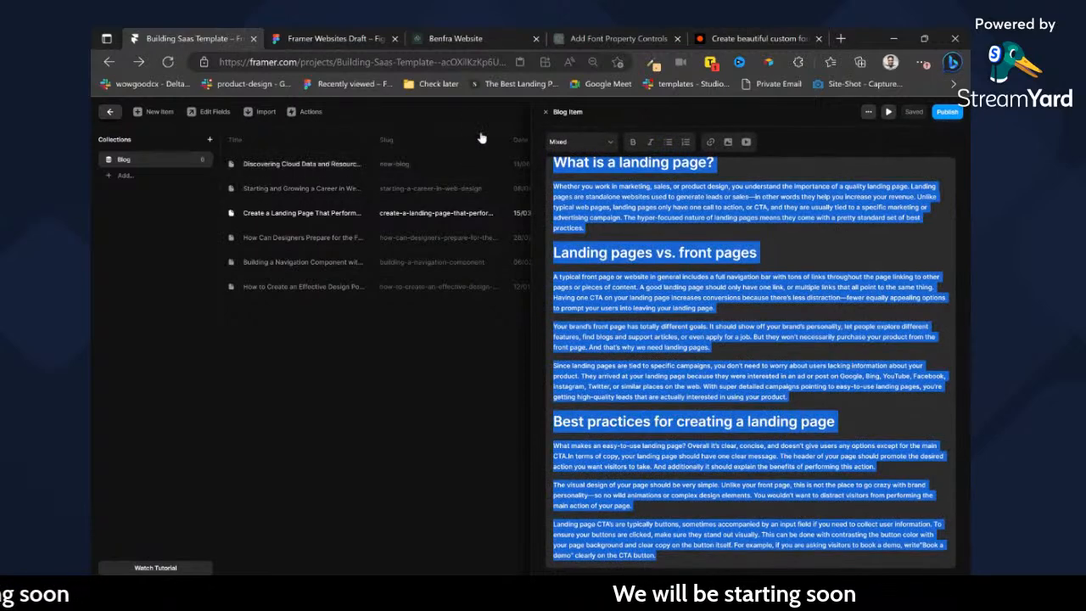
pyautogui.click(440, 172)
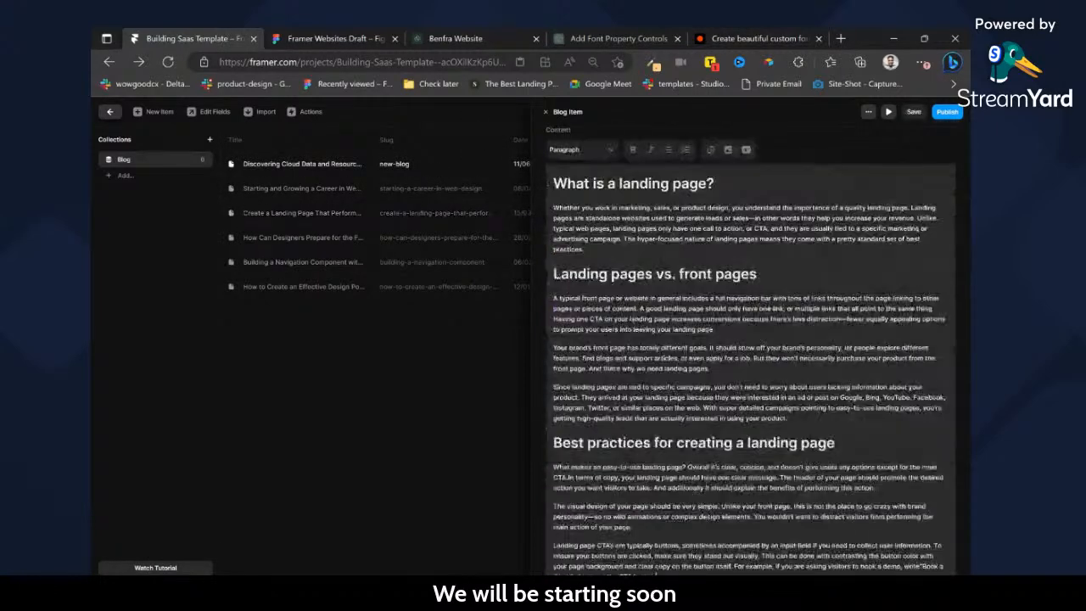
pyautogui.click(439, 376)
pyautogui.click(109, 112)
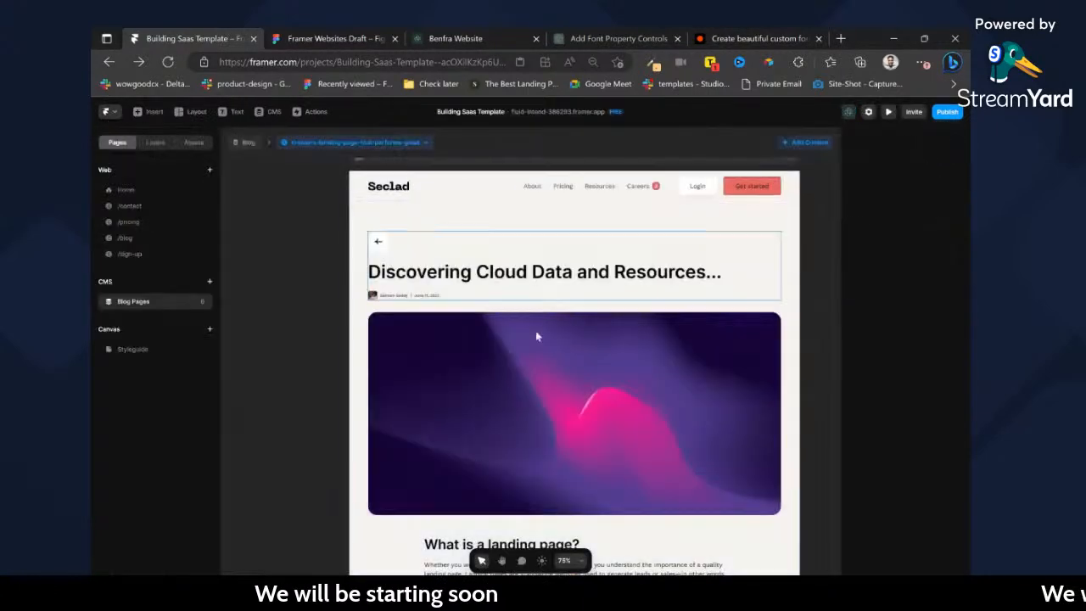
pyautogui.scroll(-6, 536, 331)
pyautogui.scroll(2, 536, 330)
pyautogui.scroll(10, 458, 314)
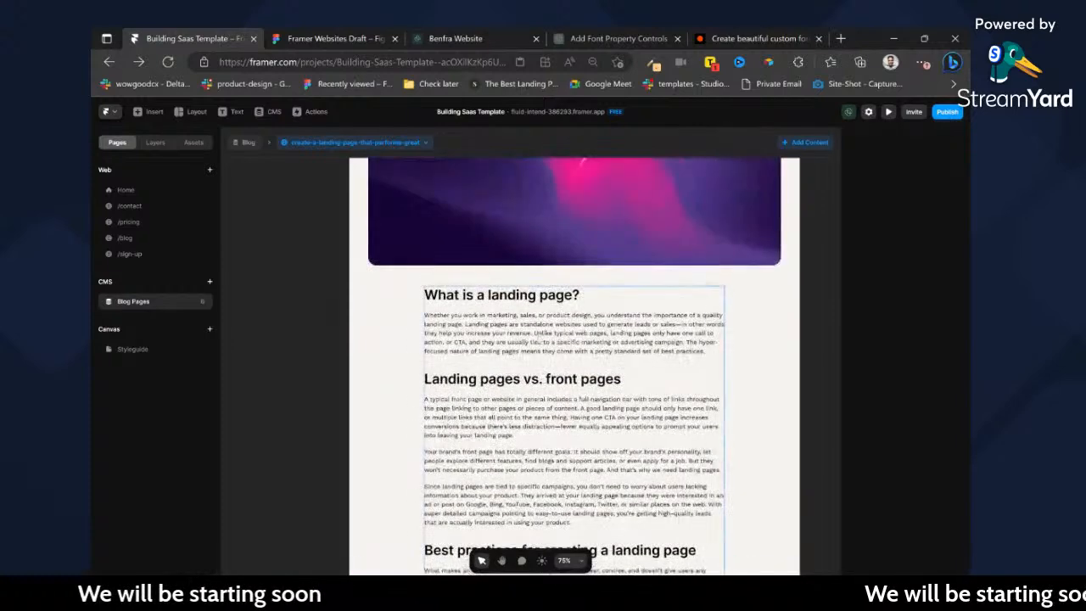
pyautogui.scroll(-5, 480, 317)
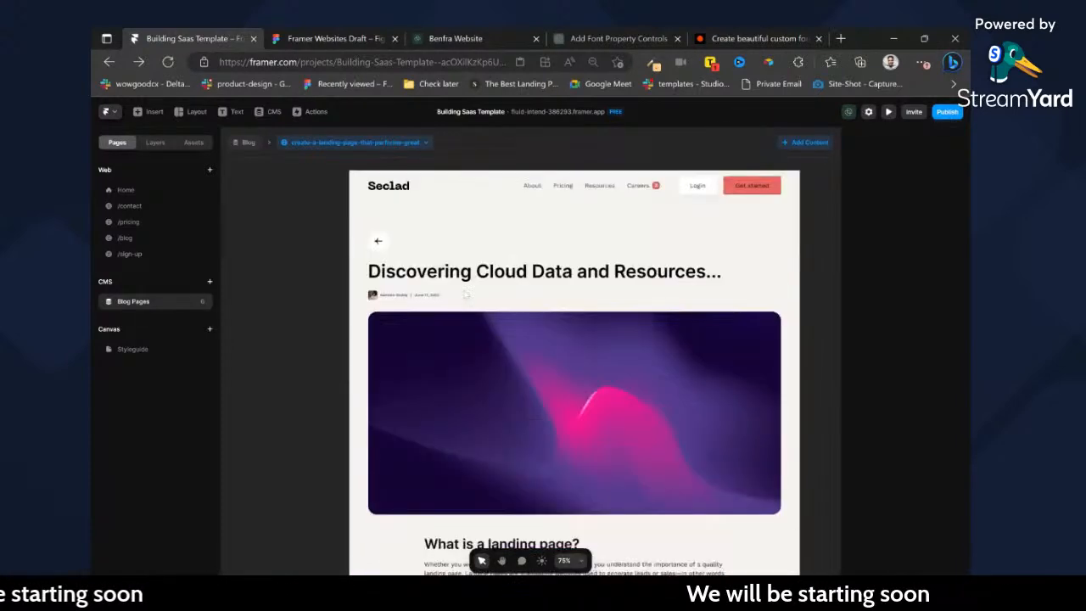
# Duplicate the back-arrow button above the post title and wrap both buttons in a frame.
pyautogui.click(379, 242)
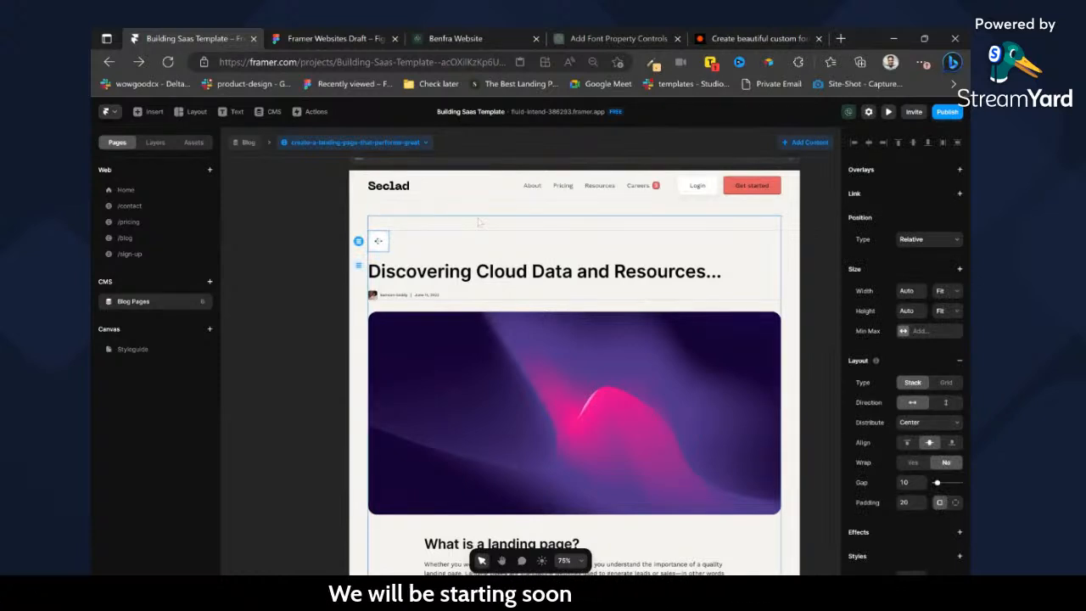
pyautogui.click(192, 143)
pyautogui.scroll(-10, 144, 373)
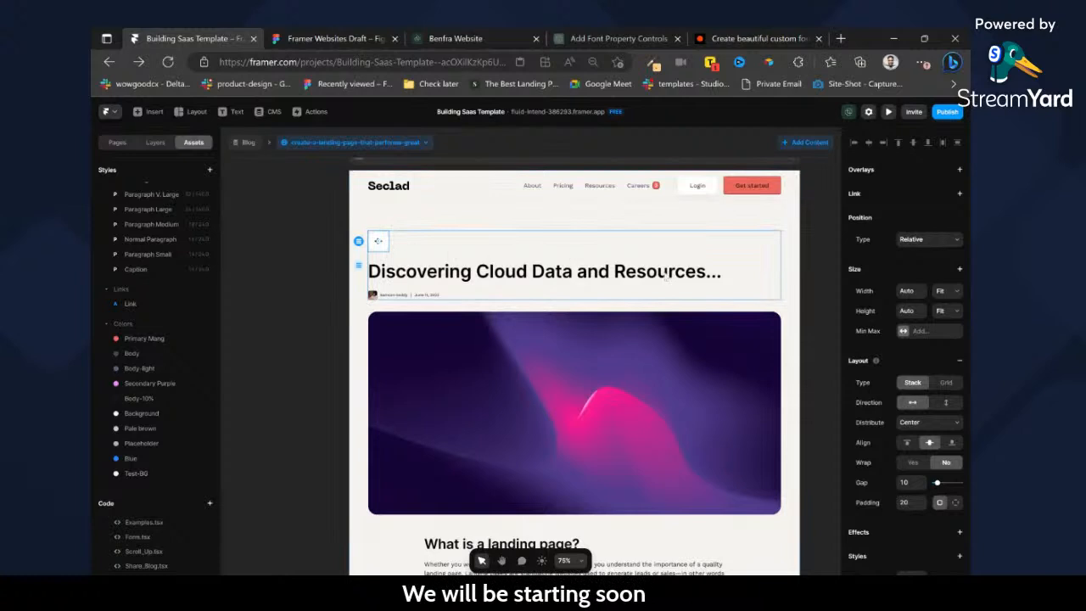
pyautogui.scroll(3, 608, 255)
pyautogui.hotkey('ctrl', 'd')
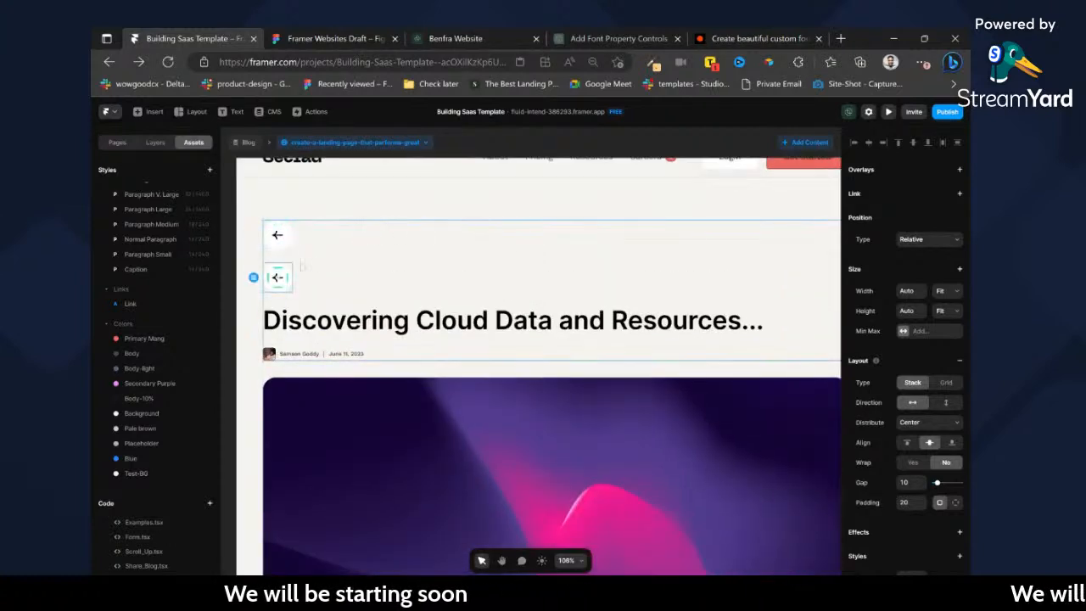
pyautogui.click(286, 241)
pyautogui.hotkey('ctrl', 'Return')
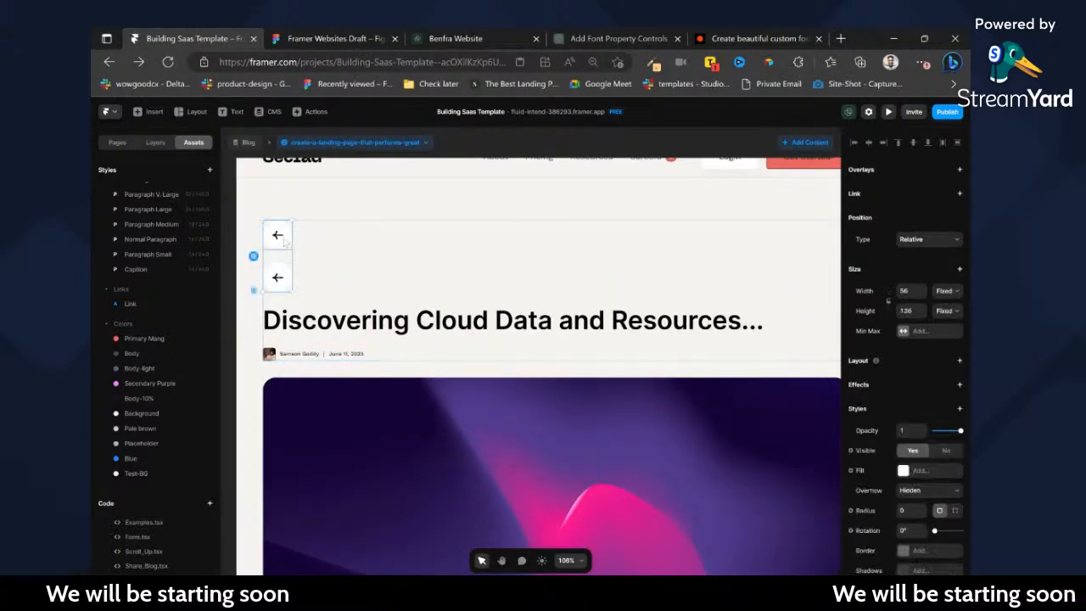
# Make the two-button frame a horizontal stack with Fill width and Fit height, distributing the buttons to opposite ends.
pyautogui.click(945, 312)
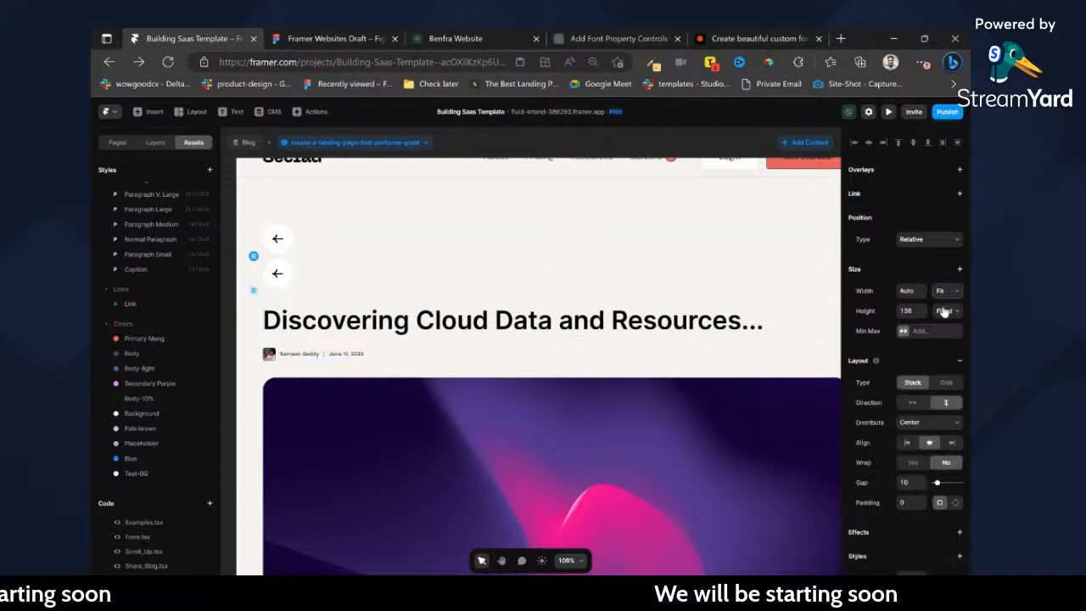
pyautogui.click(947, 338)
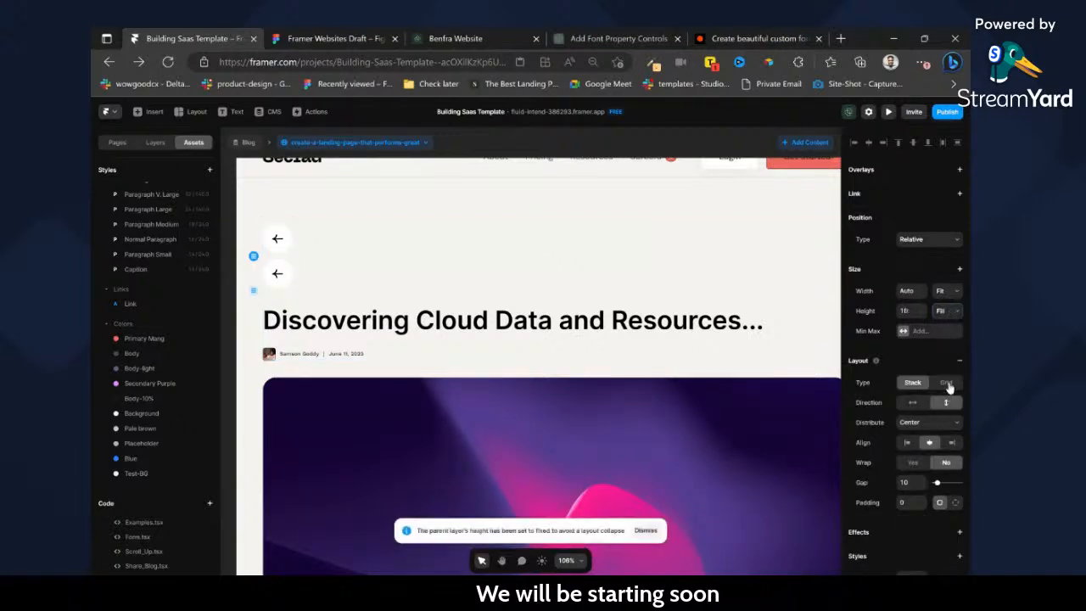
pyautogui.click(946, 383)
pyautogui.click(915, 383)
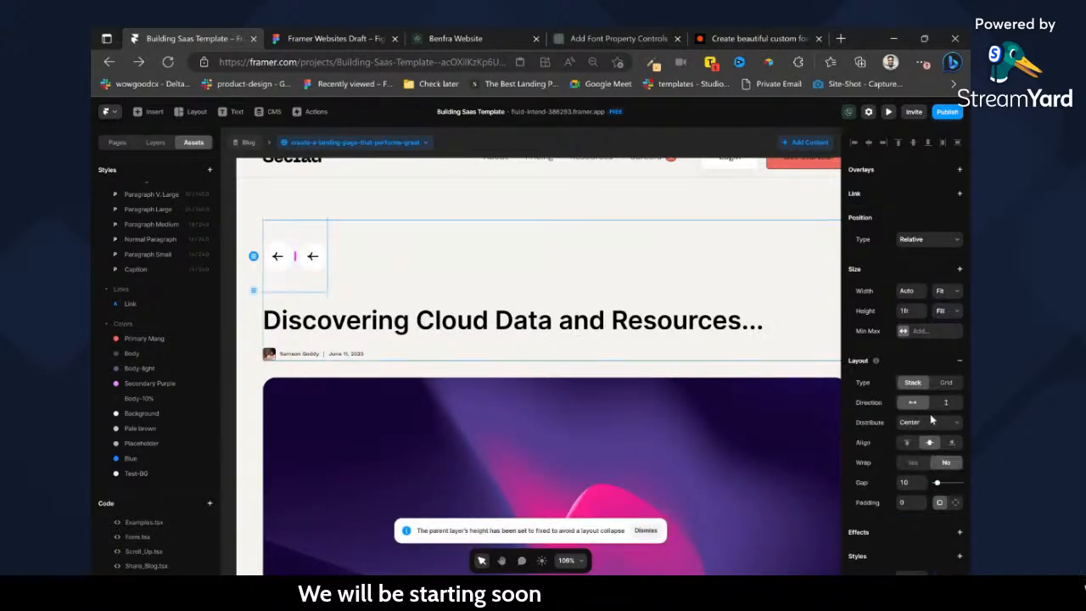
pyautogui.click(948, 291)
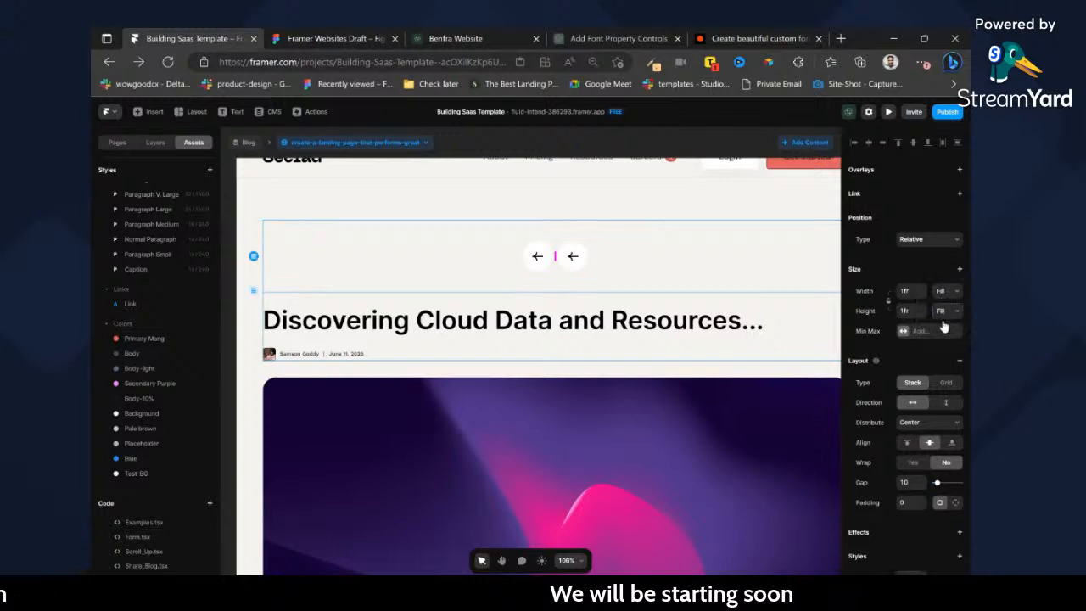
pyautogui.click(951, 365)
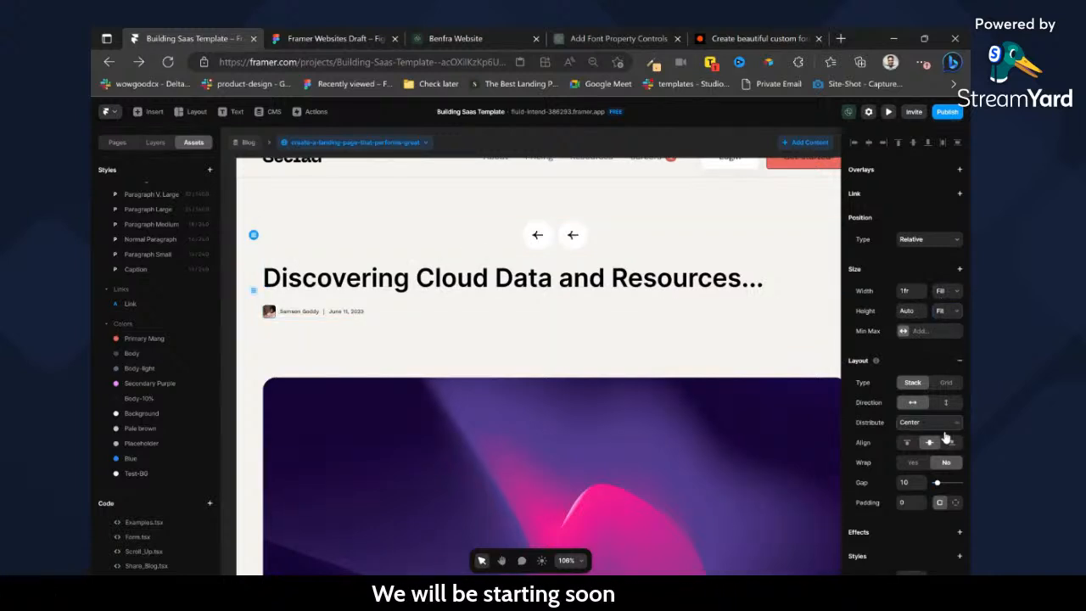
pyautogui.click(943, 470)
# Delete the arrow image from the far-end button and insert a Phosphor icon in its place.
pyautogui.hscroll(2, 668, 330)
pyautogui.click(710, 240)
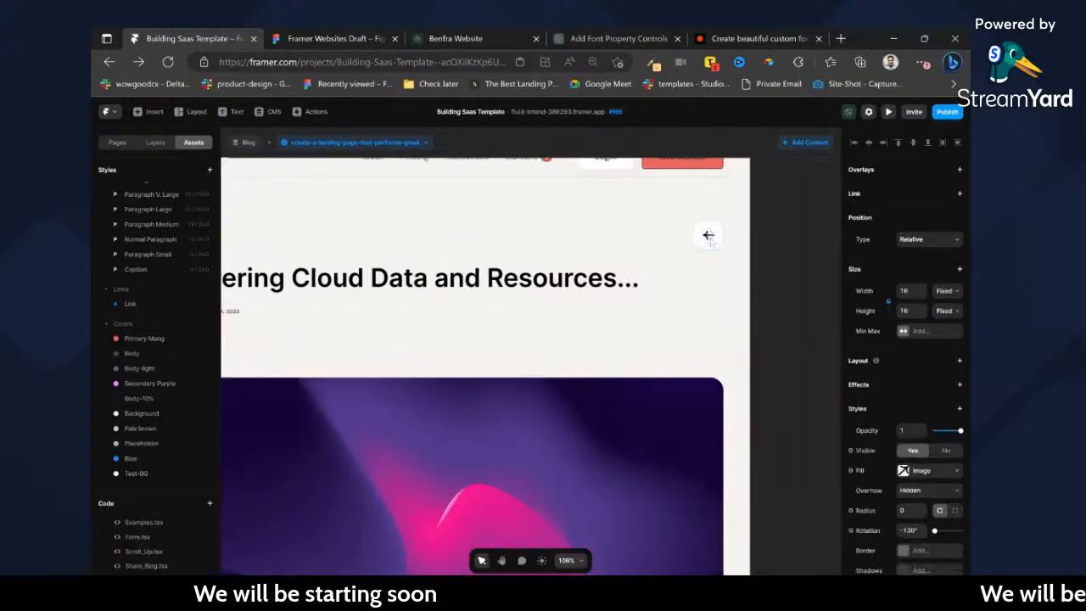
pyautogui.press('Delete')
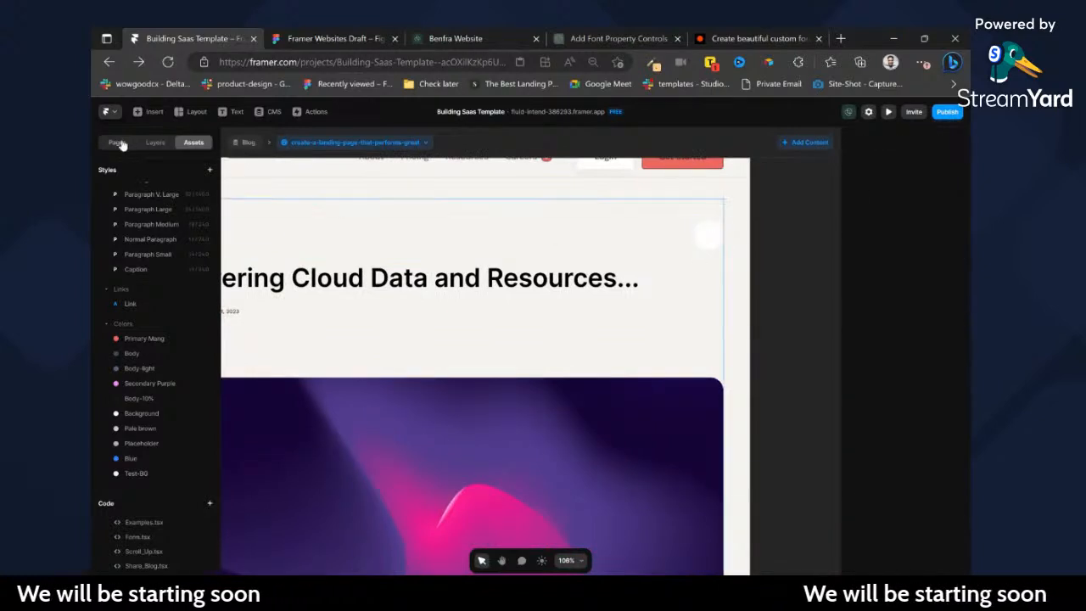
pyautogui.click(121, 144)
pyautogui.click(151, 111)
pyautogui.moveTo(140, 381)
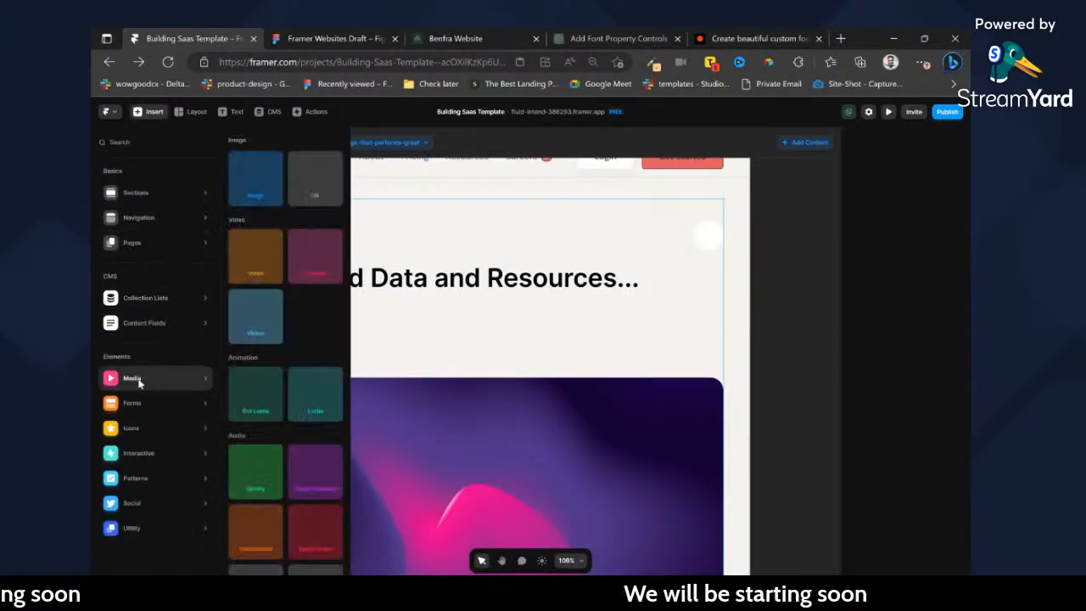
pyautogui.moveTo(136, 428)
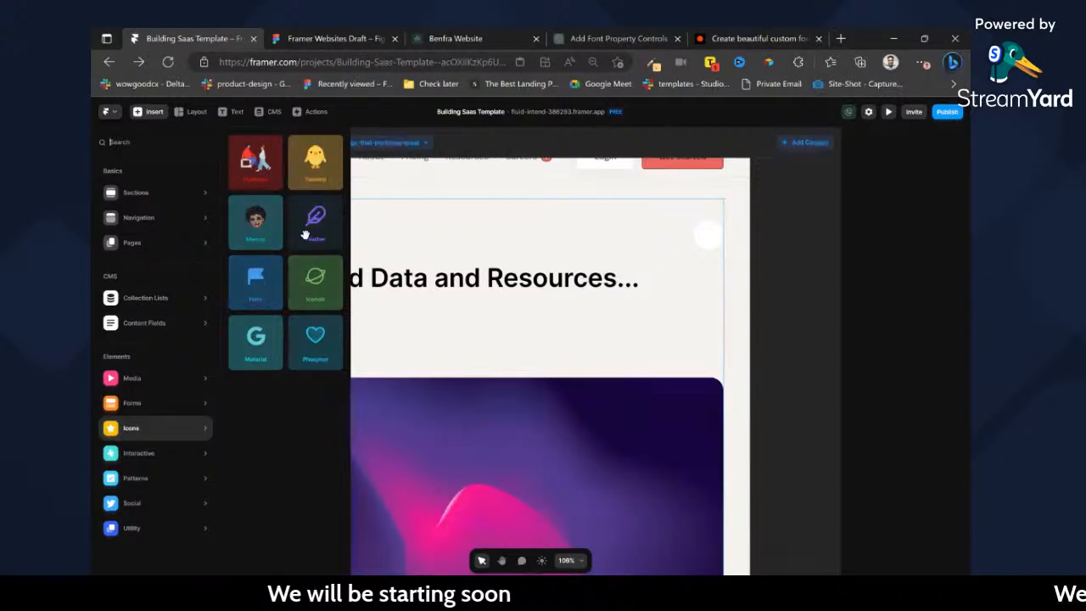
pyautogui.moveTo(315, 299); pyautogui.dragTo(706, 240)
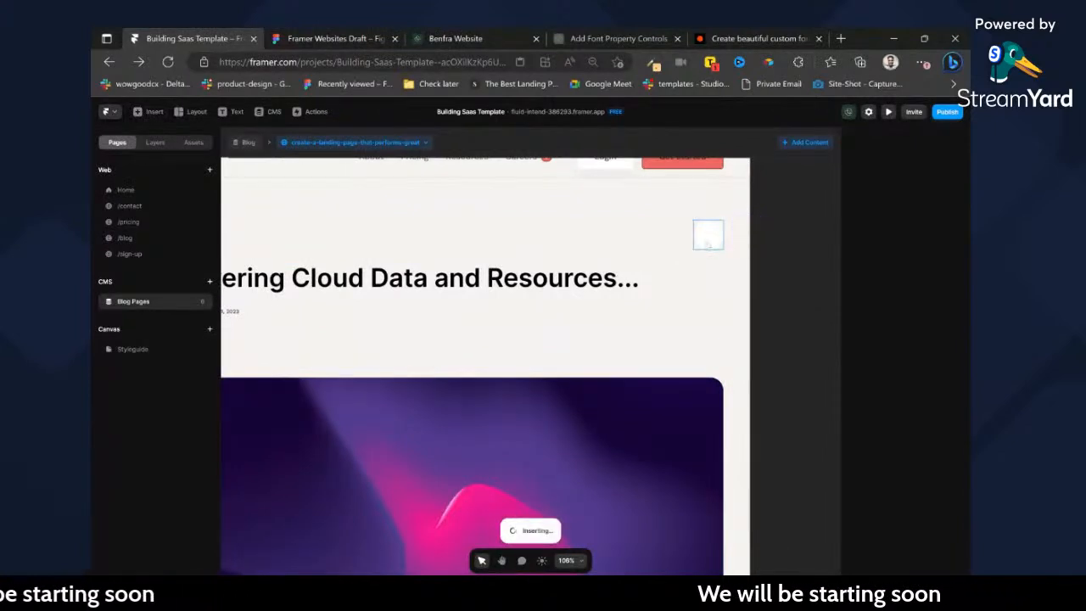
# Switch the Phosphor icon to the one named share and size it 16 by 16.
pyautogui.scroll(-3, 923, 367)
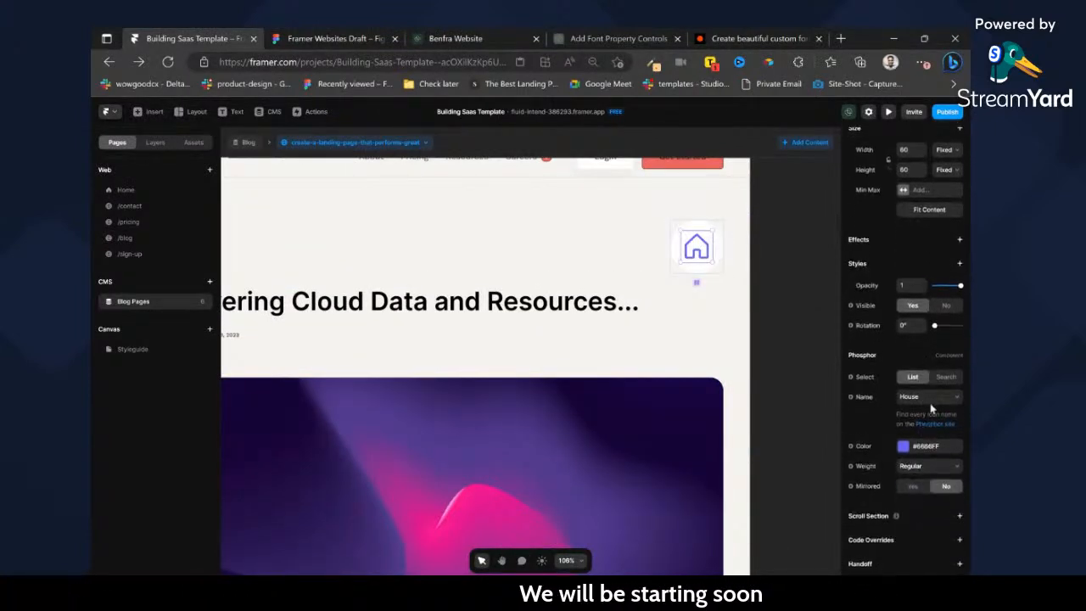
pyautogui.click(940, 377)
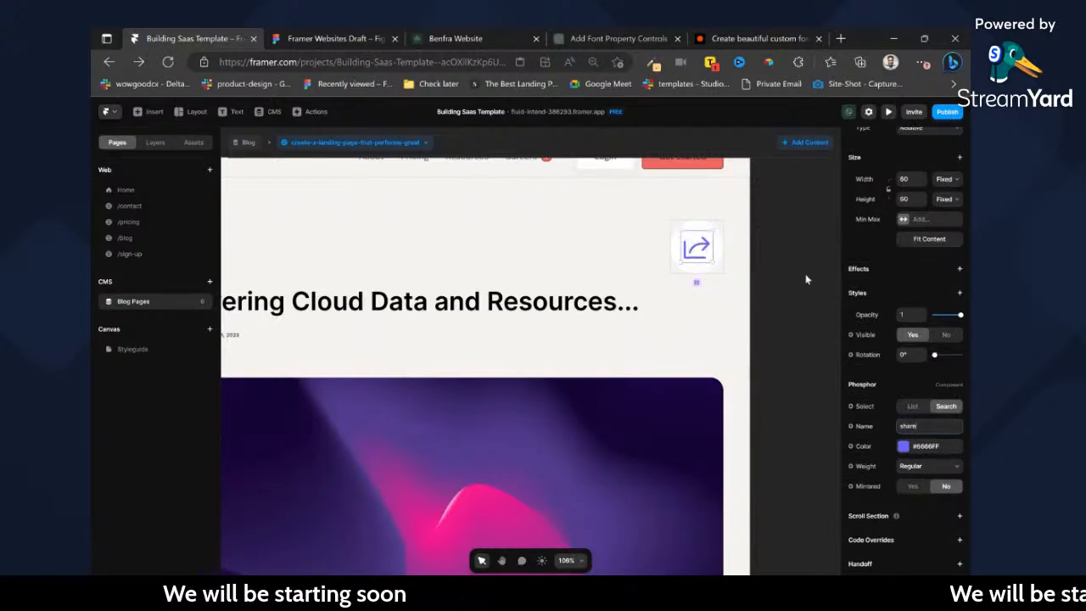
pyautogui.click(907, 180)
pyautogui.write('16')
pyautogui.press('Tab')
pyautogui.write('1')
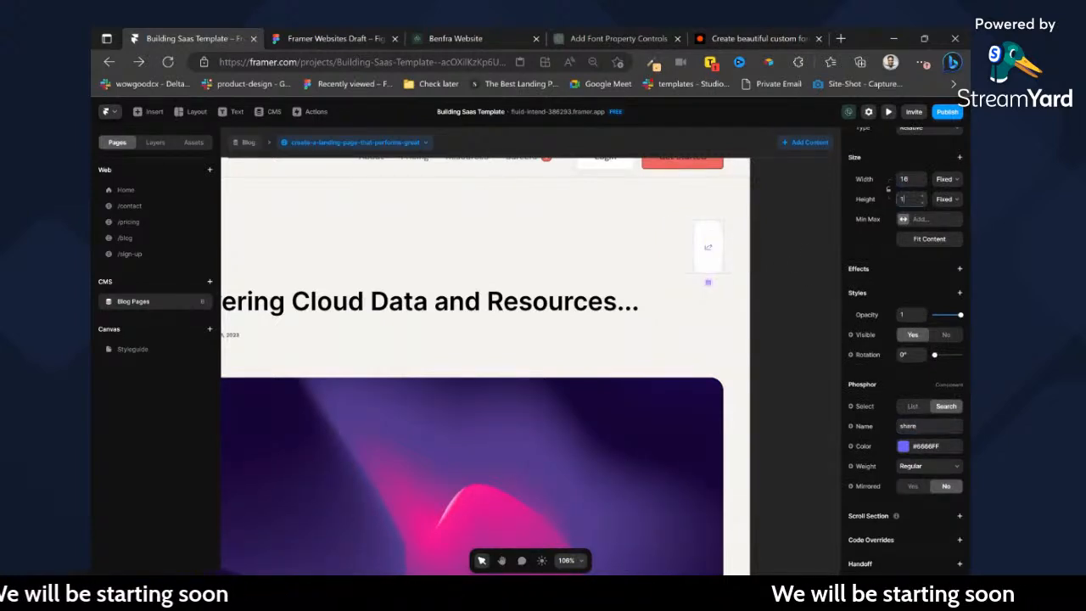
pyautogui.write('6')
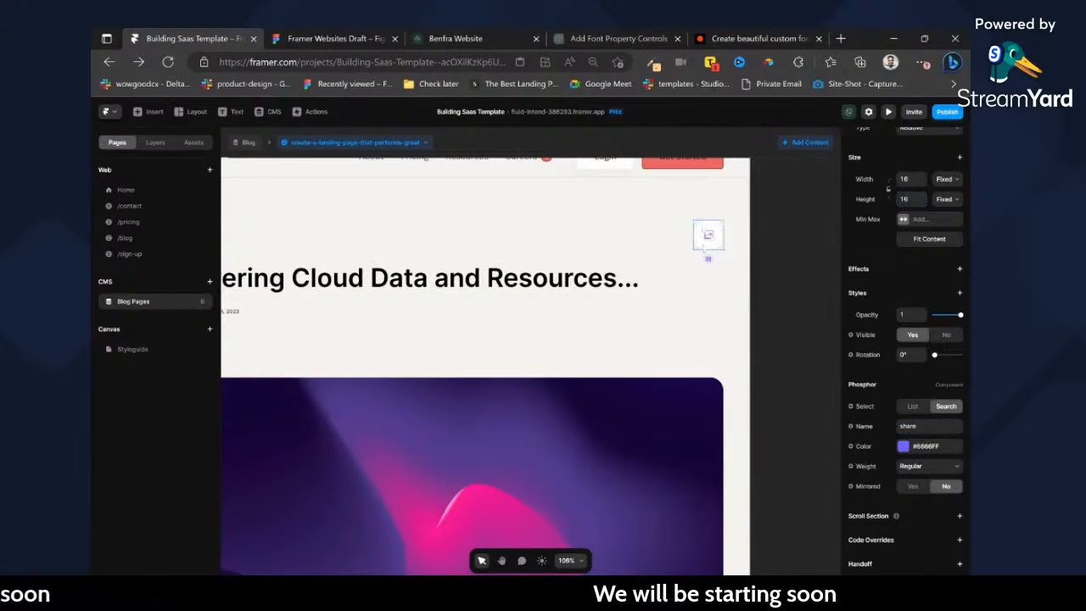
# Set the share button's fill to the Primary Mang color style.
pyautogui.click(704, 247)
pyautogui.scroll(-2, 942, 459)
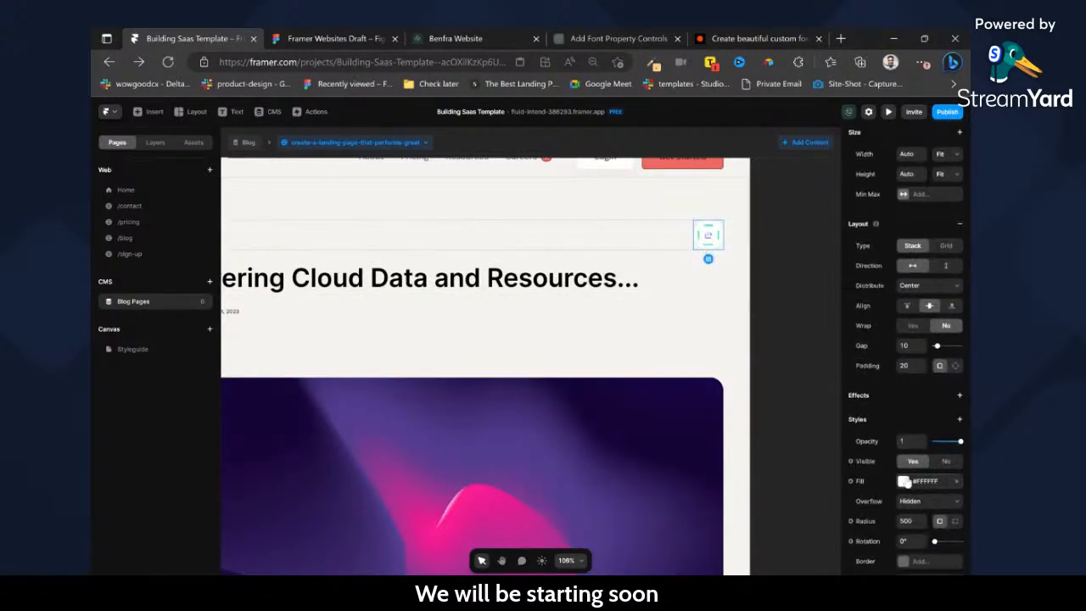
pyautogui.click(904, 482)
pyautogui.click(749, 438)
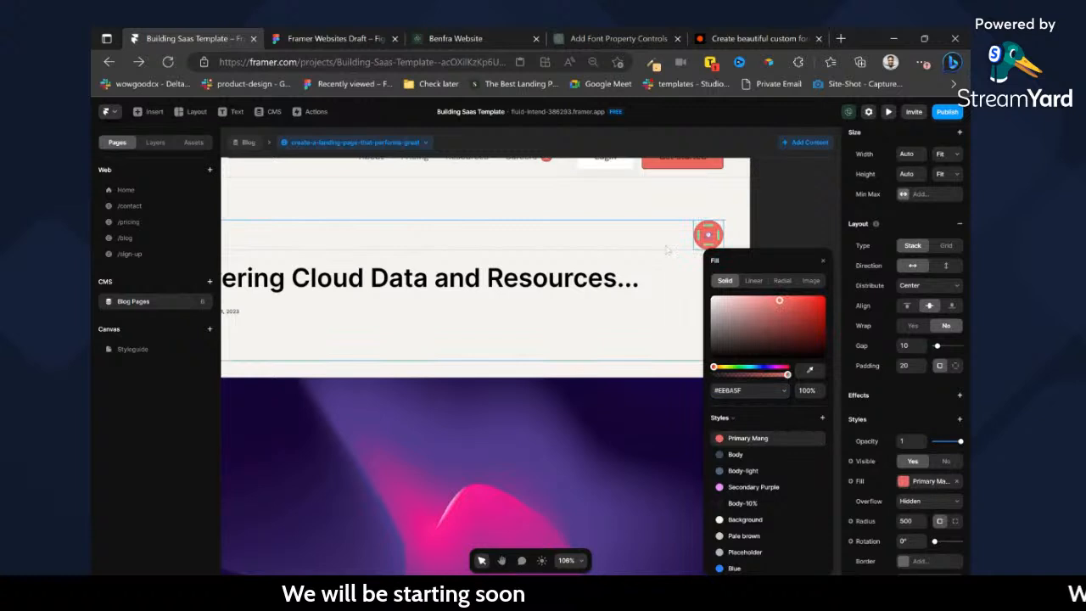
# Set the share icon's color to #FFFFFF.
pyautogui.click(708, 242)
pyautogui.click(709, 237)
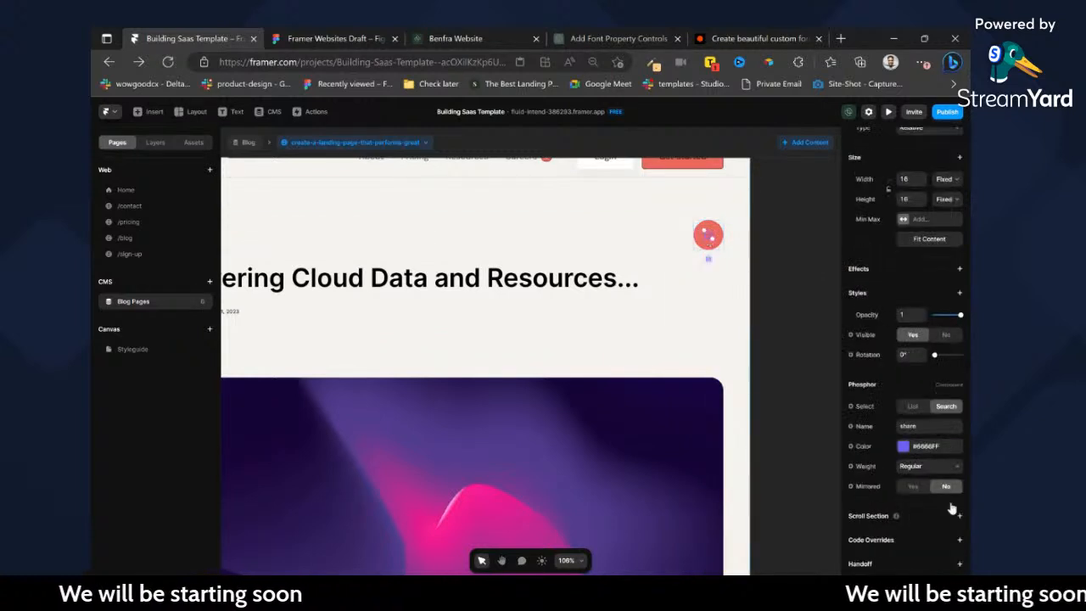
pyautogui.click(903, 445)
pyautogui.write('FFFFFF')
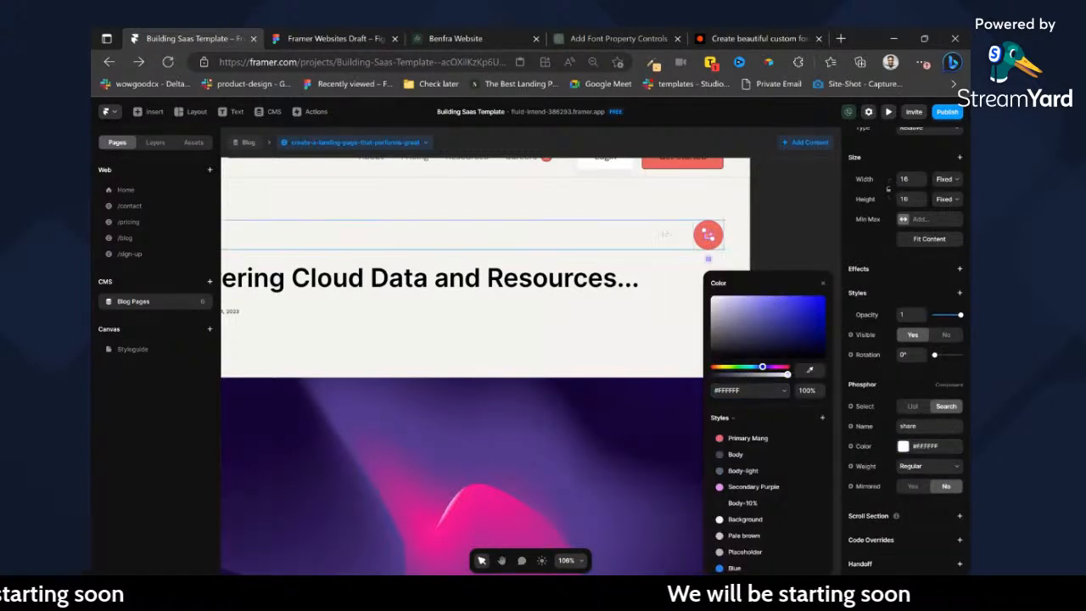
# Set the share button's code override file to Share_Blog.
pyautogui.click(708, 236)
pyautogui.scroll(-5, 951, 441)
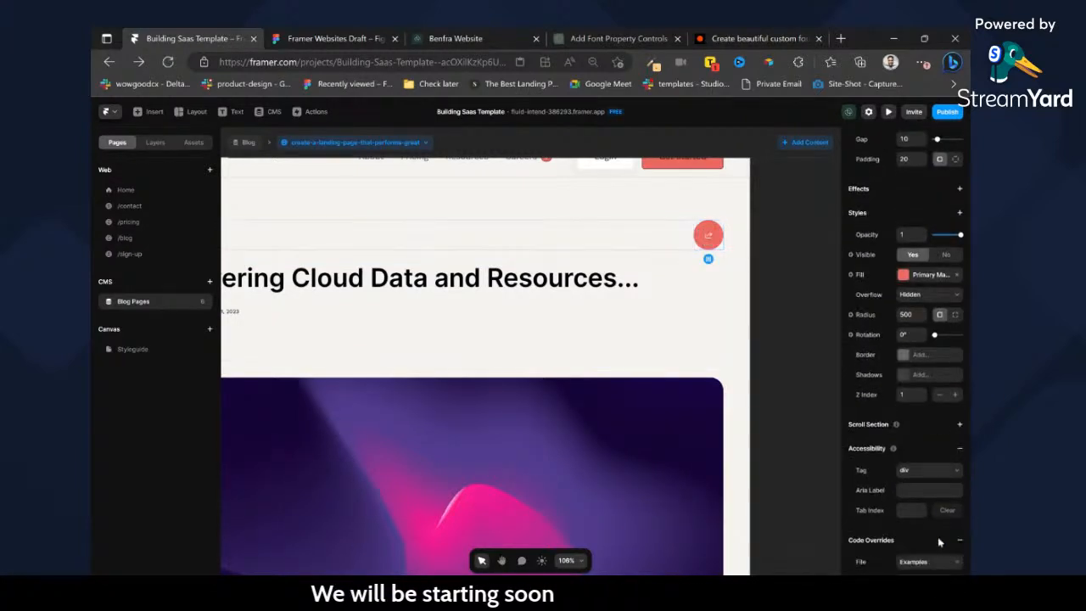
pyautogui.scroll(-2, 938, 537)
pyautogui.click(935, 501)
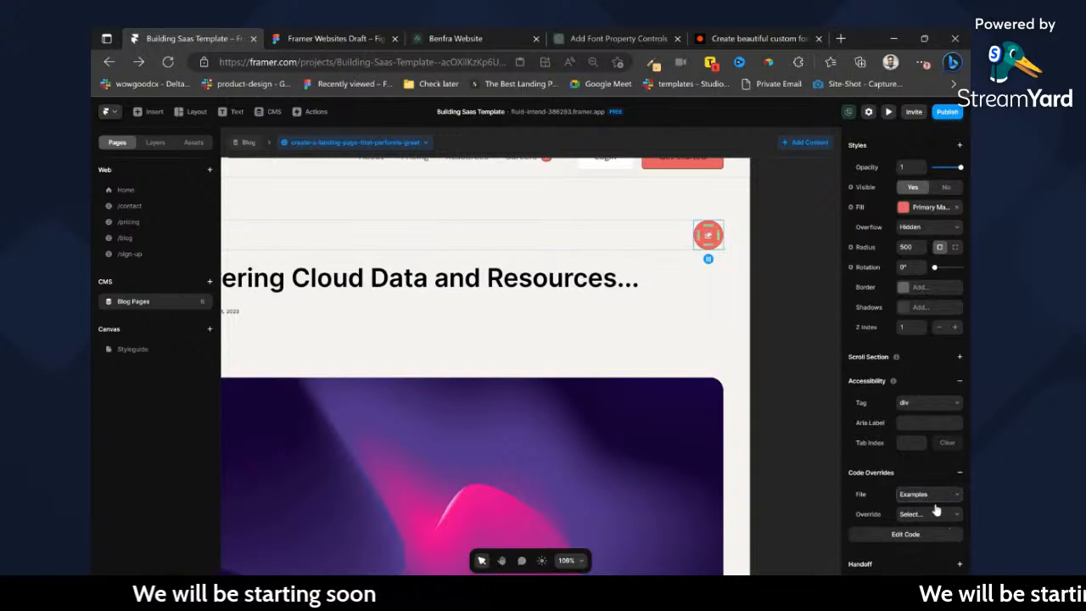
pyautogui.click(930, 523)
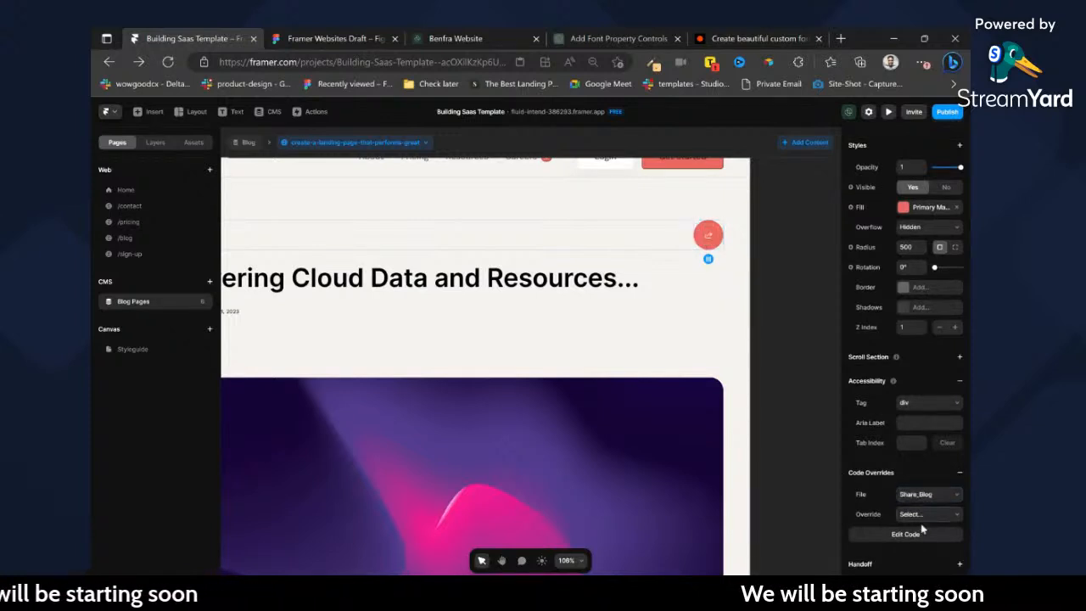
pyautogui.click(786, 393)
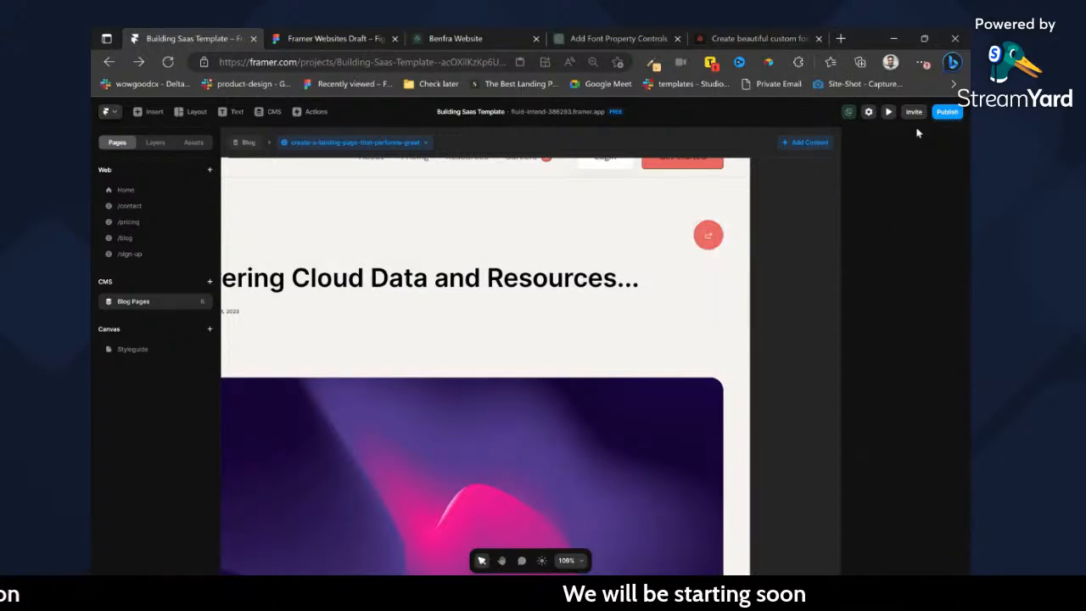
# Open the published site from its domain link and look over the blog post page.
pyautogui.click(945, 112)
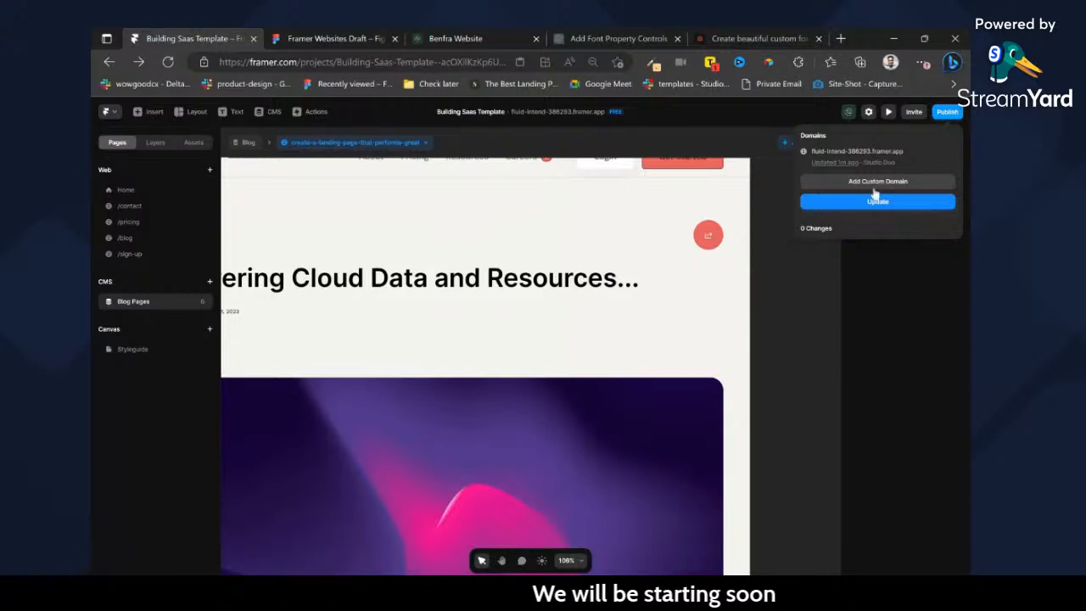
pyautogui.click(878, 153)
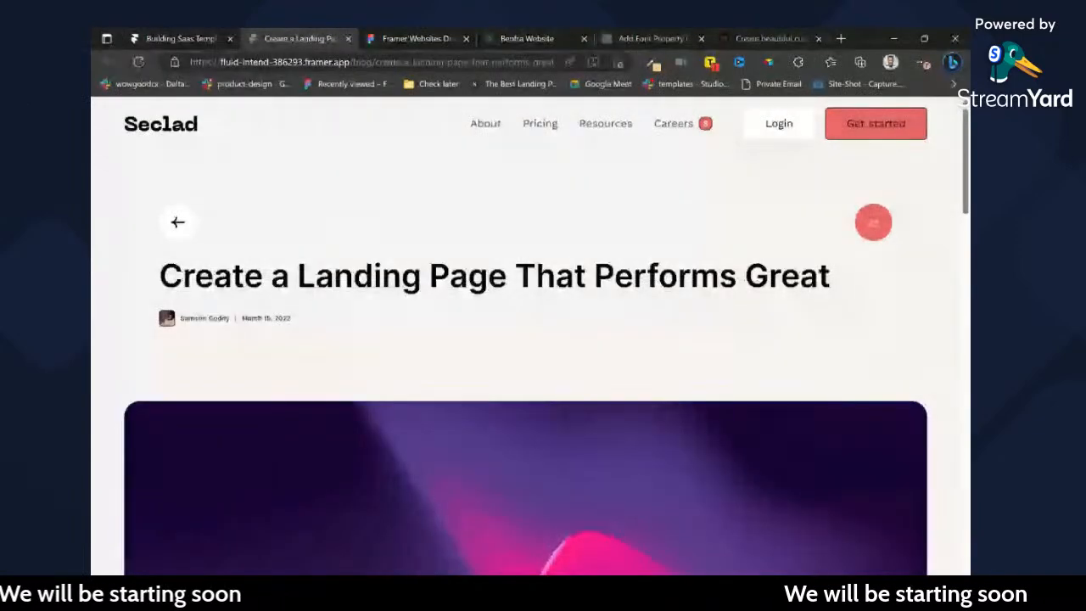
pyautogui.scroll(-9, 705, 277)
pyautogui.scroll(10, 706, 277)
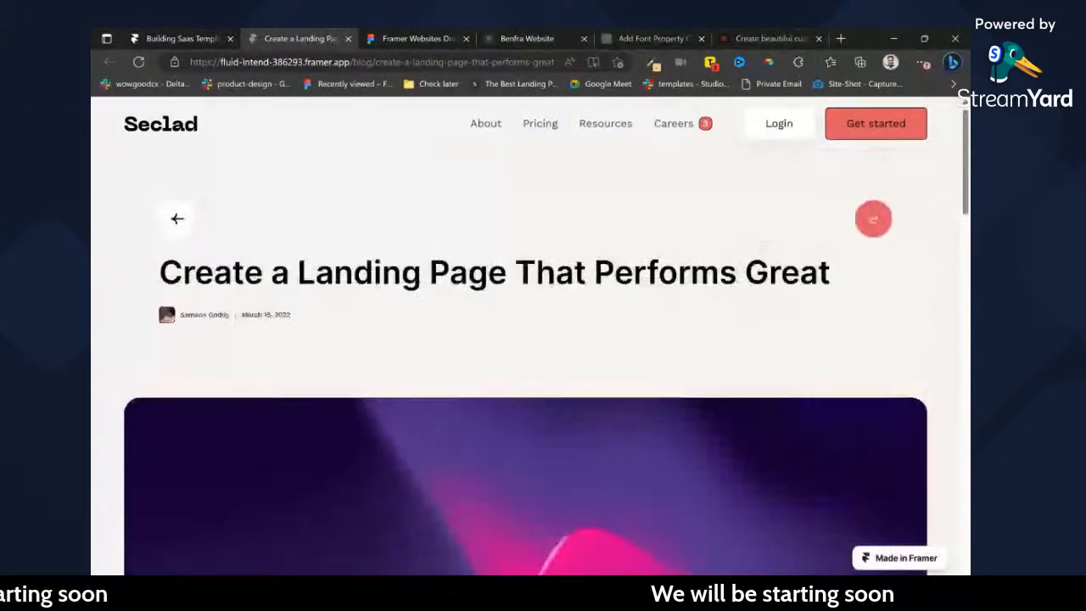
# Test the live blog post's share button by opening and closing its share dialog, including a repeat check.
pyautogui.click(883, 222)
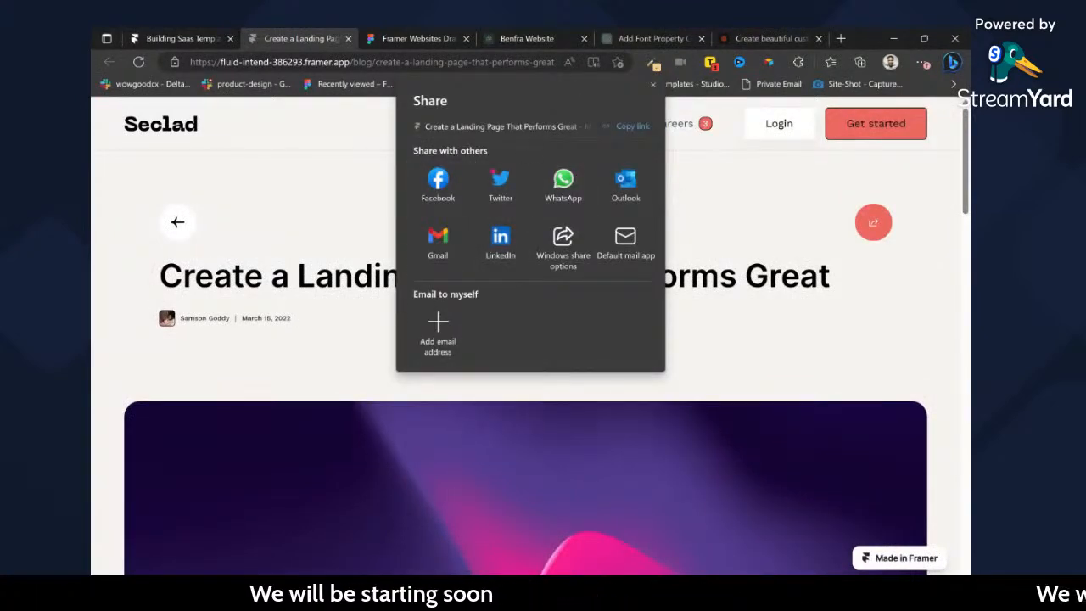
pyautogui.click(652, 83)
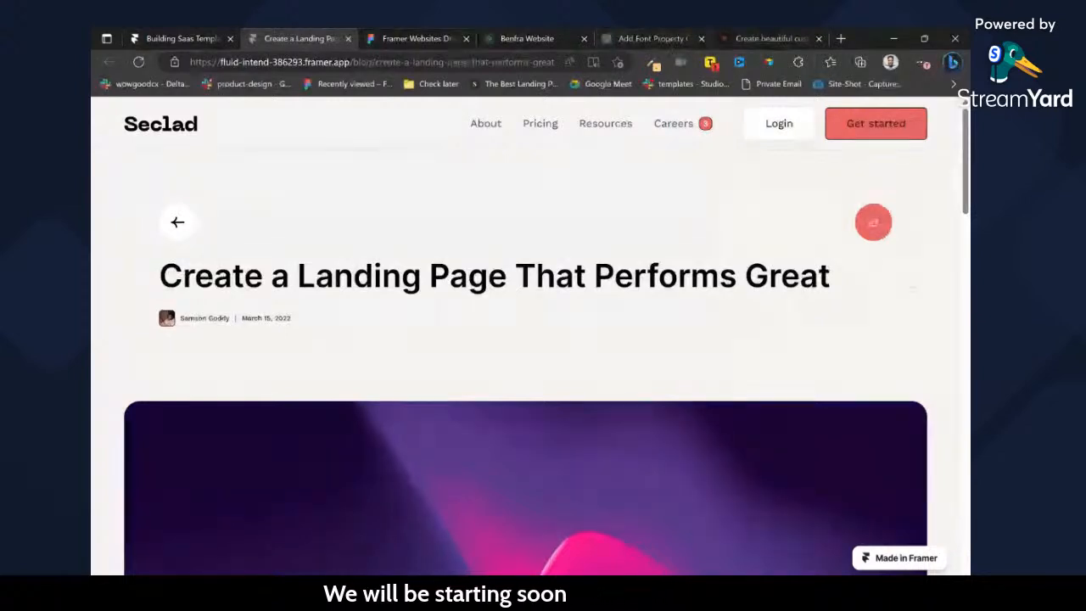
pyautogui.click(877, 227)
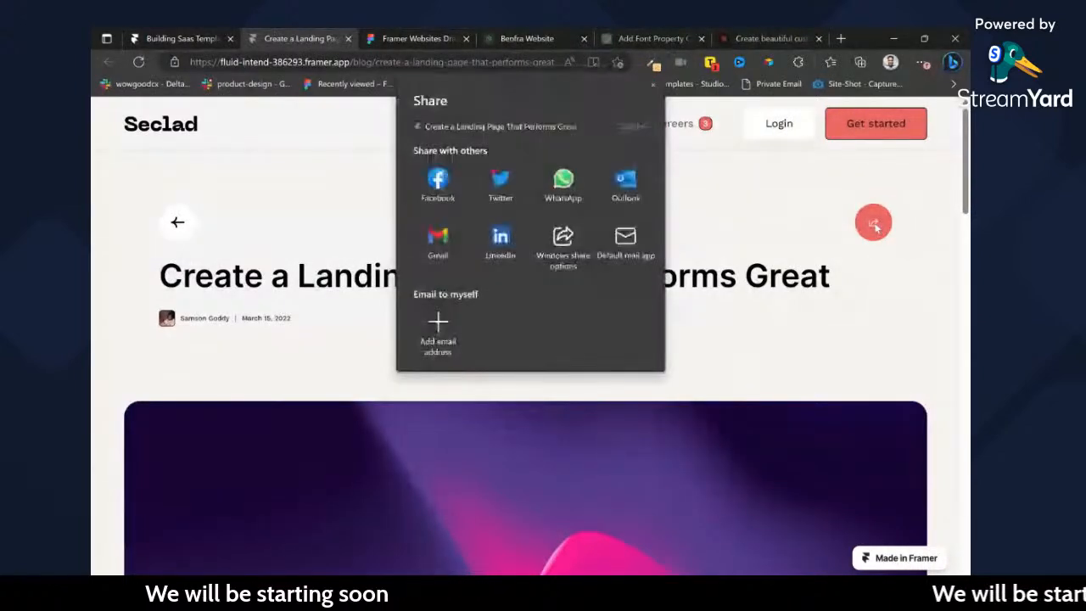
pyautogui.click(494, 169)
pyautogui.scroll(-1, 526, 340)
pyautogui.scroll(-2, 526, 340)
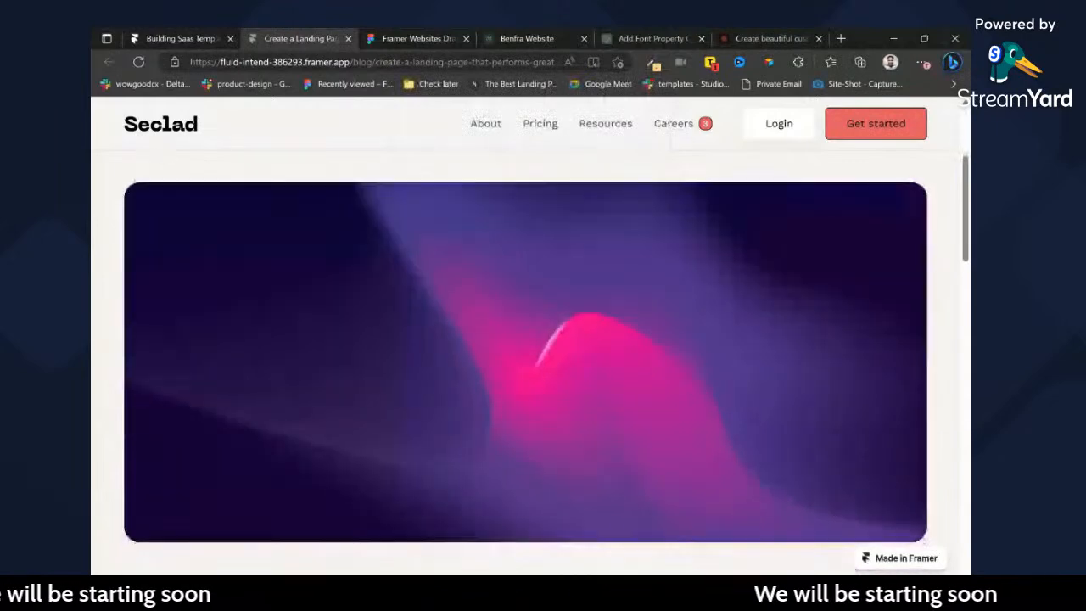
pyautogui.scroll(3, 526, 339)
# Return to the Framer project and set the height of the blog title block to Fit.
pyautogui.click(198, 37)
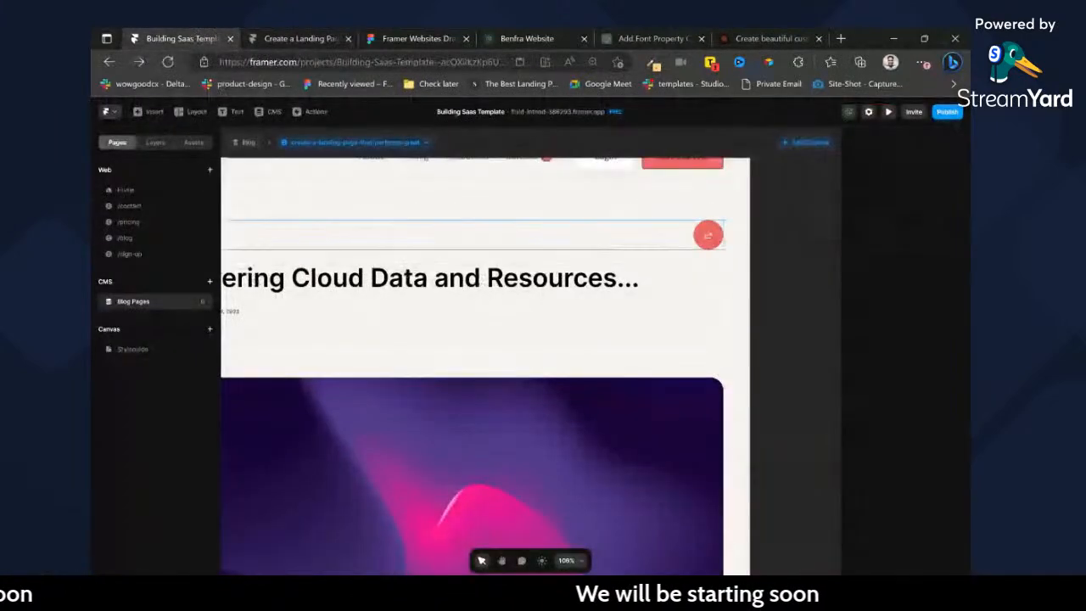
pyautogui.click(658, 267)
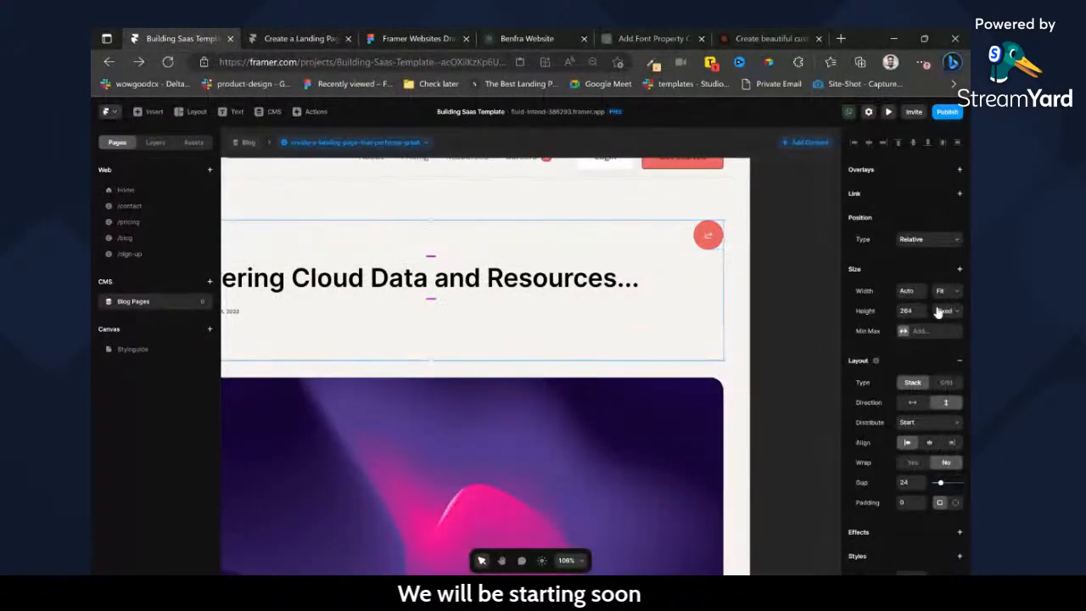
pyautogui.click(942, 356)
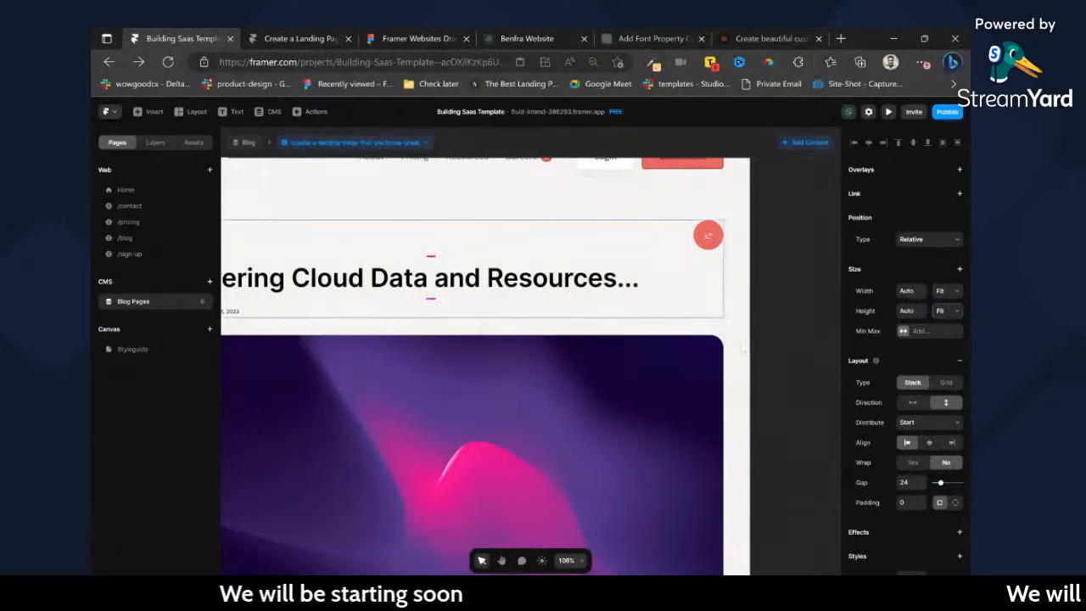
pyautogui.scroll(-5, 743, 347)
pyautogui.scroll(5, 670, 332)
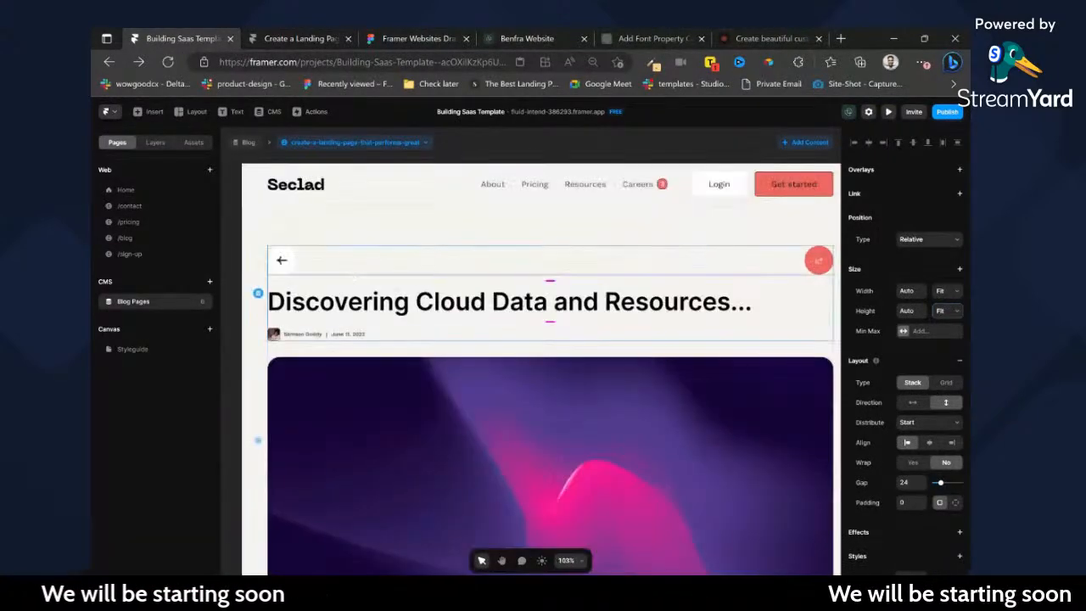
pyautogui.click(154, 143)
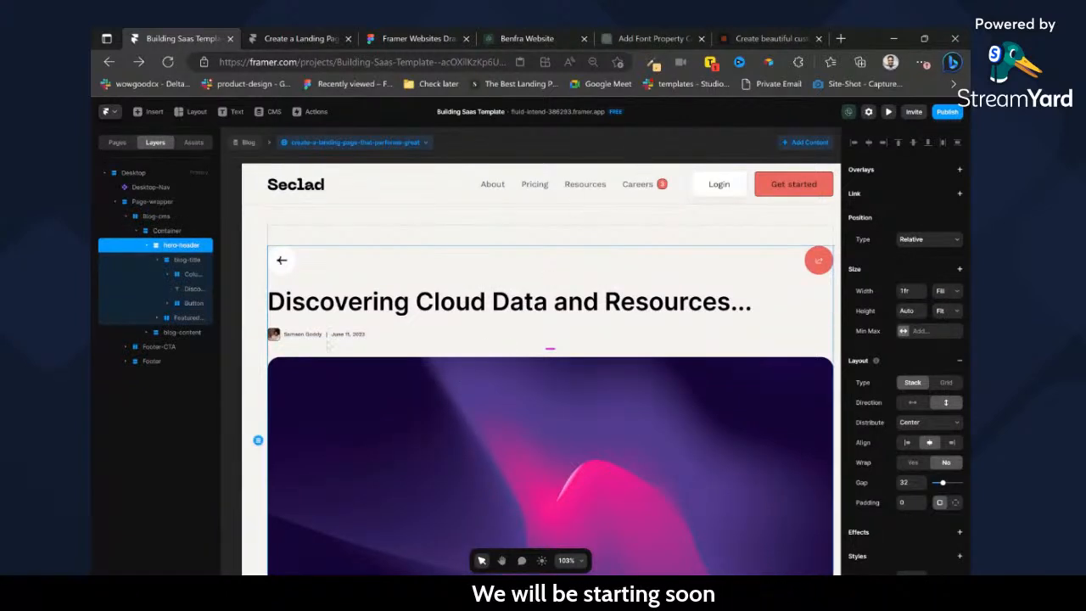
pyautogui.click(184, 320)
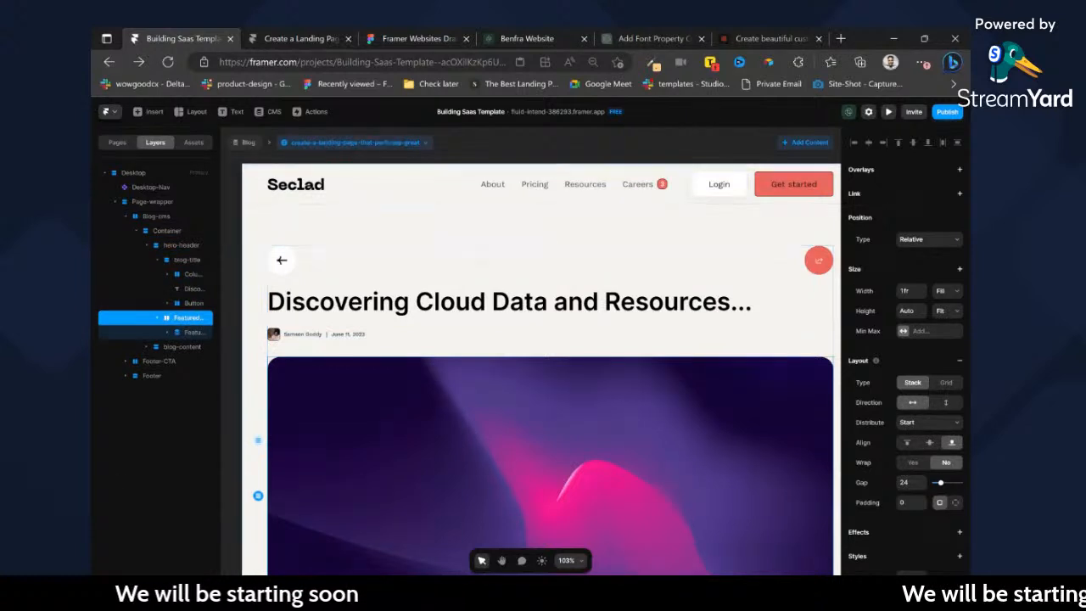
pyautogui.scroll(-5, 475, 255)
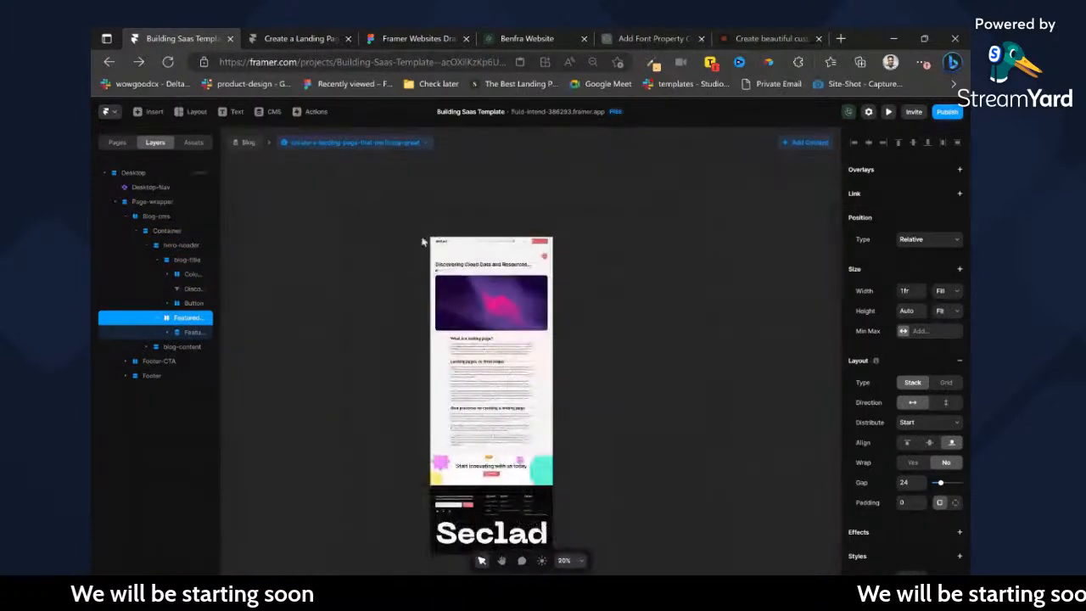
# Duplicate the /pricing page and rename the copy as Privacy Policy.
pyautogui.click(117, 143)
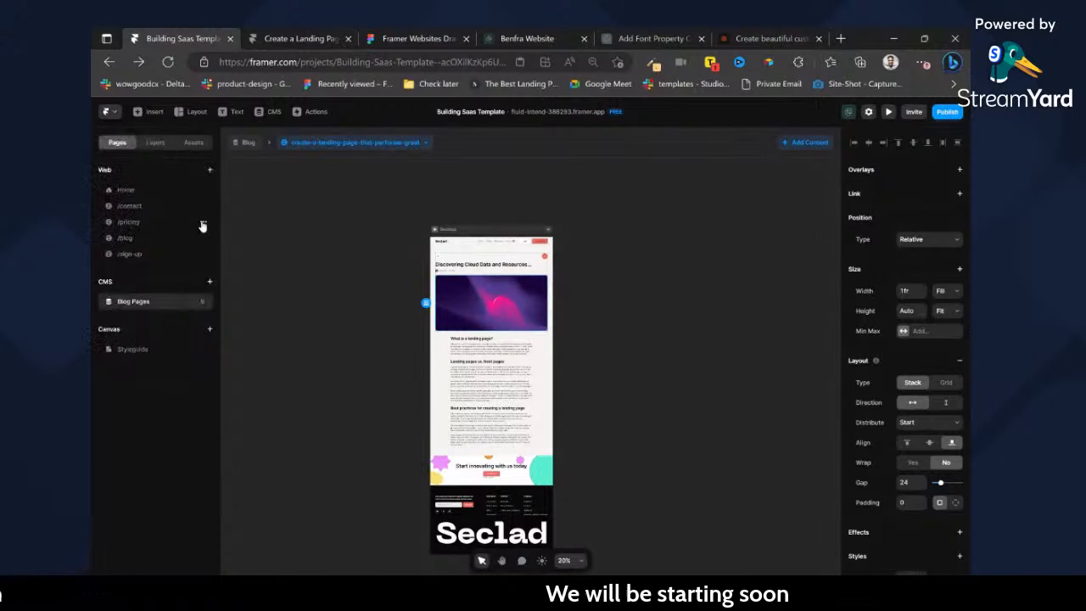
pyautogui.click(203, 224)
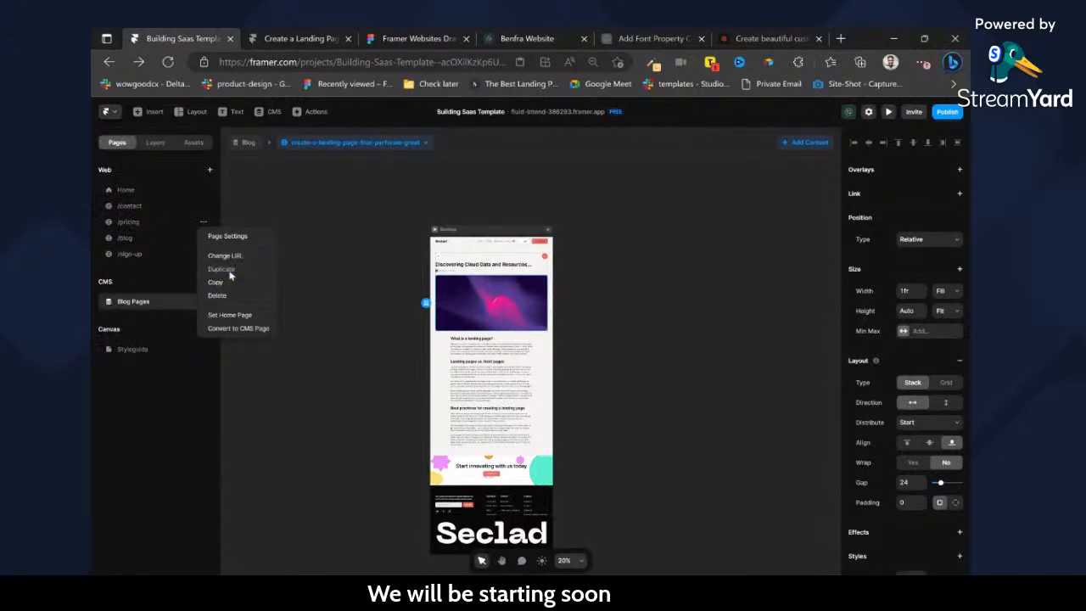
pyautogui.click(227, 270)
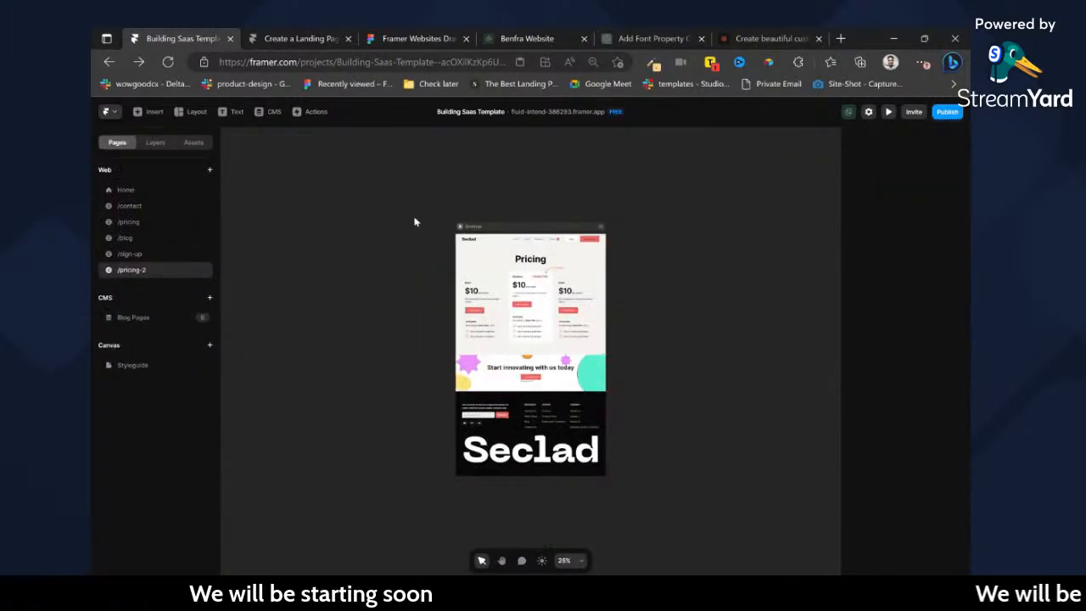
pyautogui.doubleClick(141, 273)
pyautogui.write('Priv')
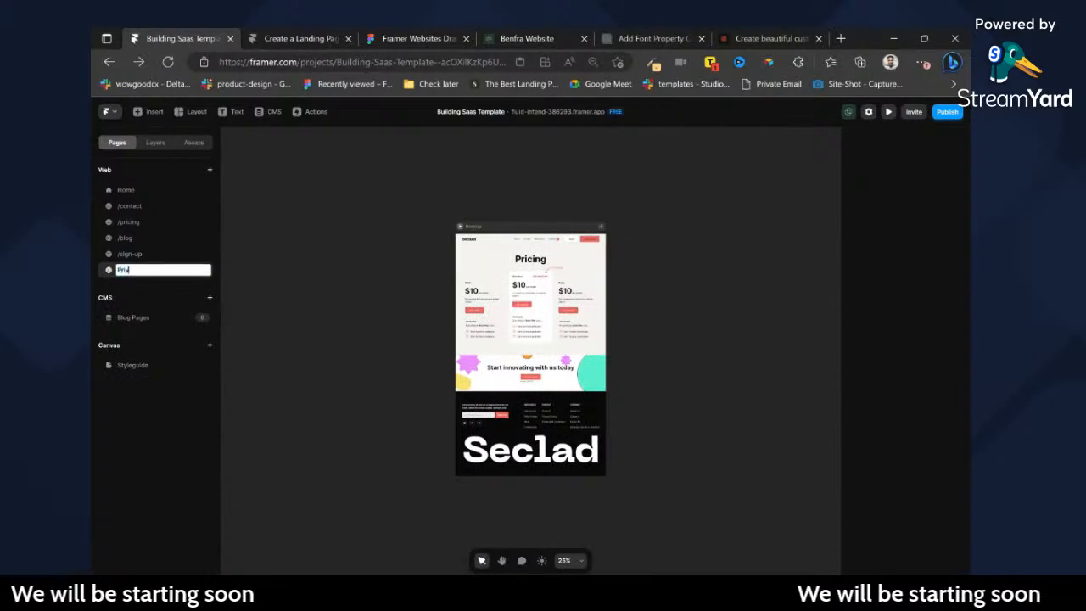
pyautogui.write('acy P')
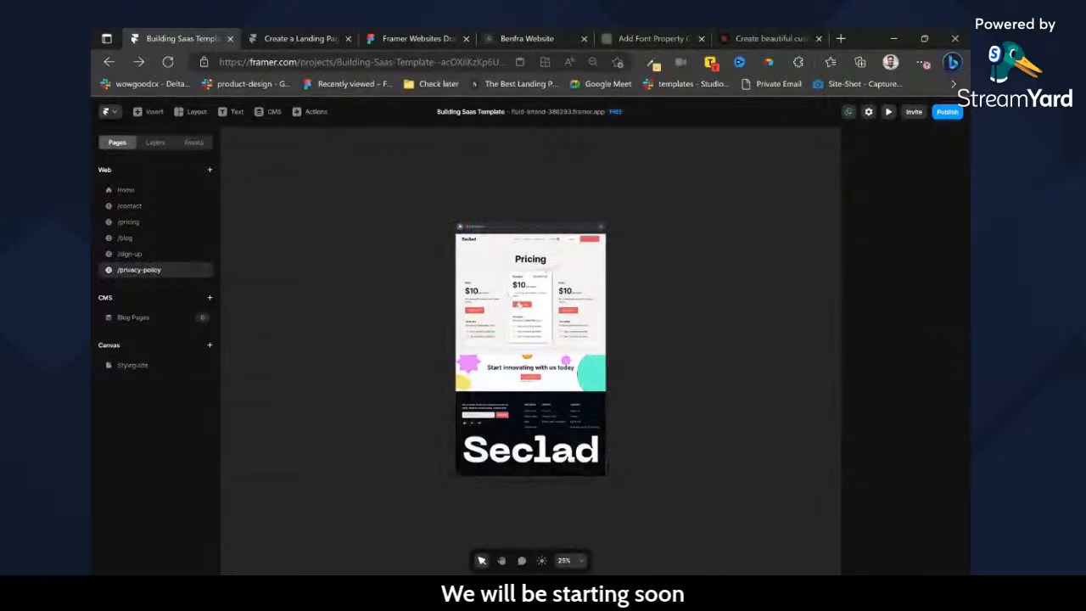
# Delete the row of three pricing plan cards from the privacy policy page.
pyautogui.scroll(5, 517, 300)
pyautogui.click(458, 320)
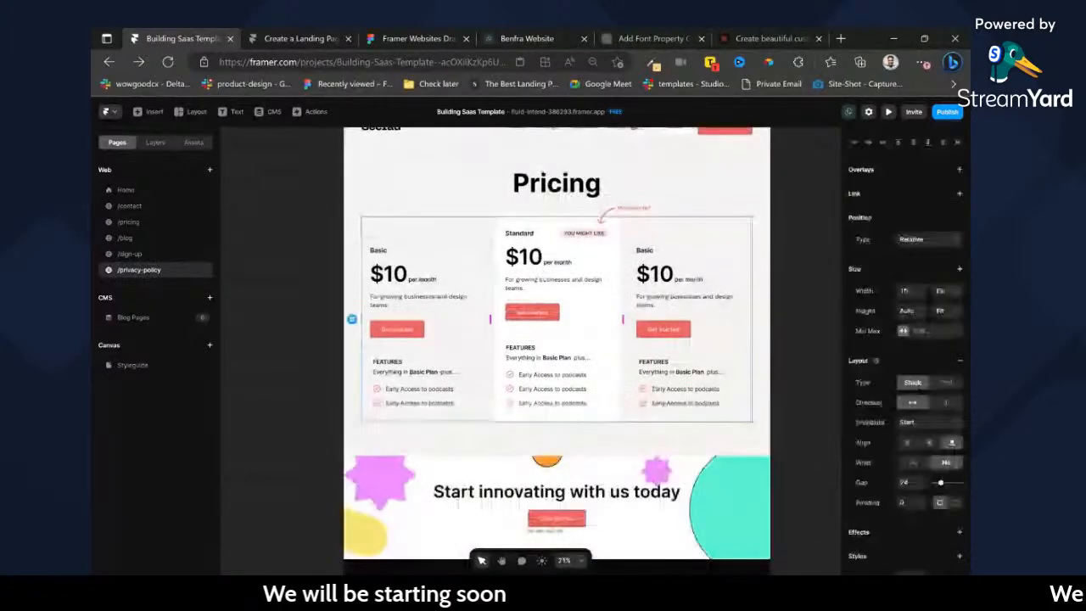
pyautogui.press('Delete')
pyautogui.click(560, 357)
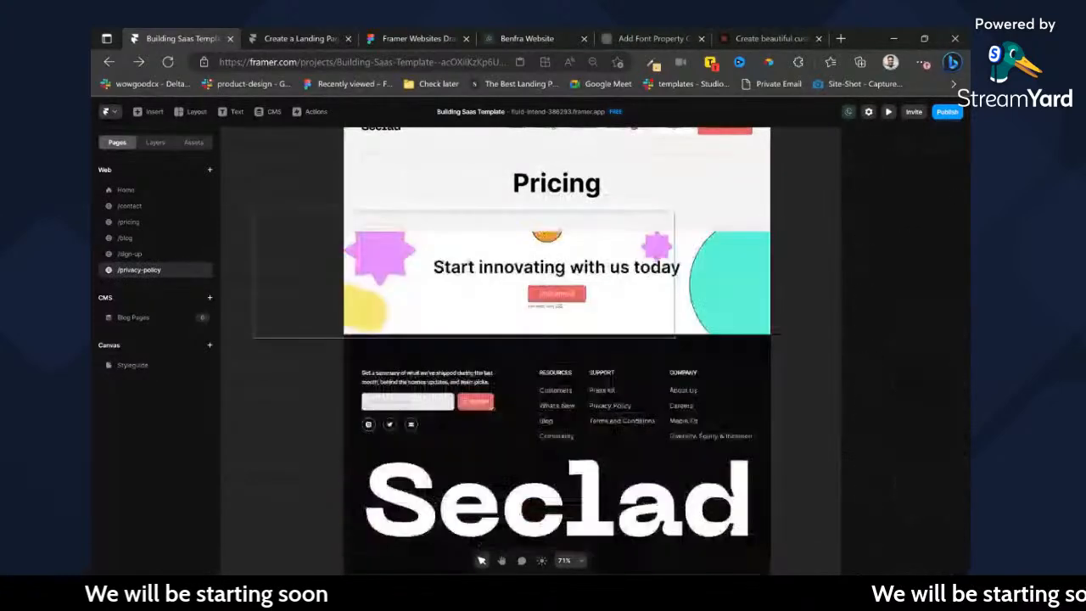
# Replace the page's Pricing heading text with Privacy Policy.
pyautogui.doubleClick(582, 187)
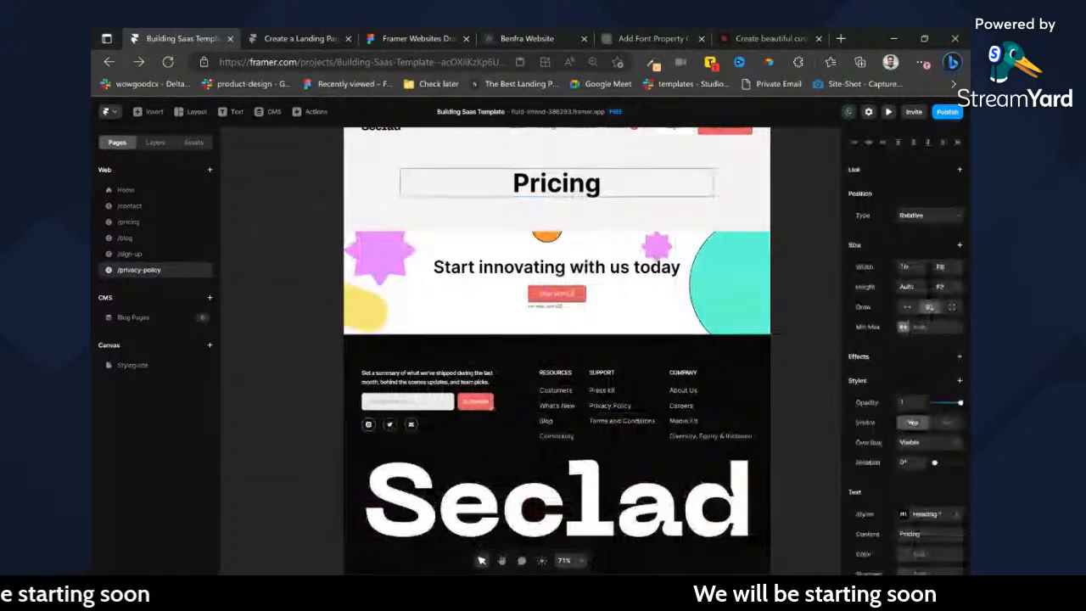
pyautogui.doubleClick(583, 186)
pyautogui.write('Privc')
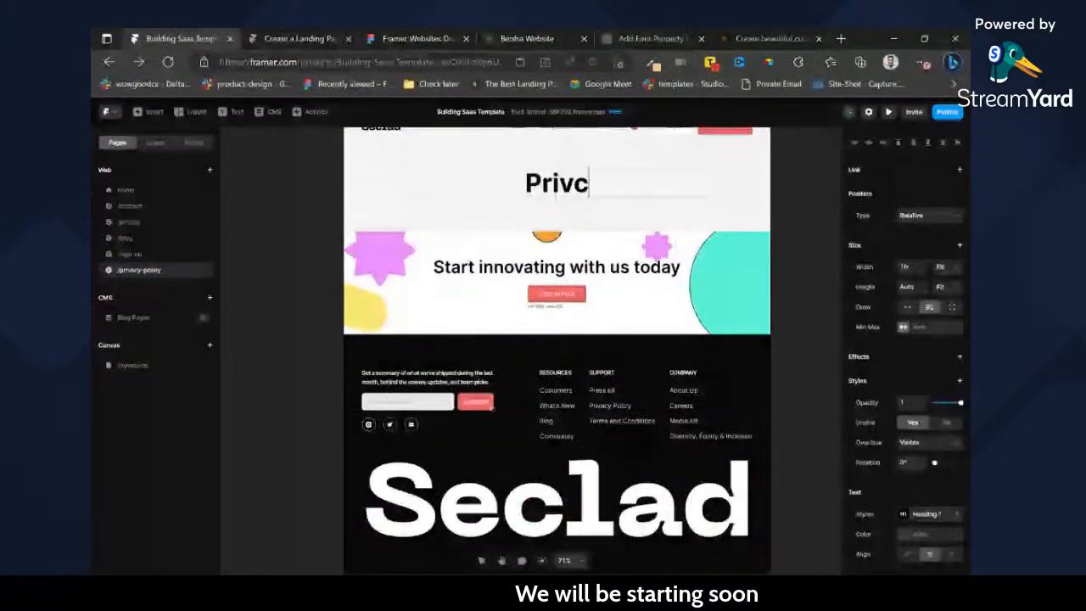
pyautogui.press('BackSpace')
pyautogui.write('acy Policy')
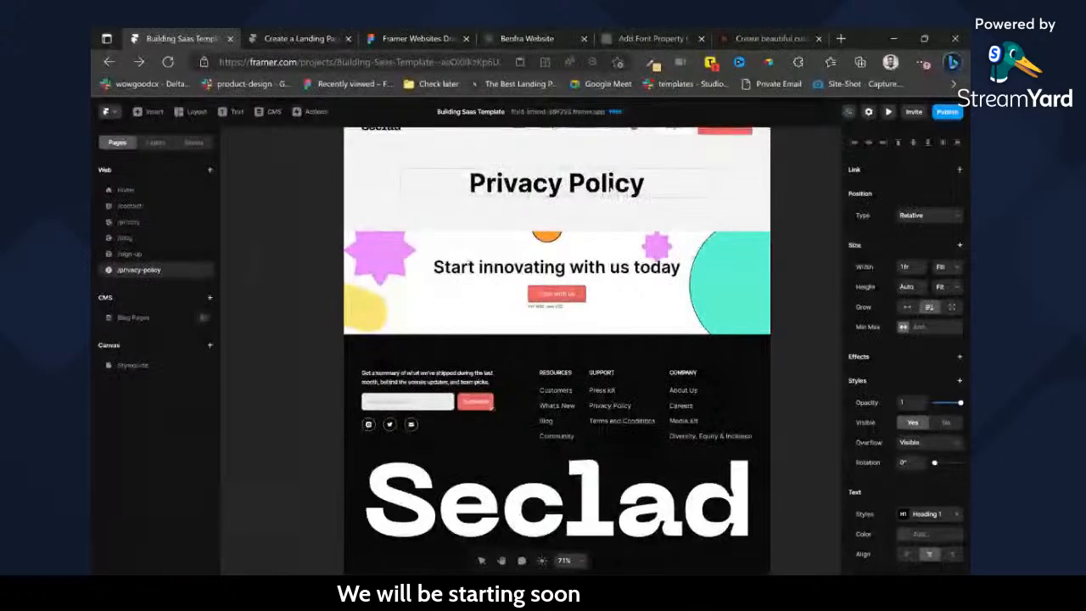
pyautogui.scroll(2, 788, 291)
pyautogui.hscroll(1, 788, 289)
pyautogui.press('Escape')
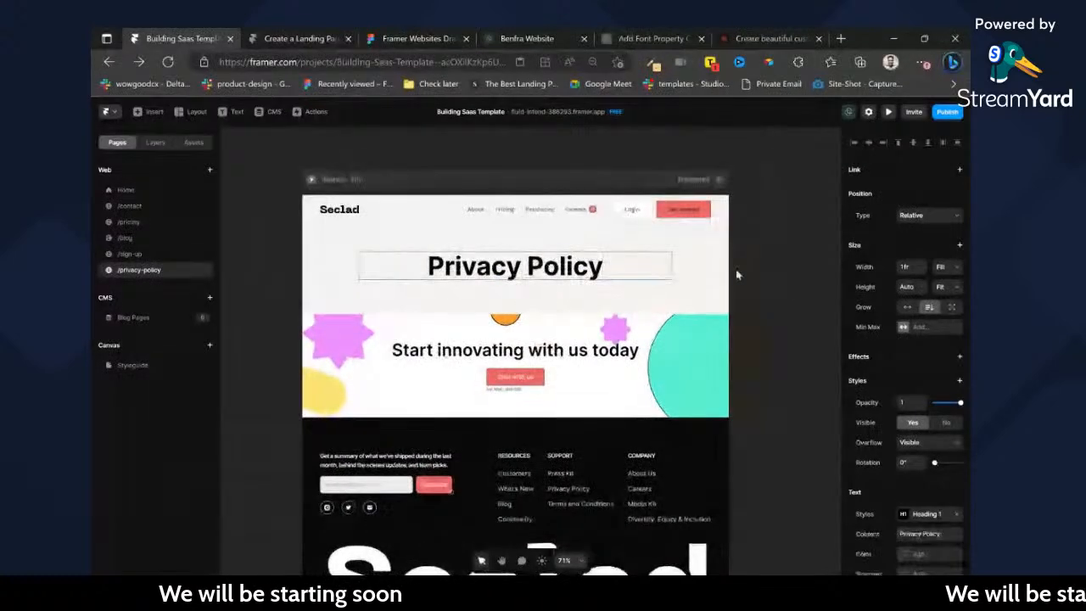
# Switch to Figma to check the Privacy Policy page design, and return to the Framer page.
pyautogui.click(408, 38)
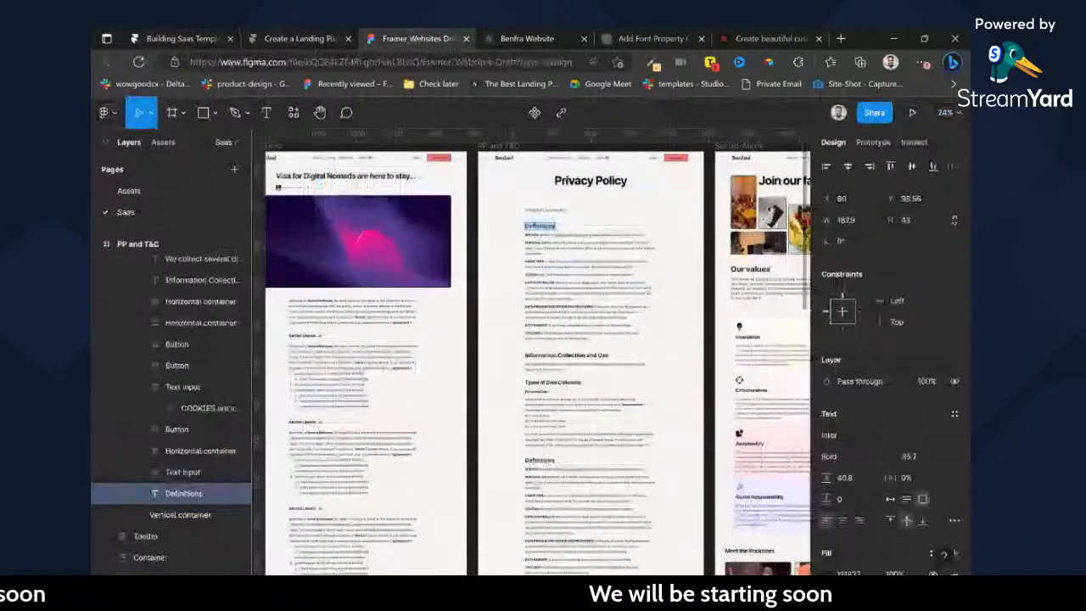
pyautogui.click(227, 32)
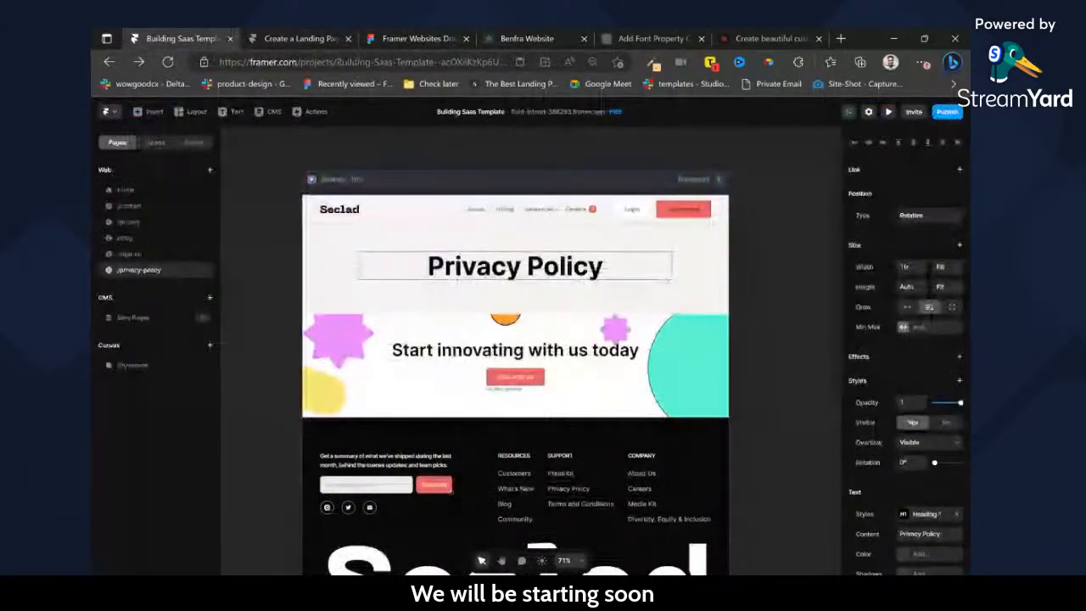
pyautogui.click(154, 141)
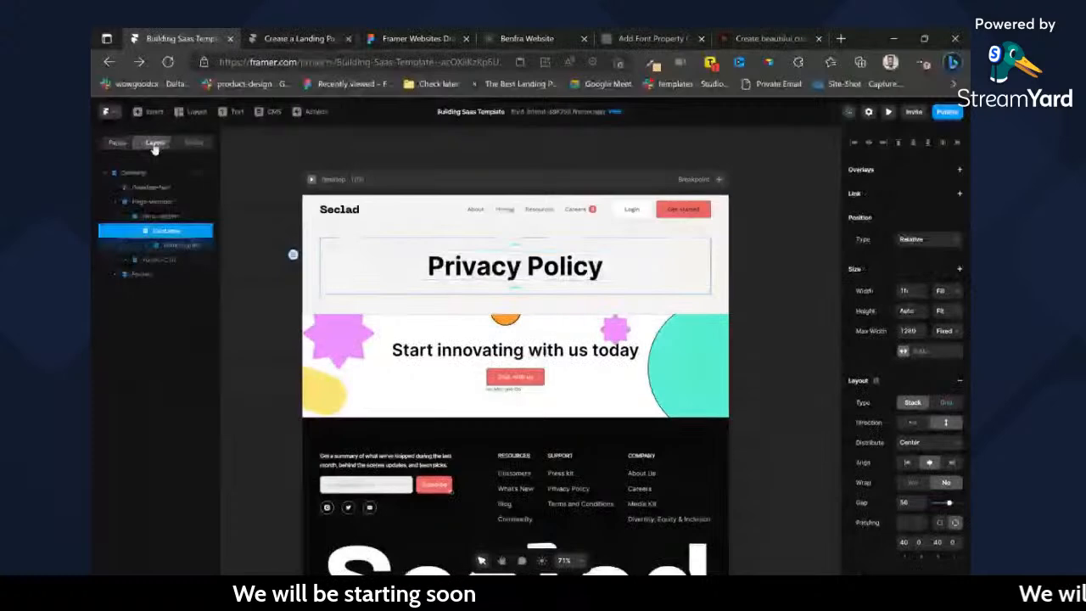
pyautogui.click(268, 116)
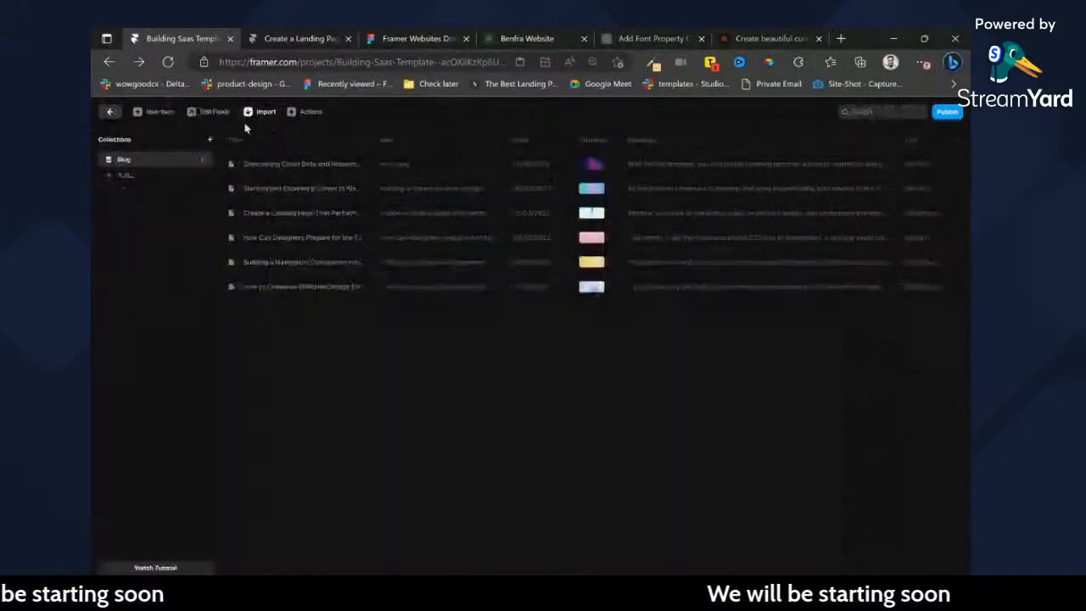
pyautogui.click(112, 113)
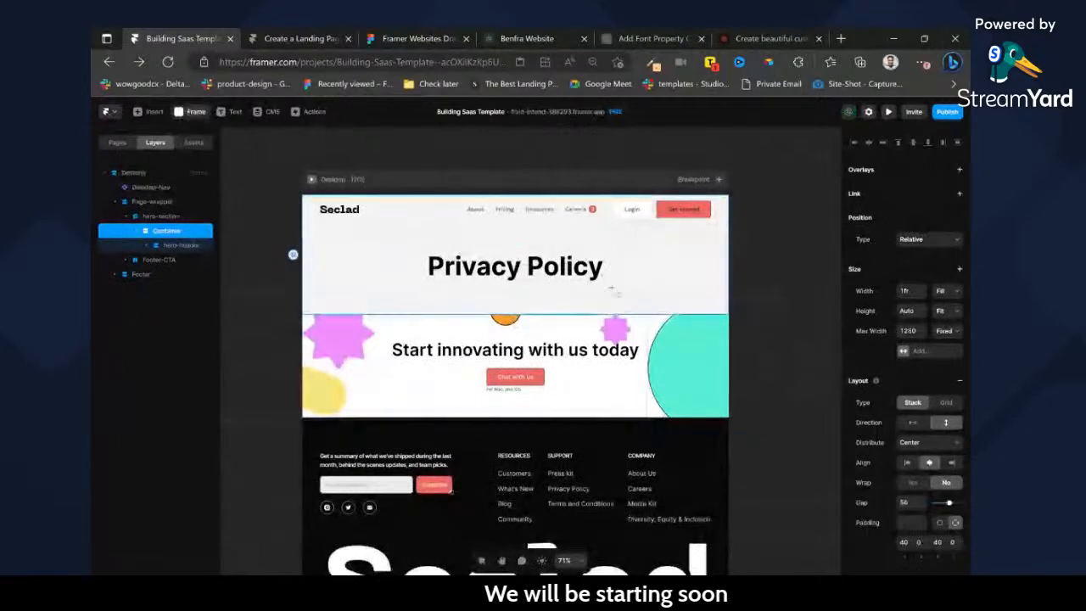
# Add a placeholder text layer reading sdsd below the Privacy Policy heading and set its color to #000000.
pyautogui.click(638, 292)
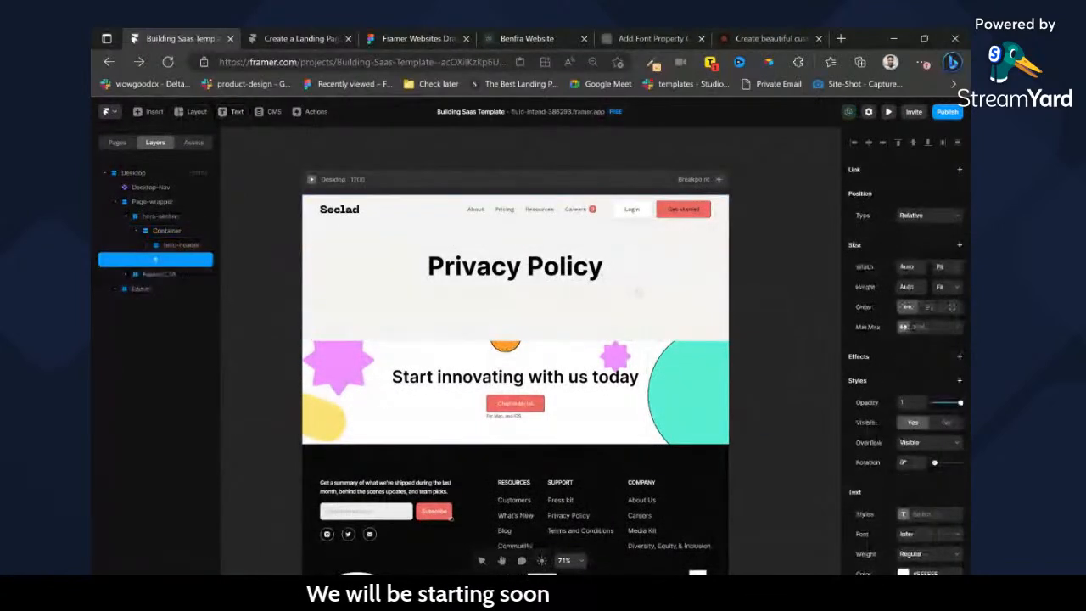
pyautogui.scroll(-5, 925, 477)
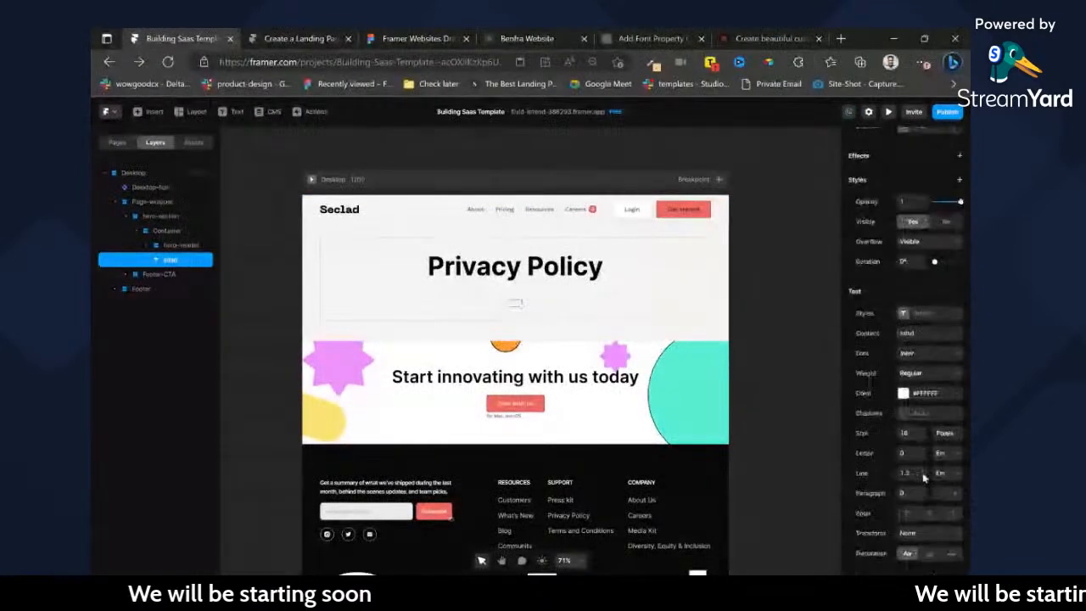
pyautogui.click(904, 393)
pyautogui.moveTo(747, 348); pyautogui.dragTo(686, 408)
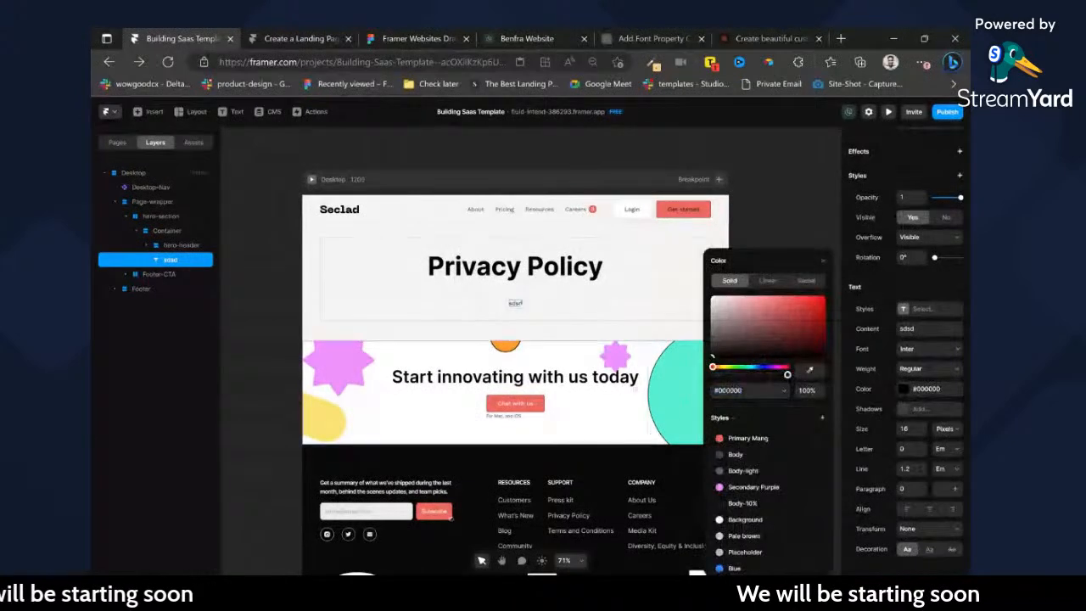
pyautogui.click(741, 211)
# Replace the placeholder text below the Privacy Policy heading with the copied landing page article text.
pyautogui.click(516, 306)
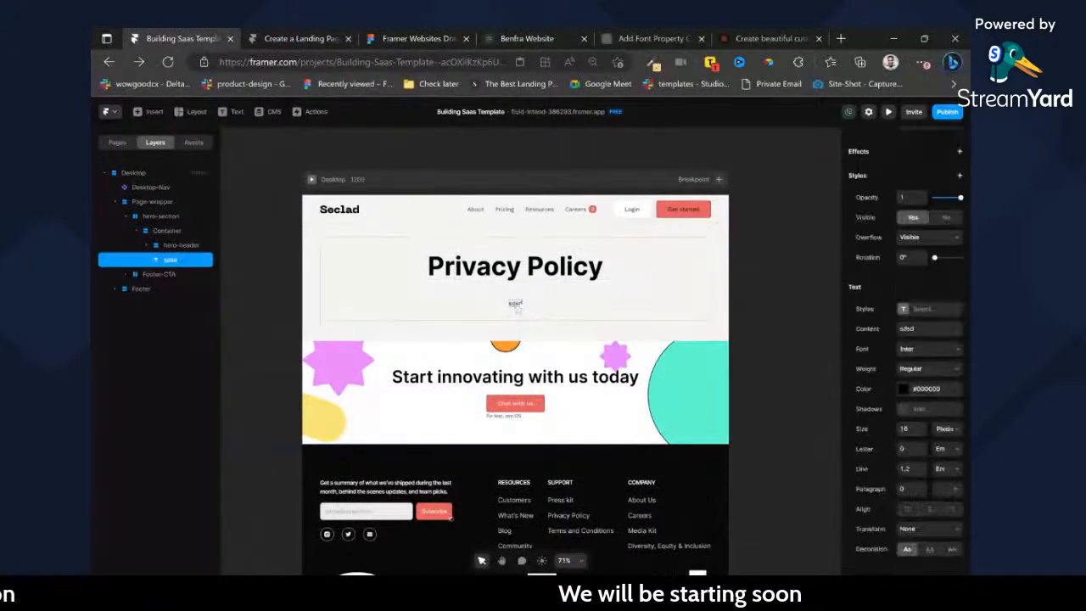
pyautogui.doubleClick(516, 303)
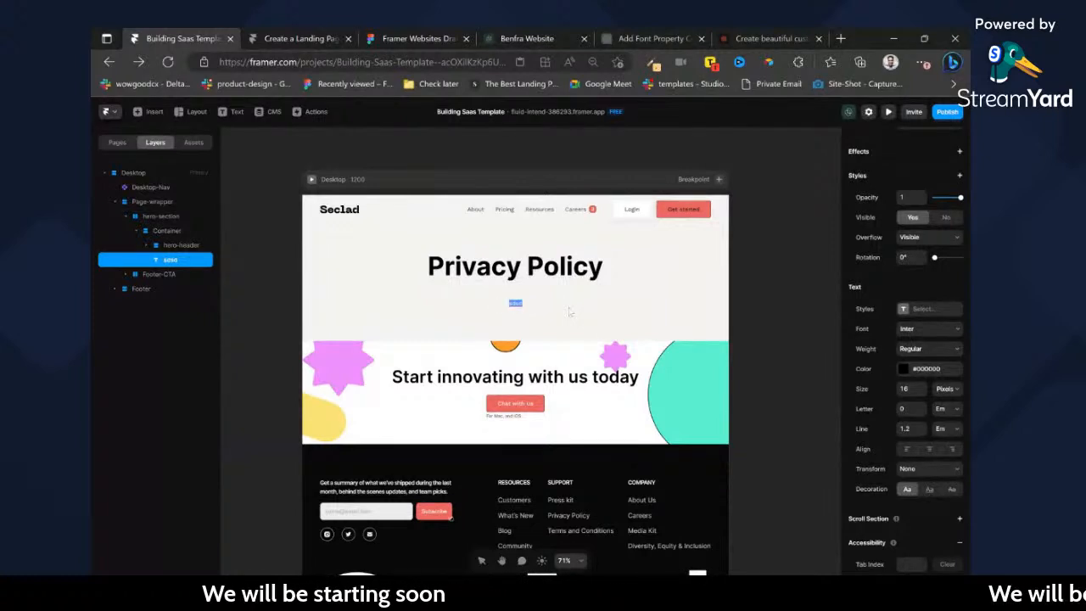
pyautogui.hotkey('ctrl', 'v')
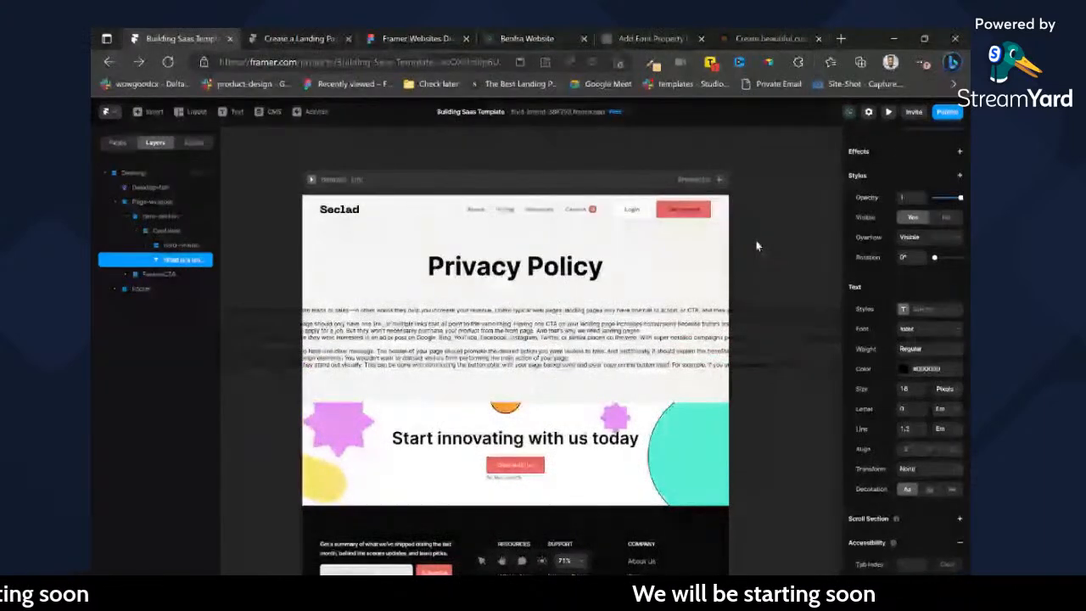
pyautogui.click(757, 246)
pyautogui.scroll(3, 946, 251)
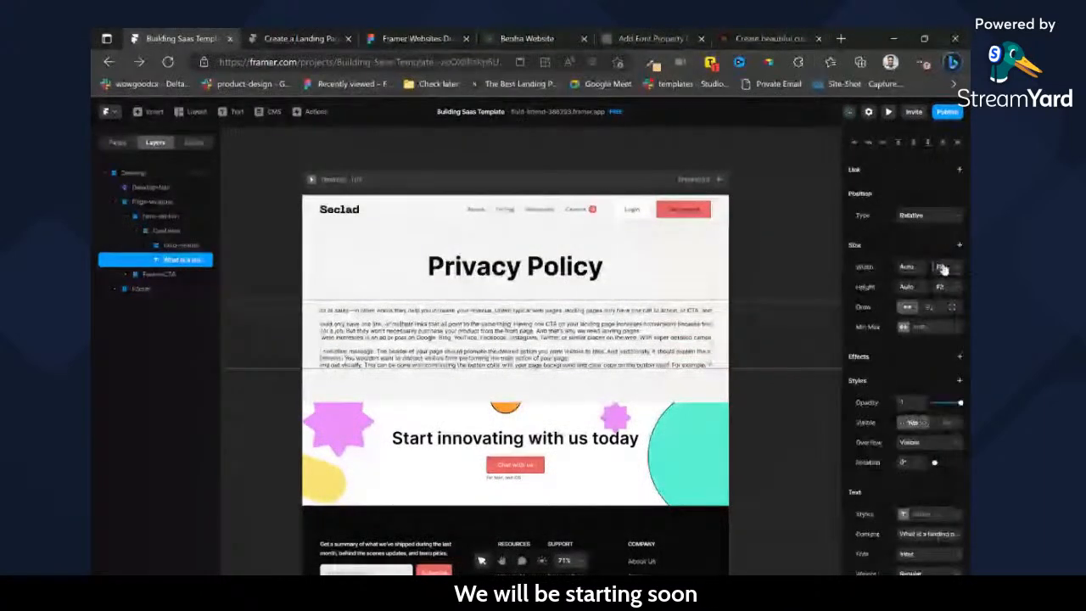
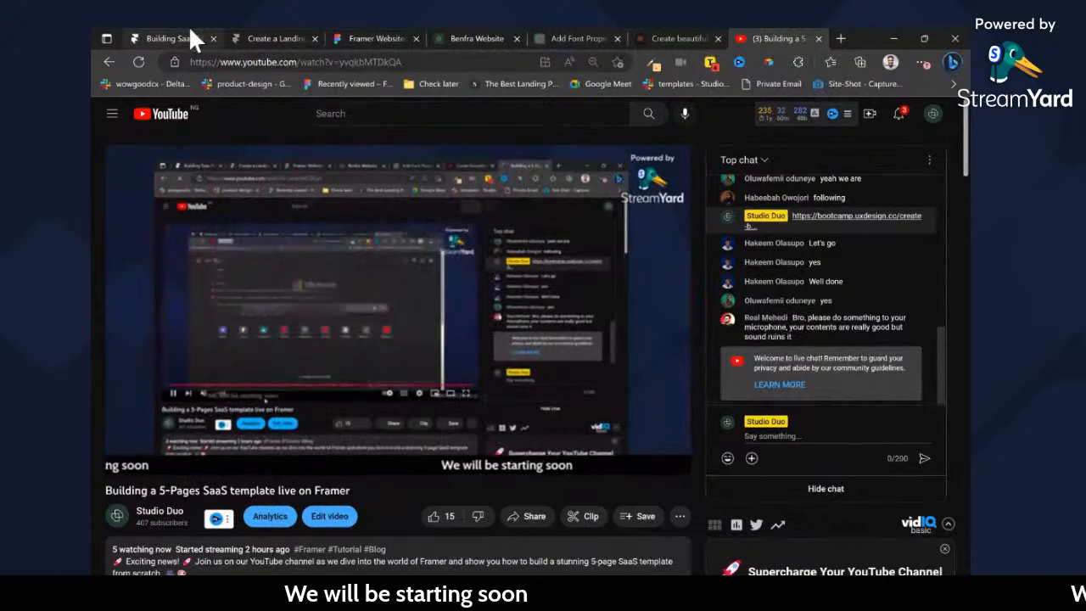
# Return to the Framer project, open the page's navigation component, and open the About item's link target for editing.
pyautogui.click(191, 33)
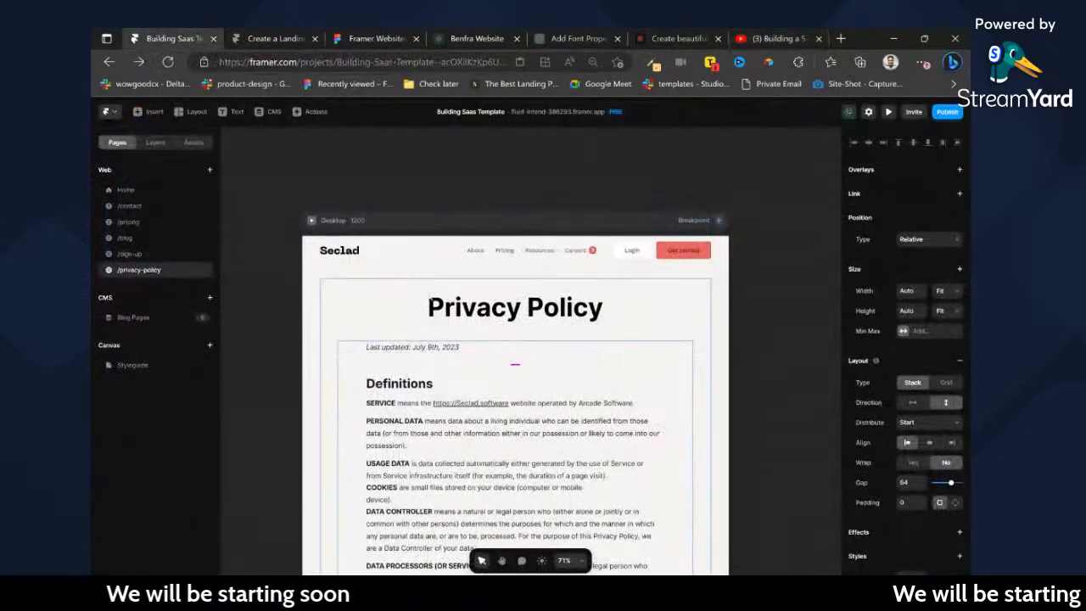
pyautogui.scroll(-1, 481, 318)
pyautogui.scroll(-3, 481, 318)
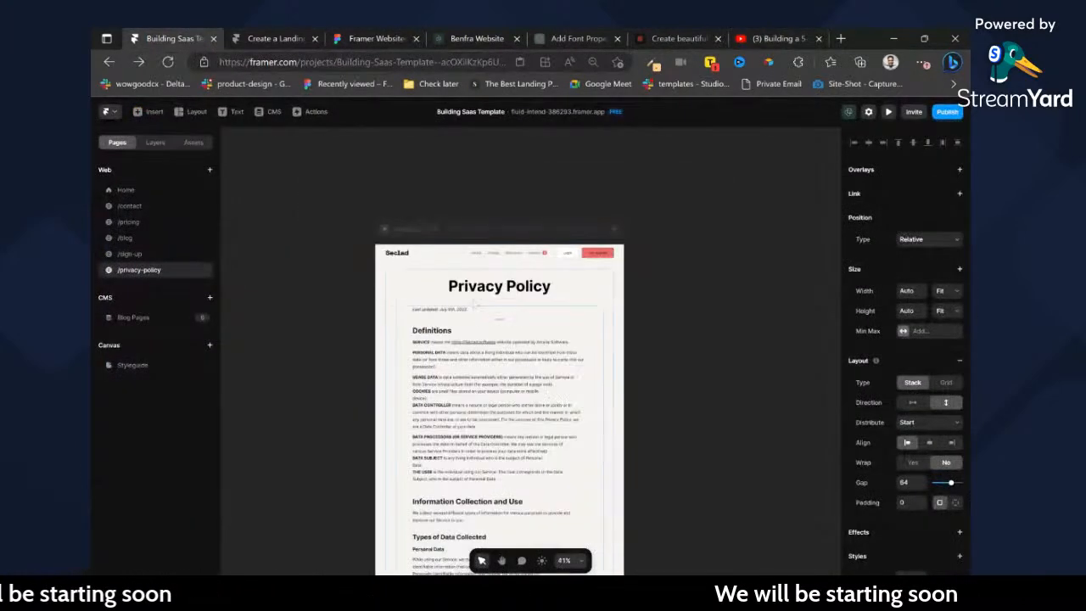
pyautogui.scroll(5, 480, 319)
pyautogui.doubleClick(529, 212)
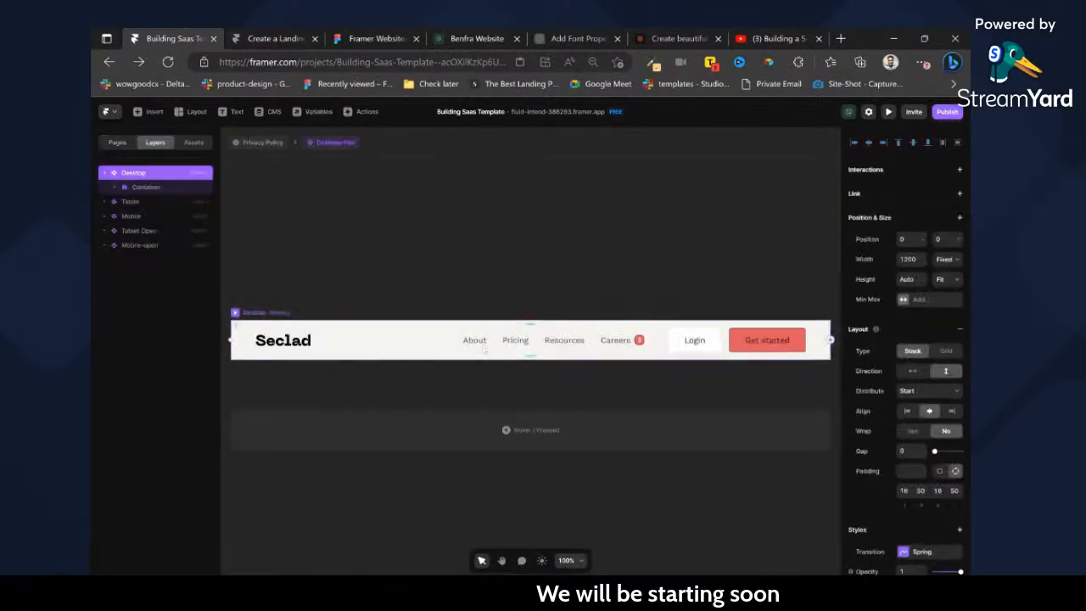
pyautogui.click(480, 341)
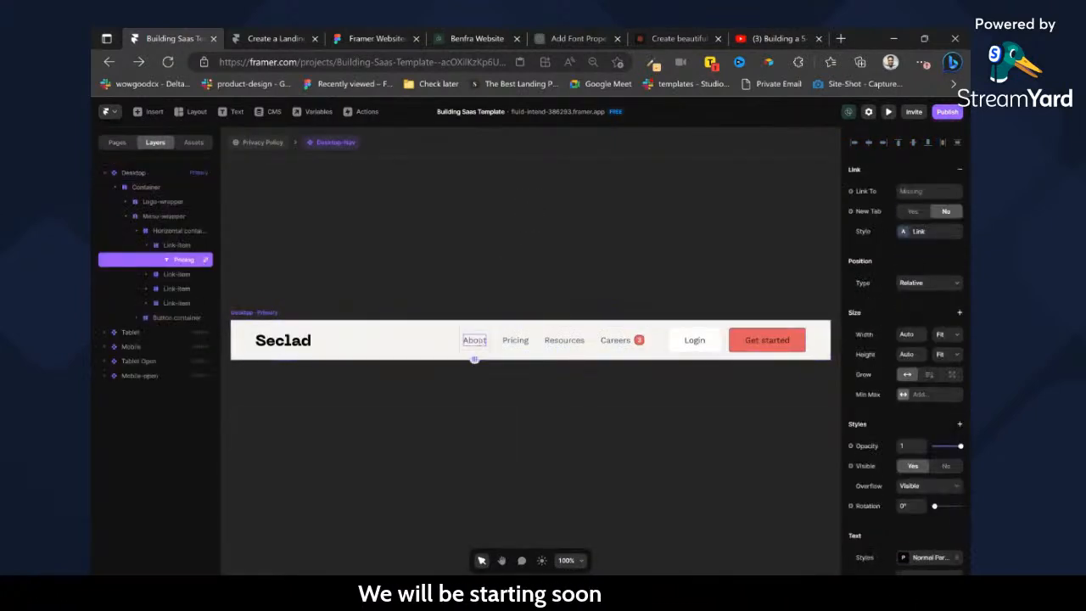
pyautogui.click(929, 191)
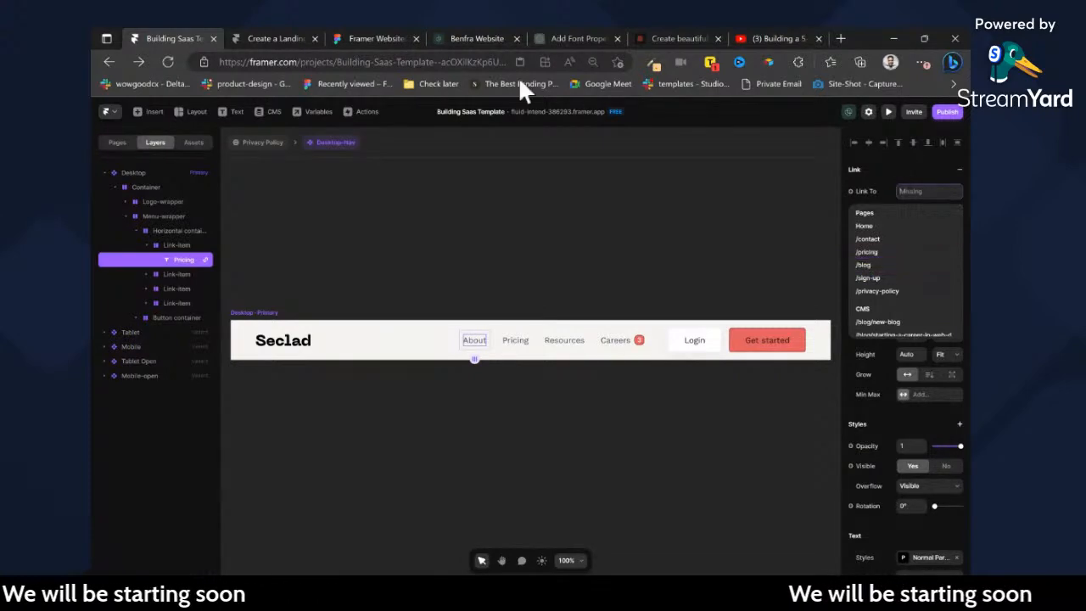
# Switch to Figma to look over the designed pages around Privacy Policy, and return to the Framer project.
pyautogui.click(387, 36)
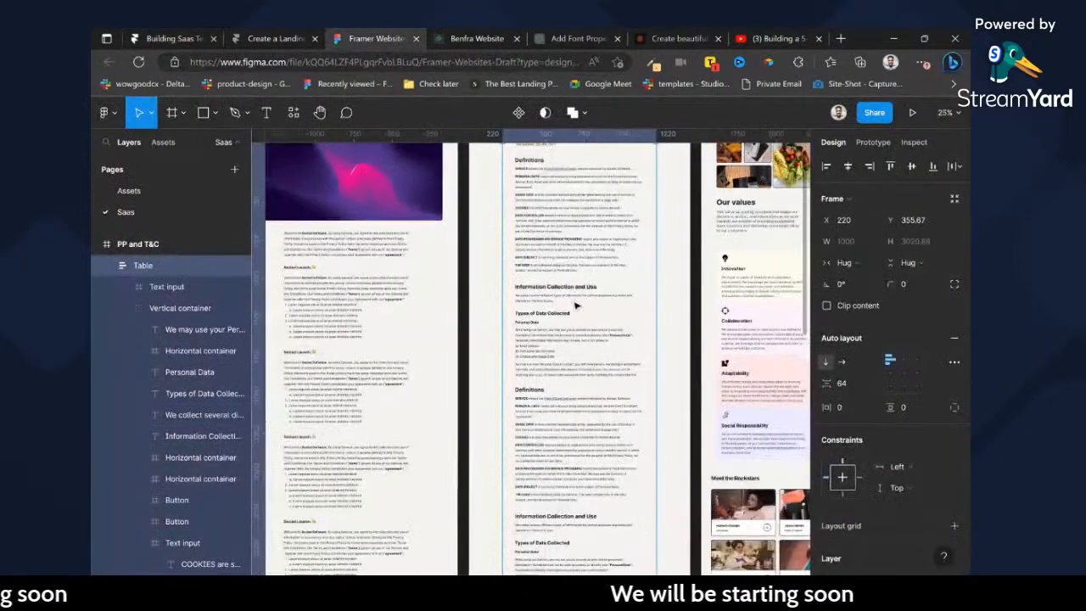
pyautogui.scroll(-2, 585, 305)
pyautogui.scroll(-2, 595, 302)
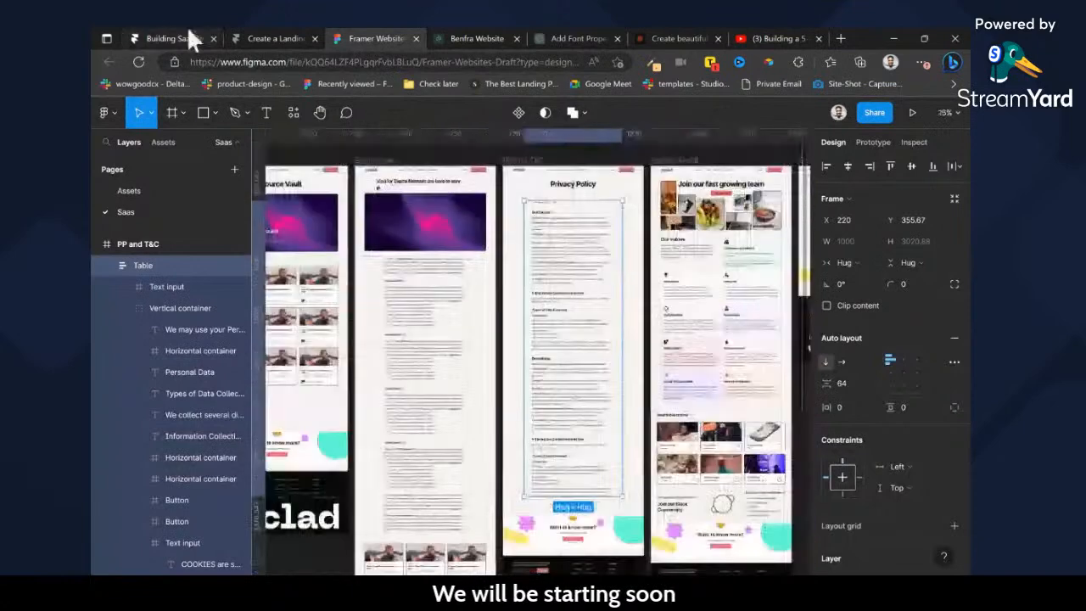
pyautogui.click(189, 38)
# Link the navigation's Pricing item to /pricing and its Resources item to /blog.
pyautogui.click(517, 340)
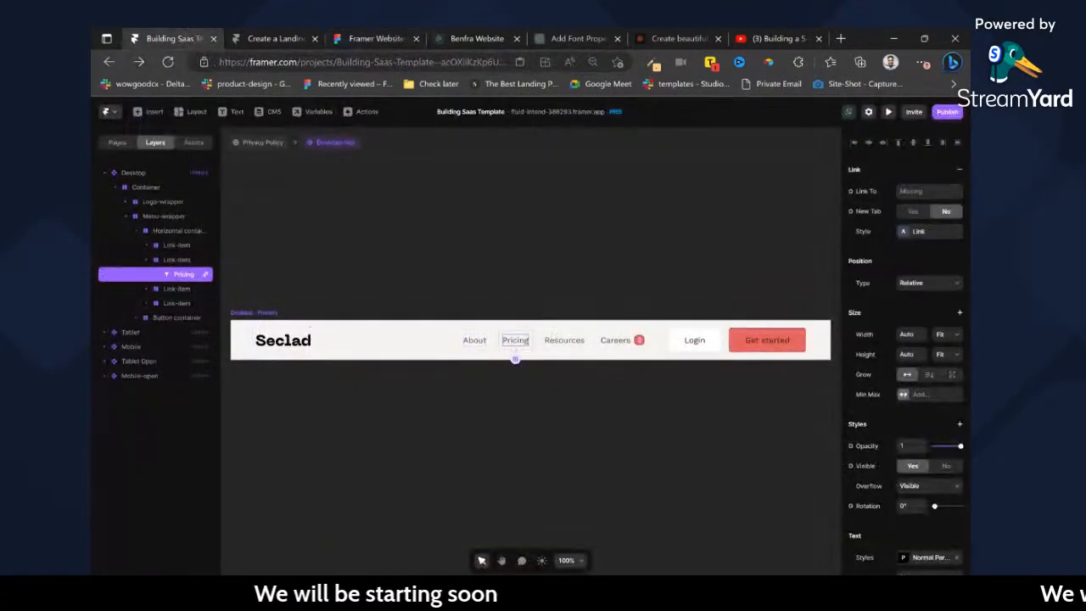
pyautogui.click(925, 191)
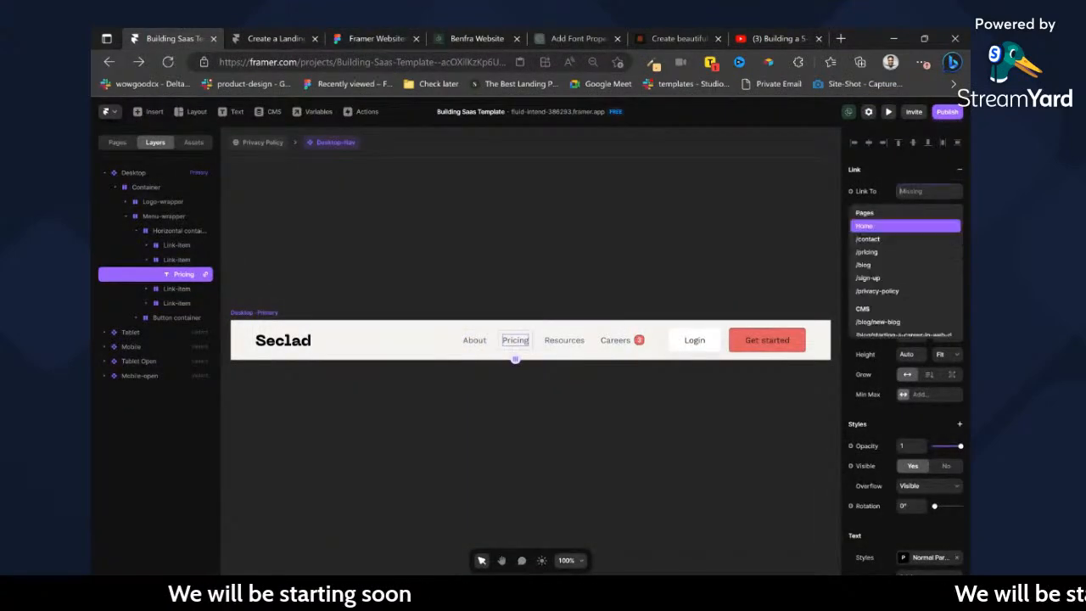
pyautogui.click(867, 252)
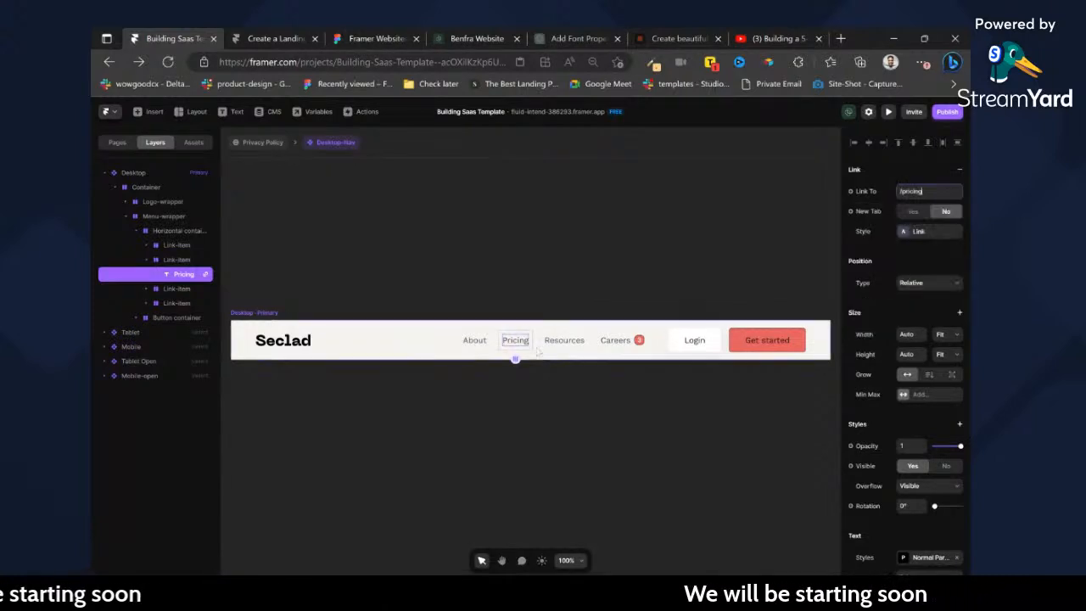
pyautogui.doubleClick(559, 342)
pyautogui.click(903, 192)
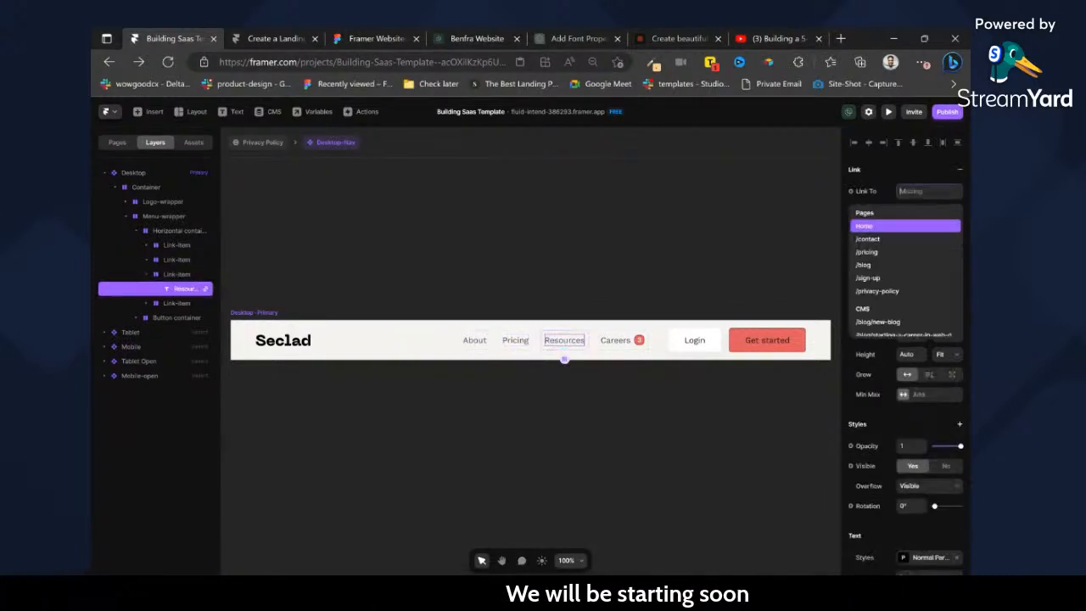
pyautogui.click(879, 265)
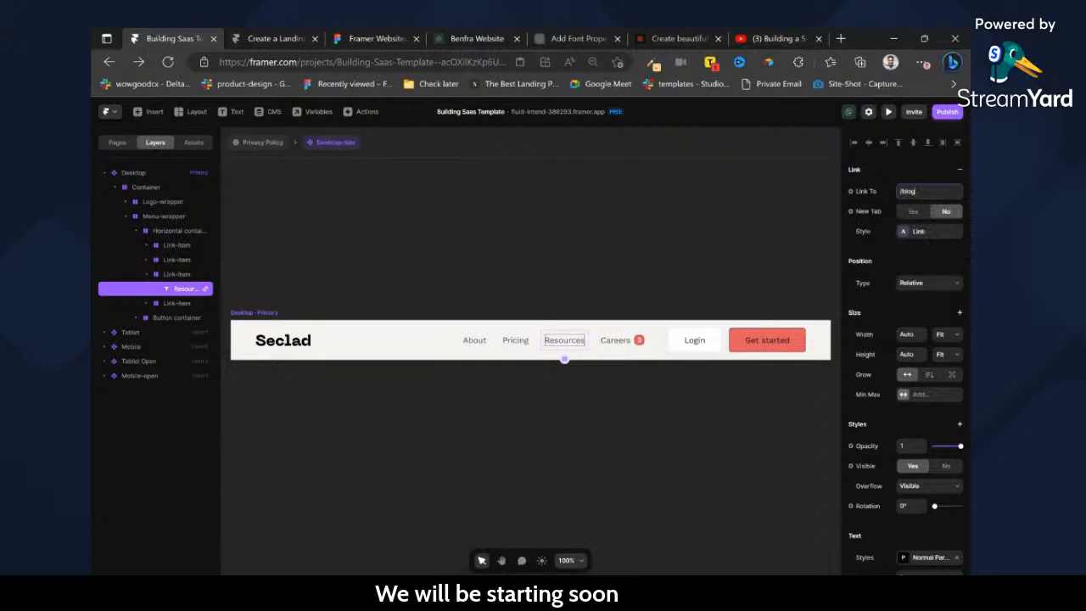
# Try removing the link from the navigation's Careers item, and undo the removal.
pyautogui.click(617, 343)
pyautogui.click(906, 191)
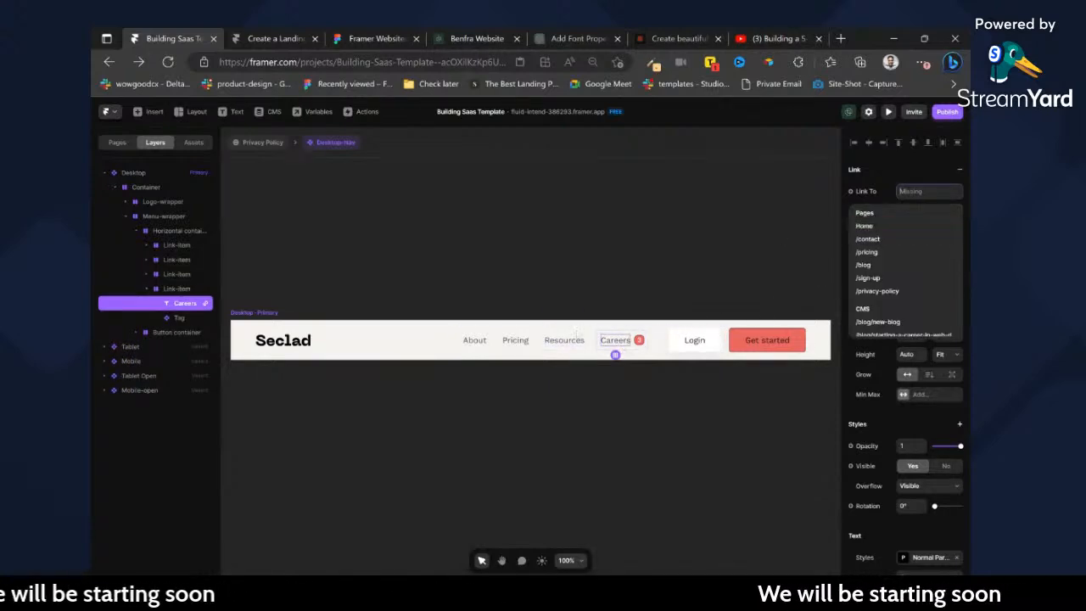
pyautogui.click(913, 179)
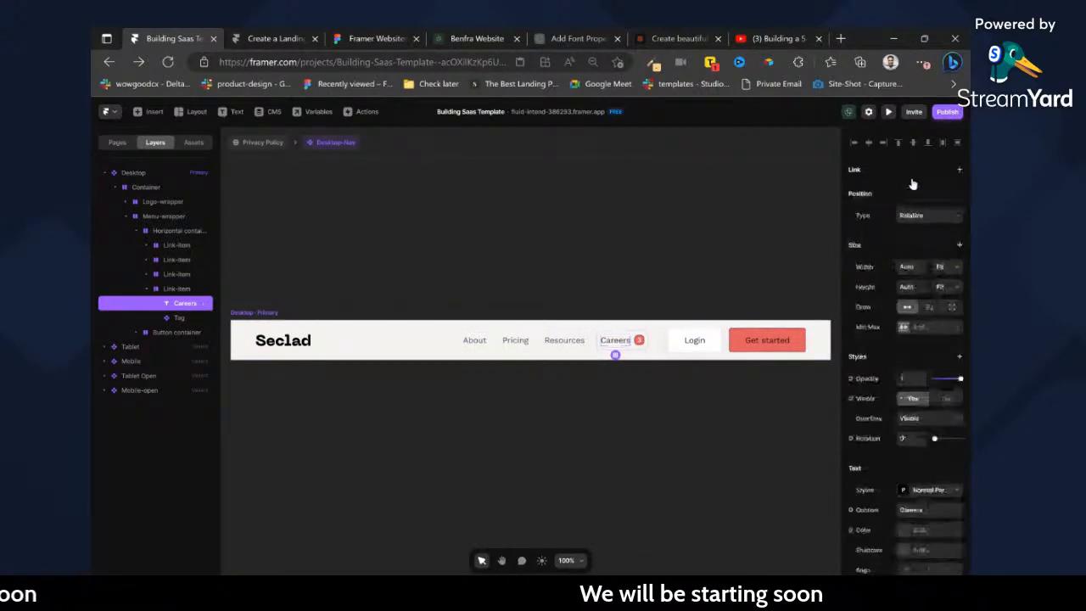
pyautogui.hotkey('ctrl', 'z')
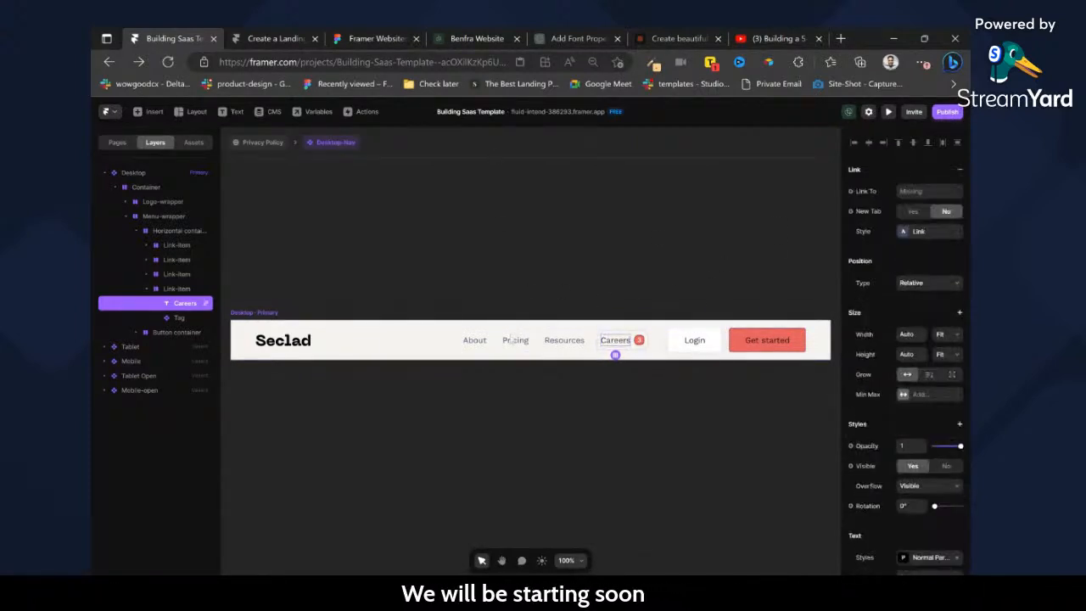
# Return to the Privacy Policy page, check the live stream's chat, and open the published site from Framer's domain settings.
pyautogui.click(269, 142)
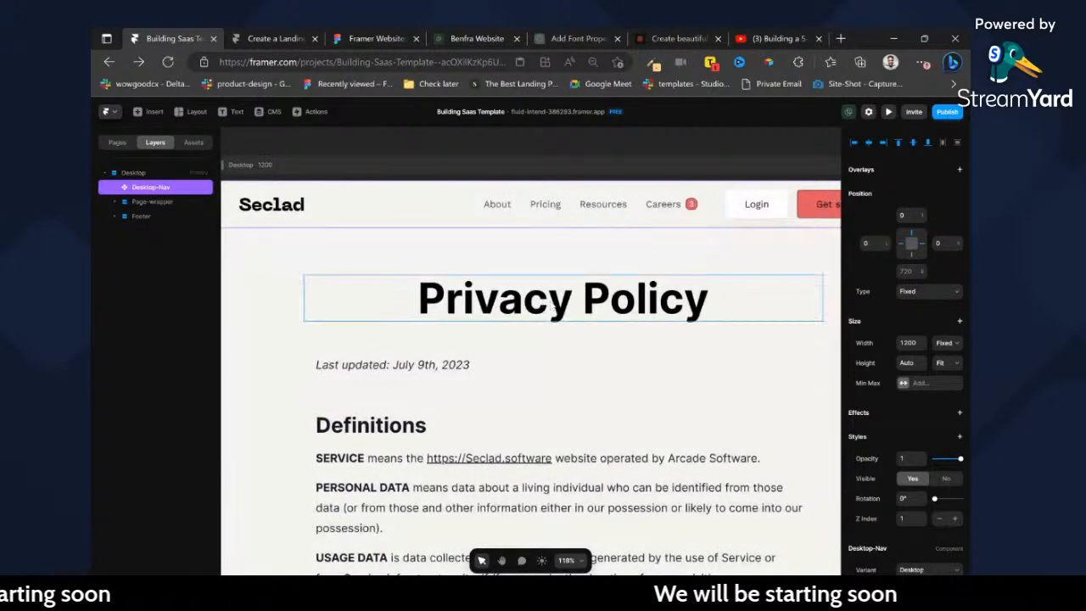
pyautogui.scroll(-5, 535, 227)
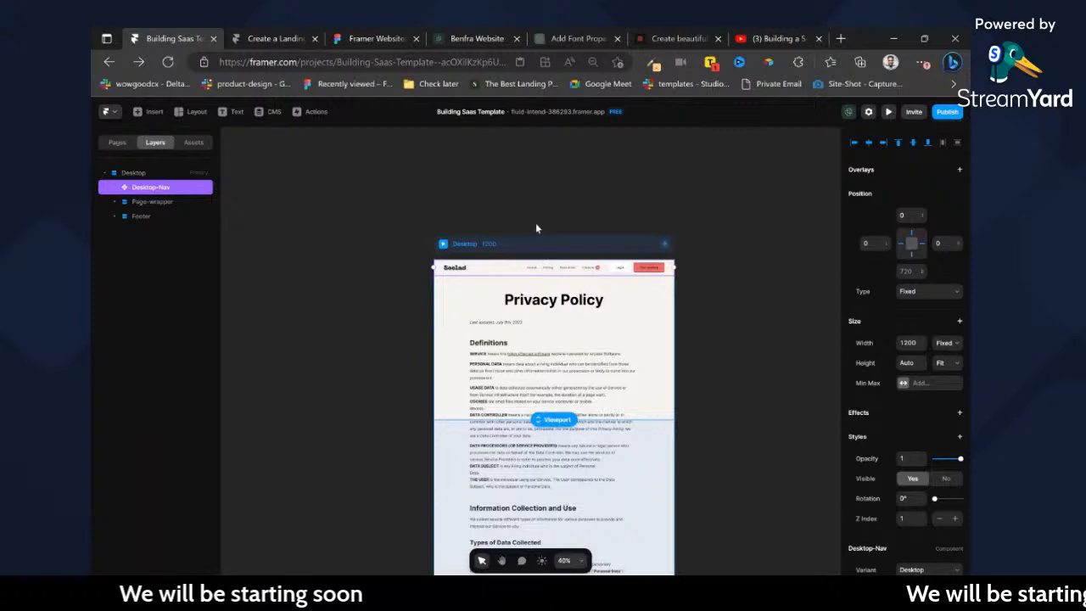
pyautogui.click(774, 39)
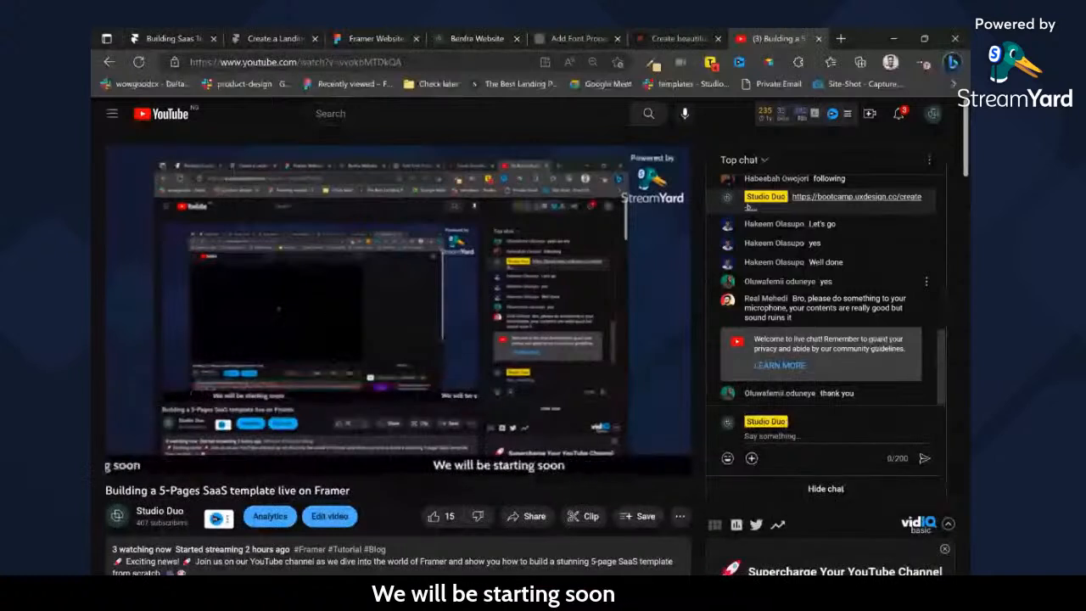
pyautogui.click(180, 38)
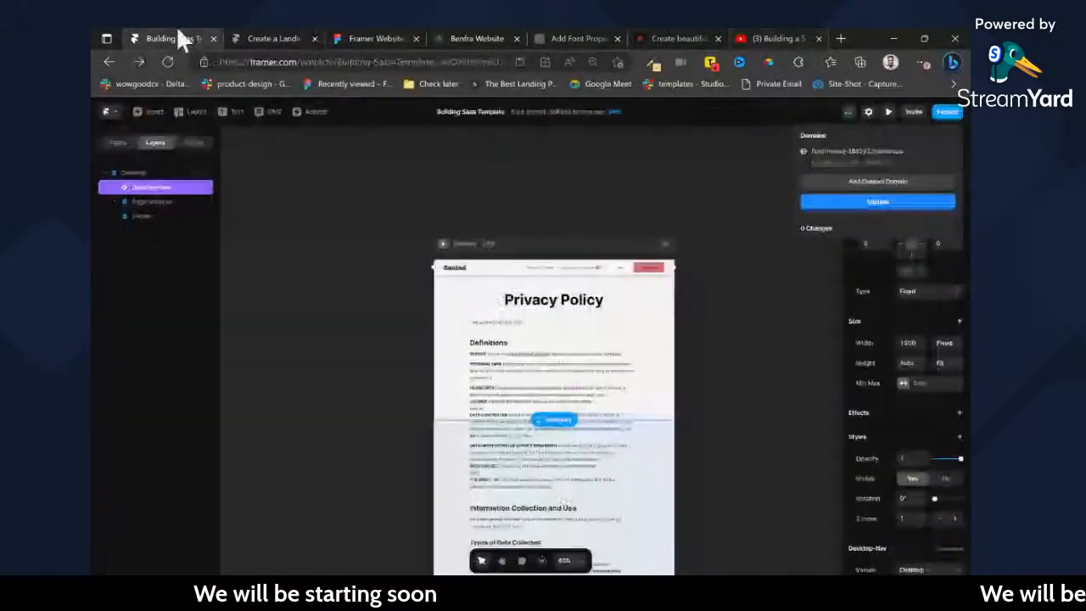
pyautogui.click(885, 156)
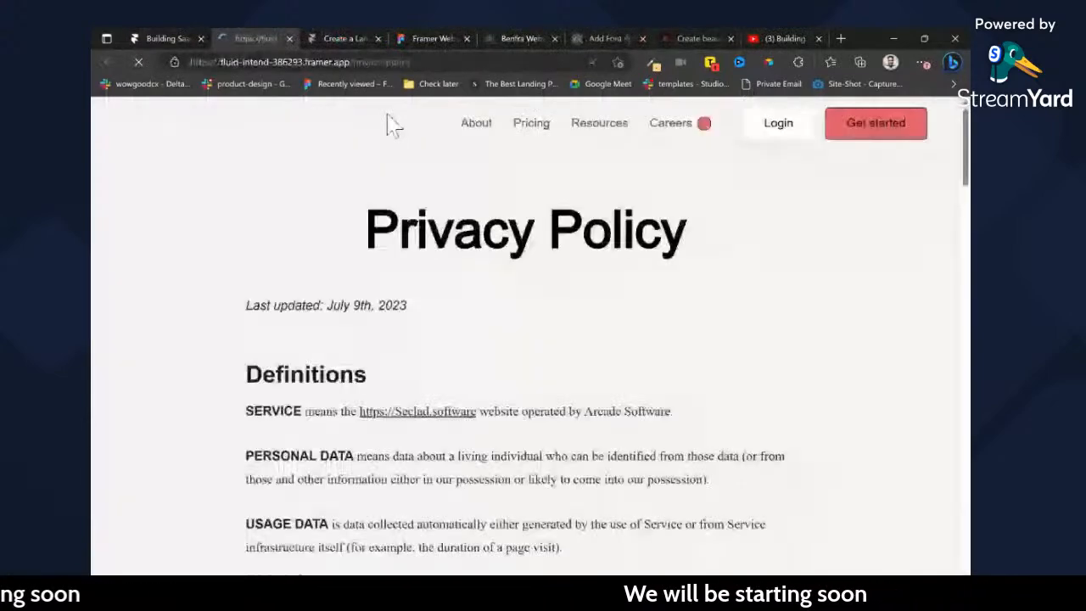
# Return to the Framer project, link the Seclad logo in the navigation component to Home, and exit the component.
pyautogui.click(187, 37)
pyautogui.hotkey('ctrl', '+')
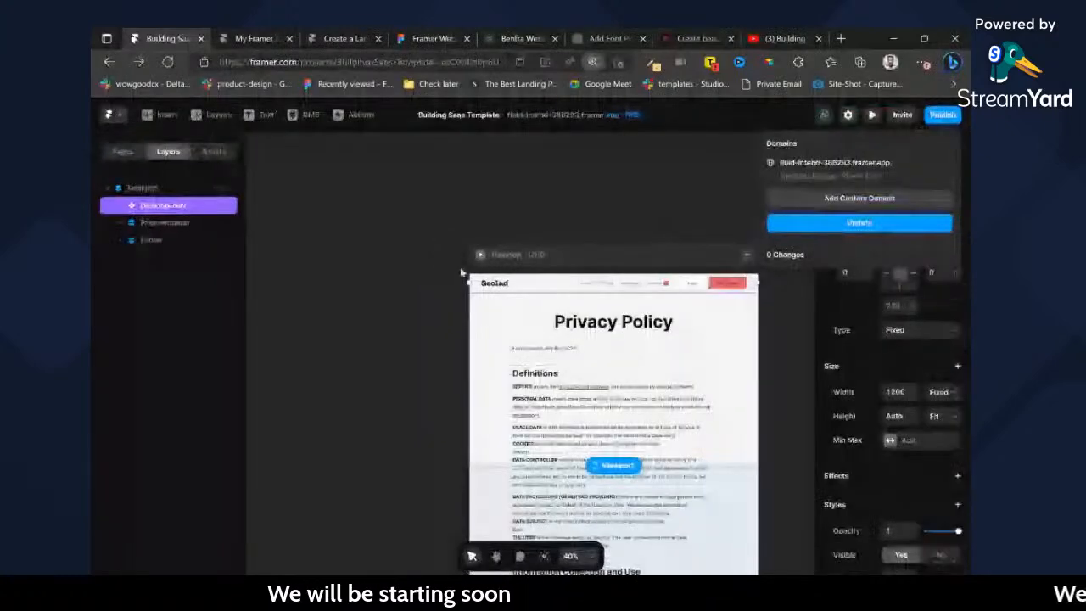
pyautogui.scroll(-2, 461, 273)
pyautogui.click(462, 272)
pyautogui.scroll(4, 464, 273)
pyautogui.doubleClick(447, 257)
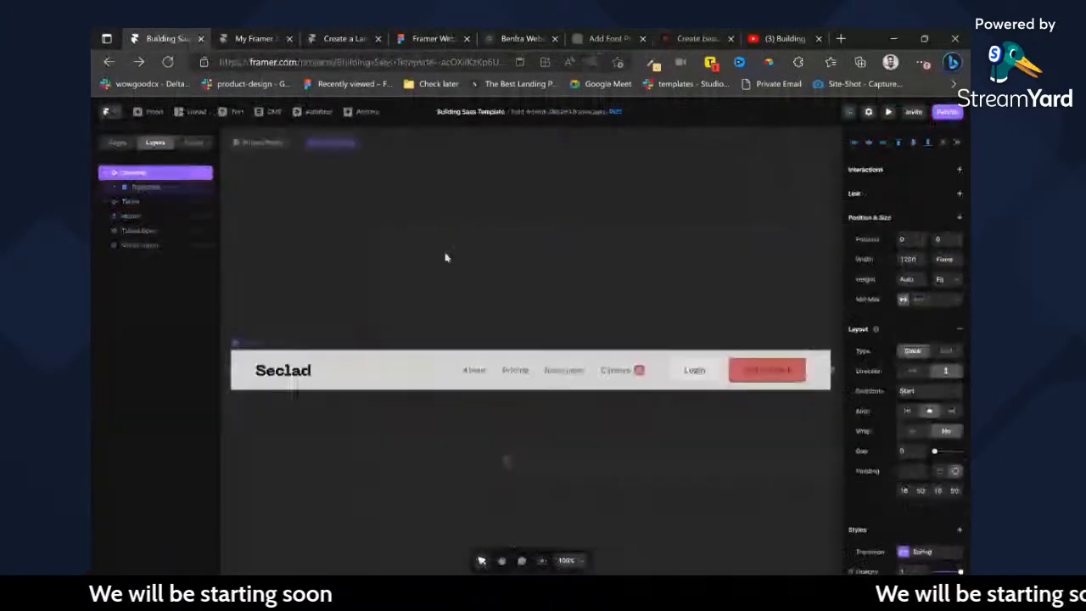
pyautogui.keyDown('ctrl'); pyautogui.click(293, 372); pyautogui.keyUp('ctrl')
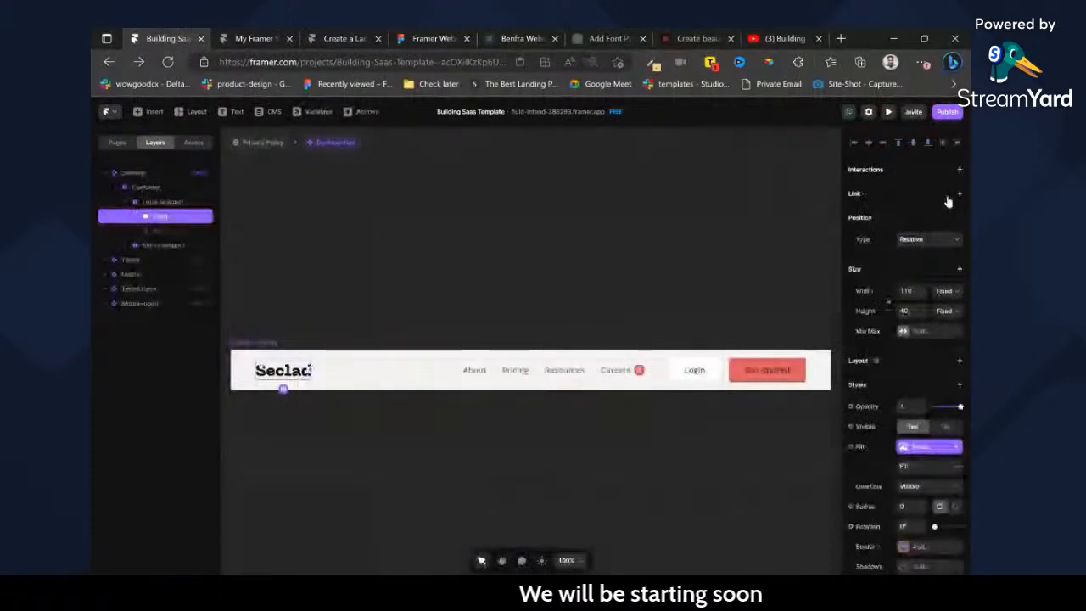
pyautogui.click(959, 194)
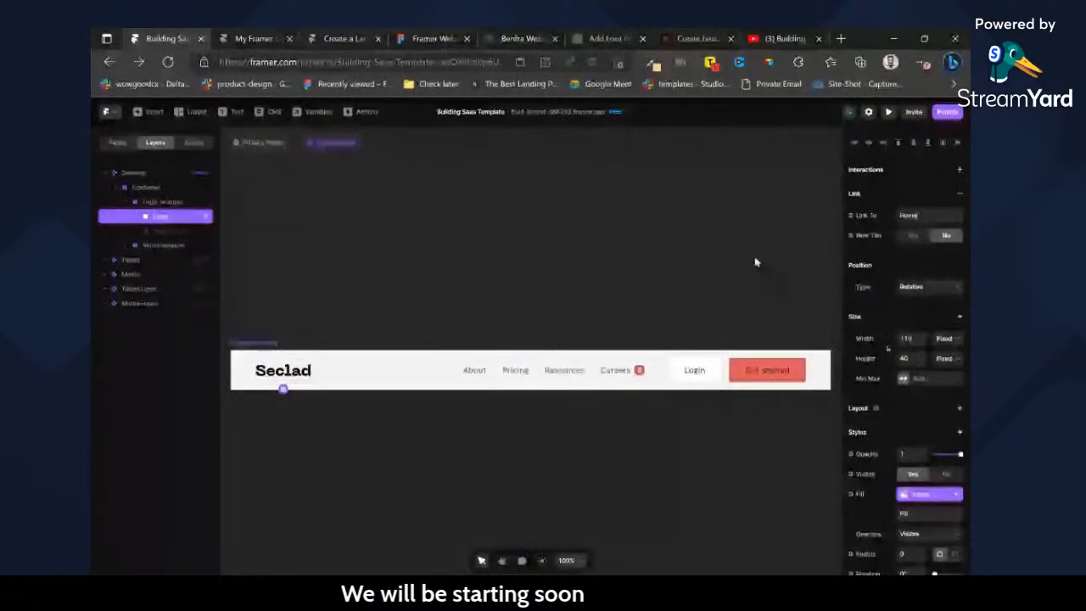
pyautogui.doubleClick(755, 261)
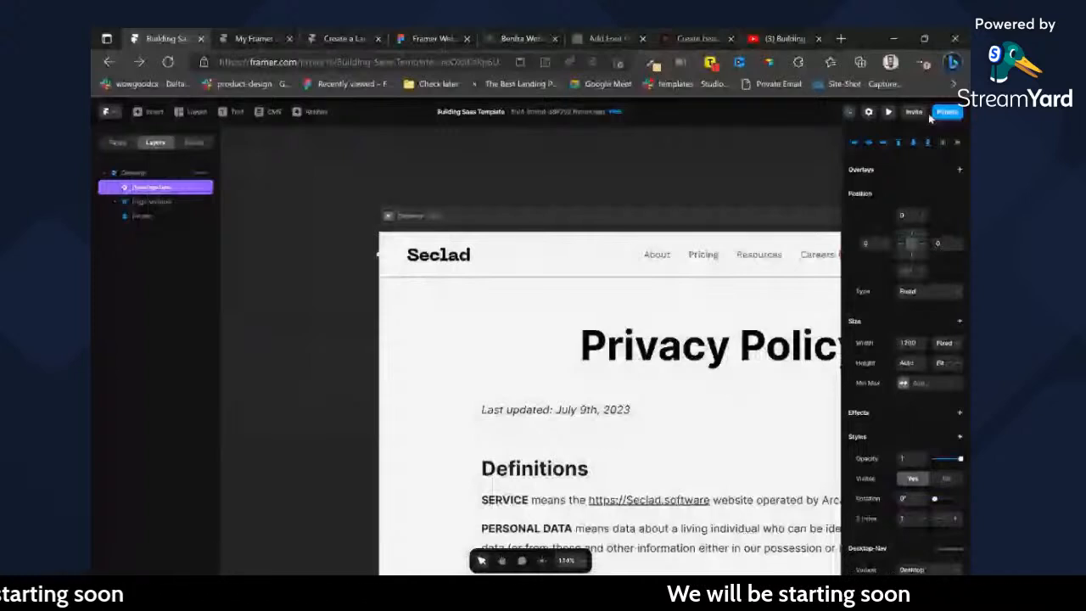
# Preview the live Privacy Policy page with the device dimensions set to Responsive, and return to the Framer editor.
pyautogui.hotkey('ctrl', 'Tab')
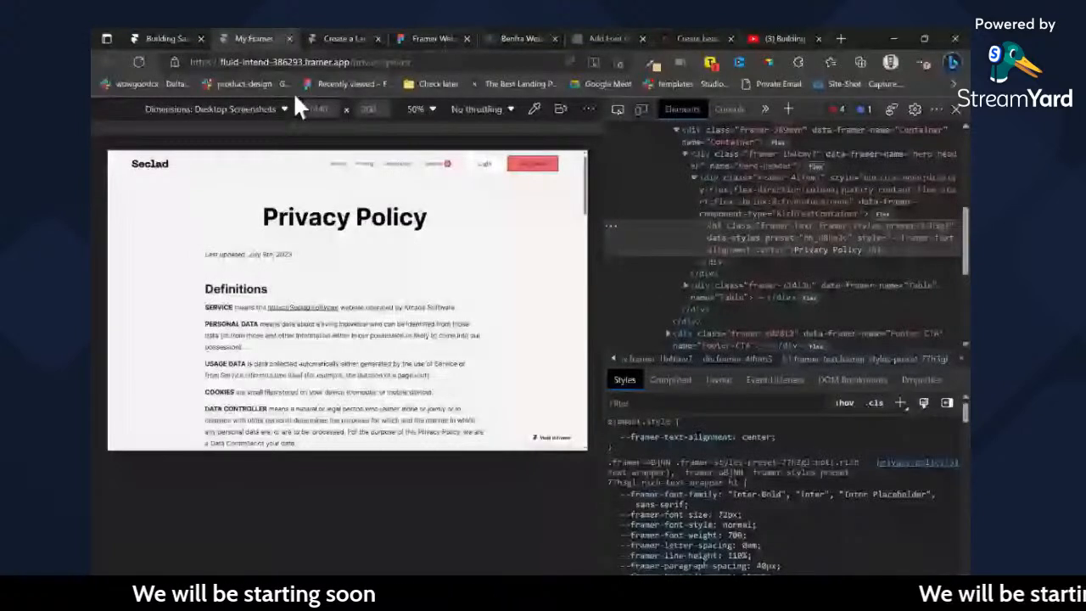
pyautogui.click(285, 108)
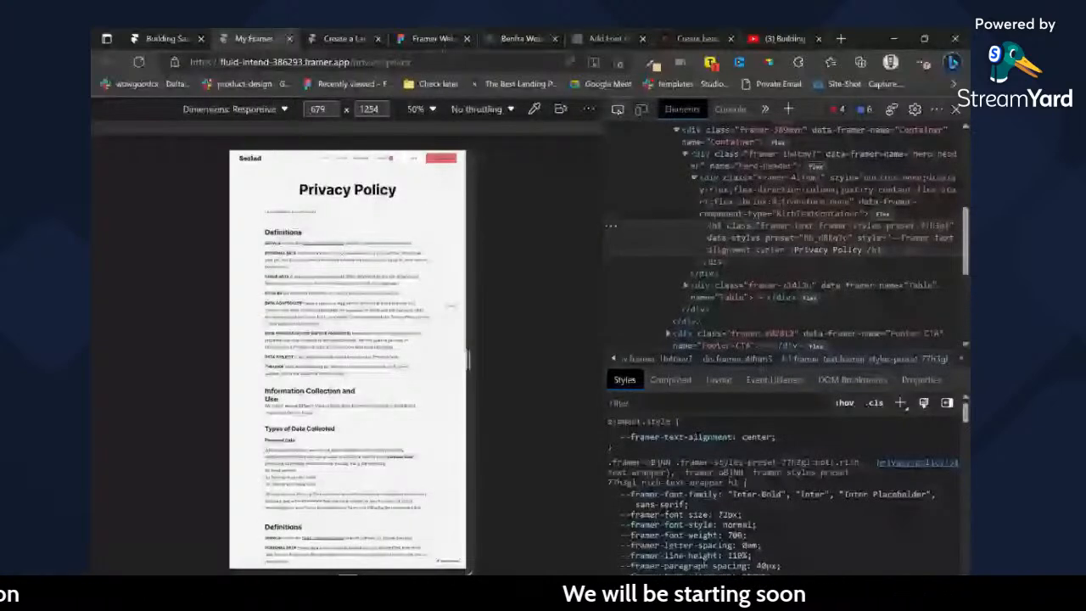
pyautogui.hotkey('ctrl', 'shift', 'Tab')
# Try adding a Tablet breakpoint to the Privacy Policy page, and undo the addition.
pyautogui.scroll(-5, 389, 180)
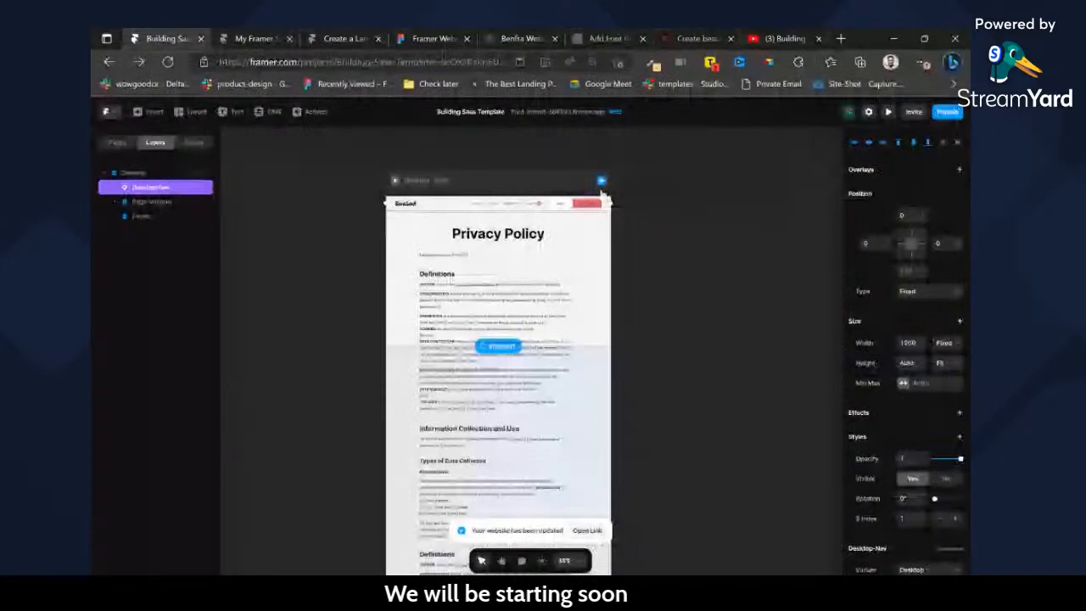
pyautogui.click(602, 181)
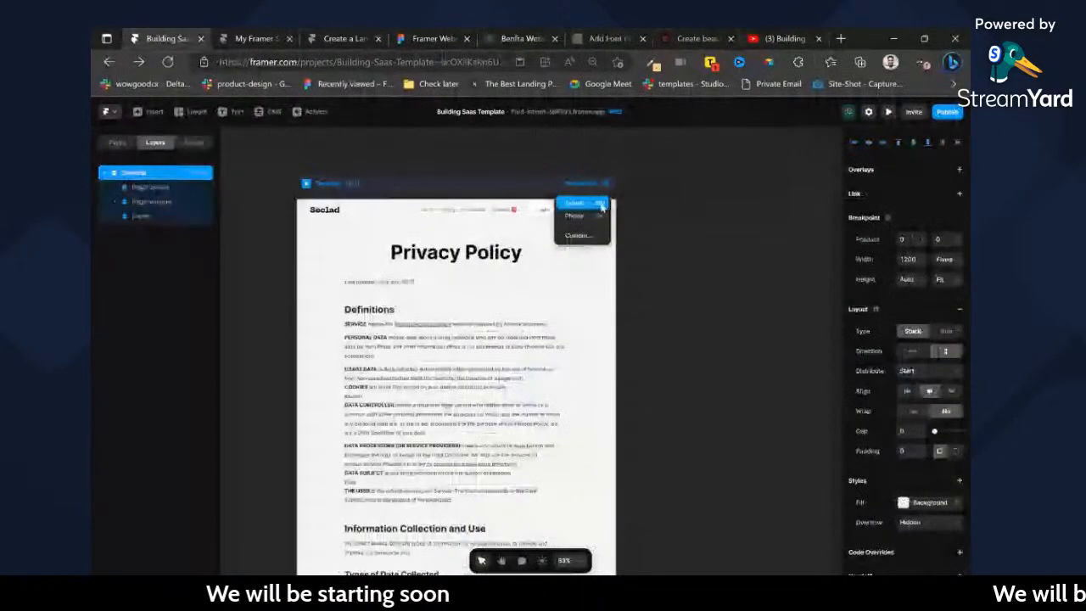
pyautogui.click(602, 207)
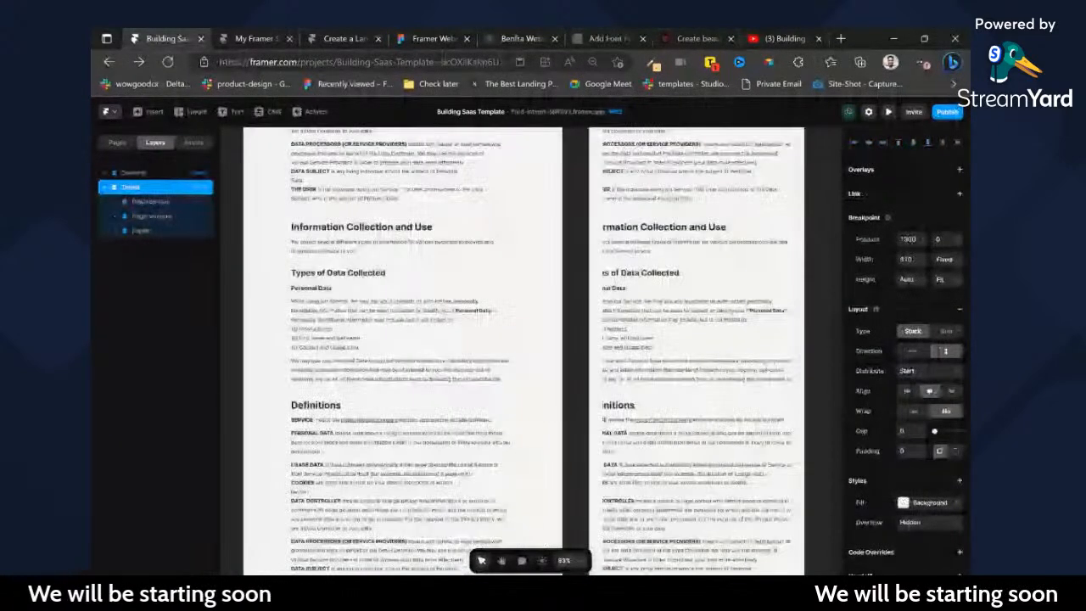
pyautogui.hotkey('ctrl', 'z')
# Check the live stream's chat, return to Framer, and open the blog page's filter component to review its variants.
pyautogui.click(758, 38)
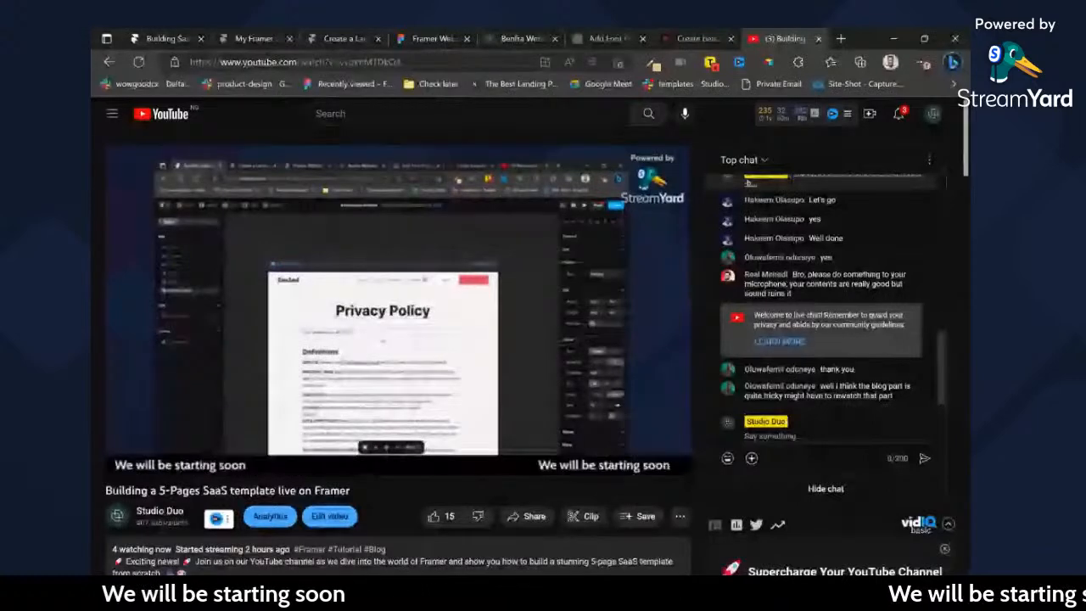
pyautogui.click(166, 40)
pyautogui.click(117, 142)
pyautogui.click(139, 238)
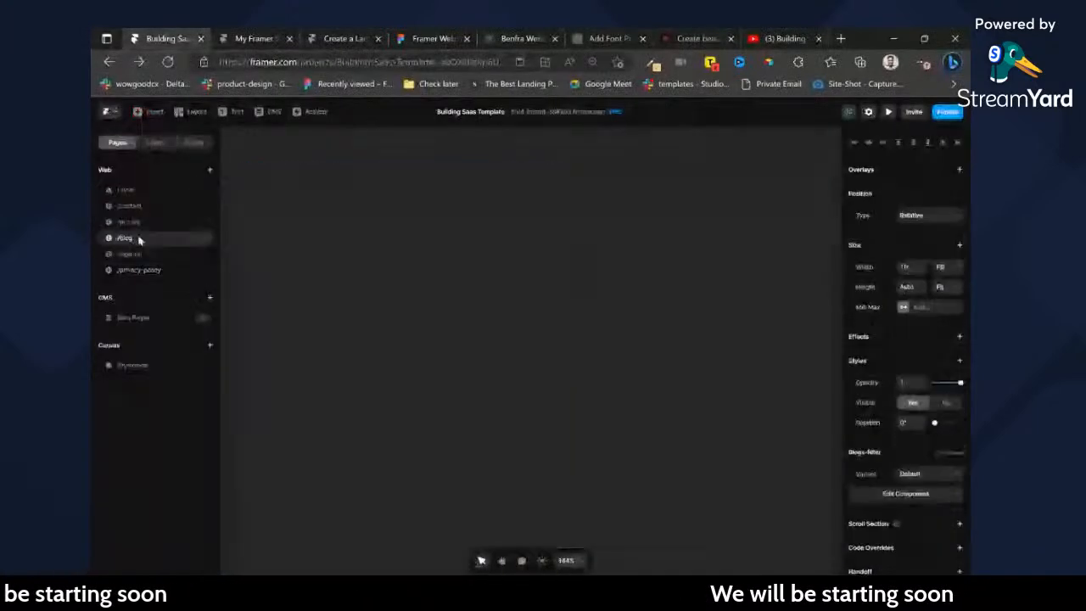
pyautogui.scroll(-2, 563, 328)
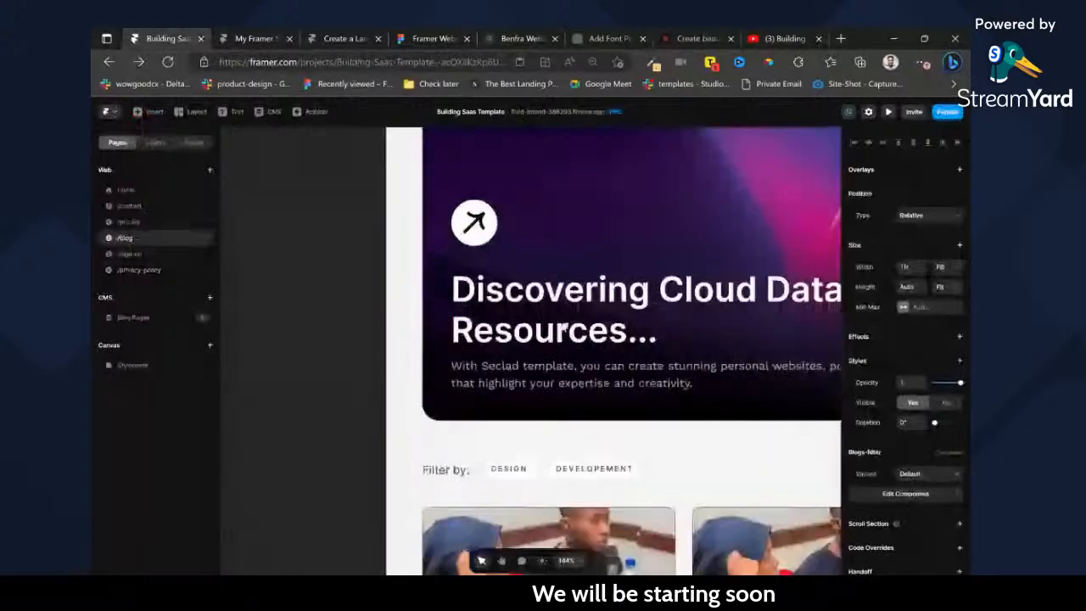
pyautogui.scroll(-5, 563, 328)
pyautogui.scroll(3, 569, 336)
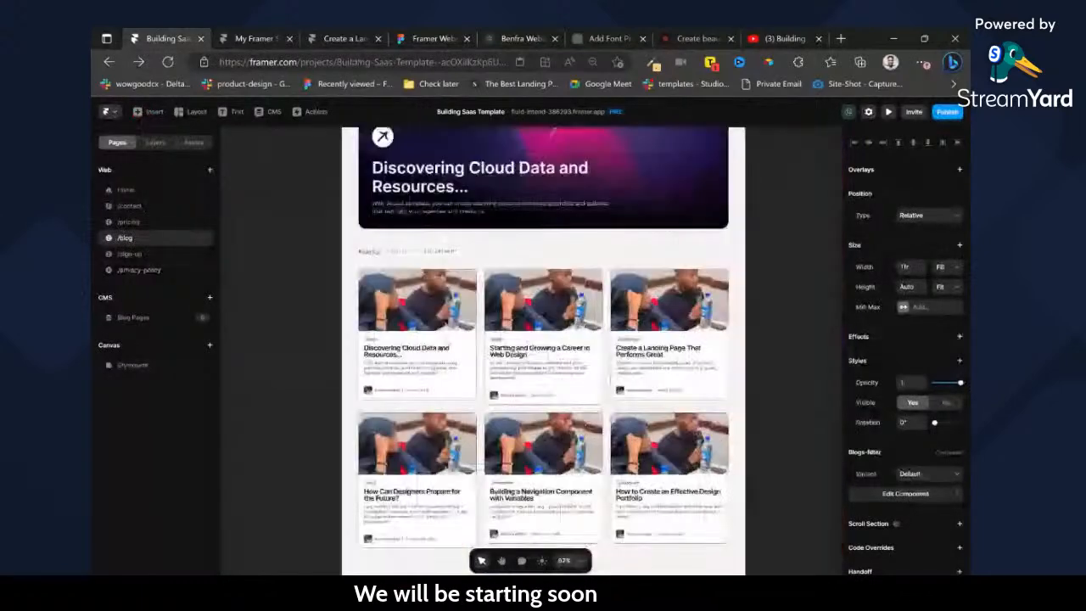
pyautogui.doubleClick(525, 264)
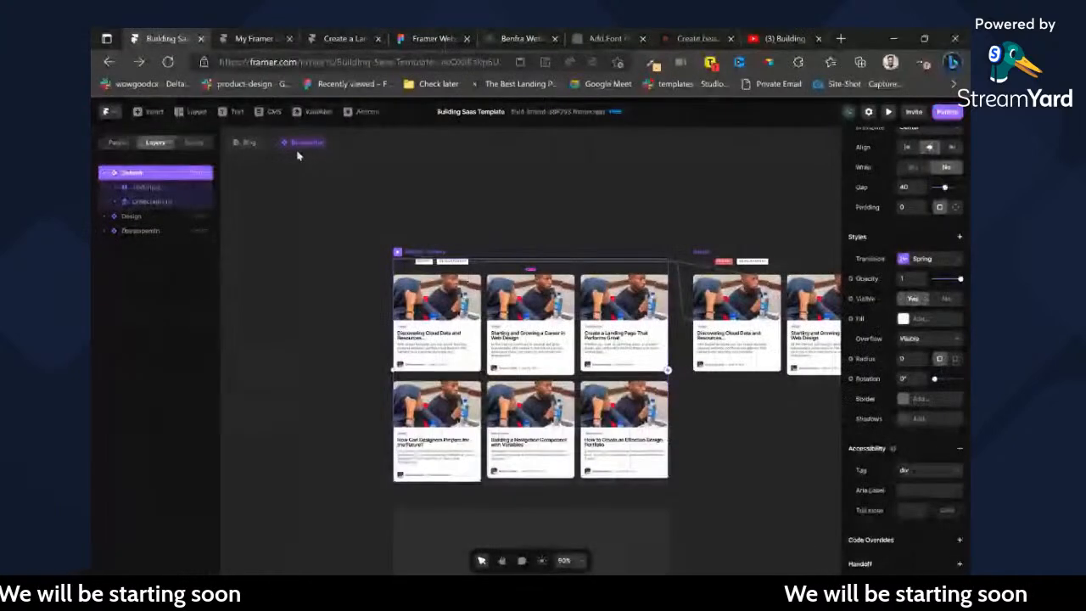
# Exit and reopen the blog page's filter component, check the live stream's chat, and return to the Framer project.
pyautogui.click(248, 143)
pyautogui.click(121, 143)
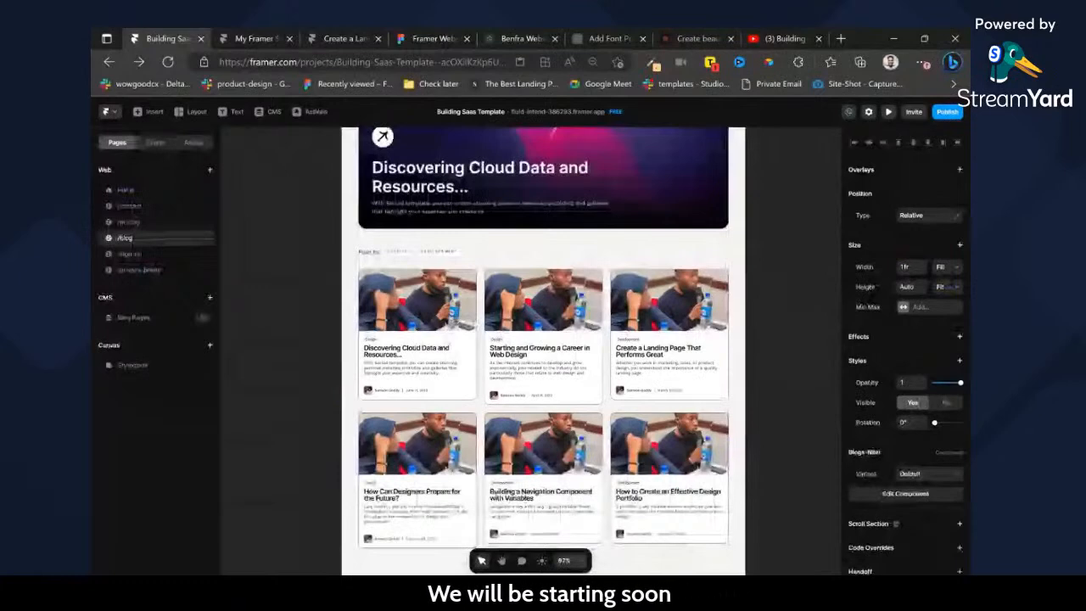
pyautogui.click(905, 494)
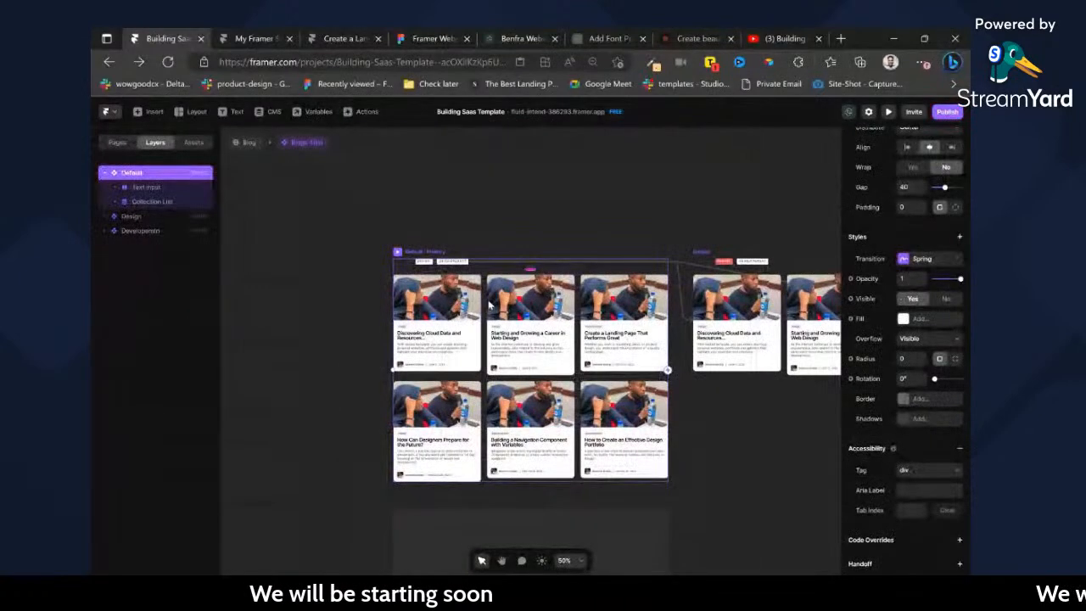
pyautogui.scroll(5, 458, 277)
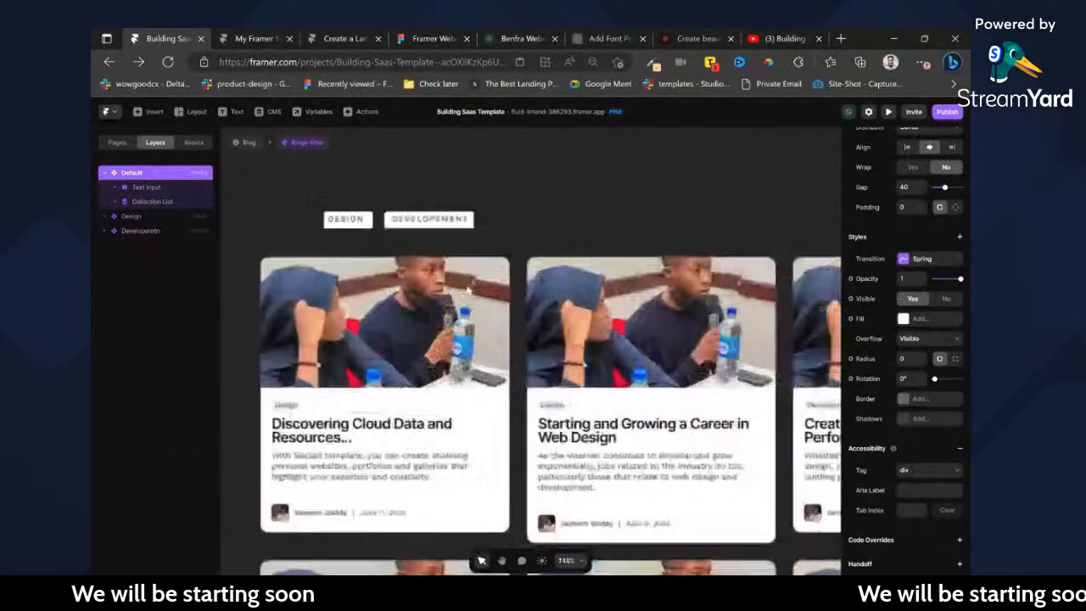
pyautogui.click(763, 36)
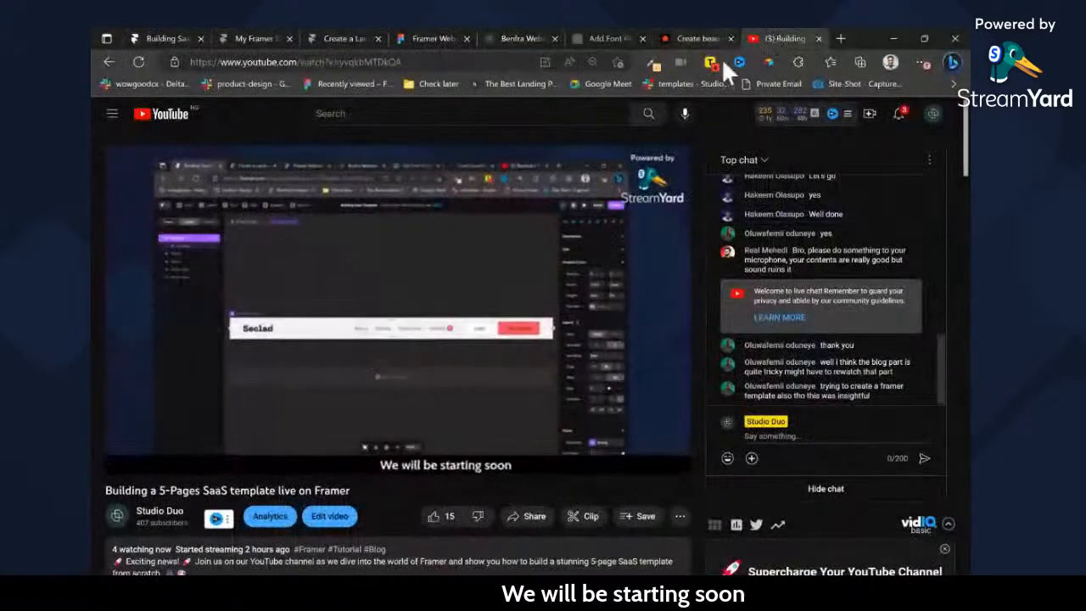
pyautogui.click(194, 38)
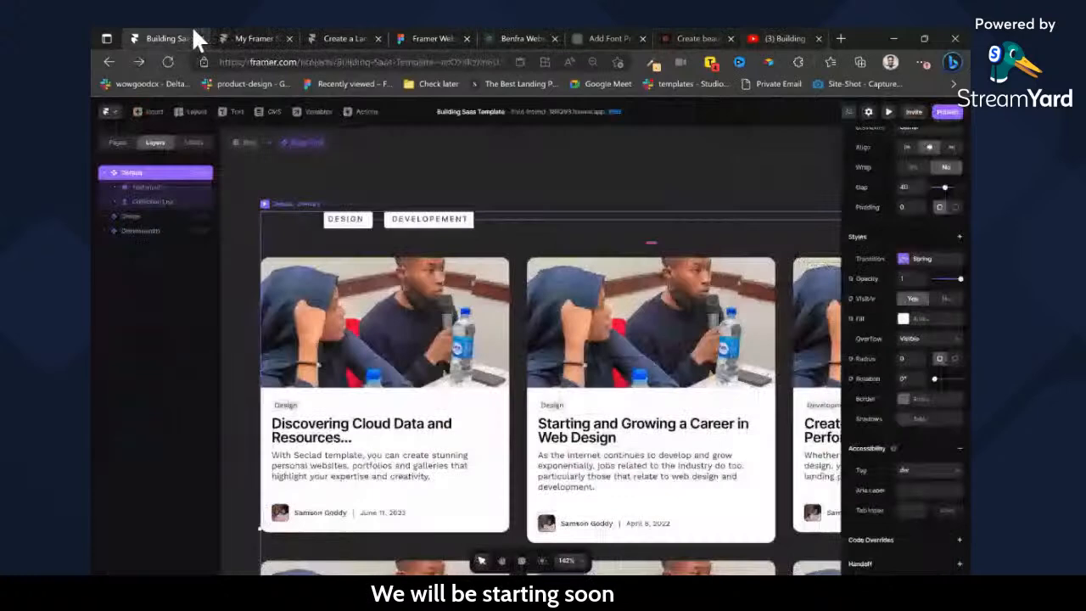
# Open framer.com/templates in a new browser tab.
pyautogui.click(842, 37)
pyautogui.write('fram')
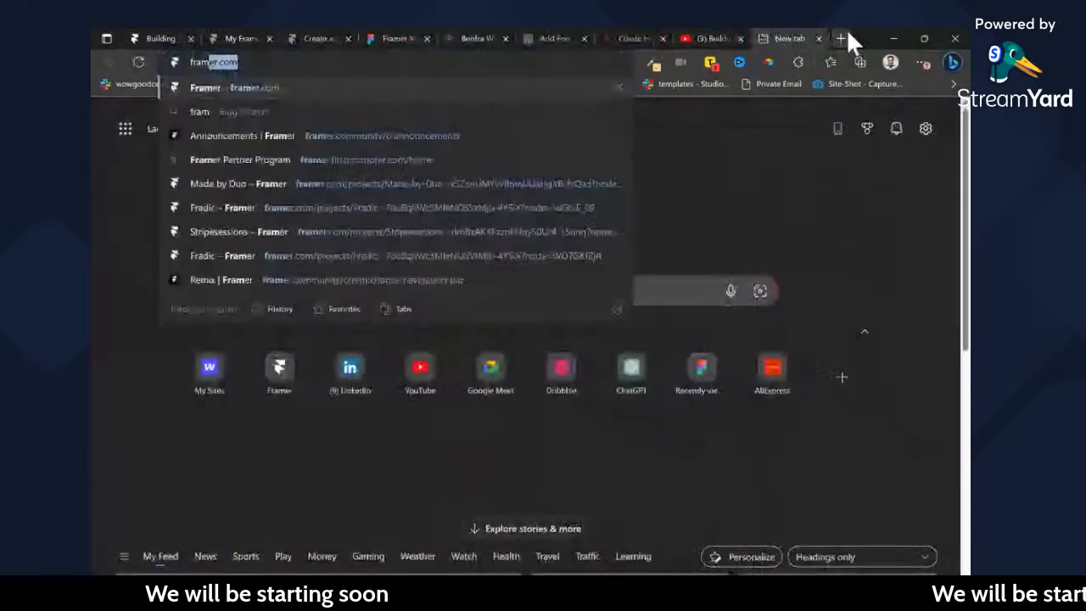
pyautogui.write('er.com/template')
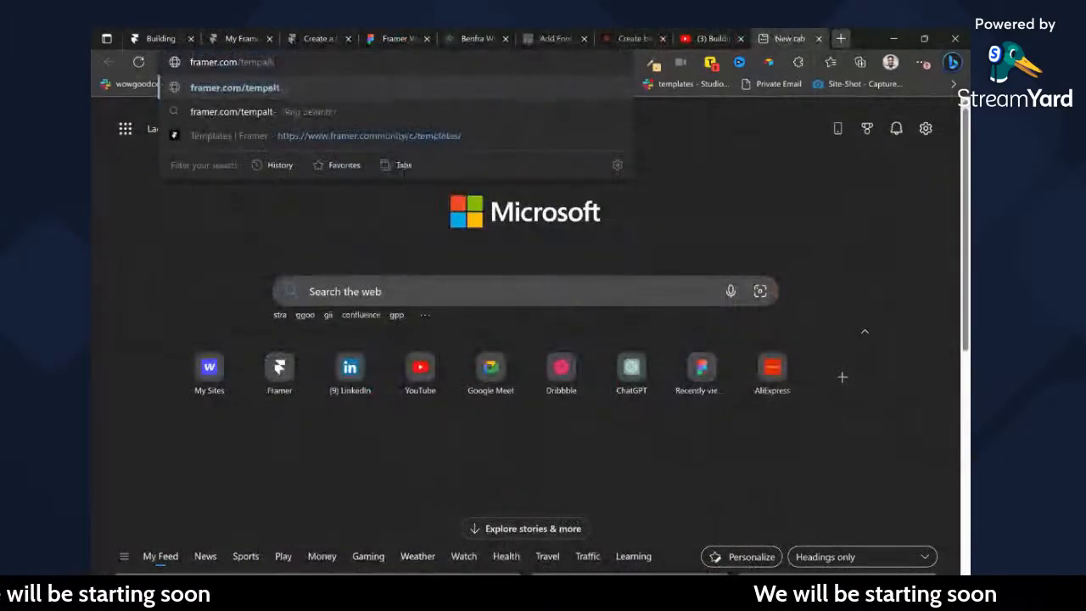
pyautogui.write('s://')
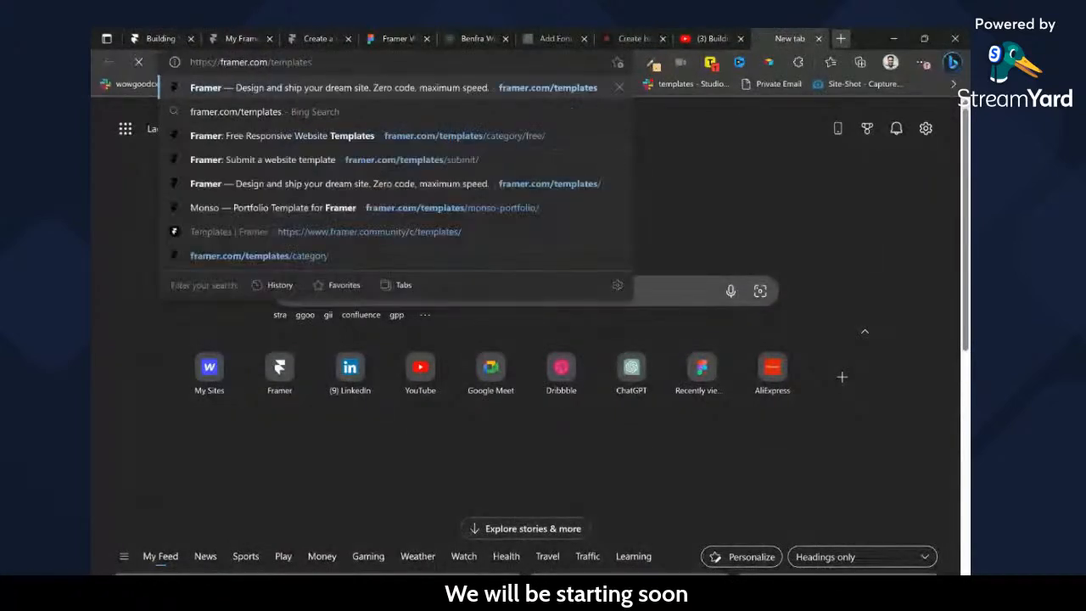
pyautogui.press('Return')
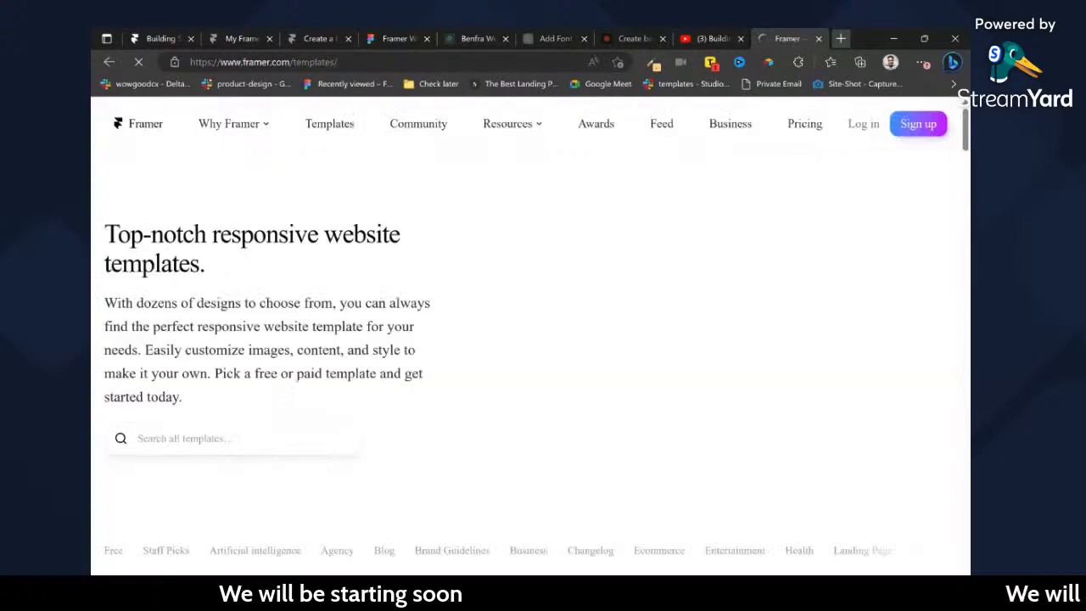
# Browse the website templates gallery and open its Submit a template page.
pyautogui.scroll(-4, 509, 324)
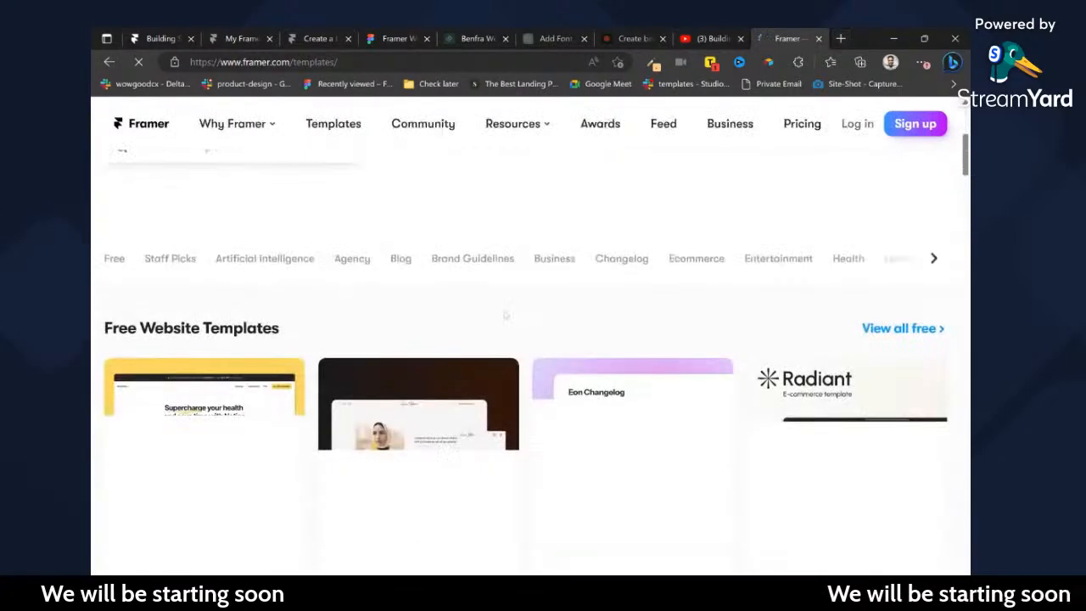
pyautogui.scroll(4, 798, 297)
pyautogui.scroll(-5, 793, 323)
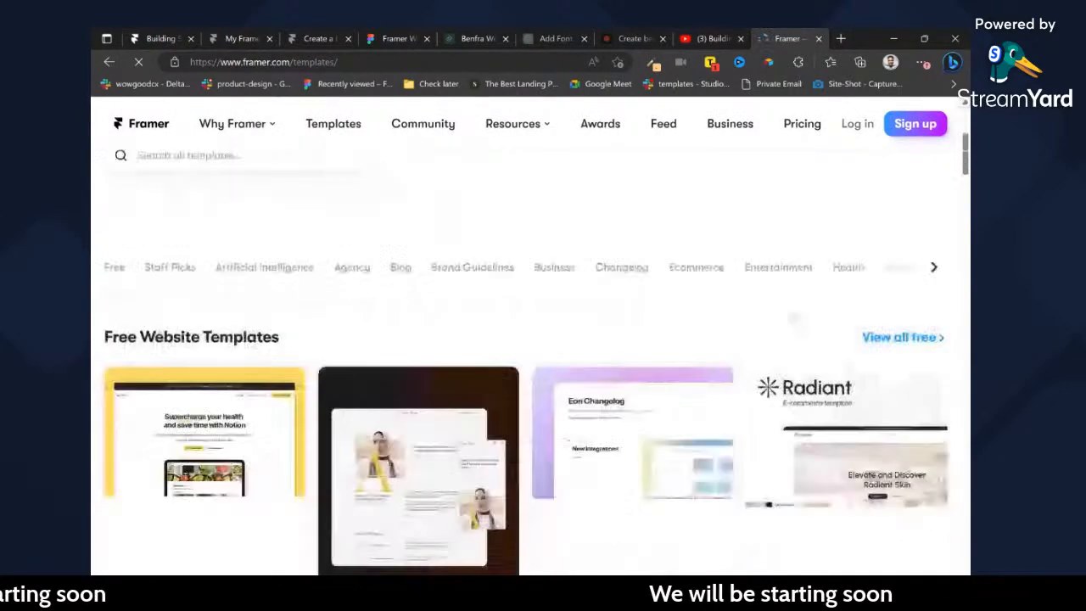
pyautogui.scroll(-10, 531, 382)
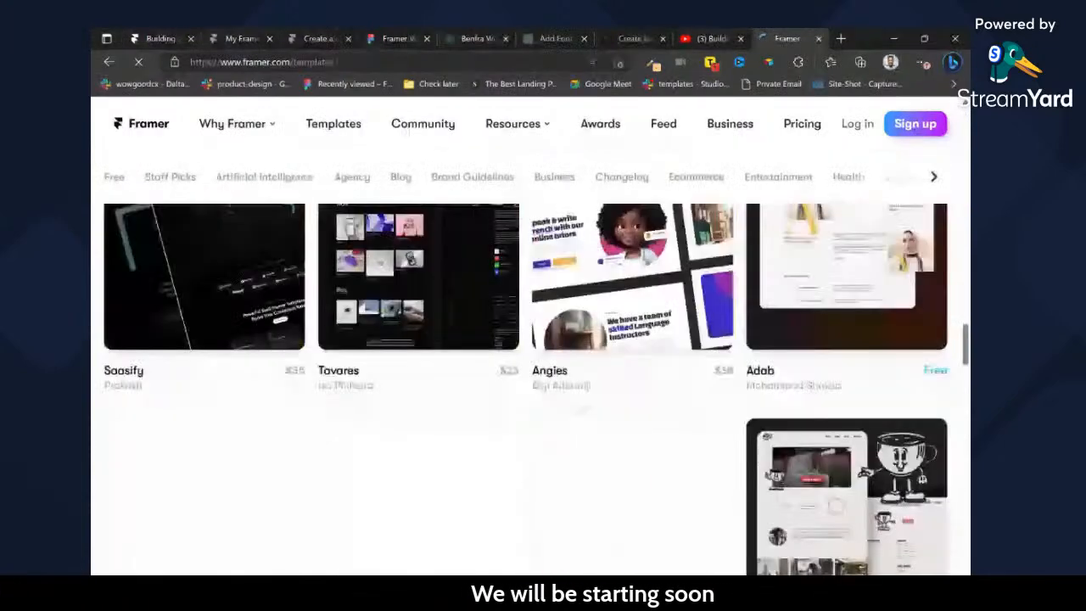
pyautogui.scroll(-10, 579, 410)
pyautogui.scroll(3, 548, 432)
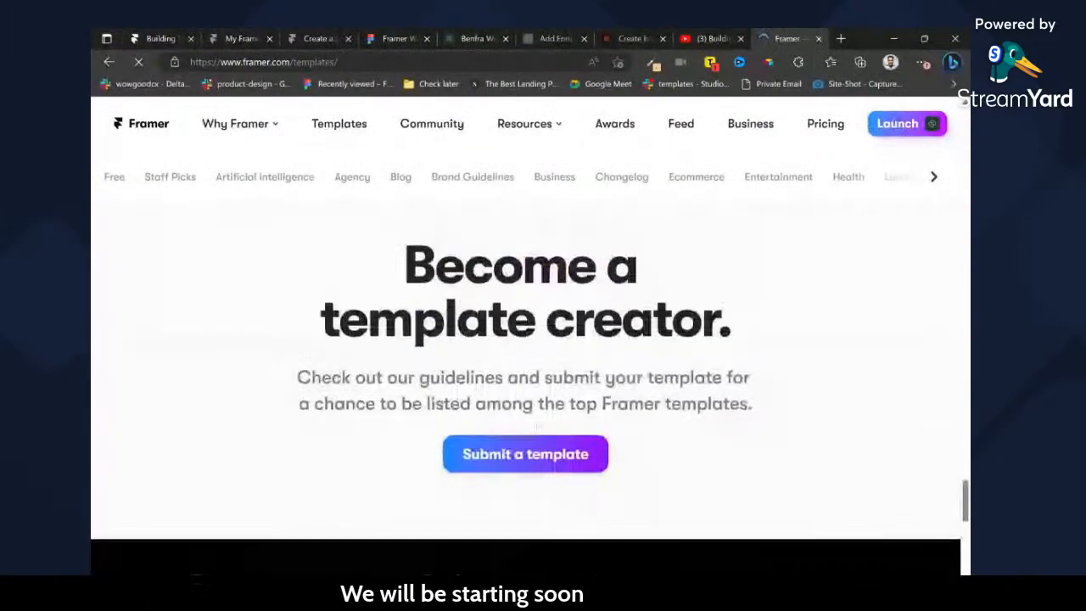
pyautogui.click(538, 457)
# Read the creator benefits and the Design & Layout requirements on the template submission page.
pyautogui.scroll(-5, 514, 444)
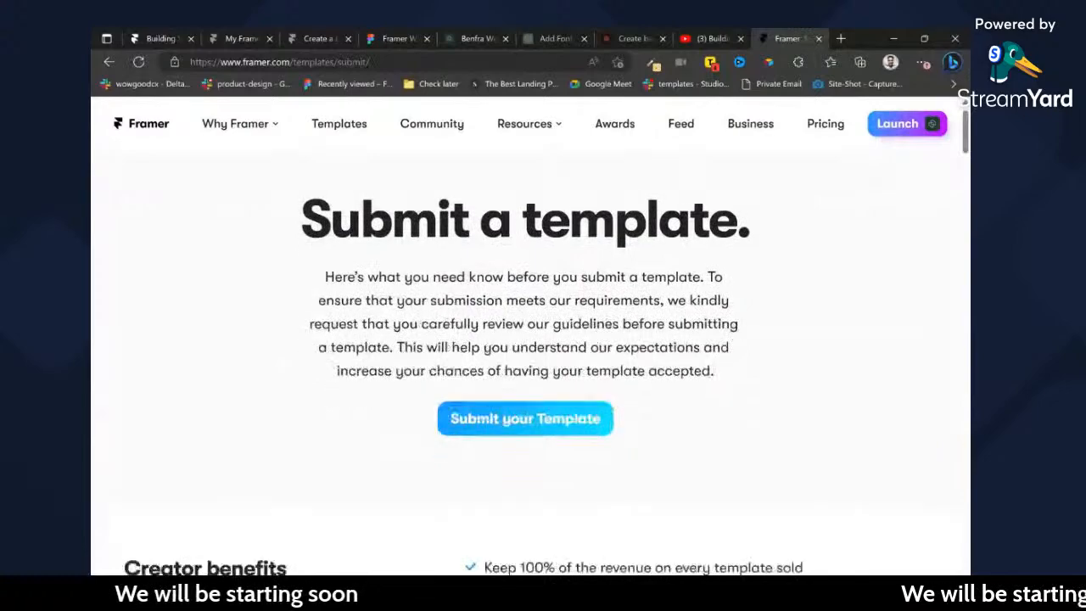
pyautogui.scroll(4, 531, 361)
pyautogui.scroll(-3, 530, 360)
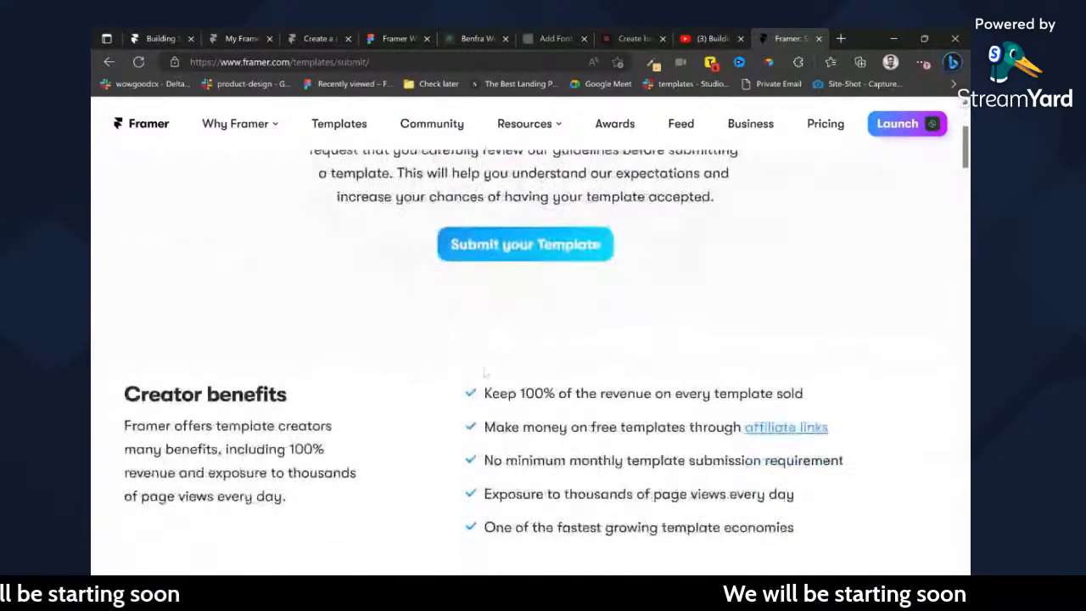
pyautogui.scroll(-3, 530, 361)
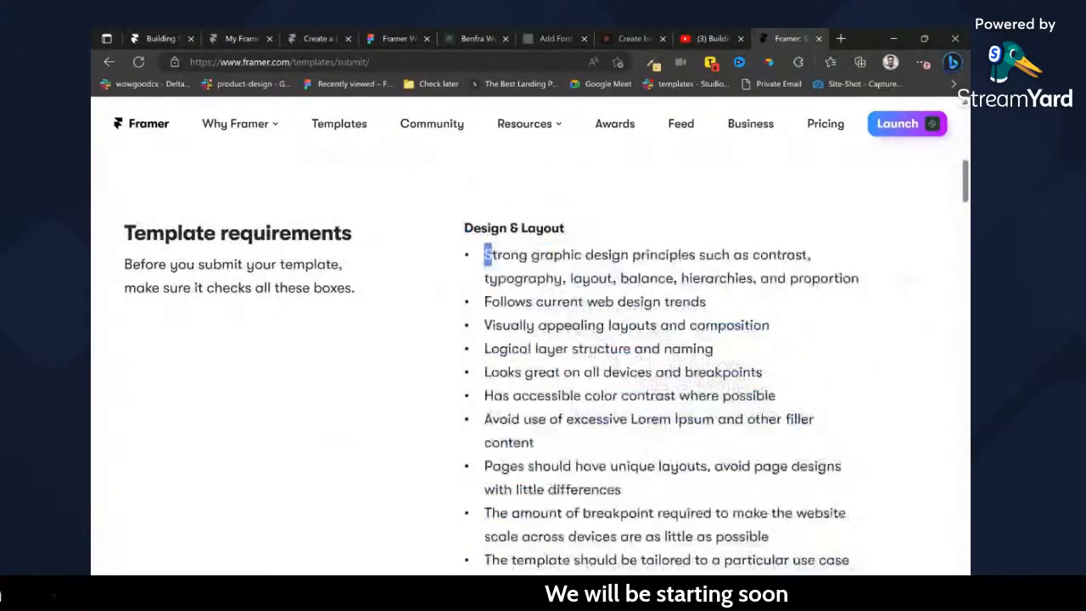
pyautogui.moveTo(491, 255); pyautogui.dragTo(848, 573)
pyautogui.click(696, 373)
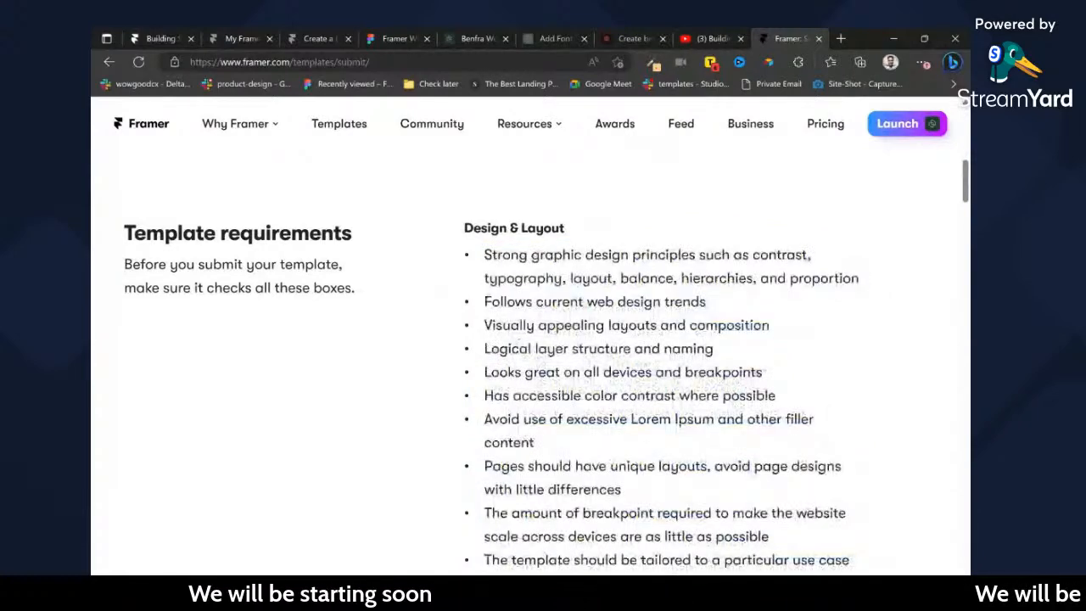
pyautogui.scroll(-1, 613, 273)
pyautogui.scroll(-2, 613, 273)
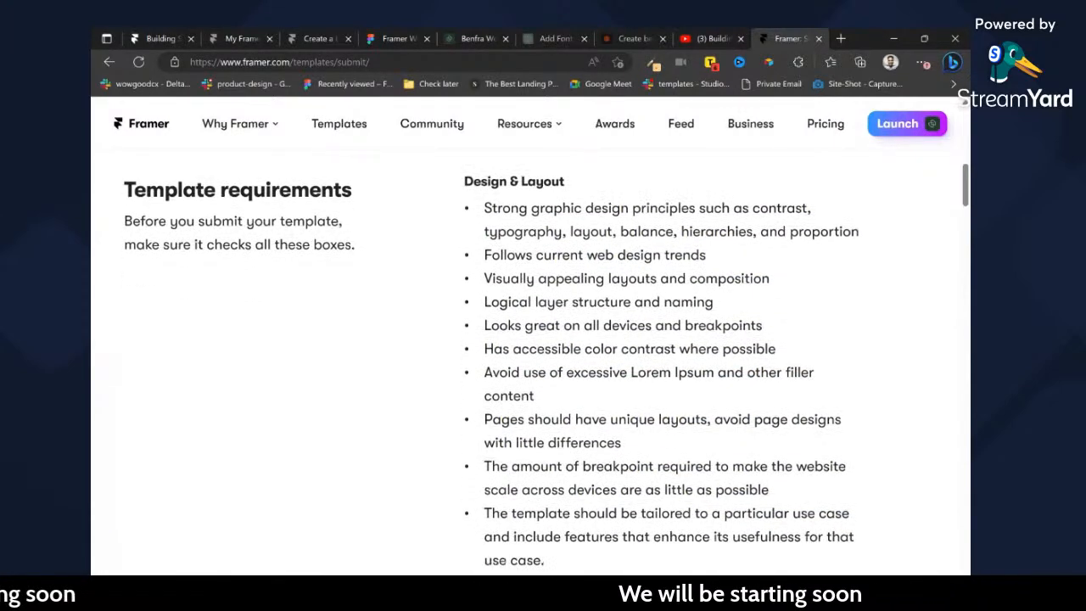
# Review the Effects & Animations and Template Projects requirements, highlighting the line about clearly structured HTML tags on elements.
pyautogui.scroll(-1, 612, 274)
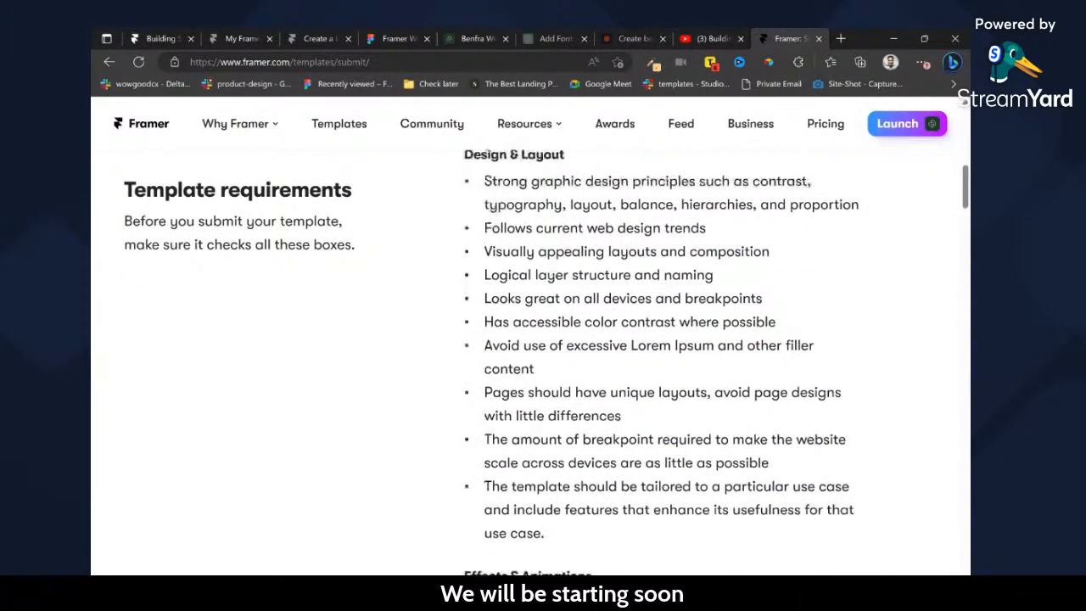
pyautogui.scroll(-1, 613, 340)
pyautogui.scroll(-3, 662, 356)
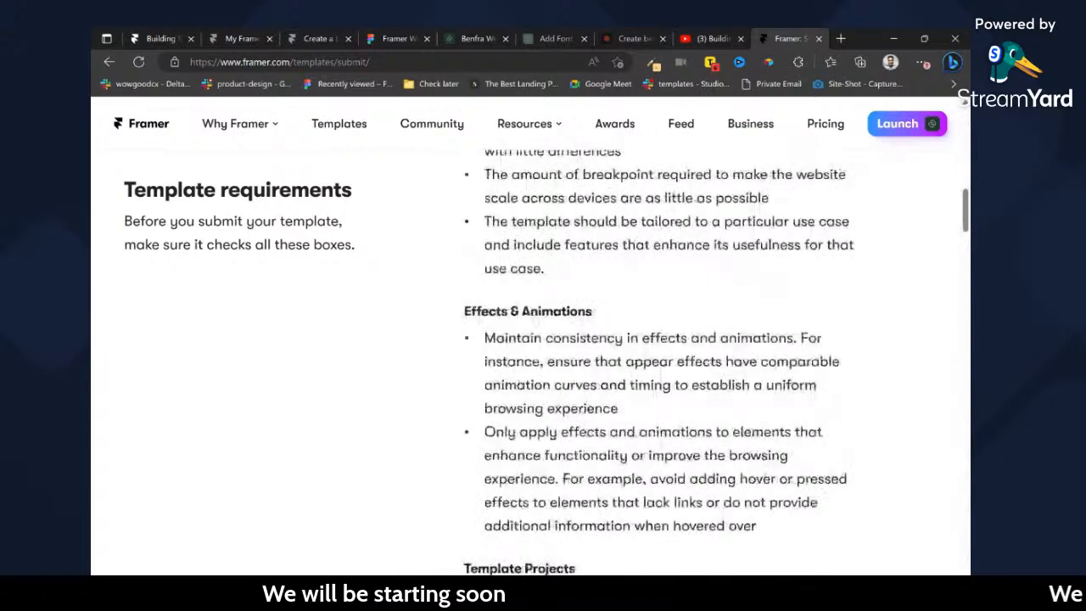
pyautogui.scroll(-2, 662, 356)
pyautogui.scroll(3, 662, 357)
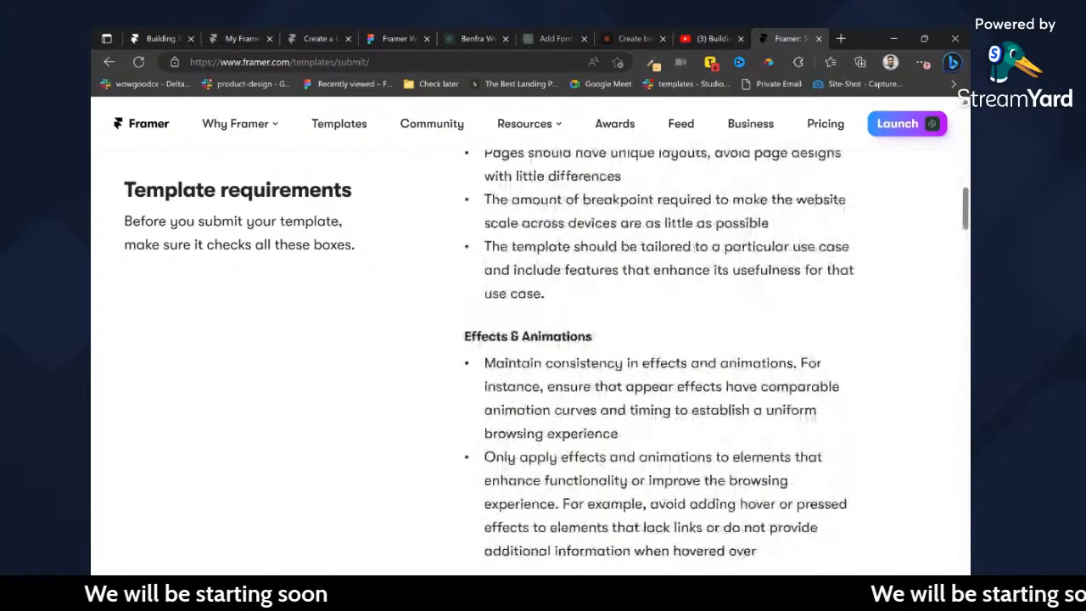
pyautogui.scroll(-4, 662, 356)
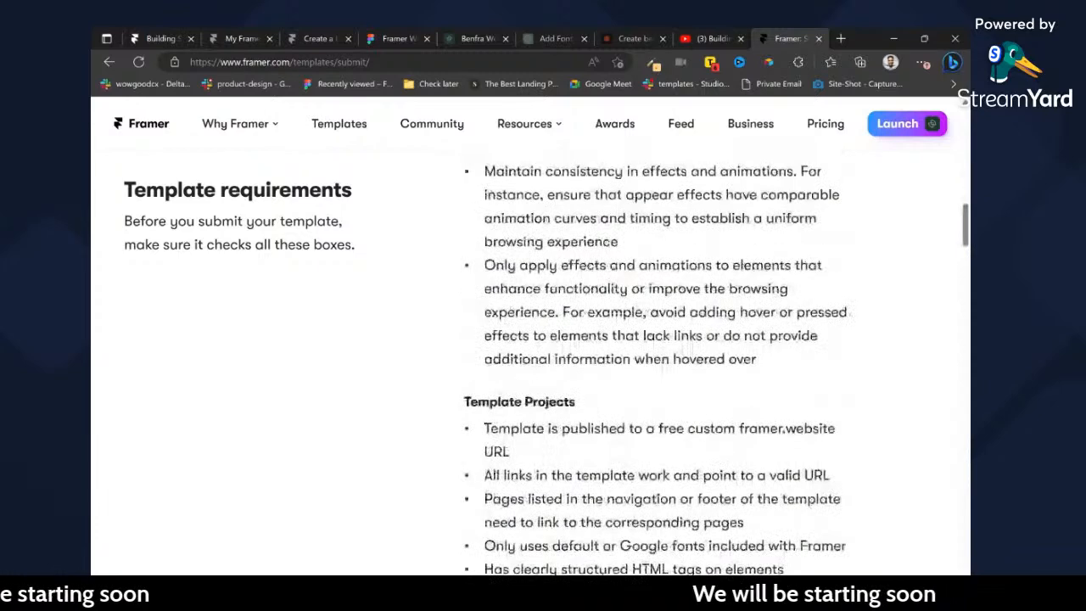
pyautogui.scroll(-1, 662, 356)
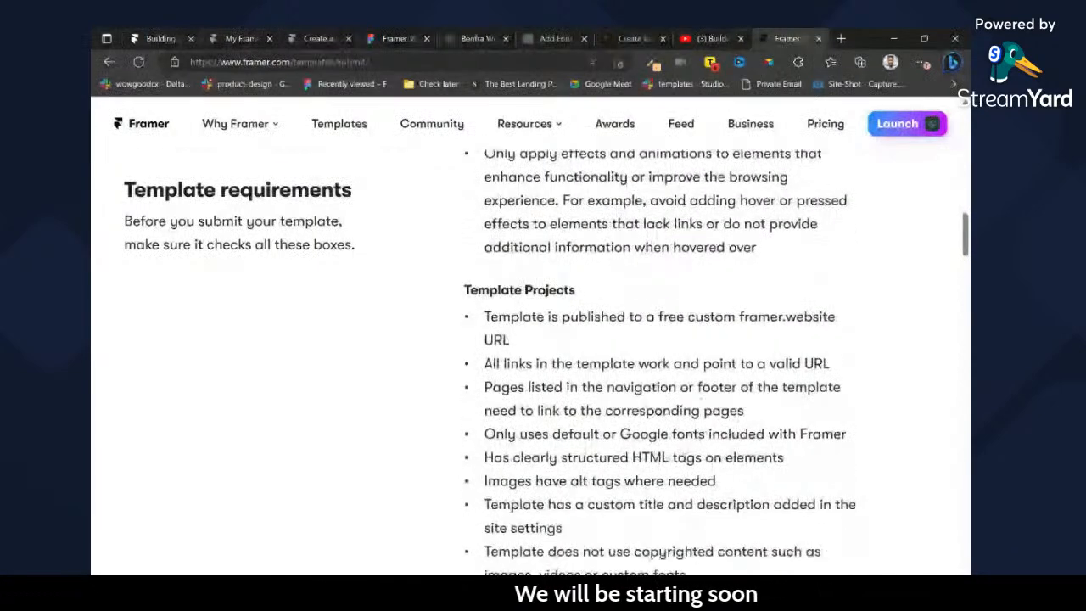
pyautogui.scroll(-1, 661, 357)
pyautogui.moveTo(484, 346); pyautogui.dragTo(784, 345)
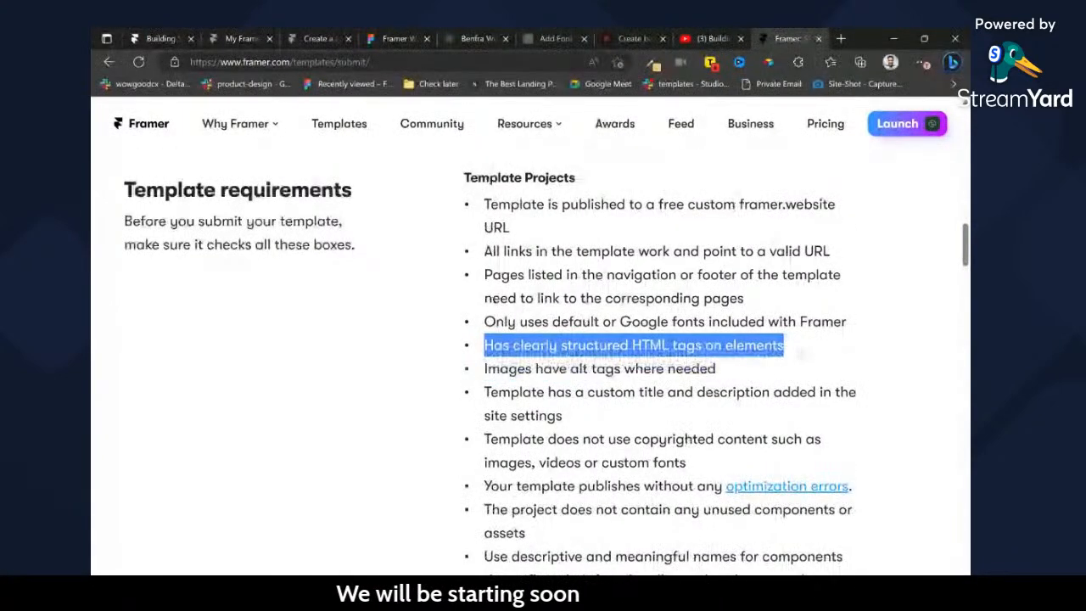
# Return to the Framer project, inspect the accessibility tag of the first blog card's image in the filter component, and exit the component.
pyautogui.click(161, 36)
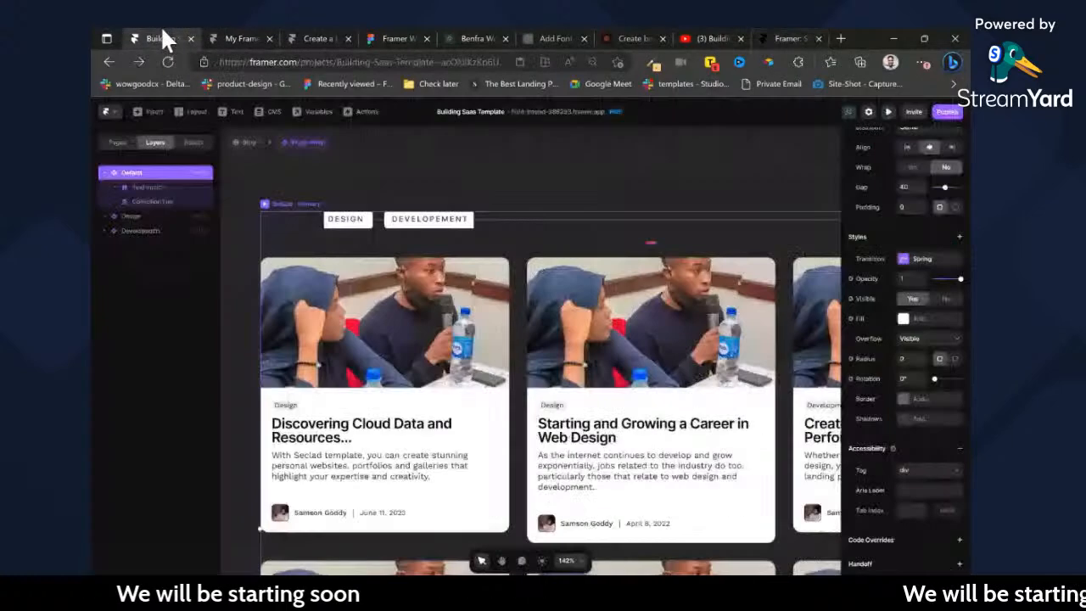
pyautogui.keyDown('ctrl'); pyautogui.click(426, 304); pyautogui.keyUp('ctrl')
pyautogui.scroll(-1, 949, 454)
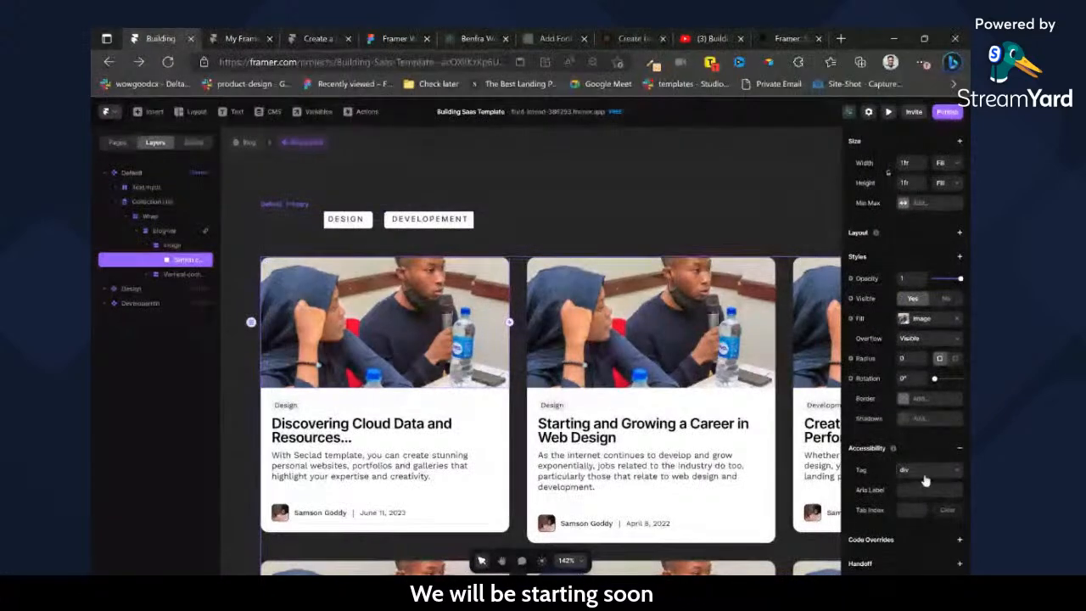
pyautogui.click(248, 145)
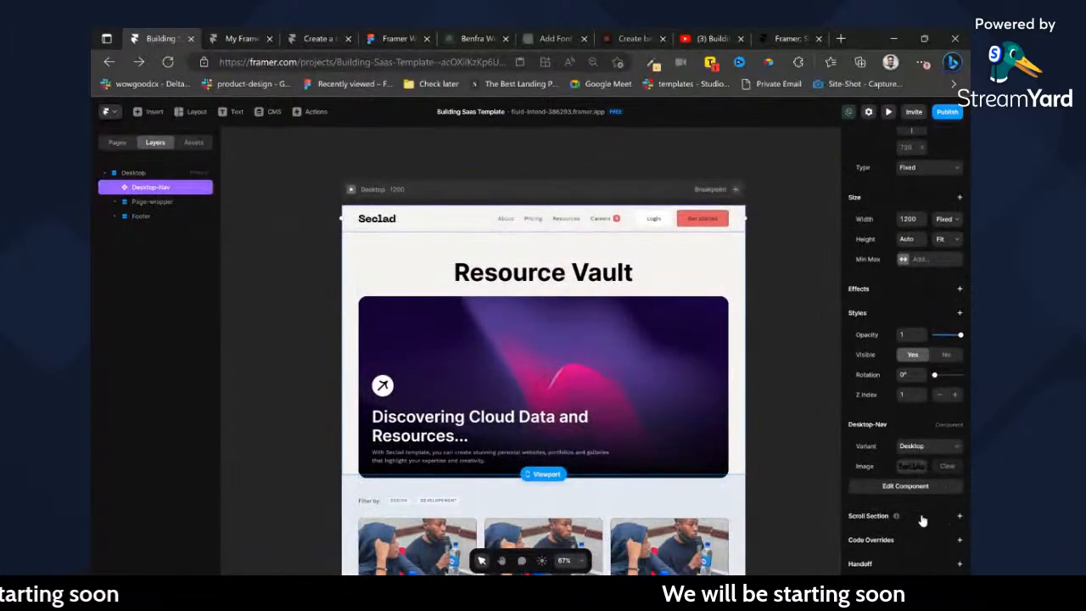
# Set the accessibility tag of the navigation component's Desktop variant to nav, and return to the Blog page.
pyautogui.doubleClick(582, 223)
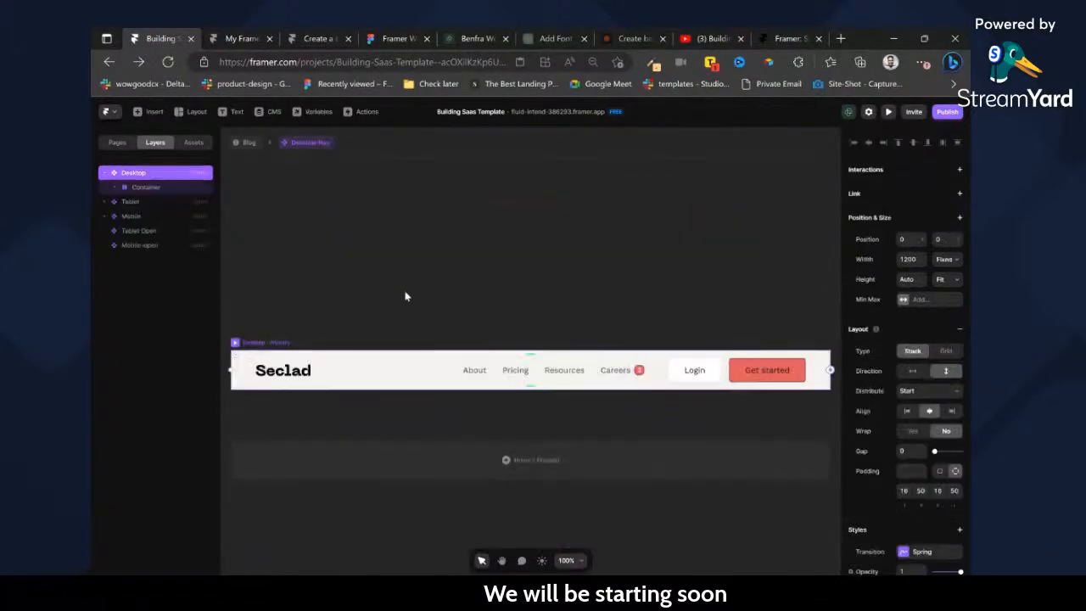
pyautogui.scroll(-5, 919, 448)
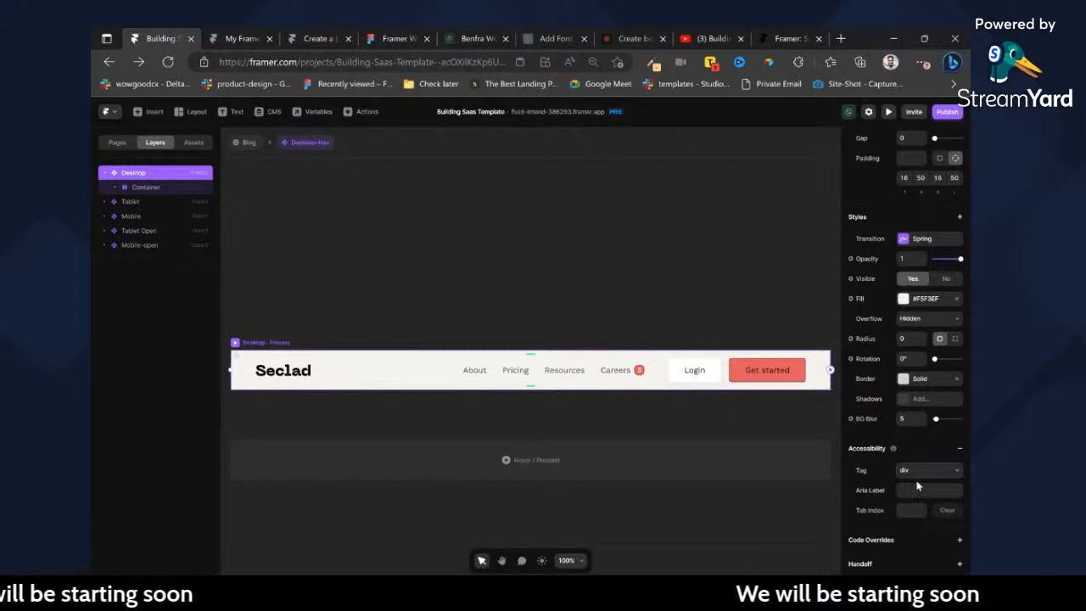
pyautogui.click(912, 459)
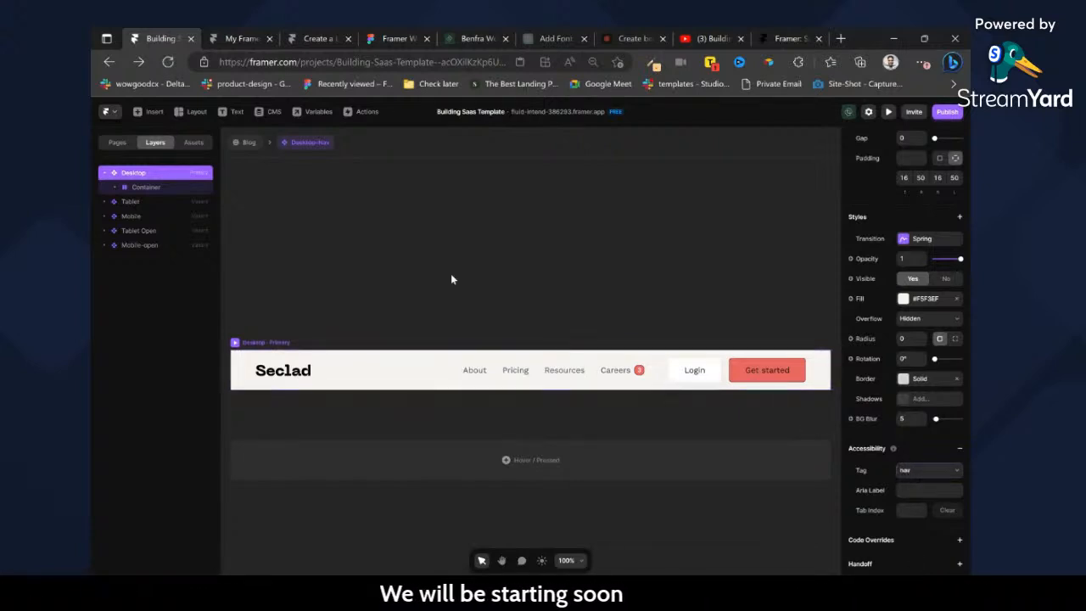
pyautogui.click(250, 141)
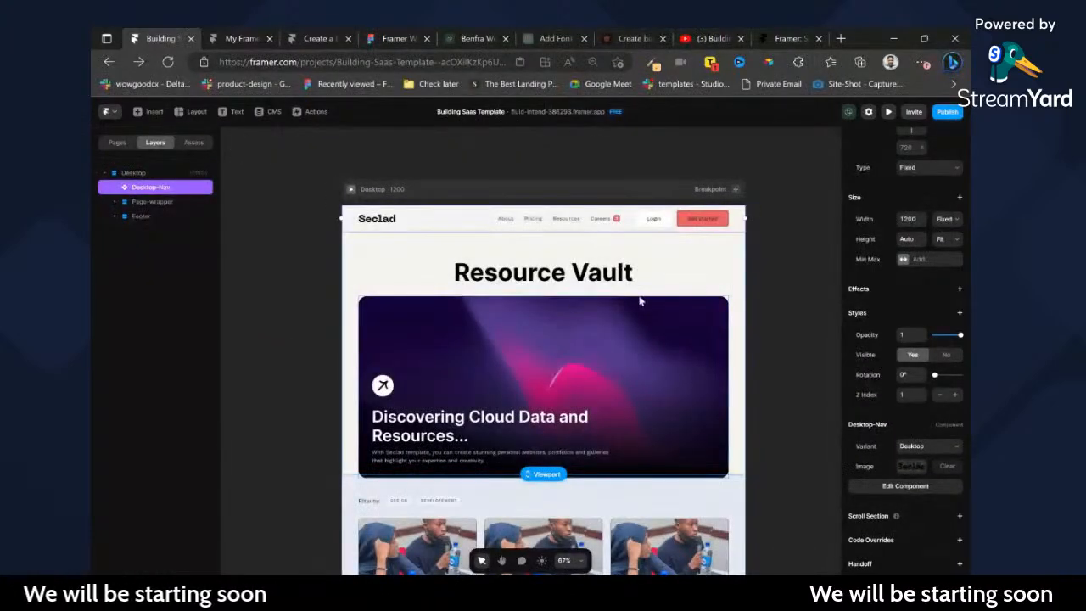
# Select the Blog page's main section, return to the template requirements, and highlight the guideline on descriptive, meaningful component names.
pyautogui.doubleClick(740, 258)
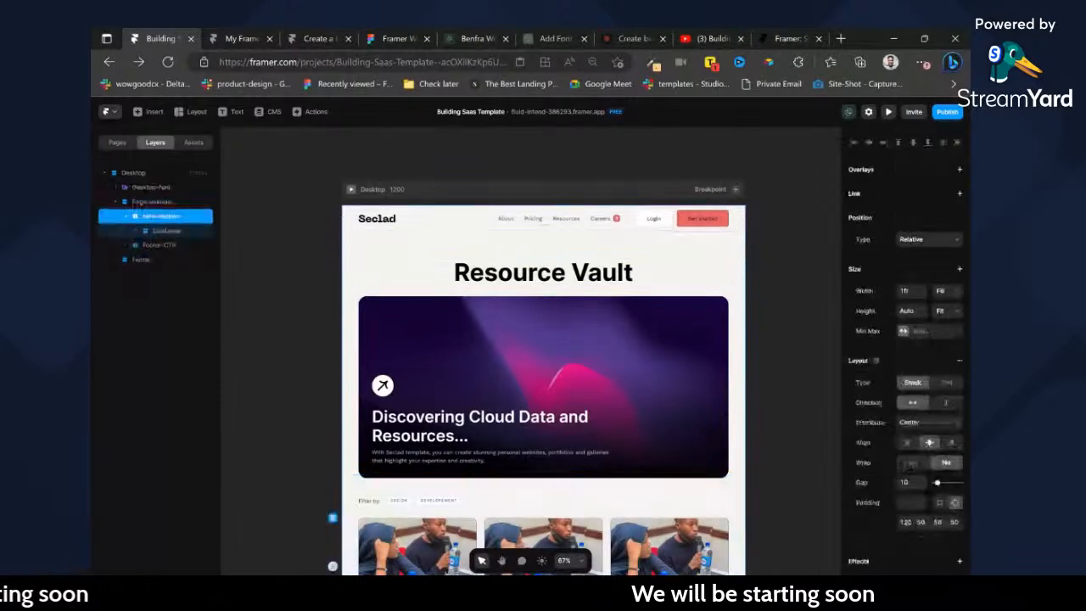
pyautogui.click(771, 30)
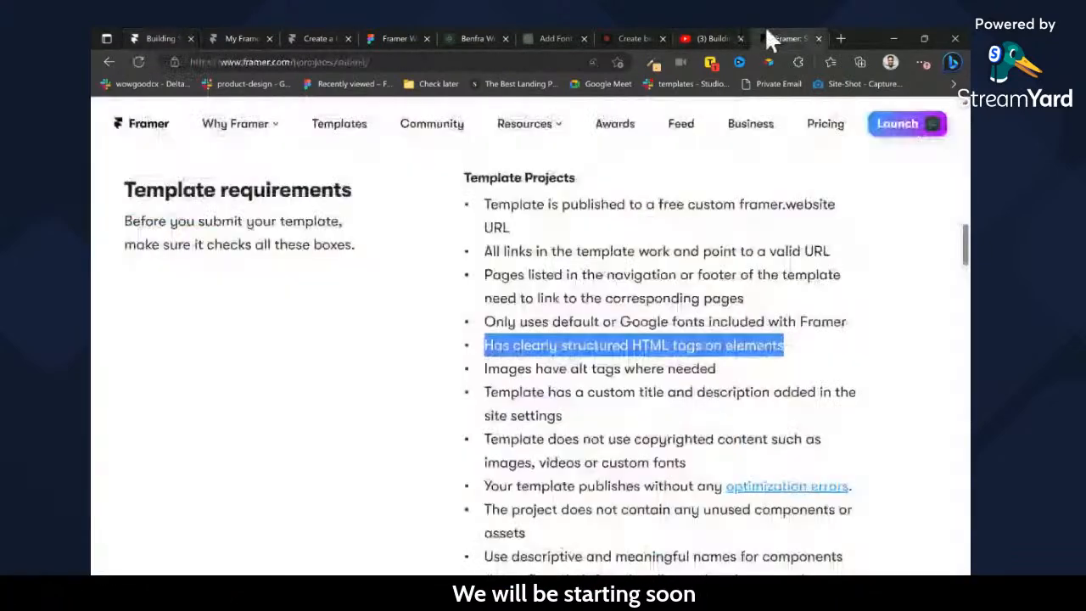
pyautogui.hotkey('ctrl', 'shift', 'Tab')
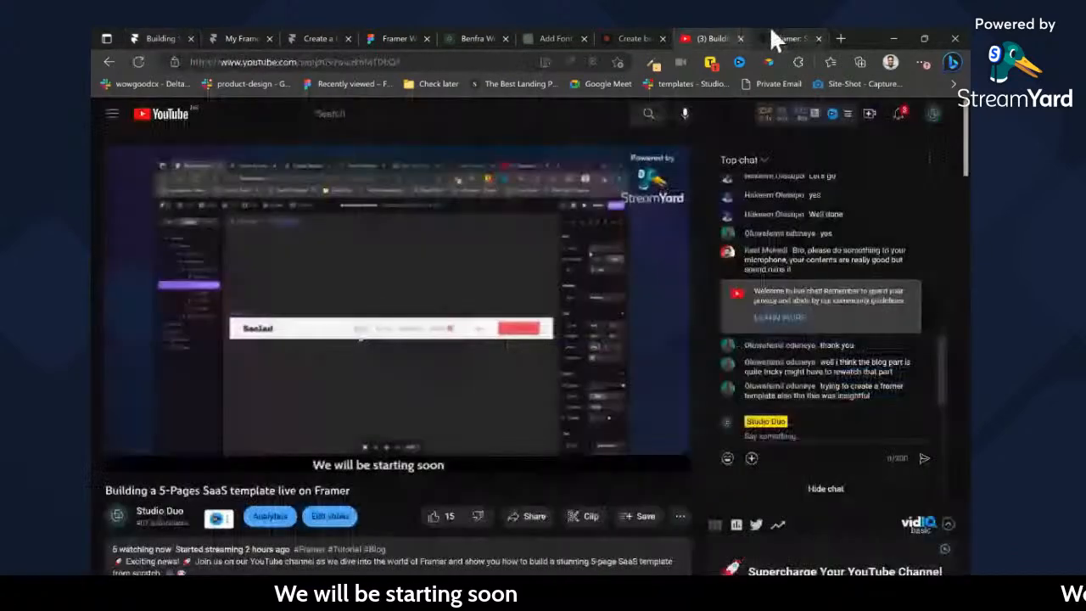
pyautogui.click(770, 30)
pyautogui.scroll(-2, 662, 339)
pyautogui.moveTo(484, 337); pyautogui.dragTo(842, 408)
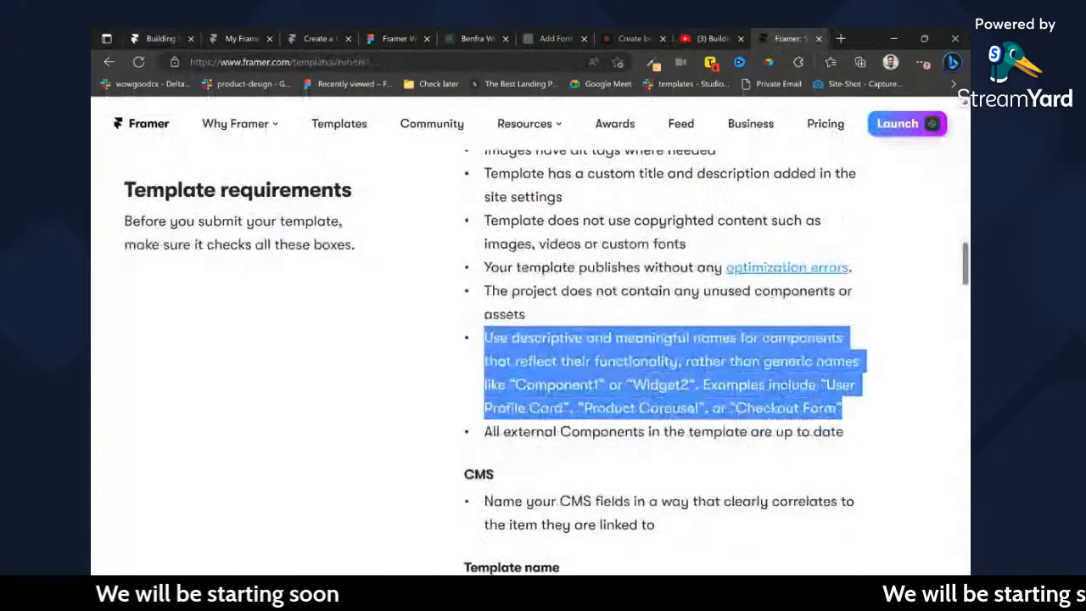
# Review the component naming examples and the CMS field, template name, custom code, customer support and creator agreement requirements, and return to the page's start.
pyautogui.click(518, 384)
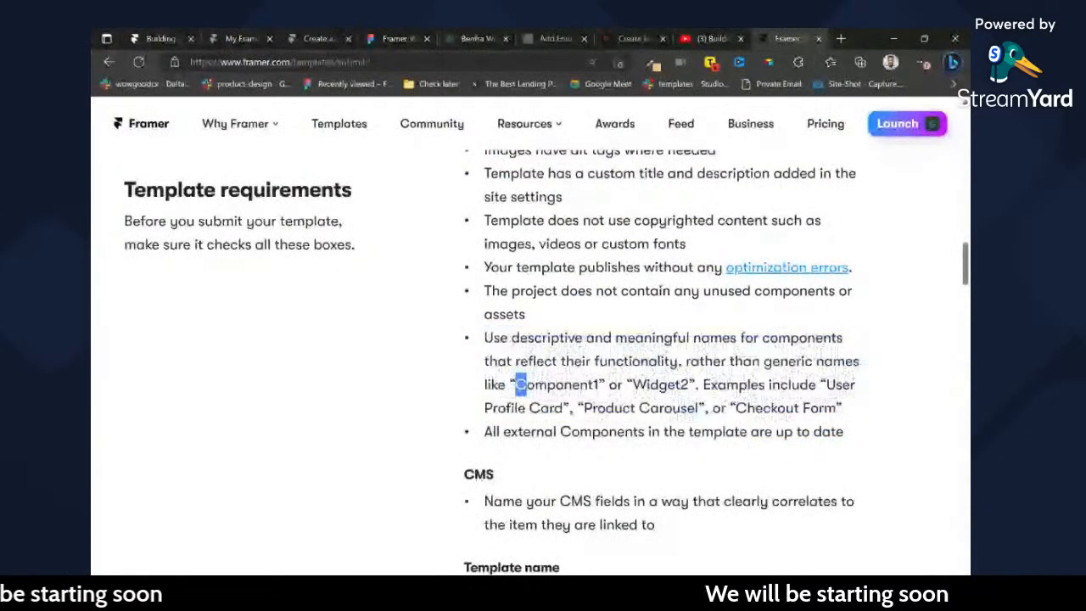
pyautogui.moveTo(704, 385); pyautogui.dragTo(779, 386)
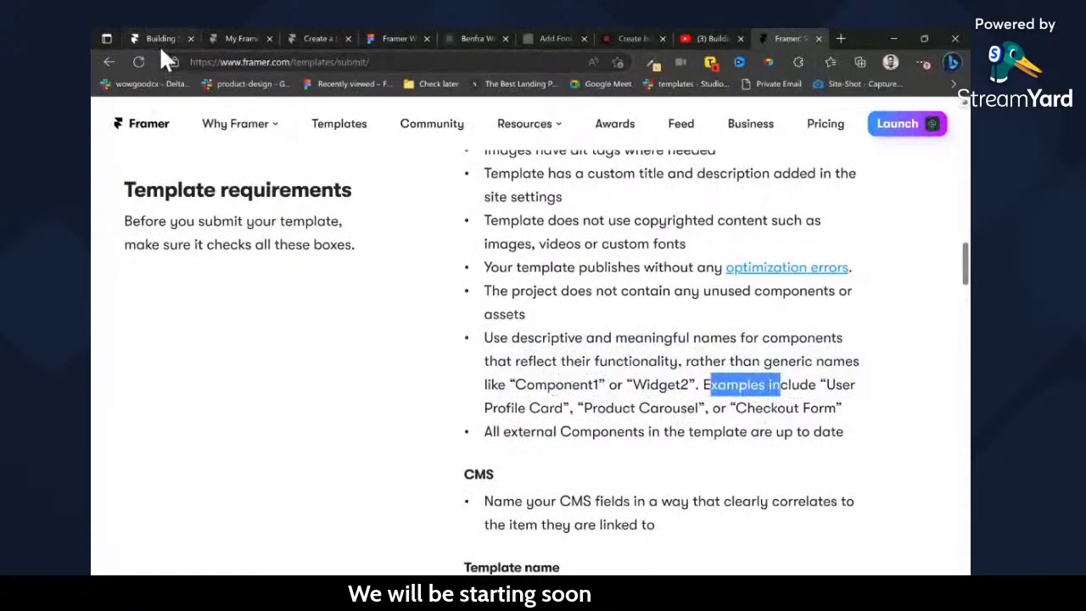
pyautogui.scroll(-1, 363, 257)
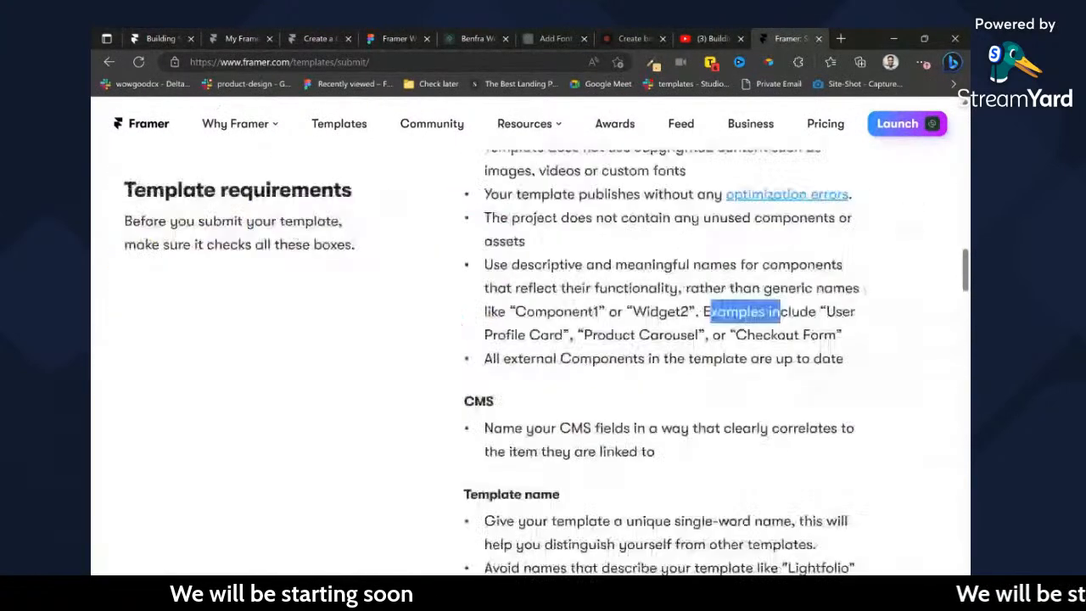
pyautogui.moveTo(515, 428); pyautogui.dragTo(656, 452)
pyautogui.scroll(-5, 656, 452)
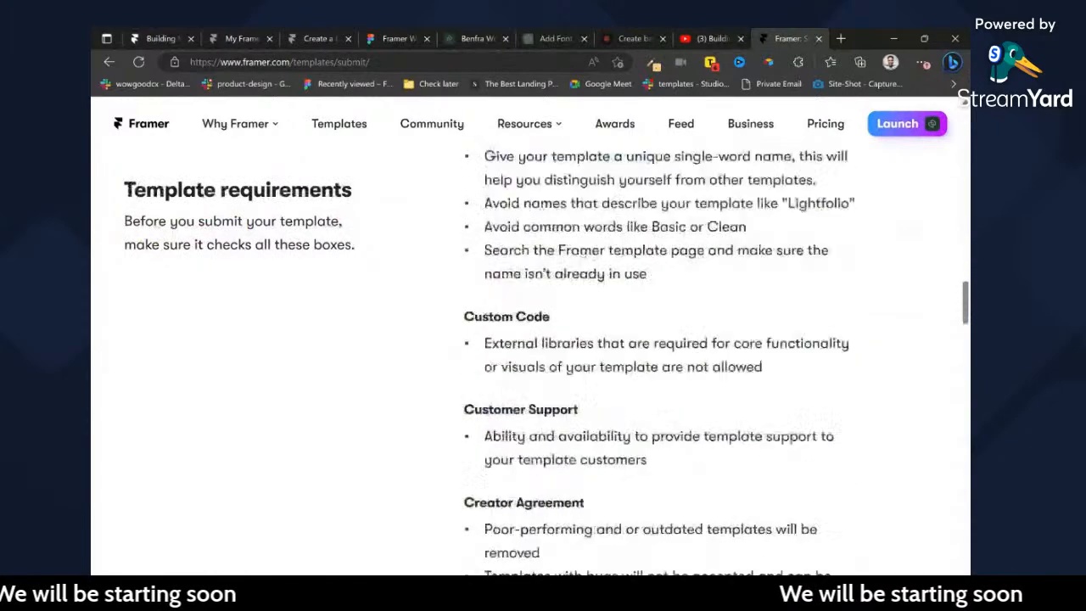
pyautogui.scroll(-2, 530, 365)
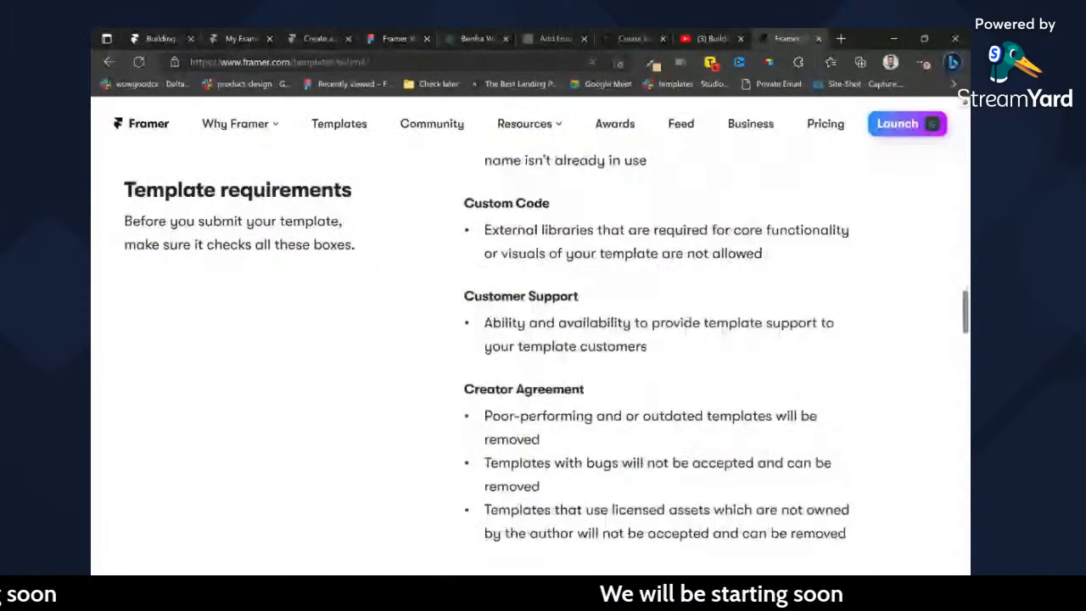
pyautogui.scroll(6, 662, 339)
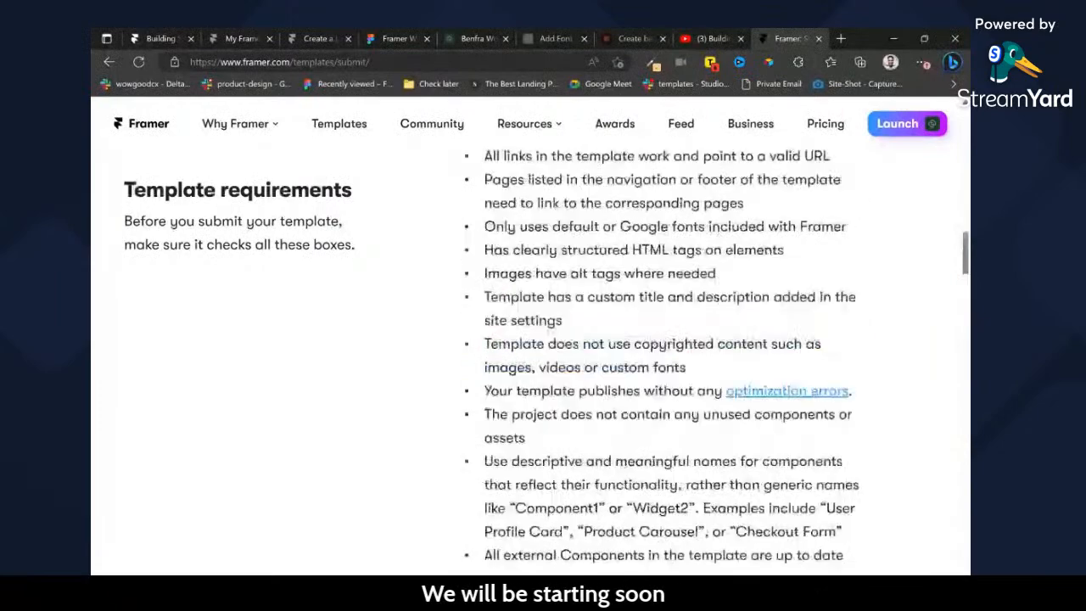
pyautogui.scroll(15, 527, 339)
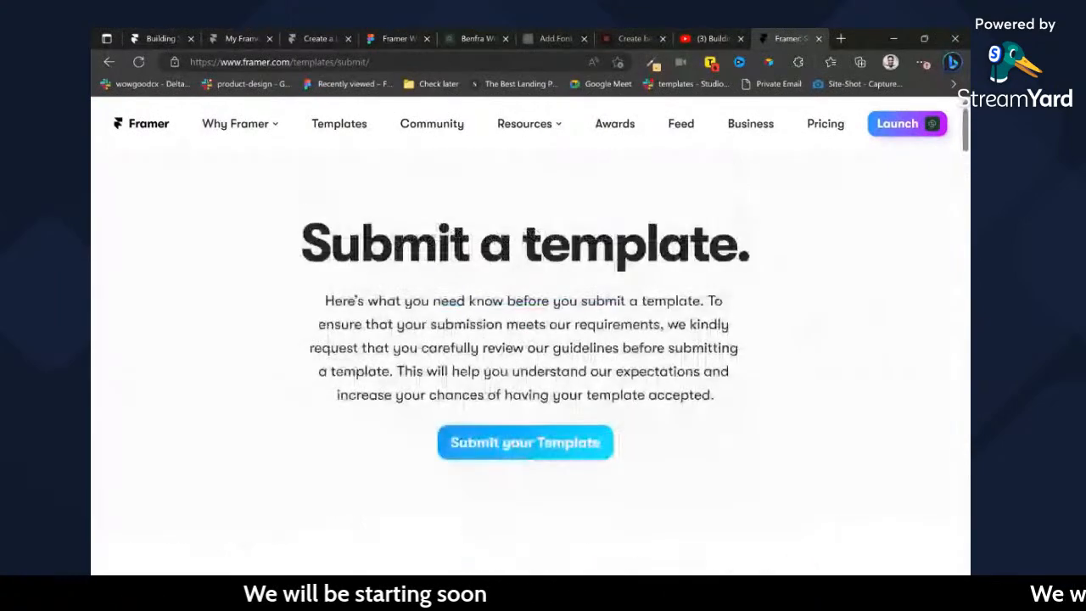
# Check the YouTube live stream's chat for viewer questions and return to Framer's template submission page.
pyautogui.click(700, 37)
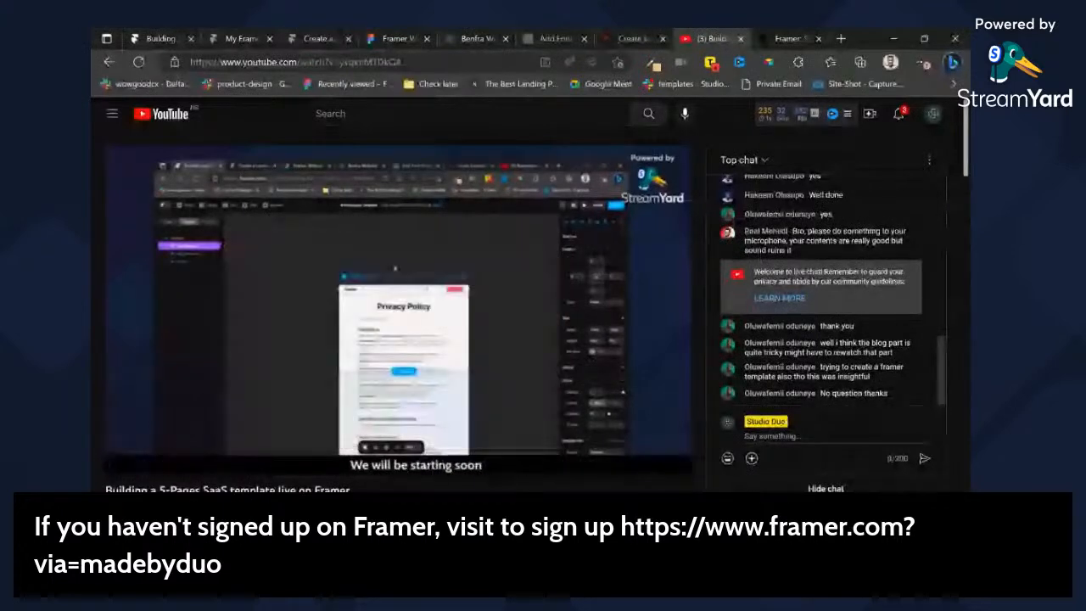
pyautogui.moveTo(309, 465)
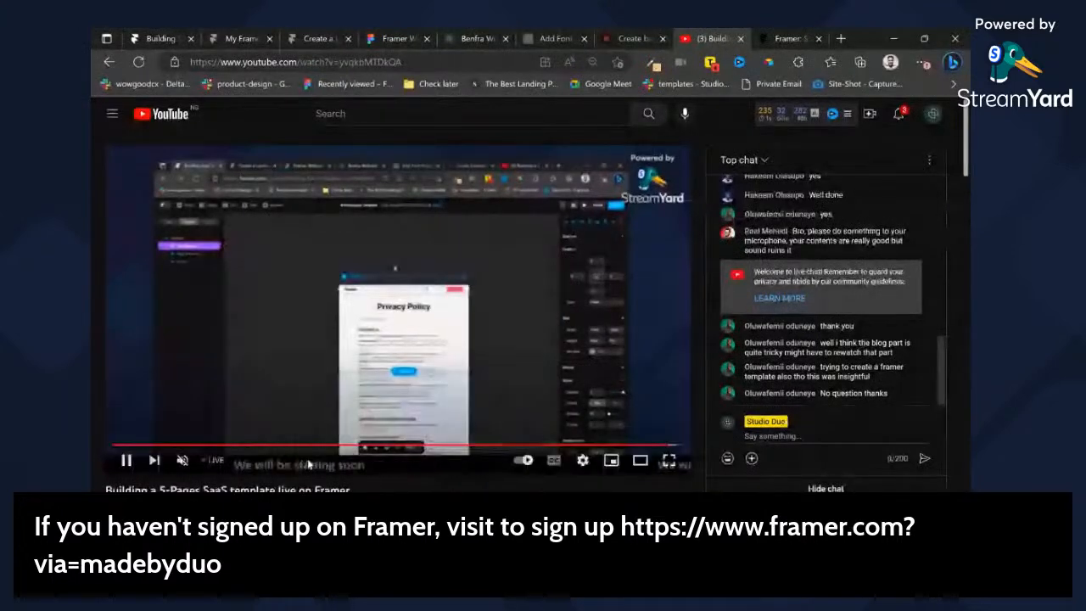
pyautogui.click(780, 38)
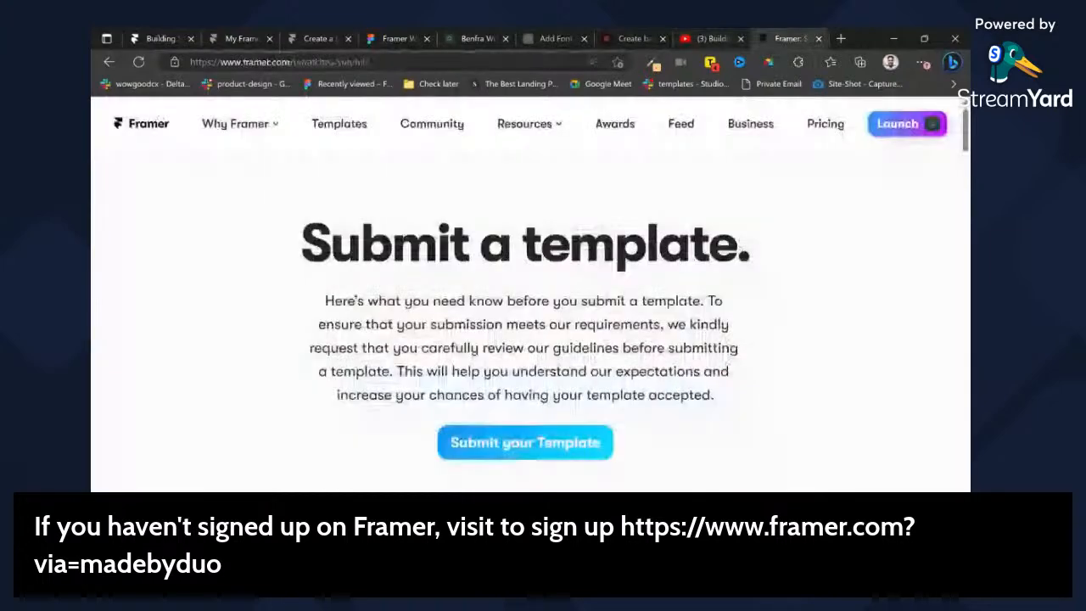
# Open the website madebyduo.com in place of the template submission page.
pyautogui.hotkey('ctrl', 'l')
pyautogui.write('stu')
pyautogui.press('BackSpace')
pyautogui.press('BackSpace')
pyautogui.press('BackSpace')
pyautogui.press('BackSpace')
pyautogui.write('madebyduo.com')
pyautogui.press('Return')
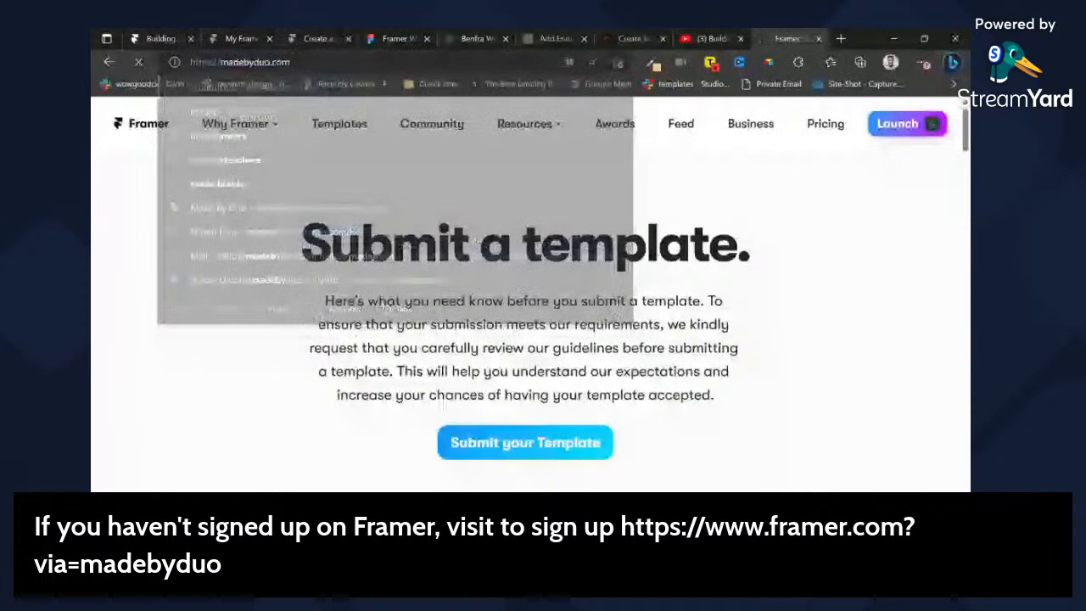